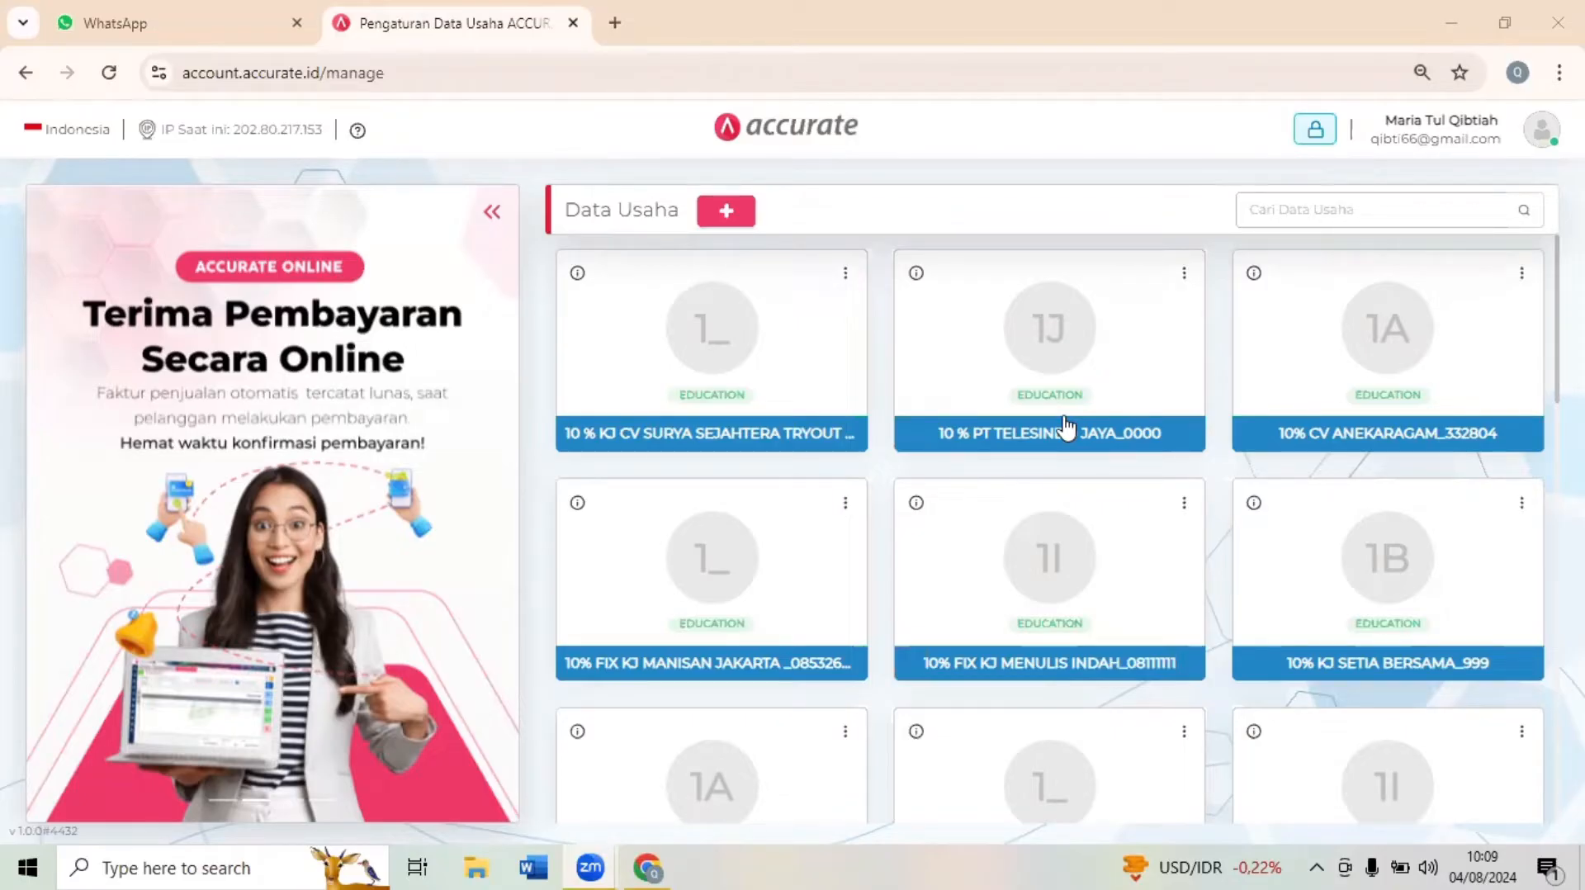
- Open the CV Aneka Ragam exam form from the link list in the WhatsApp chat and set the page zoom to 100%
click(647, 863)
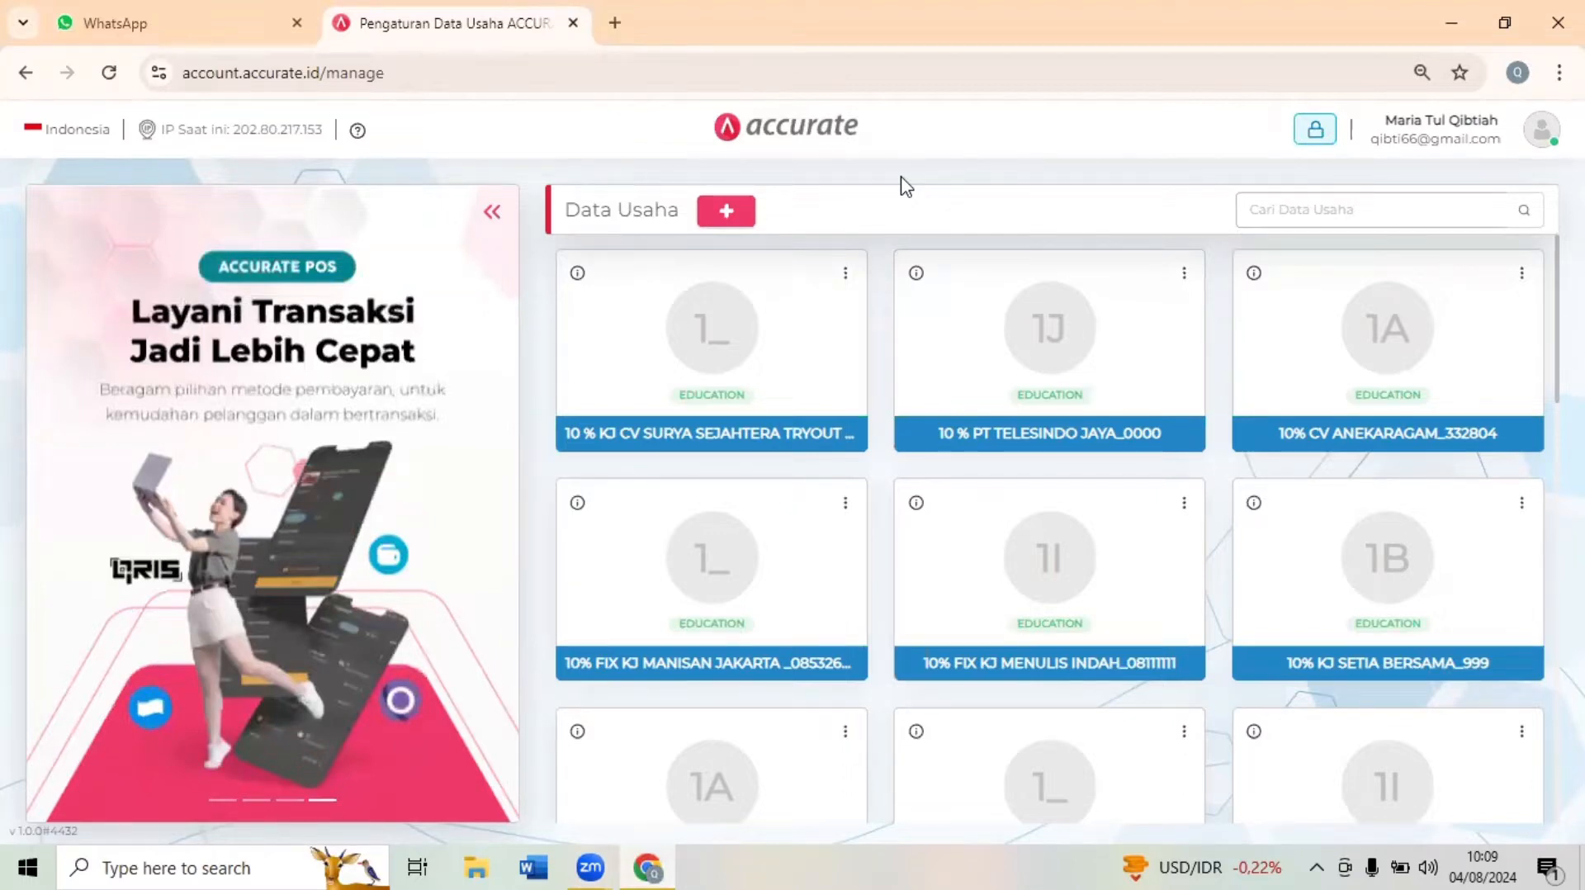
click(162, 12)
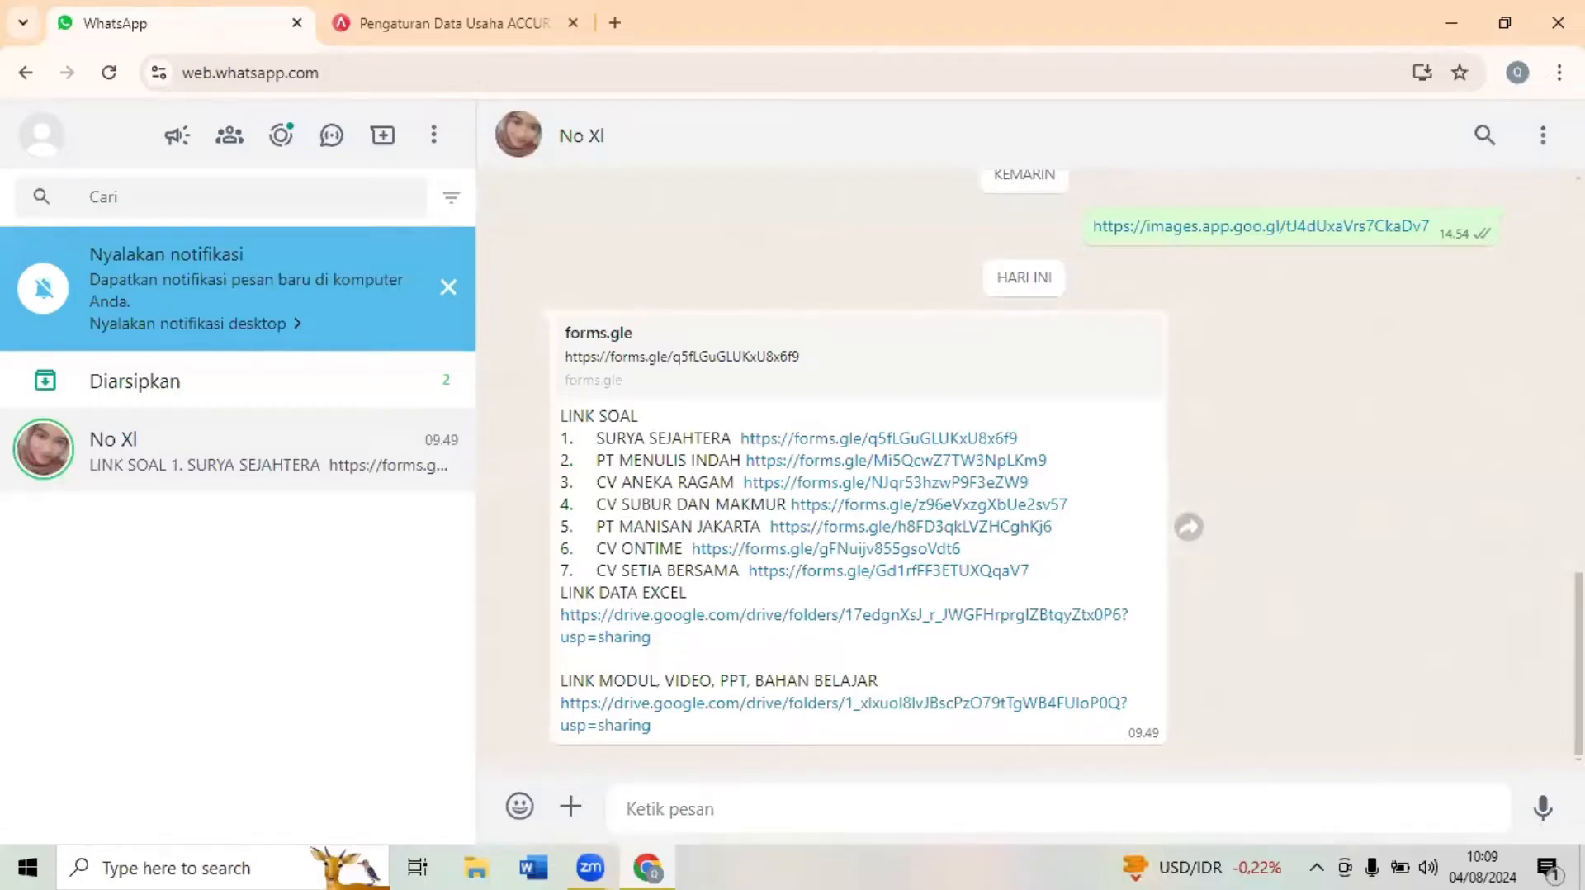
click(836, 490)
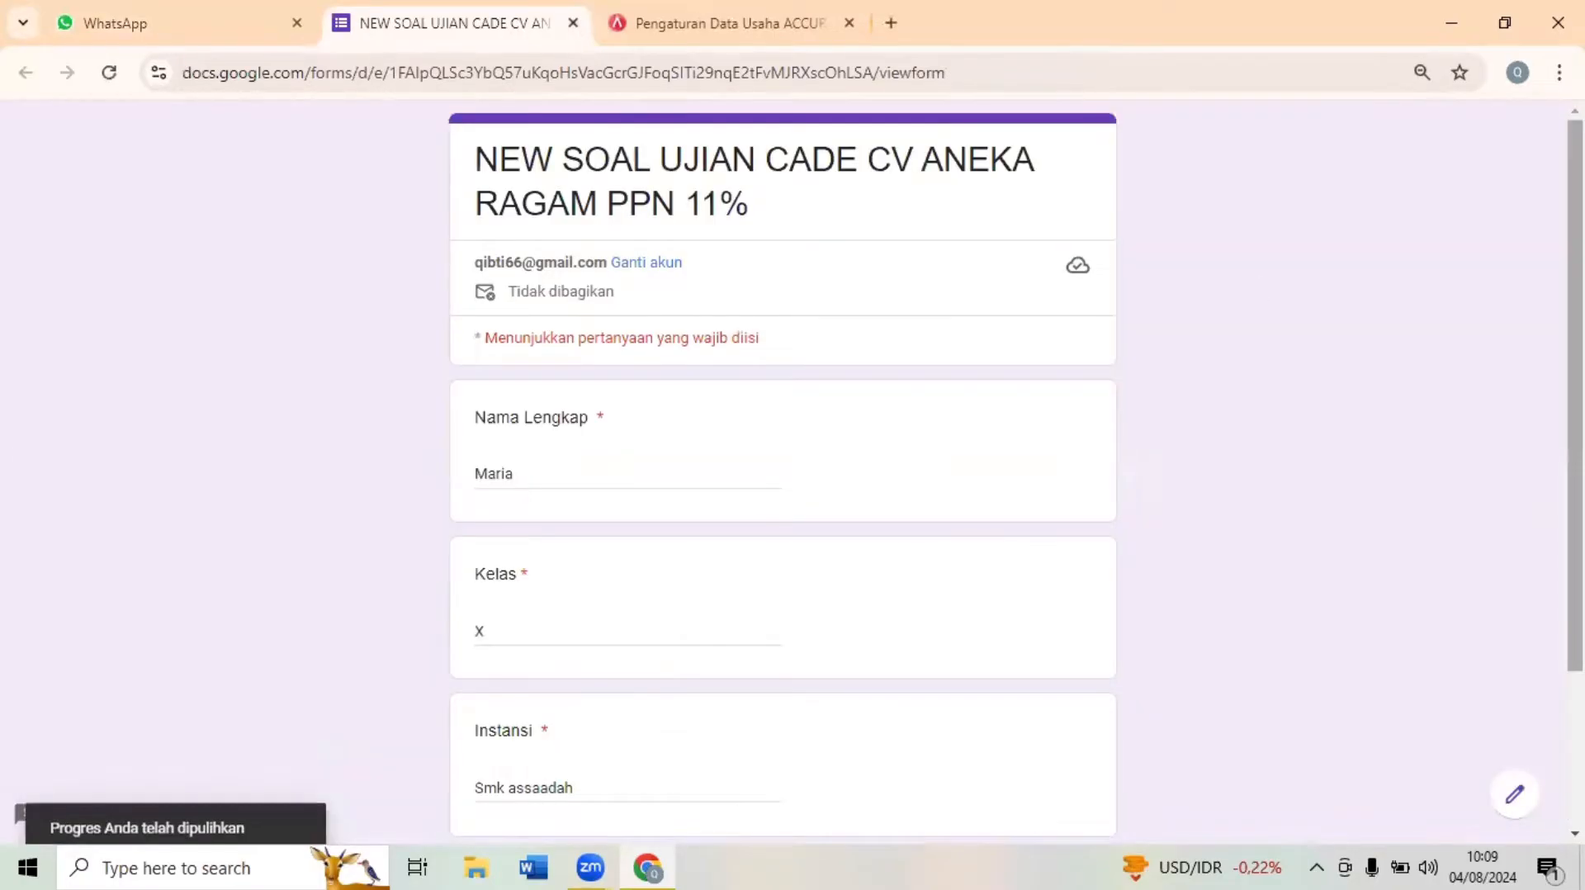
scroll(561, 395, down, 1)
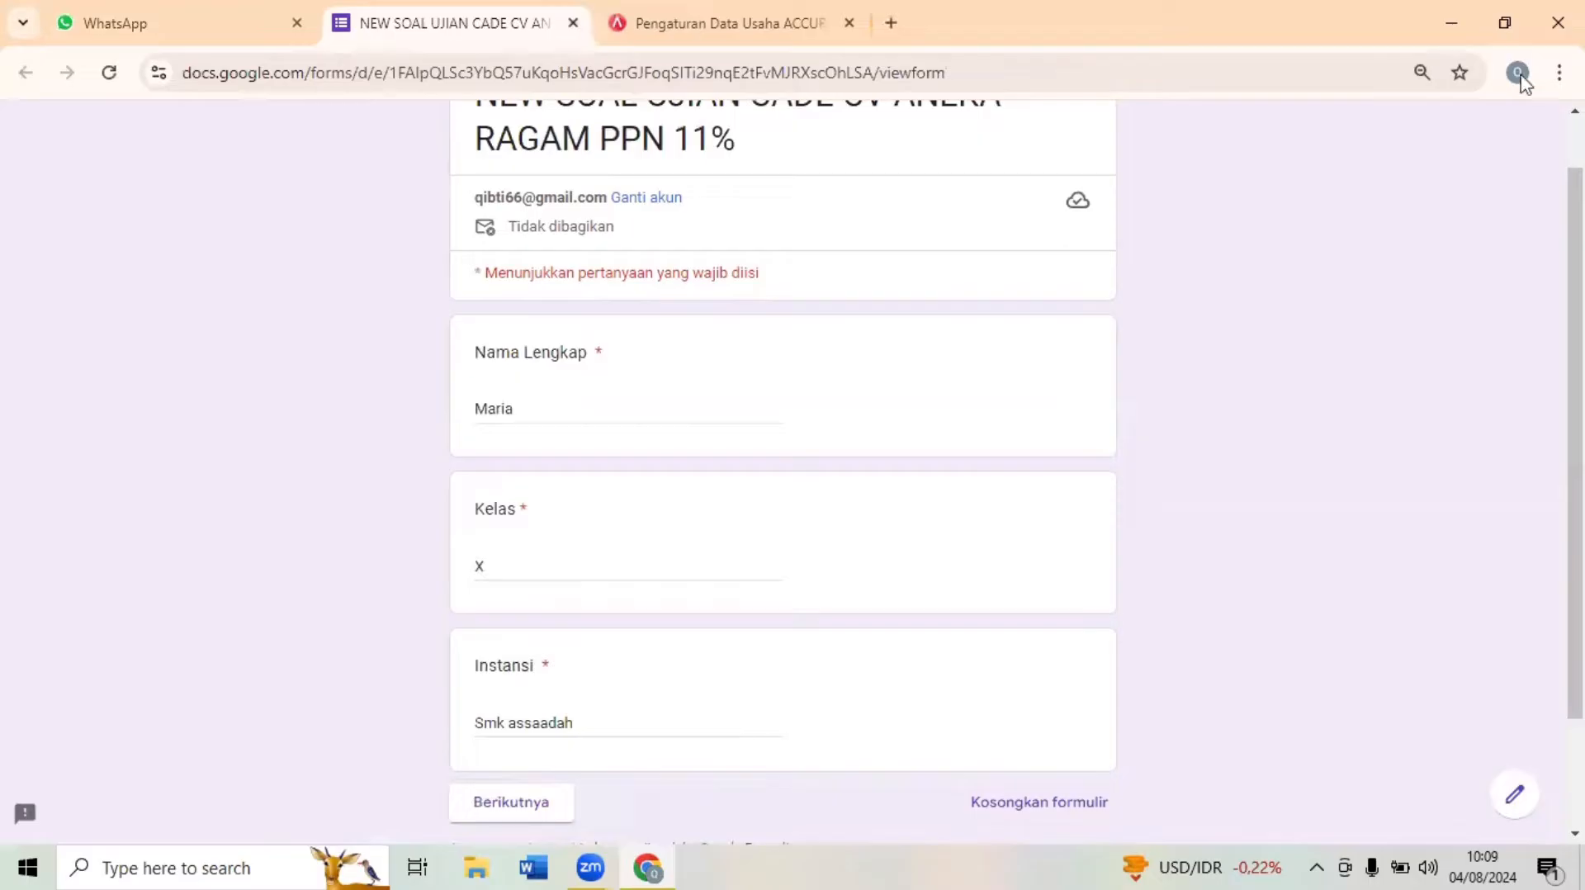
click(1558, 73)
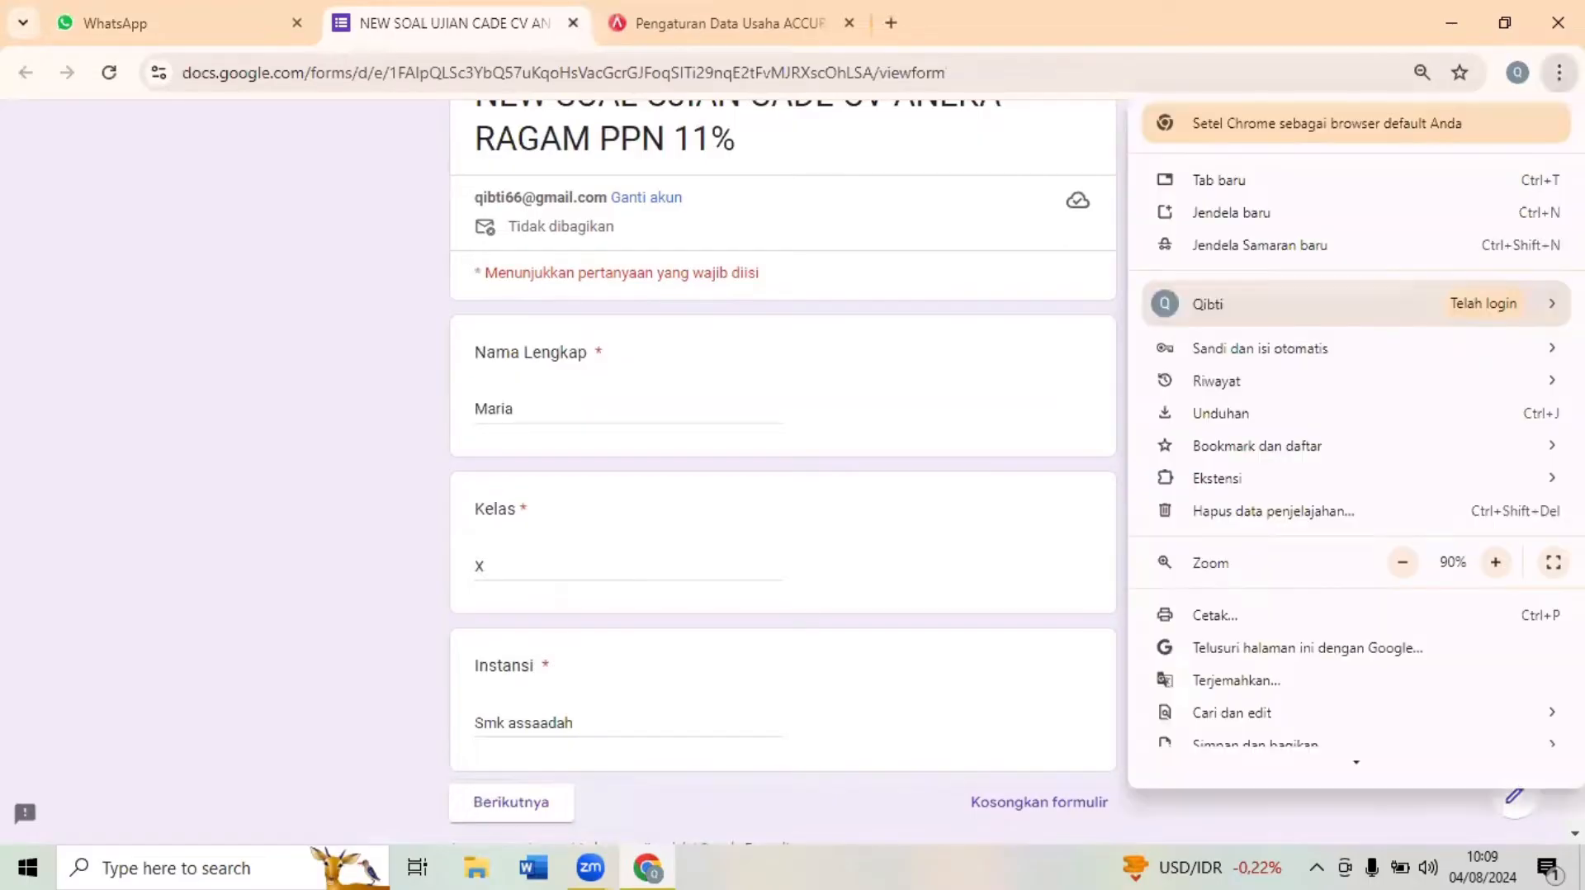
click(1493, 563)
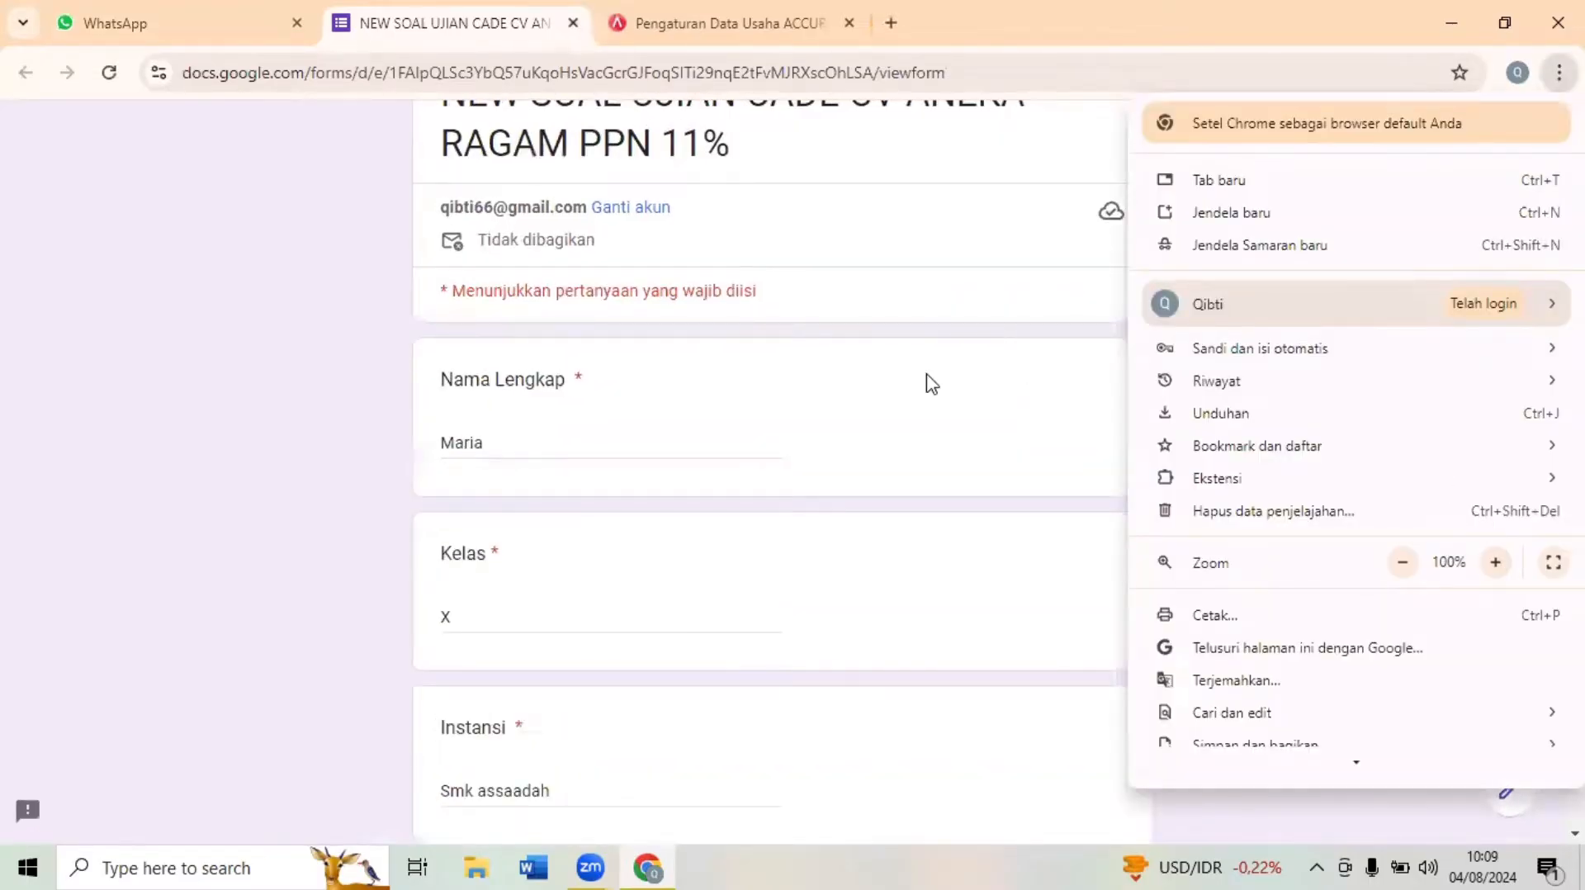
- Complete the Nama Lengkap answer with the participant's full name
click(511, 443)
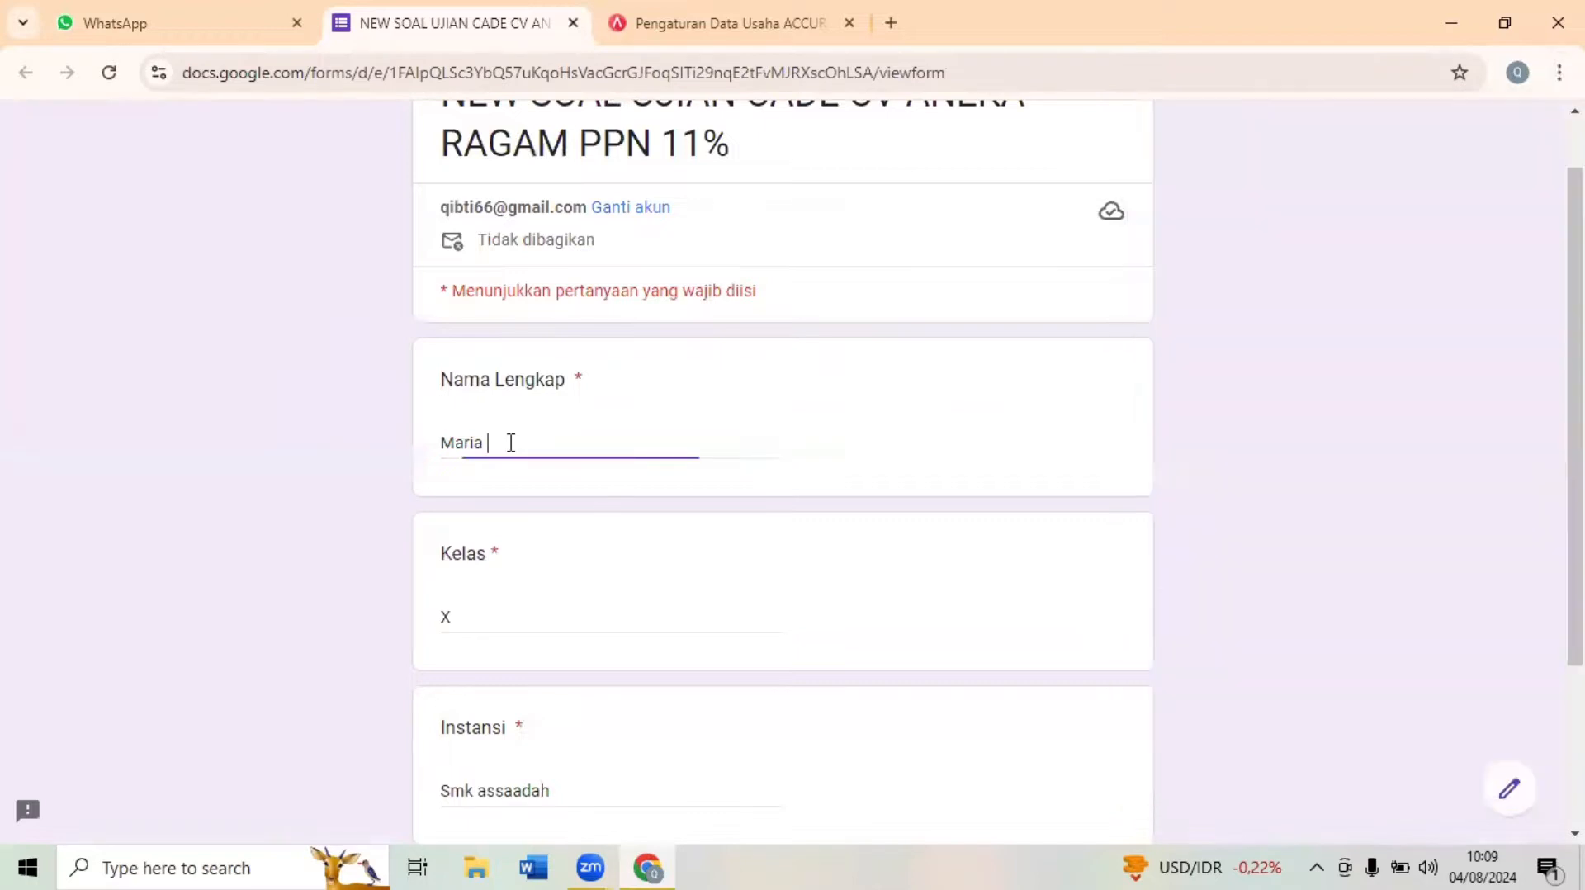
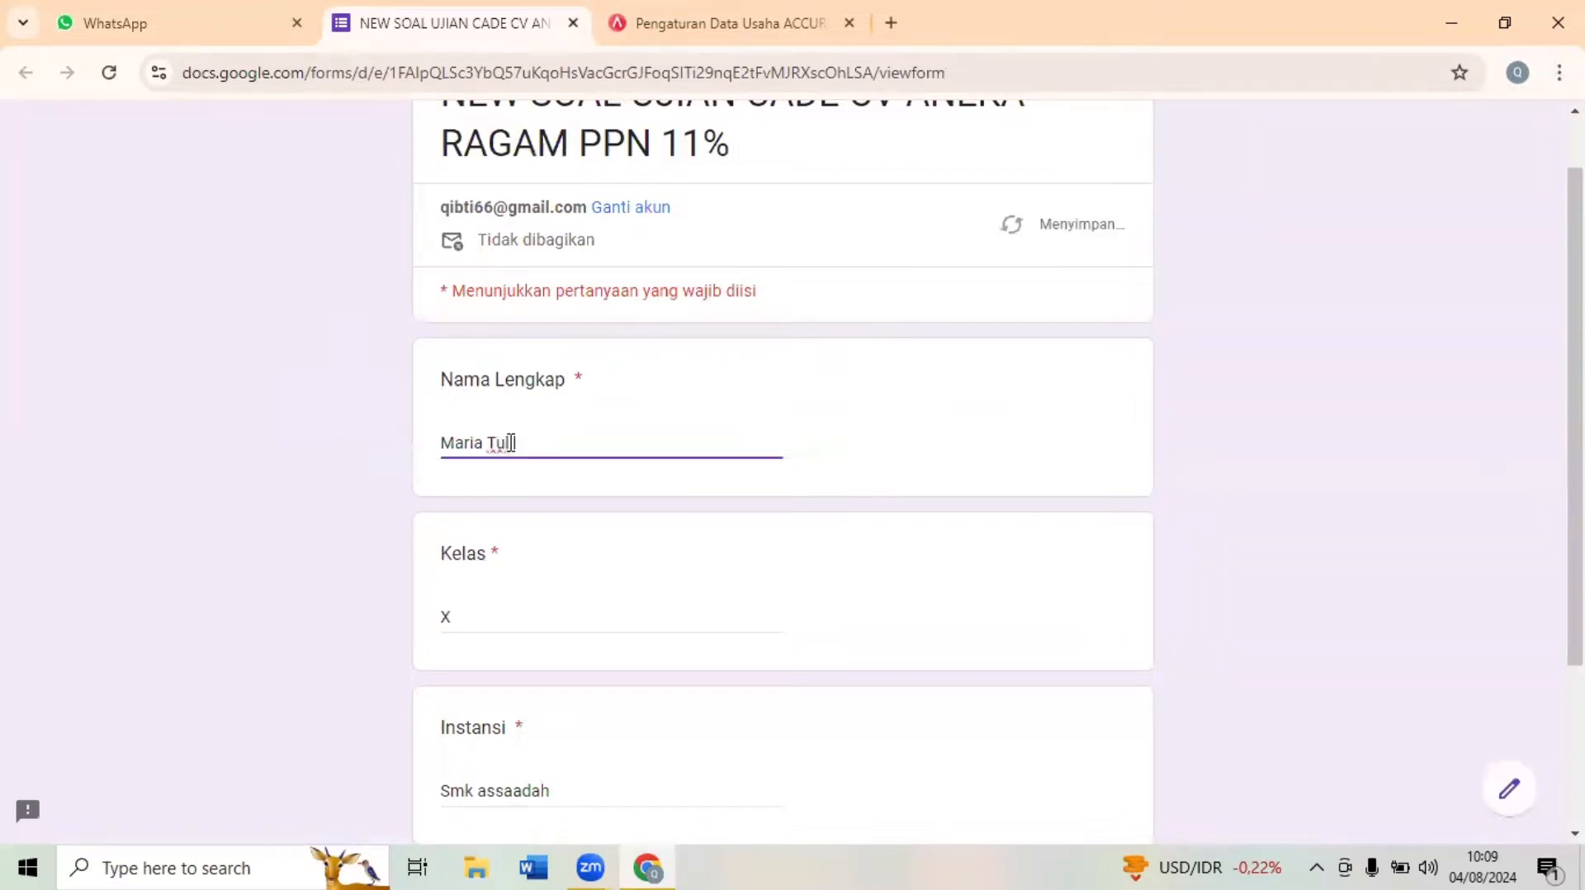
text(h)
- Set the Kelas answer to XII AKL
click(508, 628)
text(I)
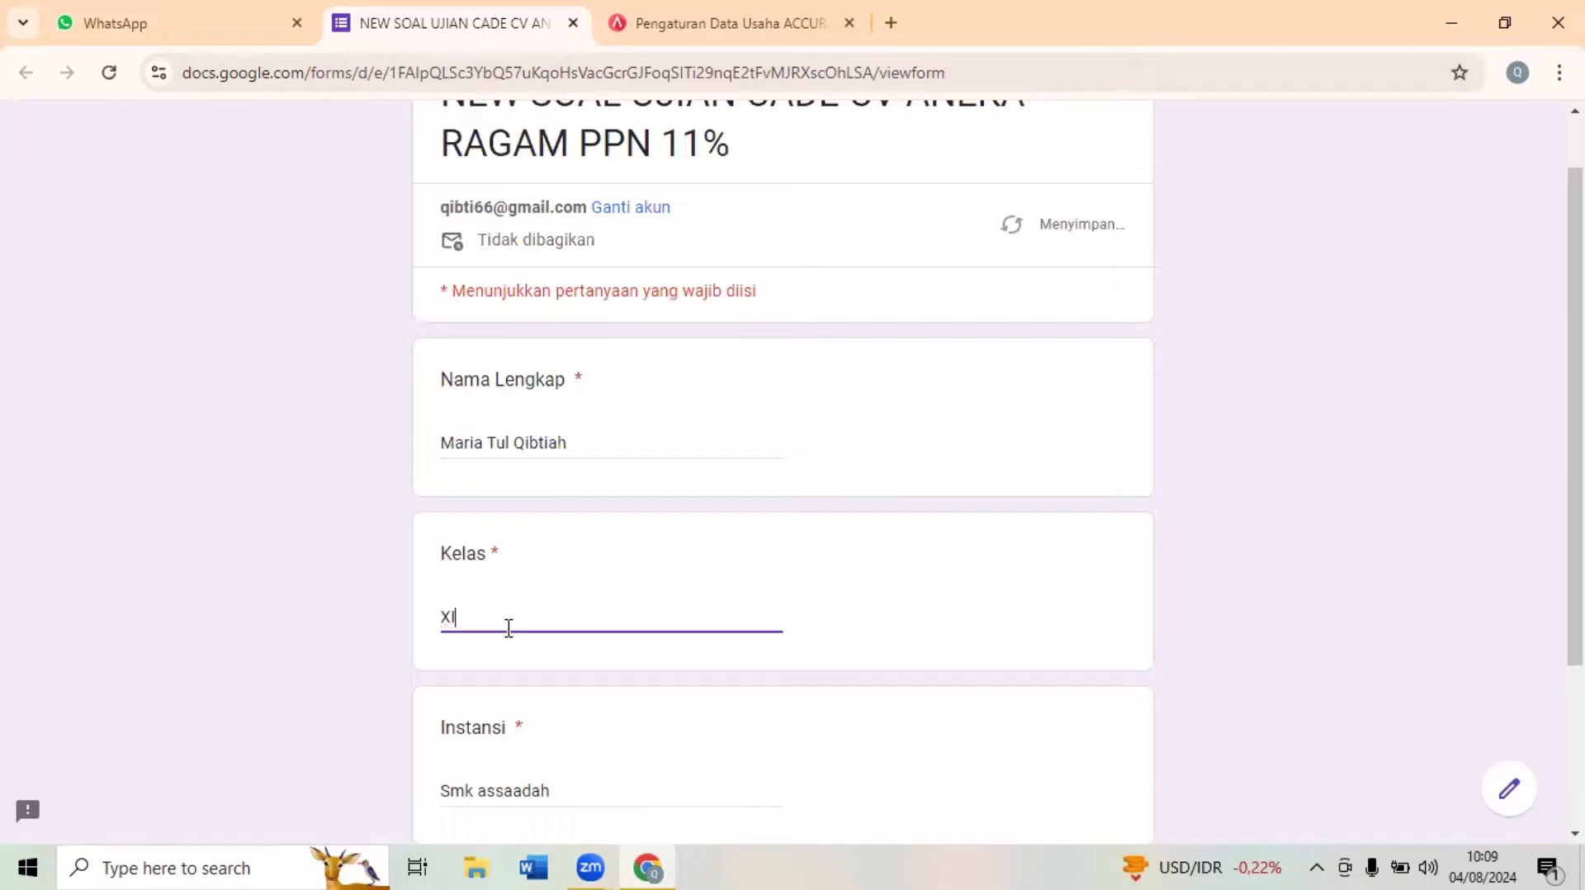
text(I AKL)
- Extend the Instansi answer to "Smk assaadah jakarta" and continue to the form's multiple-choice section
click(574, 781)
drag(576, 780, 419, 793)
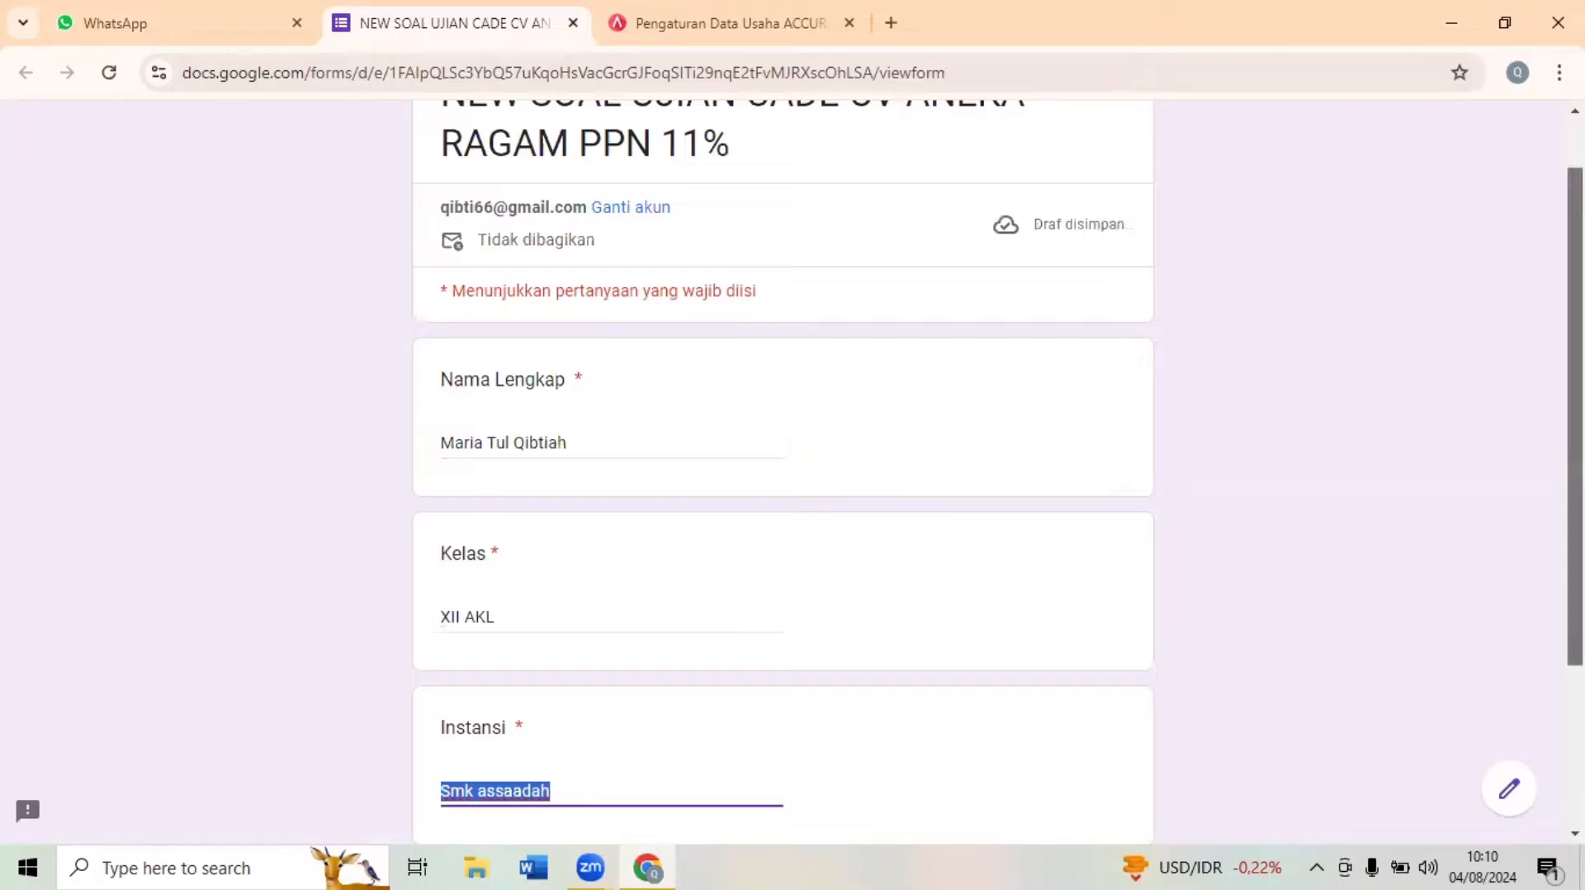
drag(1575, 525, 1575, 581)
click(580, 703)
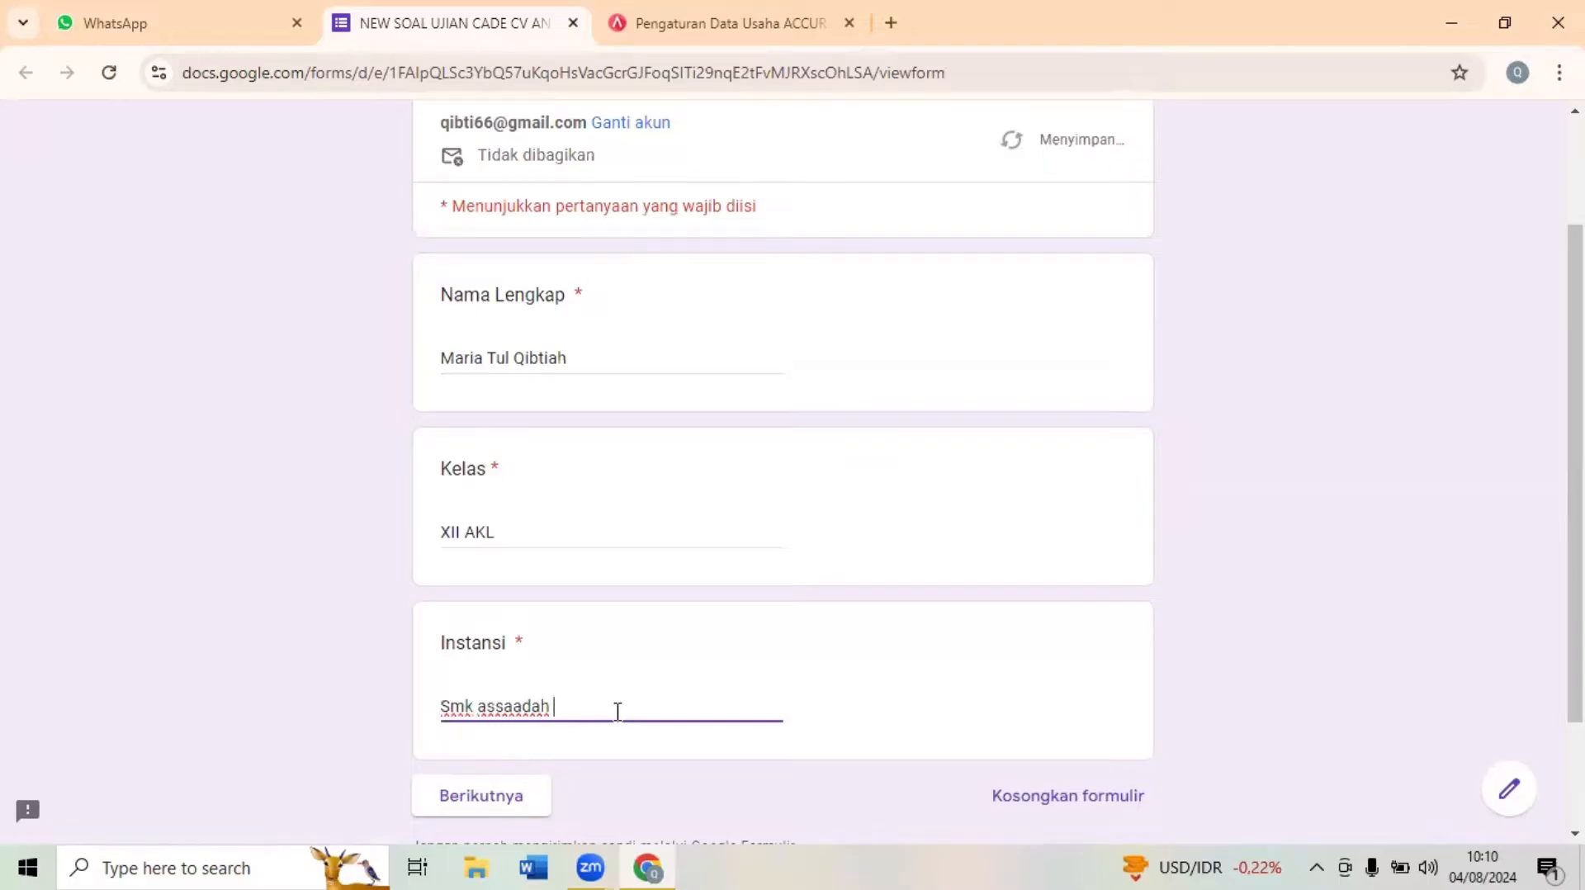
text(jakat)
key(BackSpace)
text(rta)
click(505, 795)
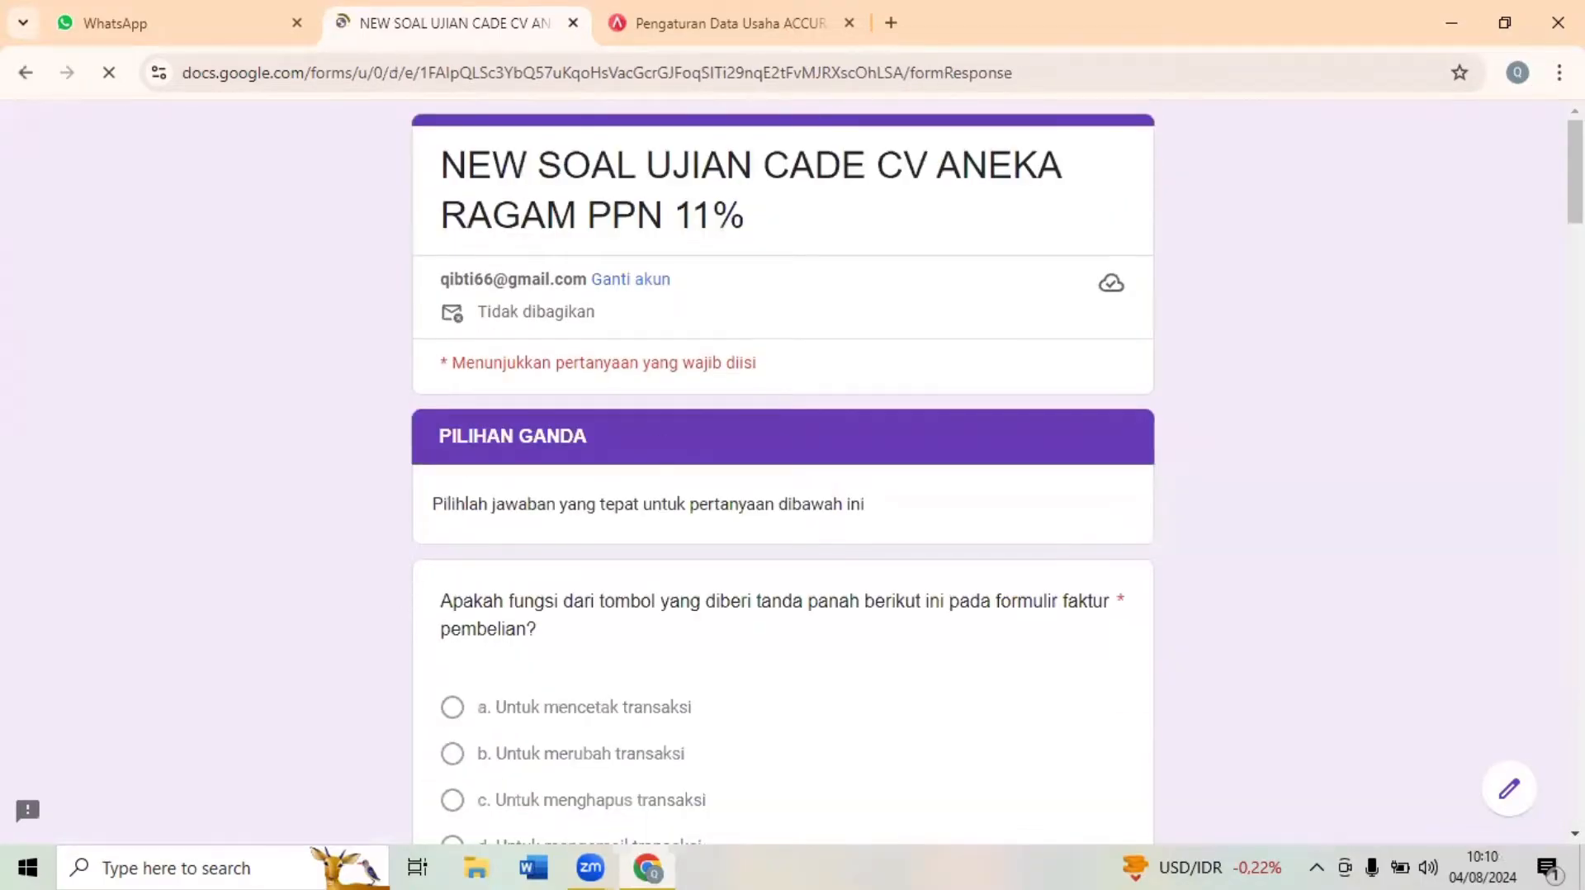
- Review the answers on the purchase invoice button, the Accurate Online web address and the media used to open it
drag(1575, 170, 1575, 212)
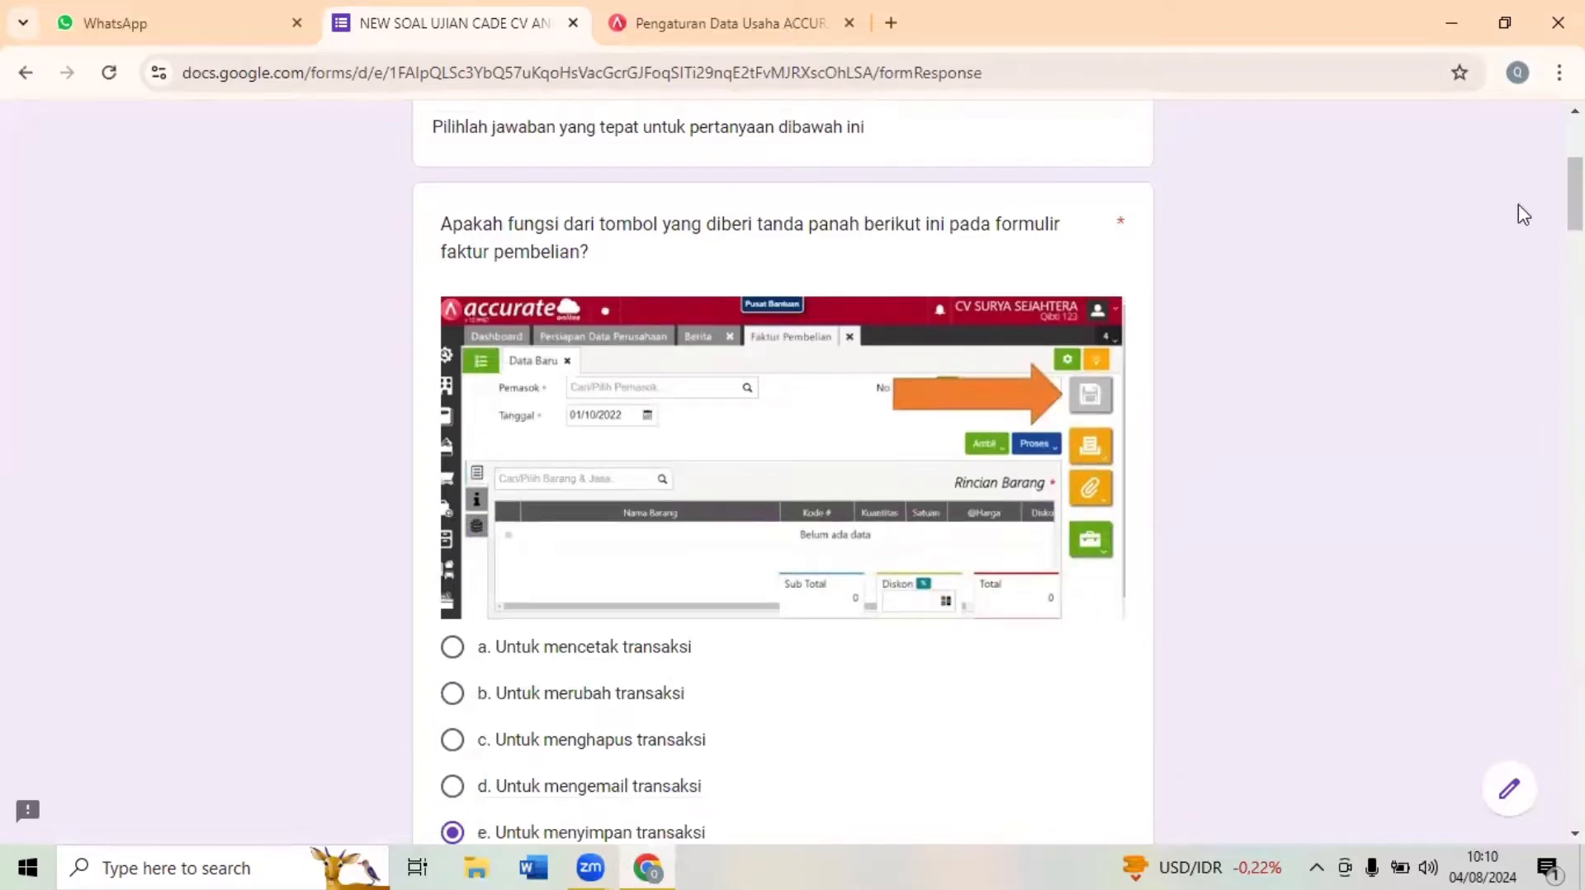
drag(1575, 203, 1575, 220)
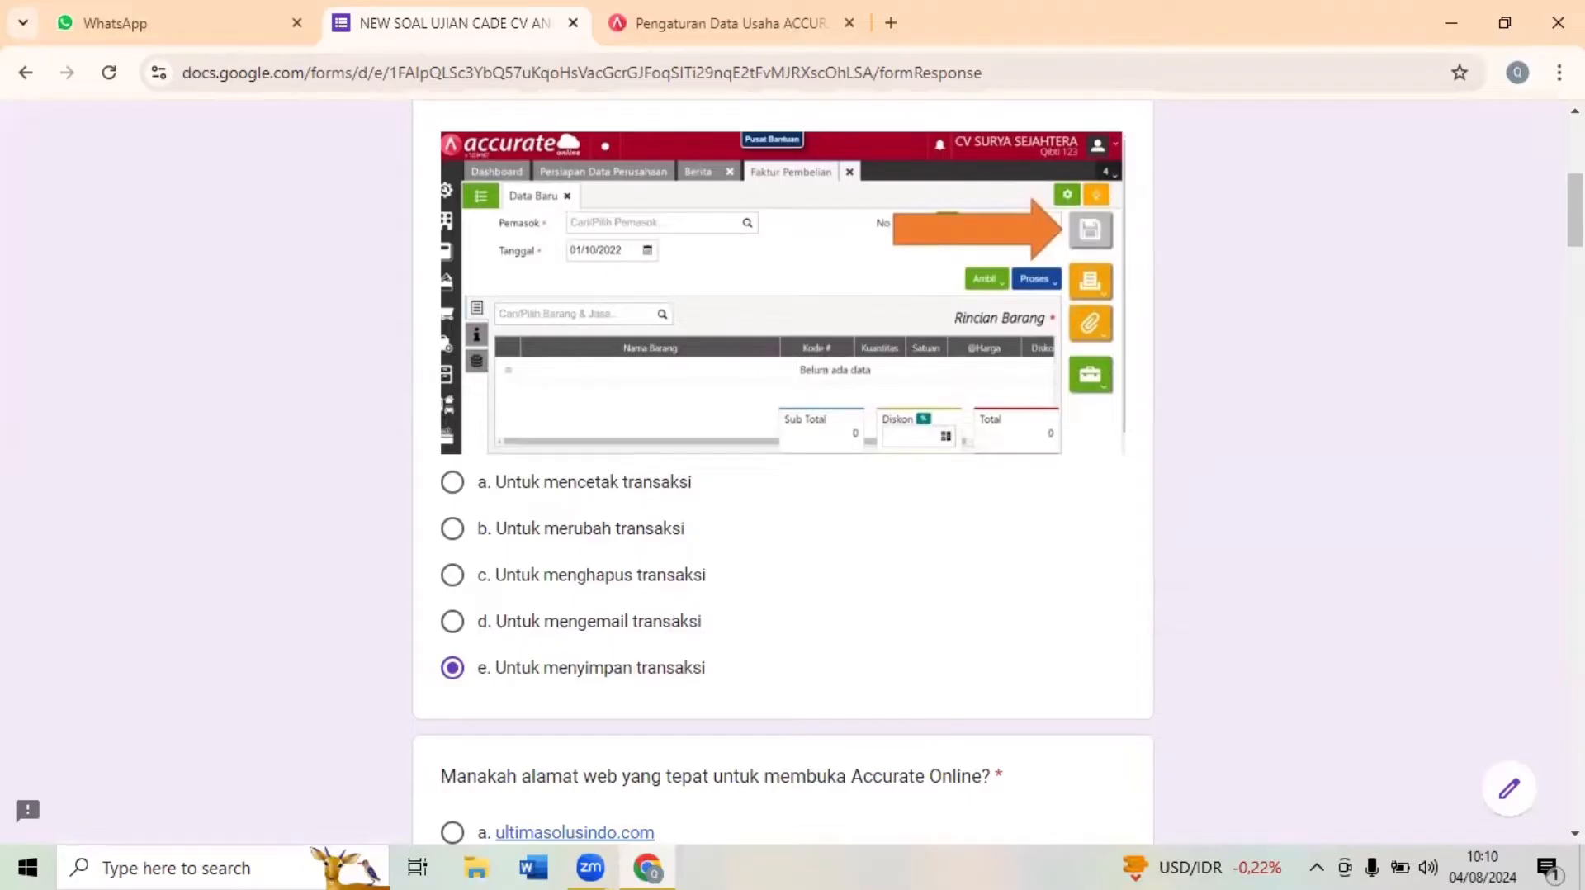
scroll(1574, 211, down, 5)
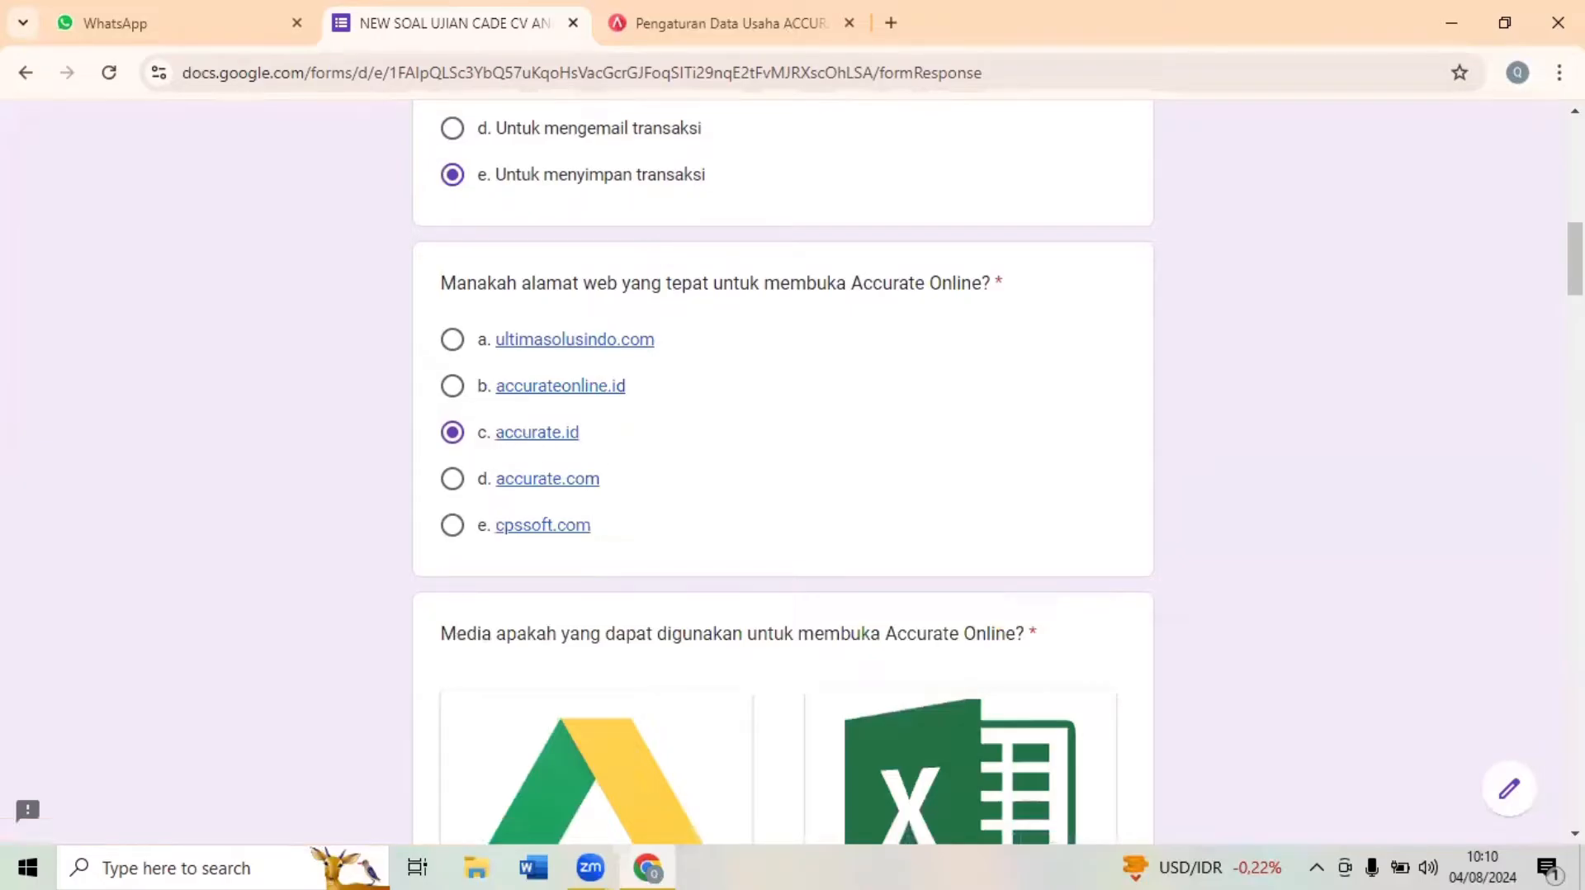
scroll(782, 471, down, 6)
scroll(783, 471, up, 3)
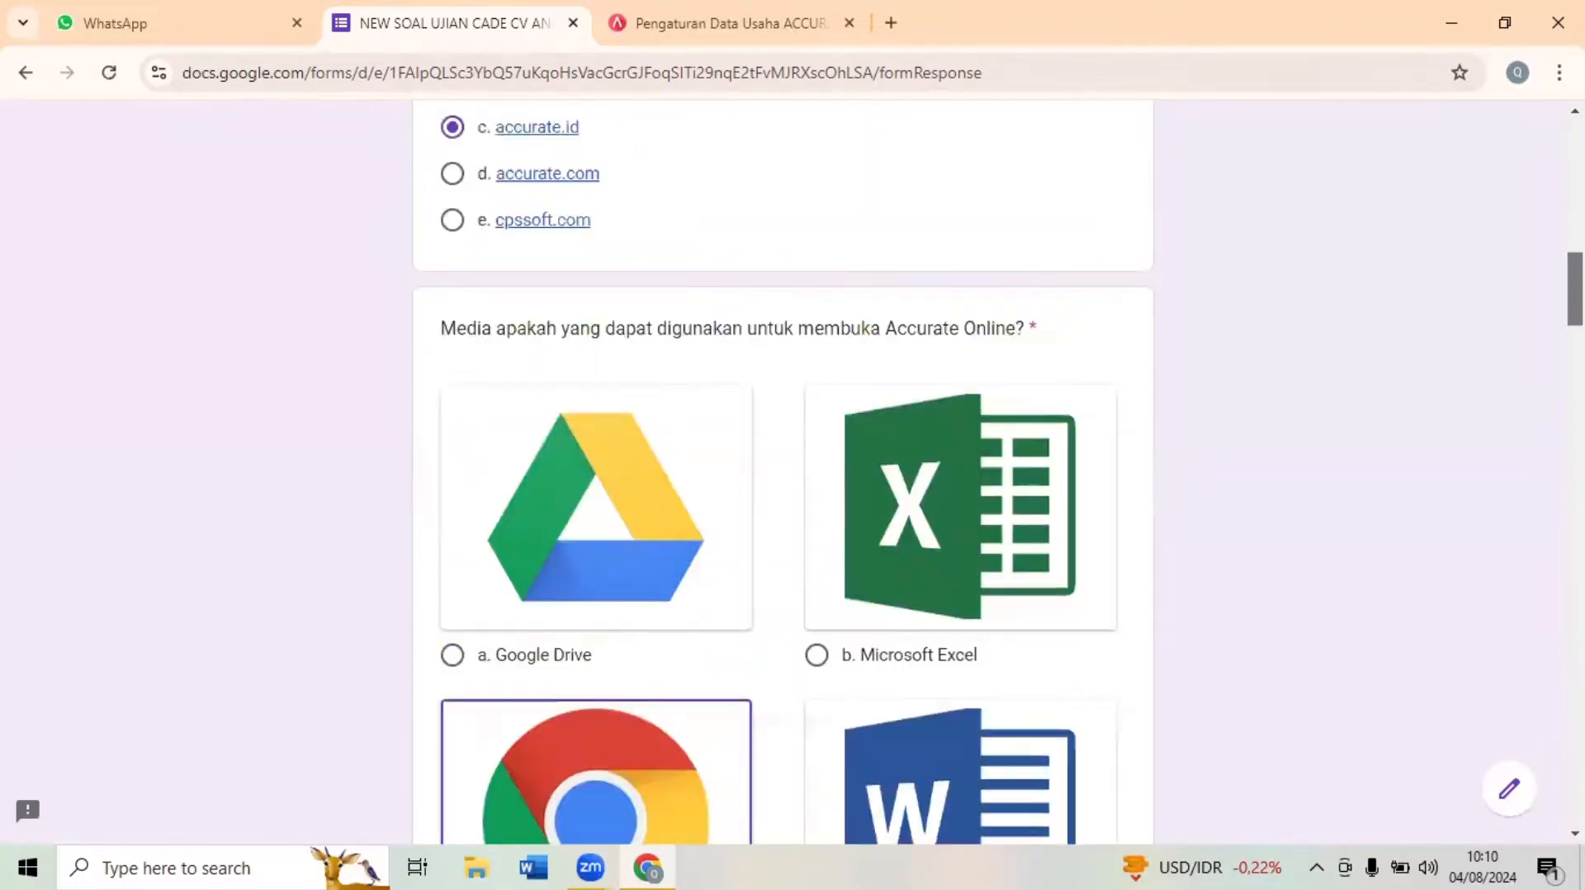
scroll(629, 493, down, 4)
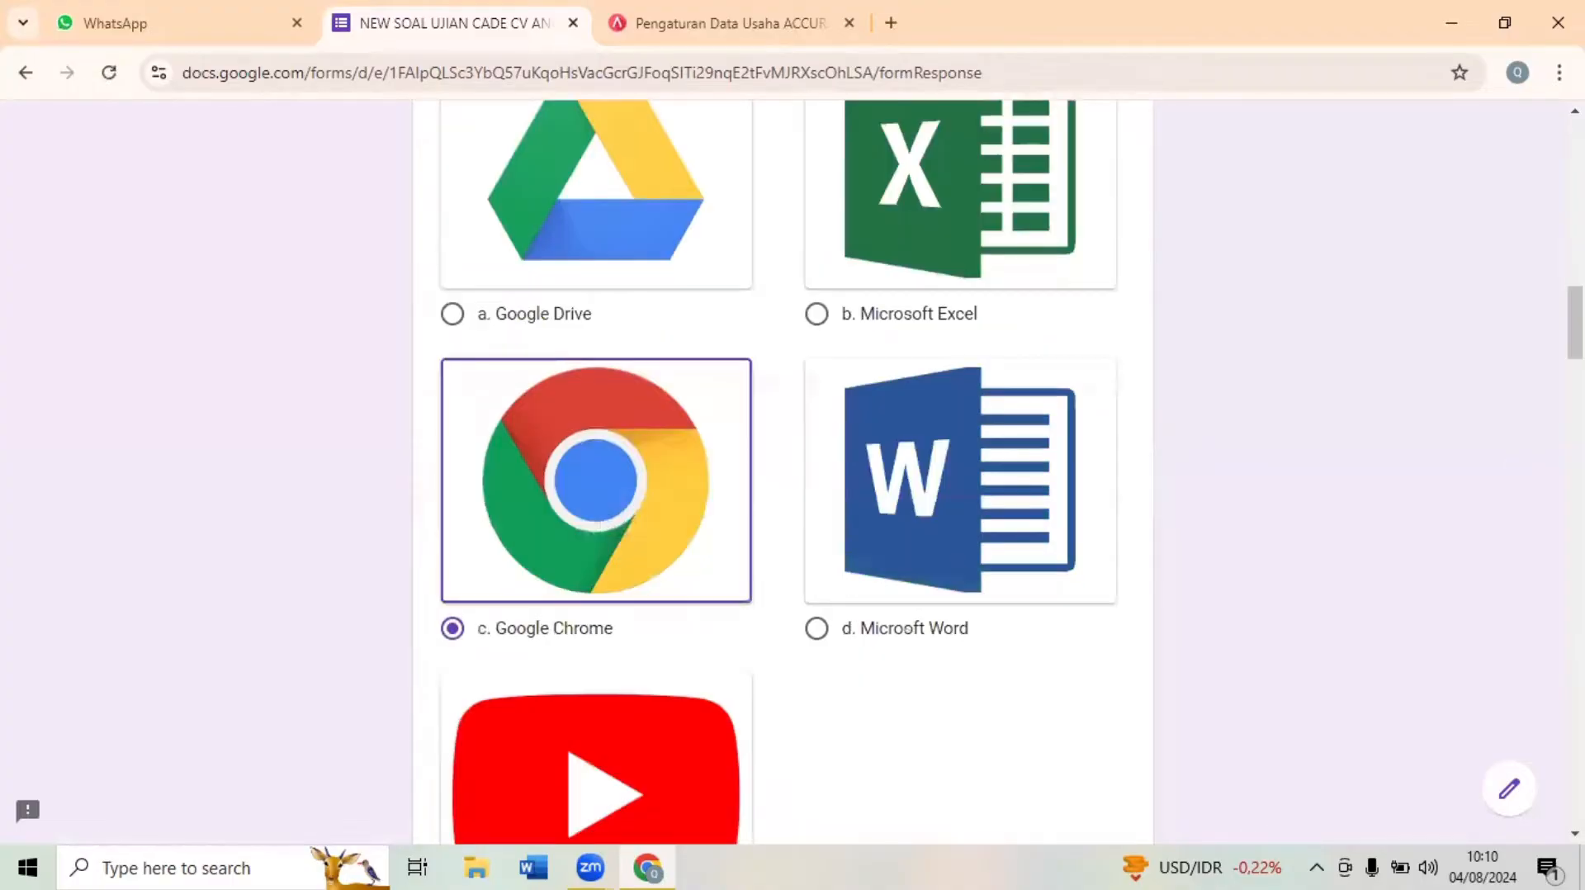
scroll(783, 470, down, 5)
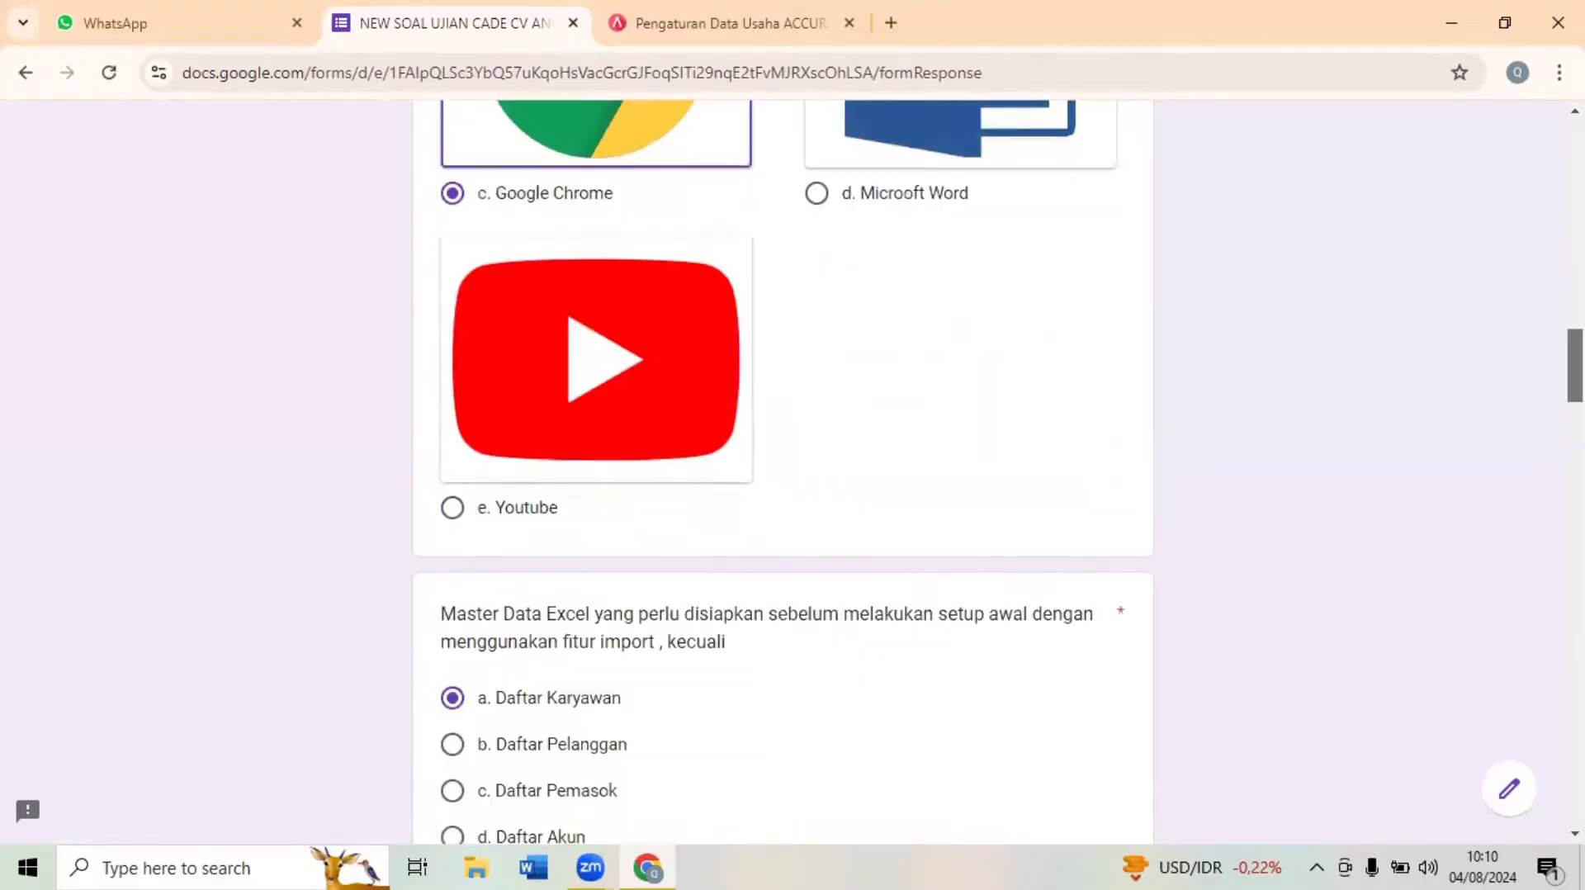
- Review the answers on Excel master data for import, the marked login page feature and the available inventory methods
scroll(431, 648, down, 1)
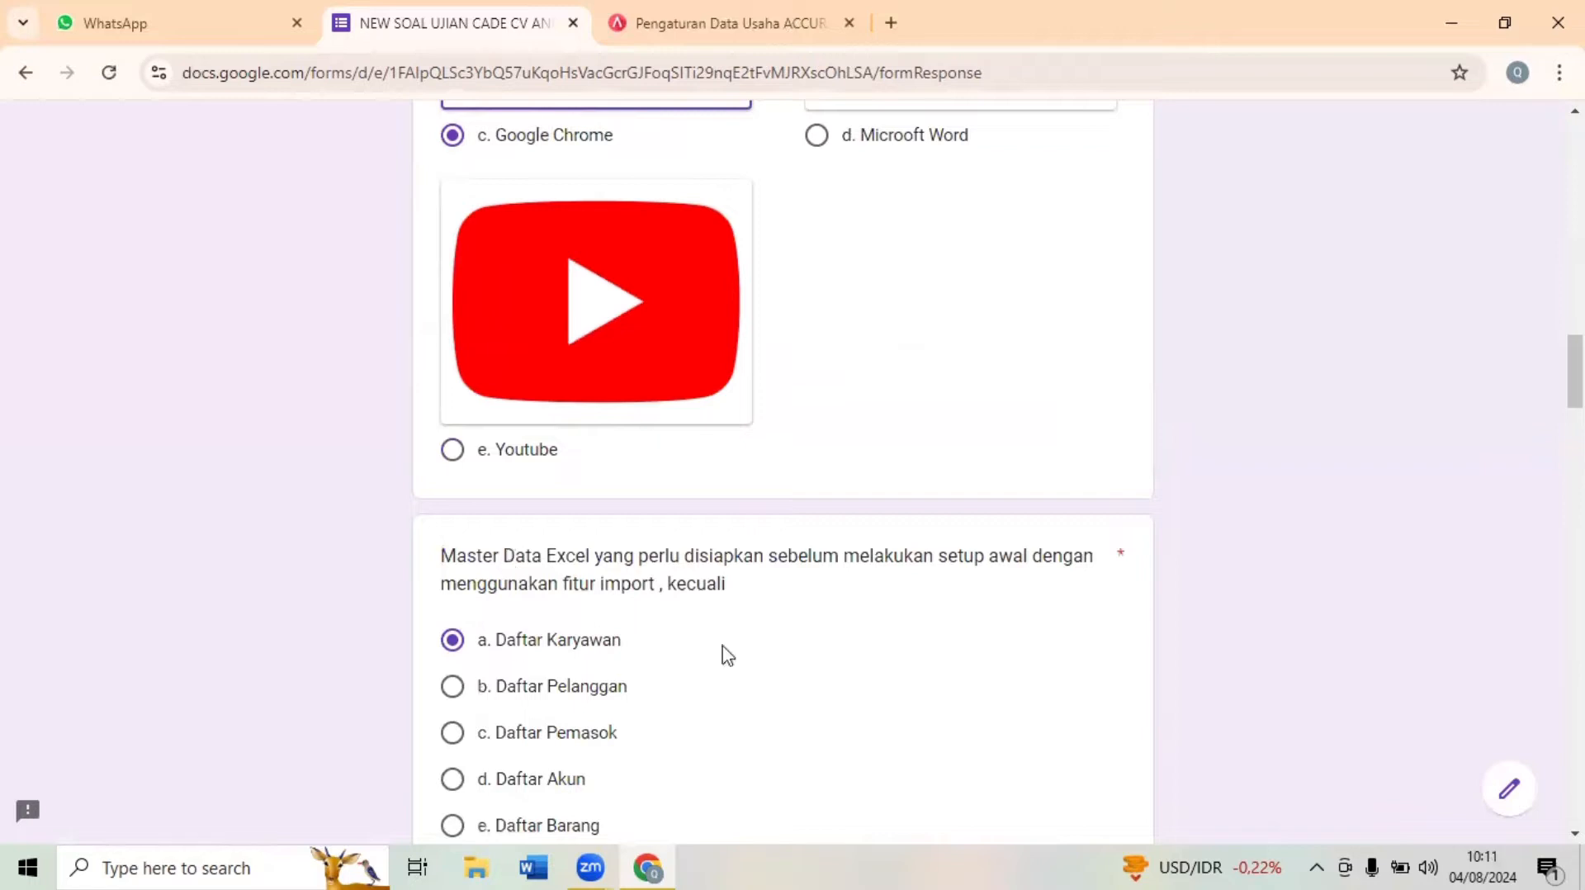
scroll(1575, 371, down, 4)
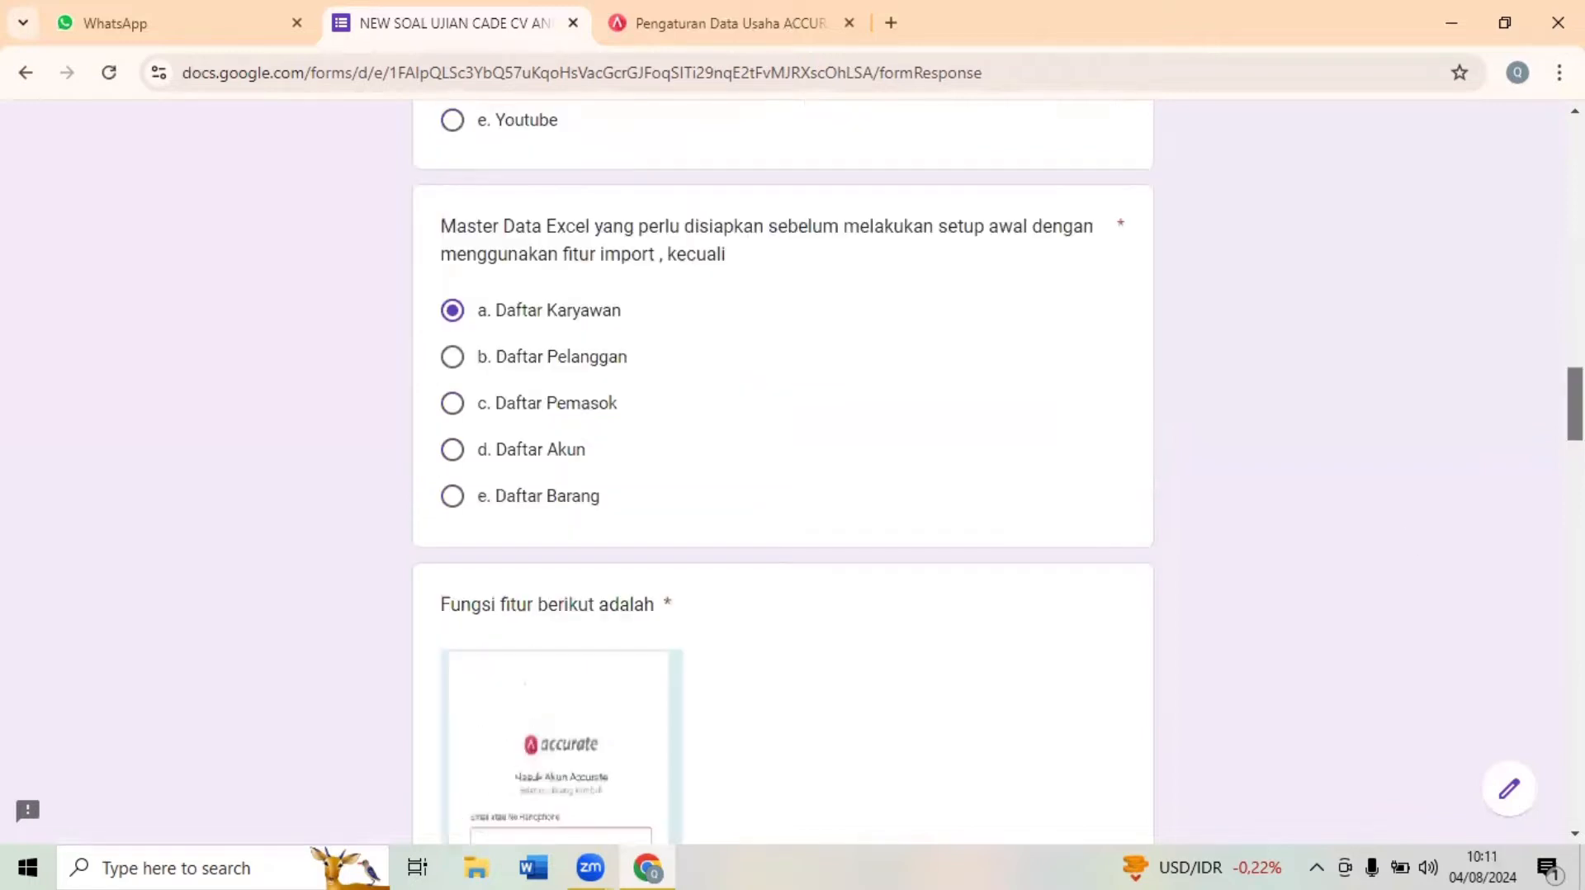
scroll(1575, 412, down, 3)
scroll(1575, 430, down, 2)
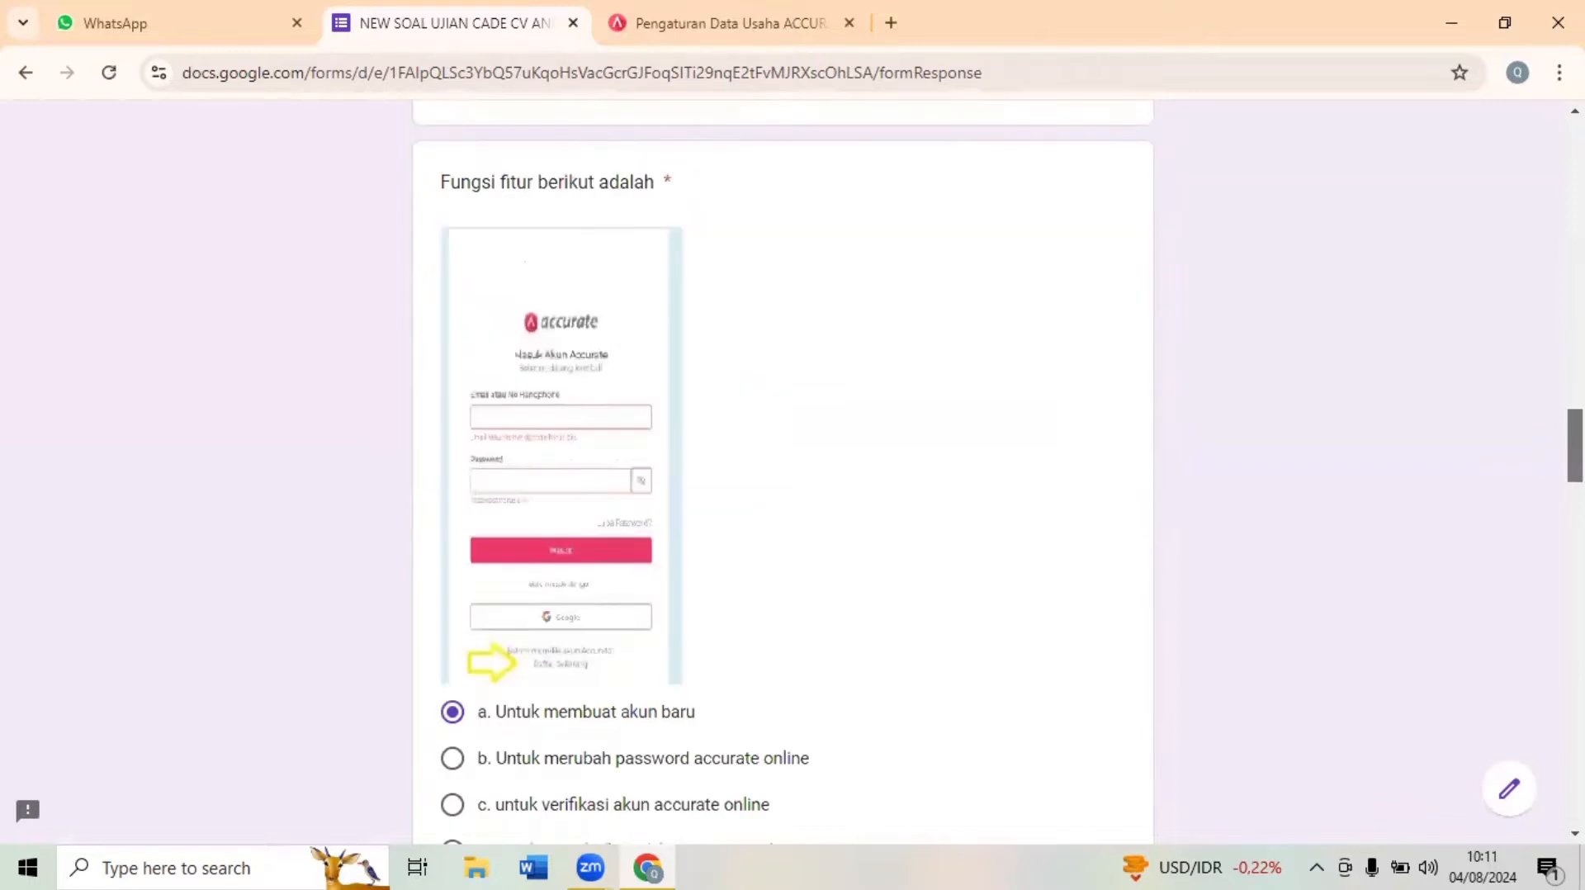
scroll(1110, 428, down, 2)
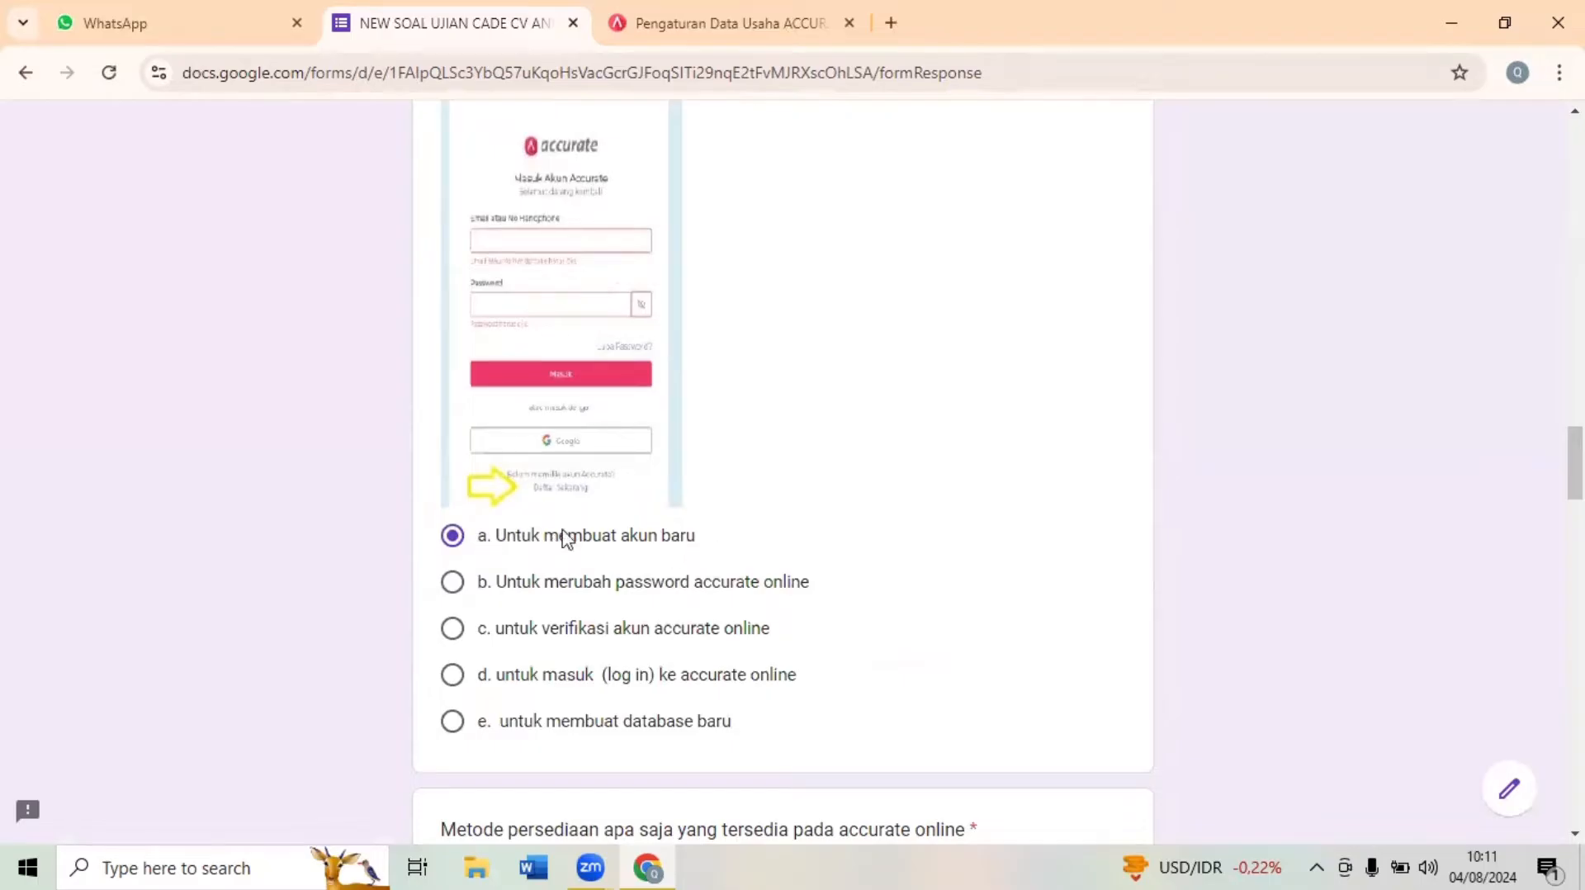
scroll(1444, 503, down, 3)
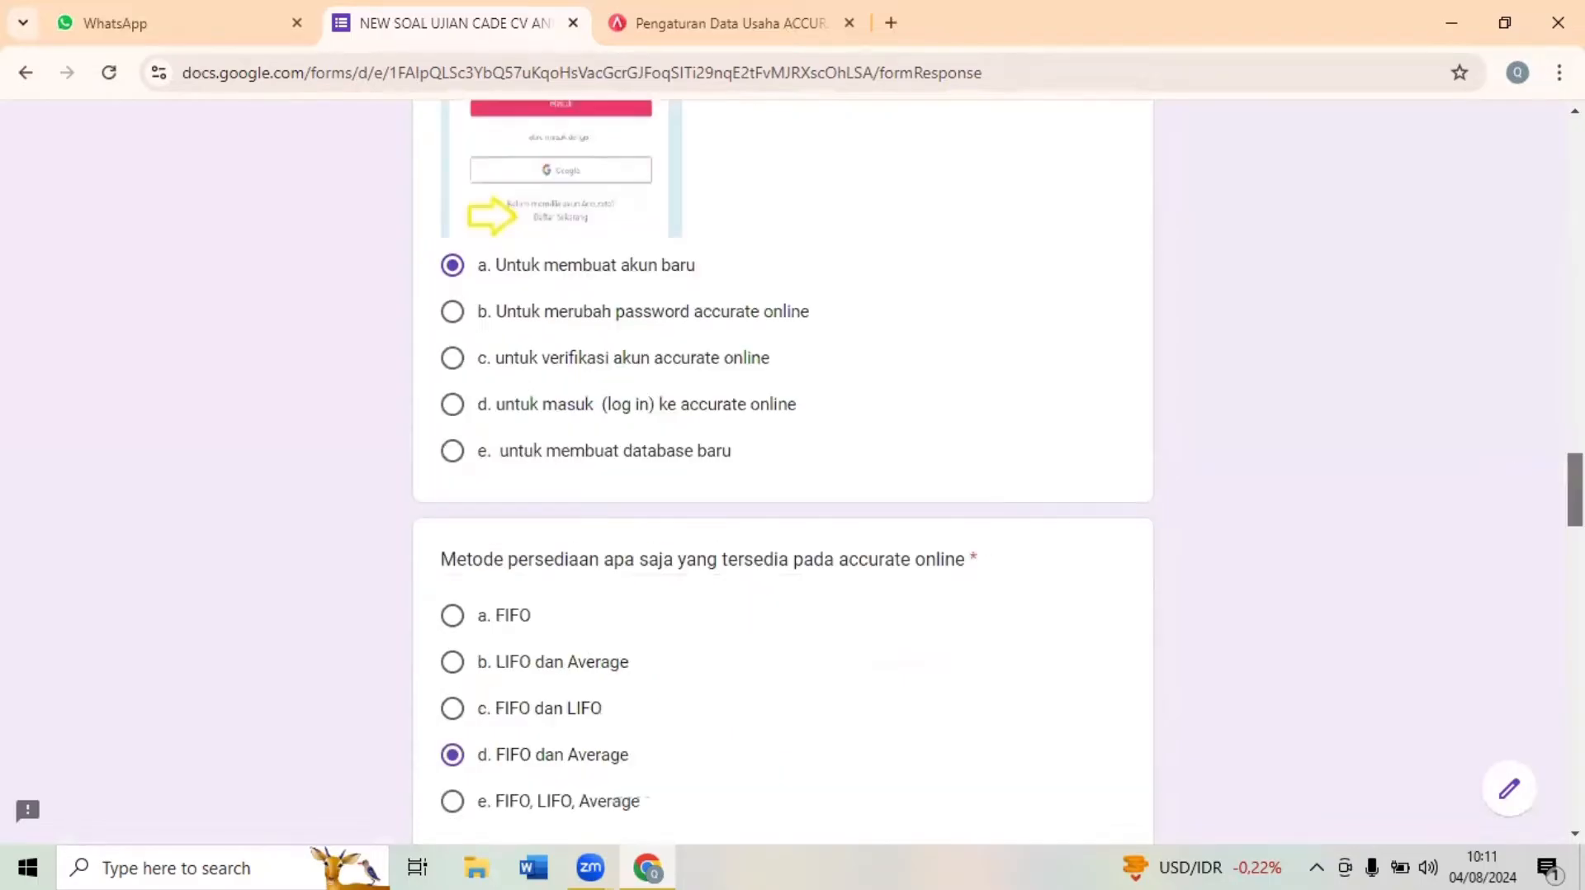
scroll(1445, 503, down, 3)
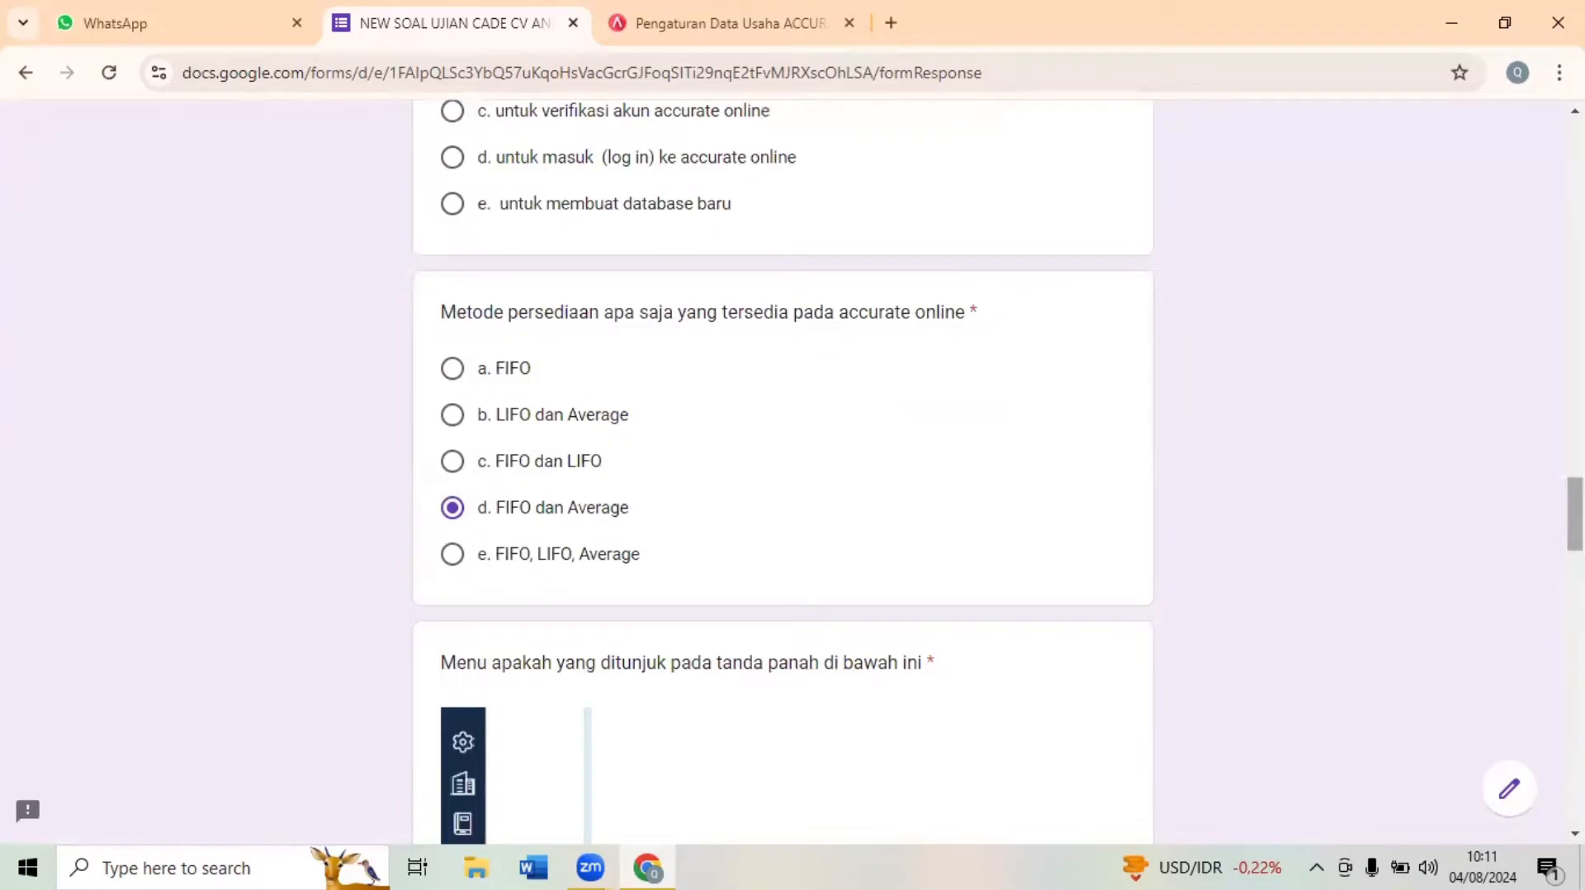
- Review the answers to the three questions about which sidebar menu the arrow points to
scroll(783, 470, down, 7)
scroll(697, 335, up, 2)
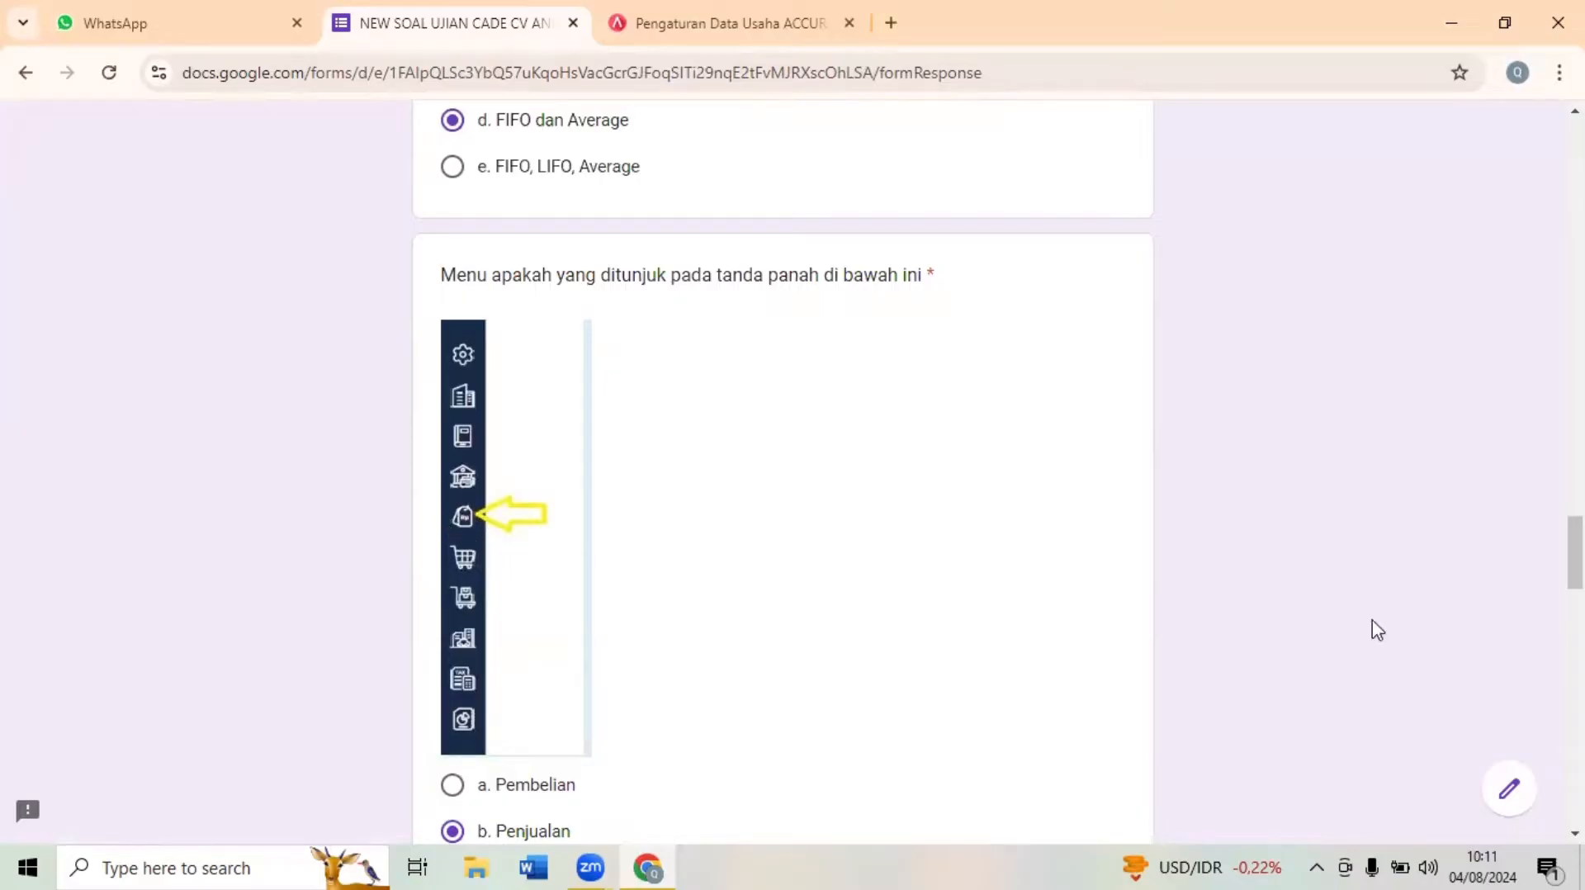
scroll(1575, 552, down, 2)
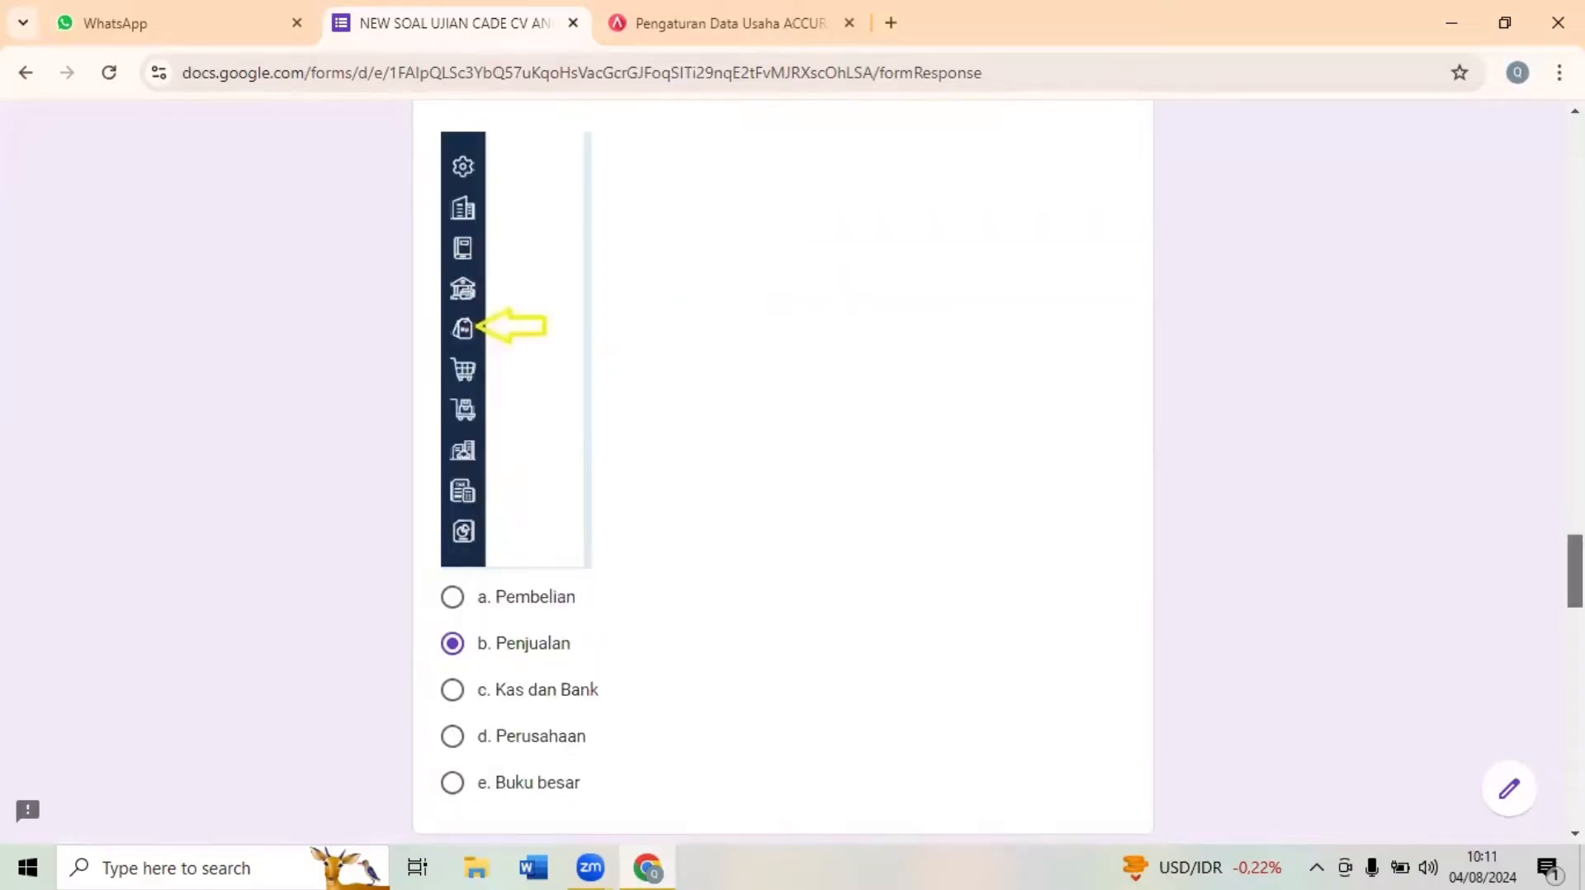
scroll(783, 471, down, 4)
scroll(782, 470, down, 2)
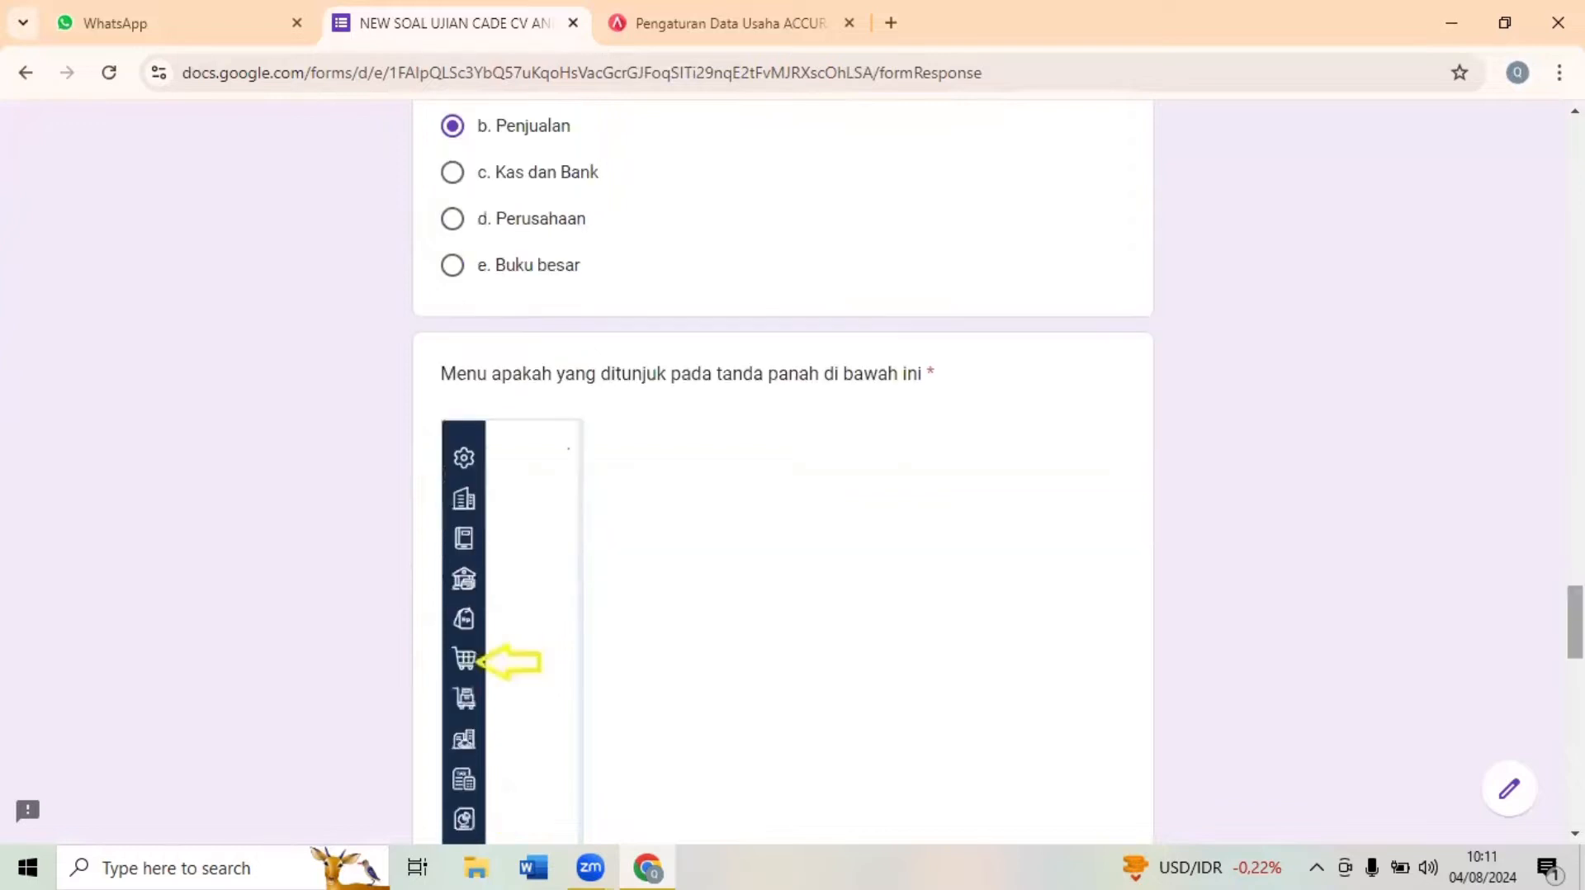
scroll(782, 470, down, 1)
scroll(783, 471, down, 1)
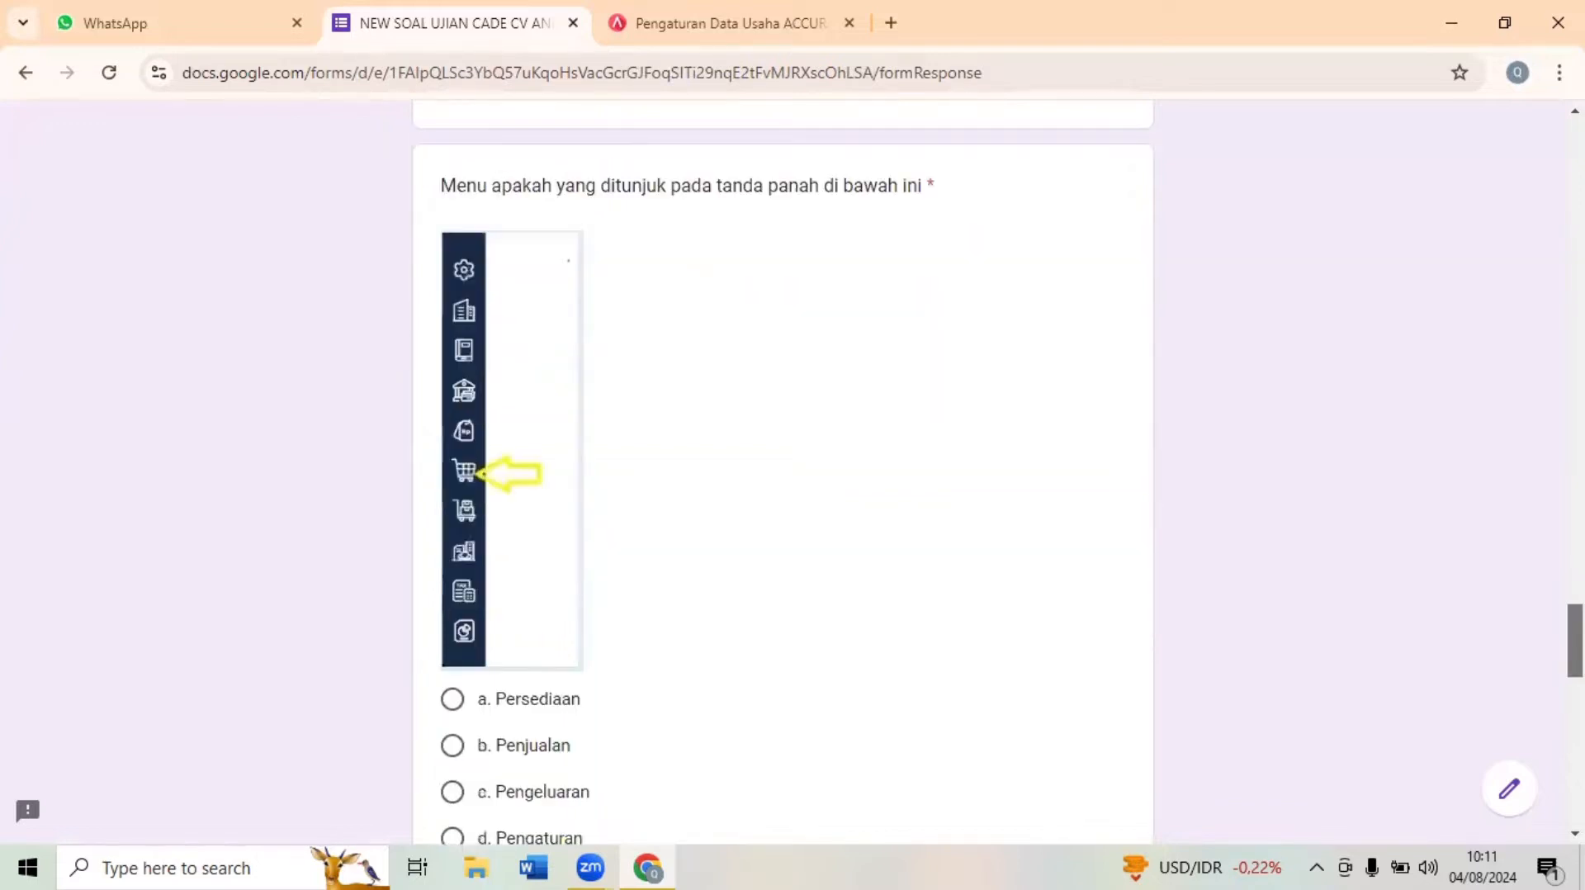
scroll(783, 471, down, 2)
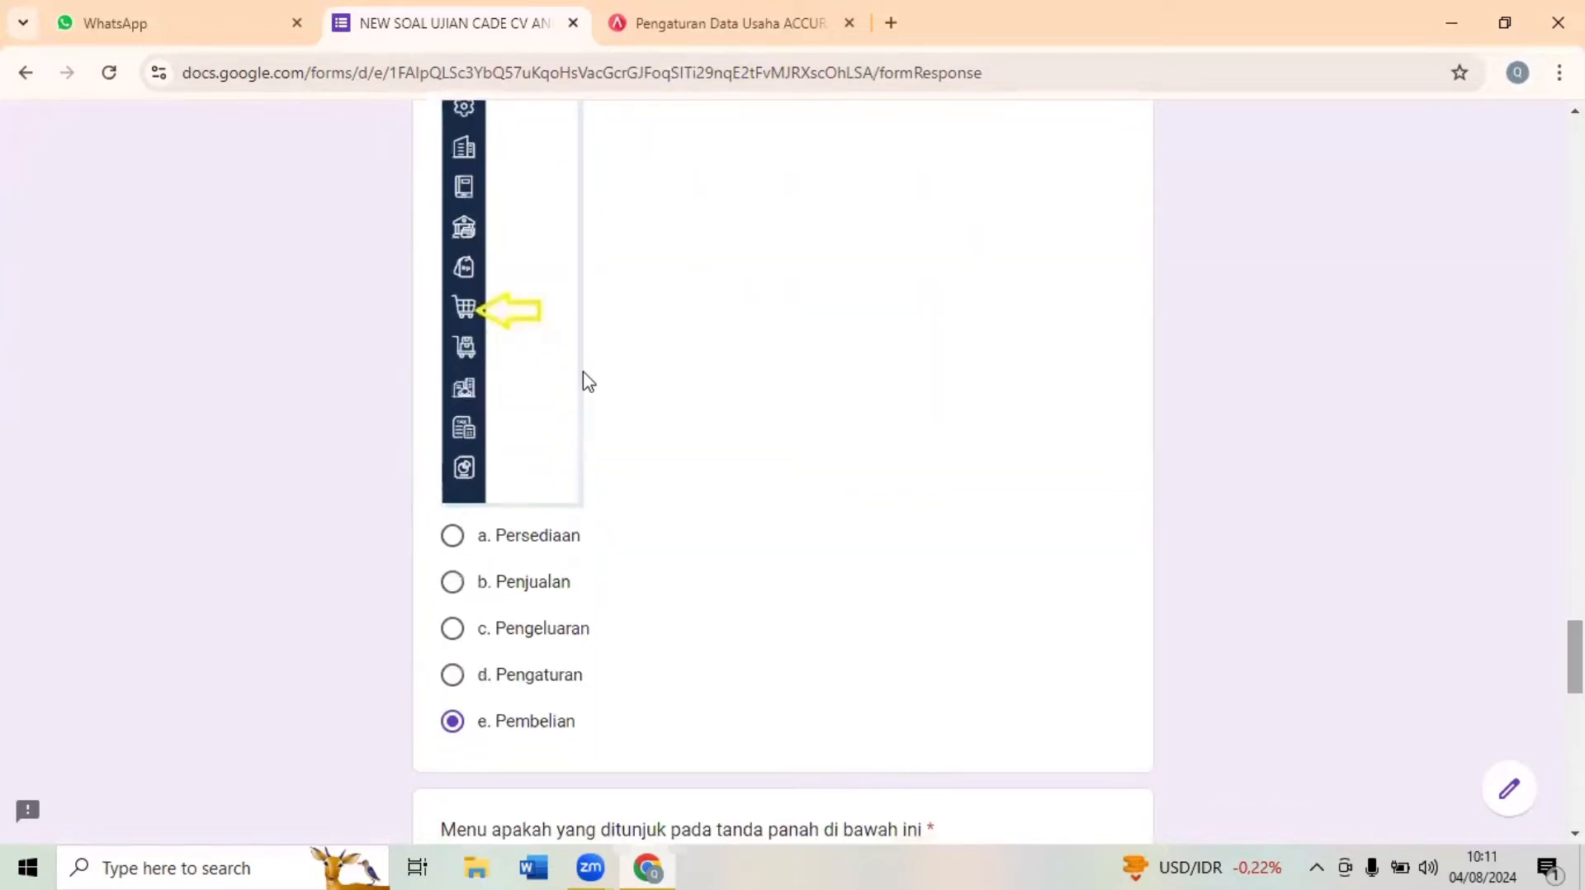
scroll(783, 470, down, 2)
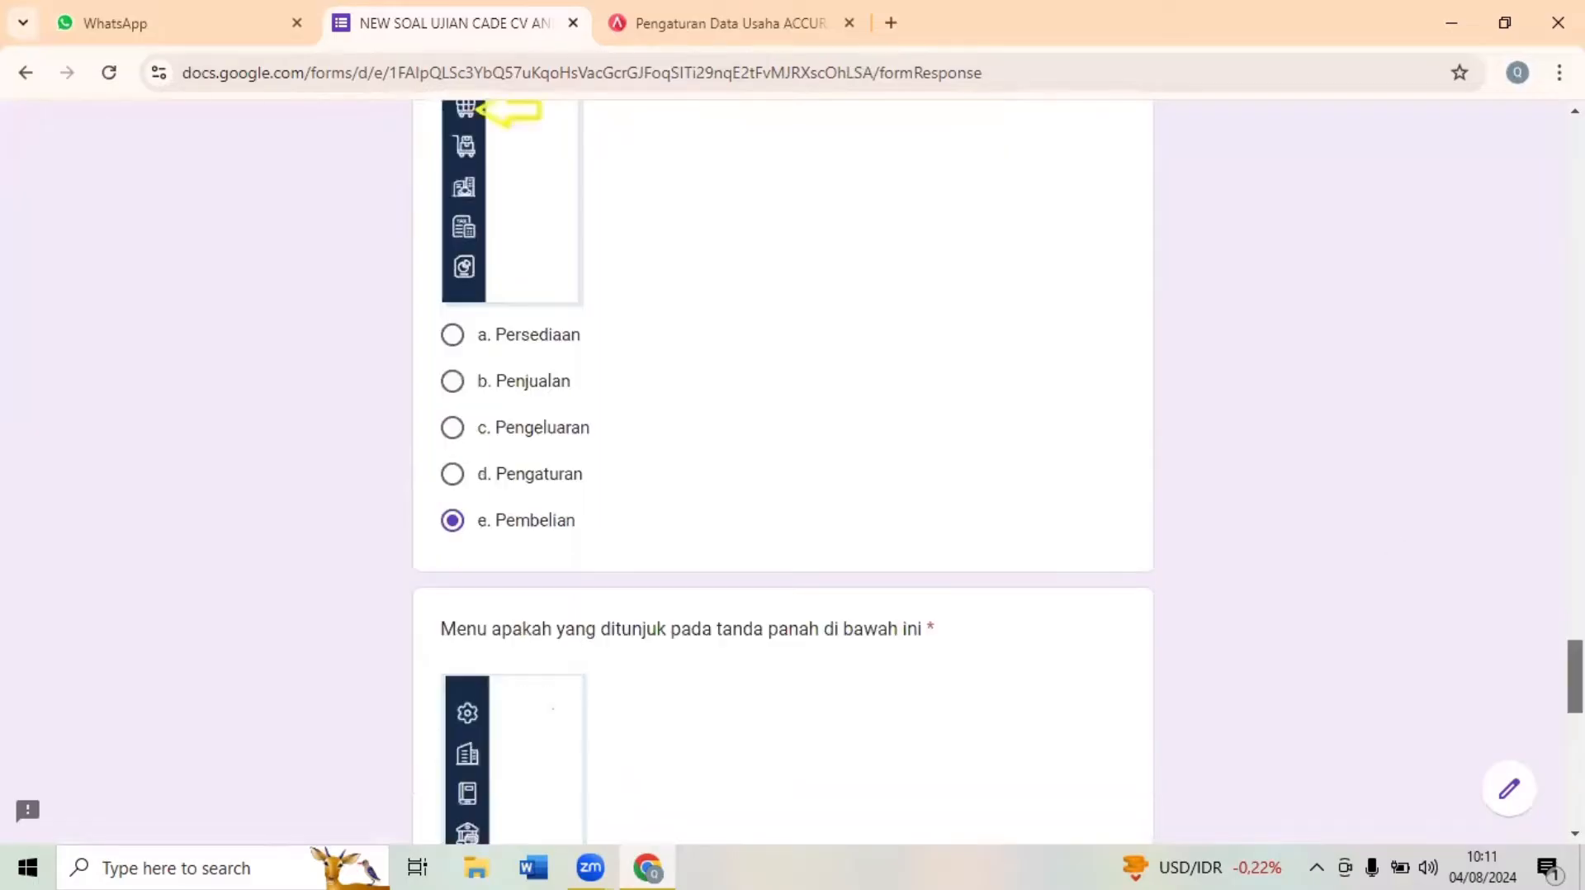
scroll(783, 470, down, 6)
scroll(884, 612, down, 2)
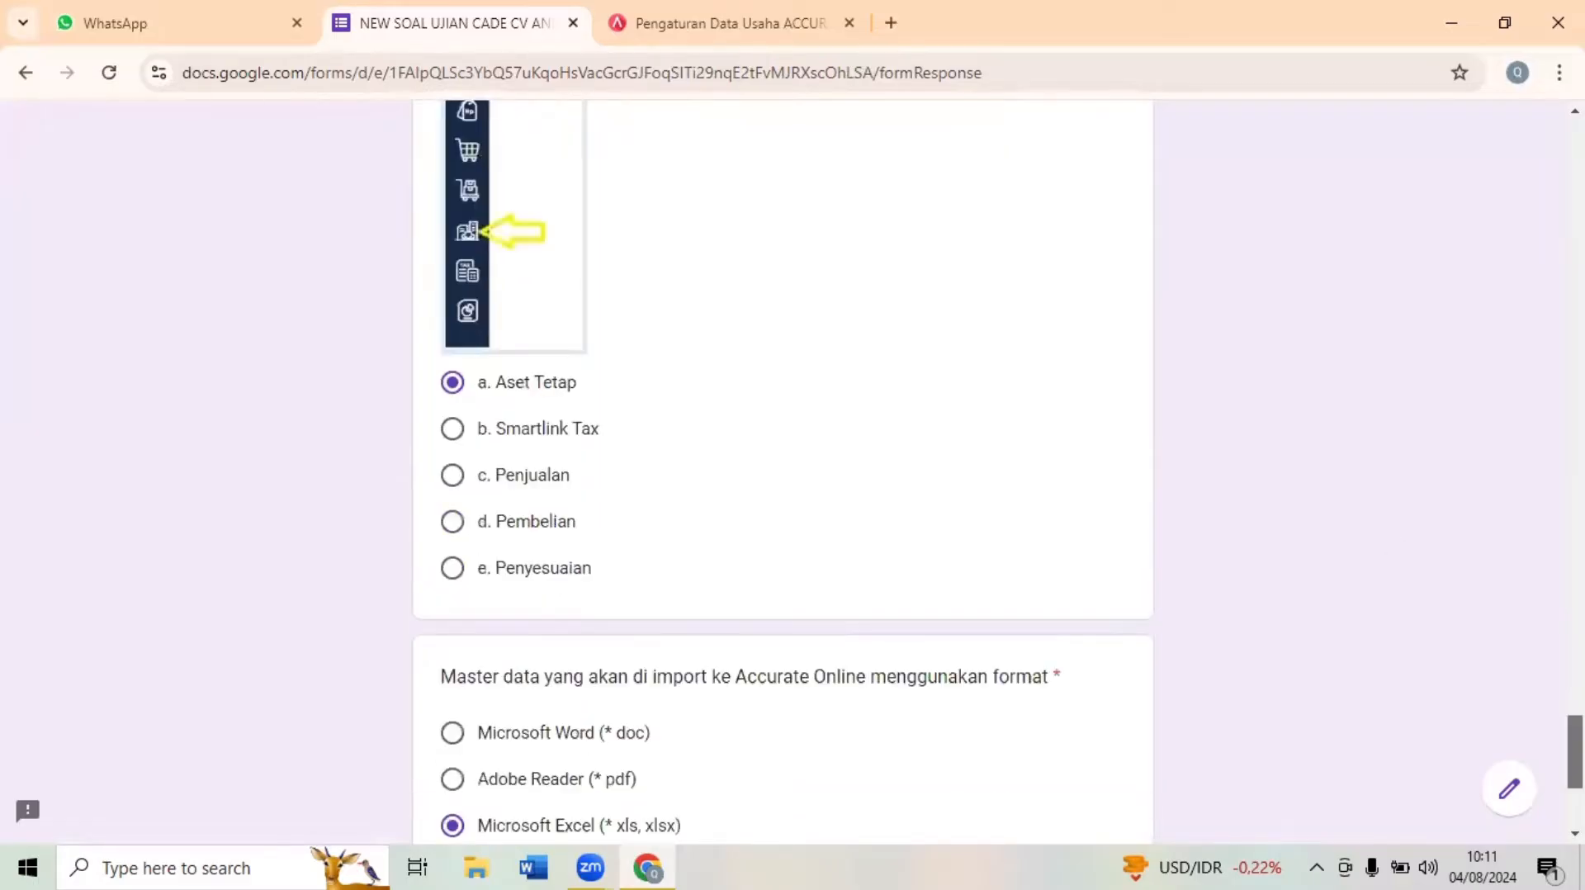
- Answer the question on the master data import format with Microsoft Excel (* xls, xlsx)
scroll(869, 667, down, 1)
click(512, 661)
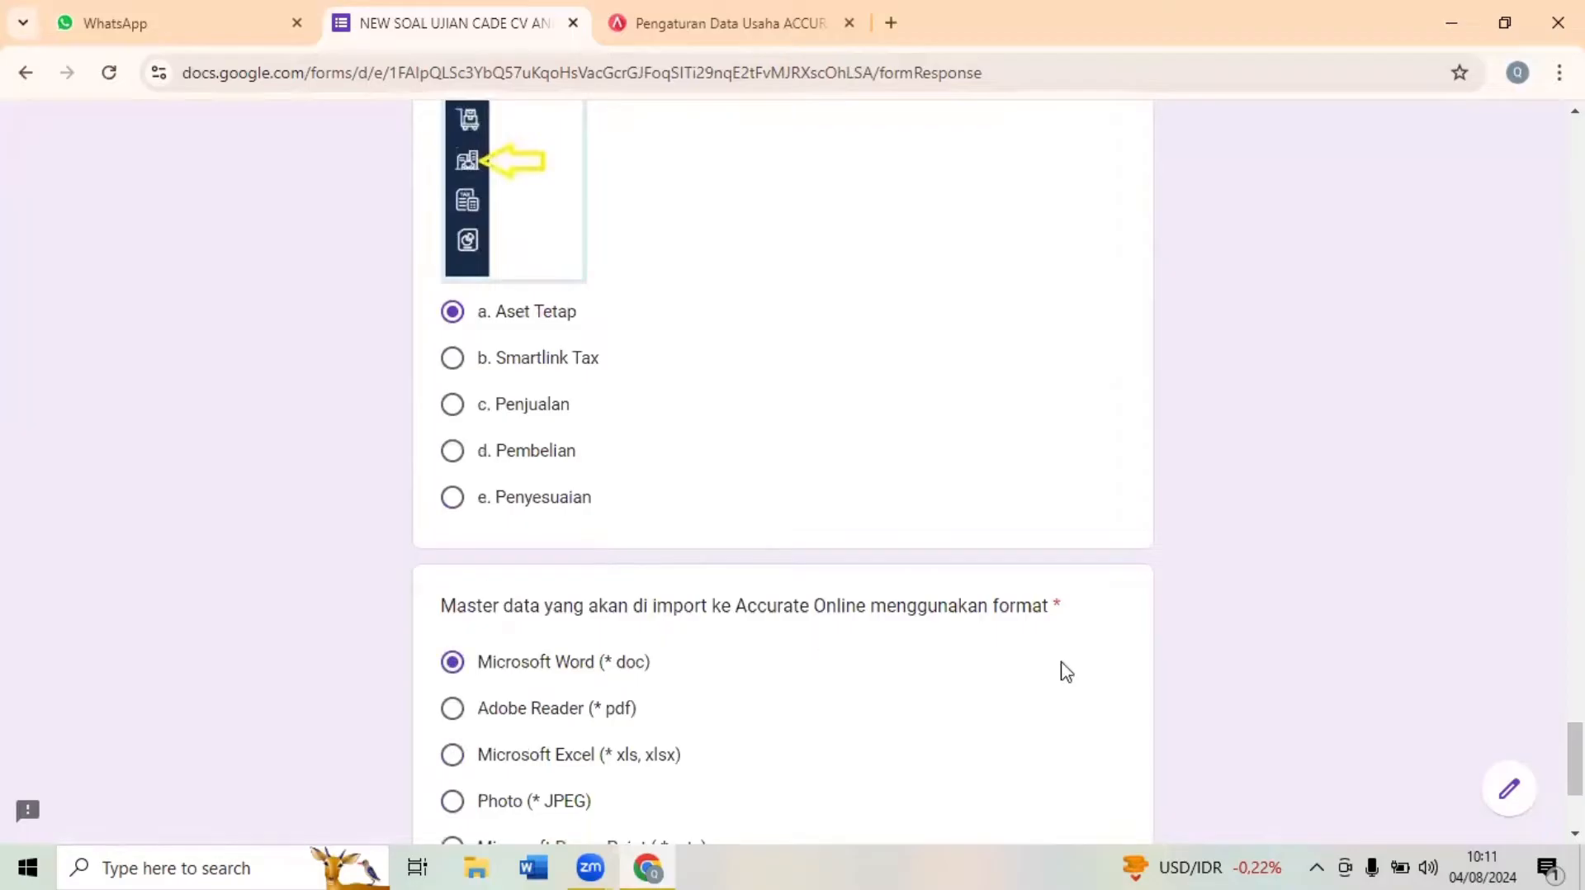
scroll(783, 470, up, 8)
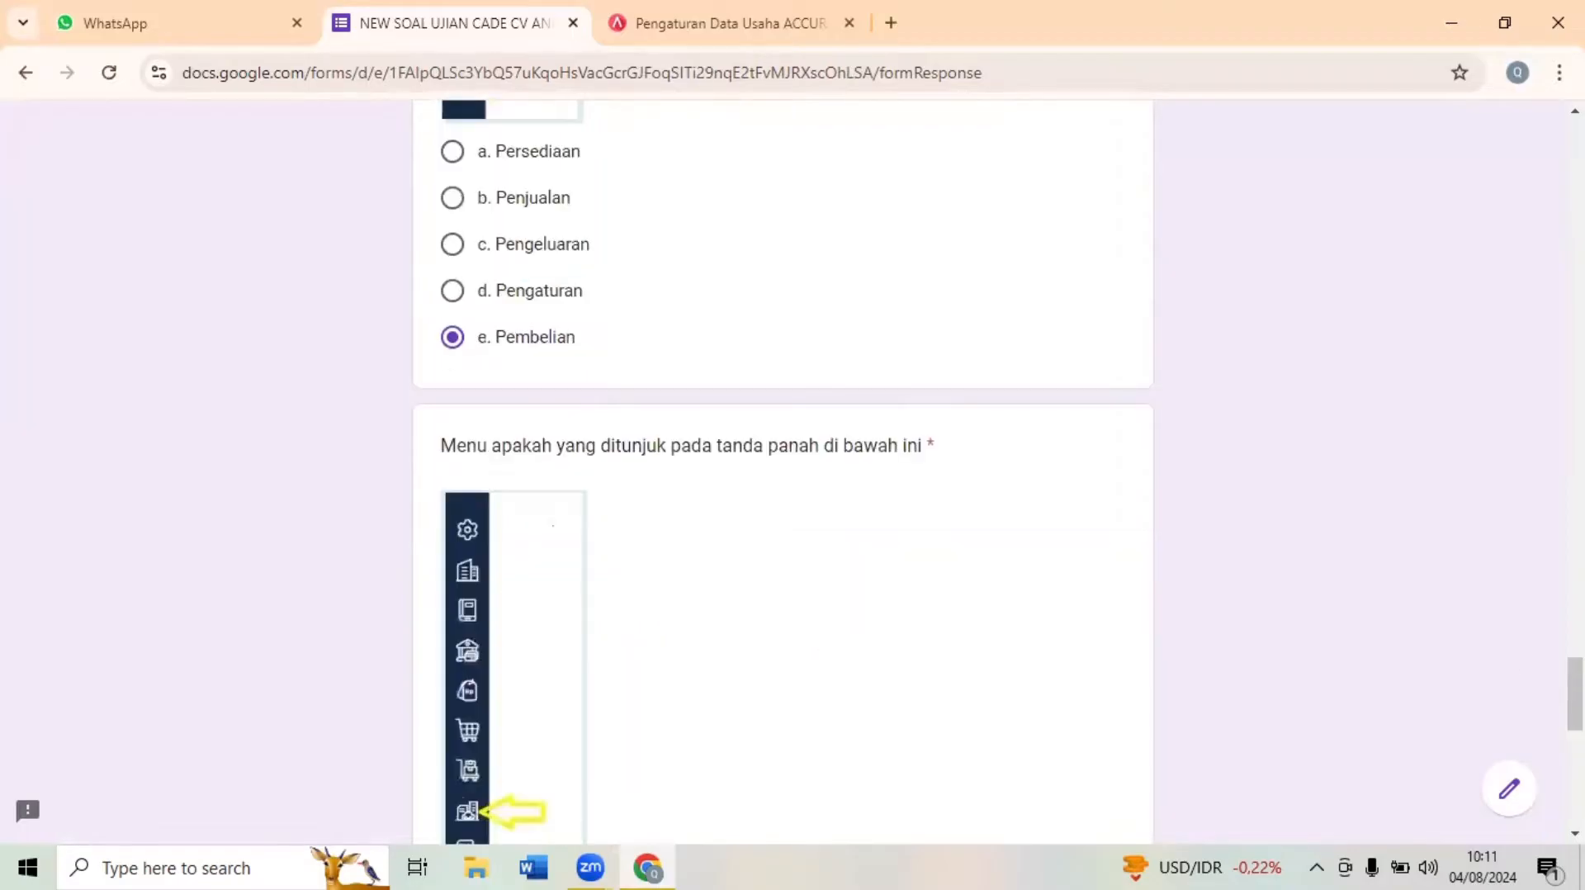
scroll(782, 471, down, 4)
scroll(783, 470, down, 8)
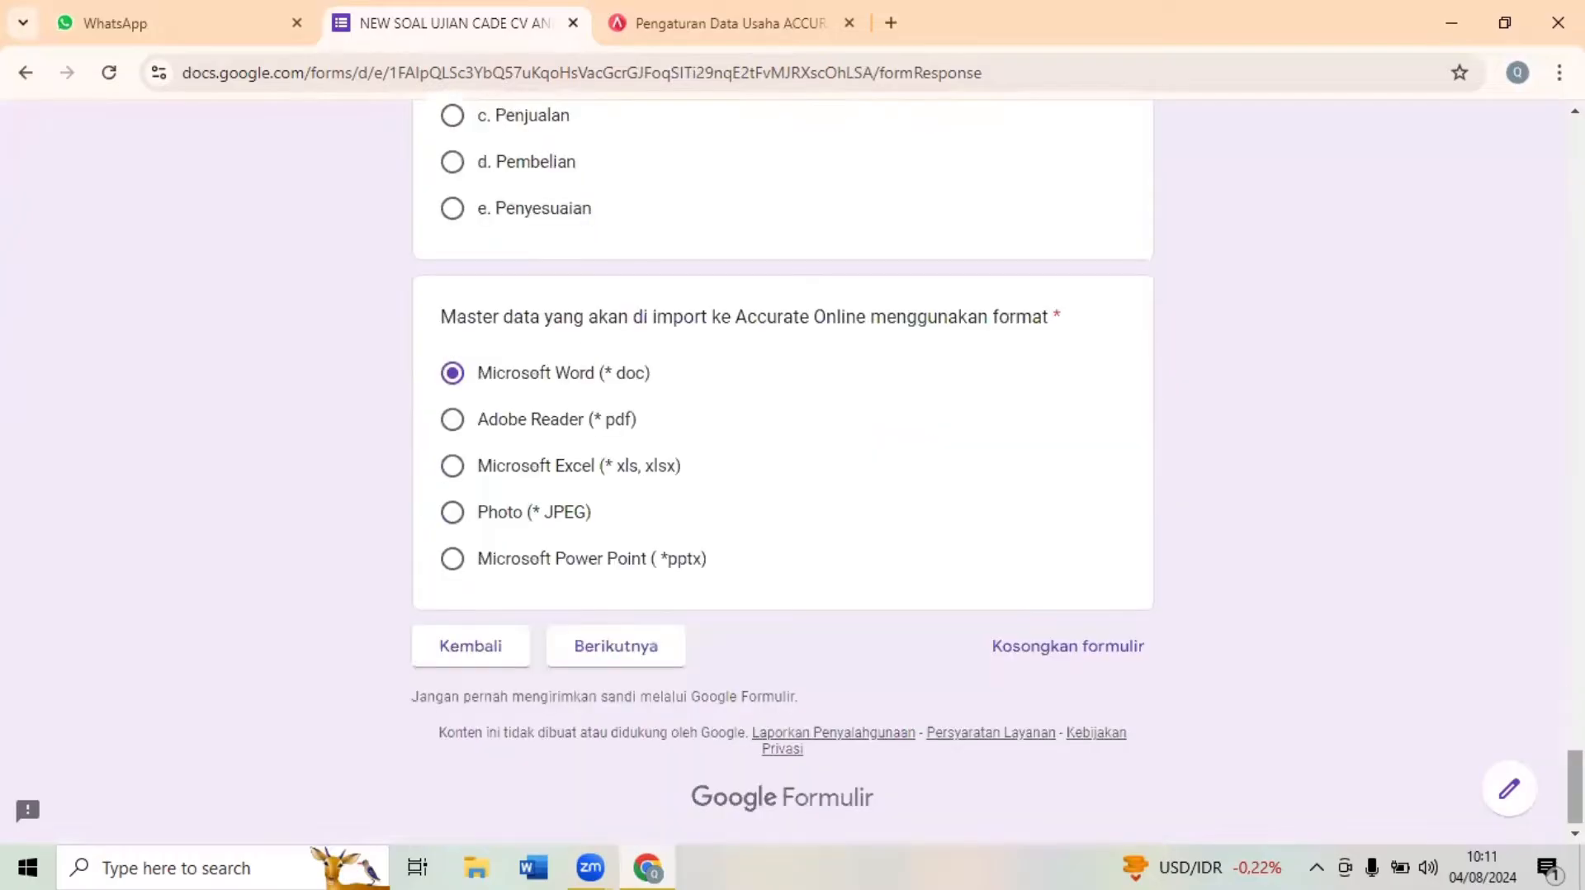
click(457, 471)
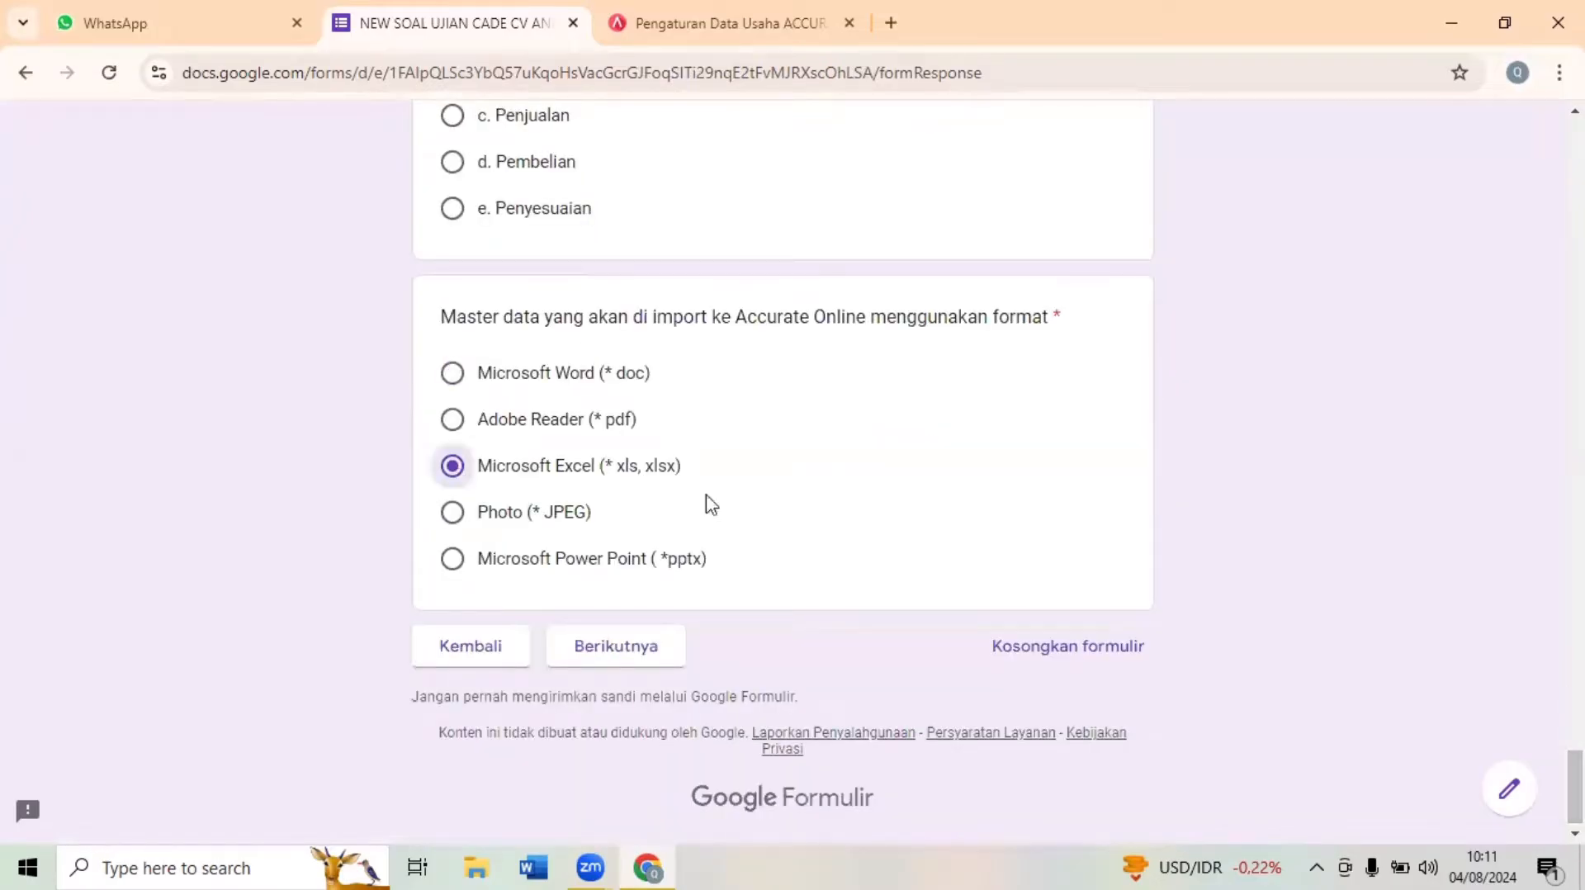
- Continue to the SOAL PRAKTIK section of the exam form and read the CV Aneka Ragam company information case
click(616, 648)
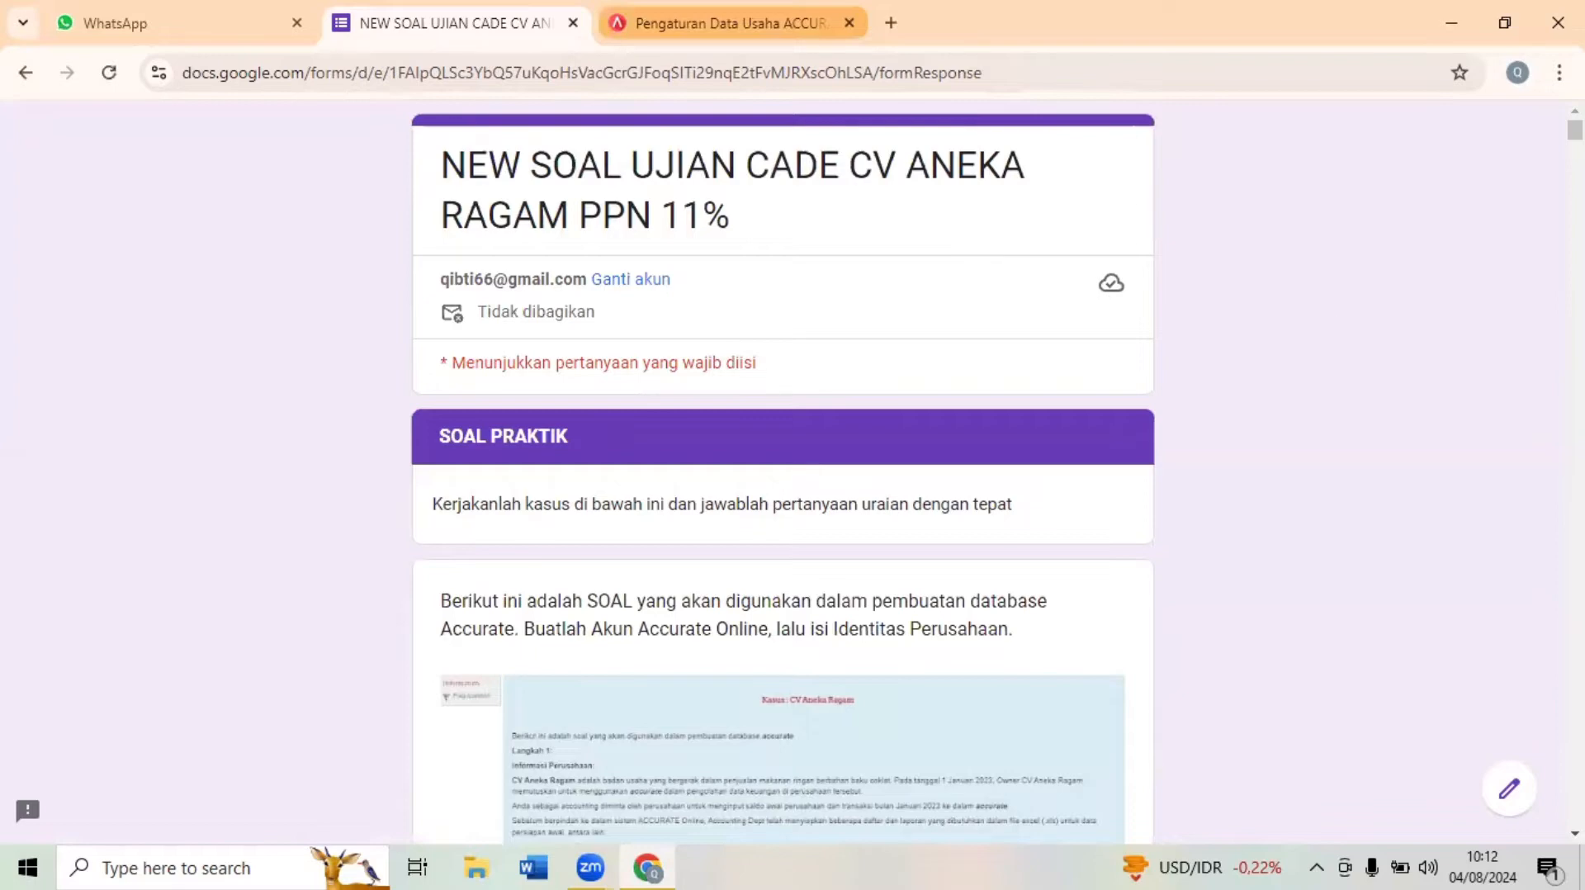
scroll(783, 470, down, 4)
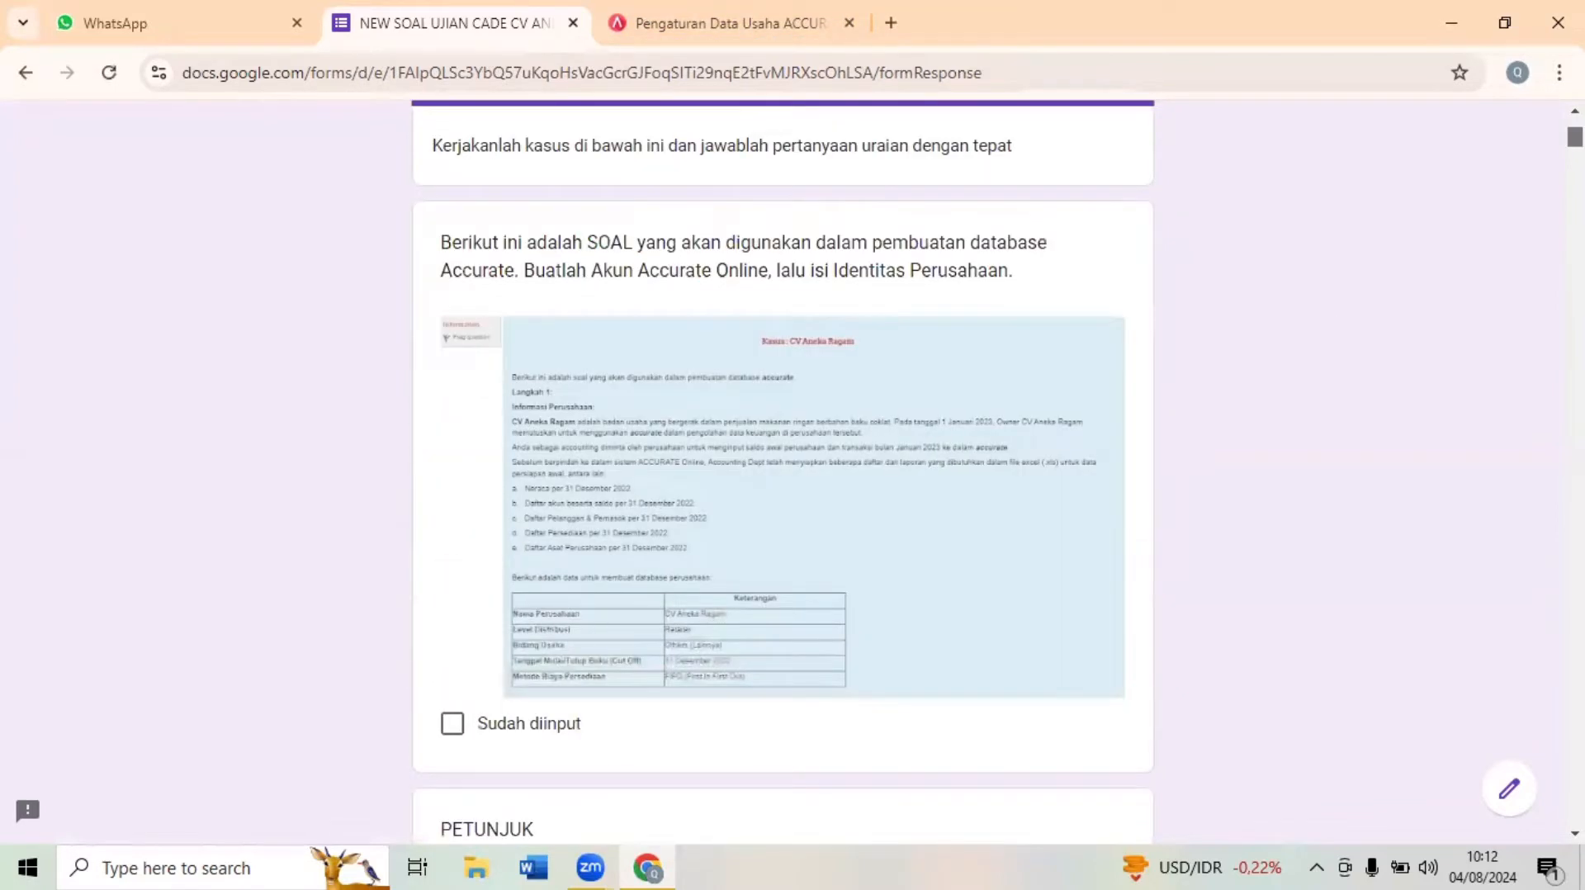
scroll(782, 470, down, 3)
scroll(783, 471, up, 1)
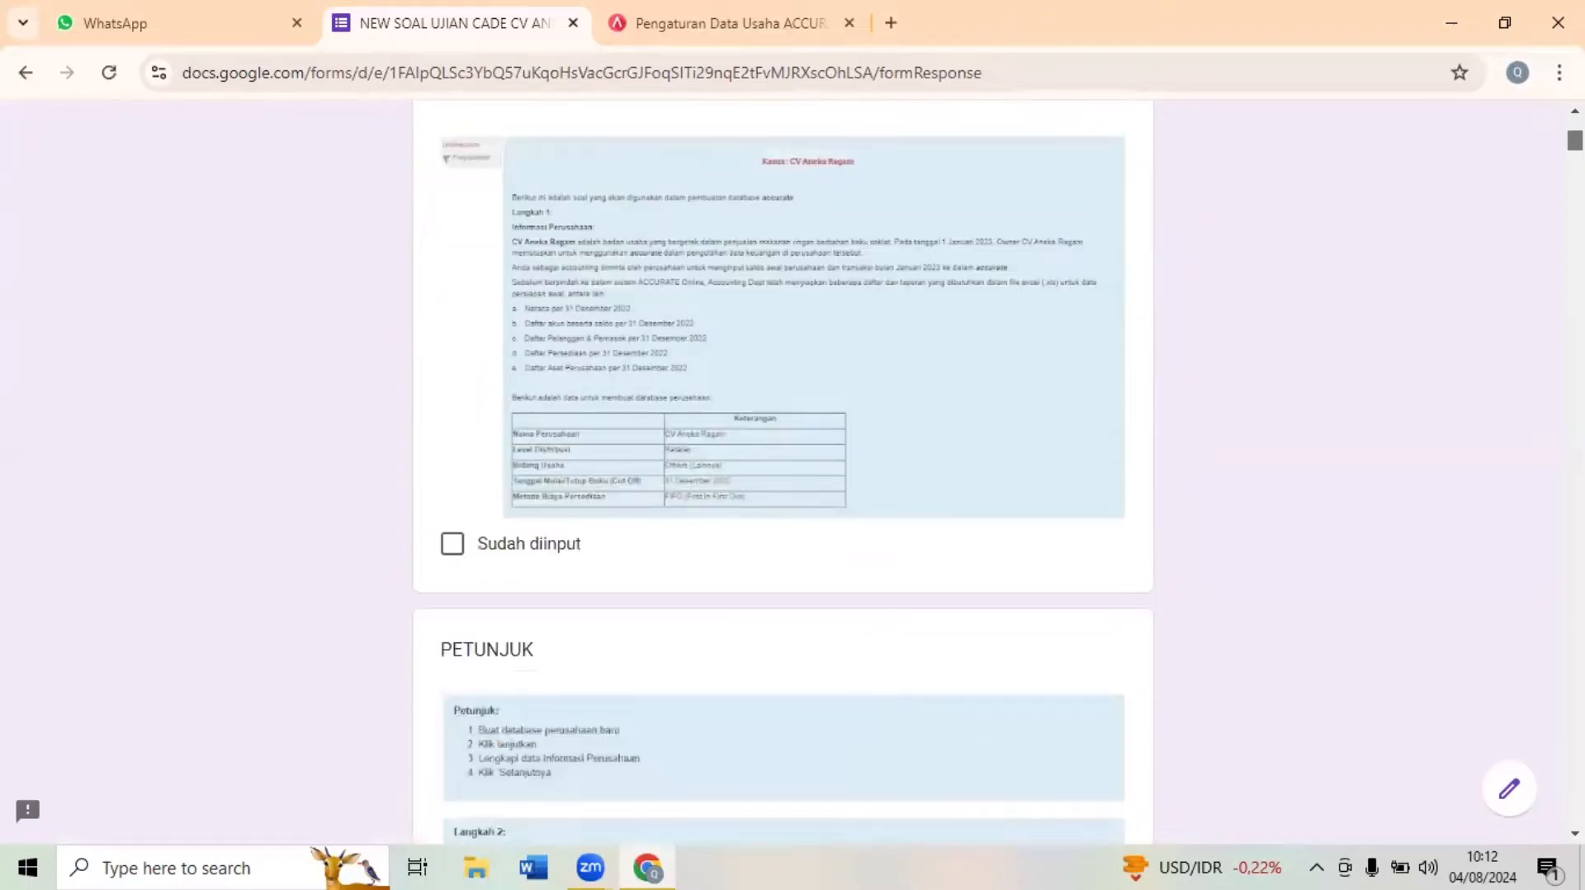
scroll(813, 221, up, 1)
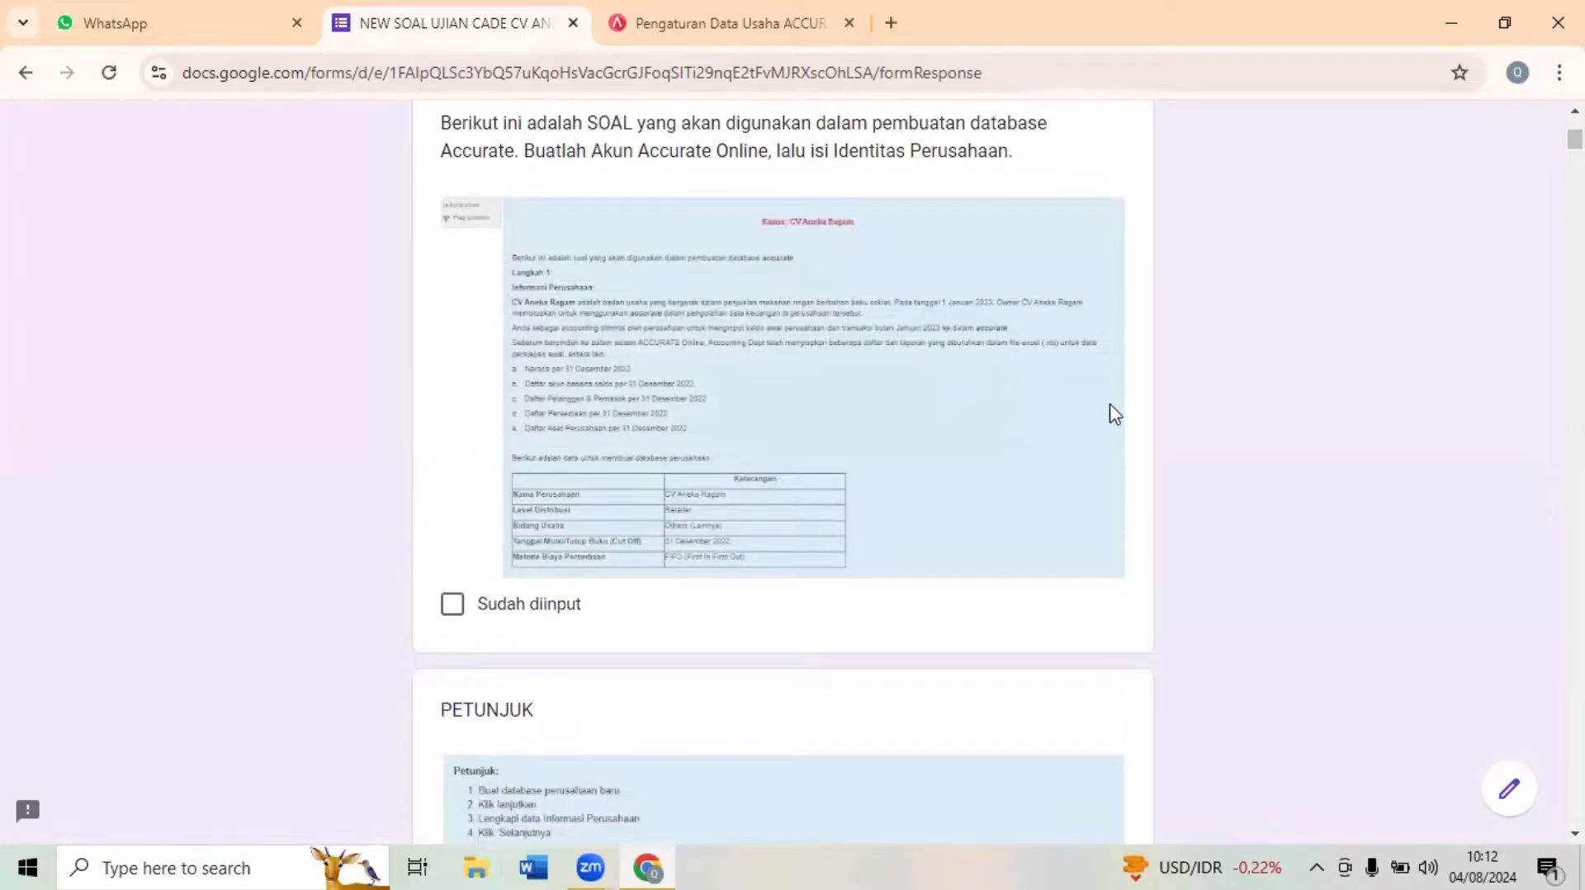
- Check the Data Usaha page in Accurate Online, and return to the form's company information and PETUNJUK instructions
key(ctrl+Tab)
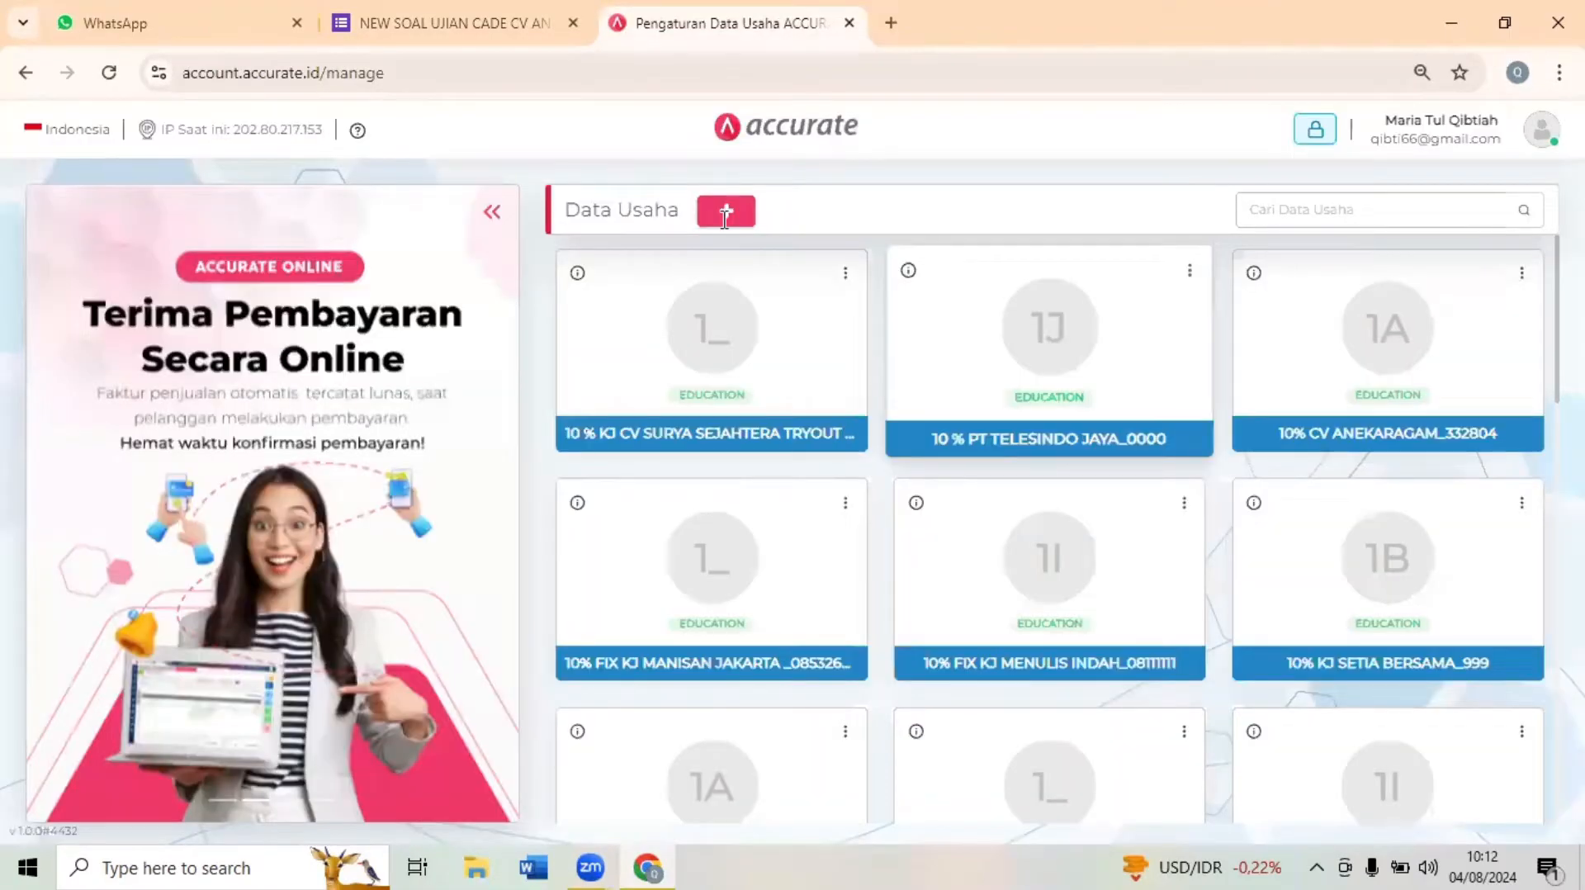
click(438, 24)
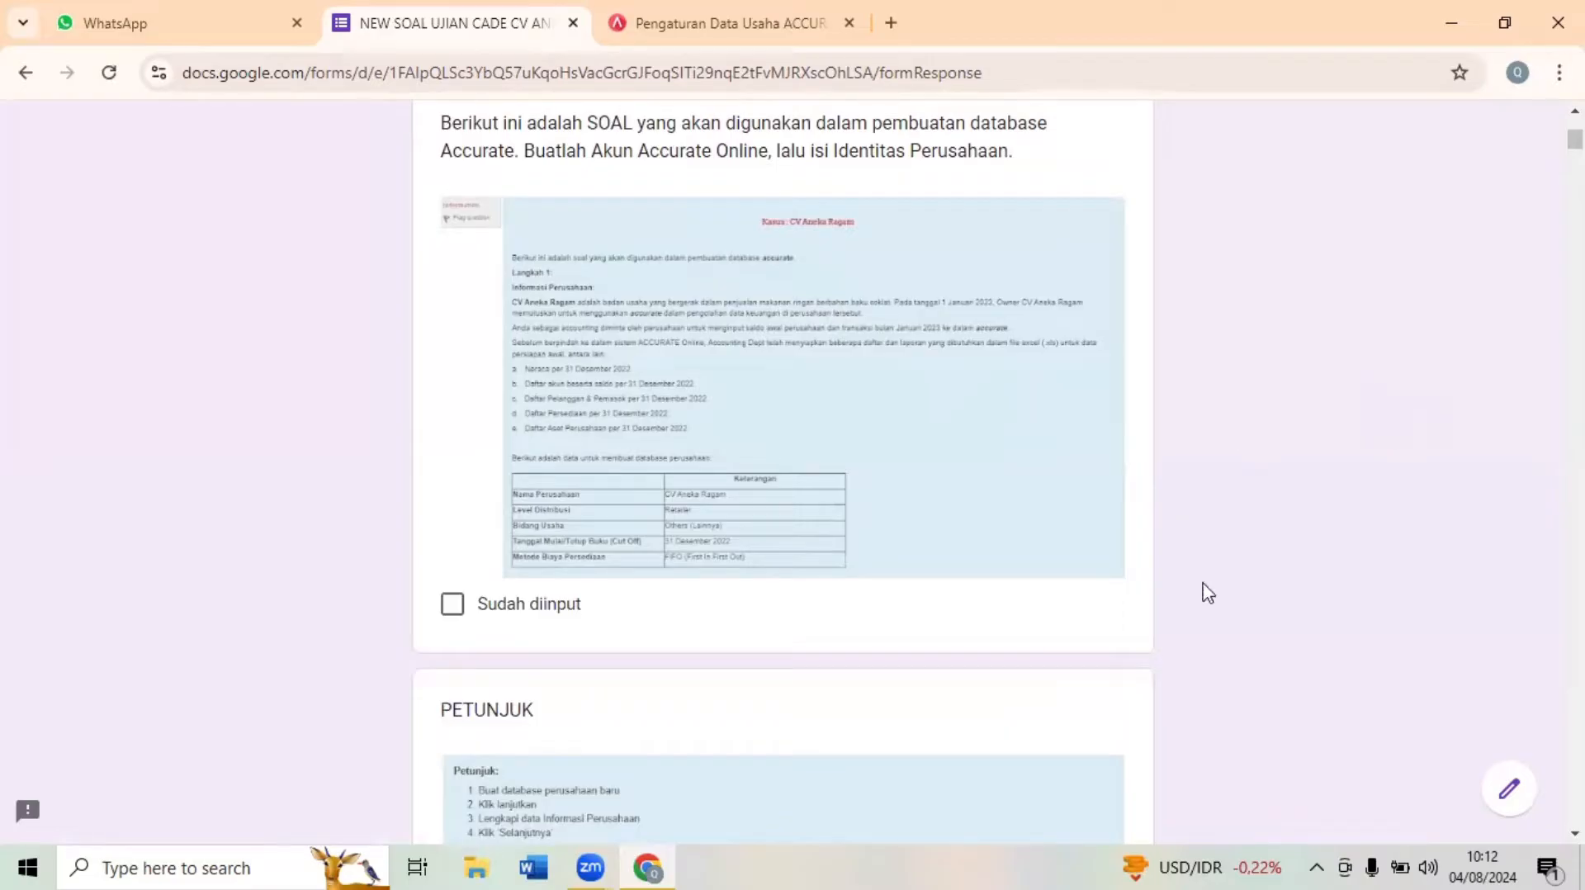
scroll(1208, 594, down, 2)
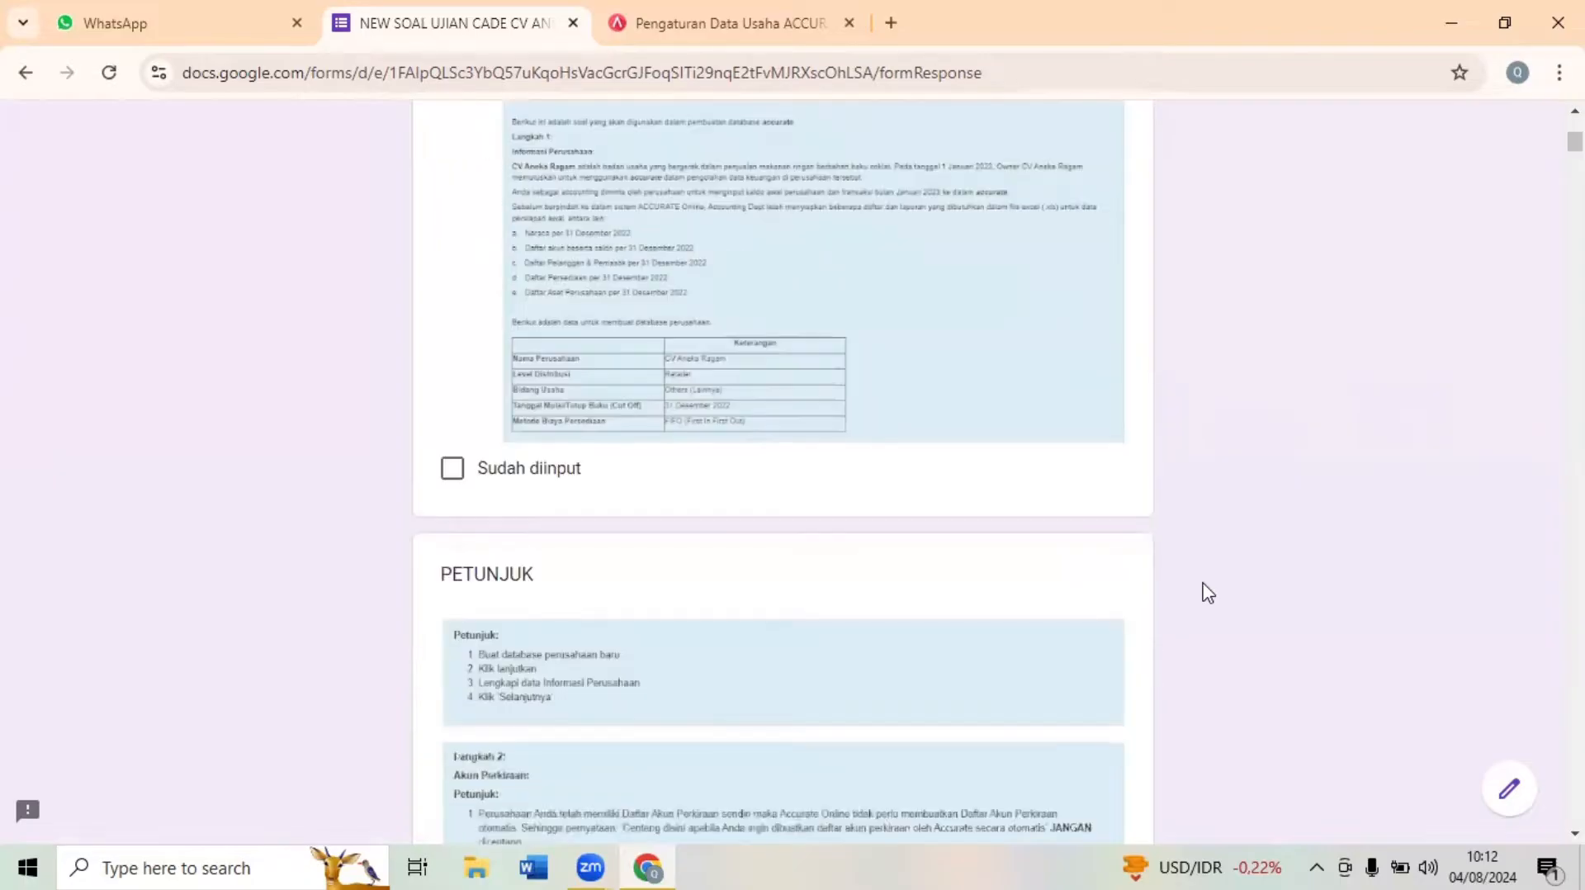
scroll(1208, 594, up, 1)
scroll(1207, 593, up, 1)
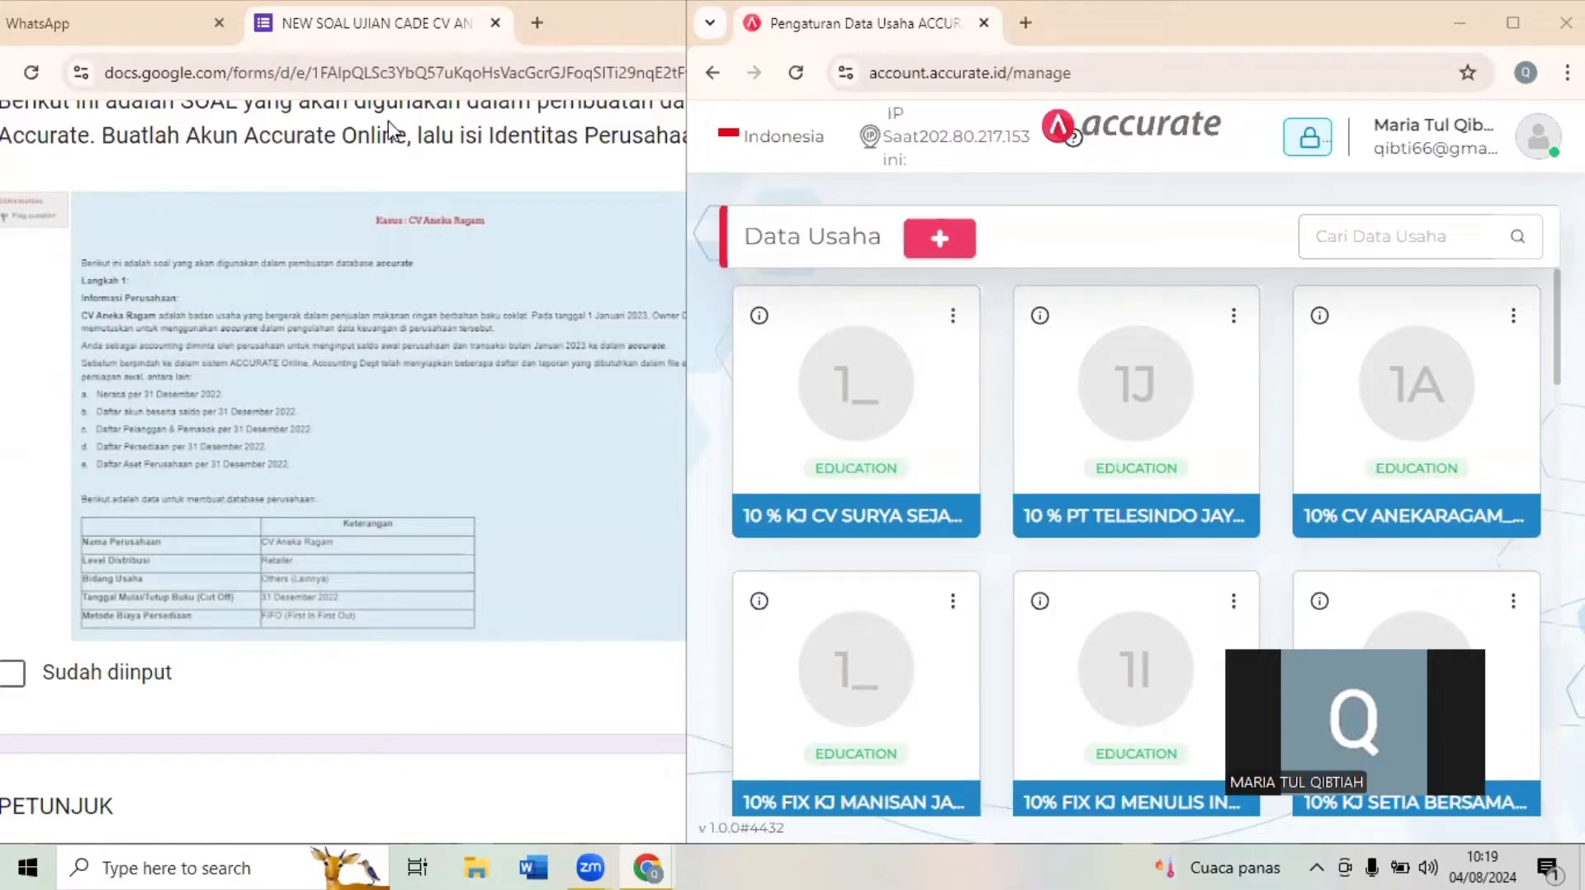
- Open the LINK DATA EXCEL Drive link from the WhatsApp chat and go into the CV Aneka Ragam folder
click(76, 23)
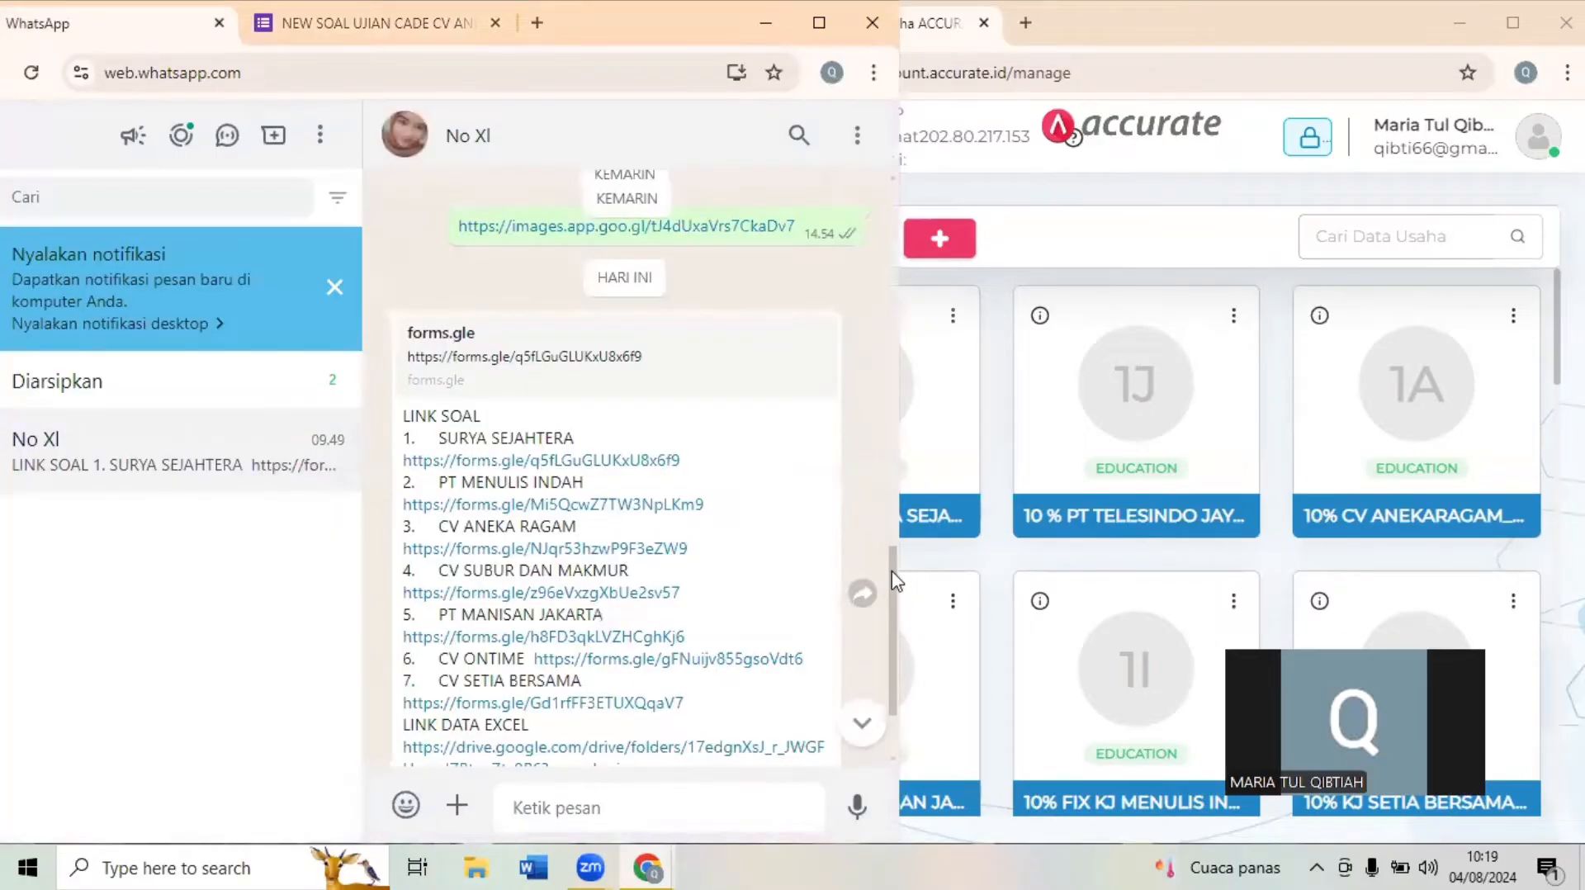
drag(892, 582, 893, 620)
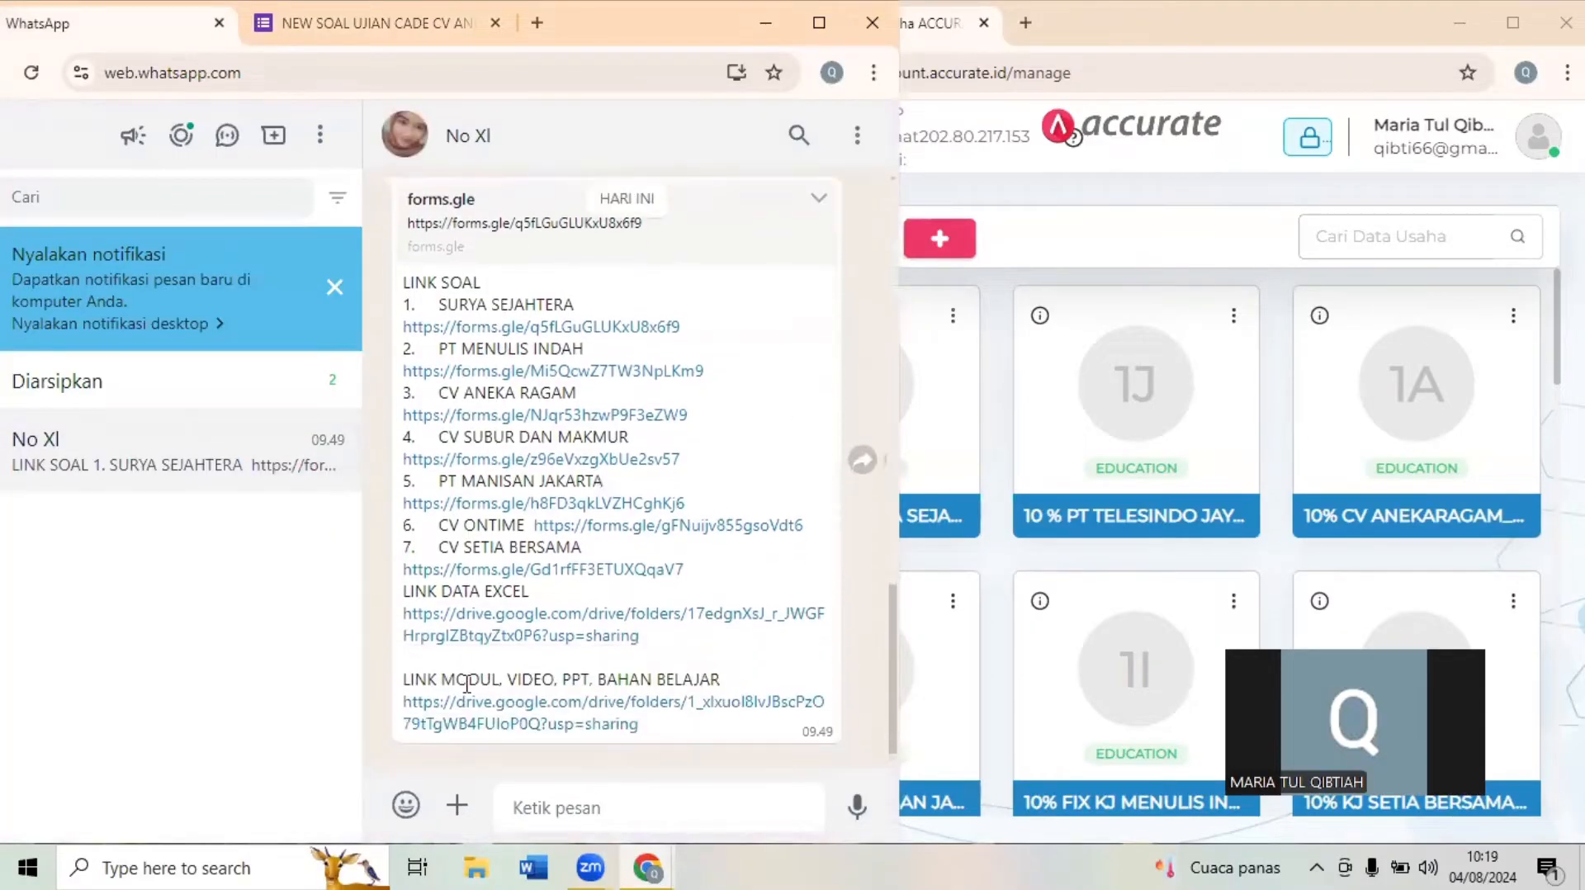
click(528, 634)
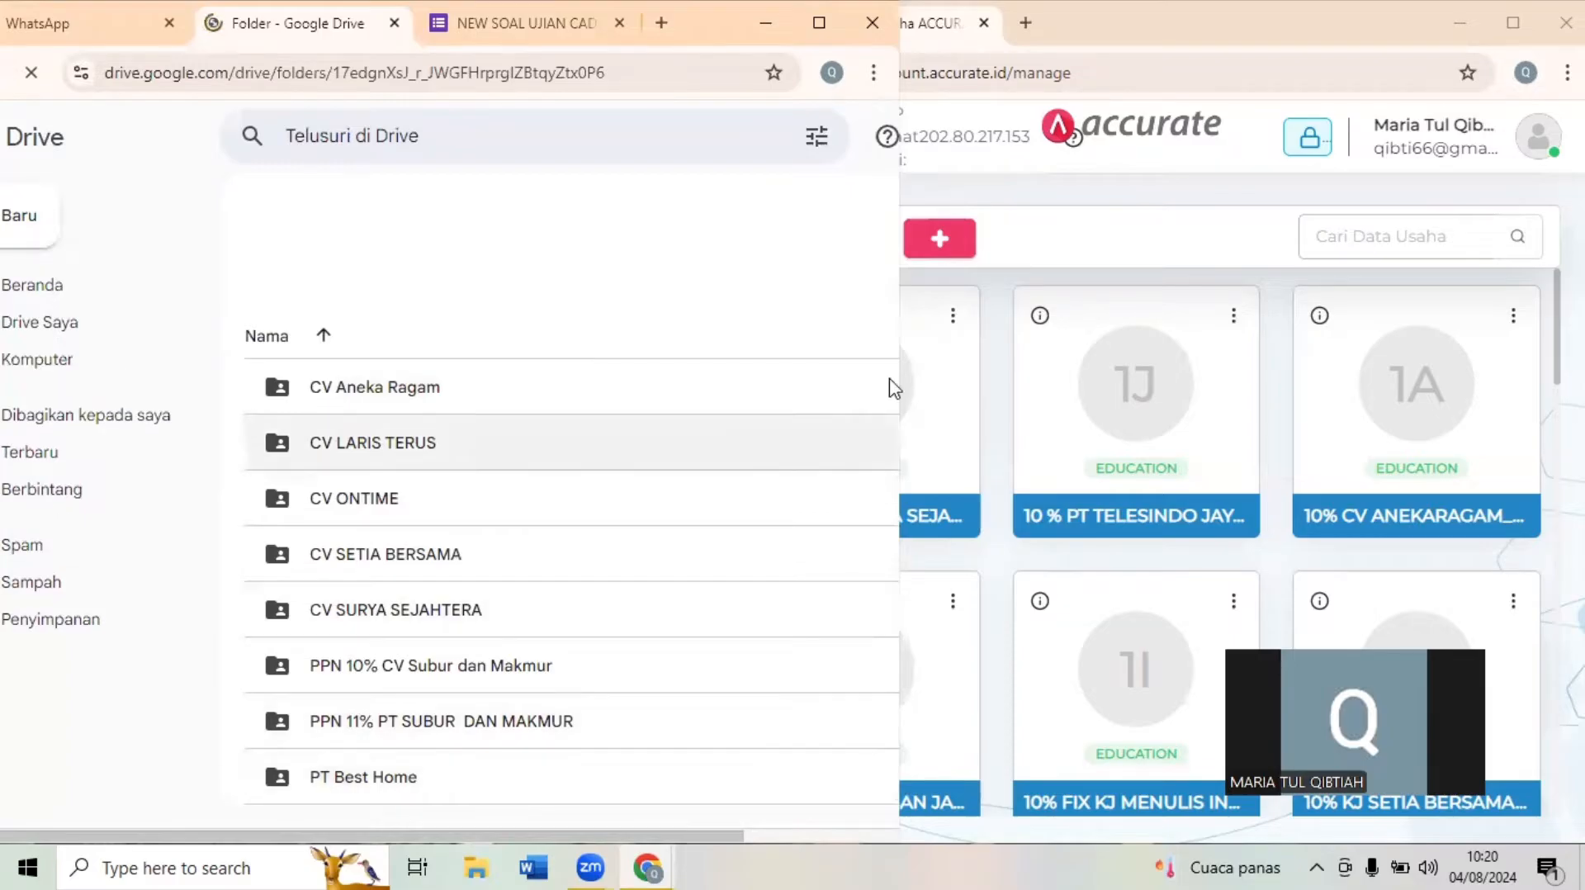
click(549, 409)
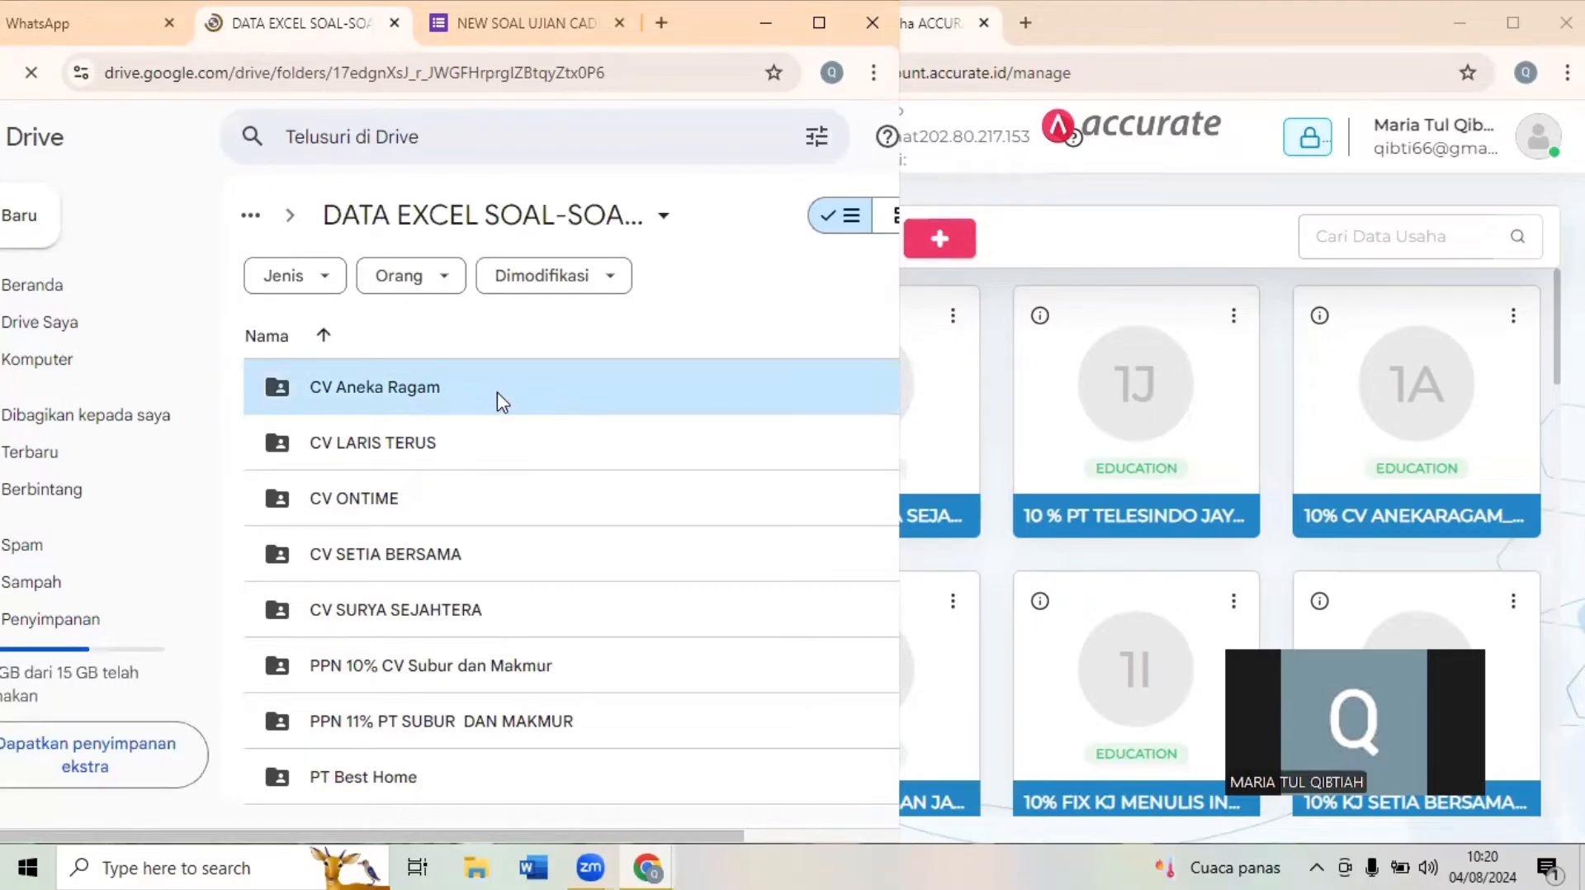
double_click(503, 403)
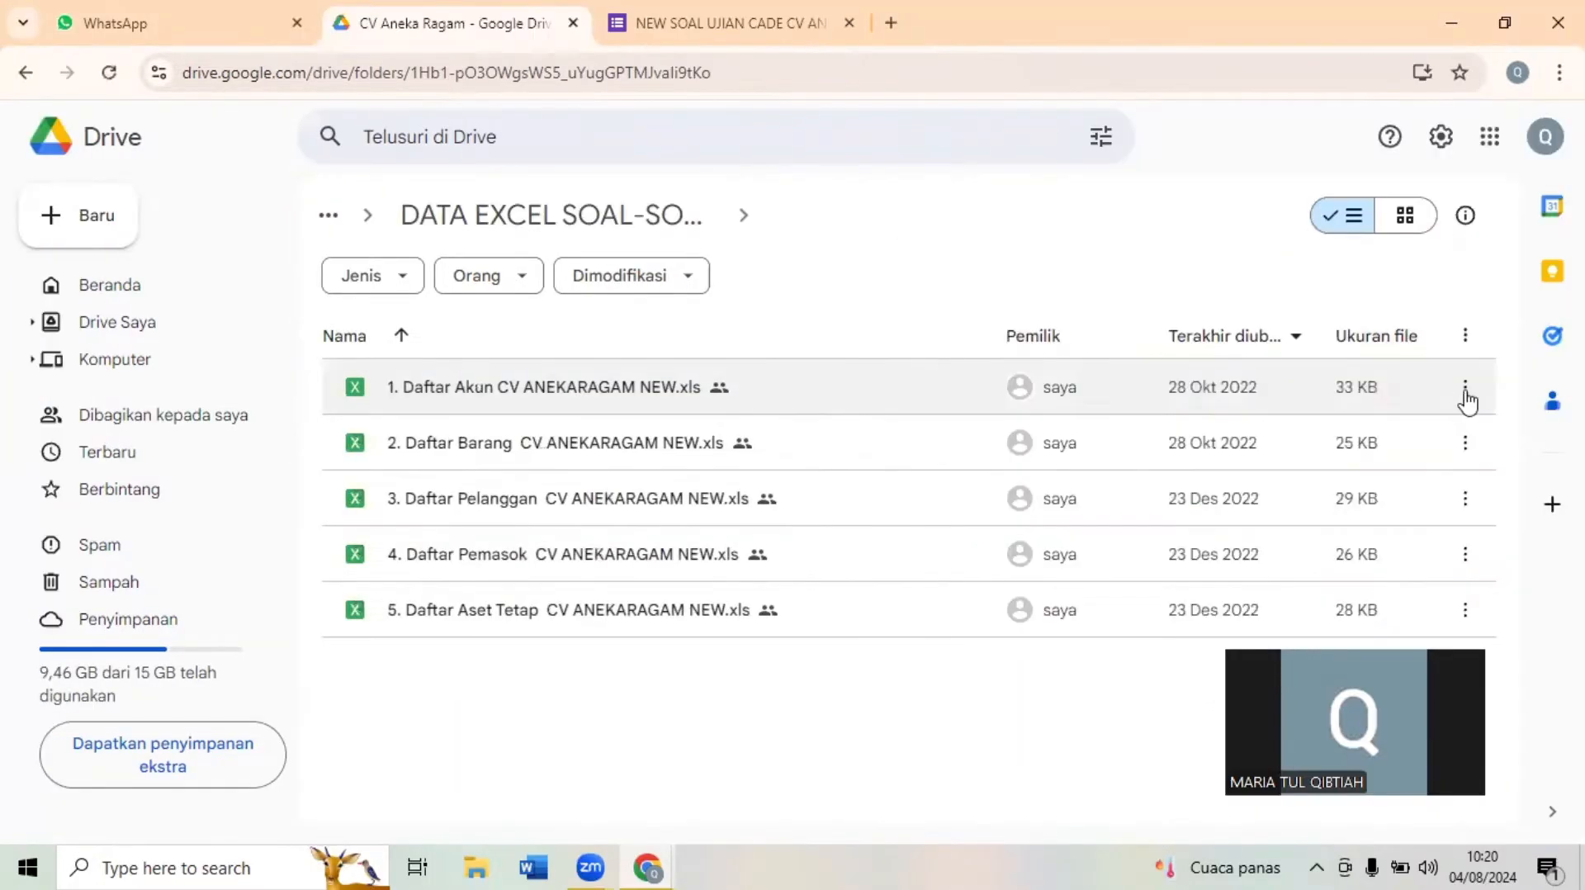
- Download the Daftar Akun, Daftar Barang and Daftar Pelanggan CV ANEKARAGAM NEW.xls files from the Drive folder
click(1466, 393)
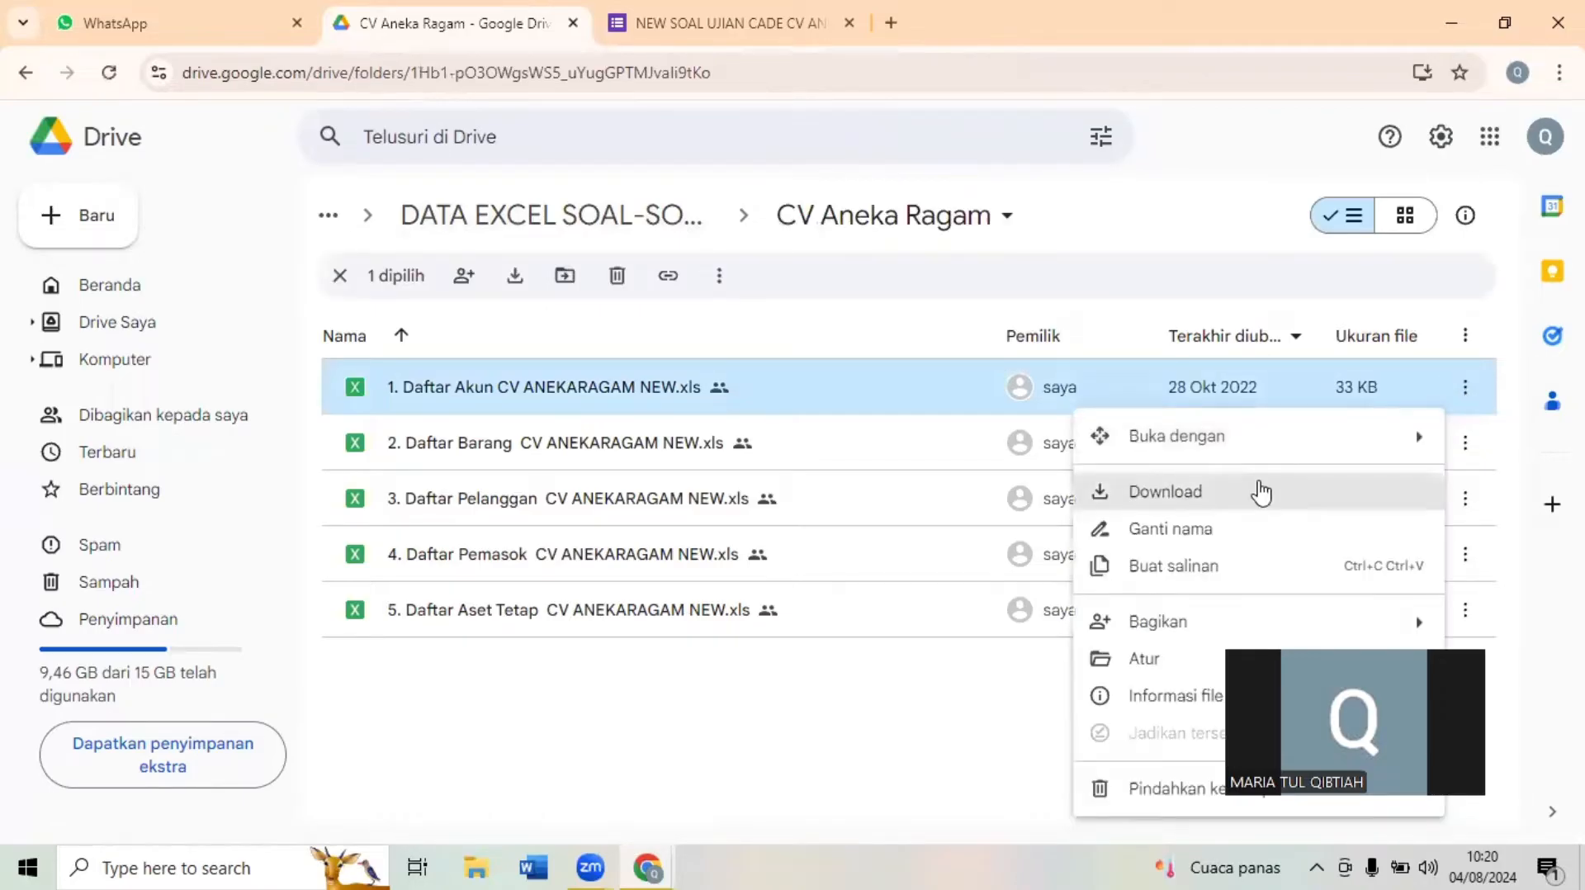
click(1260, 493)
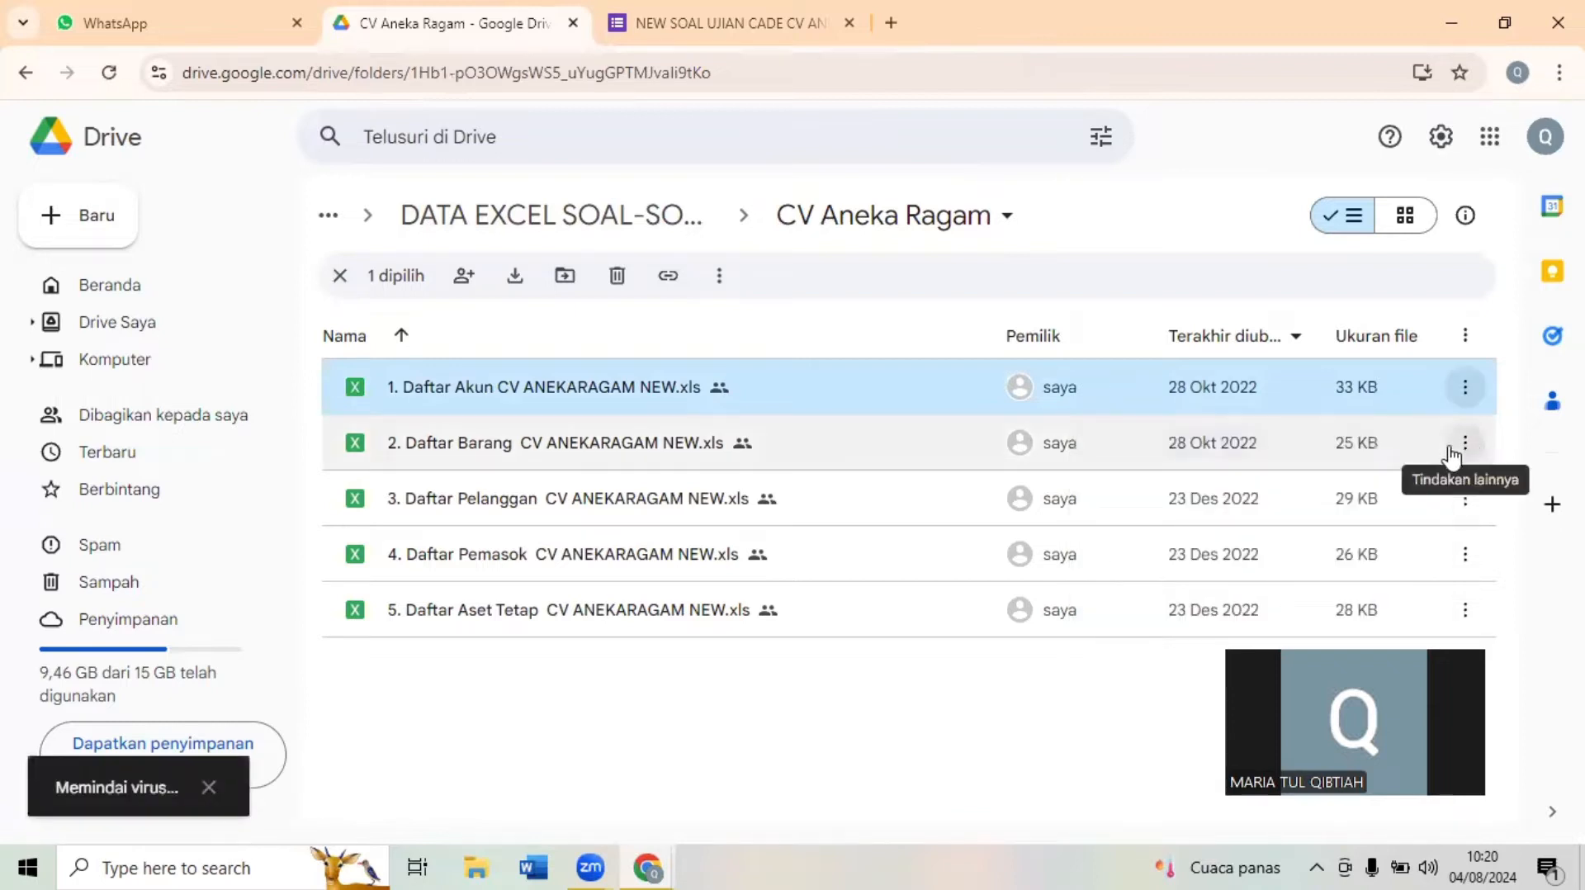
click(1453, 454)
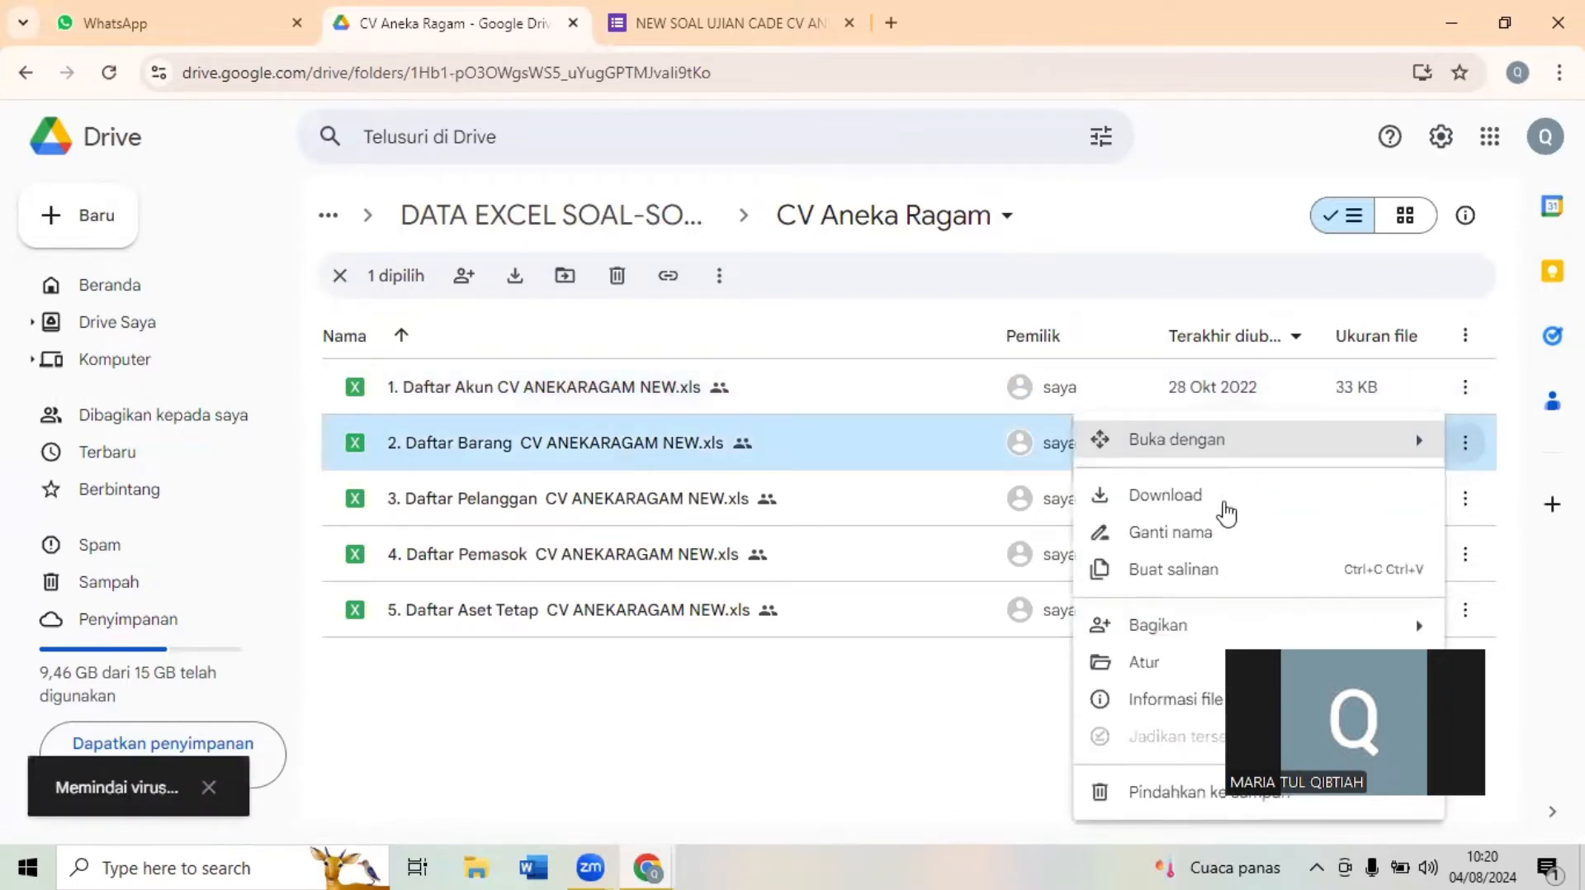
click(1466, 506)
click(1466, 500)
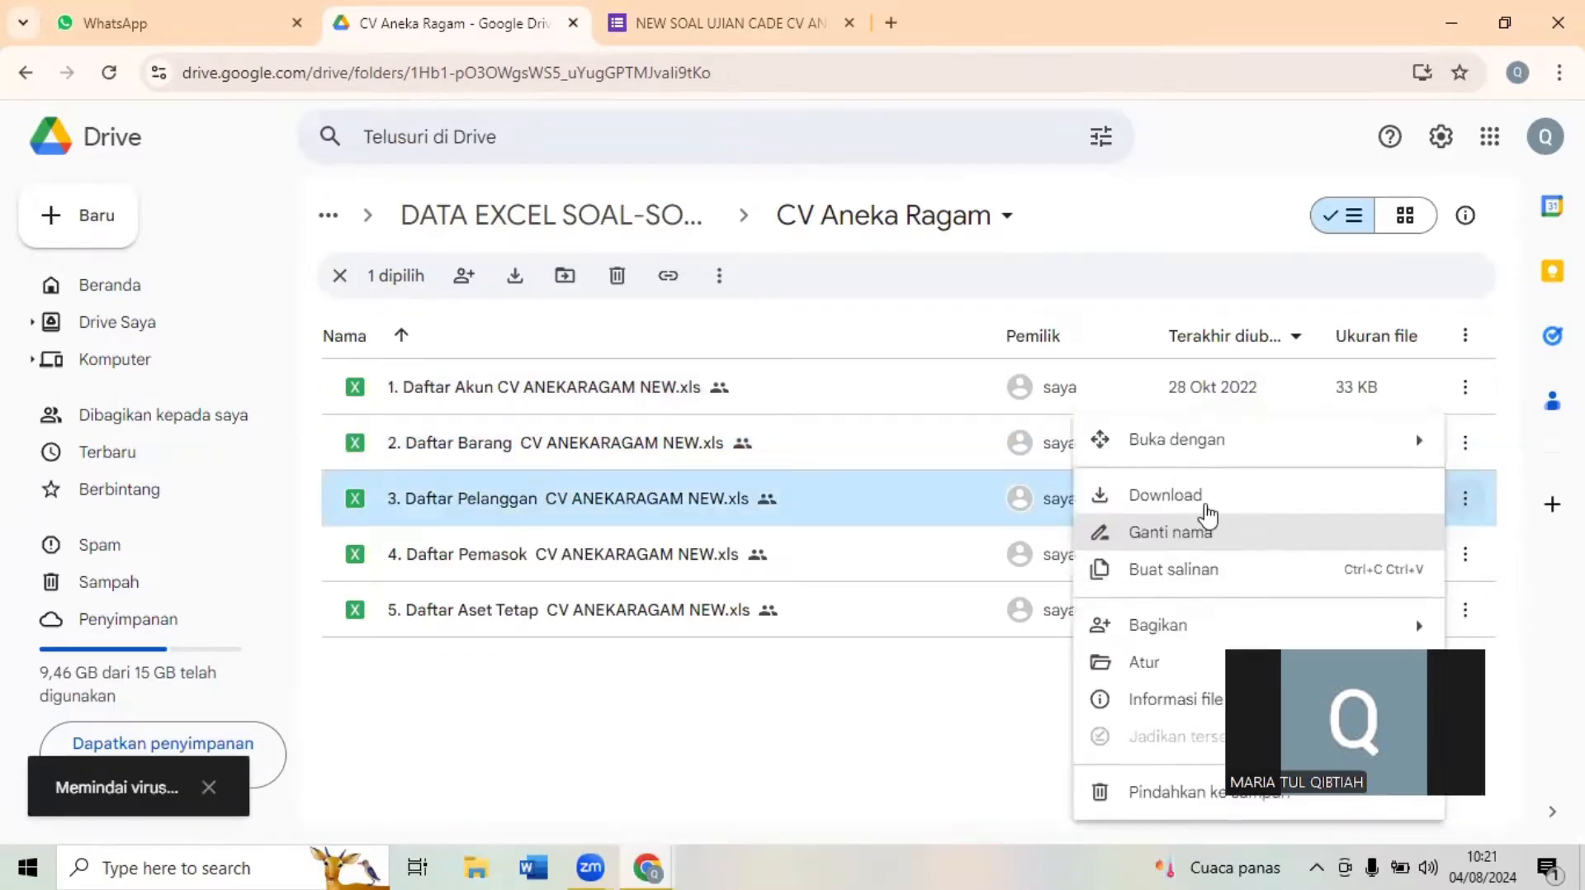
- Download the Daftar Pemasok and Daftar Aset Tetap CV ANEKARAGAM NEW.xls files from the Drive folder
click(1466, 555)
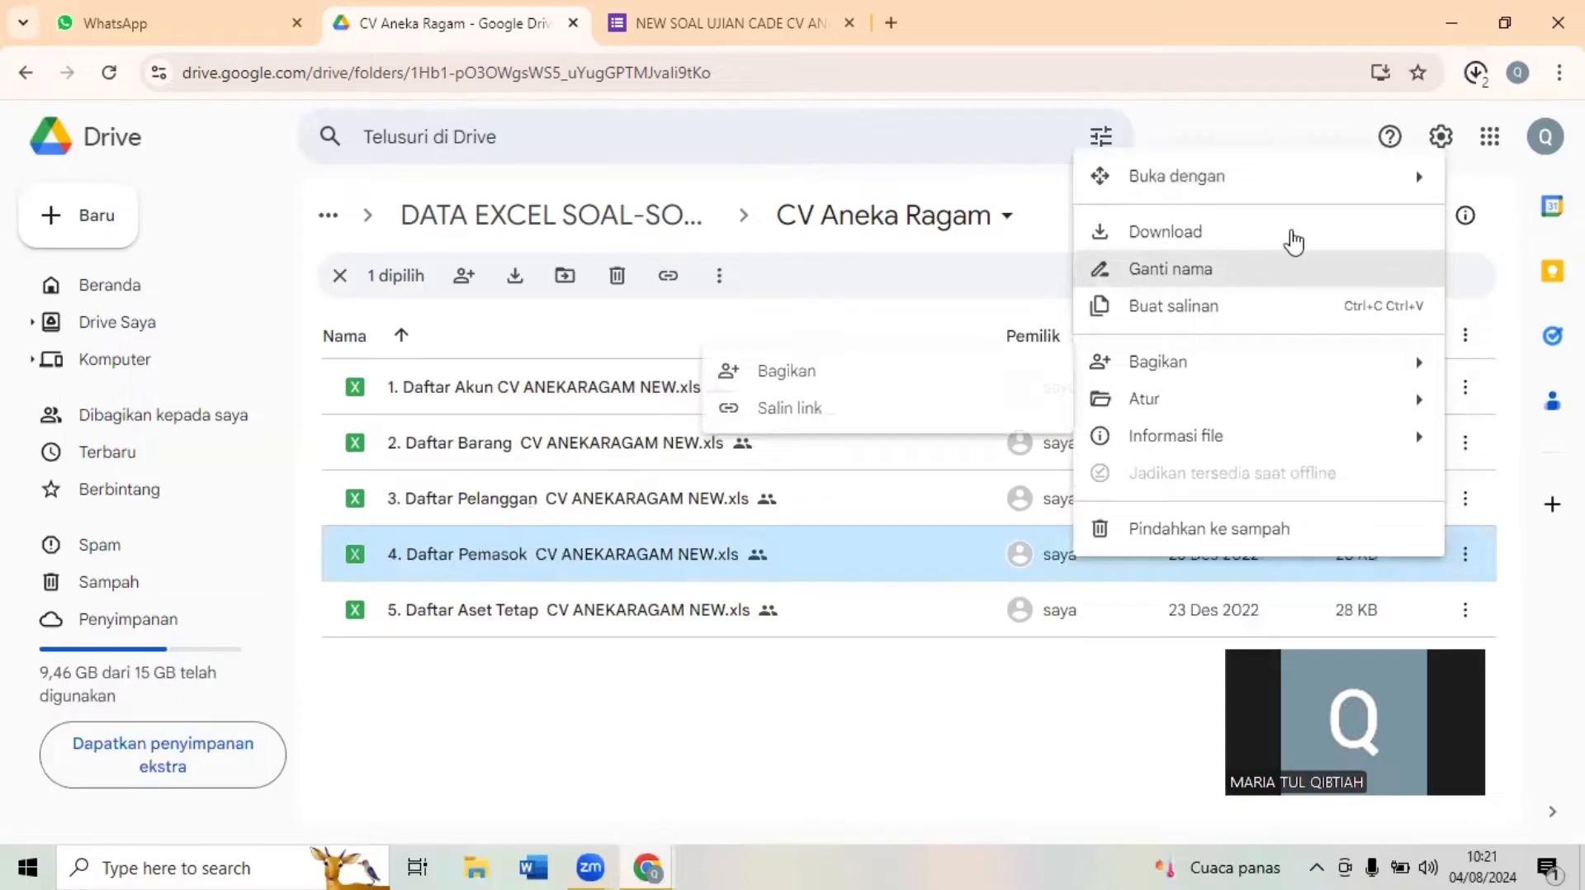
click(1298, 248)
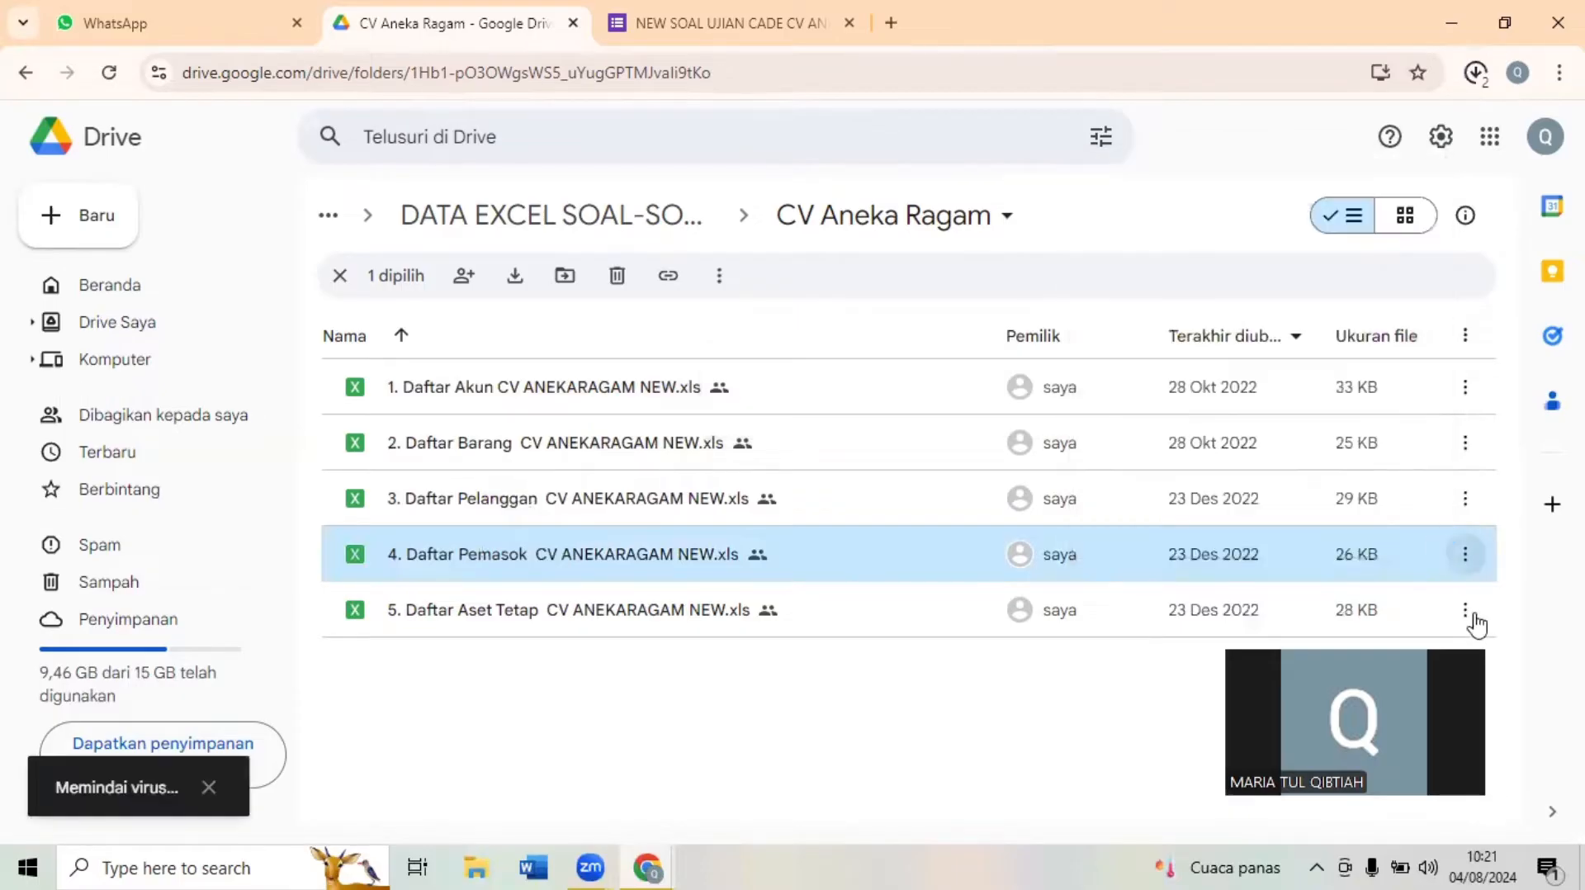
click(1466, 611)
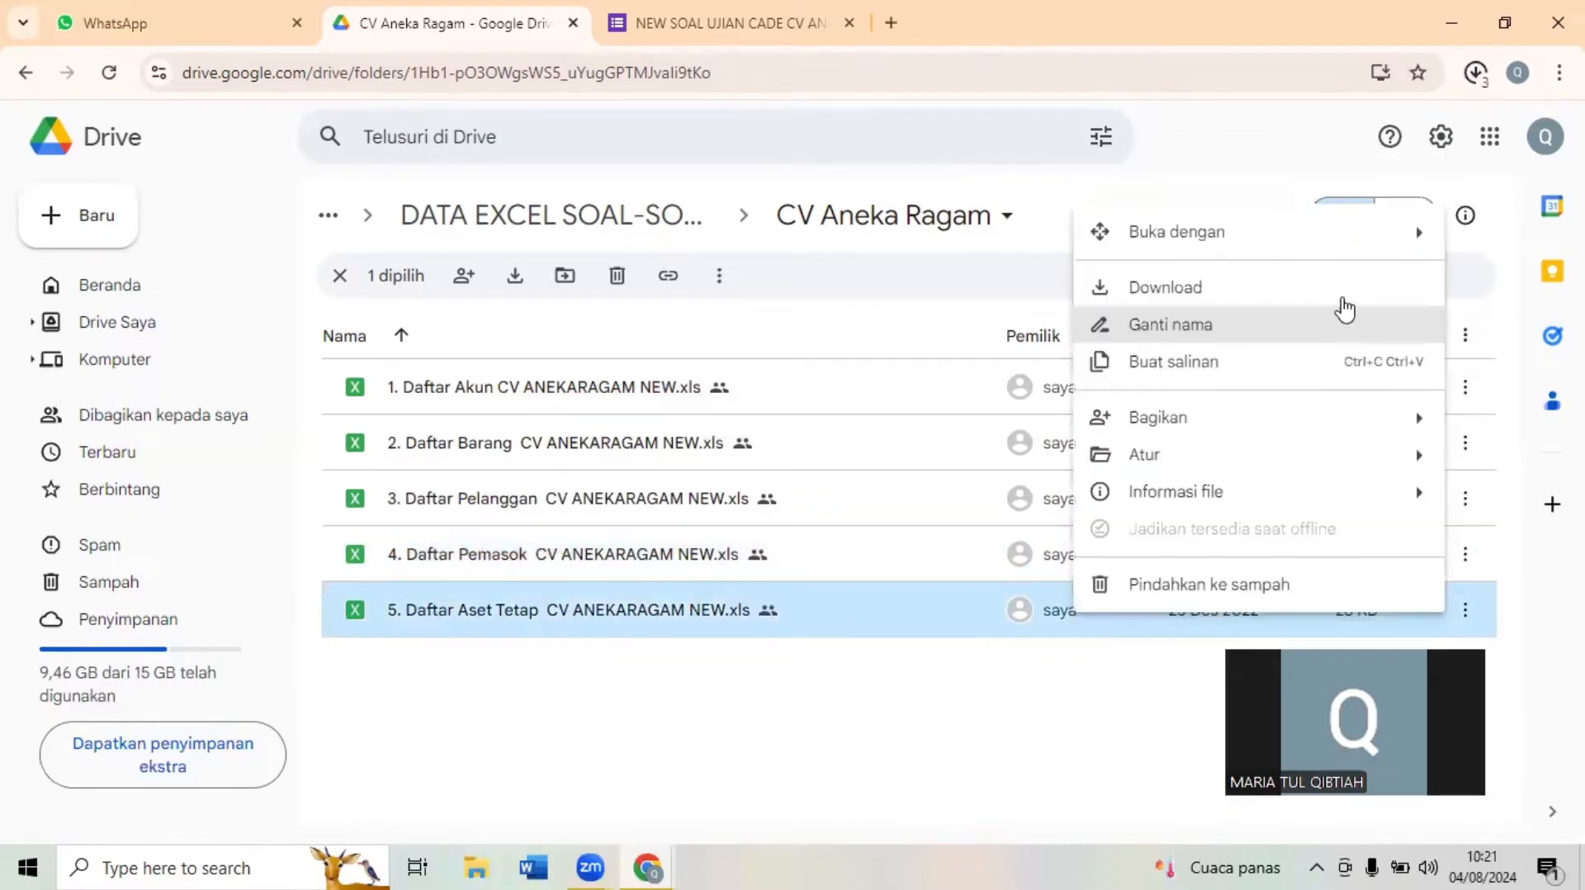
click(1350, 295)
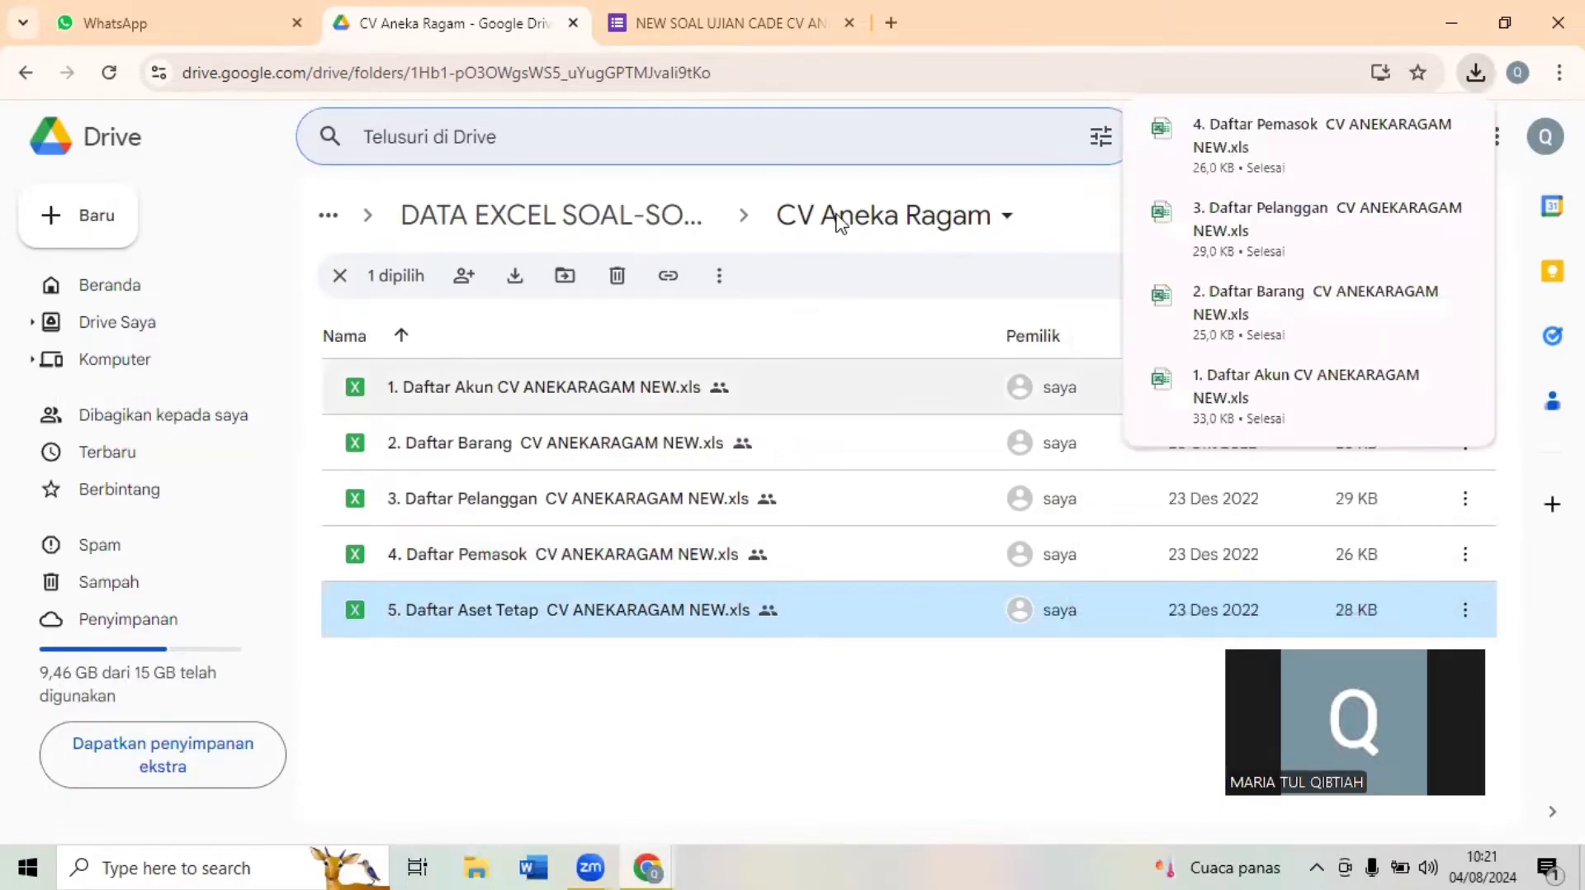
click(1468, 242)
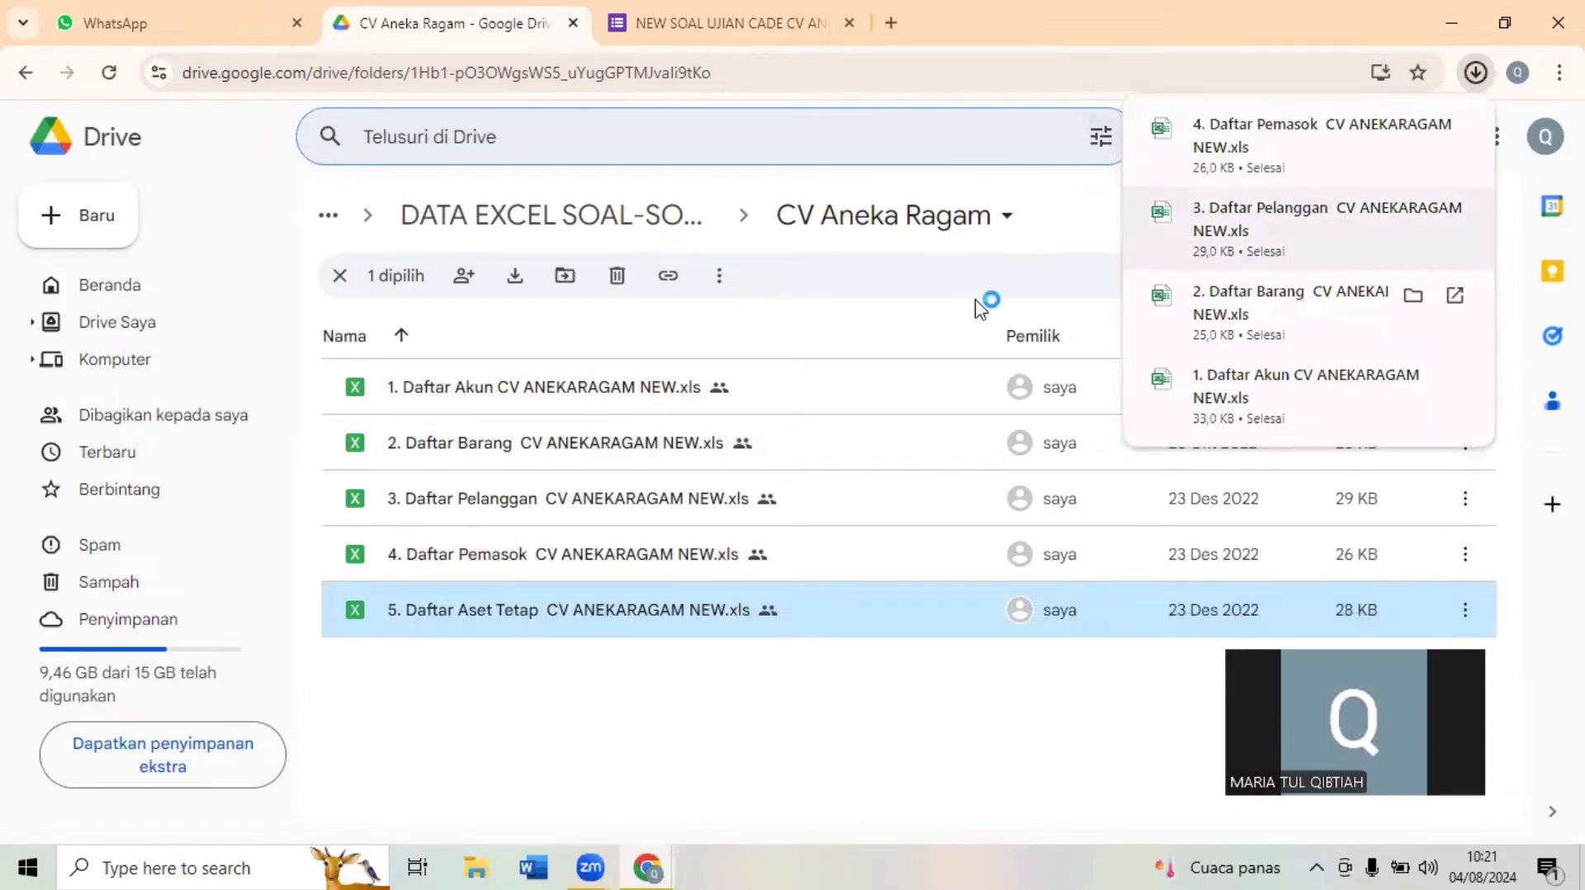
- Look through the quick access folders in File Explorer for the Downloads folder and close the window
click(474, 865)
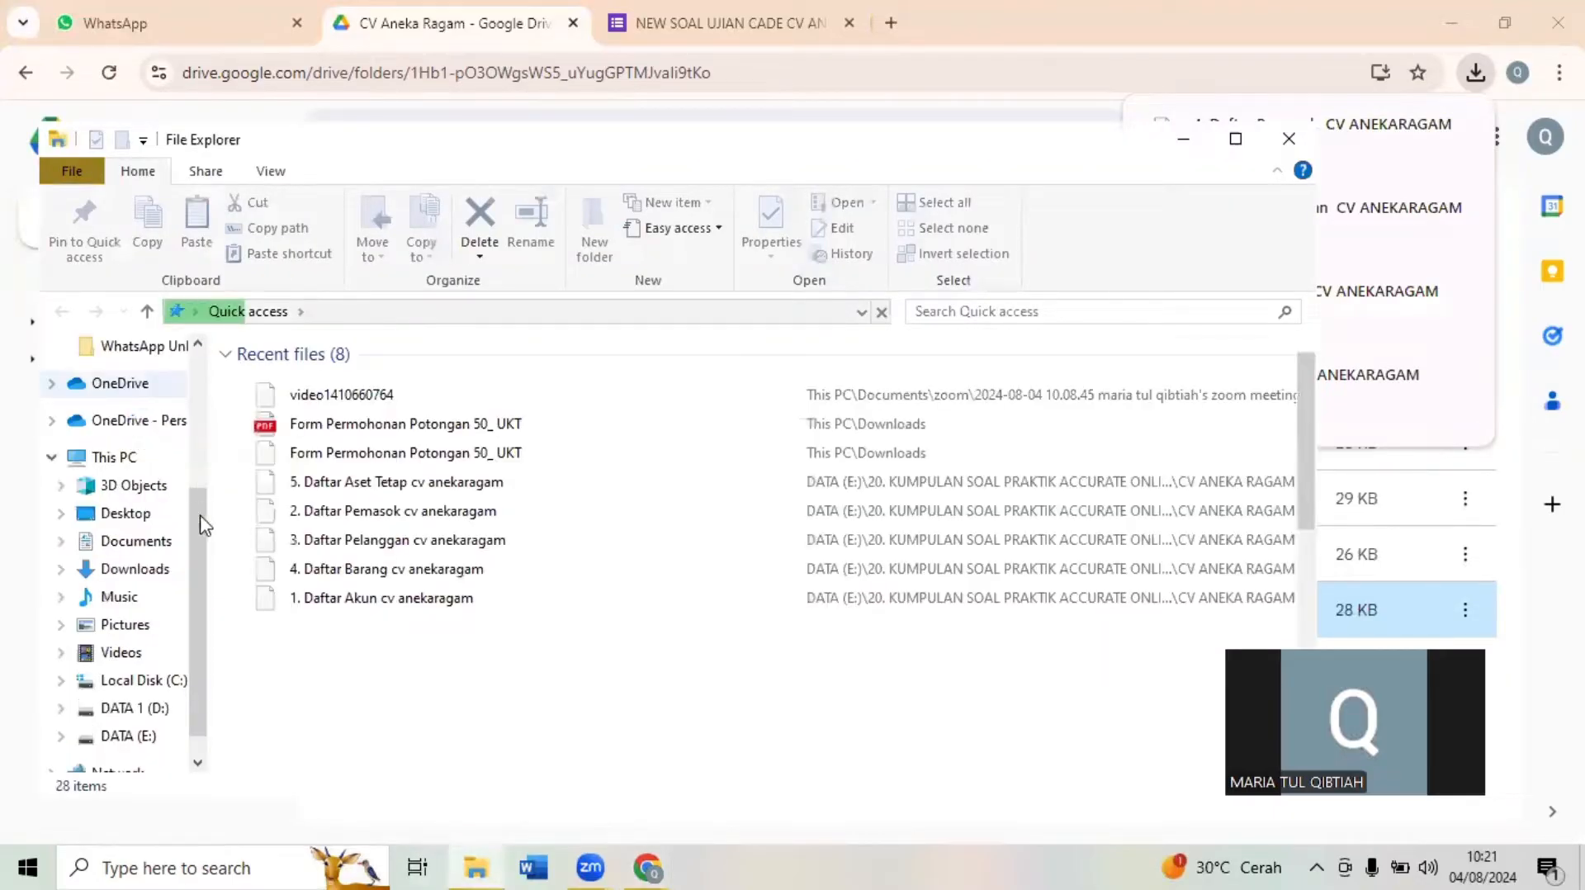
scroll(157, 429, up, 3)
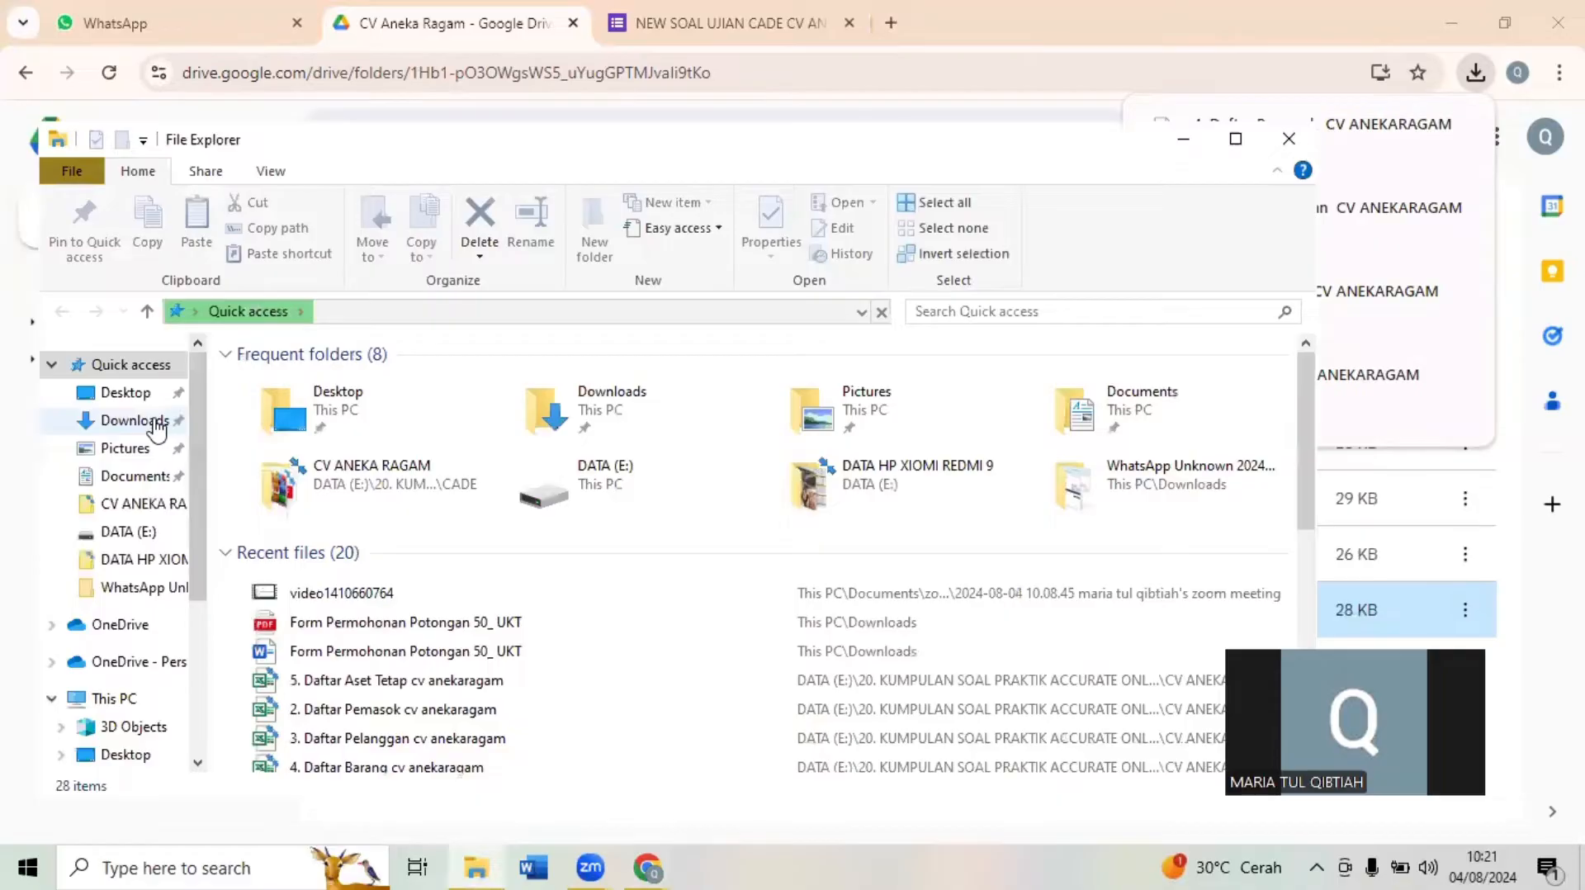
click(1289, 139)
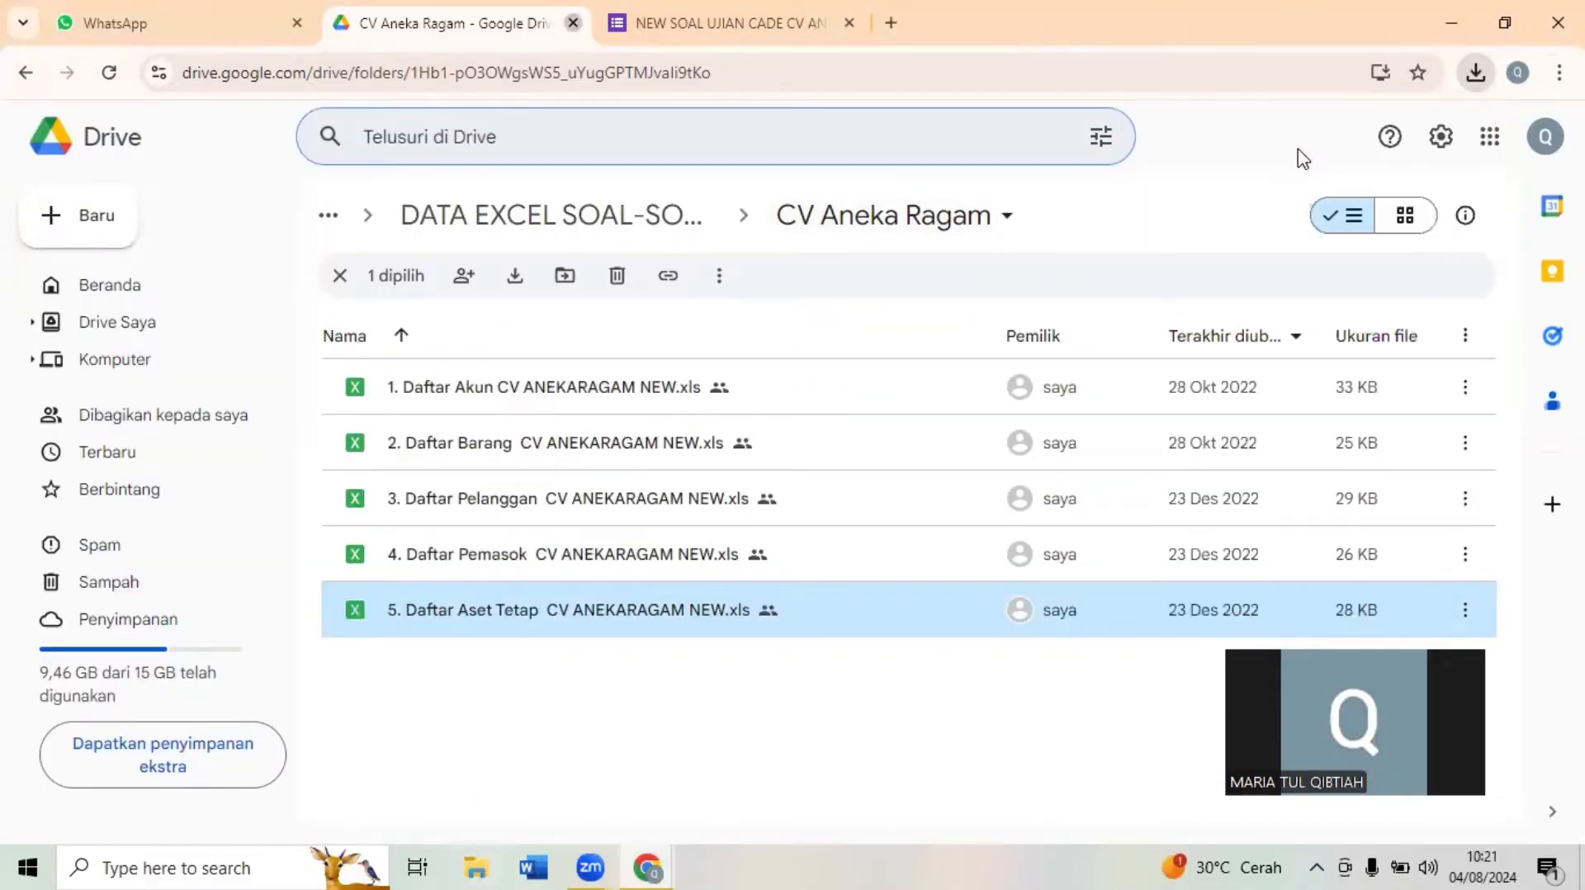
- Close the Drive folder and arrange the exam form beside the Accurate Online Data Usaha window
key(ctrl+w)
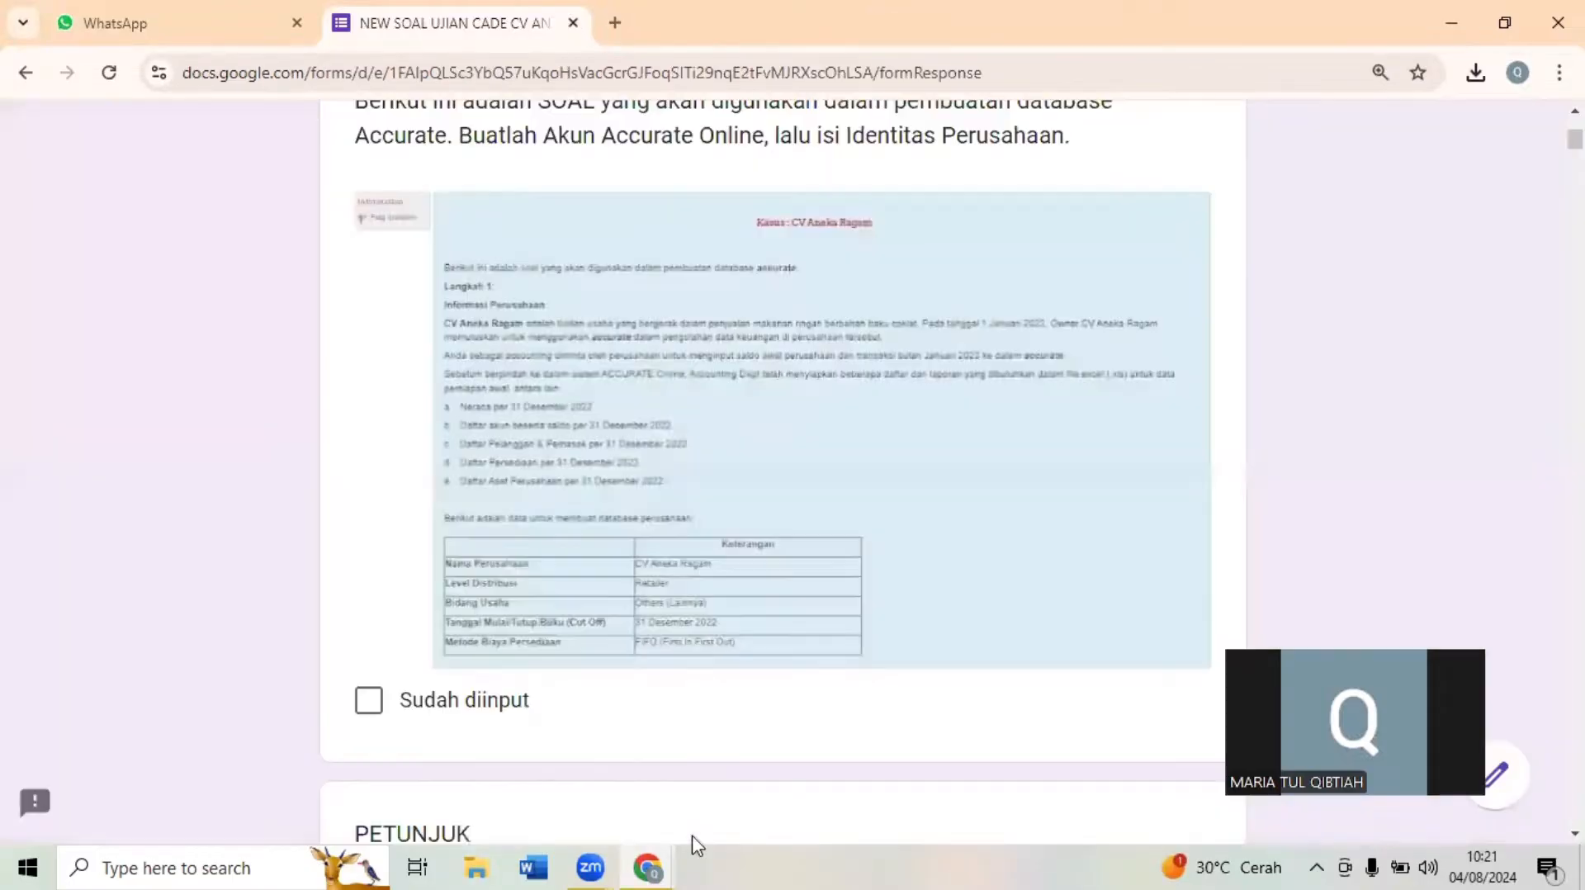
mouse_move(649, 867)
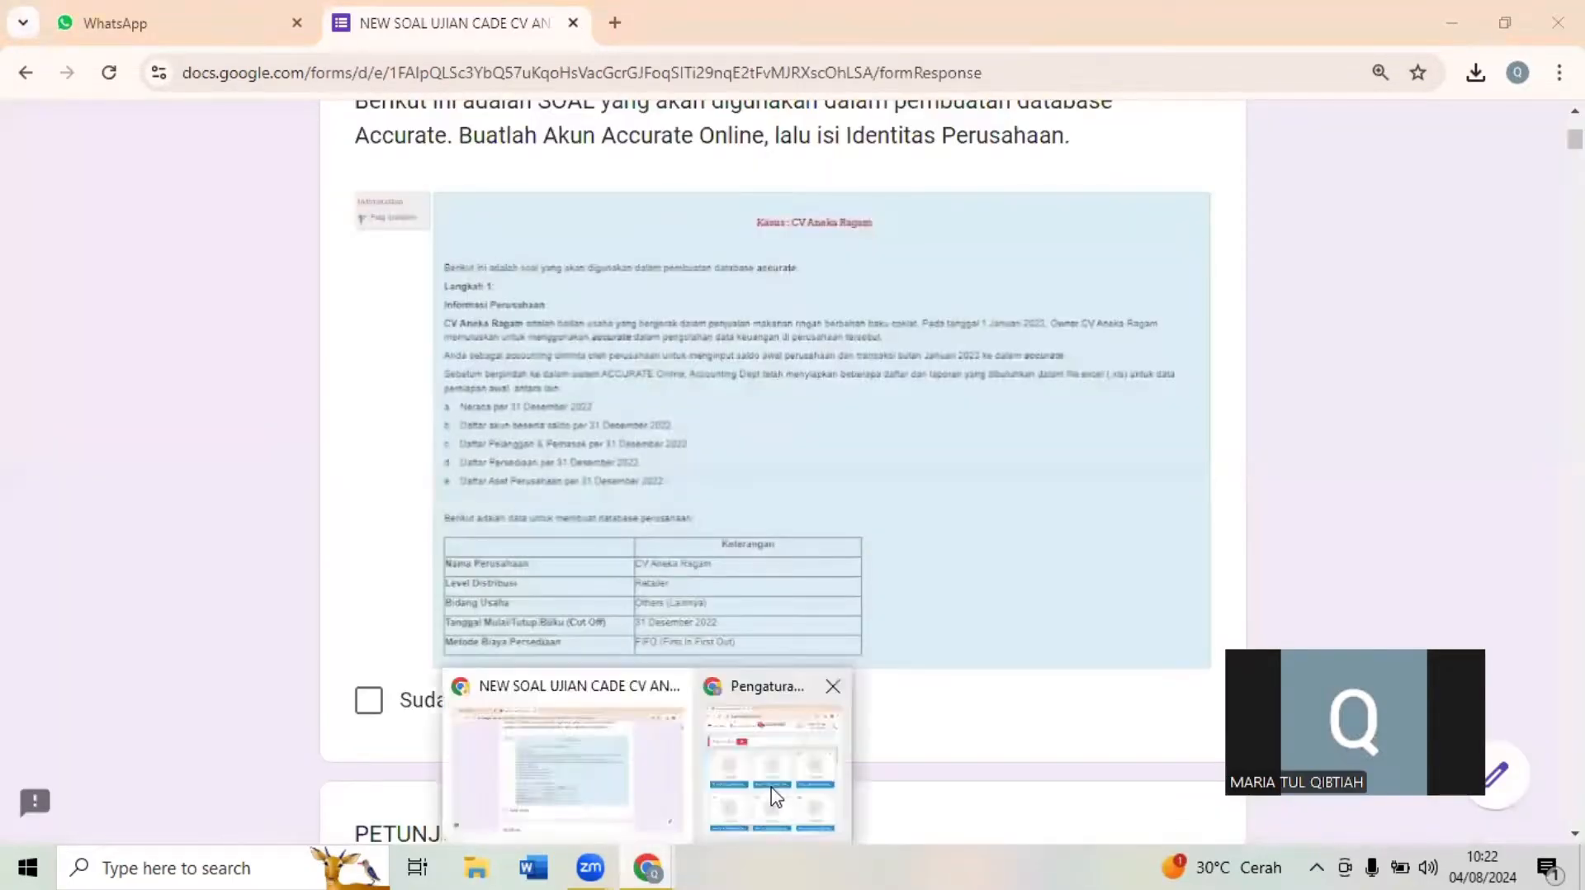
click(771, 805)
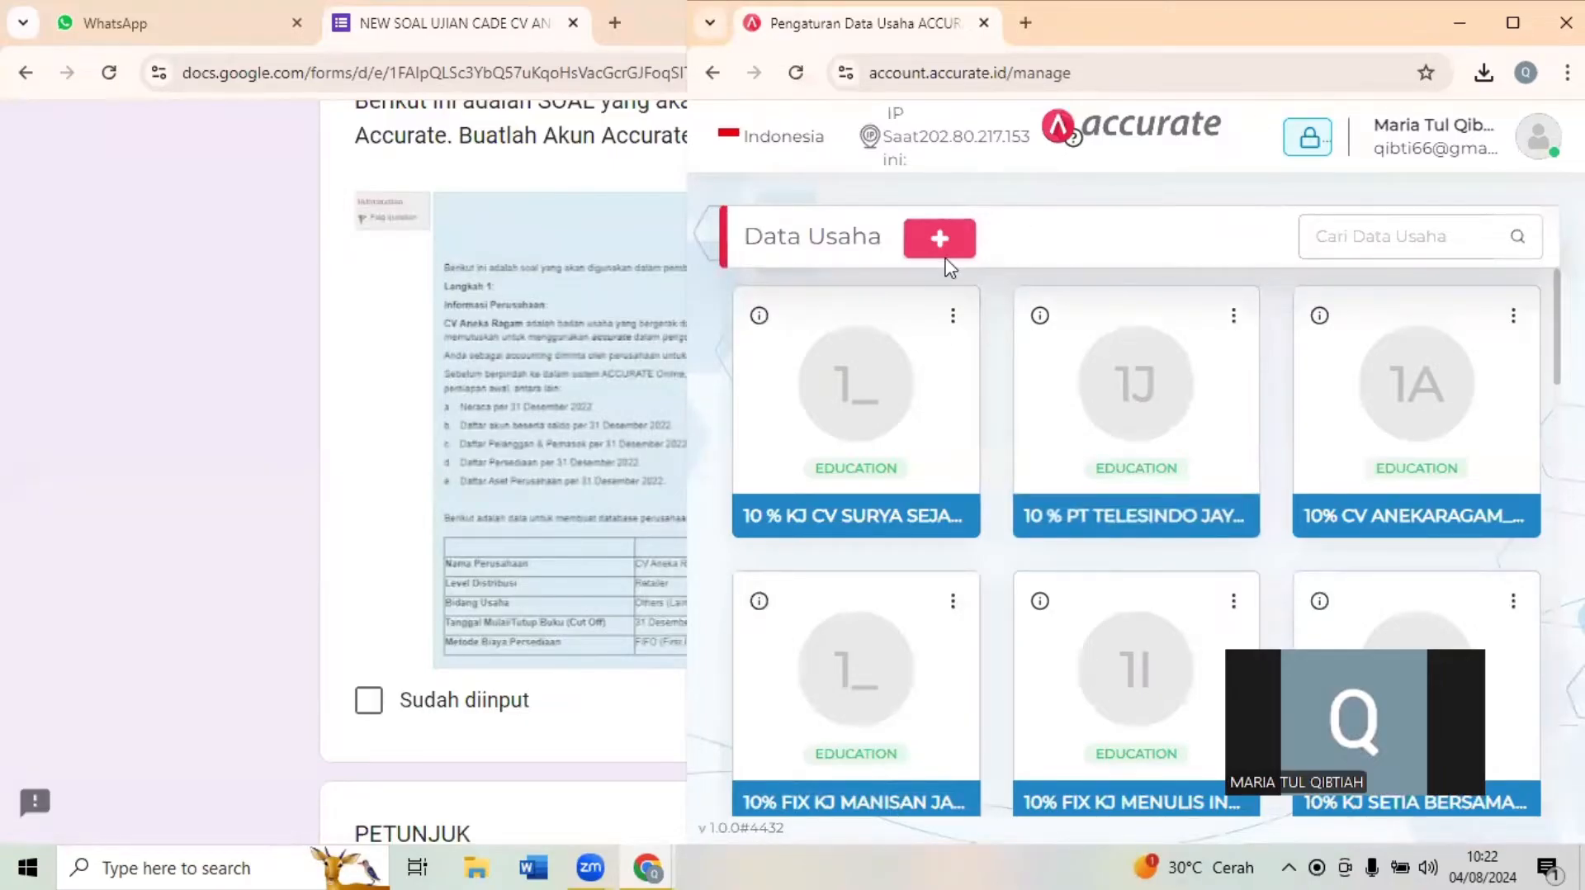
click(300, 362)
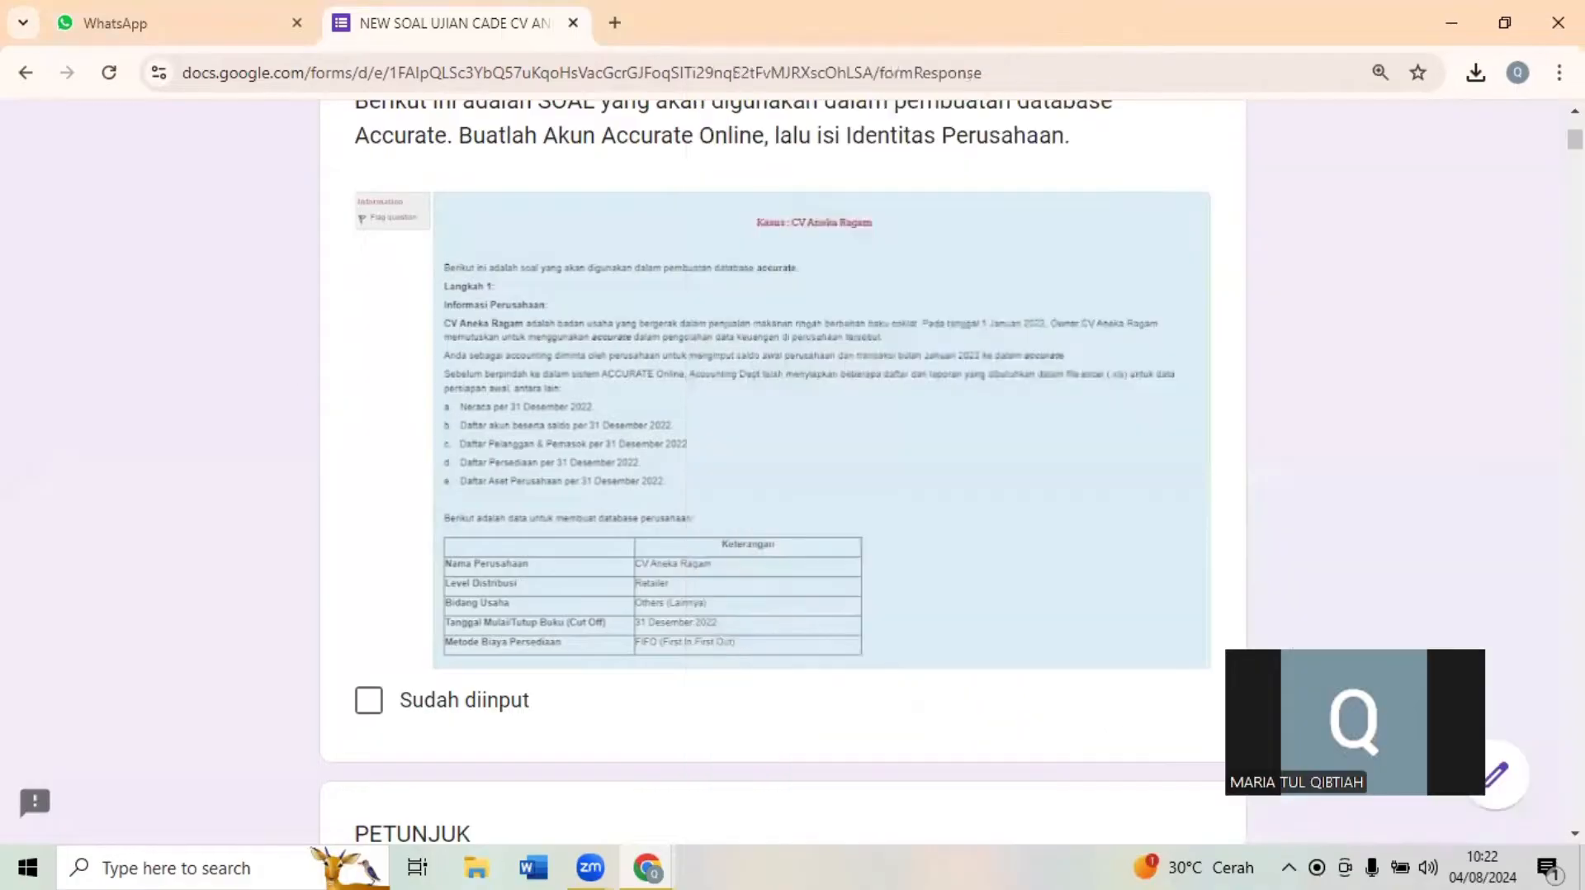
click(1506, 30)
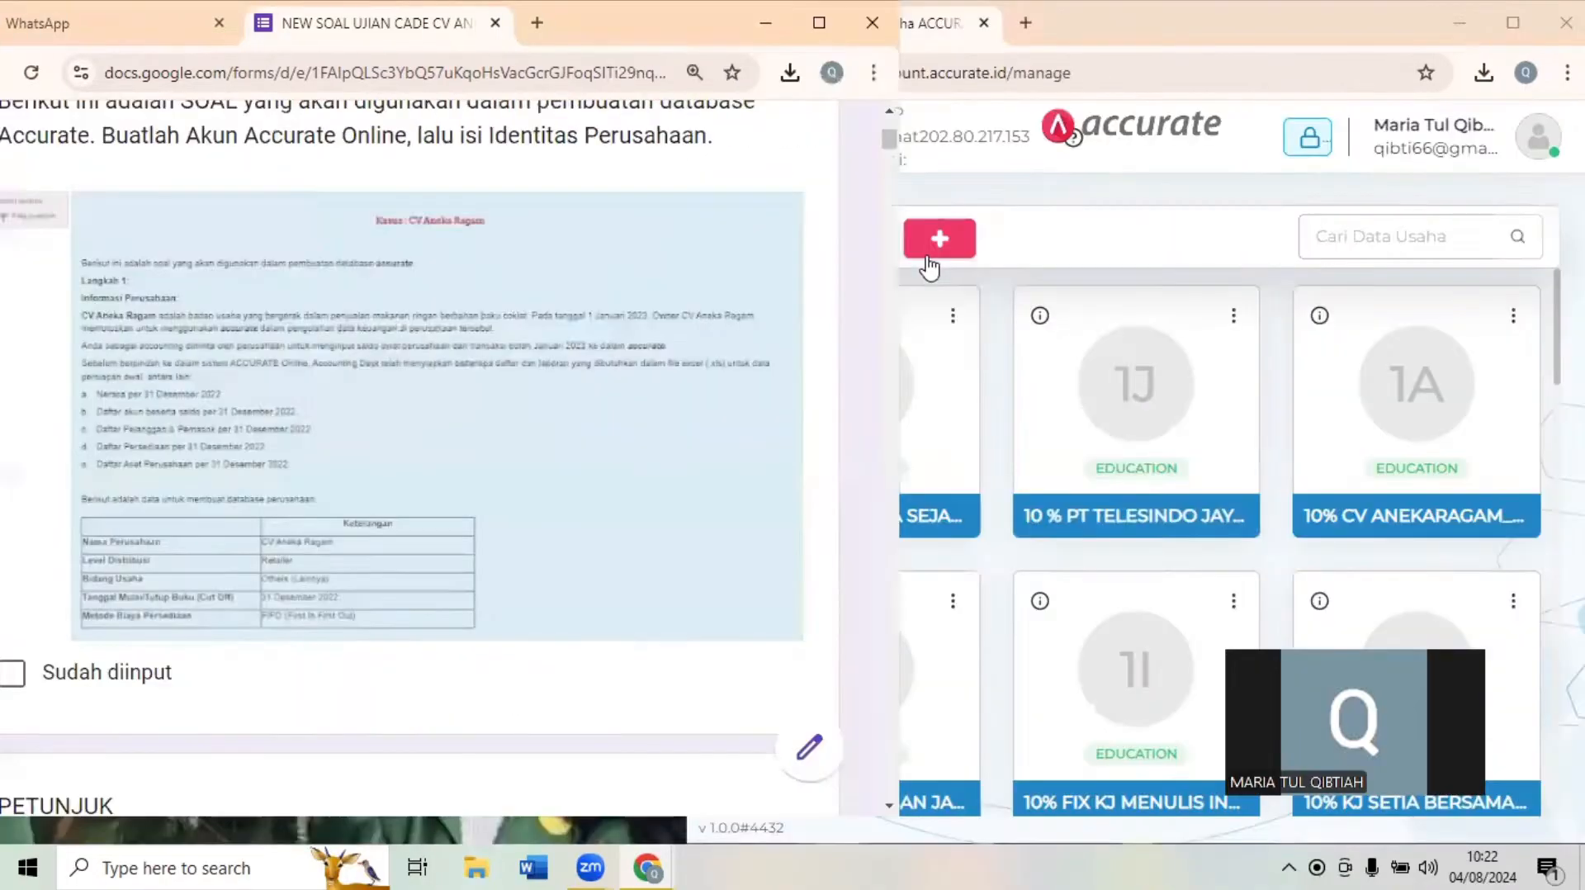
click(1092, 207)
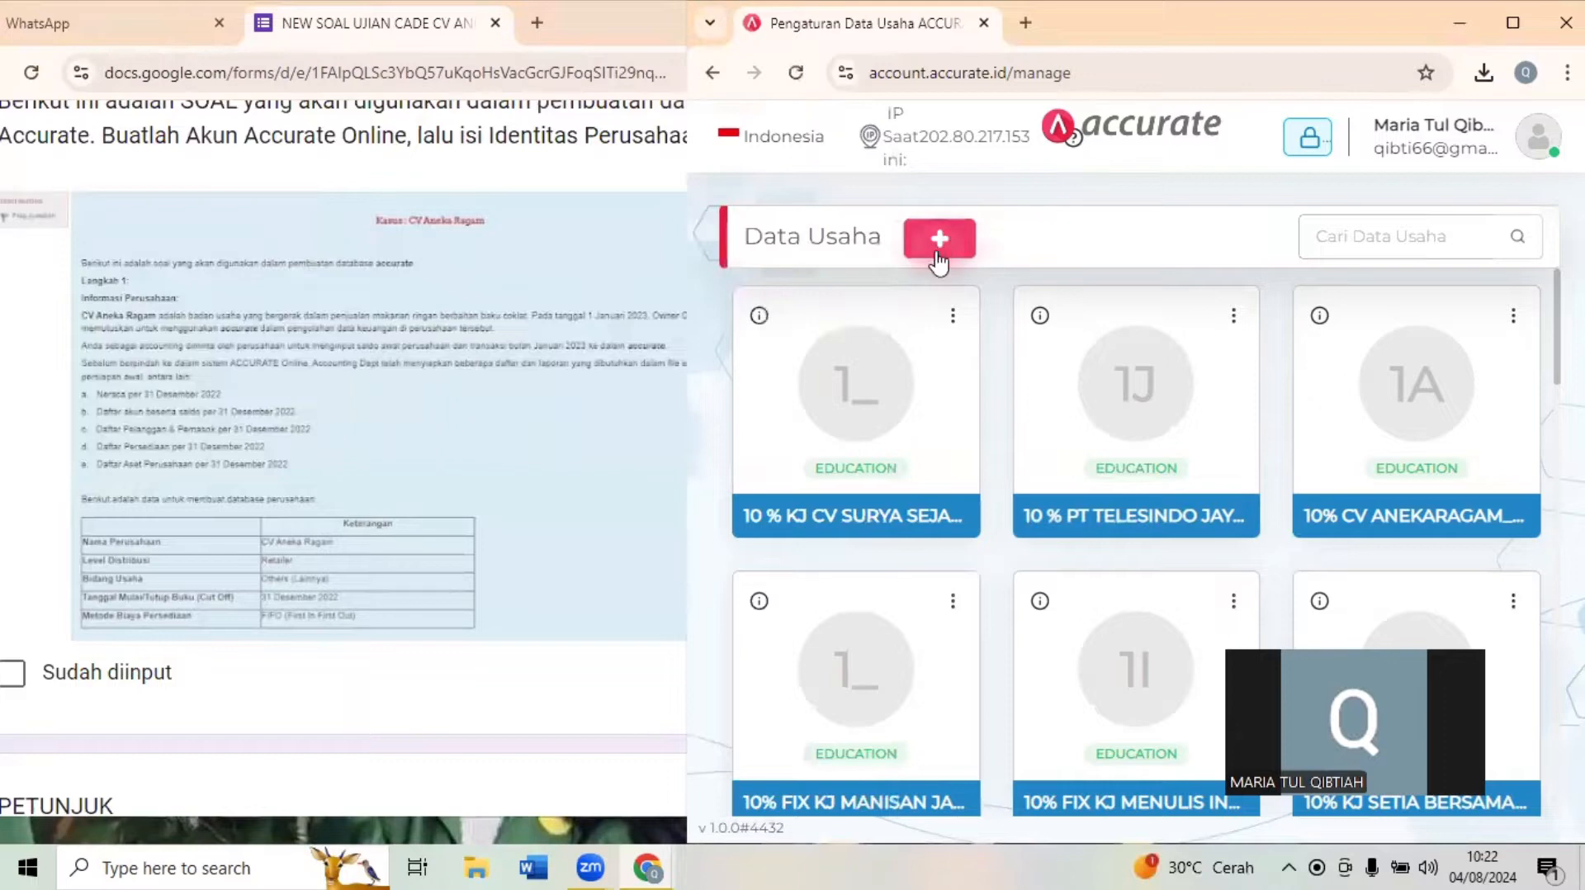
- Start a new Data Usaha and name the business CV ANEKA RAGAM 11%
click(938, 252)
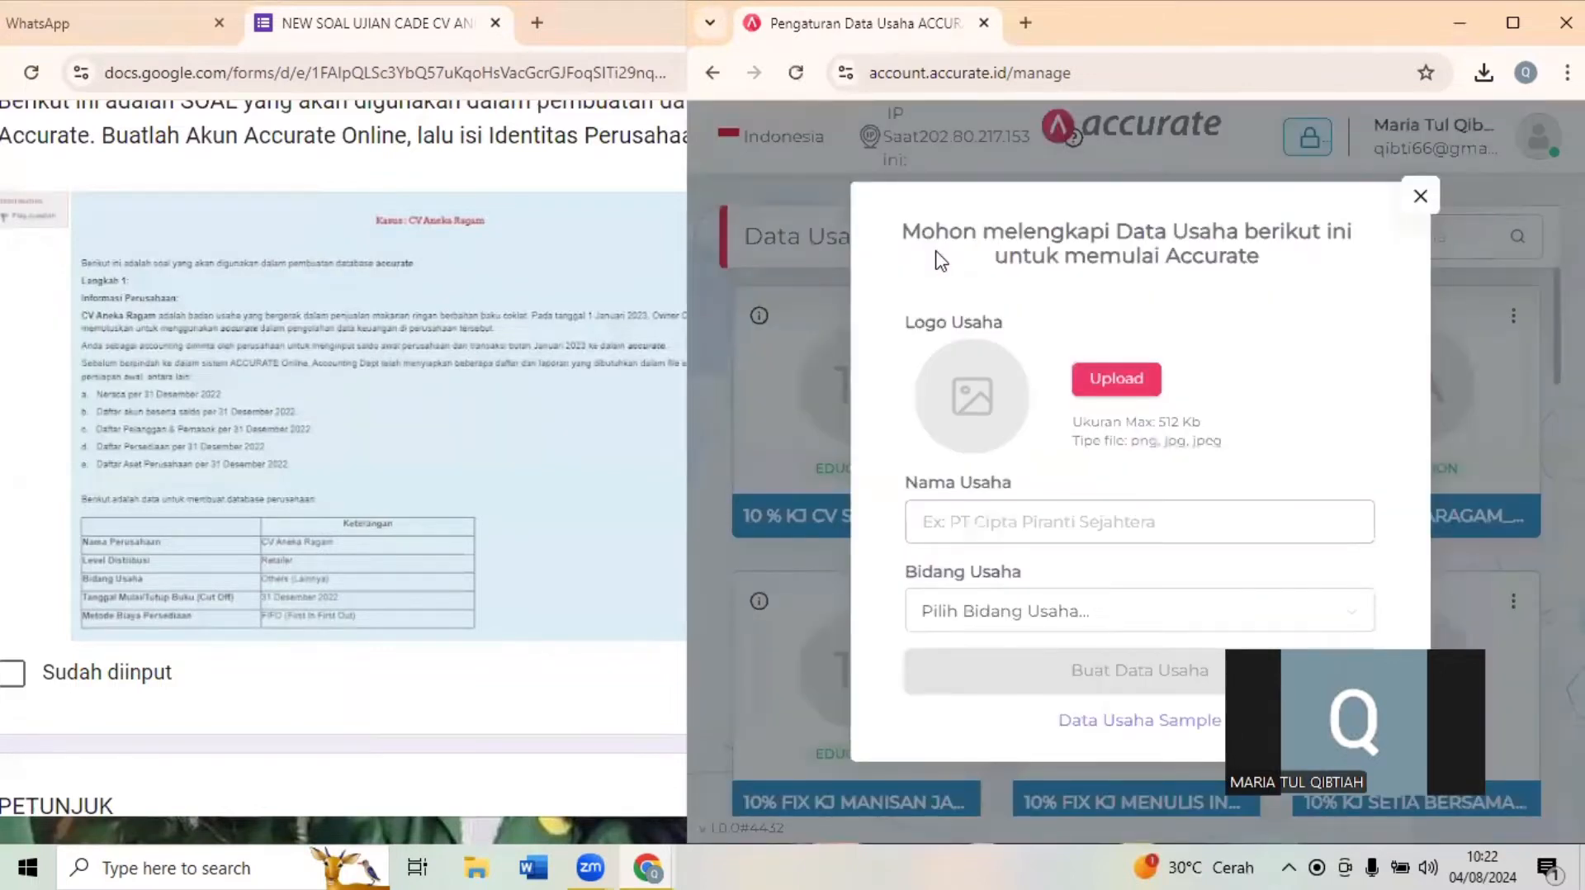
click(1174, 520)
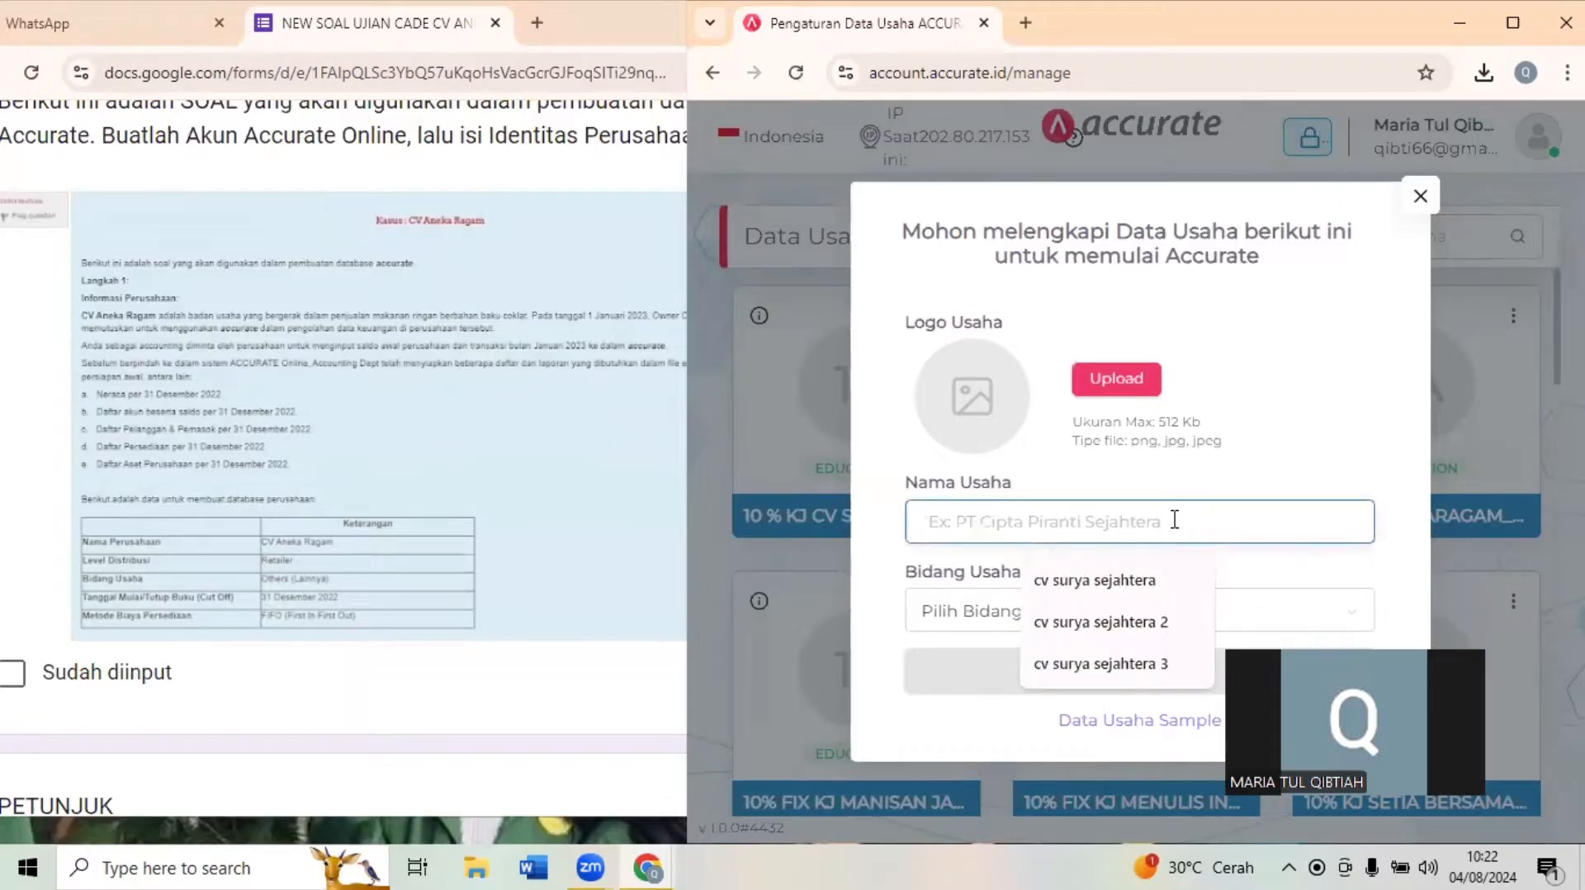
text(cv)
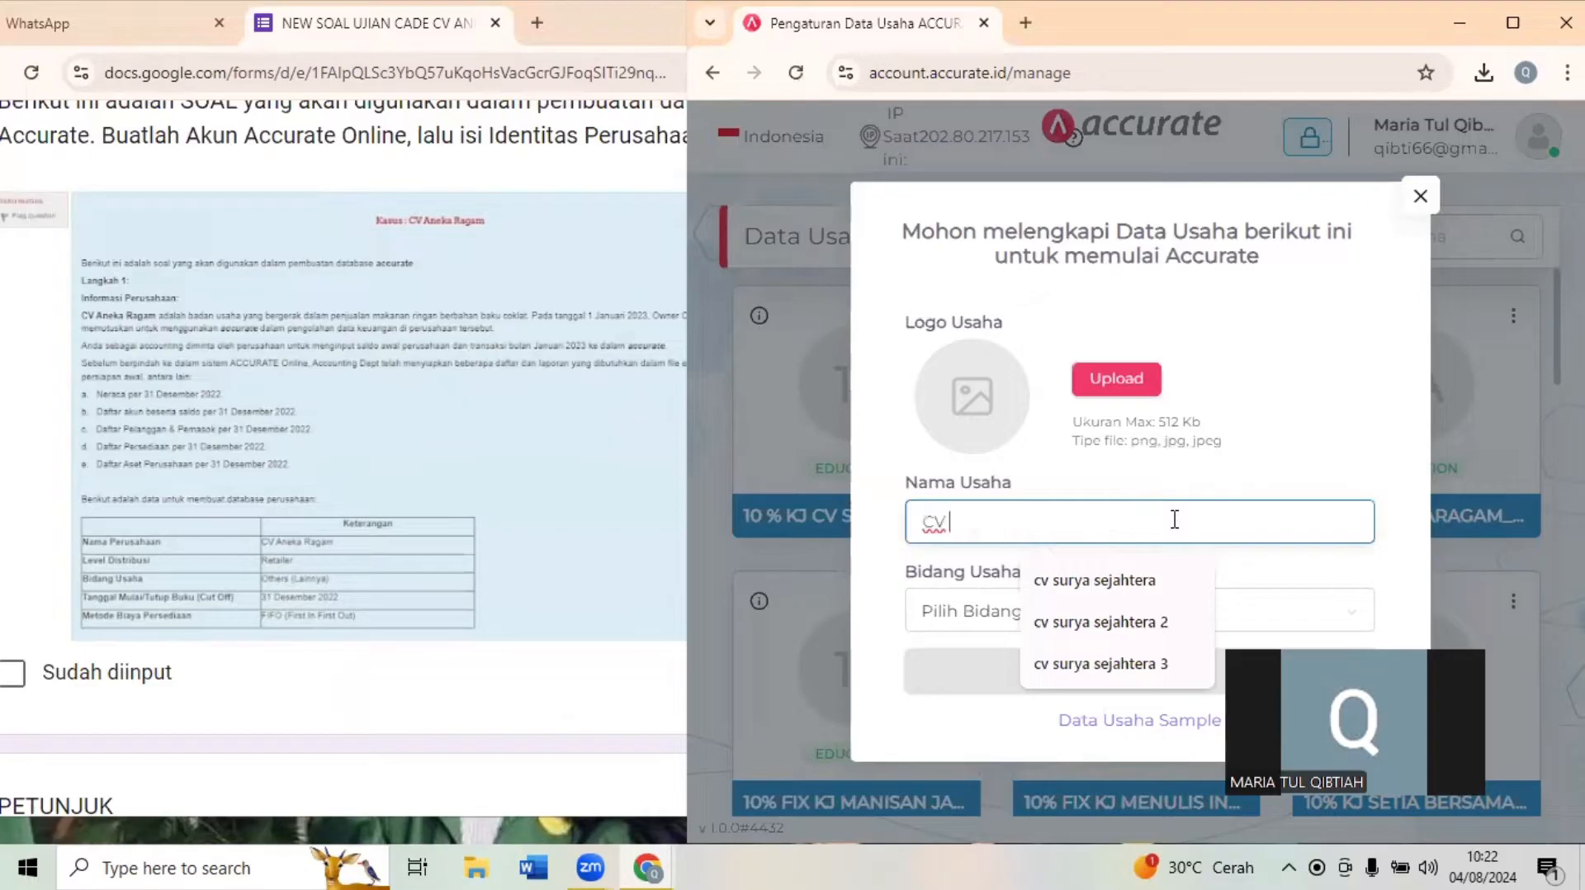
text( ANE)
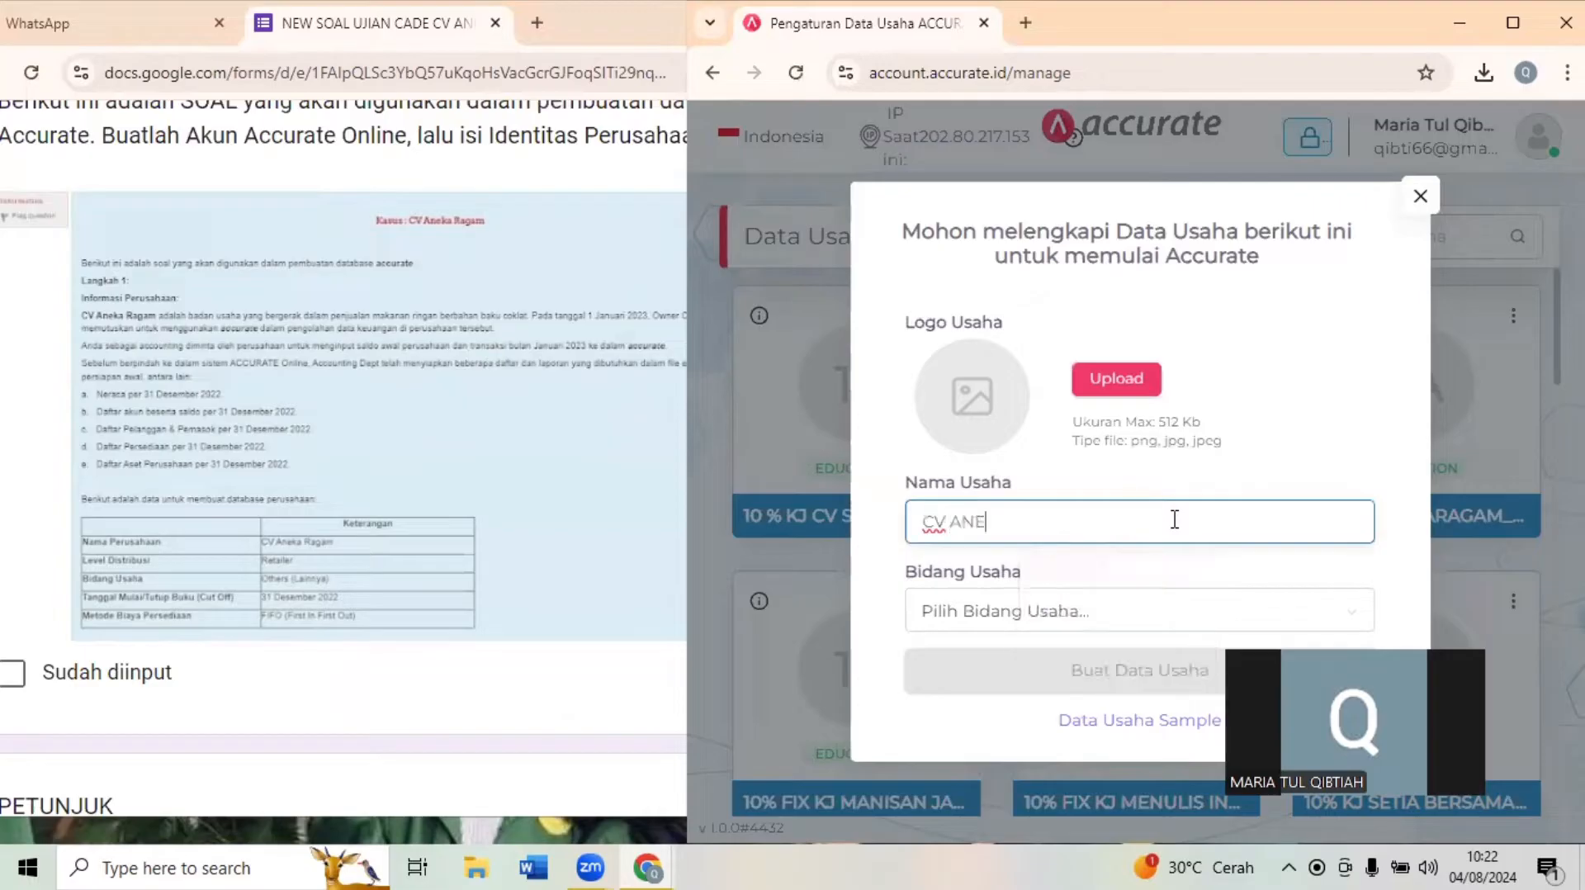
text(KA RGAM)
key(BackSpace)
key(BackSpace)
key(BackSpace)
text(AGAM)
text(11%)
- Set the Bidang Usaha to Others (Lainnya), create the Data Usaha and continue into the new database
click(1081, 613)
click(433, 444)
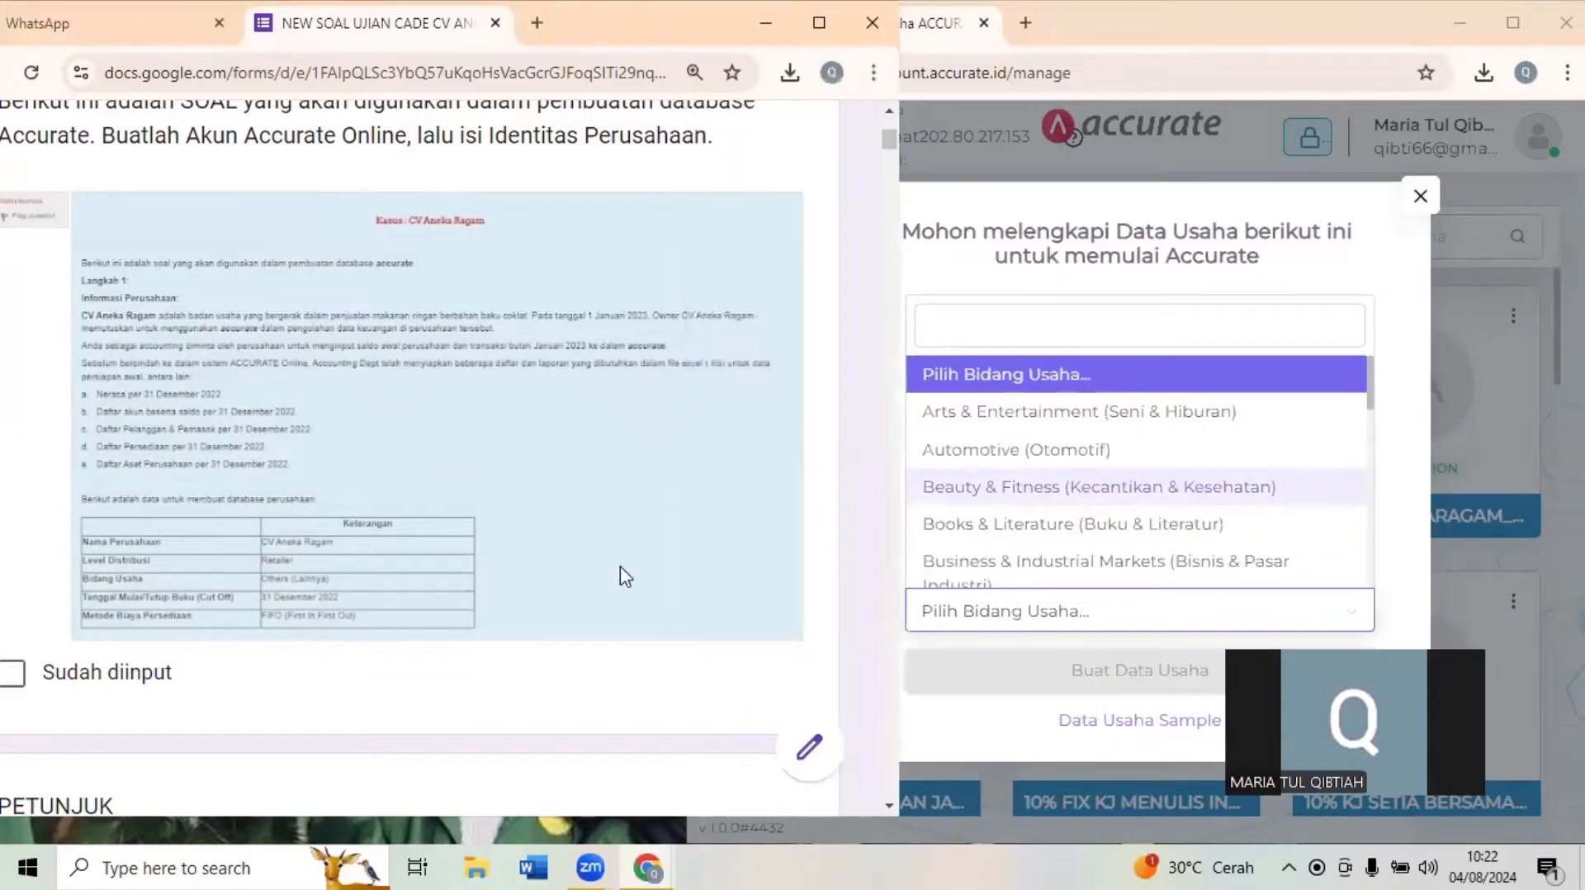
click(1133, 326)
text(OTHER)
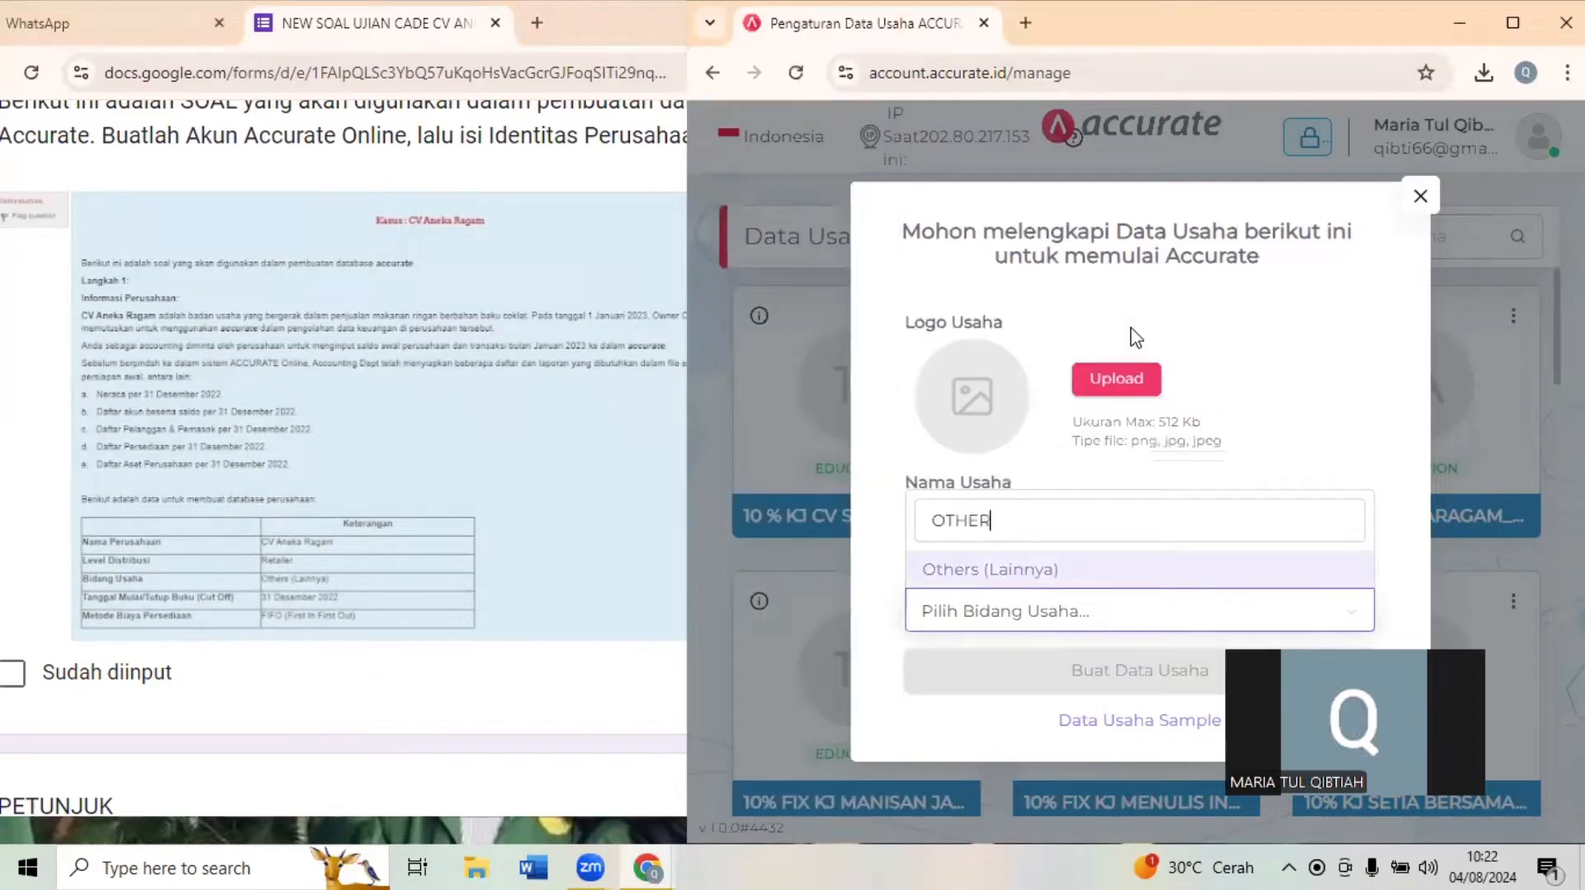
click(1104, 577)
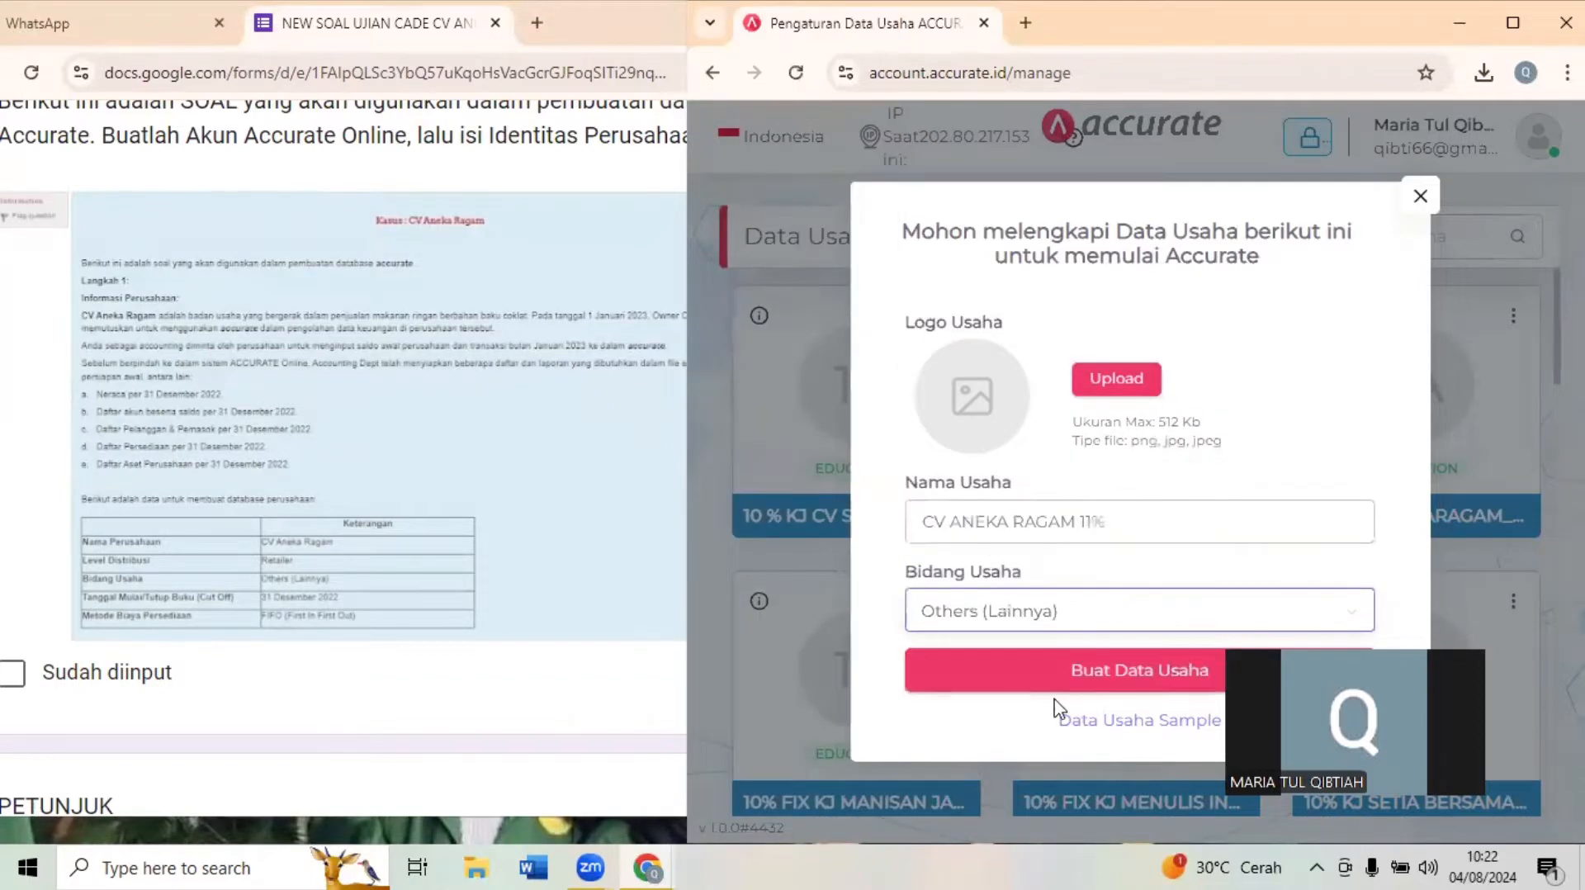
click(1147, 675)
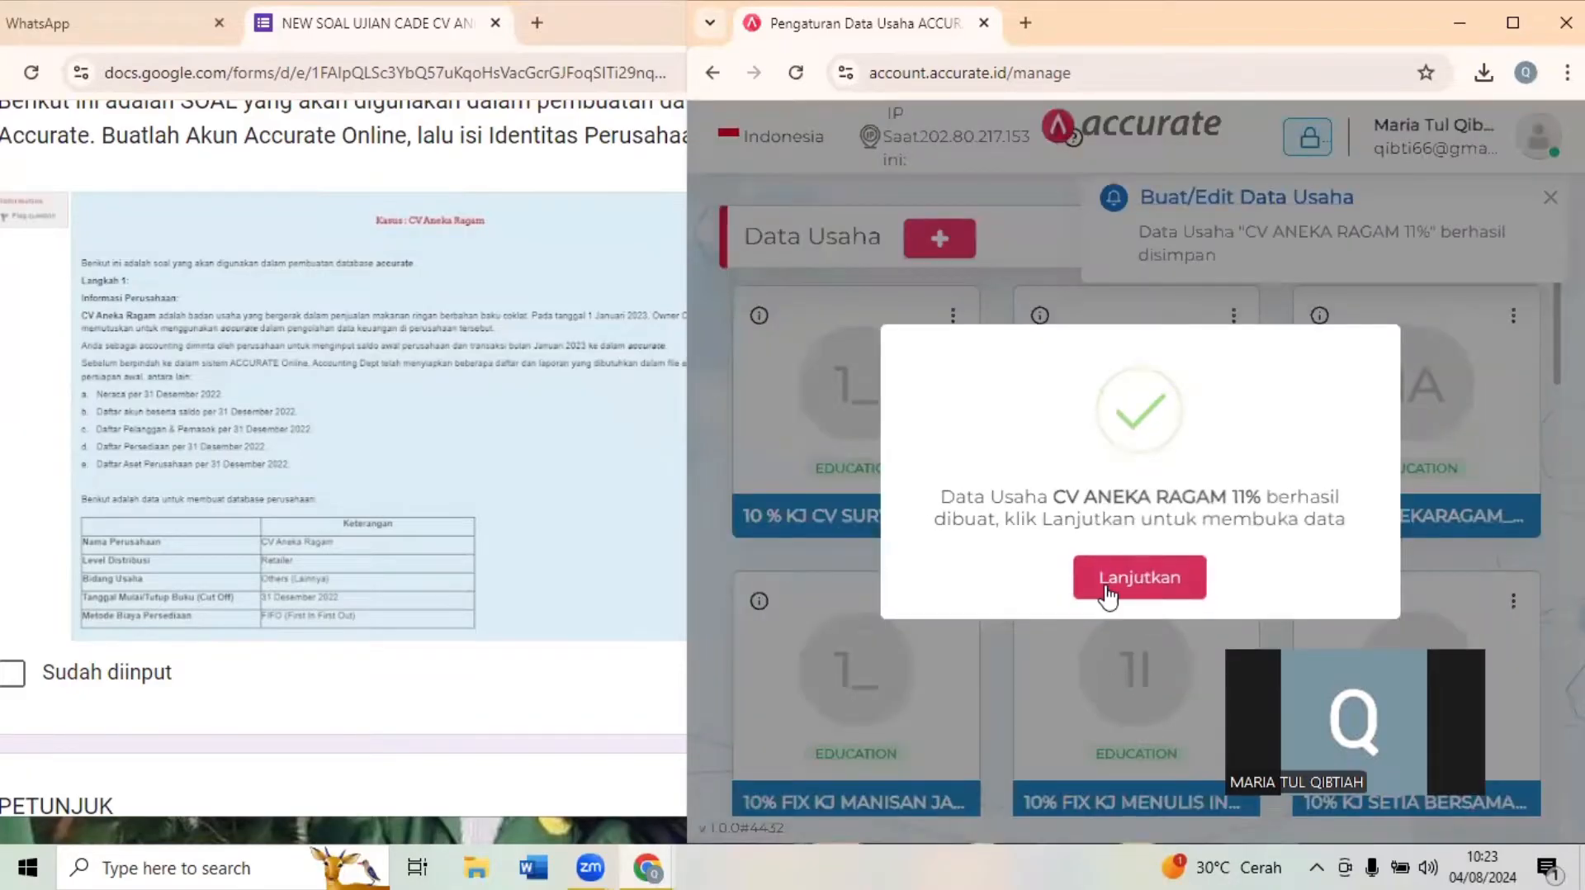
click(1111, 582)
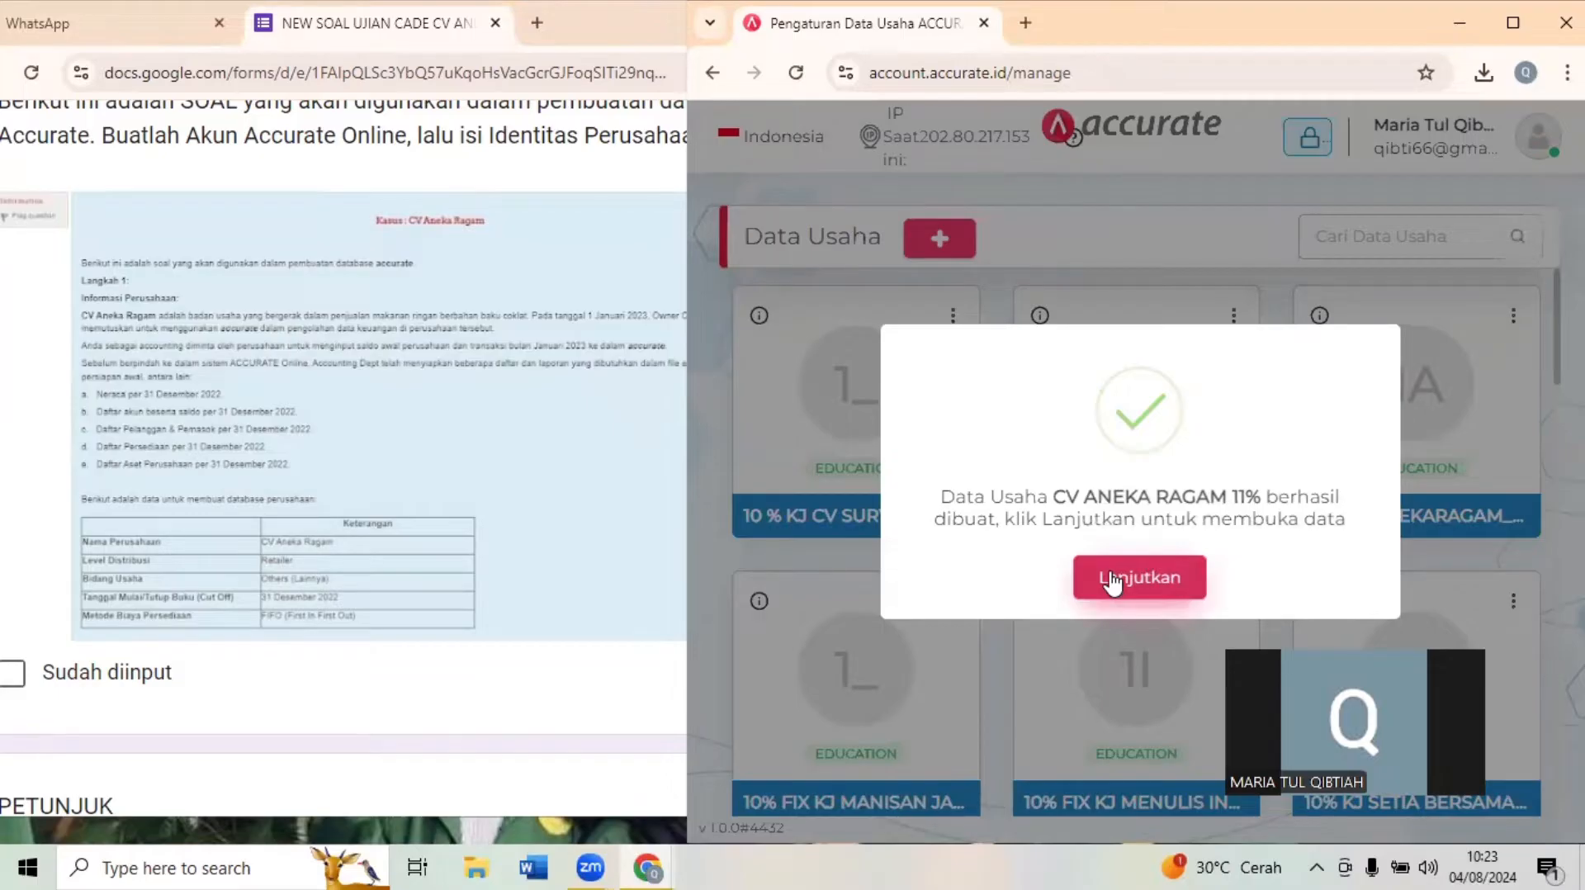
click(1110, 577)
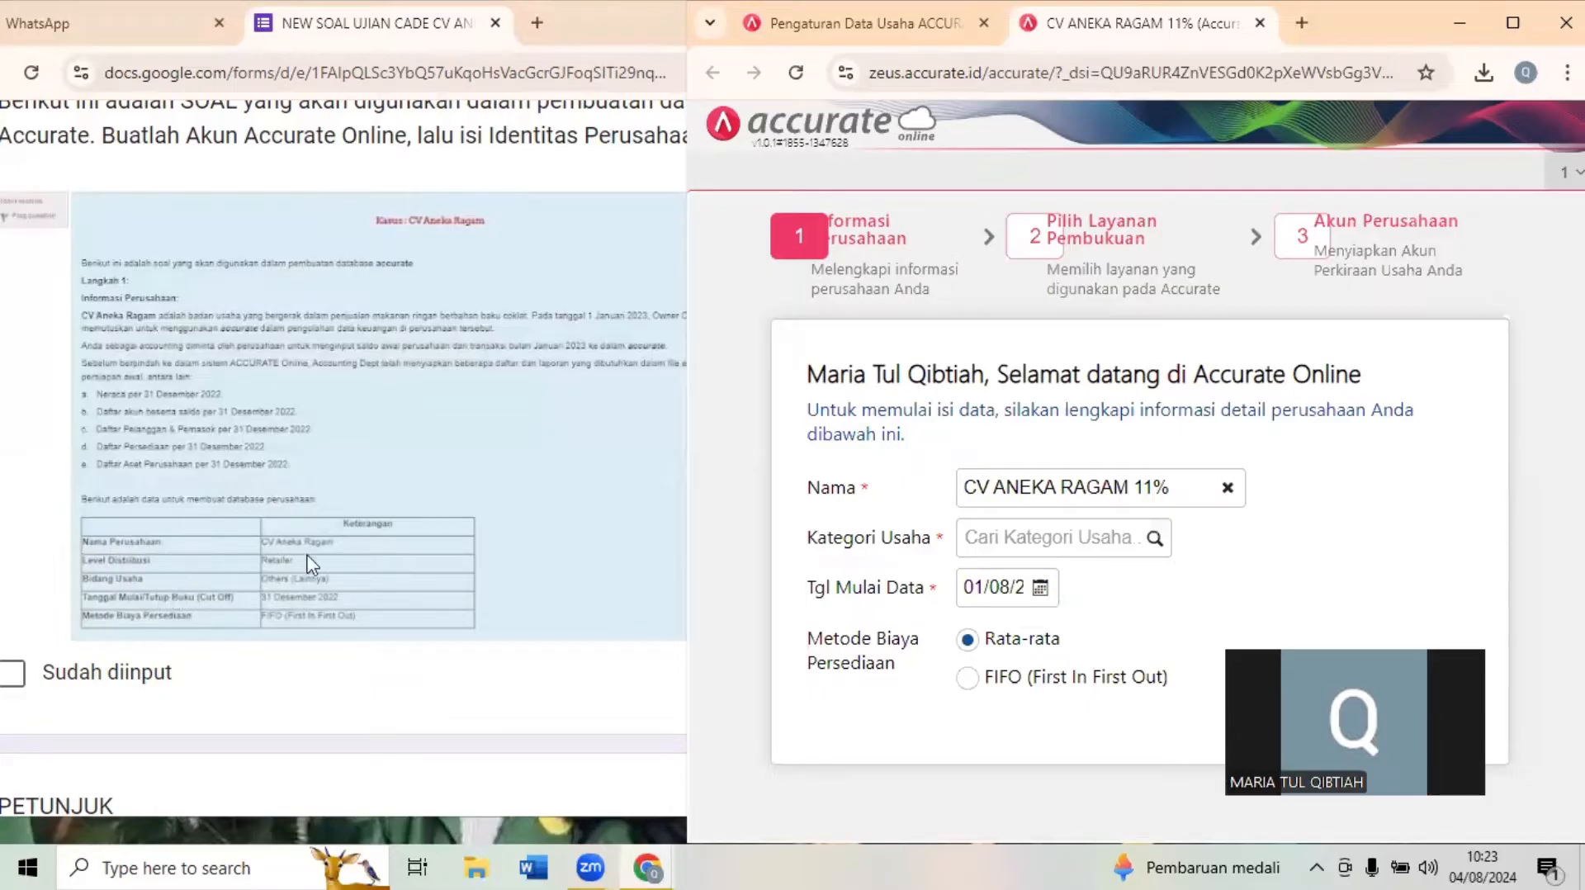
- Set the company's Kategori Usaha to RETAIL and its Tgl Mulai Data to 31/12/2022
click(1019, 546)
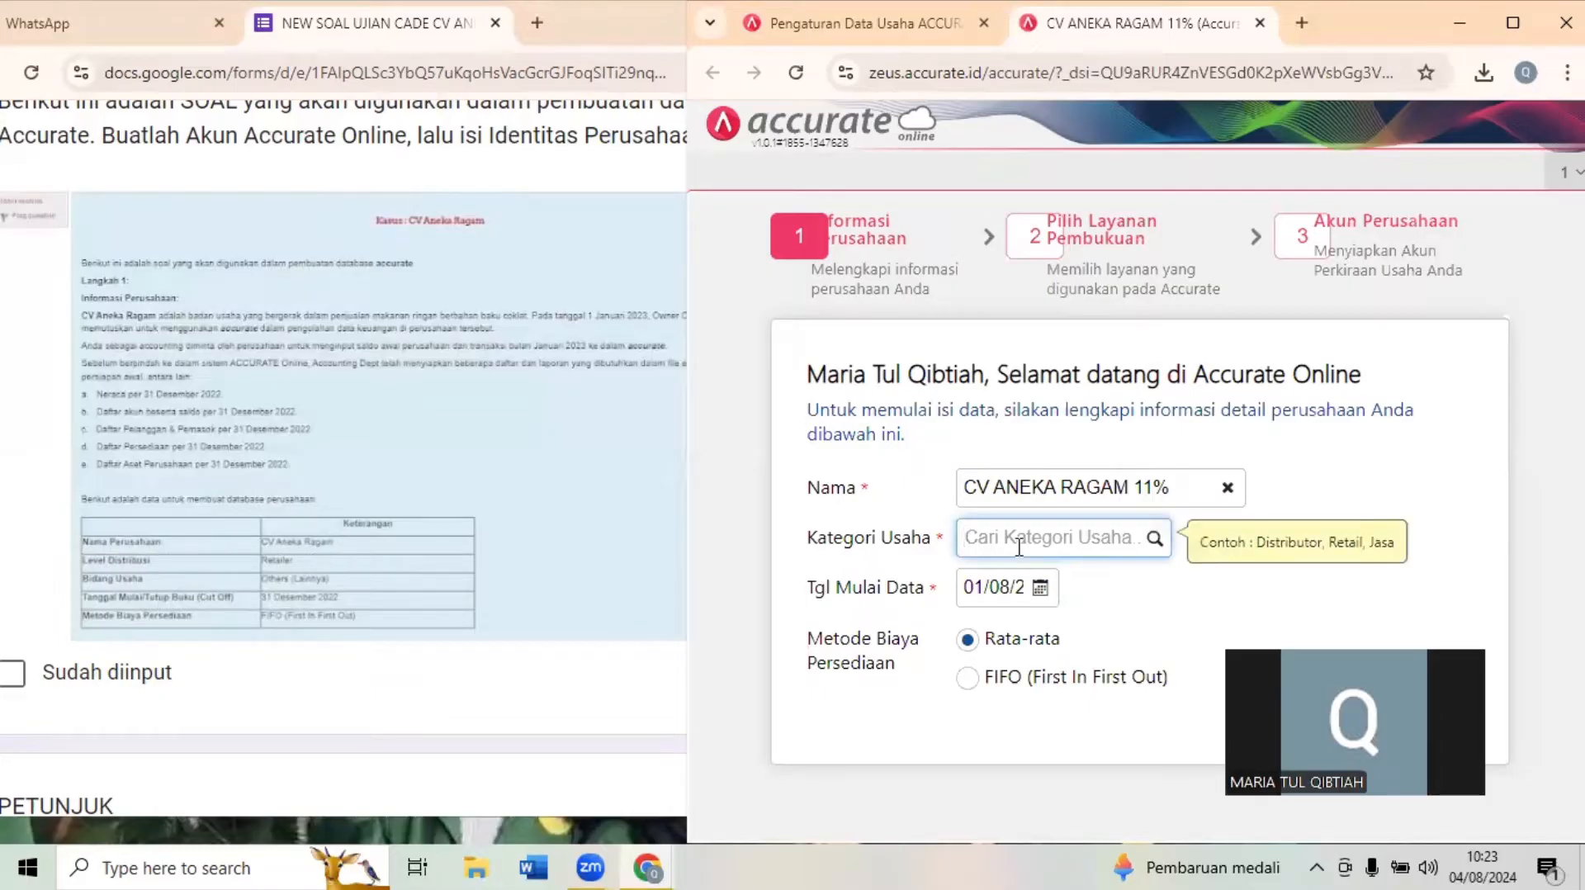
text(RETA)
click(1003, 577)
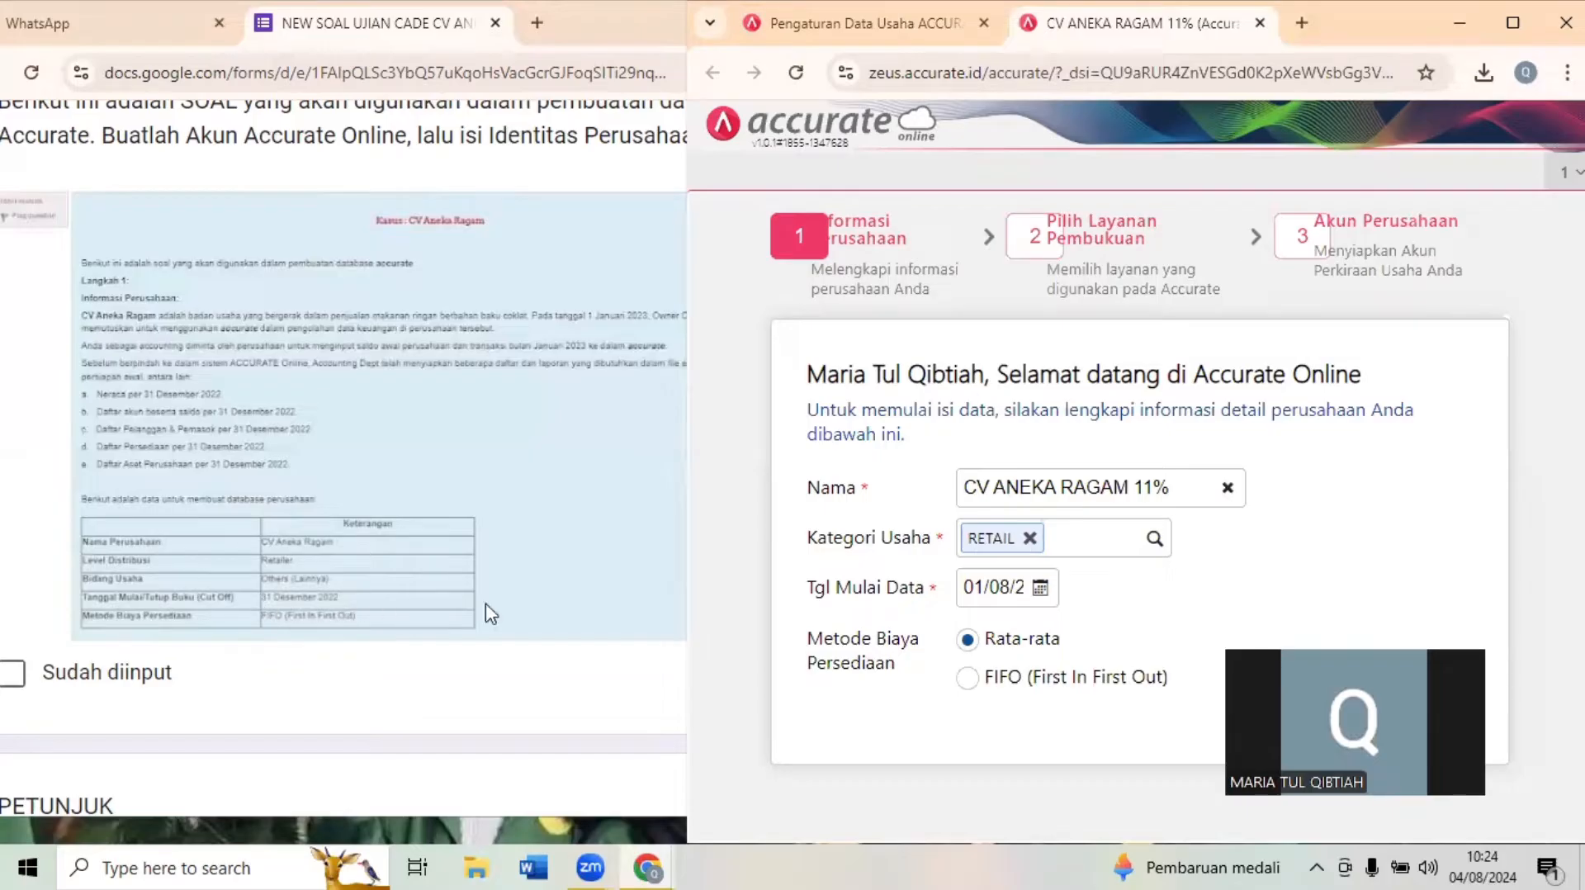
click(1009, 601)
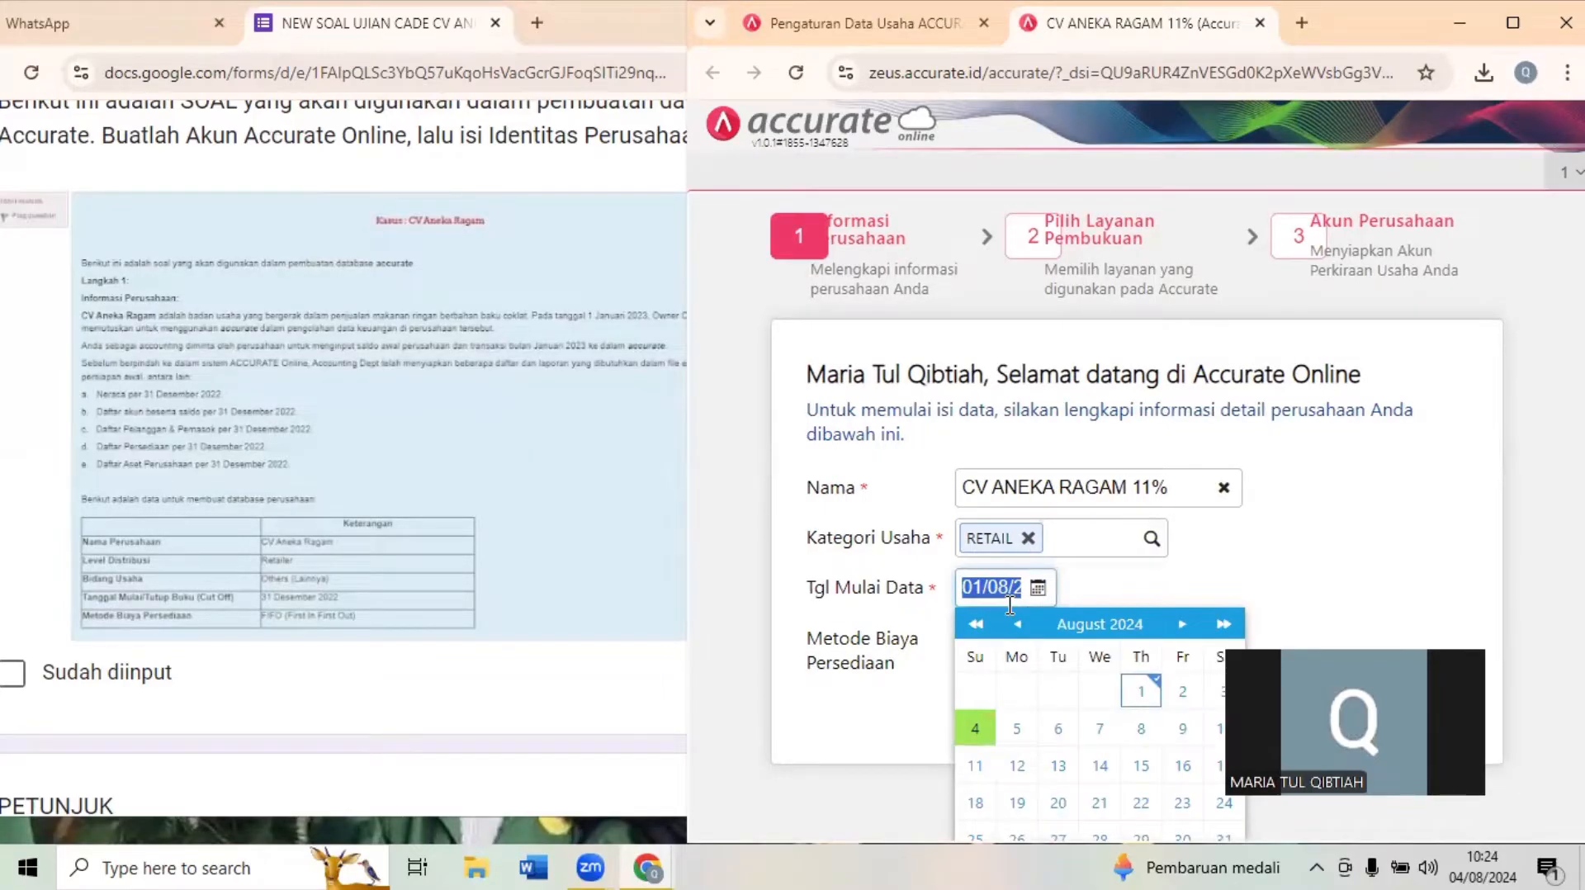
text(3)
click(1294, 561)
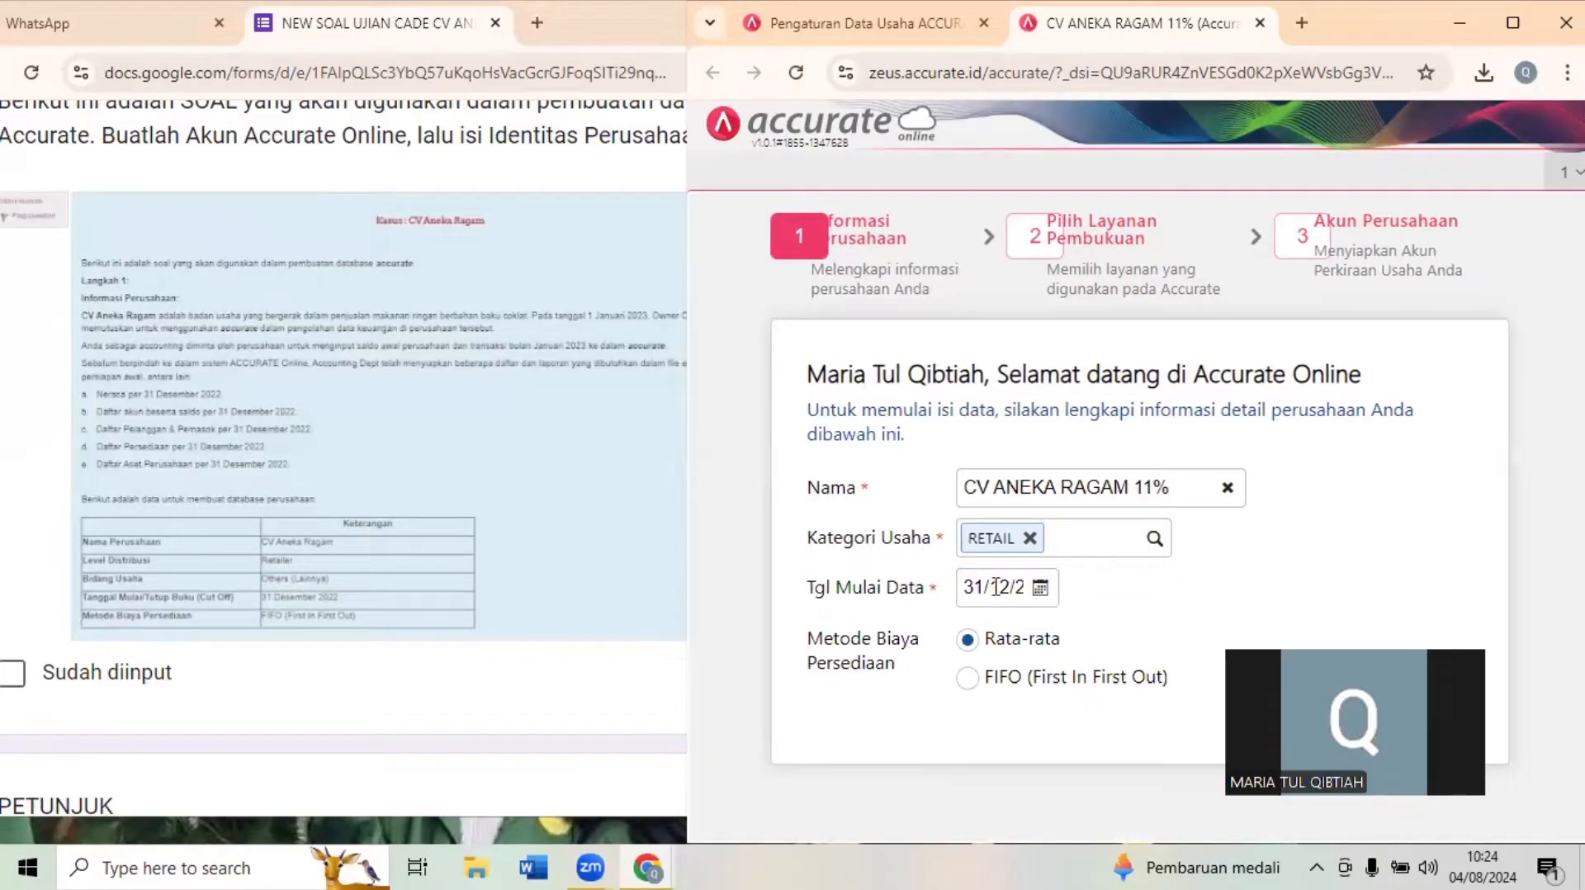
click(996, 586)
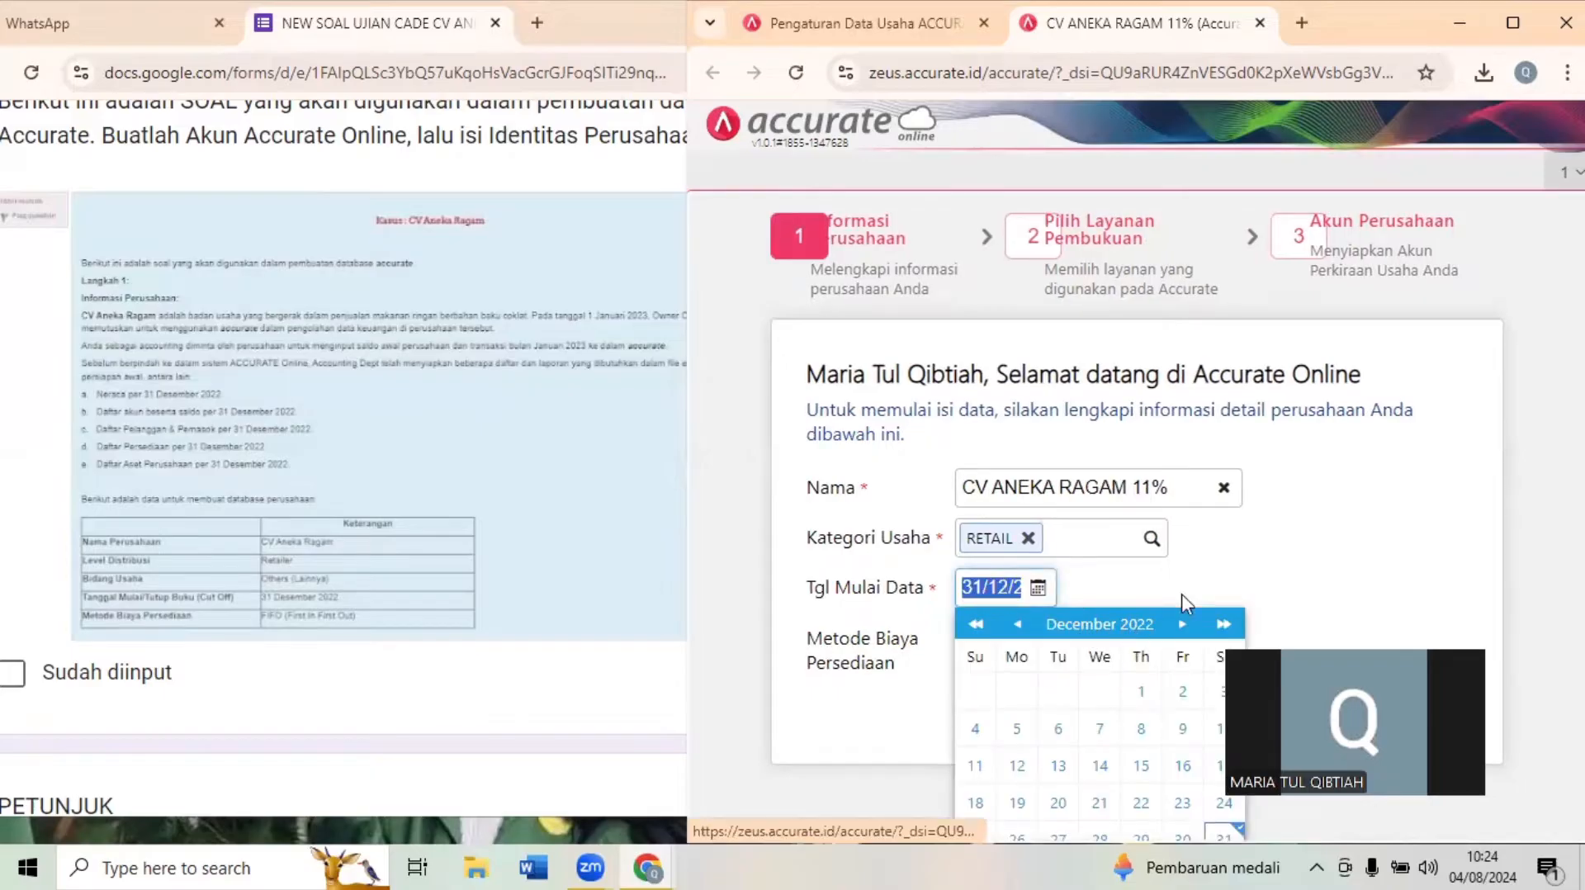
click(1229, 594)
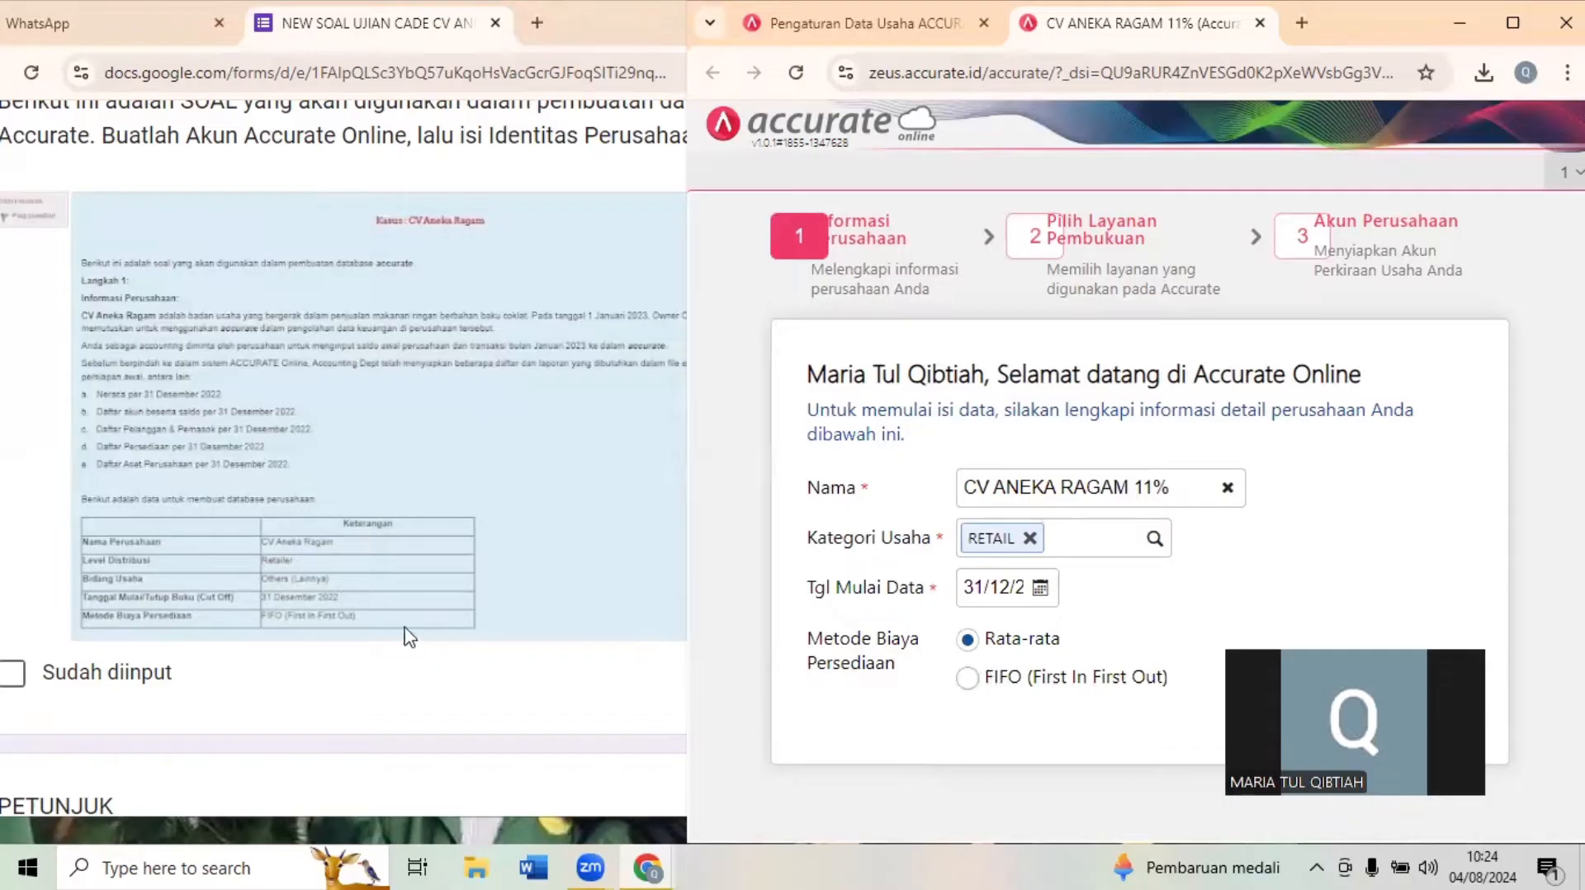
- Choose FIFO (First In First Out) as inventory cost method and proceed through the setup with the Accurate Online menu
click(966, 678)
click(1513, 23)
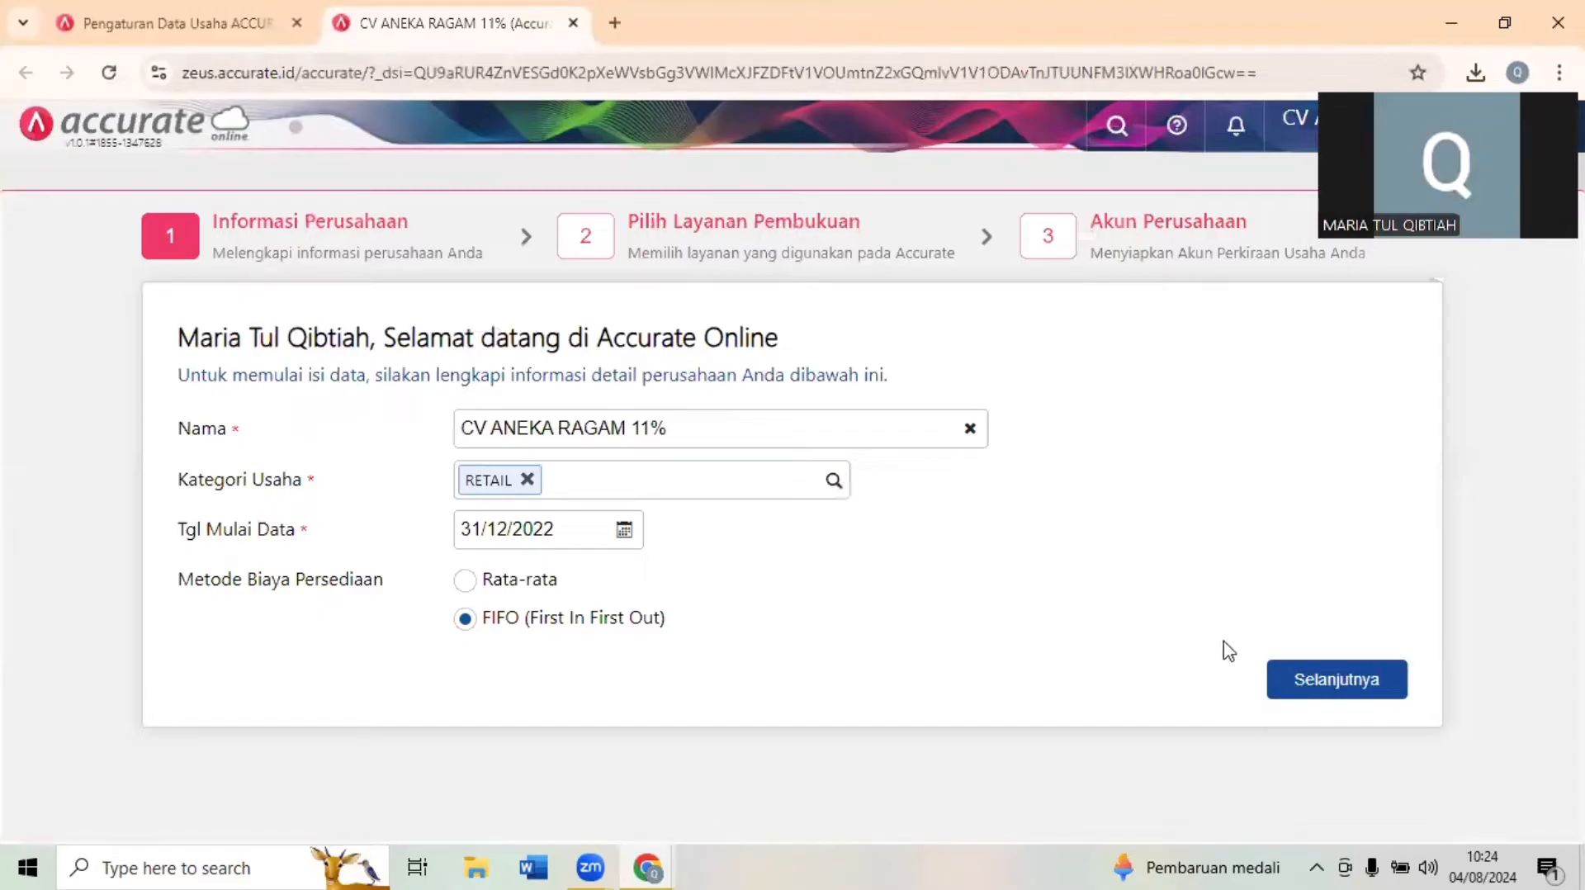
click(1331, 690)
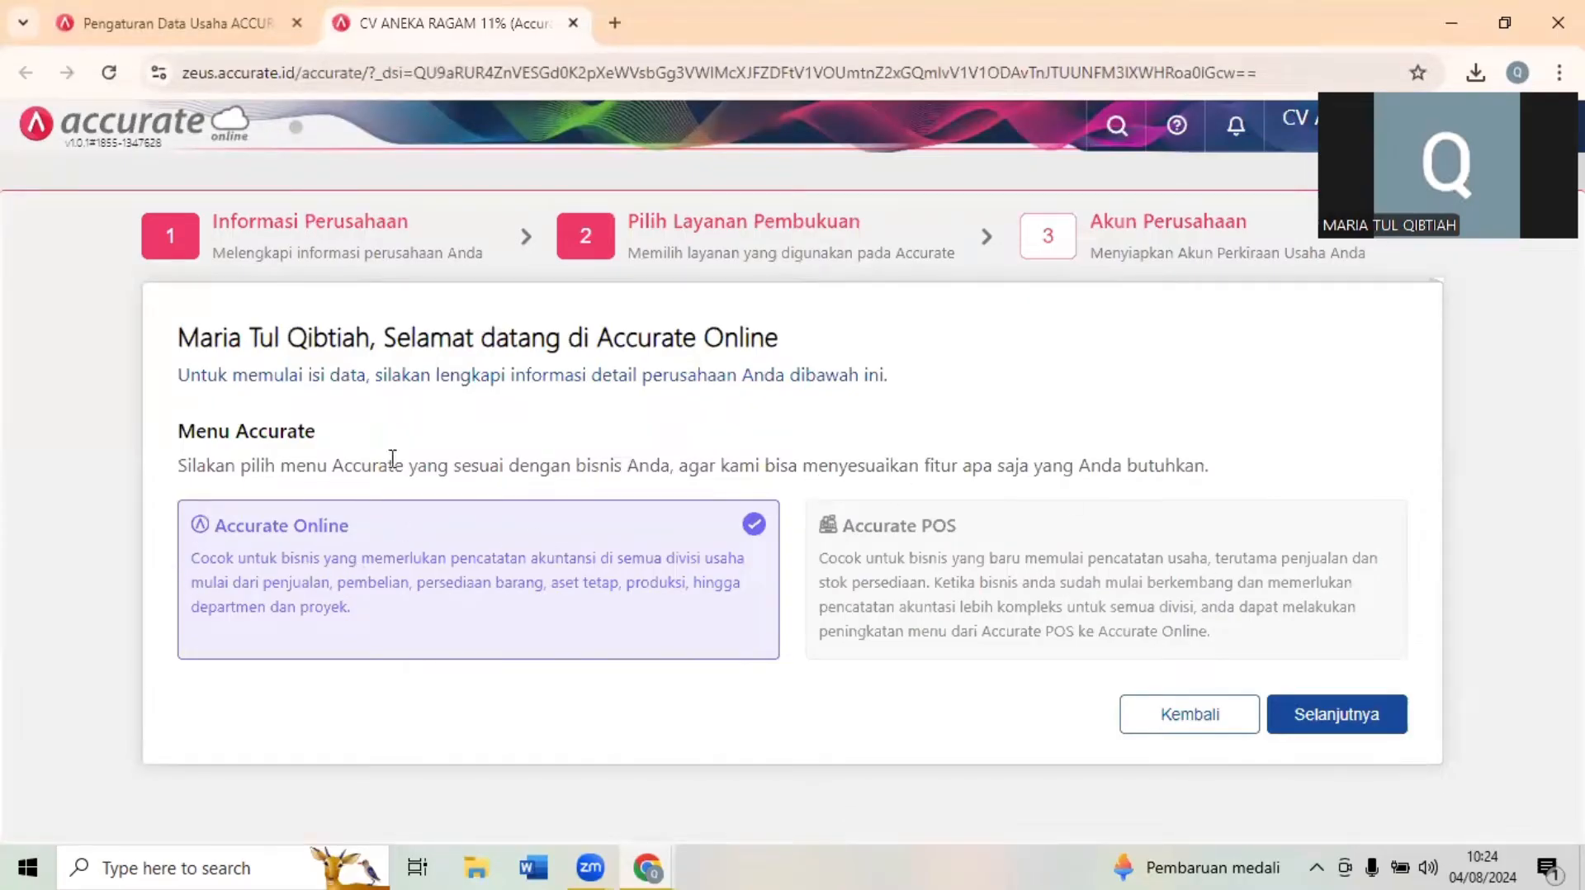
click(1352, 727)
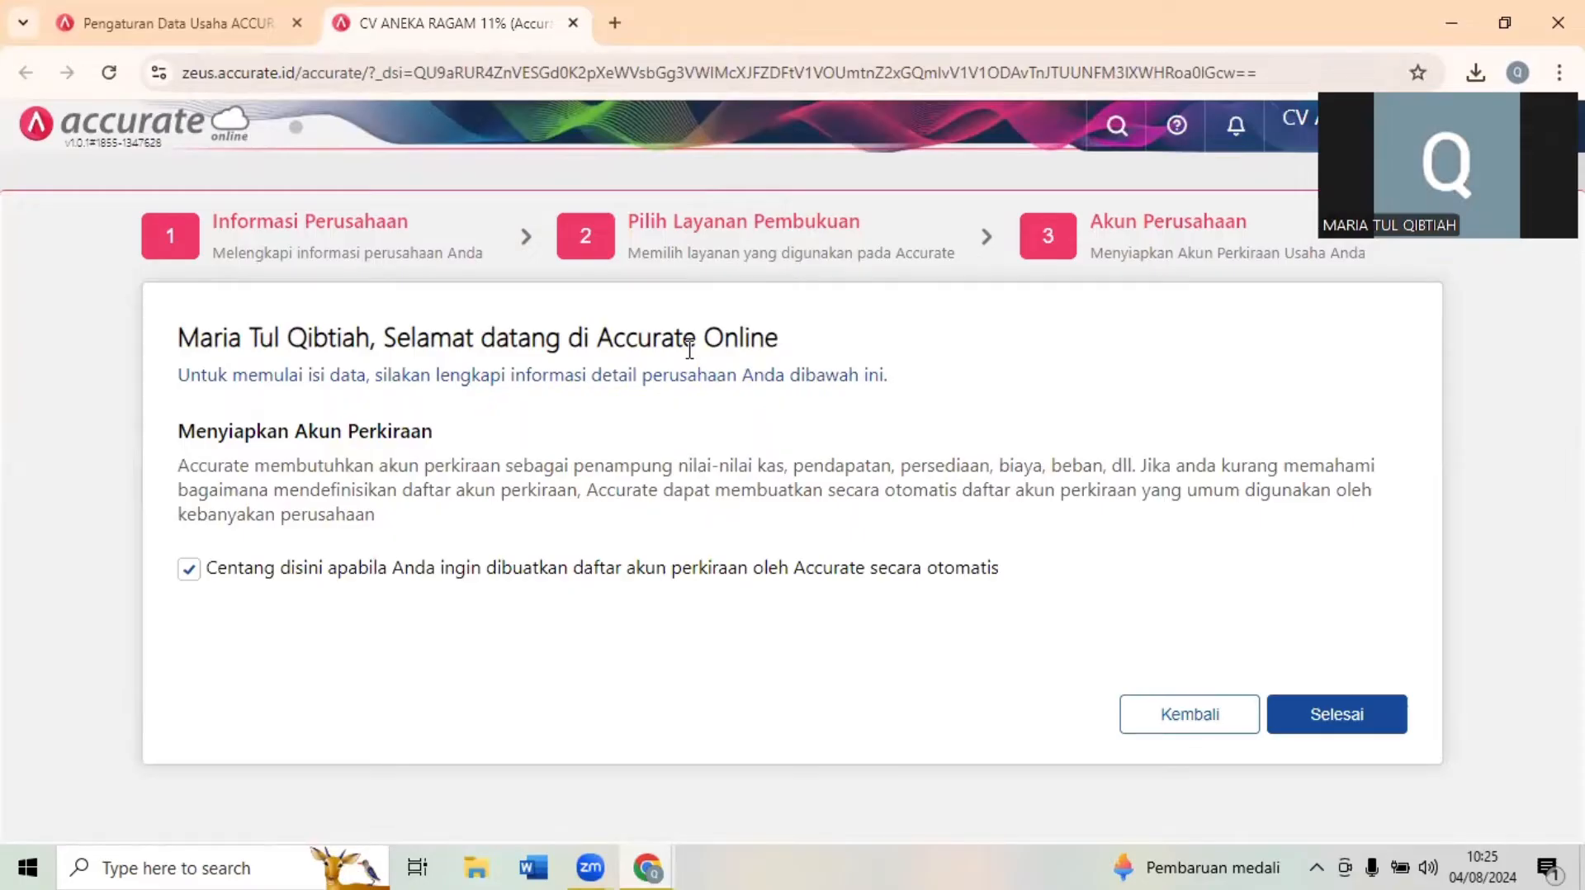
- Decline the automatic creation of the account list, finish the company setup and close the Berita page
click(188, 569)
click(1338, 715)
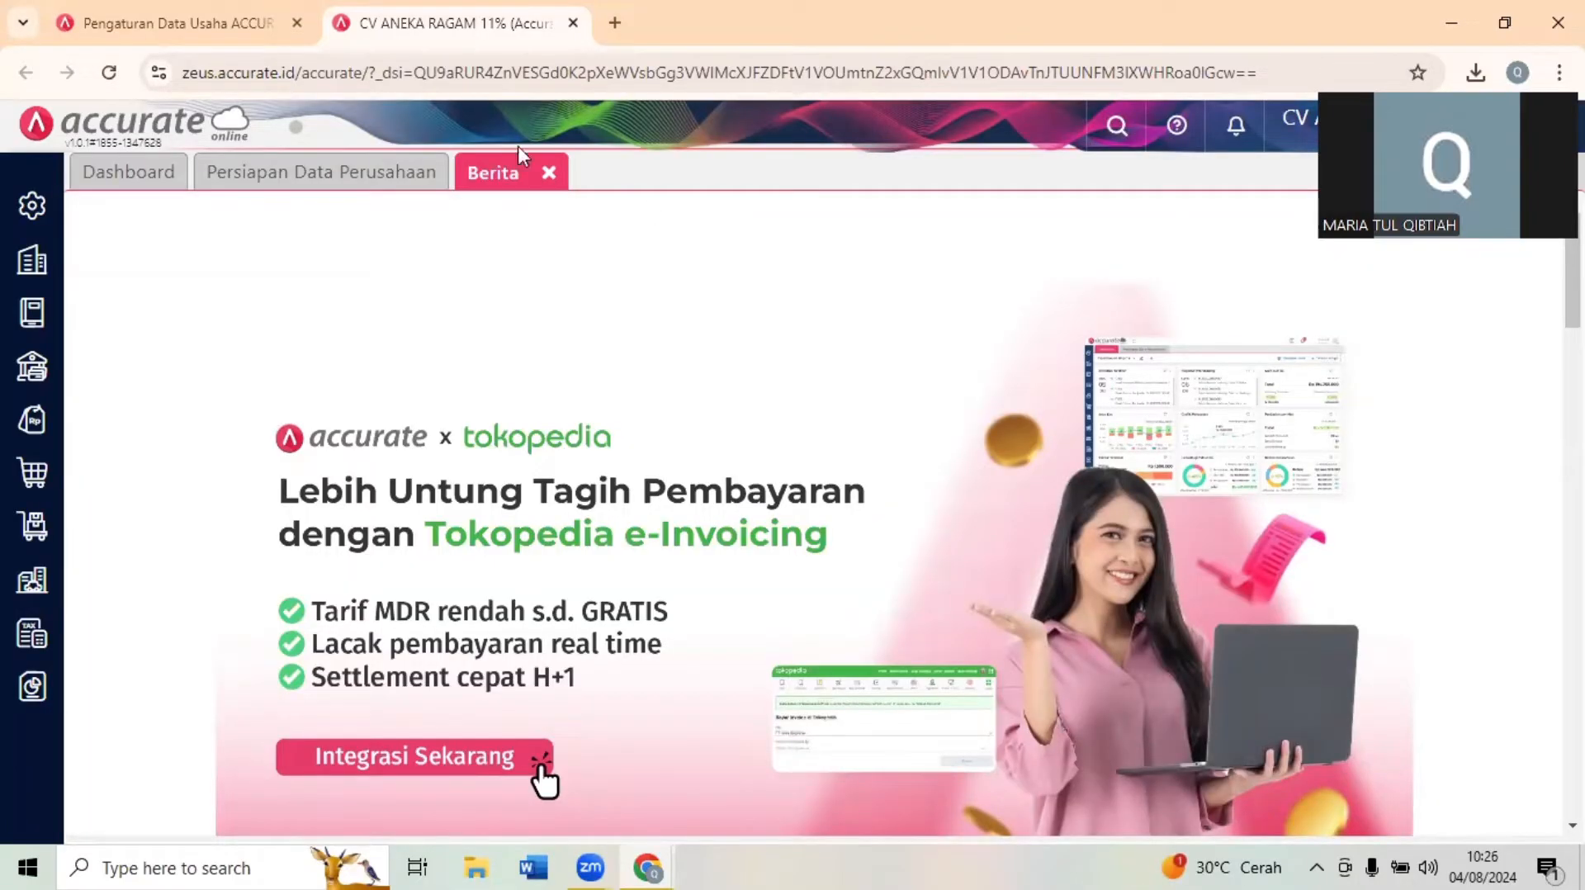
click(549, 180)
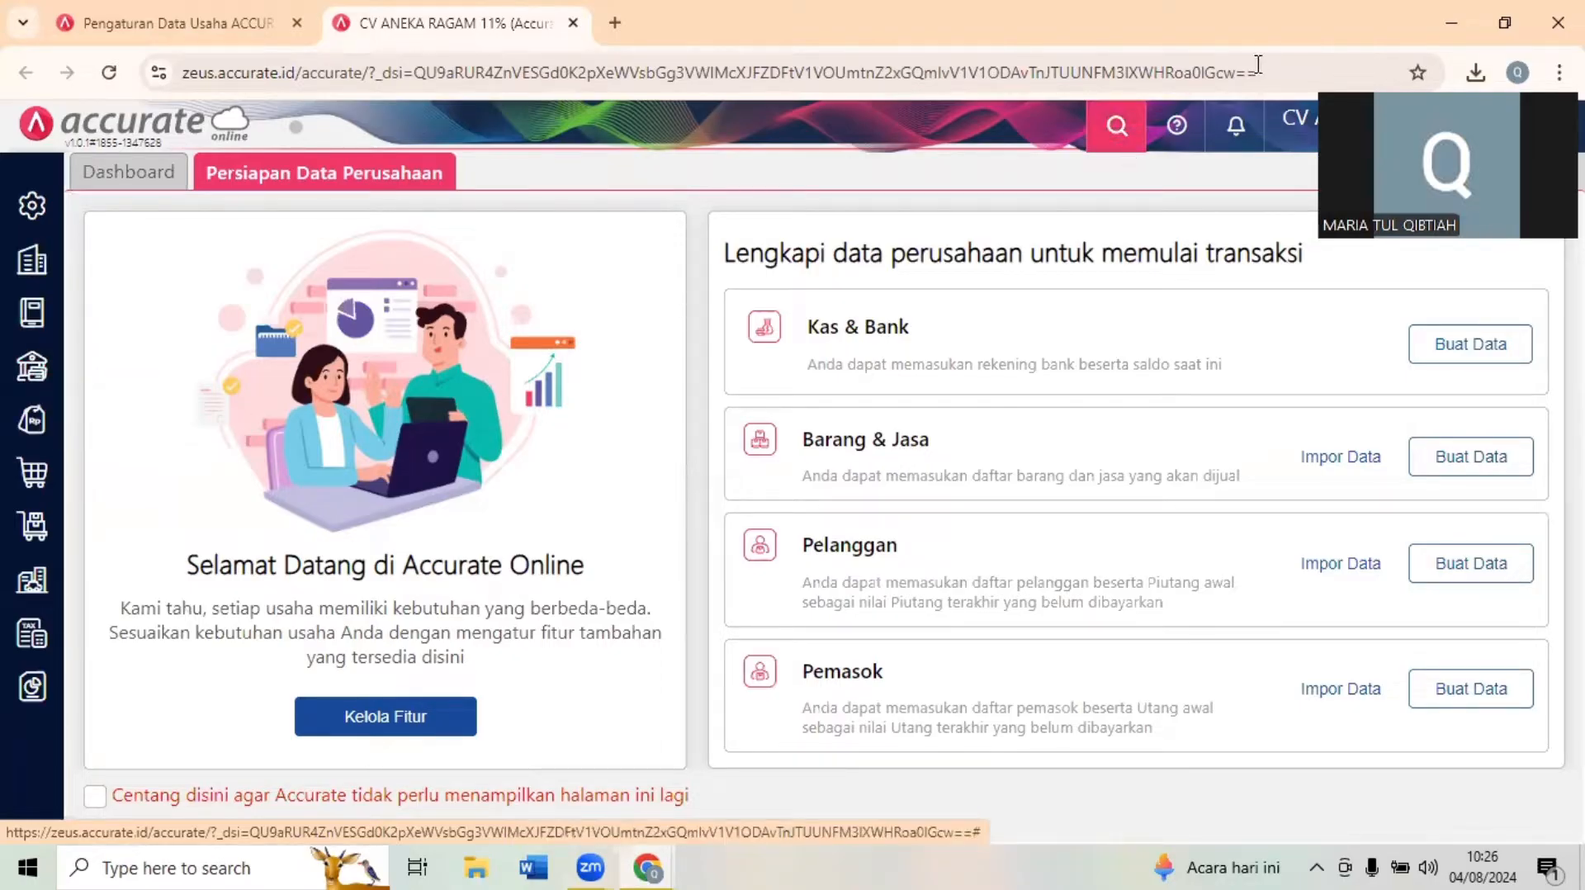
- Open the feature management and disable Multi Mata Uang, Persetujuan (Approval) and Anggaran dan Target in the company features
click(368, 716)
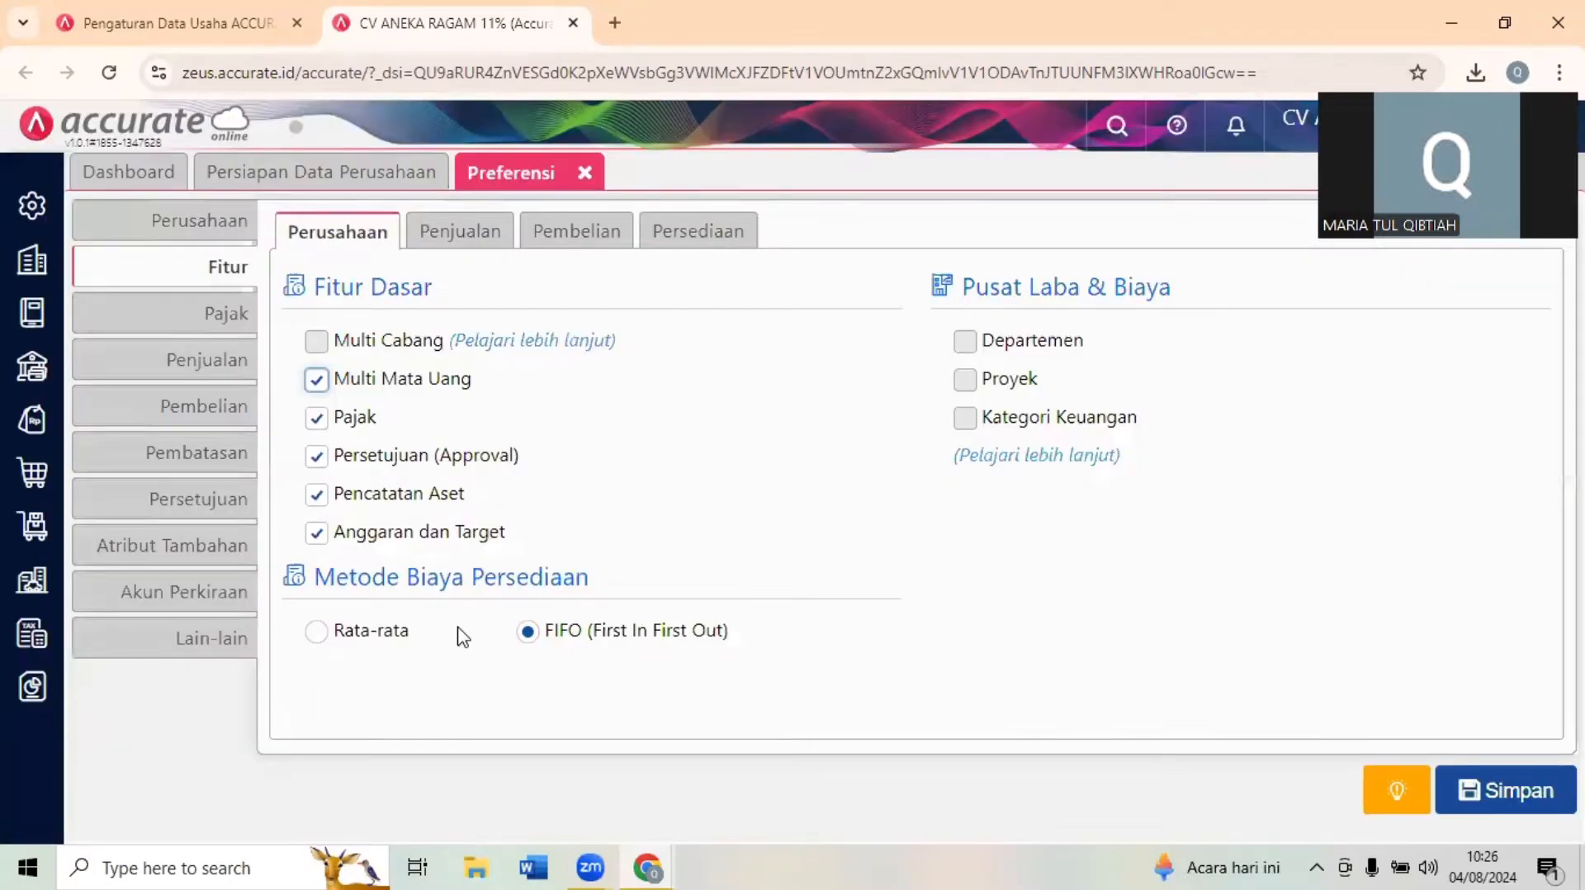
click(816, 406)
click(647, 865)
click(321, 384)
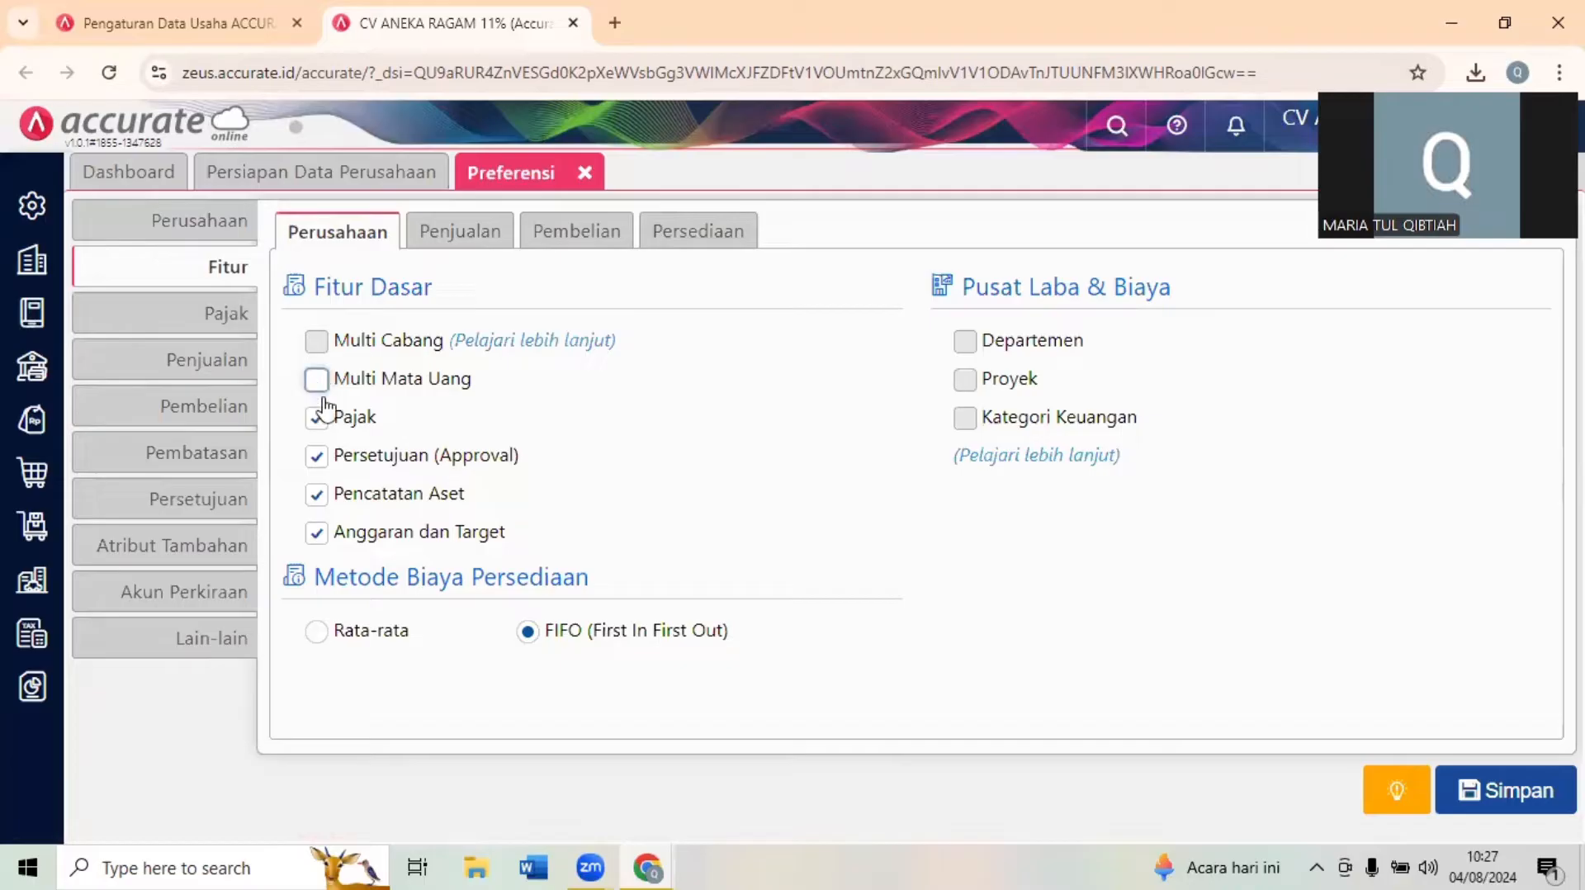
click(322, 461)
click(318, 532)
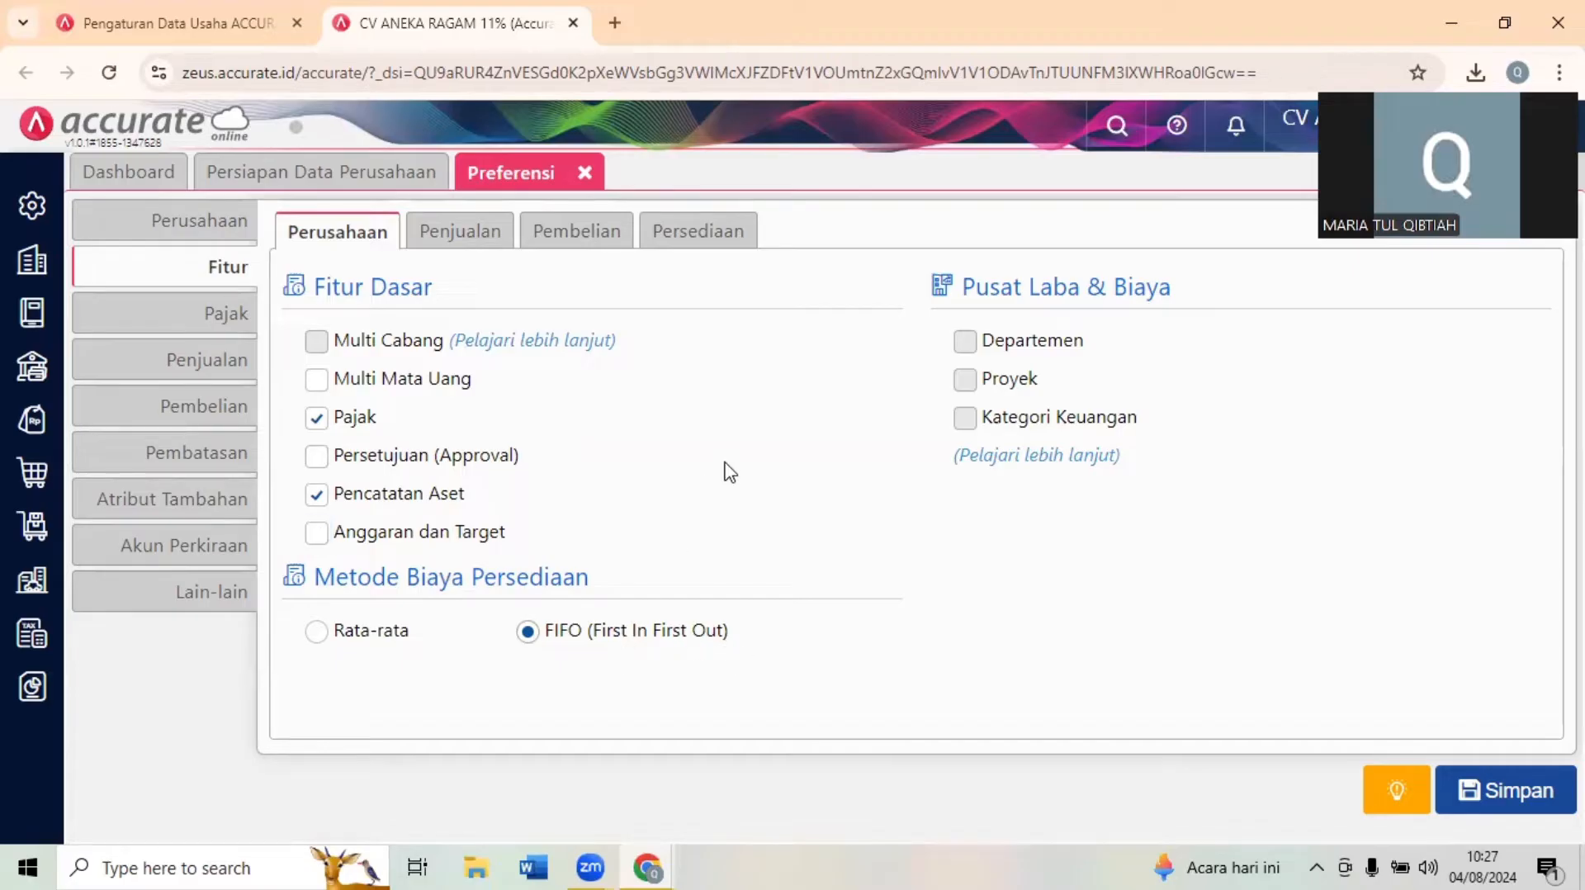
- Disable Penyesuaian Harga/Diskon, Tenaga Penjual (Salesman) and Konsinyasi Barang in the sales features
click(459, 235)
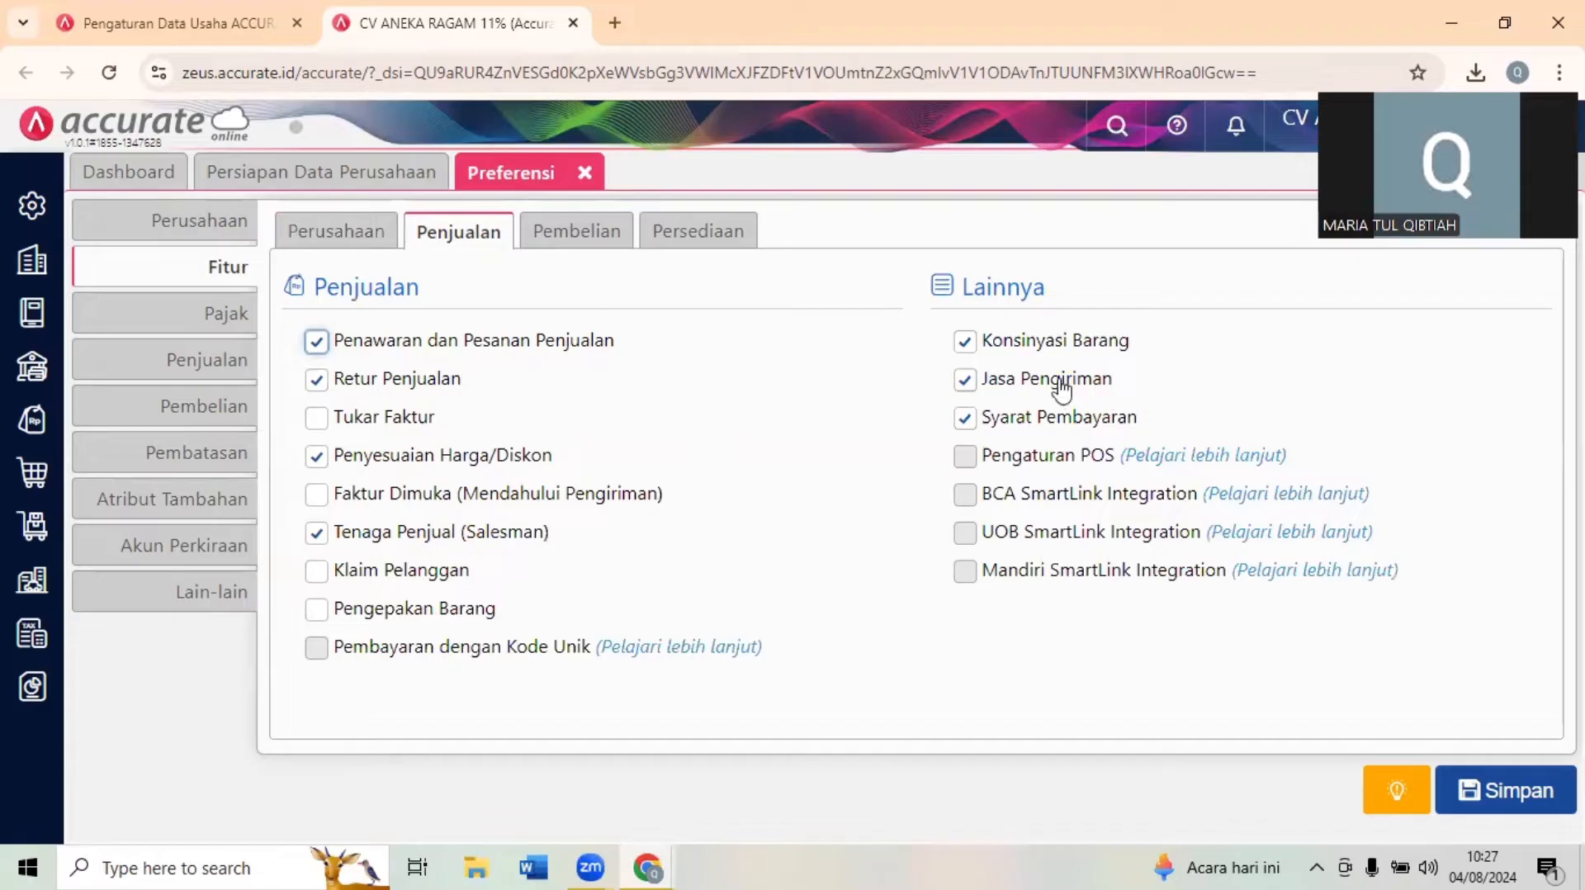
click(1062, 422)
click(1064, 423)
click(385, 467)
click(368, 535)
click(967, 341)
- Disable Daftar Harga Pemasok and Biaya Pembelian oleh Pemasok lain in the purchasing features
click(589, 239)
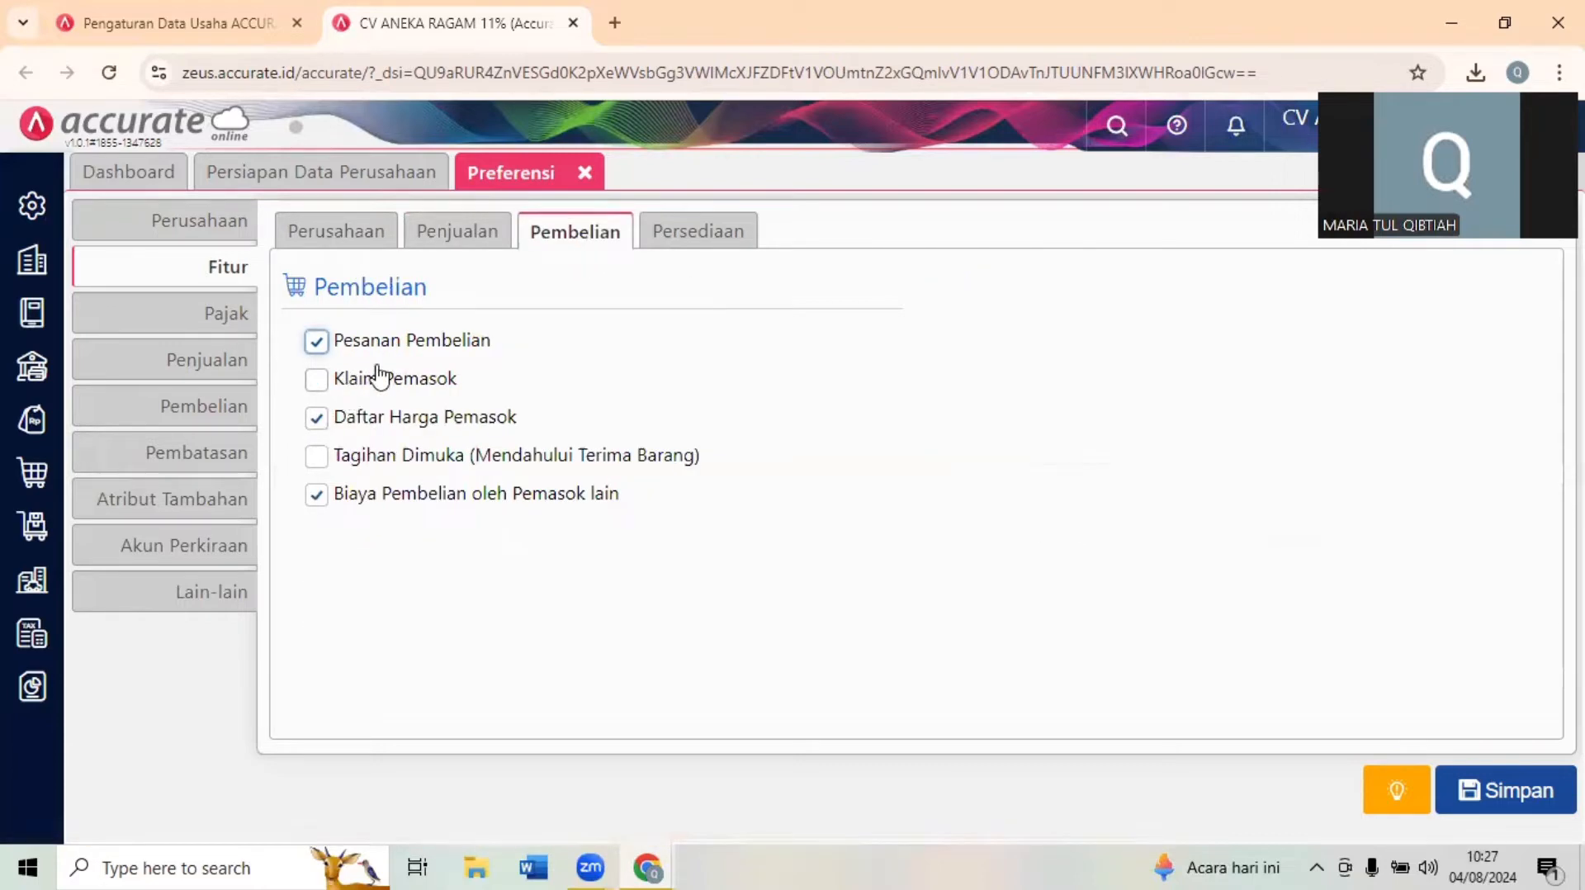
click(317, 417)
click(317, 493)
- Disable Multi Gudang, Multi Satuan Barang, Nomor Serial/Produksi and Produksi Sederhana in the inventory features
click(704, 236)
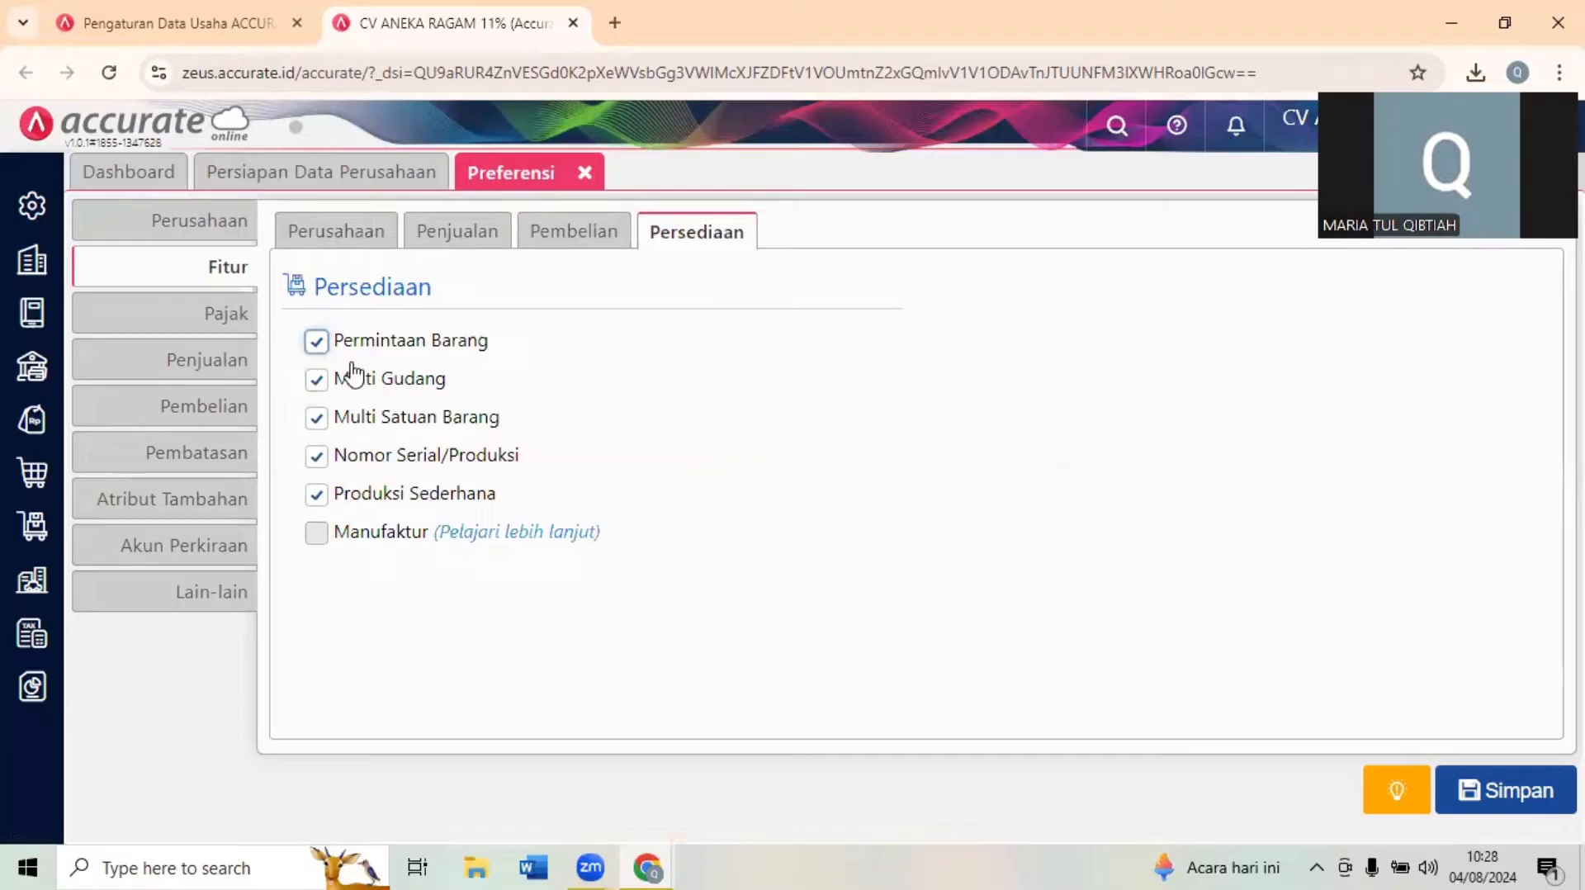
click(330, 380)
click(318, 418)
click(321, 463)
click(318, 498)
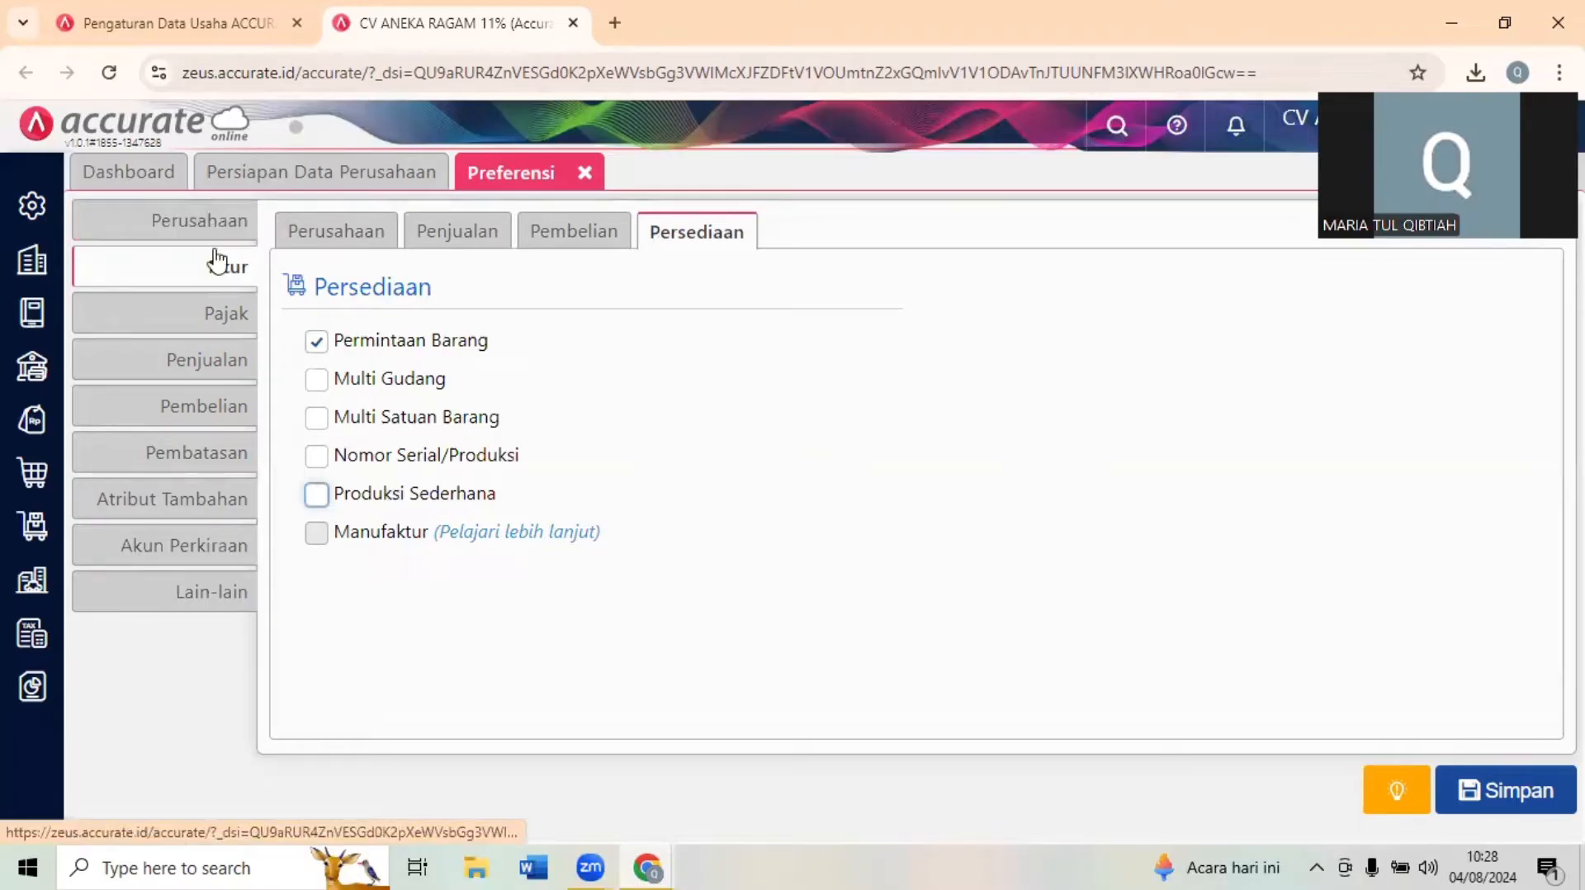
- Check the company information in the preferences, including the Telepon, Faksimili and Email fields
click(174, 225)
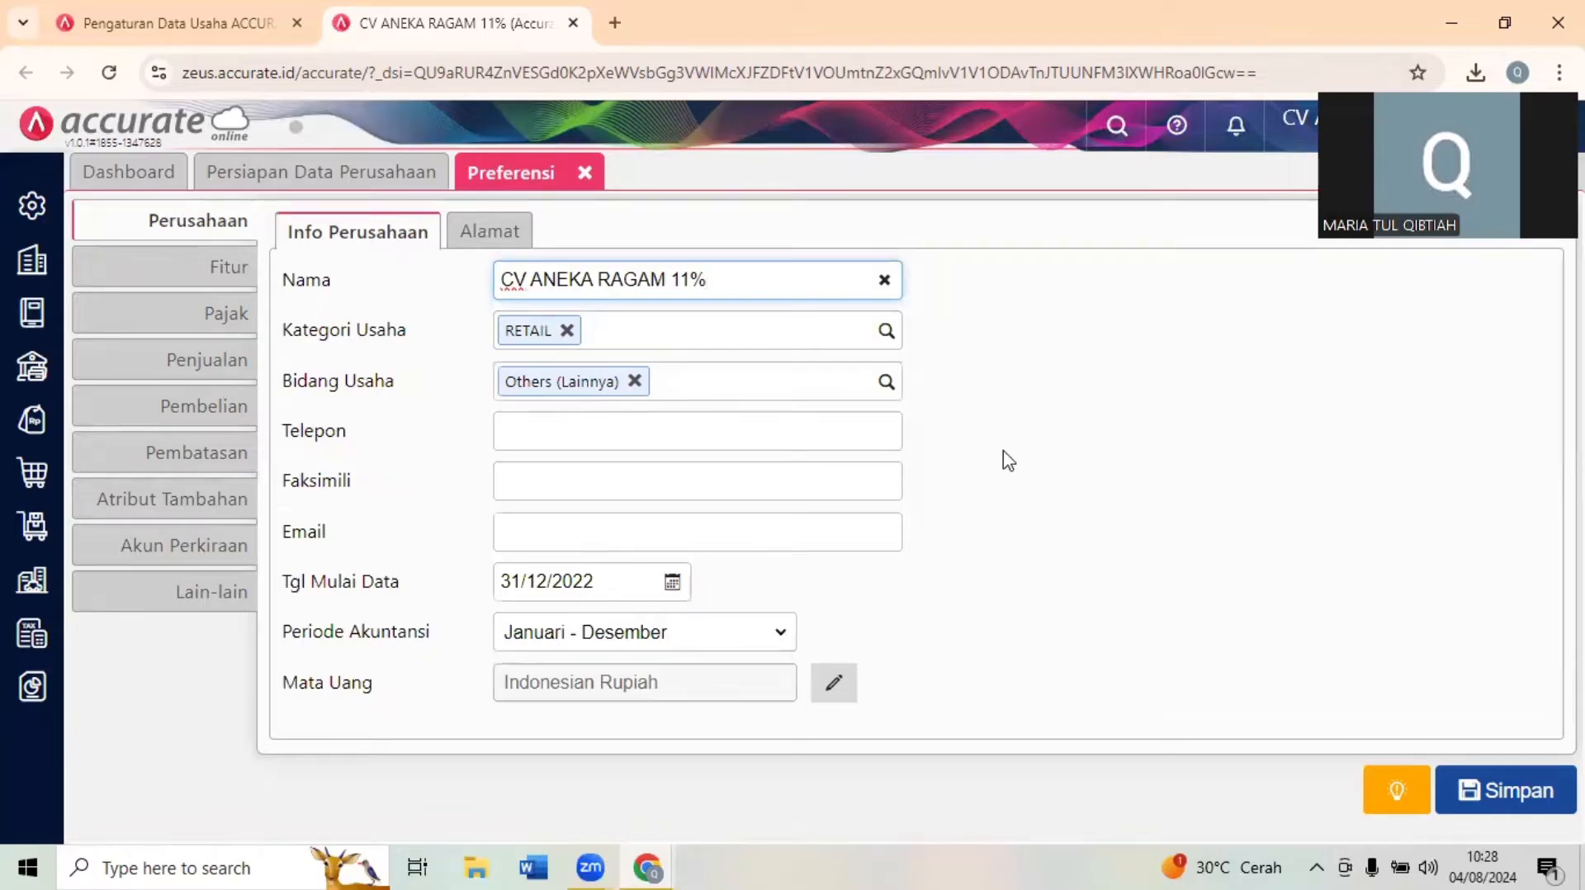
click(594, 433)
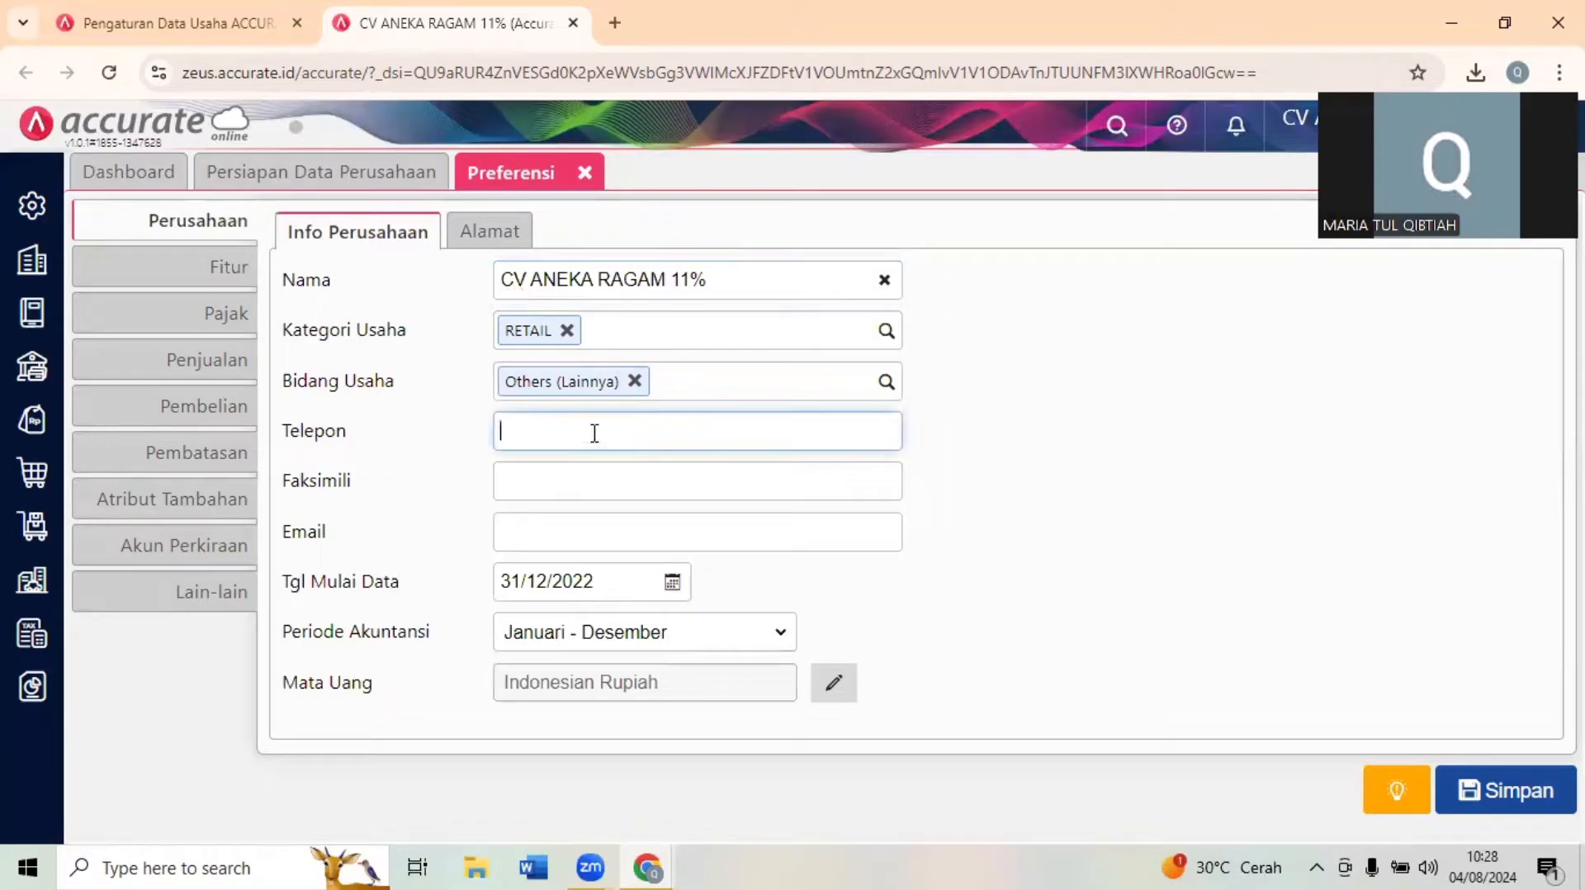
click(546, 482)
click(515, 552)
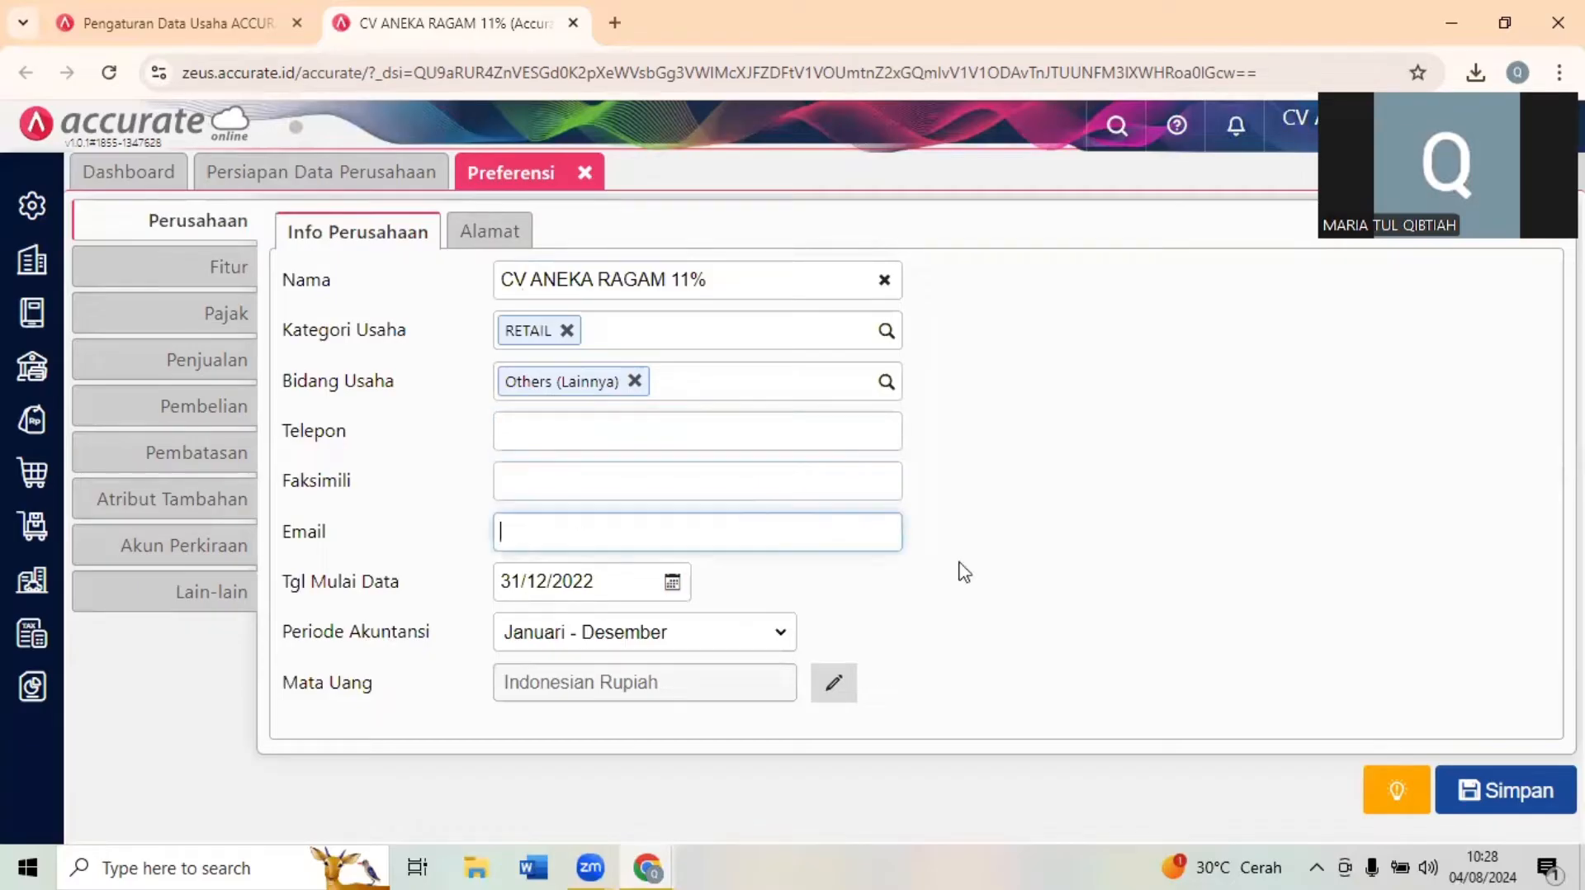
click(1068, 538)
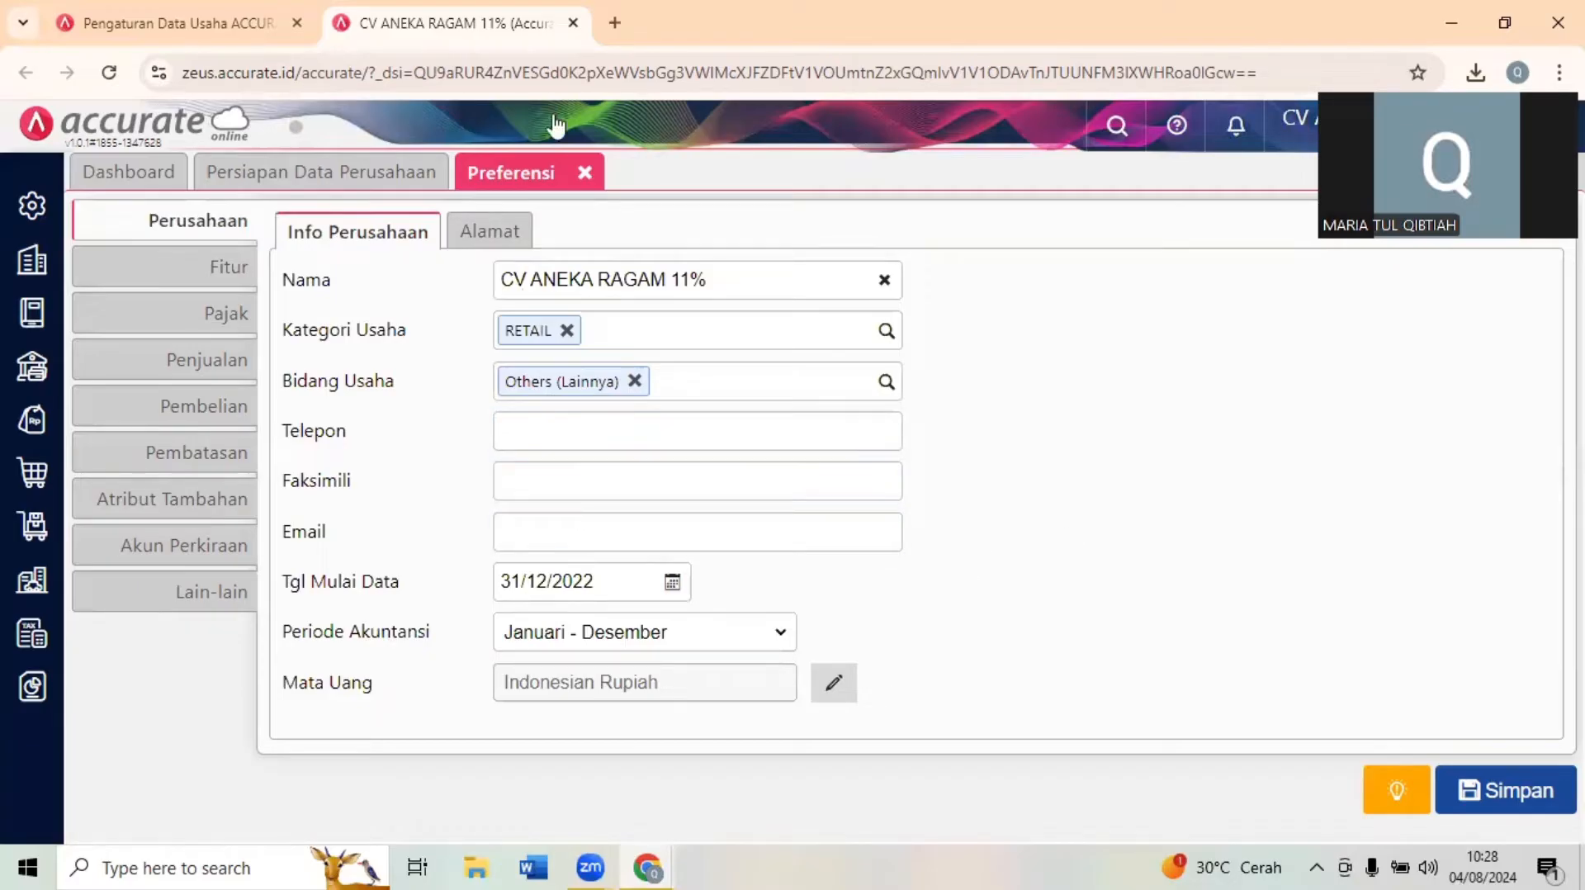
- Return to the exam form, mark the company identity question as Sudah diinput and go on to the PETUNJUK section
click(1505, 23)
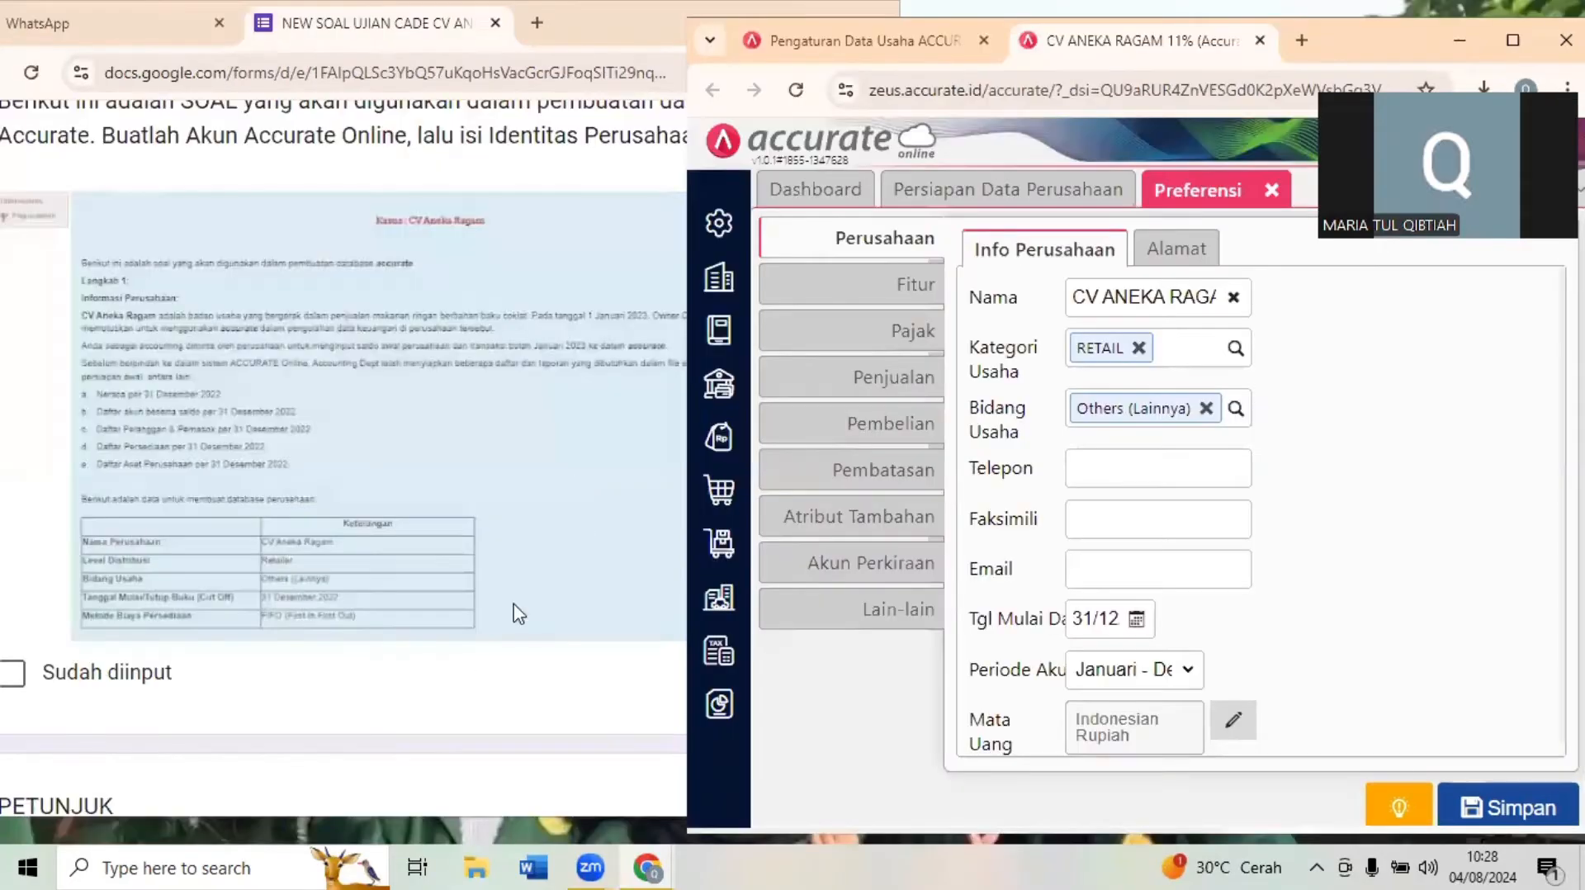
click(518, 692)
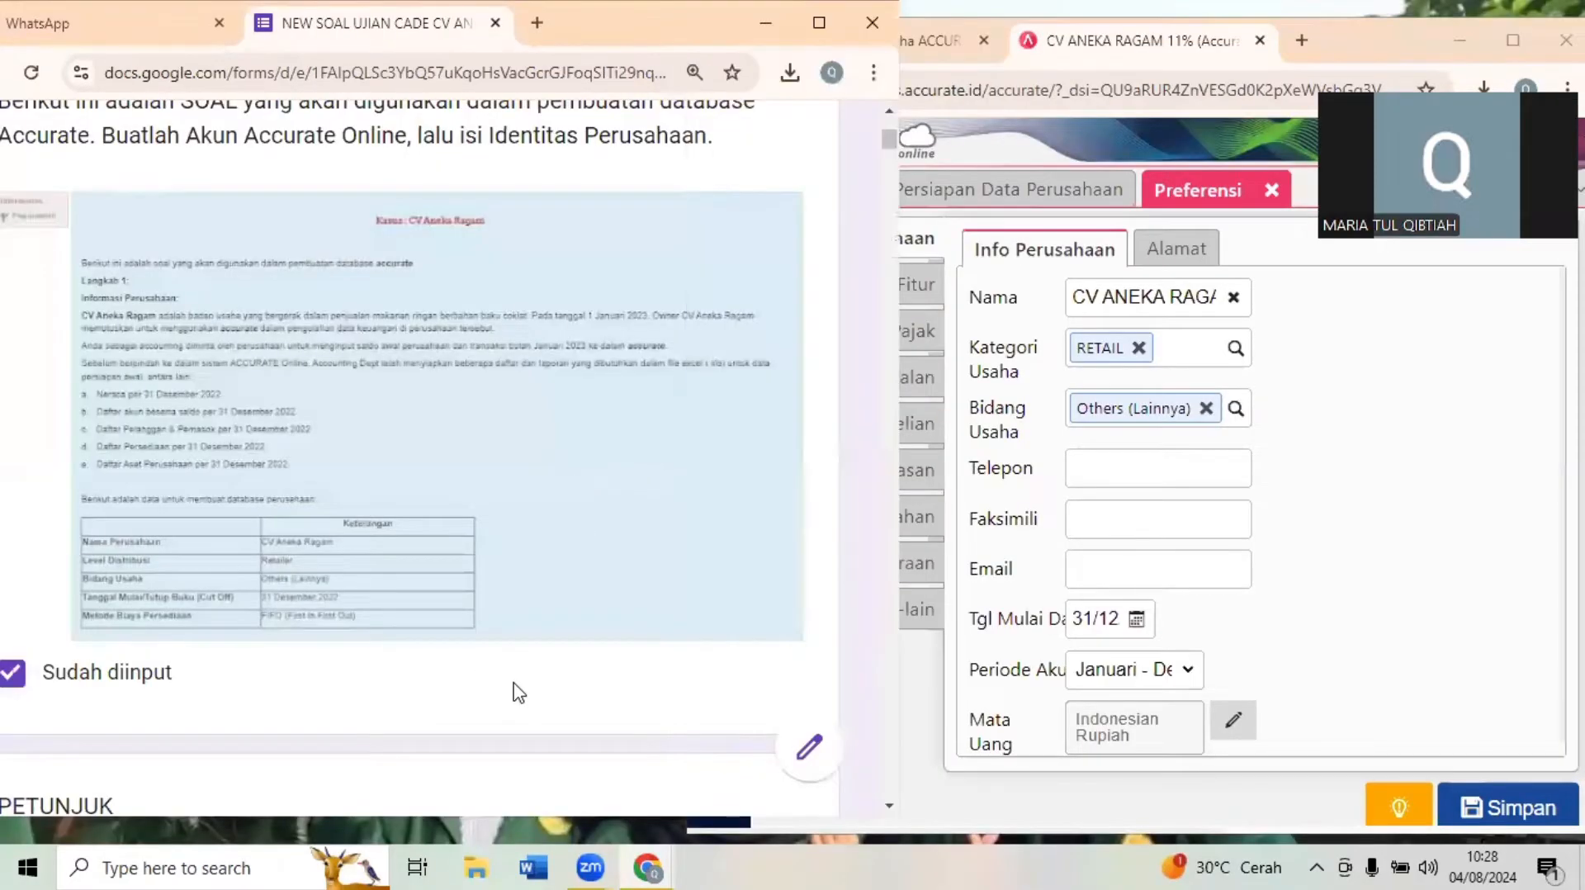
scroll(519, 692, down, 2)
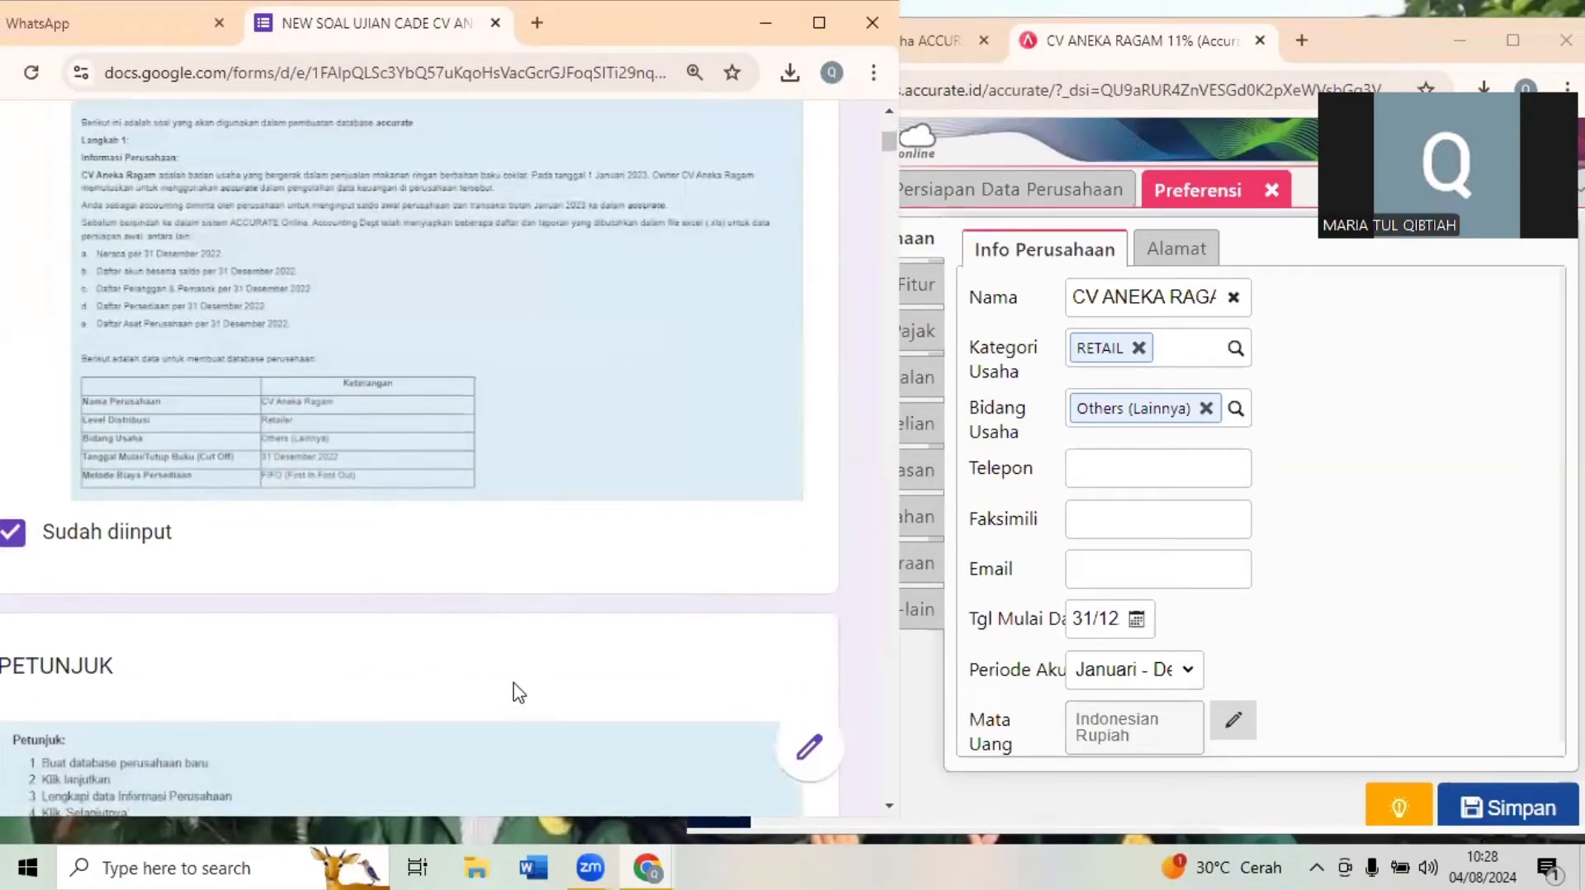
scroll(519, 692, down, 6)
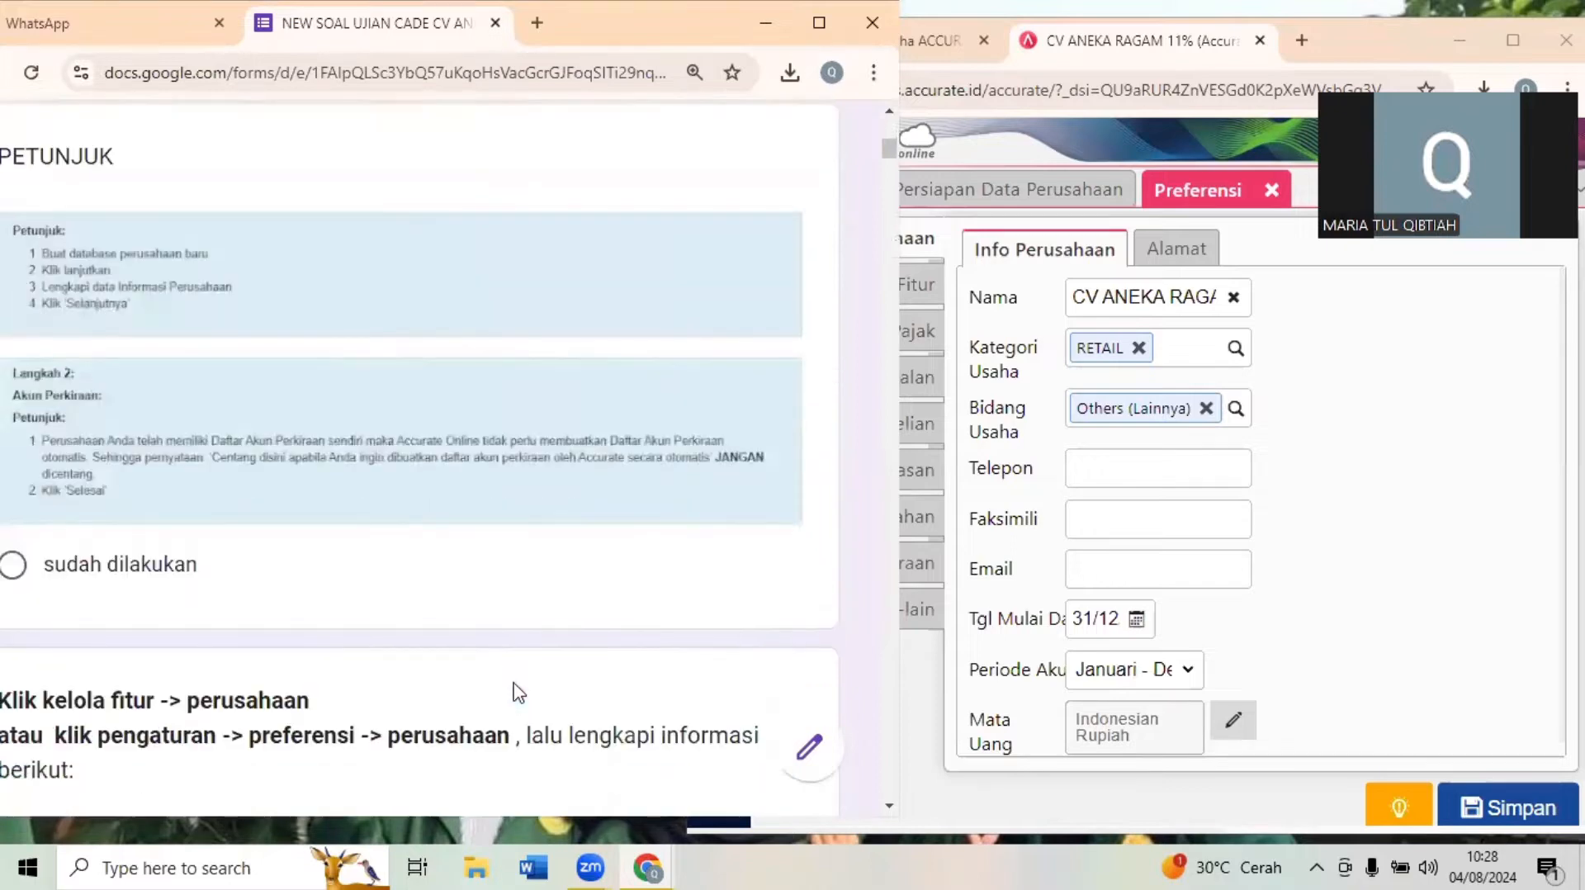
- Clear the sudah dilakukan answer under the company information question and fill in the company's Telepon and Faksimili numbers in the preferences
scroll(518, 691, down, 8)
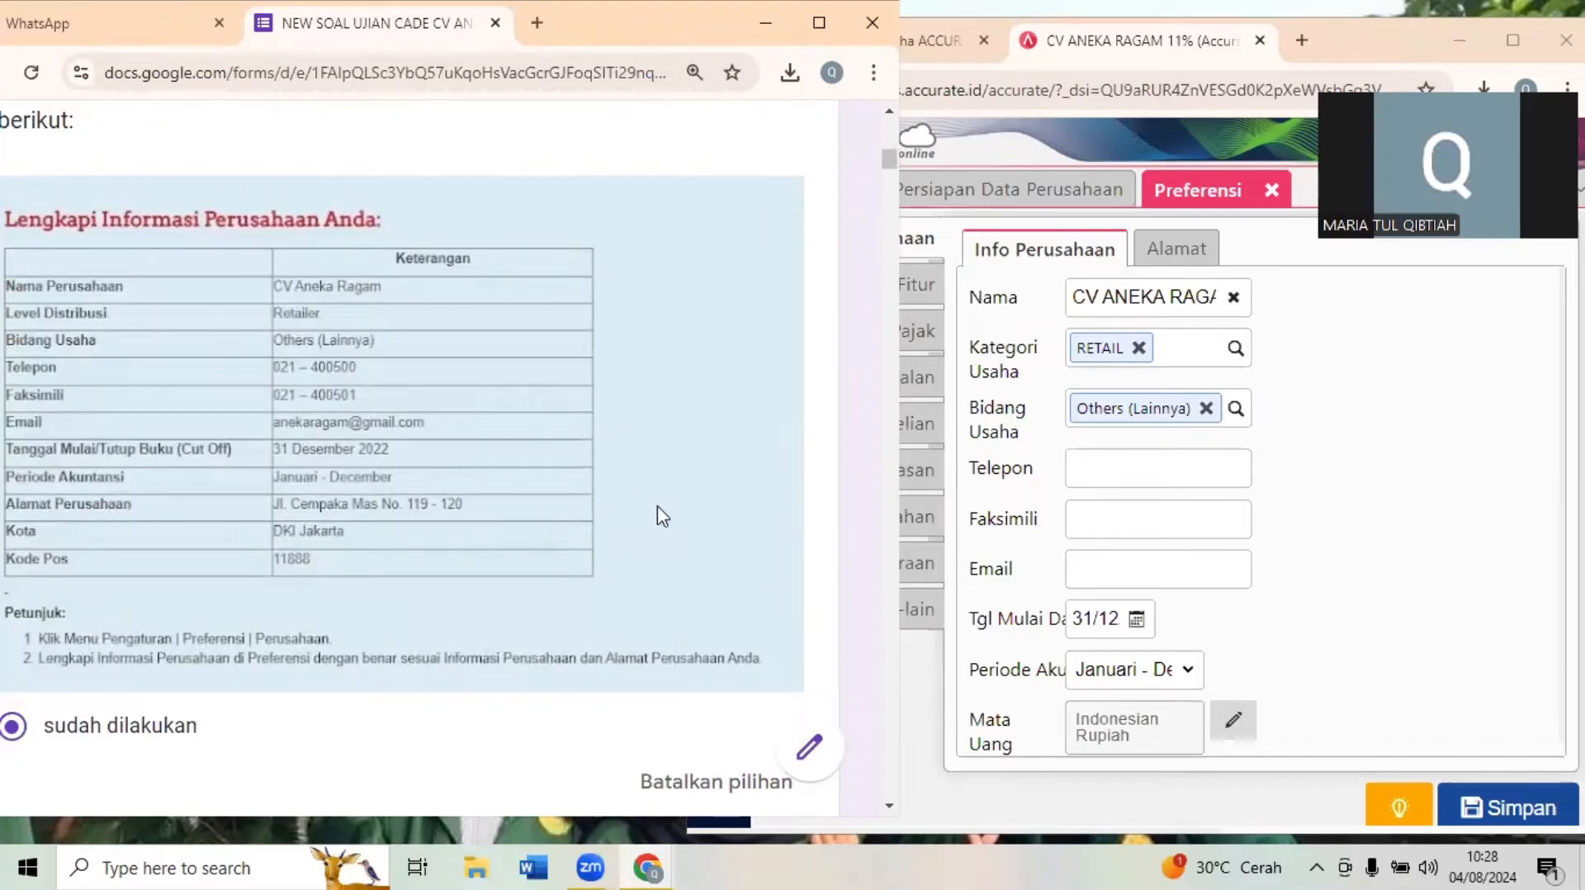
click(715, 781)
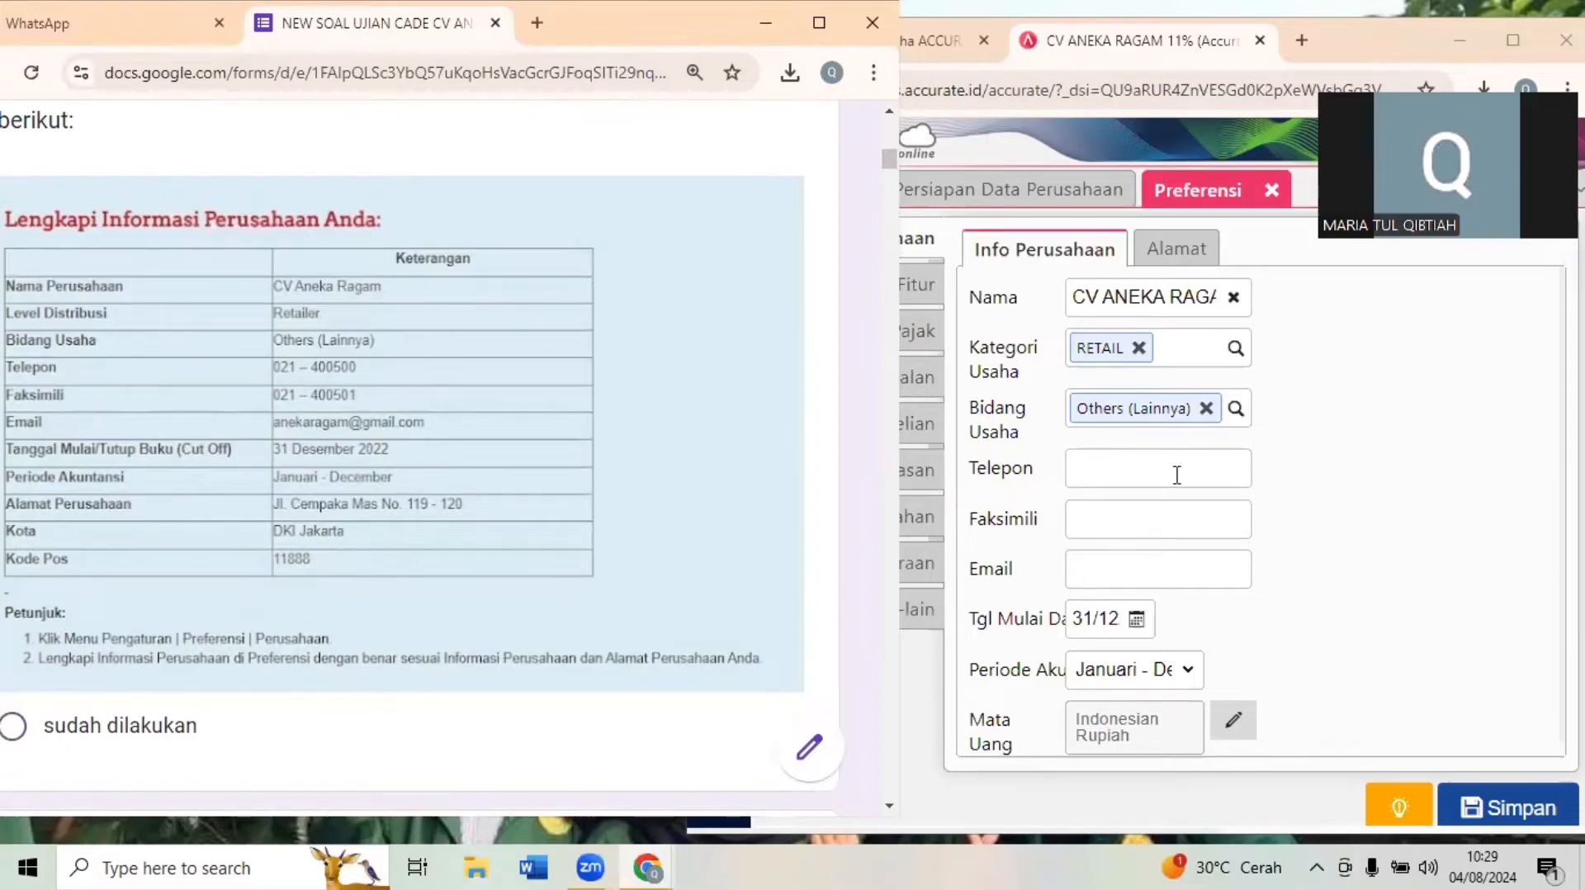
click(1149, 473)
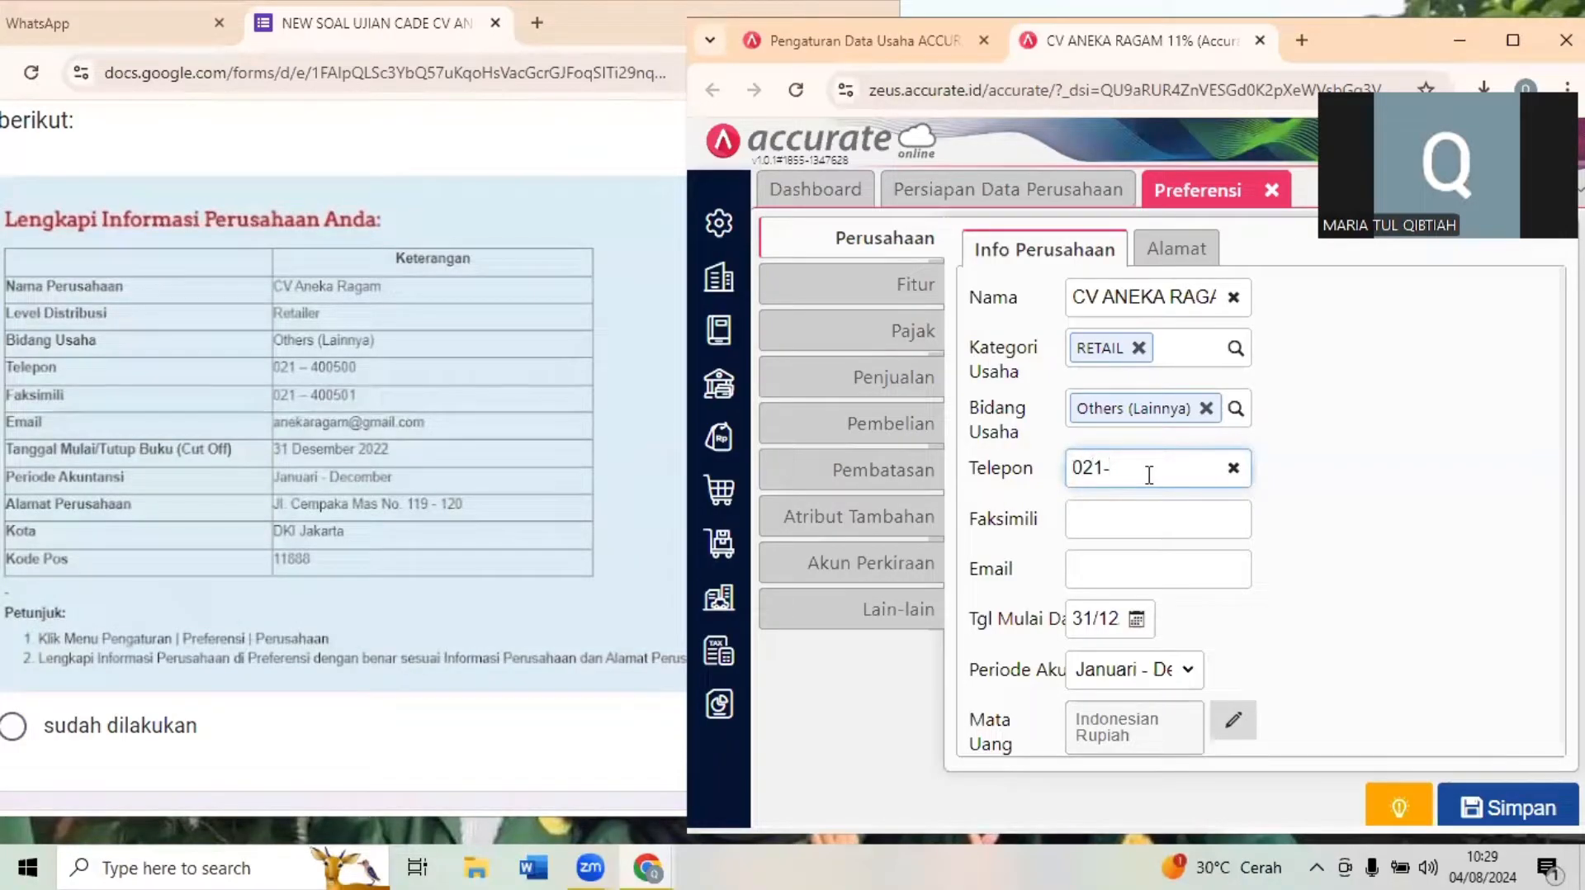
click(1125, 510)
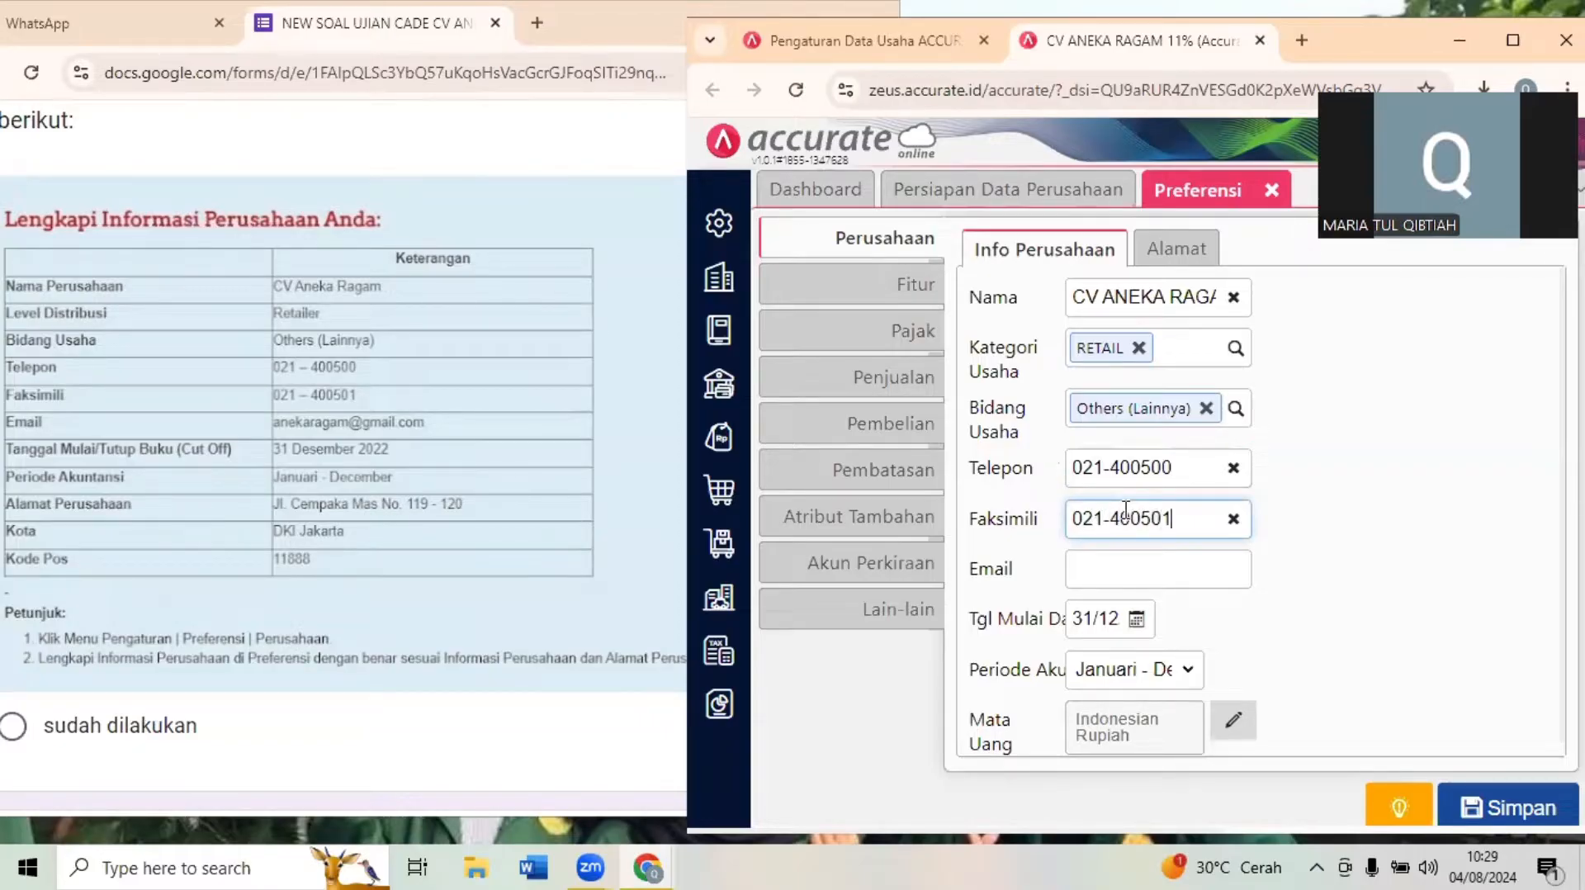
- Fill in the company's Email in the Info Perusahaan preferences with the address given in the exam form
click(1127, 575)
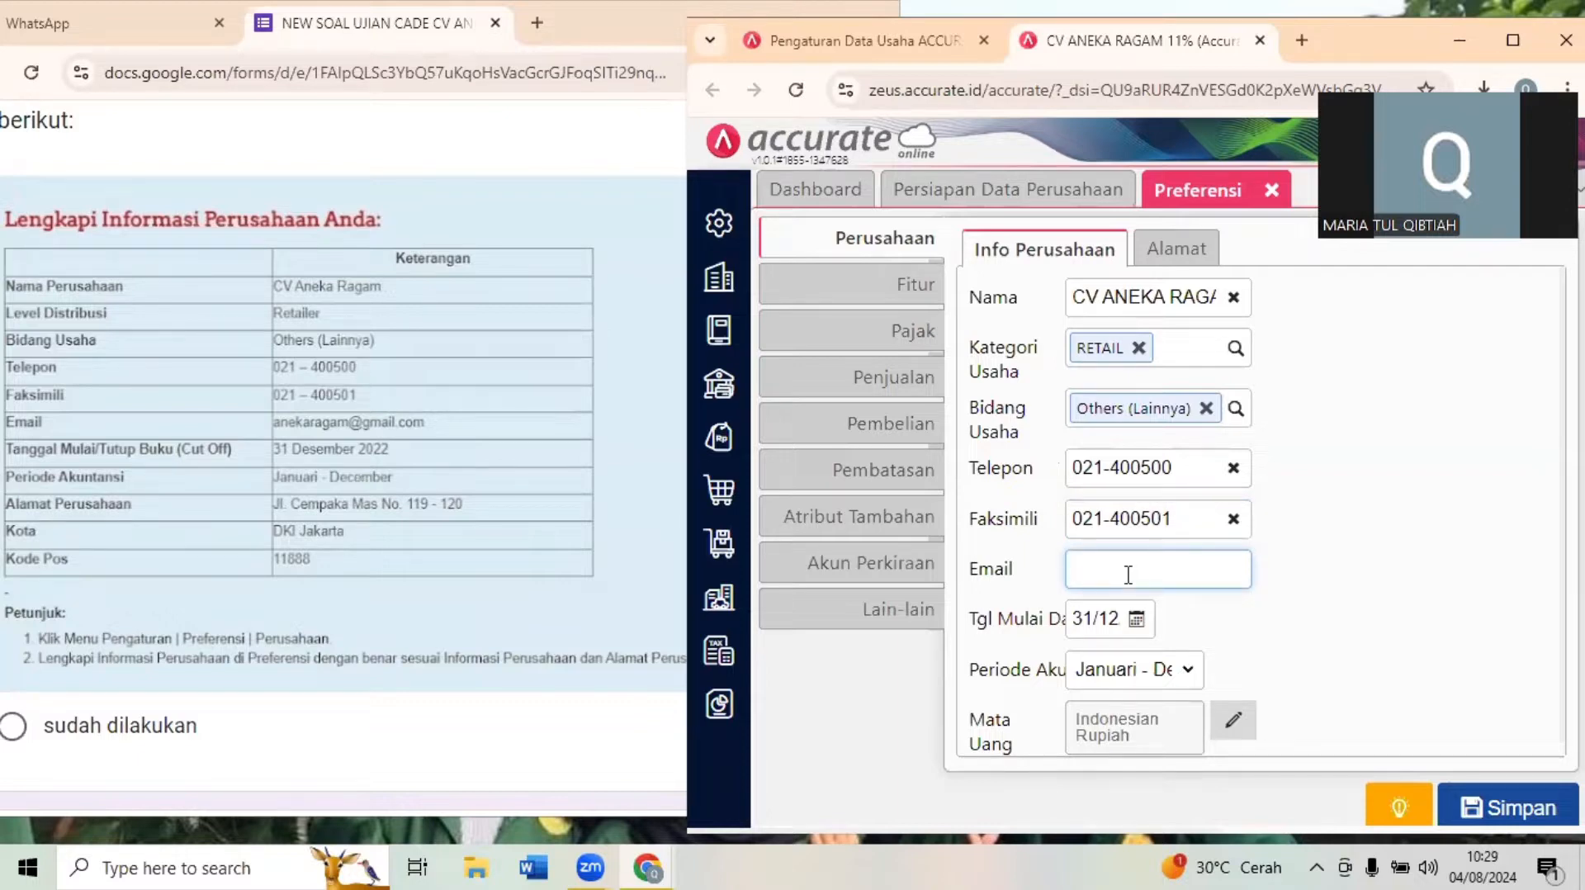
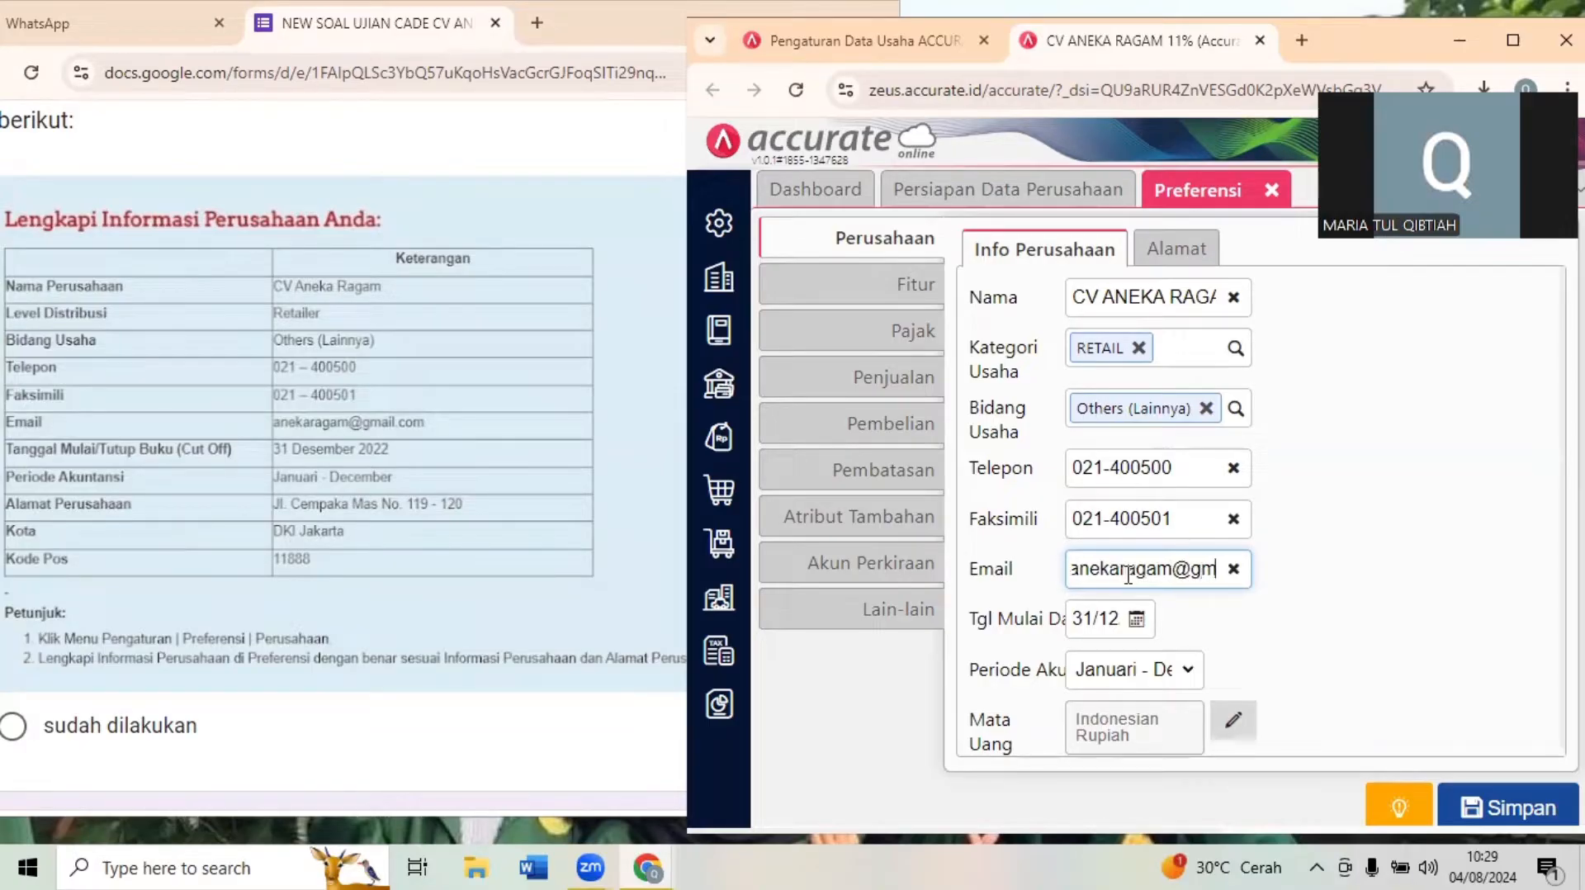
click(1462, 623)
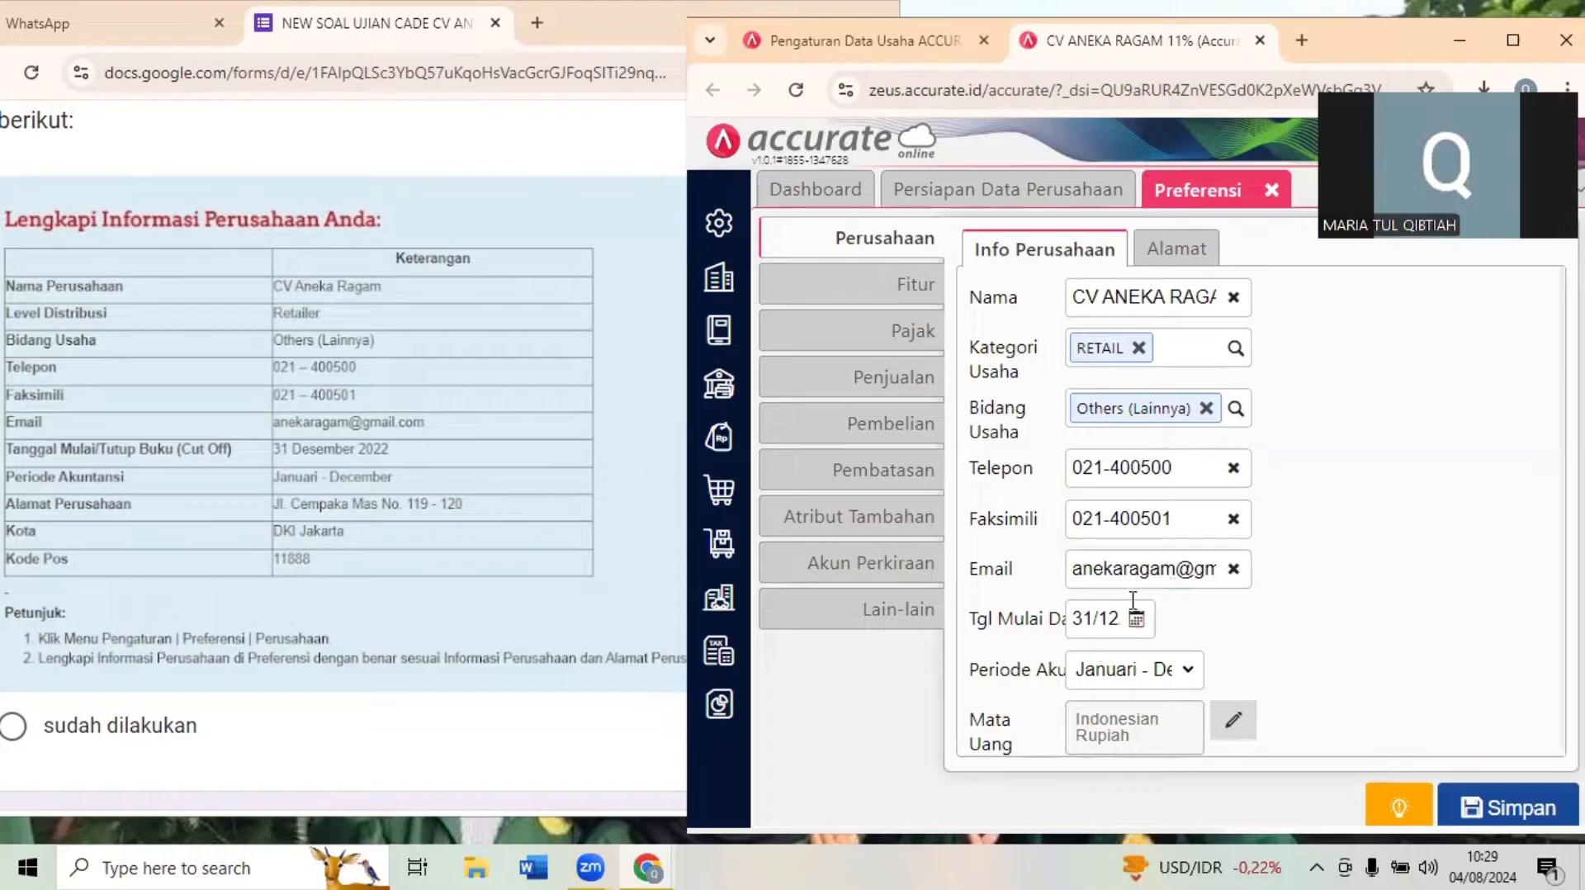
- Fill in the company's street address in the Alamat preferences and select its city from the suggestions
click(1154, 258)
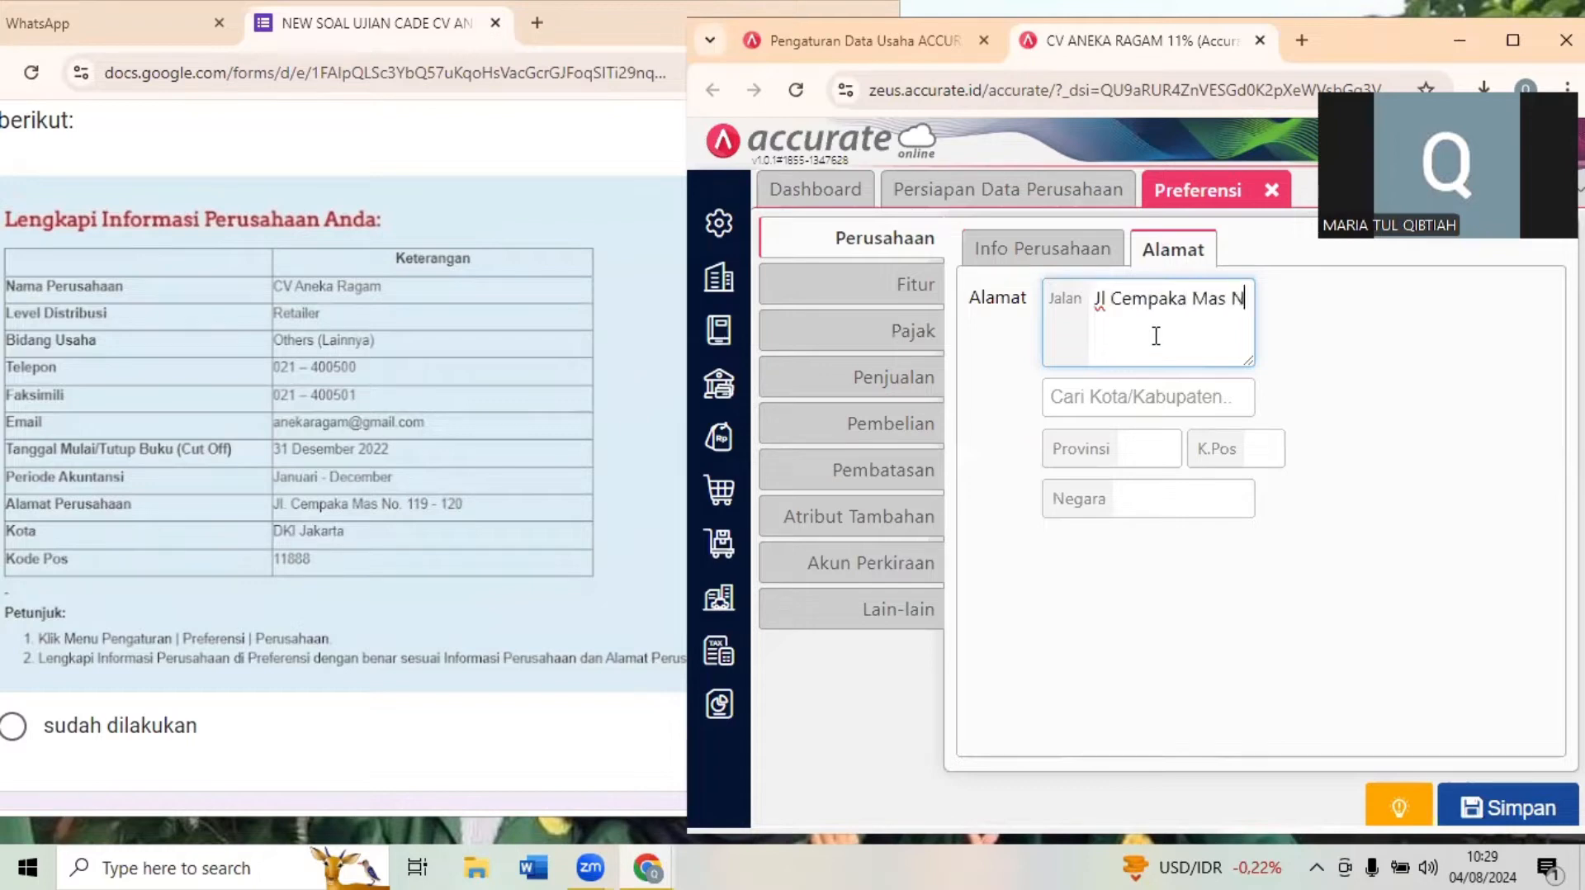
text(o 119-120)
click(1184, 413)
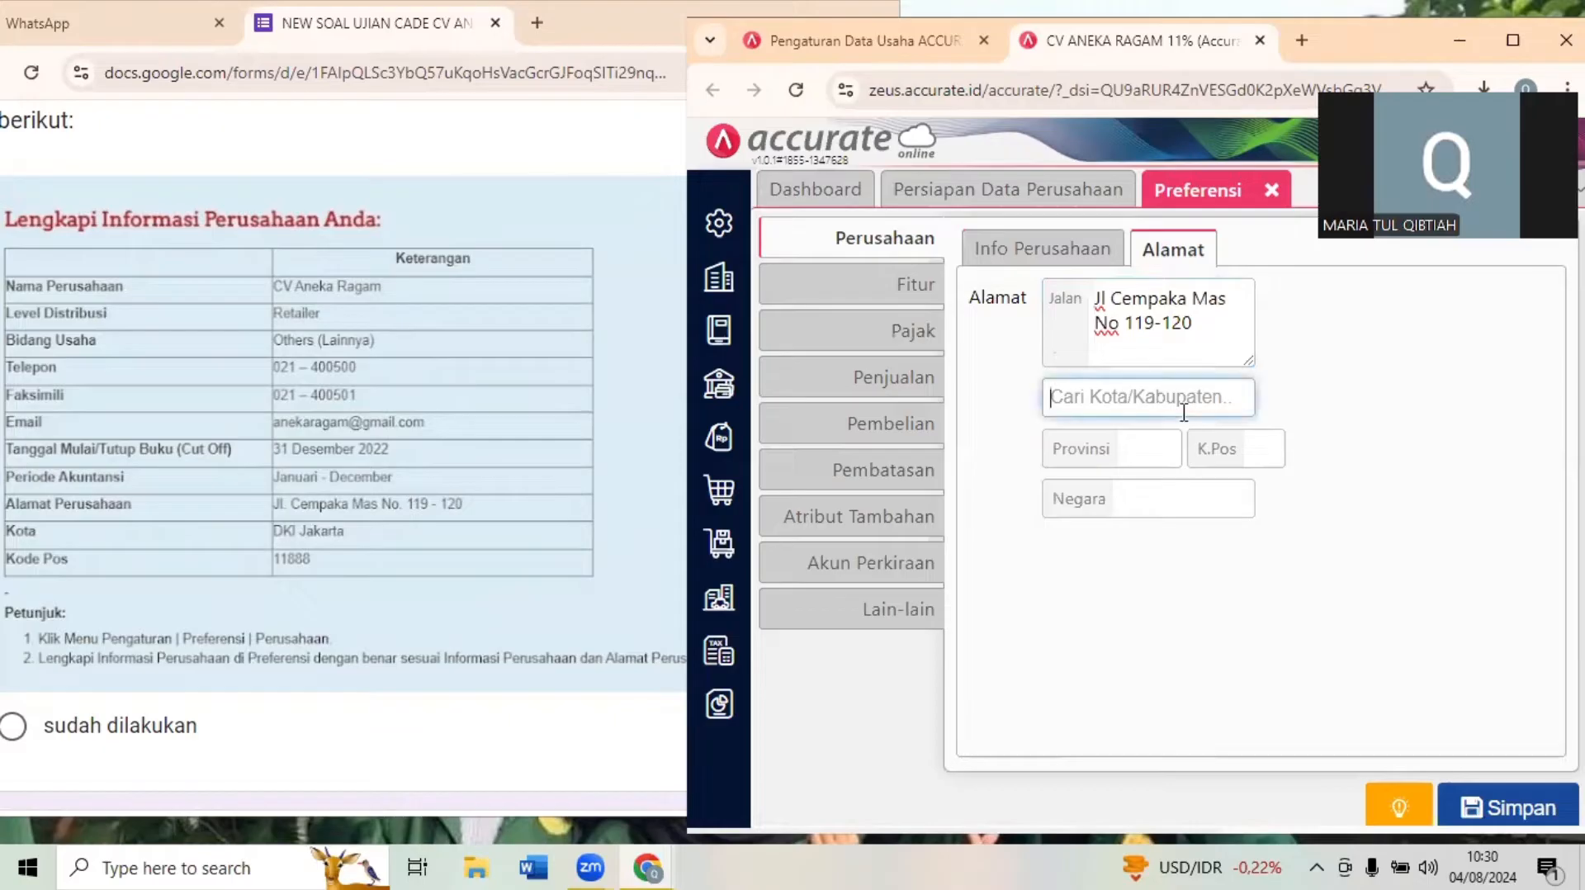
text(dki)
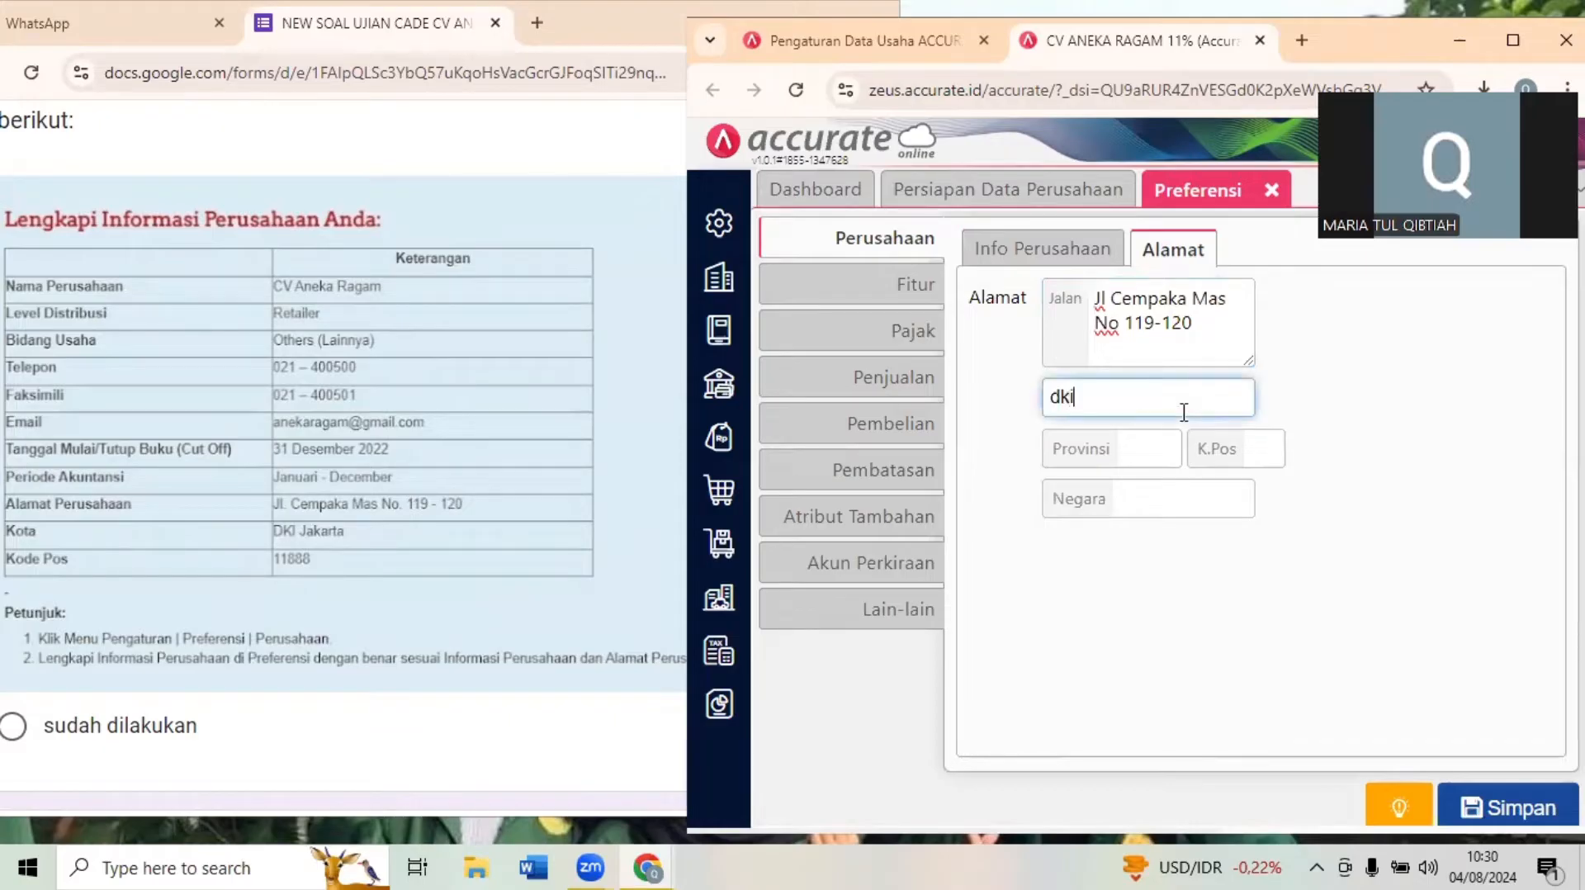
text( ja)
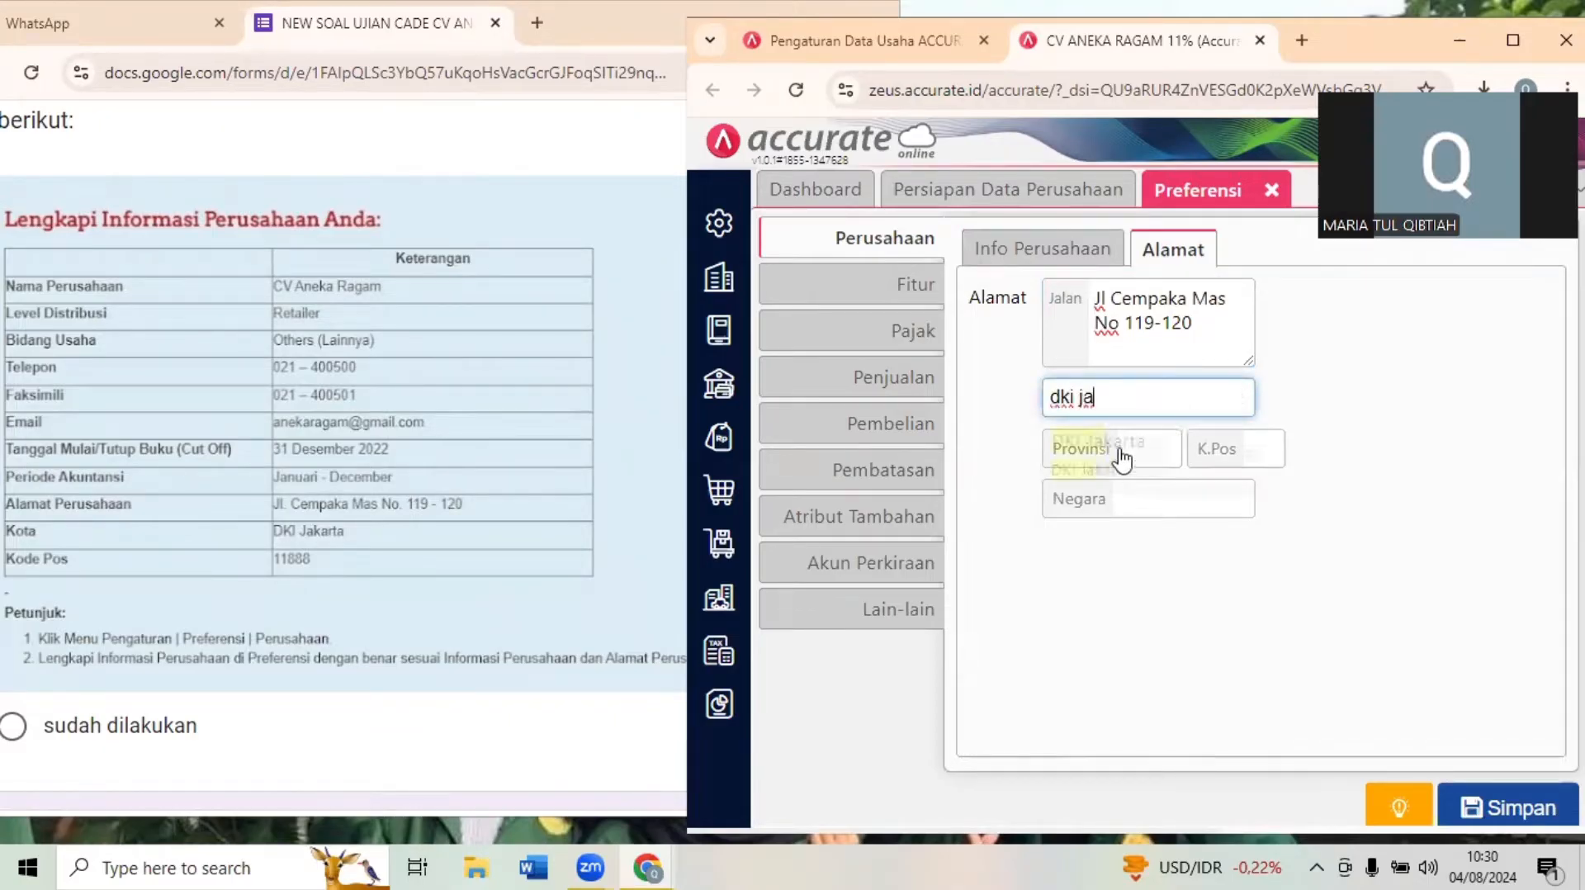
click(1156, 440)
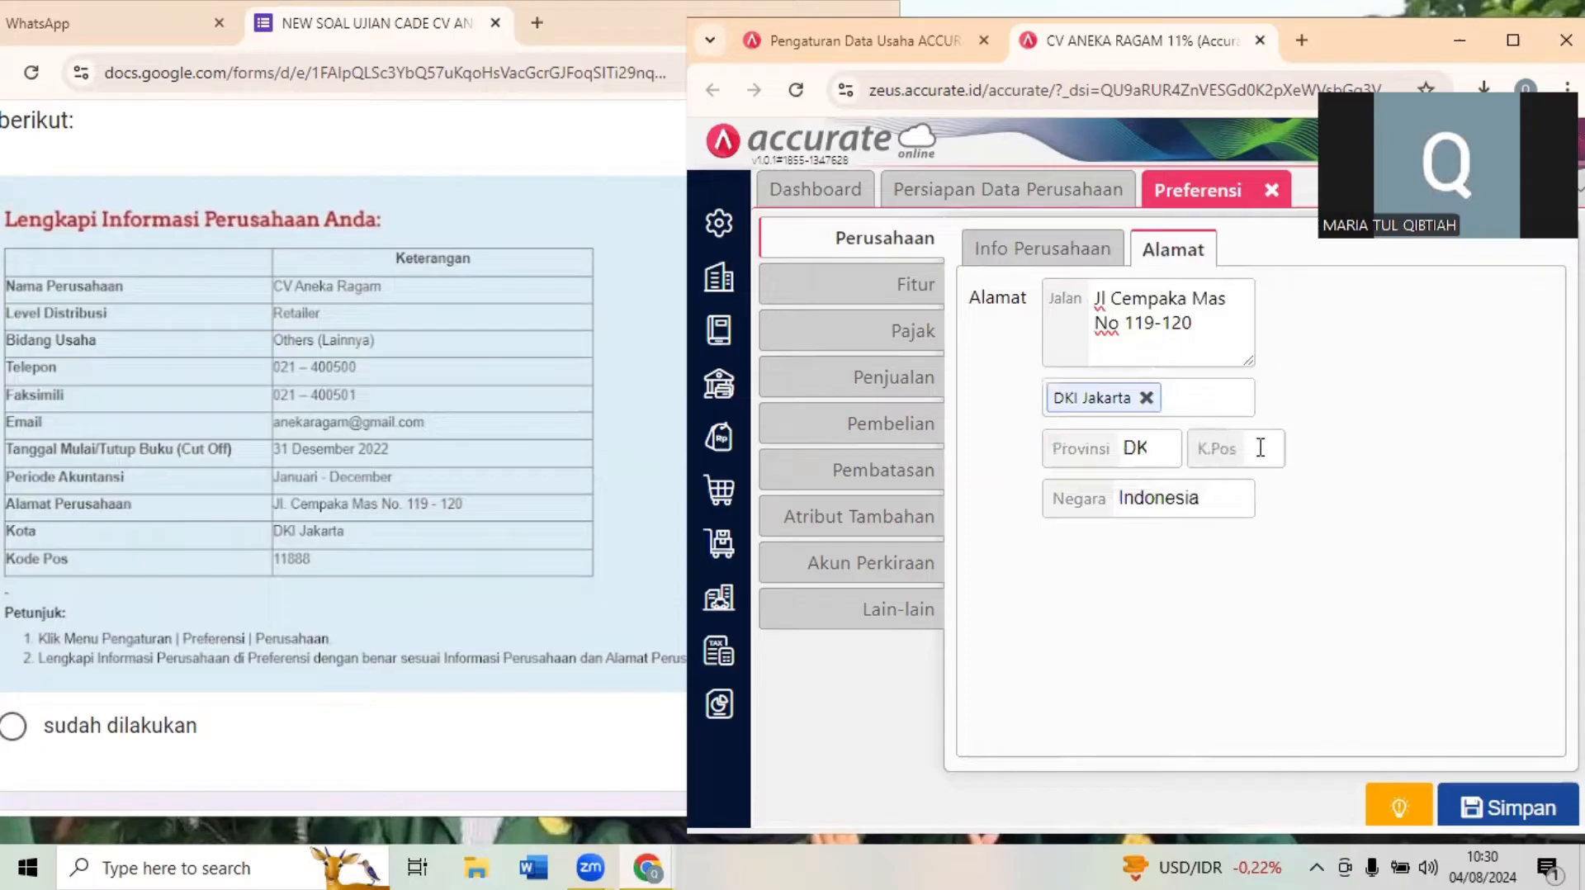
- Enter the company's postal code in K.Pos and save the company preferences
click(1519, 41)
click(836, 430)
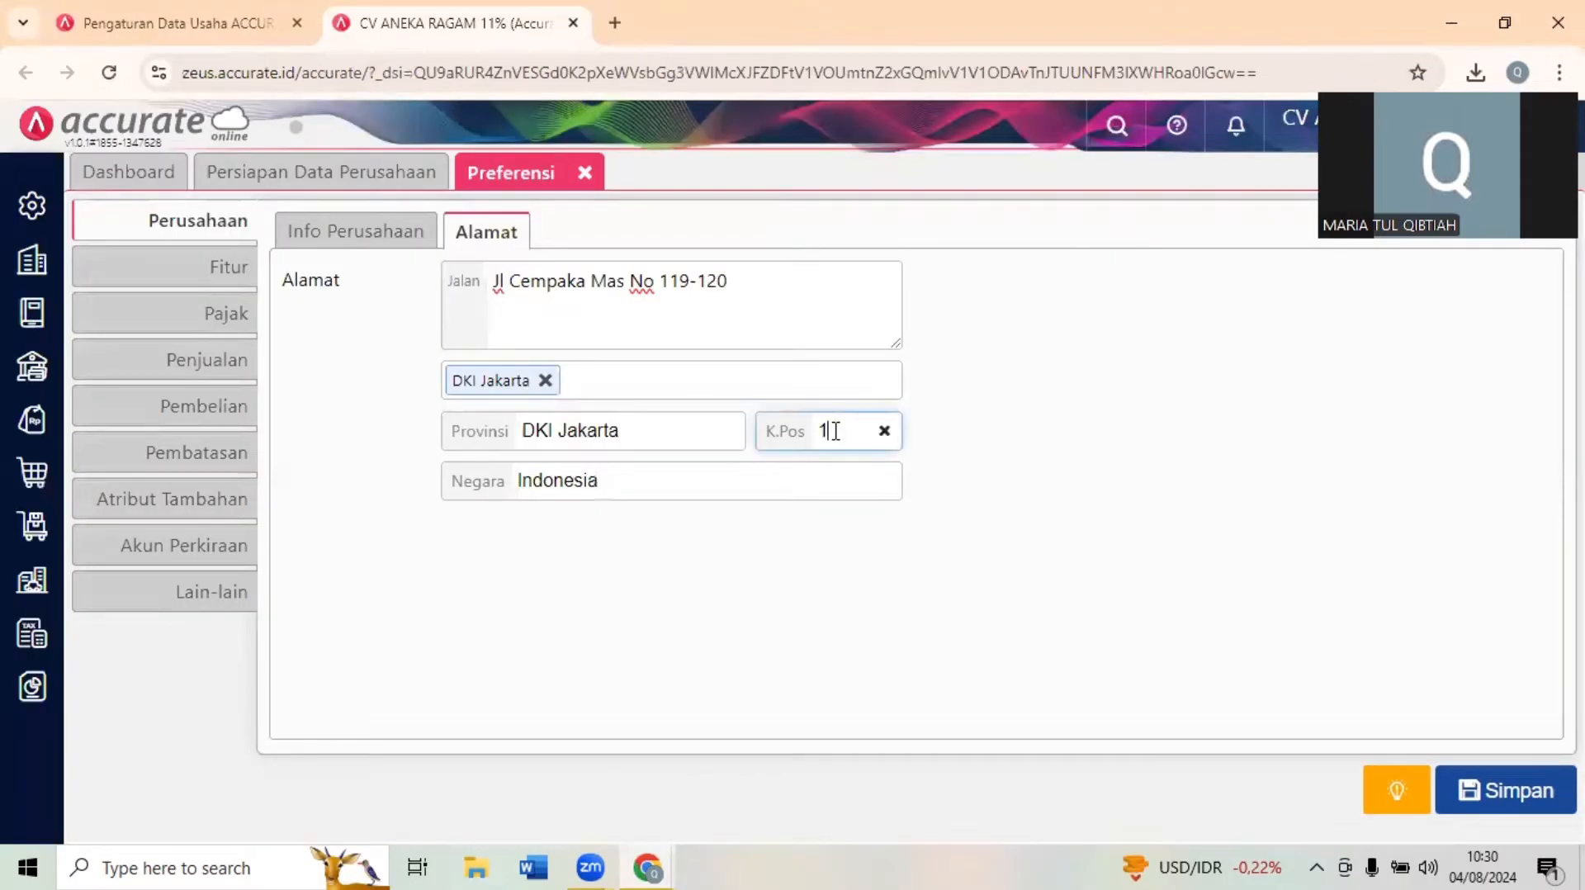
text(11888)
click(1218, 530)
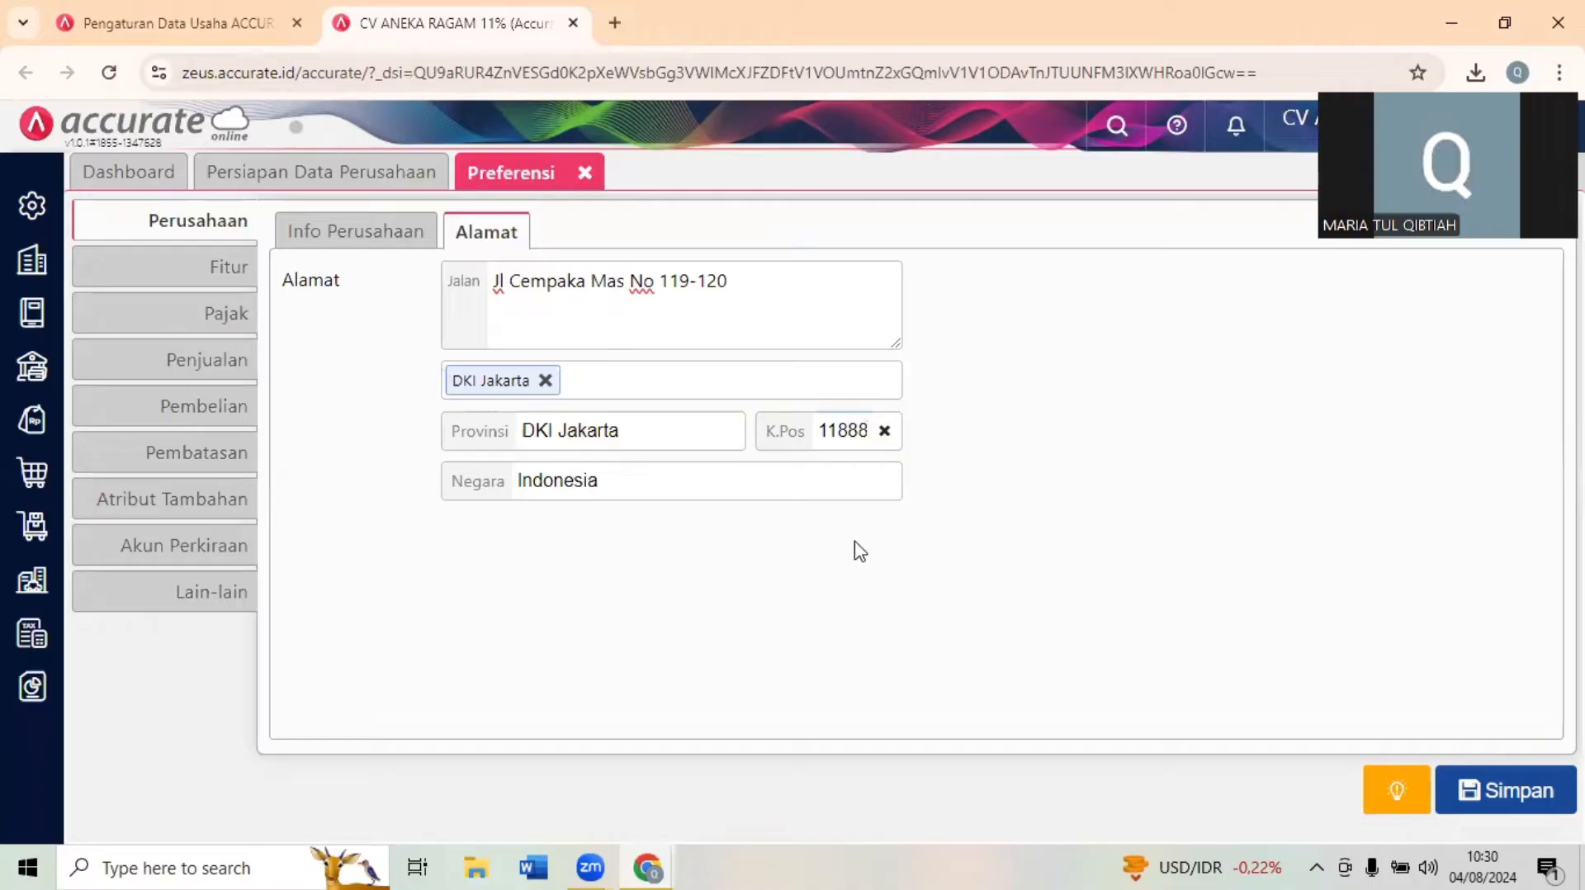
click(1496, 791)
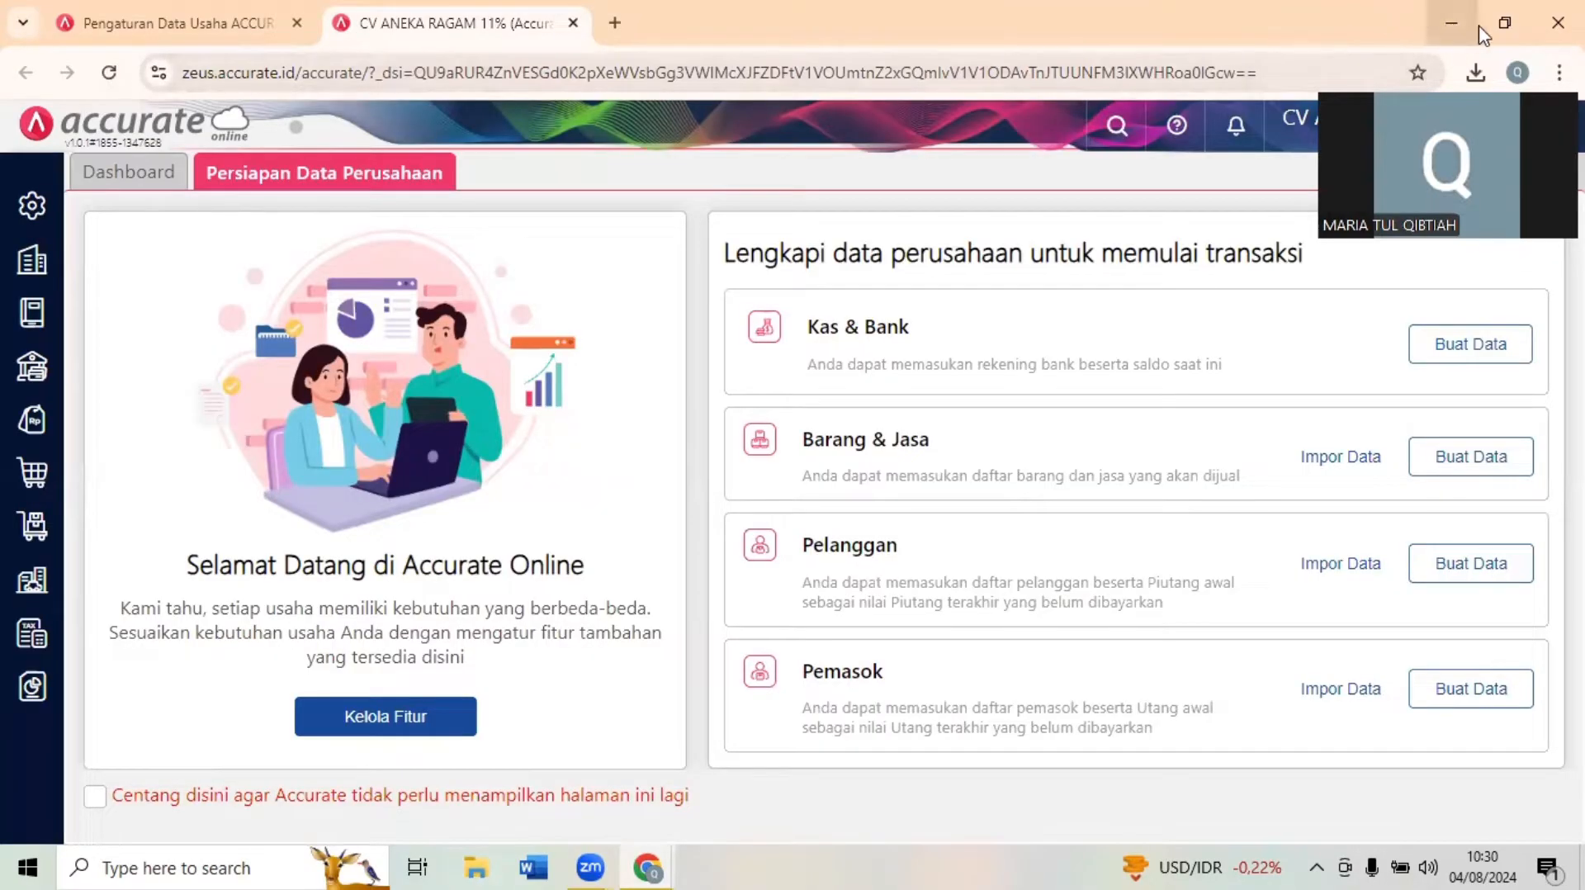
- Return to the exam form and examine the Input Daftar Akun dan Saldo Awal Akun section with its account table
click(1504, 22)
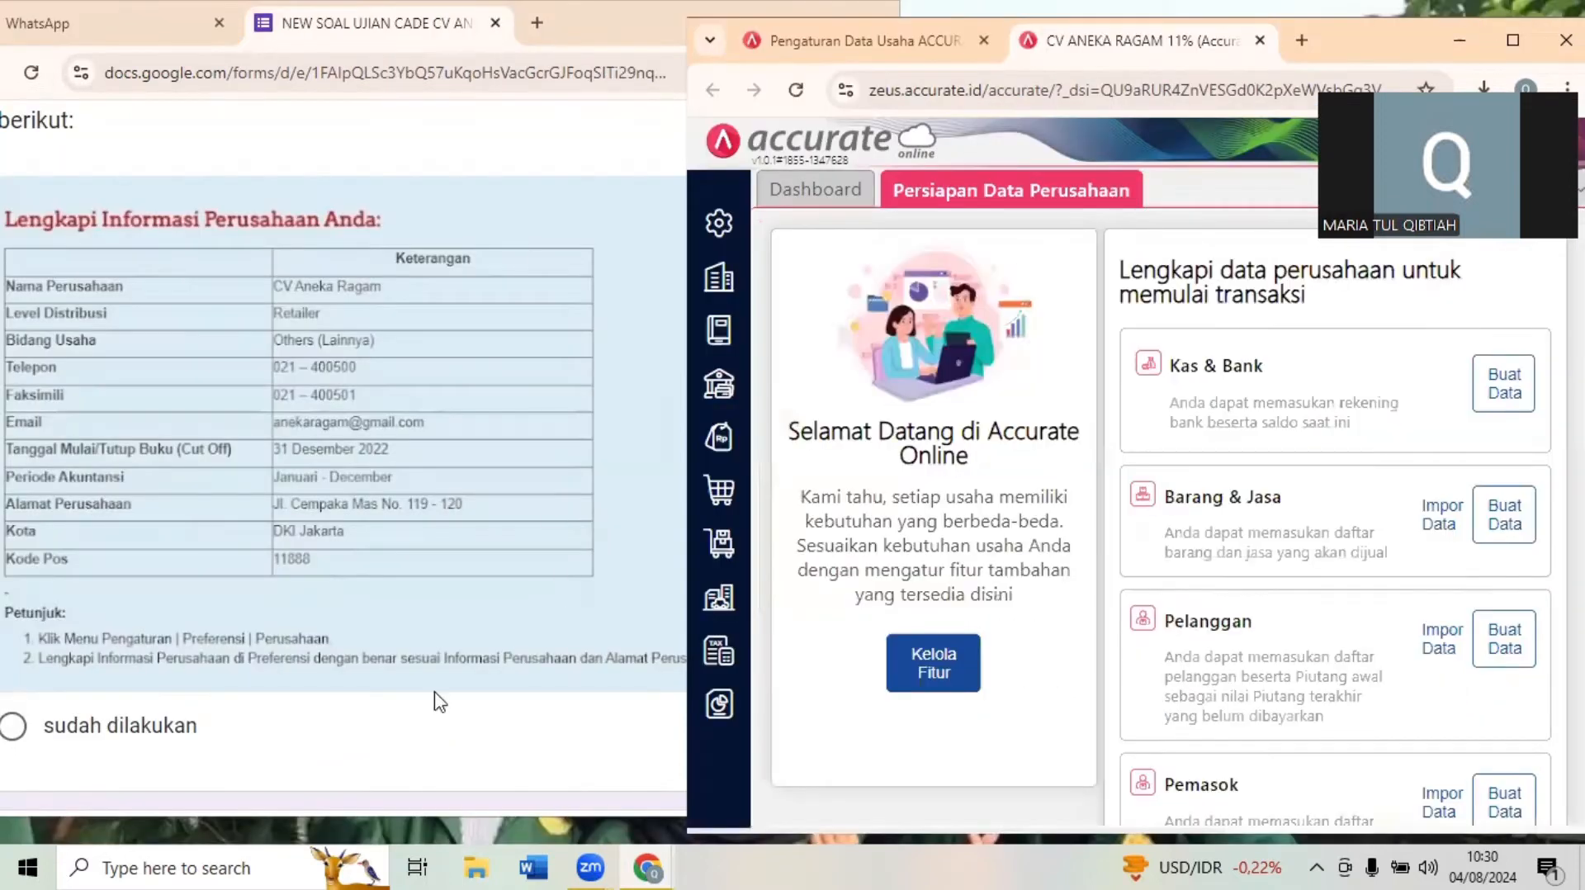
click(417, 743)
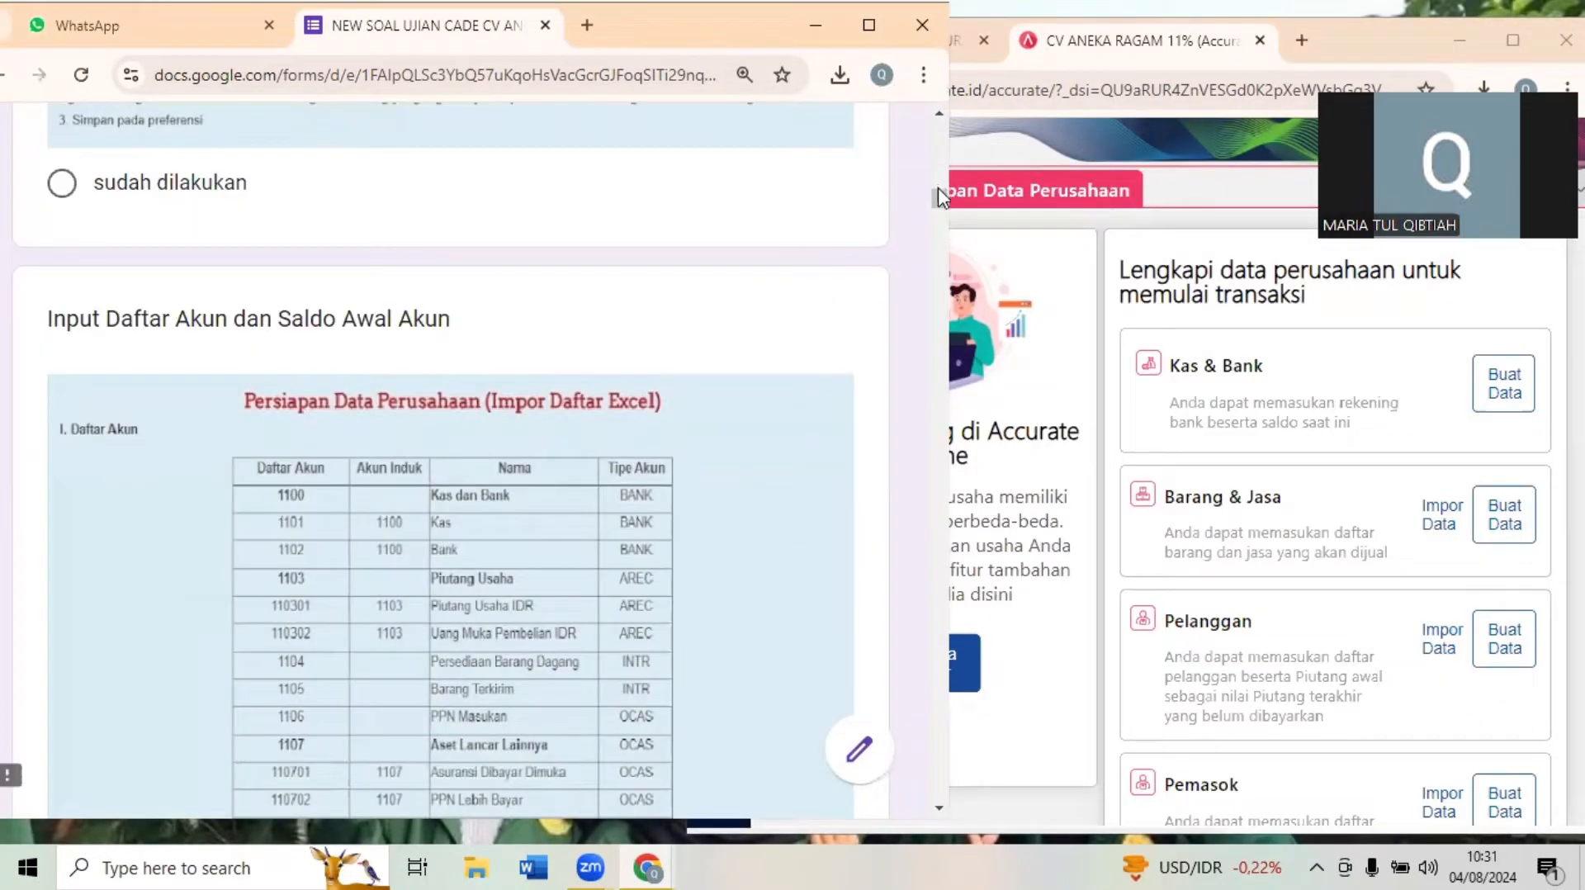
click(1086, 159)
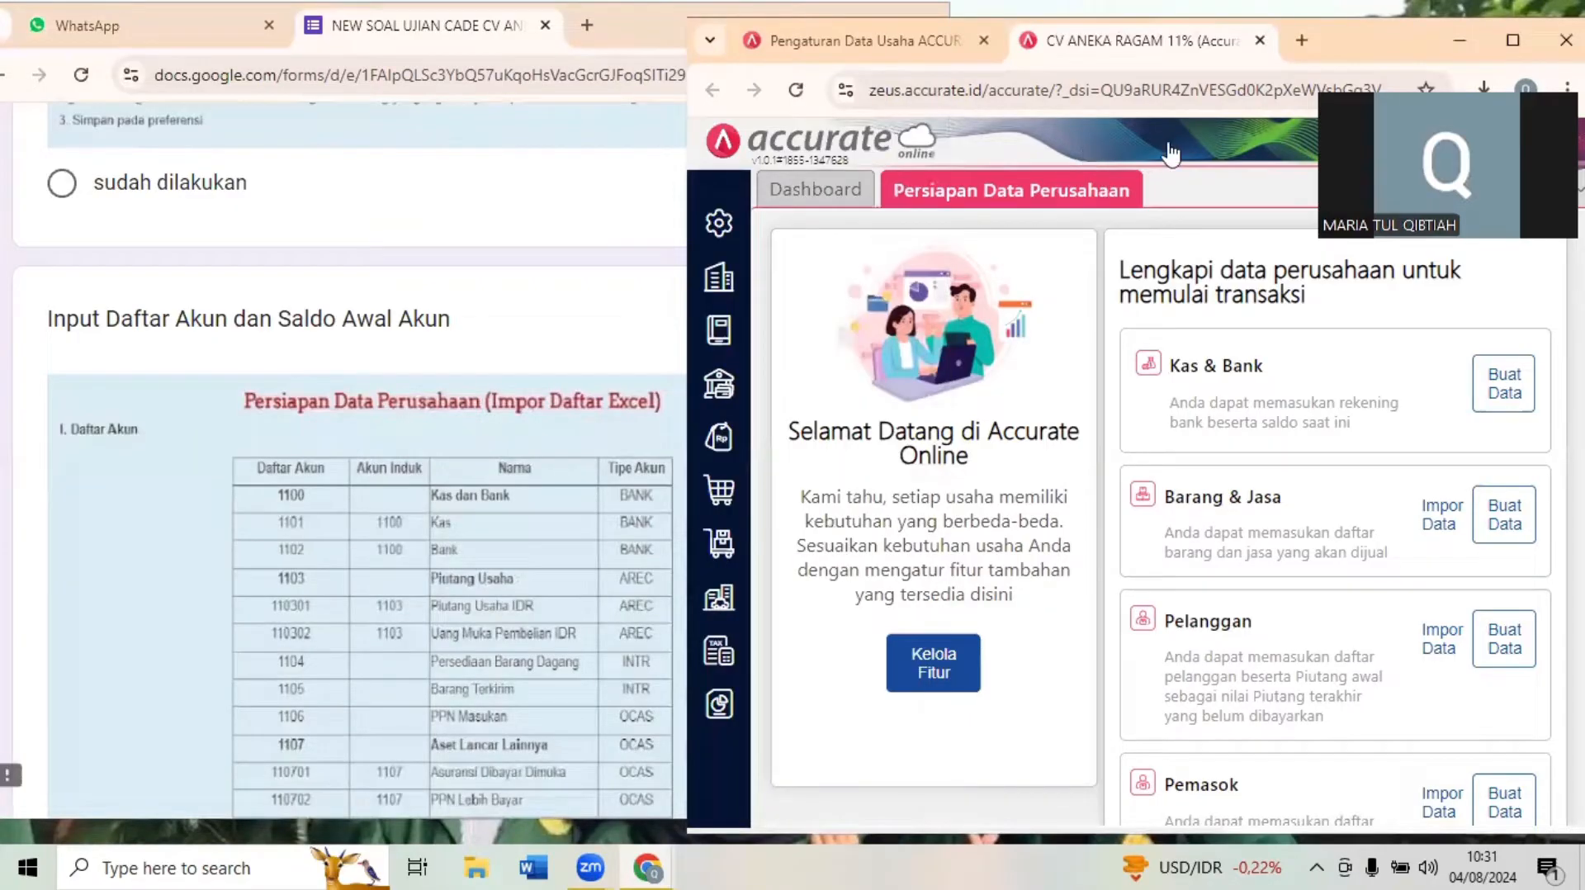
click(522, 373)
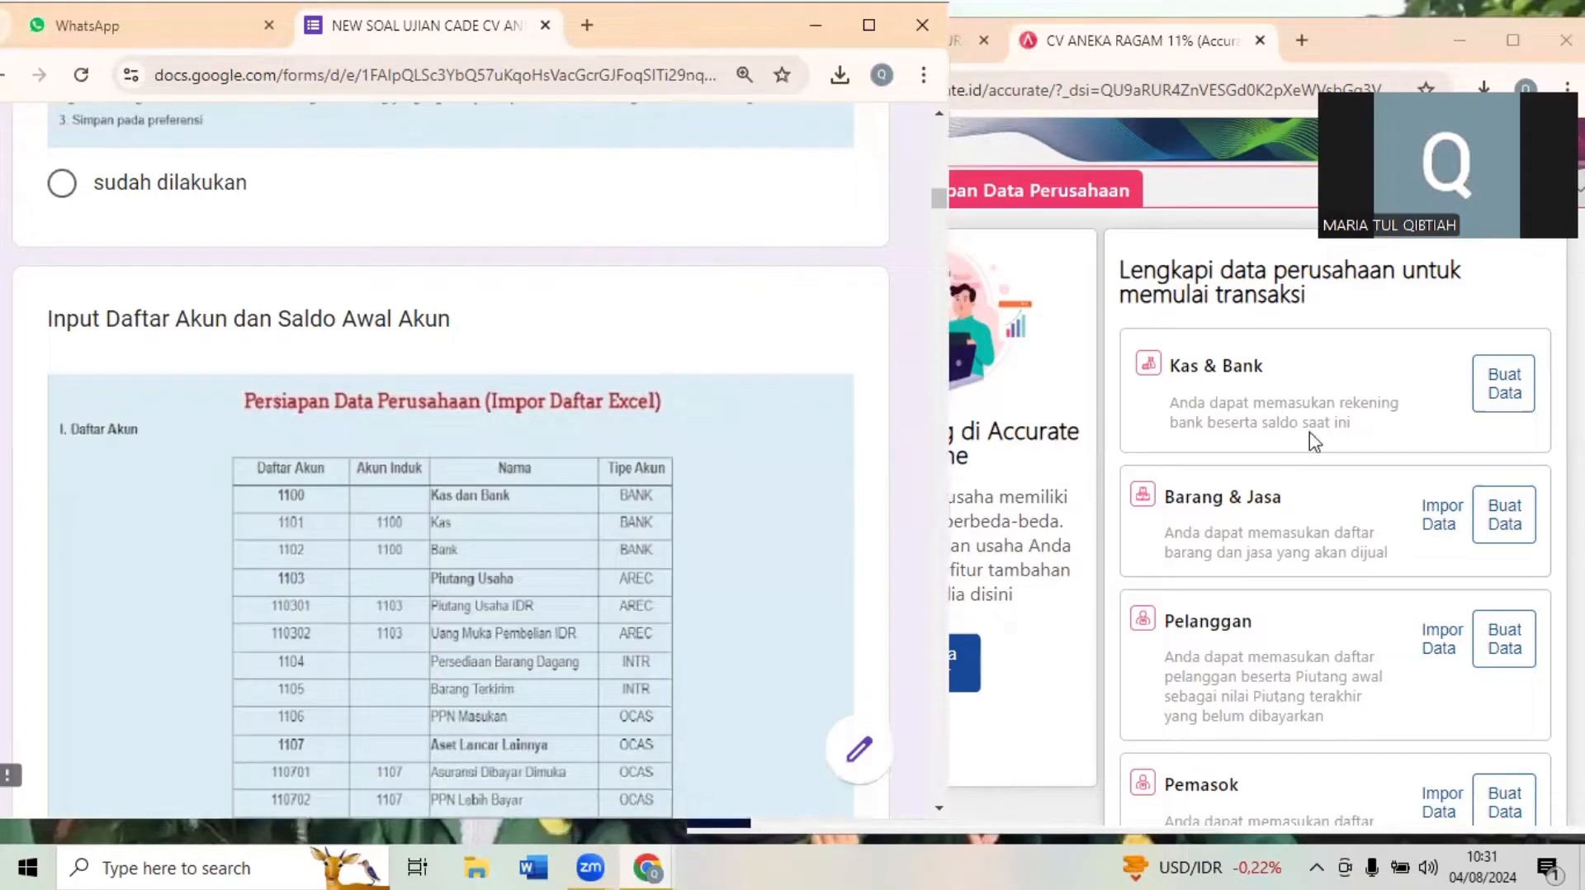
click(1205, 172)
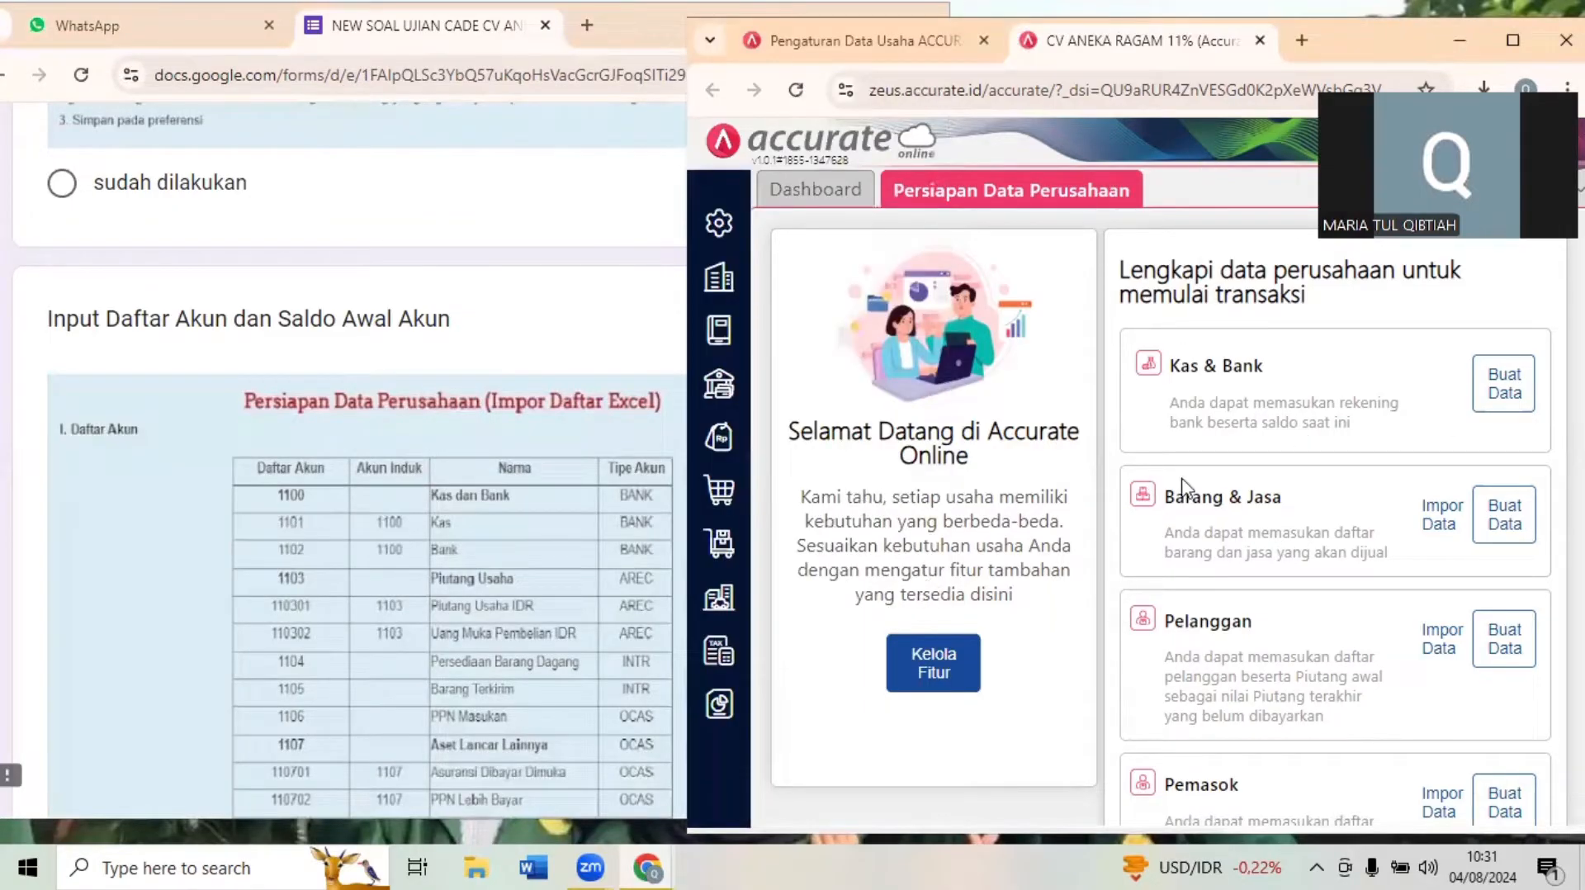
click(509, 359)
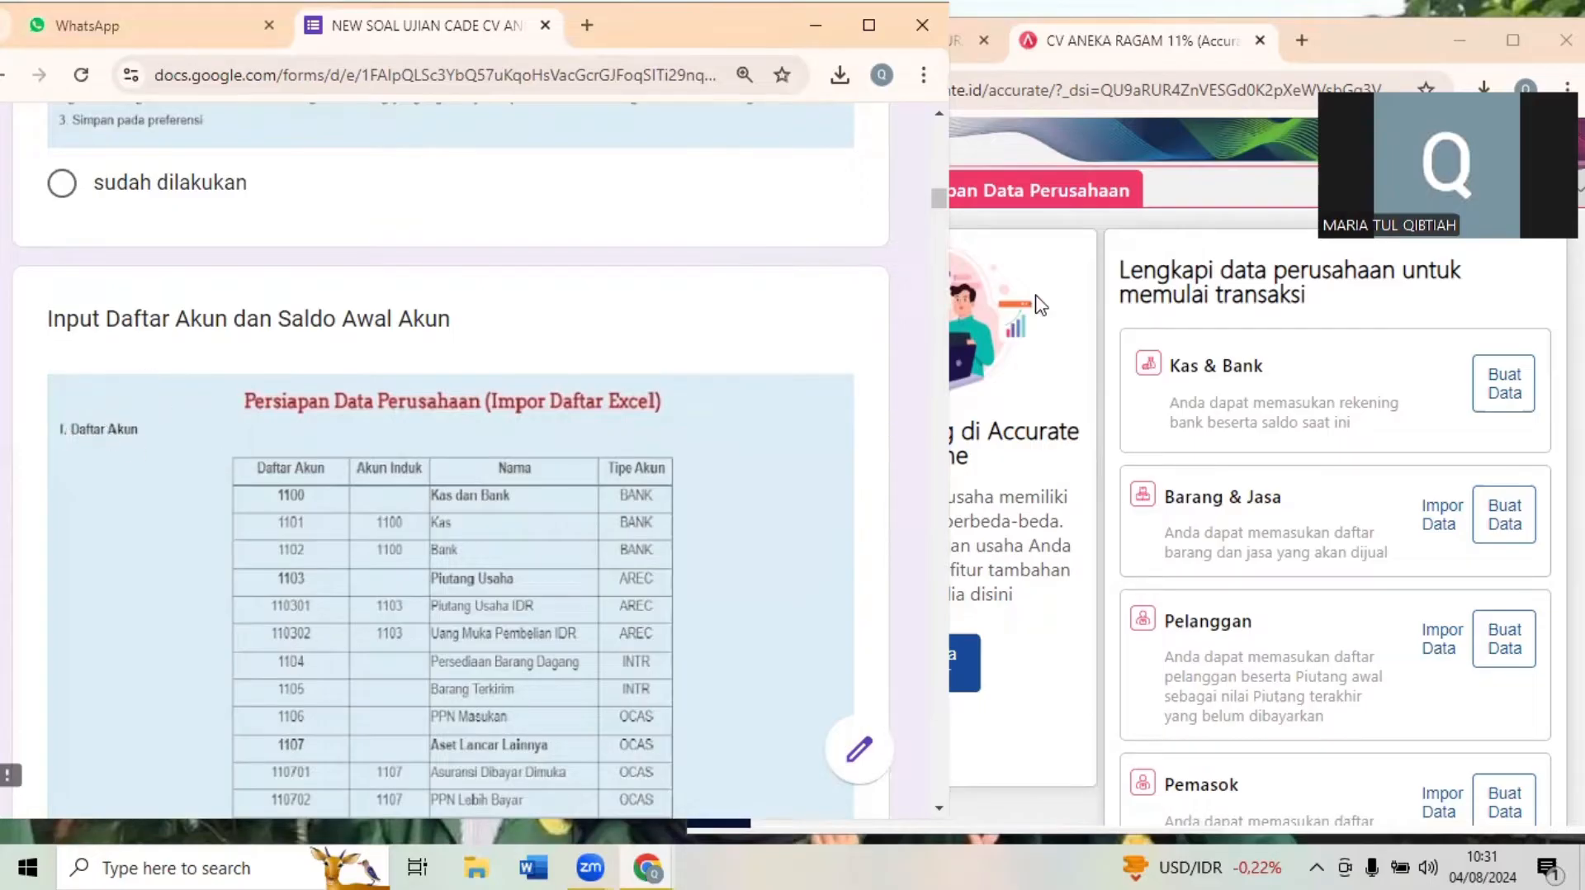
- Switch to Accurate Online and display the list of existing accounts in Akun Perkiraan under Buku Besar
click(1056, 258)
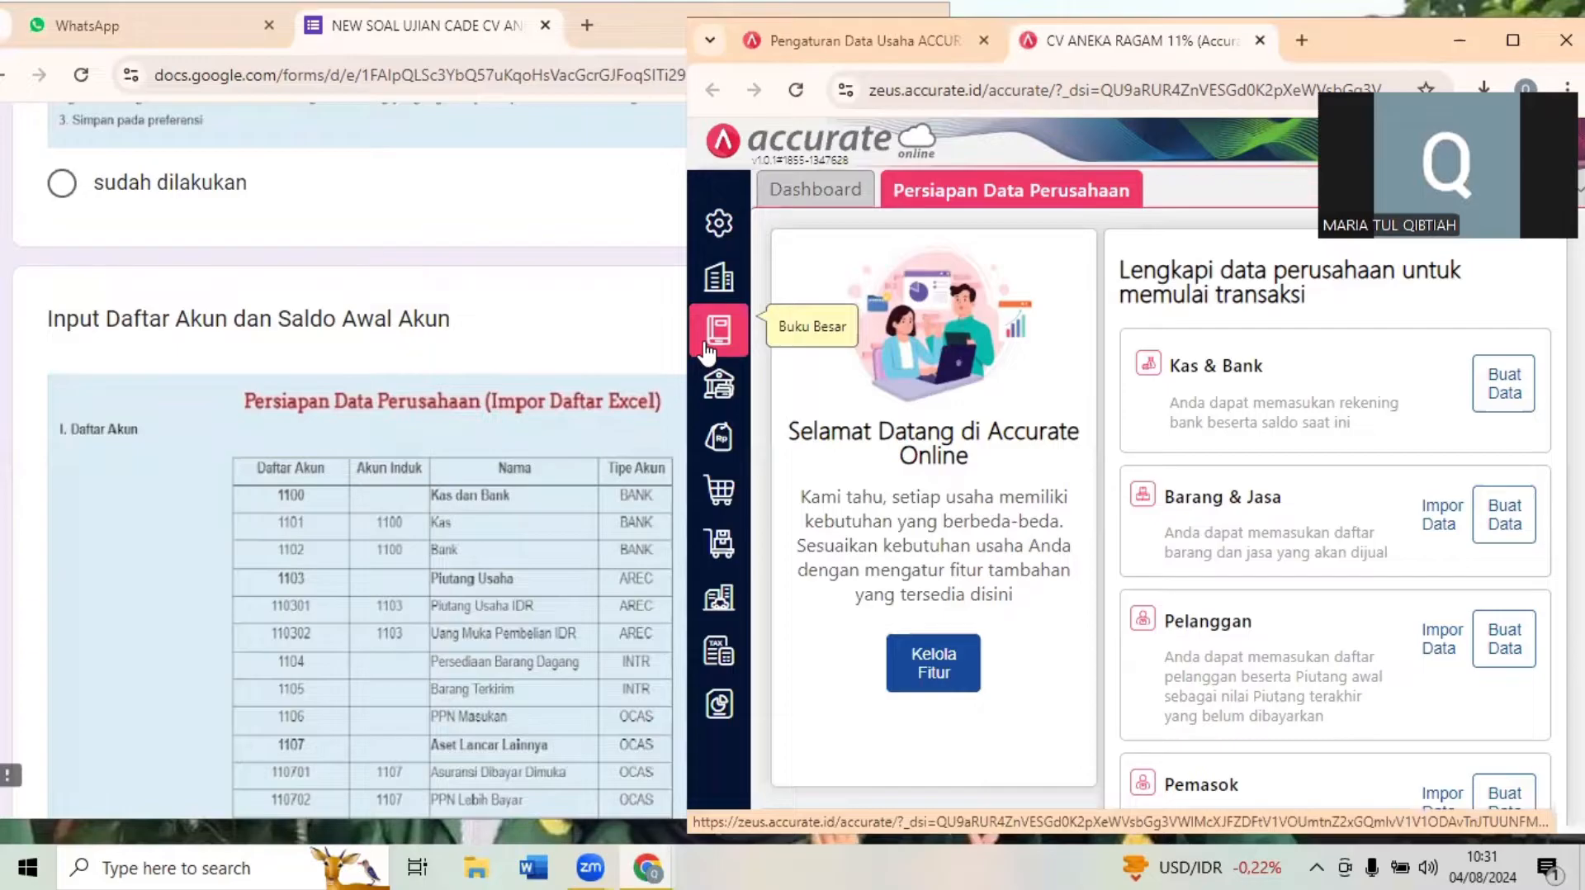
click(708, 348)
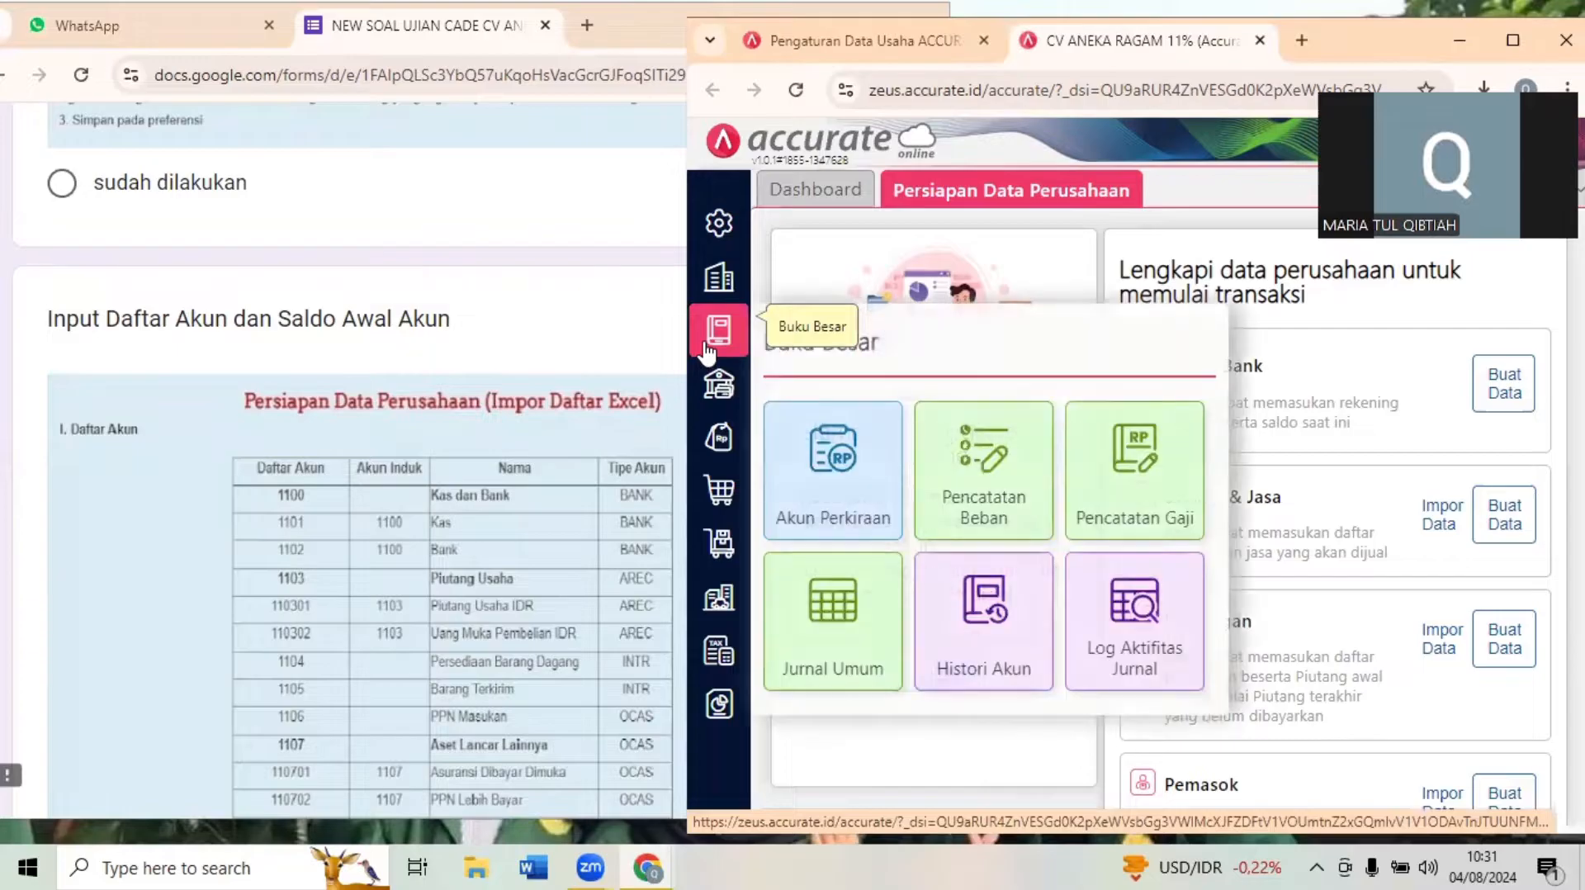
click(864, 495)
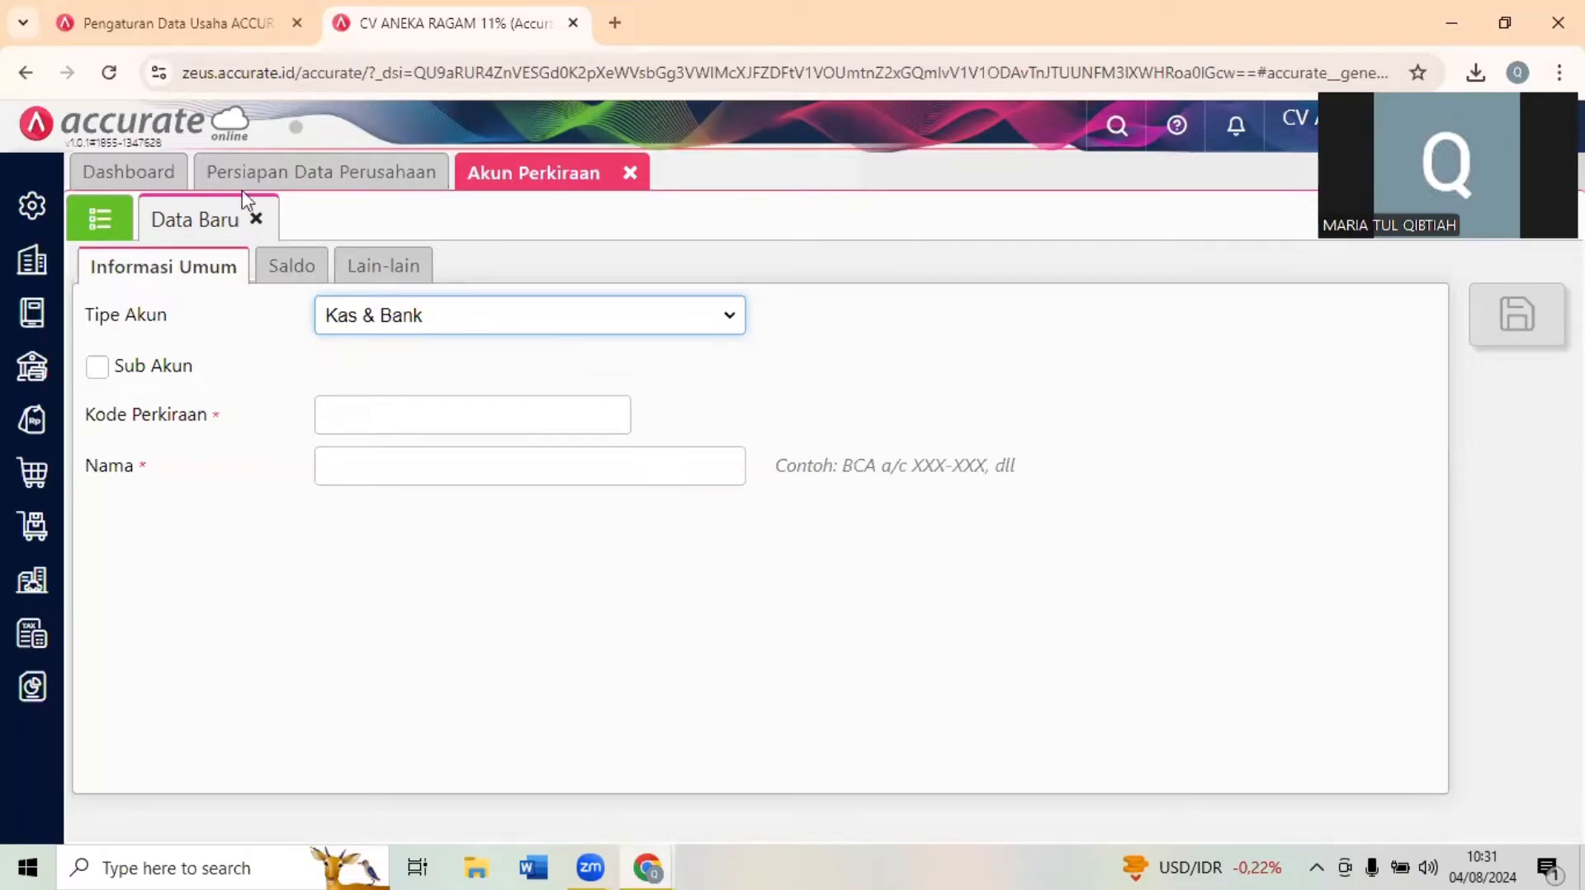
click(103, 221)
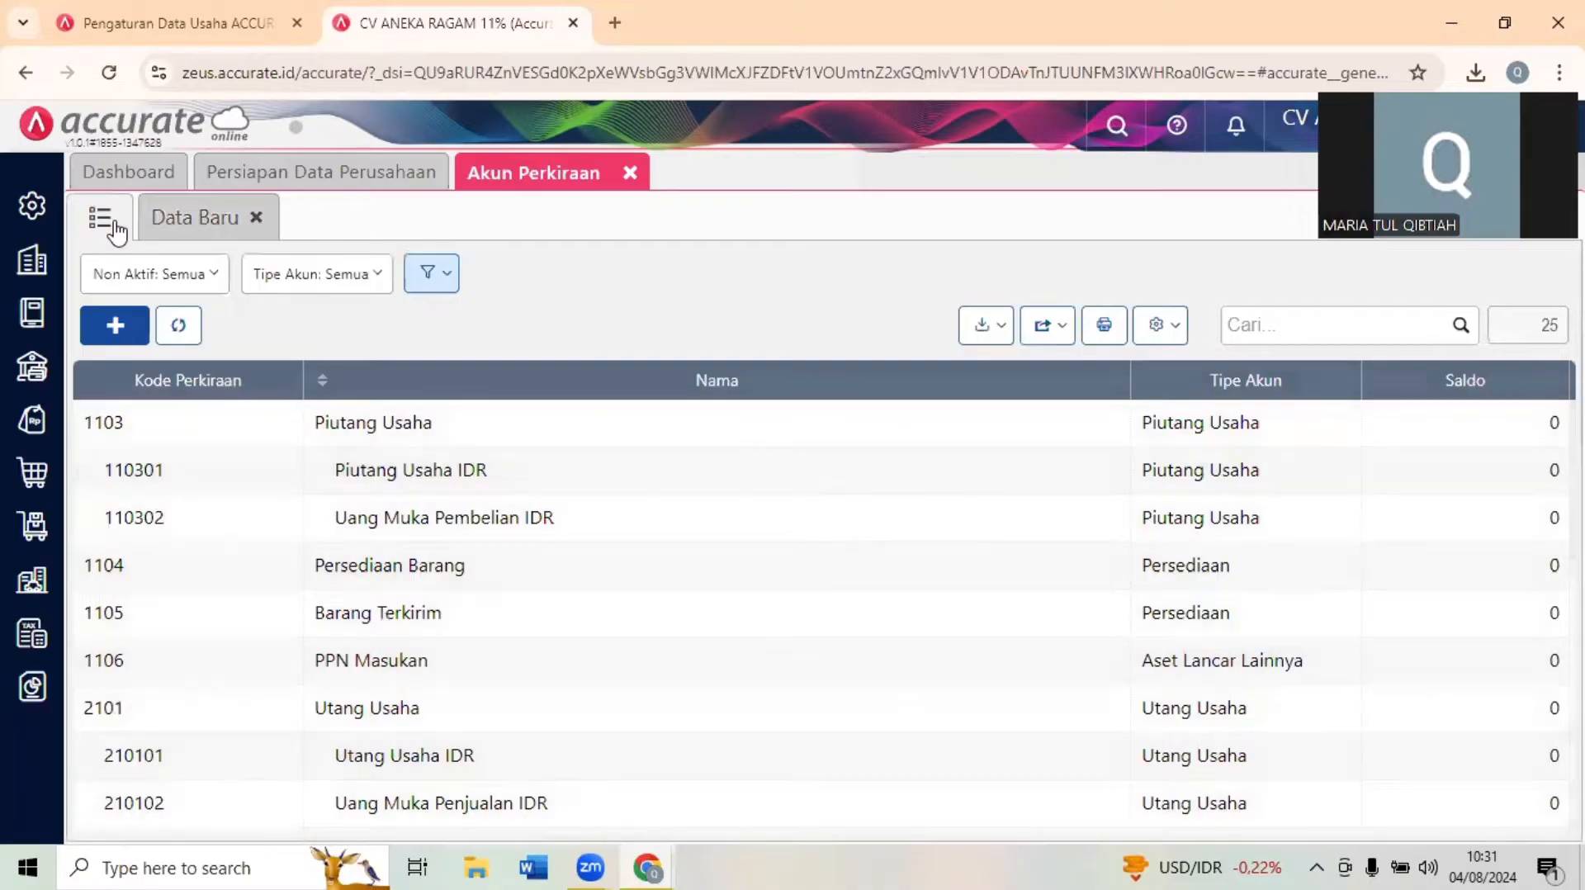
click(95, 224)
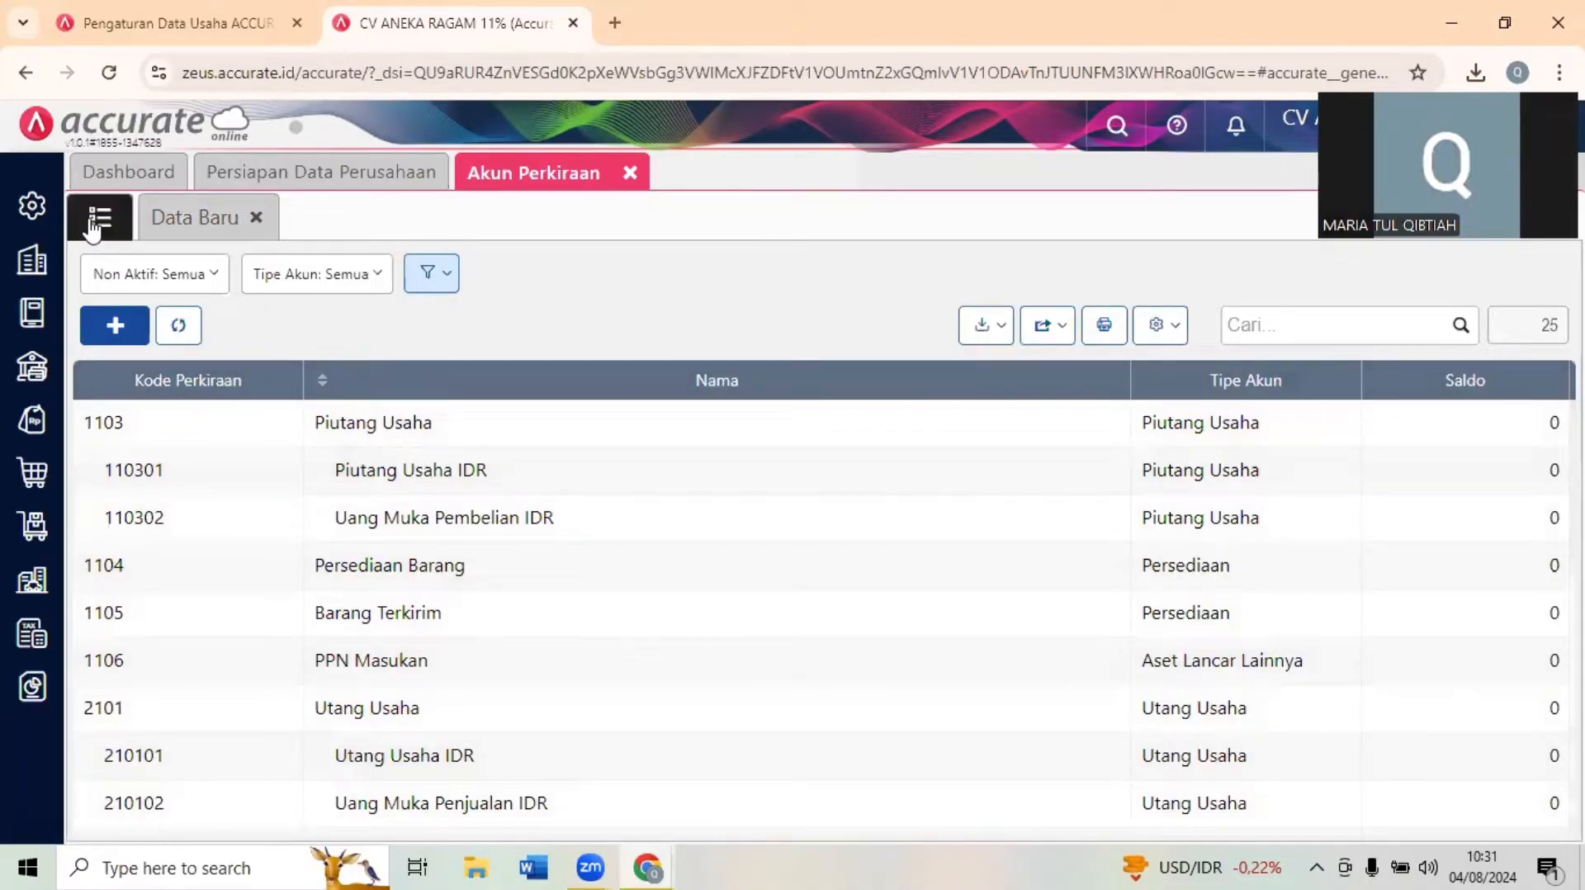
click(97, 221)
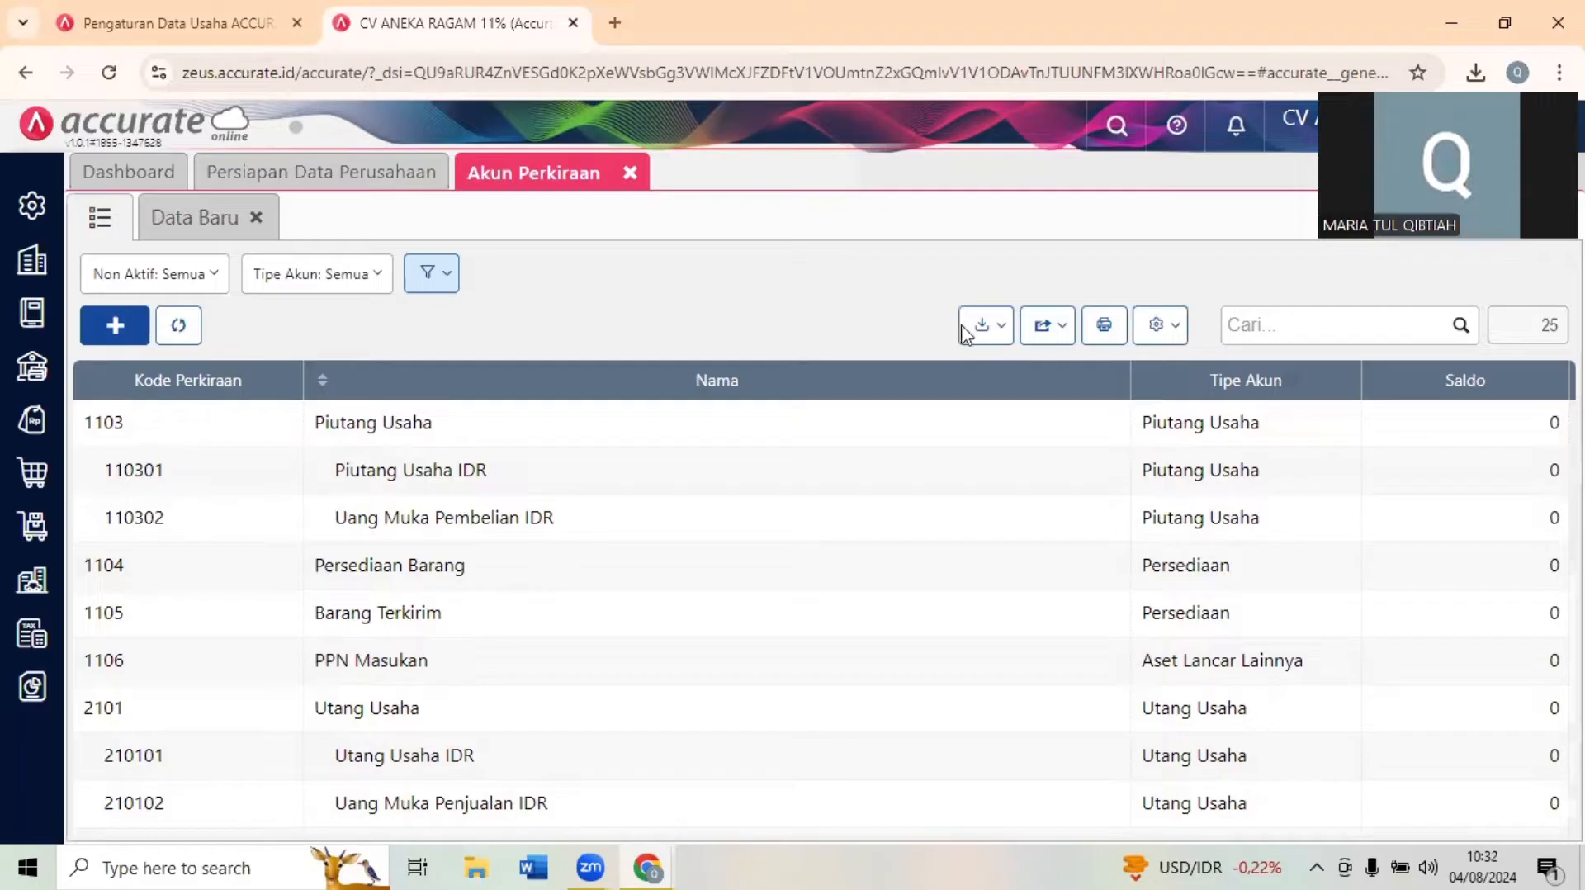
- Upload 1. Daftar Akun CV ANEKARAGAM NEW.xls from Downloads for the Excel account import and accept the proposed column mapping
click(988, 342)
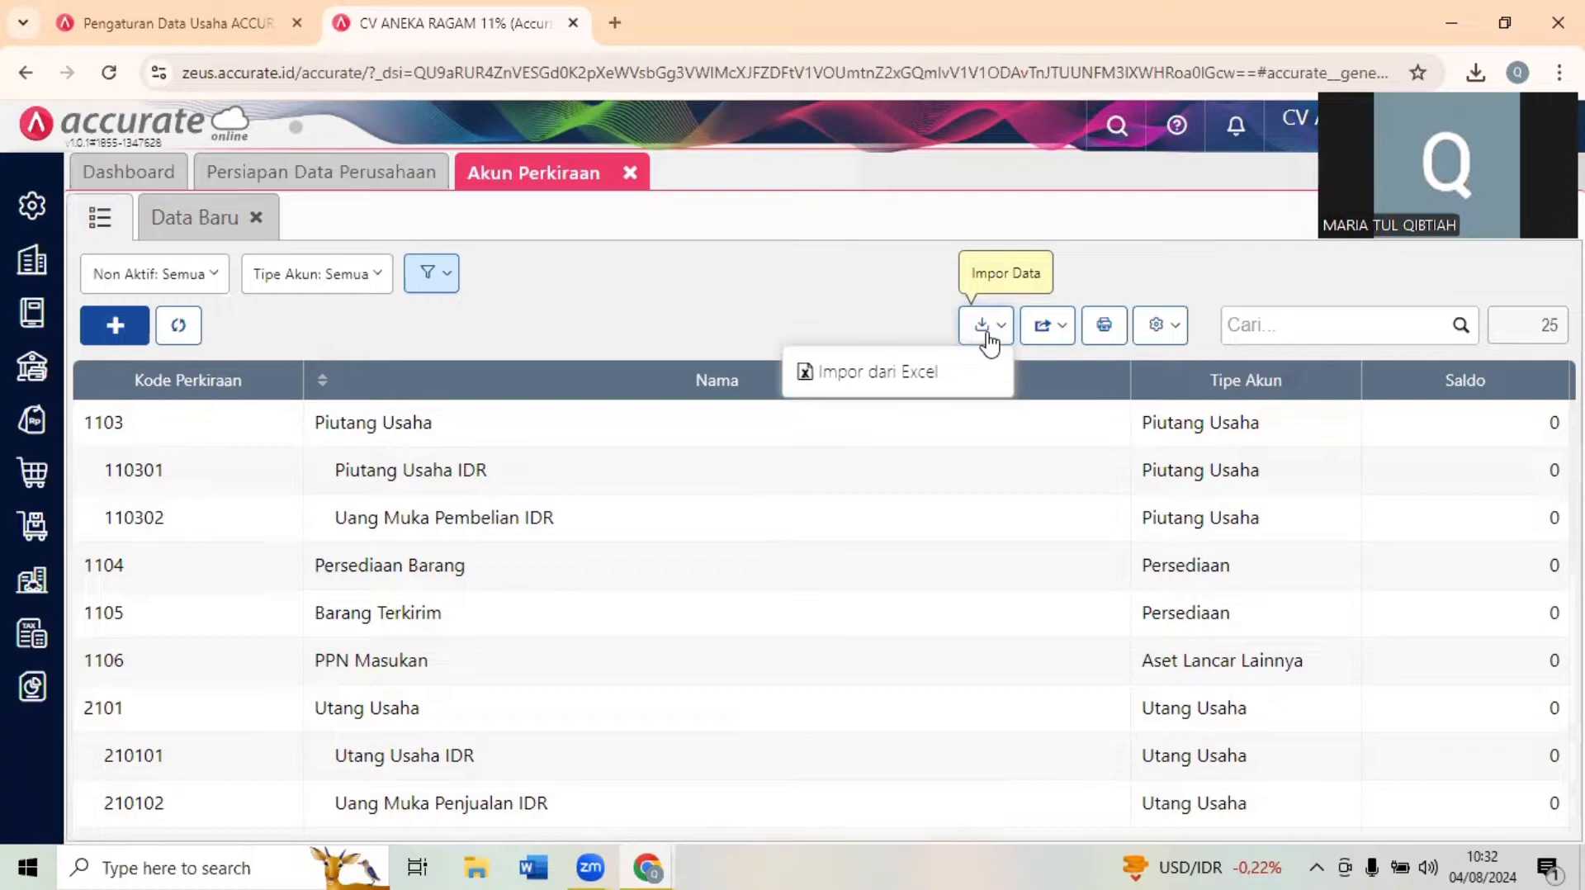
click(890, 376)
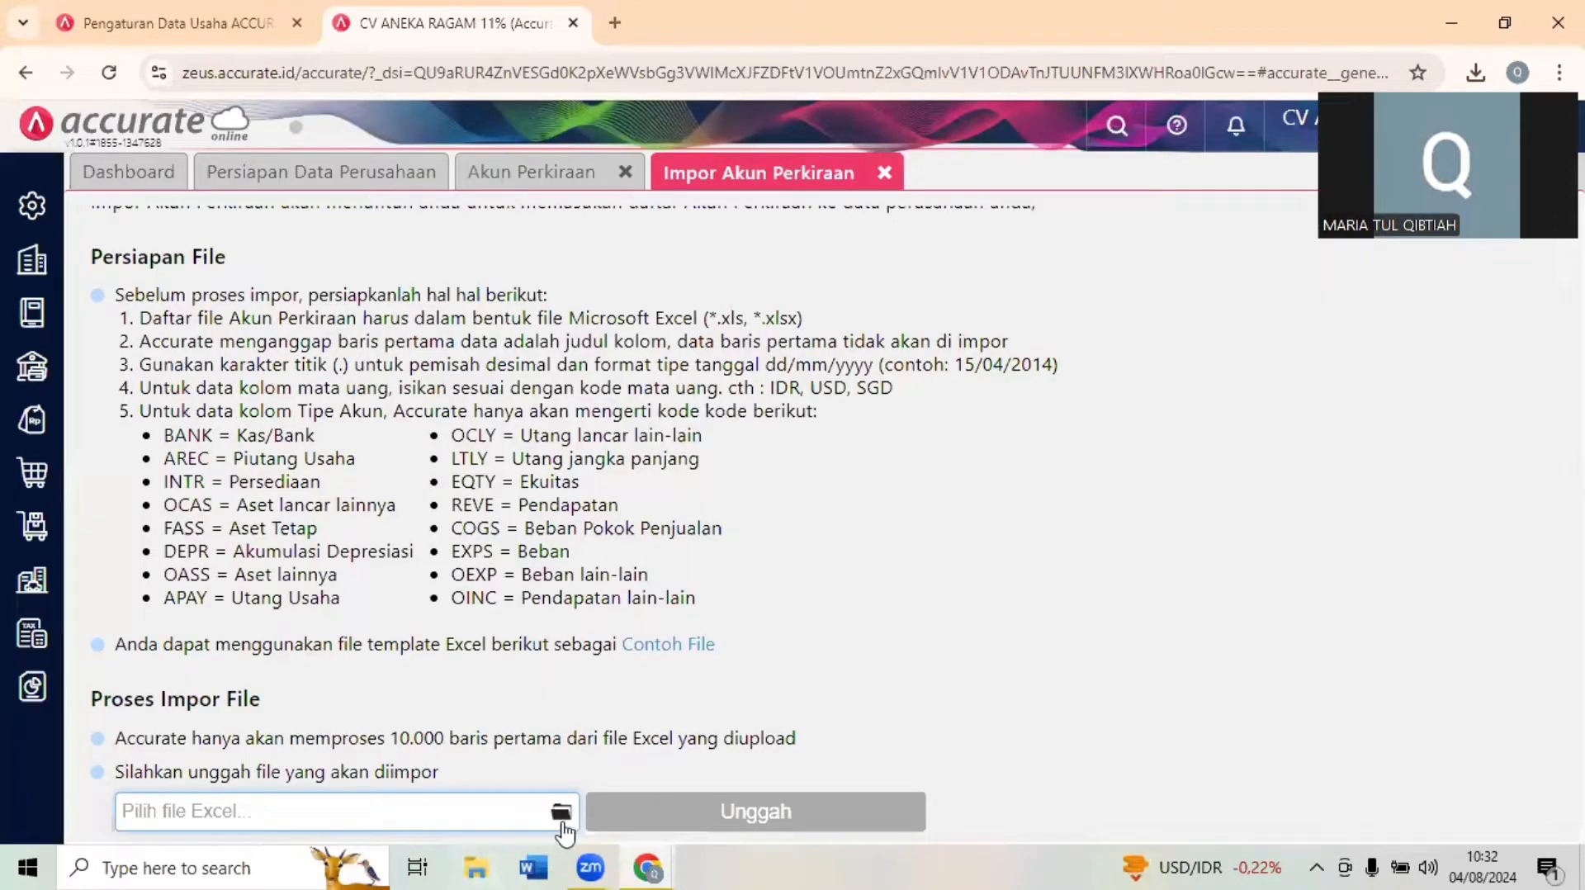
click(562, 813)
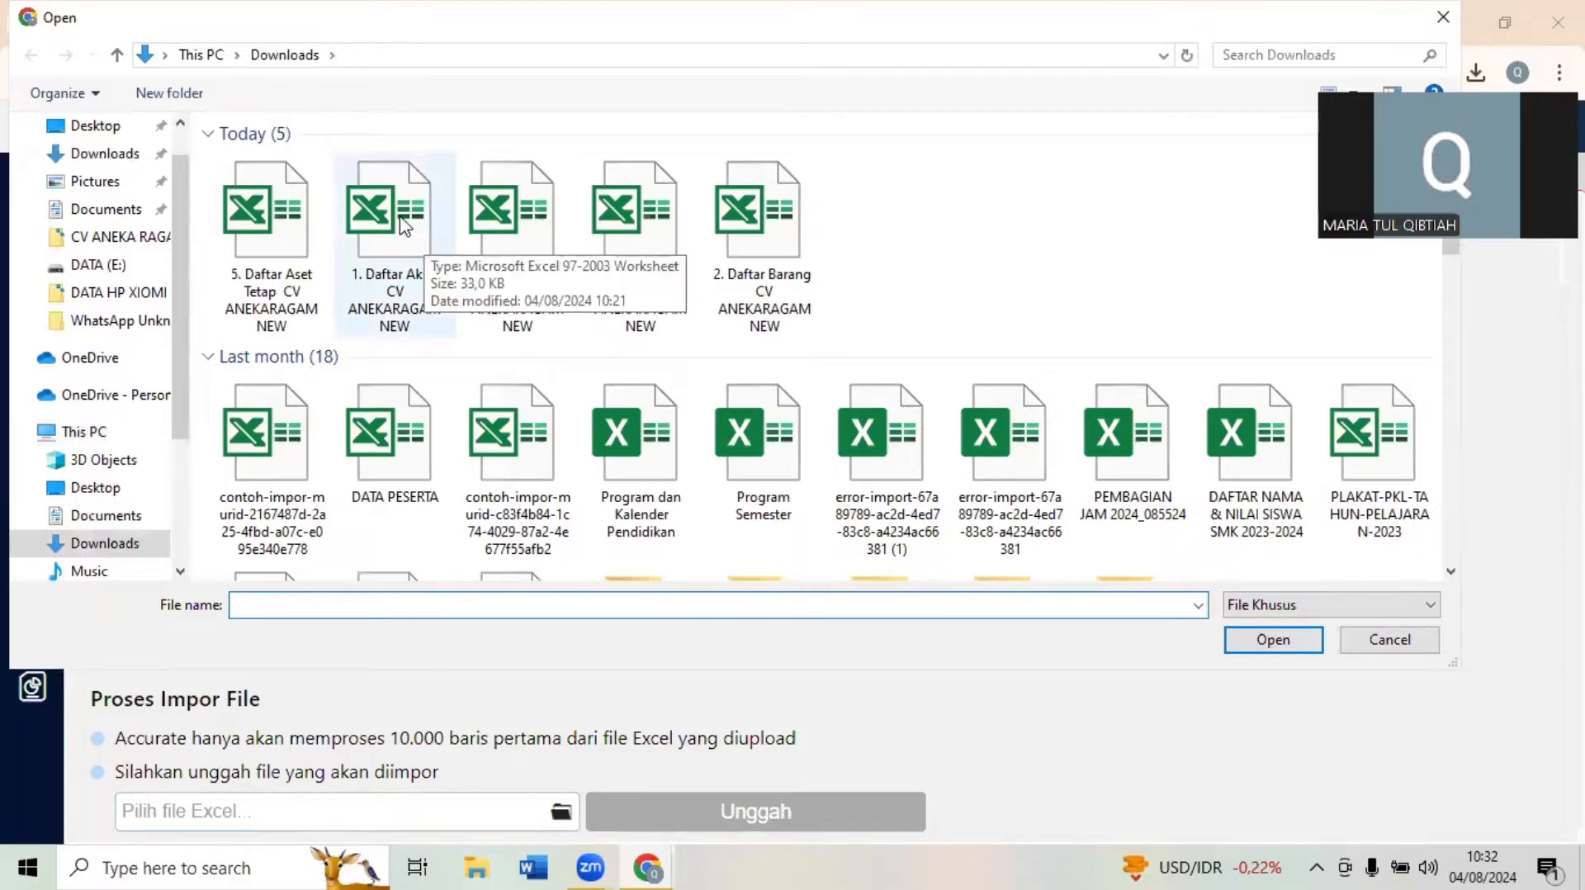
click(403, 224)
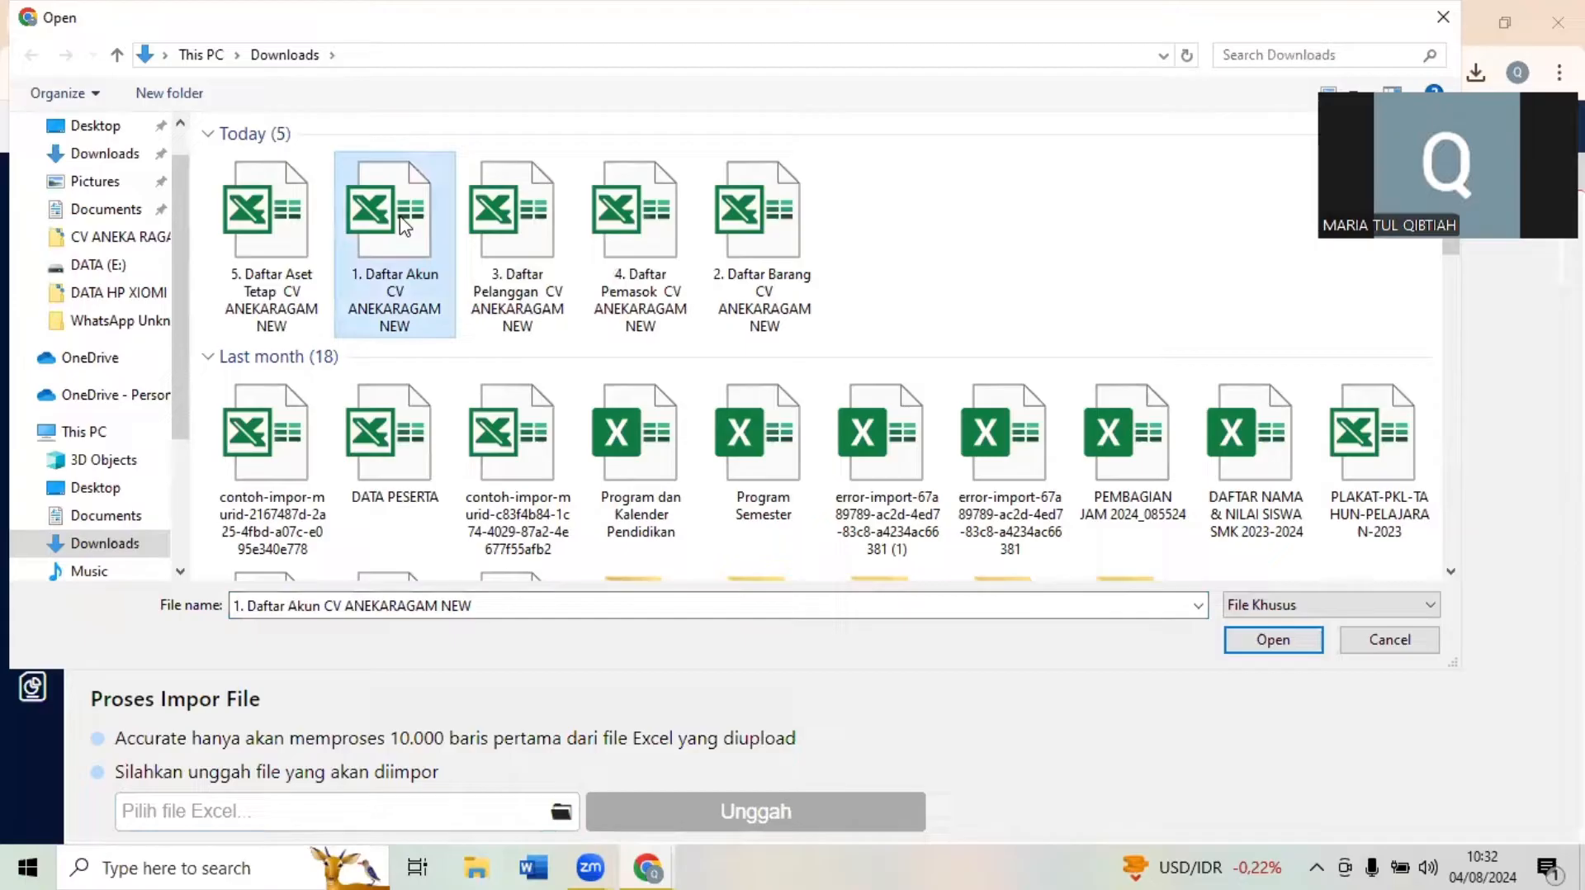
click(1272, 641)
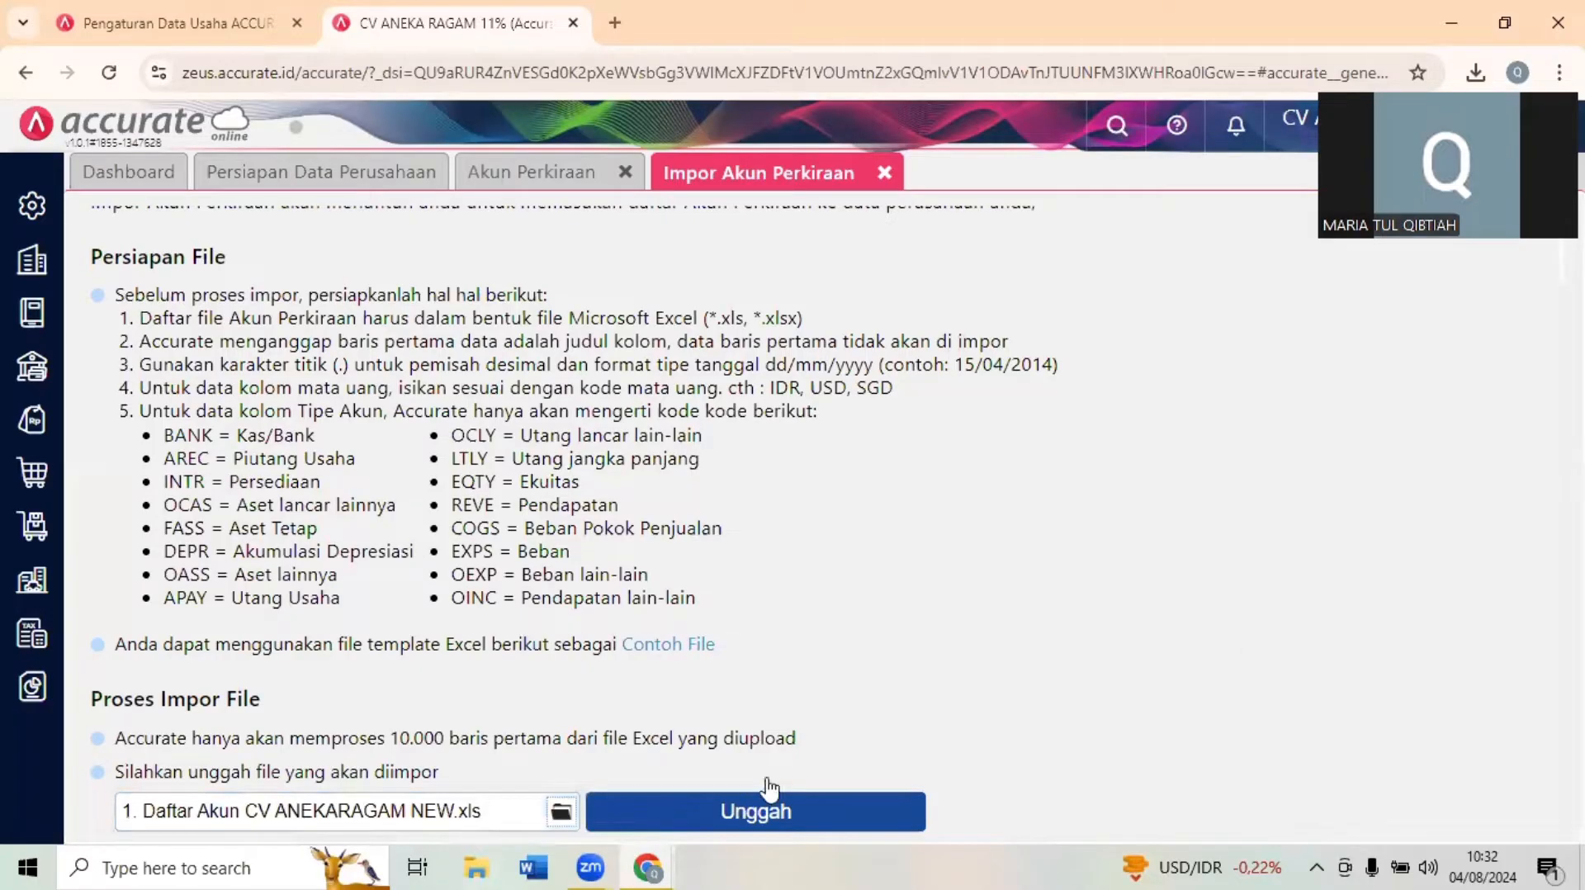
click(748, 812)
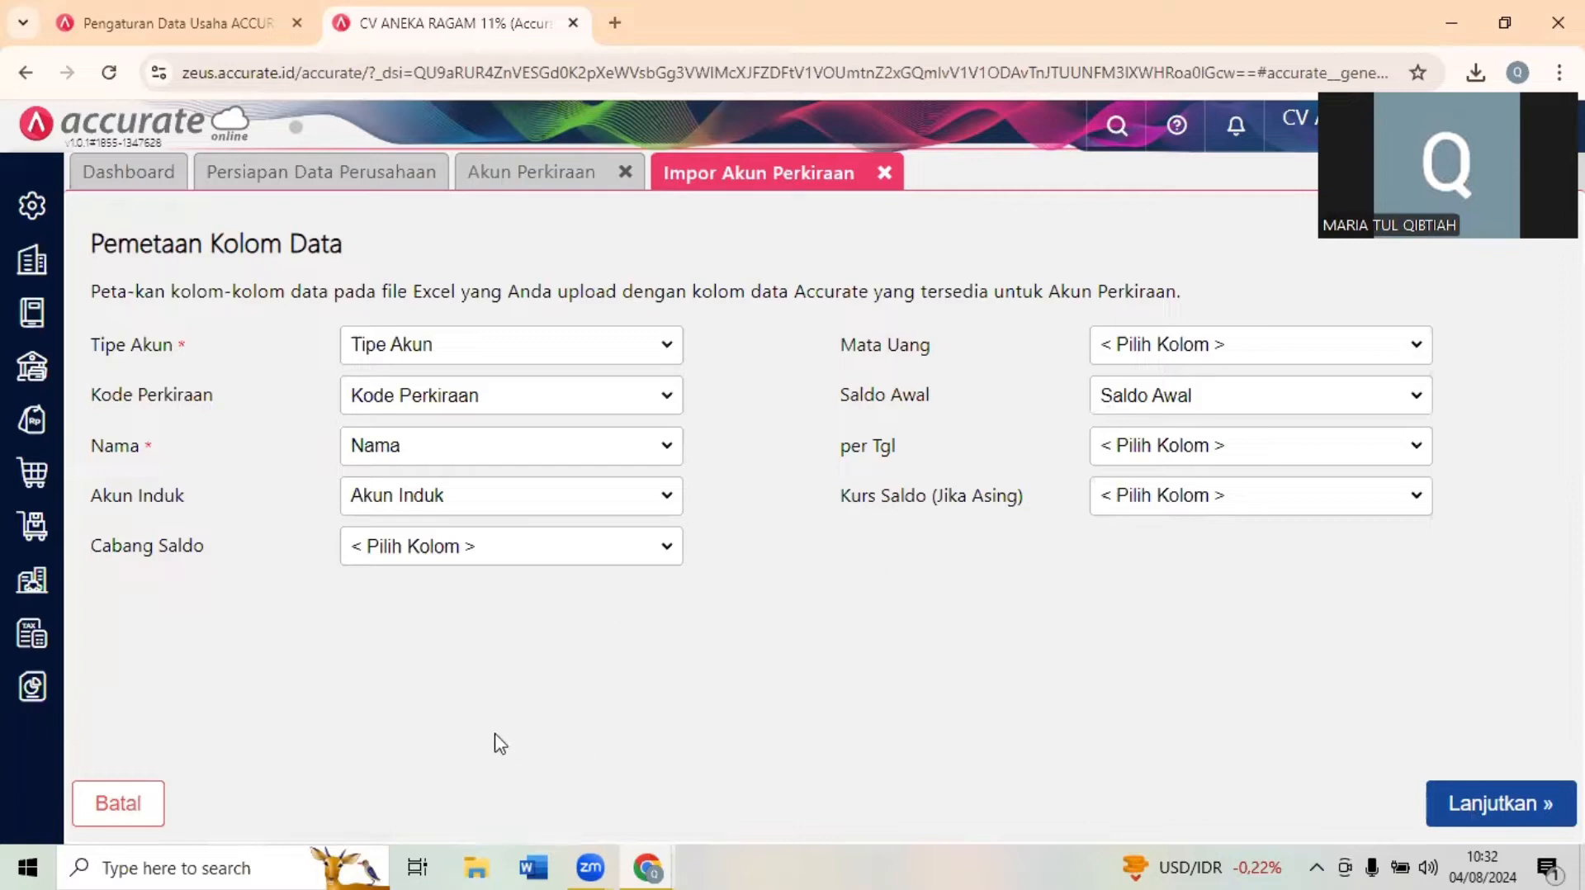
click(1467, 821)
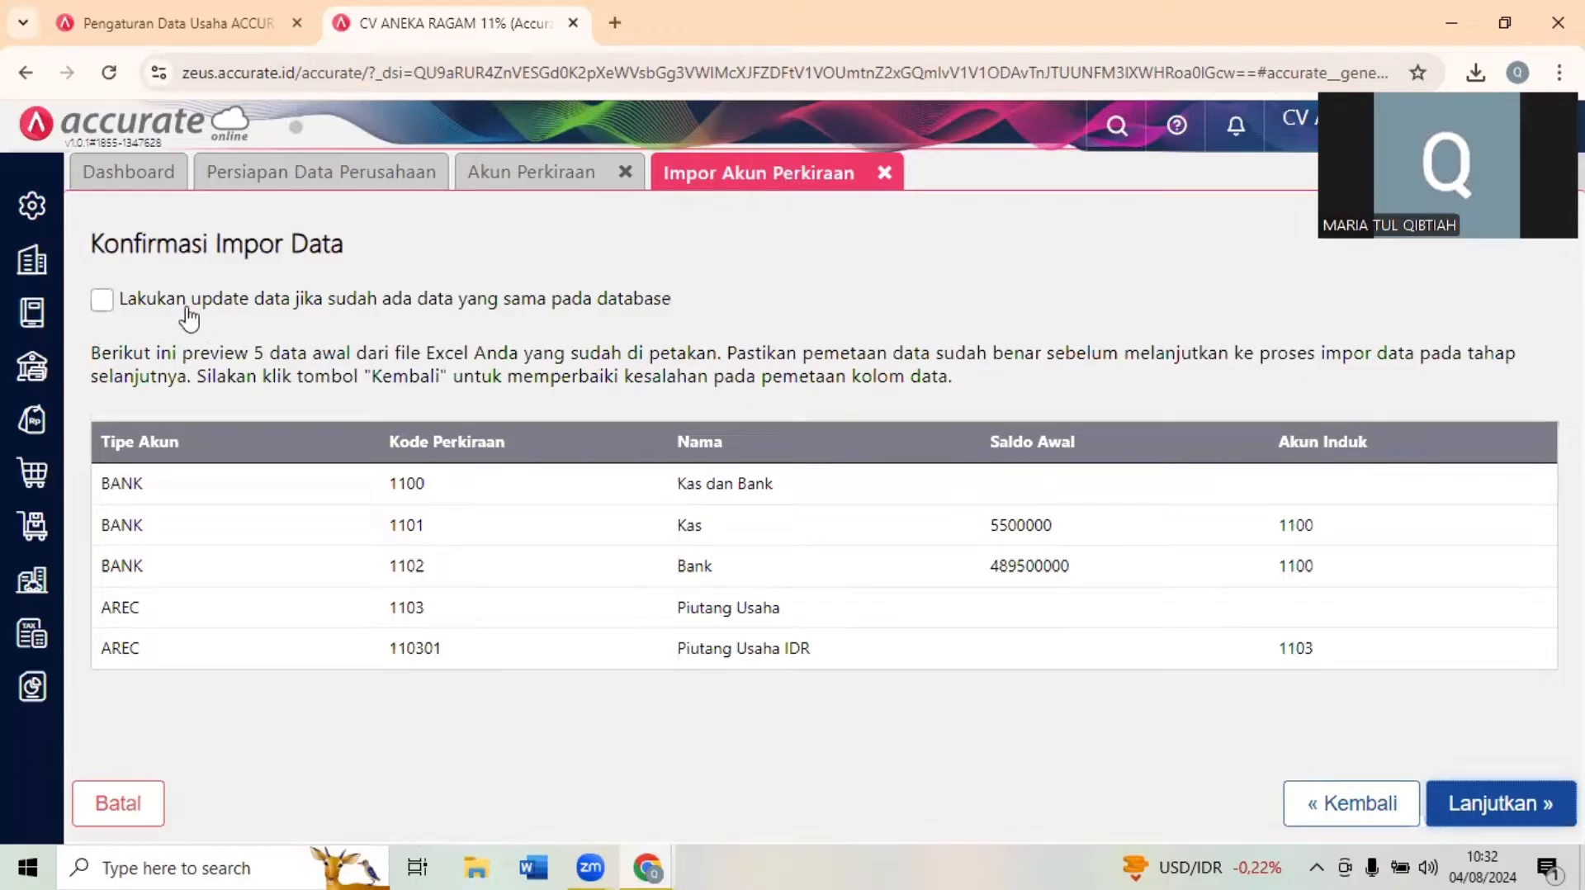
- Run the account import with updating of existing matching data enabled, and close the import result and the Akun Perkiraan list
click(106, 302)
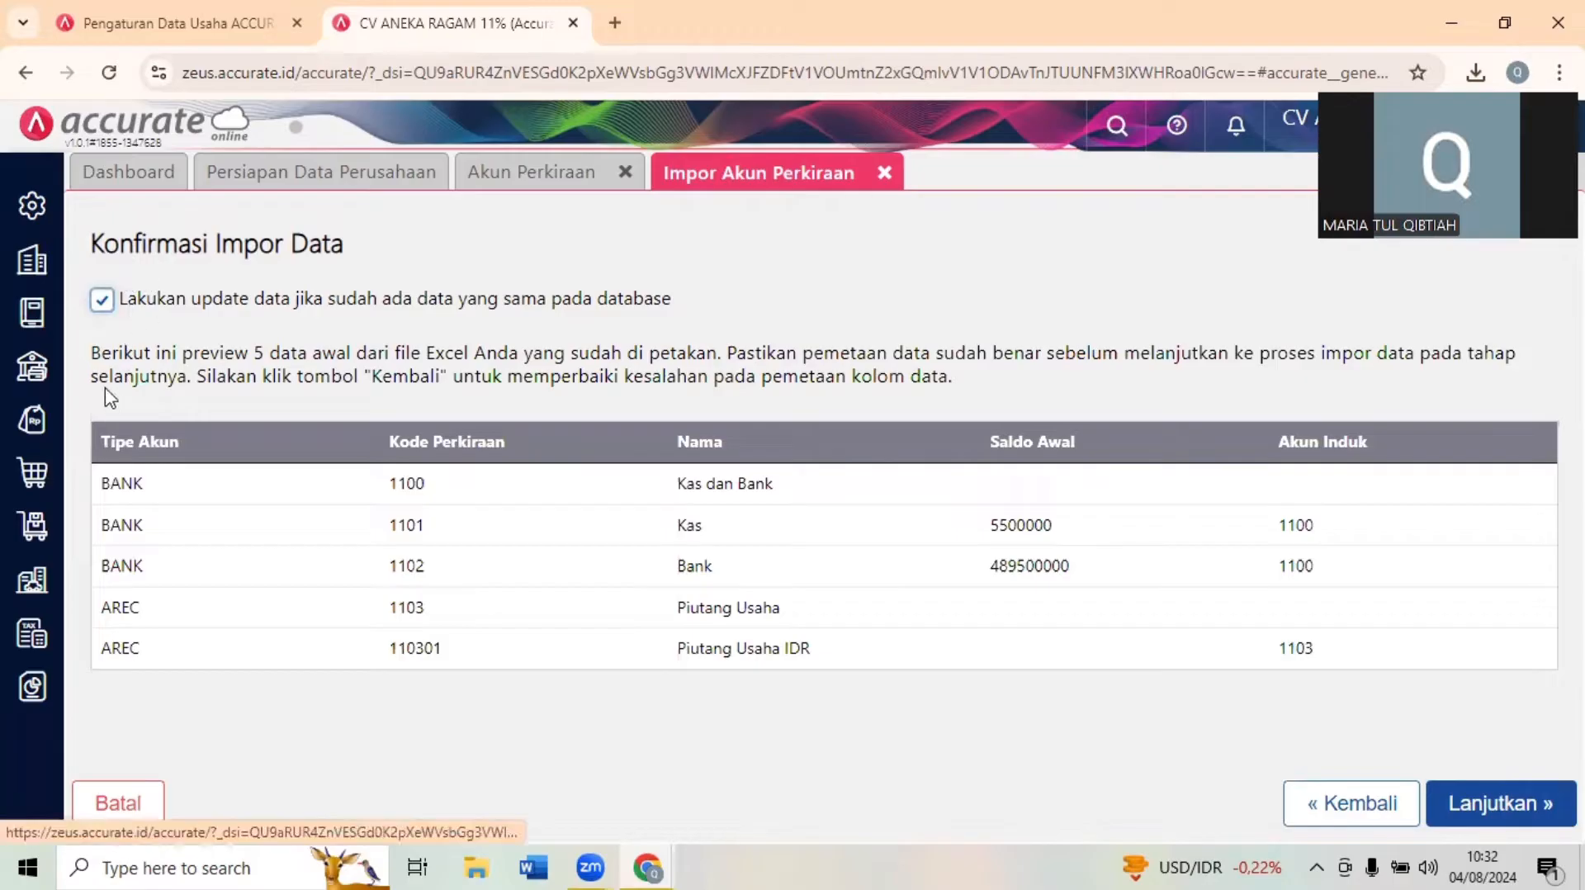
click(1539, 821)
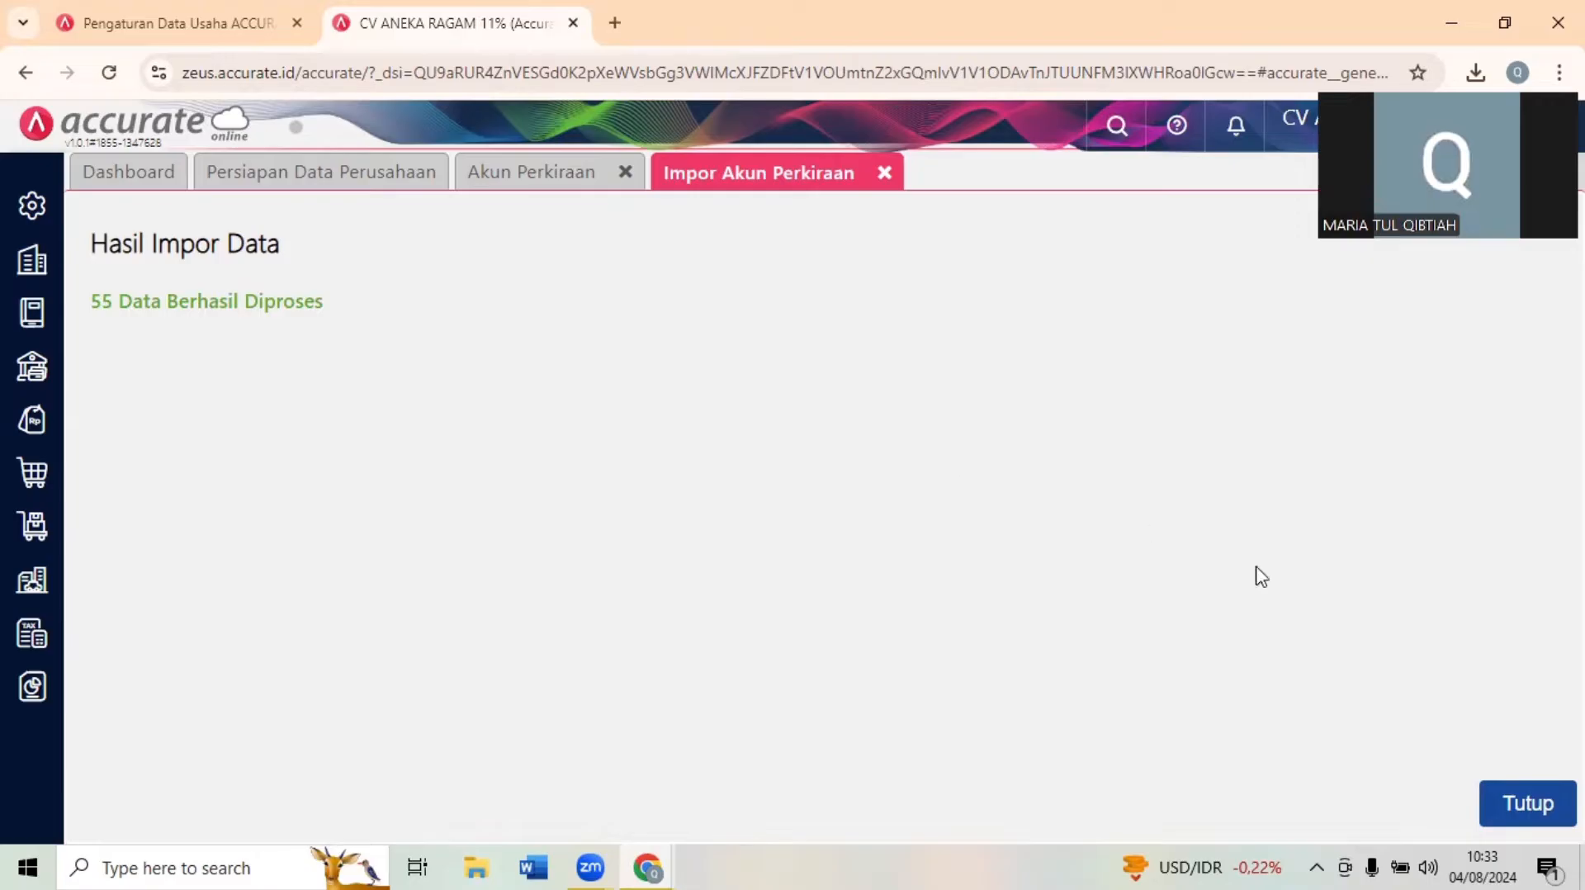
click(1533, 813)
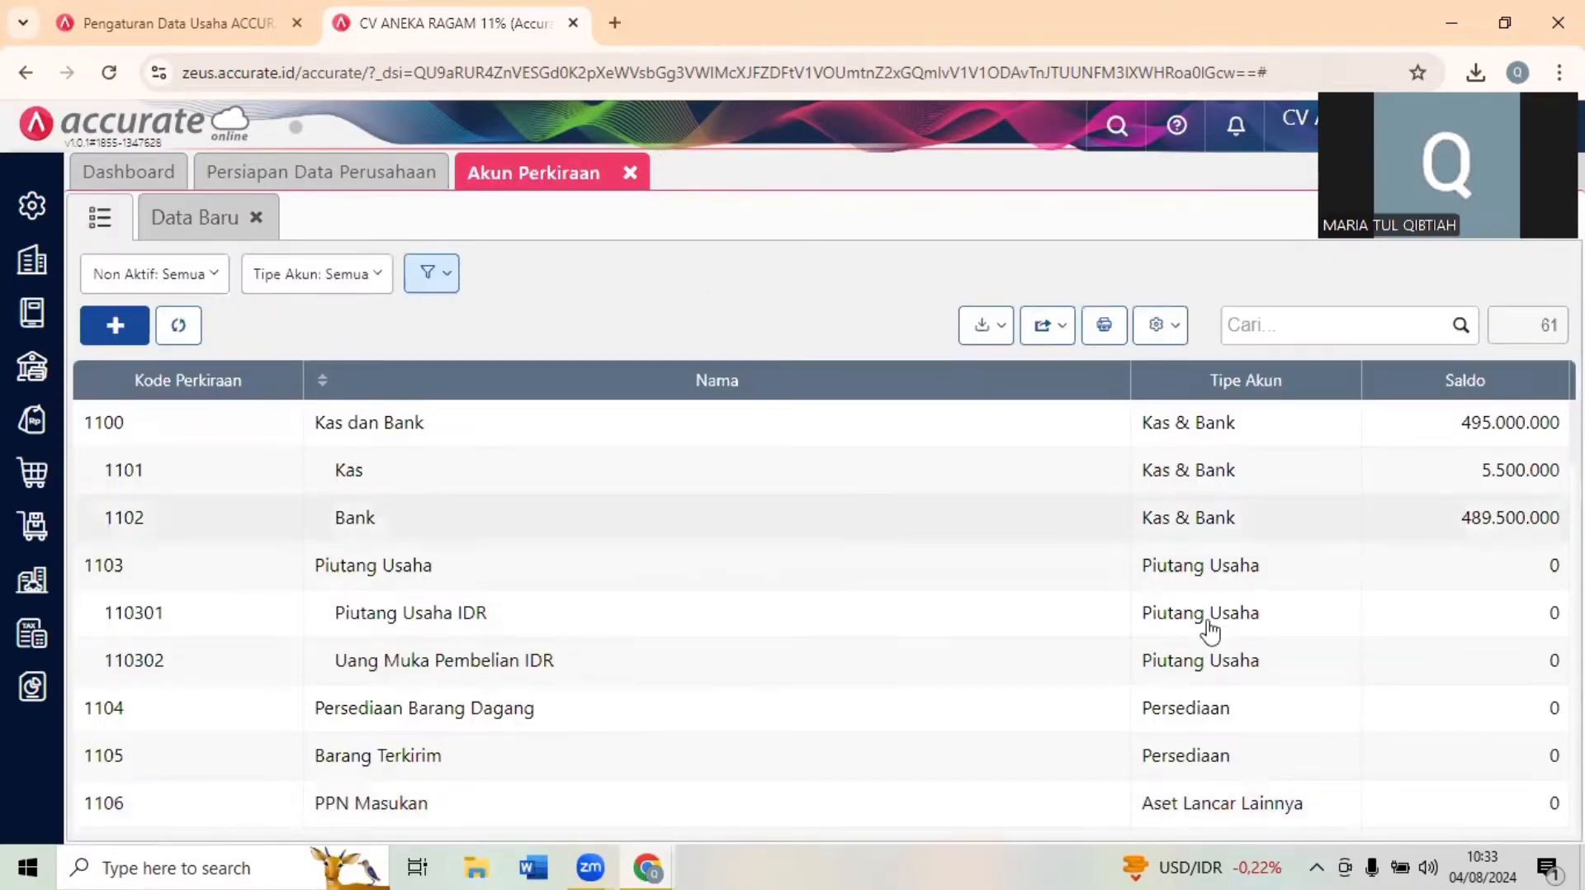
click(632, 175)
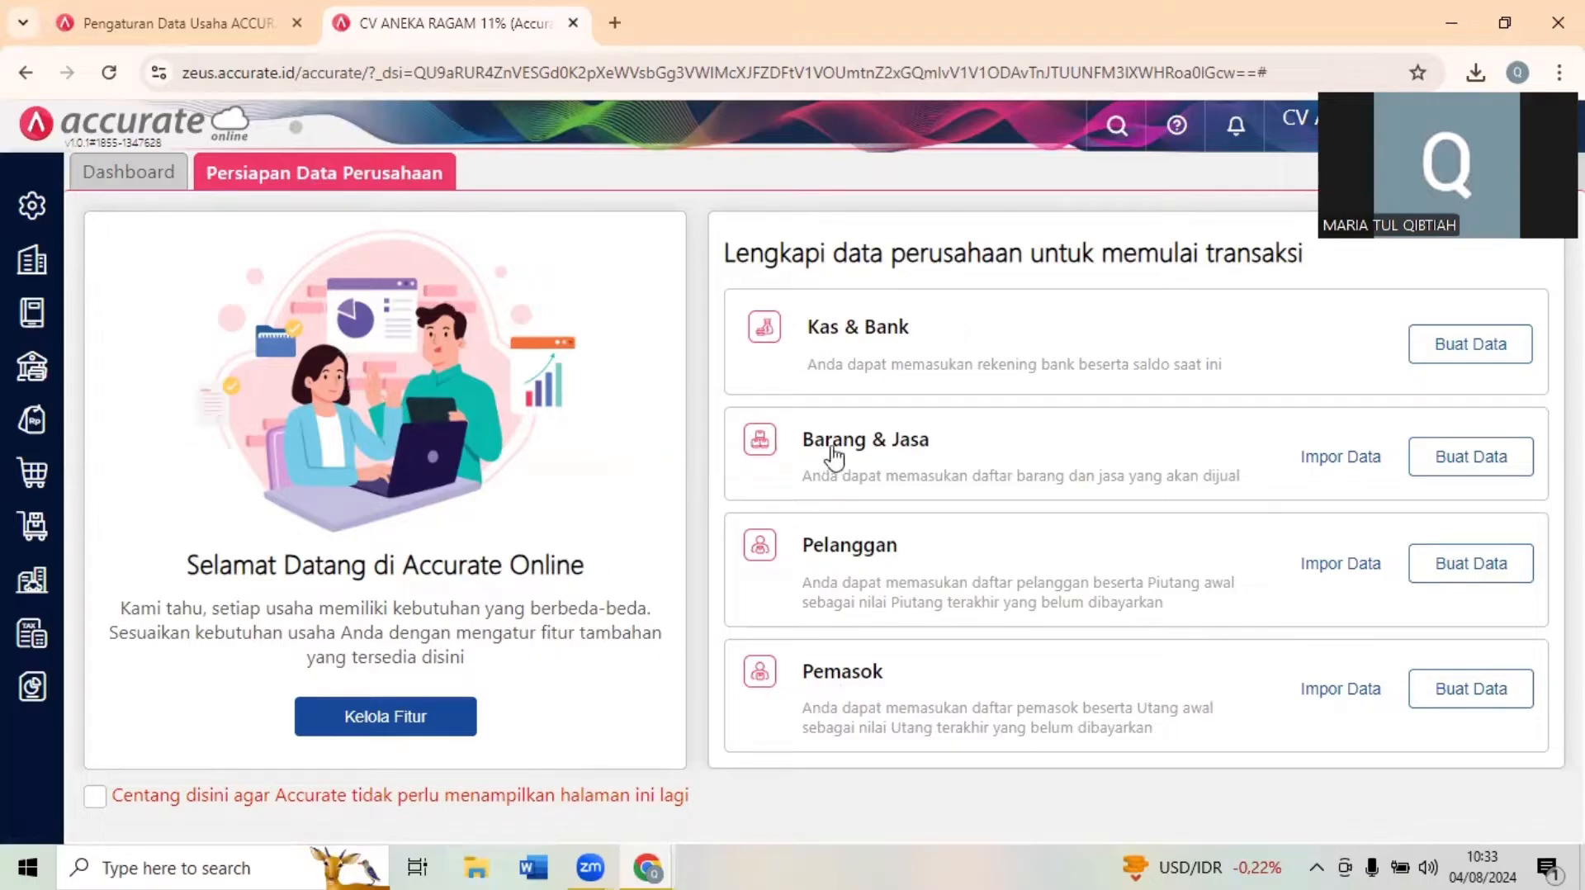
- Import 2. Daftar Barang CV ANEKARAGAM NEW from Downloads into Barang & Jasa with the proposed column mapping and updating of existing data enabled
click(1335, 469)
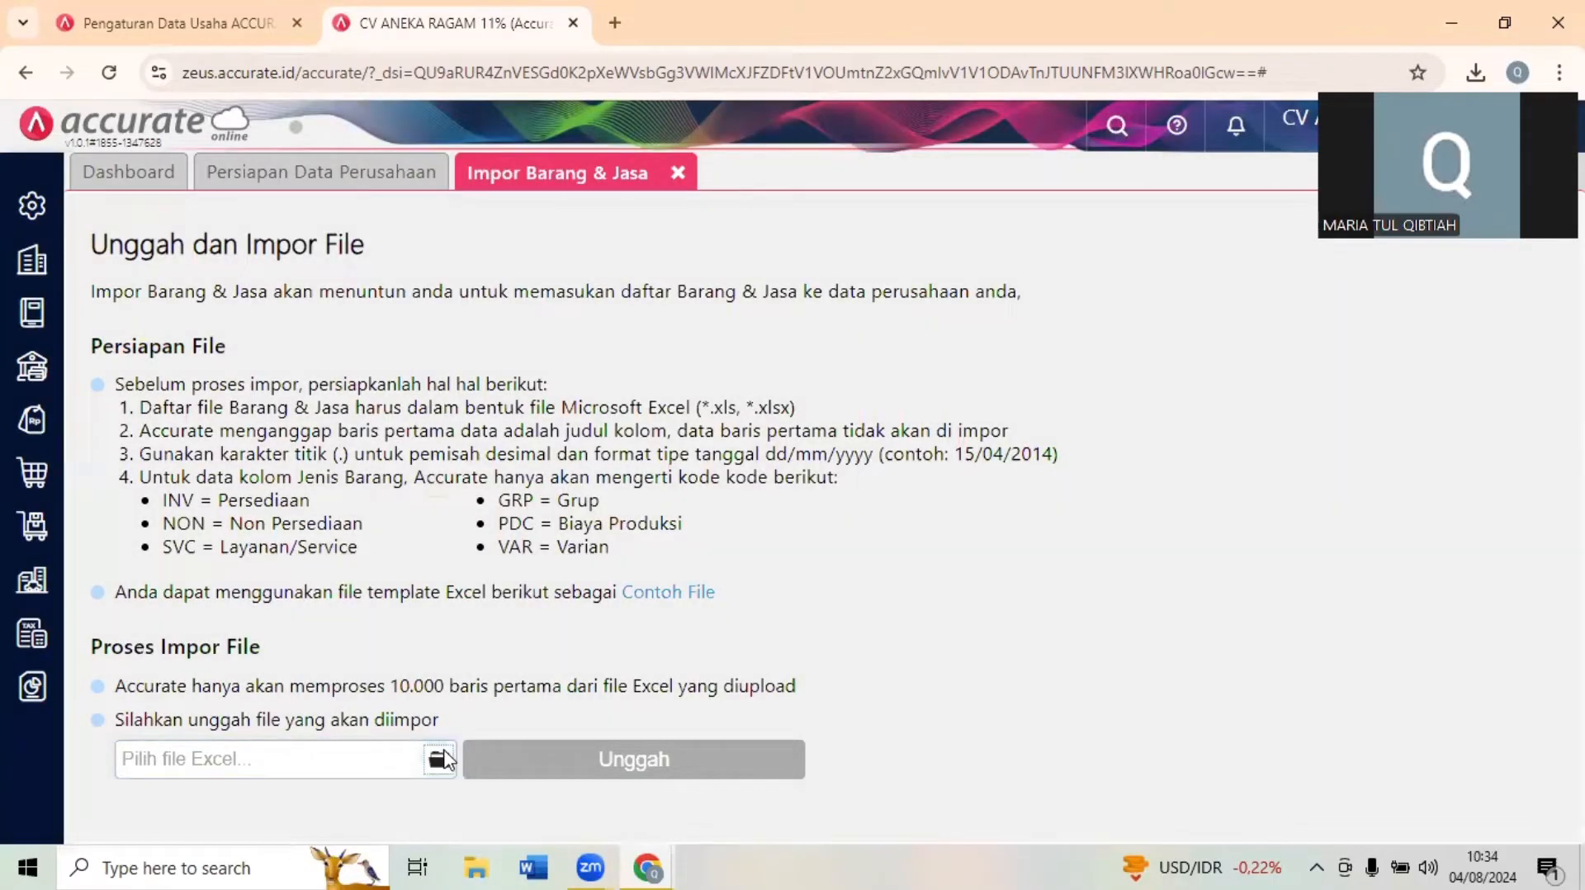
click(438, 759)
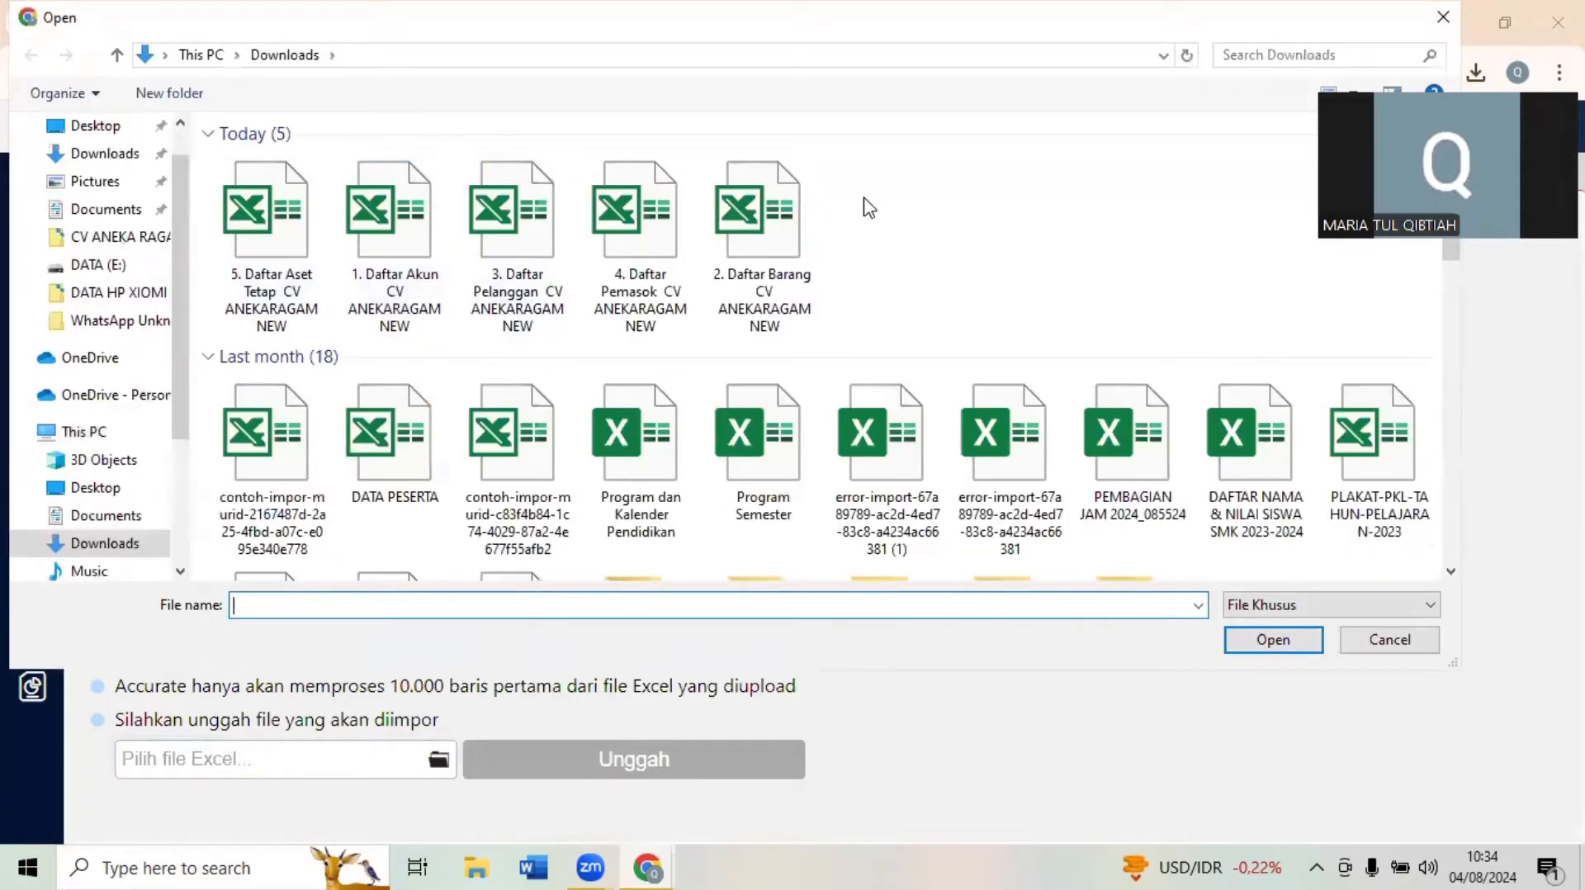
click(775, 245)
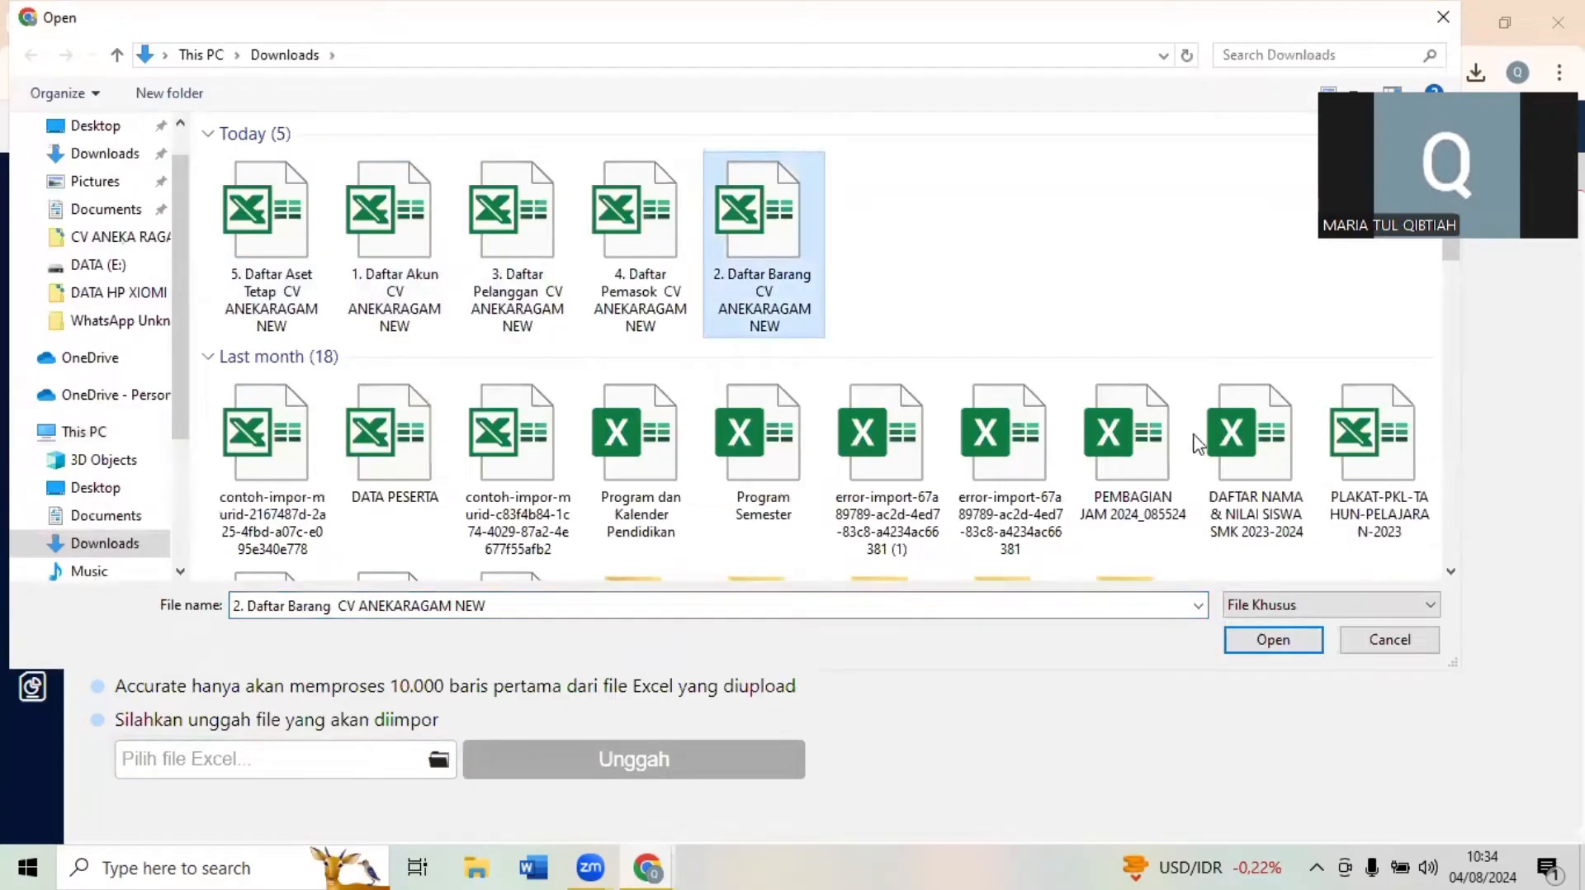
click(1271, 646)
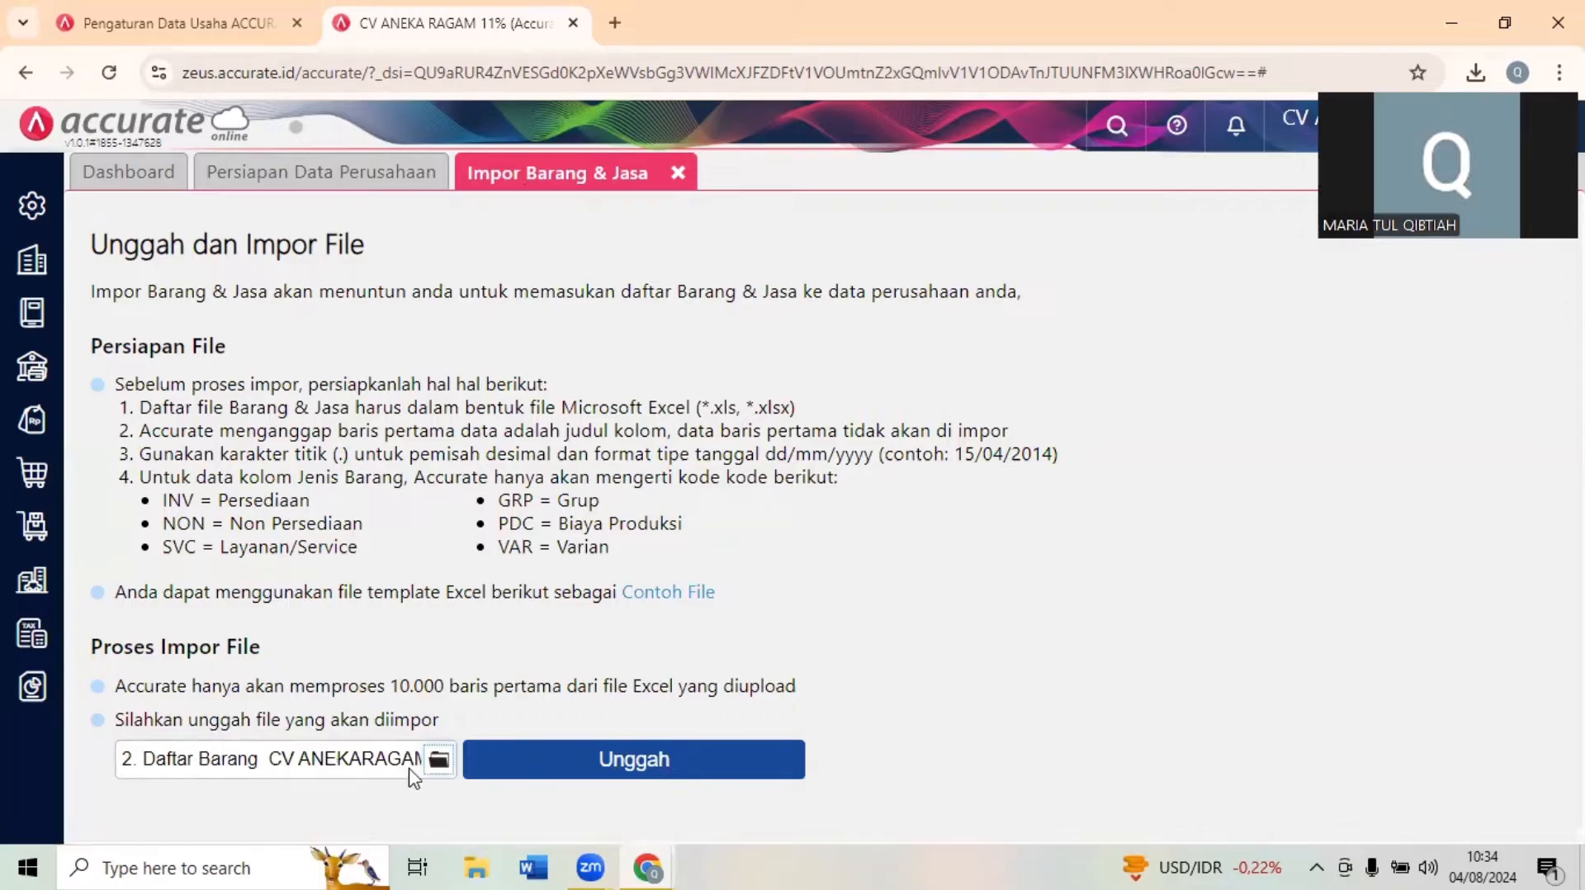
click(735, 771)
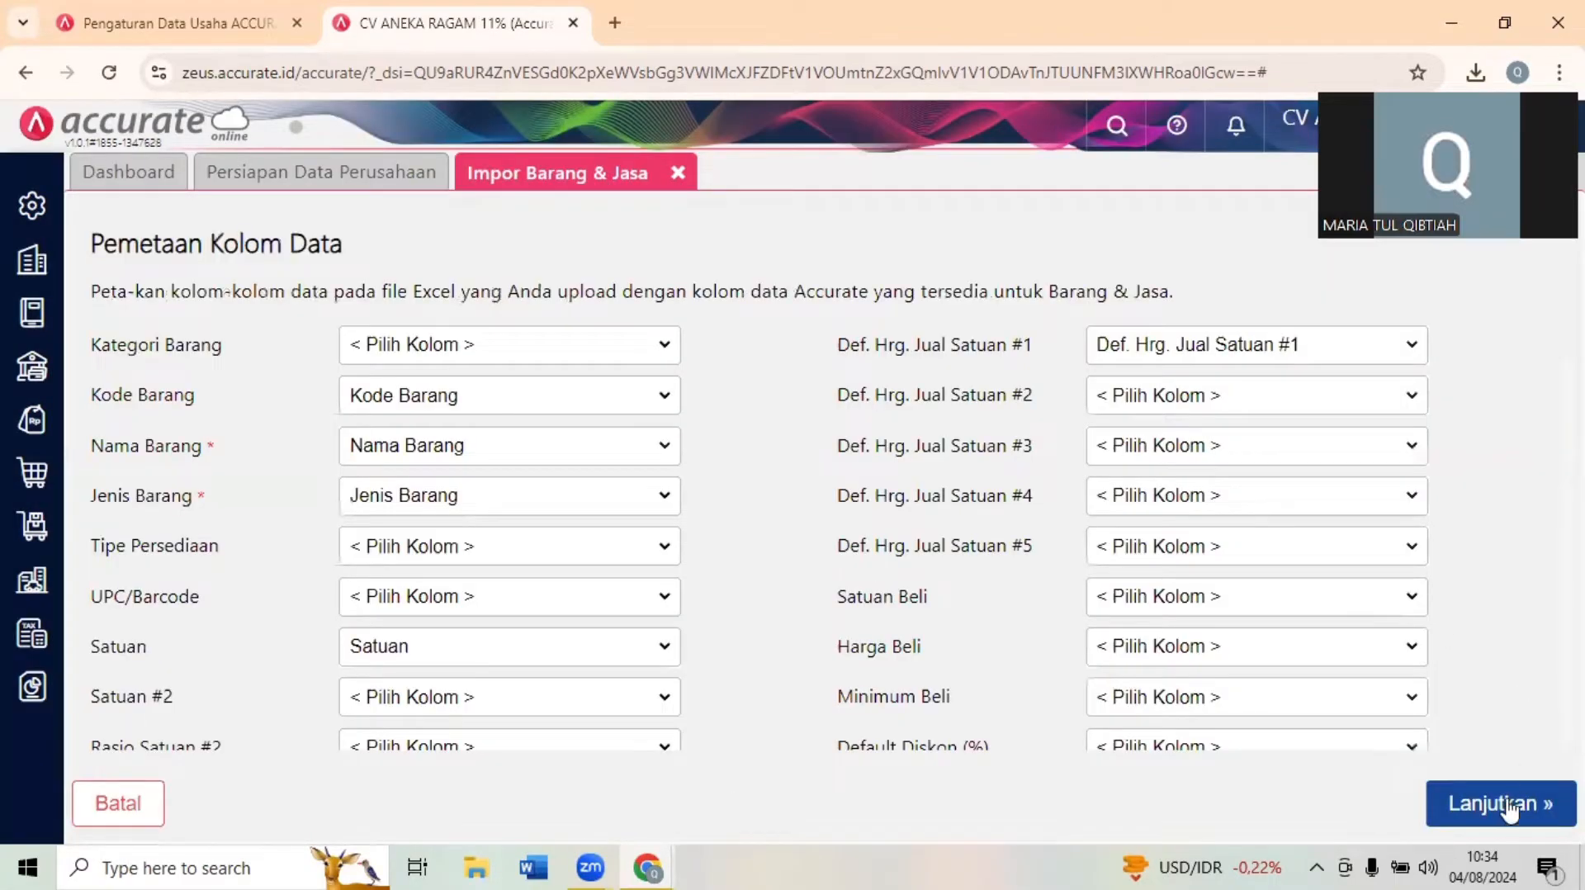
click(1537, 805)
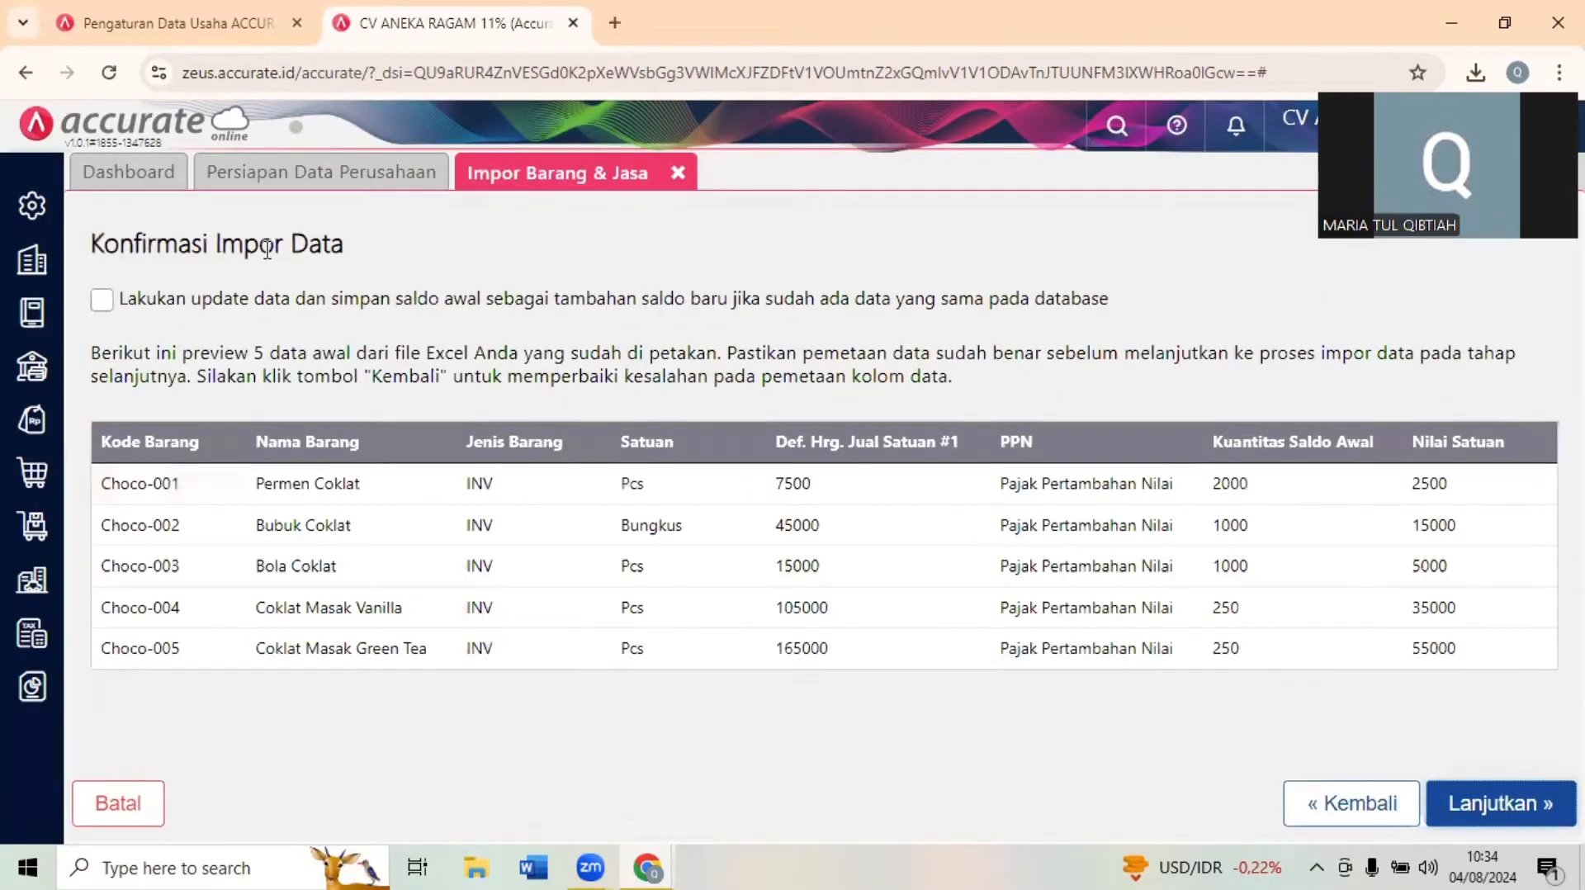
click(101, 300)
click(1521, 821)
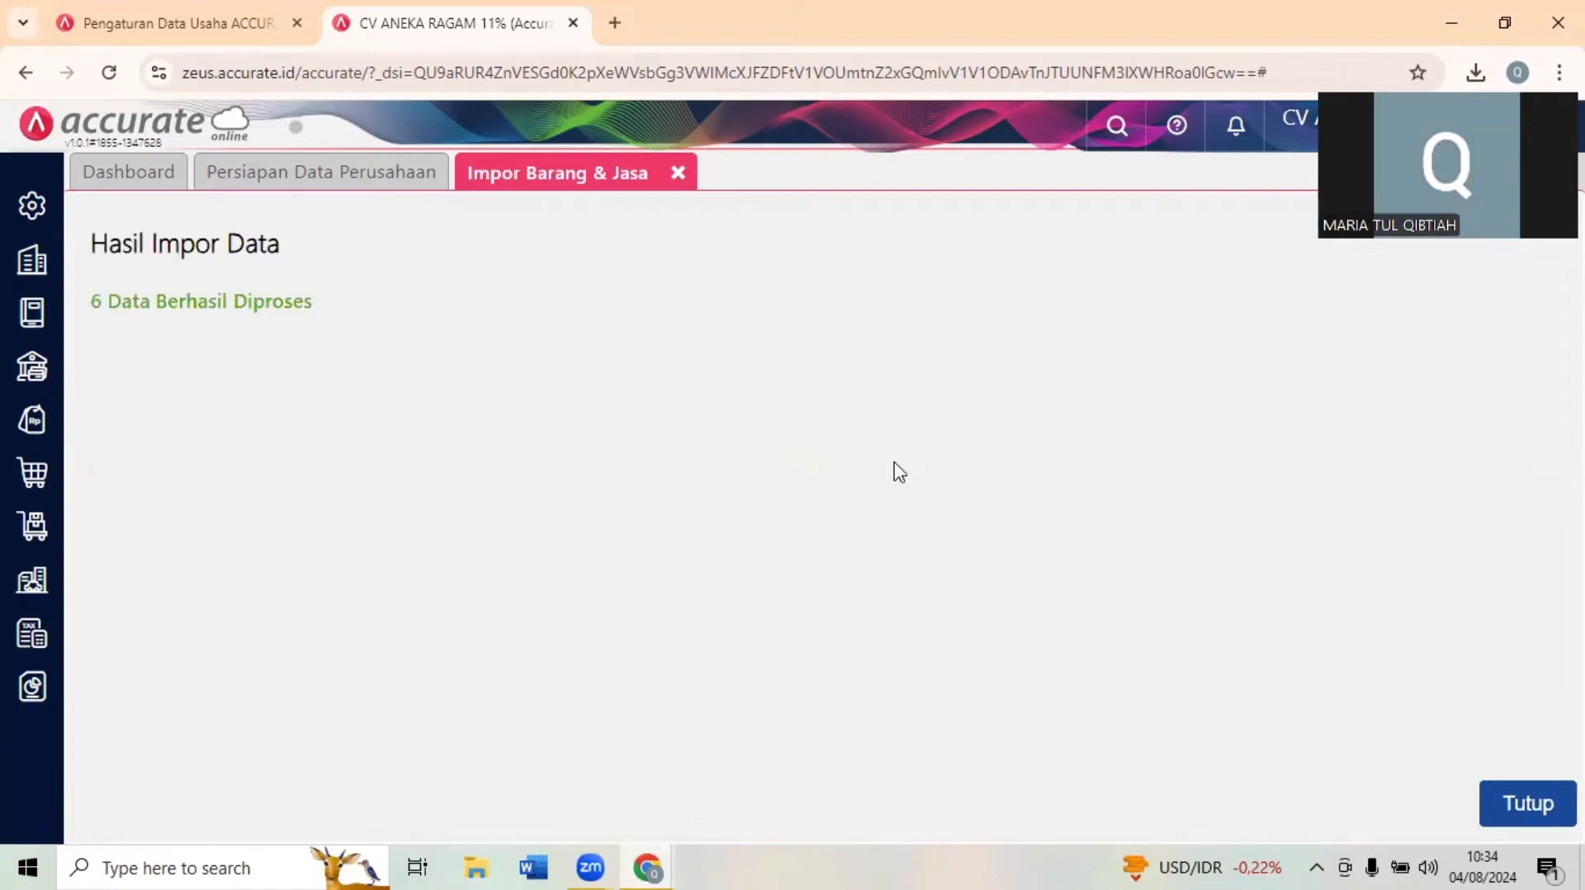
click(1528, 805)
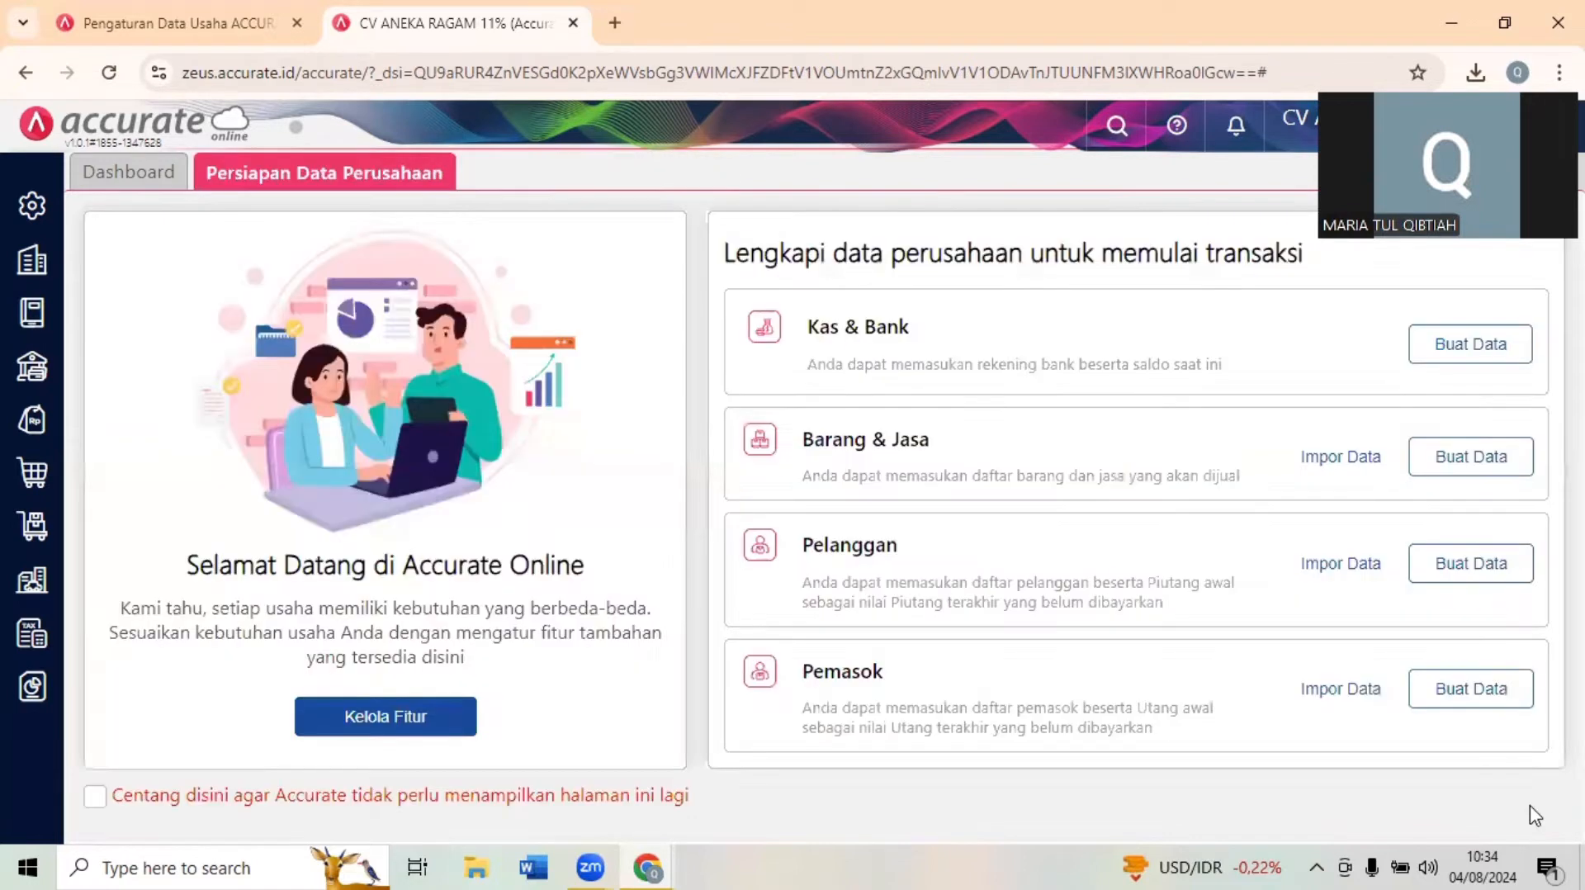
- Import 3. Daftar Pelanggan CV ANEKARAGAM NEW.xls from Downloads into Pelanggan with the proposed column mapping and updating of existing data enabled
click(1359, 571)
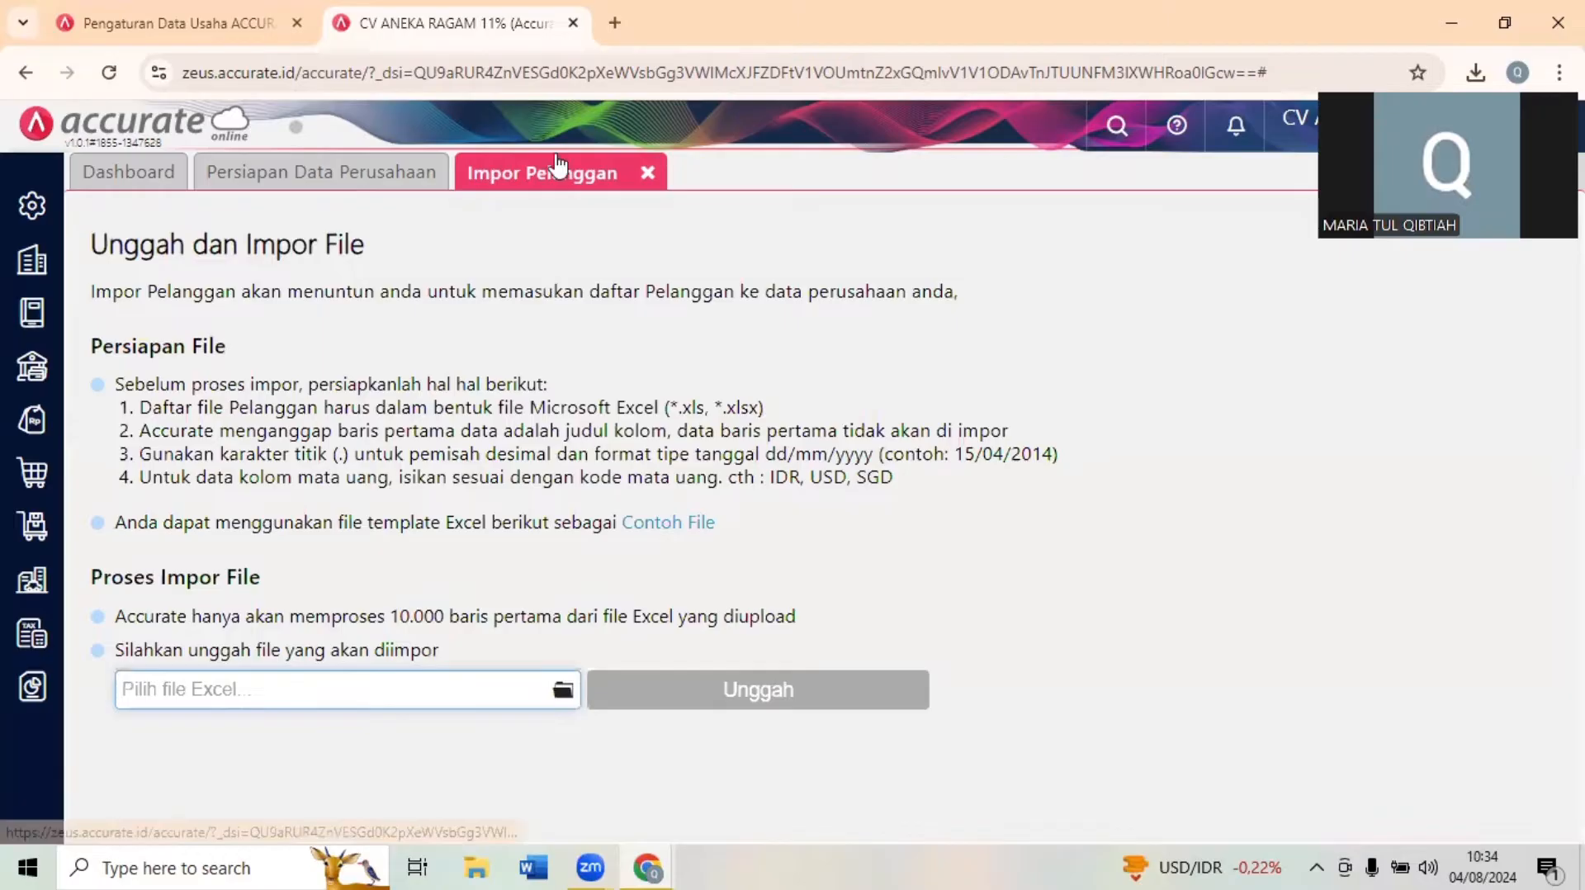
click(562, 690)
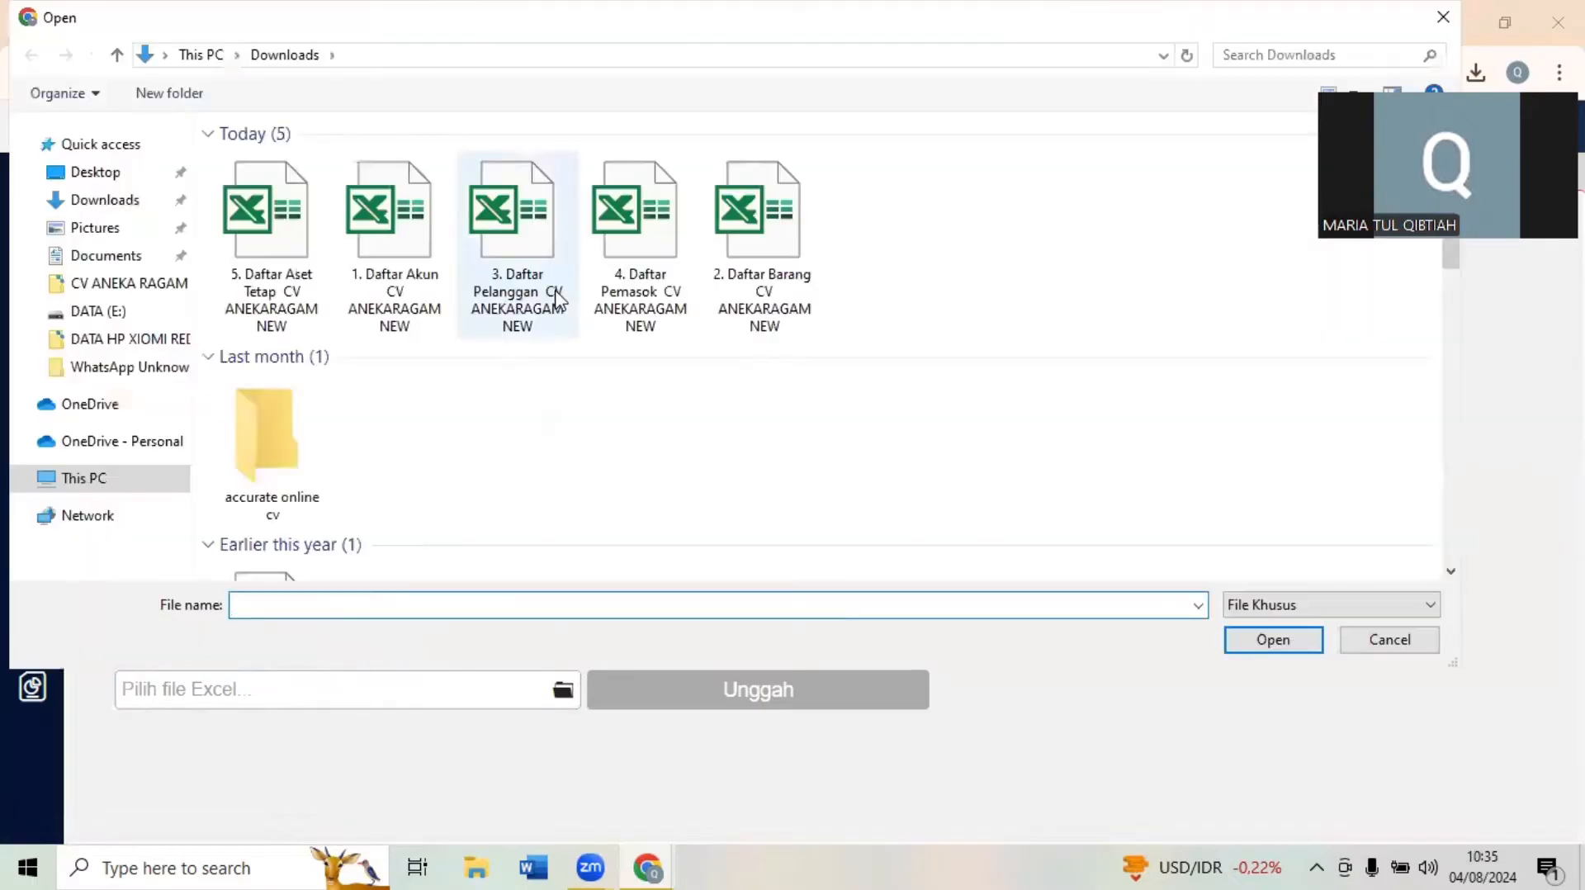
click(511, 285)
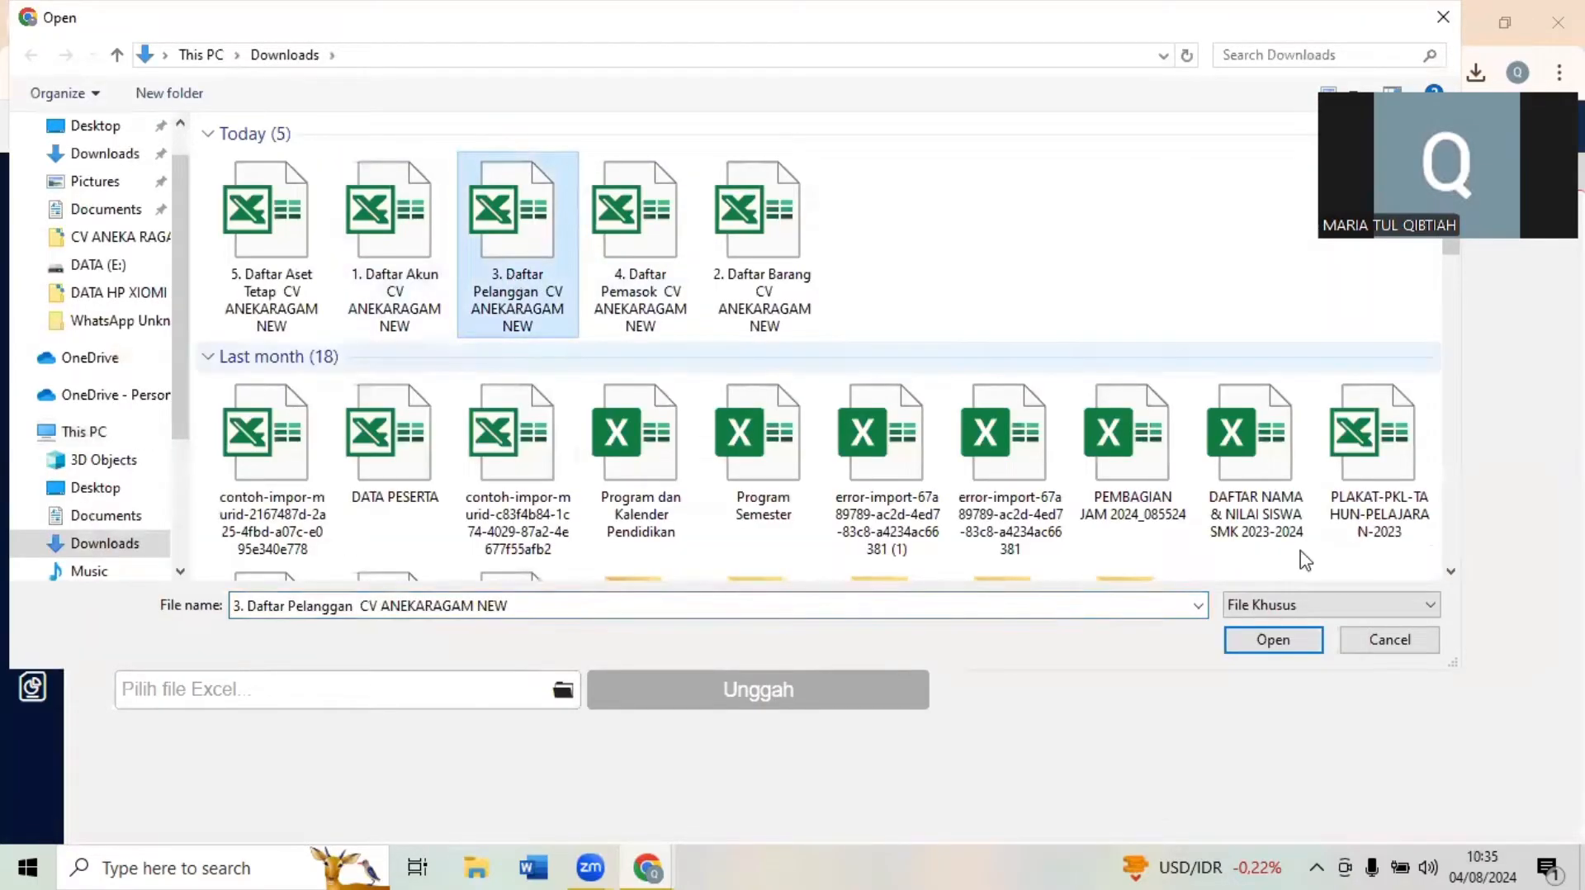
click(1249, 640)
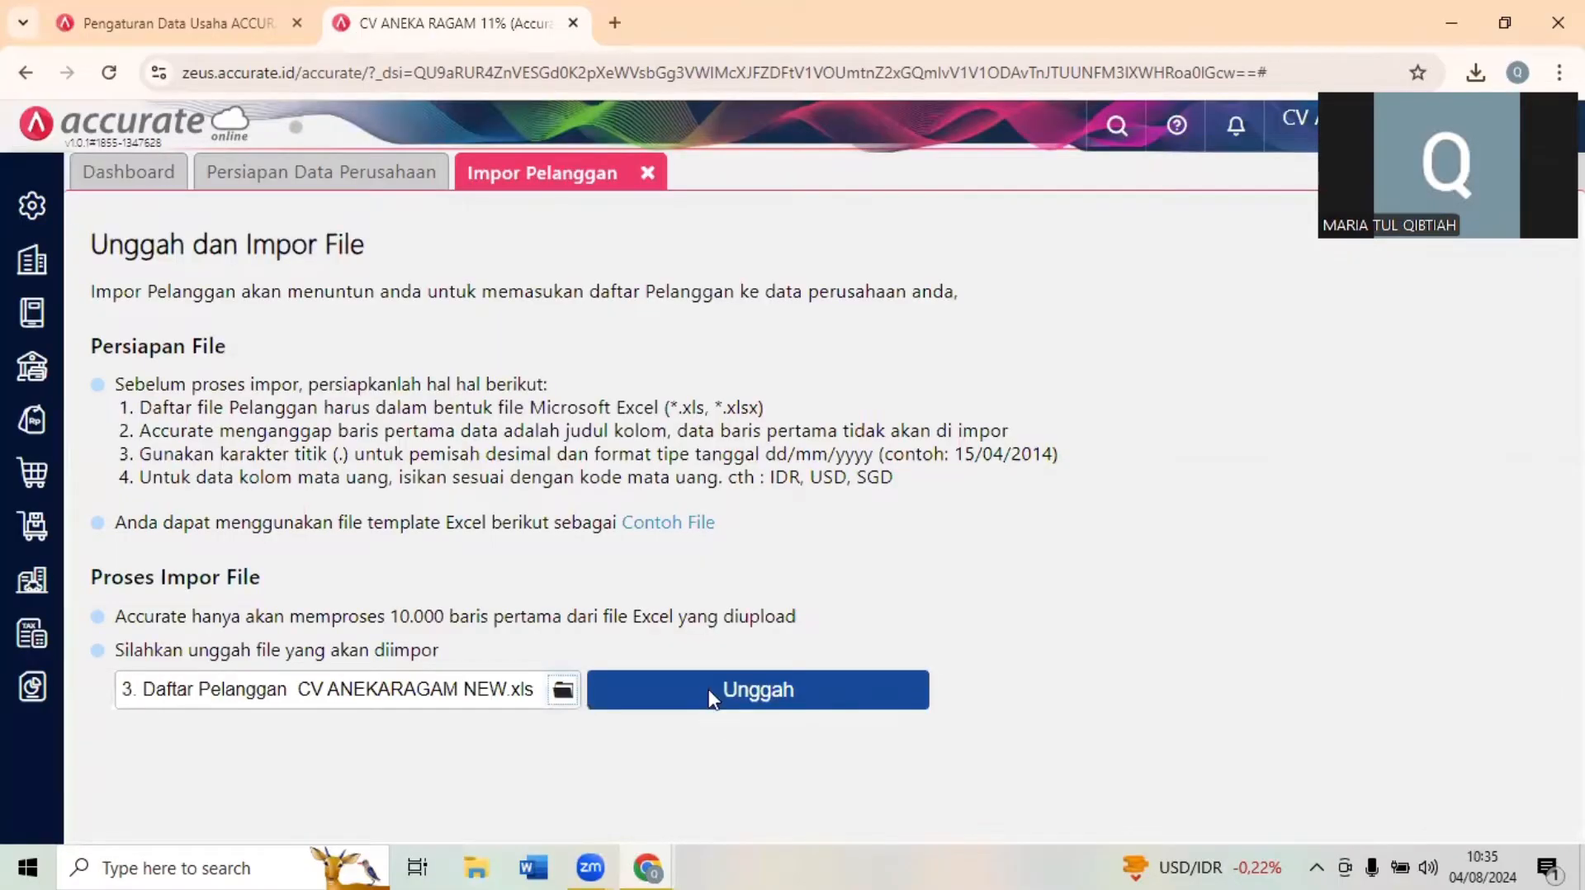
click(711, 693)
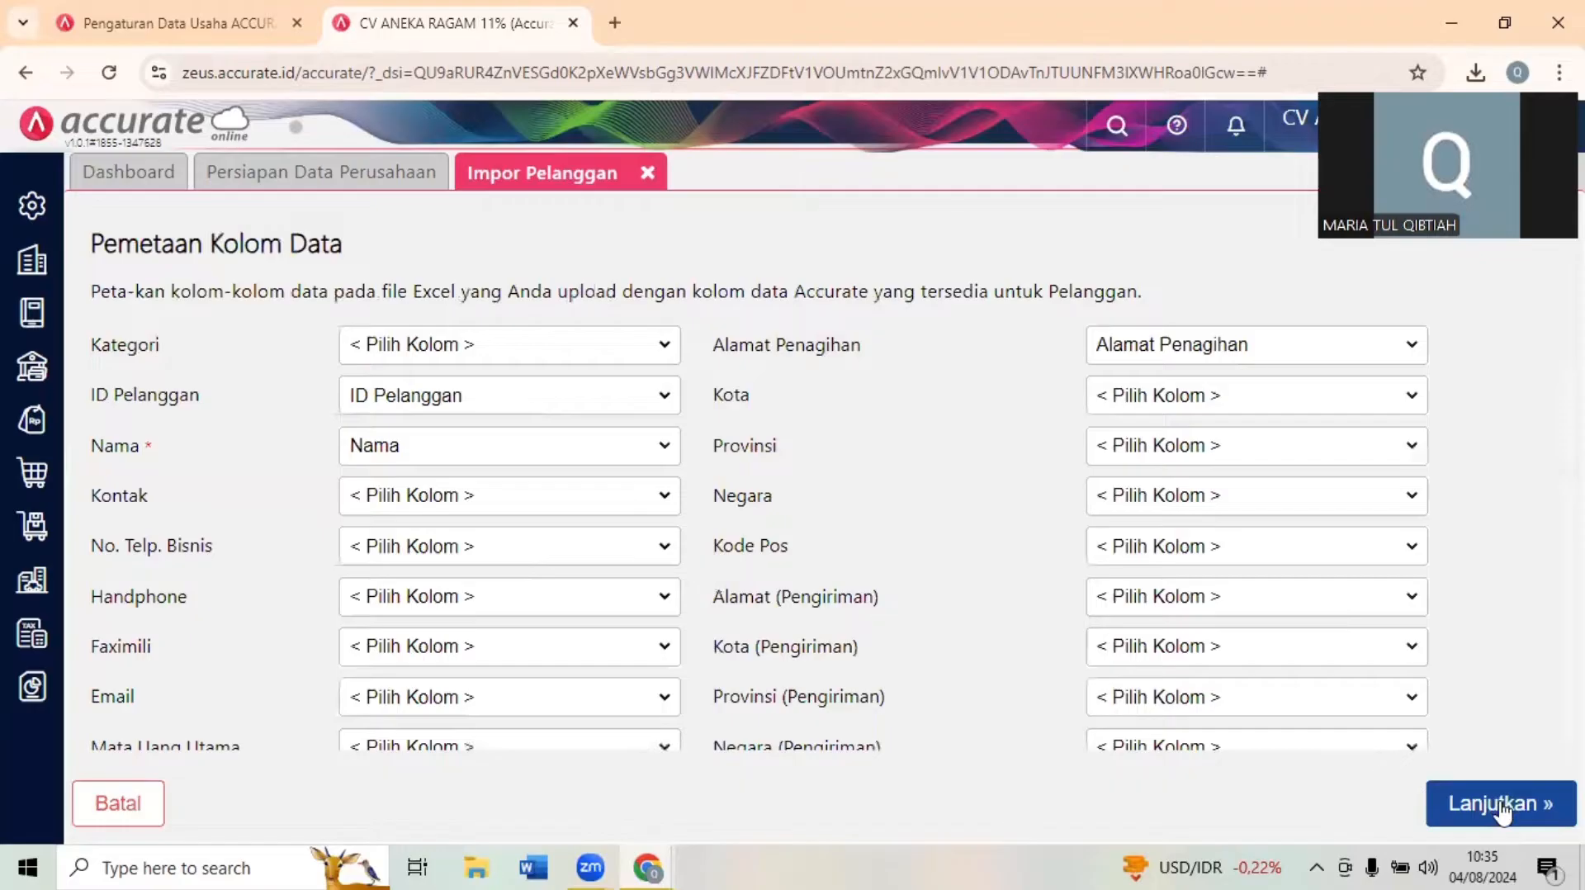
click(1500, 805)
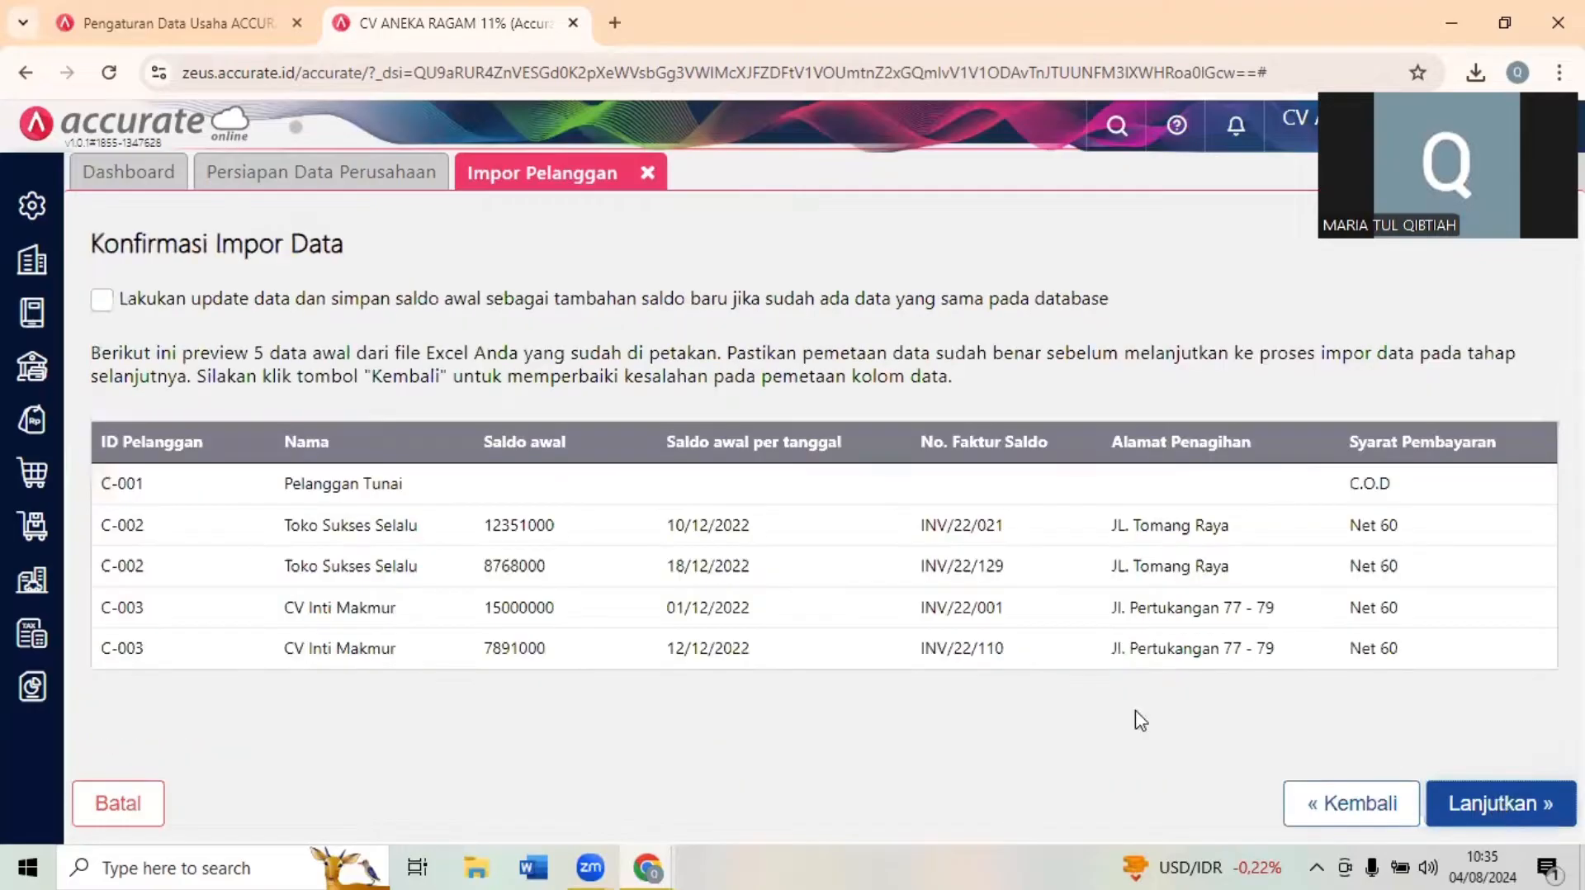
click(123, 308)
click(1516, 816)
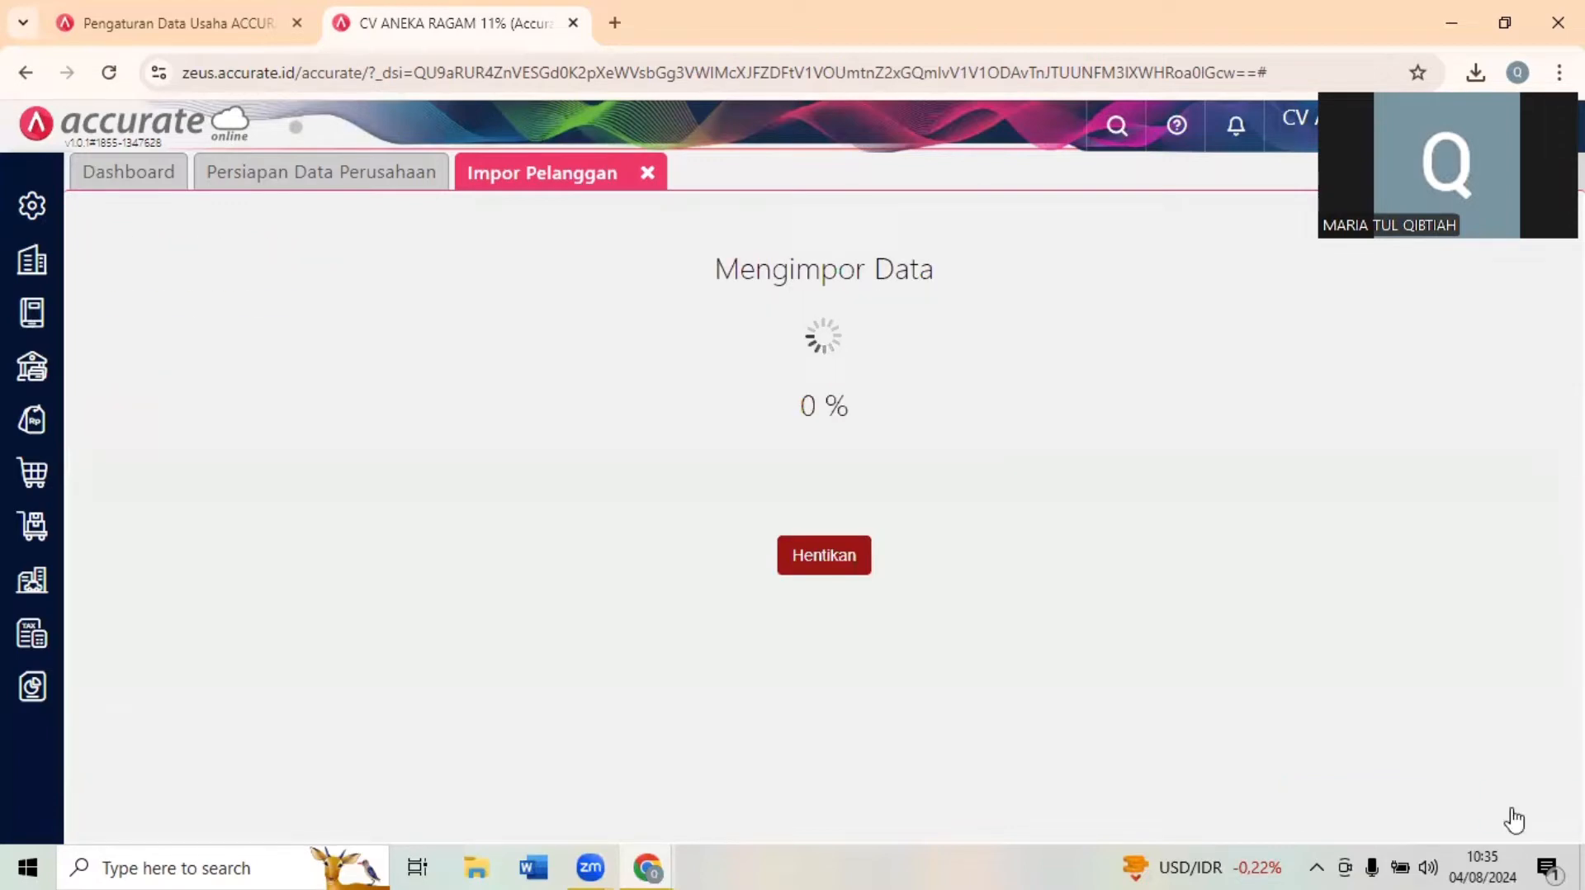
click(1516, 815)
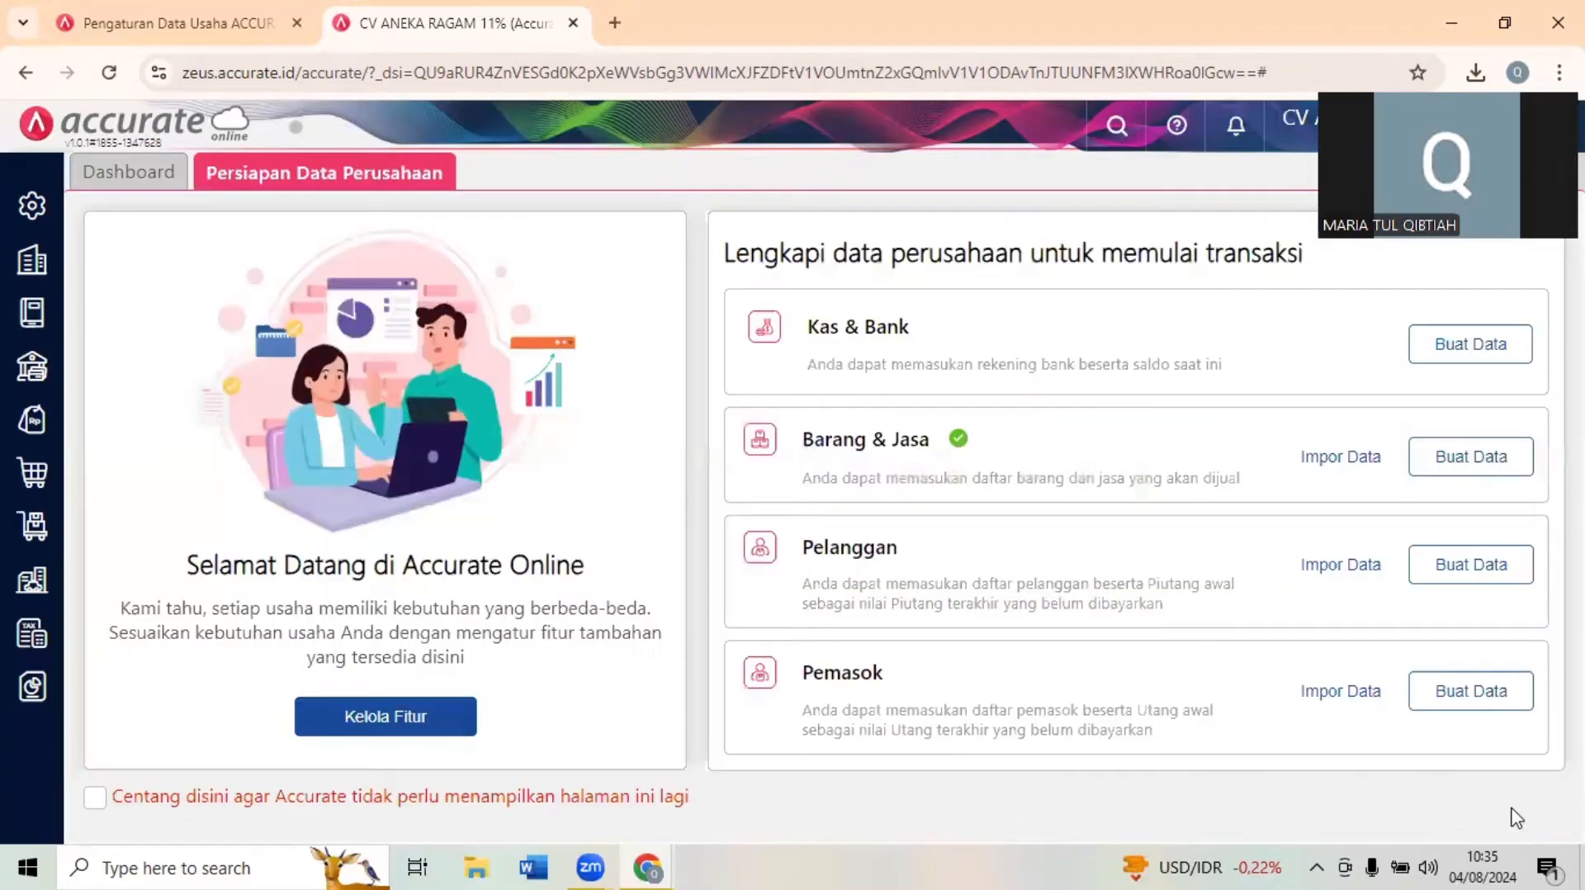
- Import 4. Daftar Pemasok CV ANEKARAGAM NEW from Downloads into Pemasok with the proposed column mapping and updating of existing data enabled
click(1342, 694)
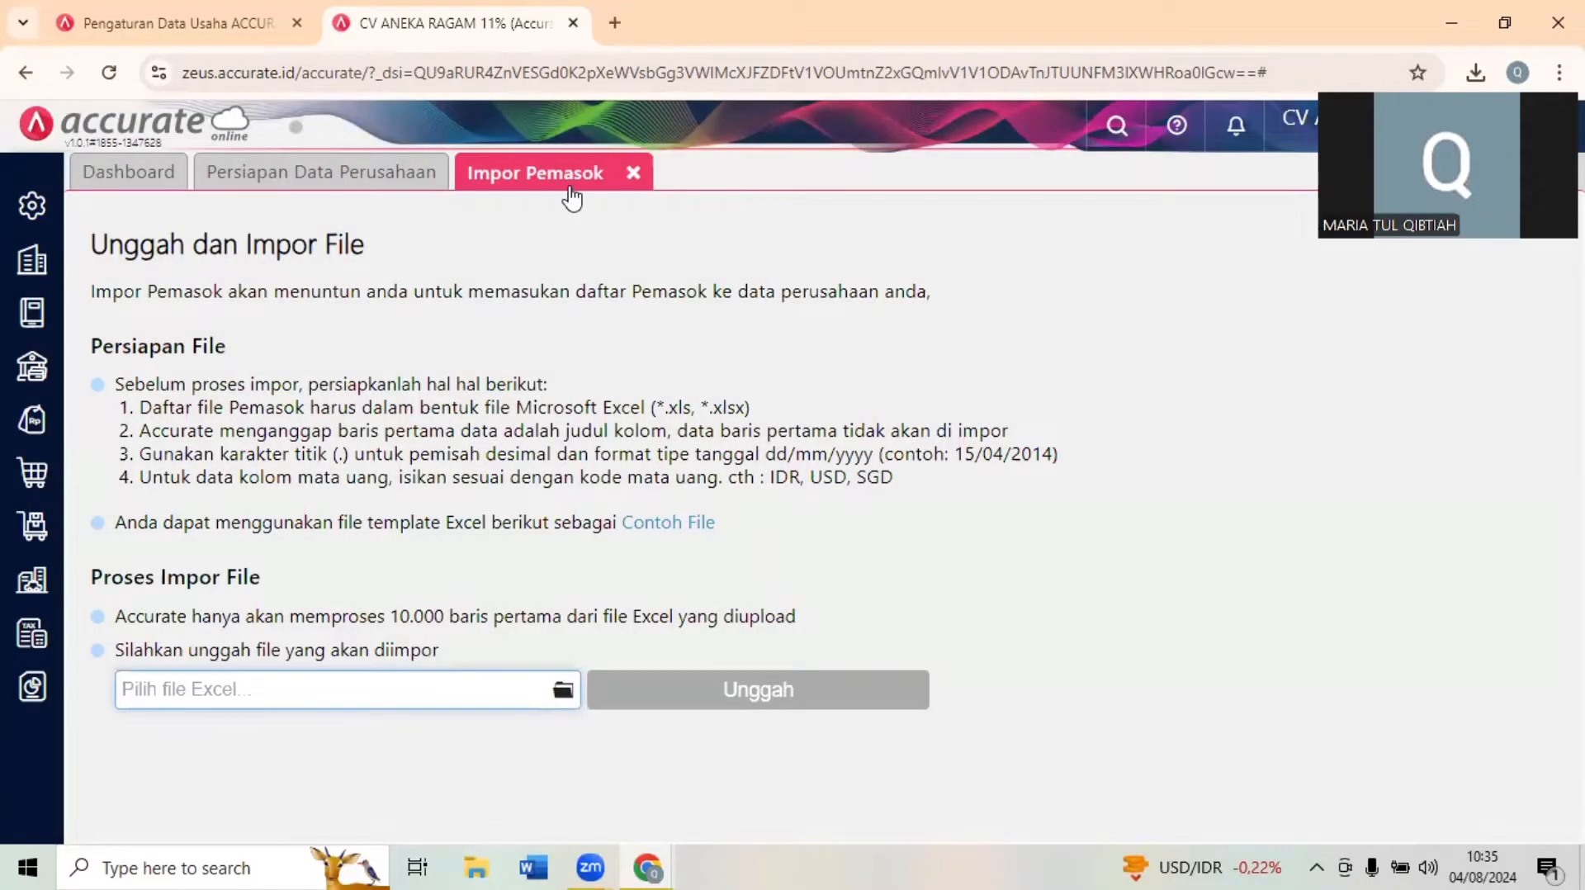
click(562, 690)
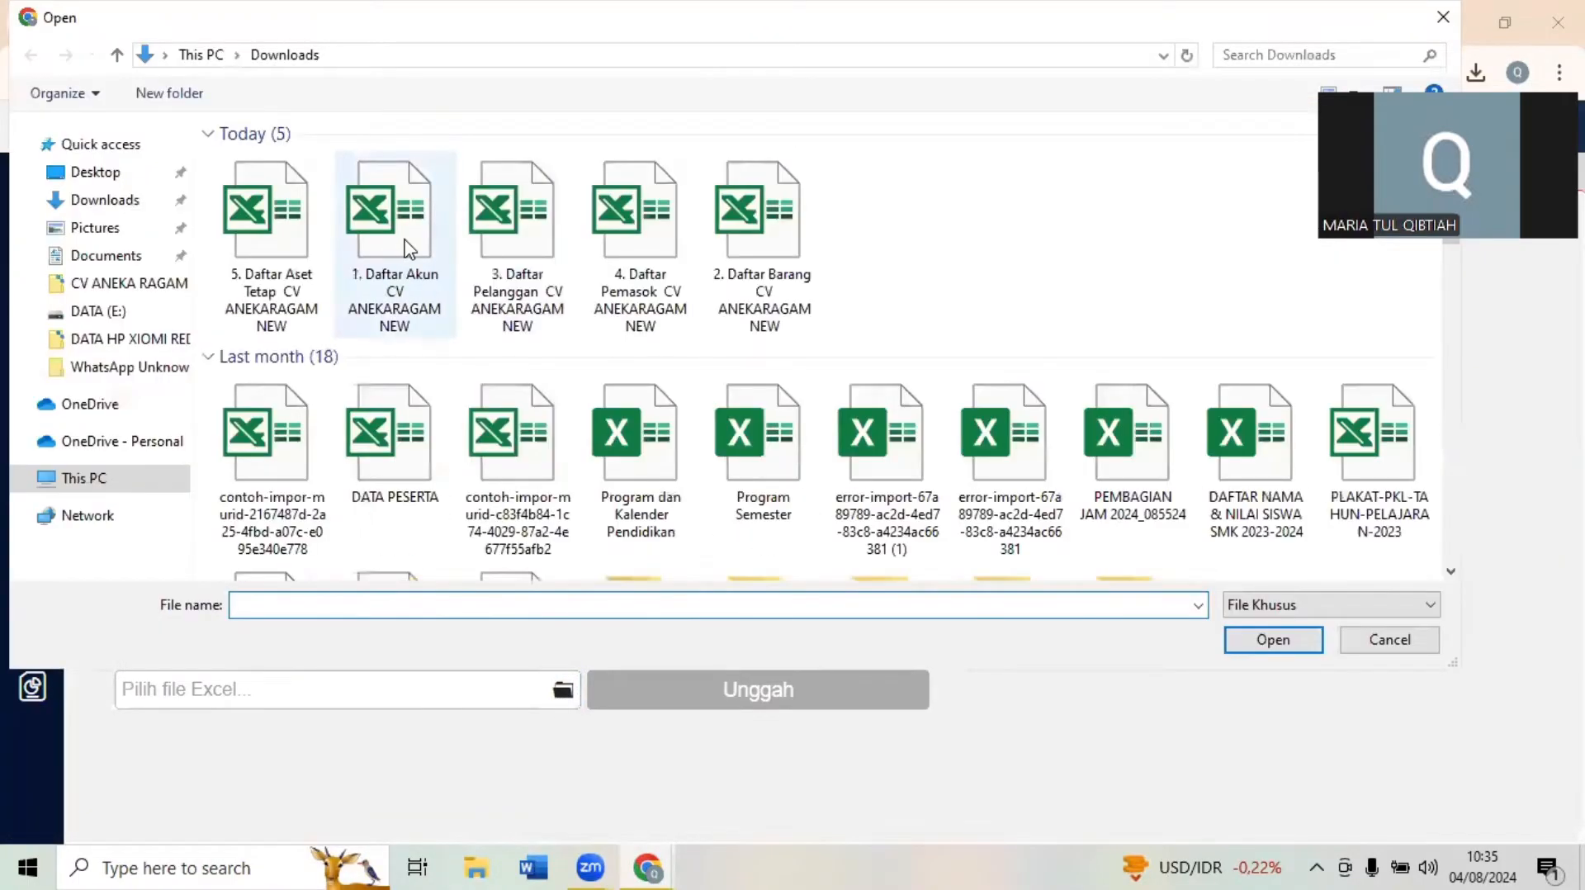
click(636, 235)
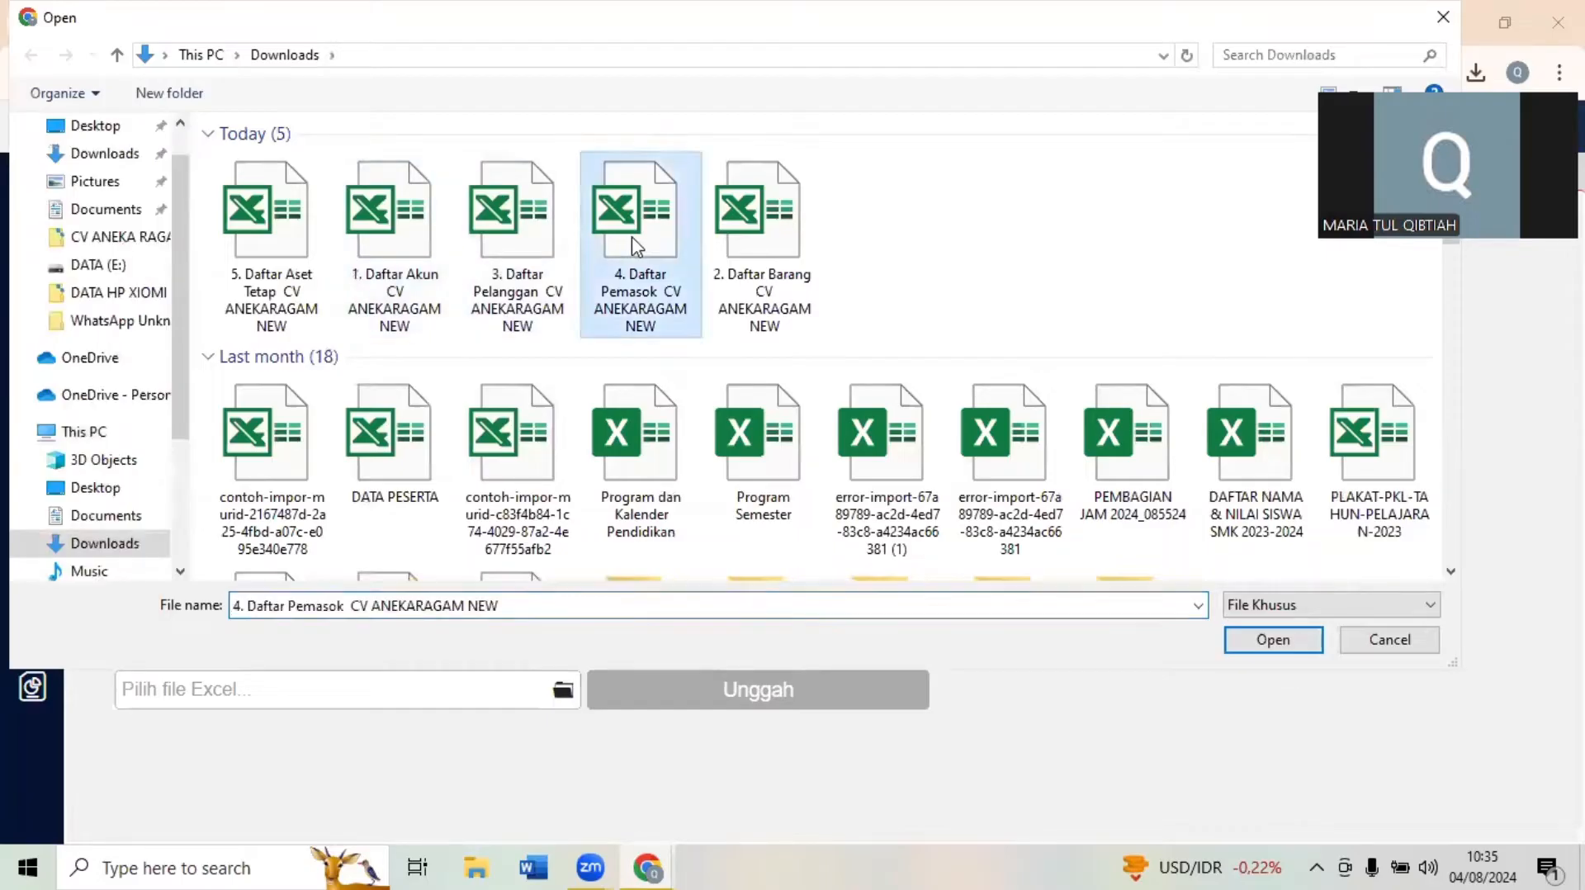
click(1271, 640)
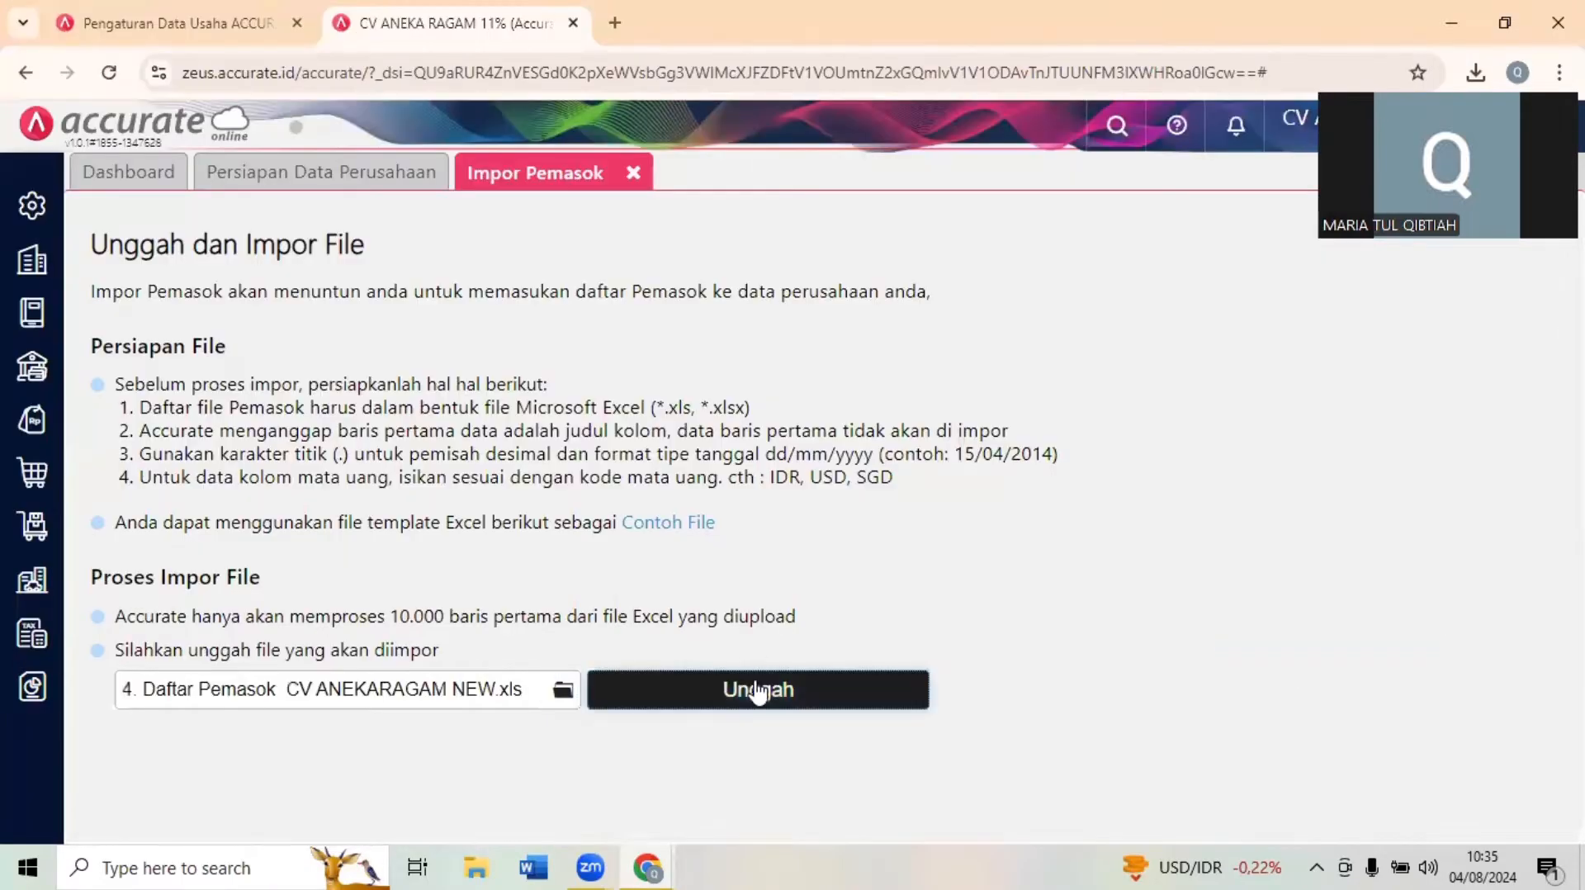
click(757, 690)
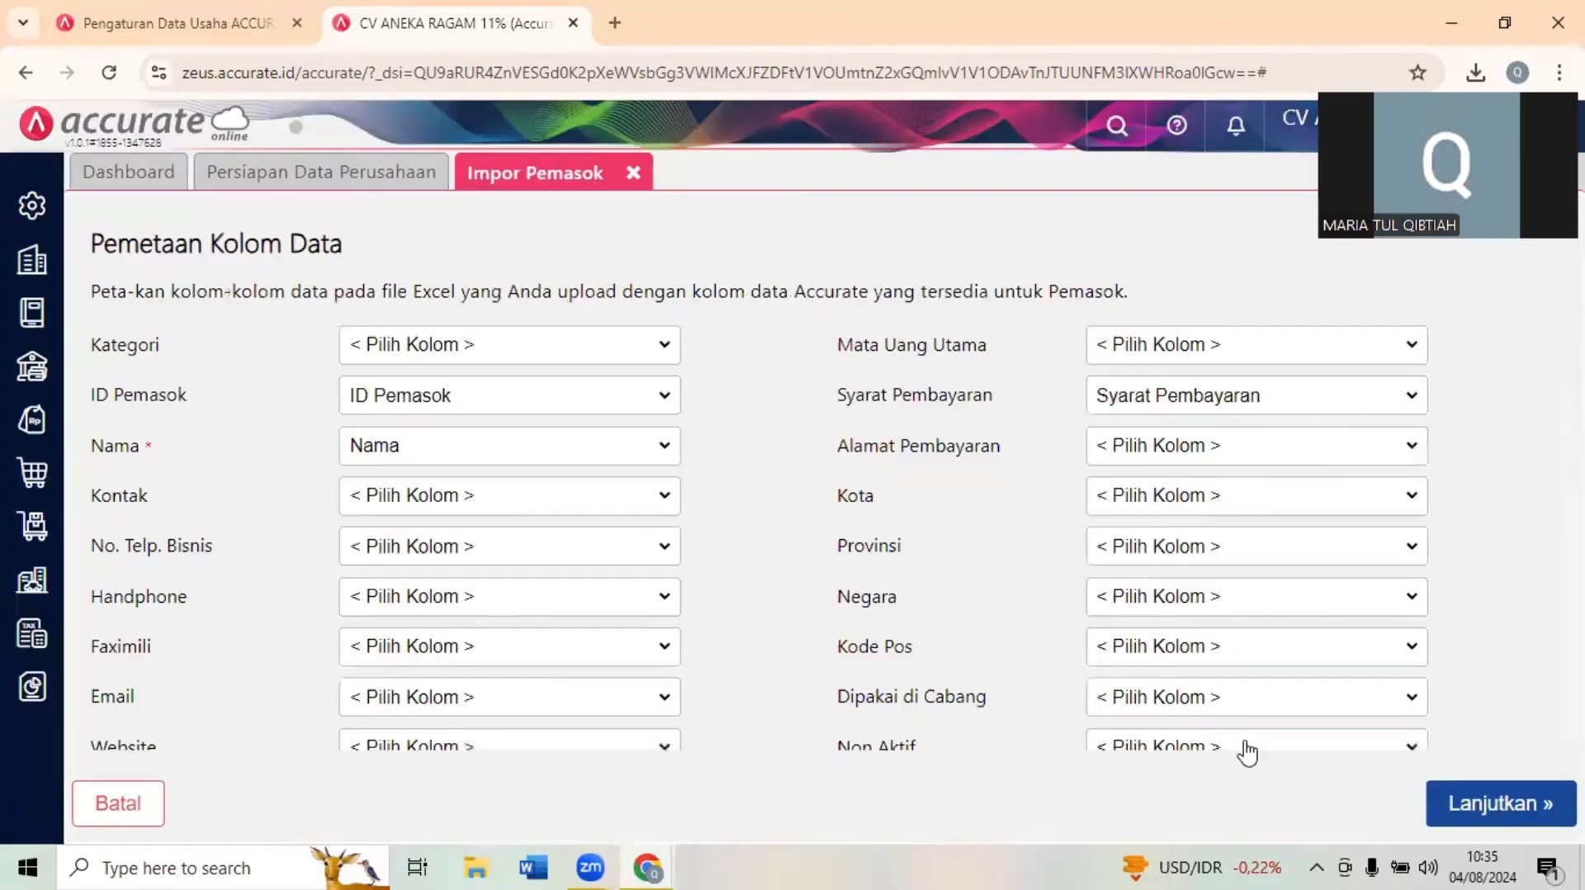
click(1498, 813)
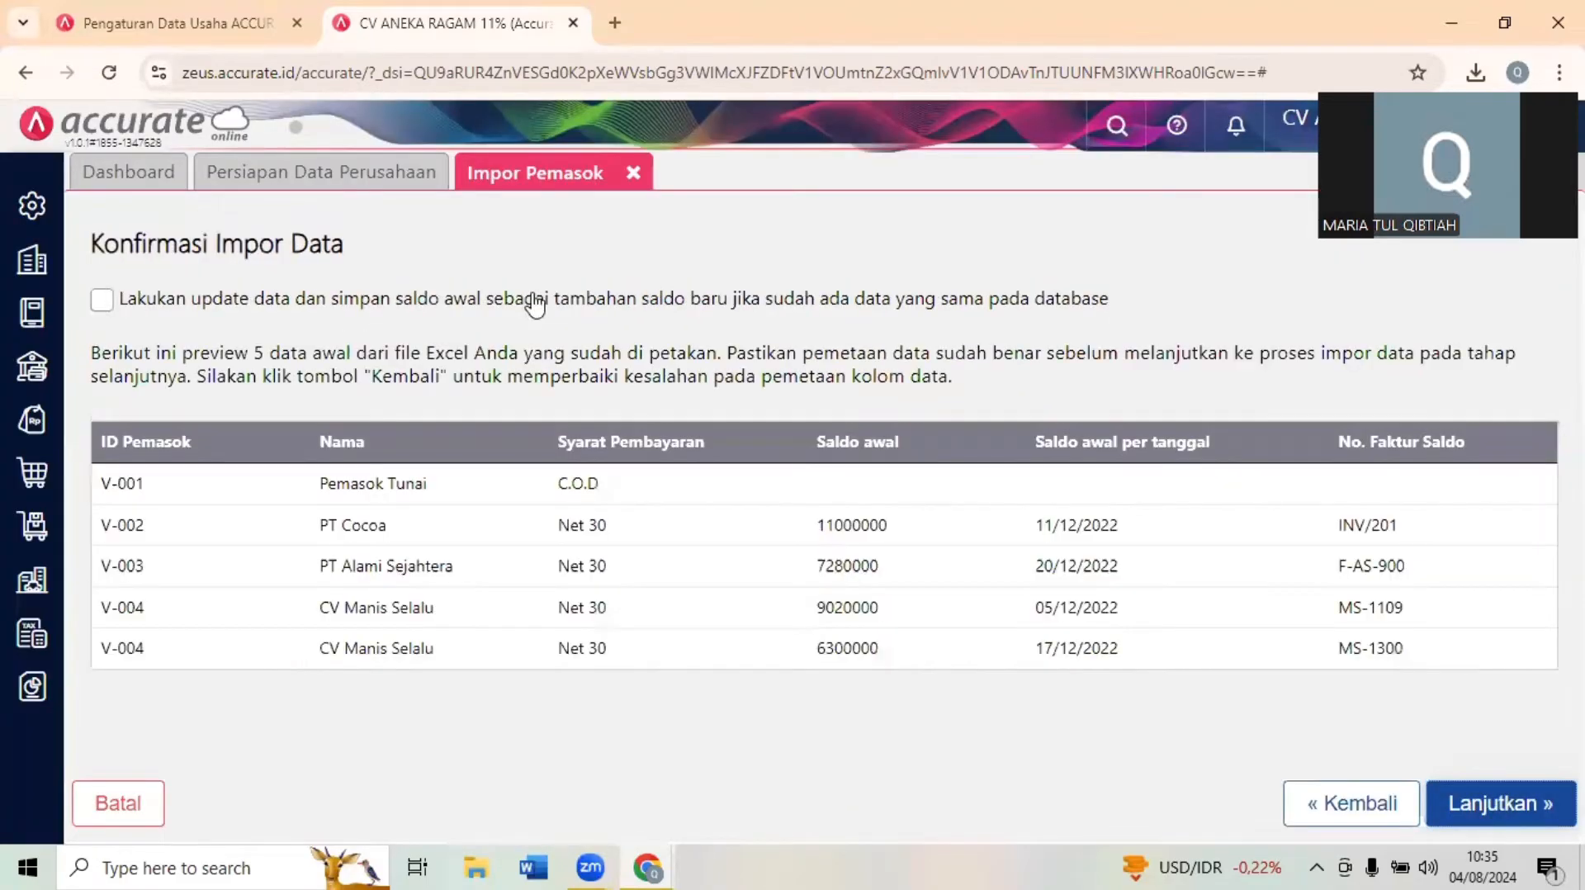
click(247, 310)
click(1526, 808)
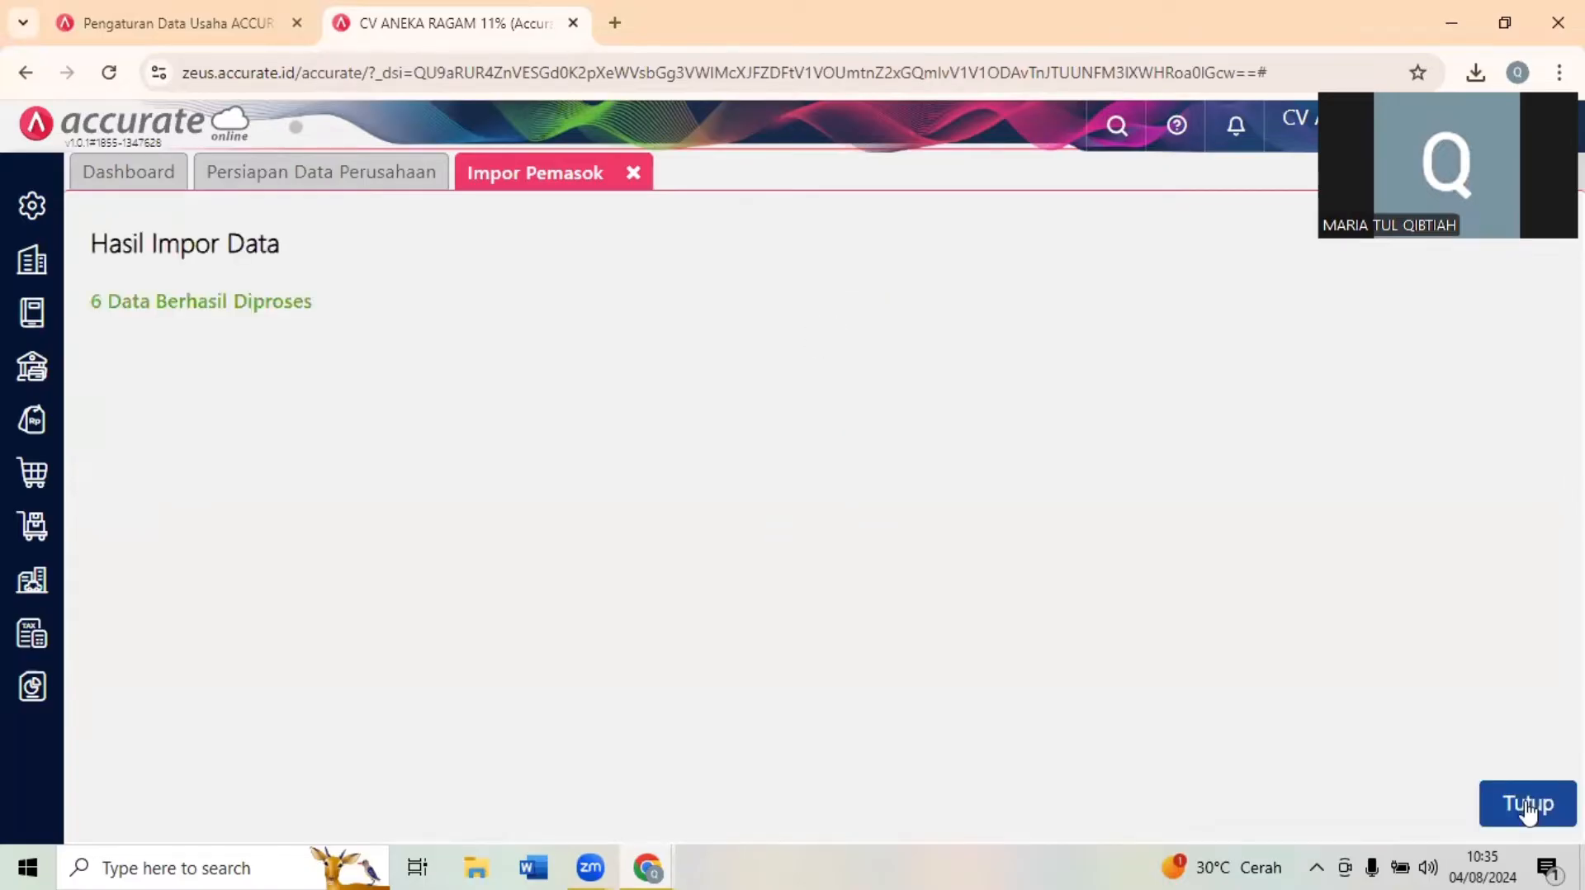
click(1528, 808)
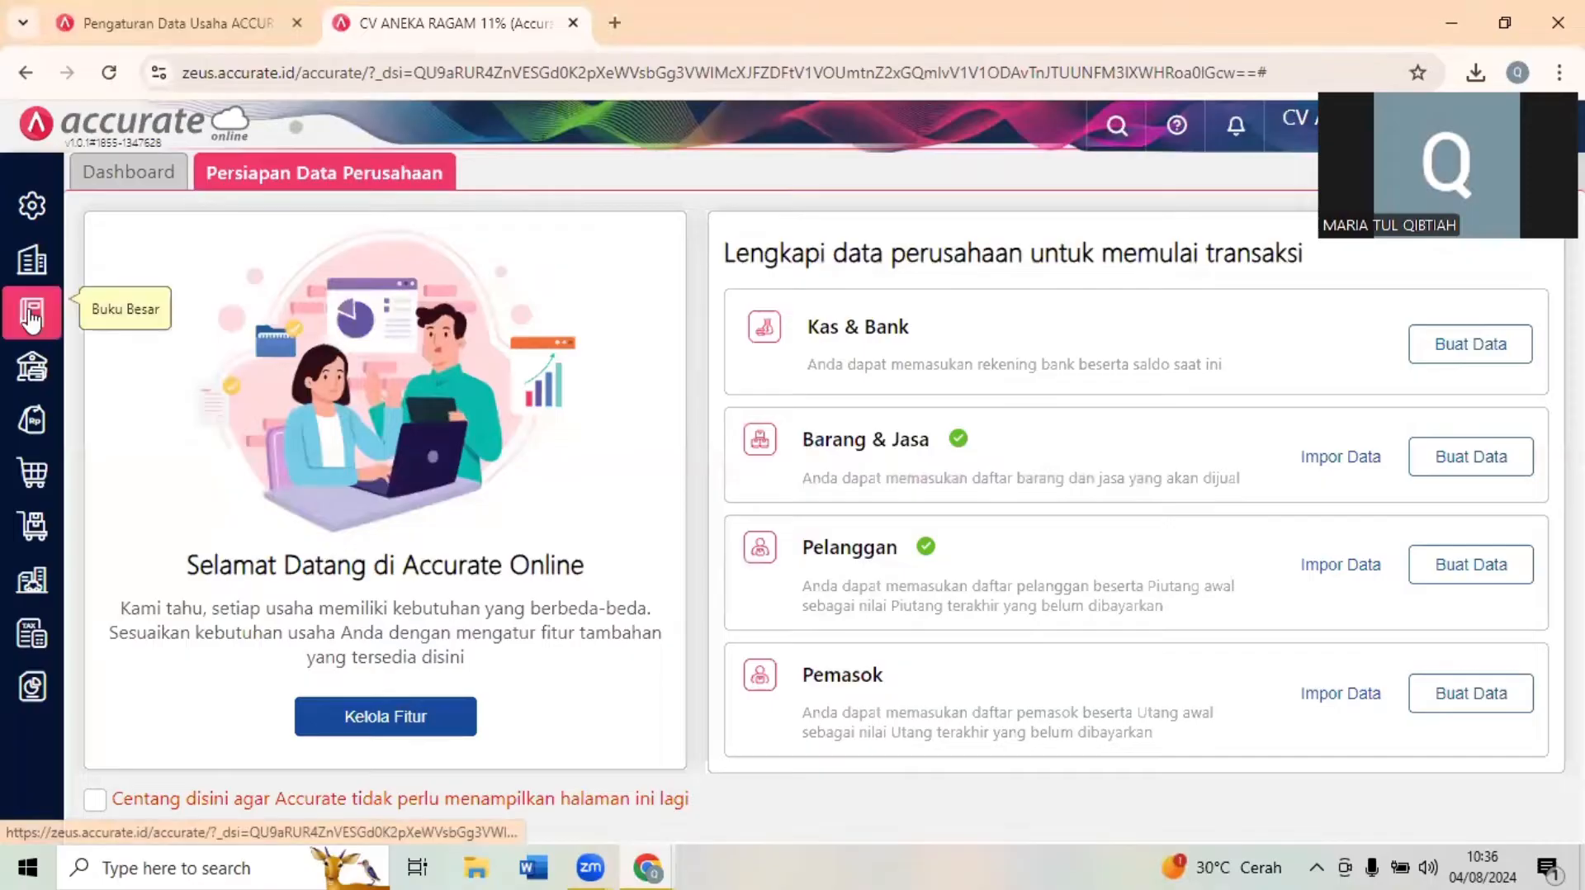
- Open a new Kategori Aset record under Aset Tetap
click(79, 311)
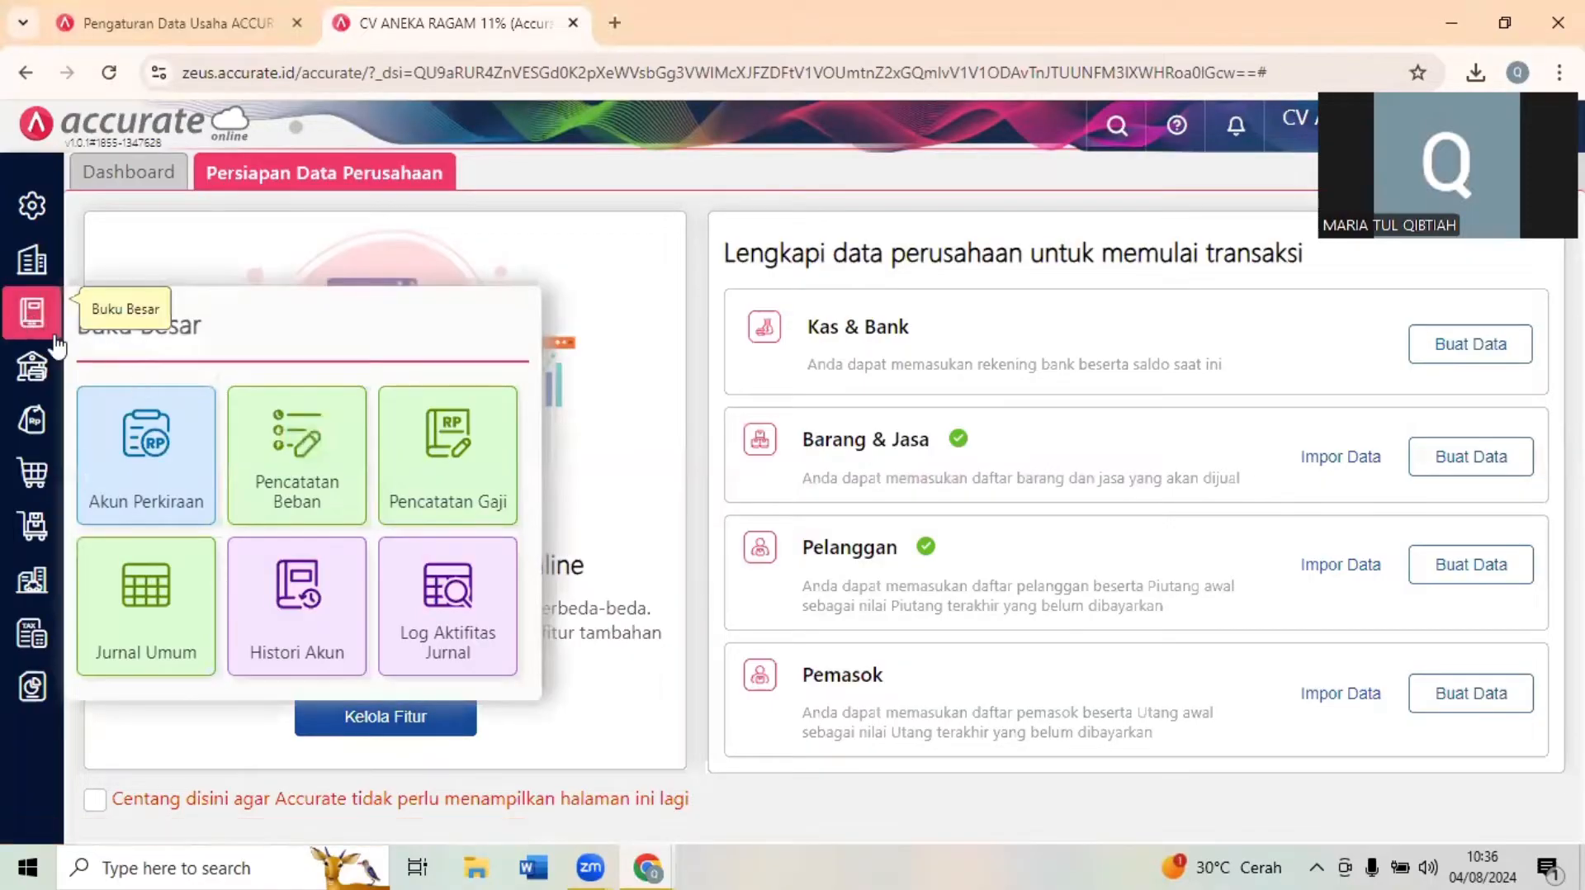
click(1244, 286)
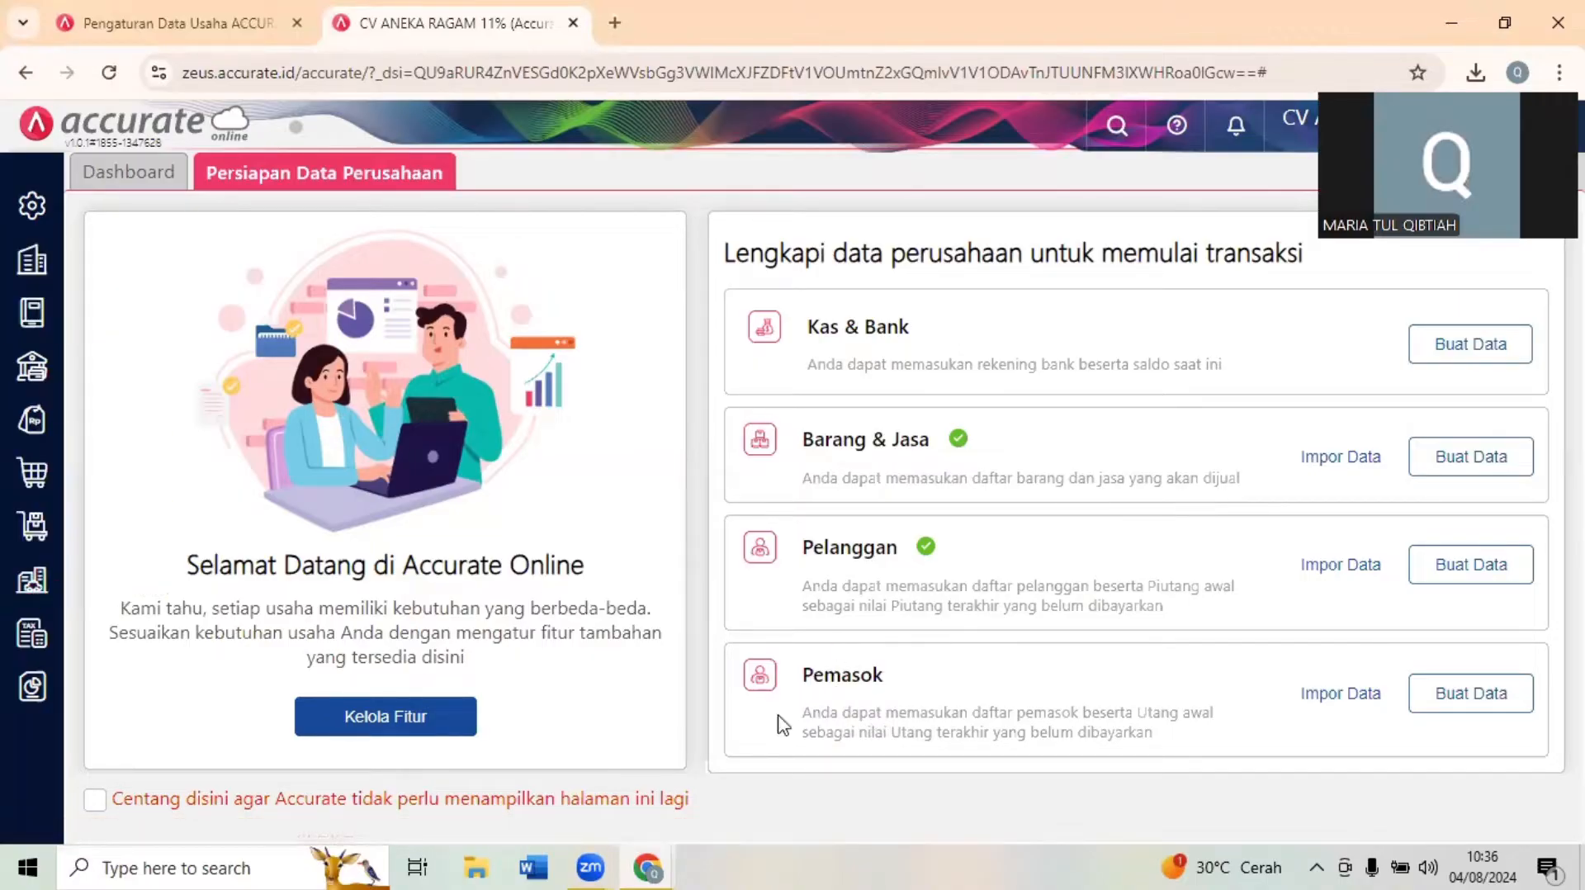
click(35, 582)
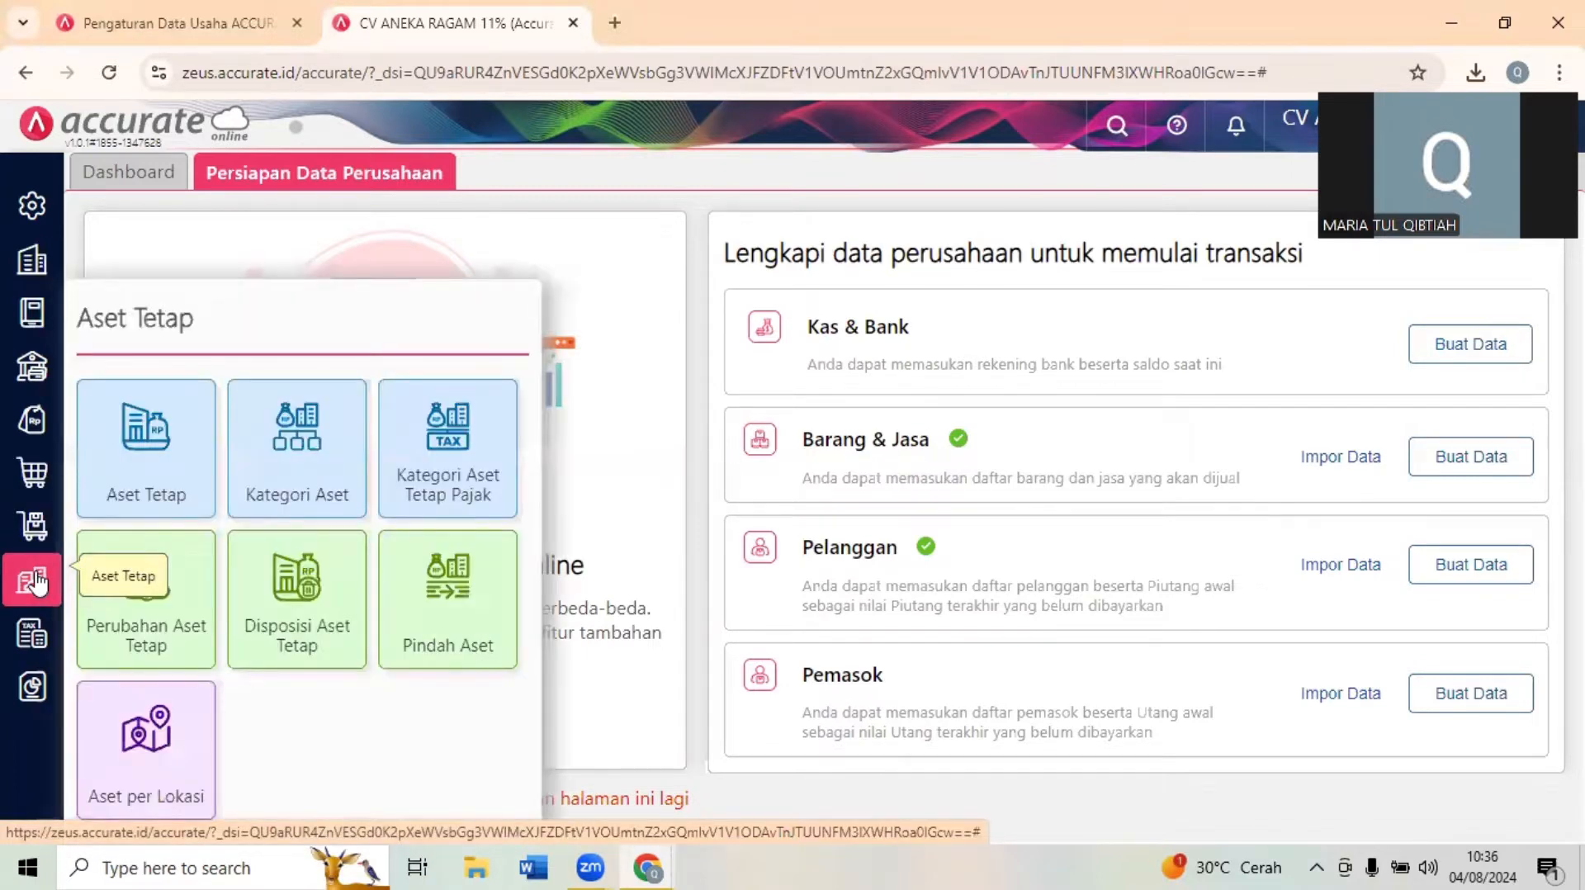
click(331, 469)
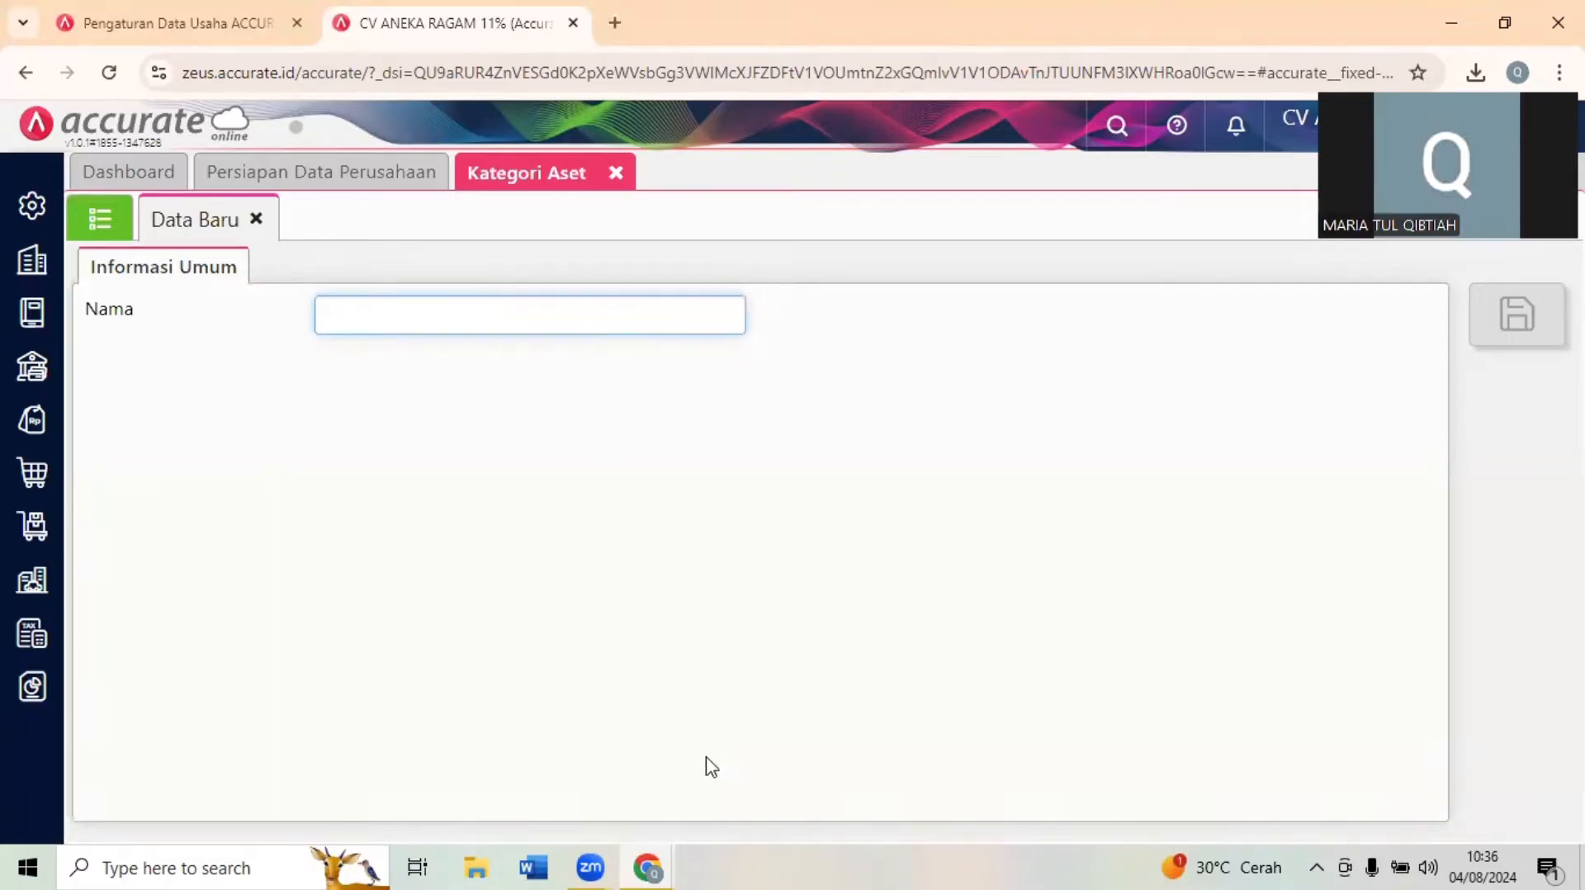
- Consult the V. Daftar Aset Tetap table in the exam form and save a Kategori Aset named tanah in Accurate Online
click(743, 697)
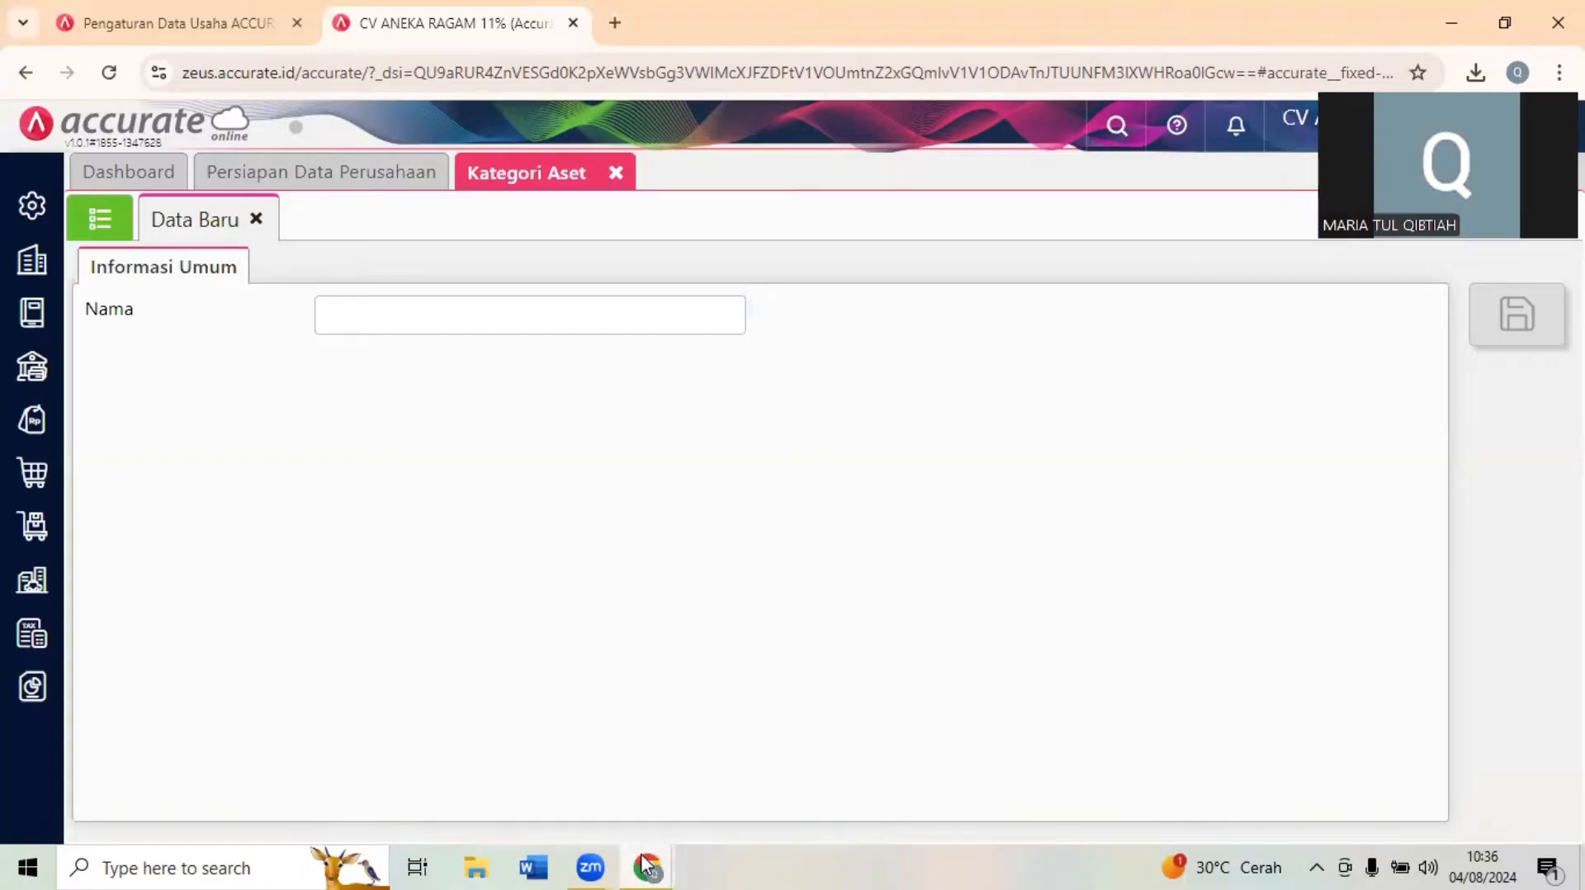
mouse_move(635, 865)
click(529, 764)
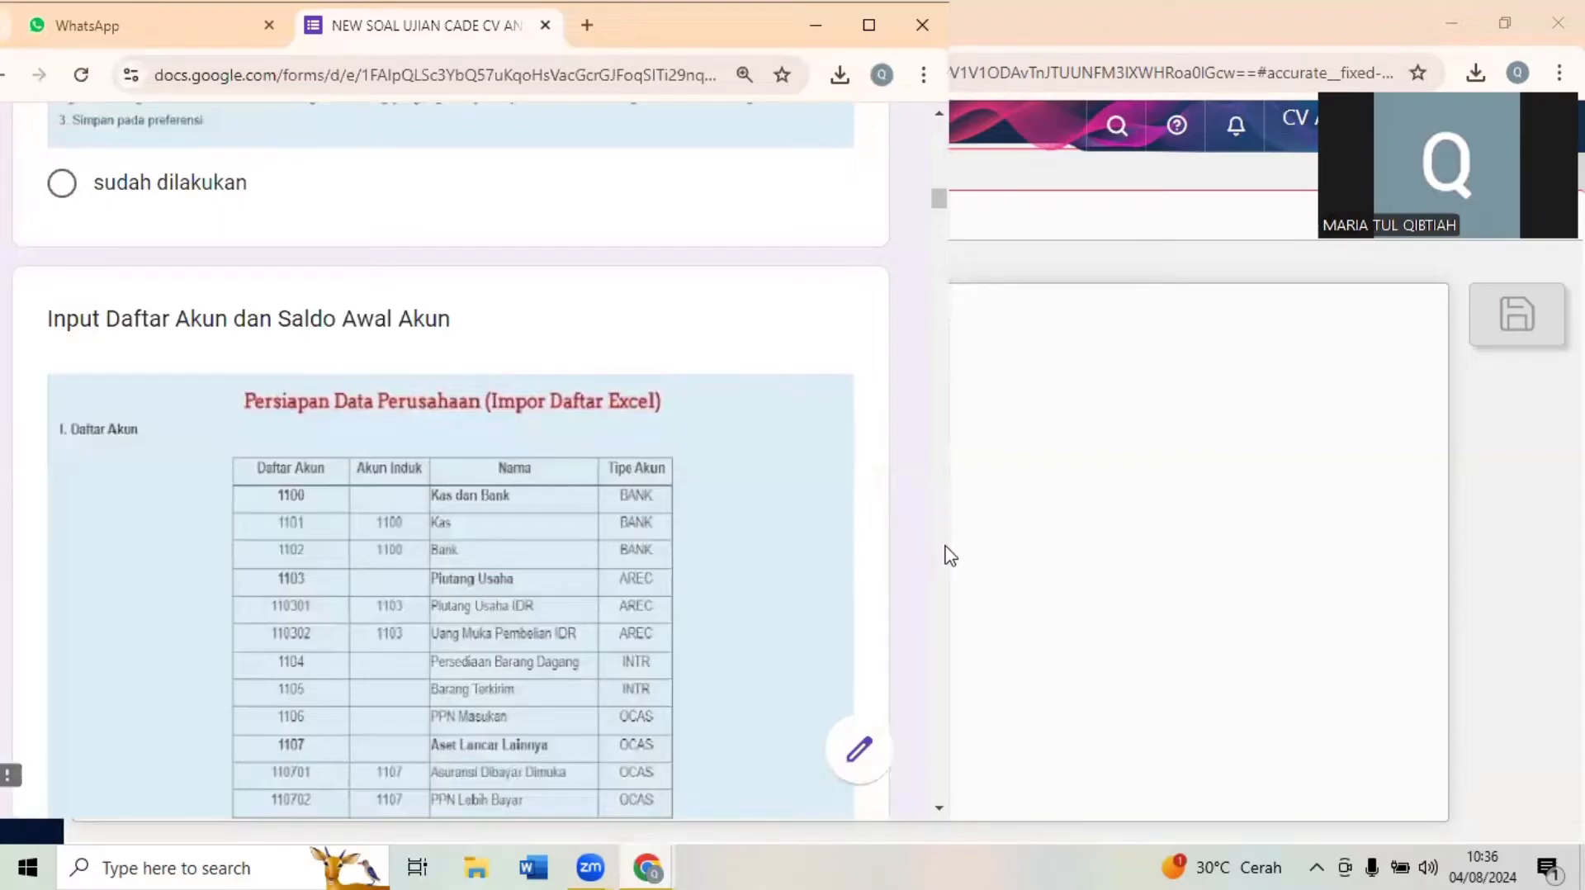
scroll(945, 549, down, 20)
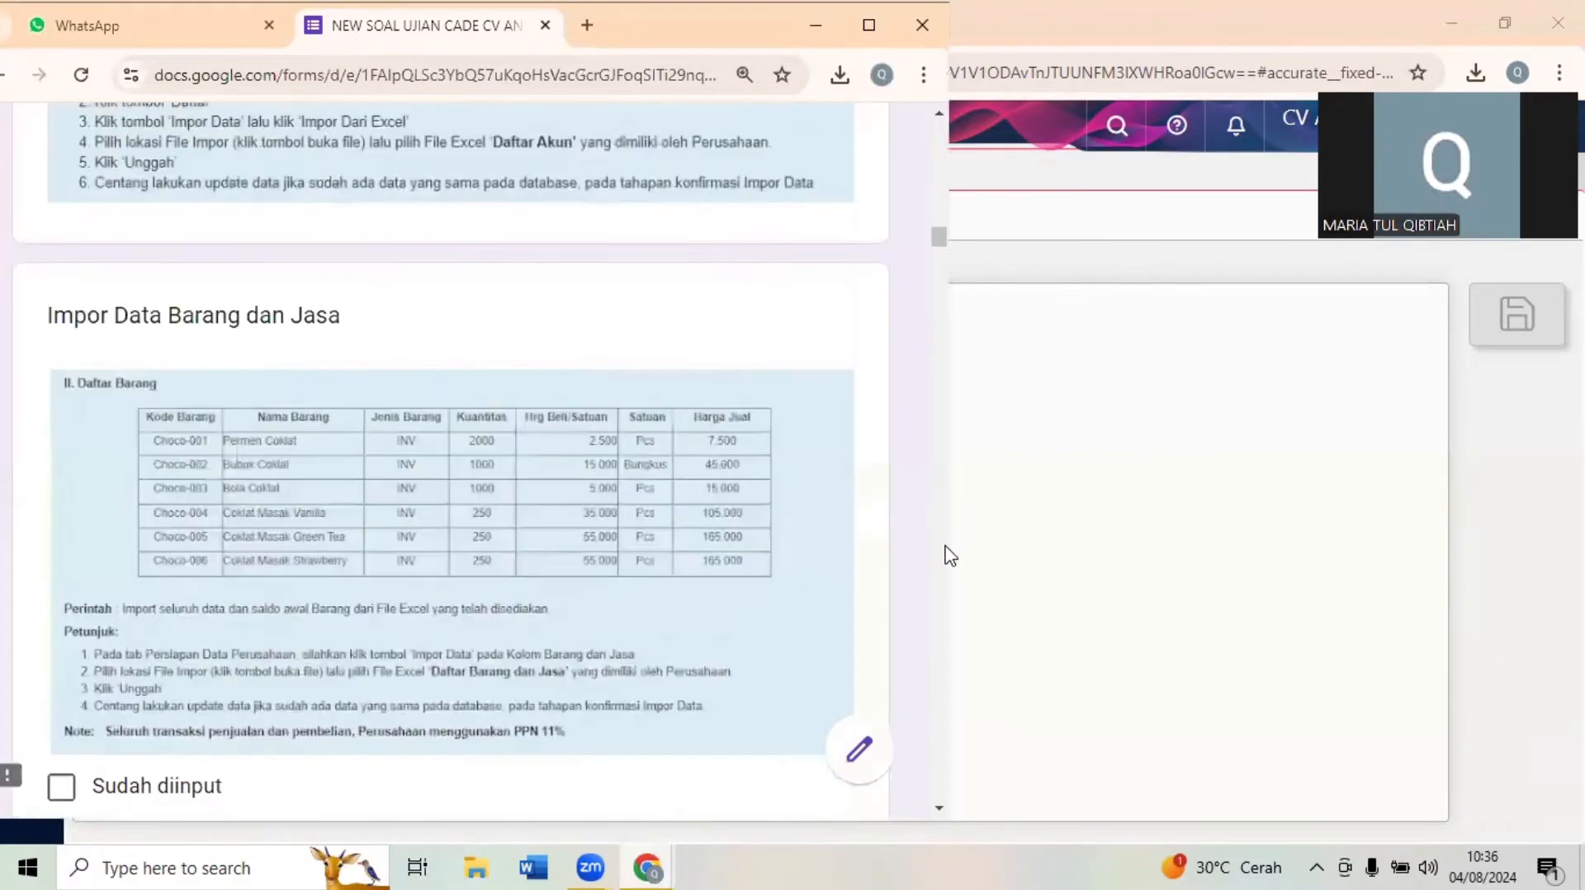
scroll(950, 555, down, 8)
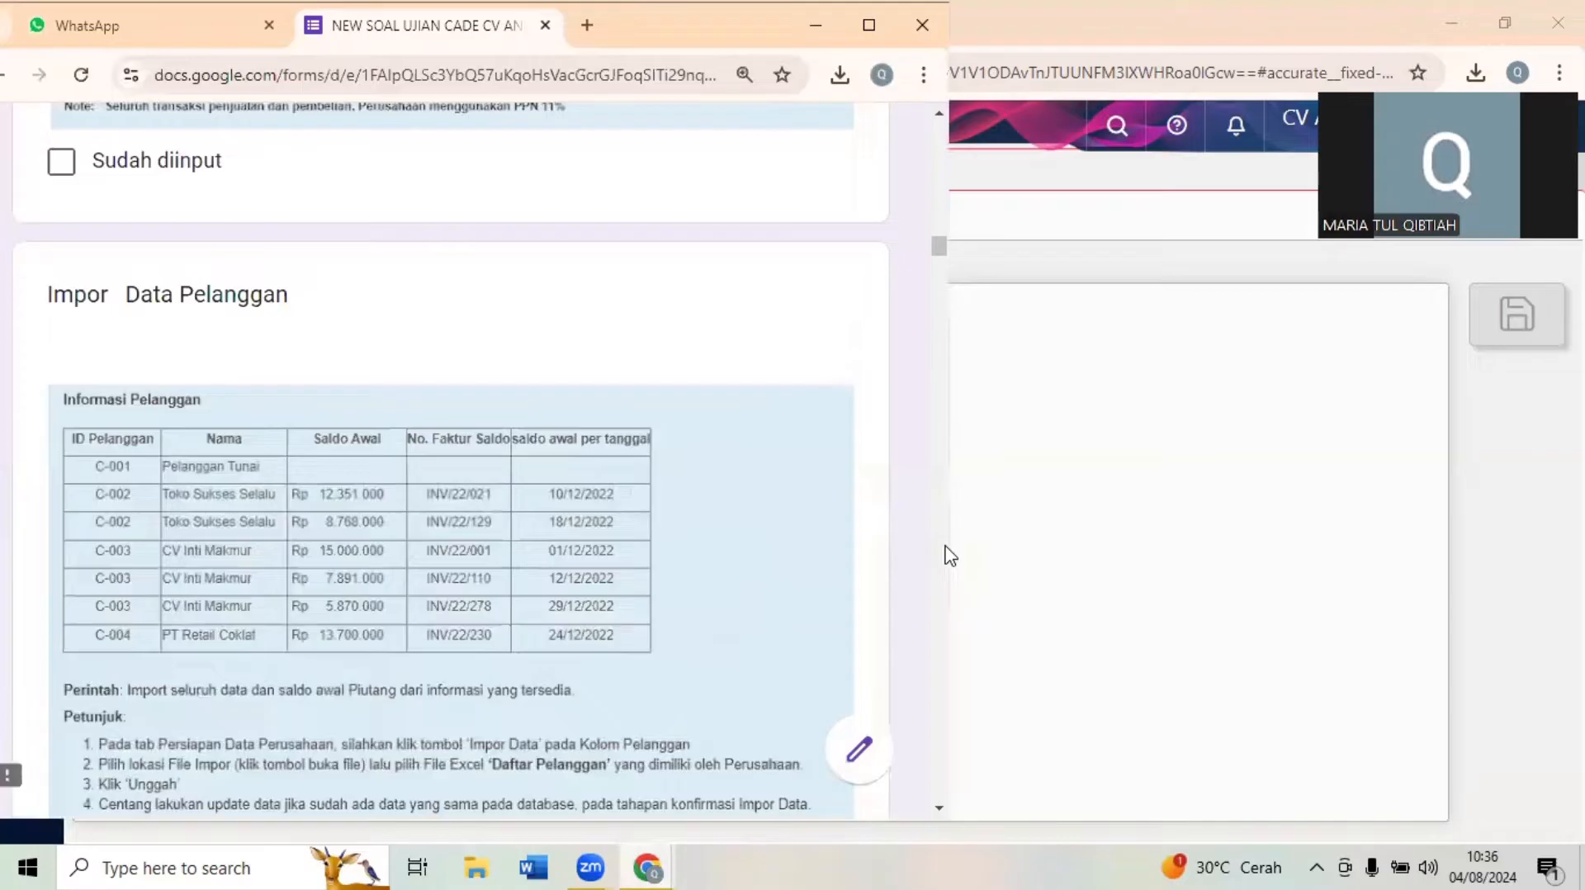
scroll(949, 554, down, 7)
scroll(950, 555, down, 7)
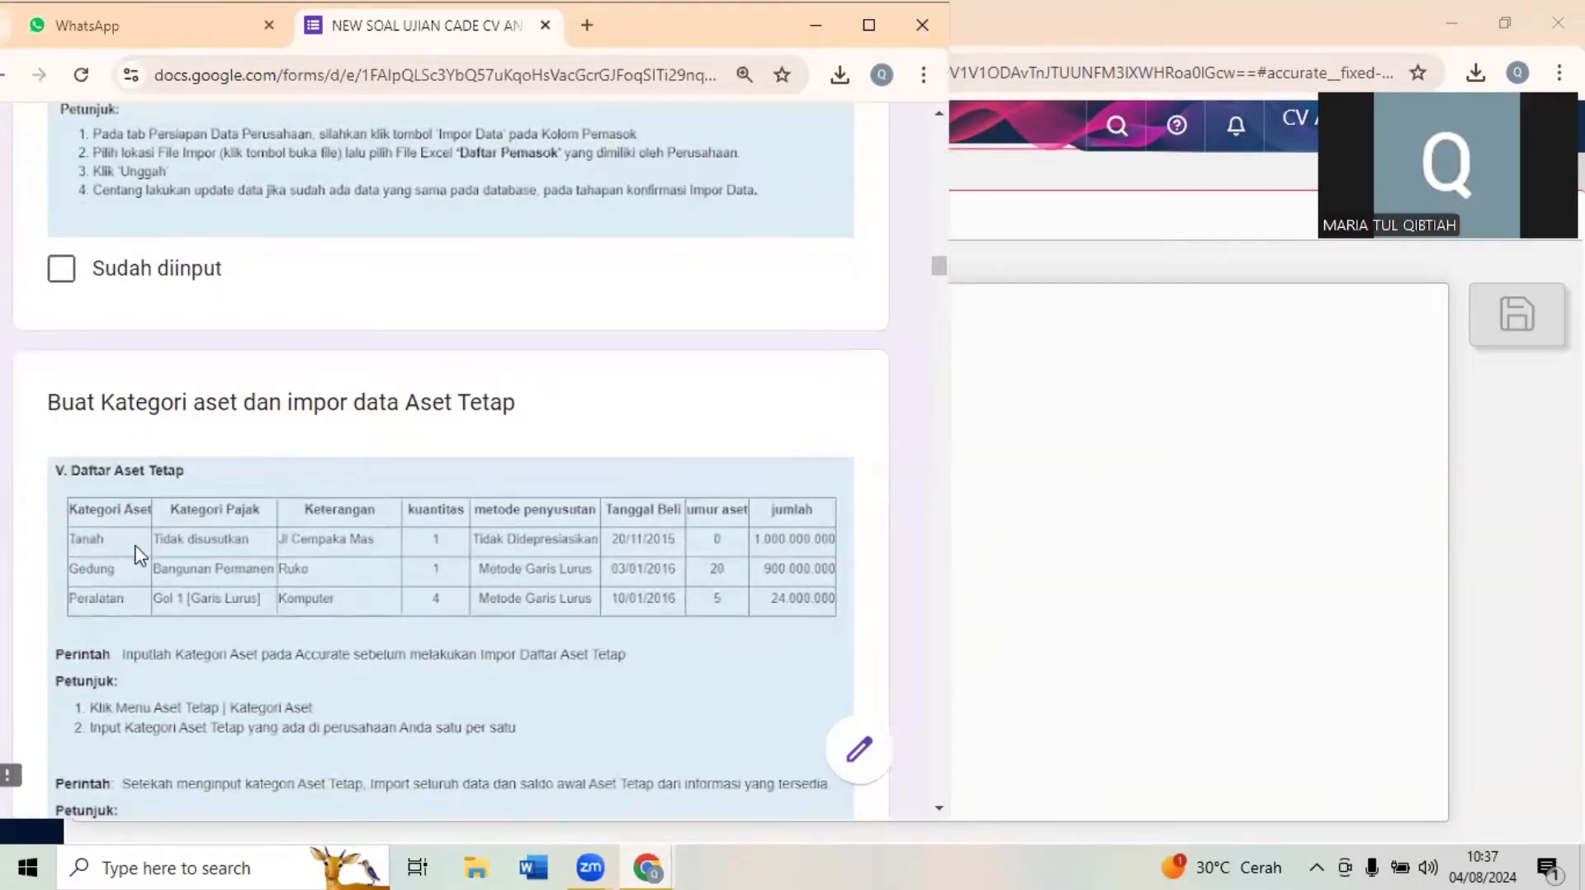
click(1073, 518)
click(536, 313)
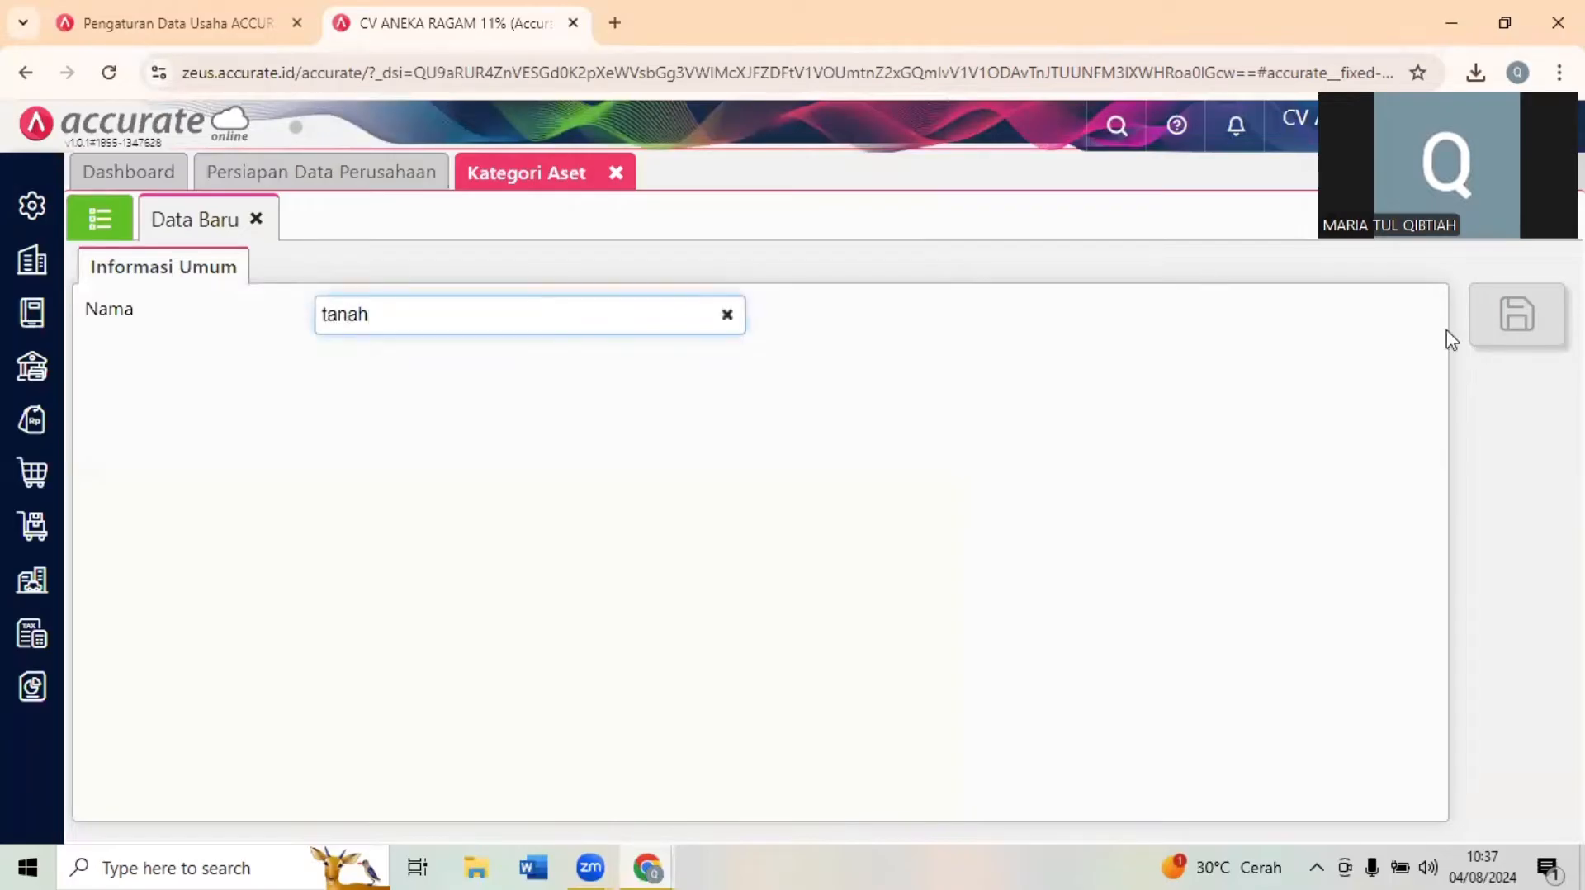
click(1515, 315)
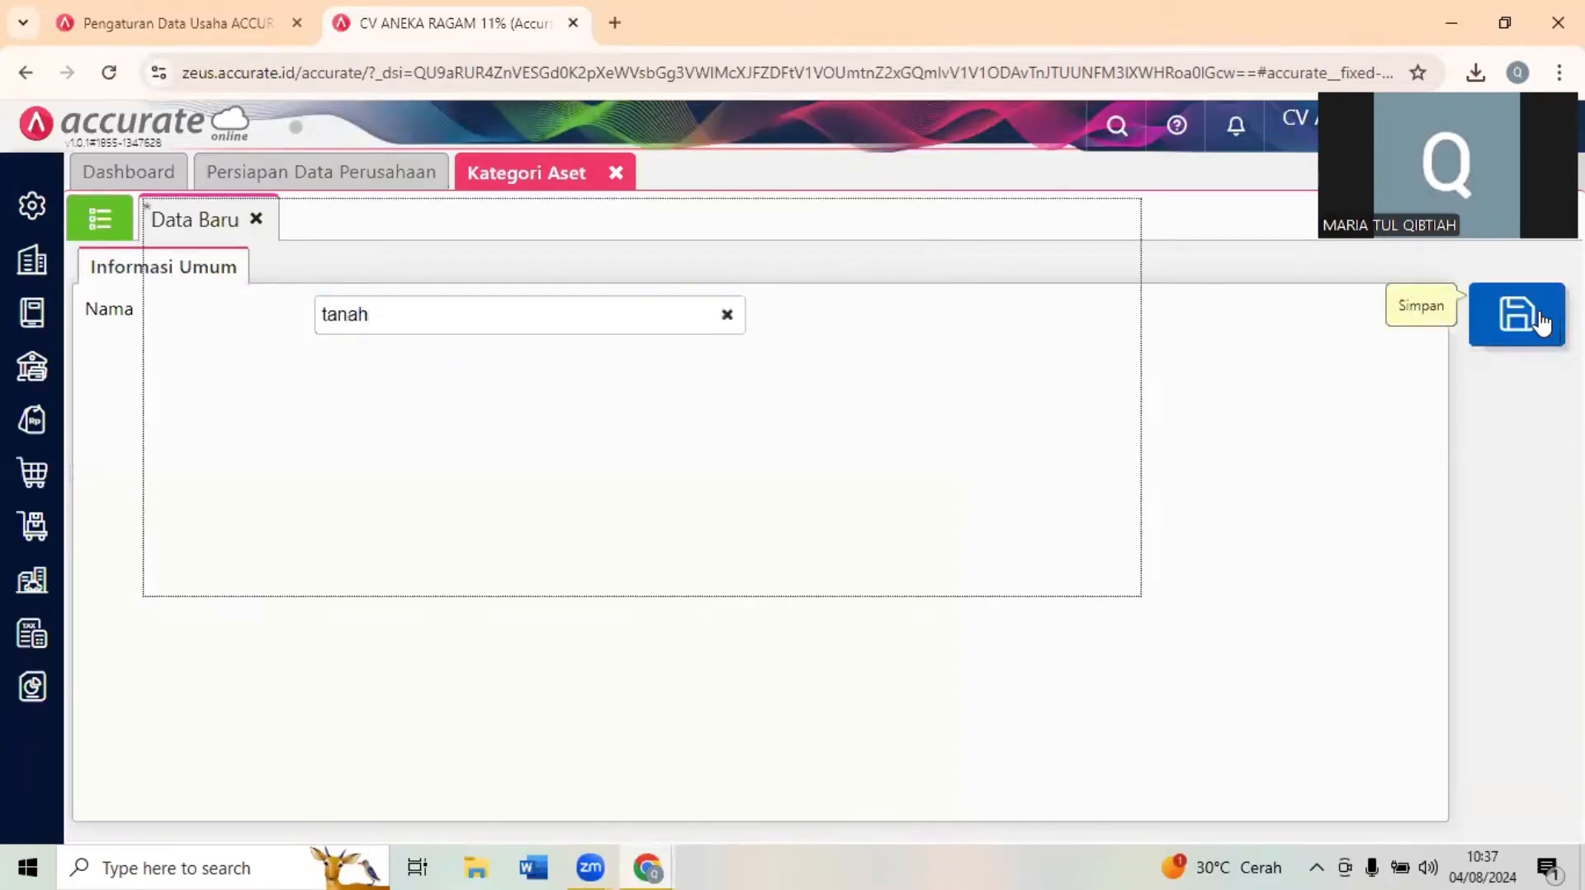
- Add and save two more Kategori Aset records named gedung and peralatan
click(526, 308)
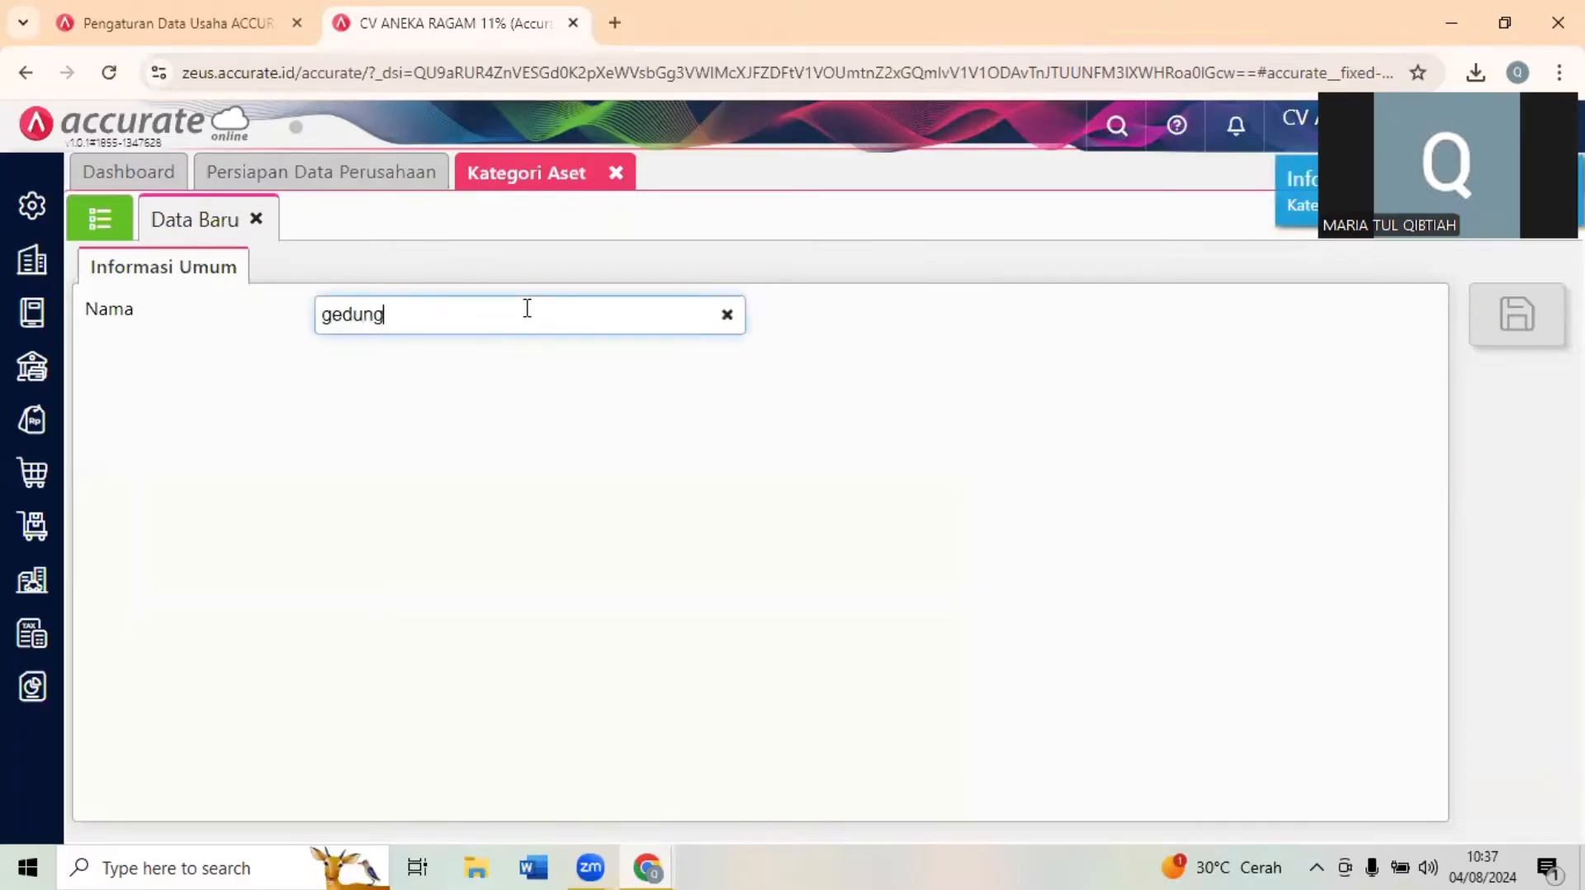
click(1534, 348)
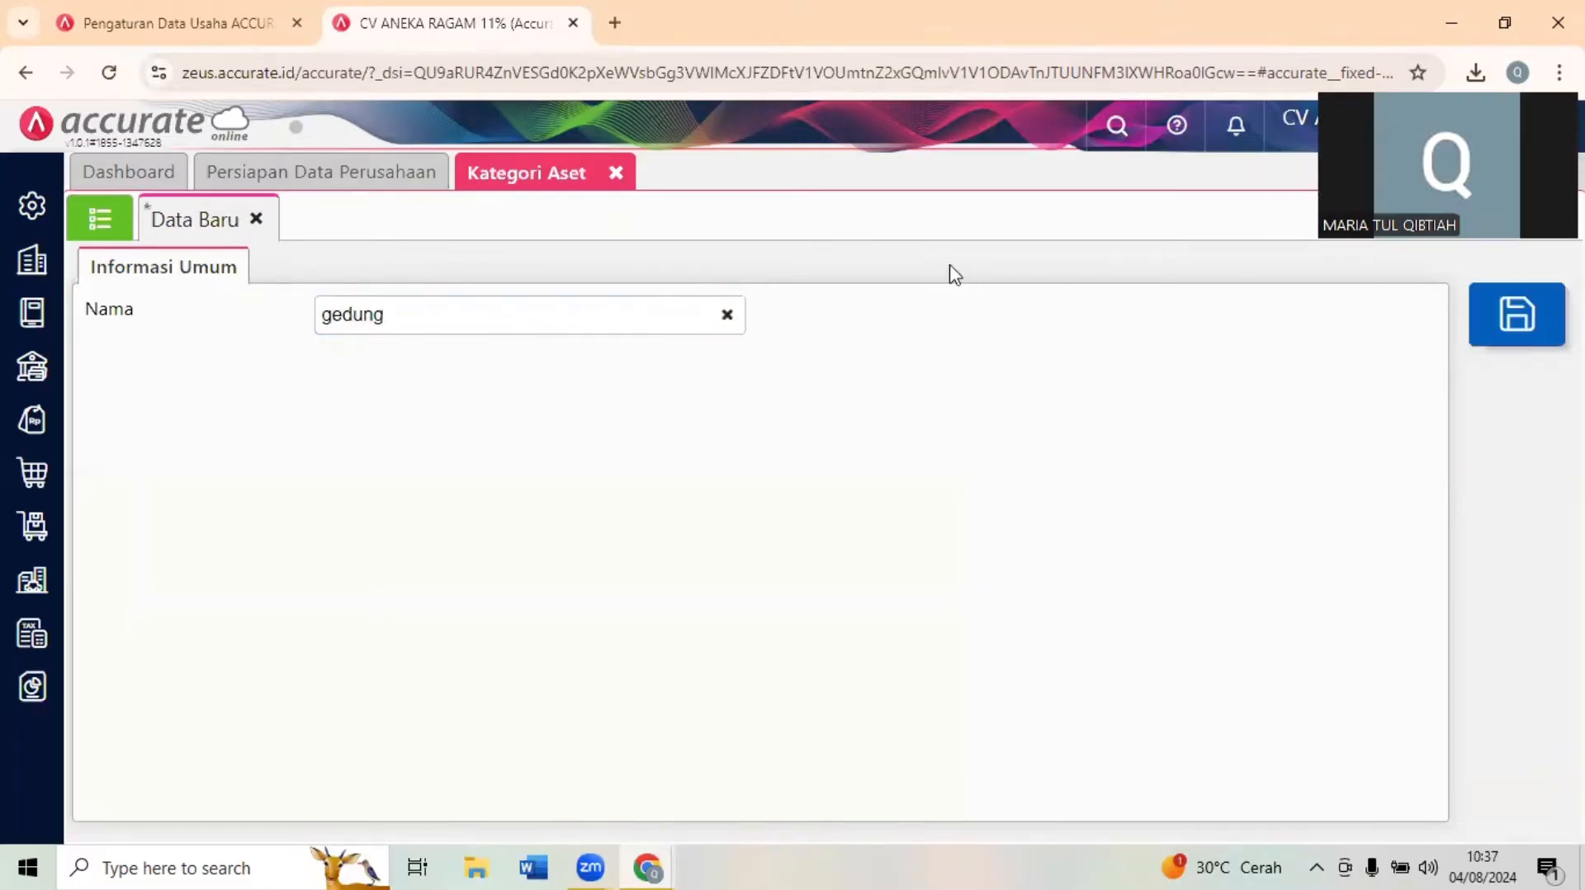
click(1510, 313)
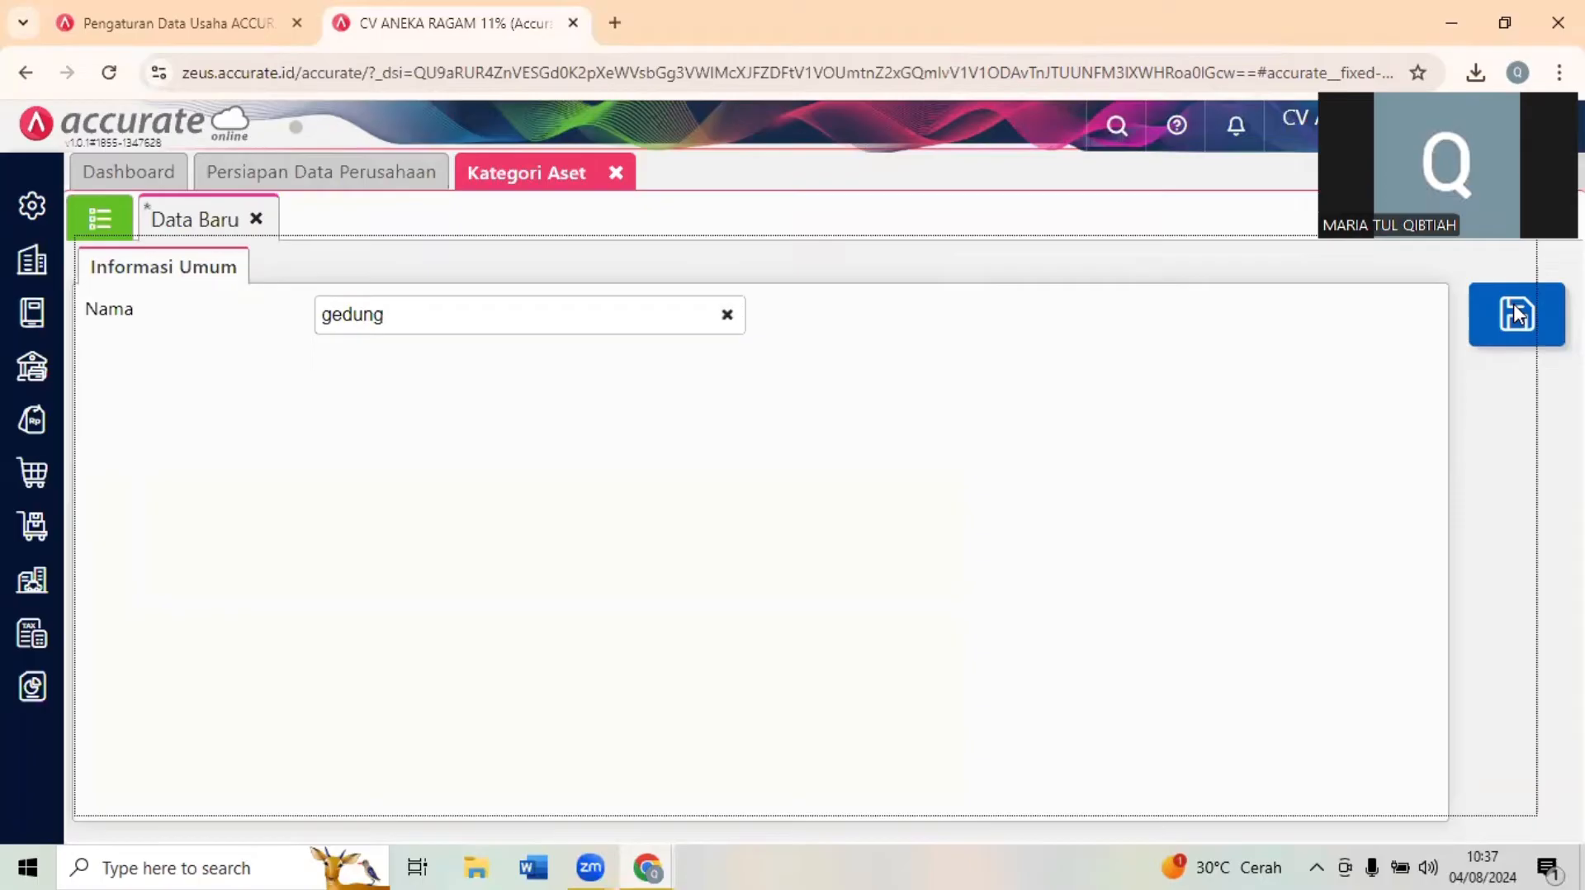
click(429, 316)
text(peralatan)
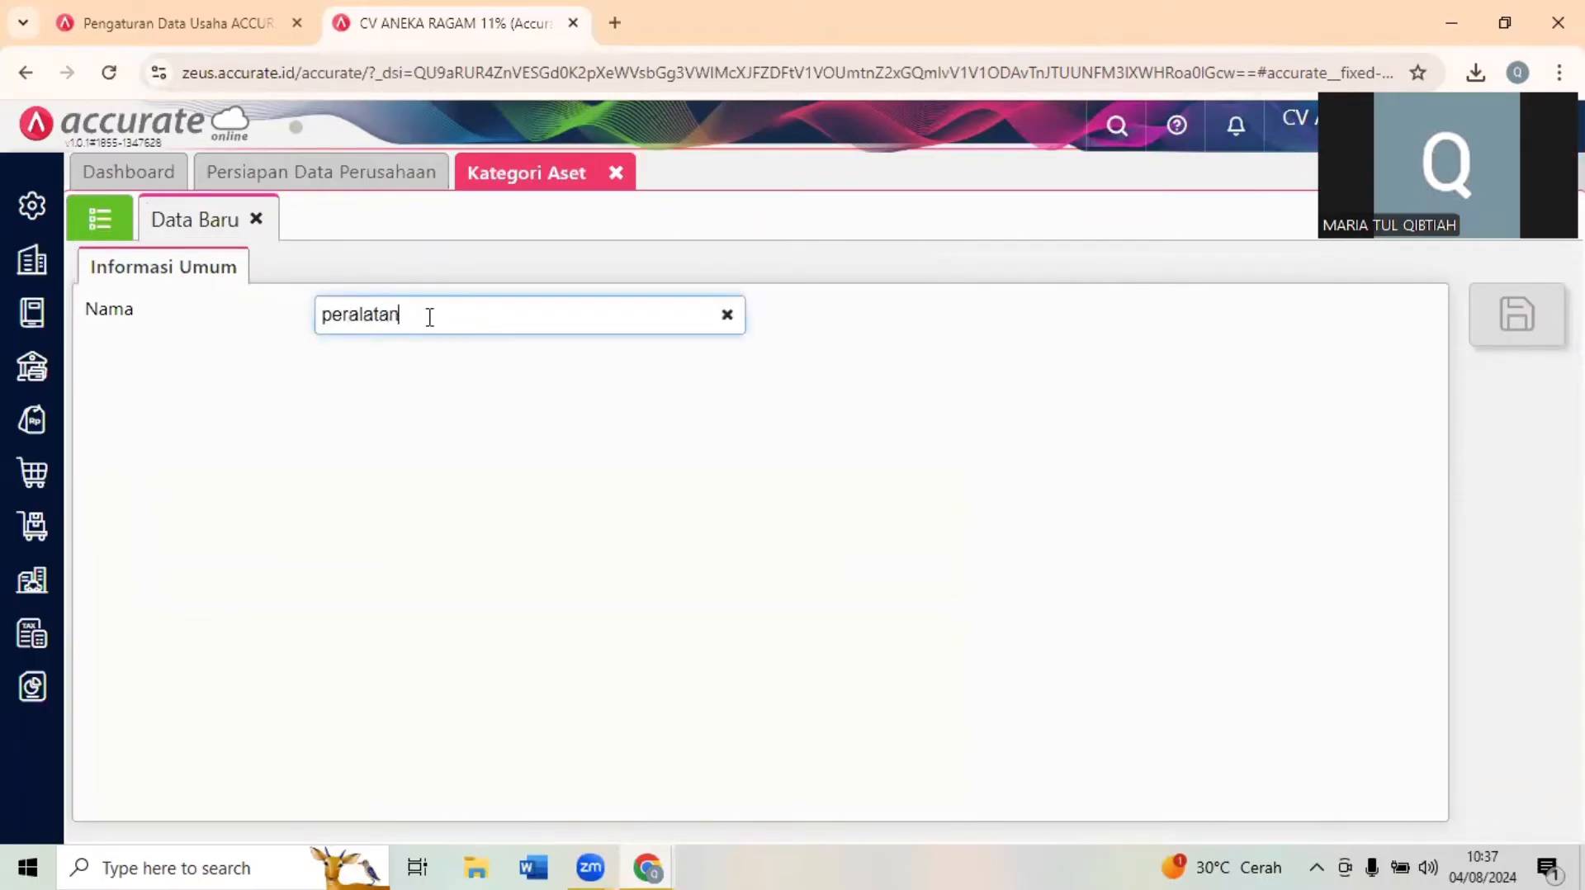
click(1524, 317)
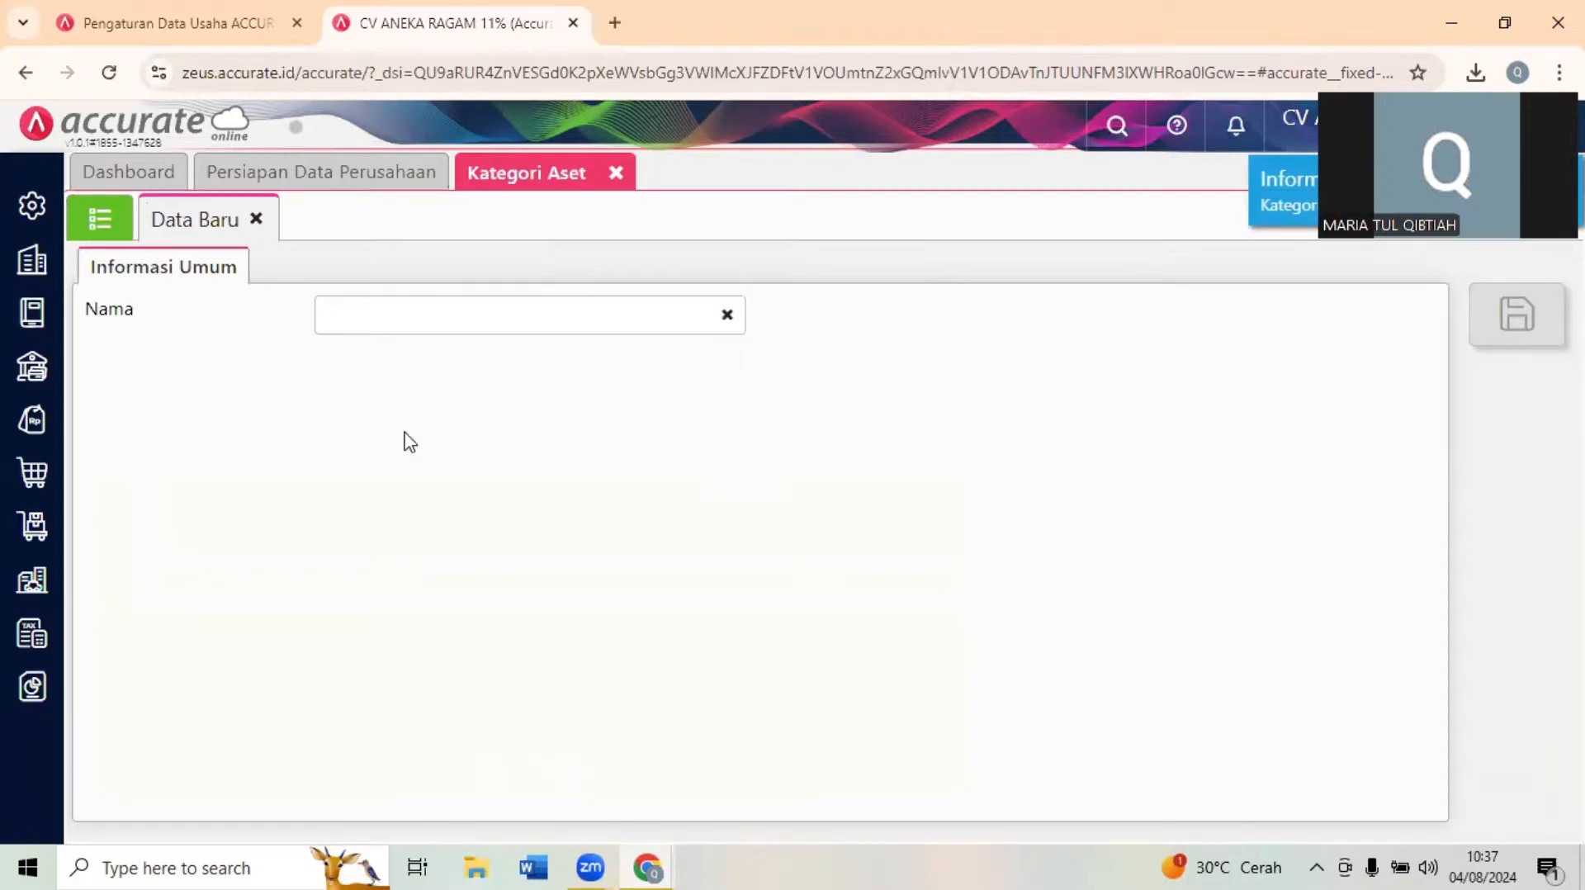
- Import 5. Daftar Aset Tetap CV ANEKARAGAM NEW from Downloads into Aset Tetap with the proposed column mapping, and close the asset pages
click(29, 596)
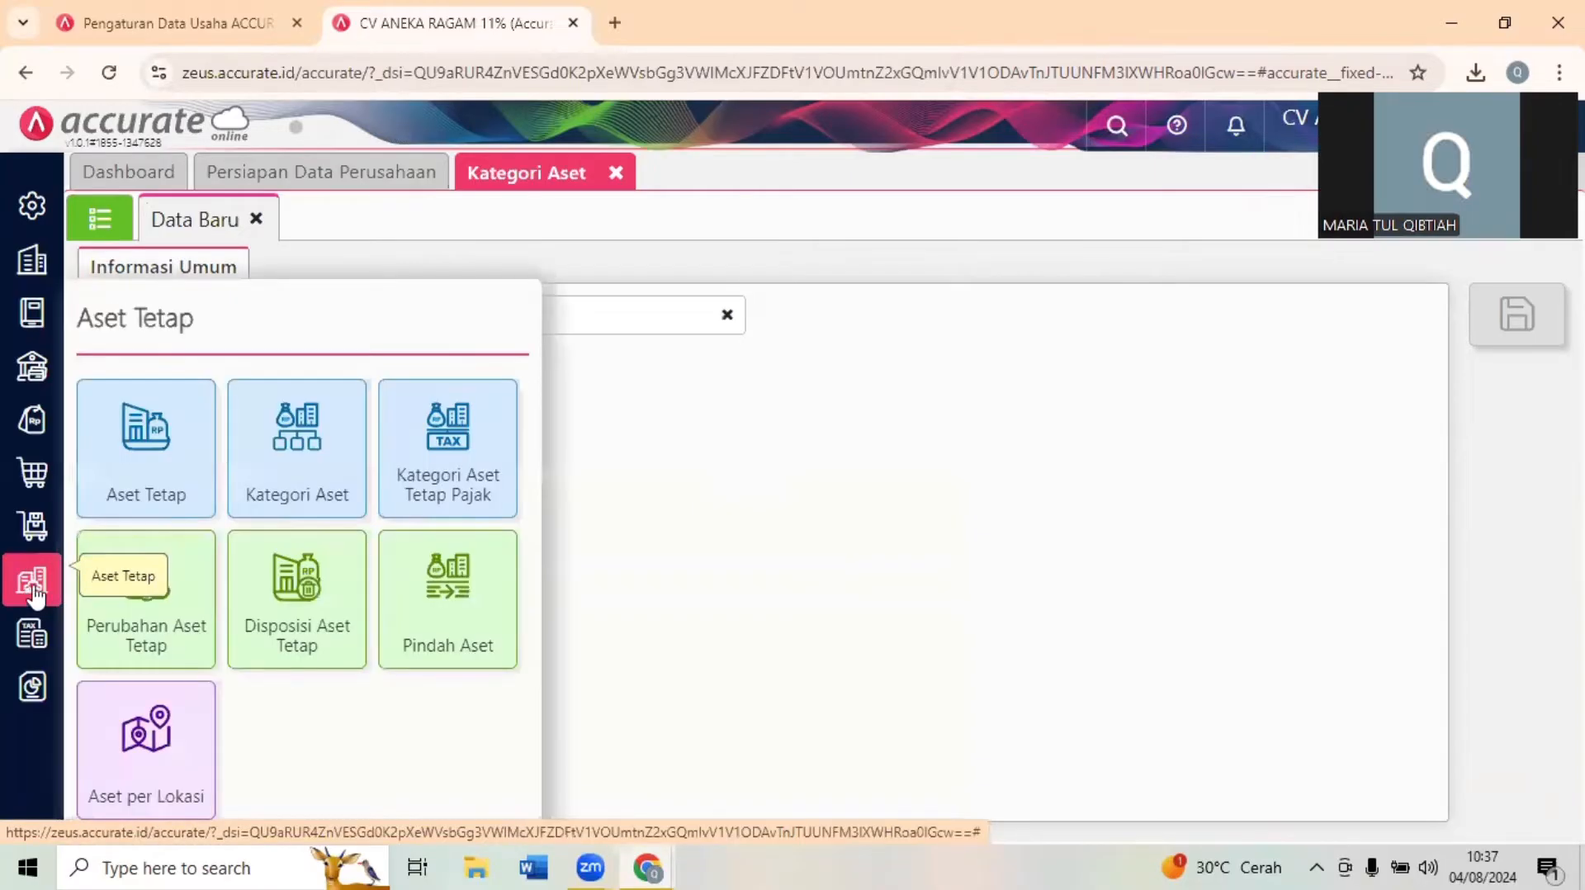
click(113, 471)
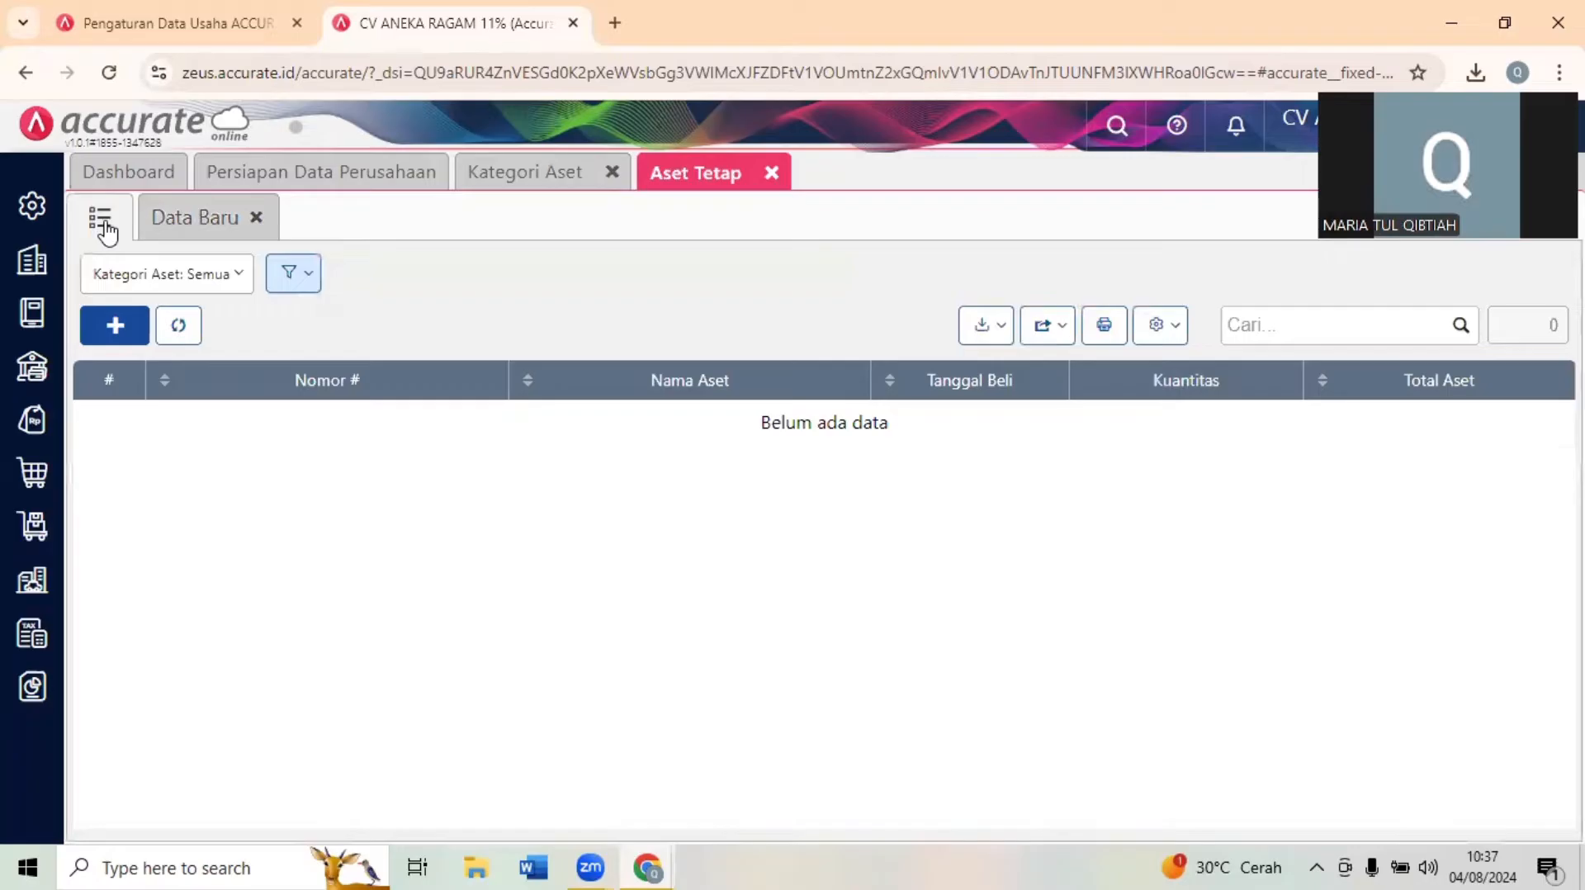
click(977, 330)
click(902, 376)
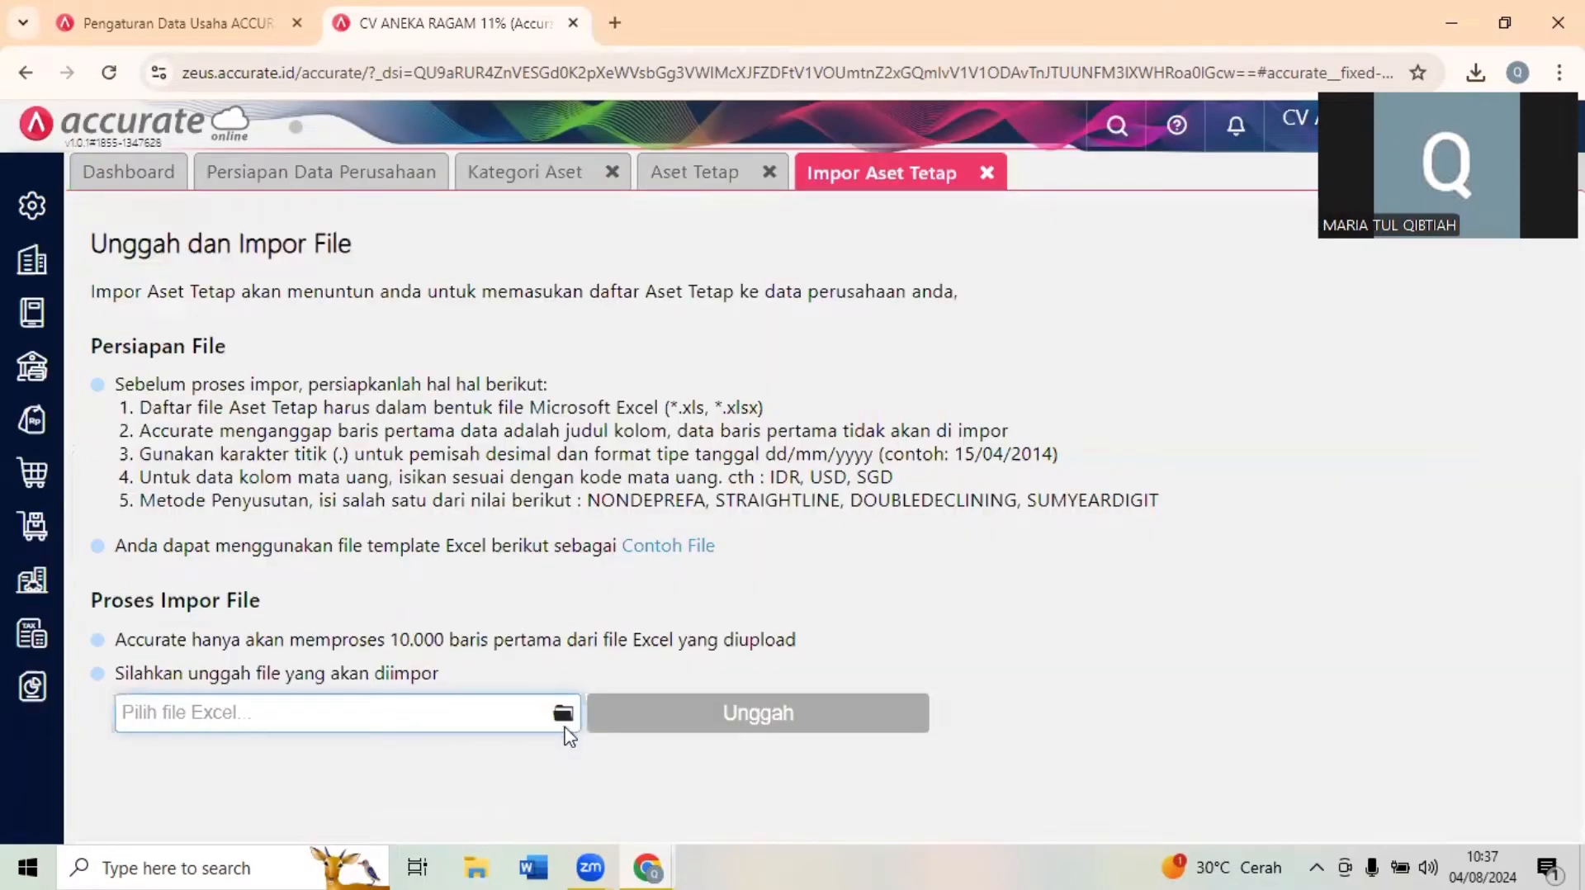
click(564, 728)
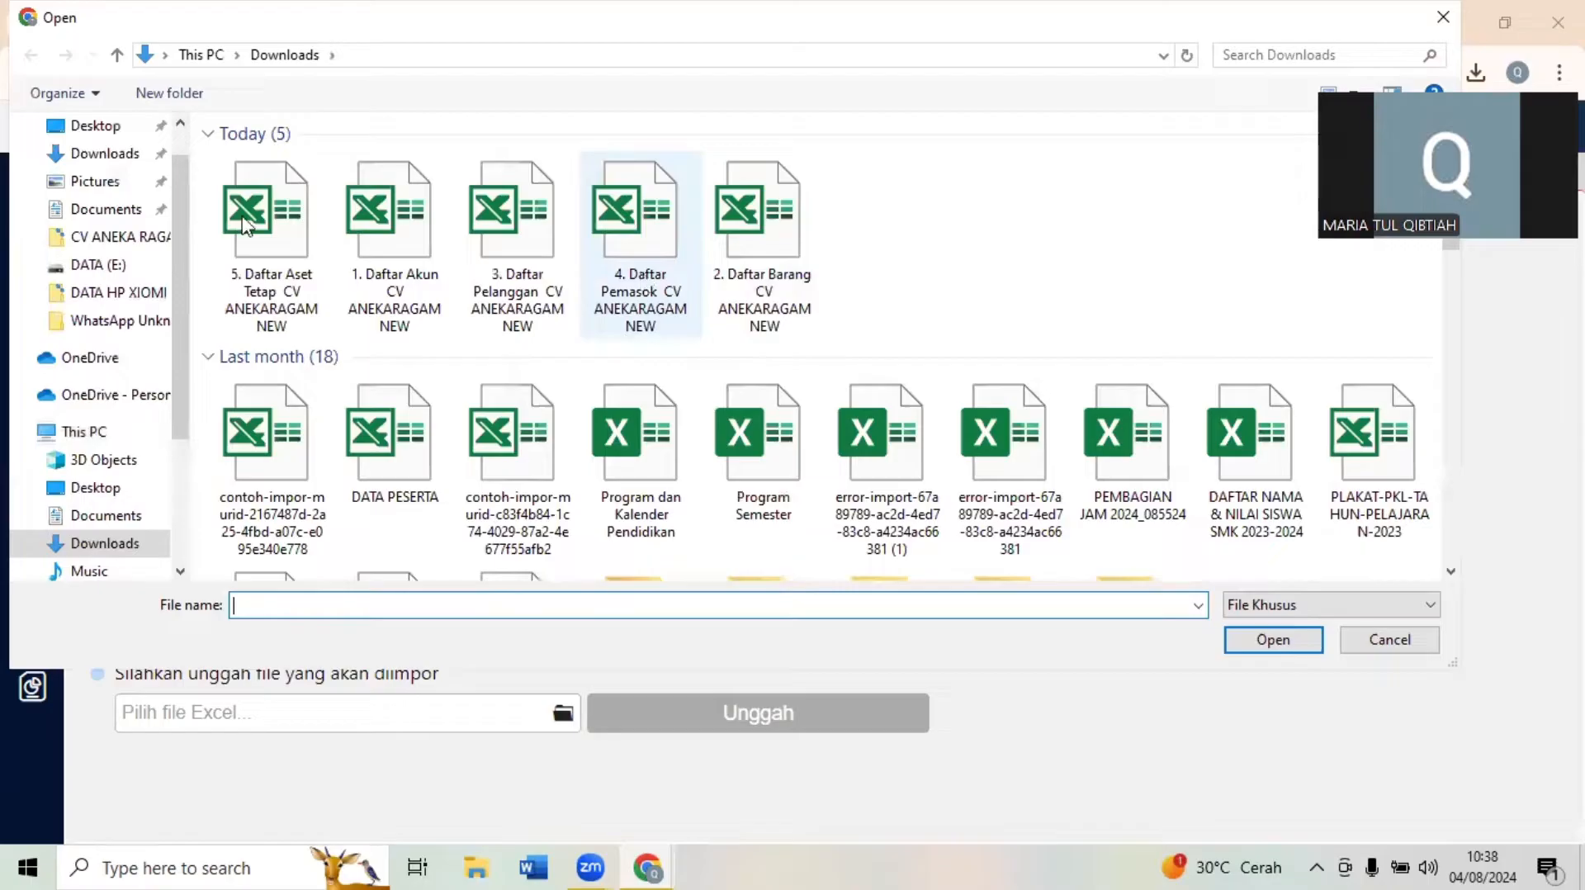
click(283, 244)
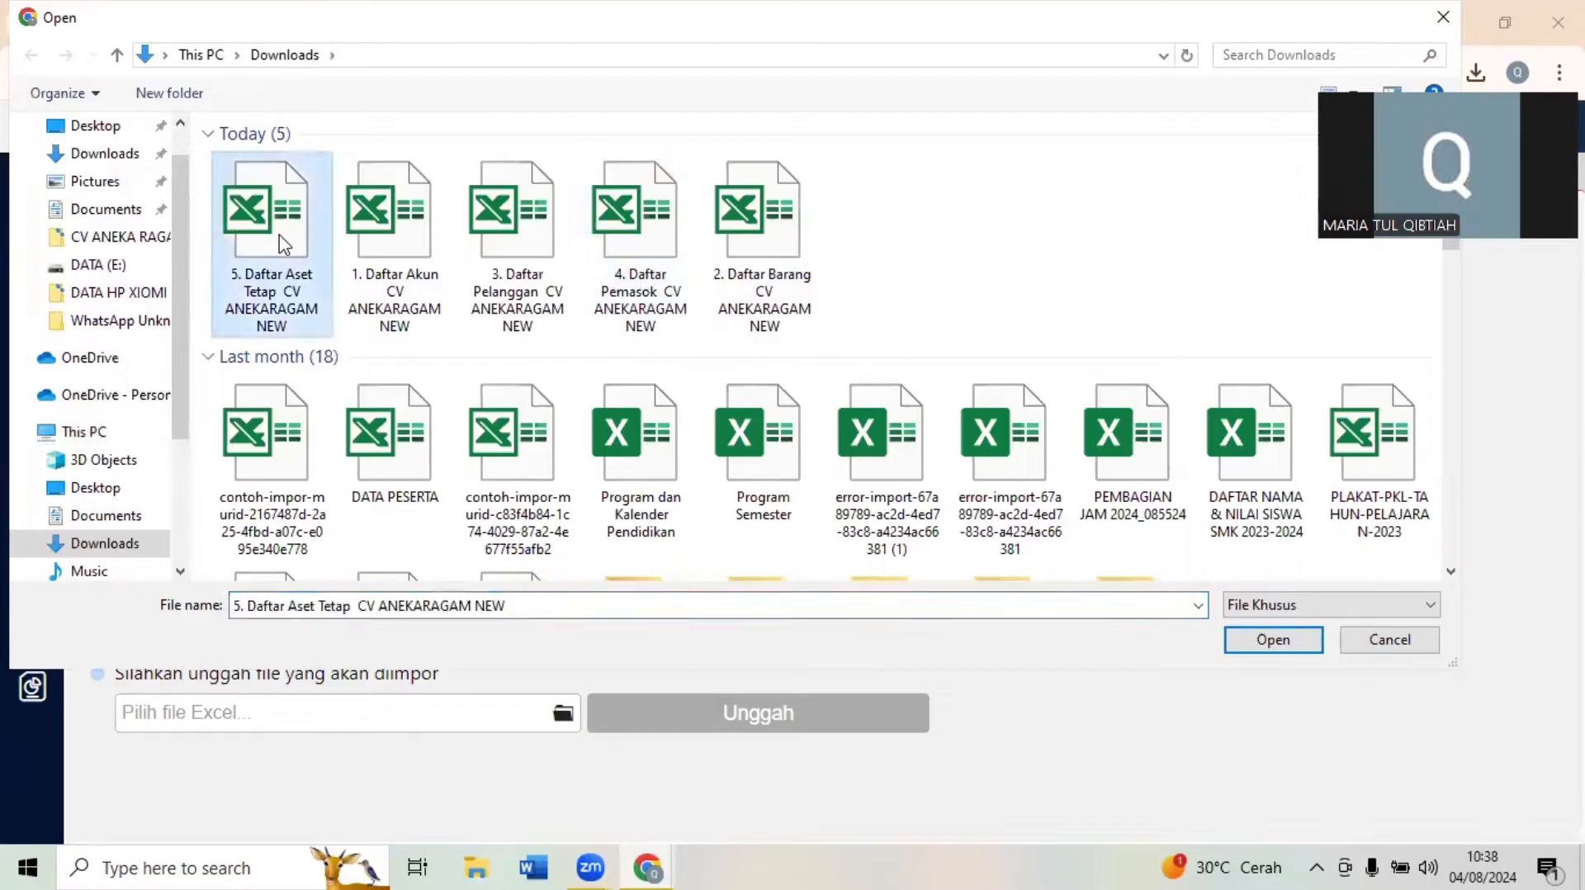
click(1273, 640)
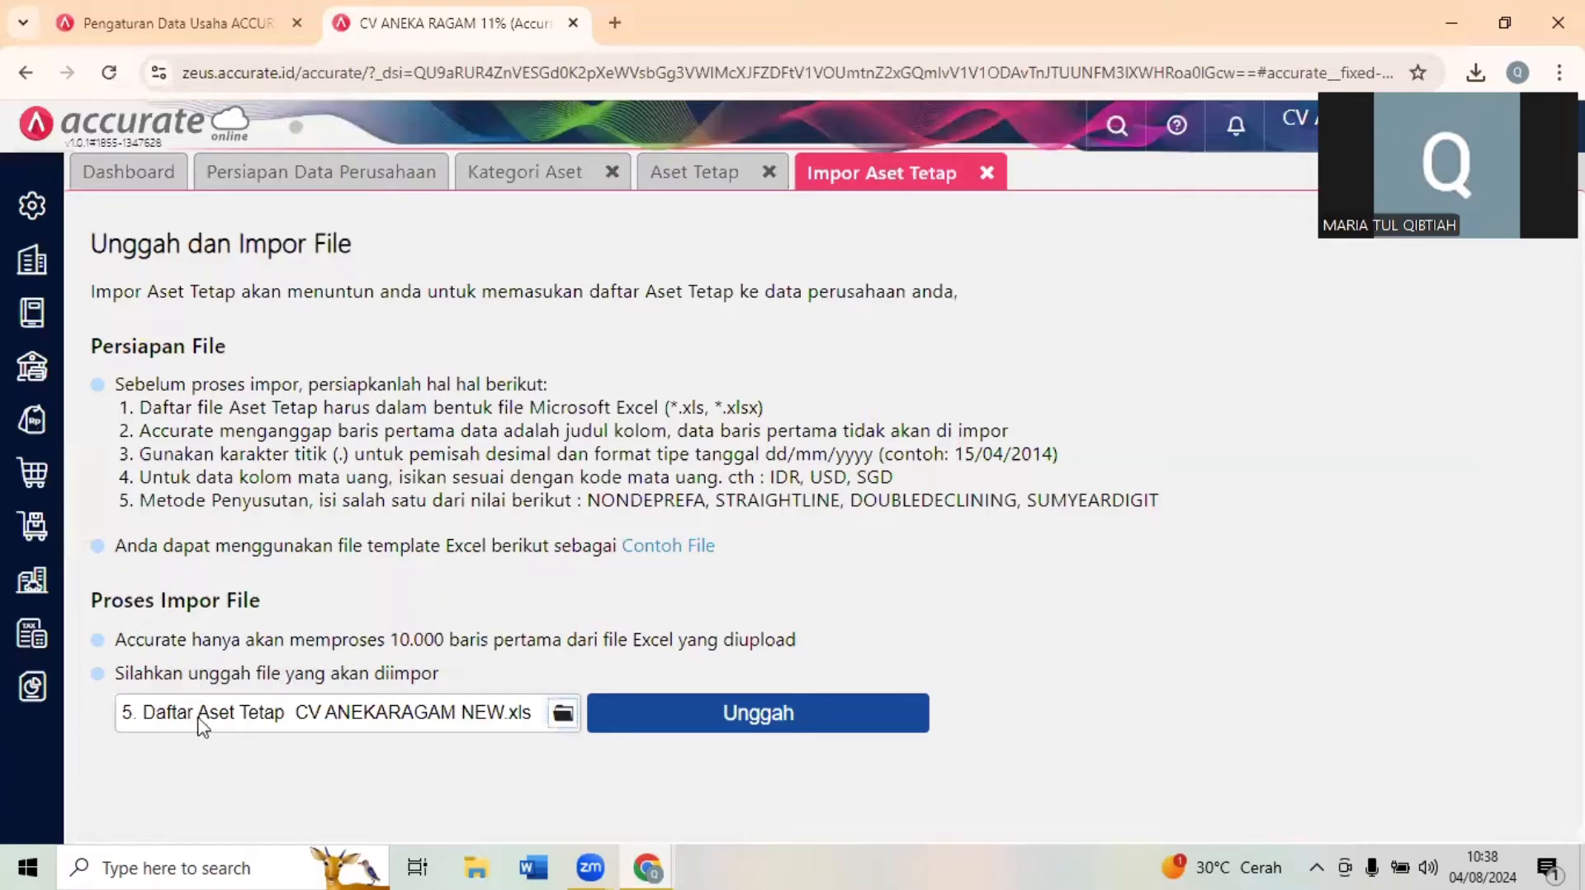
click(733, 731)
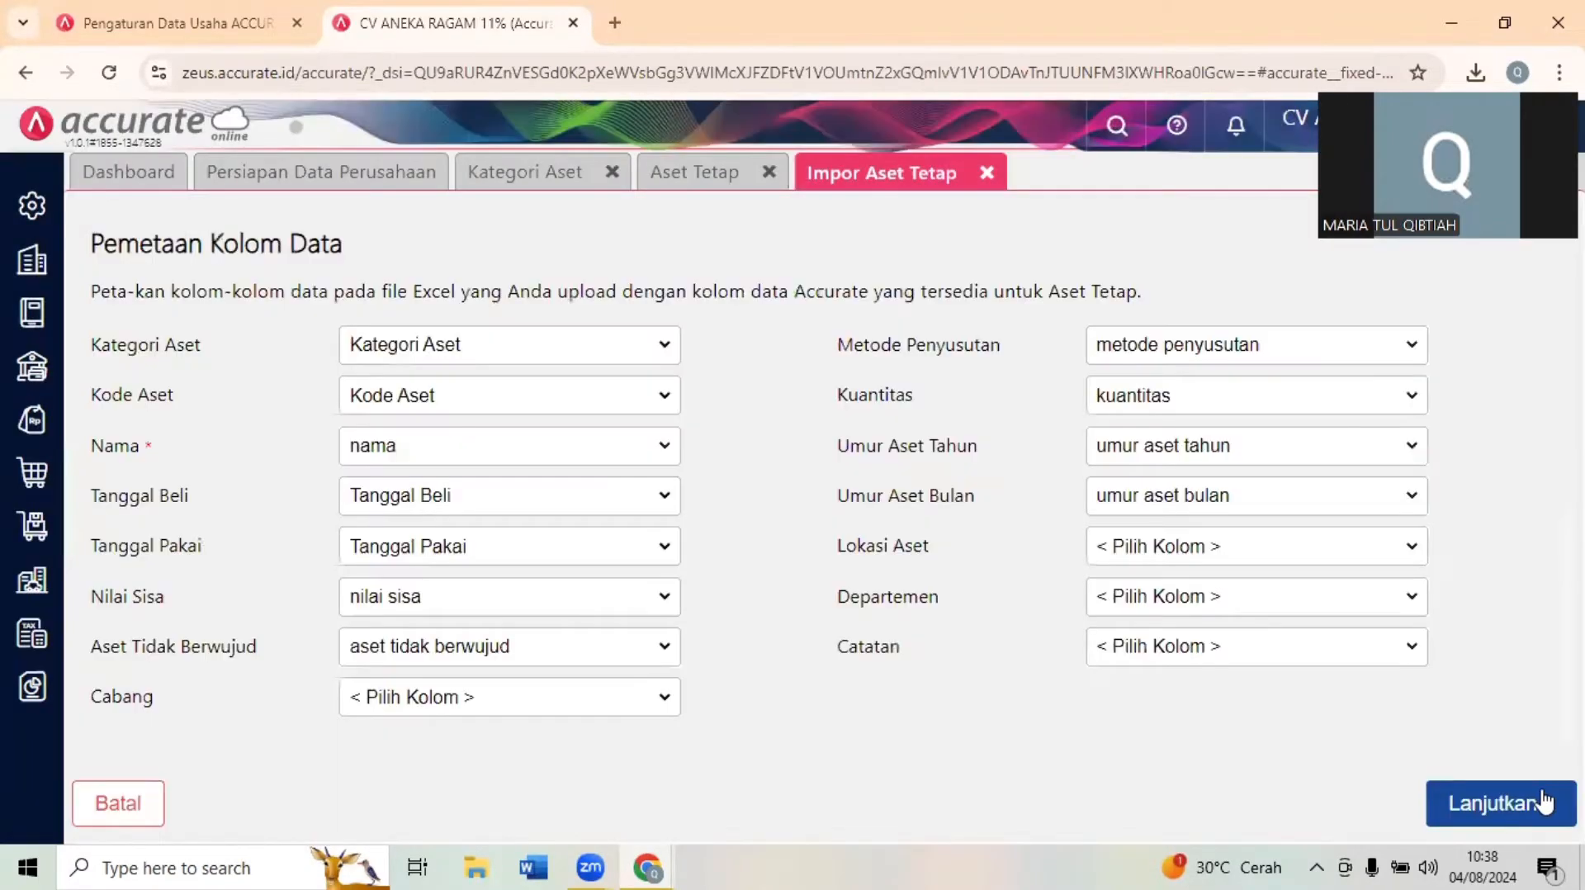
click(1544, 801)
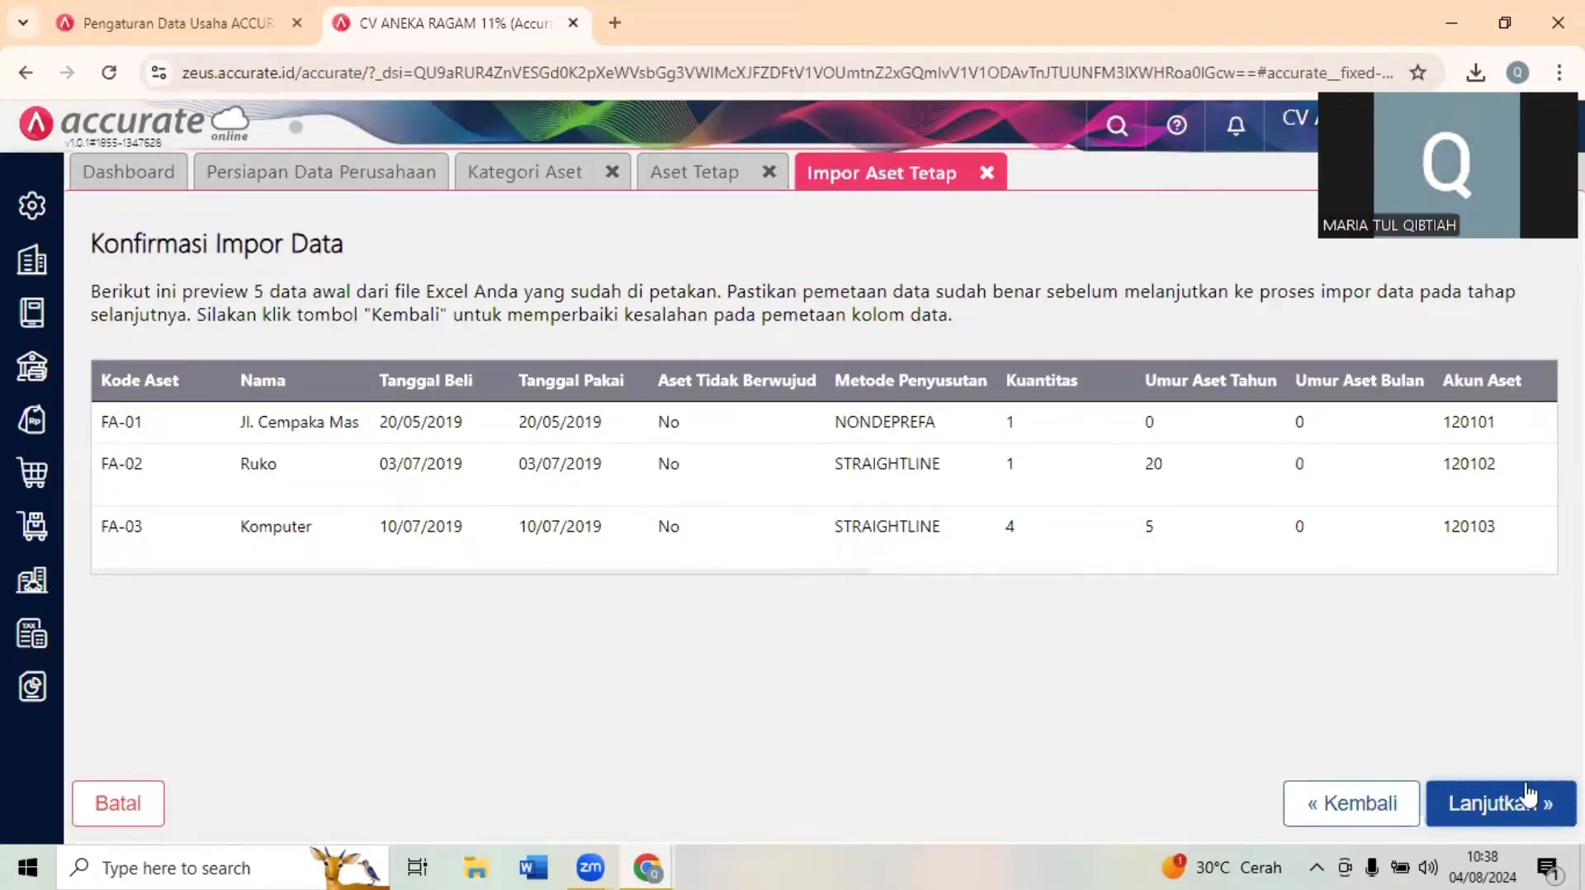
click(1498, 802)
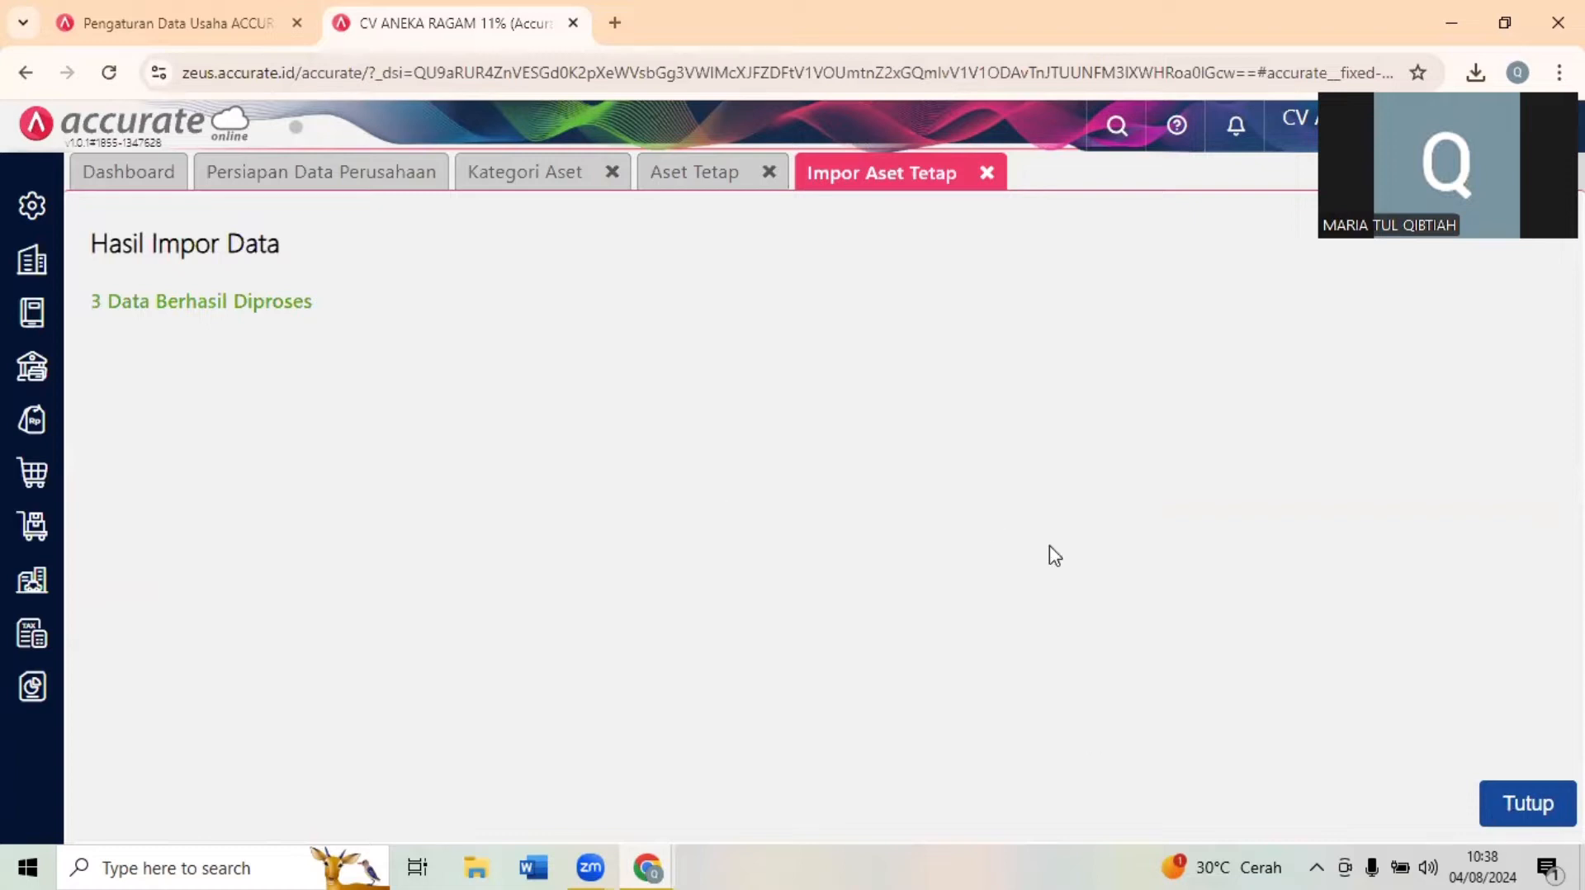
click(1529, 805)
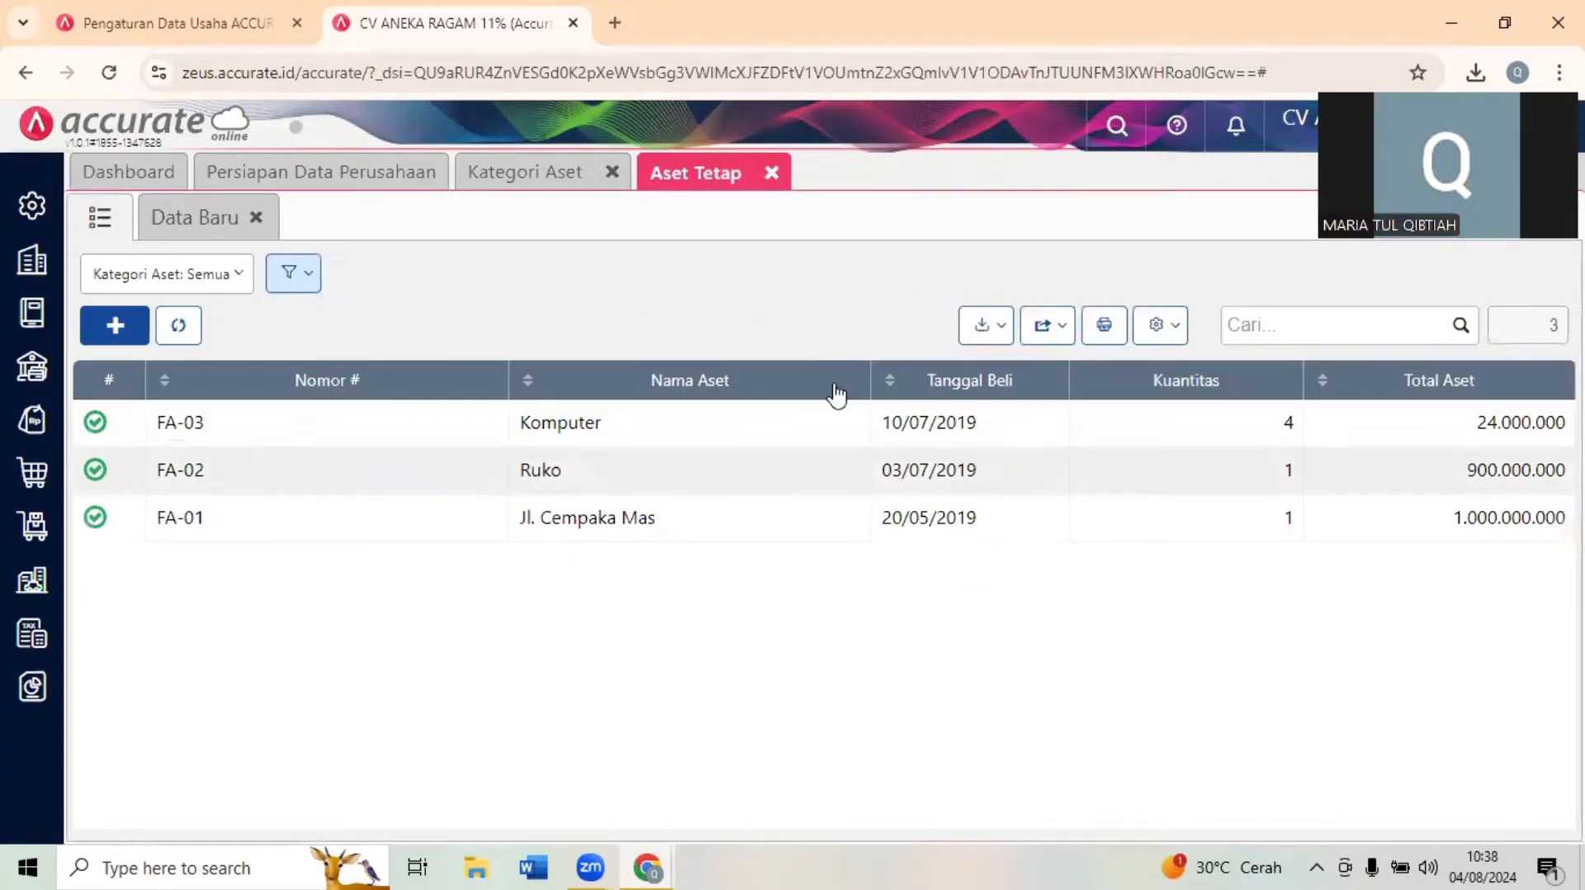
click(776, 175)
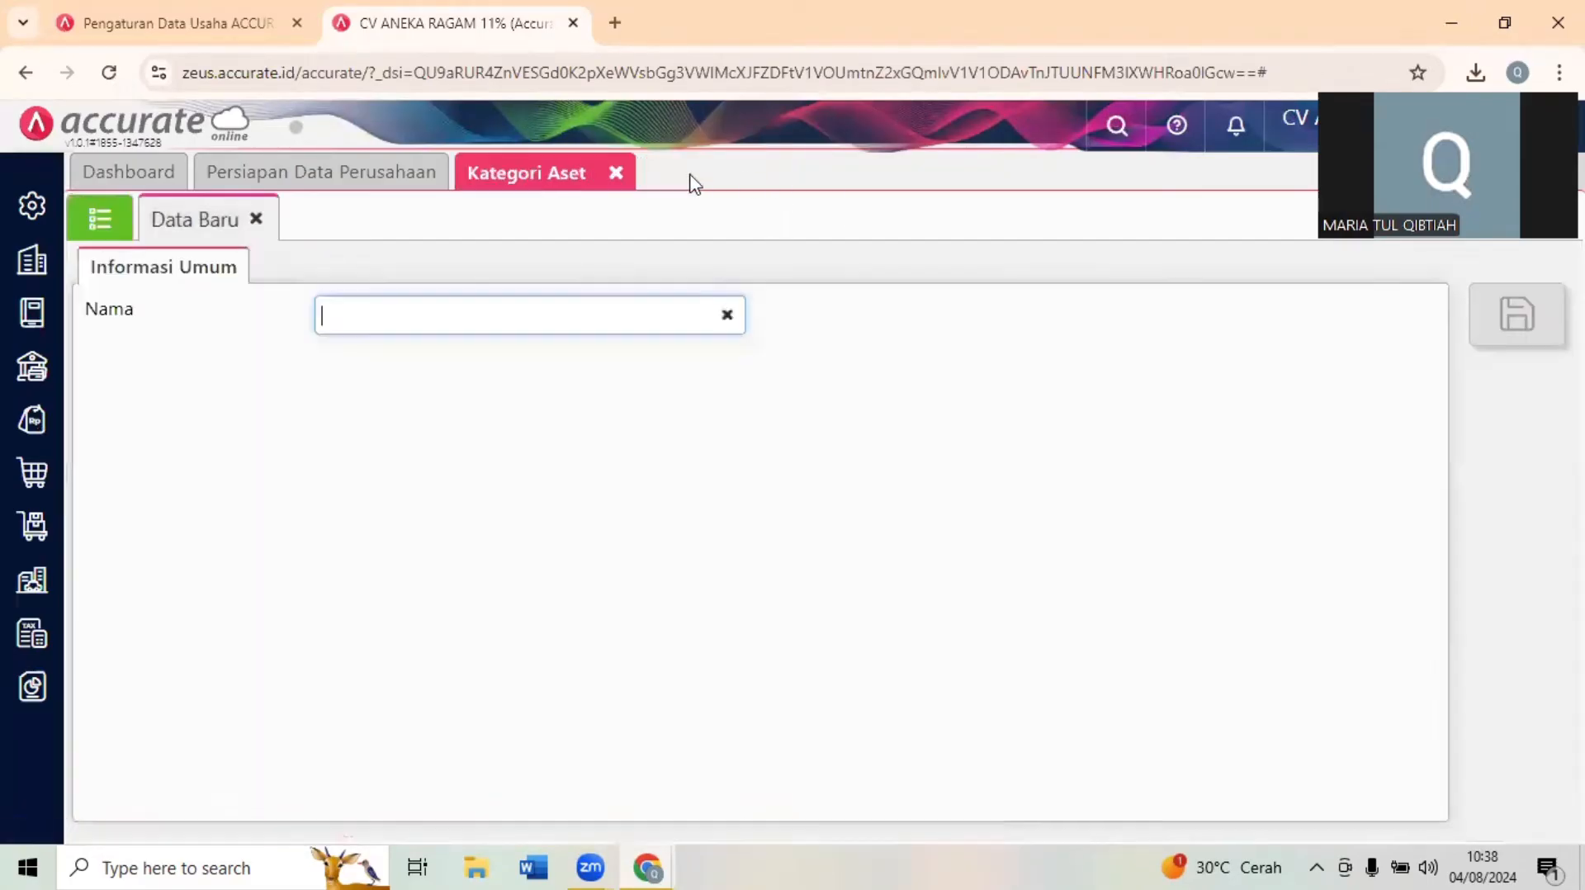
click(615, 172)
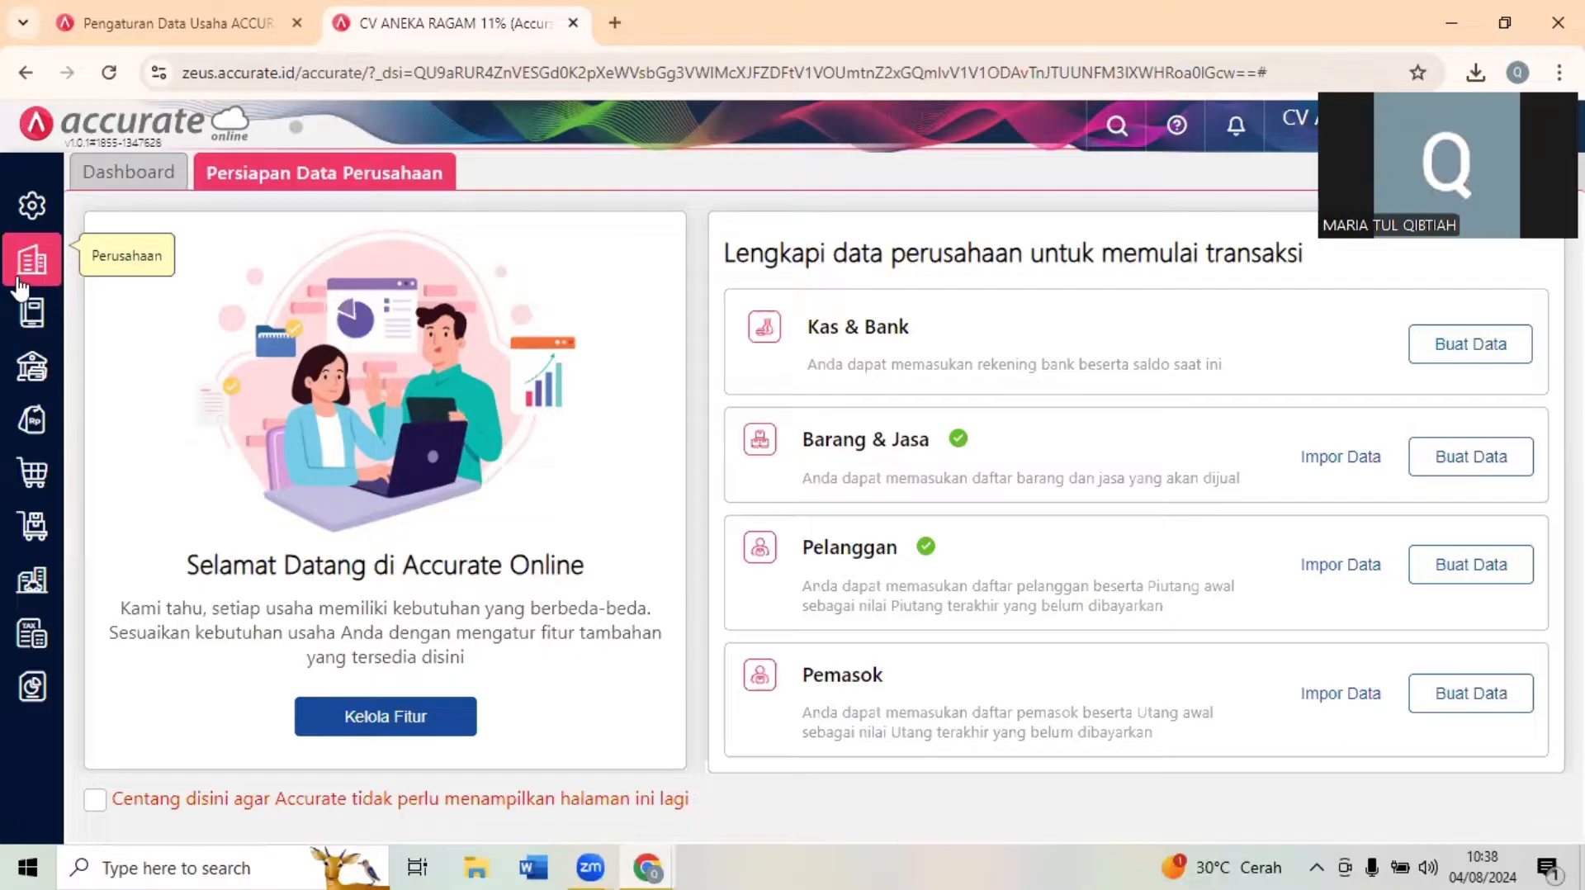
- Check the closing and Neraca instructions in the exam form, and save a Proses Akhir Bulan for Desember 2022 in Accurate Online
click(616, 862)
click(532, 735)
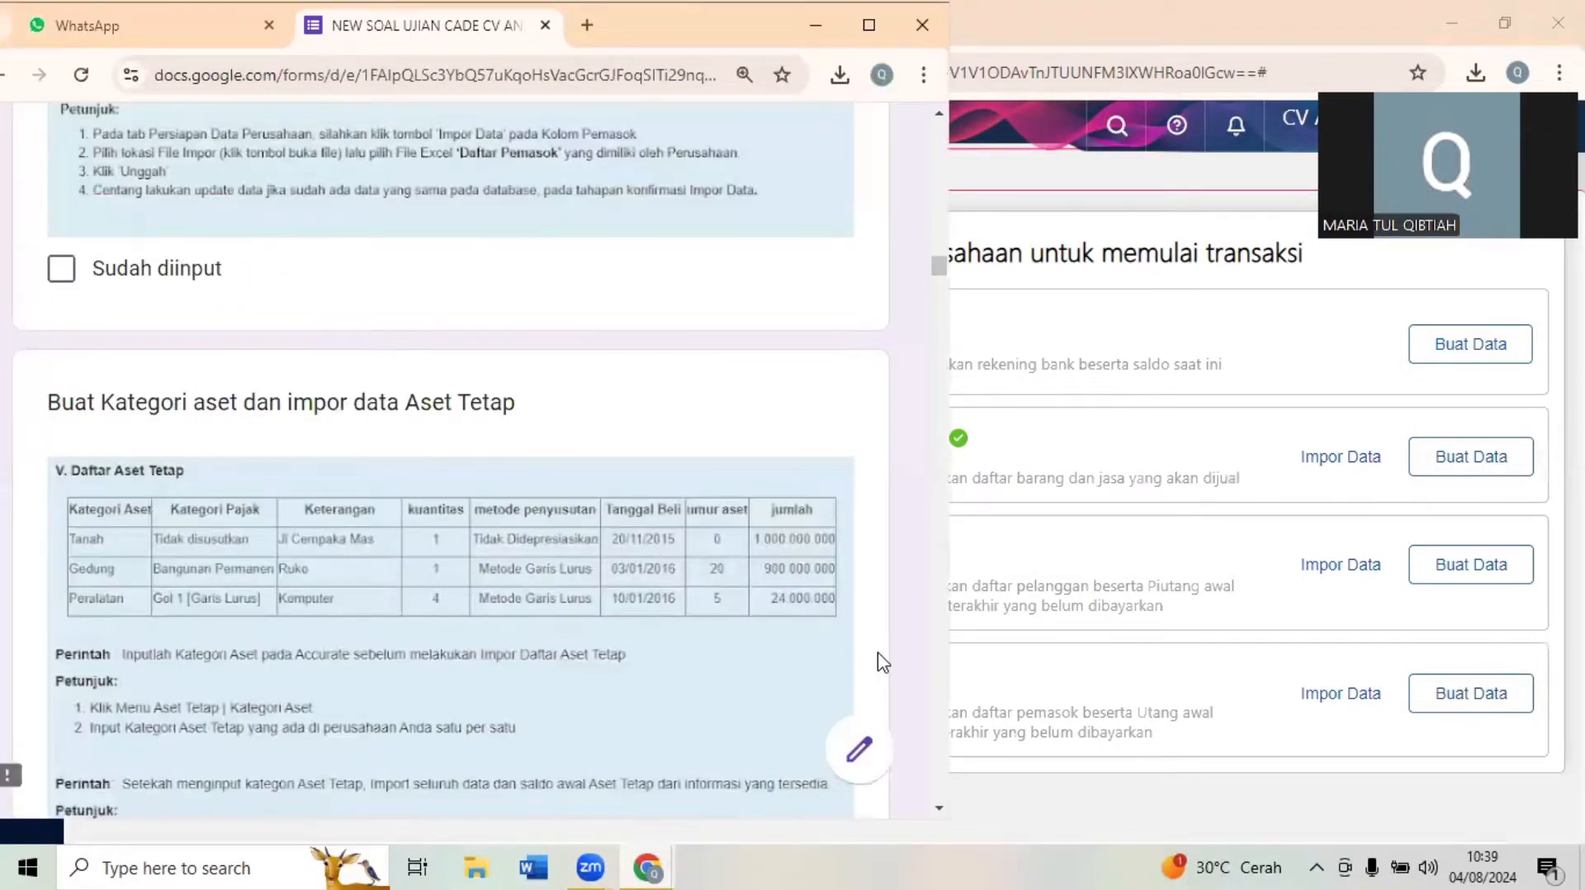
scroll(882, 660, down, 10)
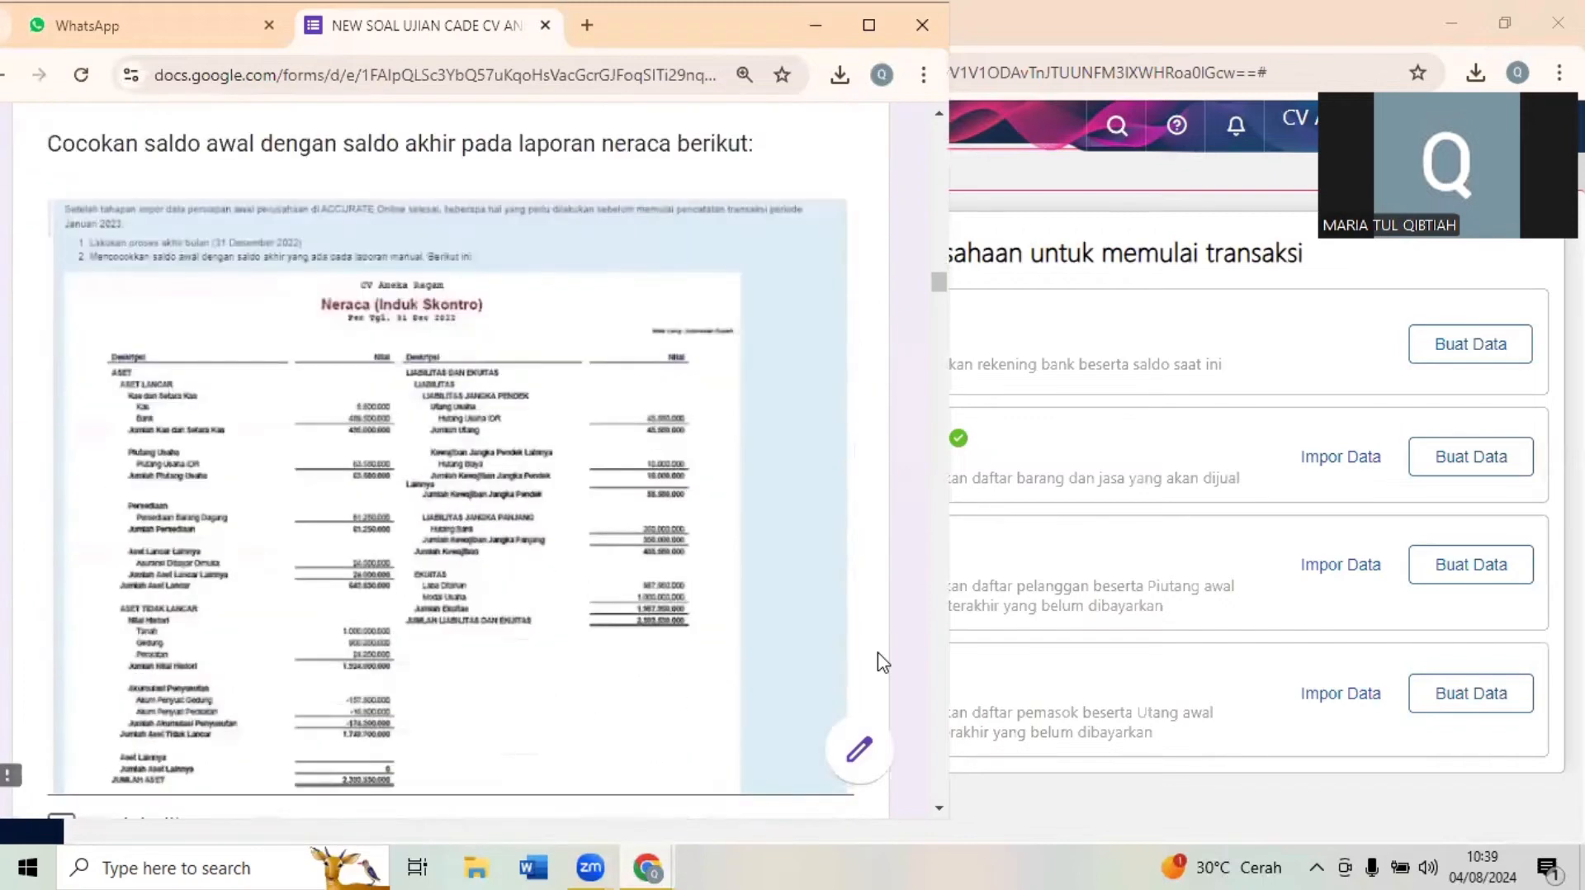
scroll(881, 661, down, 10)
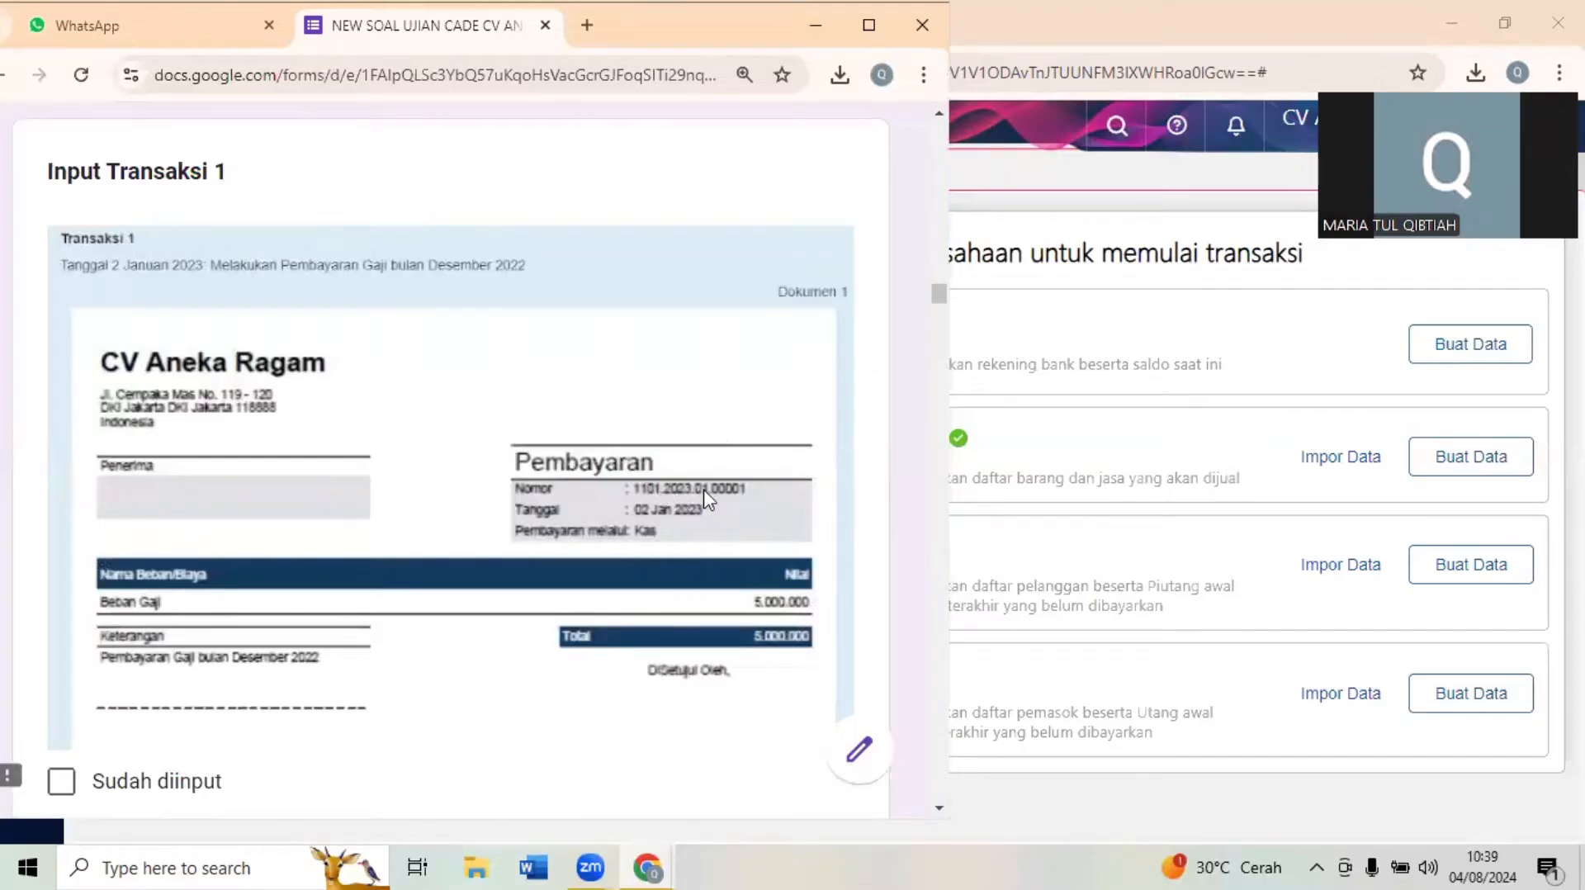
click(1098, 284)
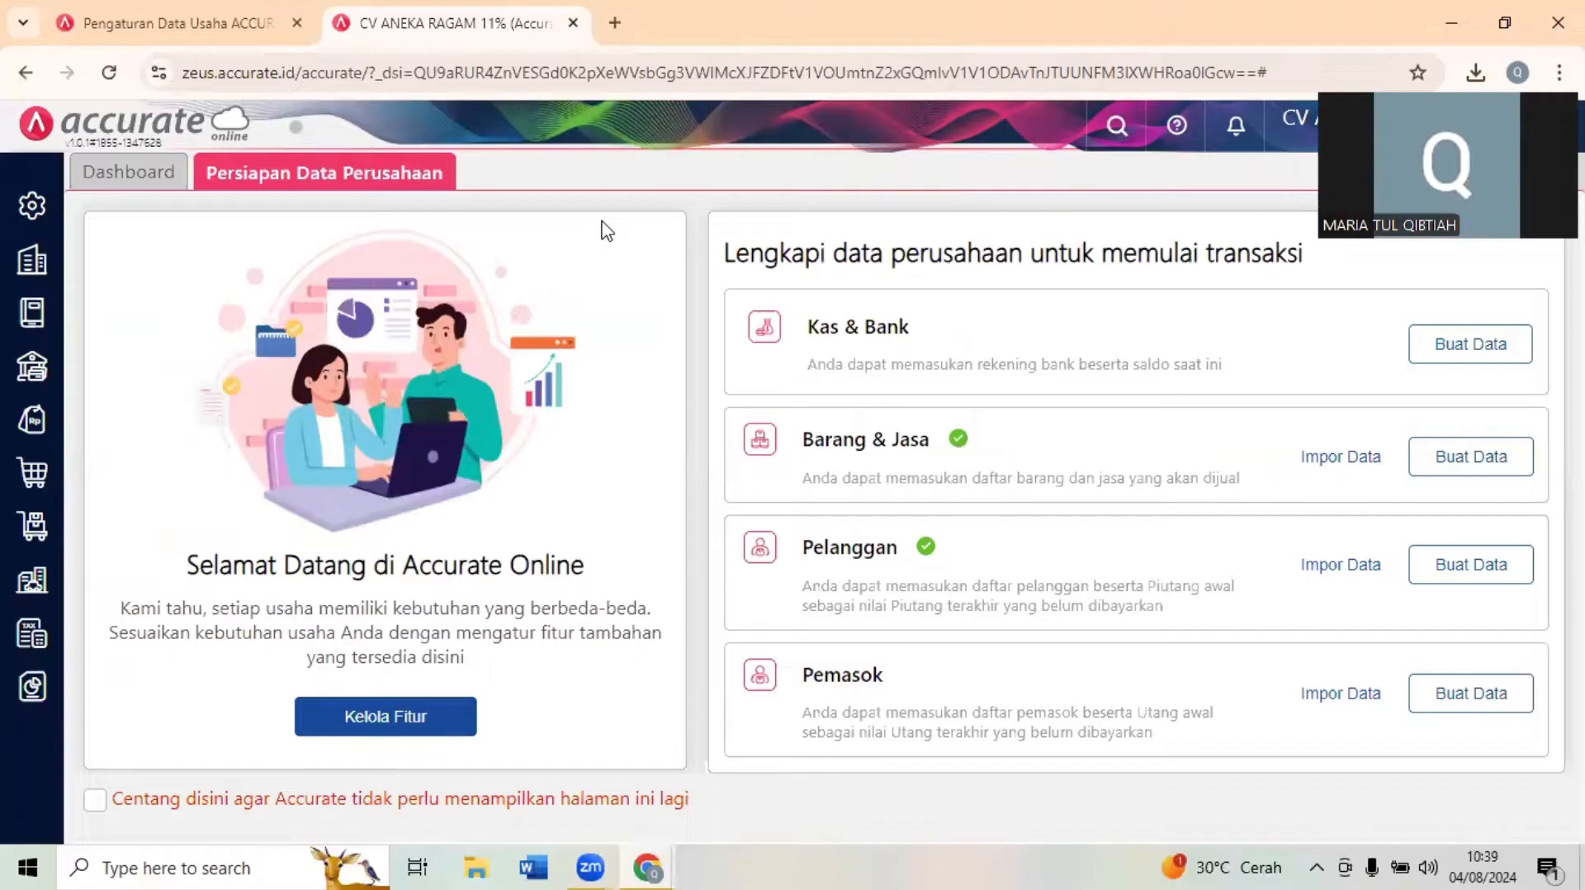
click(41, 264)
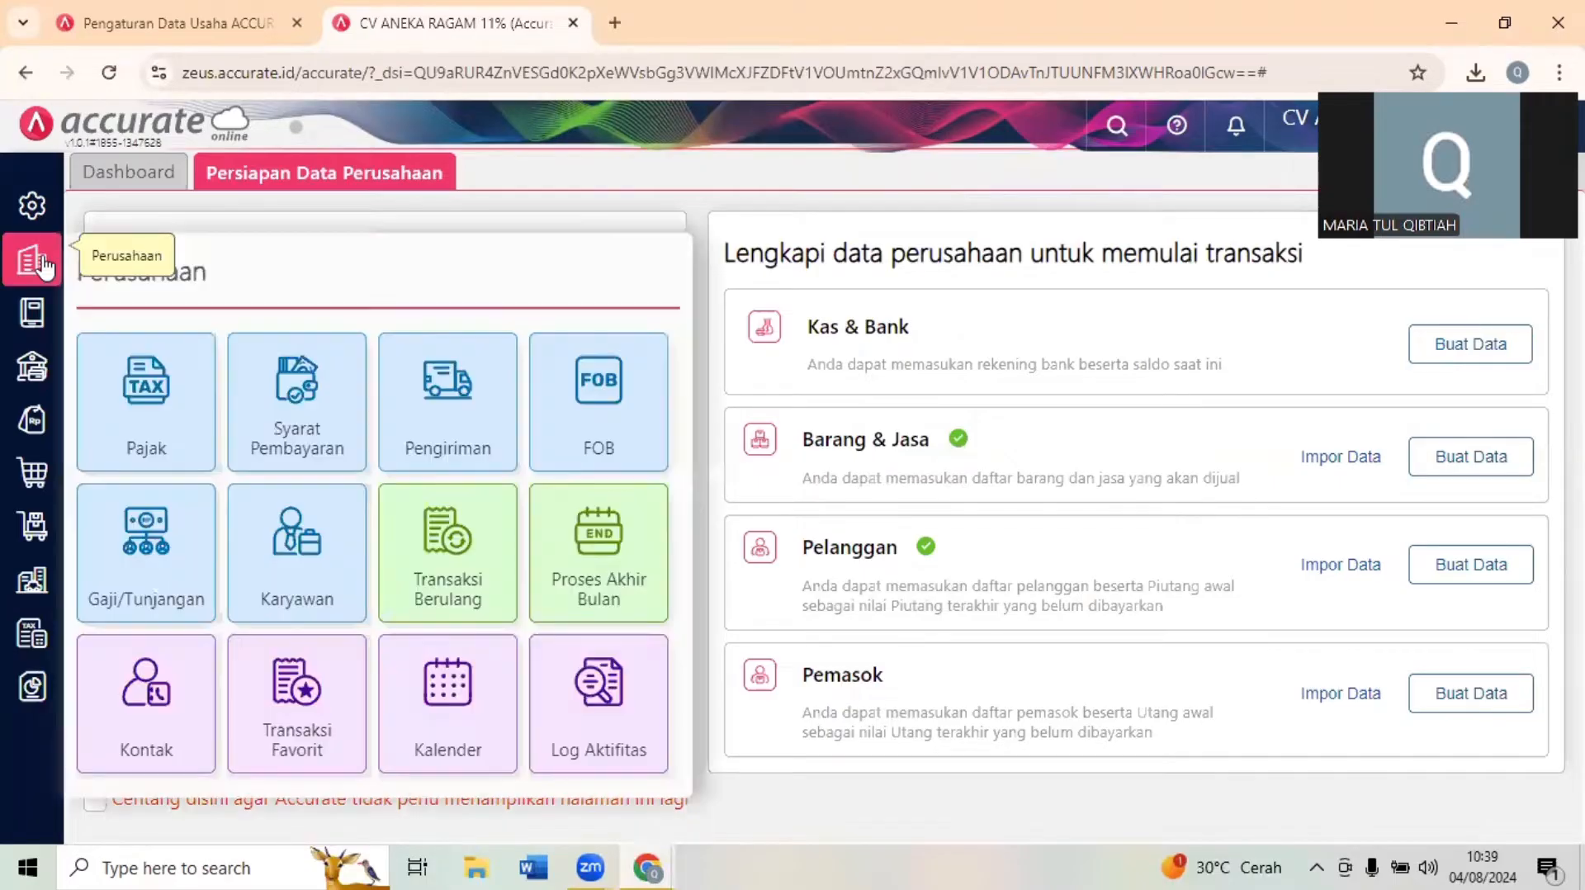
click(610, 548)
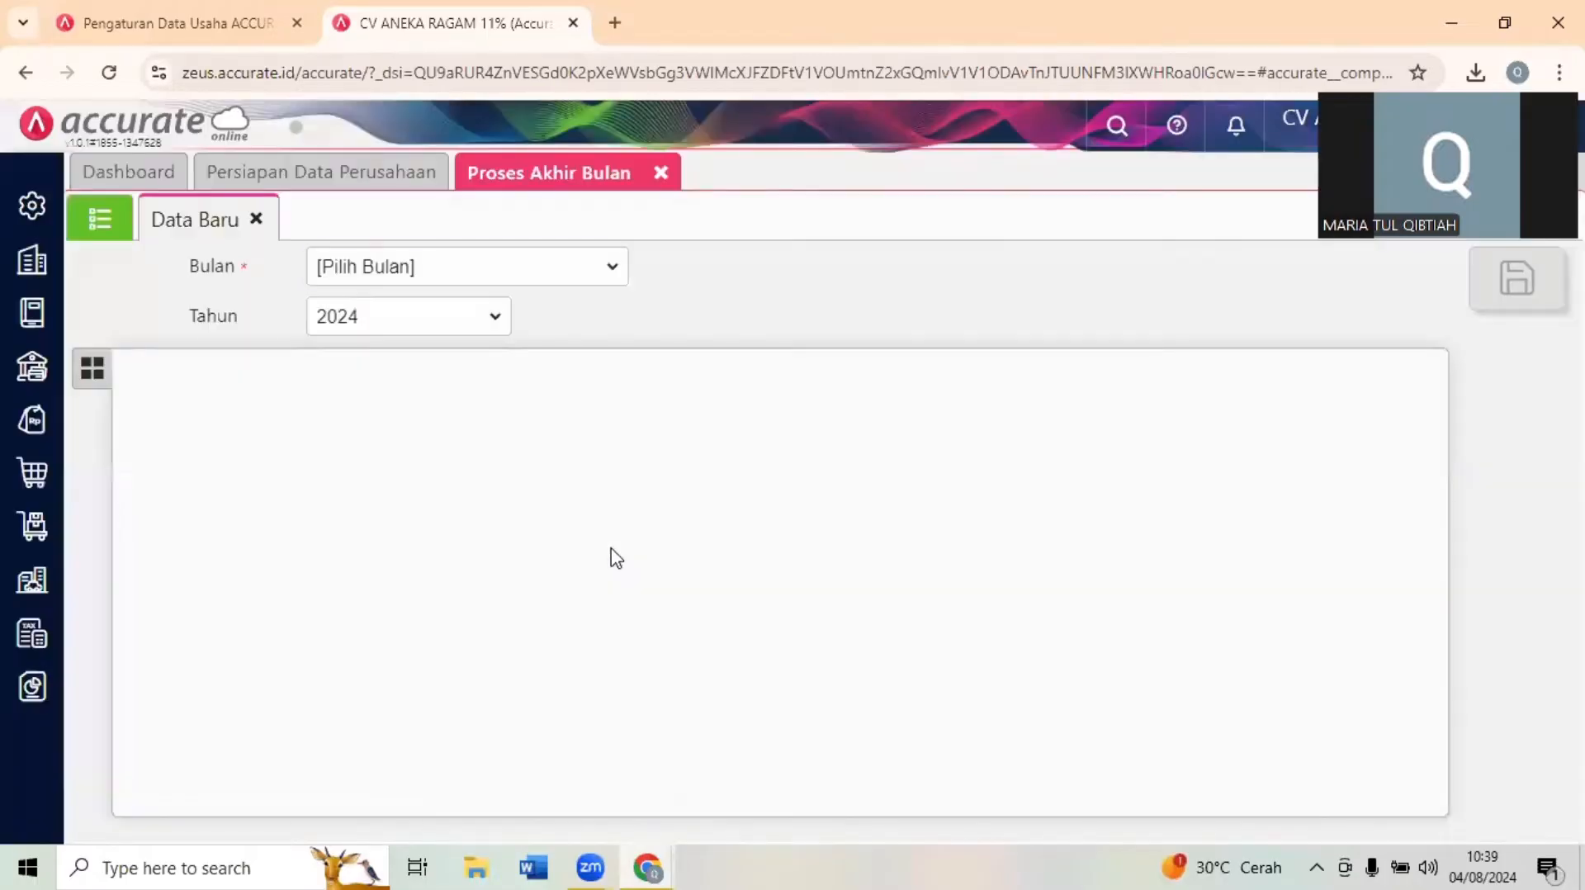
click(534, 268)
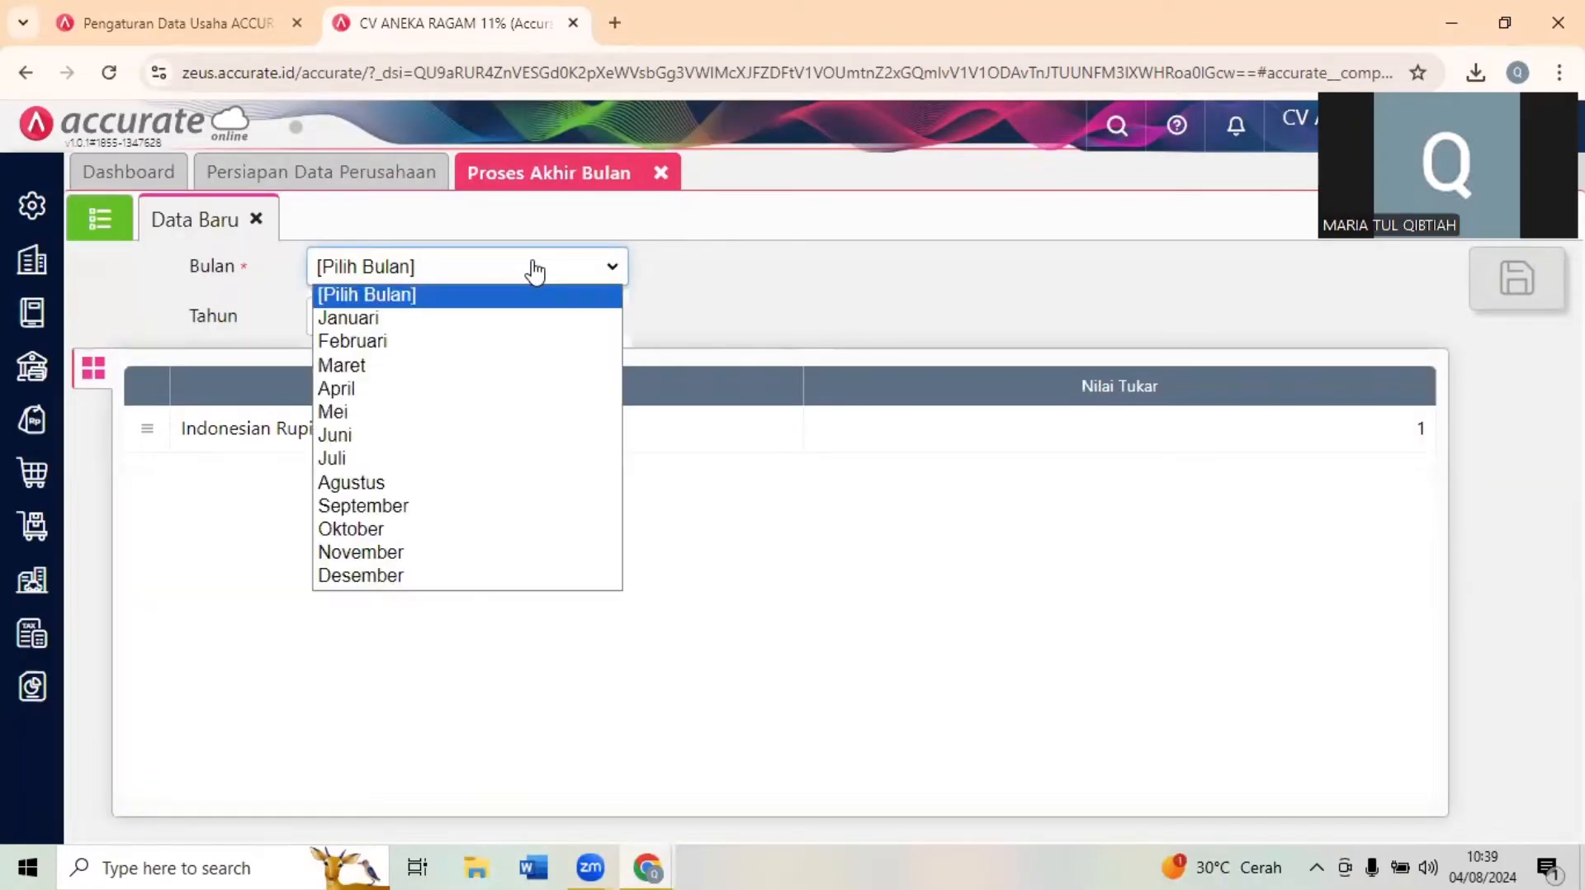
click(506, 578)
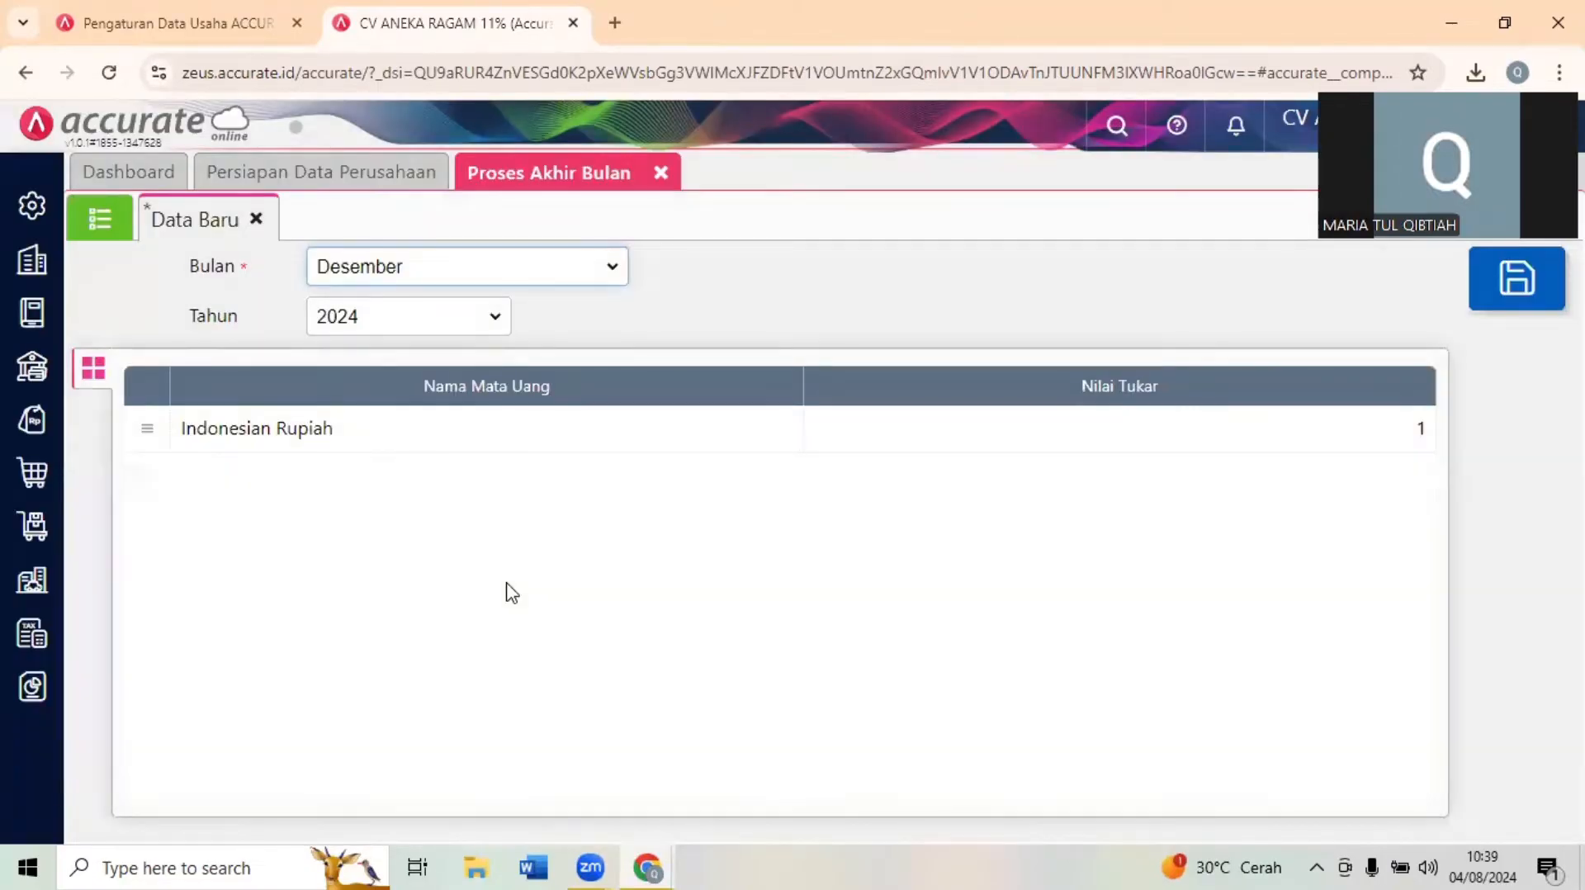
click(394, 328)
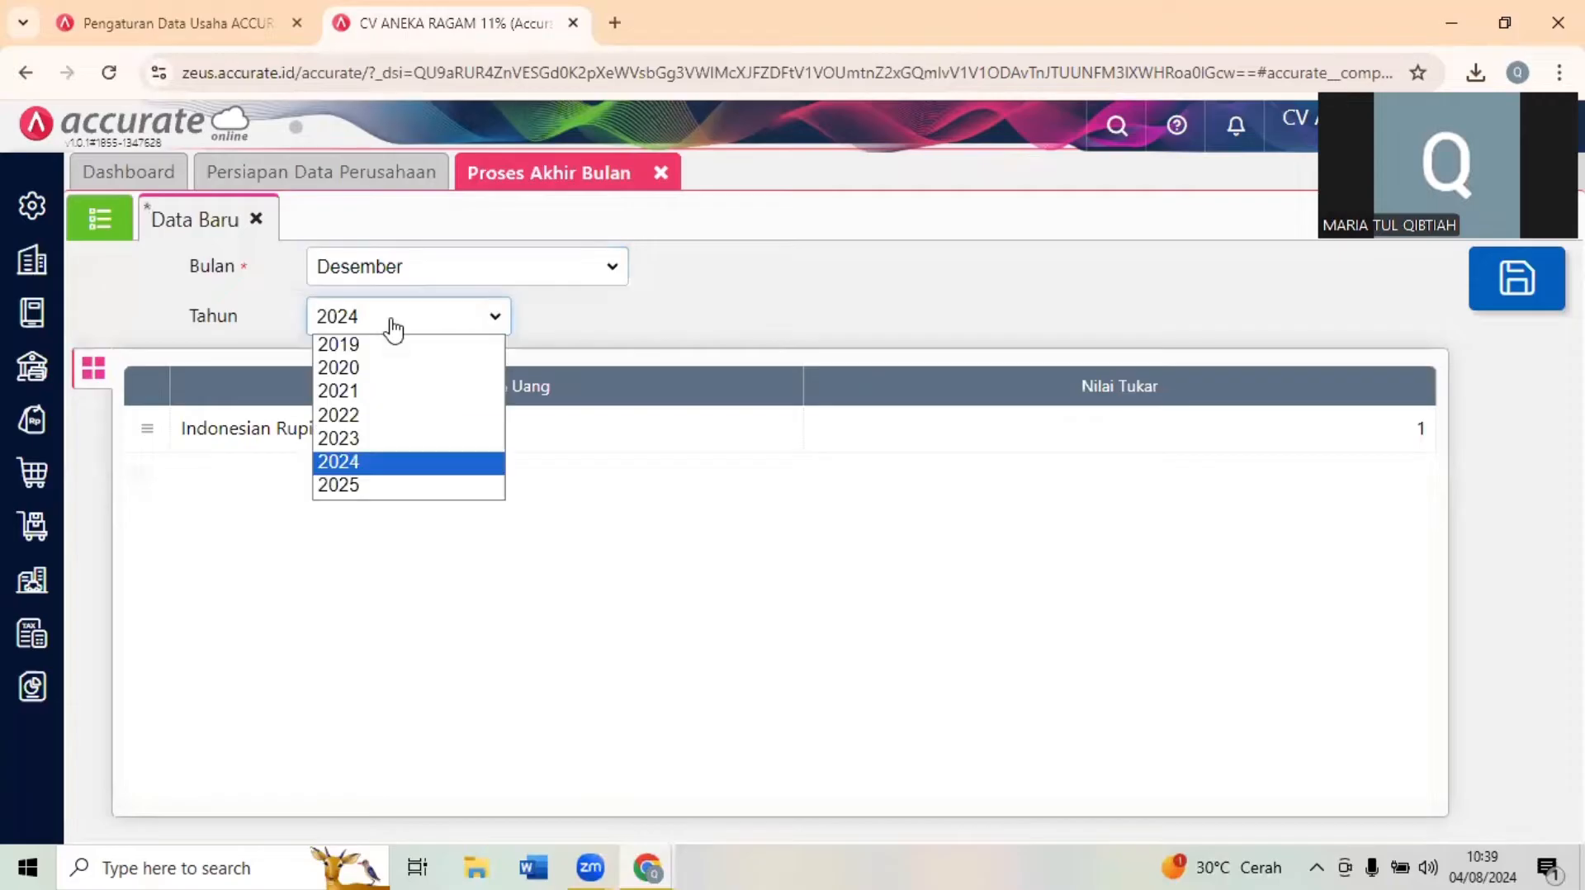
click(368, 421)
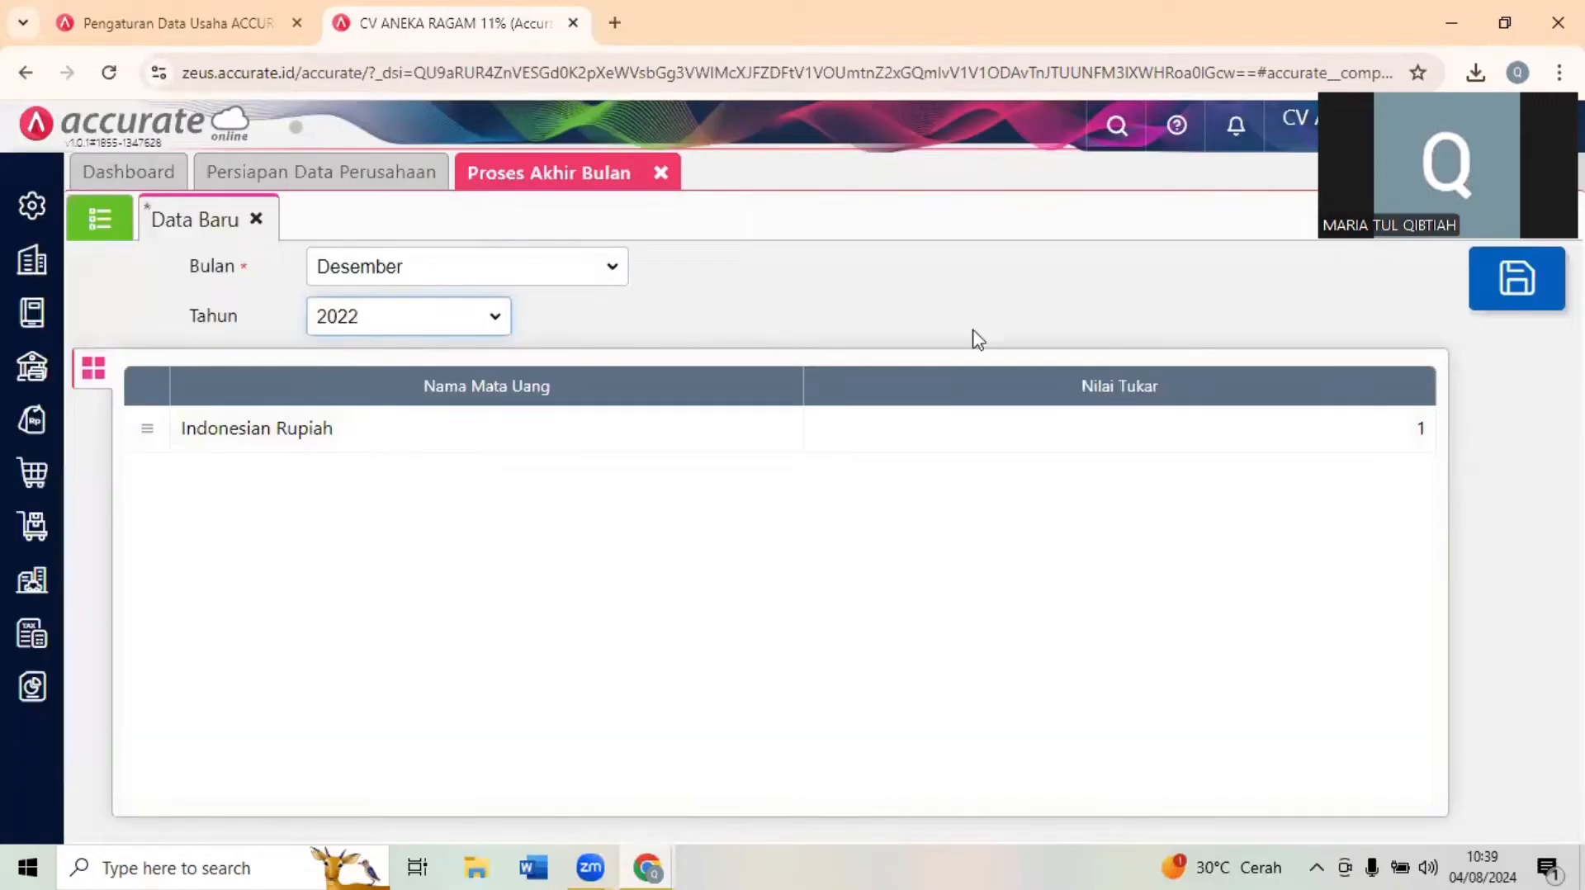
click(1529, 289)
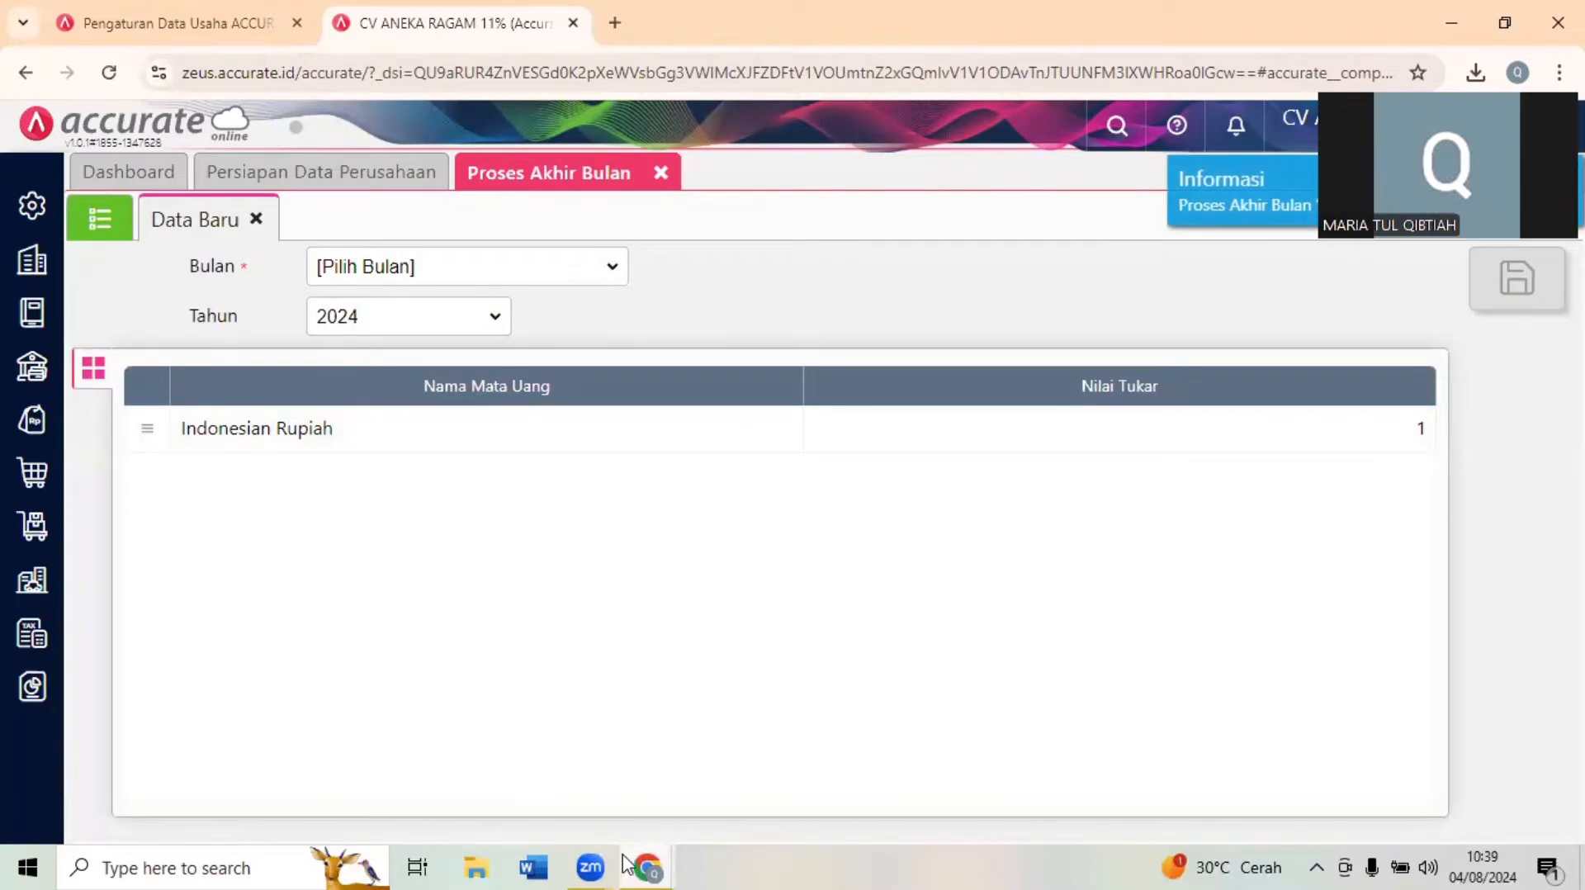
- Switch to the exam form and review the proses akhir bulan task with its reference Neraca per 31 Dec 2022
mouse_move(660, 864)
click(588, 784)
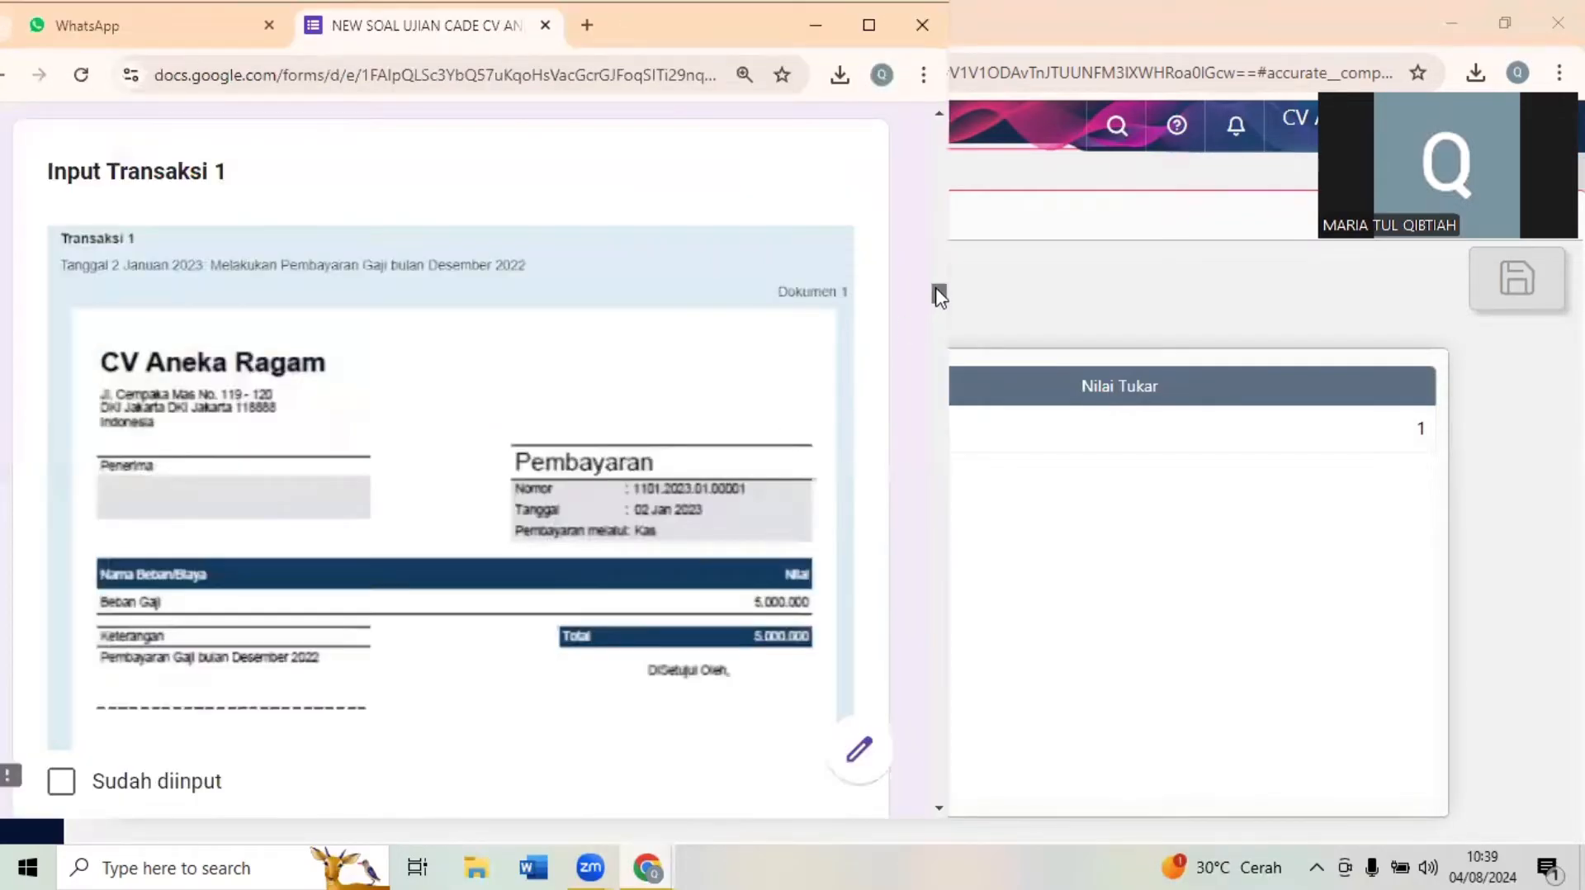
scroll(938, 290, up, 5)
drag(938, 289, 939, 273)
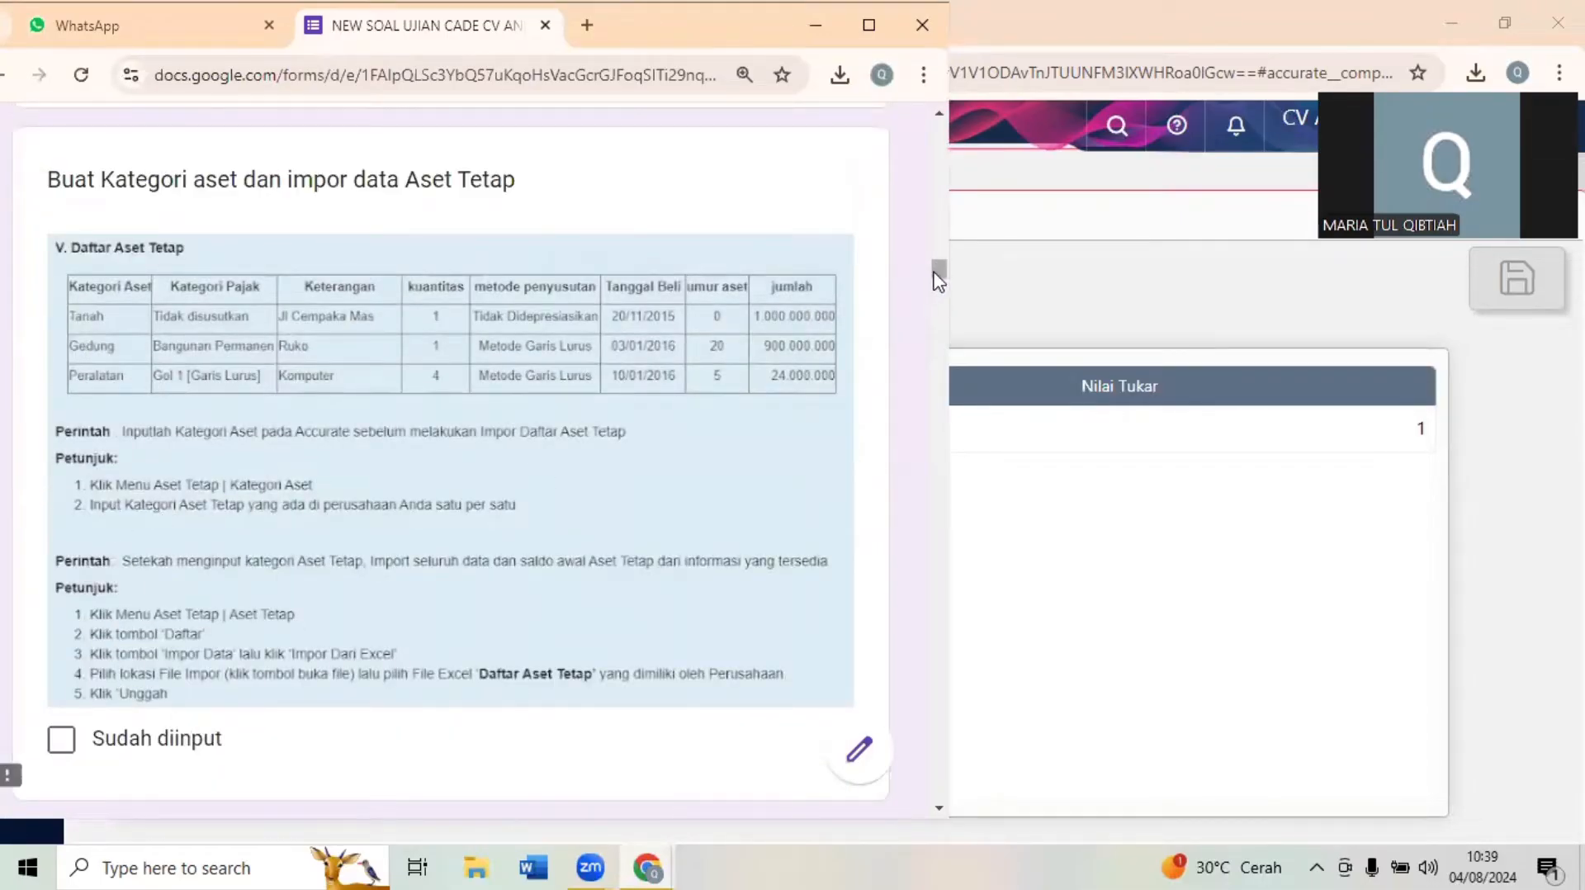
drag(939, 281, 939, 289)
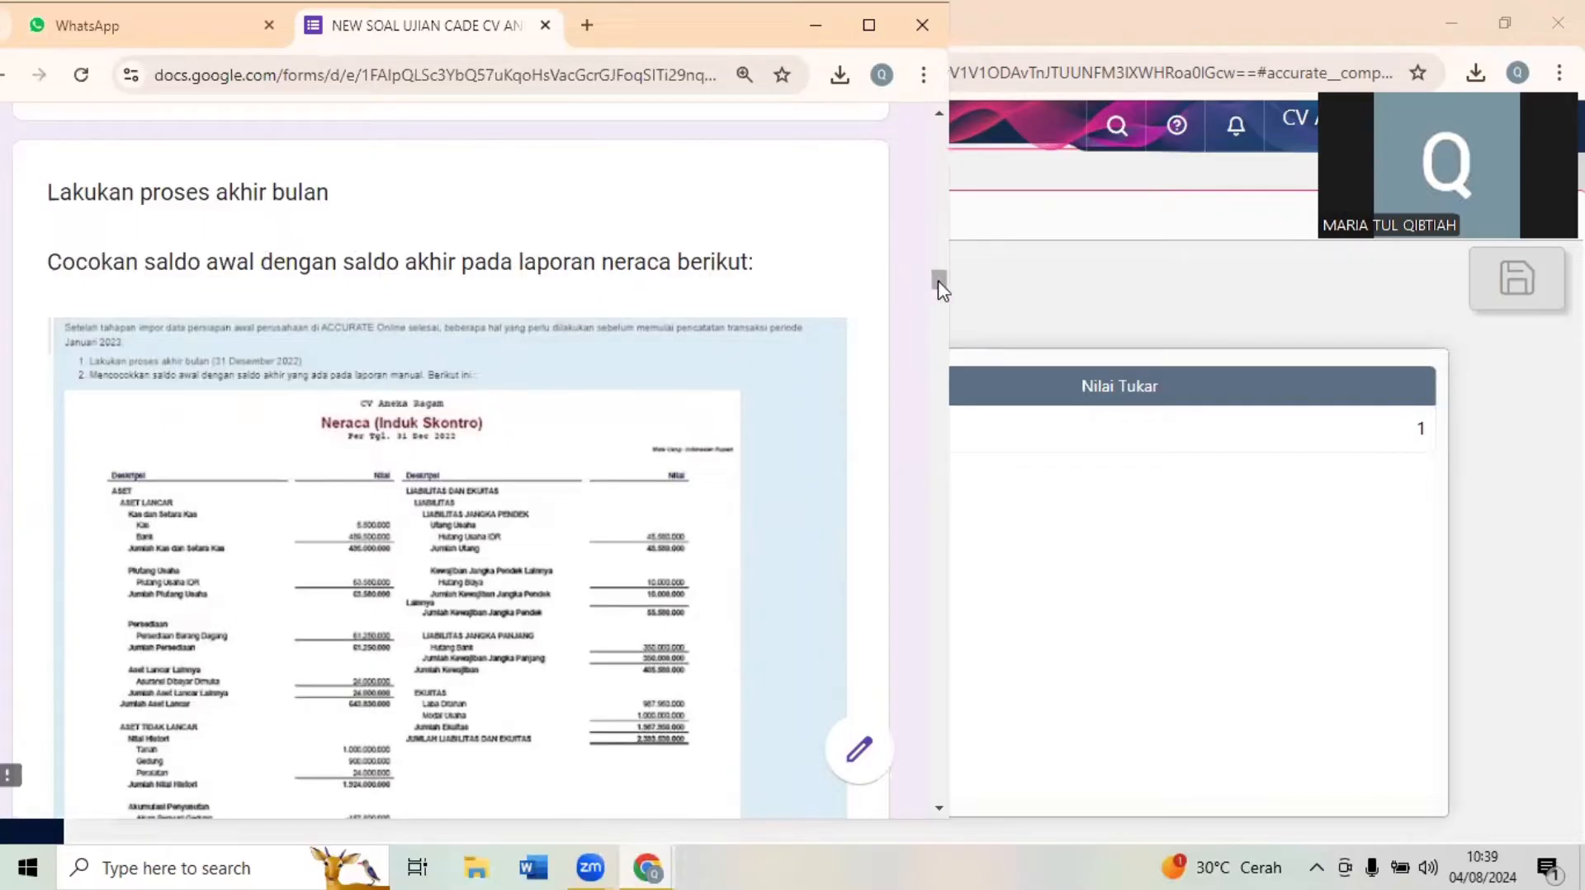
scroll(940, 285, down, 1)
scroll(939, 285, down, 2)
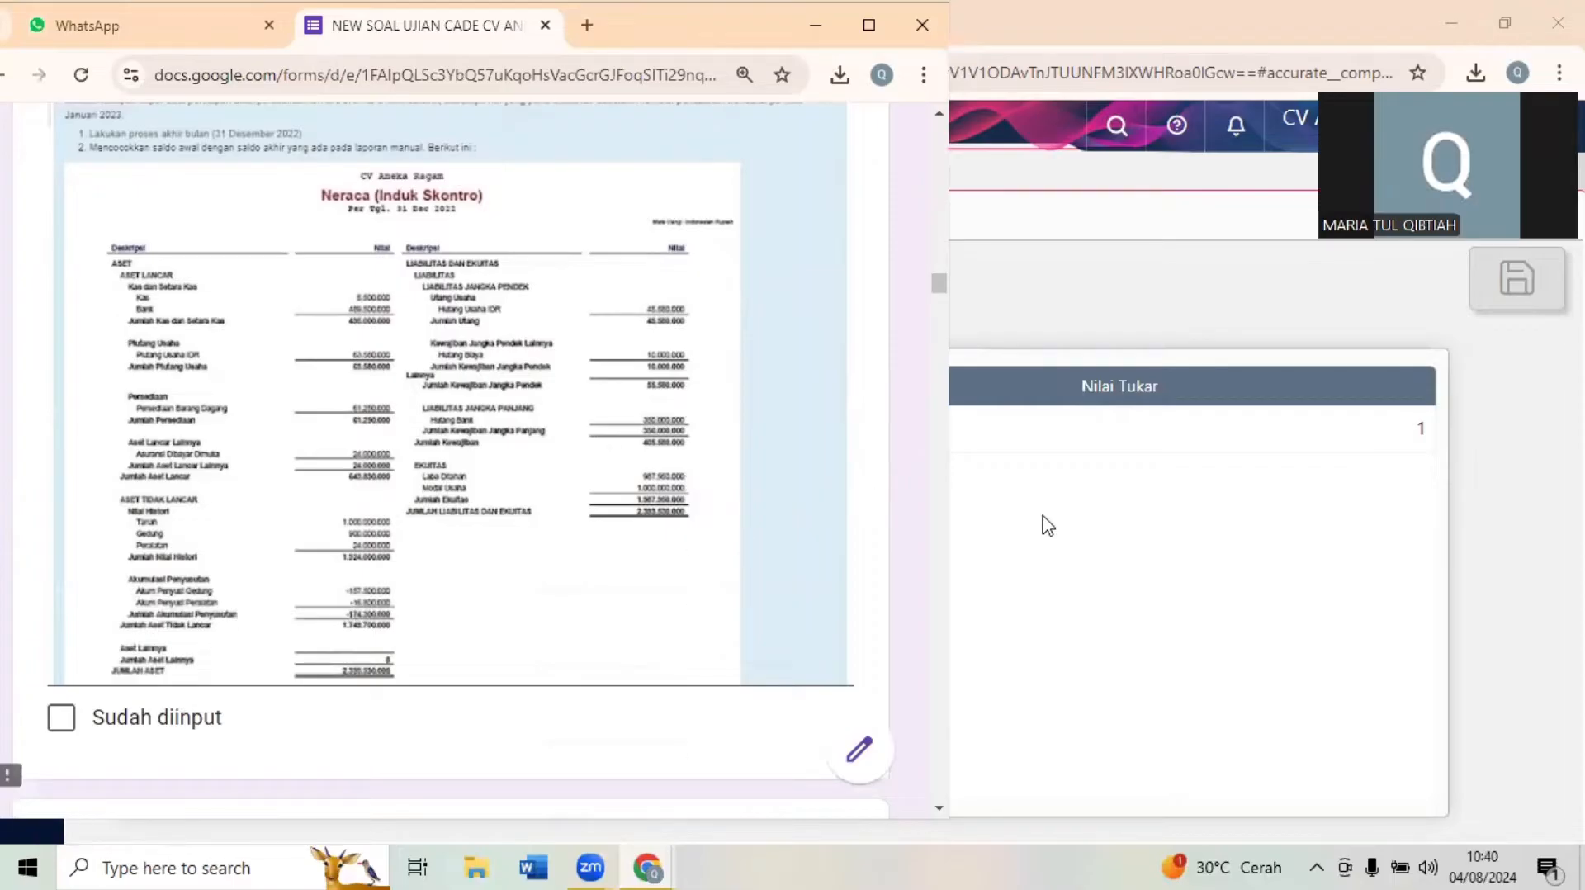
- Open Daftar Laporan in Accurate Online and check the exam form for the balance sheet type to produce
click(1141, 527)
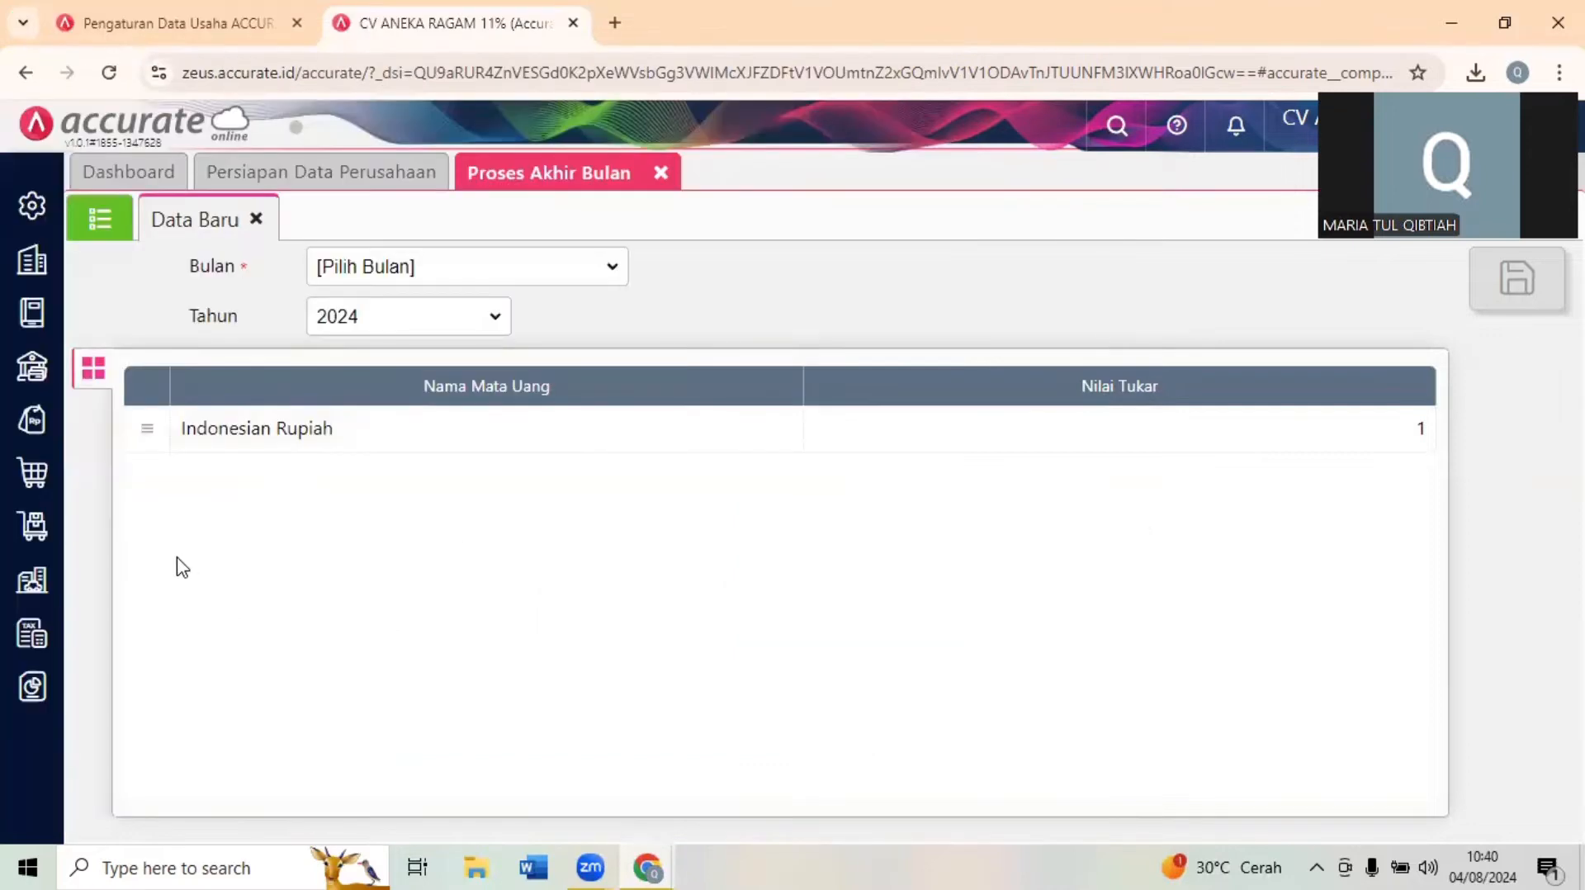
click(33, 687)
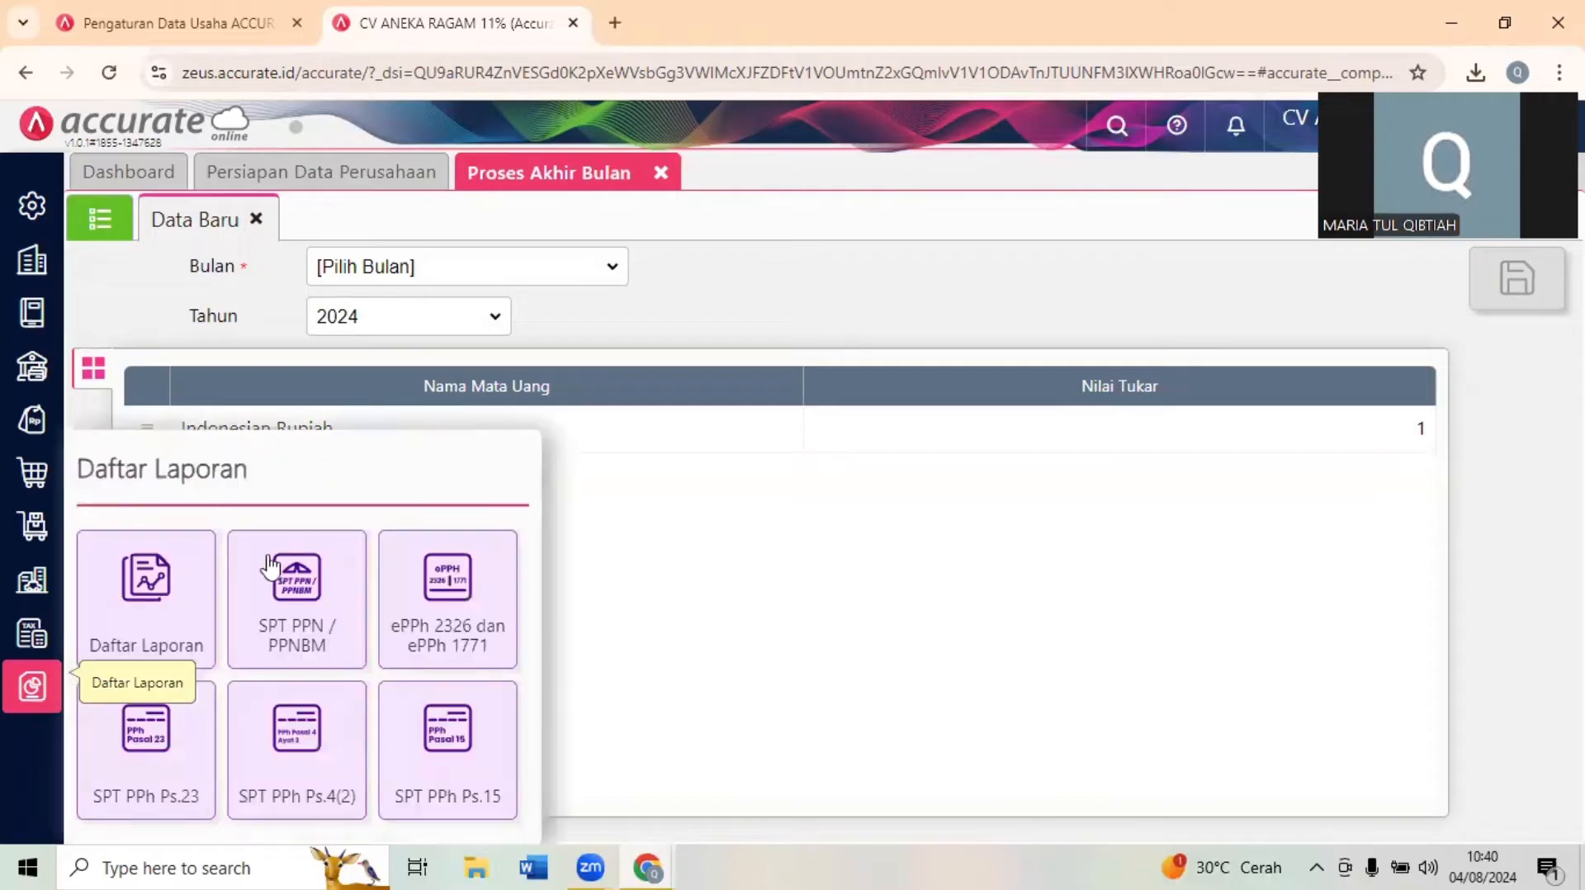
click(155, 591)
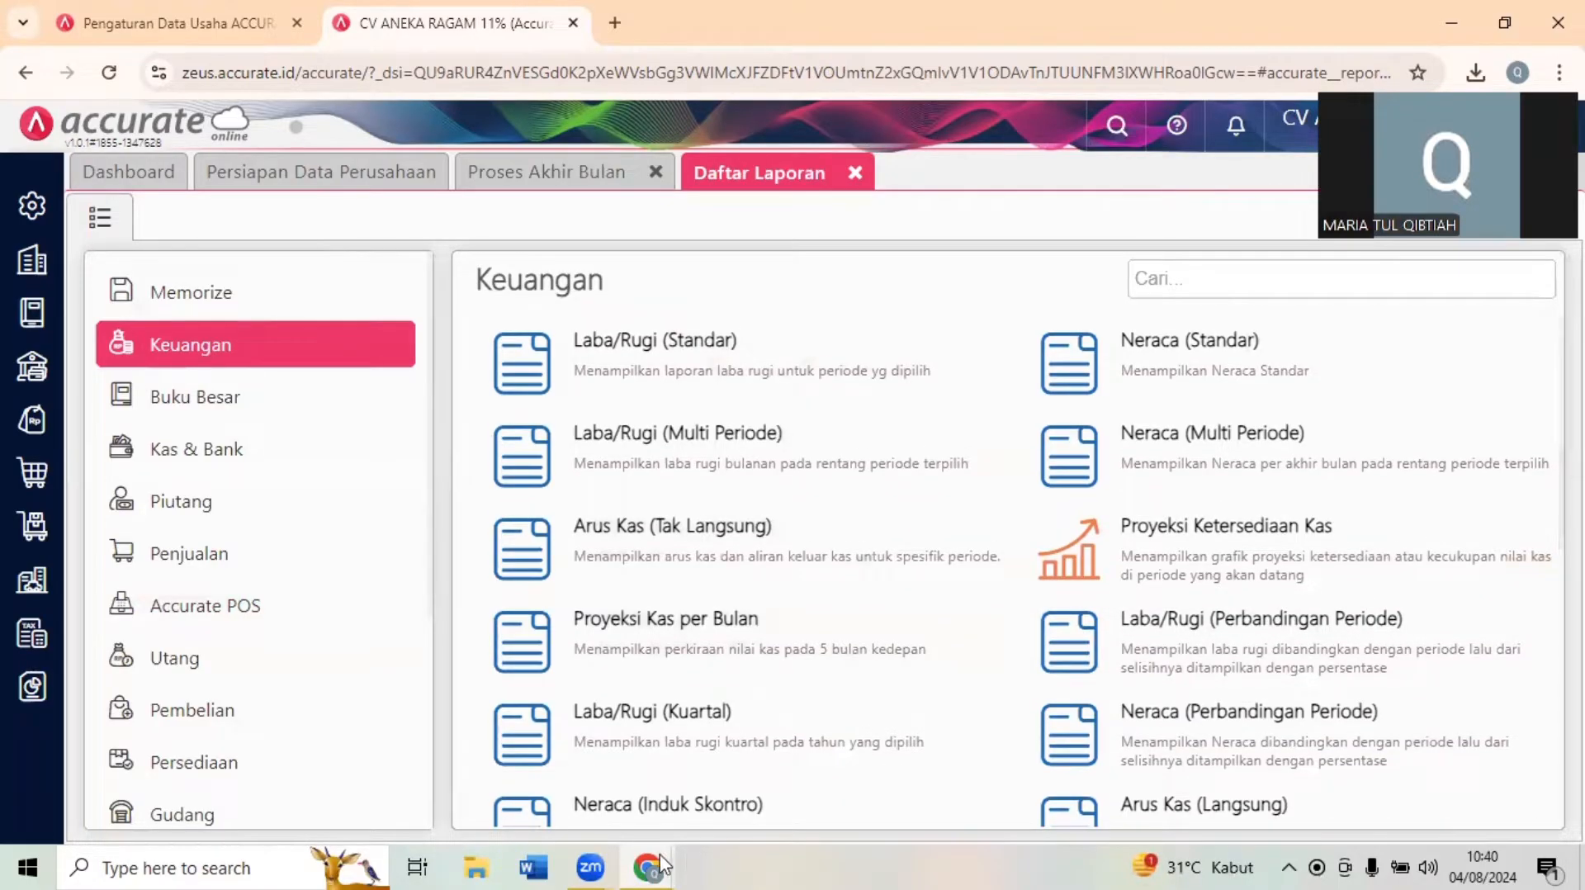
mouse_move(661, 863)
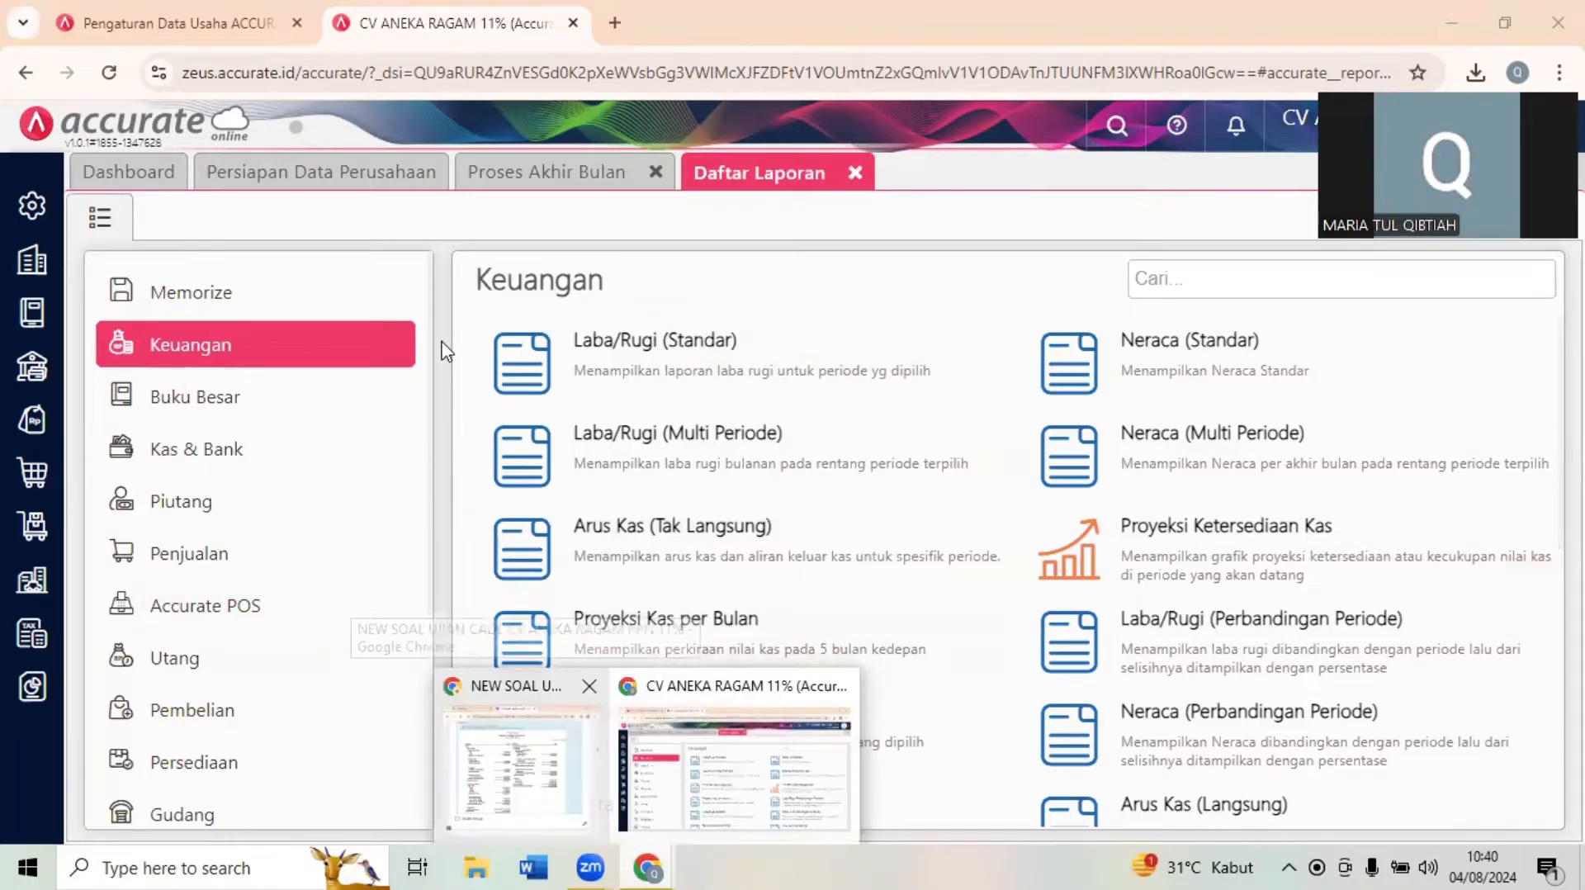
click(522, 763)
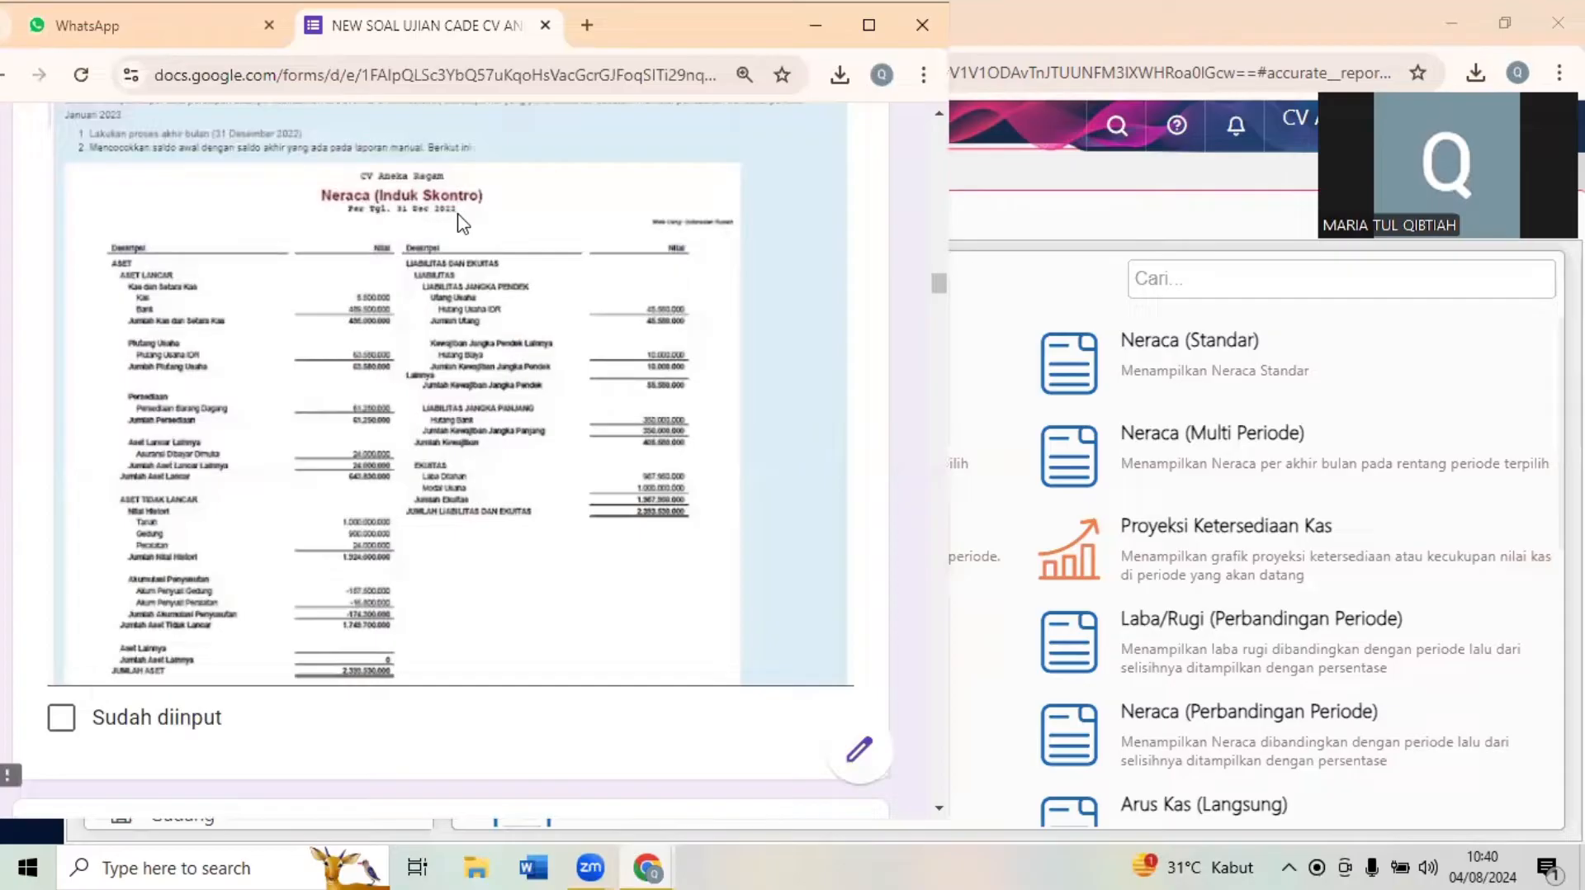
click(1065, 201)
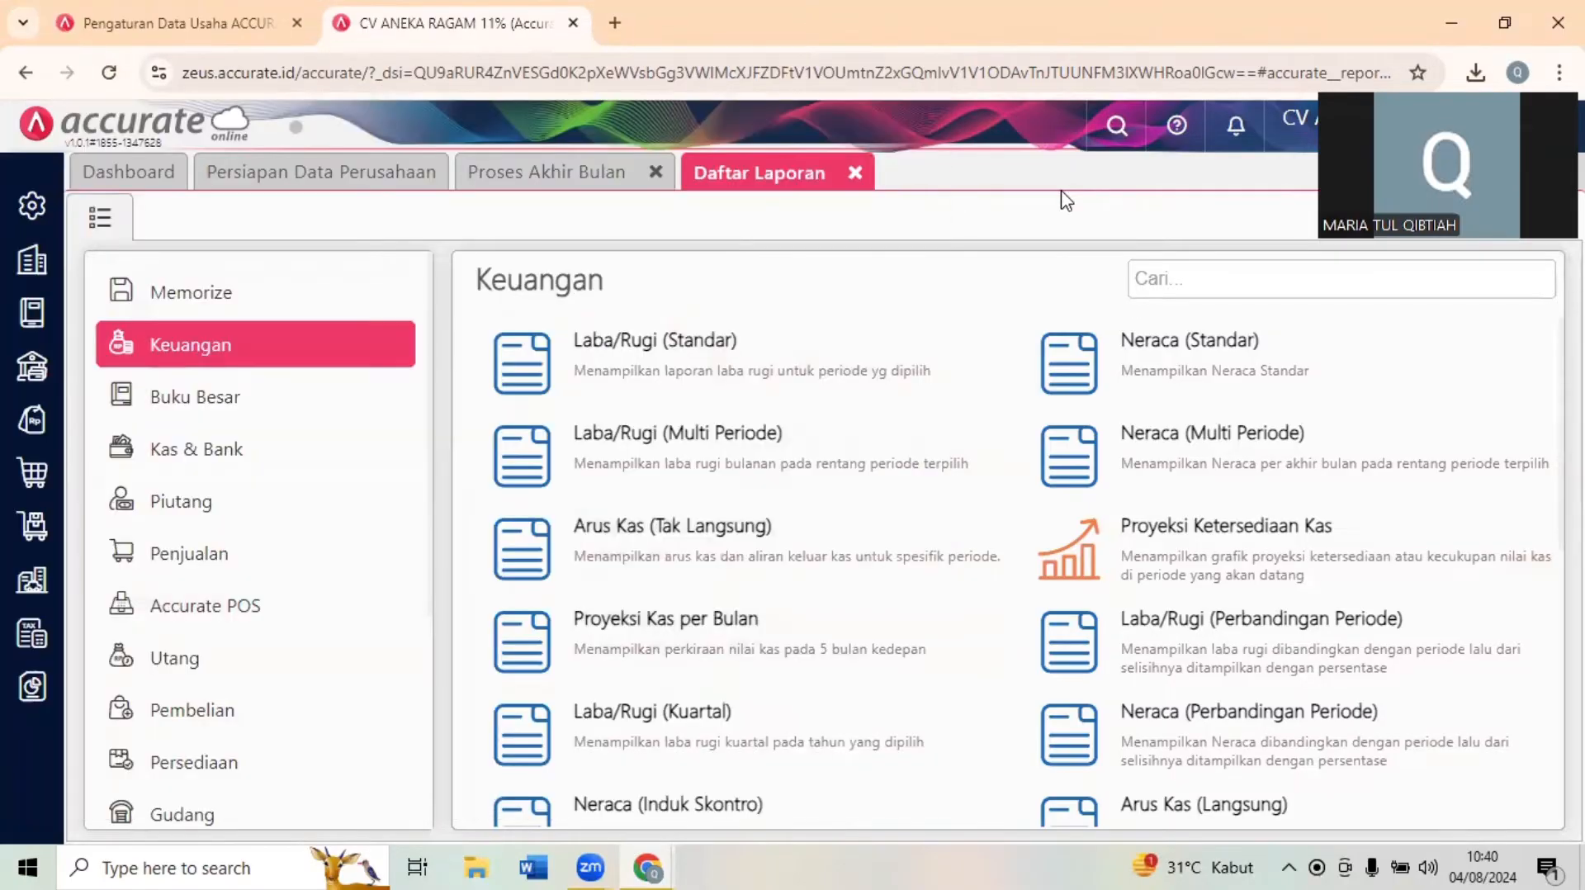
- Display the Neraca (Induk Skontro) report with Per Tanggal set to 31/12/2022
click(754, 809)
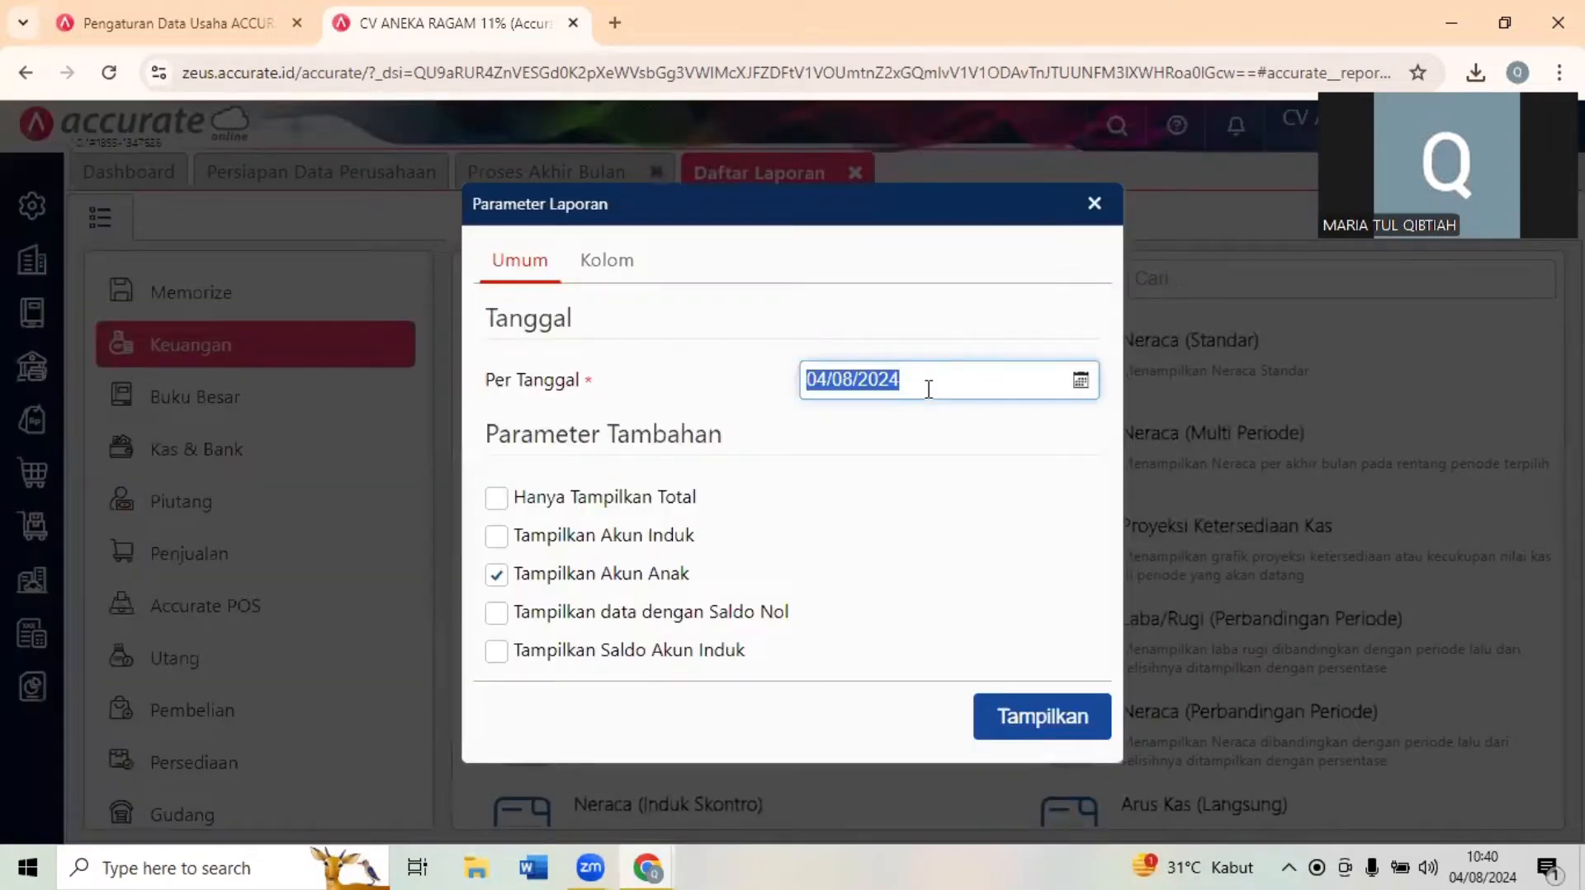
text(31/)
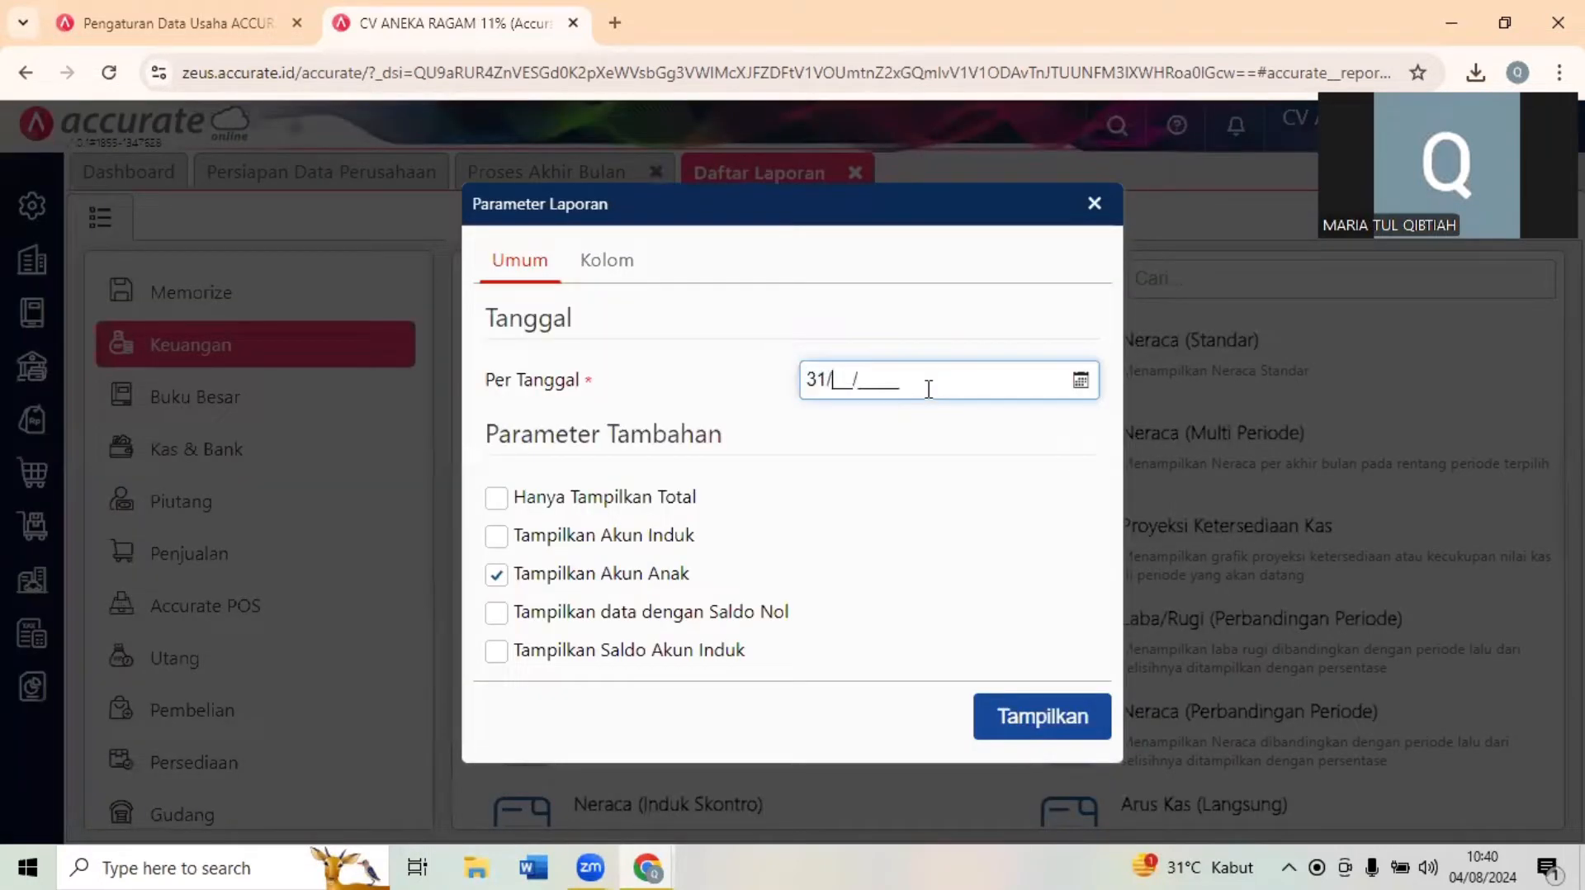
text(12/2022)
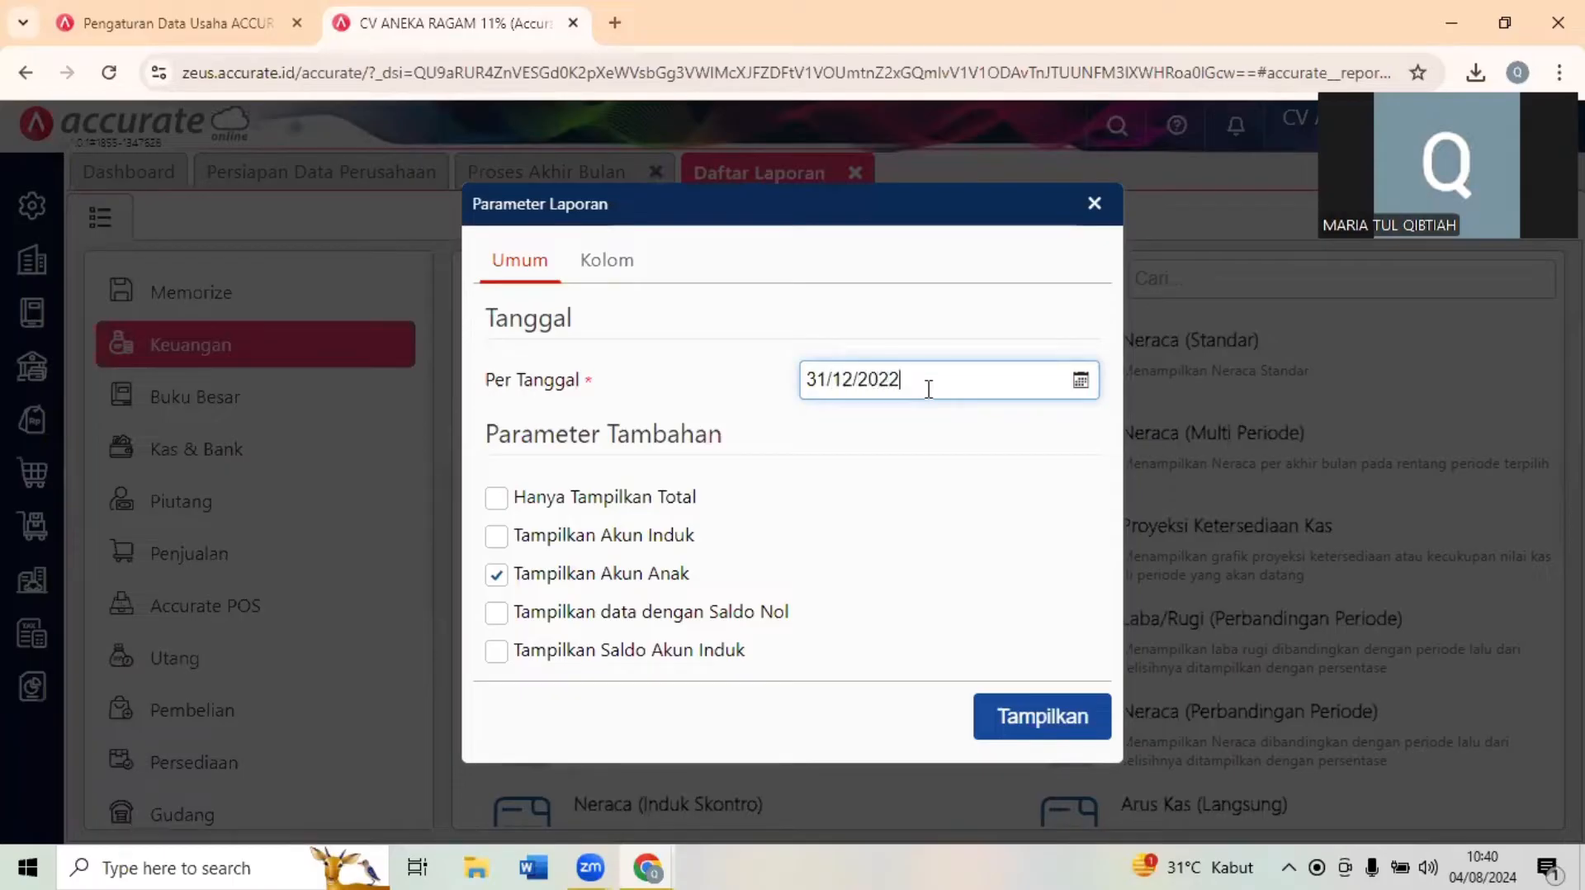
click(1049, 711)
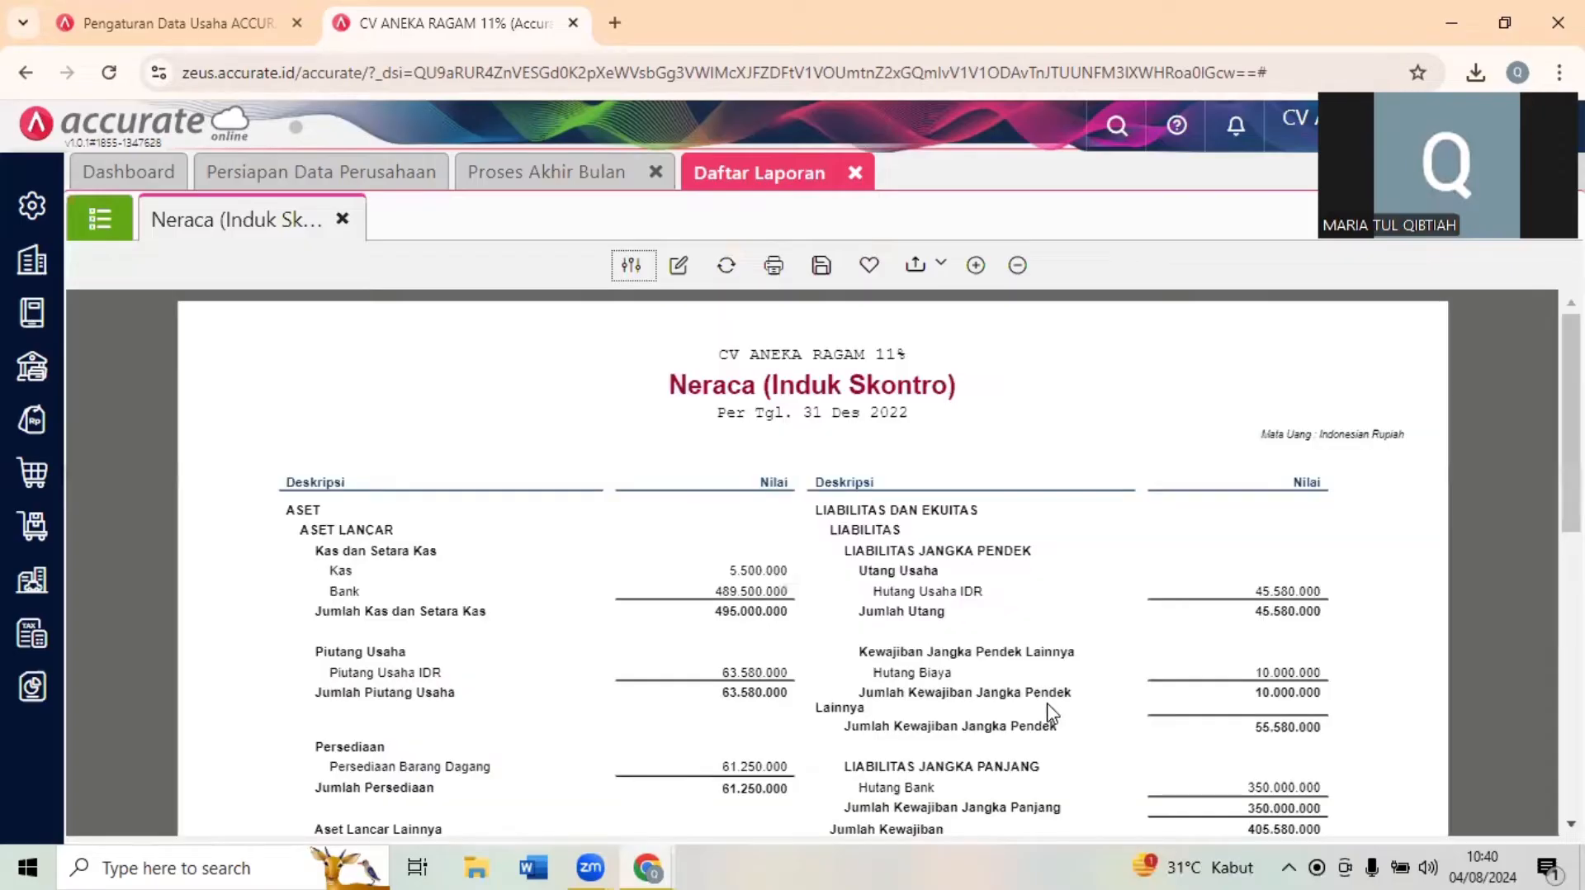
- Compare the account balances and totals in the generated Neraca (Induk Skontro) with the reference Neraca in the exam form
scroll(813, 565, down, 3)
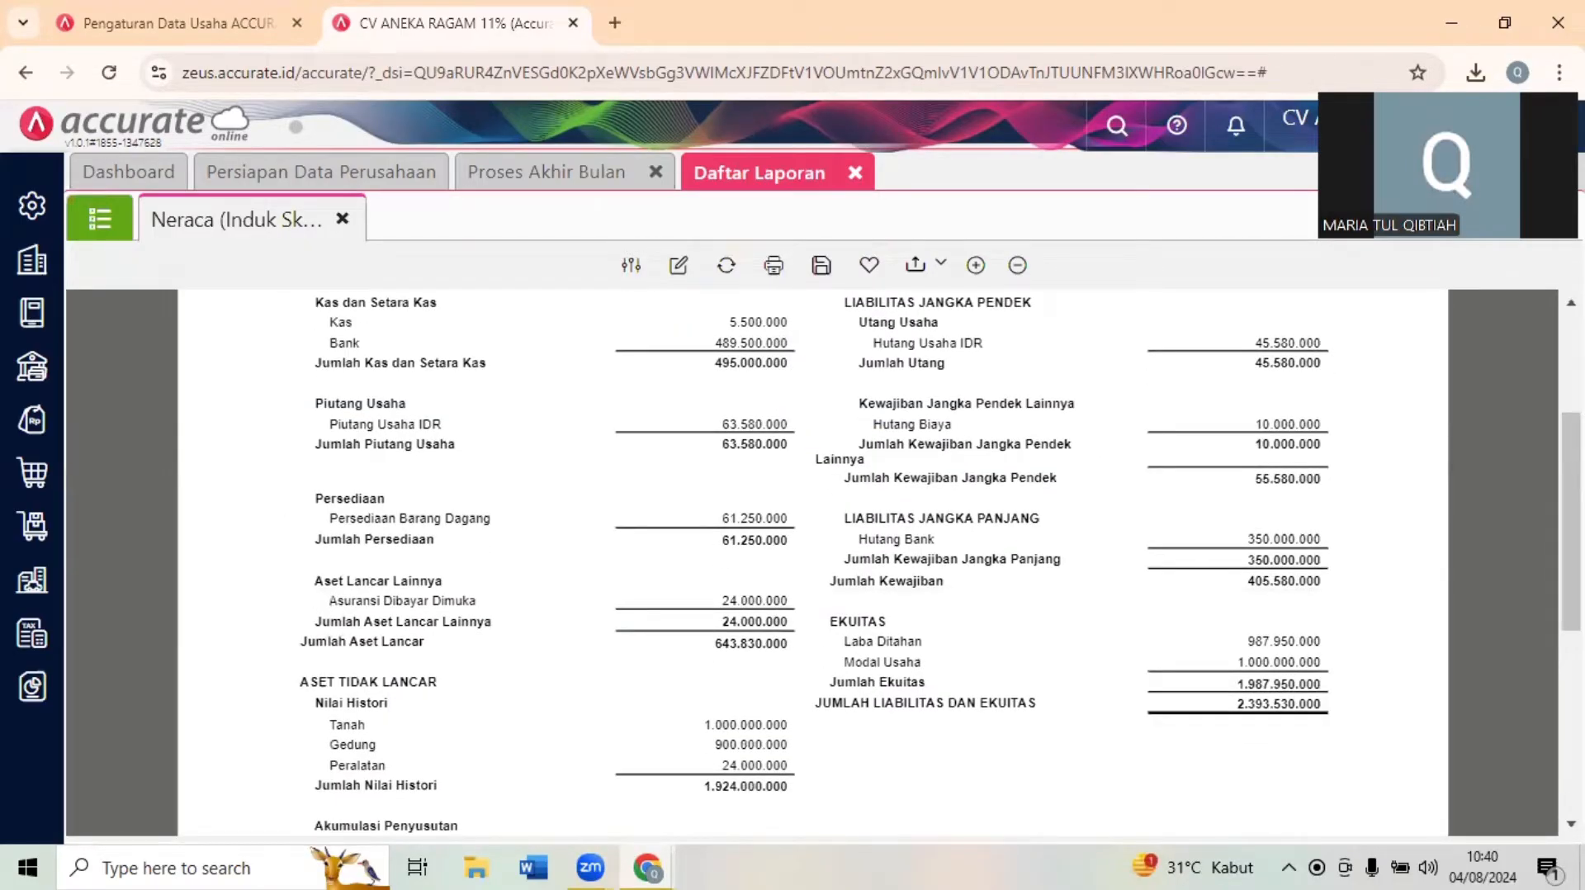
scroll(813, 566, down, 2)
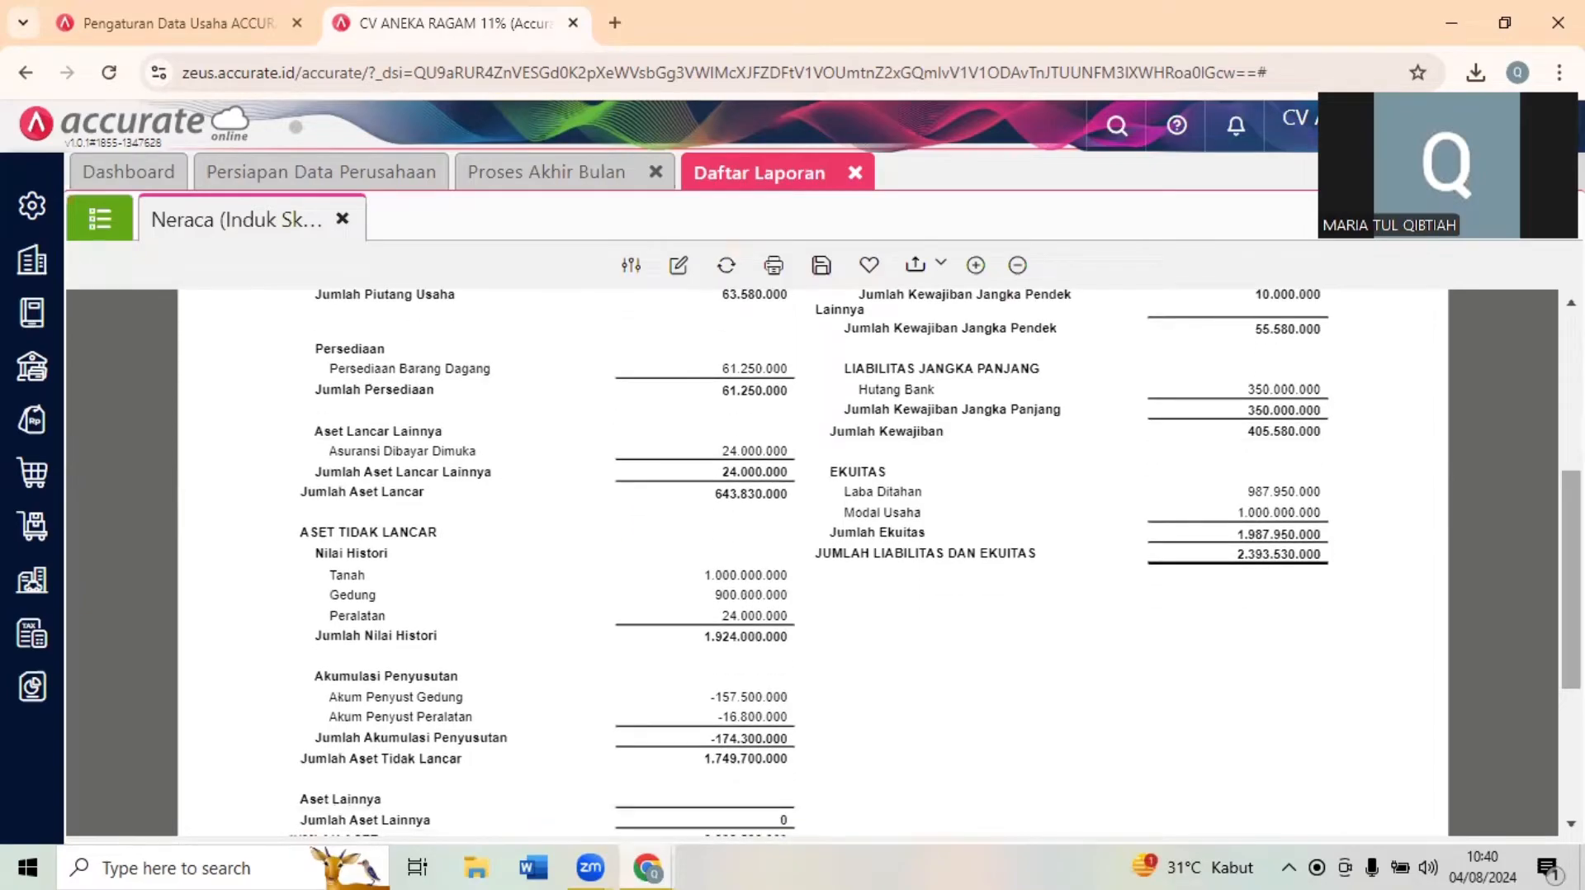
scroll(875, 578, down, 2)
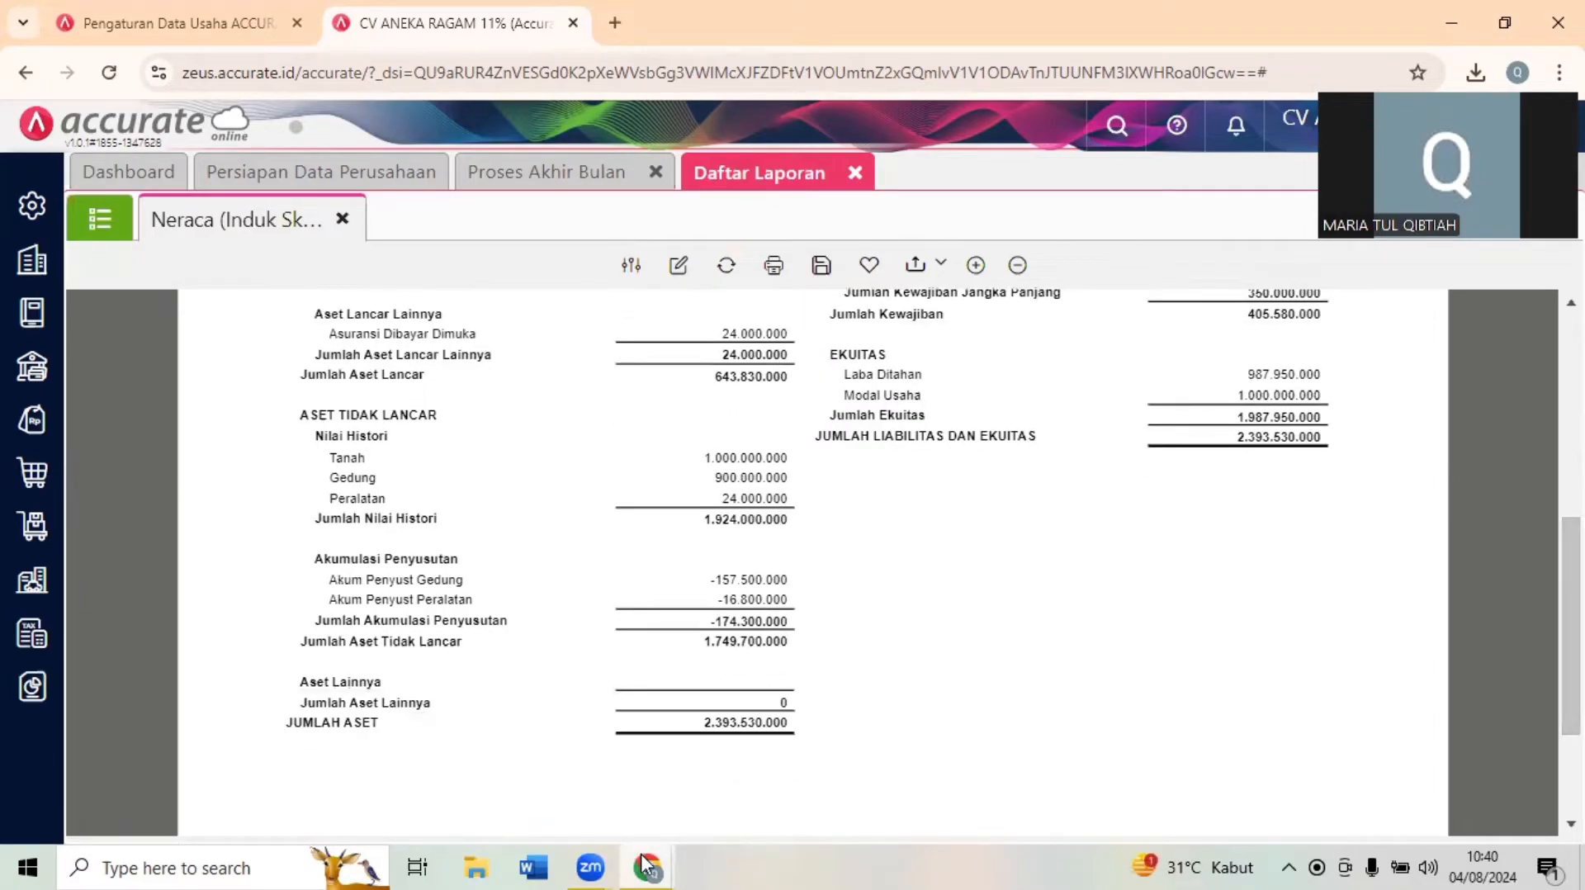
mouse_move(647, 864)
click(547, 791)
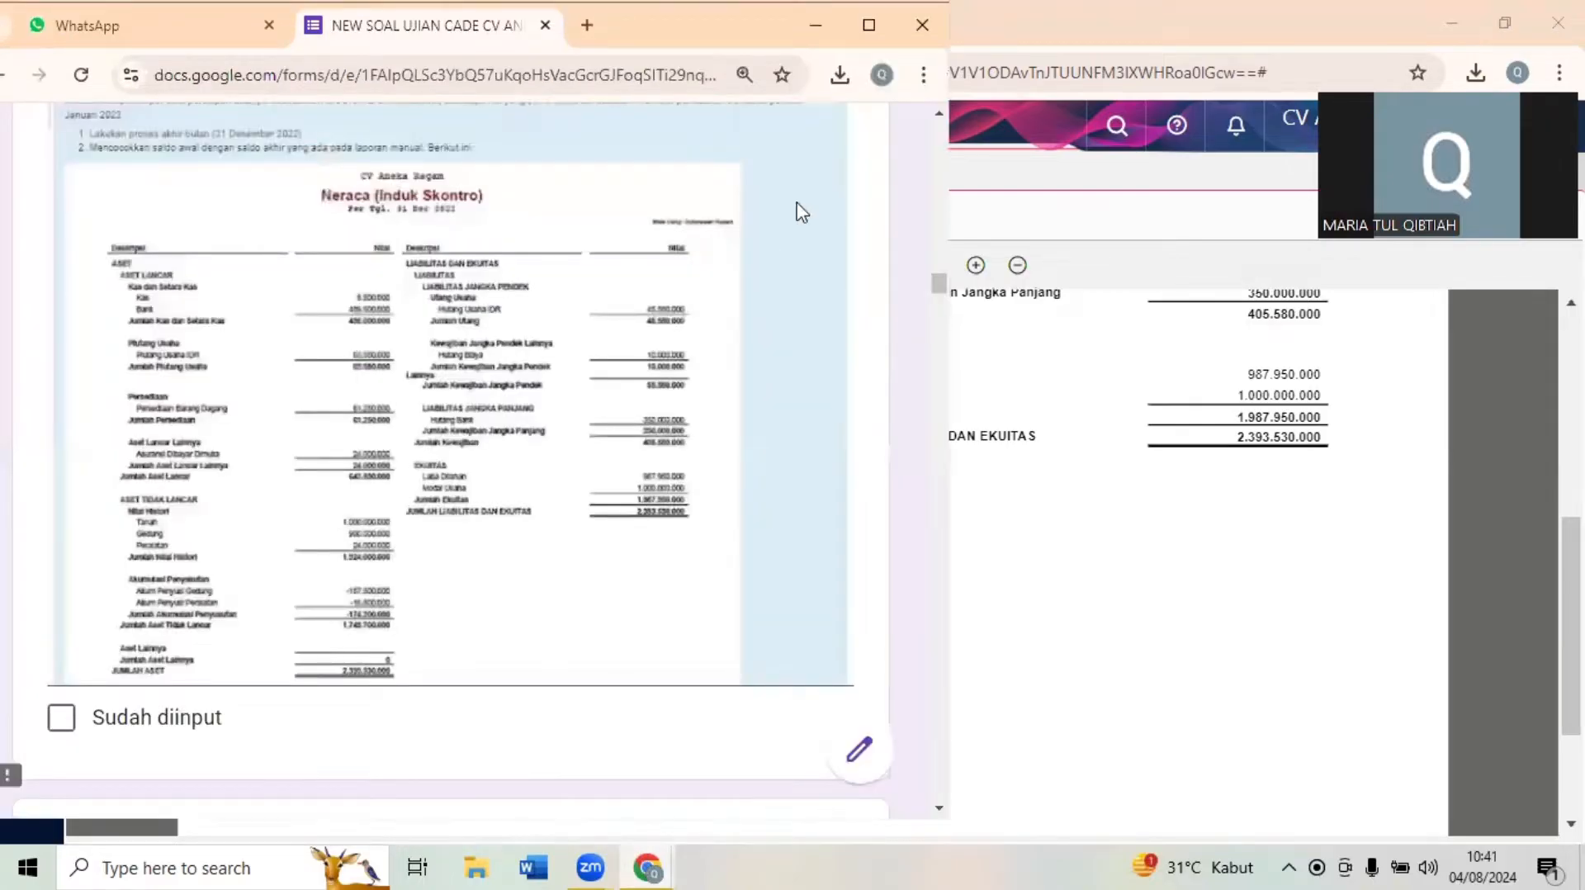
click(869, 25)
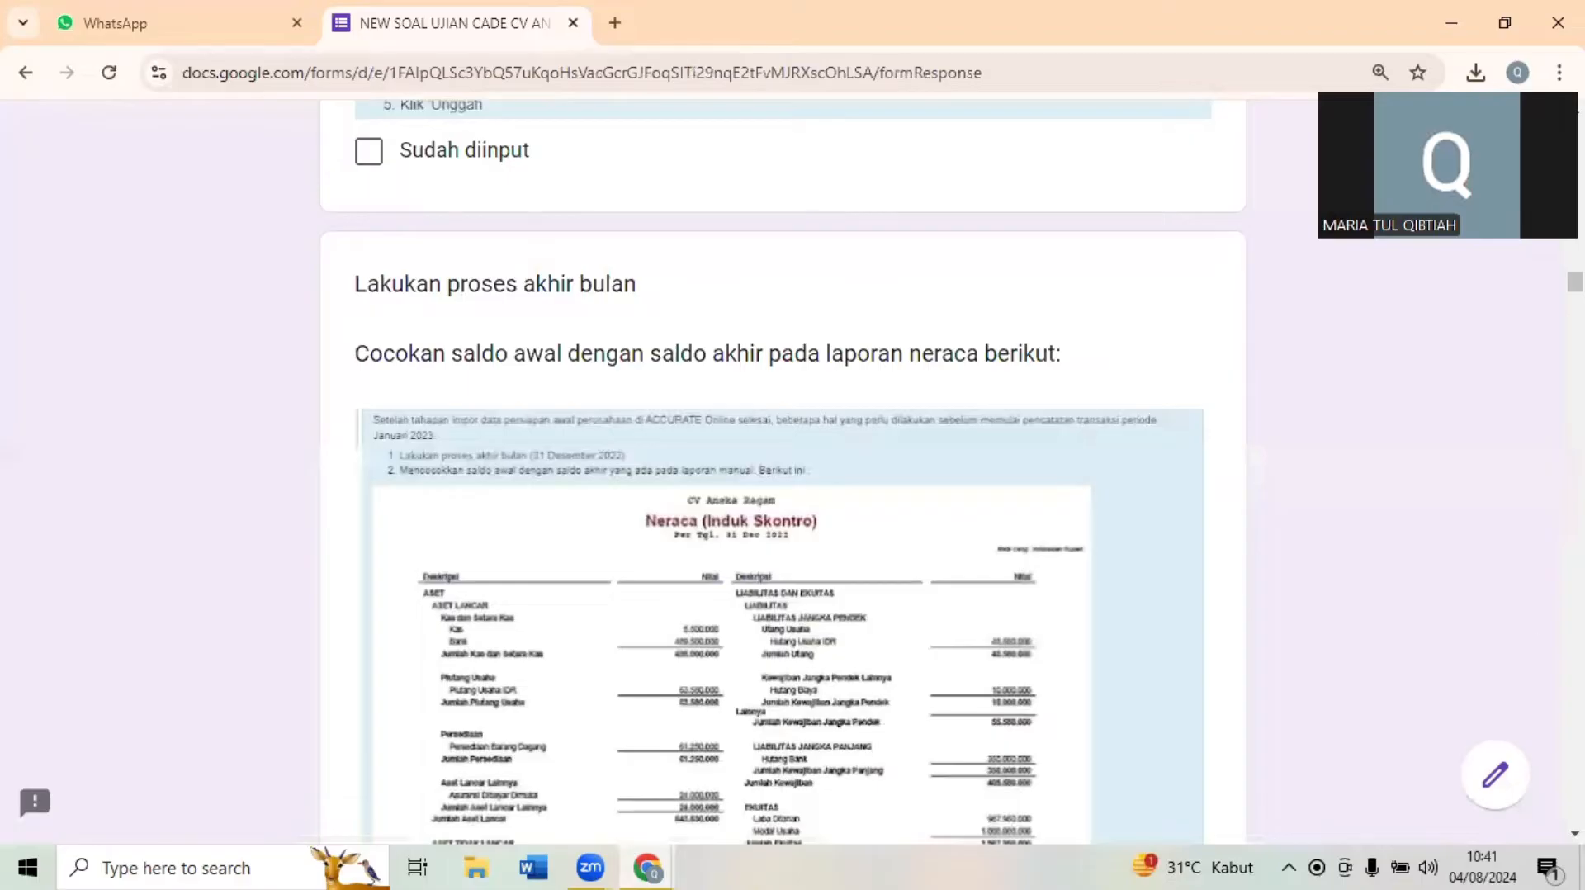
scroll(782, 470, down, 8)
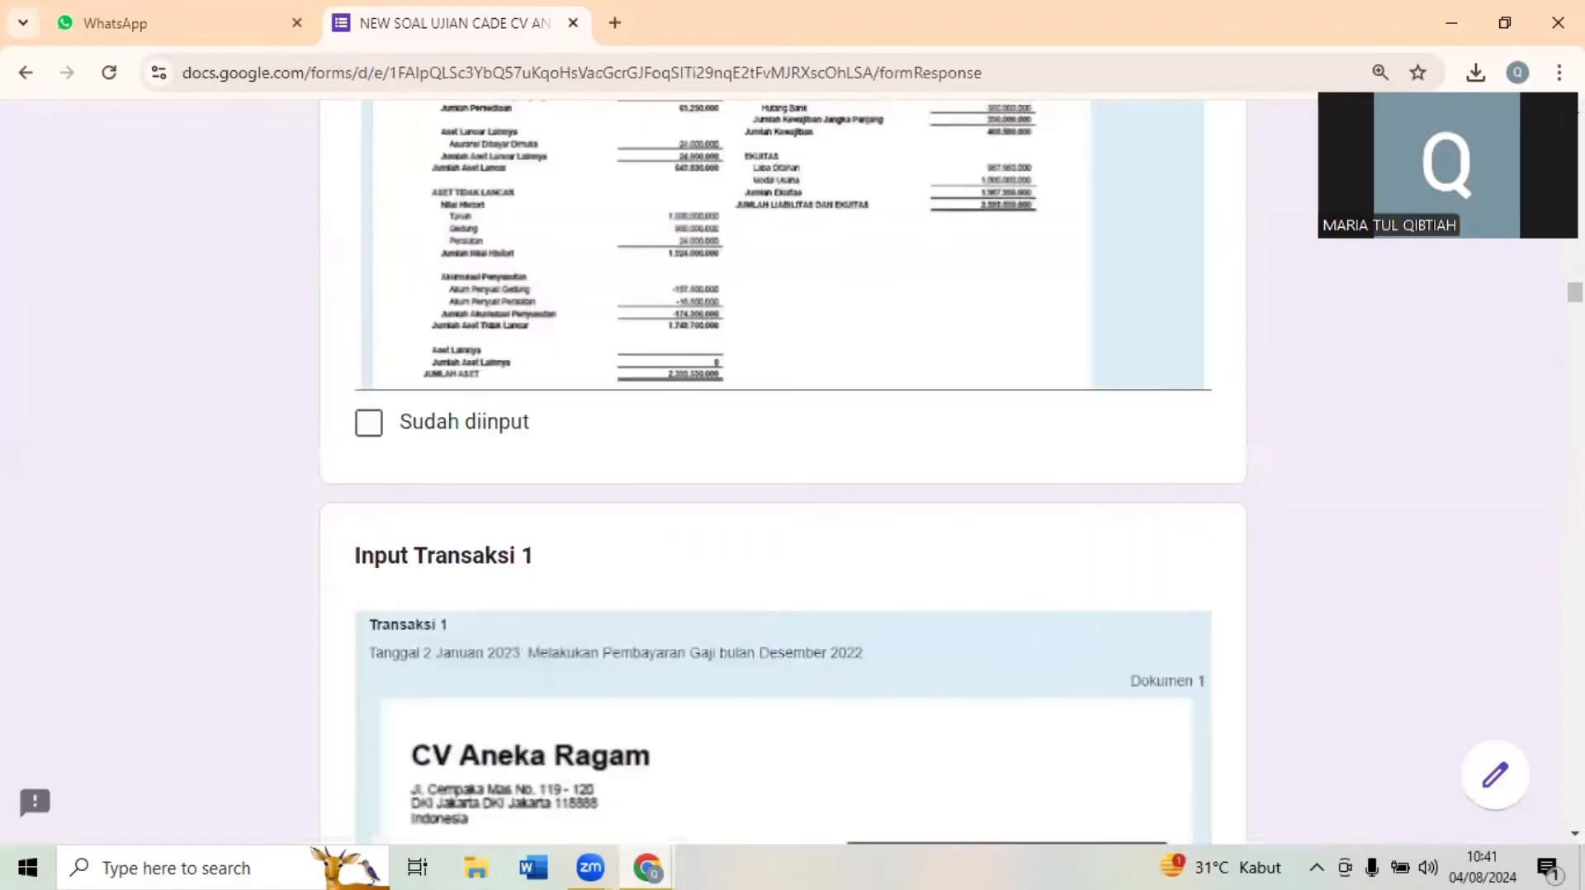
scroll(783, 470, up, 1)
scroll(783, 471, up, 2)
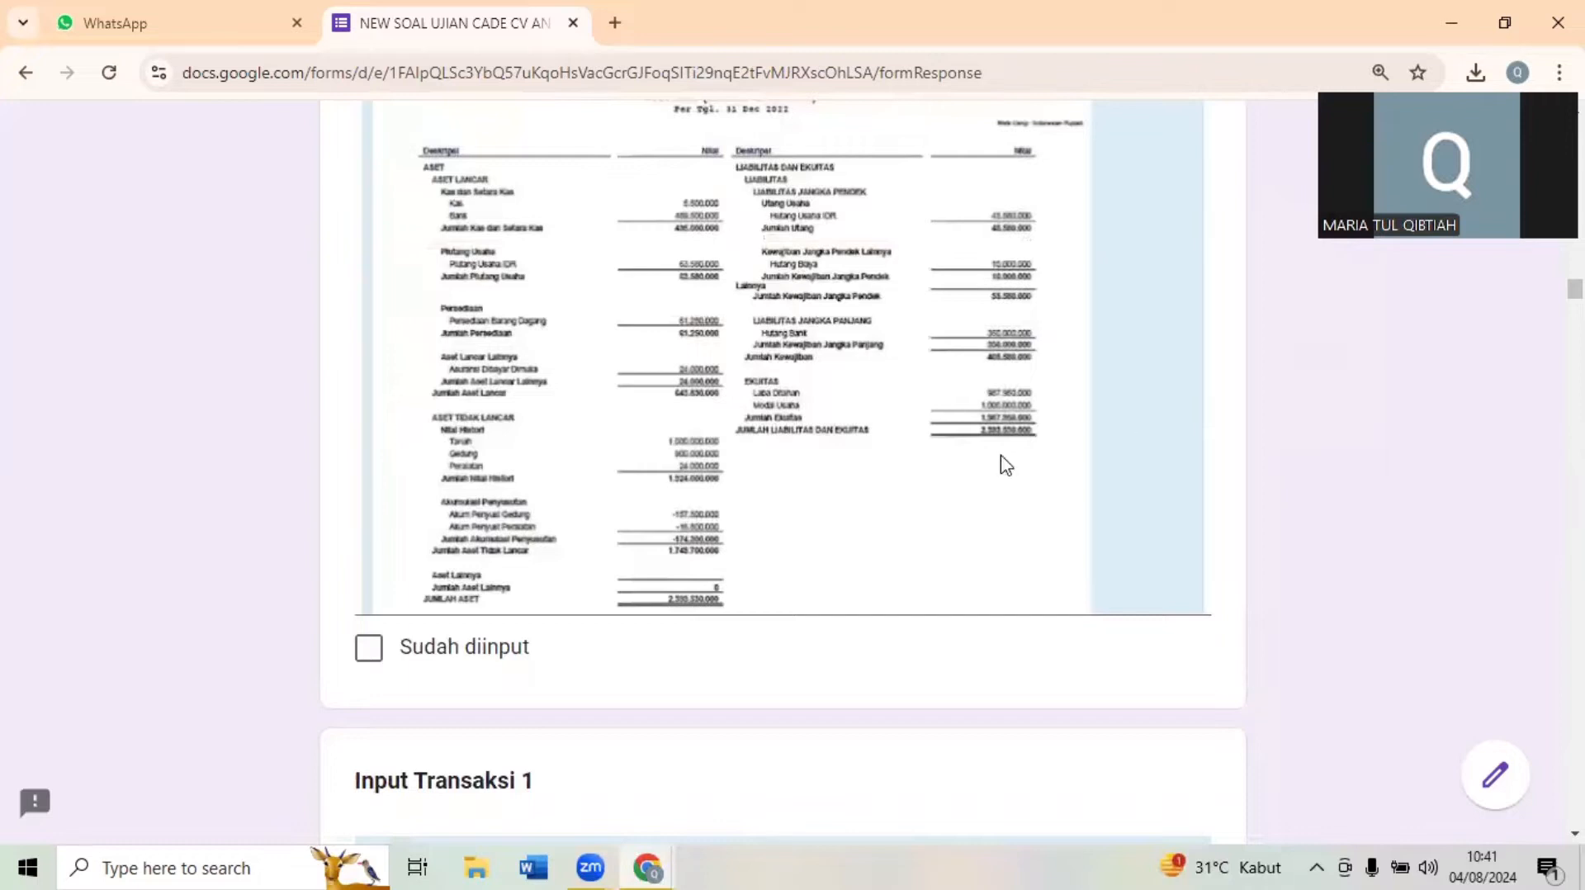
click(1513, 4)
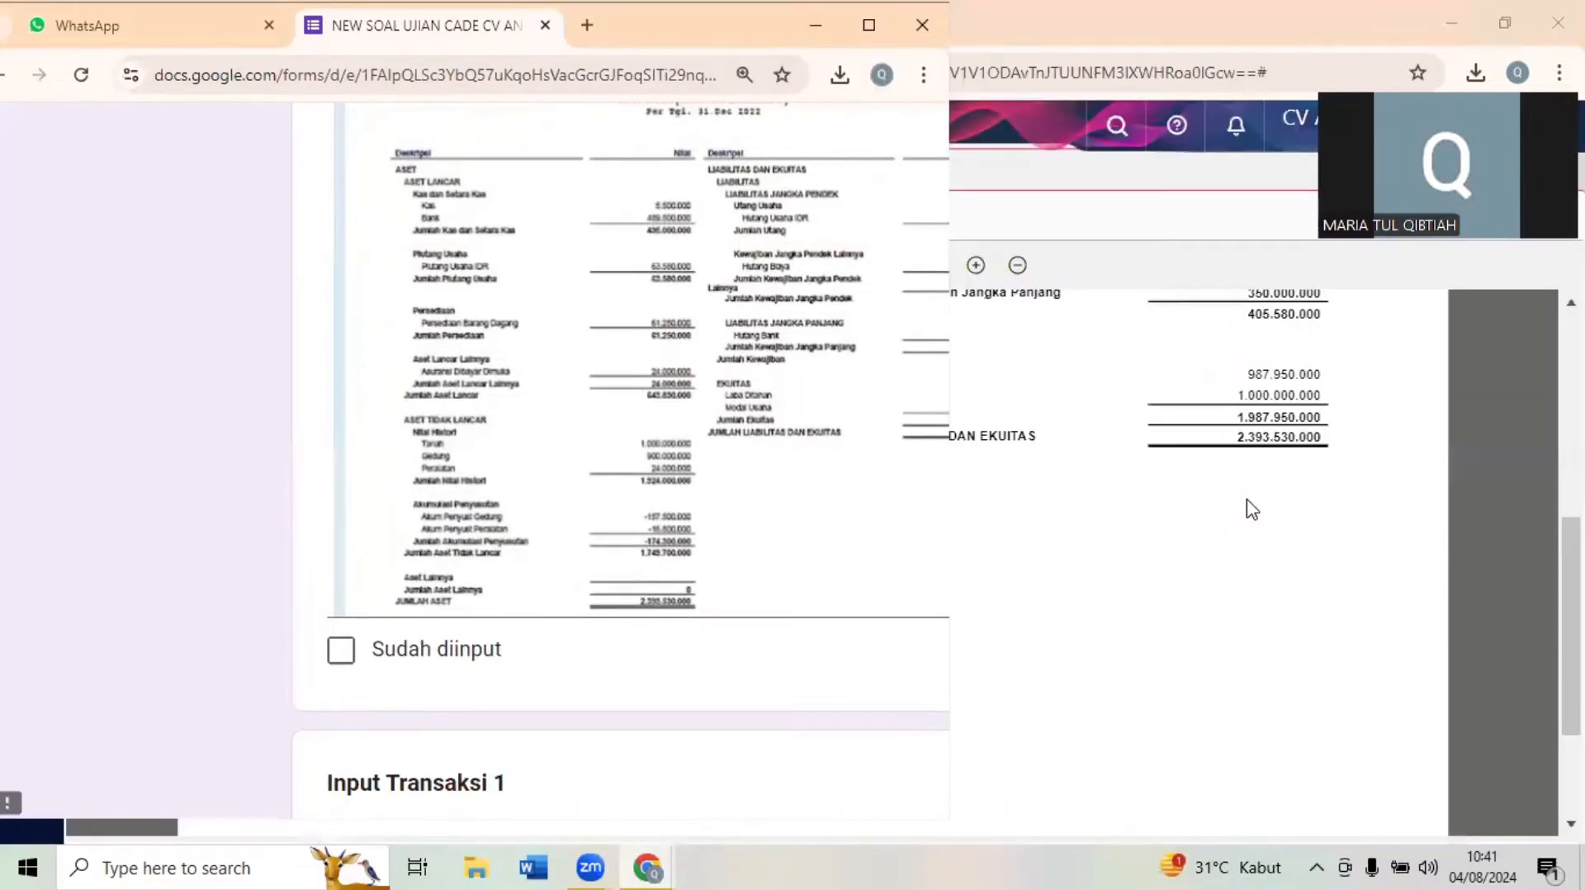
click(1288, 495)
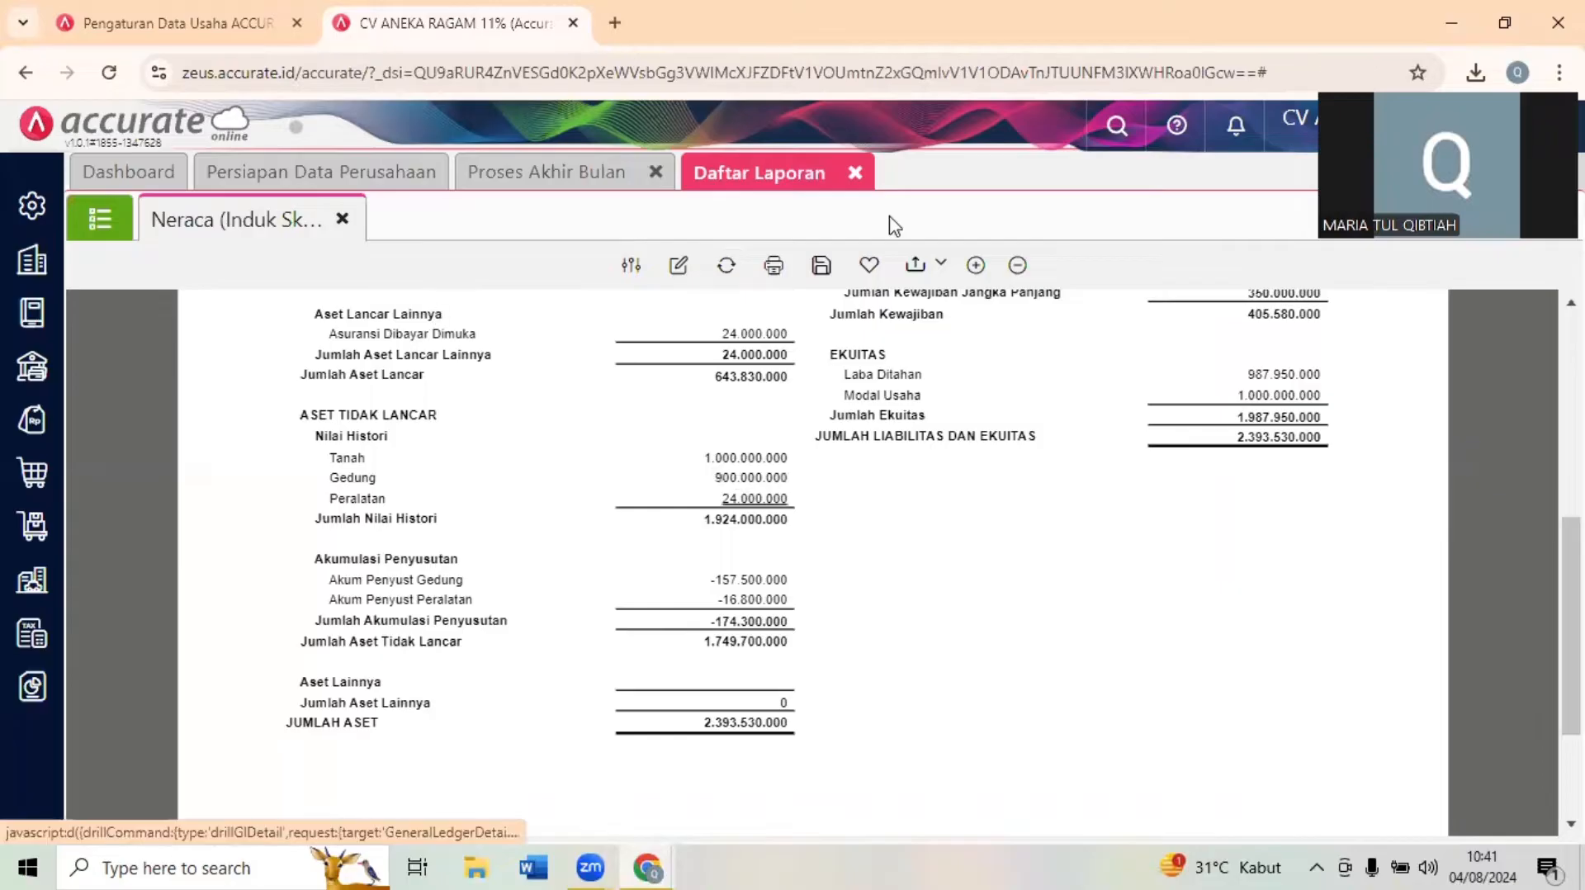
- Close the Daftar Laporan and Proses Akhir Bulan pages, and consult the Input Transaksi 1 payment document in the exam form
click(854, 174)
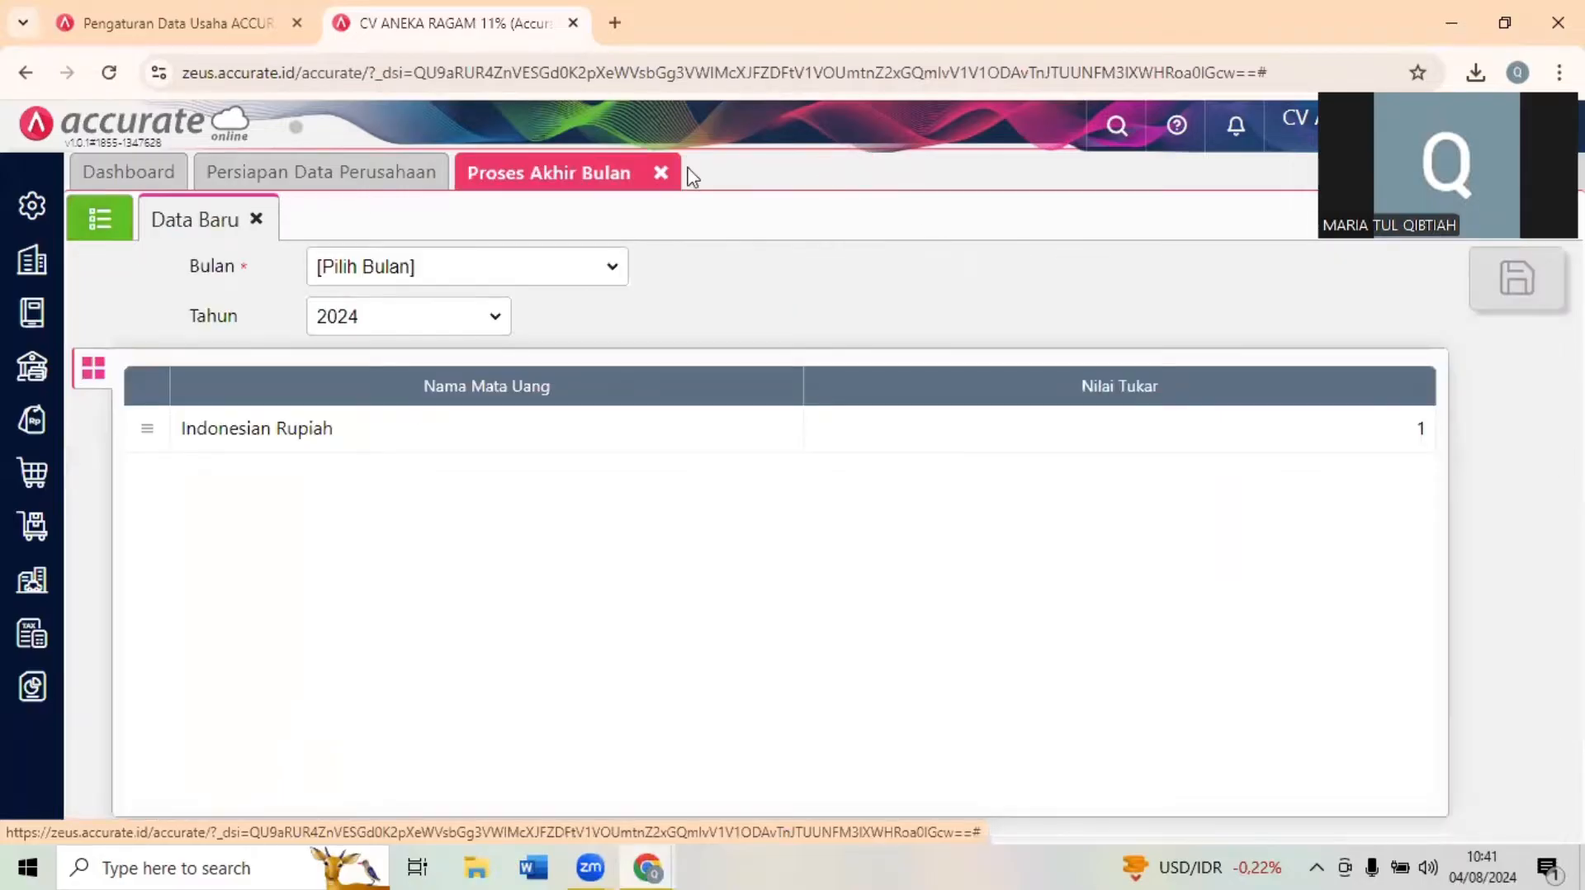
click(660, 174)
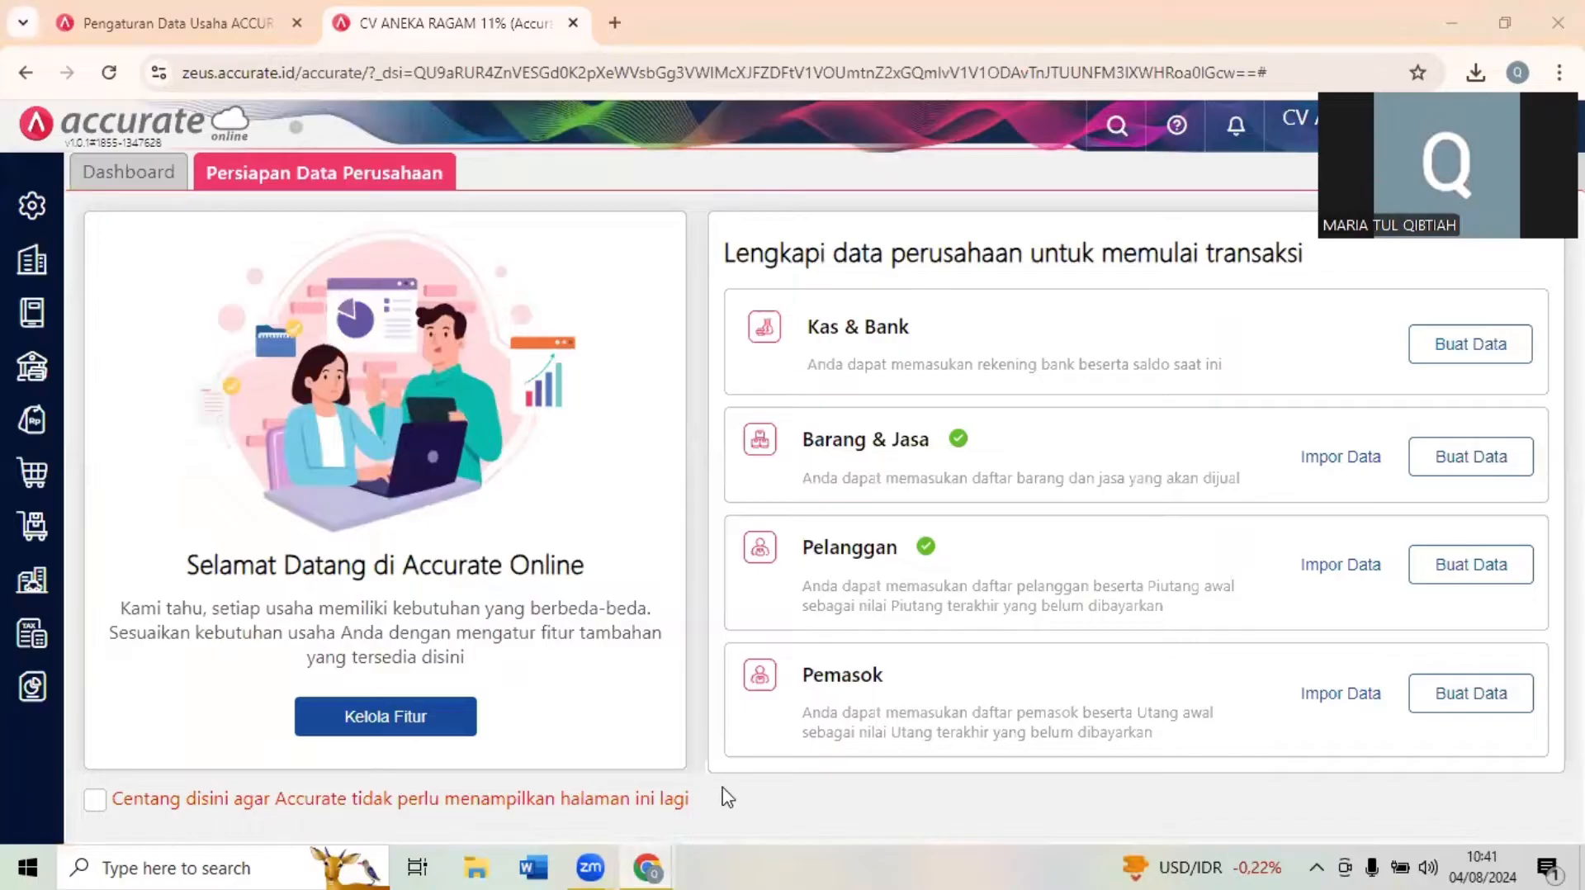
mouse_move(648, 867)
click(549, 726)
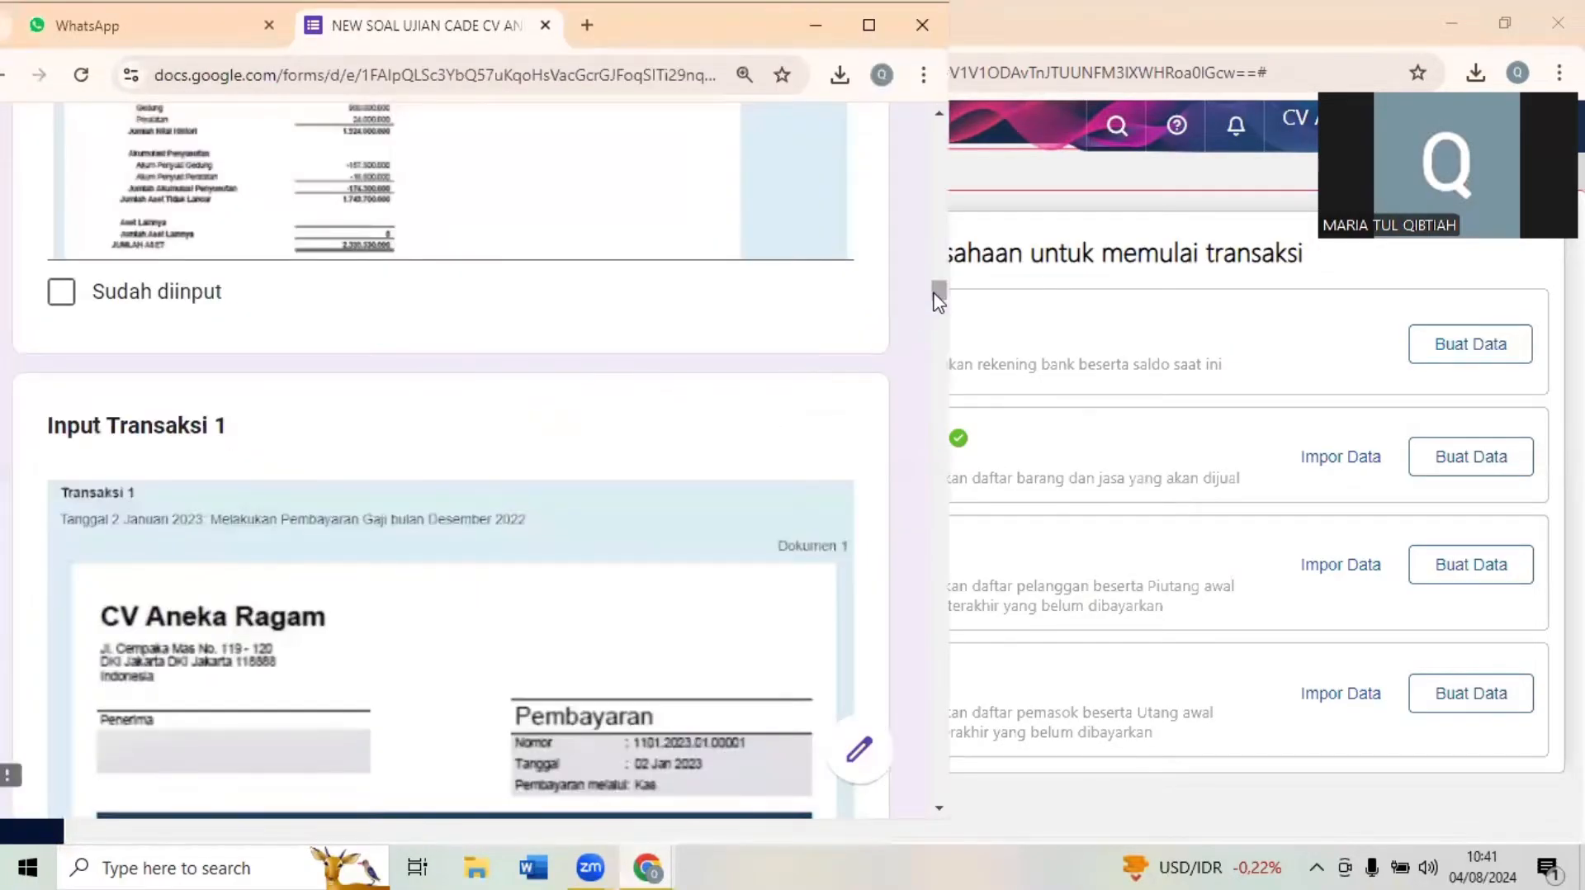
scroll(939, 301, down, 1)
scroll(938, 302, down, 1)
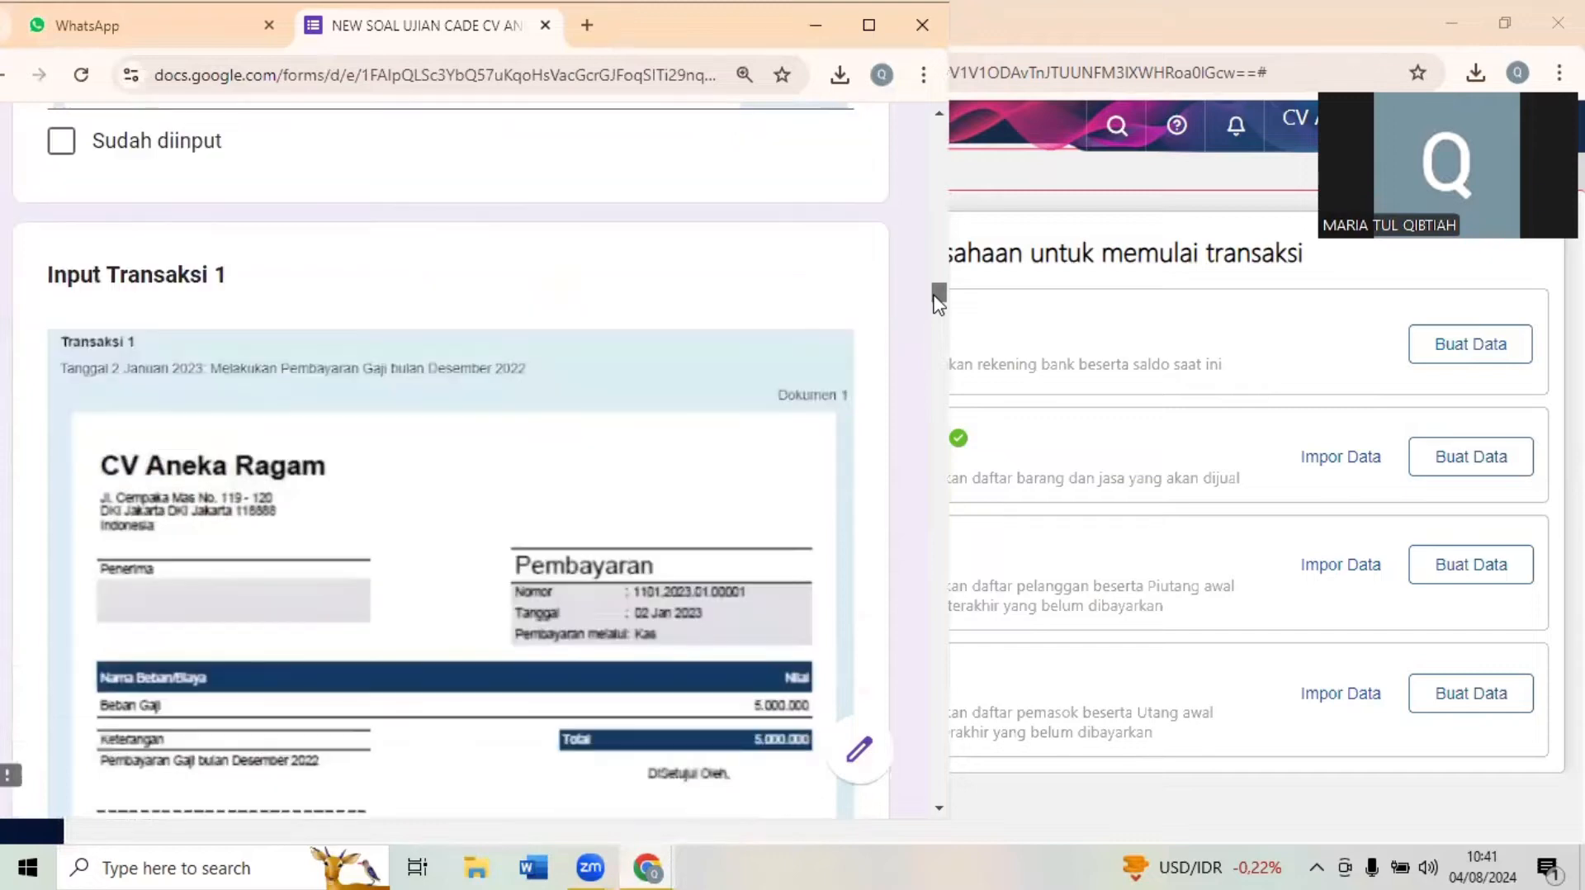
scroll(938, 302, down, 1)
scroll(939, 302, down, 1)
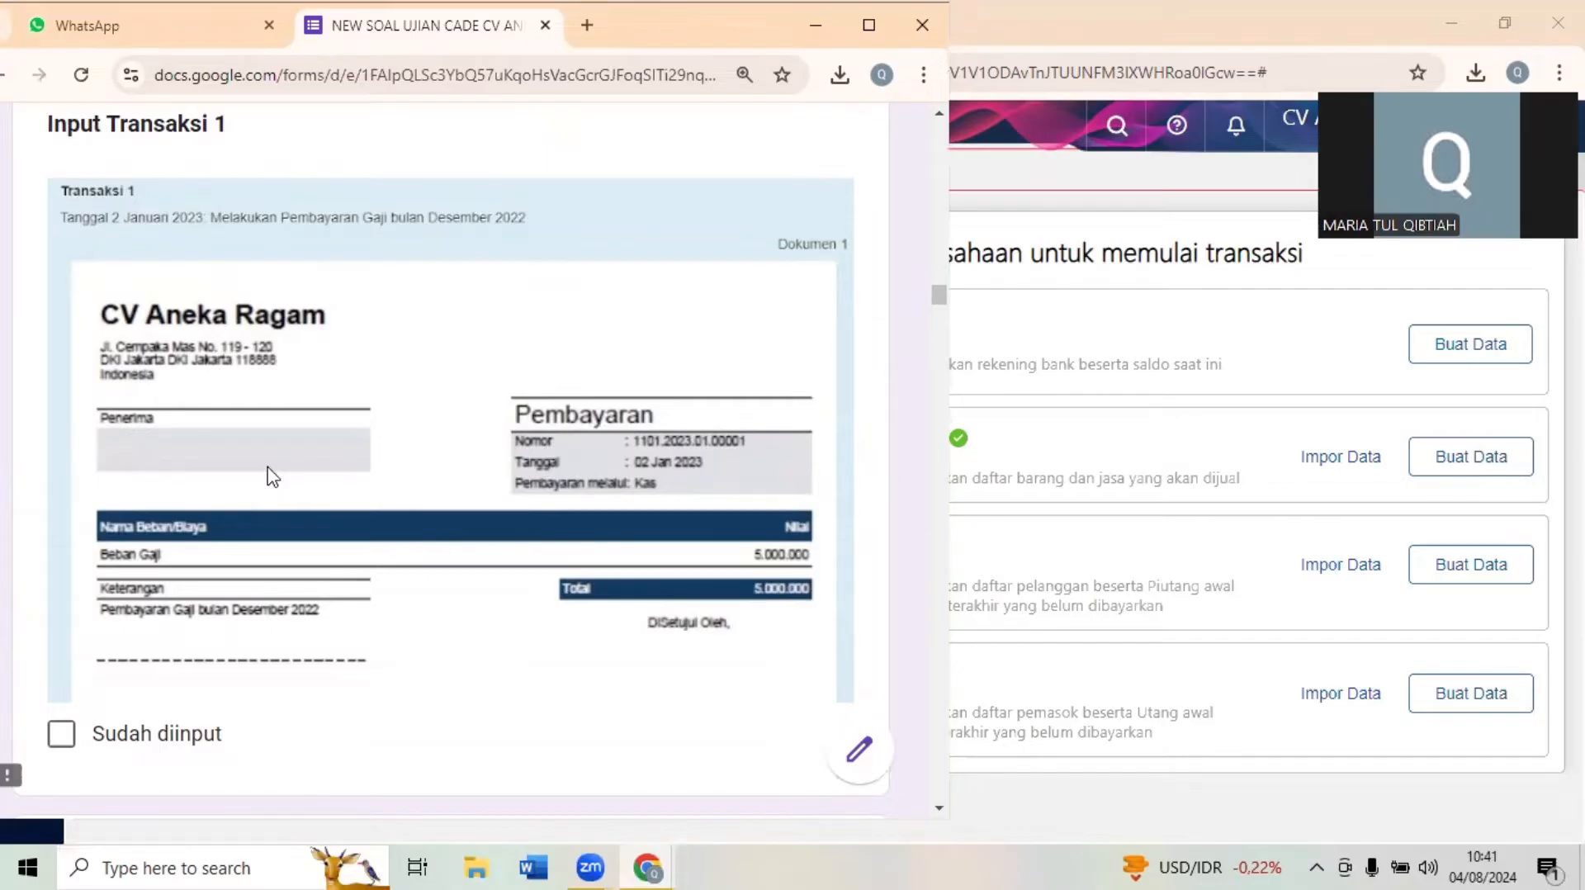
- Shrink the Accurate Online window to sit beside the exam form, and bring the form to the front
click(1098, 281)
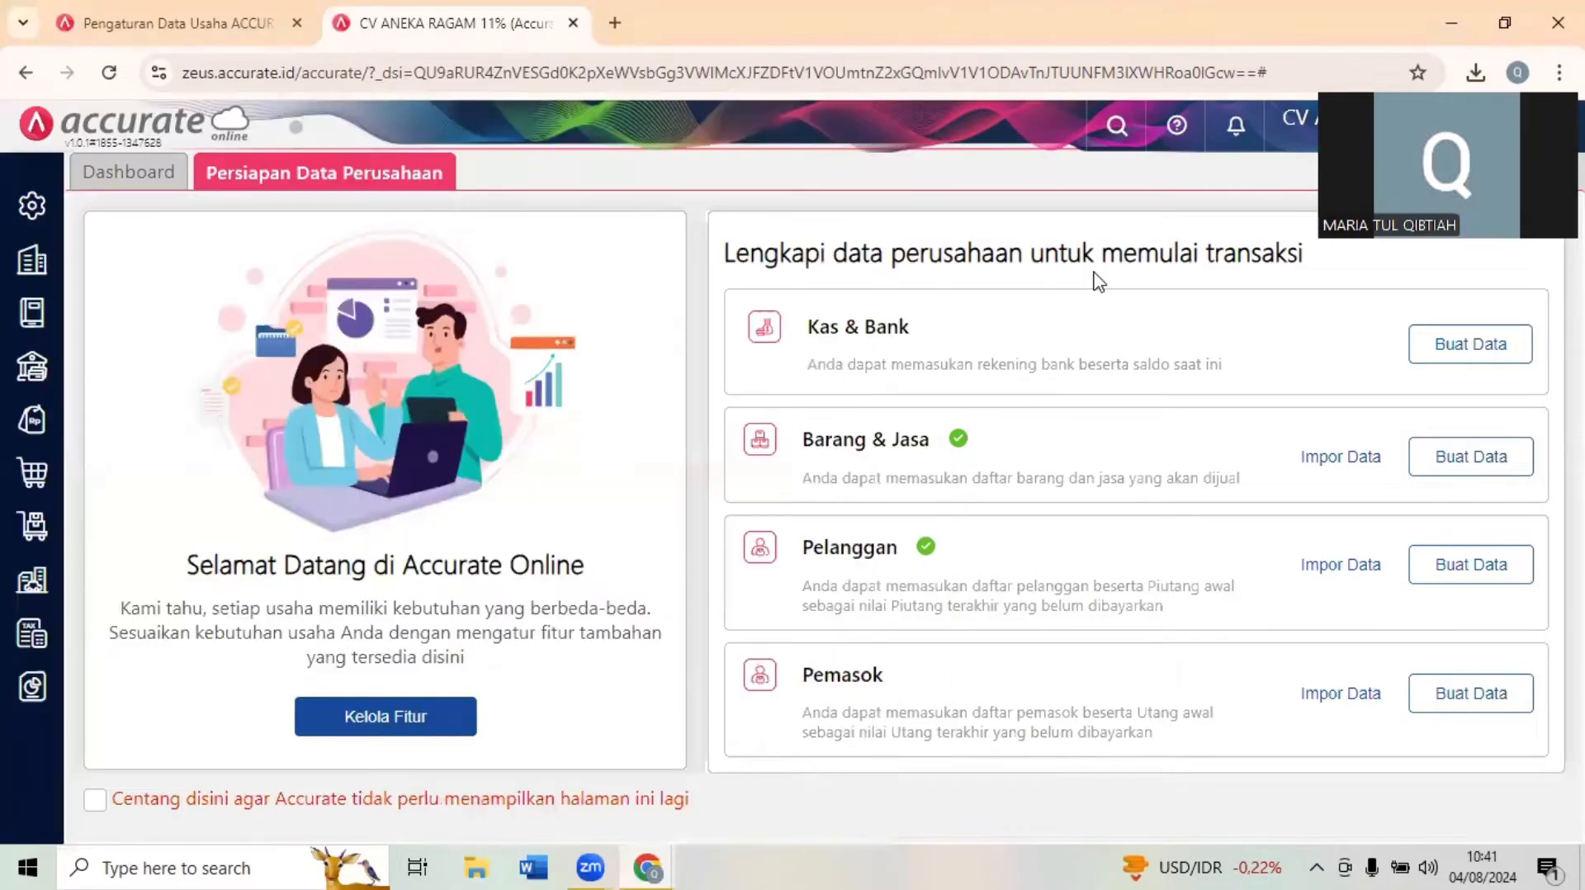
click(1493, 18)
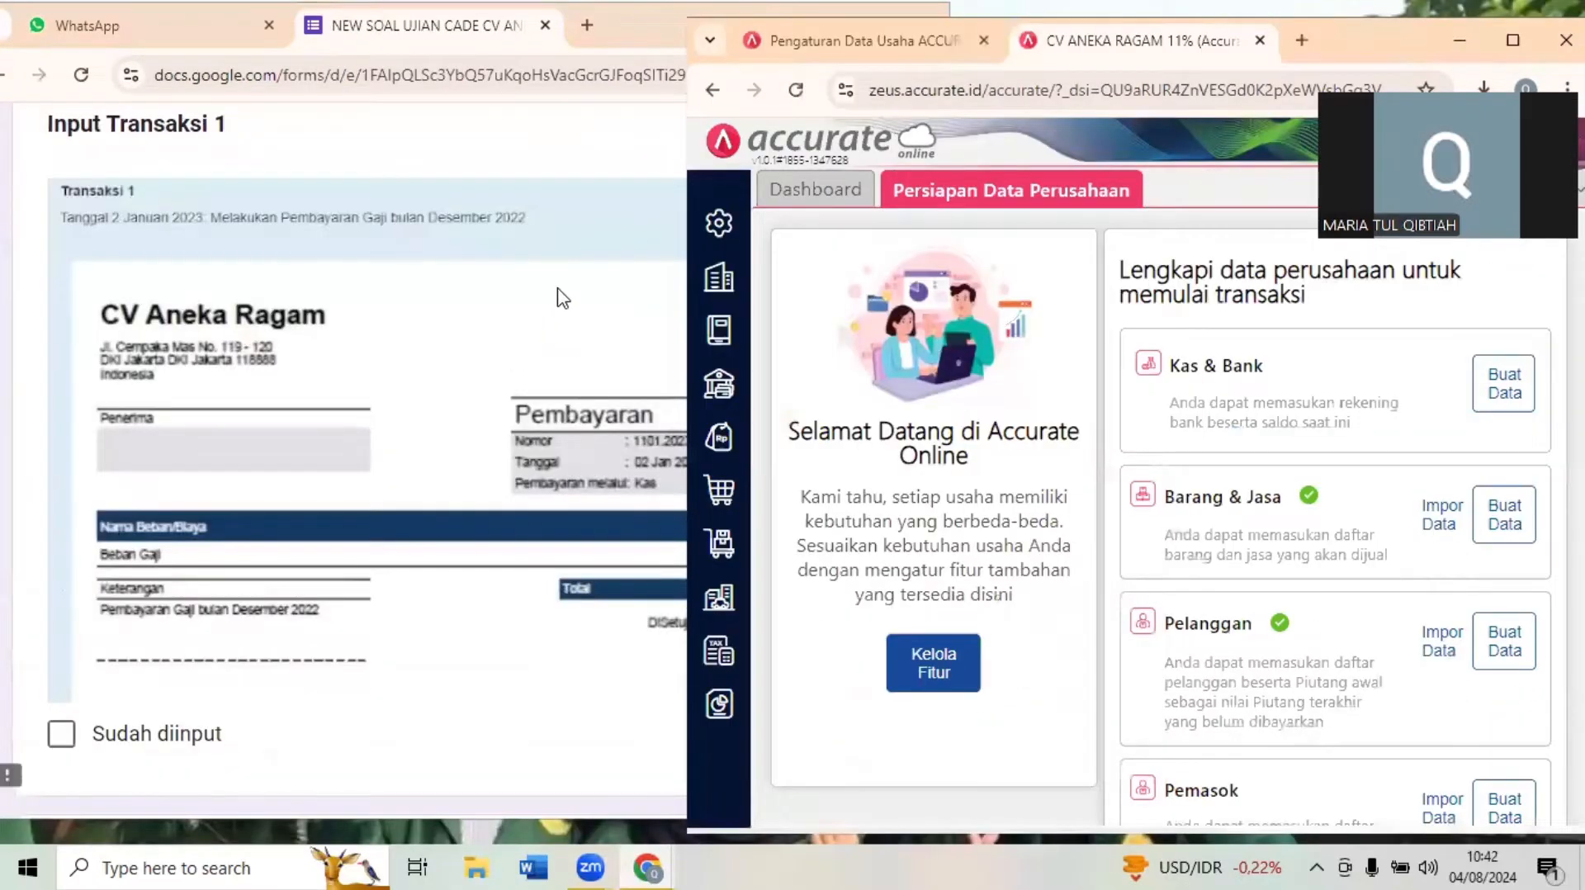
click(637, 188)
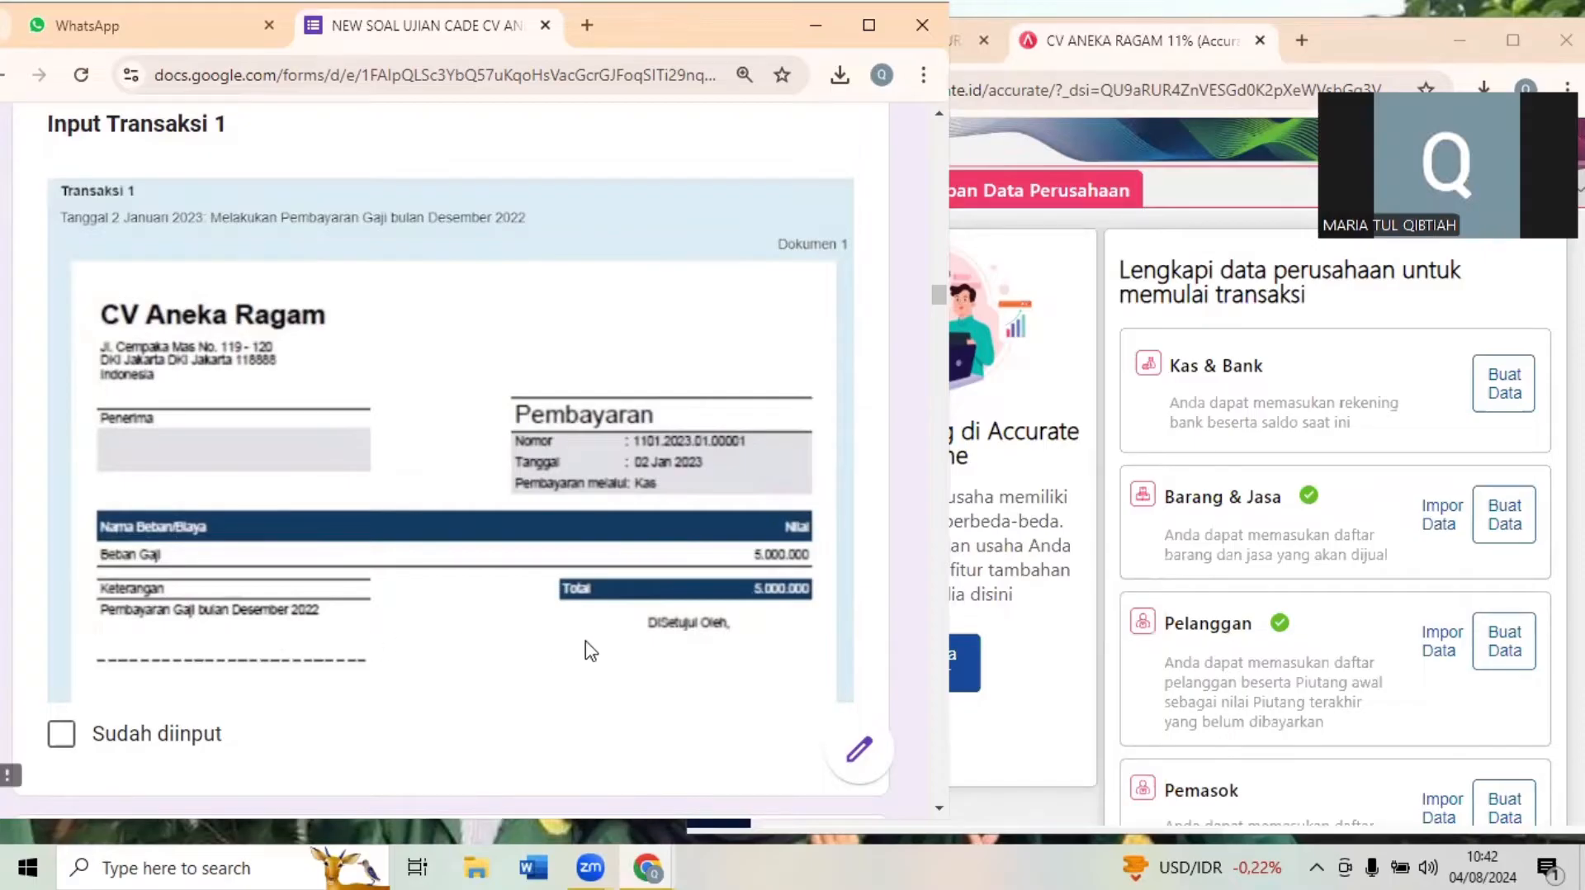
- Start a new Pembayaran entry under Kas & Bank in Accurate Online and set its Tanggal to 02/01/2023
click(1065, 296)
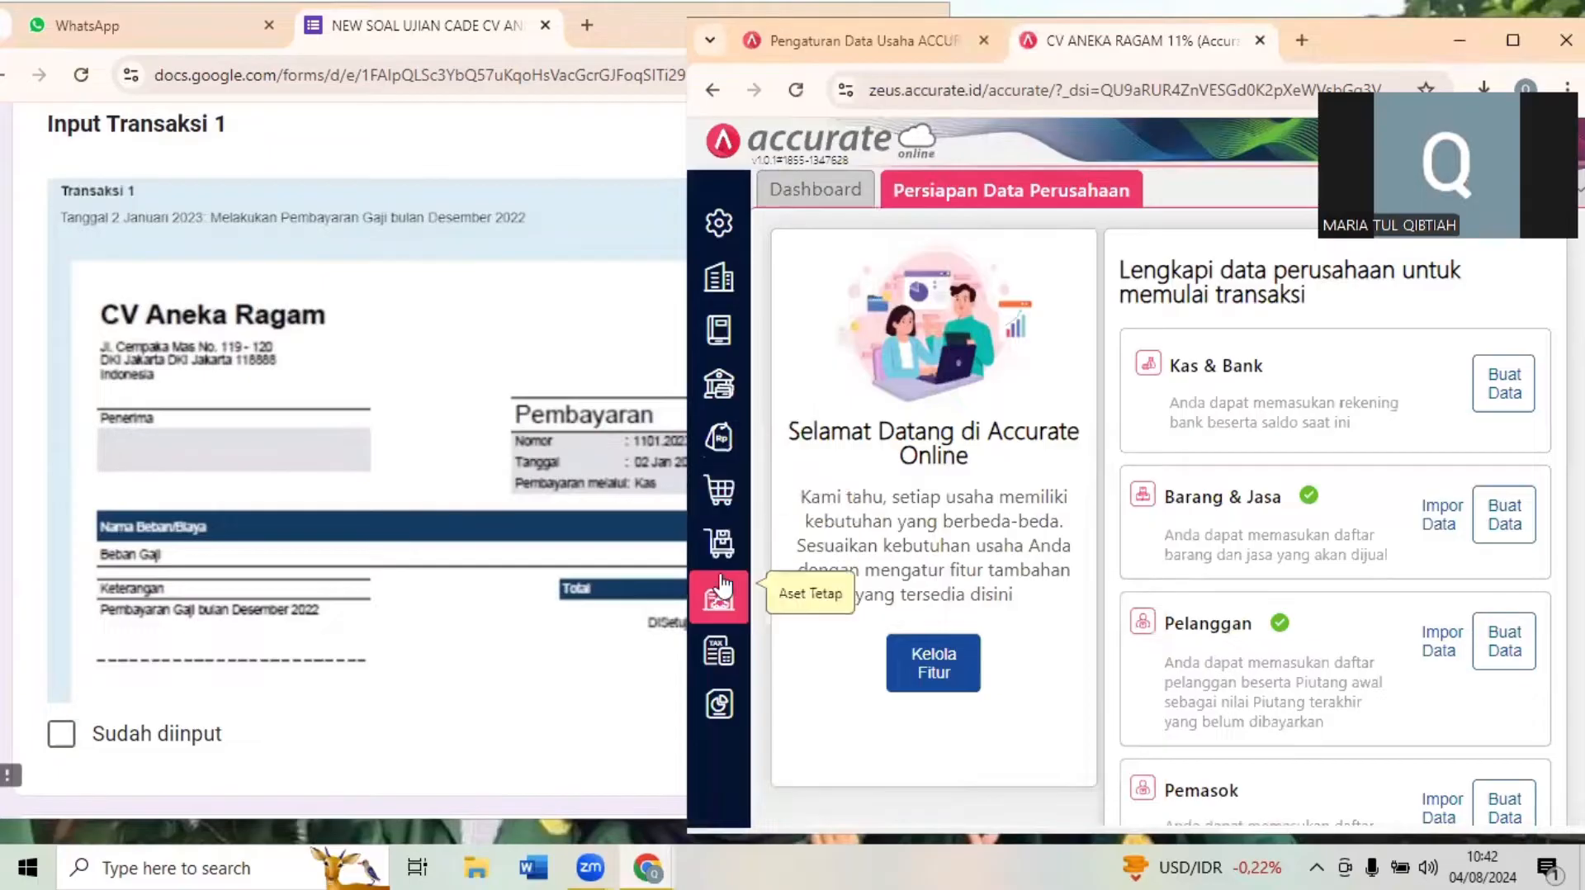
click(719, 381)
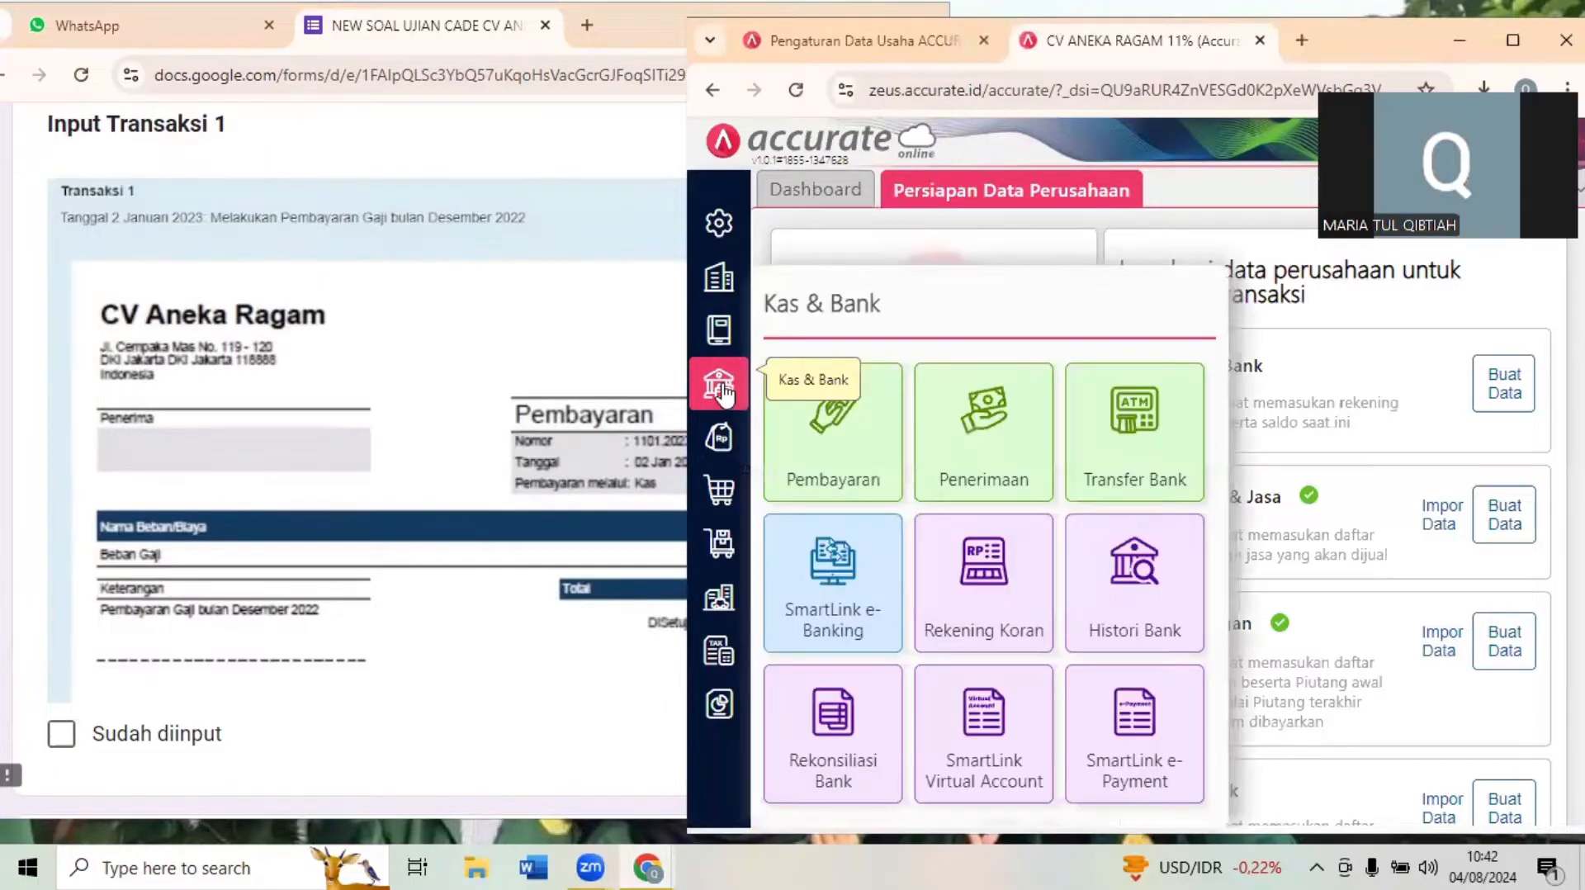
click(865, 417)
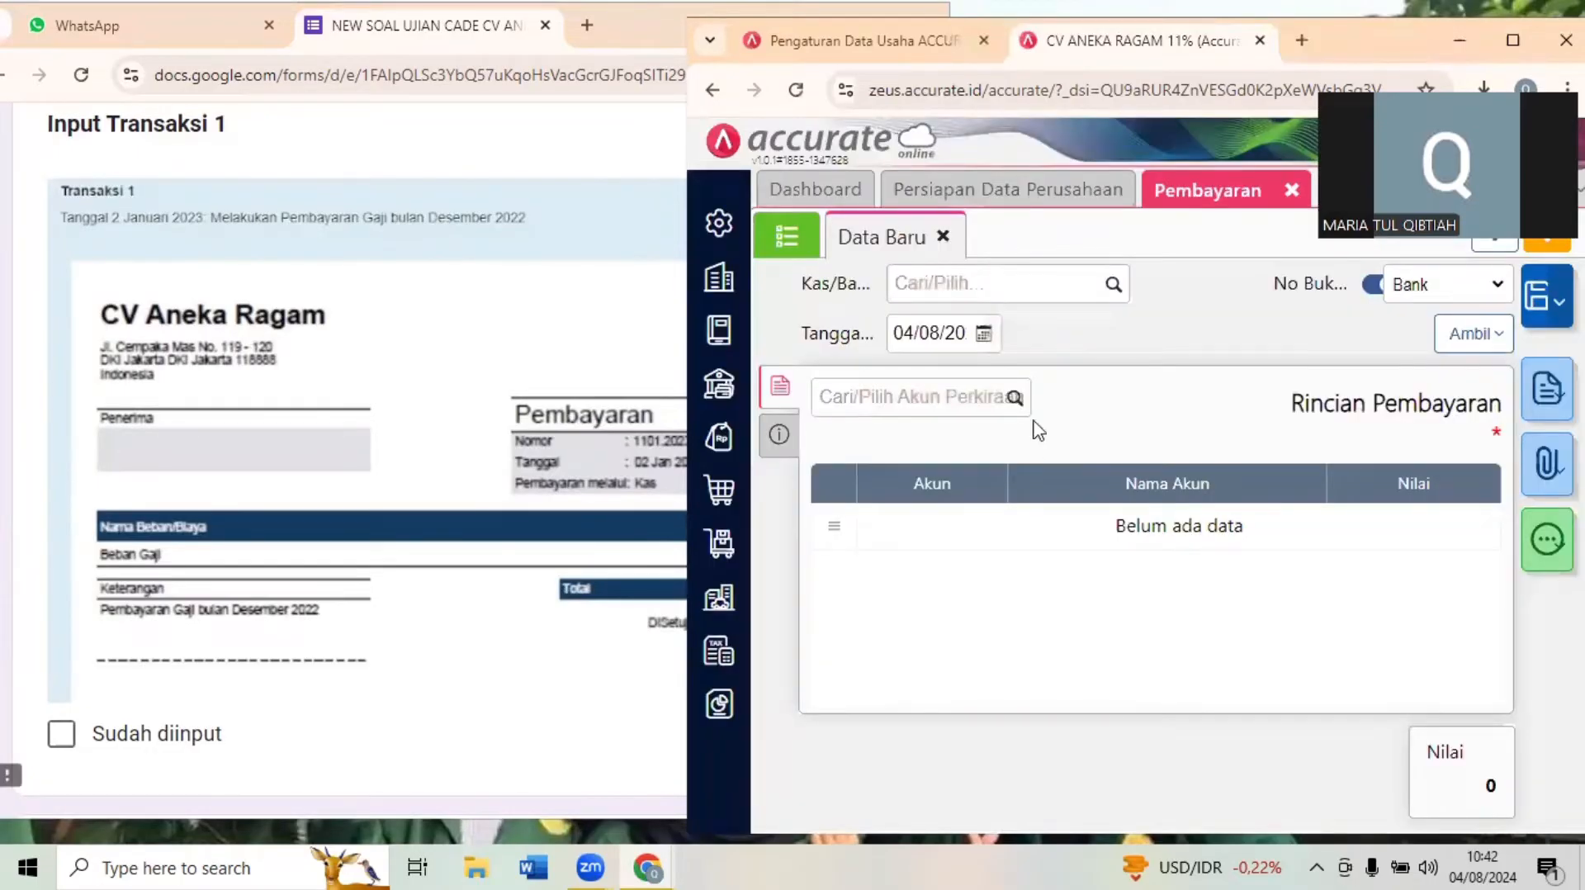
click(473, 445)
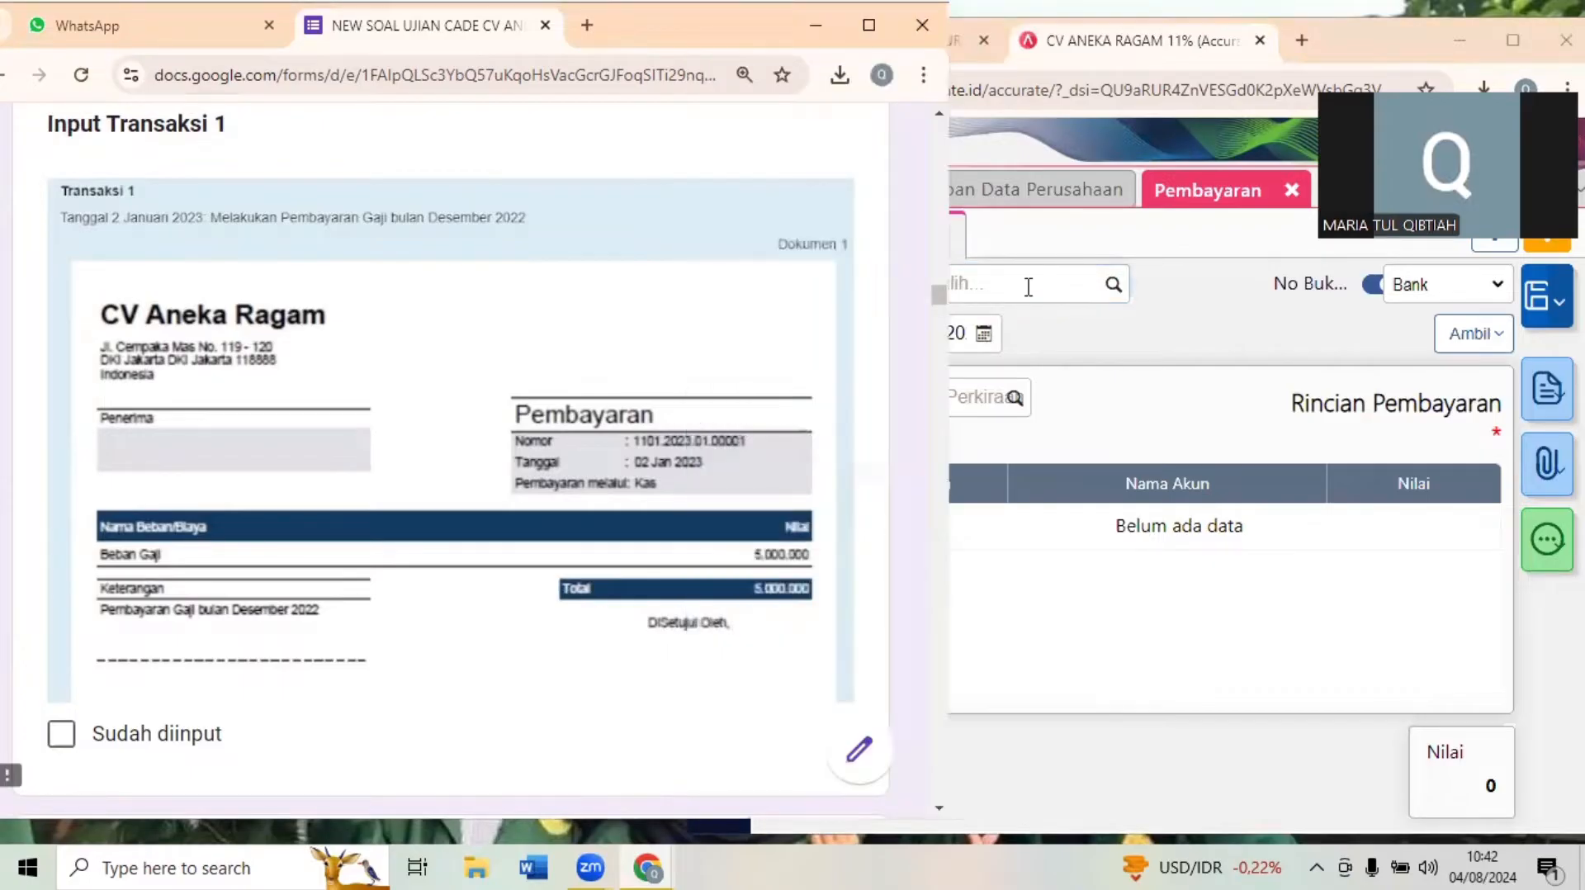
click(963, 275)
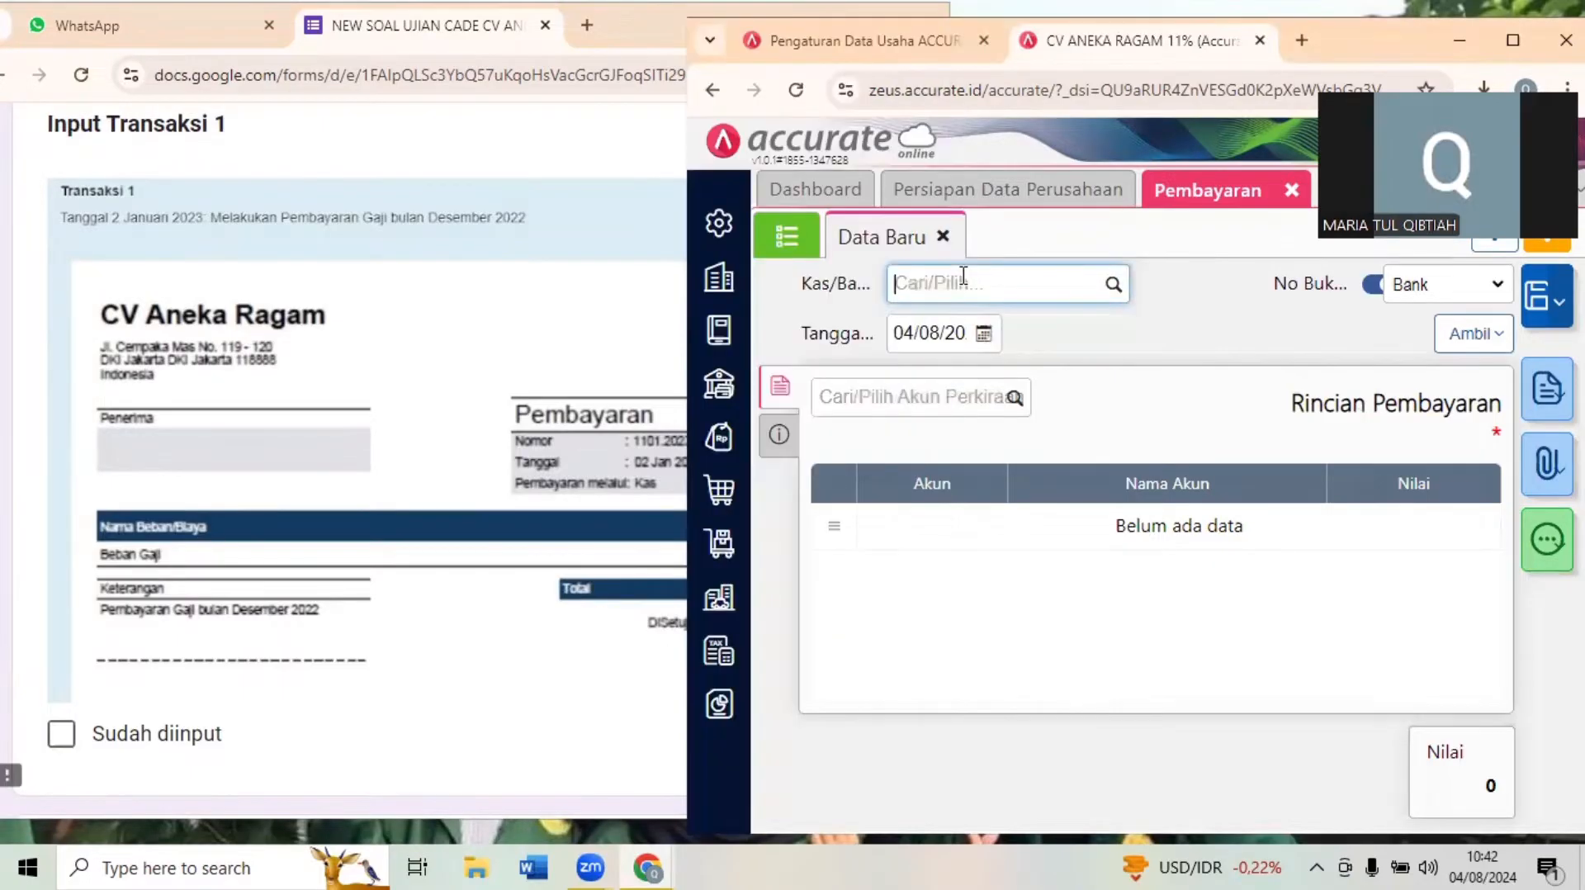
click(921, 321)
text(0)
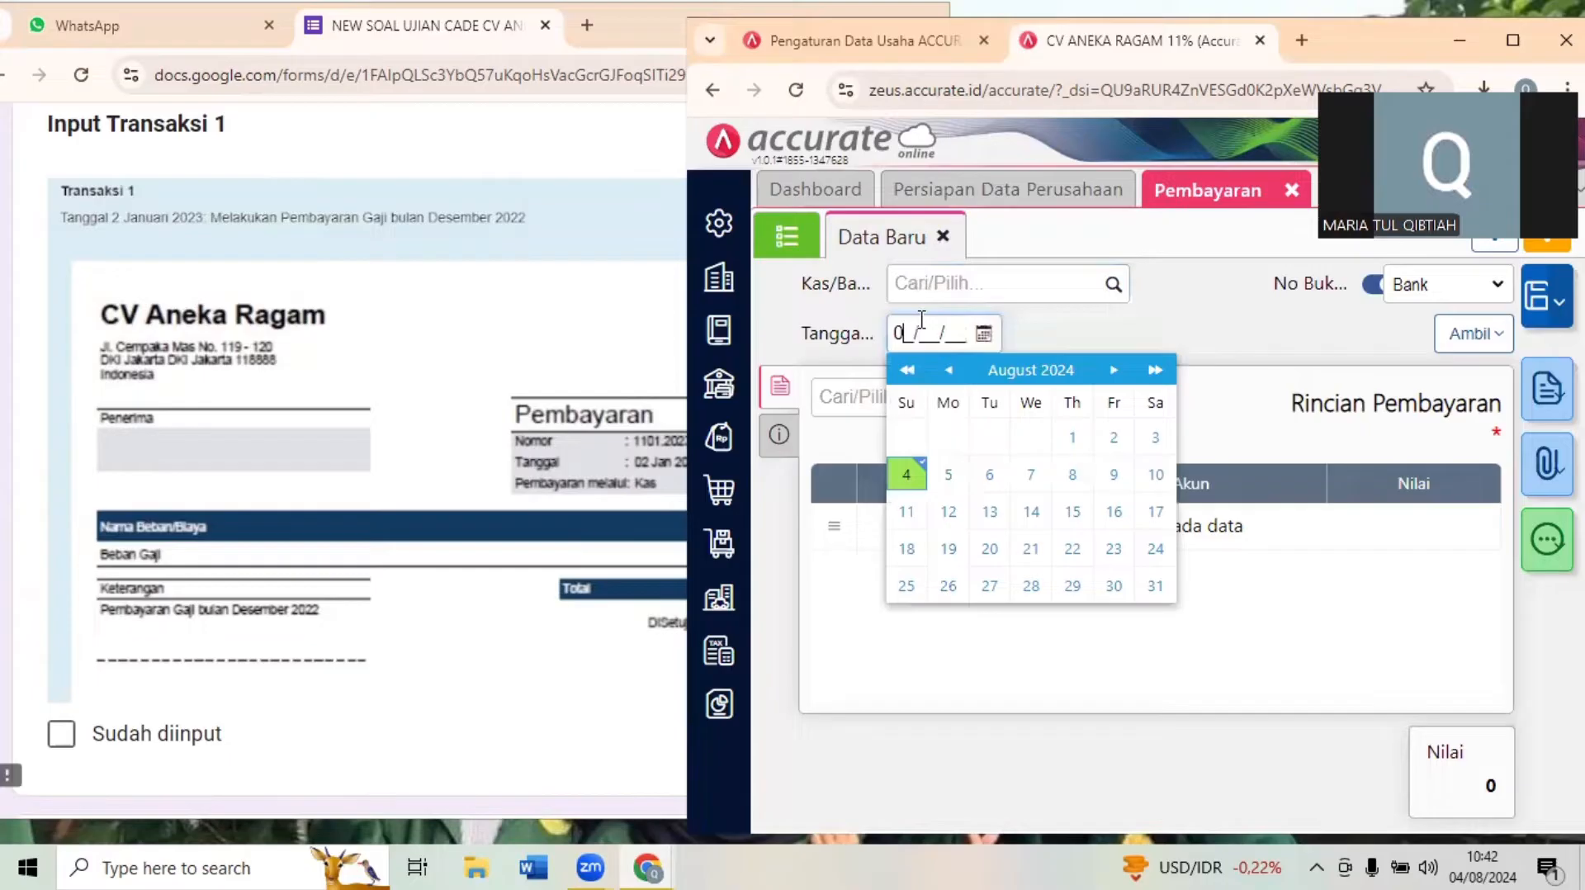
text(2/01/20)
click(974, 333)
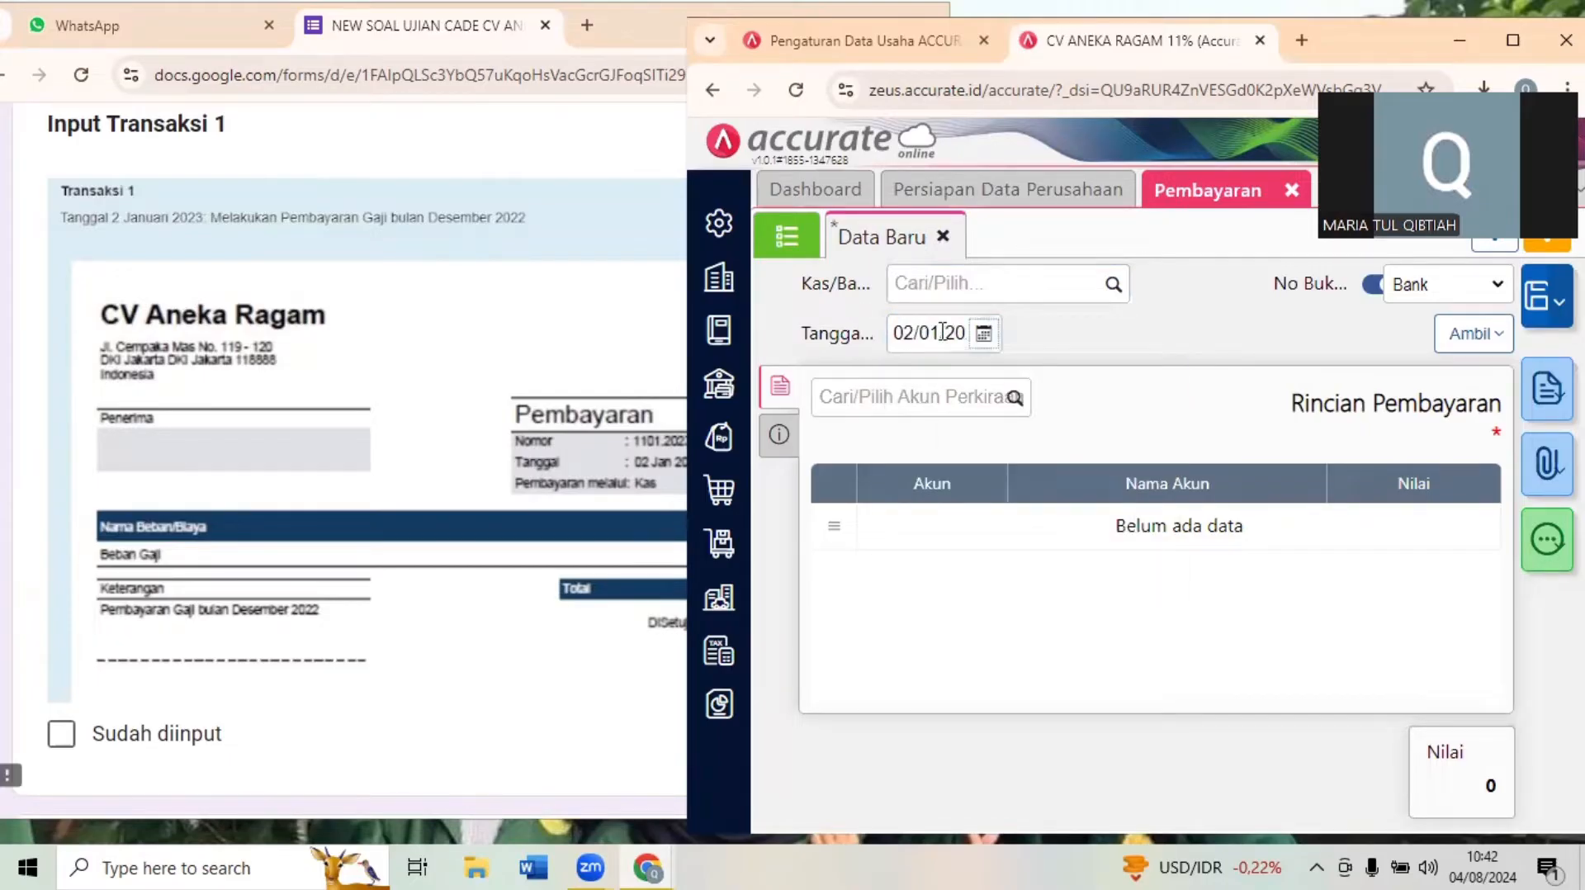
click(942, 332)
- Check the payment source in the Transaksi 1 document and choose Kas as the payment's Kas/Bank account
click(1040, 280)
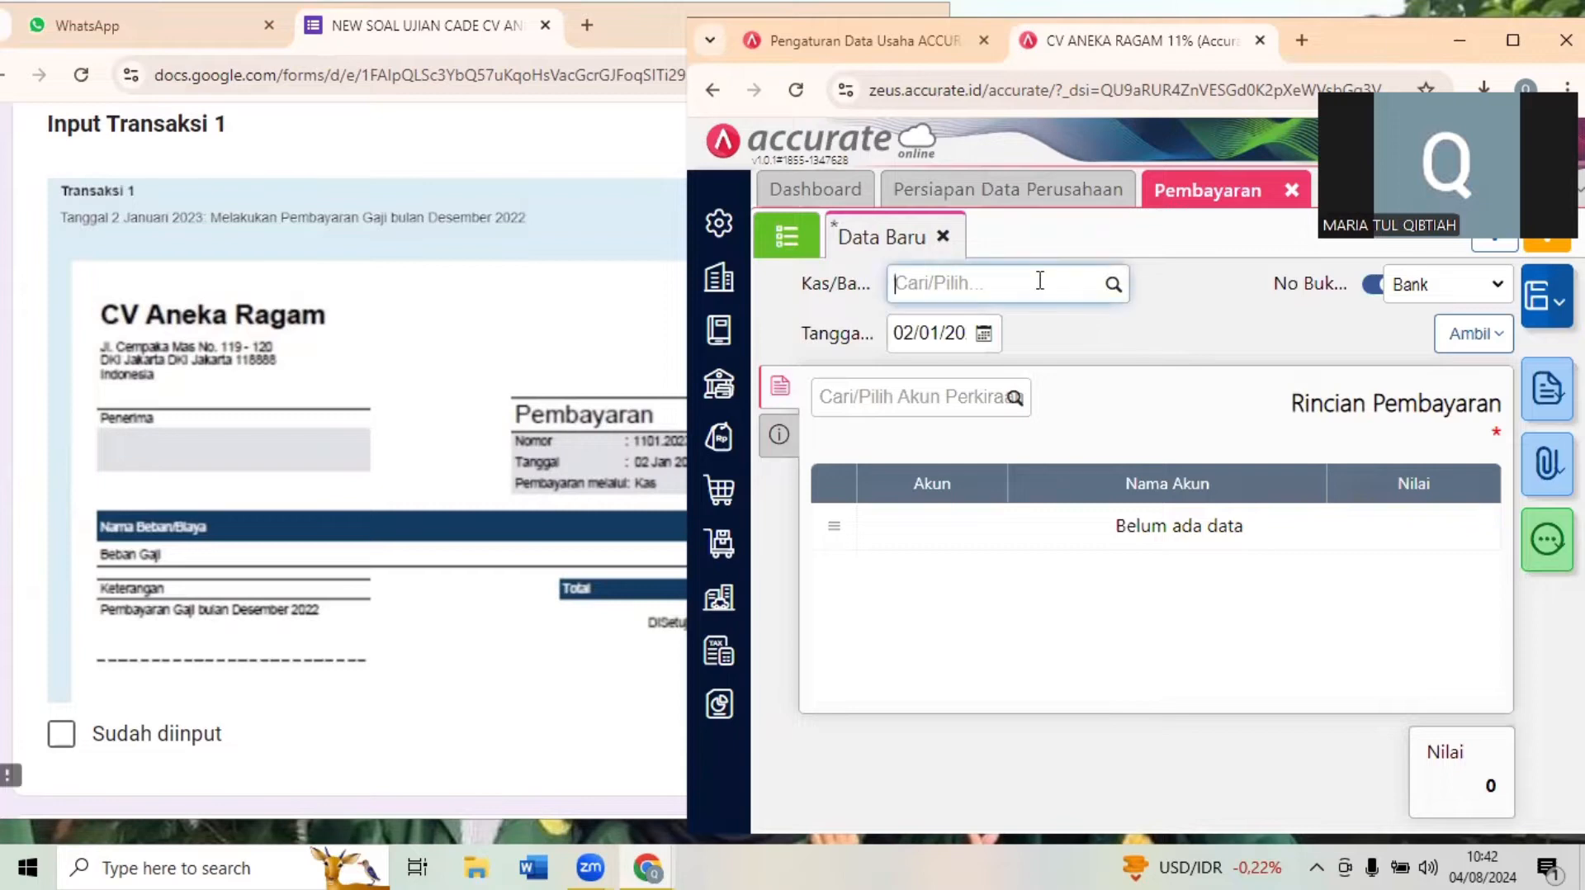
click(556, 396)
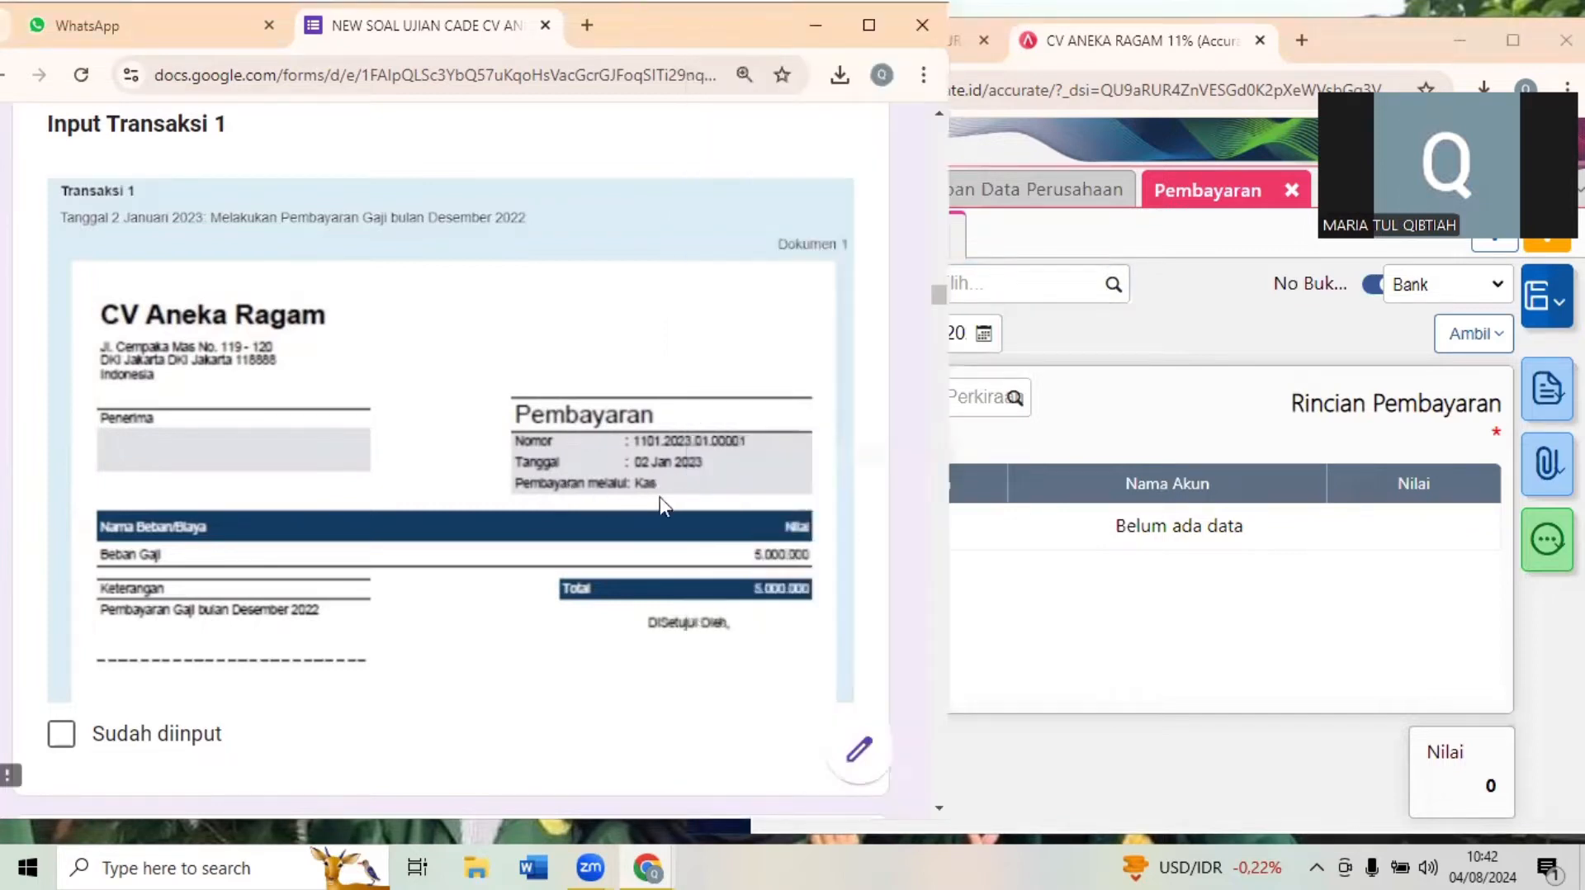
click(1005, 278)
click(1006, 278)
text(ka)
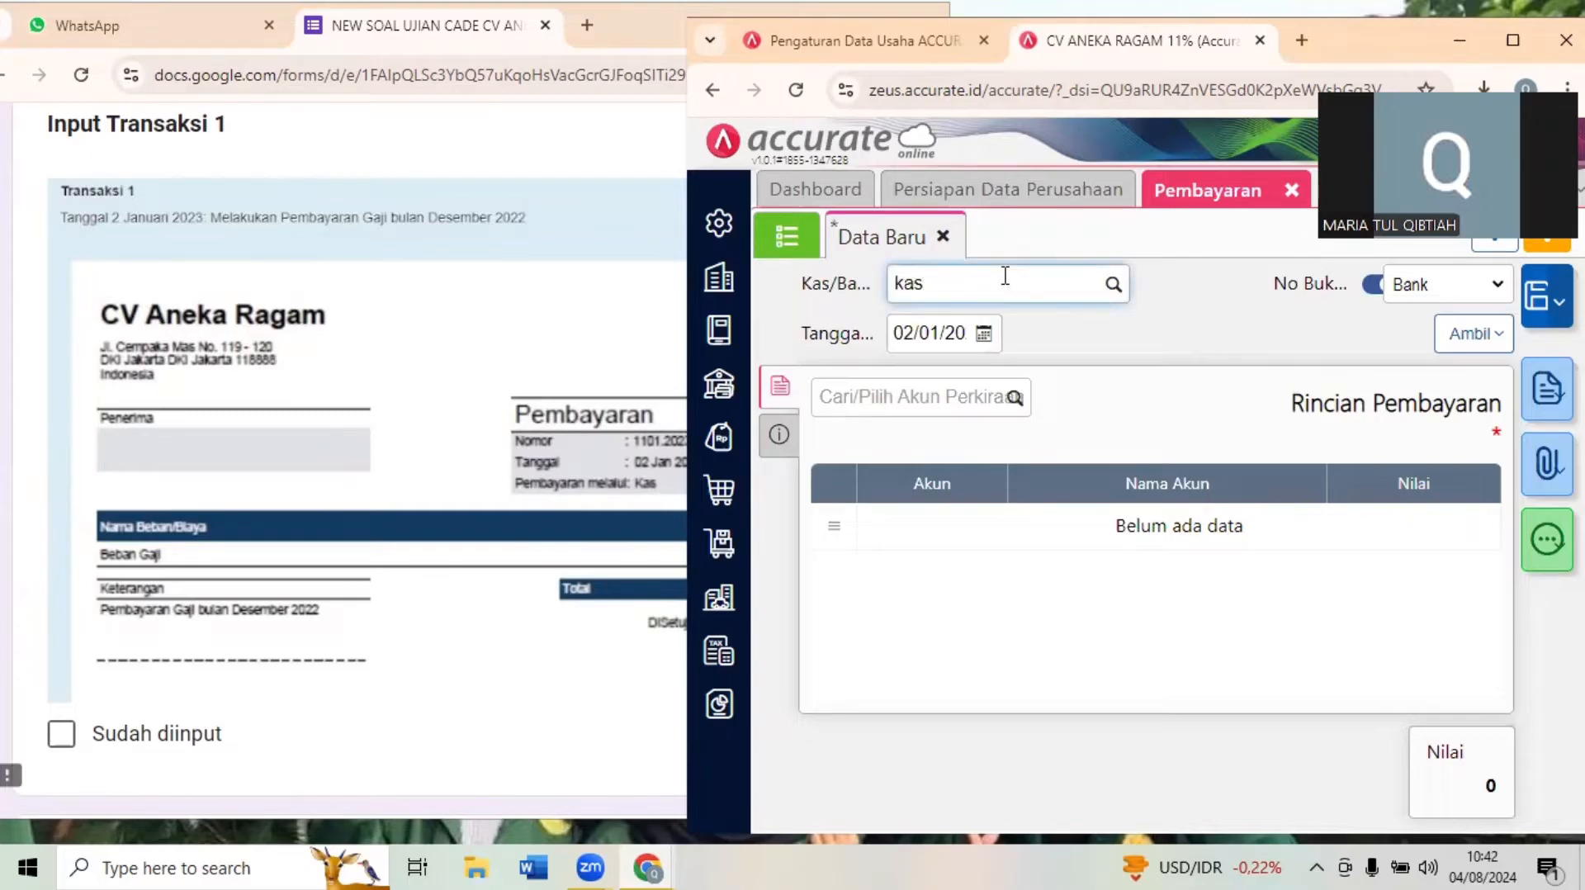
text(s)
click(974, 345)
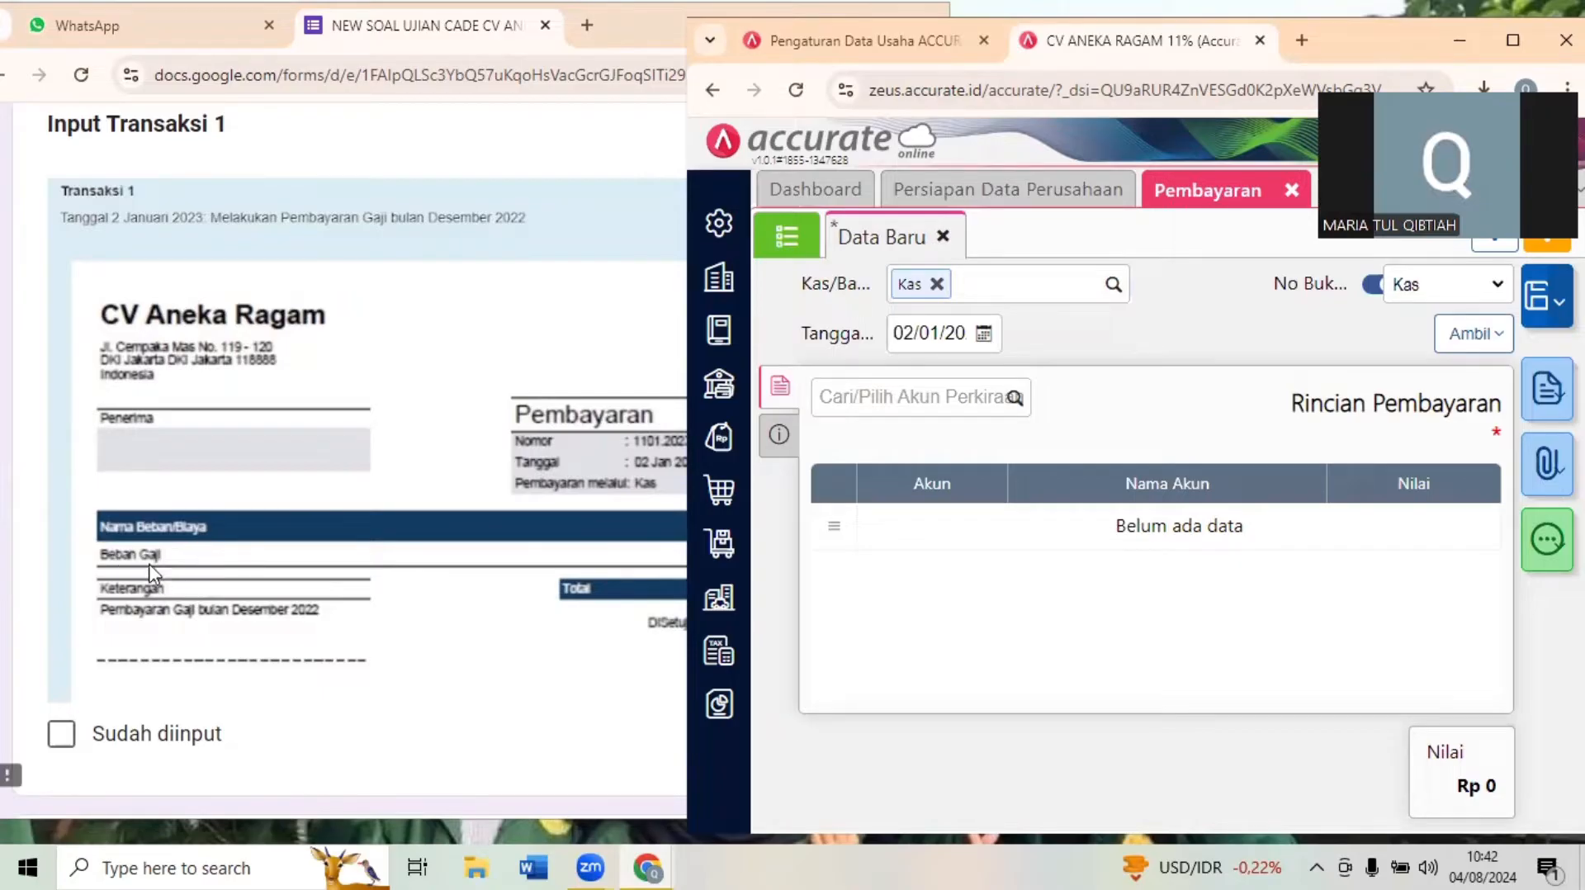
- Add the Beban Gaji account to the payment details with a Nilai of 5.000.000
click(312, 553)
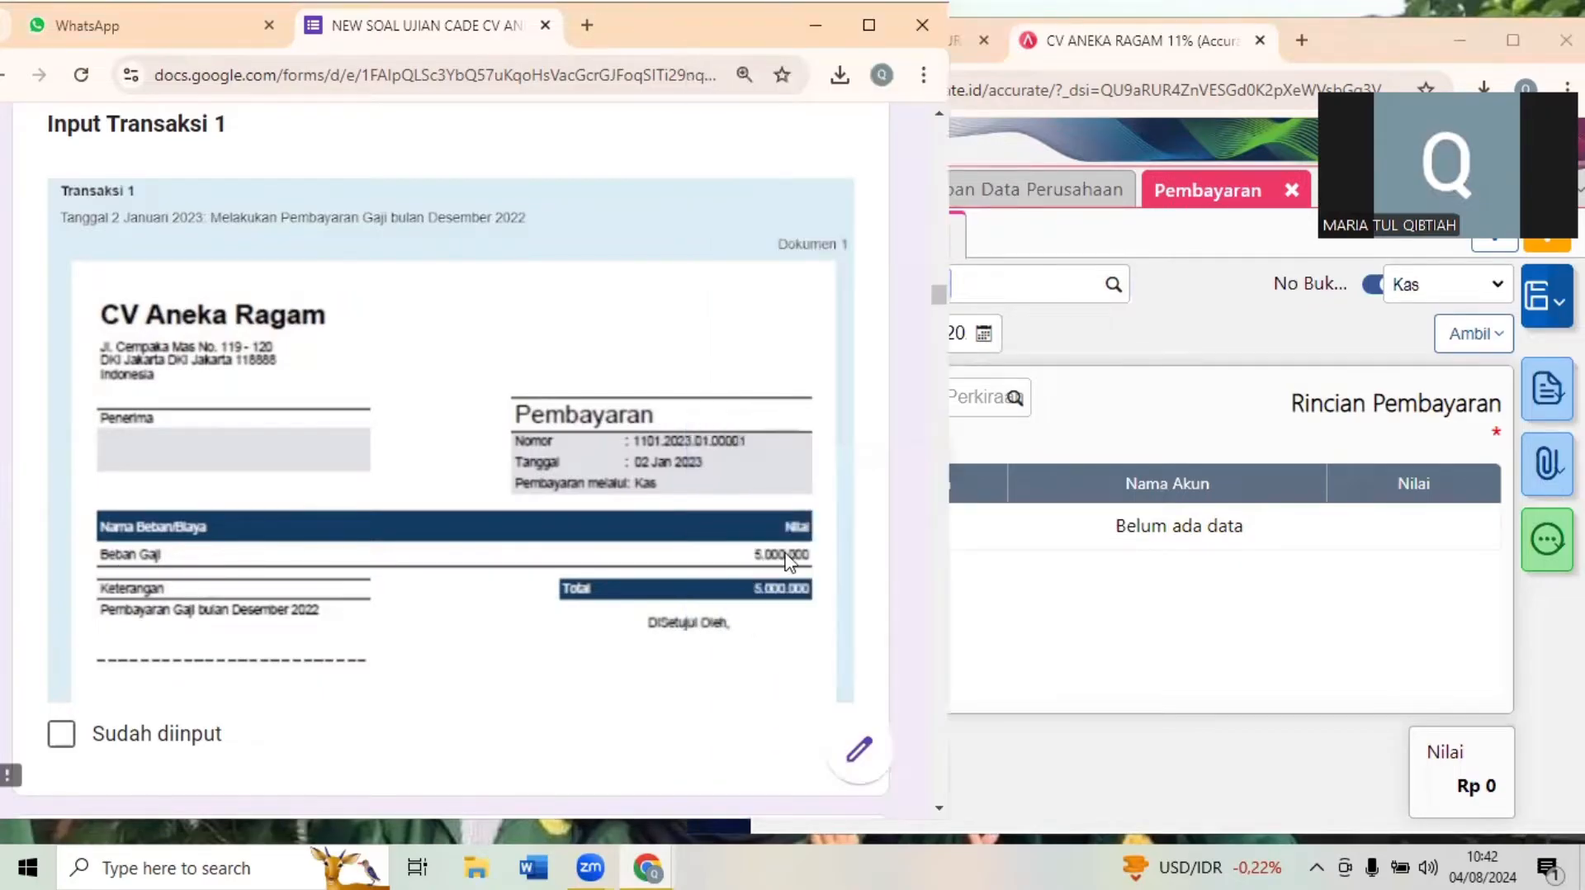
click(1208, 327)
click(856, 398)
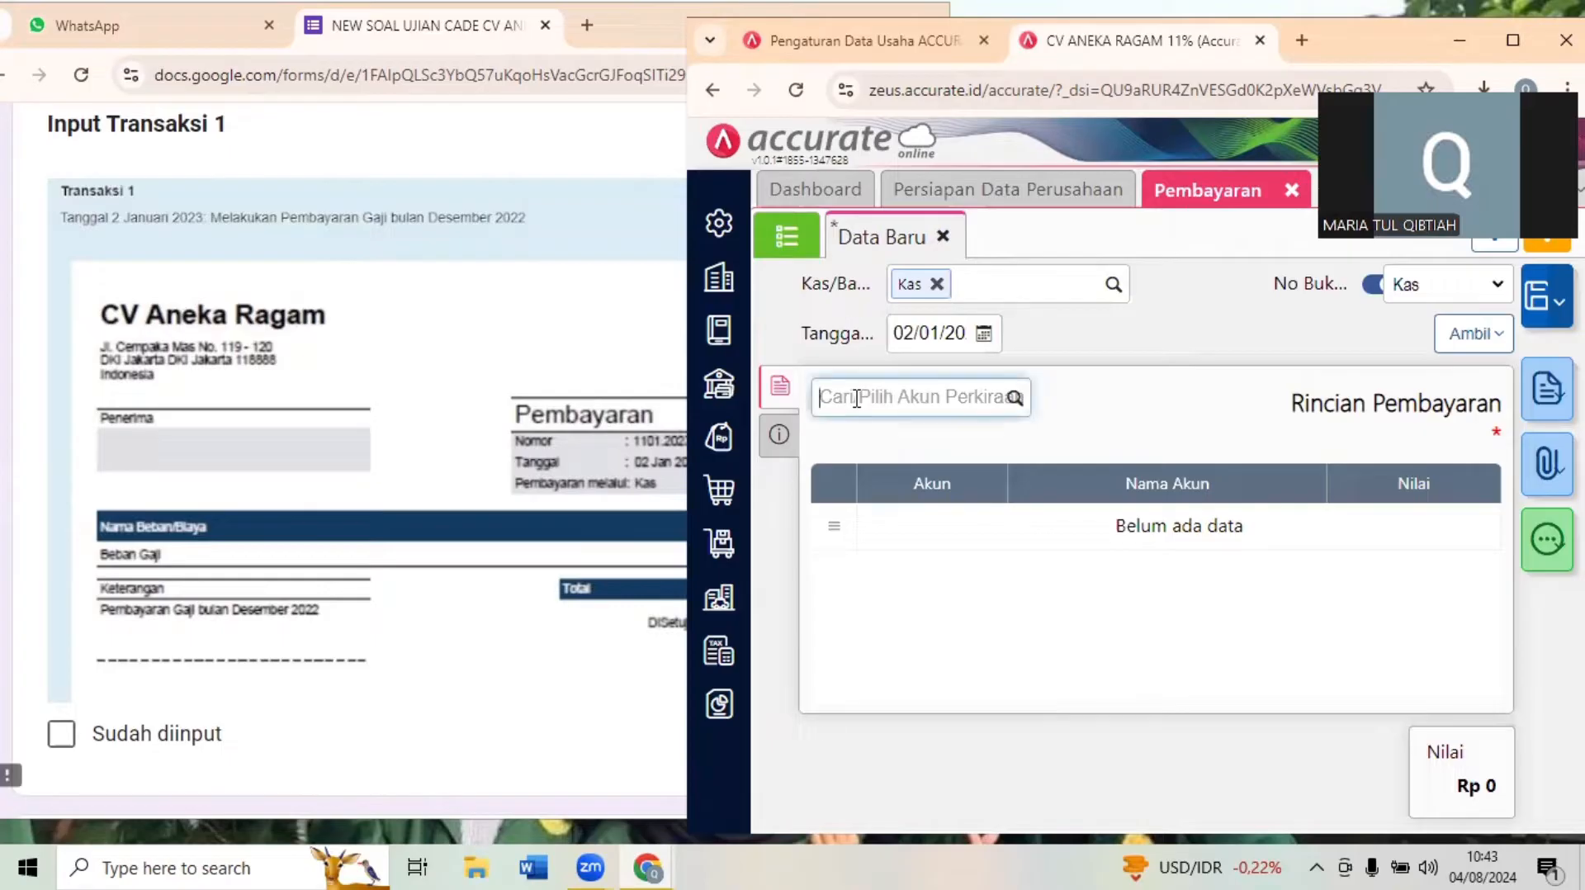
text(beban ga)
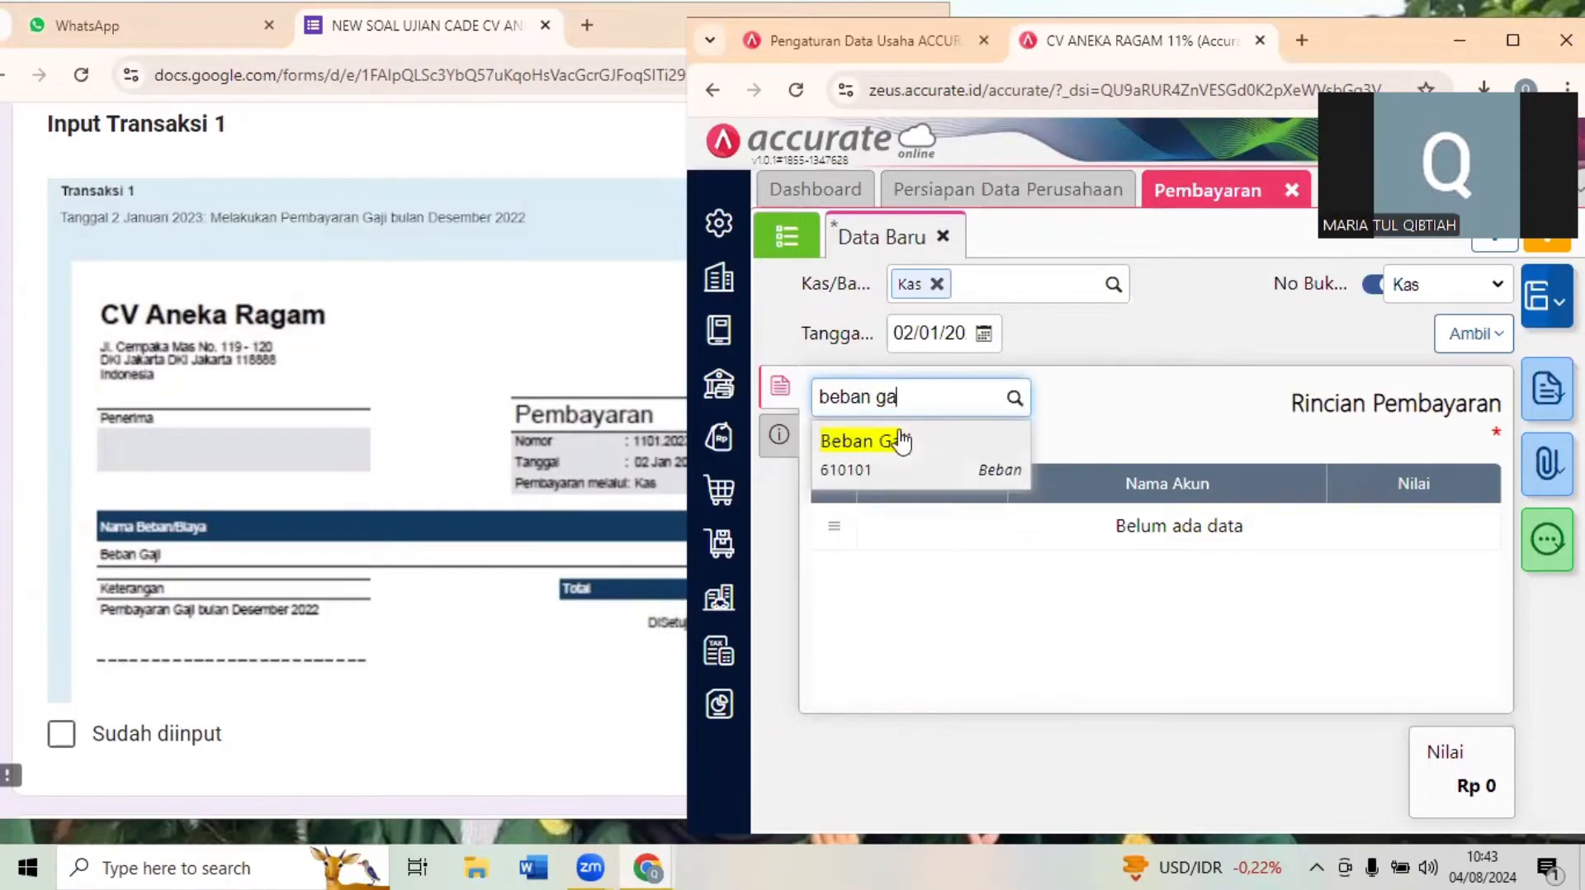
click(901, 441)
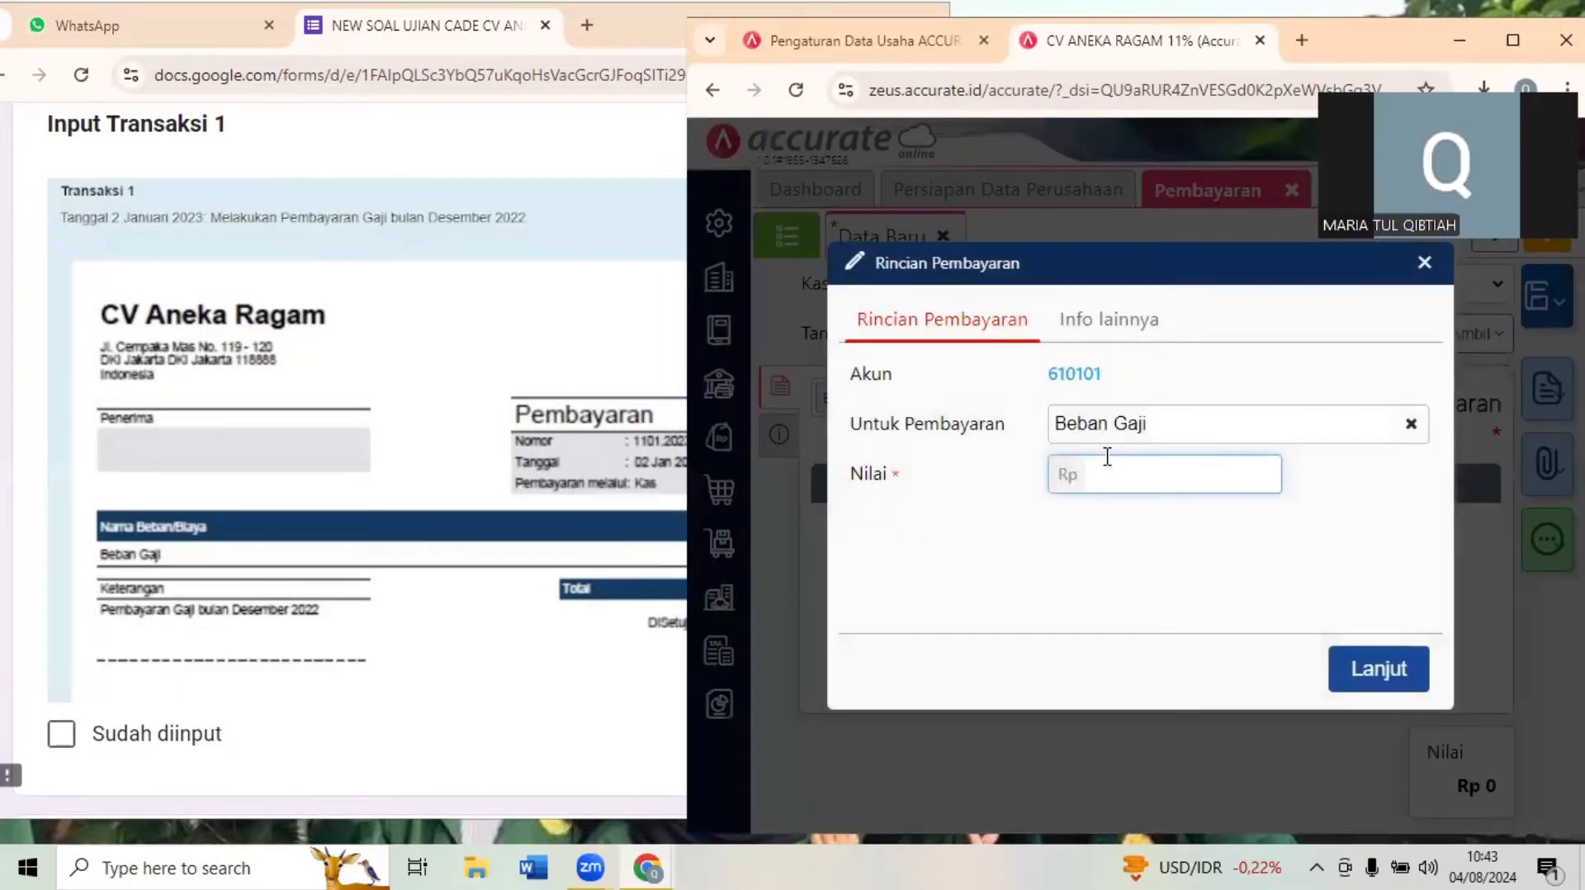
text(5.000.000)
click(1404, 667)
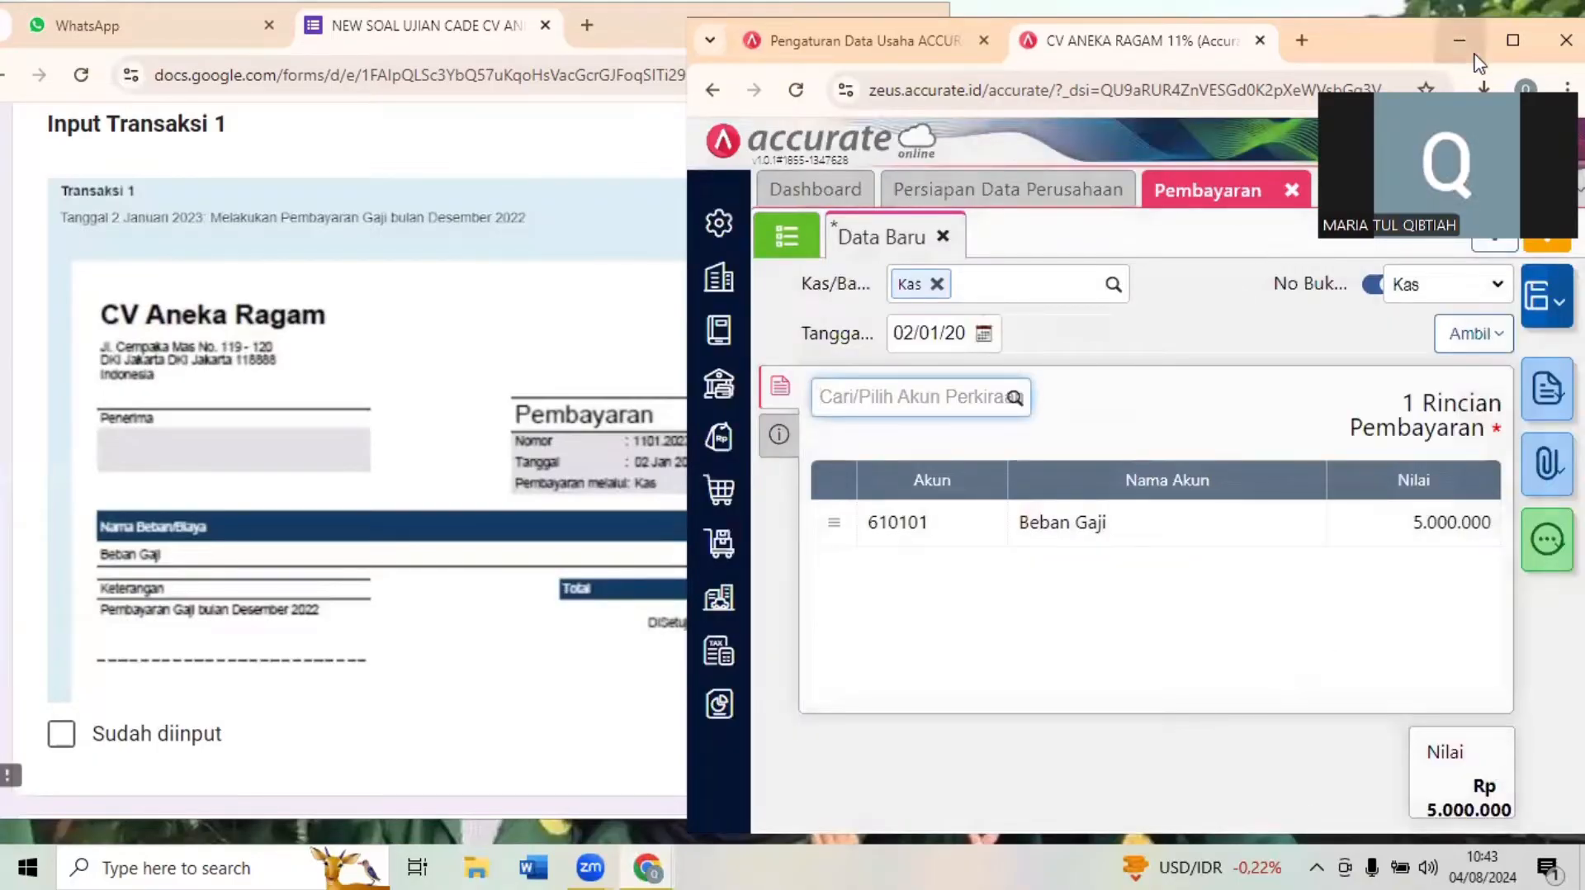
- Enlarge the Accurate Online window, save the salary payment, and restore the window beside the exam form
click(1511, 40)
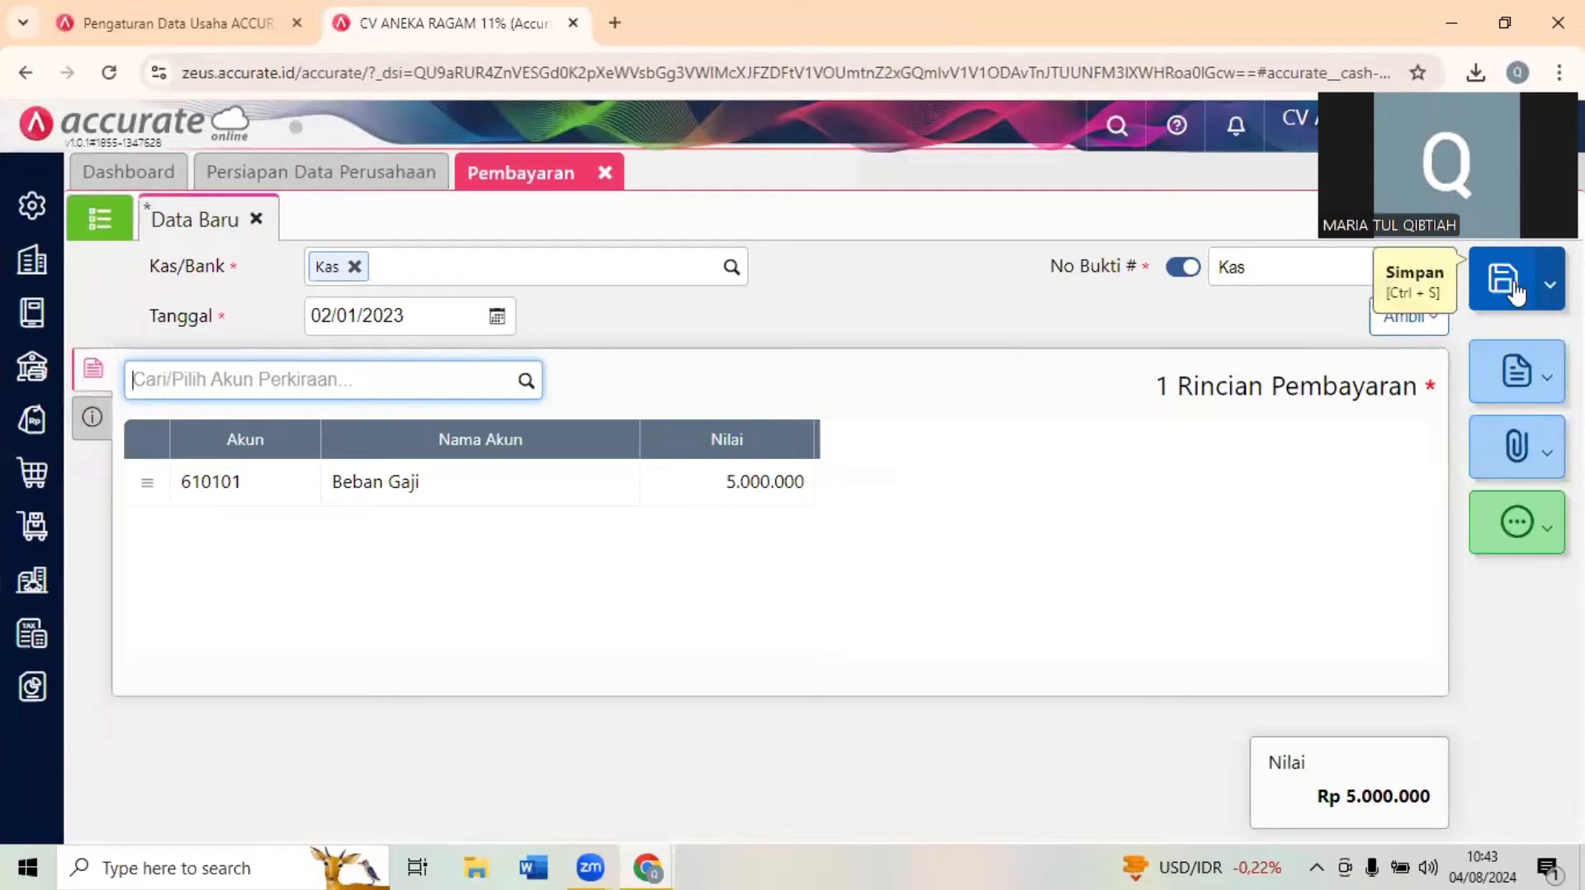
click(1516, 291)
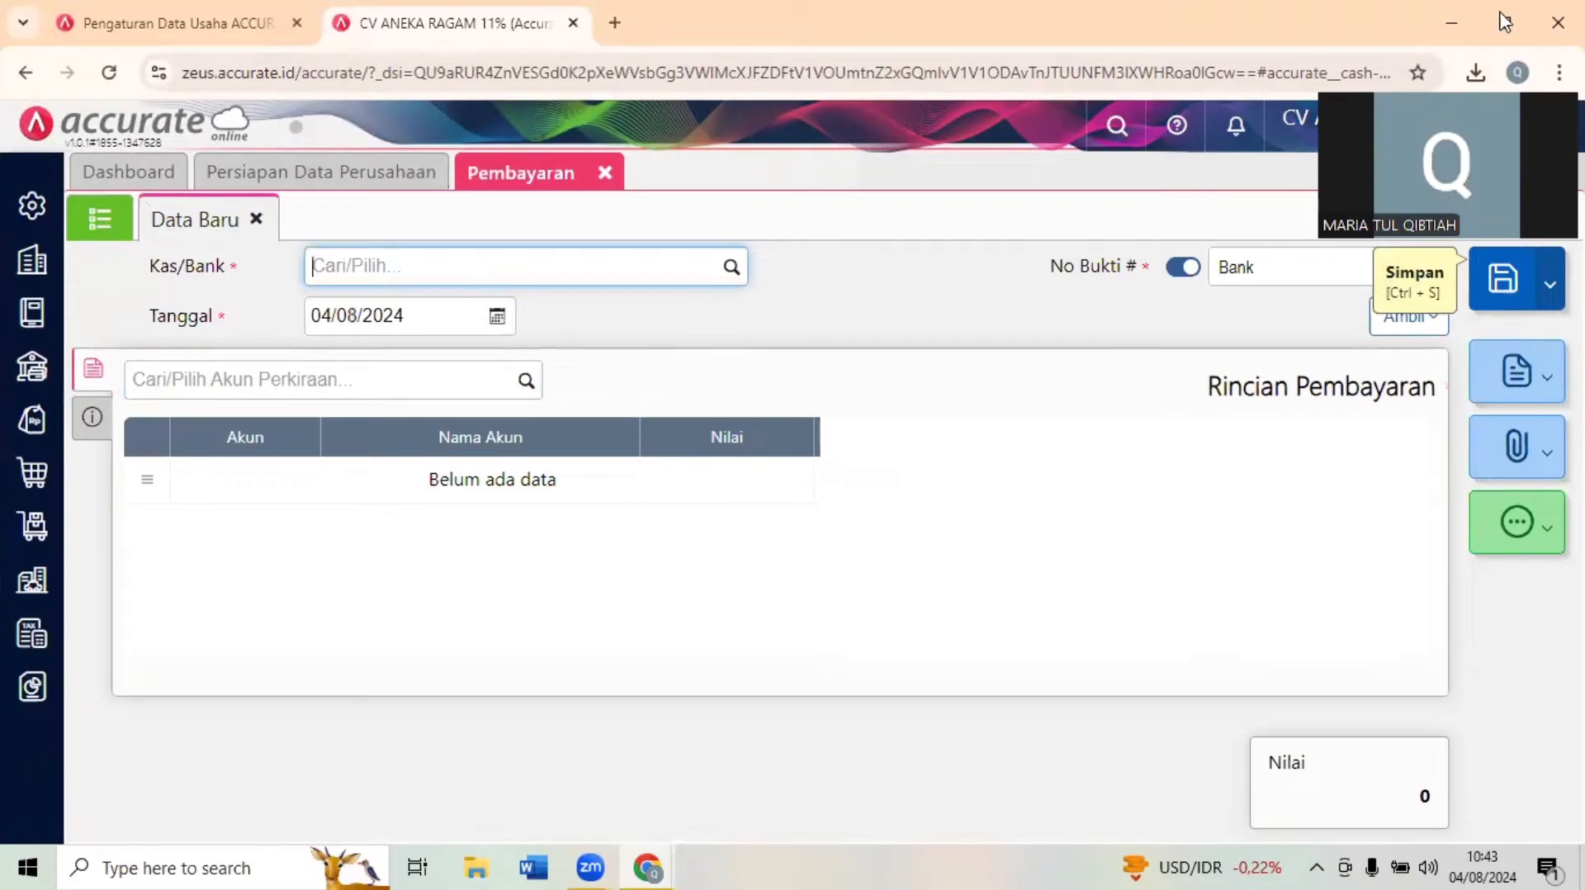
click(1504, 22)
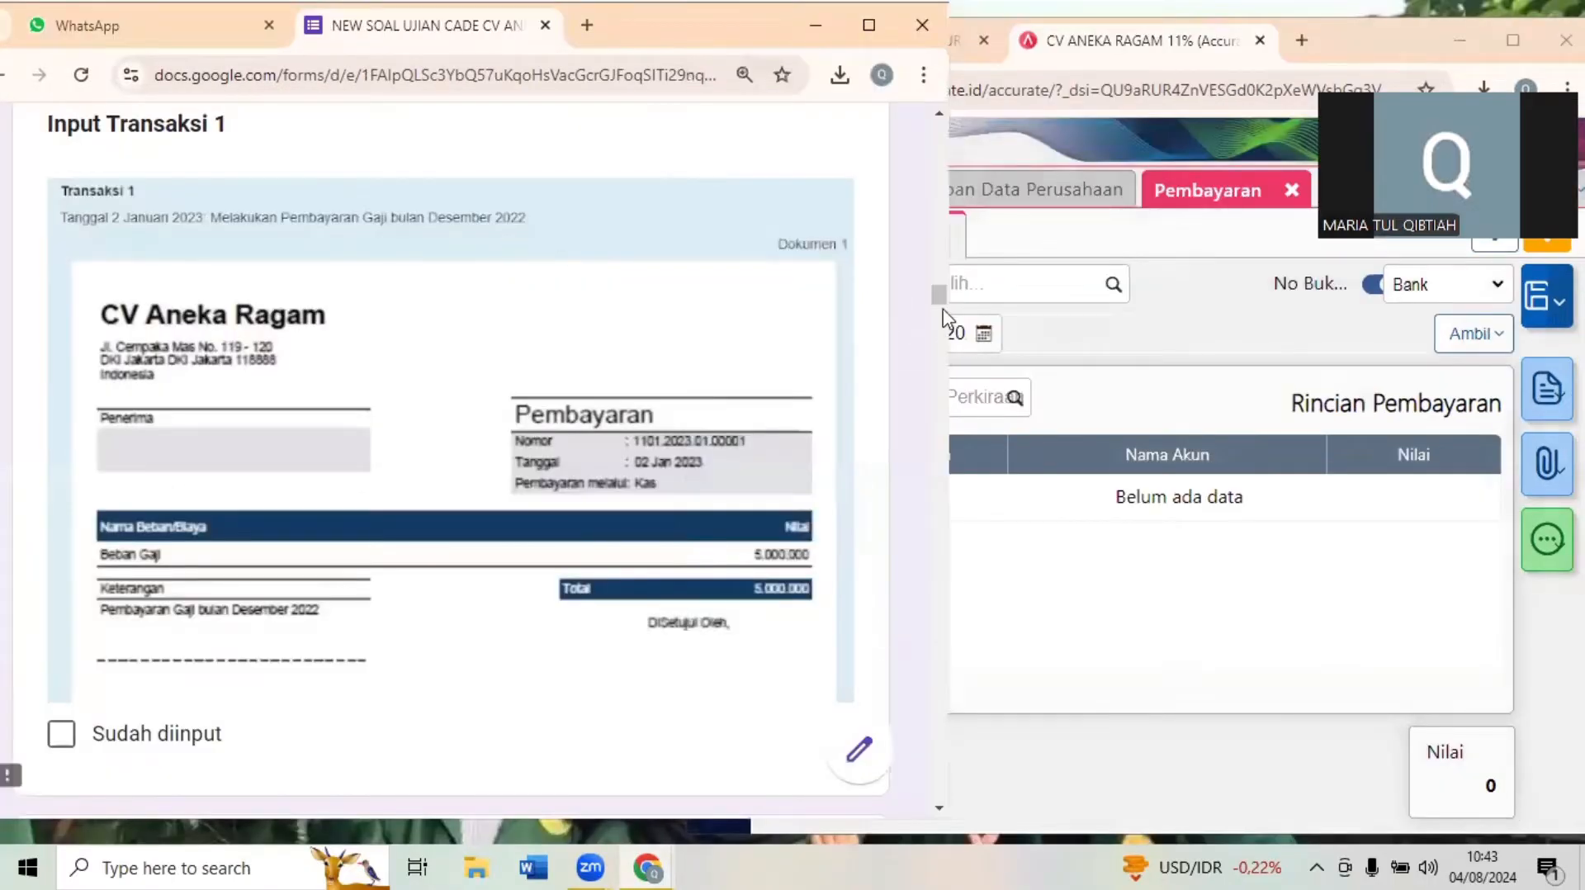
- Bring up the Input Transaksi 2 goods request in the exam form and close the Pembayaran page
scroll(944, 318, down, 8)
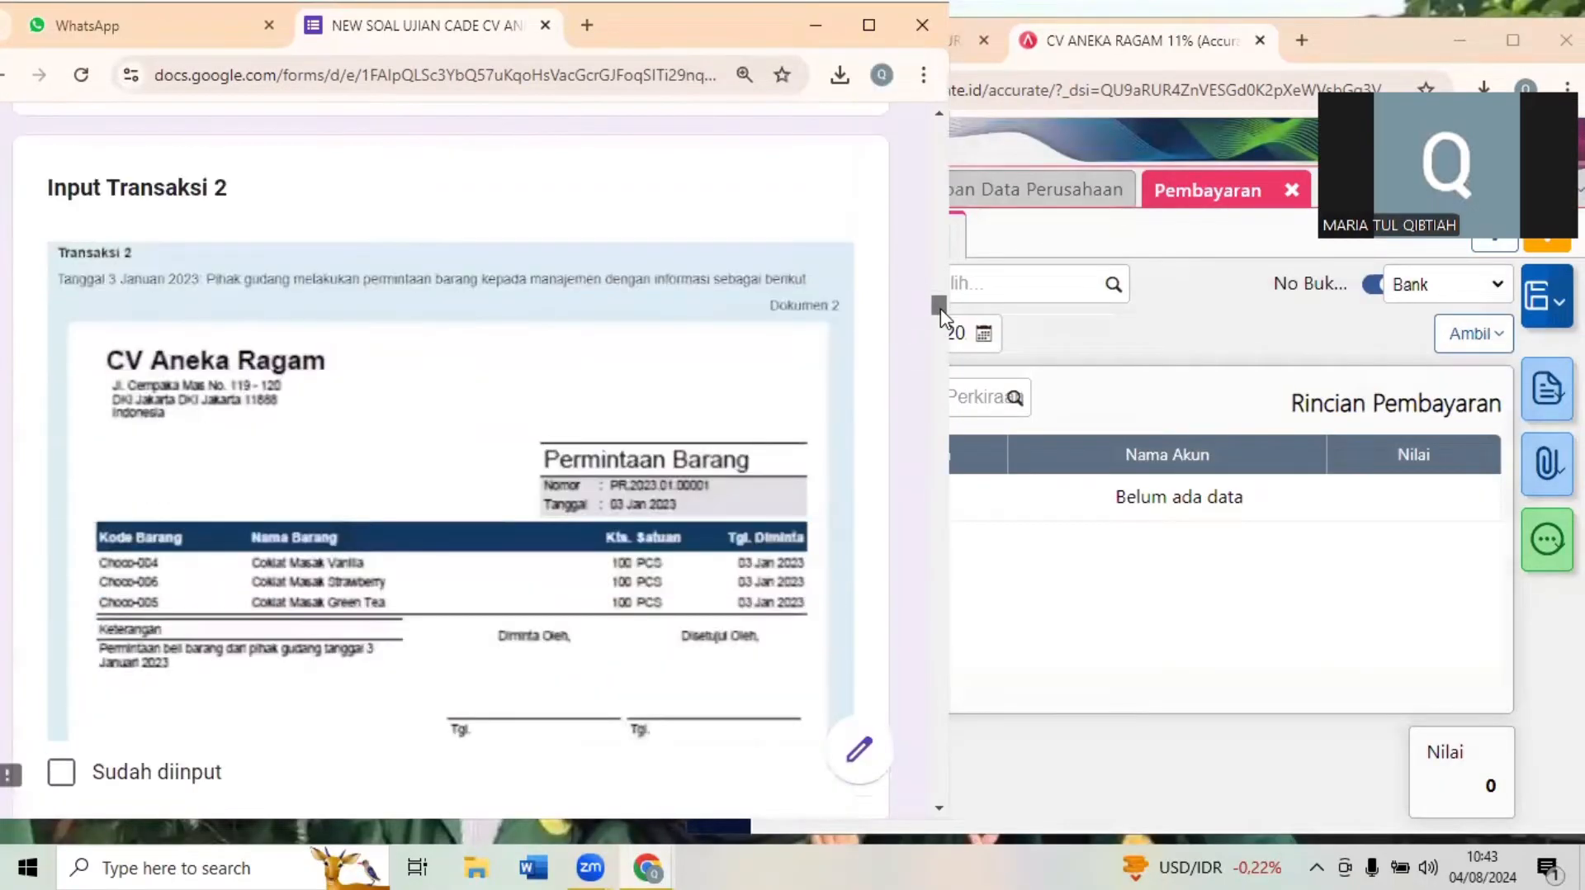
click(1085, 672)
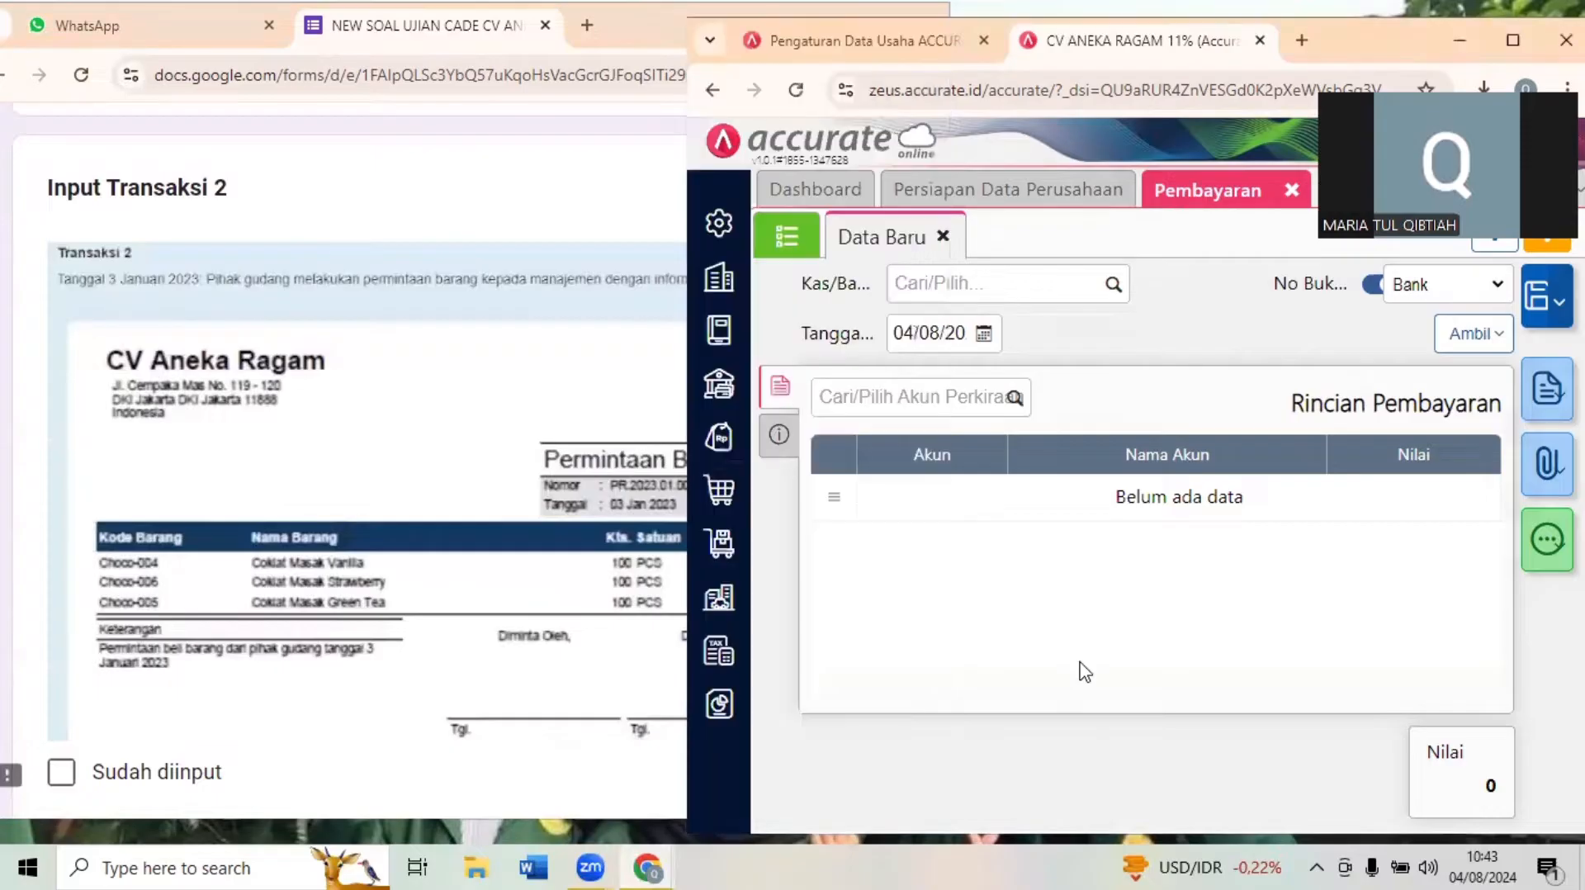
click(1292, 191)
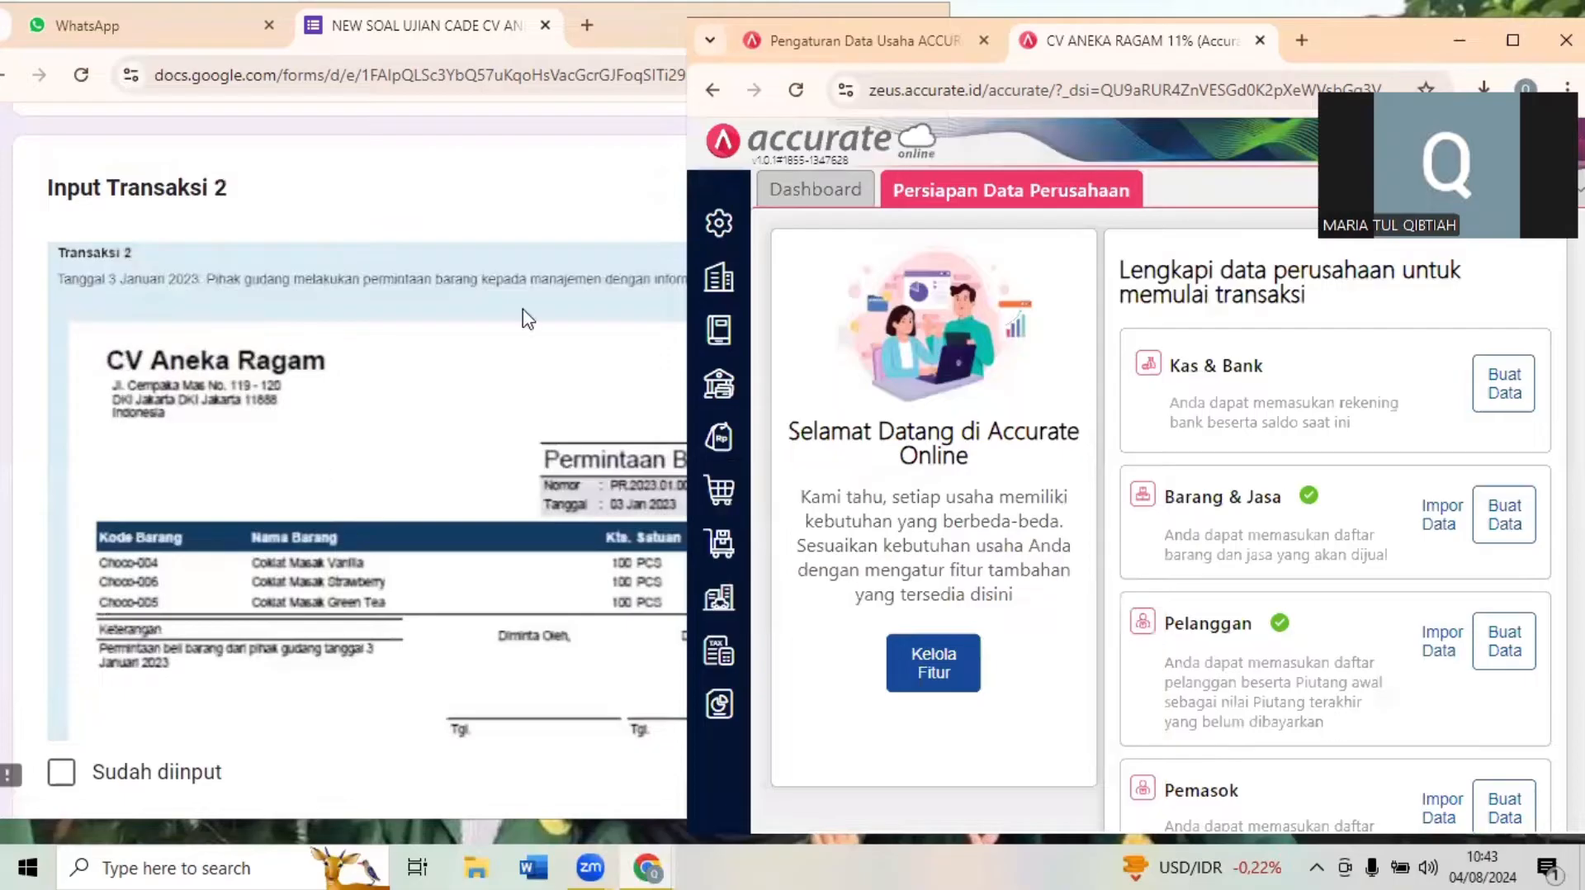
click(591, 317)
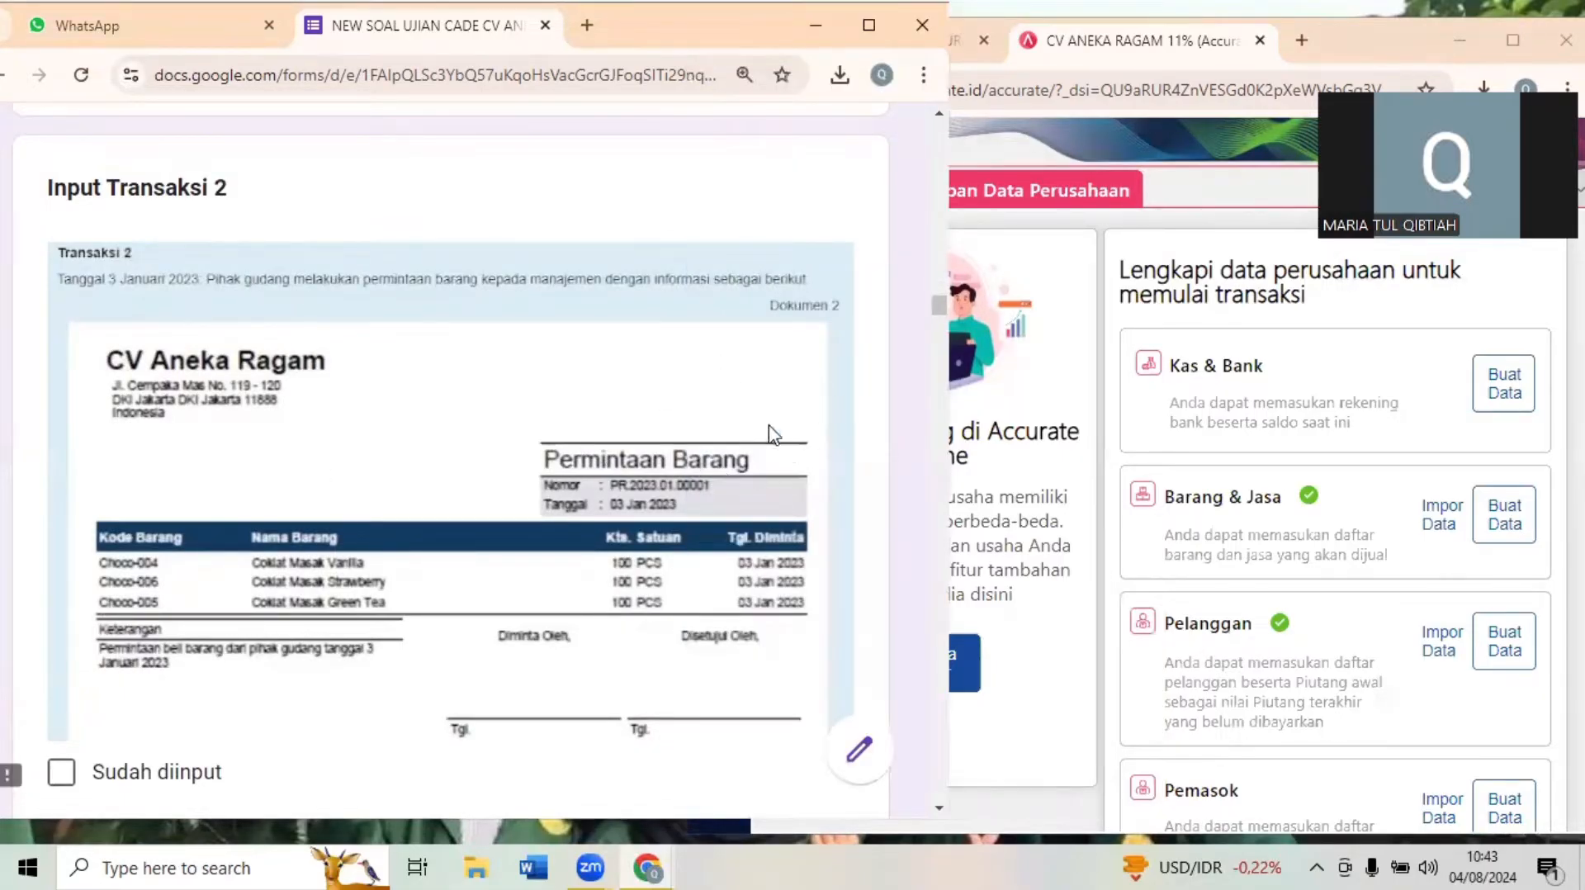
- Start a new Permintaan Barang entry under Persediaan in Accurate Online and set its Tanggal to 03/01/2023
click(1040, 387)
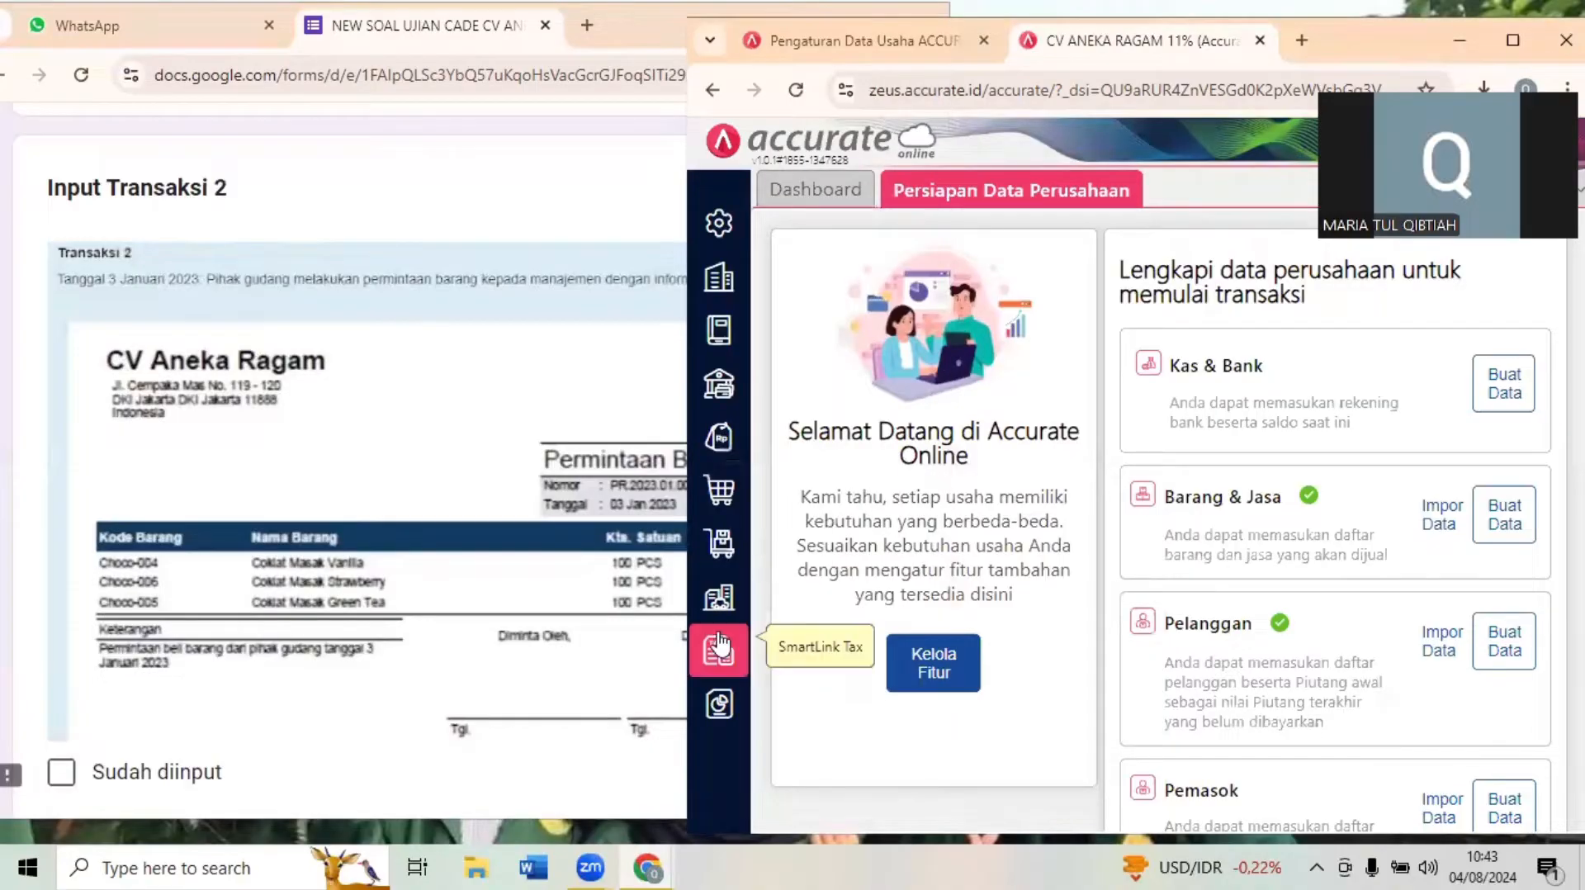
click(724, 545)
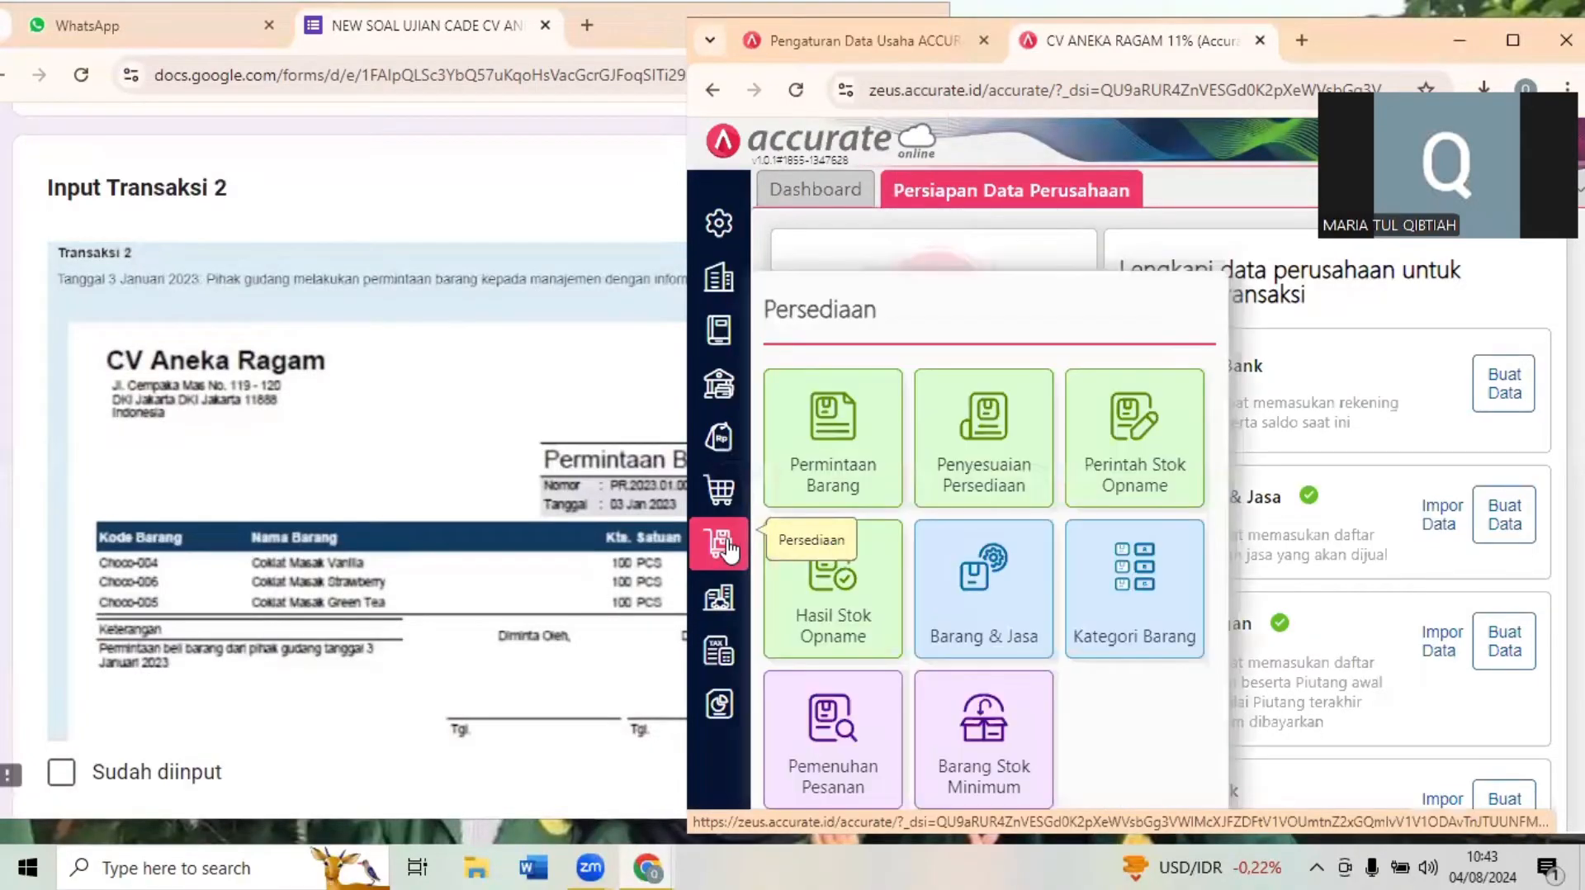
click(839, 472)
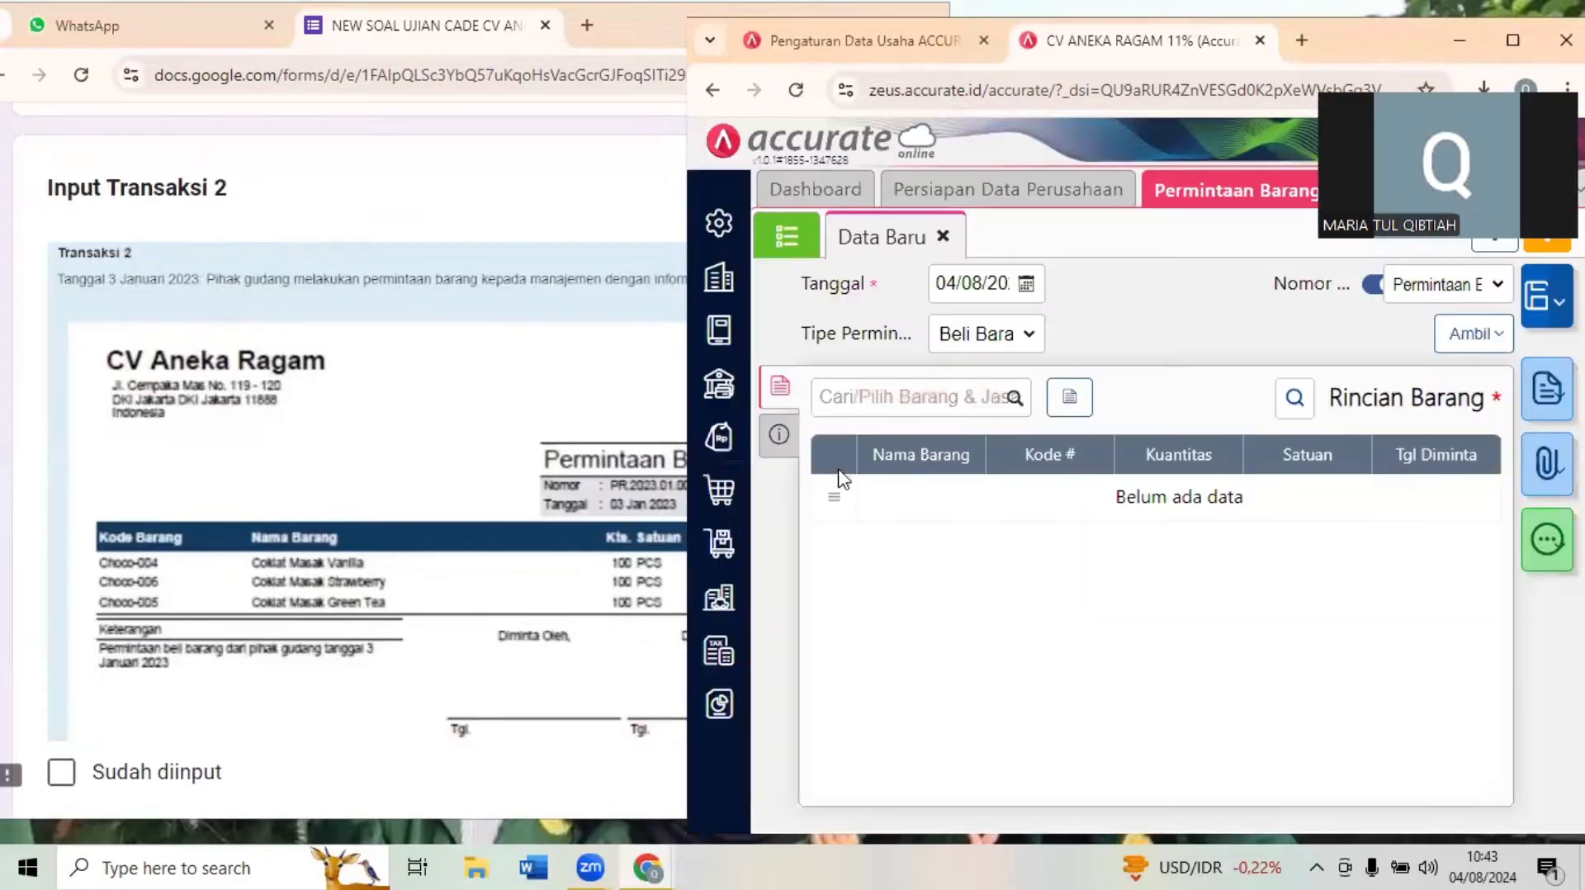
click(971, 283)
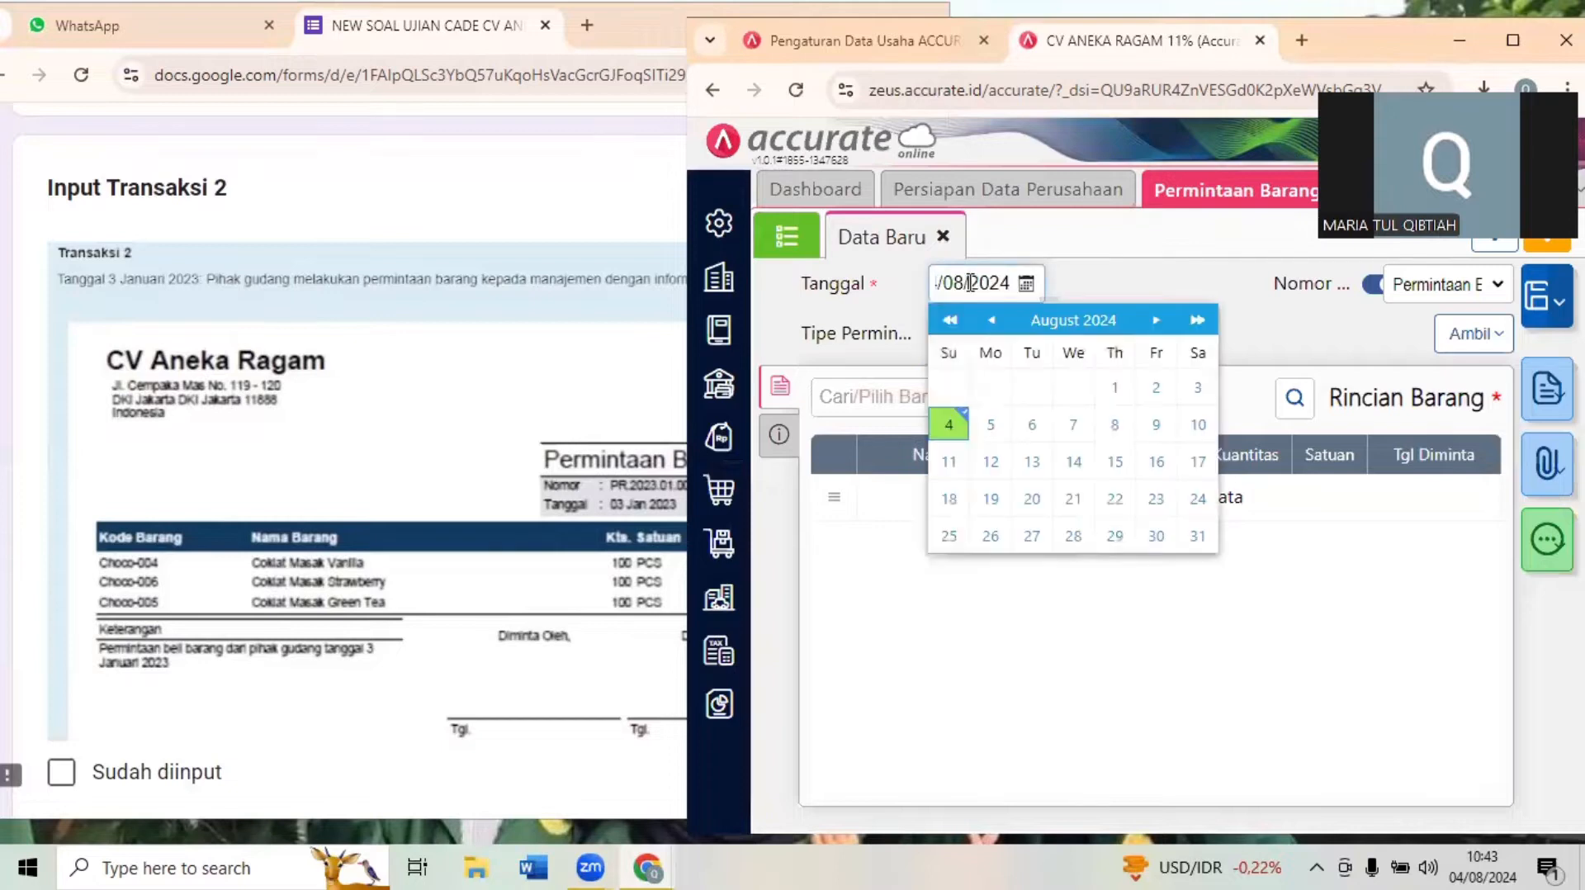
triple_click(971, 283)
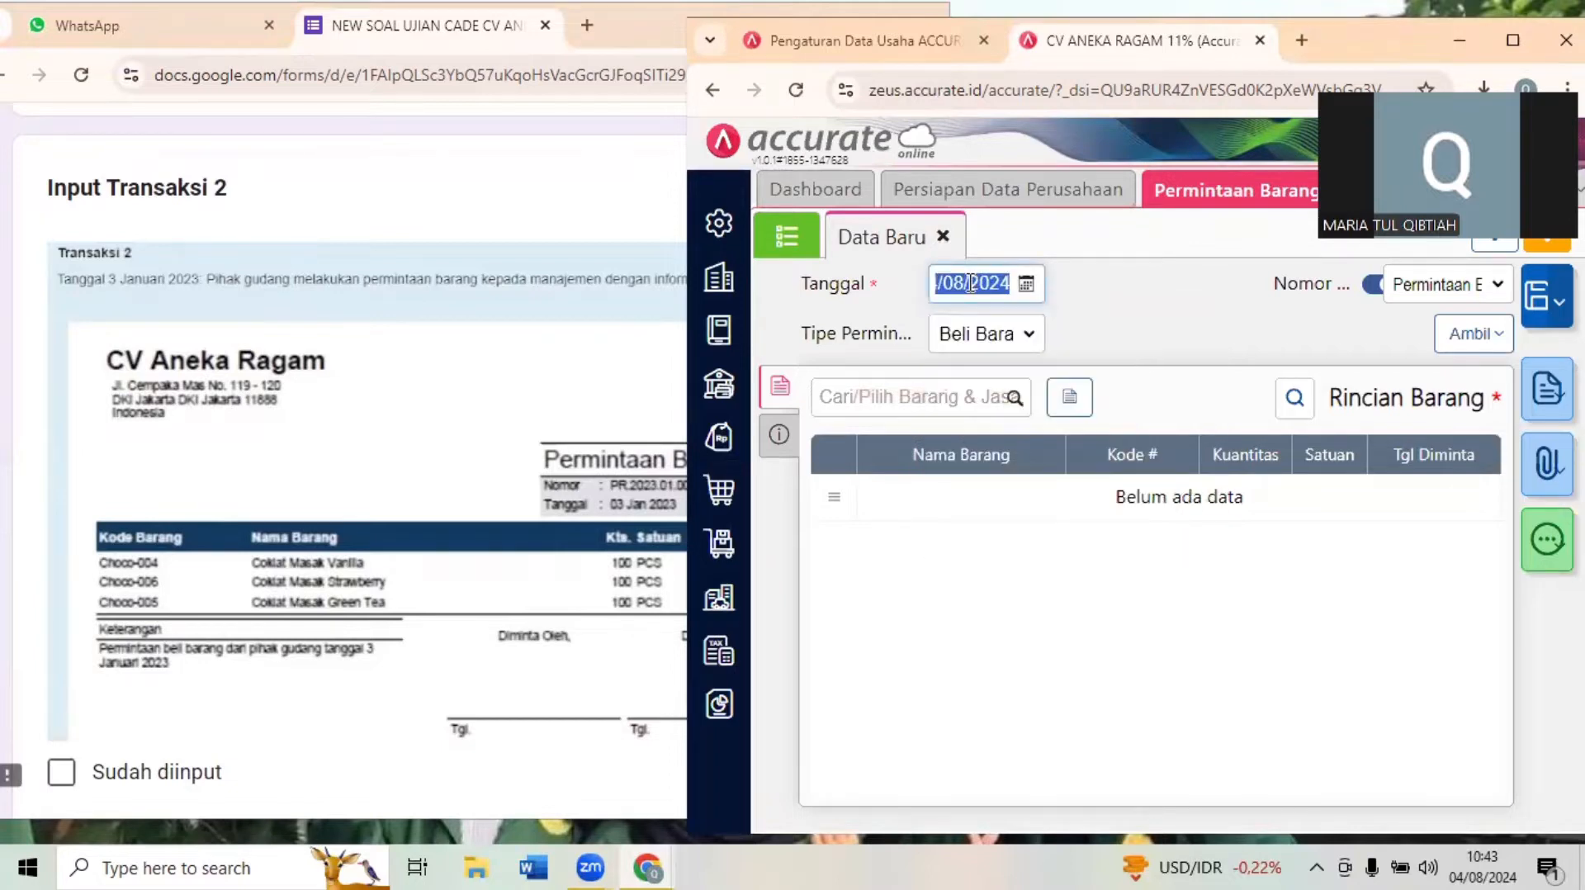
key(BackSpace)
text(03012)
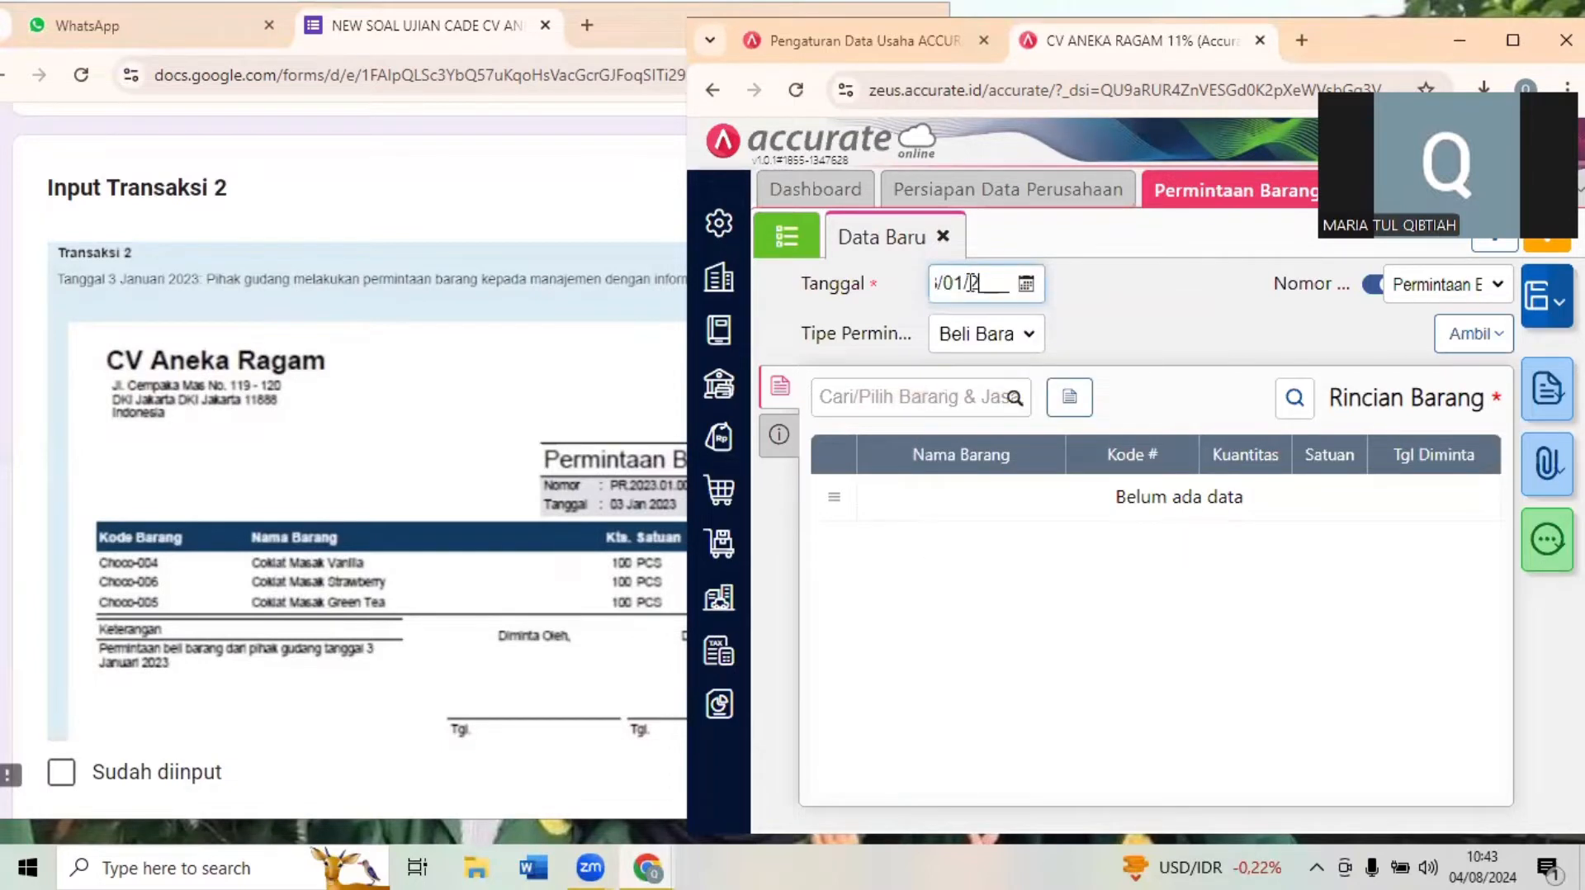
text(023)
key(Tab)
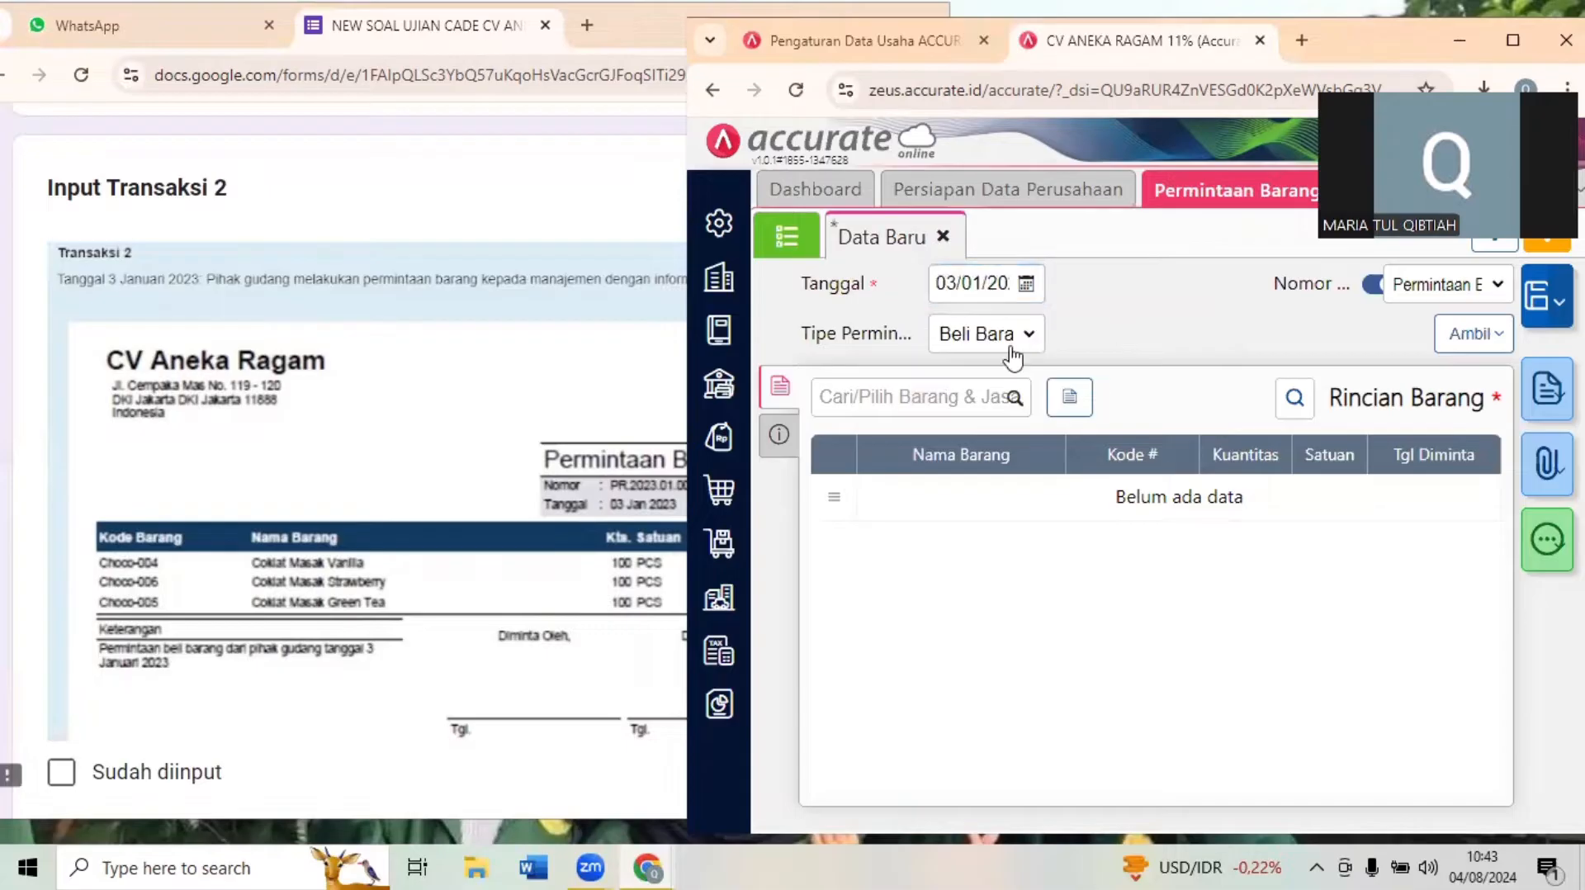
- Add Coklat Masak Vanilla (Choco-004) to the goods request with a Kuantitas of 100 PCS
click(966, 385)
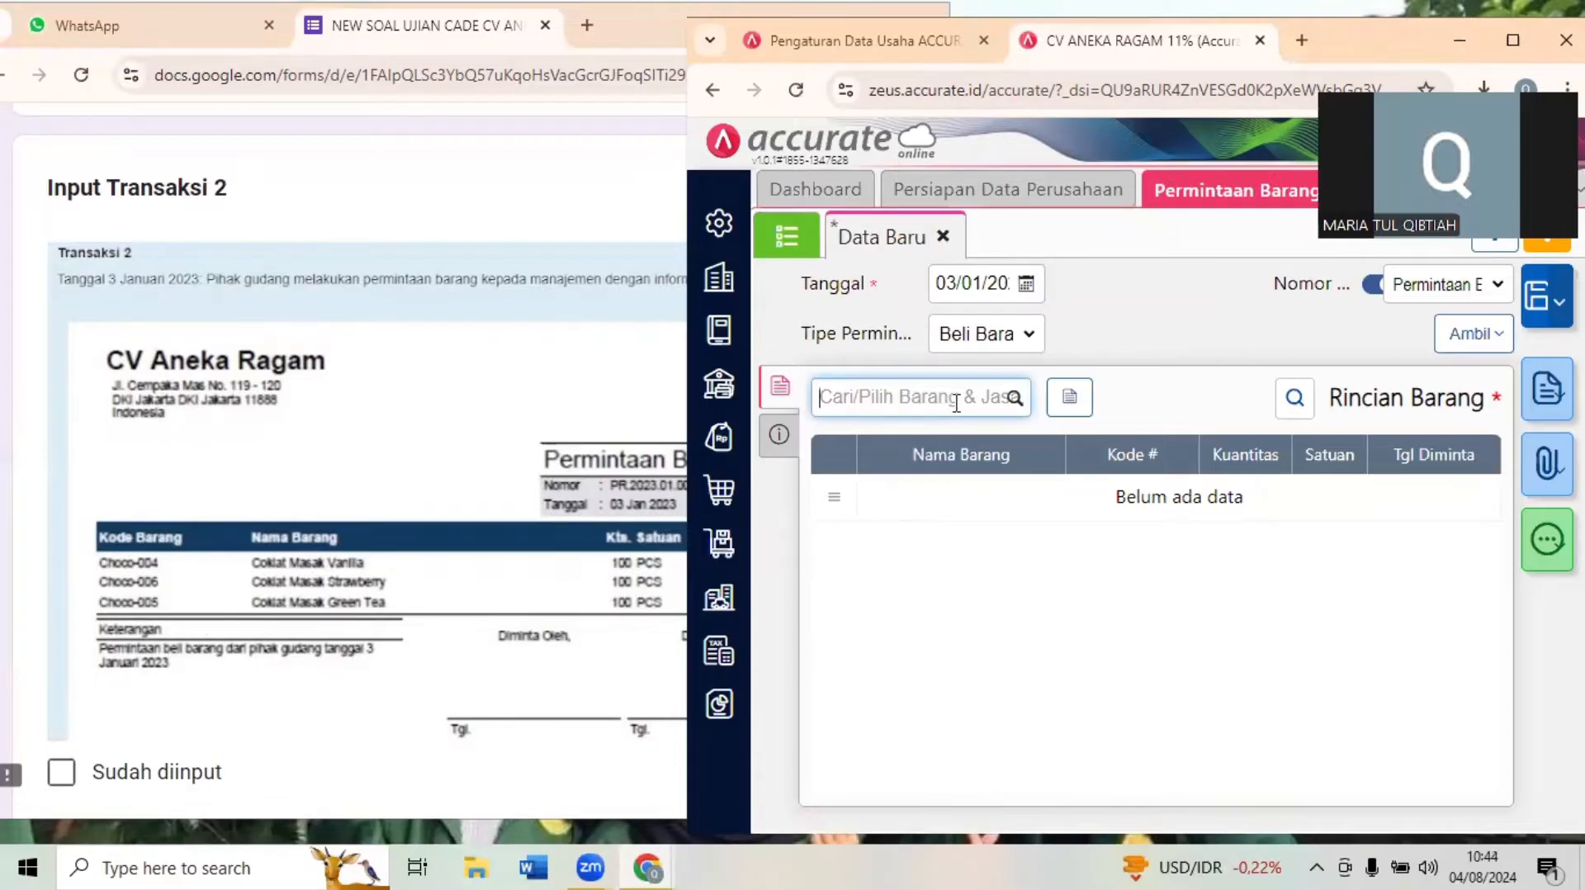
text(ma)
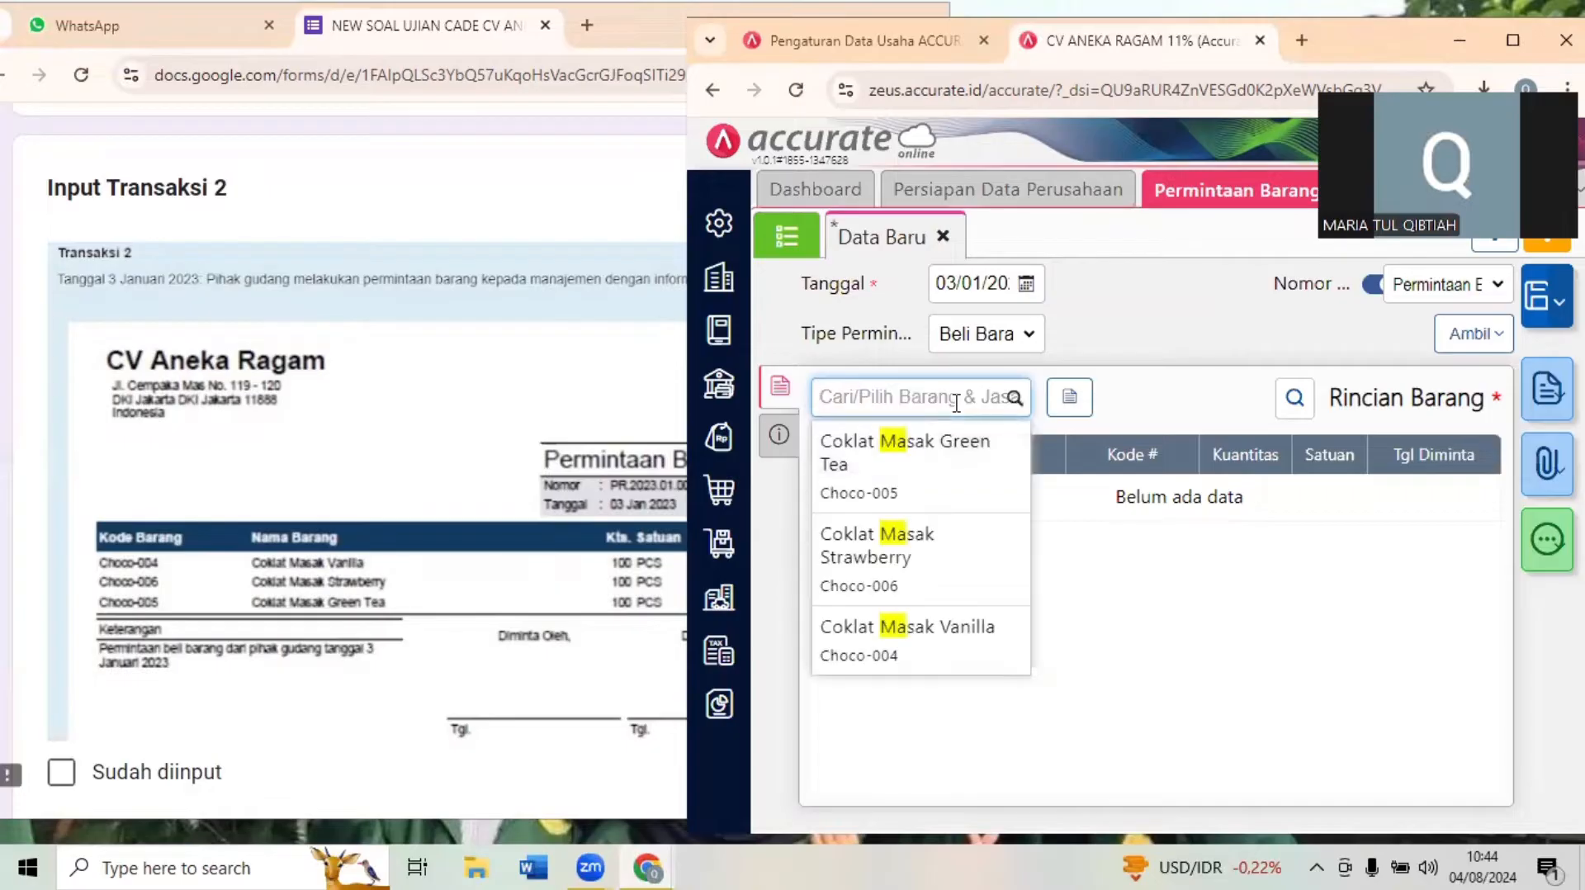
text(vani)
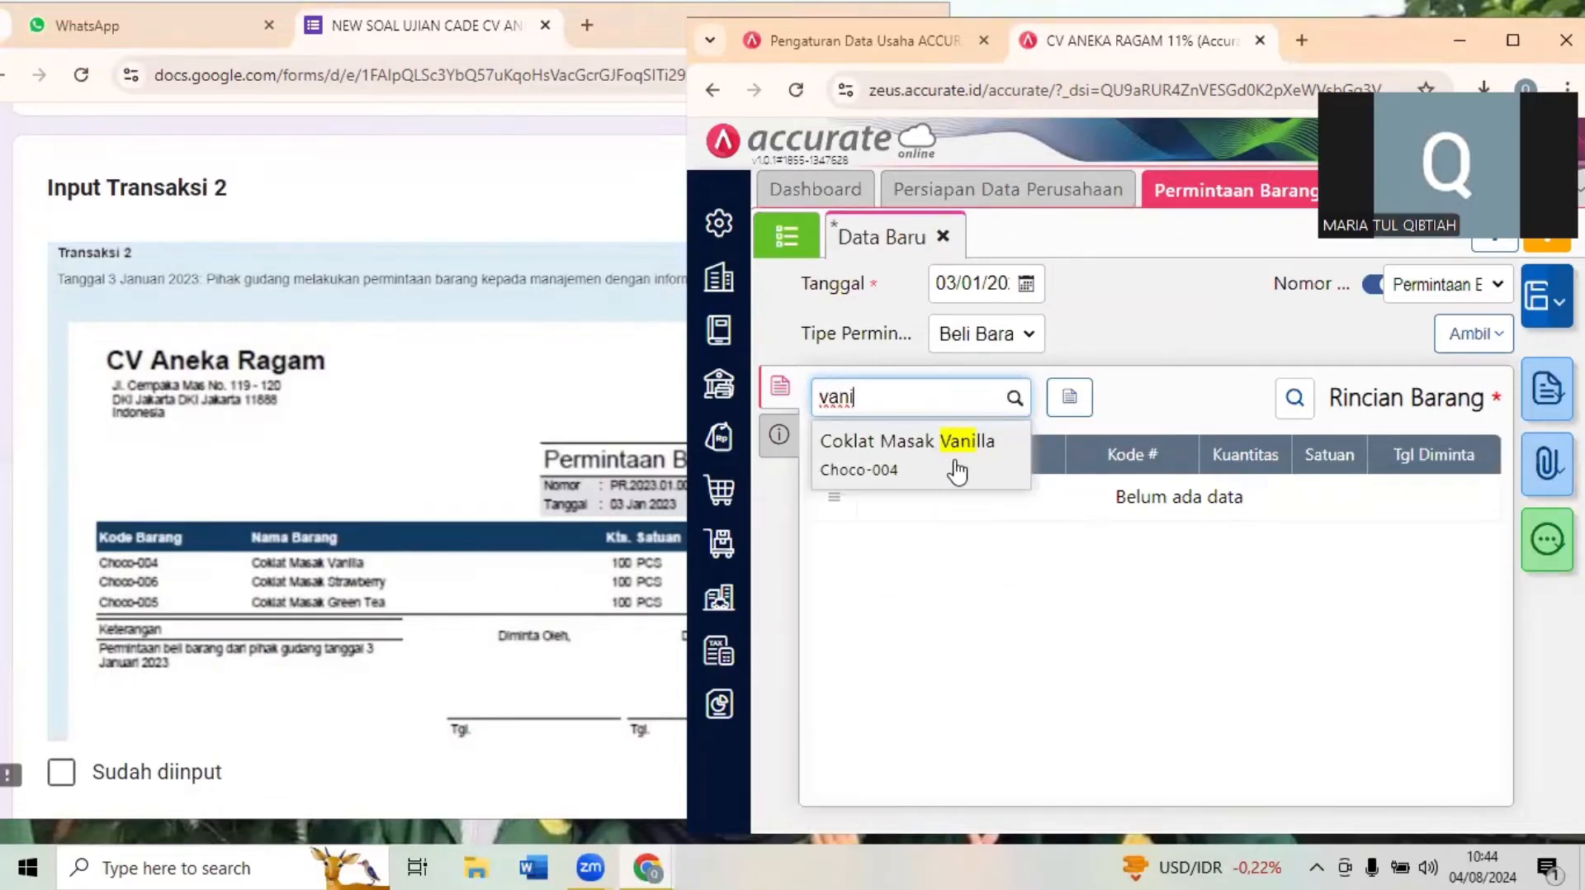
click(948, 463)
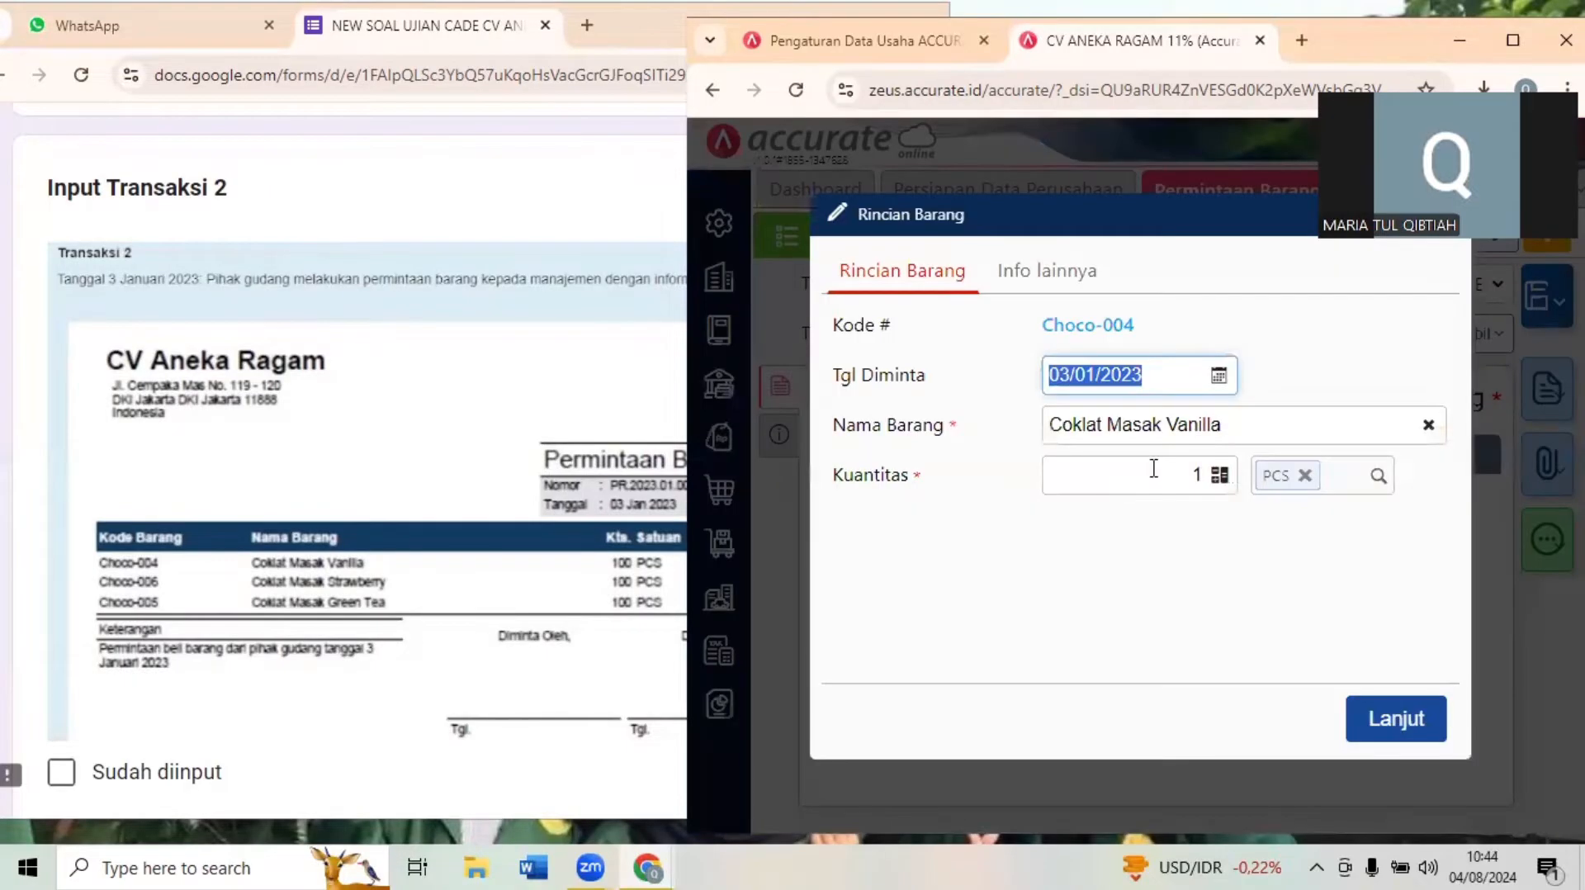
click(1172, 476)
text(00)
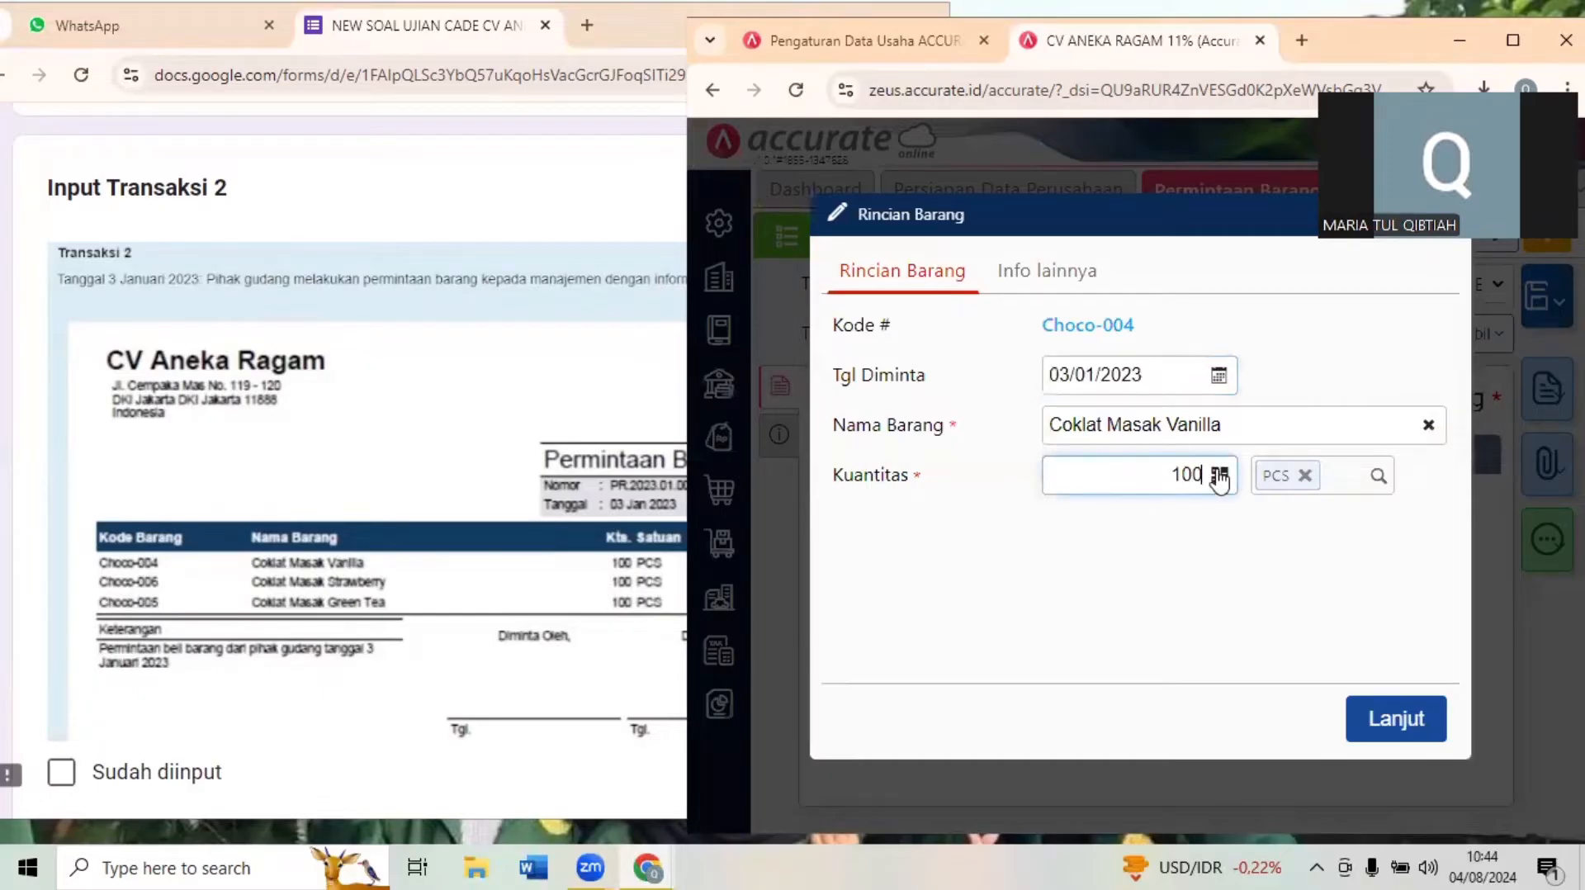
click(1397, 718)
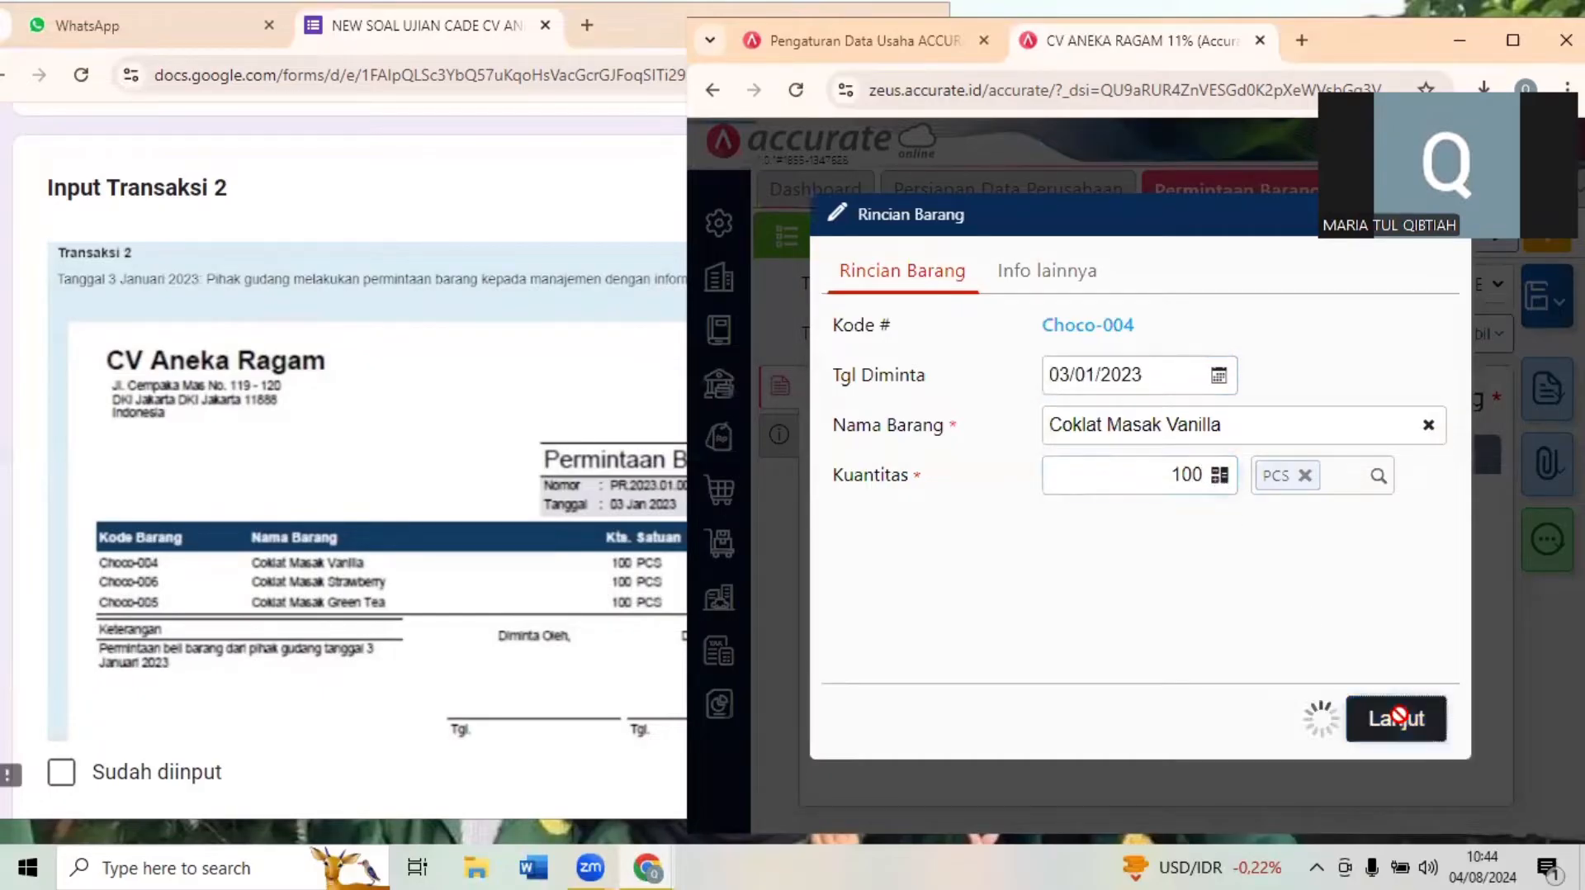
- Add Coklat Masak Strawberry (Choco-006) to the goods request with a Kuantitas of 100 PCS
click(528, 647)
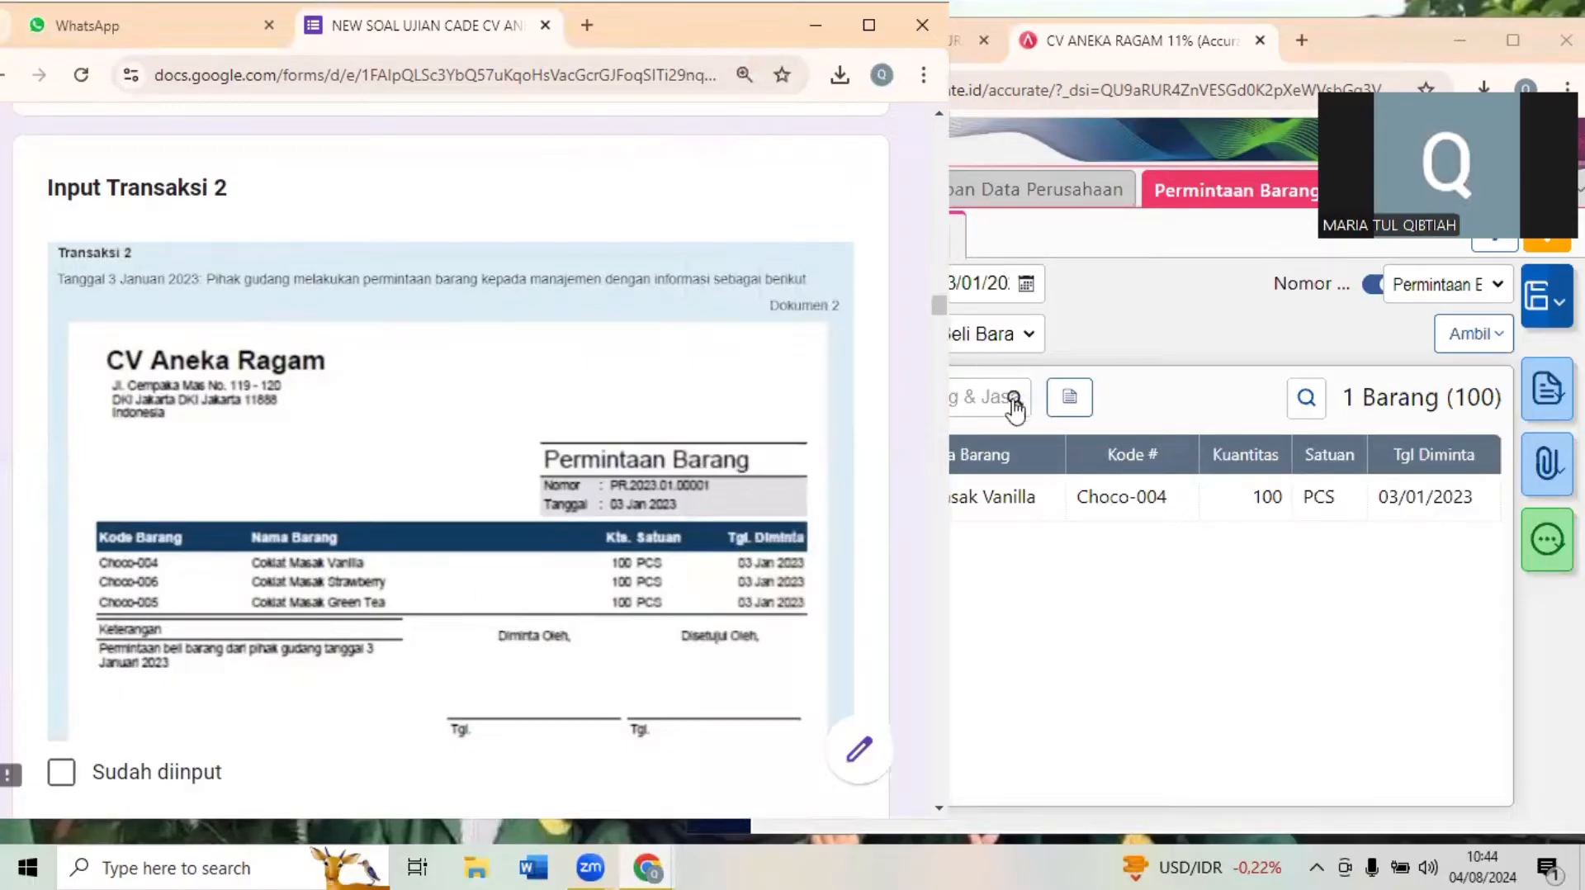
click(984, 395)
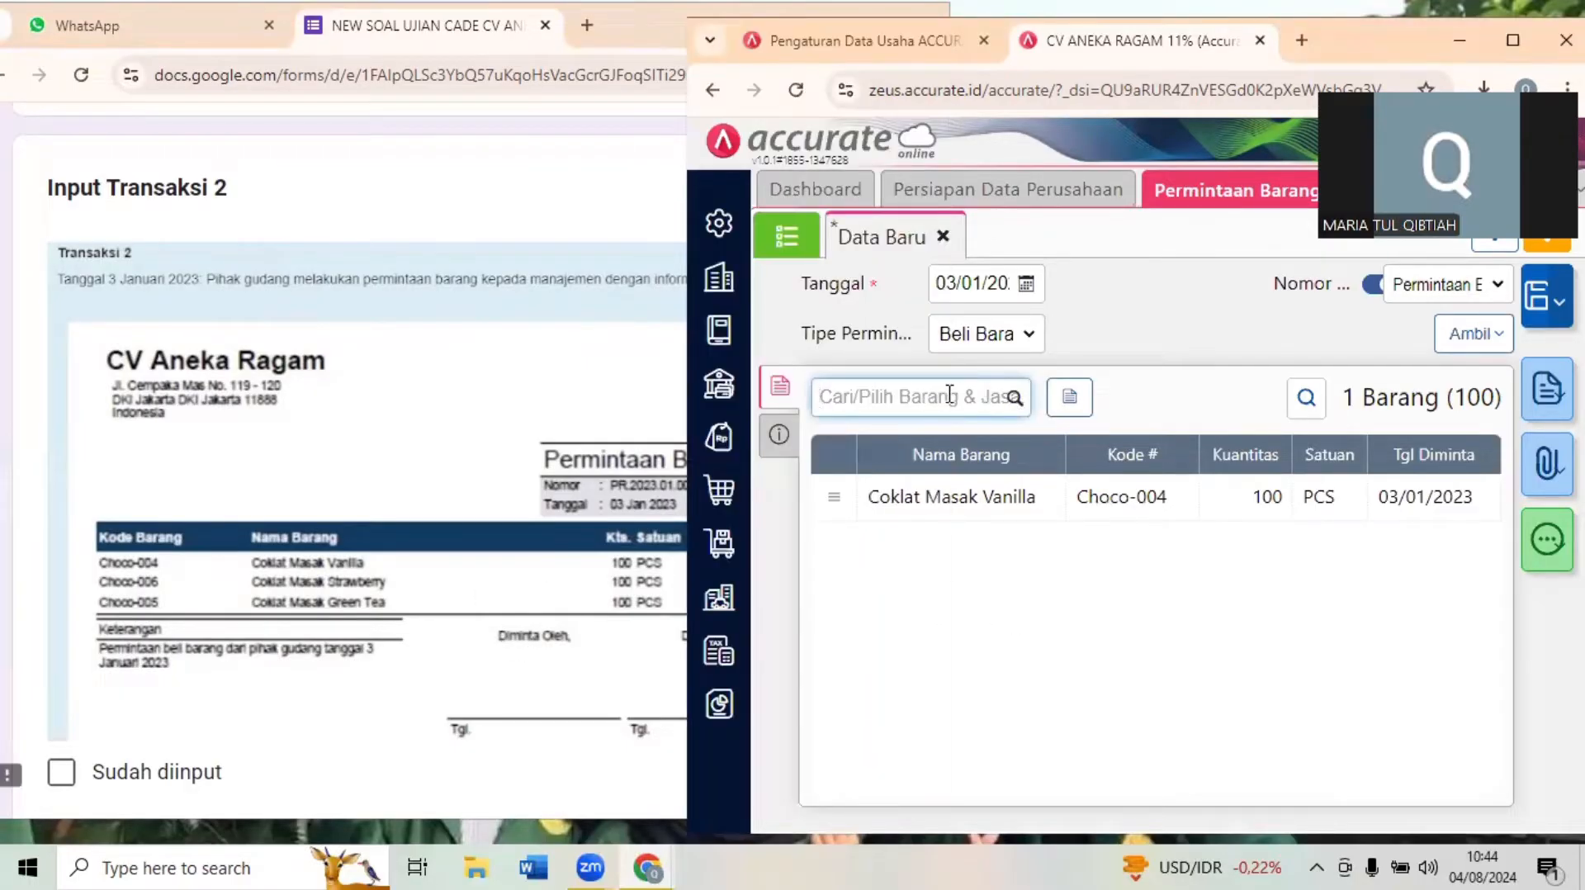
text(stra)
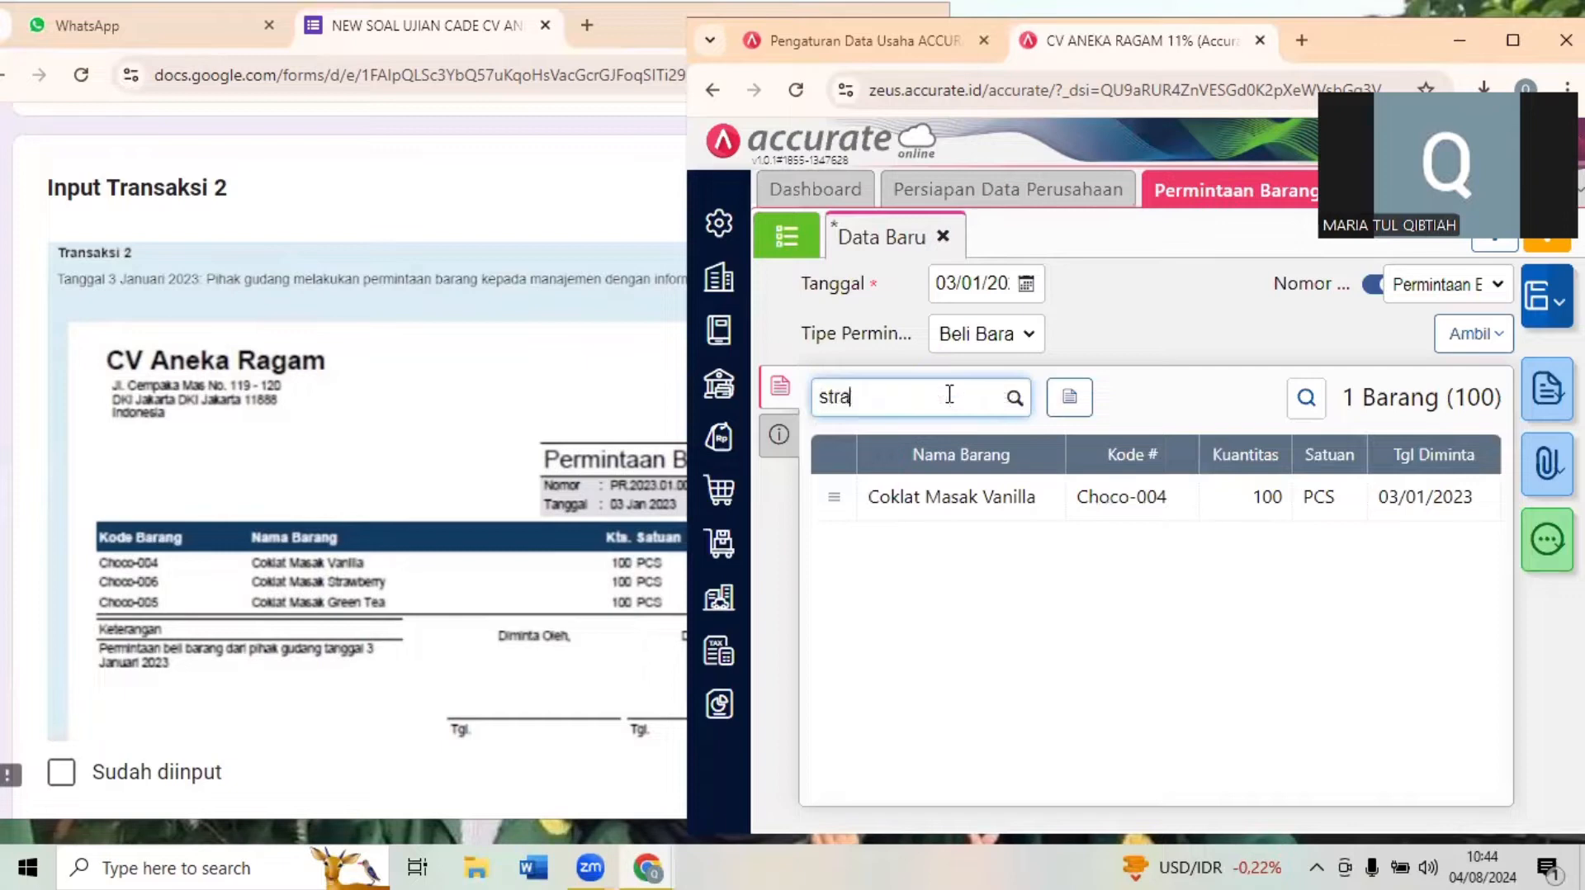
click(927, 452)
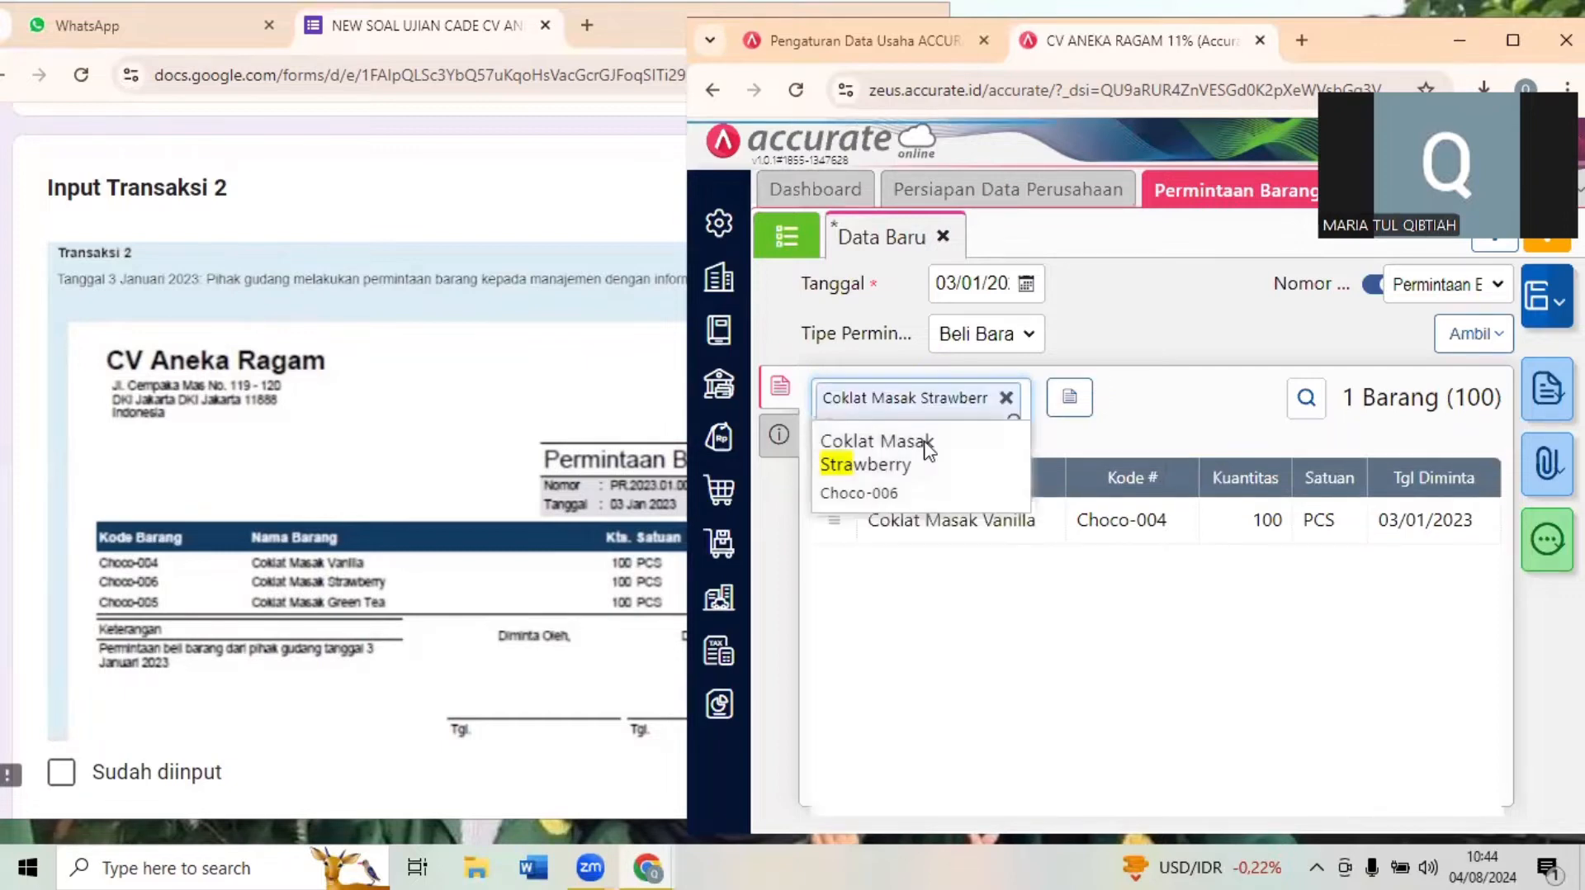
click(1155, 474)
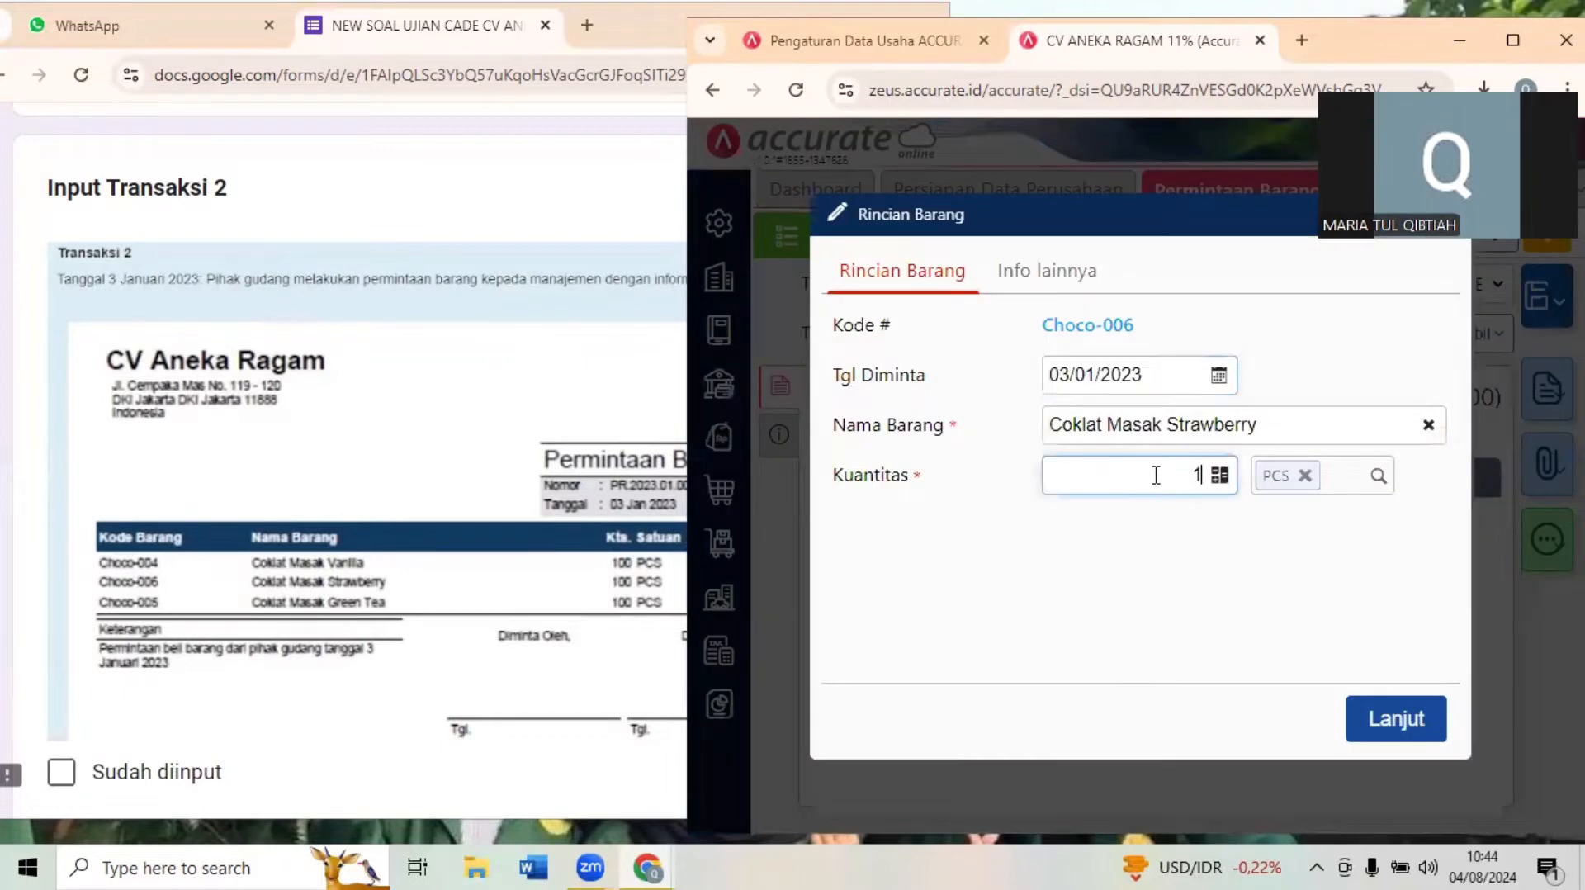
click(1425, 732)
- Add Coklat Masak Green Tea (Choco-005) to the goods request with a Kuantitas of 100 PCS
text(gre)
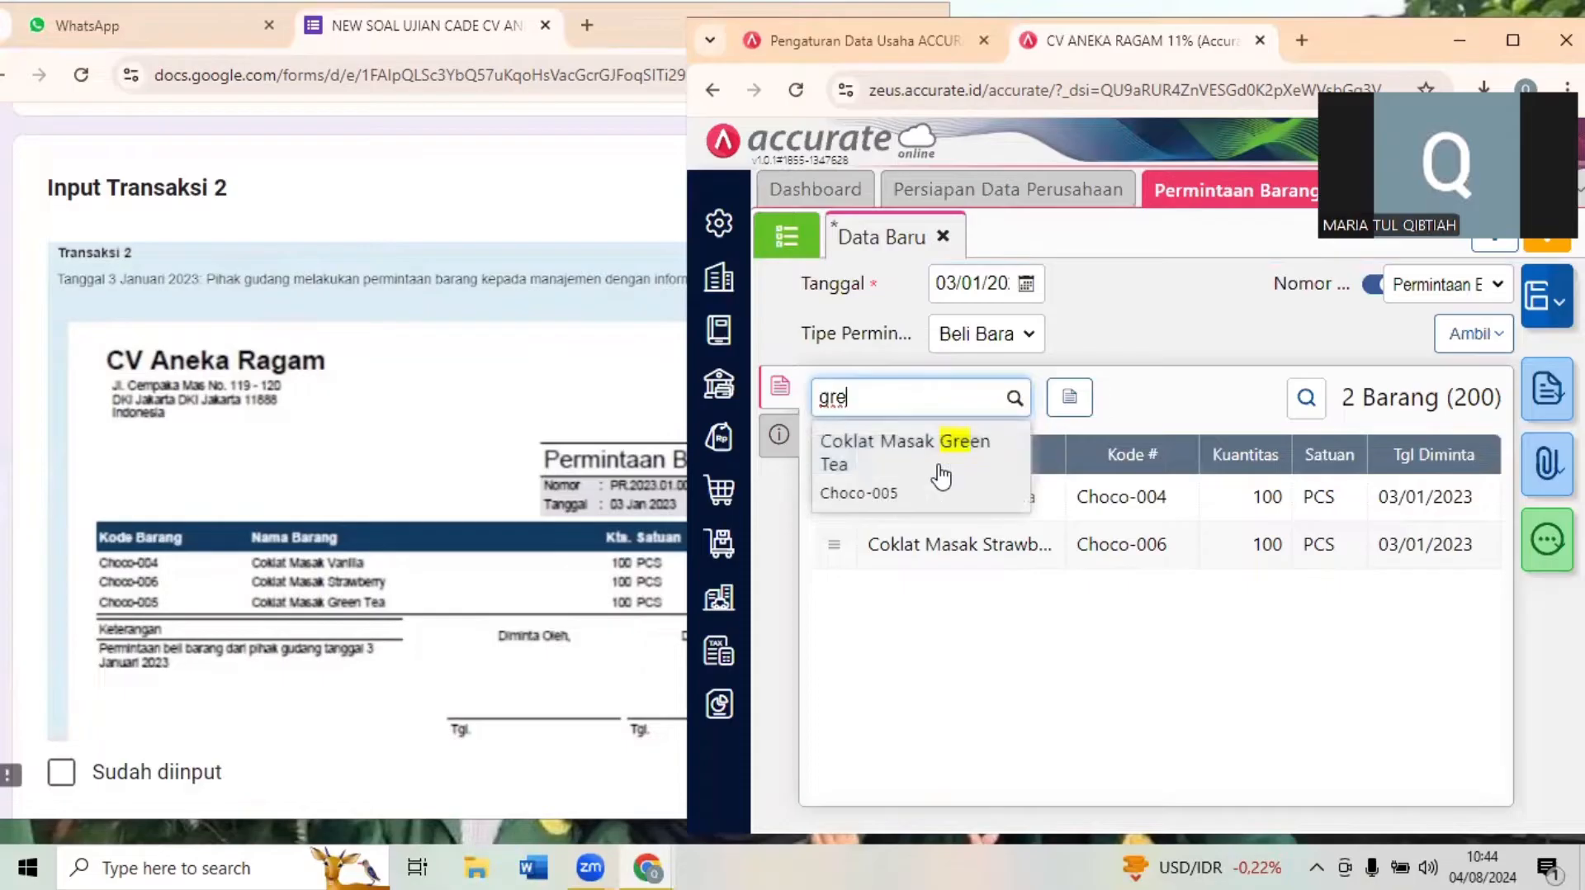
click(941, 468)
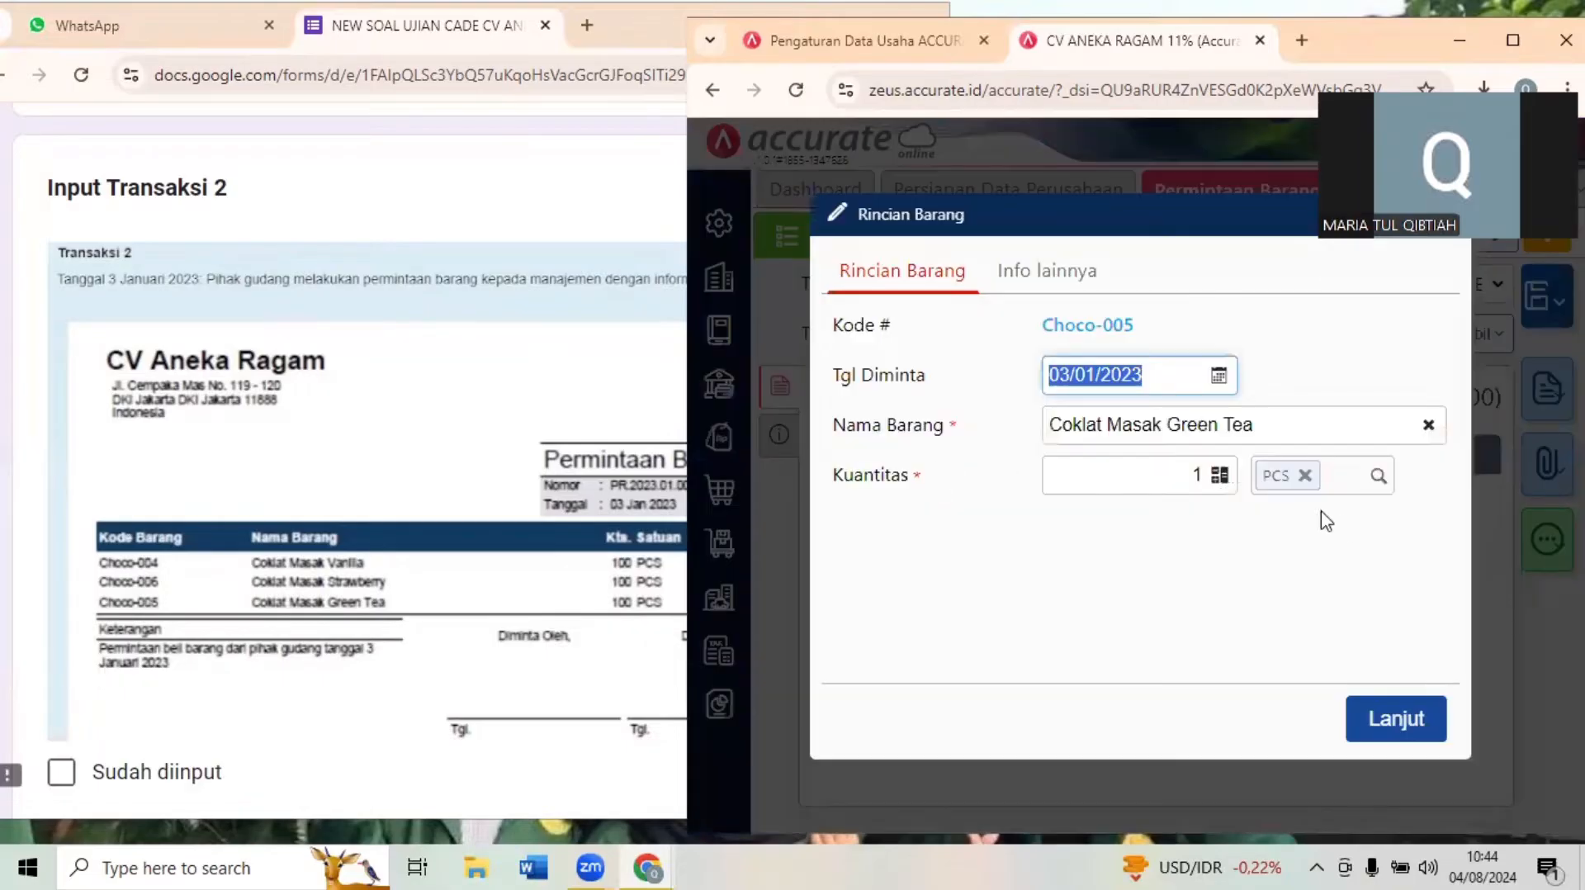
click(1194, 475)
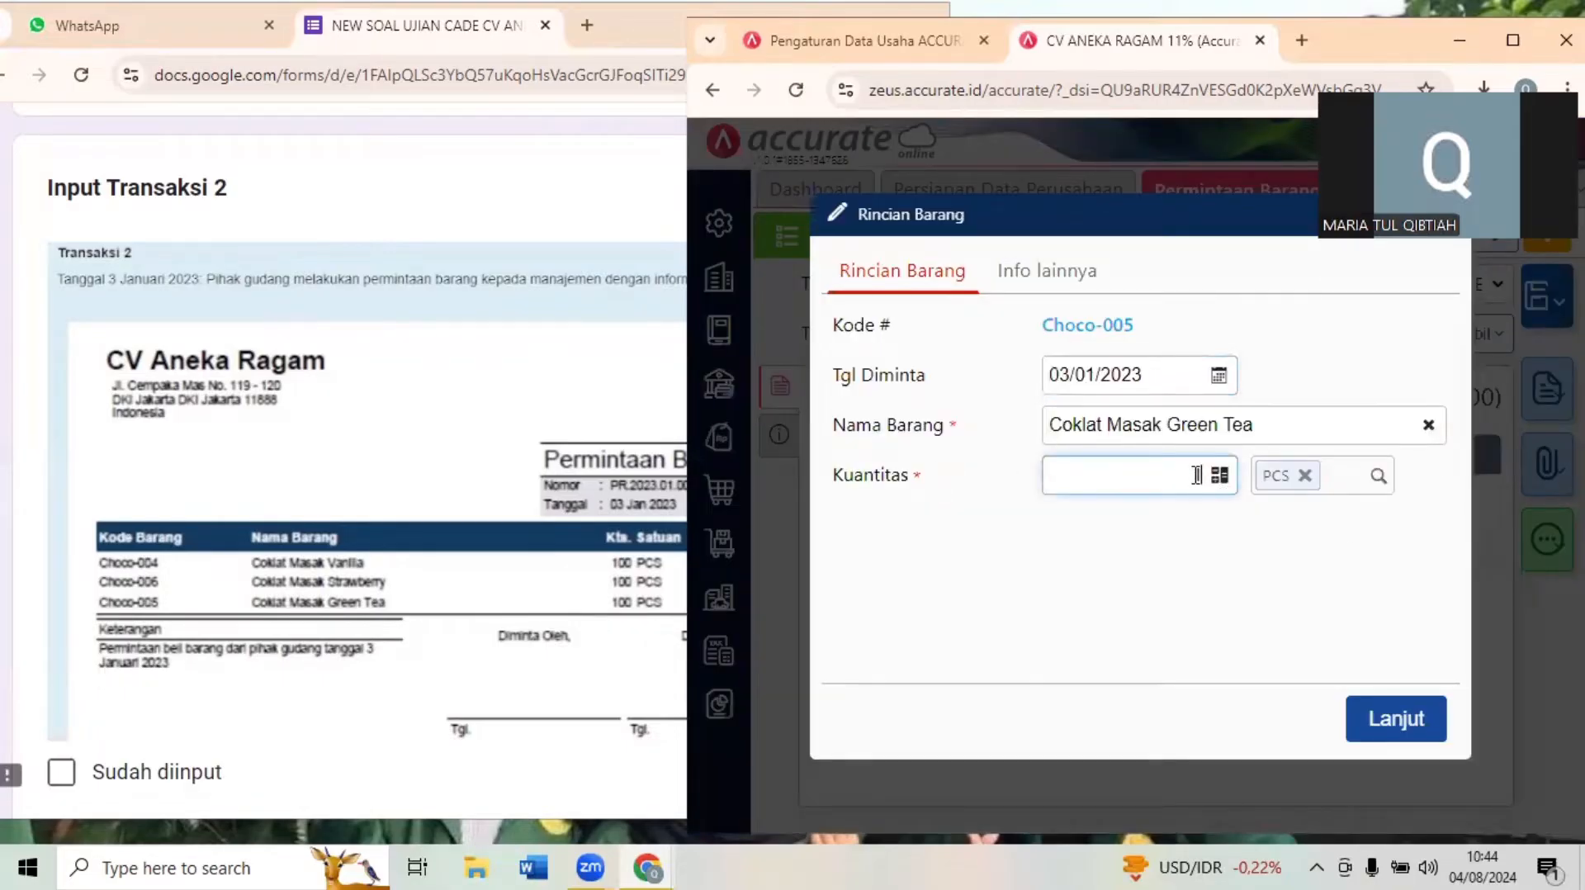
text(100)
click(1395, 715)
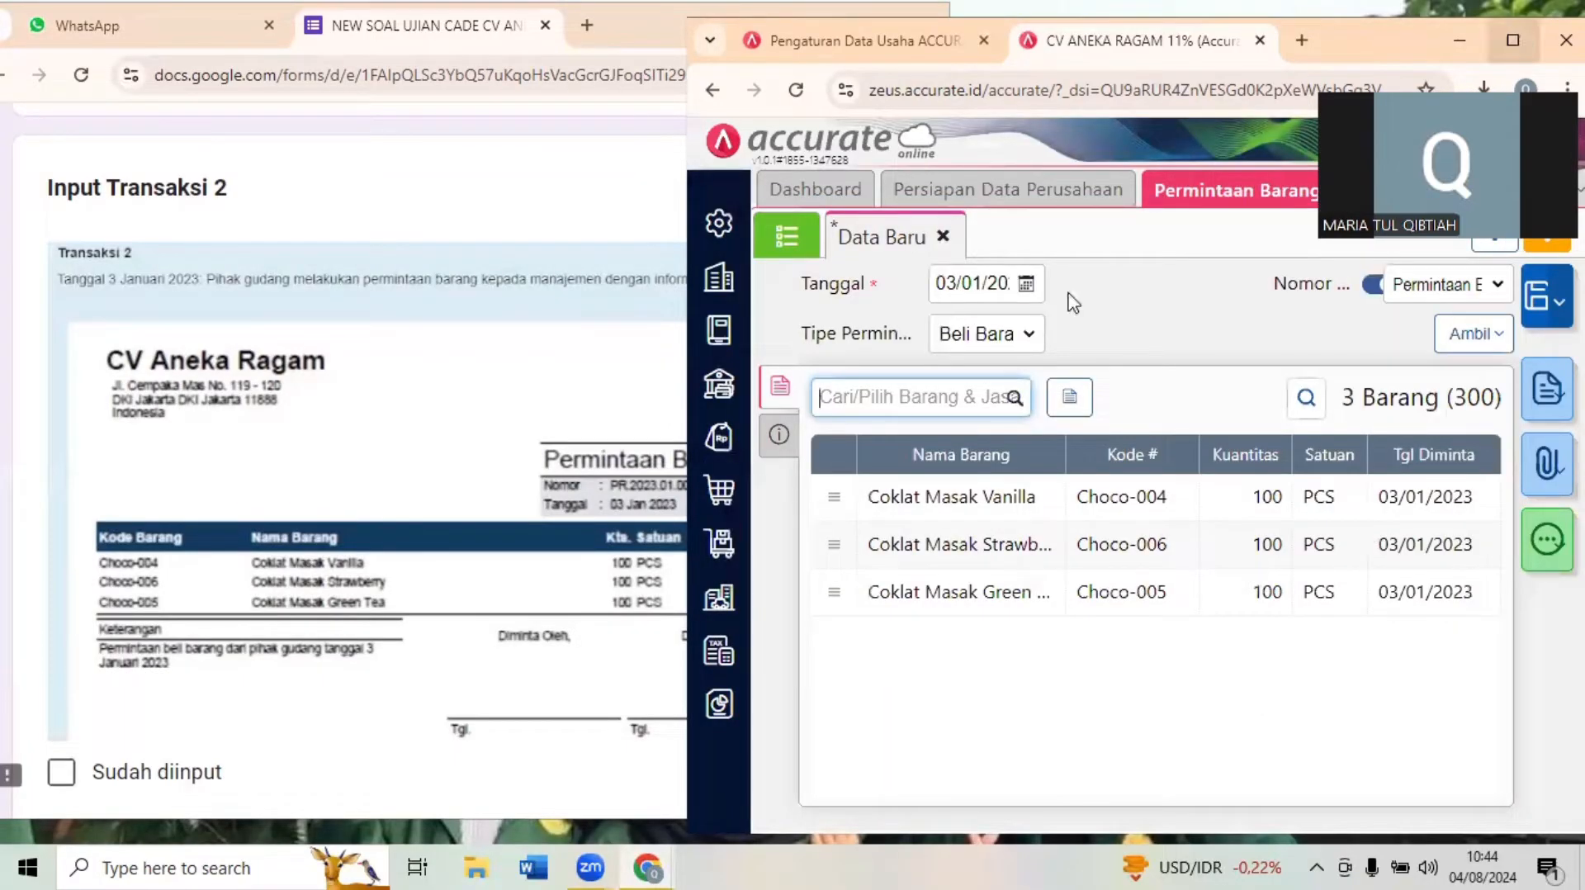
- Enlarge the Accurate Online window, save the goods request, and restore the window beside the exam form
key(super+Up)
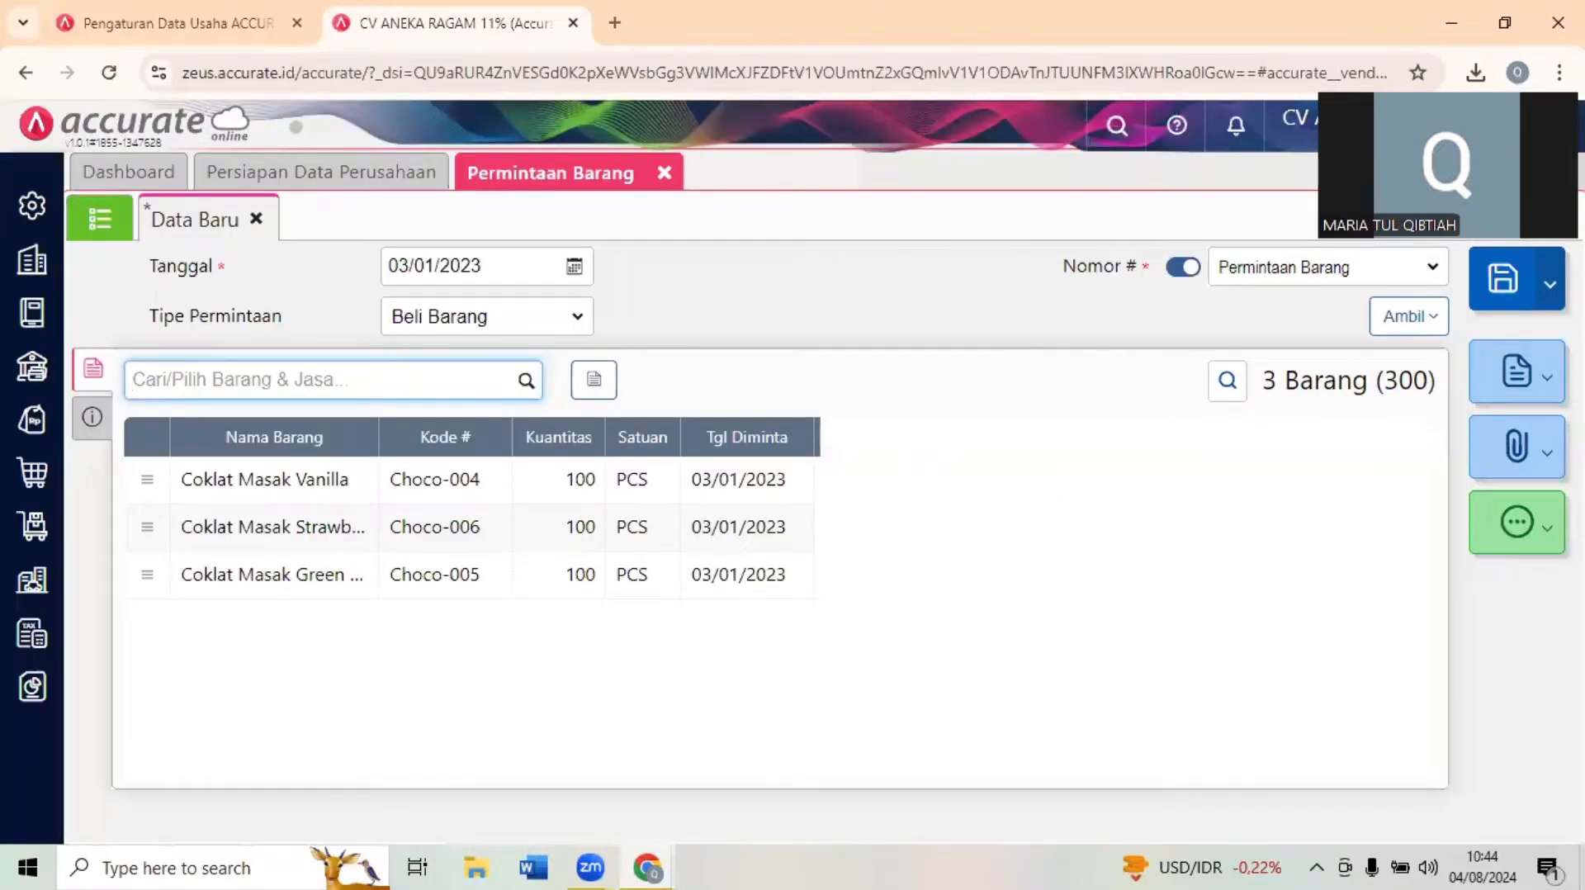
click(1514, 278)
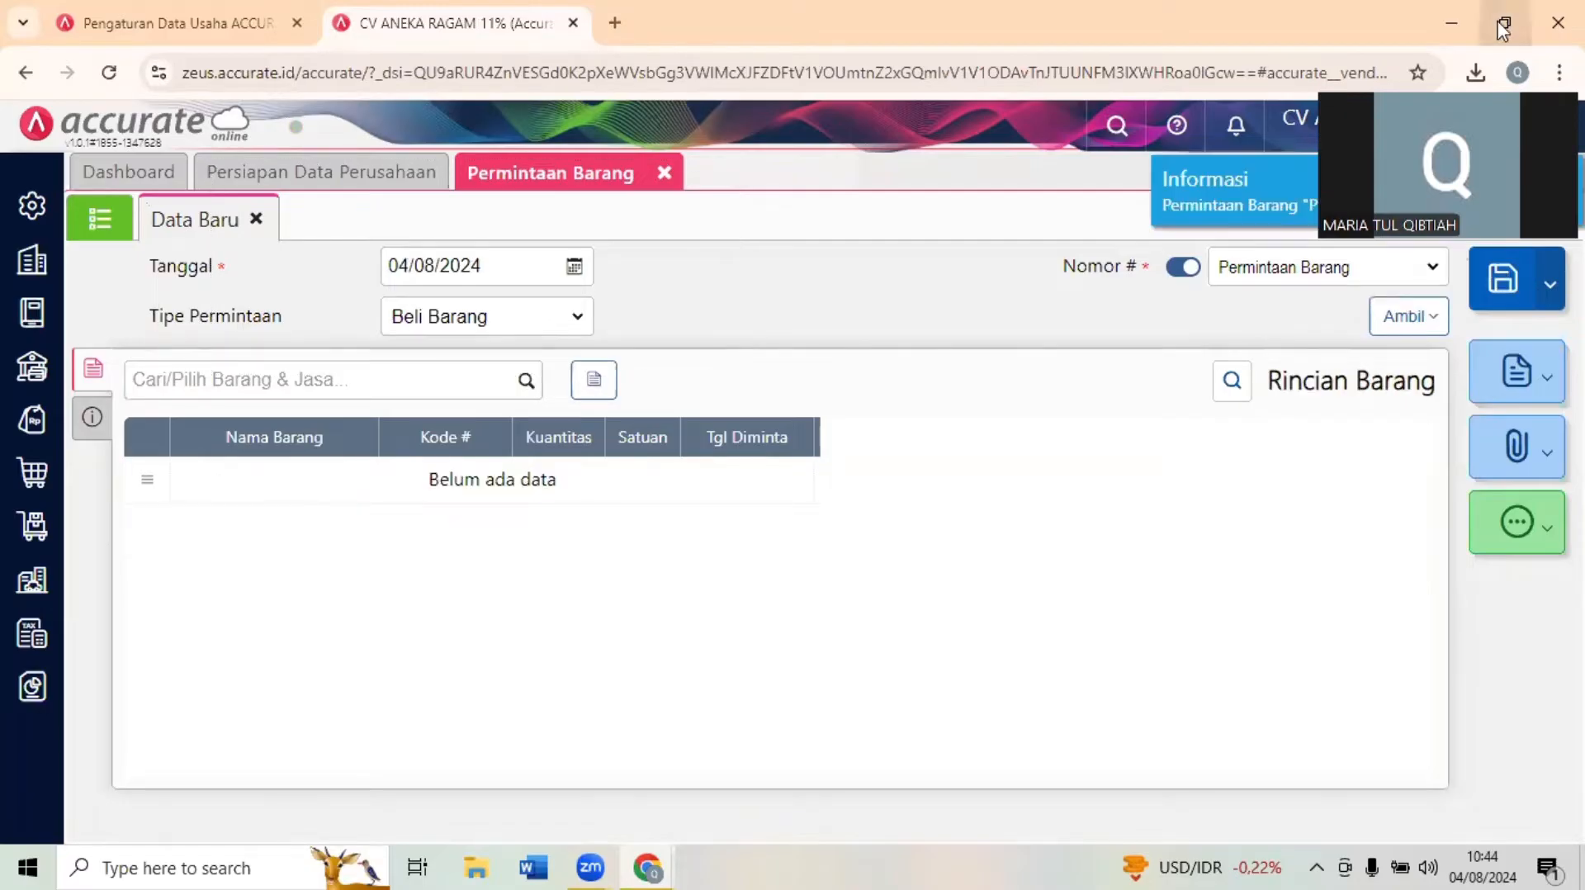
key(super+Down)
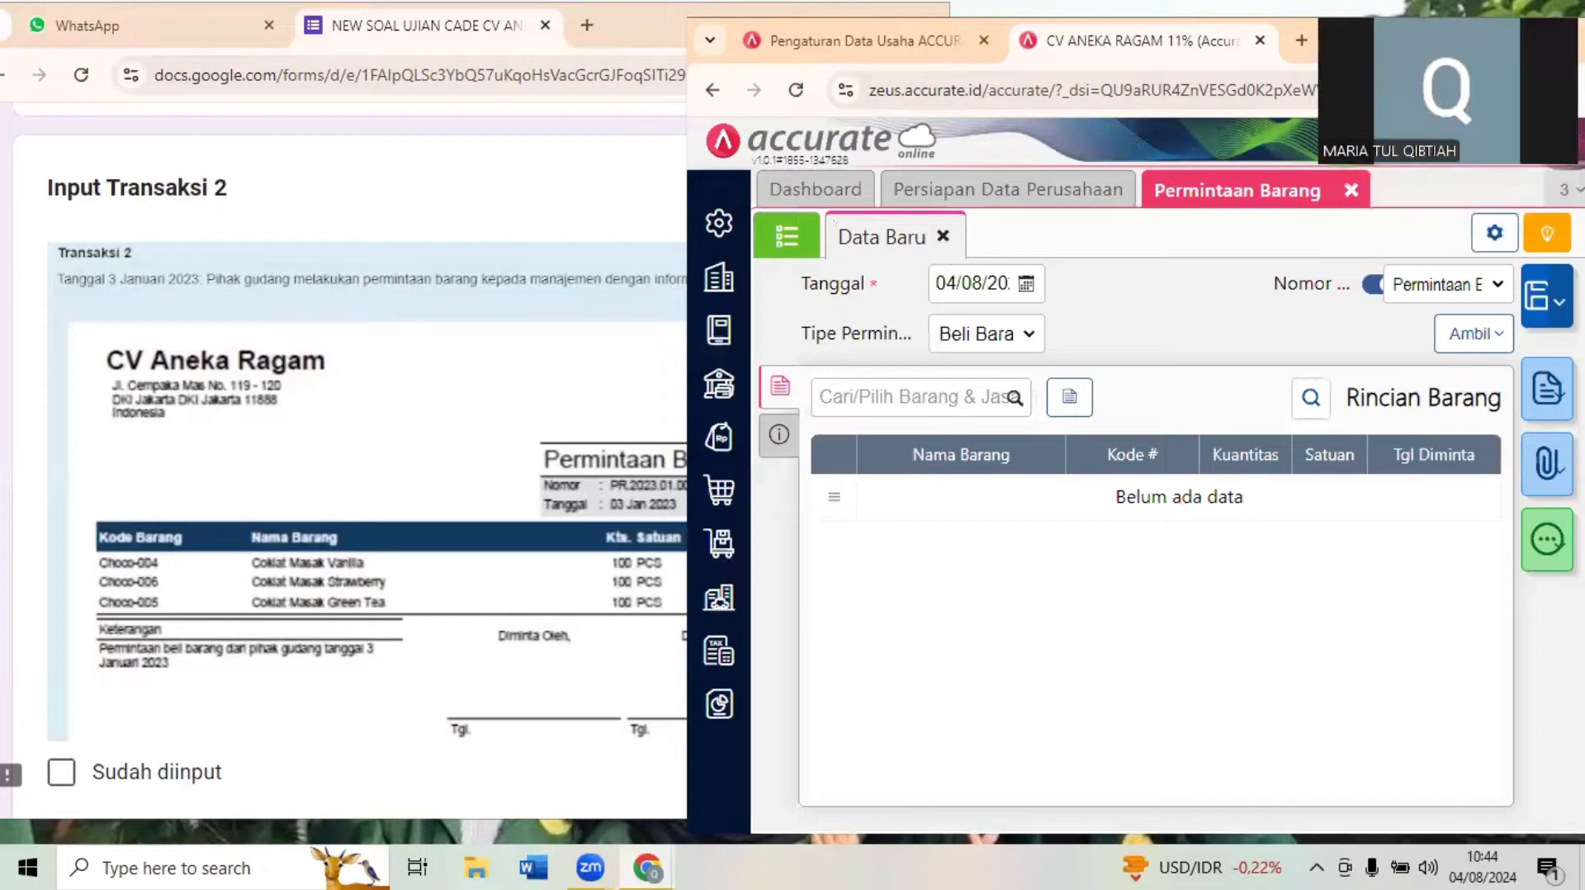
- Bring up the Input Transaksi 3 purchase order in the exam form and close the Permintaan Barang page
click(35, 558)
drag(939, 307, 941, 321)
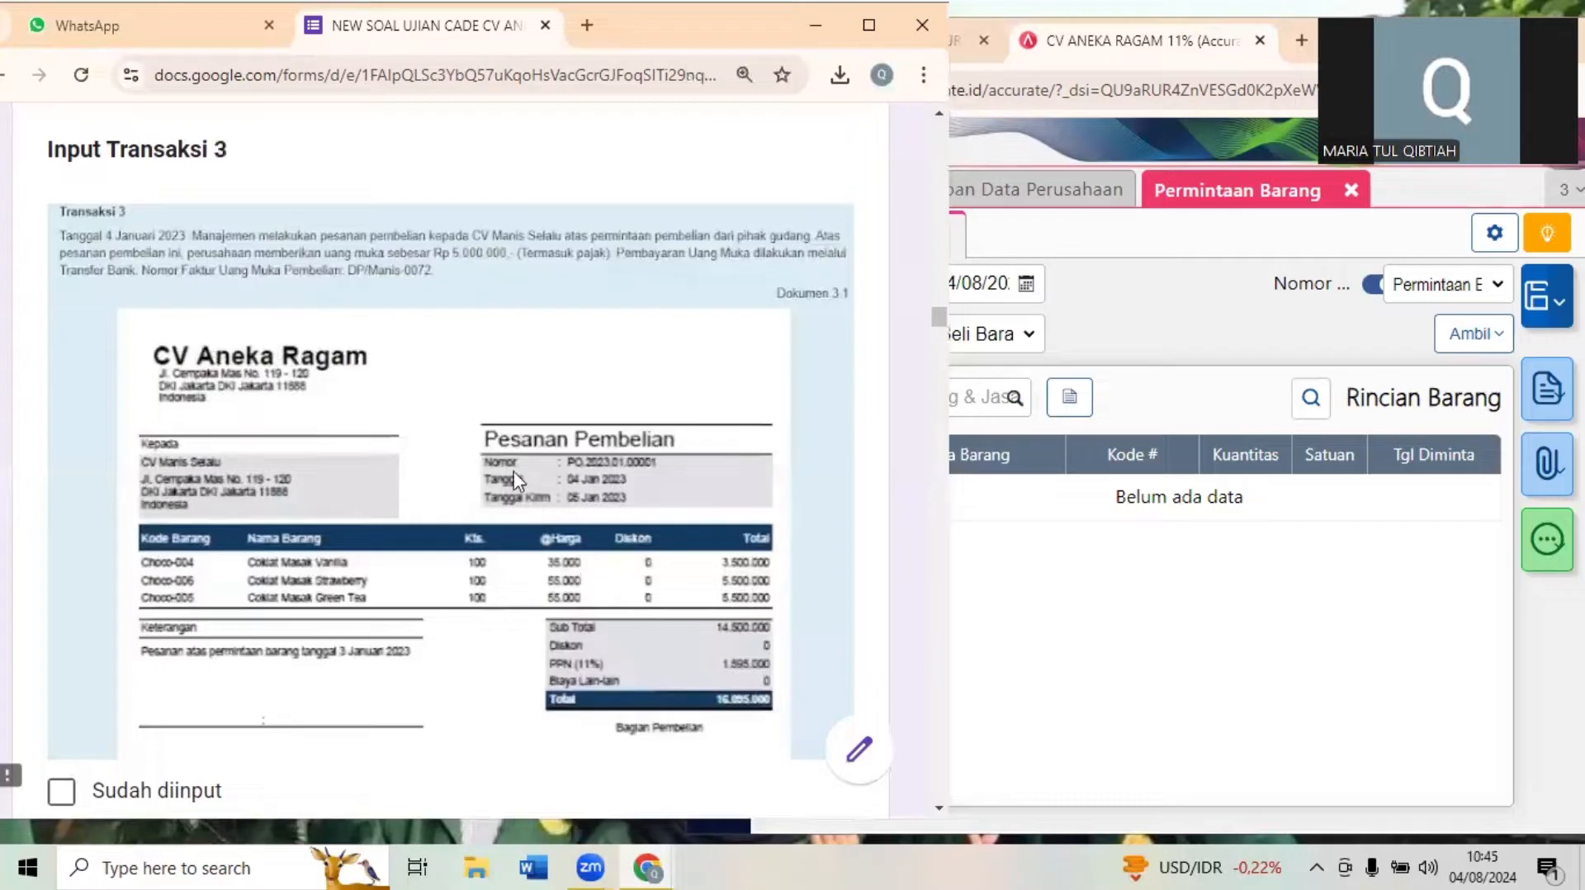
click(1124, 311)
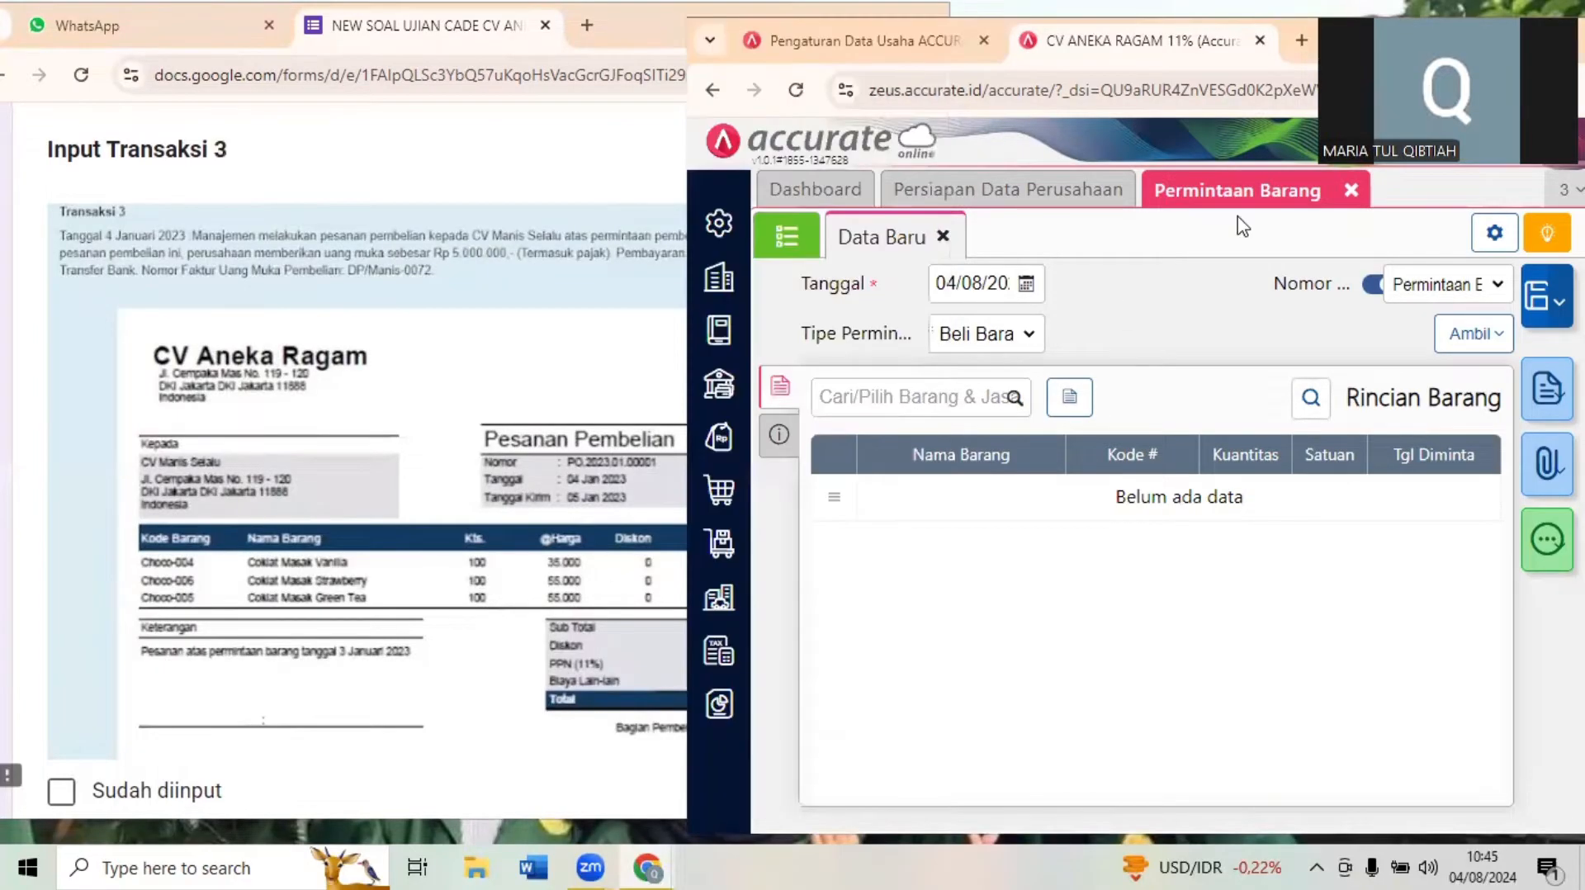
click(1352, 191)
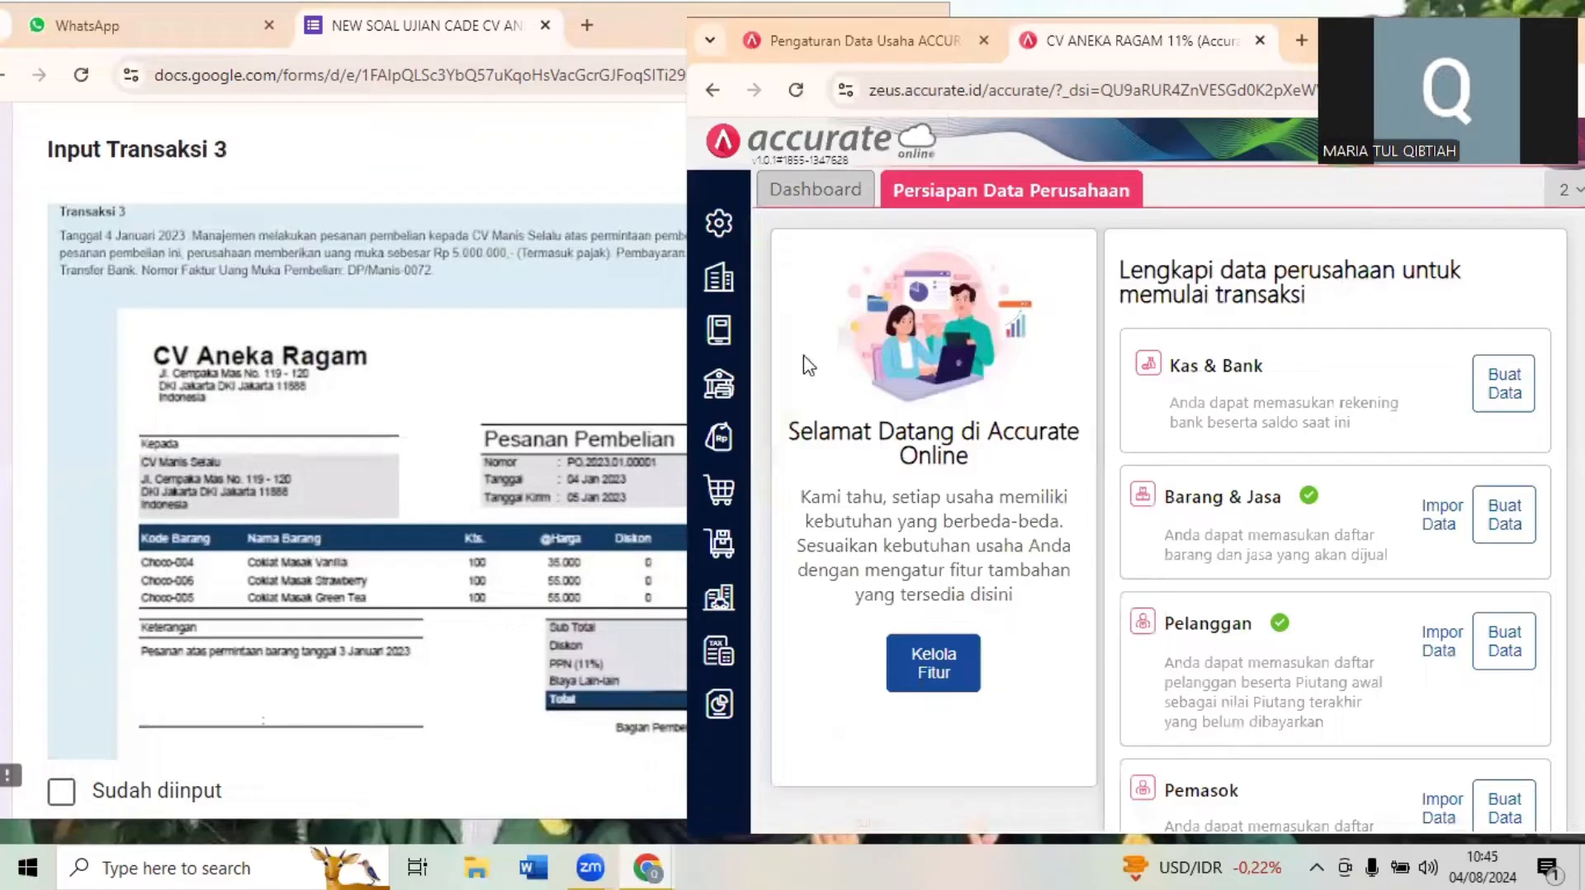
- Start a new Pesanan Pembelian under Pembelian and choose CV Manis Selalu as the Pemasok
click(724, 494)
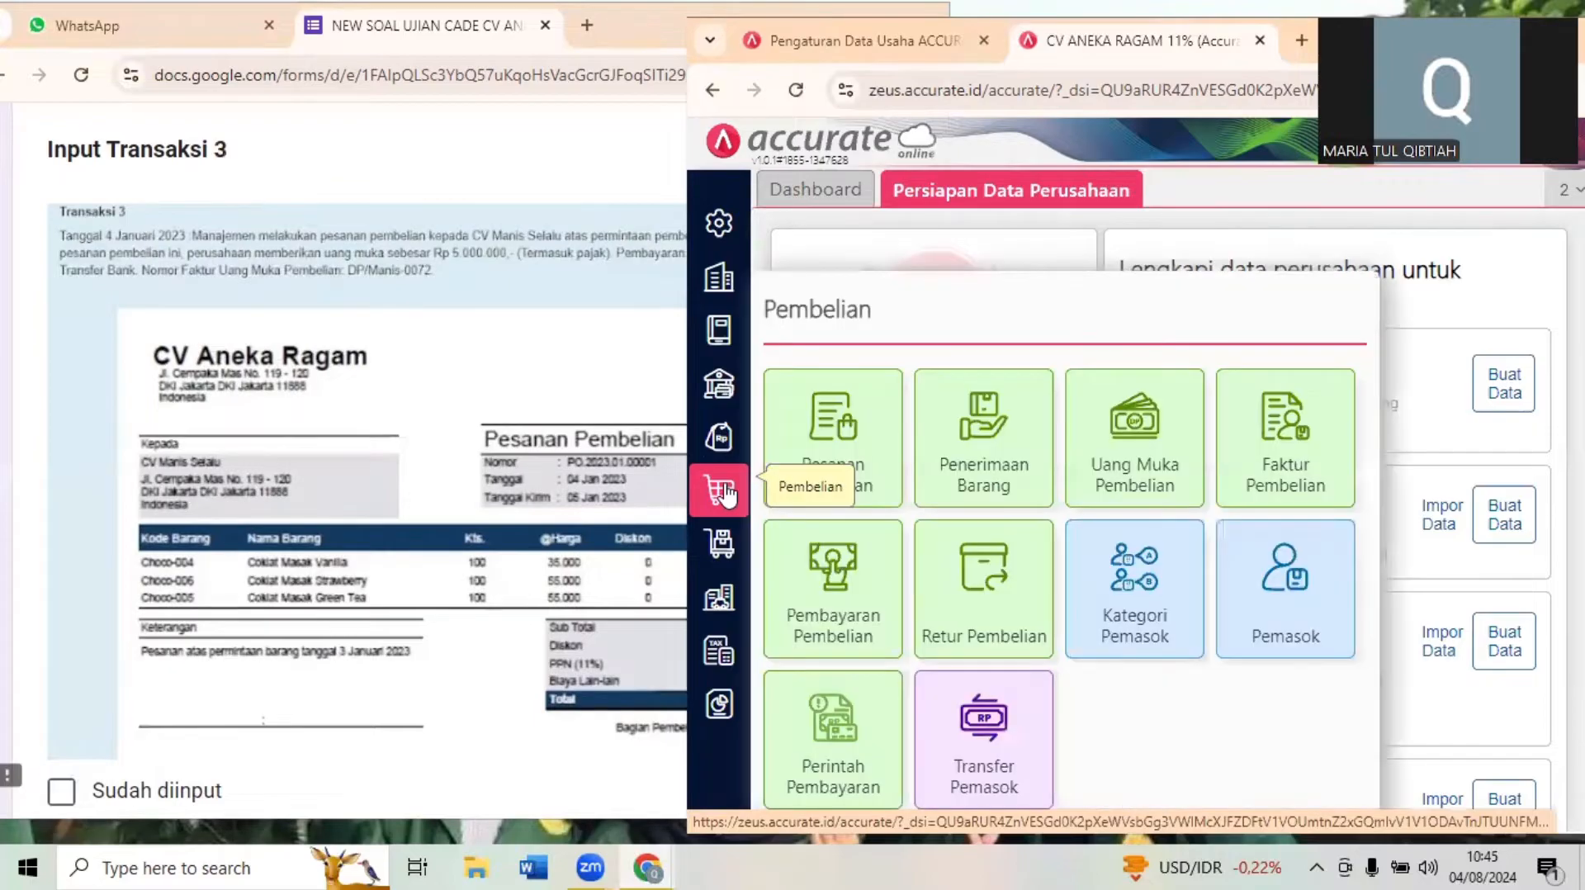
click(859, 435)
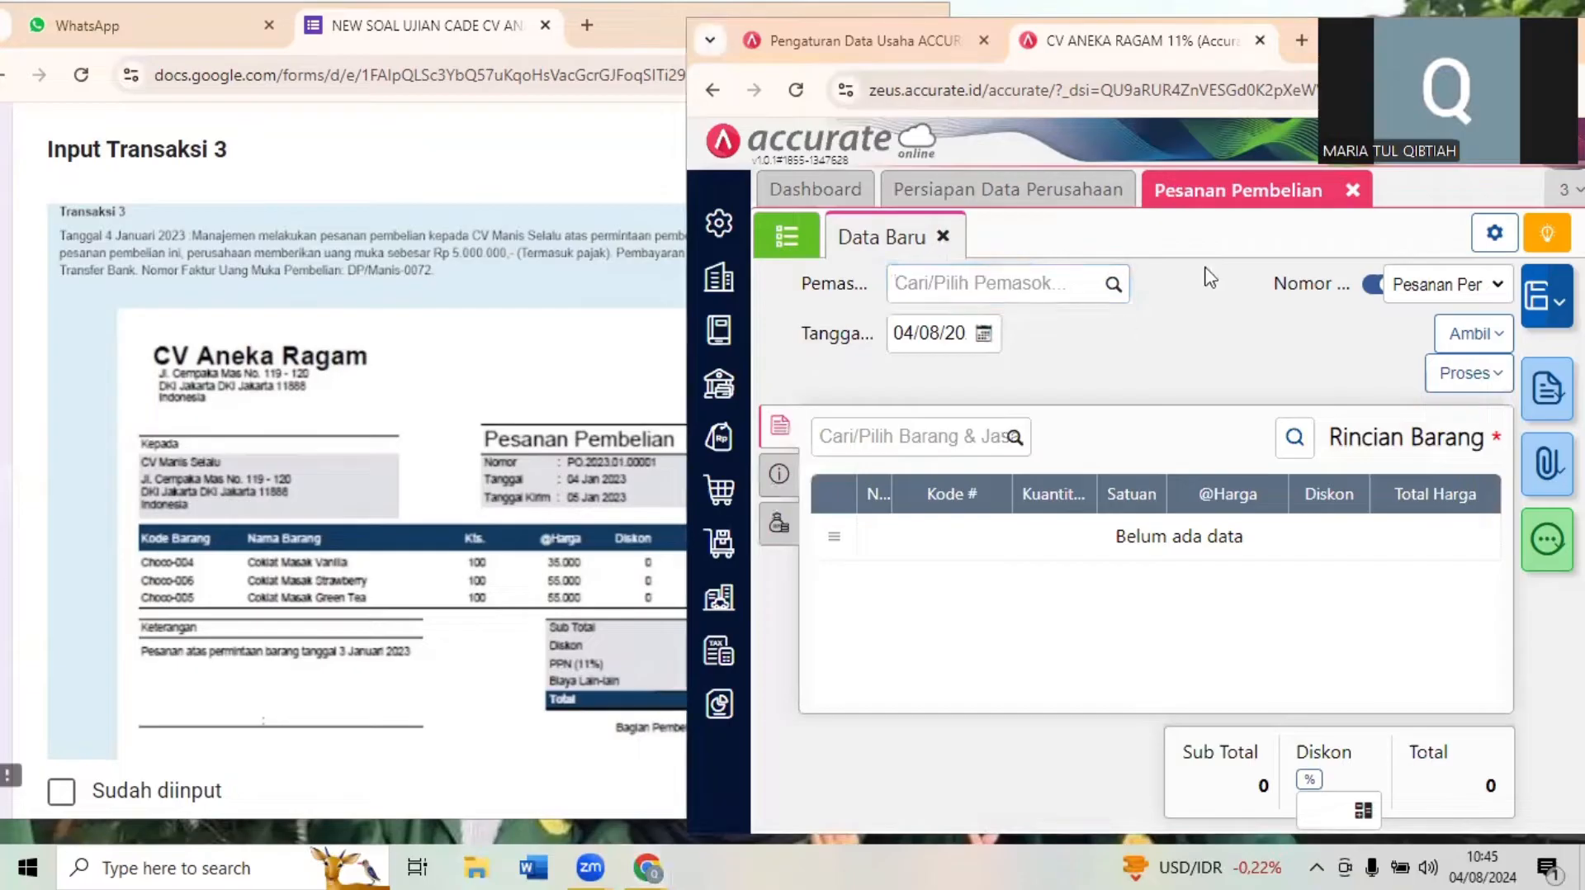
click(928, 293)
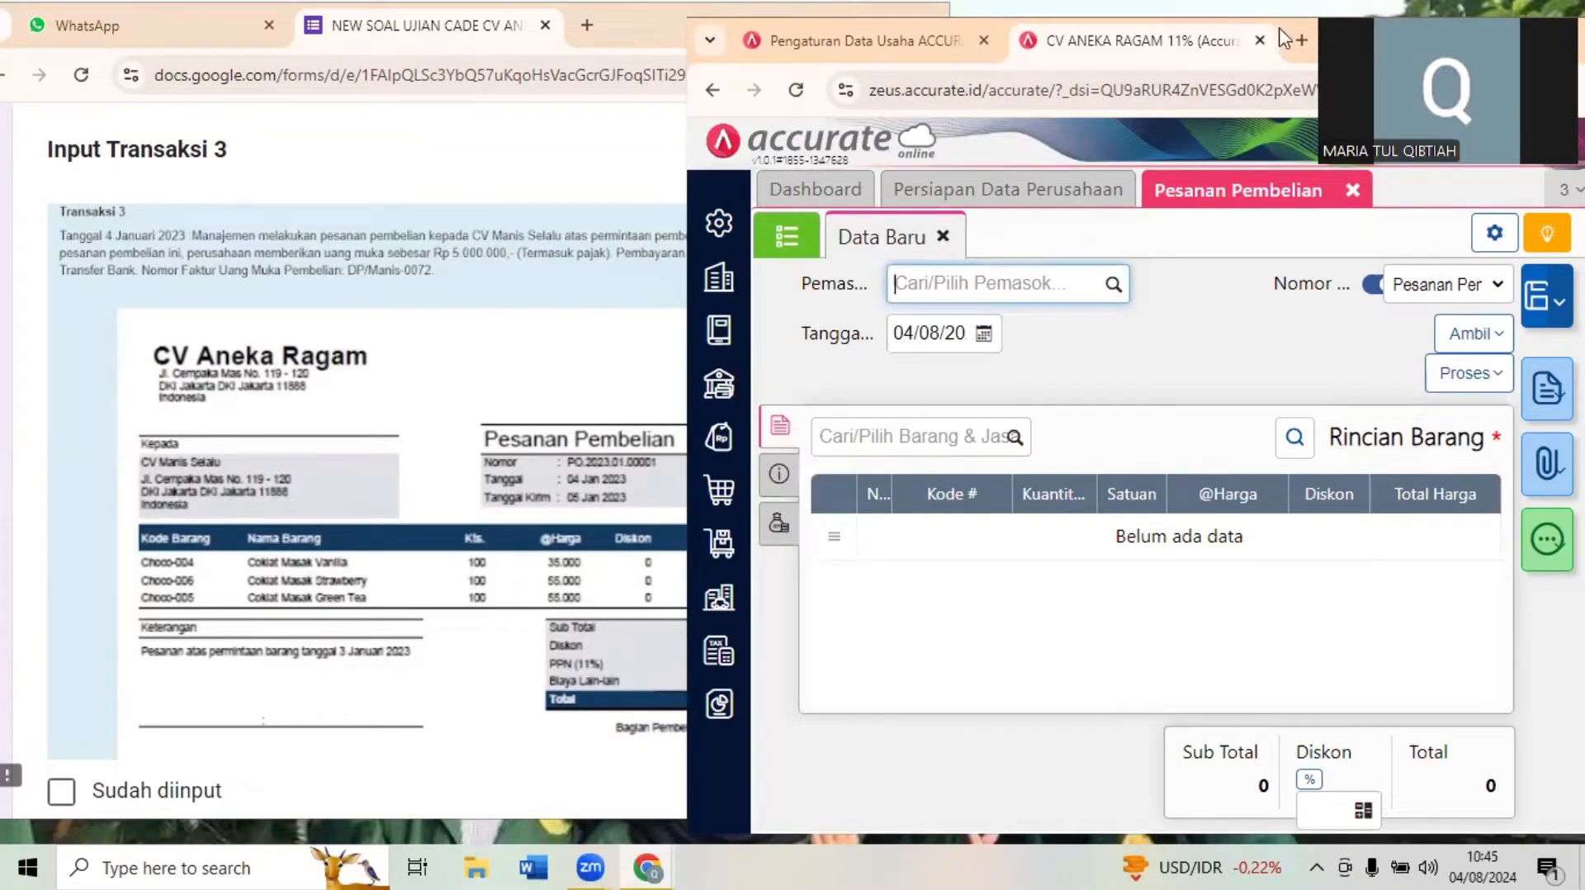
click(1513, 34)
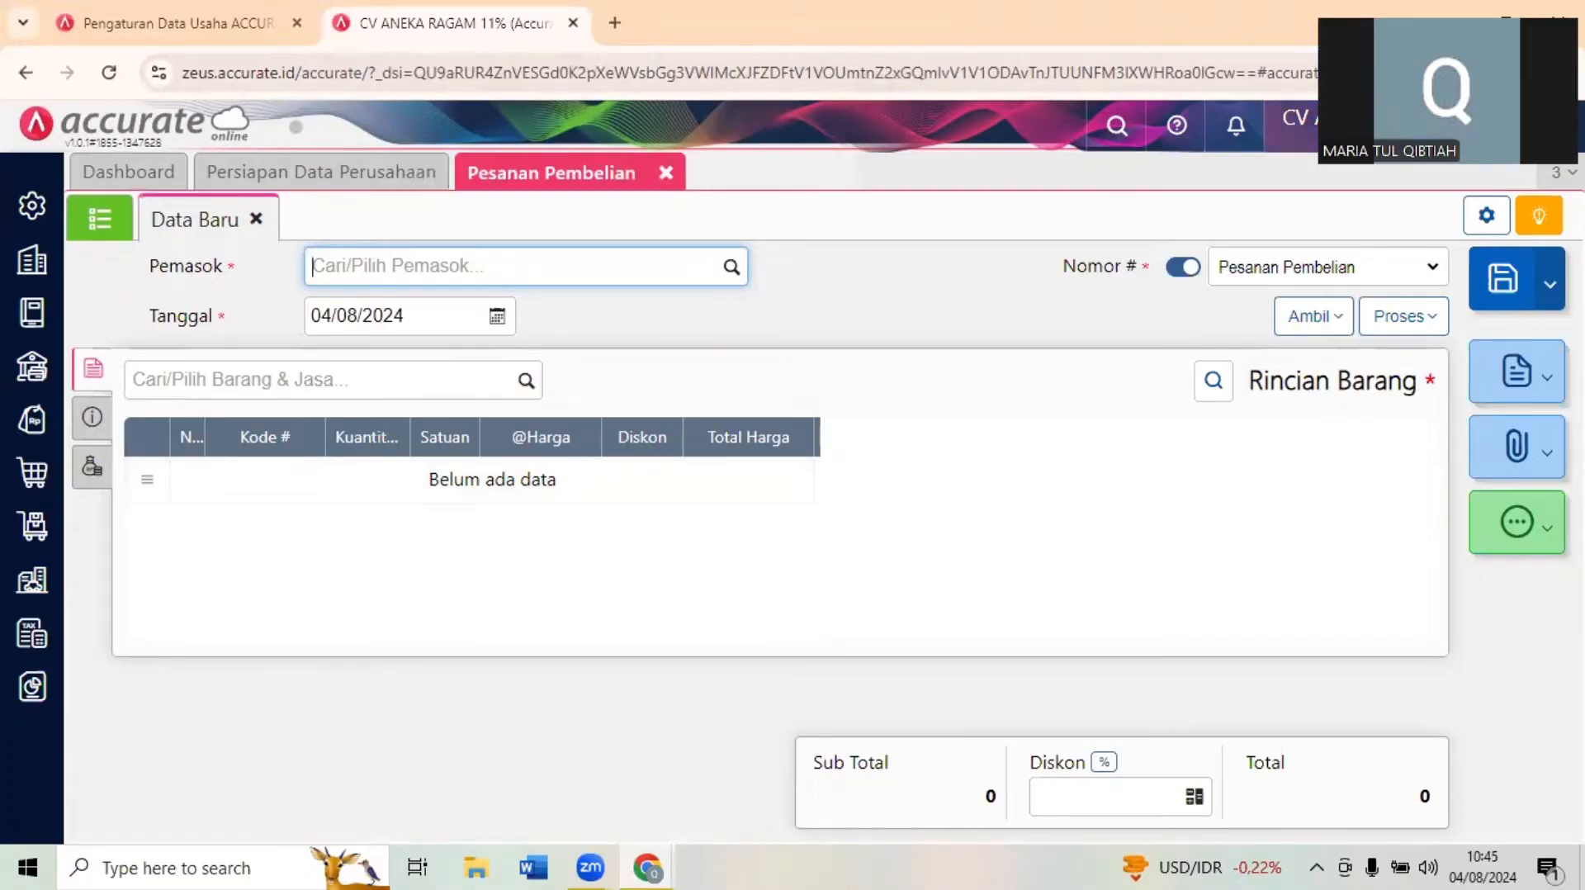
click(1505, 15)
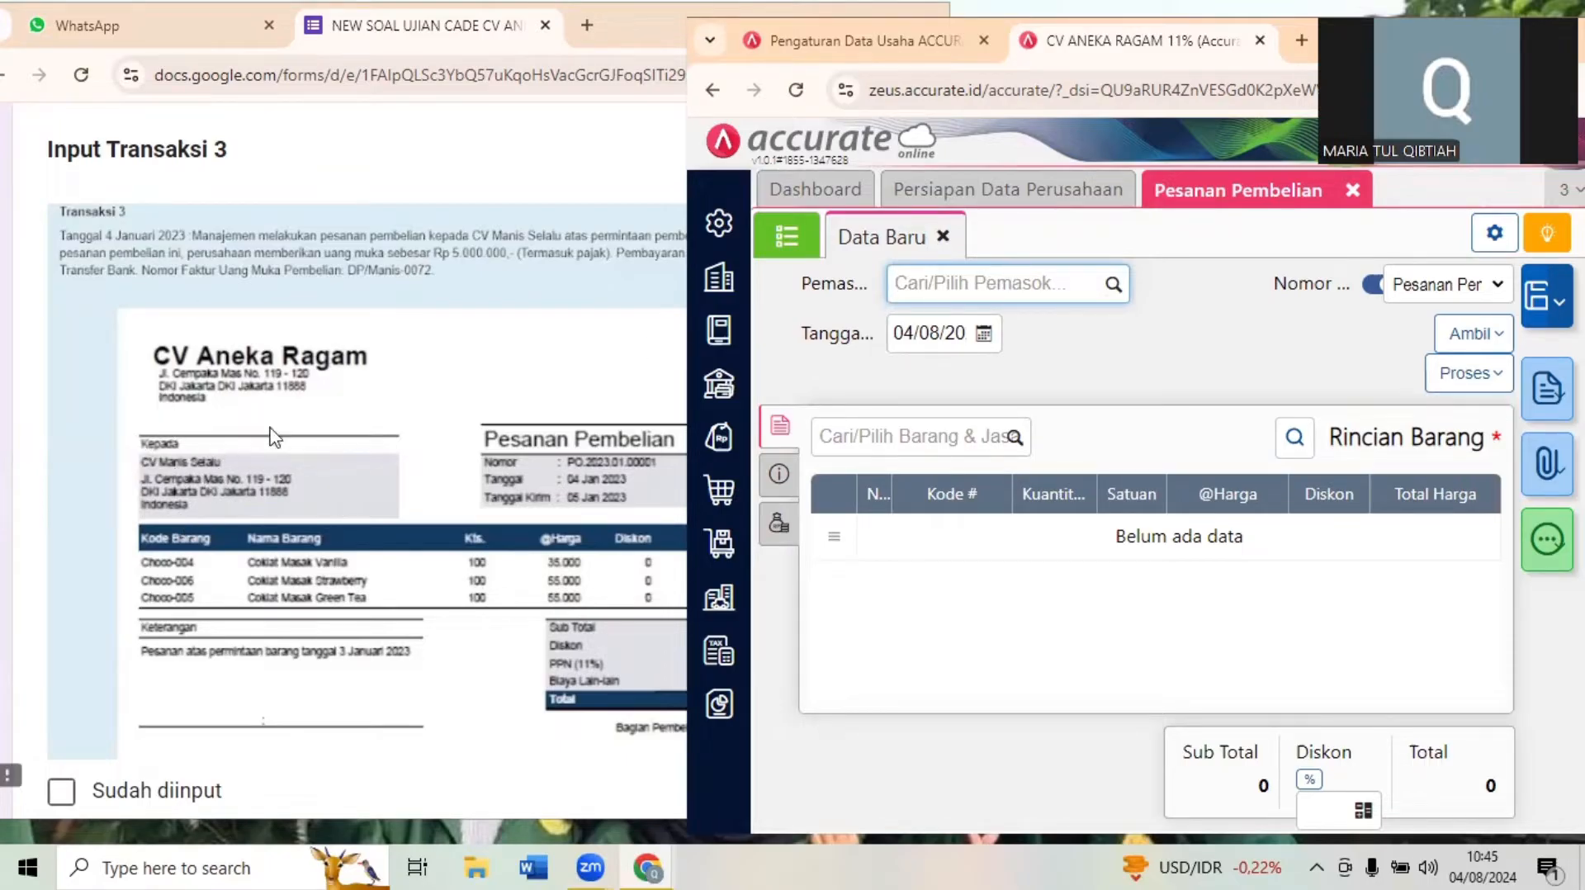
text(mani)
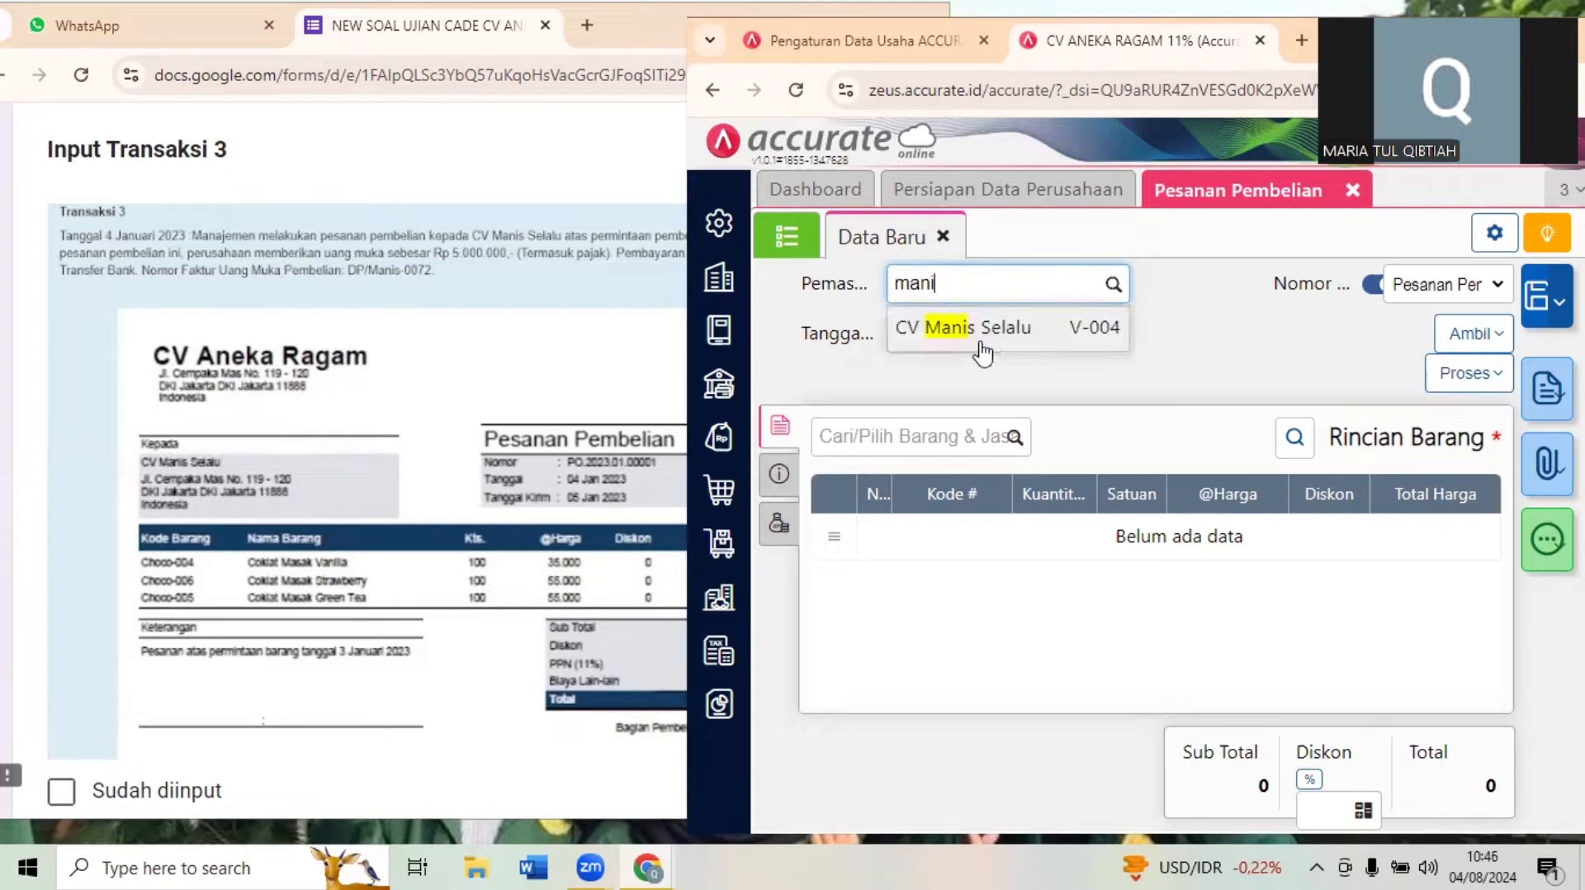
click(978, 339)
- Set the purchase order's Tanggal to 04/01/2023
click(927, 333)
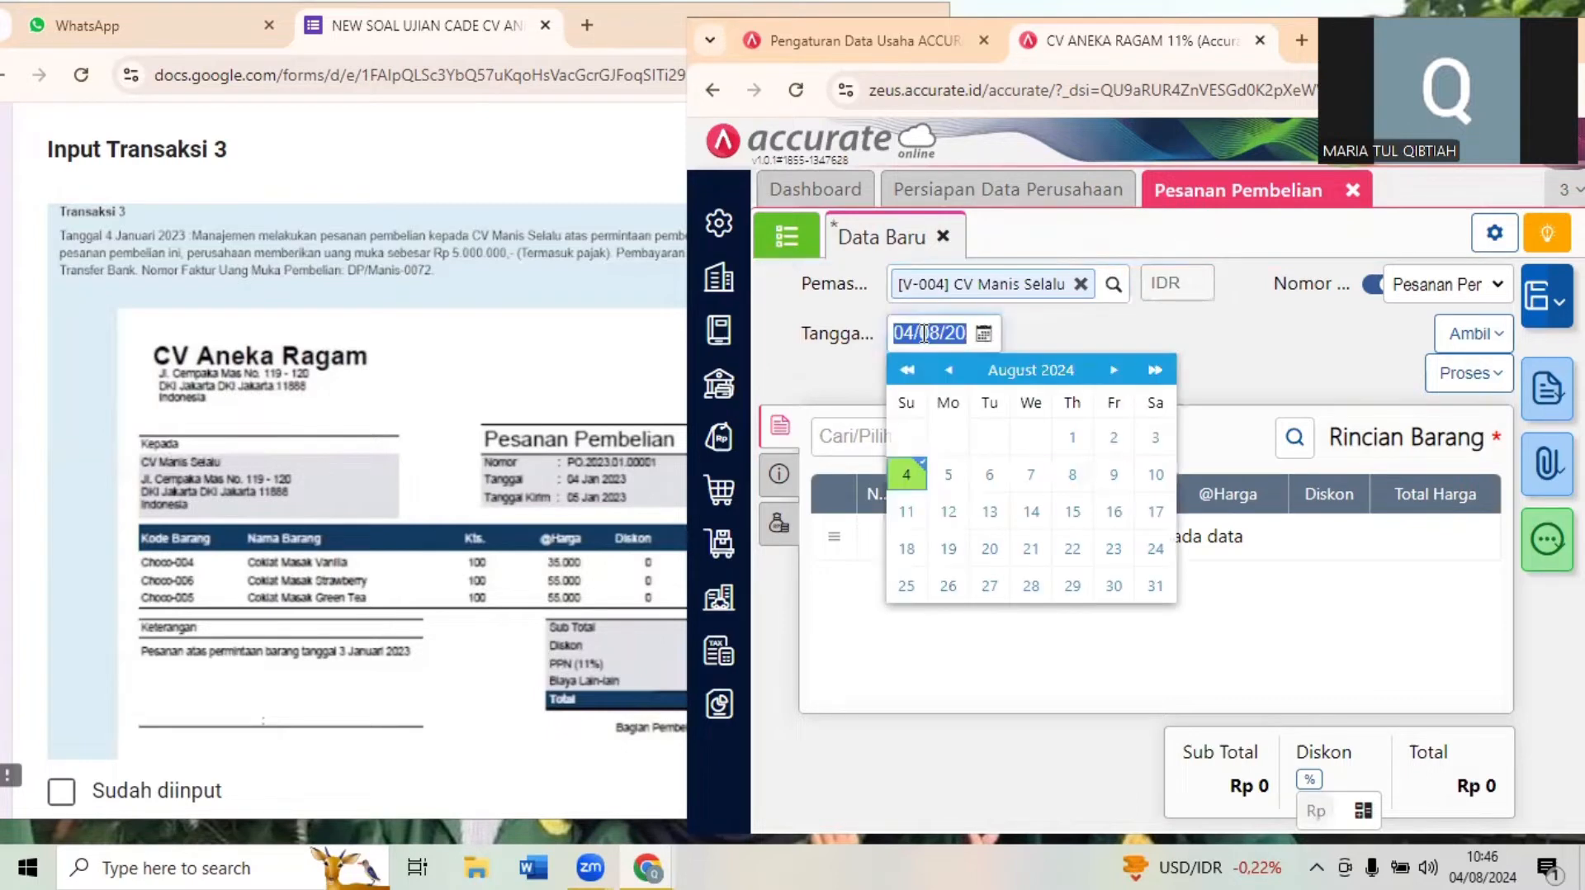
text(04/0)
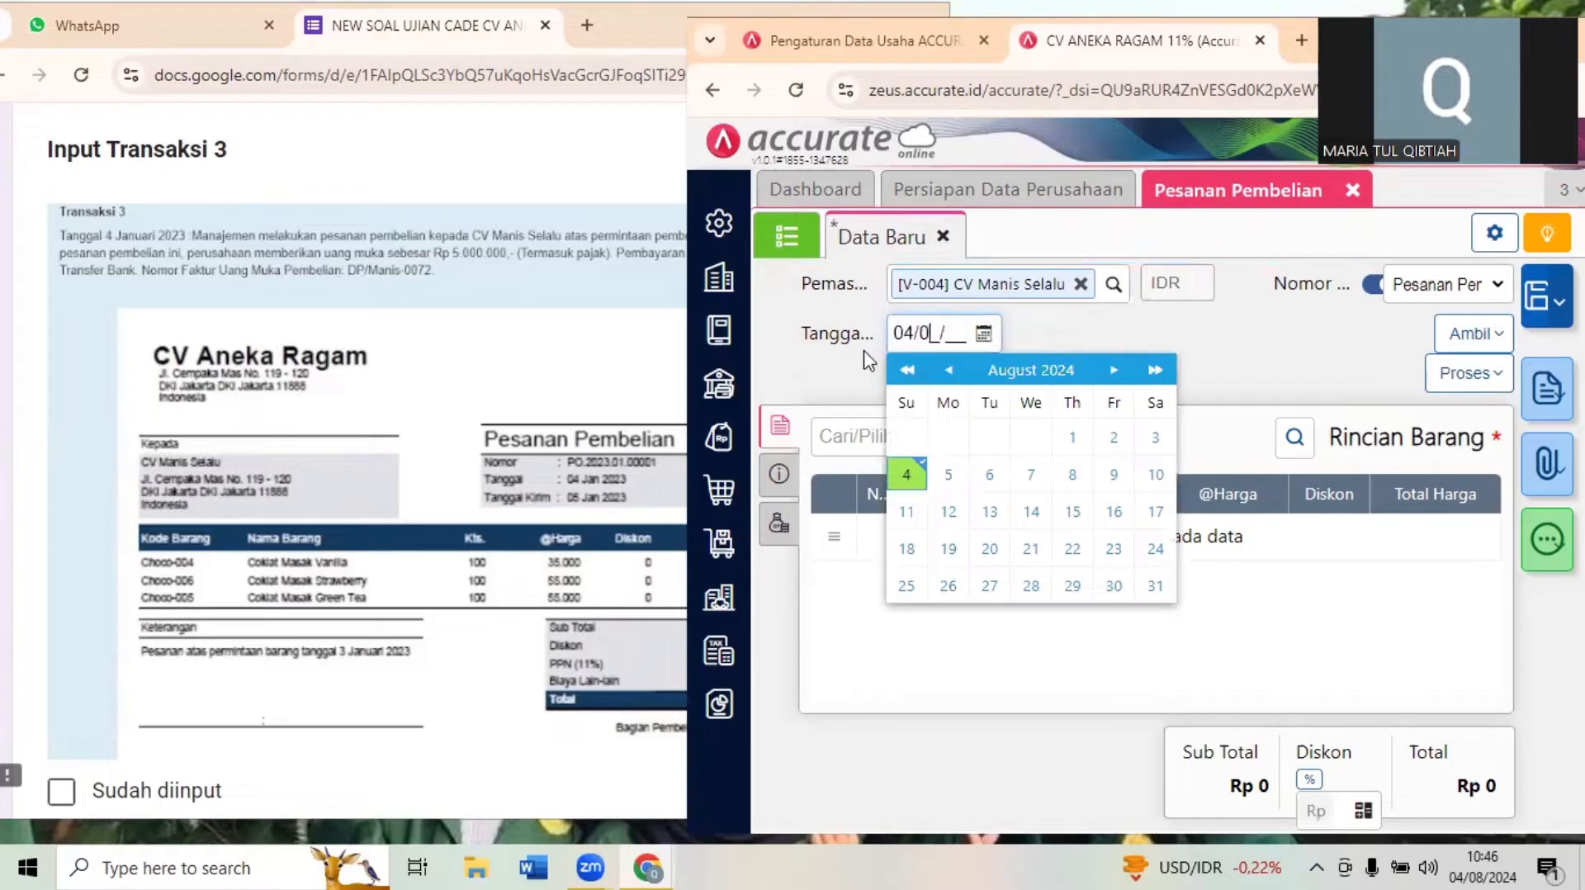
text(1/20)
click(1110, 331)
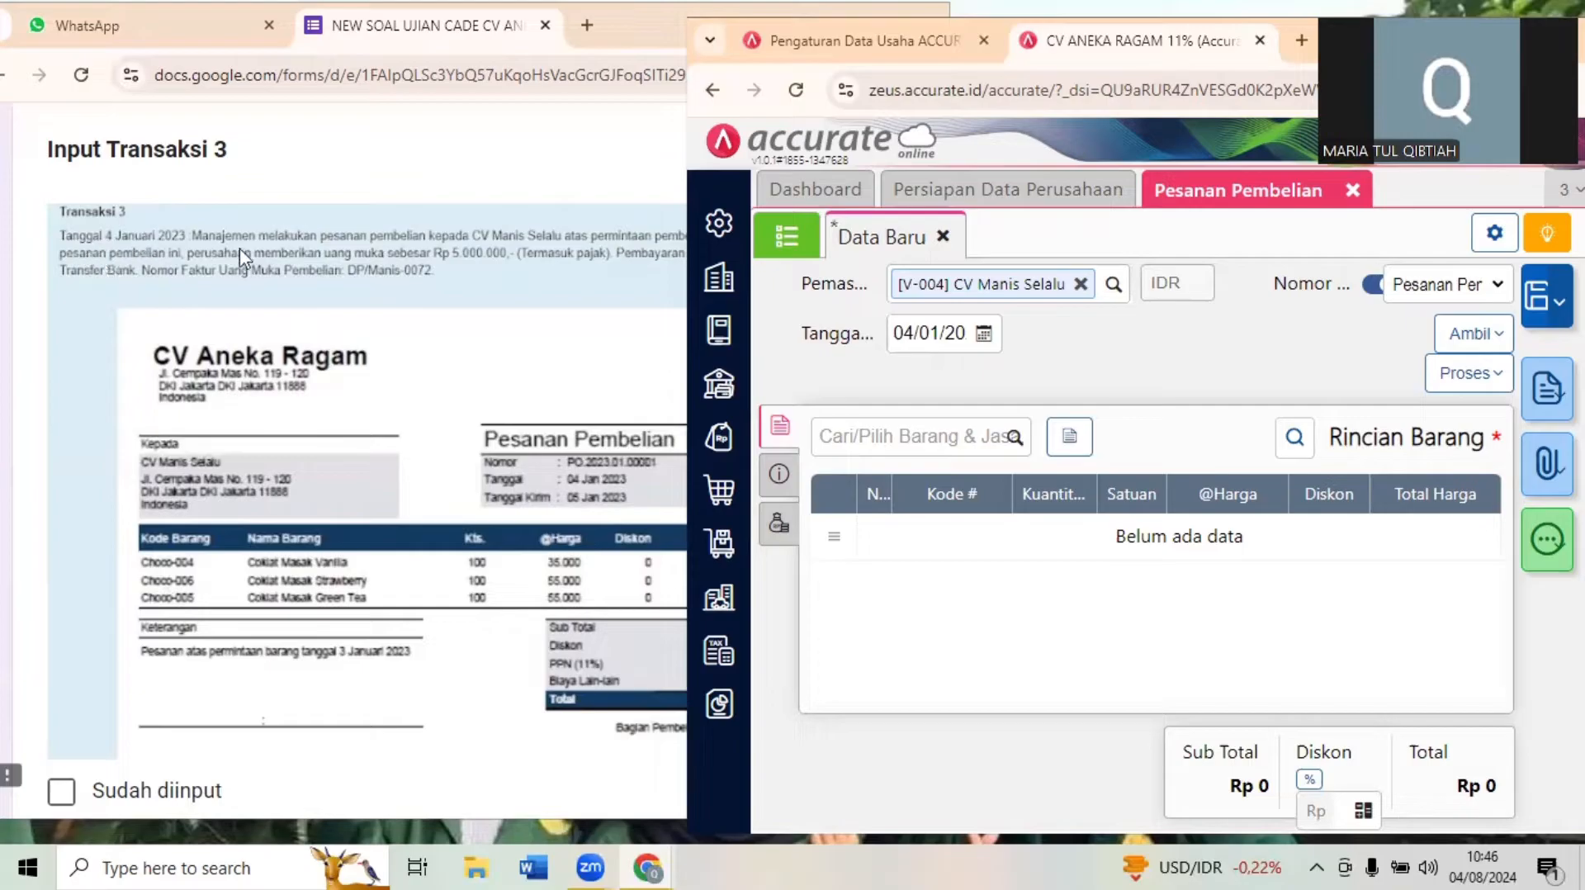
- Pull all the items of the goods request (Permintaan) ending in 00001 into the purchase order
click(326, 268)
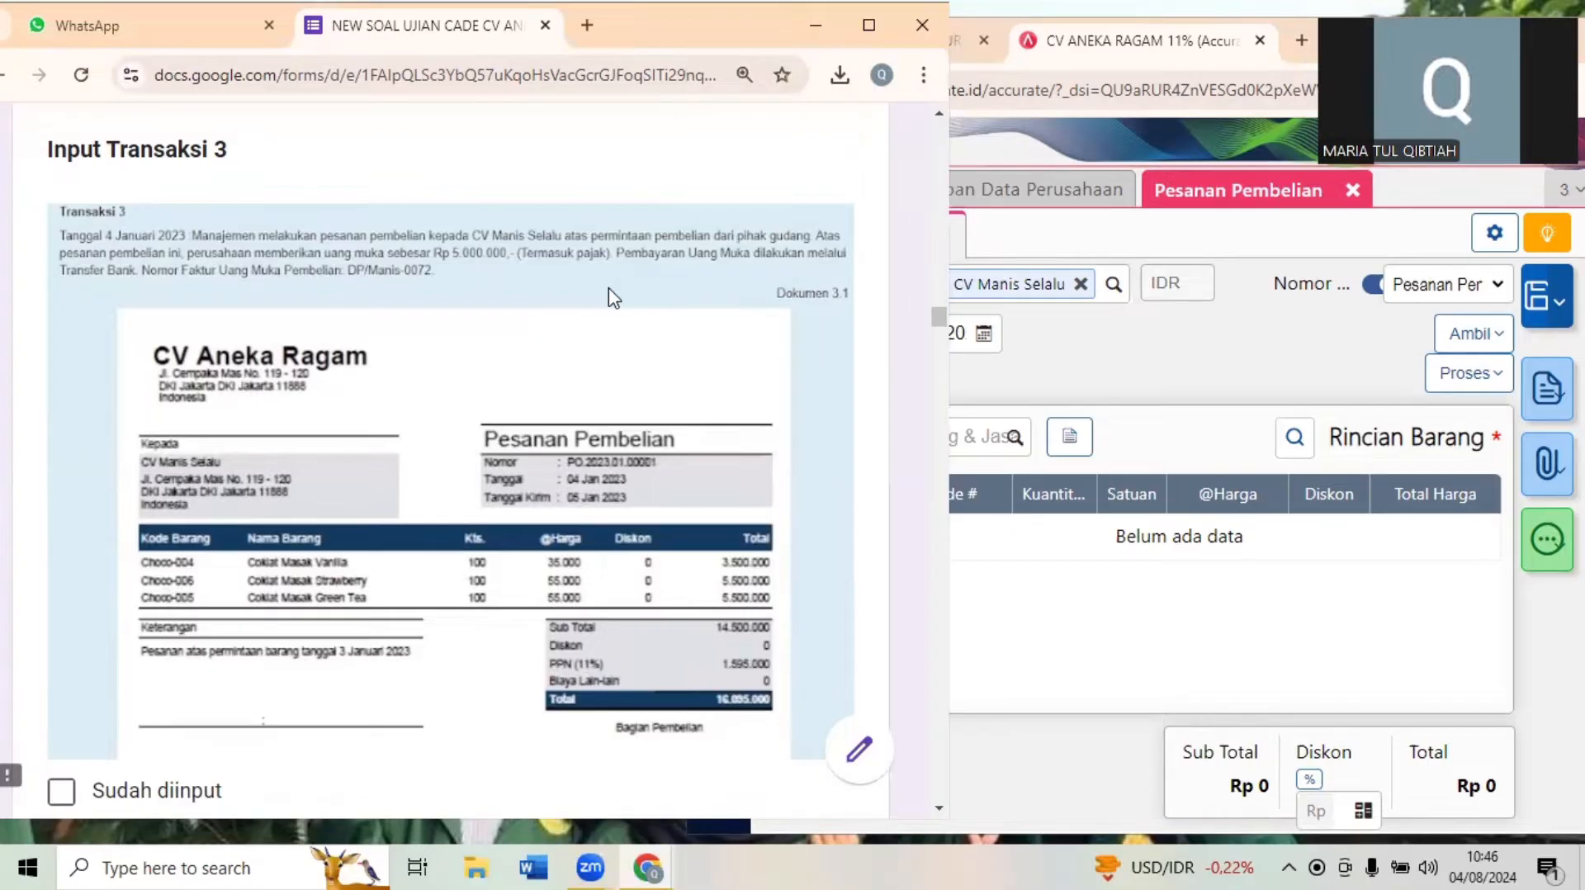
click(1222, 363)
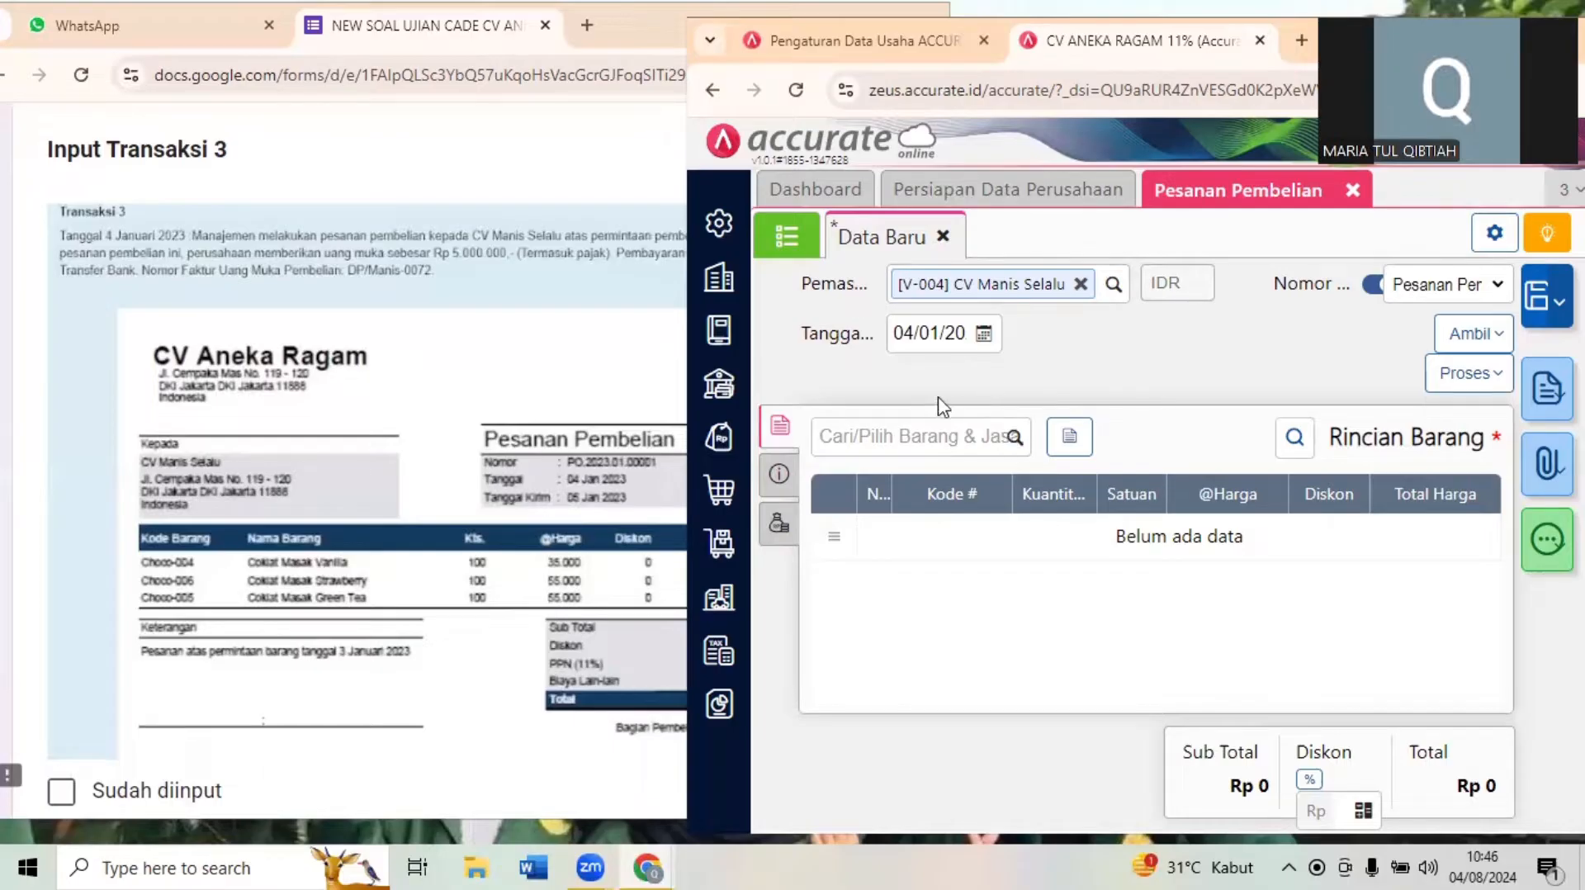
click(1454, 335)
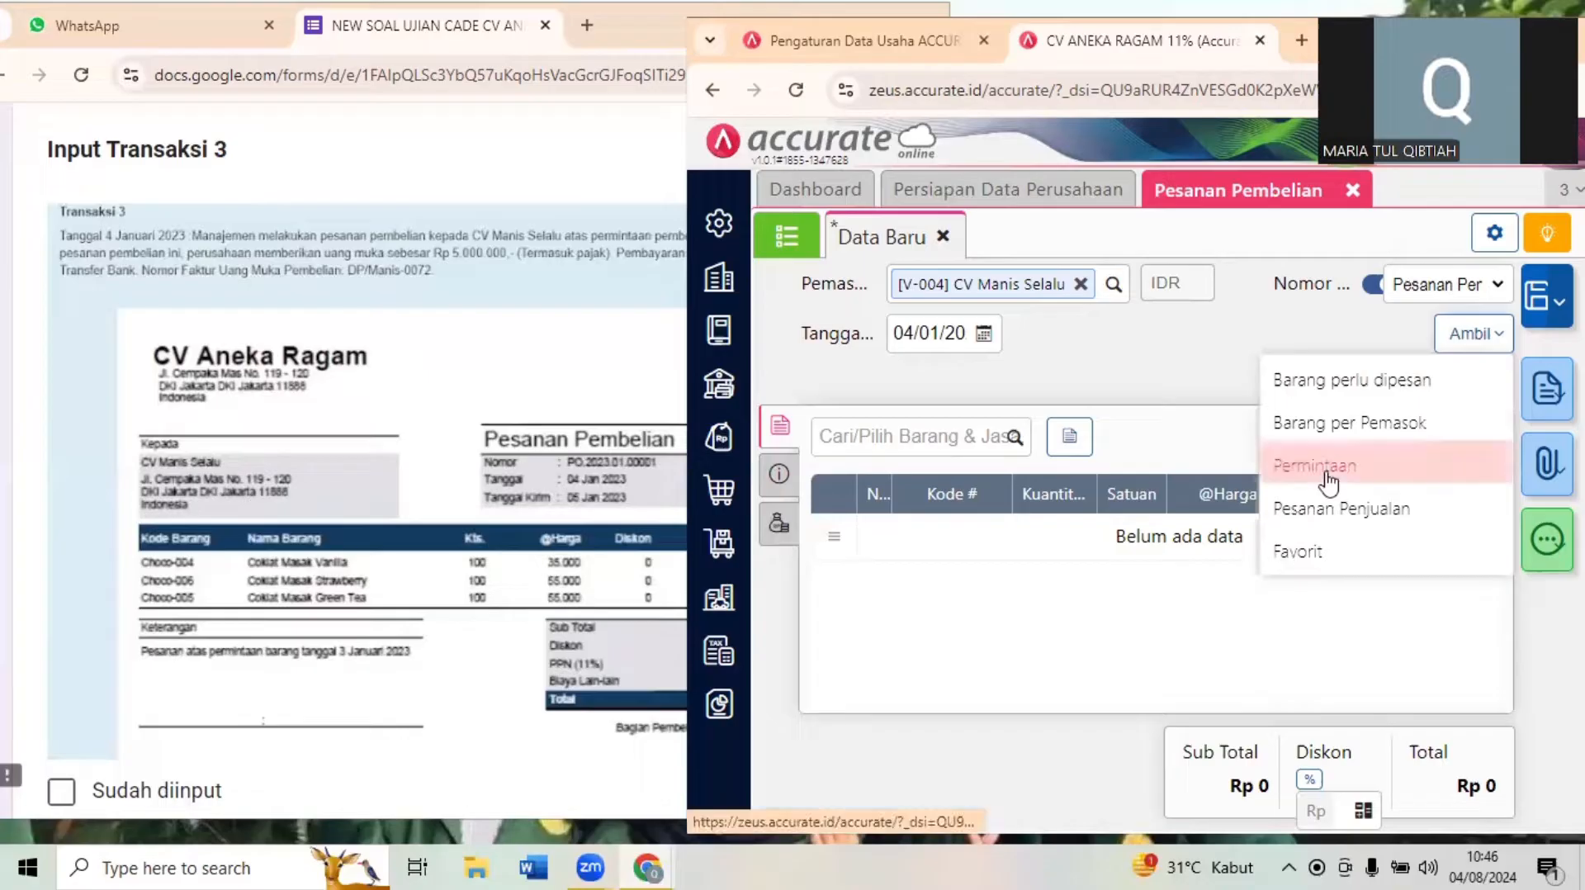
click(1328, 468)
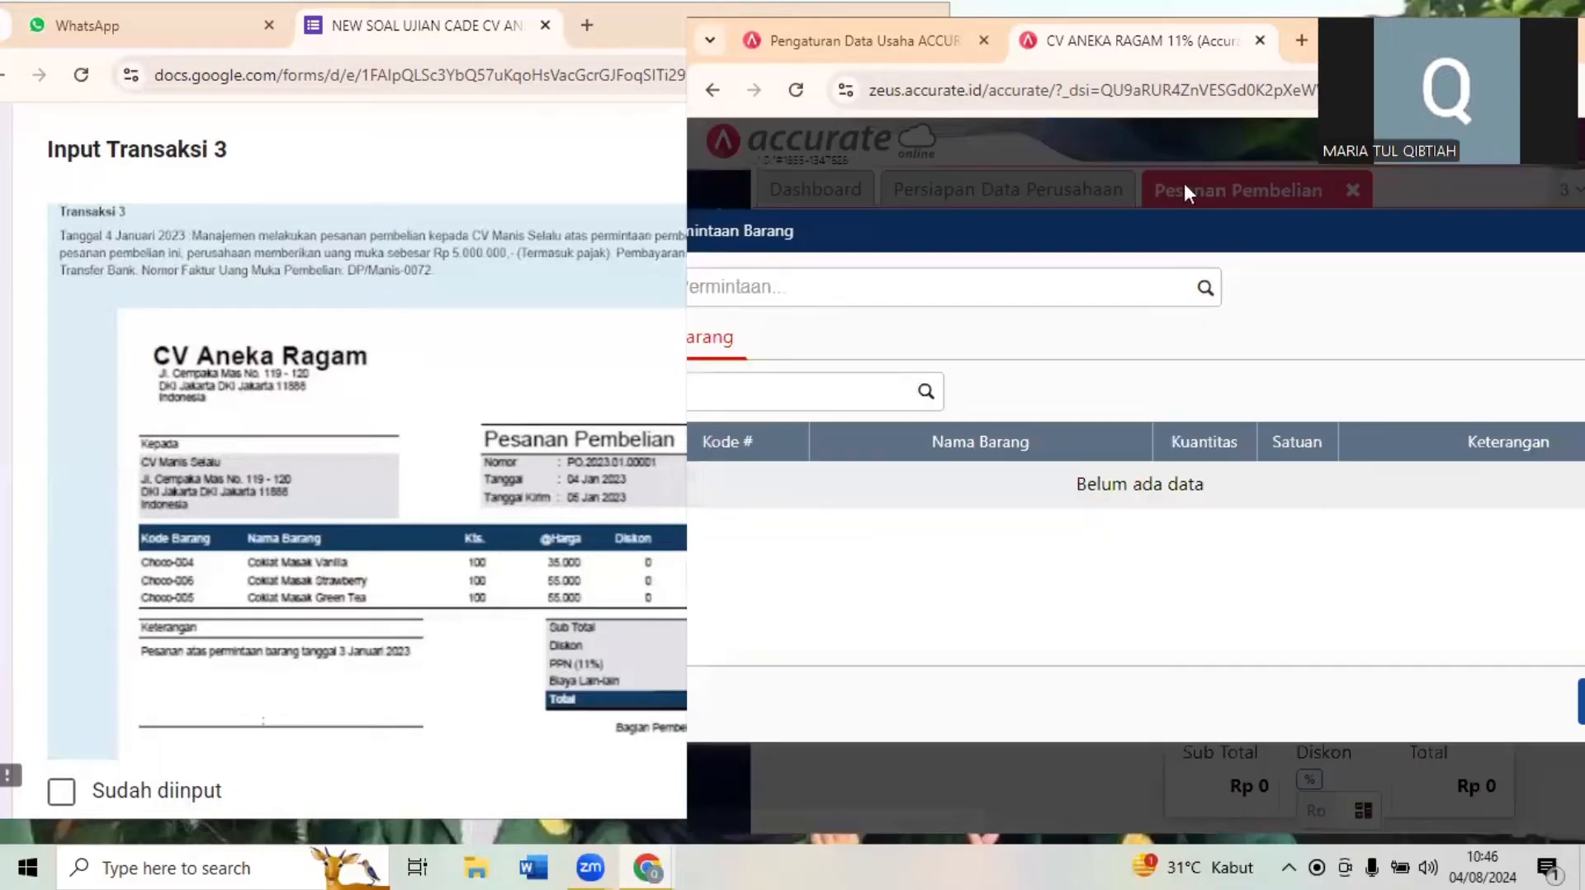
click(1205, 305)
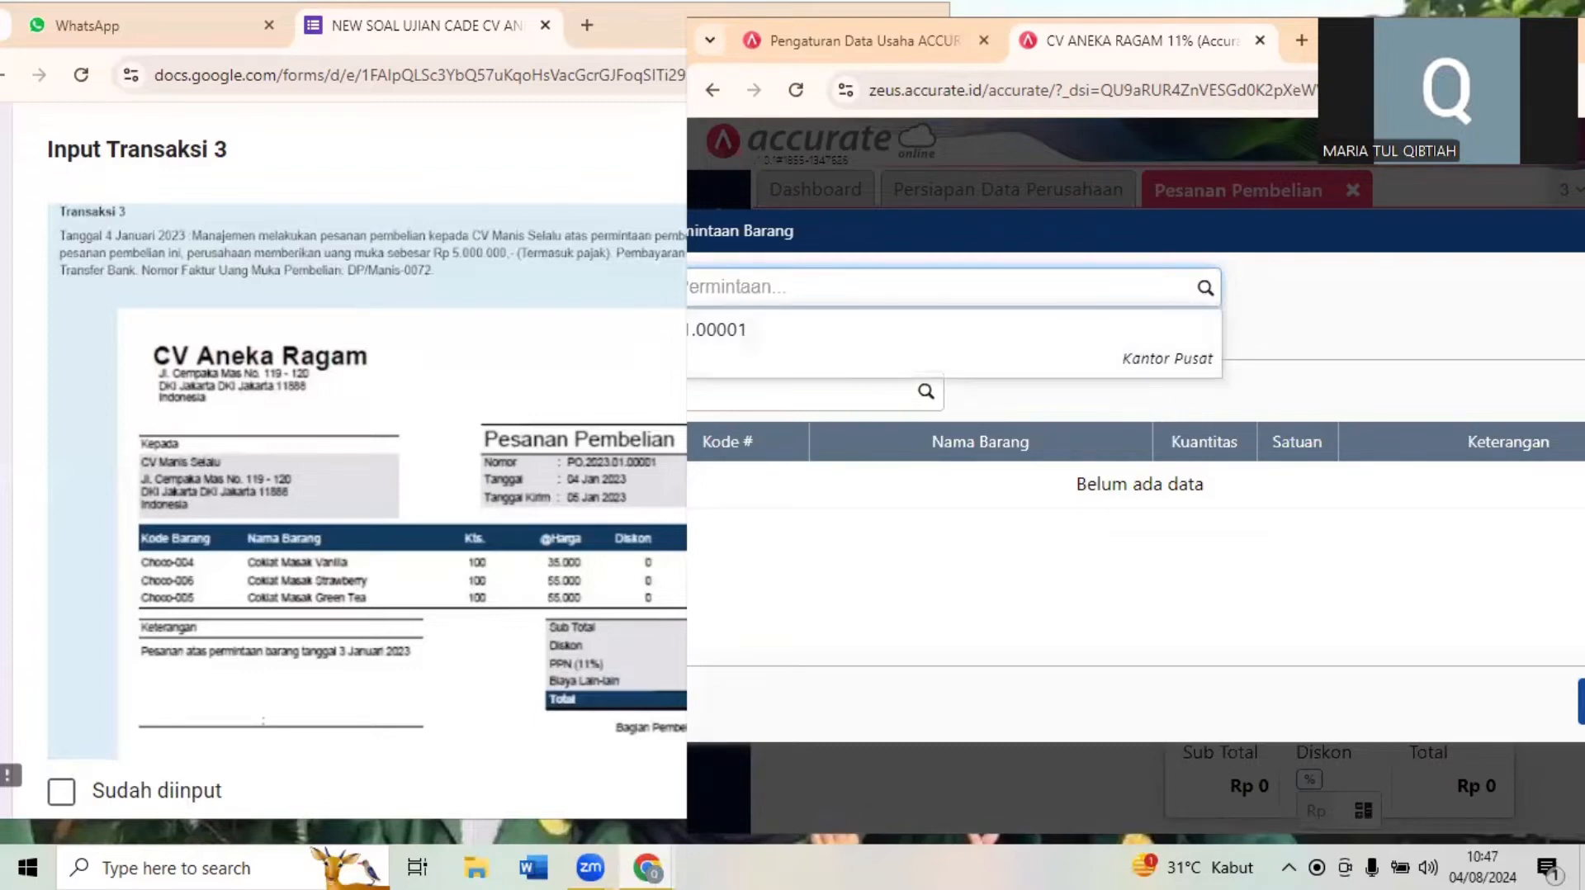
double_click(1374, 38)
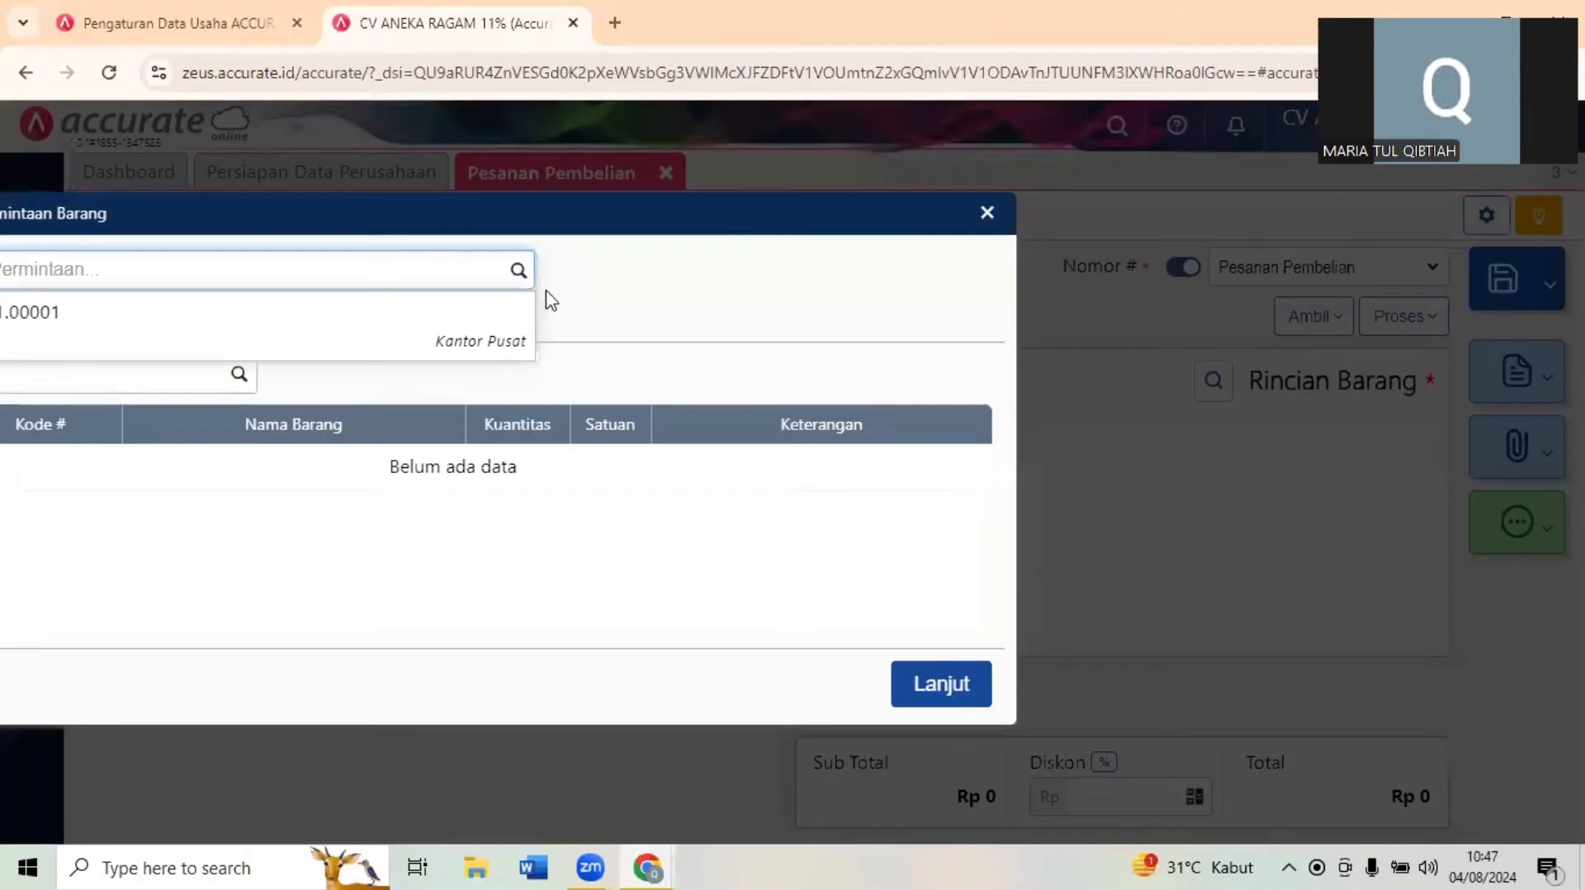
click(489, 318)
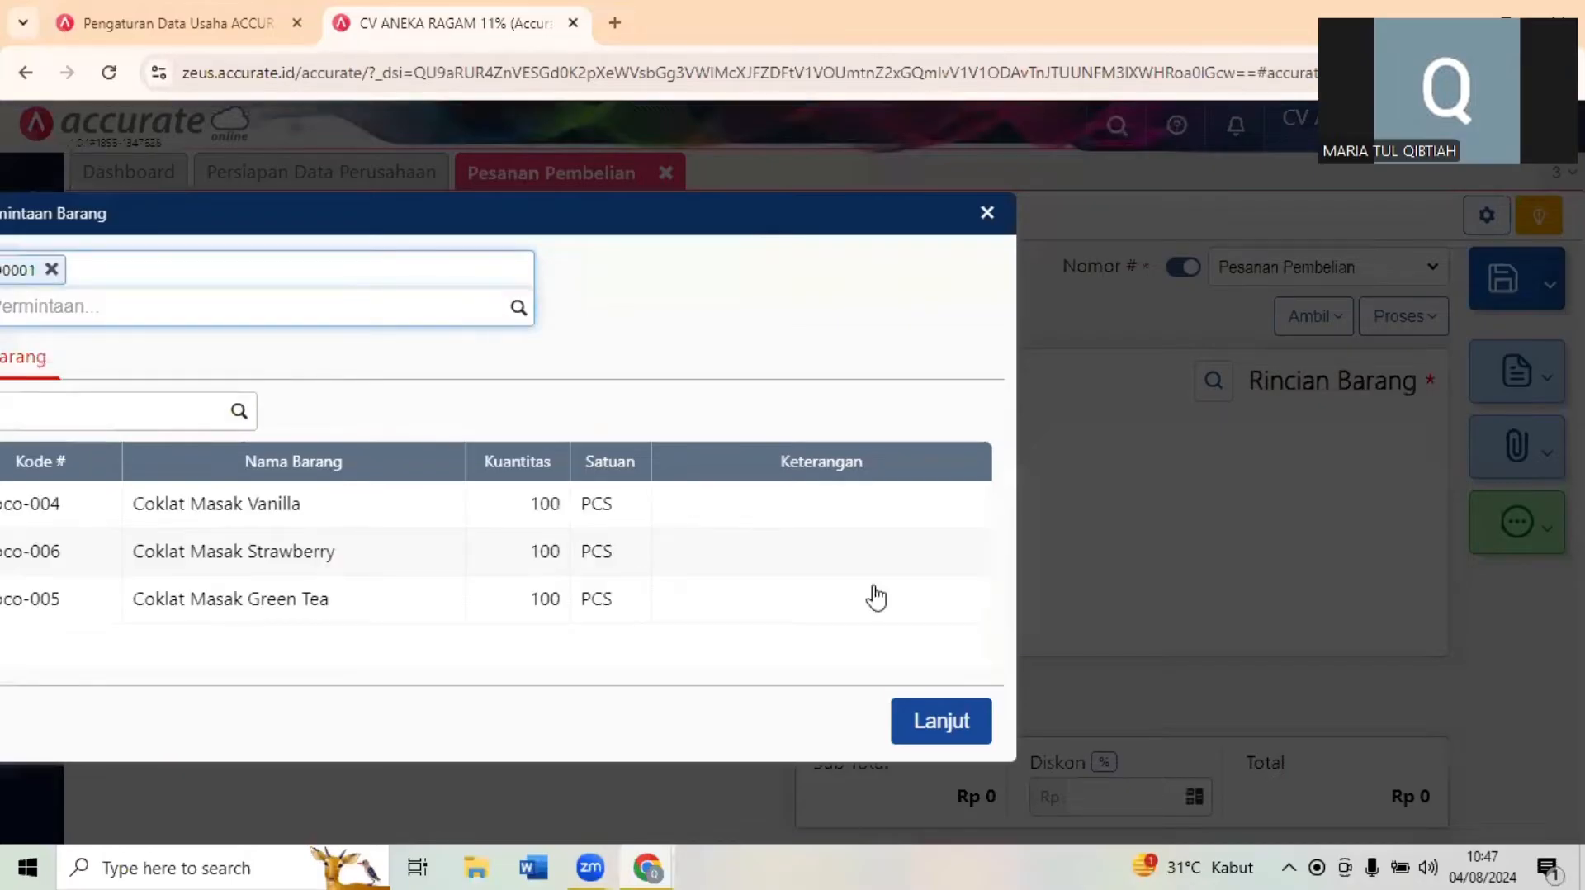
click(950, 723)
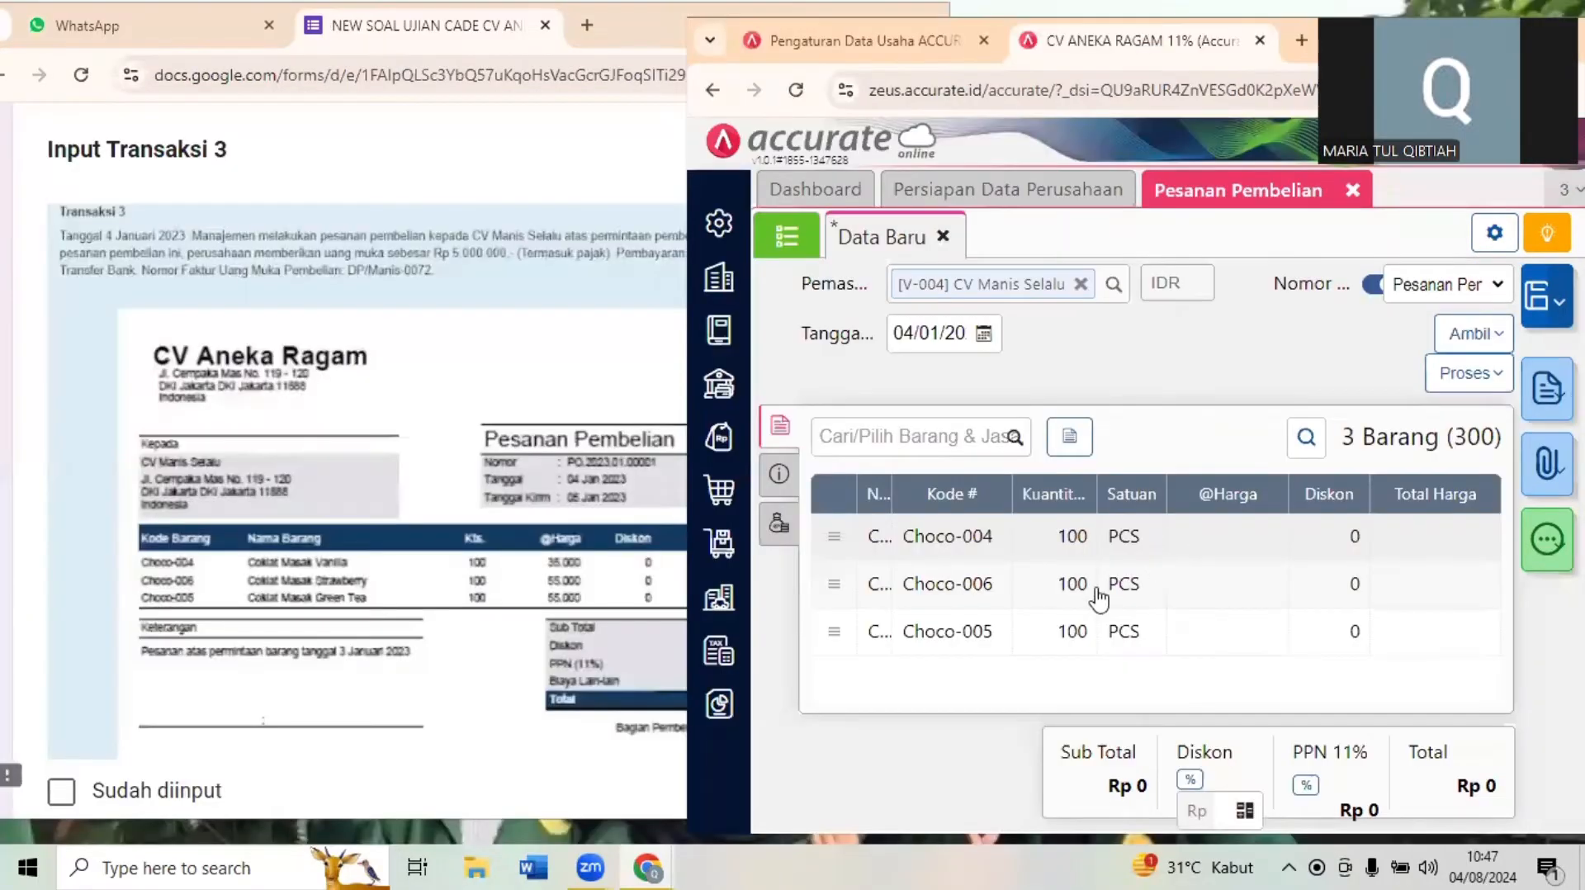
click(451, 293)
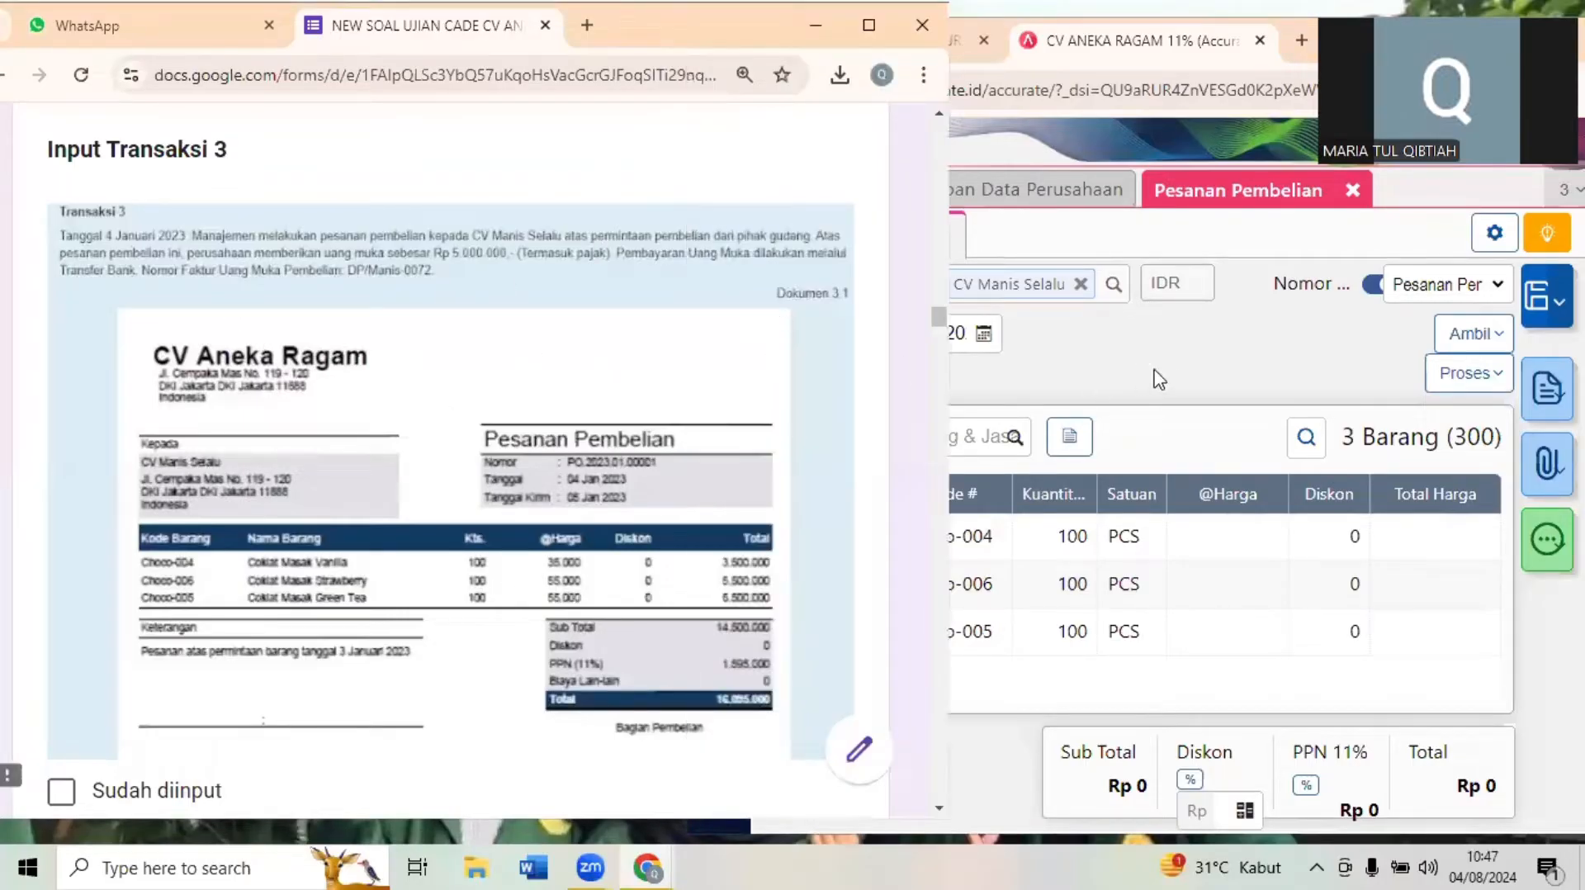
click(1175, 379)
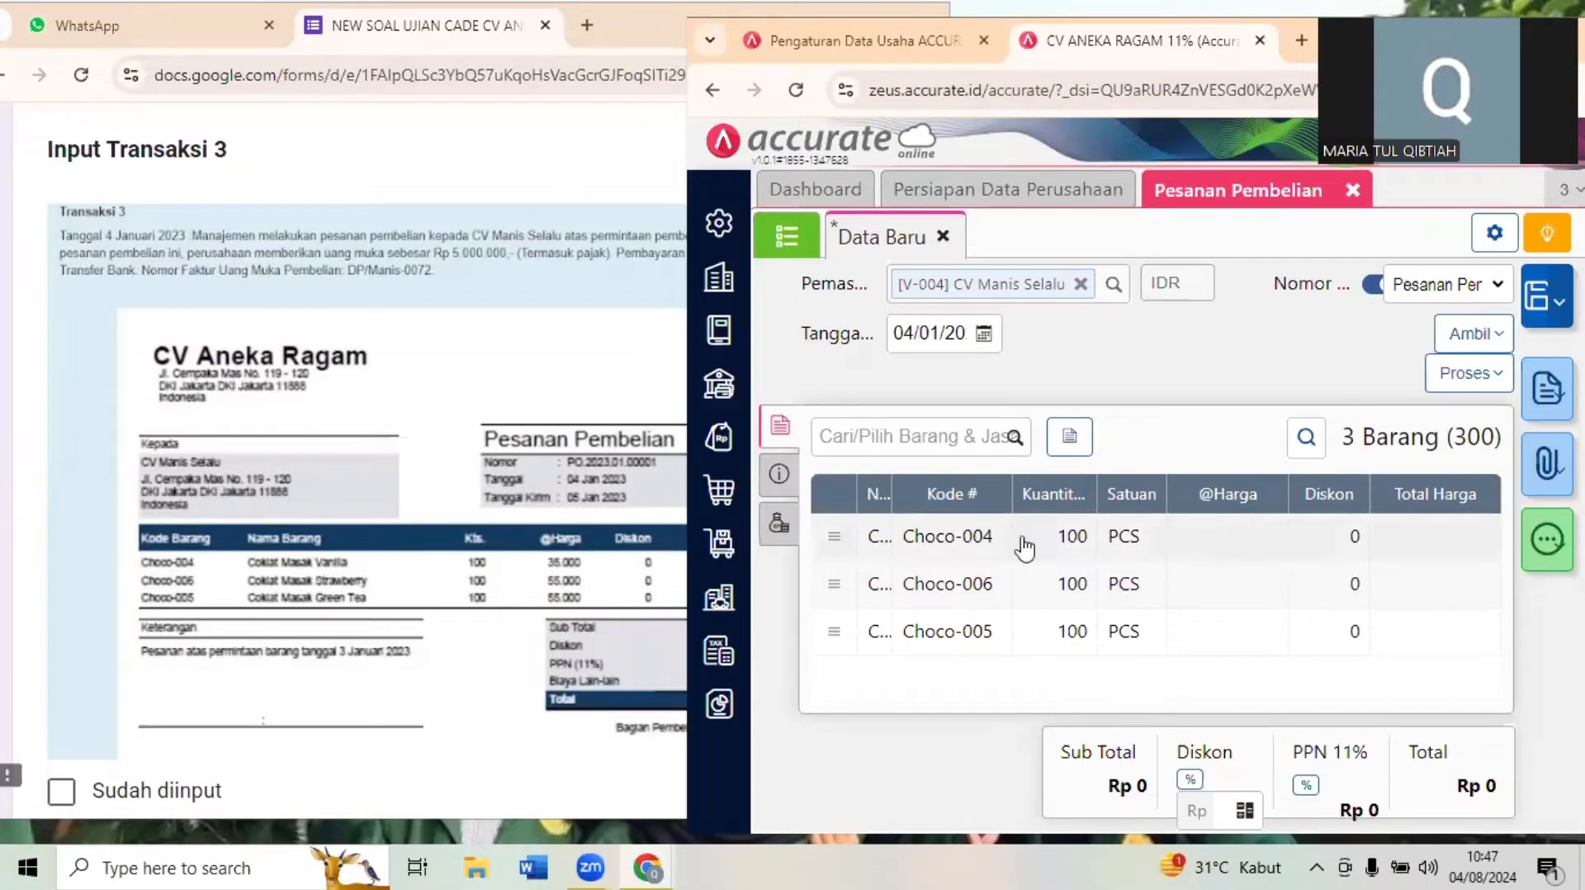
drag(888, 492, 1027, 494)
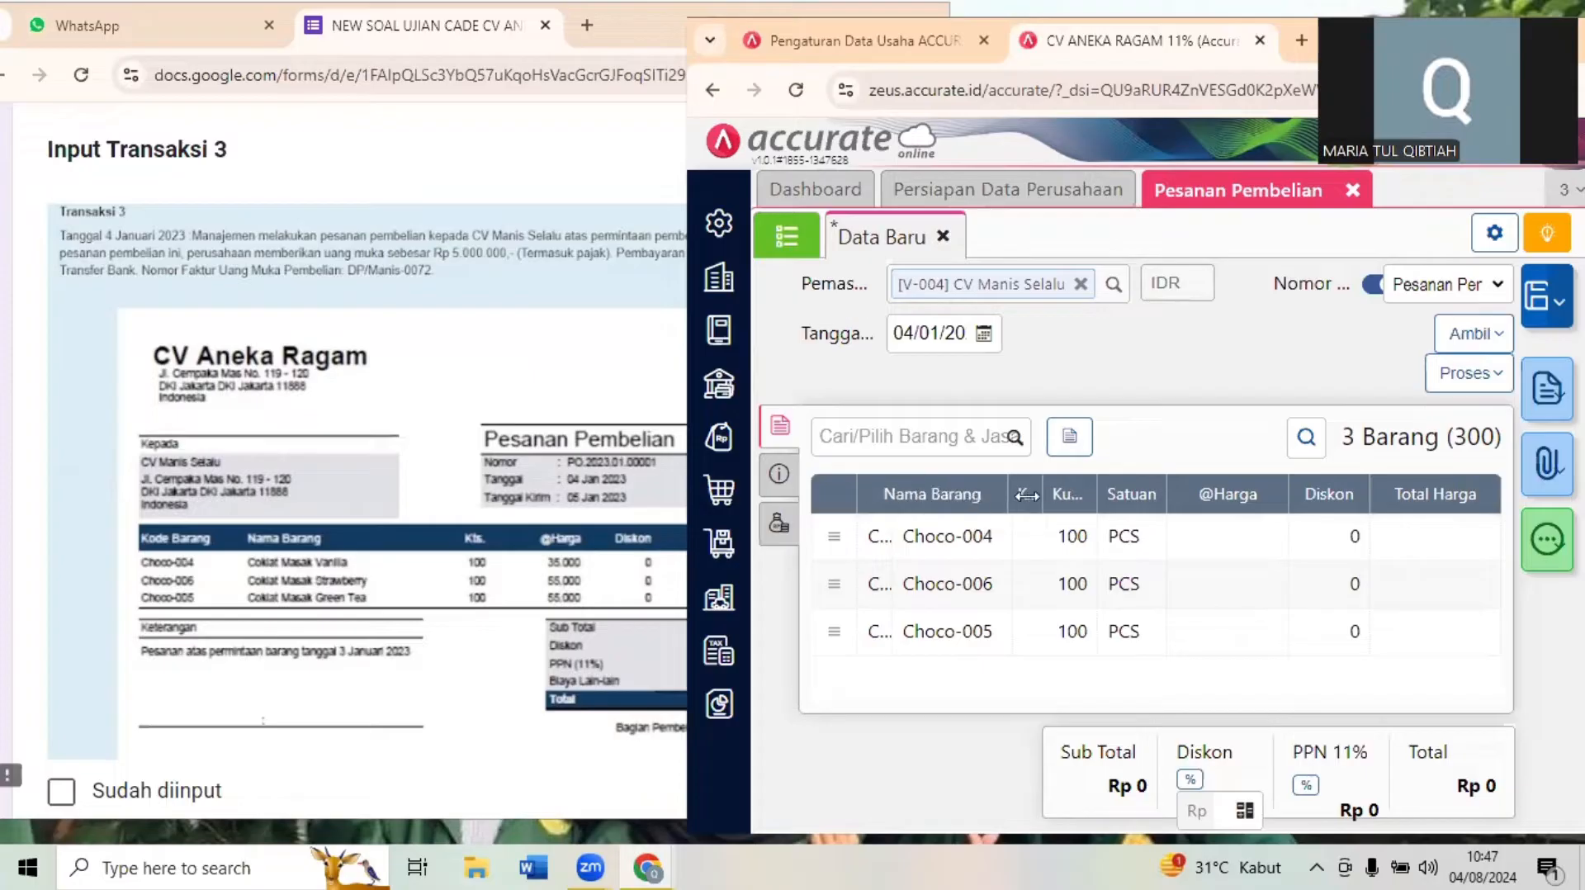
click(1307, 542)
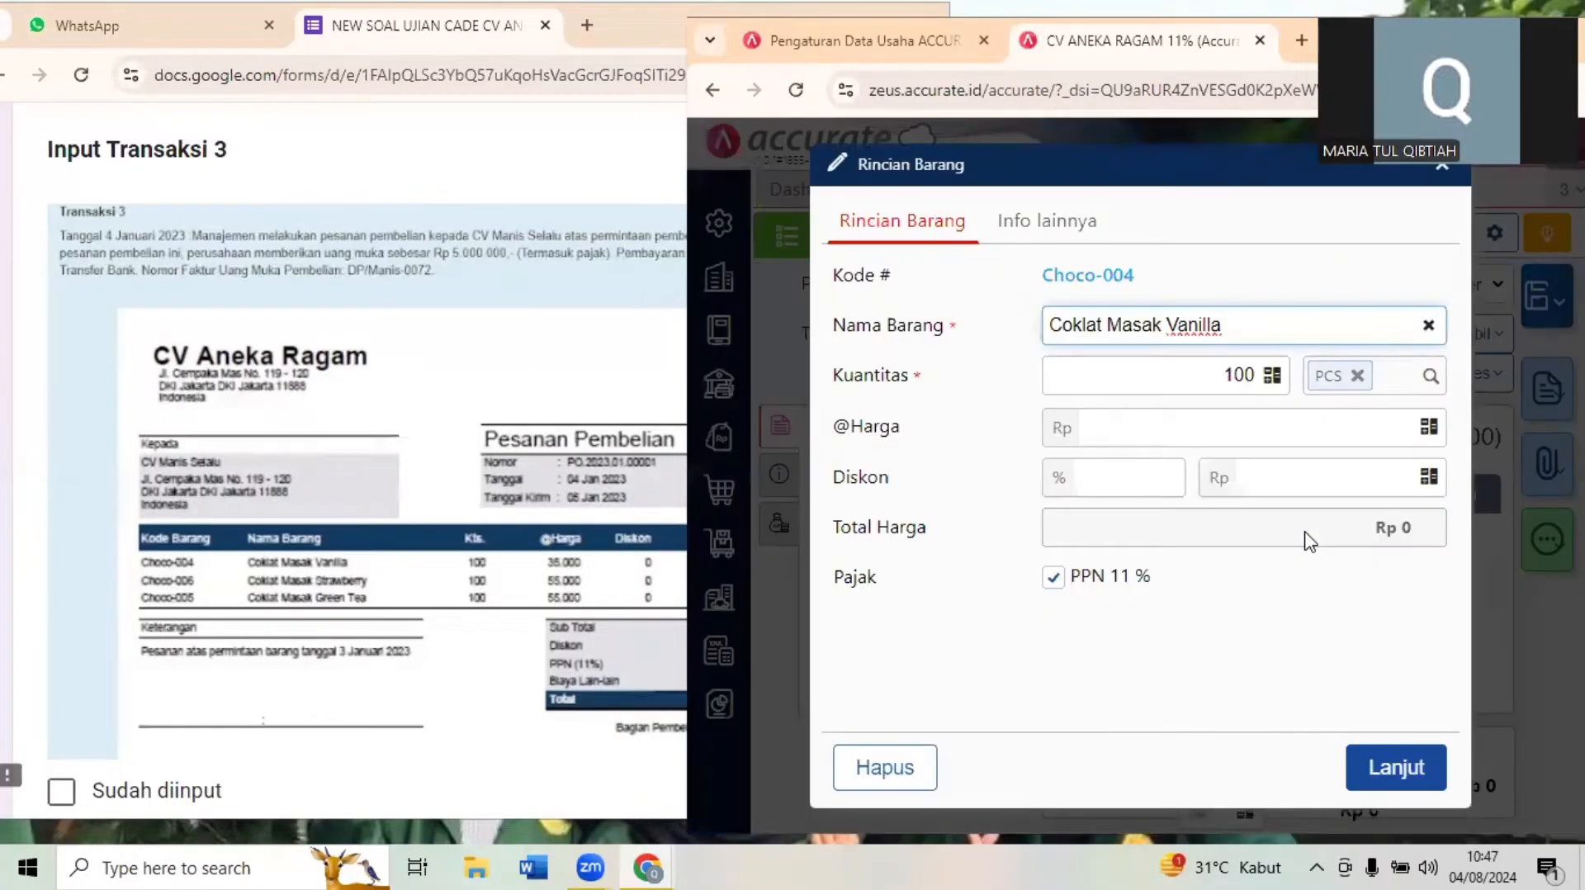
click(1135, 433)
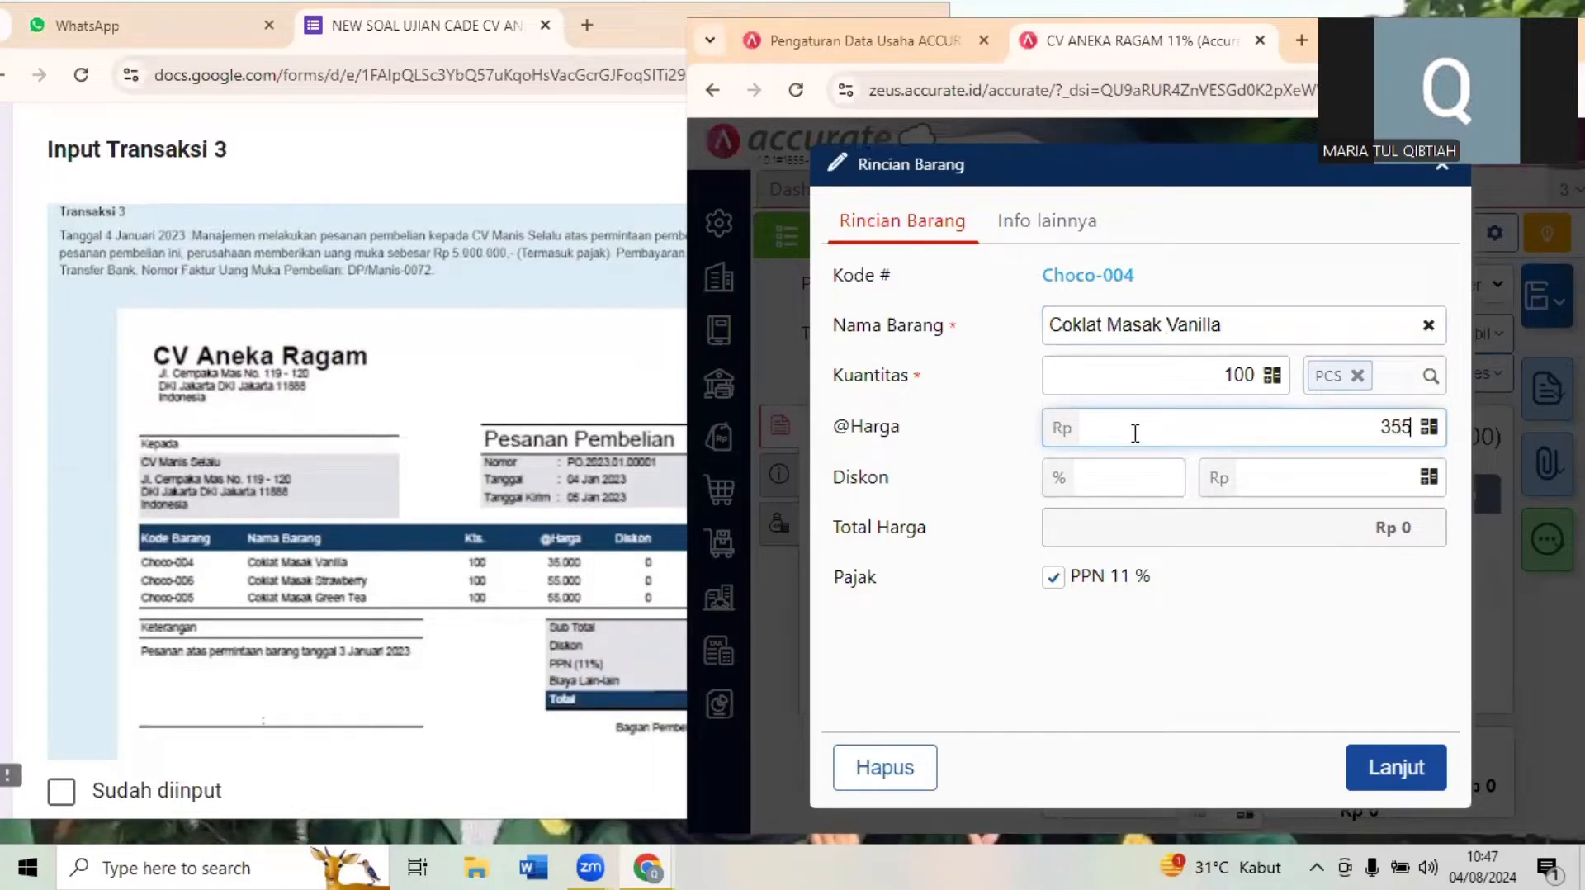
text(35.000)
click(1398, 779)
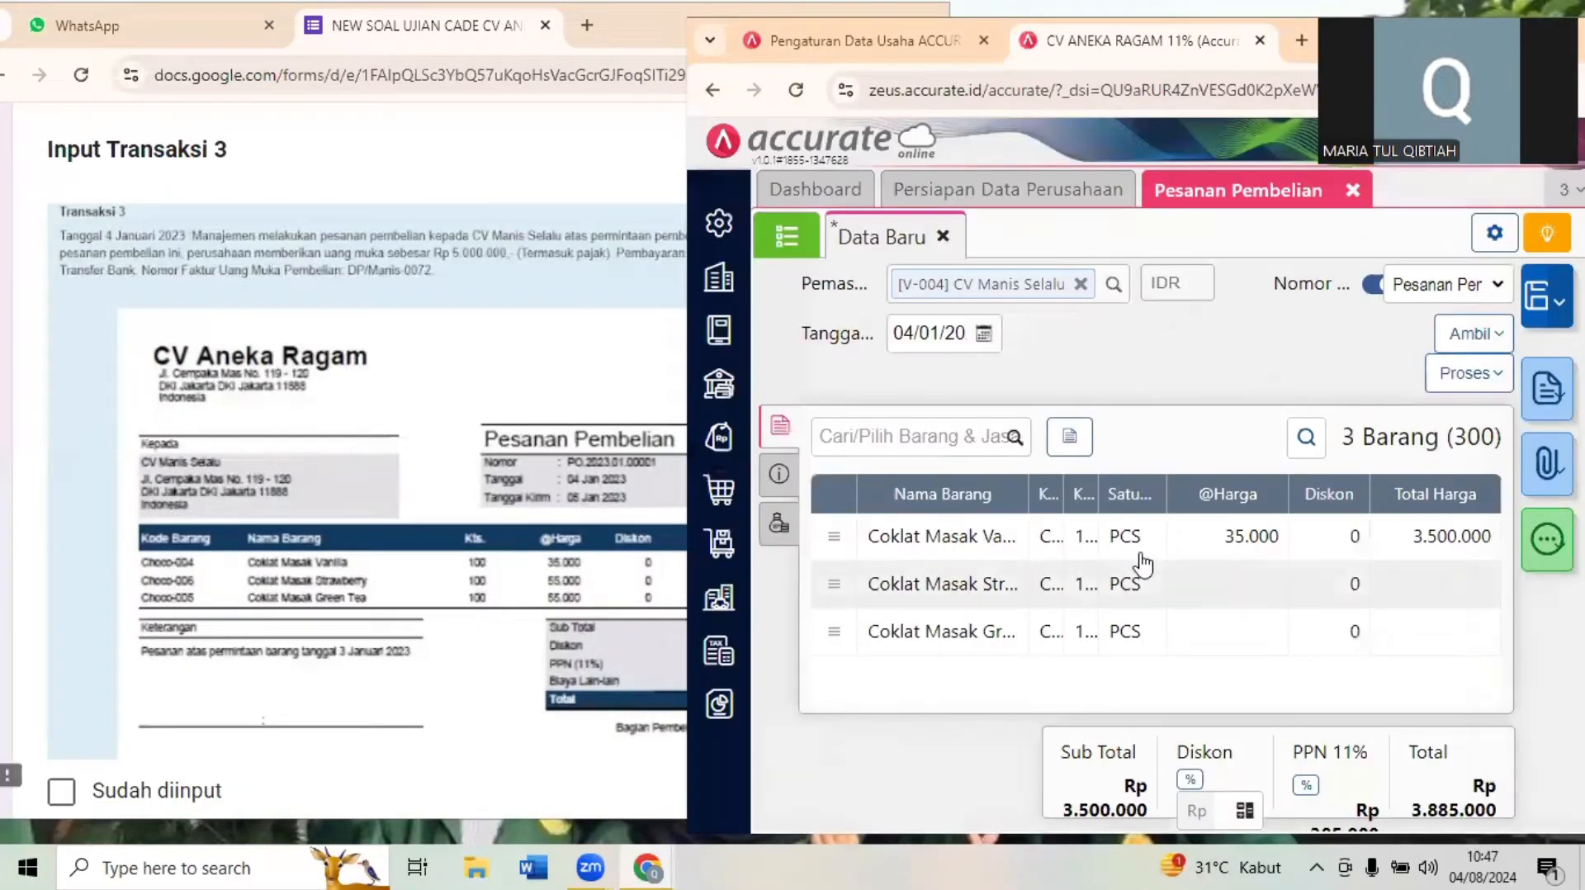
click(1119, 588)
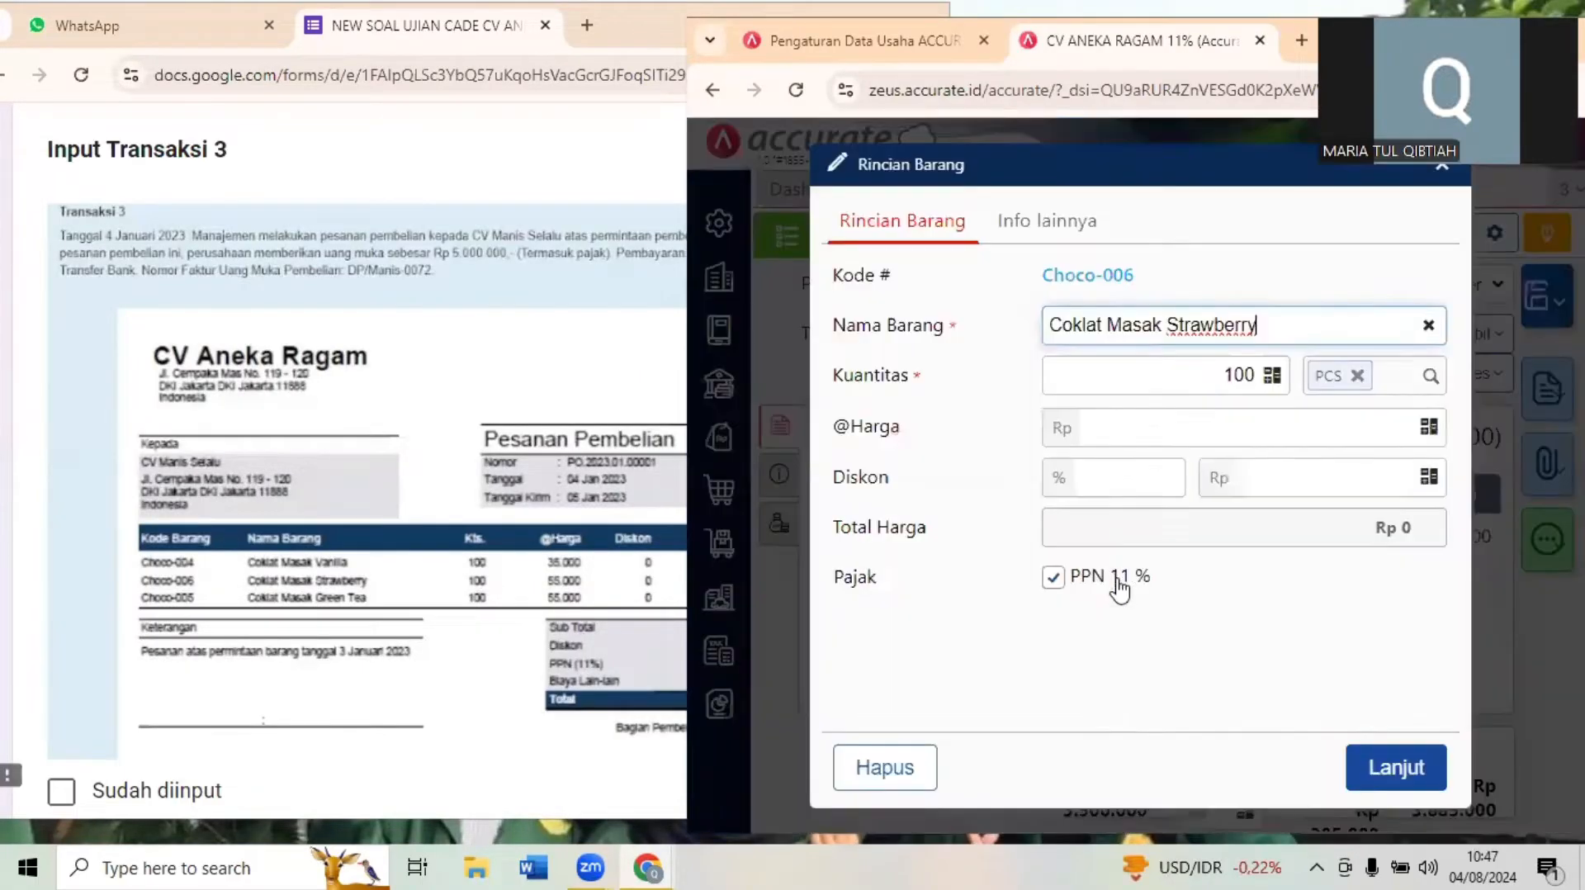
click(1353, 431)
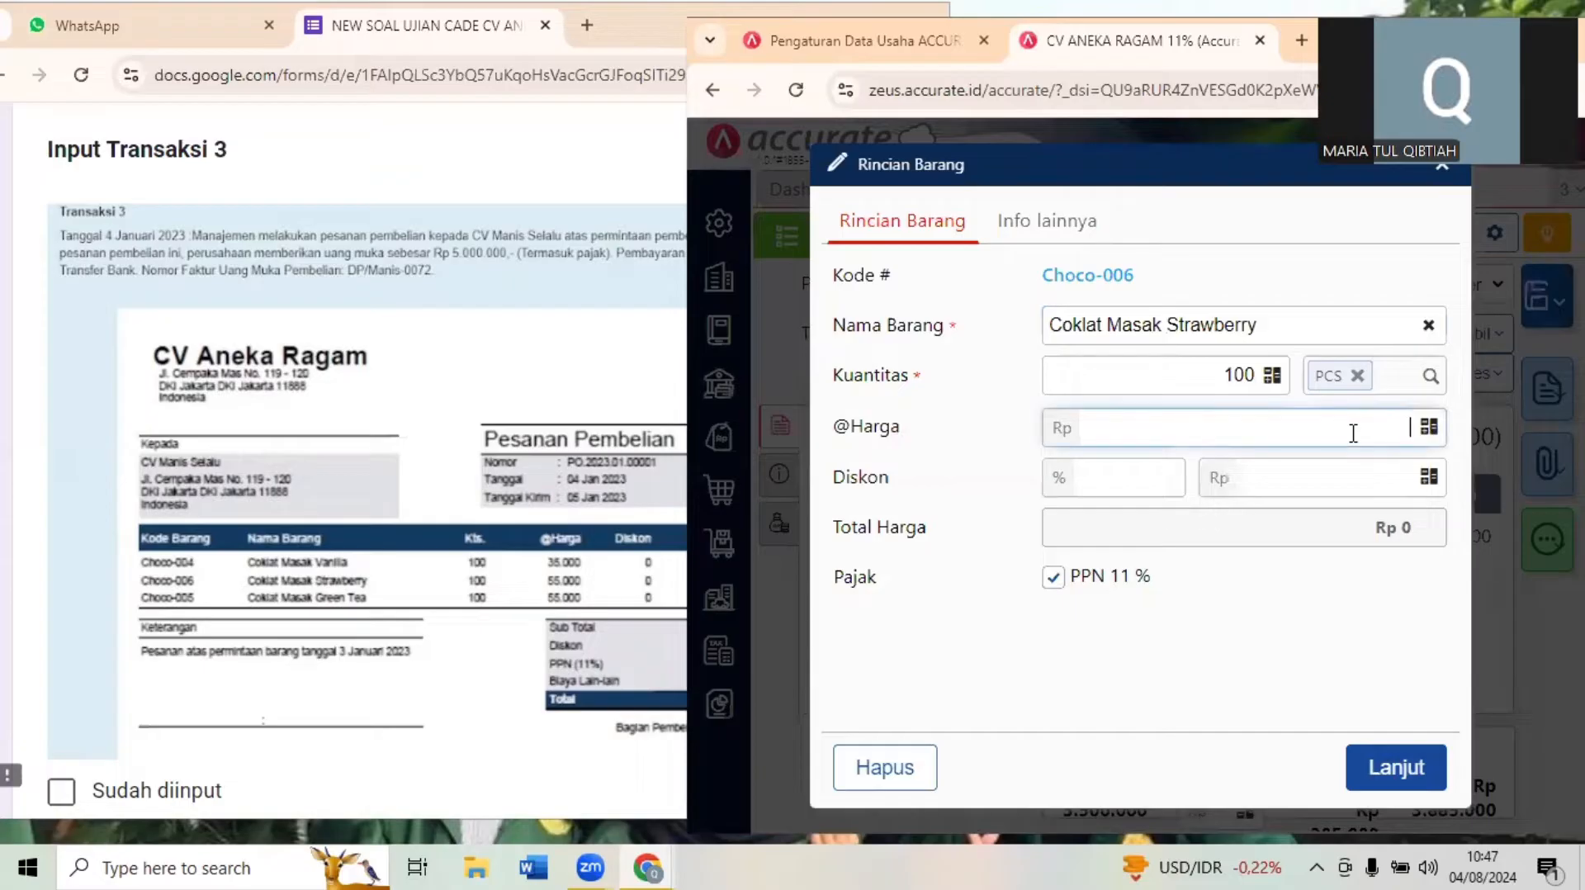
text(550000)
click(1404, 770)
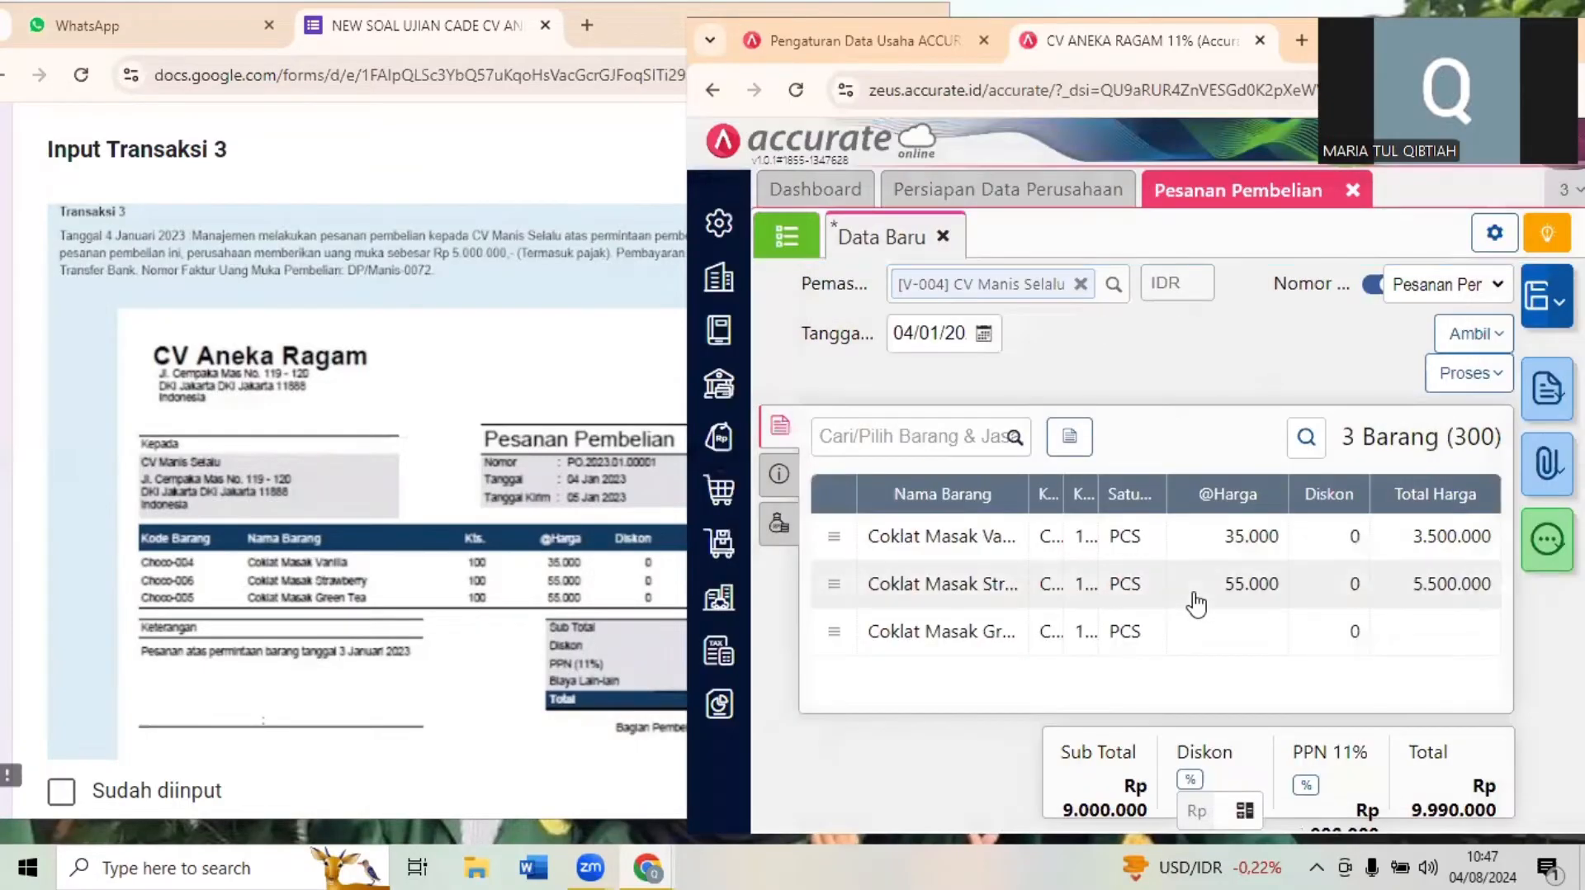
click(1199, 632)
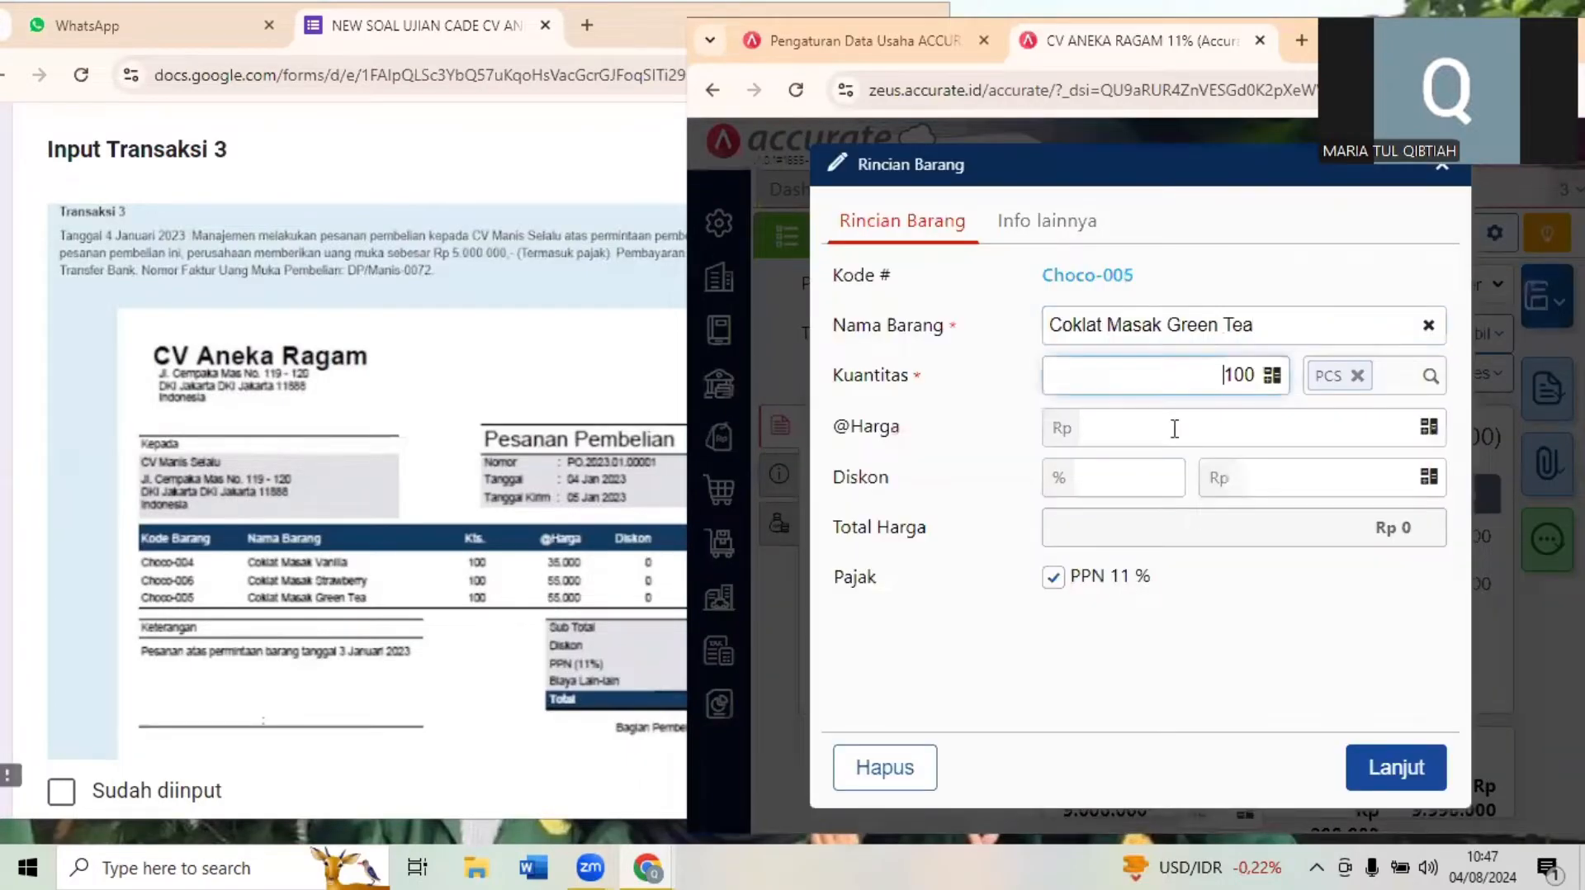
click(1173, 427)
text(55)
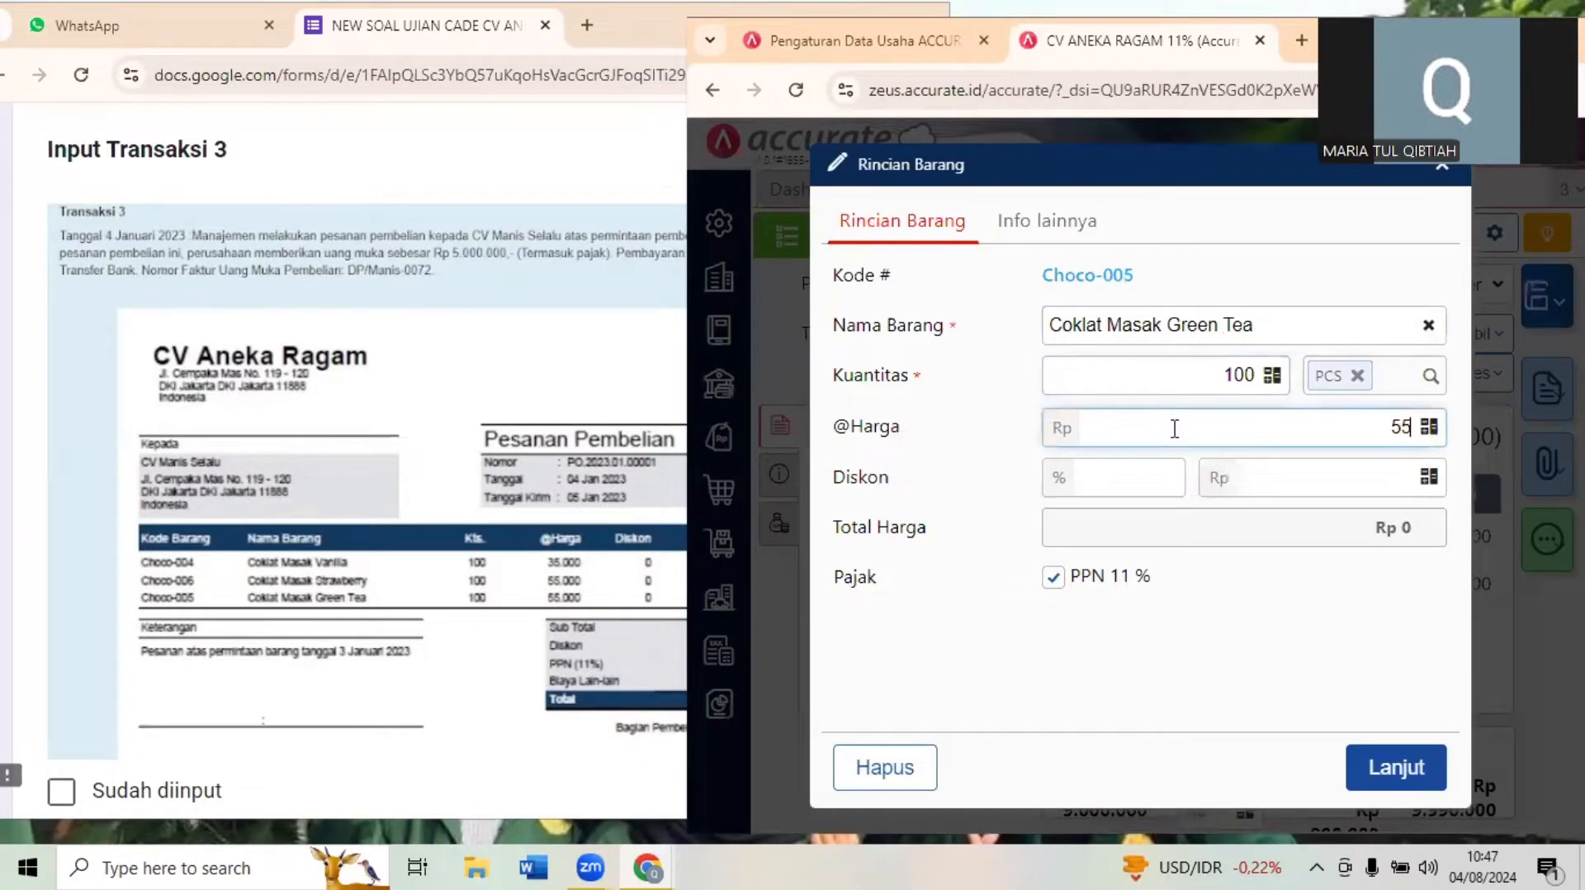
text(.000)
click(1399, 766)
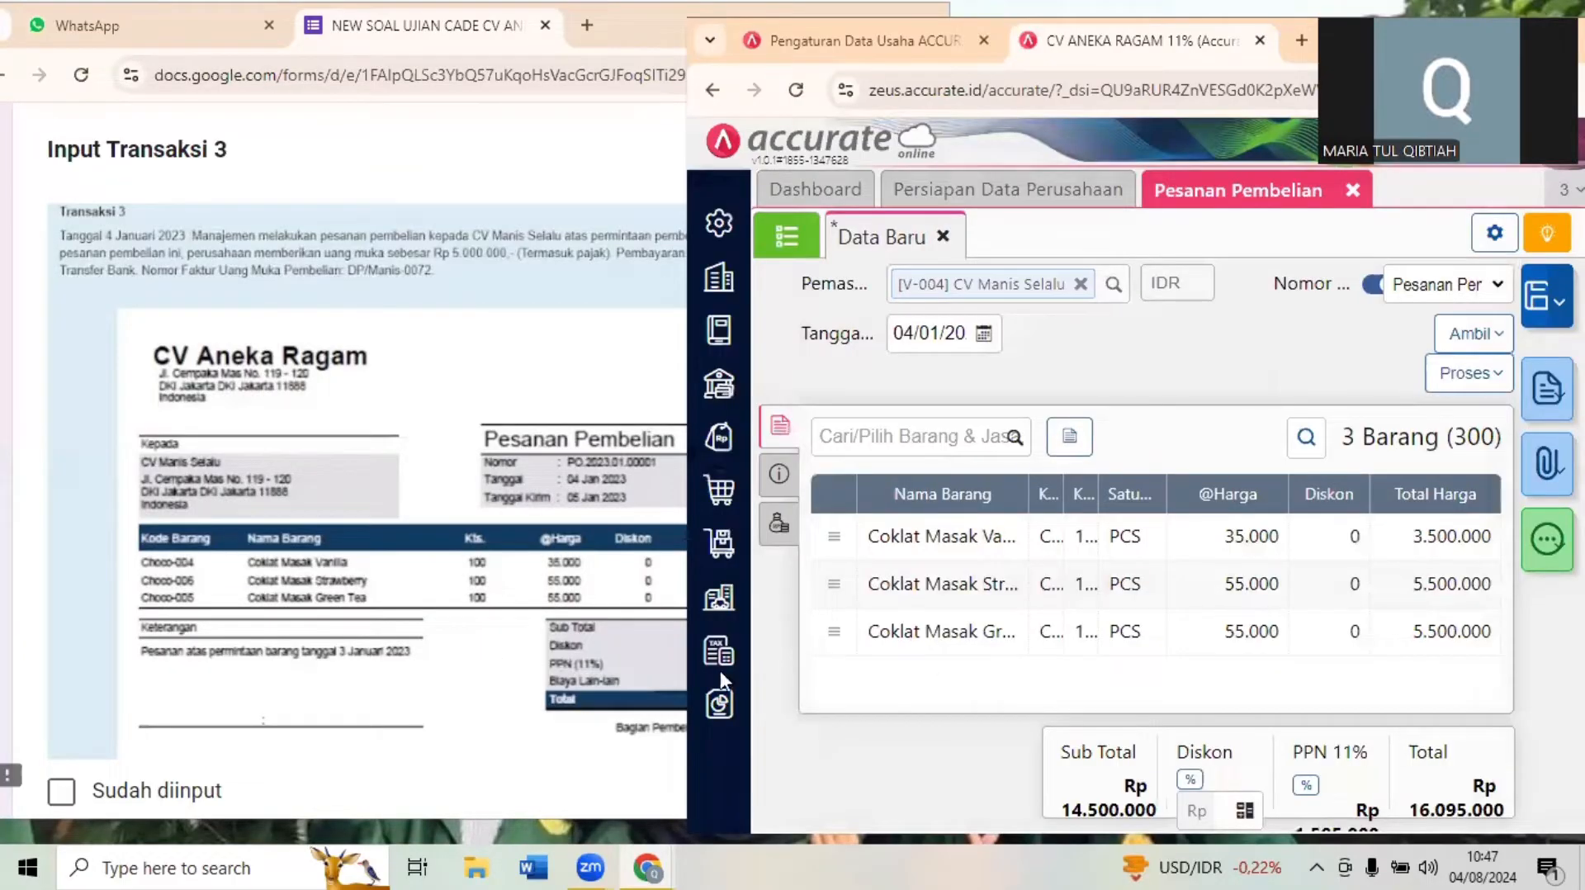
- Check the order against Dokumen 3.1 and fill its Alamat Kirim under Info lainnya with the first saved address
click(653, 672)
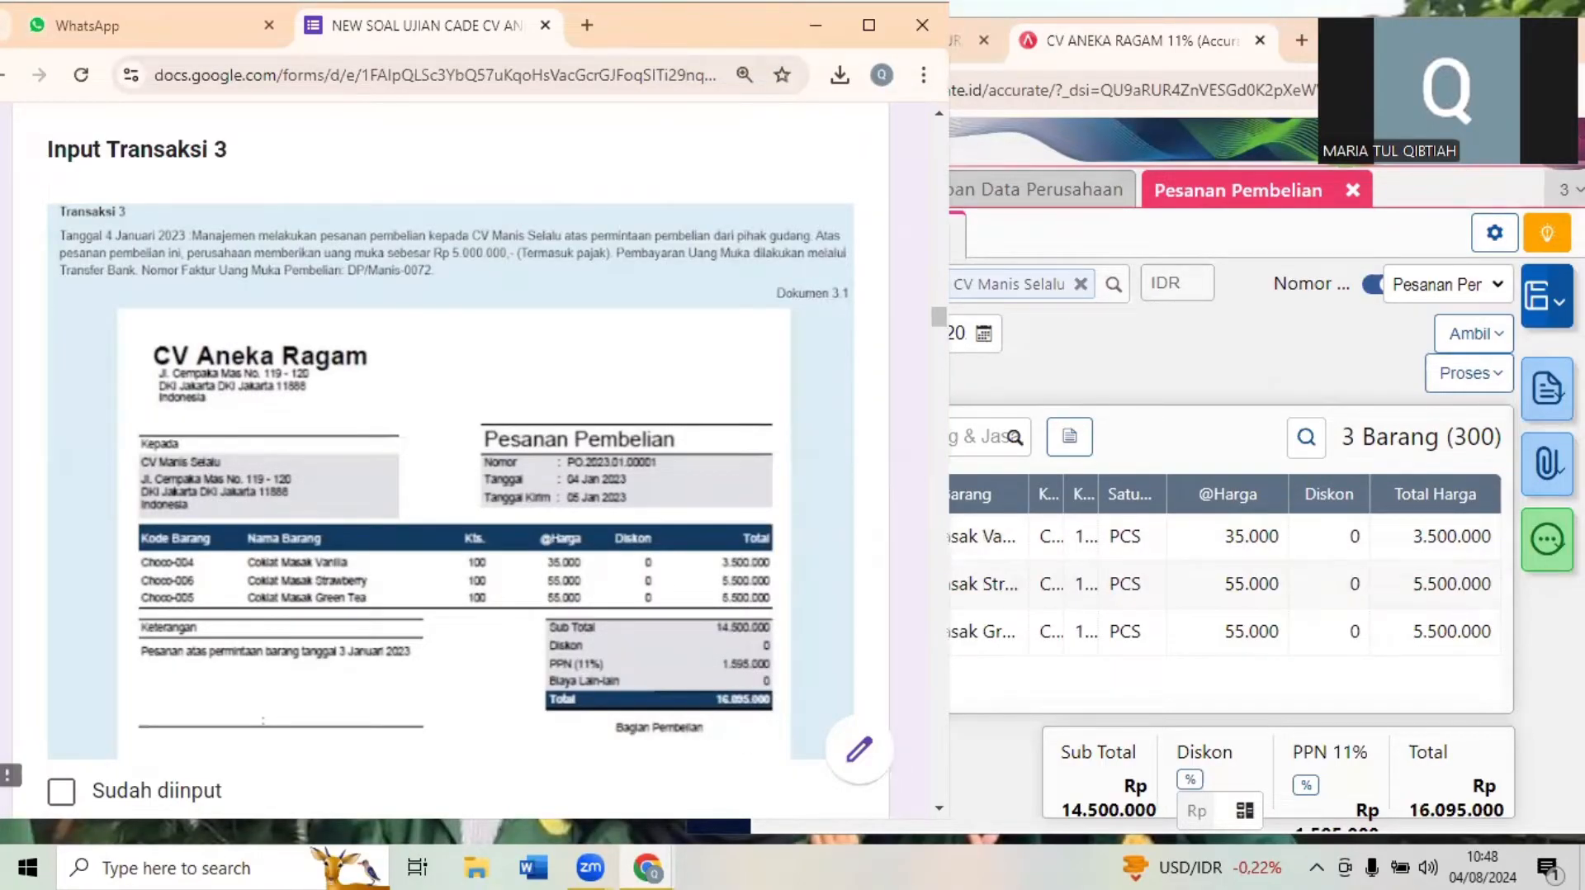
click(1512, 40)
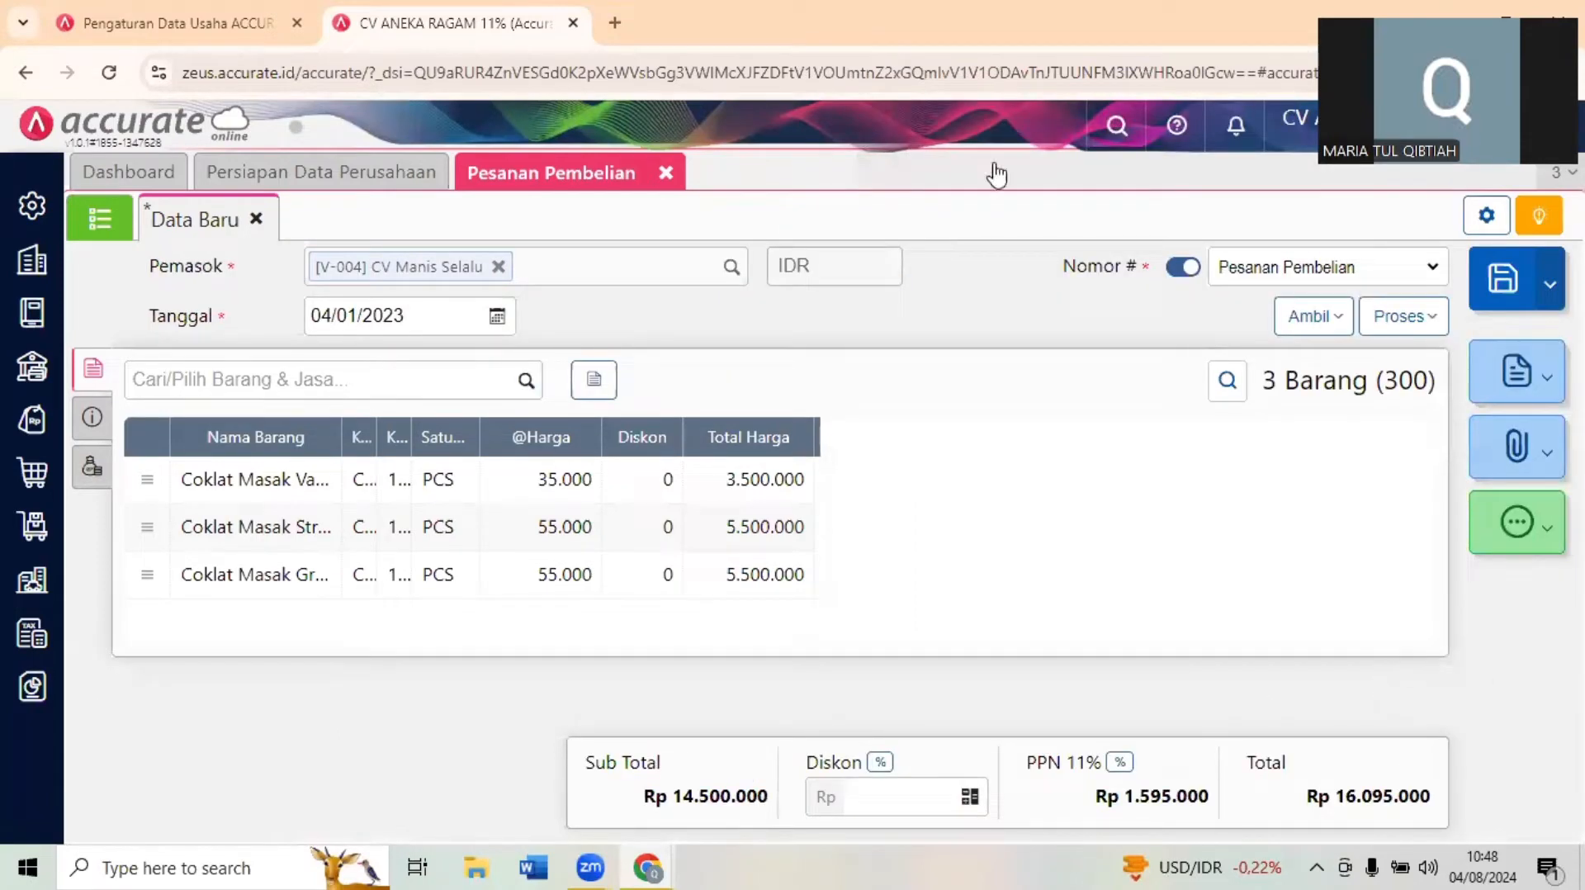
double_click(961, 23)
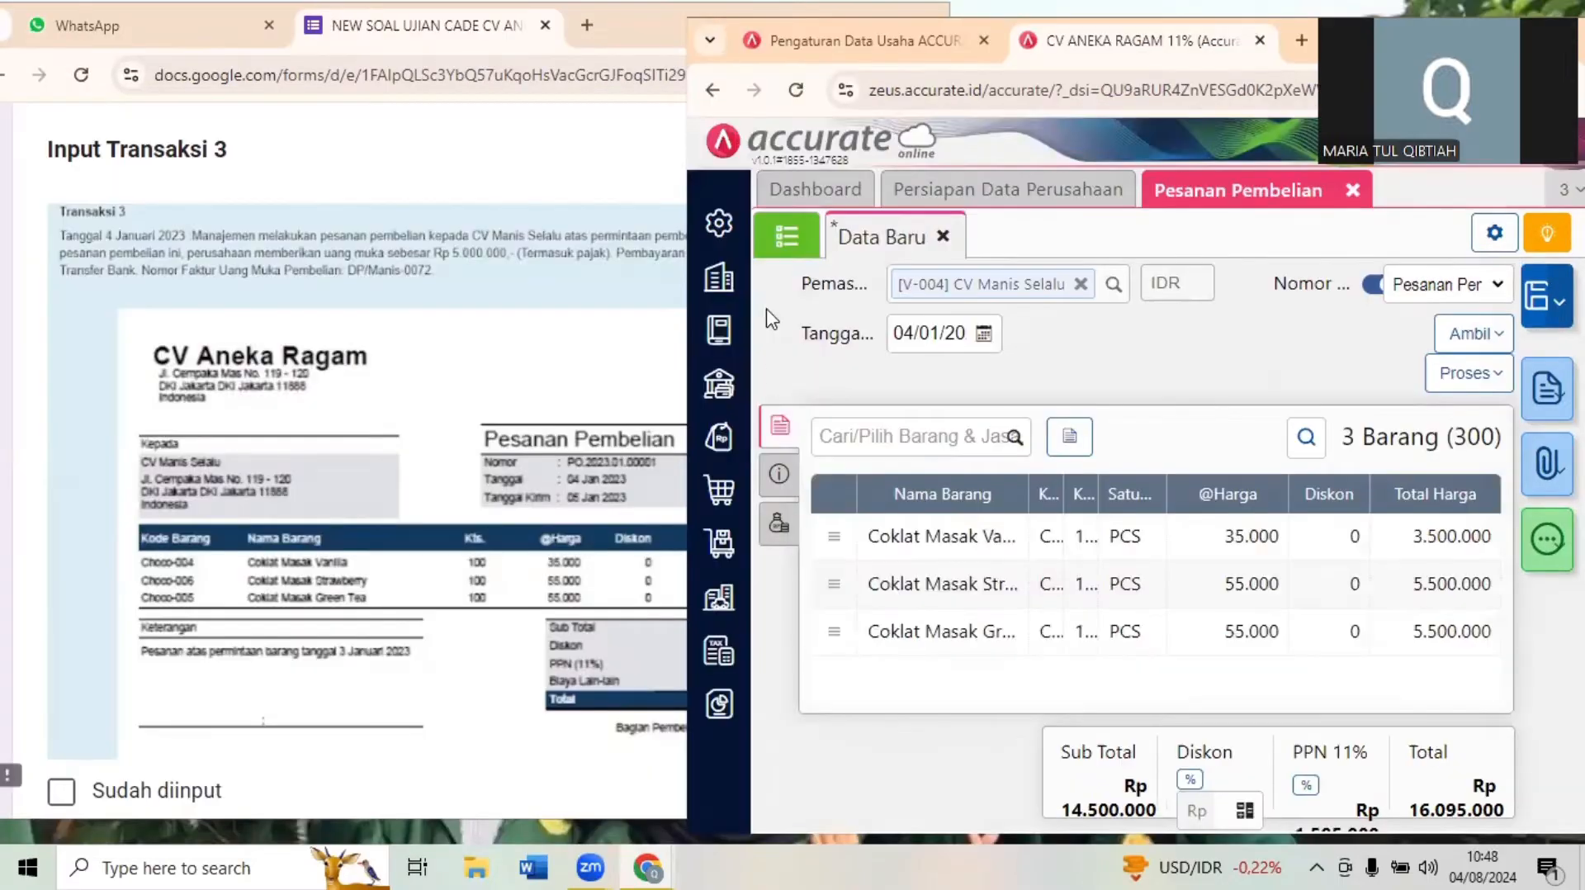
click(779, 479)
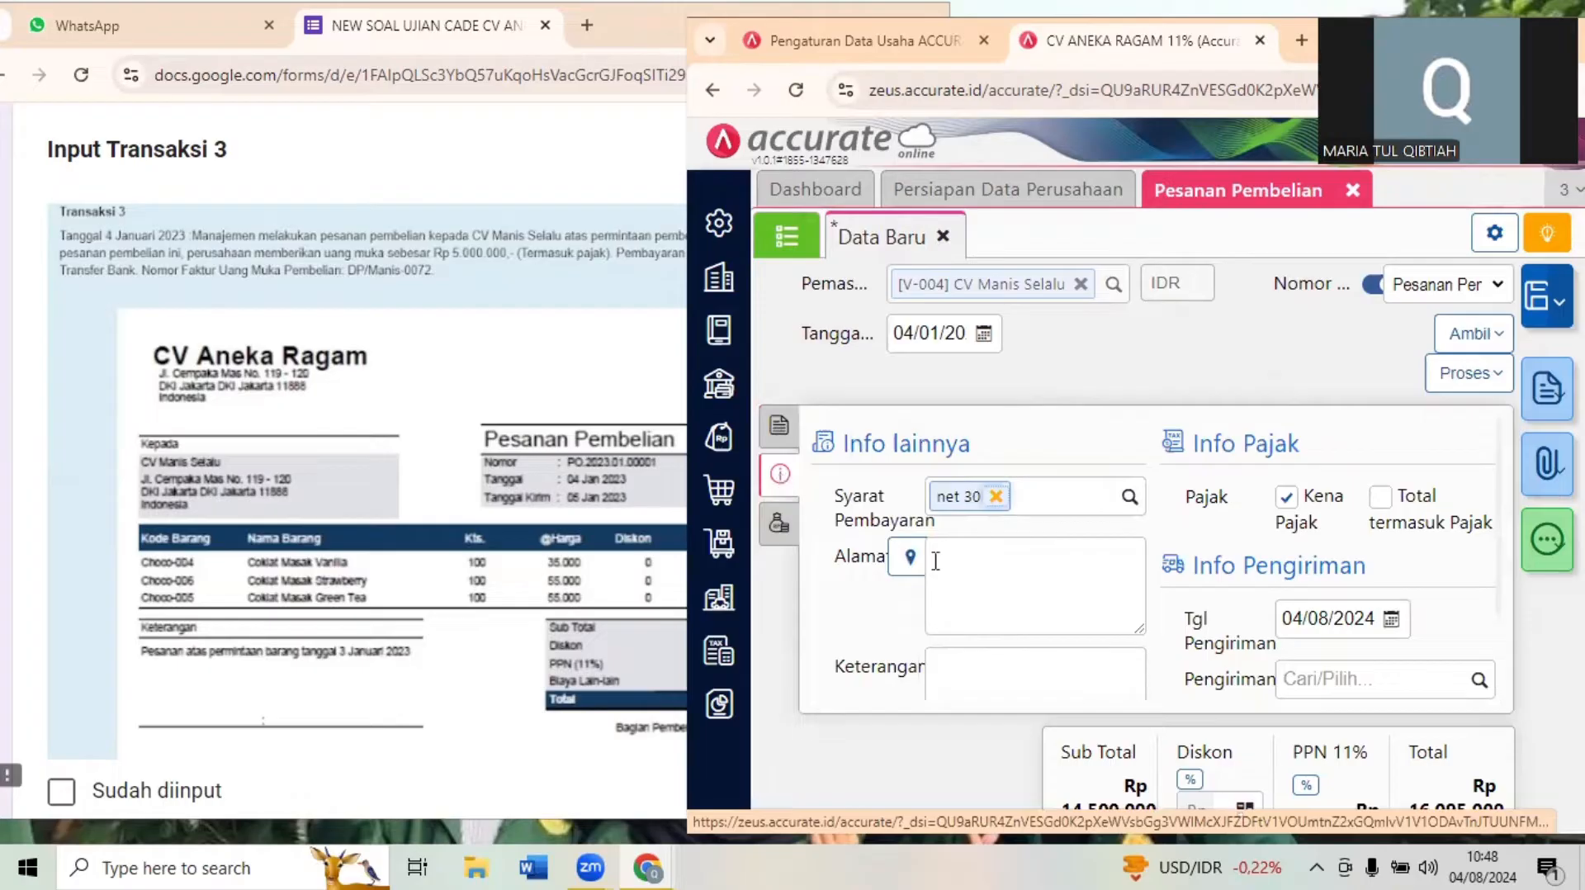
click(908, 560)
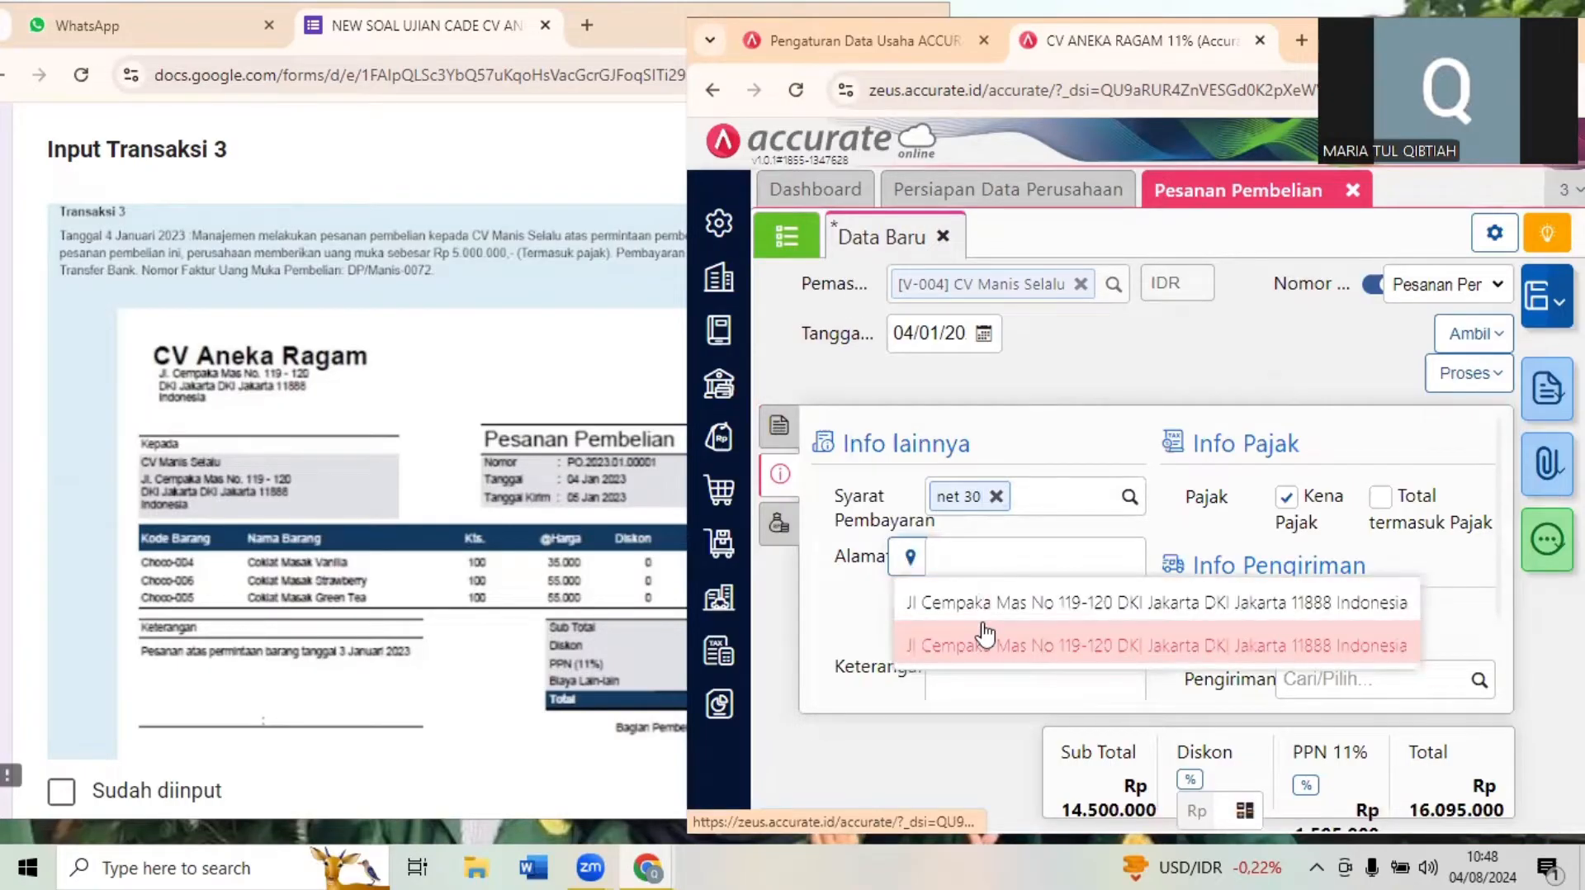
click(908, 561)
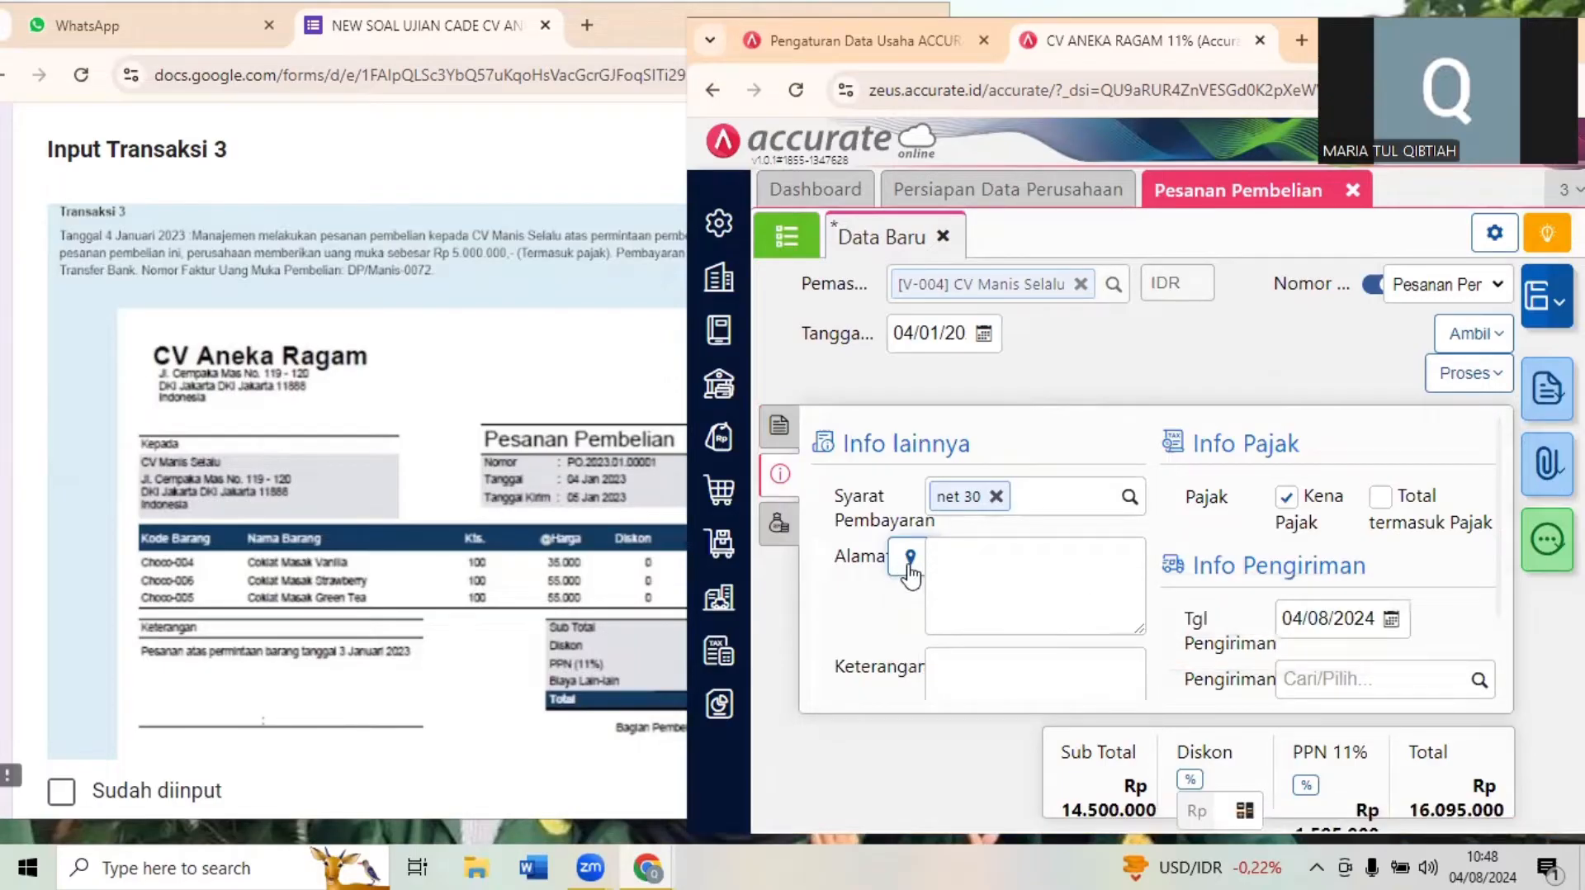
click(909, 559)
click(908, 600)
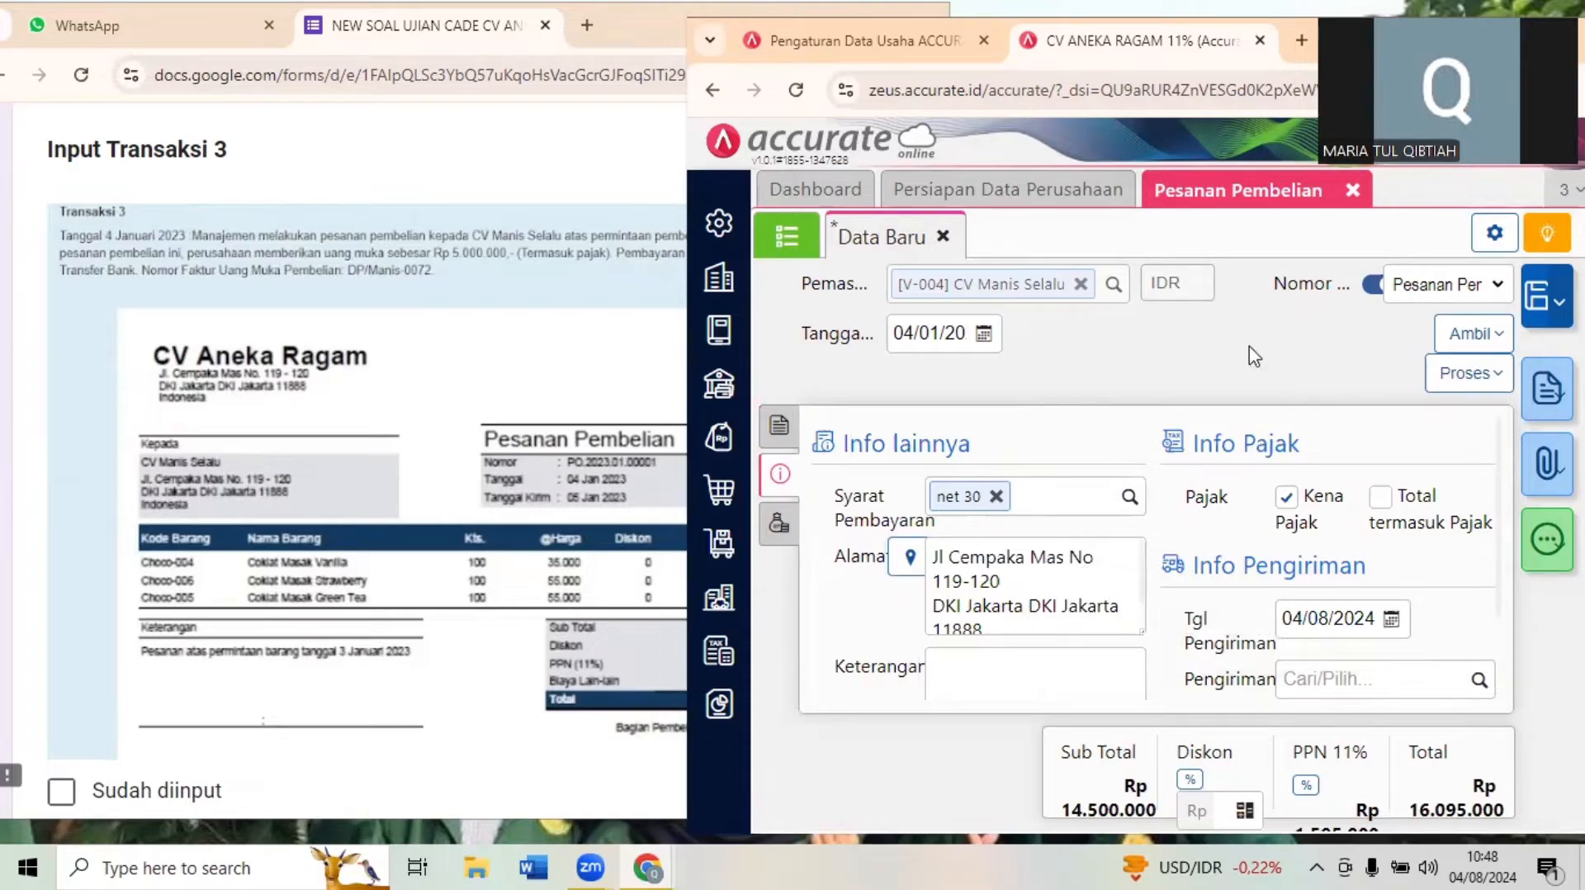
- Examine the Uang Muka Pembelian document (Dokumen 3.2) in the exam form against the purchase order, and enlarge the Accurate Online window
click(570, 293)
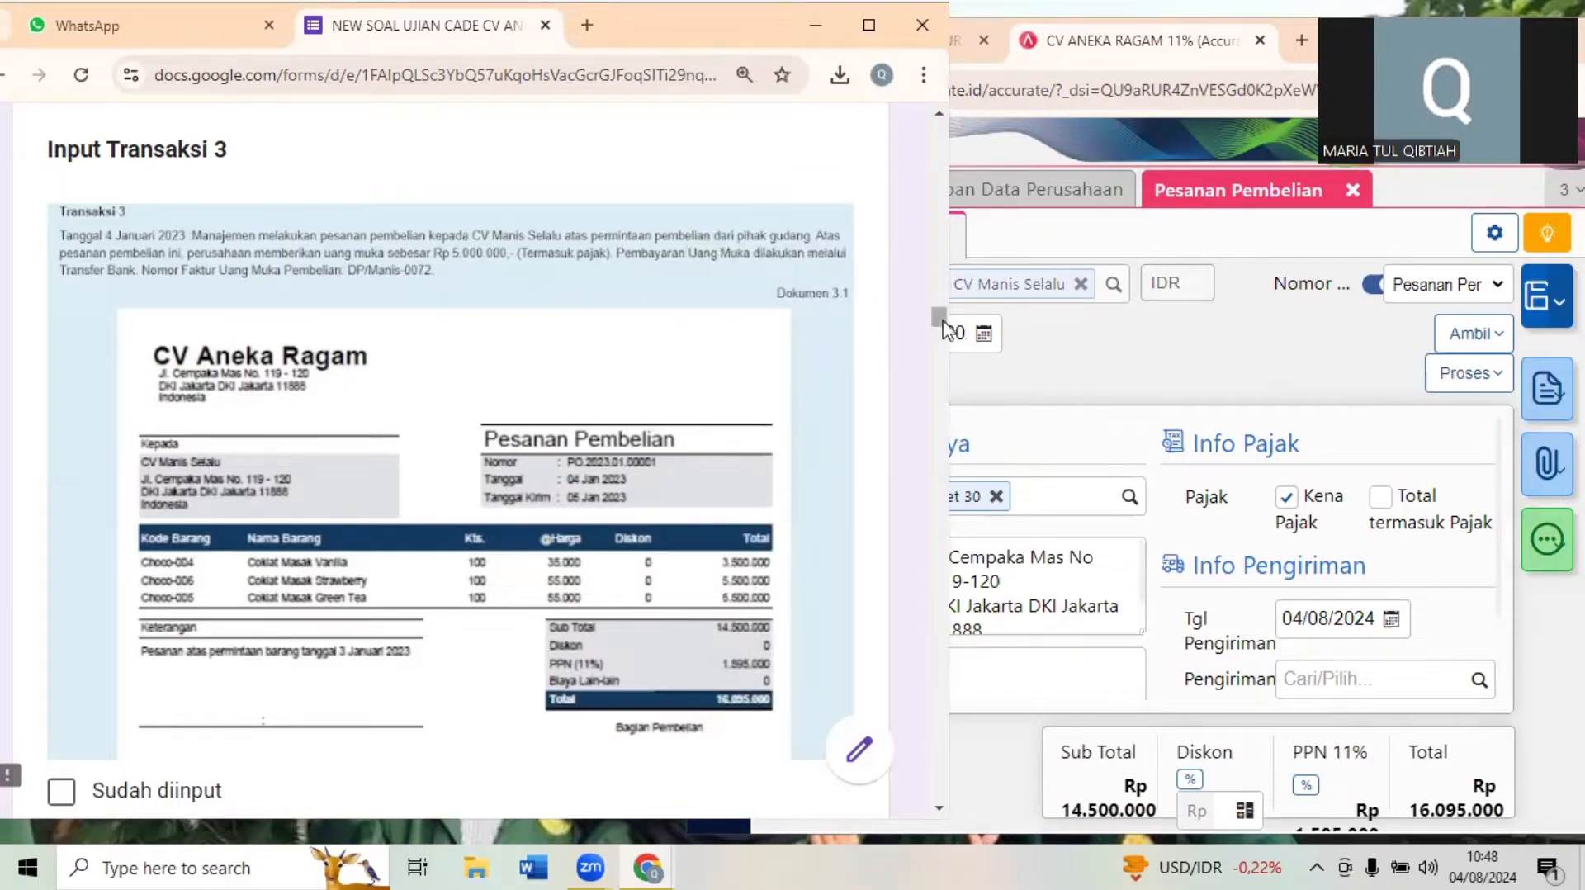
mouse_move(938, 325)
mouse_down()
mouse_move(941, 347)
mouse_move(941, 326)
mouse_up()
click(1316, 359)
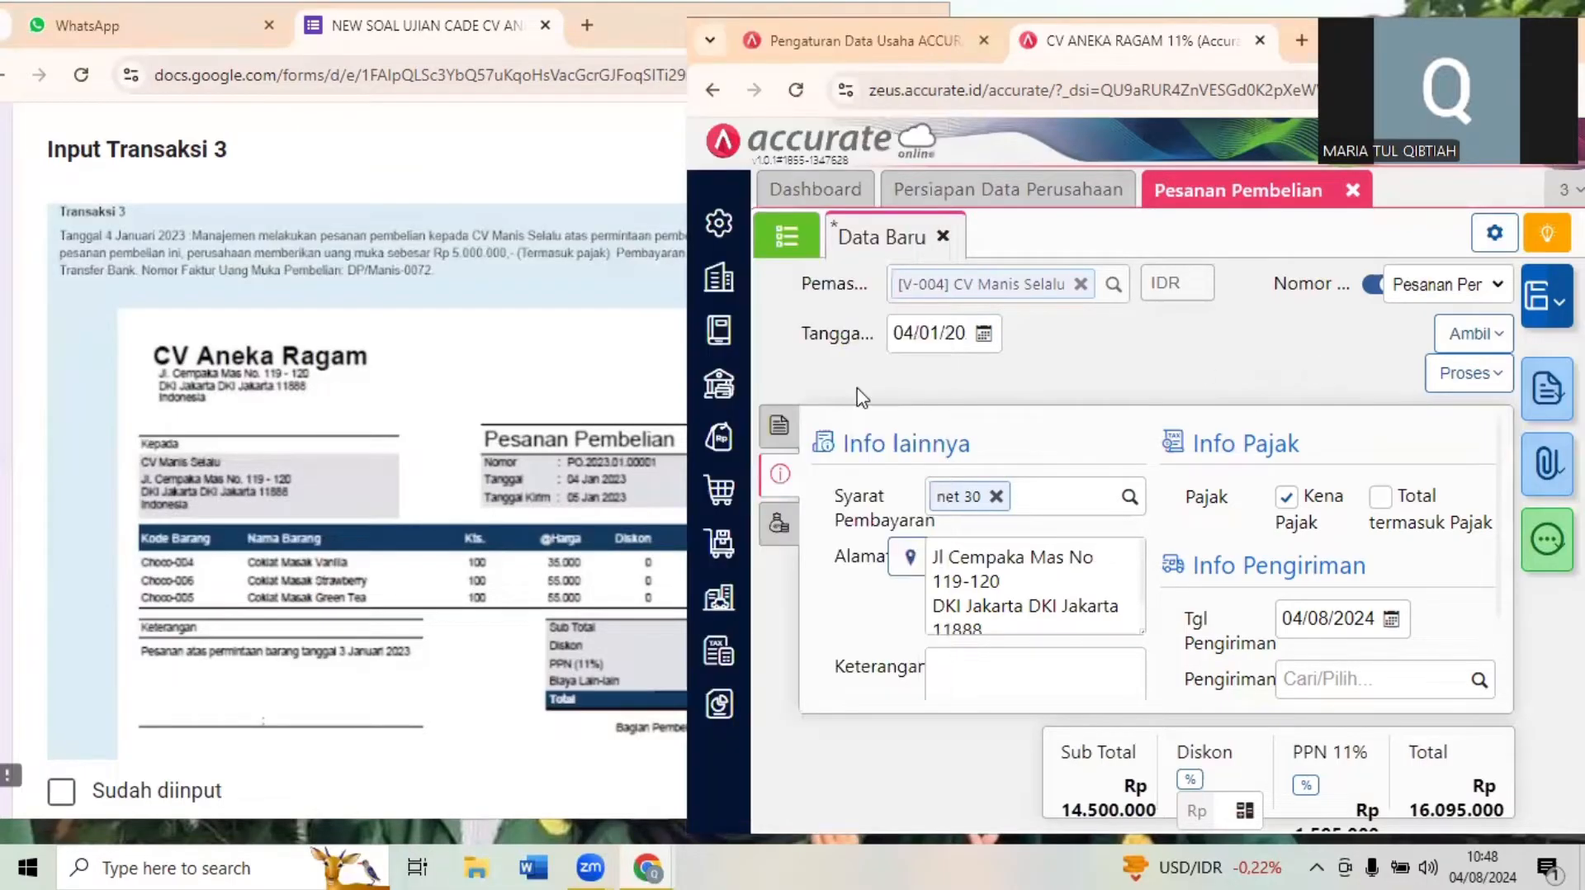
click(506, 335)
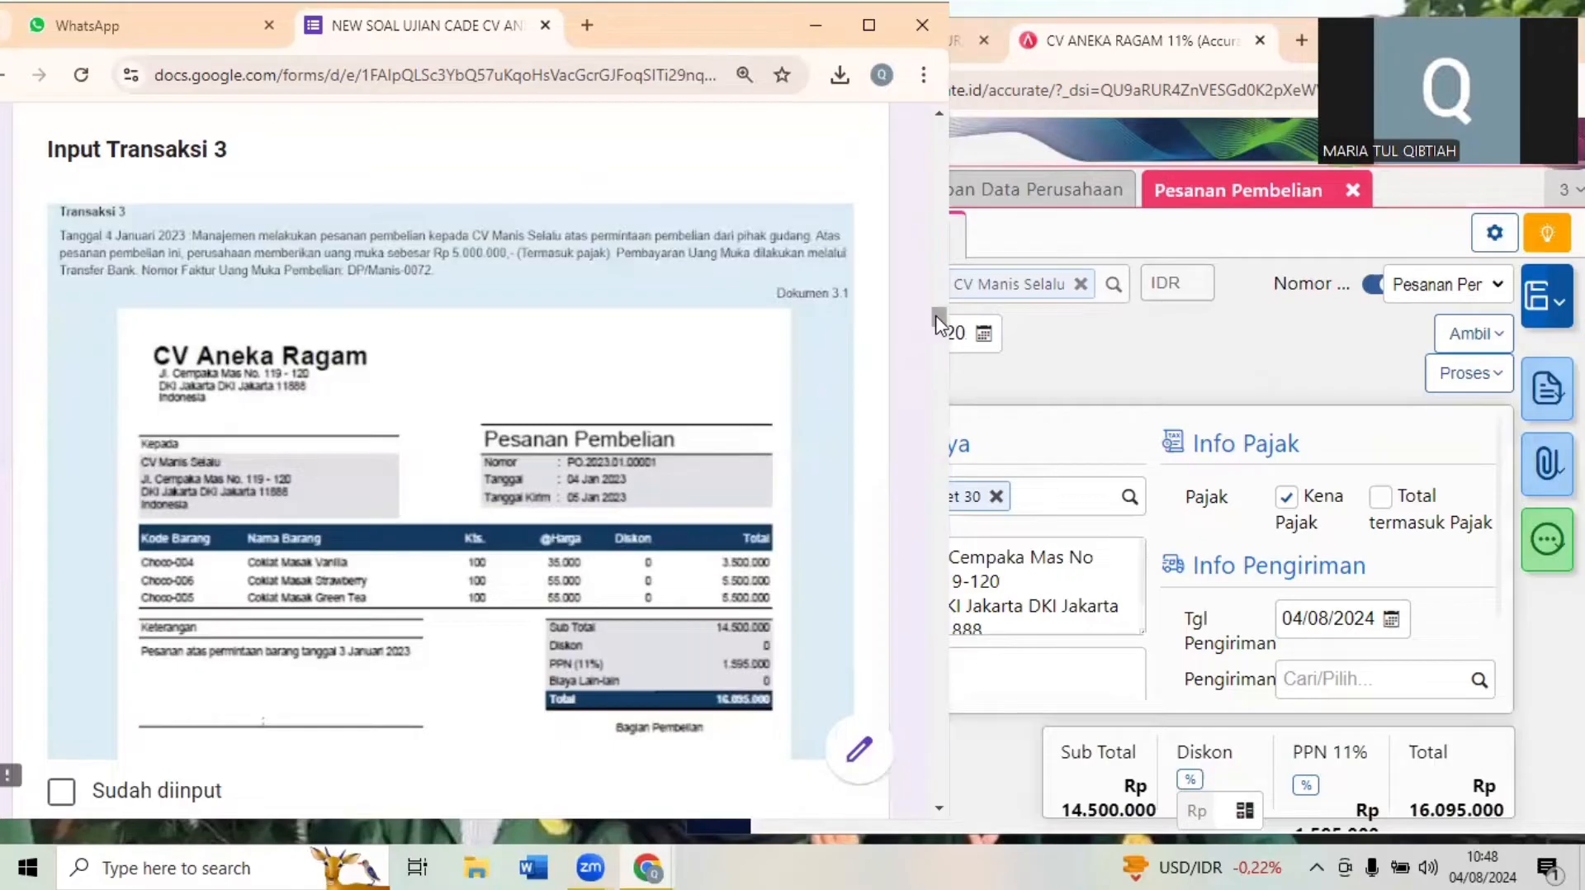
drag(938, 319, 939, 332)
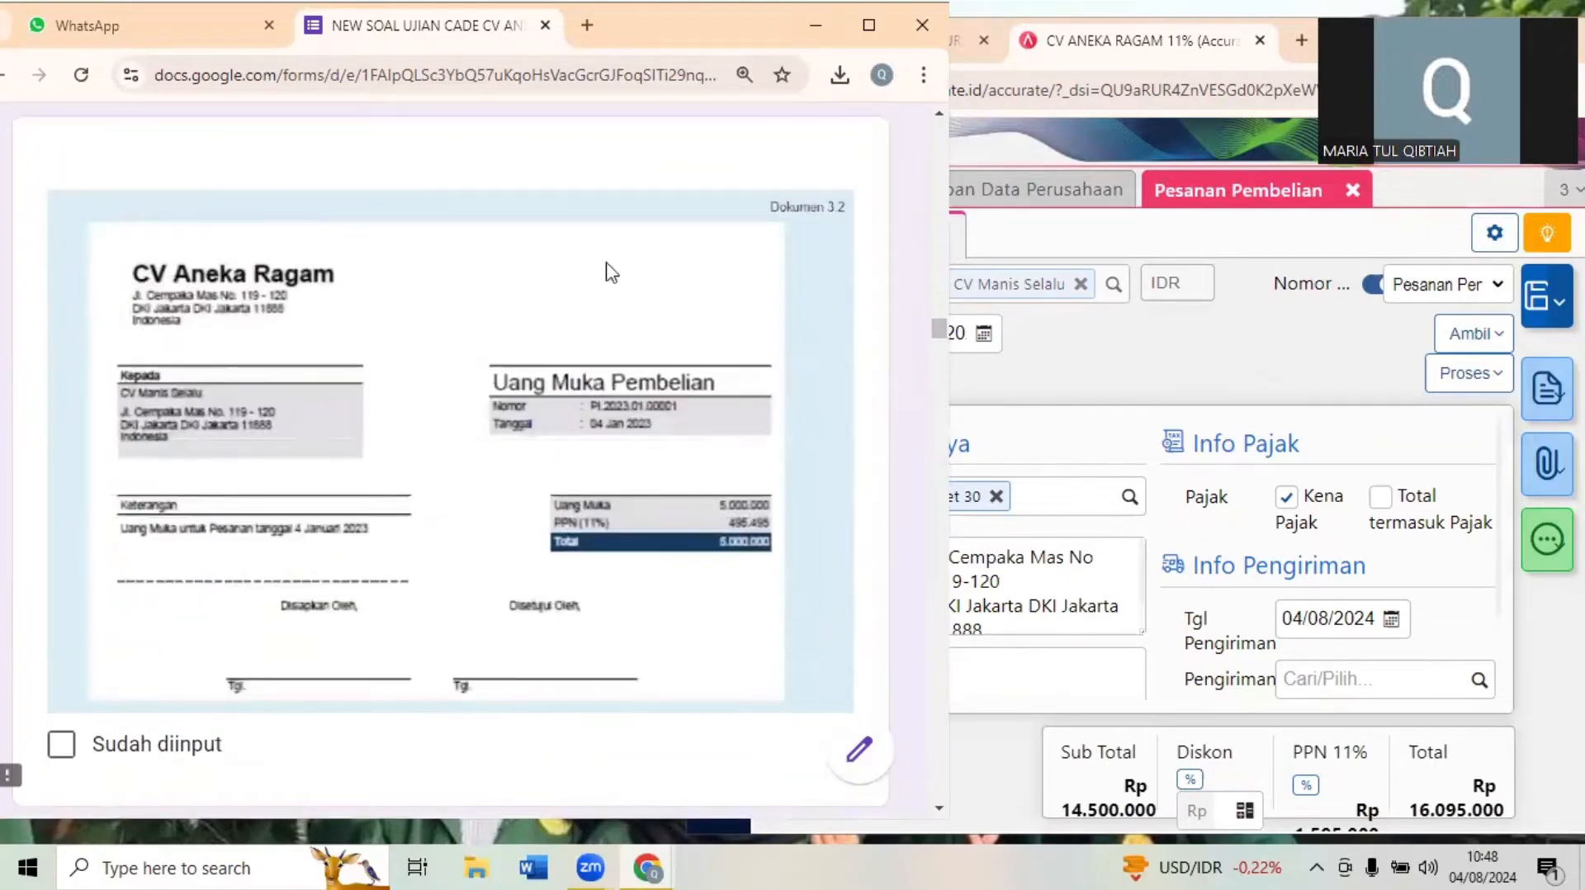
click(1315, 364)
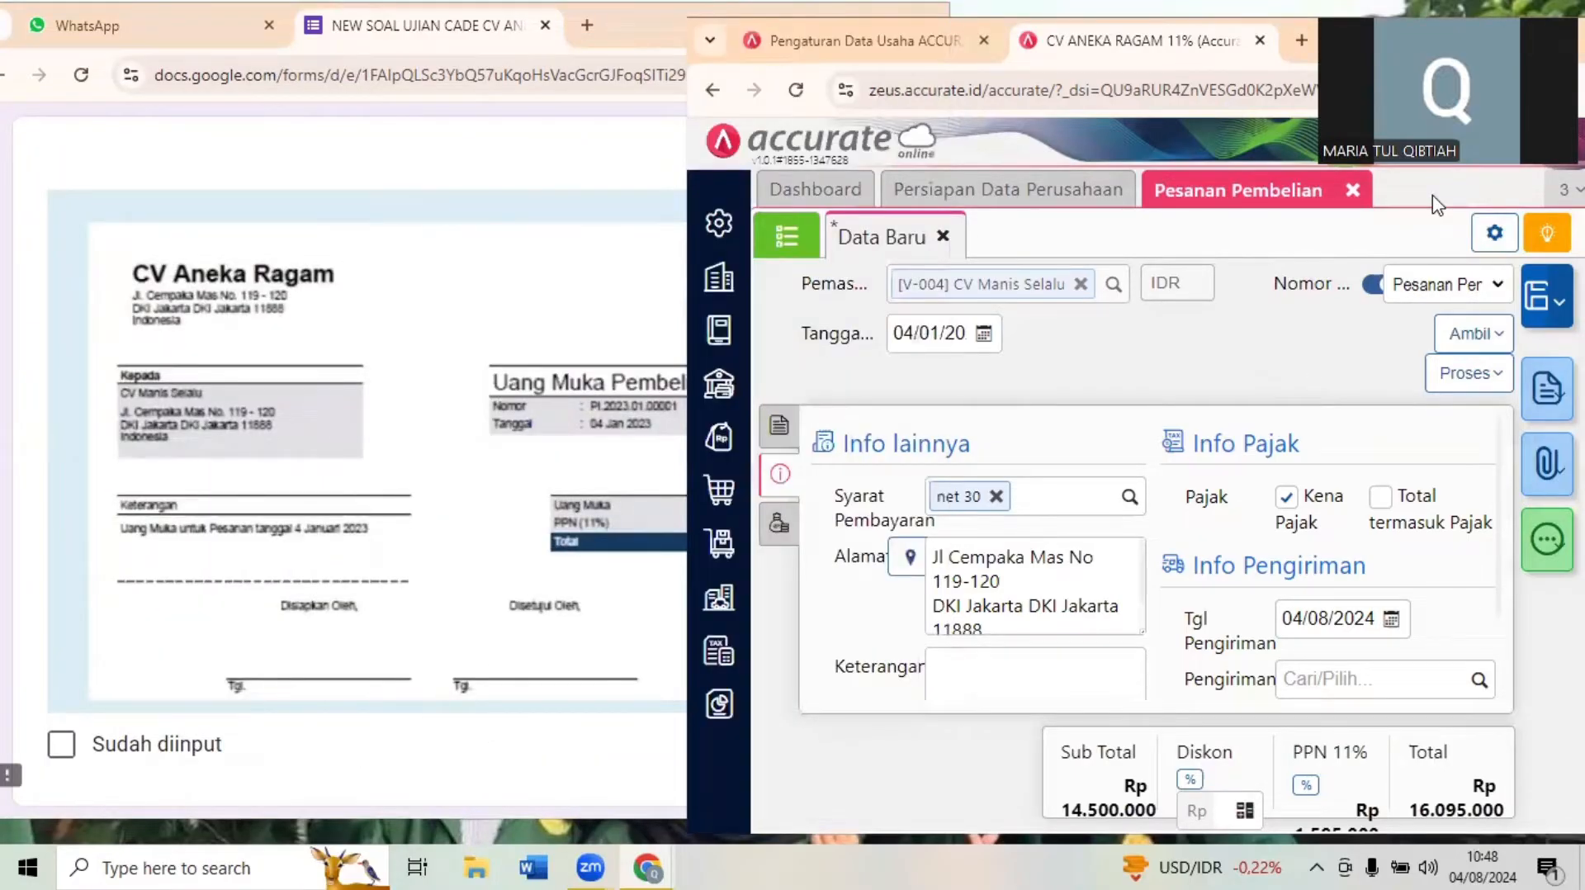
click(405, 571)
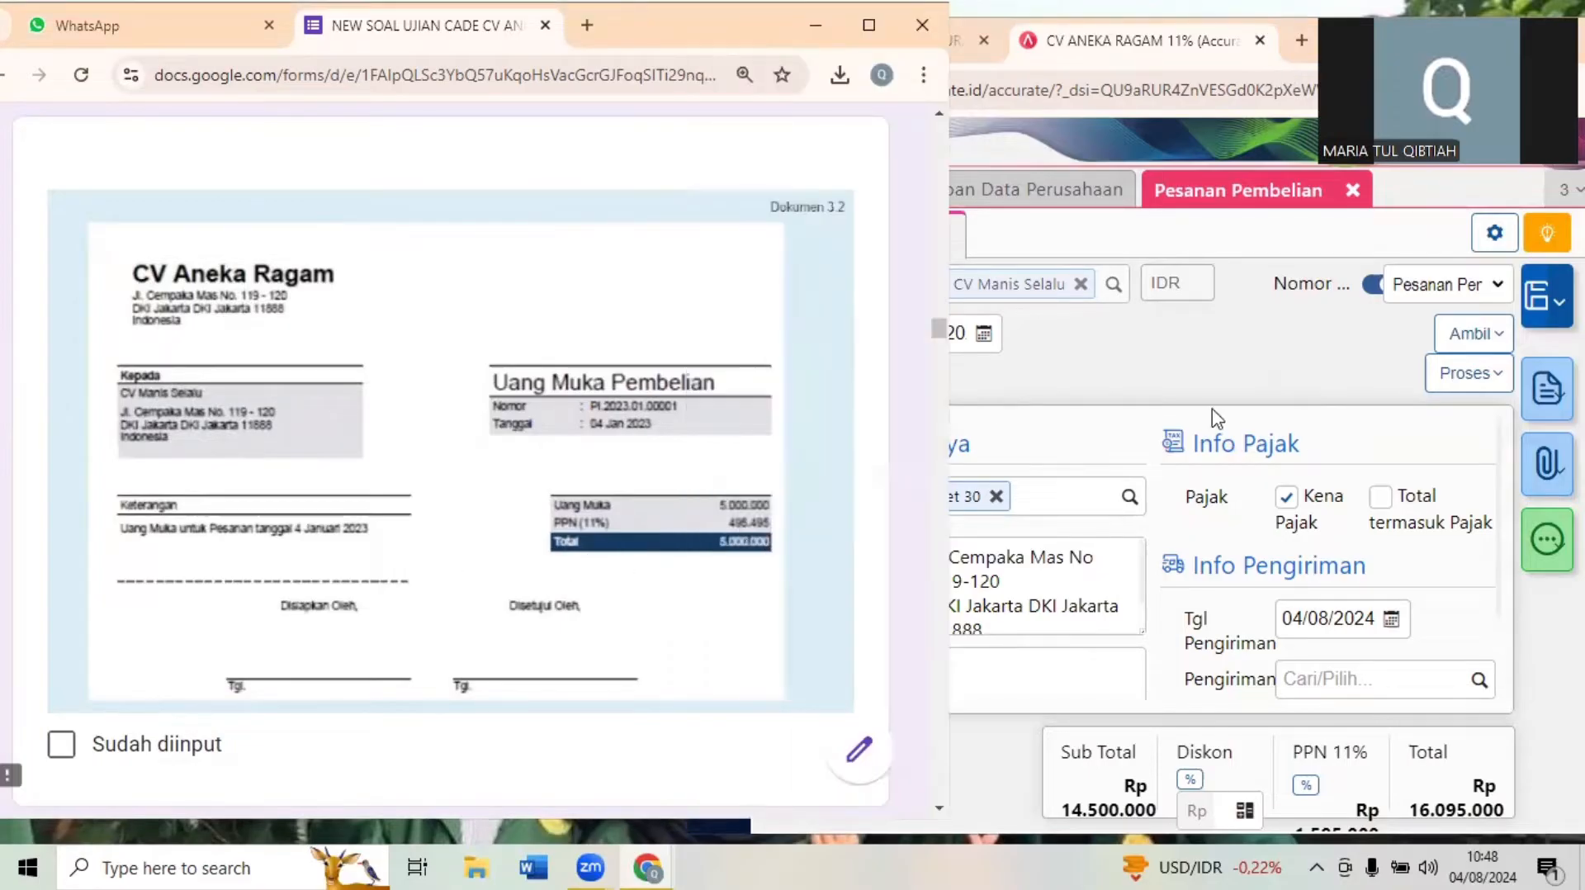
click(1370, 351)
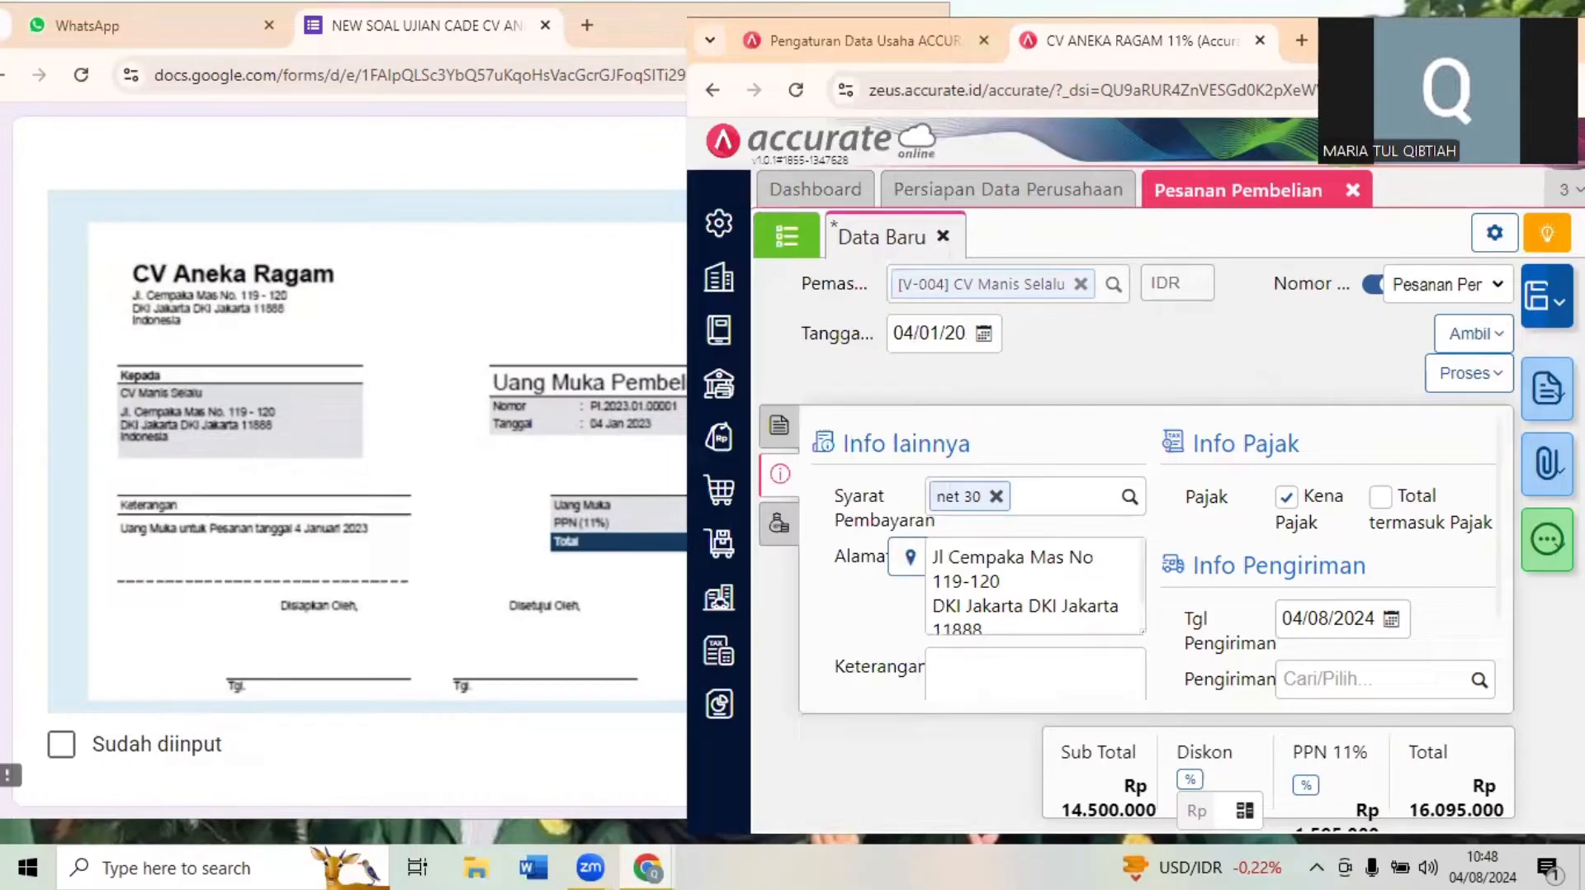
key(super+Up)
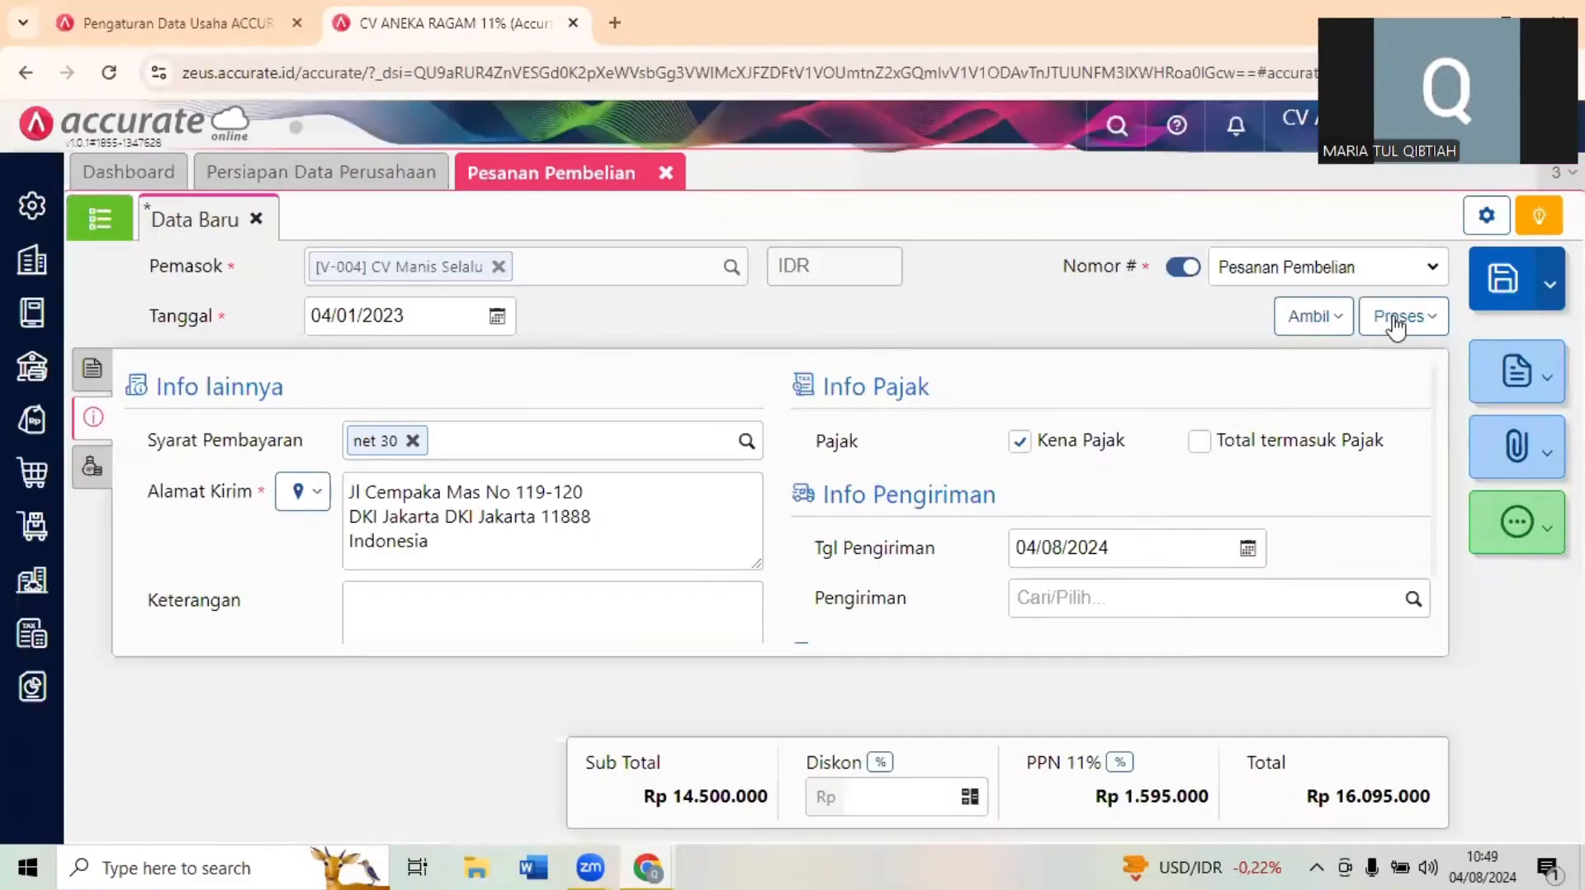
- Process the purchase order into a Uang Muka Pembelian and set its Tanggal to 04/01/2023
click(1396, 323)
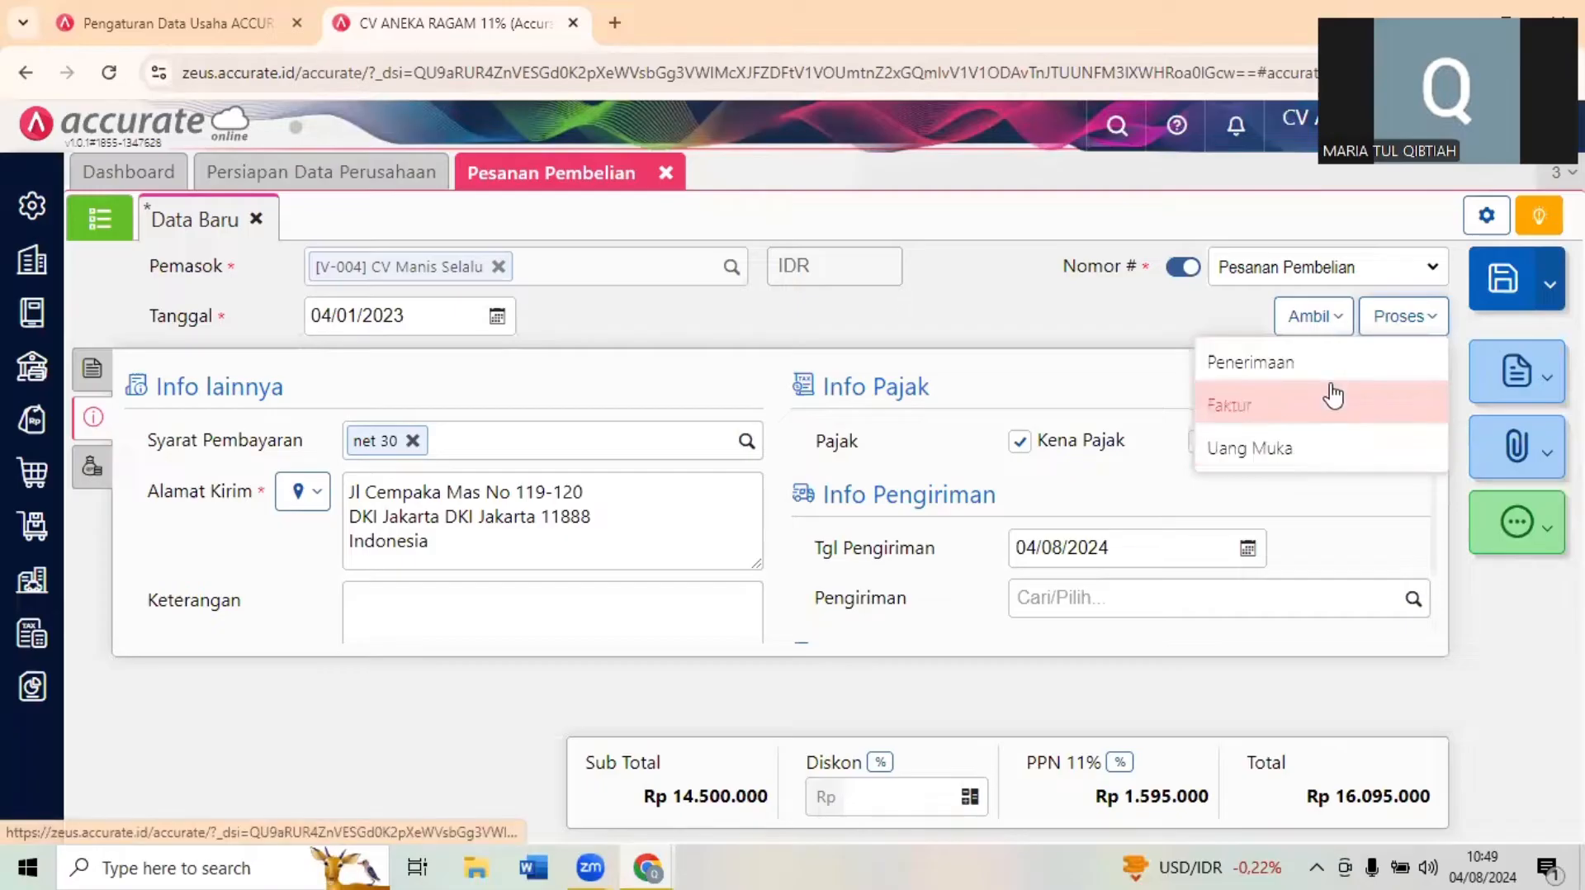
click(1331, 450)
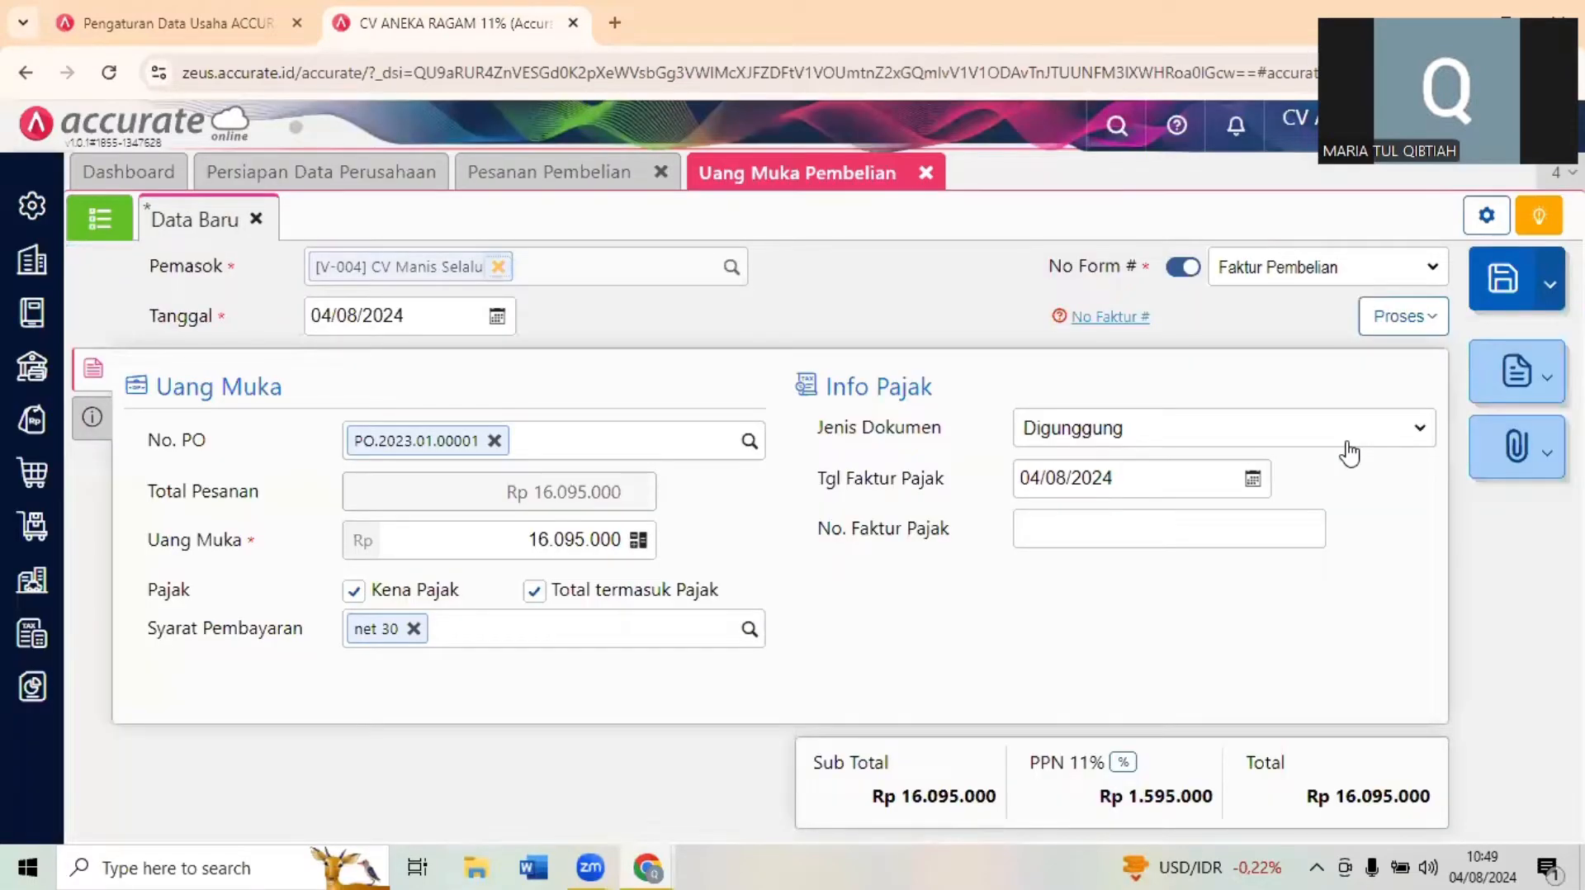
click(446, 328)
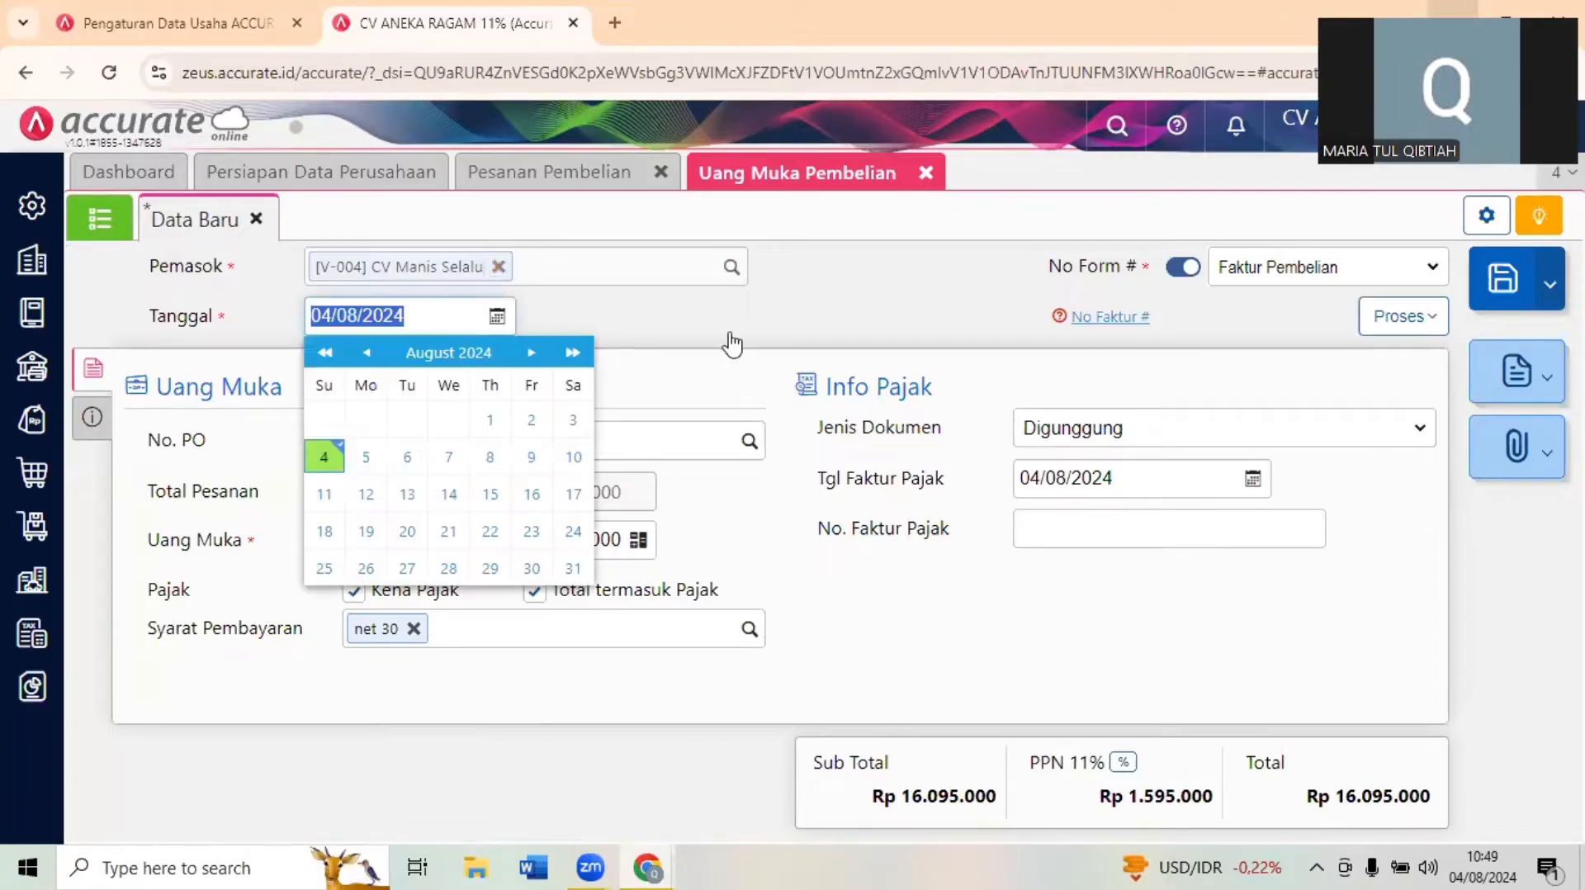
click(1492, 12)
text(0)
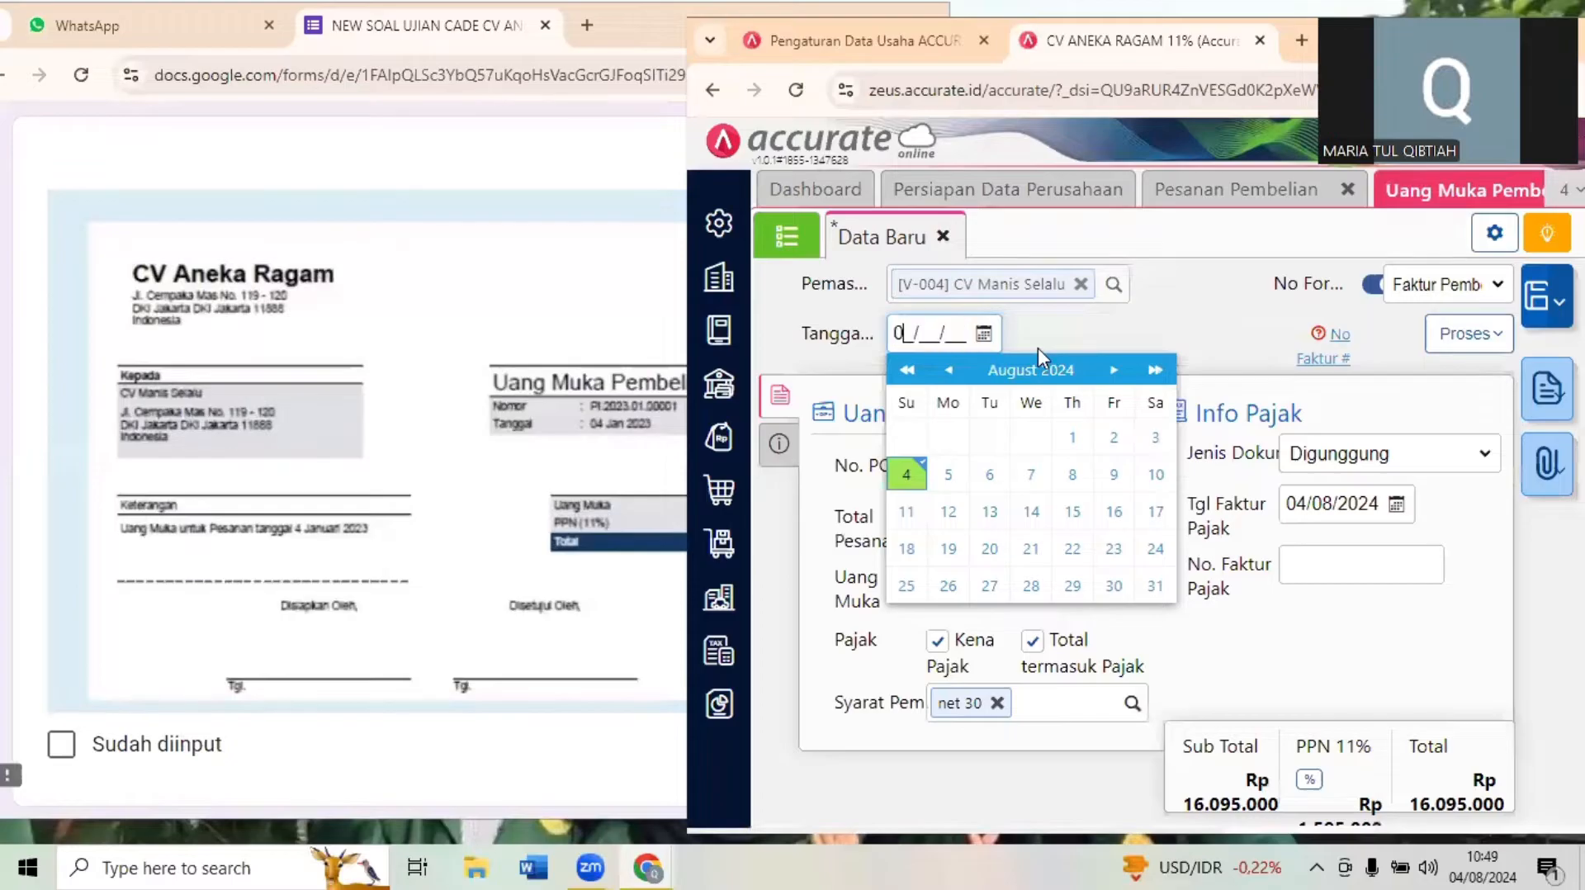
text(4/01/20)
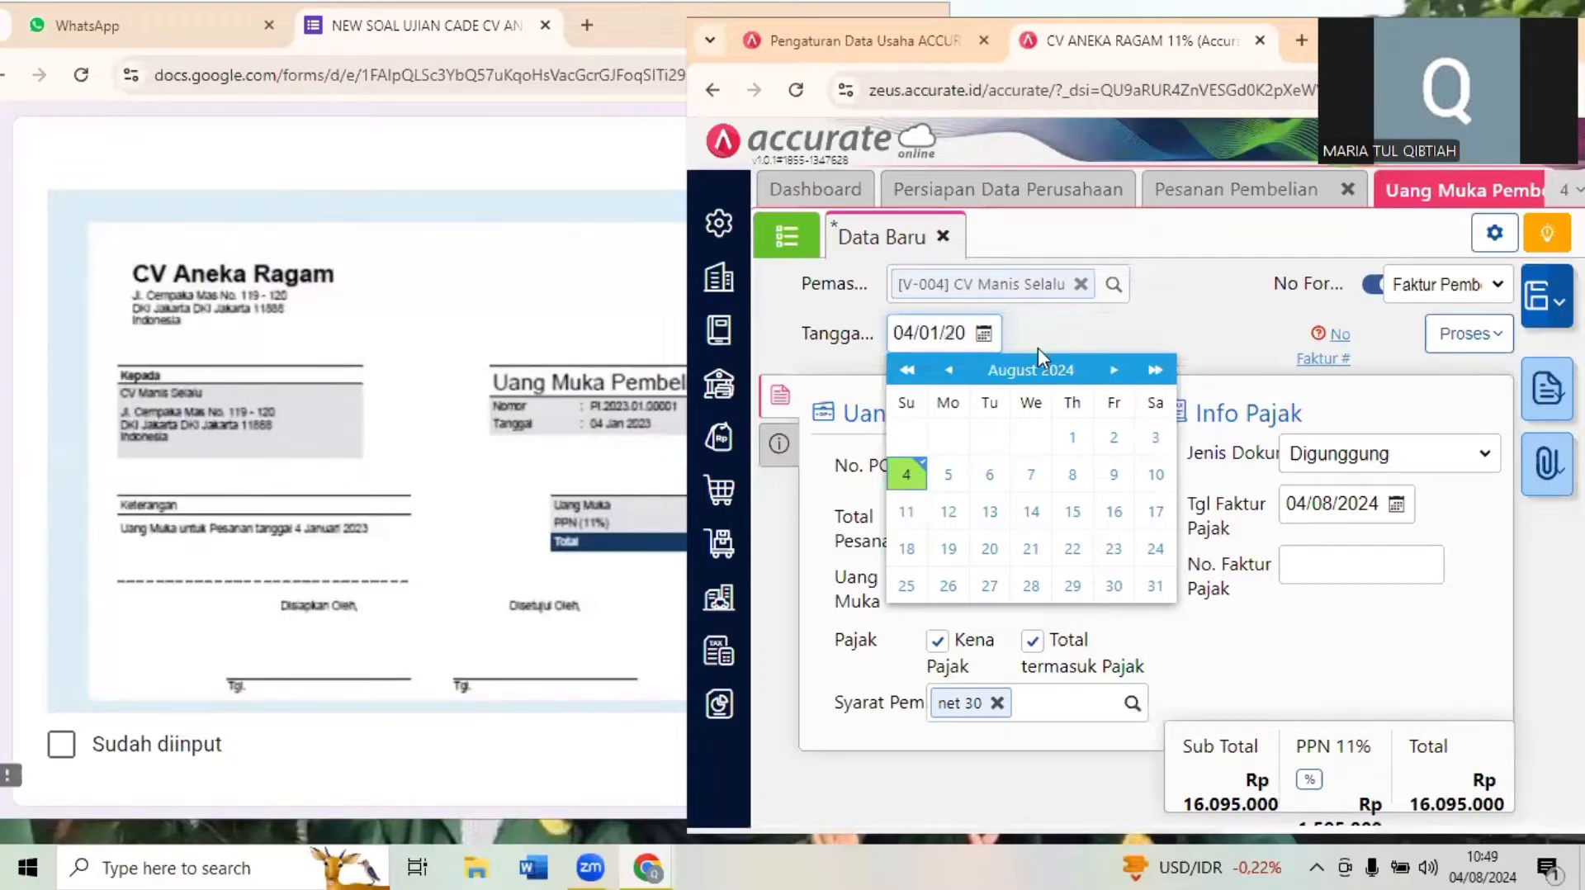
click(846, 444)
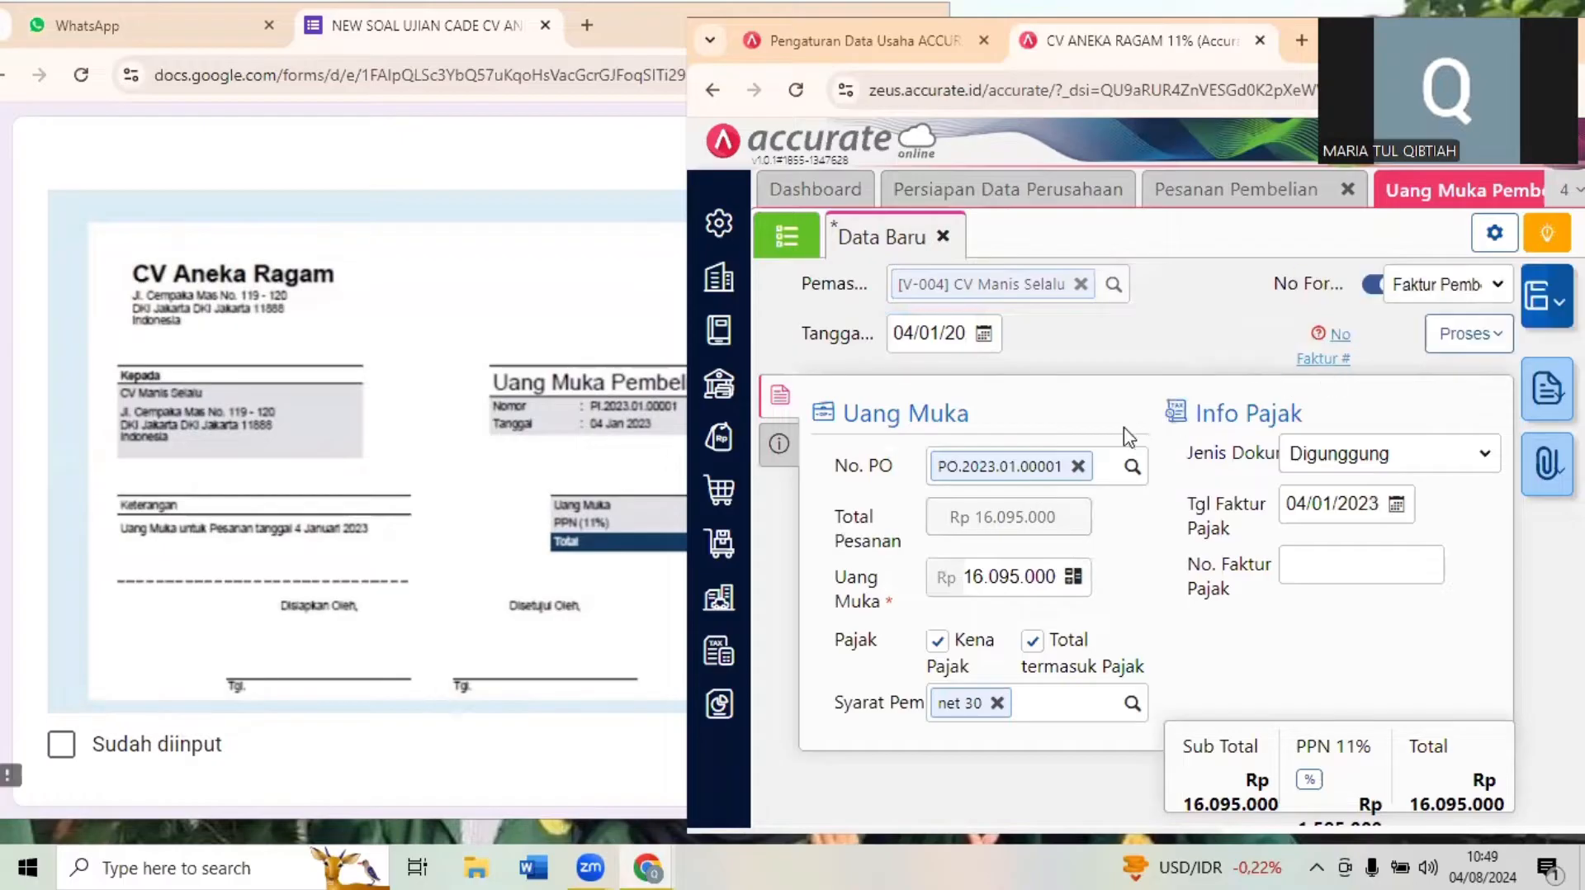
- Set the Uang Muka amount of the down payment to Rp 5.000.000
click(979, 575)
click(966, 576)
drag(967, 576, 1069, 576)
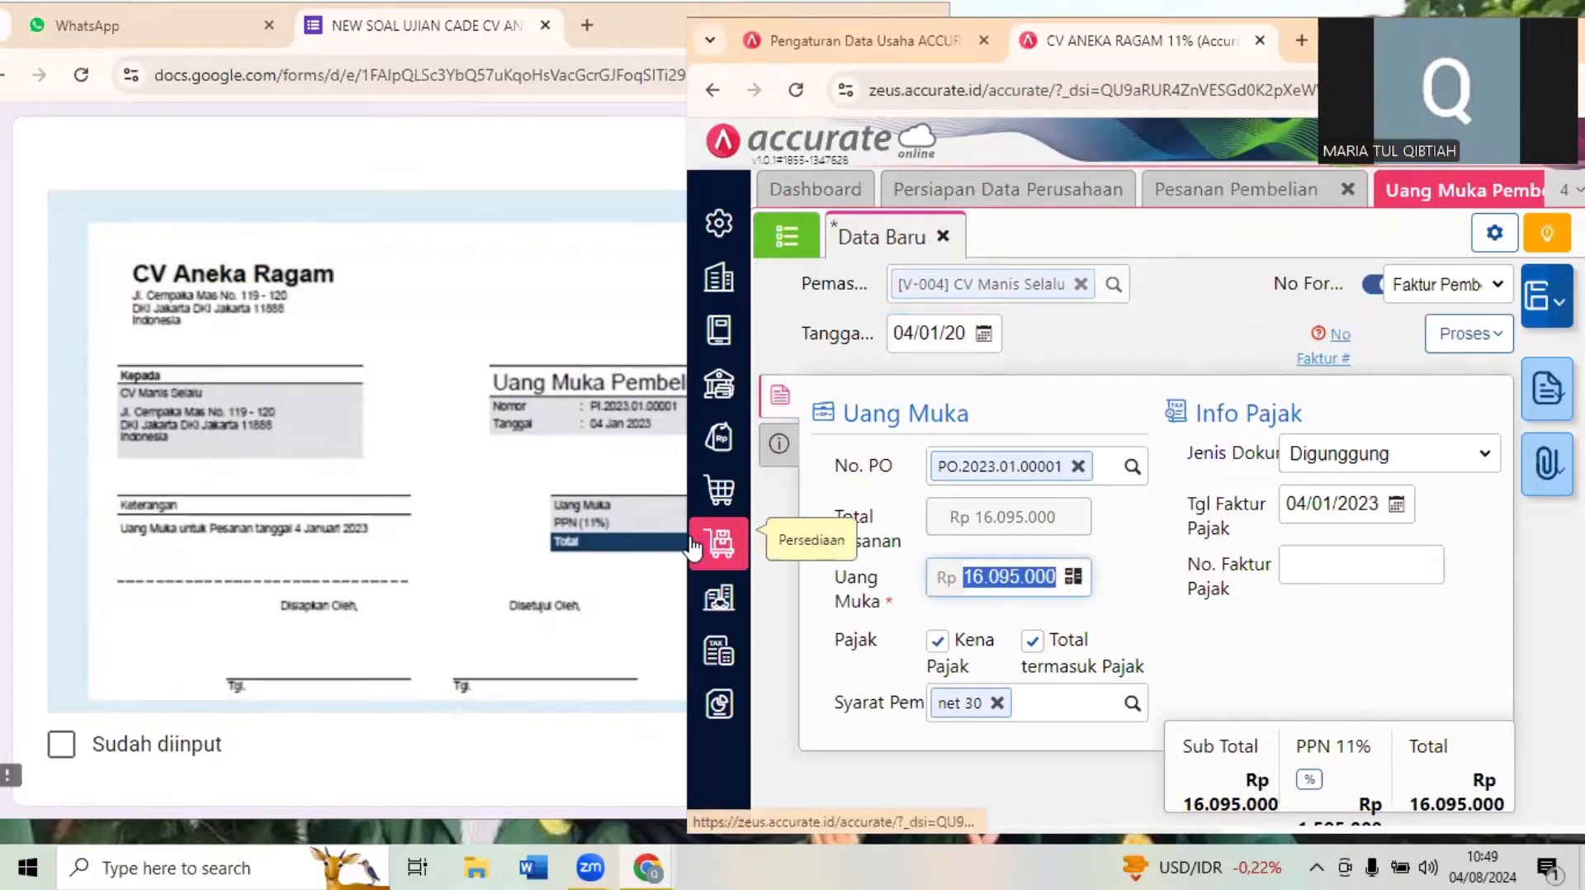
text(500000)
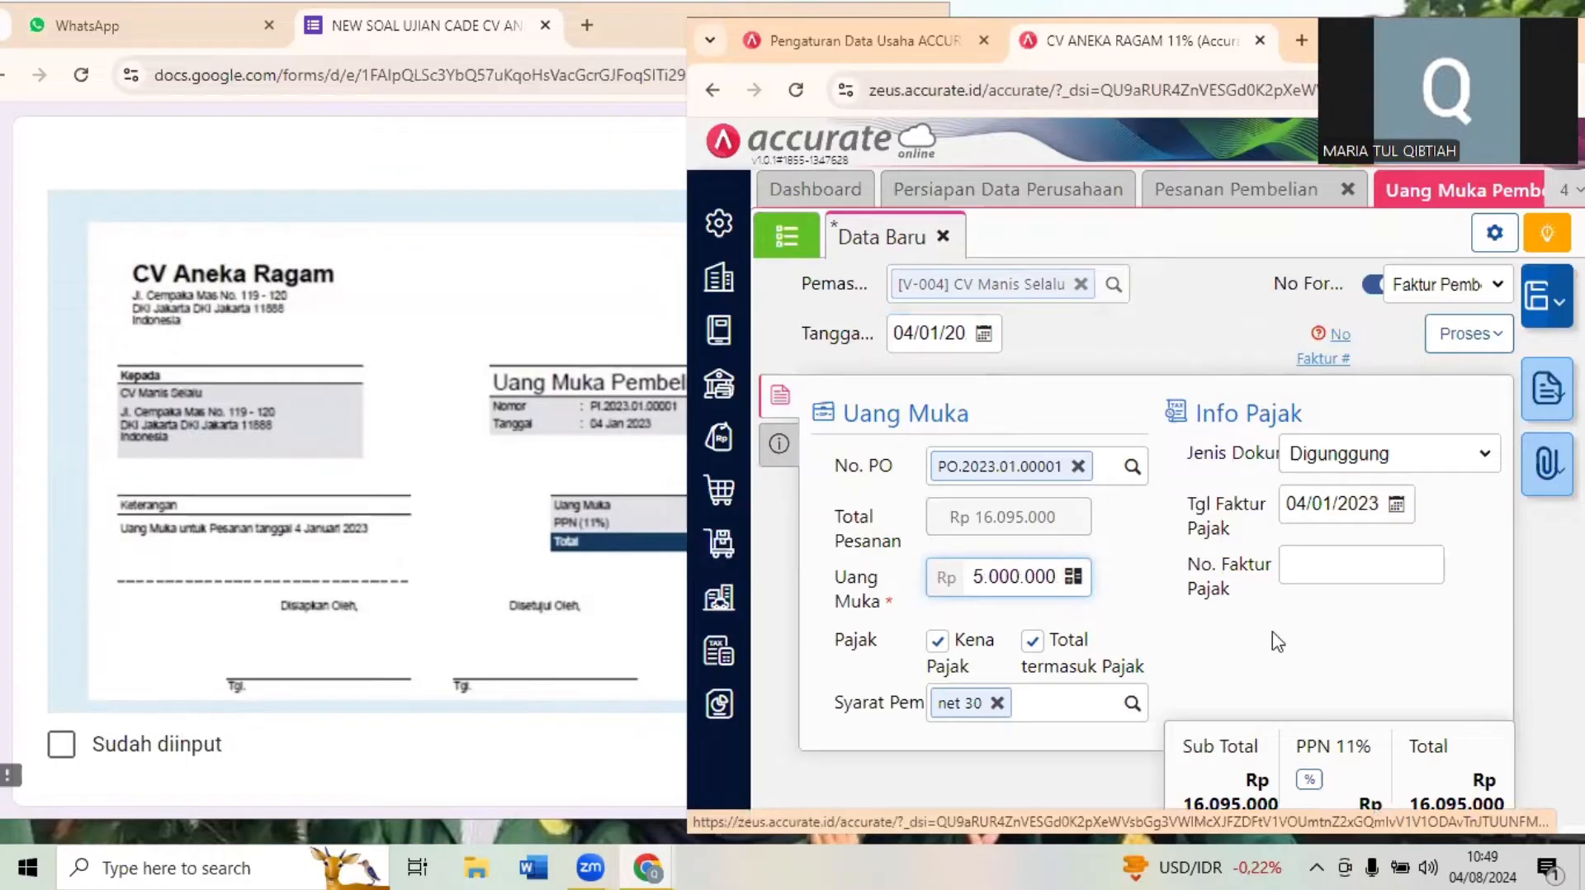
click(1353, 652)
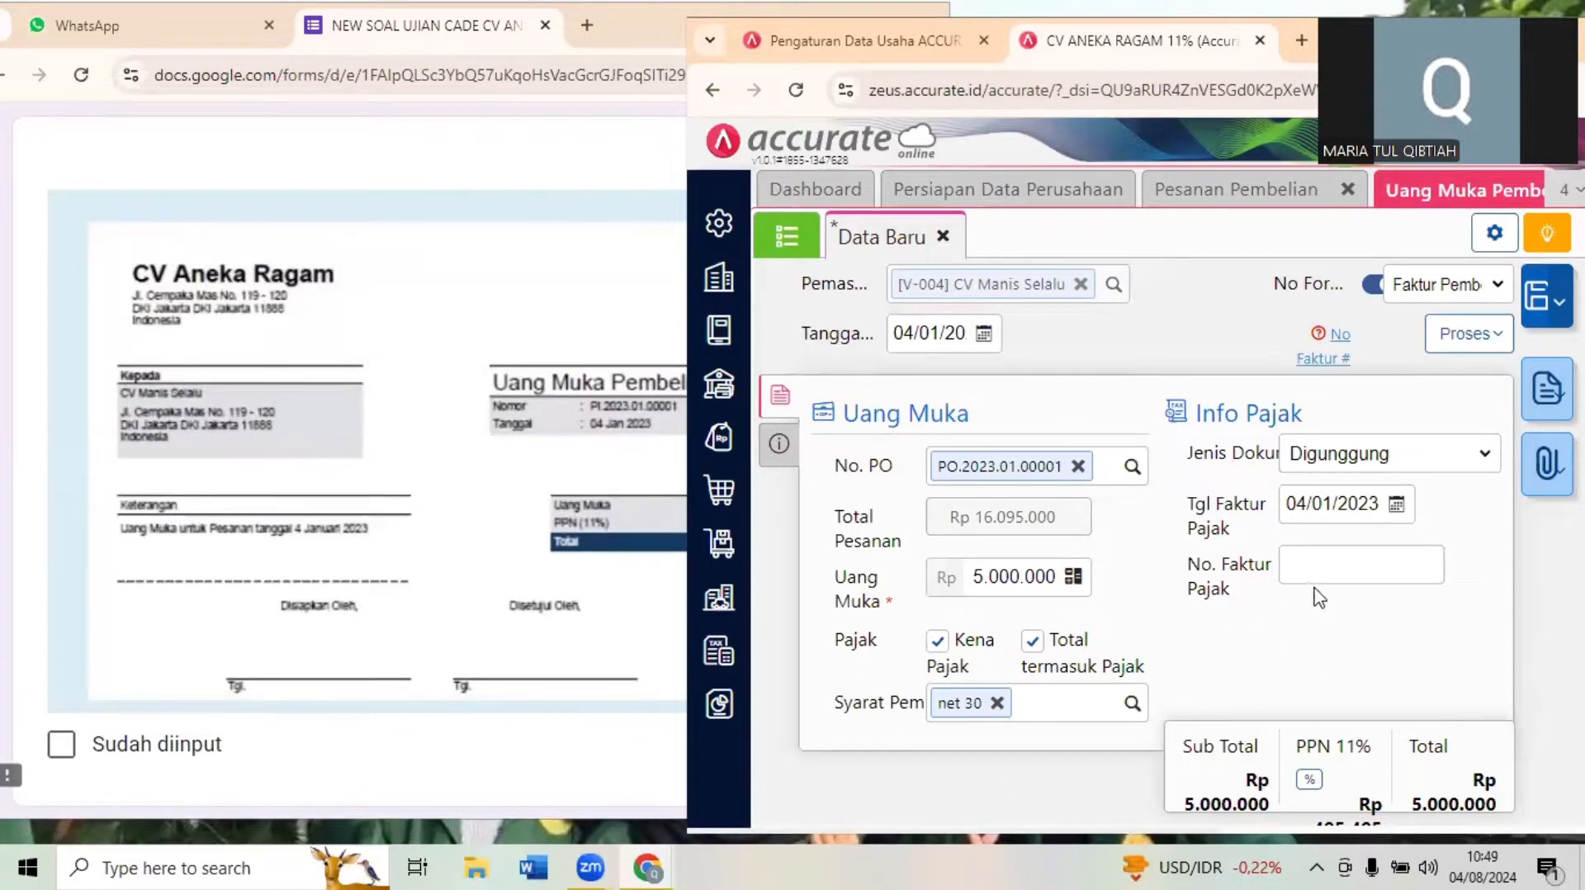
- Look up the down payment invoice number in Transaksi 3 and enter DP/MANIS-0072 as No Faktur # under Info lainnya
click(780, 446)
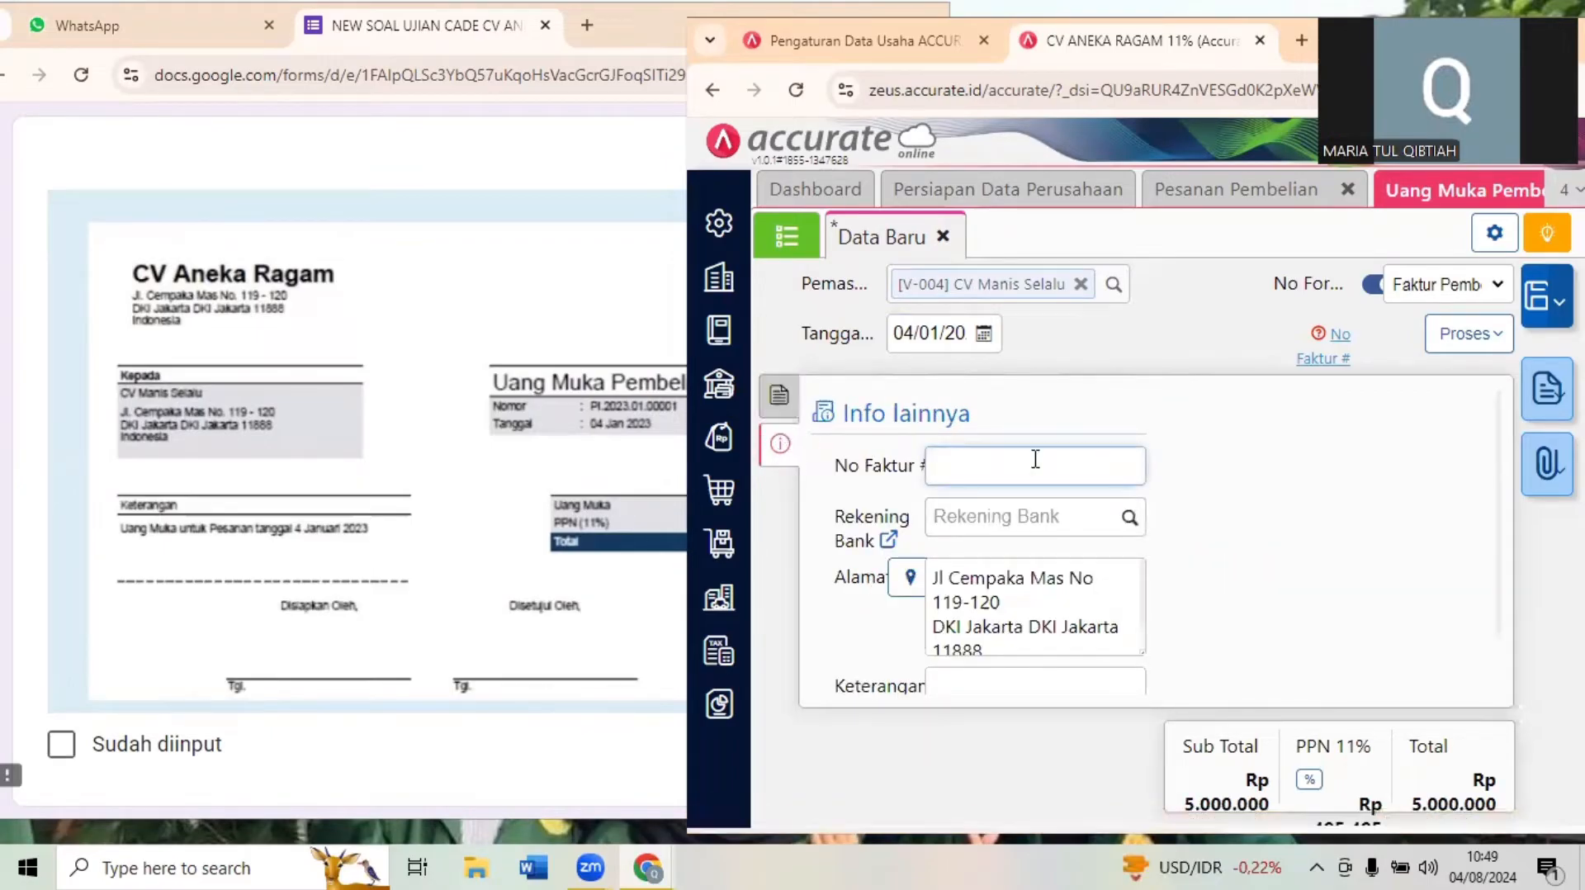
click(477, 505)
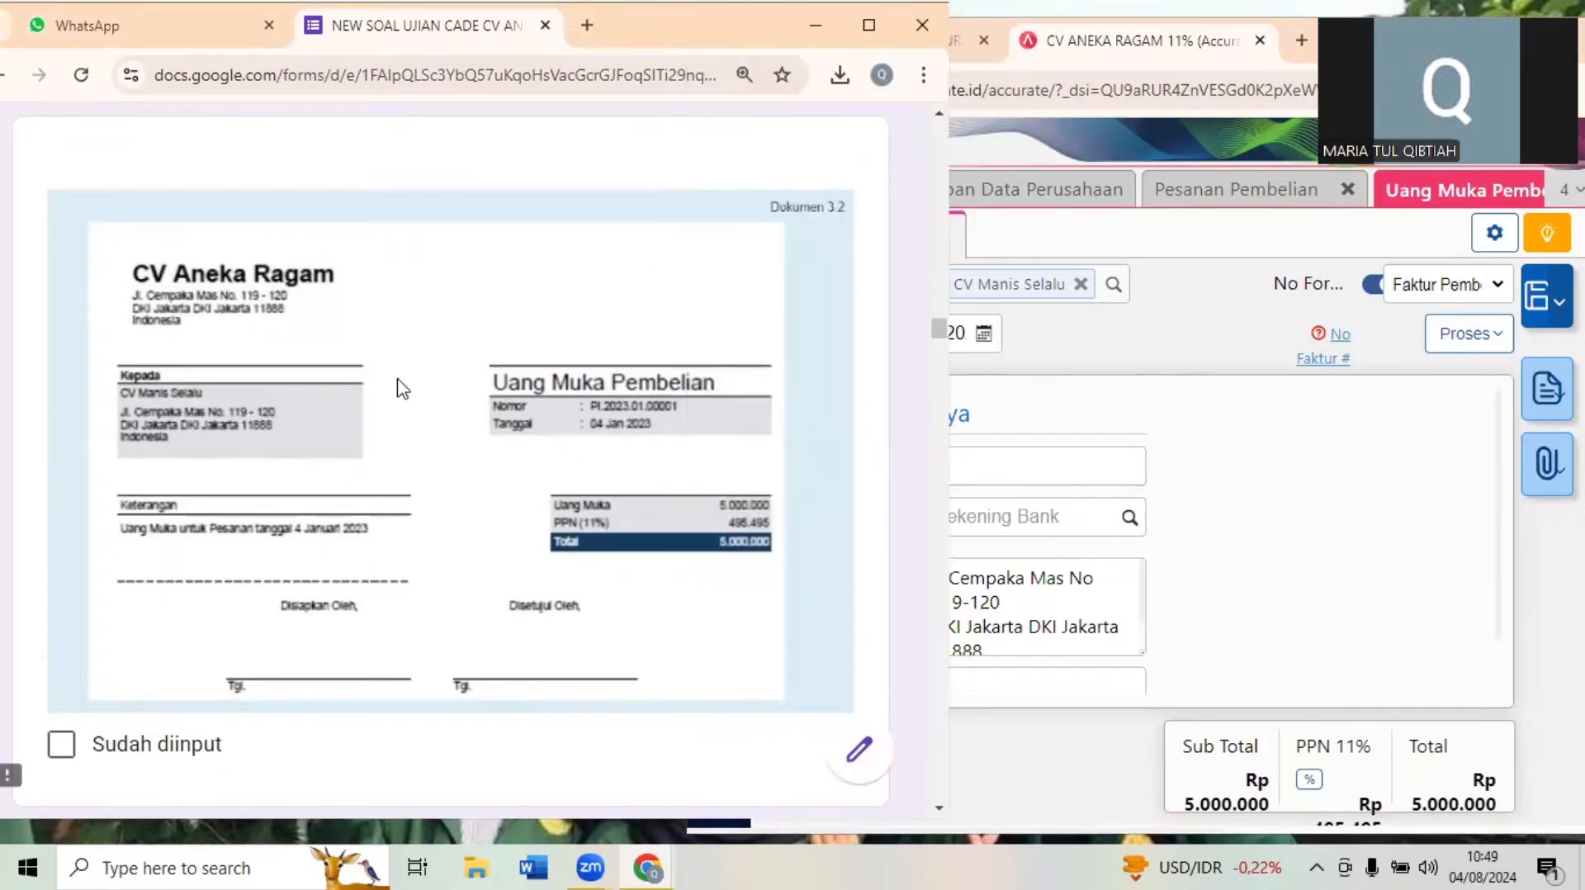
scroll(402, 387, up, 10)
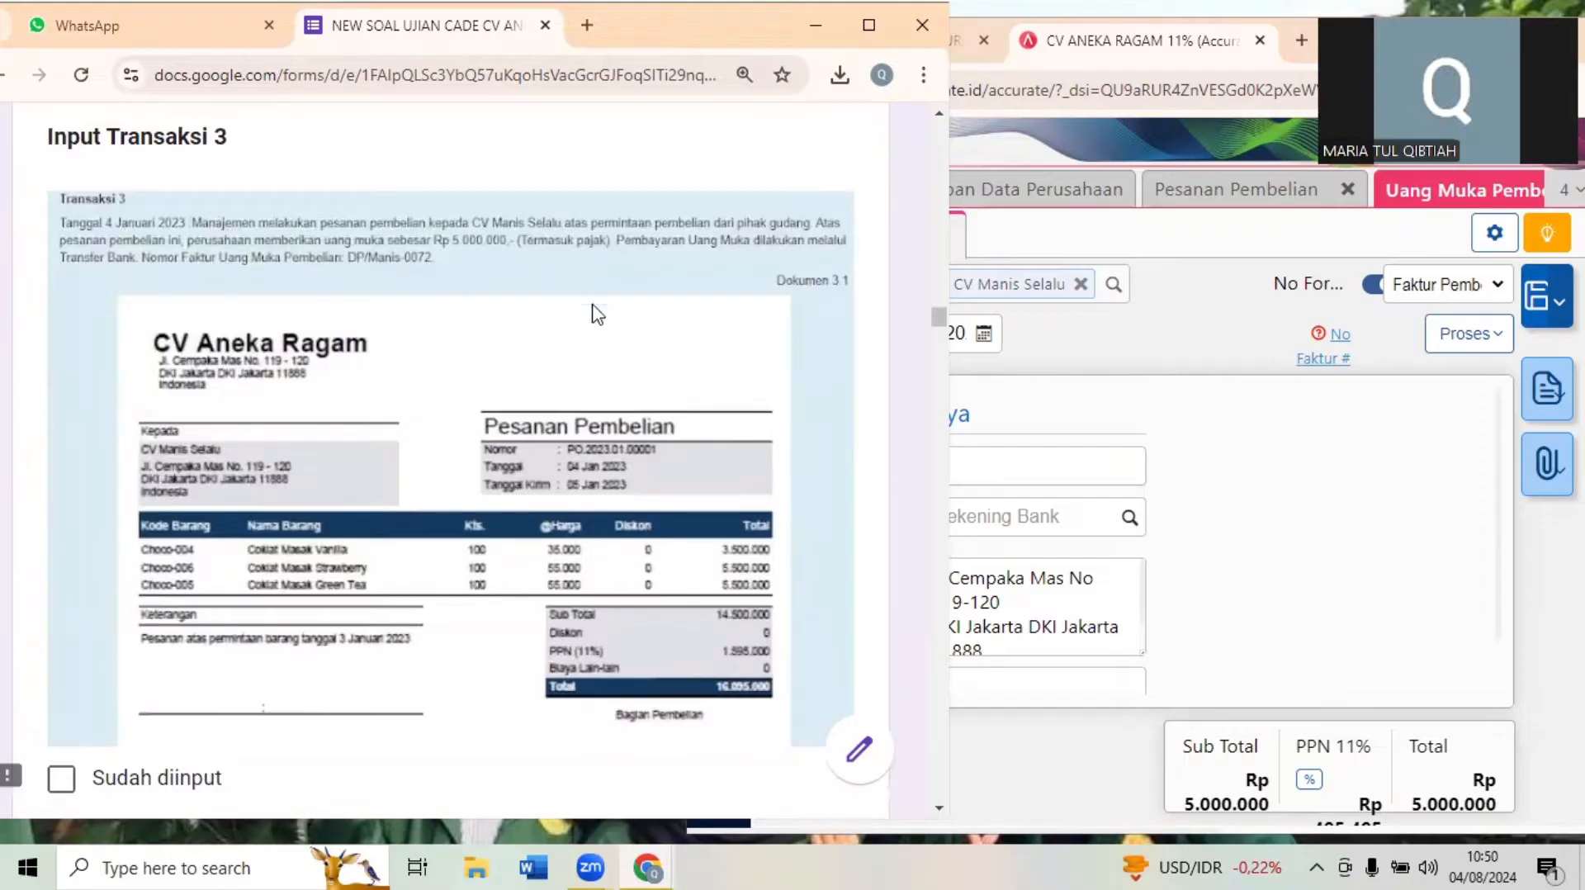
scroll(672, 448, down, 1)
scroll(671, 448, down, 5)
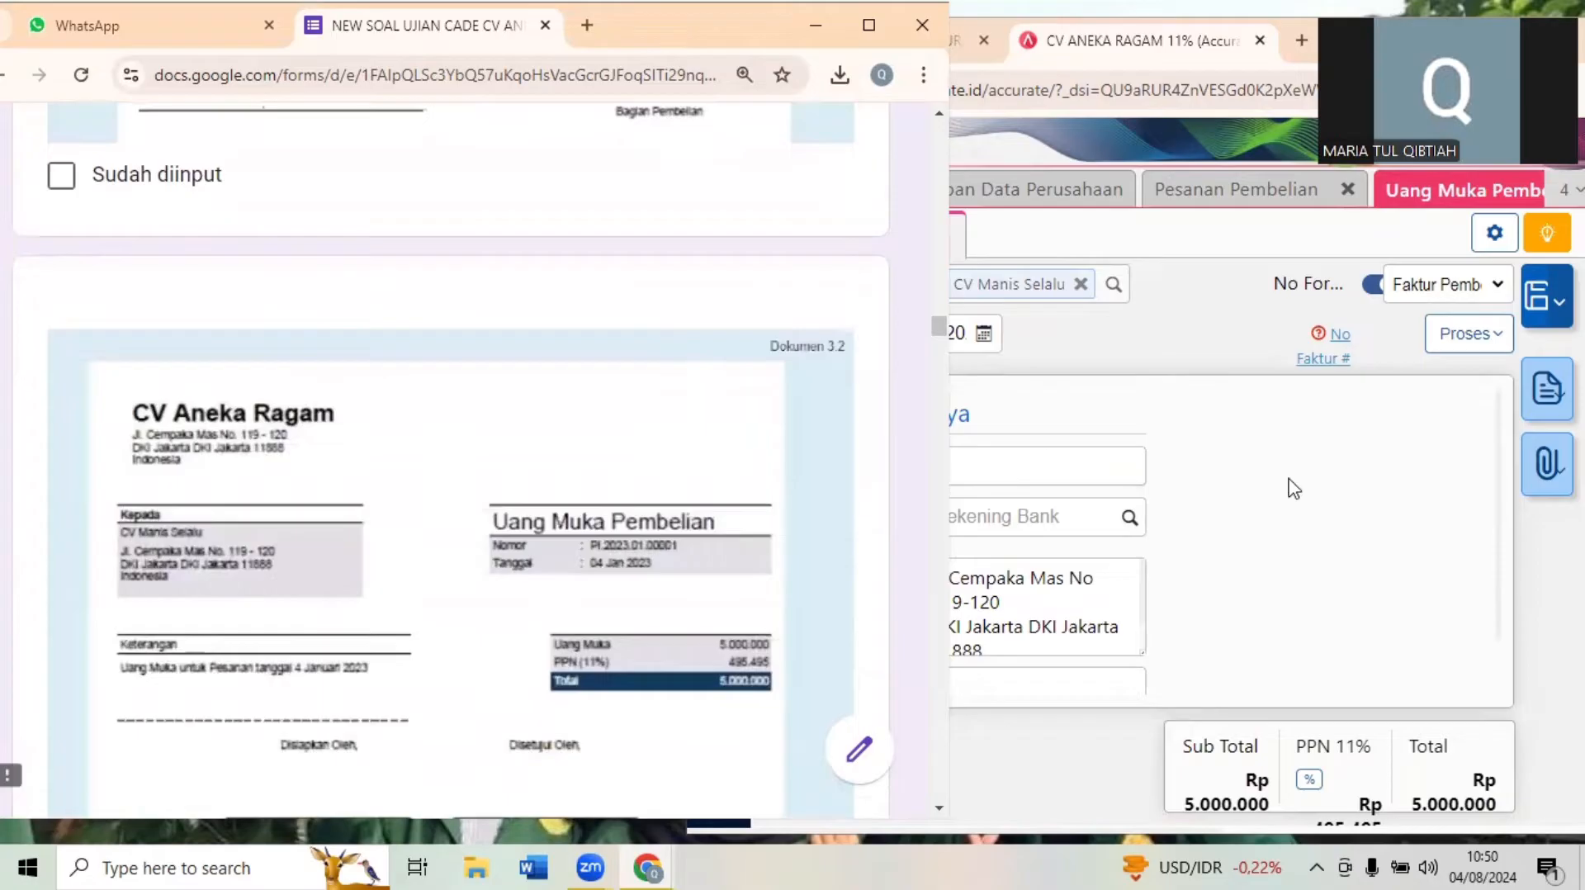
click(1044, 464)
text(DP)
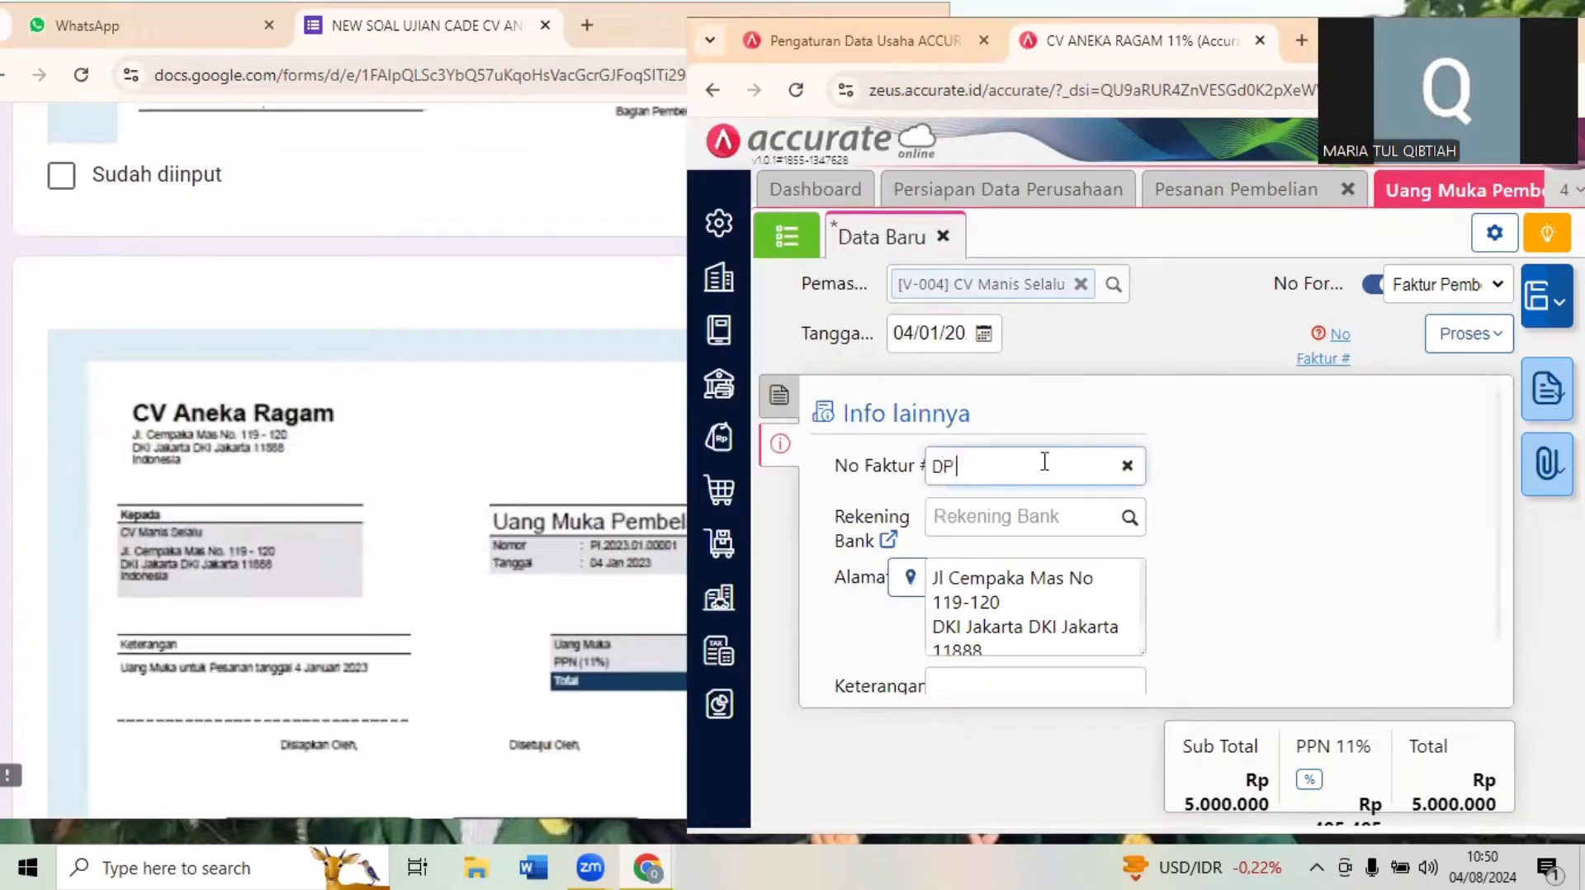
text(MANI)
text(/)
text(0072)
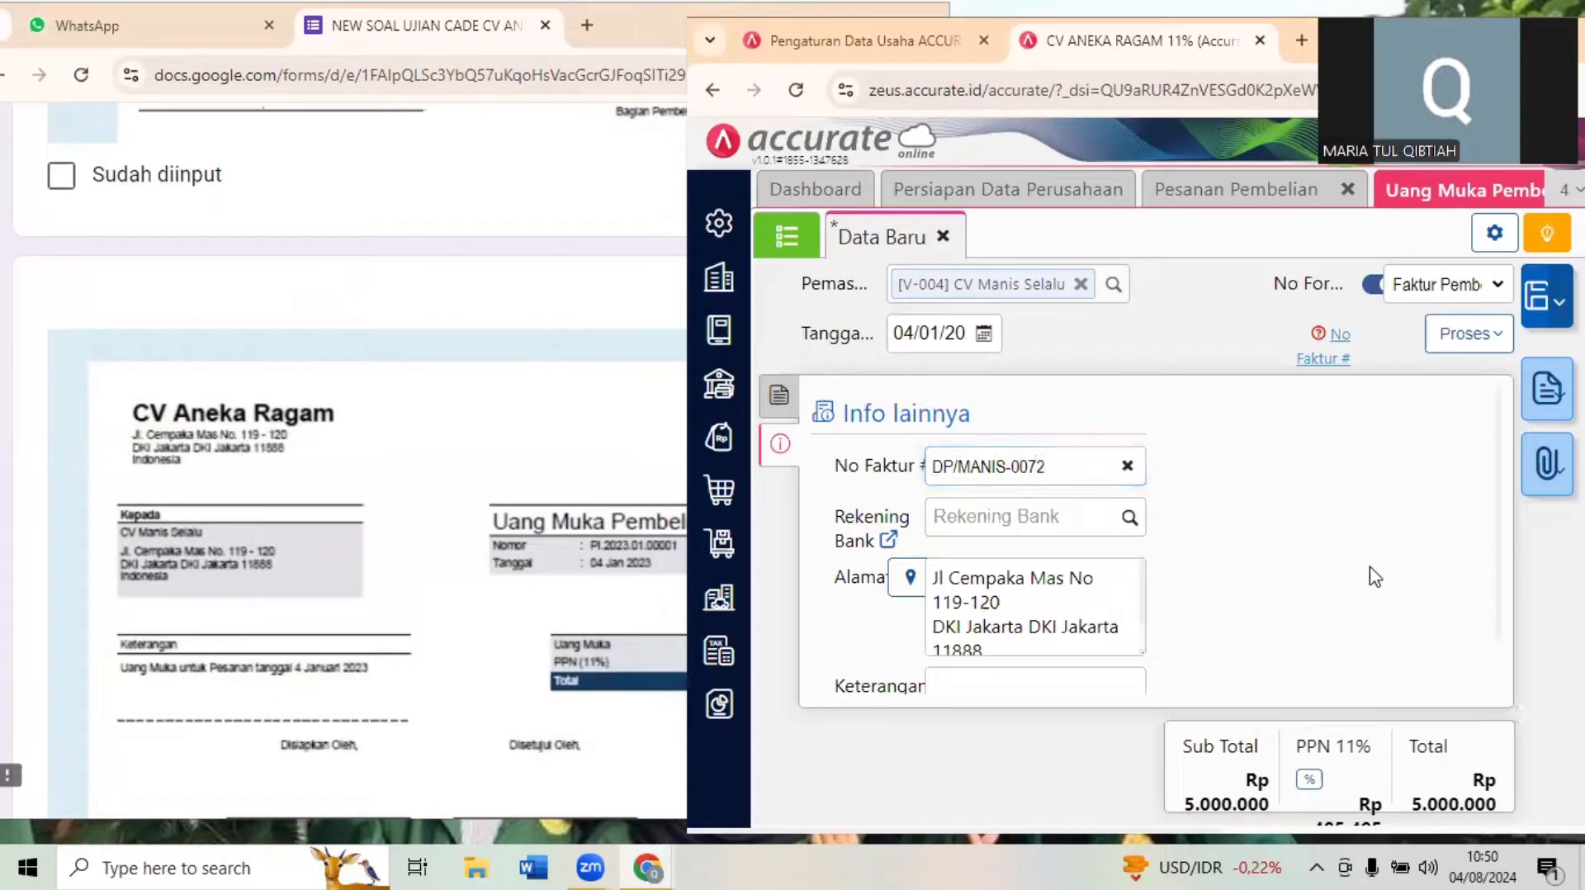
- Check Dokumen 3.3 (Pembayaran Pemasok) in the exam form and process the down payment into a Pembayaran Pembelian
click(388, 544)
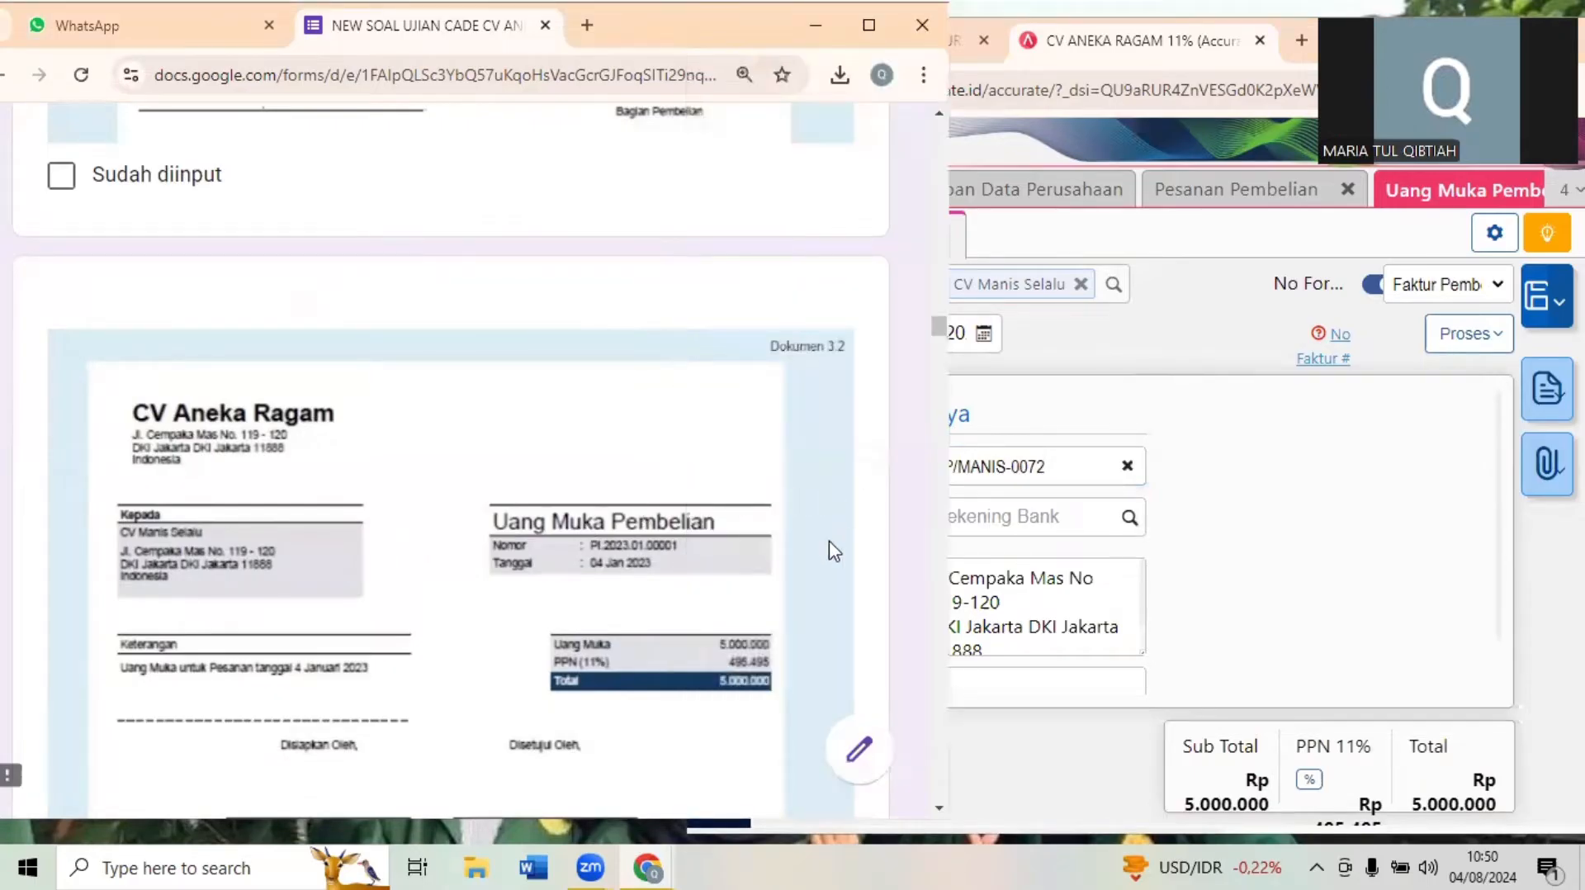
scroll(813, 582, down, 7)
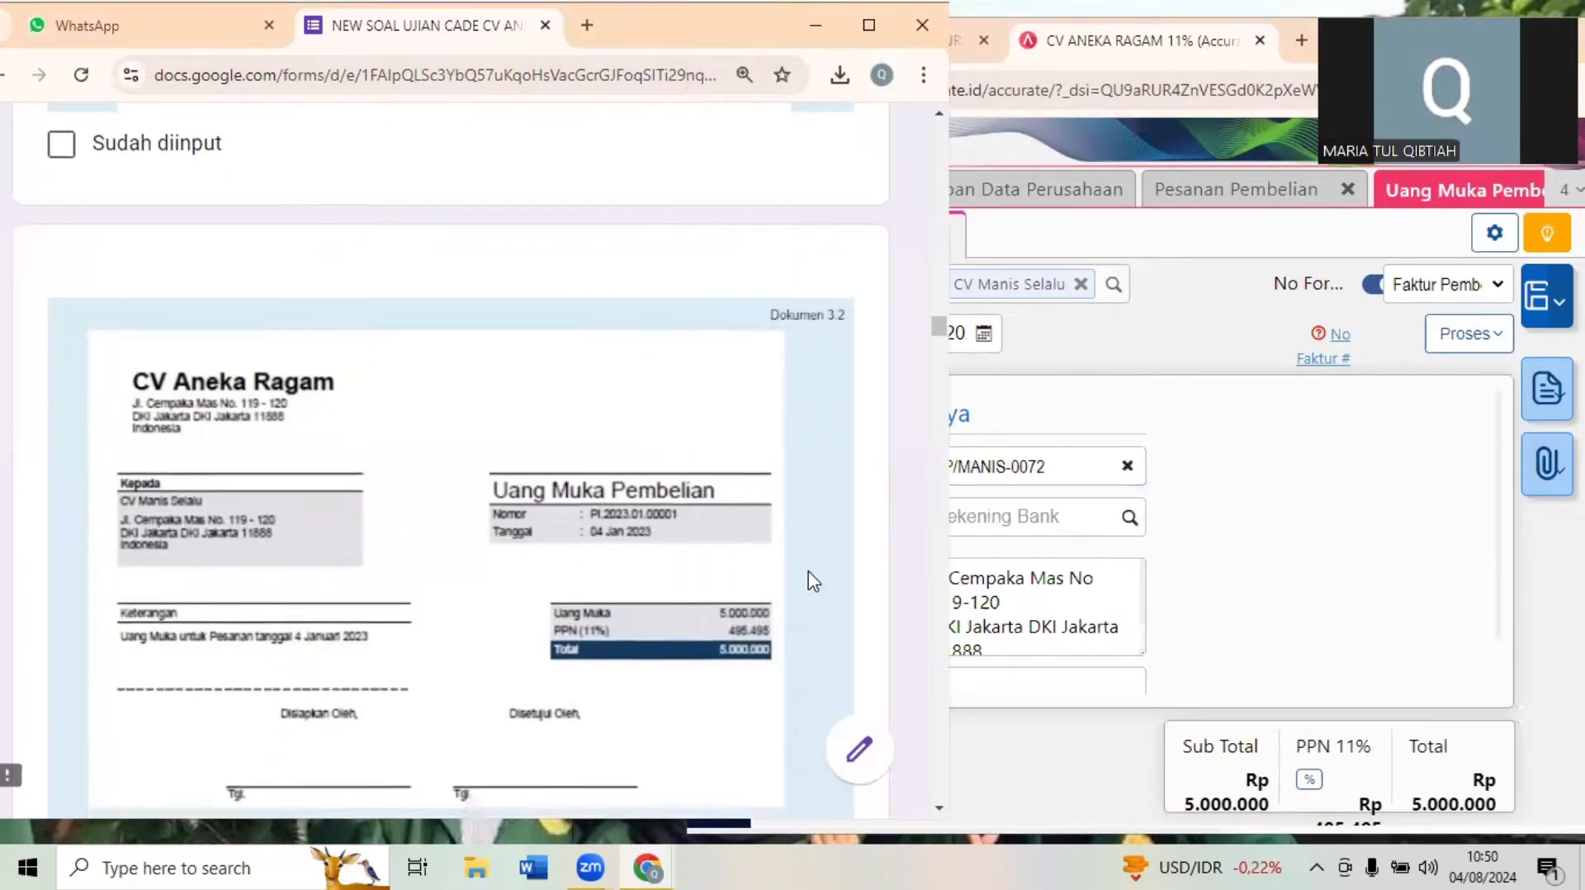
scroll(813, 582, down, 3)
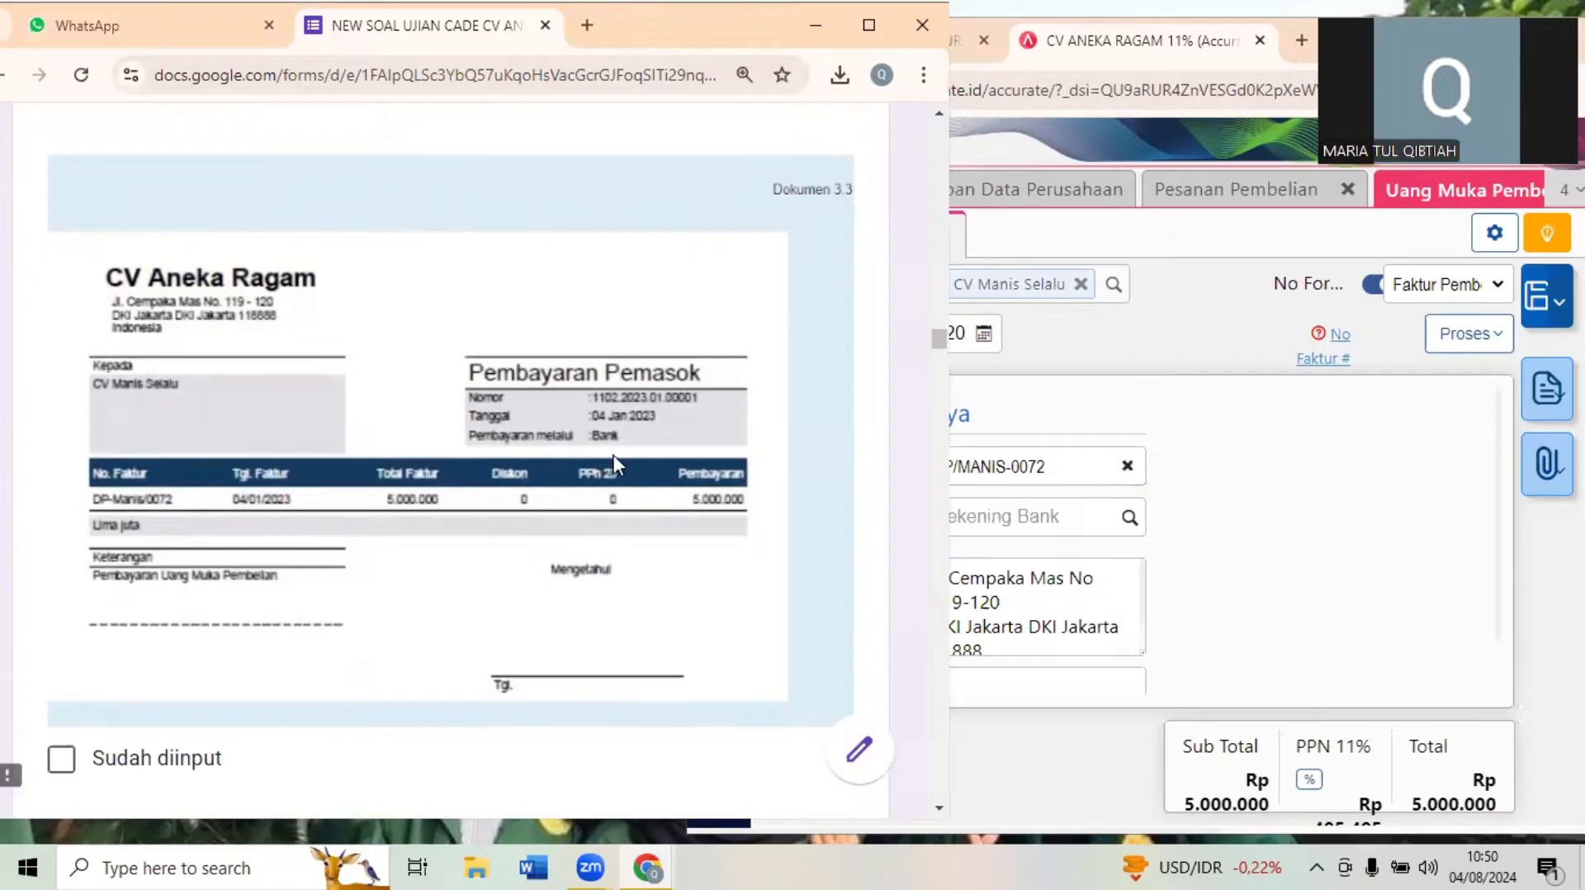
click(1269, 558)
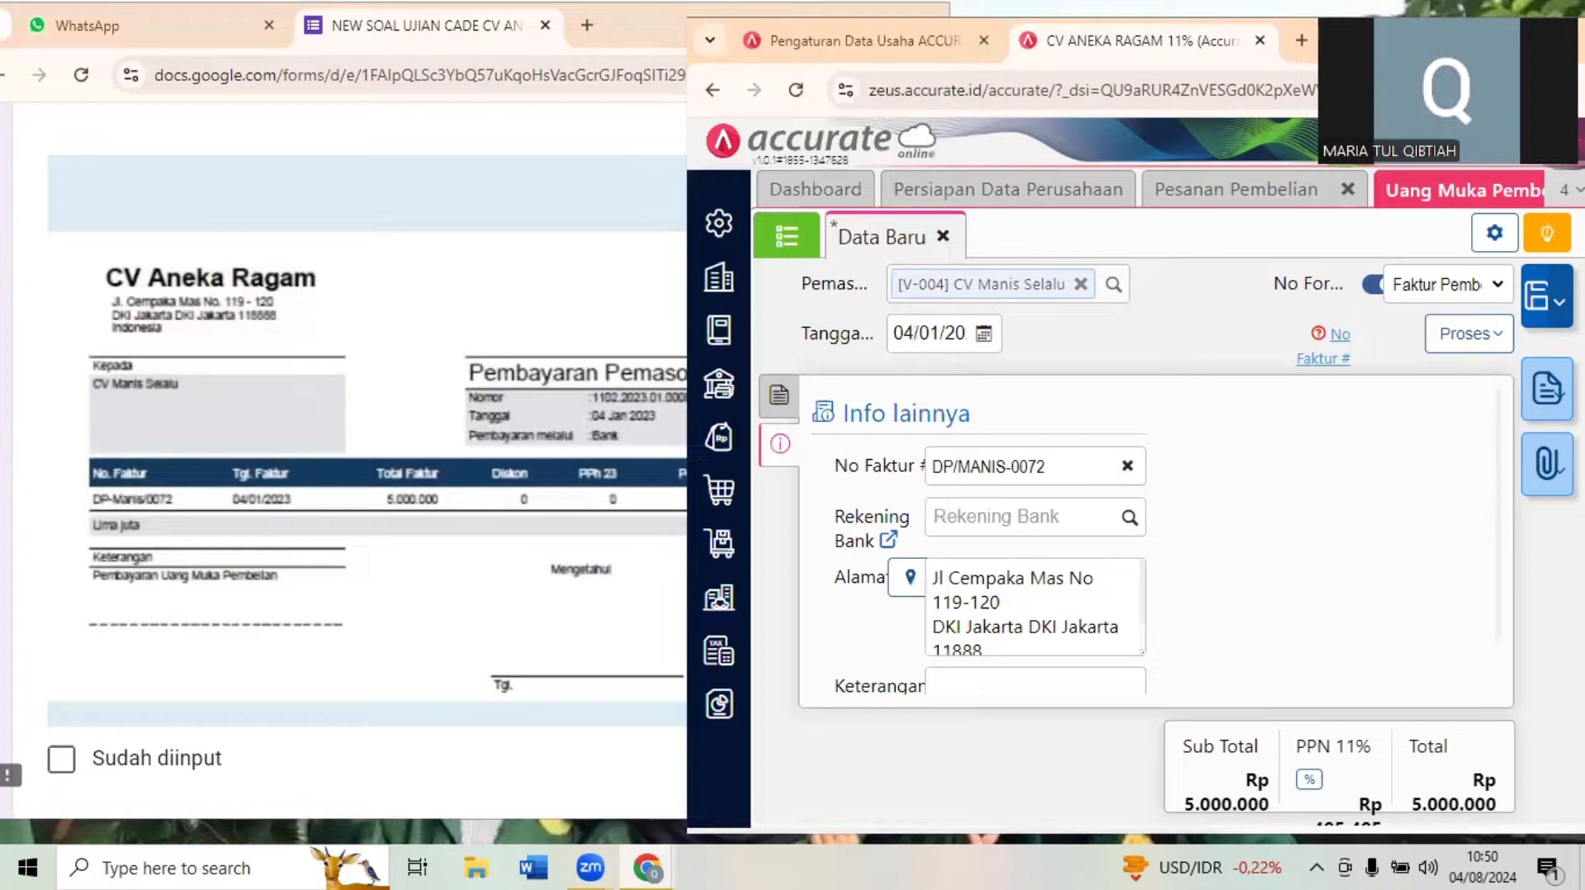
click(1514, 36)
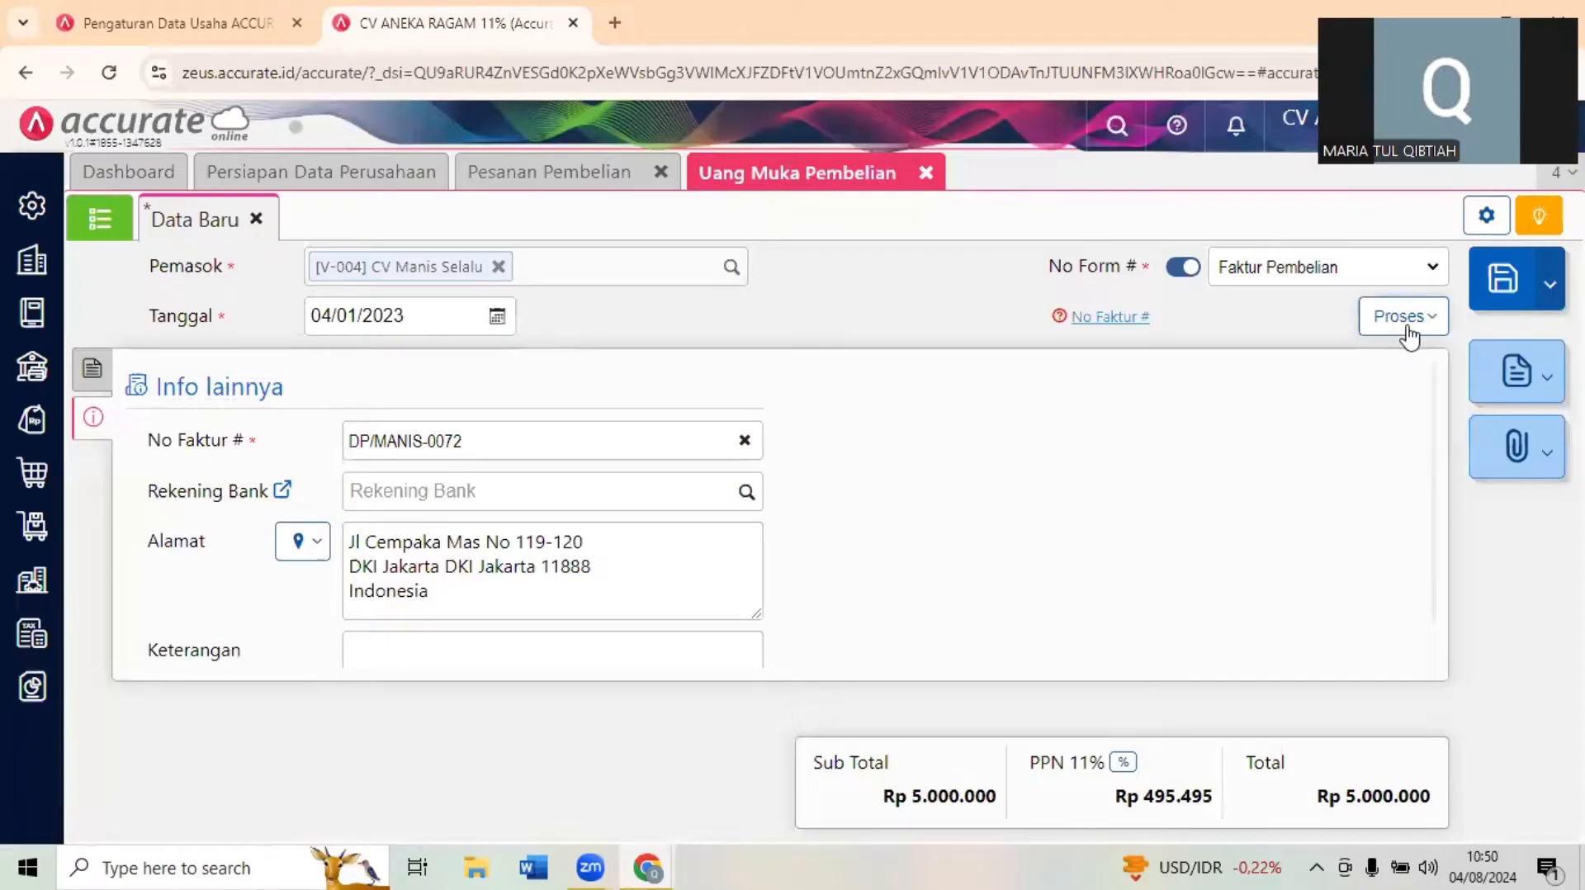
click(1409, 330)
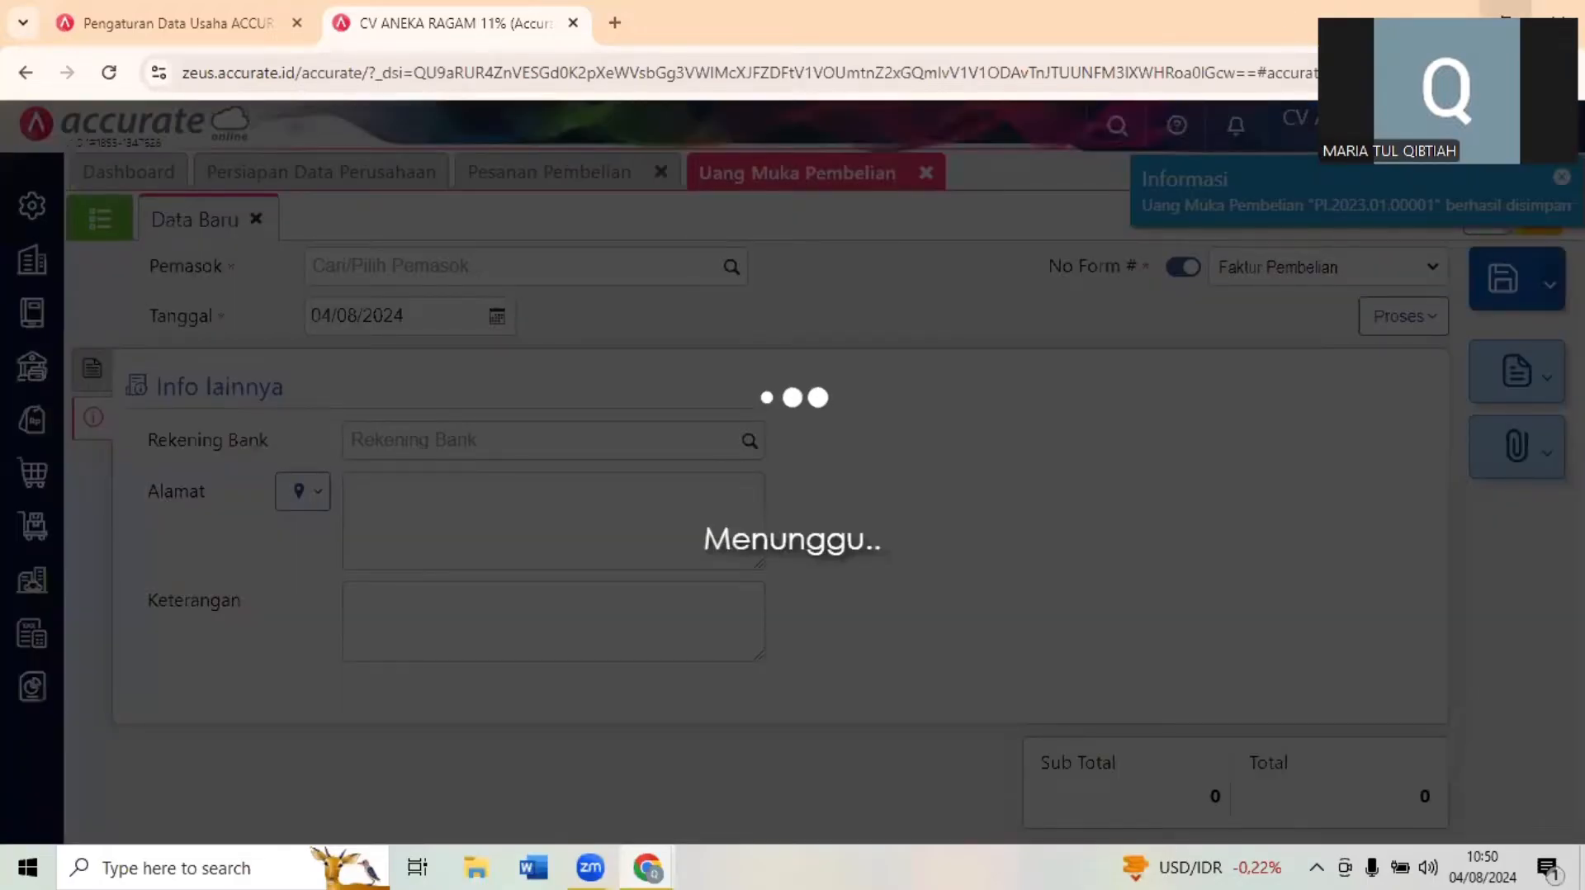
- Set the supplier payment's Tgl Bayar to 04/01/2023 and choose Bank as the paying account
click(1504, 9)
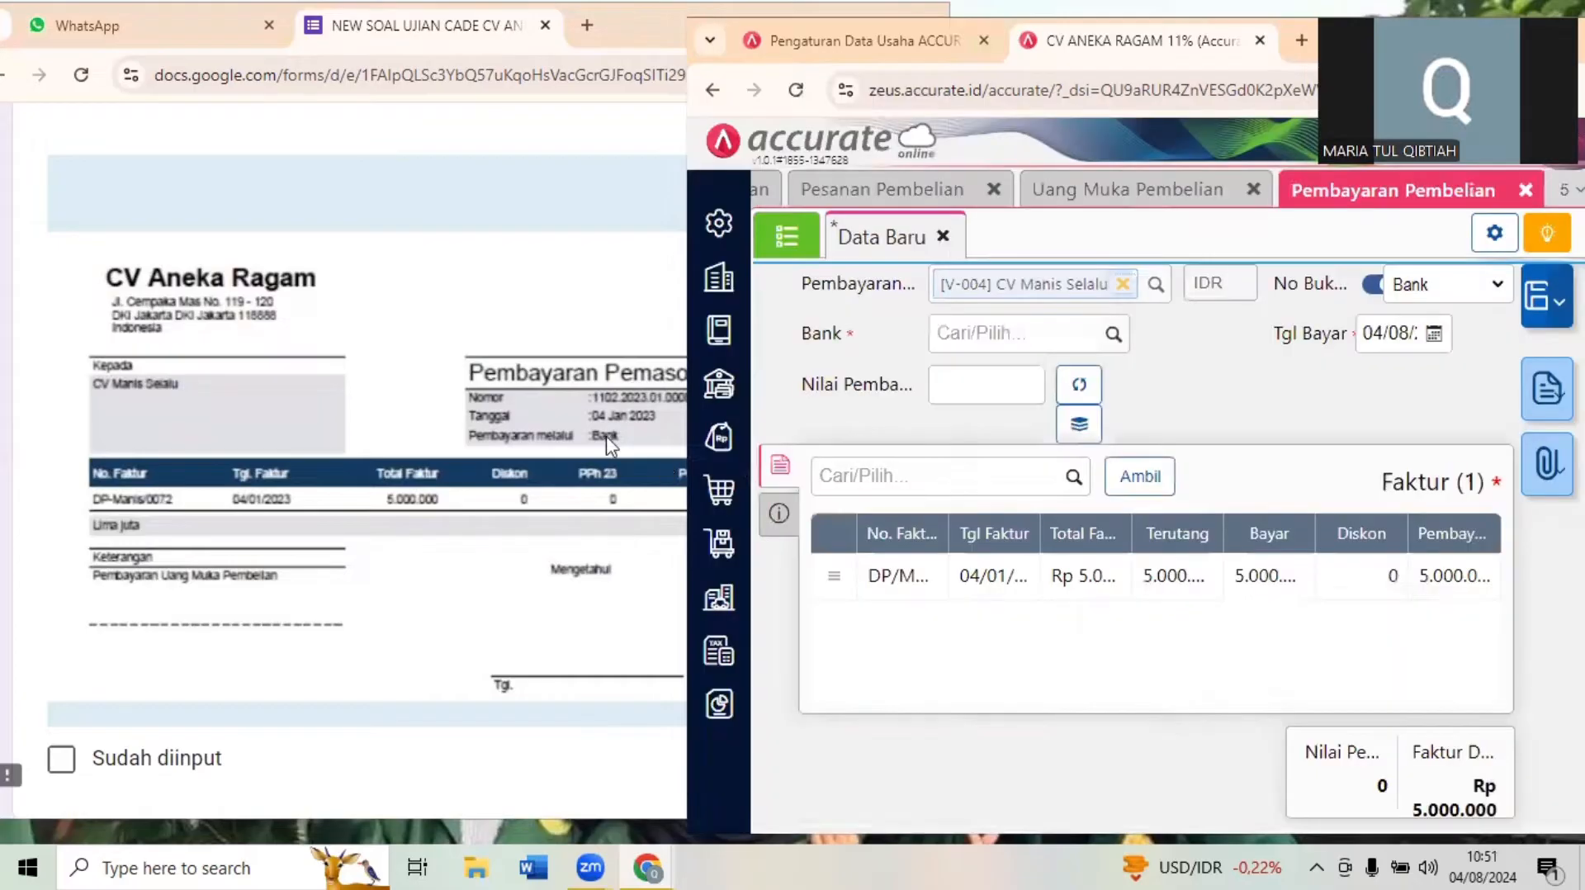
click(1383, 339)
text(0)
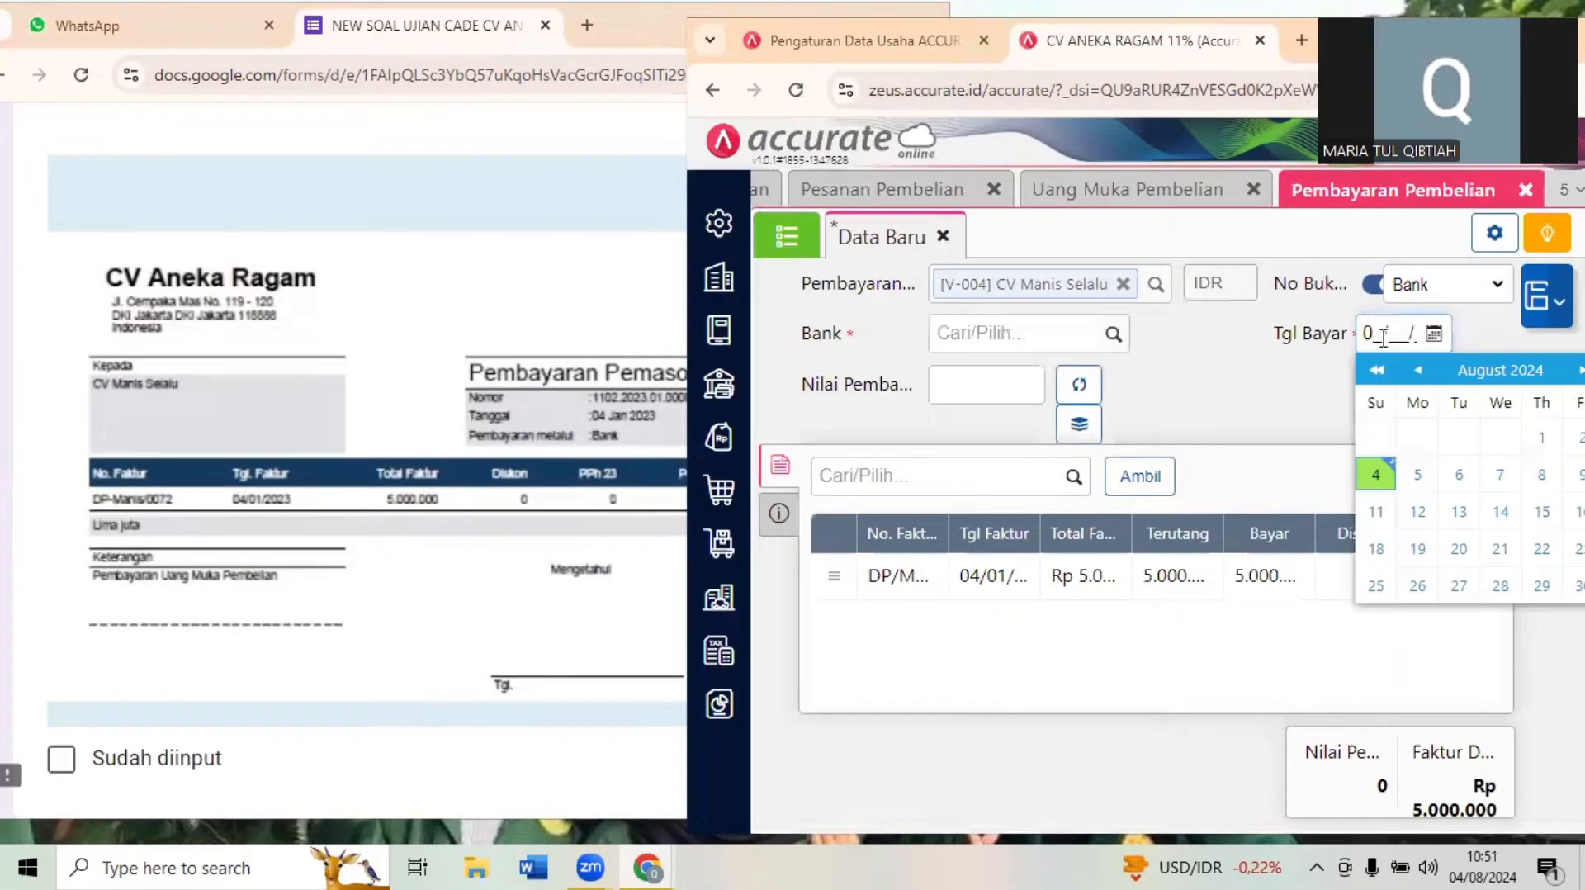
text(4/01)
click(1133, 312)
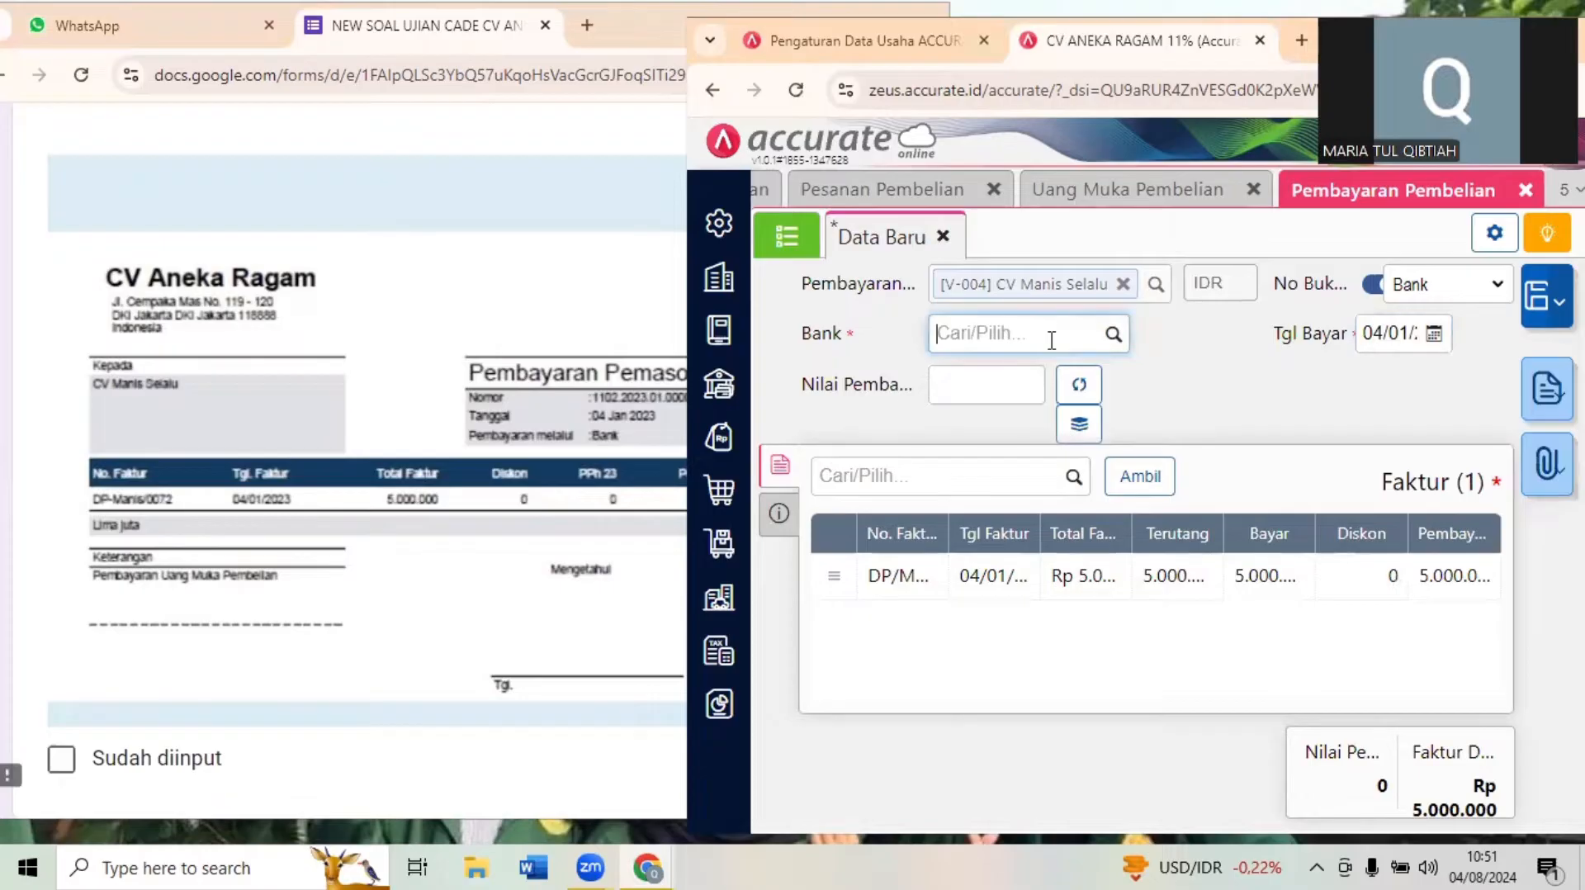
text(BANK)
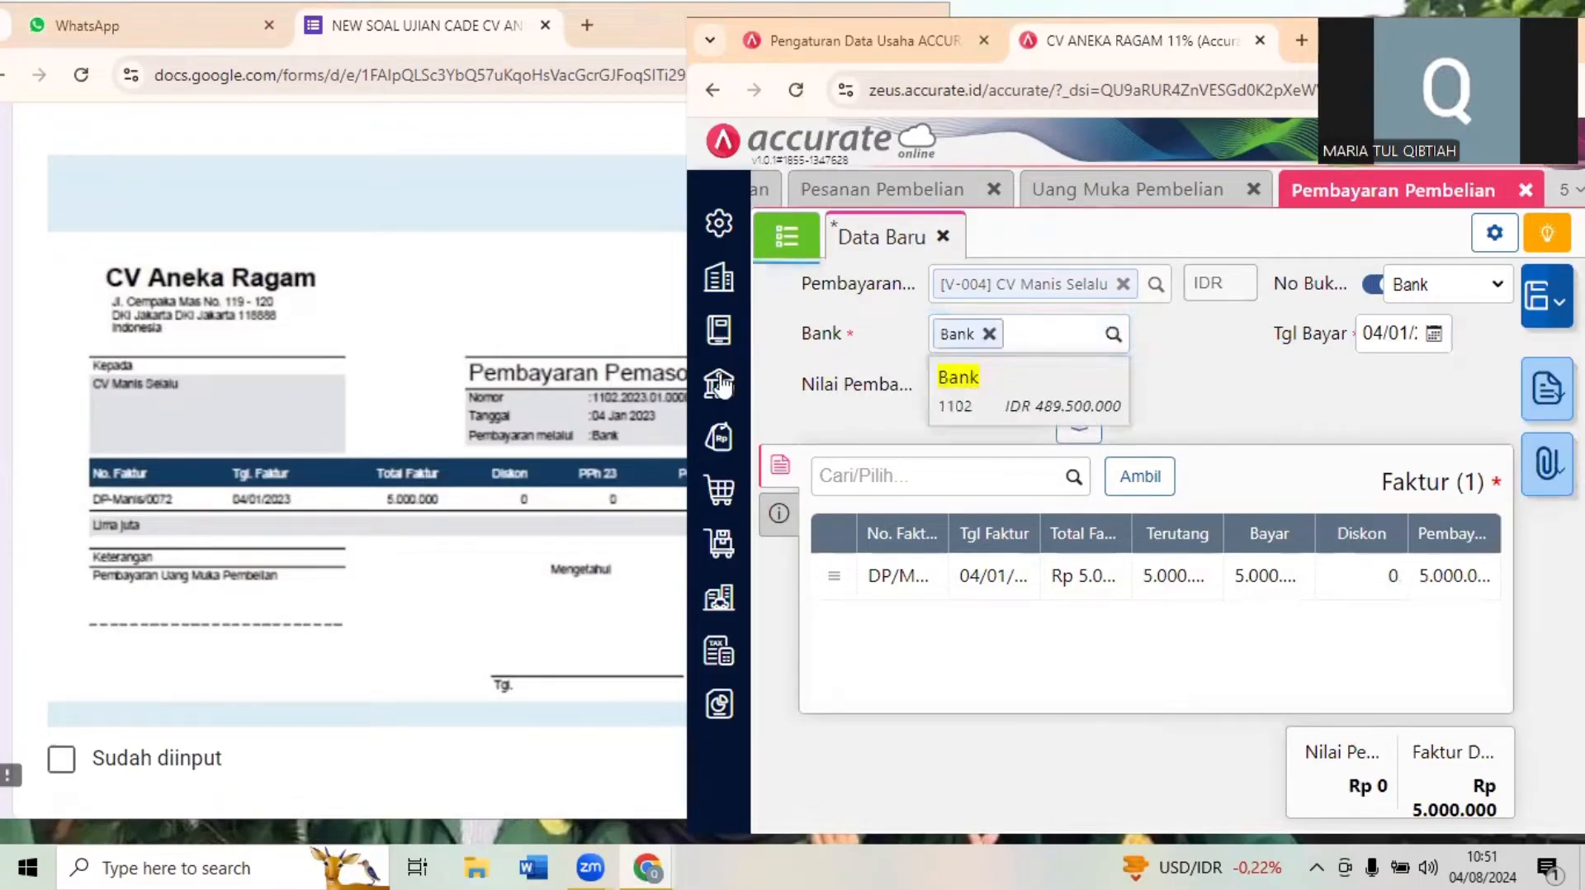
click(1002, 393)
- Fill Nilai Pembayaran with the 5.000.000 invoice total and save the supplier payment
click(483, 337)
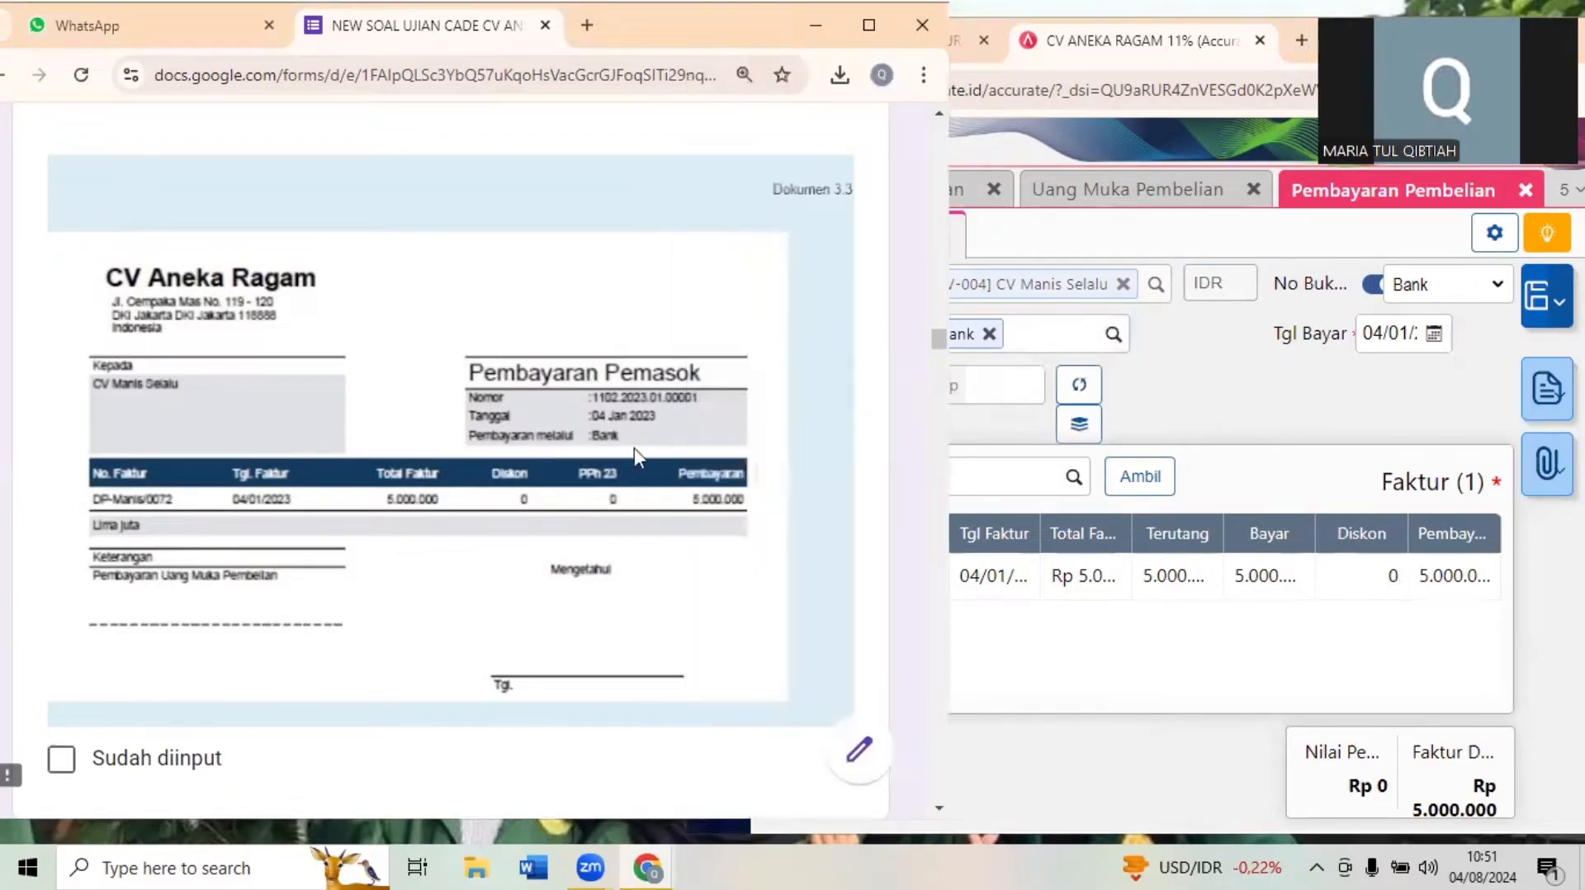
click(1235, 422)
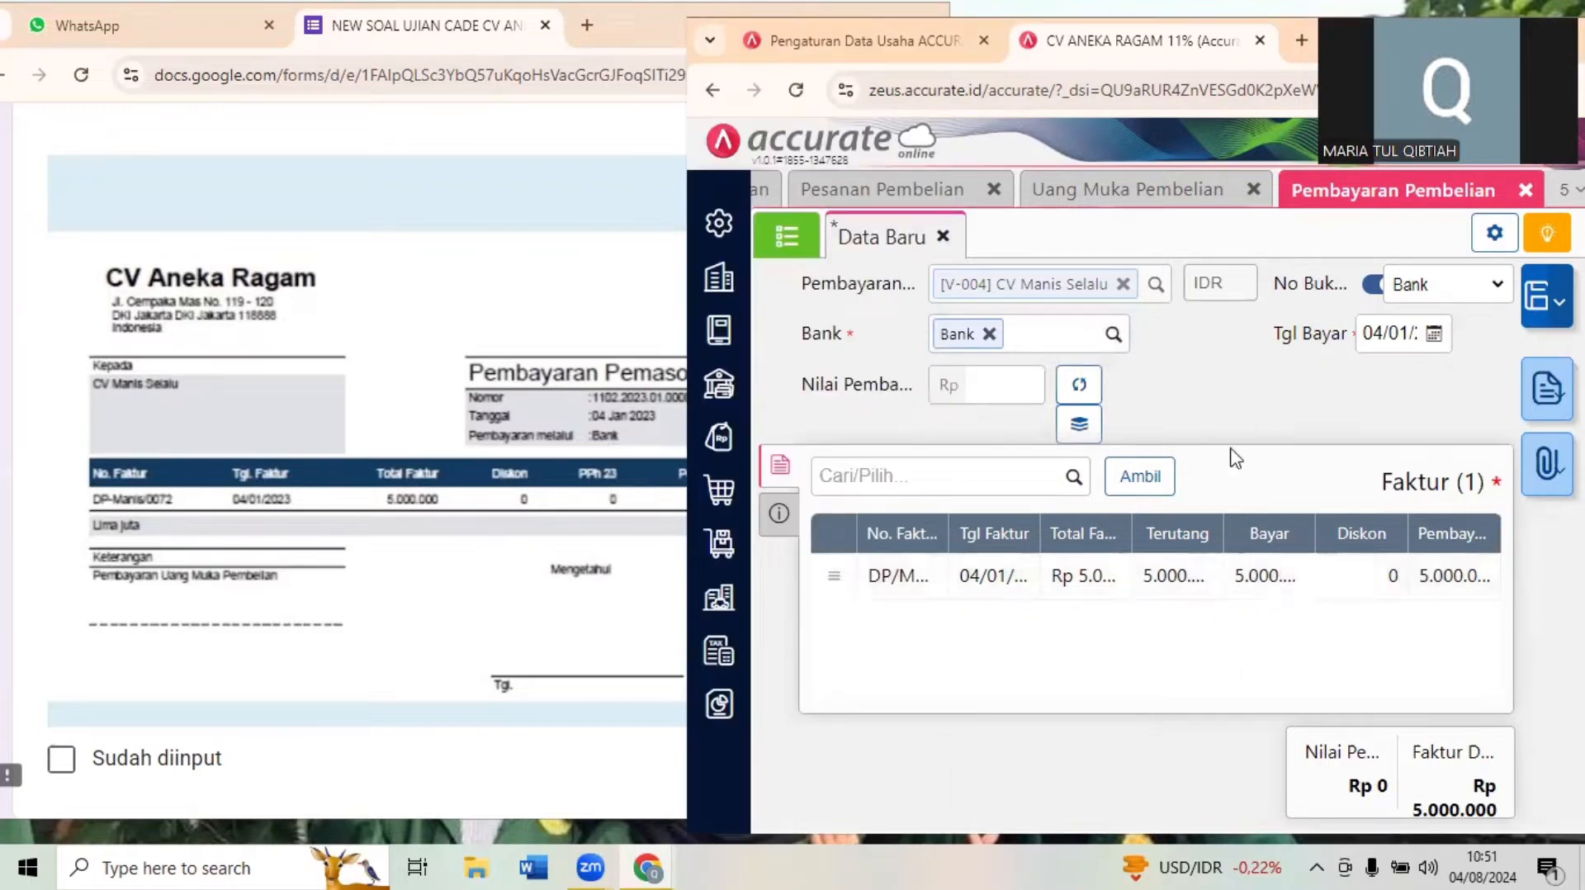
click(1079, 388)
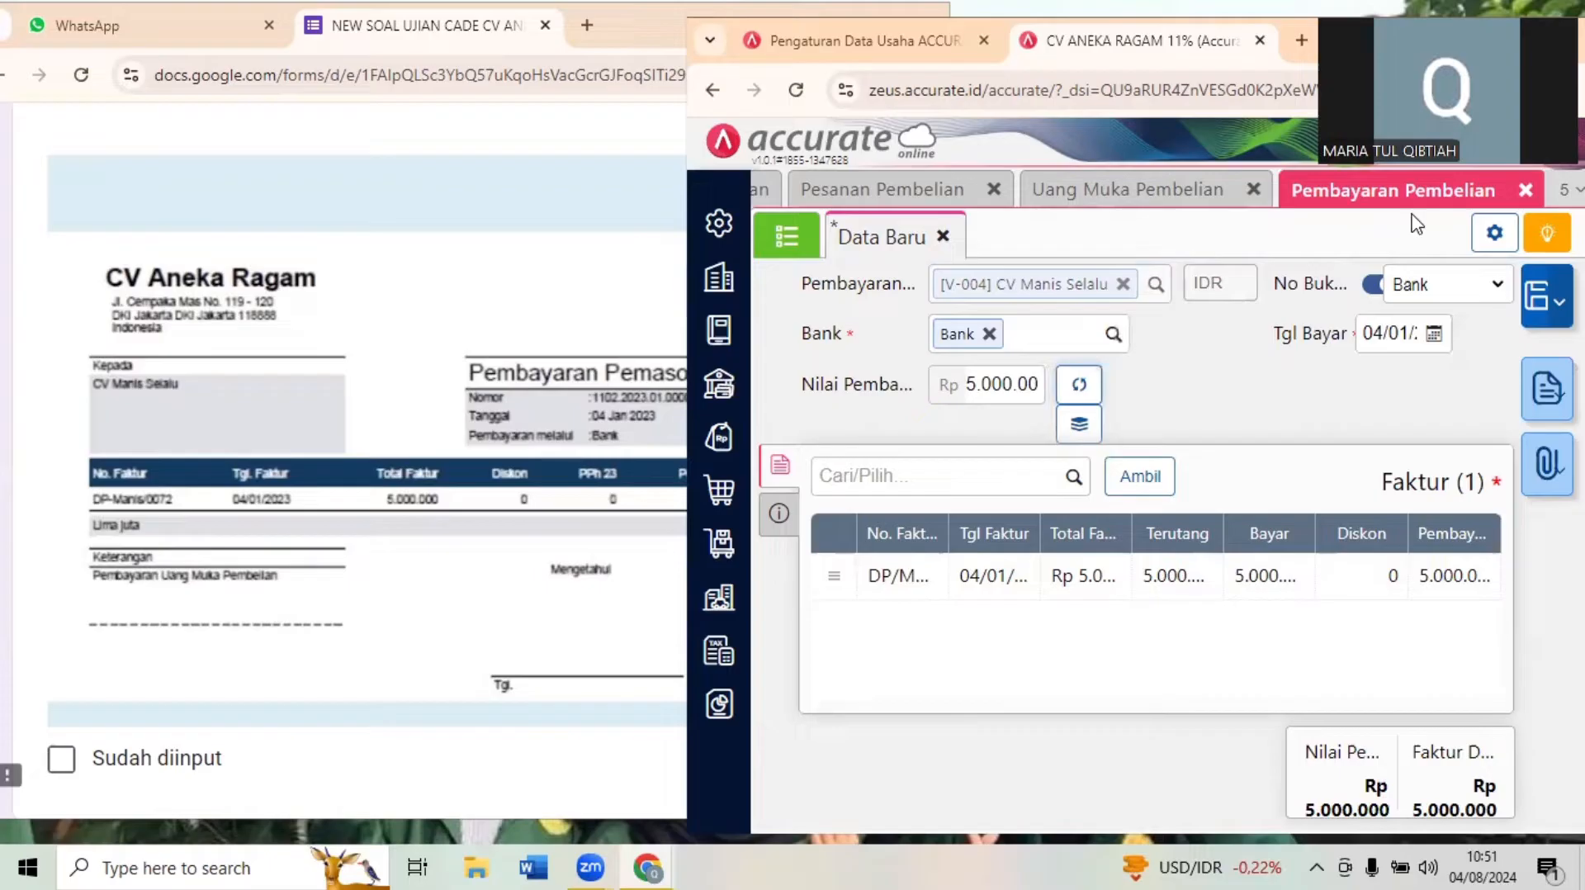
click(1512, 33)
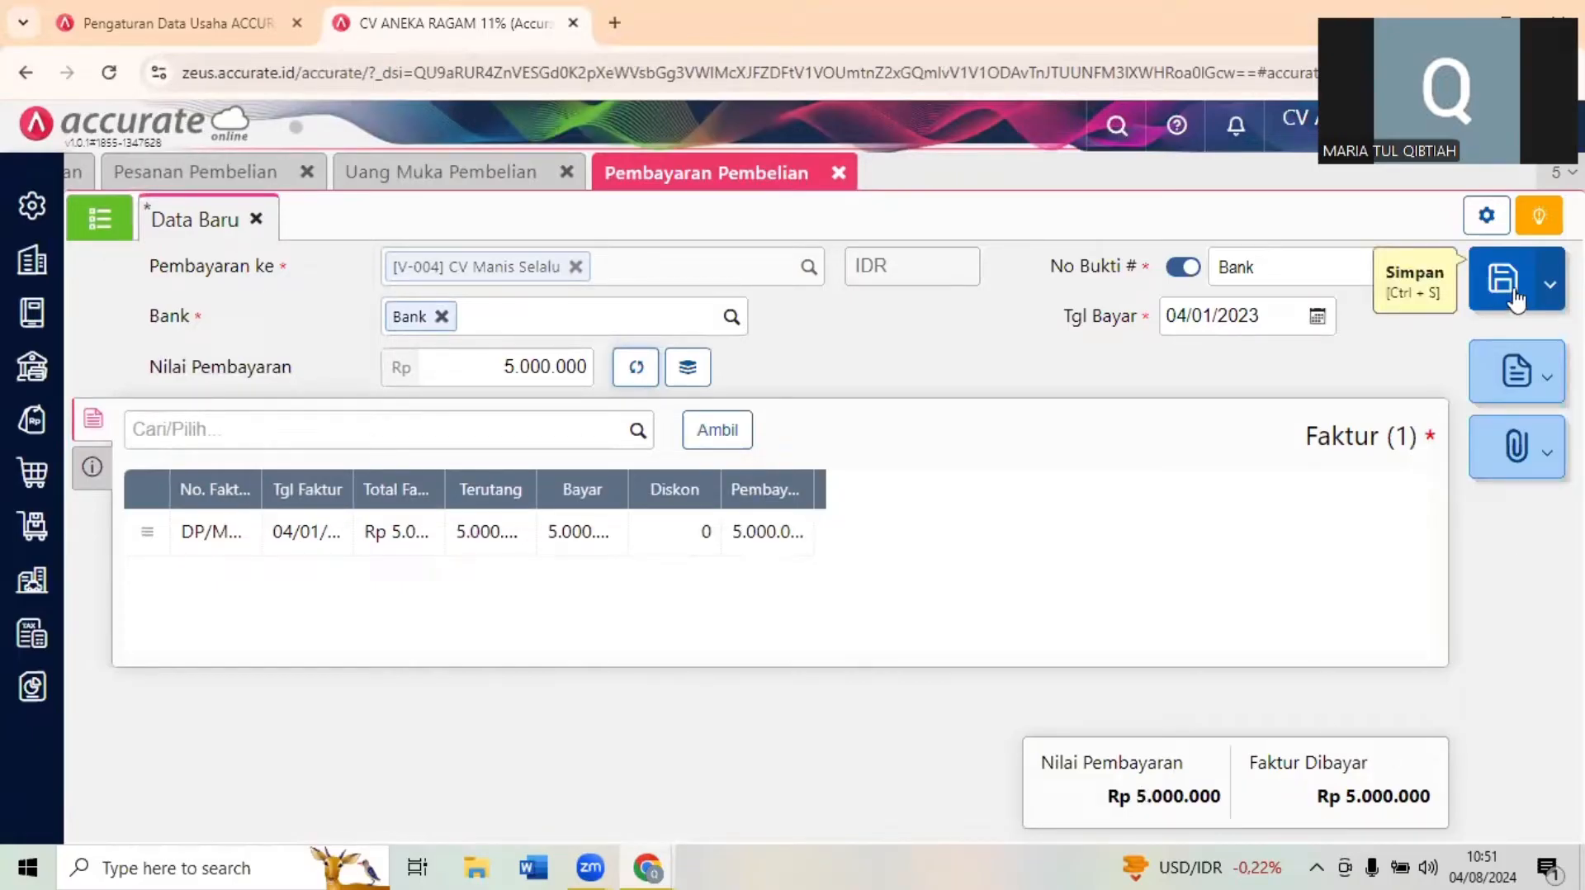
click(1515, 300)
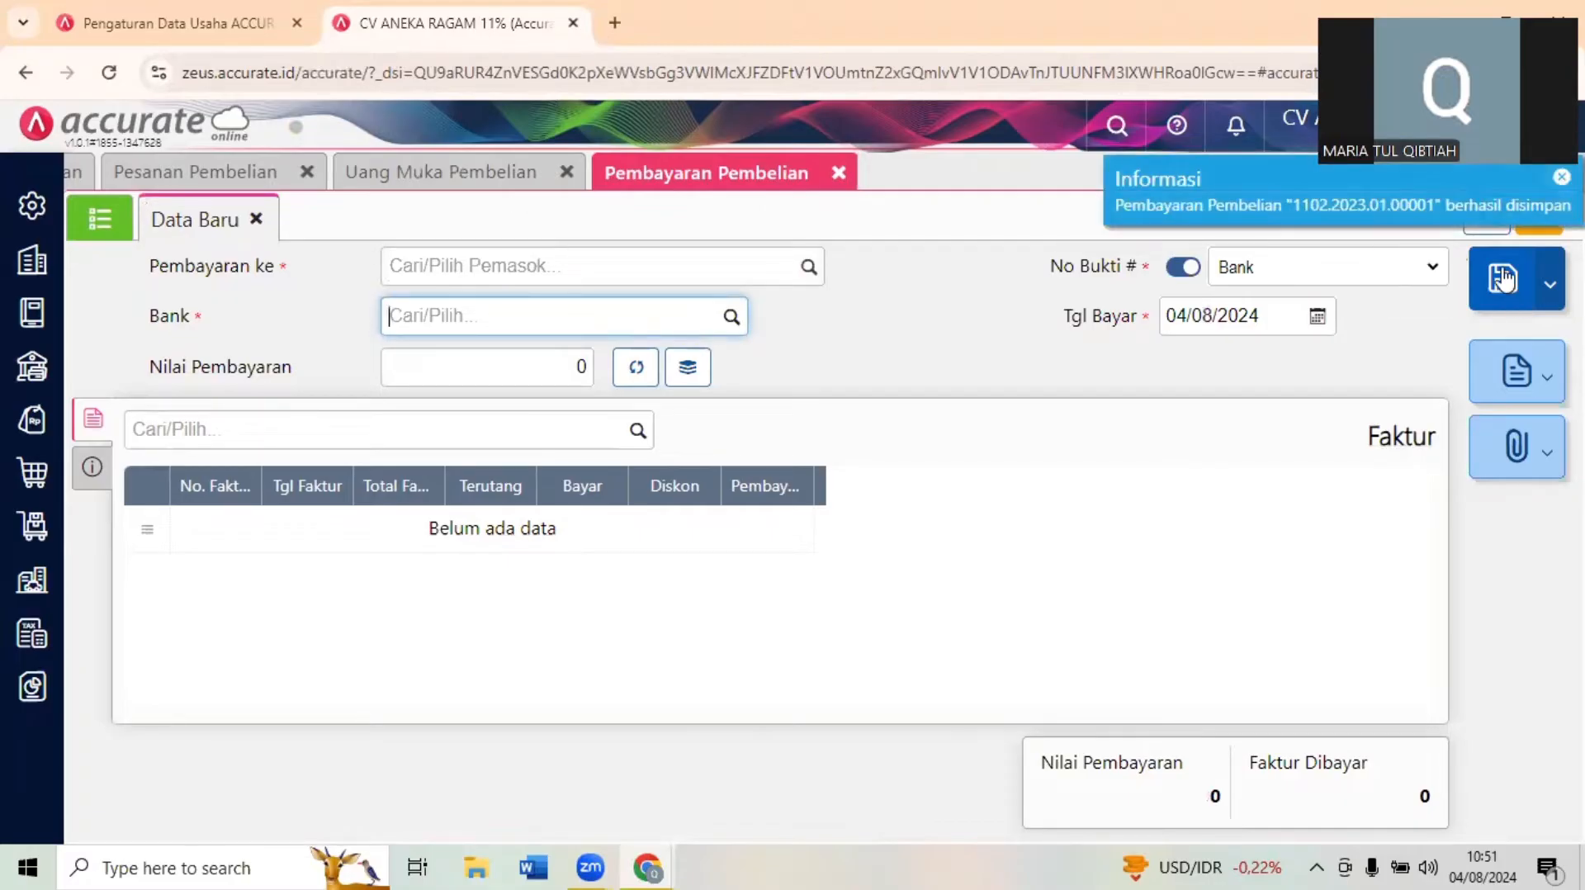
- Bring up Transaksi 4 in the exam form, and close the Pesanan, Uang Muka and Pembayaran Pembelian forms in Accurate Online
key(alt+Tab)
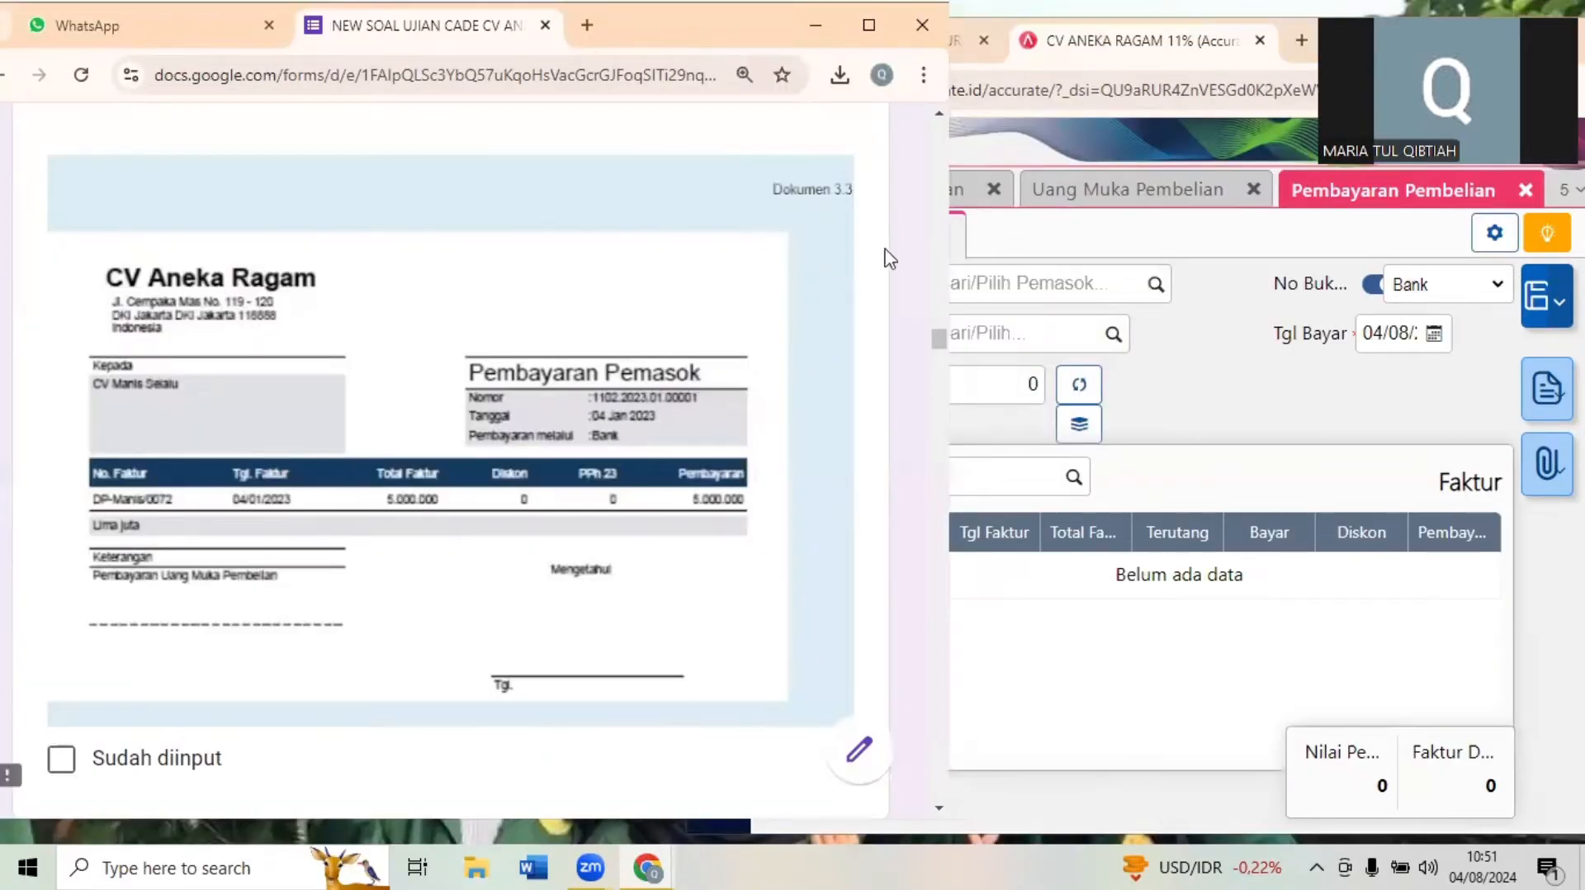
scroll(804, 290, down, 6)
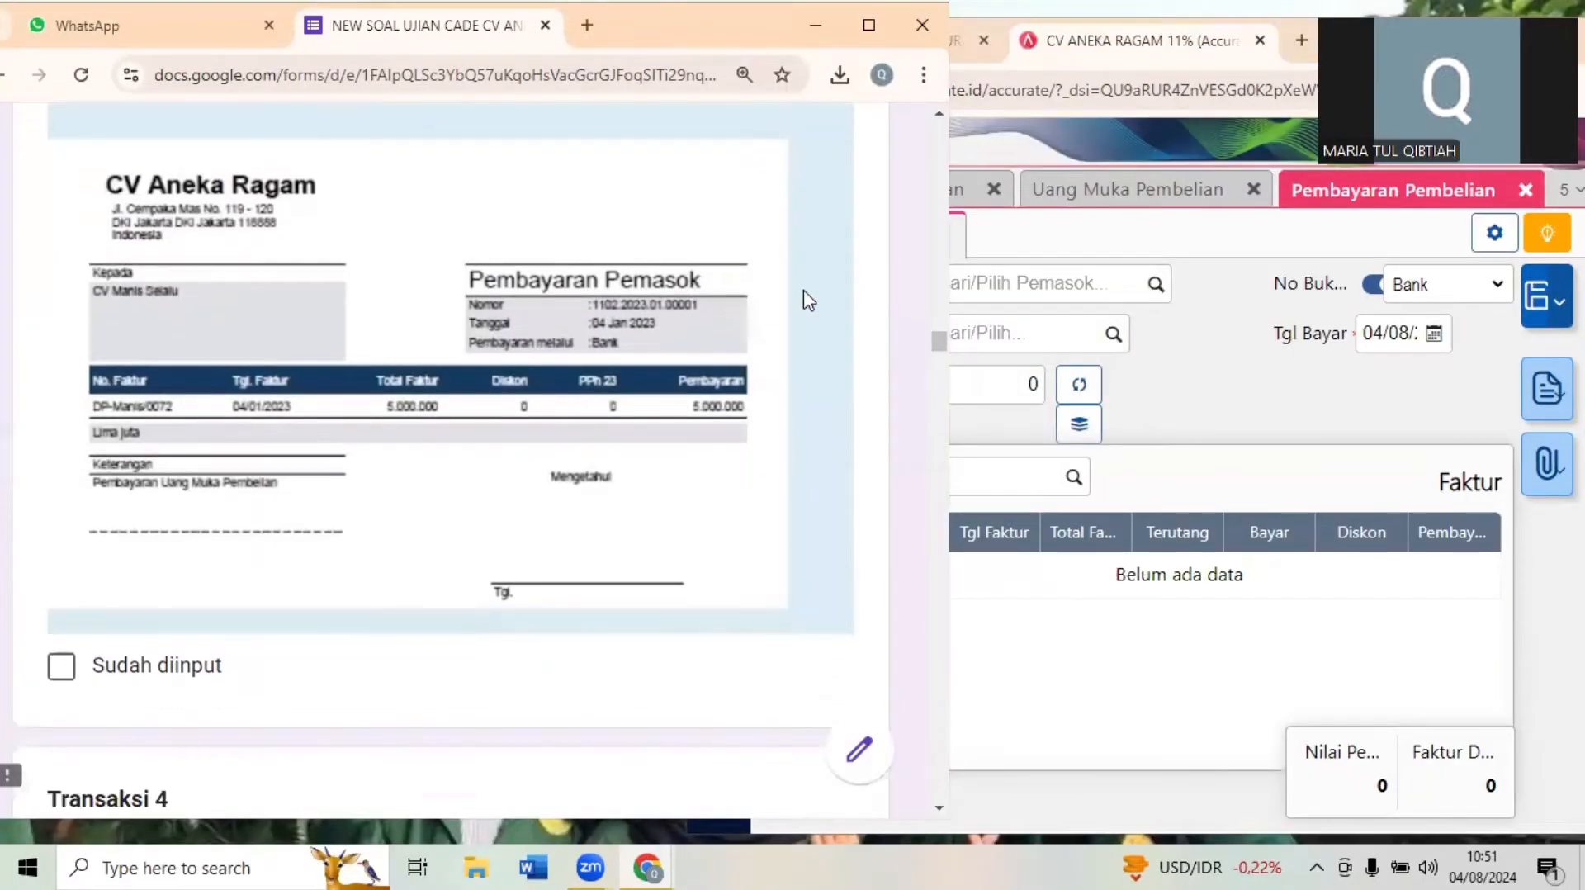
scroll(808, 299, down, 3)
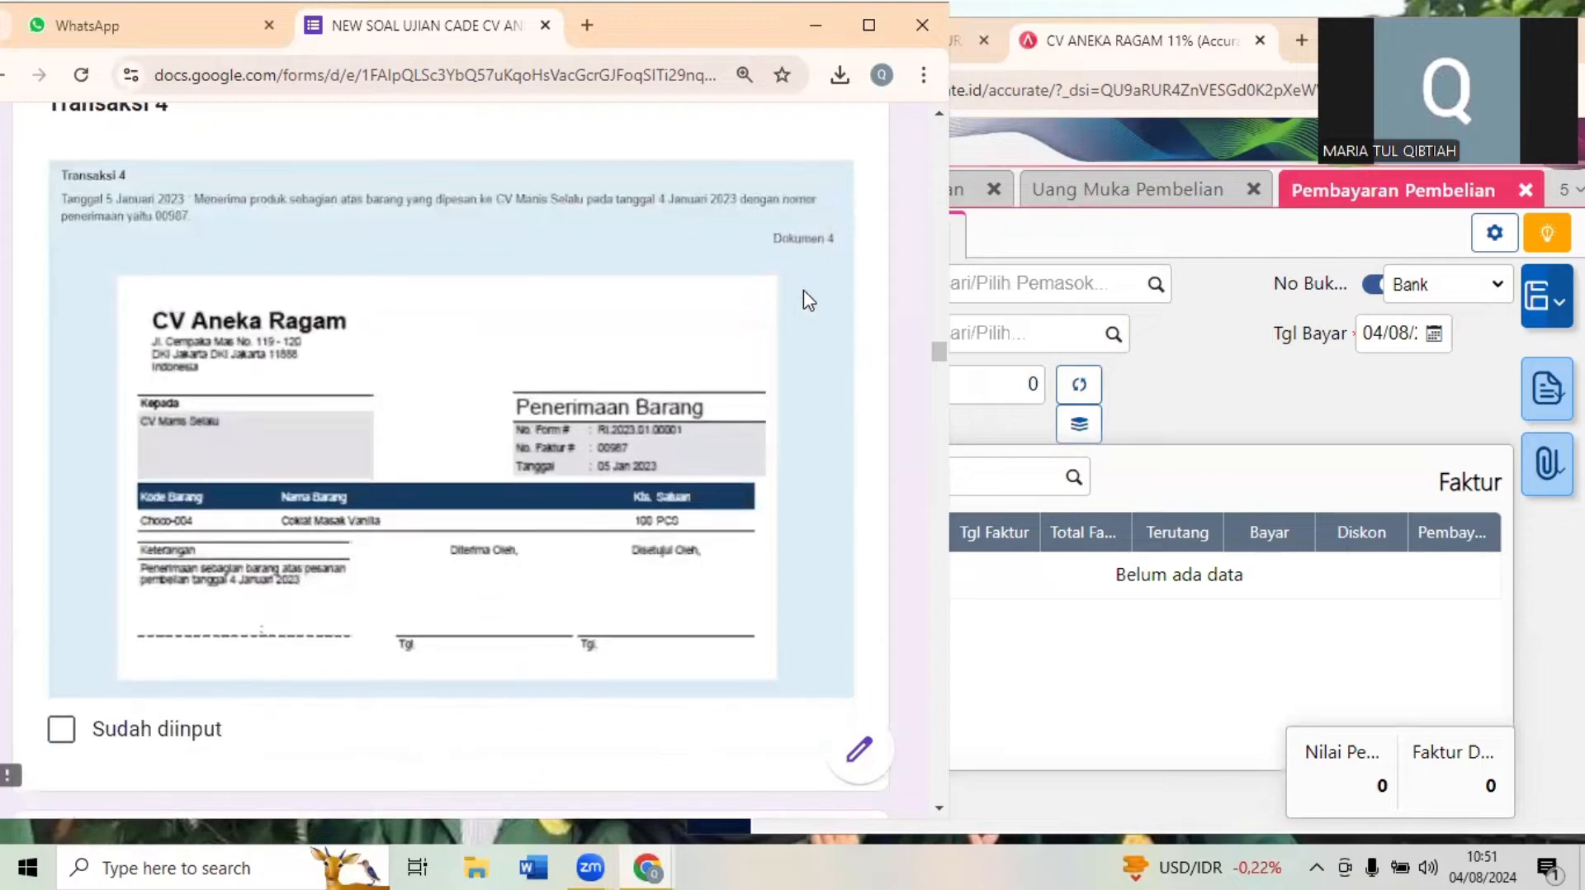
click(1252, 408)
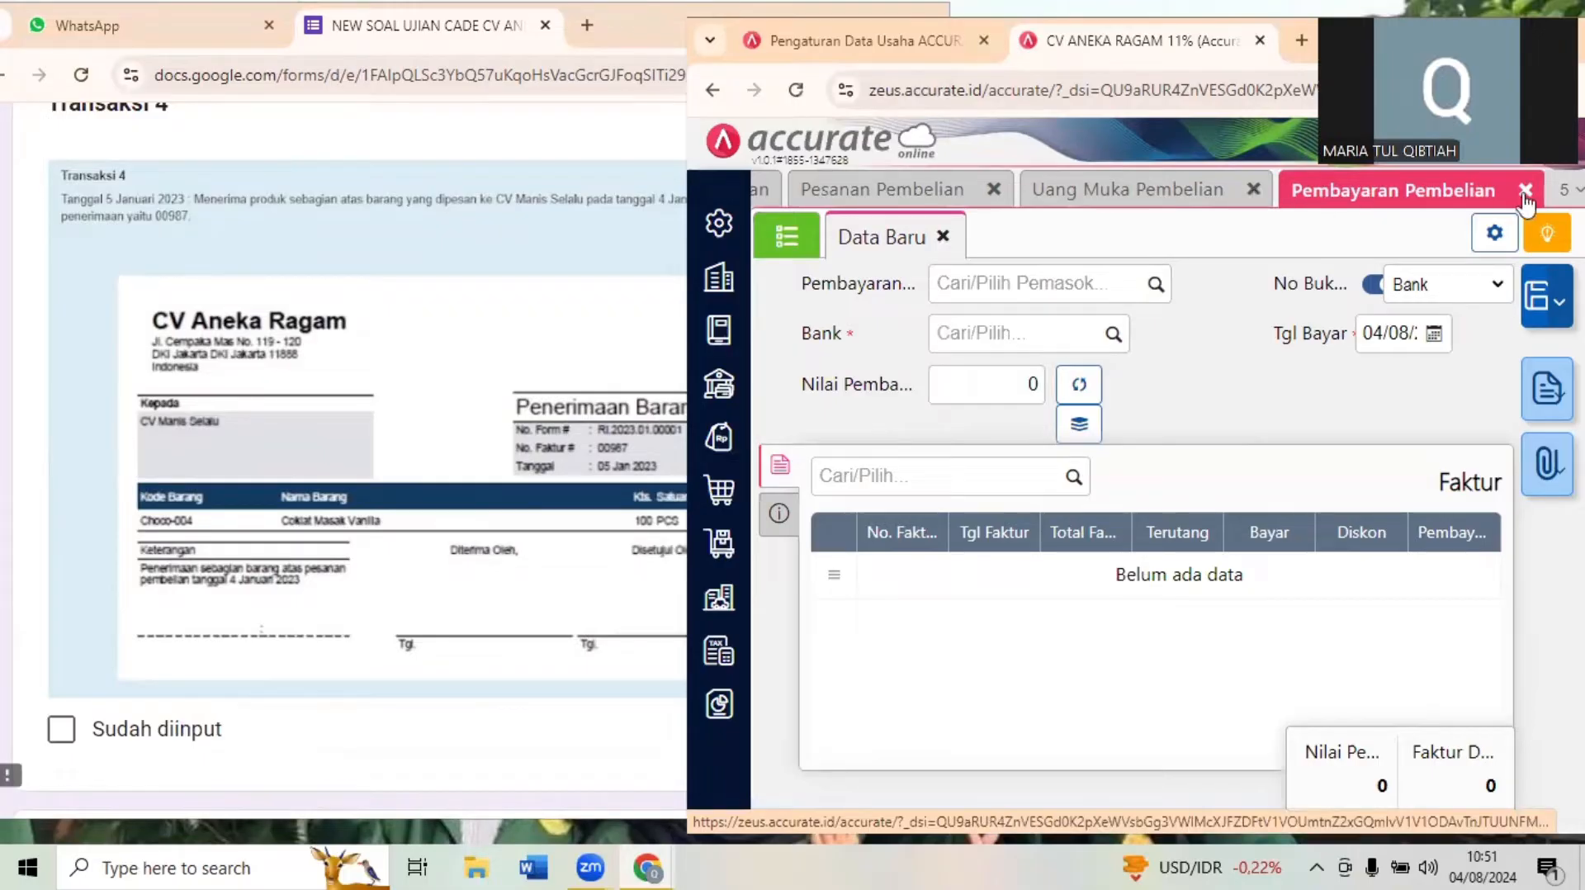
click(989, 192)
click(1256, 194)
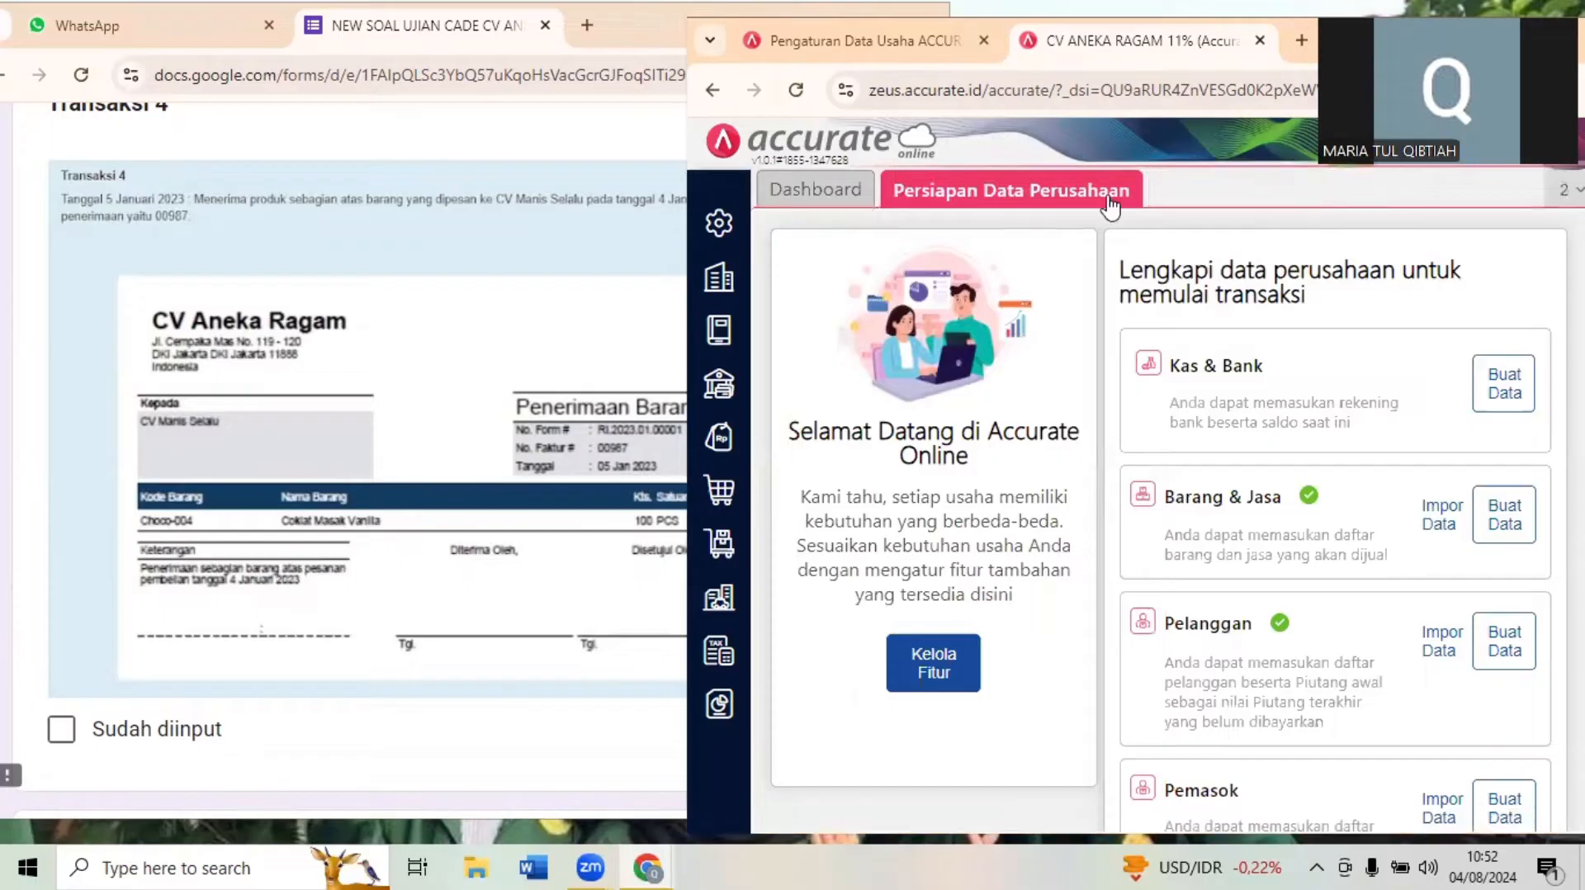
- Check Dokumen 4 in the exam form and open a new Penerimaan Barang form in Accurate Online
click(517, 364)
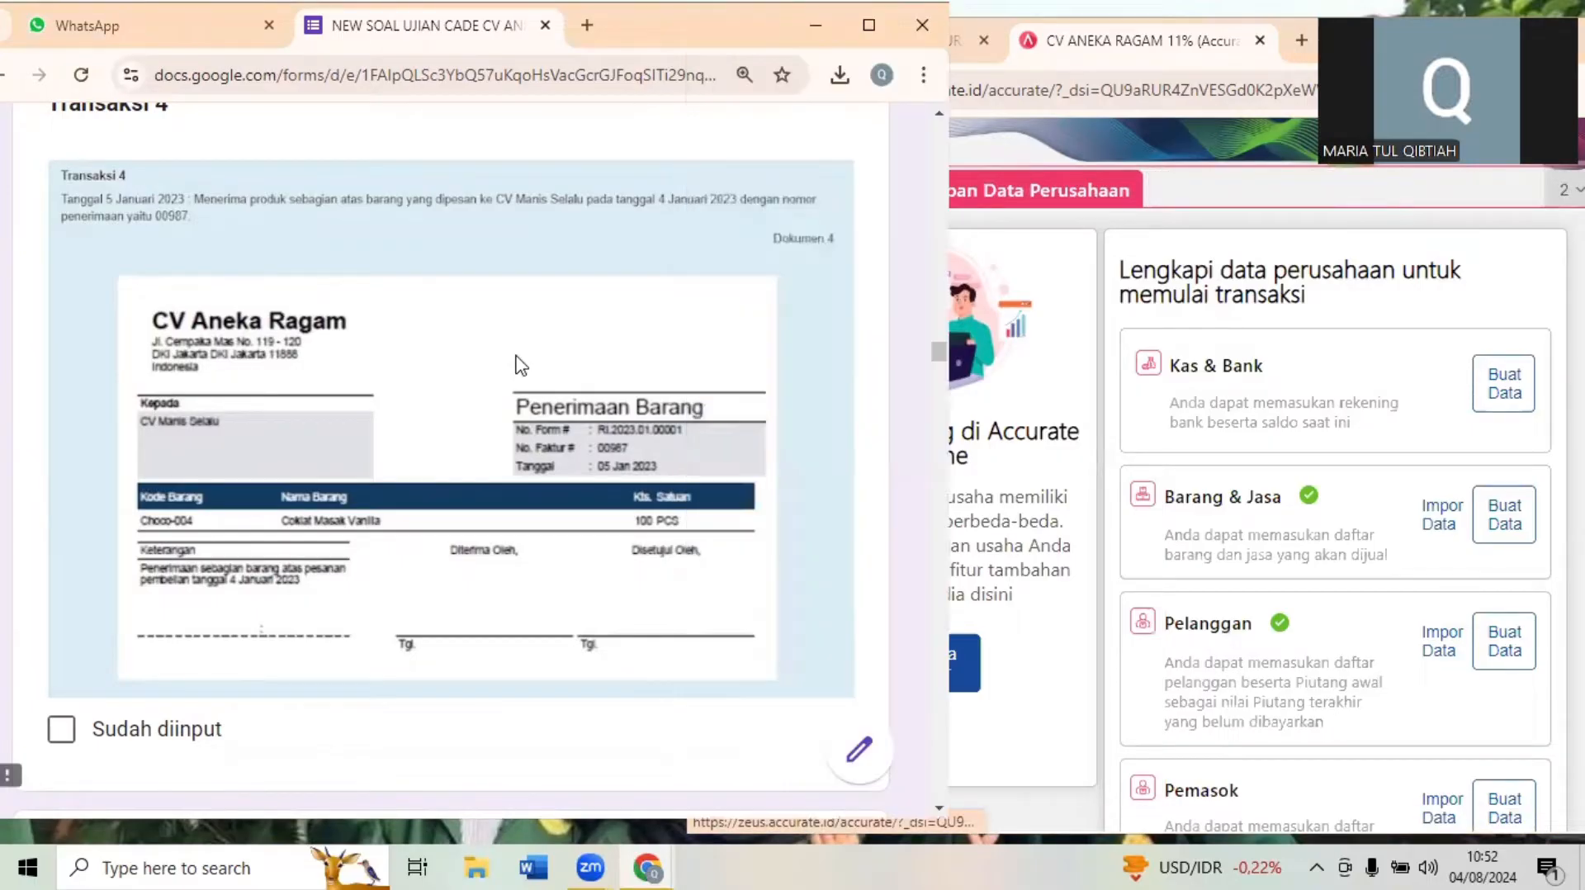
click(1050, 302)
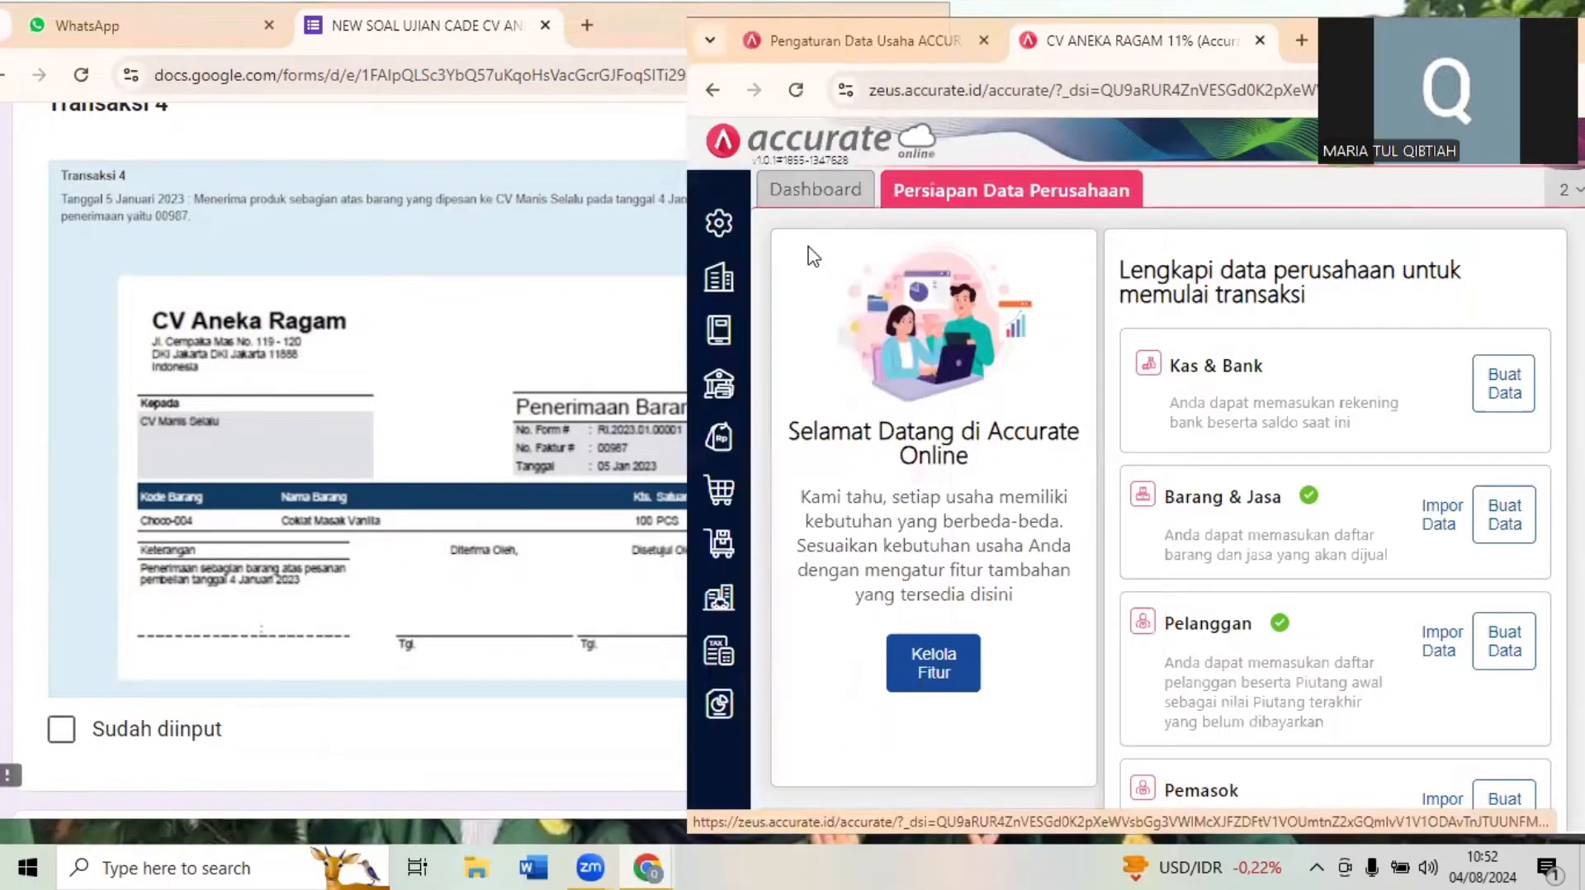
click(507, 440)
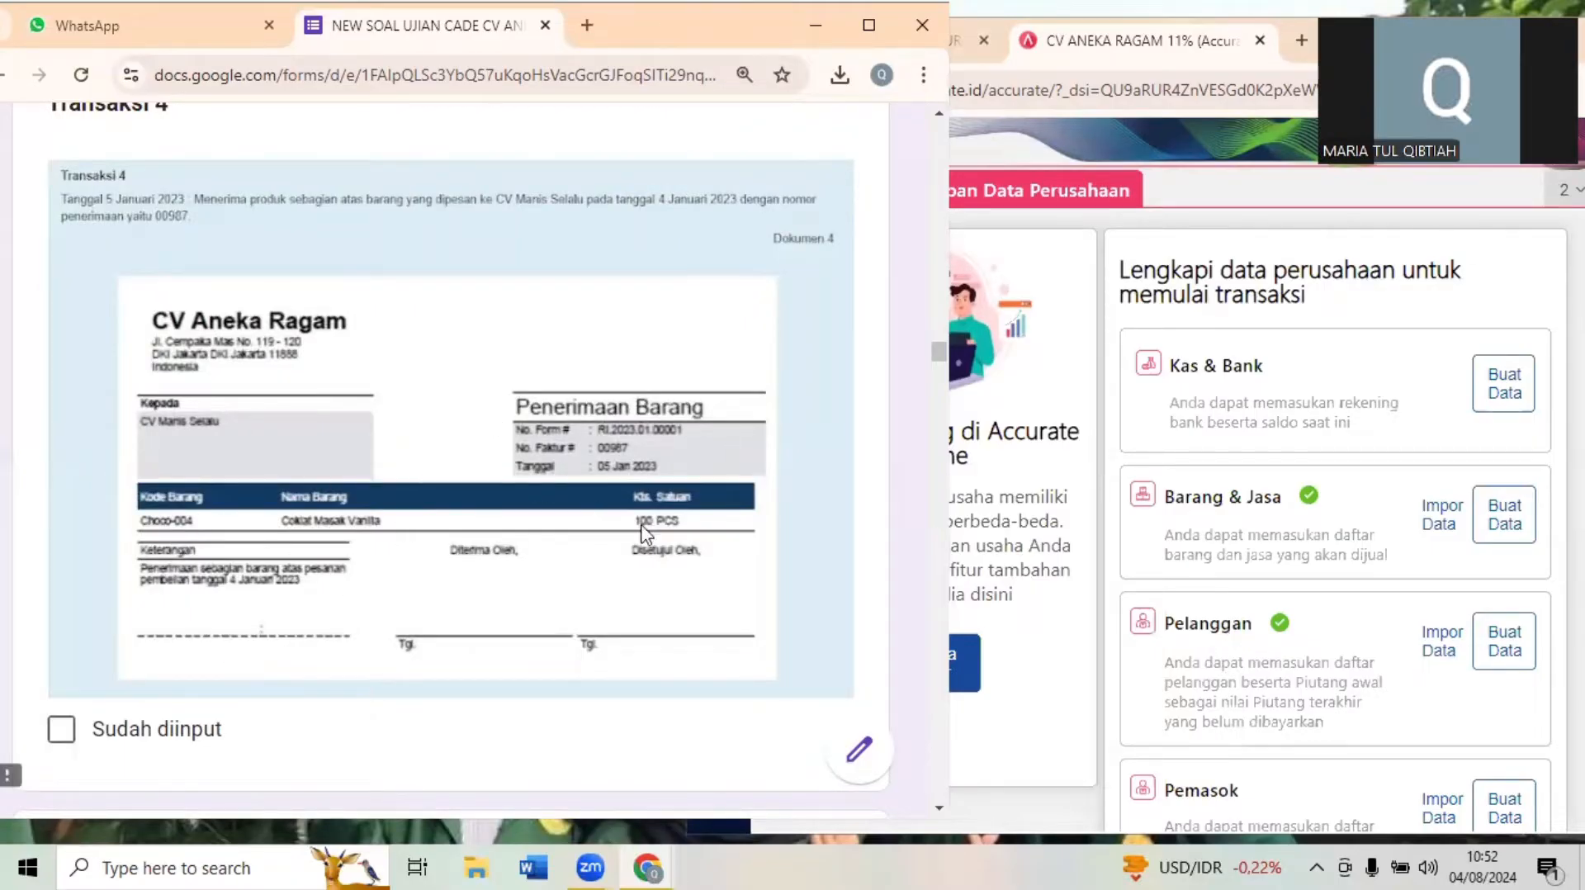
click(973, 332)
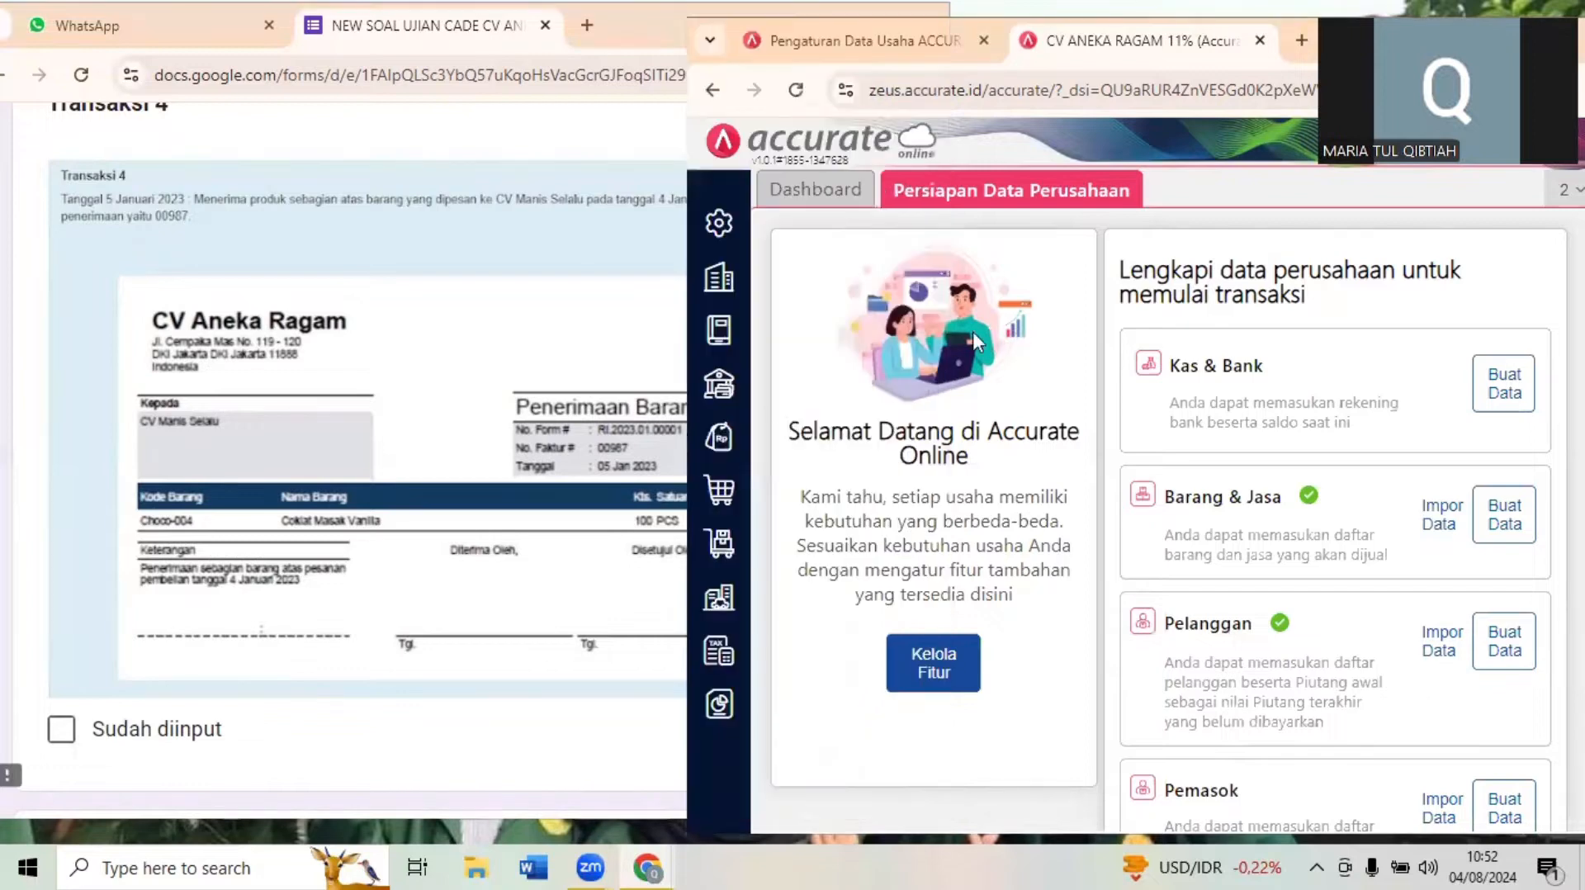
click(720, 499)
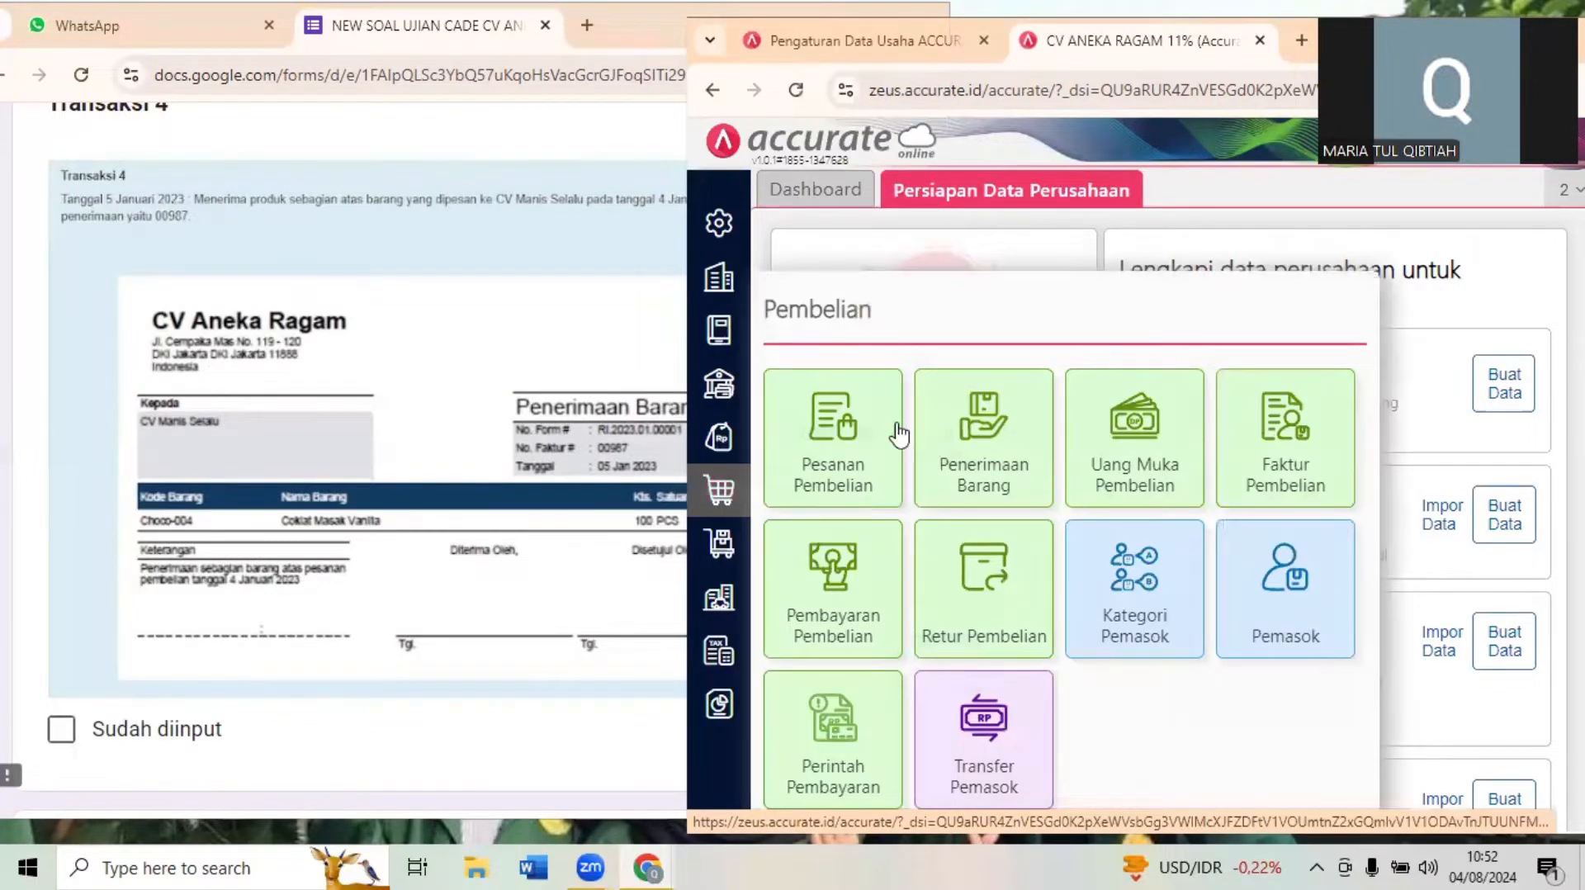
click(955, 430)
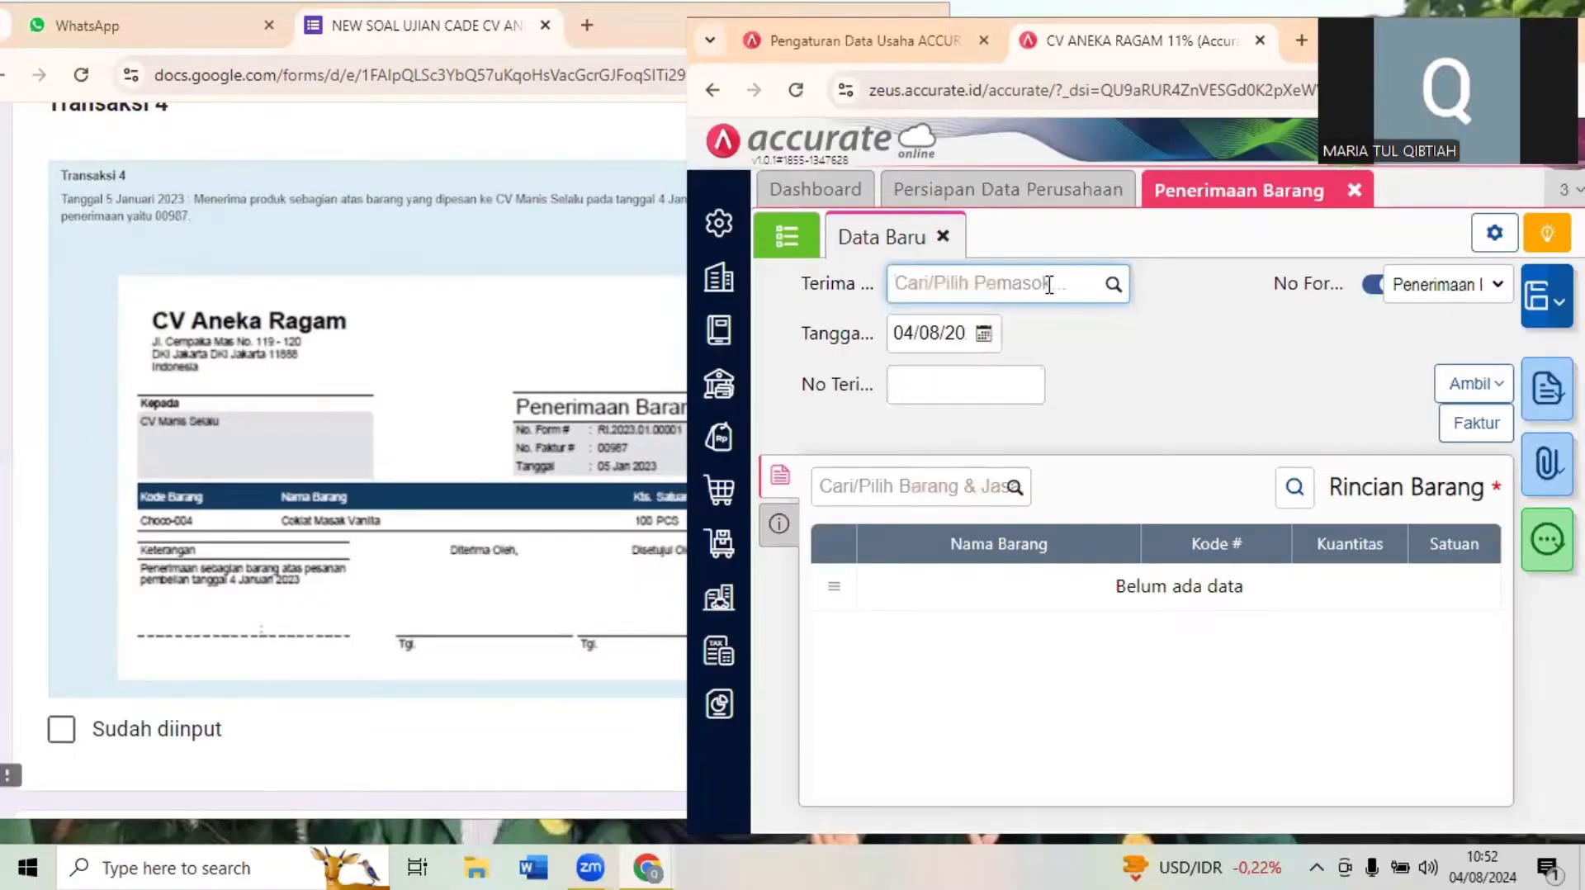
- Choose CV Manis Selalu as the goods receipt's supplier and set its Tanggal to 05/01/2023
text(MANIS)
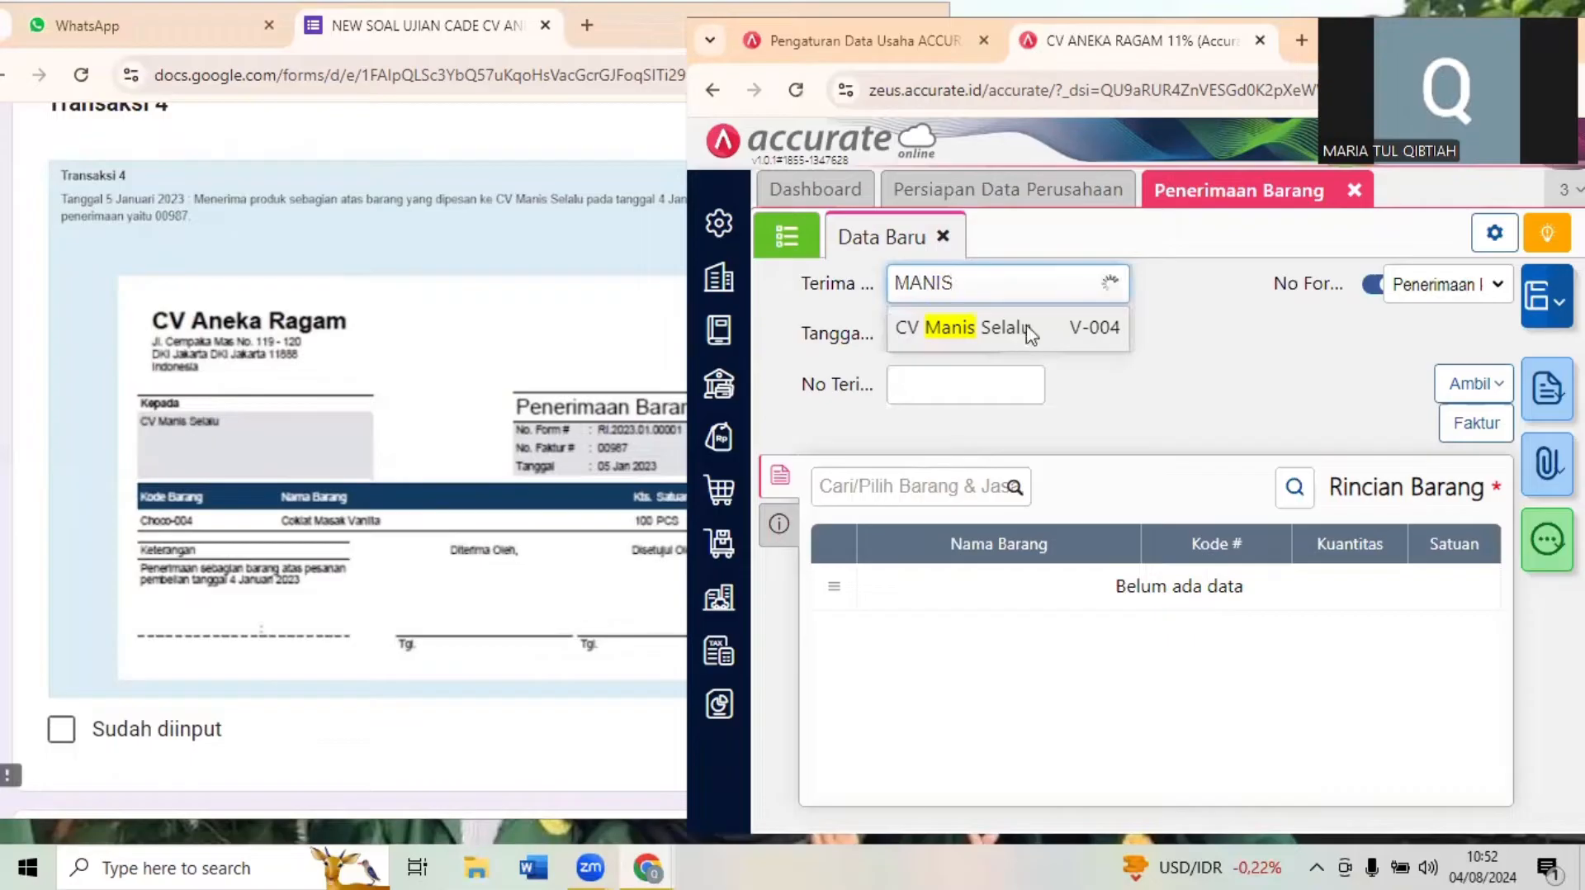
click(974, 332)
click(930, 326)
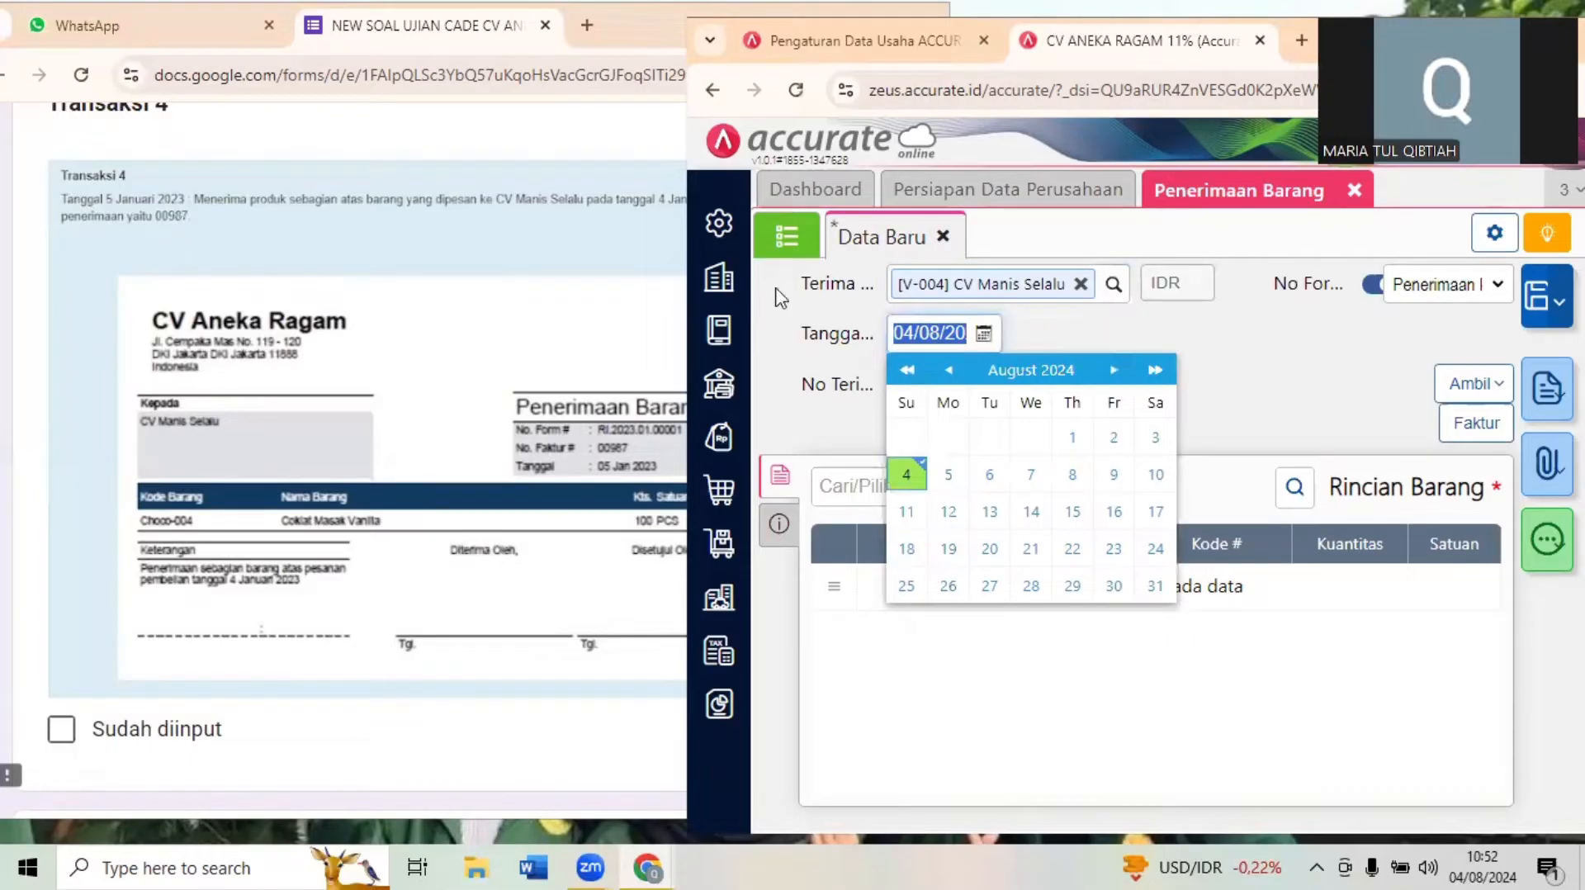
text(05/01/20)
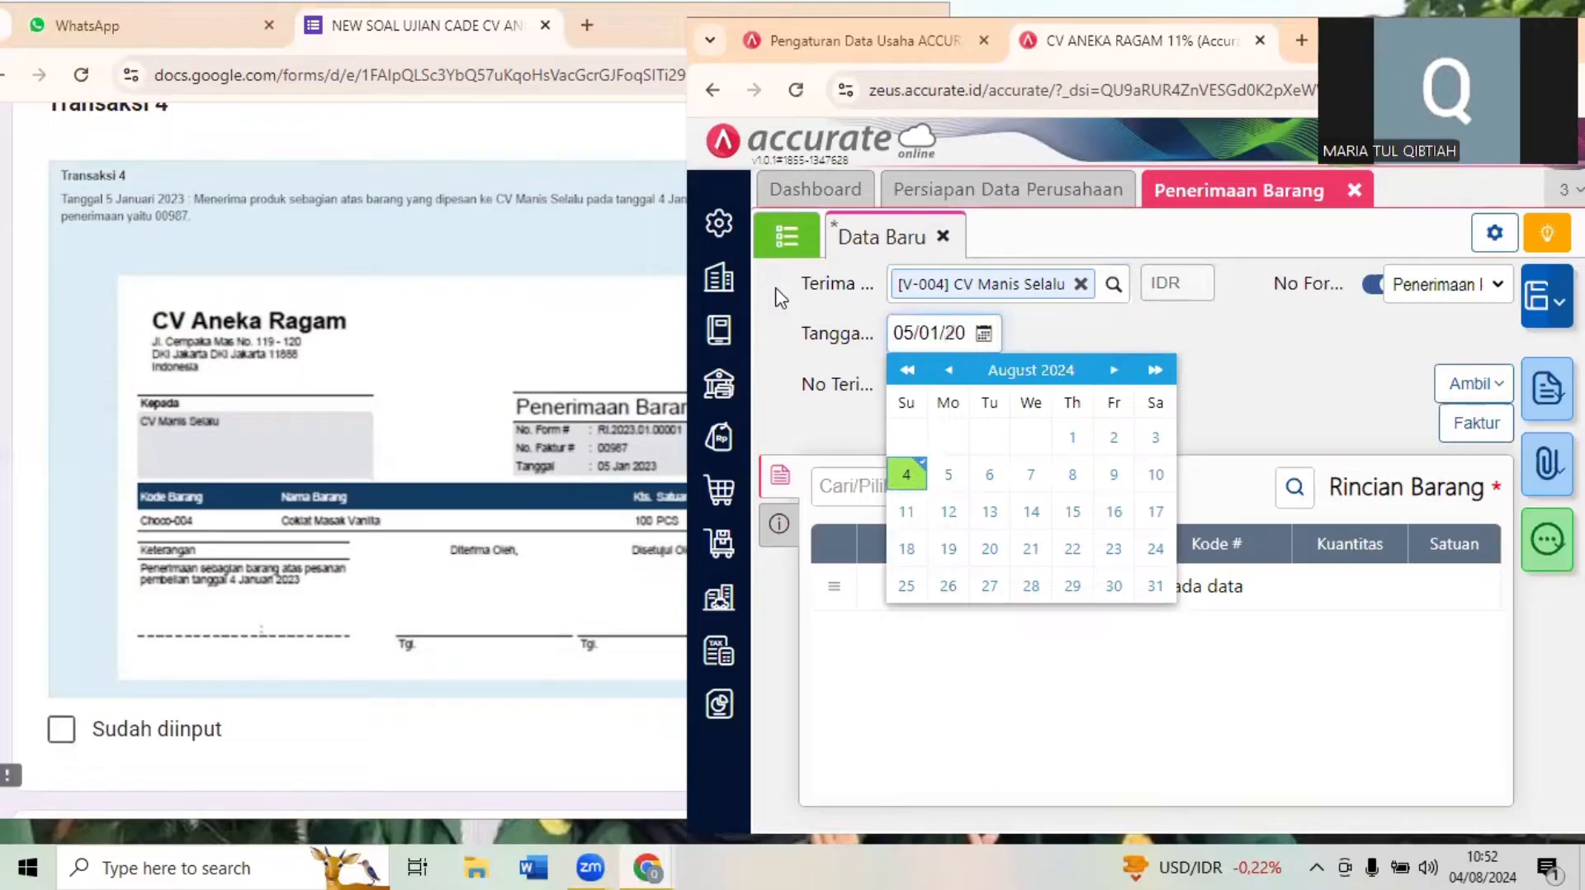
click(1238, 357)
- Enter 00987 from Dokumen 4 as the goods receipt's No Terima
click(183, 264)
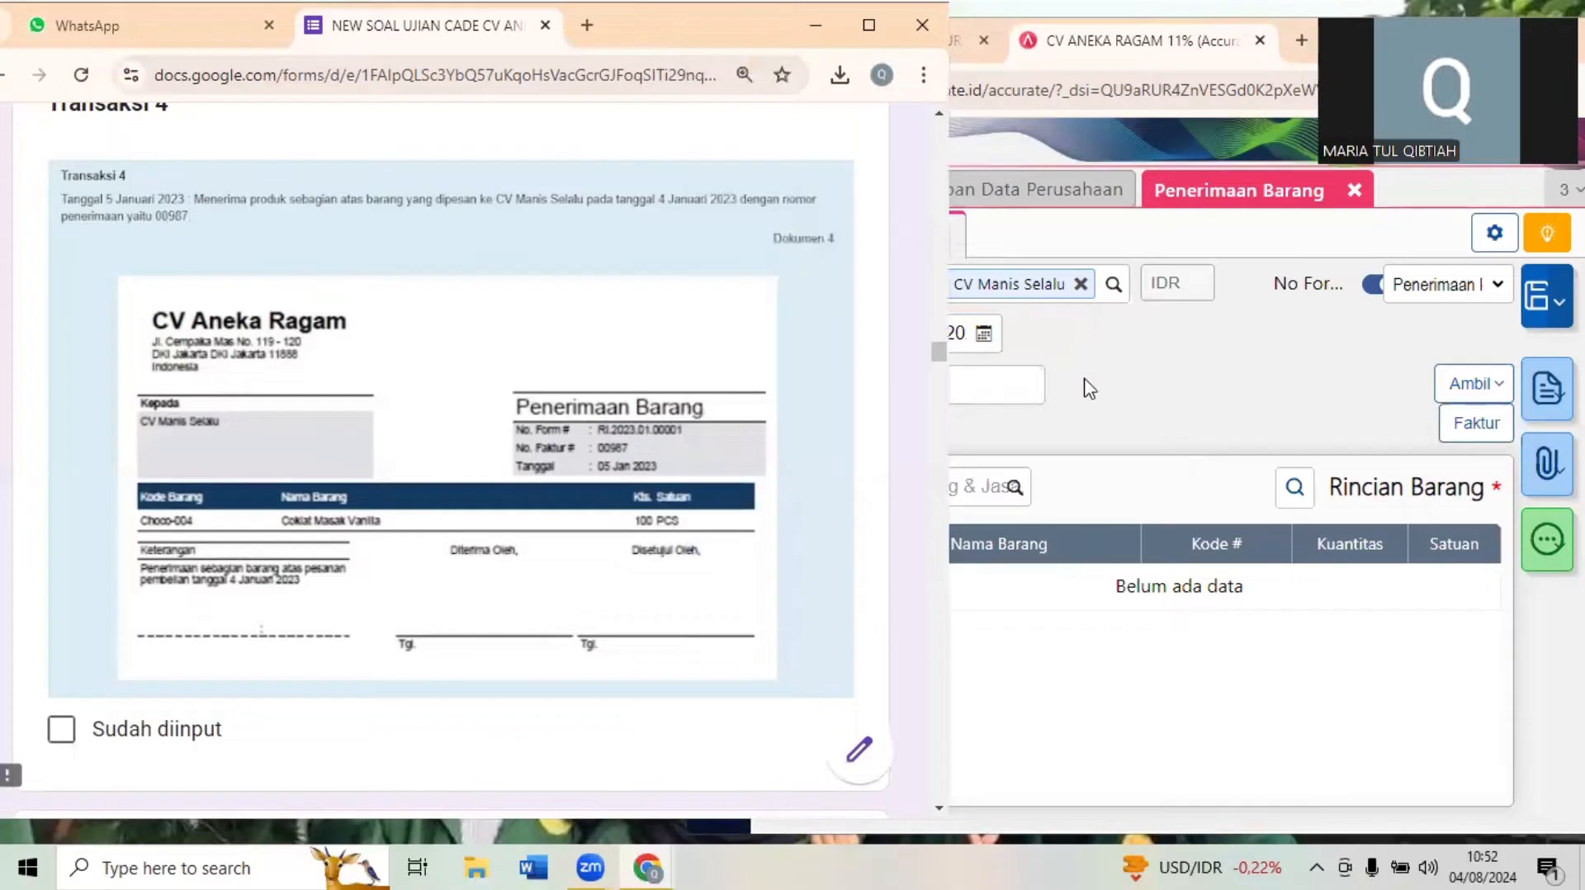
click(1037, 384)
text(00987)
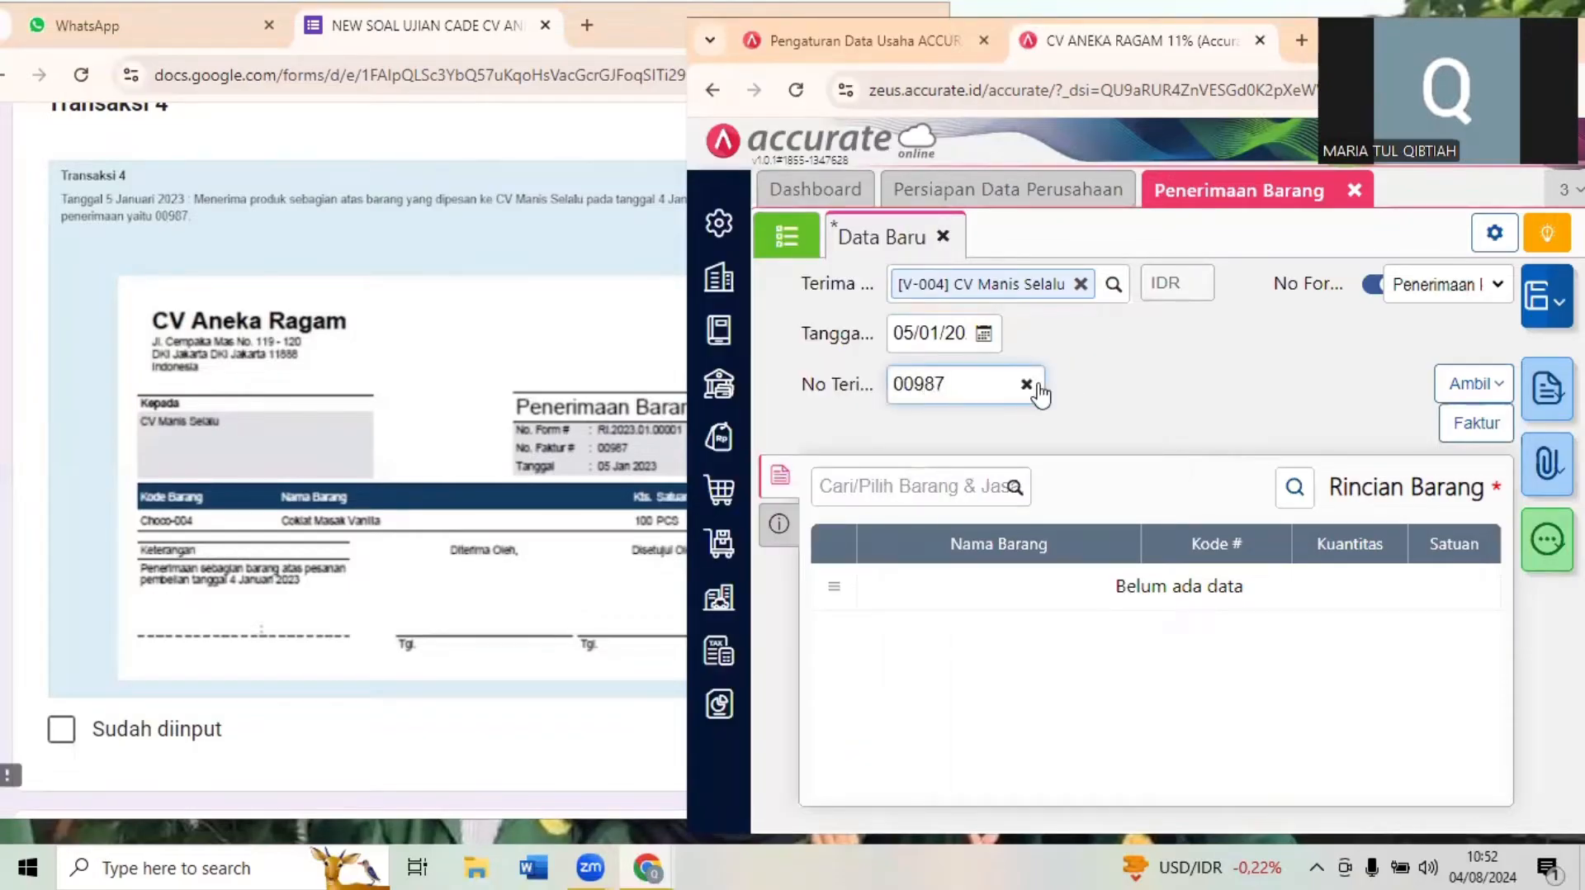
click(1196, 428)
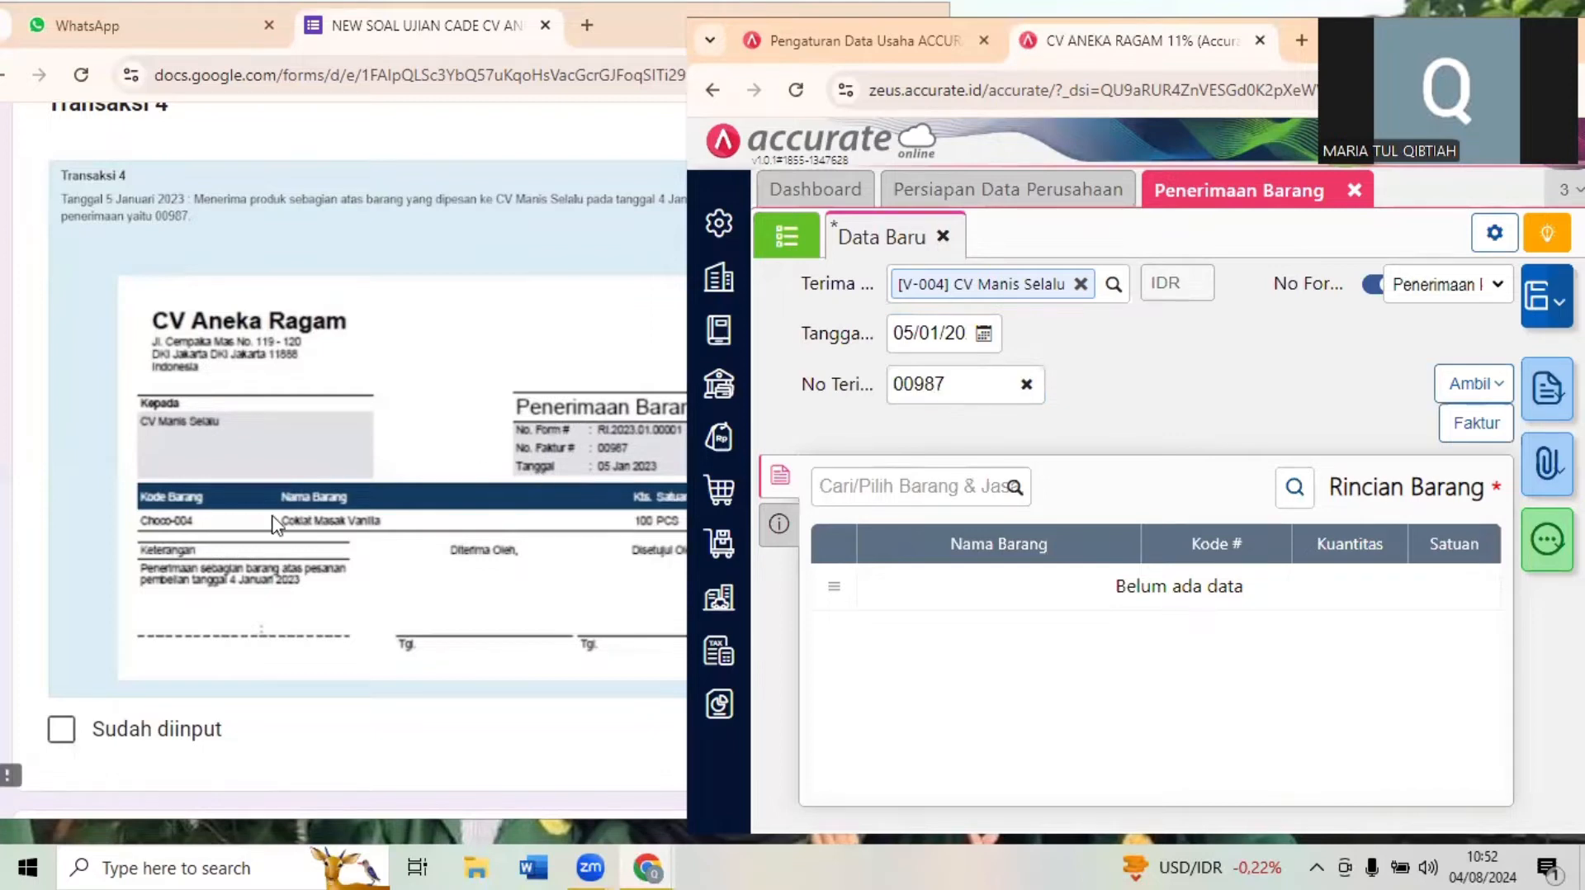
- Check Dokumen 4's item line and select CV Manis Selalu's 04/01/2023 purchase order as the source for the receipt's items
click(302, 525)
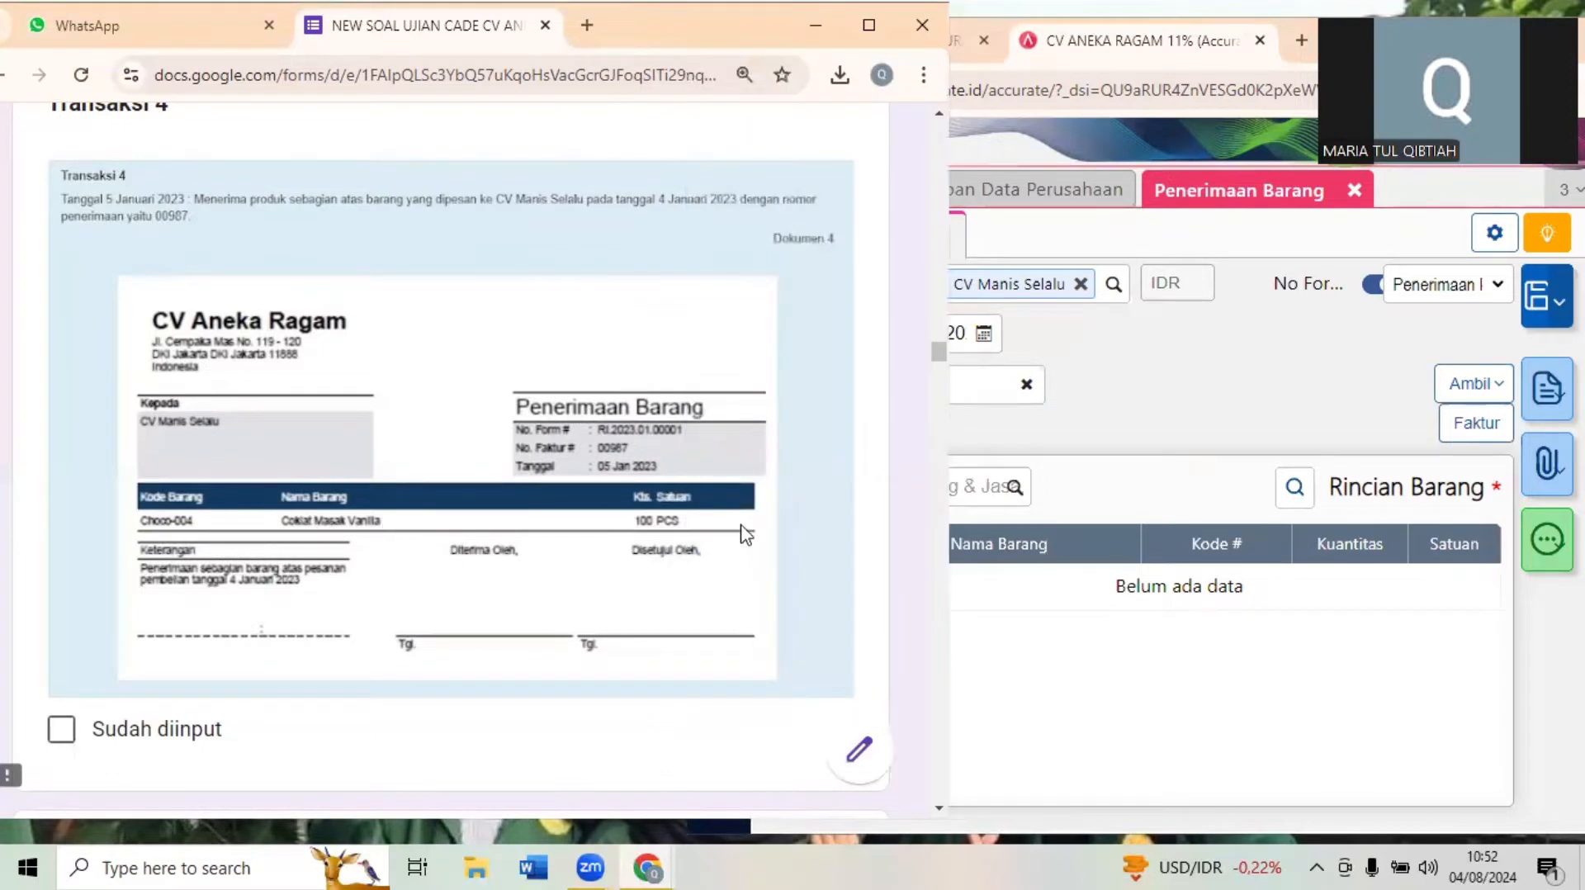
click(1160, 448)
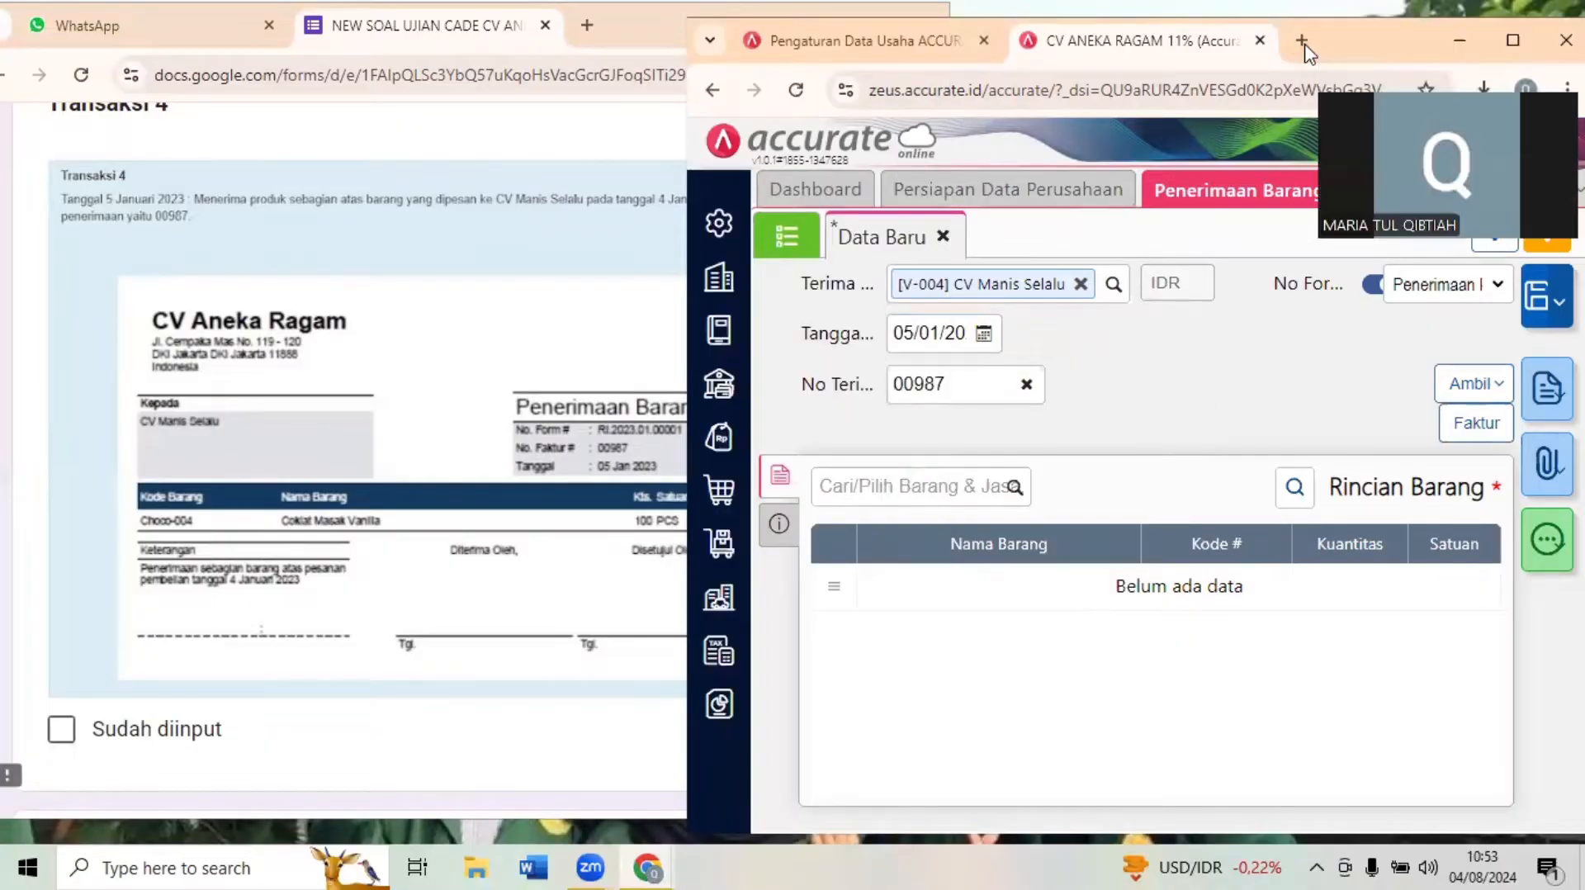
click(1512, 39)
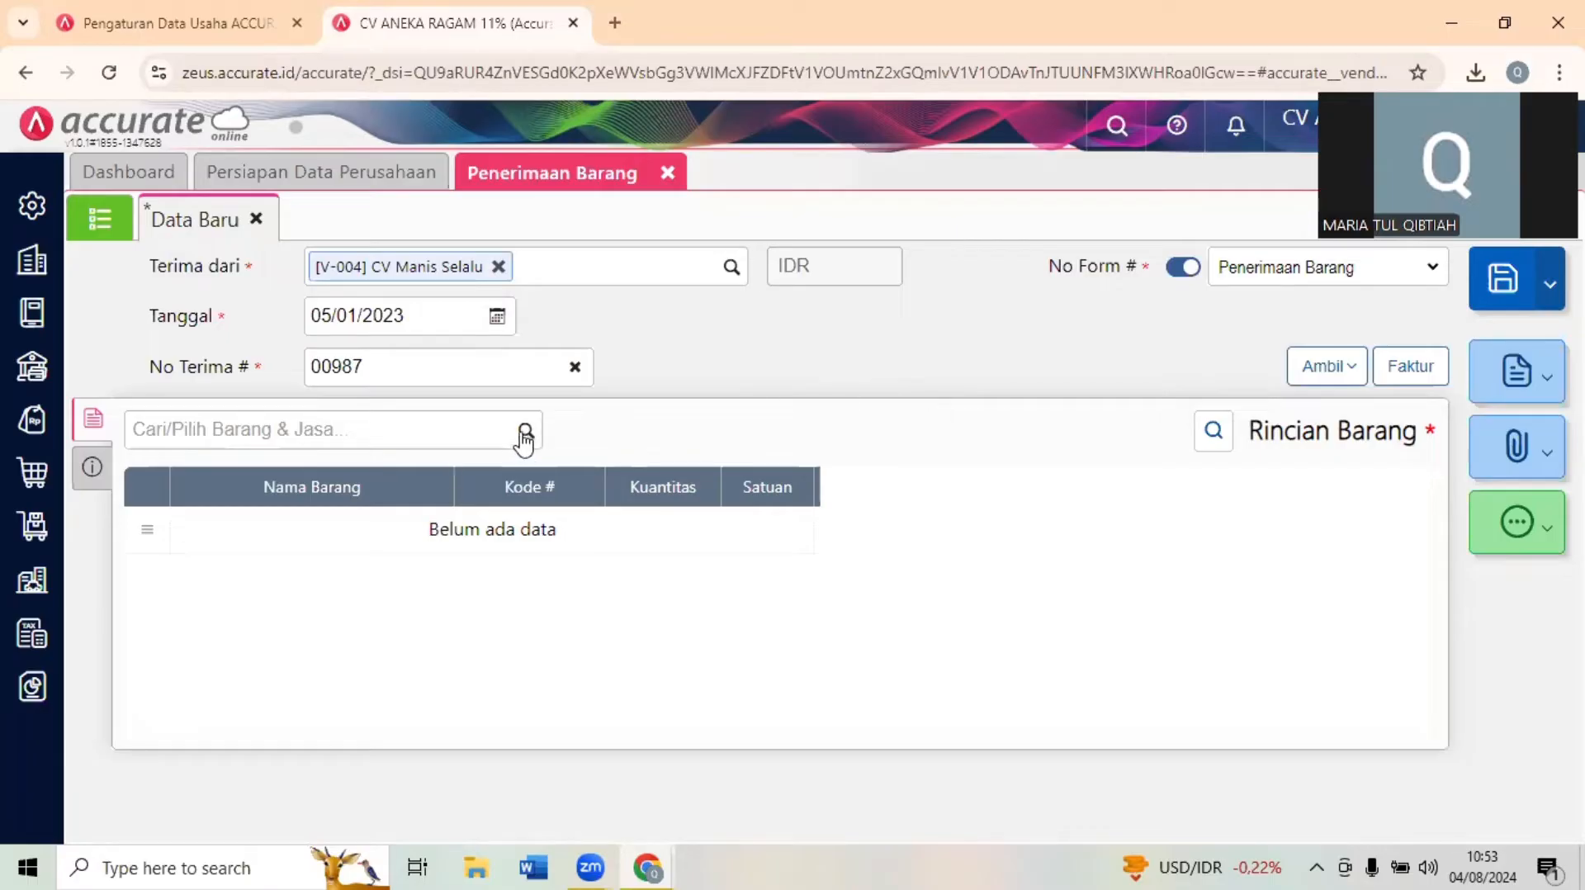
click(1316, 373)
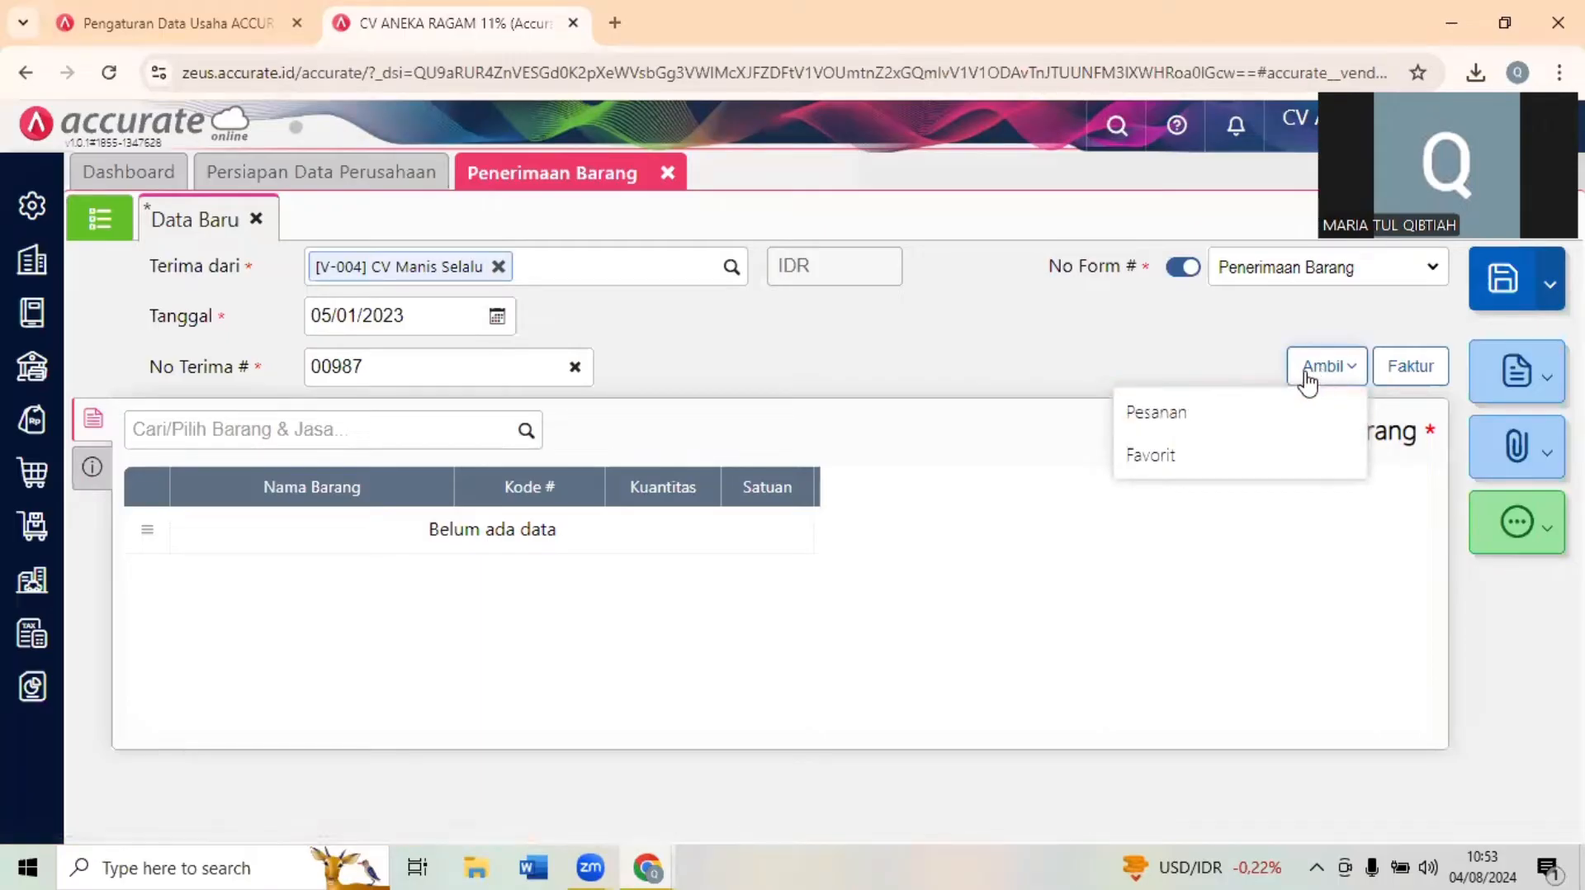
click(1229, 413)
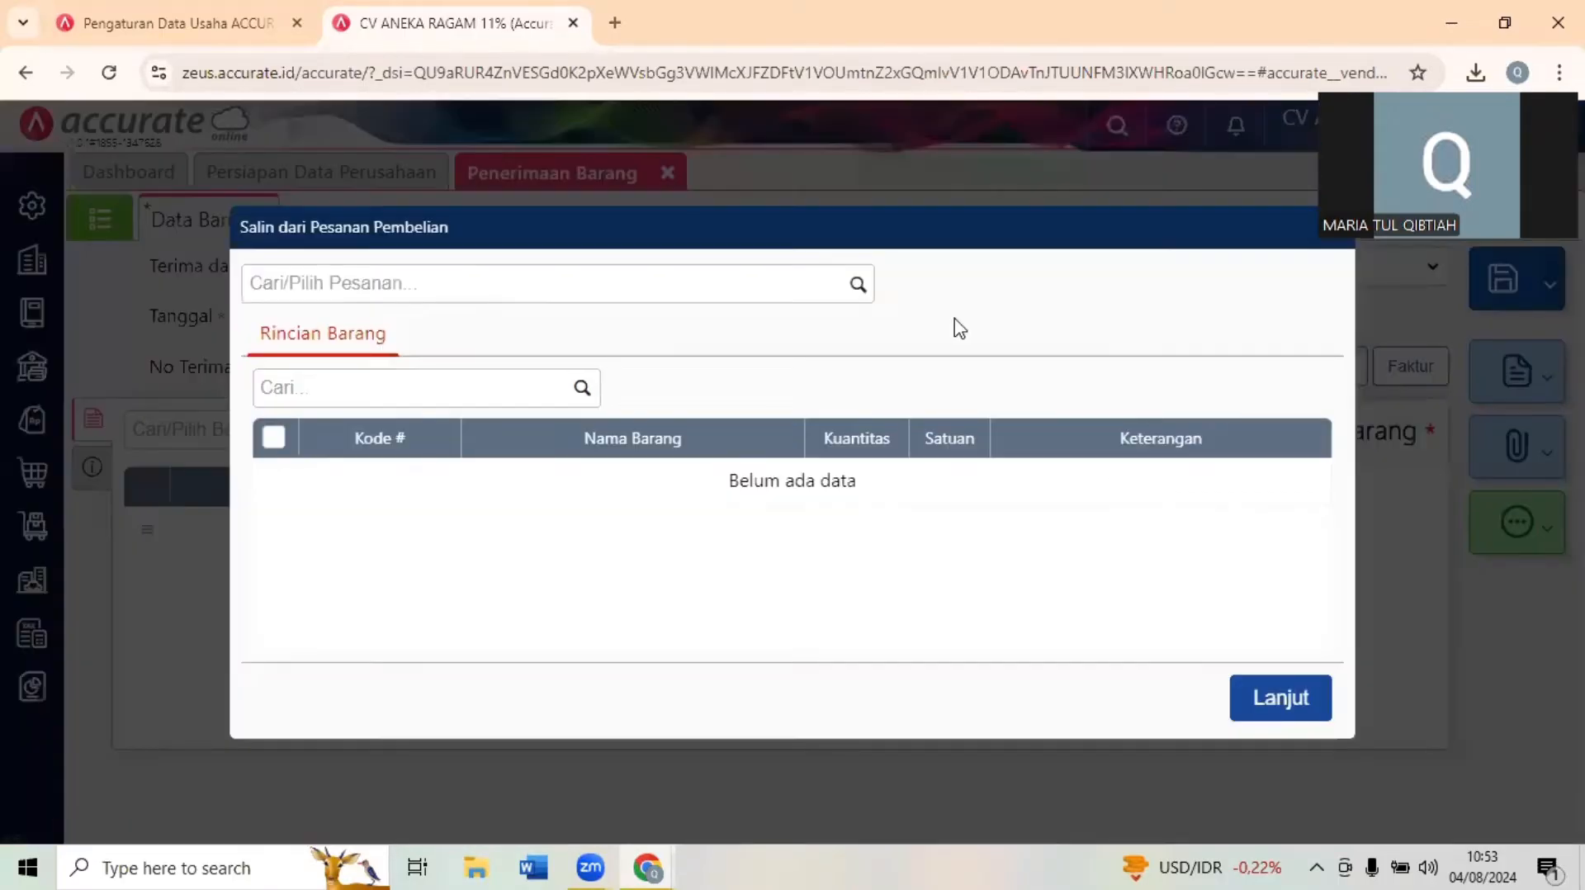
click(859, 285)
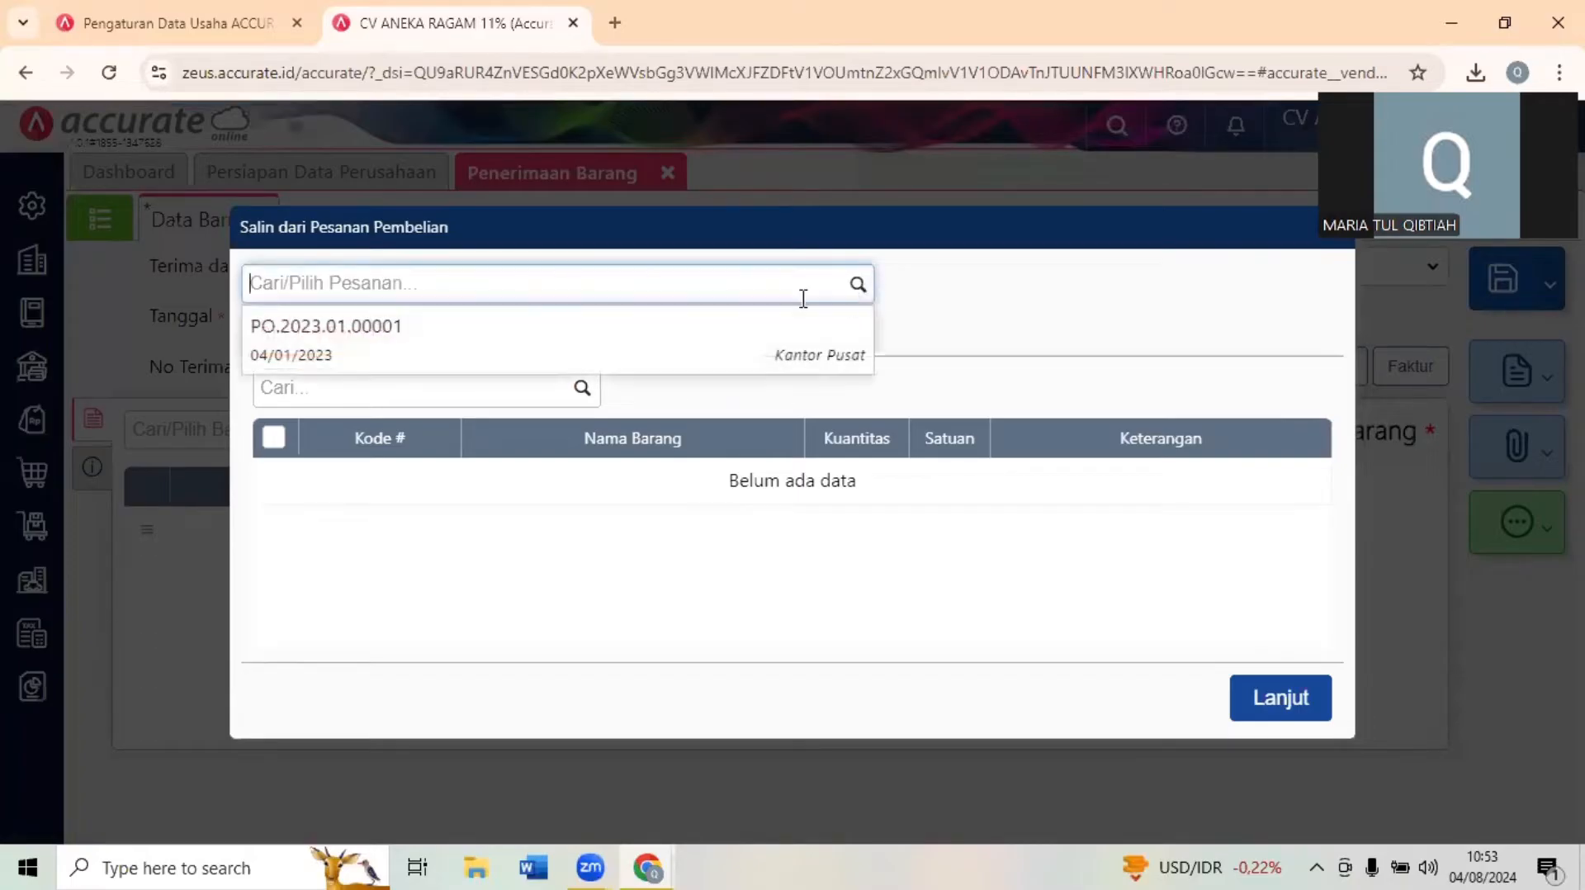
click(729, 344)
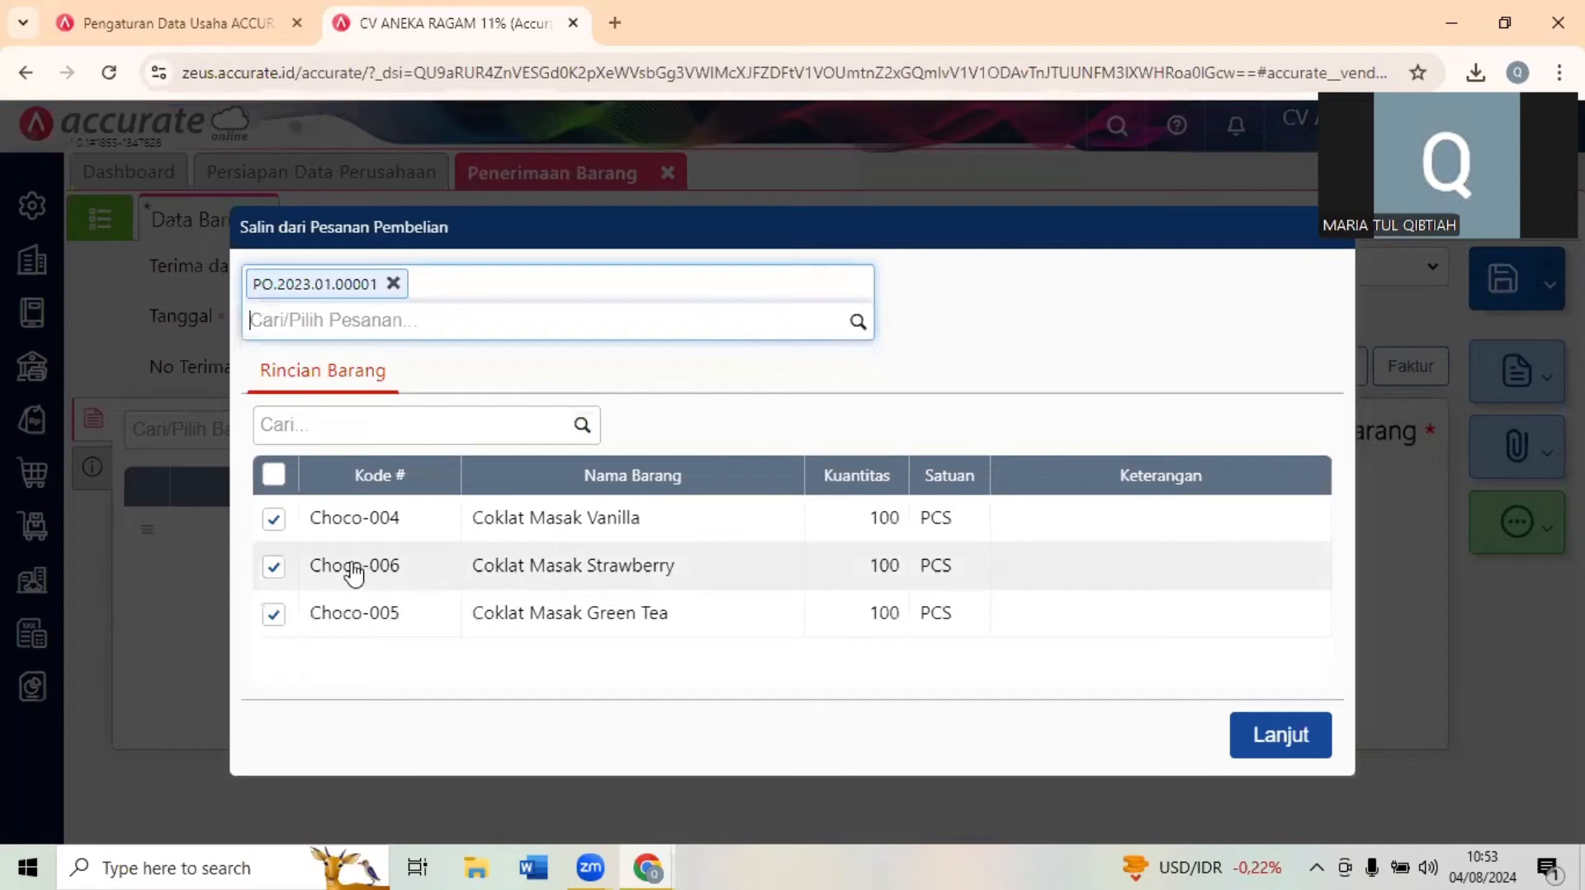
- Exclude Coklat Masak Strawberry and Coklat Masak Green Tea, and copy only Coklat Masak Vanilla into the goods receipt
click(273, 566)
click(273, 613)
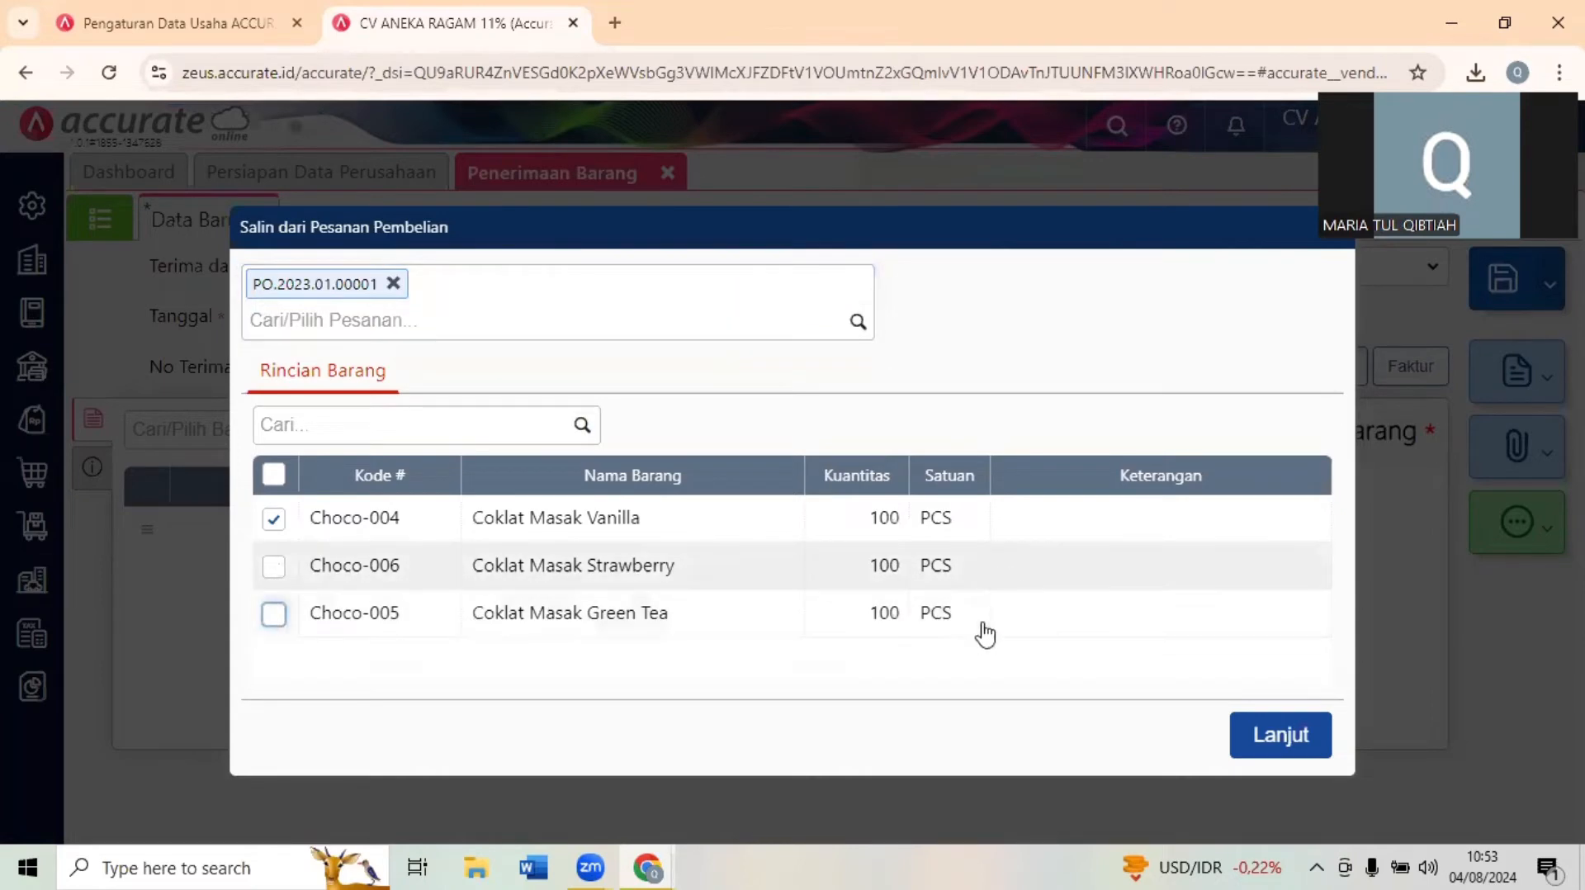
click(1262, 734)
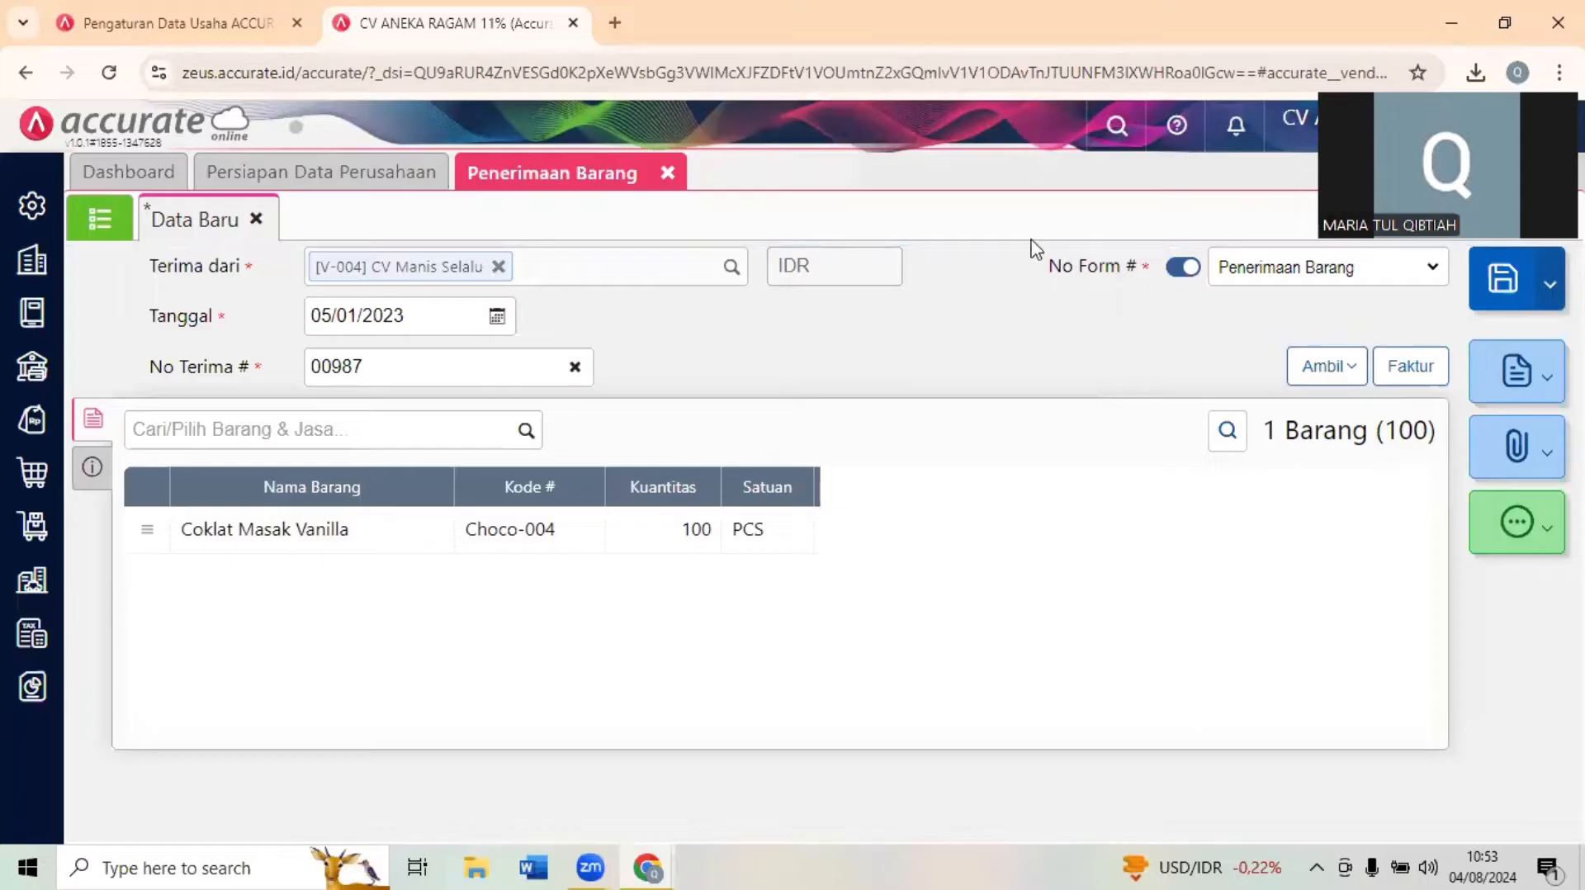
- Compare the goods receipt with Dokumen 4 in the exam form and save the receipt
click(1504, 22)
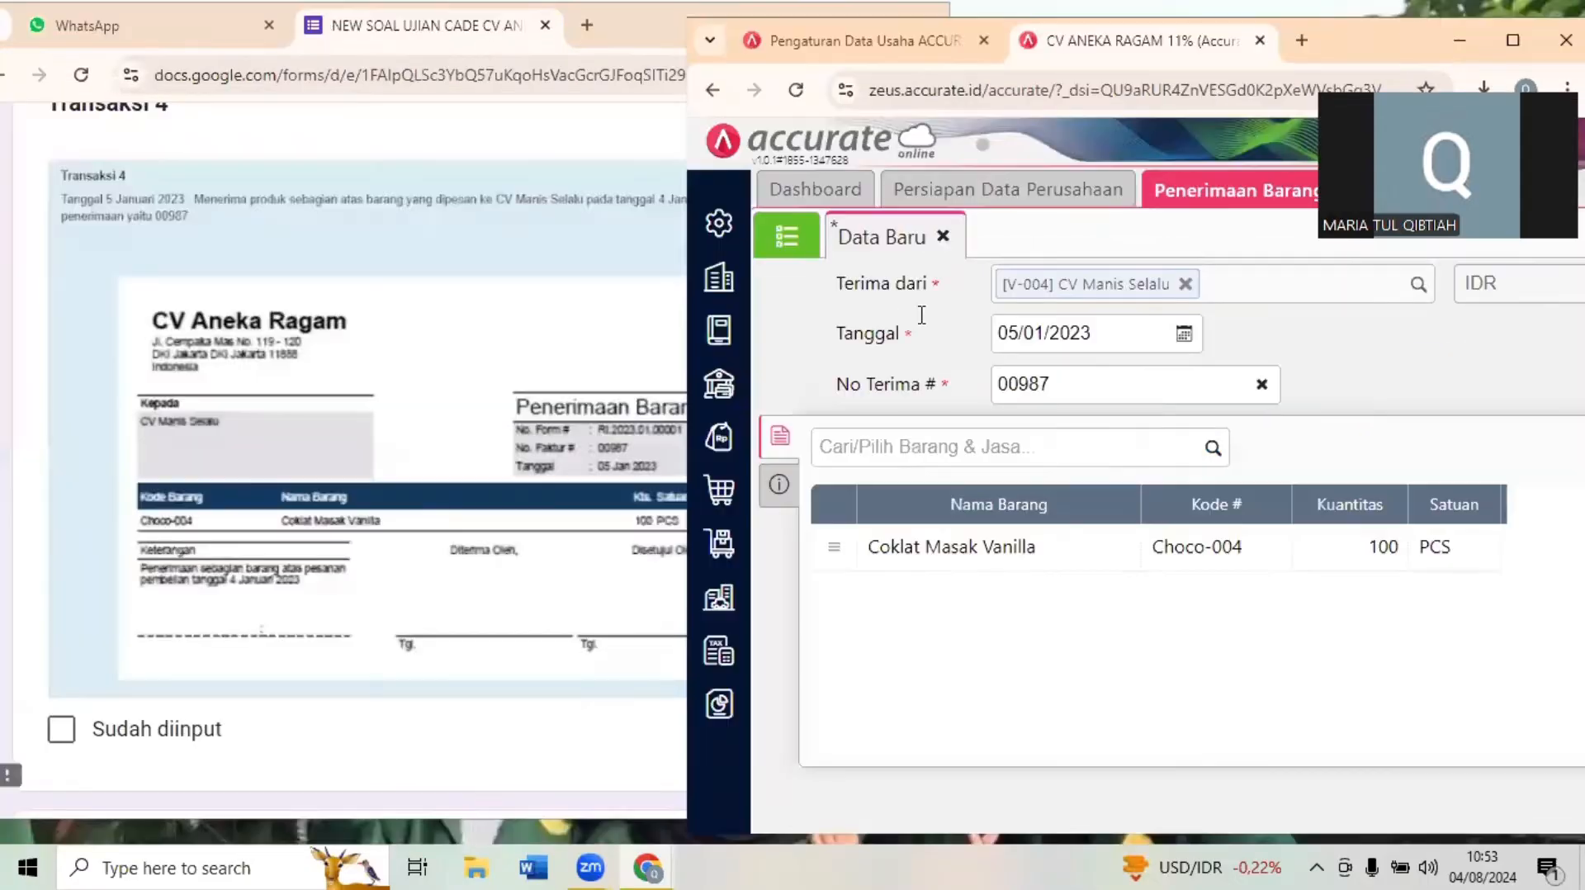
click(382, 516)
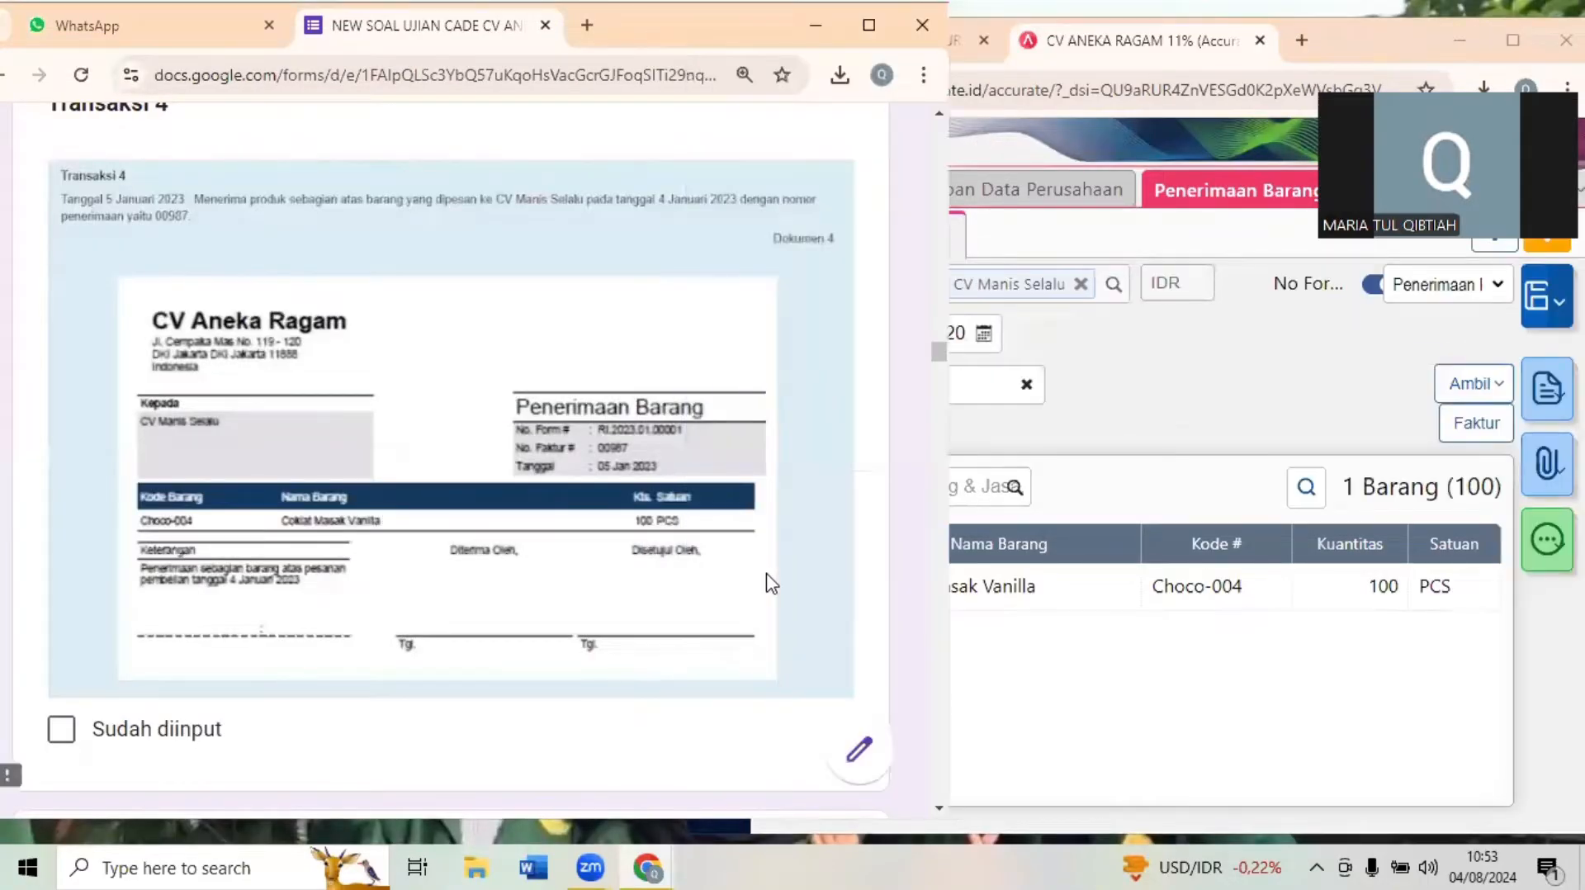
click(1295, 696)
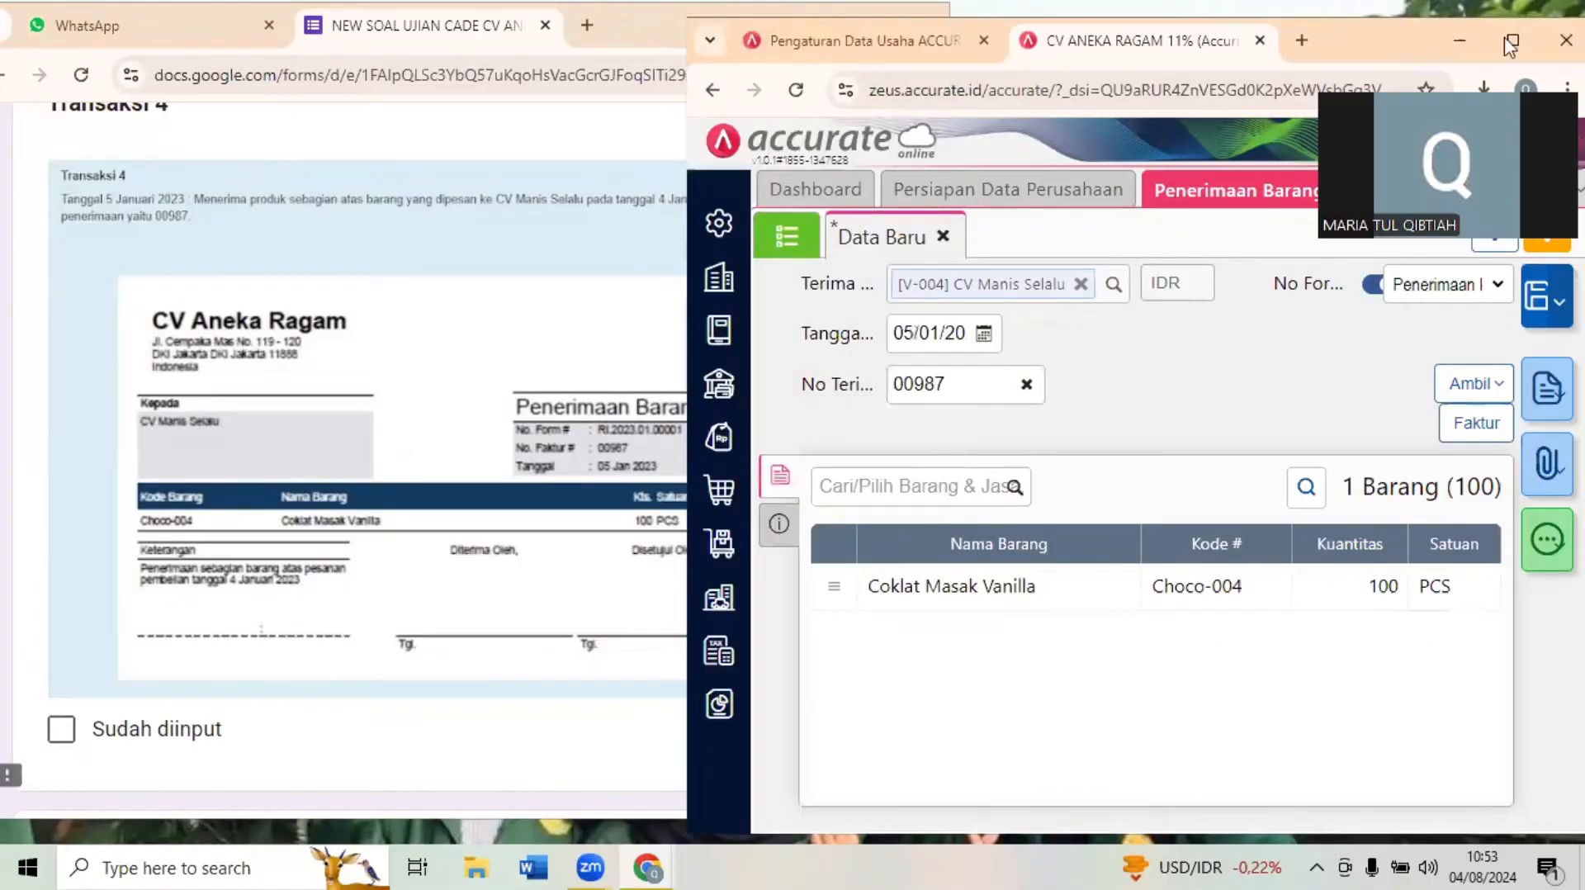
click(1505, 38)
click(1512, 281)
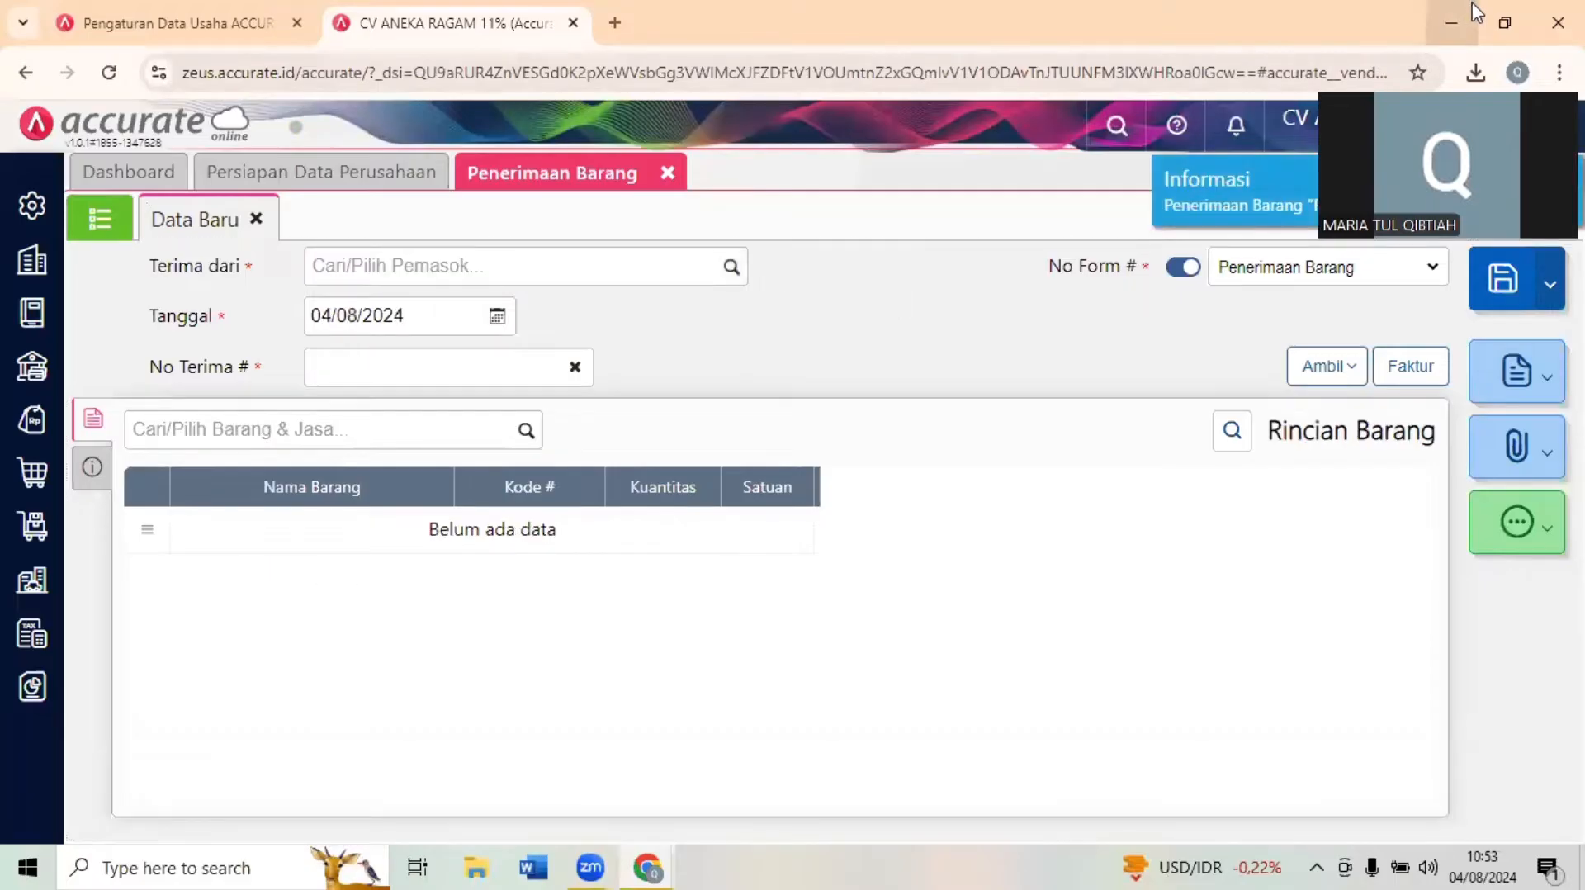
- Bring up Transaksi 5 and its Dokumen 5 in the exam form
click(1504, 20)
click(447, 463)
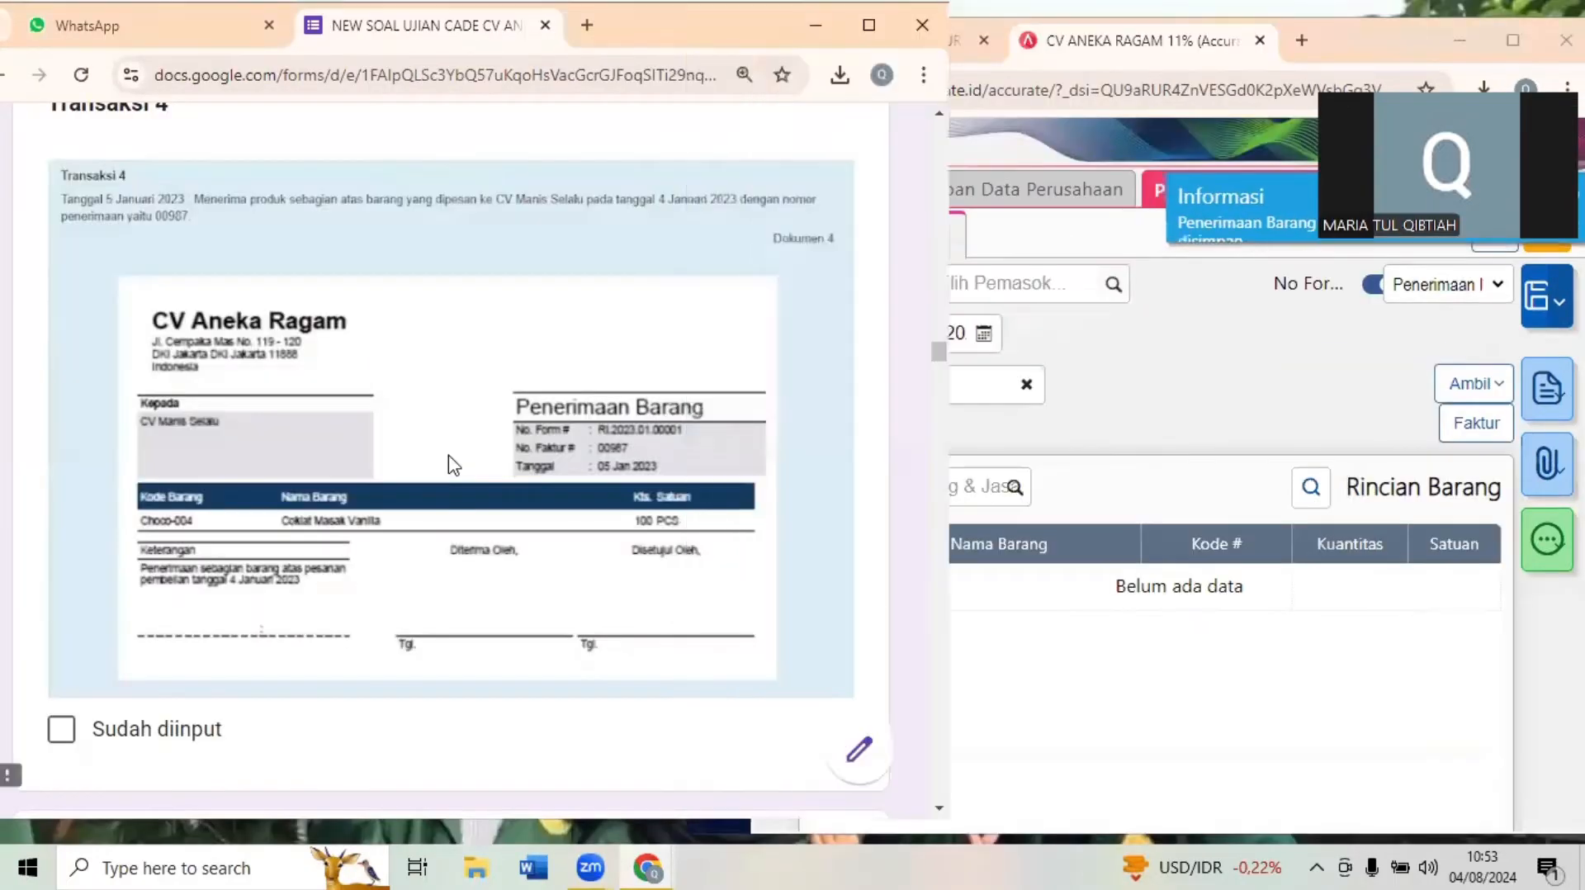
scroll(447, 463, down, 2)
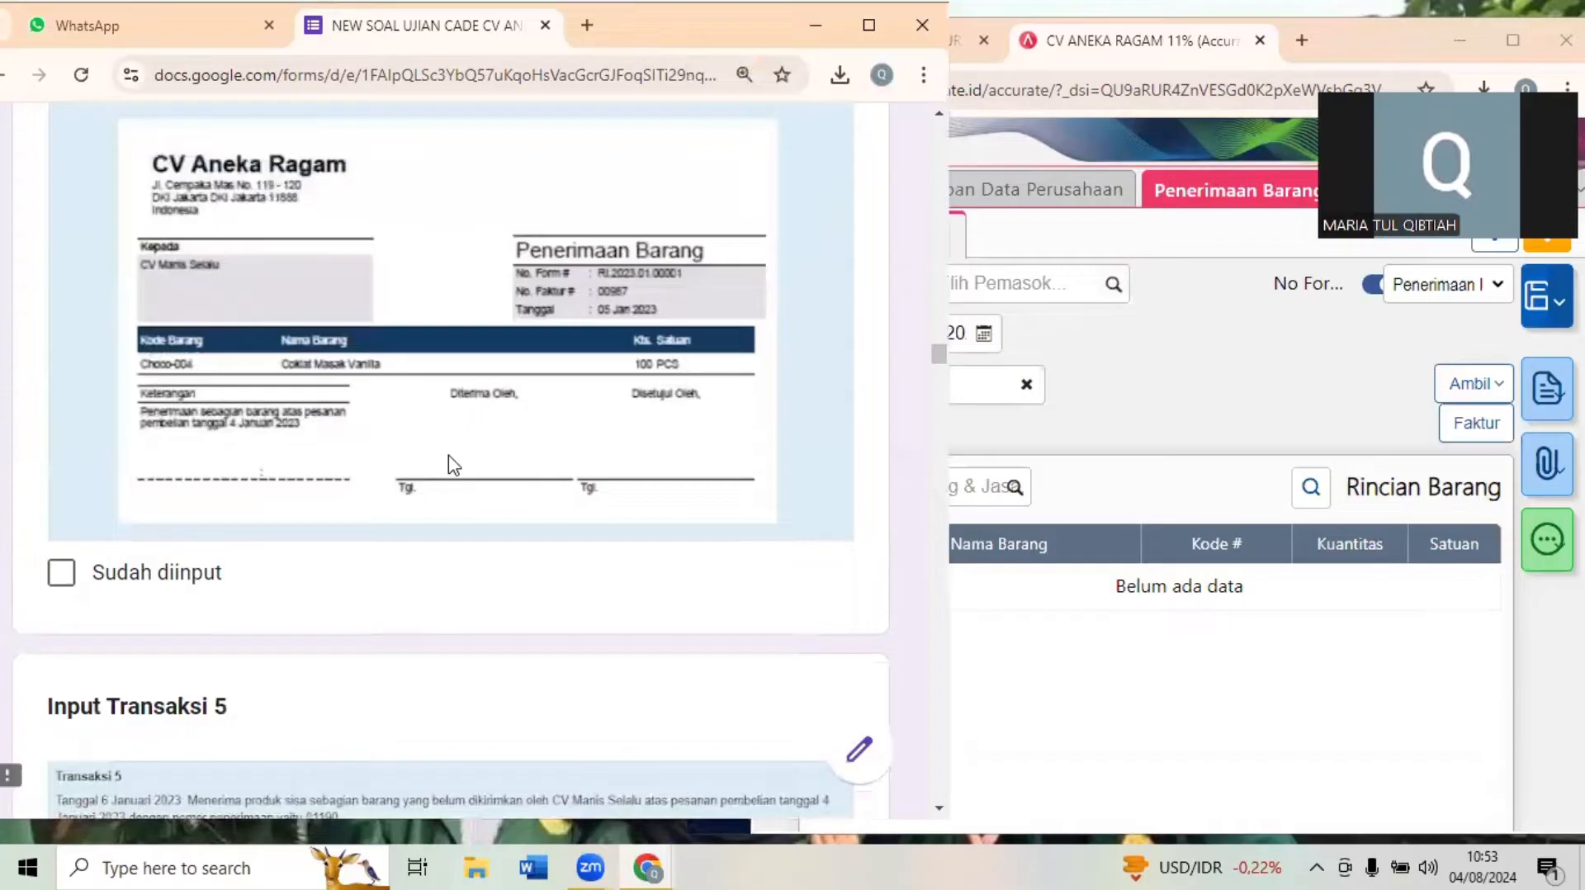
scroll(453, 465, down, 5)
scroll(453, 465, down, 2)
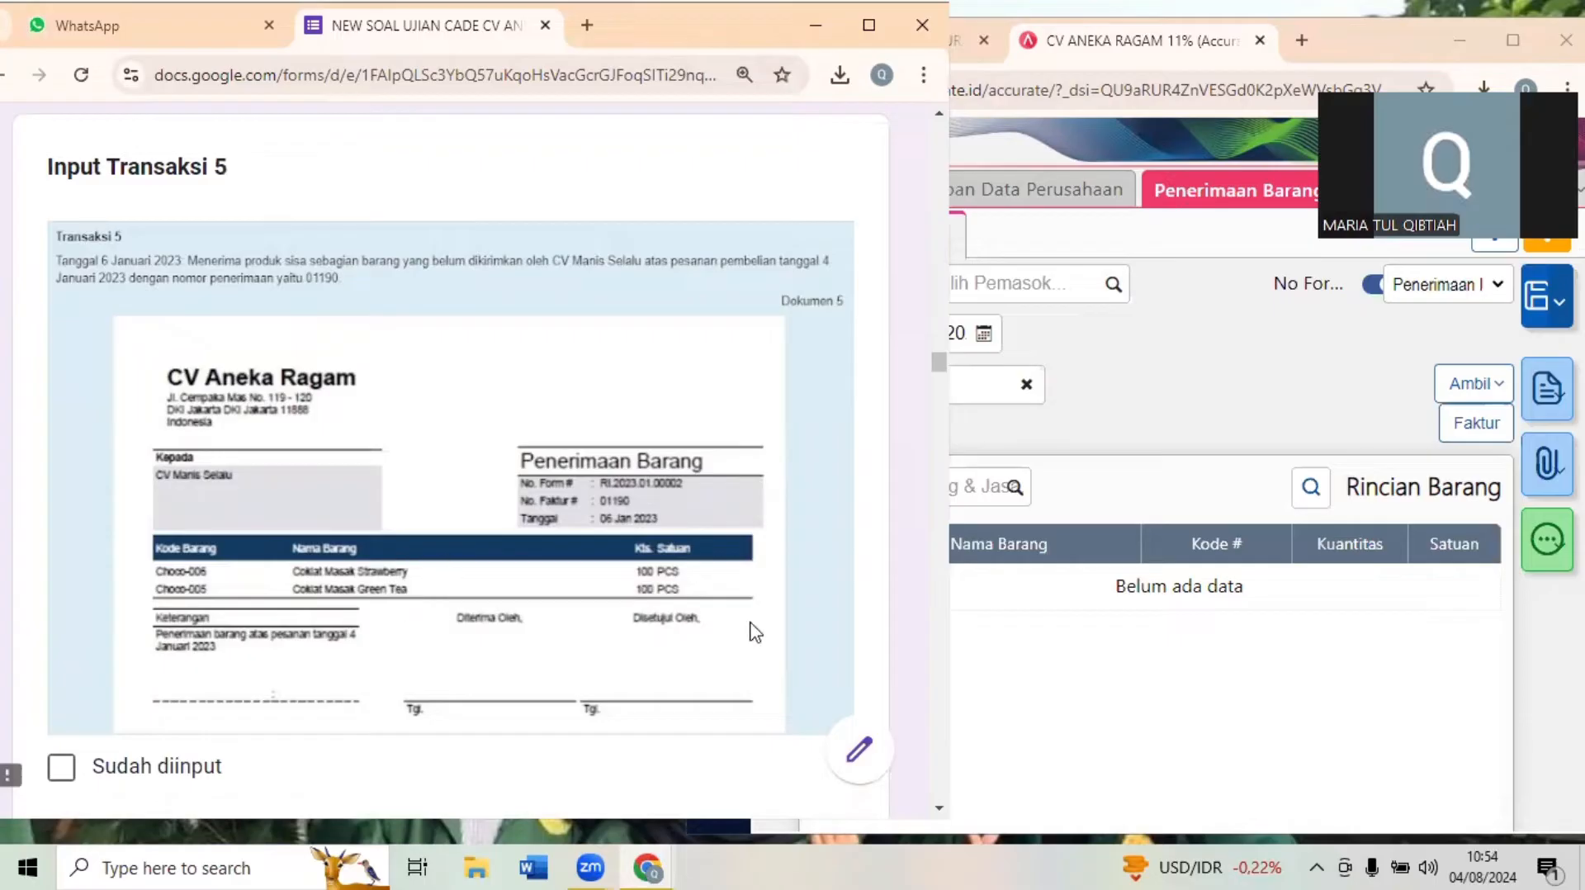
- Fill in a new goods receipt with supplier CV Manis Selalu, Tanggal 06/01/2023 and No Terima 01190
click(1253, 312)
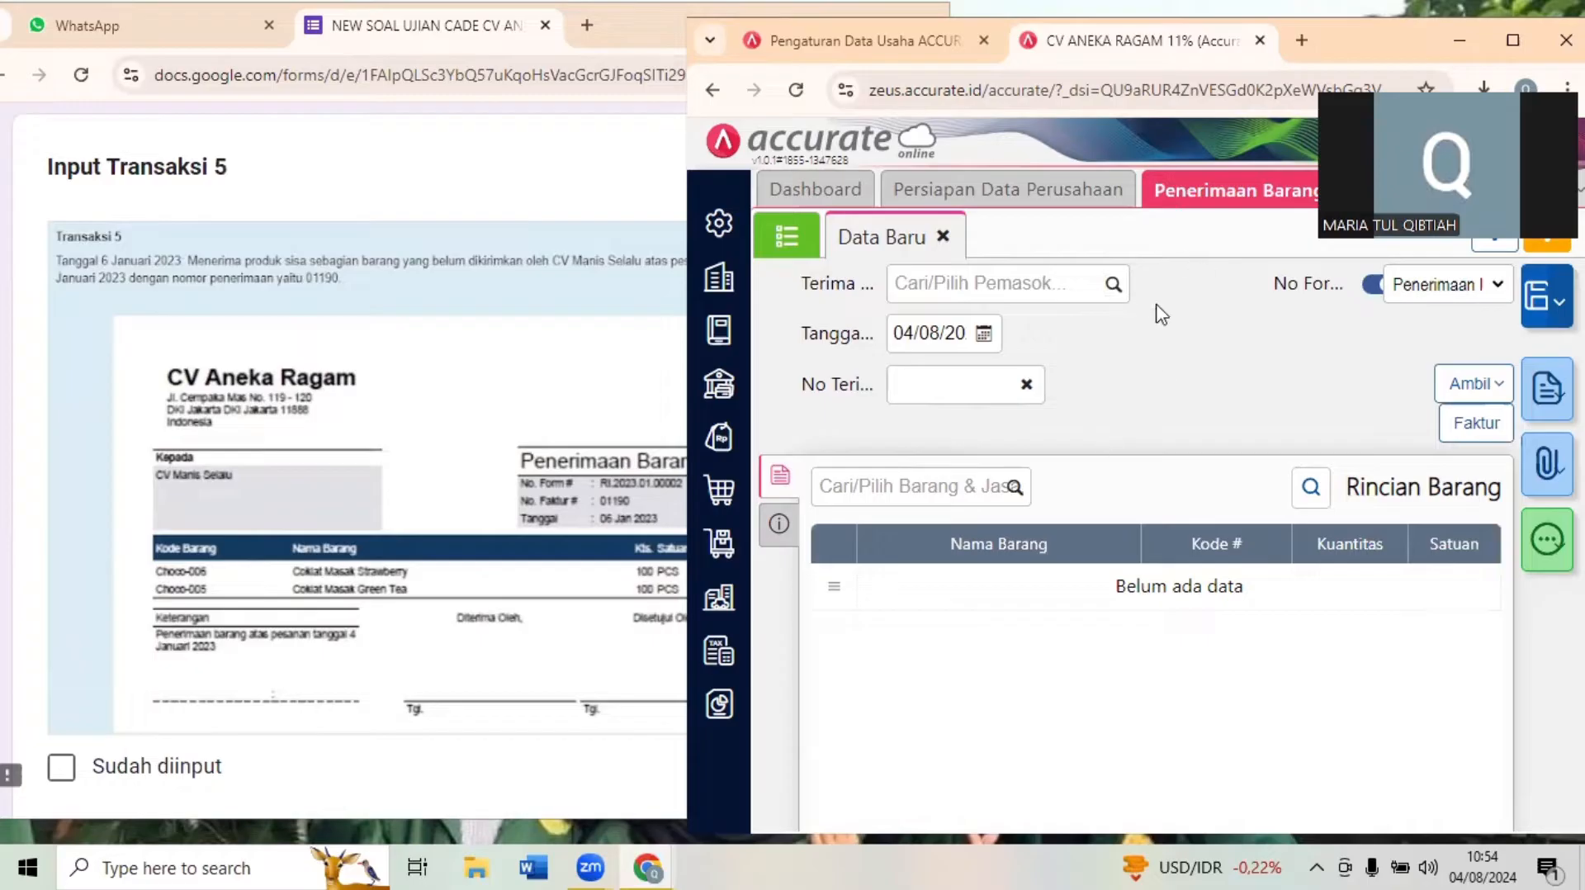
click(1035, 289)
text(MANIS)
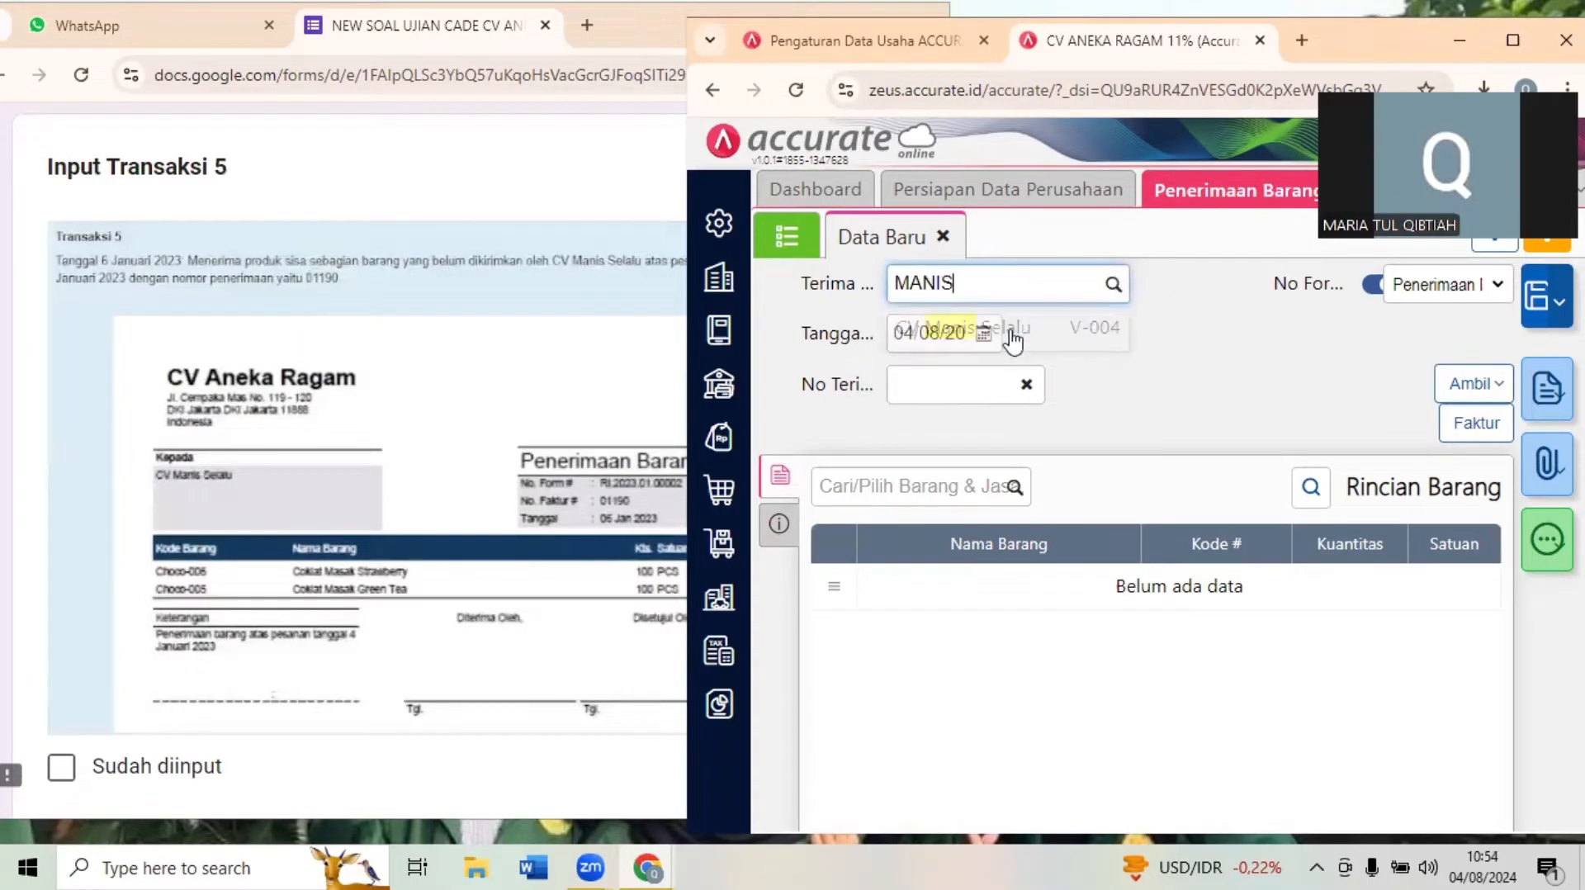
click(1008, 331)
click(942, 327)
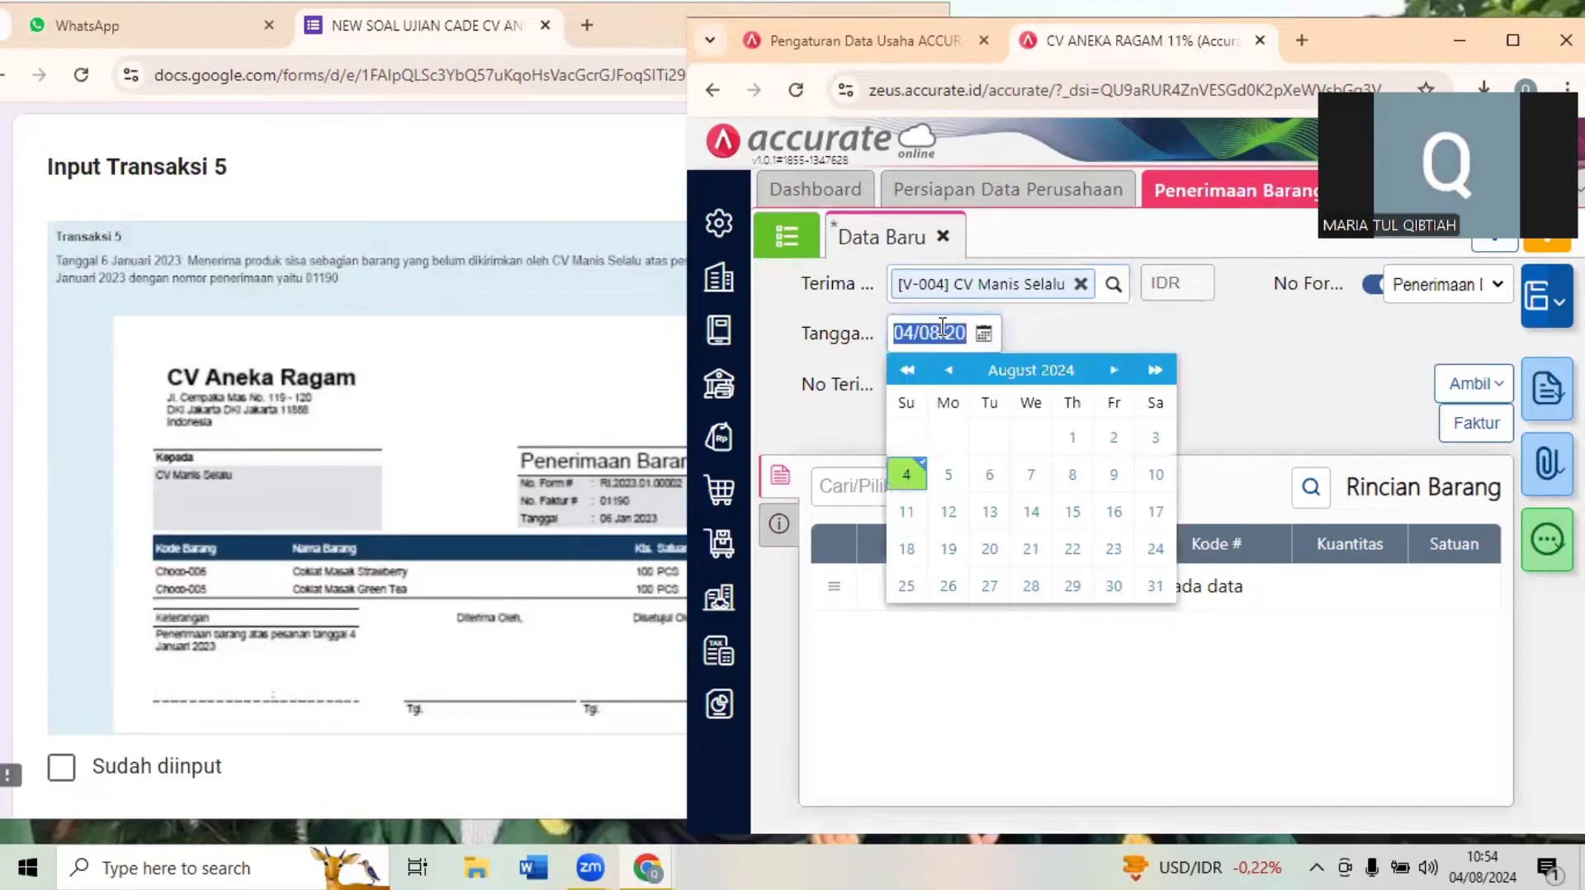
text(06/01)
click(1099, 341)
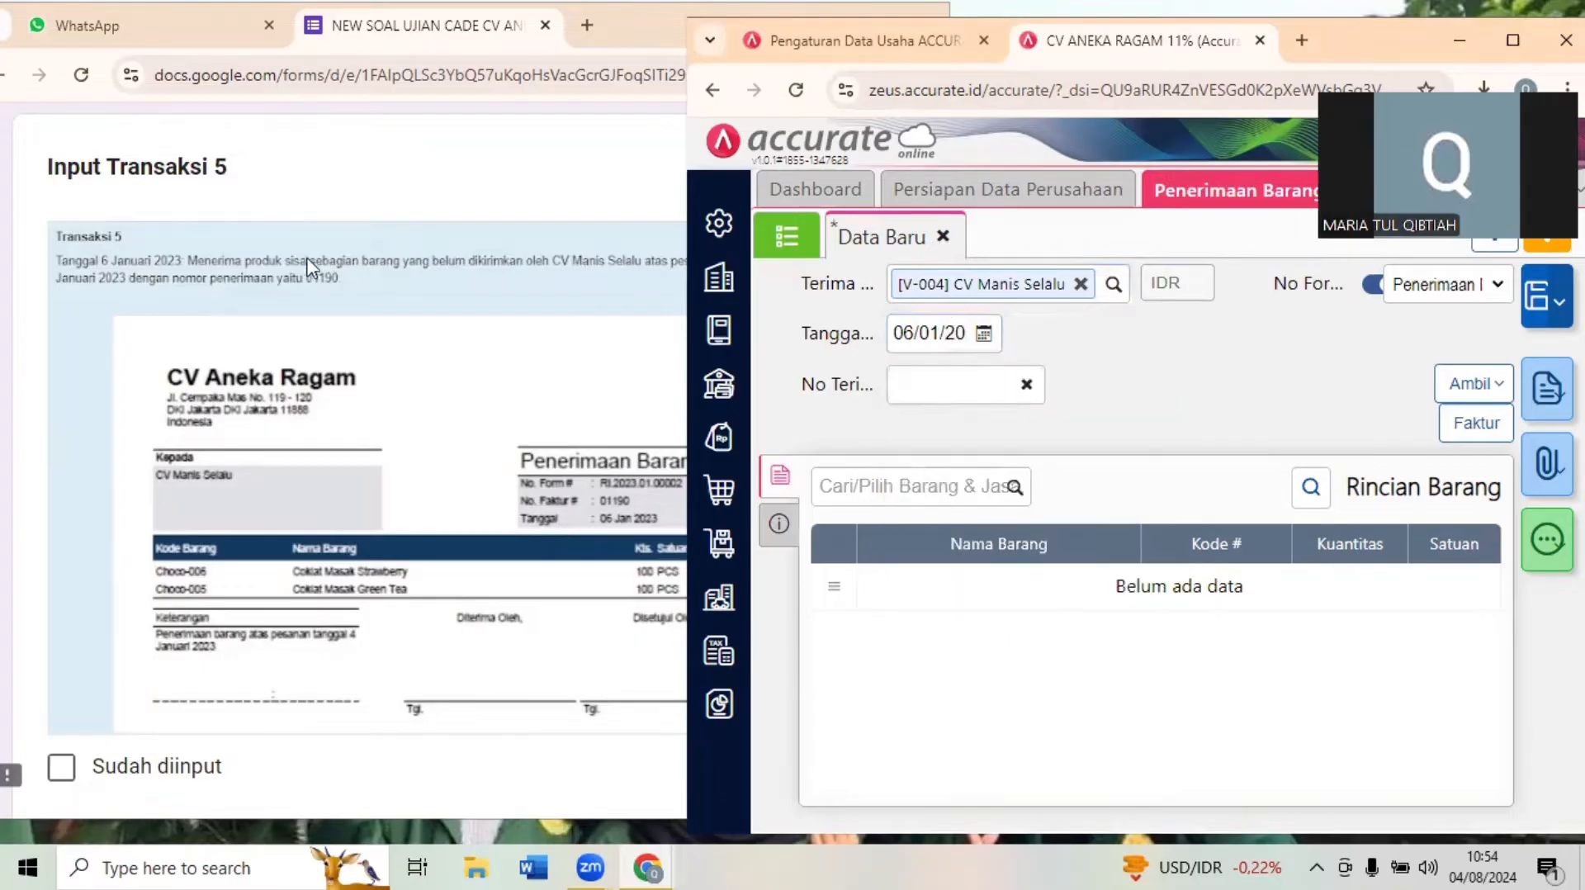
click(947, 392)
text(01190)
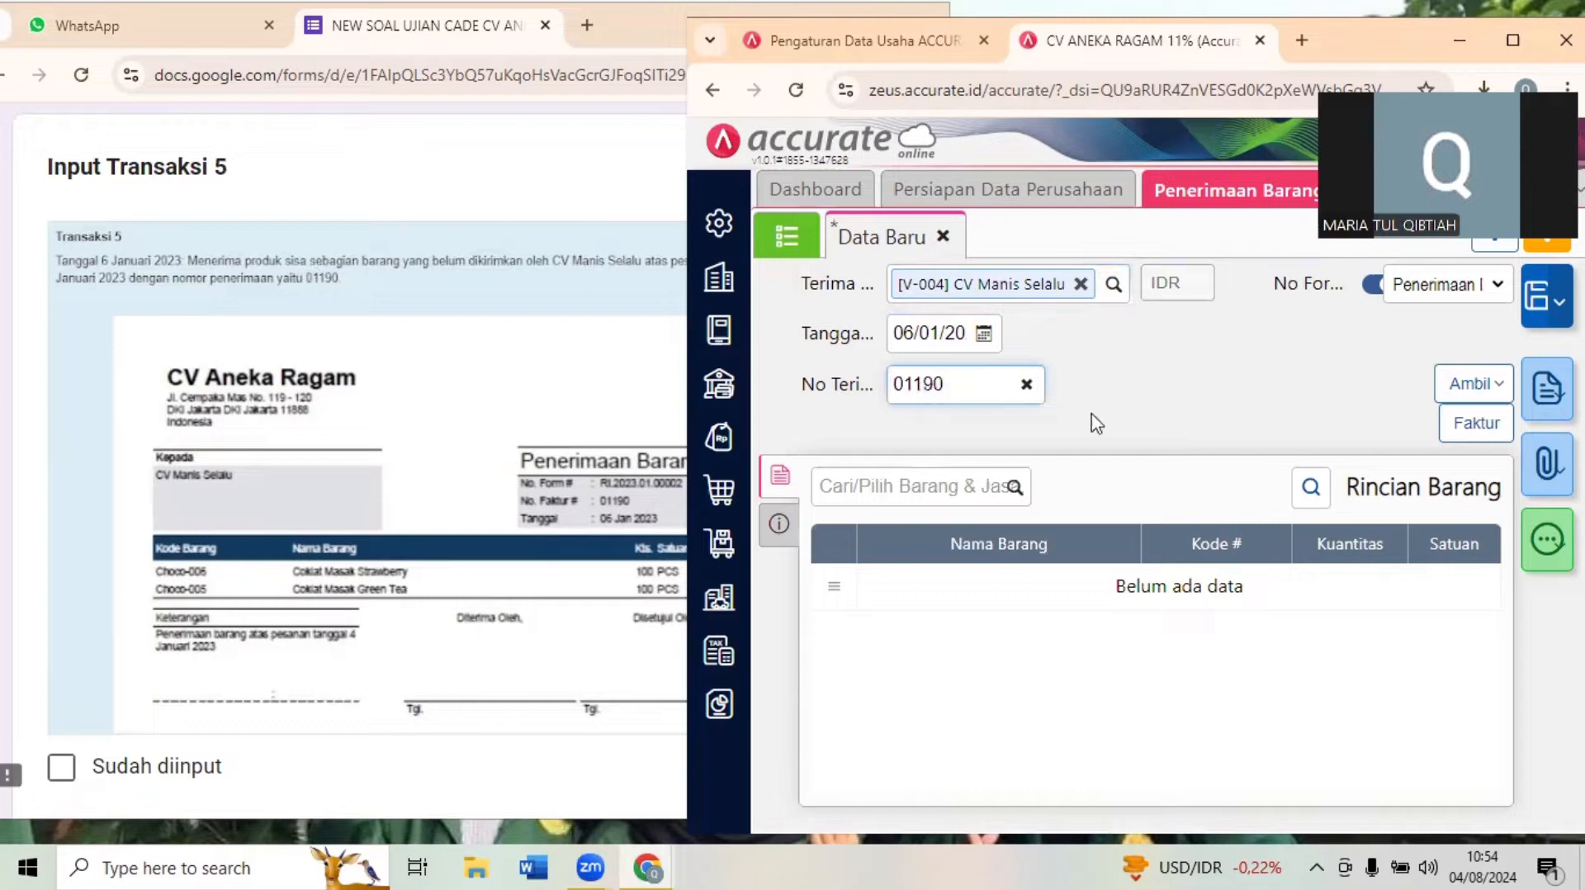
- Copy Coklat Masak Strawberry and Coklat Masak Green Tea, 100 PCS each, from the supplier's purchase order into the goods receipt
click(1463, 386)
click(1367, 431)
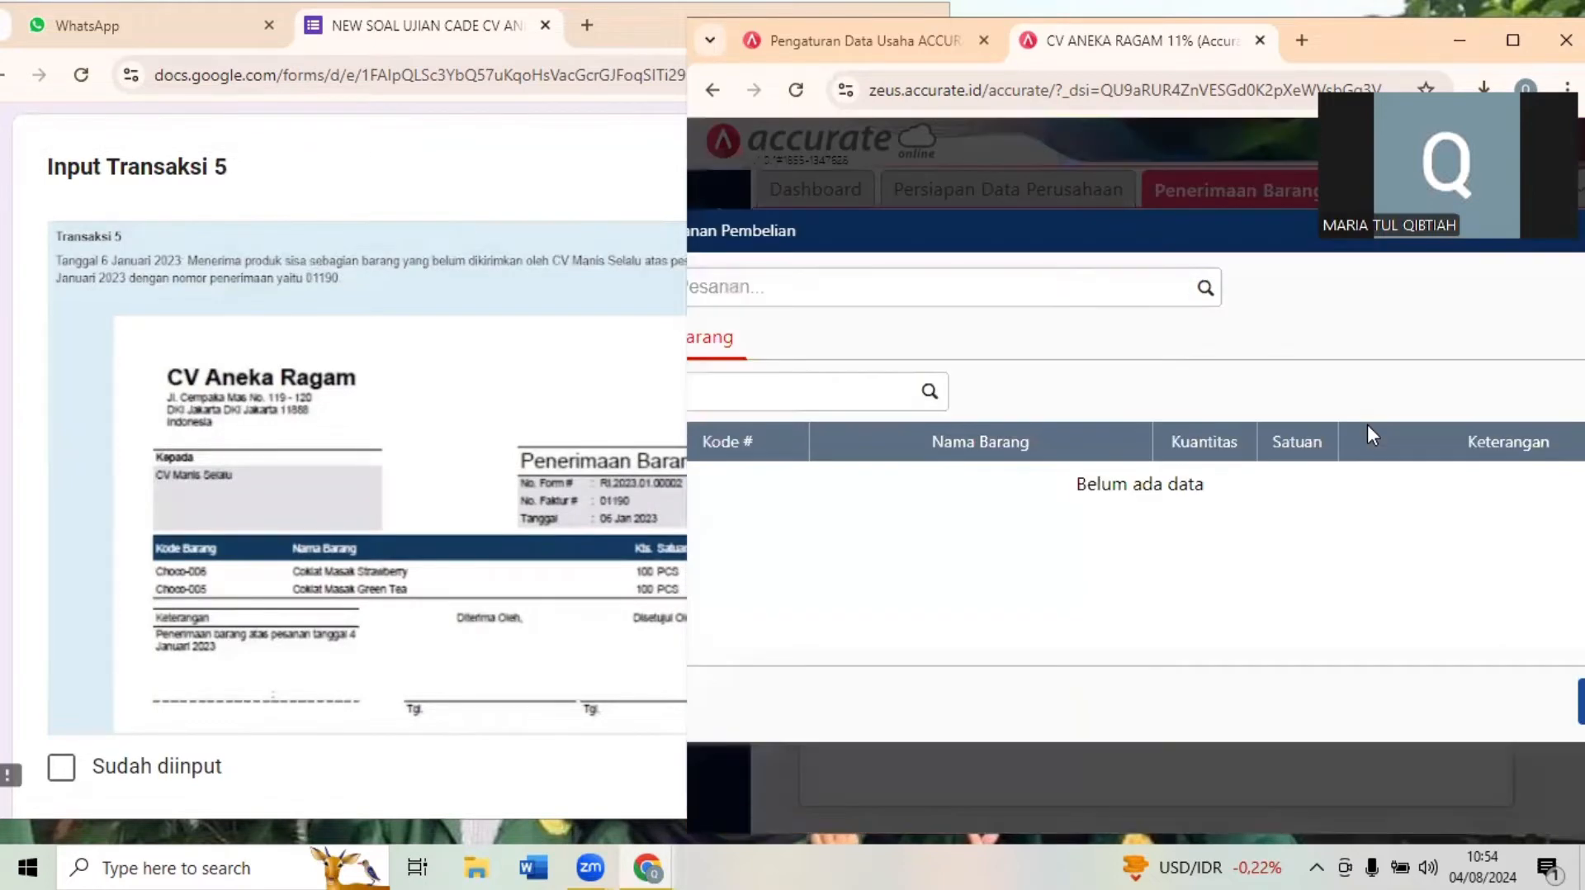
click(1205, 289)
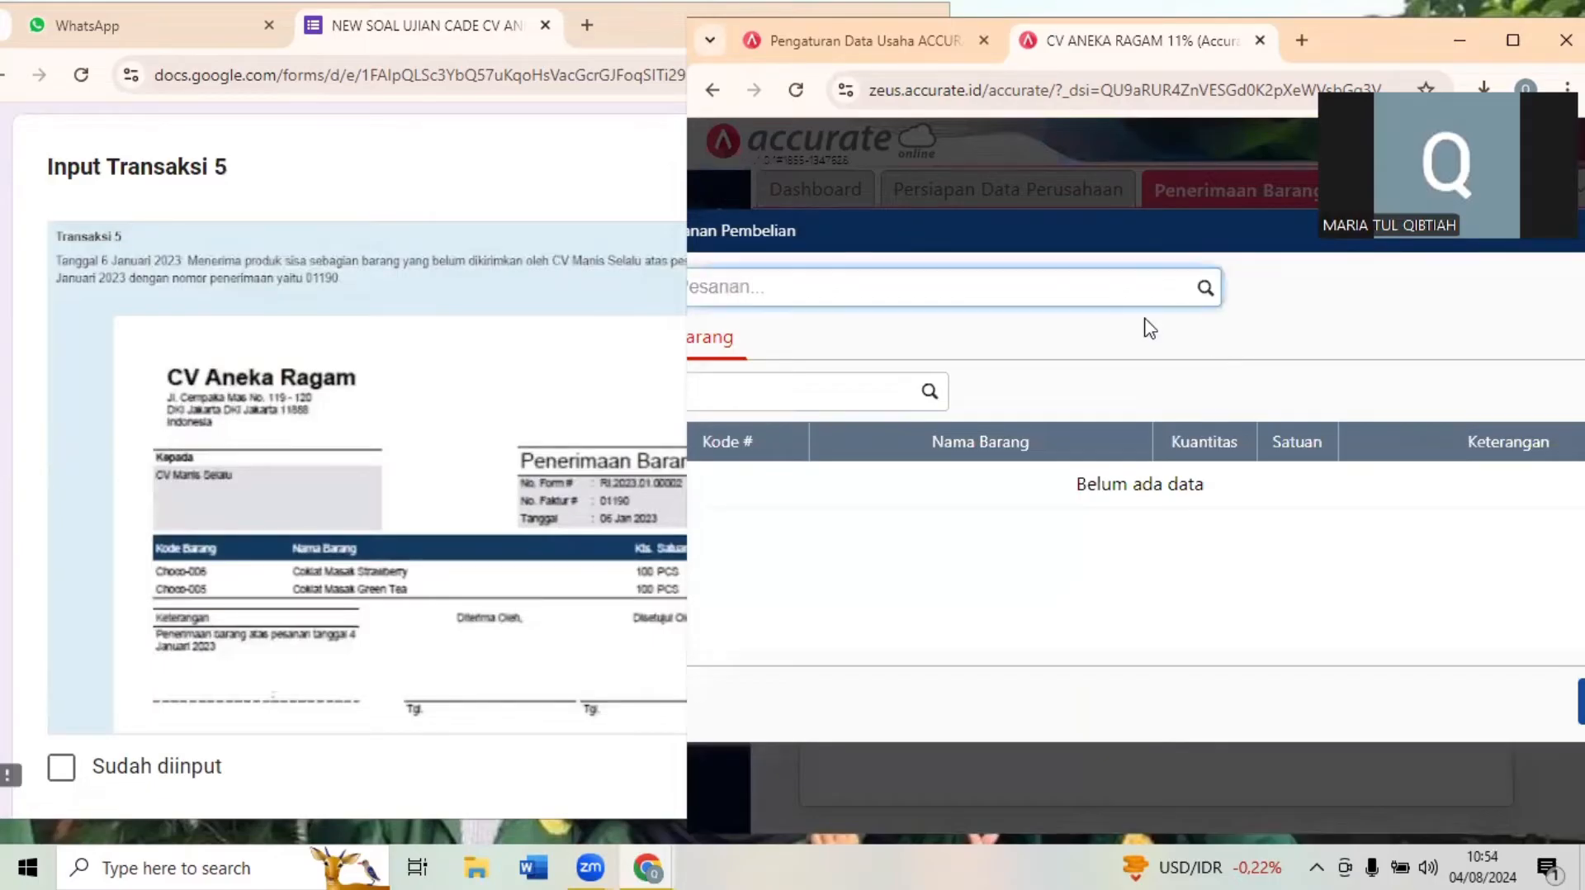
click(1143, 329)
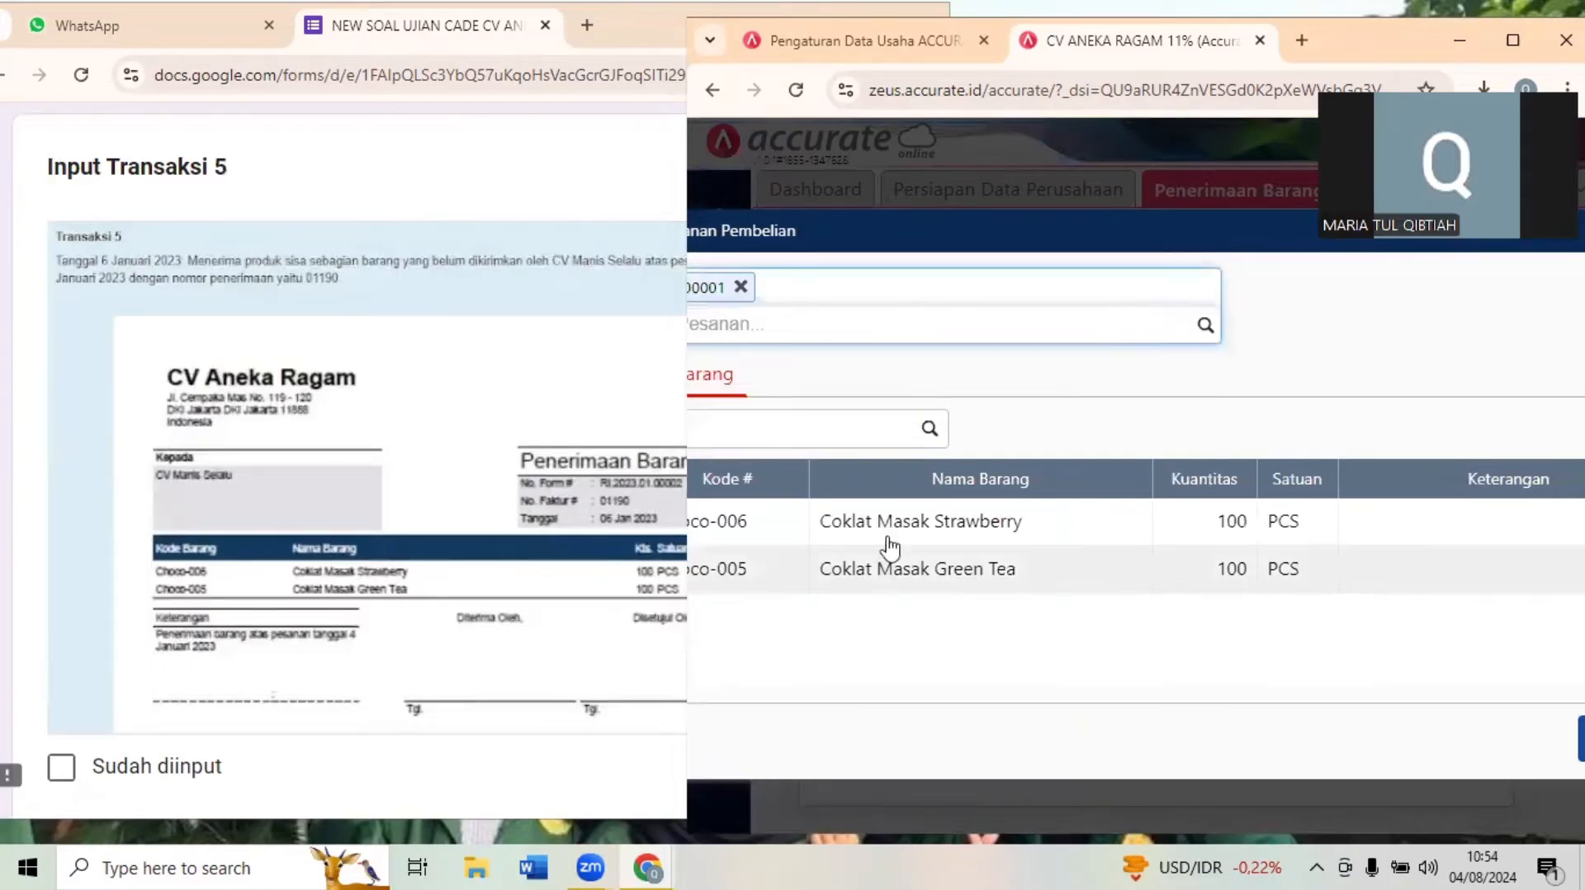
click(1581, 739)
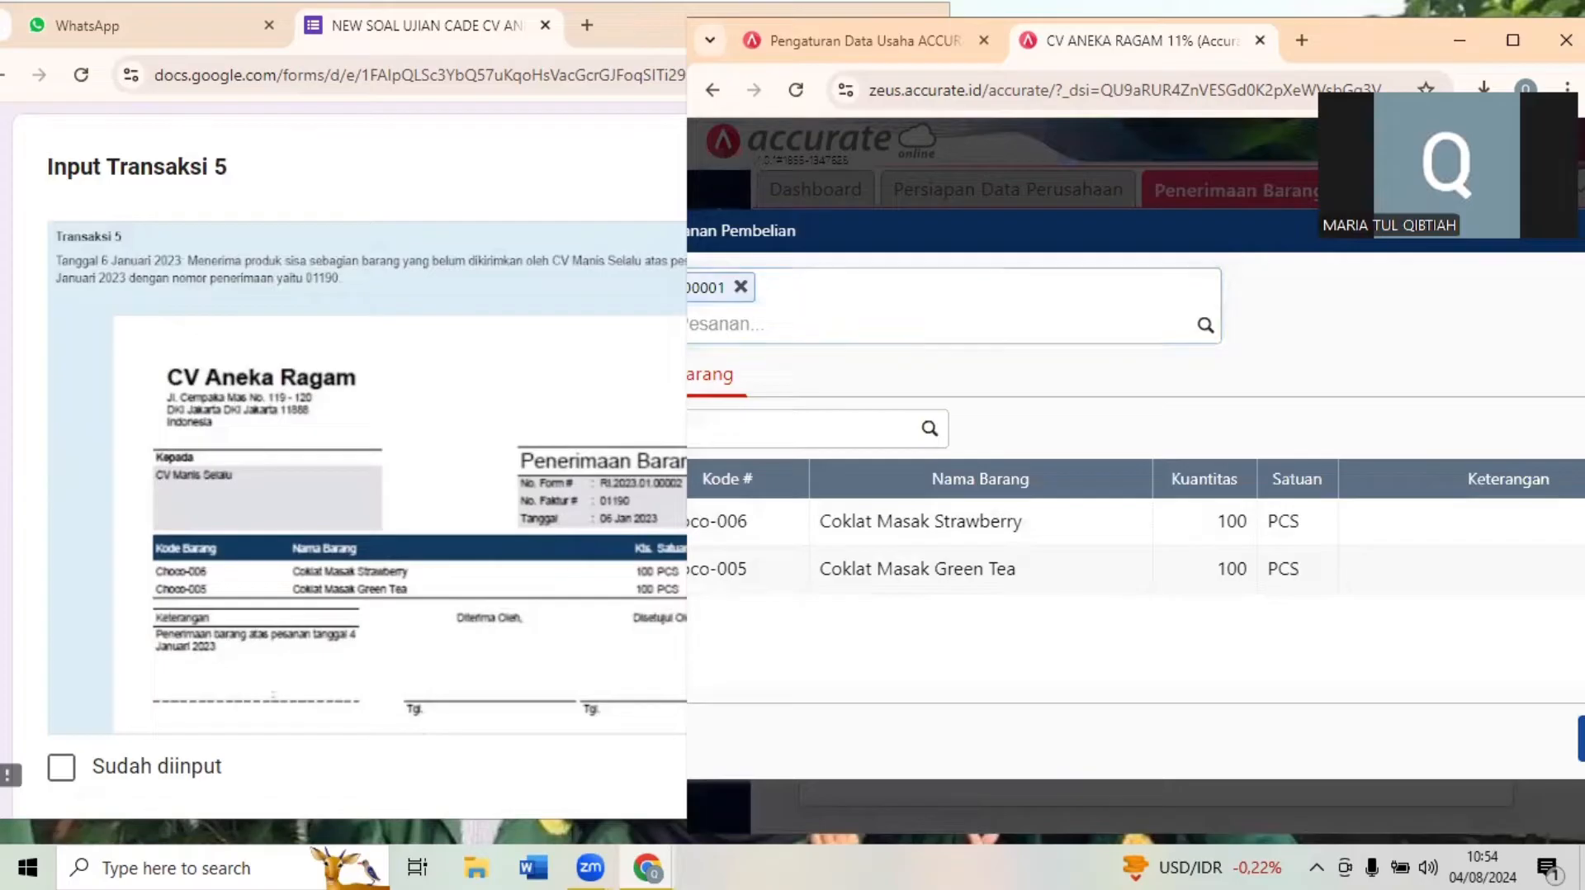
click(1580, 739)
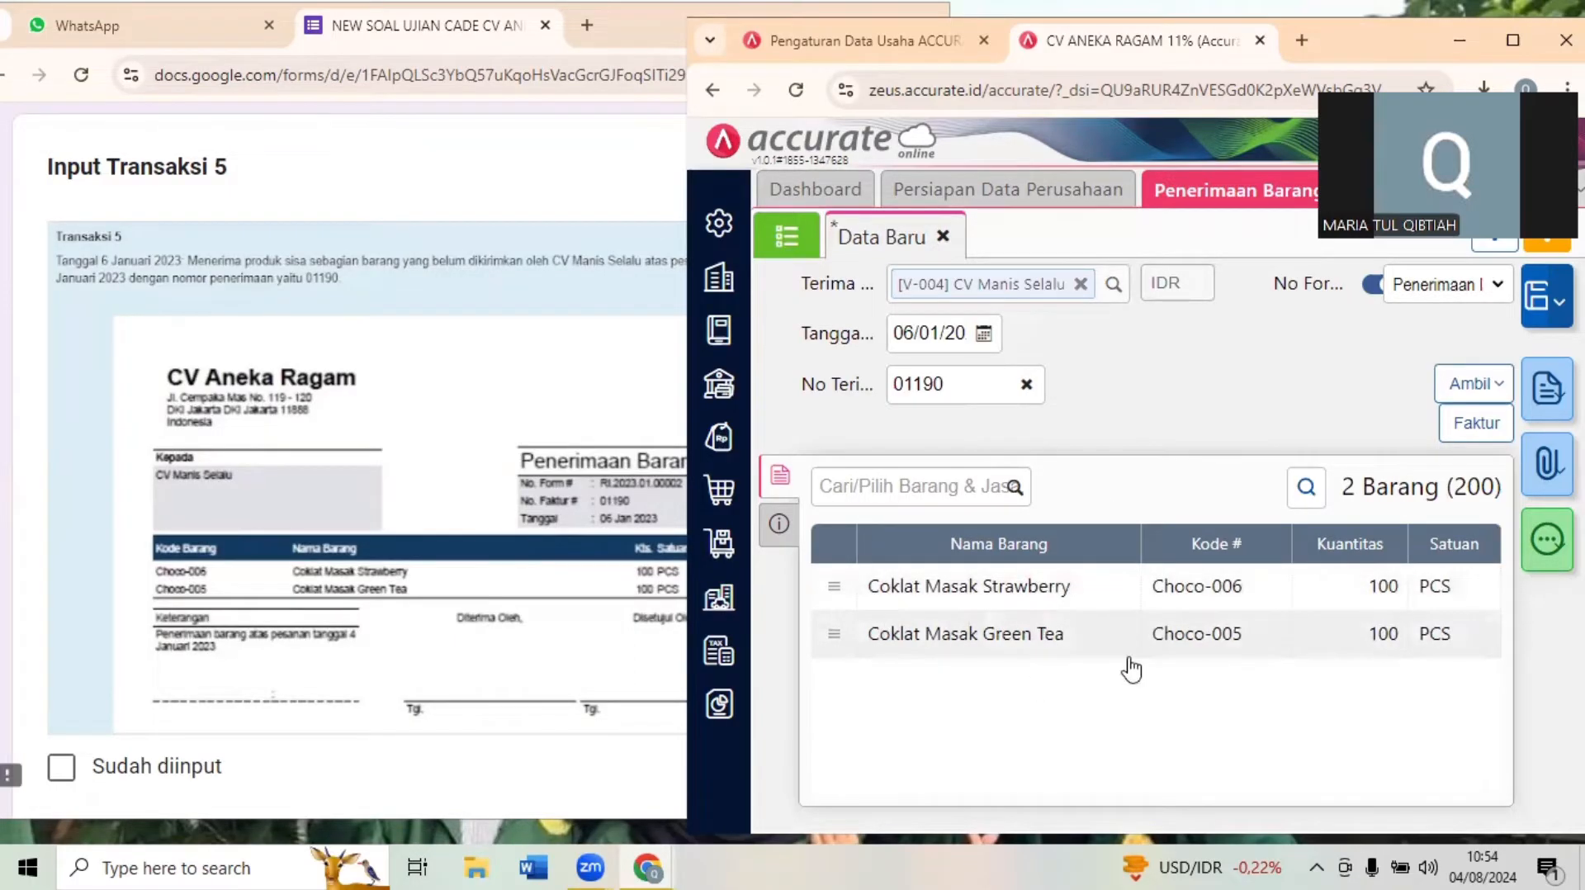
- Check the goods receipt against Dokumen 5 in the exam form and save the receipt
click(495, 426)
scroll(495, 426, down, 1)
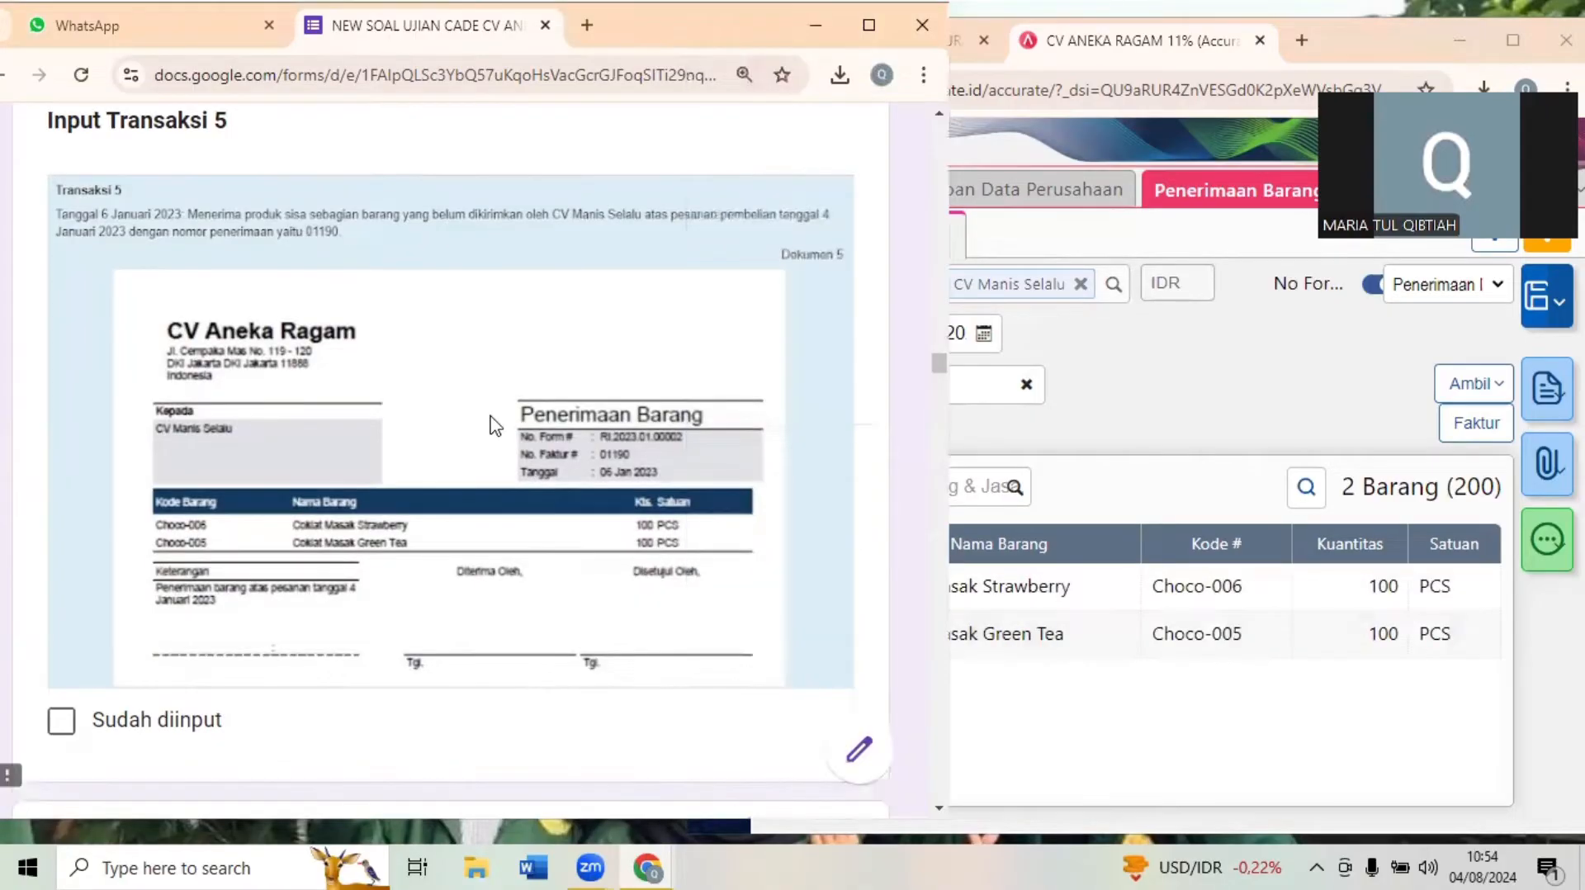
scroll(495, 426, down, 2)
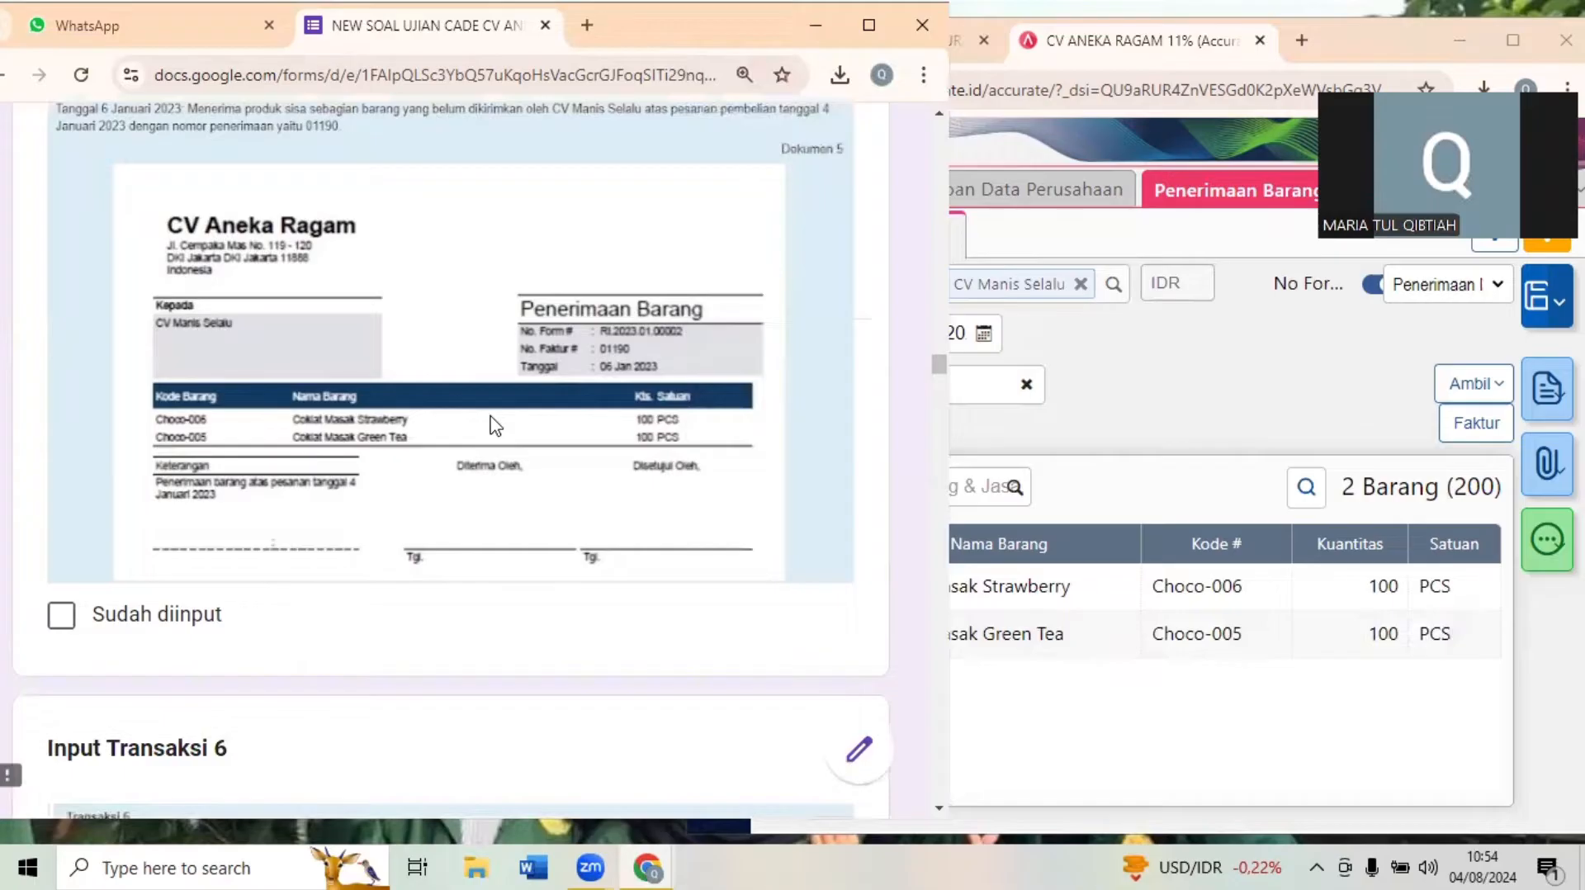
scroll(496, 426, down, 2)
scroll(722, 402, down, 2)
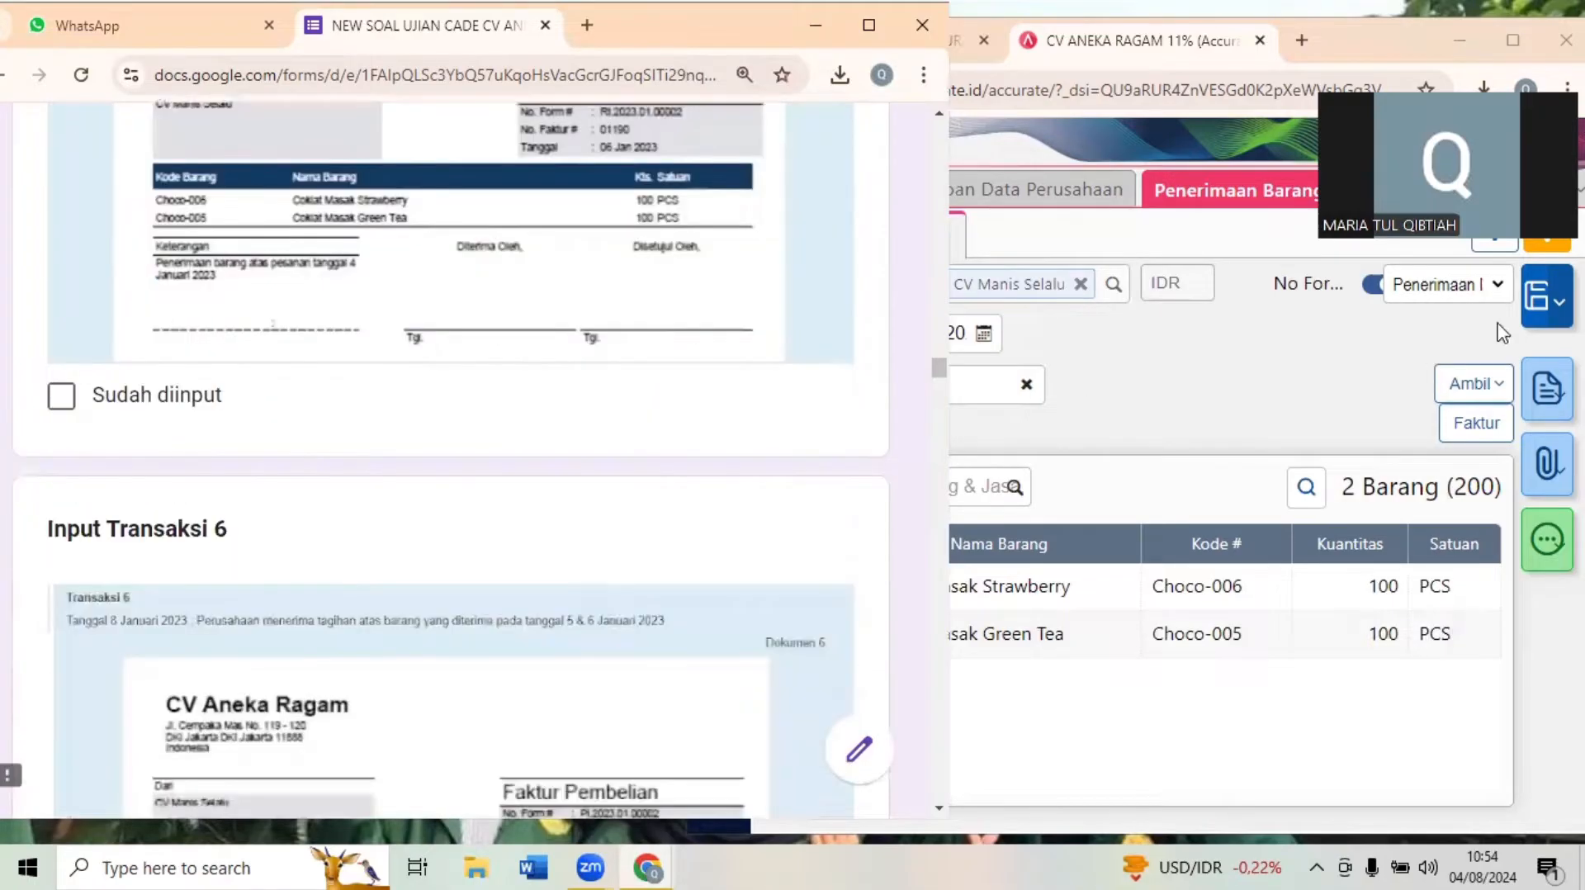
click(1533, 322)
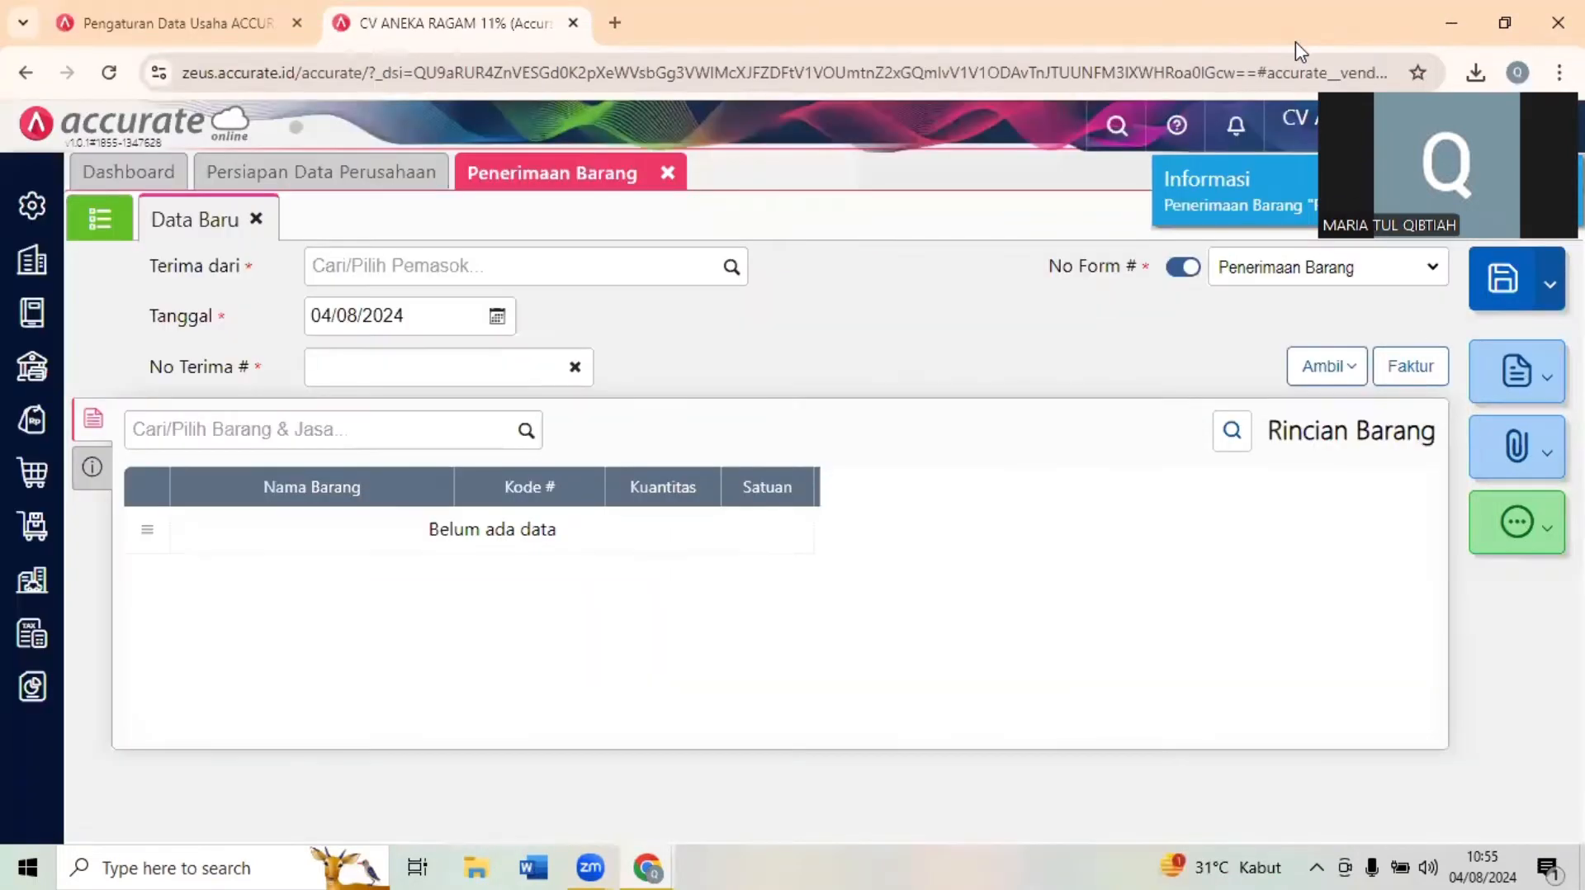
- Bring up Transaksi 6 in the exam form and start a new purchase invoice (Faktur Pembelian) in Accurate Online
click(496, 176)
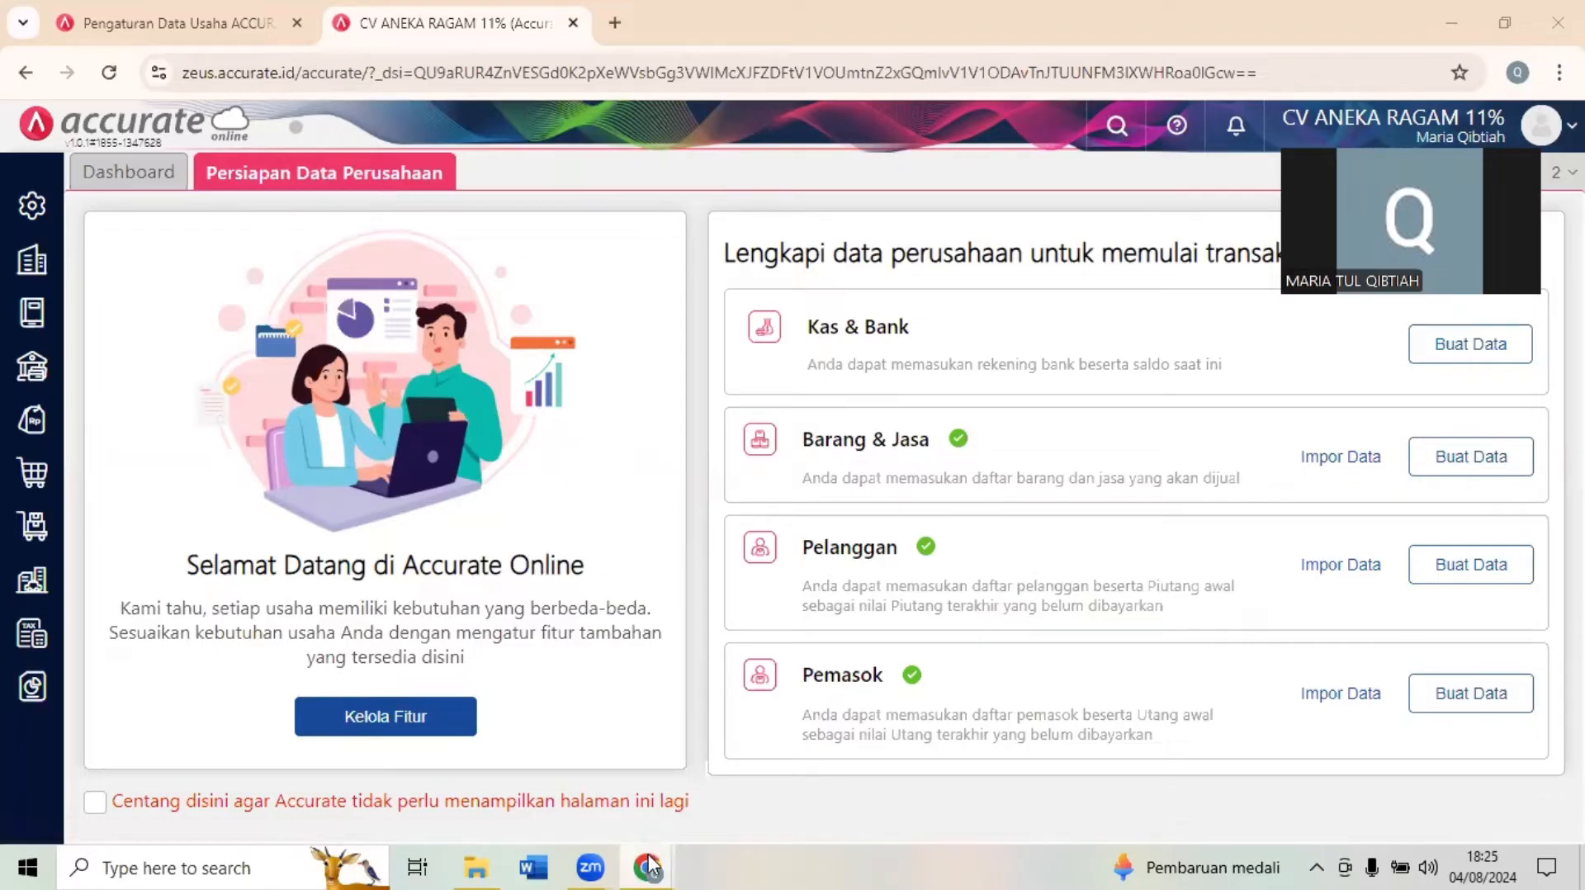
mouse_move(650, 865)
click(568, 808)
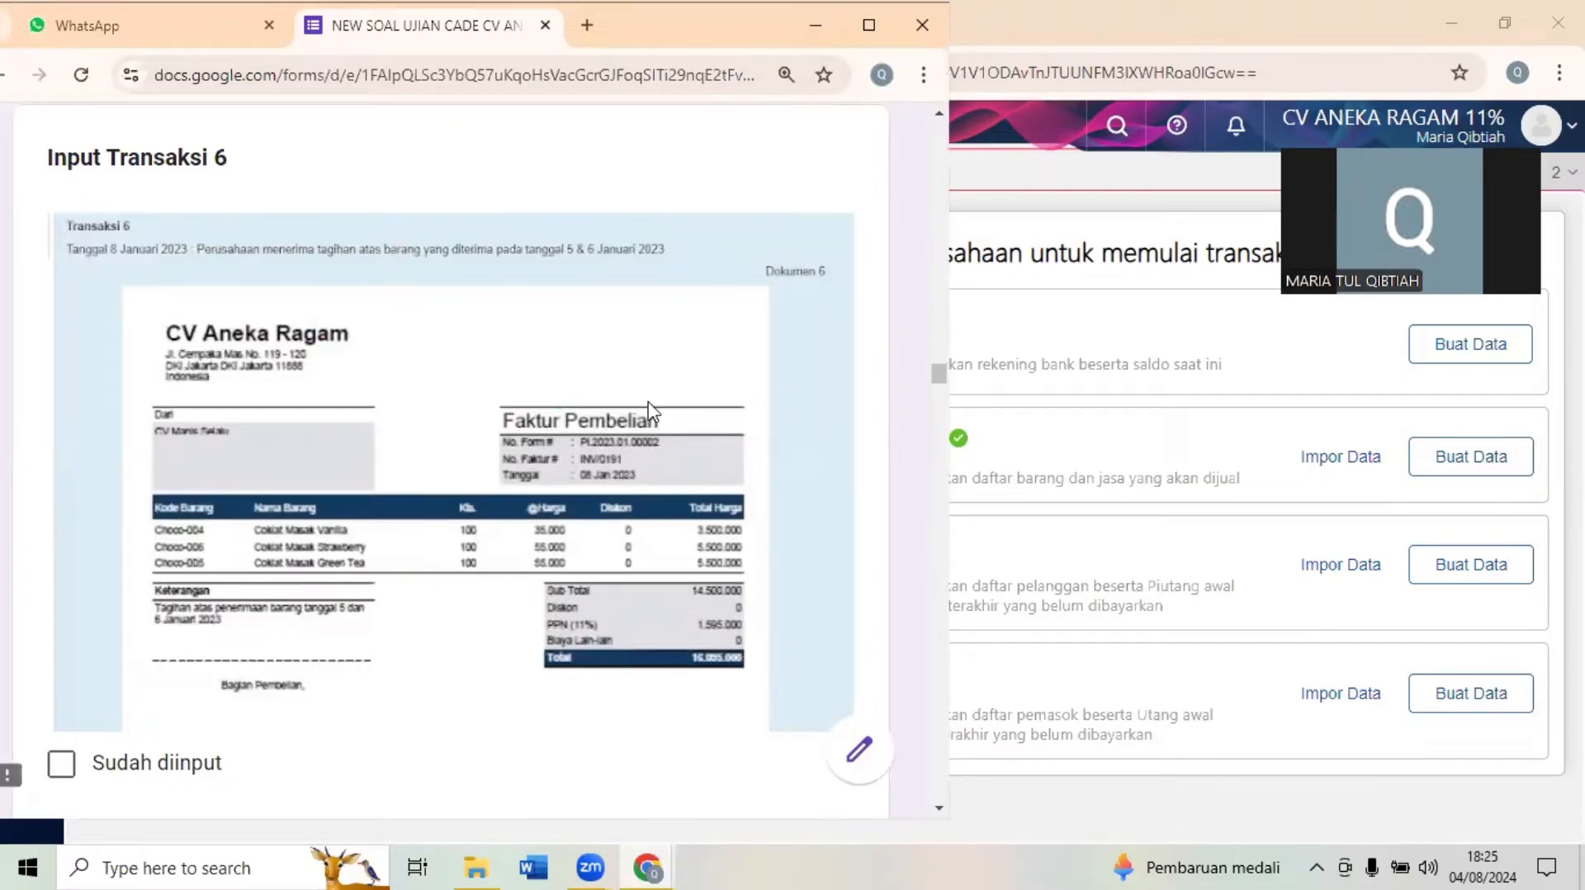
click(1143, 322)
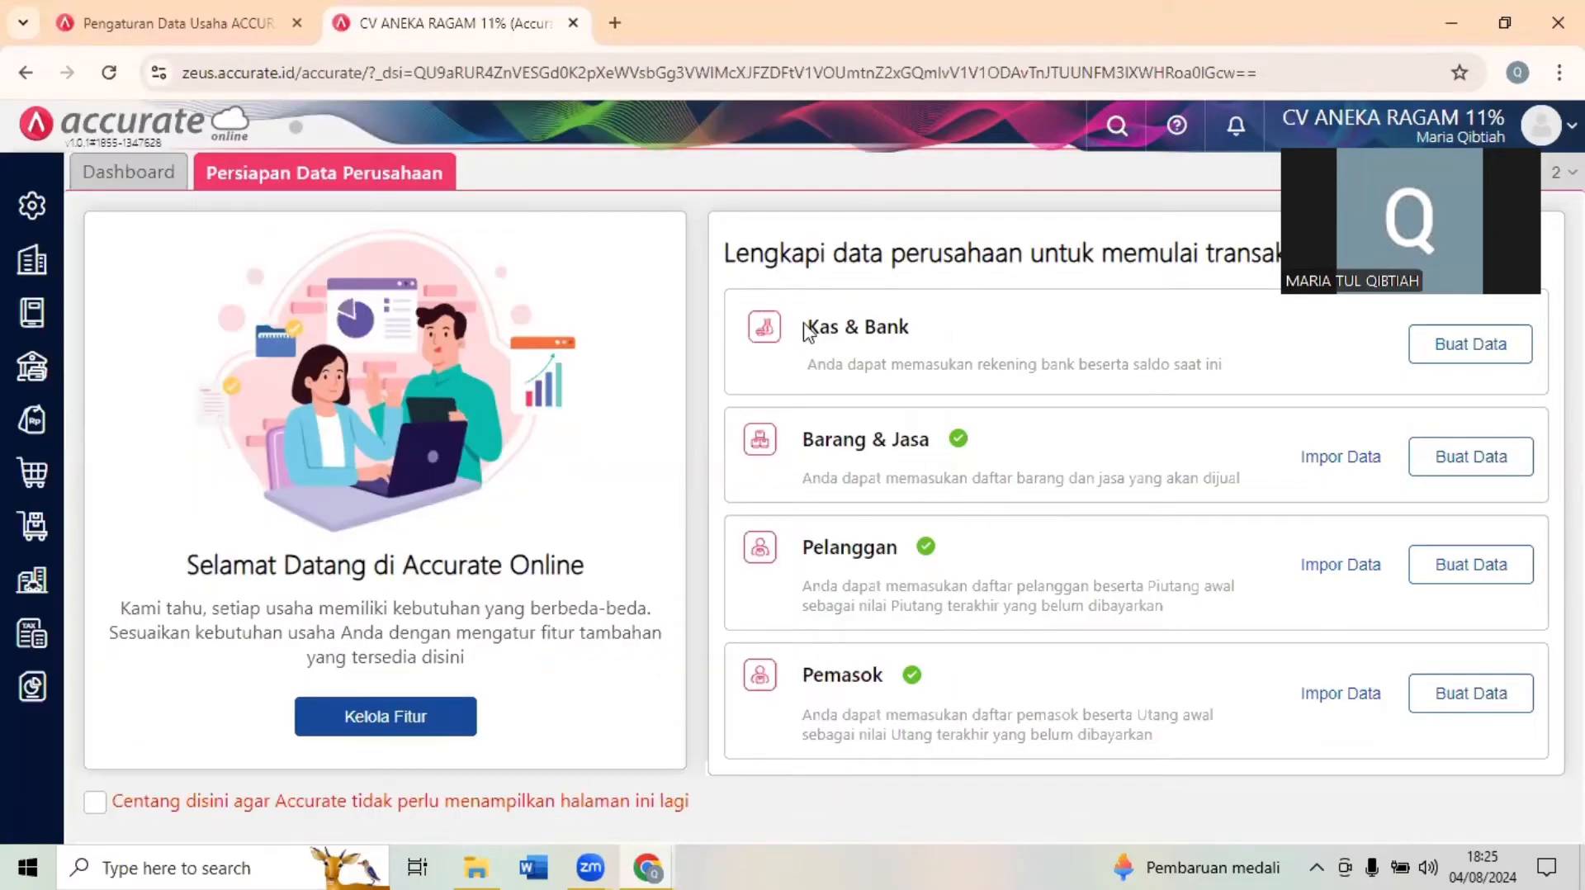
click(33, 473)
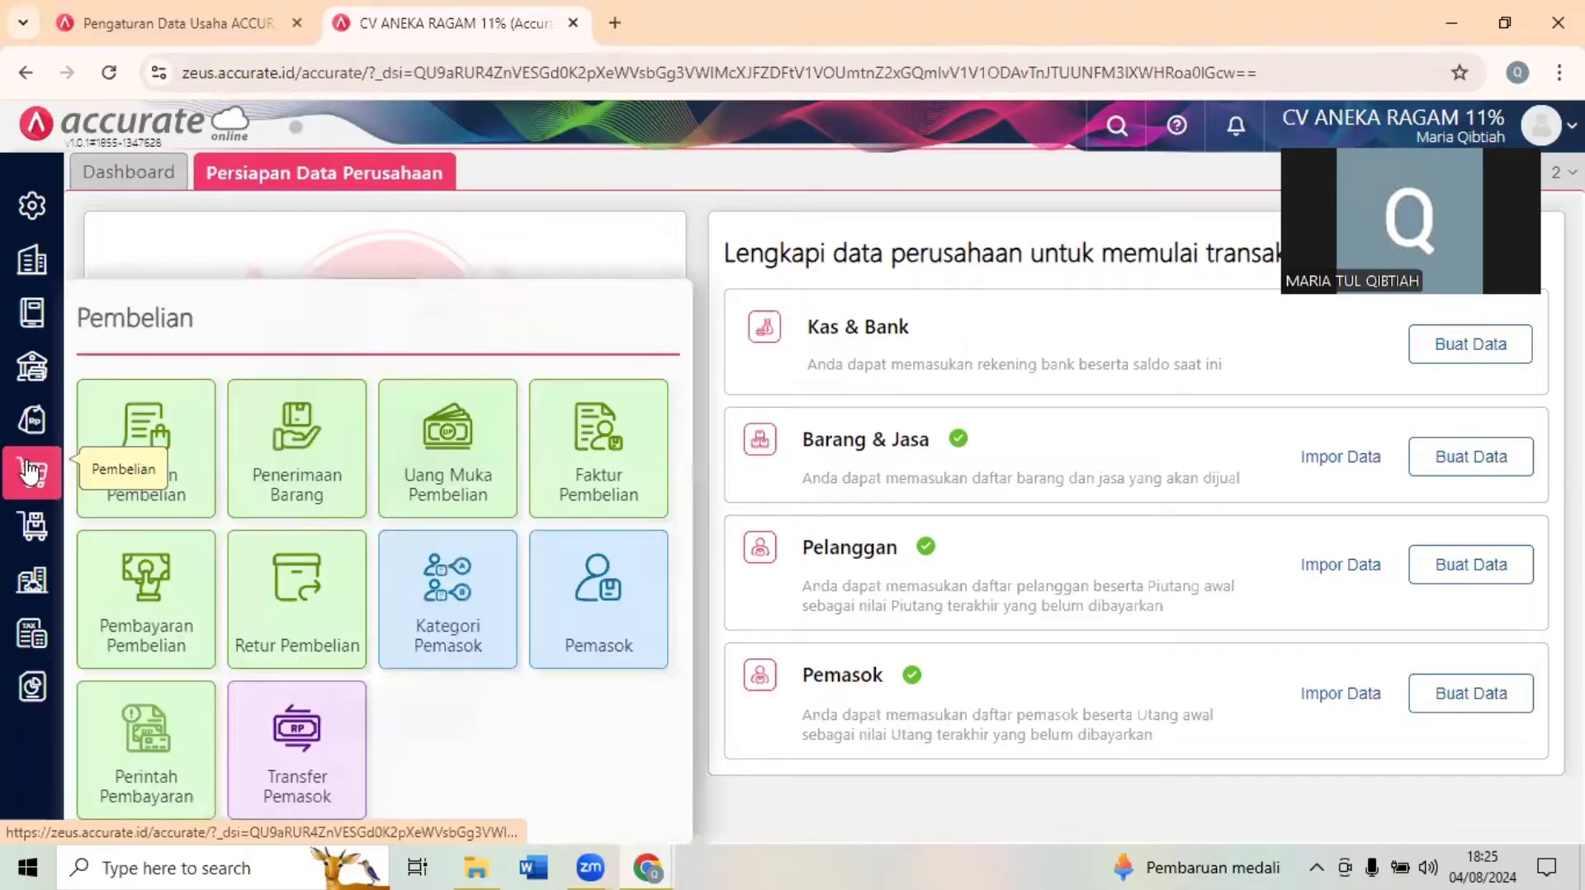
click(598, 475)
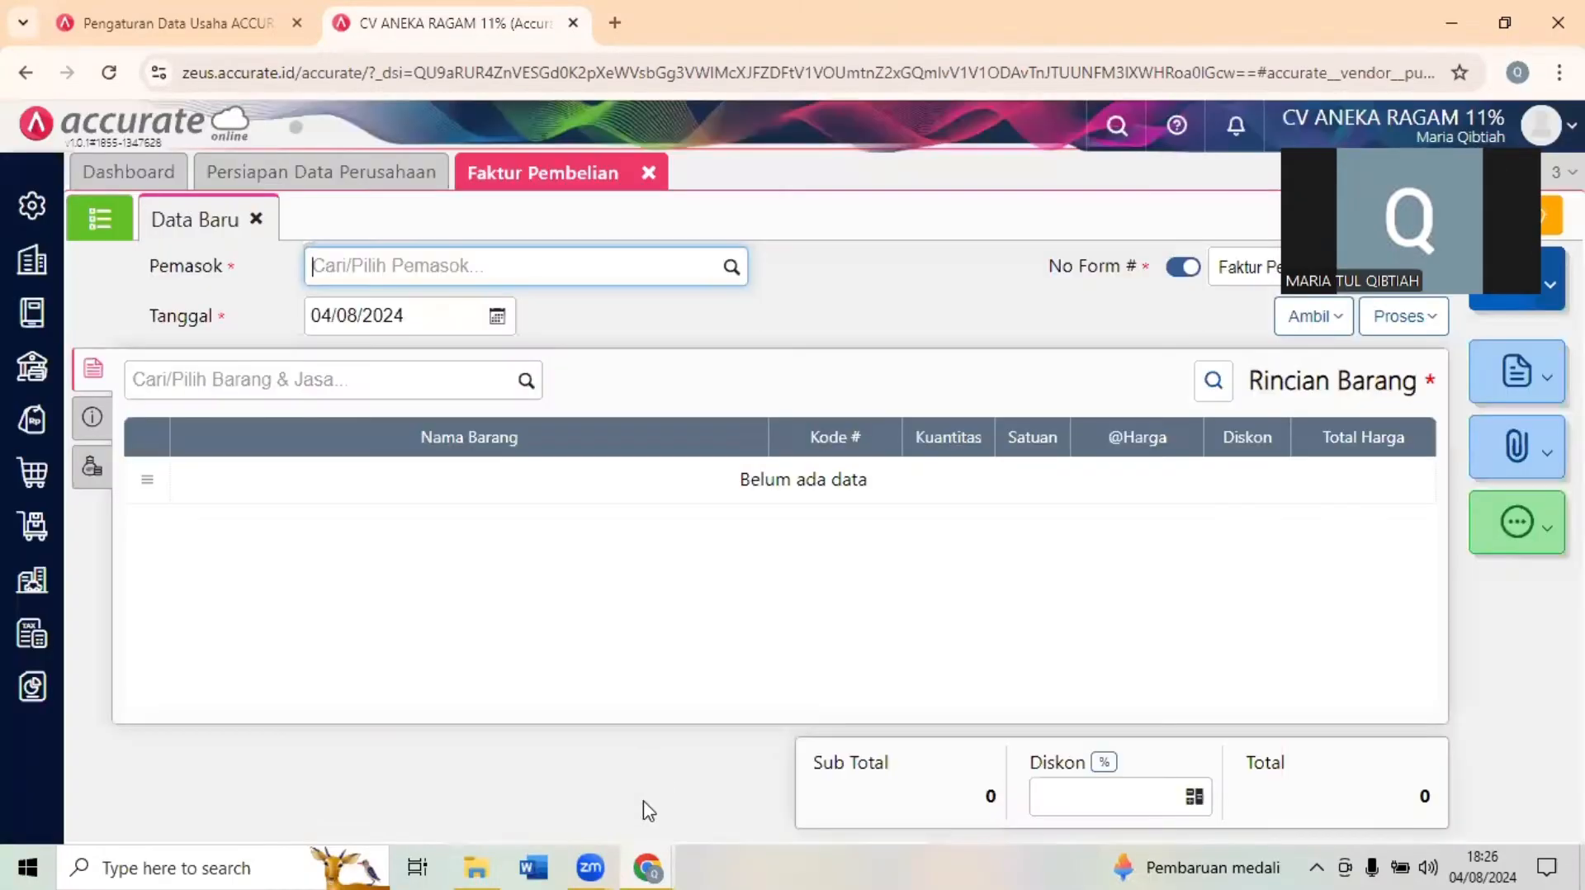
- Read Dokumen 6 in the exam form and set the purchase invoice's Pemasok to CV Manis Selalu
click(649, 866)
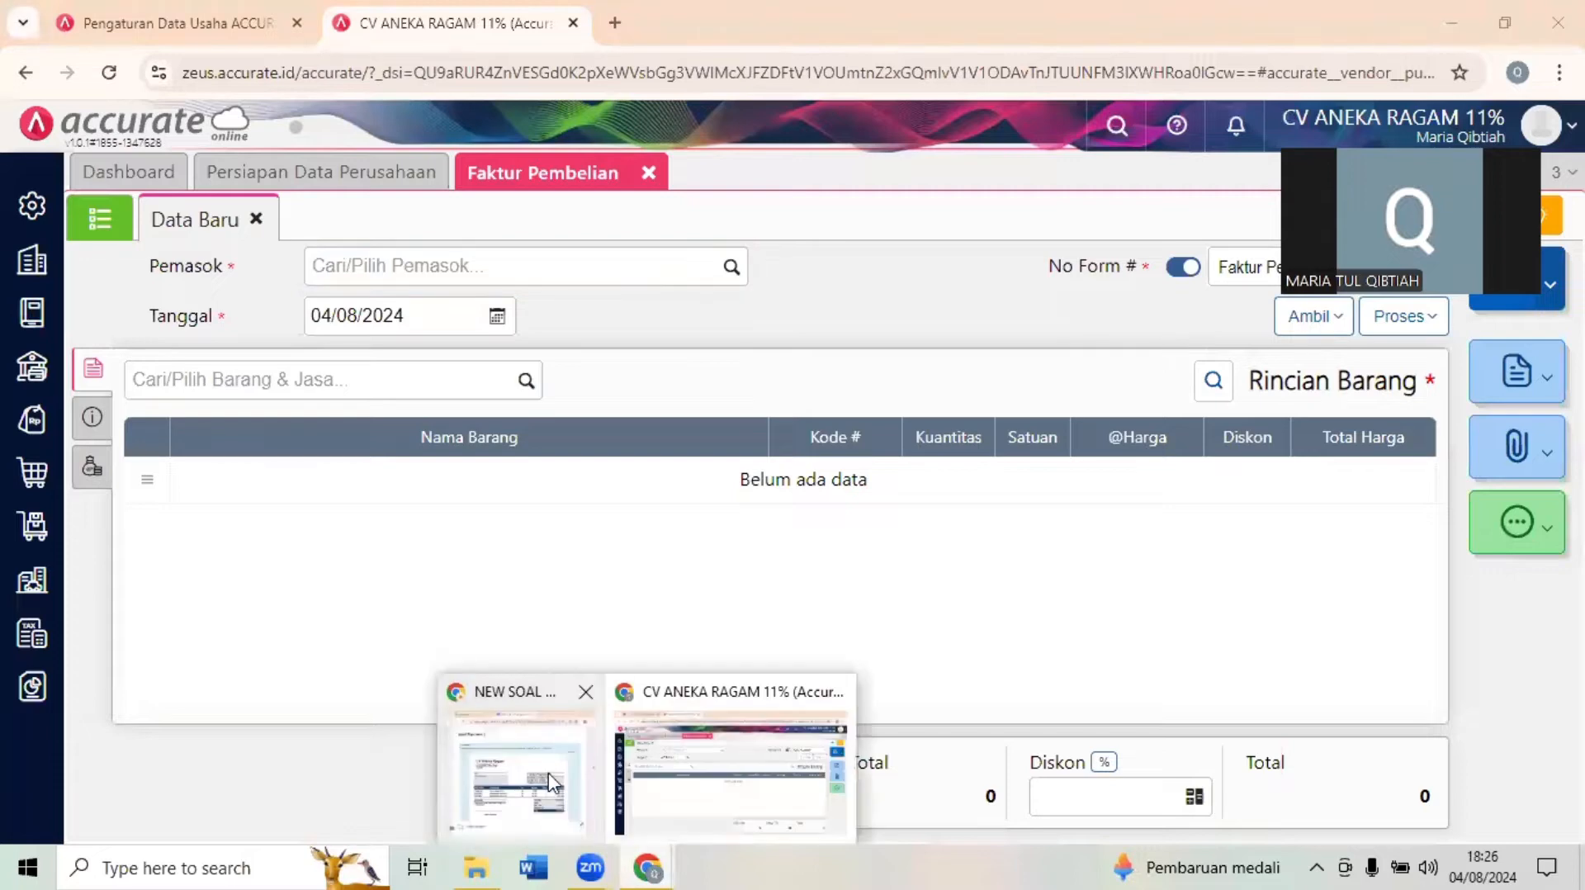
click(520, 767)
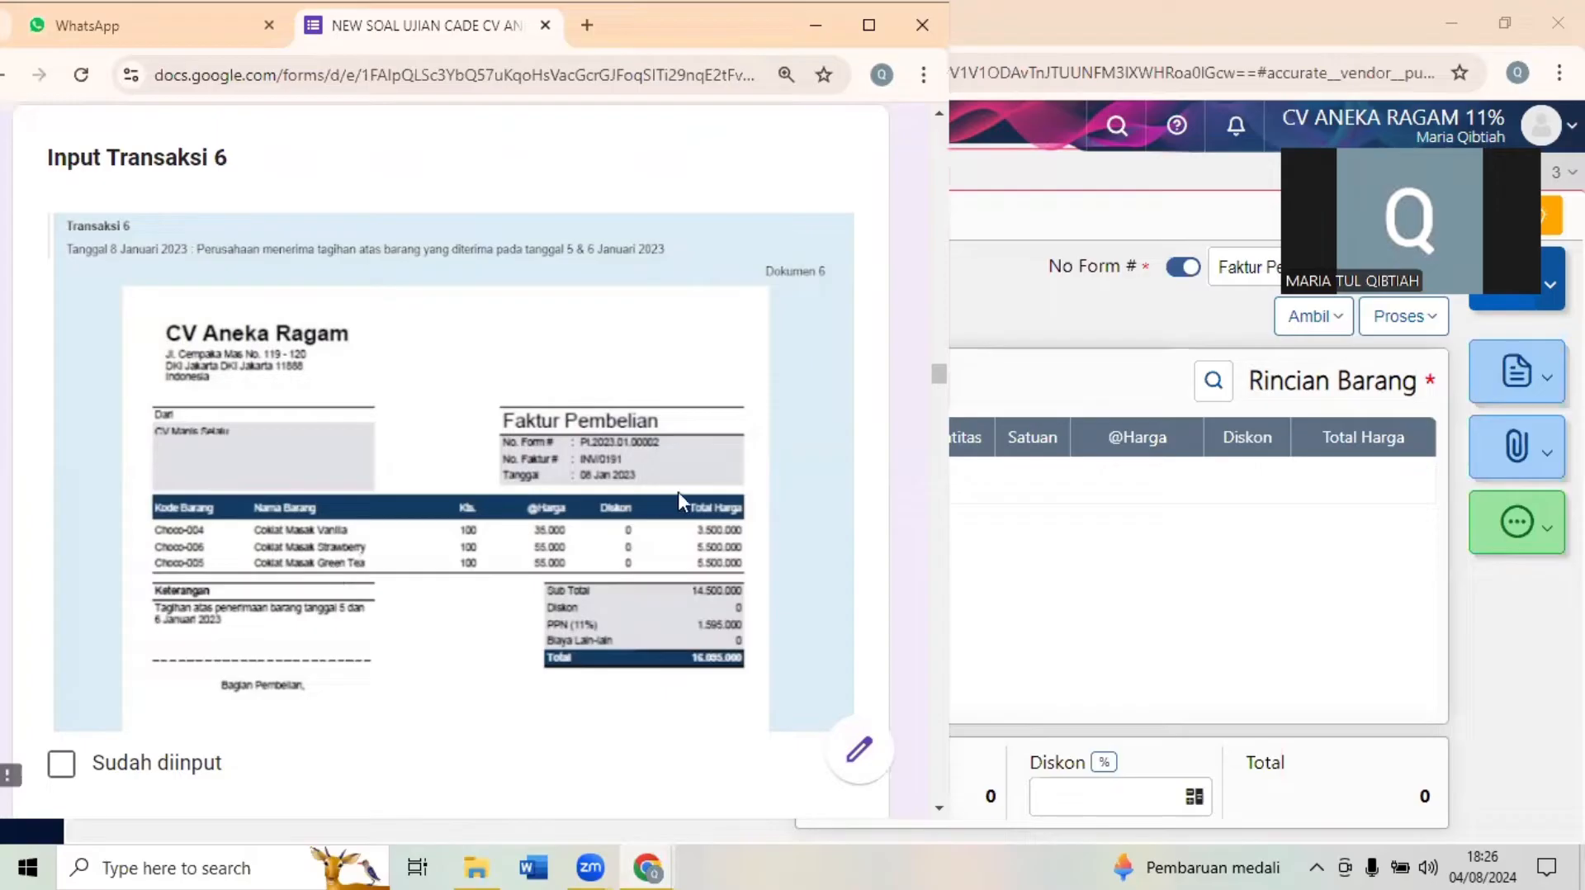
click(1015, 533)
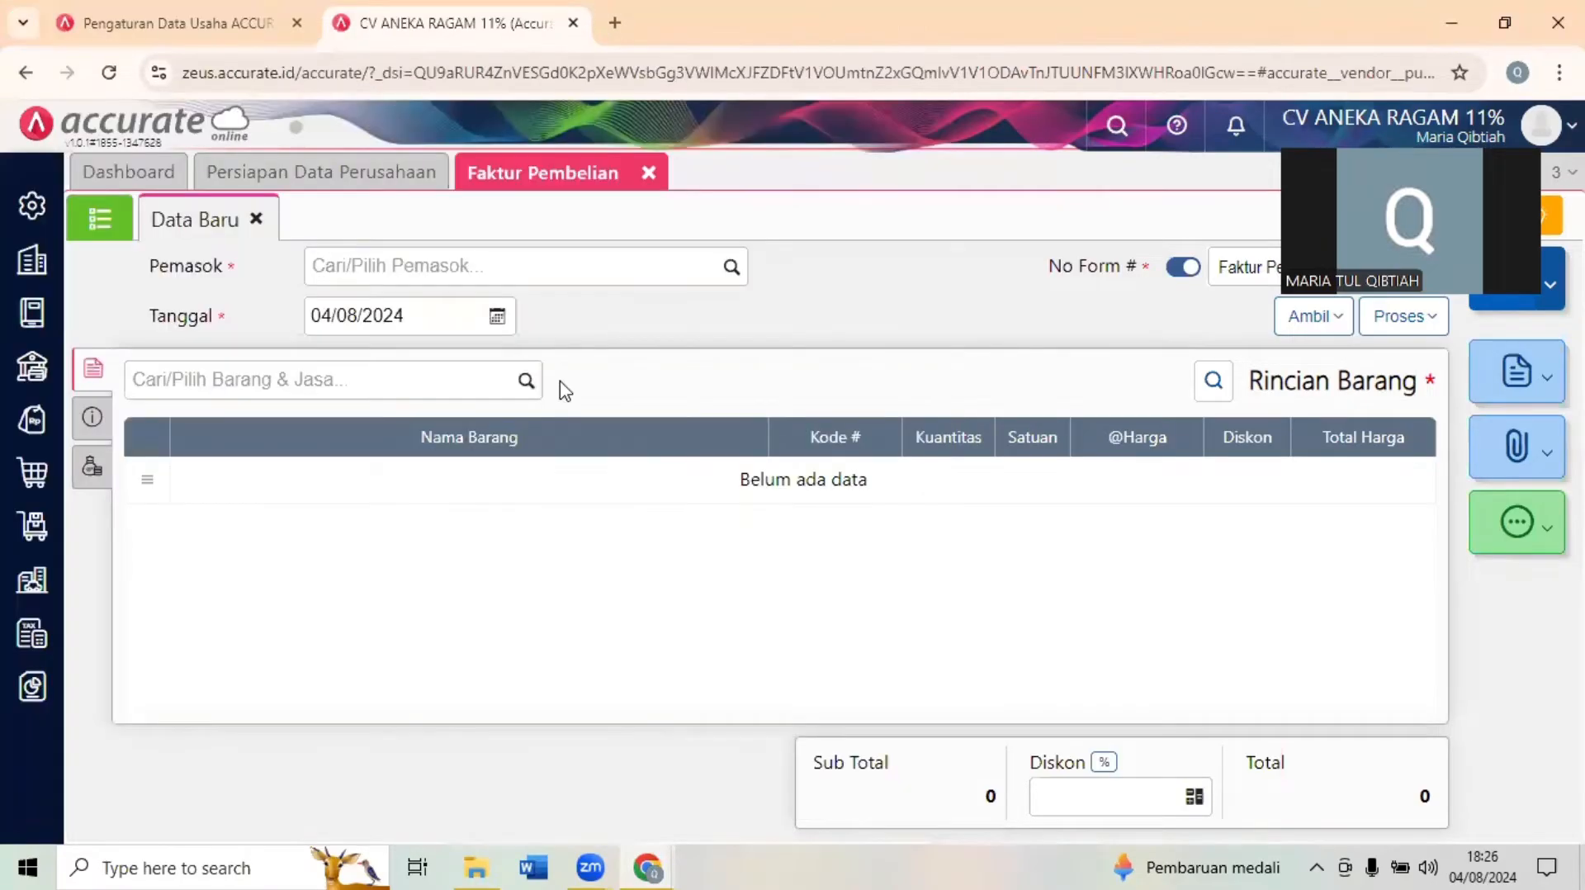
click(501, 256)
text(M)
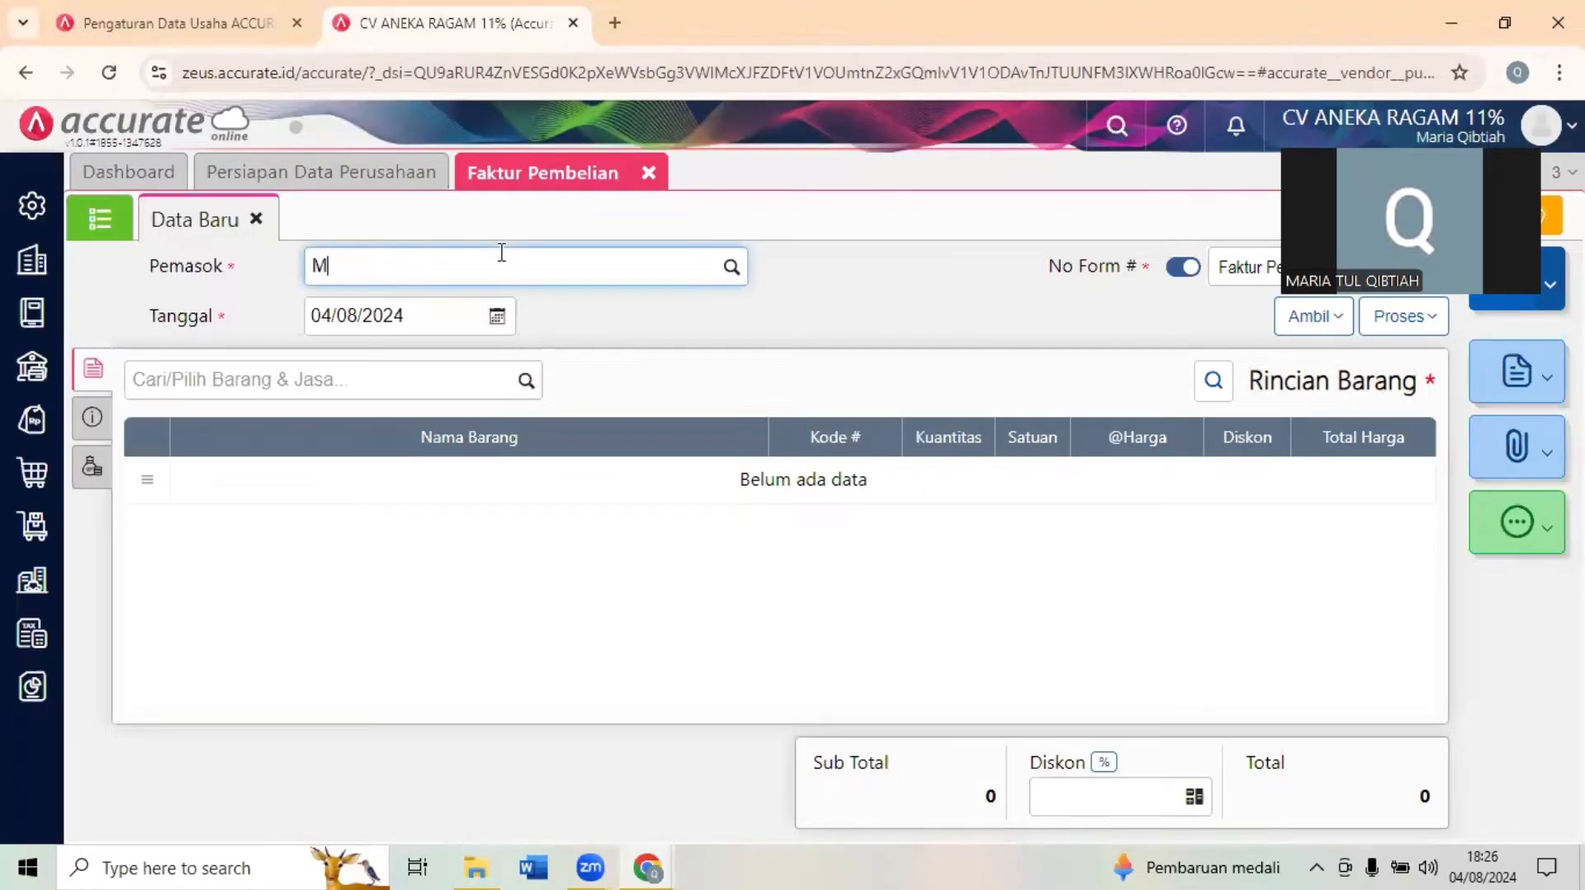
text(ANI)
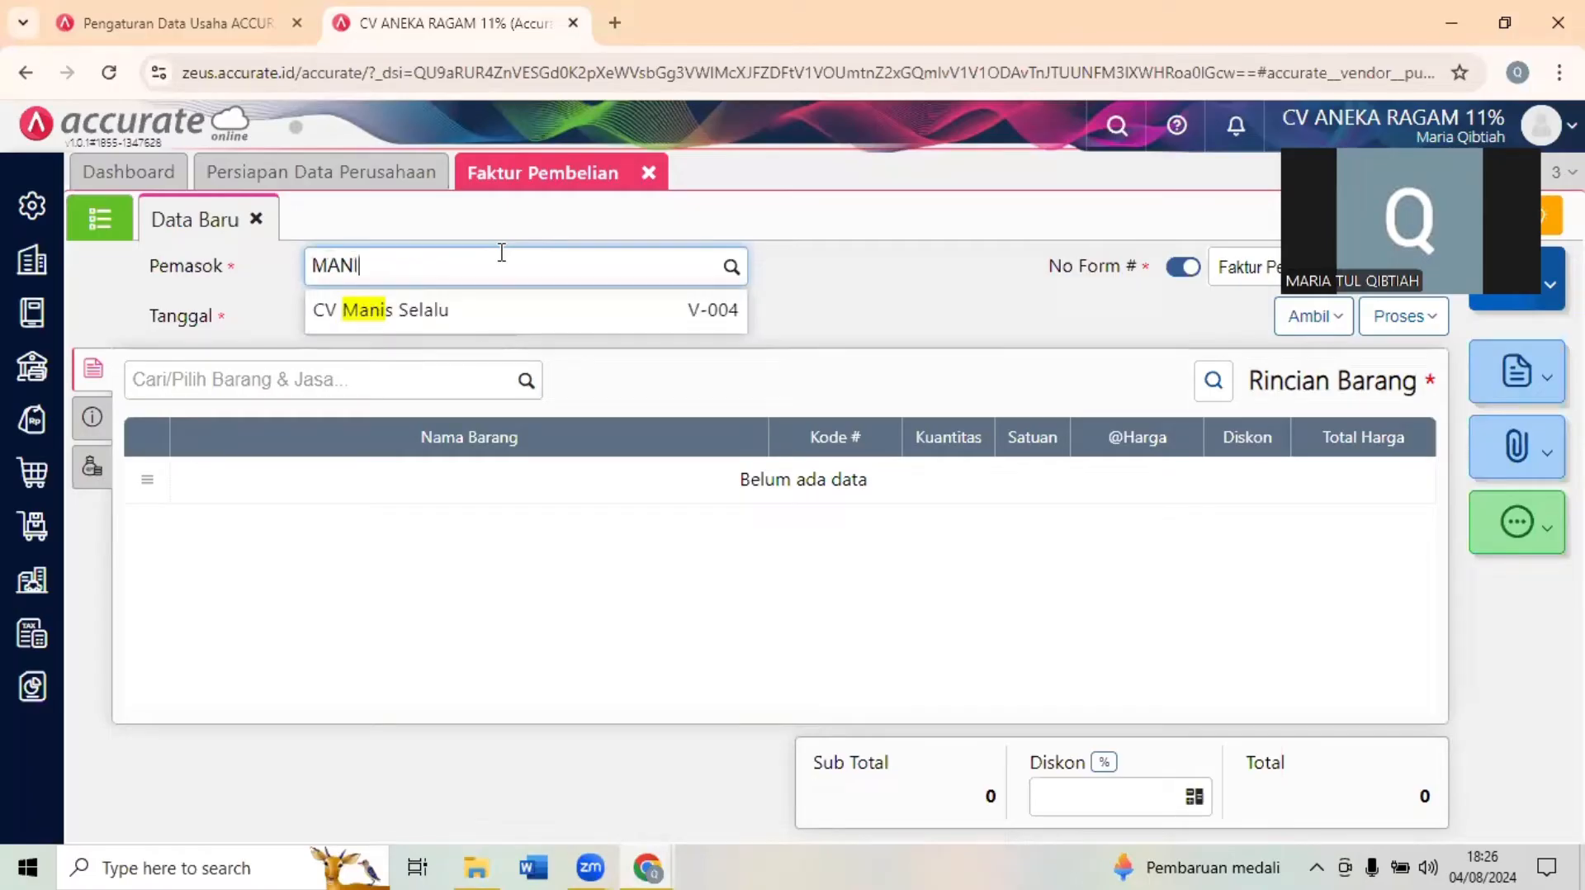
click(451, 312)
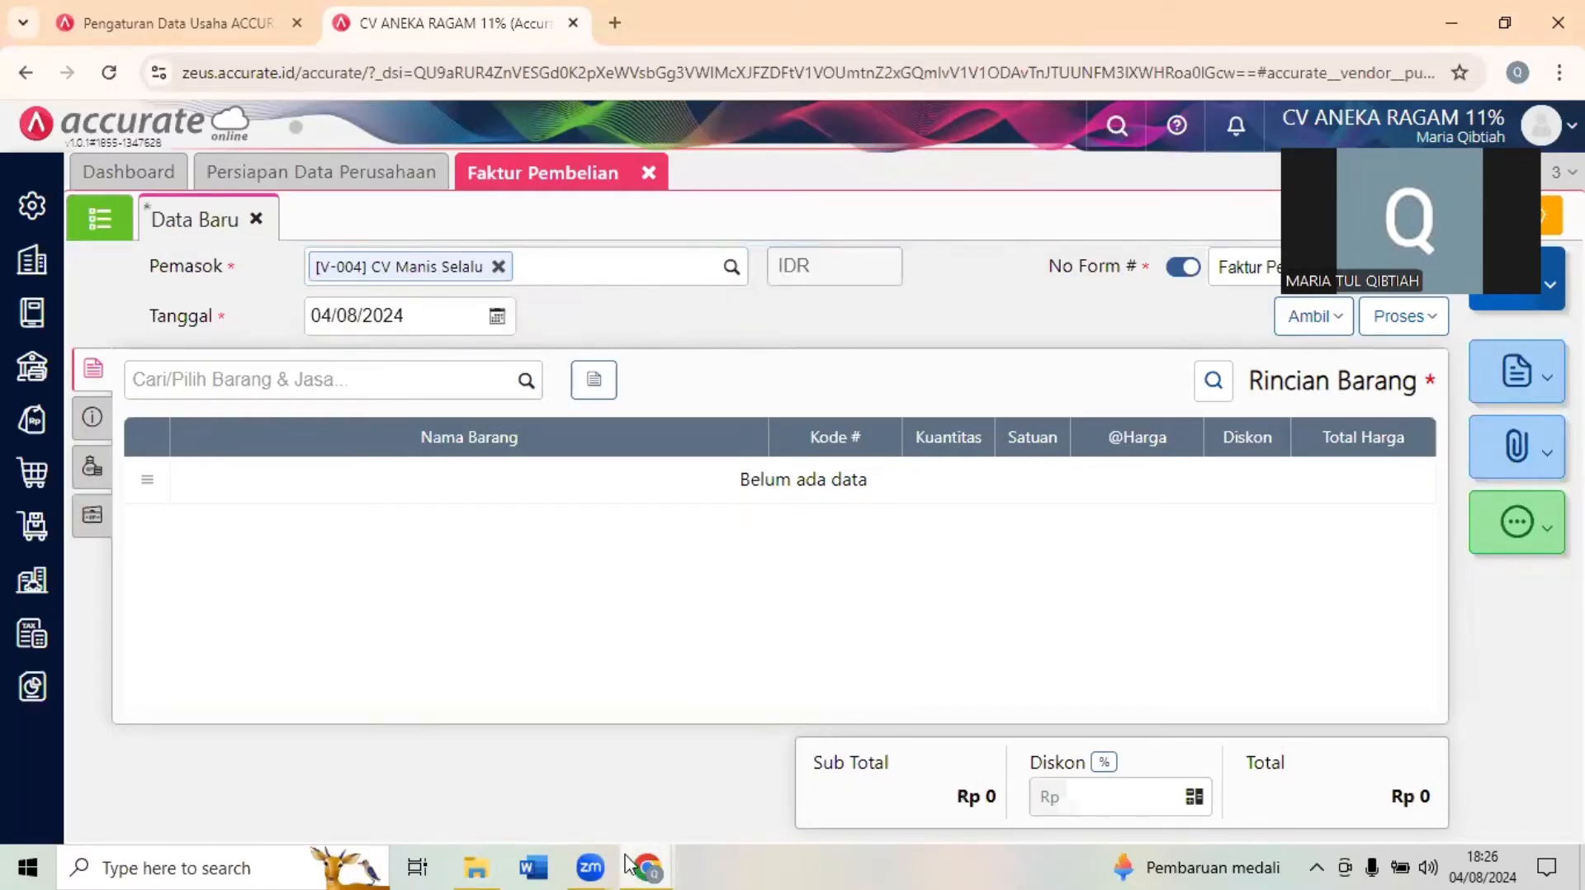
- Look up the invoice date in Dokumen 6 and set the purchase invoice's Tanggal to 08/01/2023
mouse_move(635, 867)
click(537, 821)
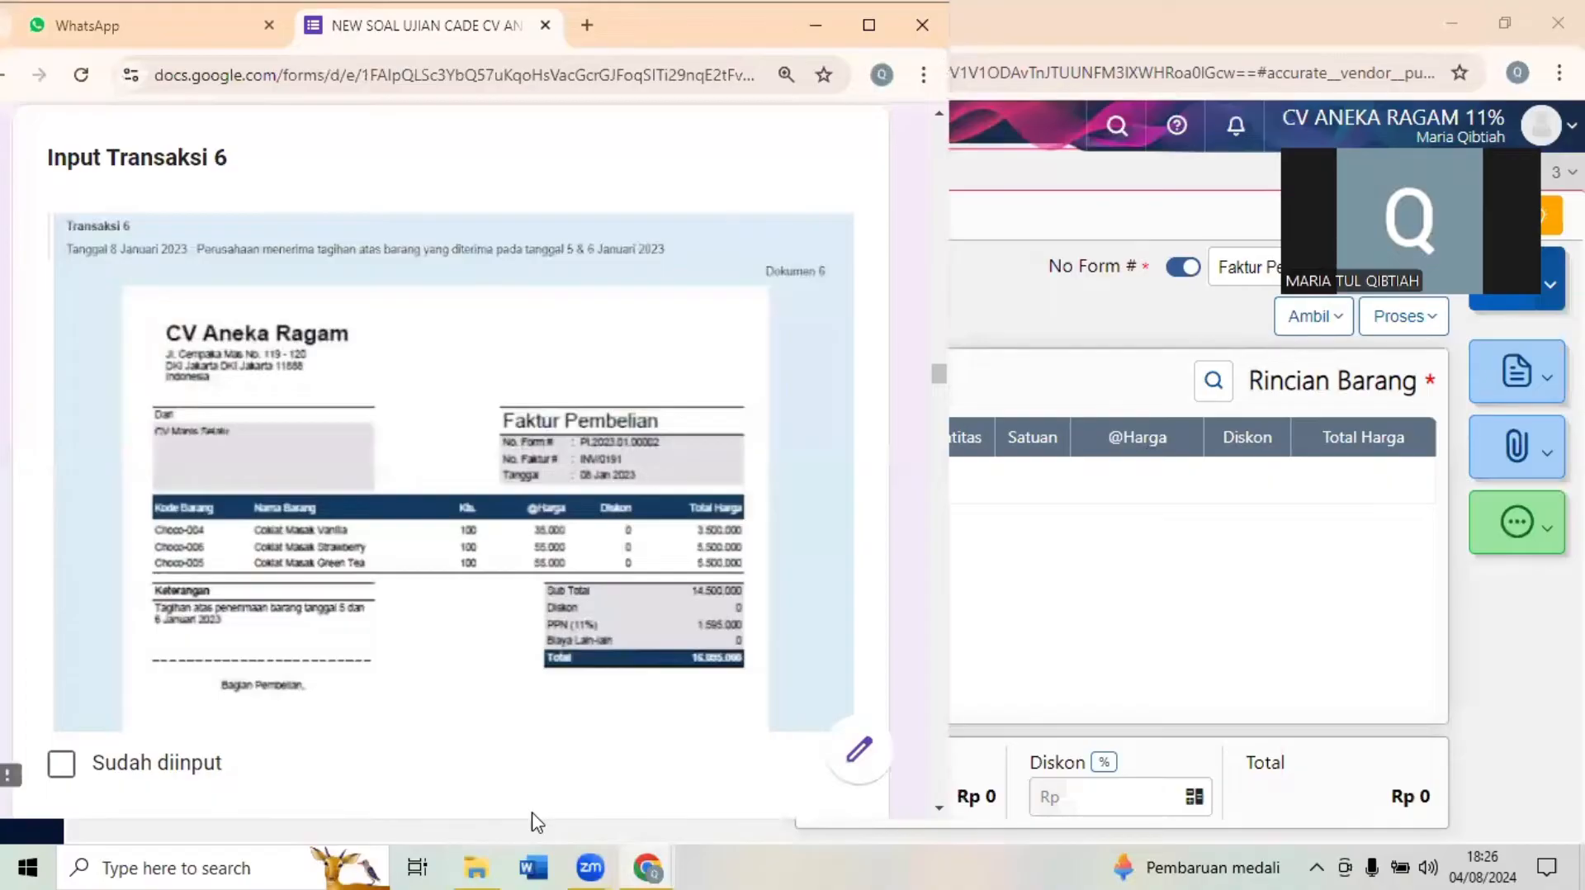
click(1044, 293)
click(447, 299)
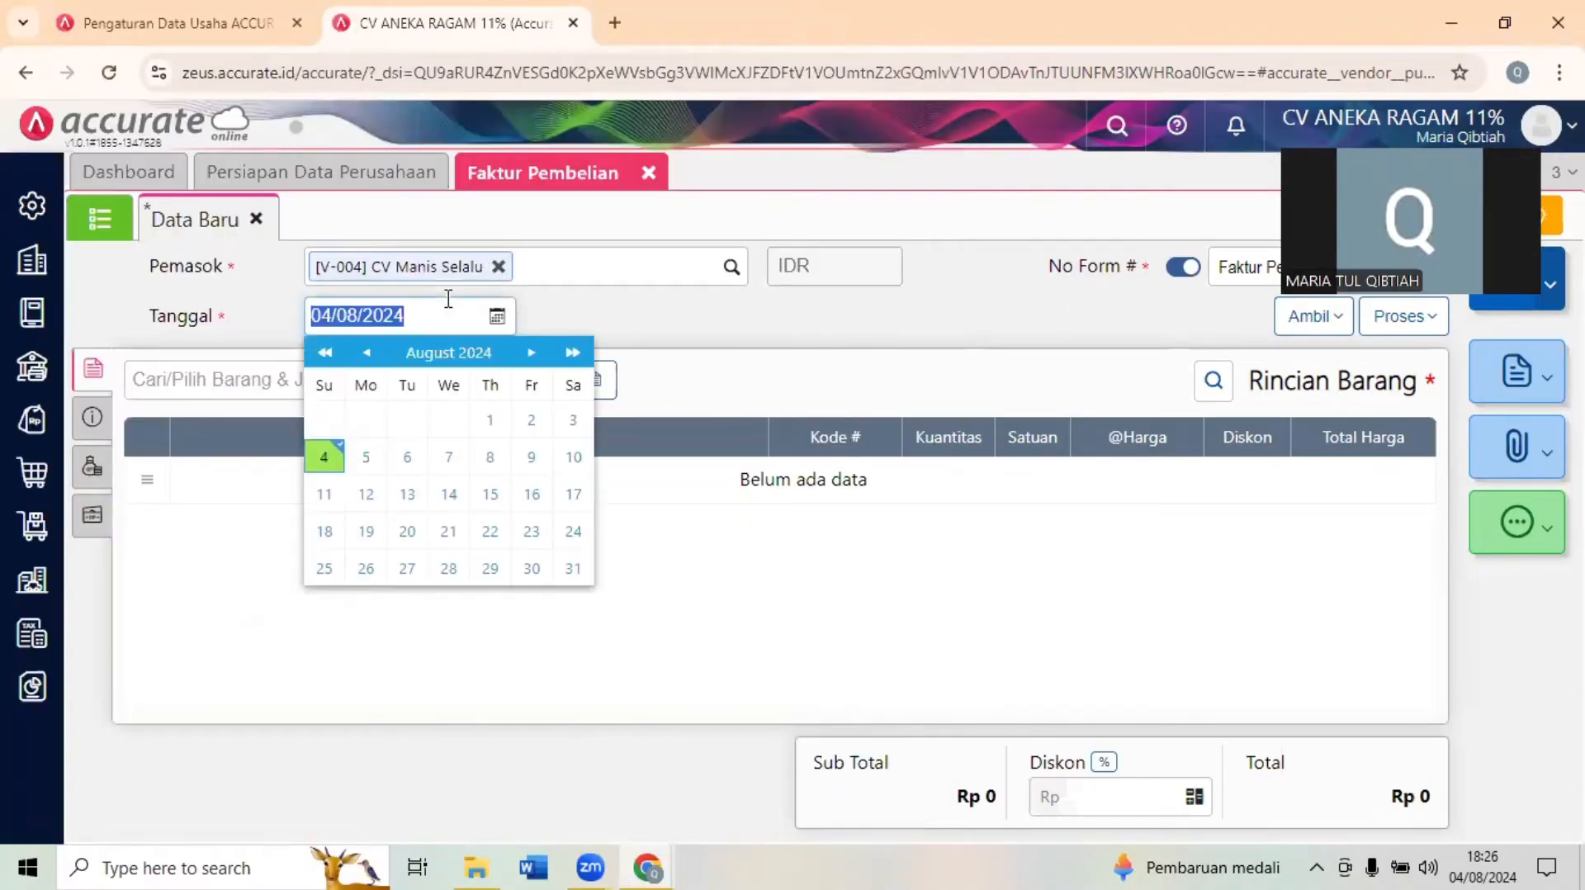
text(08/01/2)
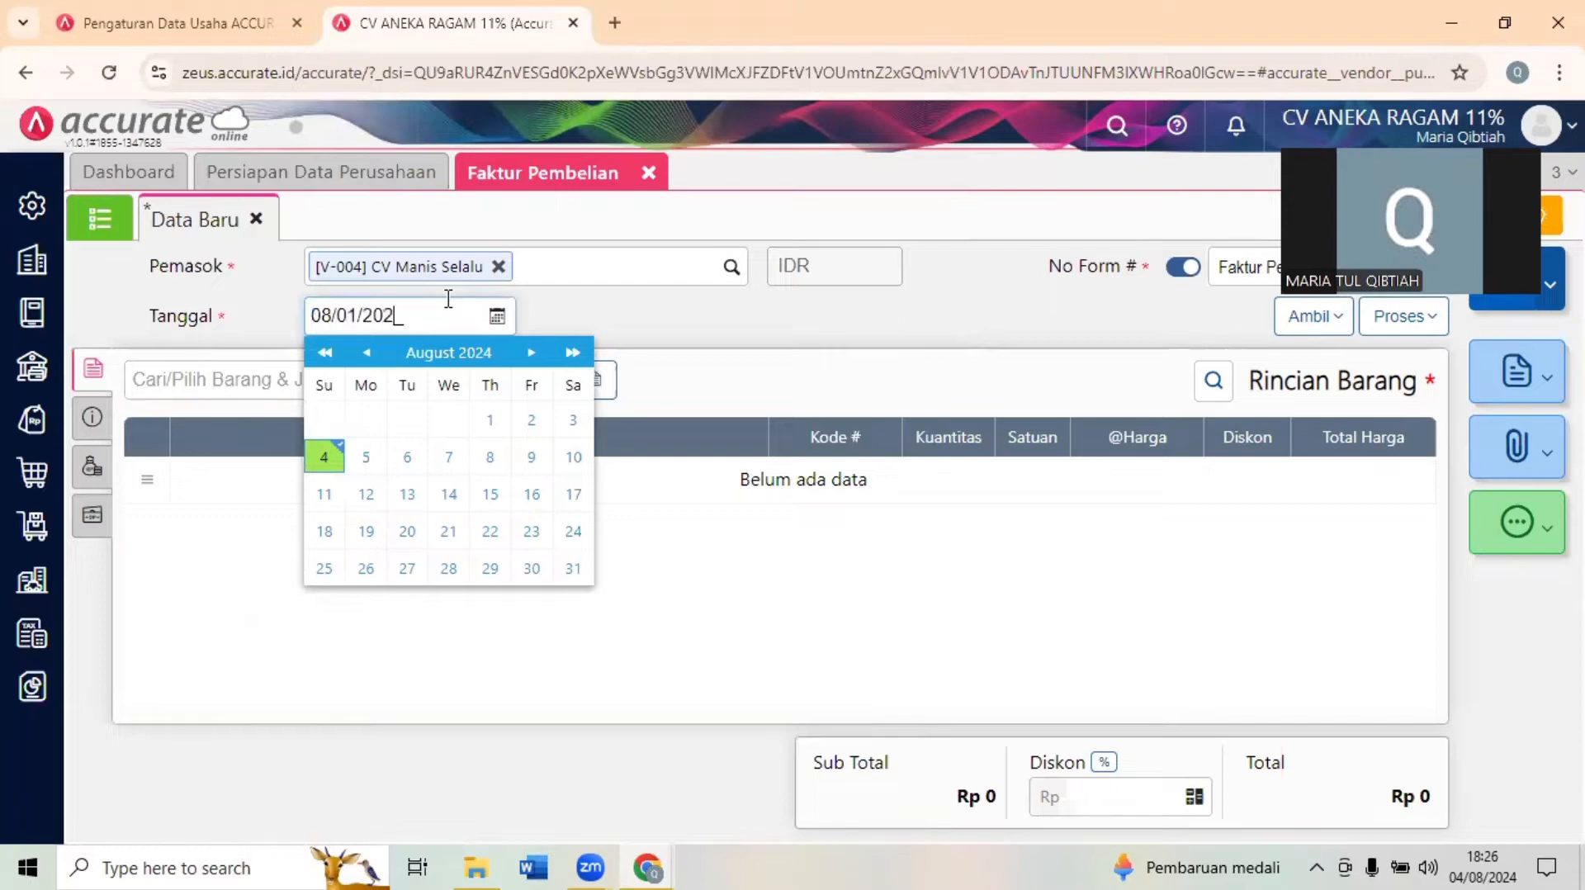
click(690, 337)
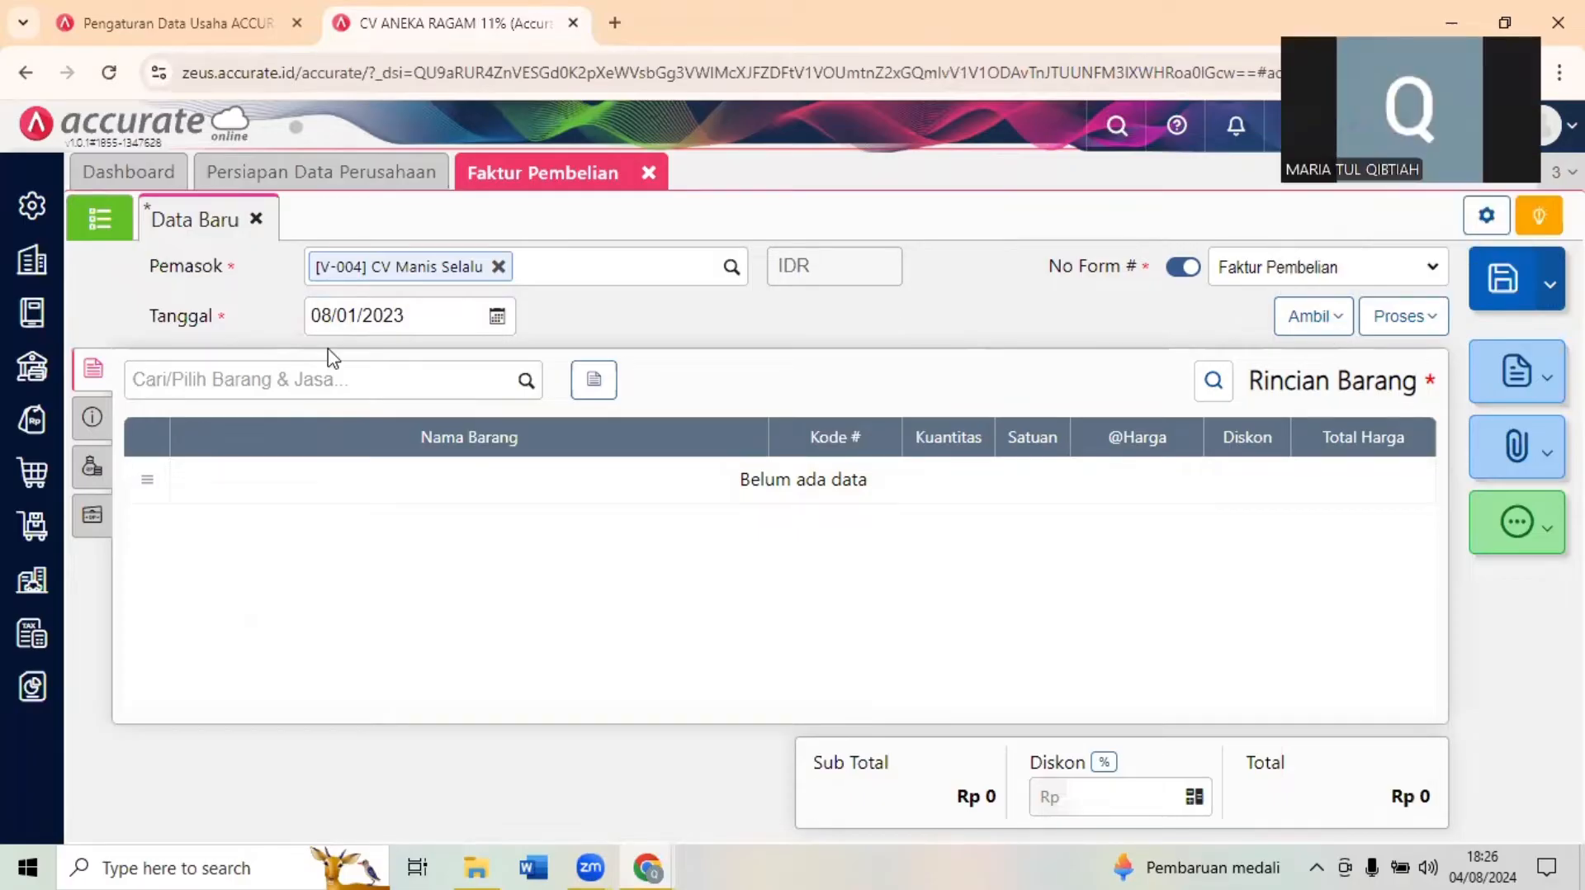
- Copy all items from goods receipts 01190 and 00987 into the purchase invoice
click(1309, 321)
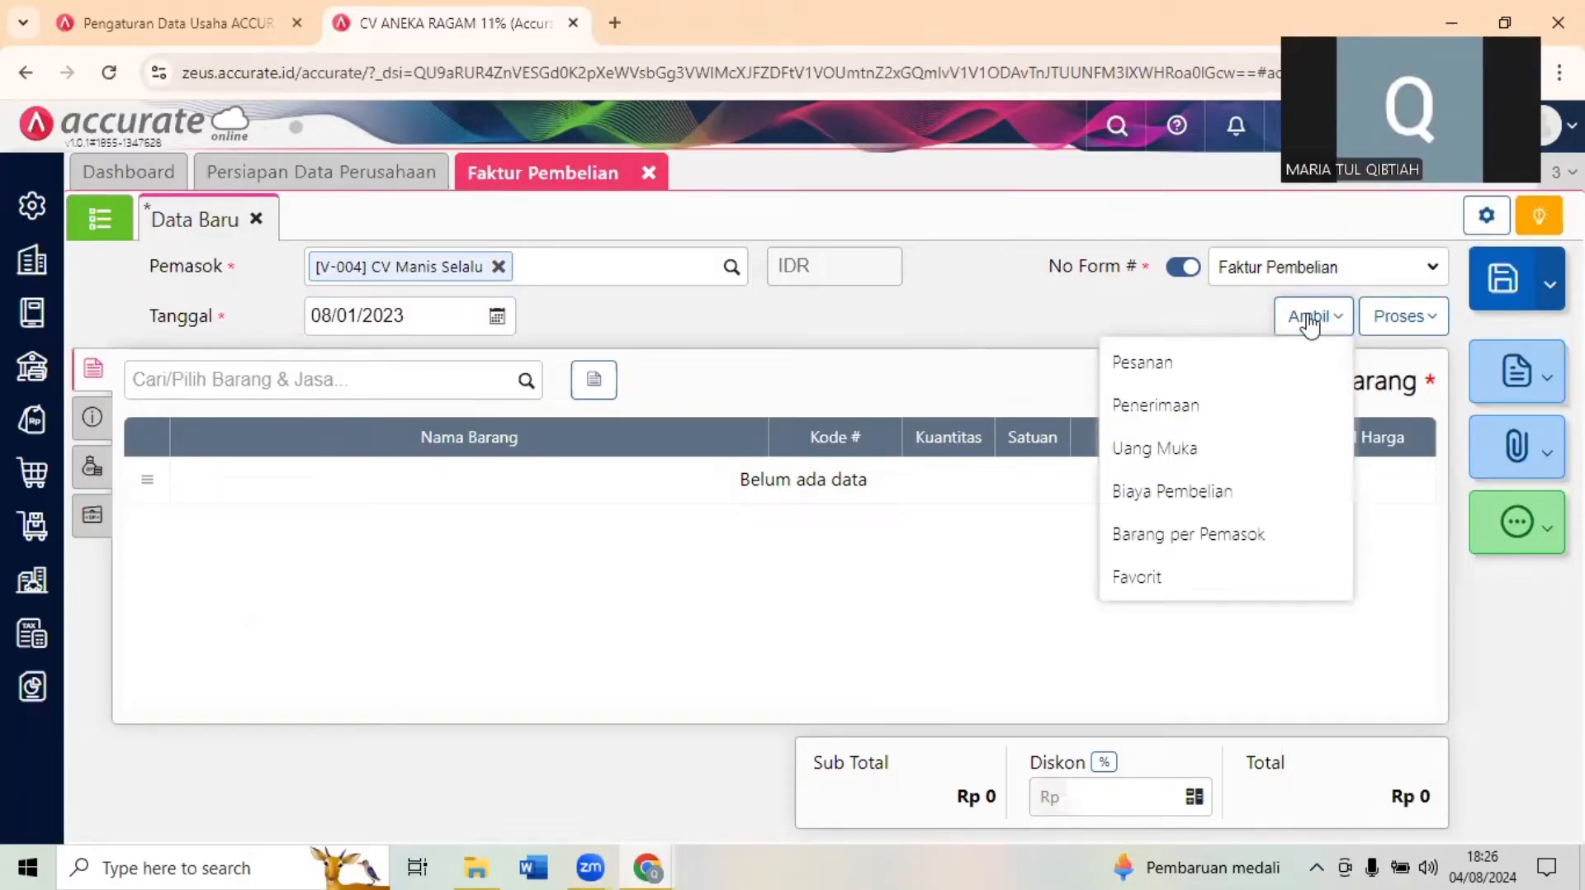
click(1175, 413)
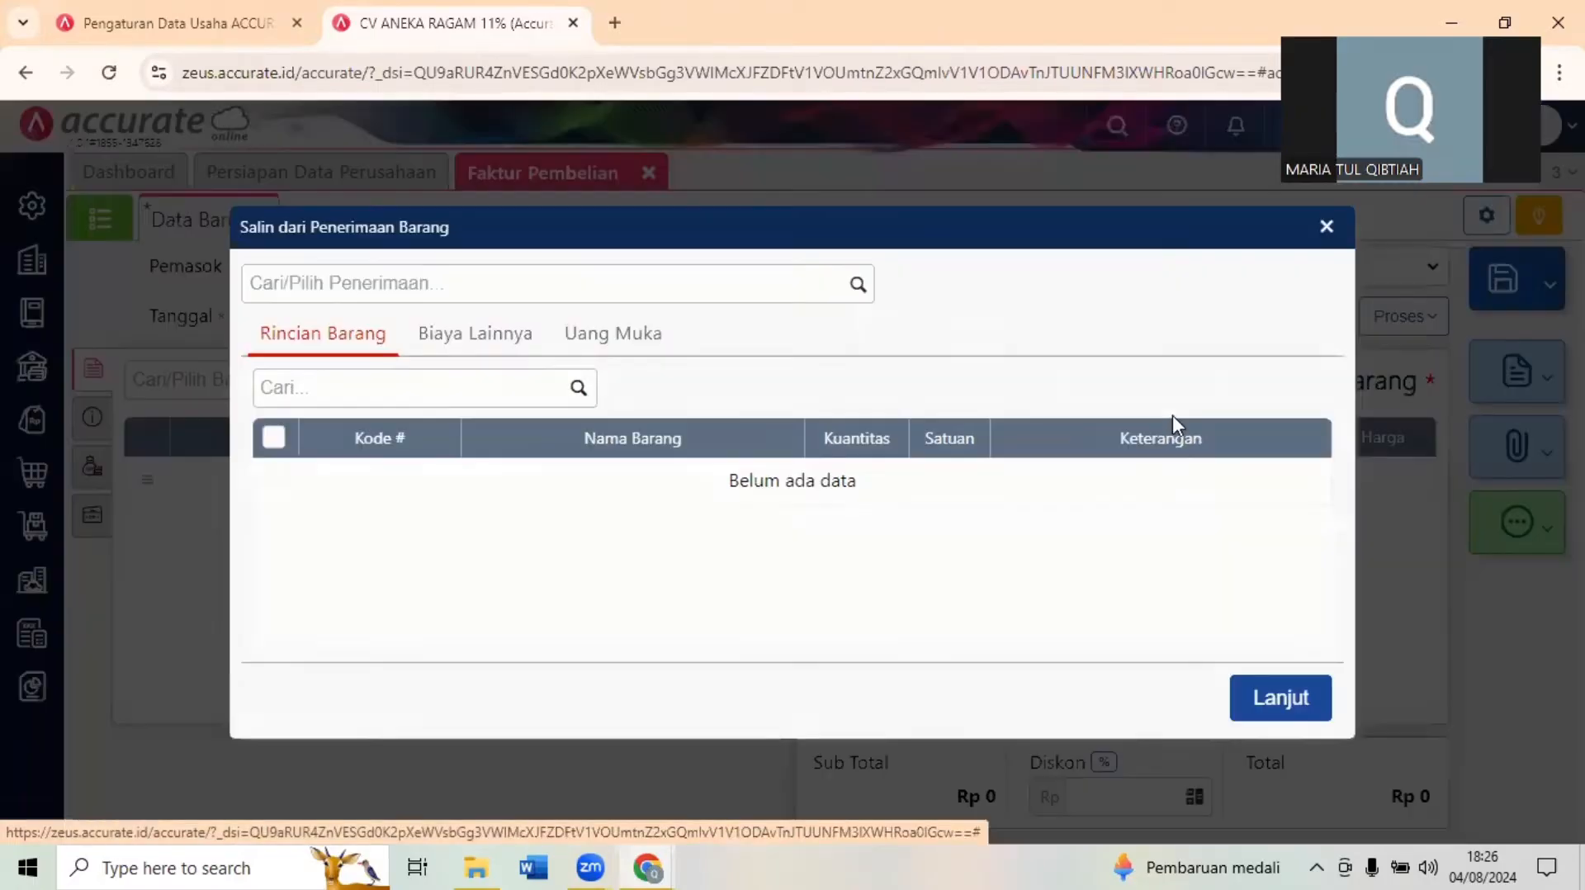
click(858, 284)
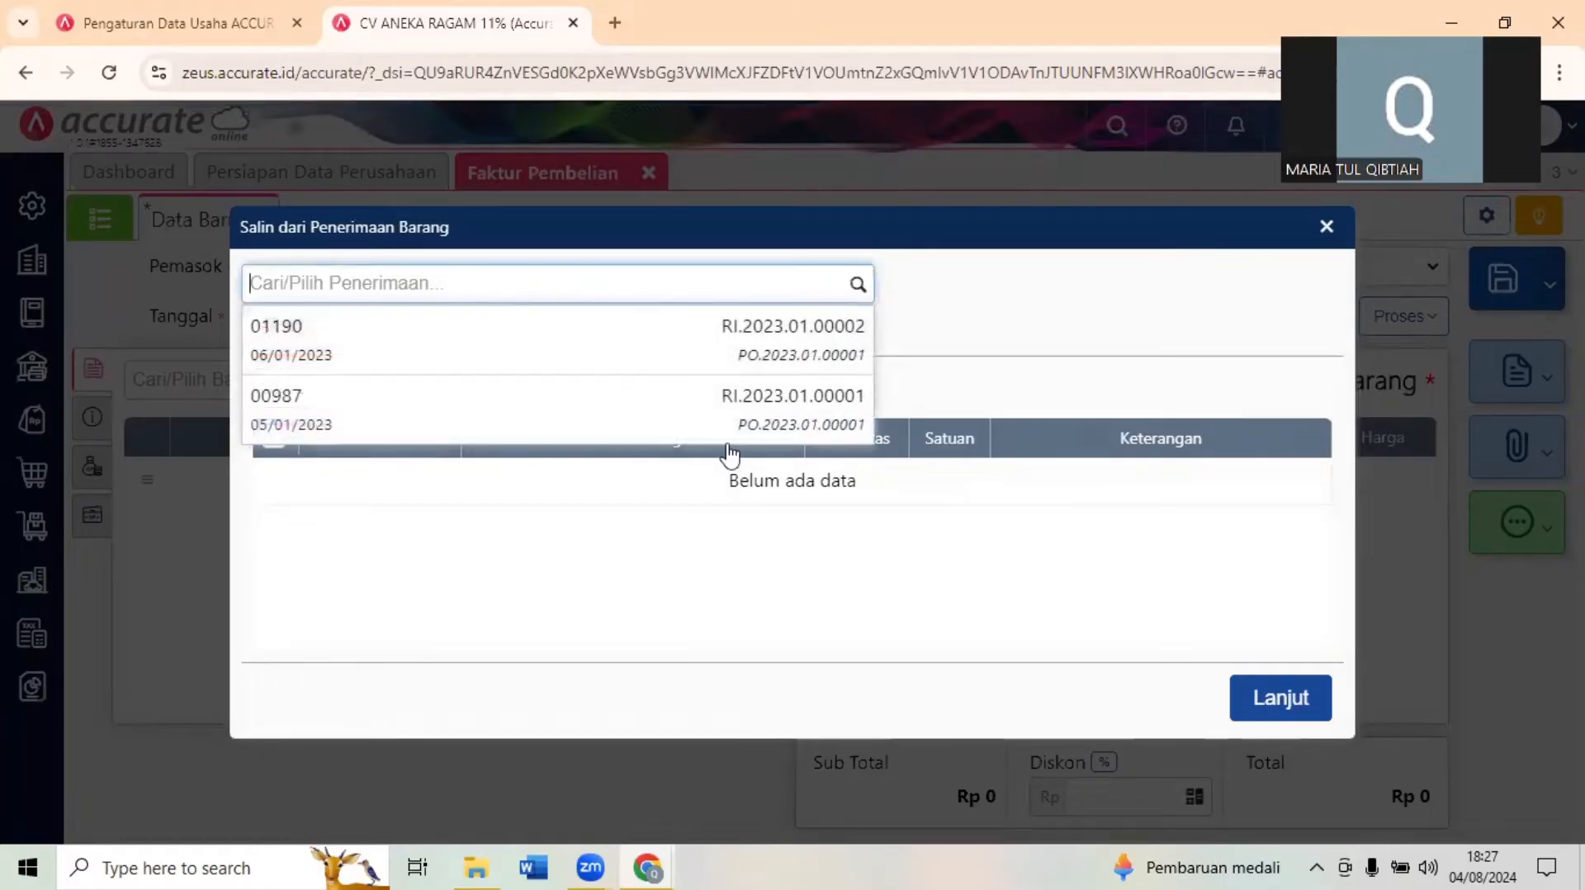
click(638, 363)
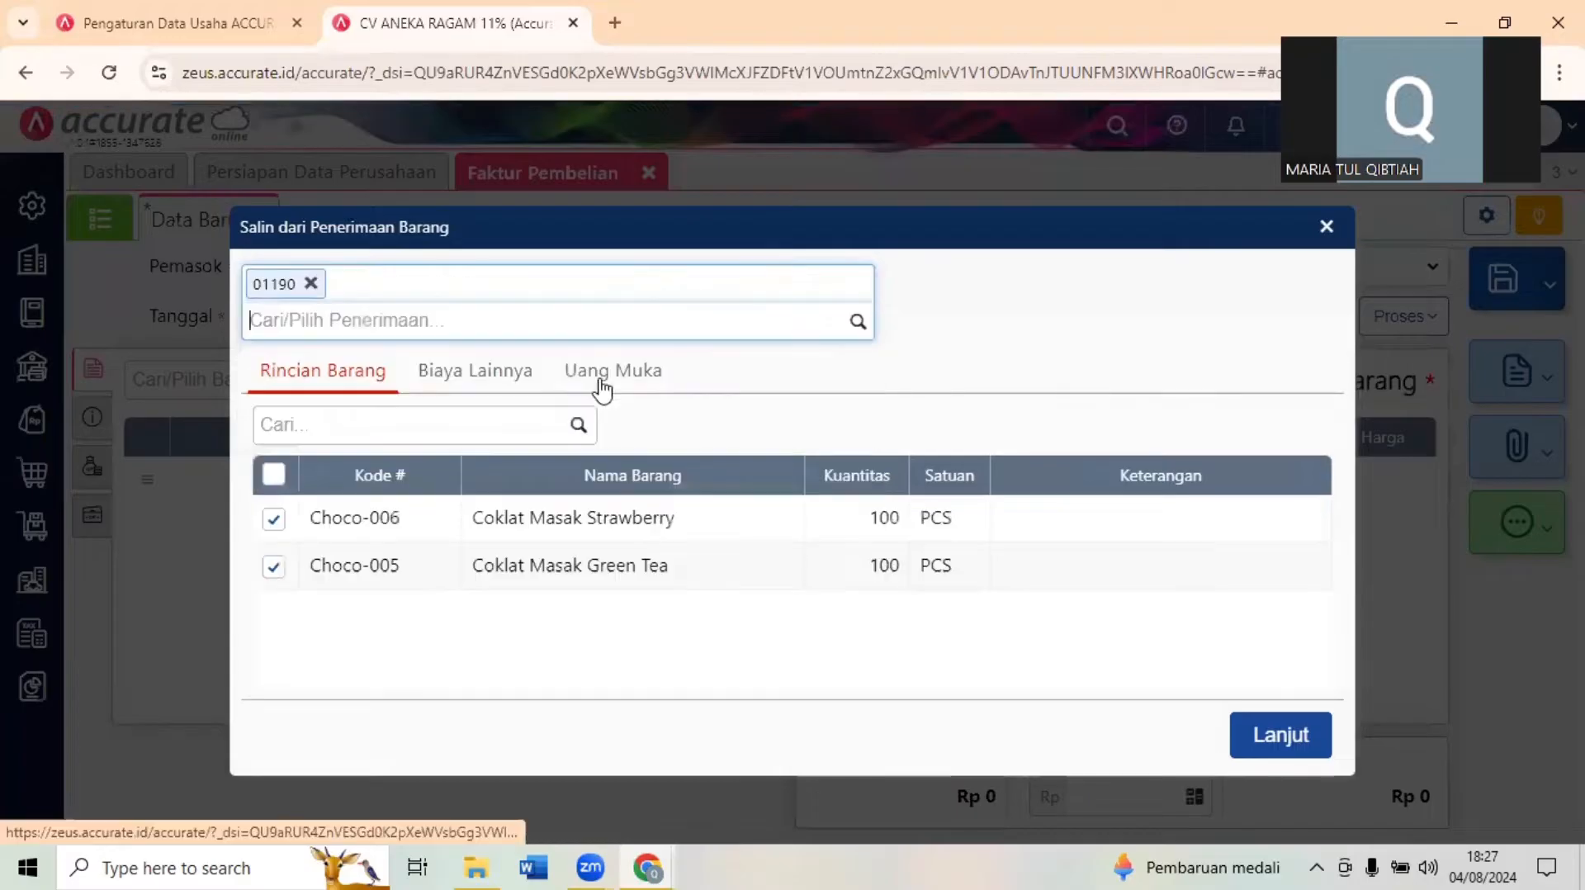
click(859, 320)
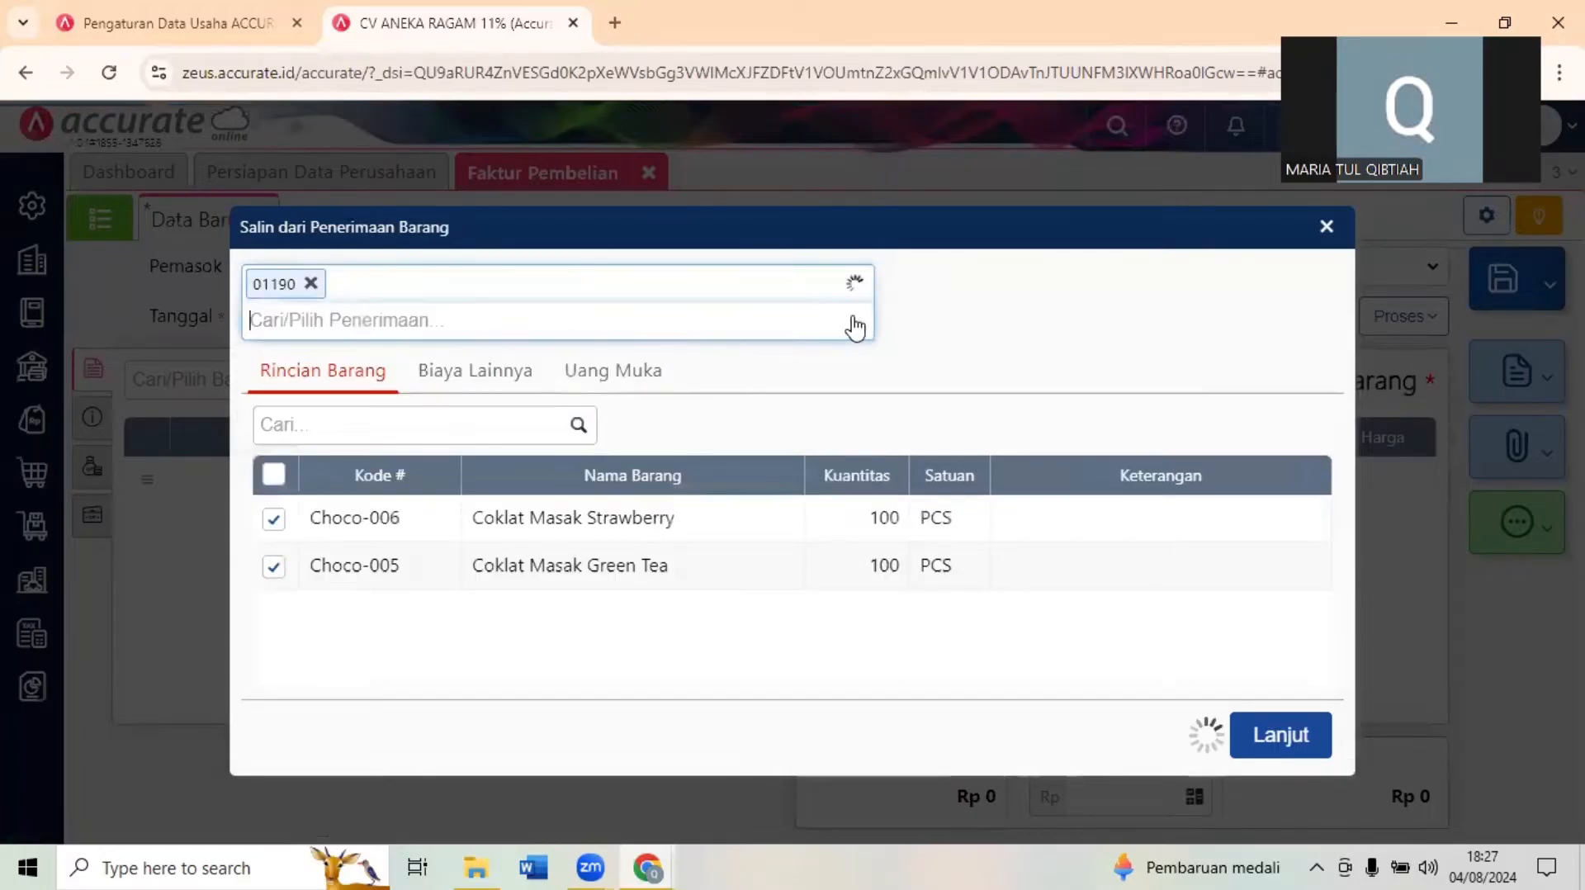
click(697, 370)
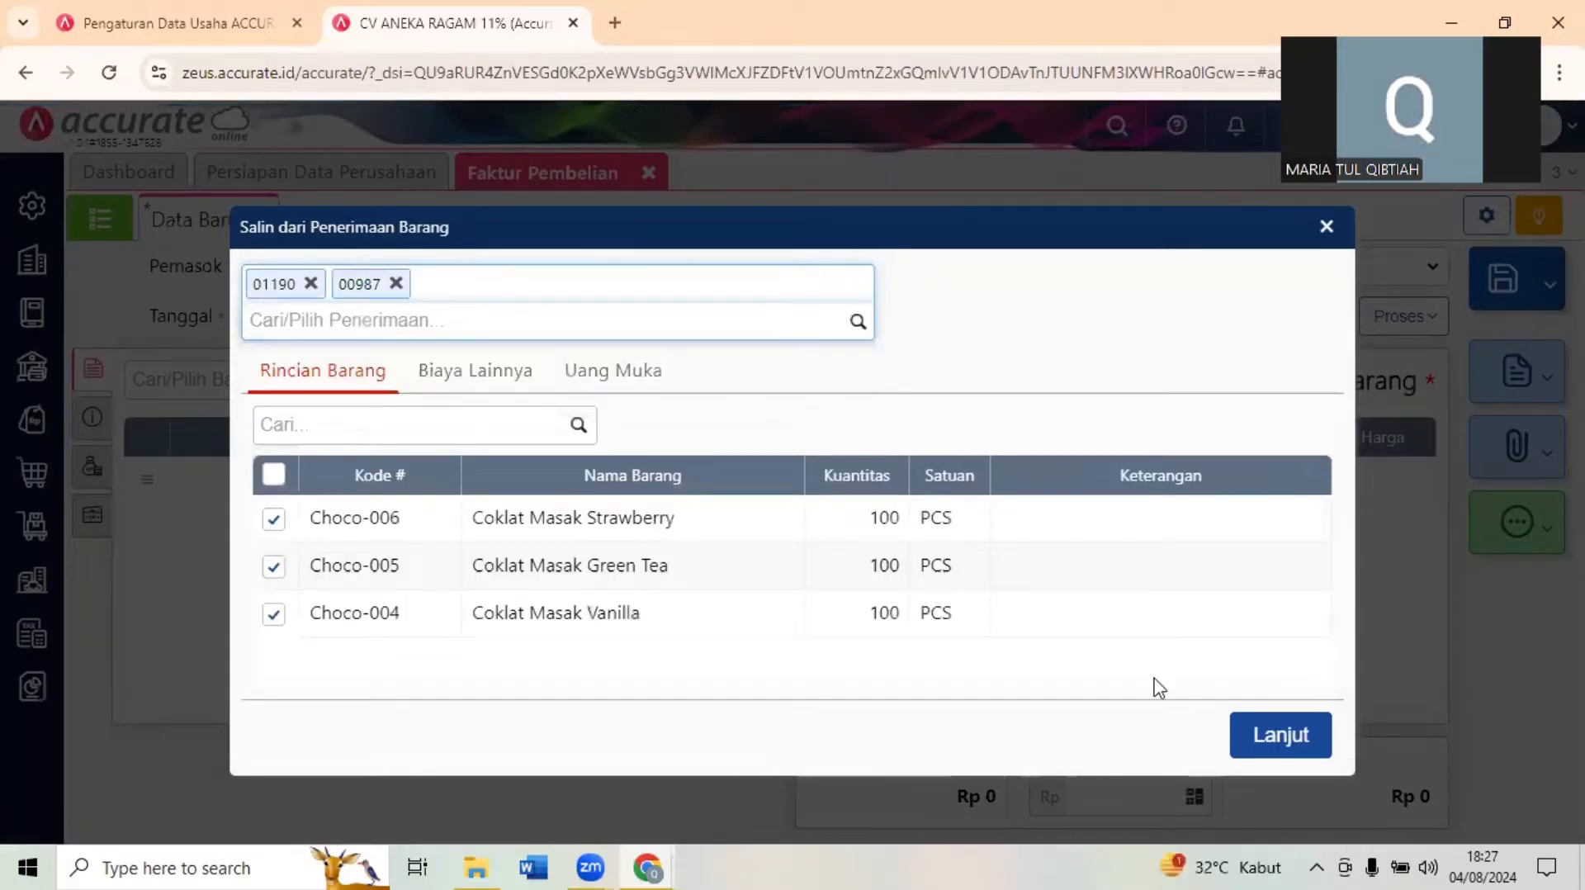
click(1280, 733)
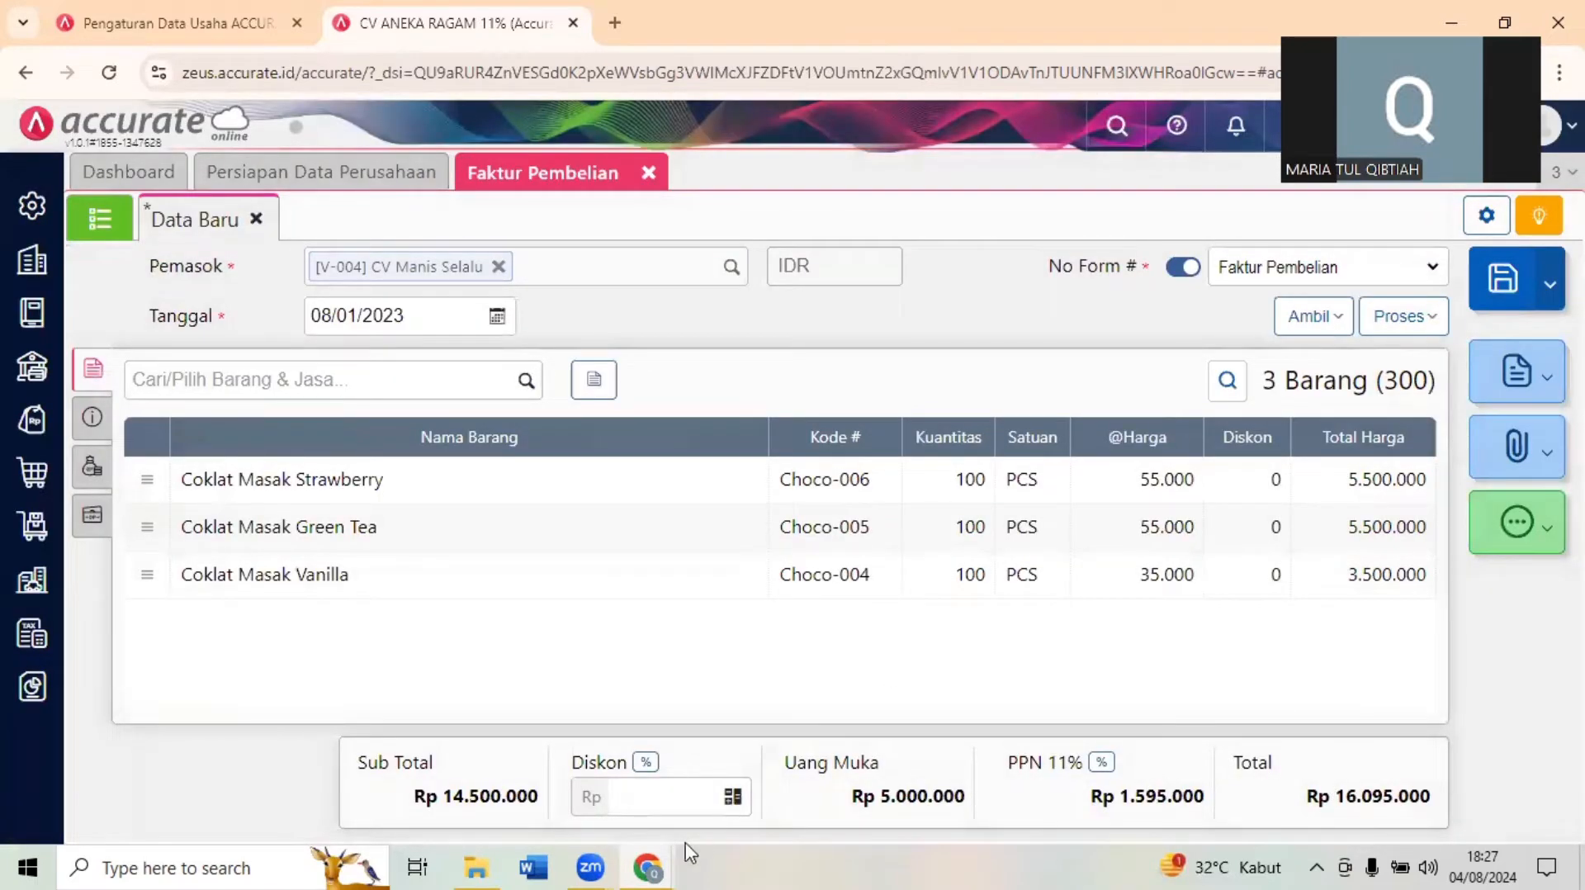
- Check the invoice items against Dokumen 6 and set the purchase invoice's No Faktur to INV/0191
mouse_move(651, 867)
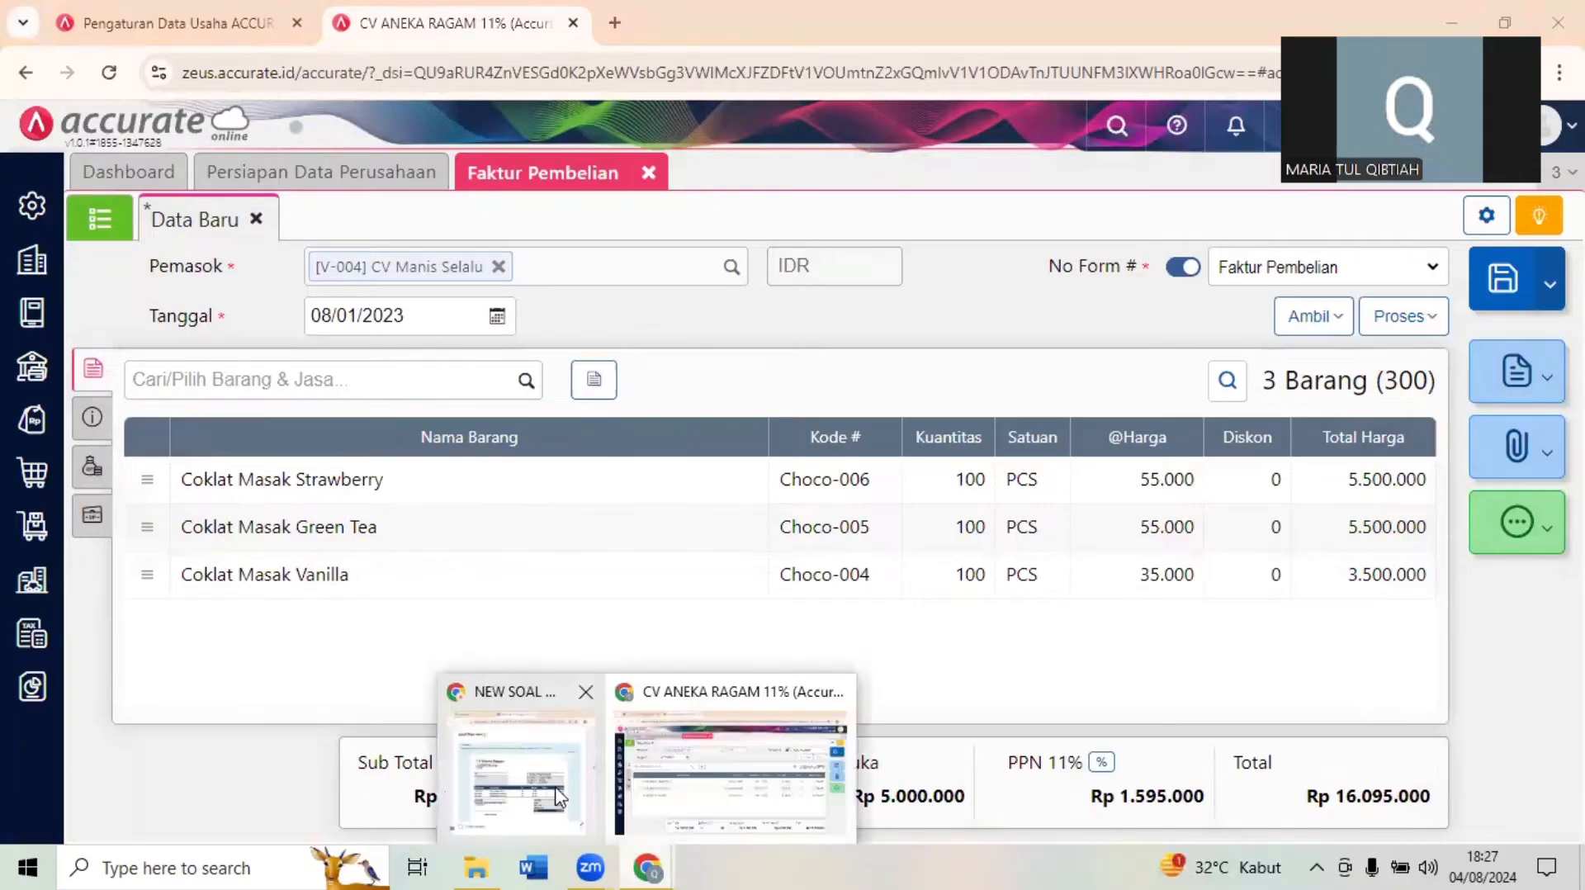
click(561, 796)
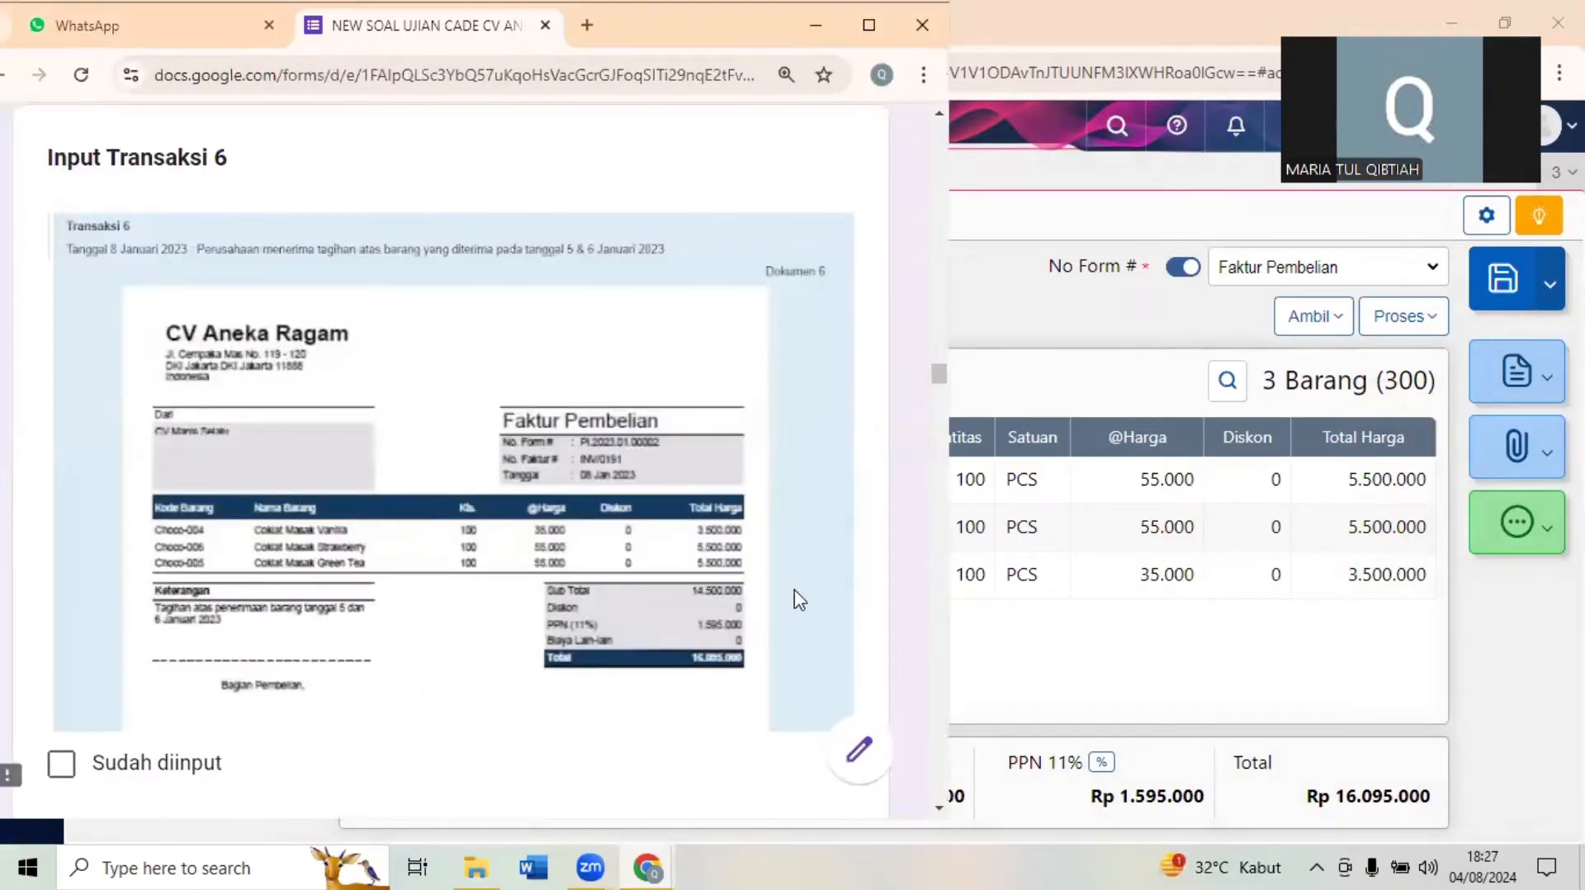
click(1094, 637)
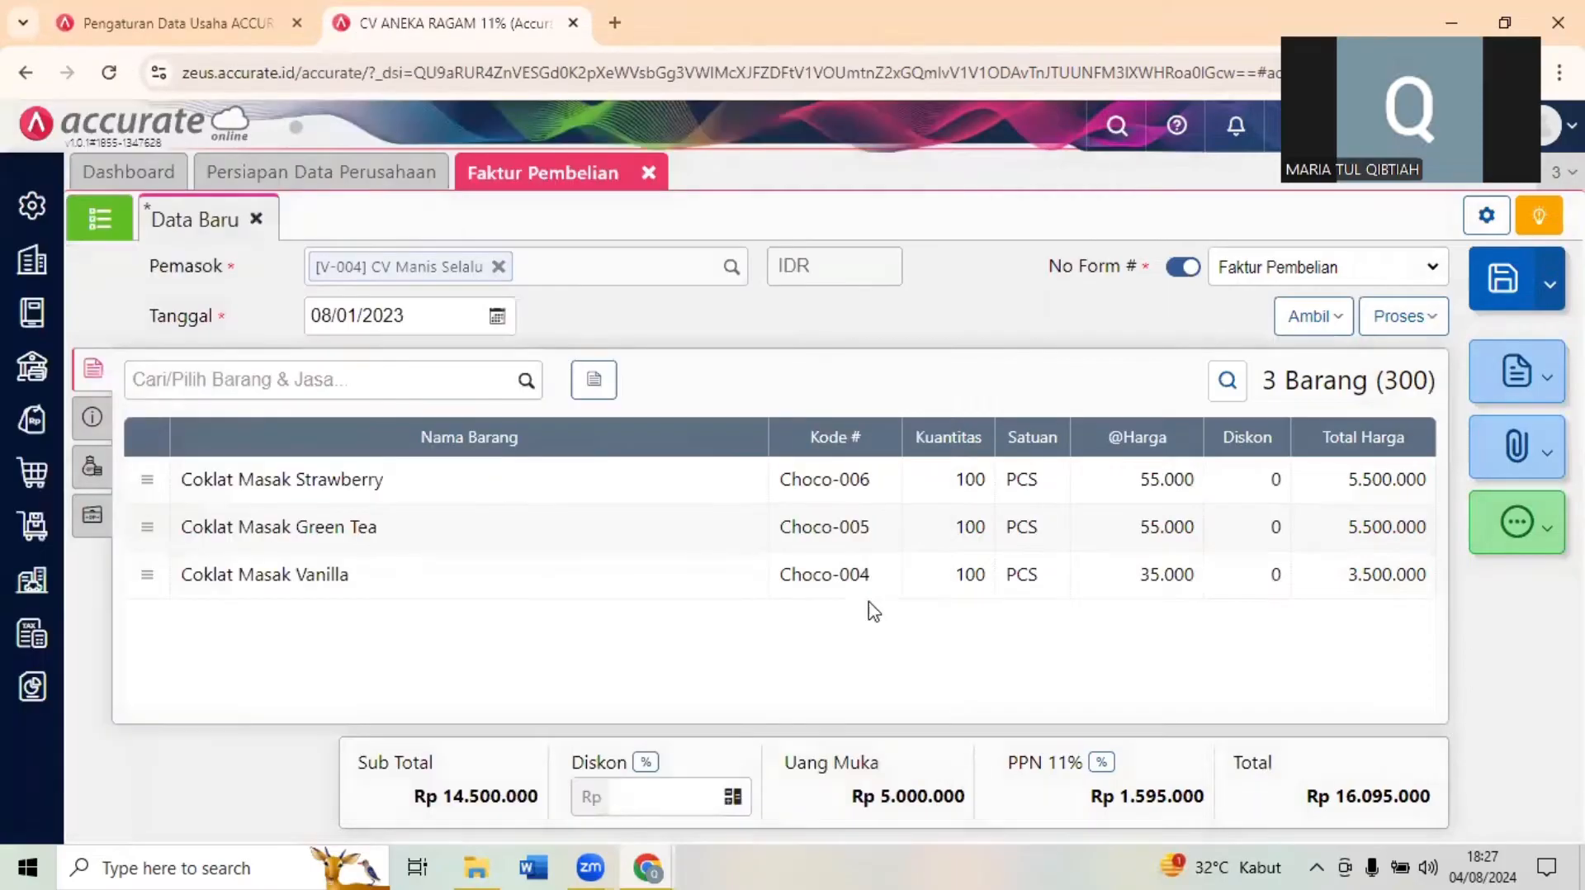
click(103, 417)
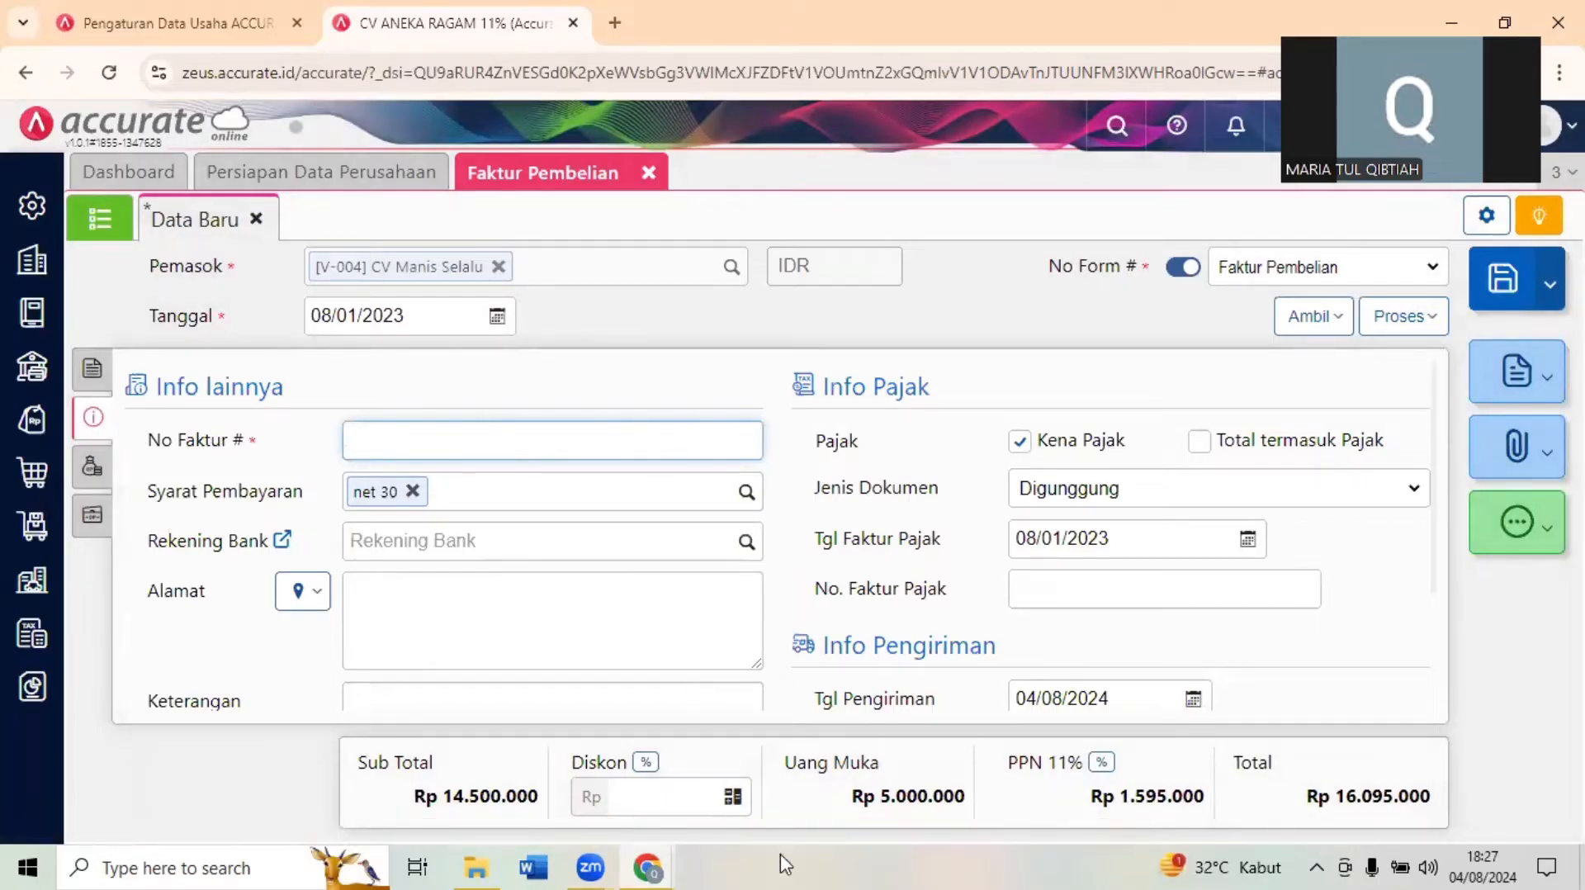
click(650, 866)
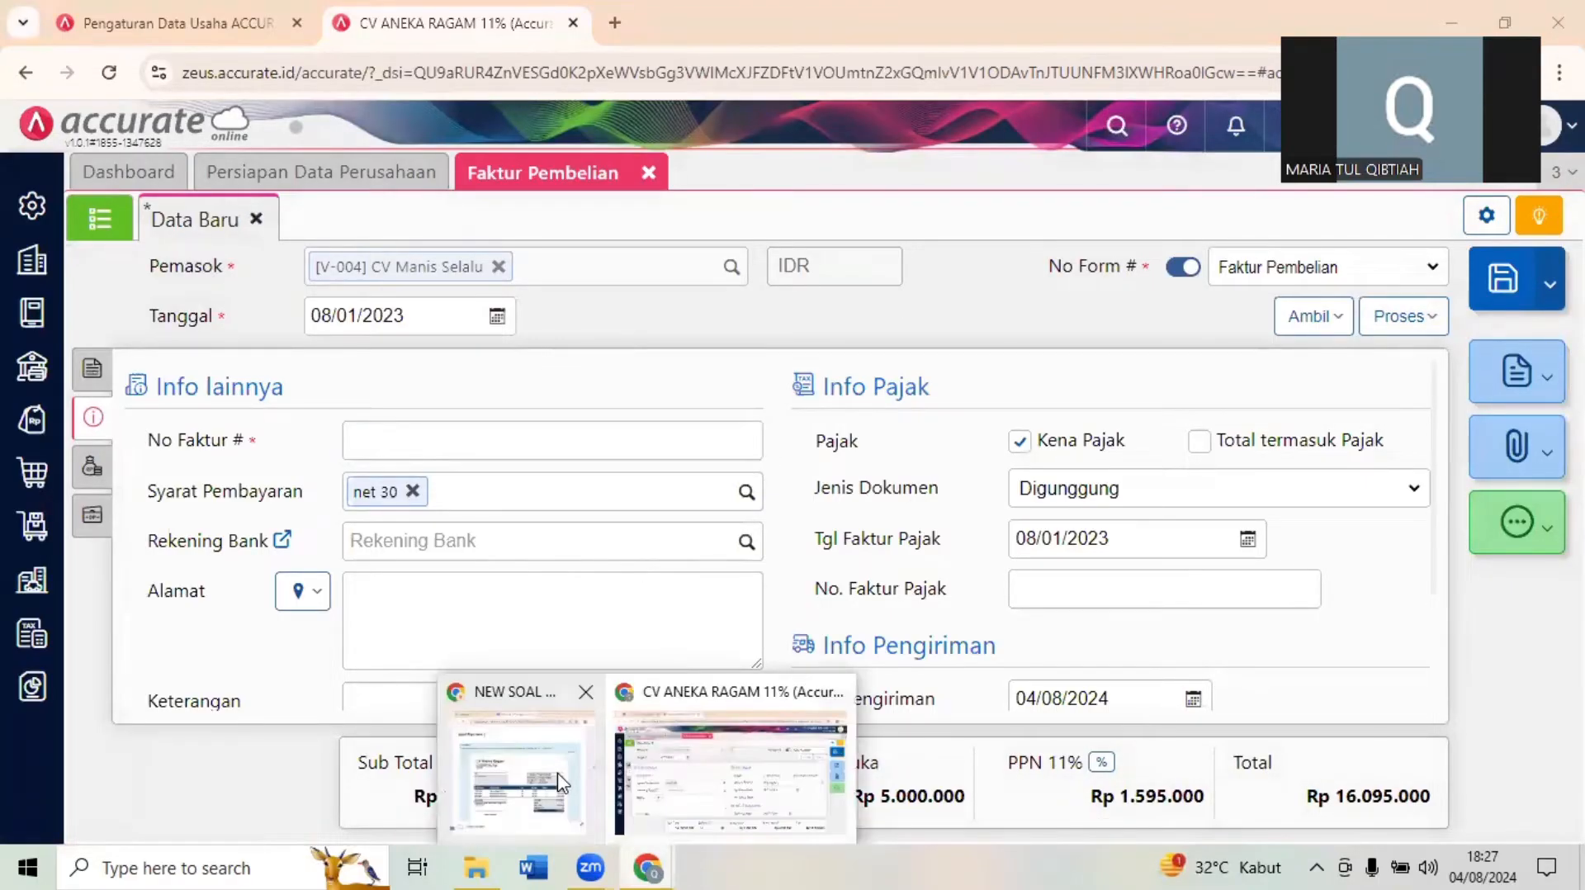
click(561, 780)
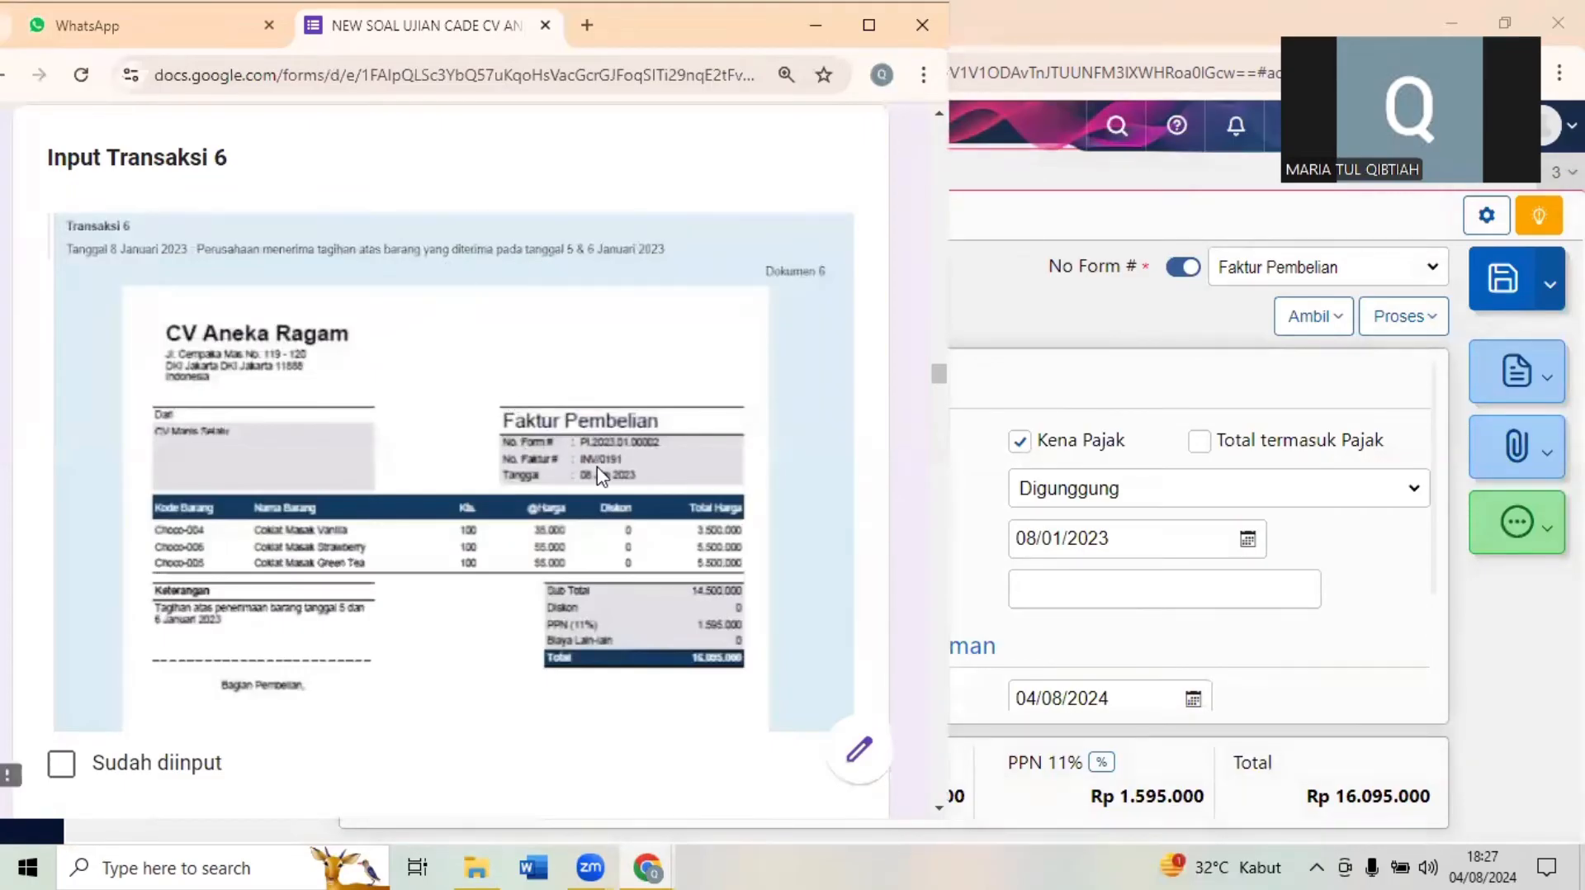
click(1012, 388)
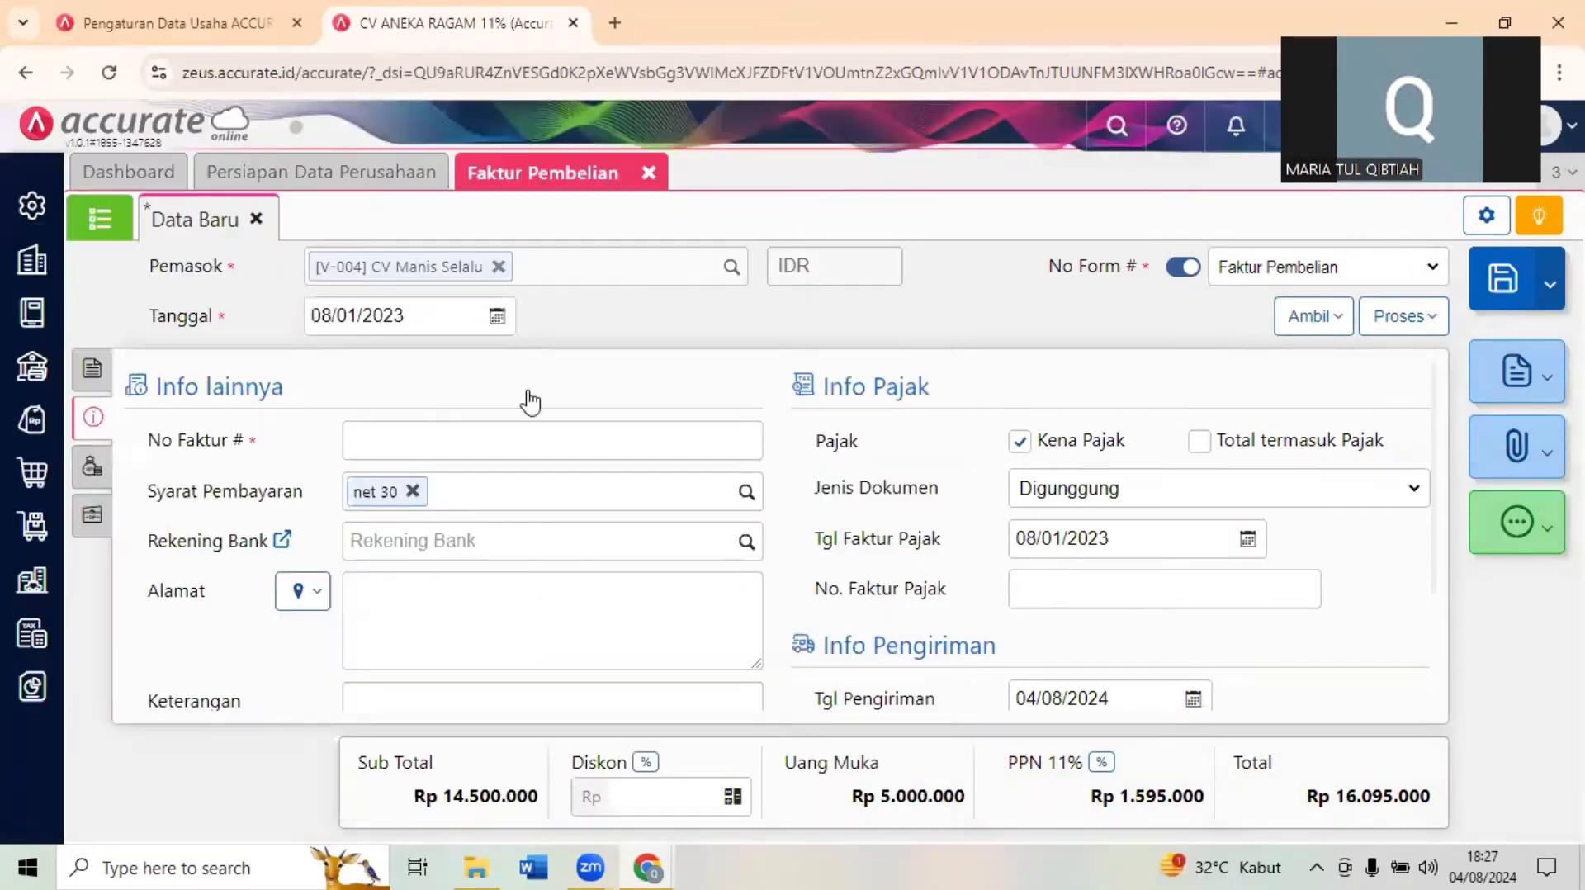
click(416, 433)
text(INV/0191)
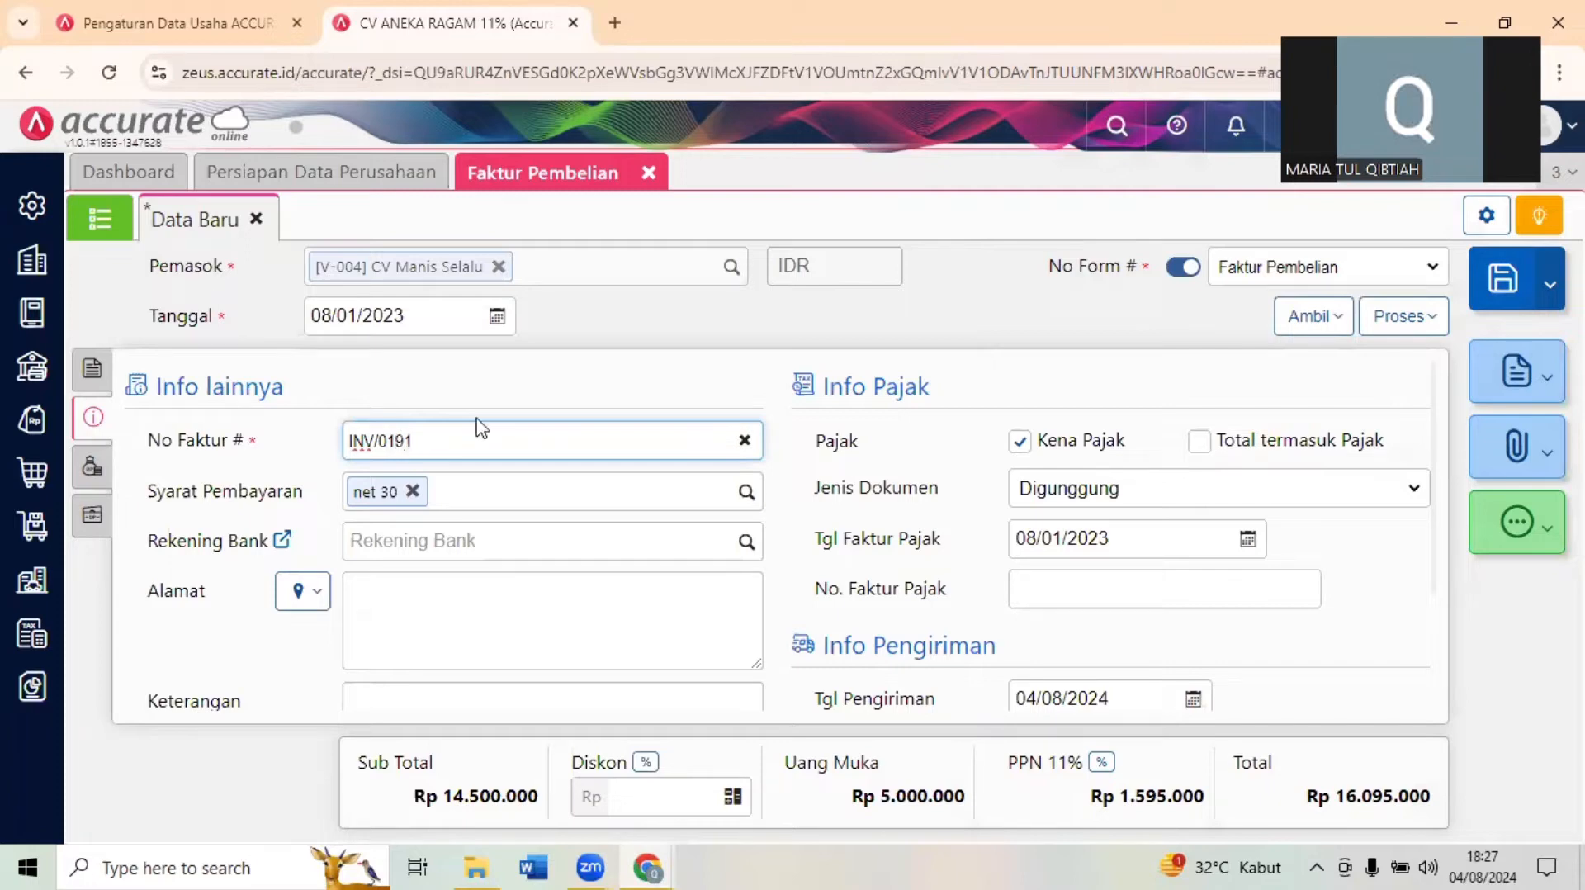
click(561, 388)
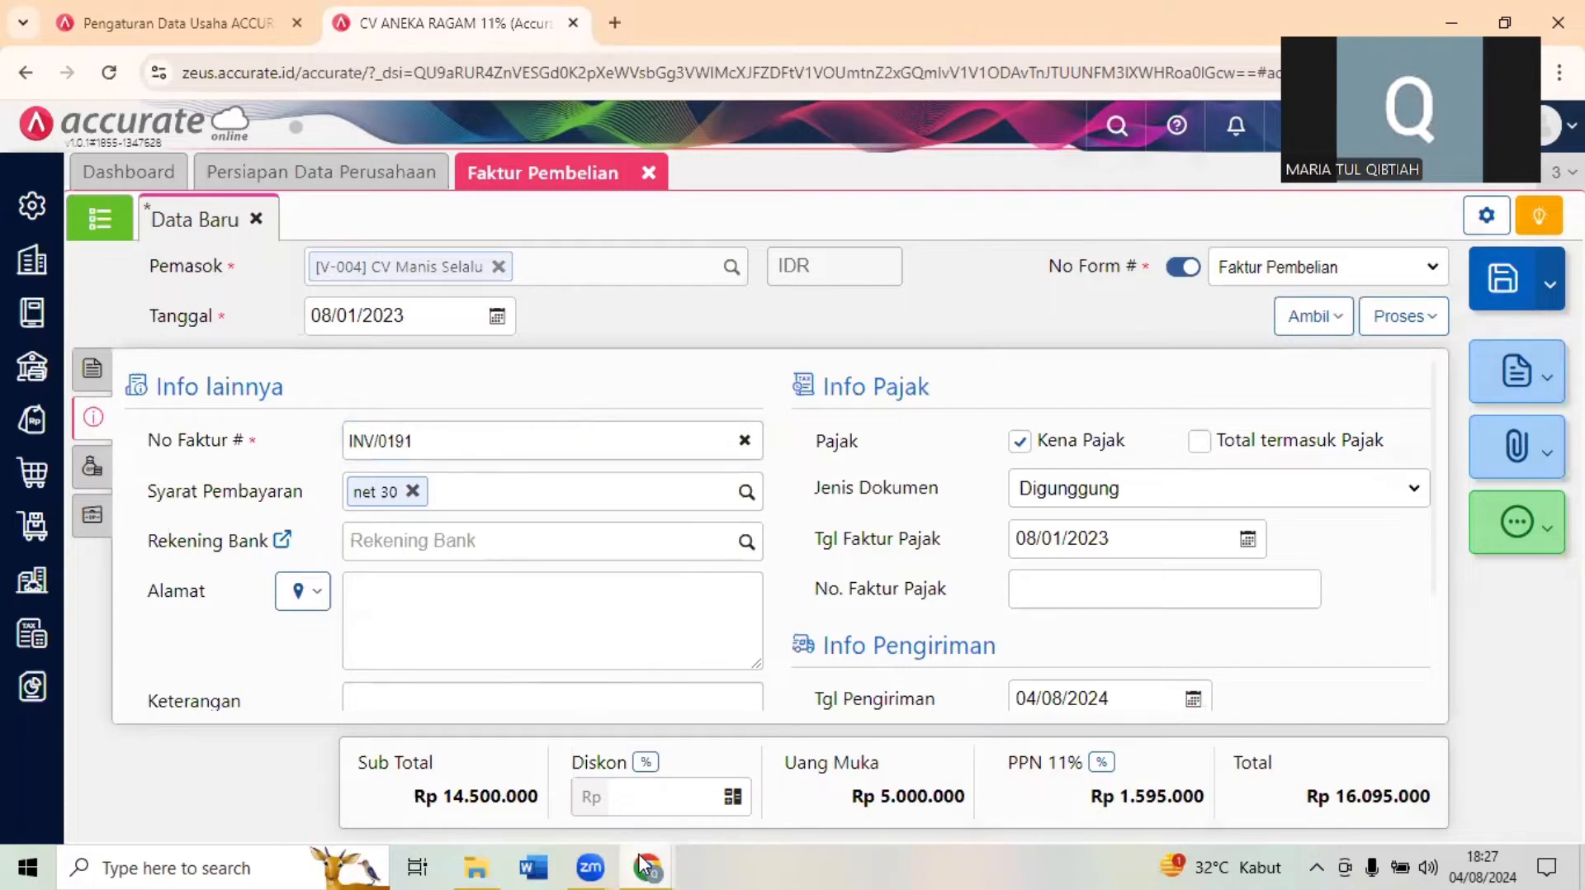
- Review Dokumen 6 in the exam form once more and save the CV Manis Selalu purchase invoice
mouse_move(642, 865)
click(568, 768)
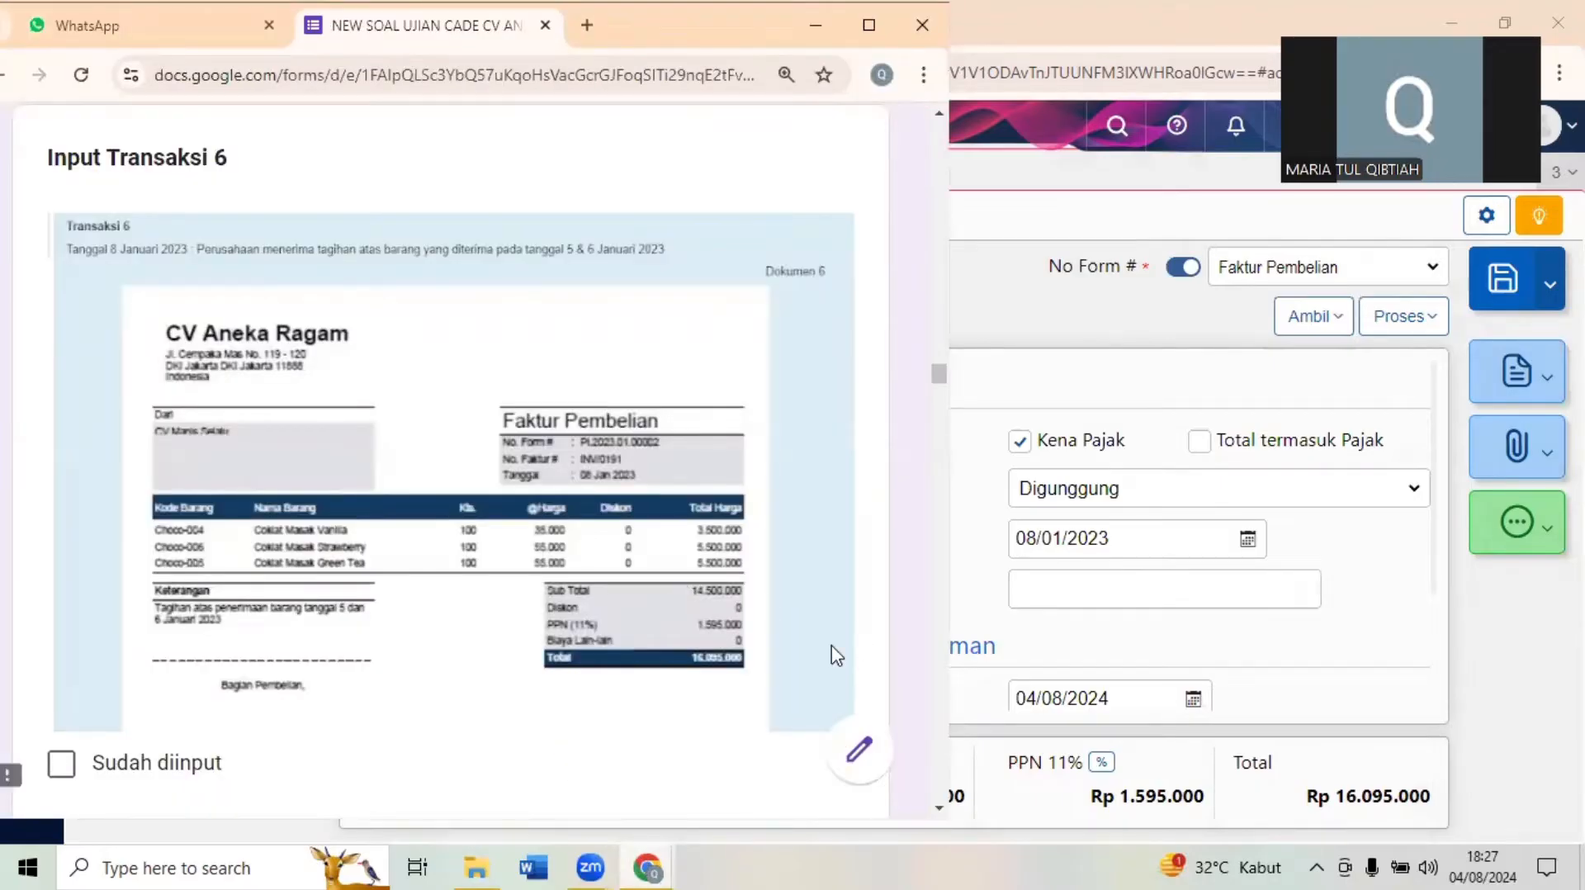
scroll(836, 655, down, 5)
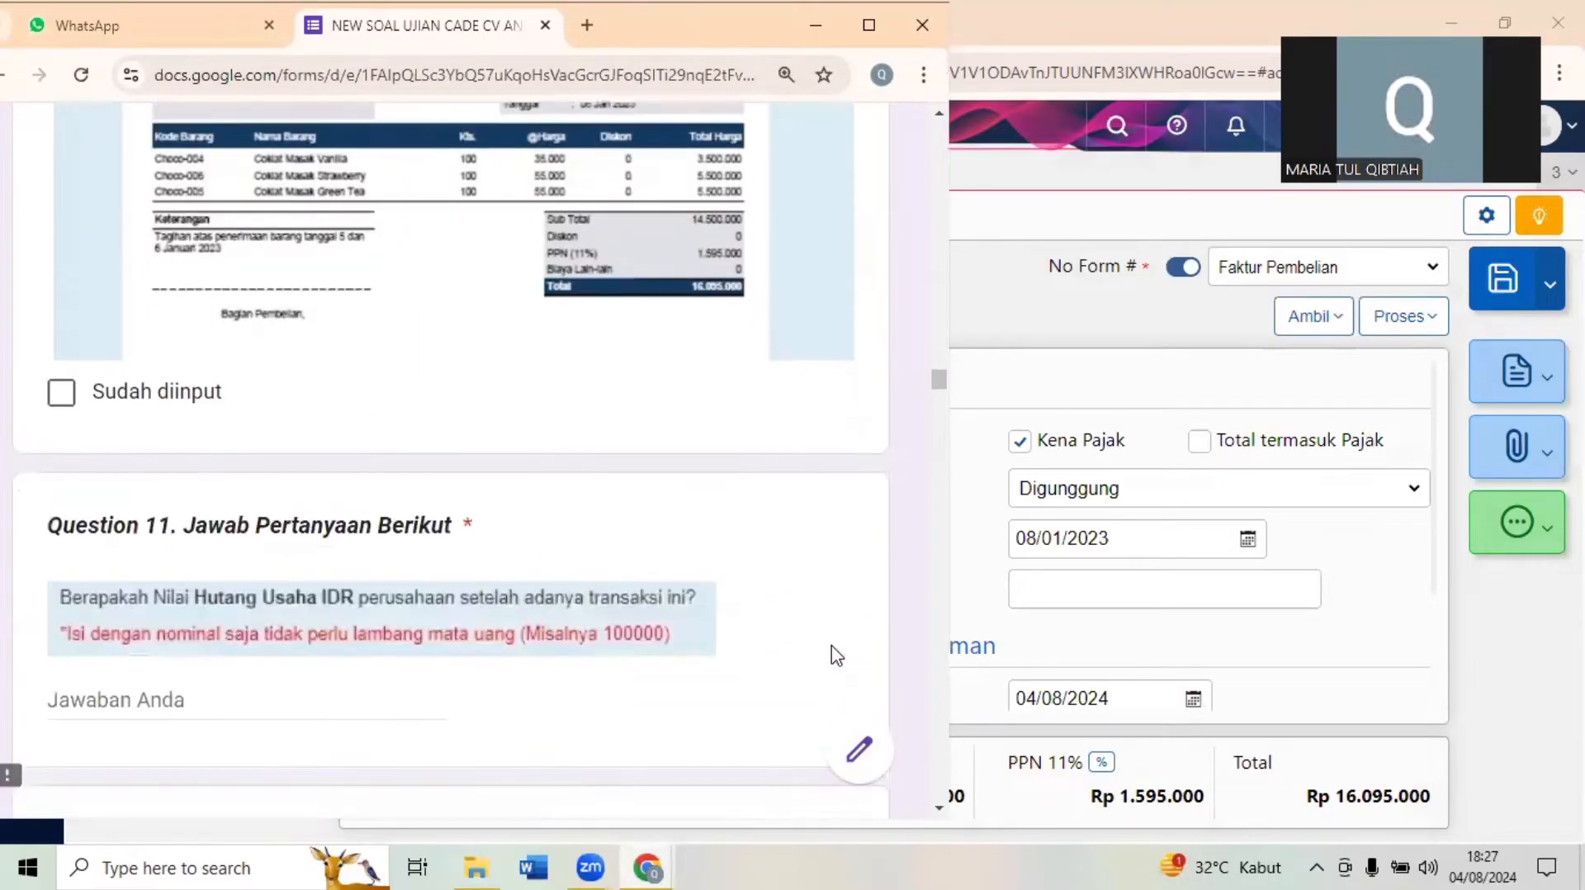
scroll(836, 655, up, 2)
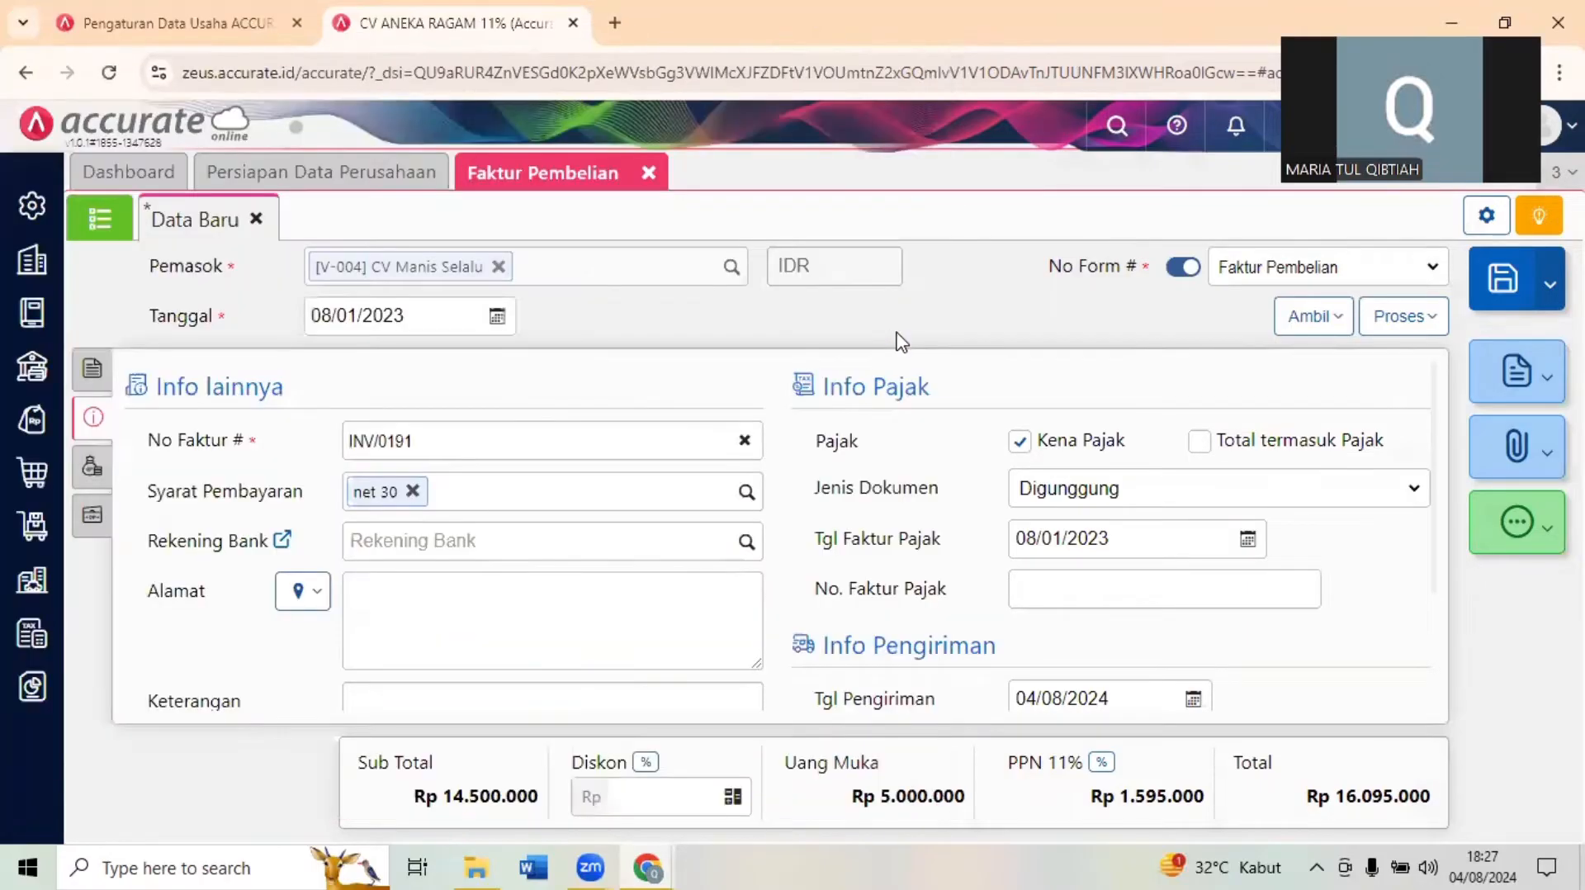
key(alt+Tab)
click(1497, 289)
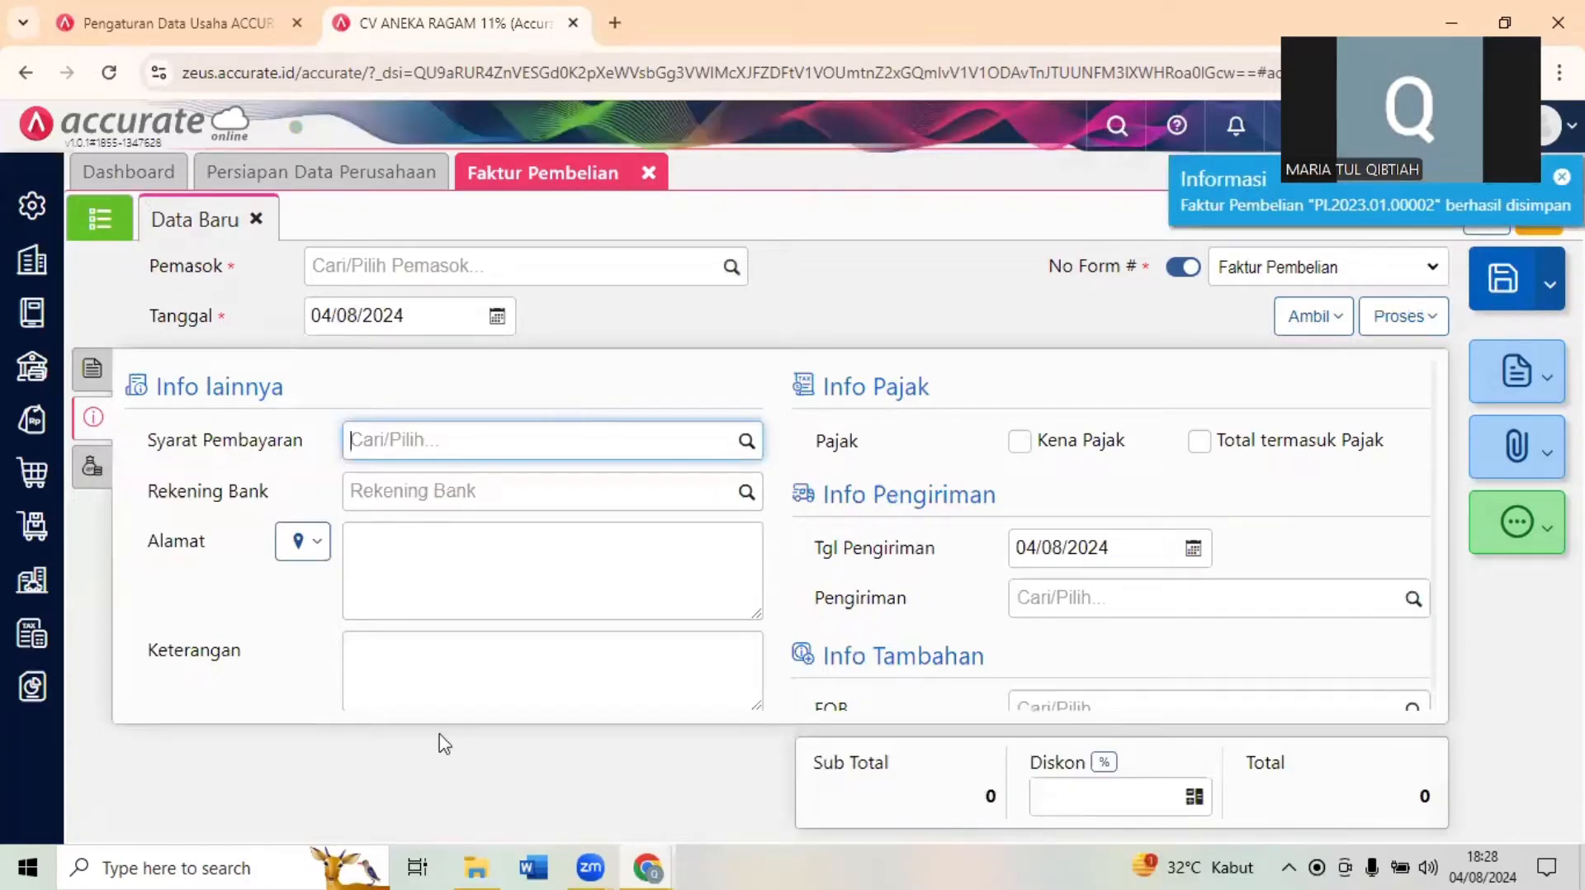
- Read Question 11 below Transaksi 6 in the exam form, which asks for the Hutang Usaha IDR balance
mouse_move(647, 867)
click(474, 744)
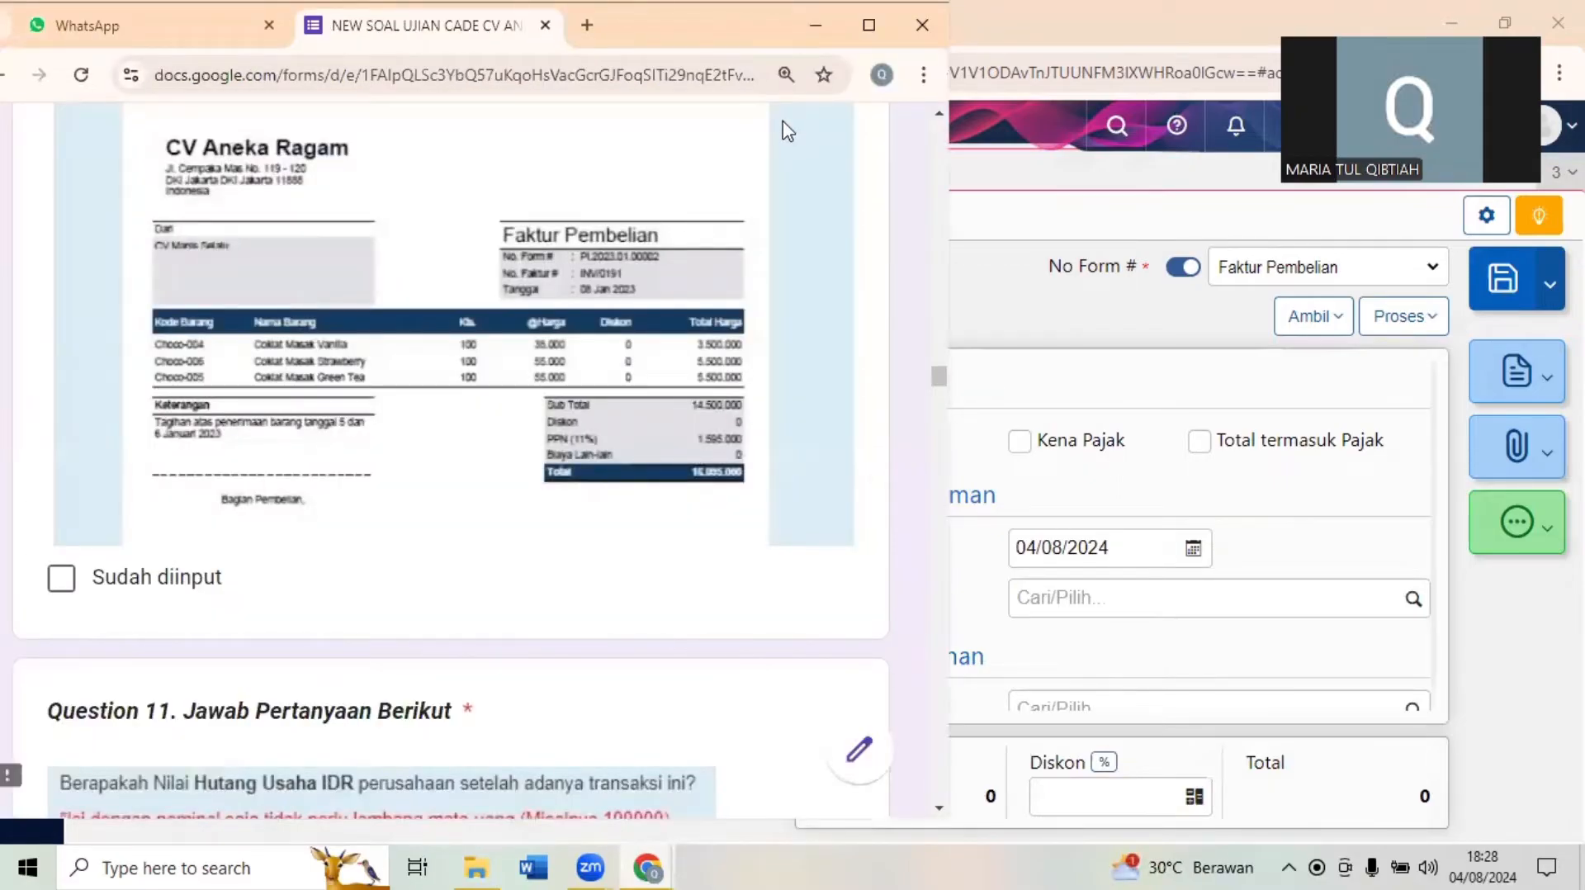
click(868, 25)
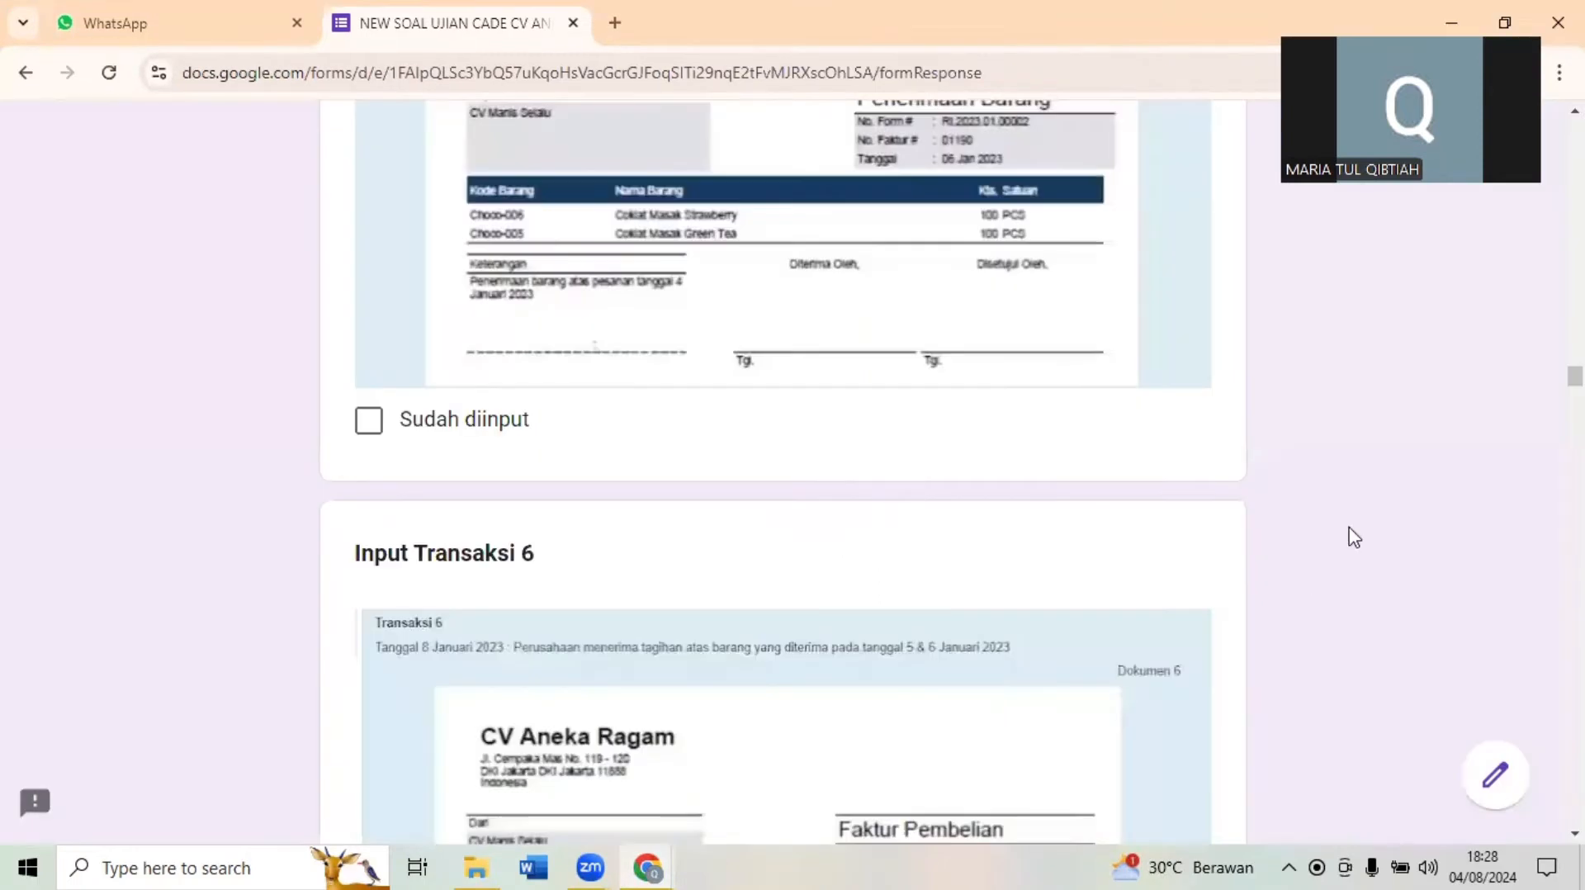
scroll(1355, 537, down, 1)
scroll(1354, 537, down, 8)
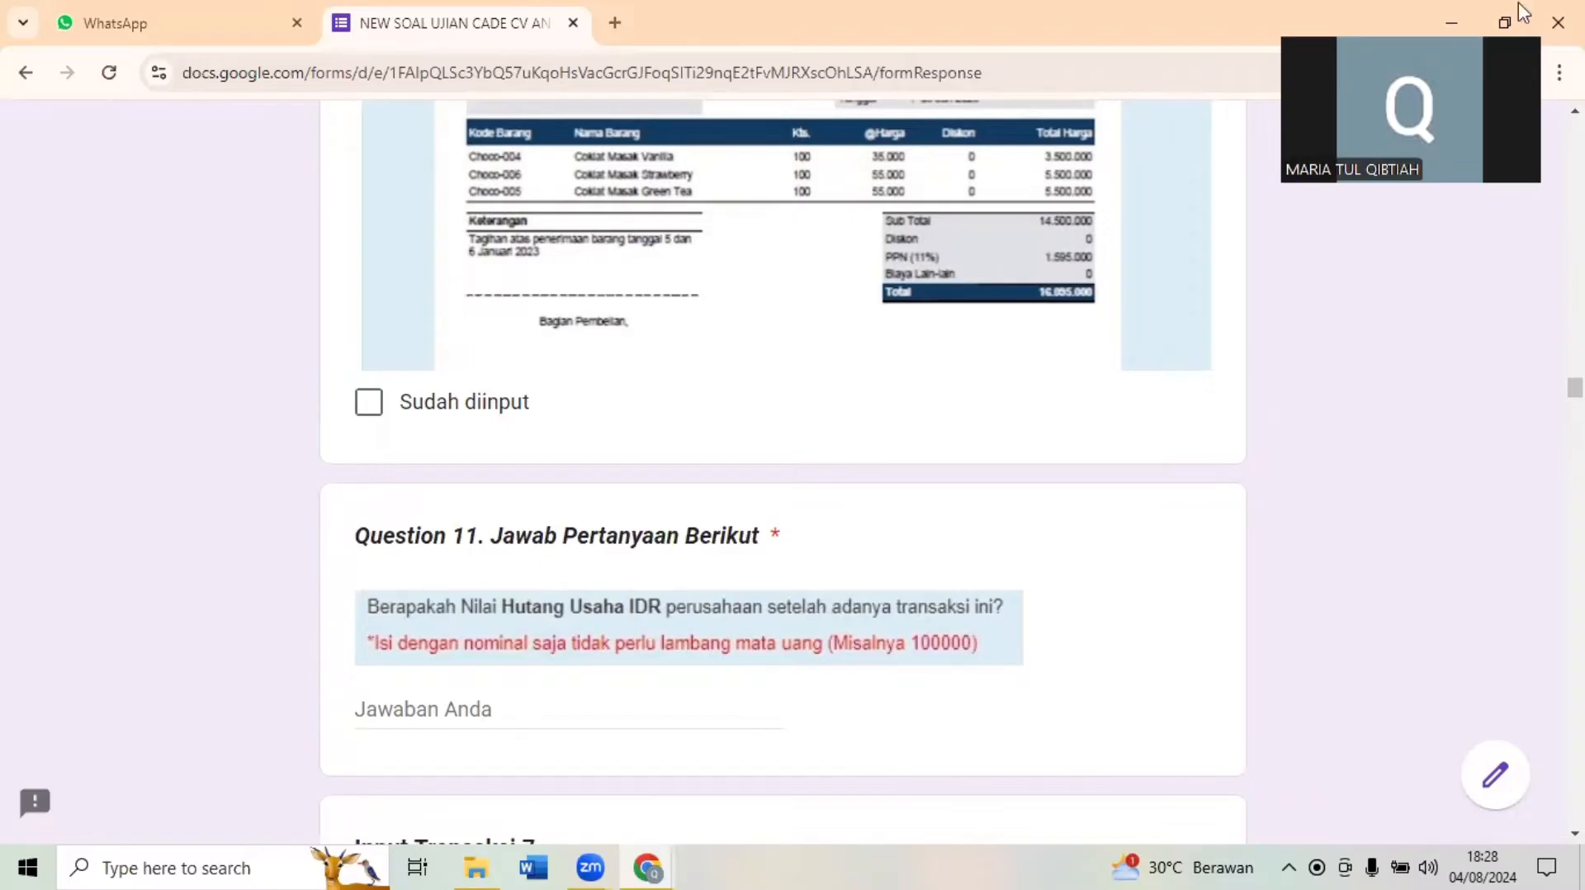
click(1504, 22)
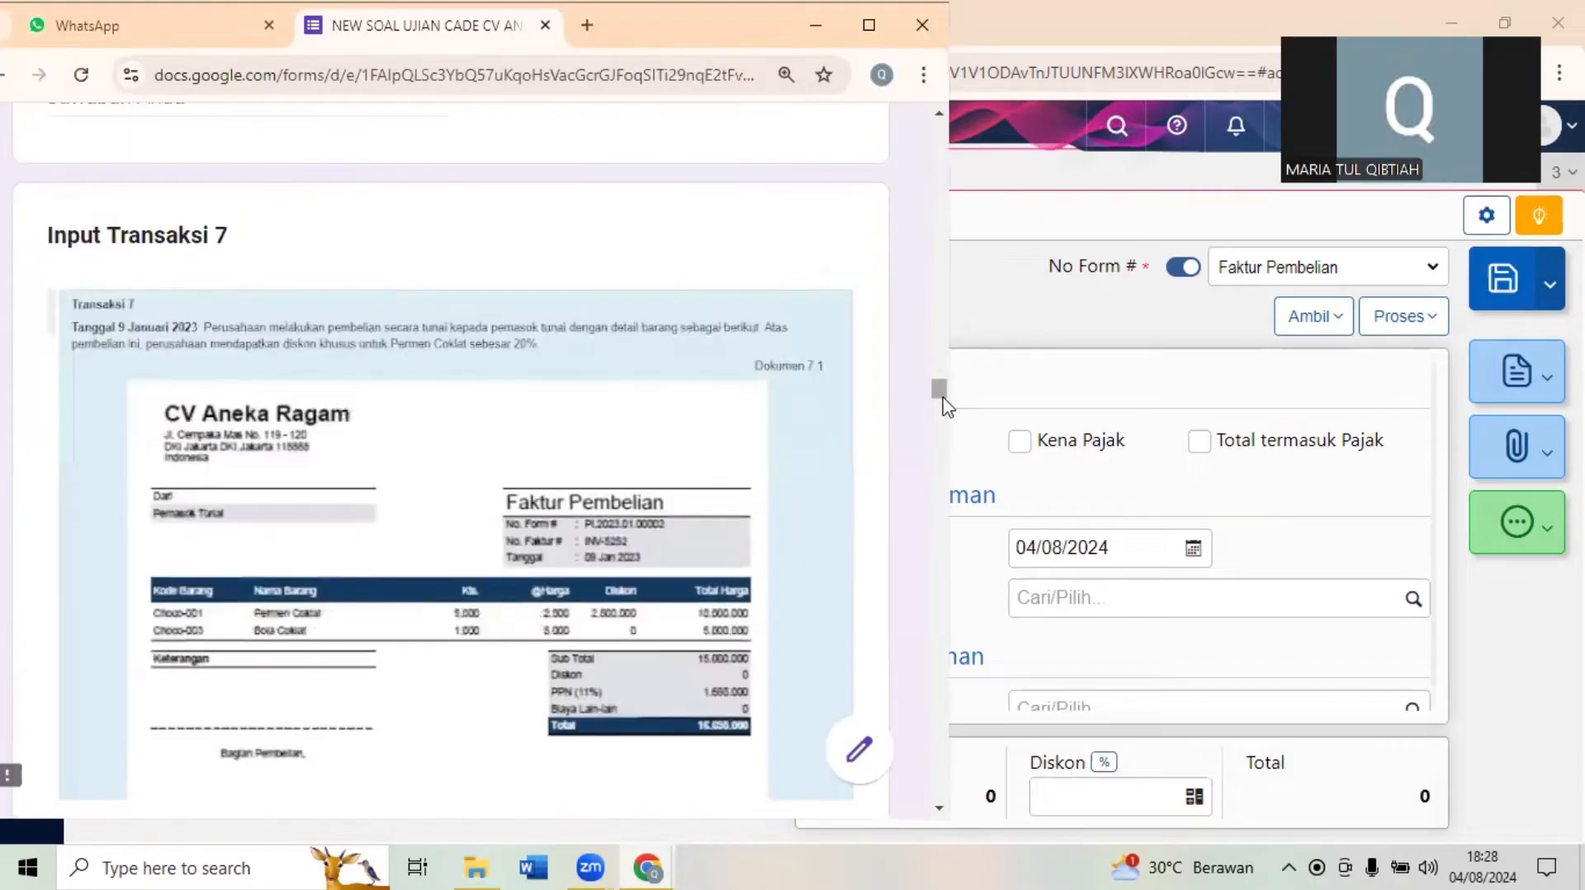
mouse_move(945, 408)
mouse_down()
mouse_move(941, 373)
mouse_move(951, 382)
mouse_up()
- Open the account history (Histori Akun) in Accurate Online and select the Hutang Usaha IDR account
click(1116, 319)
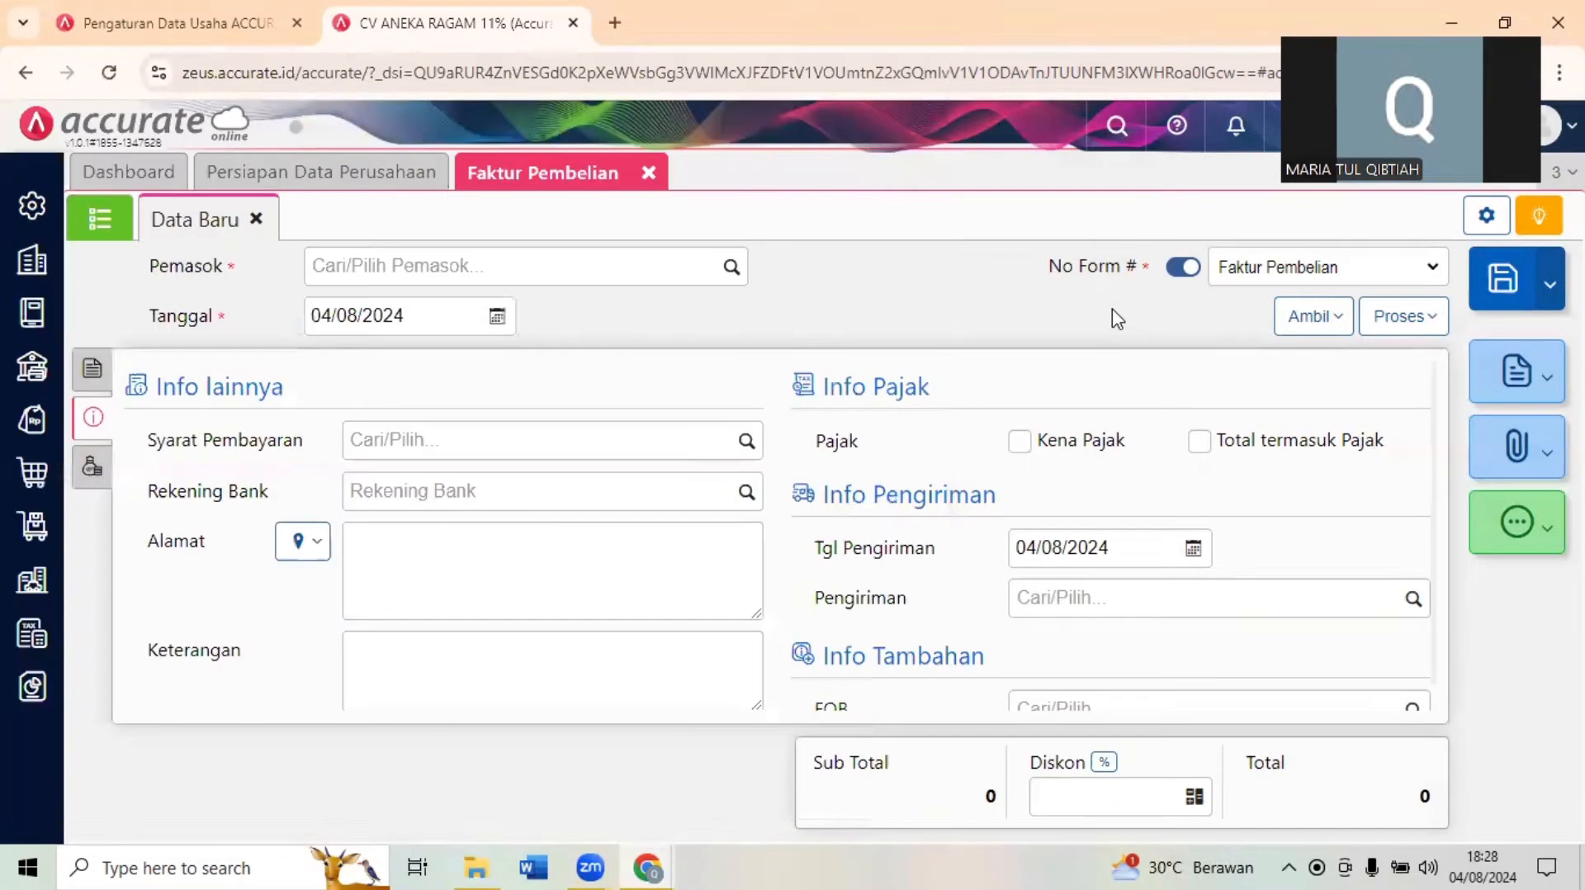
click(25, 329)
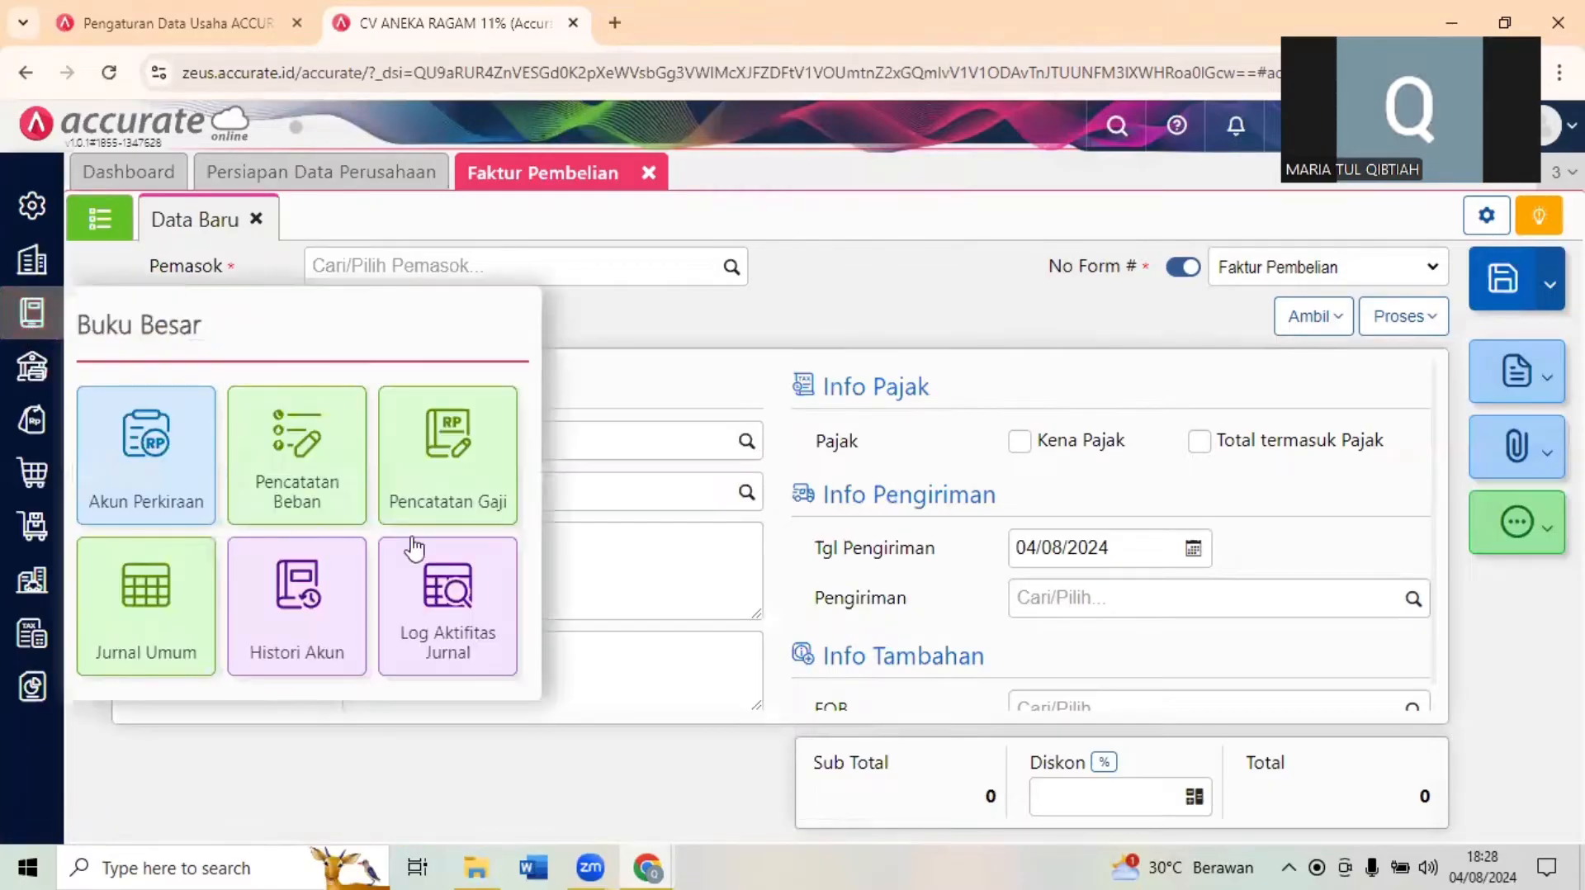
click(312, 617)
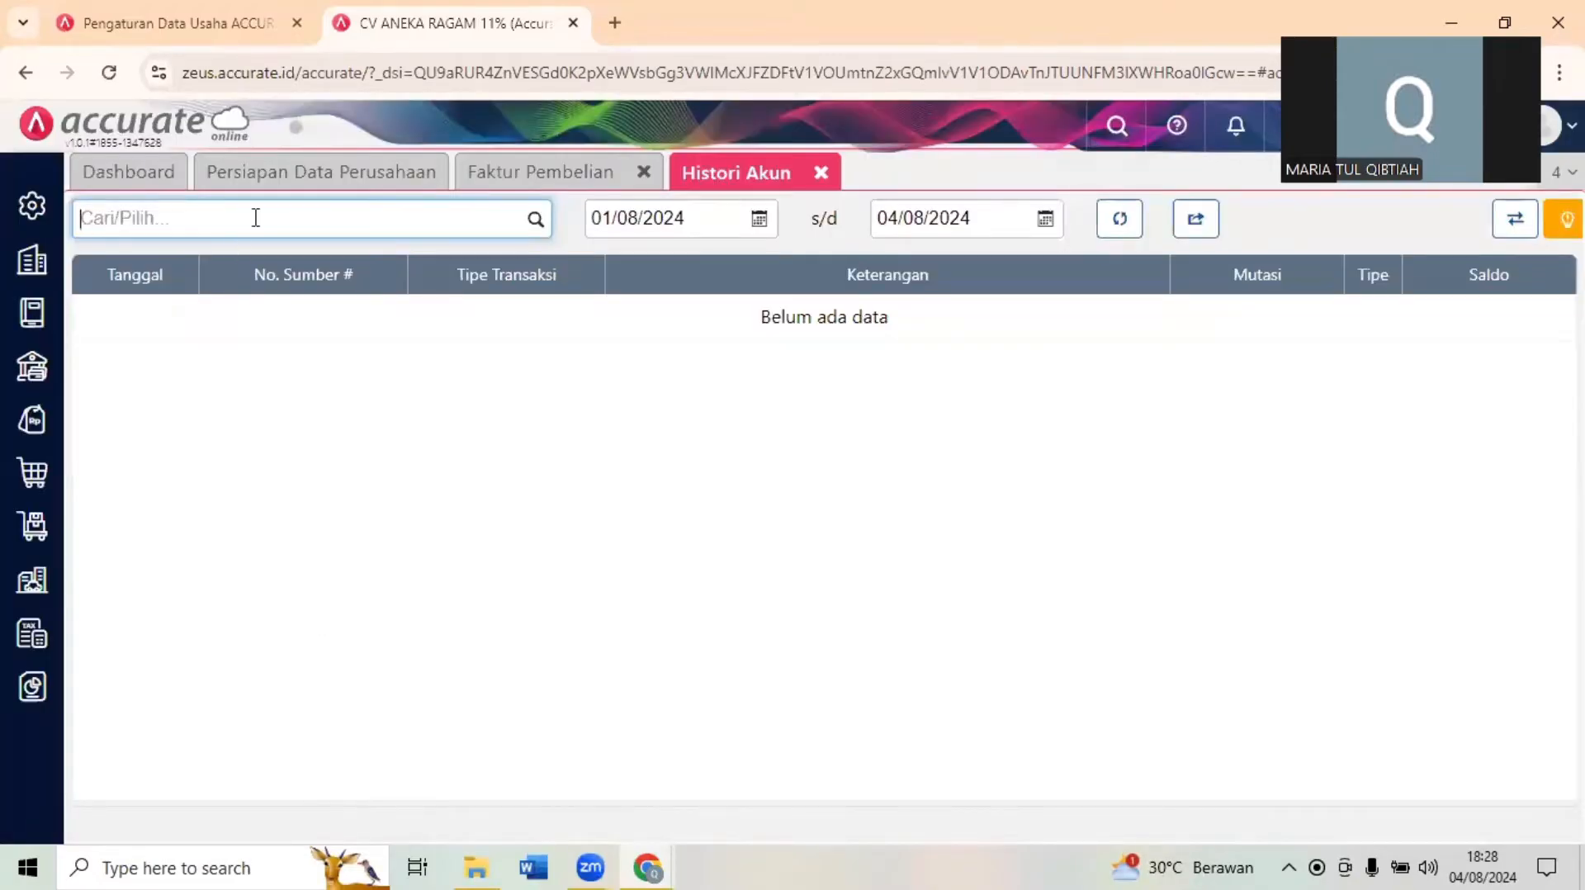
text(HUTANG)
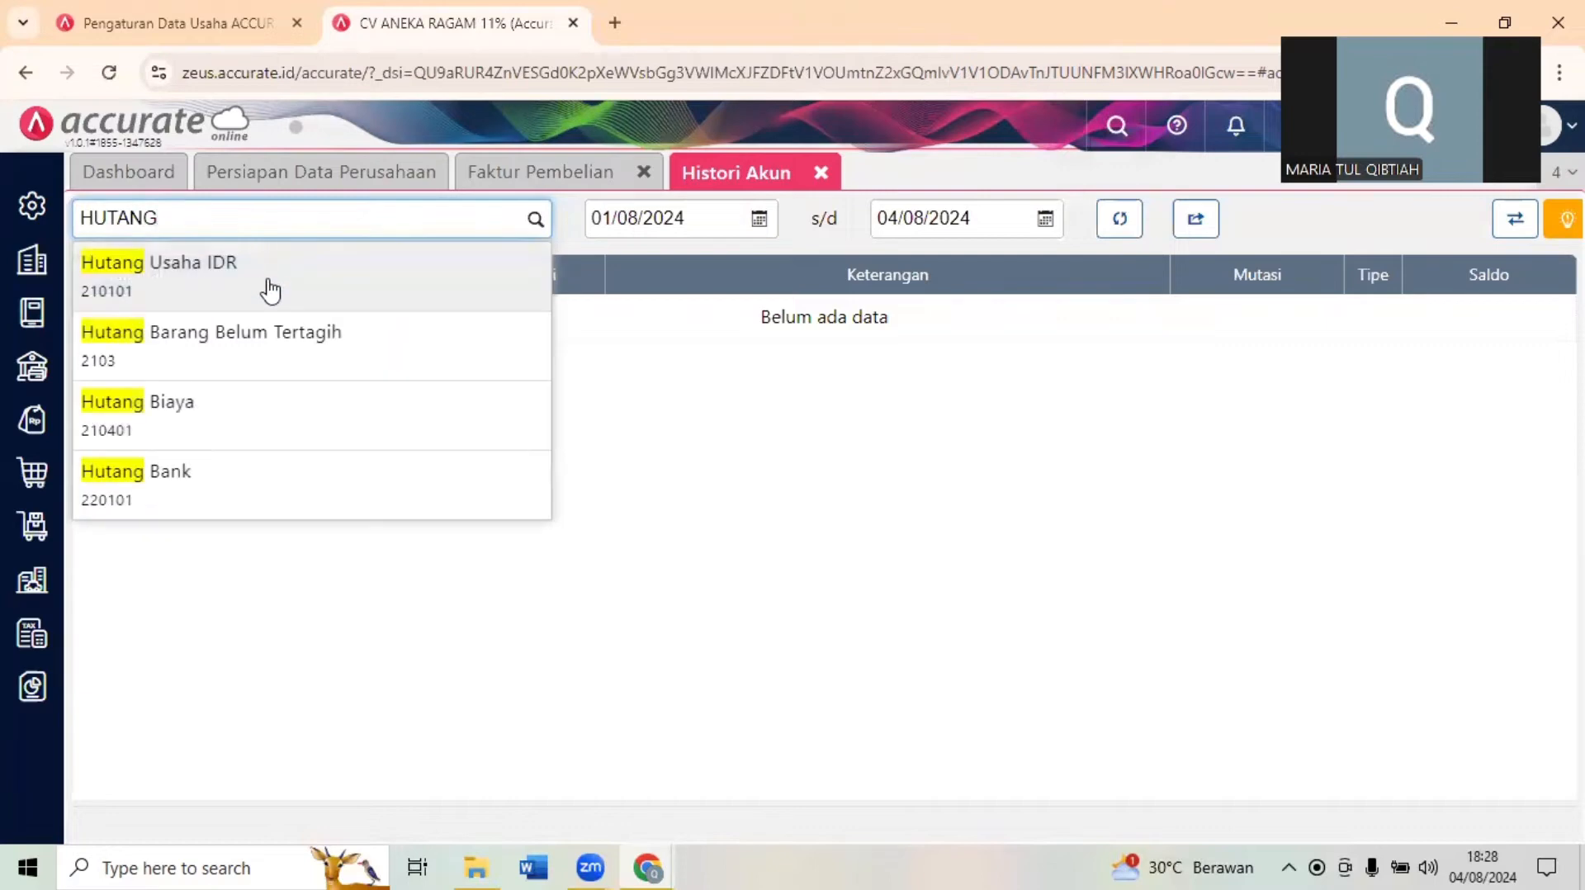
click(442, 274)
- Load the Hutang Usaha IDR history for the period 01/01/2023 to 08/01/2023
click(714, 217)
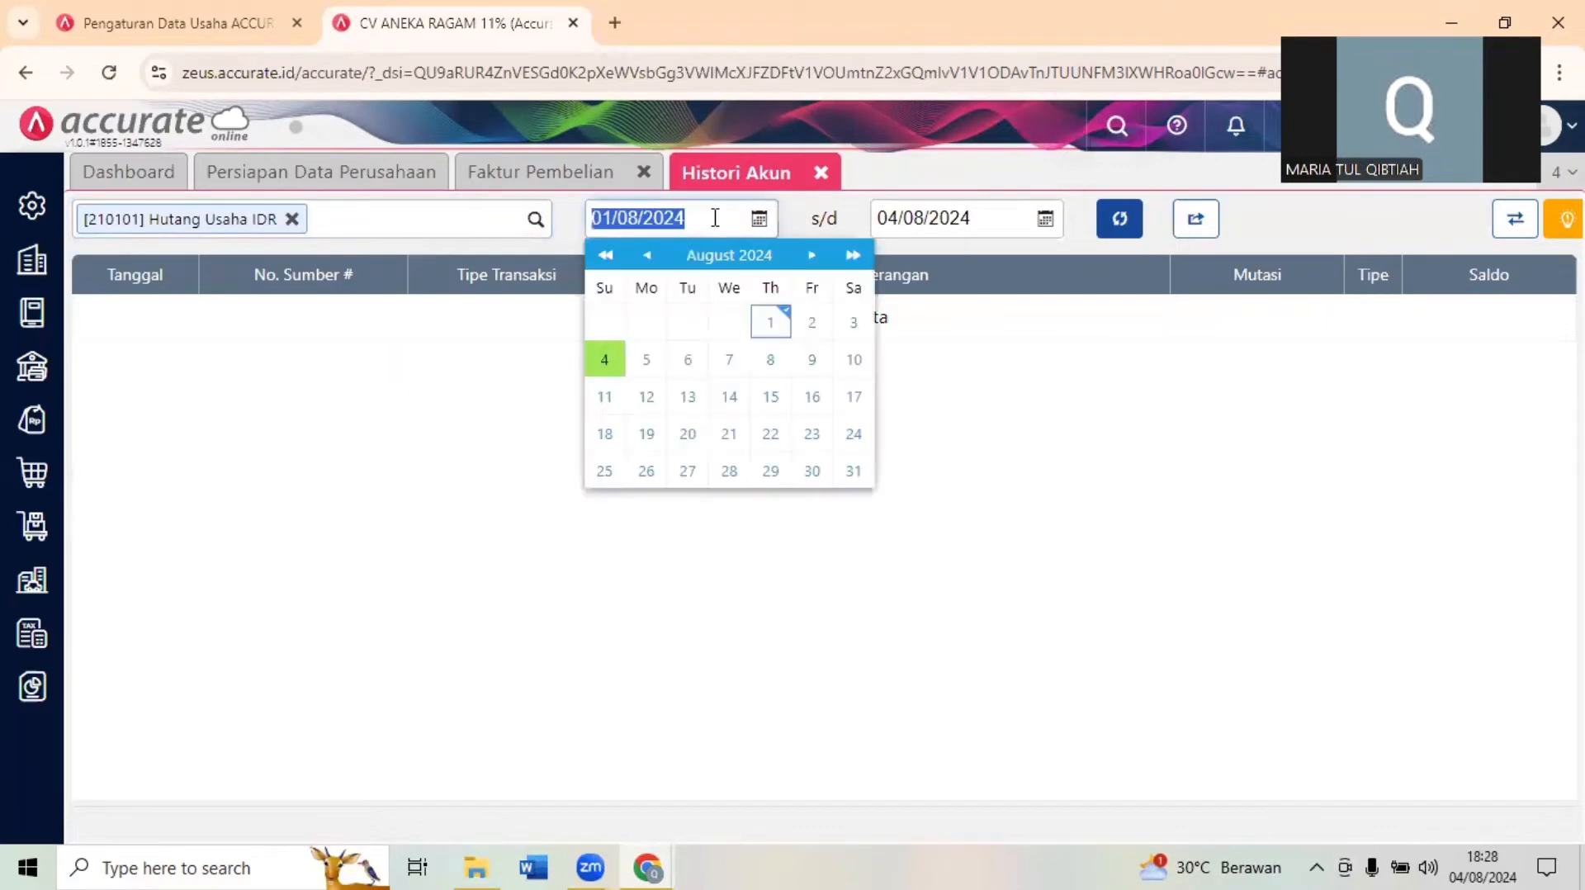
text(0)
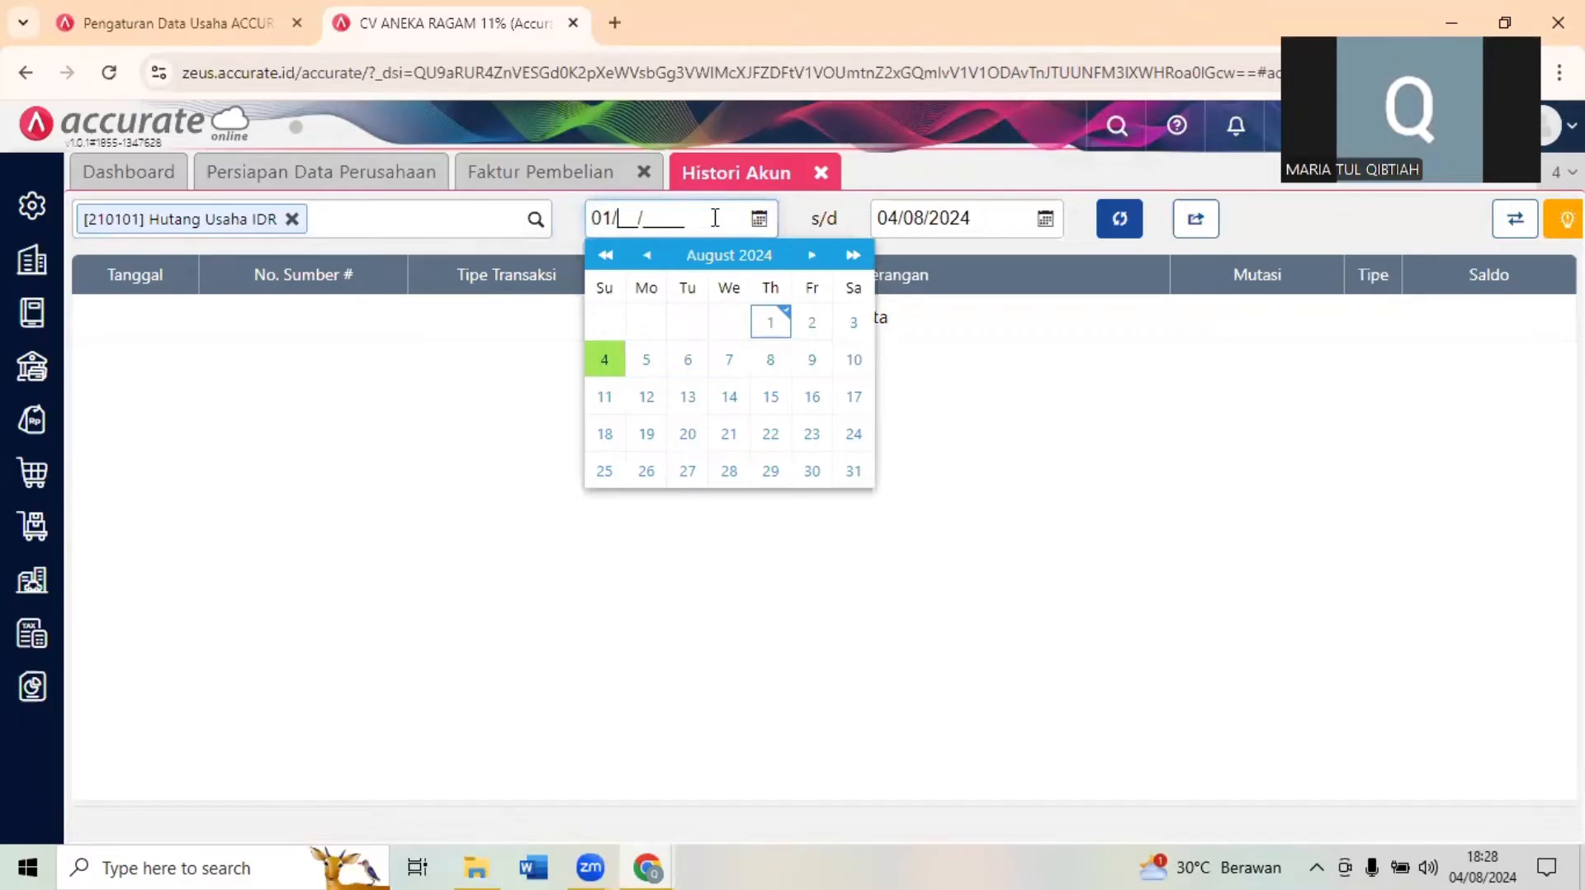
text(1/01/2023)
click(954, 216)
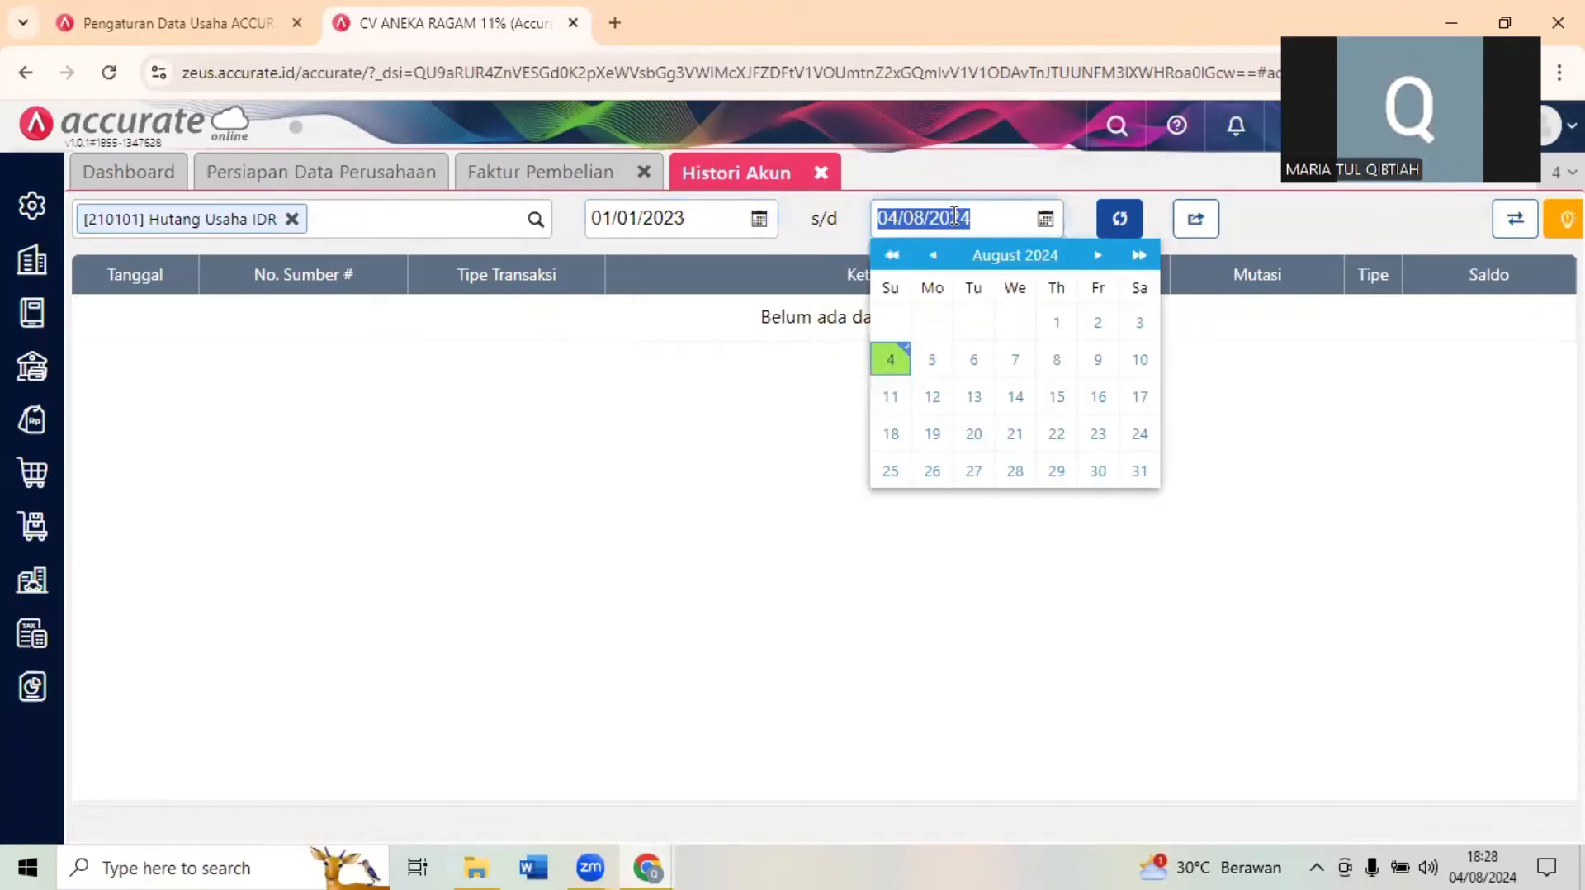
text(08/01/2023)
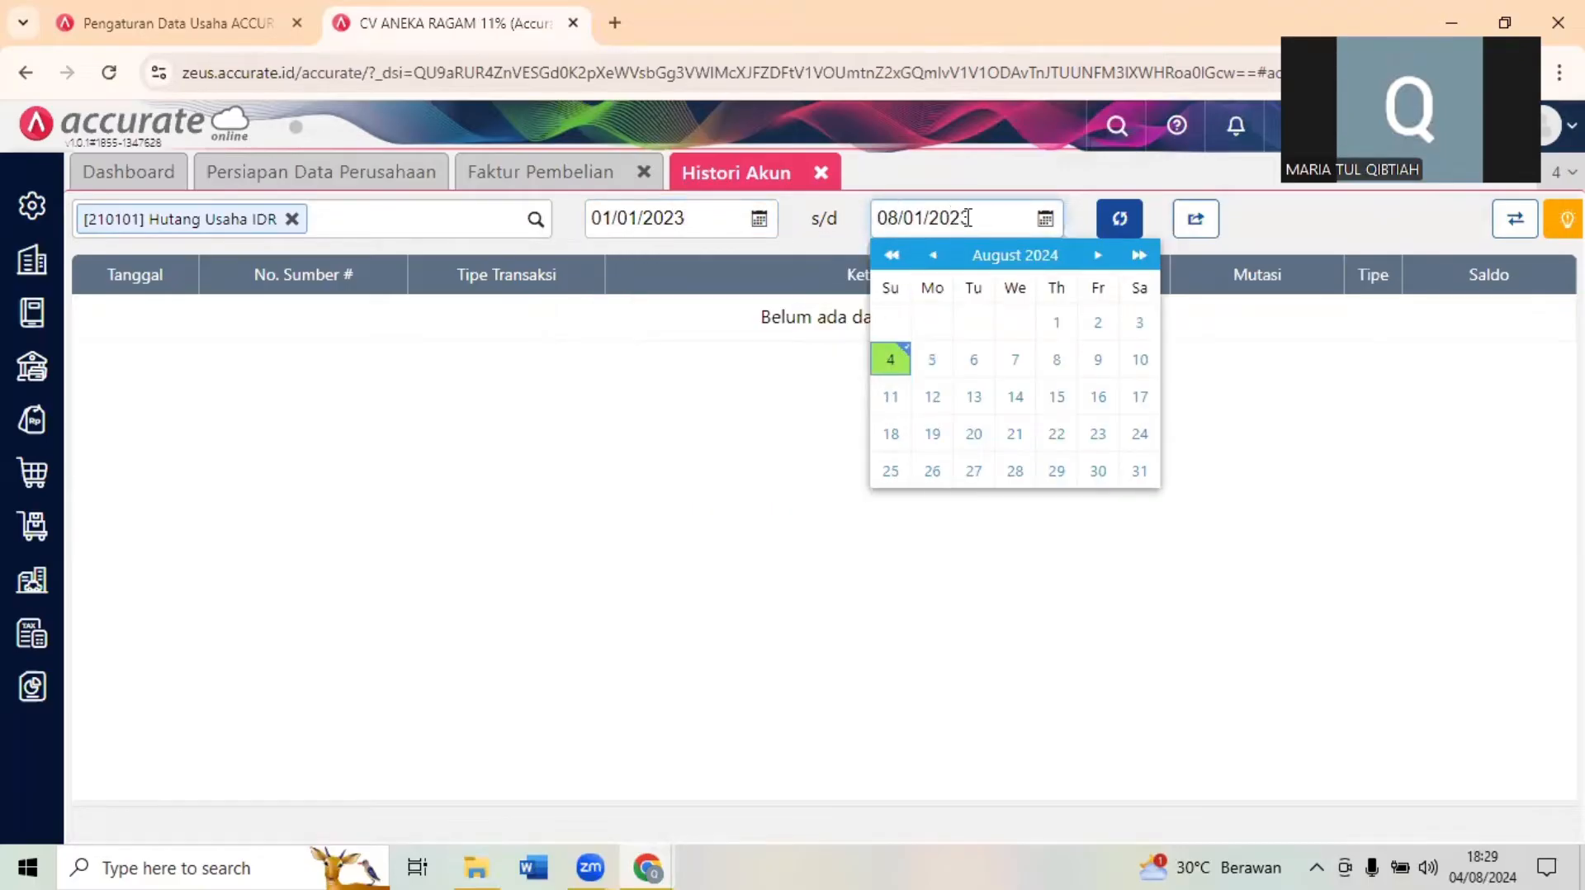
click(1114, 225)
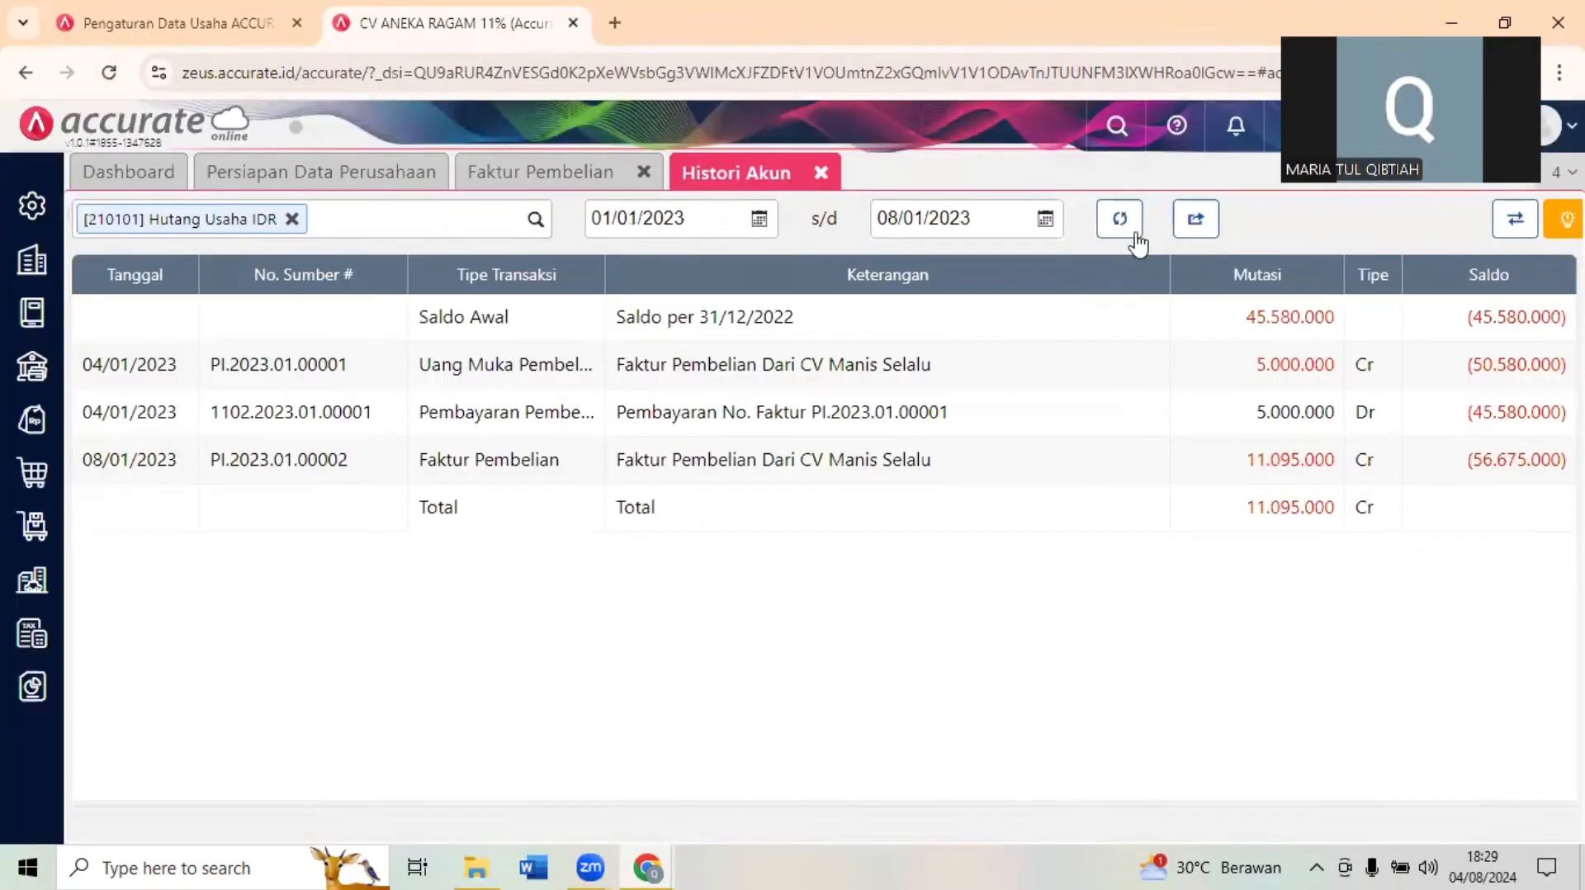
click(1121, 231)
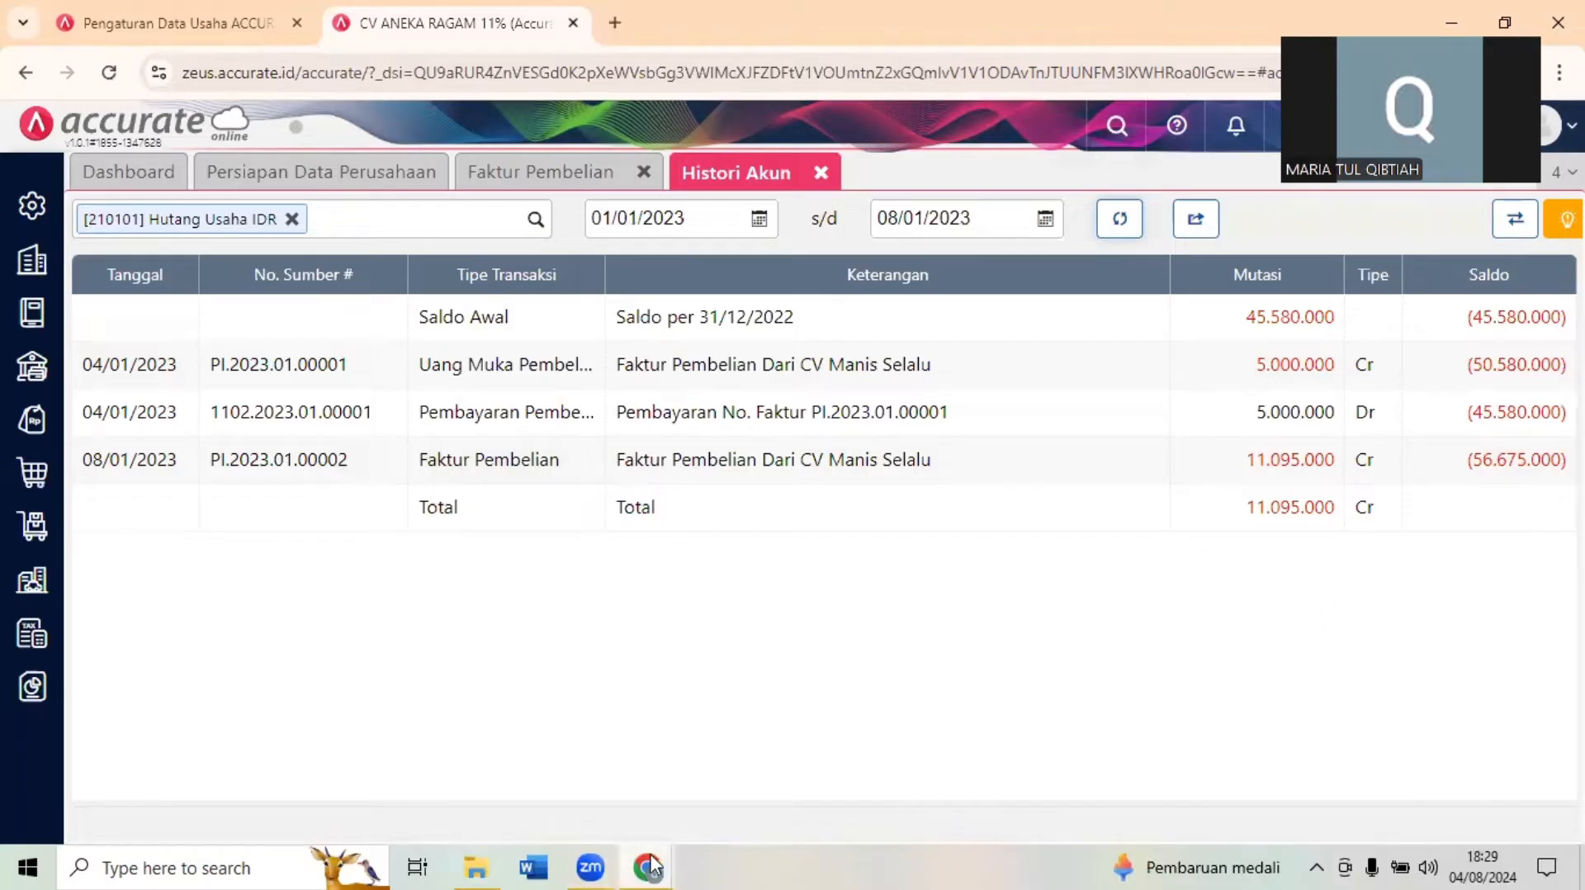
- Answer Question 11 in the exam form with 56675000
mouse_move(649, 867)
click(532, 759)
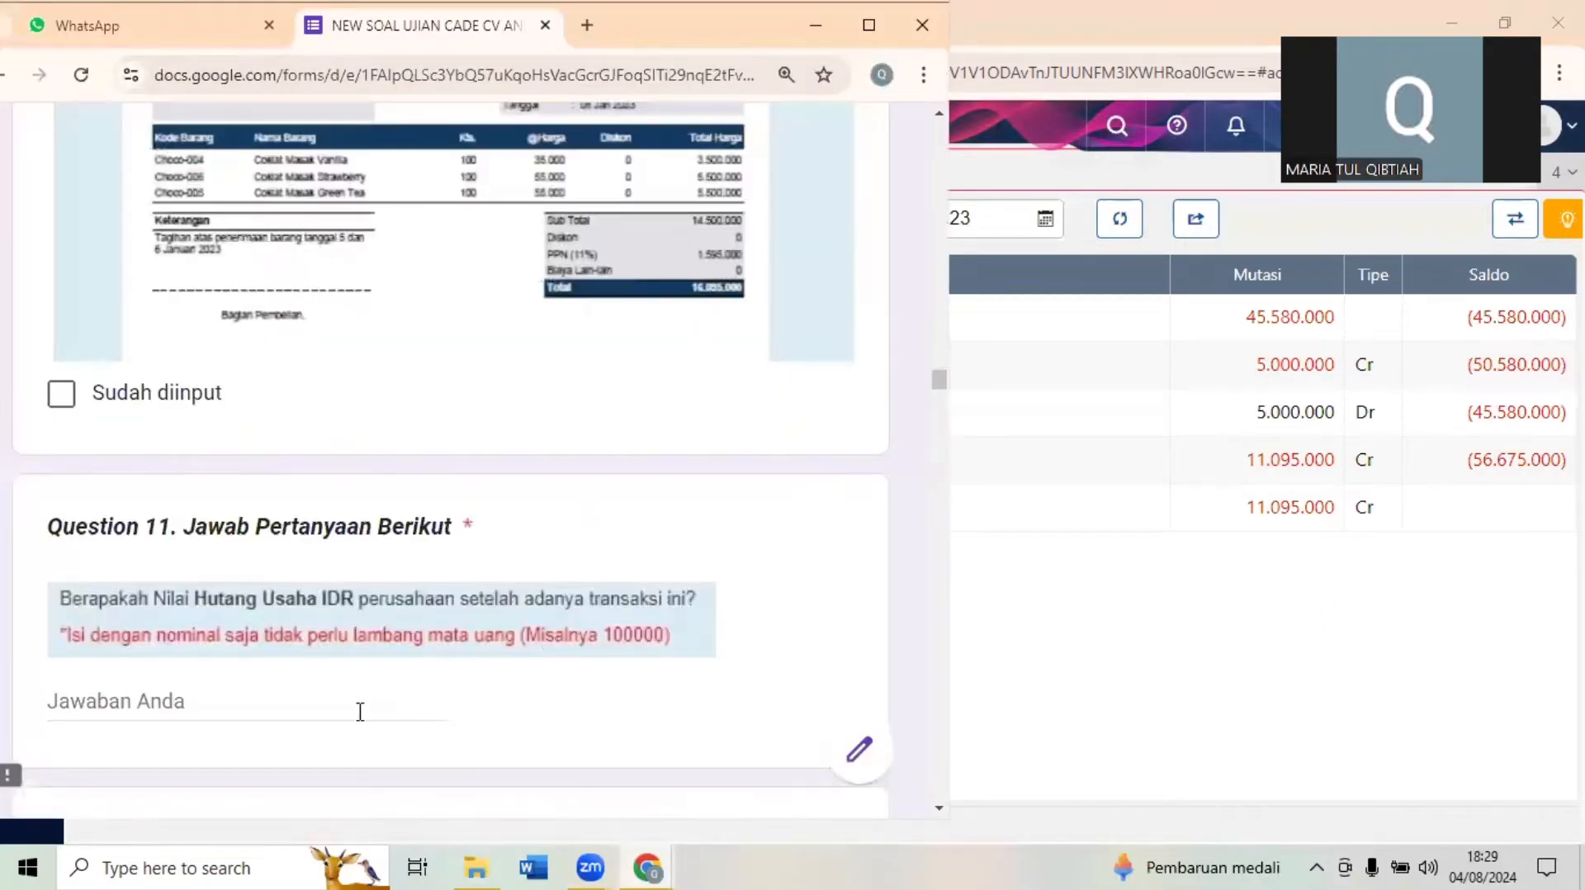
click(360, 711)
text(56)
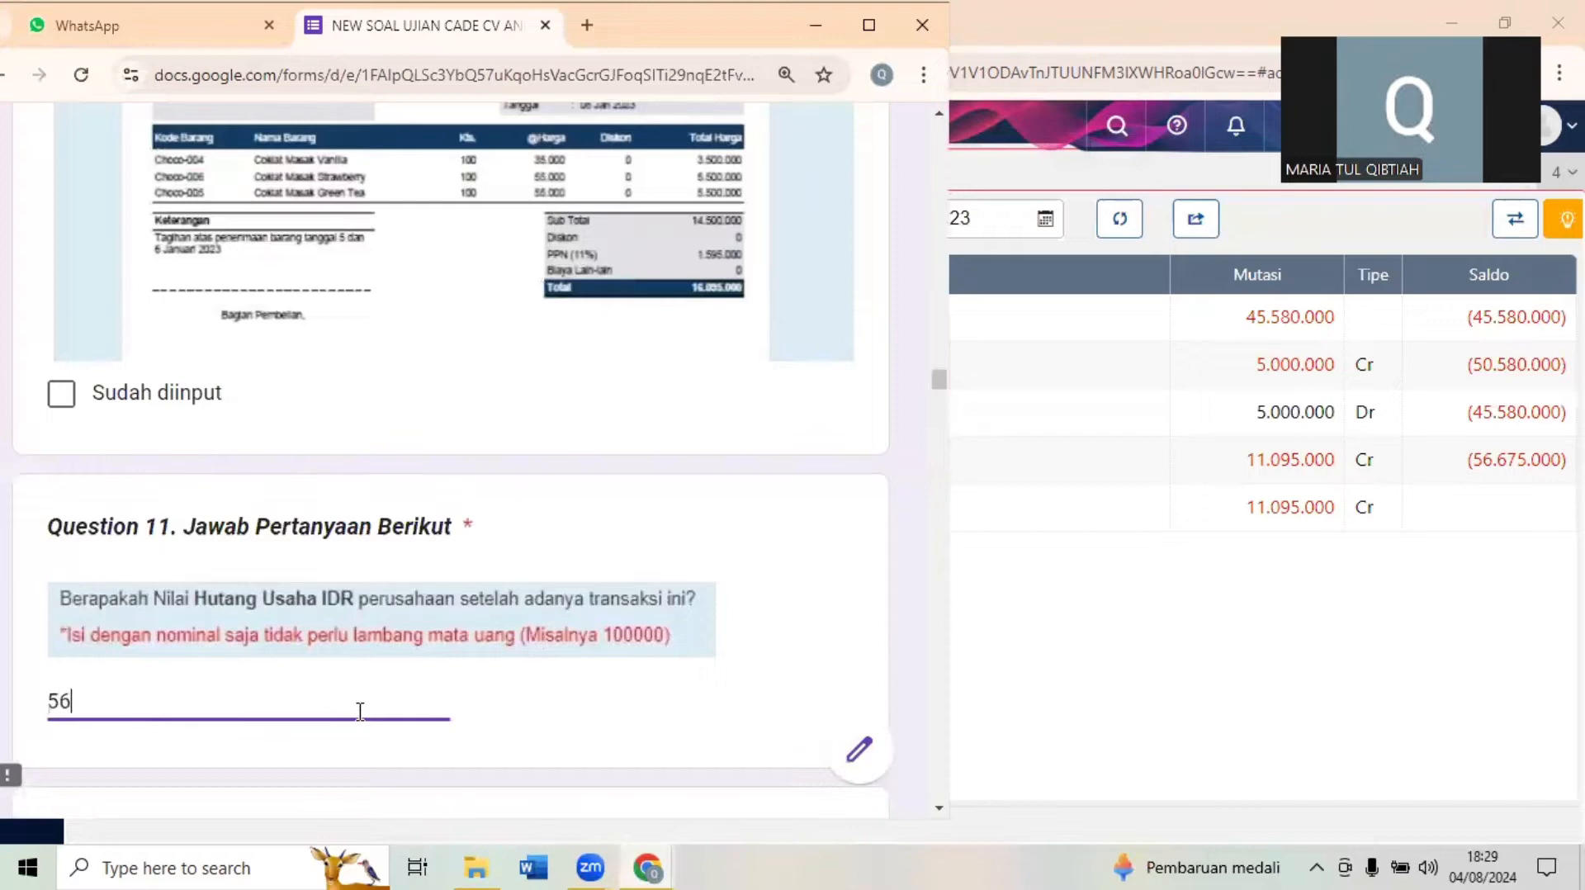
text(675000)
click(648, 700)
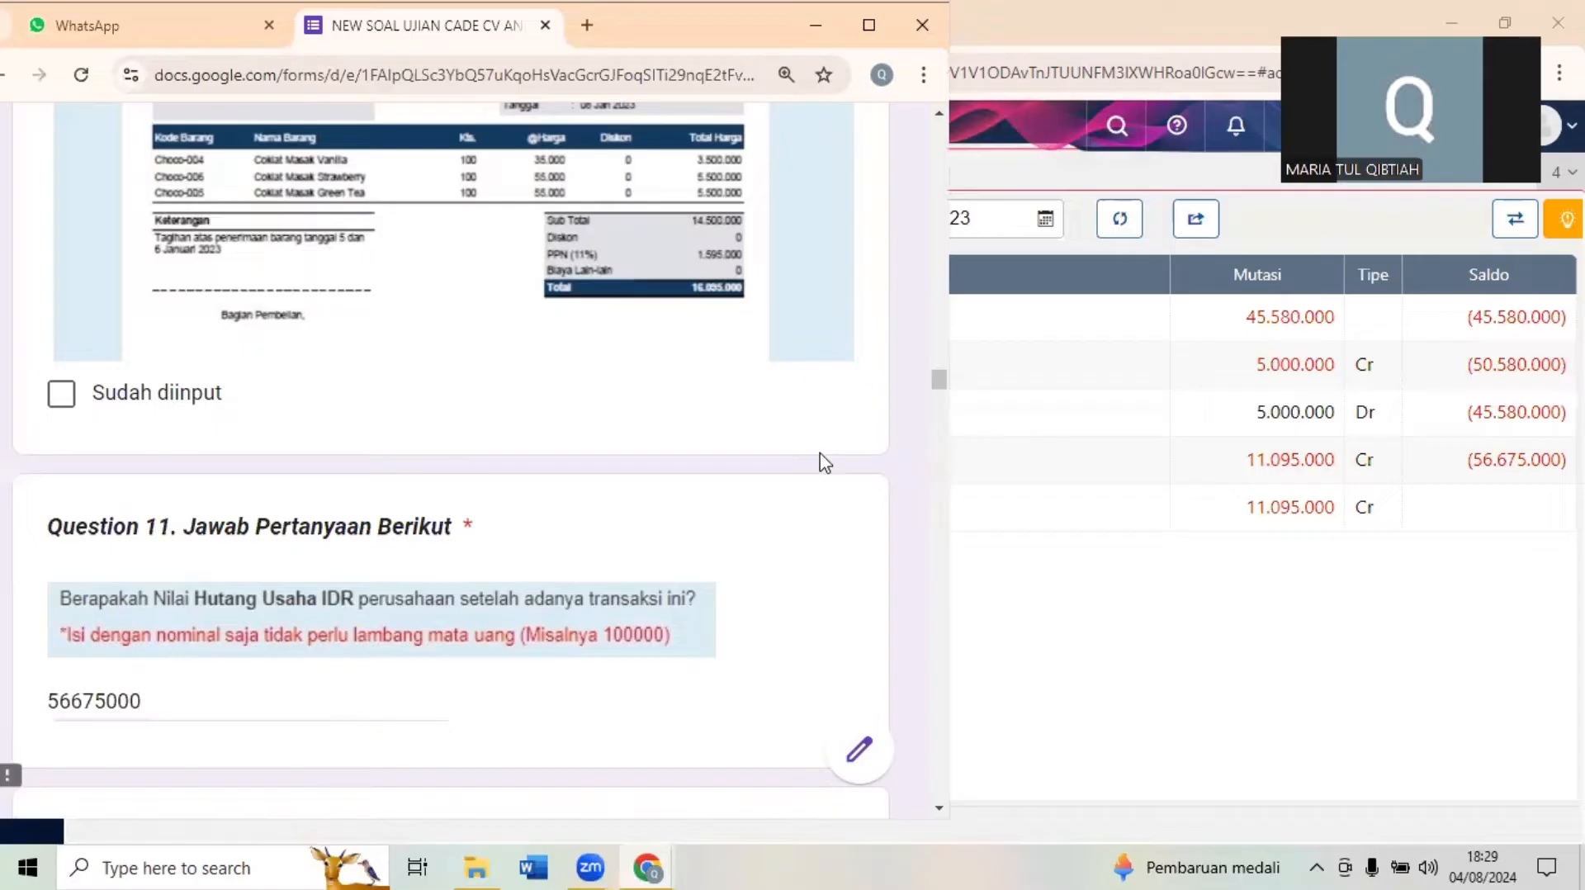
- Close the Histori Akun and Faktur Pembelian pages in Accurate Online and bring up Transaksi 7 in the exam form
scroll(941, 382, down, 6)
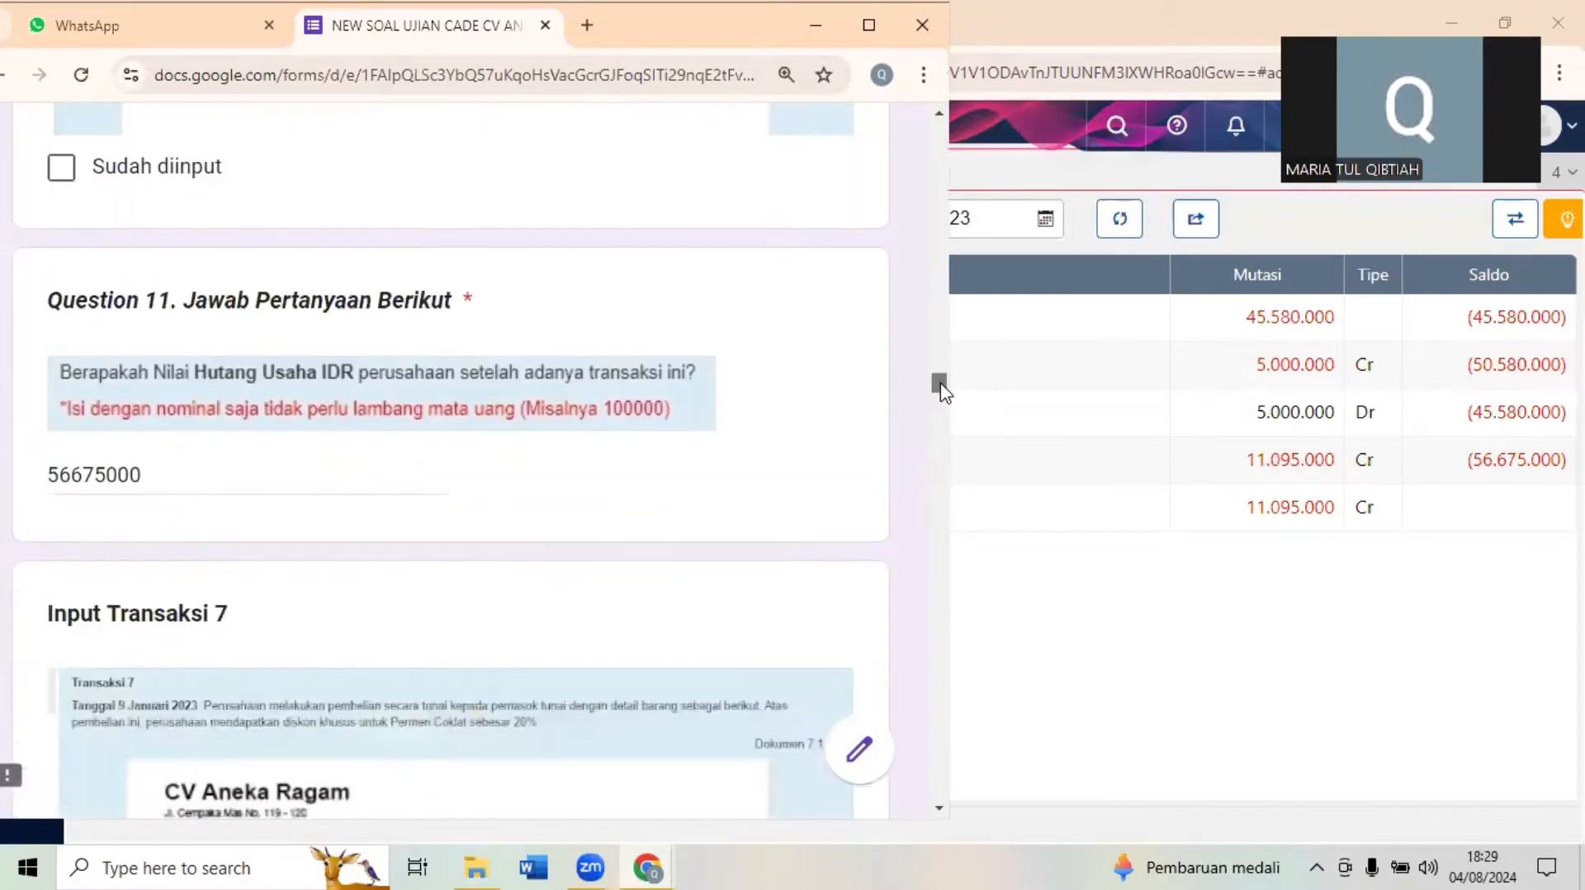
click(1063, 602)
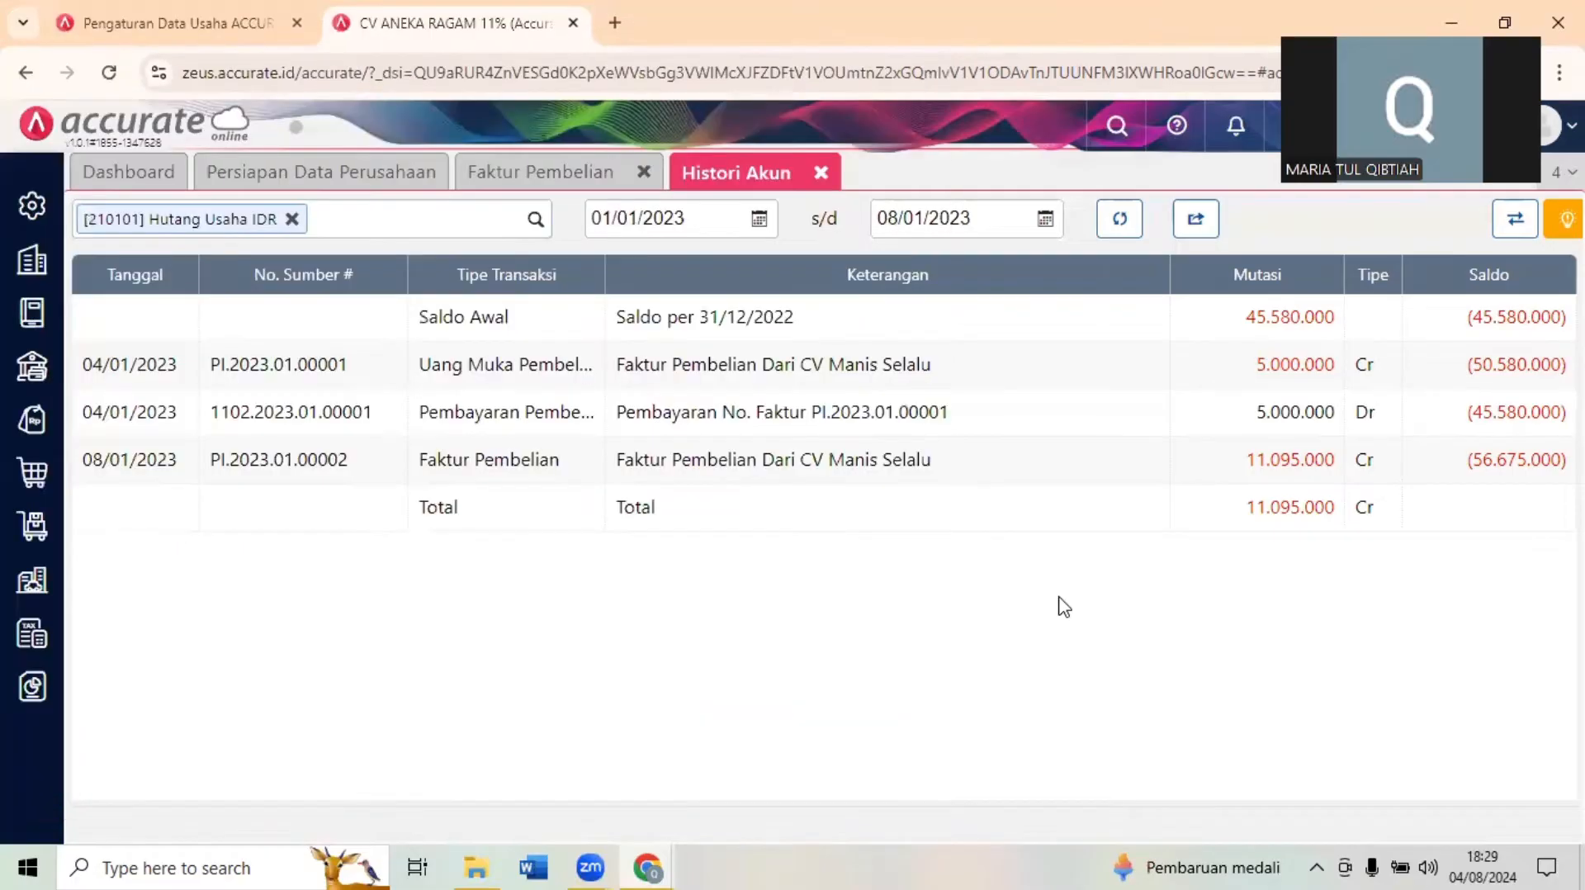
click(820, 173)
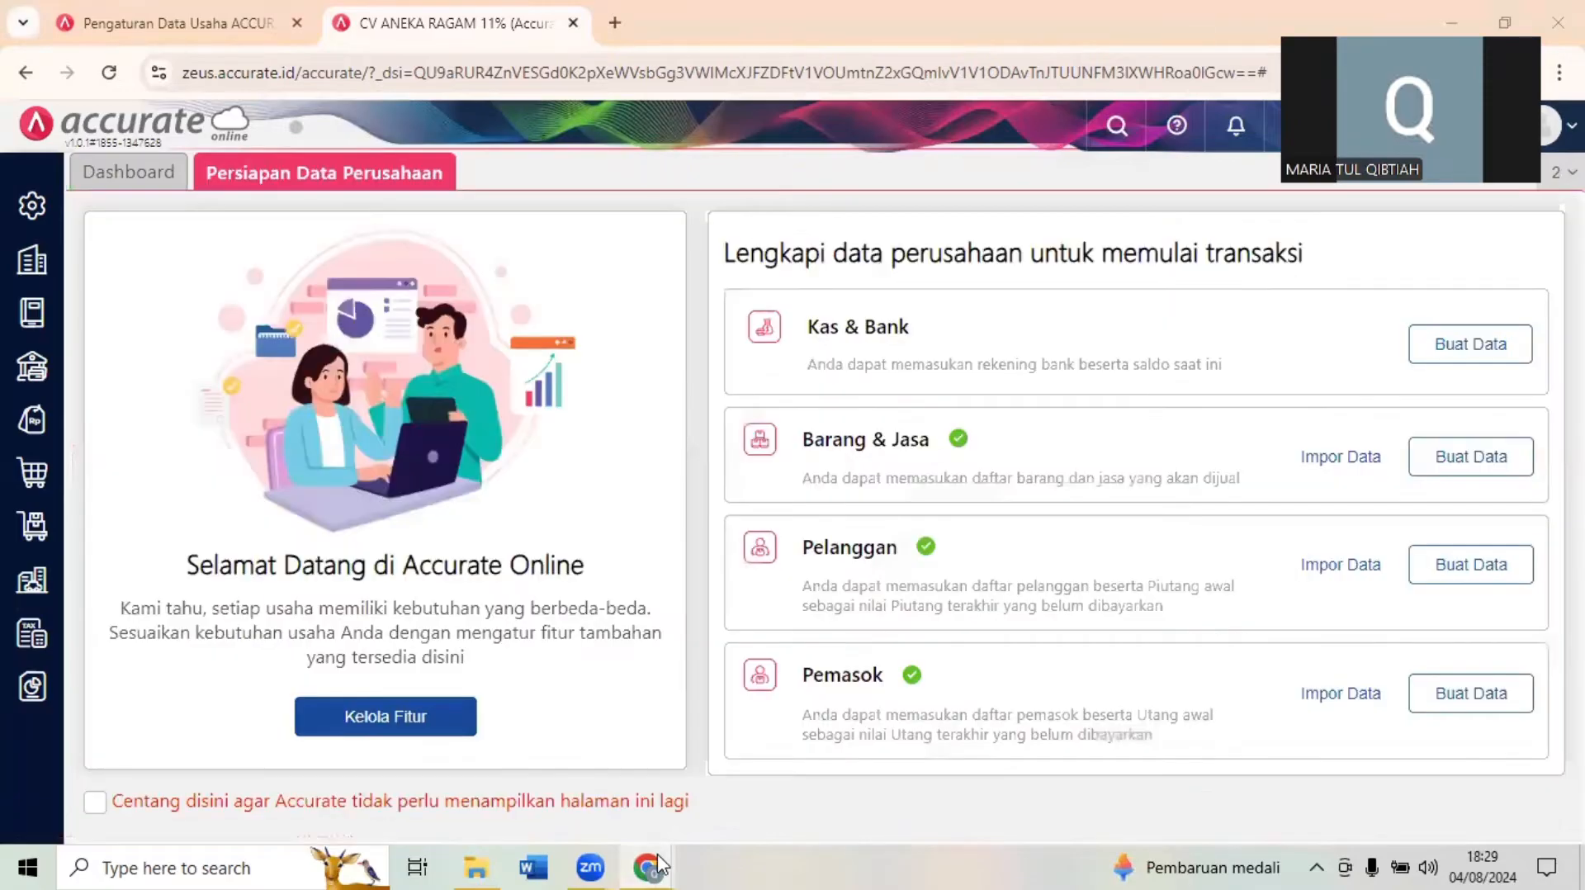
mouse_move(647, 867)
click(547, 730)
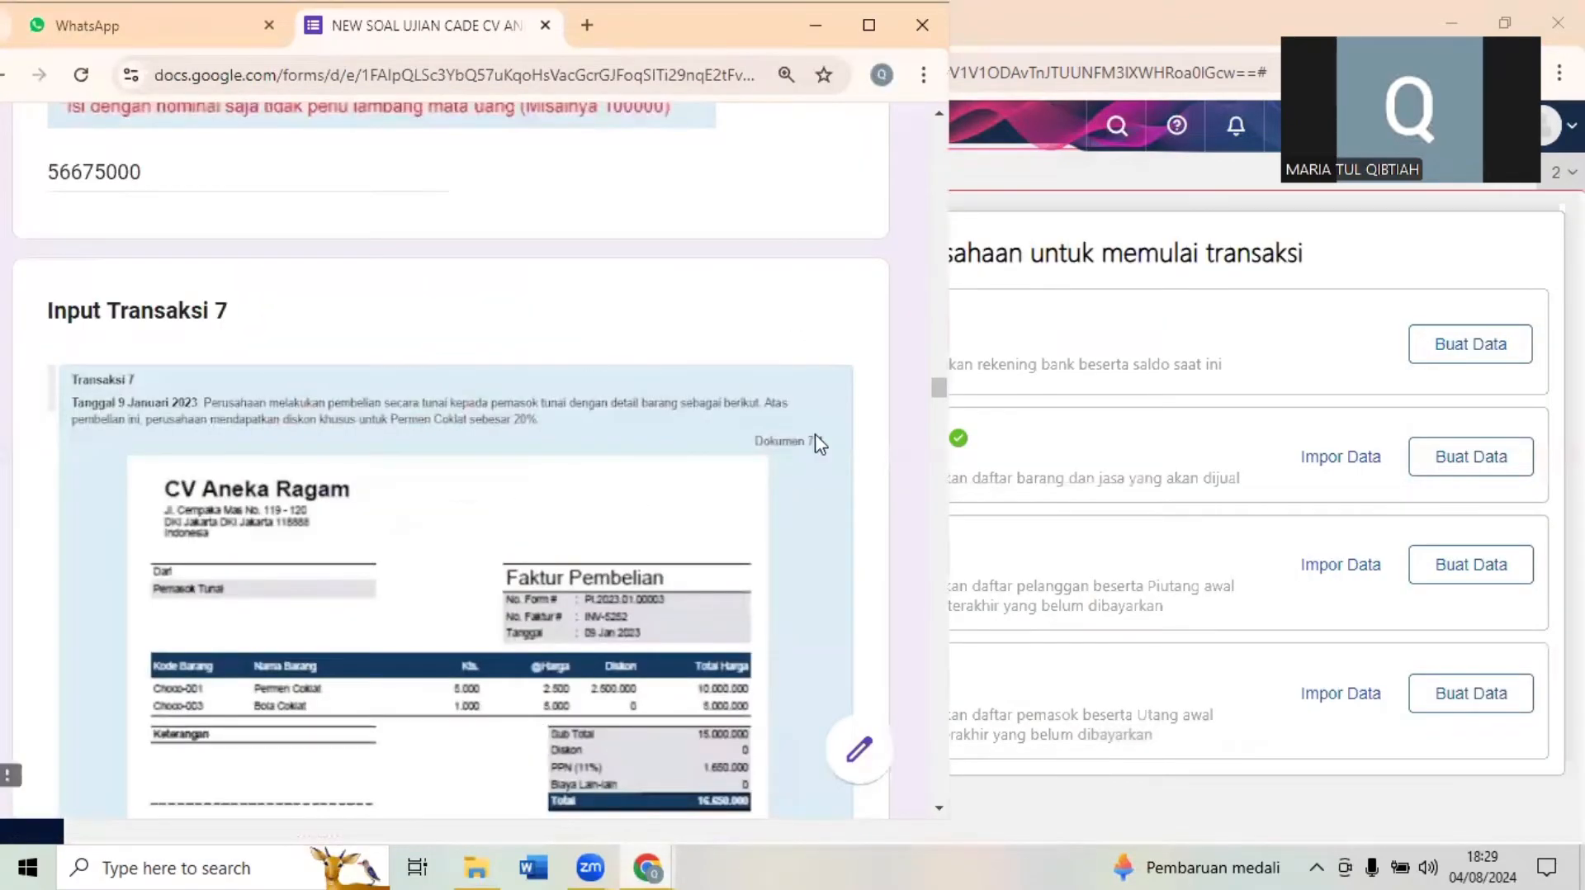
scroll(801, 478, down, 7)
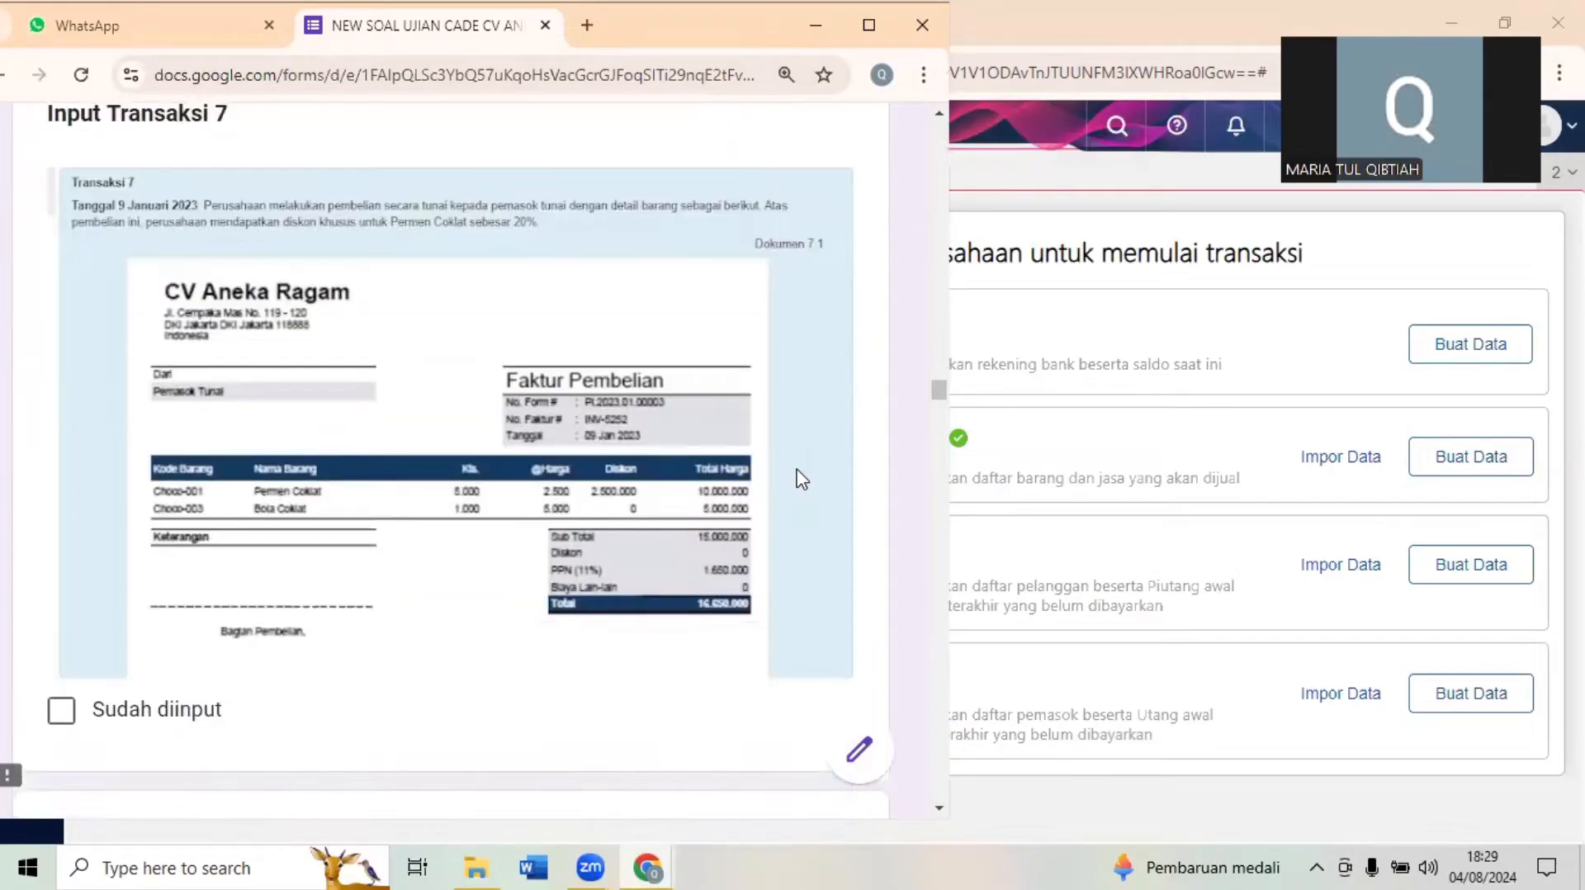
- Look over the Transaksi 7 documents in the exam form, and open a new Faktur Pembelian in Accurate Online
scroll(801, 479, down, 8)
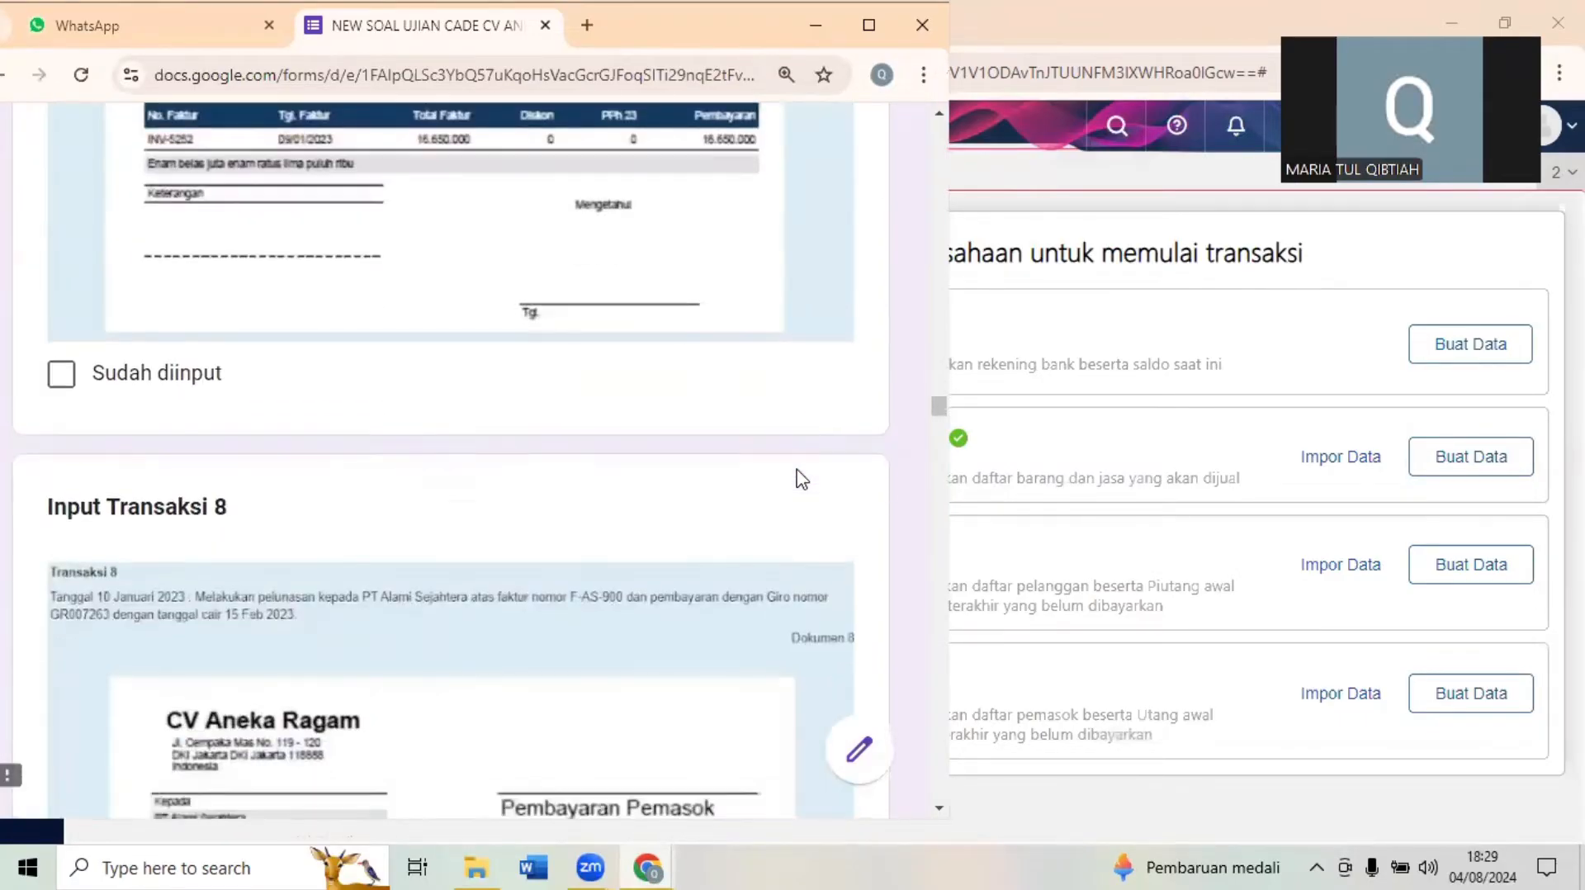
scroll(801, 479, up, 1)
scroll(801, 478, up, 10)
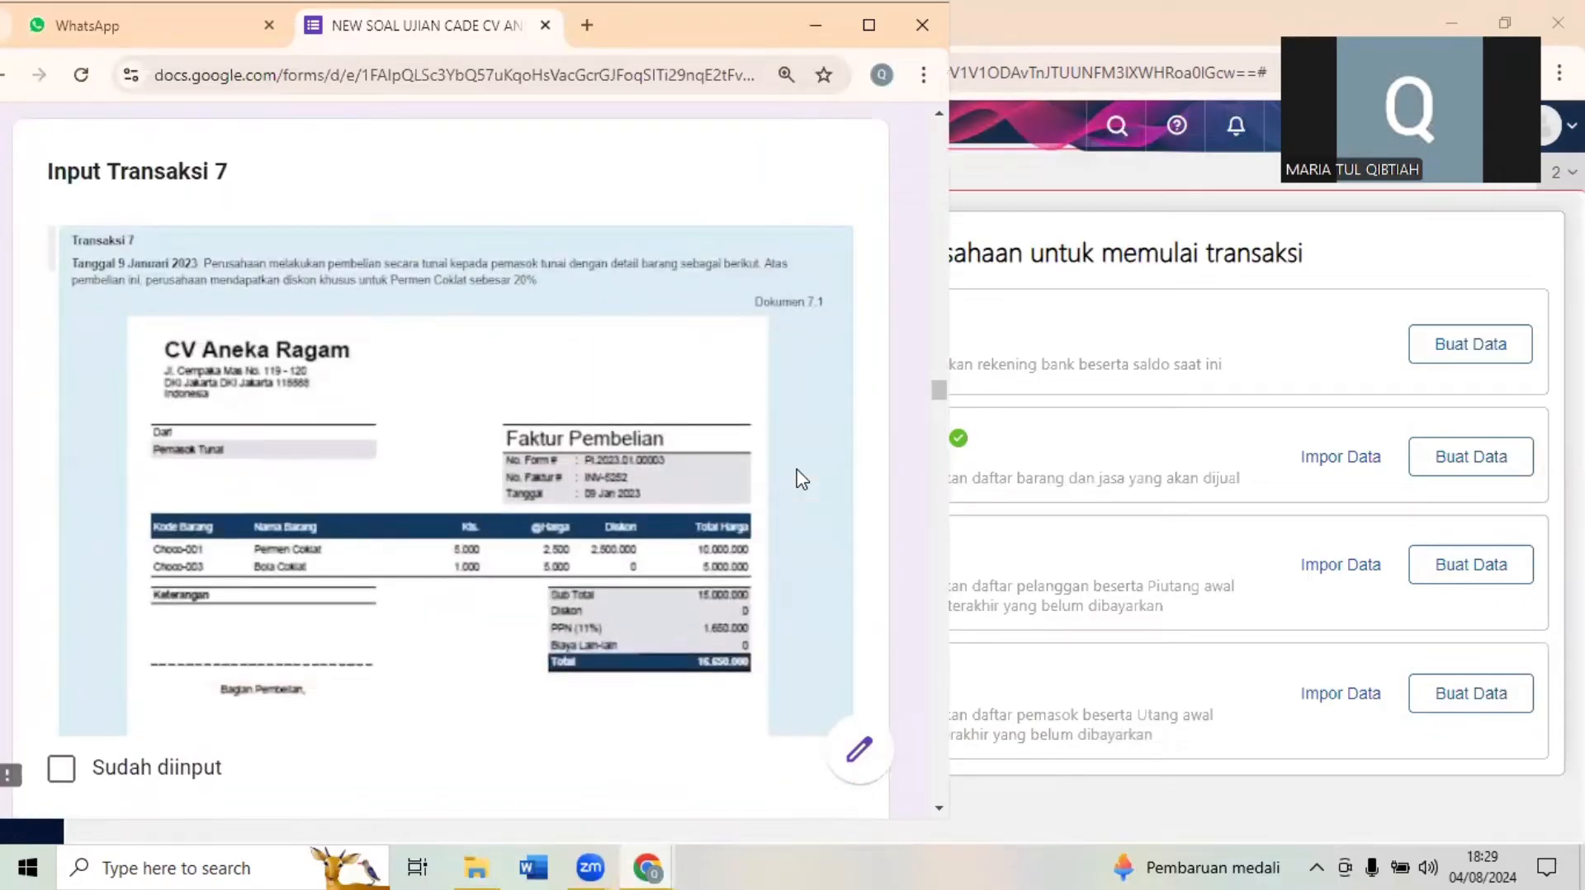
click(1121, 307)
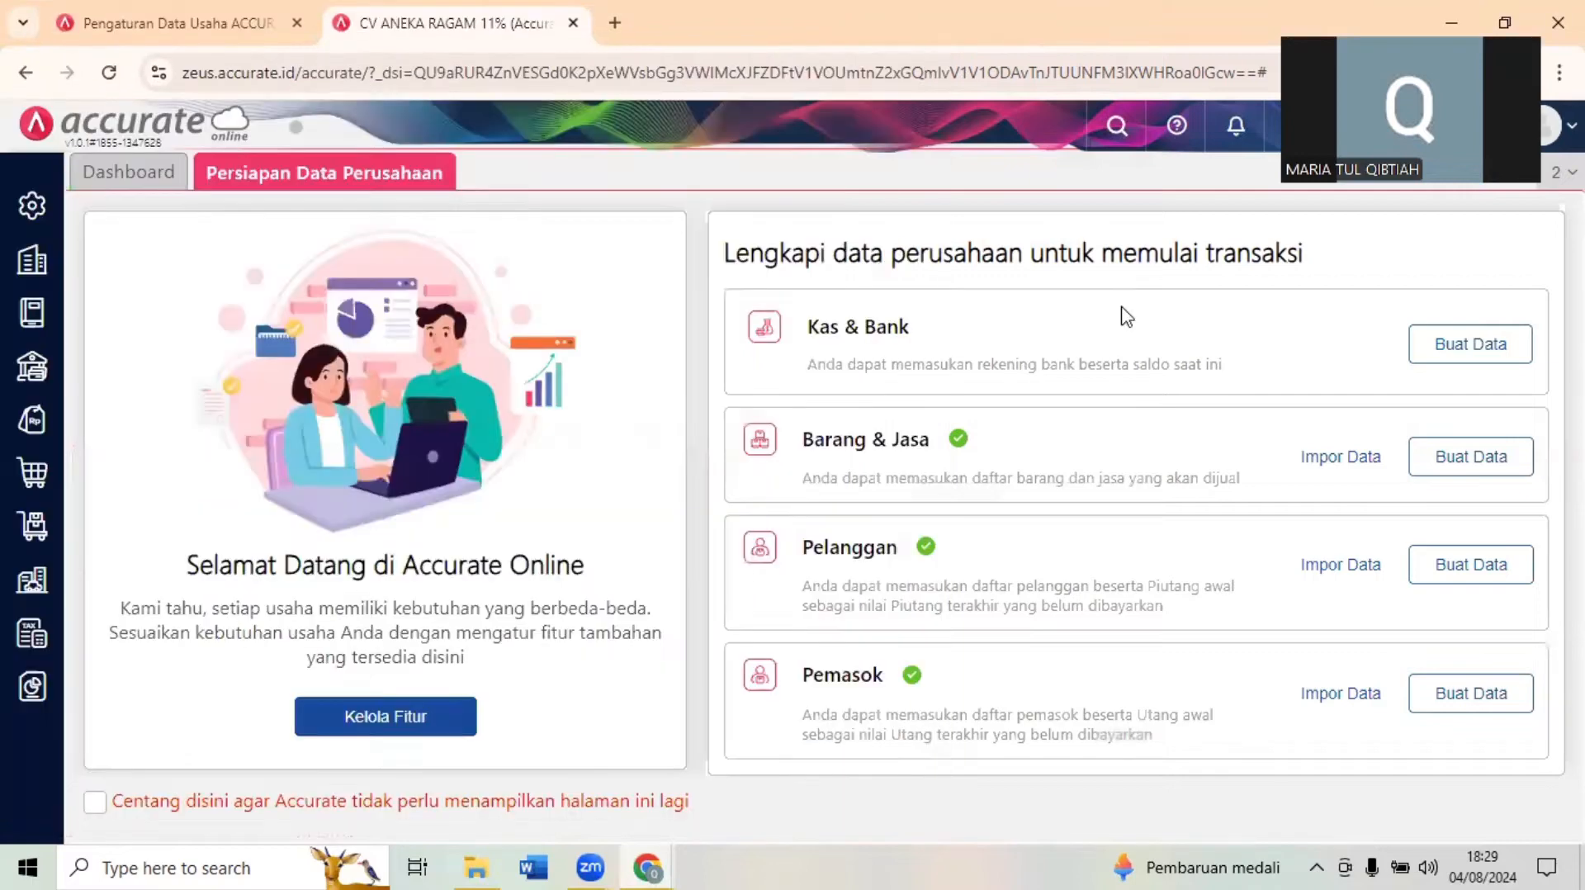
click(32, 472)
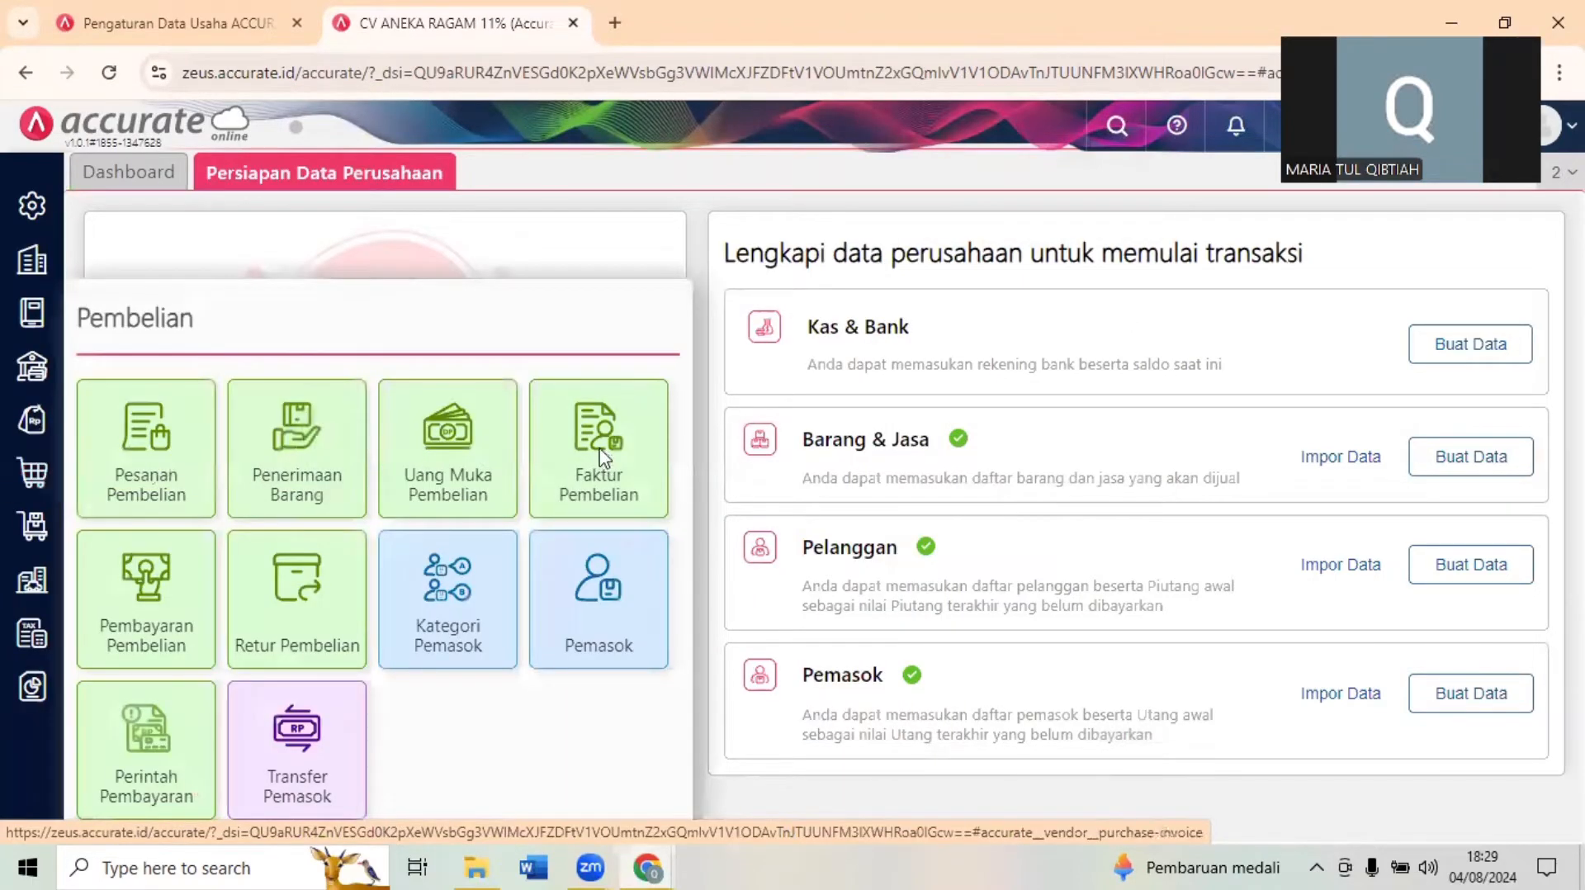
click(603, 454)
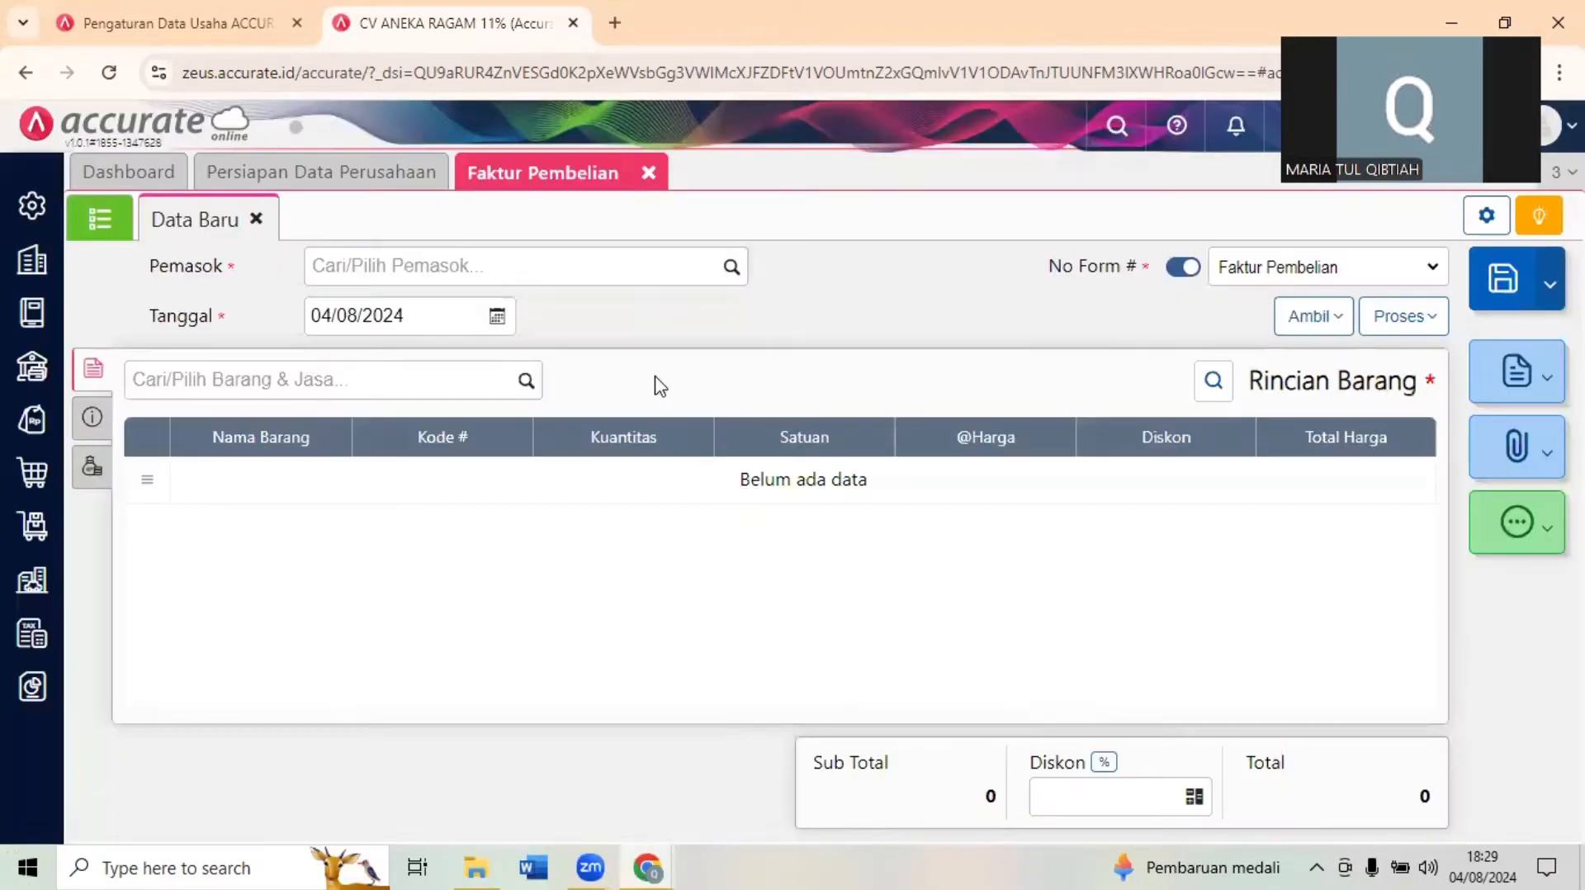
- Check the supplier in the exam form's Transaksi 7 document and select Pemasok Tunai as the invoice's supplier in Accurate Online
click(503, 262)
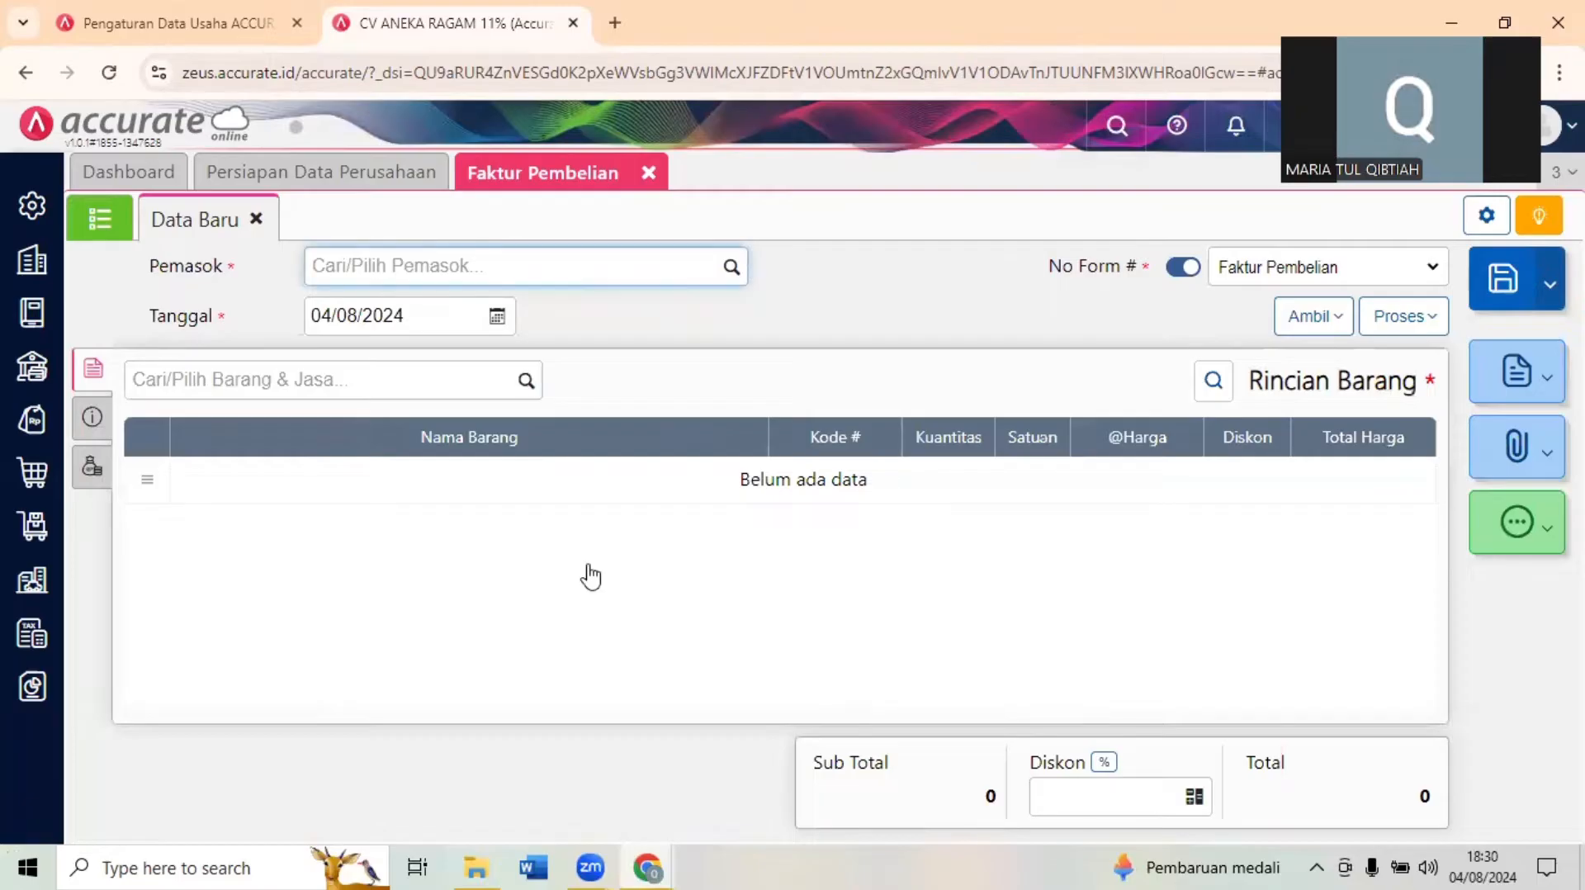
click(648, 867)
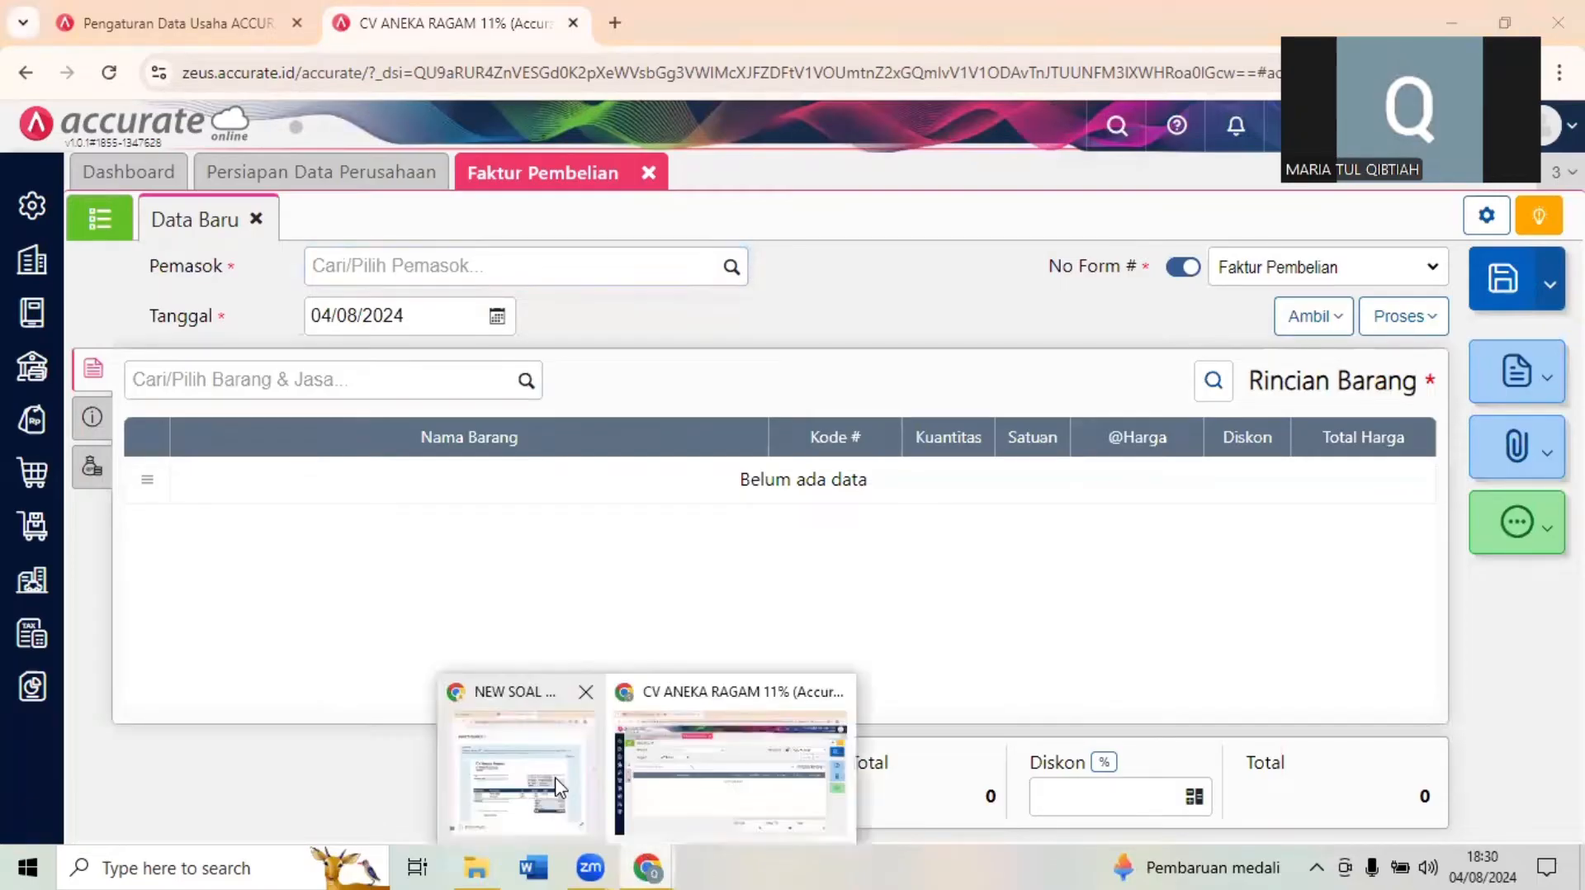
click(520, 772)
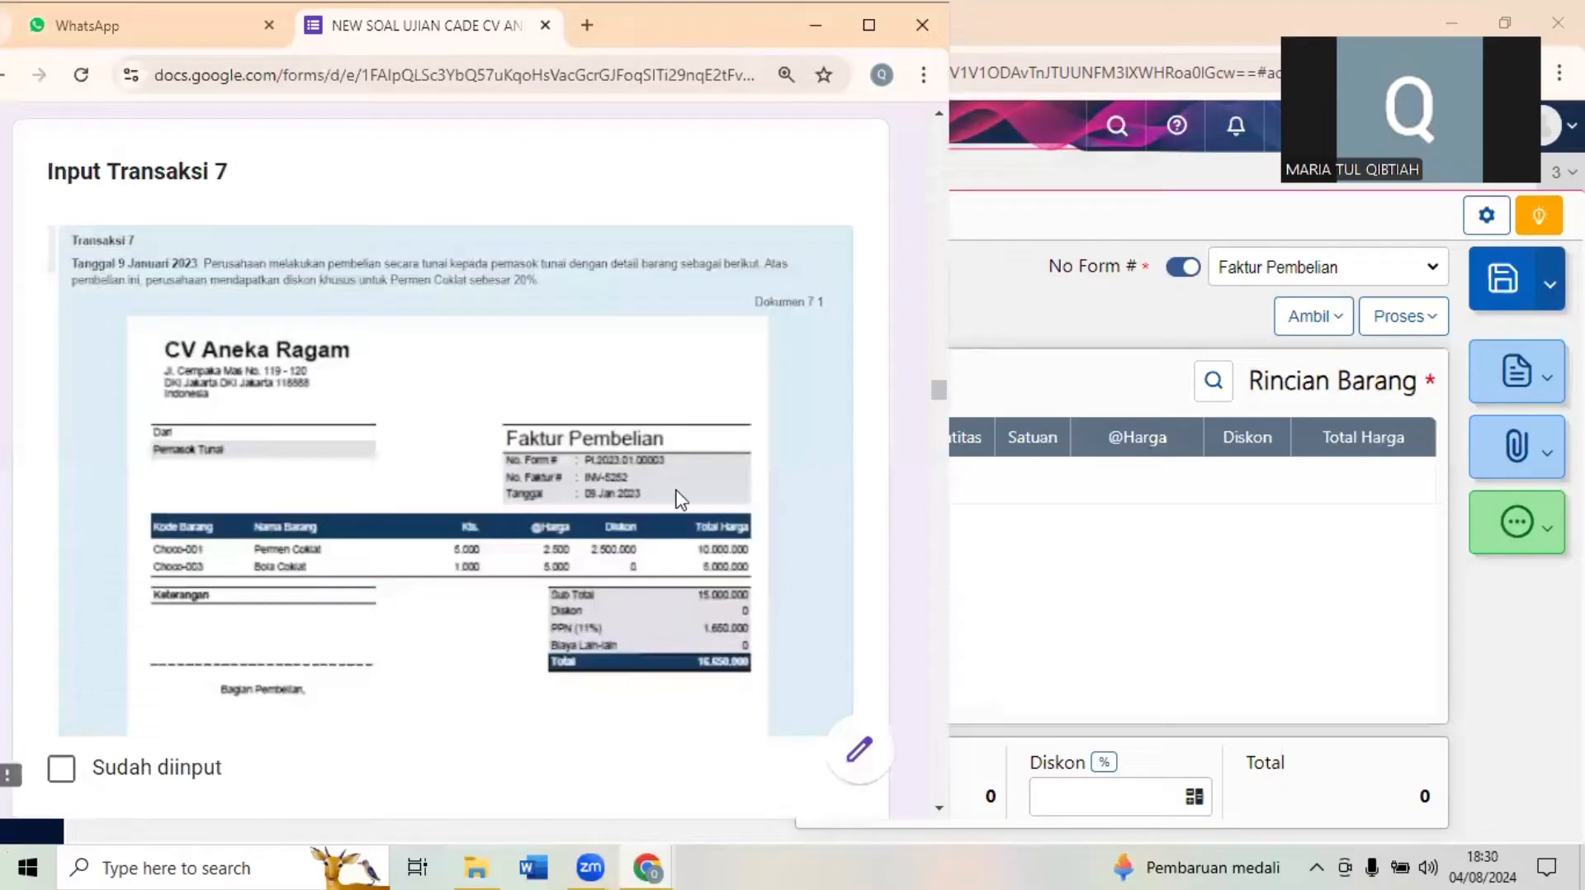
click(975, 333)
click(487, 261)
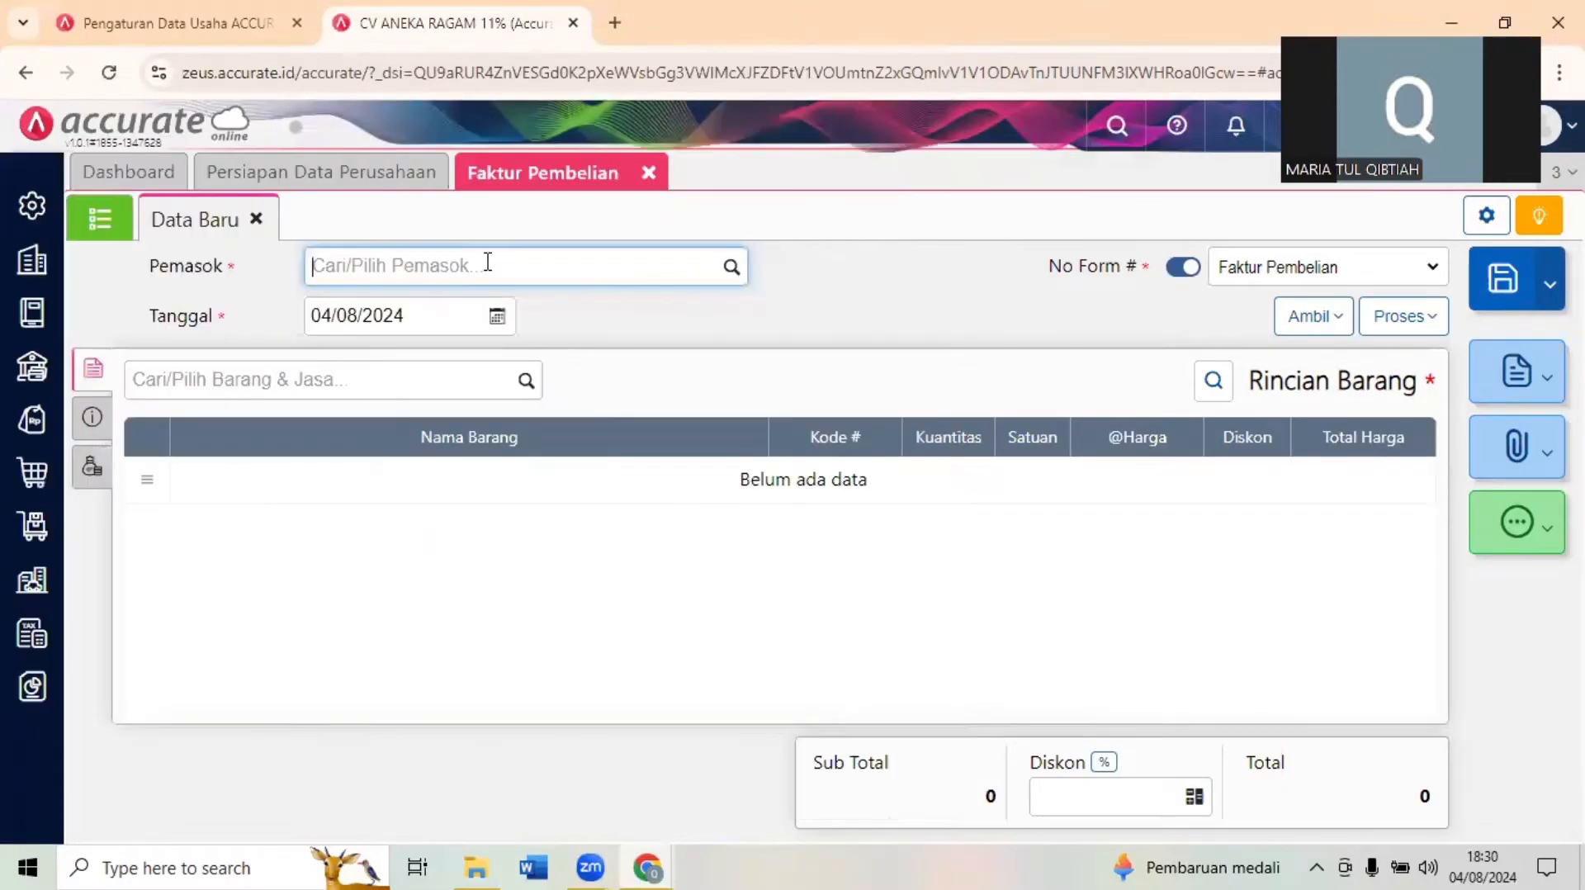
text(TUNA)
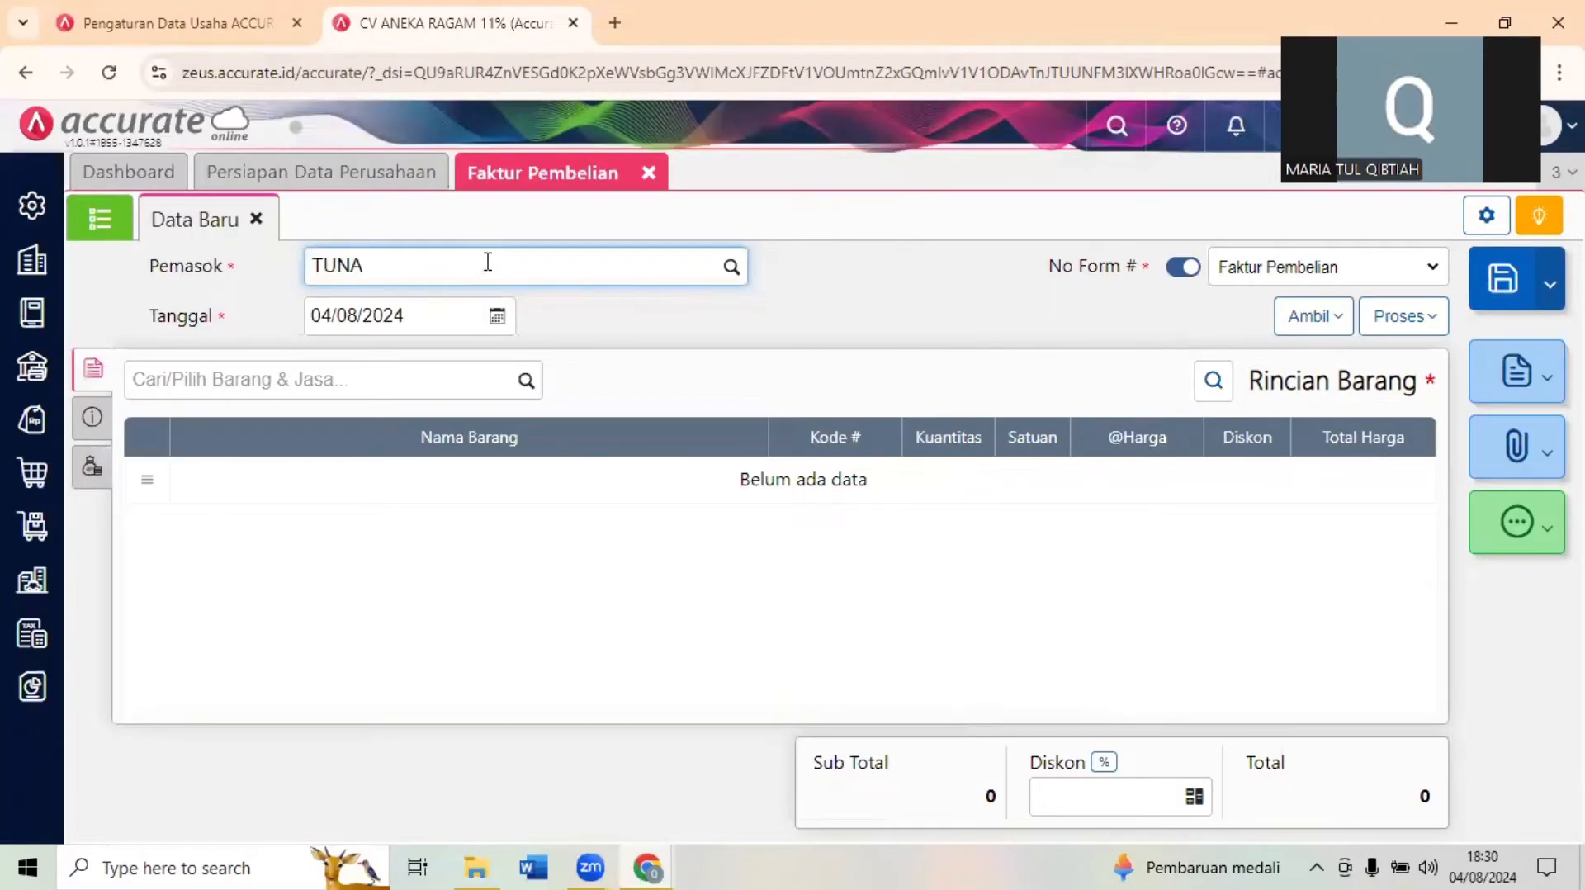
- Set the purchase invoice date to 09/01/2023 and bring the Transaksi 7 document back up in the exam form
click(470, 314)
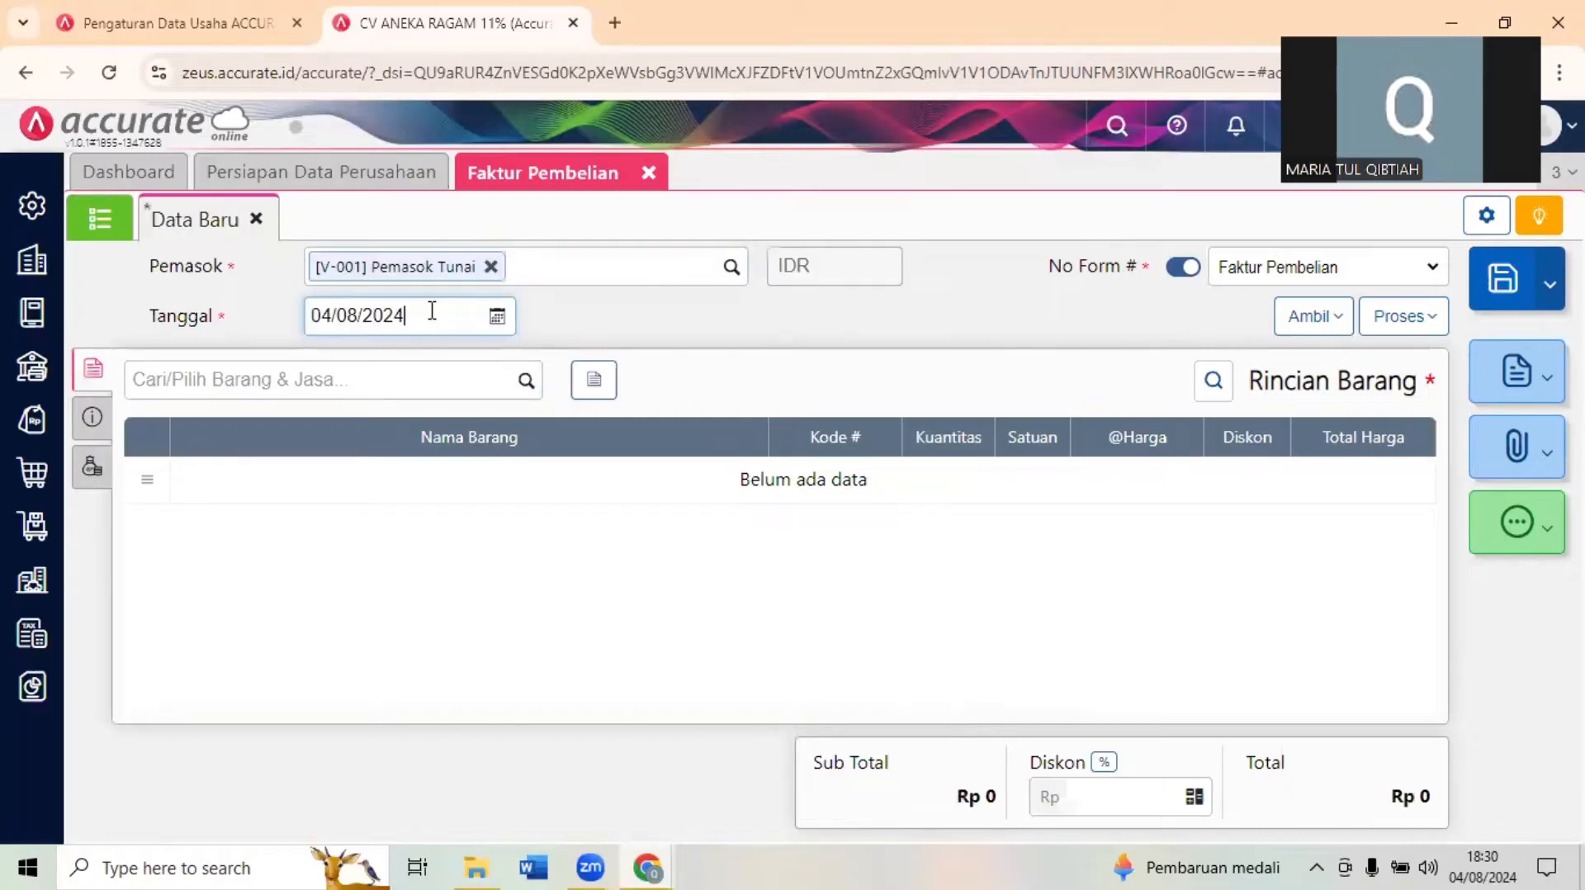
key(ctrl+a)
text(0901202)
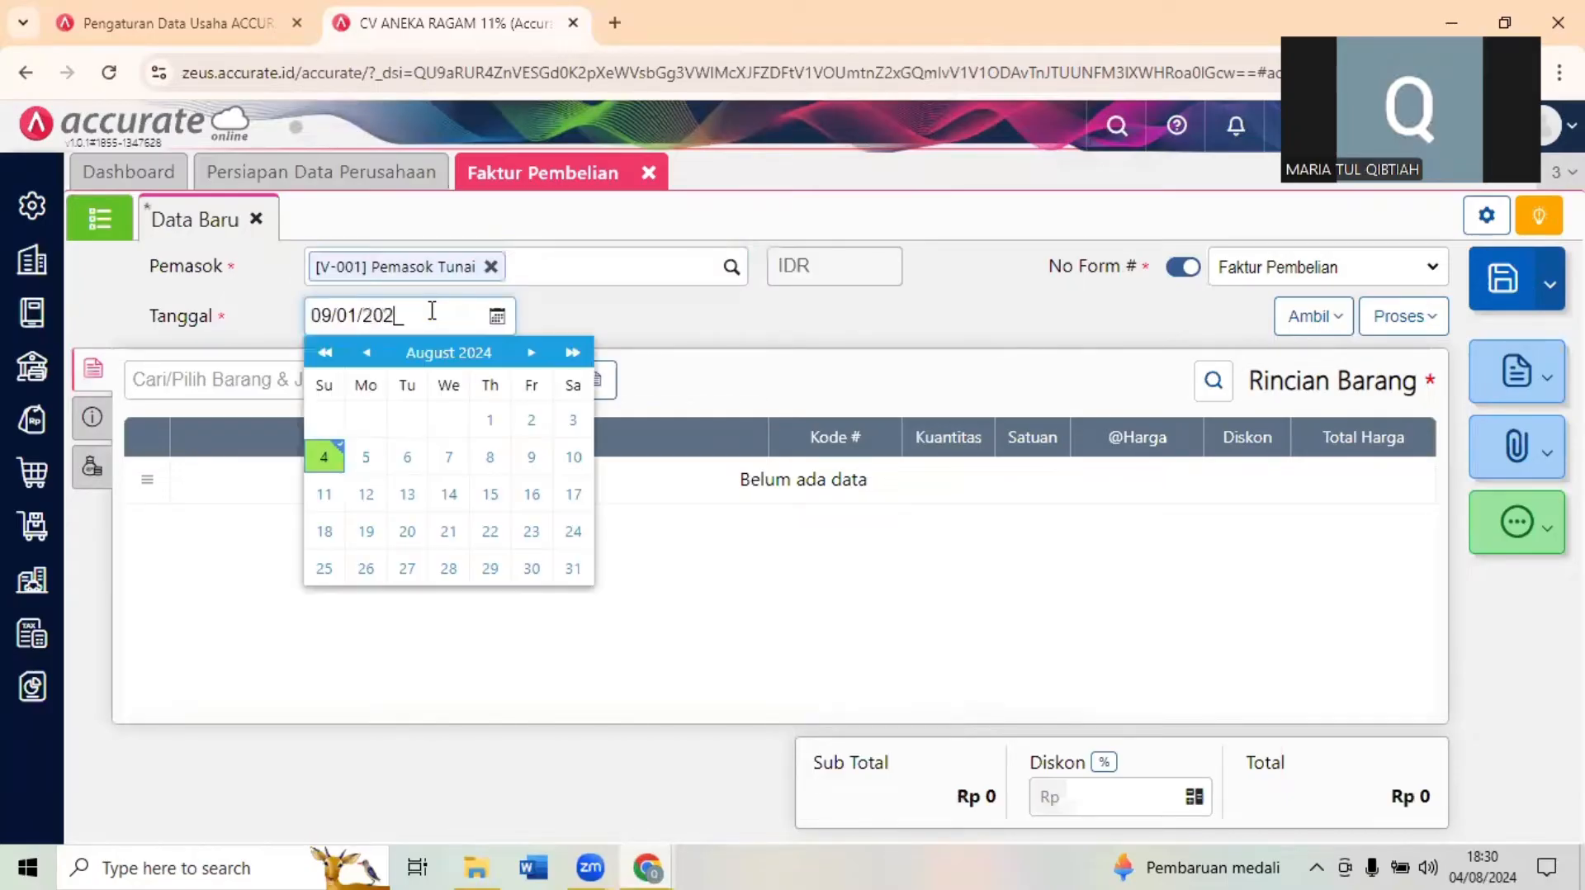
click(602, 316)
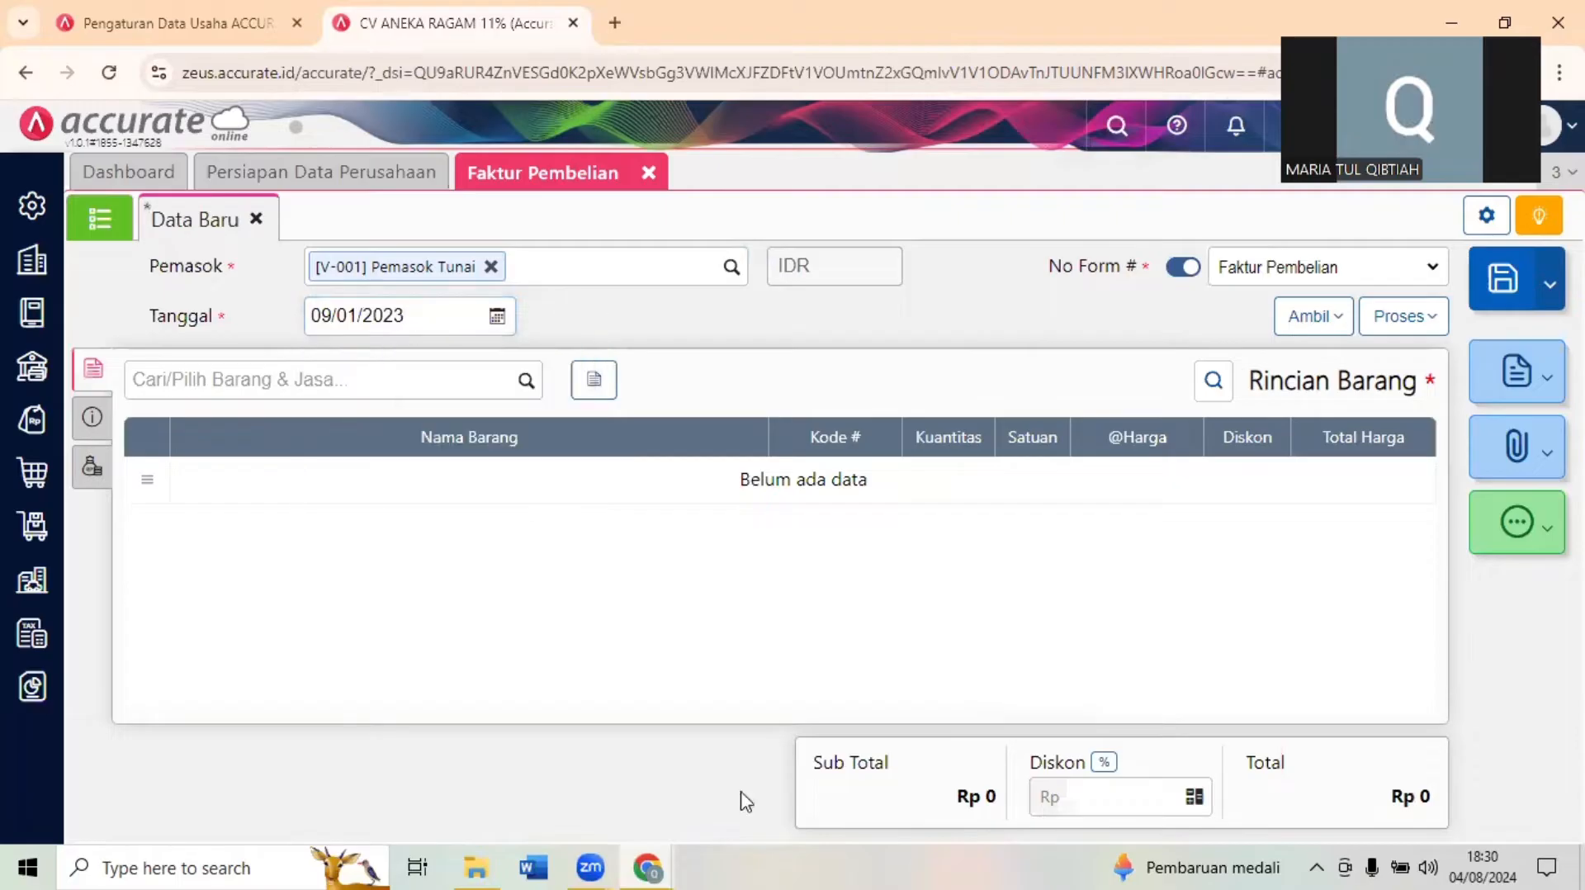
mouse_move(635, 865)
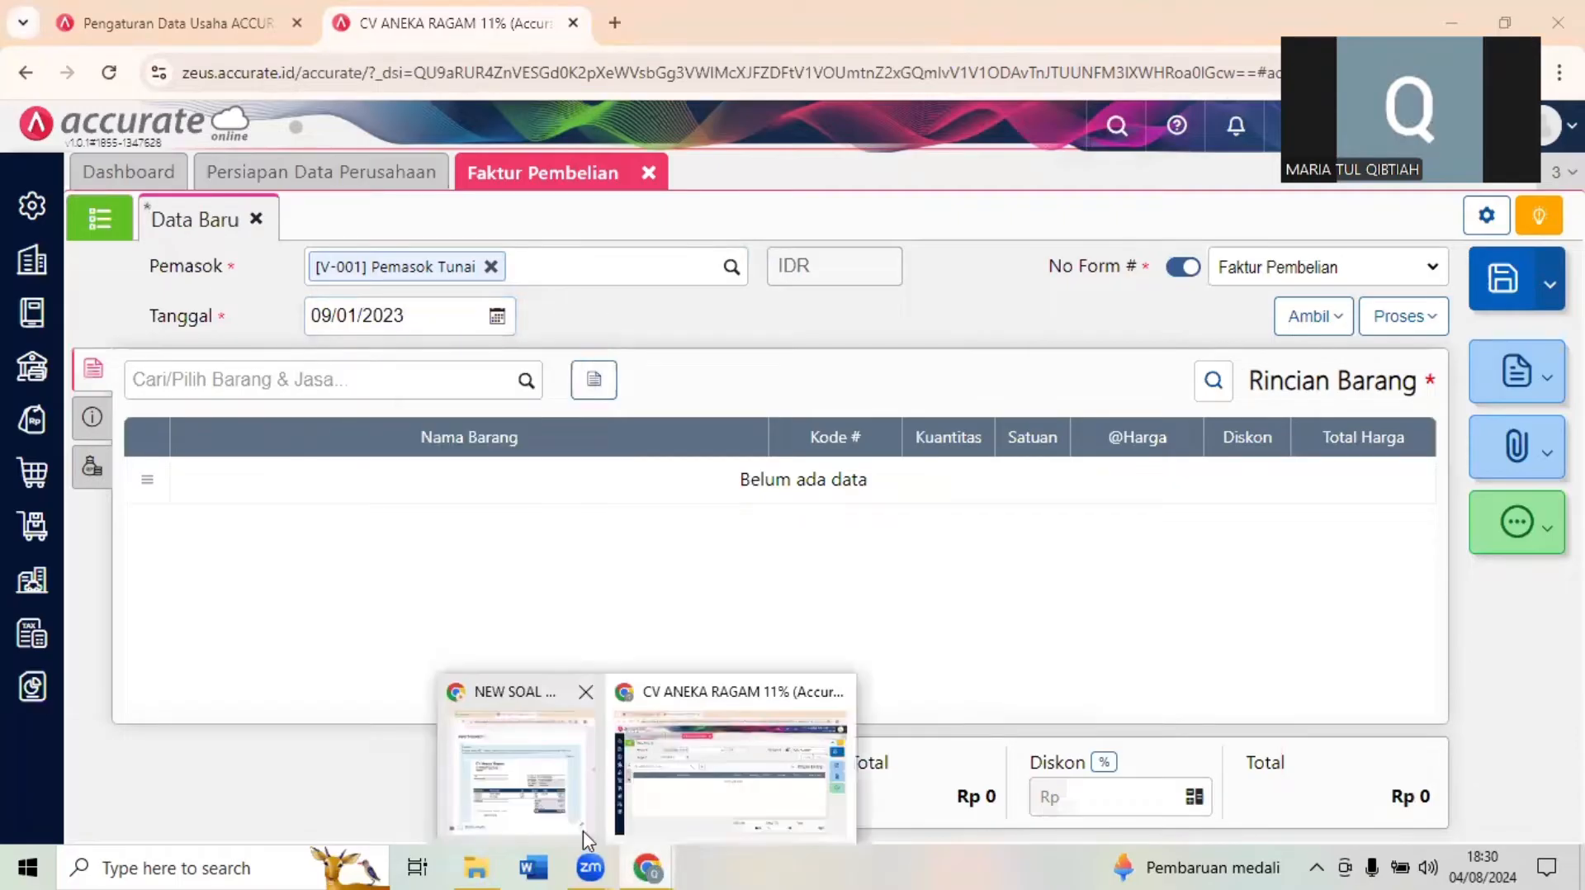
click(561, 792)
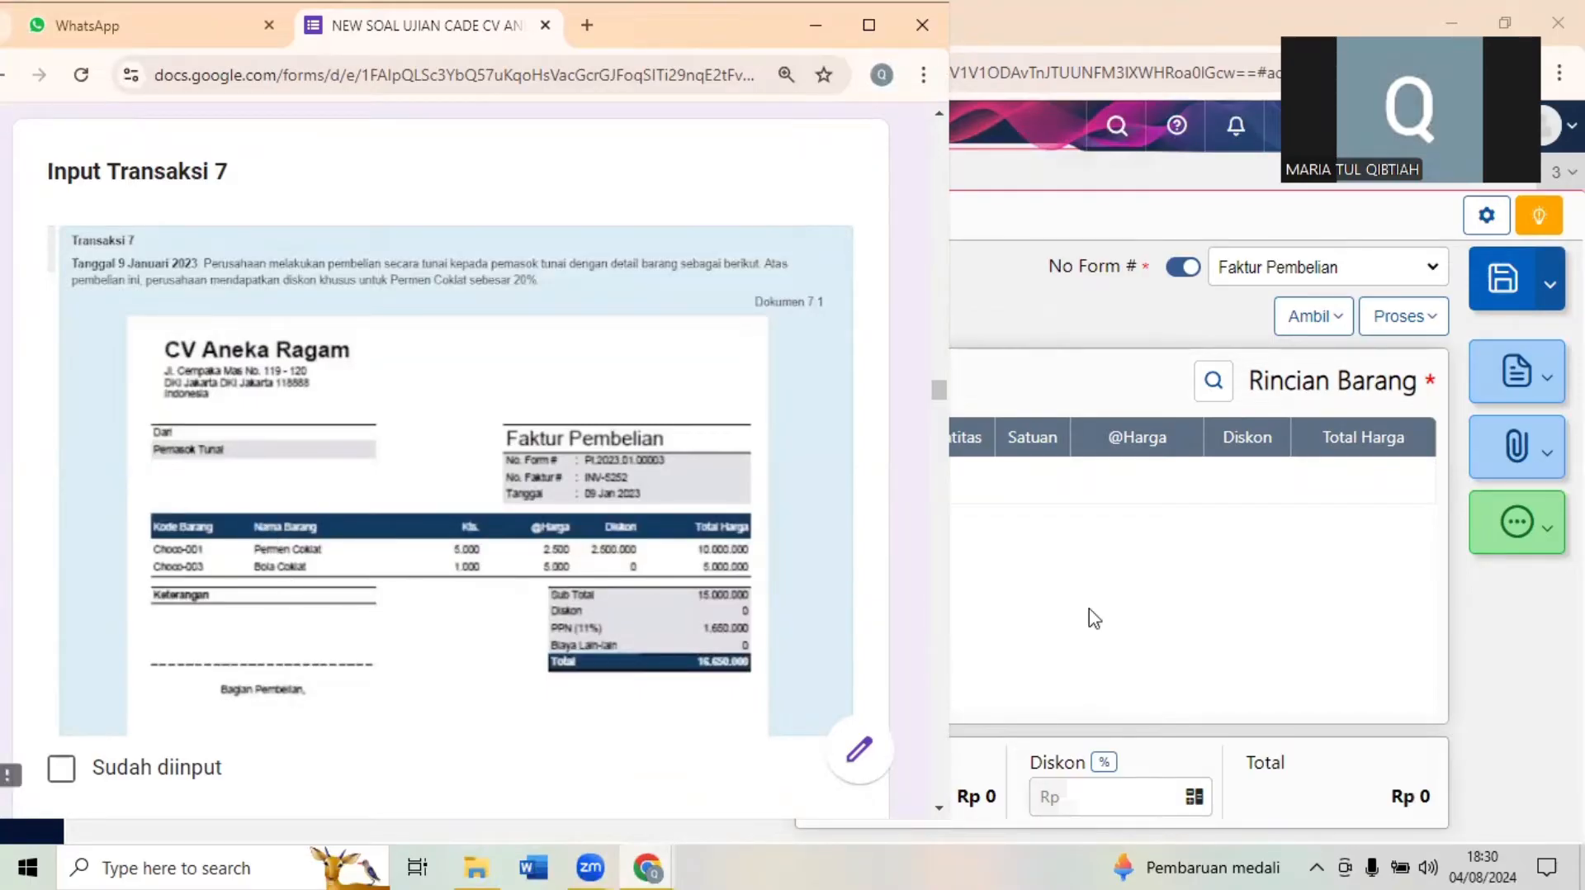
- Check the Transaksi 7 item list in the exam form and add Permen Coklat to the purchase invoice in Accurate Online
click(1326, 293)
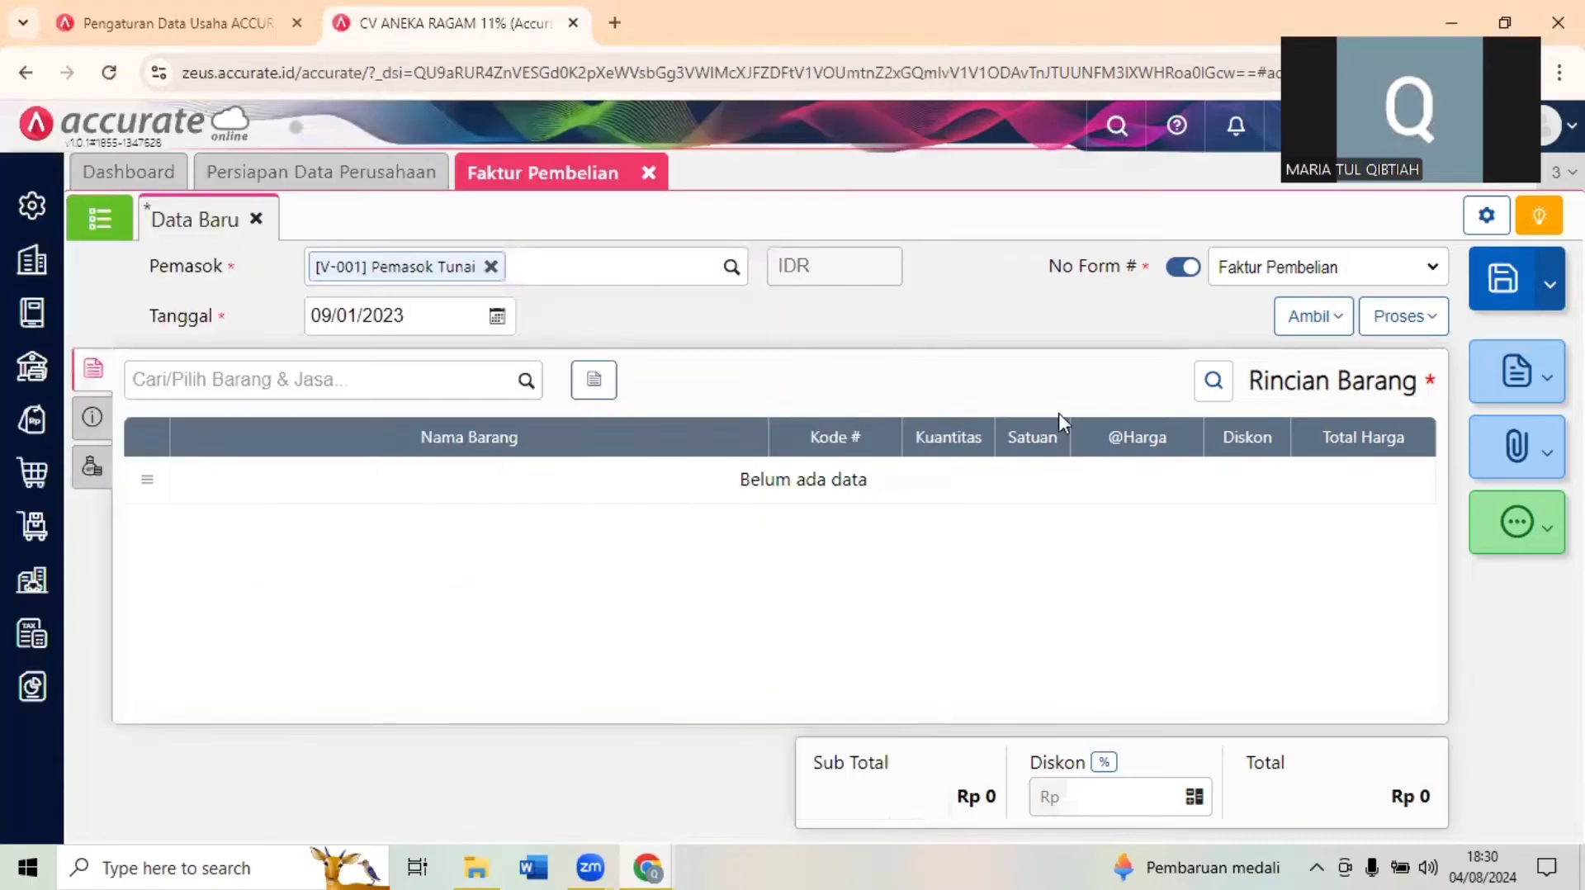
click(386, 382)
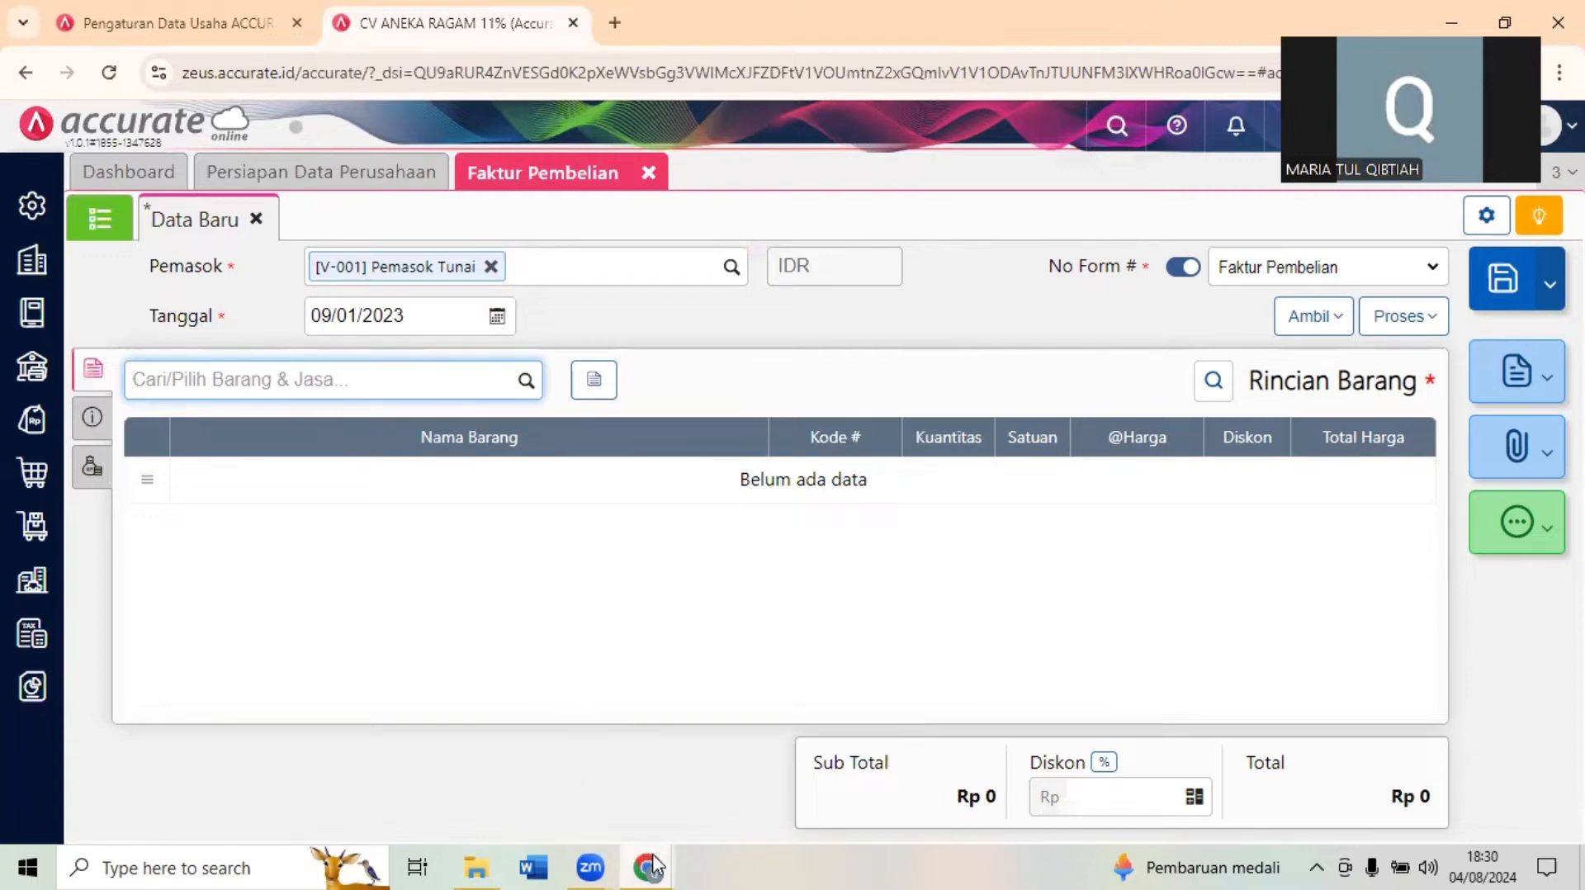
mouse_move(646, 866)
click(532, 763)
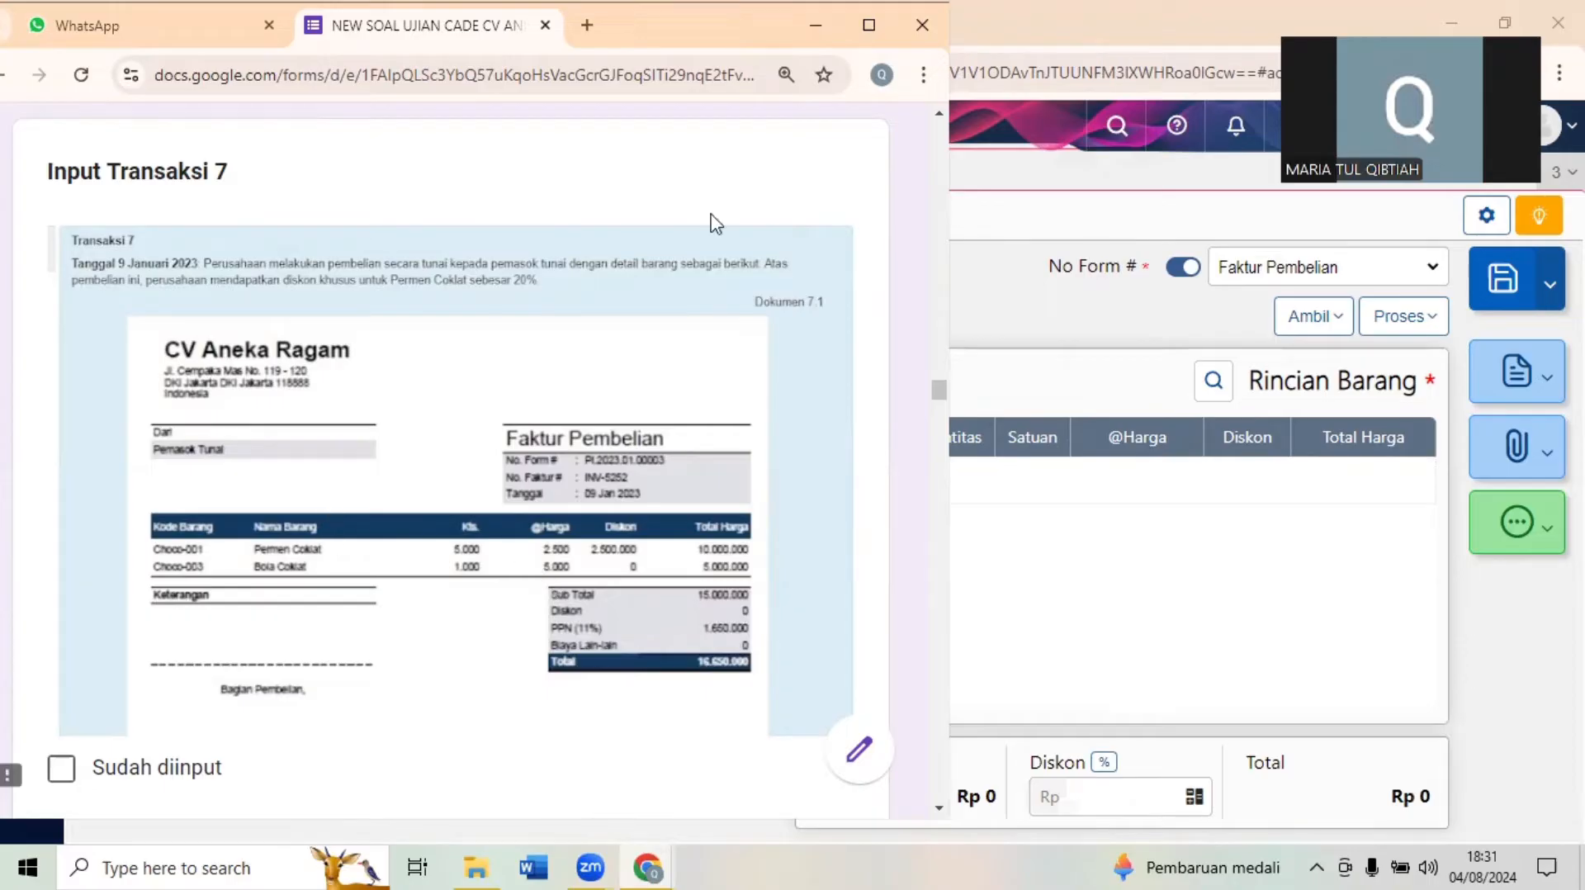
click(1509, 24)
text(PERMEN C)
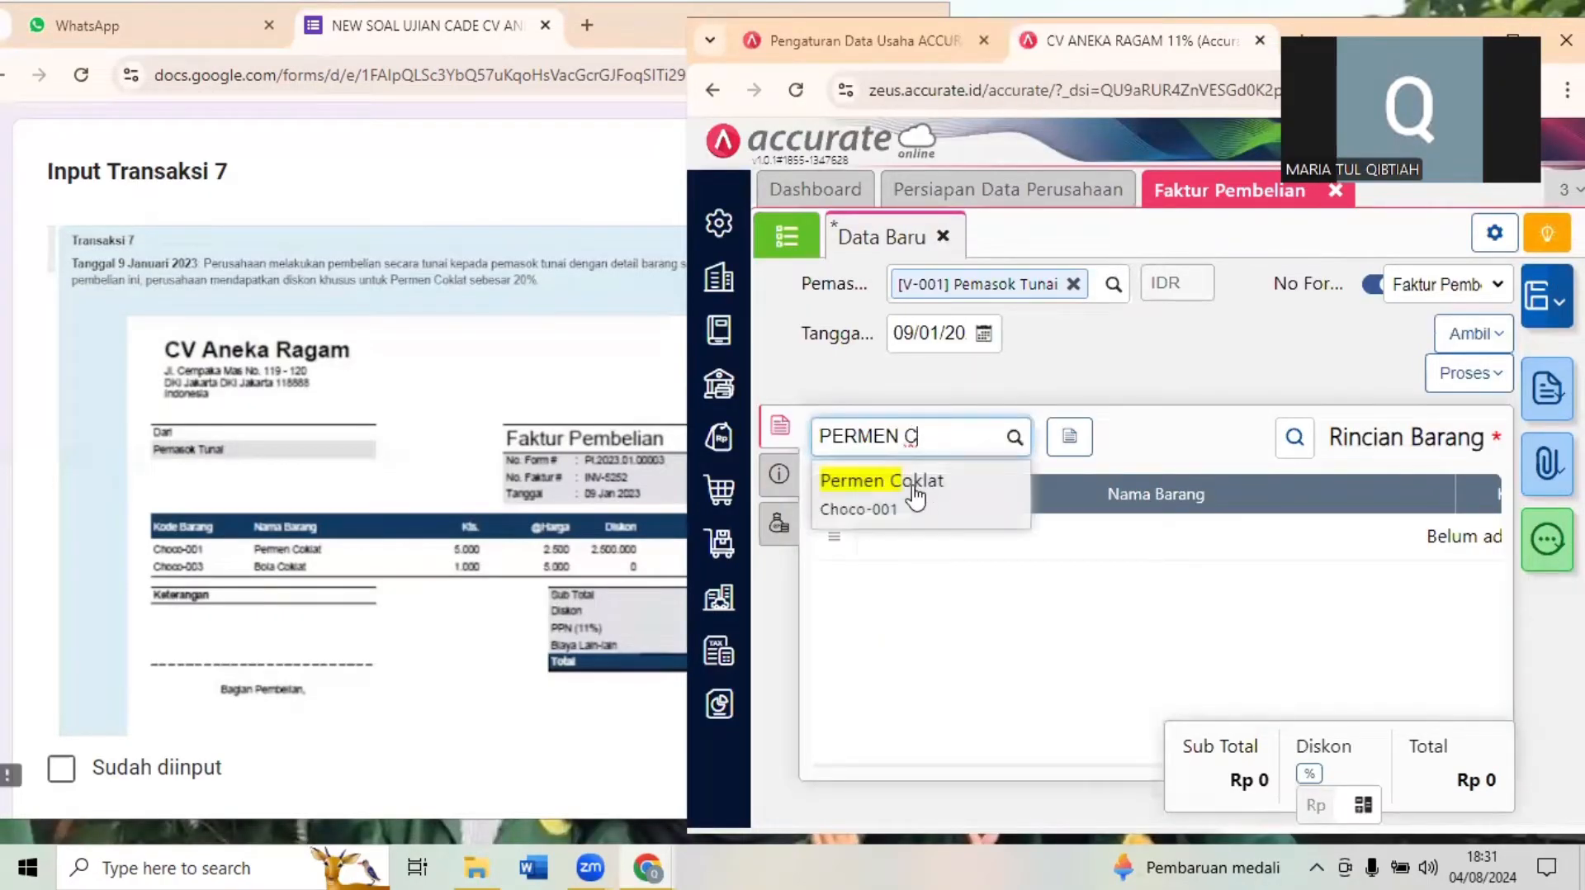
click(913, 488)
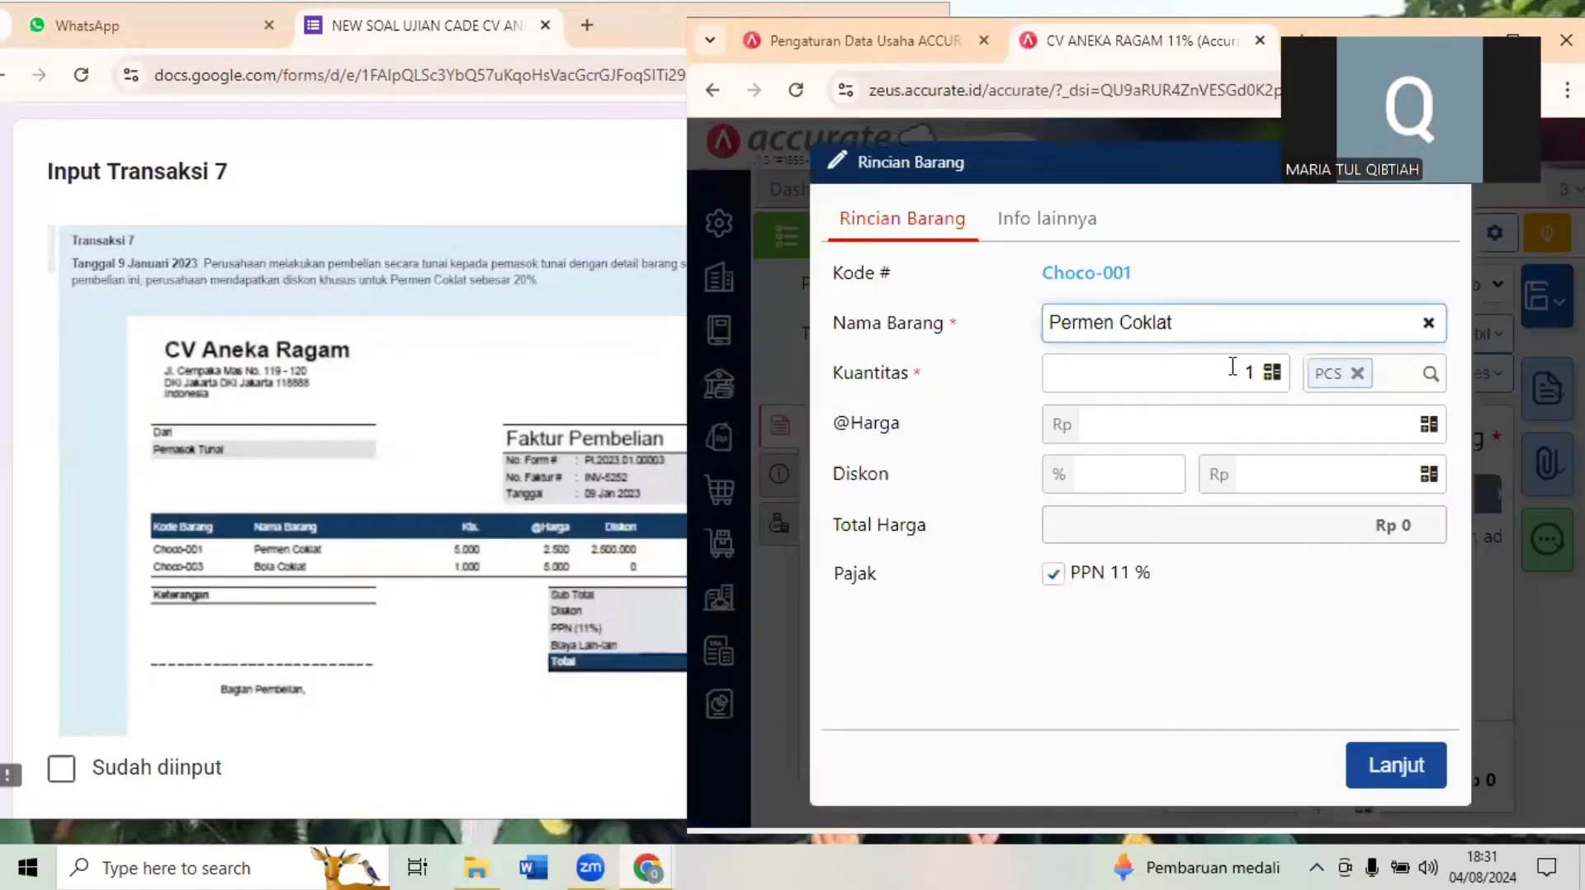
- Enter quantity 5.000, unit price 2.500 and a rupiah discount of 2.500.000 for Permen Coklat, and confirm the line
click(1232, 365)
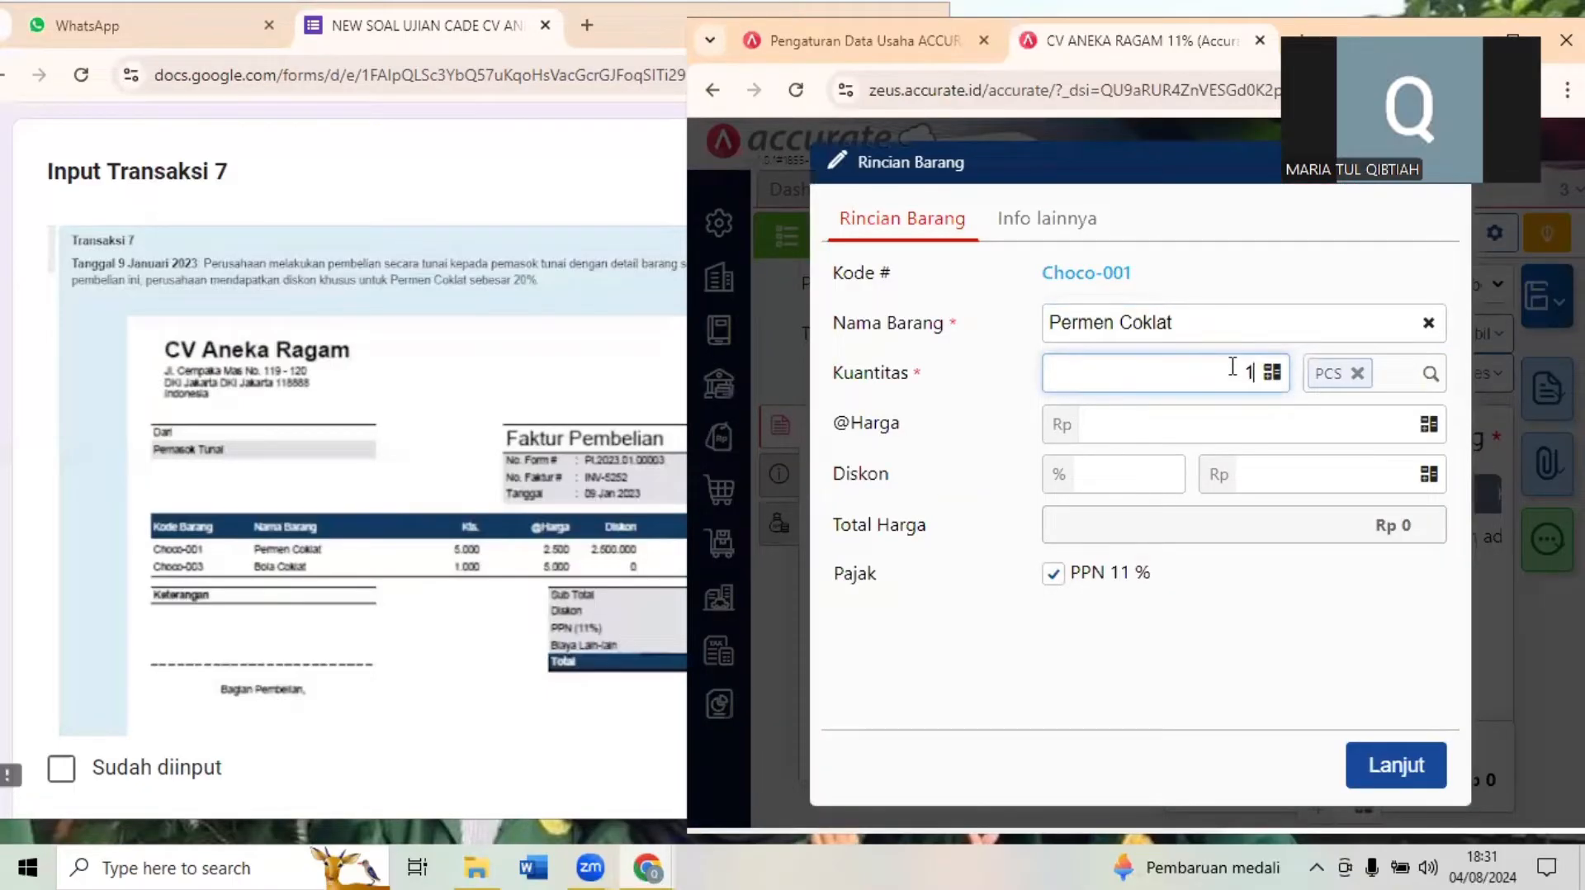
text(500)
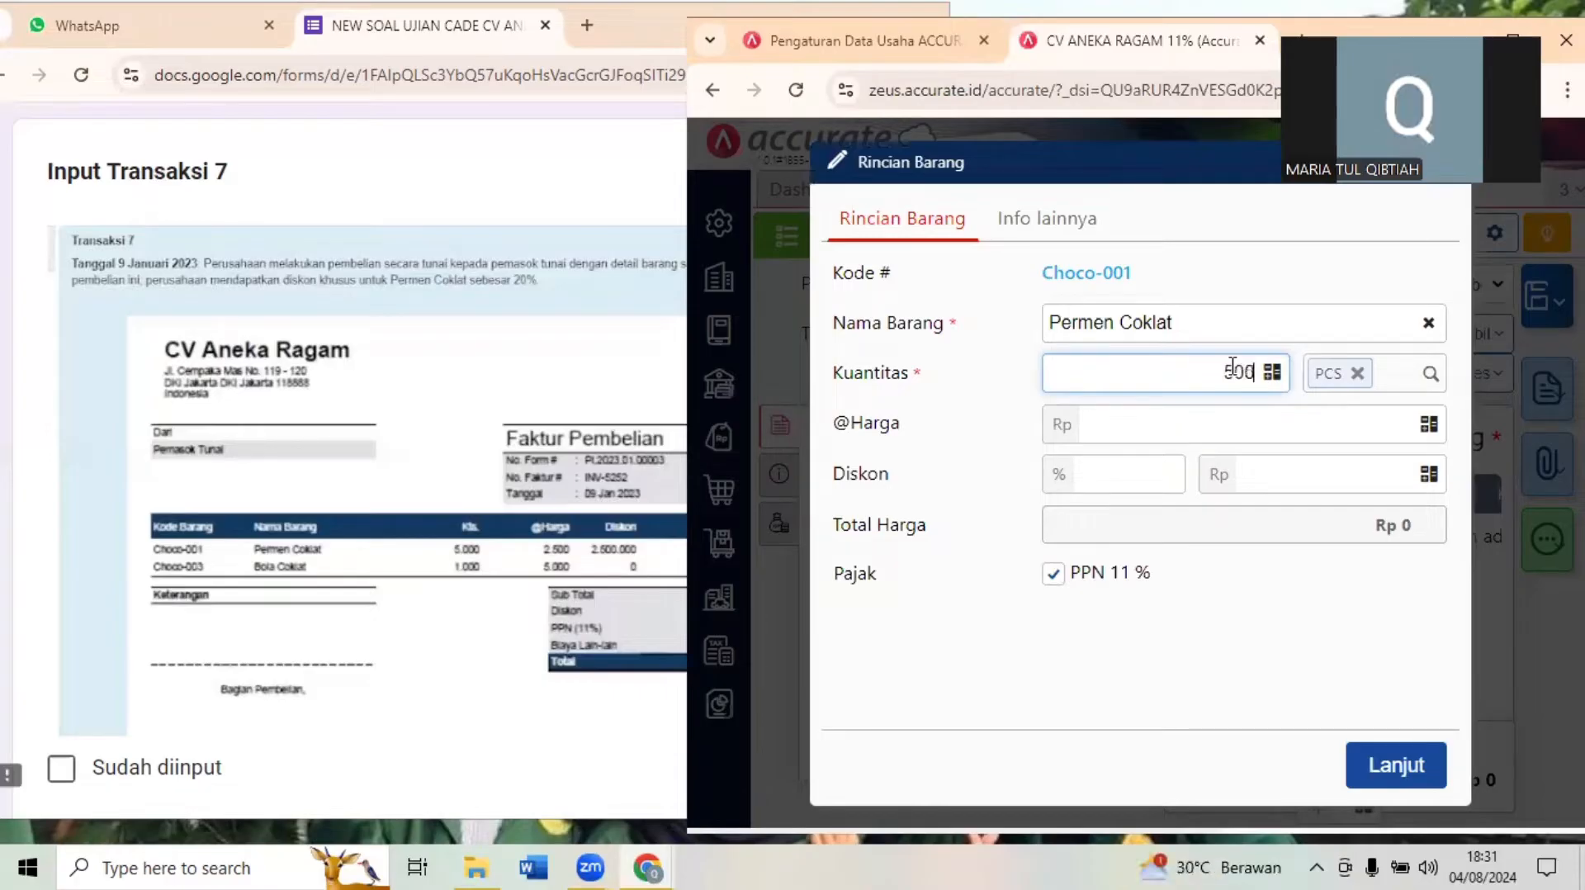
click(1244, 421)
text(2500)
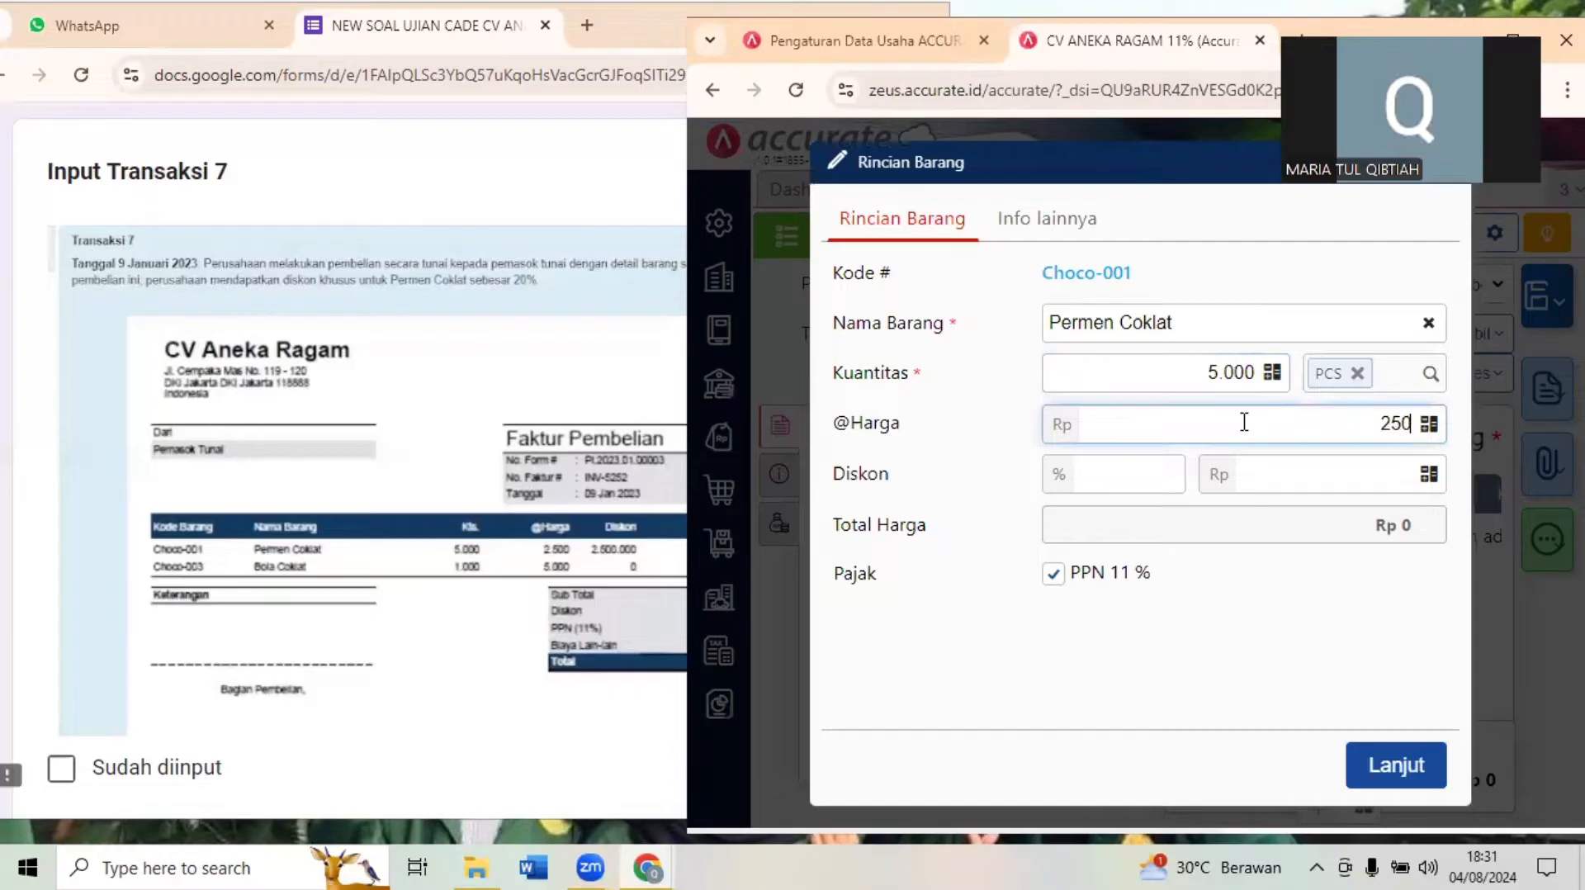
click(1278, 471)
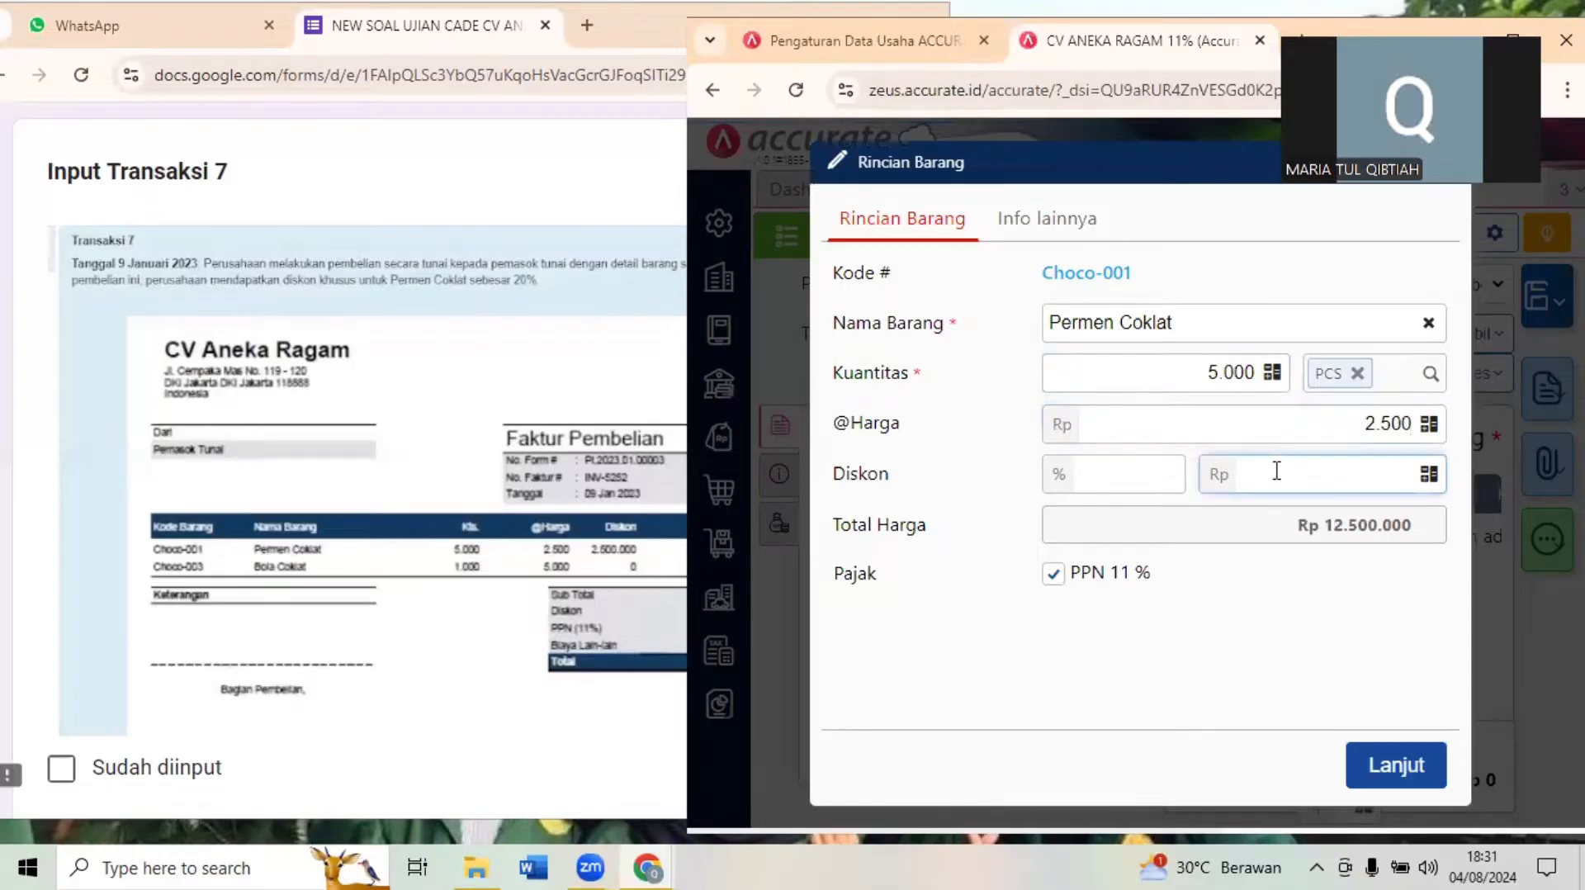
text(25.000.000)
key(BackSpace)
click(1321, 643)
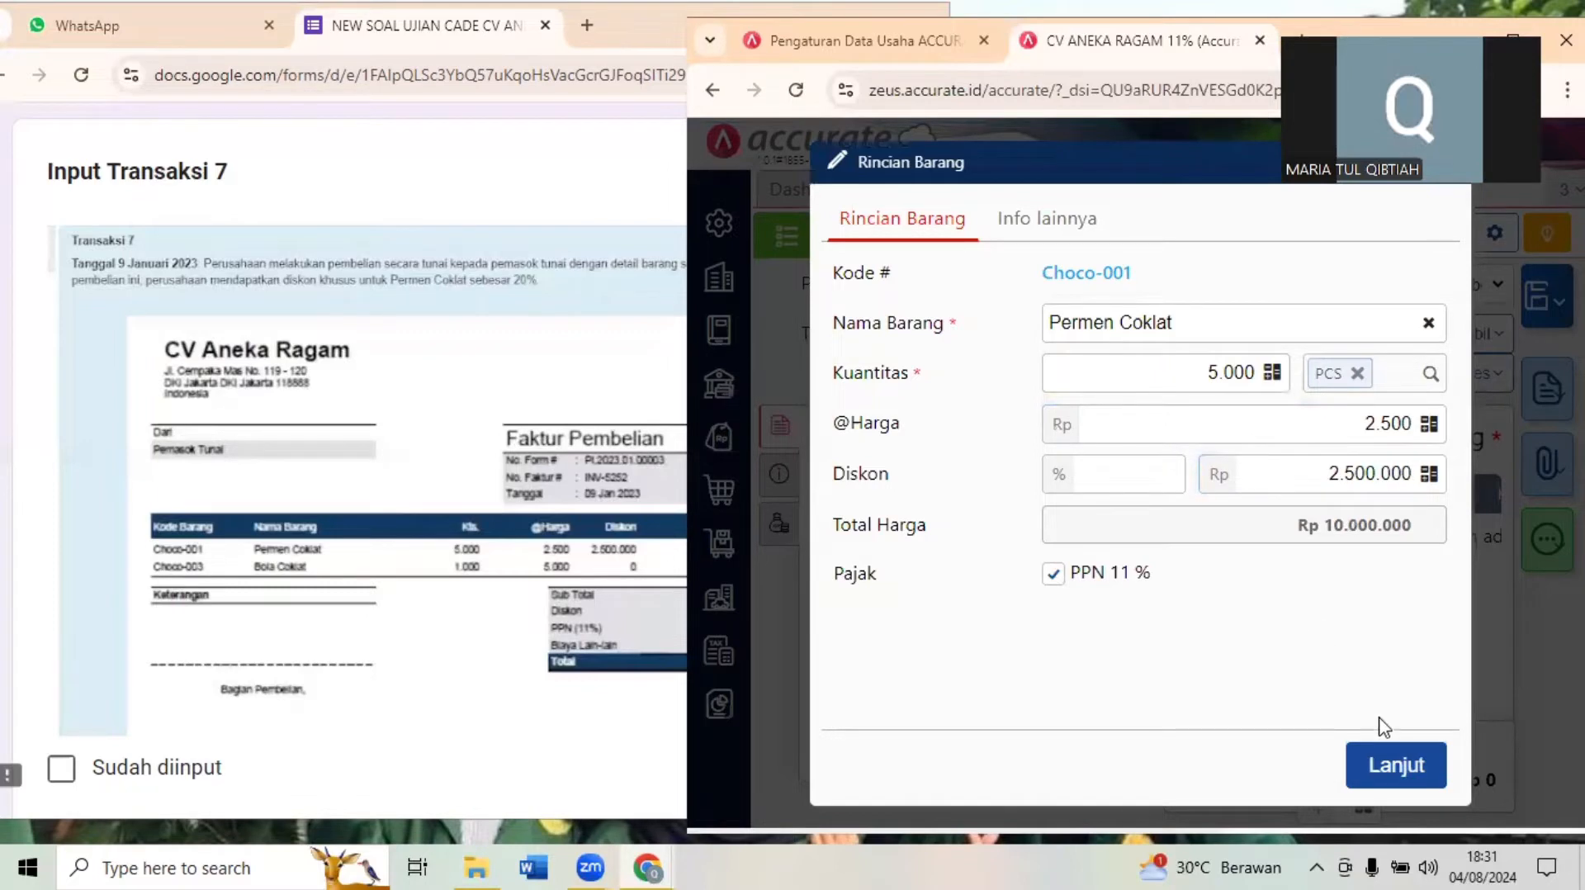
click(1395, 770)
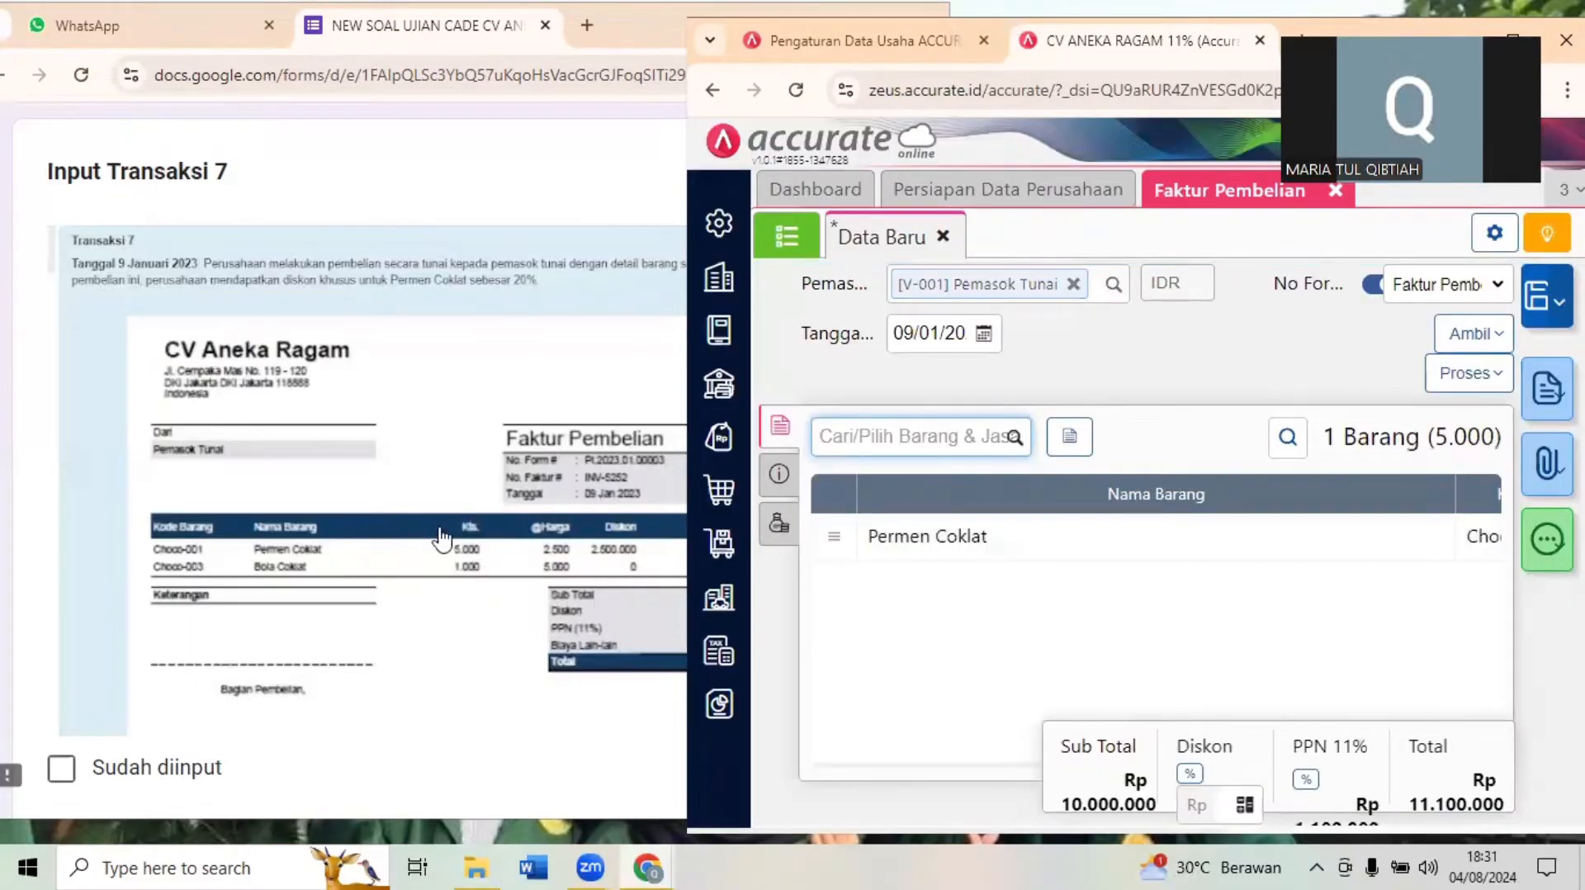
- Add Bola Coklat to the invoice with quantity 1.000 and unit price 5.000
click(887, 438)
text(BOLA)
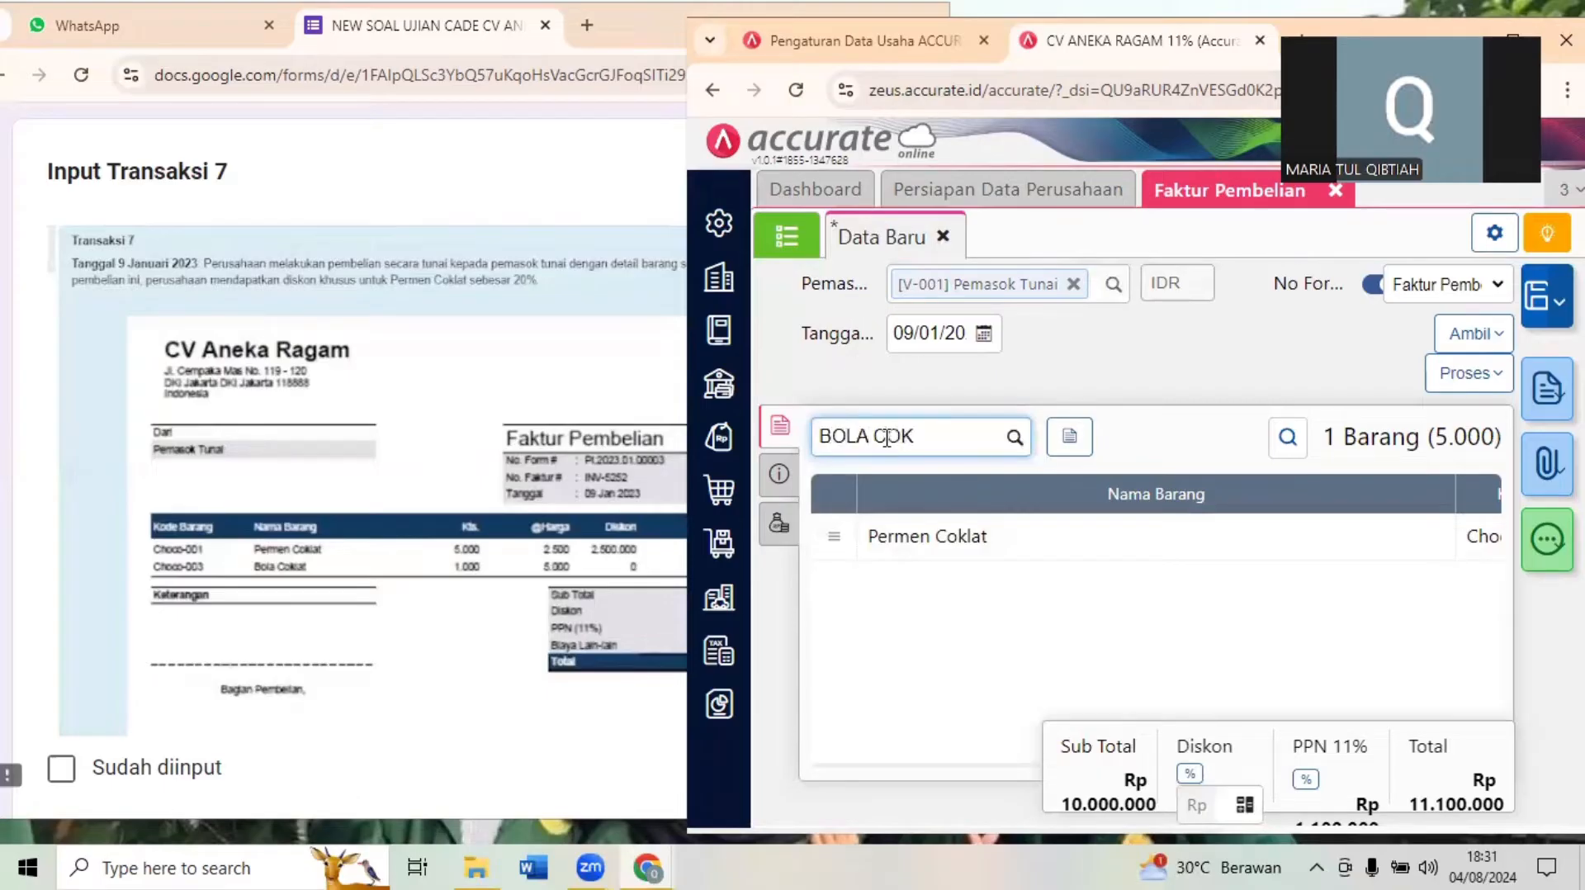
text( COK)
click(910, 481)
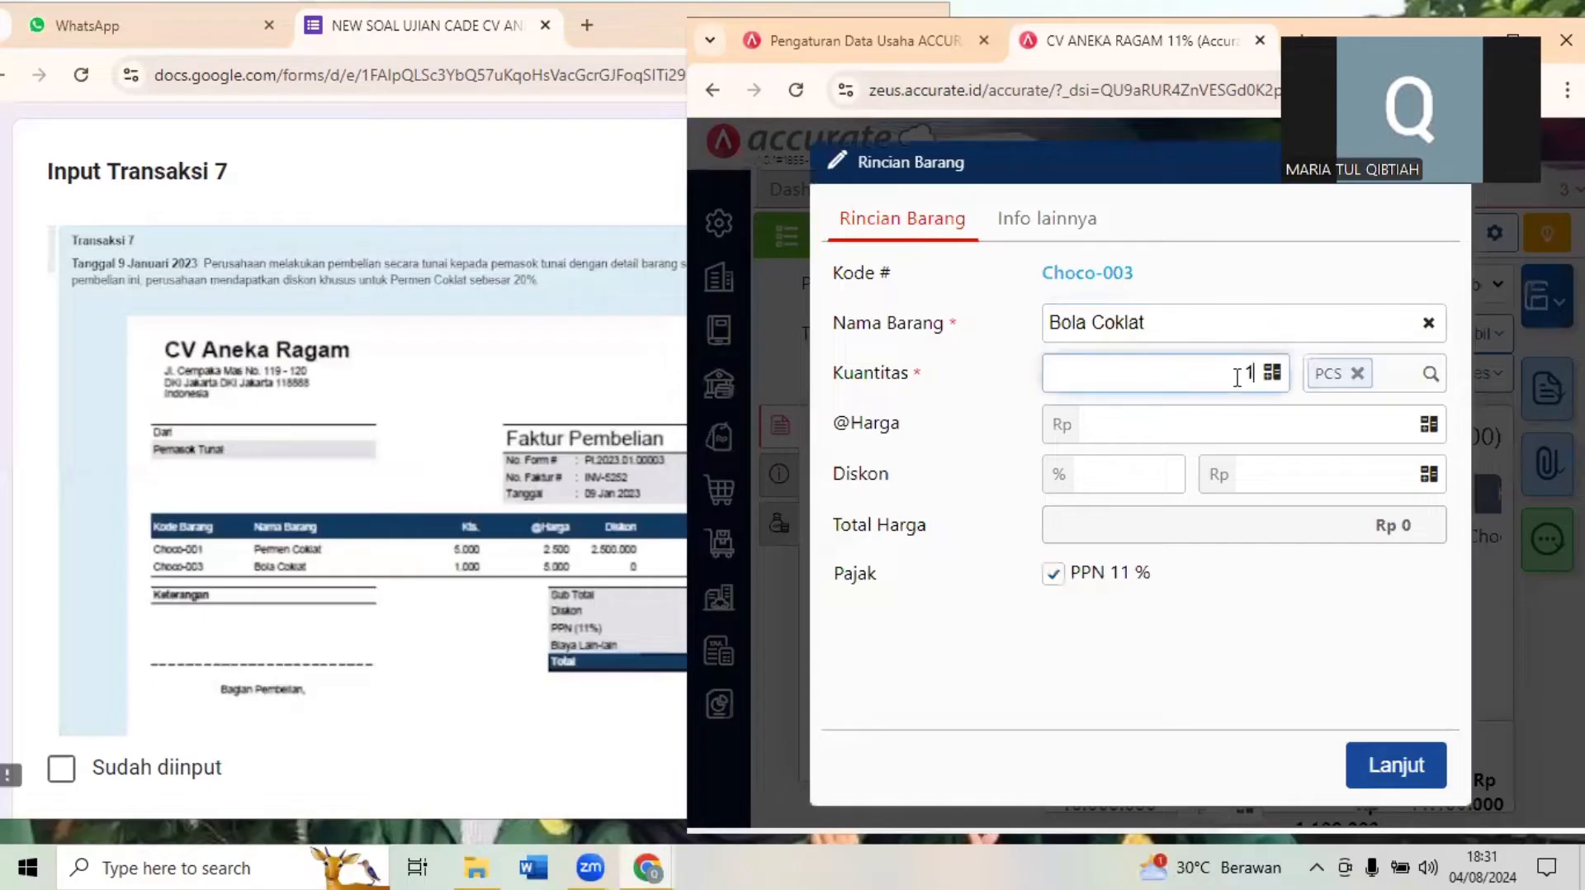
text(1.000)
click(1263, 424)
text(5000)
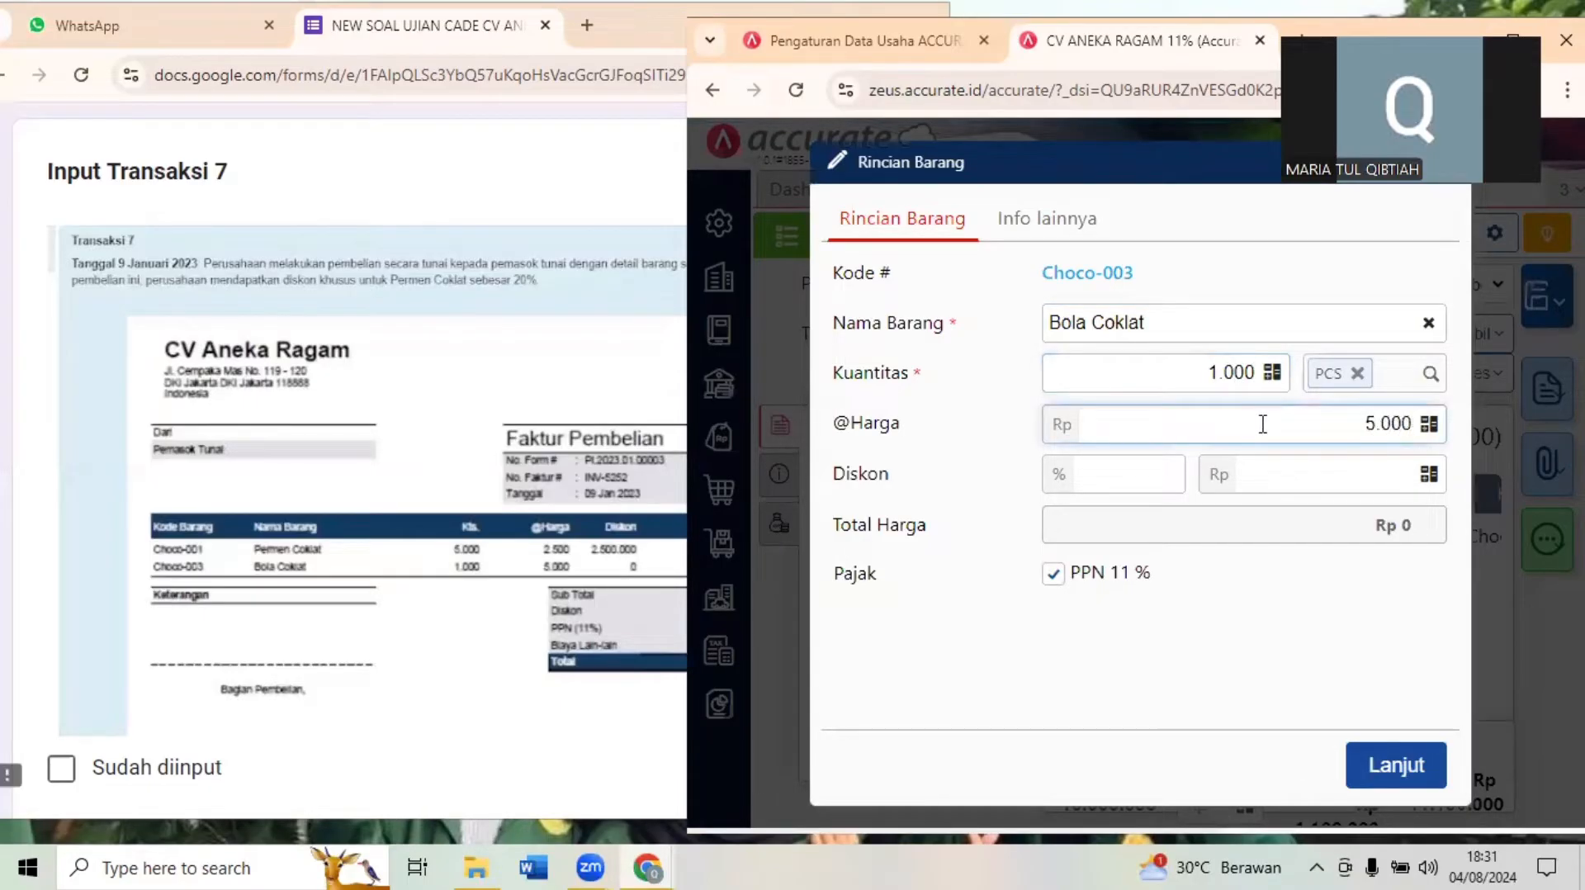
click(1389, 758)
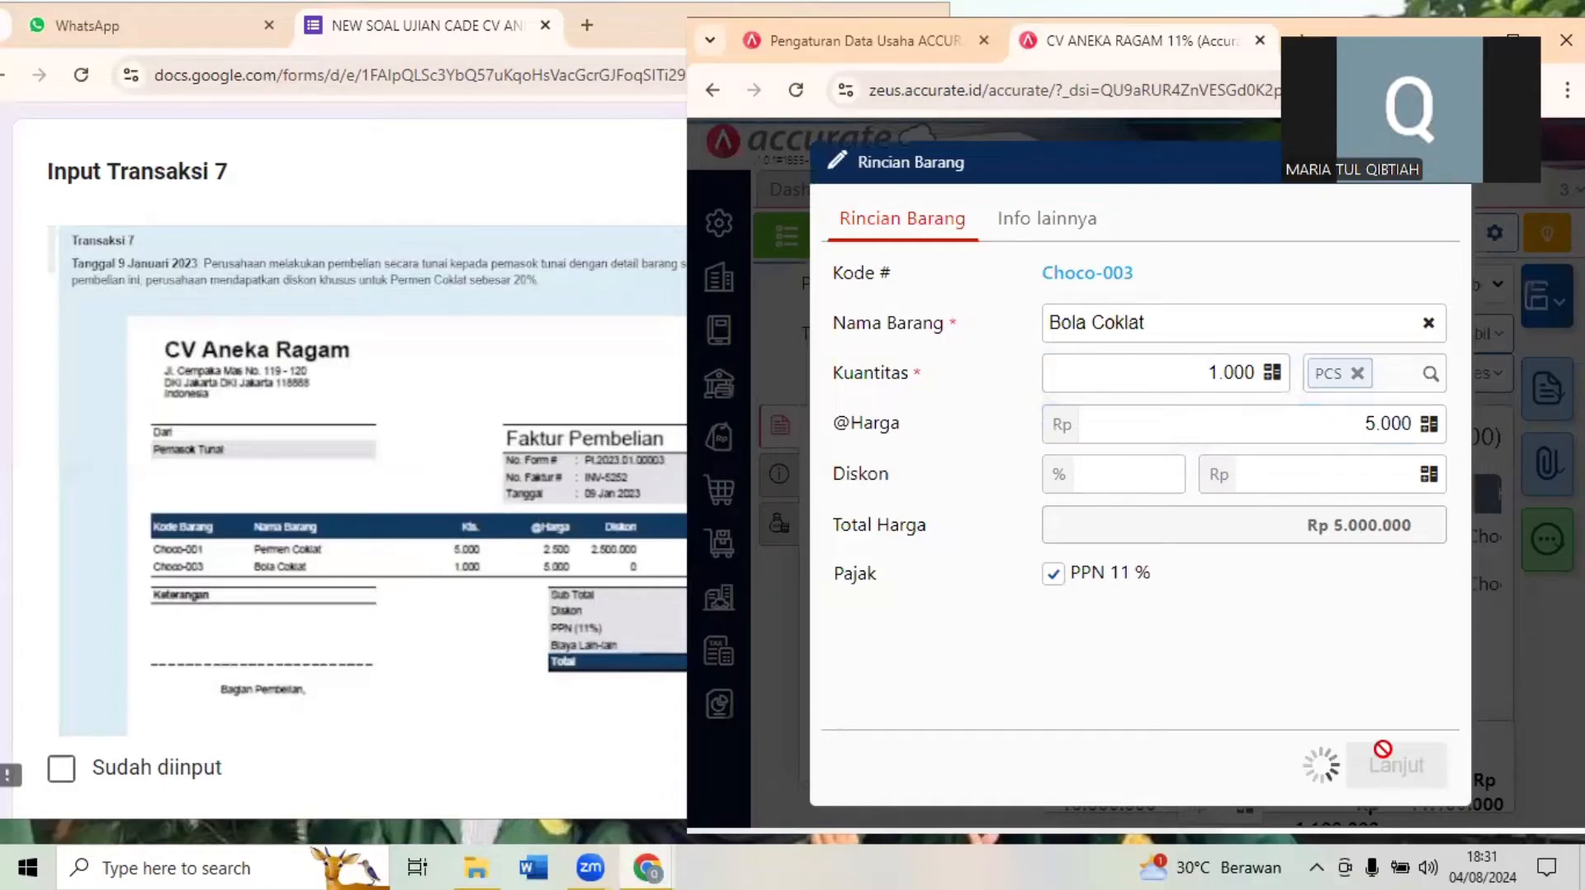
- Compare the purchase invoice's lines and totals in Accurate Online with Dokumen 7.1 in the exam form
click(421, 682)
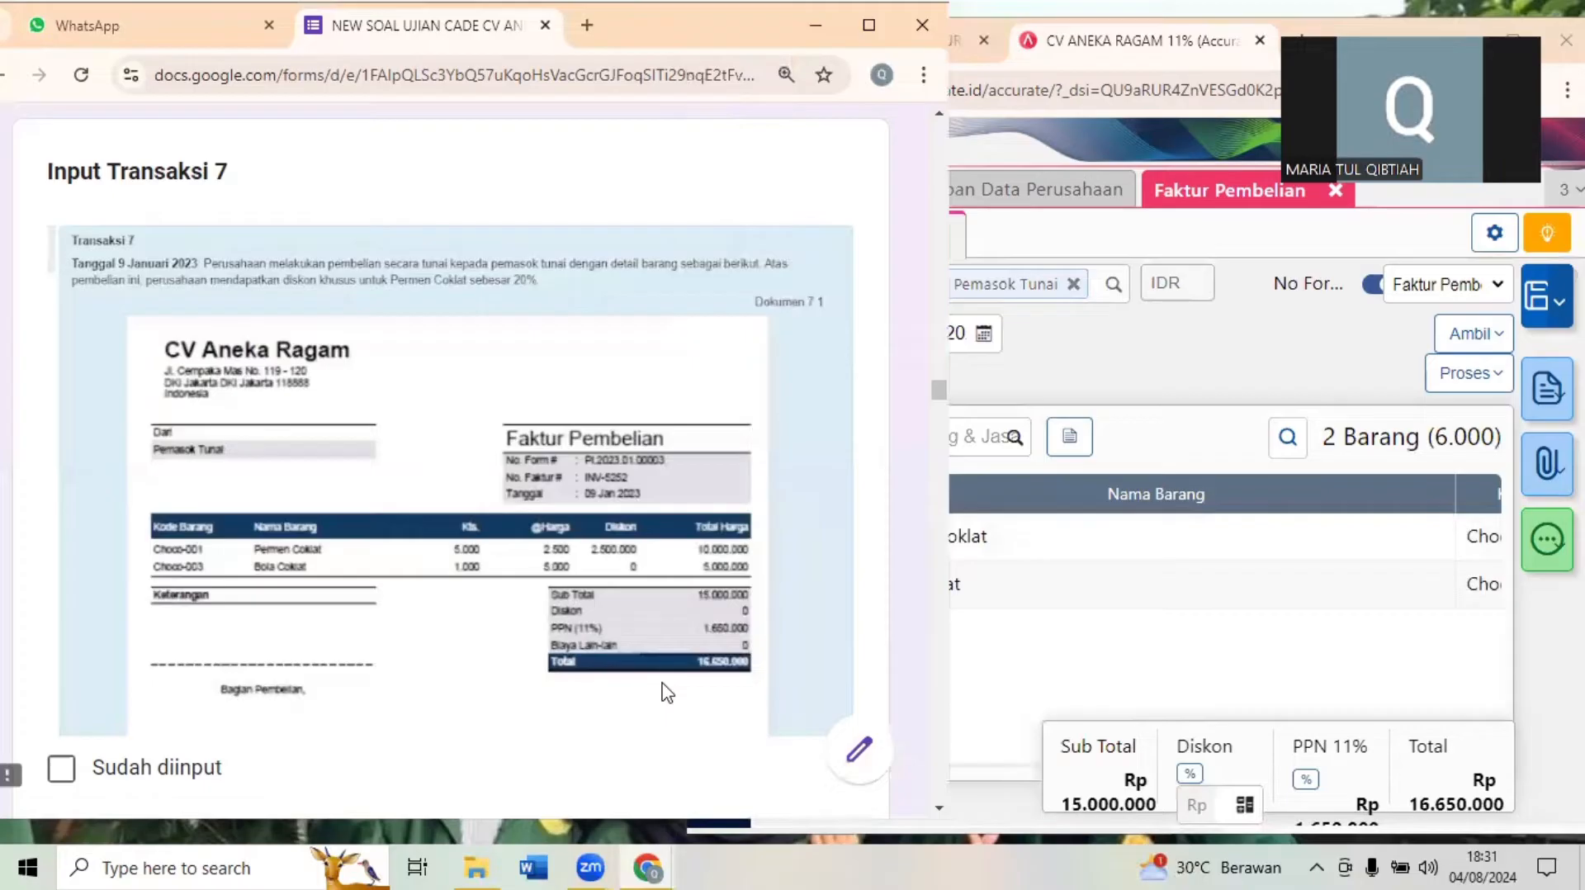
scroll(667, 692, down, 1)
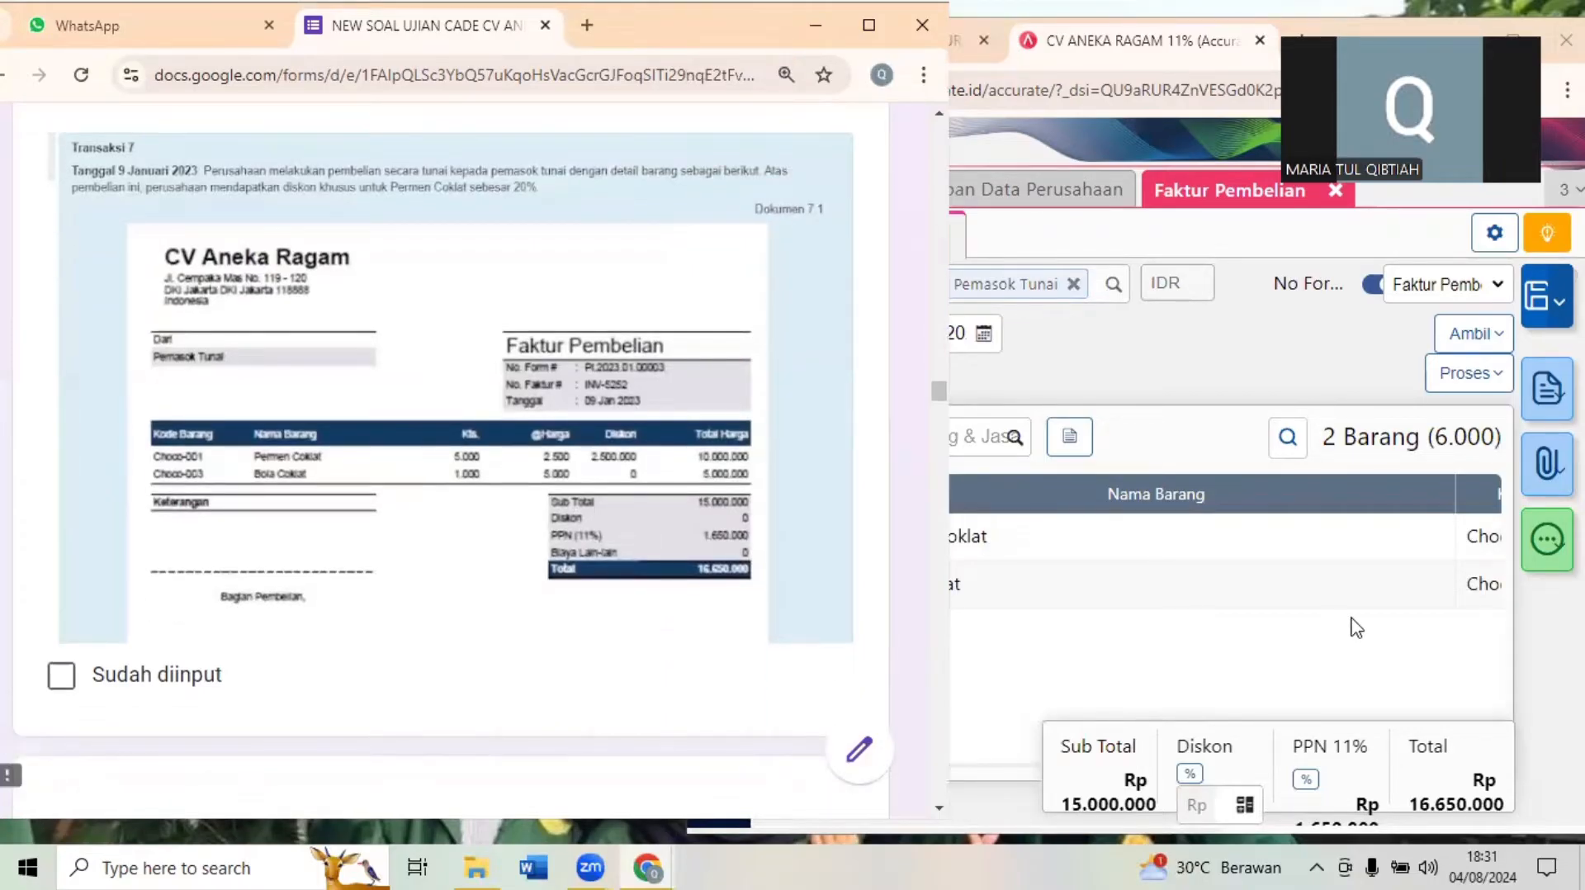
double_click(1214, 20)
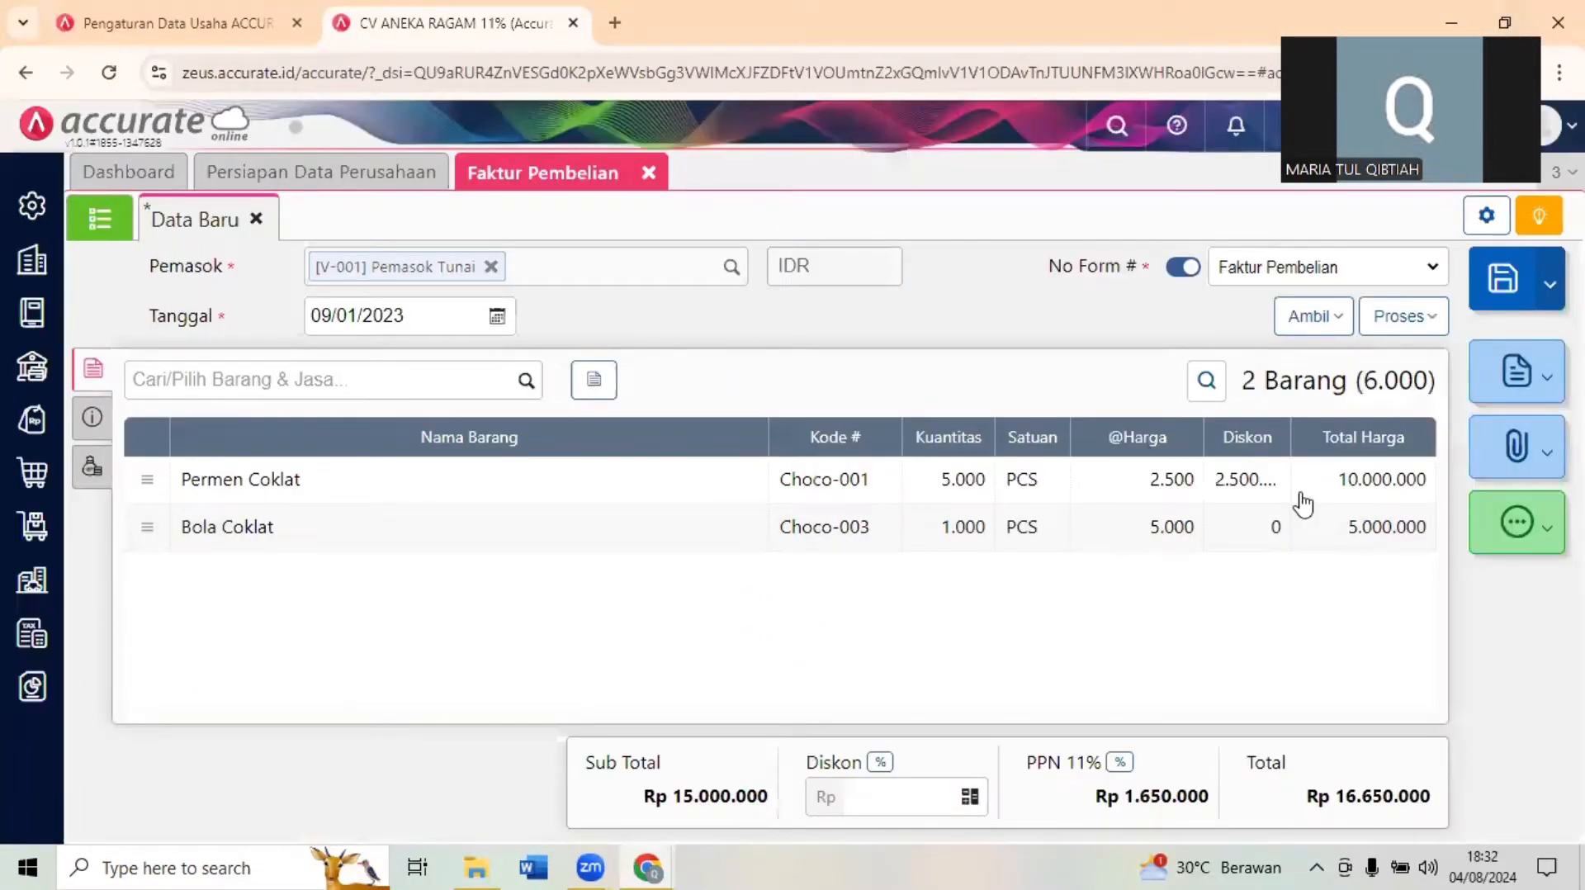
click(1502, 19)
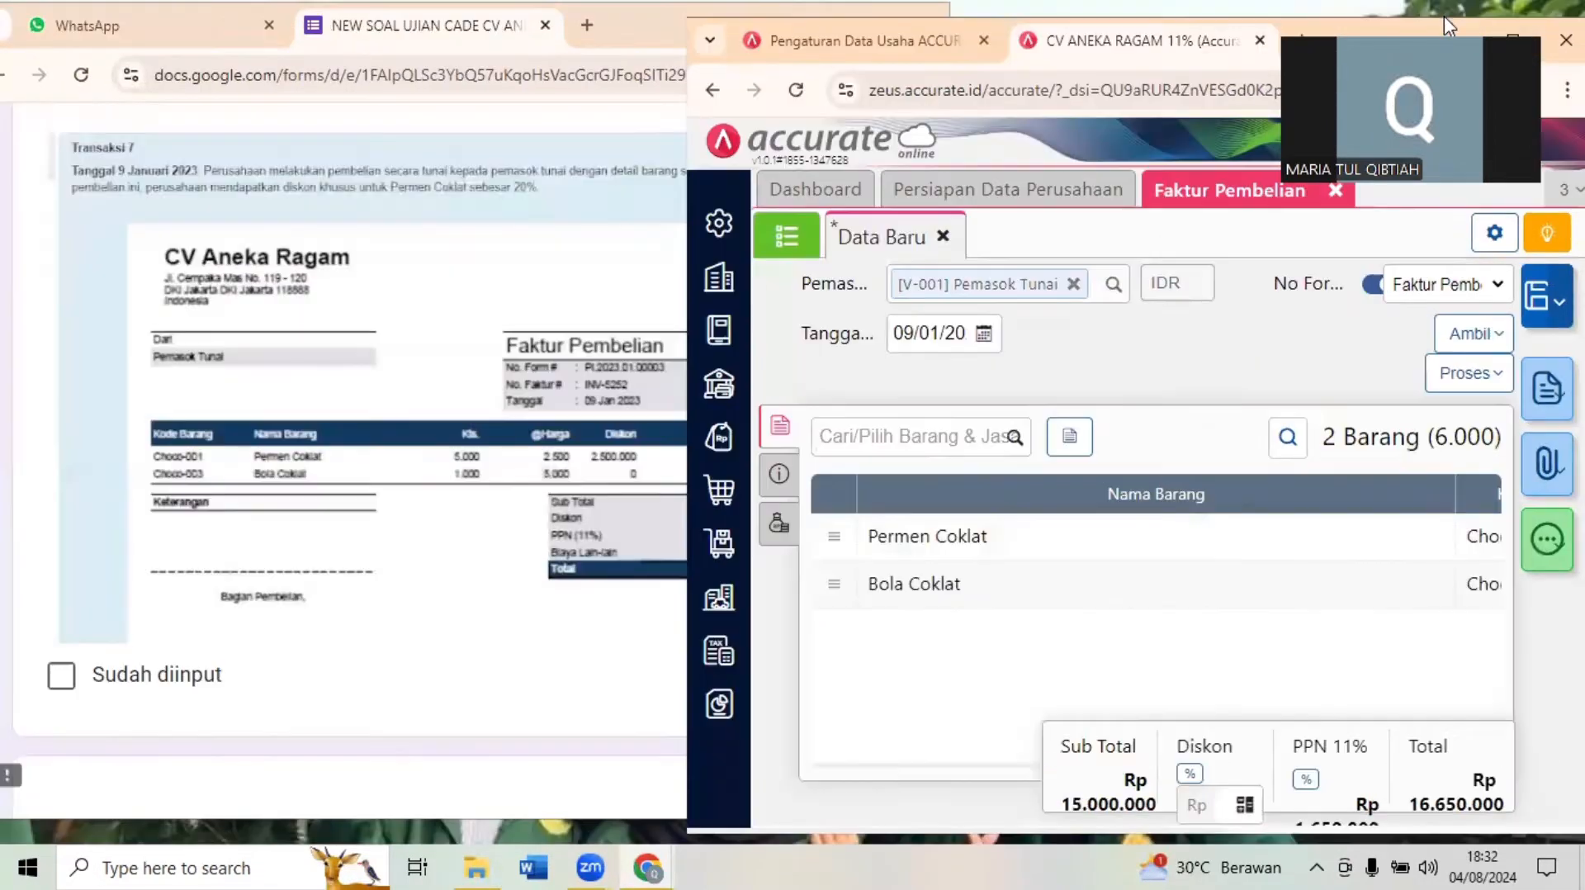
- Enter INV/5252 as the No Faktur in the invoice's Info lainnya details
click(778, 473)
click(975, 487)
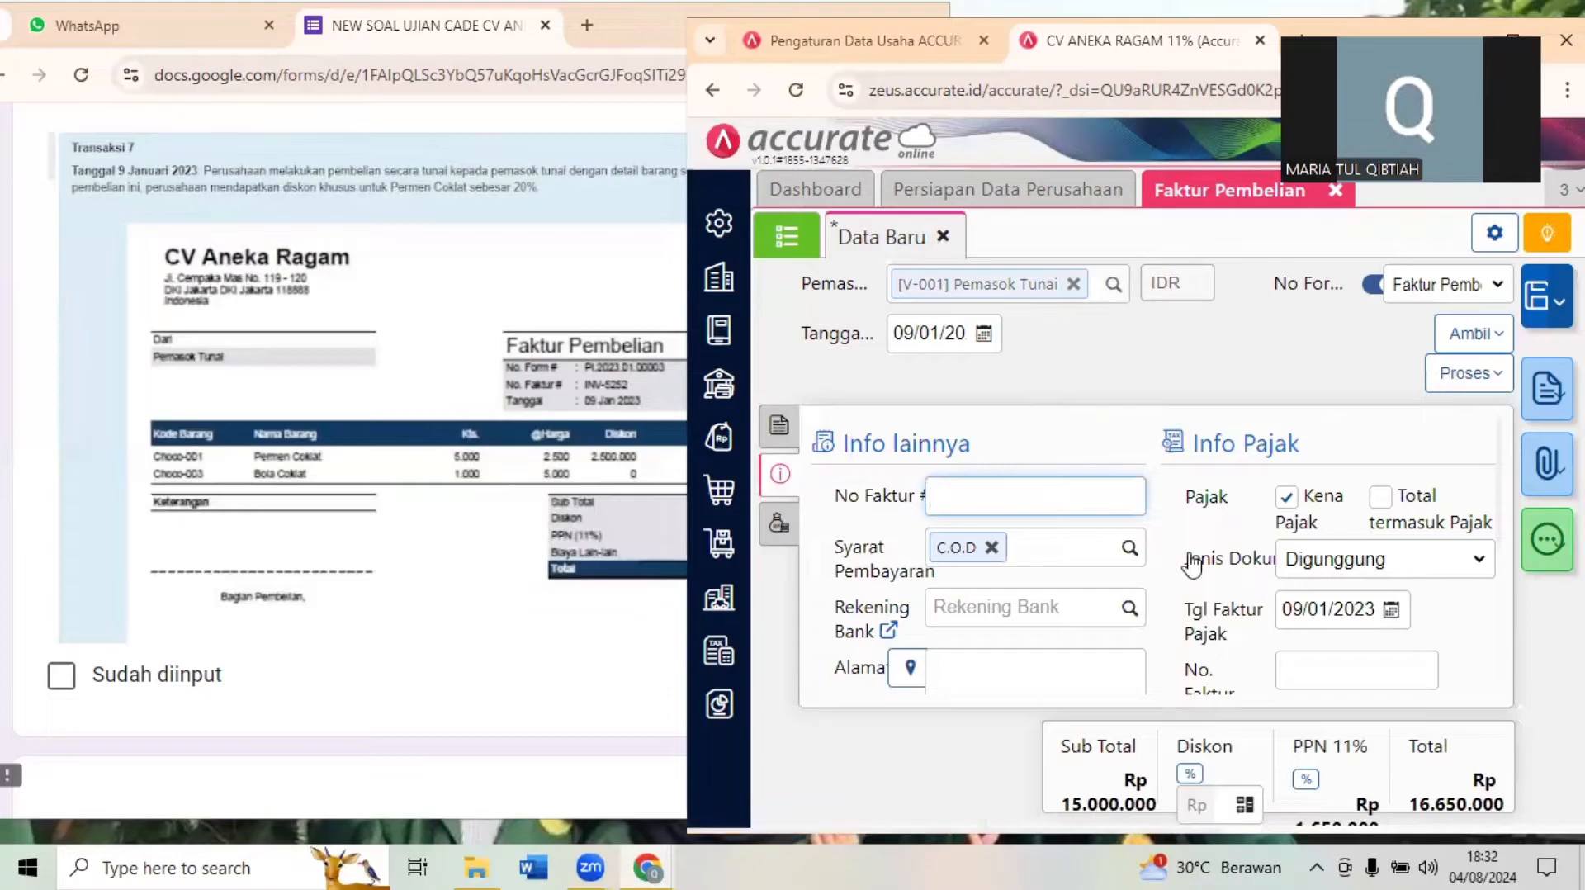
text(INV/5252)
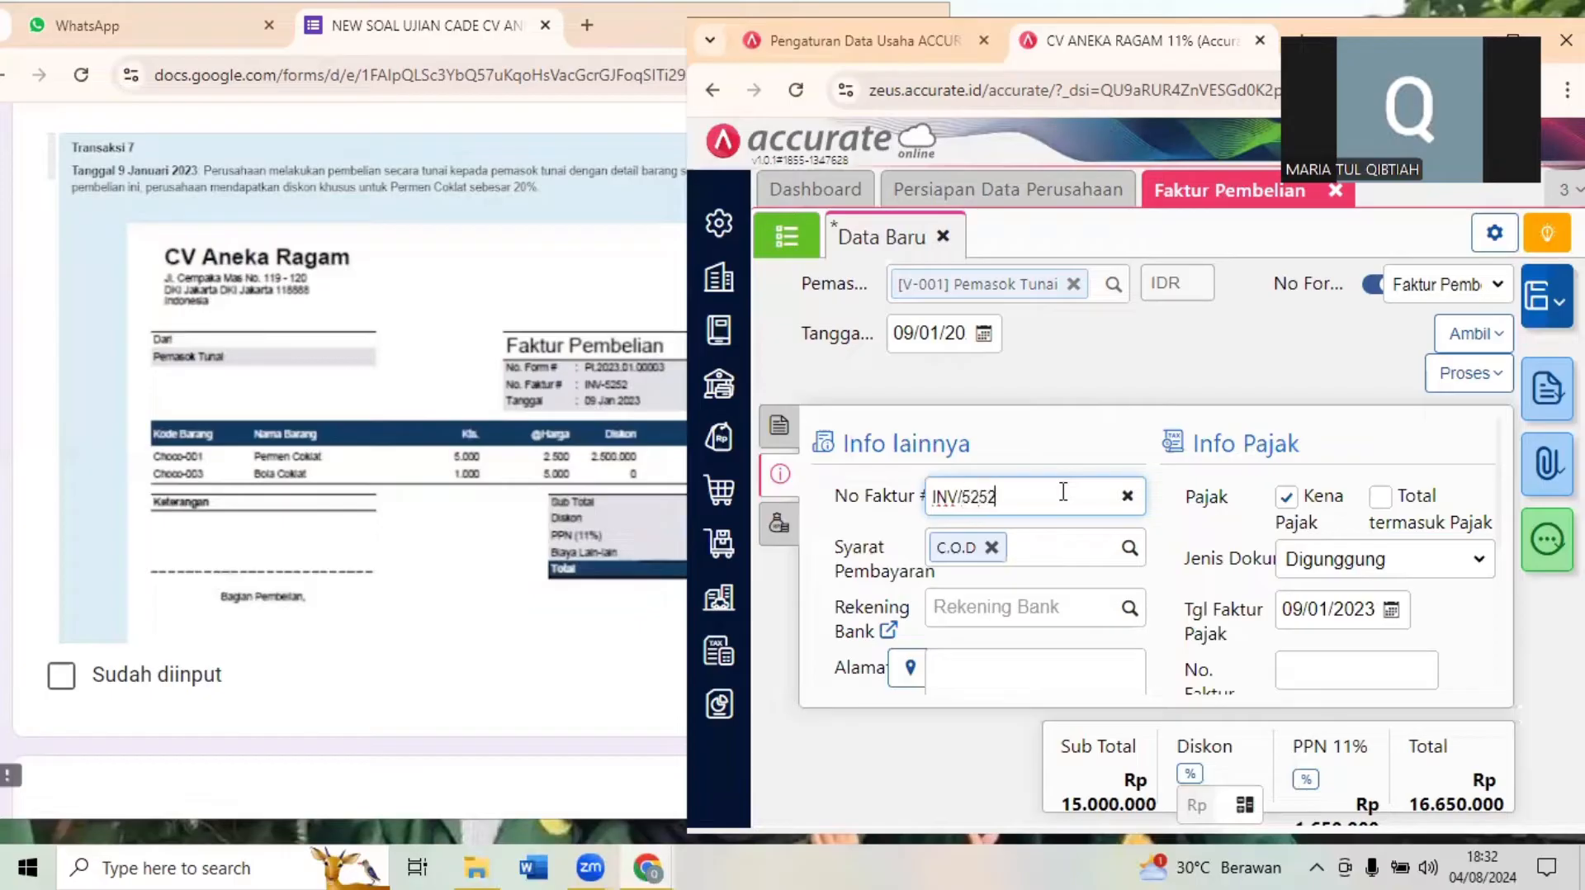
- Return to the exam form and examine the Pembayaran Pemasok document in Dokumen 7.2
click(395, 661)
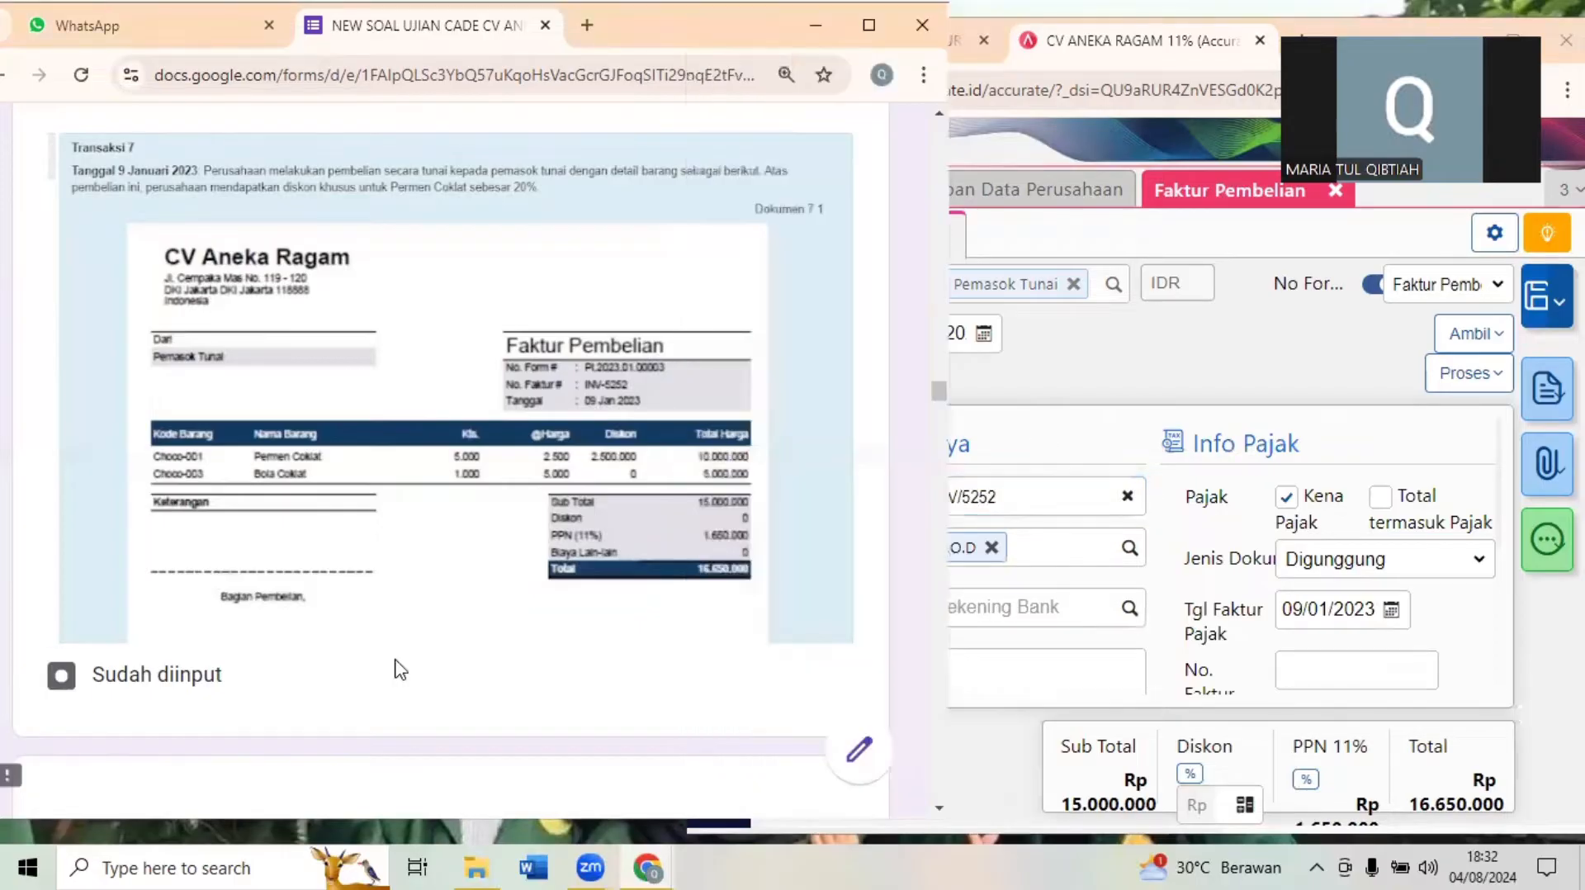
click(552, 685)
scroll(552, 686, down, 1)
scroll(558, 687, down, 5)
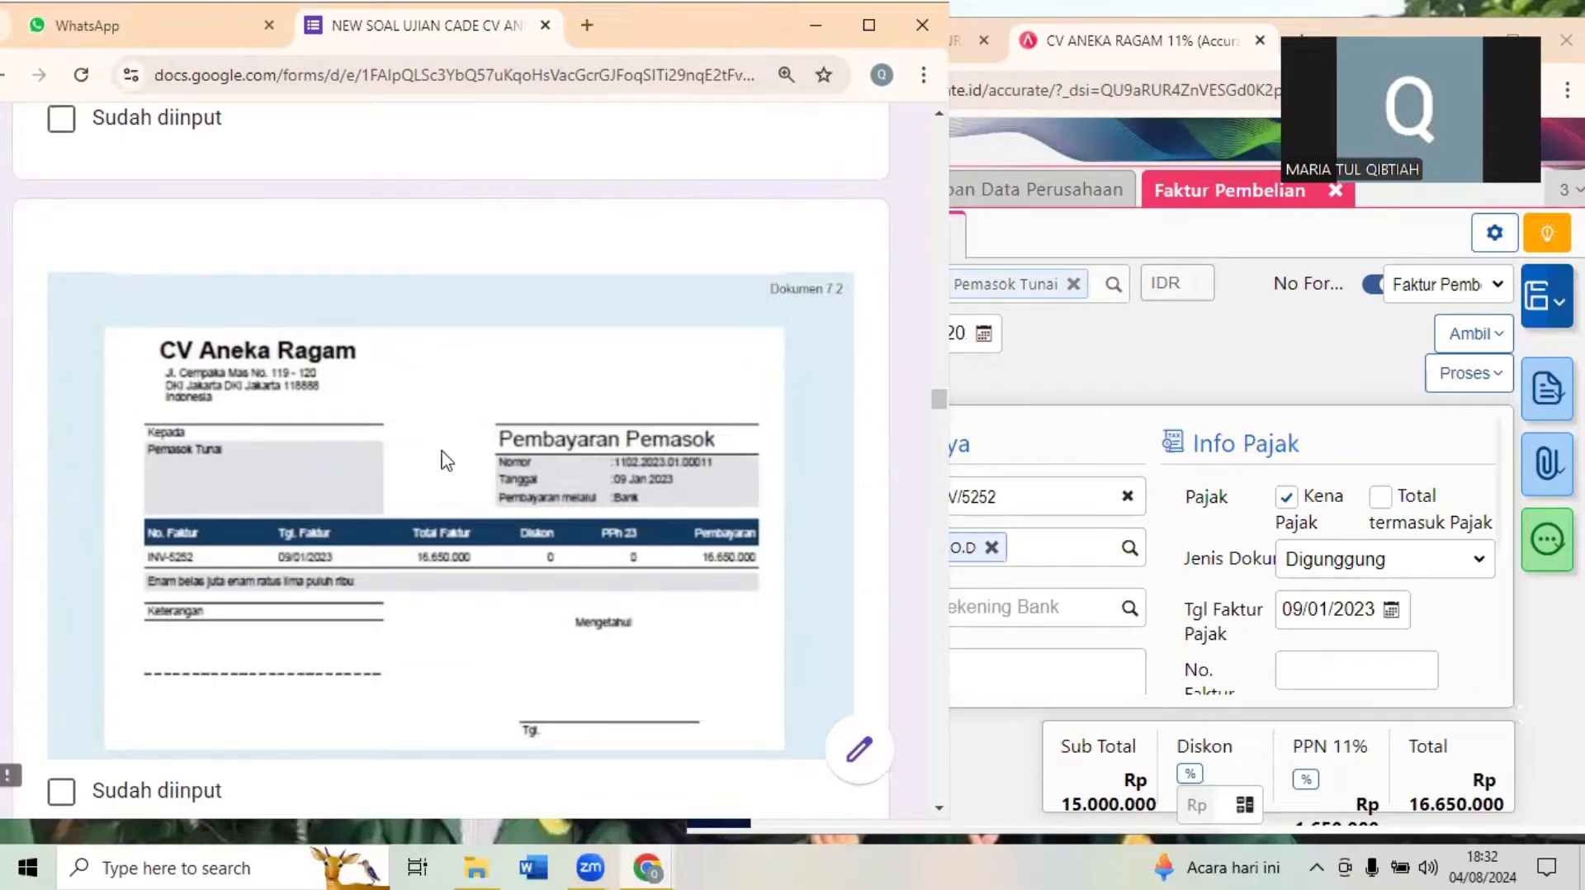
- Switch back to Accurate Online and process the purchase invoice into a Pembayaran
click(1340, 380)
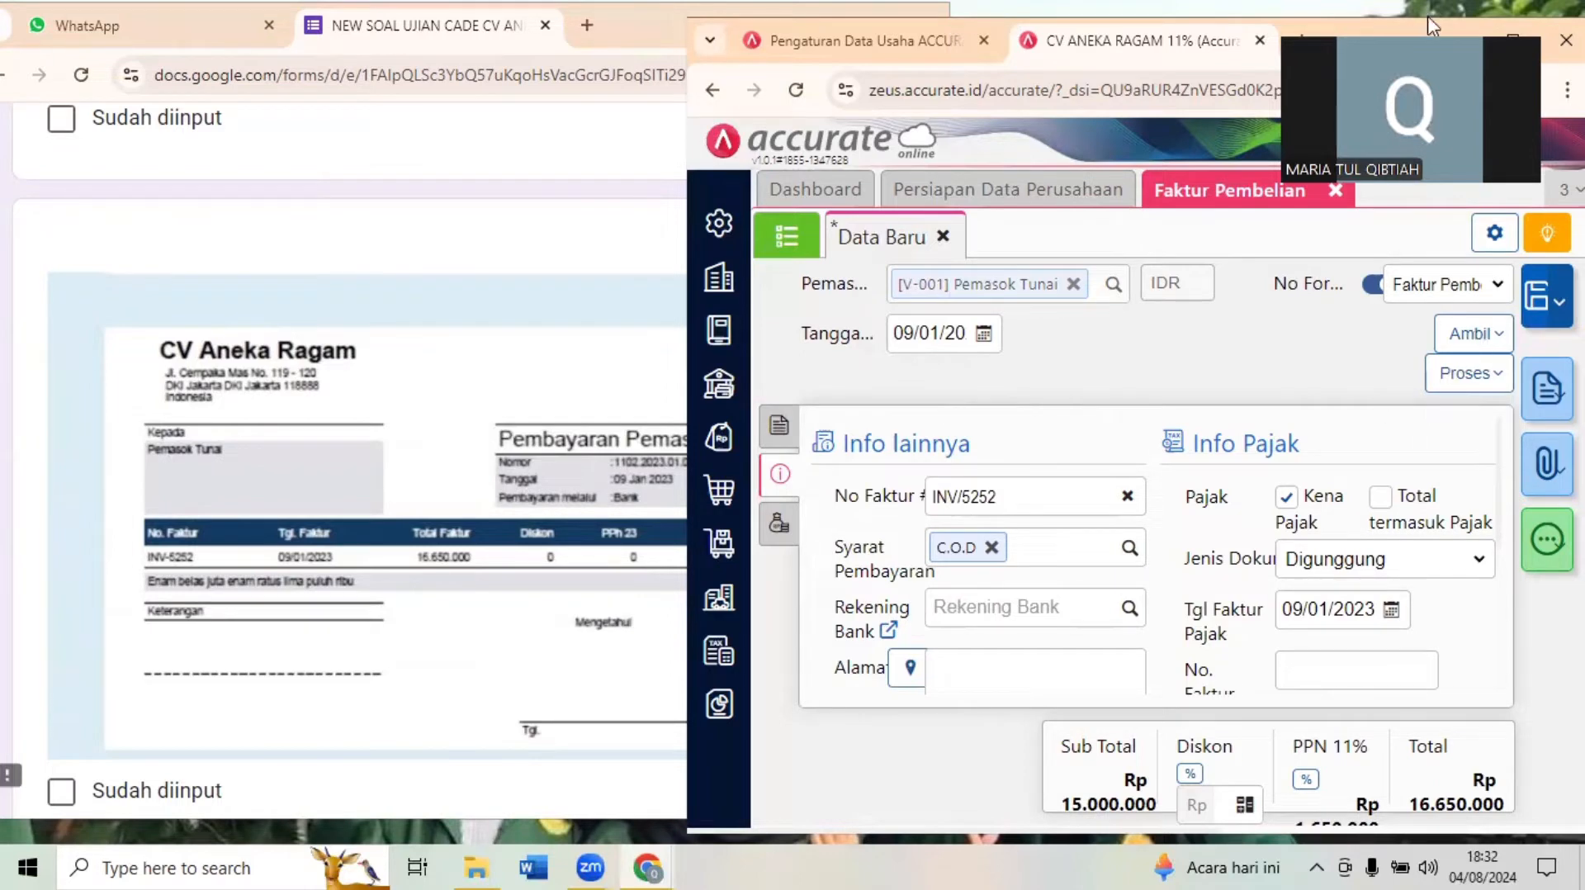
click(1512, 27)
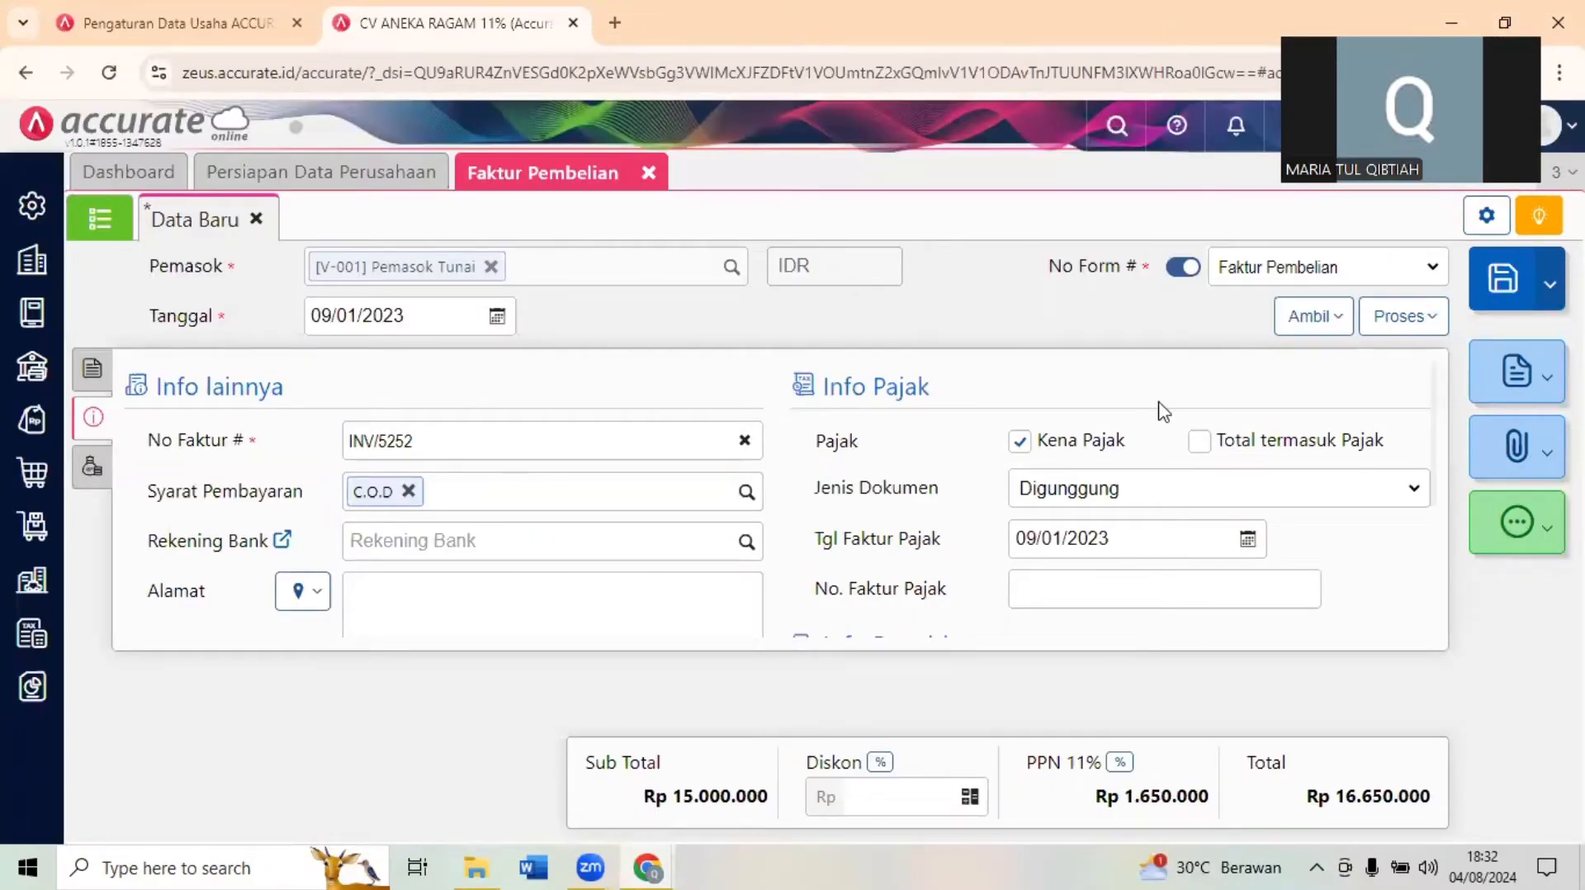
click(1408, 318)
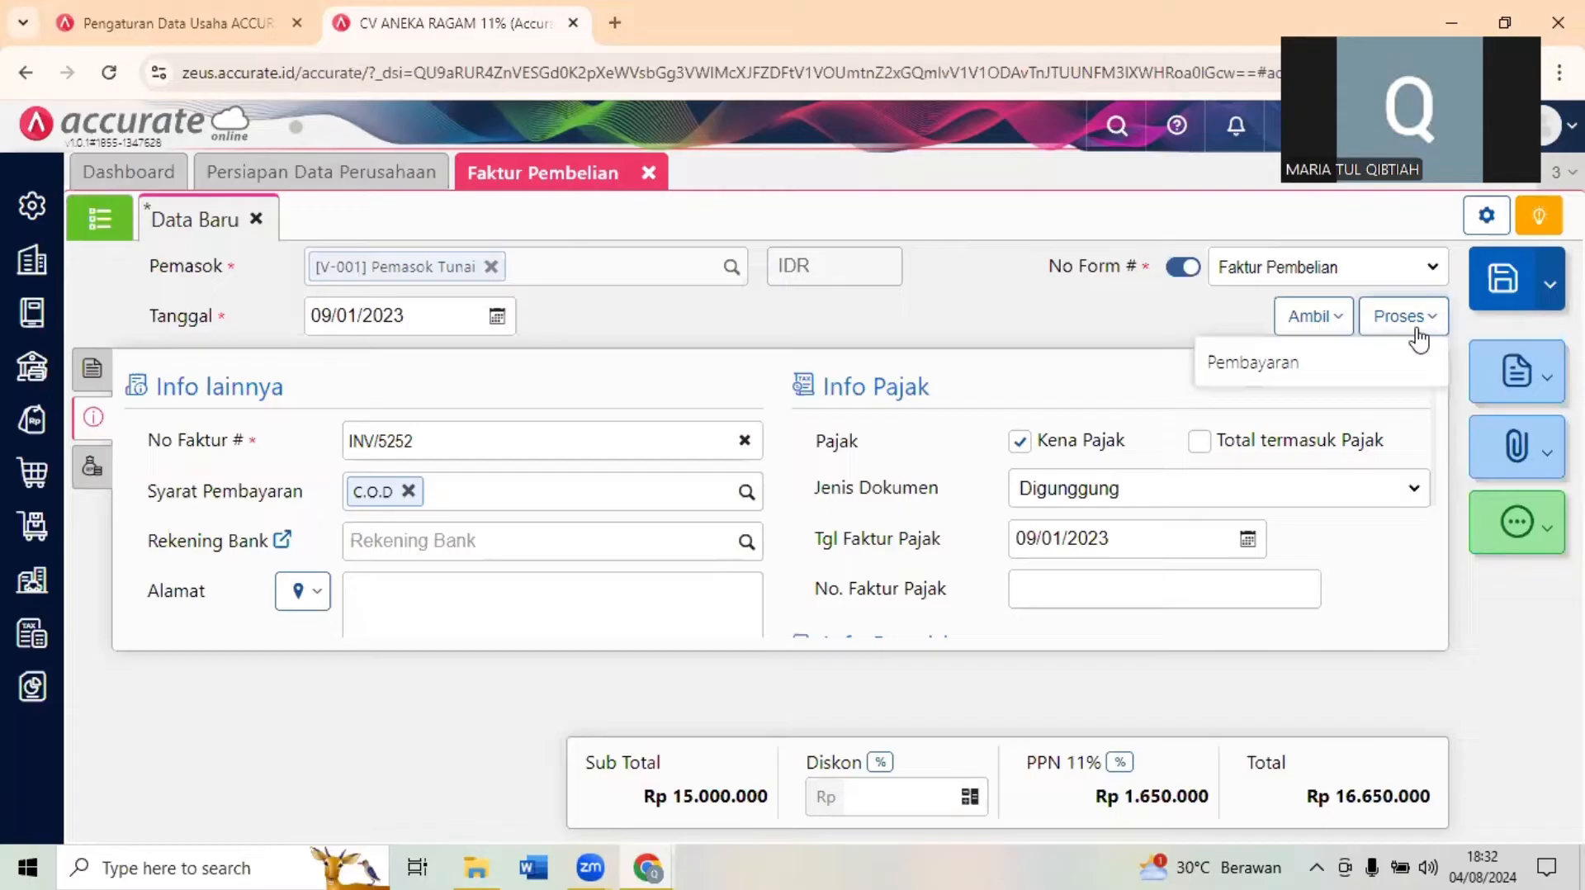
click(1345, 364)
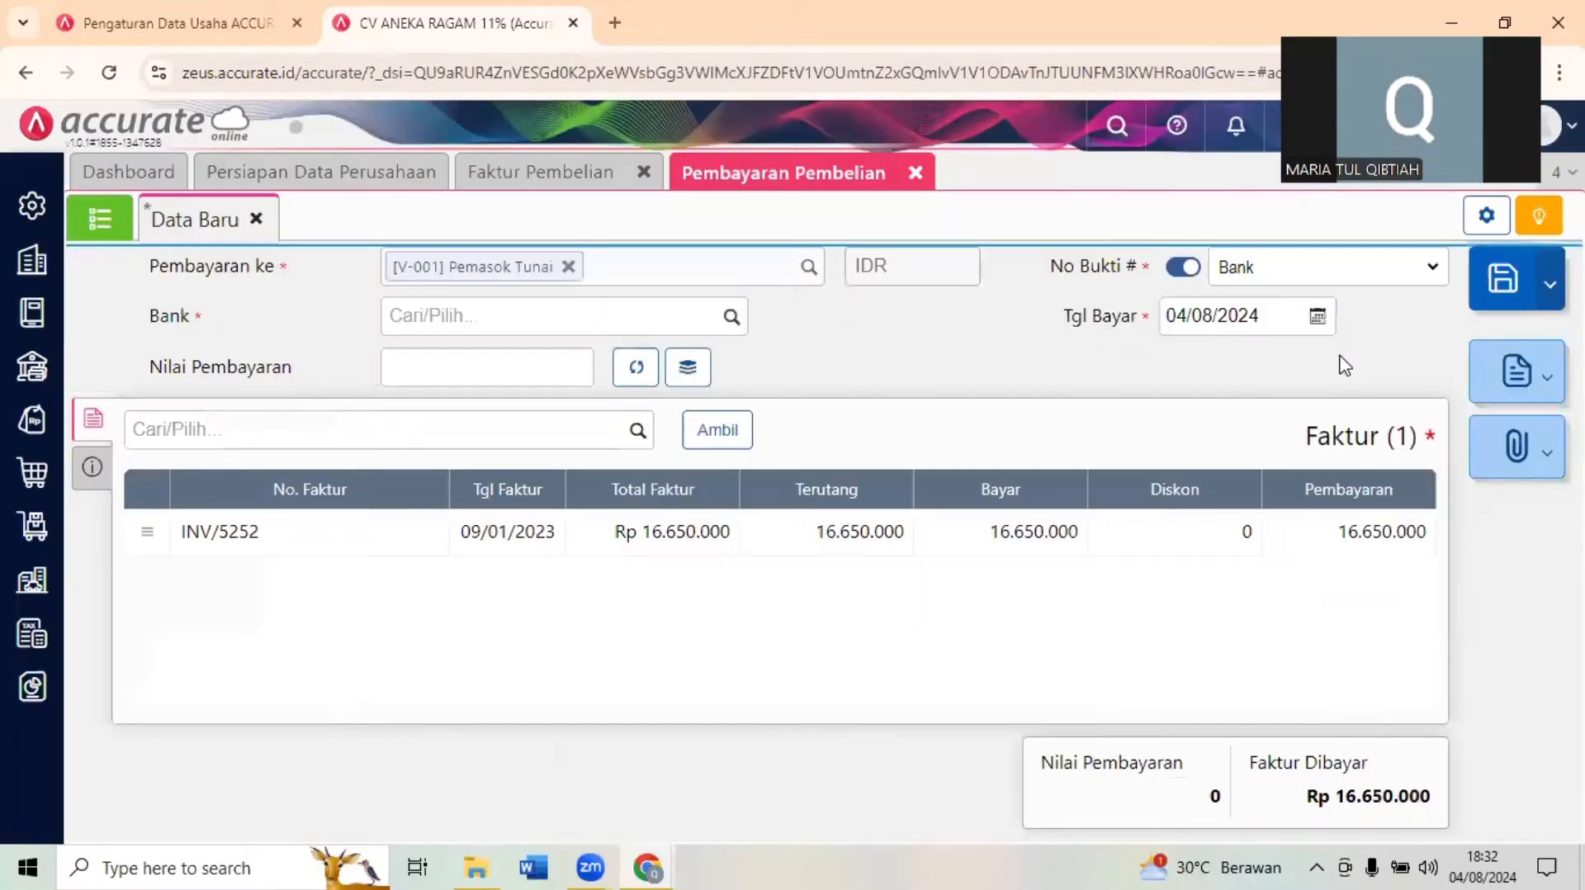
- Check the payment details in Dokumen 7.2 and select Bank as the payment's bank account in Accurate Online
click(1487, 8)
click(472, 468)
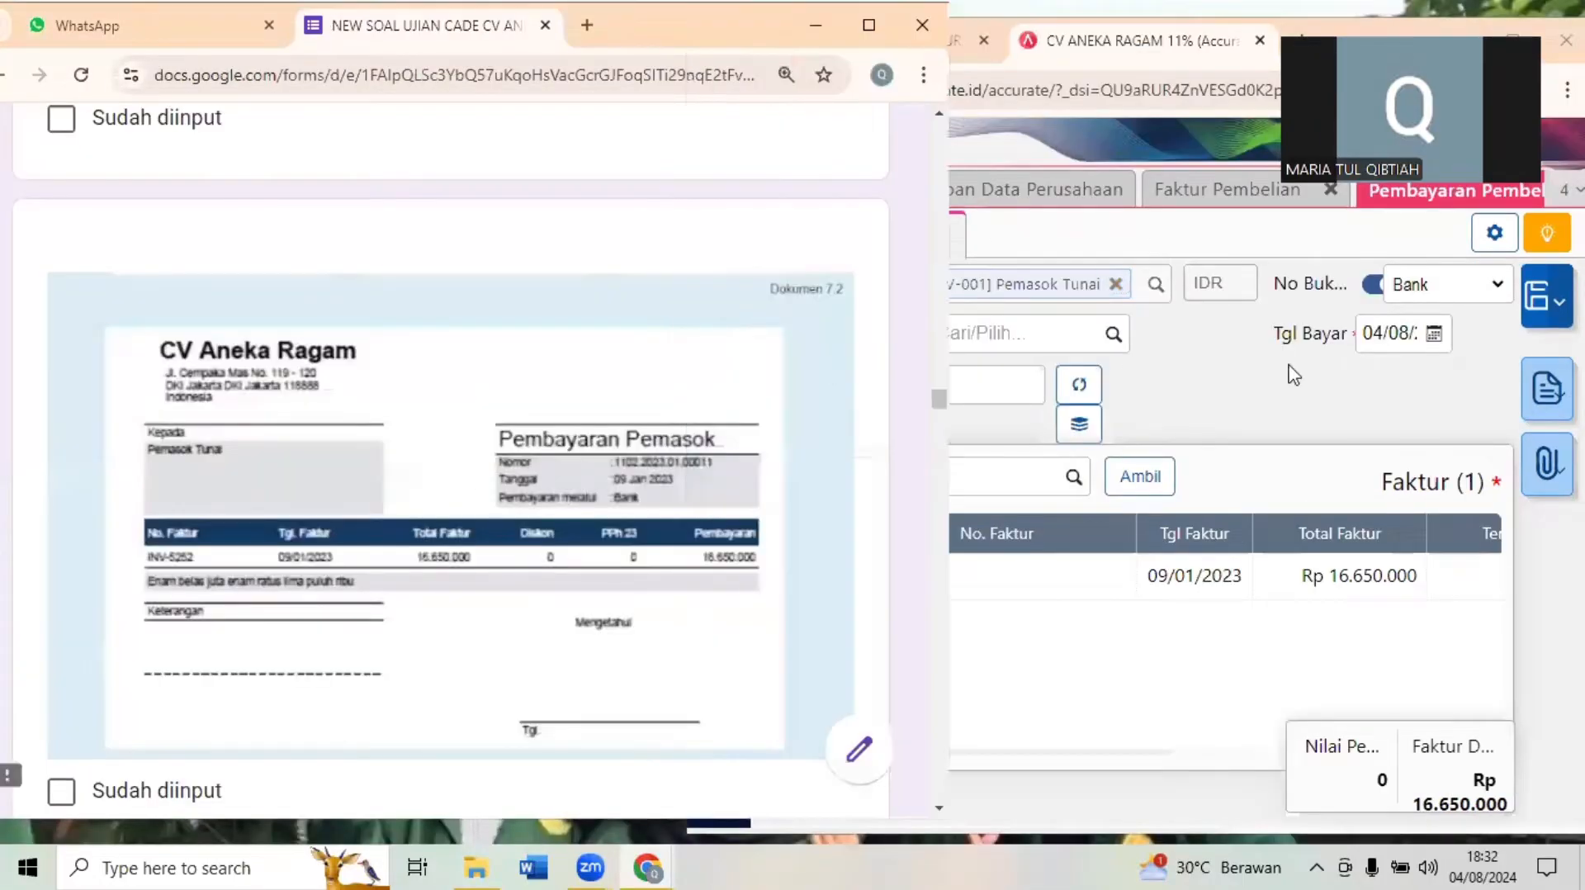
click(1007, 330)
click(966, 332)
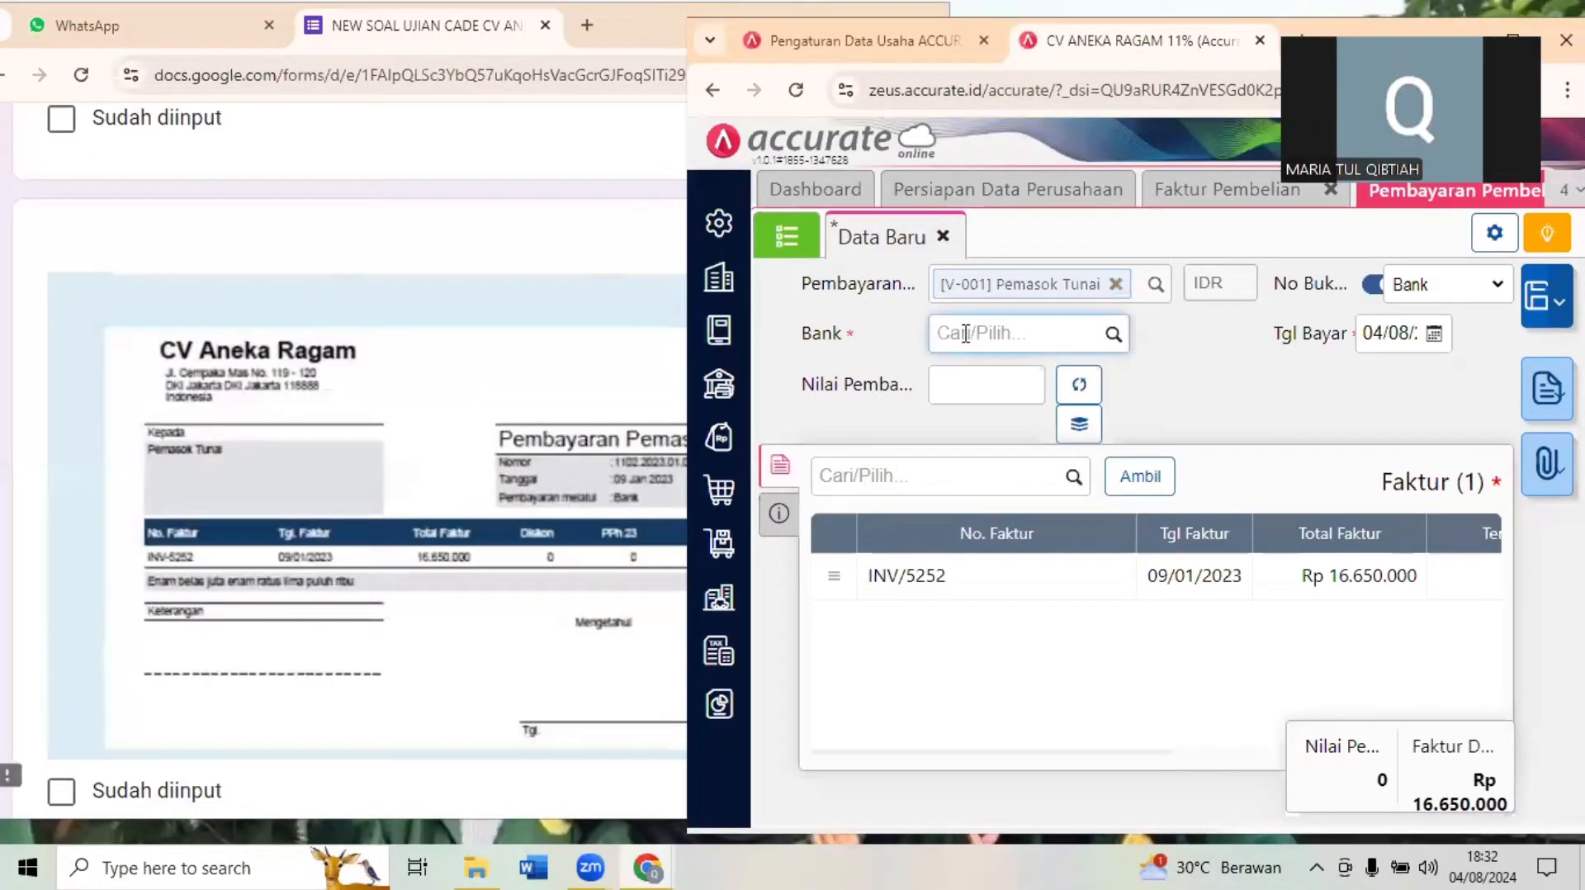
text(BANK)
click(1004, 371)
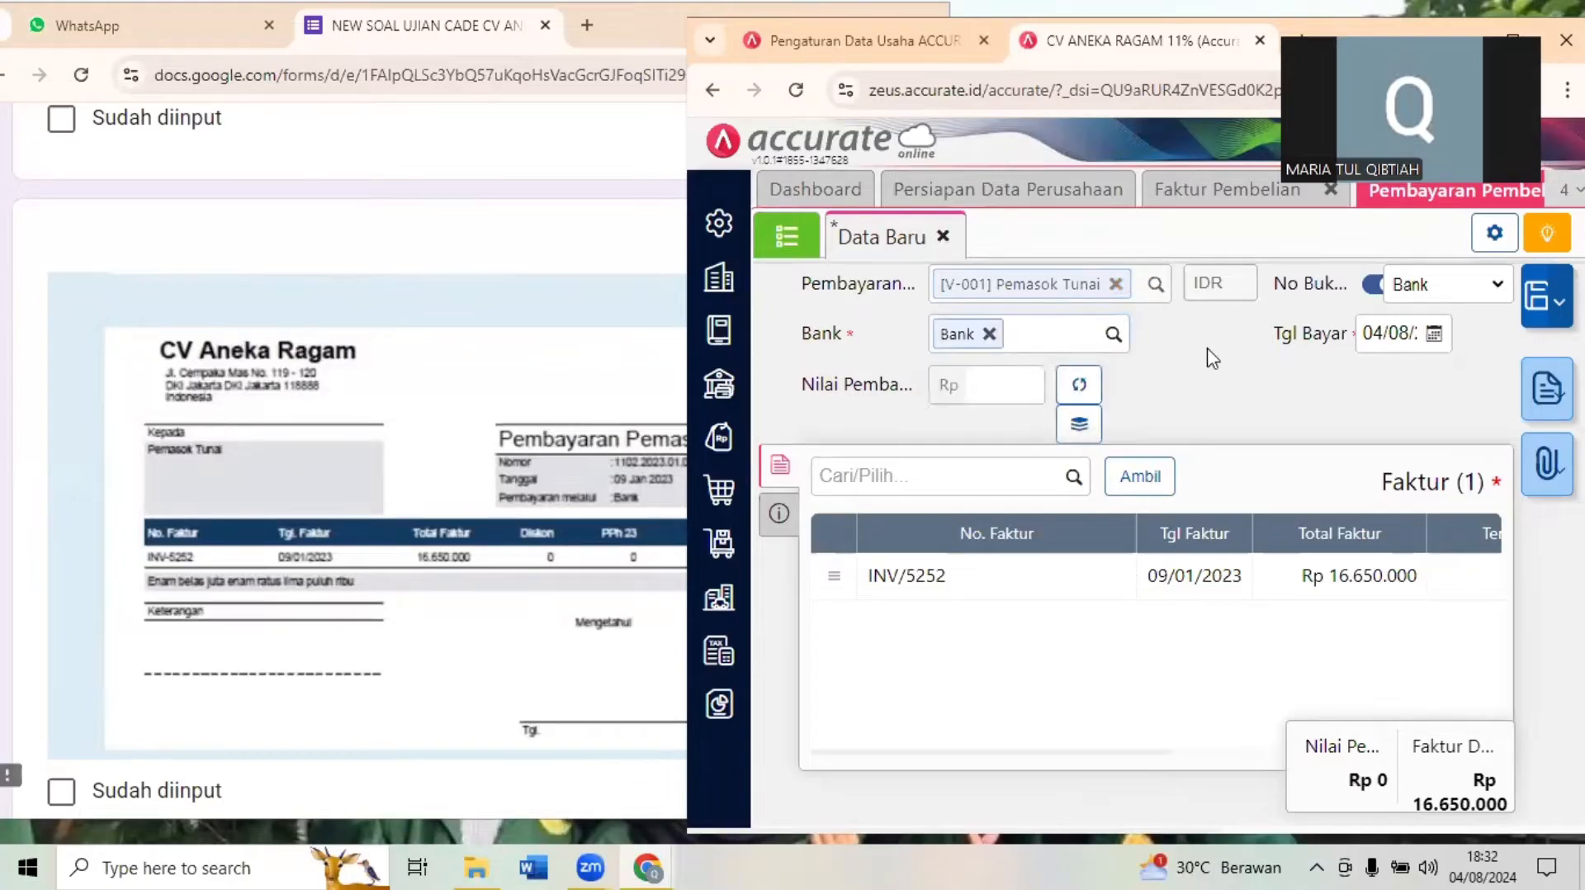
- Set the payment date to 09/01/2023 and fill the payment amount with the invoice's 16.650.000
click(1381, 343)
text(0)
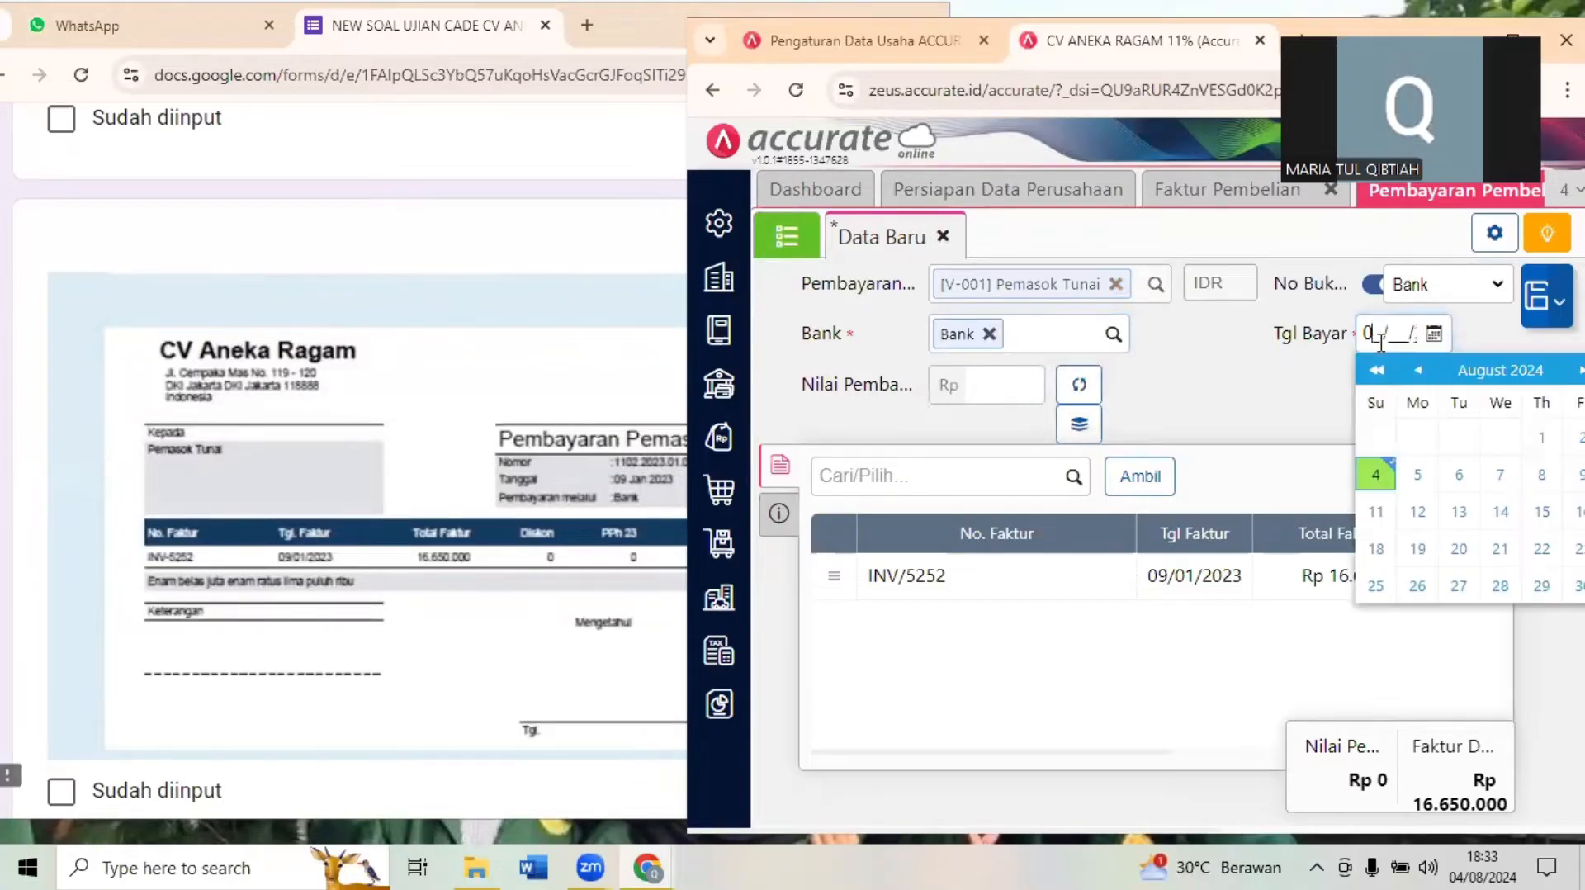
text(9/01)
click(1131, 410)
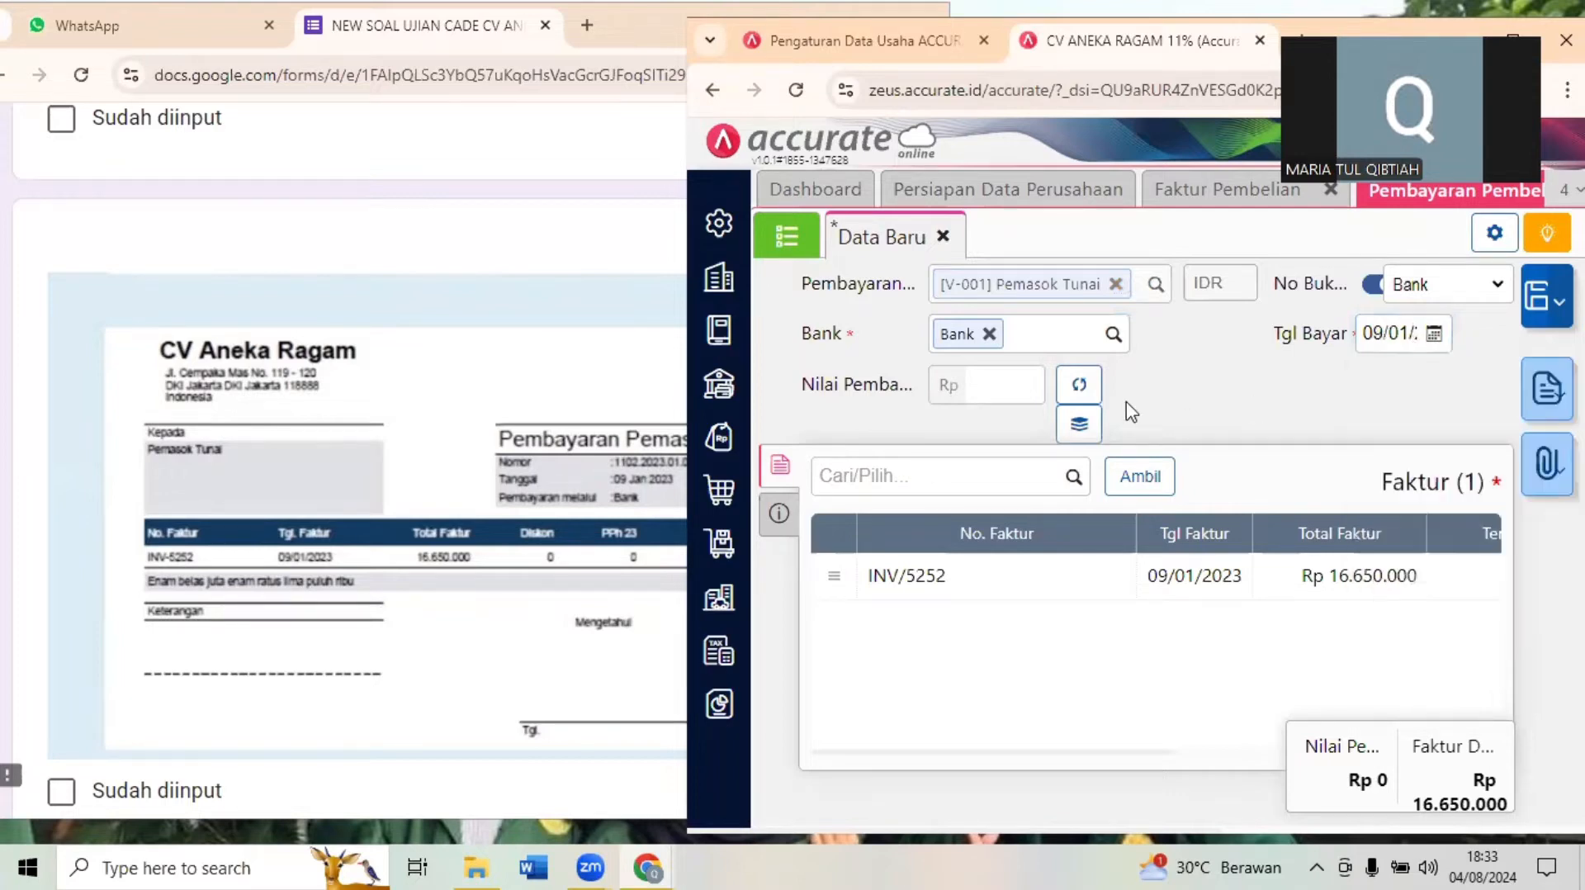
click(1072, 384)
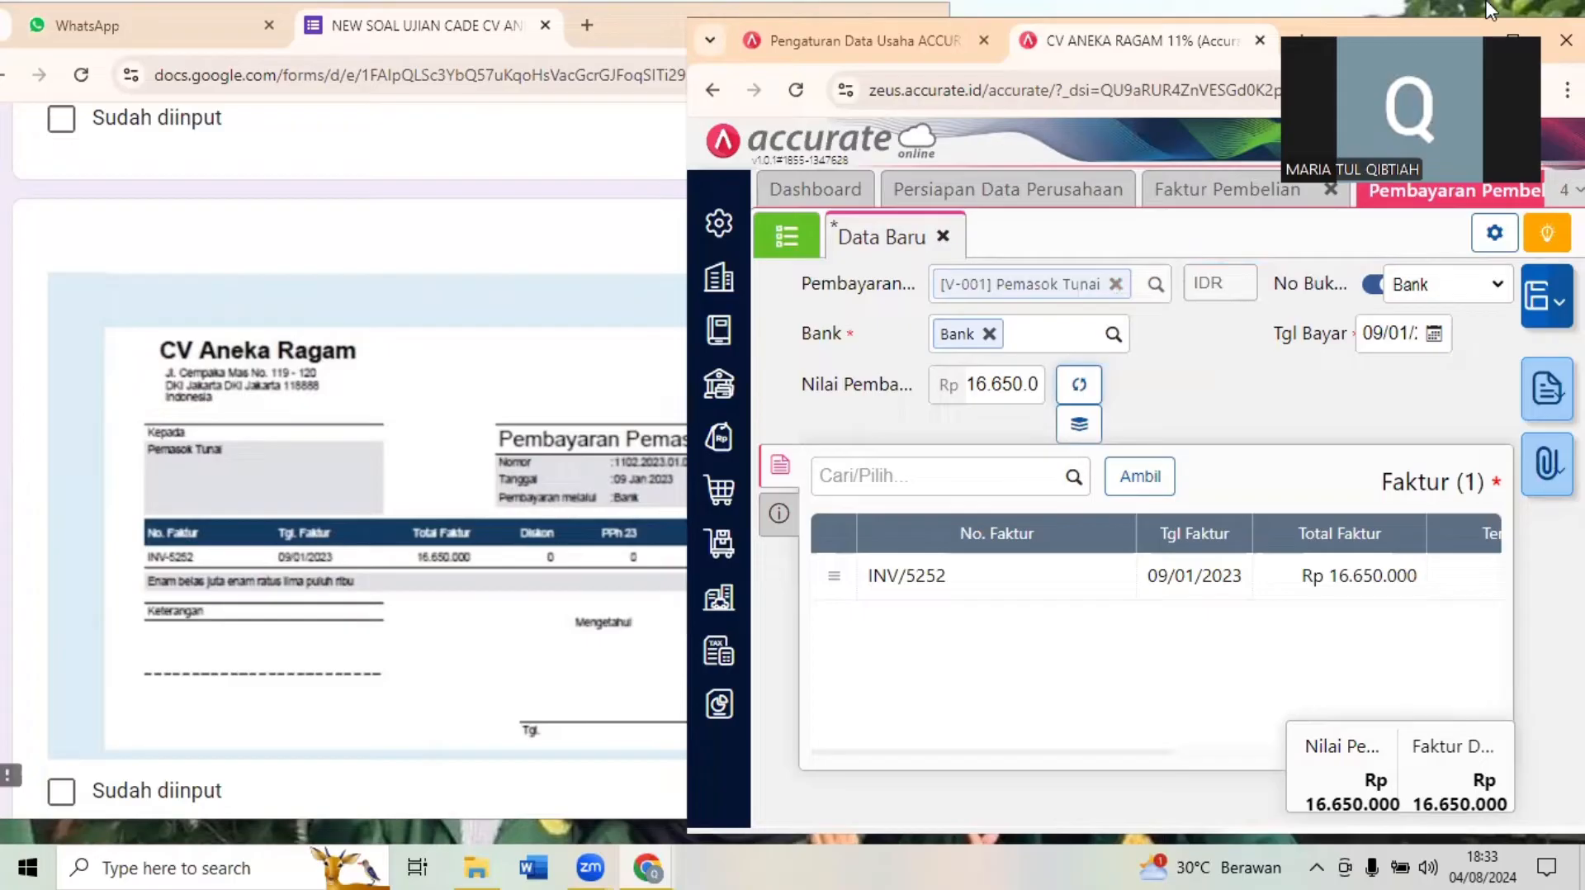
- Set the Pemasok Tunai payment's method to Transfer Bank in its additional information and save the payment
click(1513, 37)
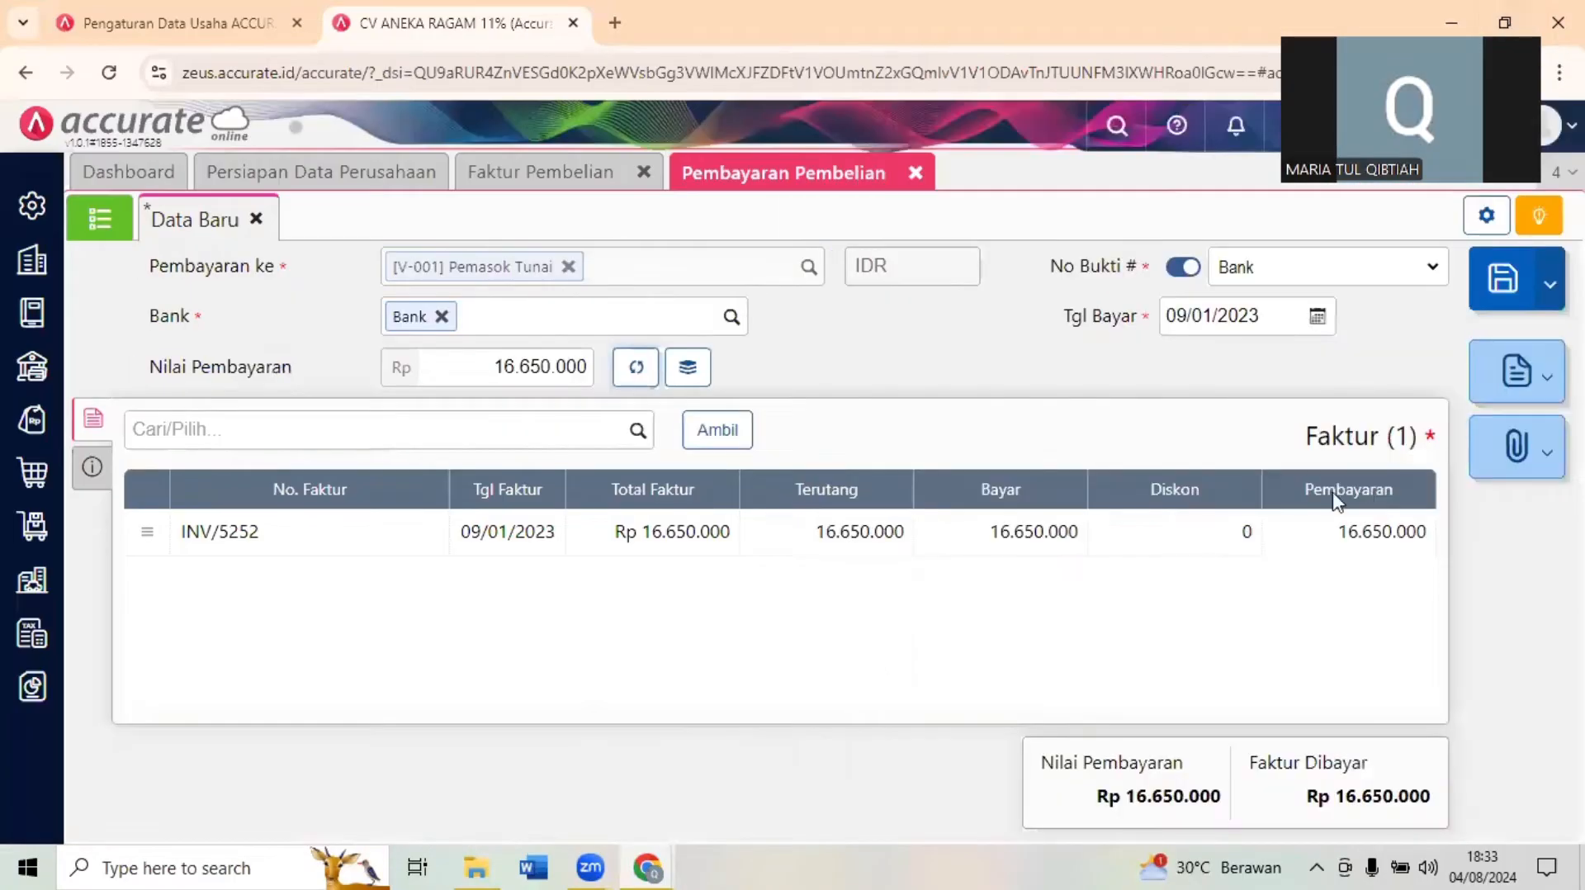
click(91, 468)
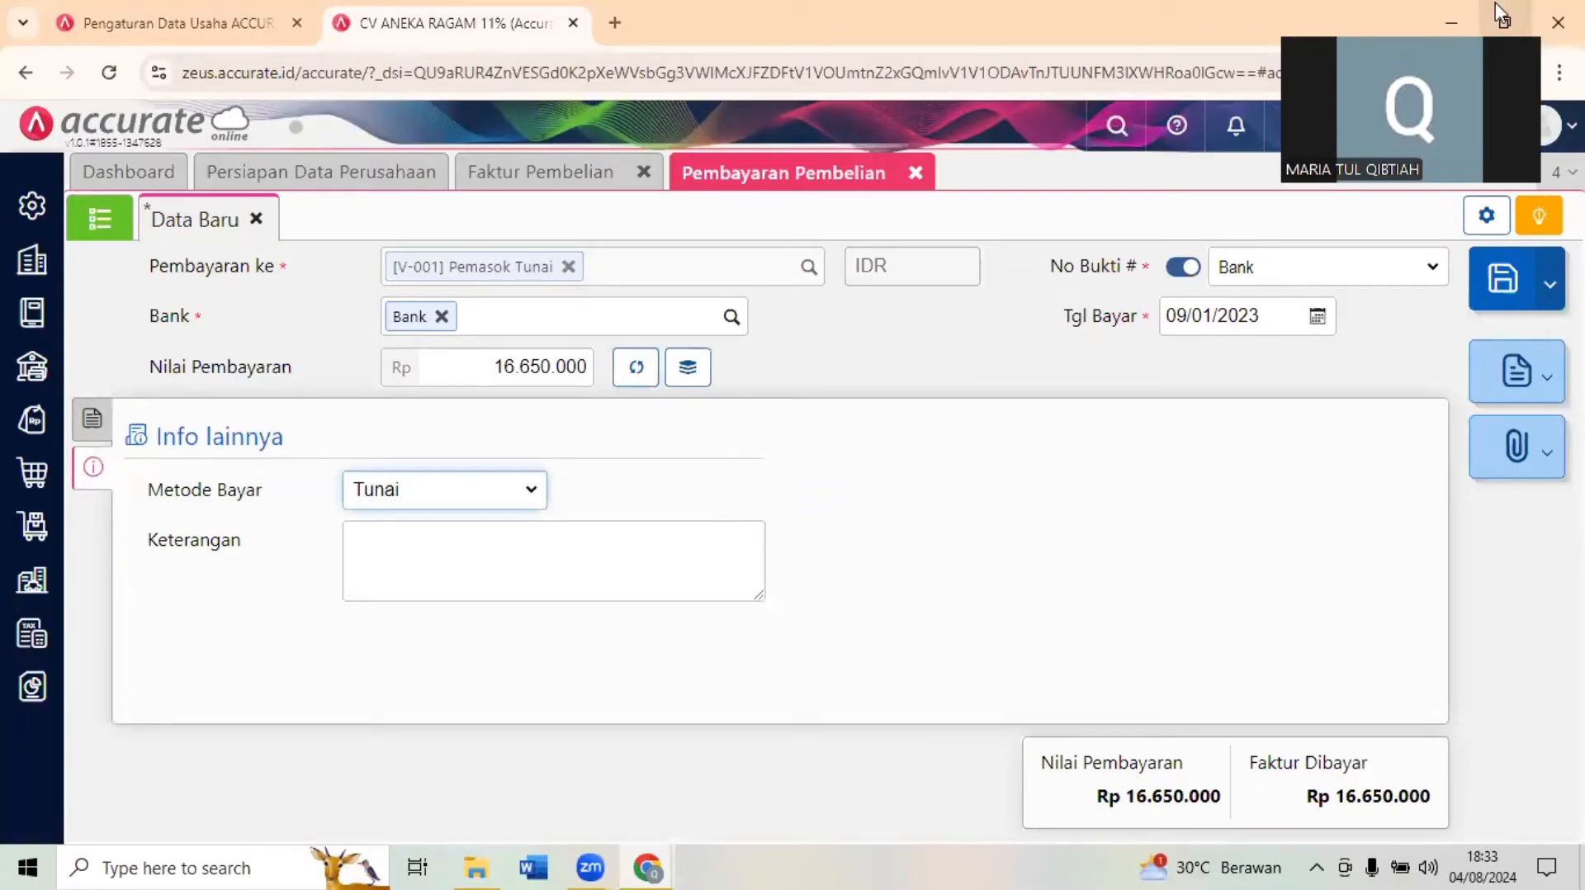
click(1504, 22)
click(514, 522)
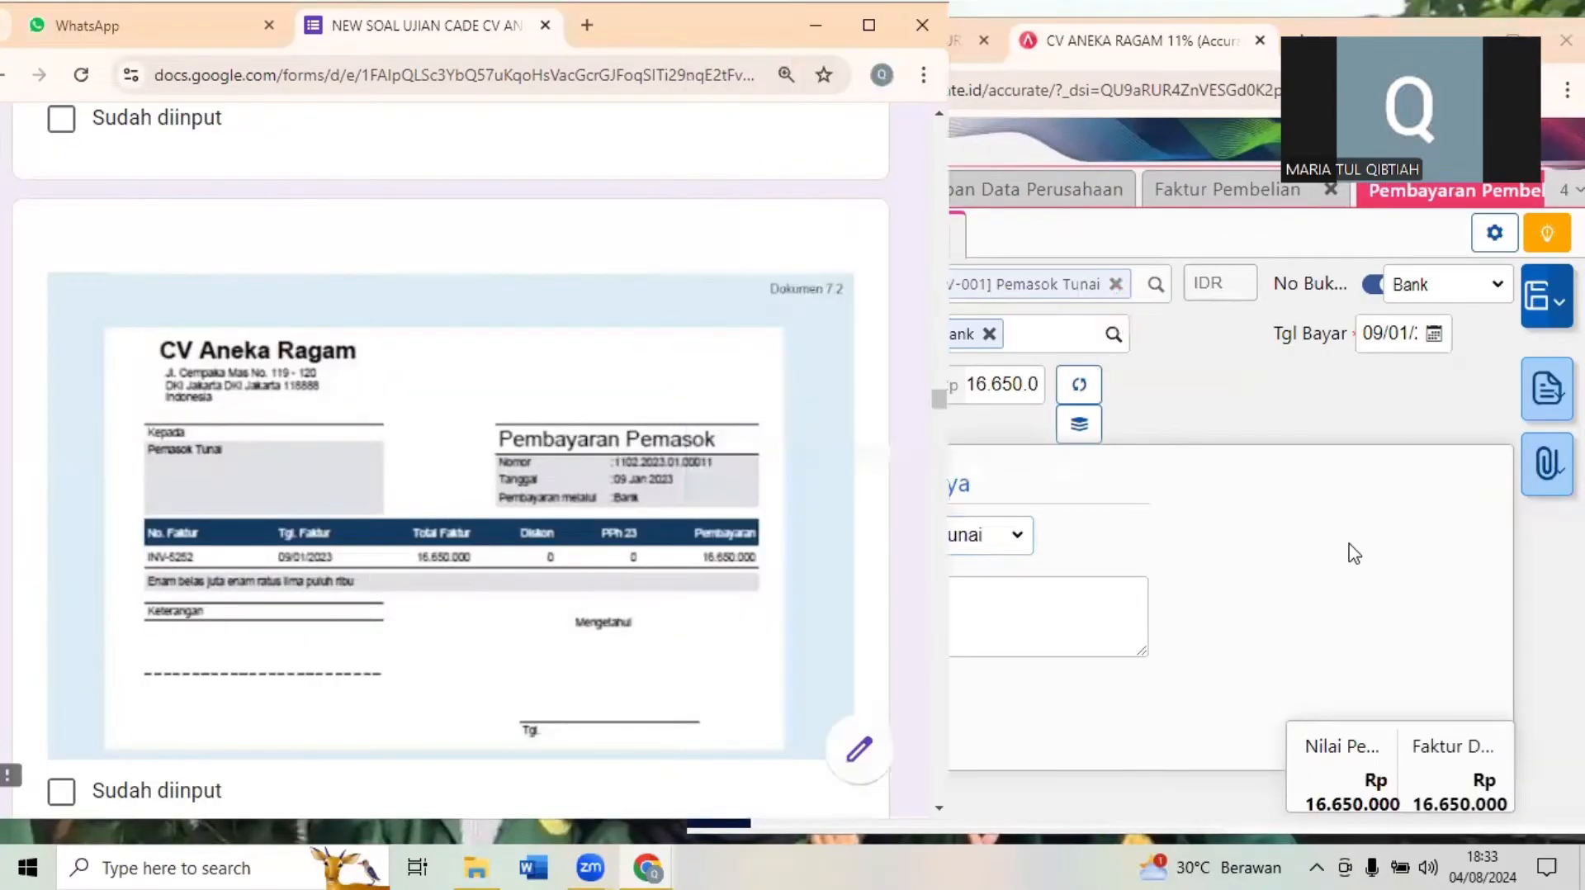
click(999, 559)
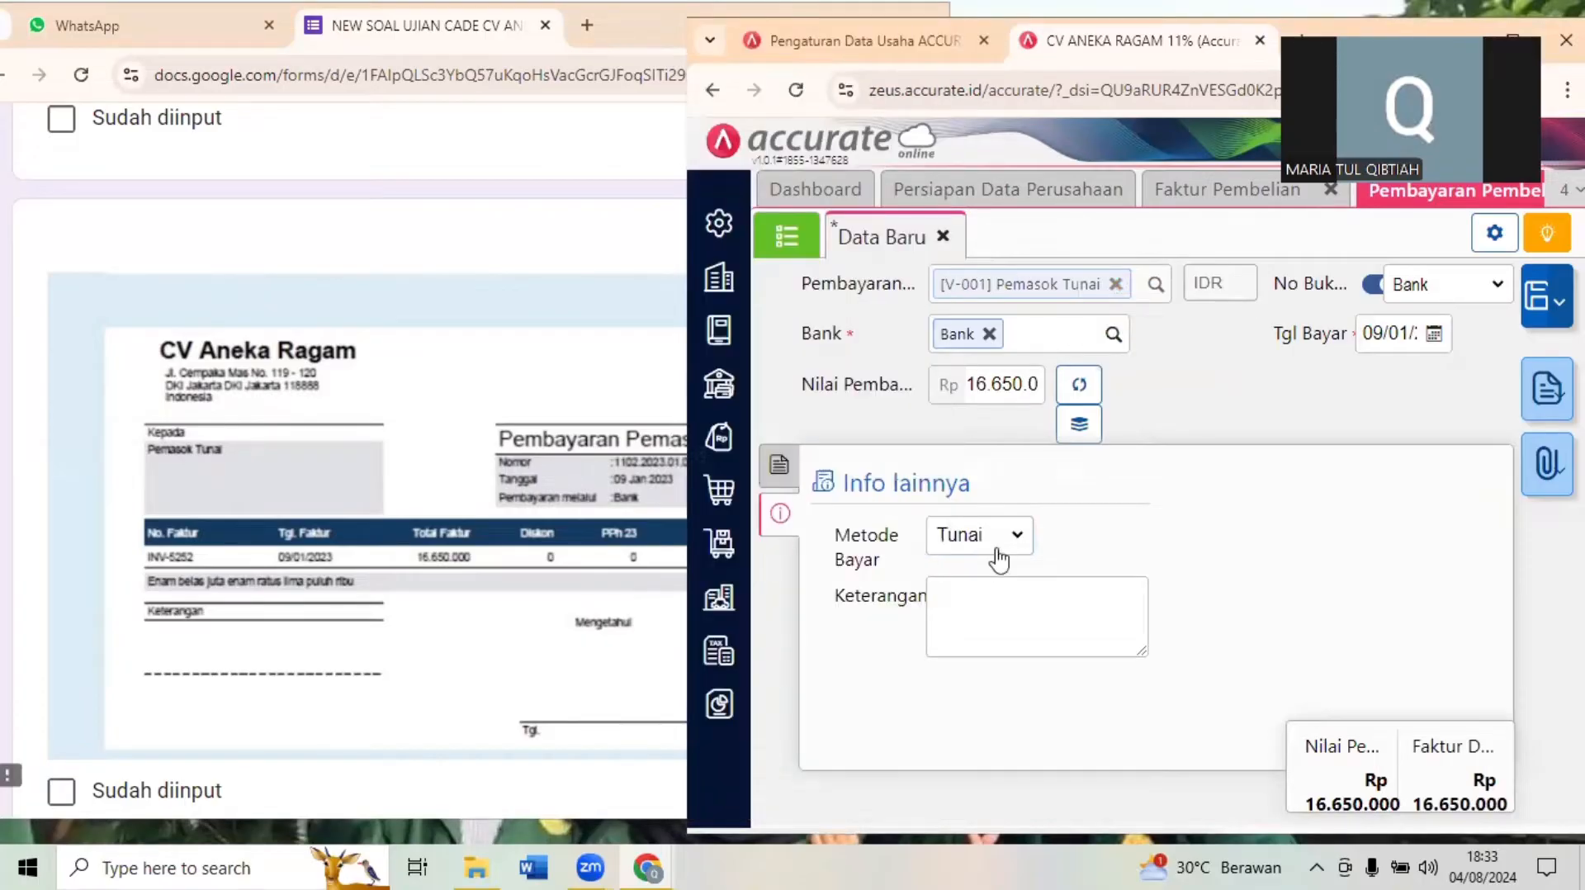
click(999, 559)
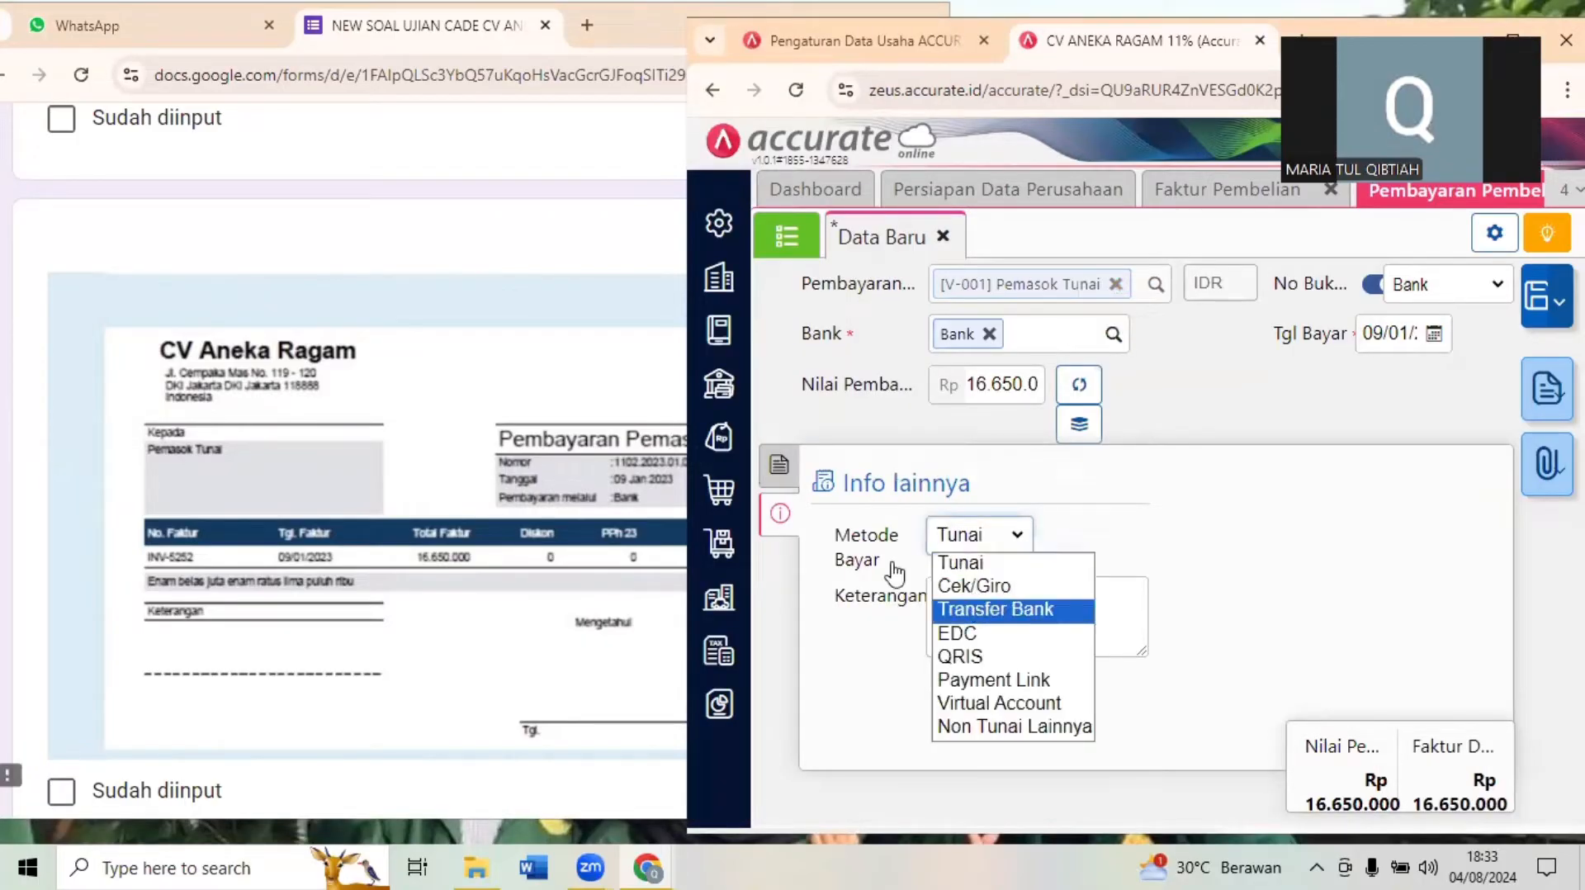
click(1012, 608)
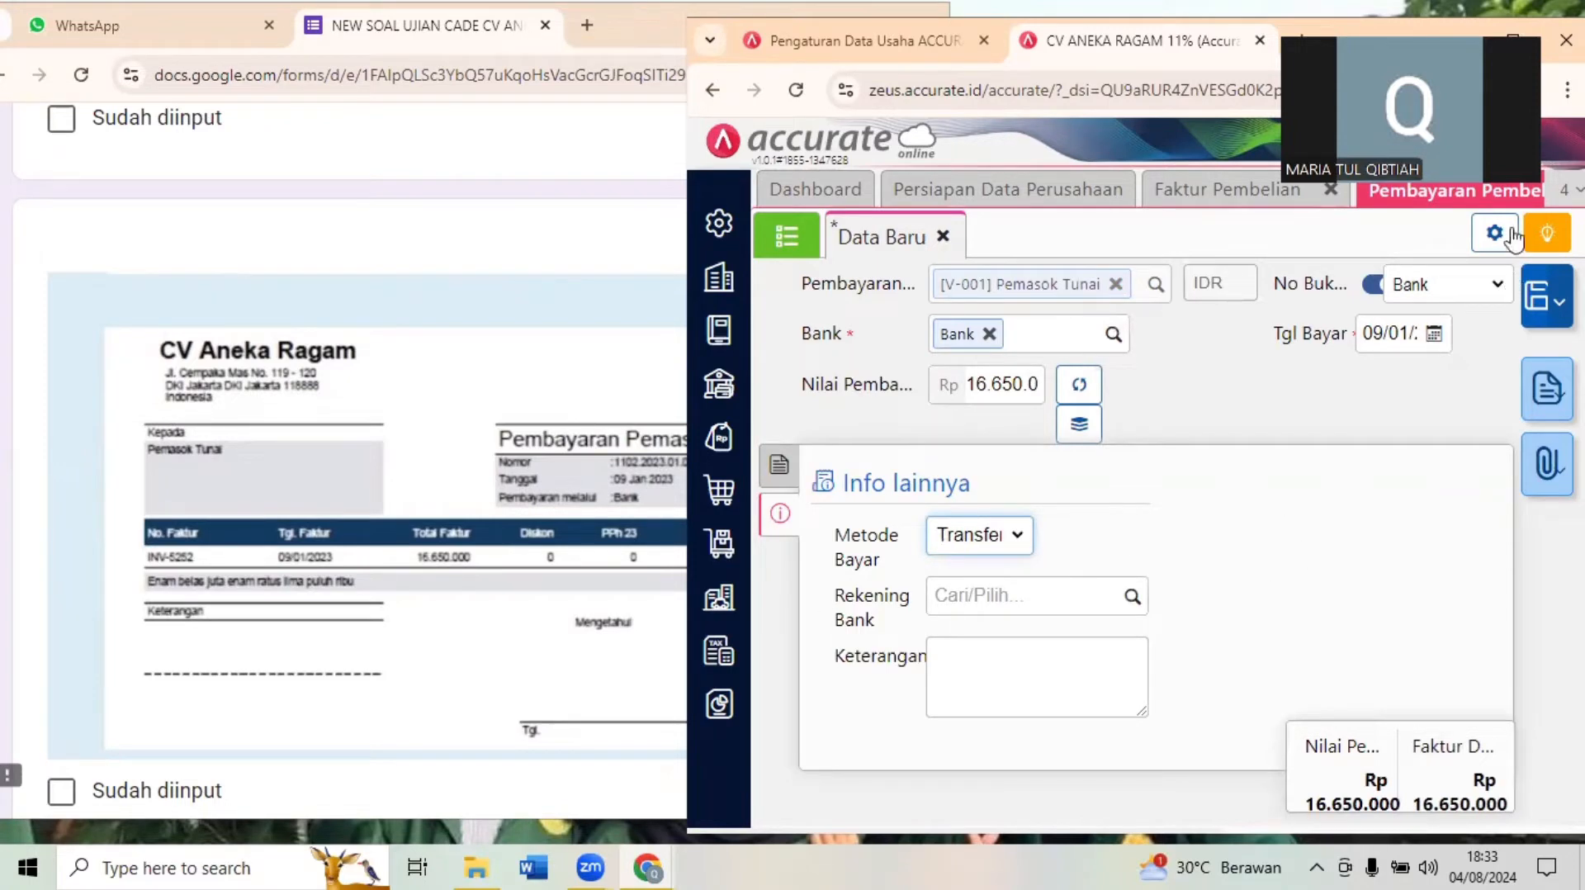
click(1537, 302)
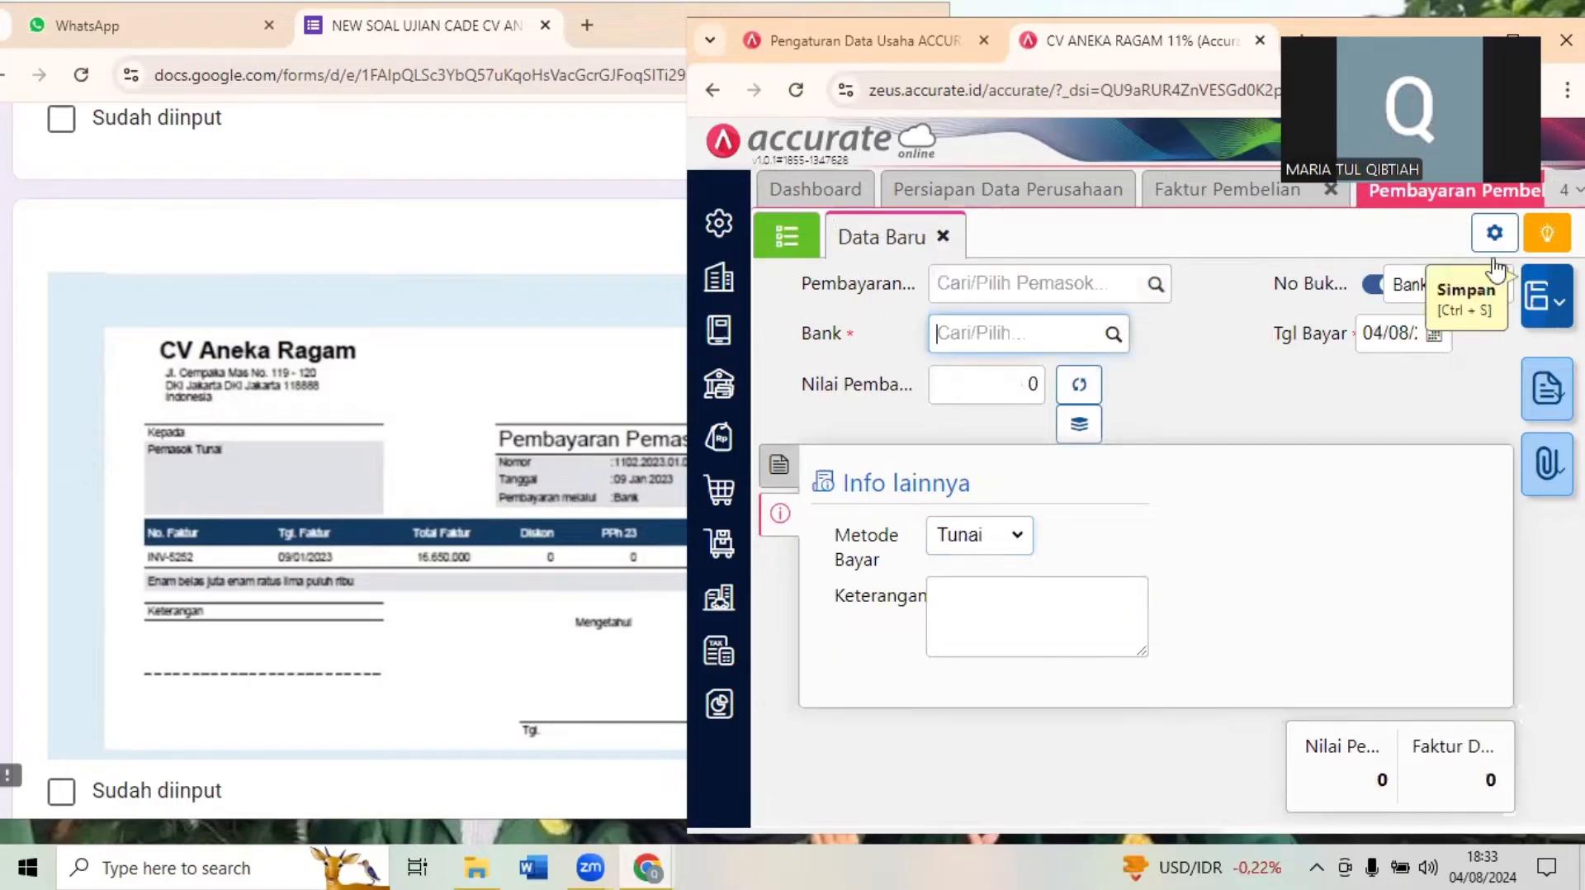
- Return to the exam form and examine Transaksi 8 with its Pembayaran Pemasok document, Dokumen 8
click(467, 266)
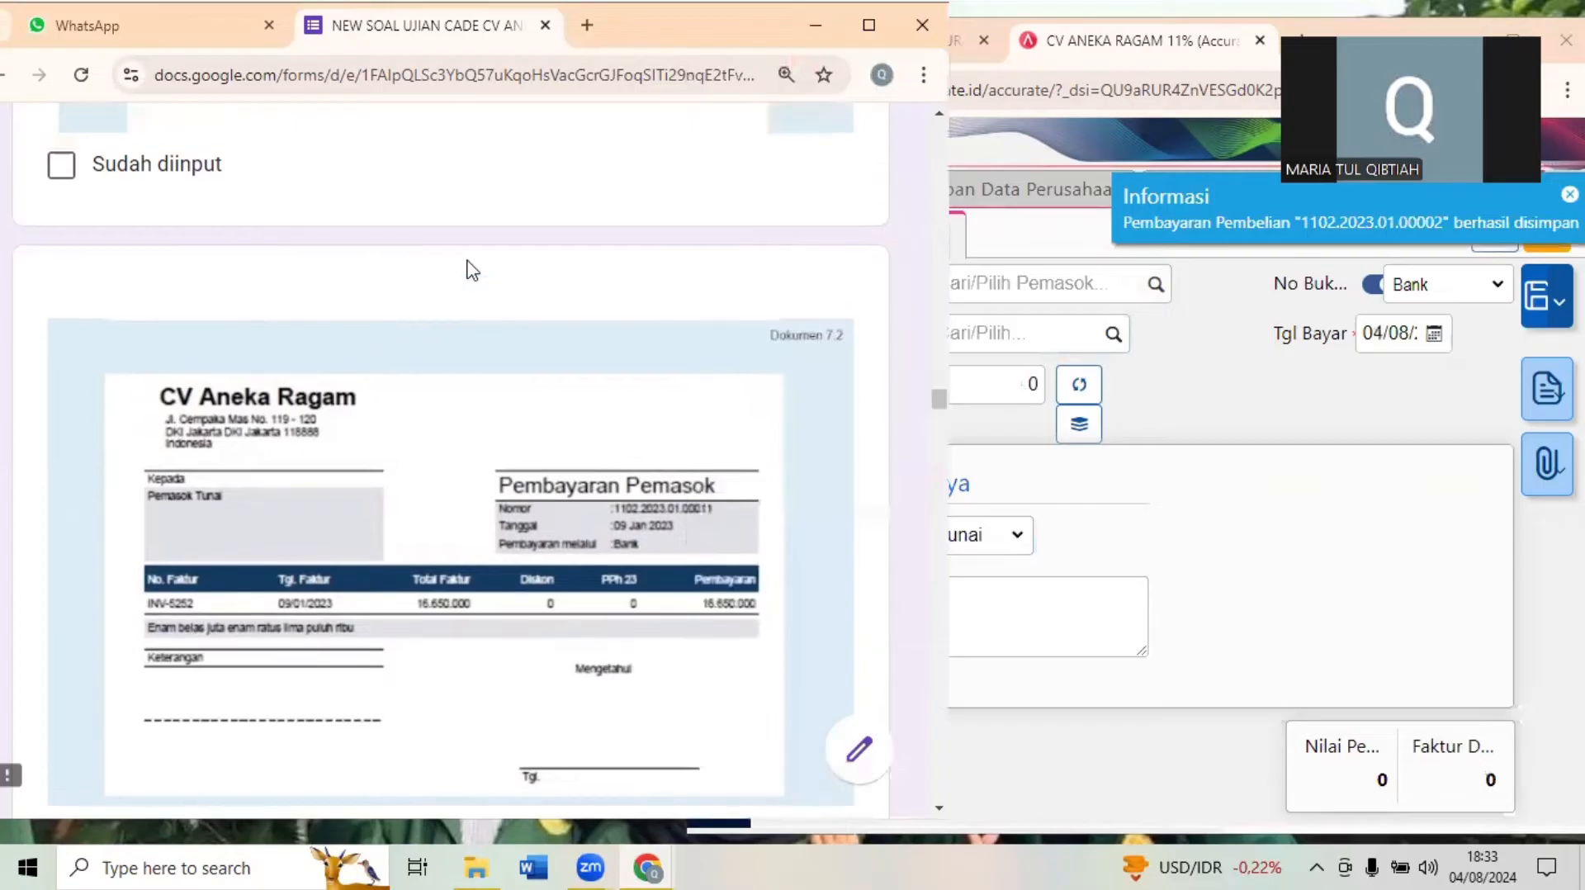
scroll(470, 268, down, 8)
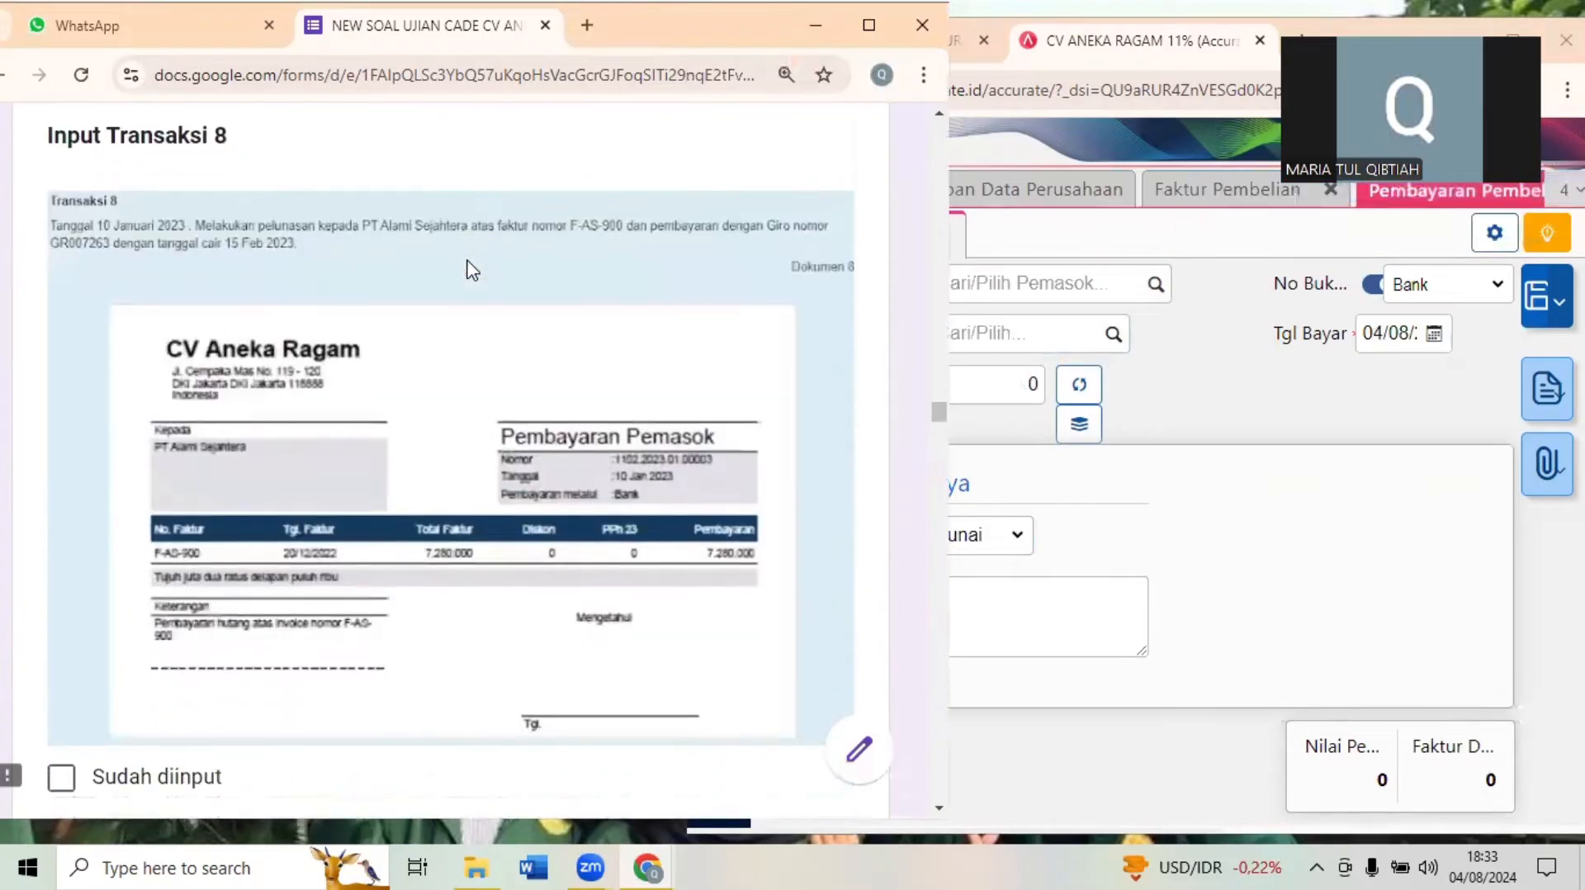
click(1401, 213)
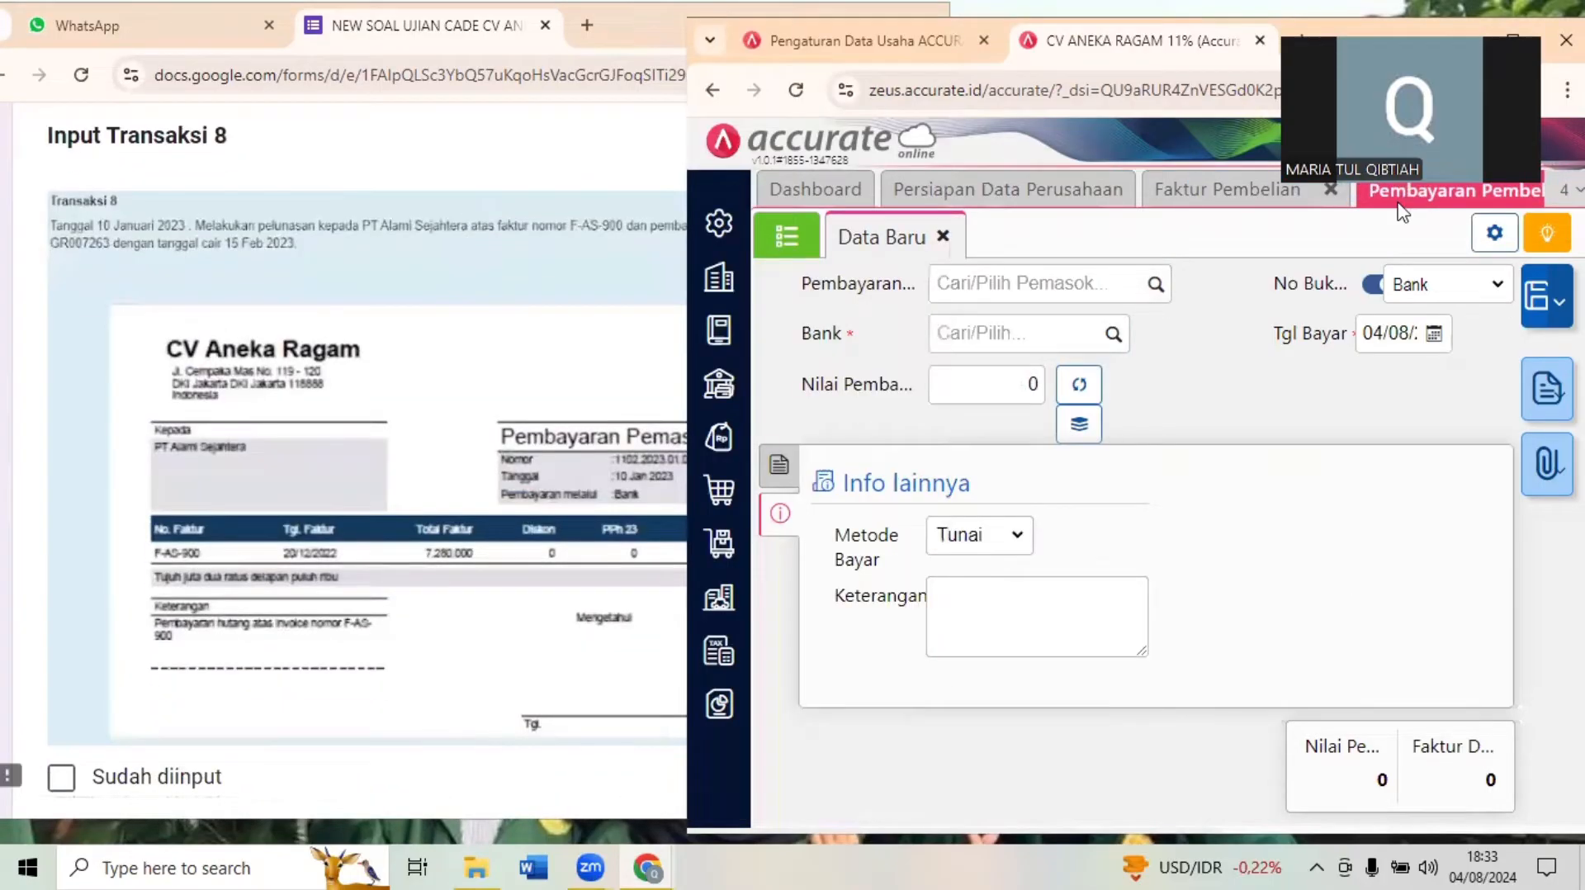
click(486, 380)
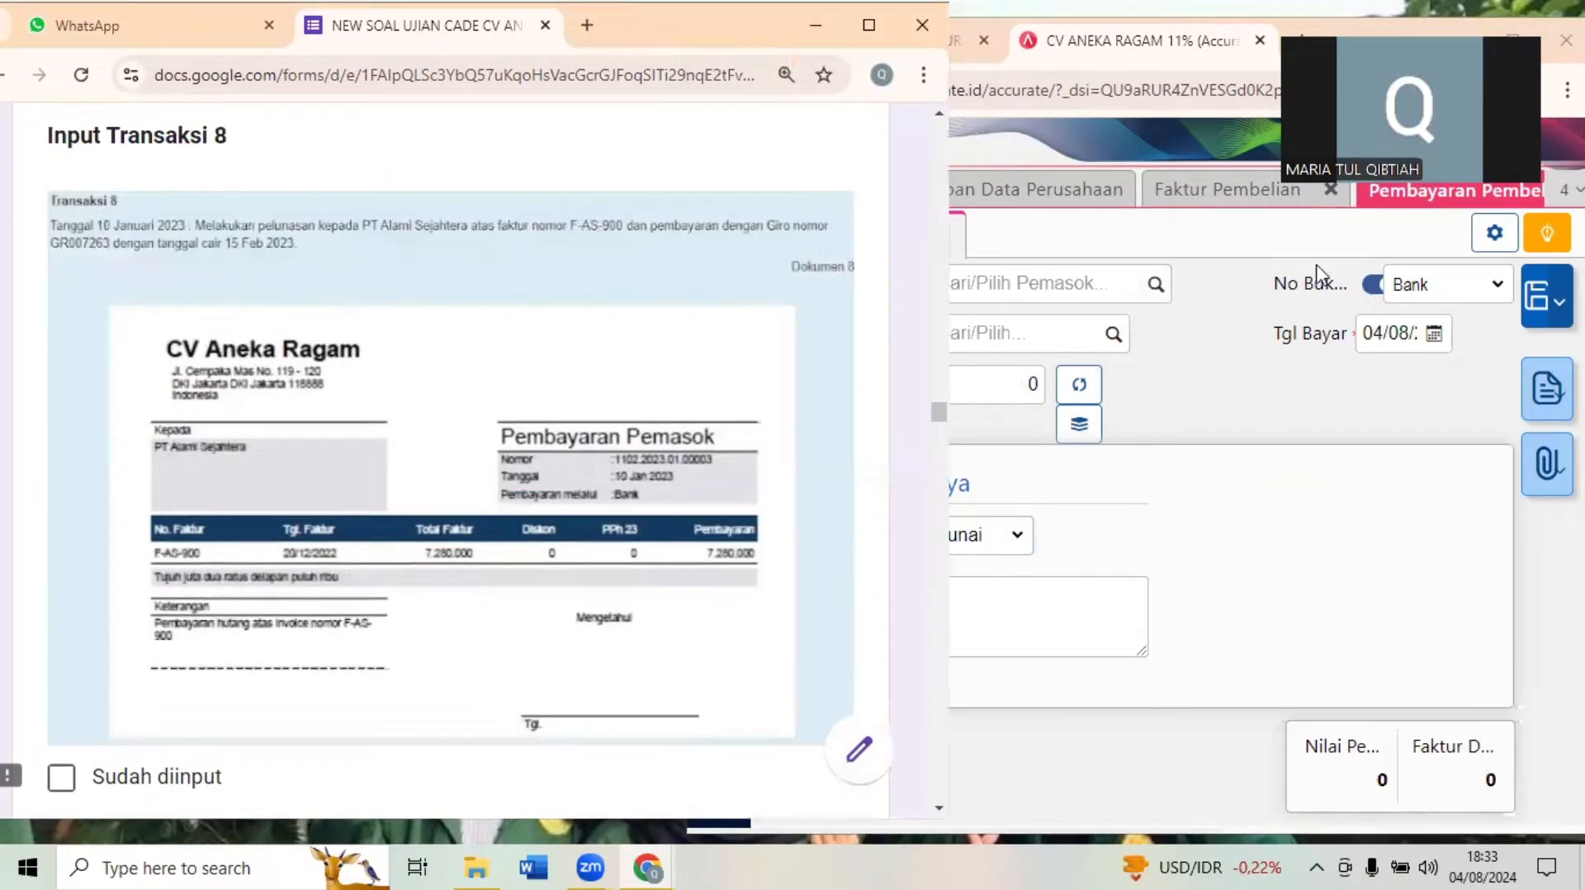
scroll(661, 272, up, 8)
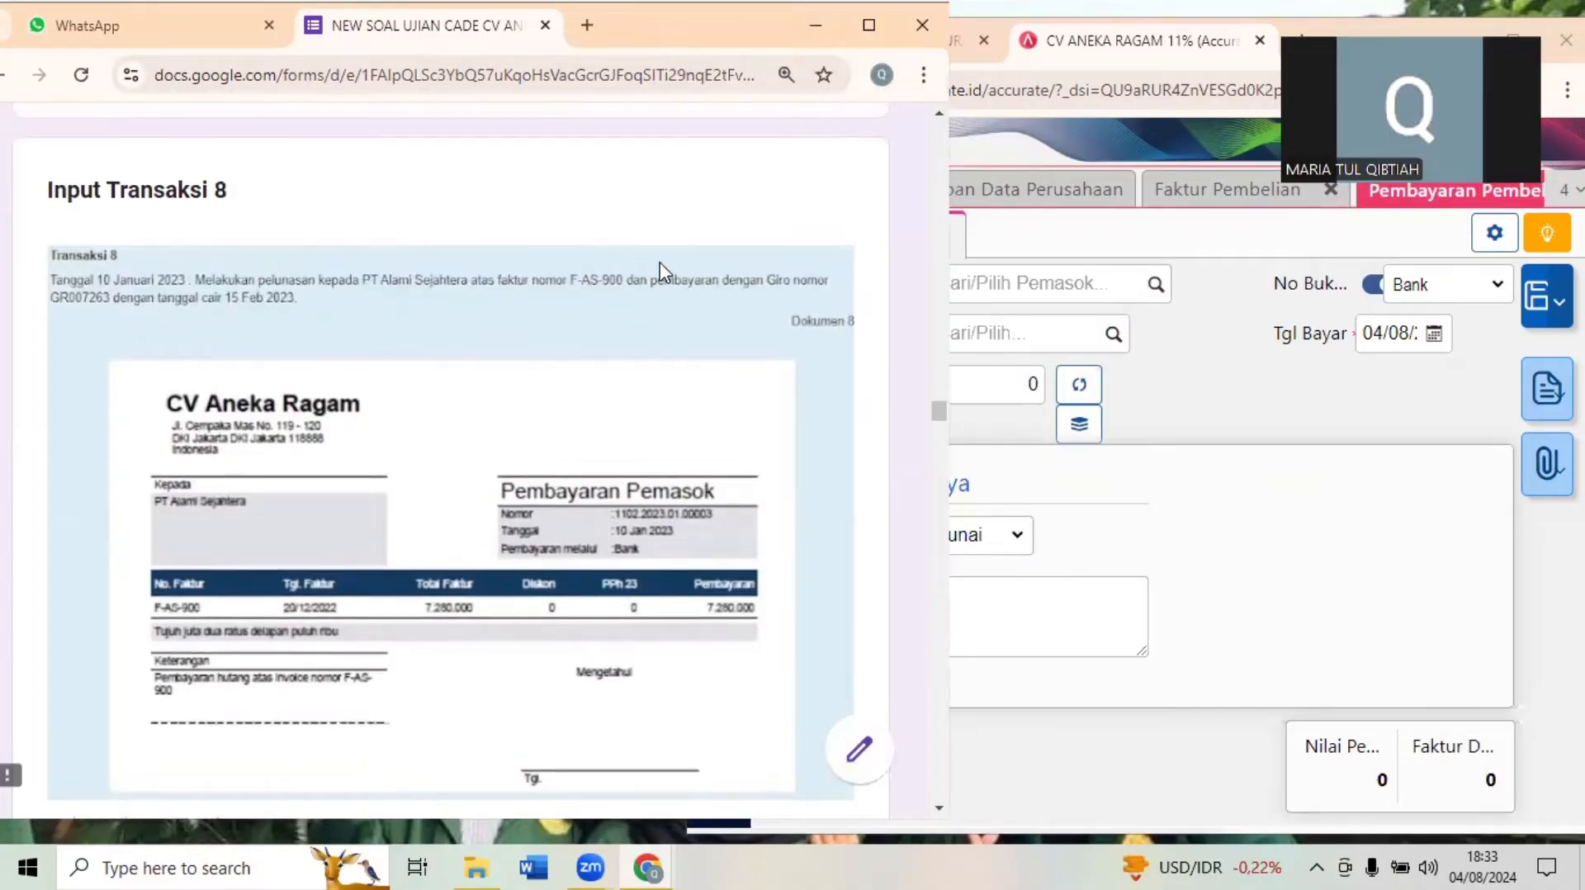
scroll(660, 273, down, 8)
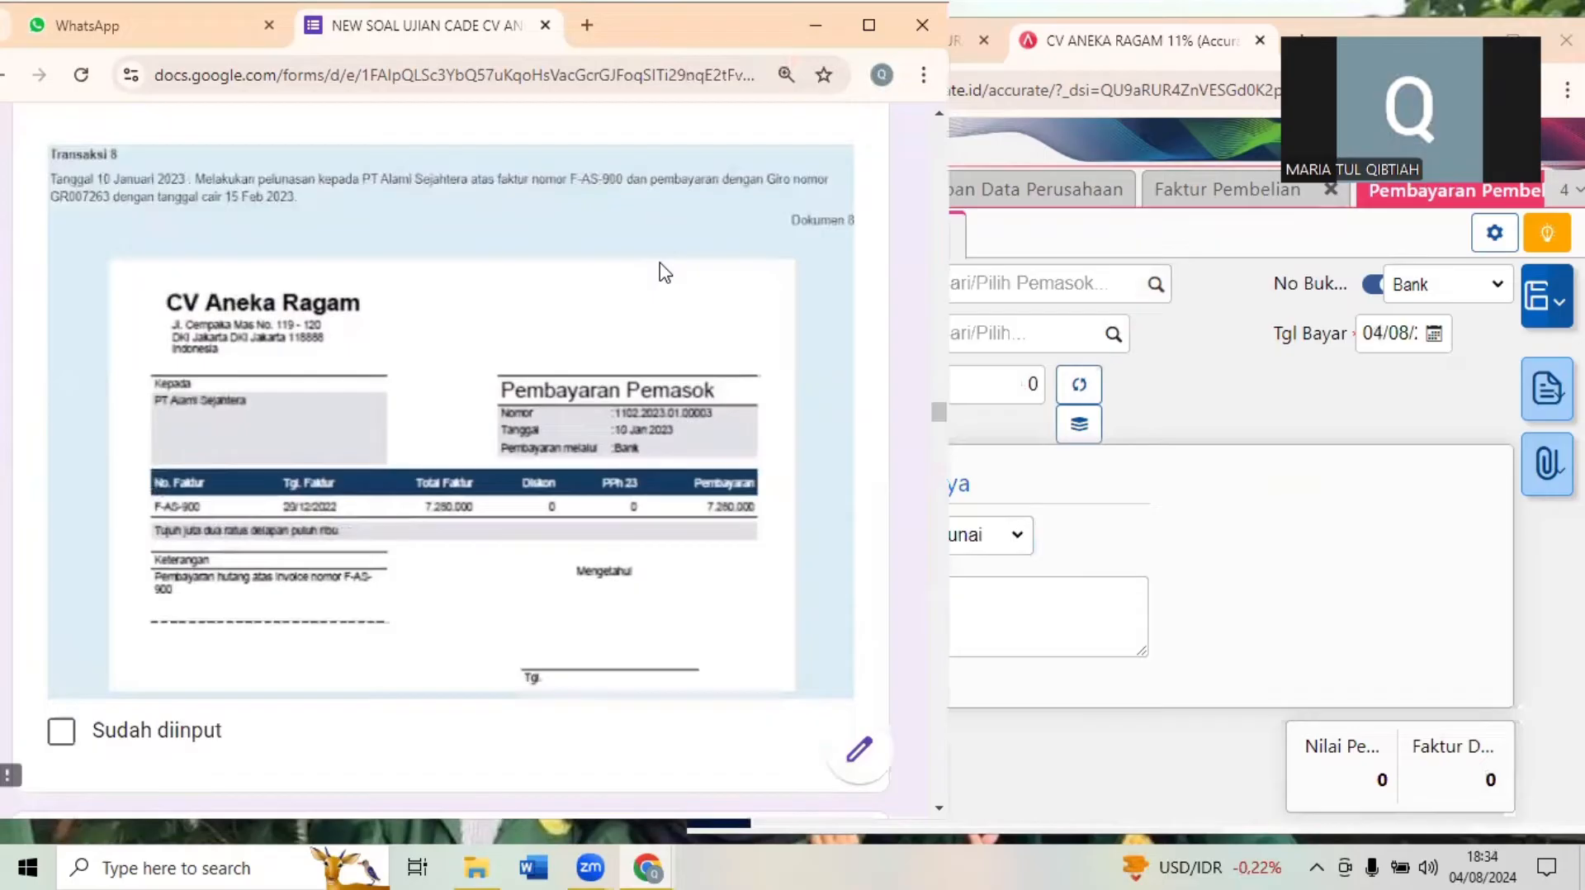
- Switch to Accurate Online and select PT Alami Sejahtera as the new payment's supplier and Bank as its bank account
click(1335, 549)
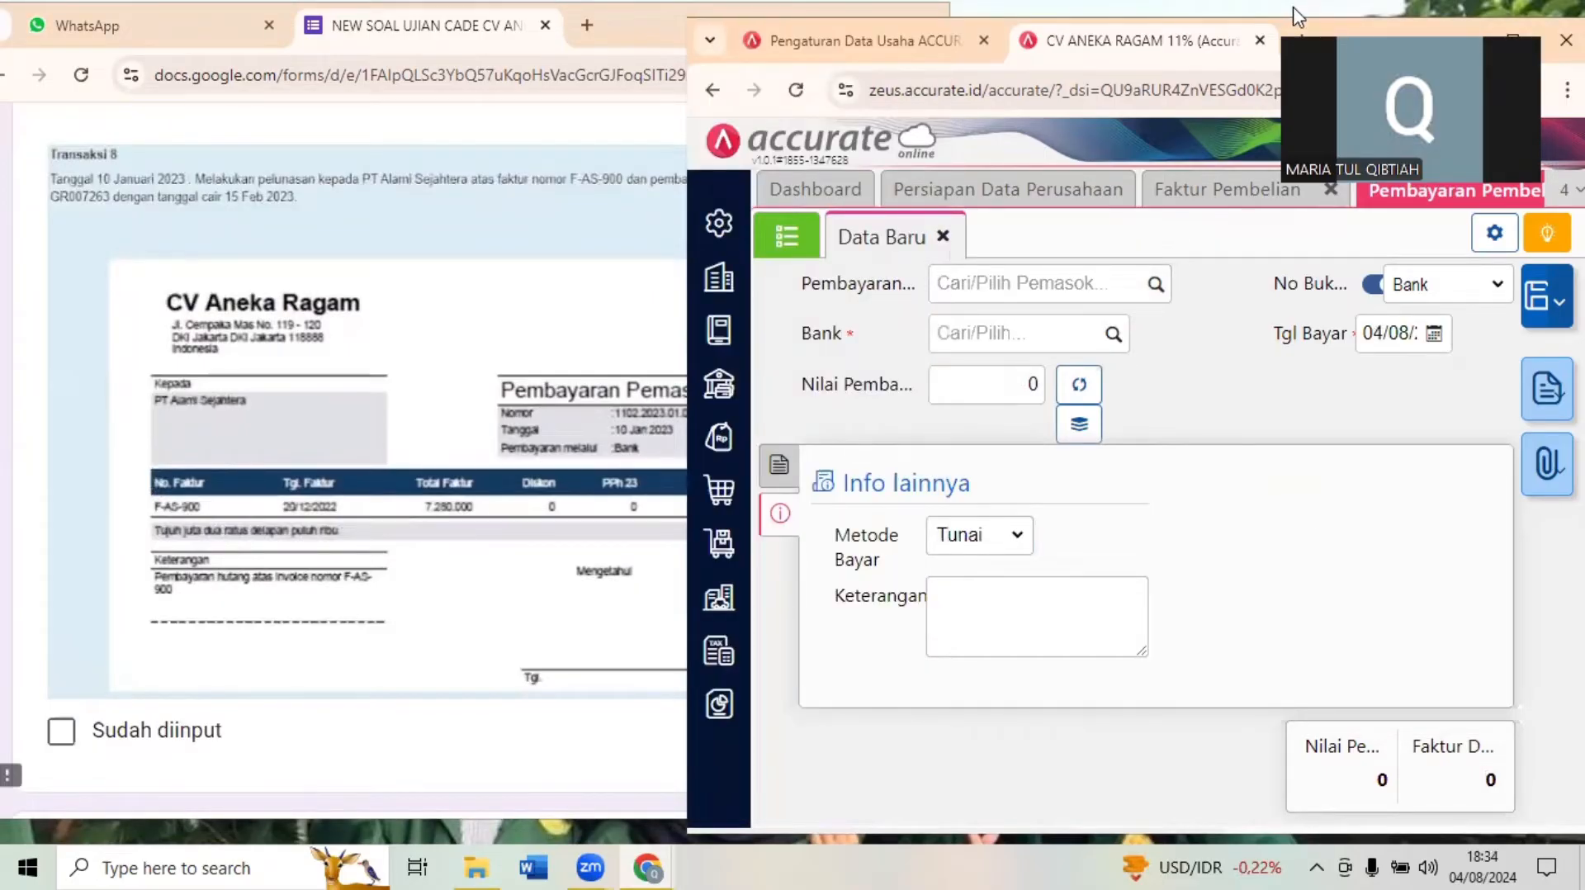
click(1512, 29)
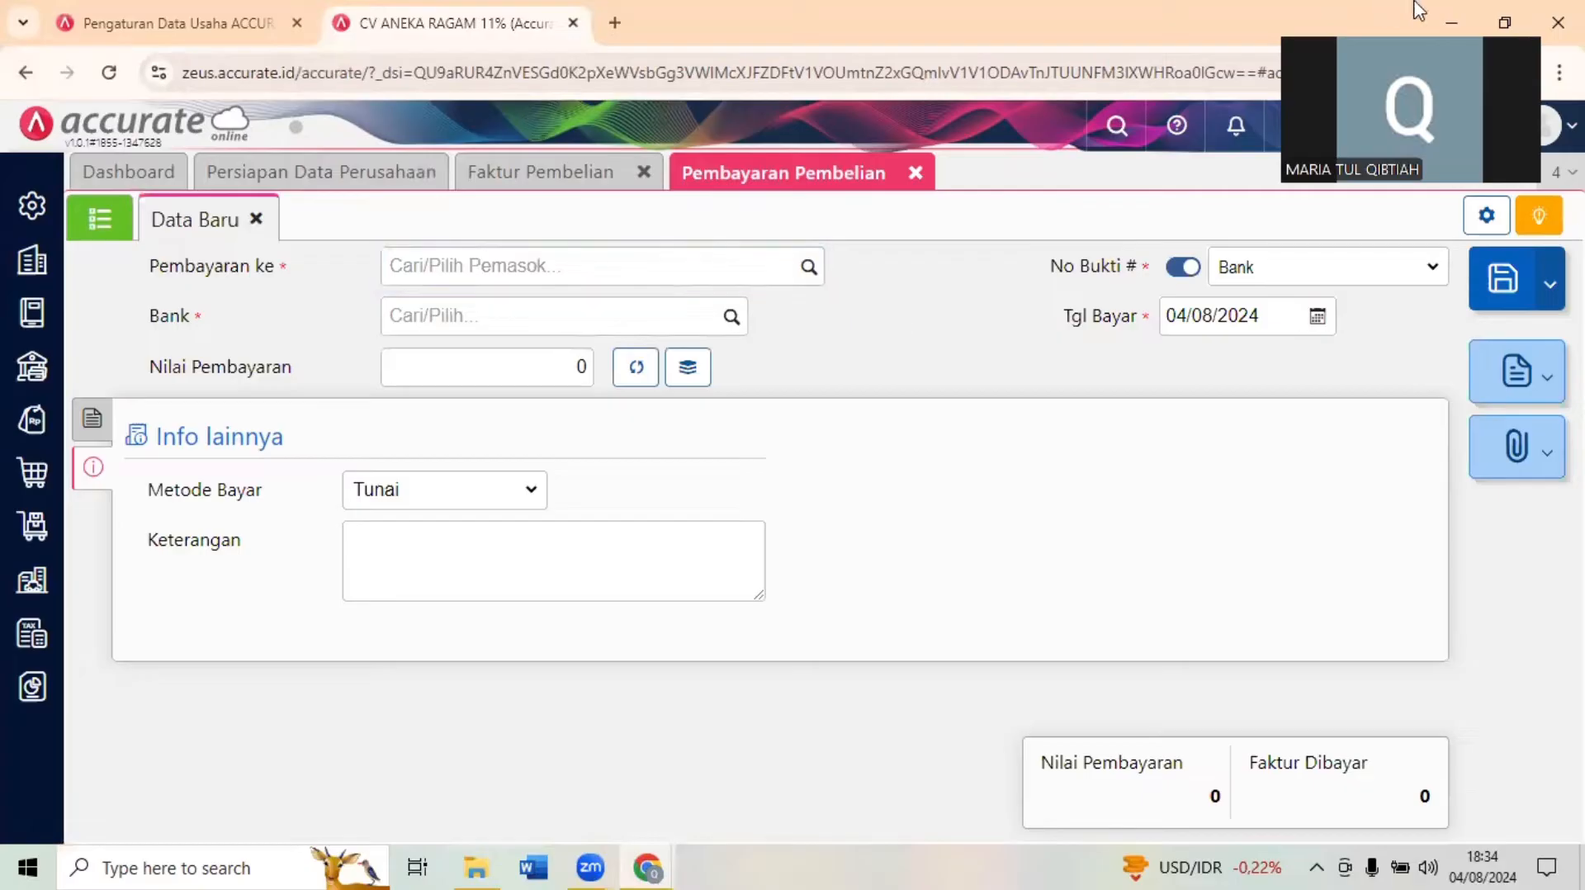
click(1052, 284)
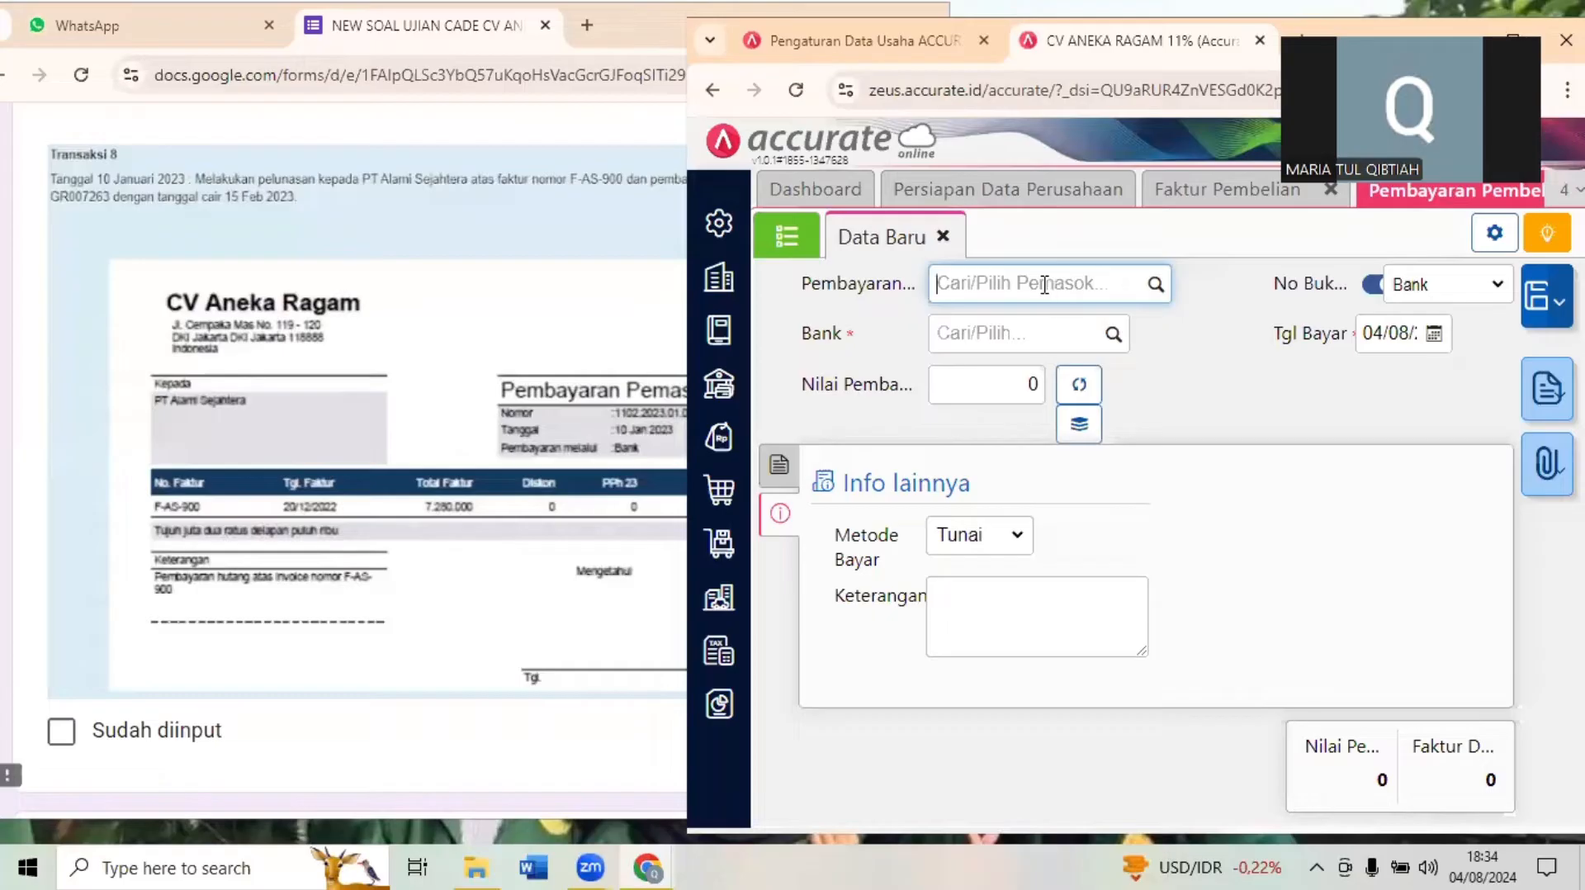
text(AA)
text(LAM)
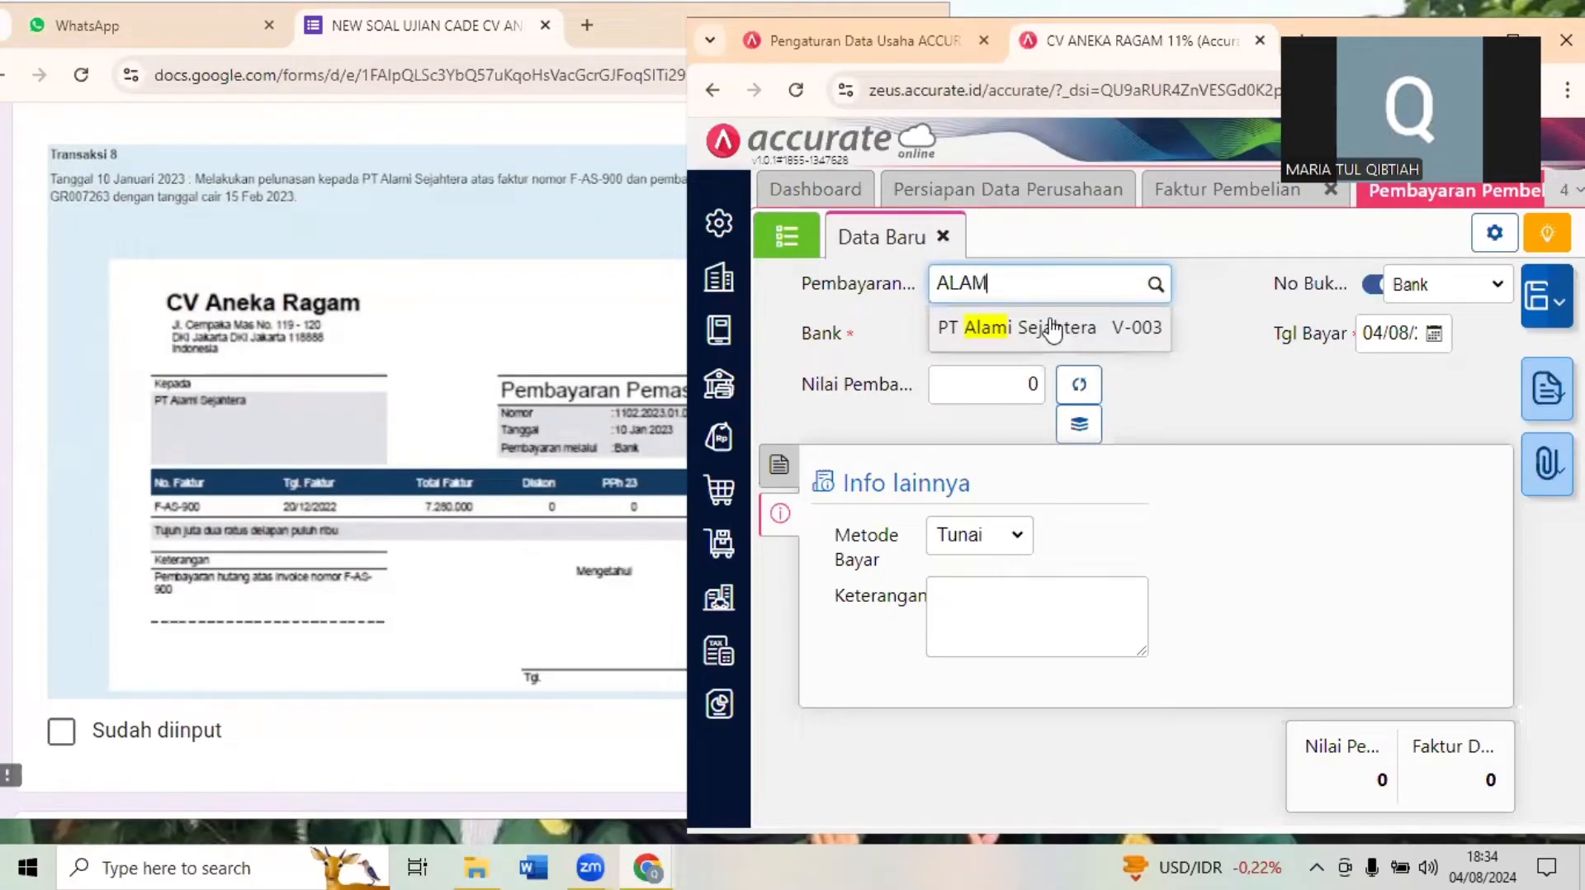
click(1051, 323)
click(1007, 335)
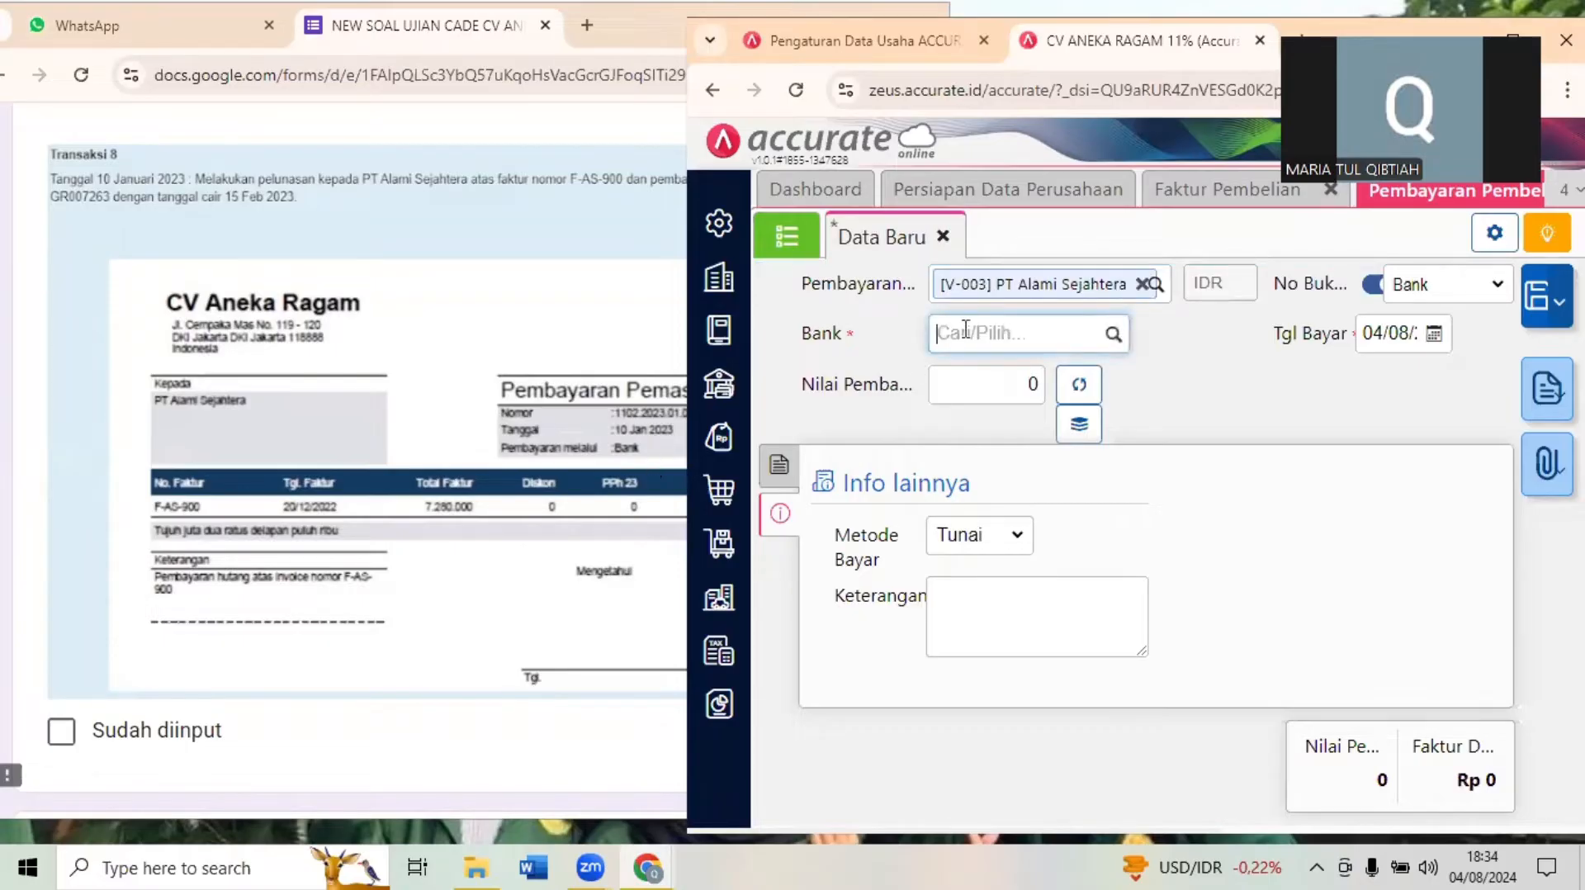
text(BANK)
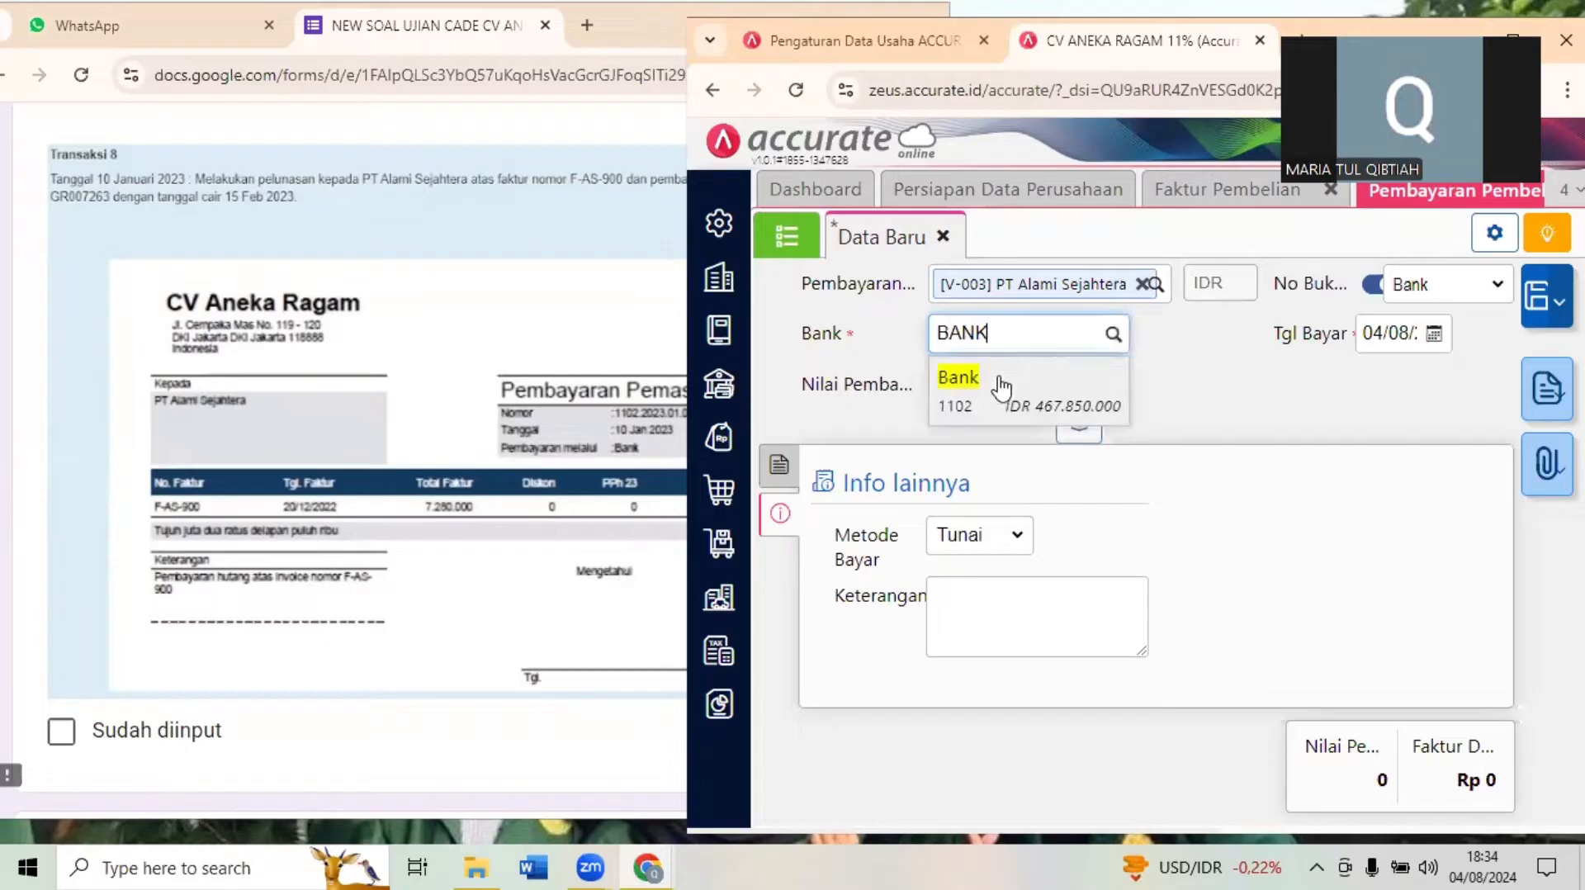
key(Return)
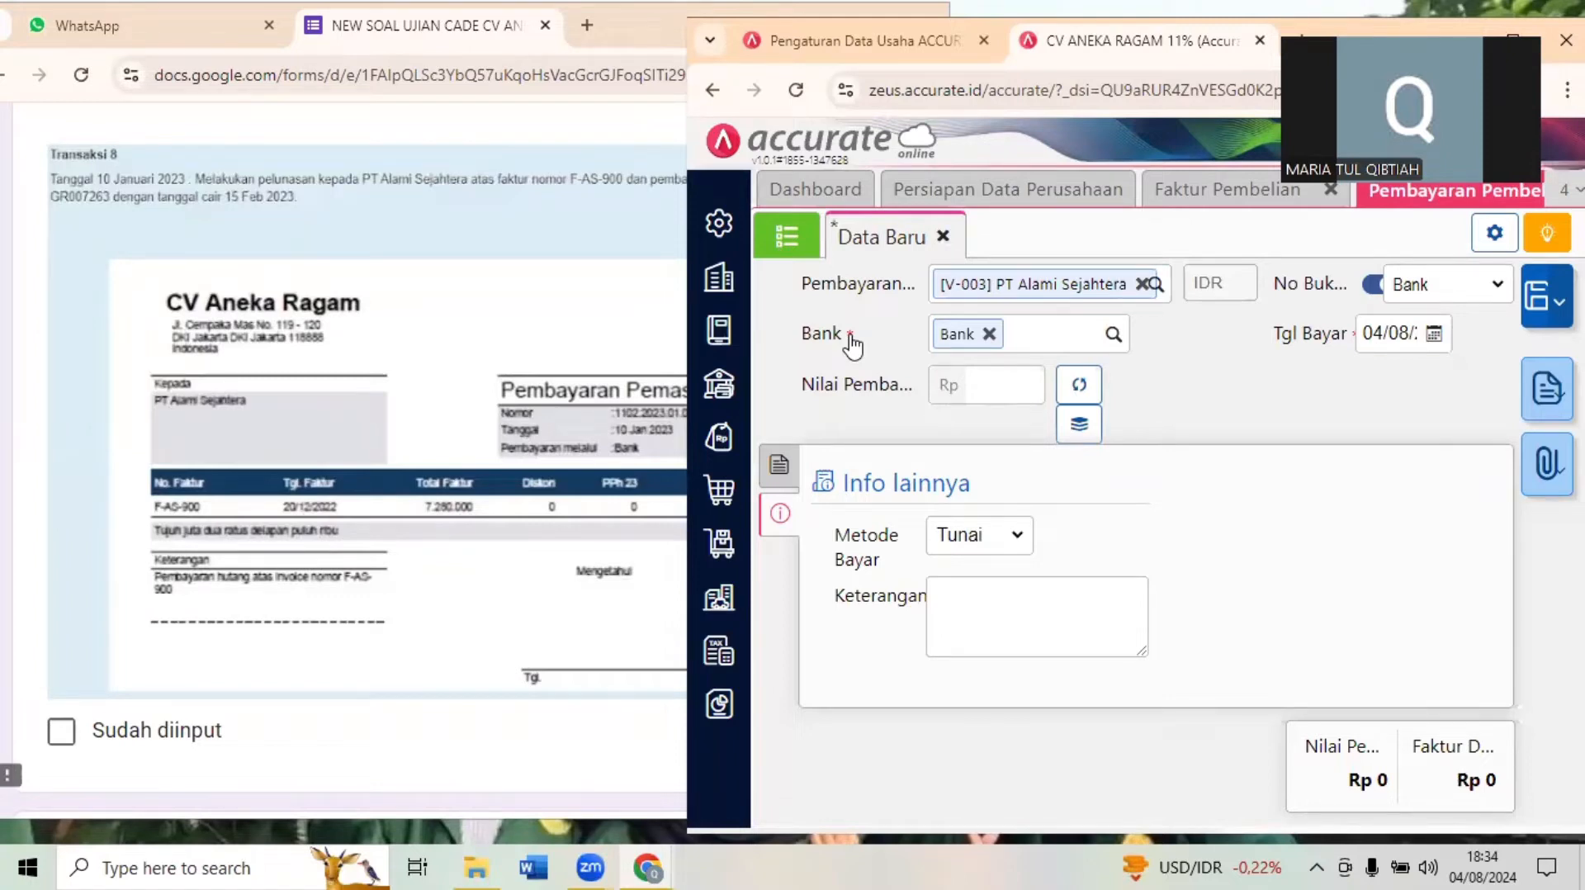
- Set the payment date to 10/01/2023
click(1394, 332)
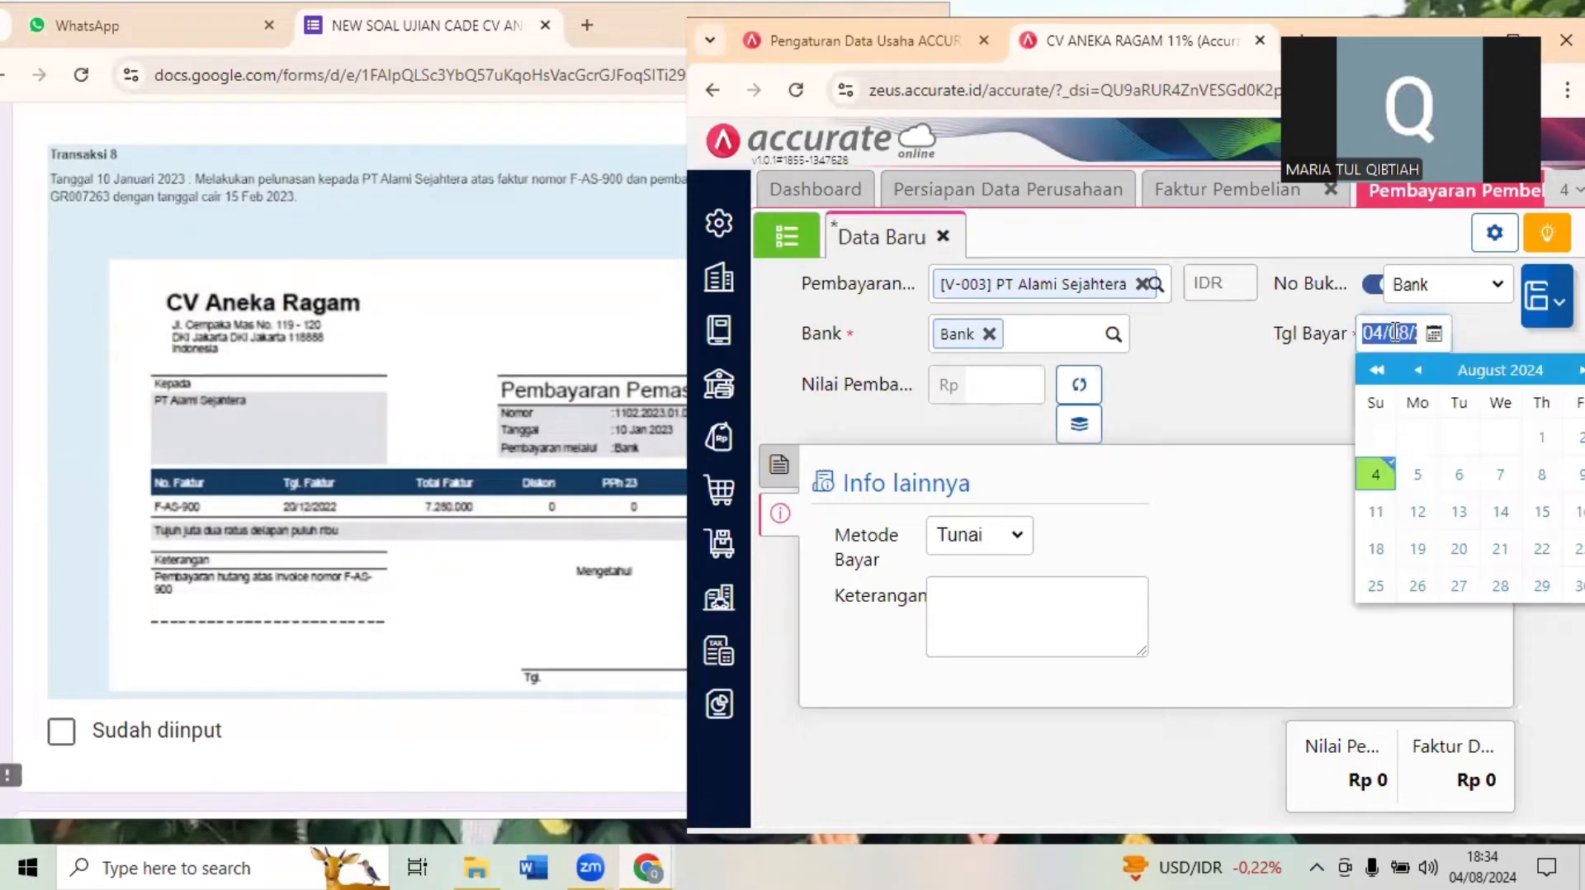
text(10/01)
click(1196, 415)
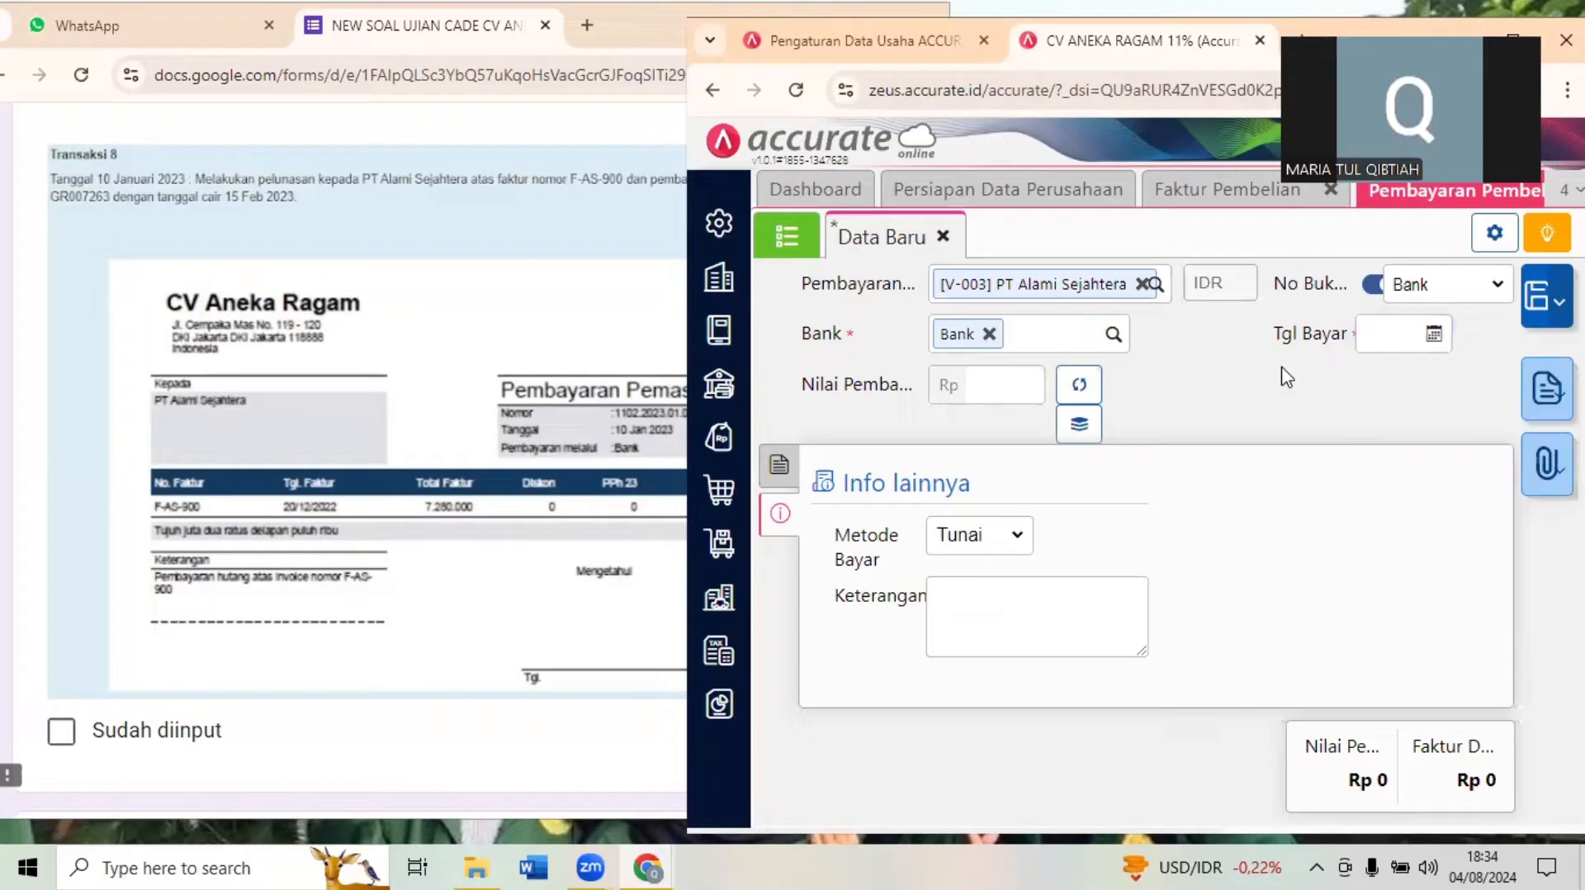
click(1386, 329)
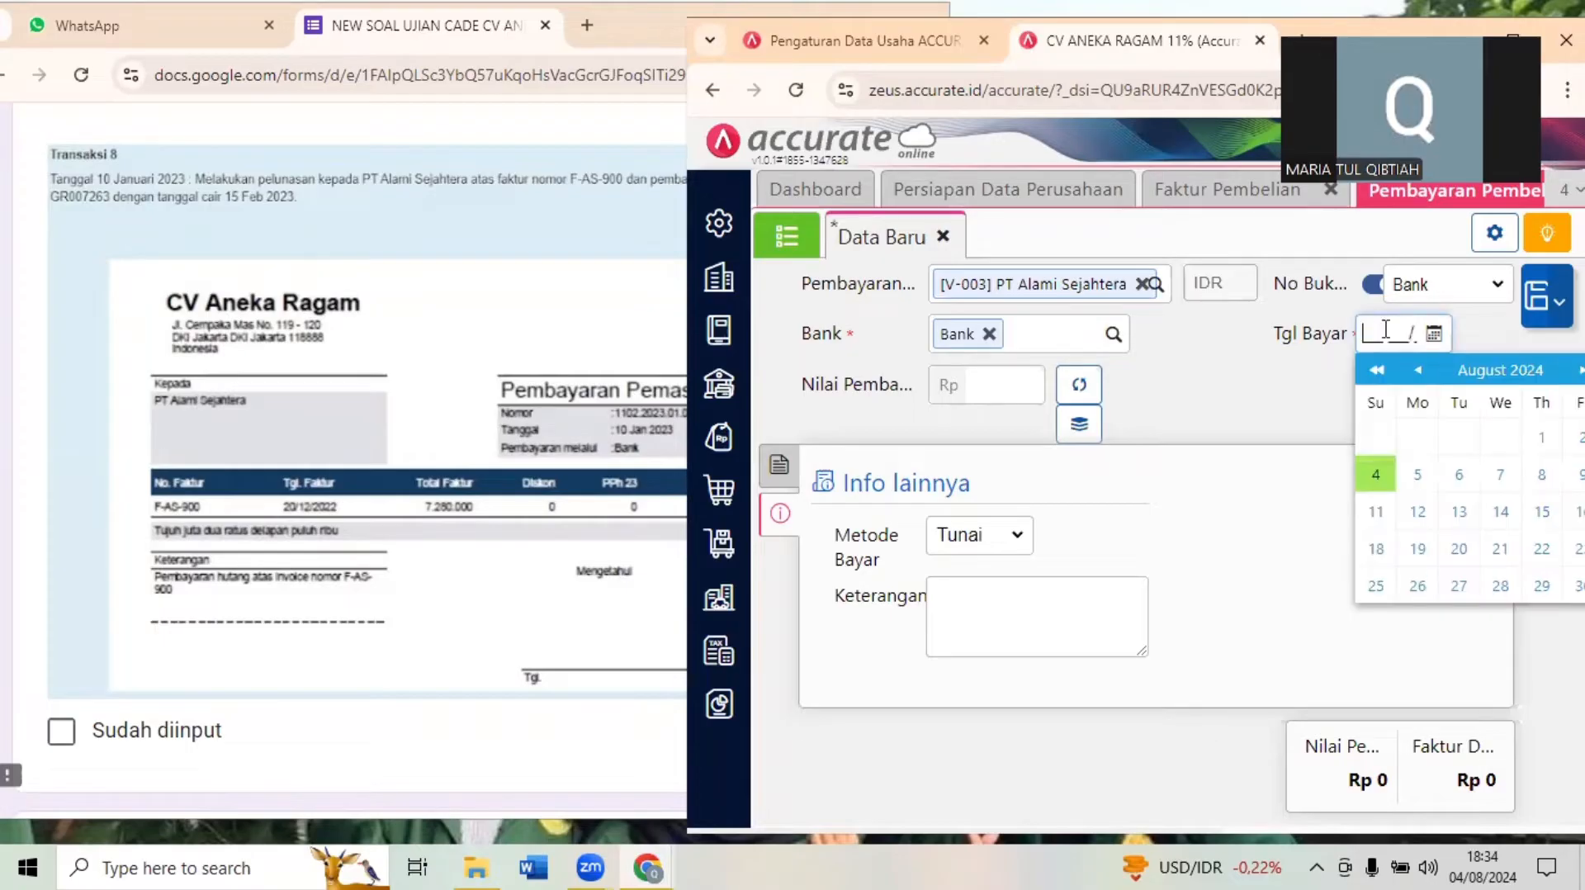
text(1001)
click(1260, 391)
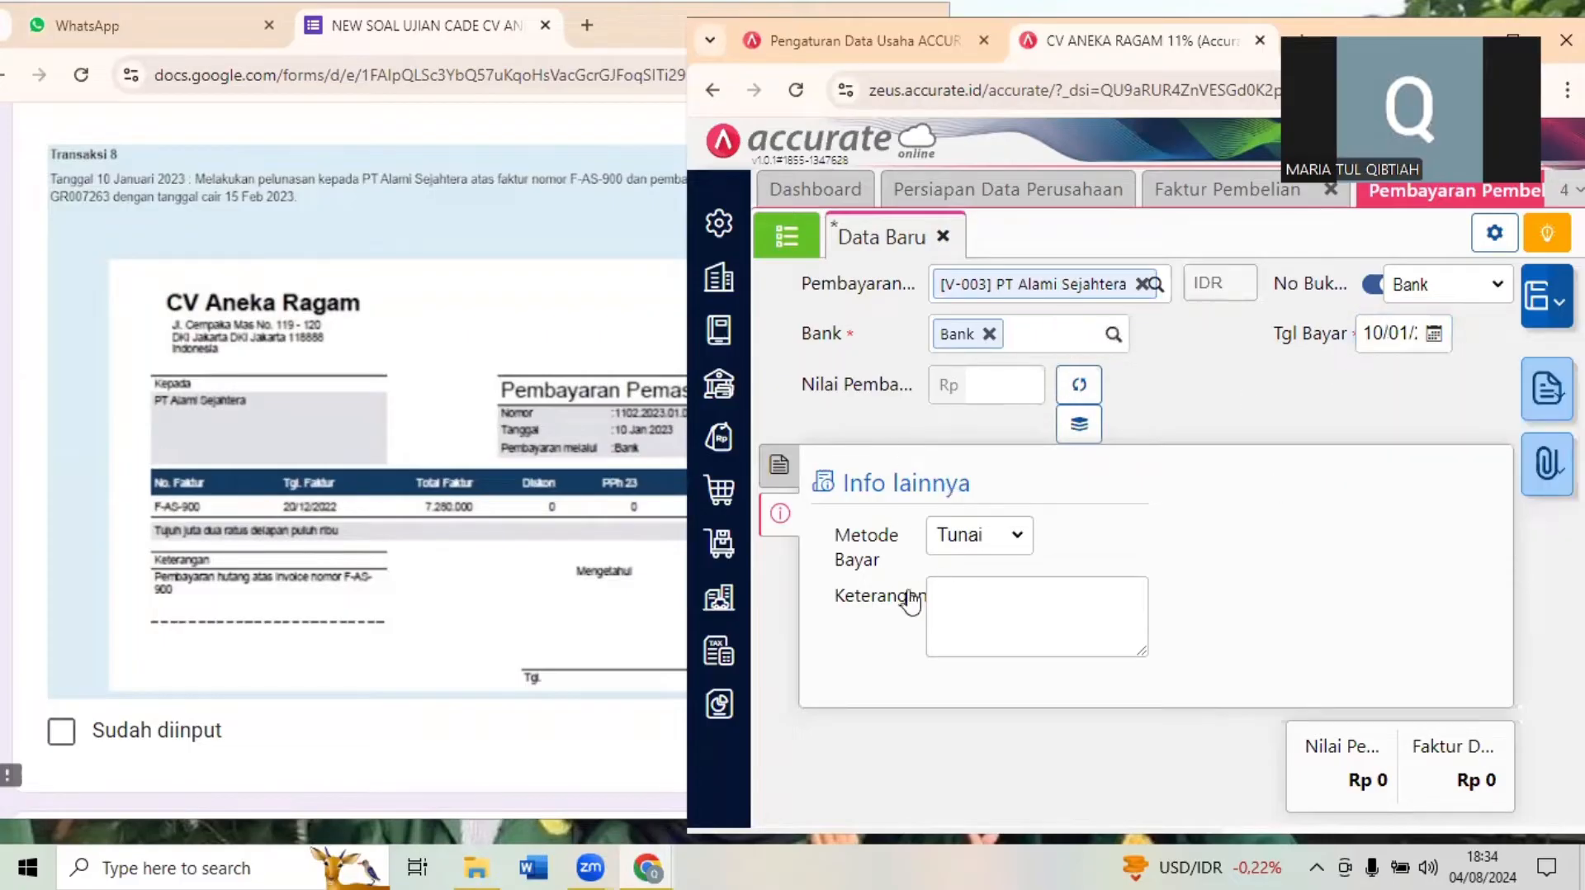
- Add invoice F-AS-900 to the payment and fill the payment amount with its 7.280.000
click(783, 479)
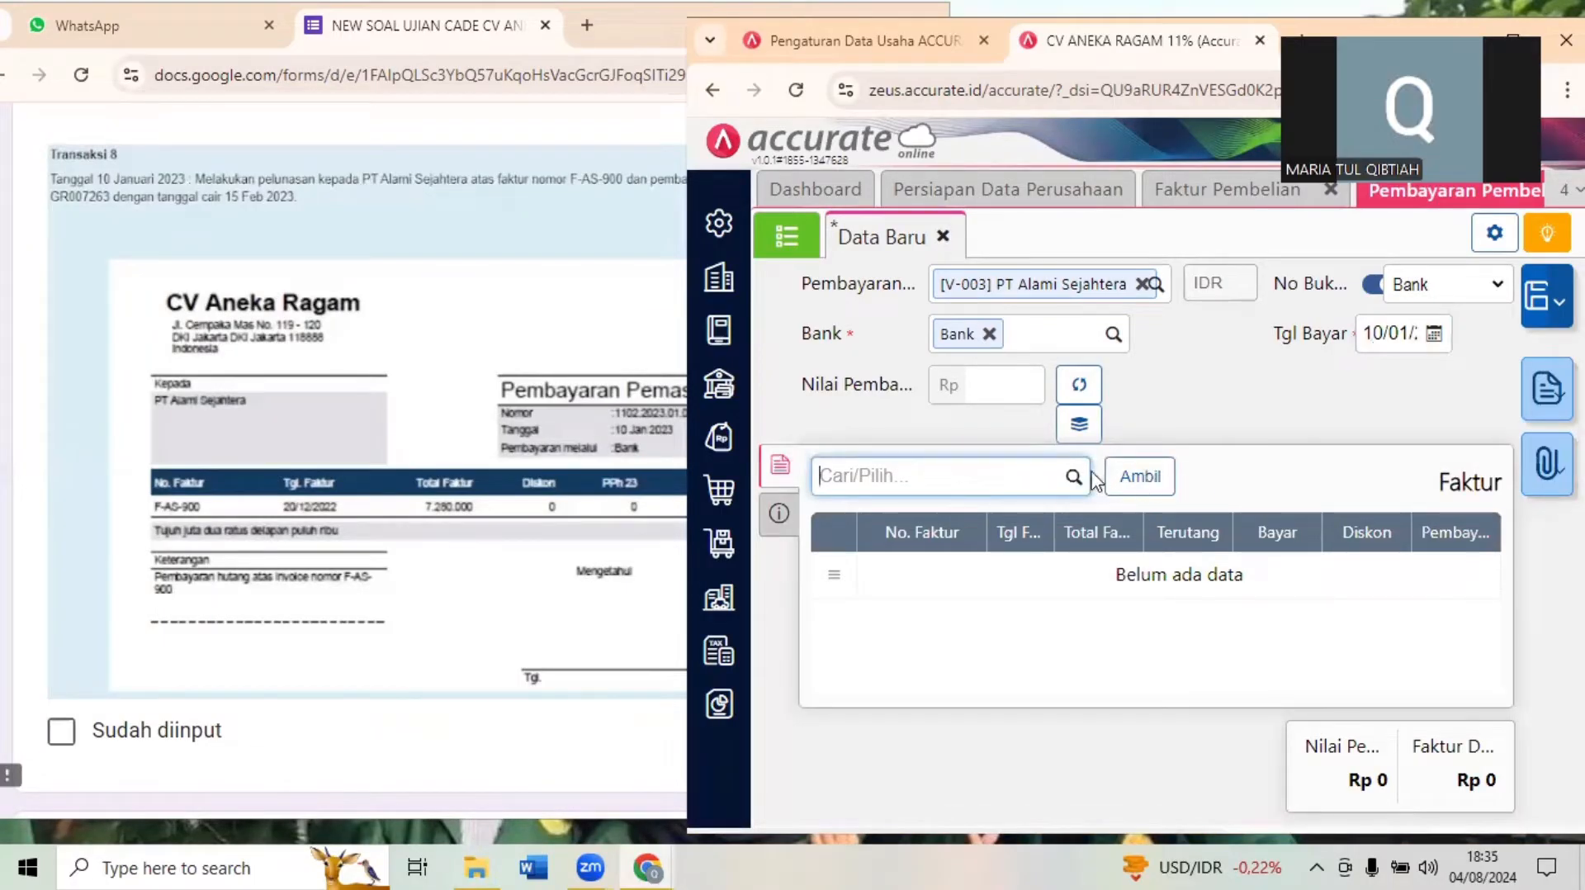
click(459, 510)
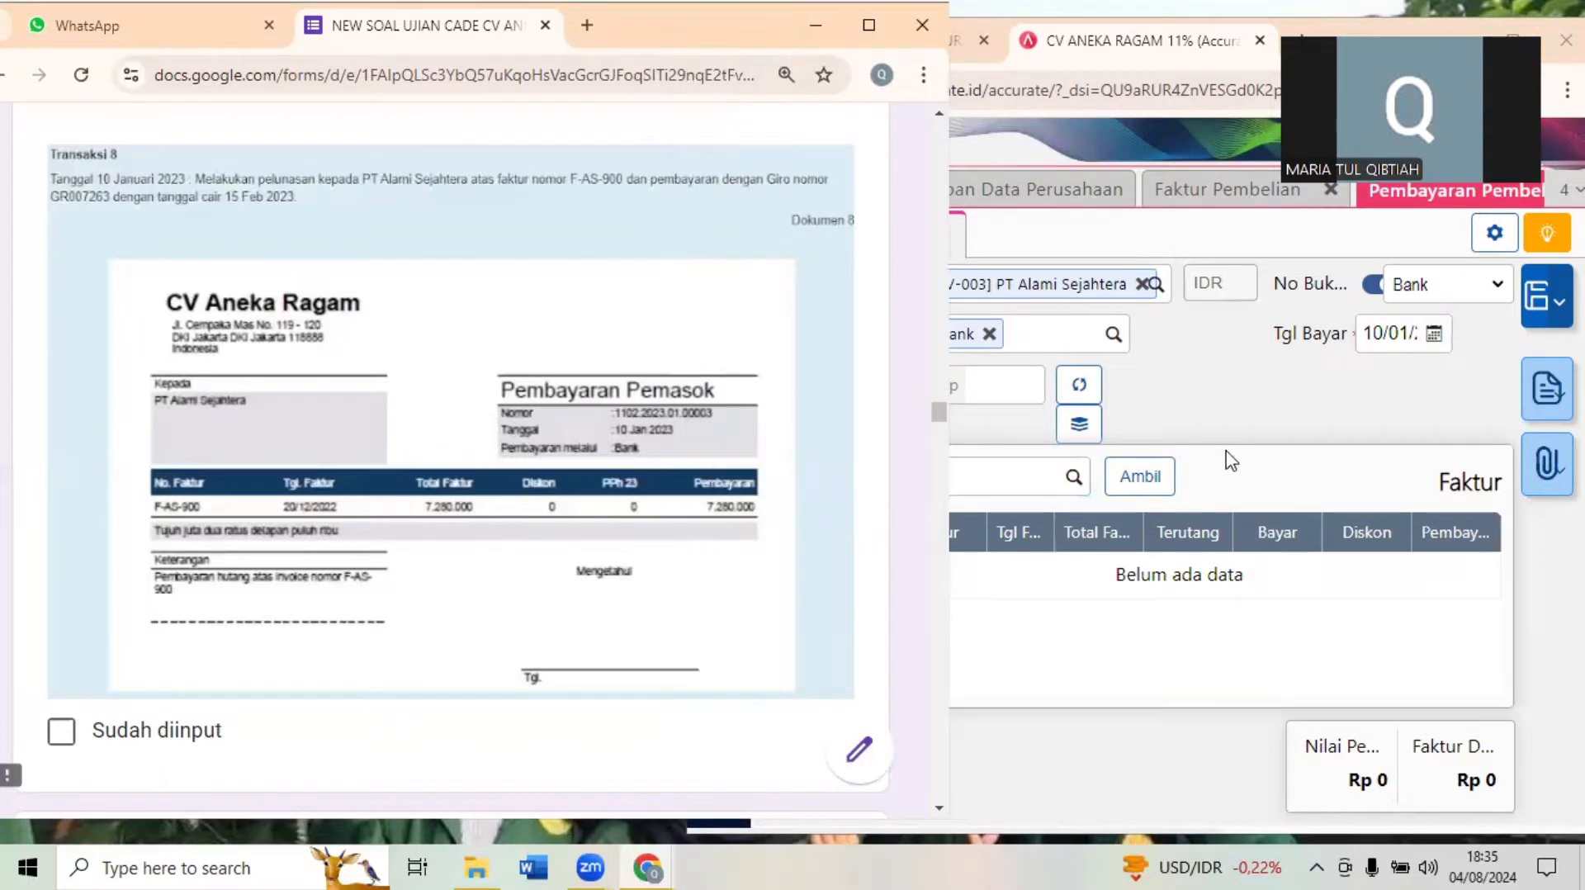
click(1072, 479)
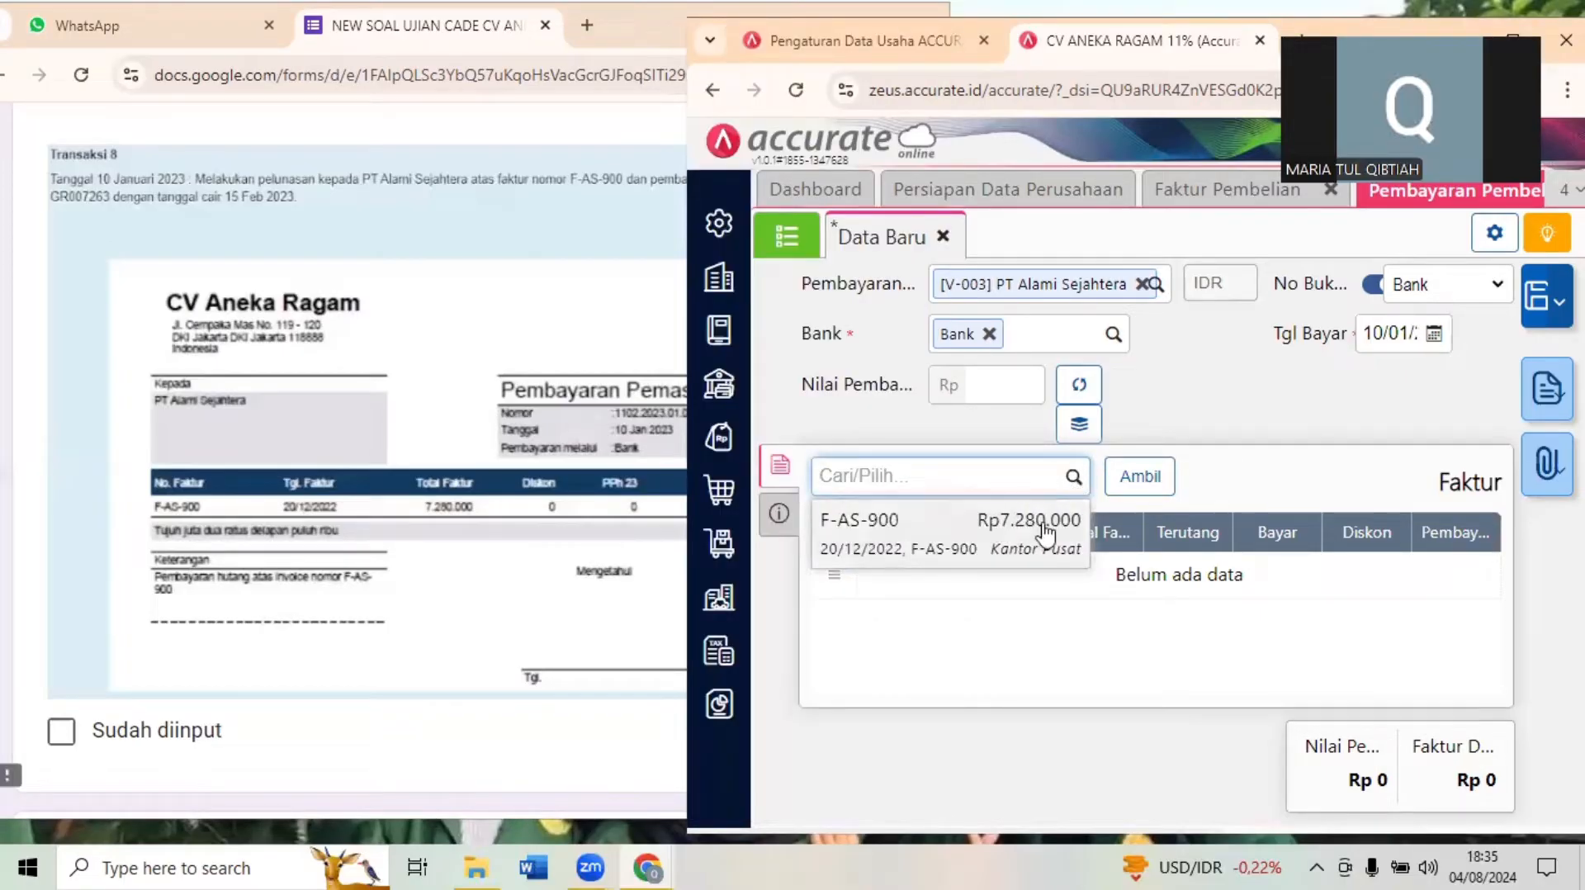
click(936, 545)
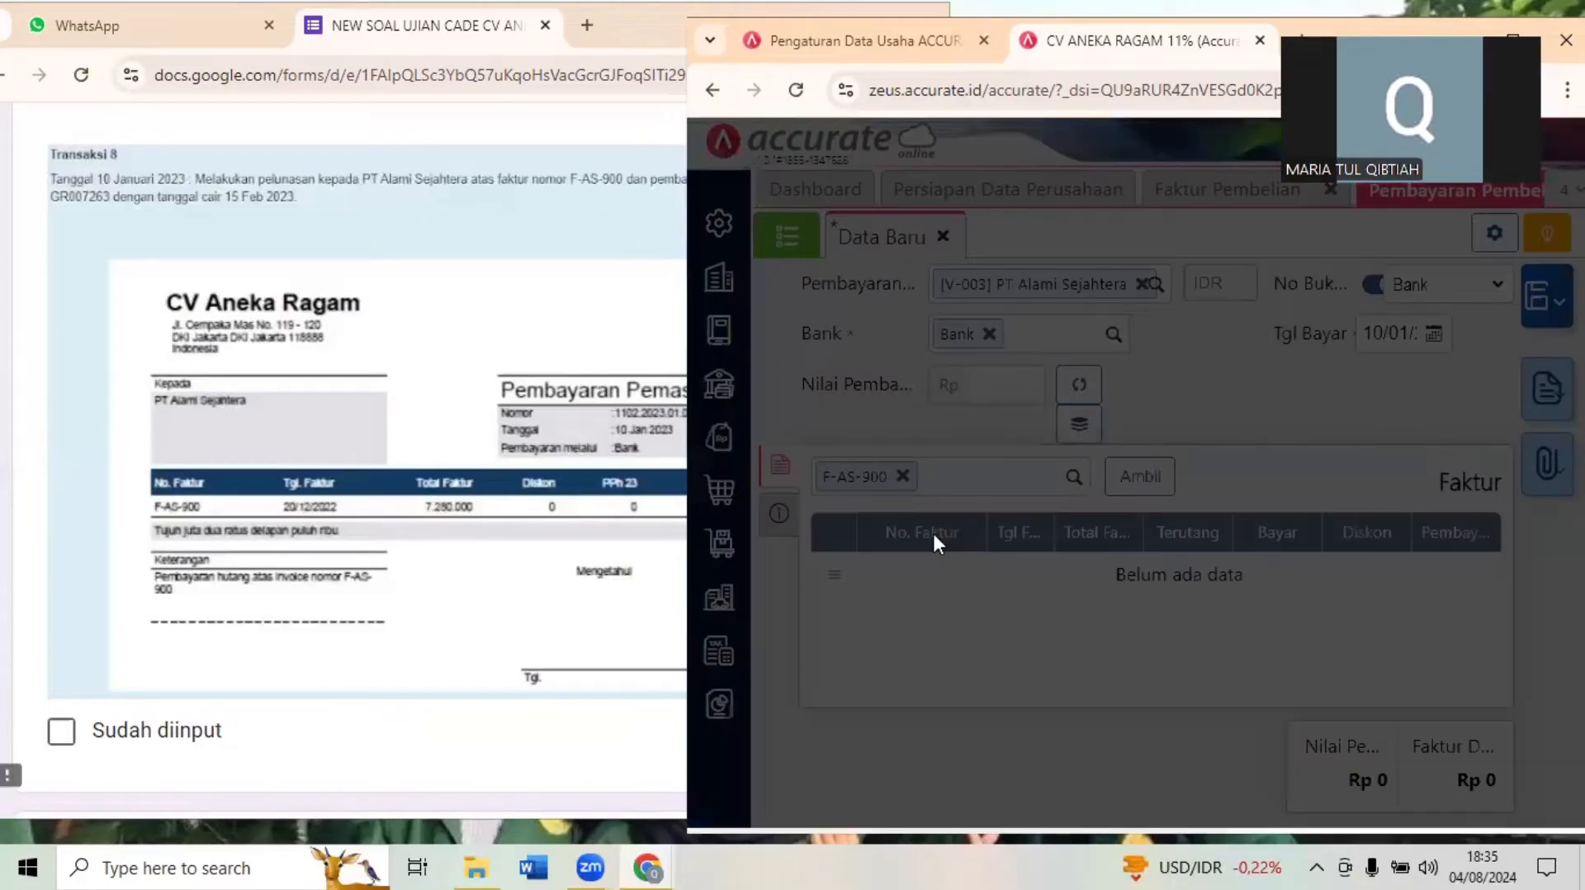
click(1393, 757)
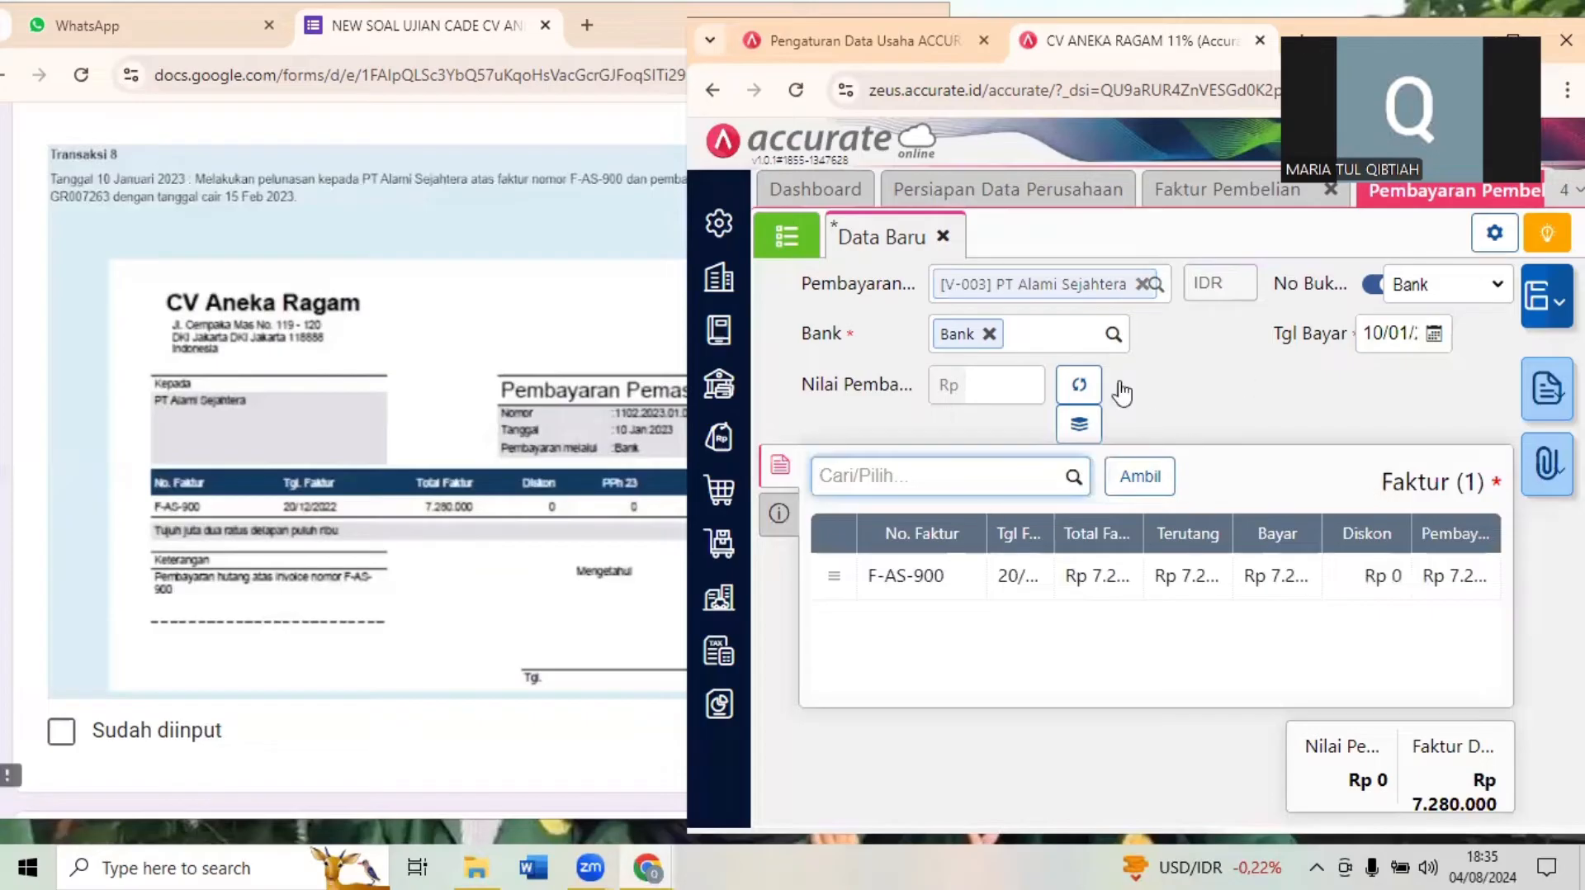
click(1071, 387)
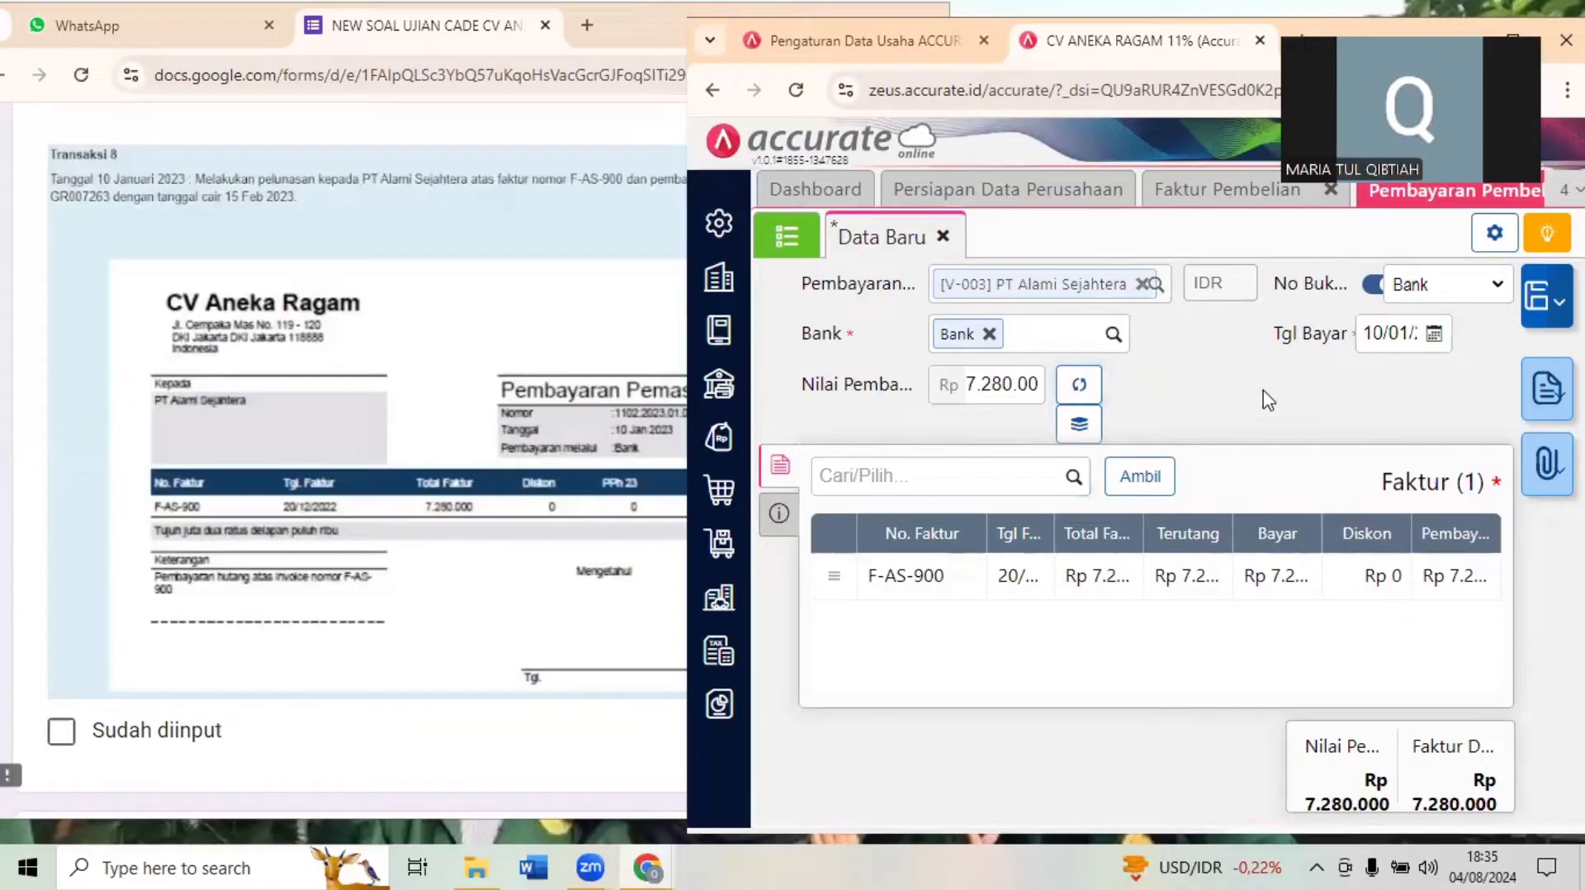
- Set the PT Alami Sejahtera payment's method to Transfer Bank in its additional information
click(778, 513)
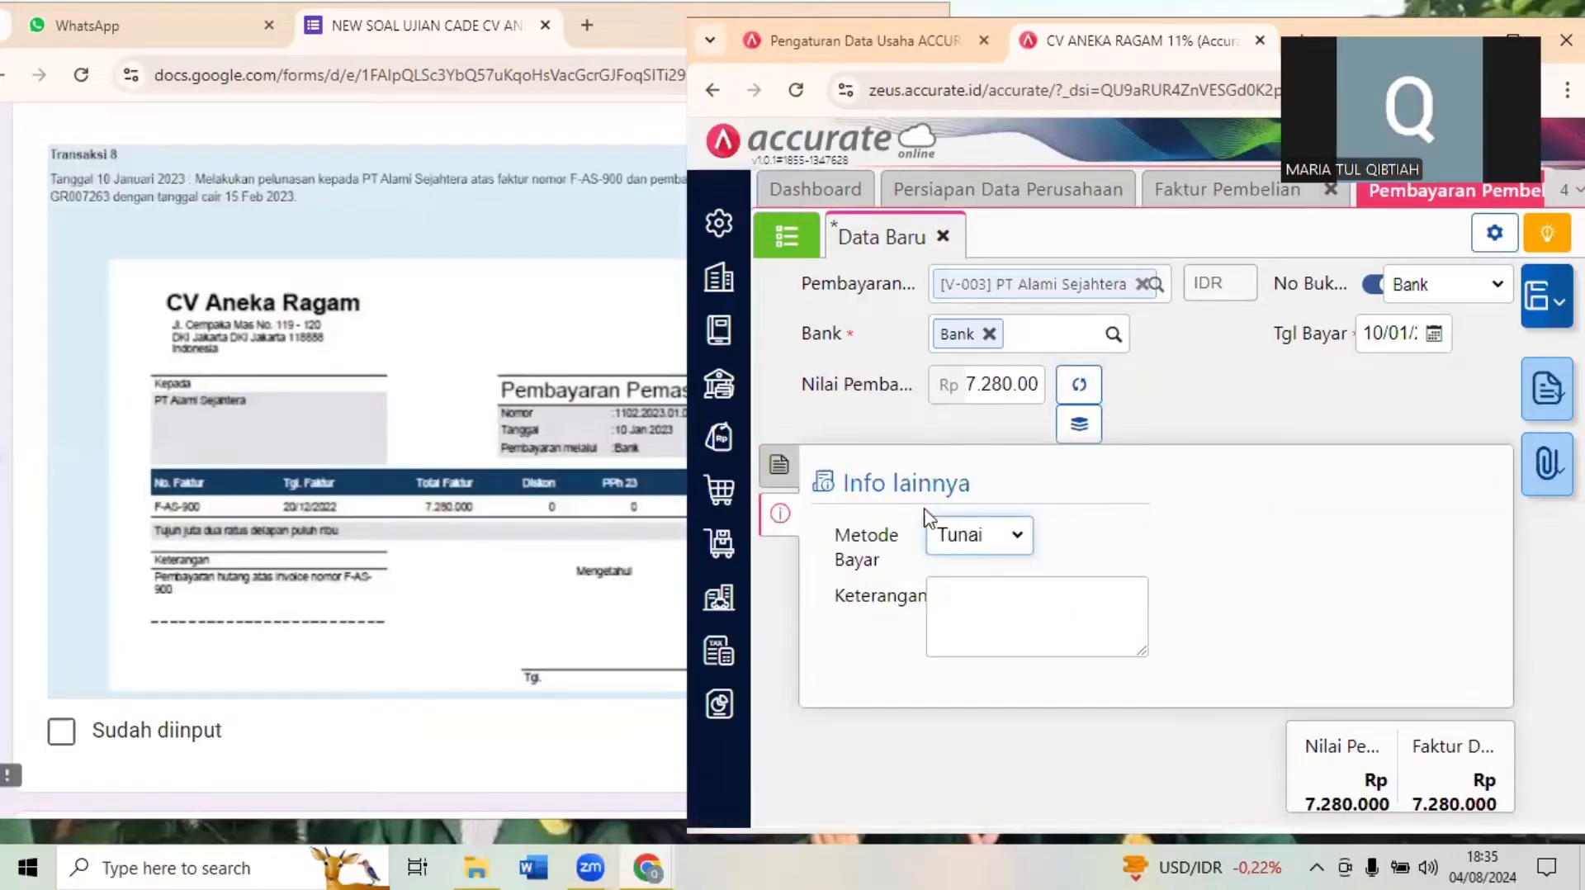
click(1008, 545)
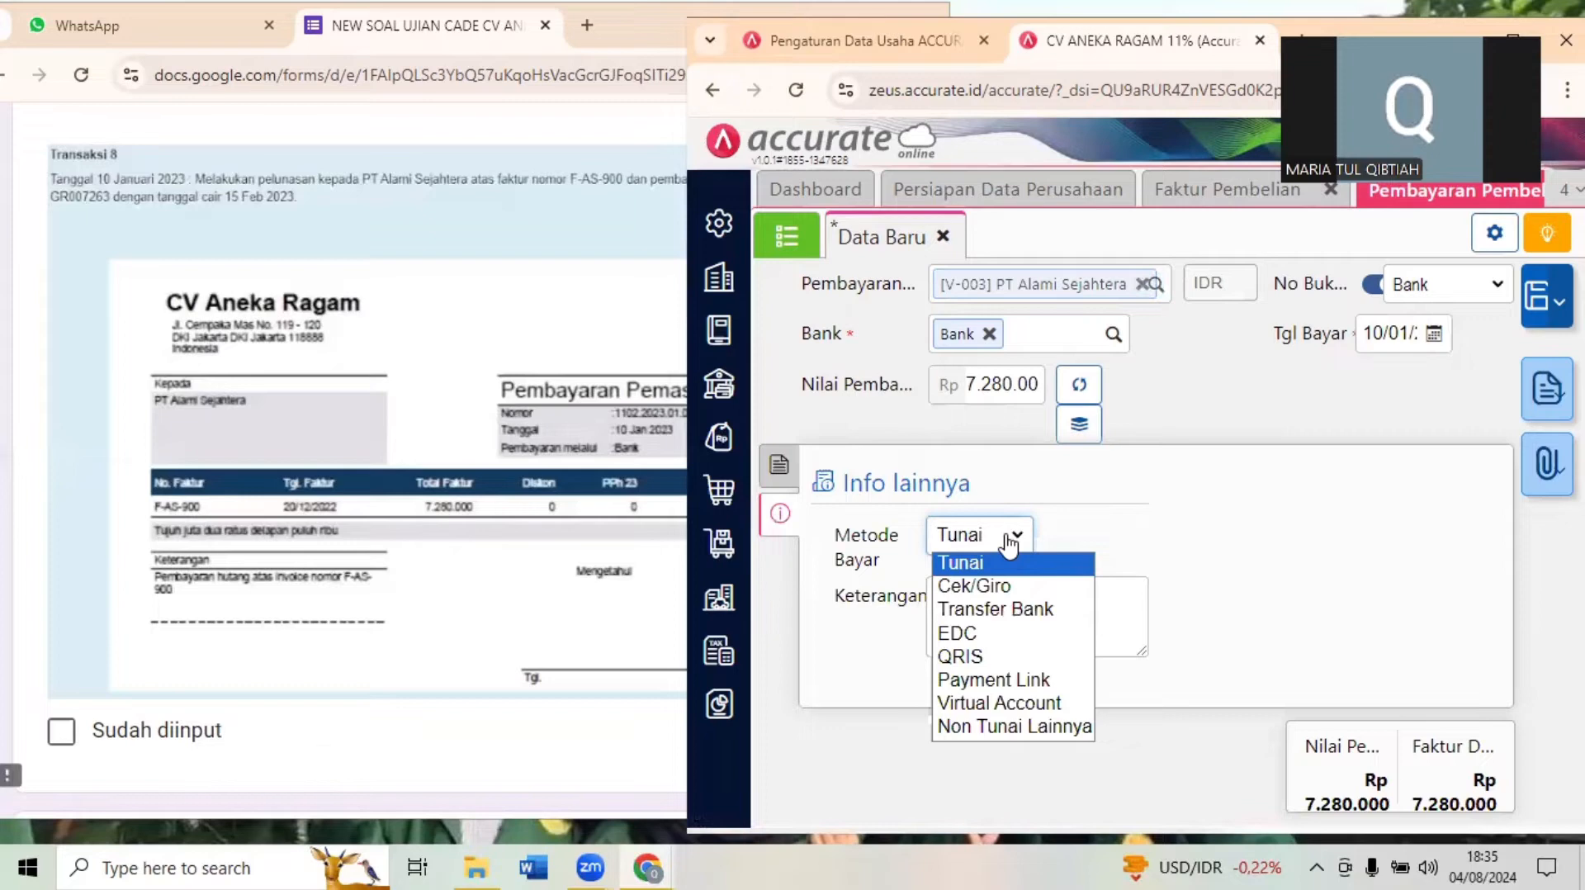
click(1003, 608)
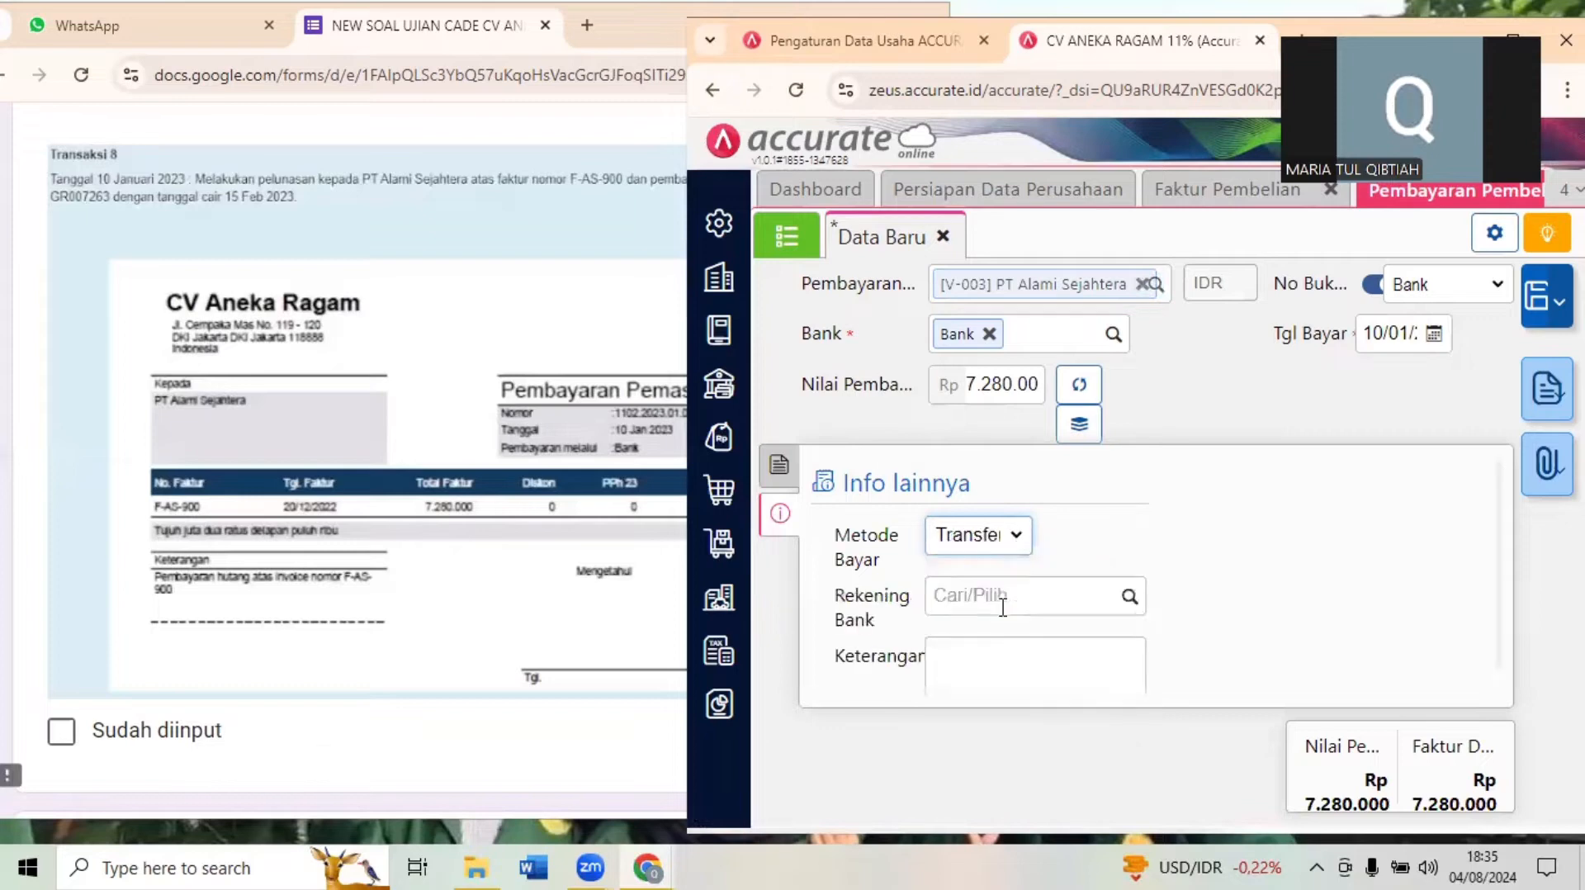
- Switch to the exam form and reread Transaksi 8's instruction for the payment method, giro number and clearing date
click(474, 421)
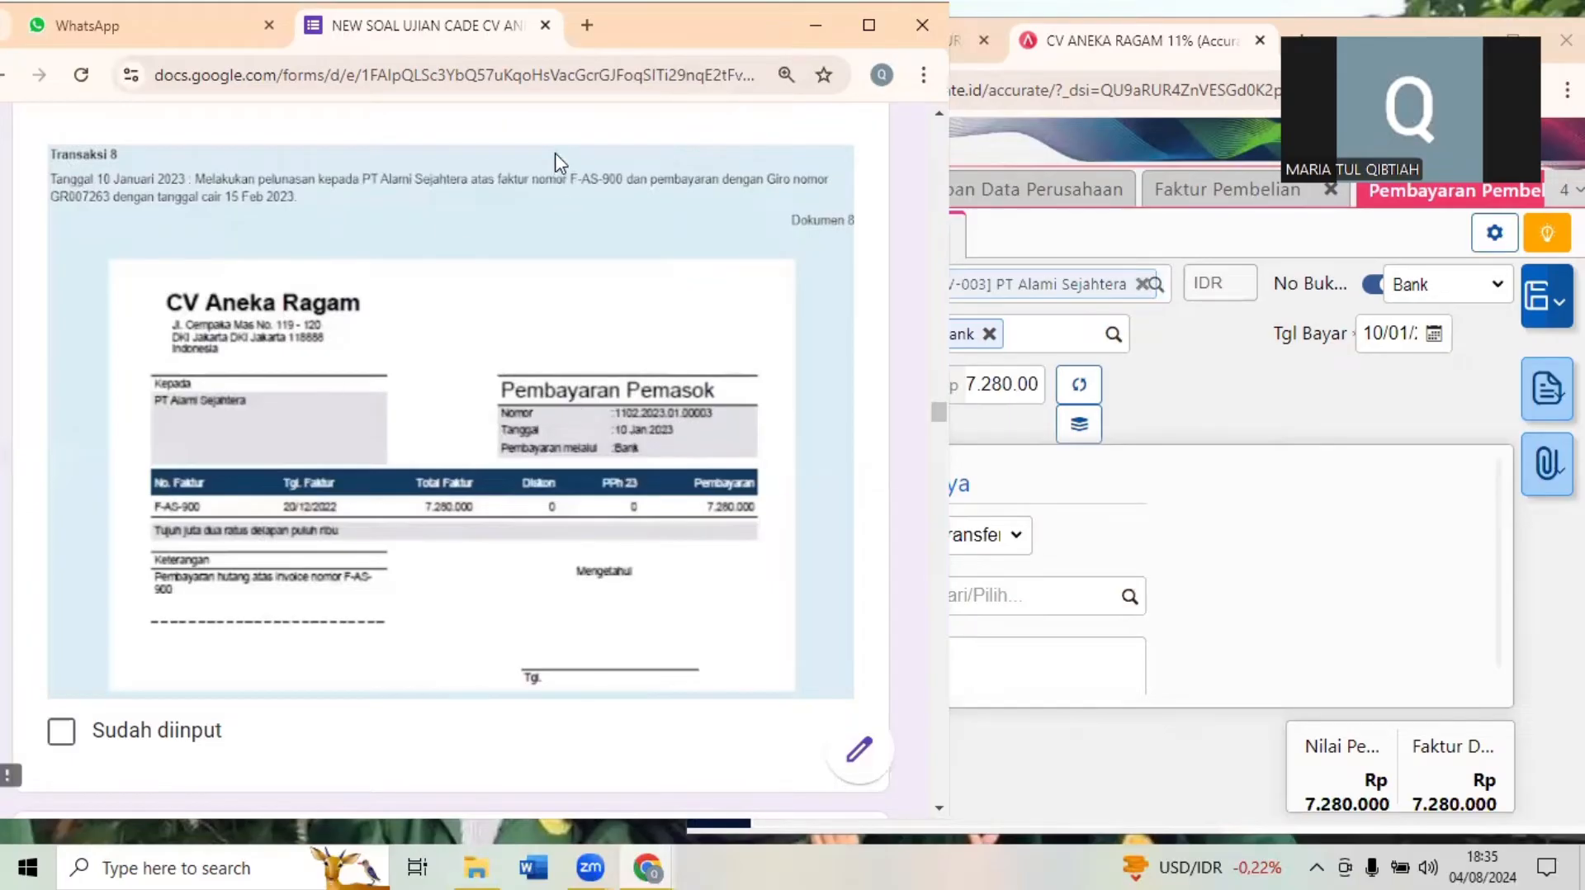
key(super+Up)
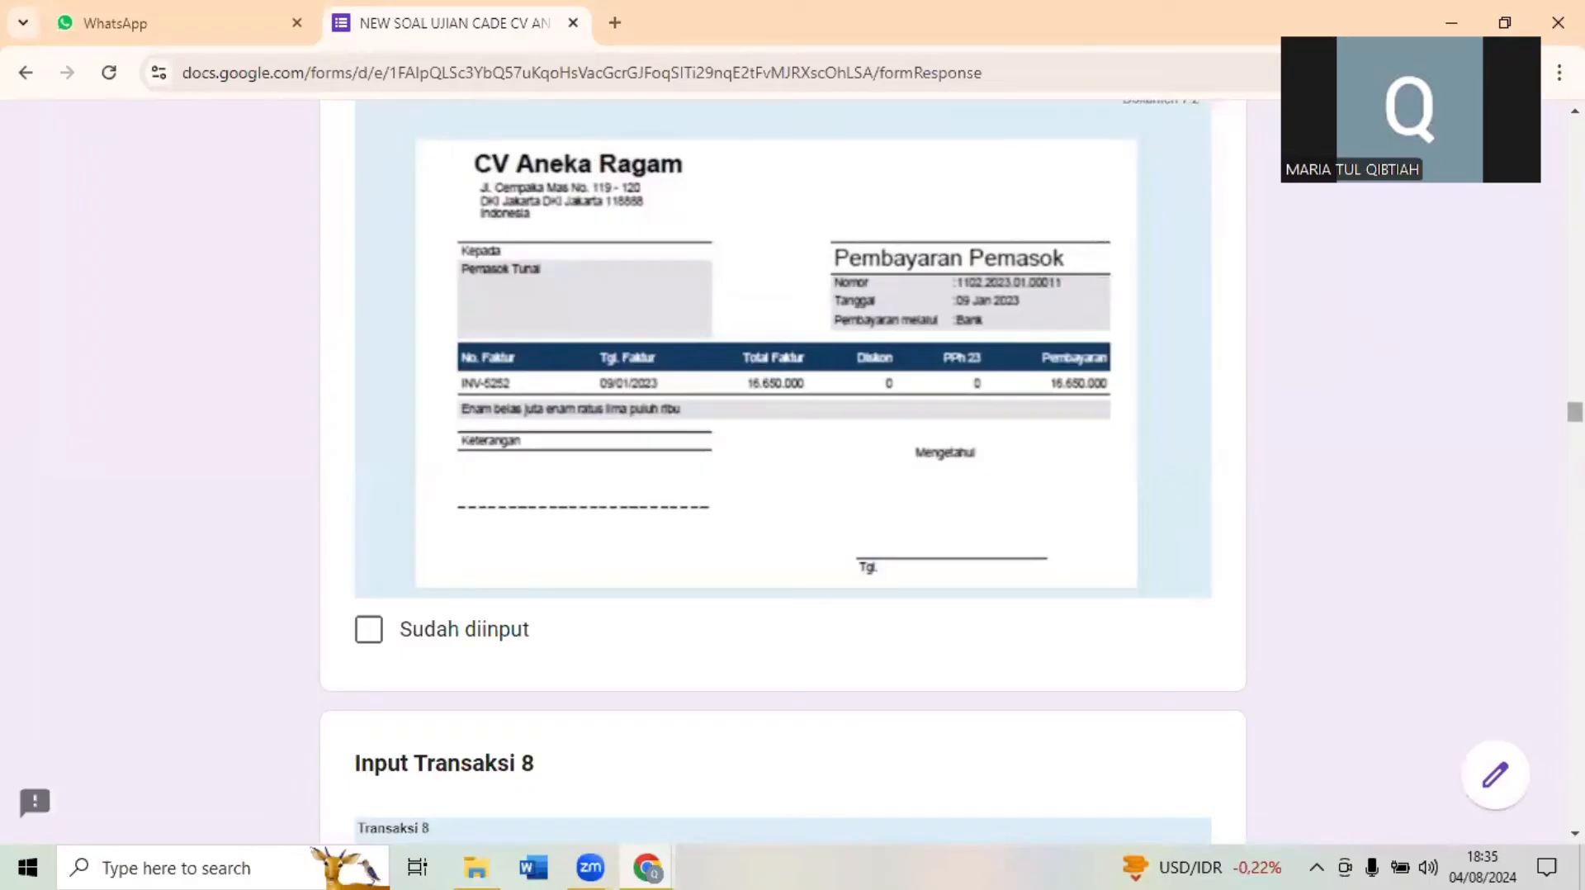
scroll(783, 471, down, 5)
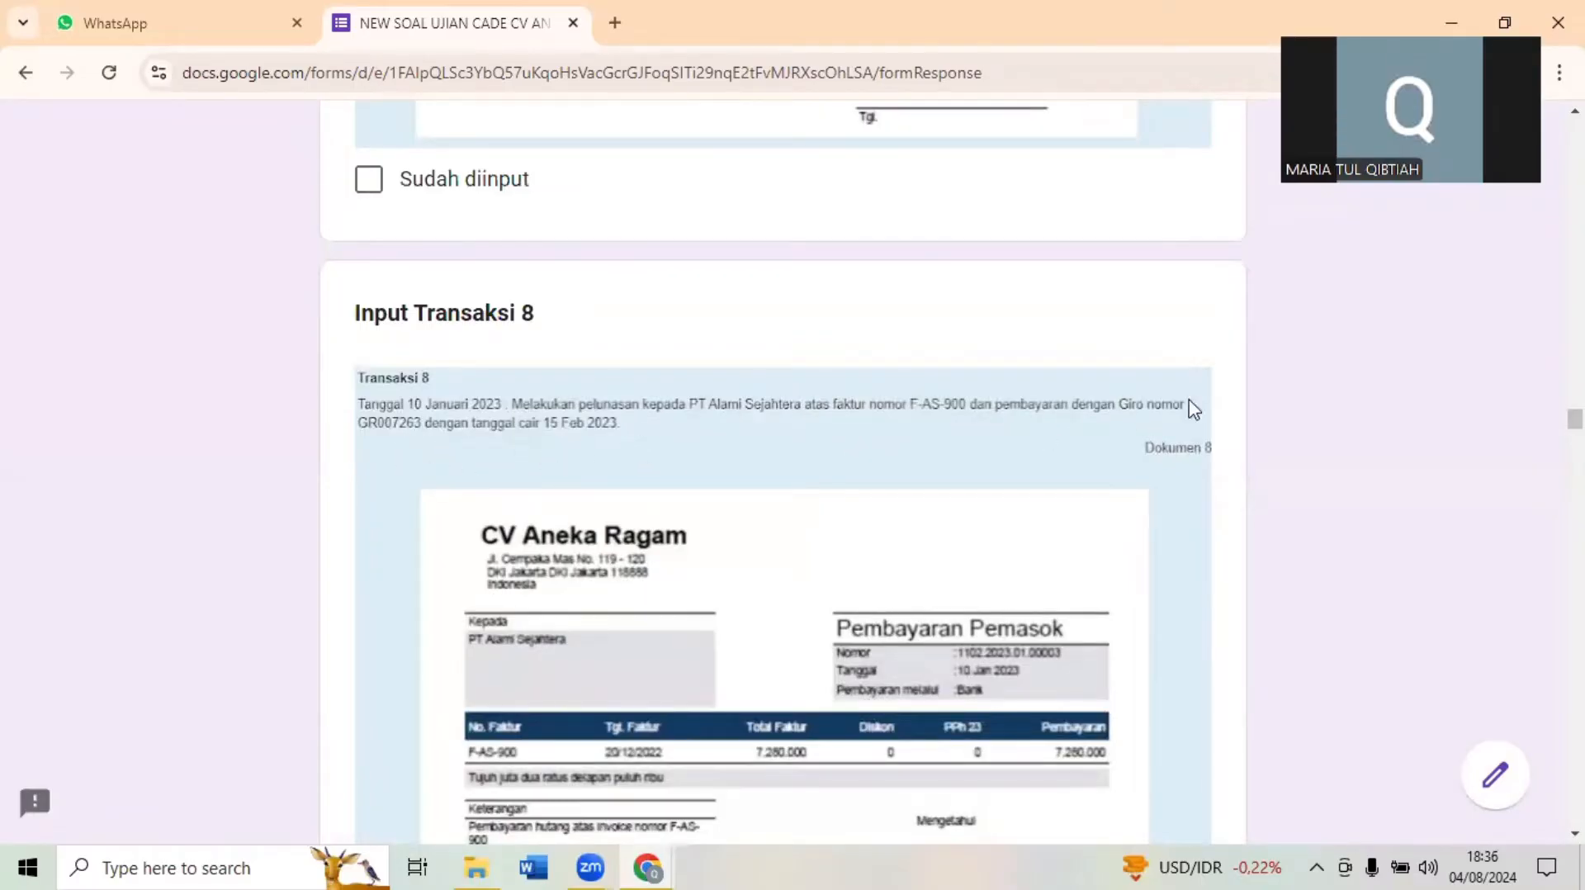
click(1495, 9)
scroll(880, 226, down, 10)
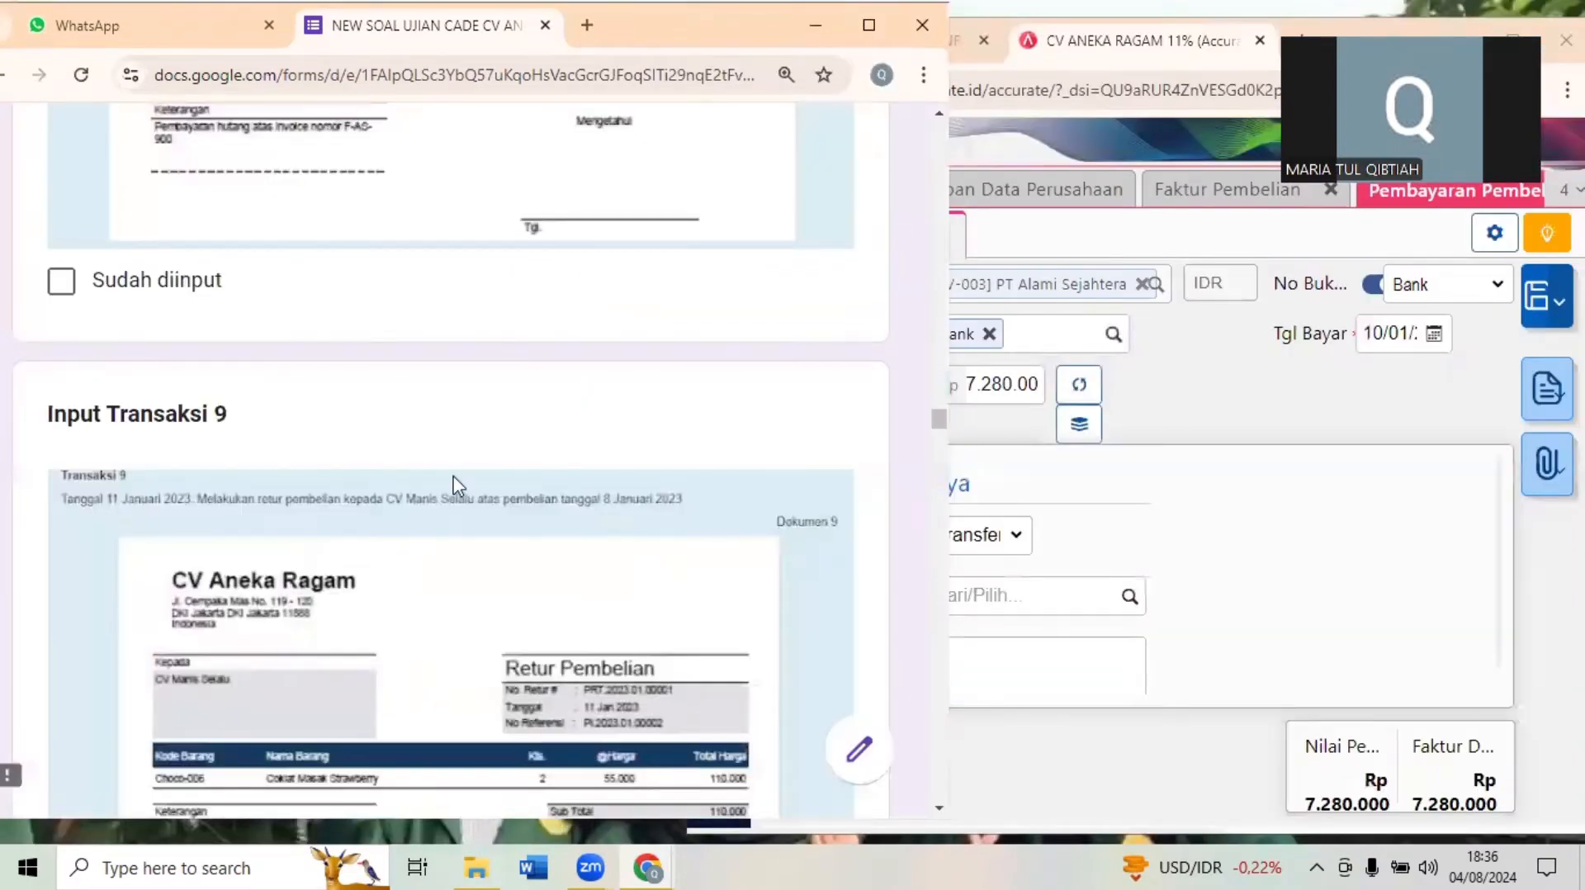
scroll(369, 493, up, 7)
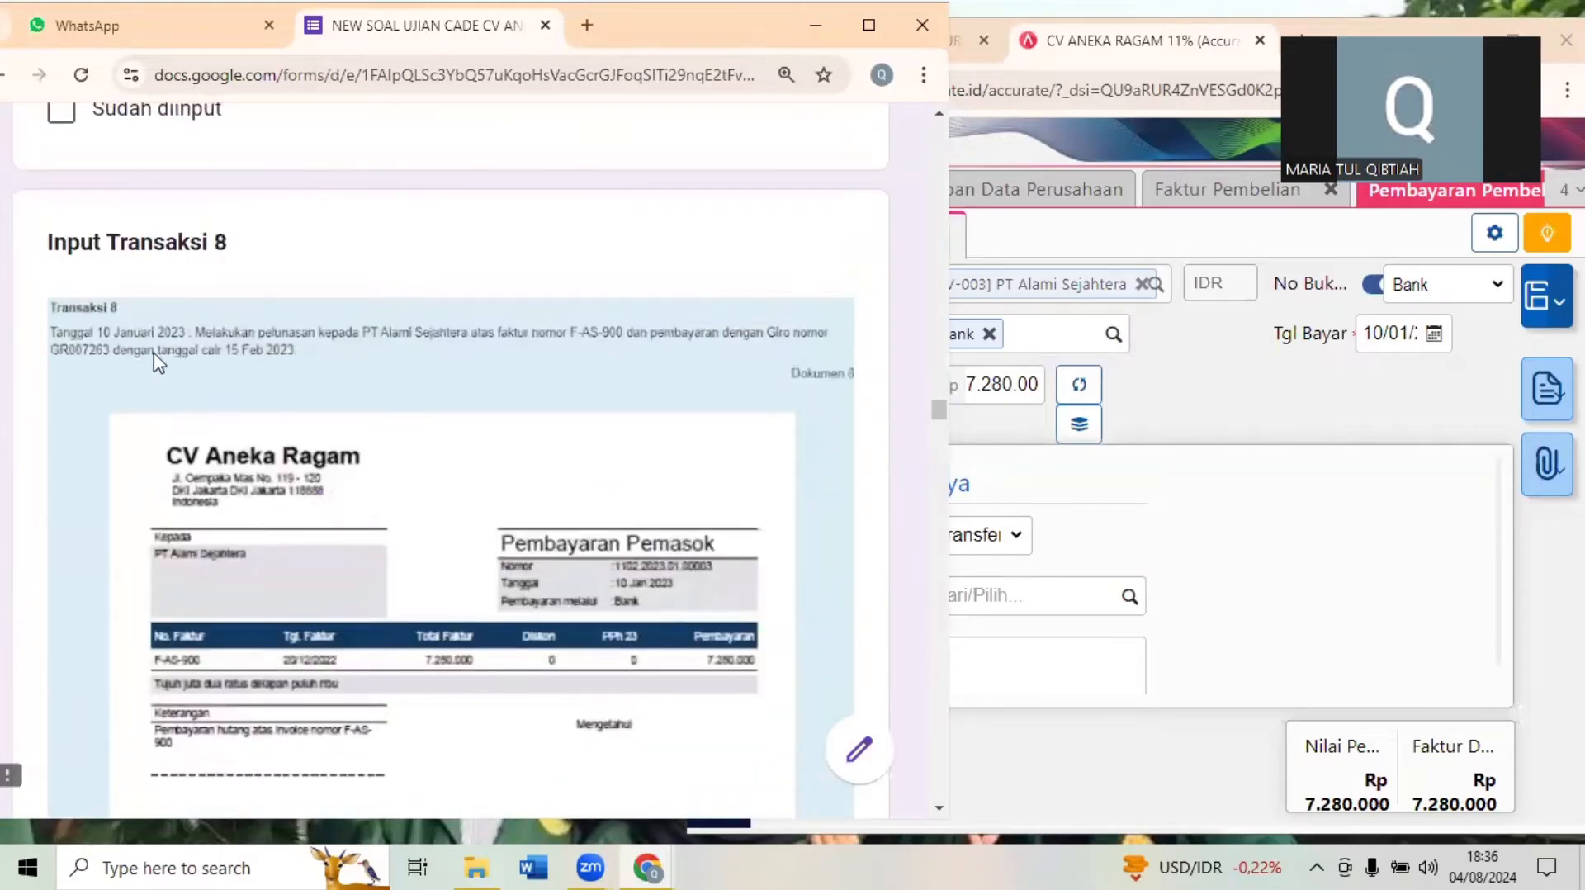
- Switch back to Accurate Online and change the payment method to Cek/Giro with number GR007263
click(1197, 422)
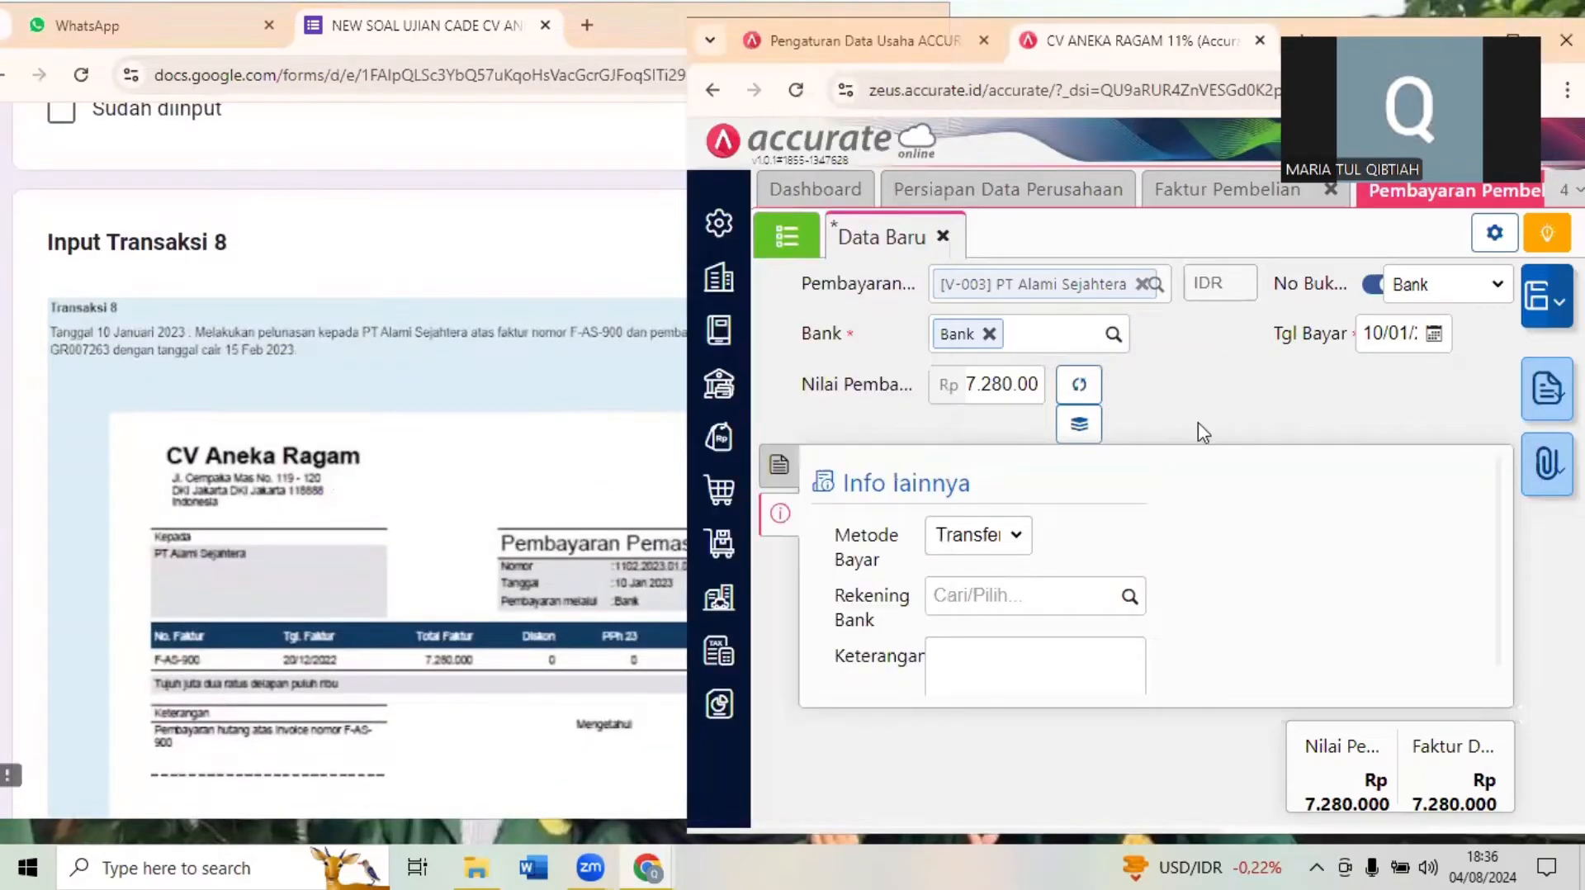
click(960, 540)
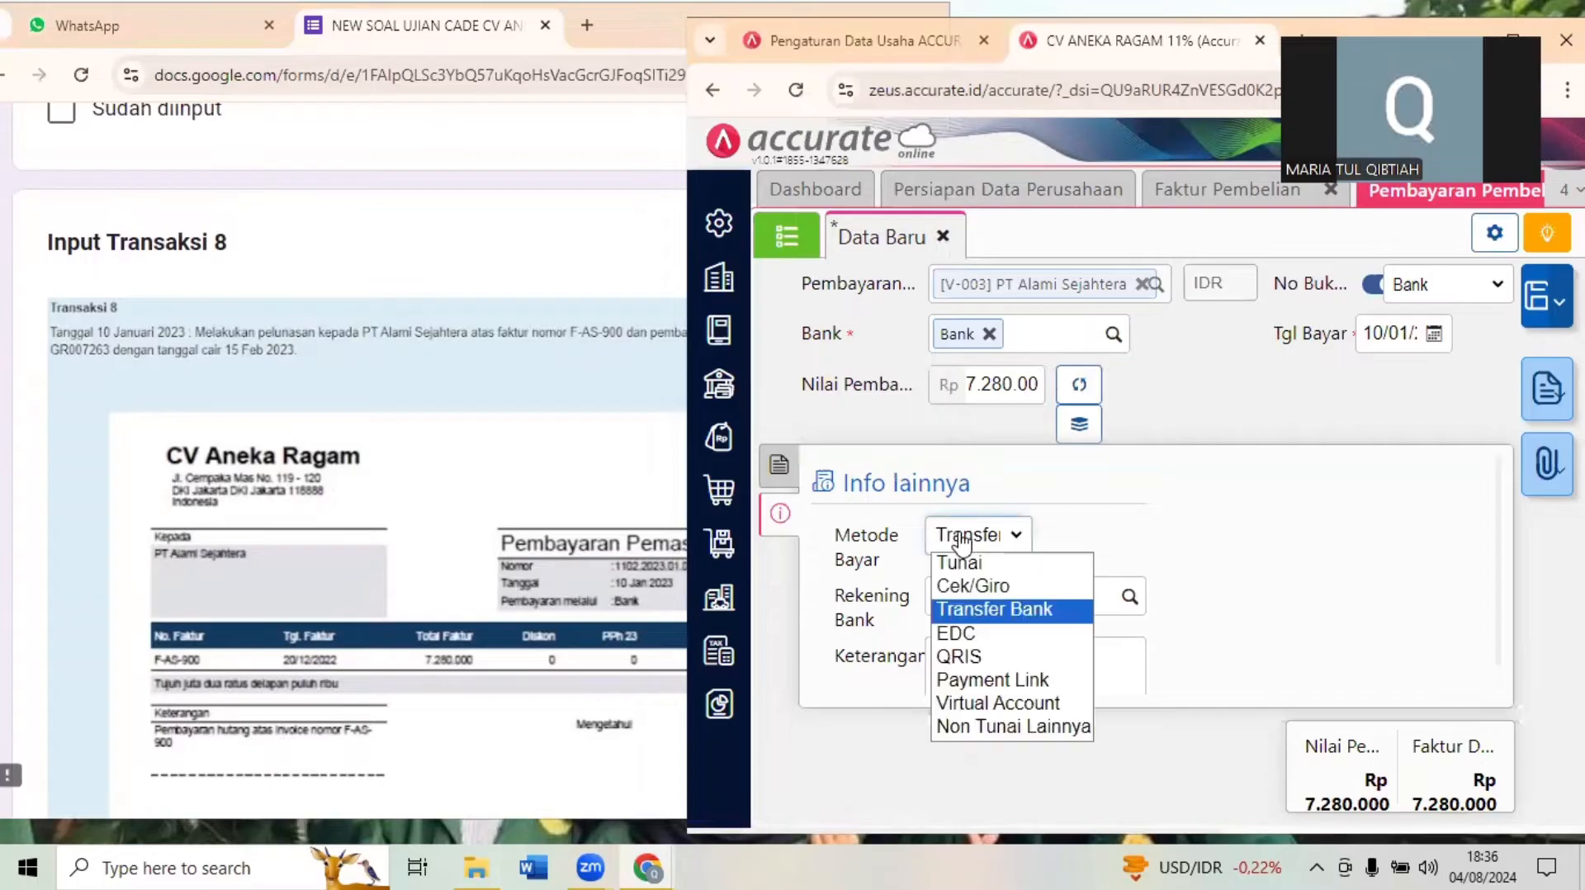
click(1007, 580)
click(1116, 534)
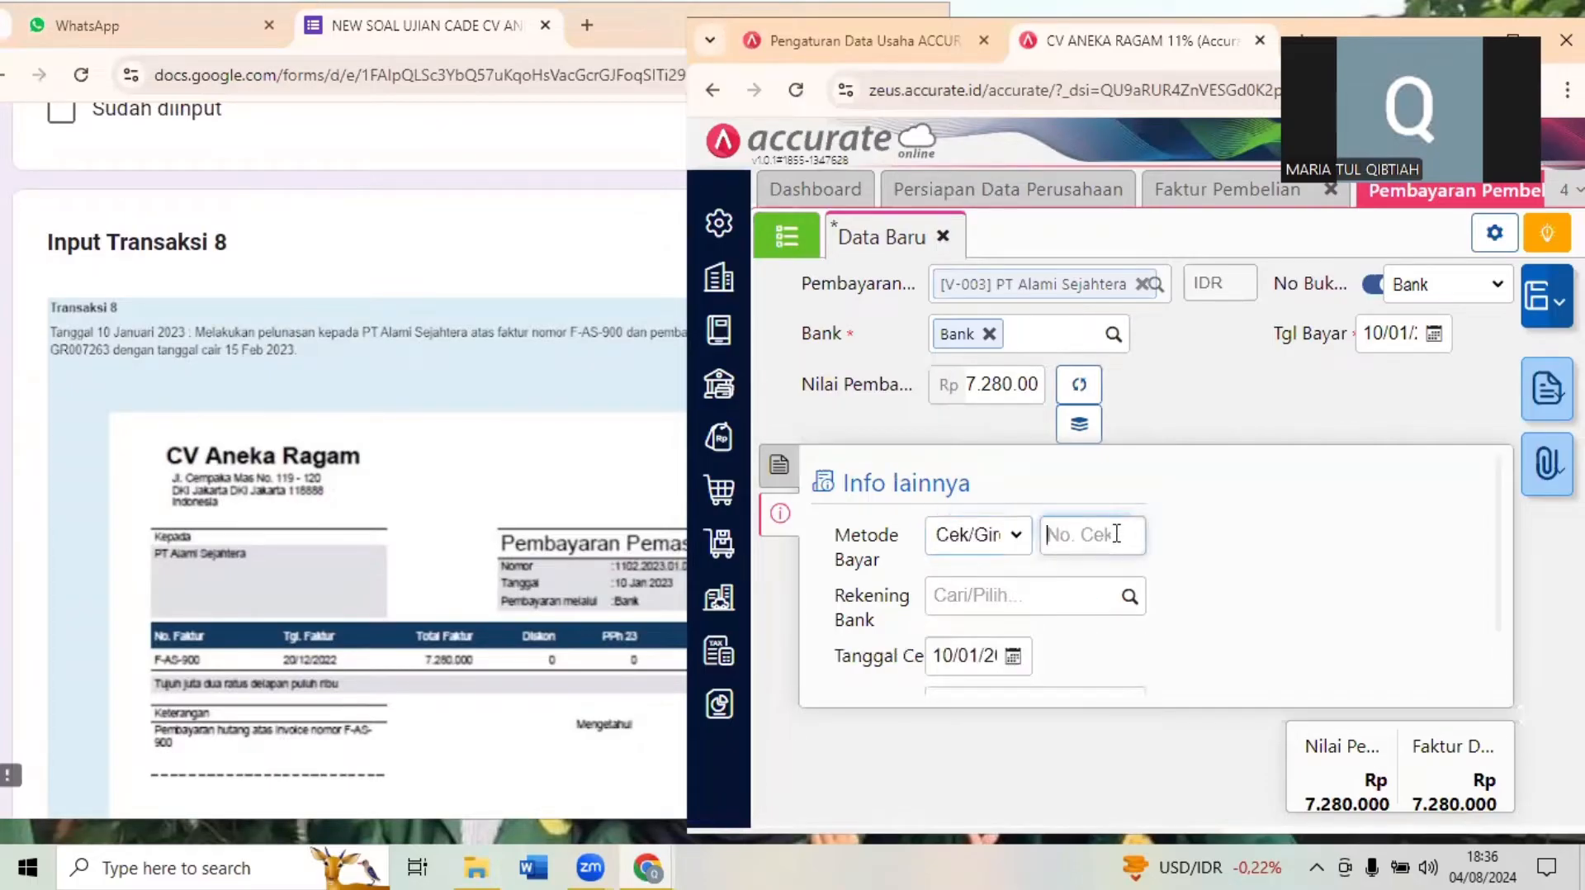
text(G)
text(R007263)
click(1255, 545)
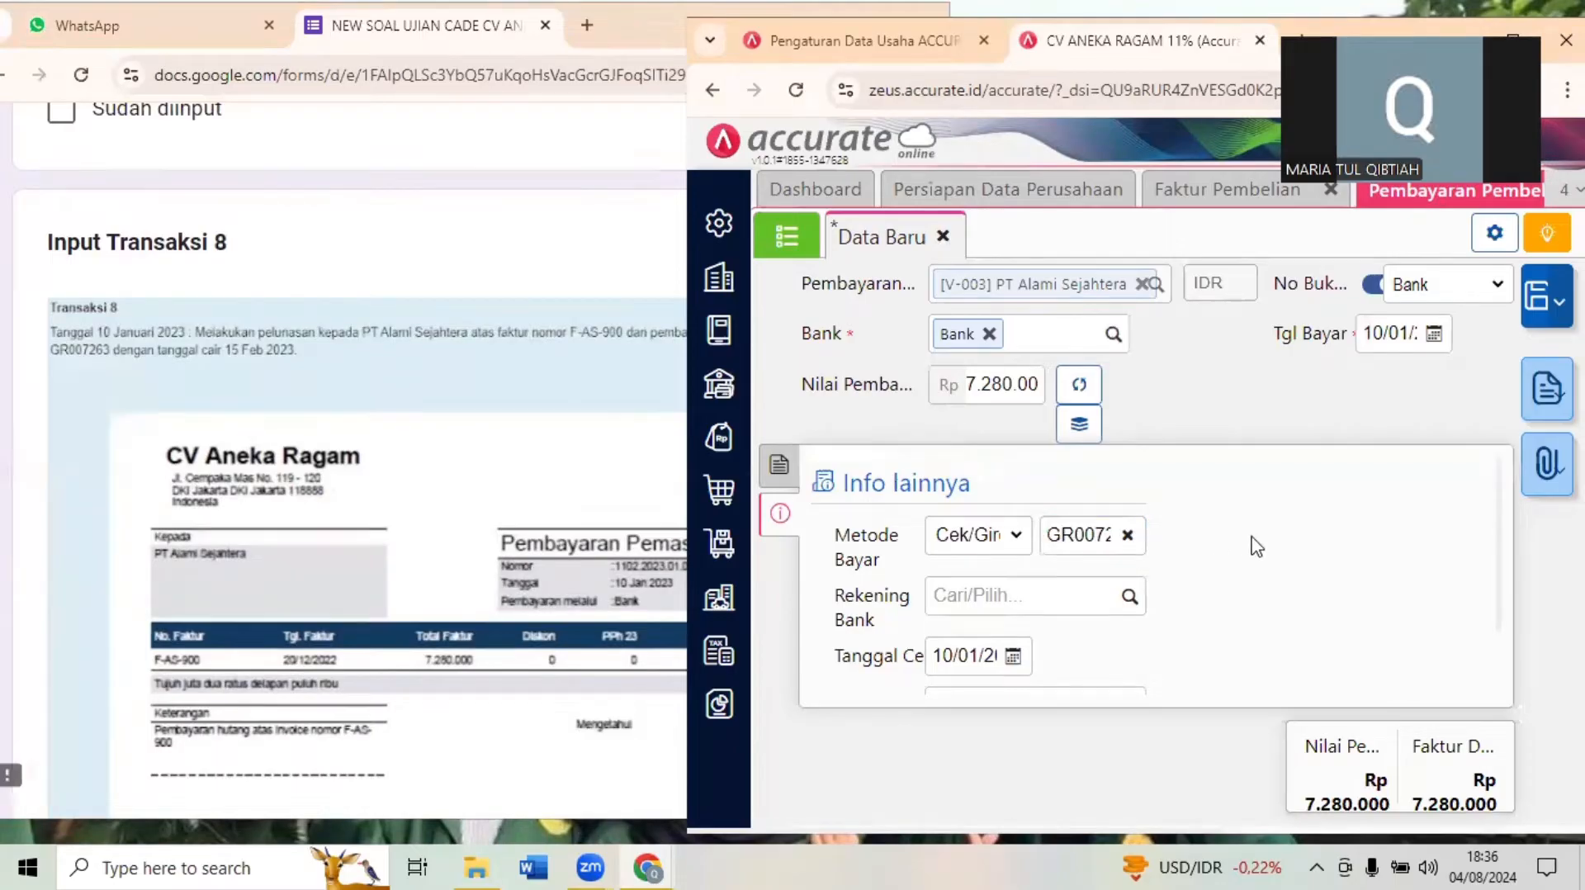
click(1070, 596)
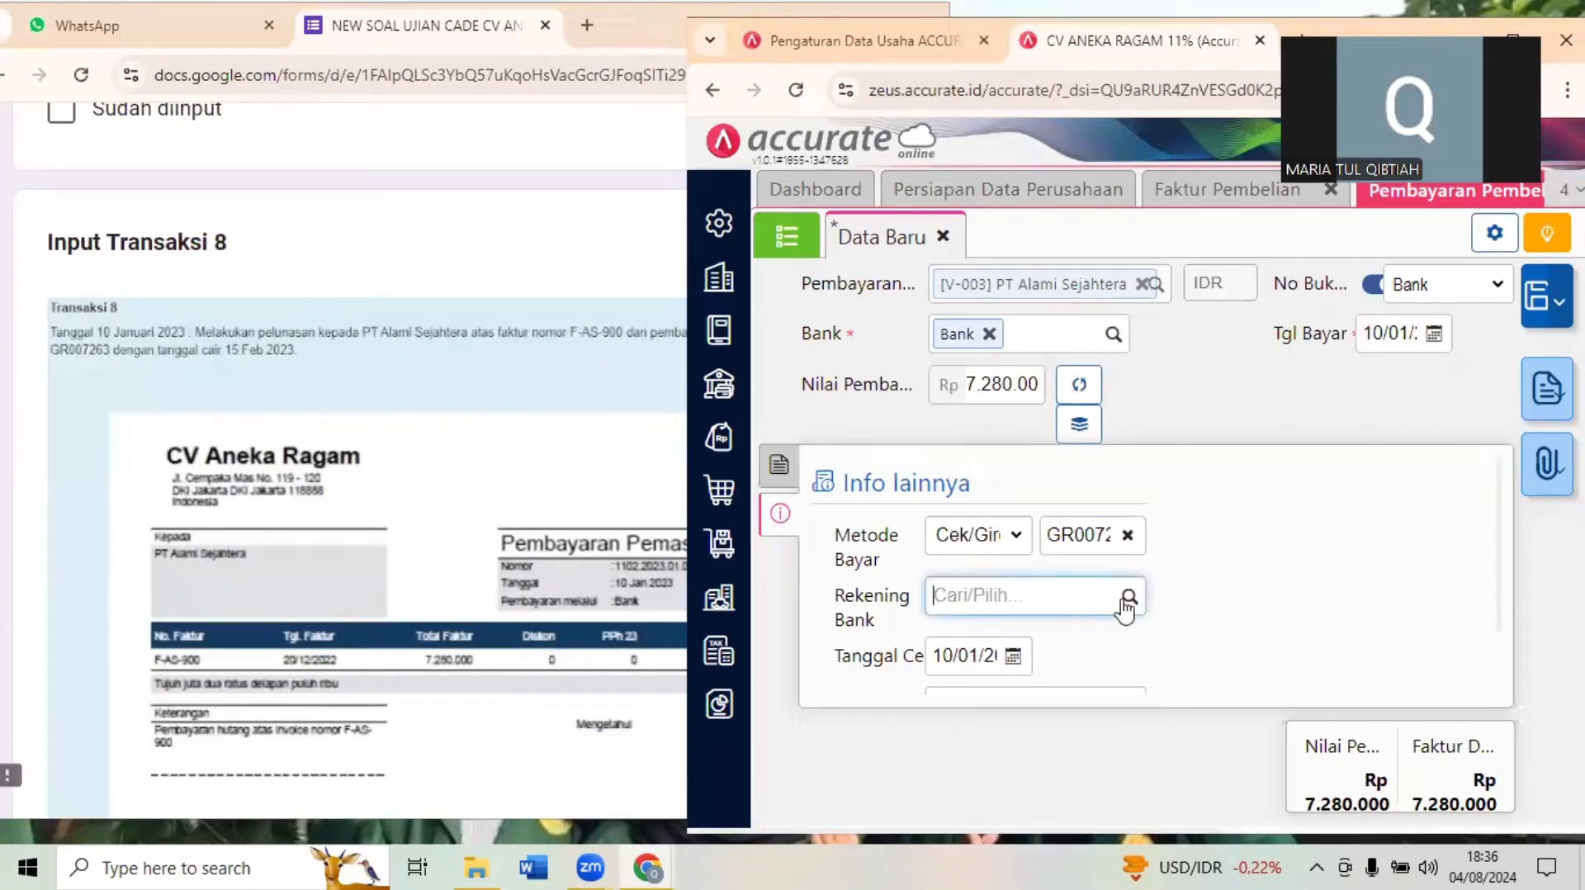
click(1227, 600)
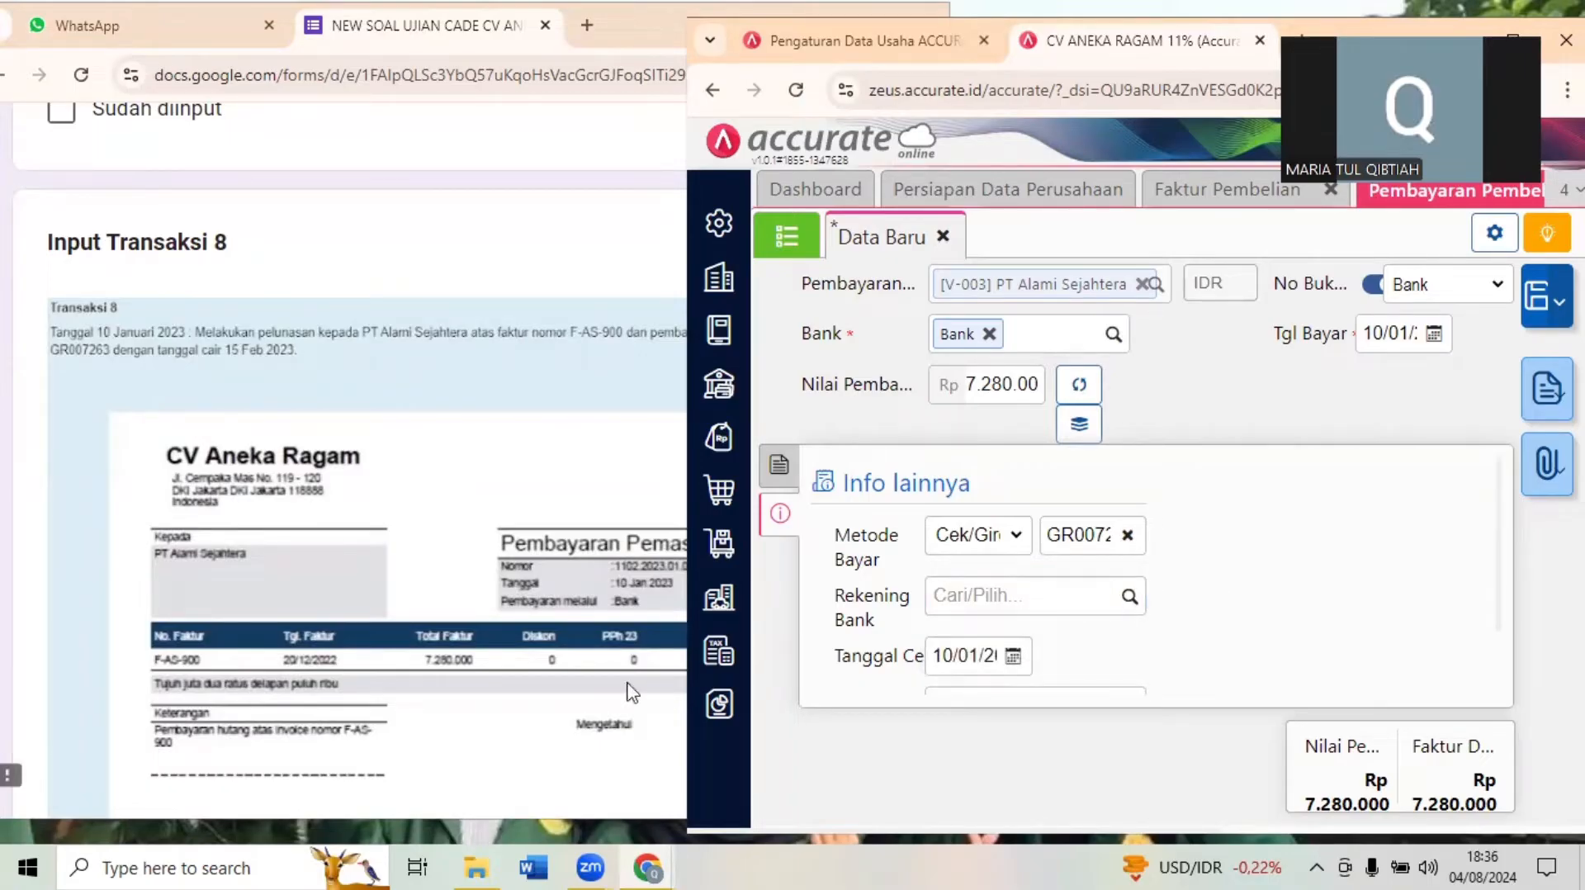
- Check the giro clearing date in the exam form, set the payment's giro date to 15/02/2023 and save the payment
click(619, 579)
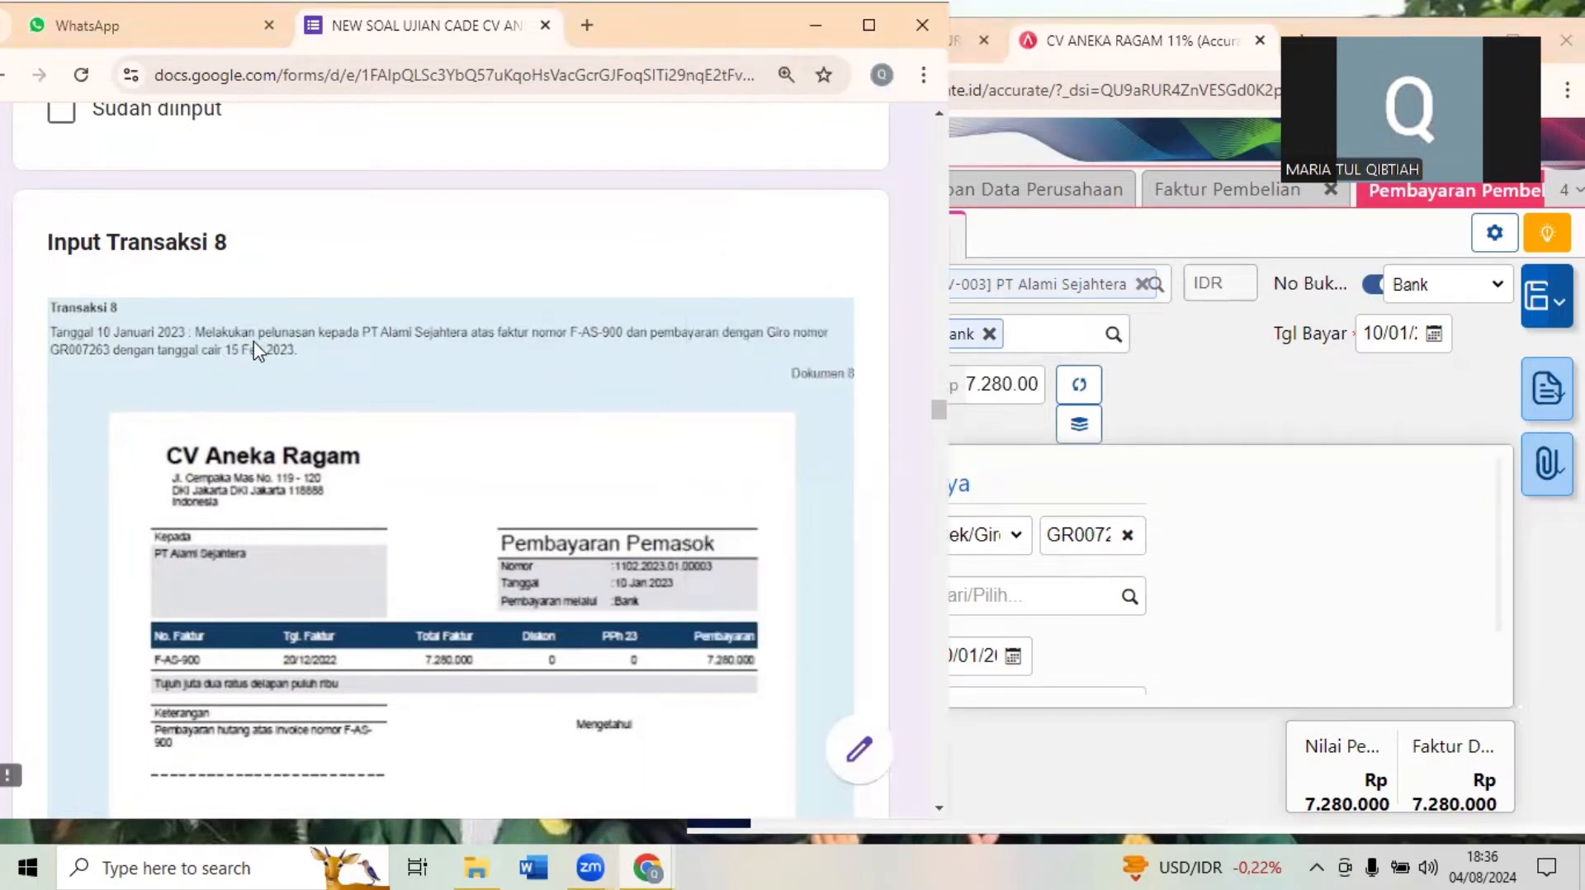
click(1149, 587)
click(986, 652)
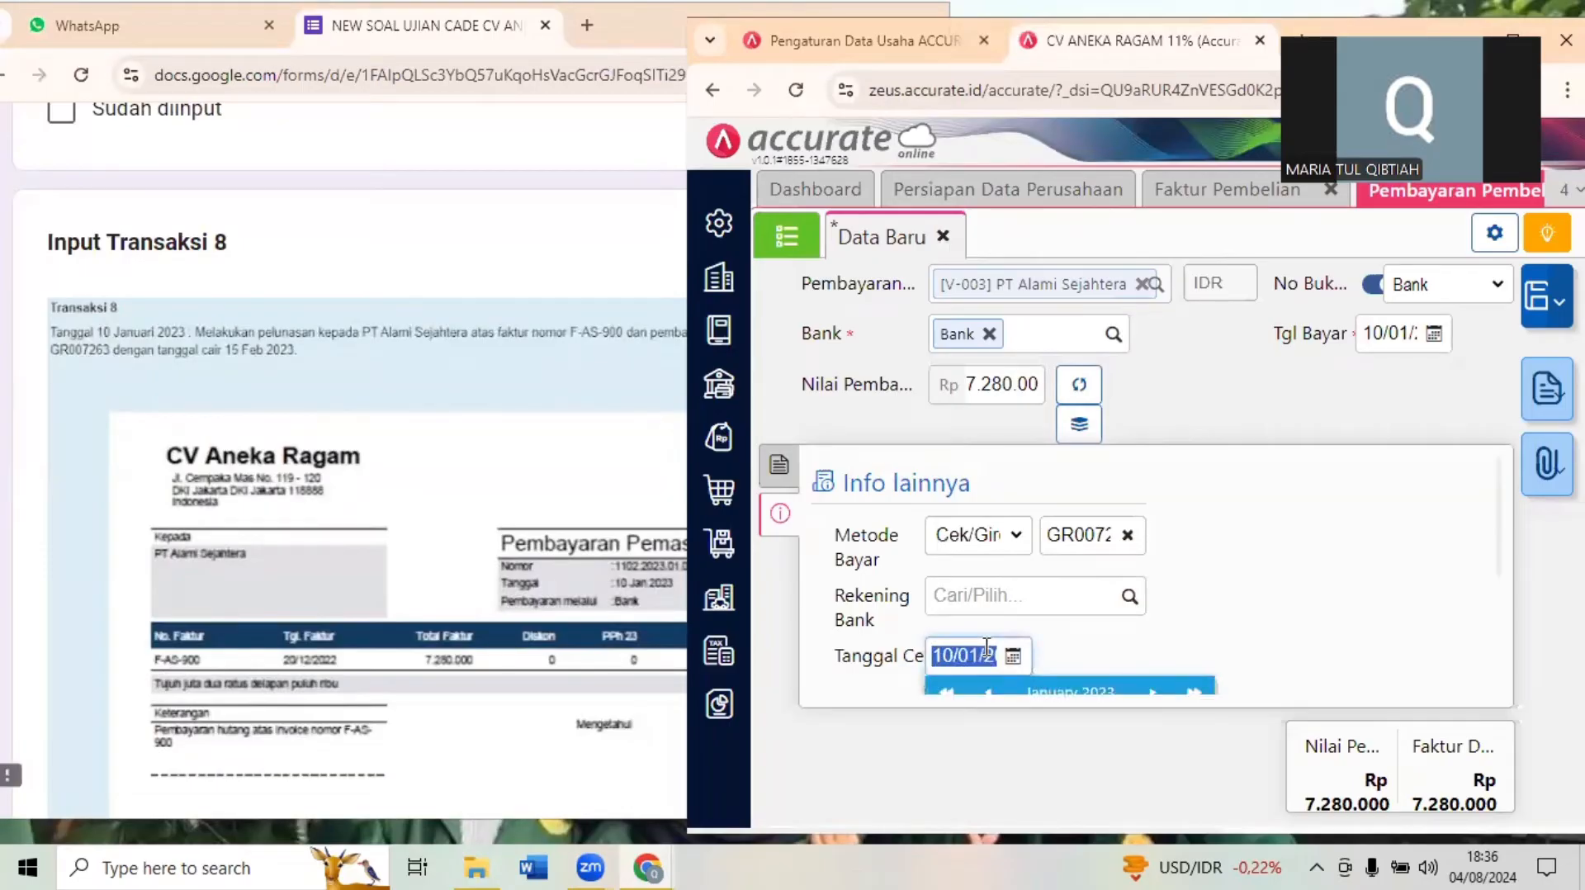
text(15)
click(1409, 640)
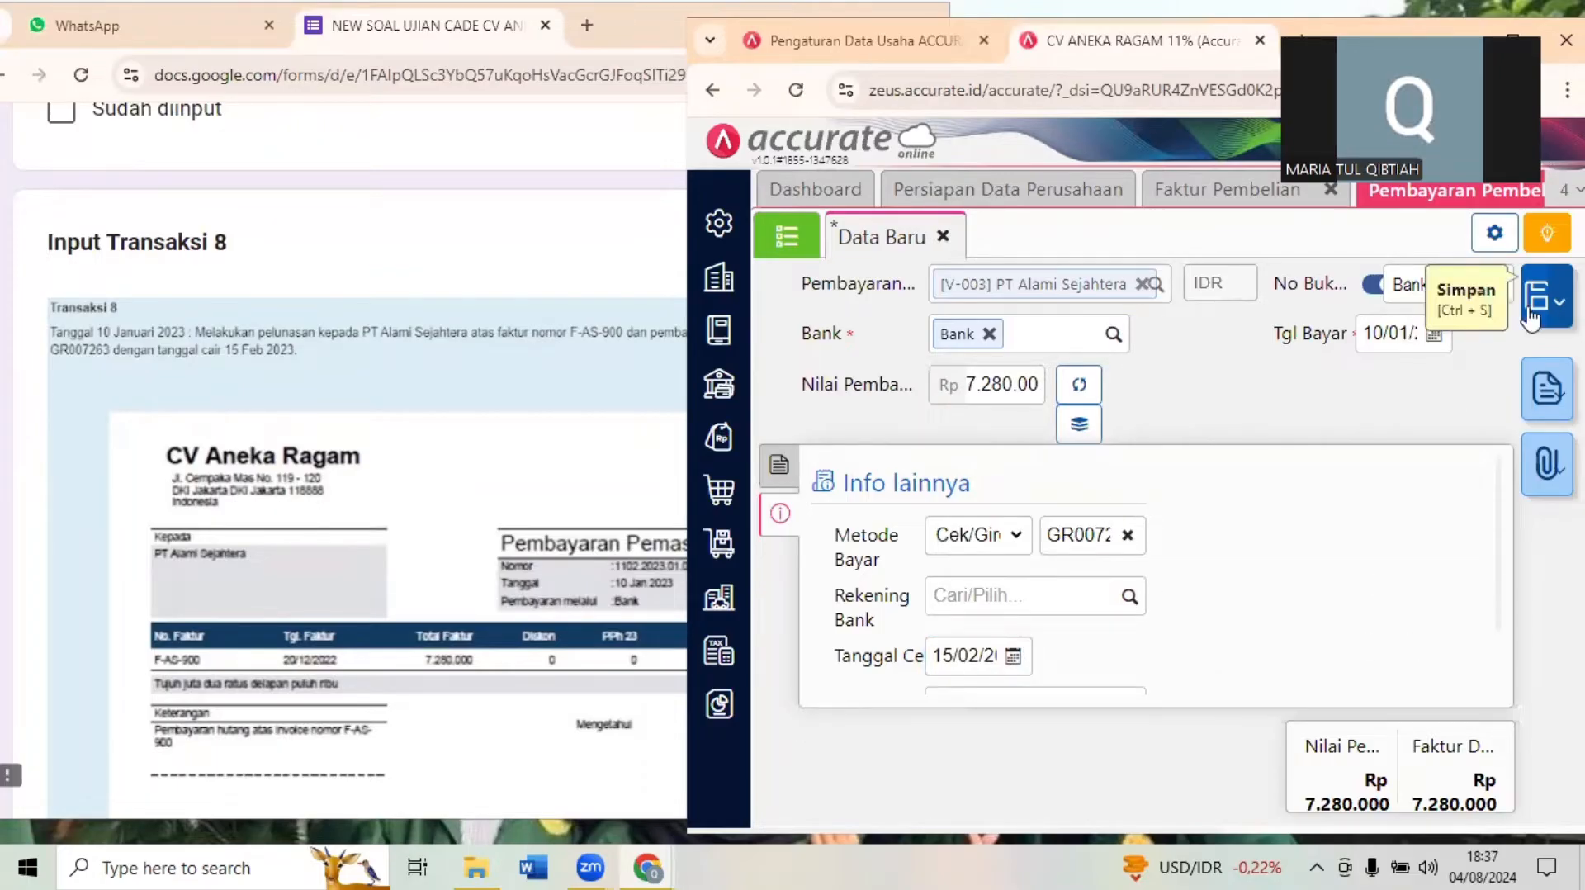
click(1530, 318)
- Switch to the exam form and bring up the Transaksi 9 purchase return document
click(422, 372)
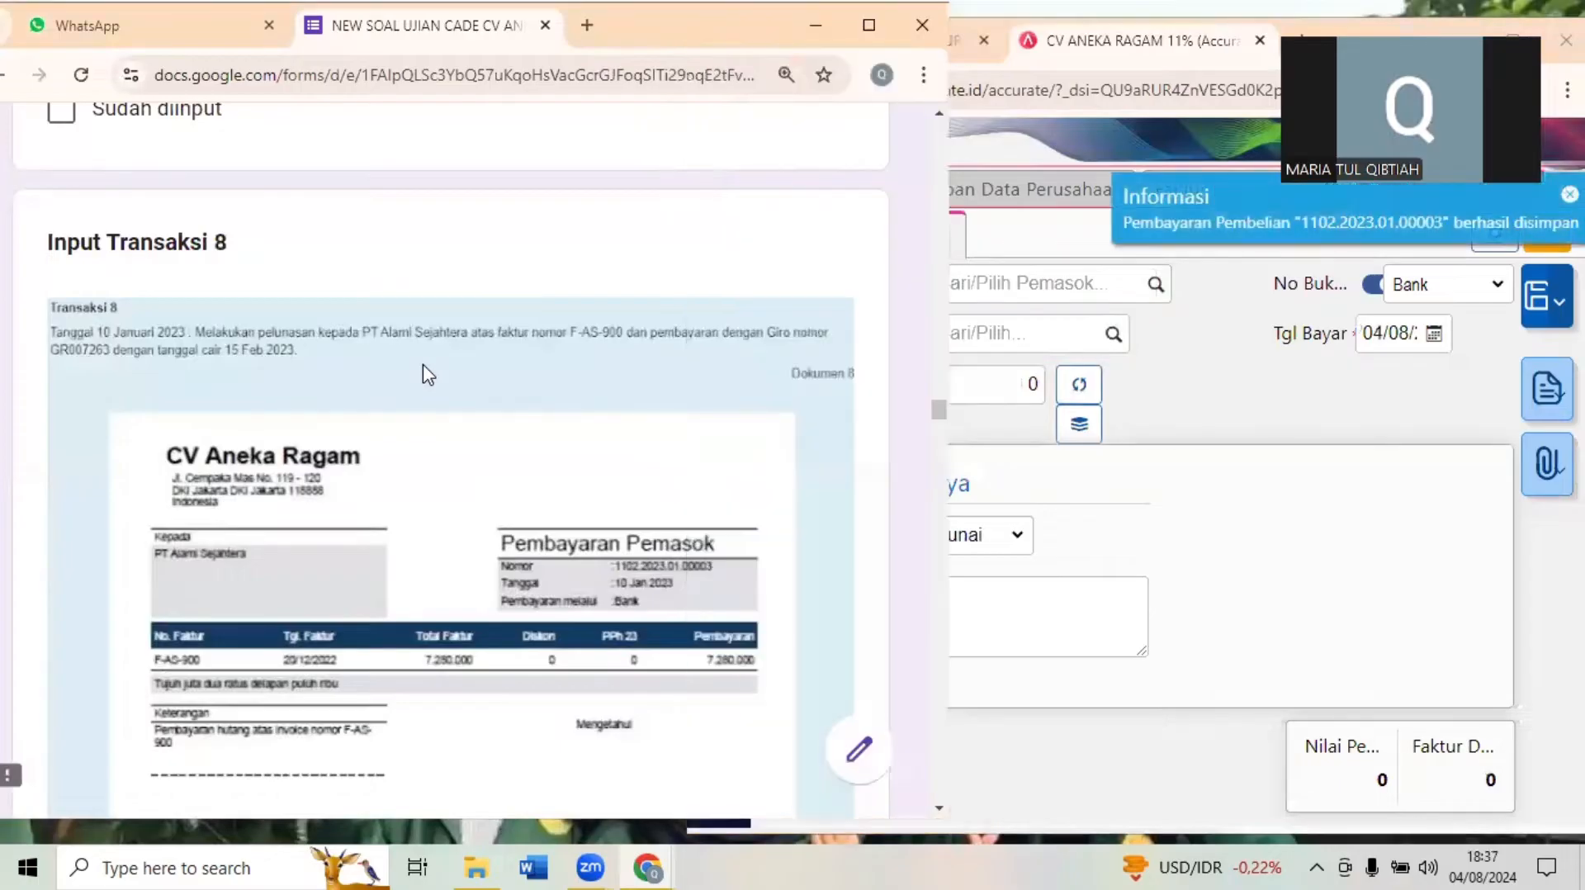
scroll(427, 374, down, 8)
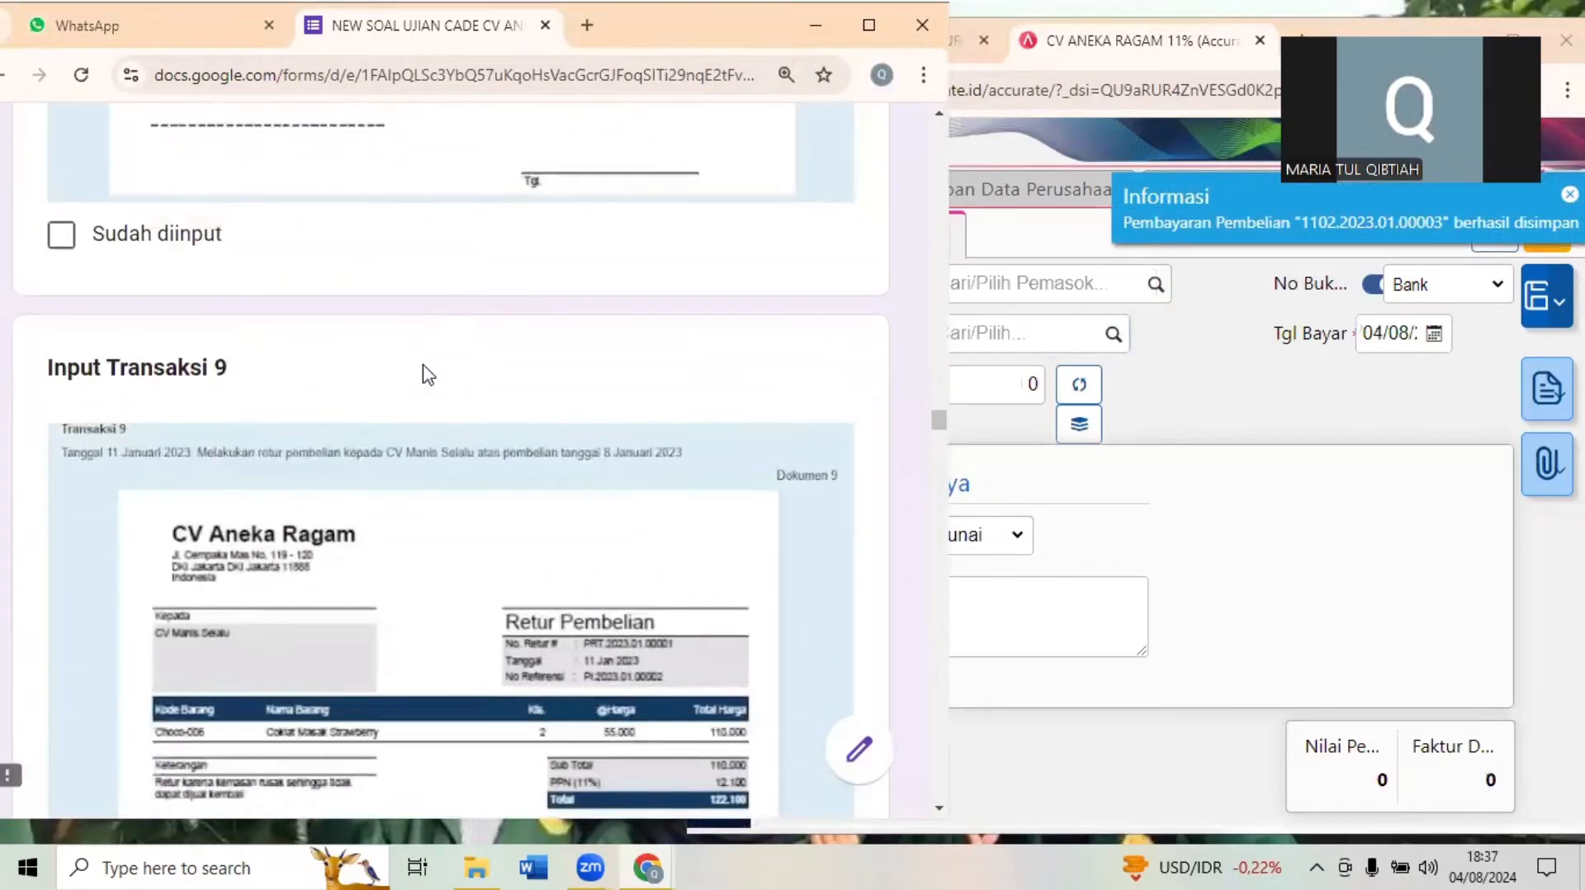
scroll(426, 373, down, 2)
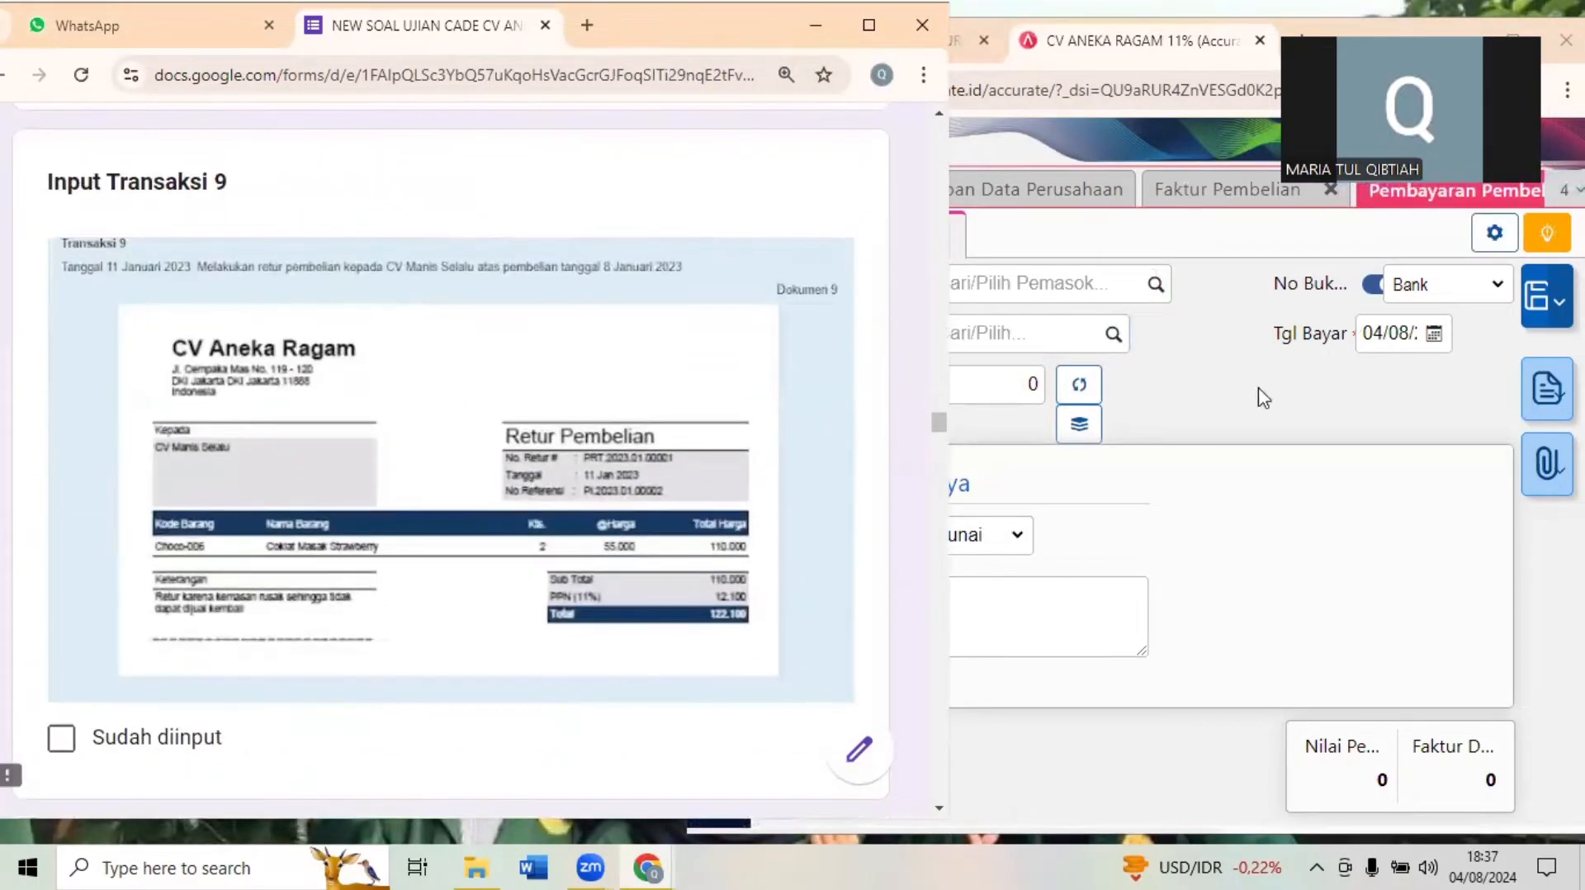
- Switch to Accurate Online and close the open Pembayaran Pembelian and Faktur Pembelian pages
click(1321, 511)
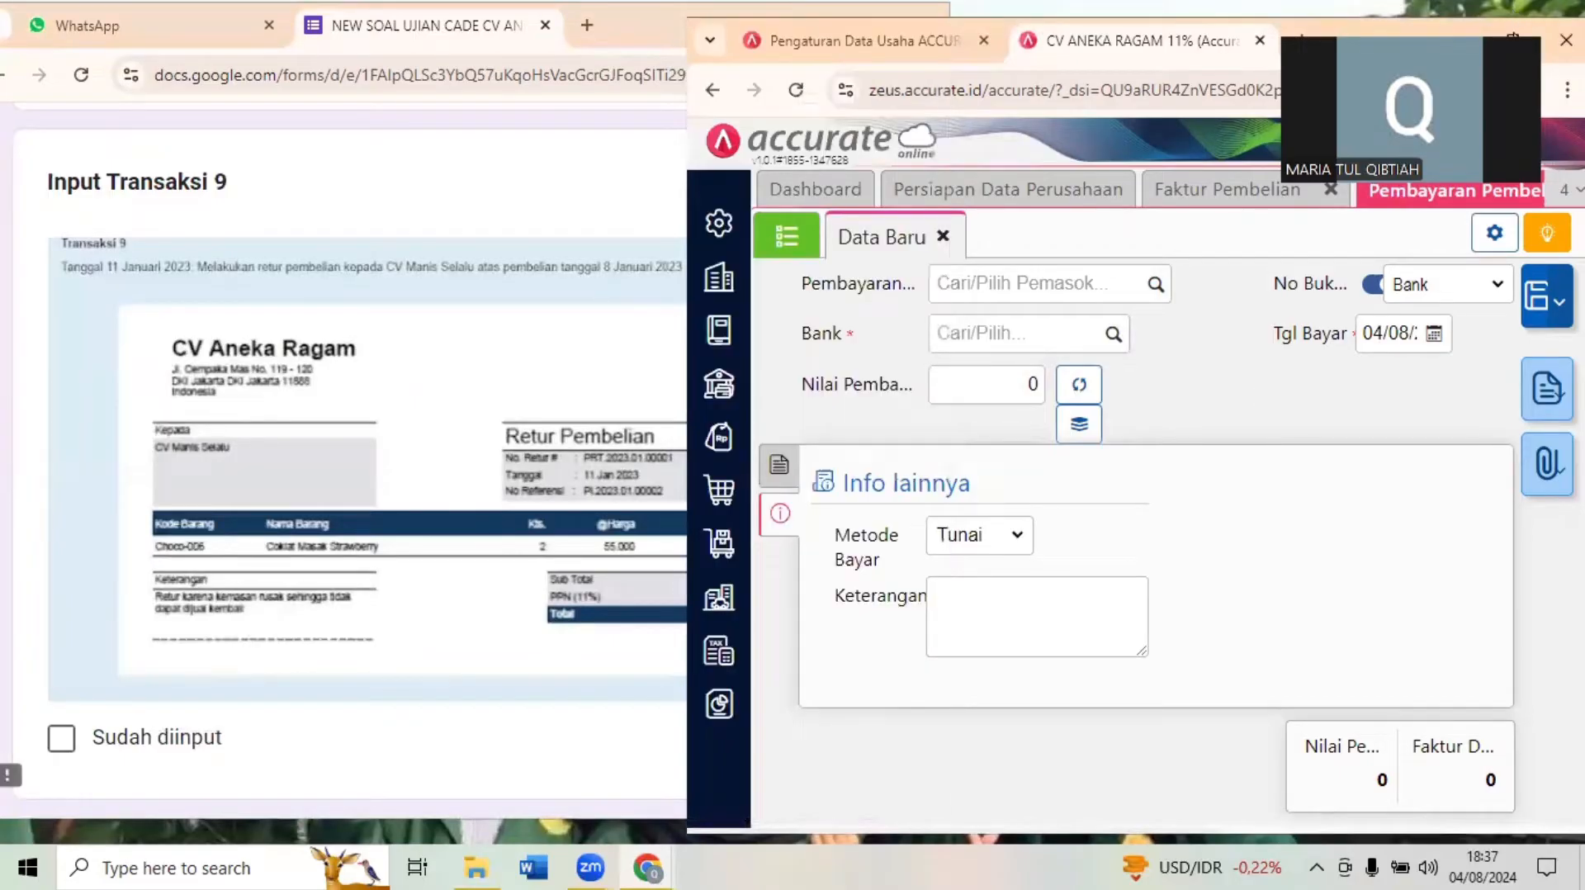
click(1512, 38)
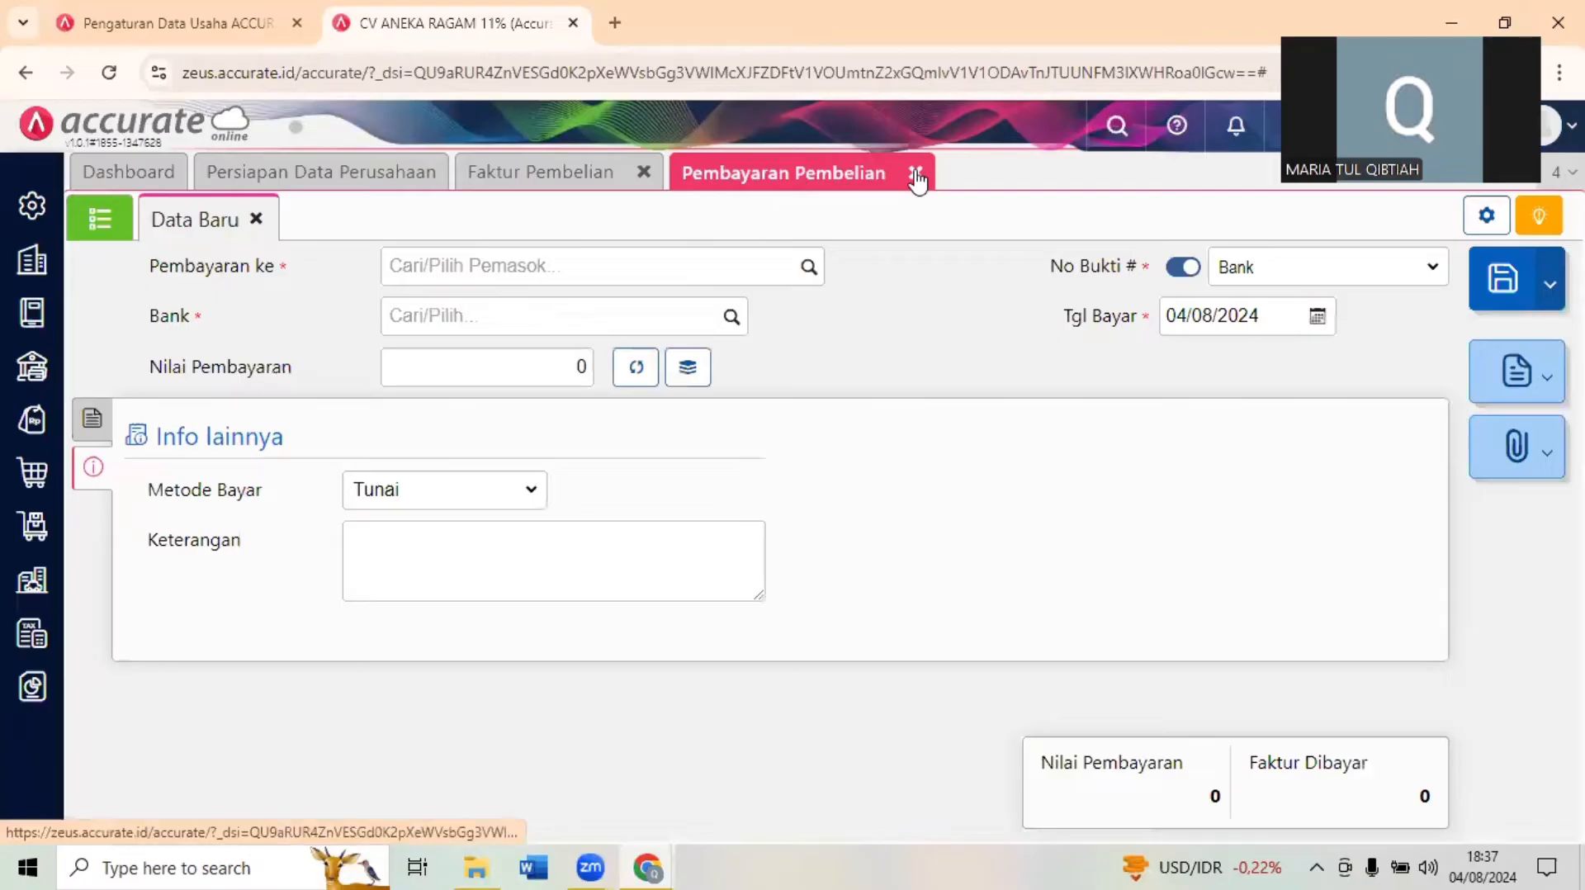
click(912, 173)
drag(675, 175, 652, 179)
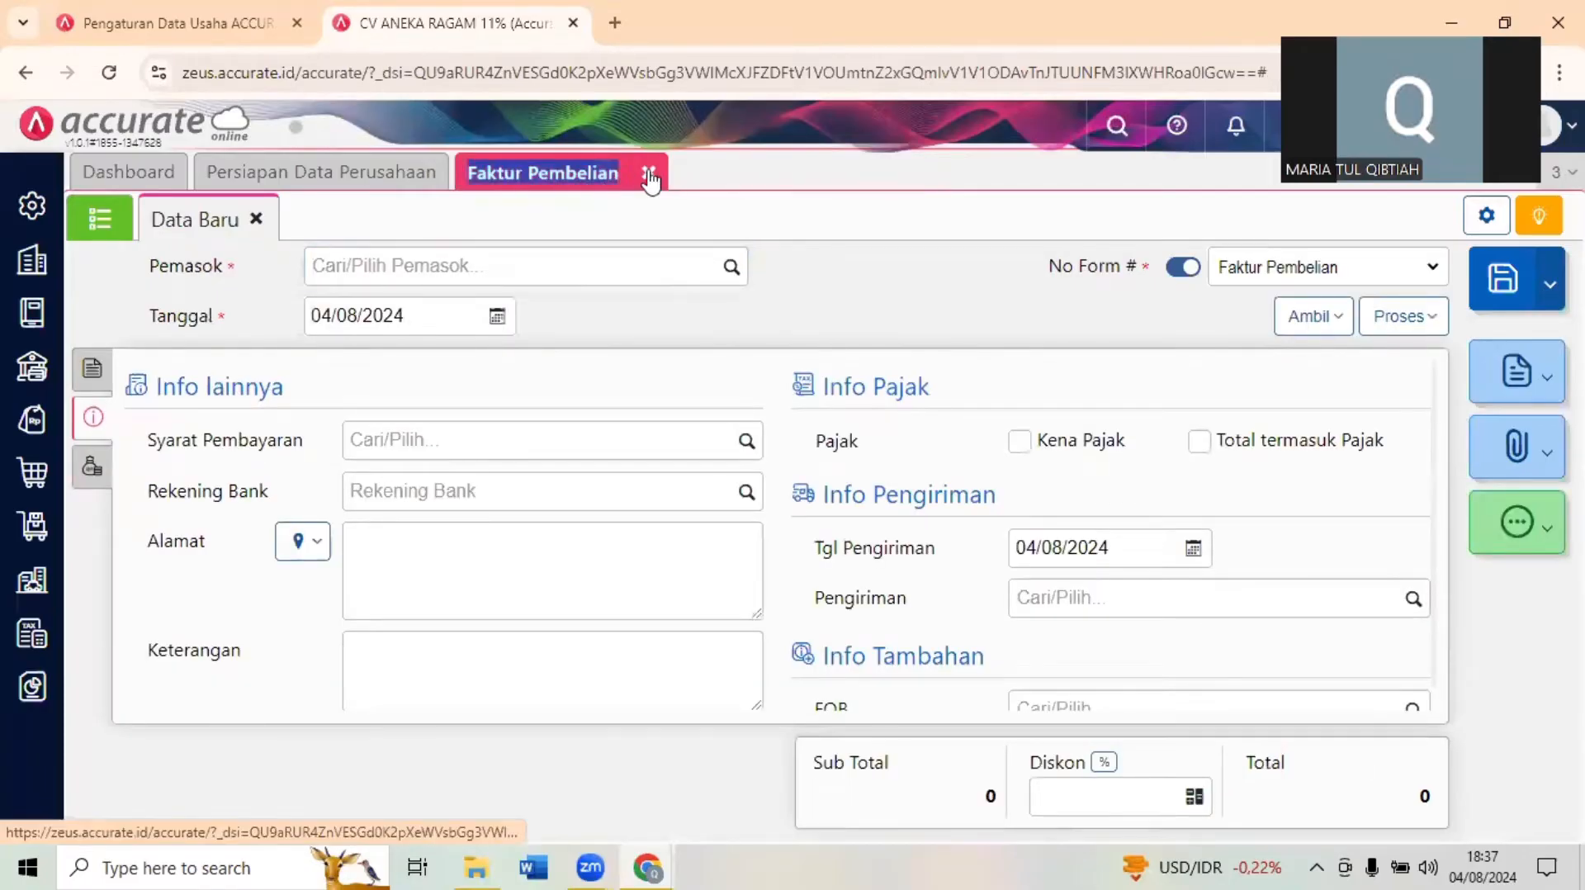
click(650, 175)
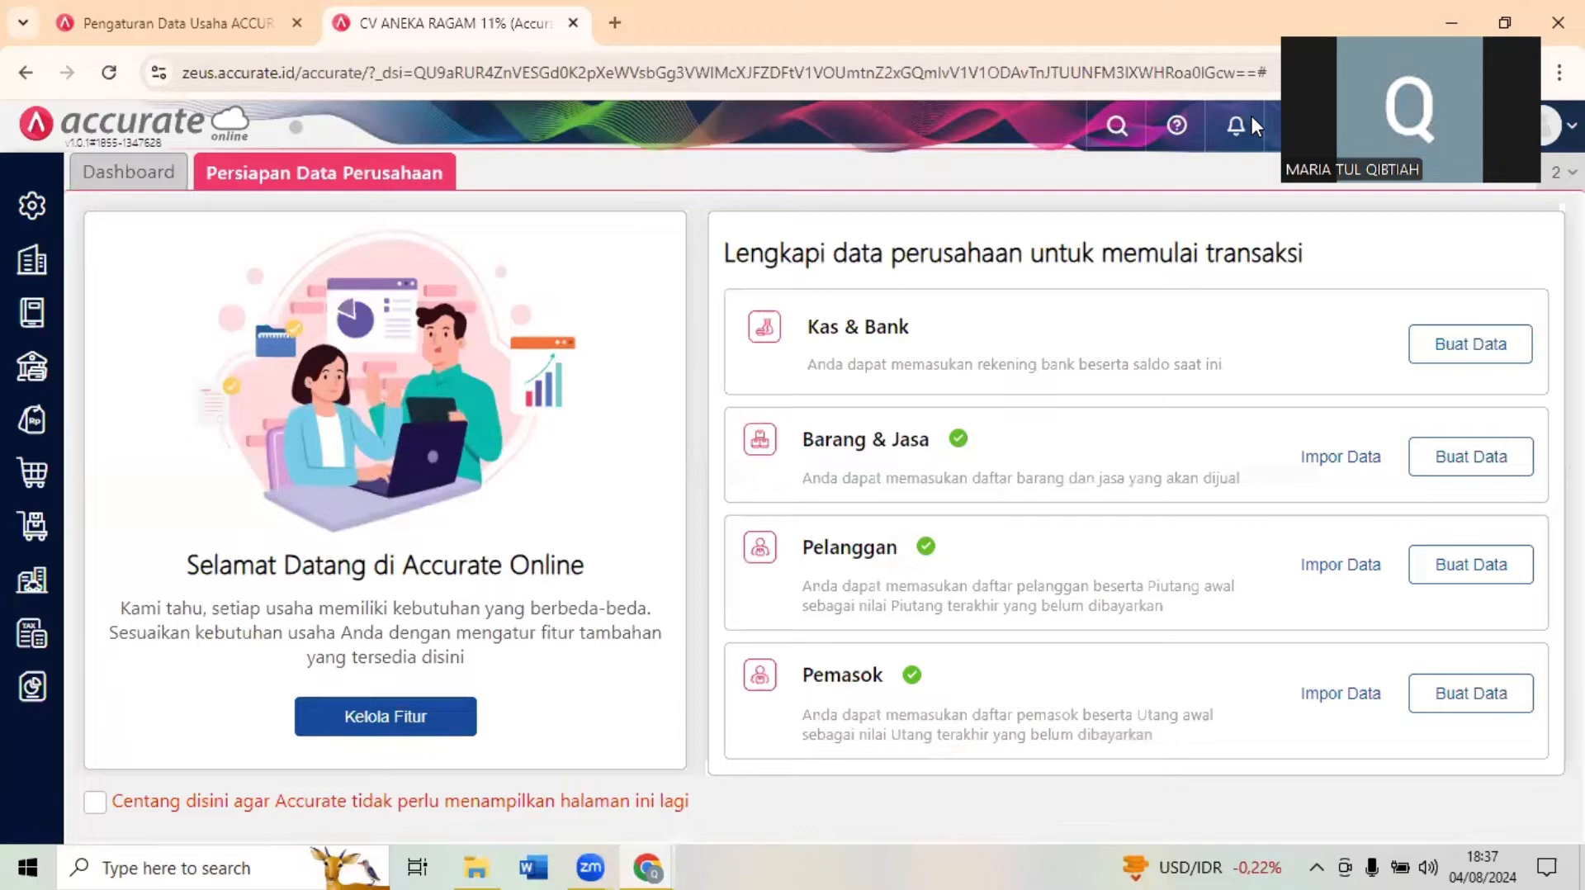
click(1504, 23)
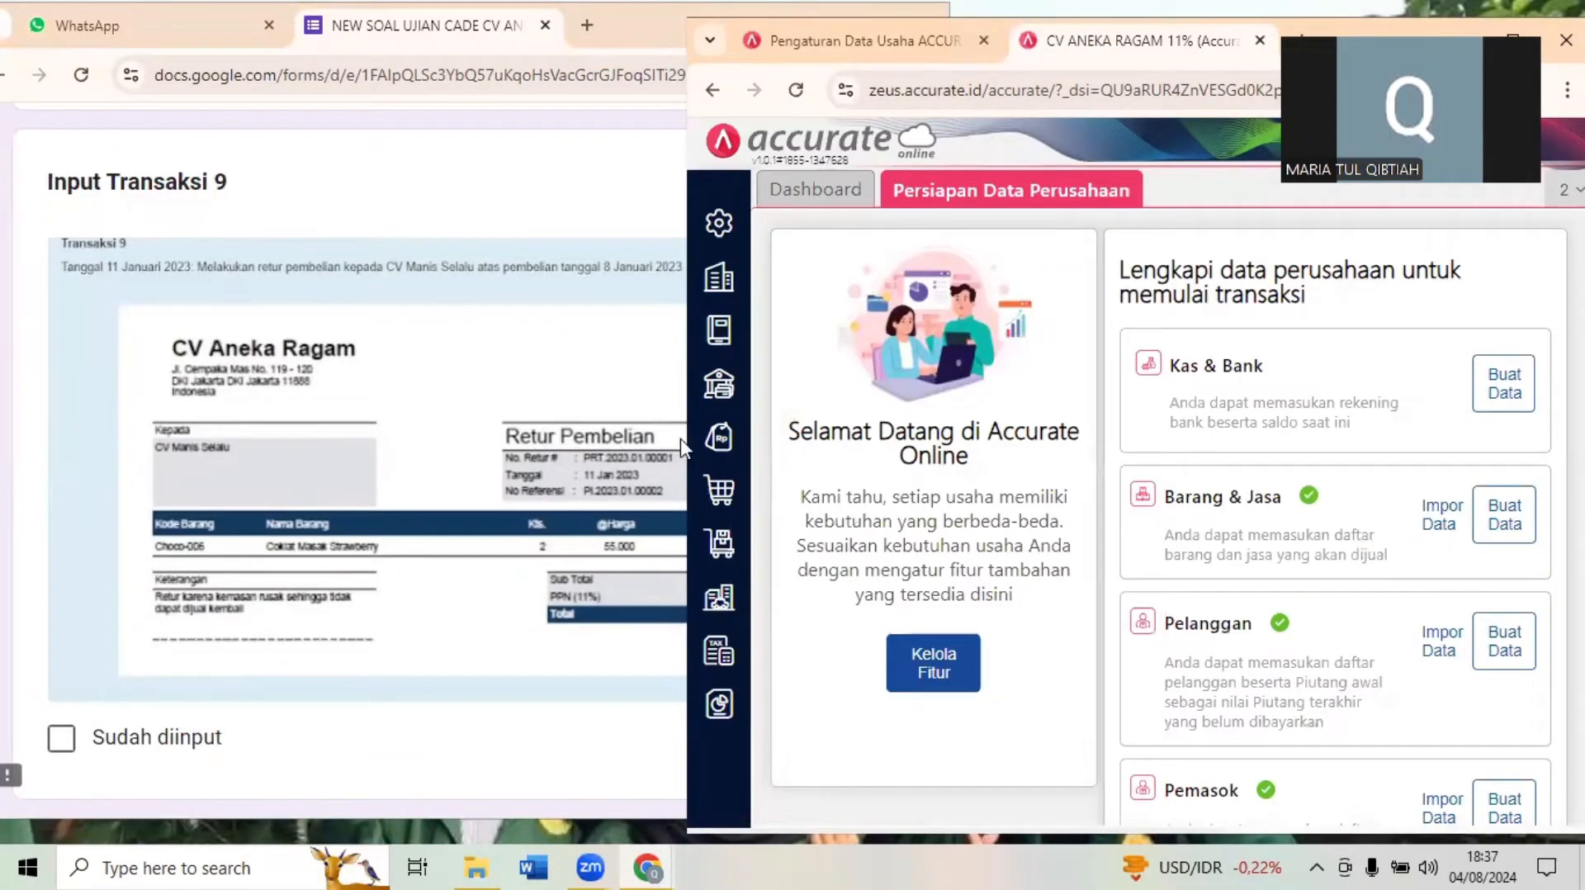
- Start a new purchase return (Retur Pembelian) with CV Manis Selalu as the supplier
click(719, 490)
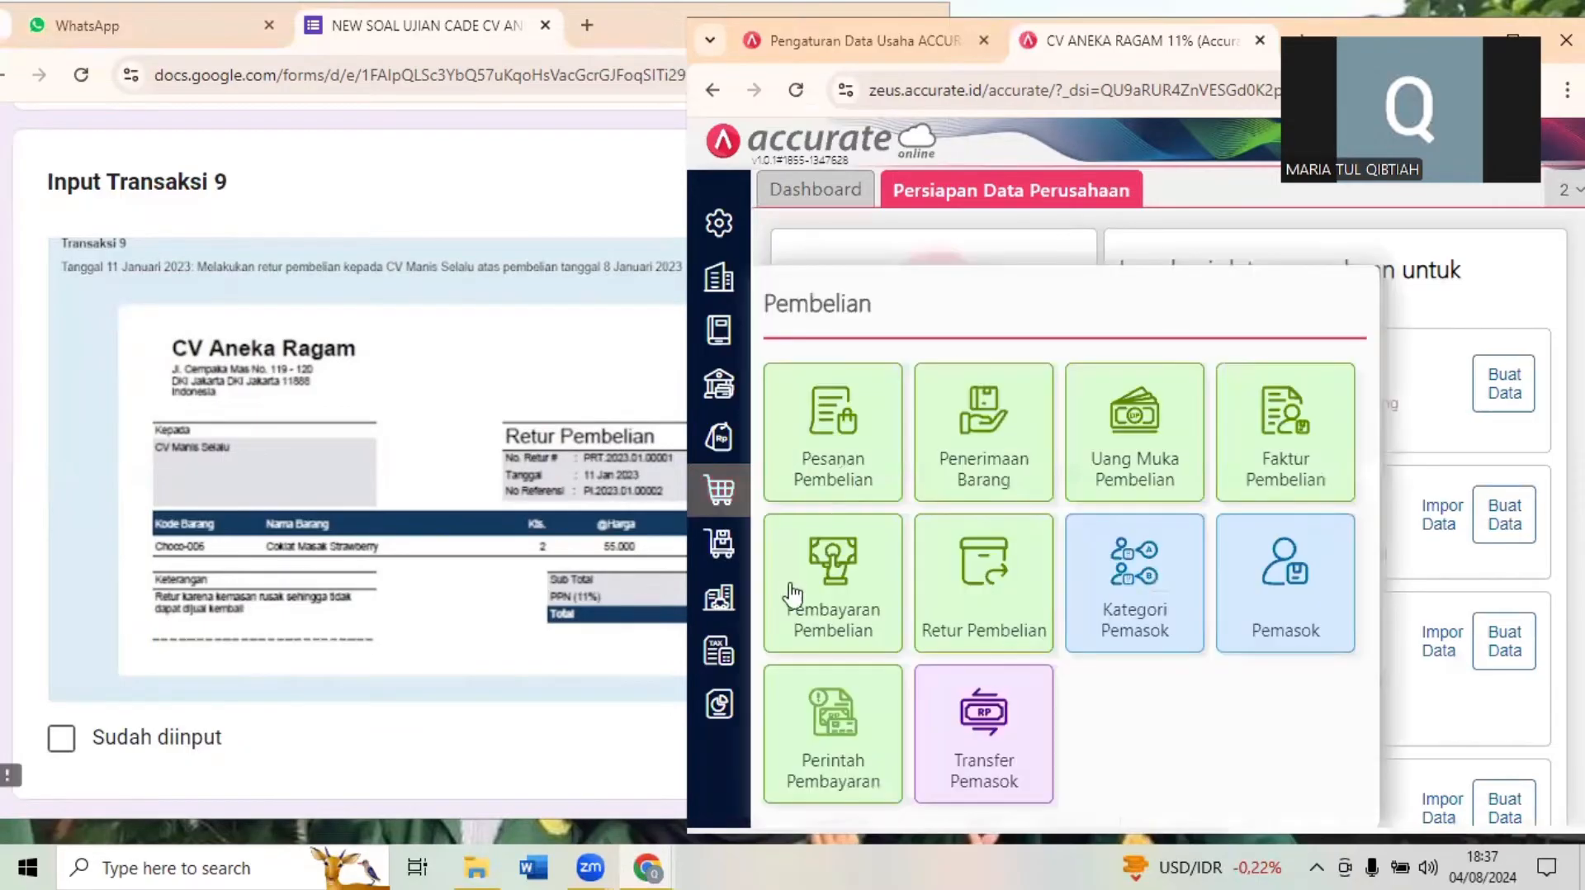
click(956, 556)
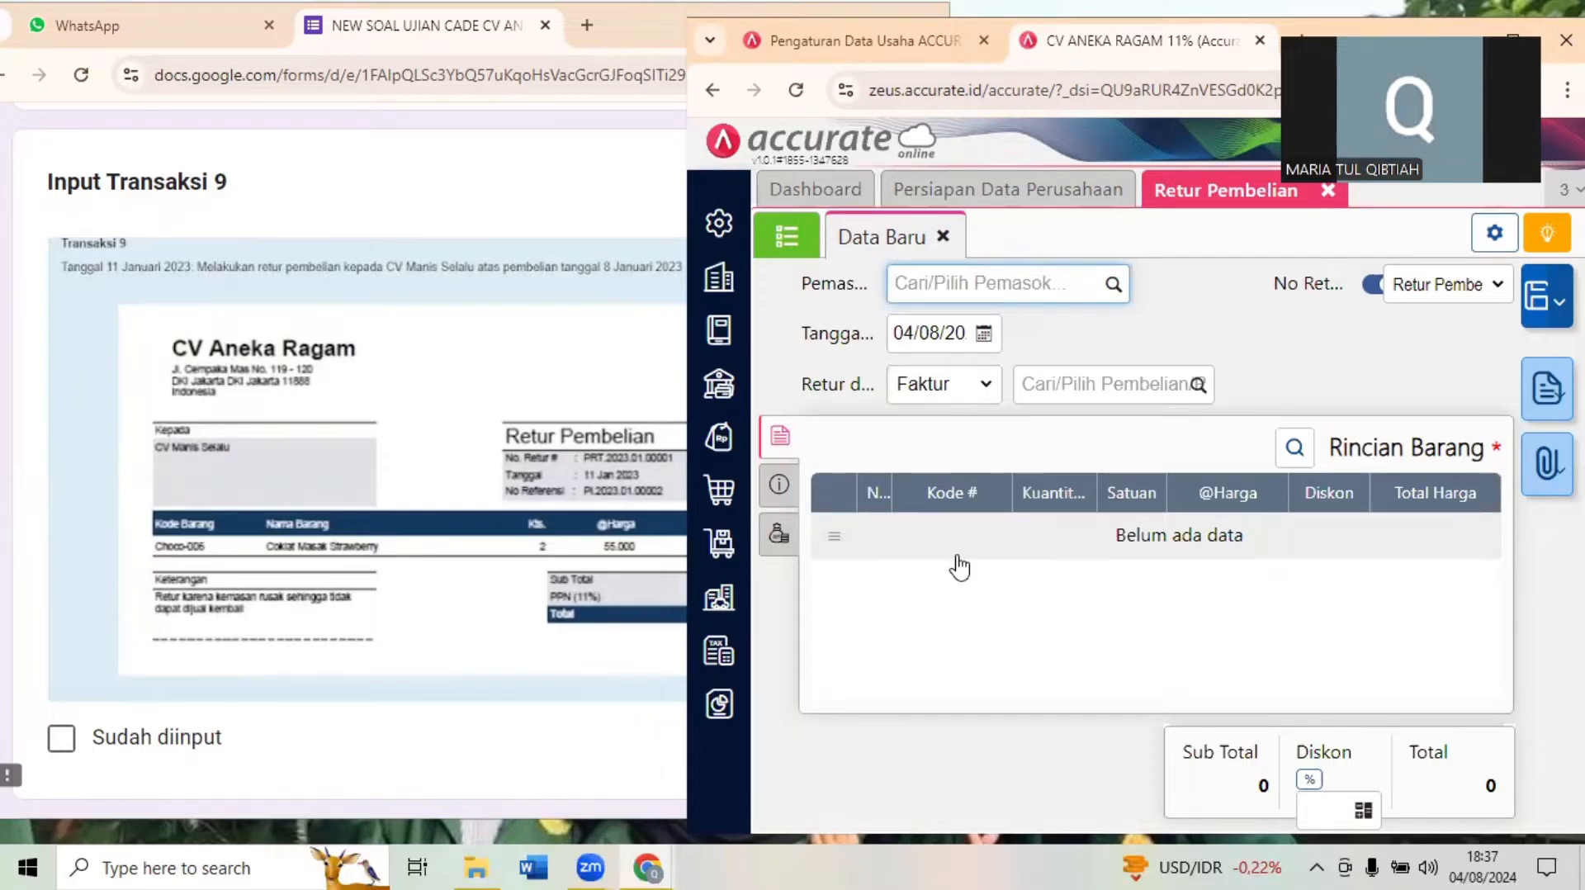
click(941, 278)
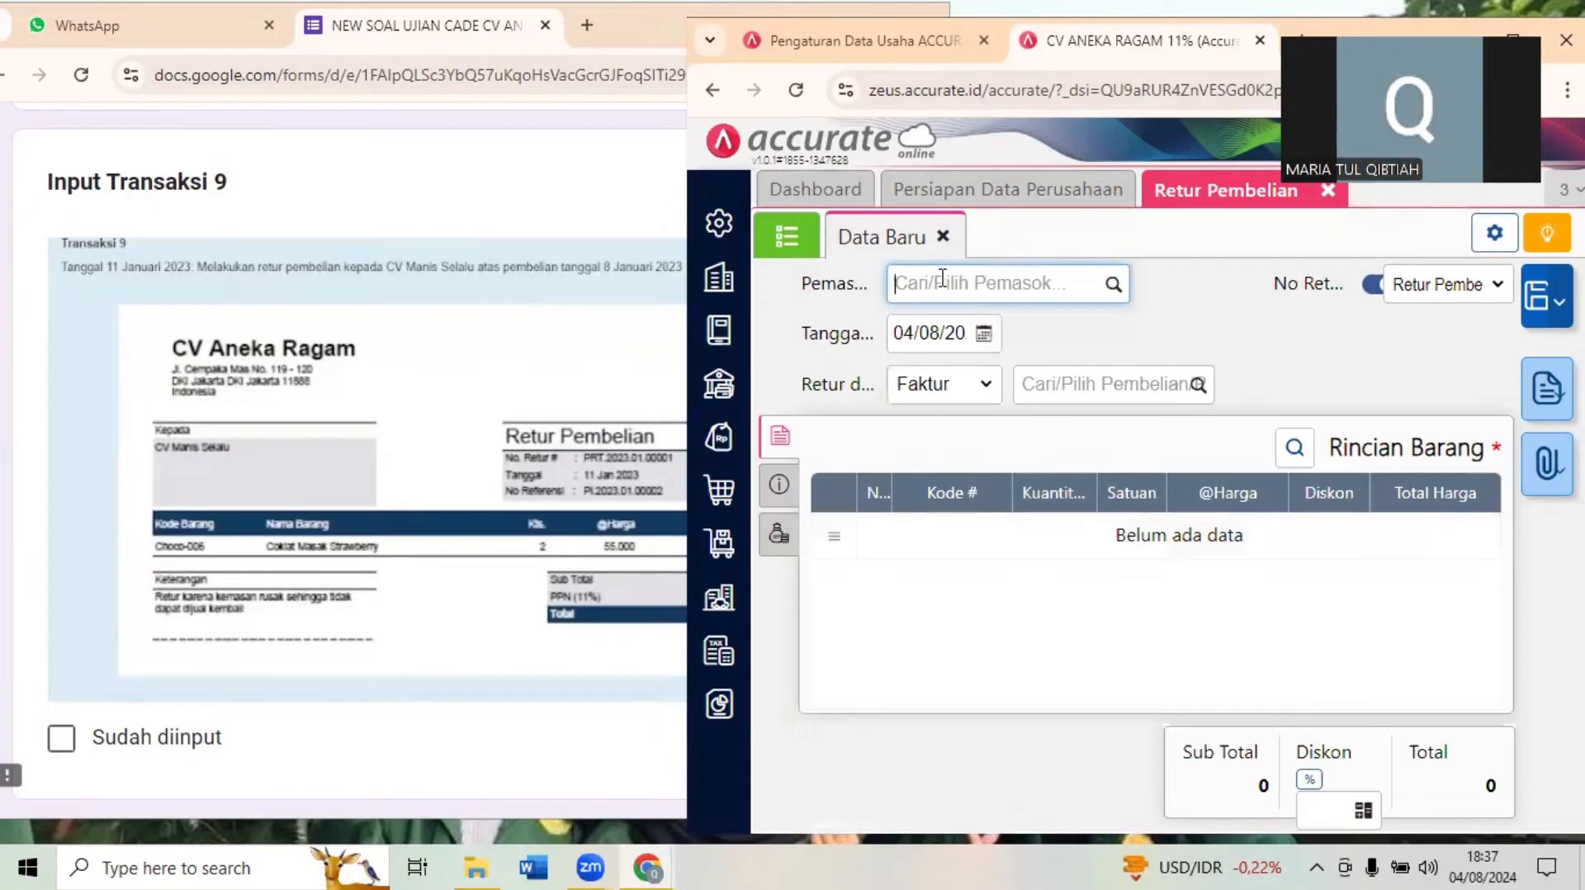
text(MANIS)
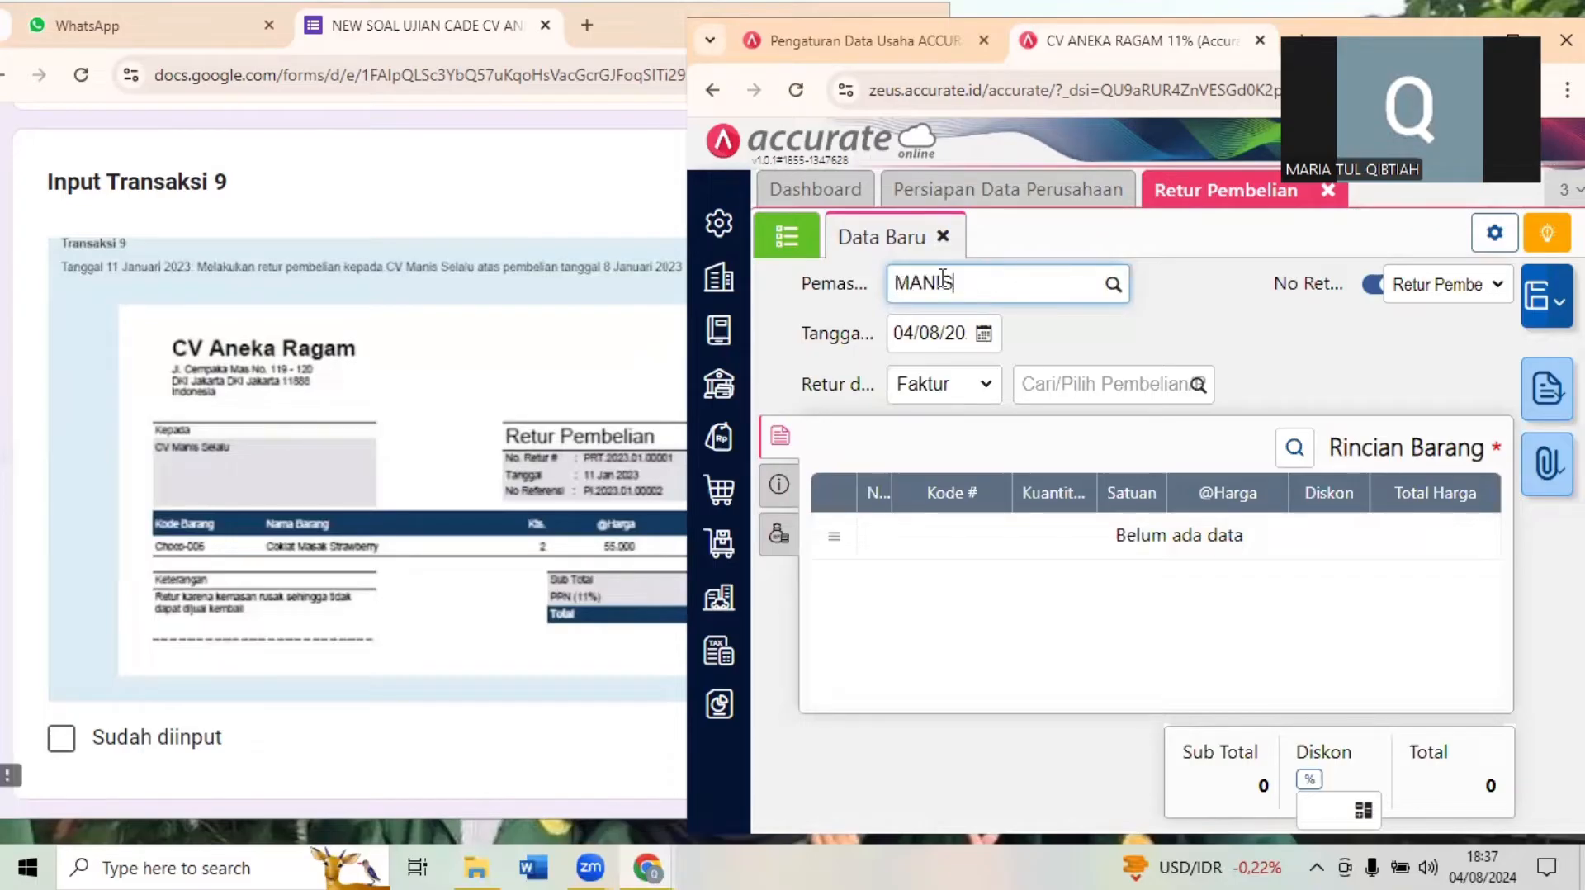
click(932, 329)
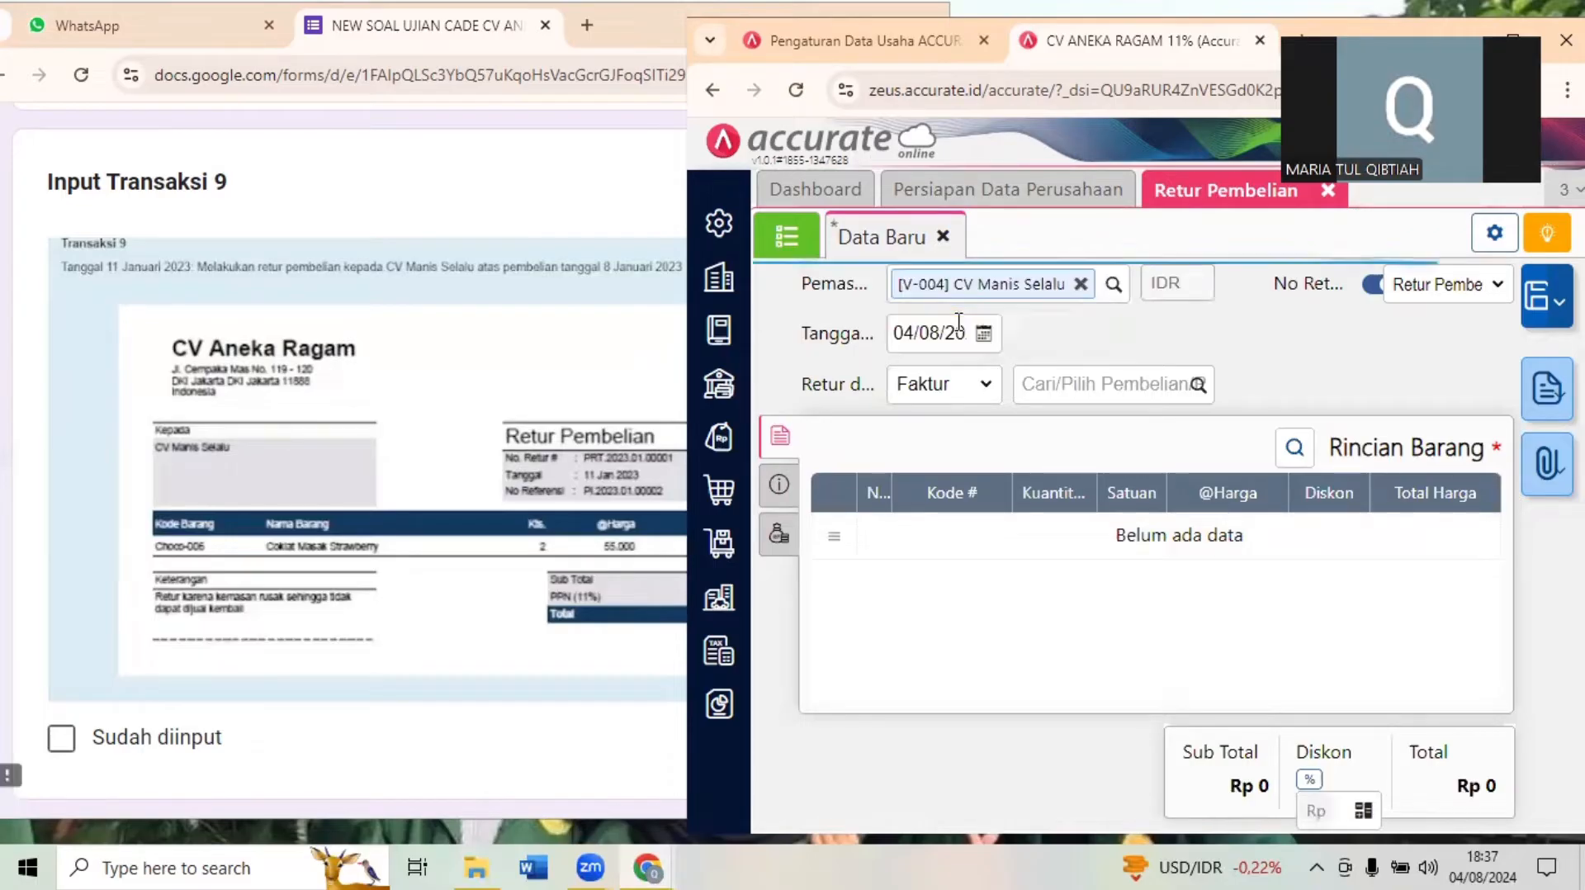
- Set the purchase return's date to 11/01/2023
click(927, 335)
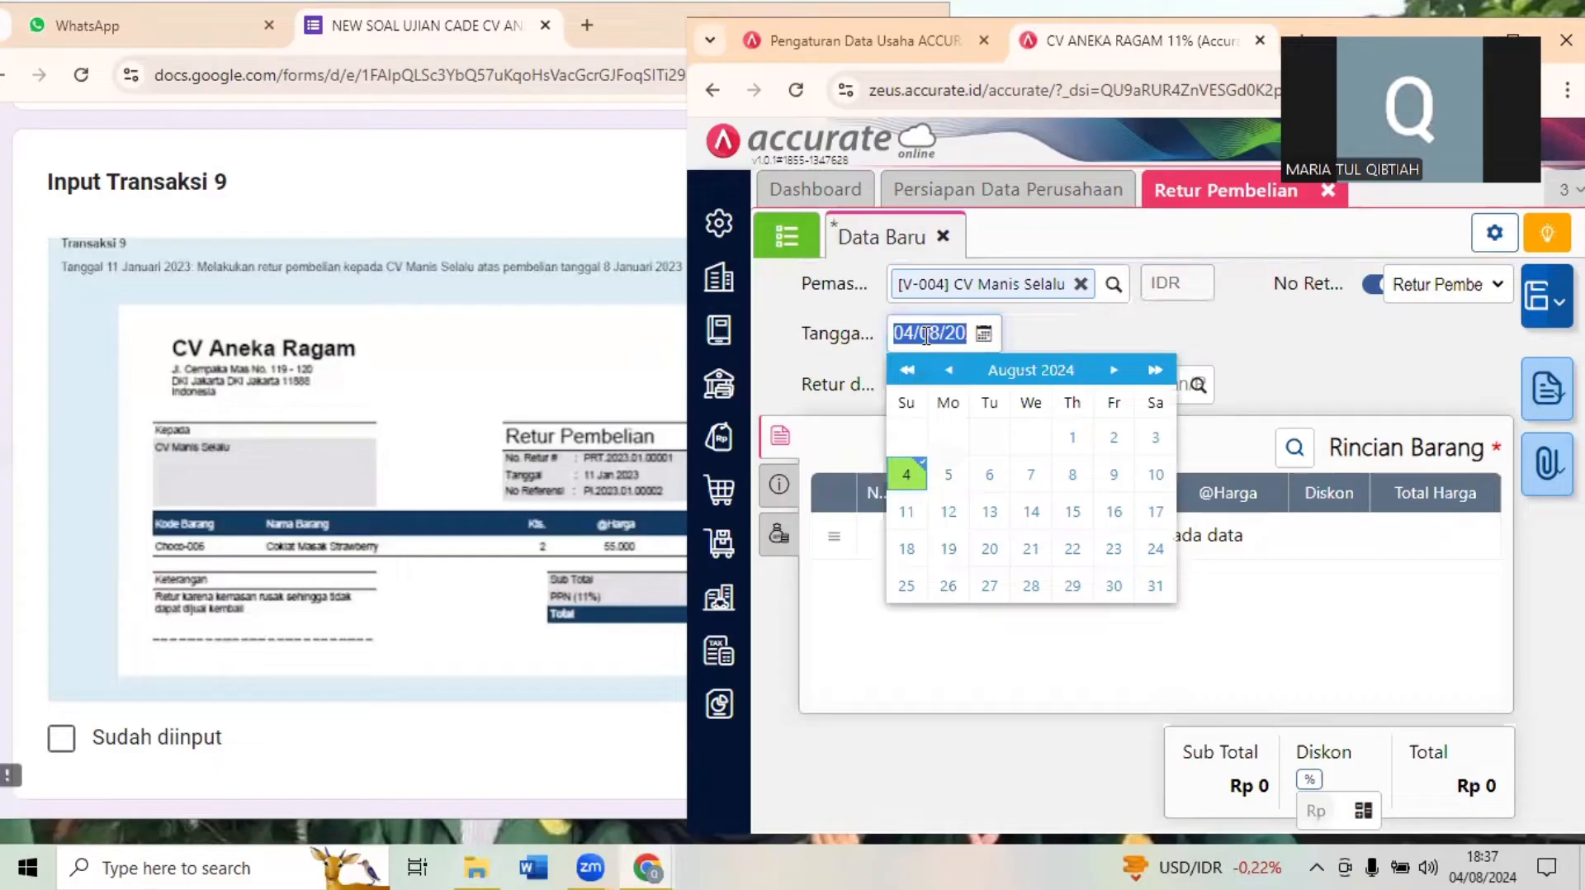
text(11012)
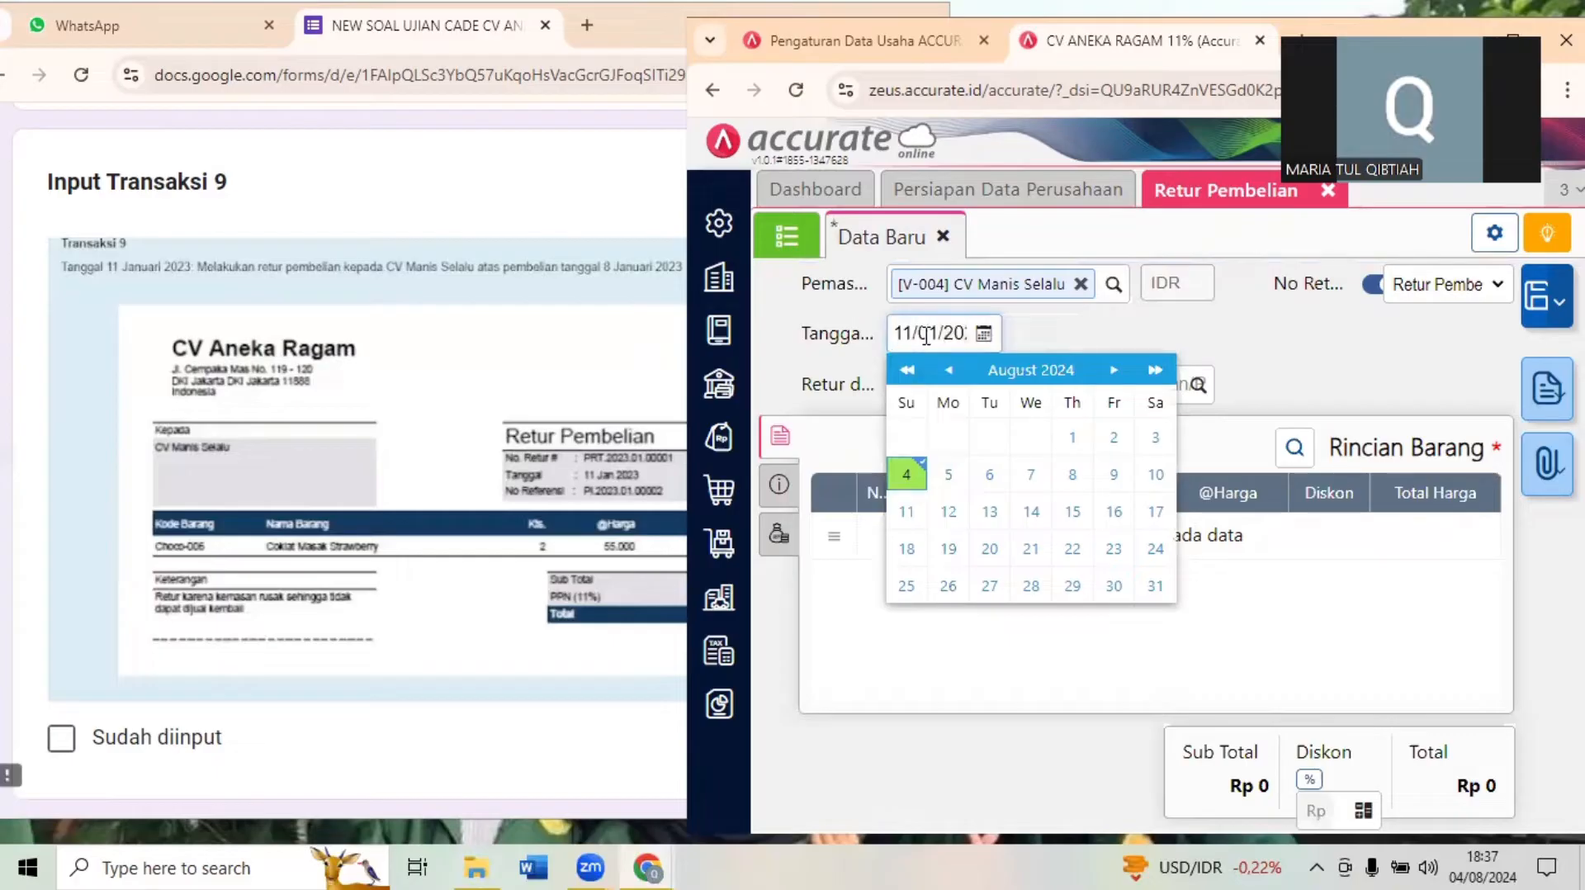
click(1229, 325)
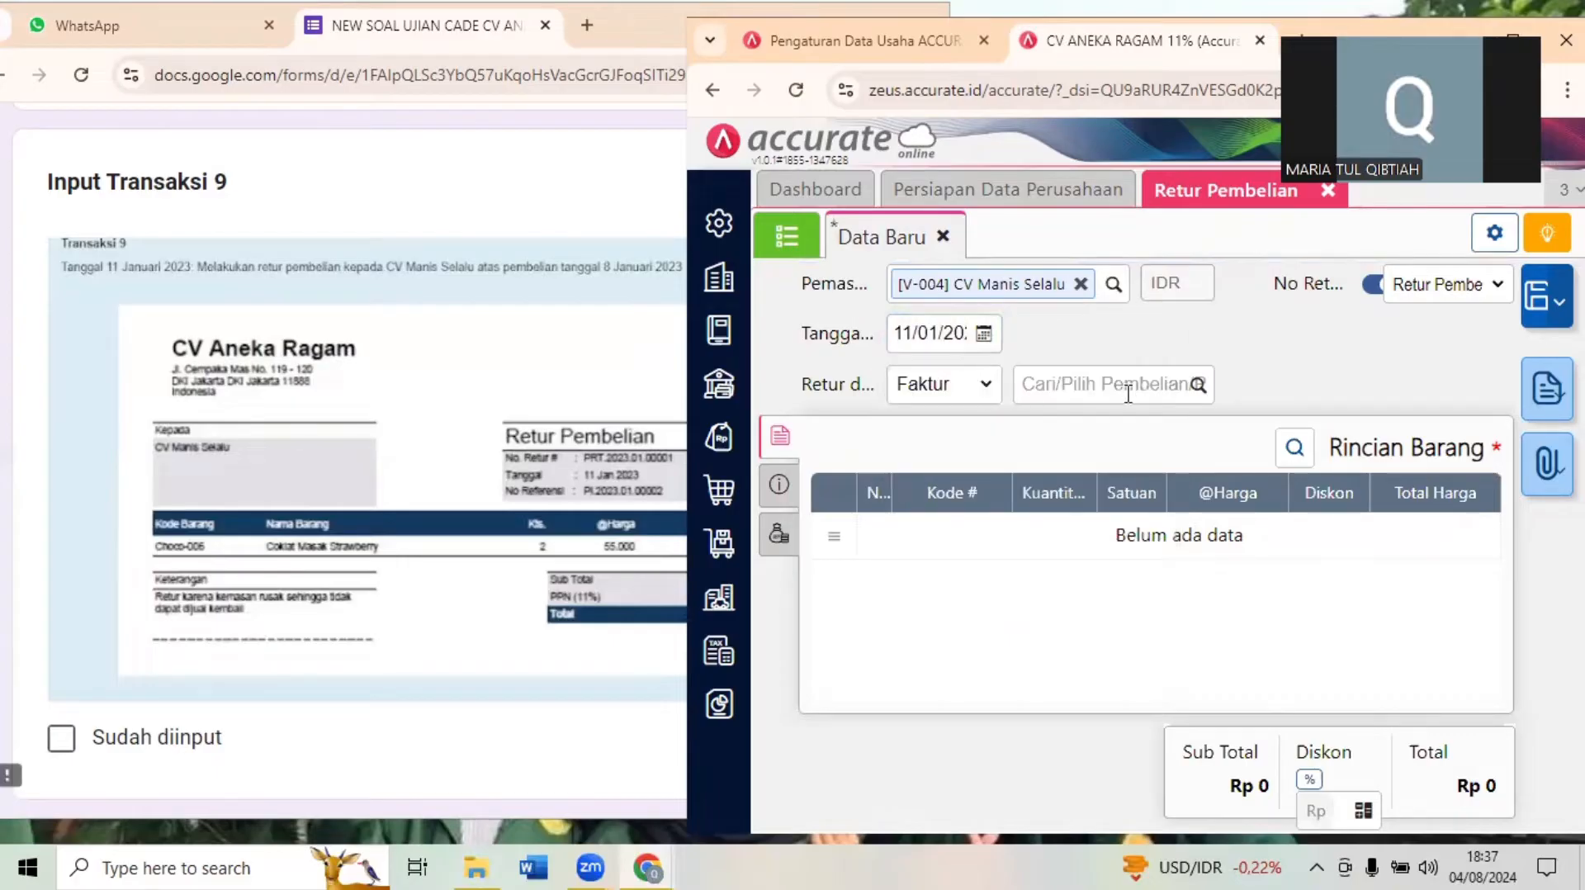
- Base the return on Faktur and select CV Manis Selalu's invoice INV/0191 dated 08/01/2023, checking the purchase date in the exam form
click(900, 393)
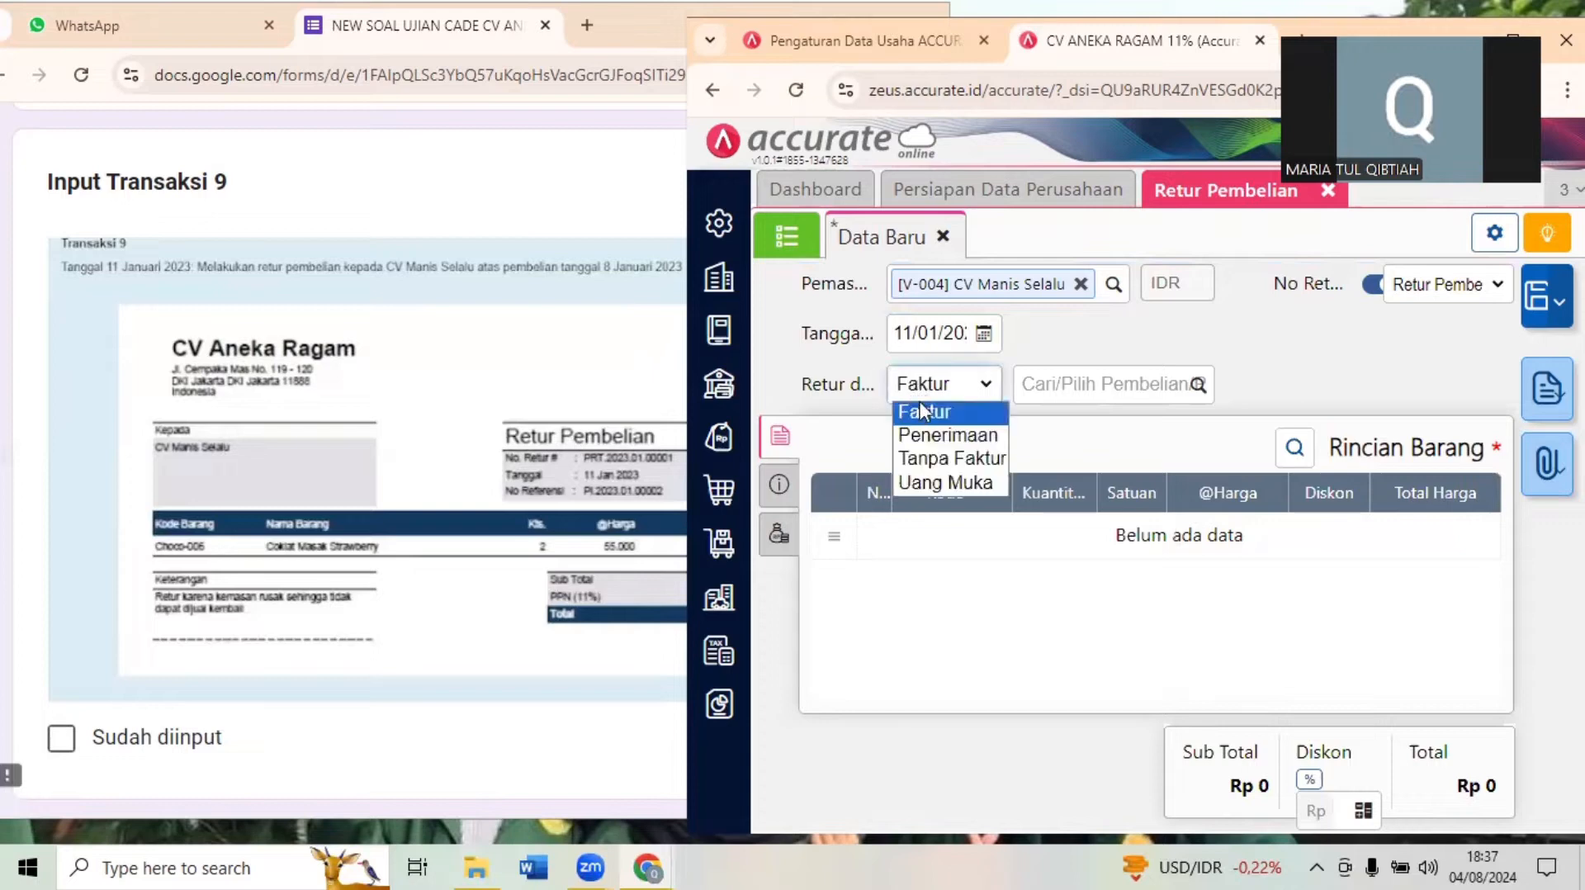
click(923, 413)
click(1196, 384)
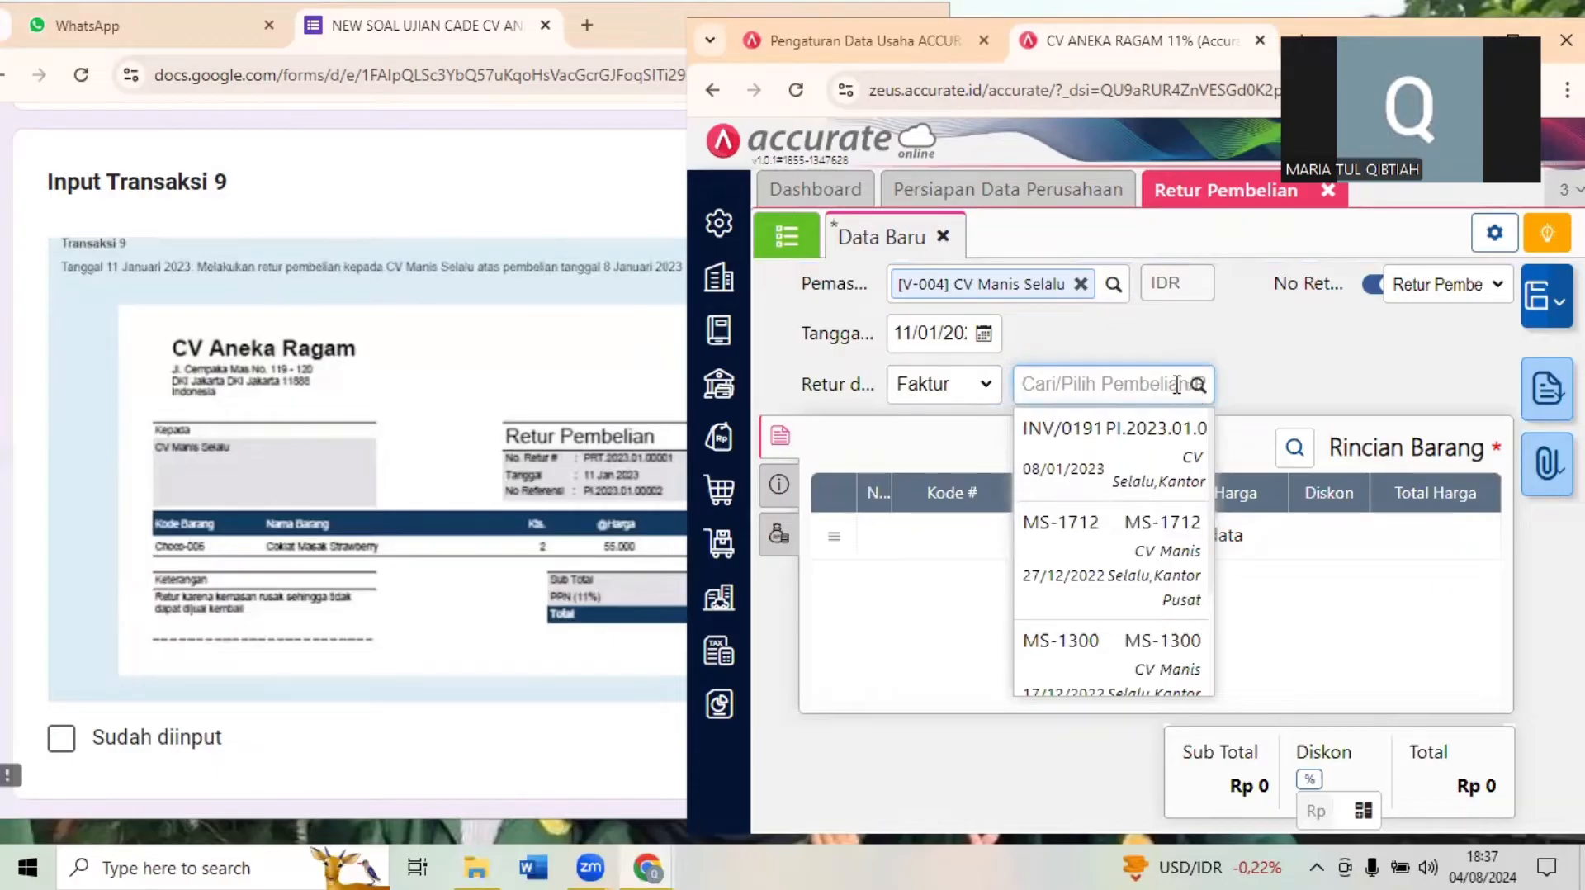
click(262, 265)
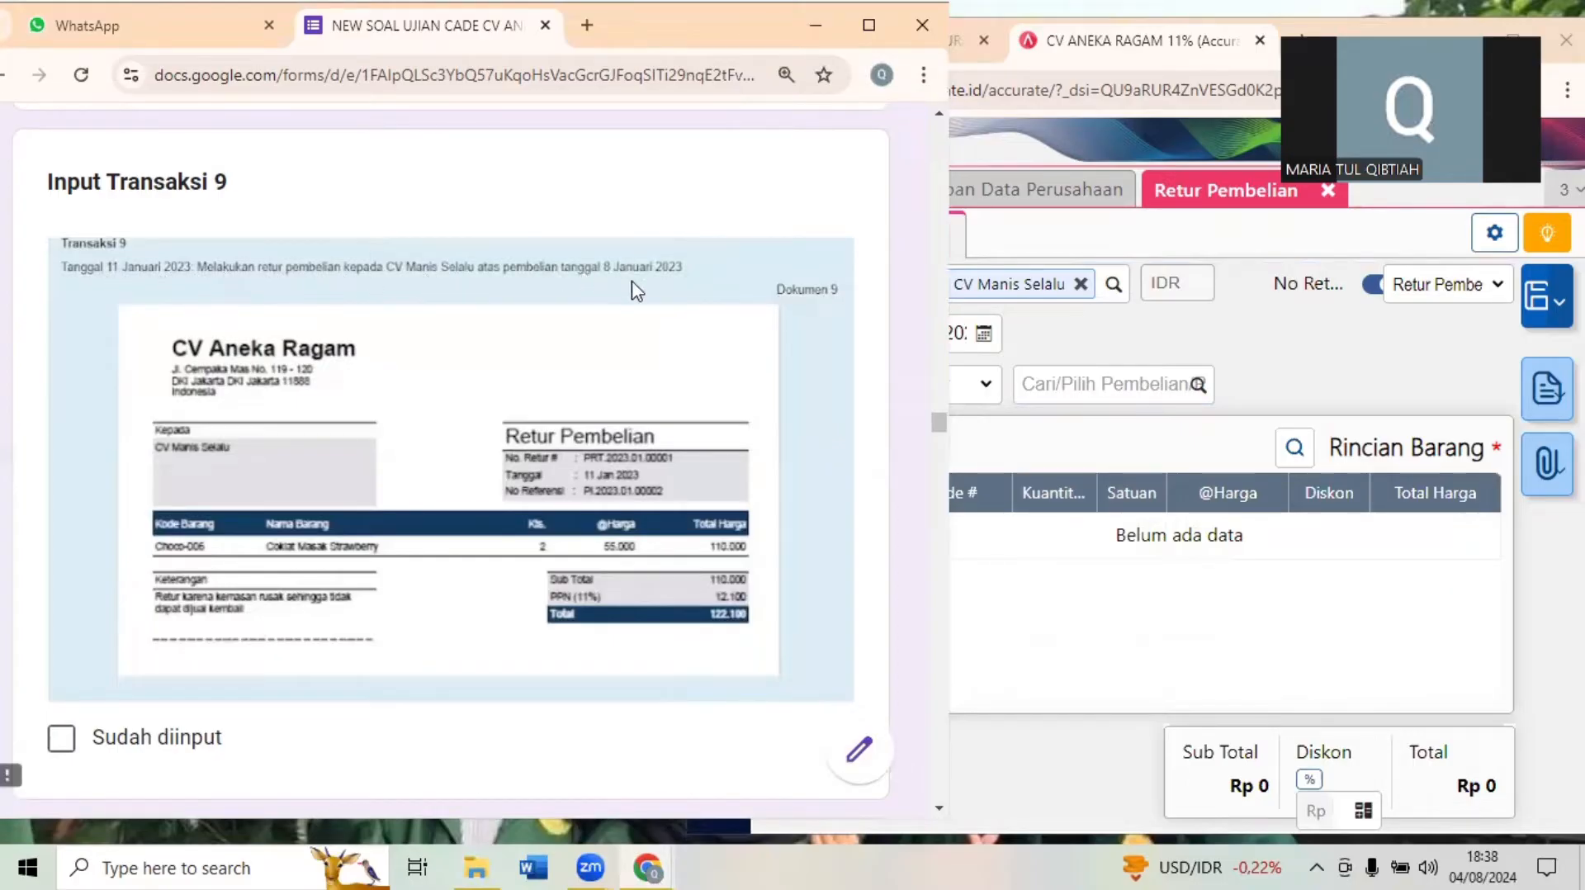
click(1181, 395)
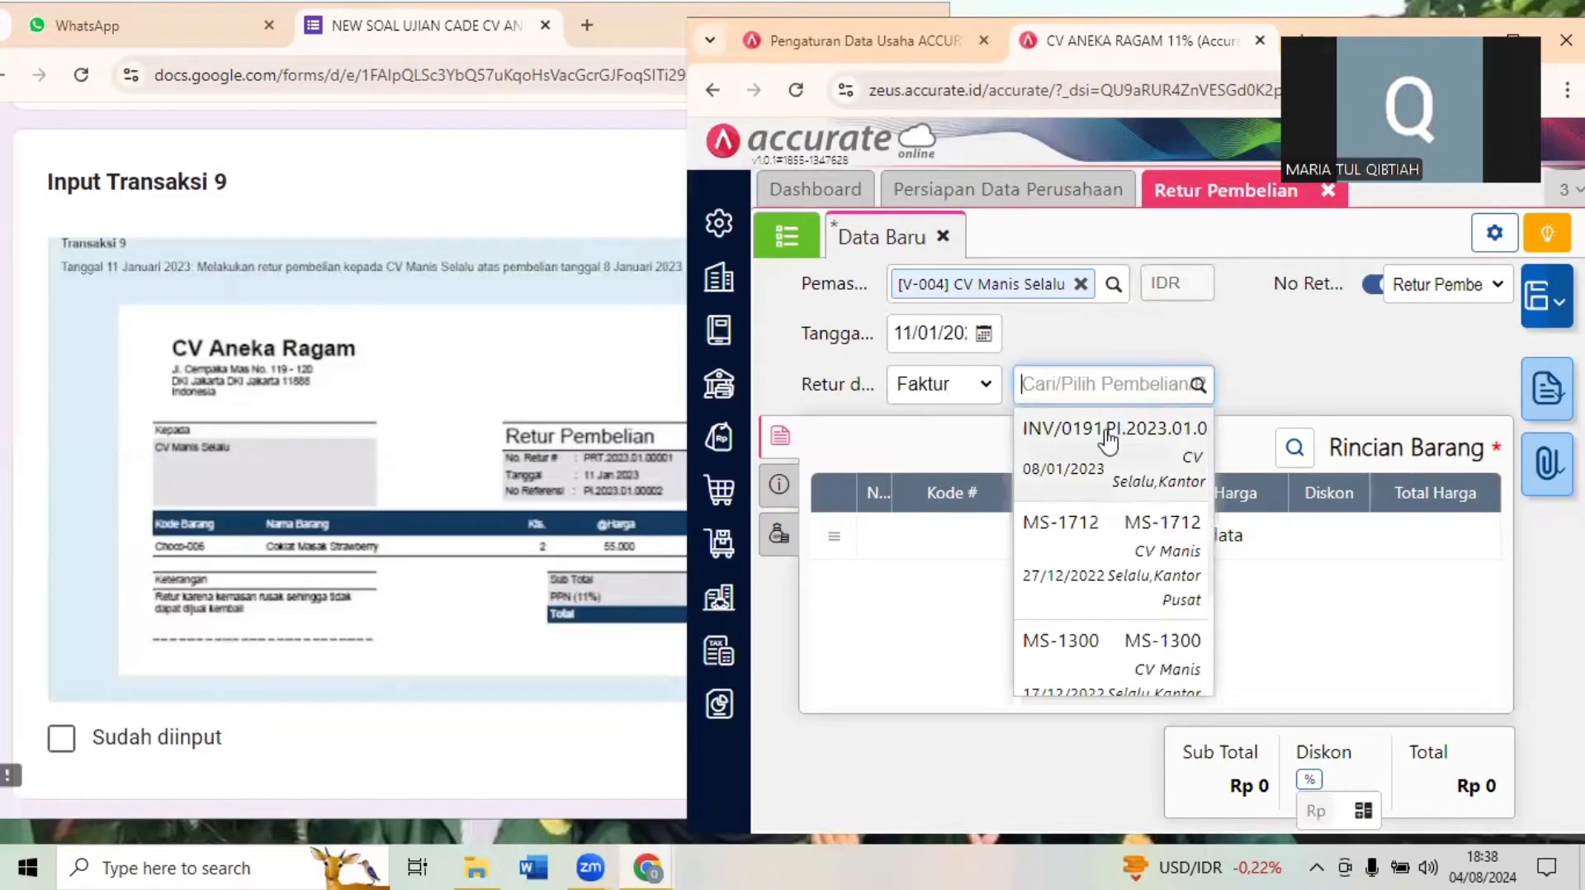
click(1064, 470)
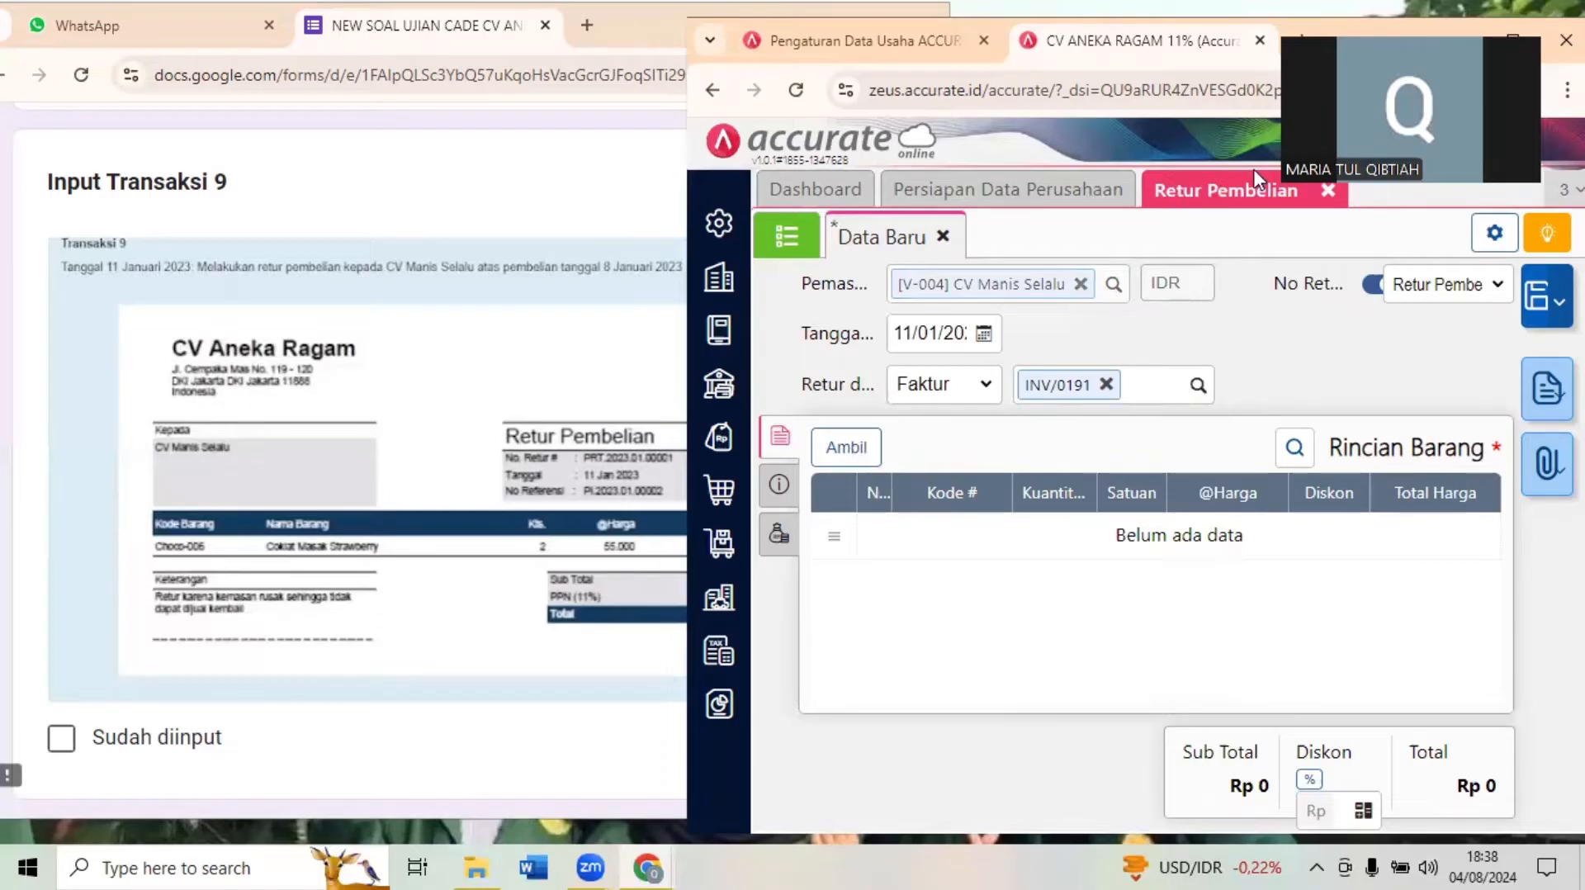
- Pull only Coklat Masak Strawberry from invoice INV/0191 into the purchase return, excluding Green Tea and Vanilla, checking the returned item in the exam form
click(1512, 39)
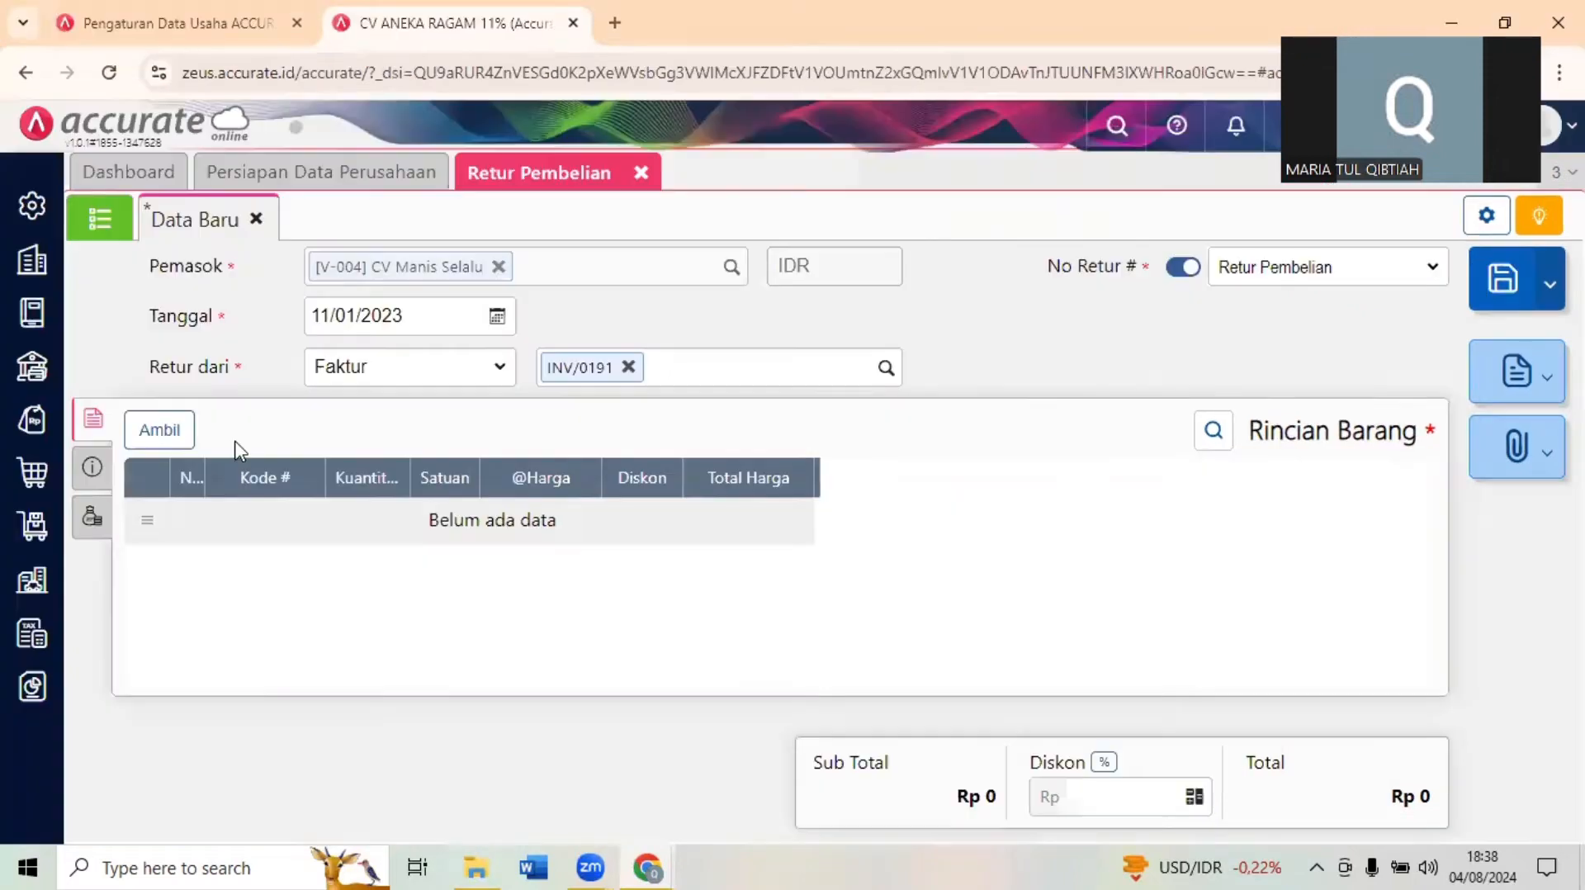
click(181, 435)
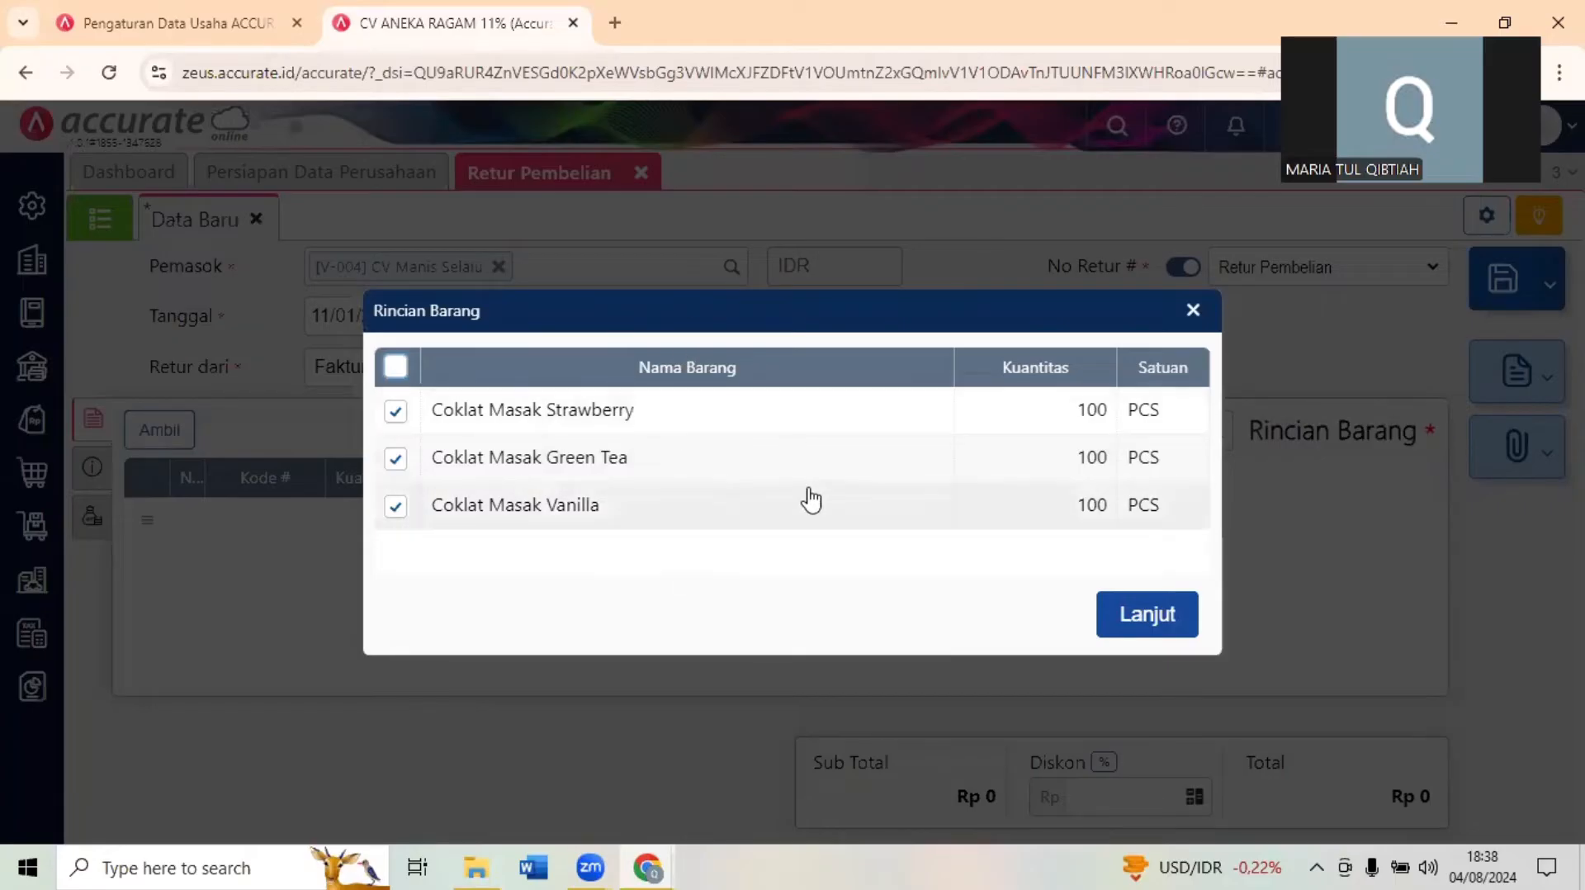
click(1528, 5)
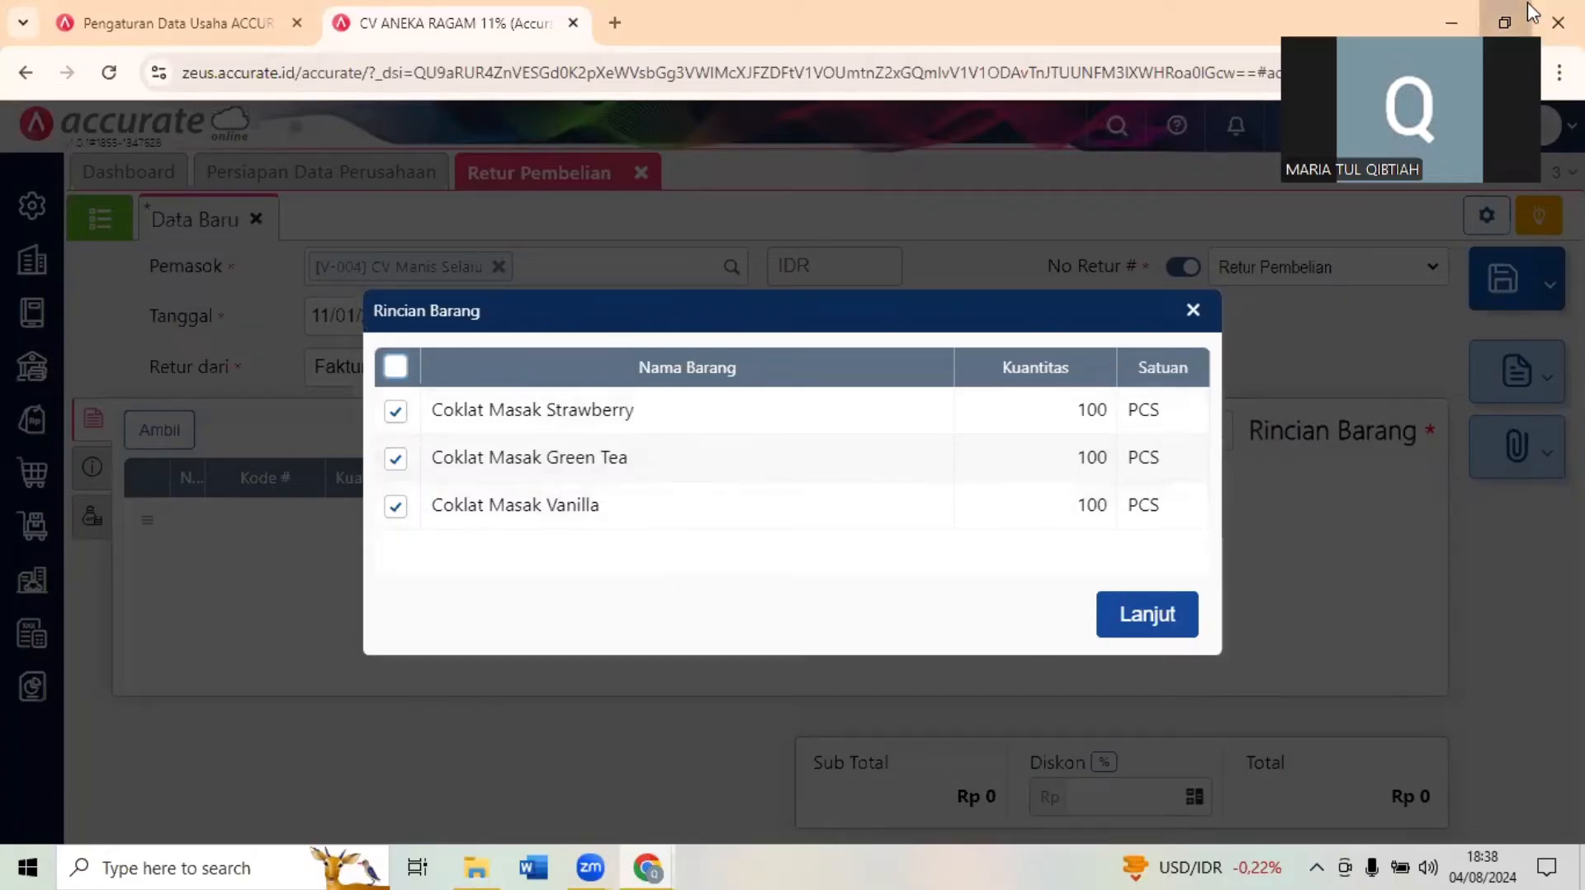
click(513, 563)
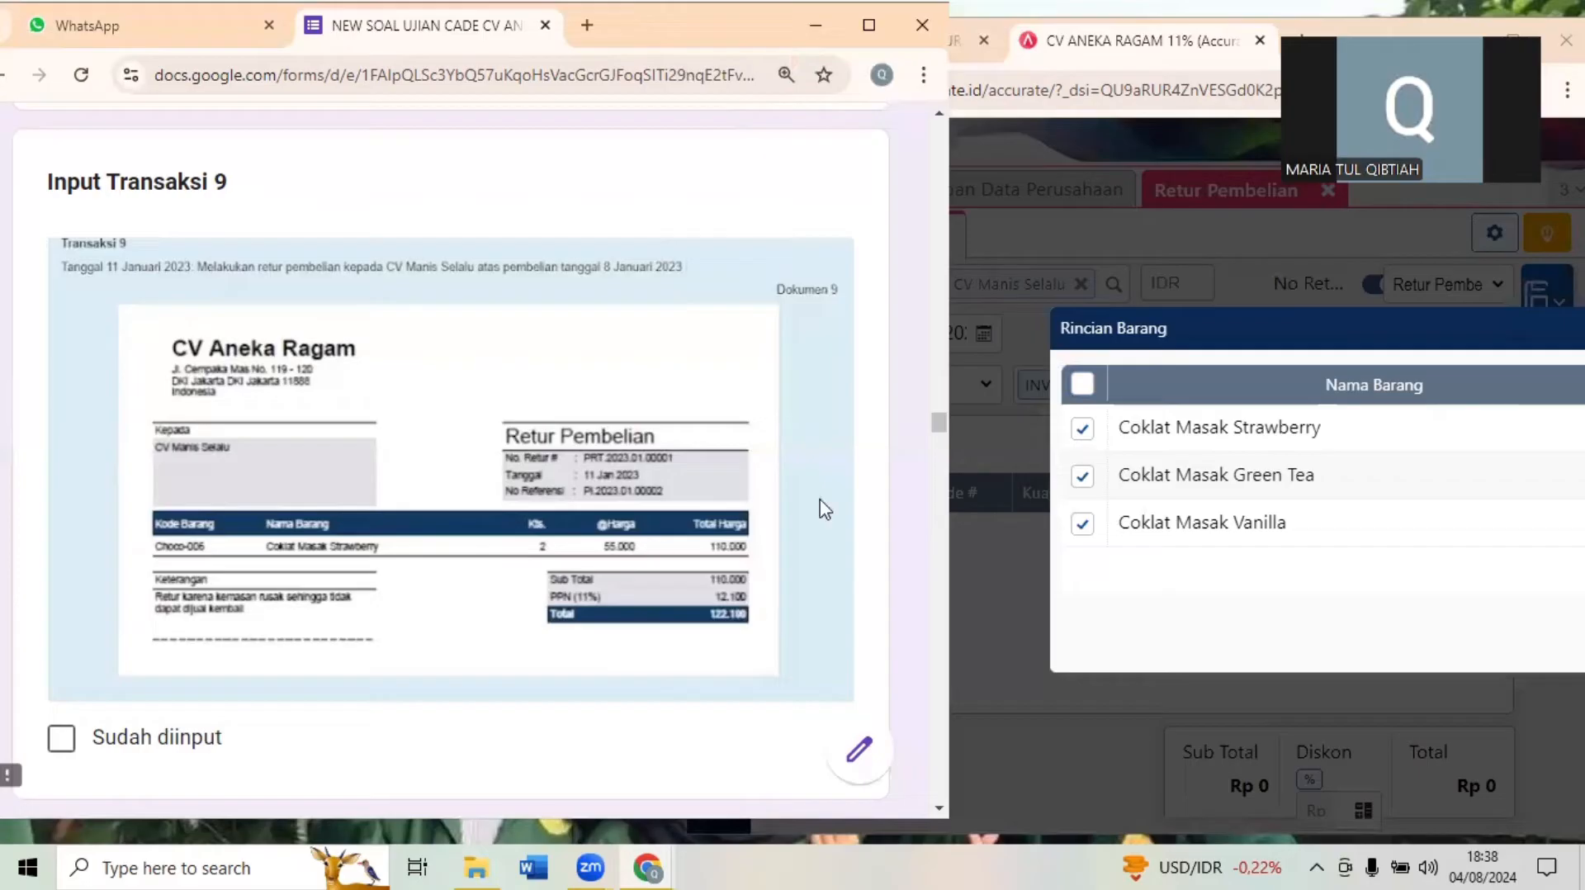
click(1521, 25)
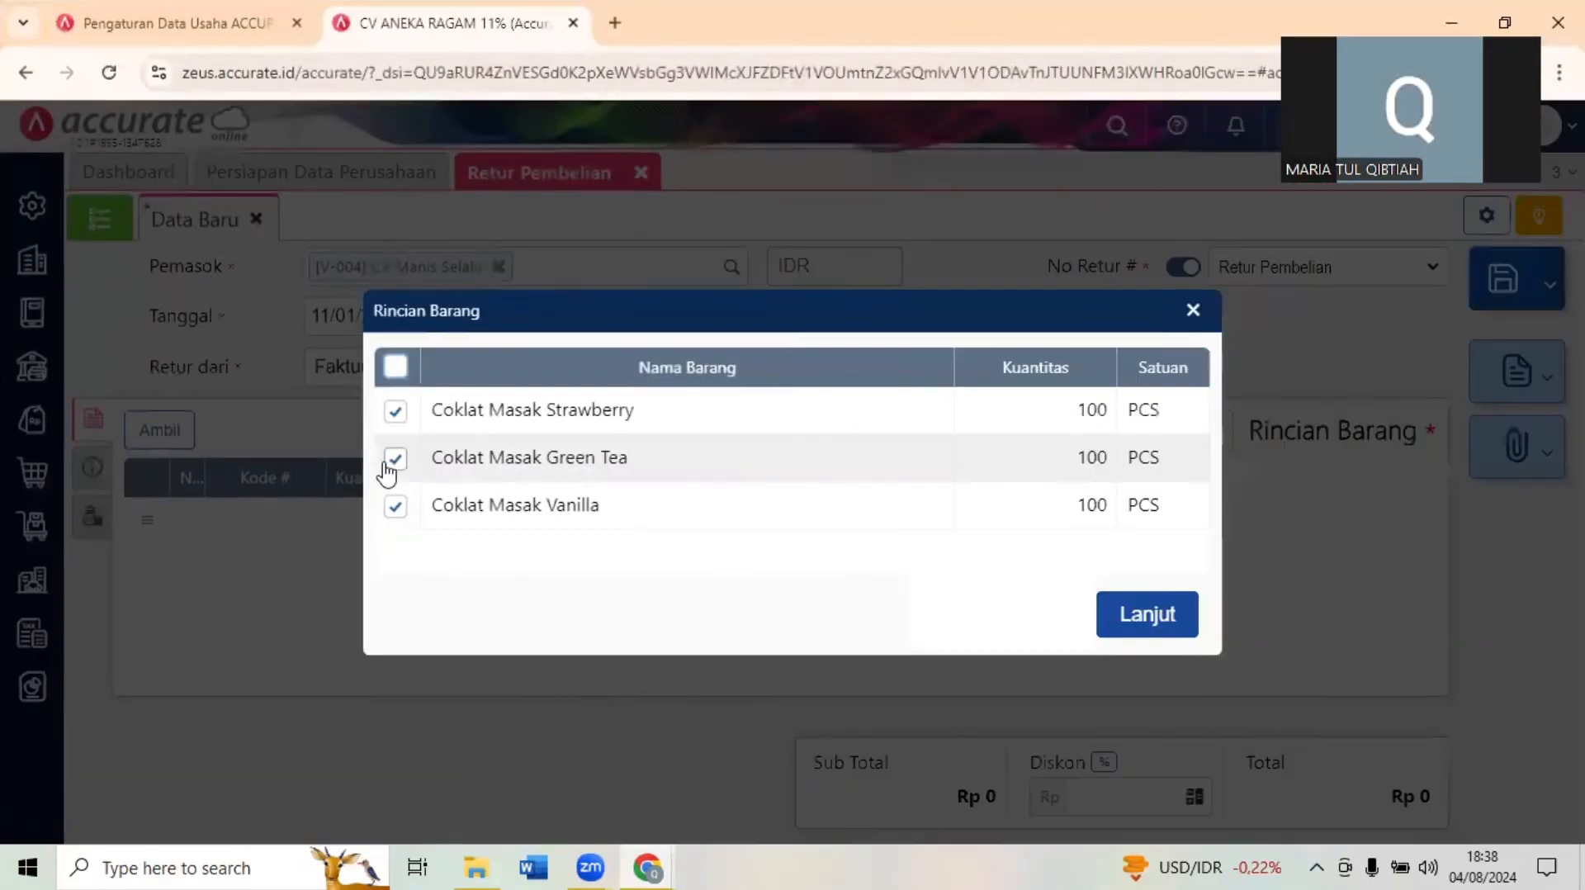
click(395, 460)
click(395, 507)
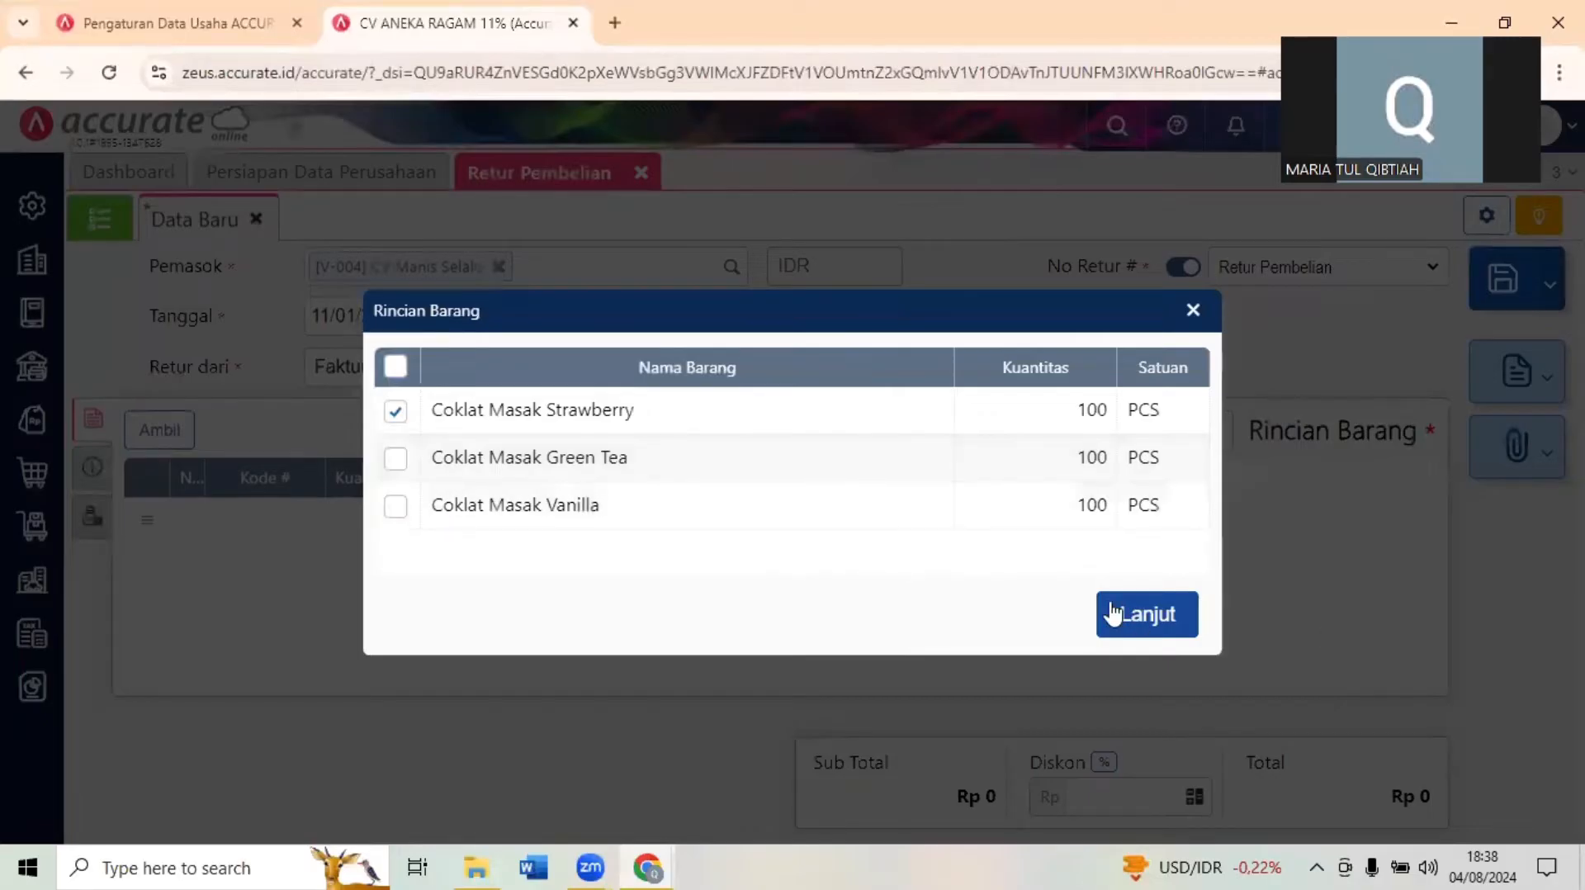
click(1137, 613)
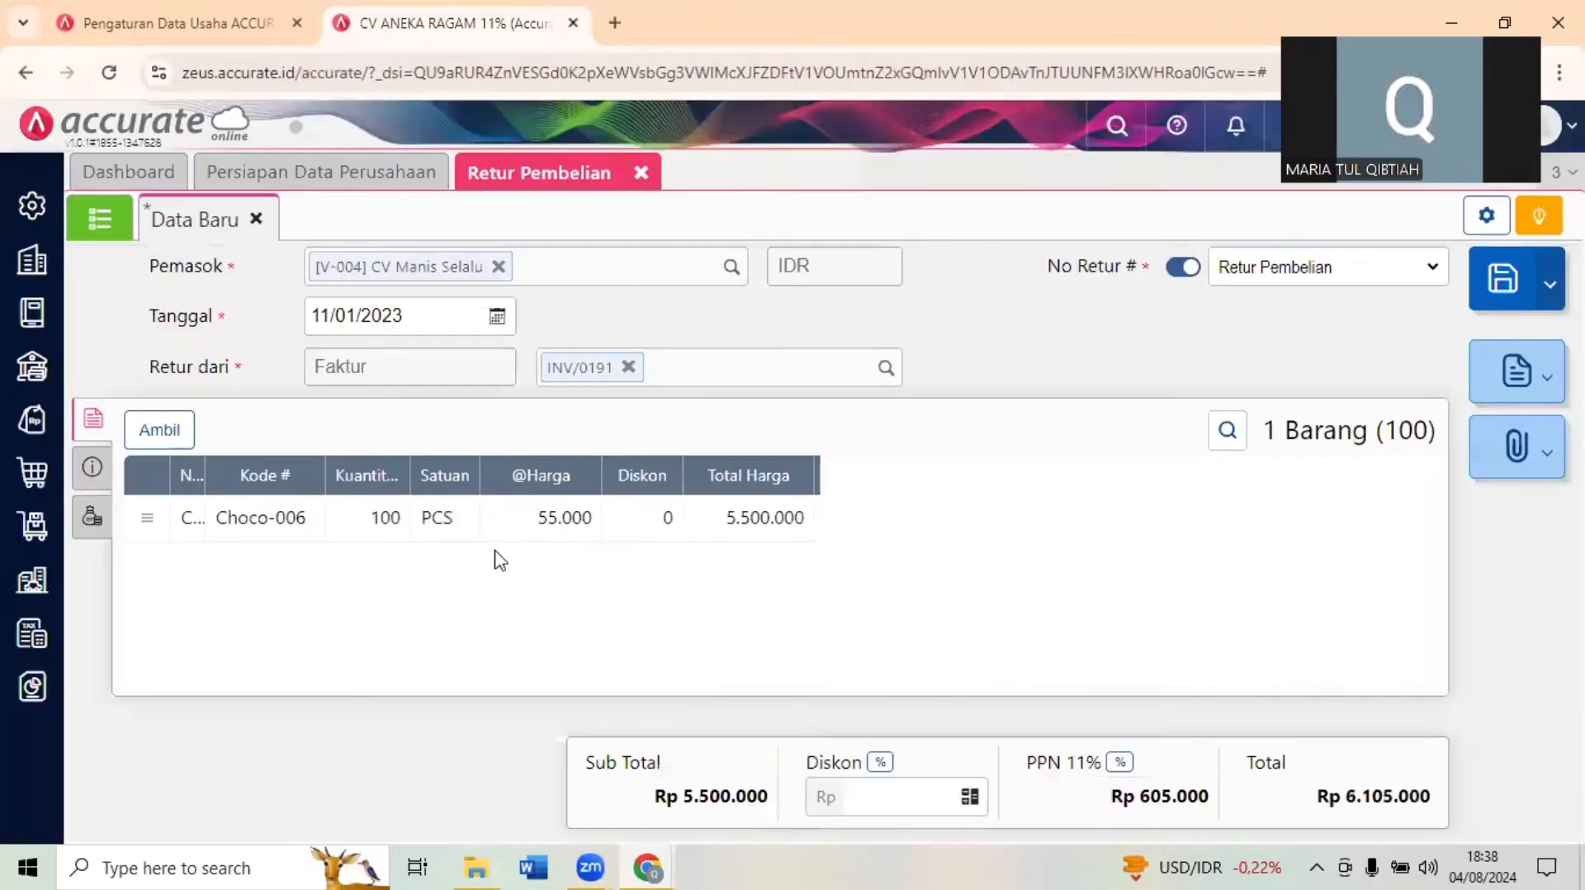
- Set the returned Coklat Masak Strawberry quantity to 2, widen the Nama Barang column, and save the purchase return
click(353, 522)
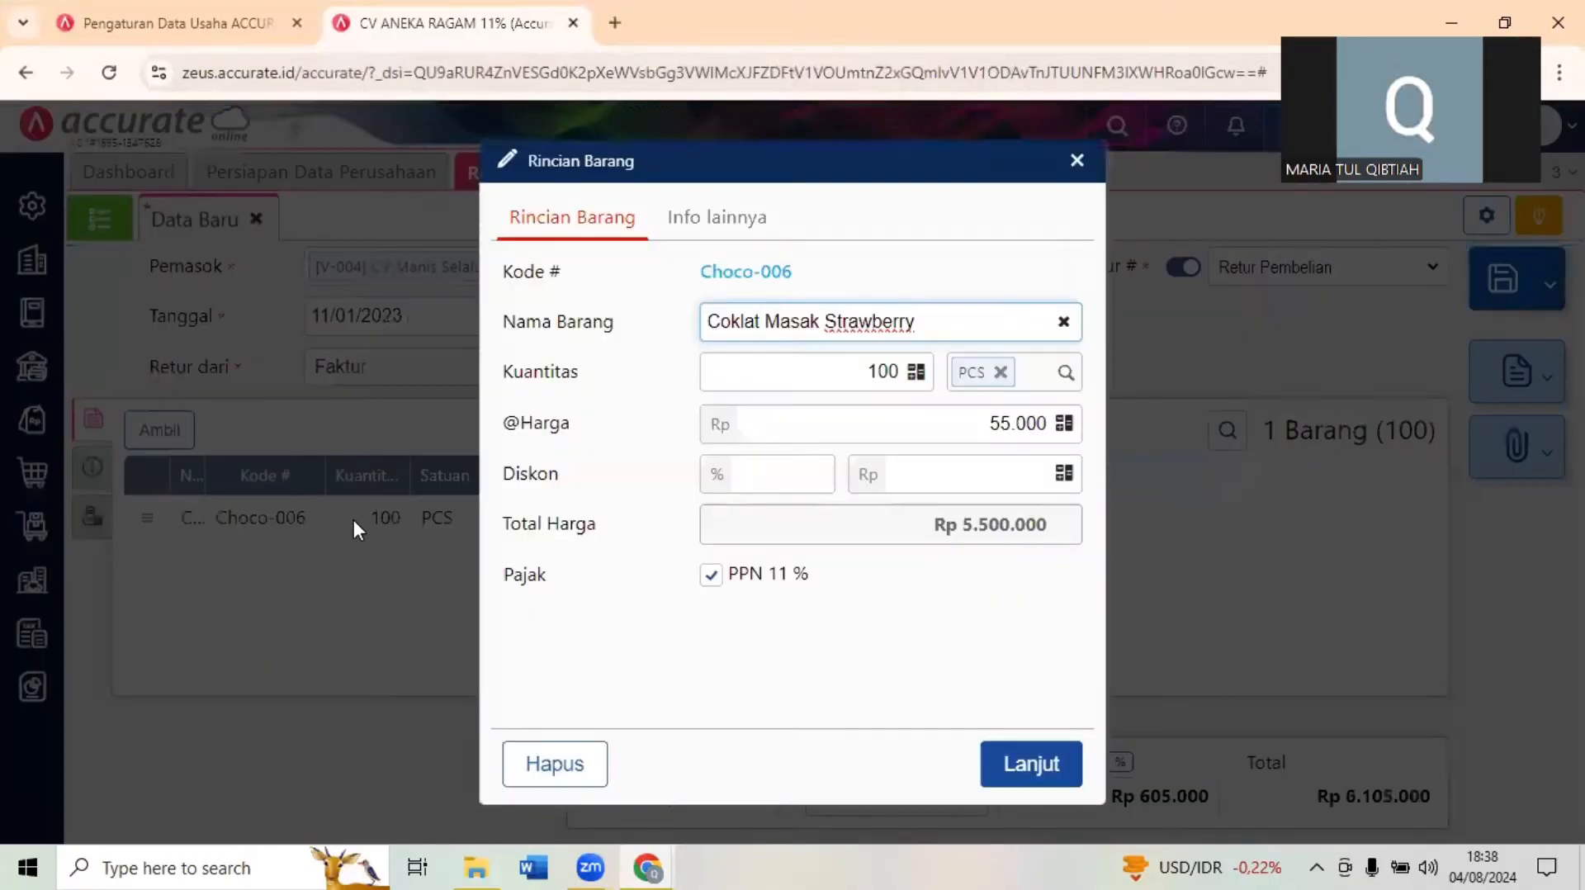
click(809, 367)
drag(870, 368, 915, 386)
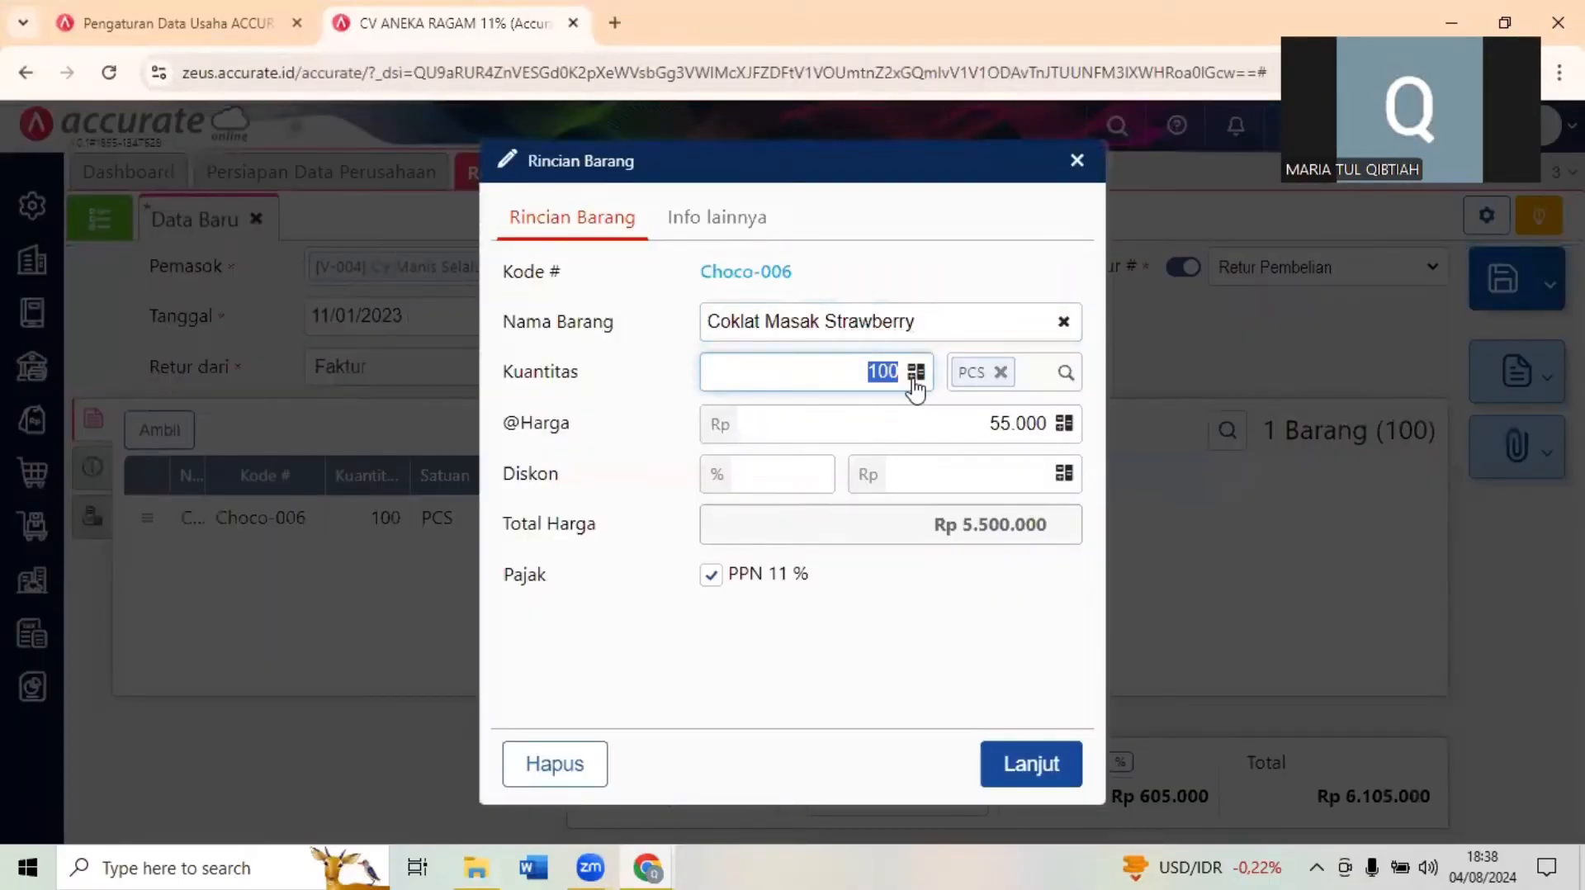
text(2)
click(1039, 788)
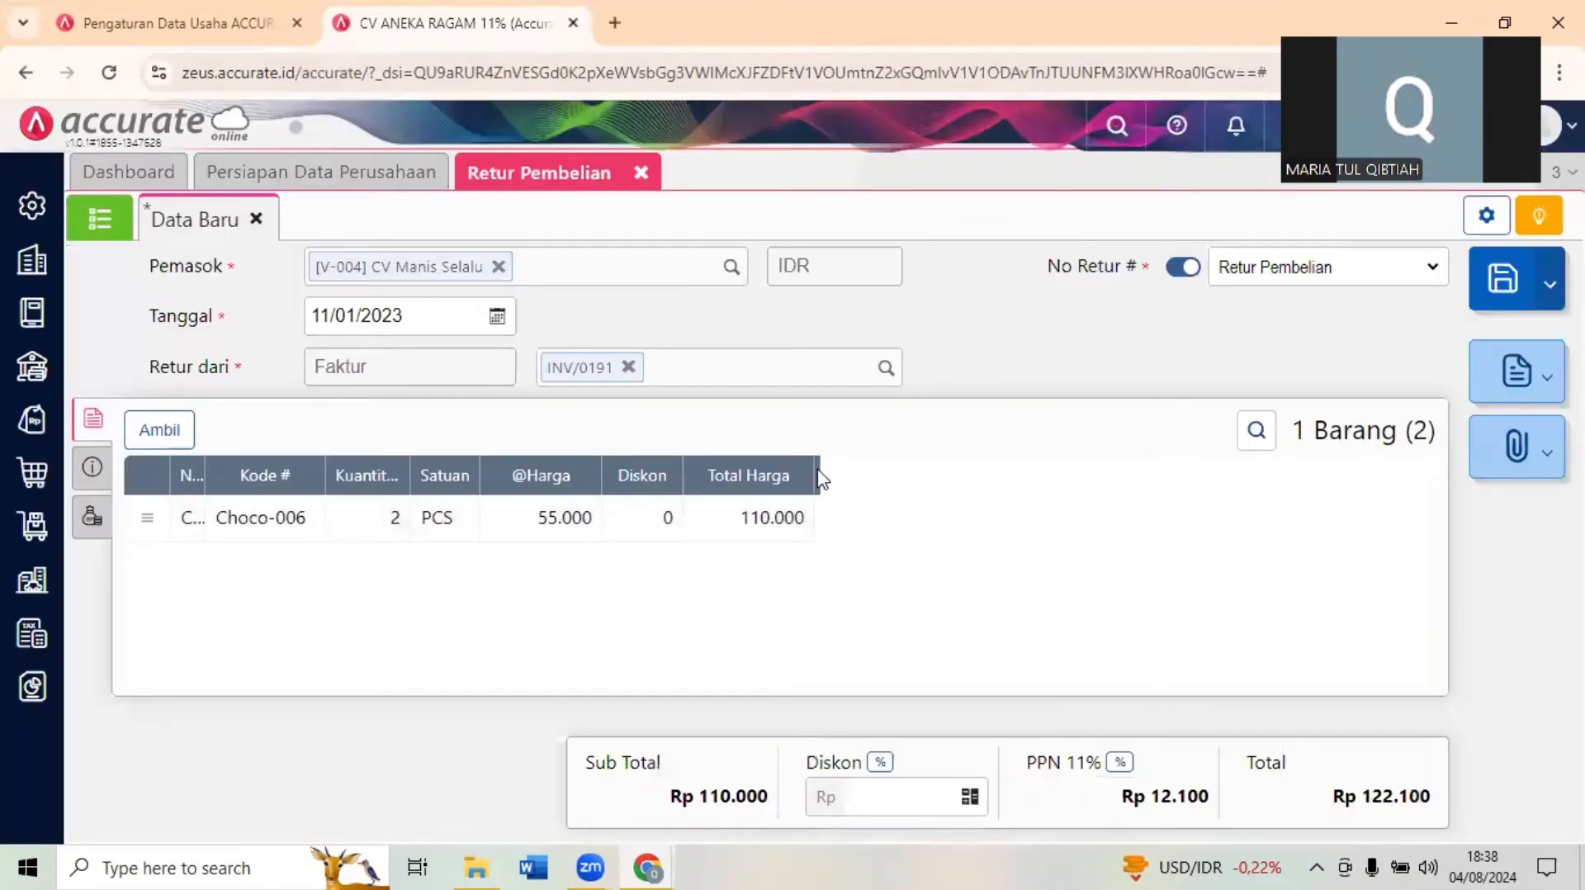
drag(203, 482, 392, 477)
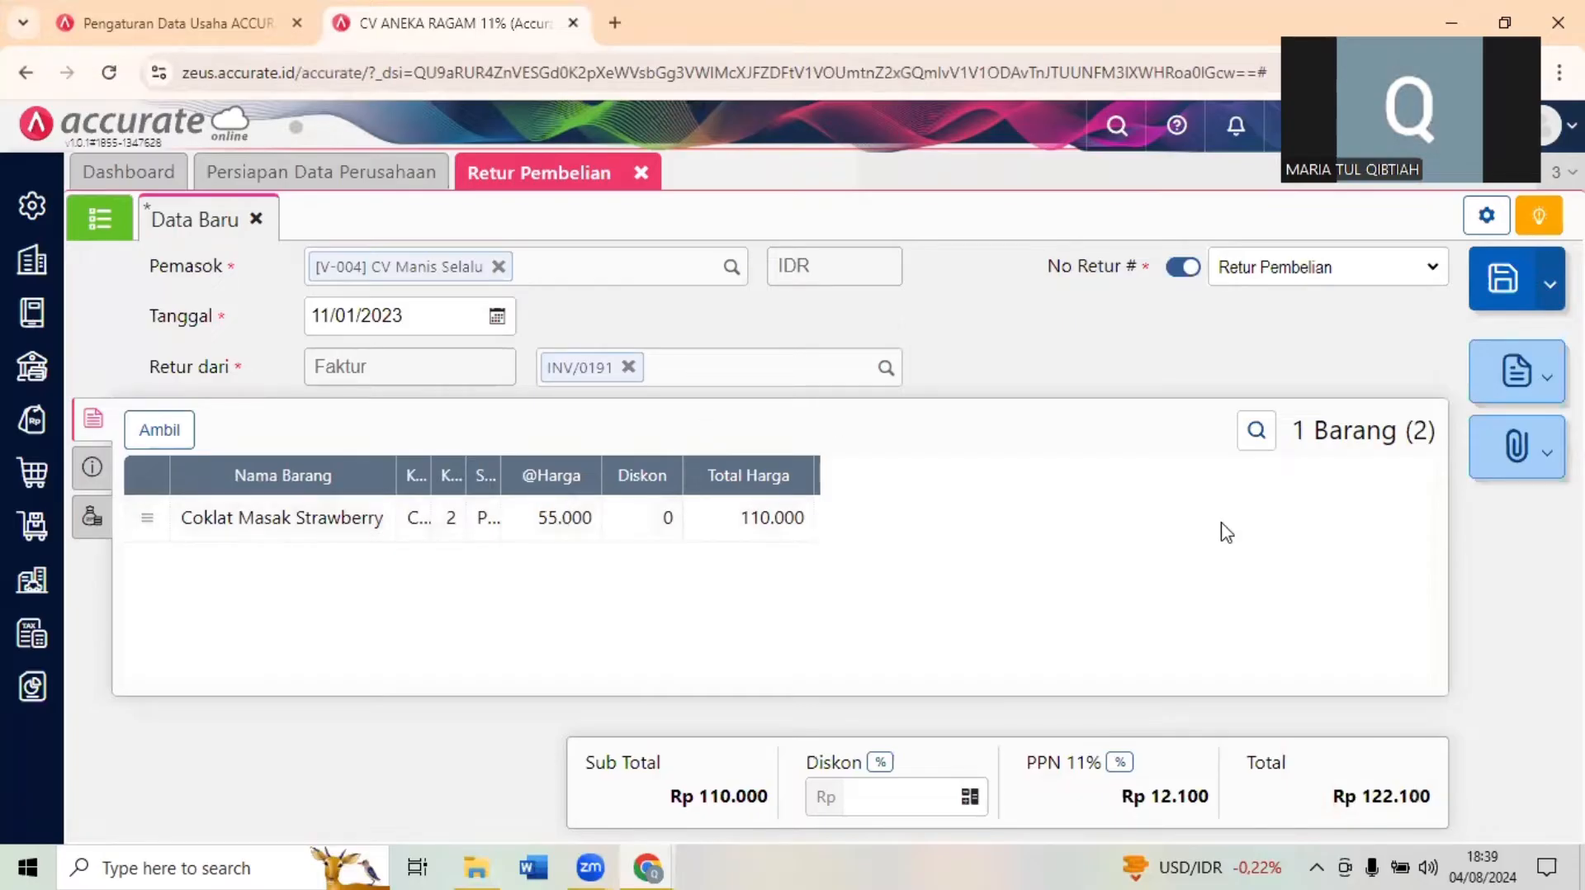
click(1507, 285)
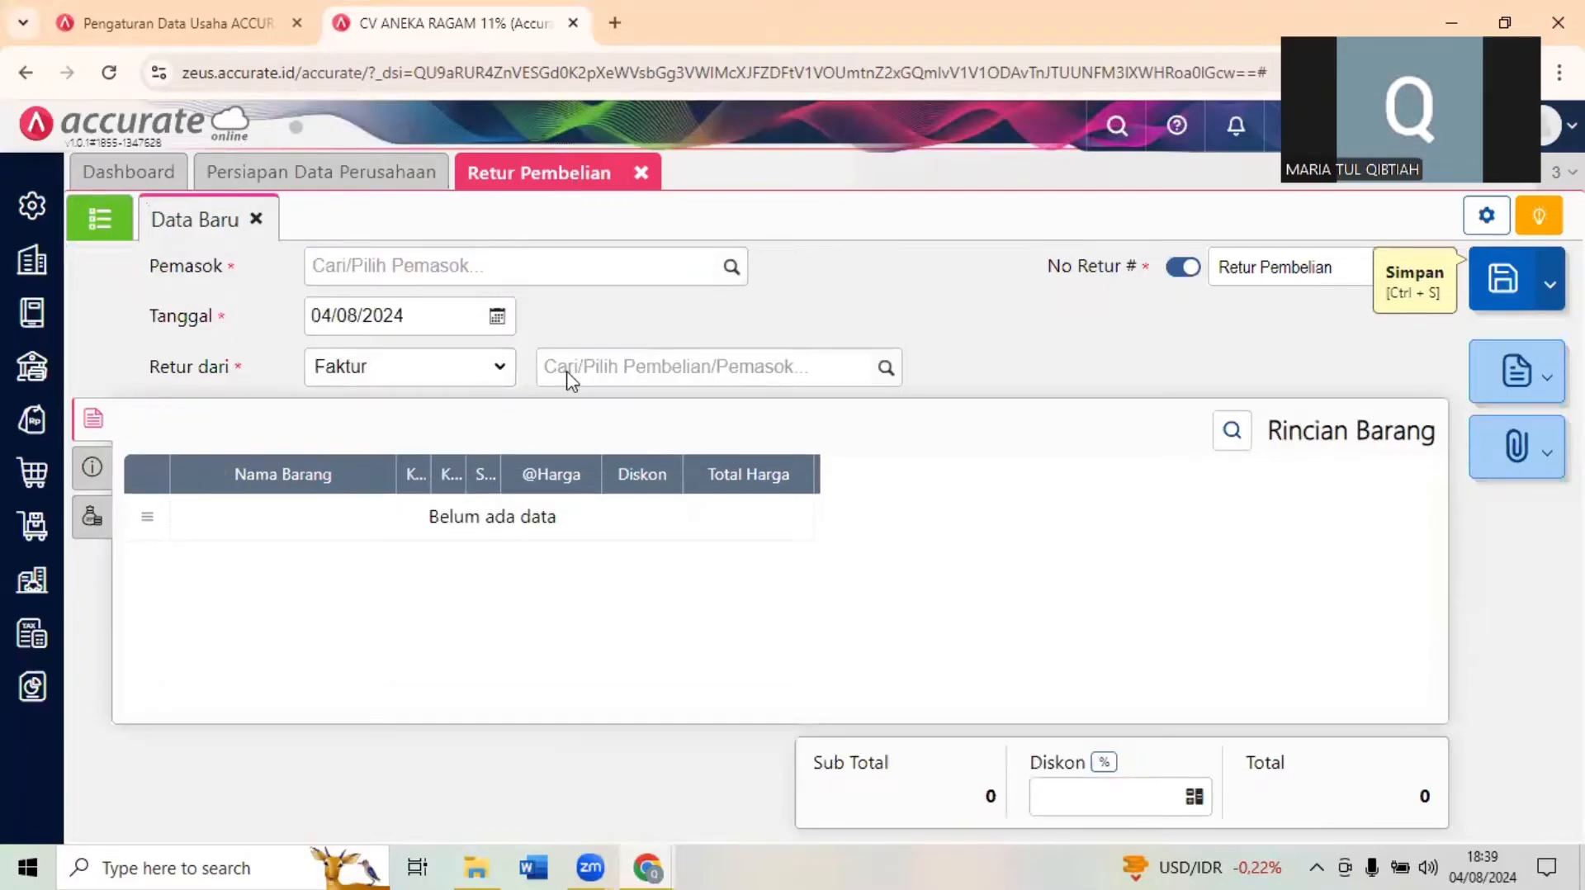
- Bring up Transaksi 10 in the exam form and close the Retur Pembelian page in Accurate Online
key(alt+Tab)
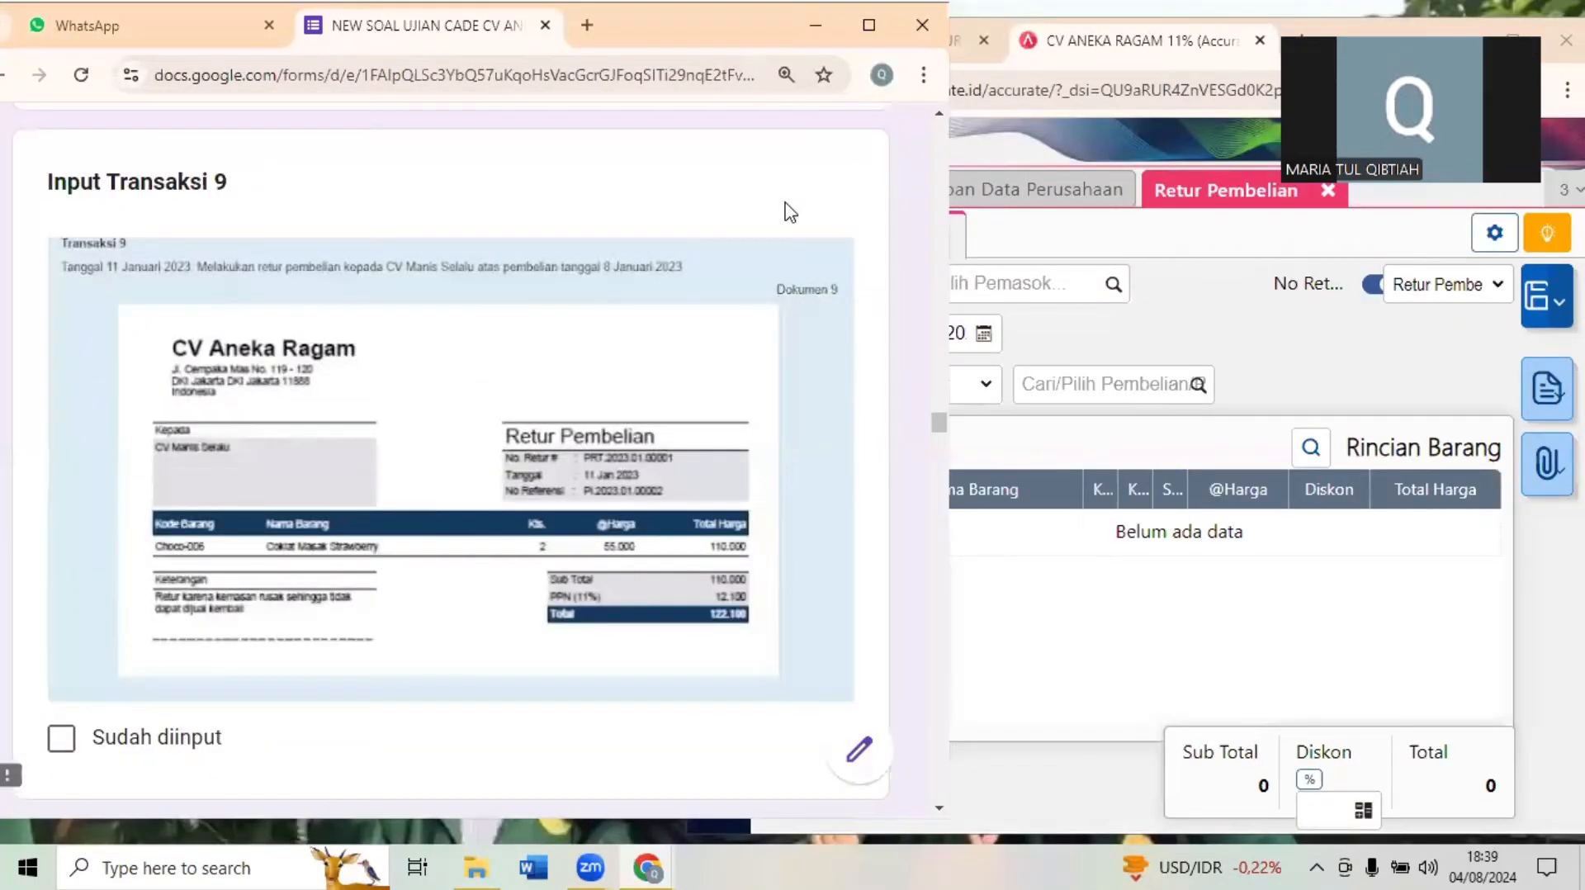
scroll(790, 212, down, 7)
scroll(790, 212, down, 1)
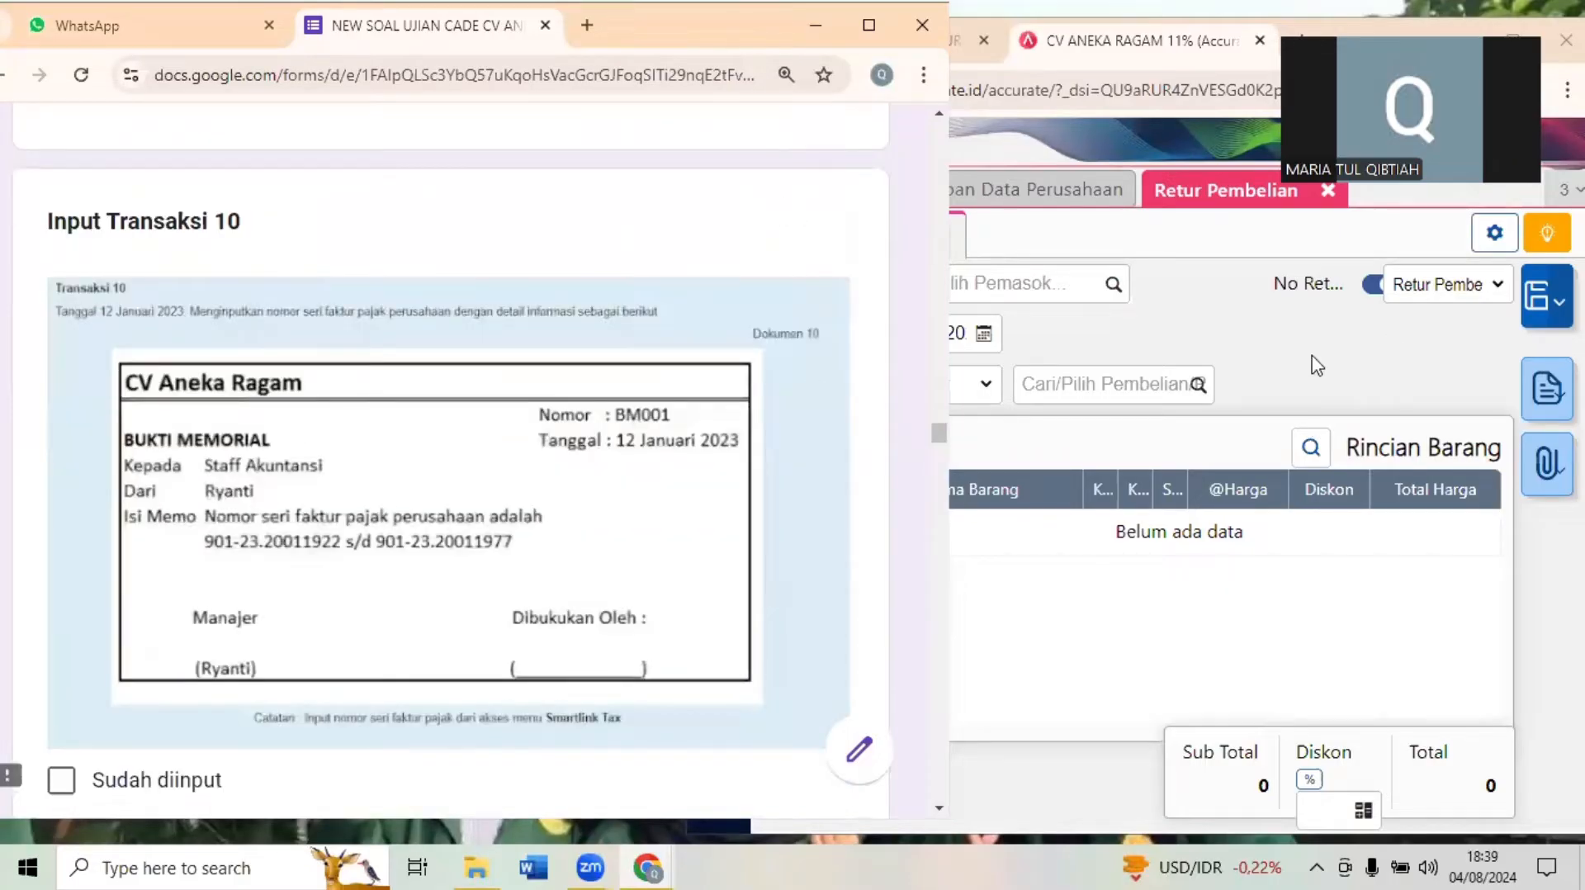
click(1491, 6)
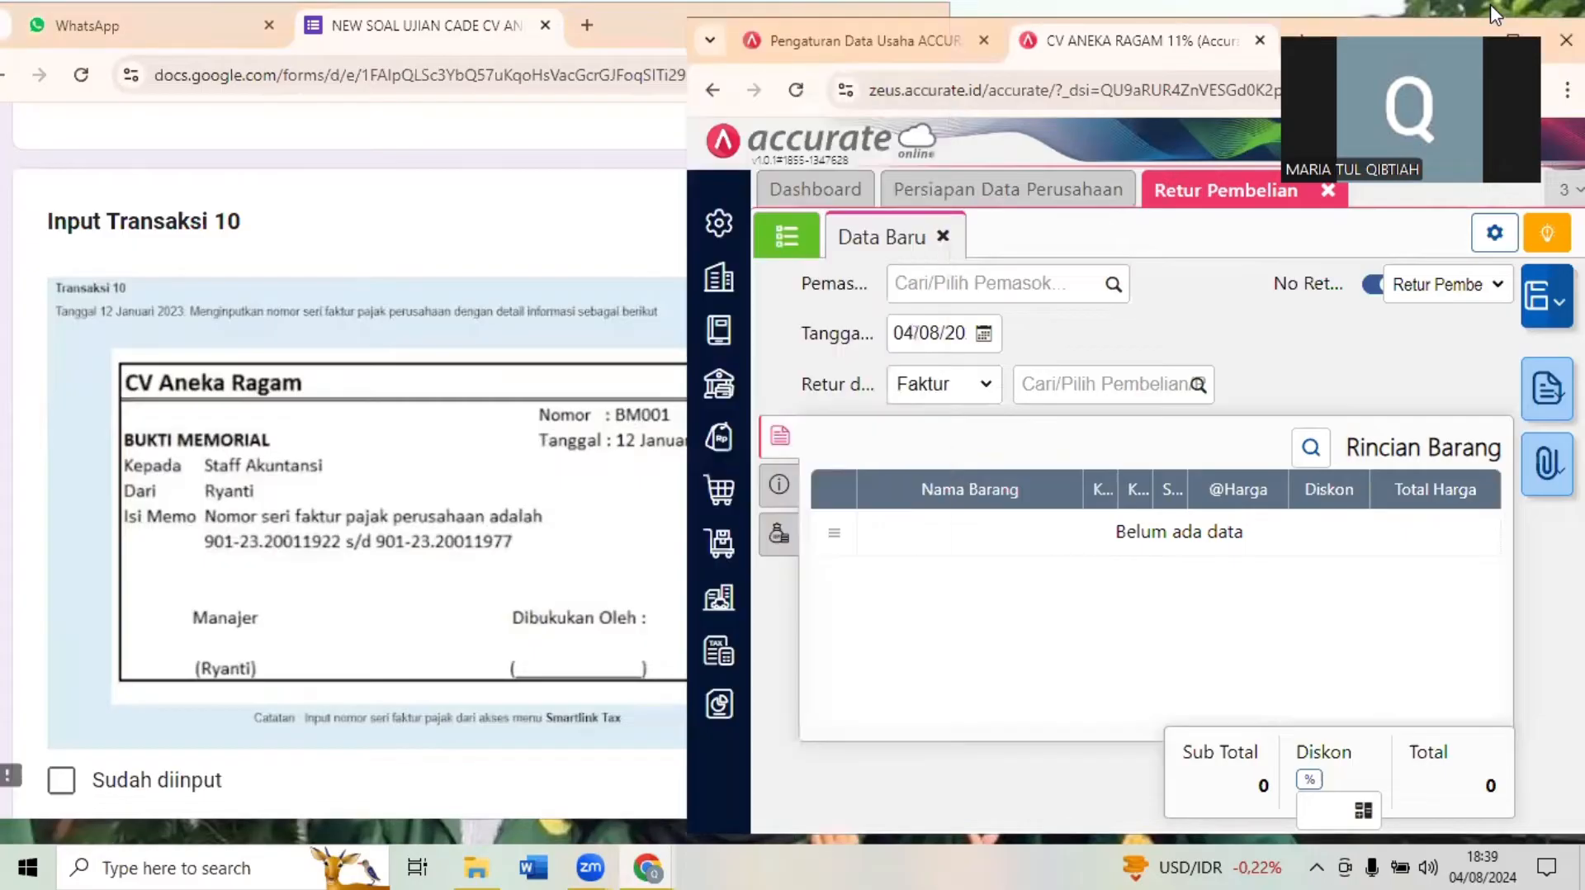
click(1510, 33)
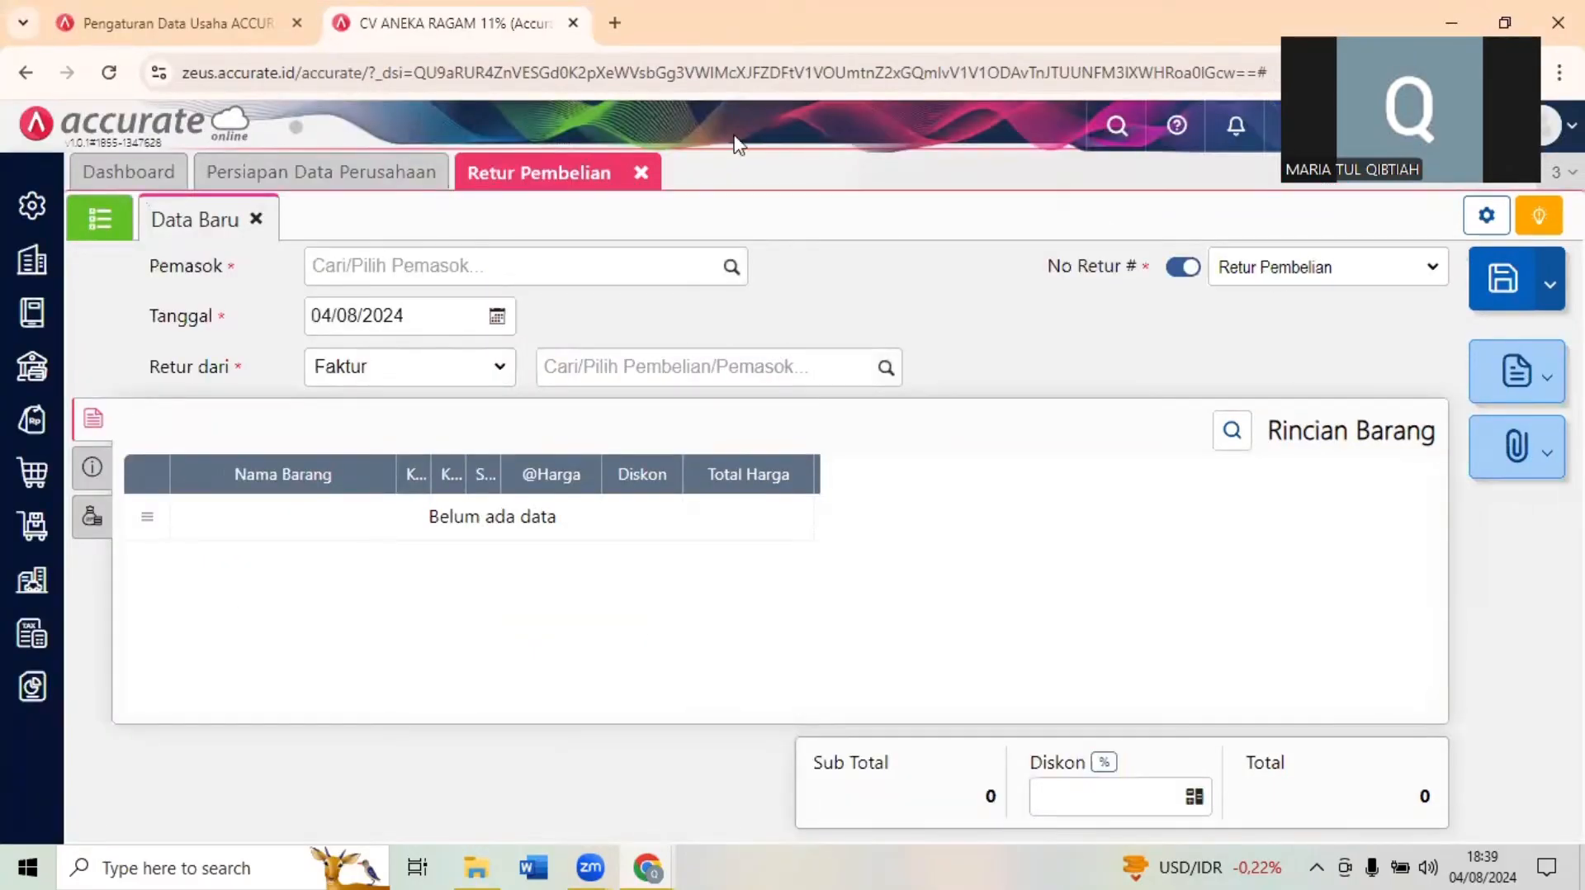
click(641, 173)
click(1519, 17)
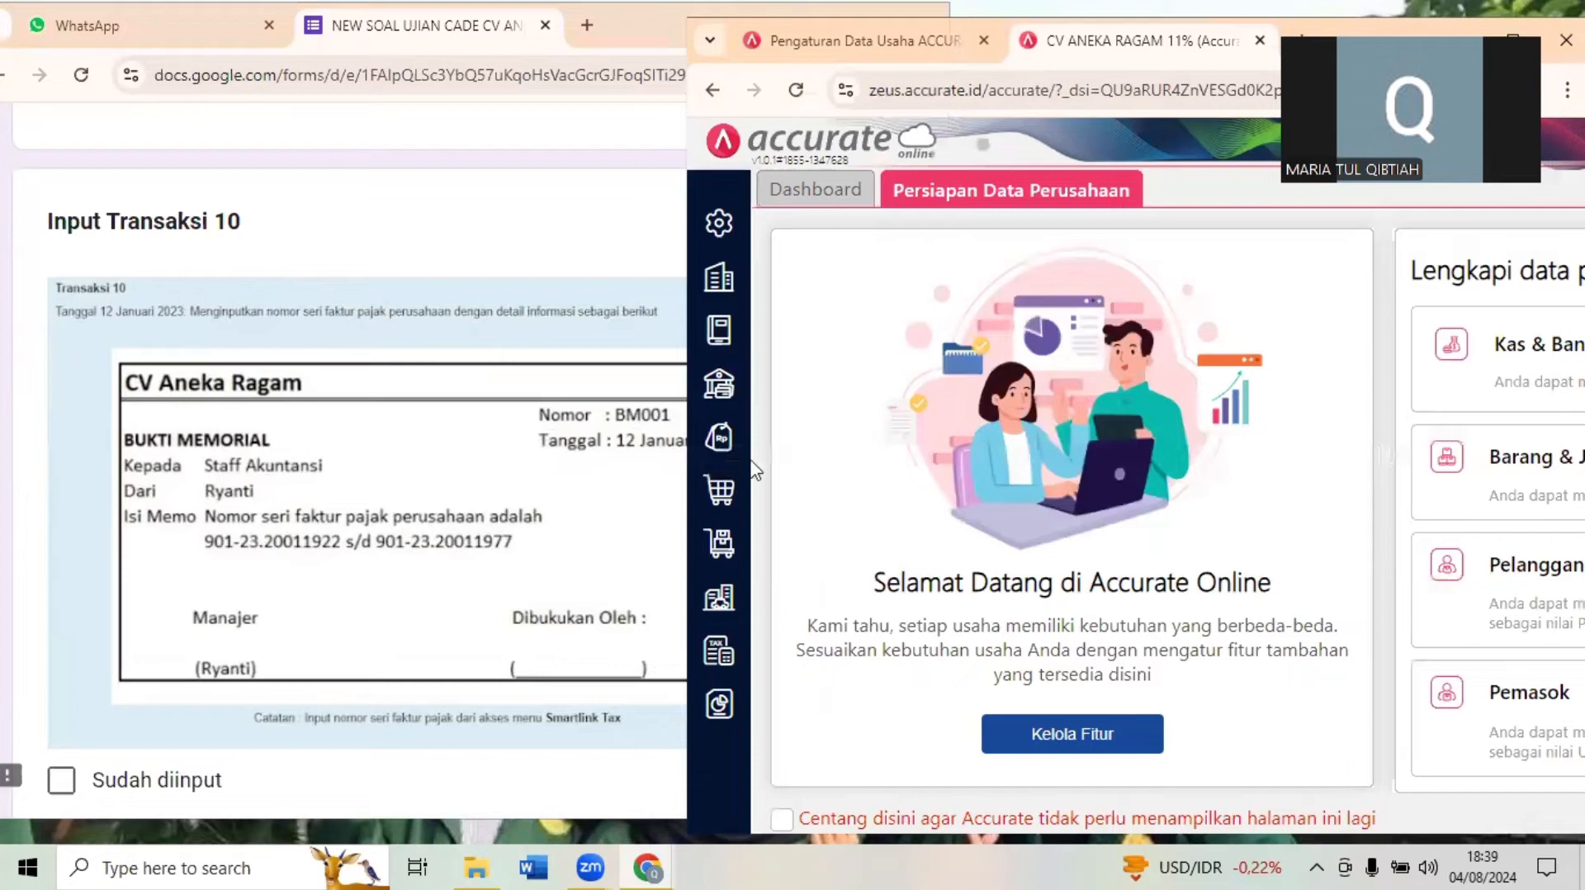
click(300, 419)
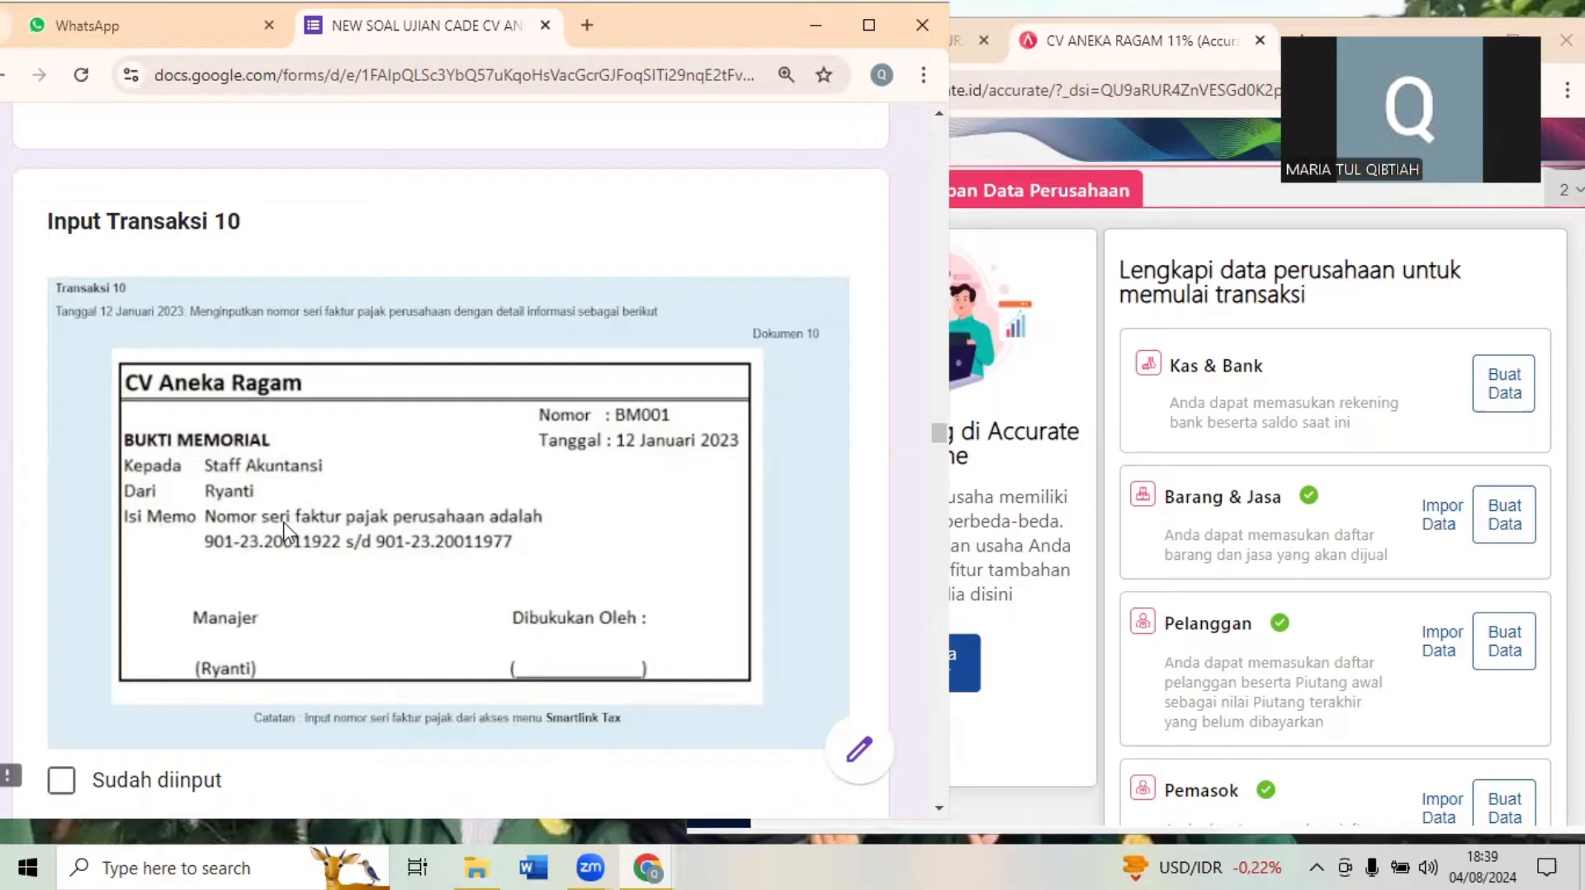
- In Accurate Online, start a new Penomoran Faktur Pajak record with 901-23.20011922 as the starting number
click(1101, 339)
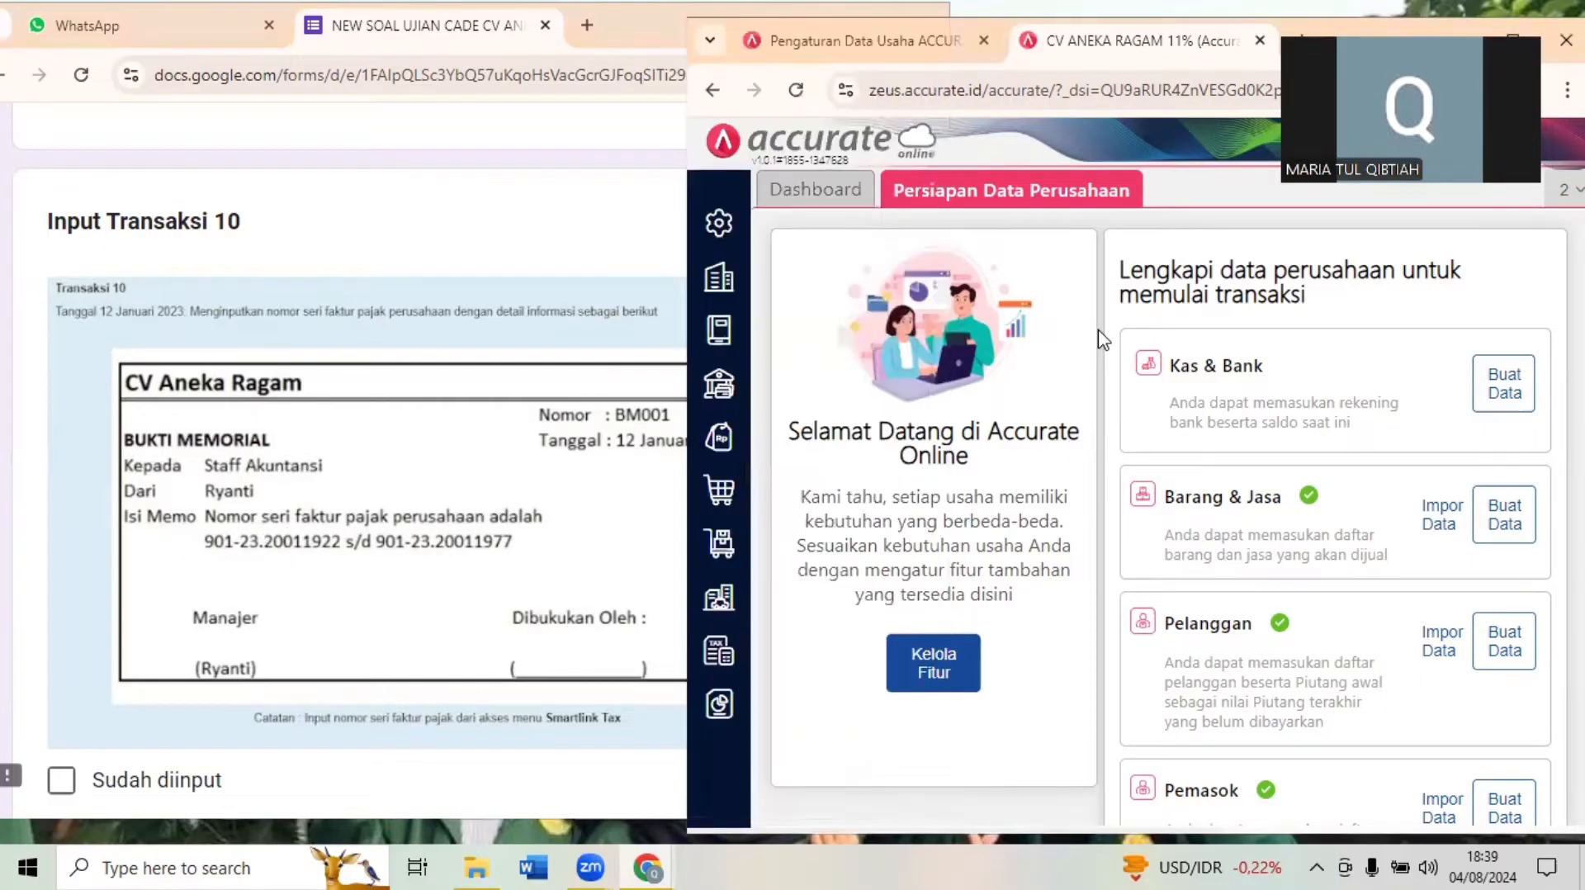
click(719, 669)
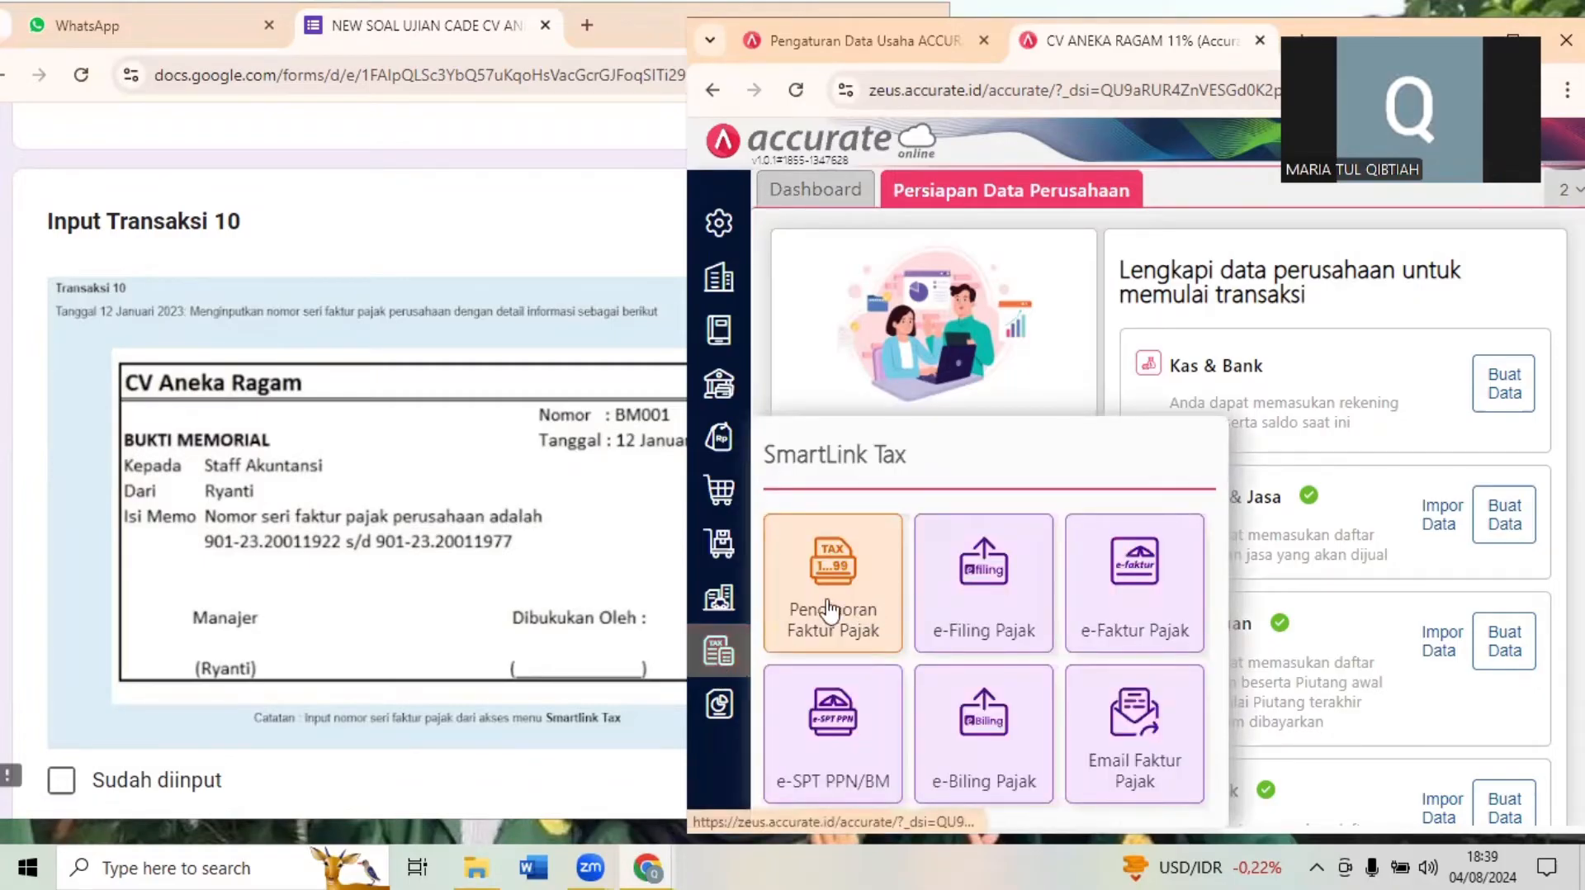
click(799, 611)
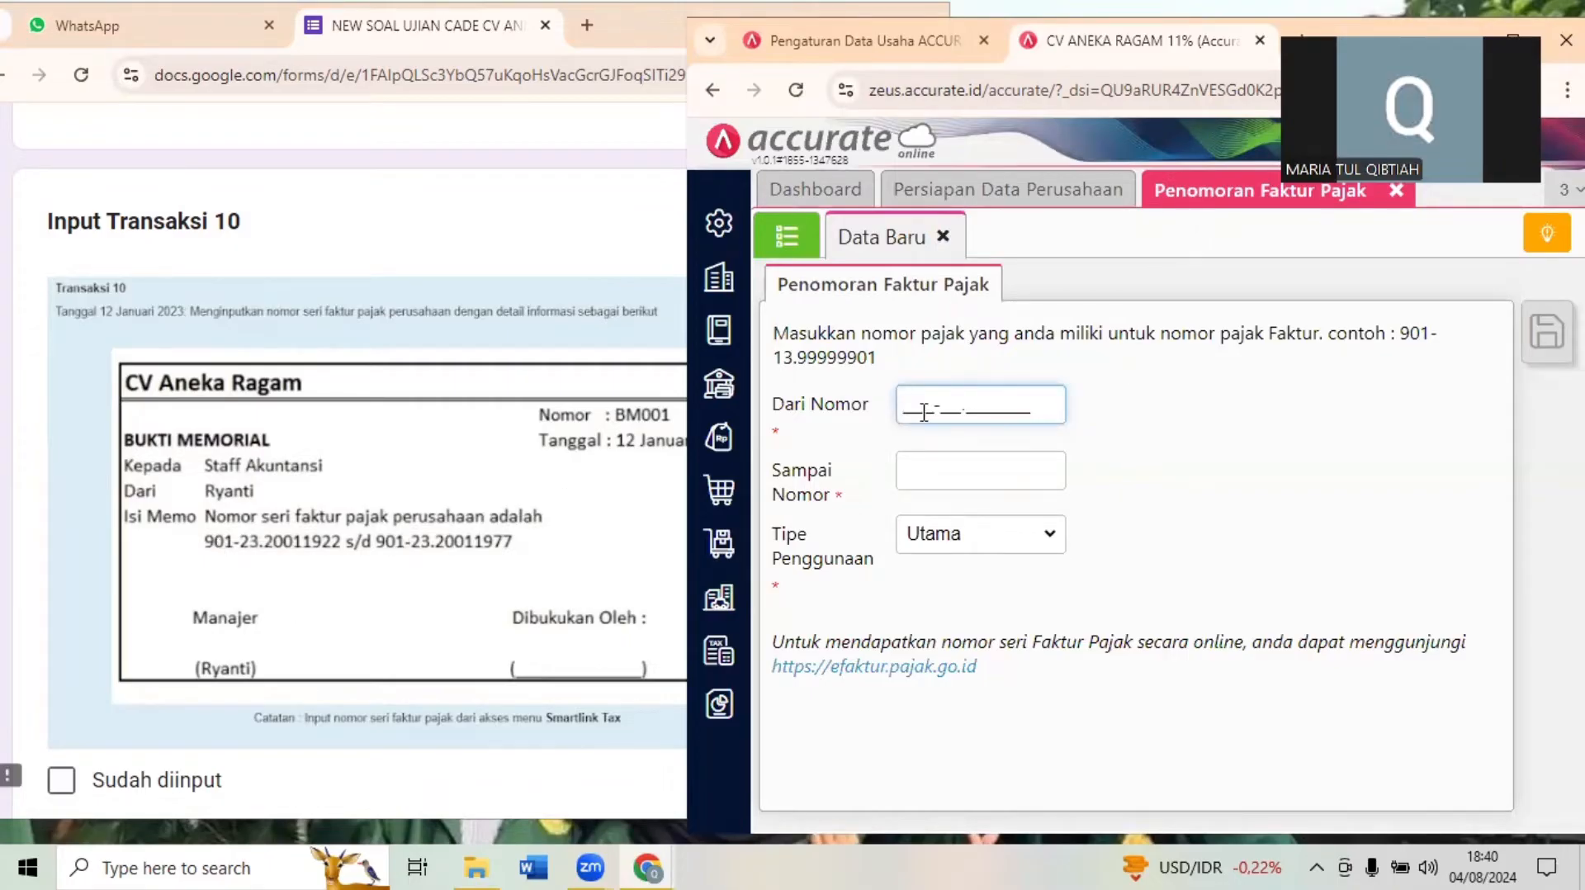
text(901-23.200119)
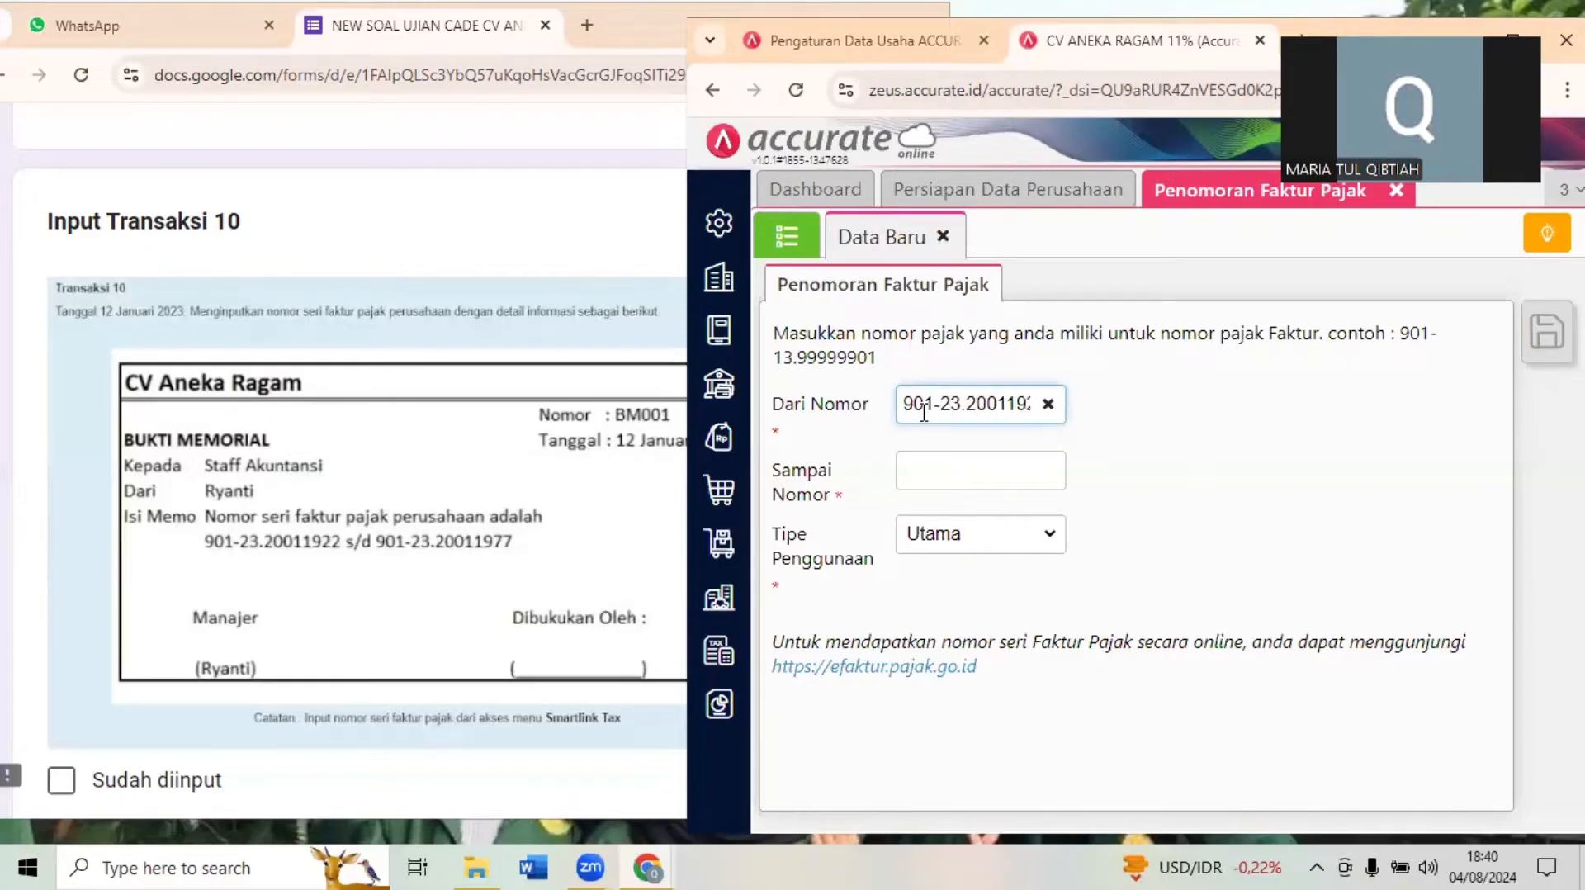
- Set the tax invoice numbering's ending number to 901-23.20011977 and save the record
click(958, 474)
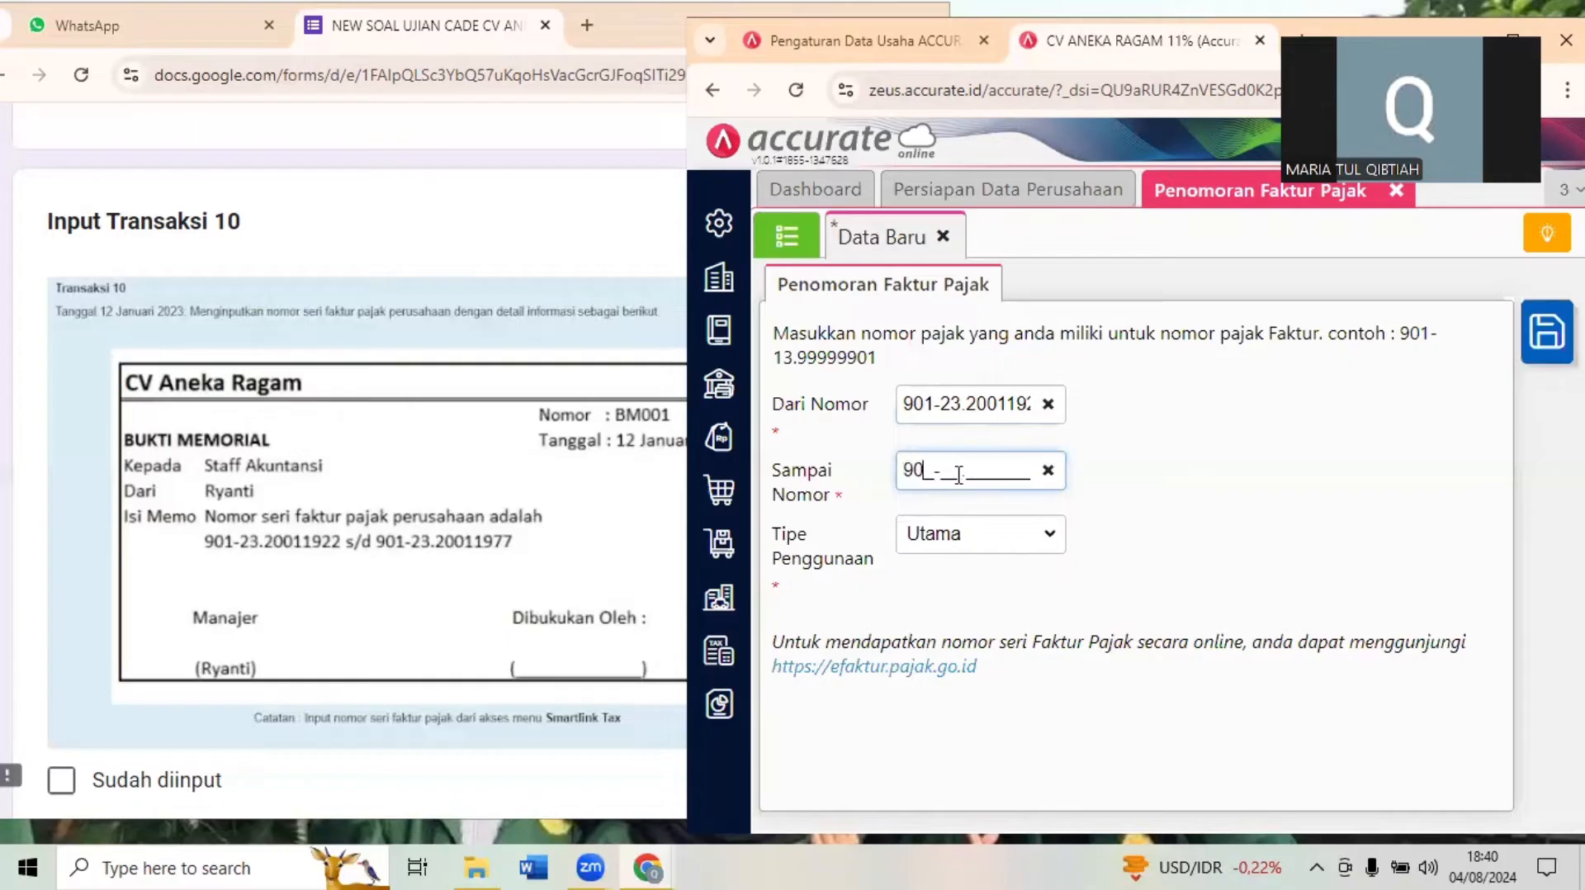
text(901-23.200119)
click(1107, 492)
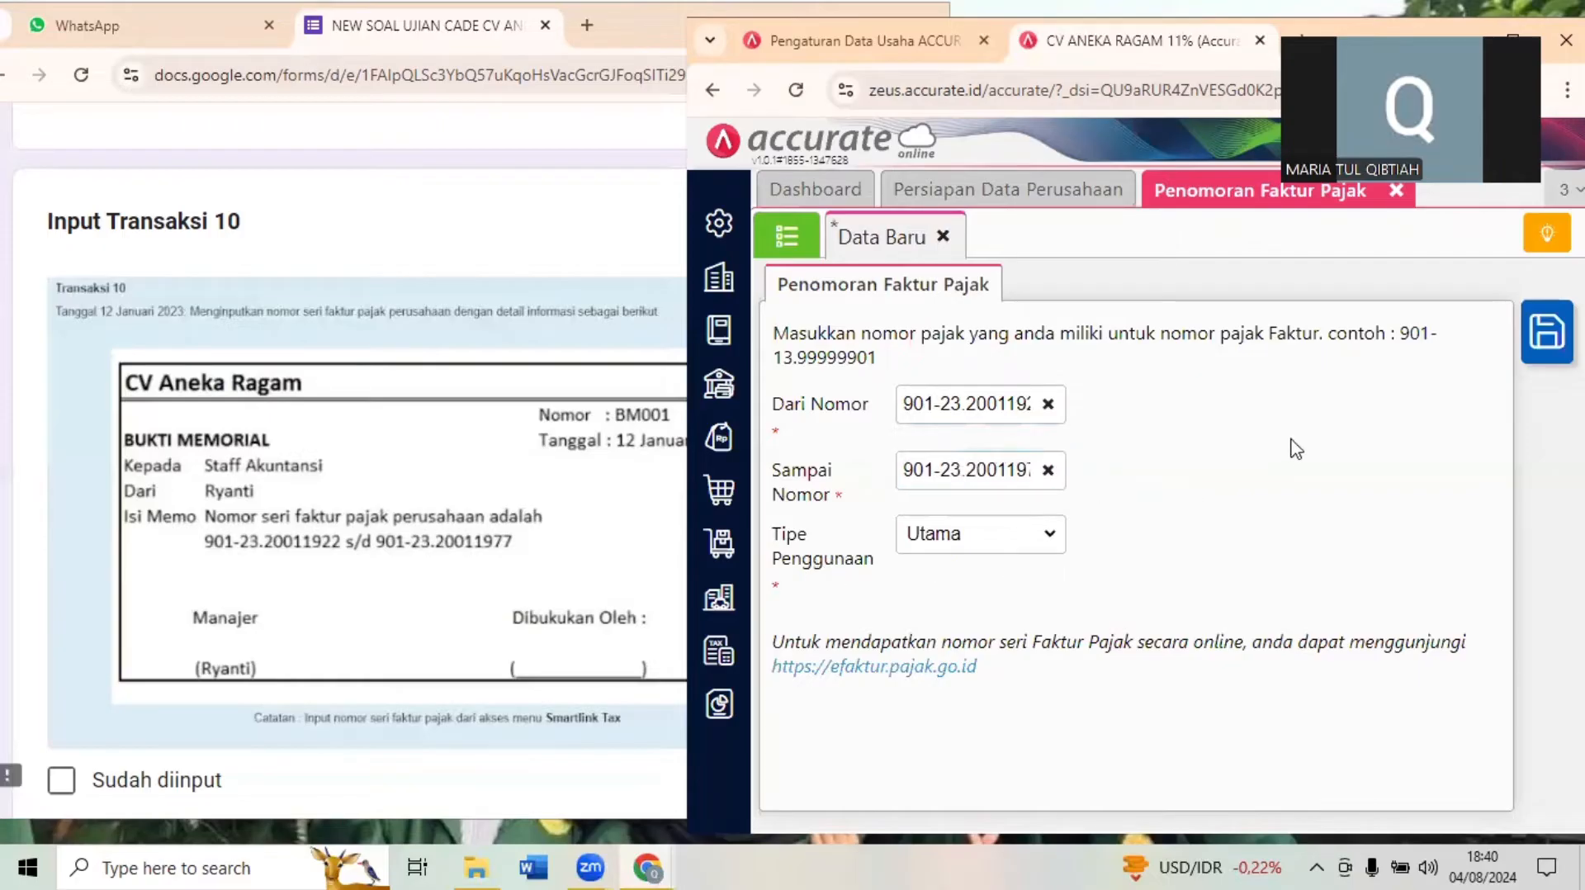
click(1546, 363)
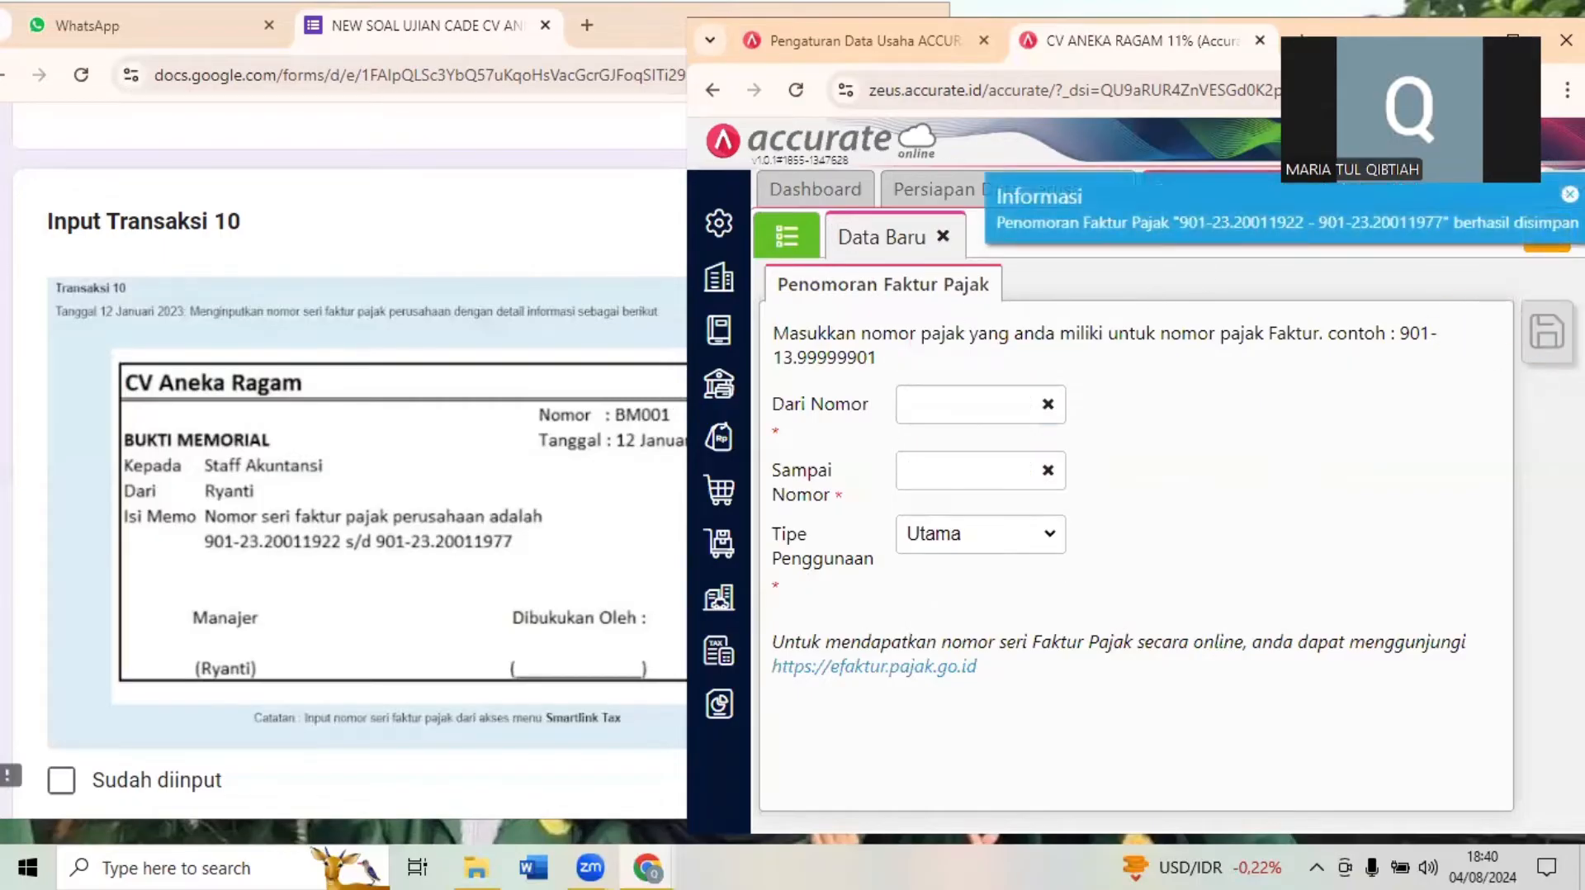
- Close the Penomoran Faktur Pajak page and bring up Transaksi 11 in the exam form
click(1512, 33)
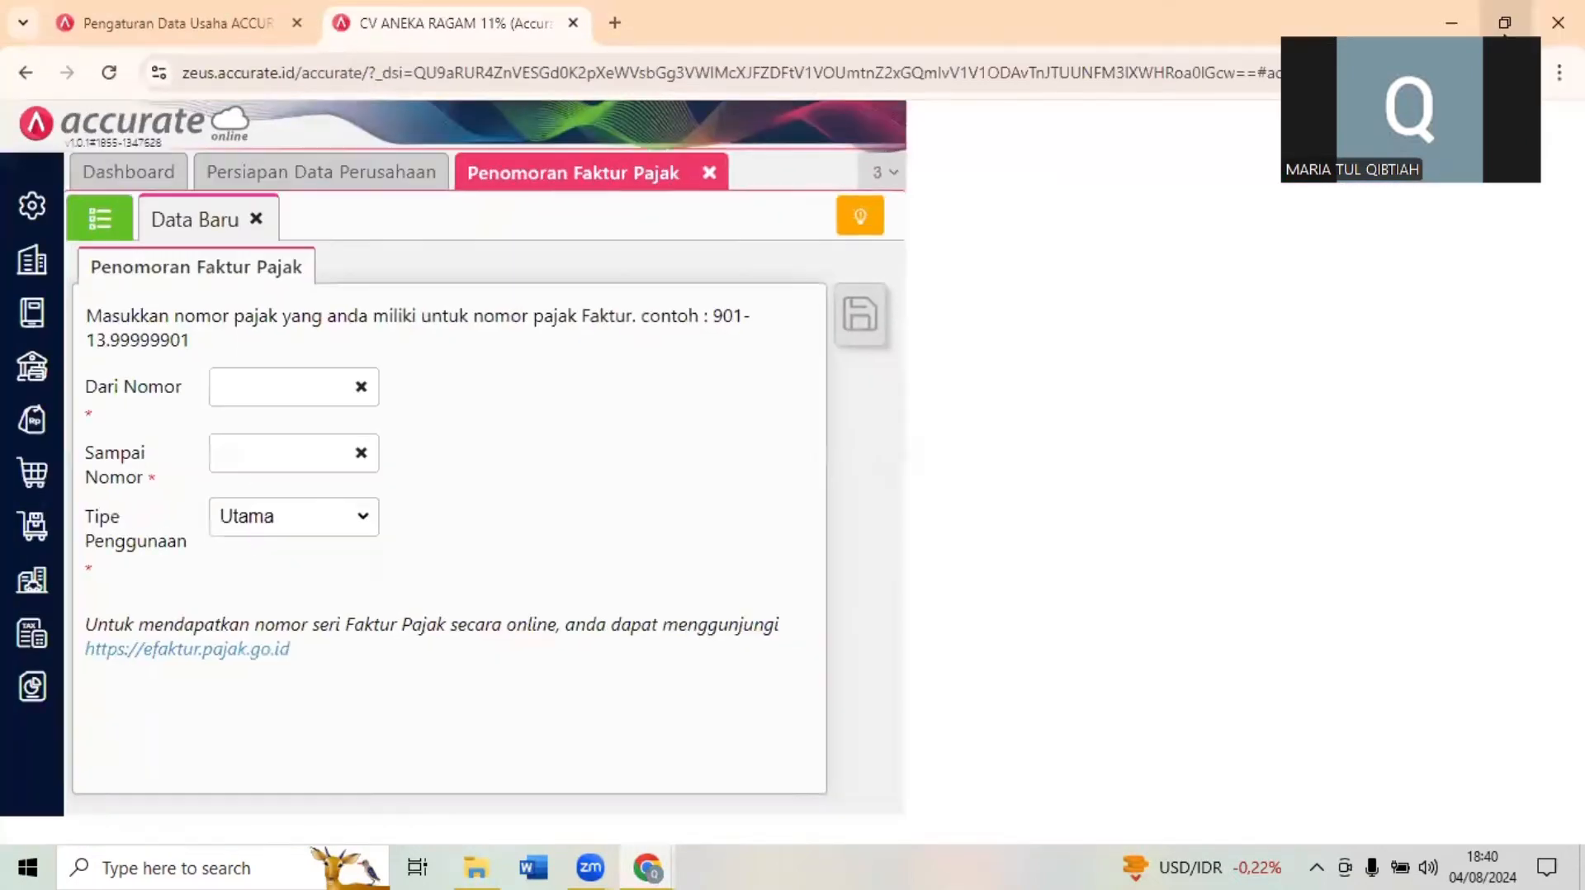
click(709, 174)
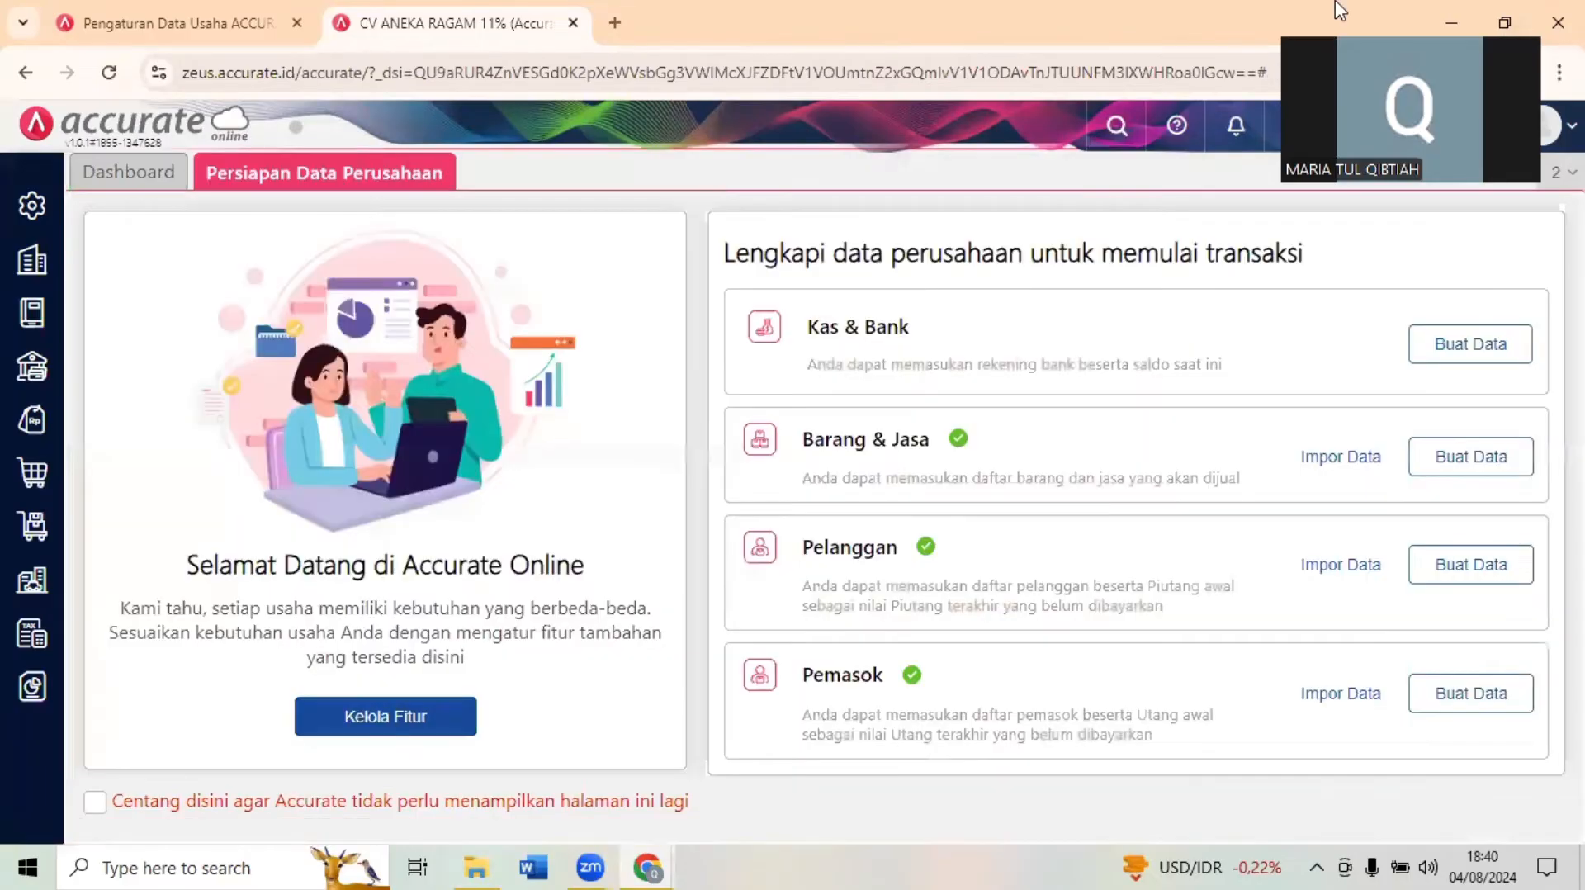
click(1518, 3)
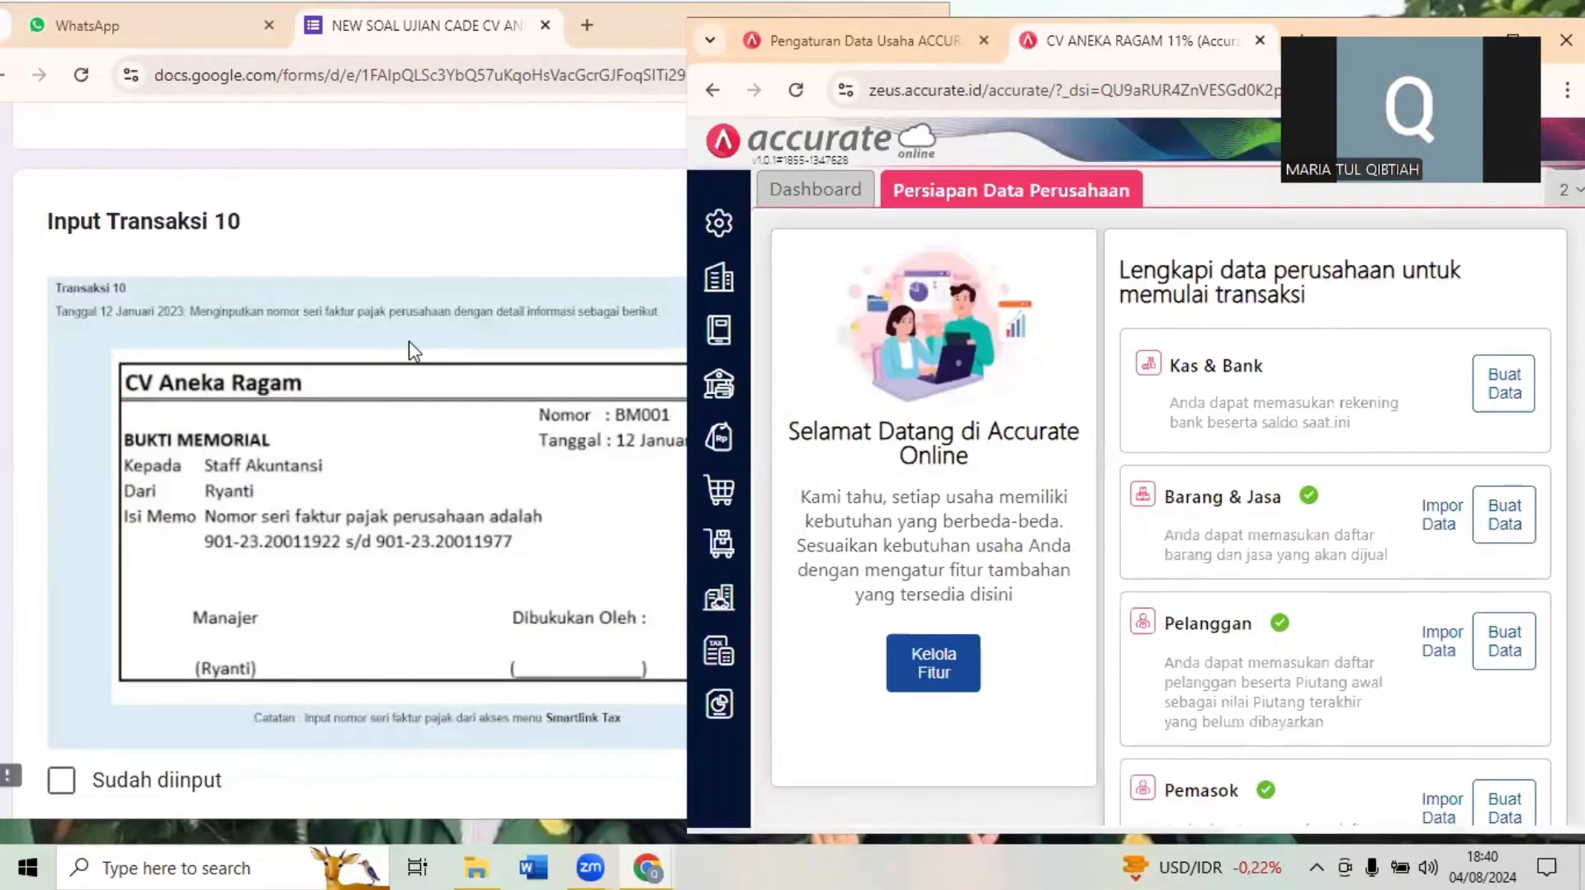
click(413, 351)
scroll(413, 351, down, 8)
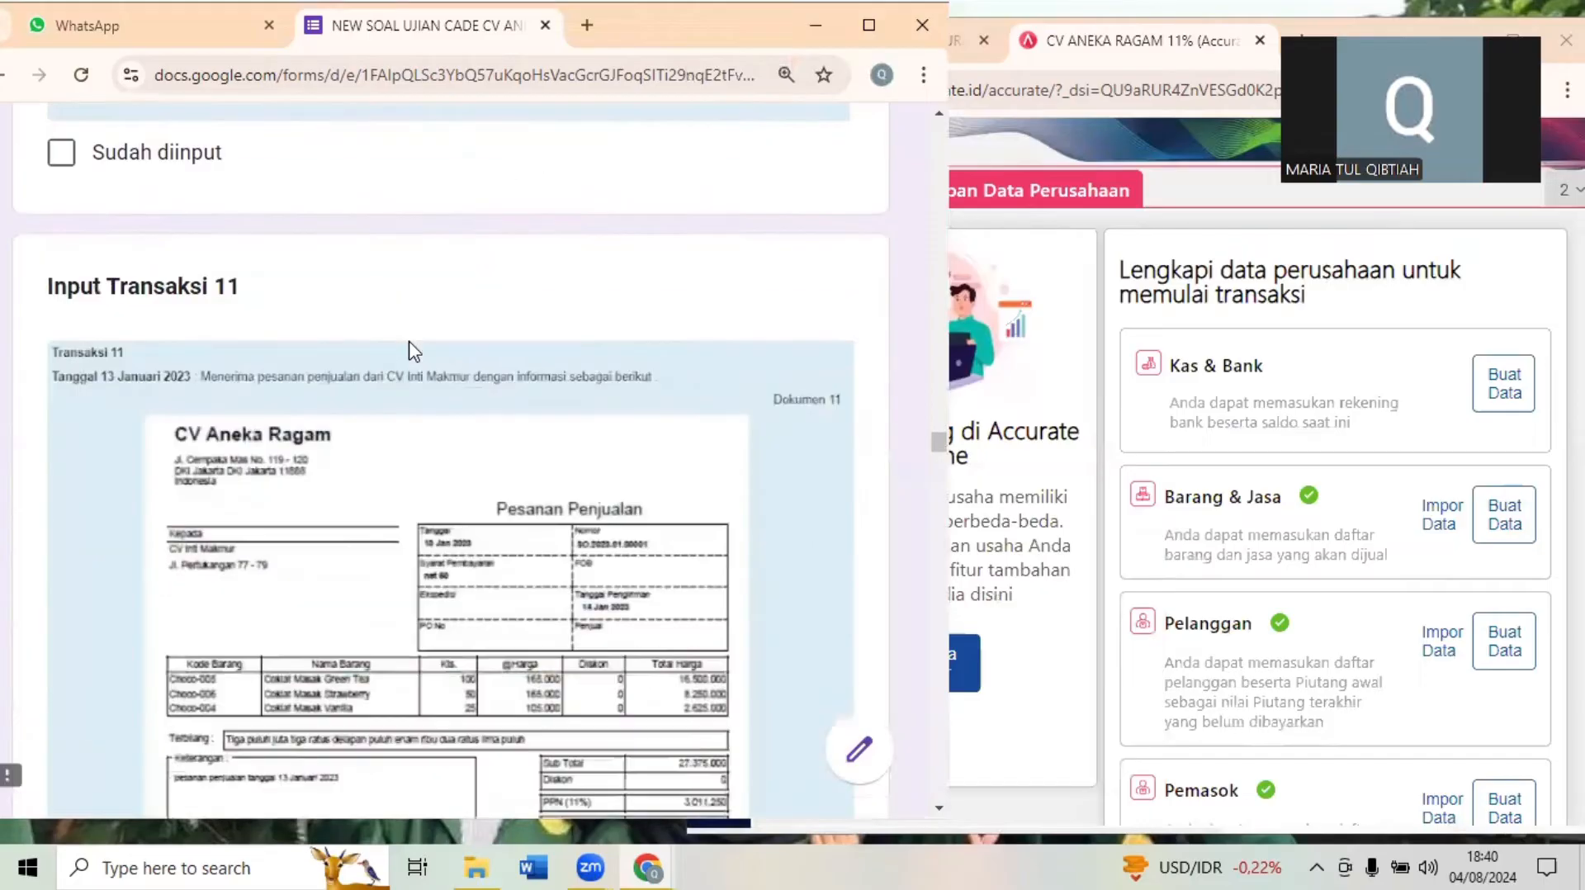
scroll(413, 351, down, 2)
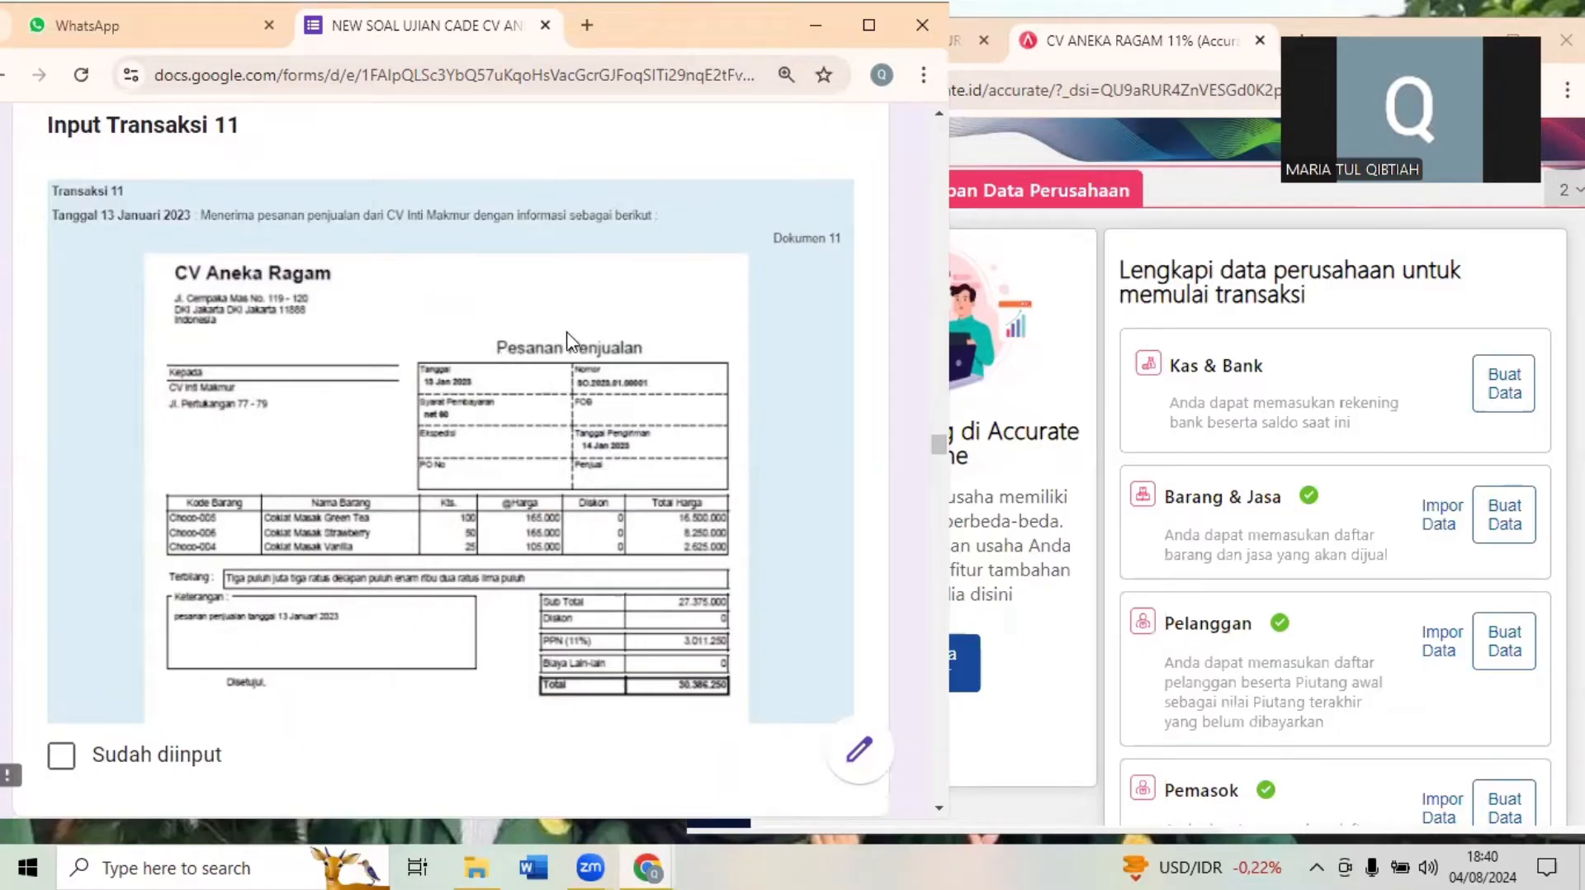
- In Accurate Online, start a new sales order (Pesanan Penjualan) with CV Inti Makmur as the customer
click(1081, 312)
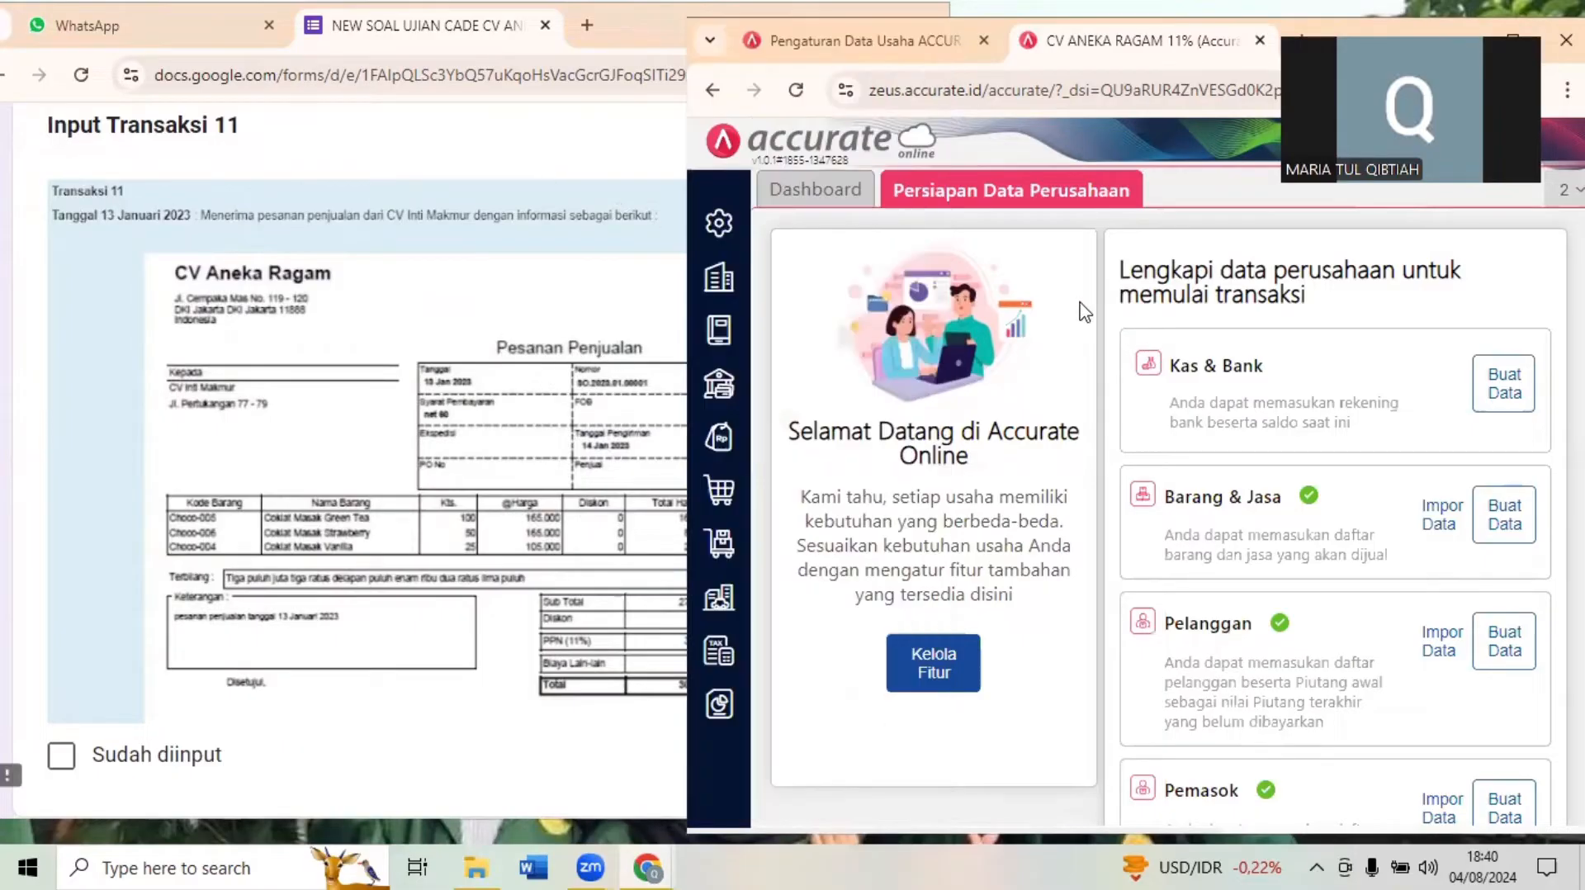
click(725, 440)
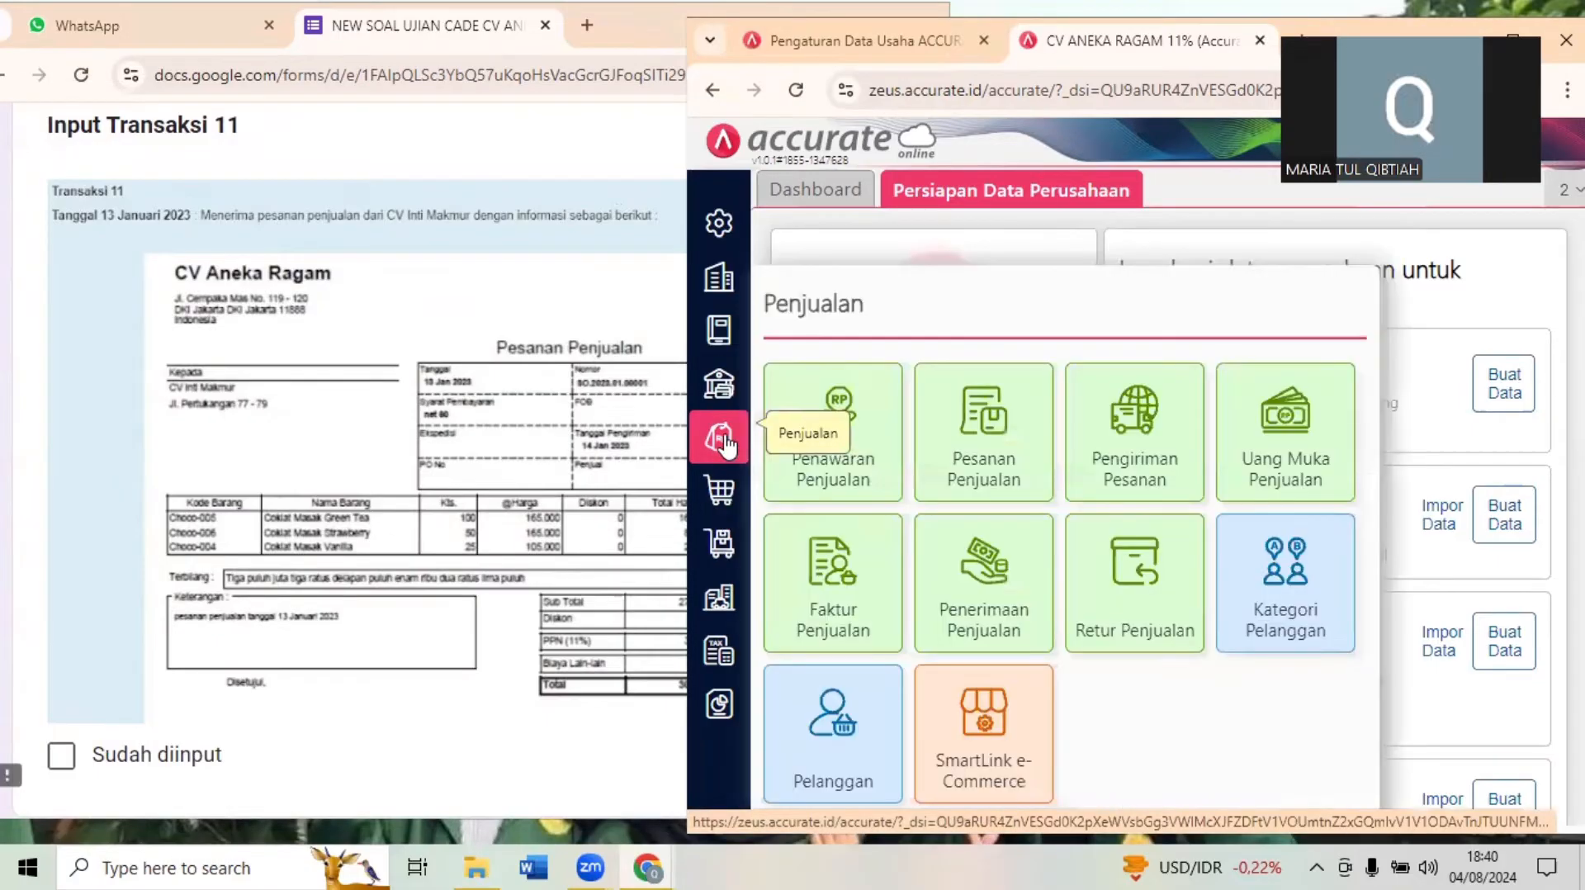
click(1018, 450)
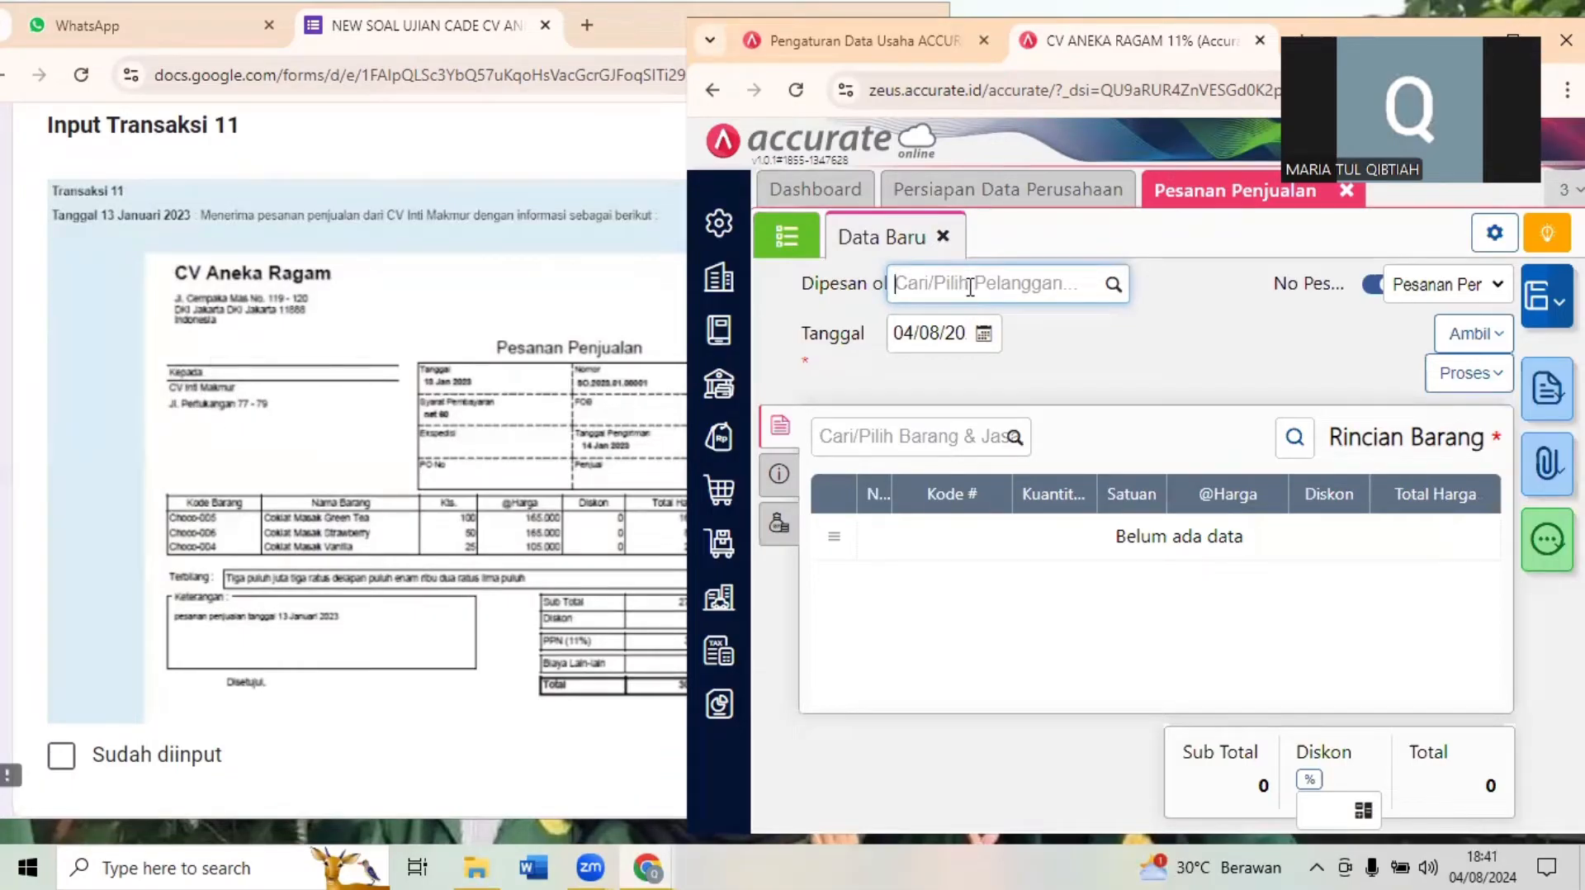
text(INTI M)
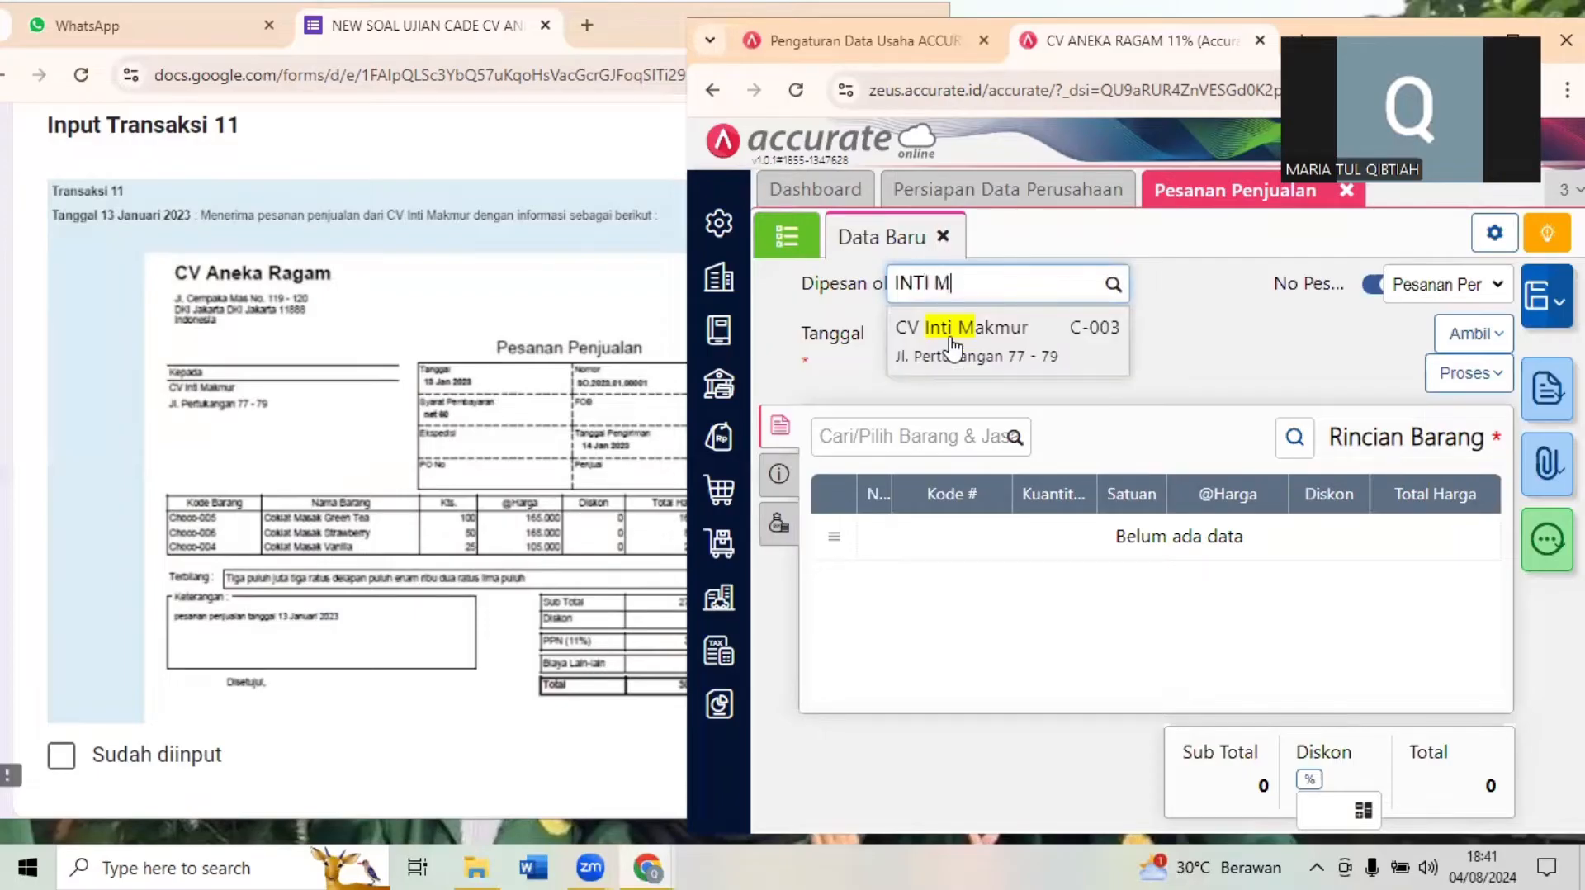
click(947, 342)
- Set the sales order's date (Tanggal) to 13/01/2023, as given in the Transaksi 11 document
click(905, 333)
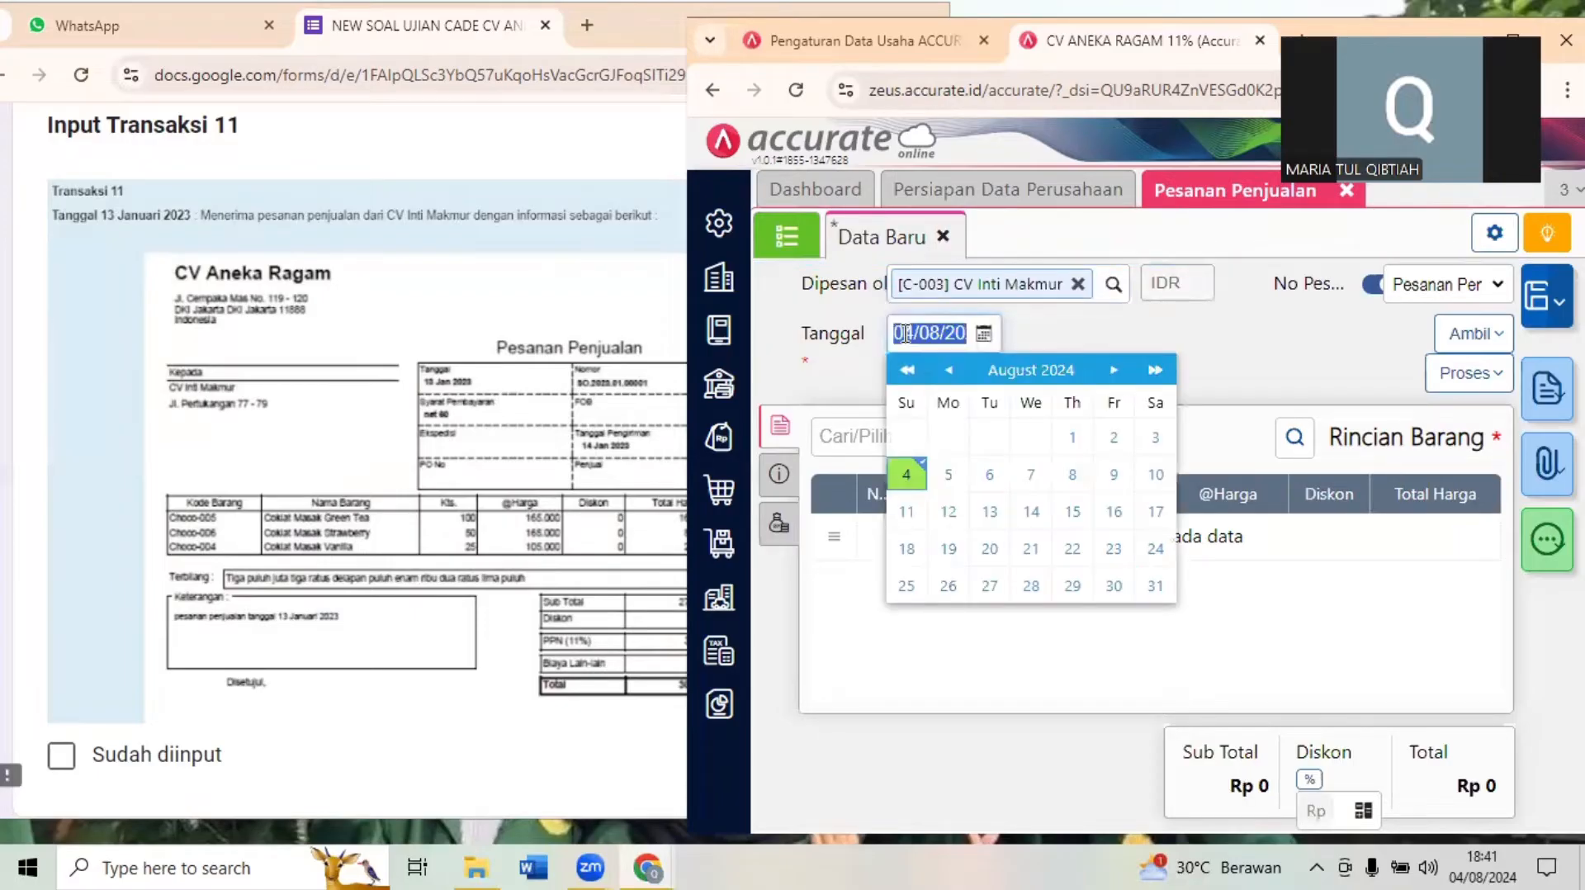
click(443, 435)
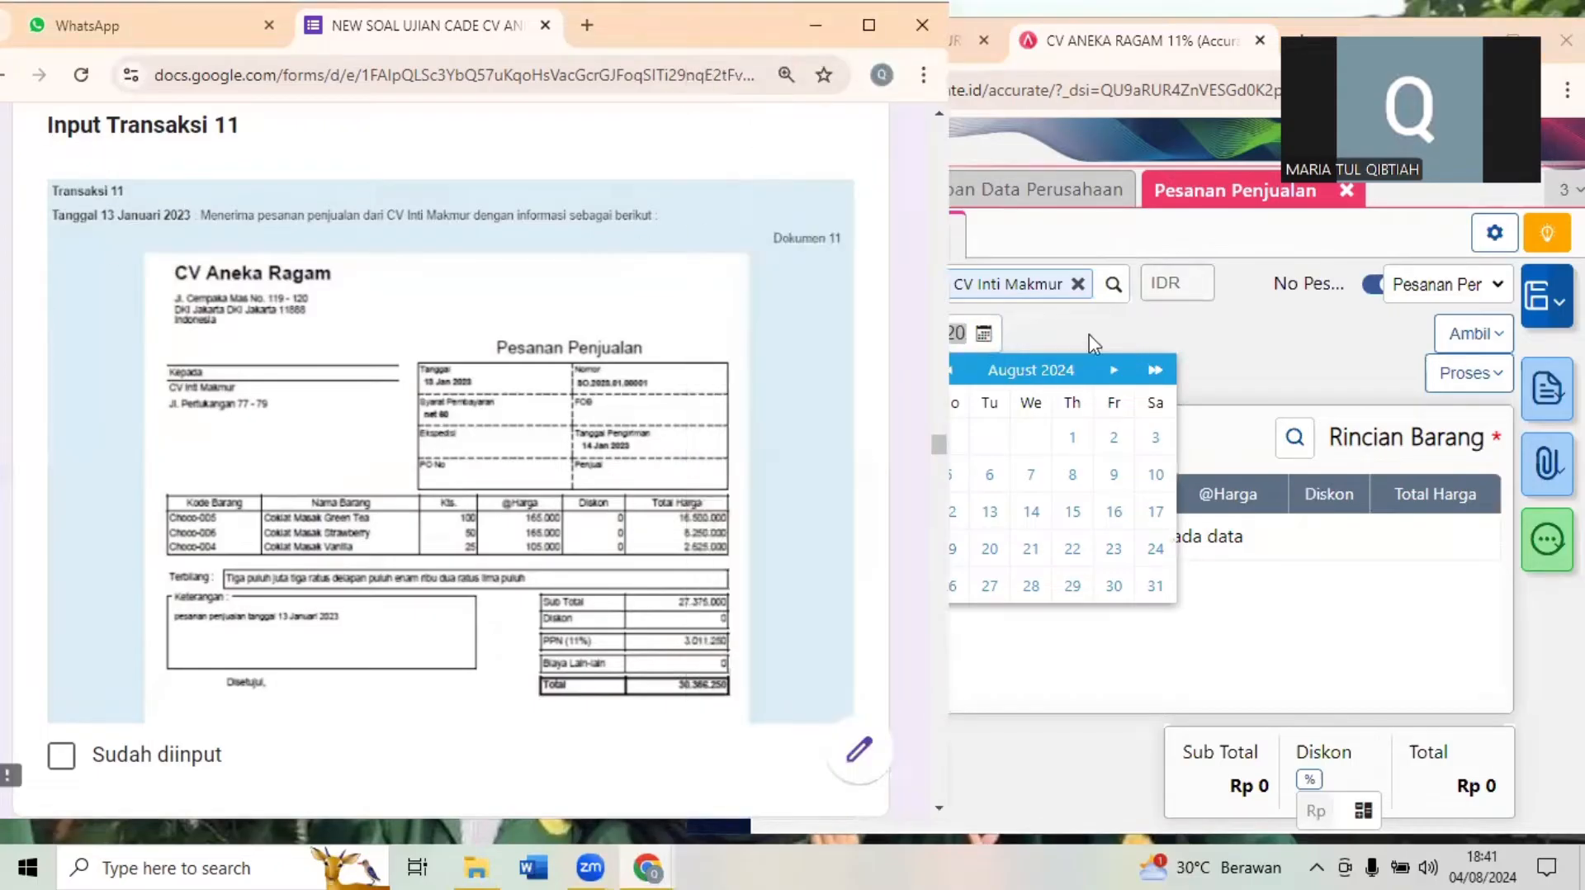
click(1019, 332)
click(960, 332)
text(13/01/)
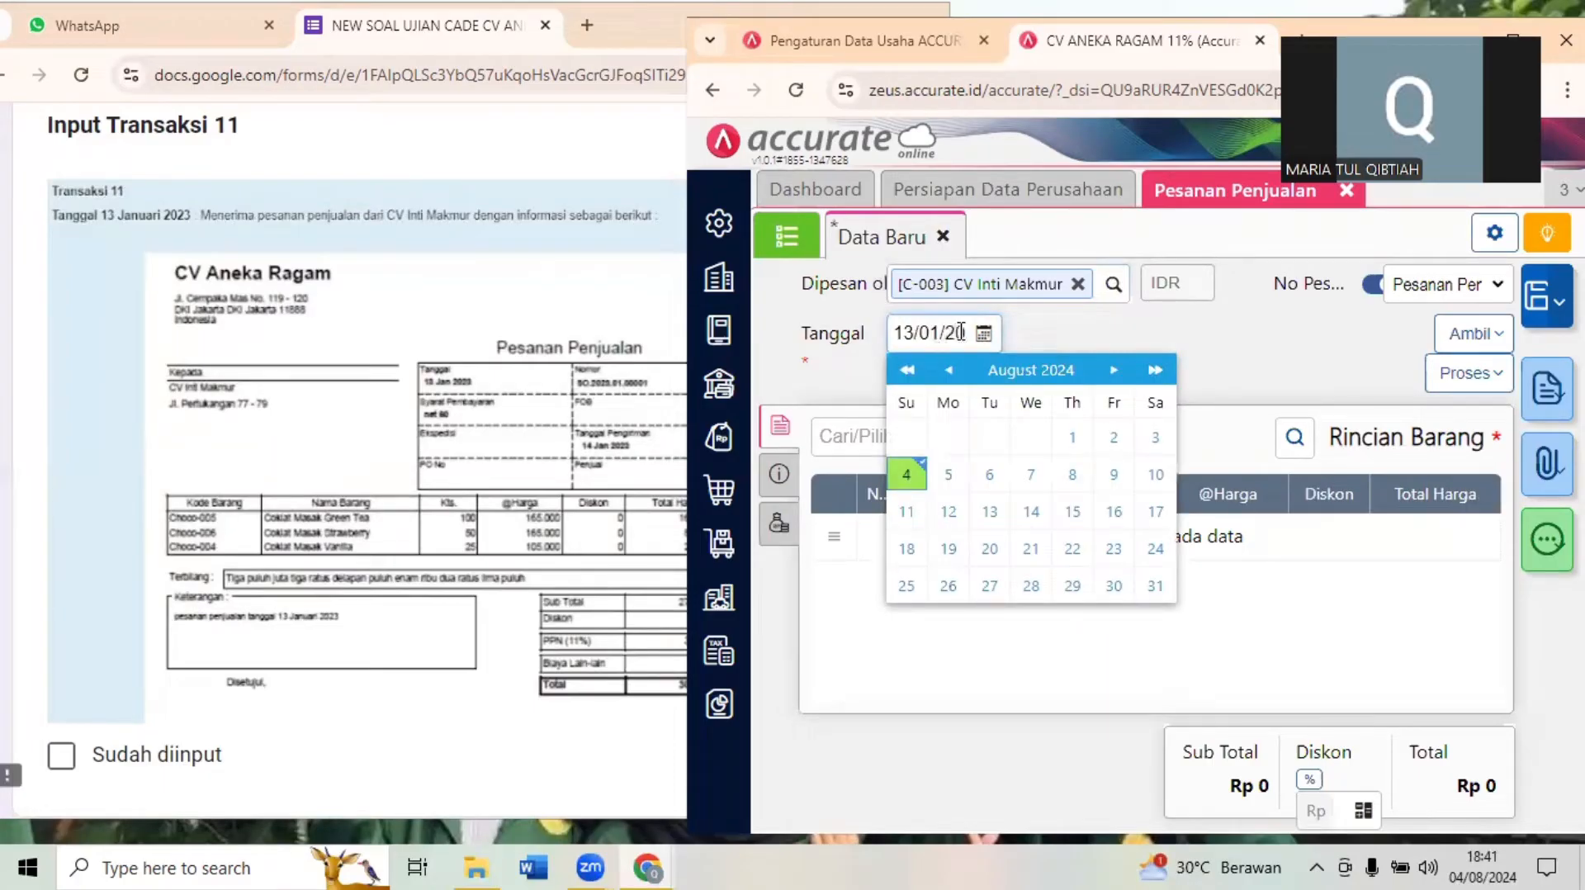
click(1278, 347)
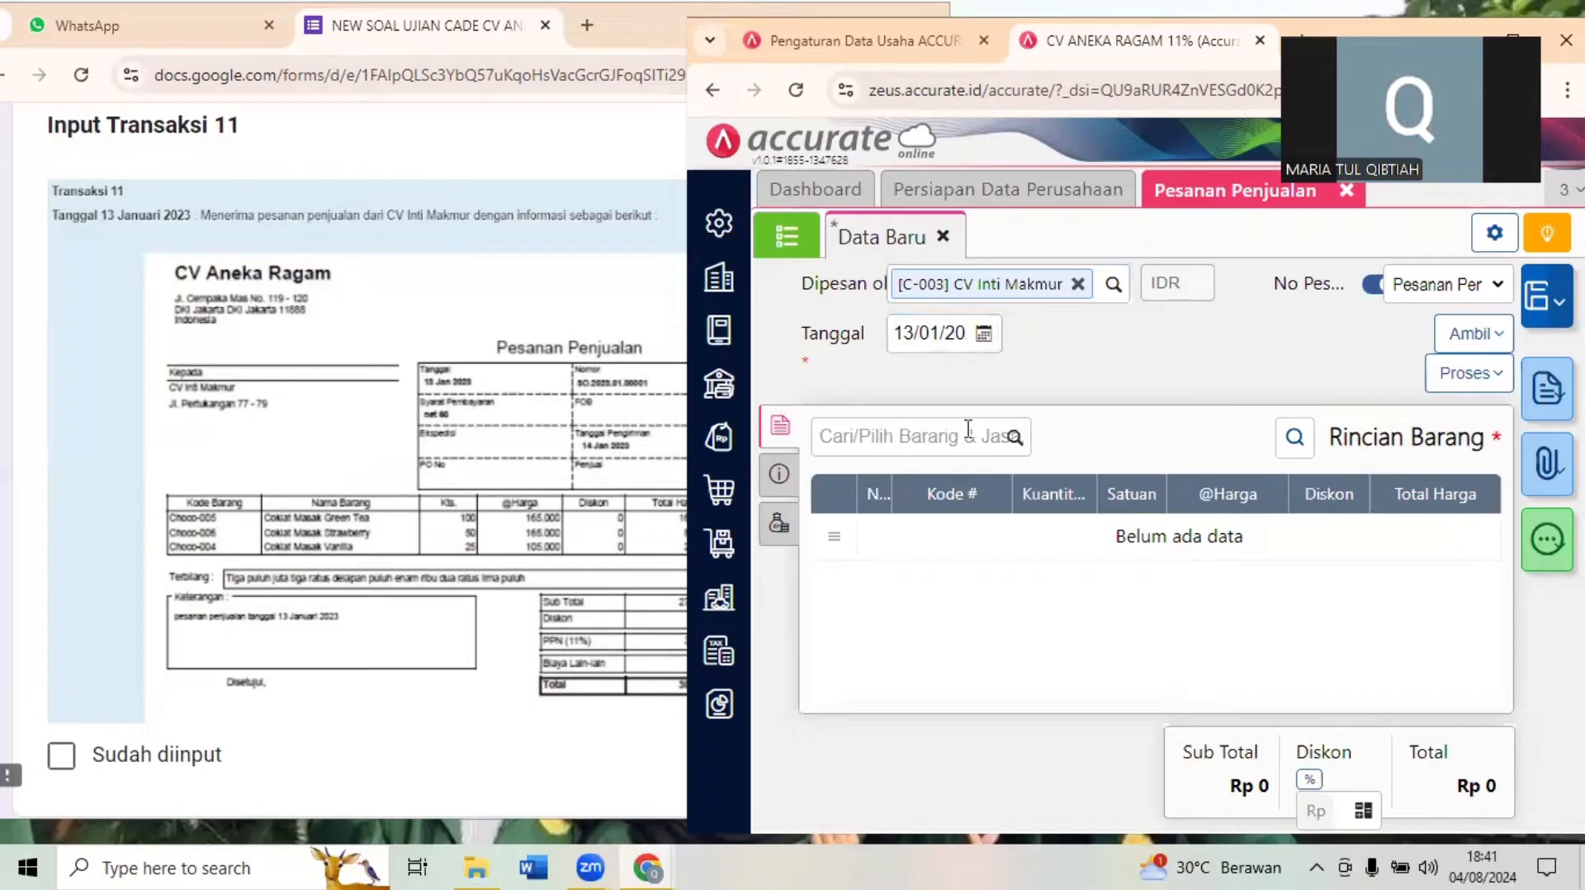
- Add Coklat Masak Green Tea (Choco-005) to the sales order with a quantity of 100 PCS
click(505, 365)
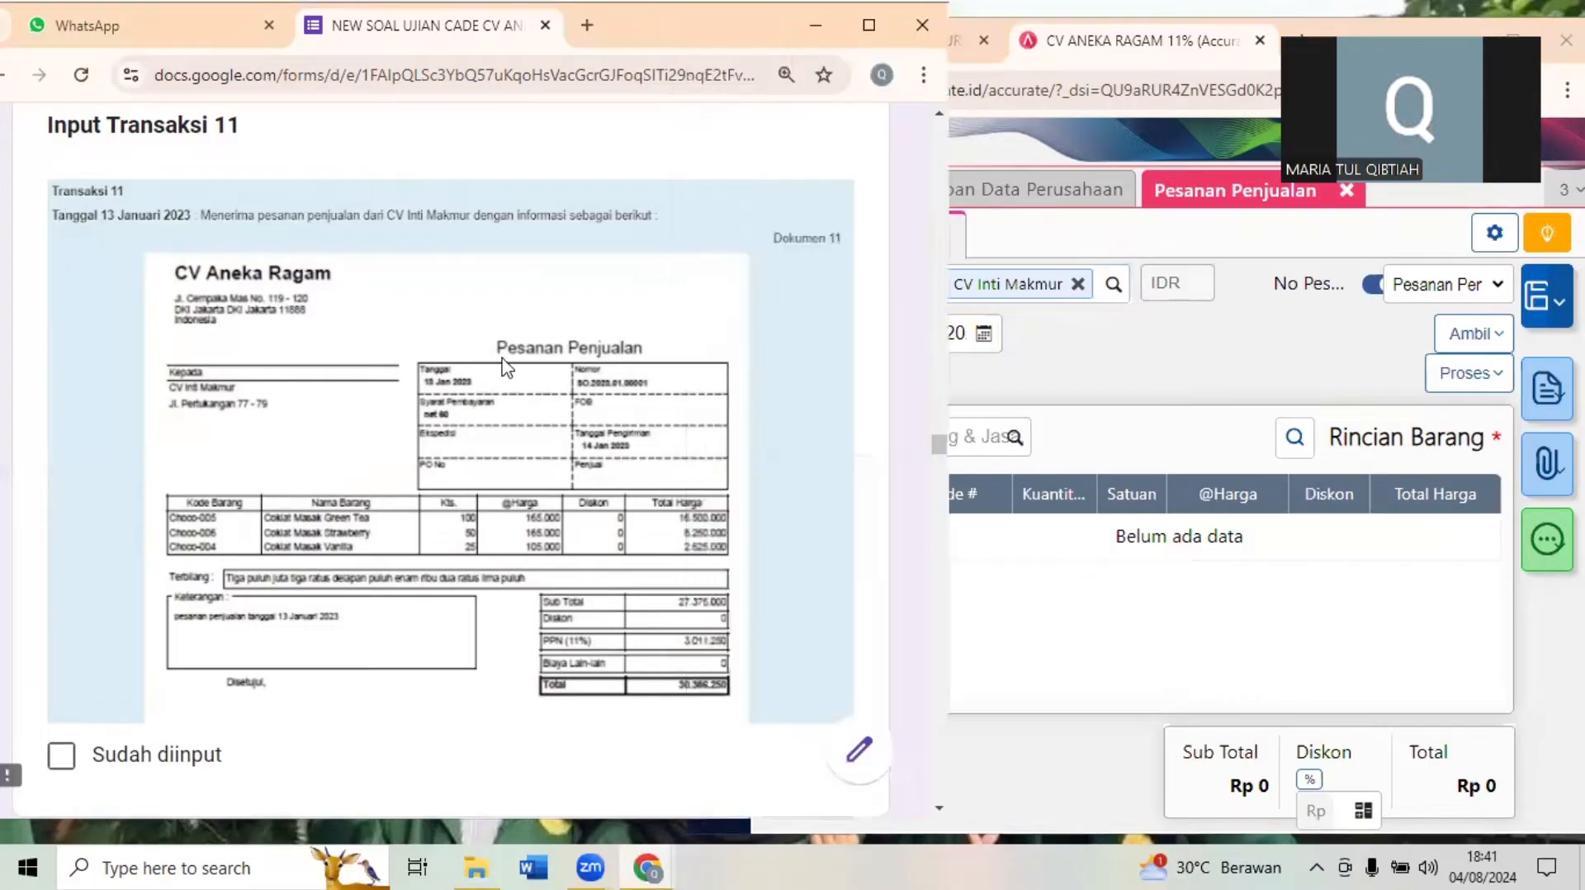
click(1012, 421)
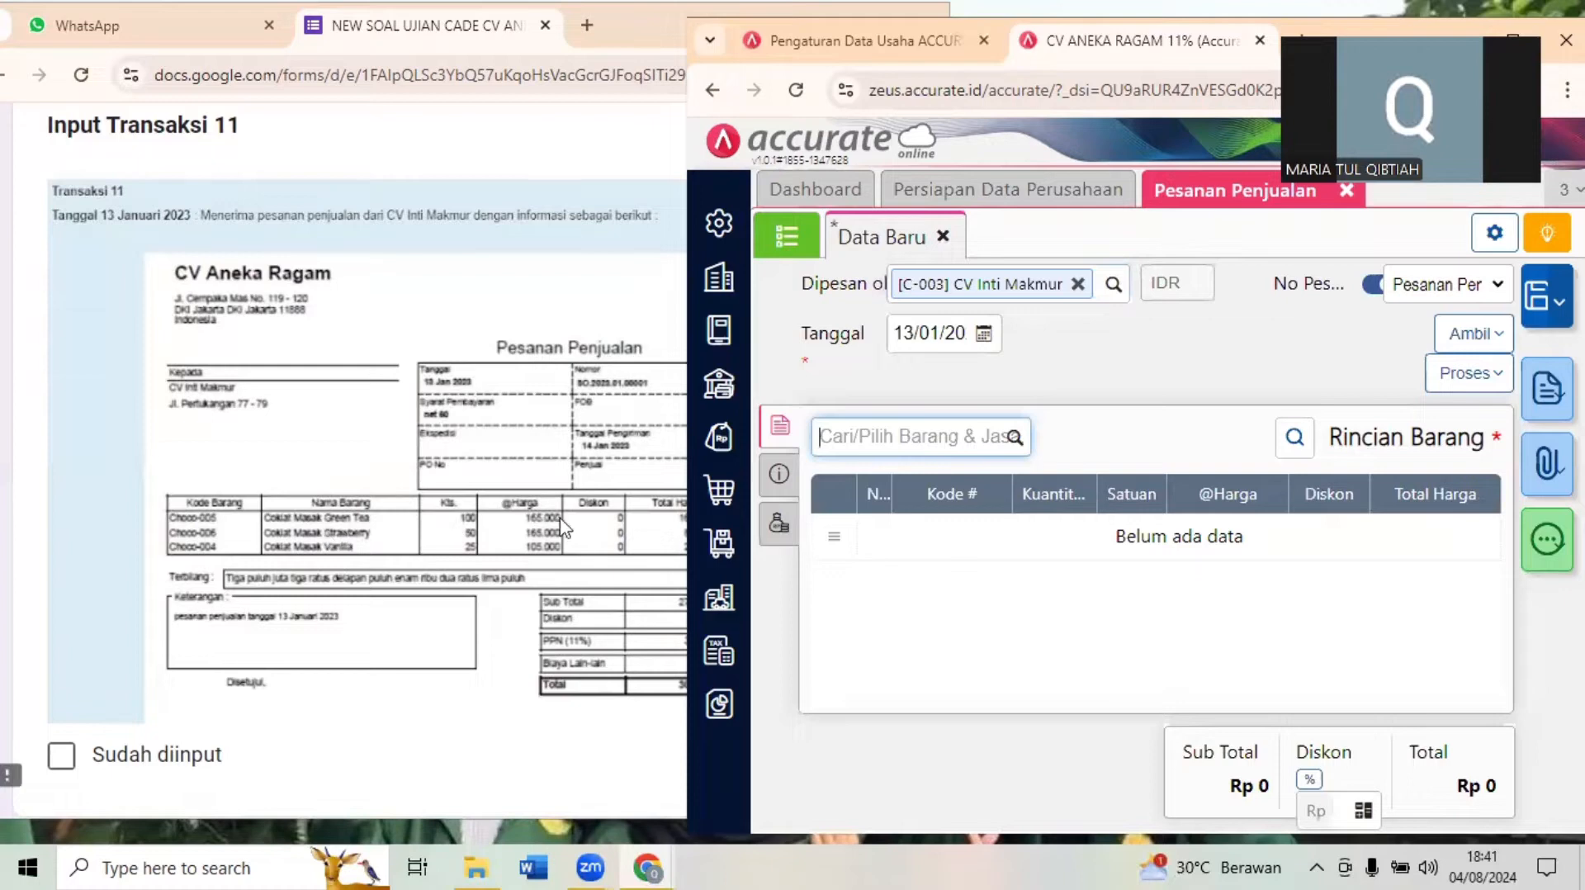
click(423, 516)
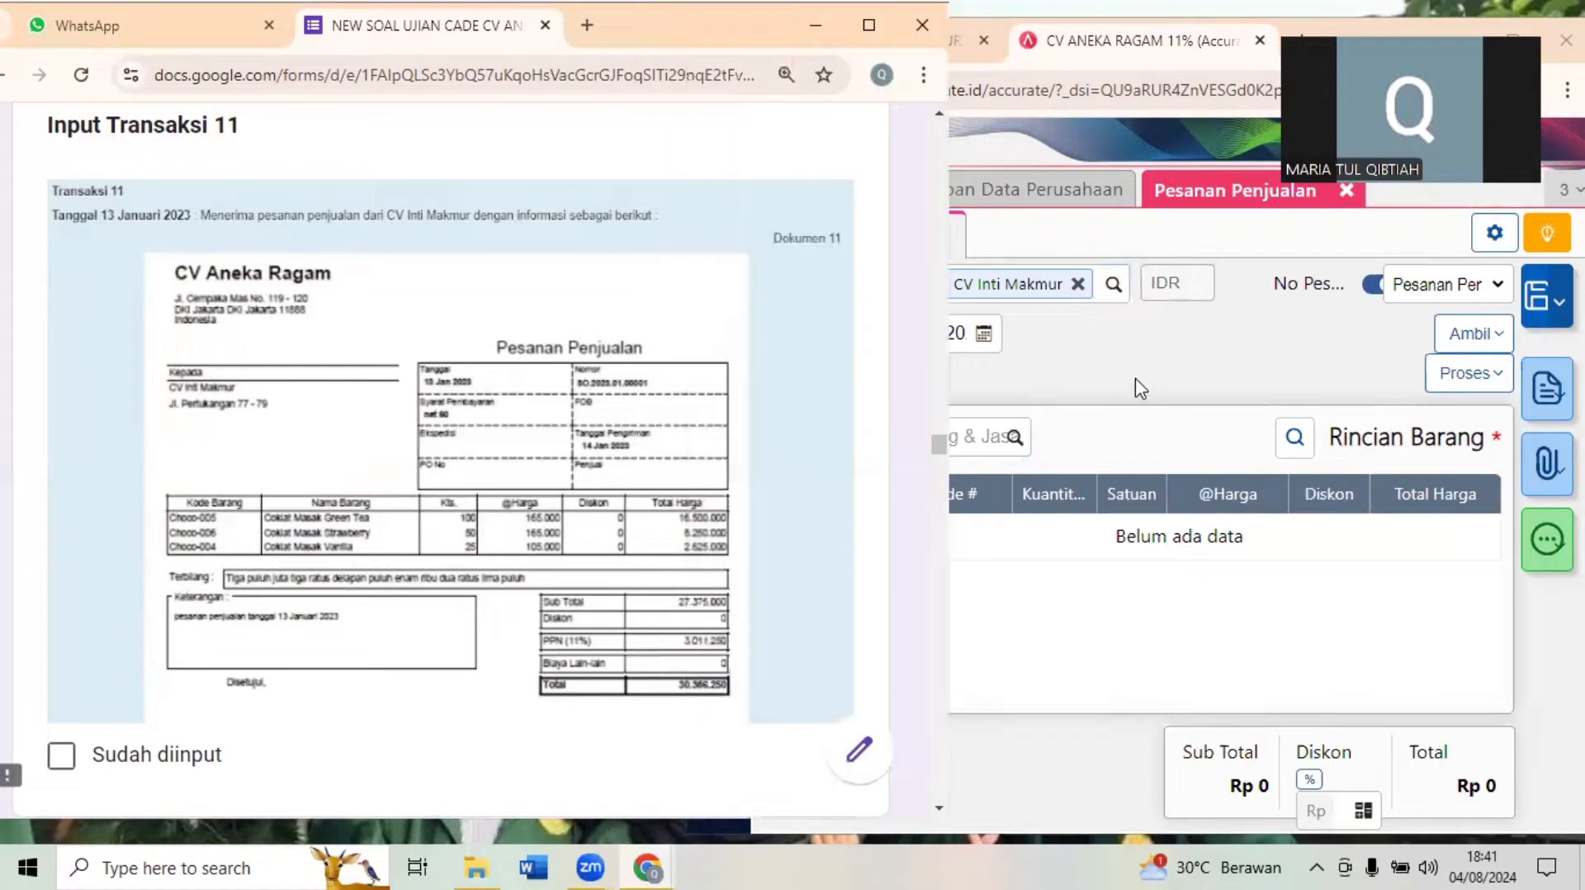
click(1097, 402)
click(903, 441)
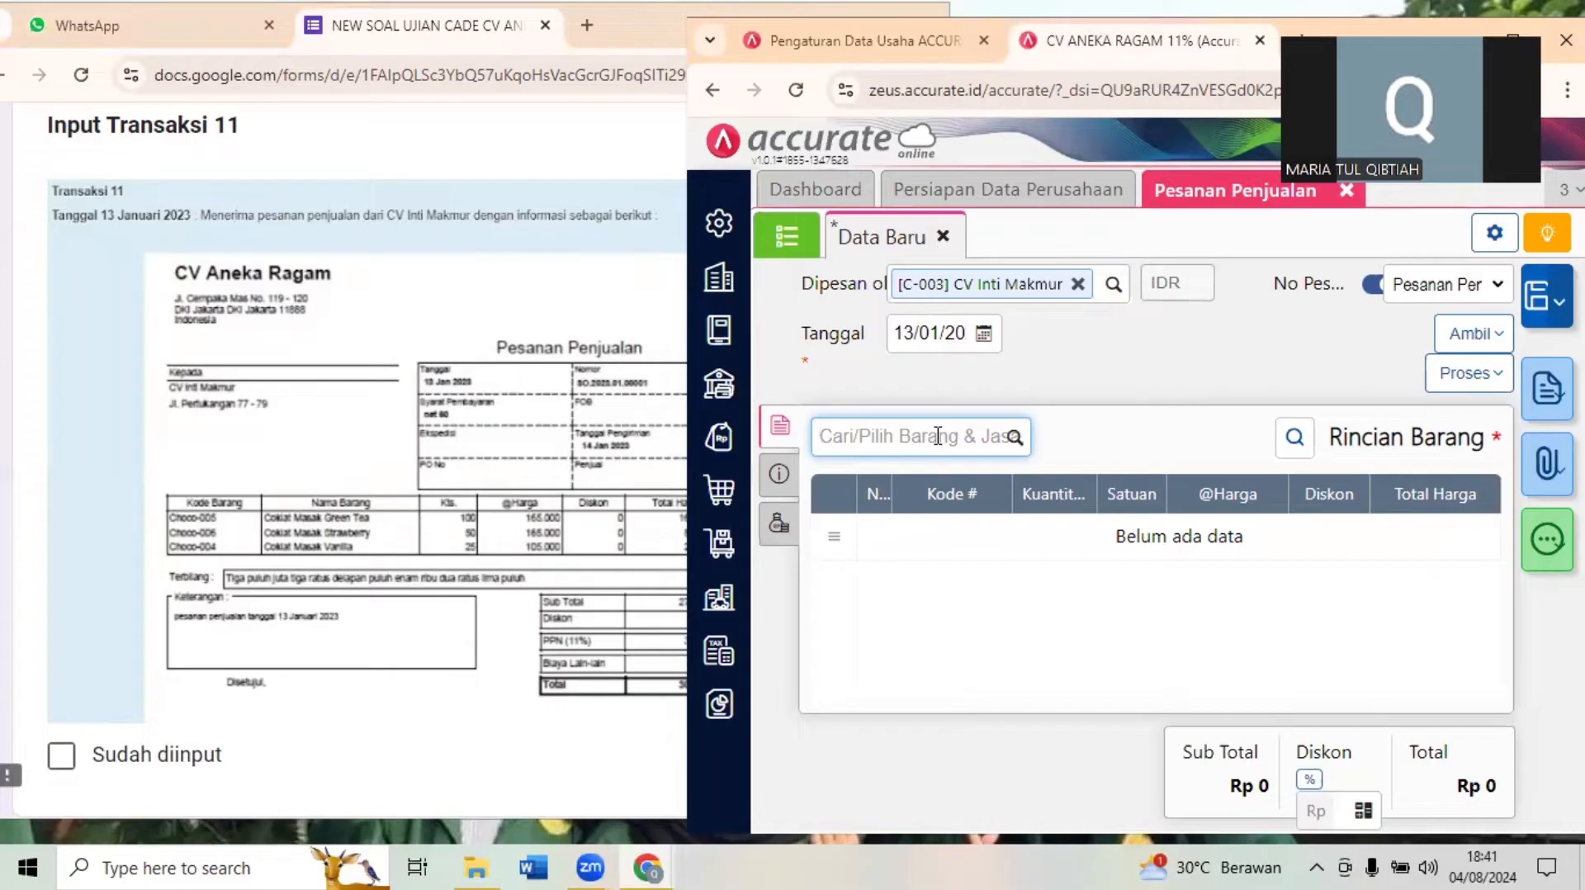
text(GRE)
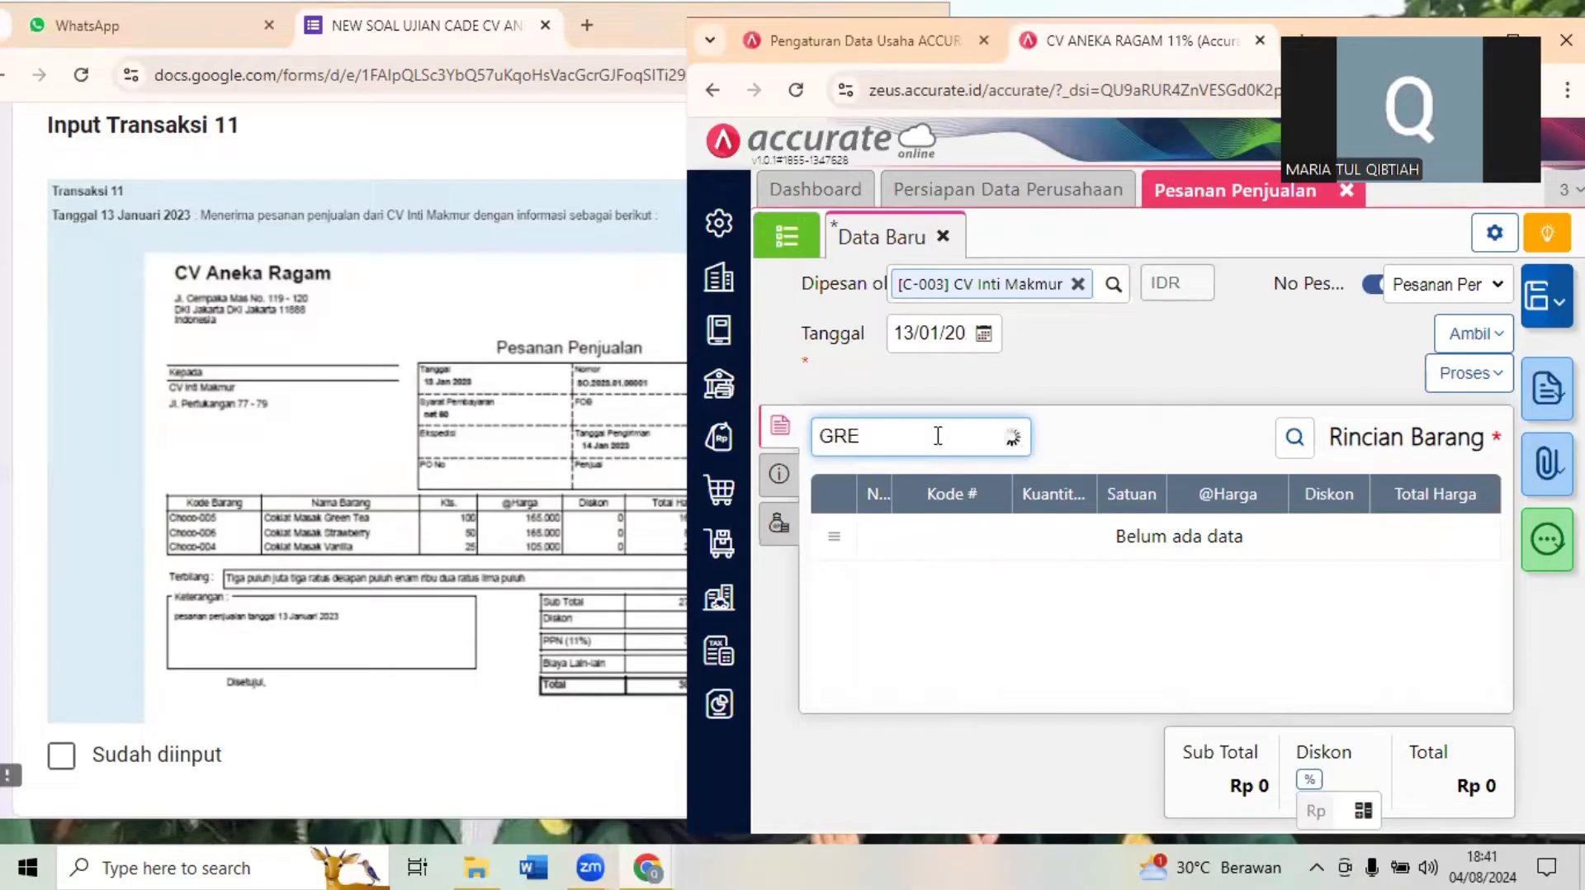
click(889, 493)
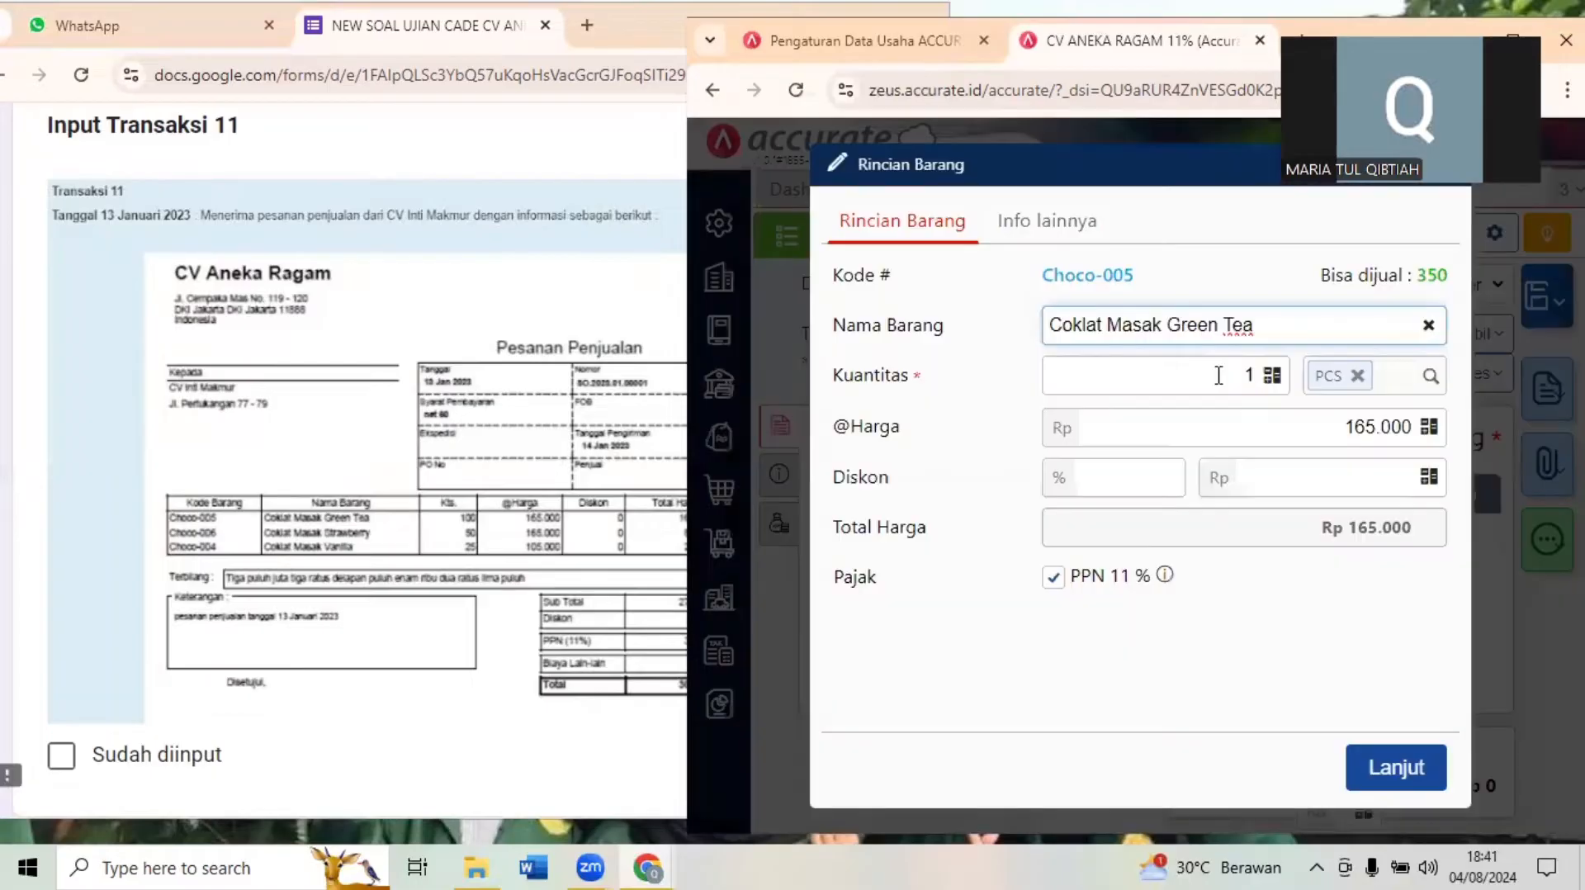
click(1218, 375)
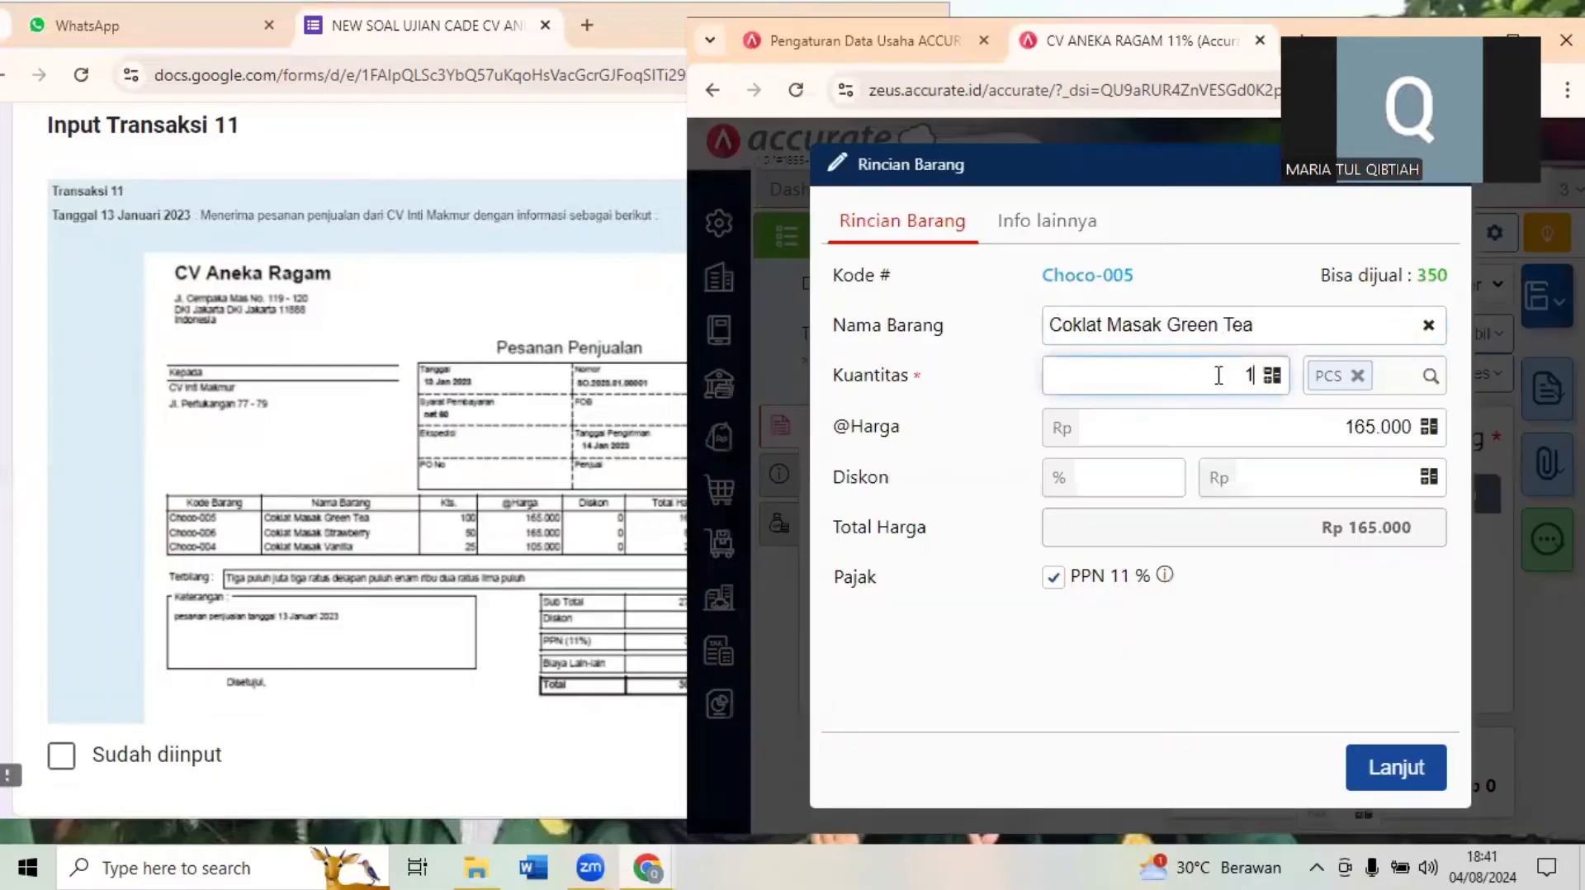
text(00)
click(1395, 768)
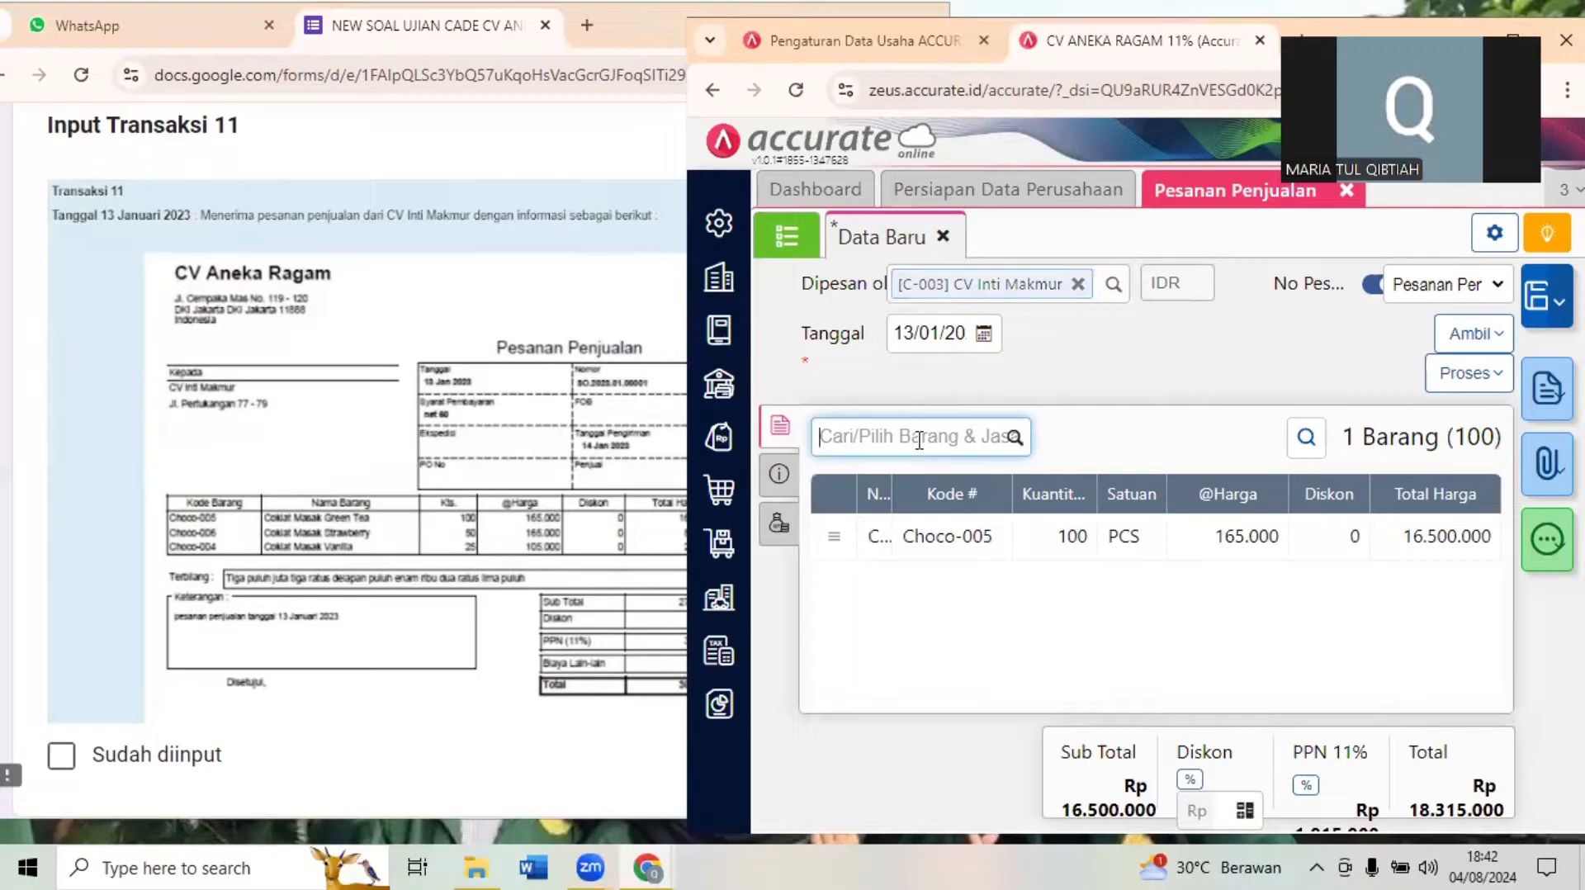
- Add Coklat Masak Strawberry (Choco-006) to the sales order with a quantity of 50 PCS
text(STRA)
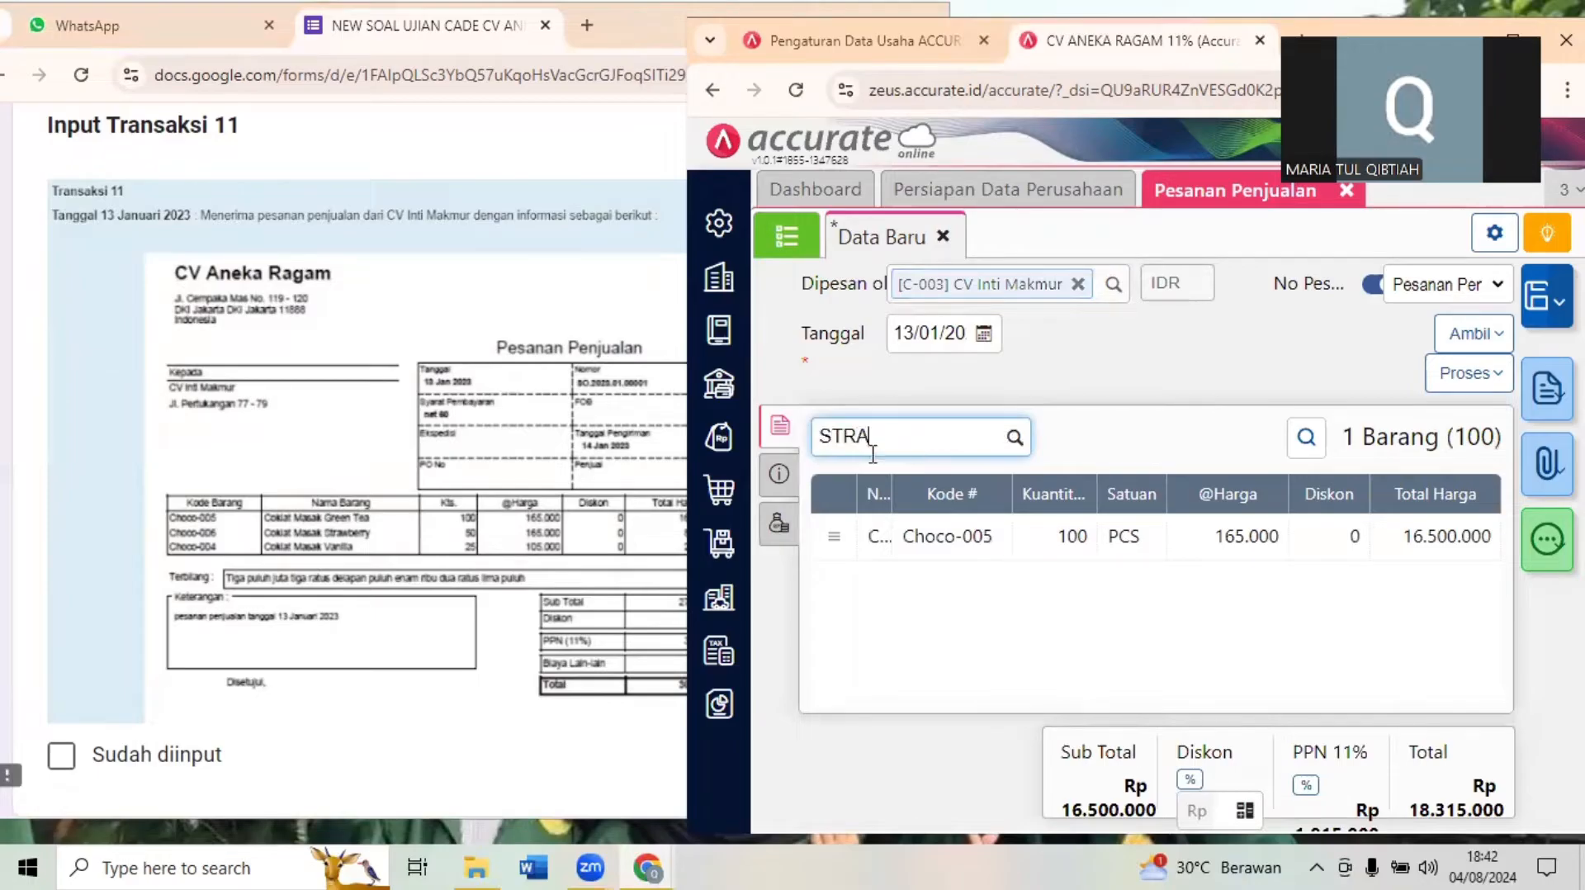
click(874, 505)
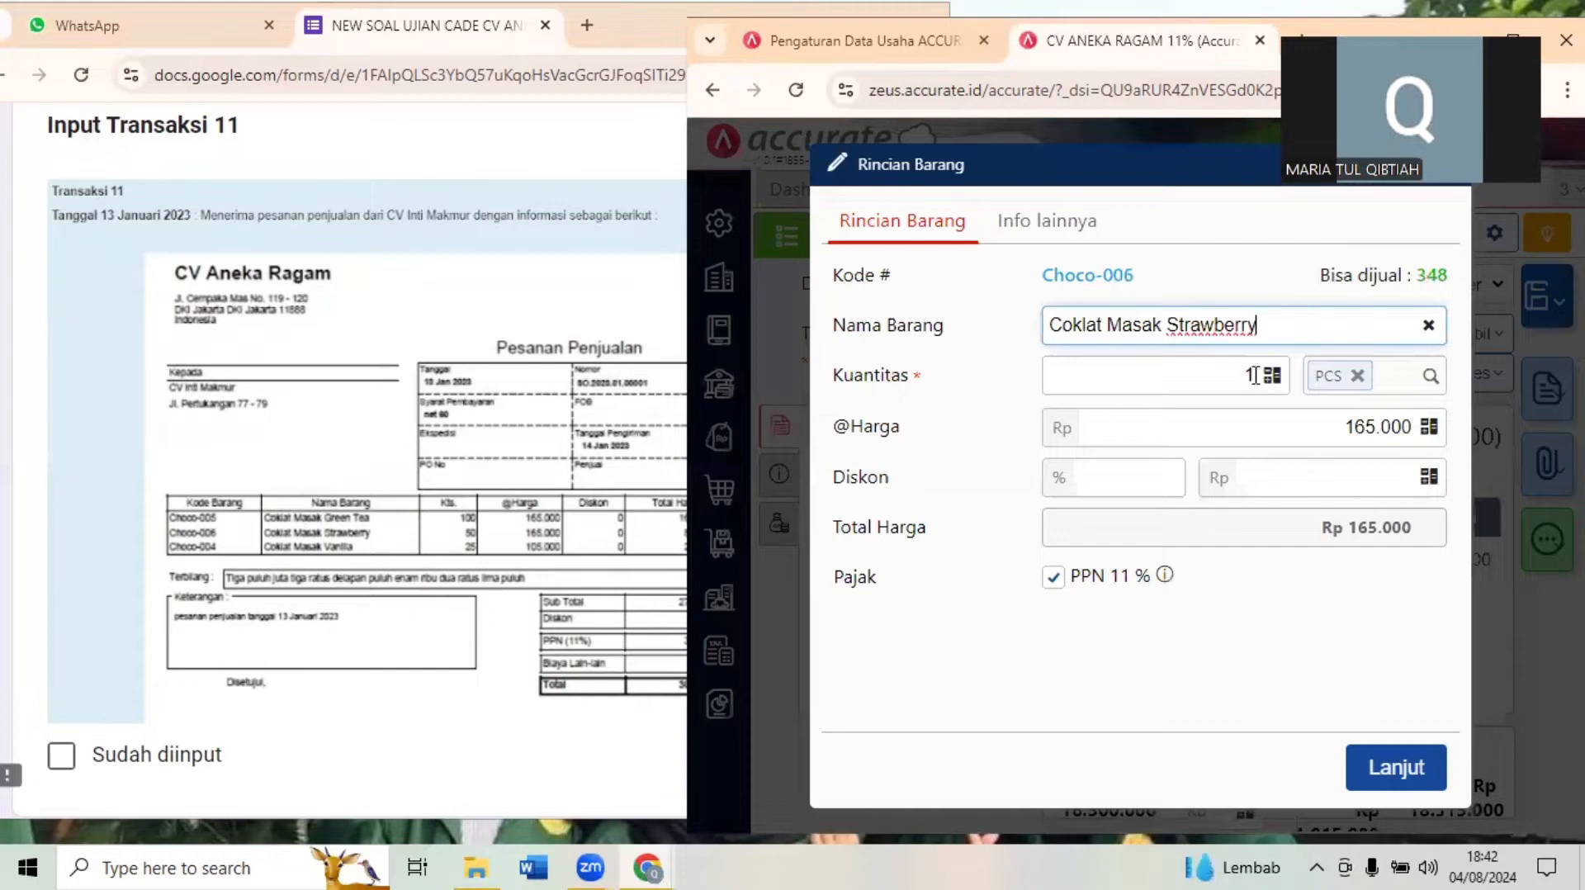
click(1254, 375)
text(5)
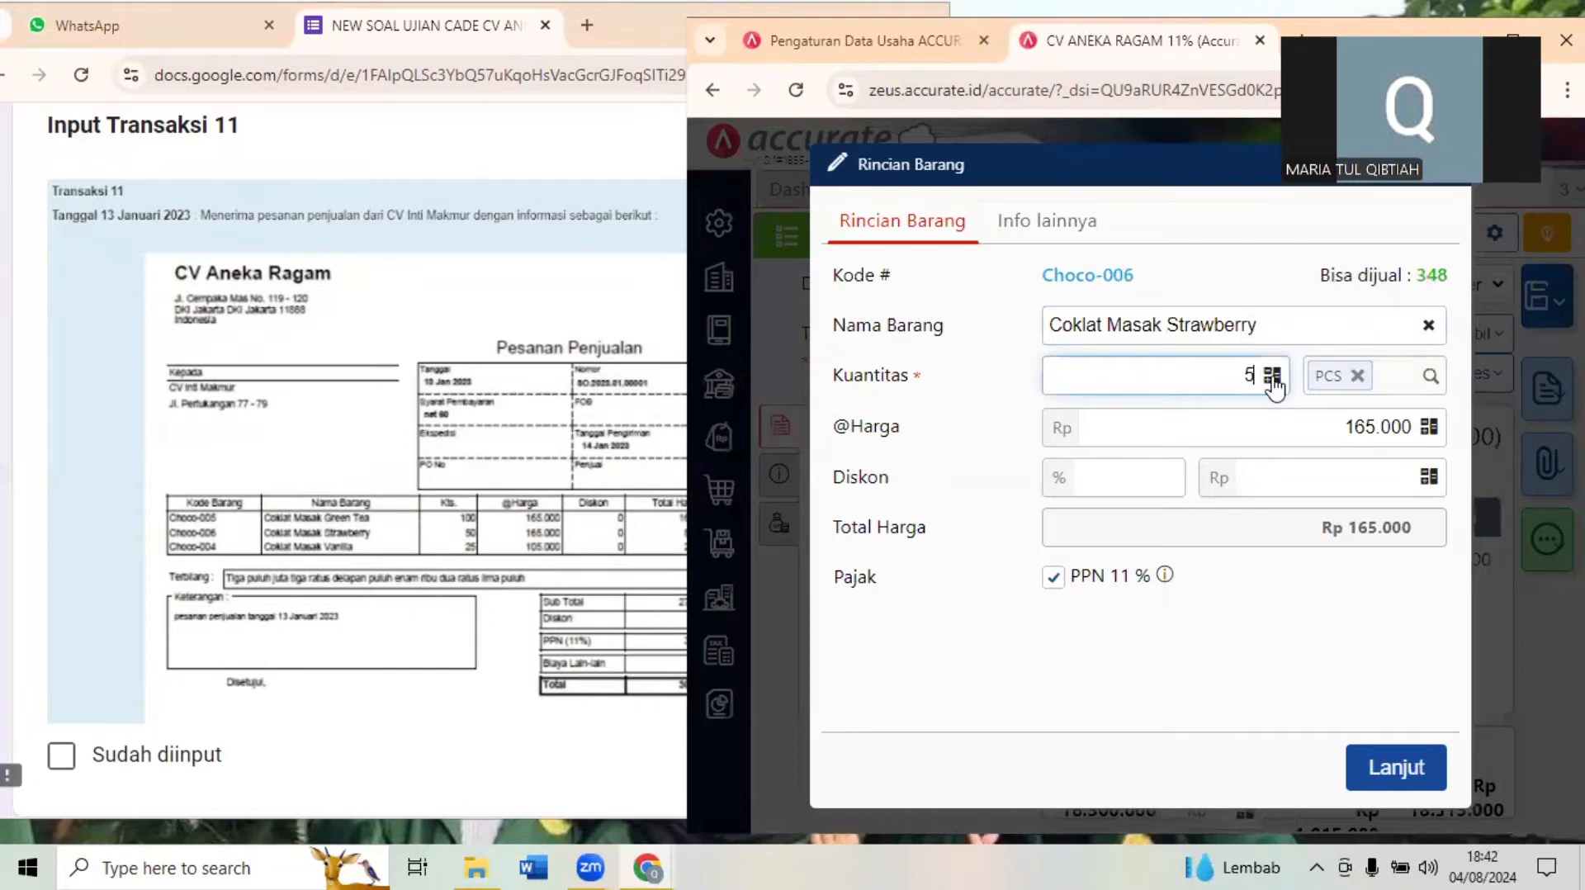
text(0)
click(1388, 766)
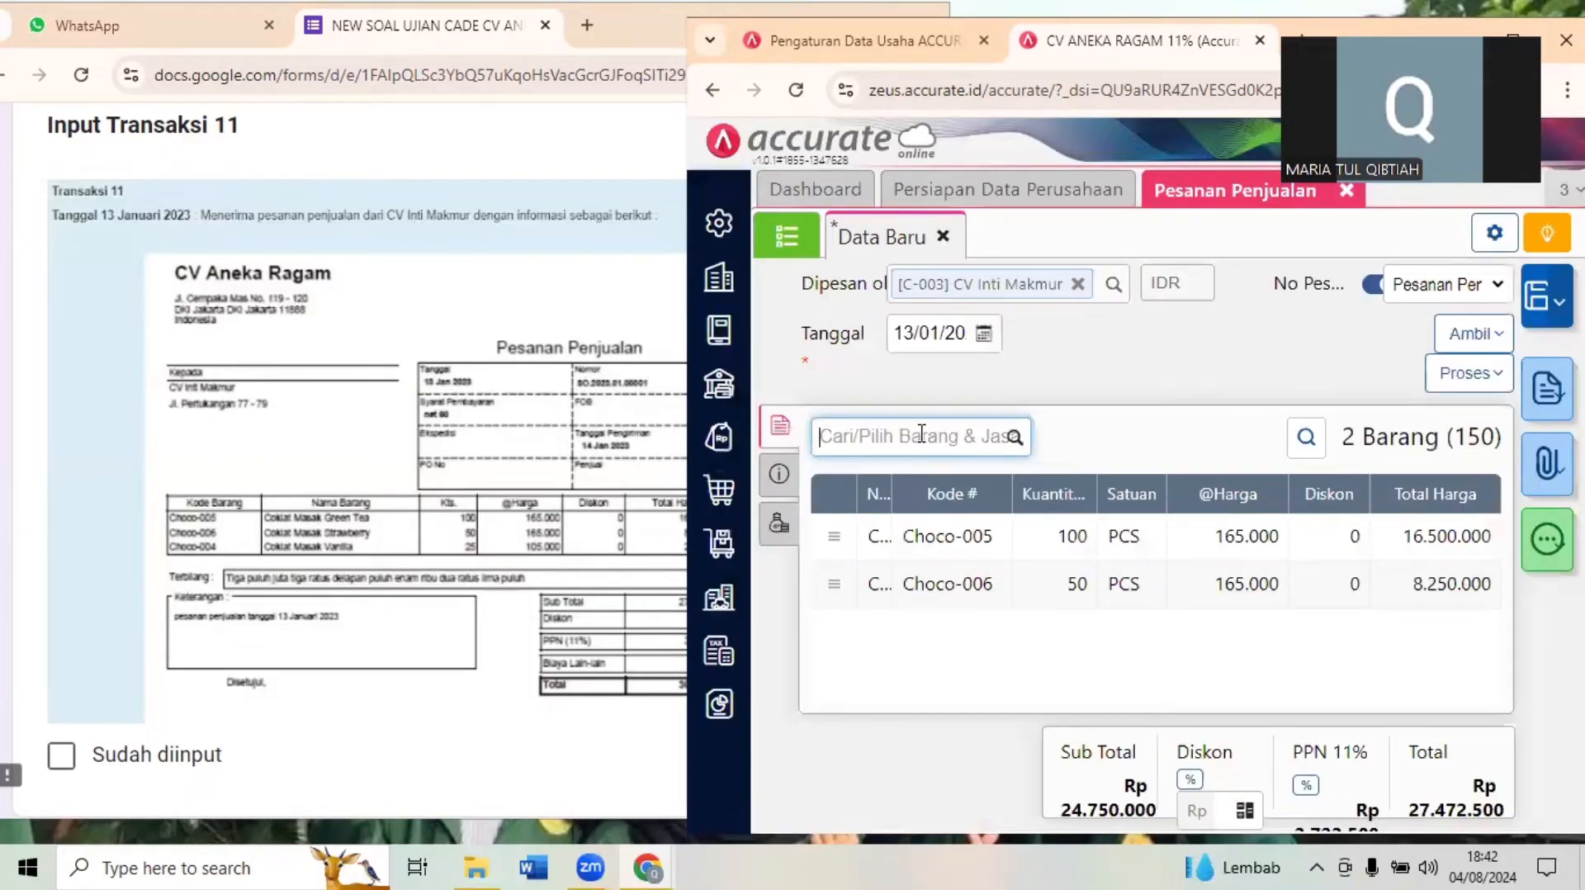
- Add Coklat Masak Vanilla (Choco-004) to the sales order with a quantity of 25 PCS
text(VAN)
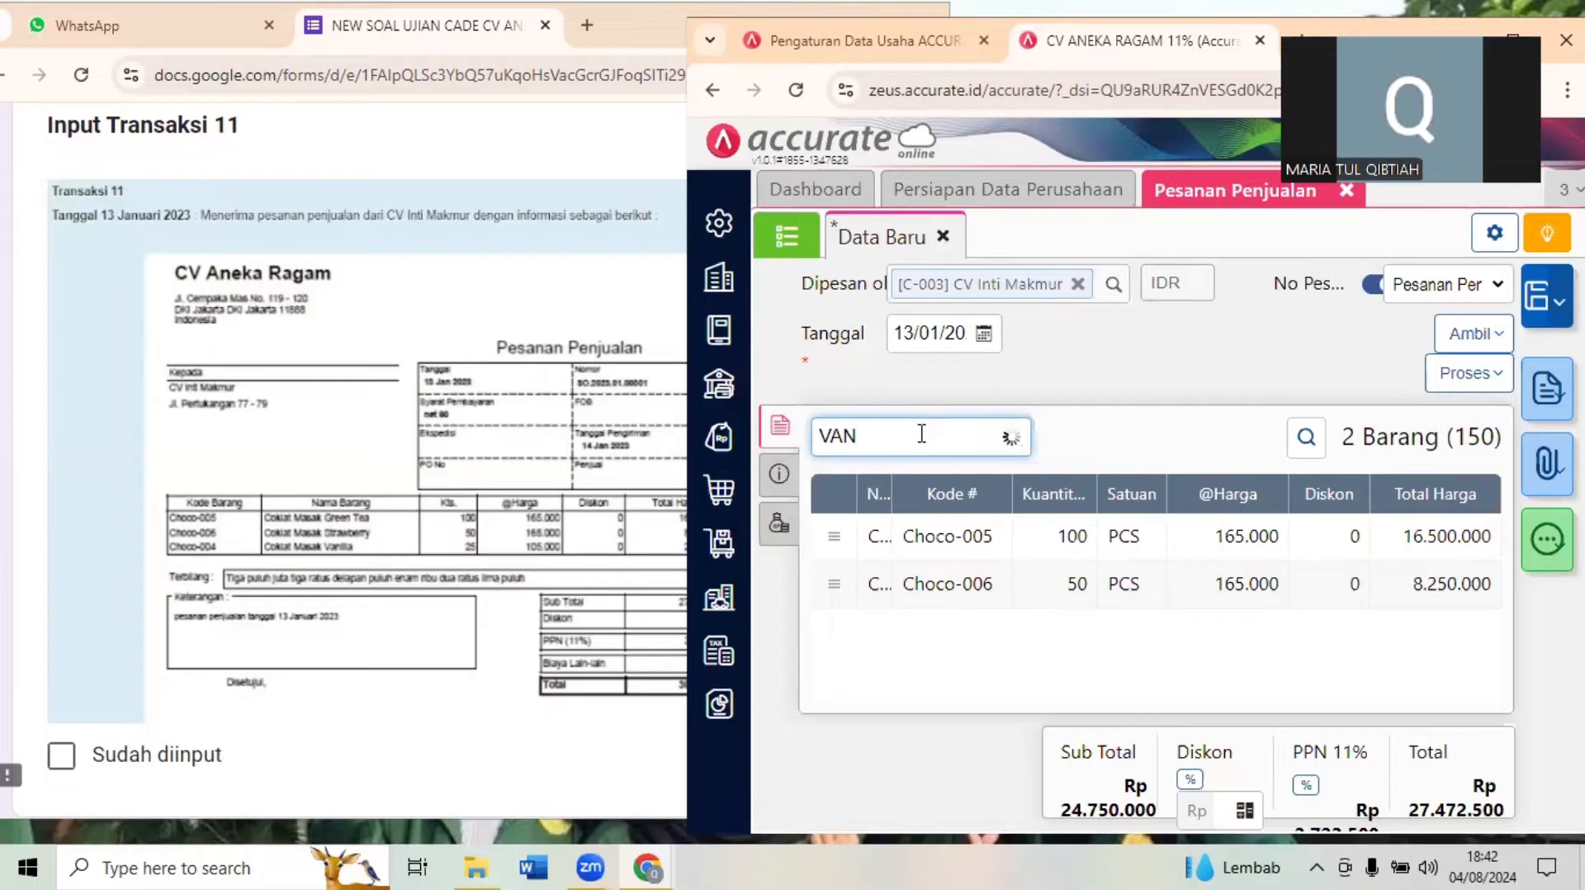
click(937, 495)
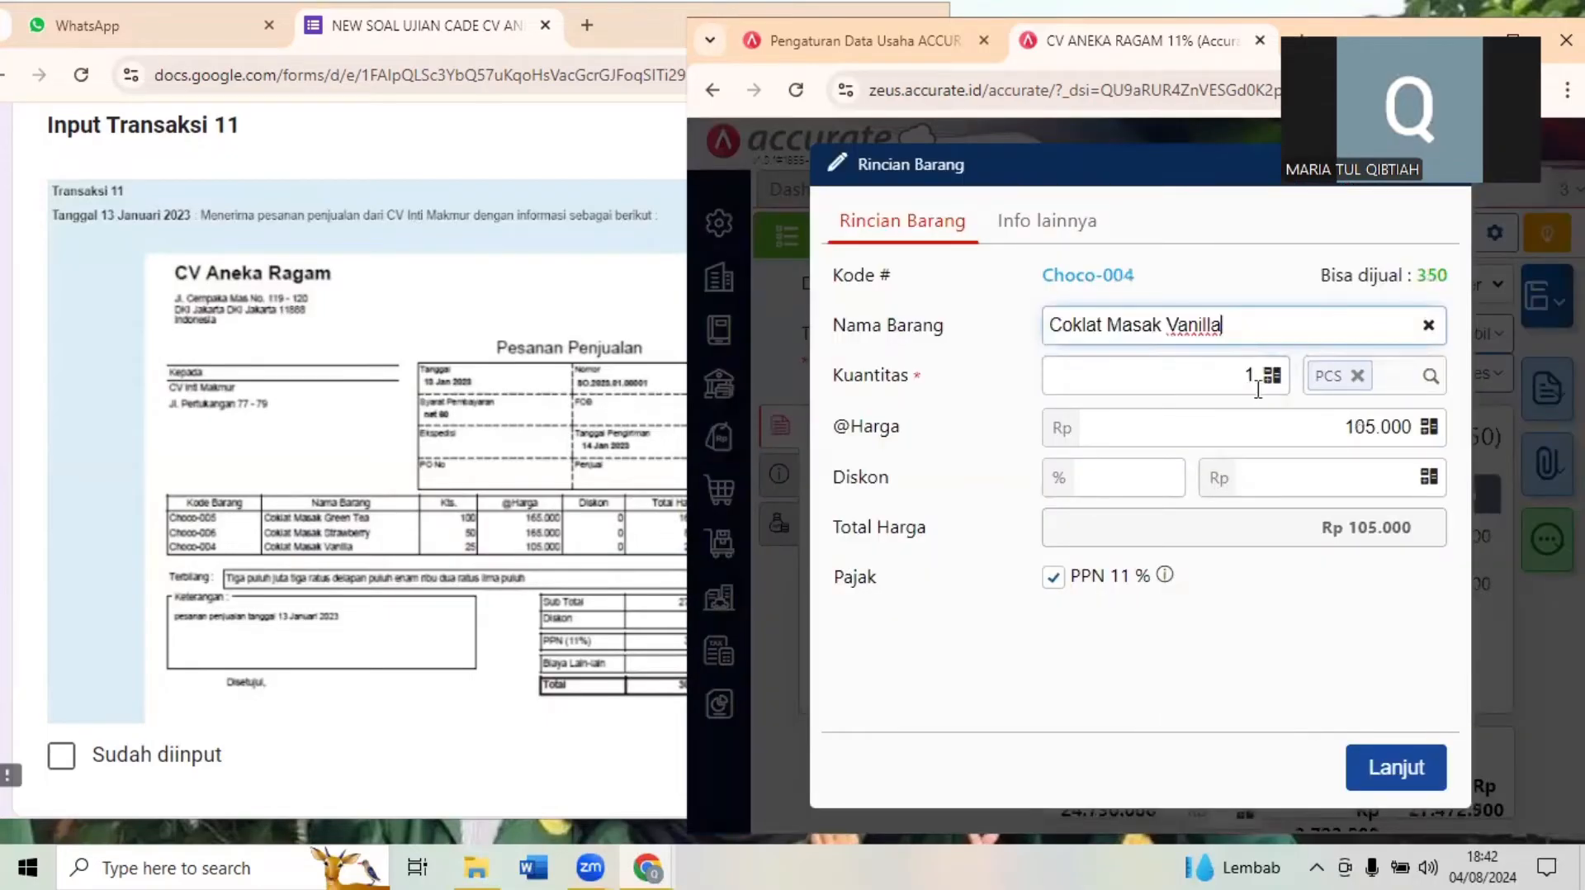
click(1259, 392)
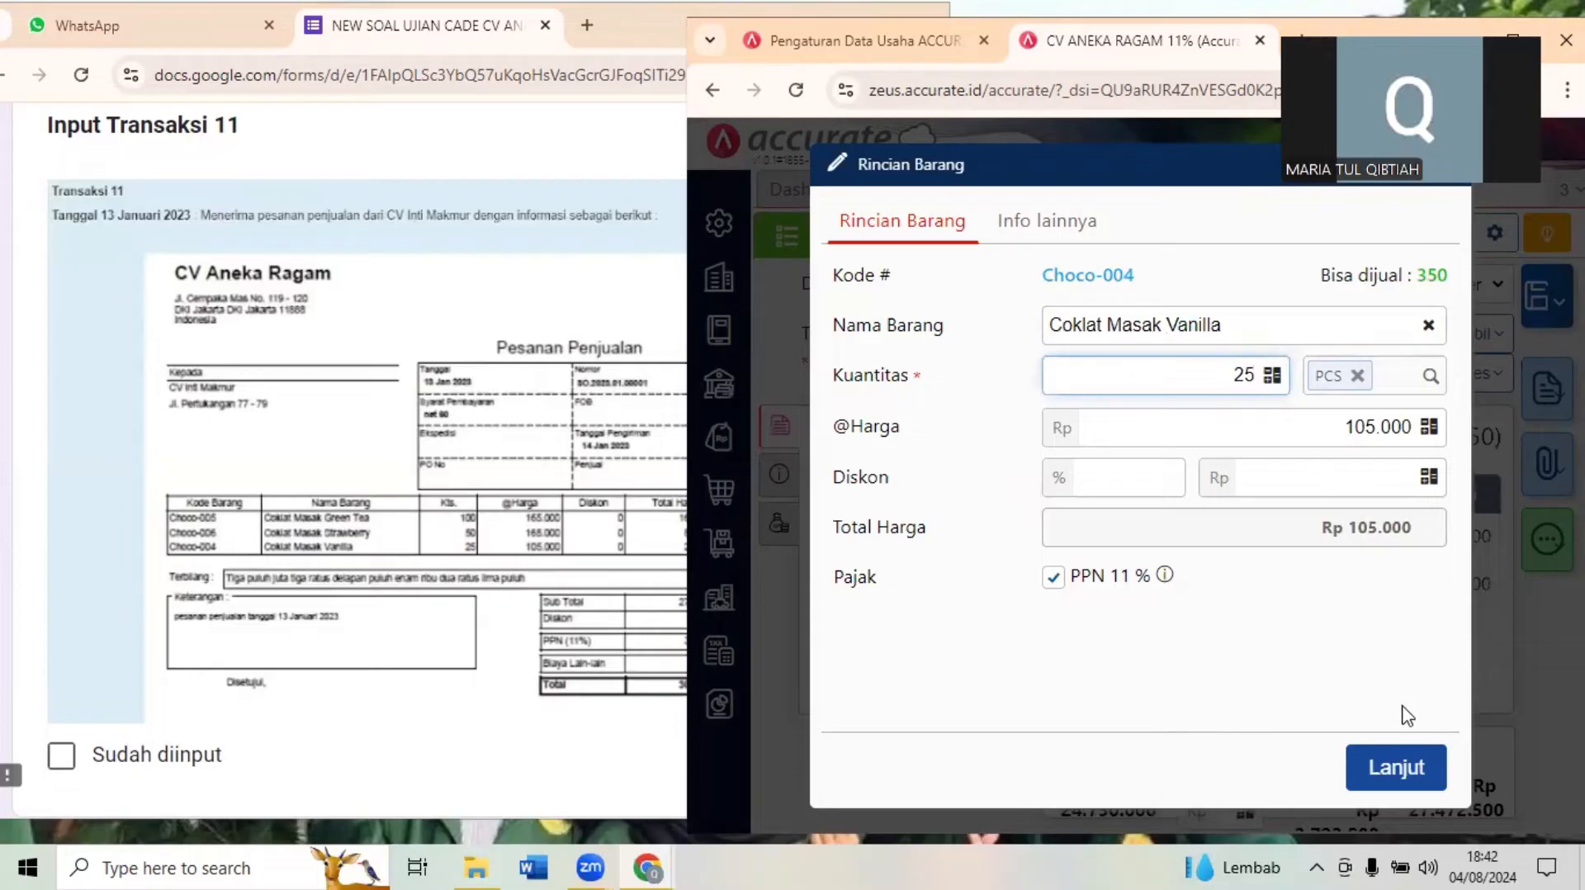
click(1387, 770)
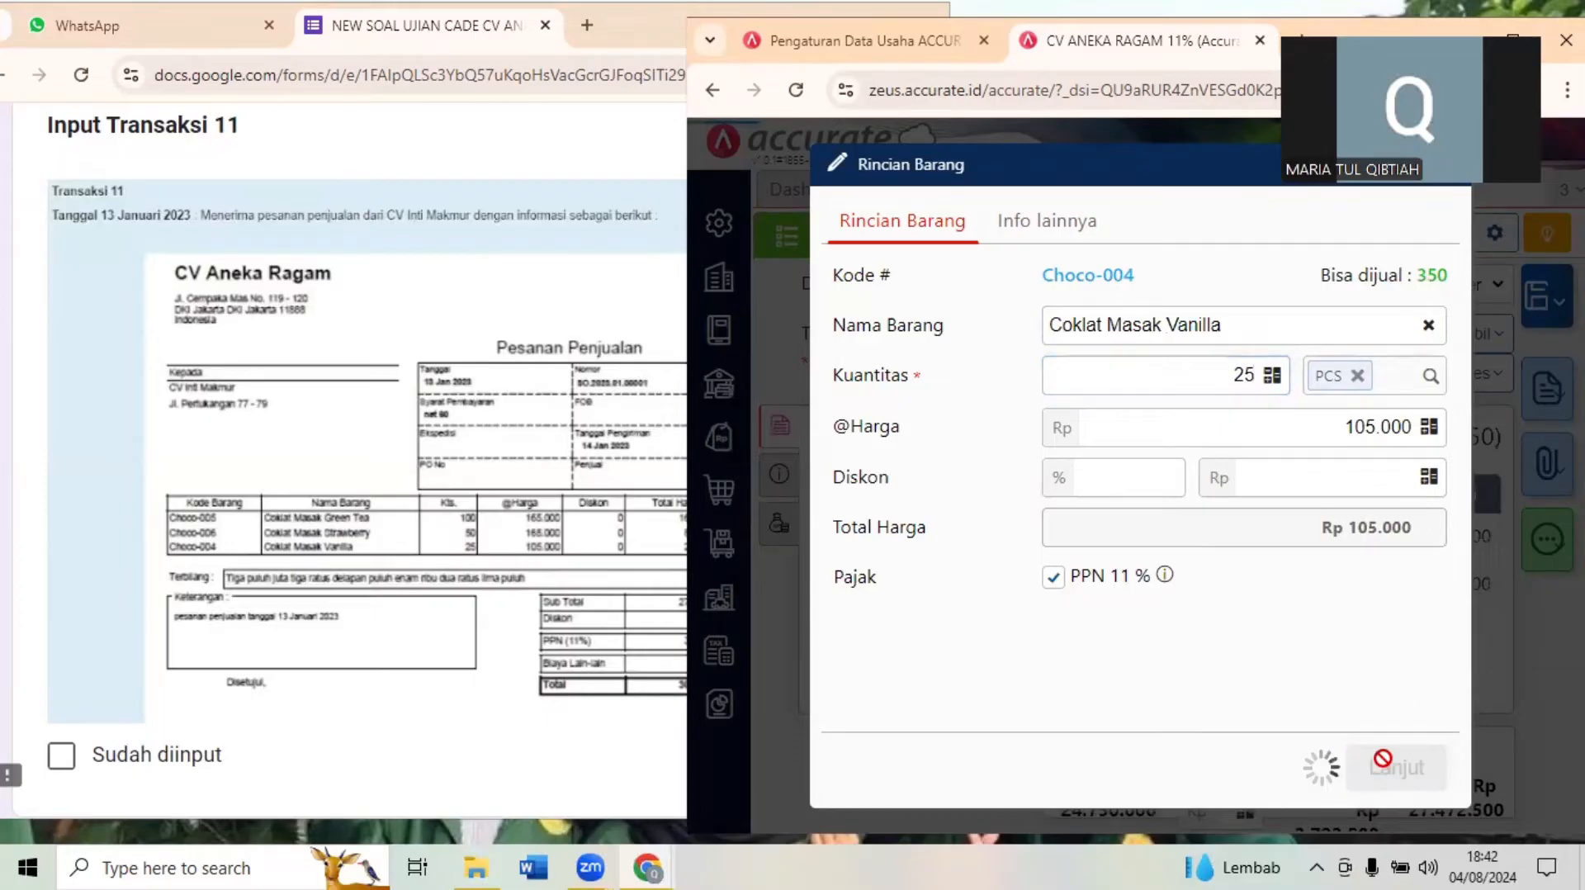
- Check the sales order's totals and additional info against the Transaksi 11 document, and glance ahead at Transaksi 12 in the exam form
click(449, 709)
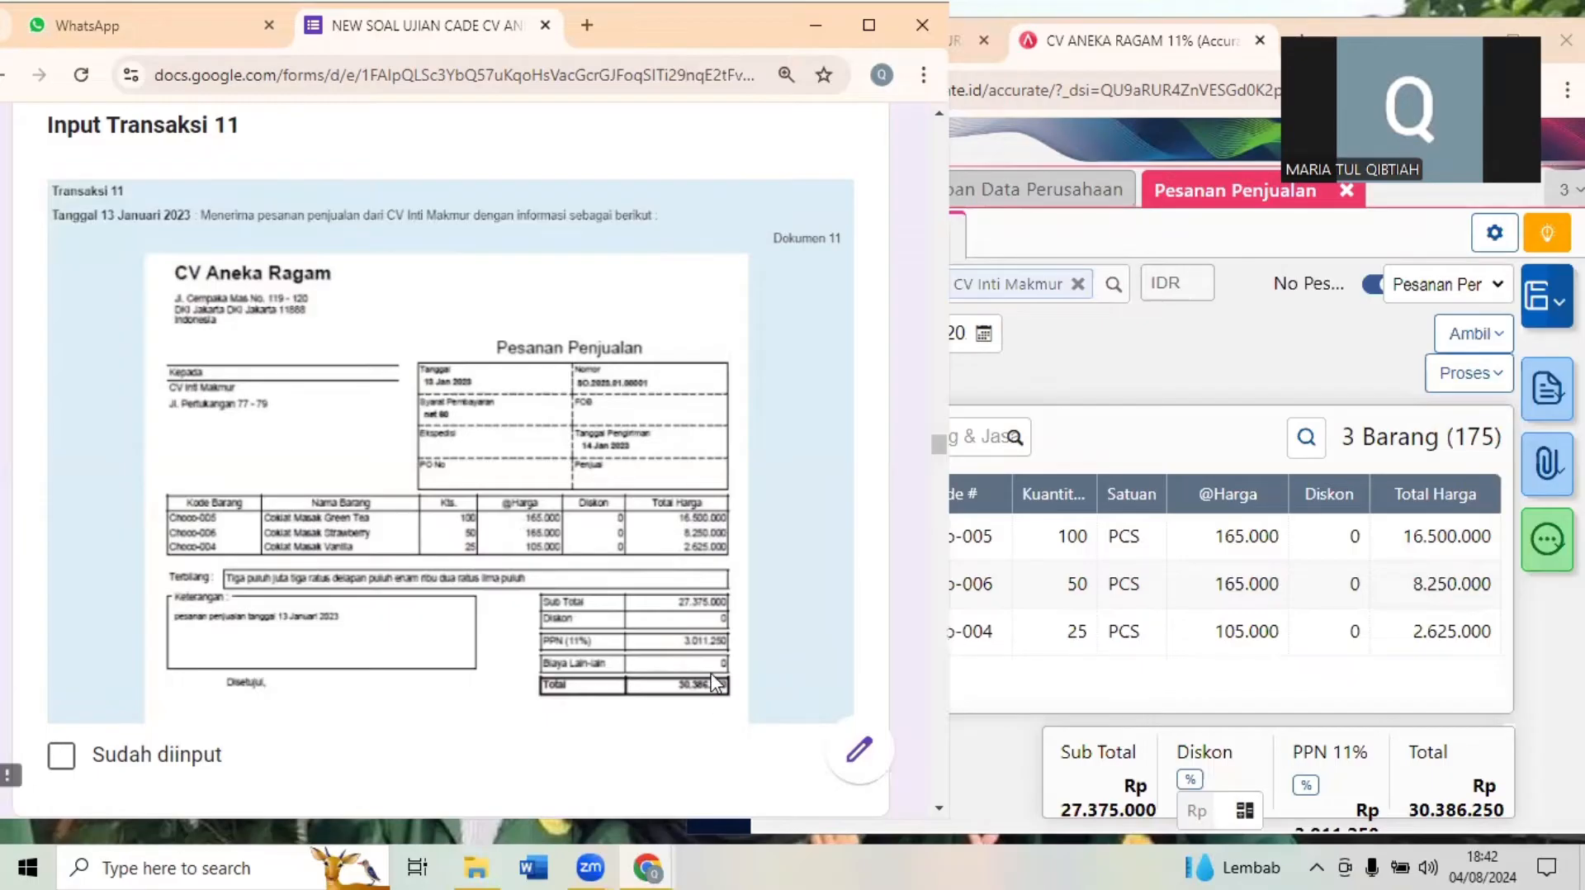
scroll(715, 684, down, 1)
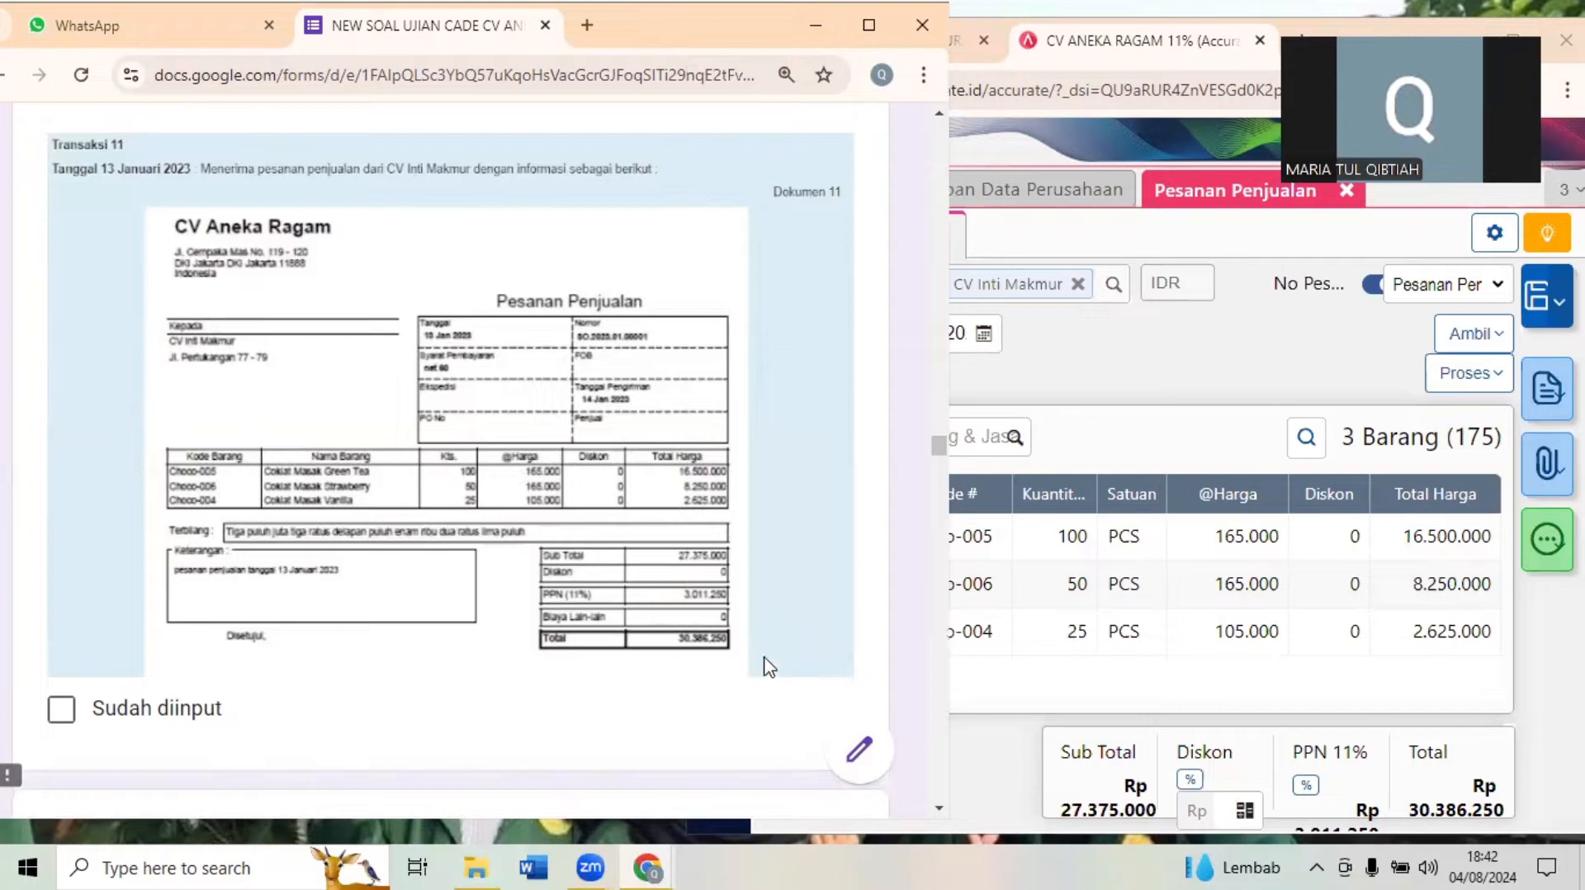
click(925, 436)
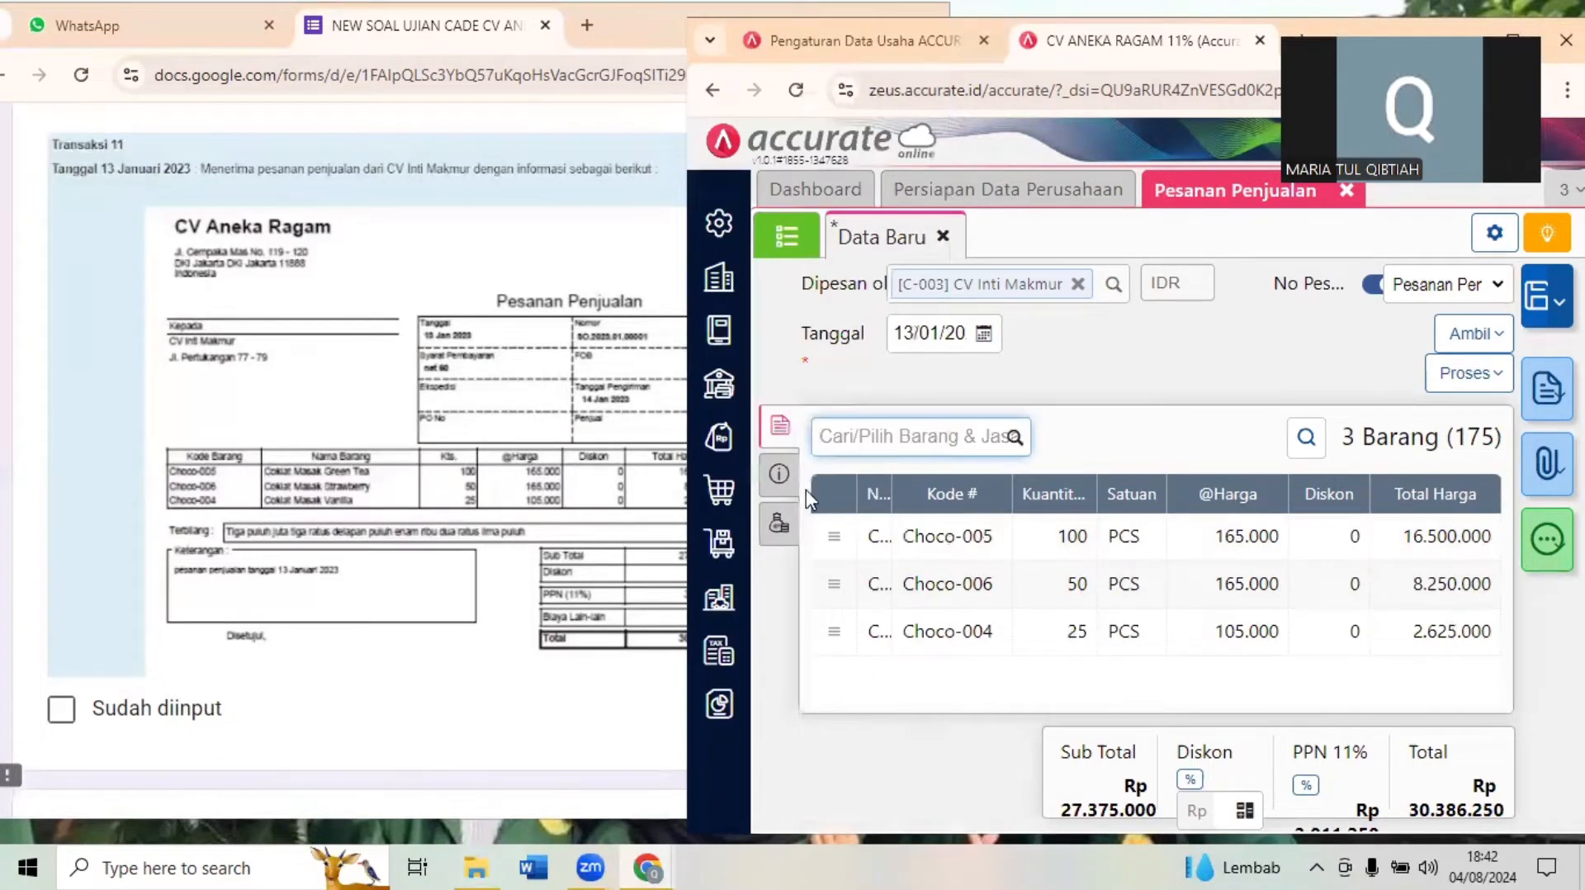
click(780, 477)
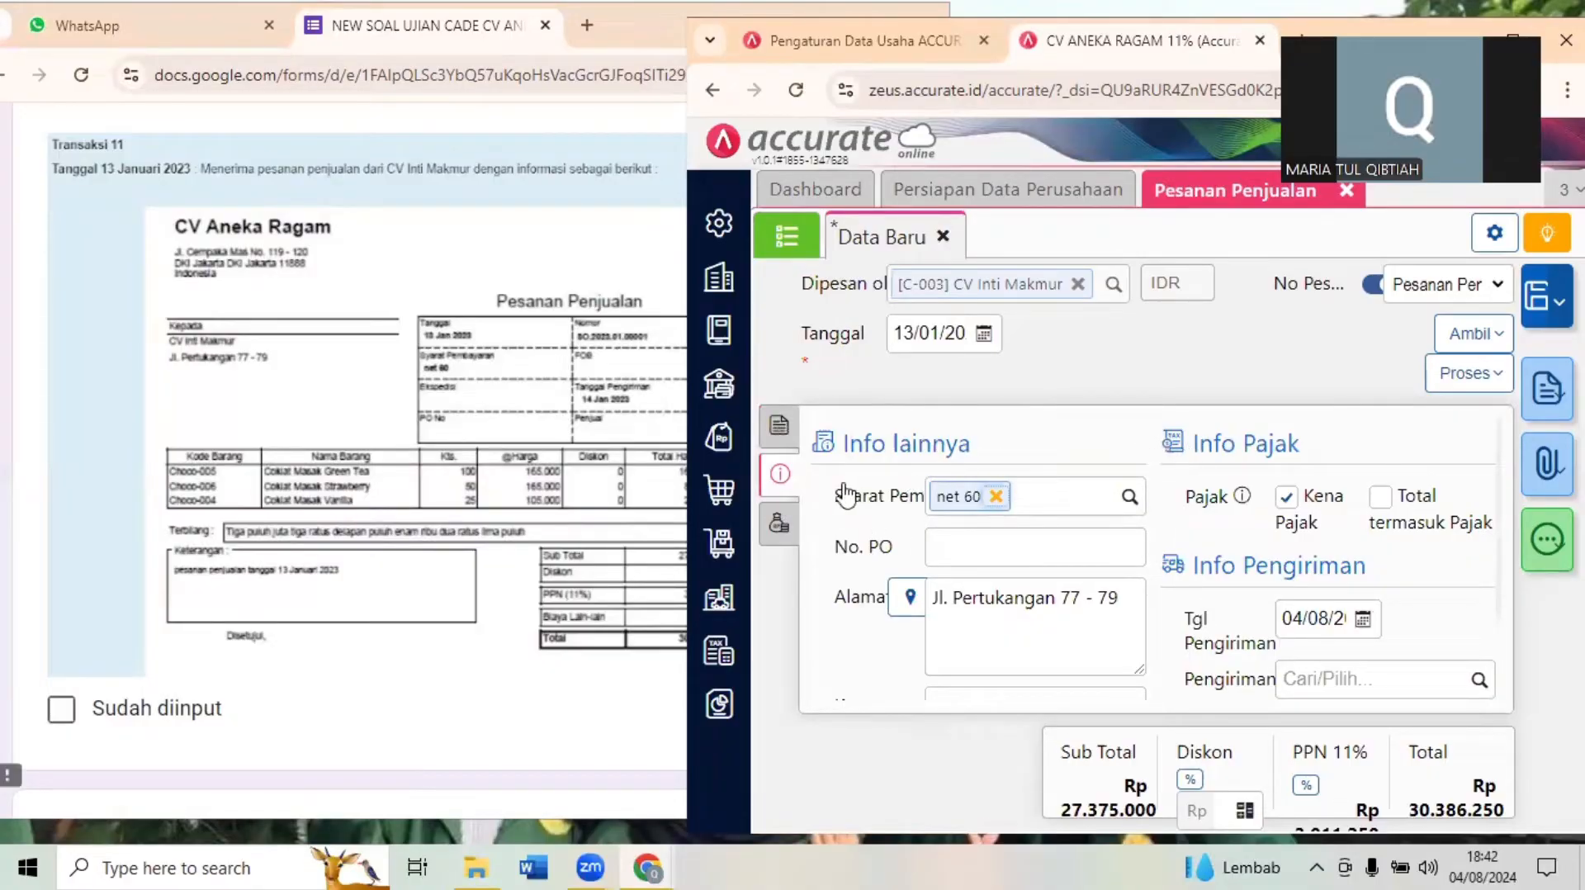
click(779, 527)
click(779, 425)
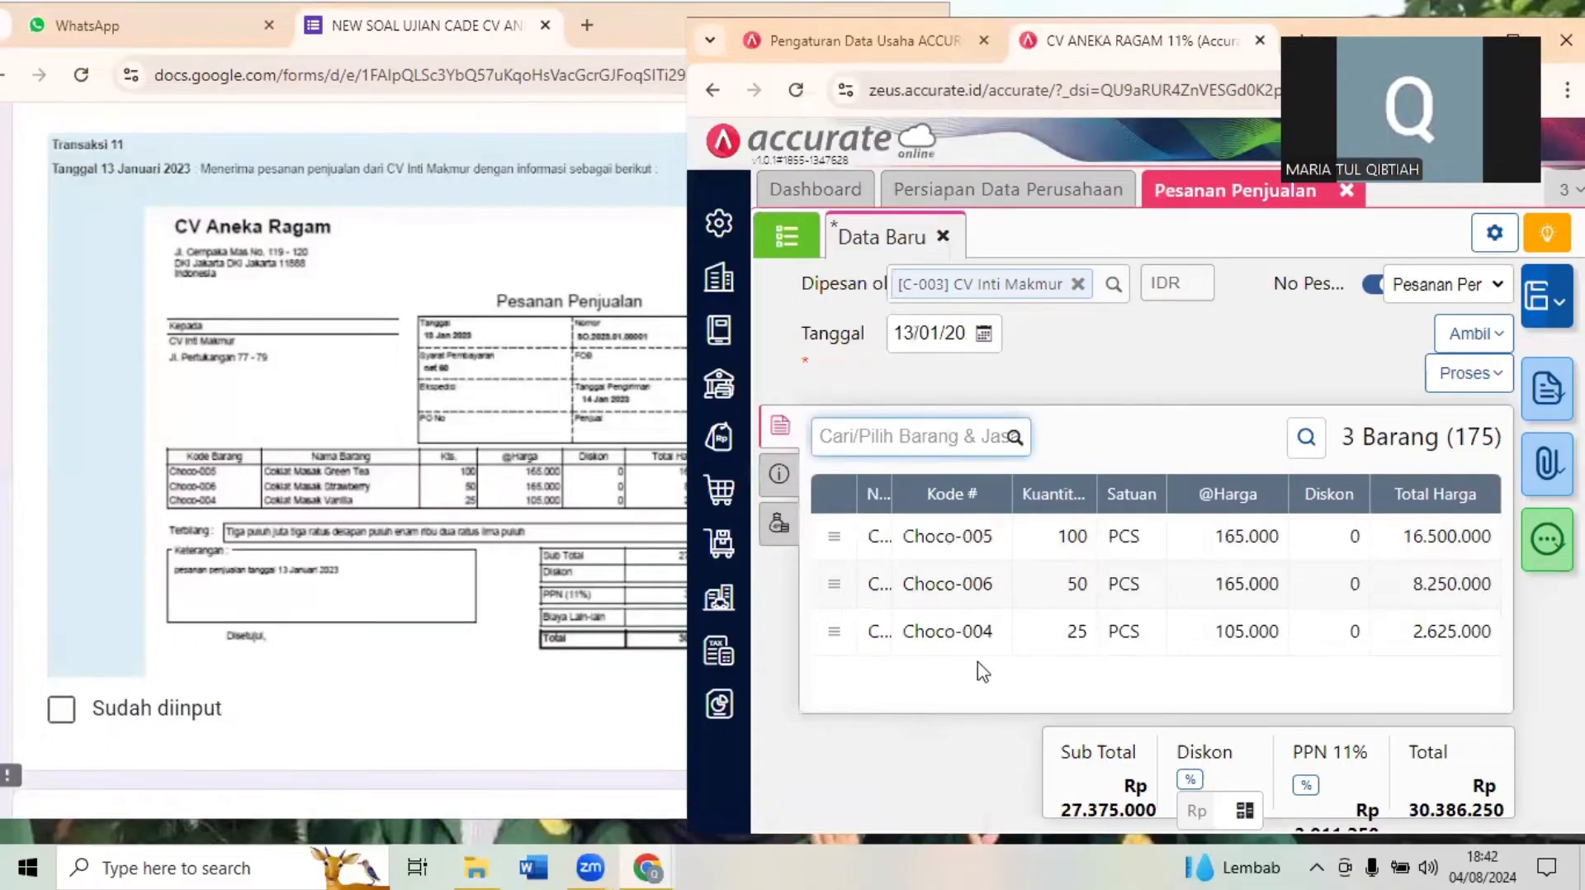
click(428, 630)
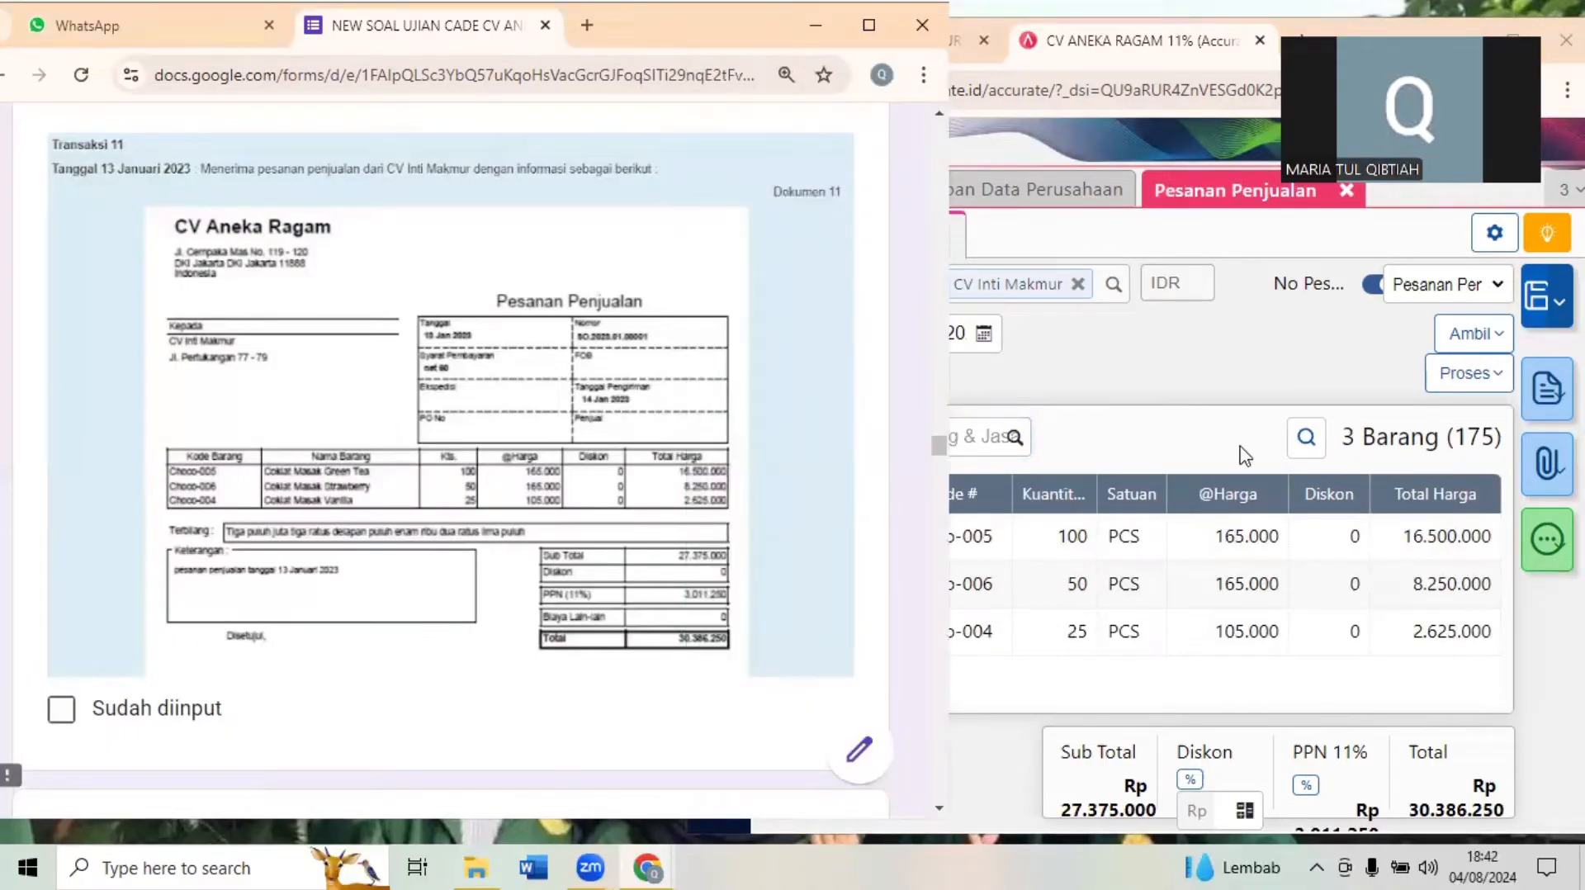
click(1202, 406)
click(546, 462)
scroll(546, 462, down, 7)
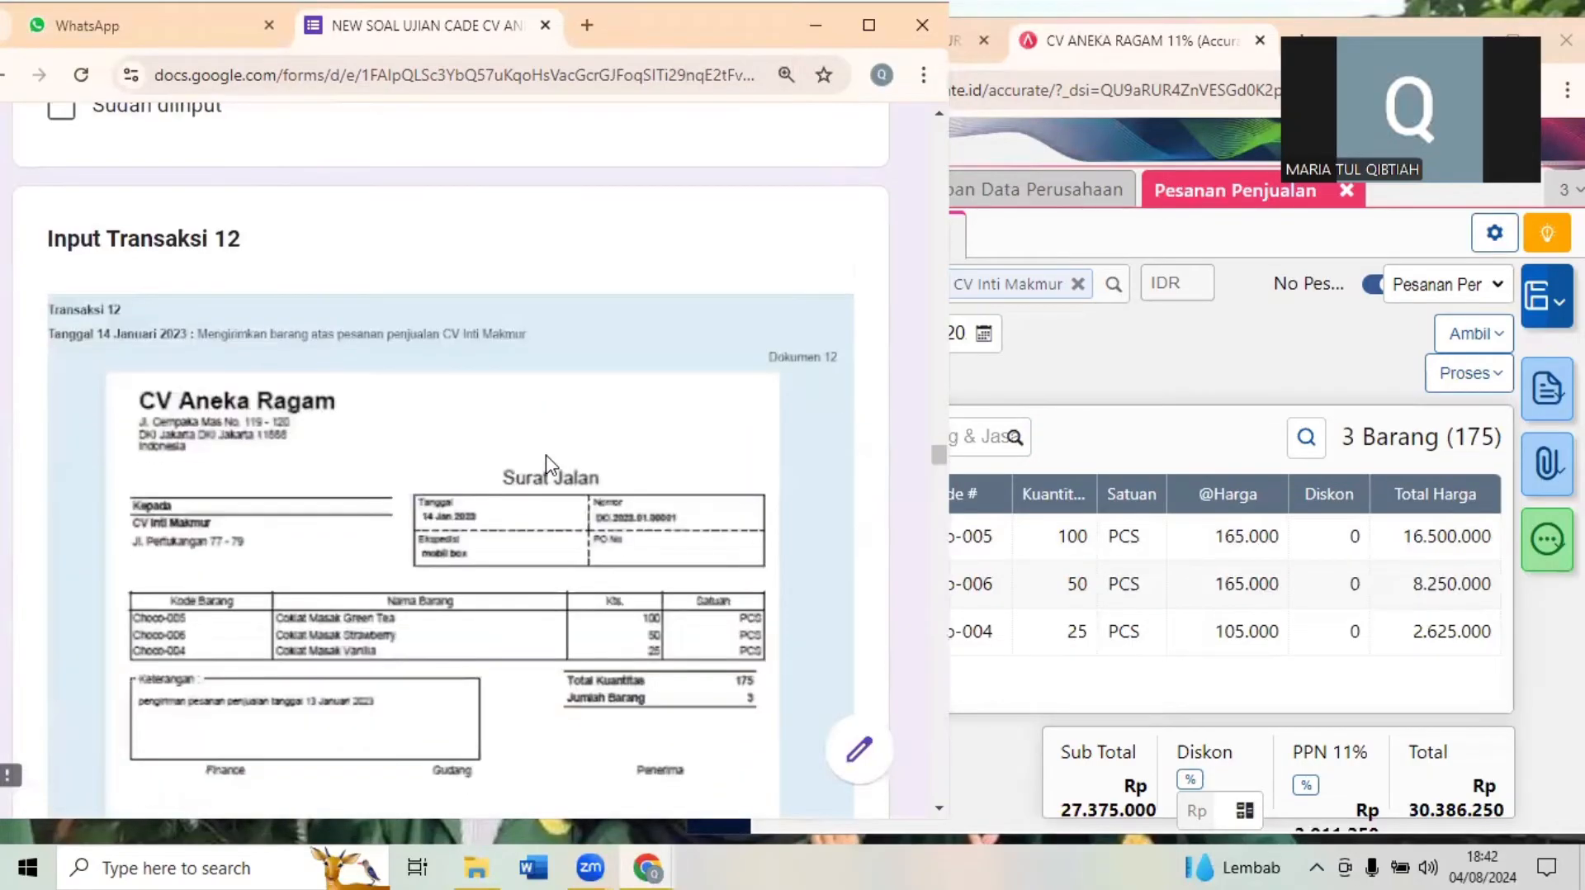
scroll(546, 462, up, 3)
scroll(545, 463, up, 4)
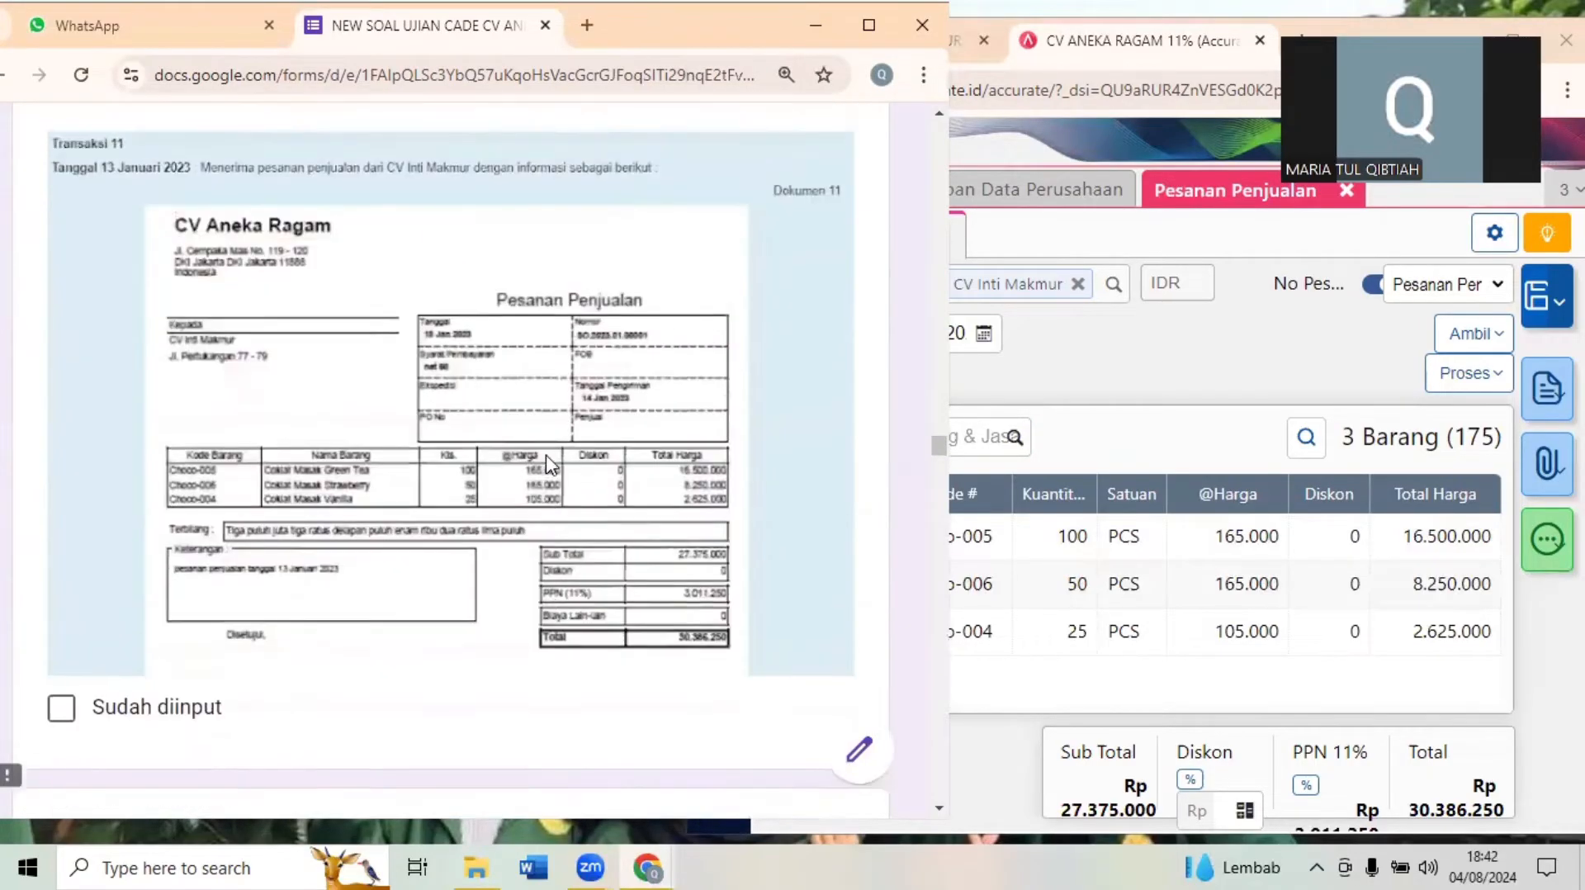
- Save the CV Inti Makmur sales order and bring up Transaksi 12 in the exam form
click(1451, 372)
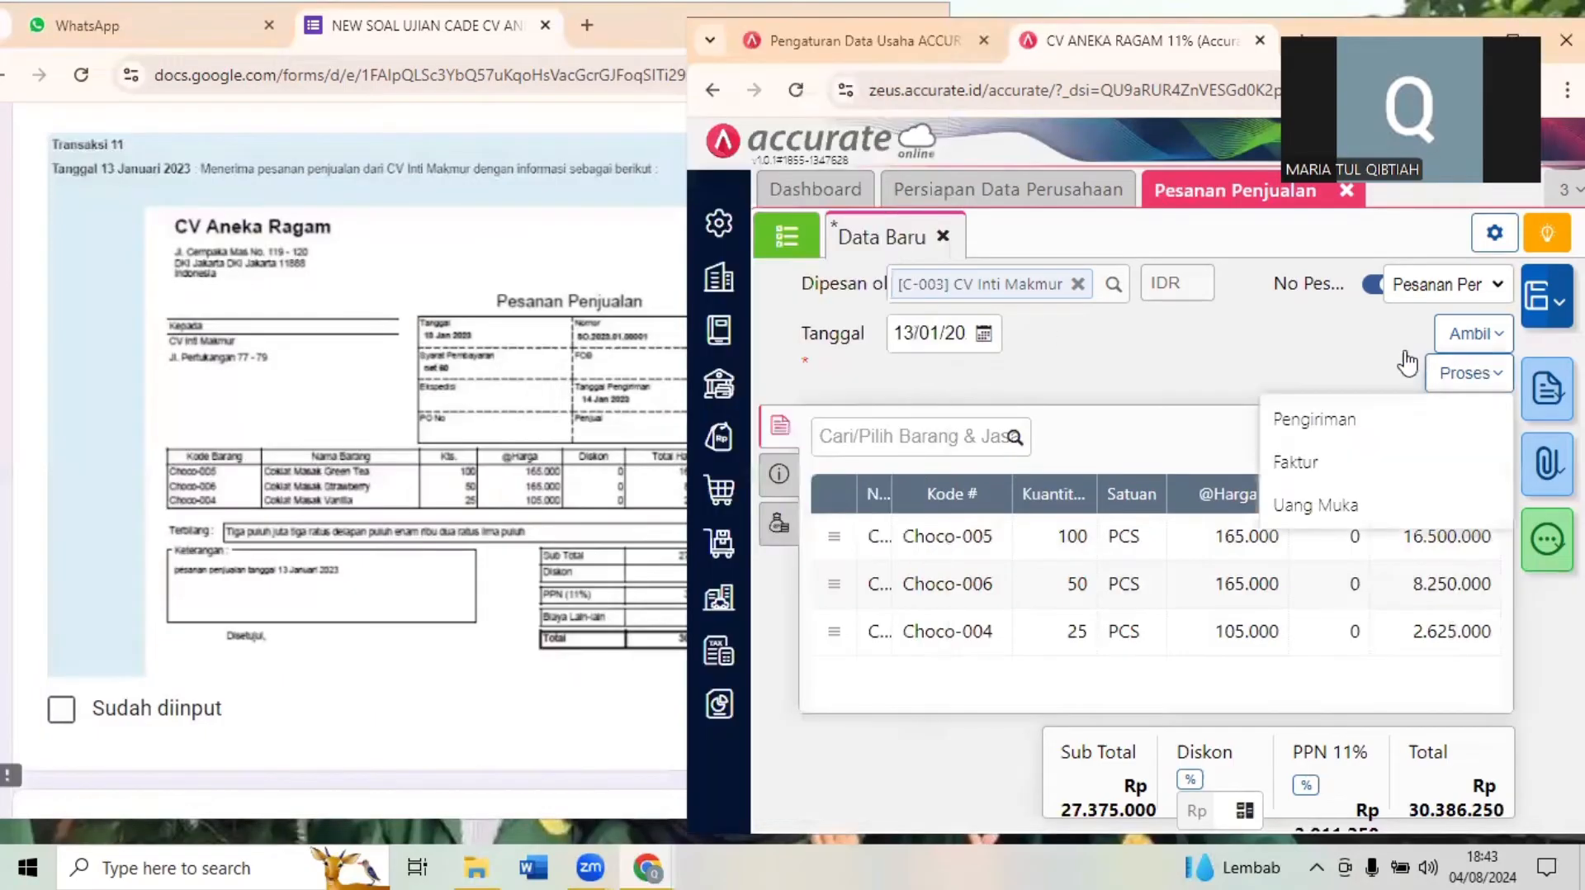
click(1534, 293)
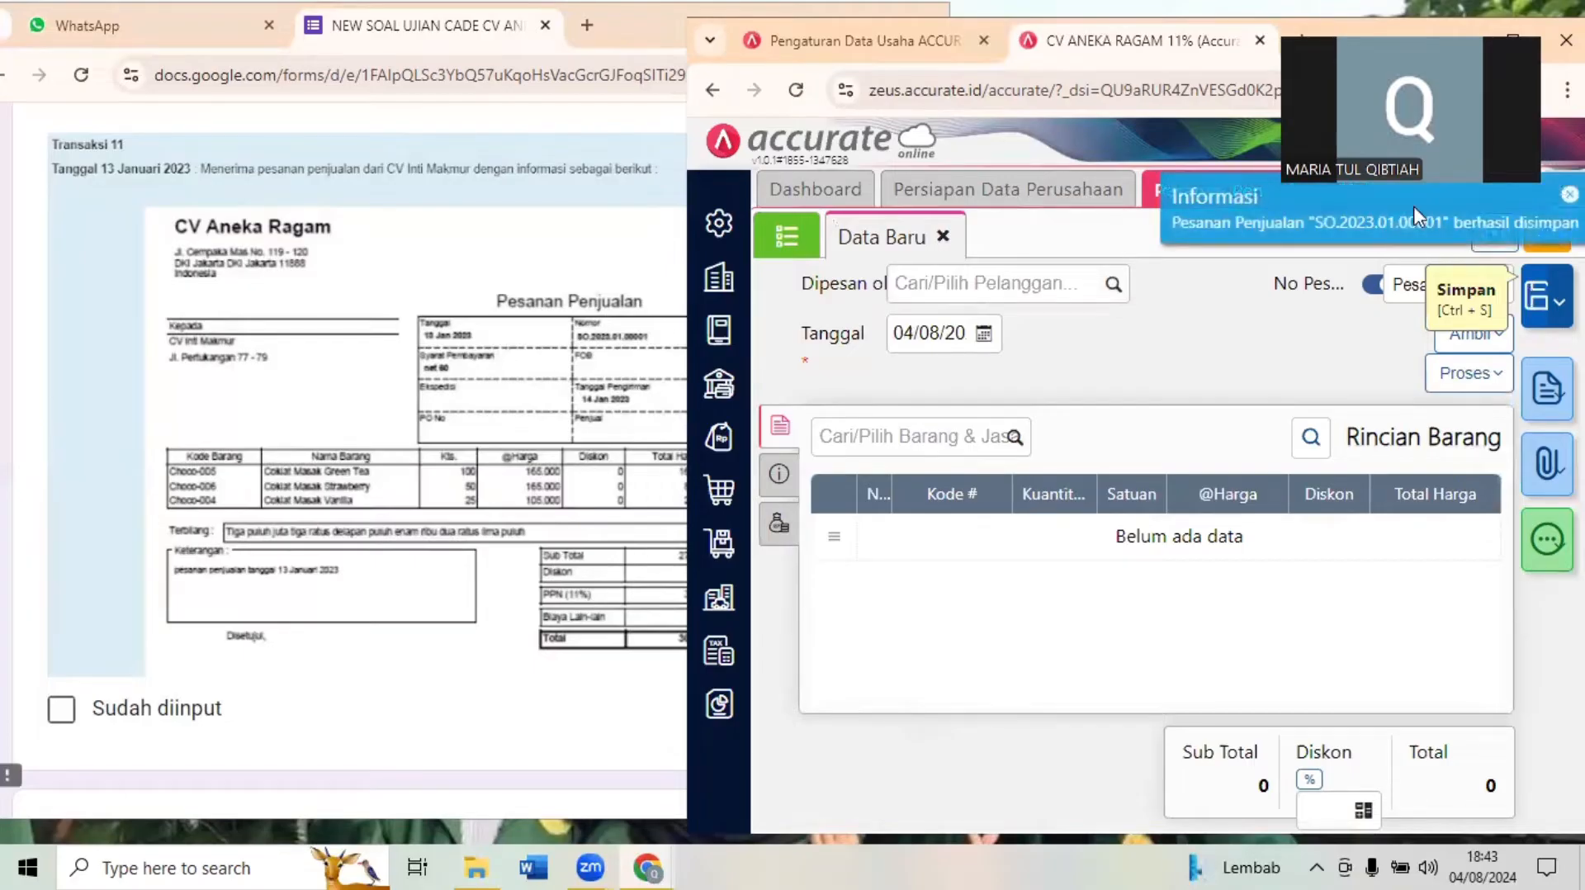
click(315, 281)
scroll(316, 287, down, 7)
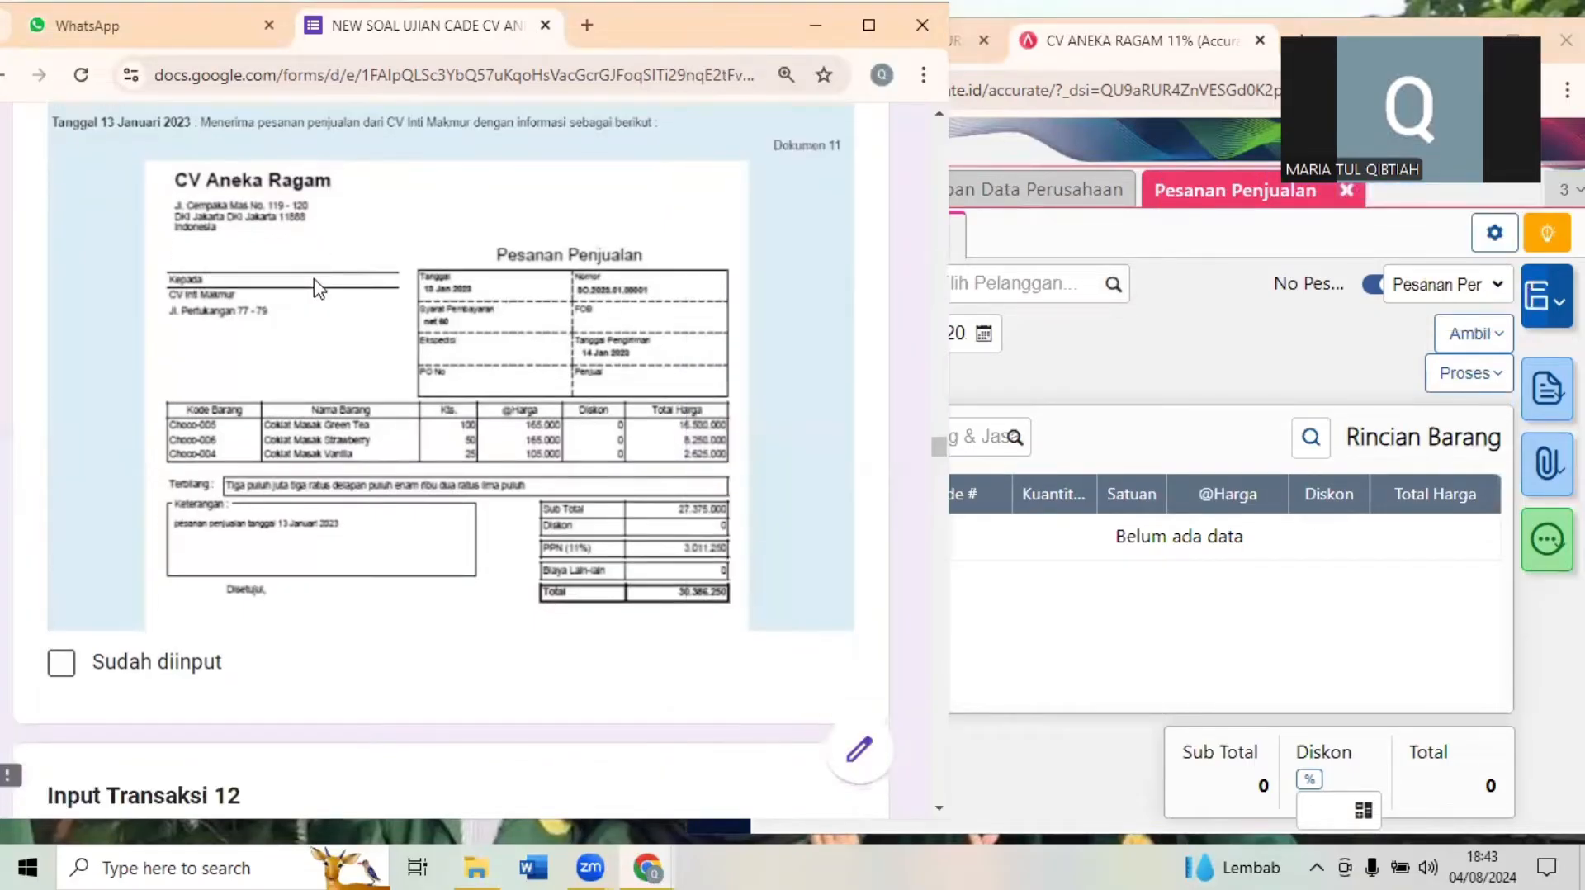
scroll(319, 289, down, 1)
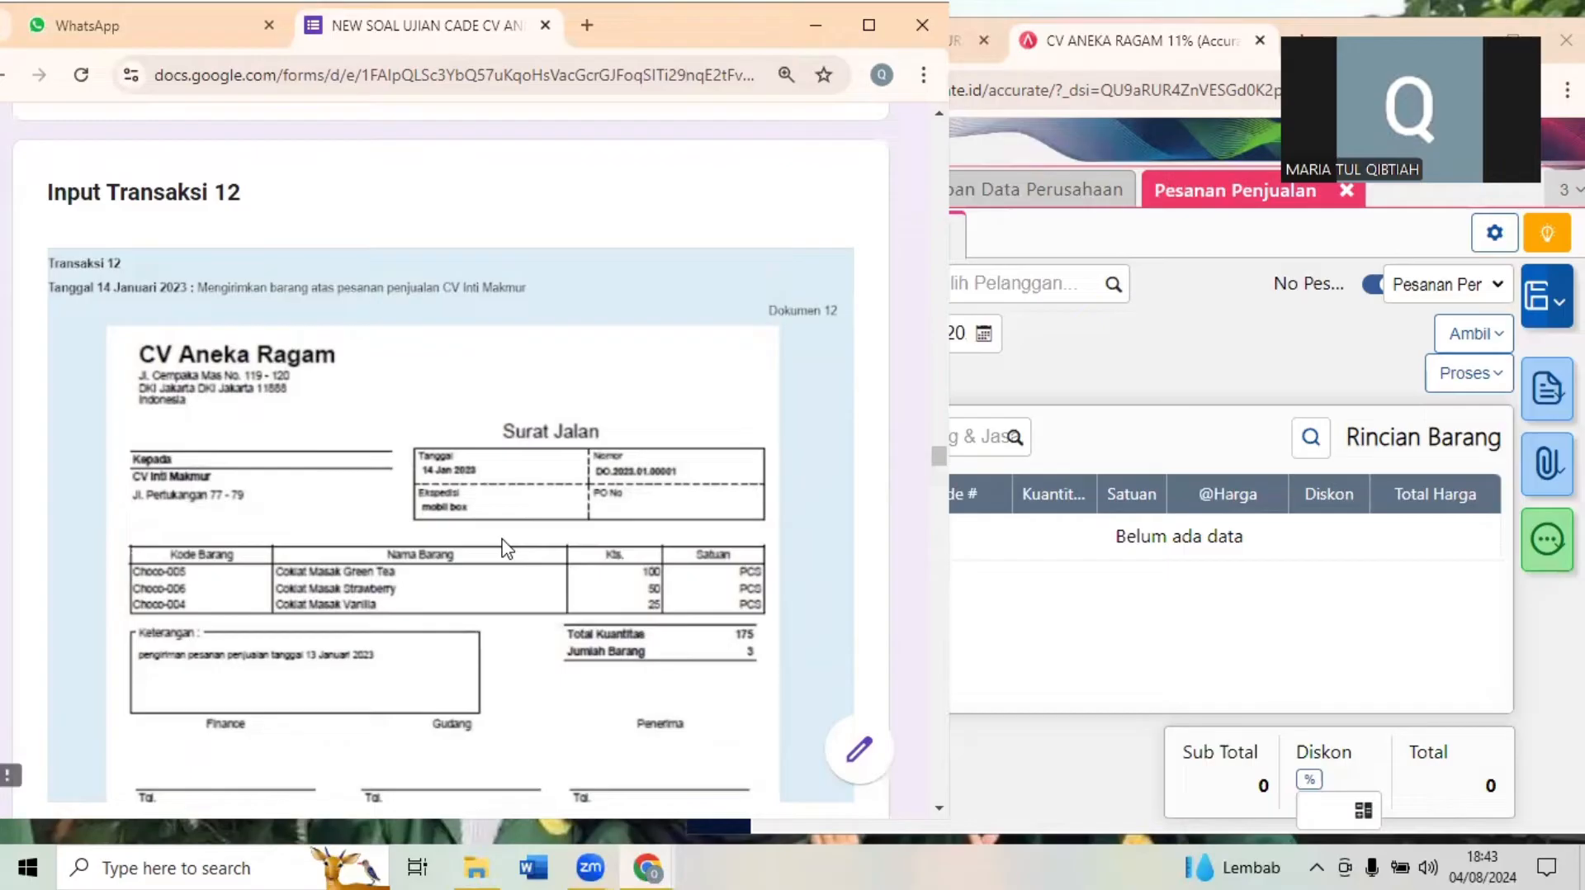
- Maximize the Accurate Online window and close the Pesanan Penjualan page
click(1157, 368)
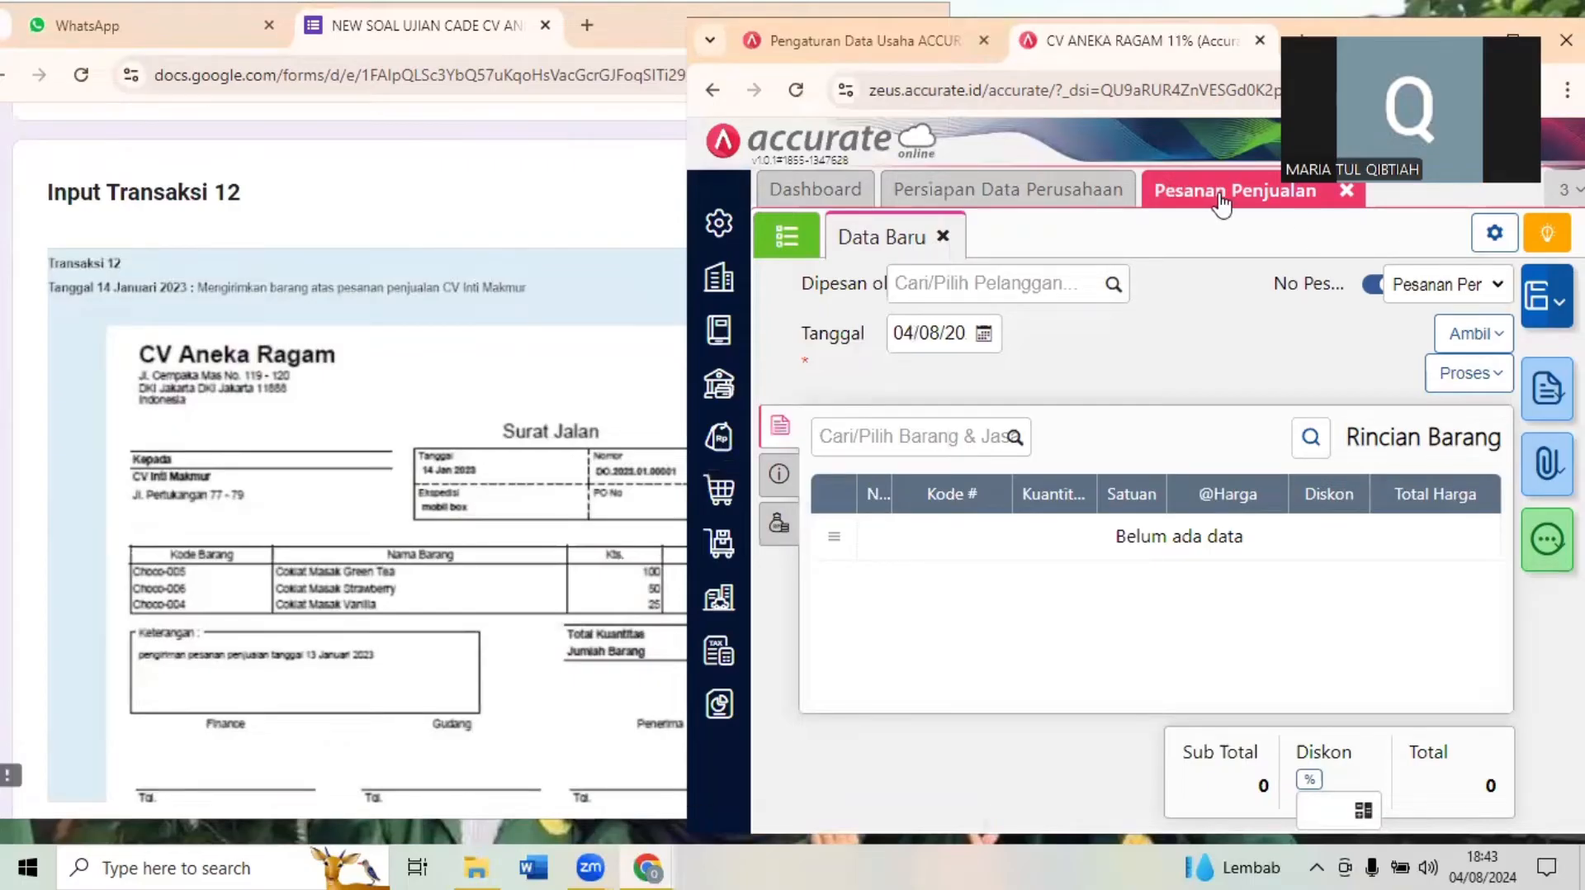
click(1513, 40)
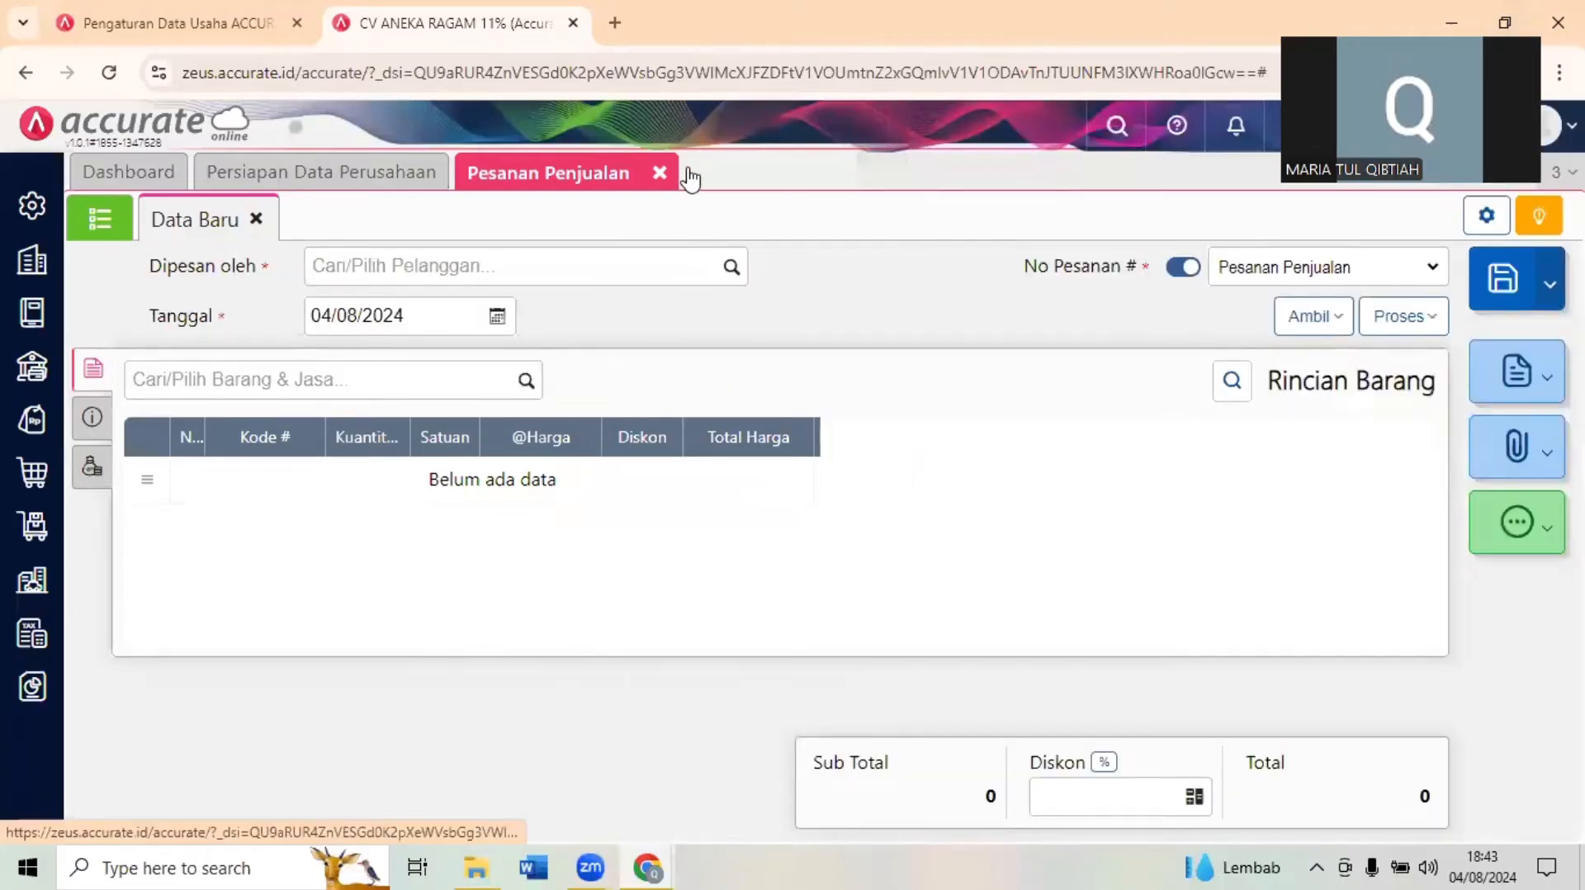
click(659, 173)
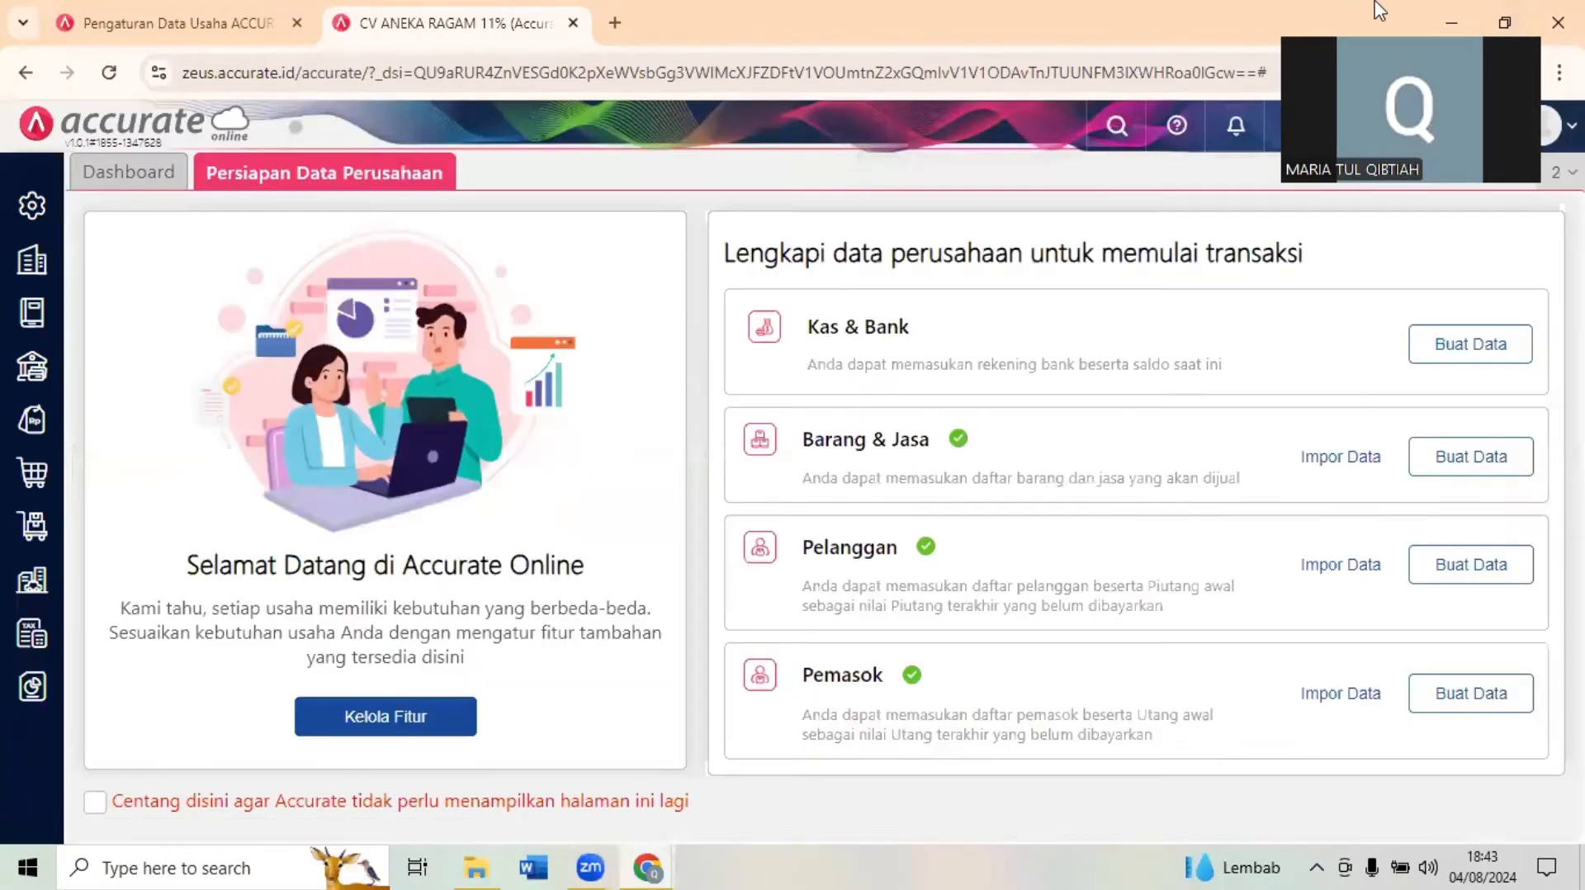
- Restore the Accurate Online window to a smaller size beside the exam form and start a new Pengiriman Pesanan record
click(1504, 23)
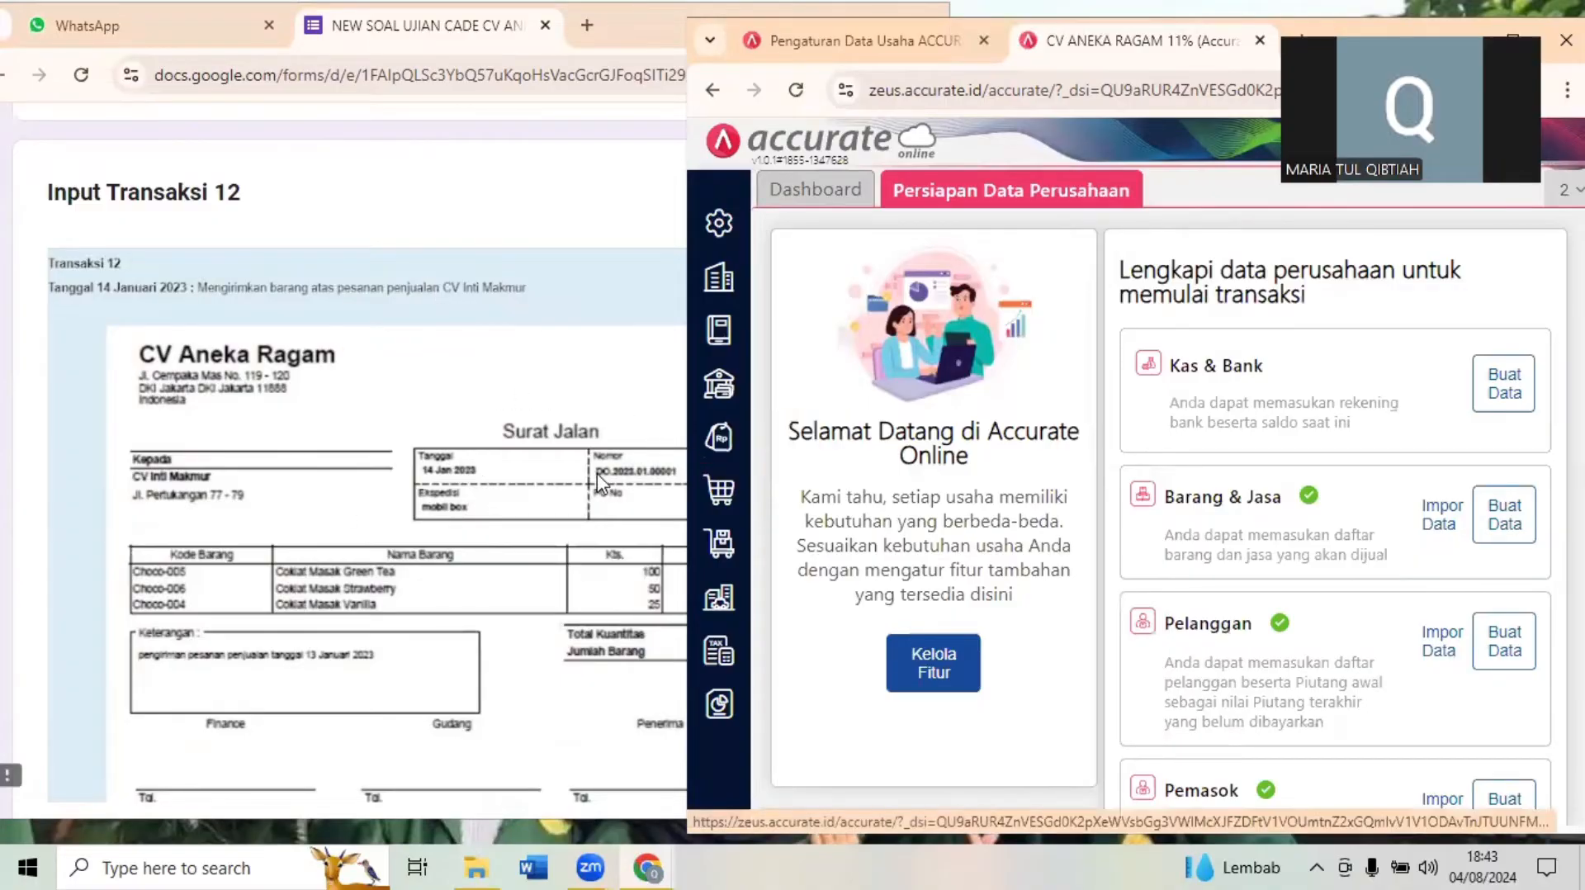
click(717, 397)
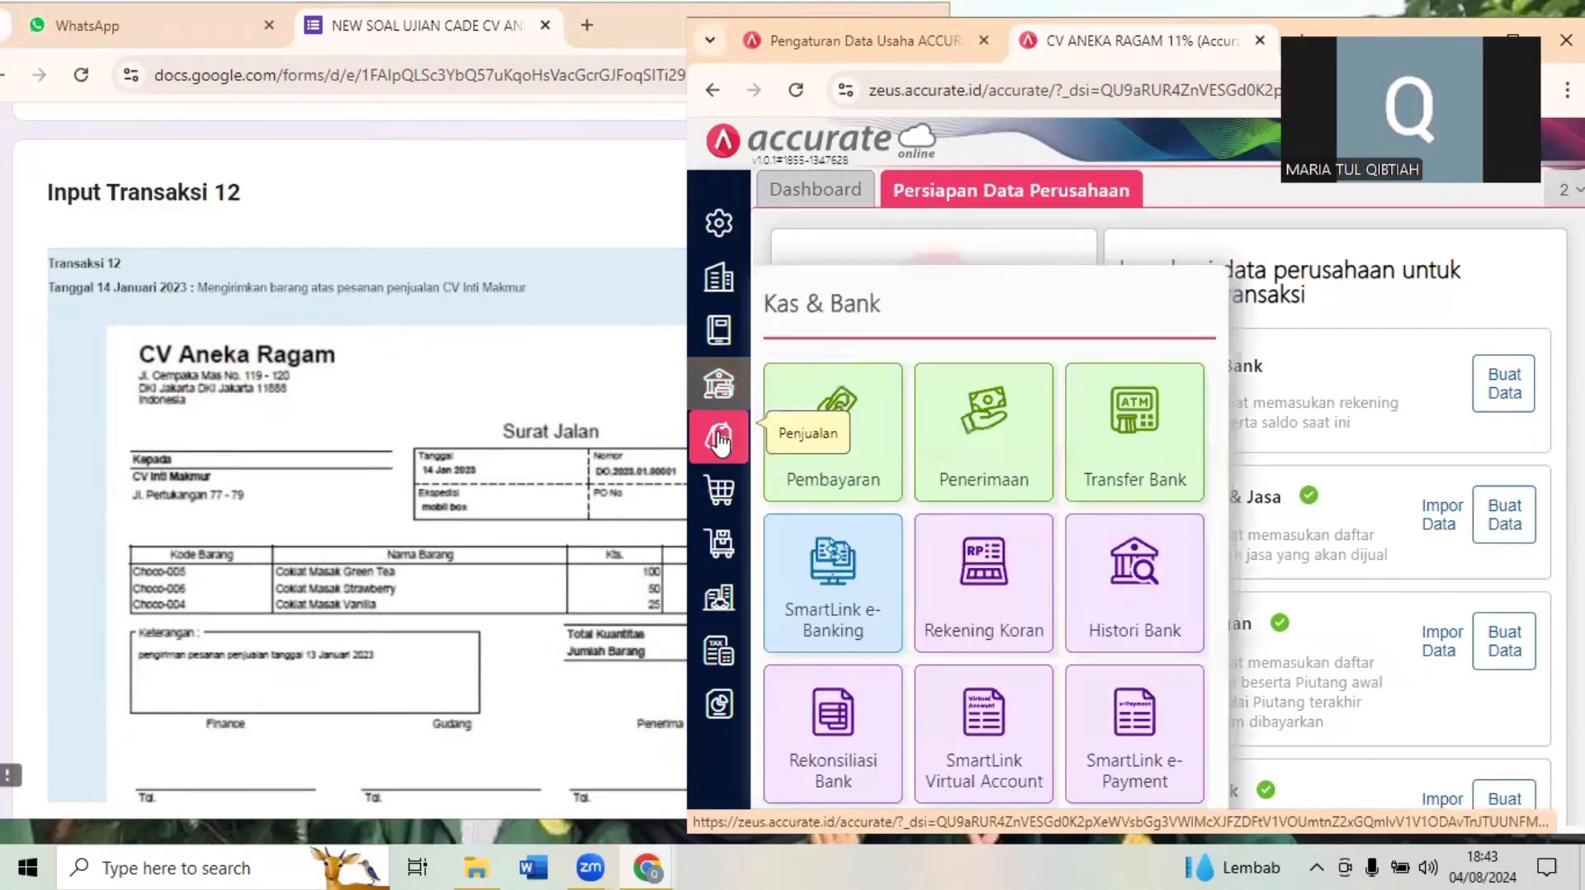
click(719, 442)
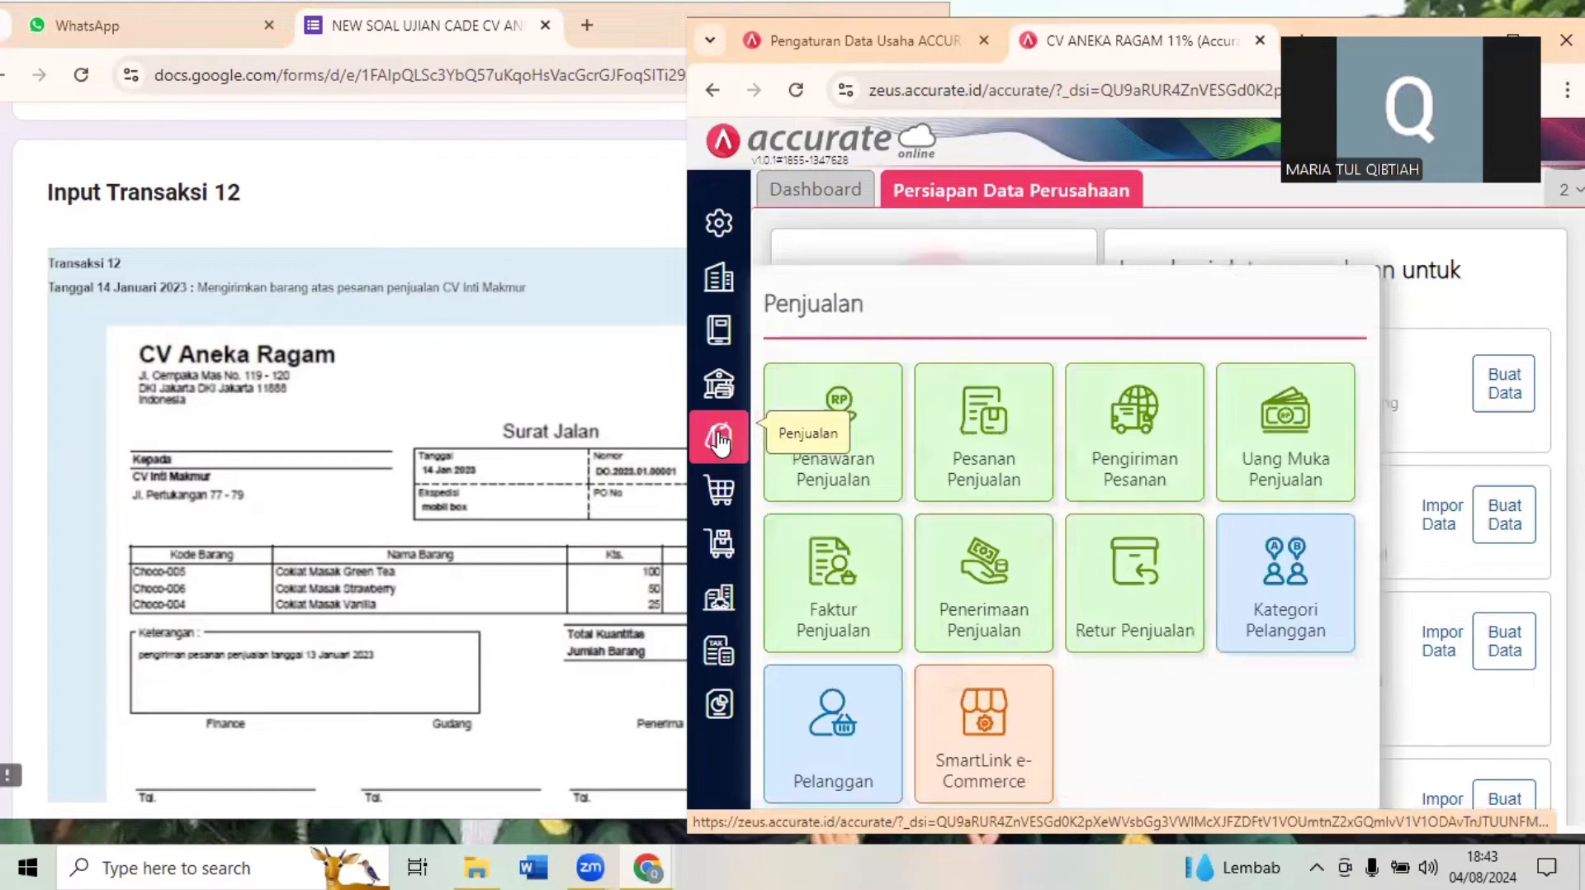
click(1145, 422)
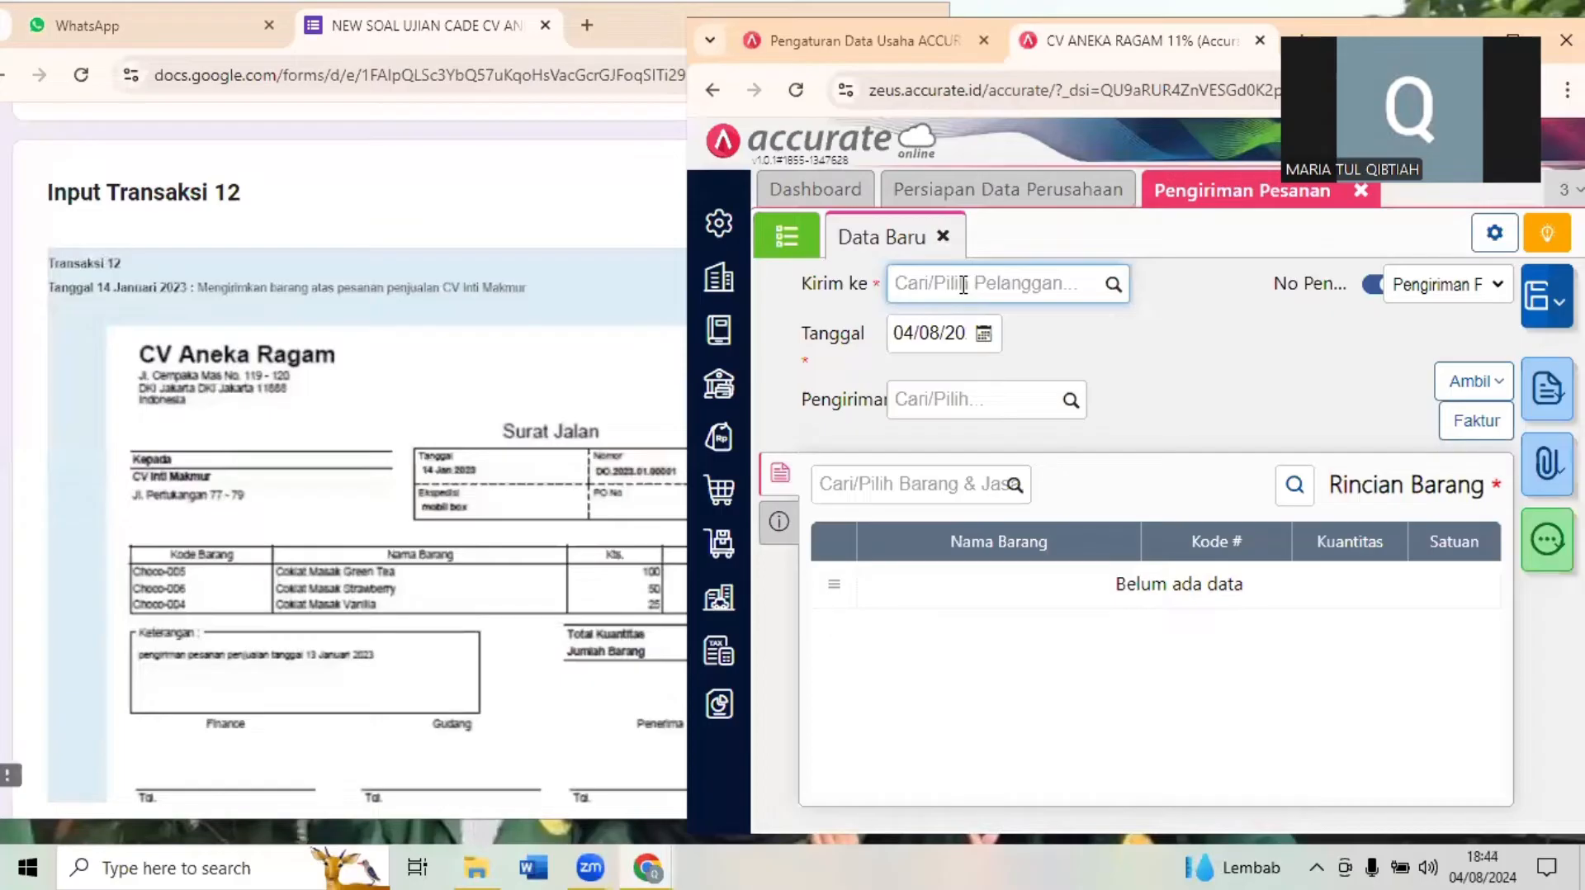
- Select CV Inti Makmur as the delivery's customer and set its date to 14 January 2023
text(IN)
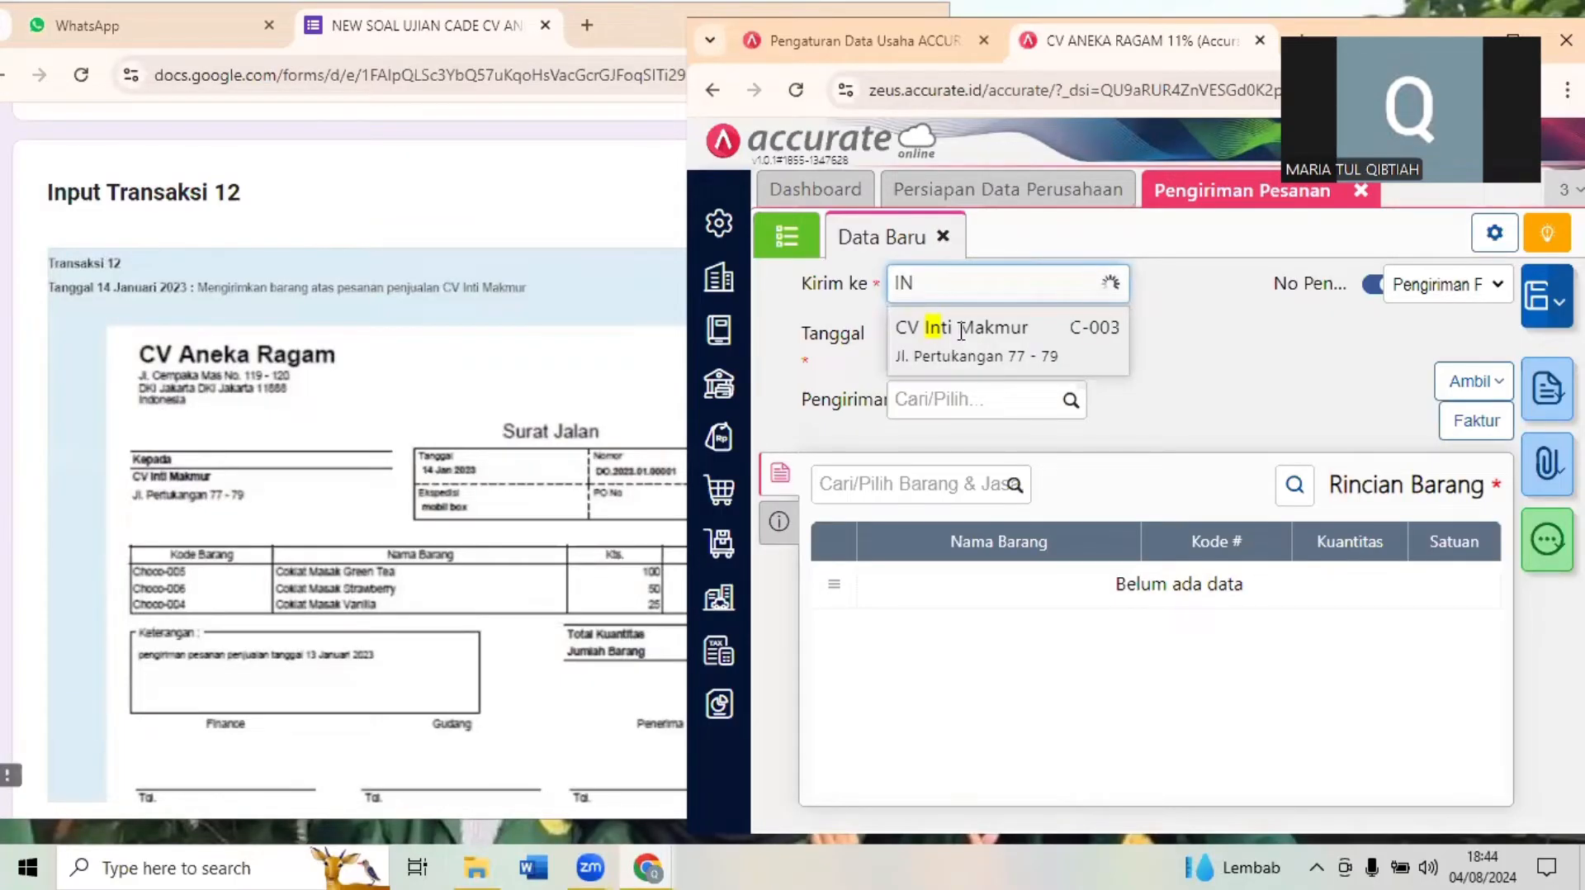
click(933, 331)
click(924, 331)
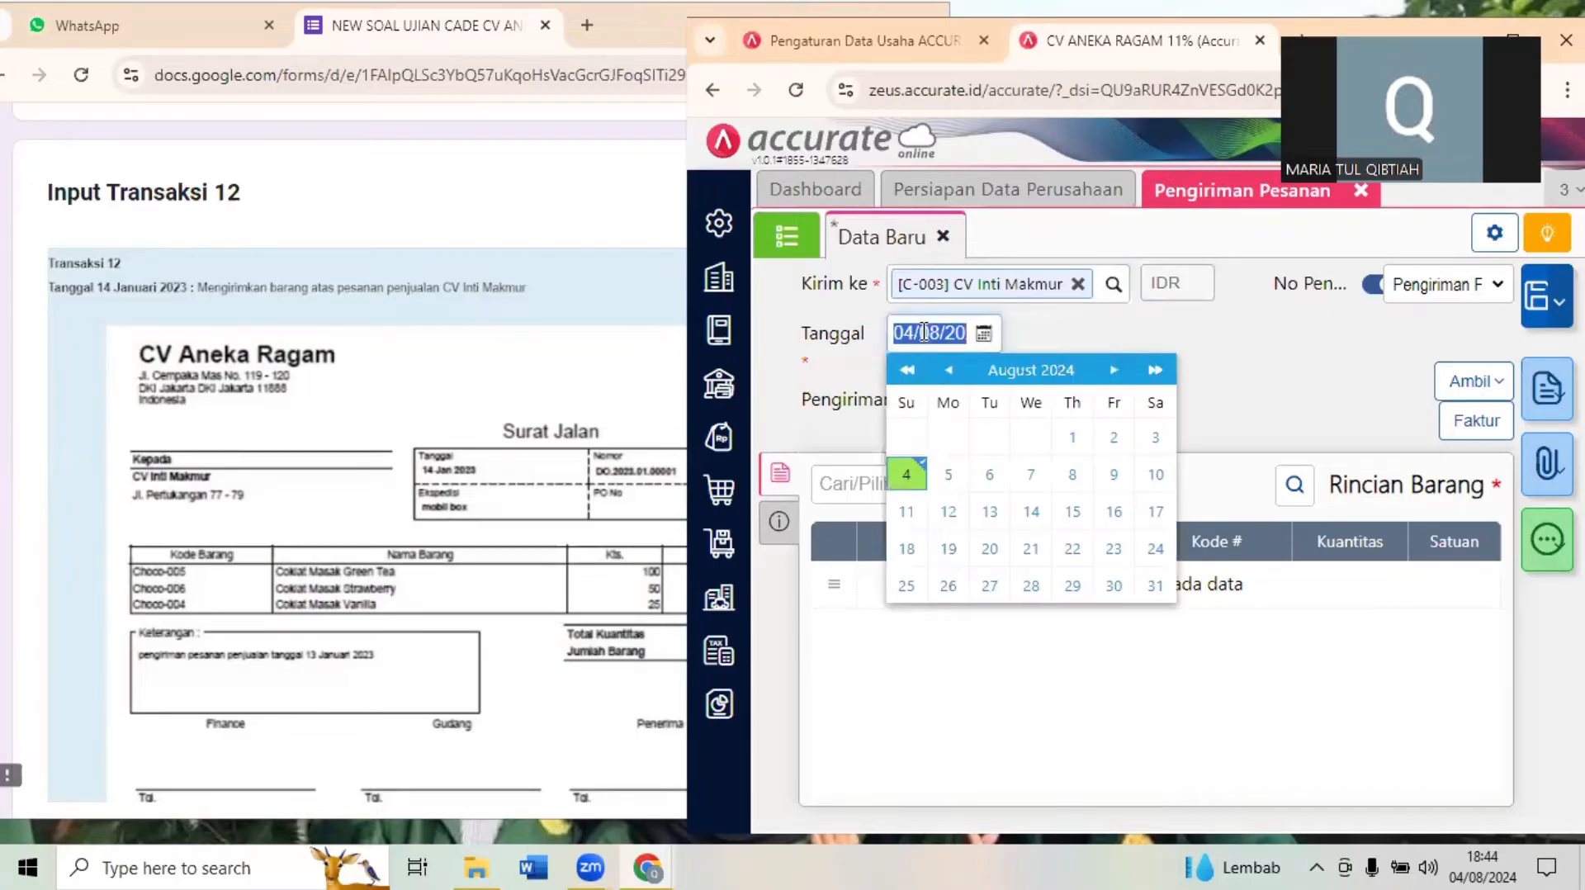
text(14/01/20)
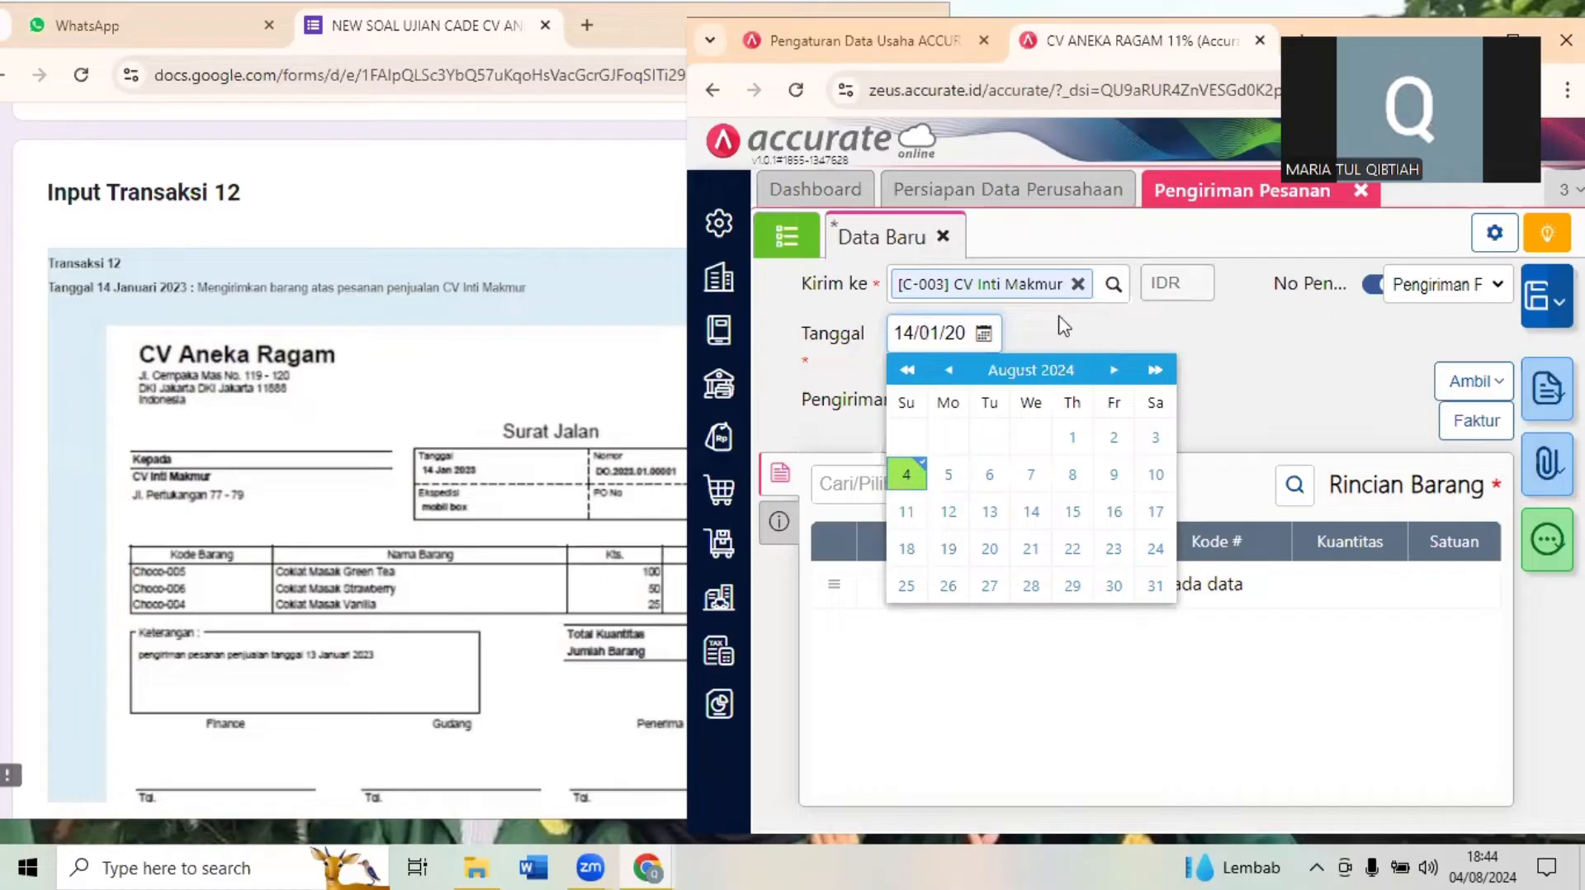
- Examine the Transaksi 12 Surat Jalan and compare it with the Transaksi 11 sales order in the exam form
click(979, 399)
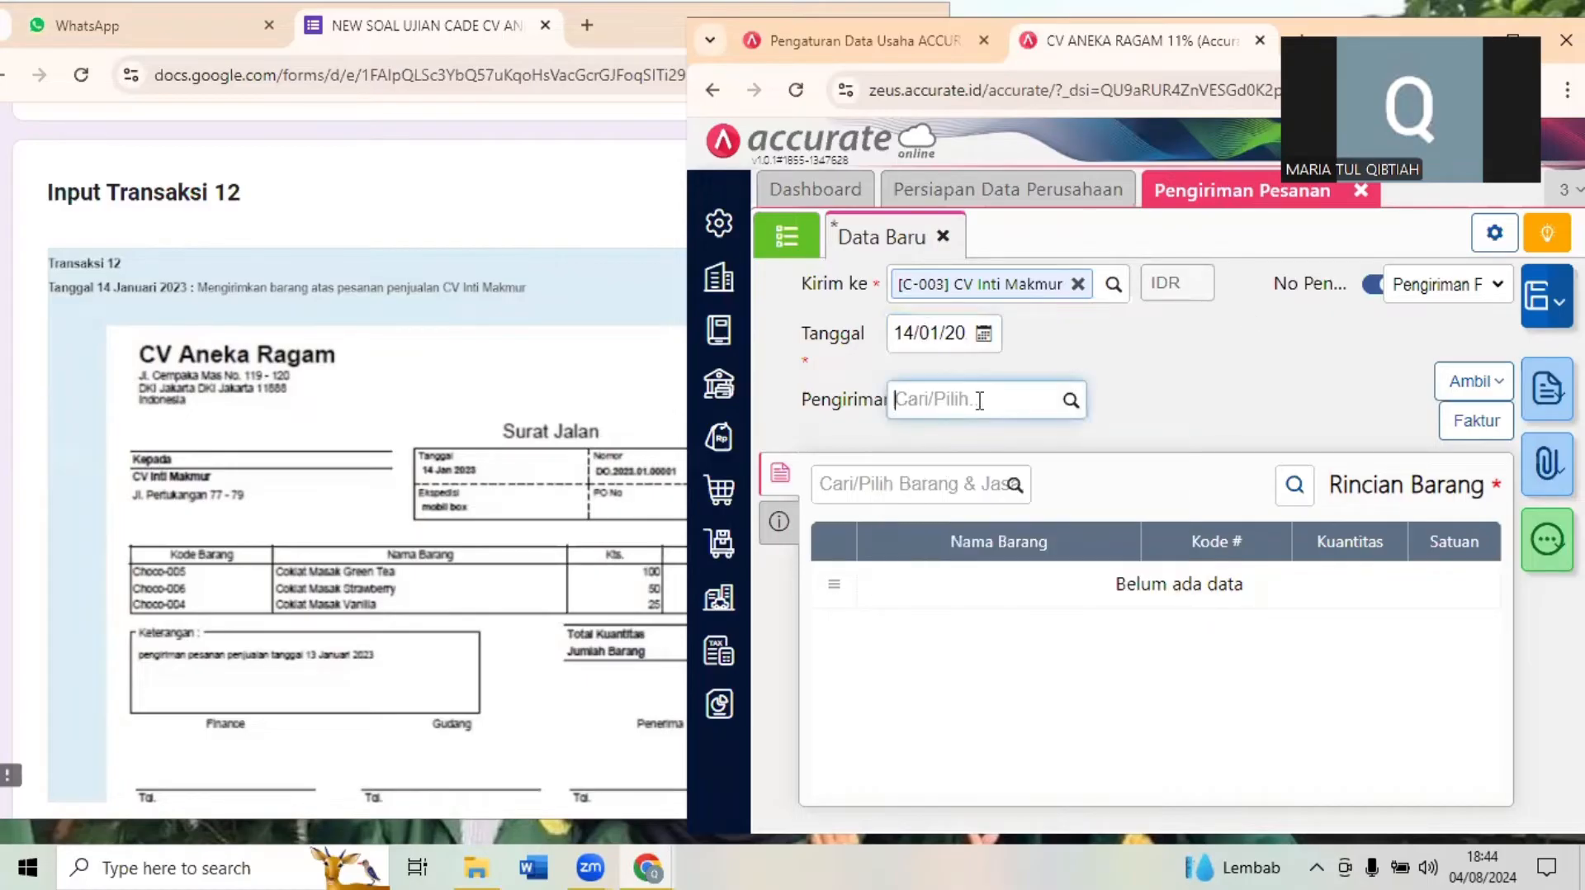
click(391, 496)
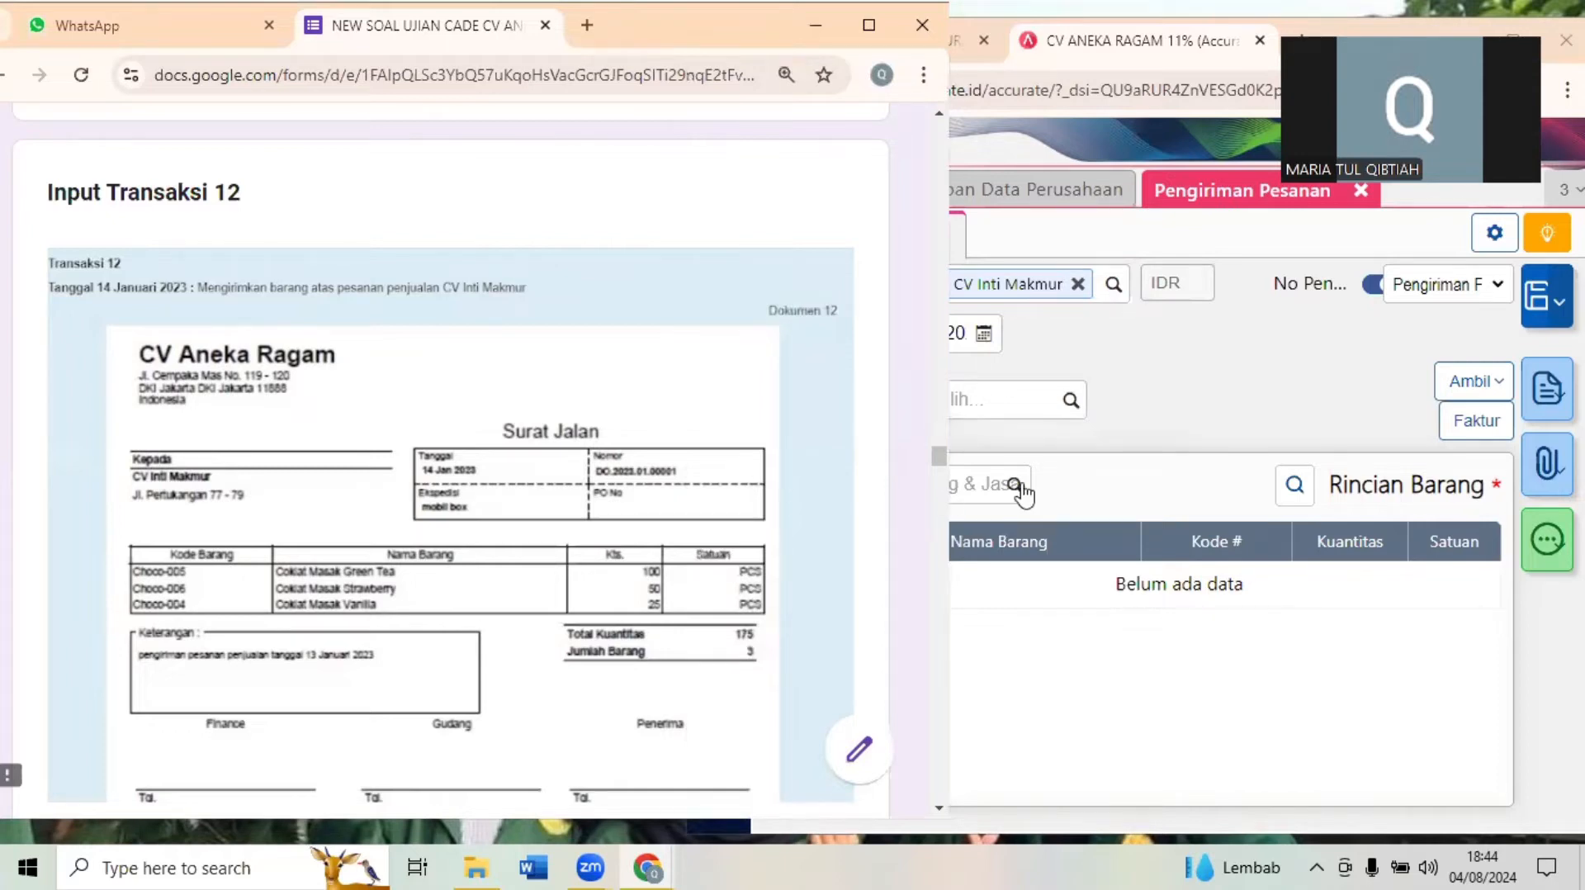
click(1127, 415)
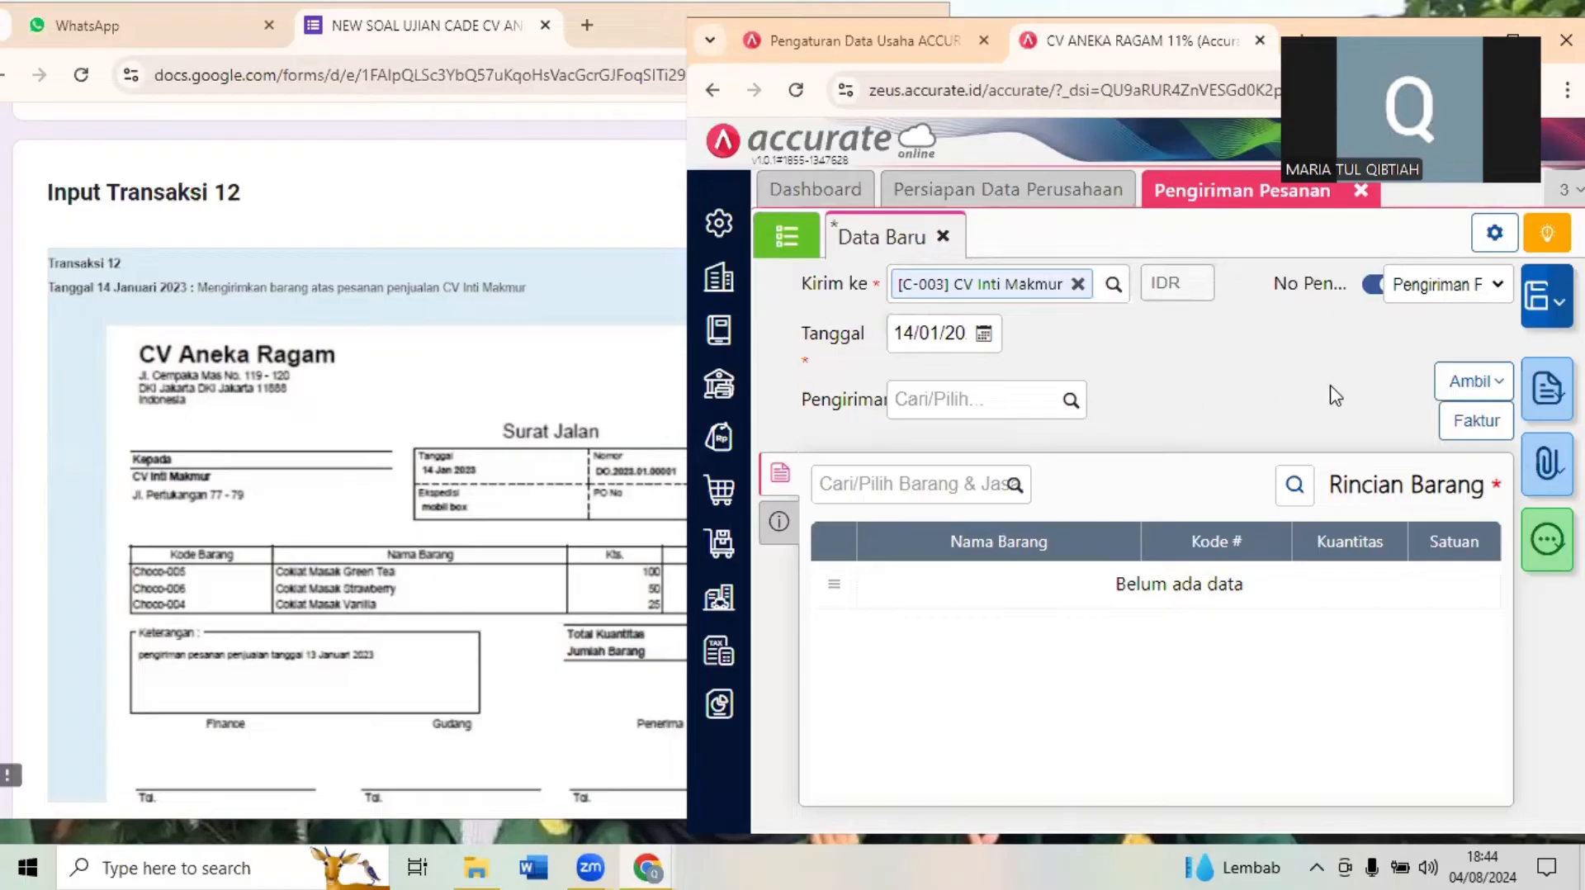
click(373, 542)
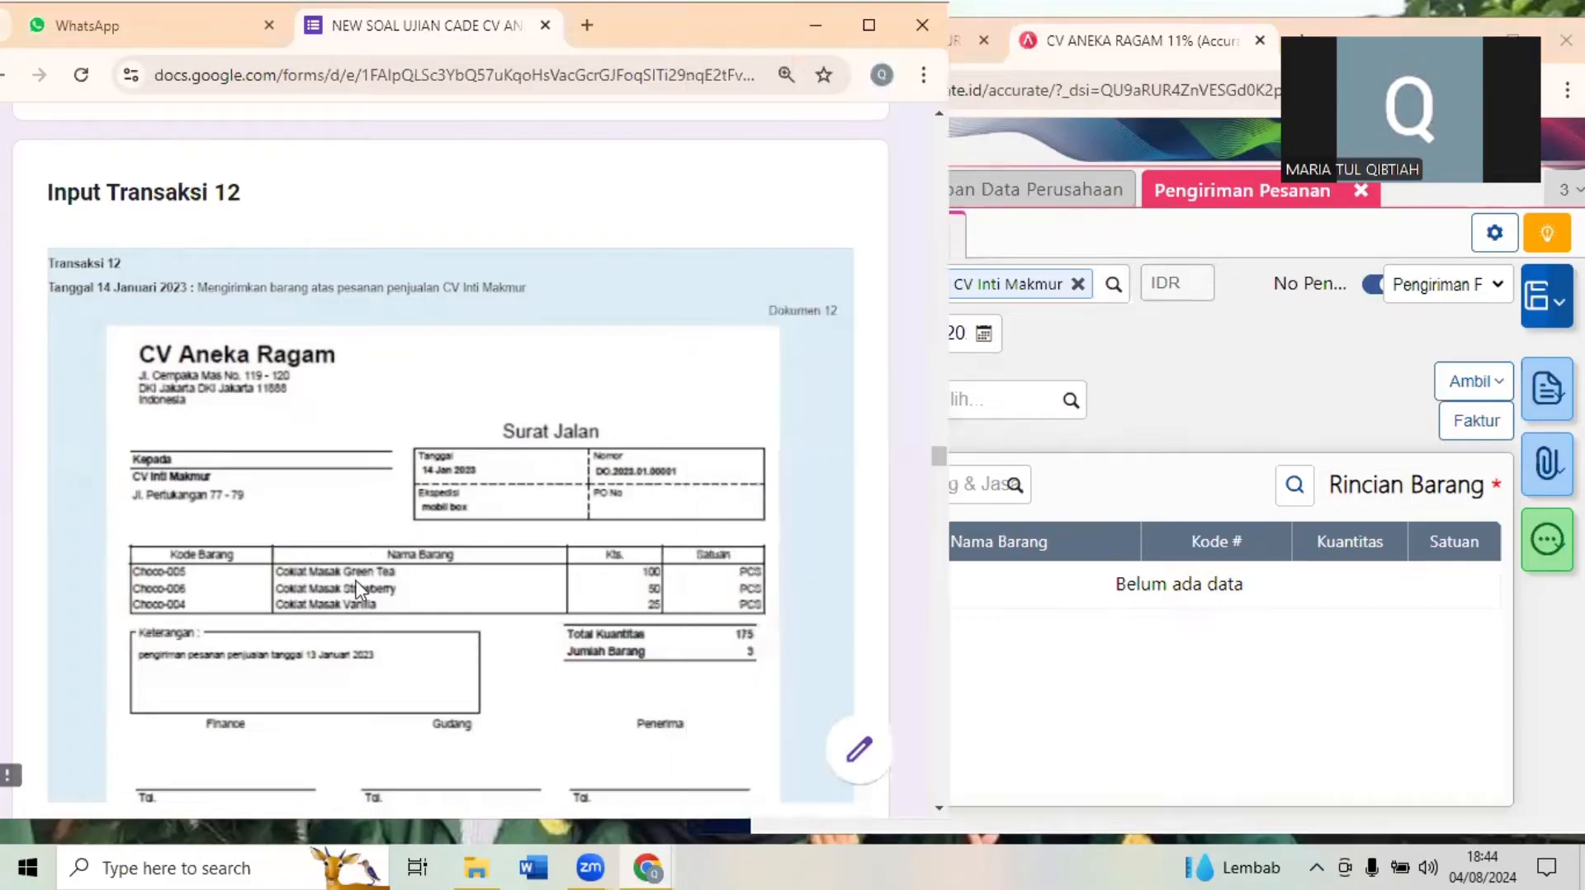
scroll(356, 589, down, 2)
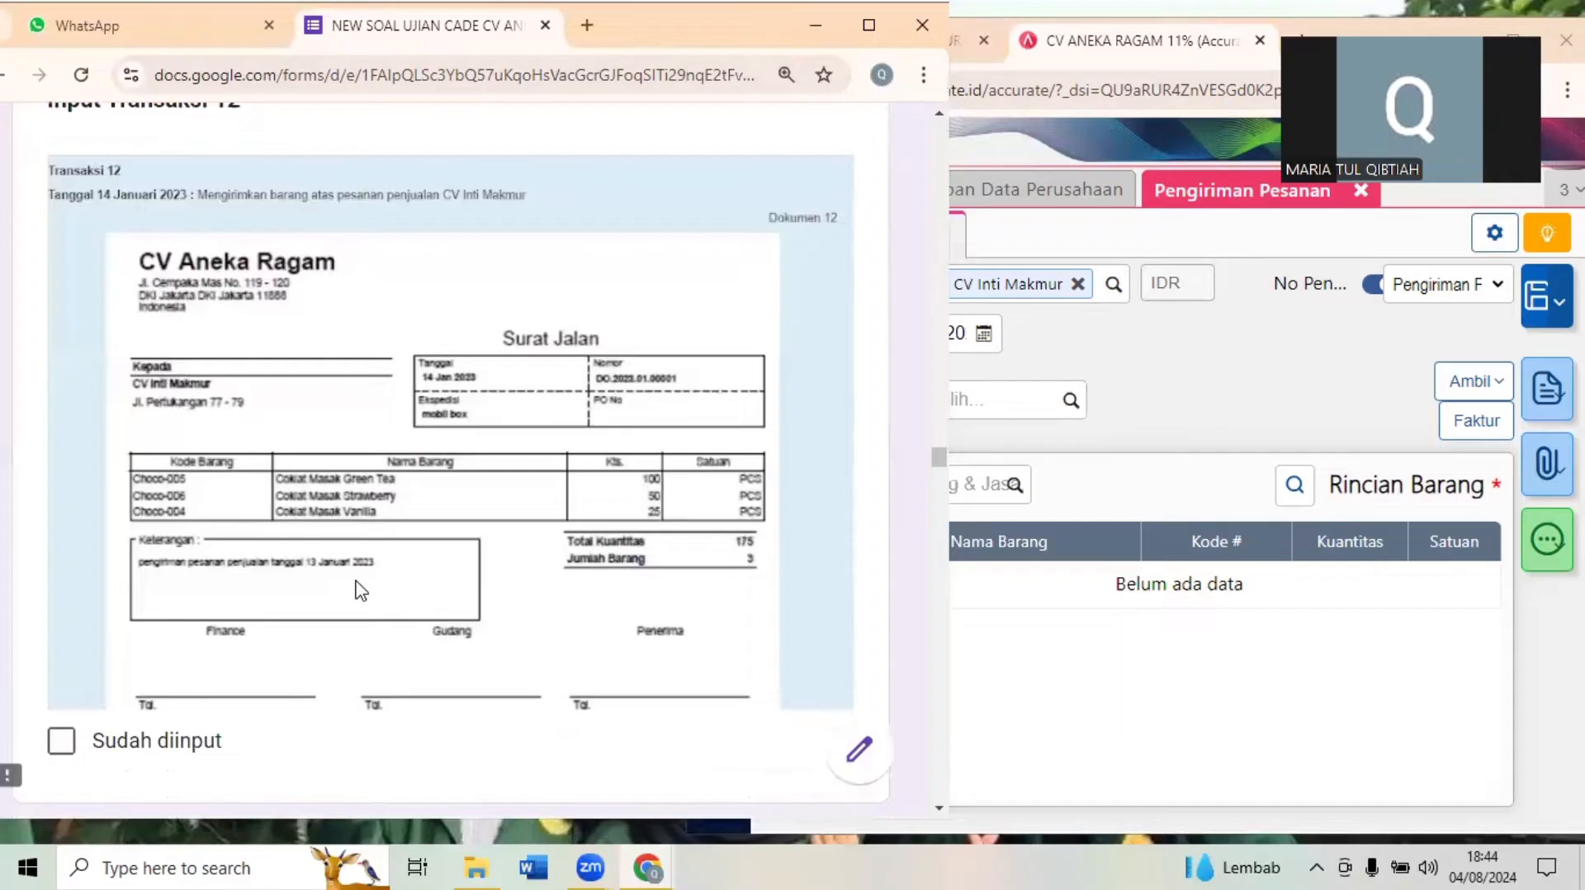
scroll(361, 590, up, 1)
scroll(361, 590, up, 20)
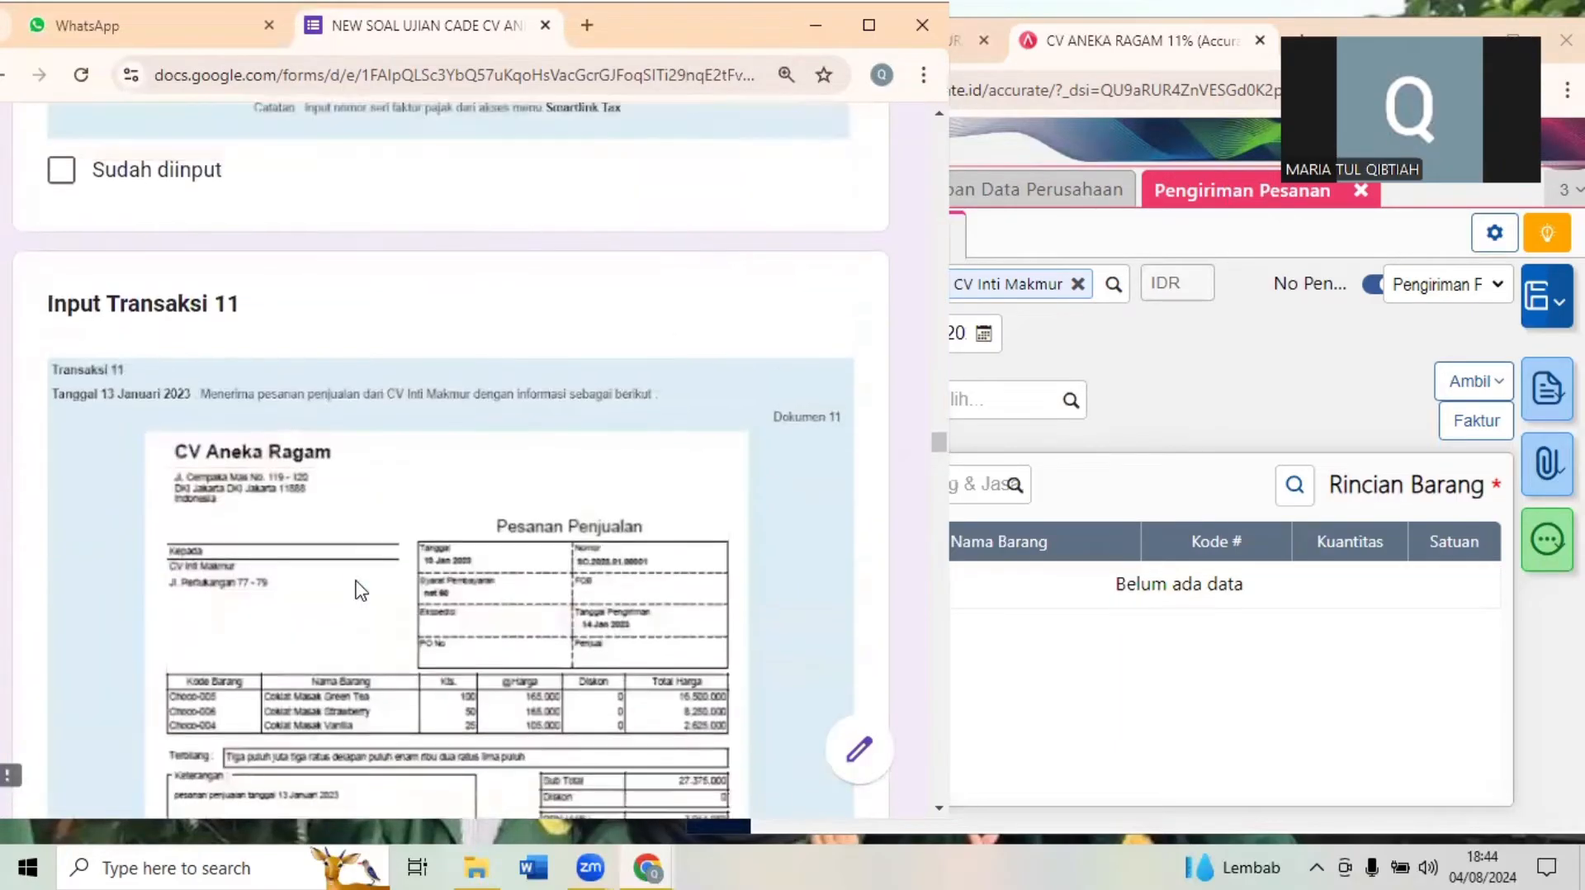
scroll(361, 589, down, 3)
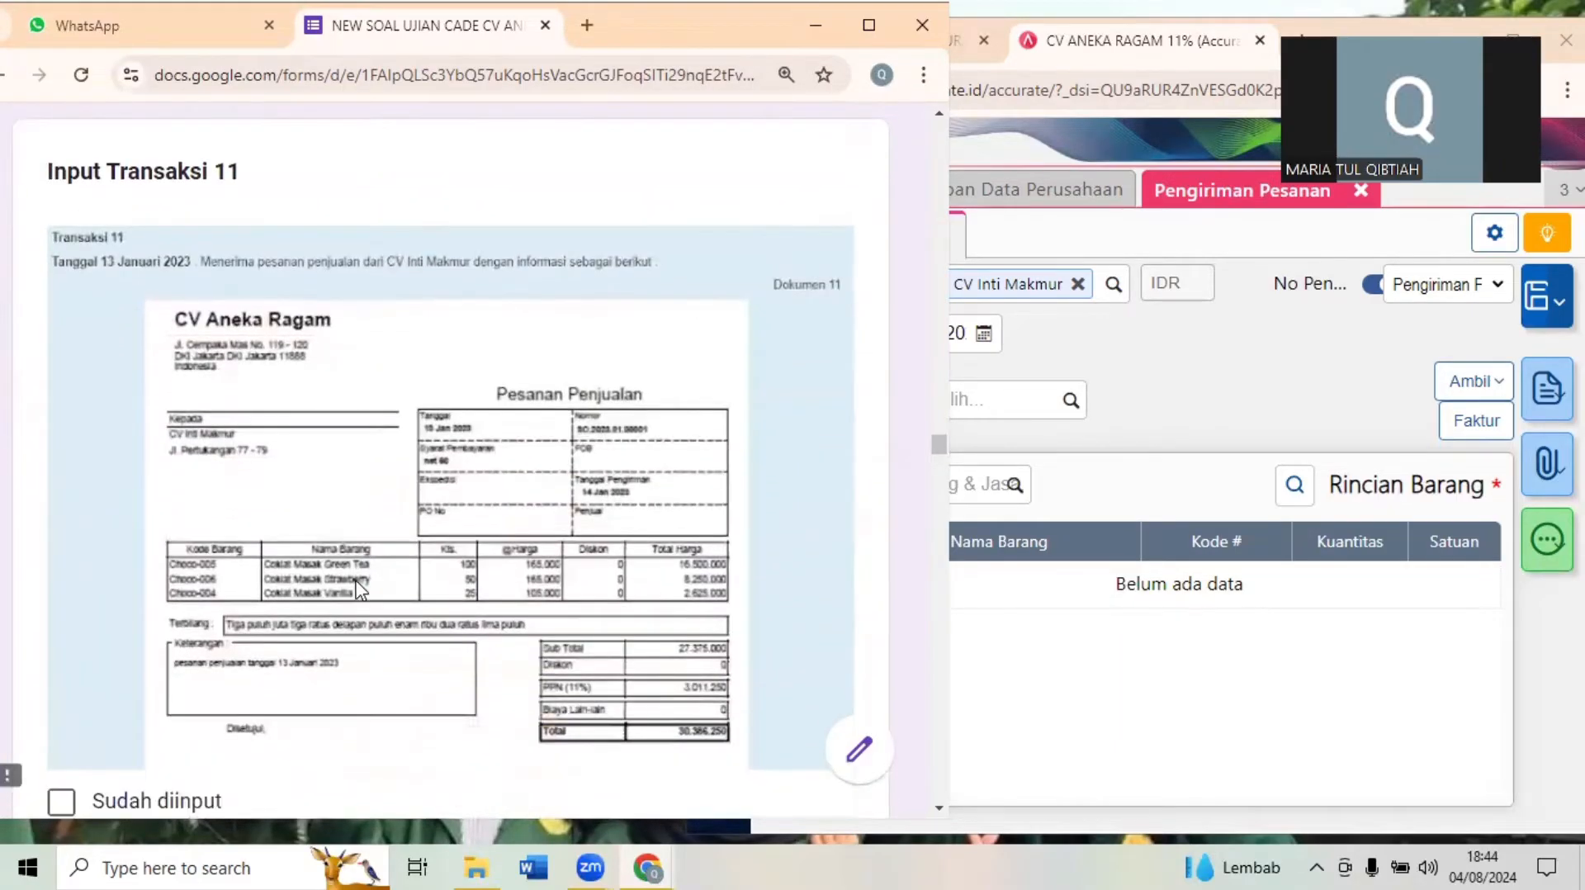
scroll(359, 589, down, 15)
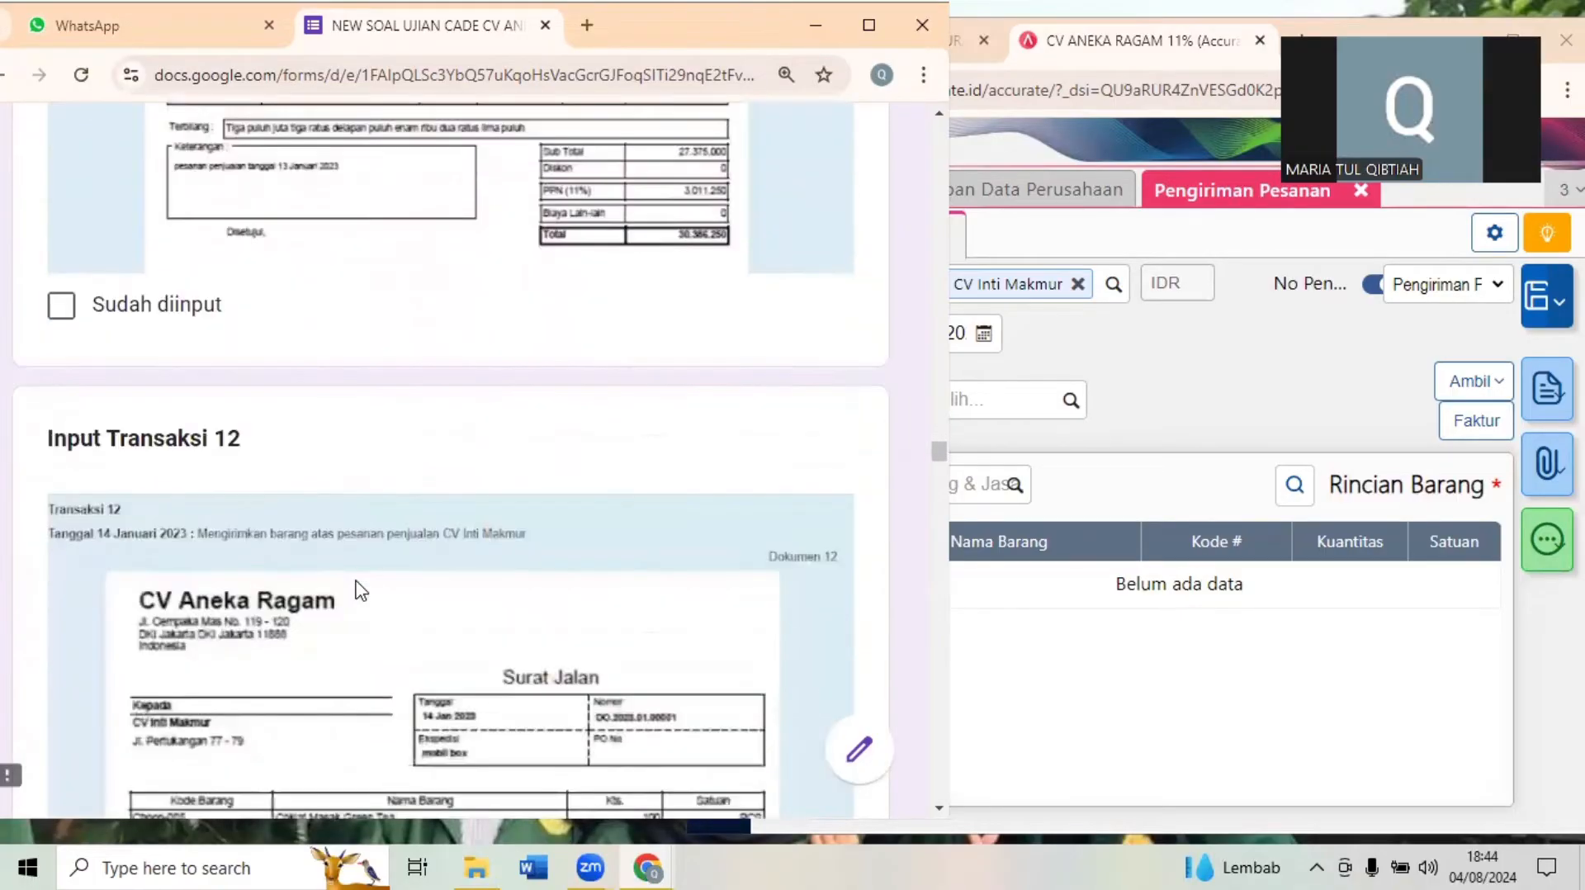
scroll(357, 589, down, 2)
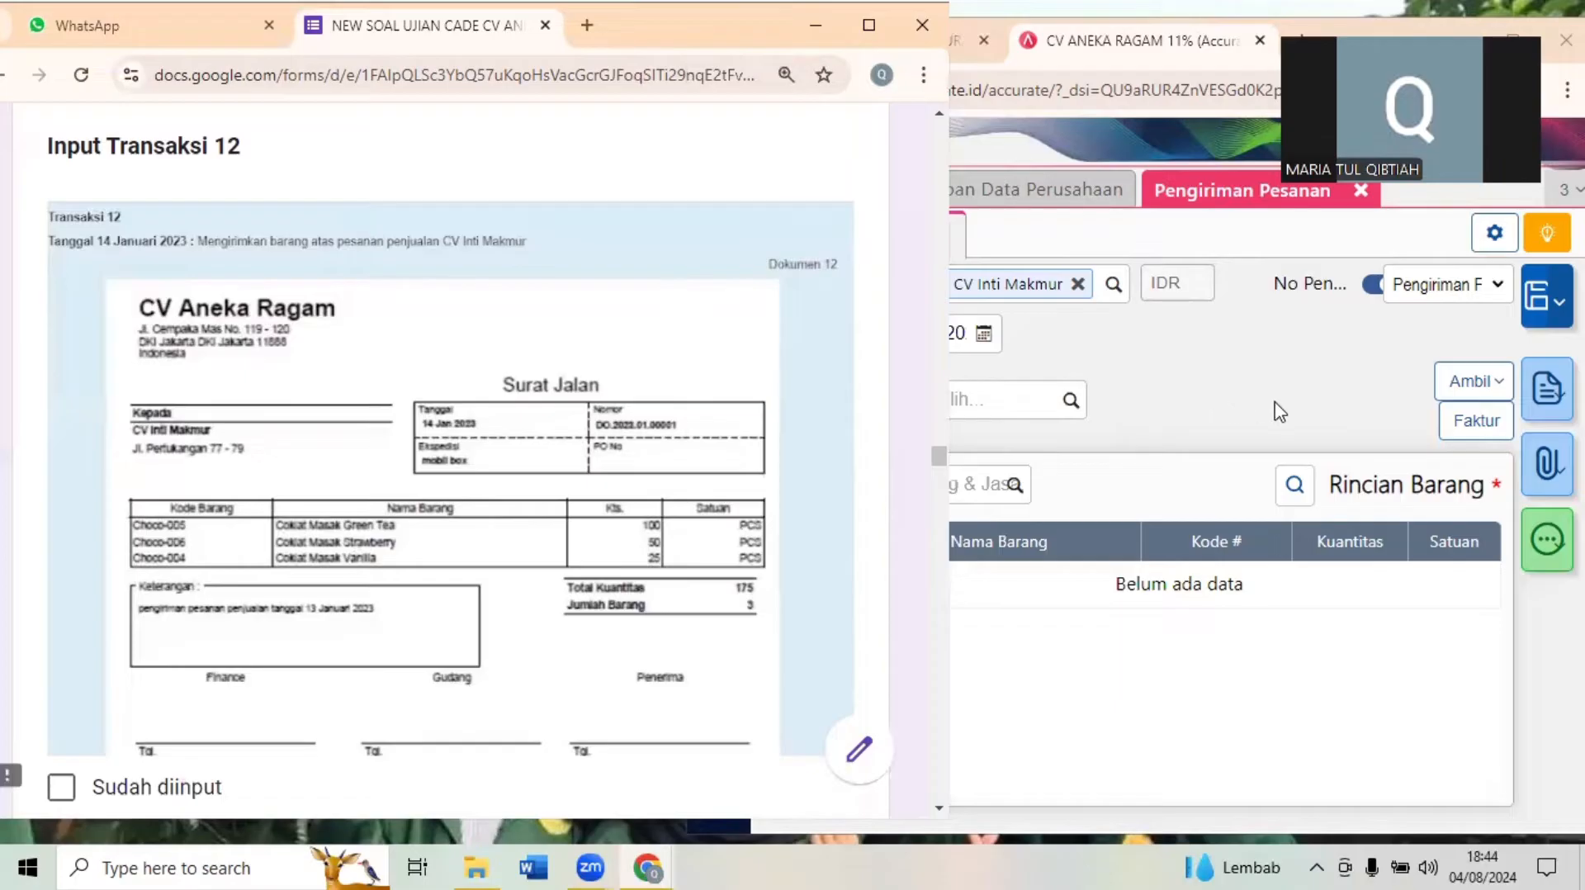
- Copy all item lines from sales order SO.2023.01.00001 into the CV Inti Makmur delivery
click(1297, 382)
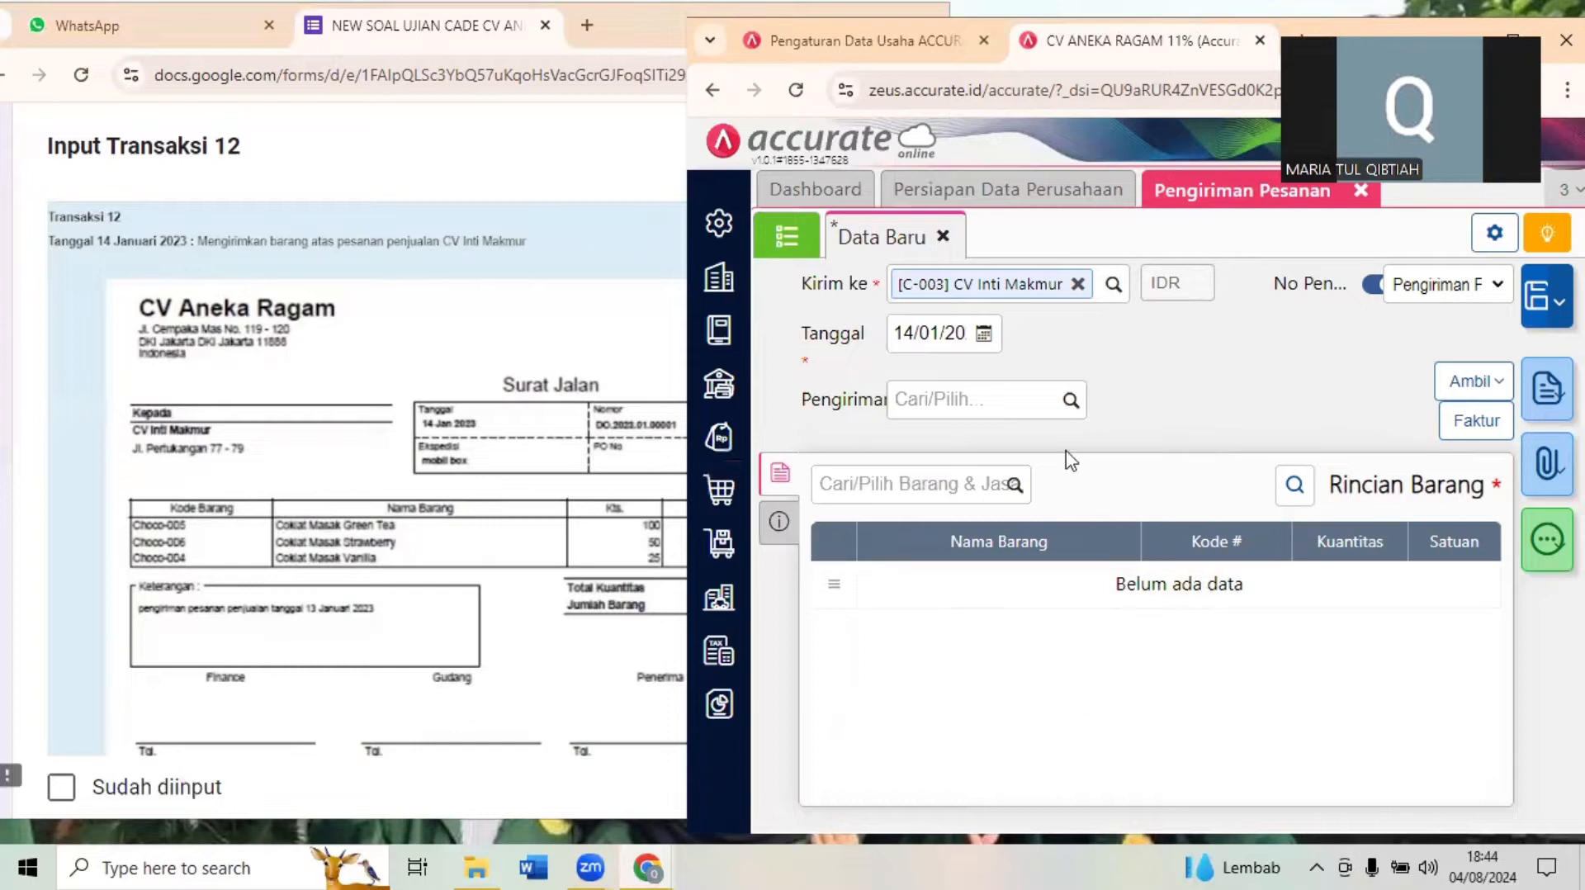
click(1474, 382)
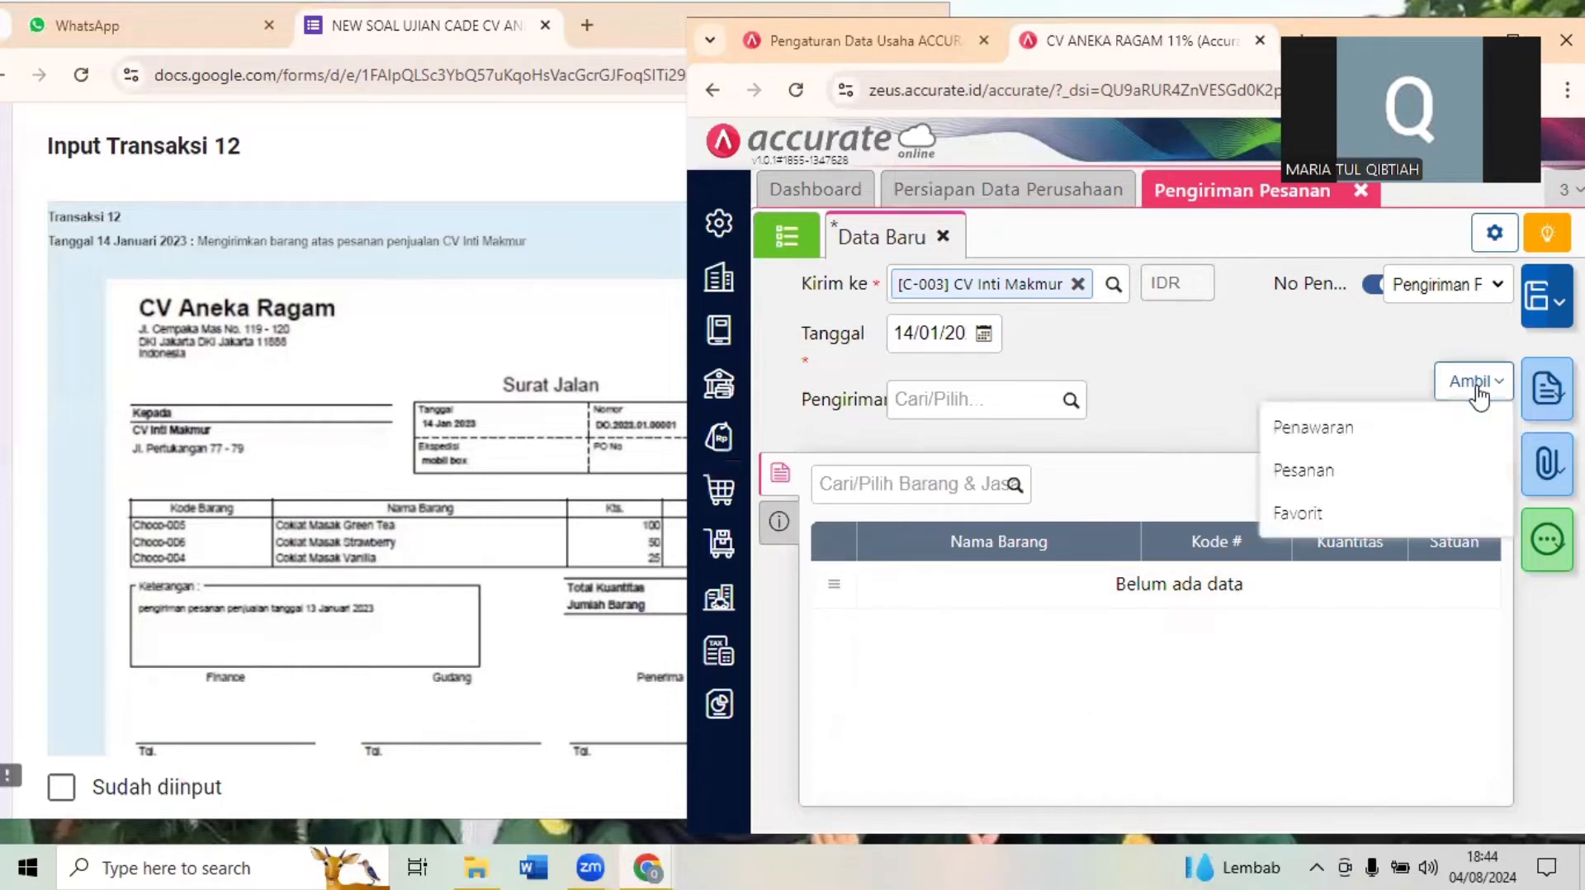
click(1318, 475)
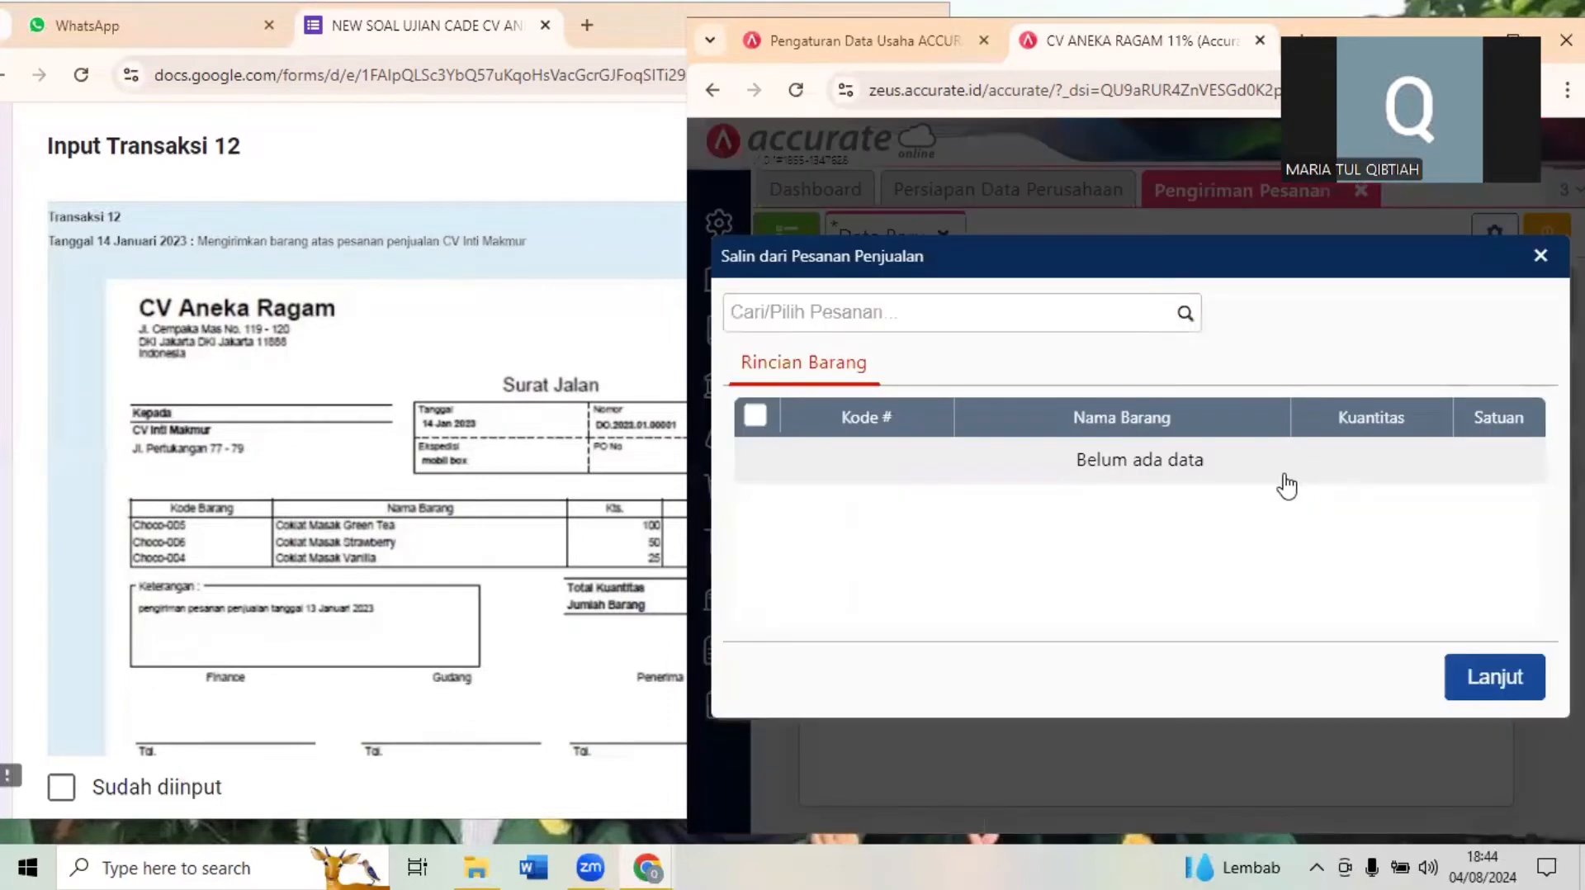
click(1186, 314)
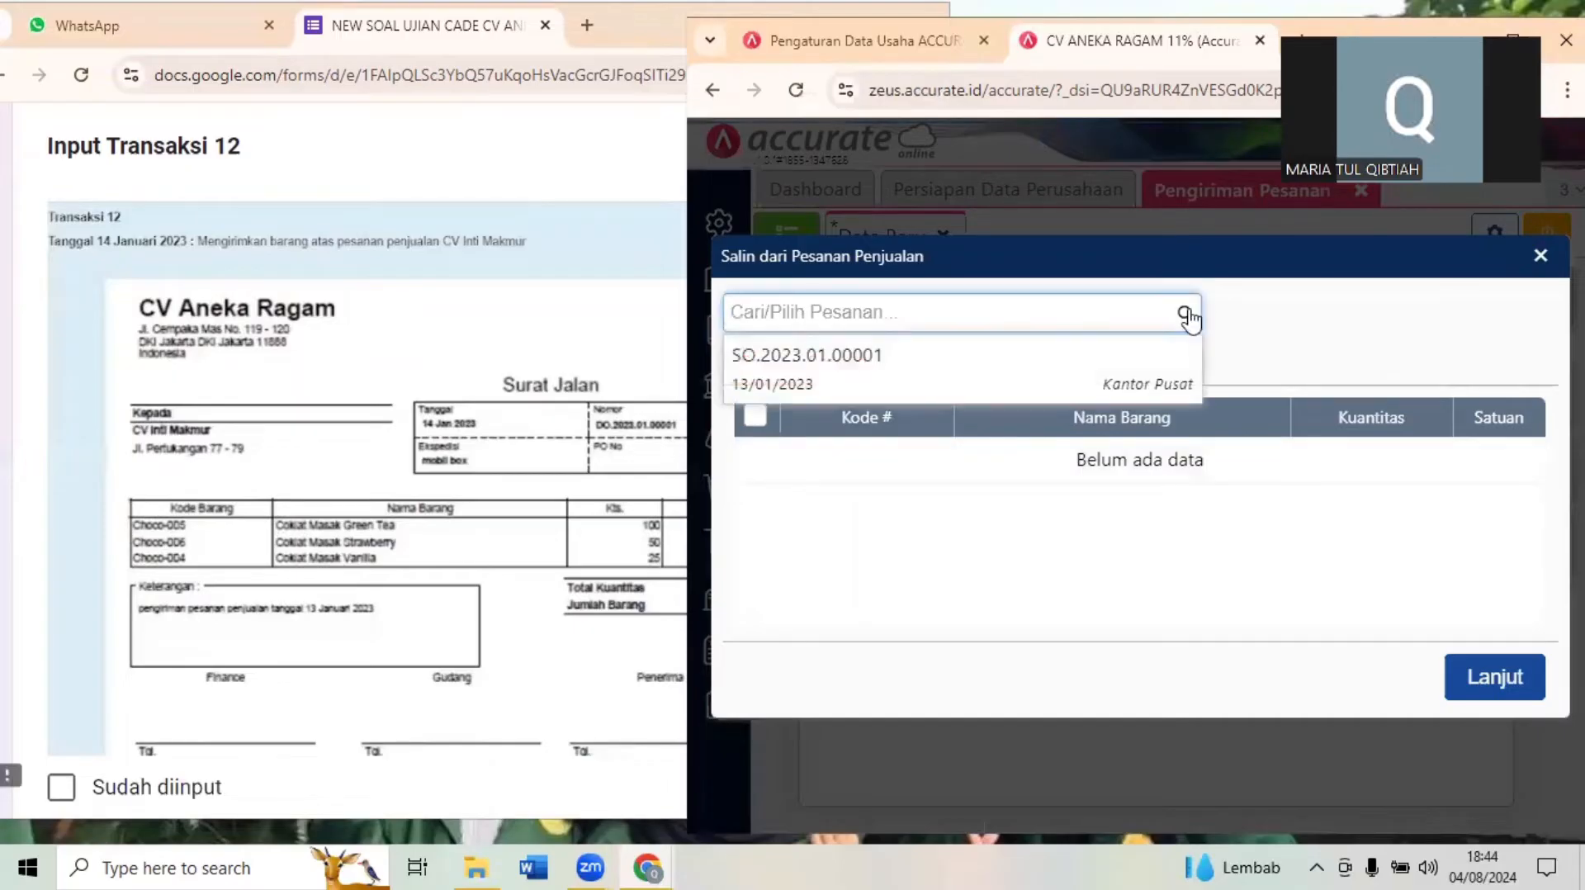
click(1070, 387)
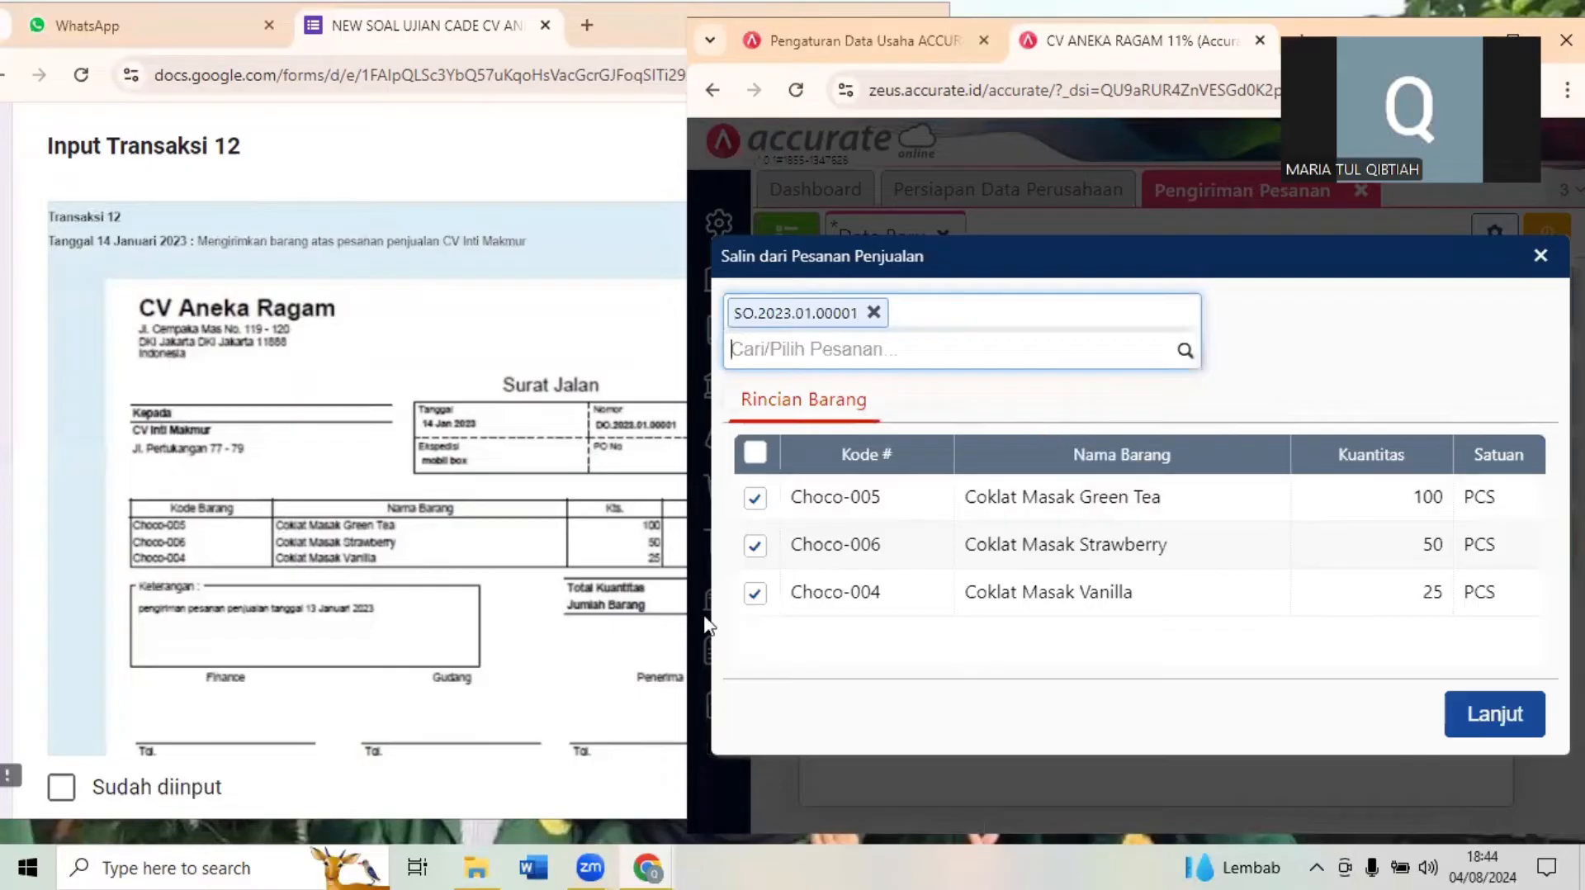
click(1486, 720)
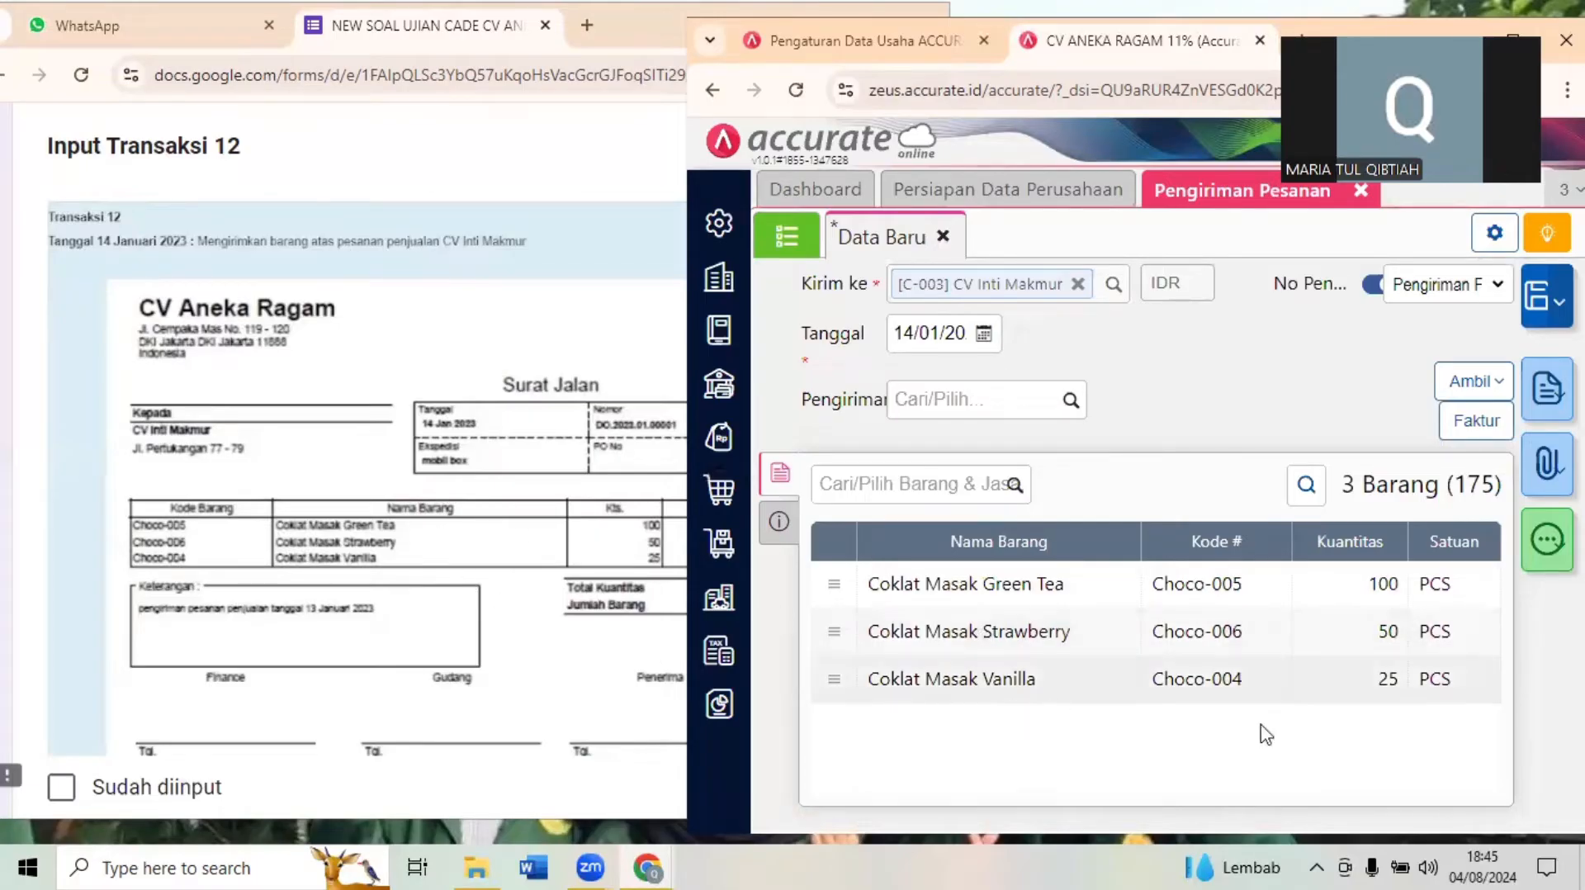
- Check the delivery's items and additional info, including the address, against the Transaksi 12 Surat Jalan
click(515, 677)
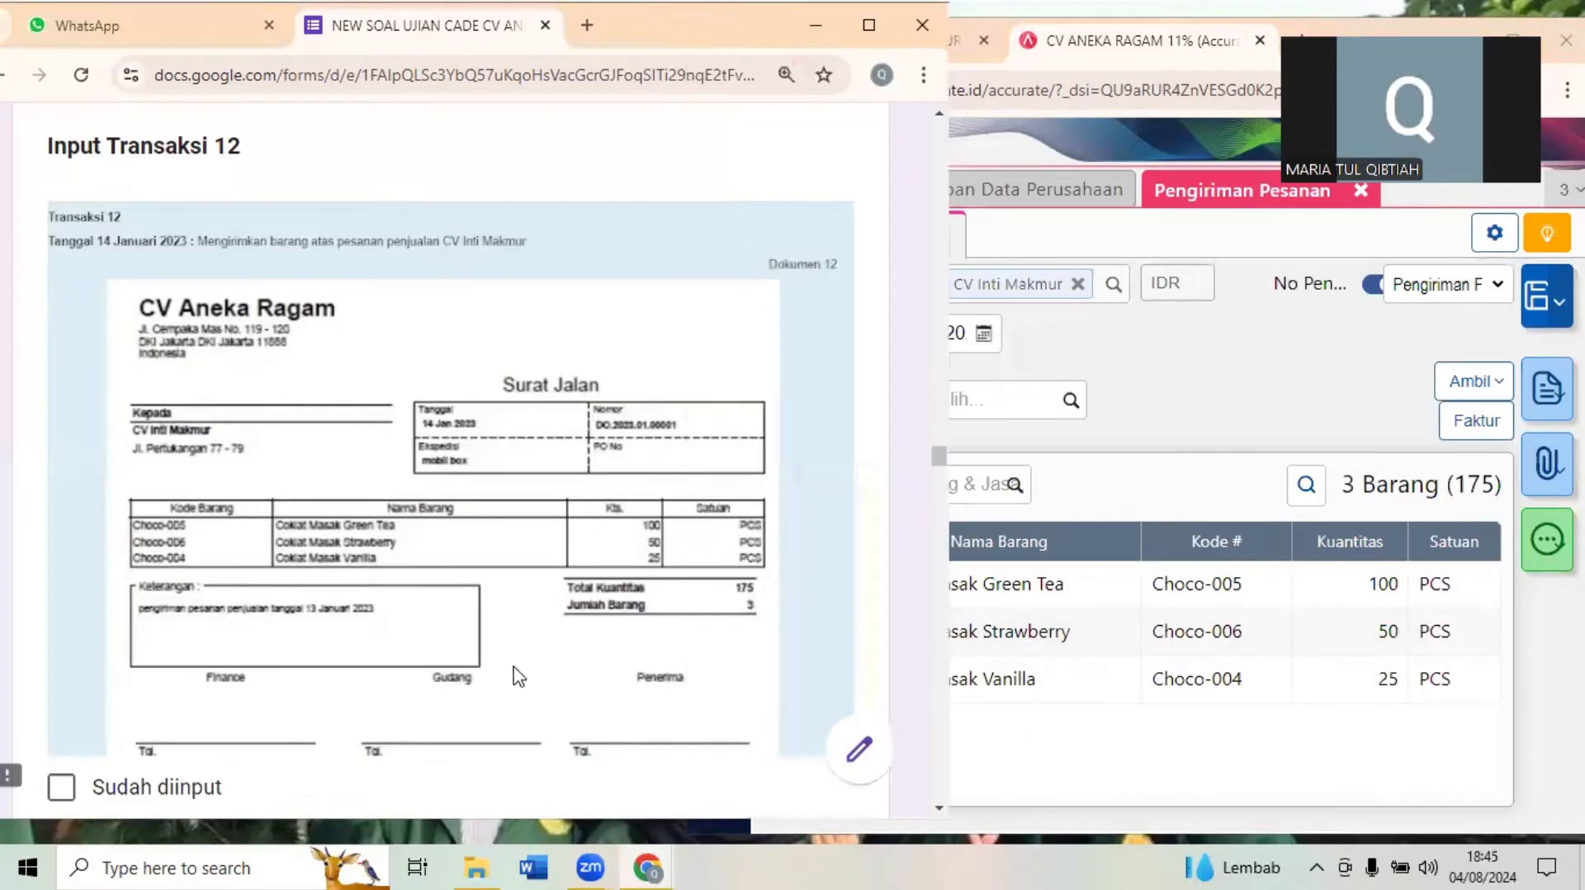
scroll(517, 676, down, 1)
scroll(516, 677, down, 1)
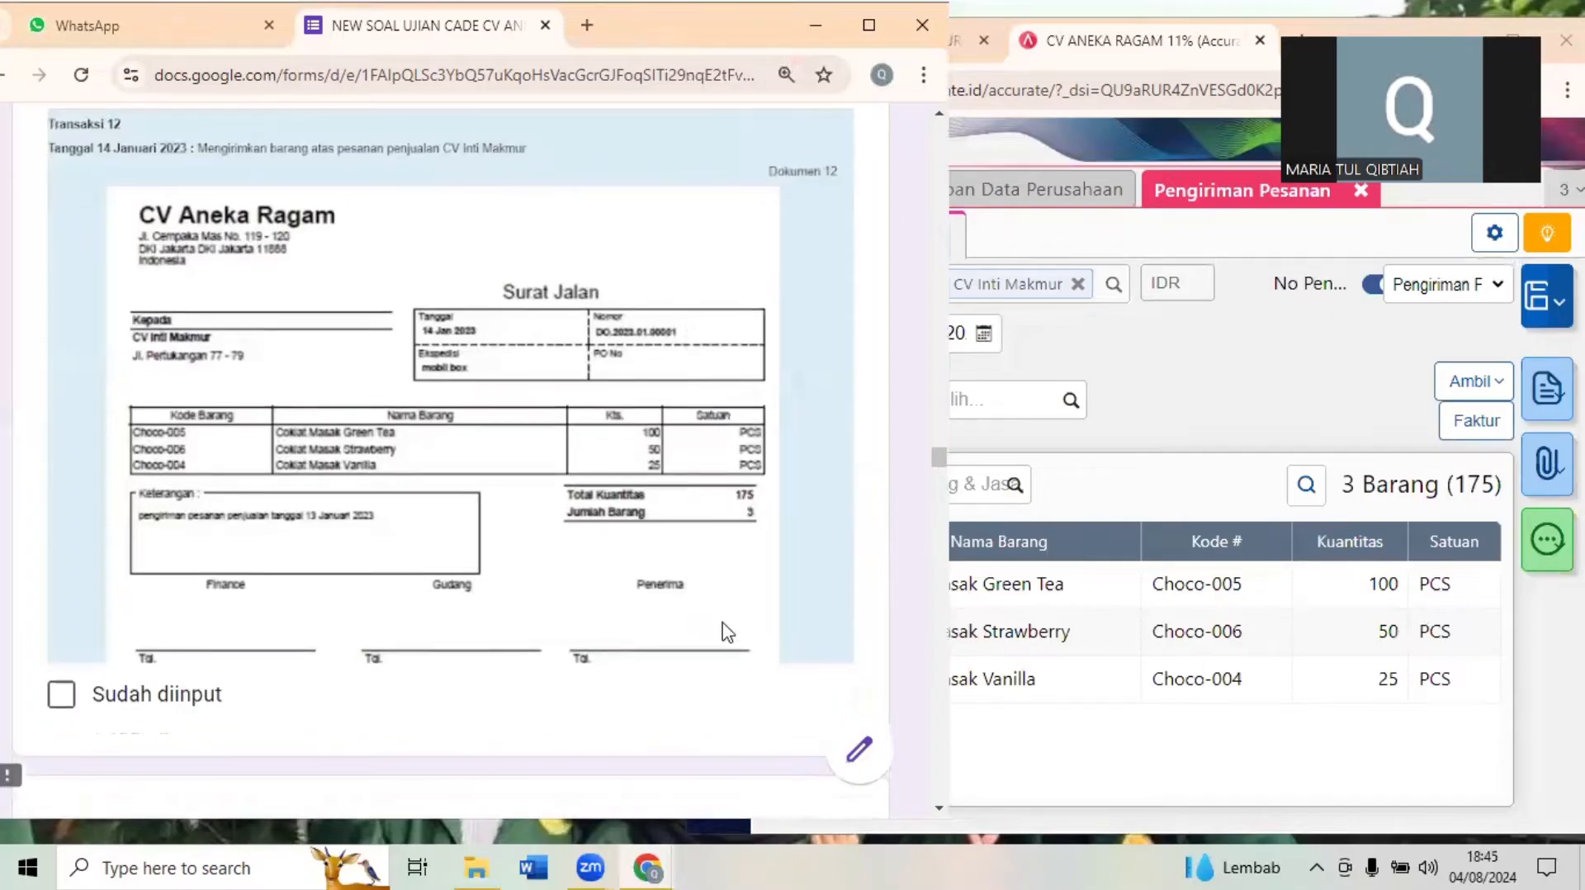
click(1114, 355)
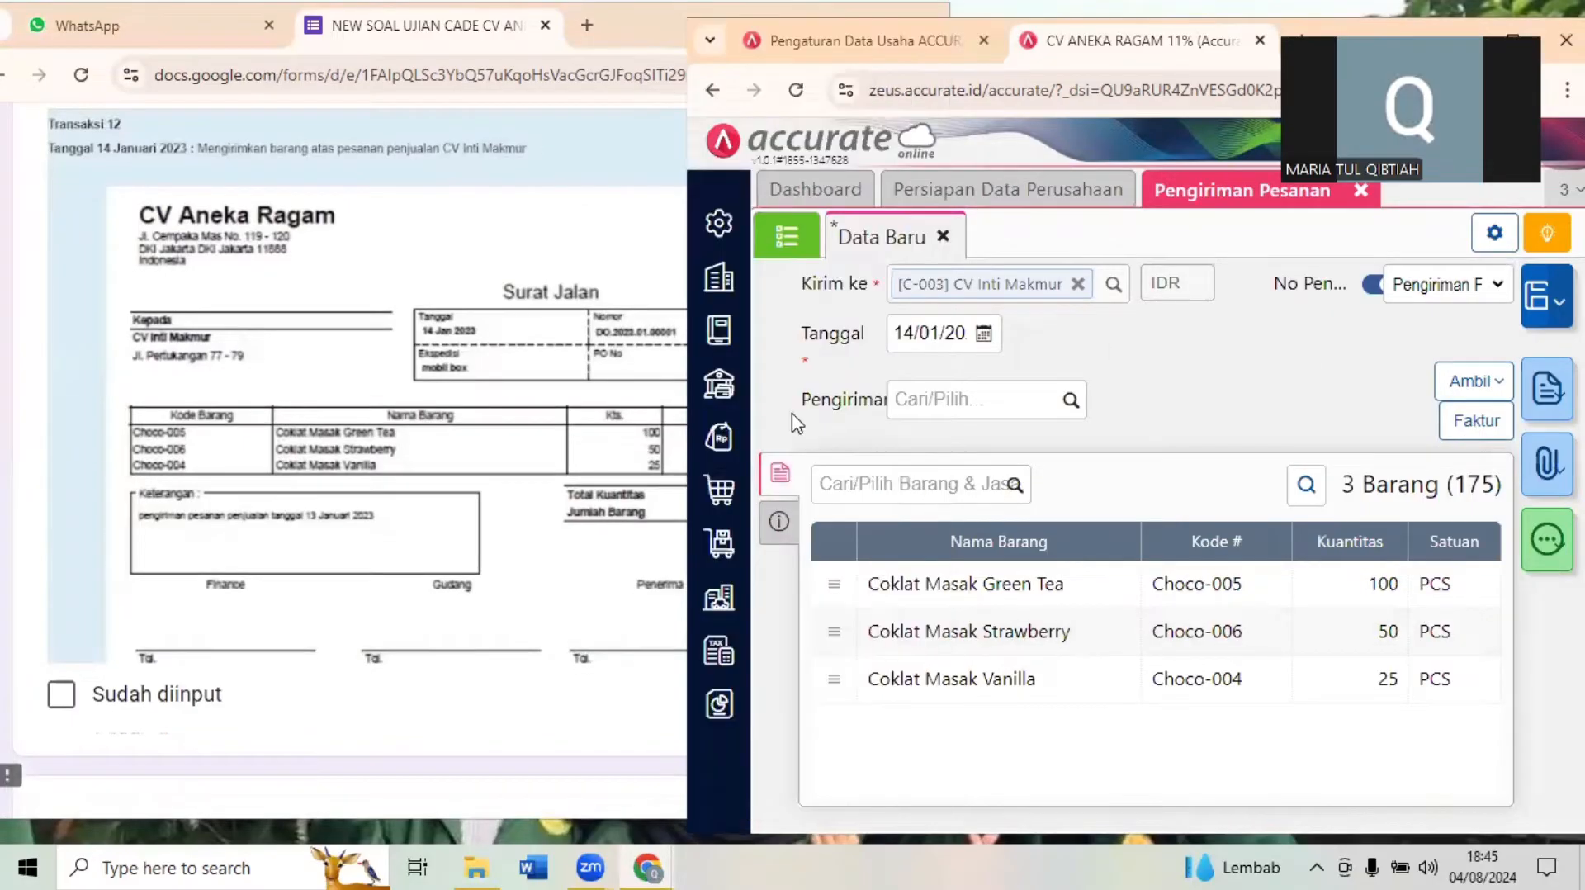
click(779, 524)
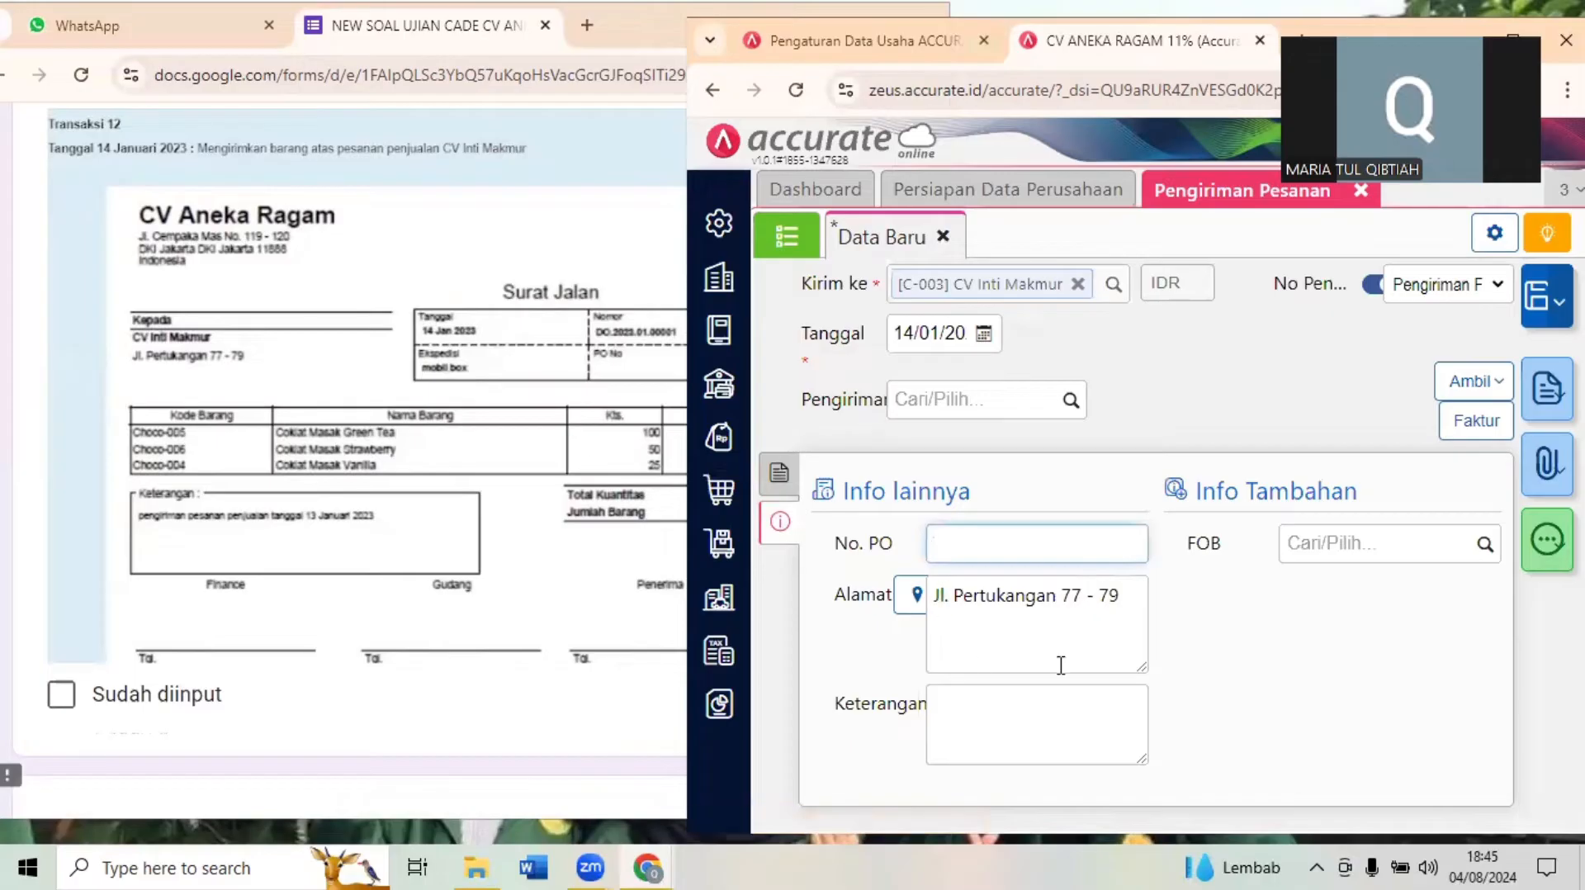
click(1137, 619)
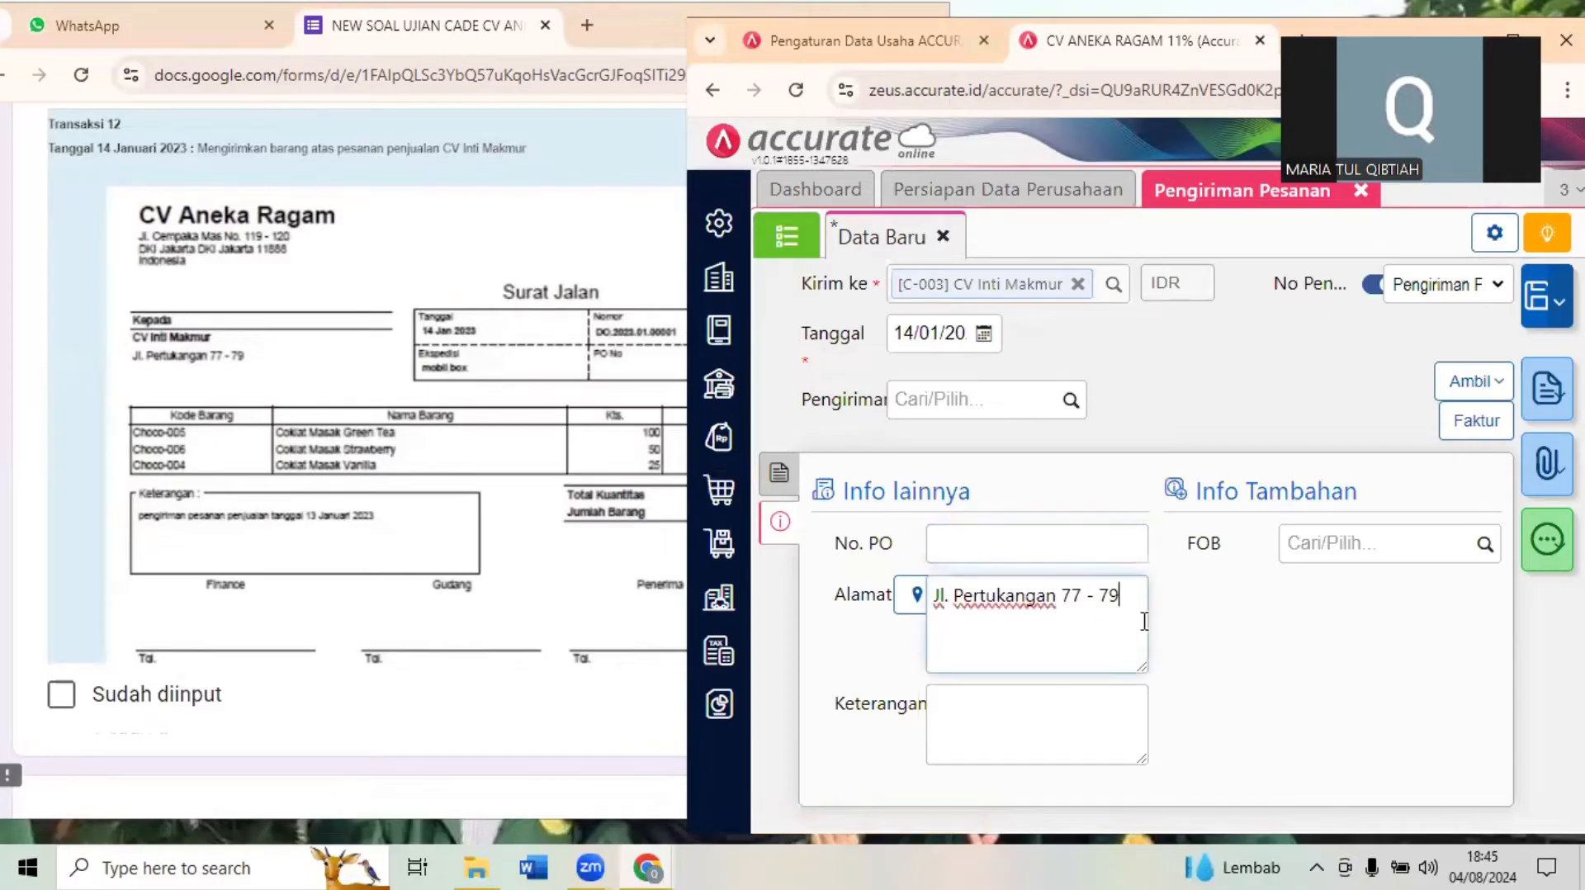
click(1256, 642)
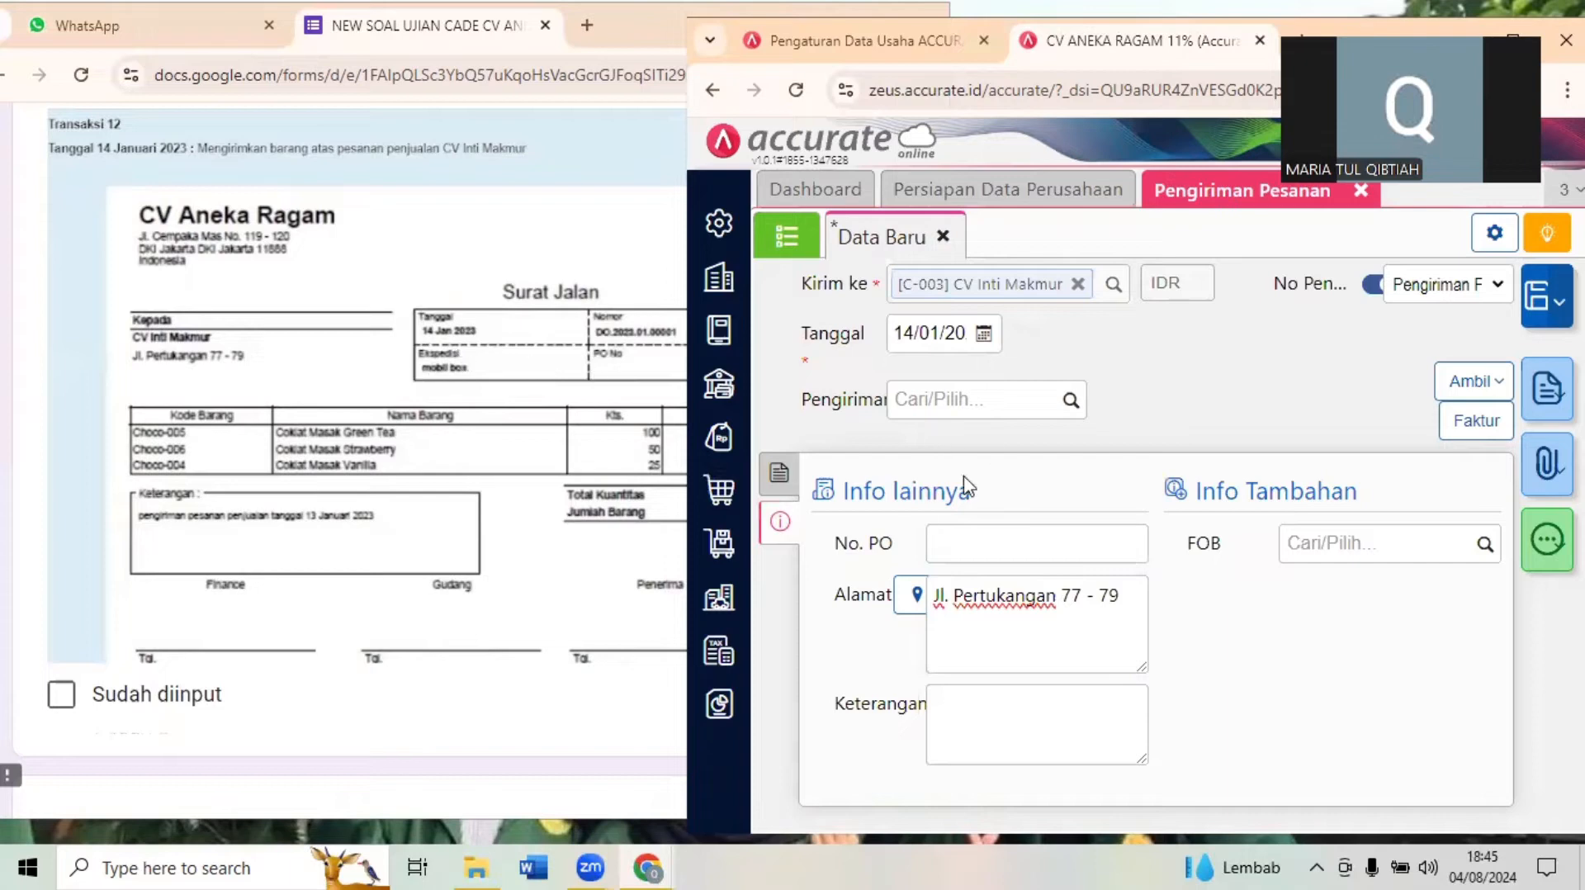
- Create MOBIL BOX as a new shipping method and assign it to the delivery
click(949, 391)
text(MOBIL)
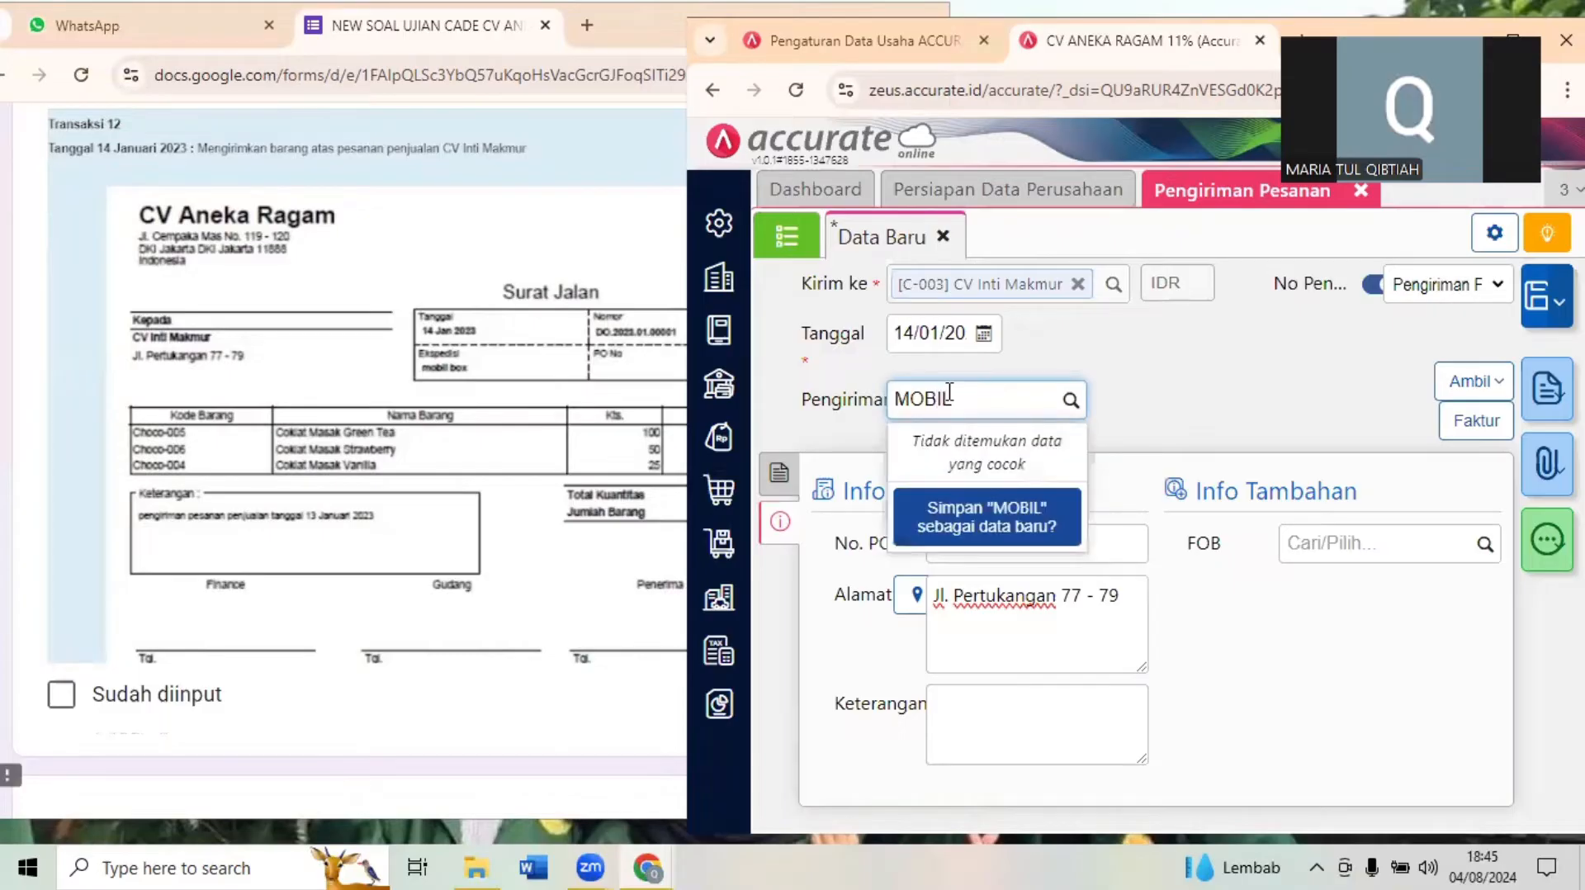
text( BI)
key(BackSpace)
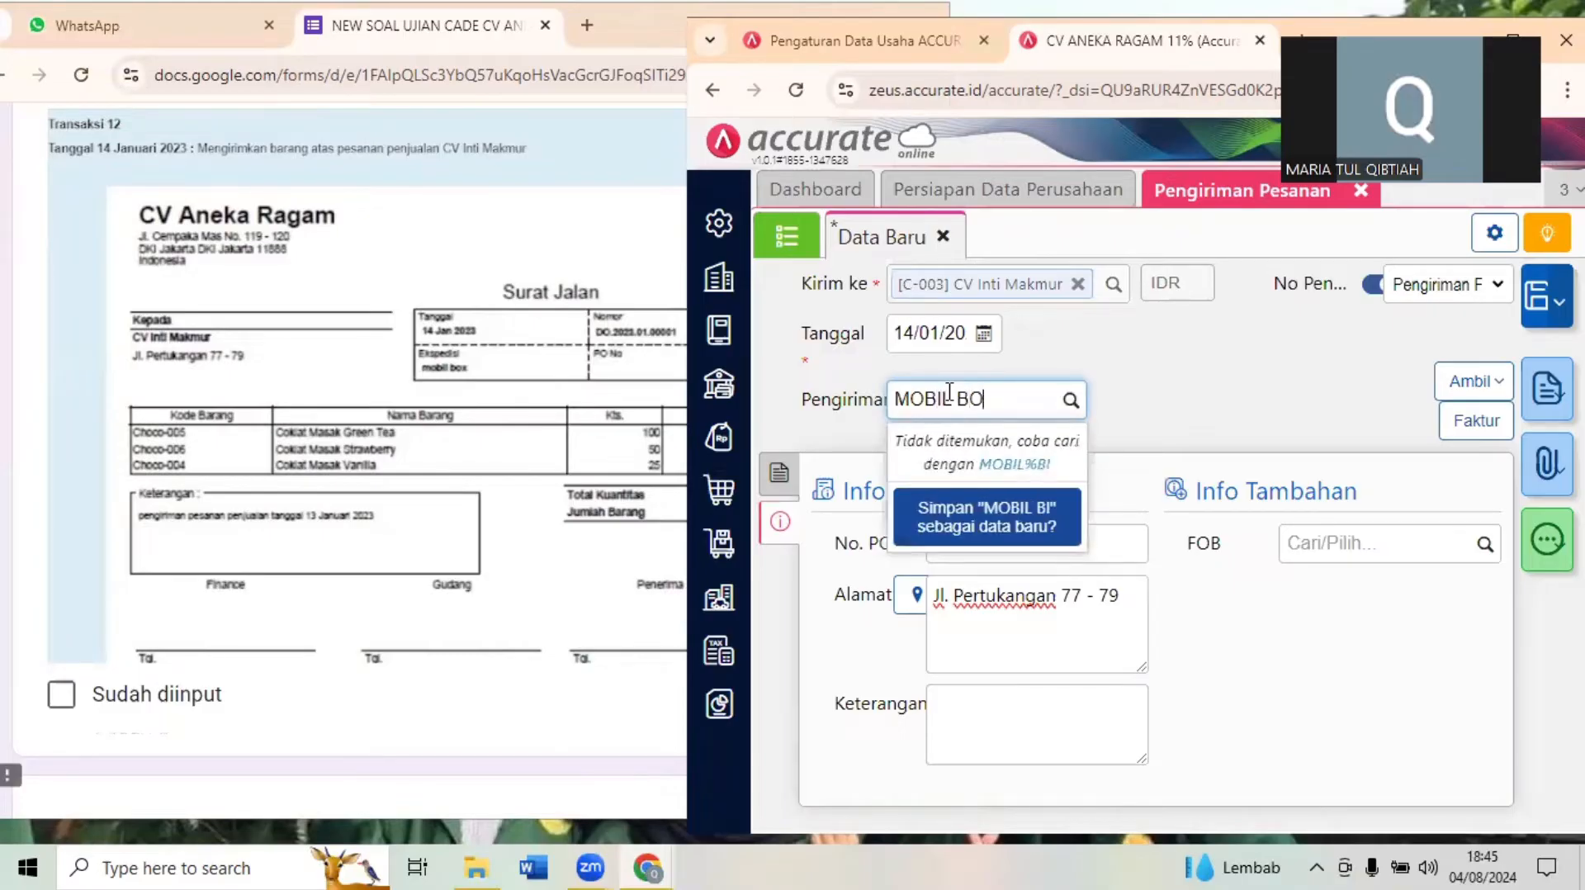
text(OX)
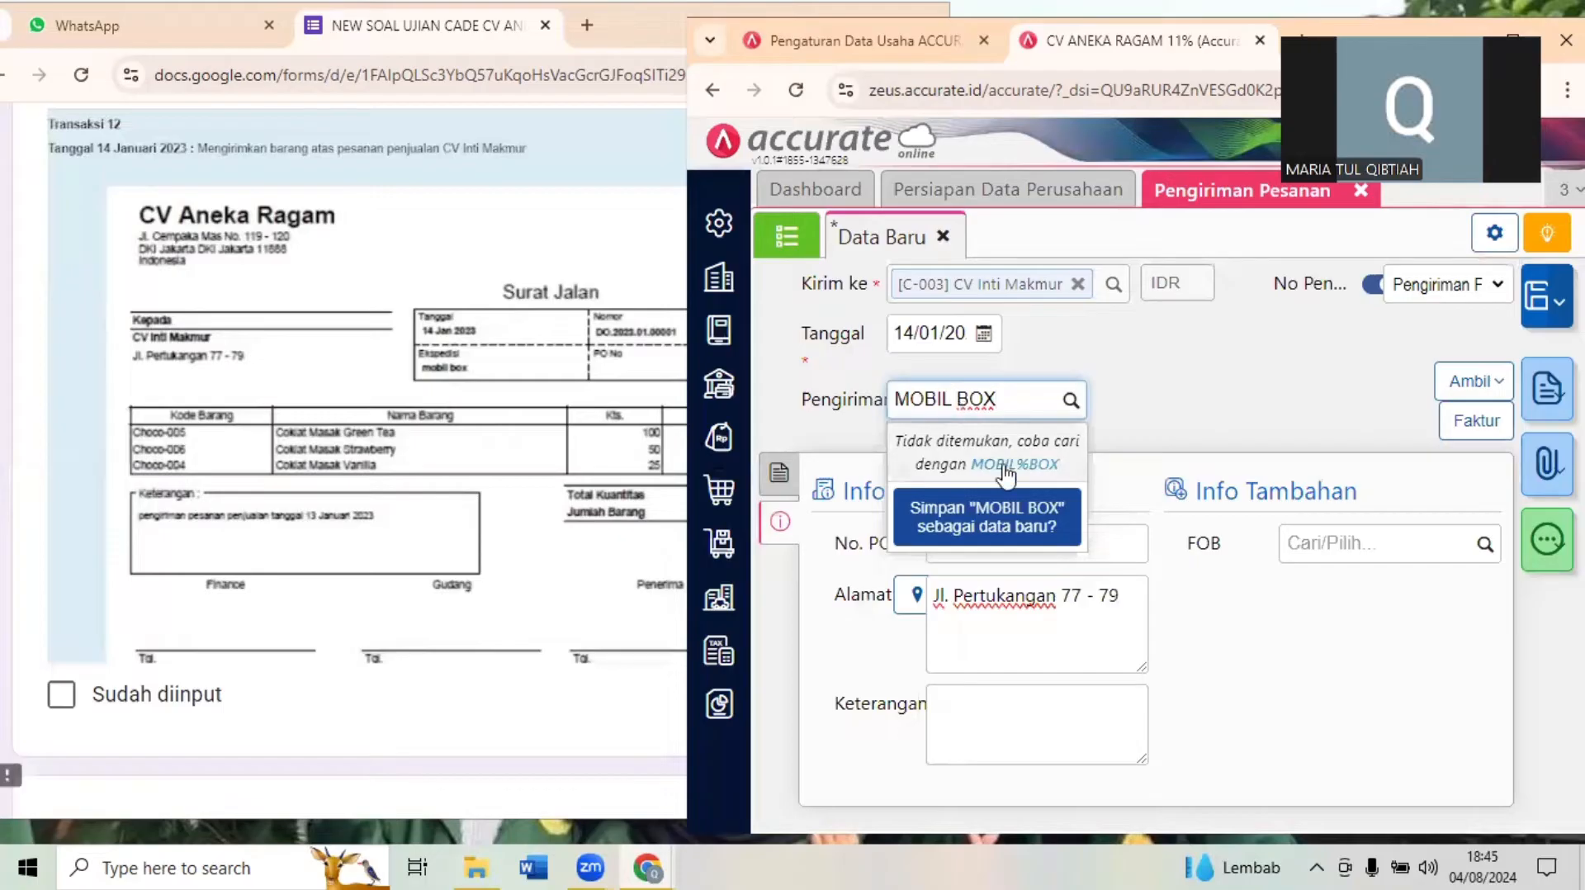
click(983, 526)
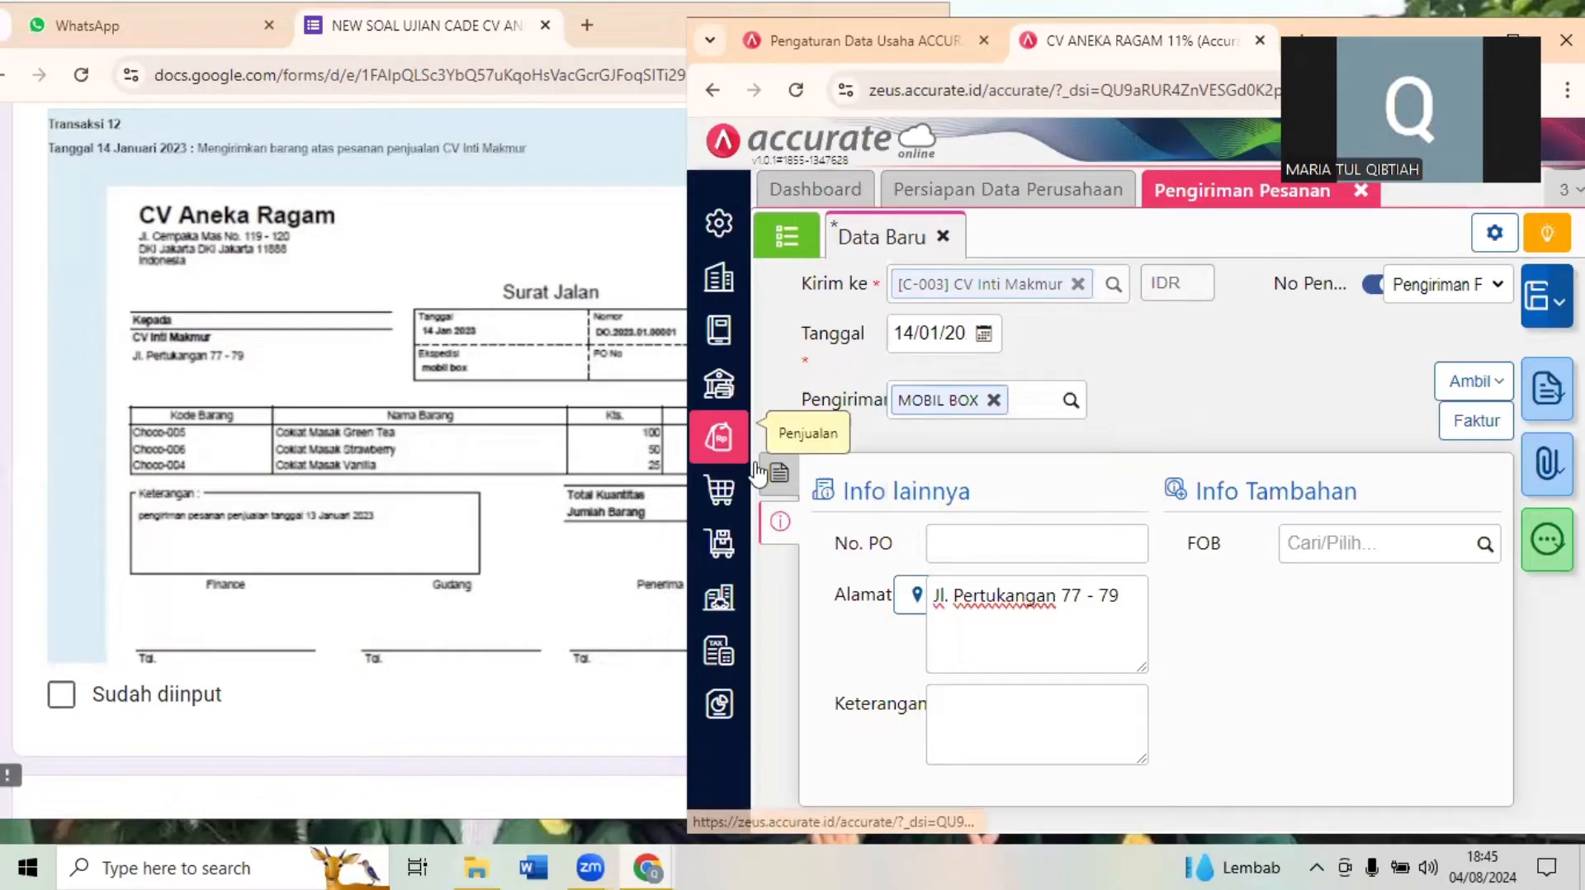
- Save the CV Inti Makmur delivery and bring up Transaksi 13 in the exam form
click(1540, 317)
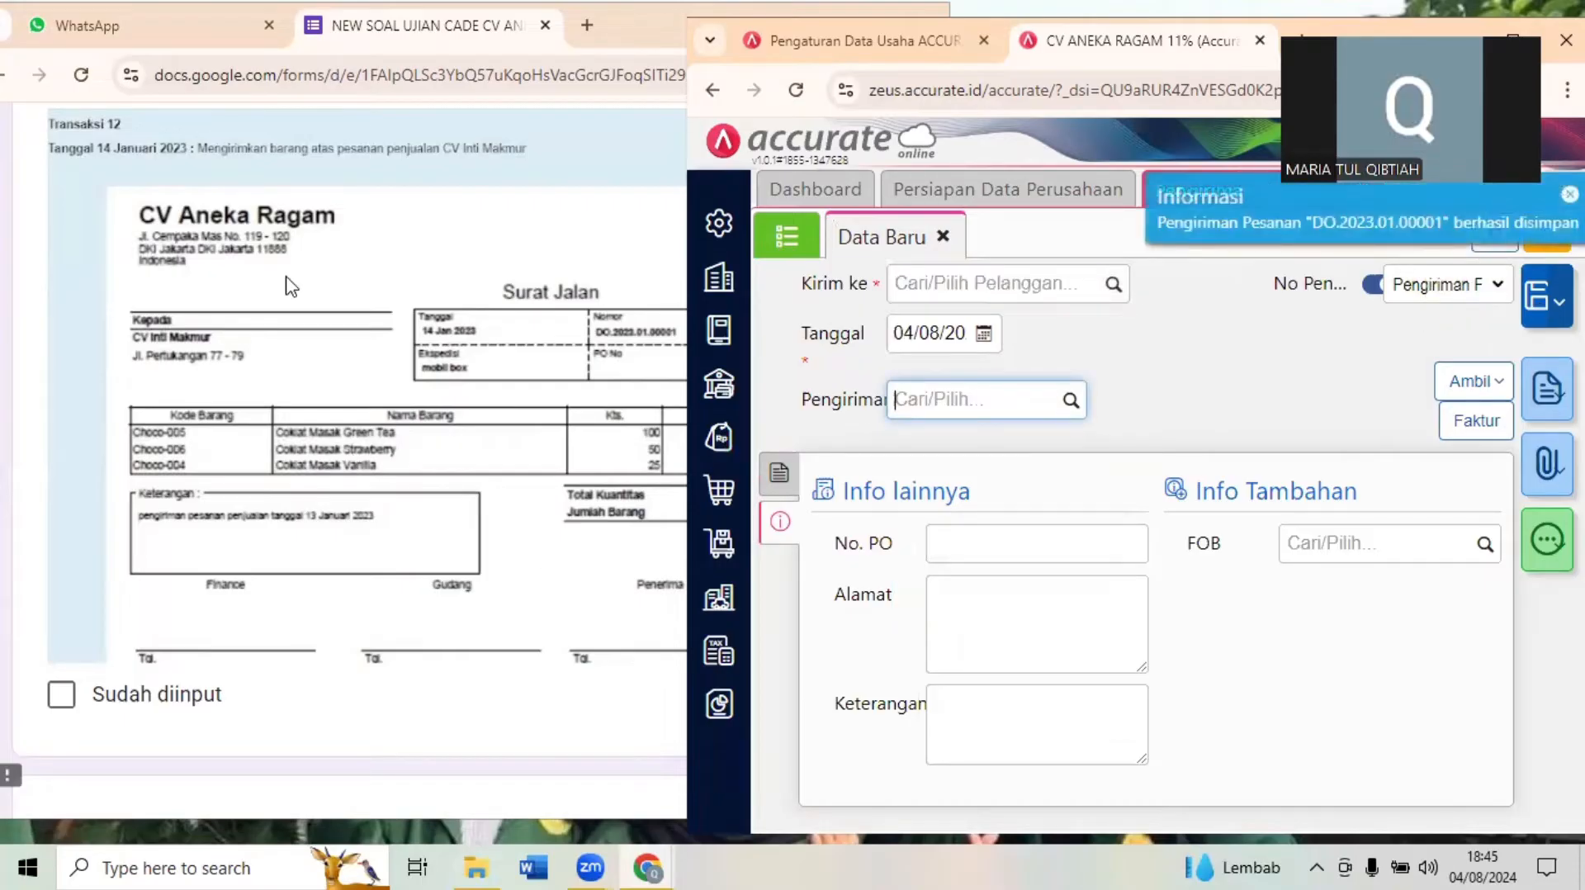
click(520, 374)
scroll(523, 374, down, 8)
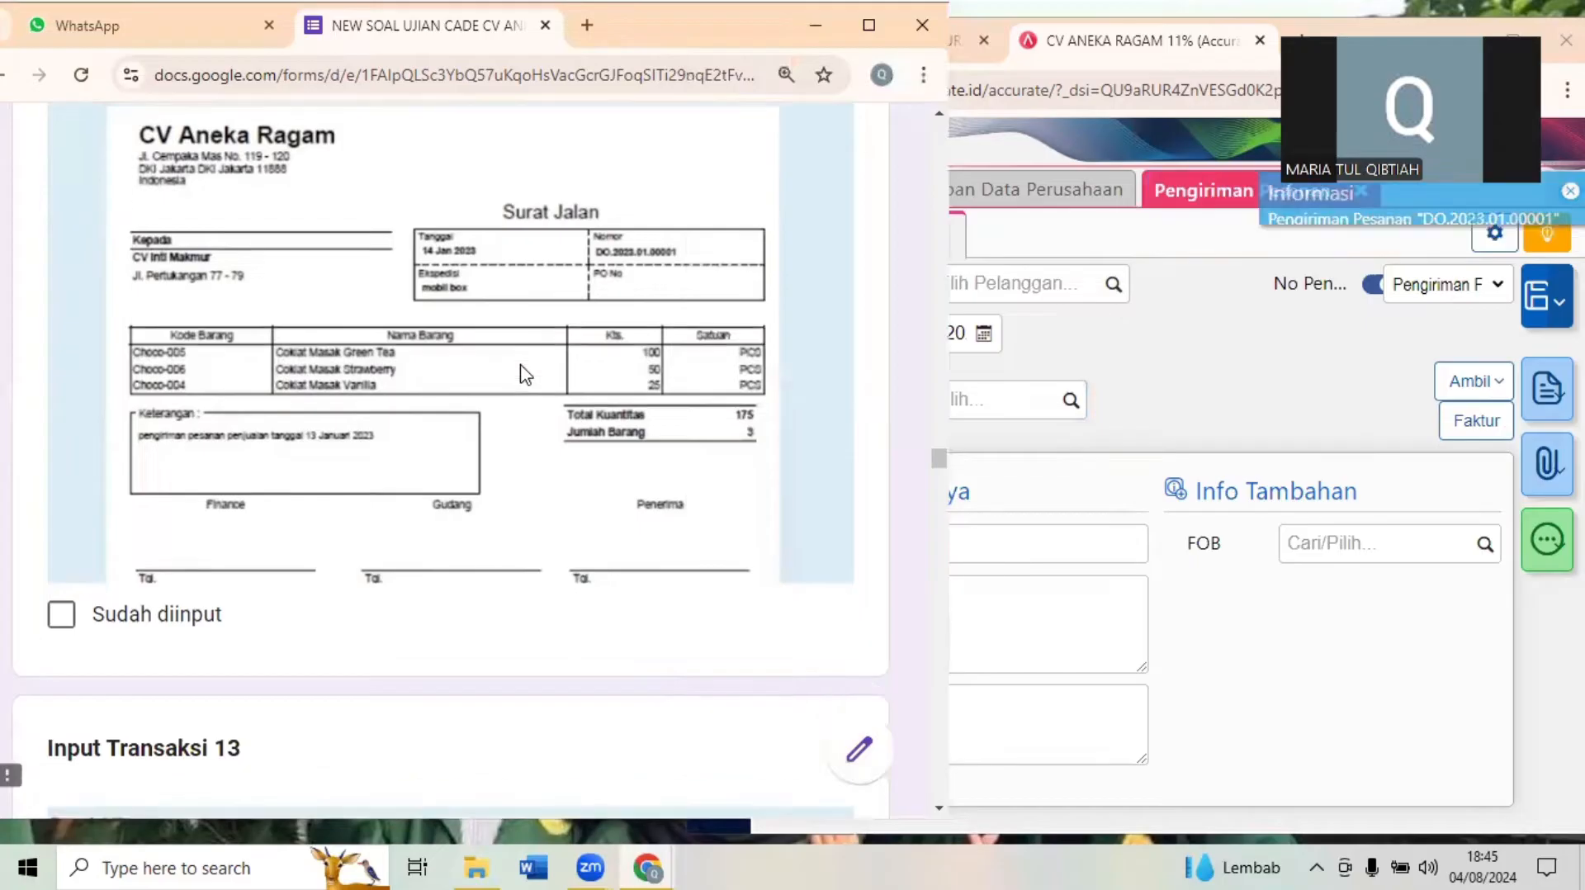
scroll(520, 374, down, 1)
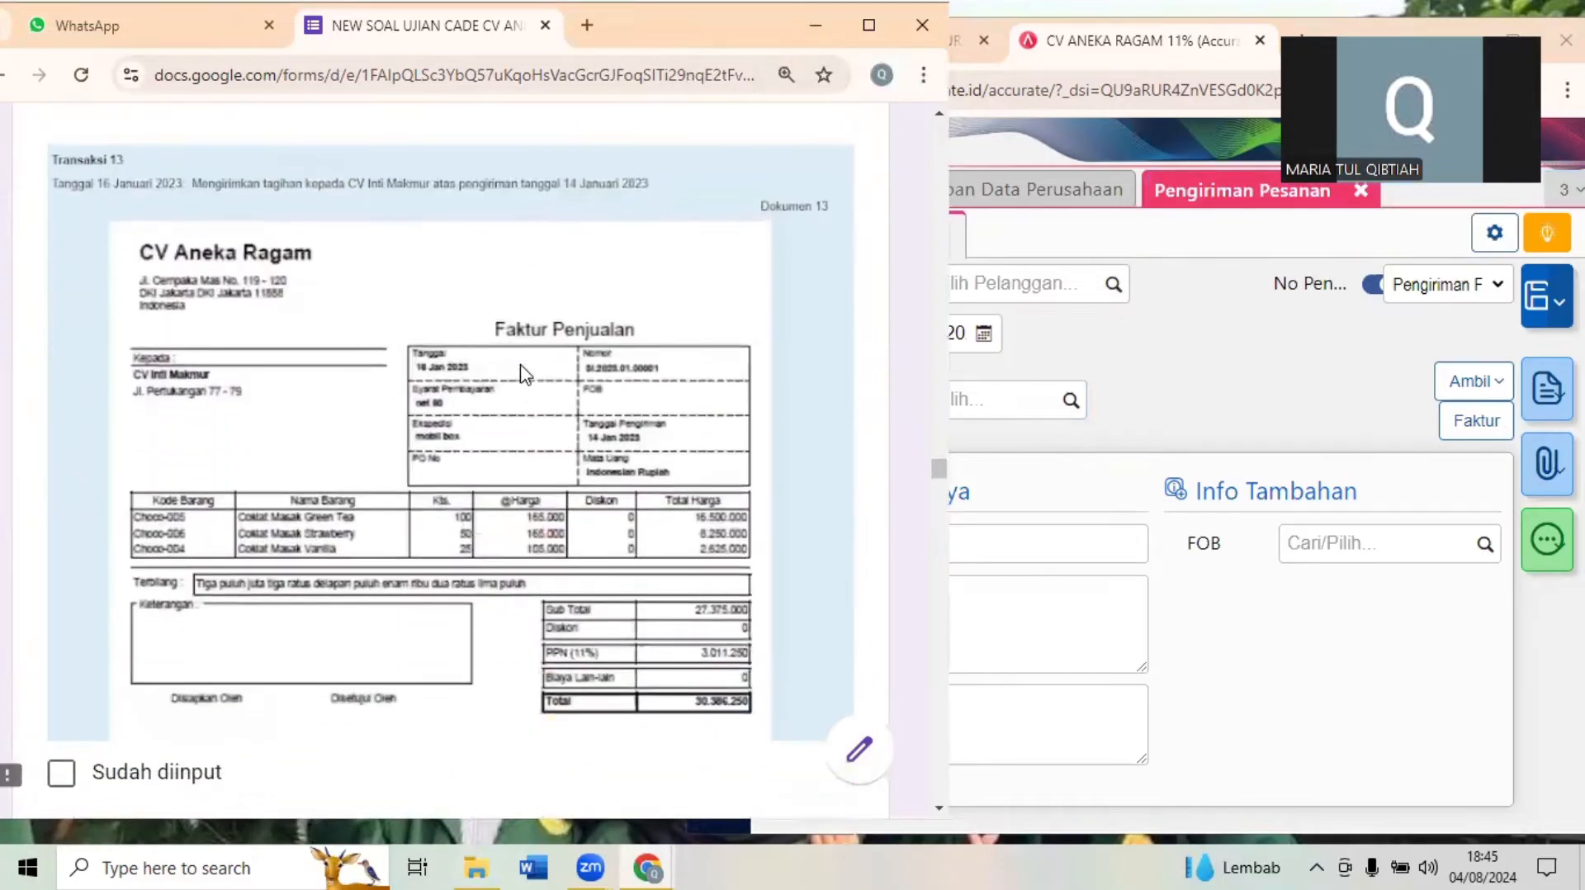
- Close the Pengiriman Pesanan form in Accurate Online and open a new Faktur Penjualan entry
click(1302, 394)
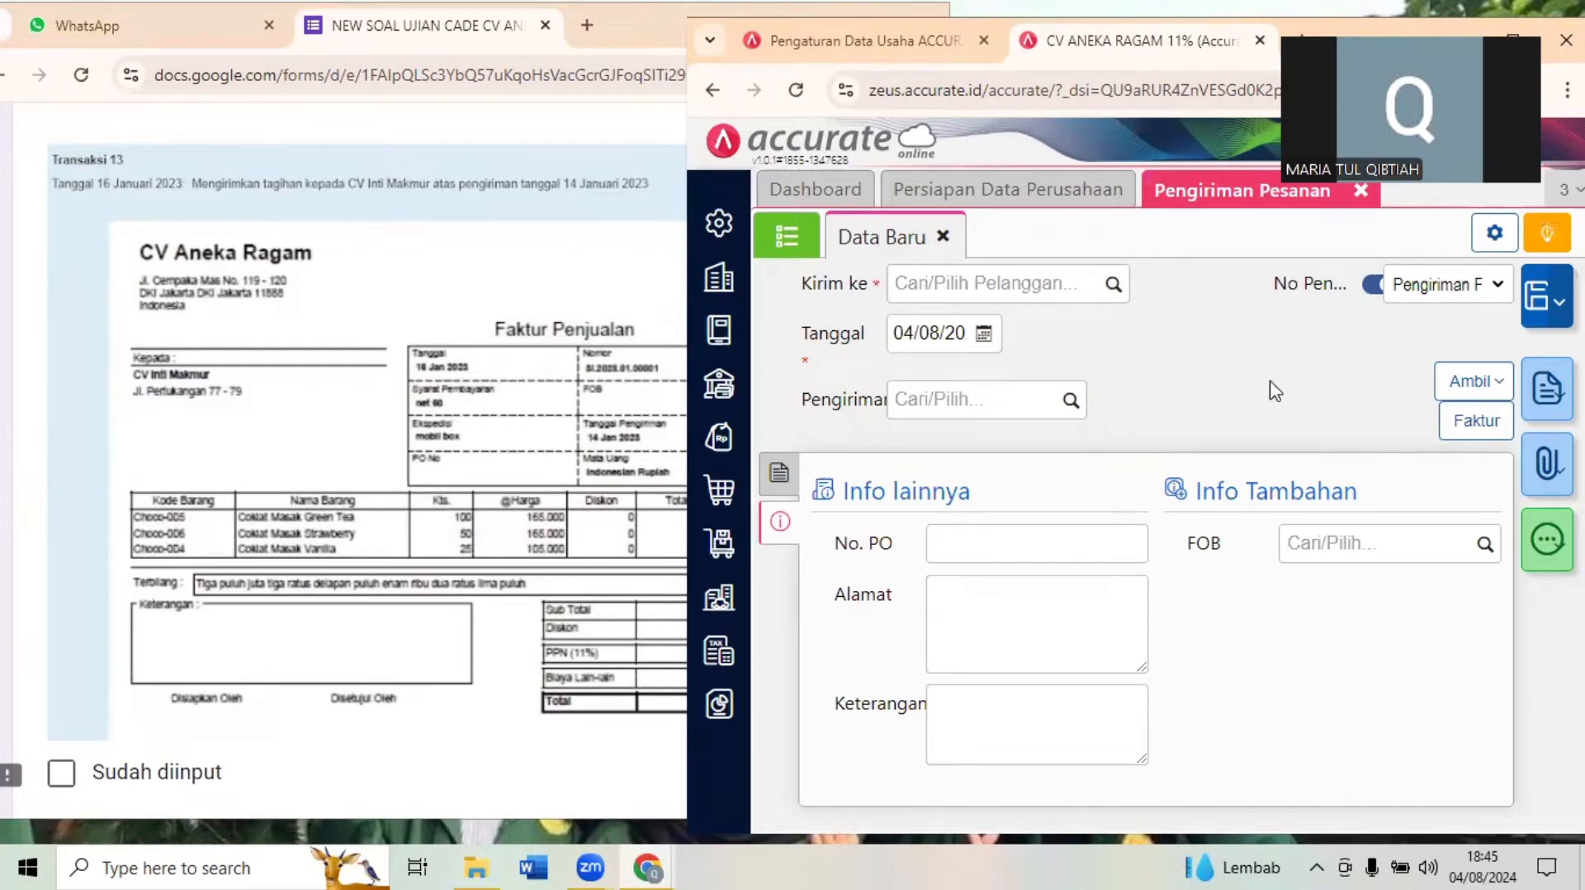
key(super+Up)
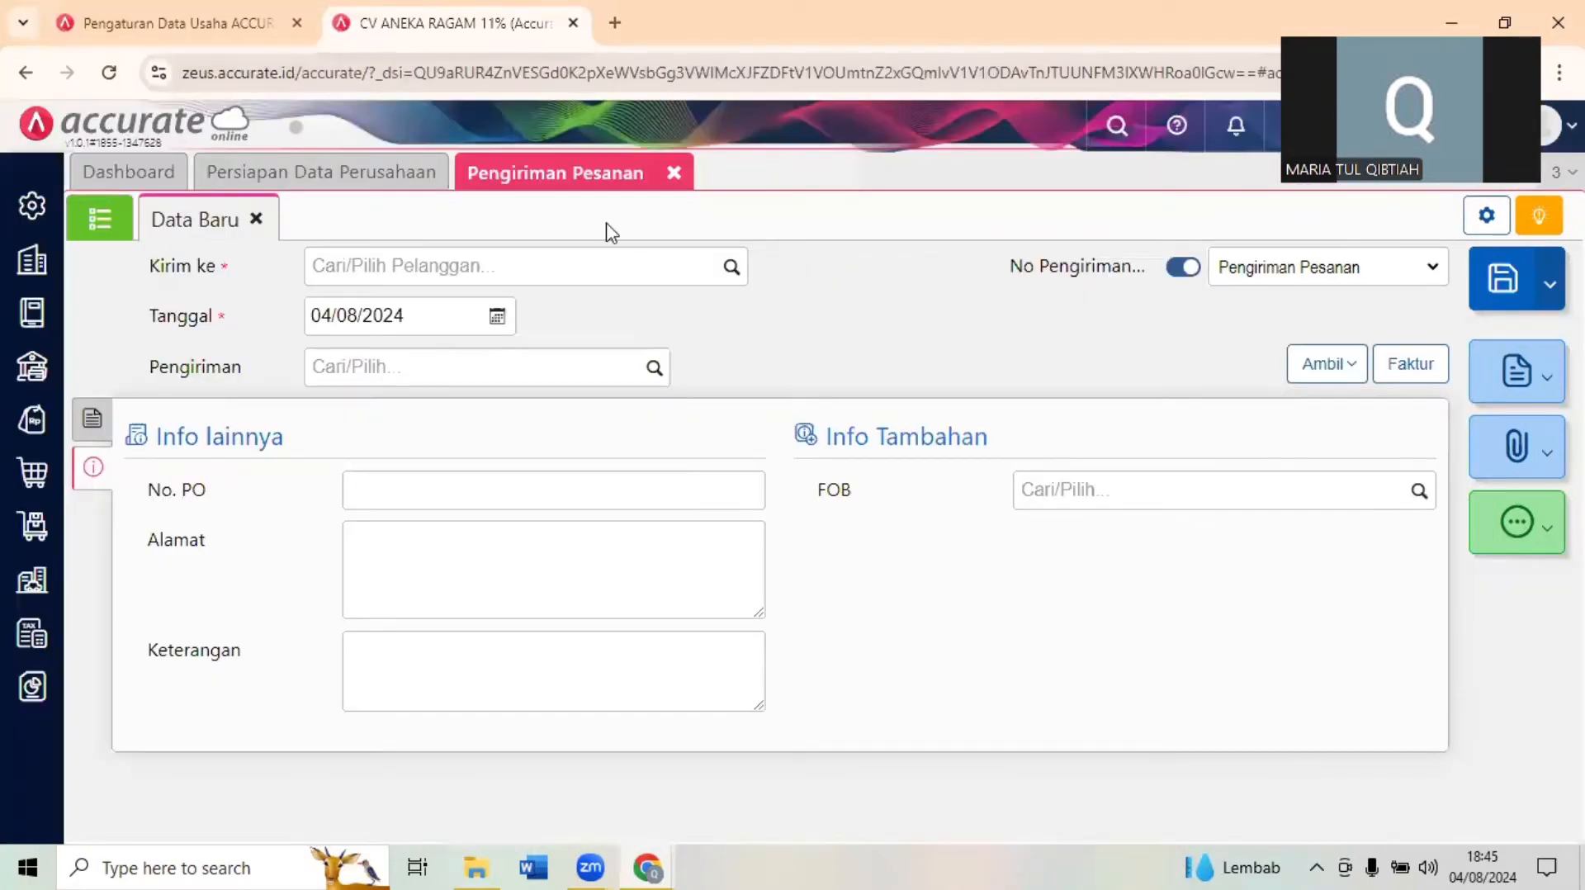
click(674, 172)
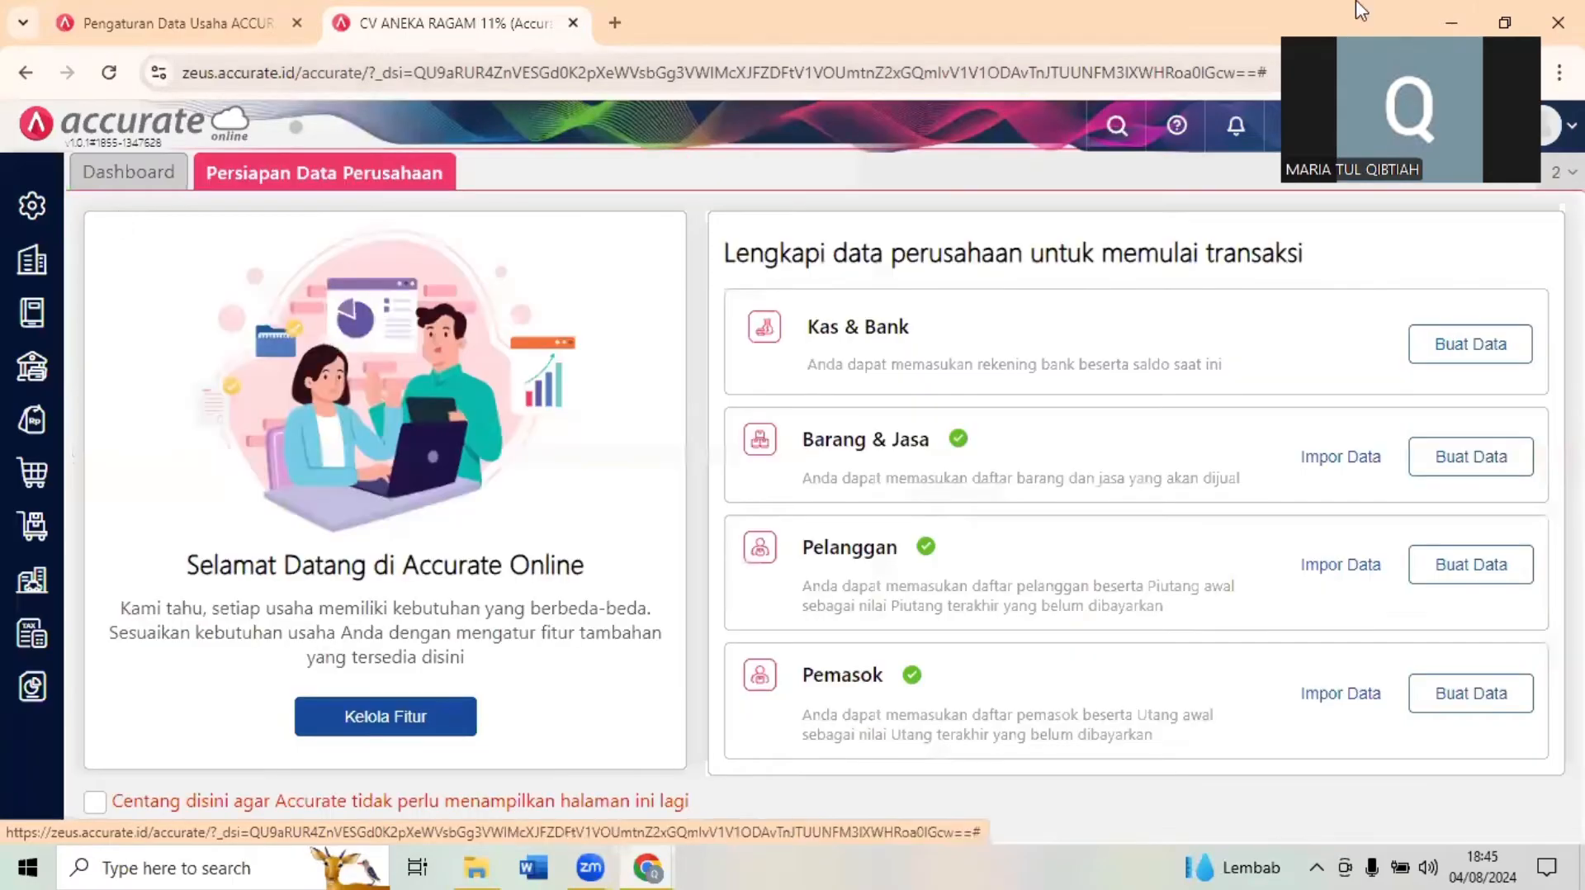
click(1502, 7)
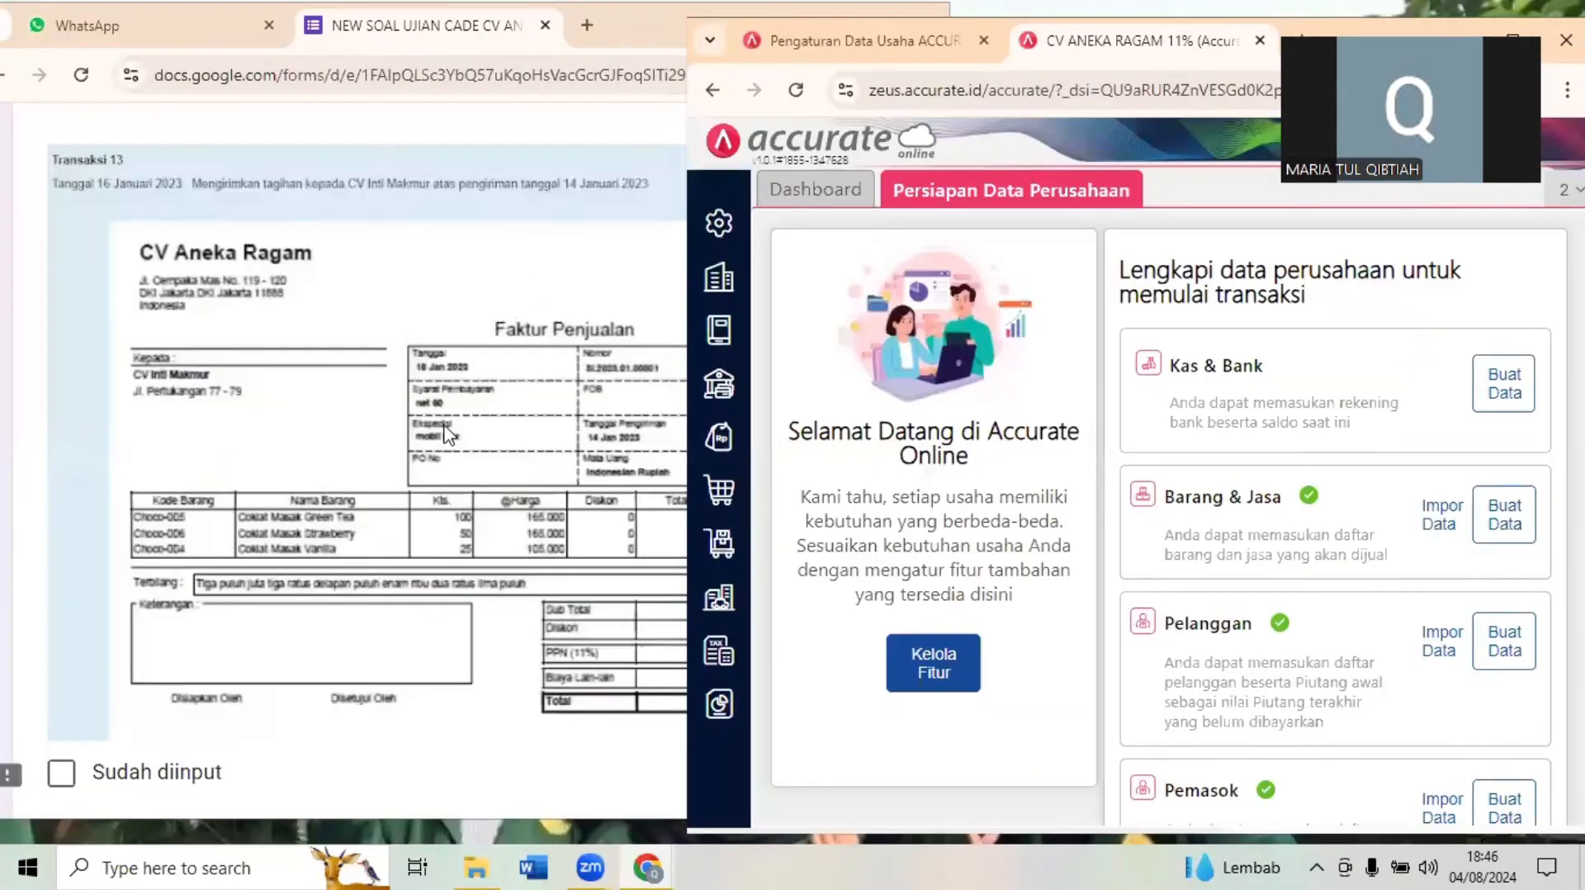
click(716, 446)
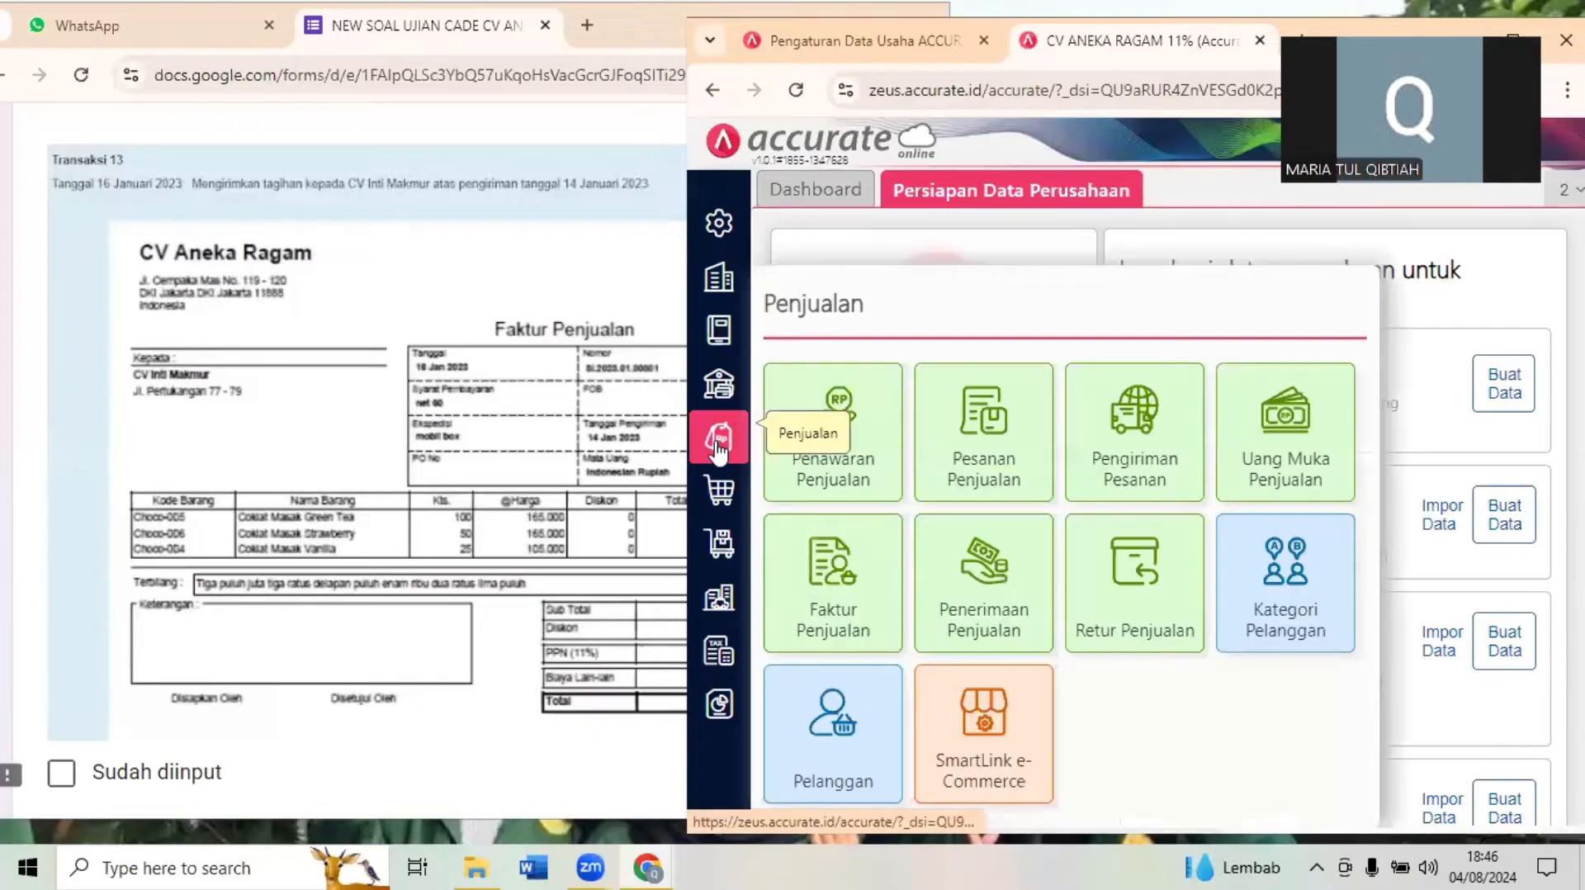
click(885, 588)
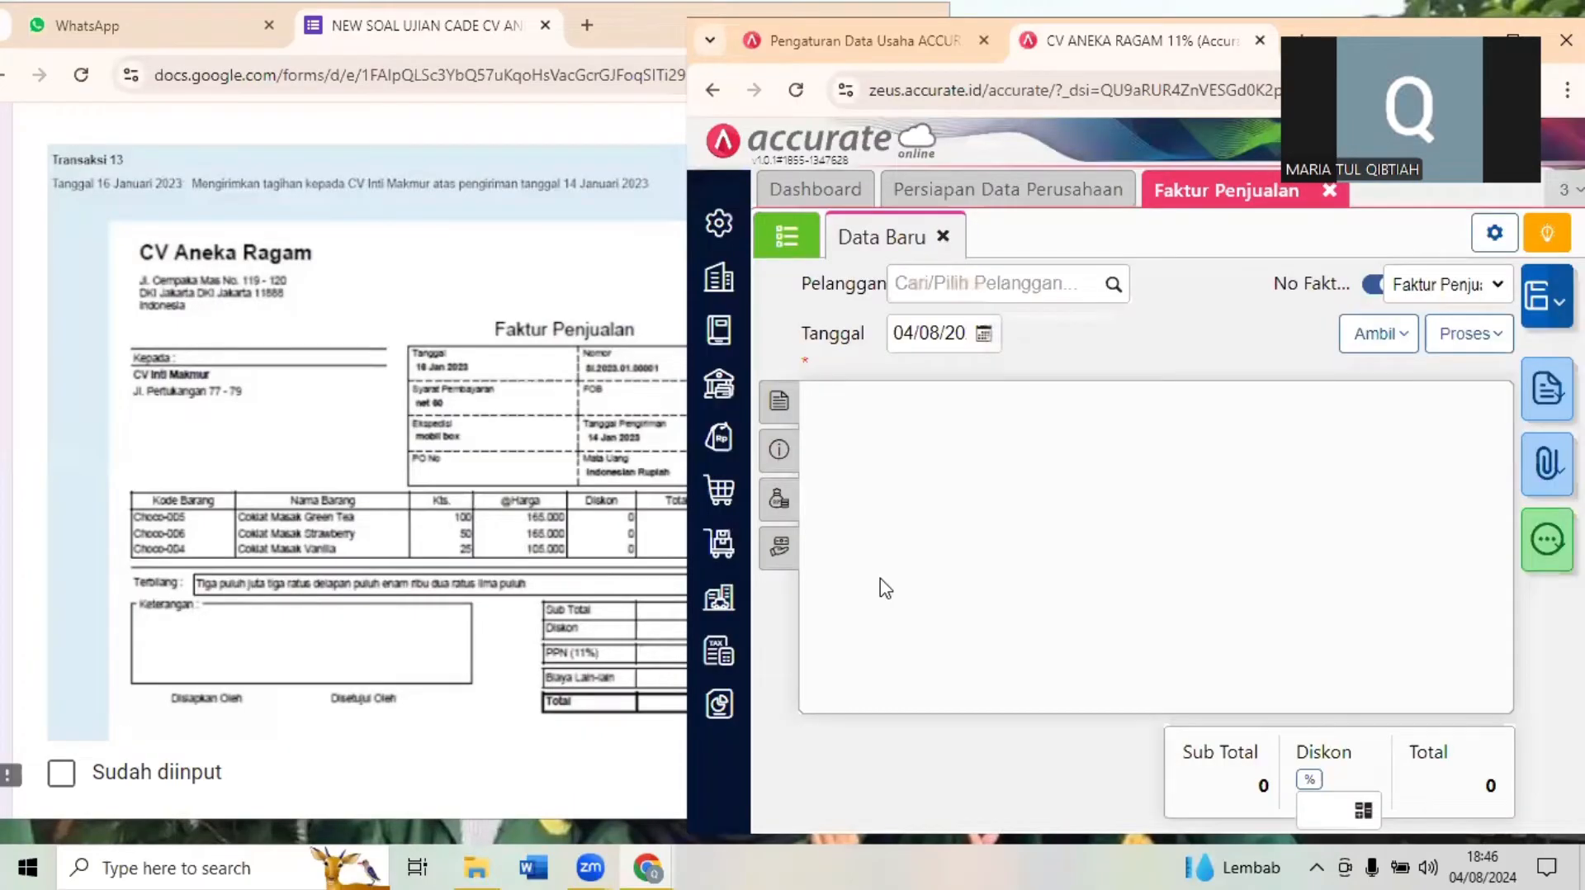
- Set the sales invoice's customer to CV Inti Makmur and its date to 16/01/2023
click(290, 411)
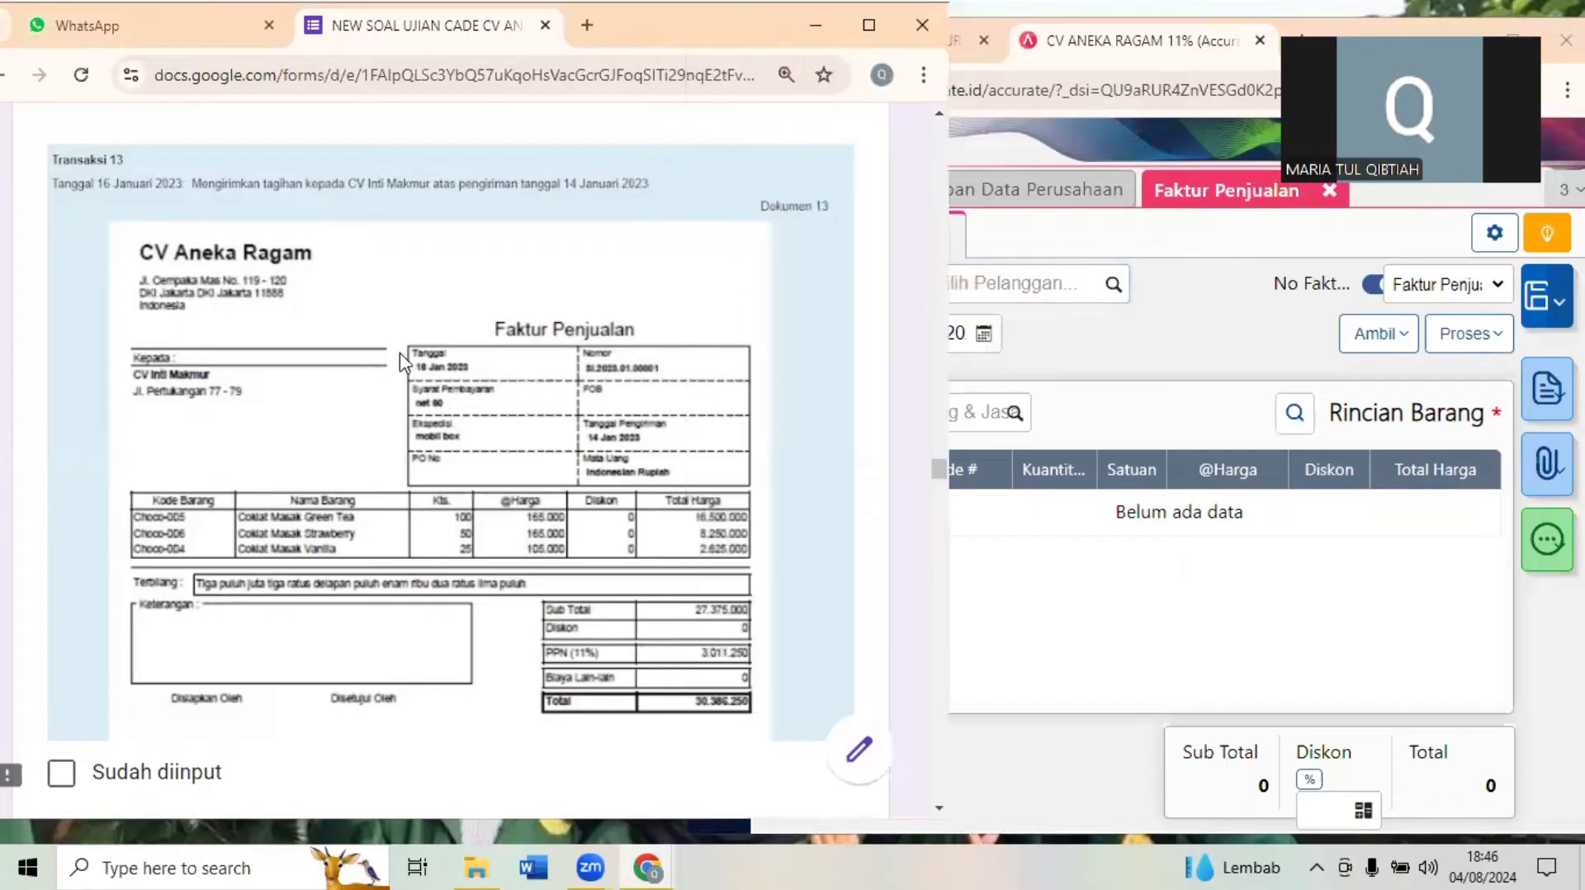
click(1042, 268)
text(INT)
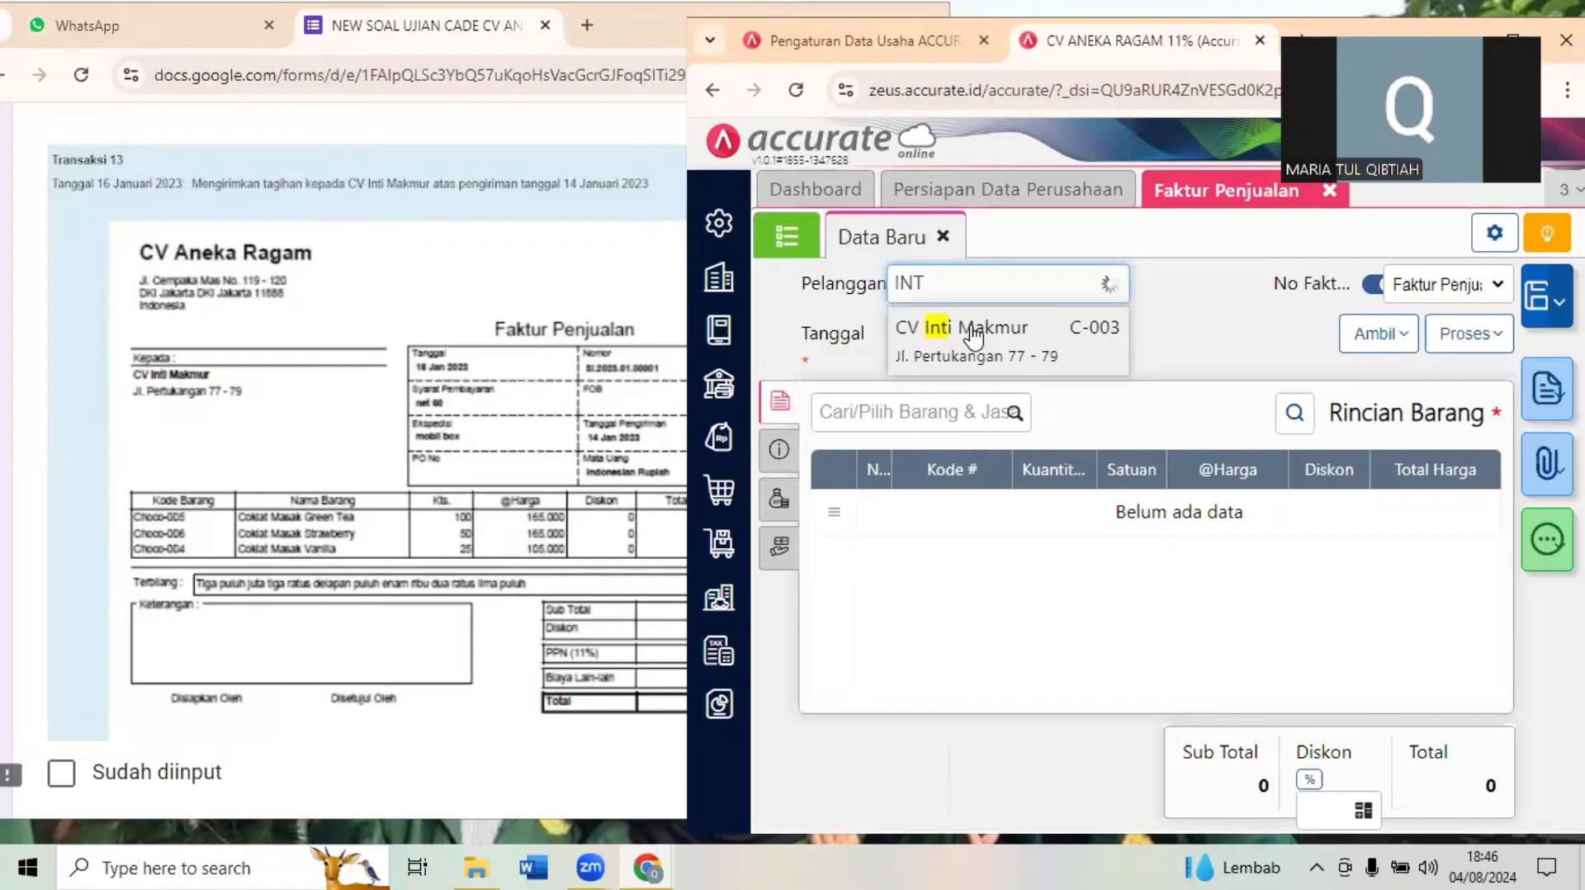
click(974, 330)
click(938, 334)
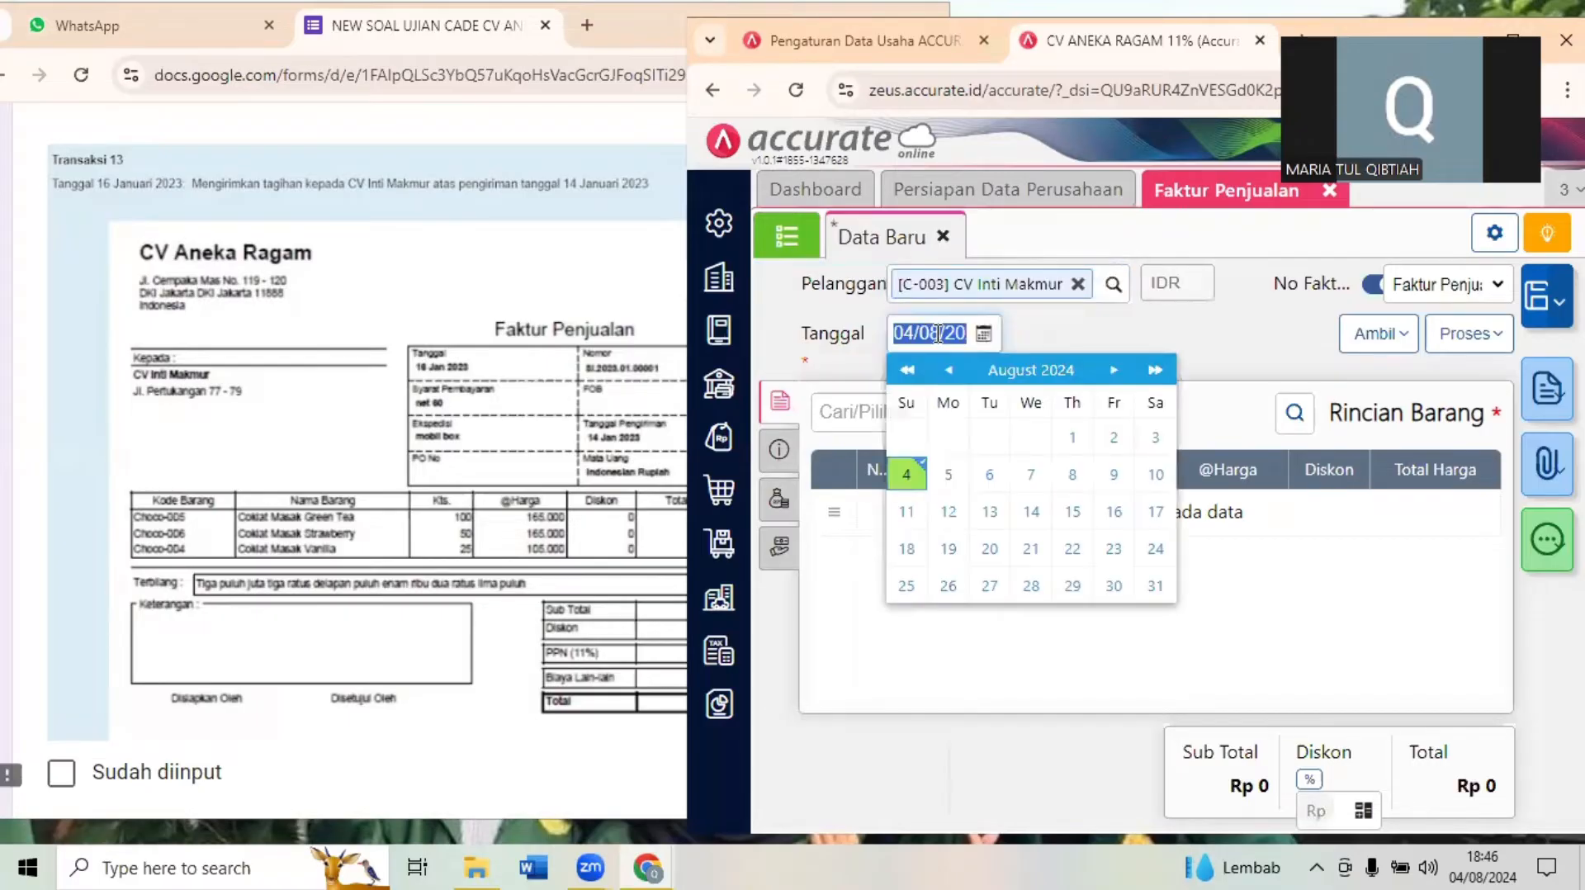
text(16/01/)
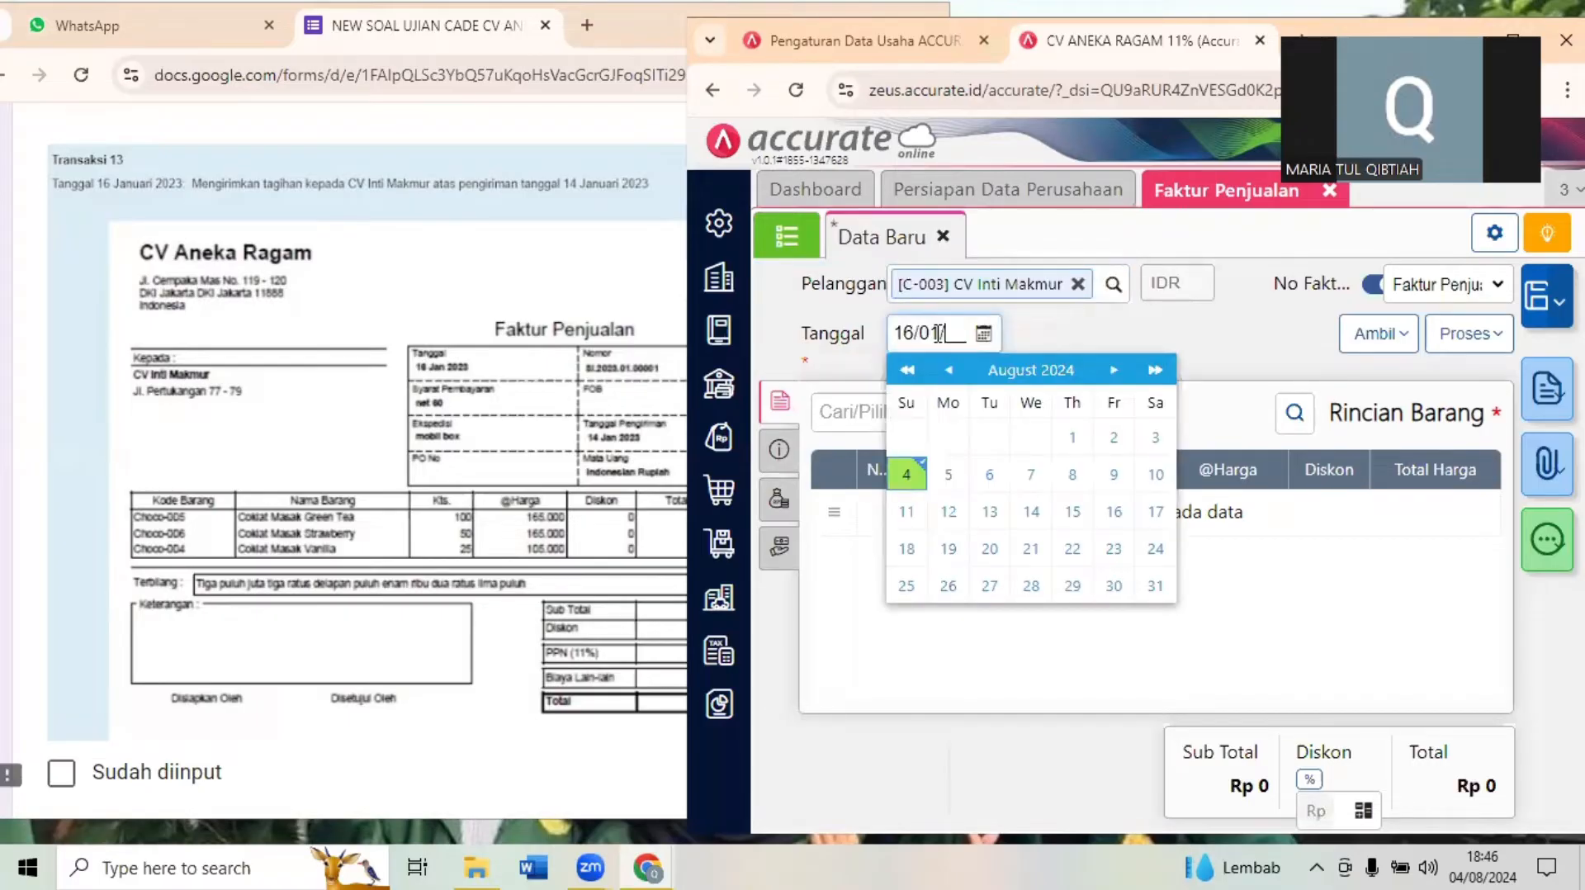
text(20)
click(1136, 335)
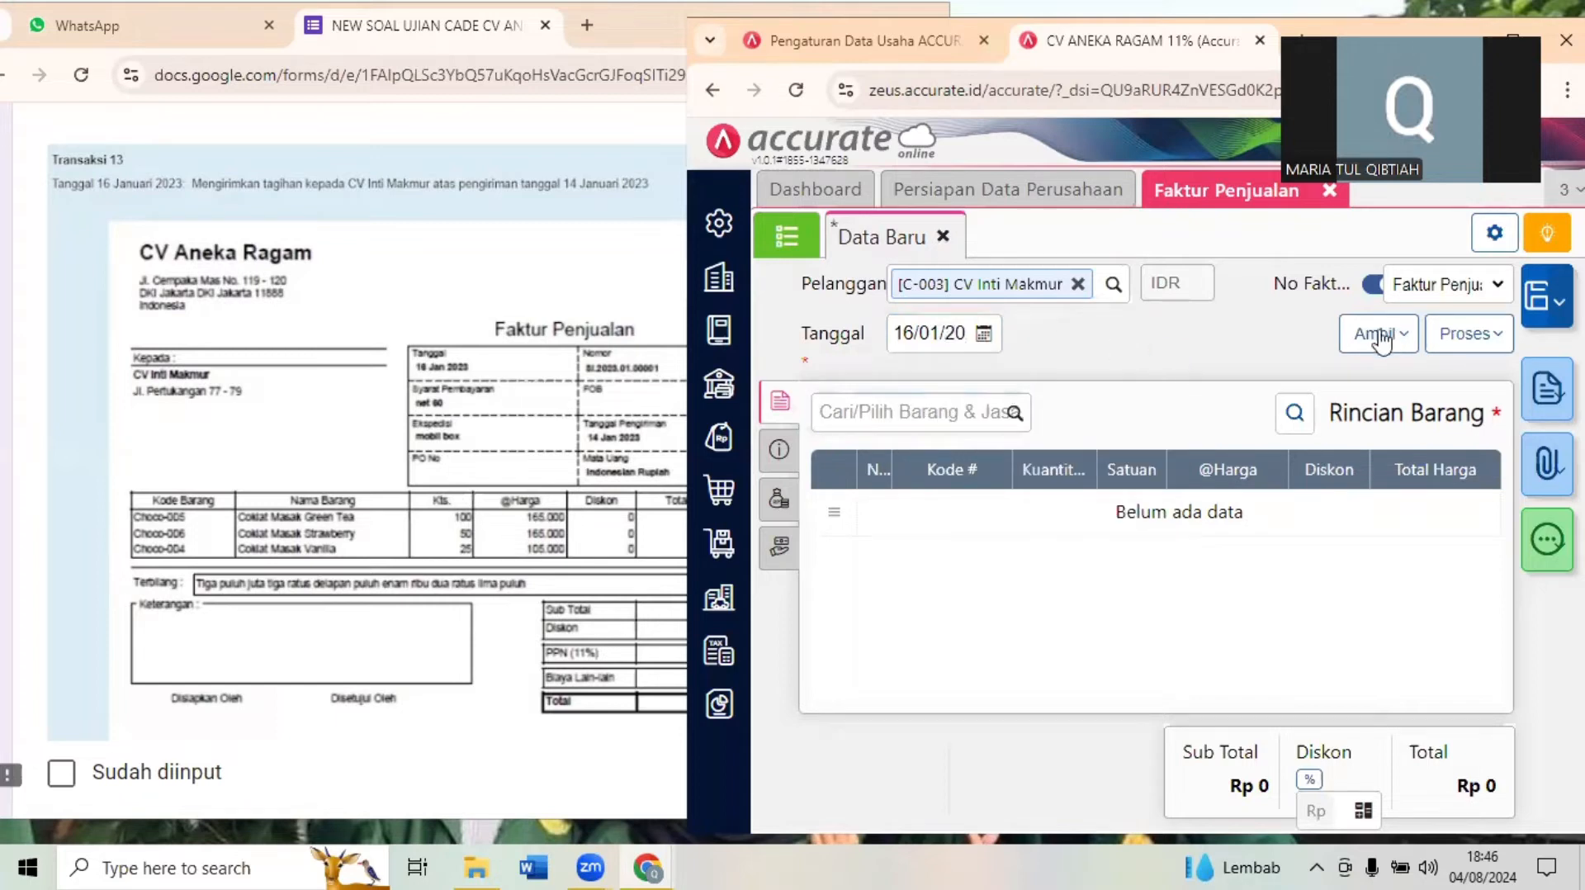
- Review the Transaksi 13 document and copy all item lines from delivery DO.2023.01.00001 into the sales invoice
click(477, 336)
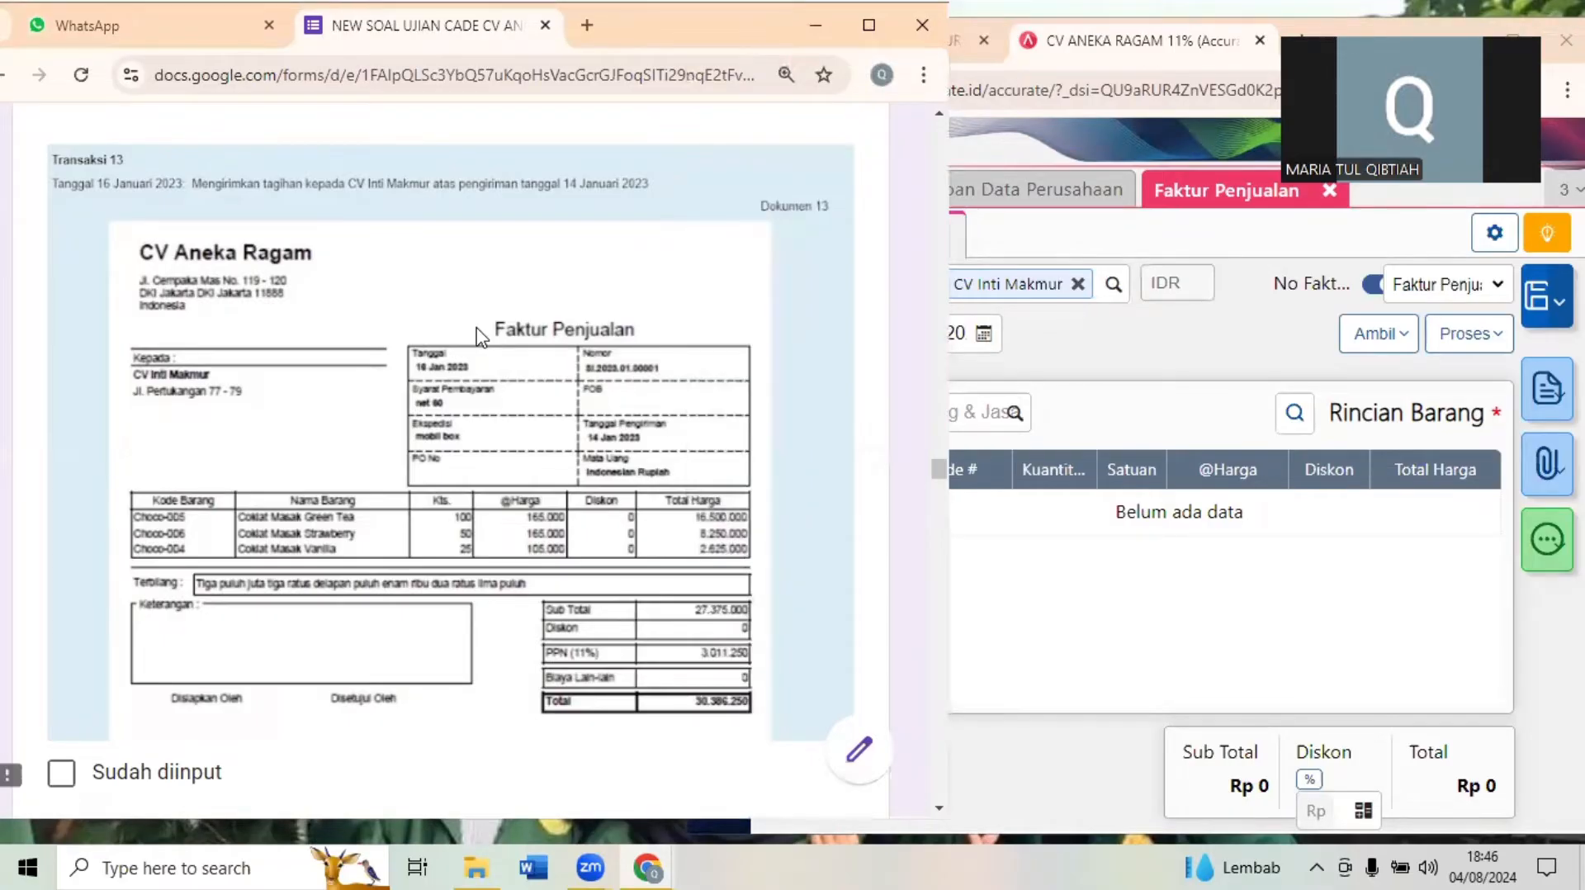
scroll(480, 337, down, 1)
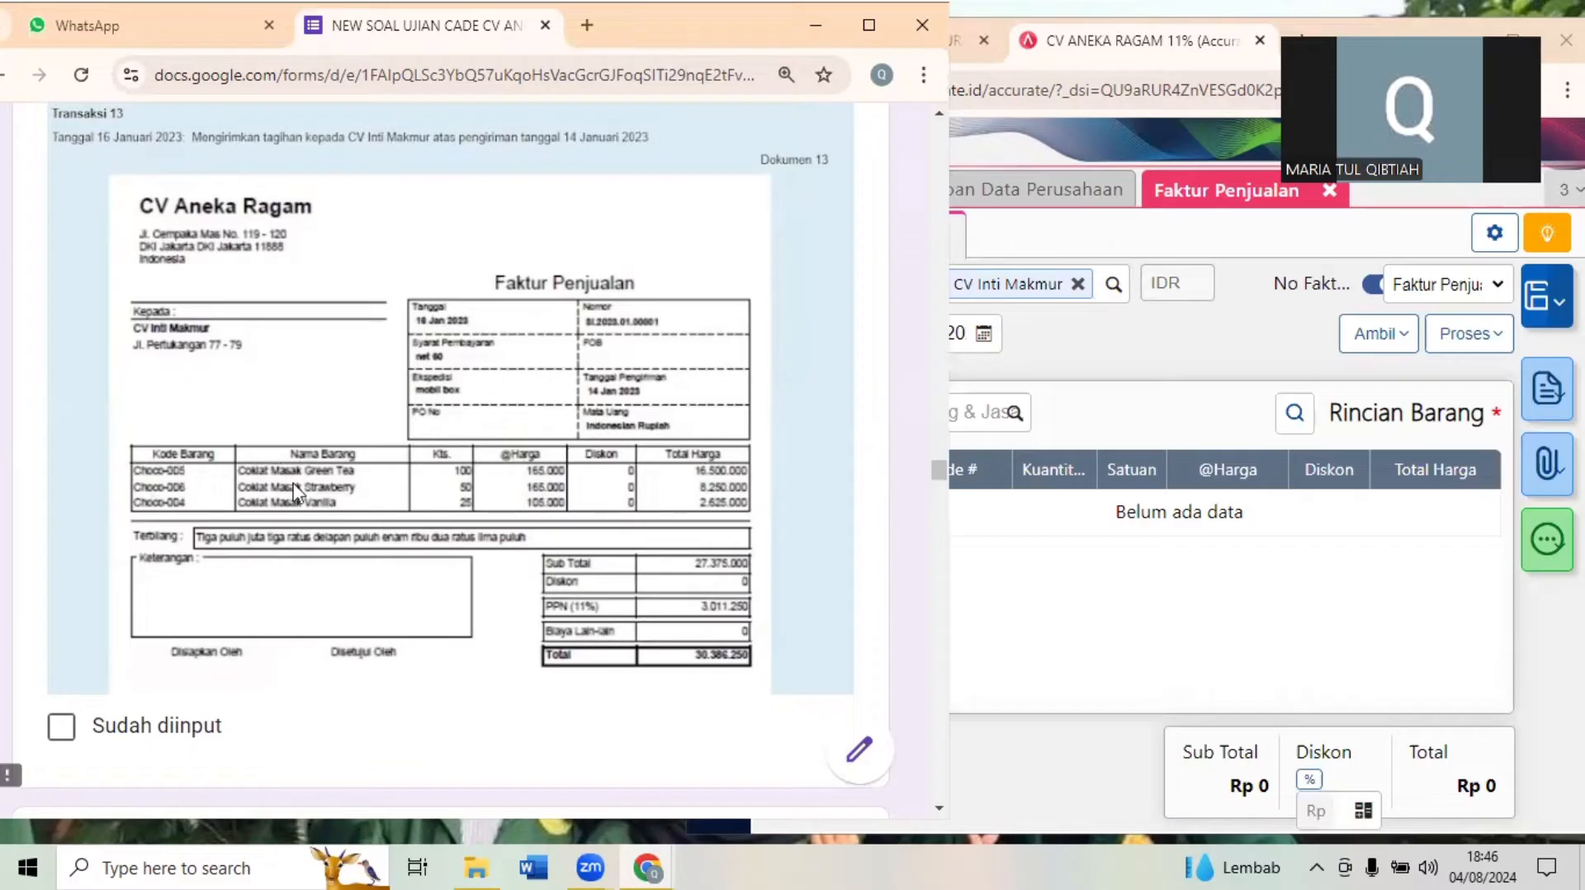
click(1209, 375)
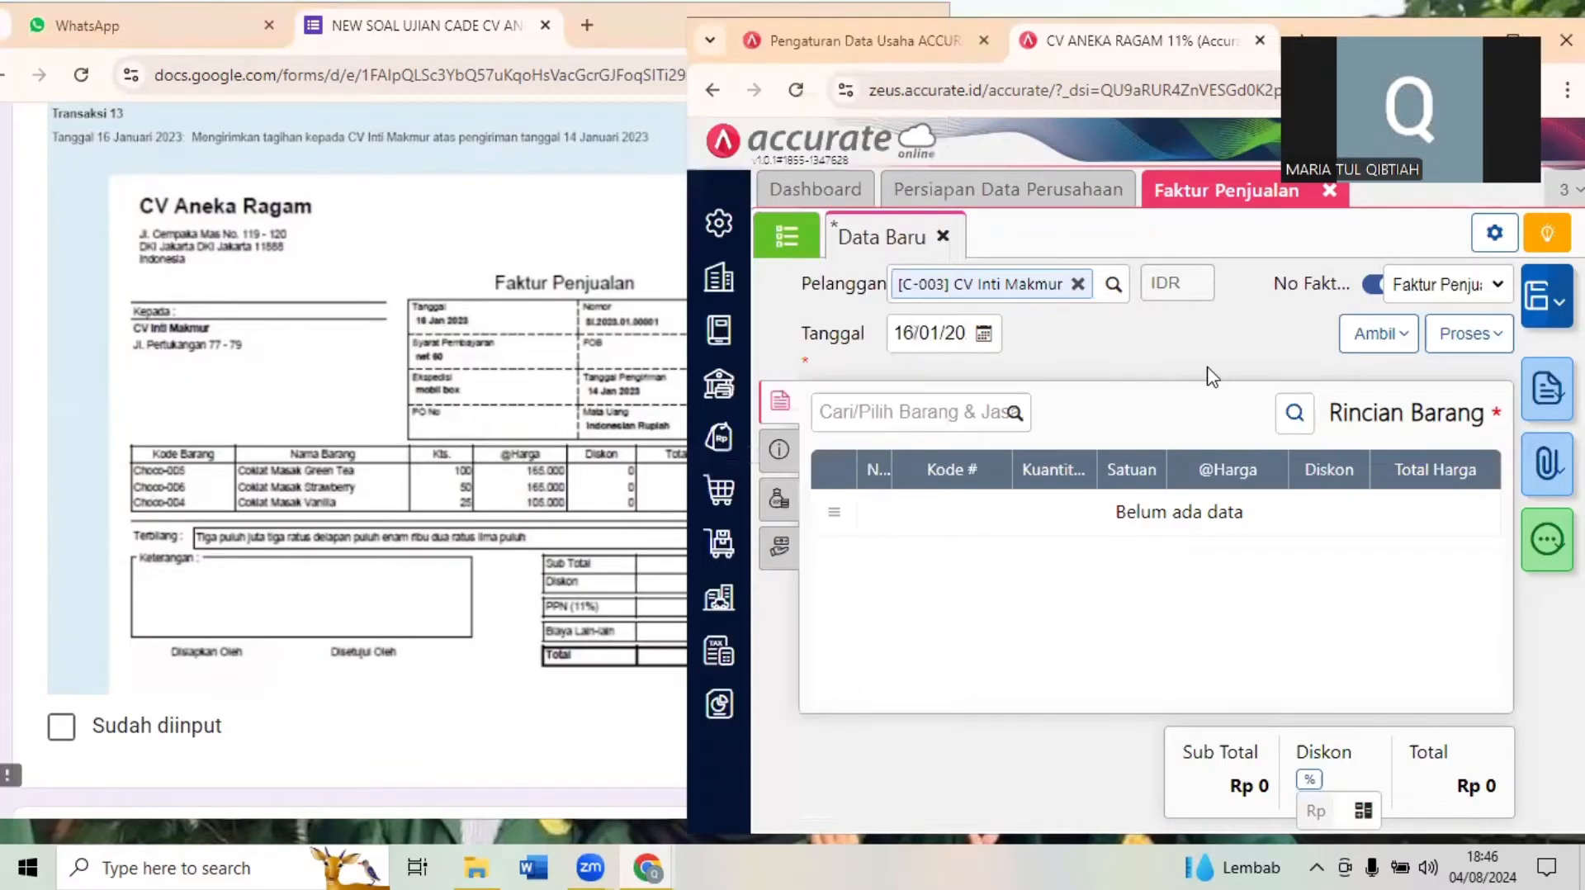
click(1397, 341)
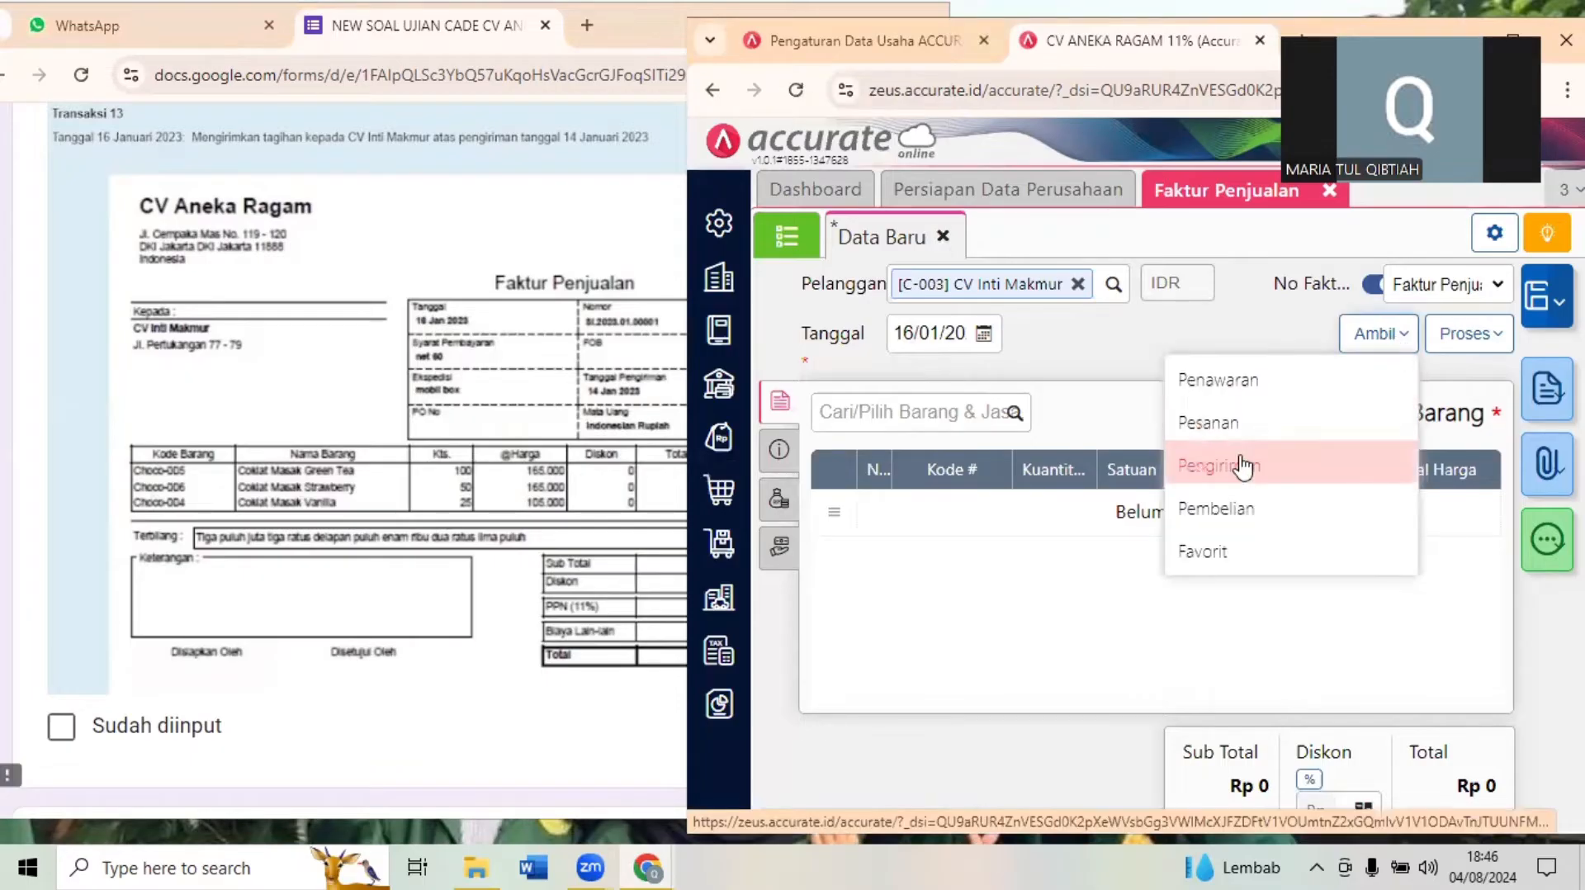
click(1379, 335)
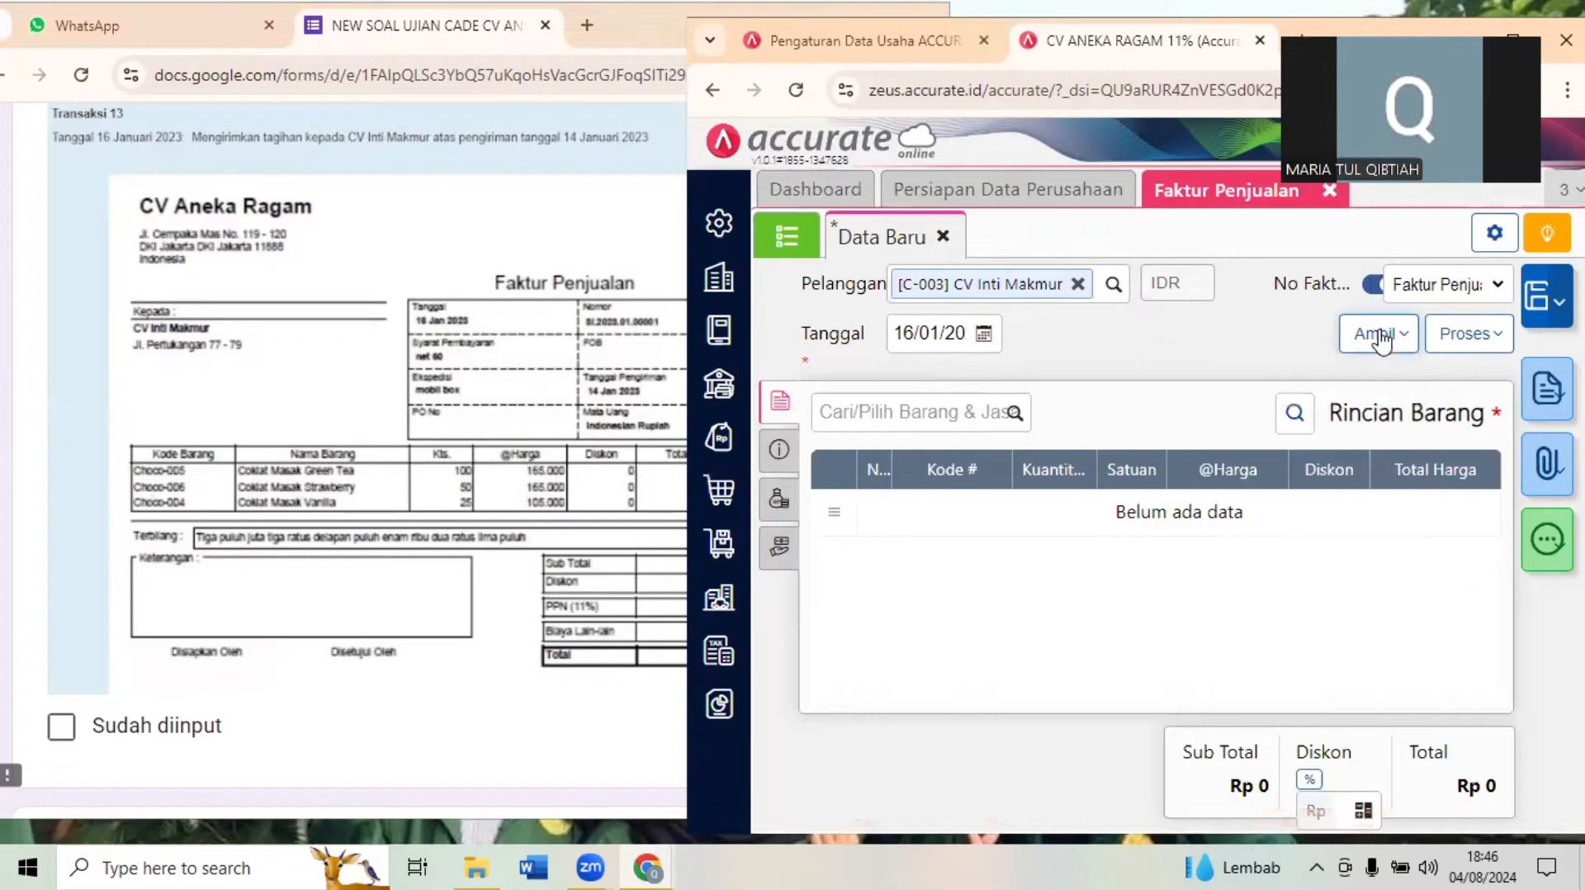
click(1381, 337)
click(1242, 466)
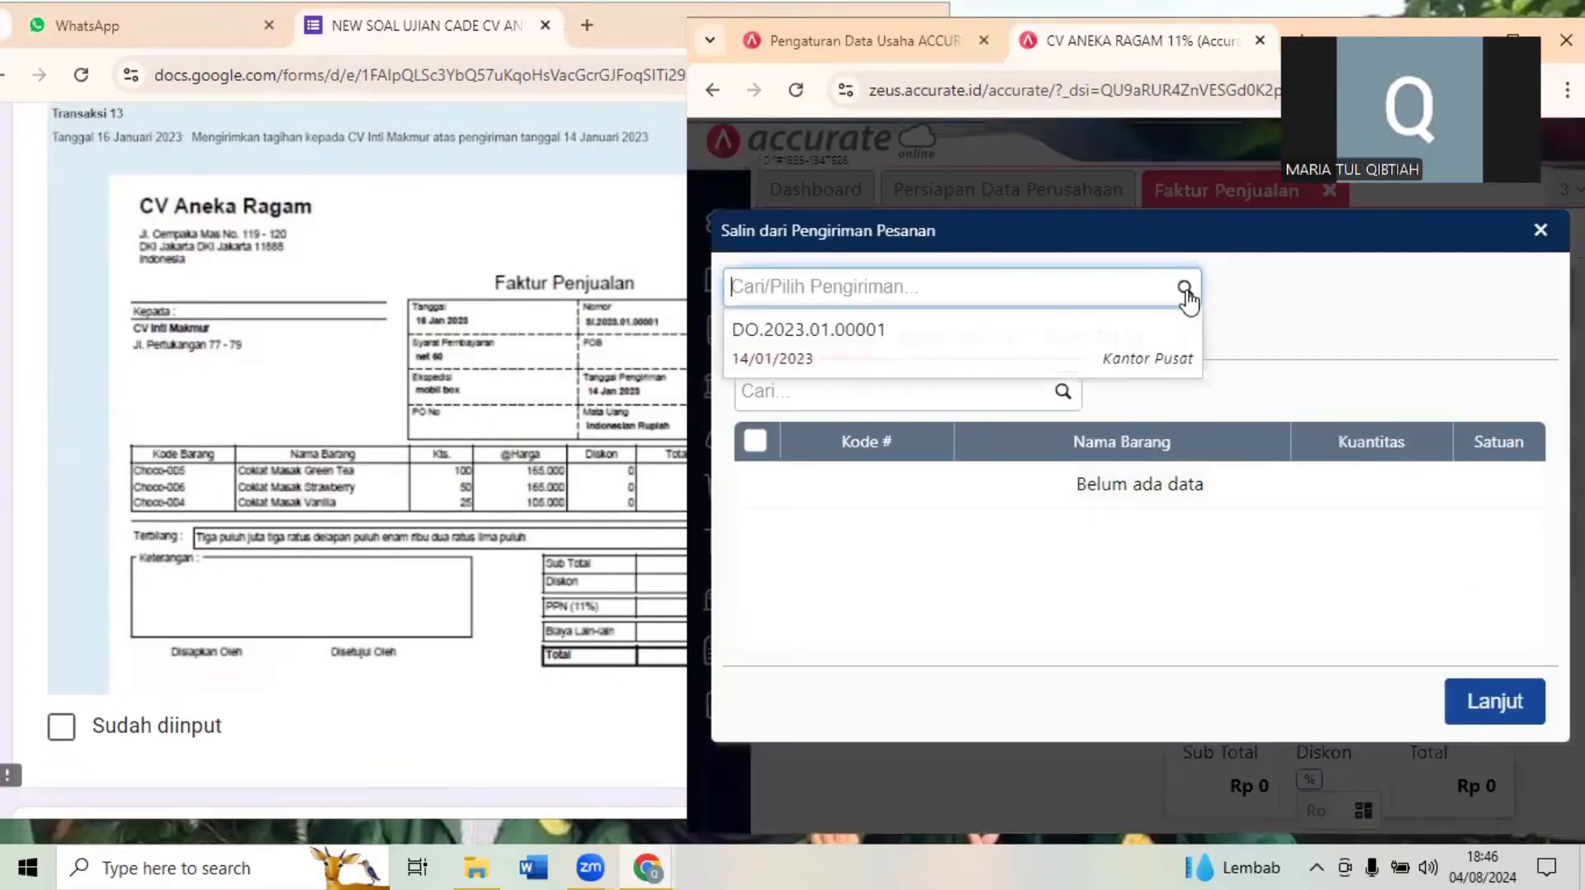
click(1185, 289)
click(1075, 350)
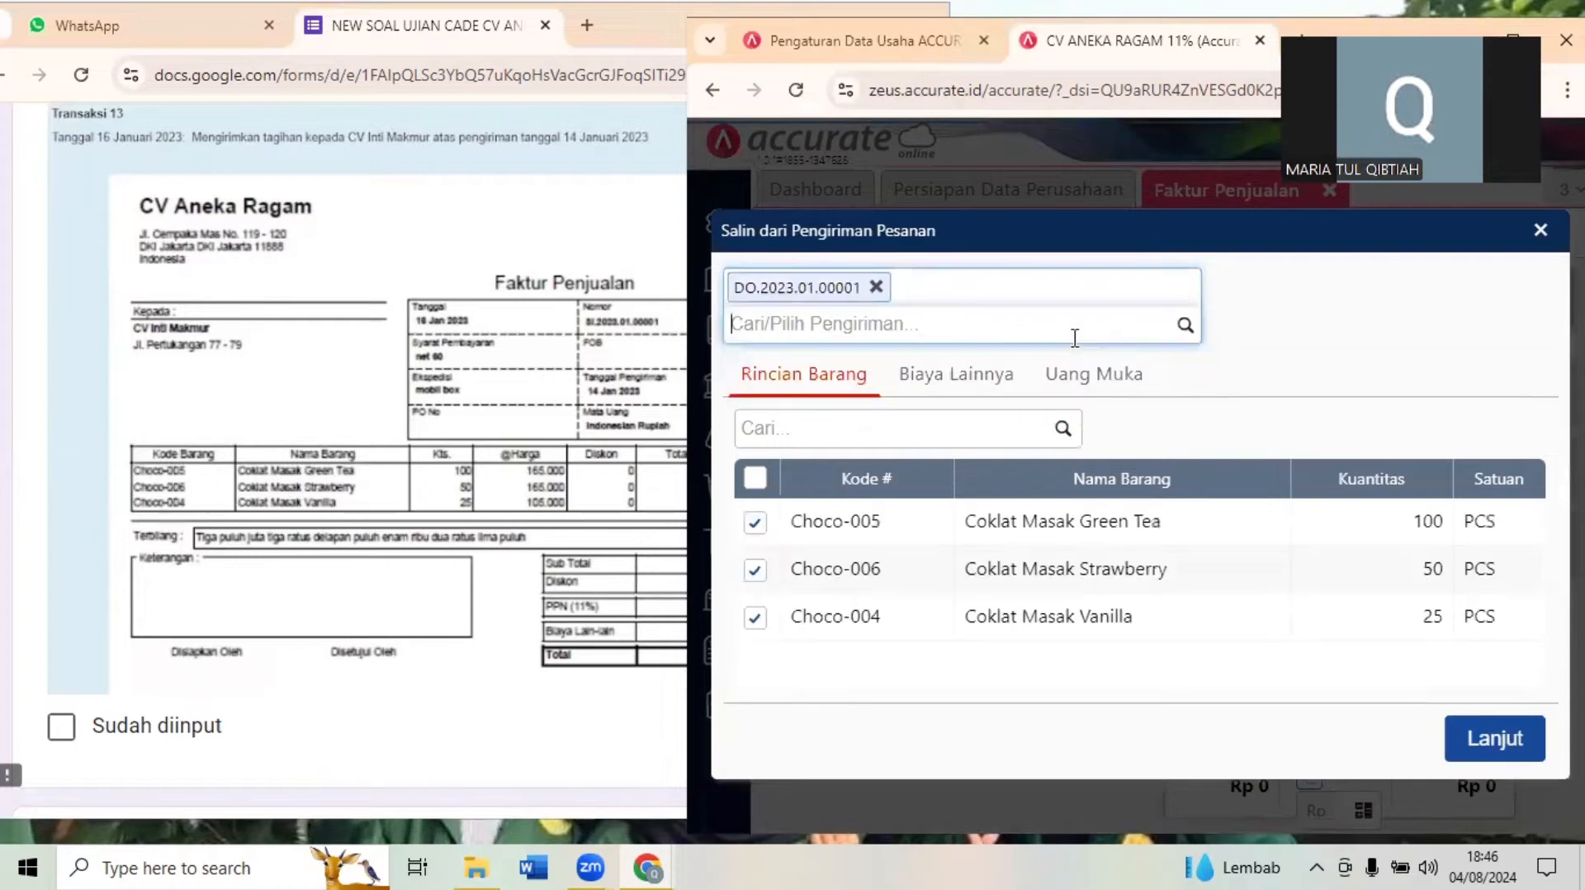
click(1496, 735)
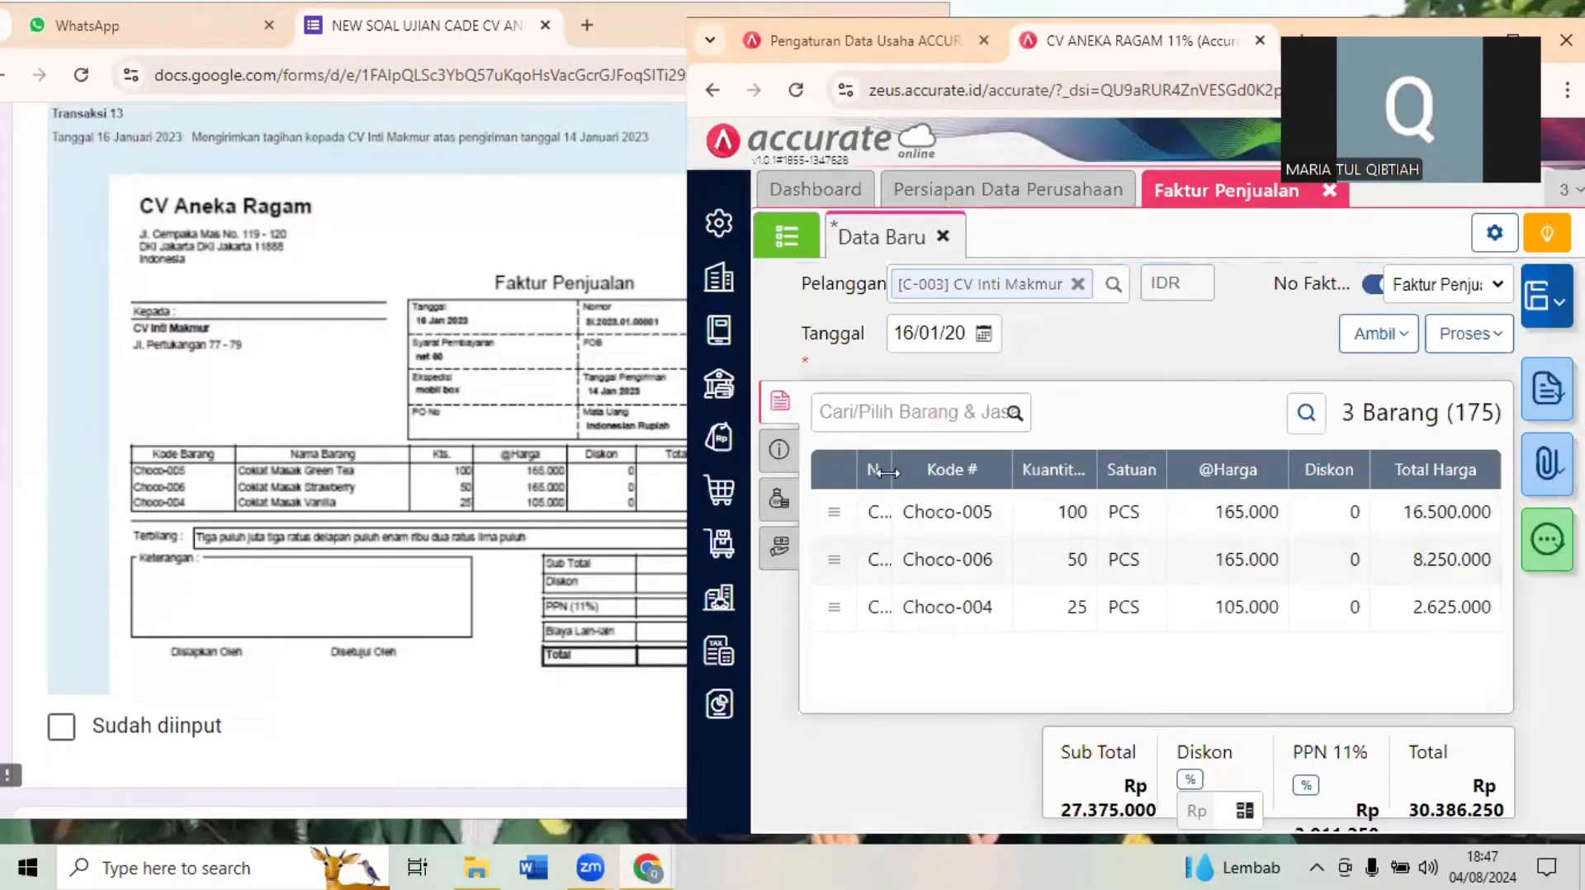
- Widen the invoice's Nama Barang column, compare the lines with the Transaksi 13 document, and mark that transaction as Sudah diinput
drag(893, 469, 1073, 477)
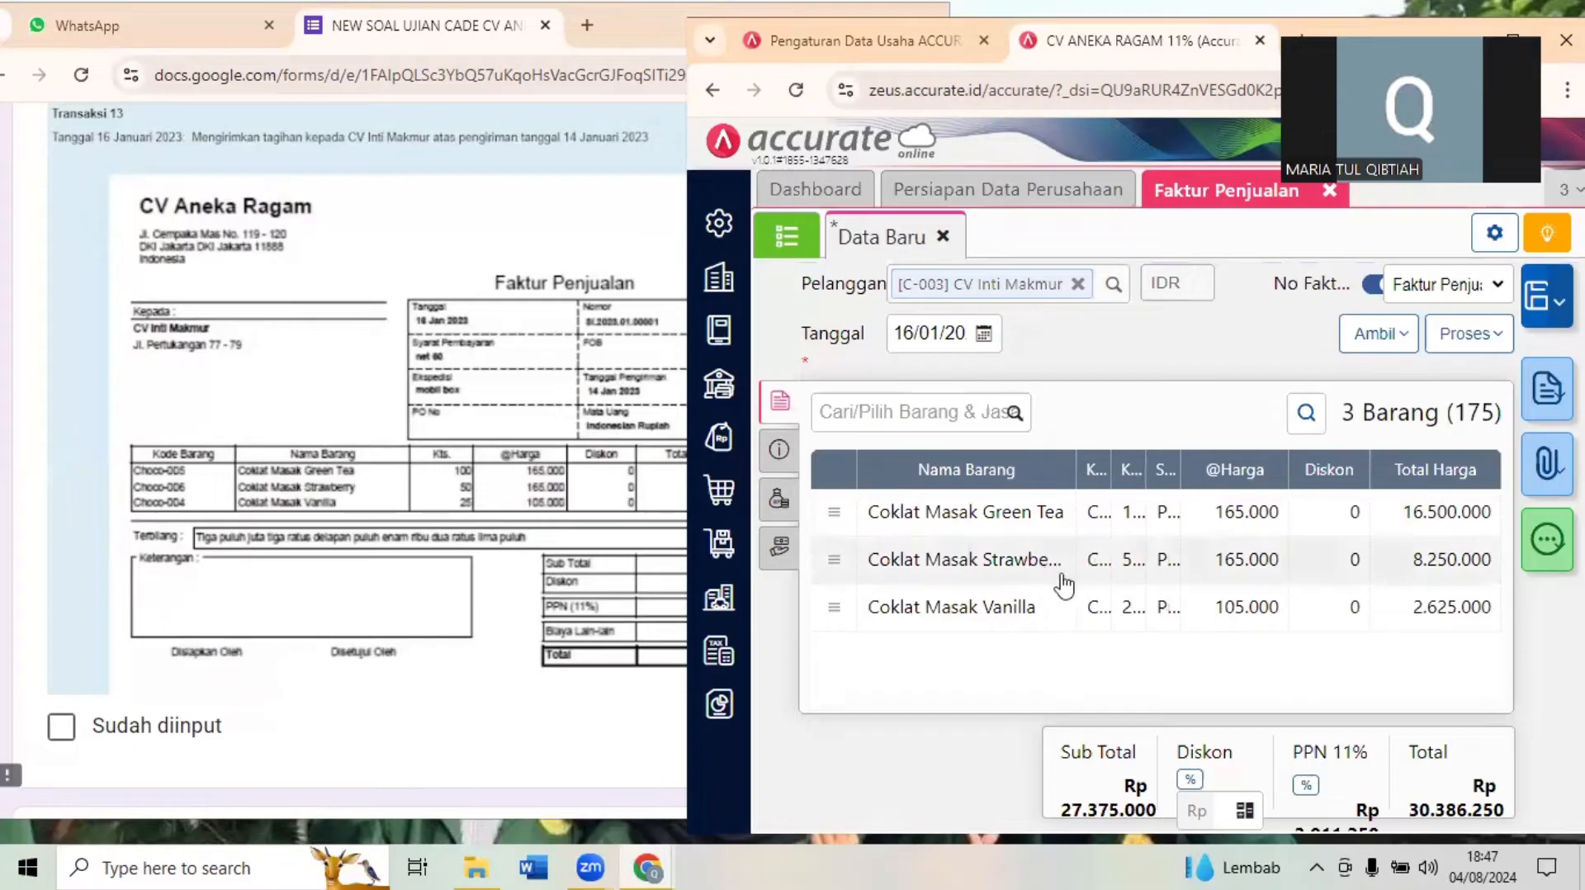
click(487, 602)
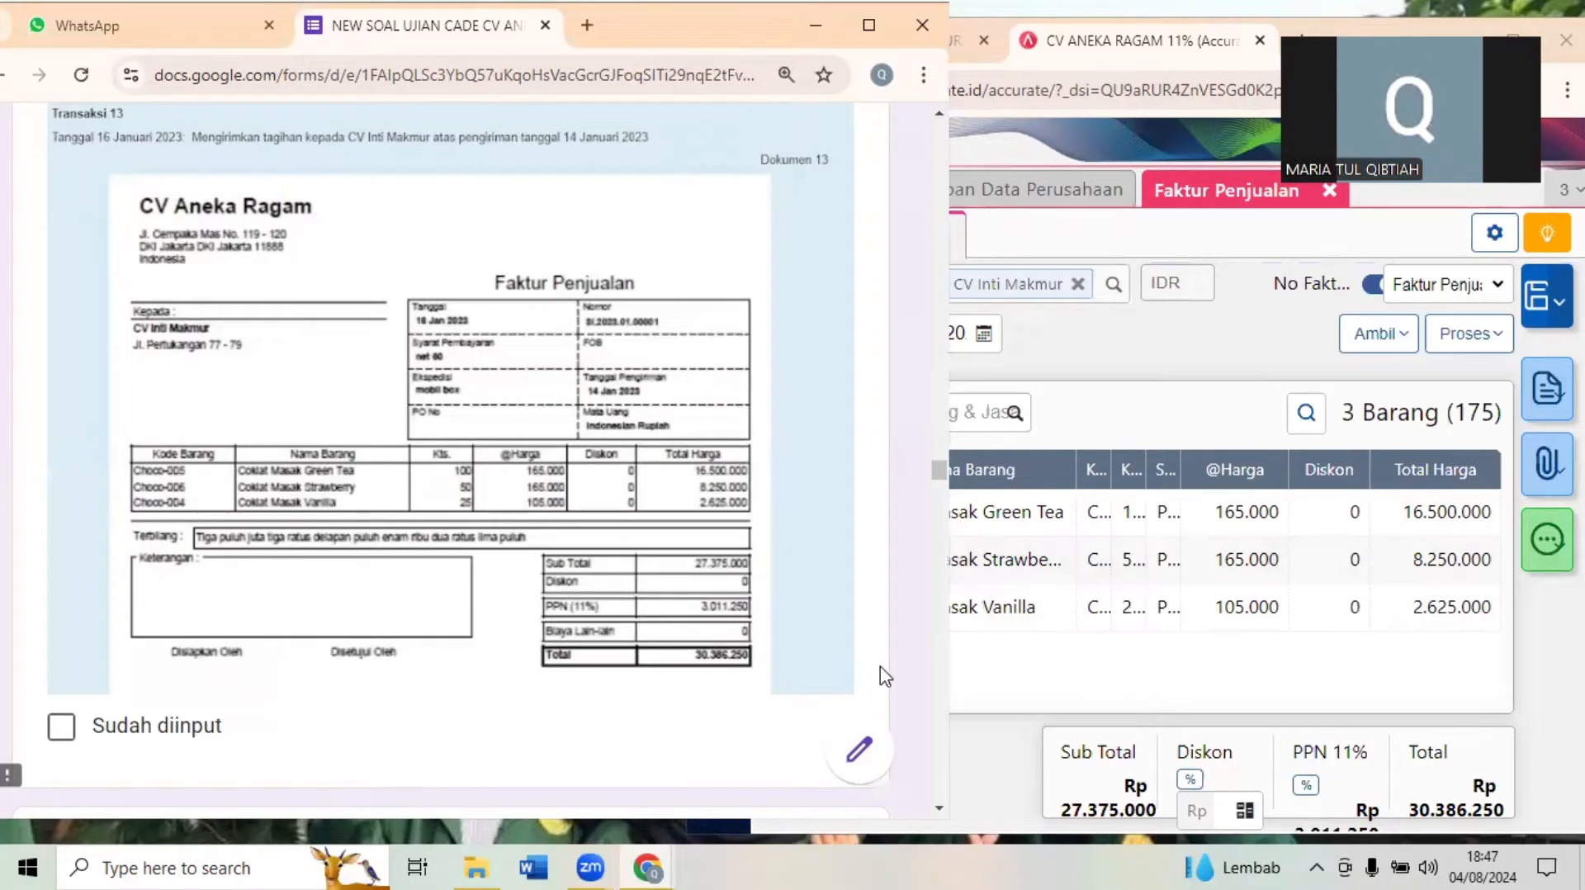
click(685, 715)
scroll(685, 715, down, 1)
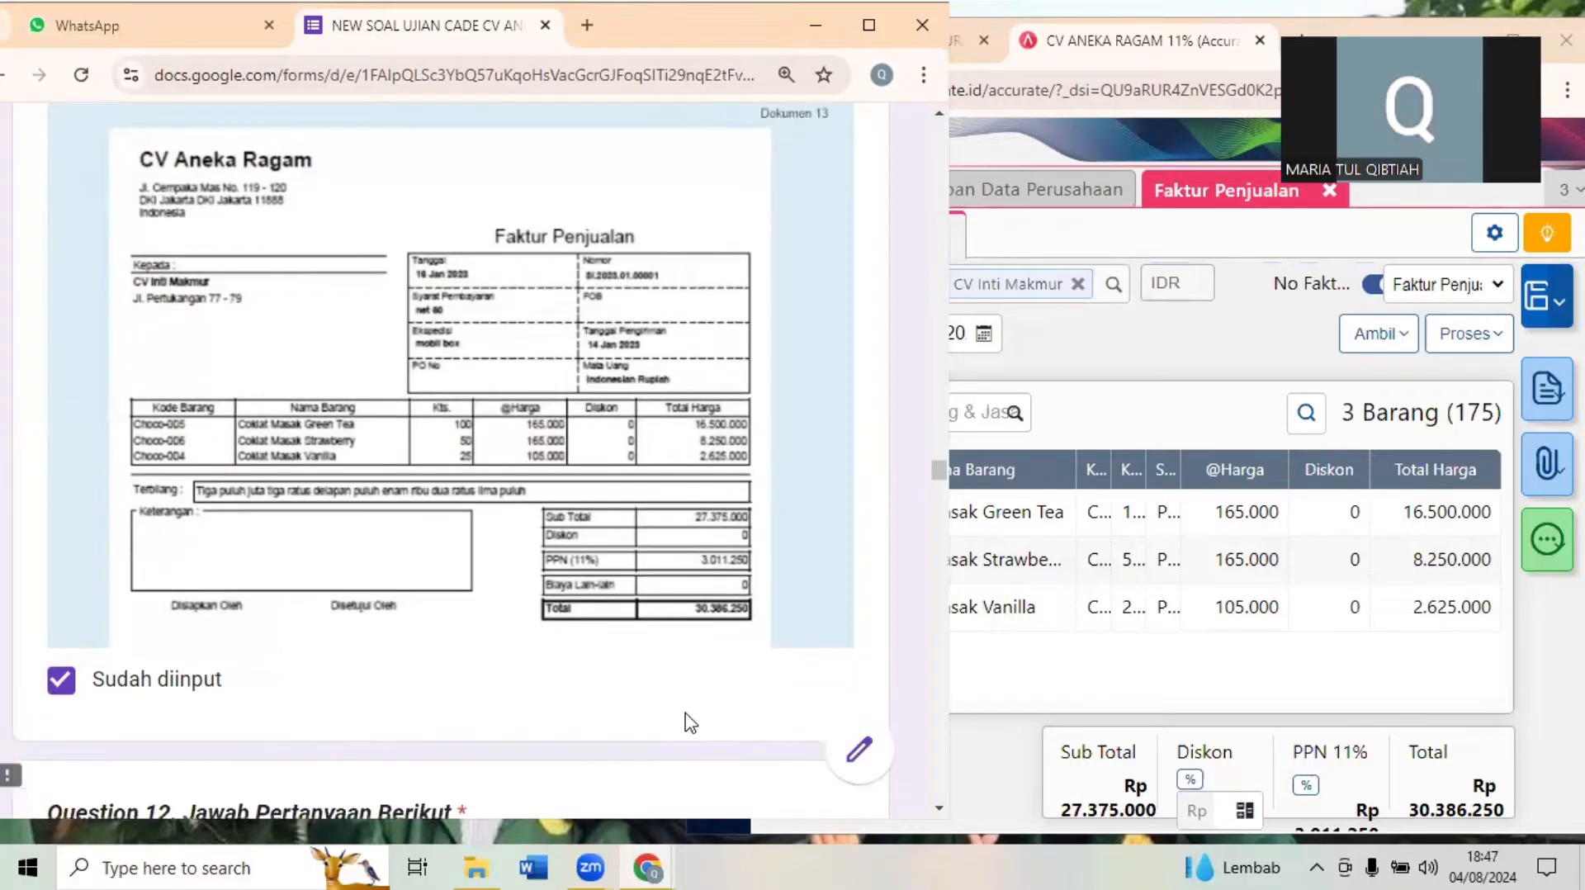
- Check the invoice's payment terms, address and tax info, and save the CV Inti Makmur invoice
click(1147, 345)
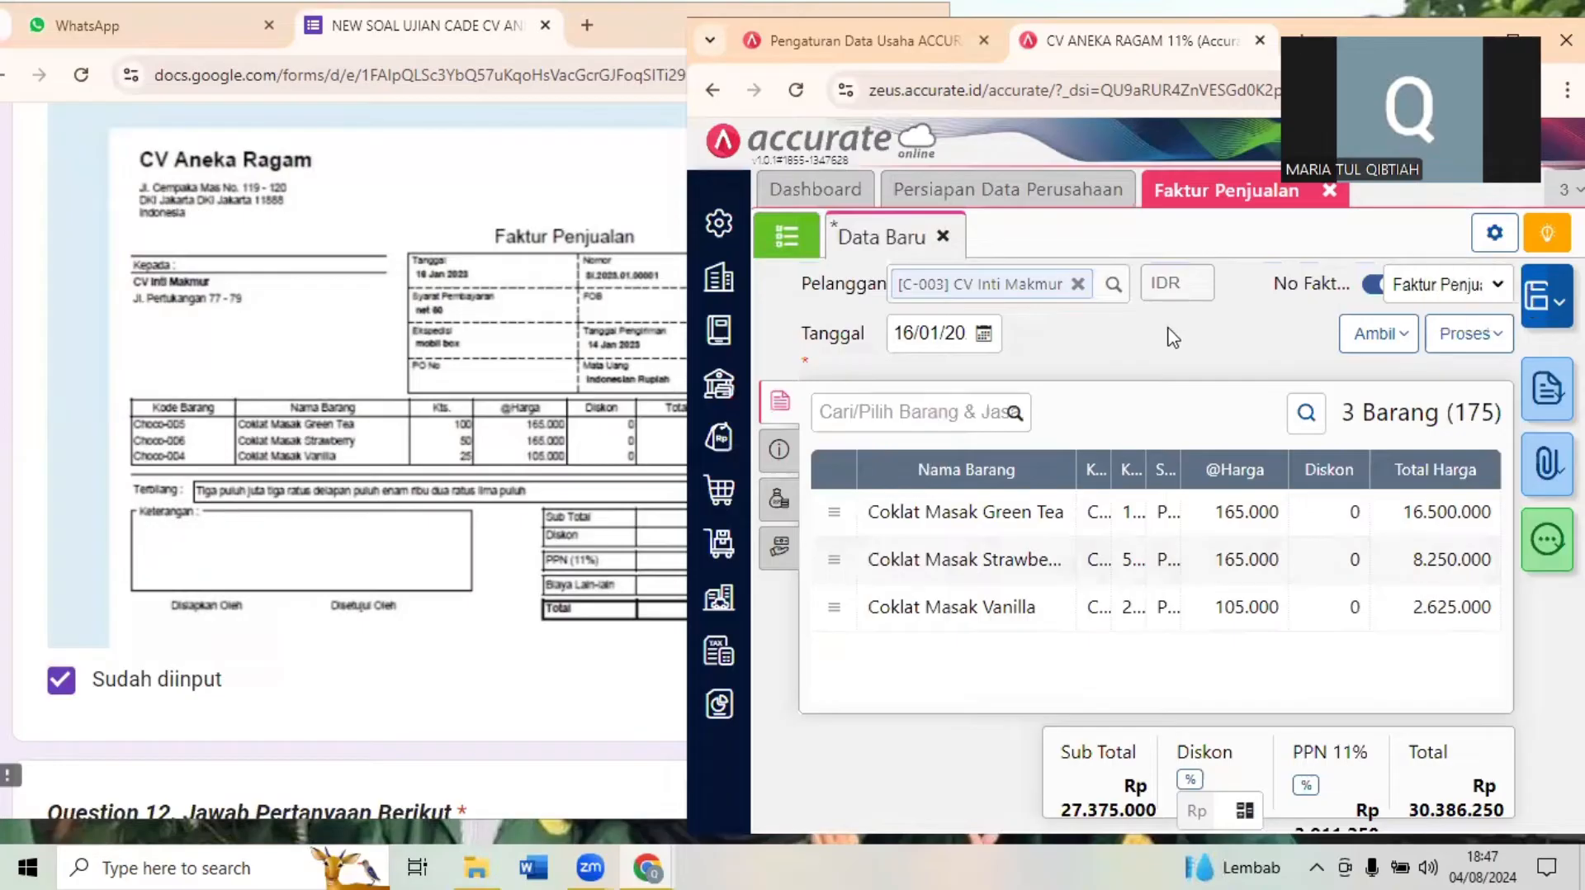
click(778, 446)
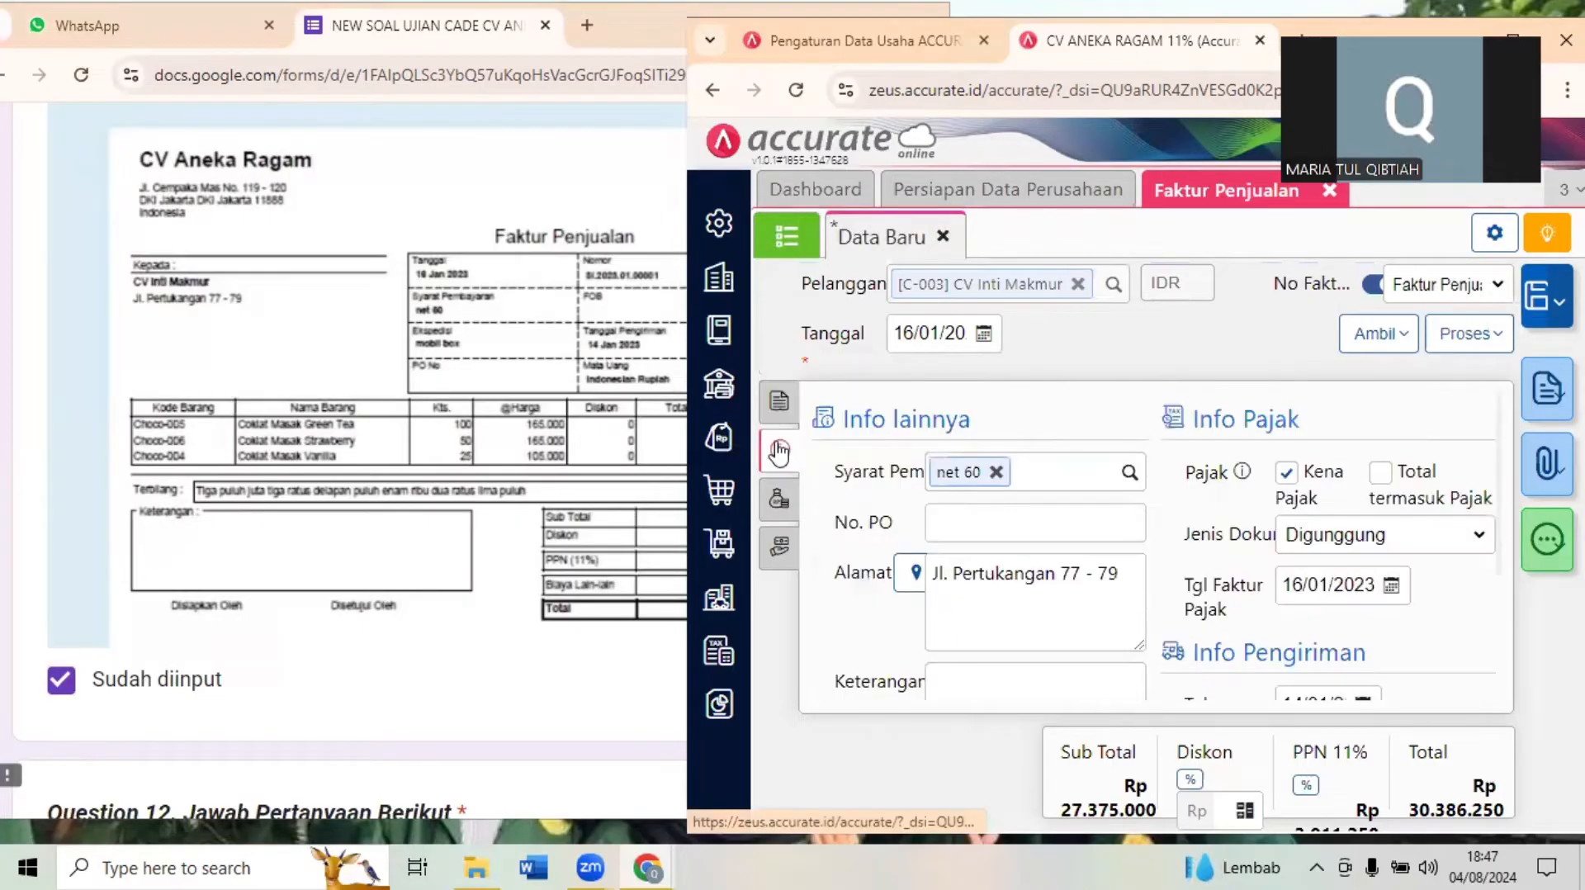
click(777, 422)
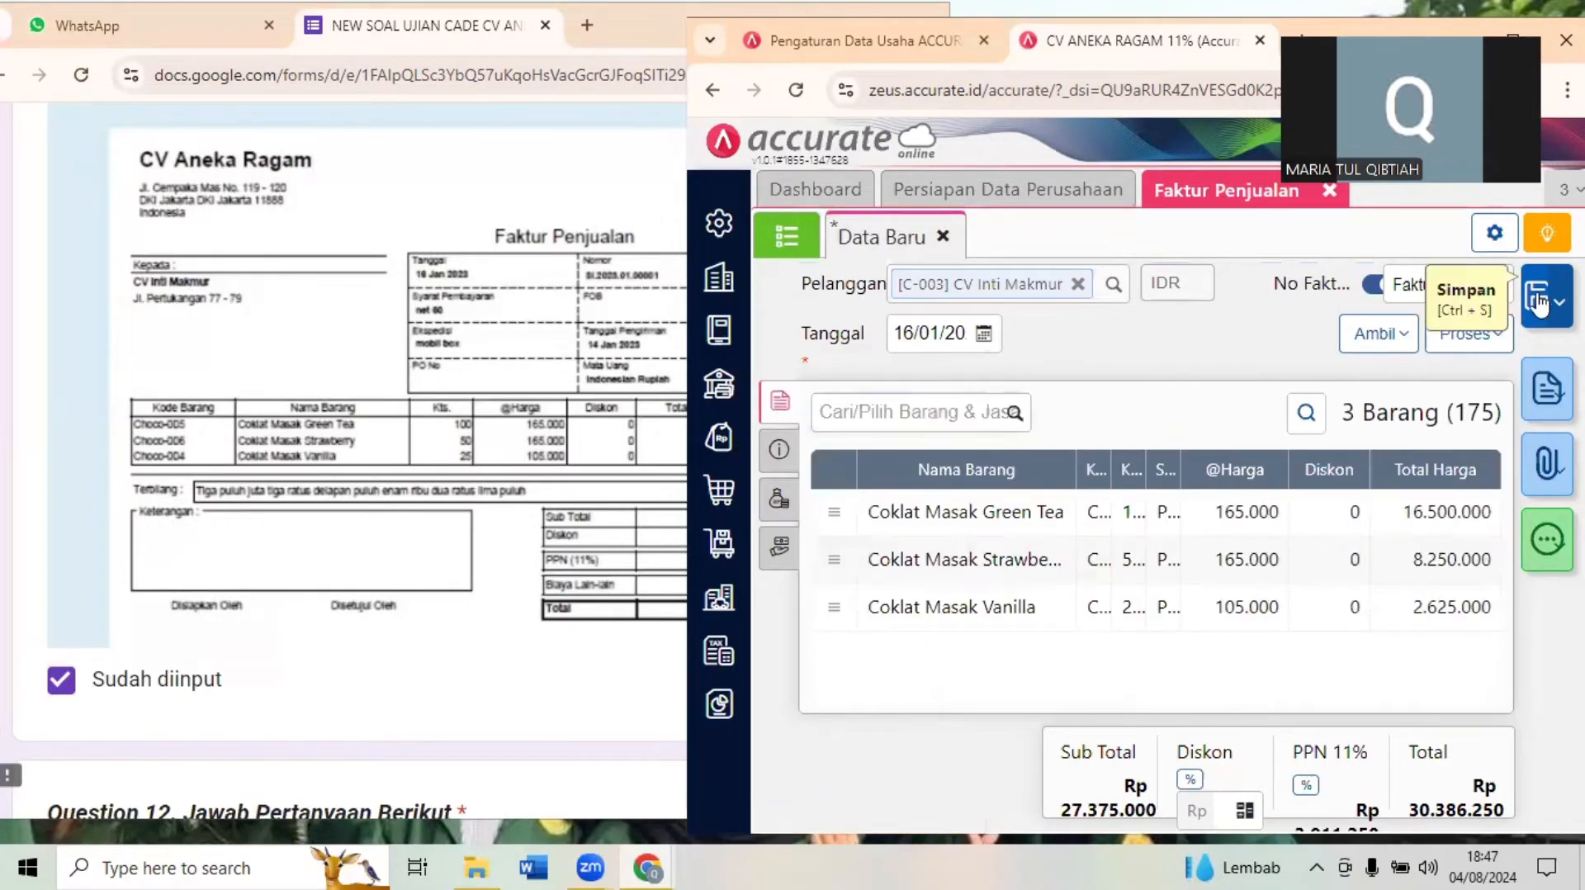
click(1539, 303)
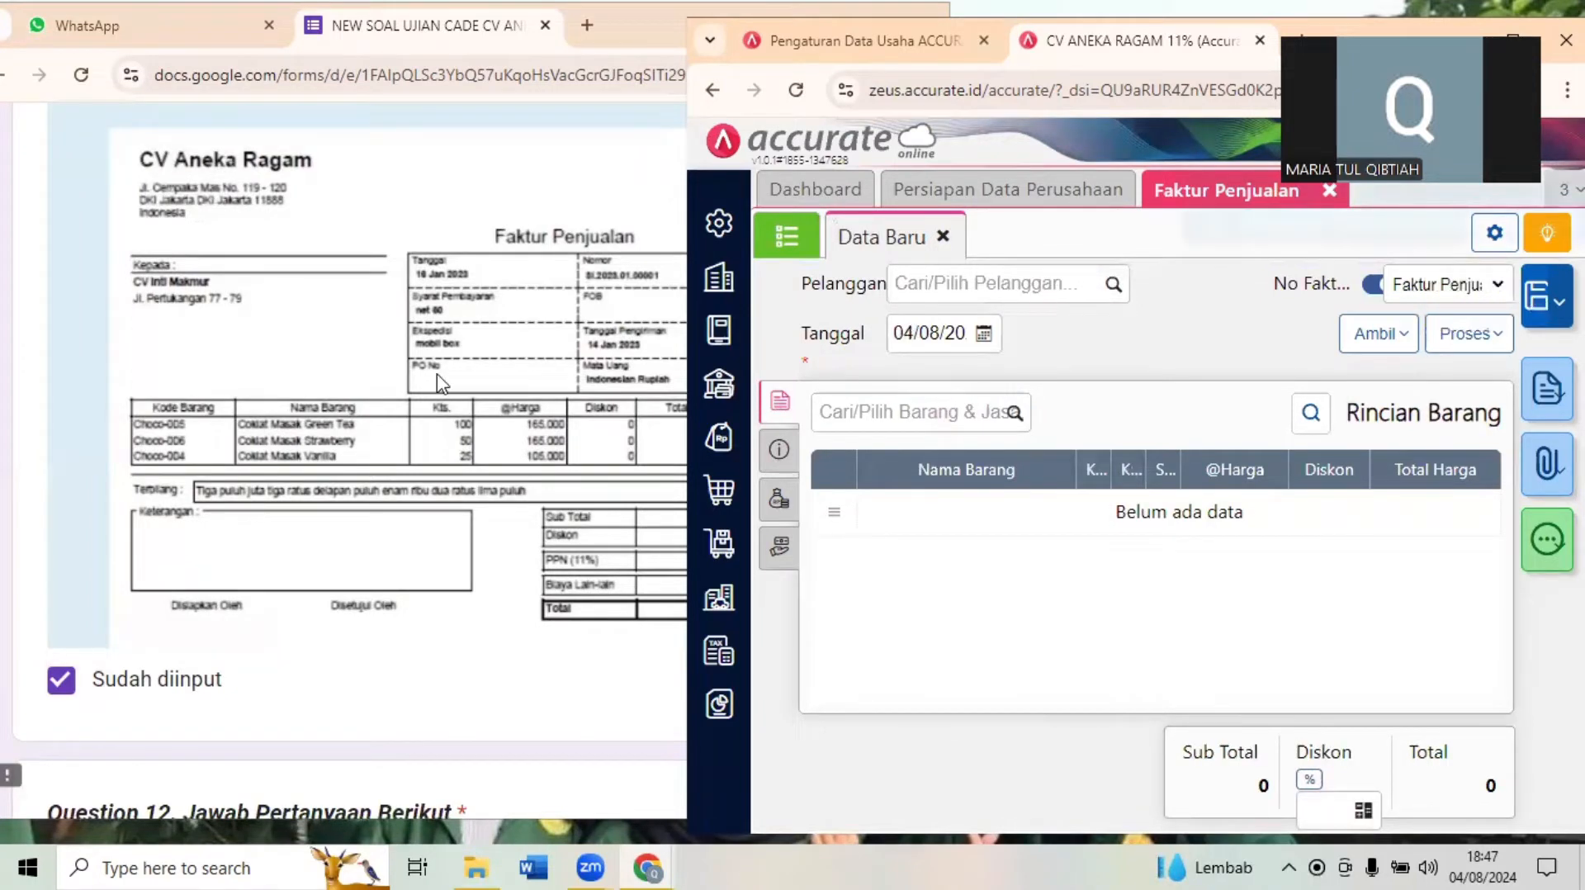
- Bring up Question 12 in the exam form and read what it asks about Coklat Masak Green Tea
click(394, 444)
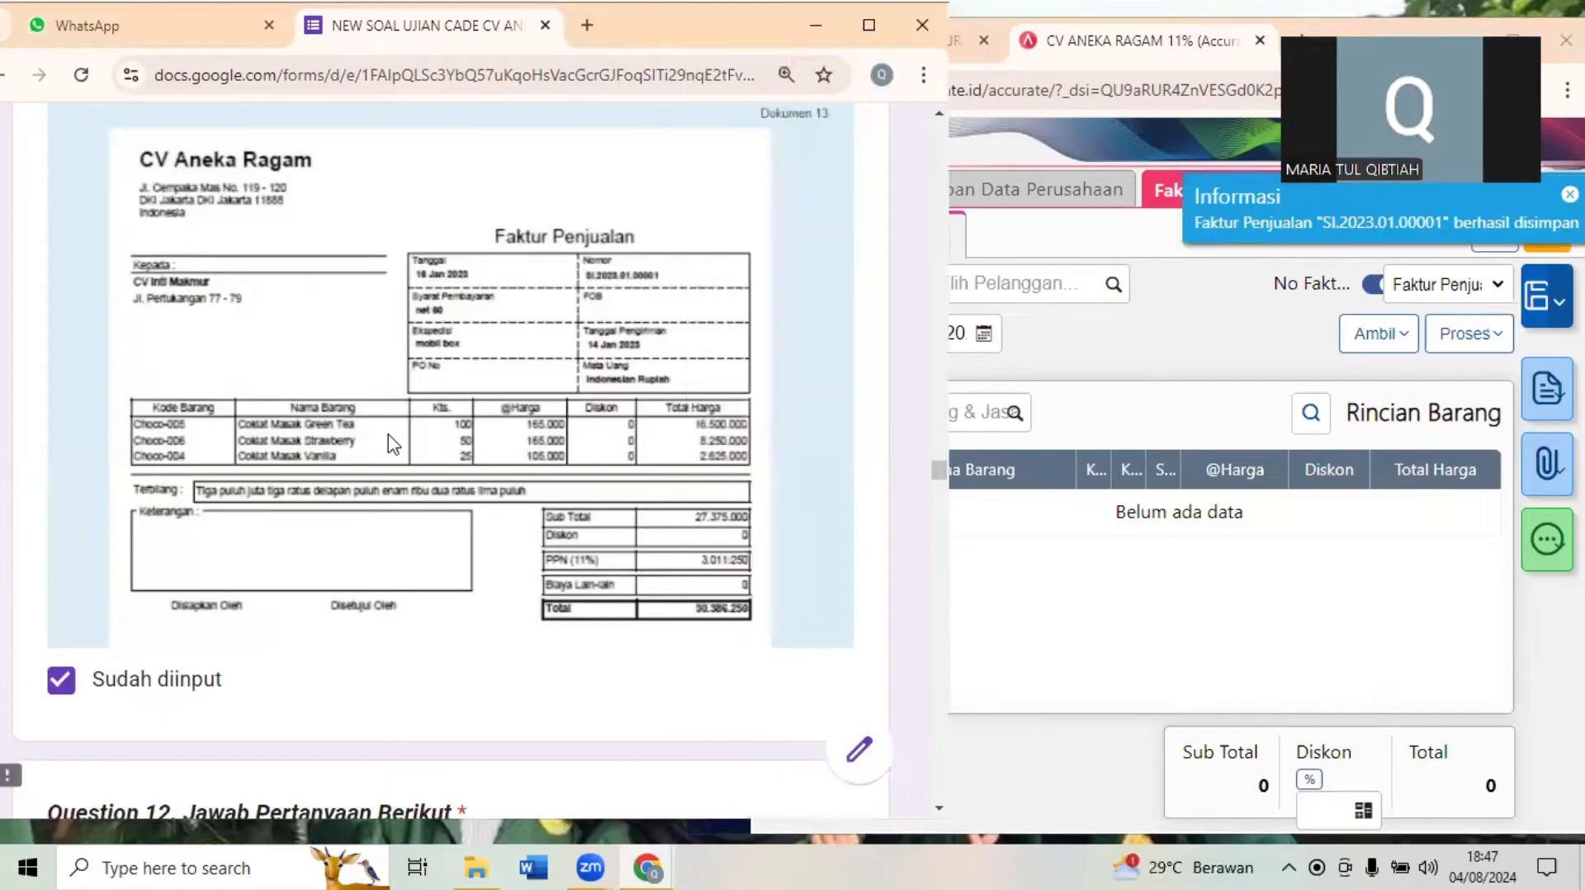
scroll(390, 438, down, 5)
scroll(390, 435, down, 1)
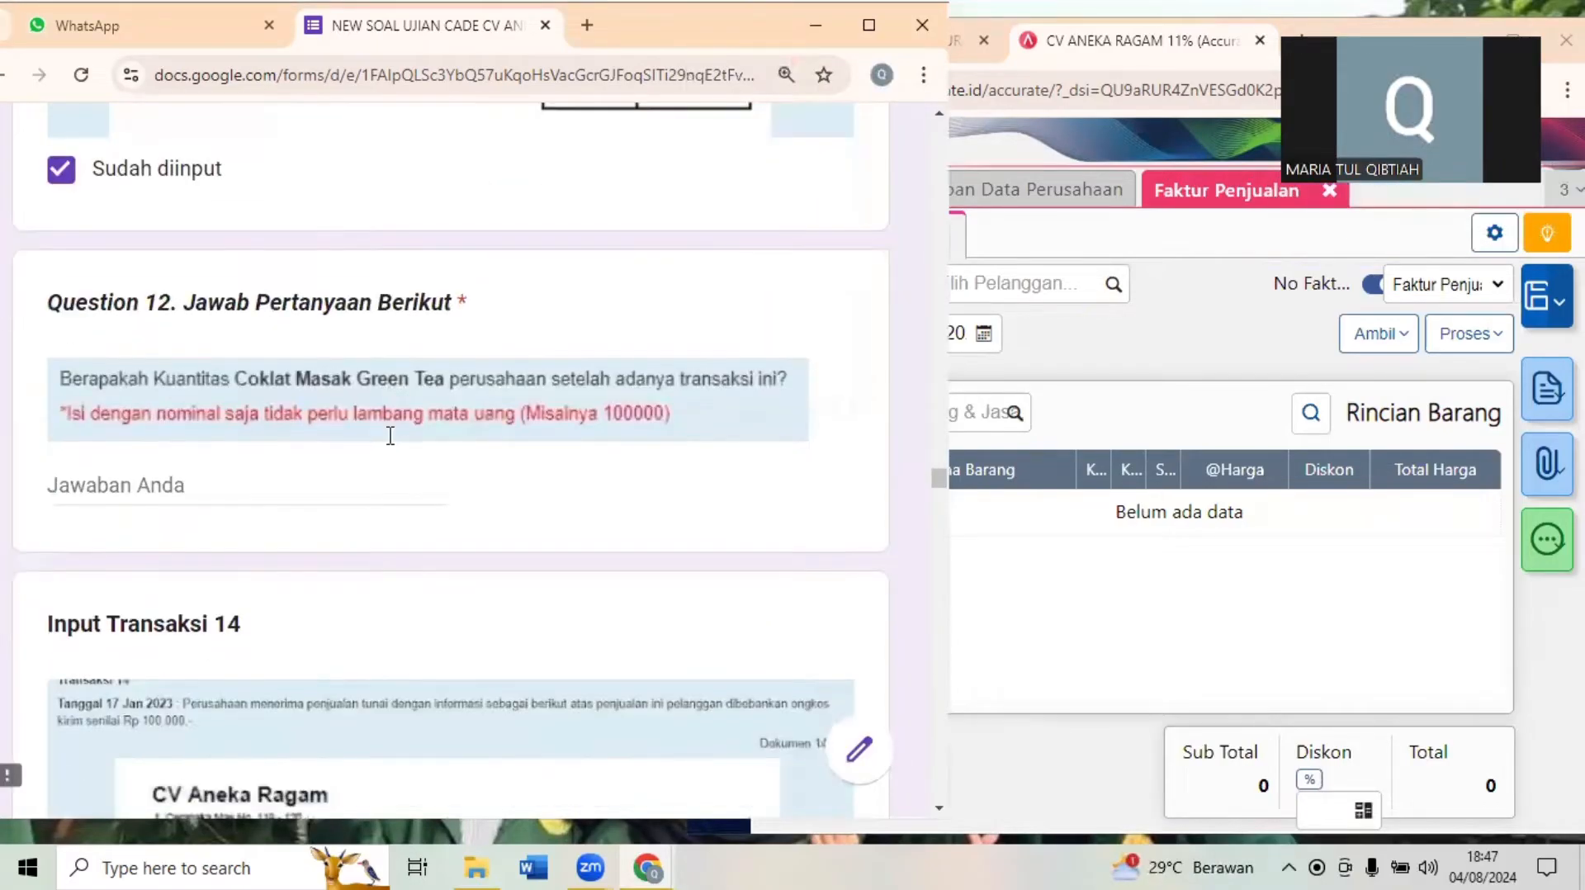
scroll(391, 436, down, 1)
scroll(392, 439, up, 1)
- Close the Faktur Penjualan form in Accurate Online and open Barang & Jasa from the inventory module
click(1274, 198)
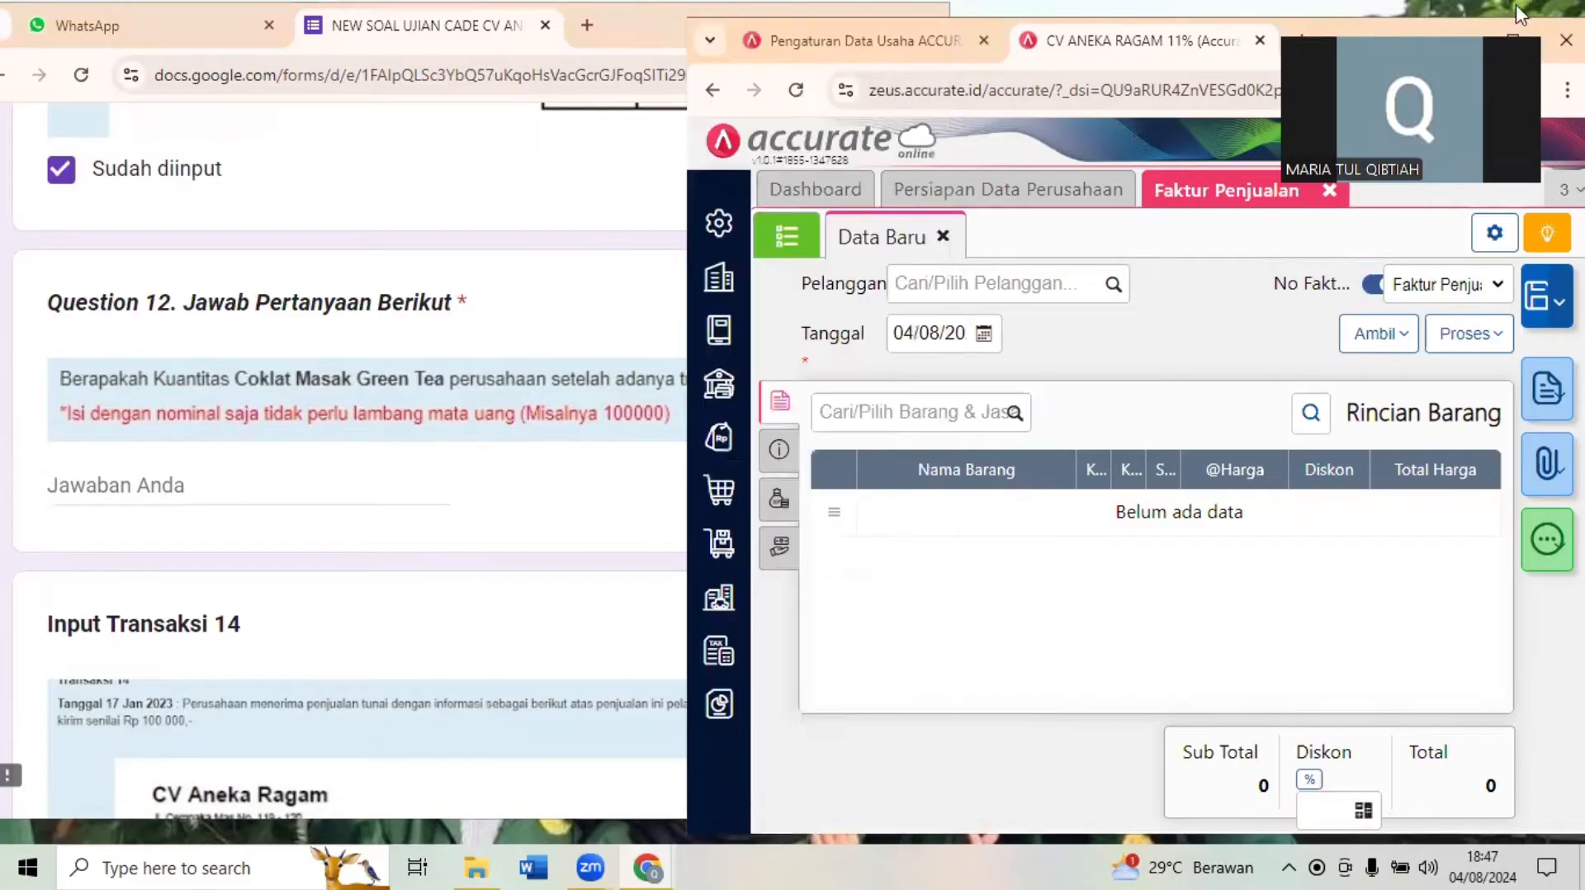
click(1513, 38)
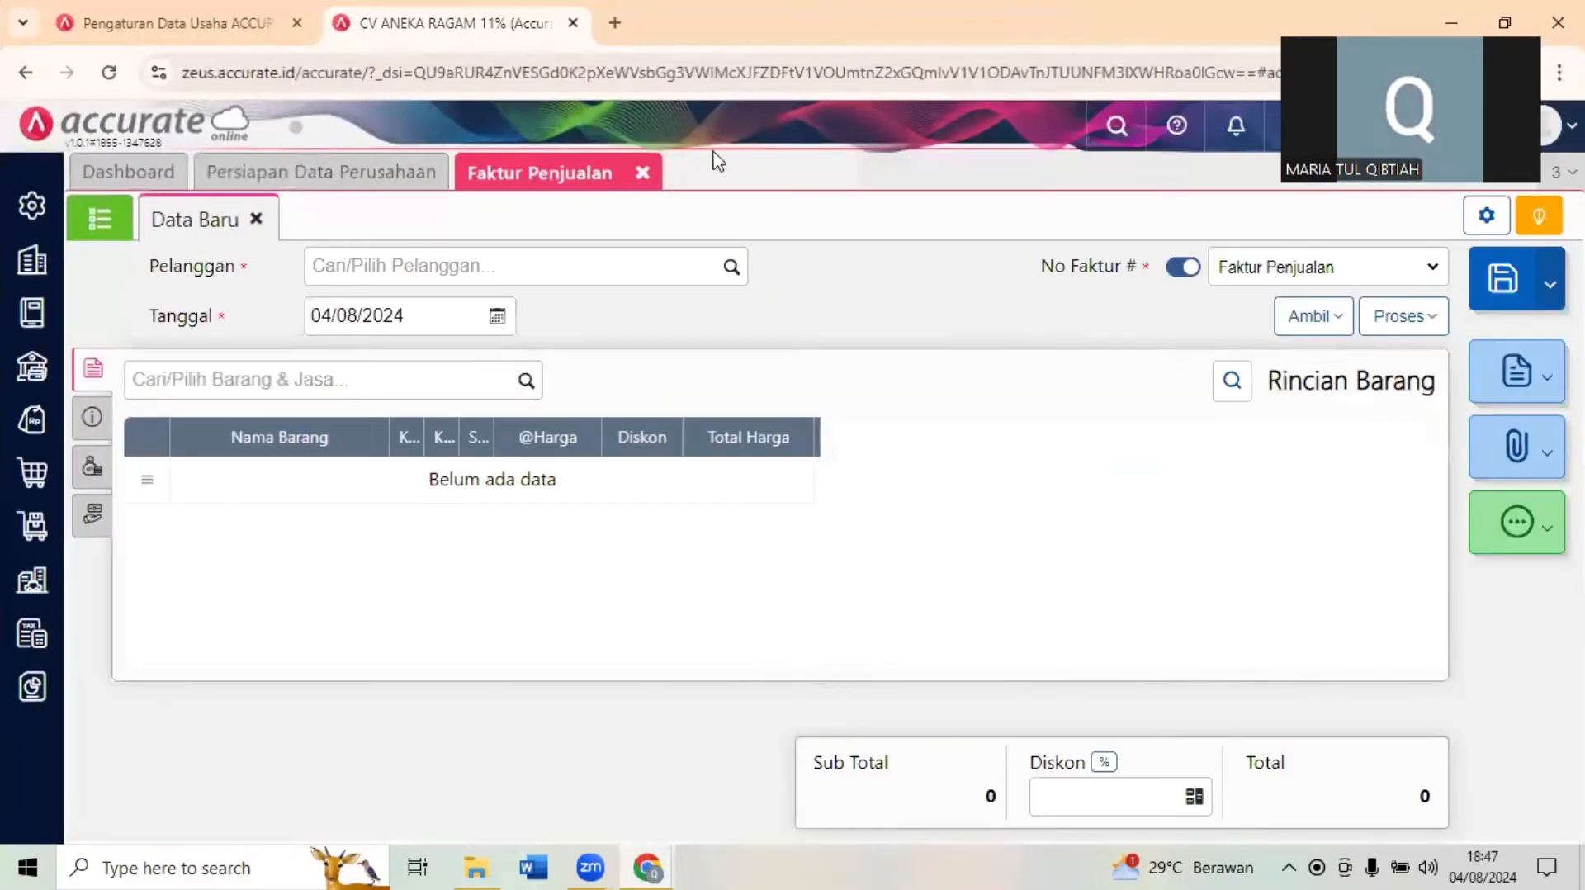
click(643, 175)
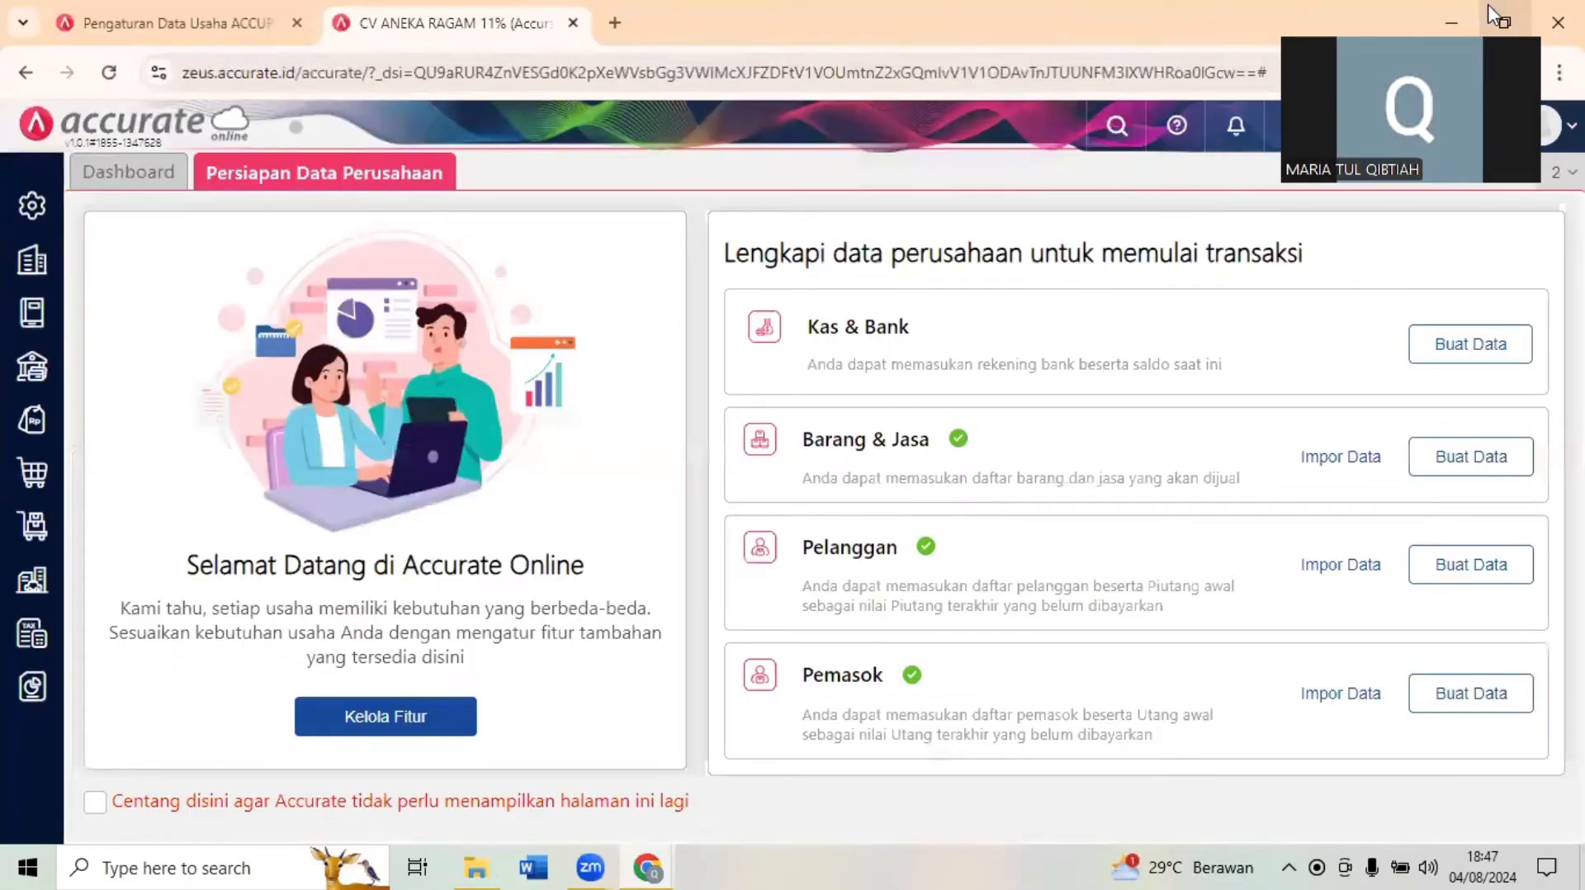
click(1489, 6)
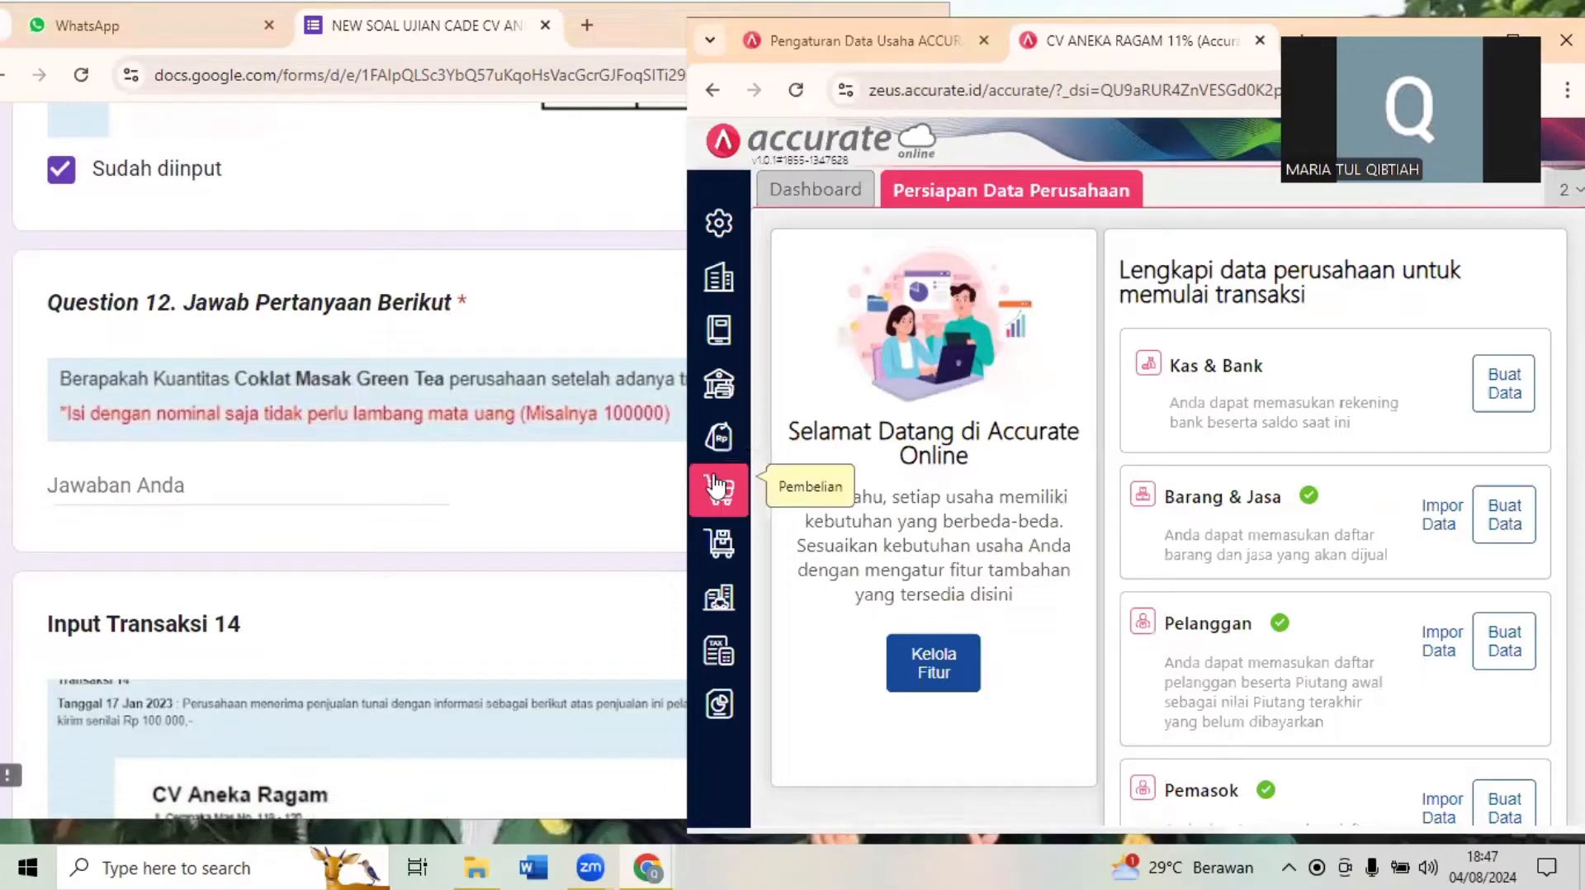
click(719, 542)
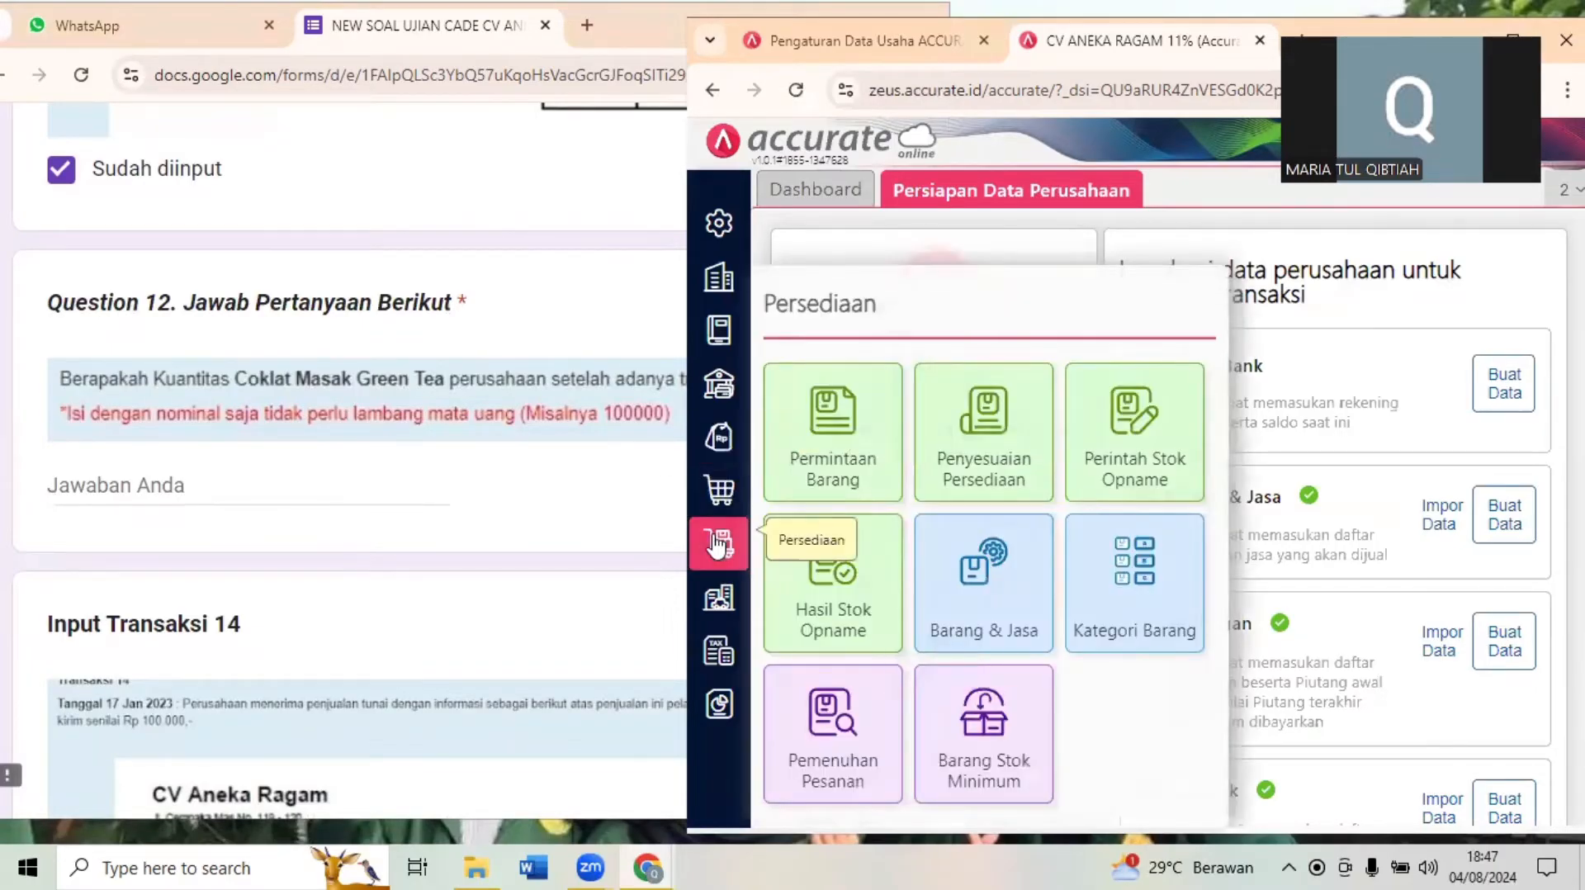
click(995, 611)
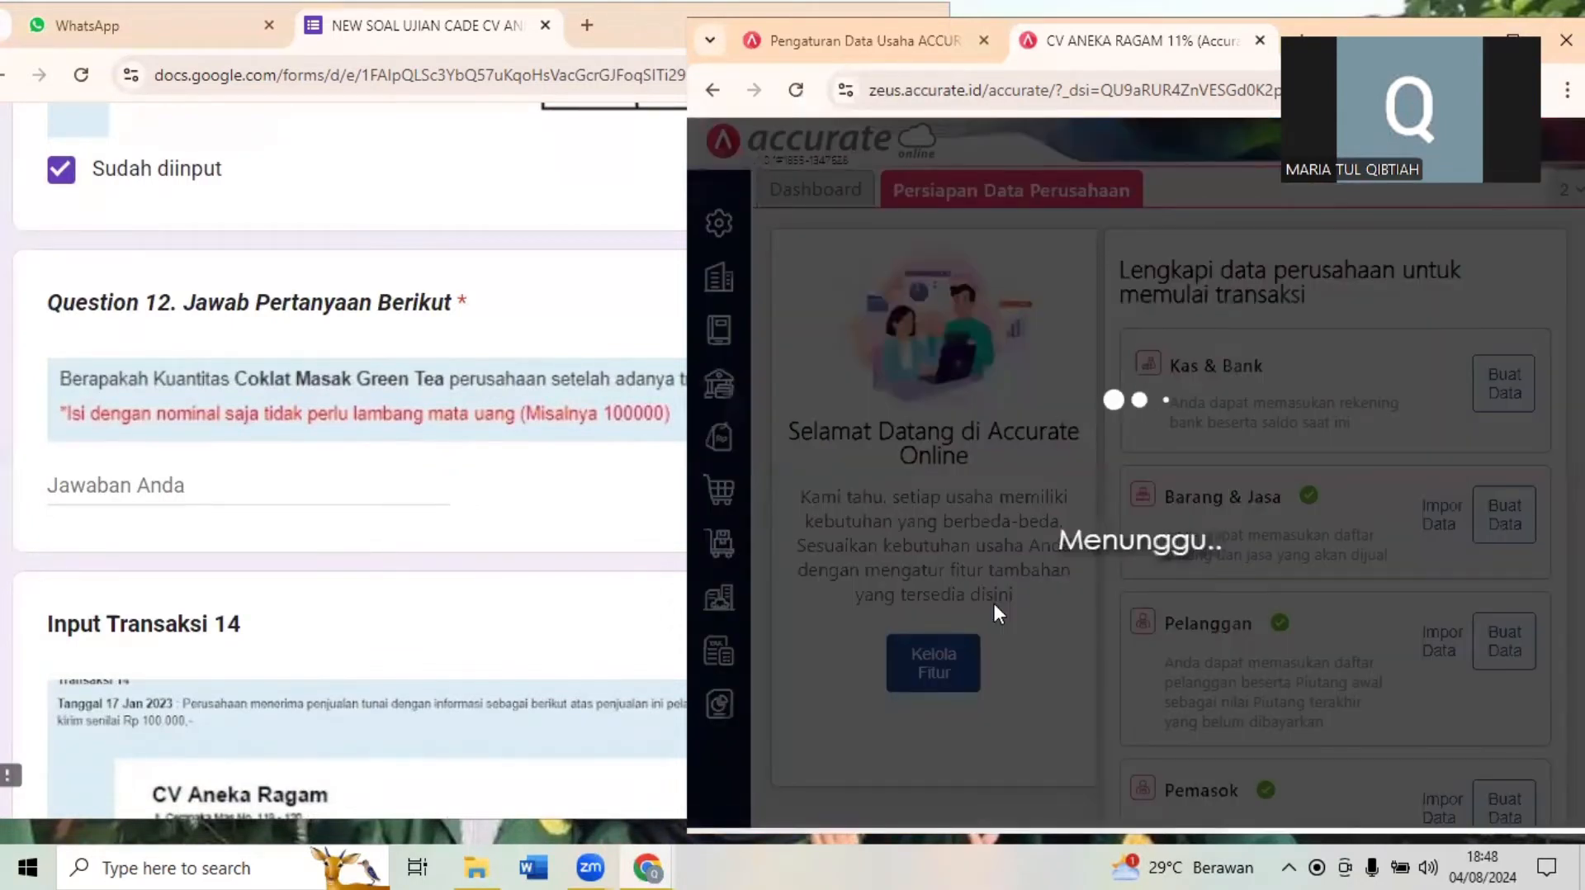
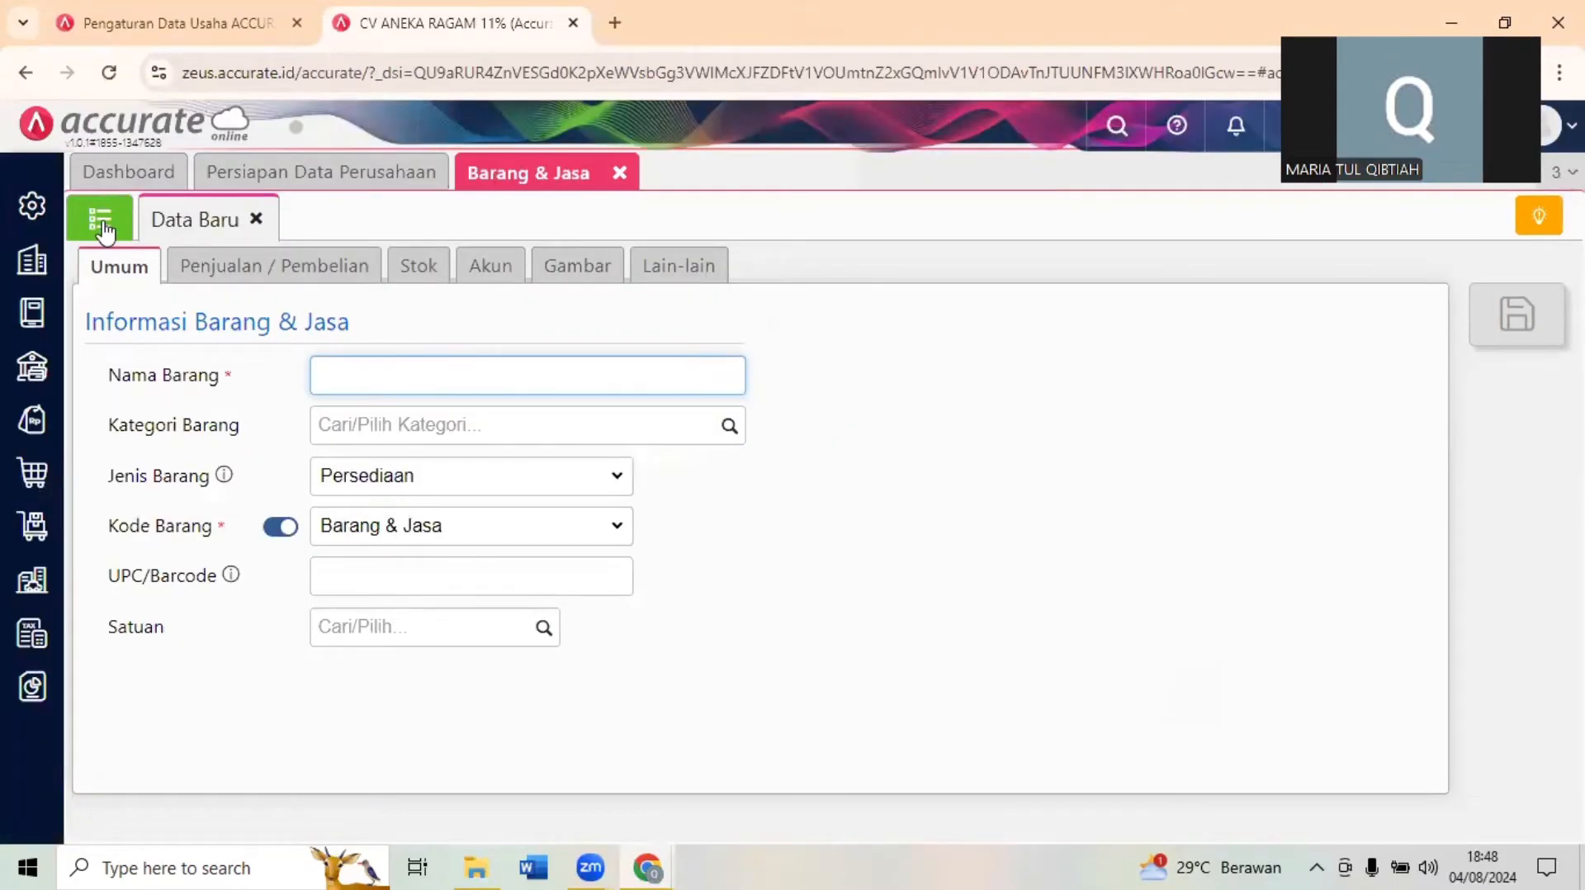
- Look up the Coklat Masak Green Tea quantity in the Barang & Jasa list and answer Question 12 with 250
click(101, 223)
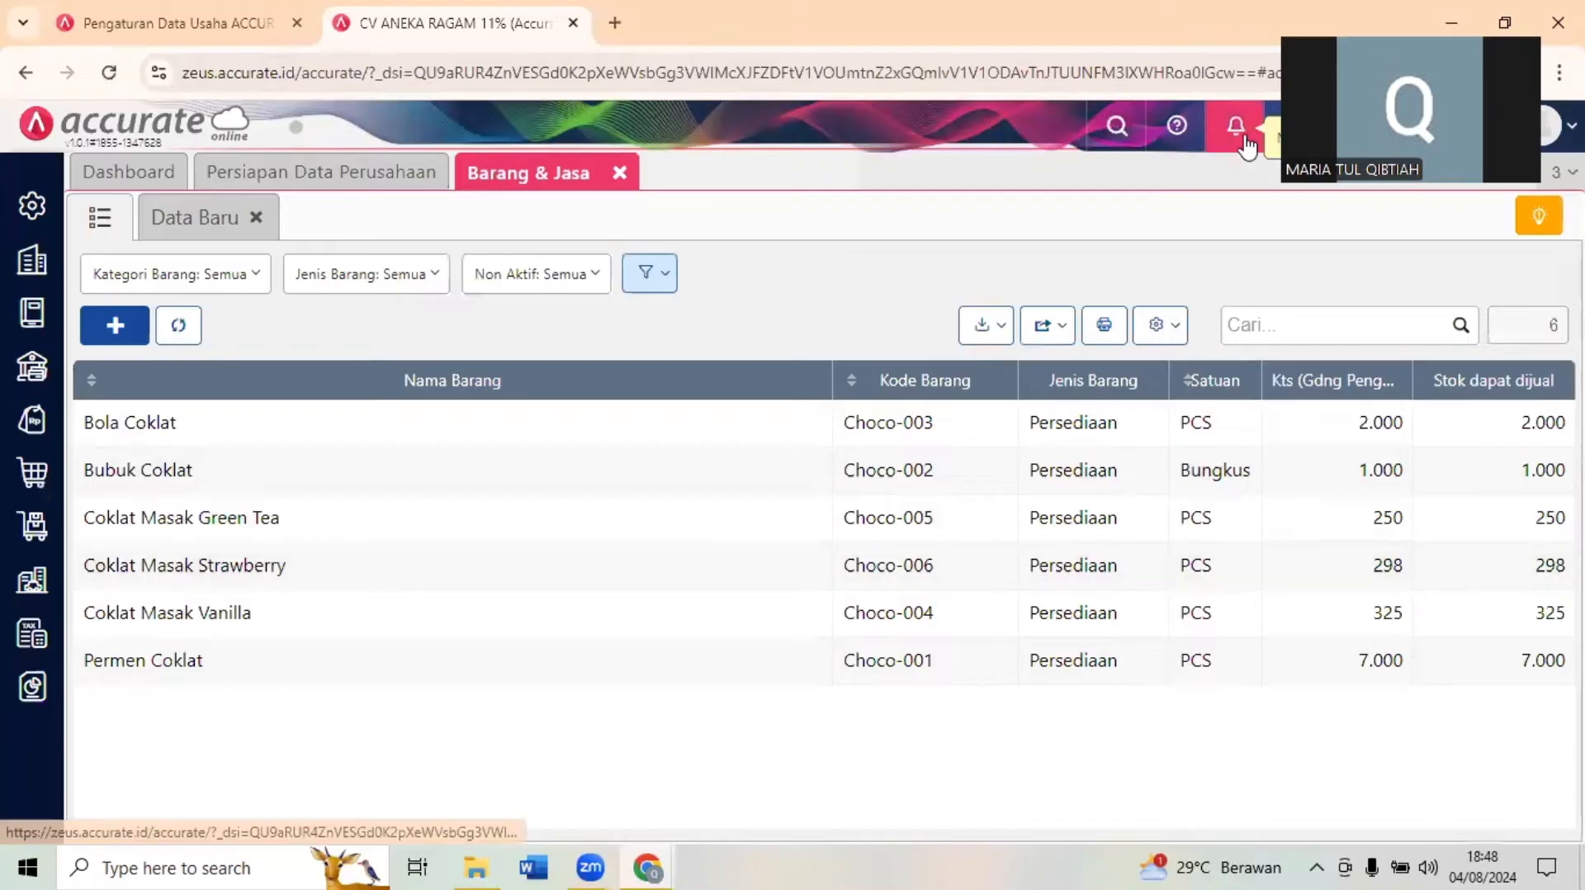
click(1516, 3)
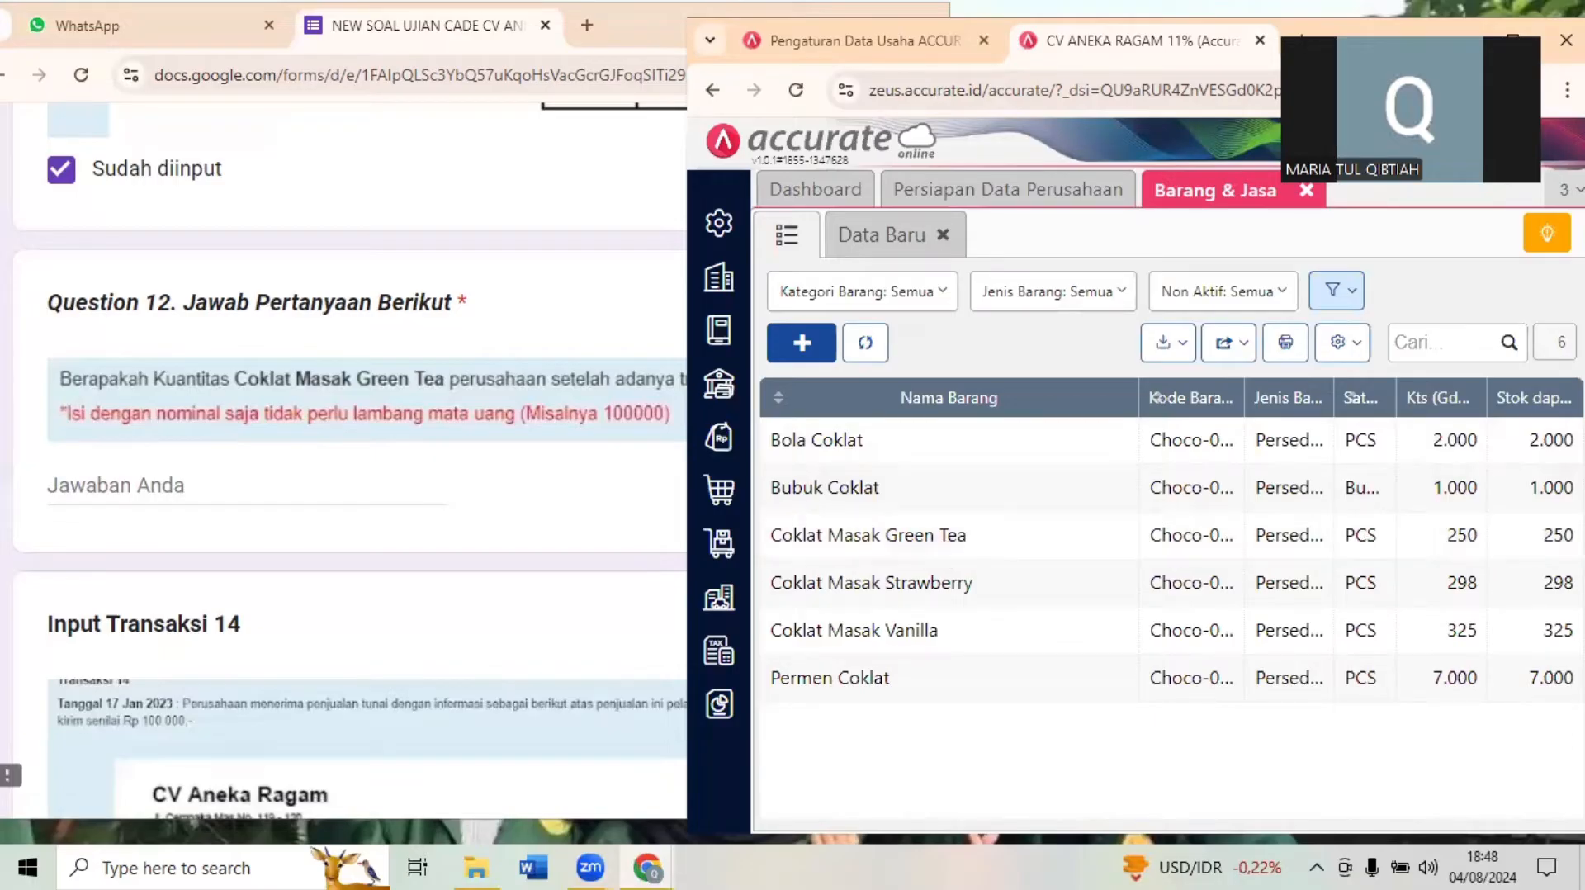
click(327, 477)
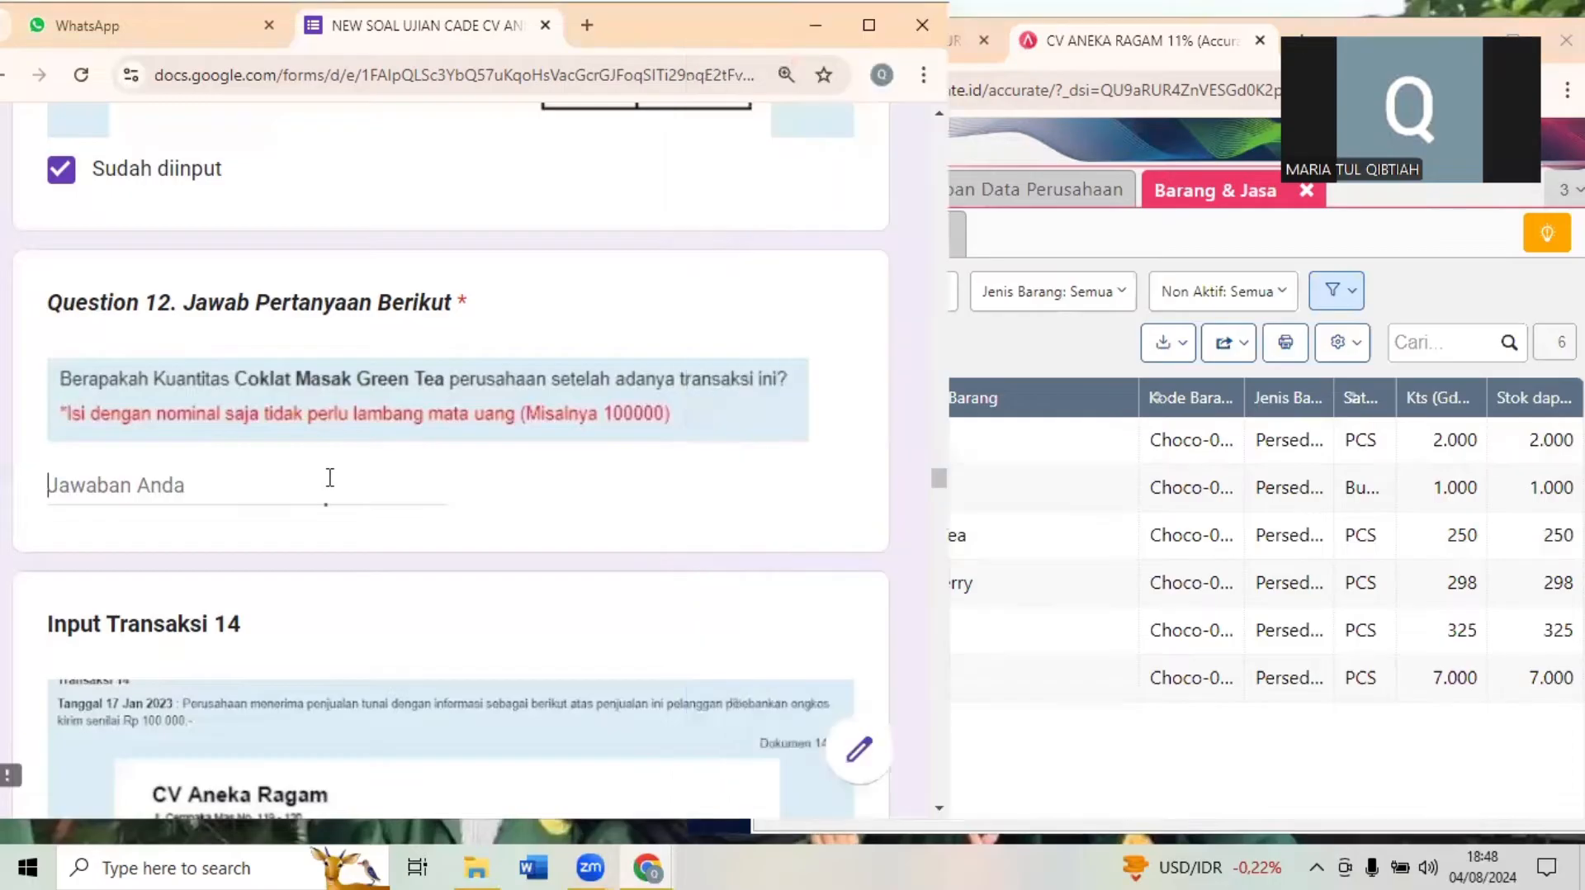
text(250)
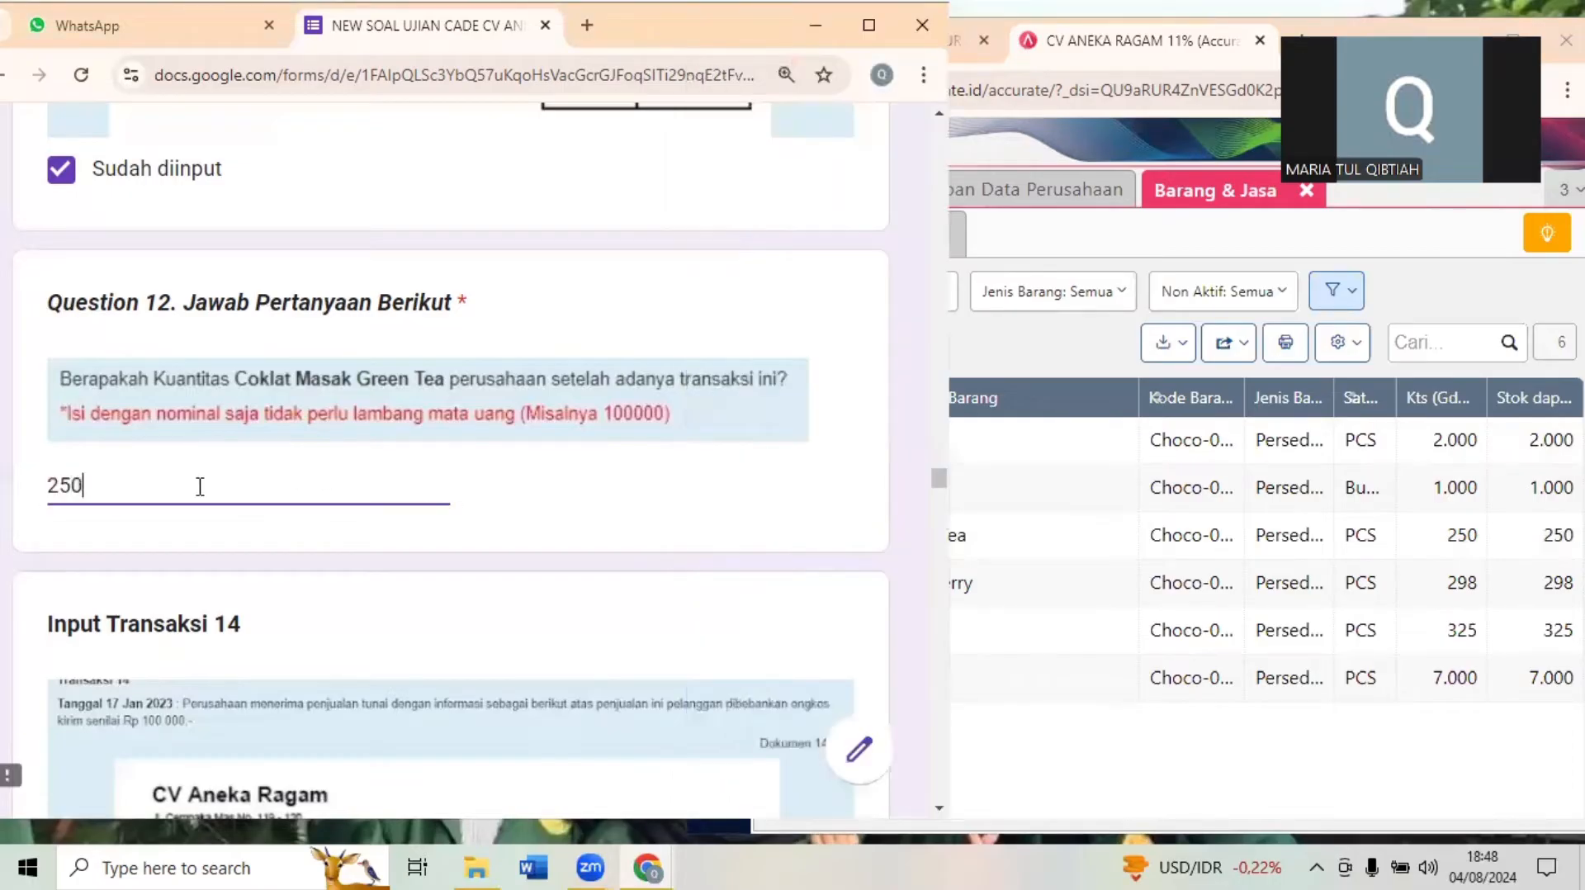
click(353, 643)
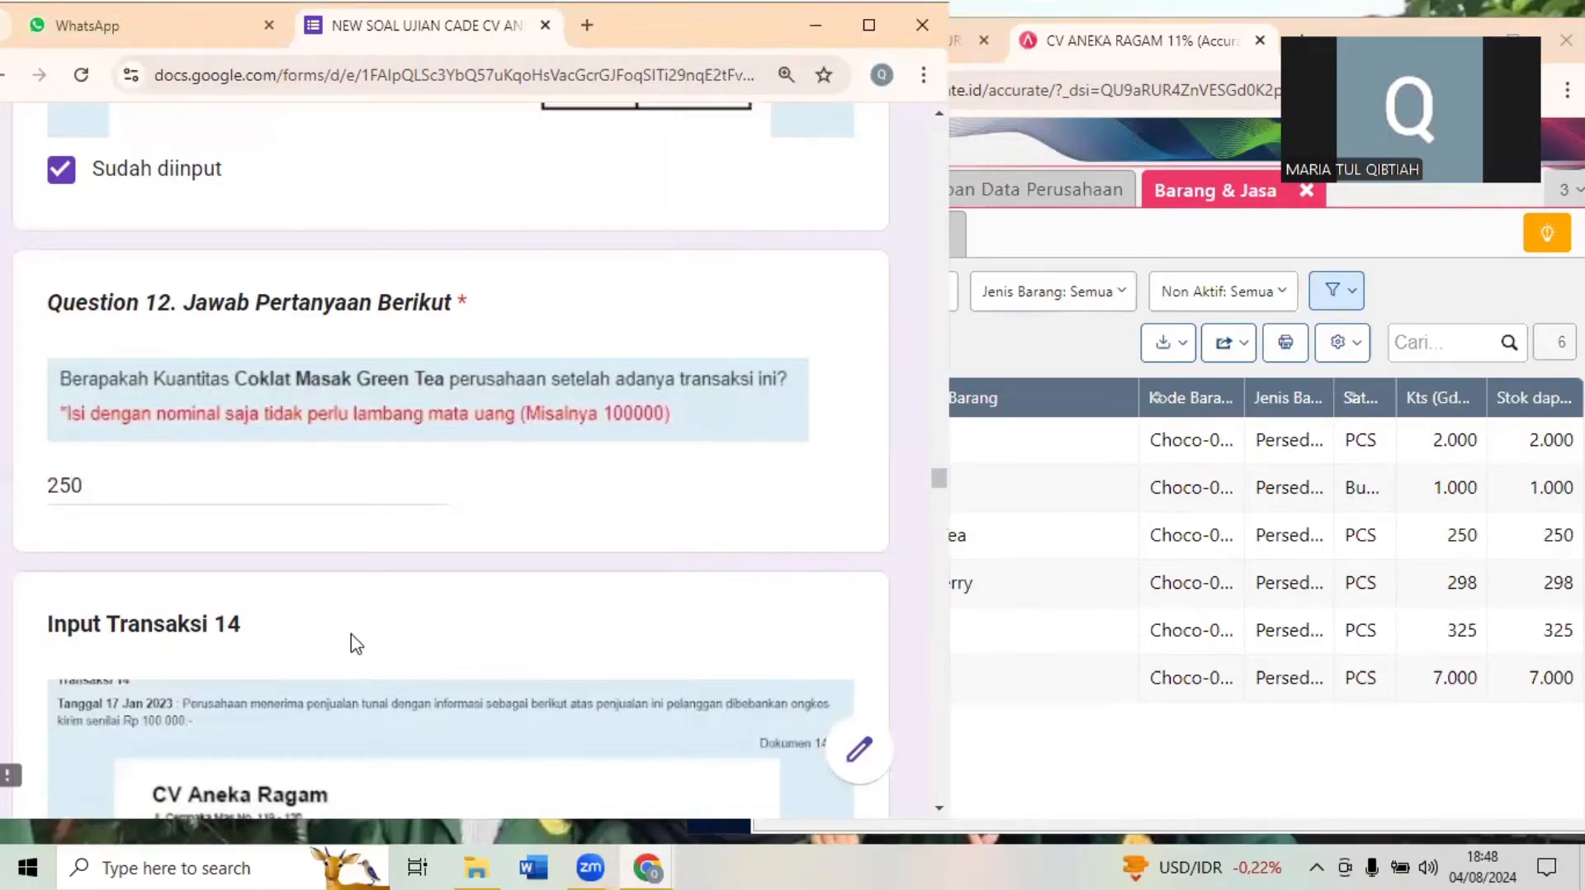
- Bring up Transaksi 14 in the exam form and close Barang & Jasa in Accurate Online
scroll(355, 643, down, 5)
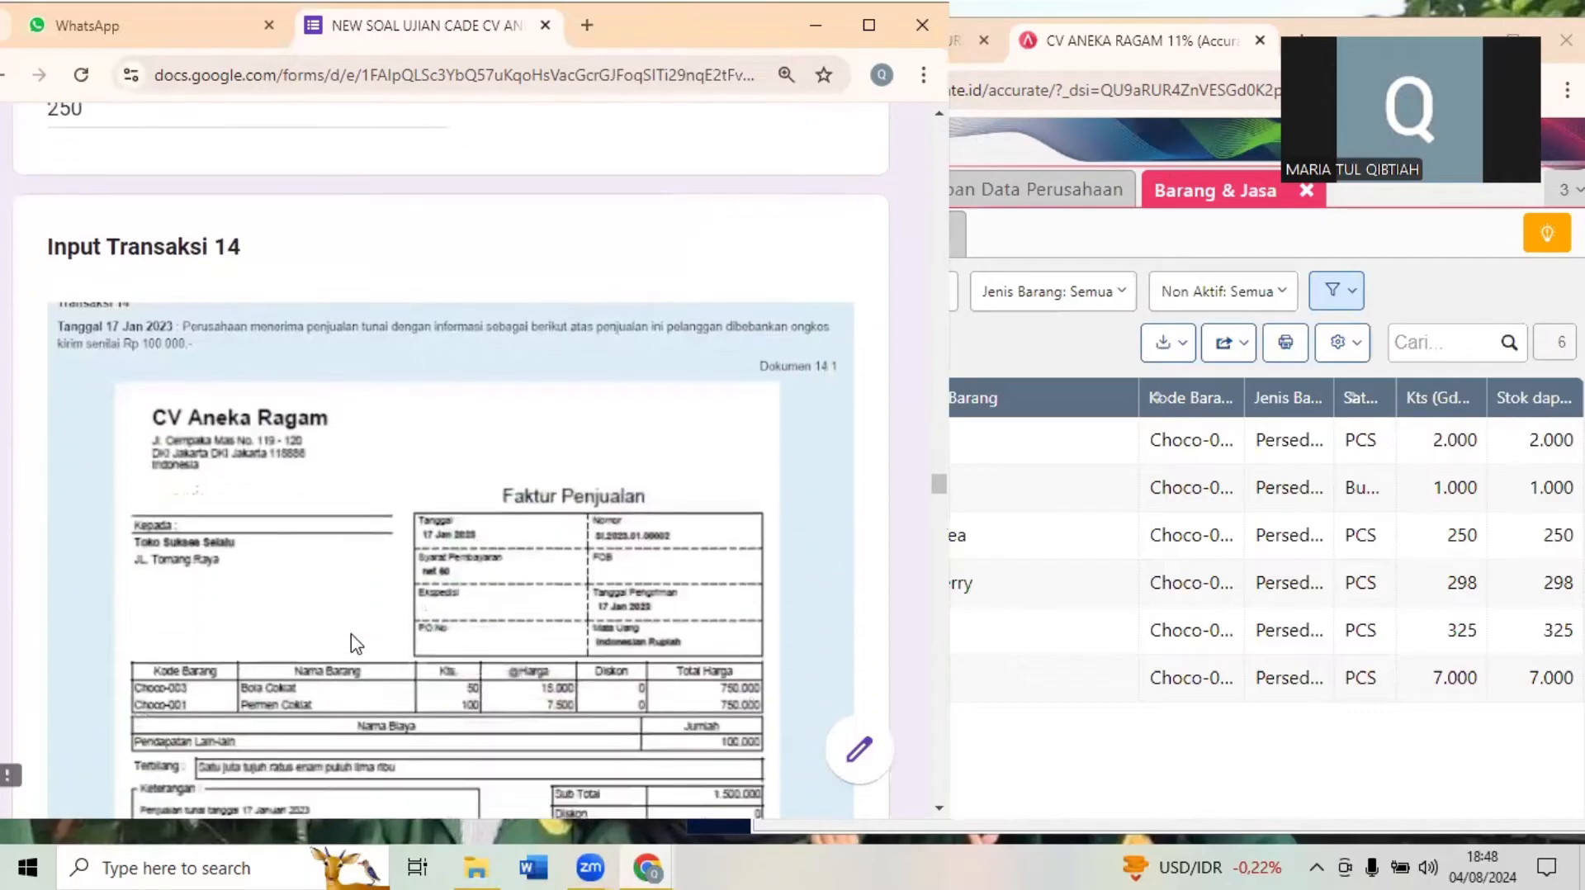
scroll(355, 643, down, 1)
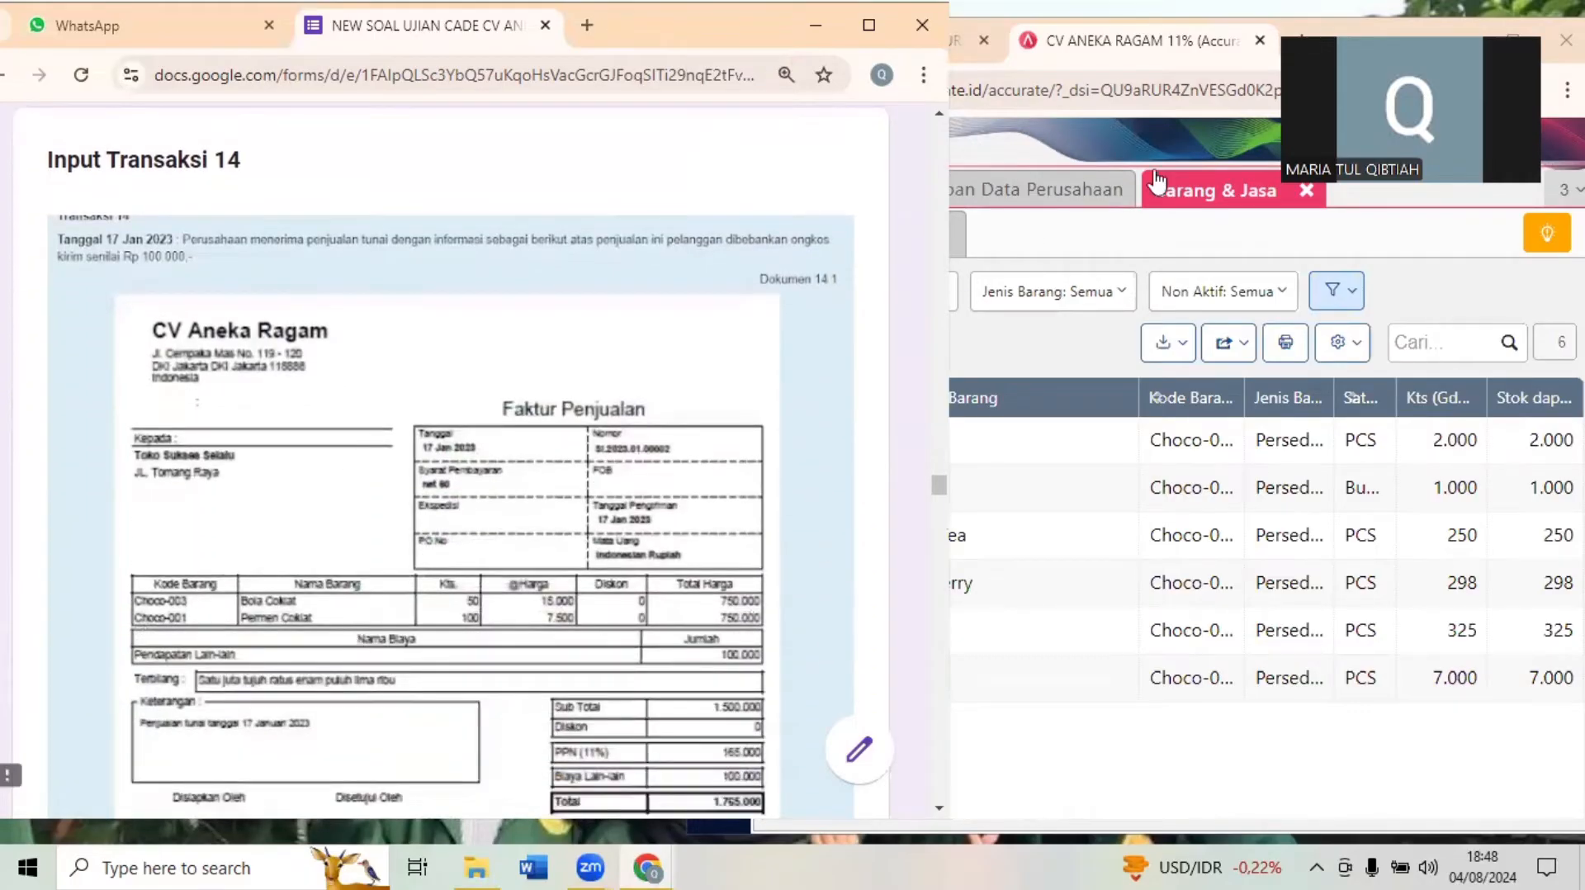
click(1176, 159)
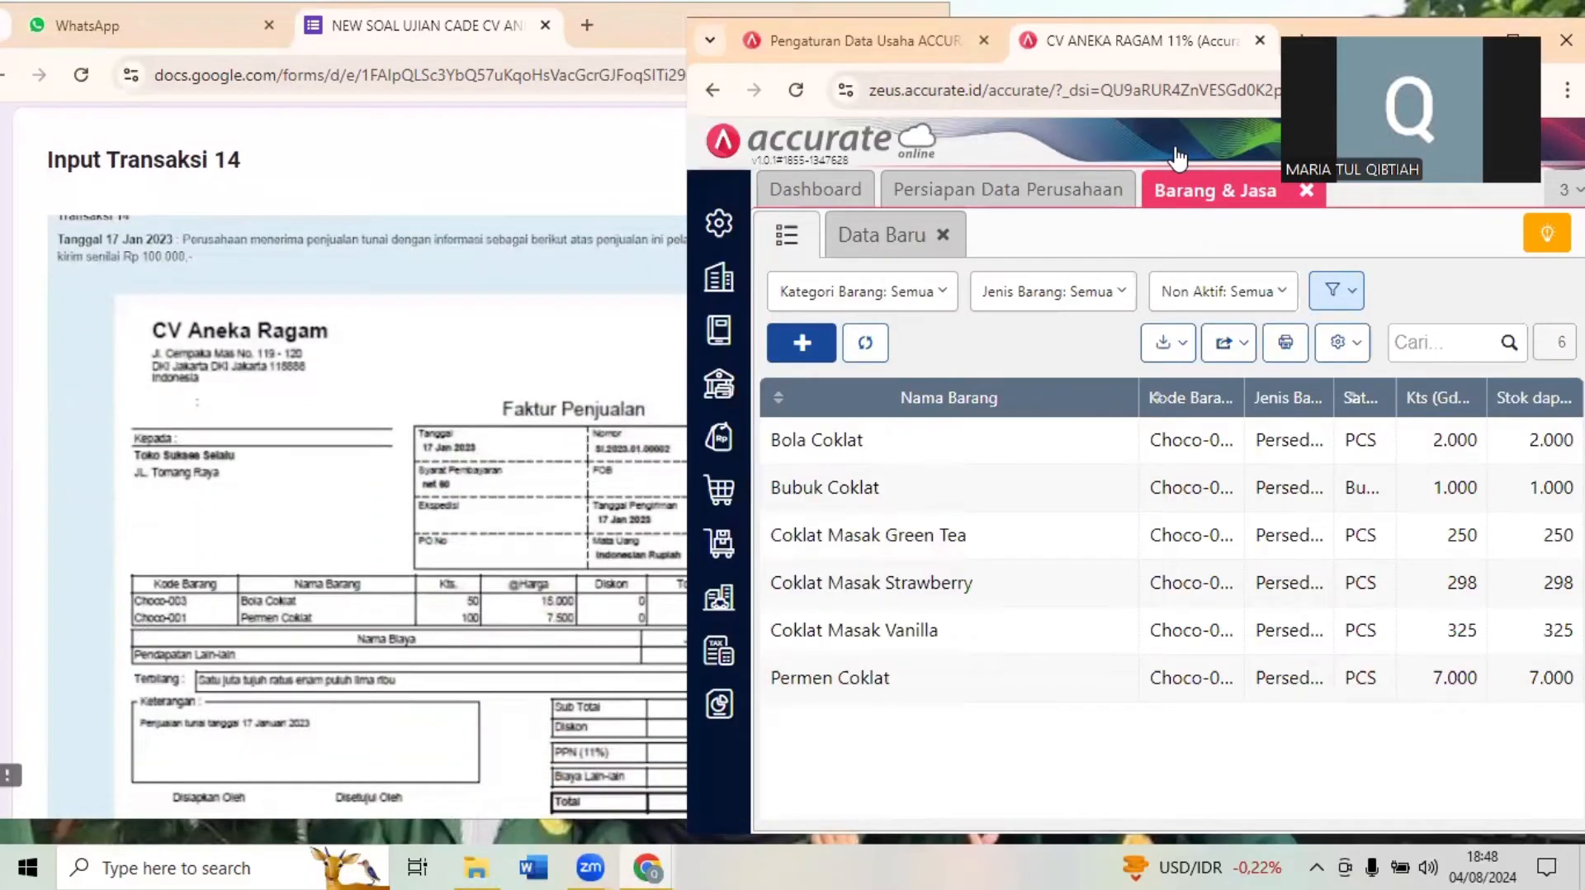
click(1516, 36)
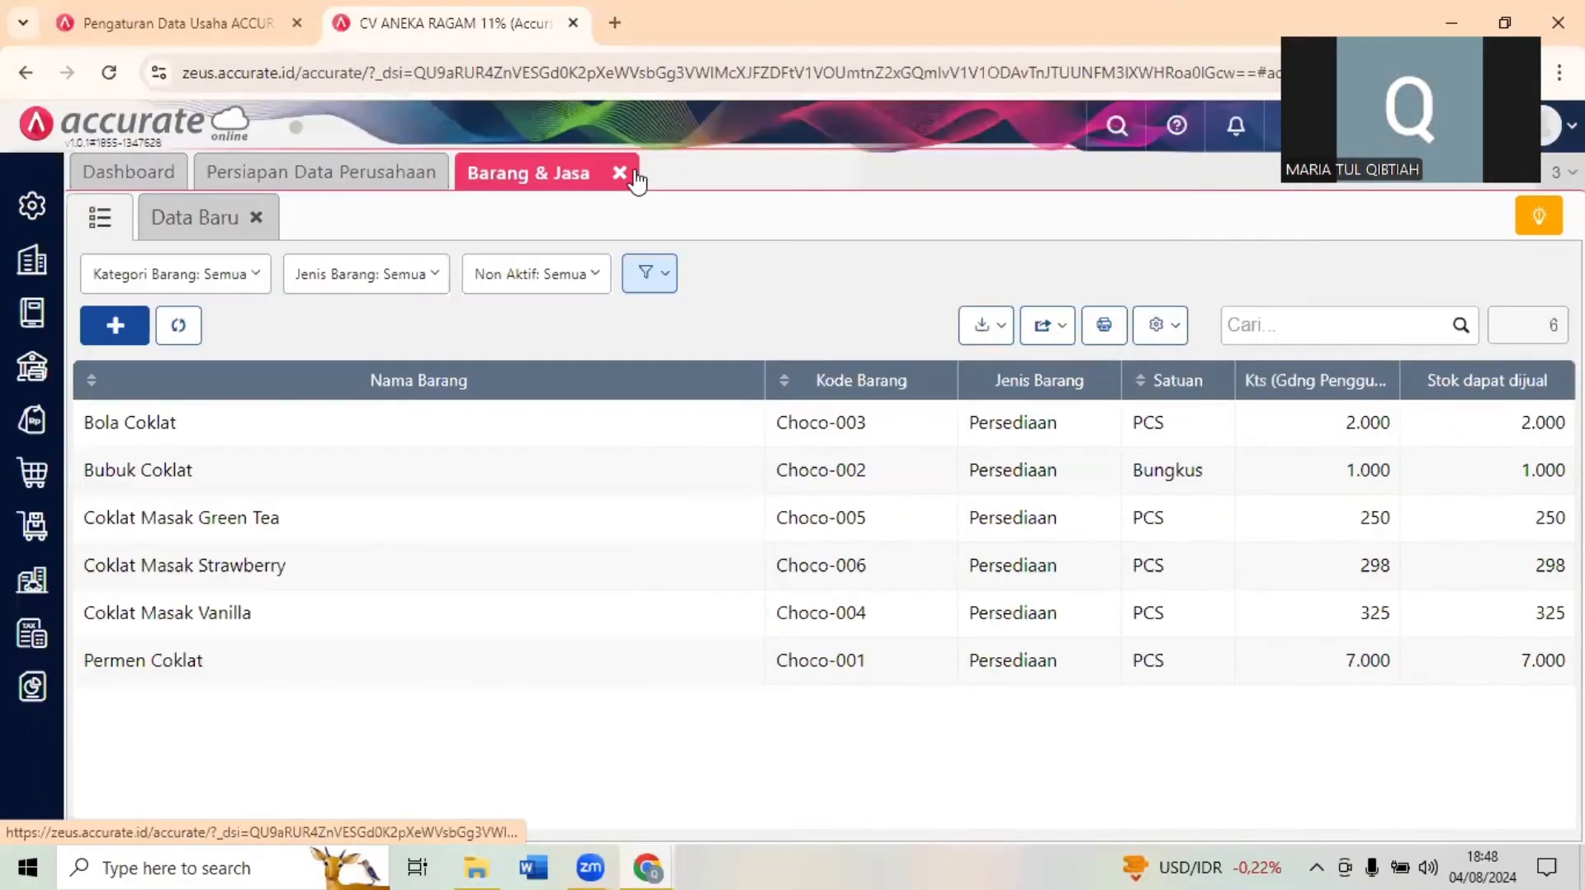
click(634, 174)
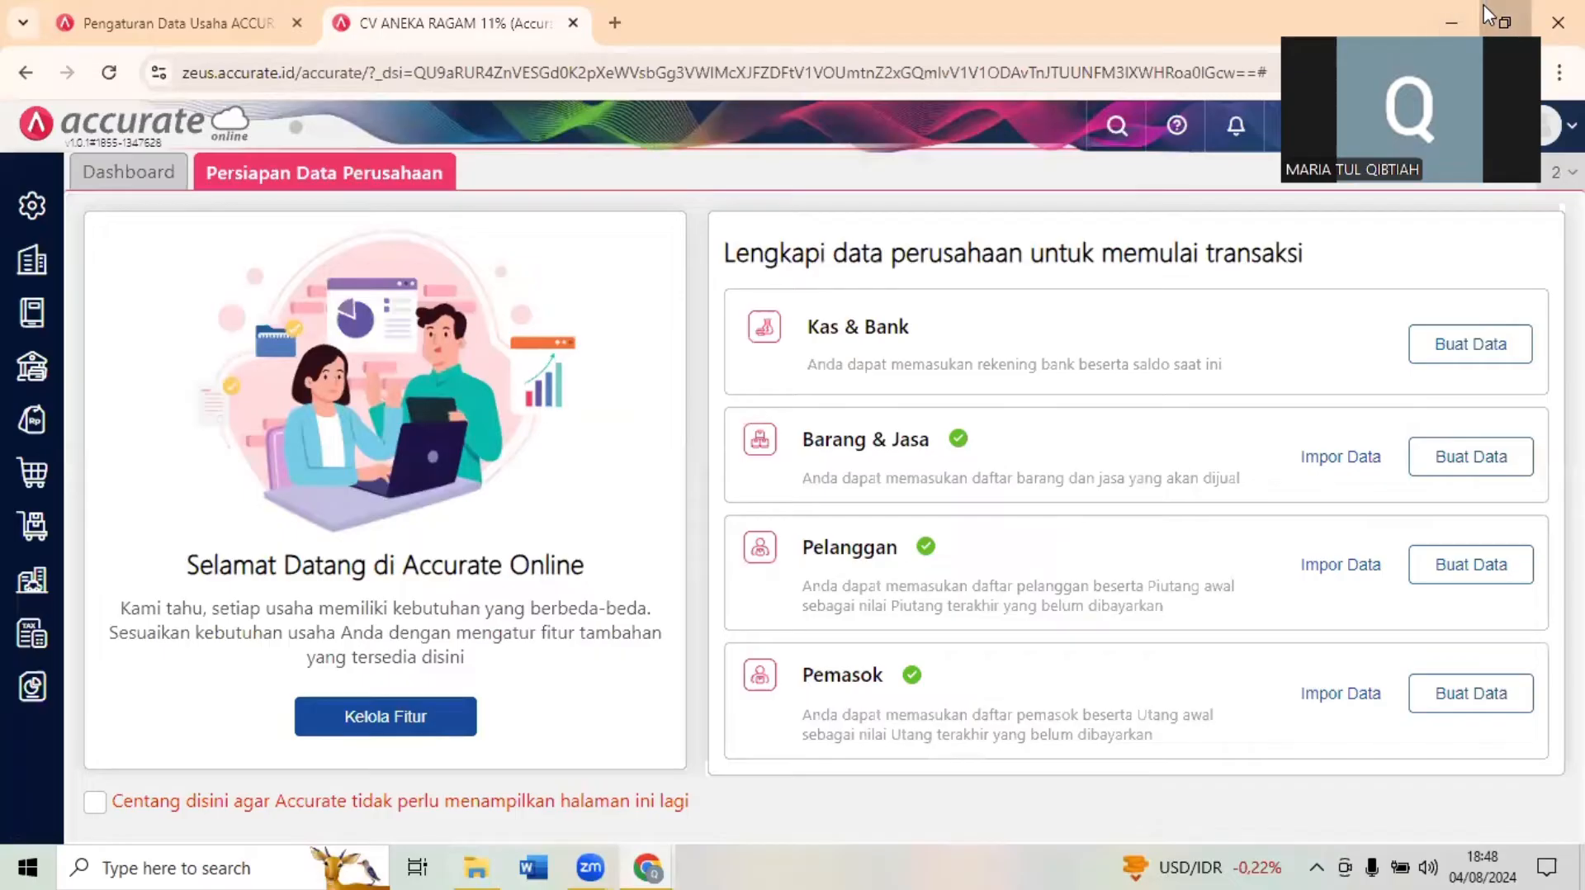
- Read Transaksi 14's sales invoice and payment receipt documents in the exam form
click(1503, 22)
click(518, 425)
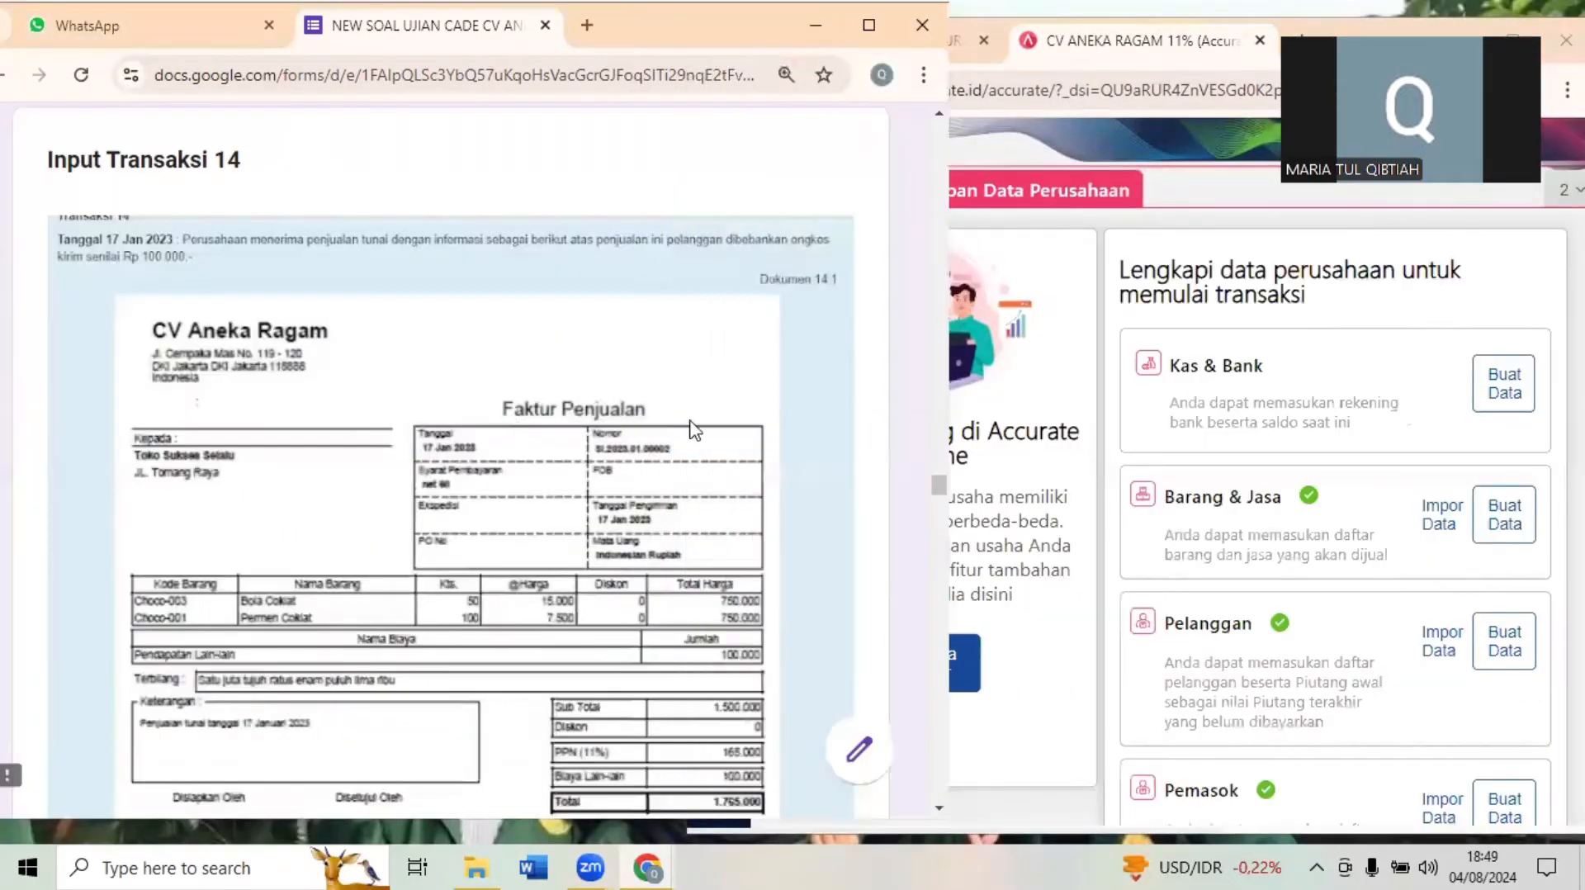
scroll(774, 402, down, 10)
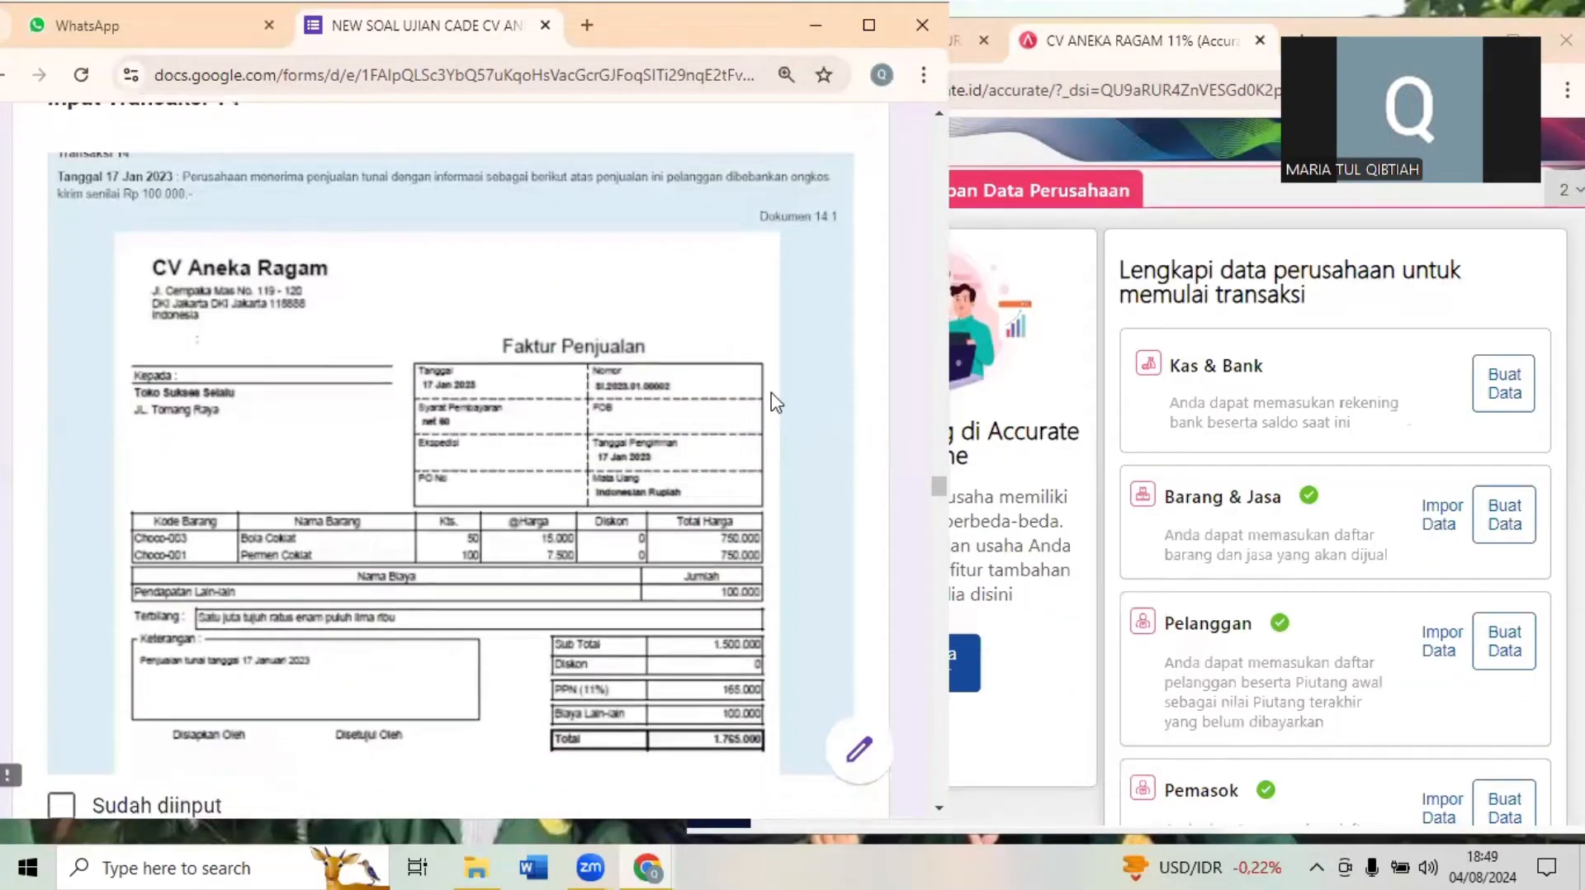
scroll(774, 402, down, 4)
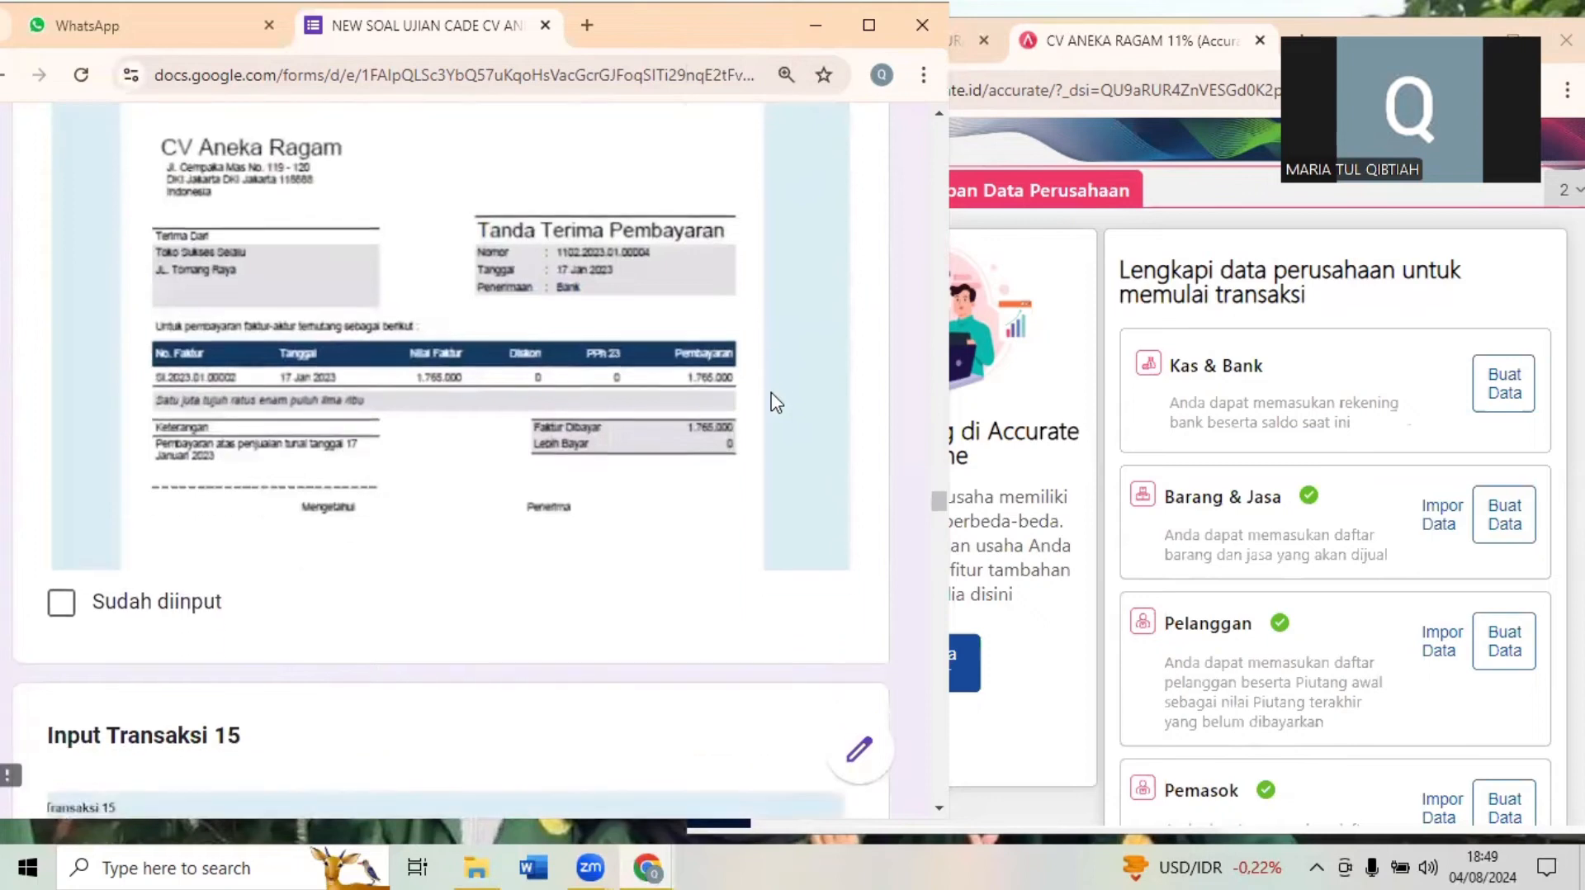
scroll(774, 402, up, 10)
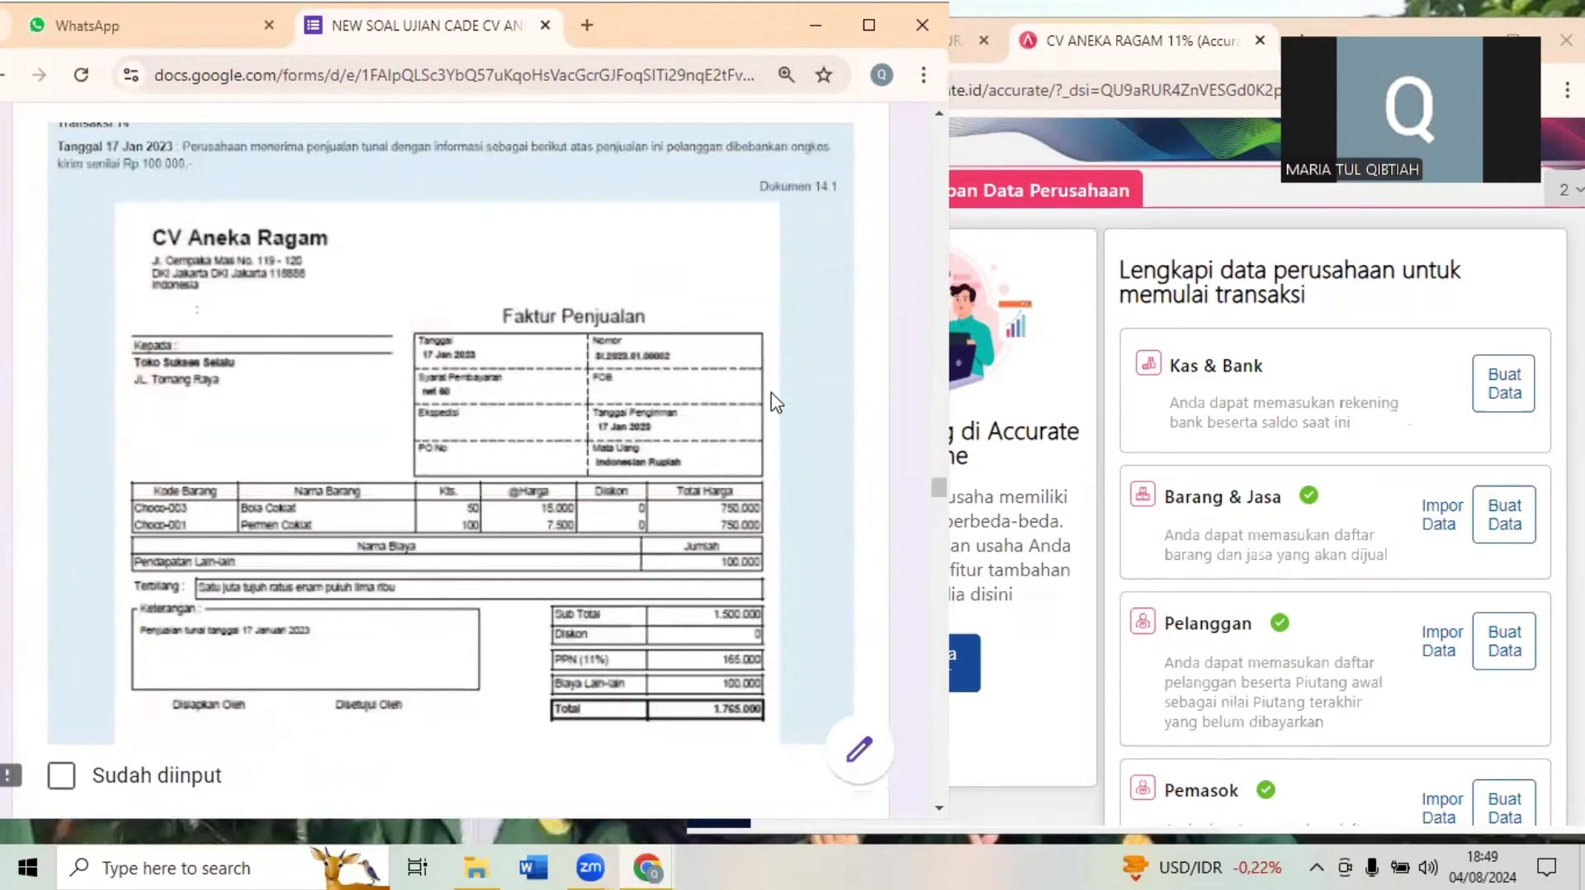
- Return to Accurate Online and open a new Faktur Penjualan form from the sales module
click(1147, 250)
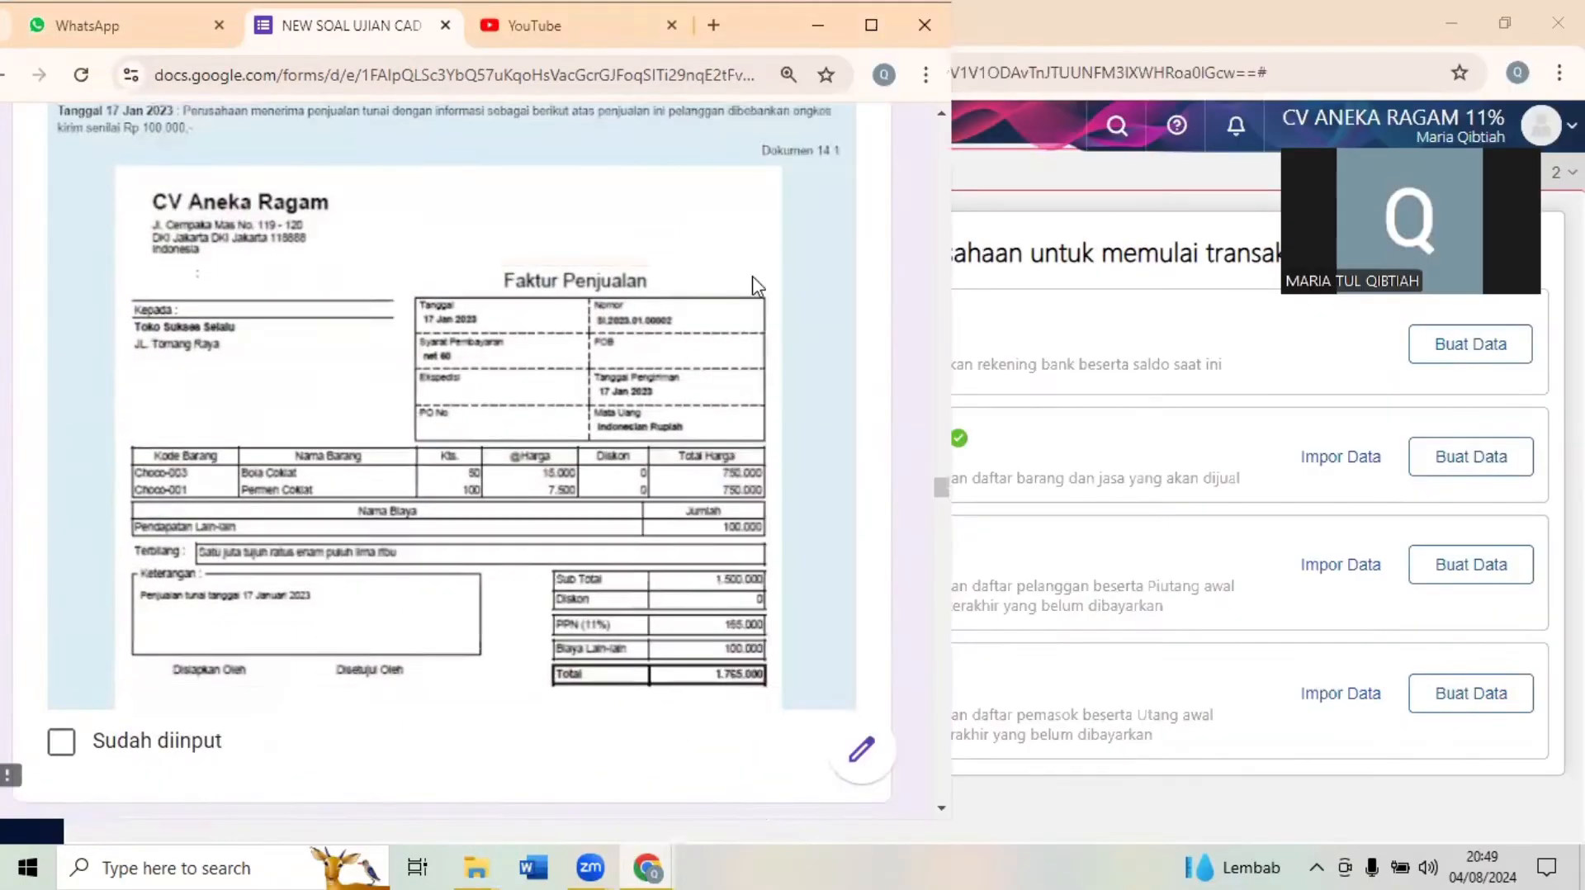
scroll(757, 285, up, 2)
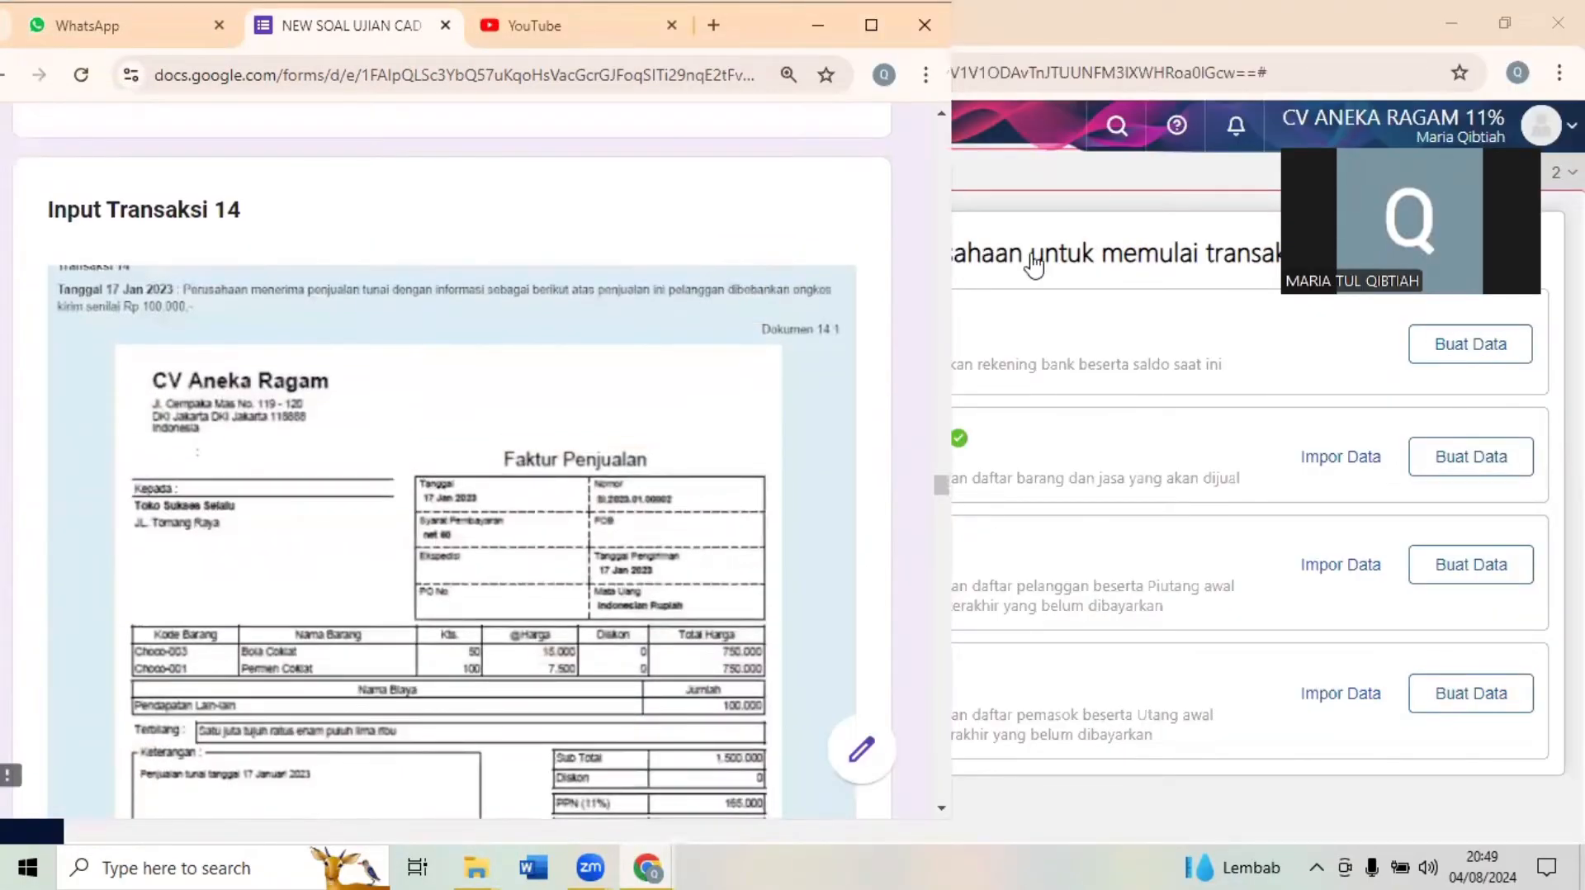
click(968, 213)
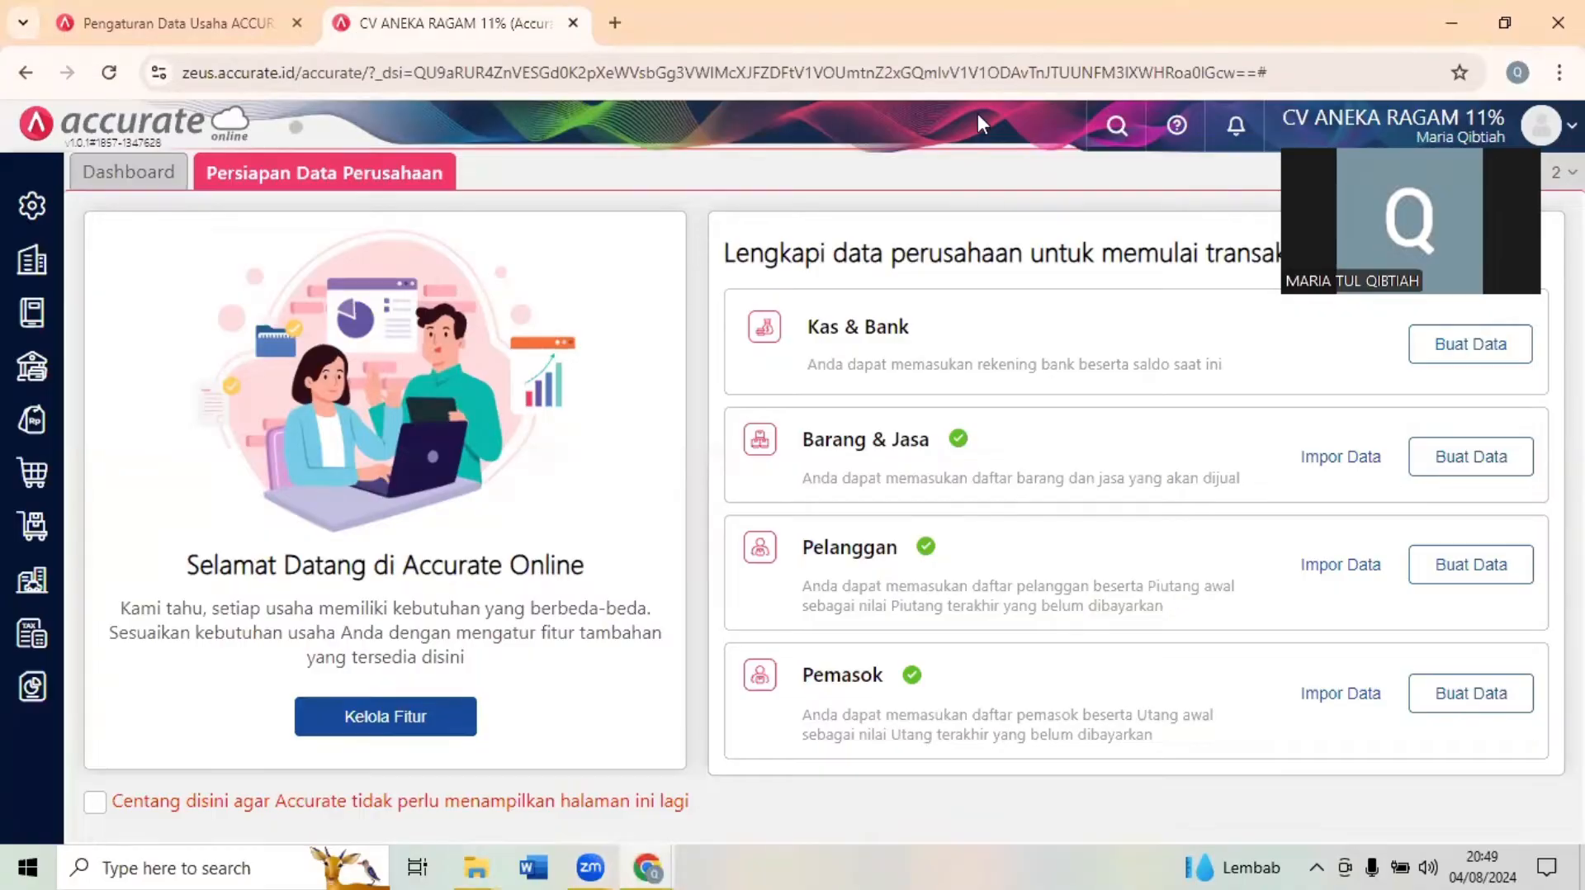
click(1504, 14)
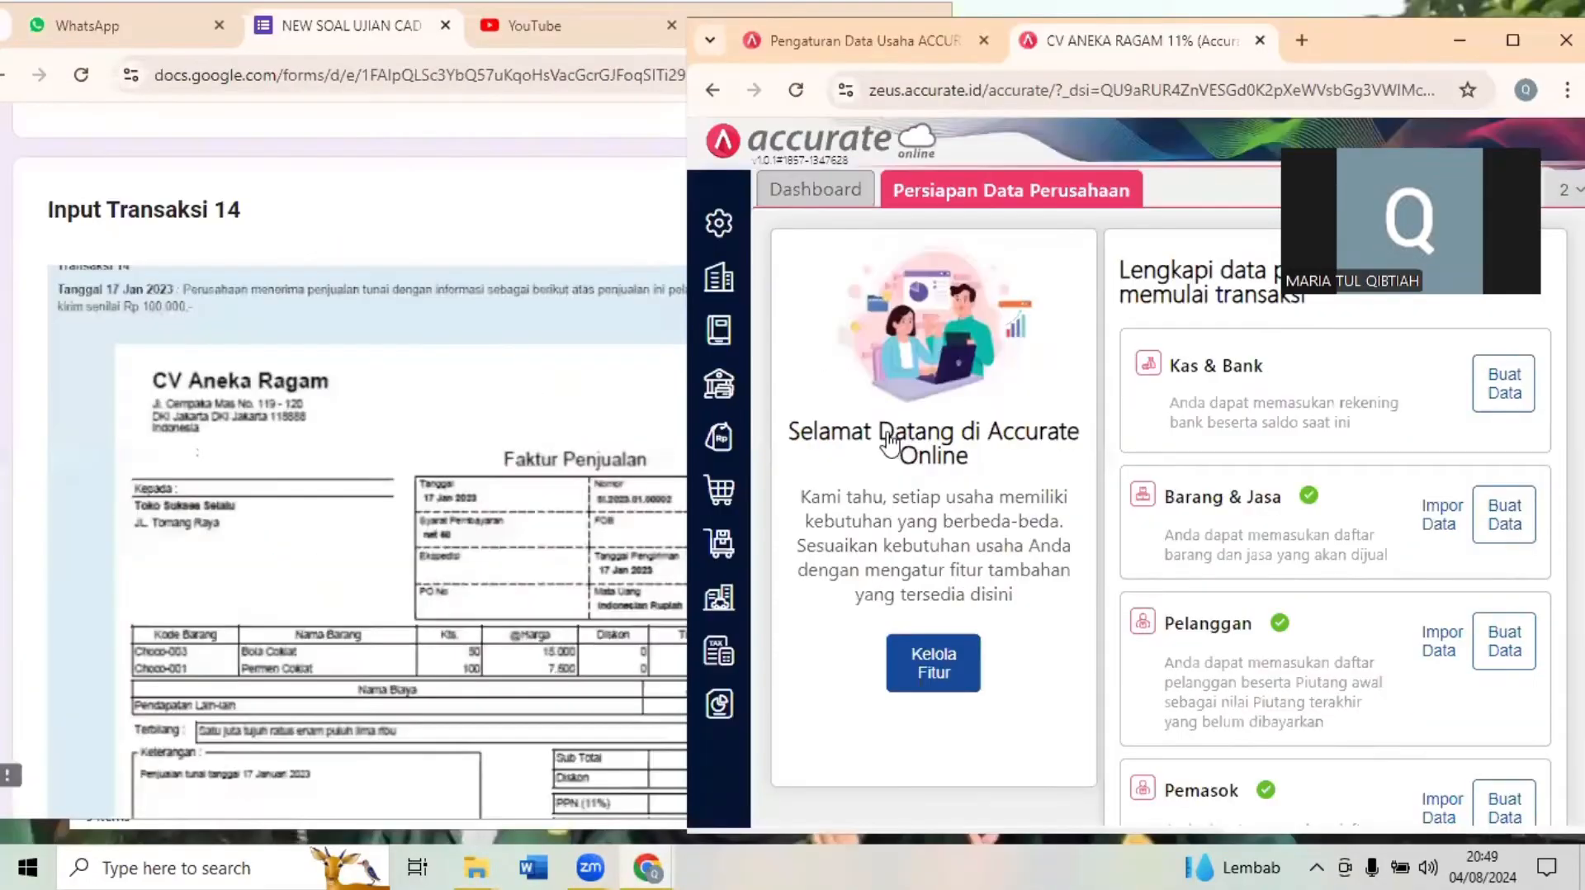
click(715, 440)
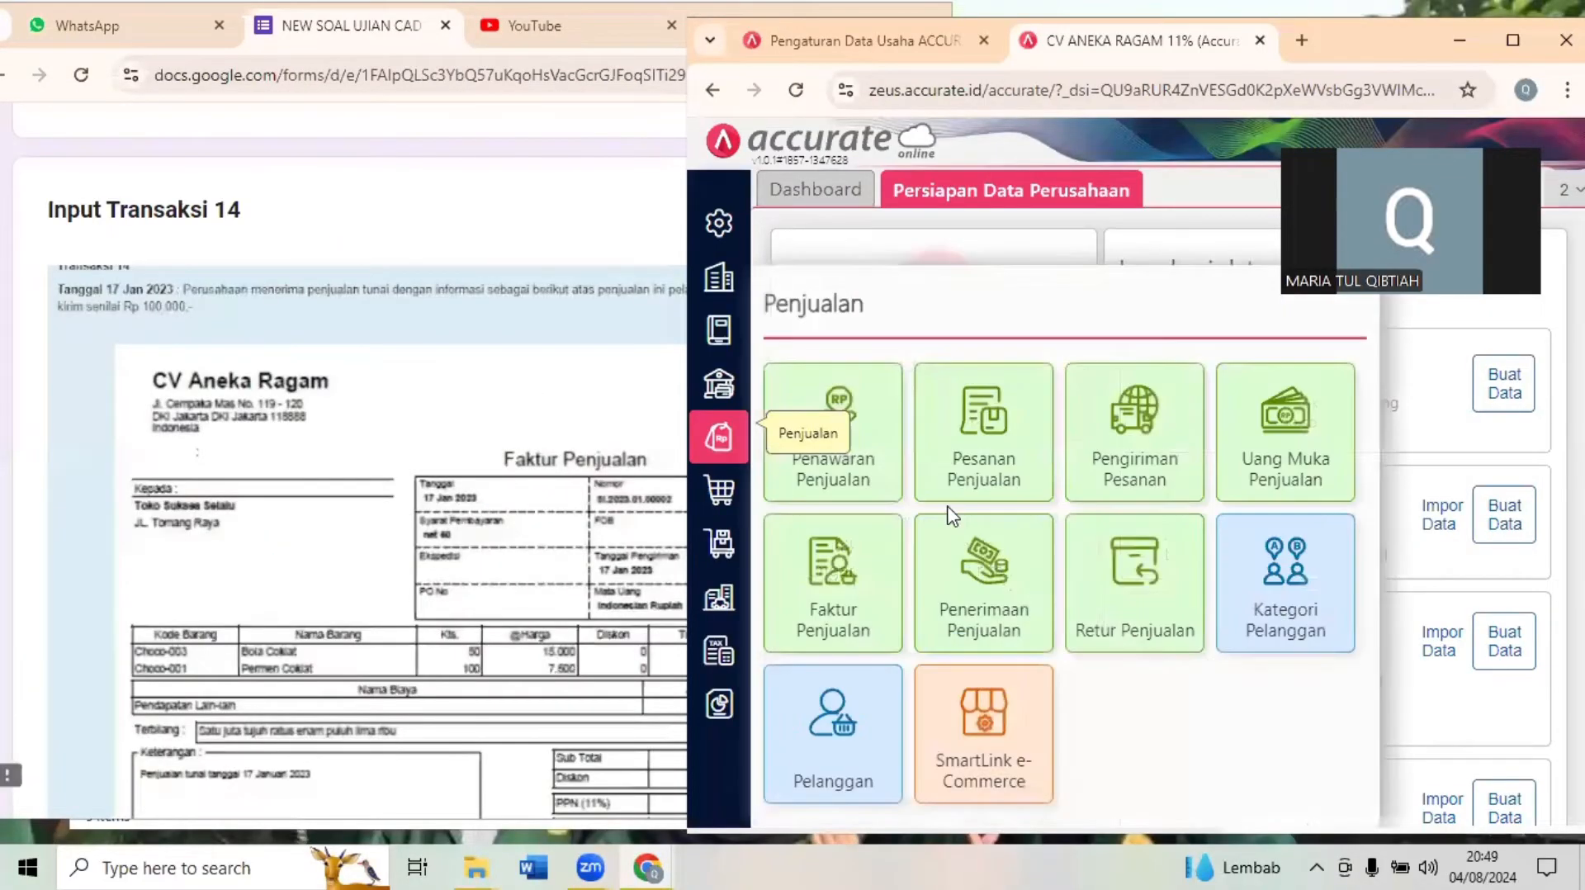
click(834, 581)
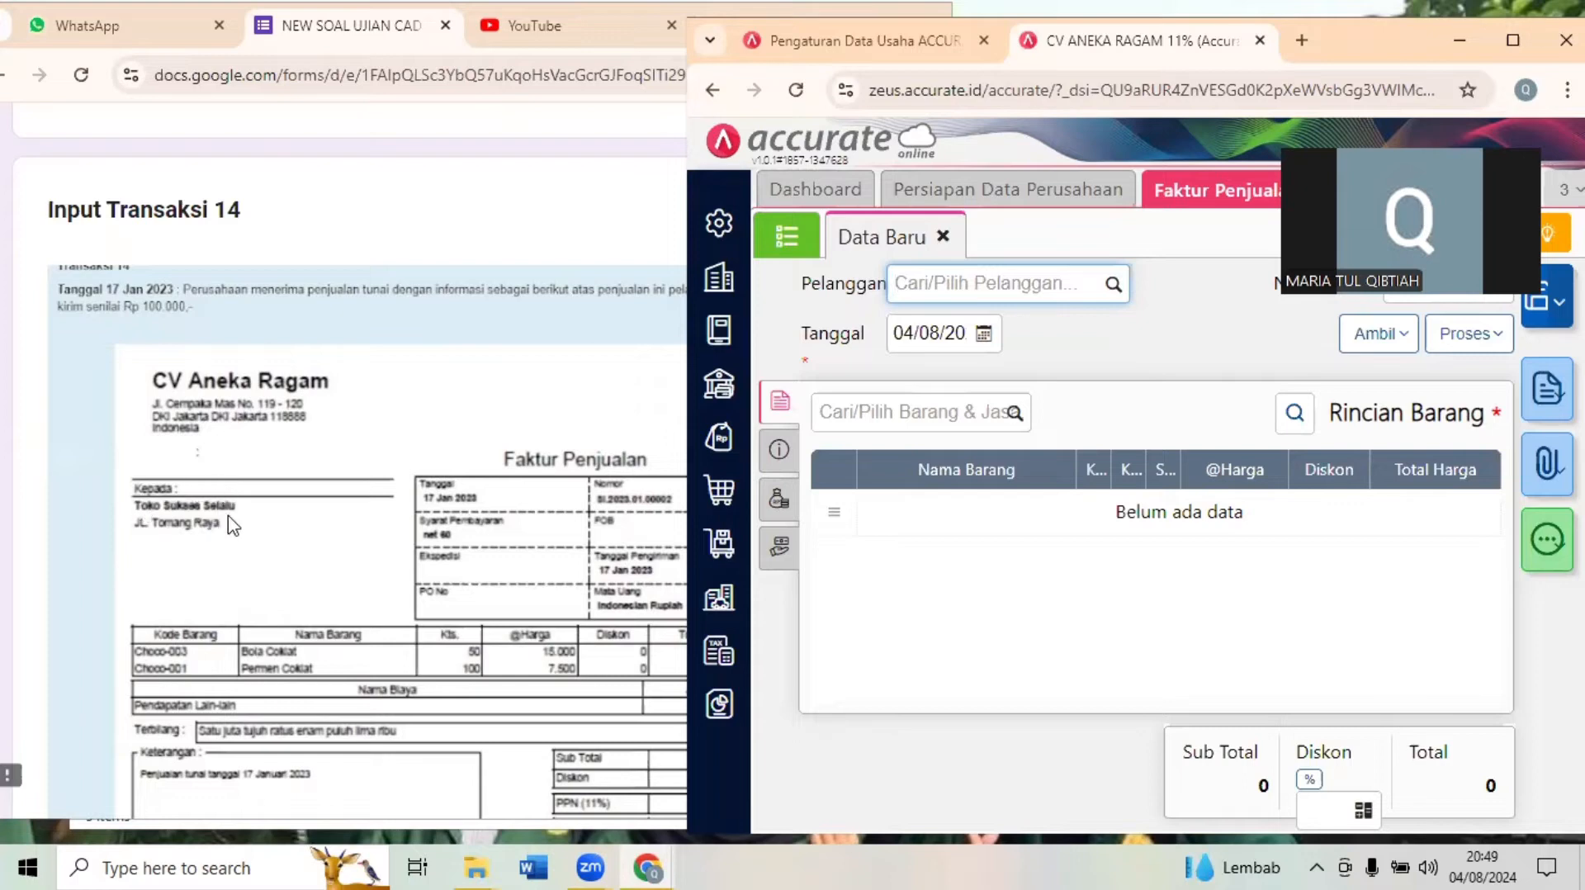
- Set the invoice's customer to Toko Sukses Selalu and its date to 17 January 2023
click(978, 274)
click(977, 274)
text(SUKS)
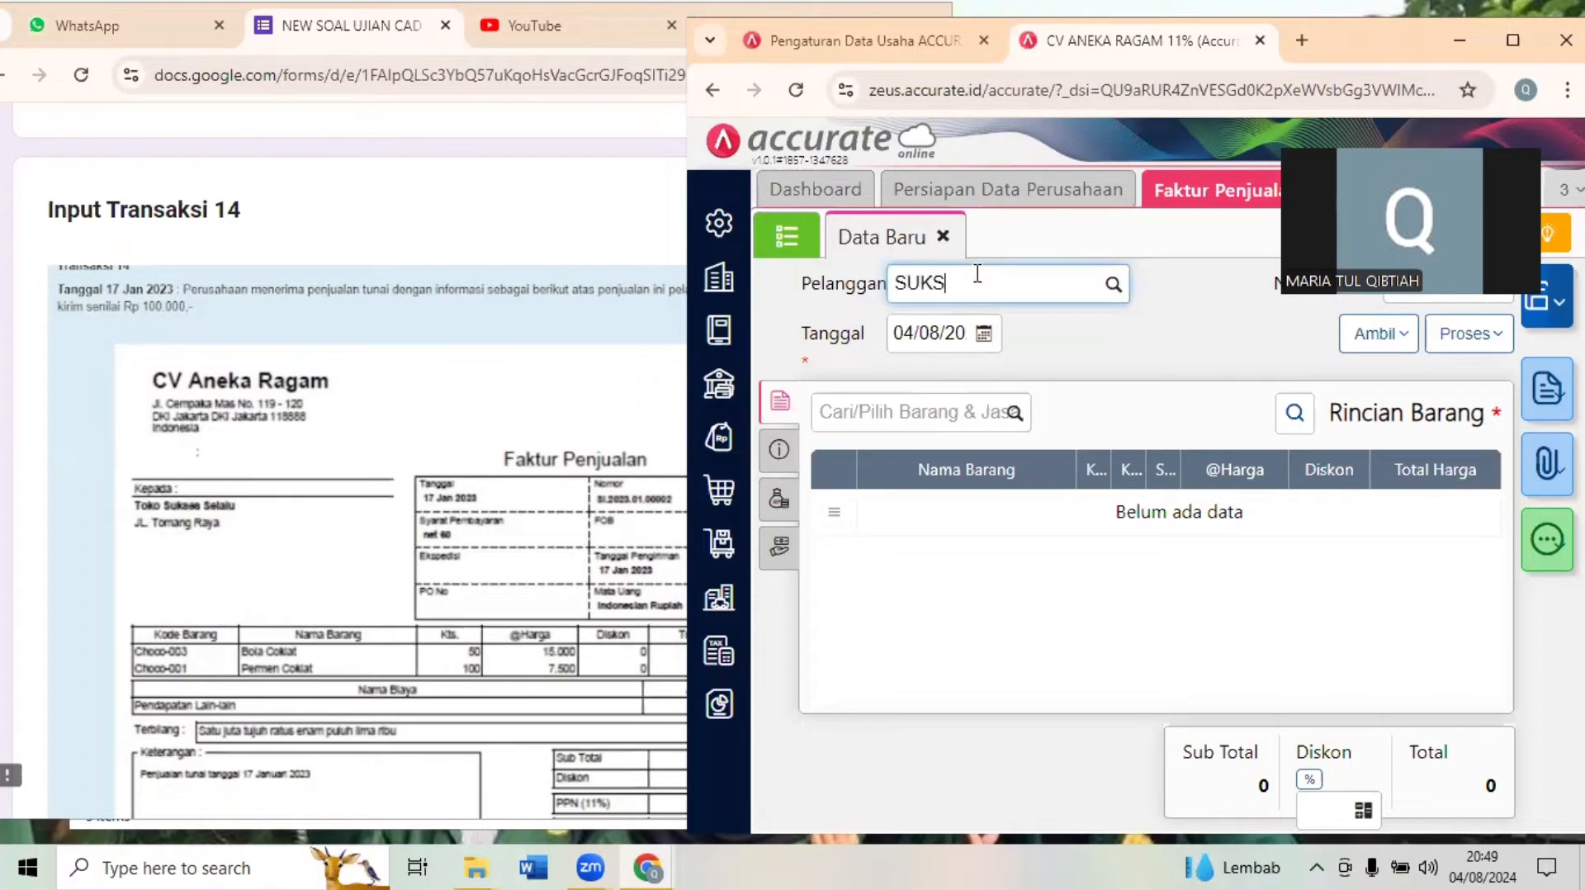
text(ES)
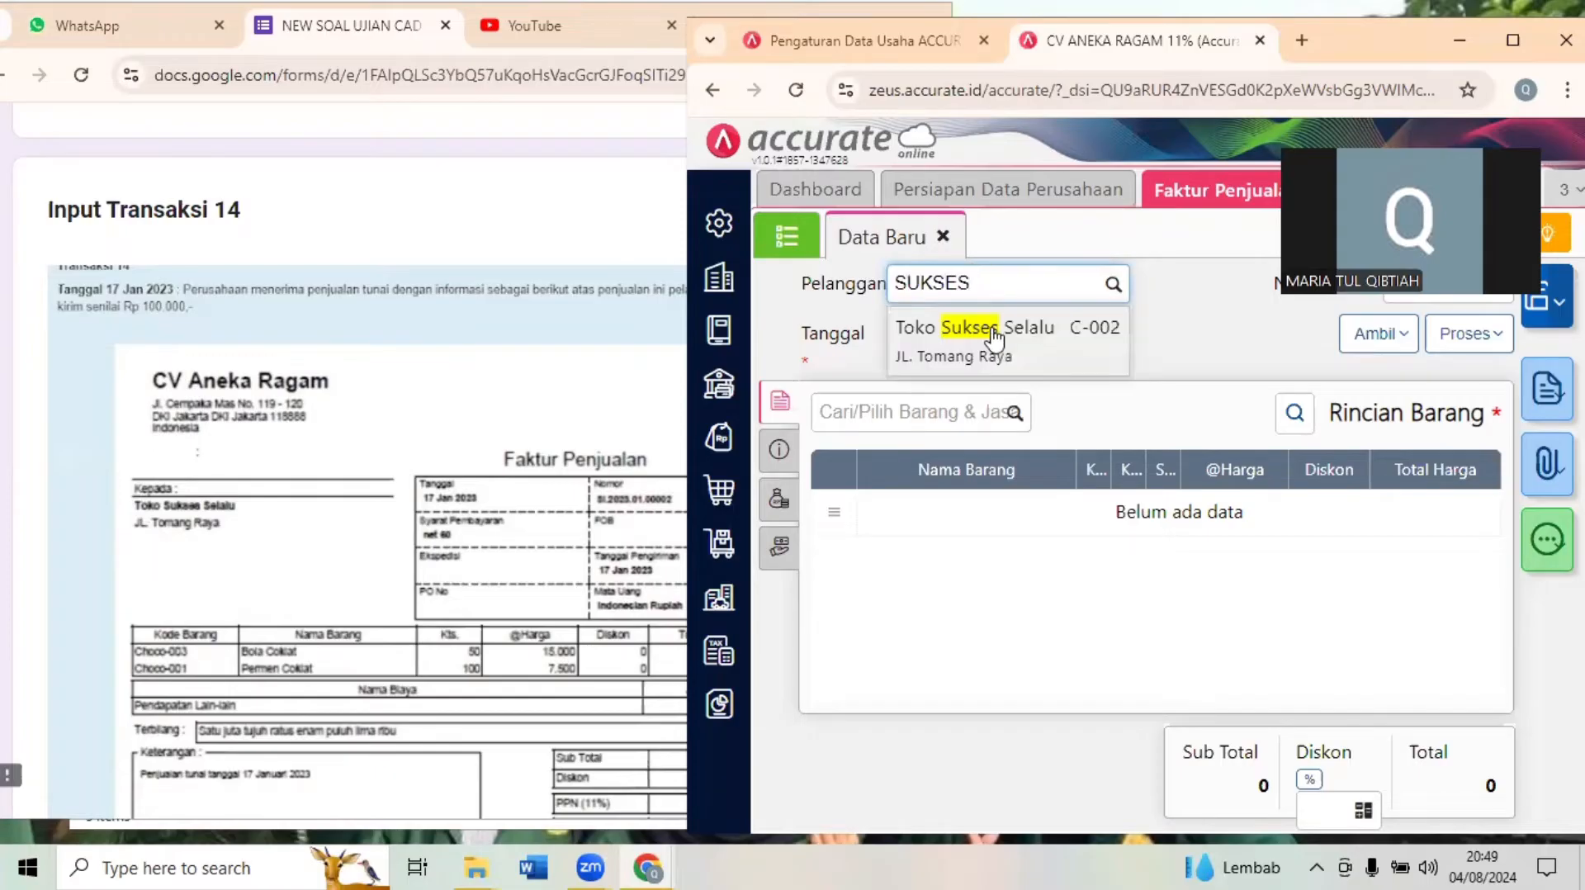
click(958, 329)
click(939, 334)
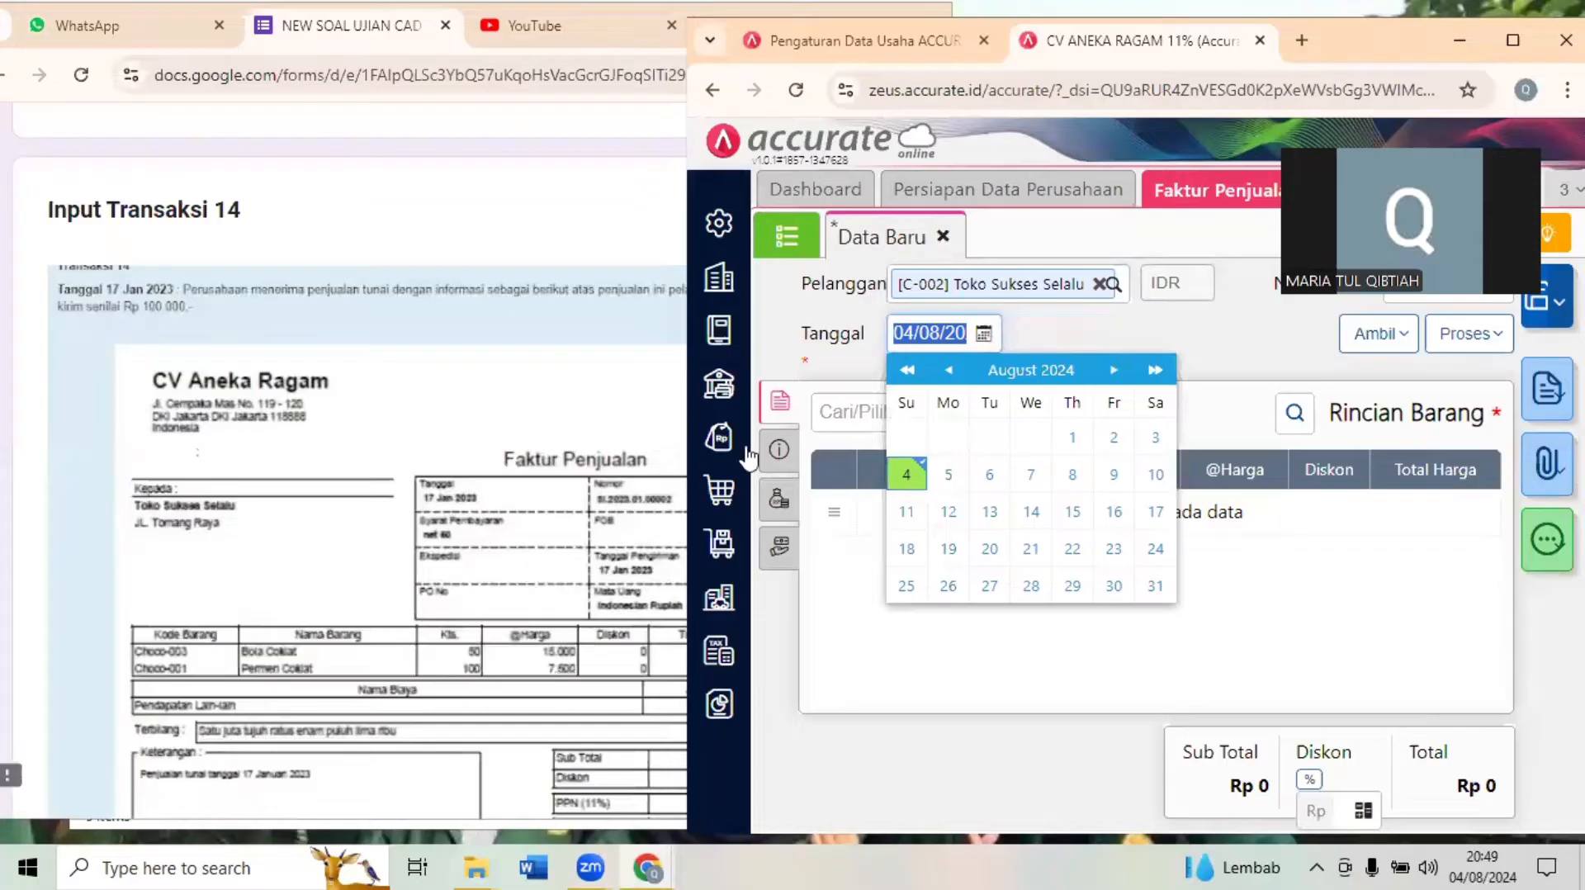
text(17/01/2)
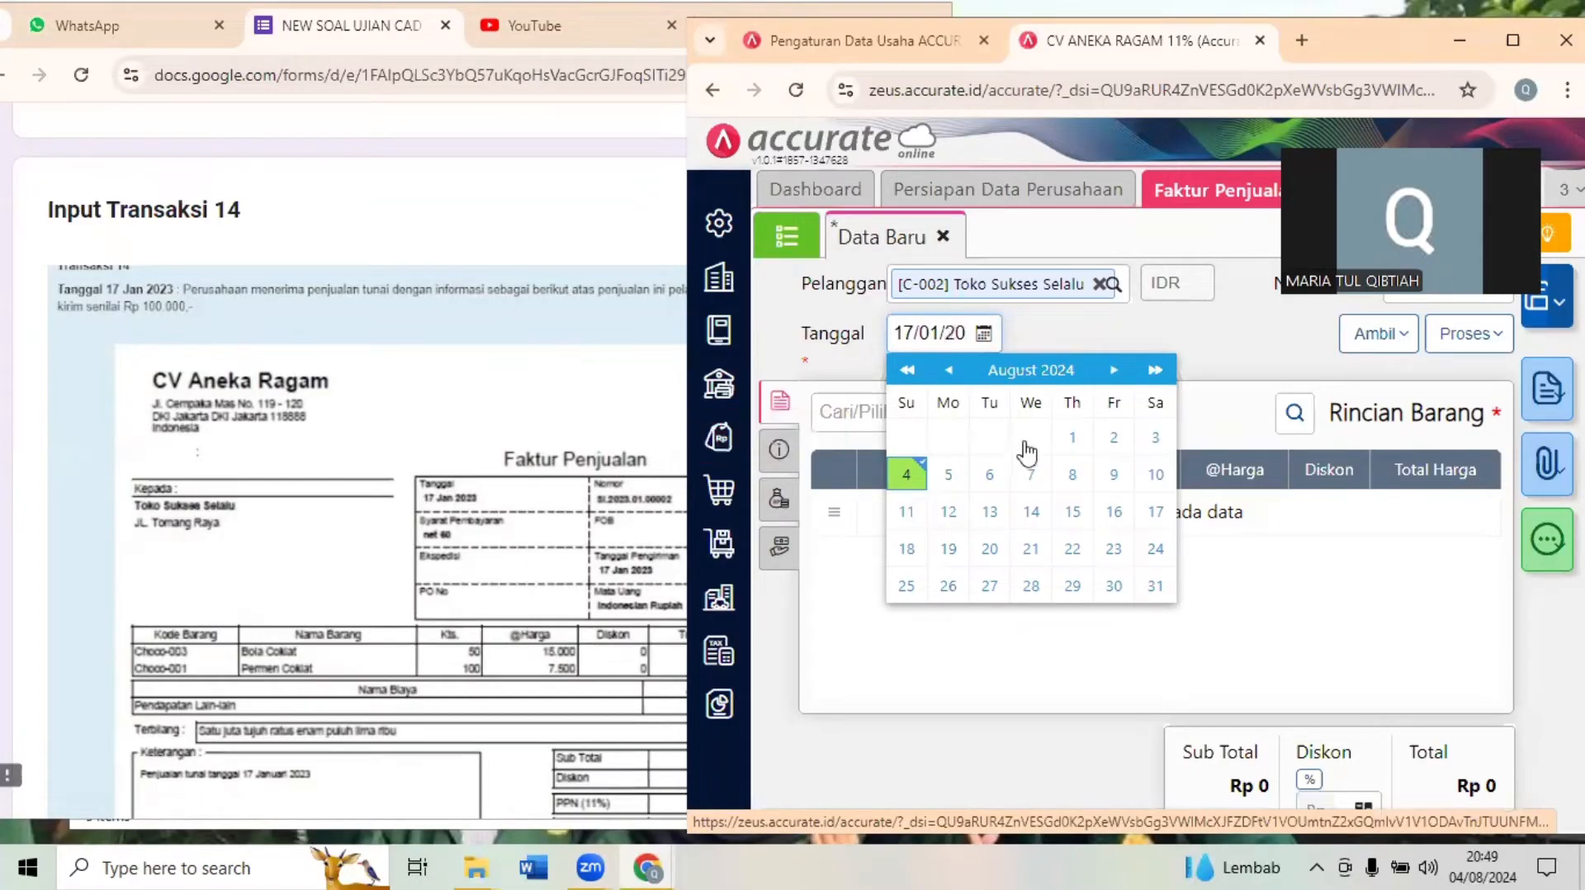
click(1230, 334)
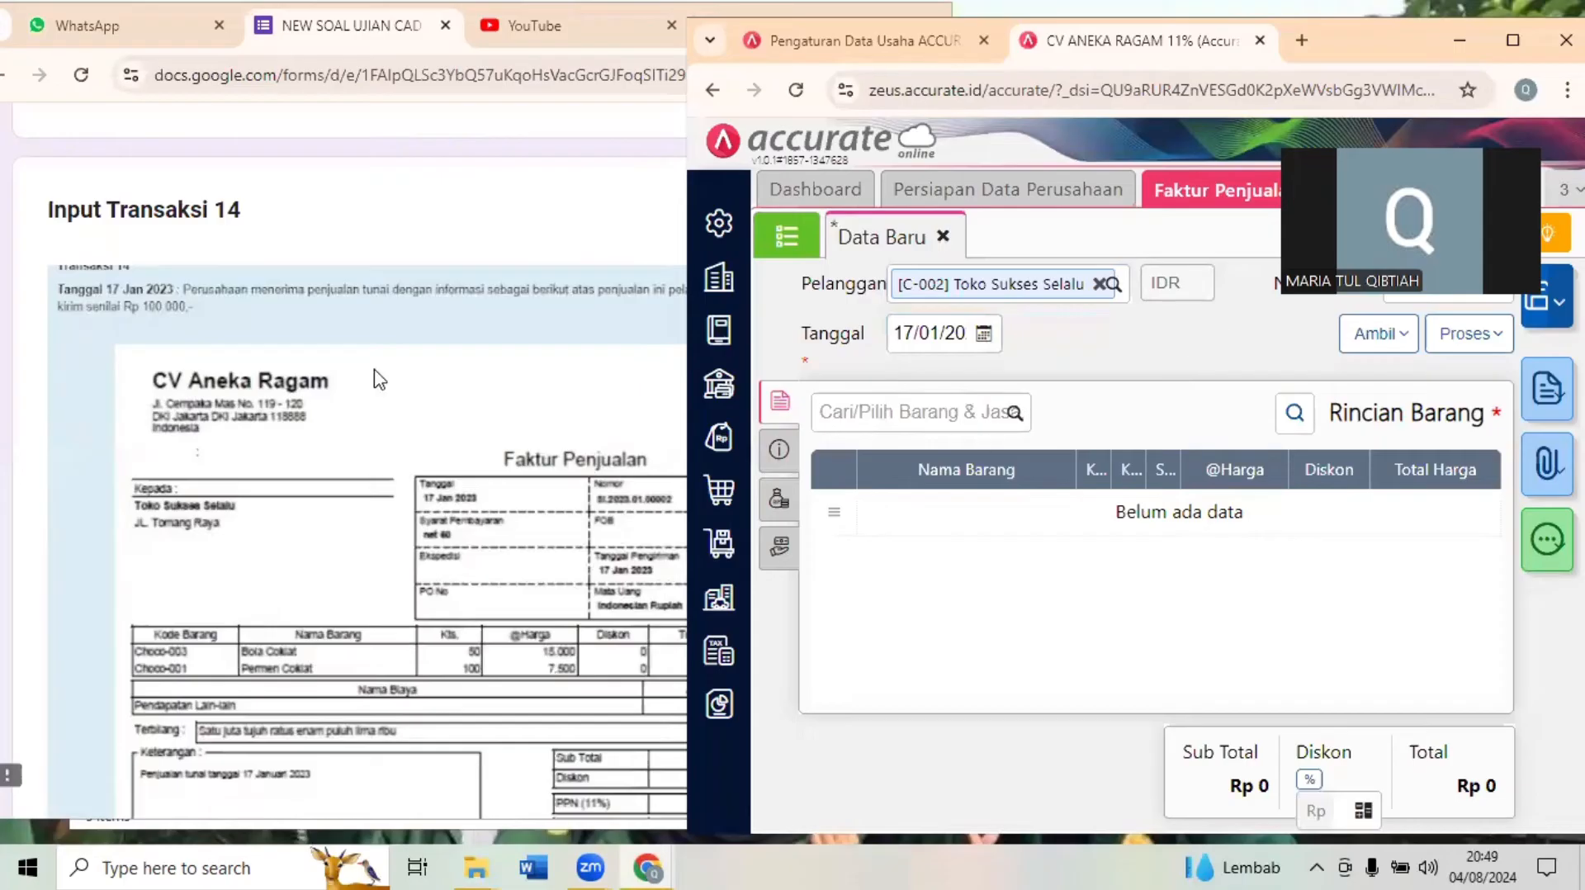
- Check the item lines in the Transaksi 14 document and add Bola Coklat to the invoice with a quantity of 50
click(369, 396)
scroll(360, 613, down, 2)
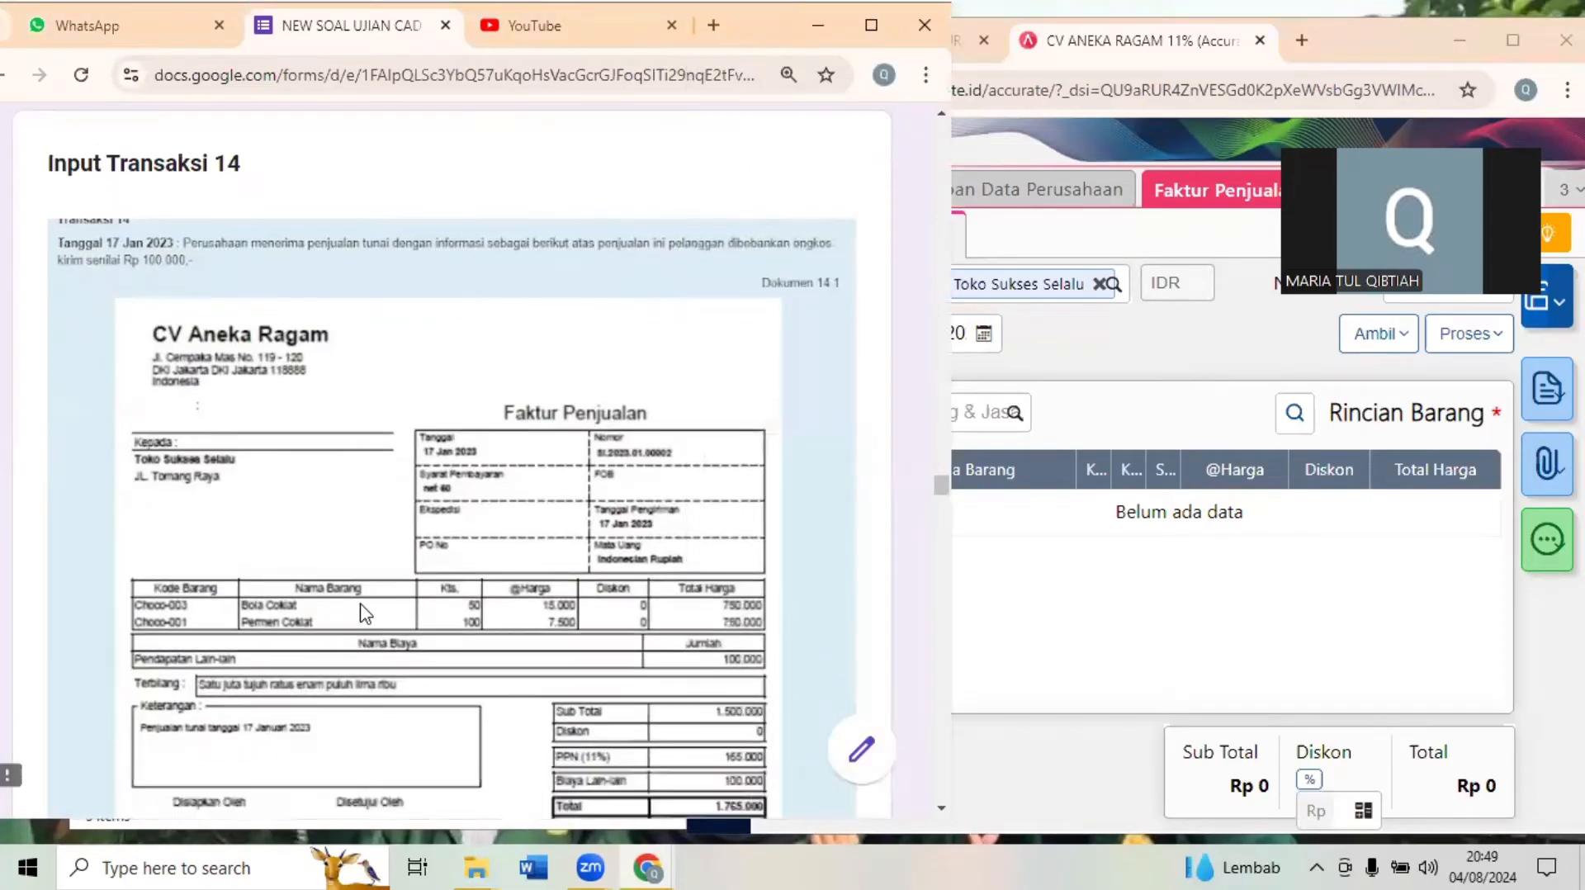
scroll(360, 612, down, 1)
scroll(359, 612, up, 1)
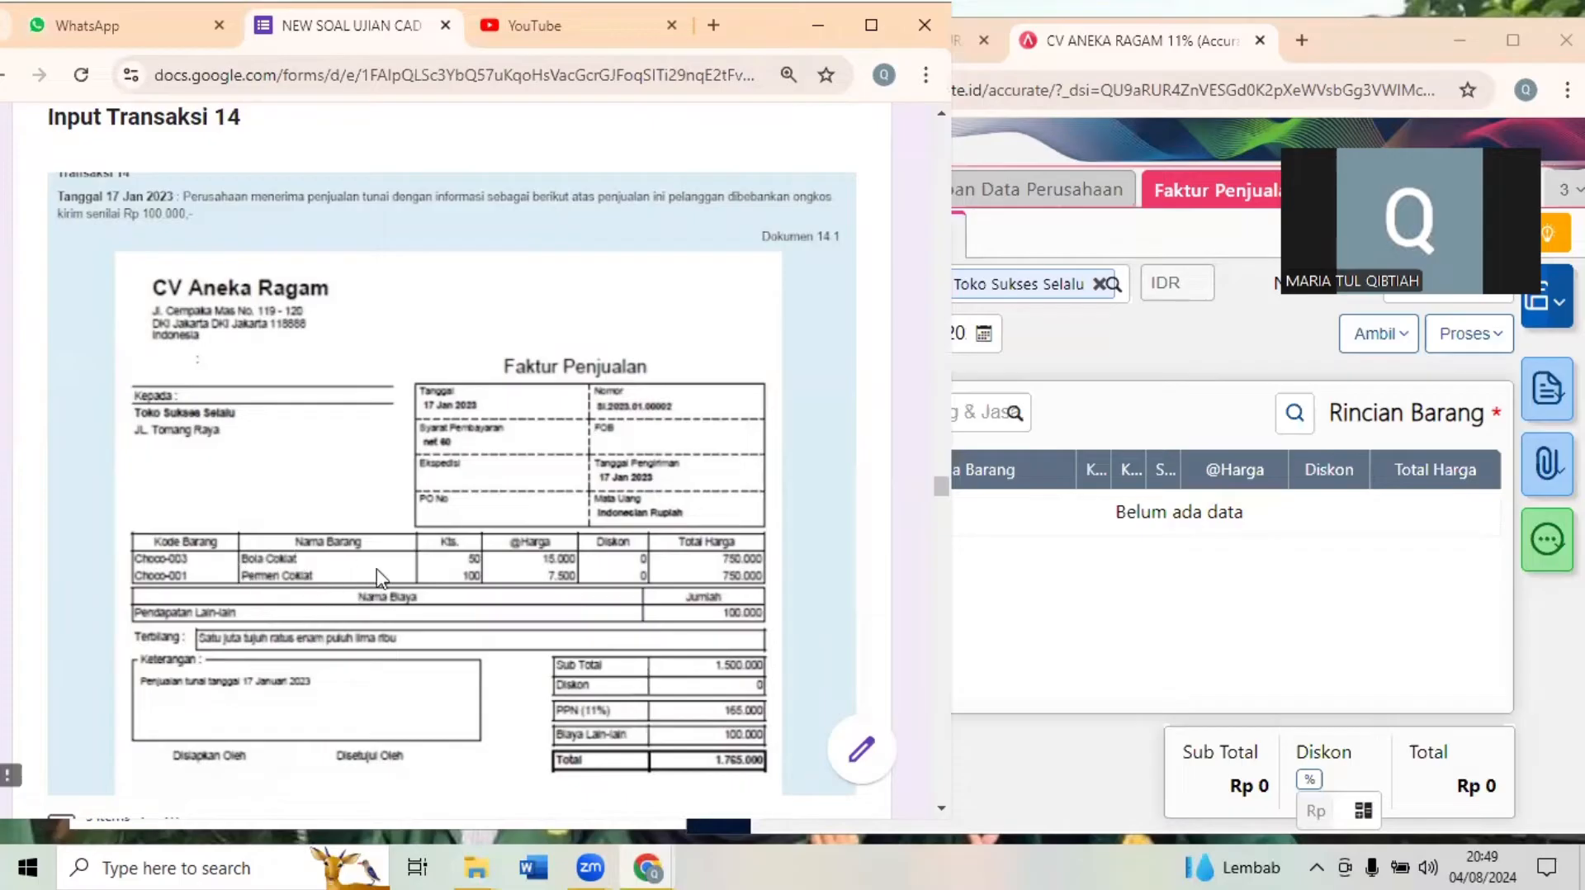
click(1034, 581)
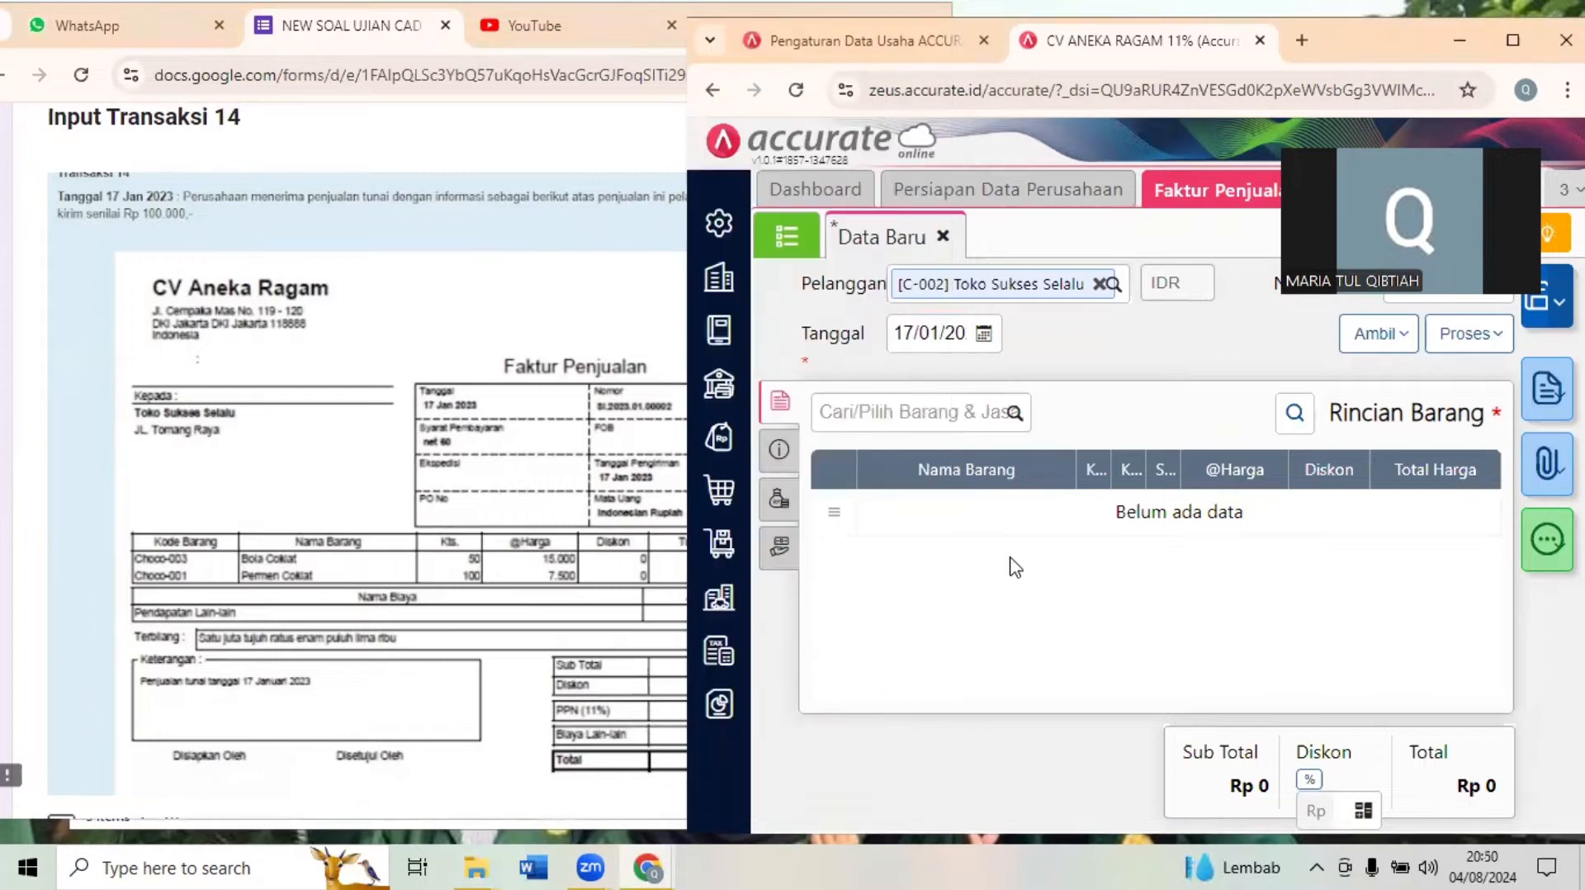
click(884, 408)
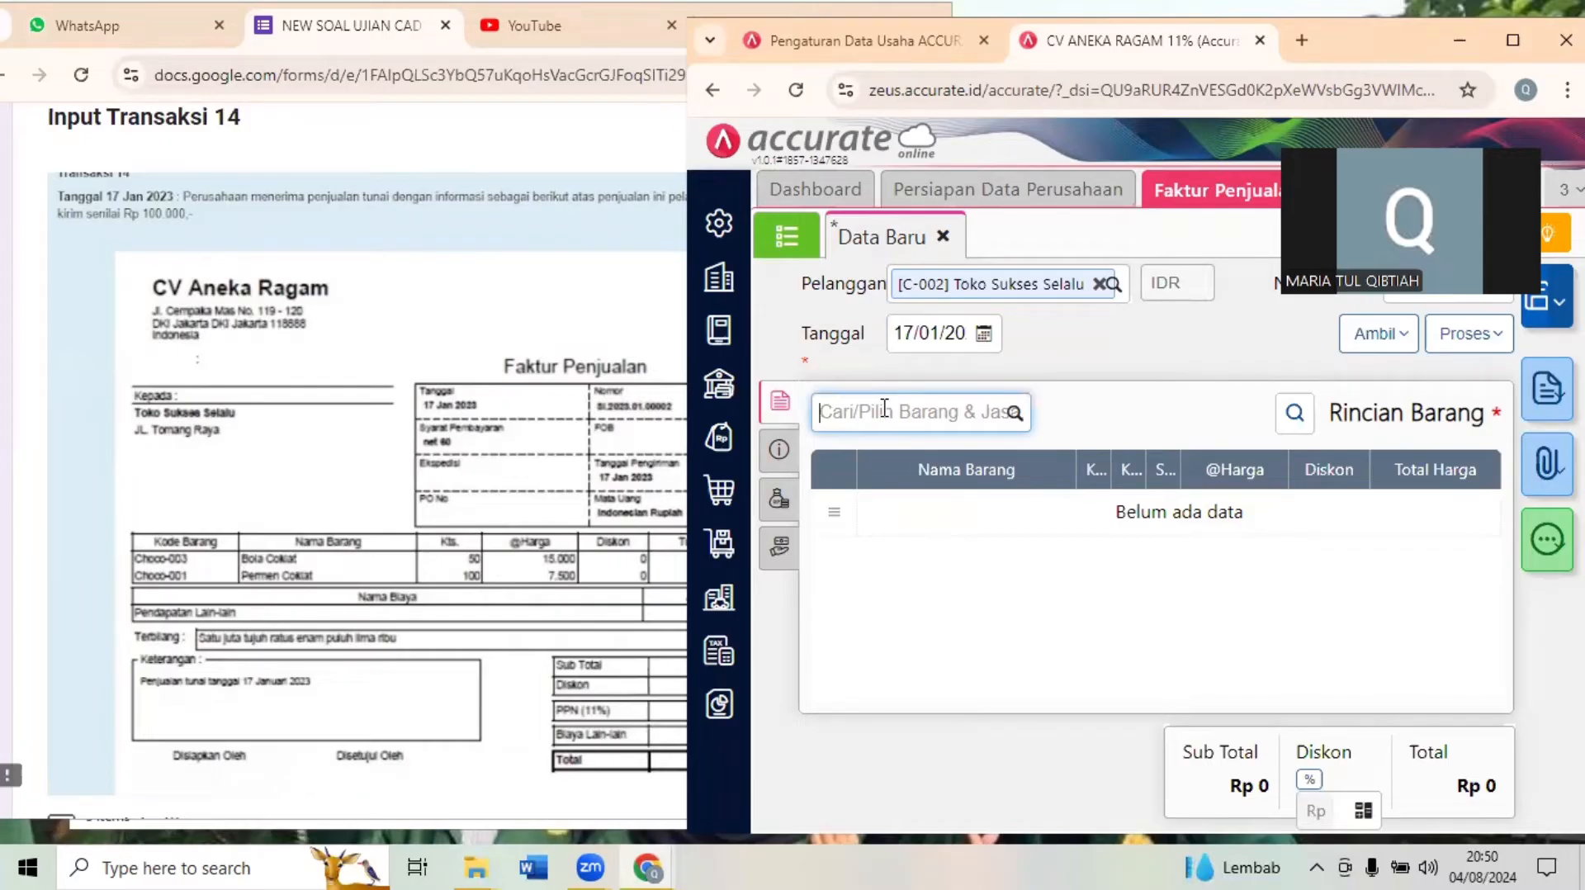
text(BOLA)
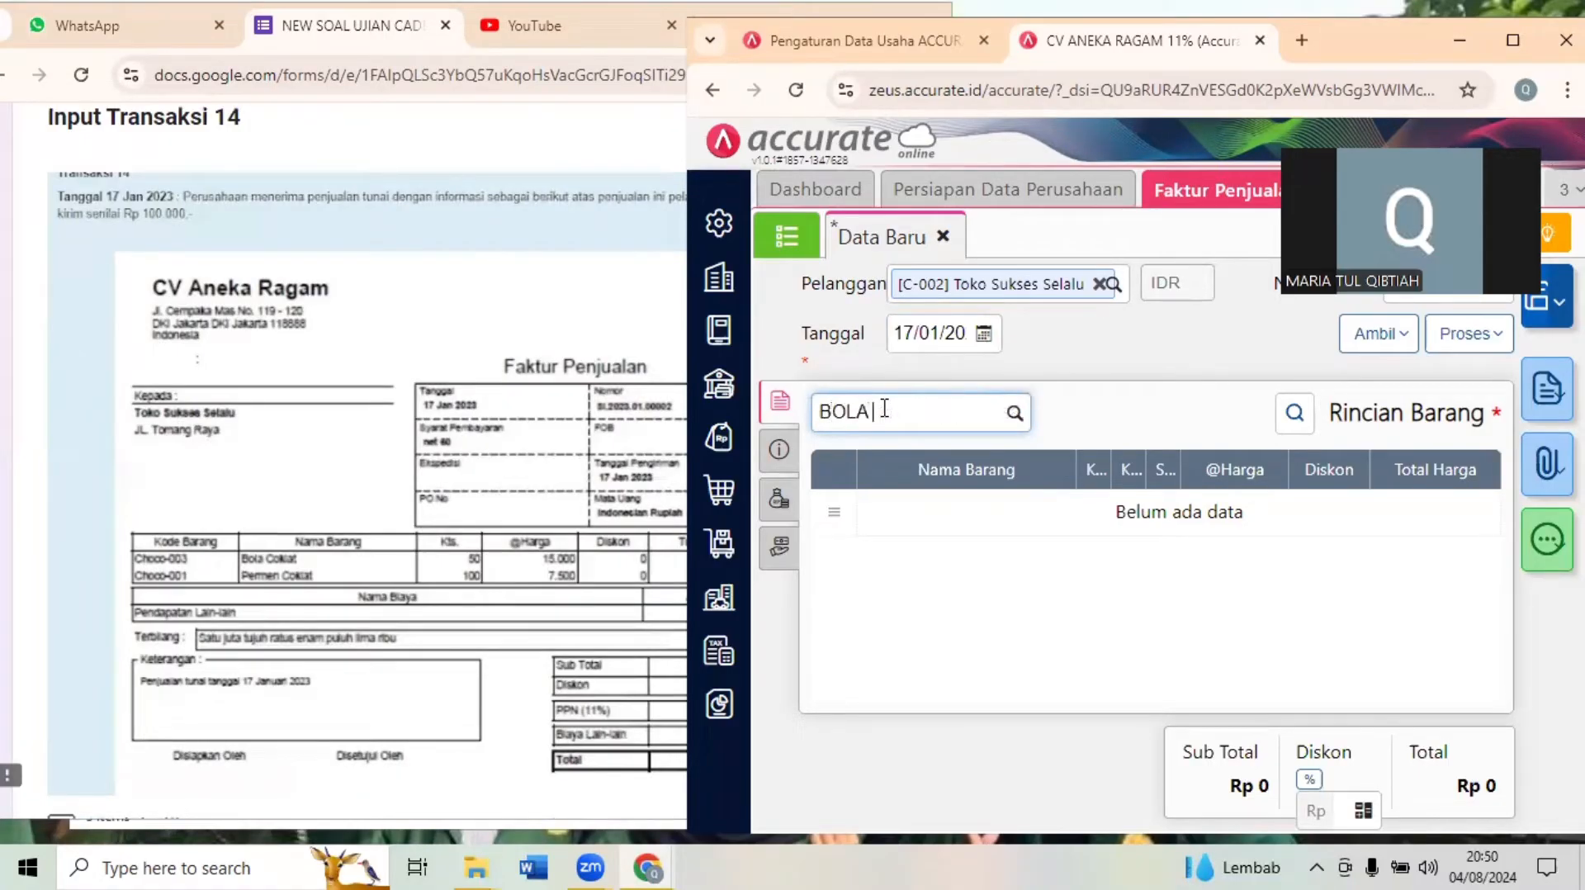
text( COKLA)
click(920, 464)
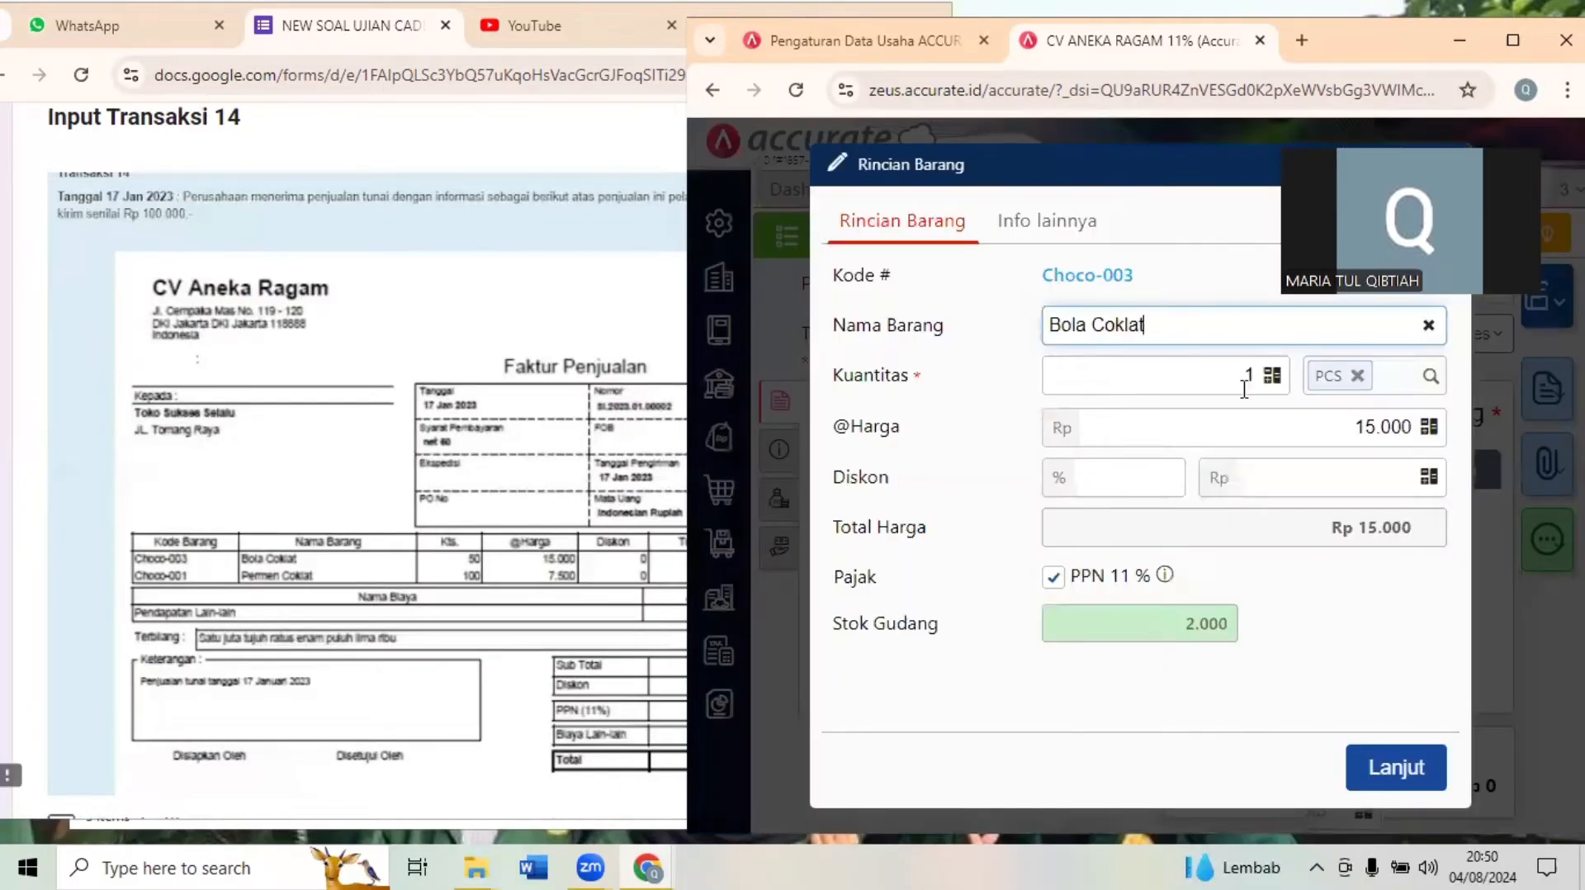
click(1263, 395)
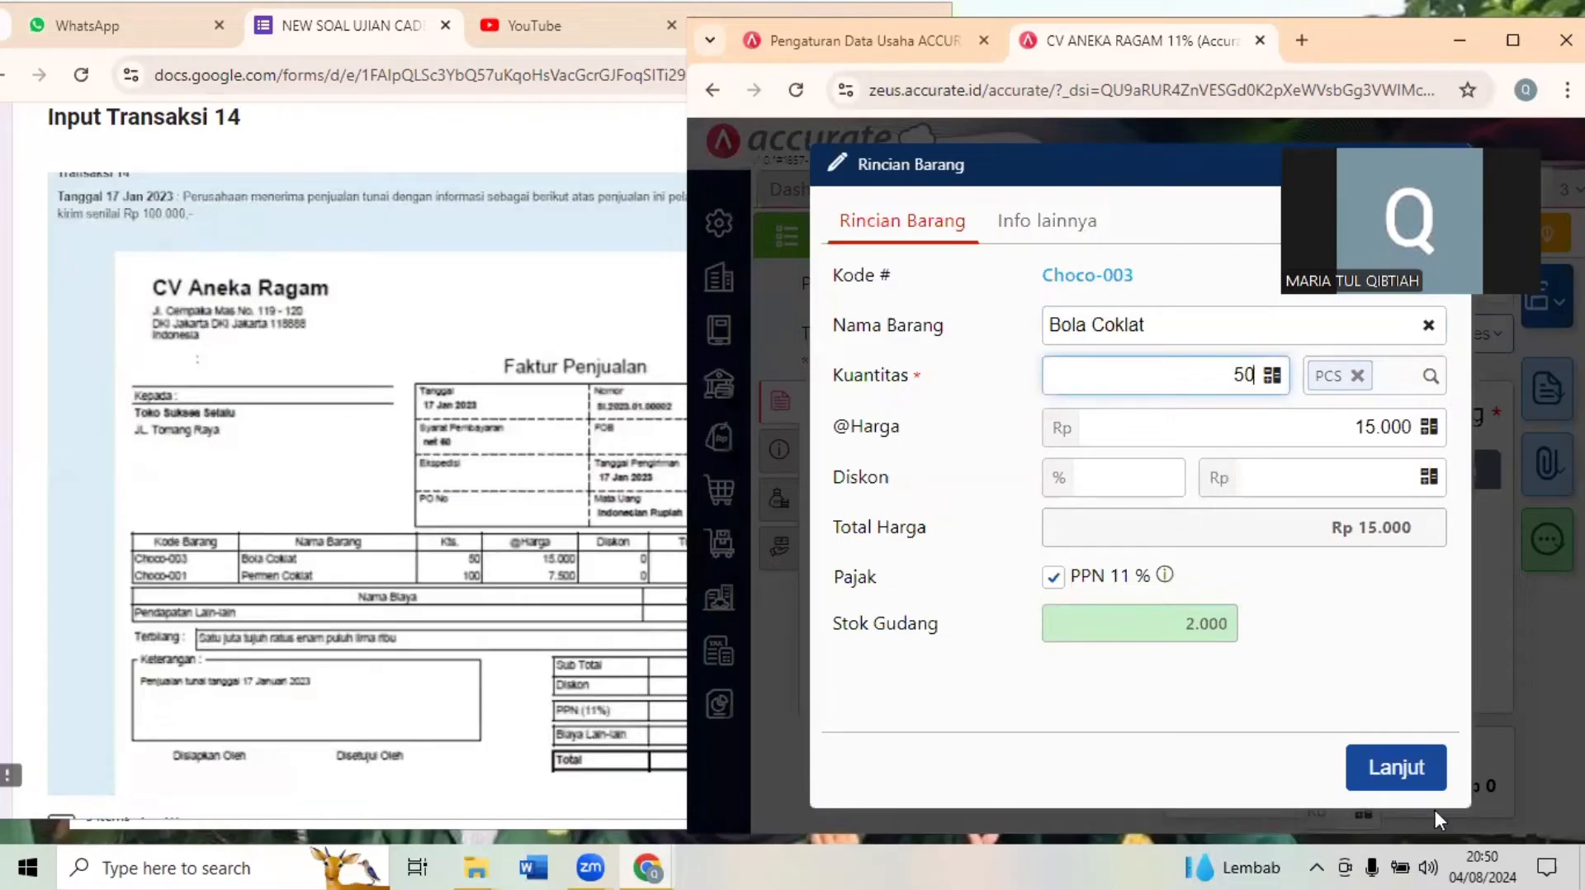
click(1409, 776)
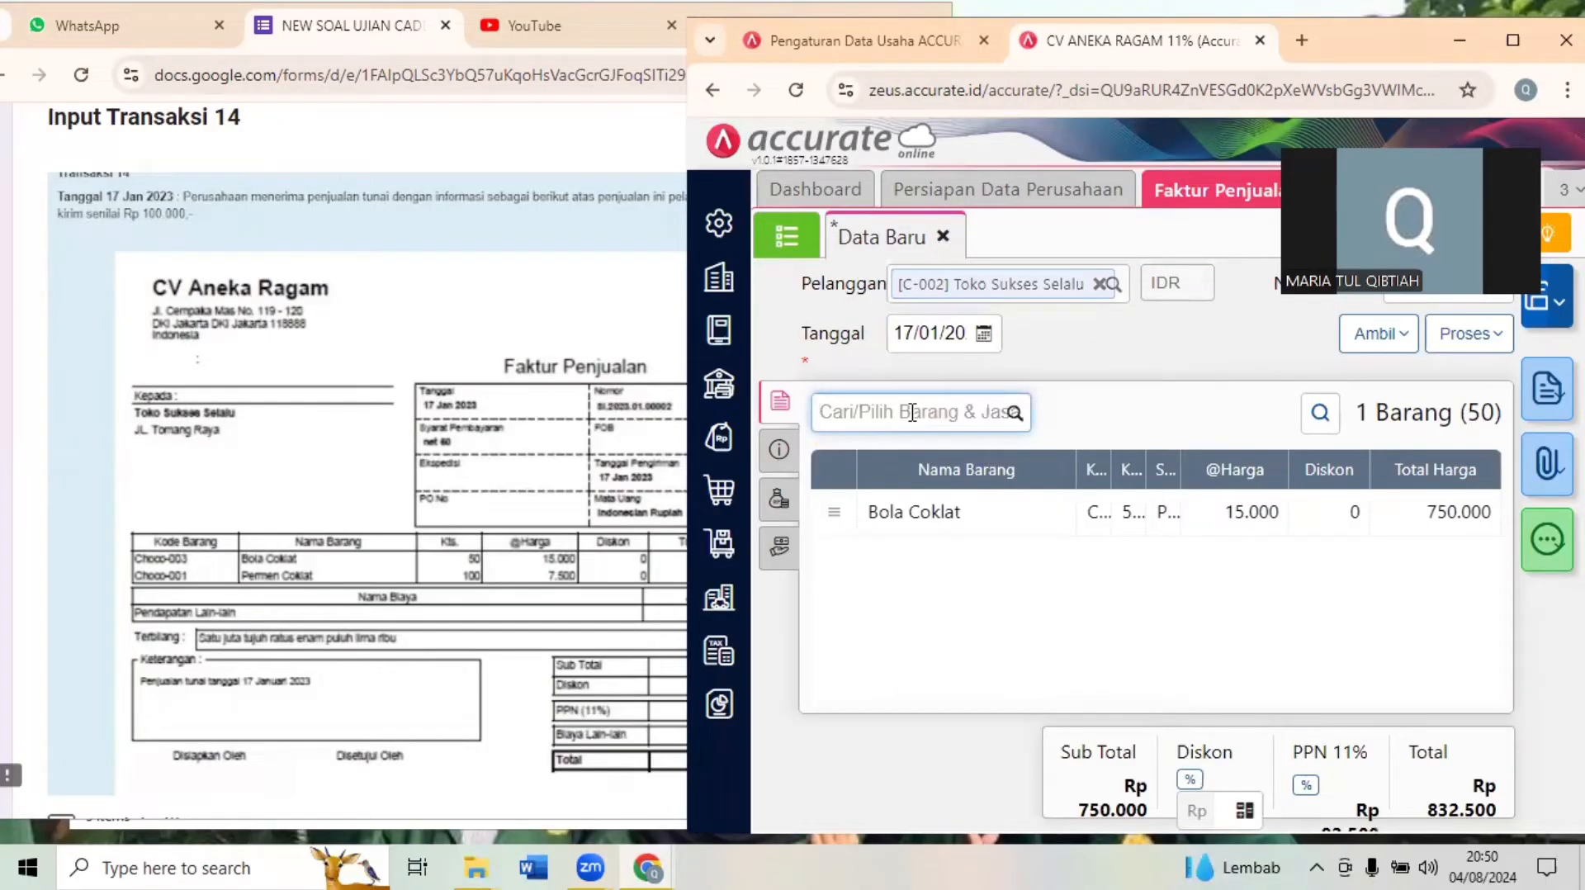
- Add Permen Coklat to the invoice's item lines with a quantity of 100
text(PERMEN)
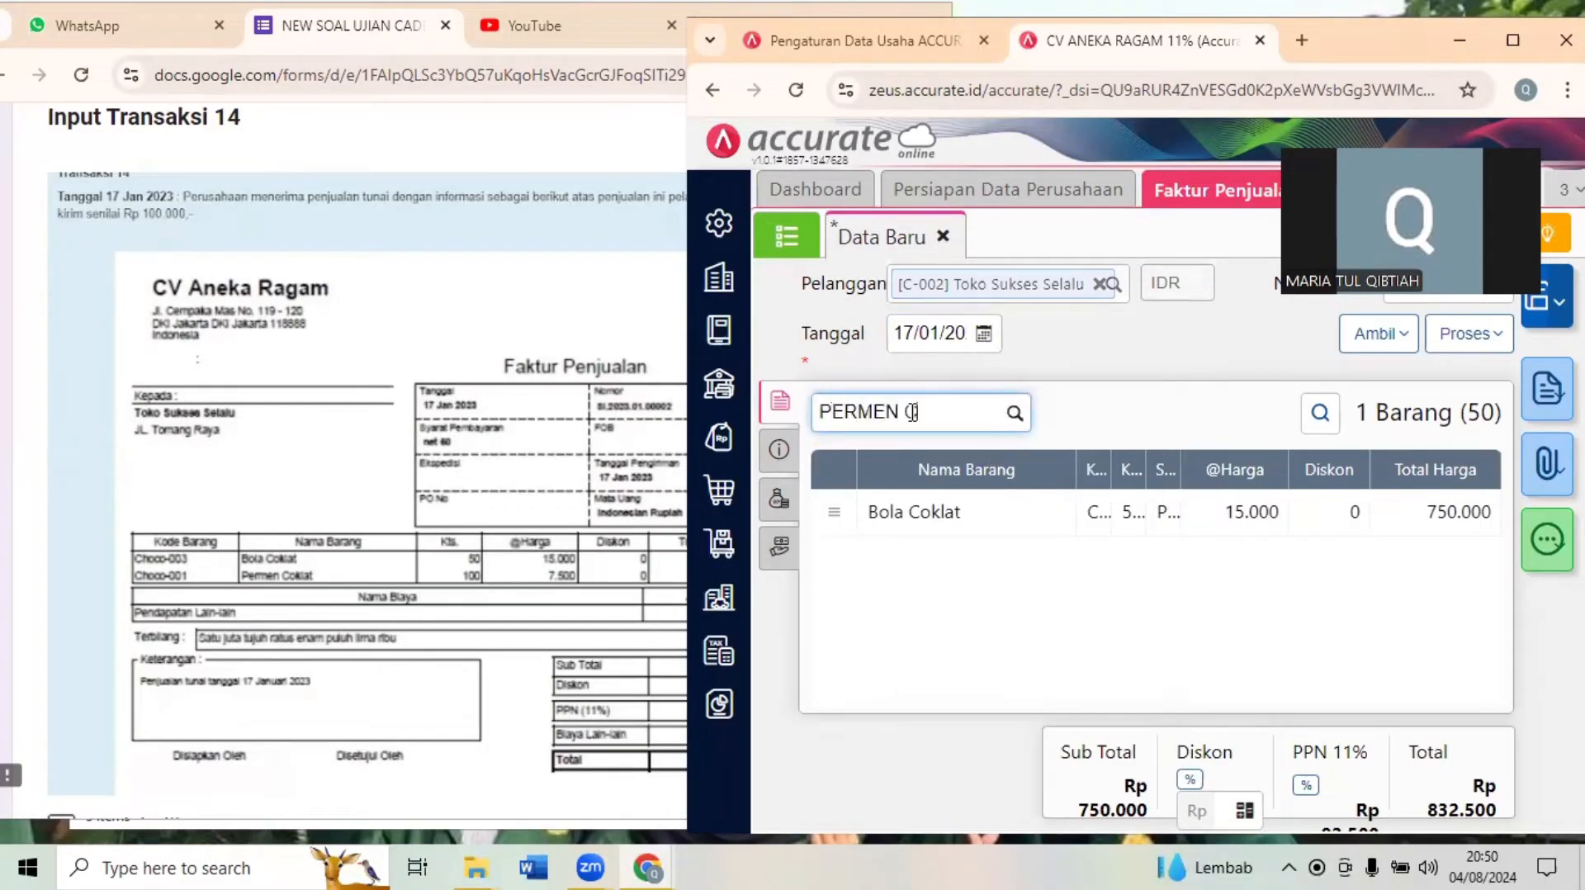
text( C)
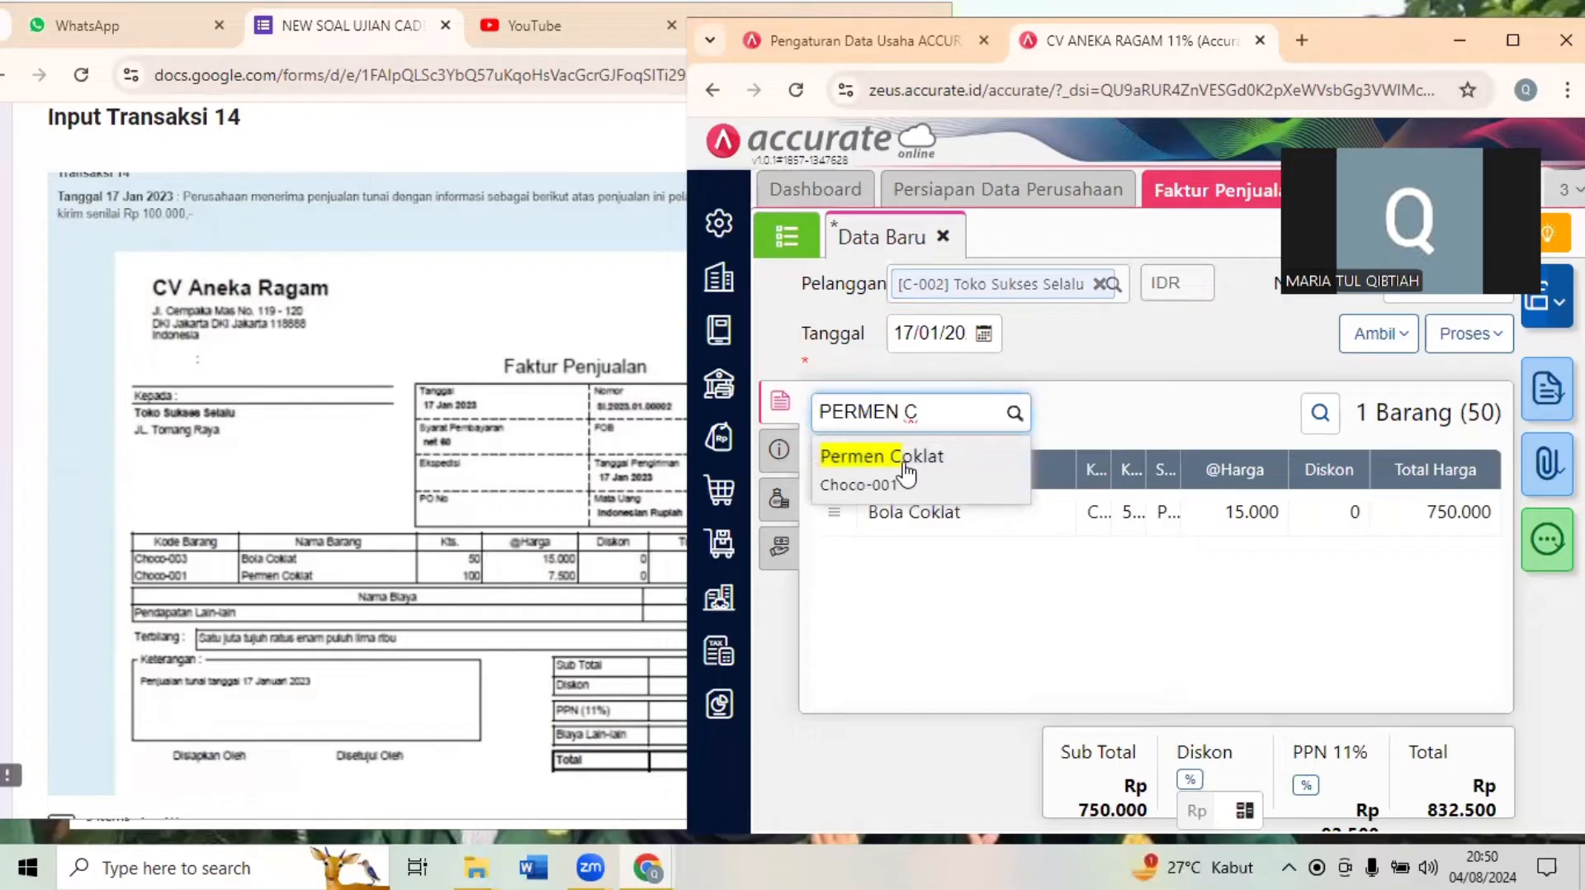
click(906, 470)
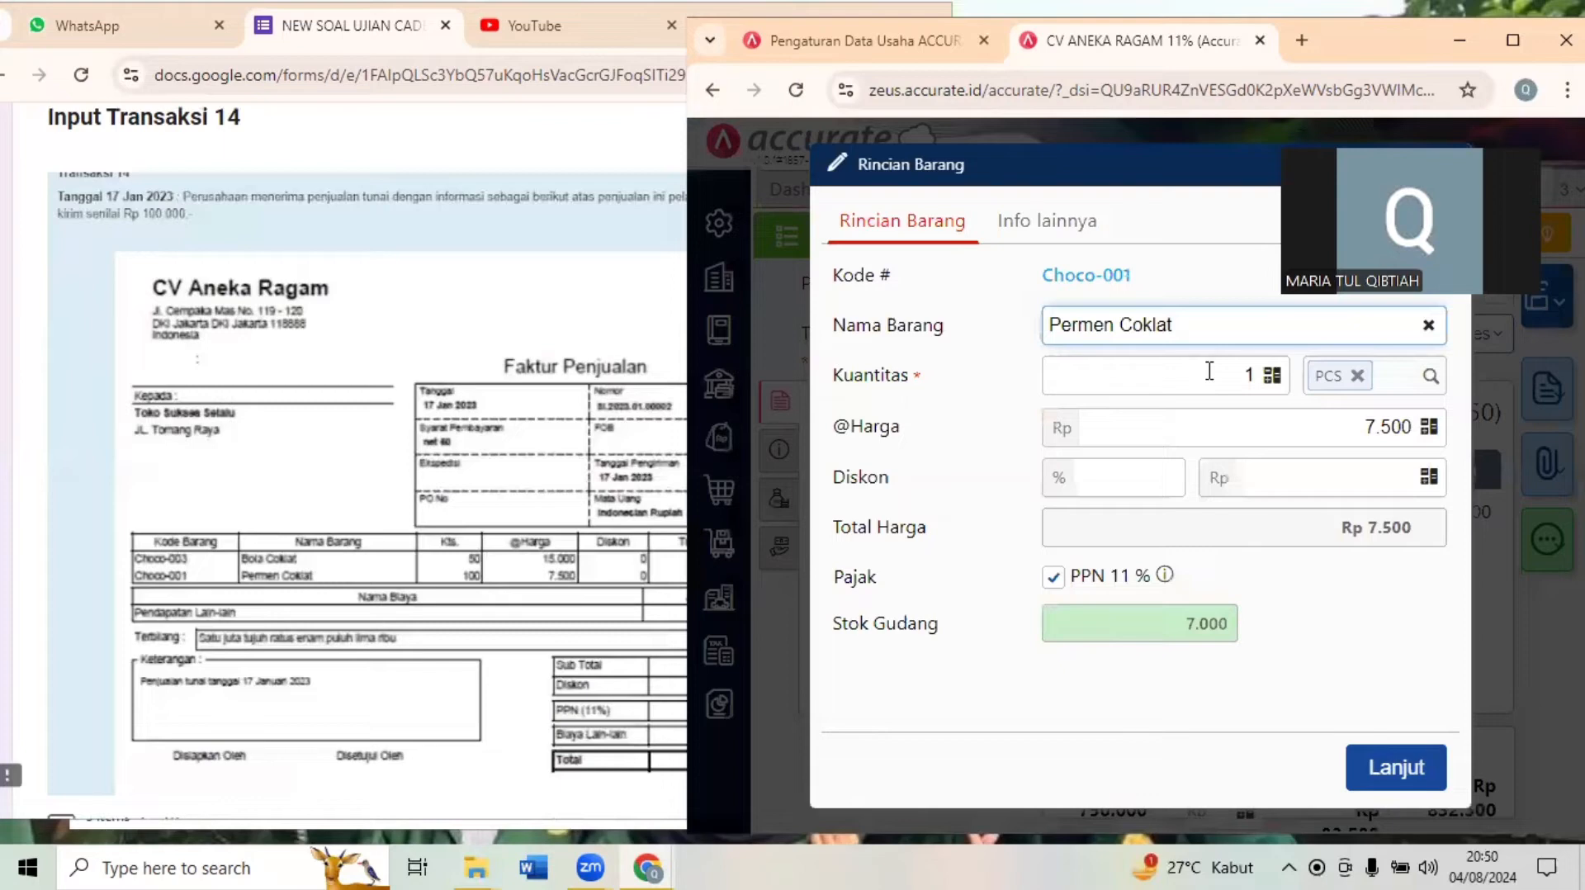
click(1209, 372)
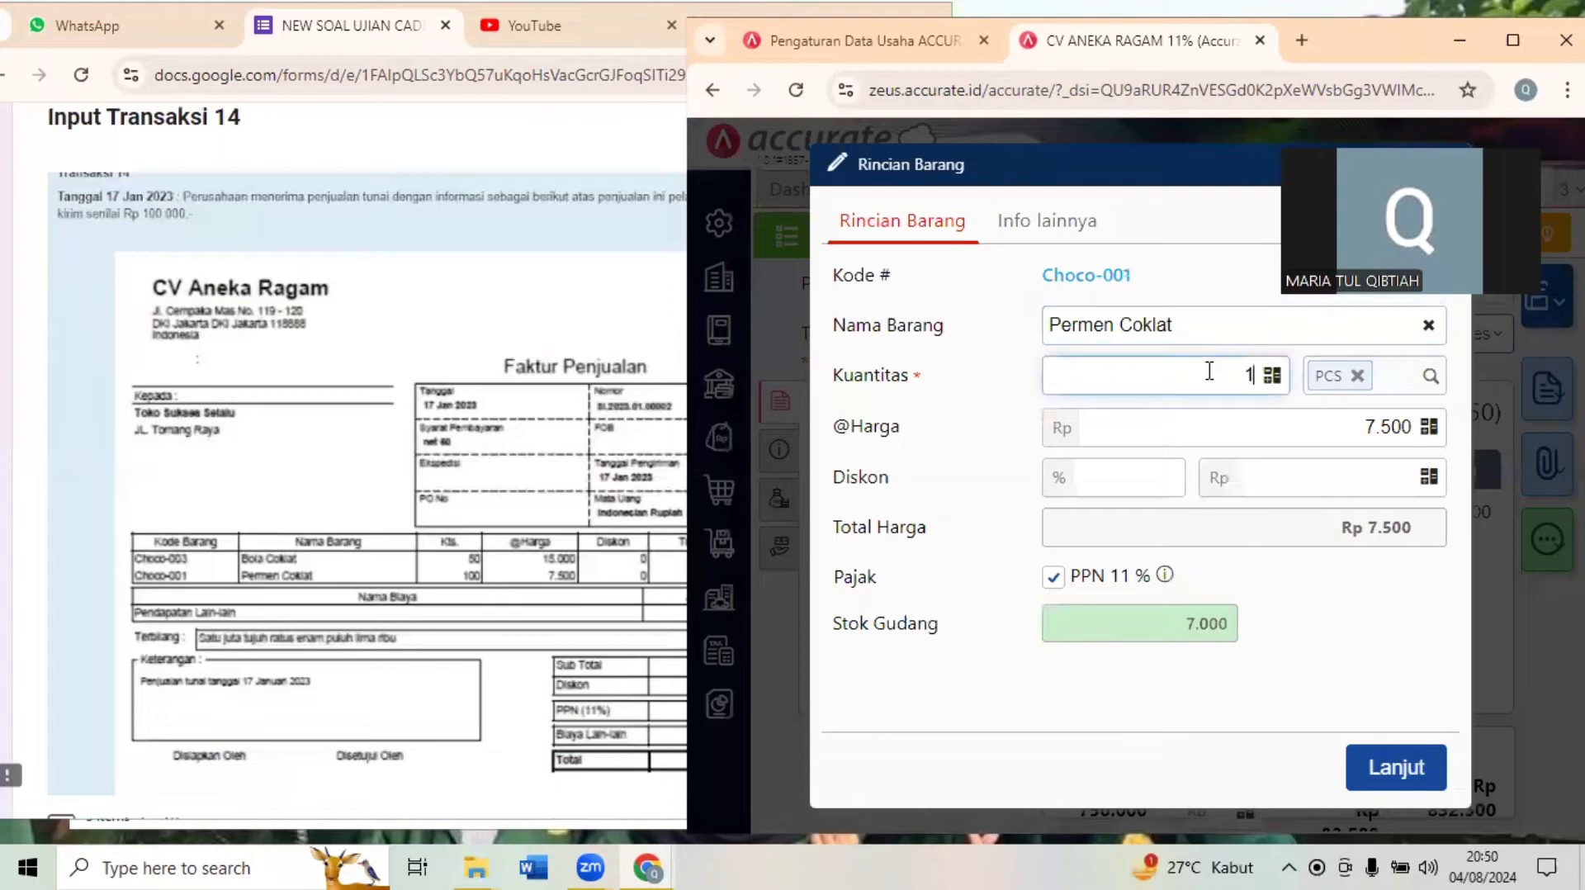
text(00)
click(1386, 776)
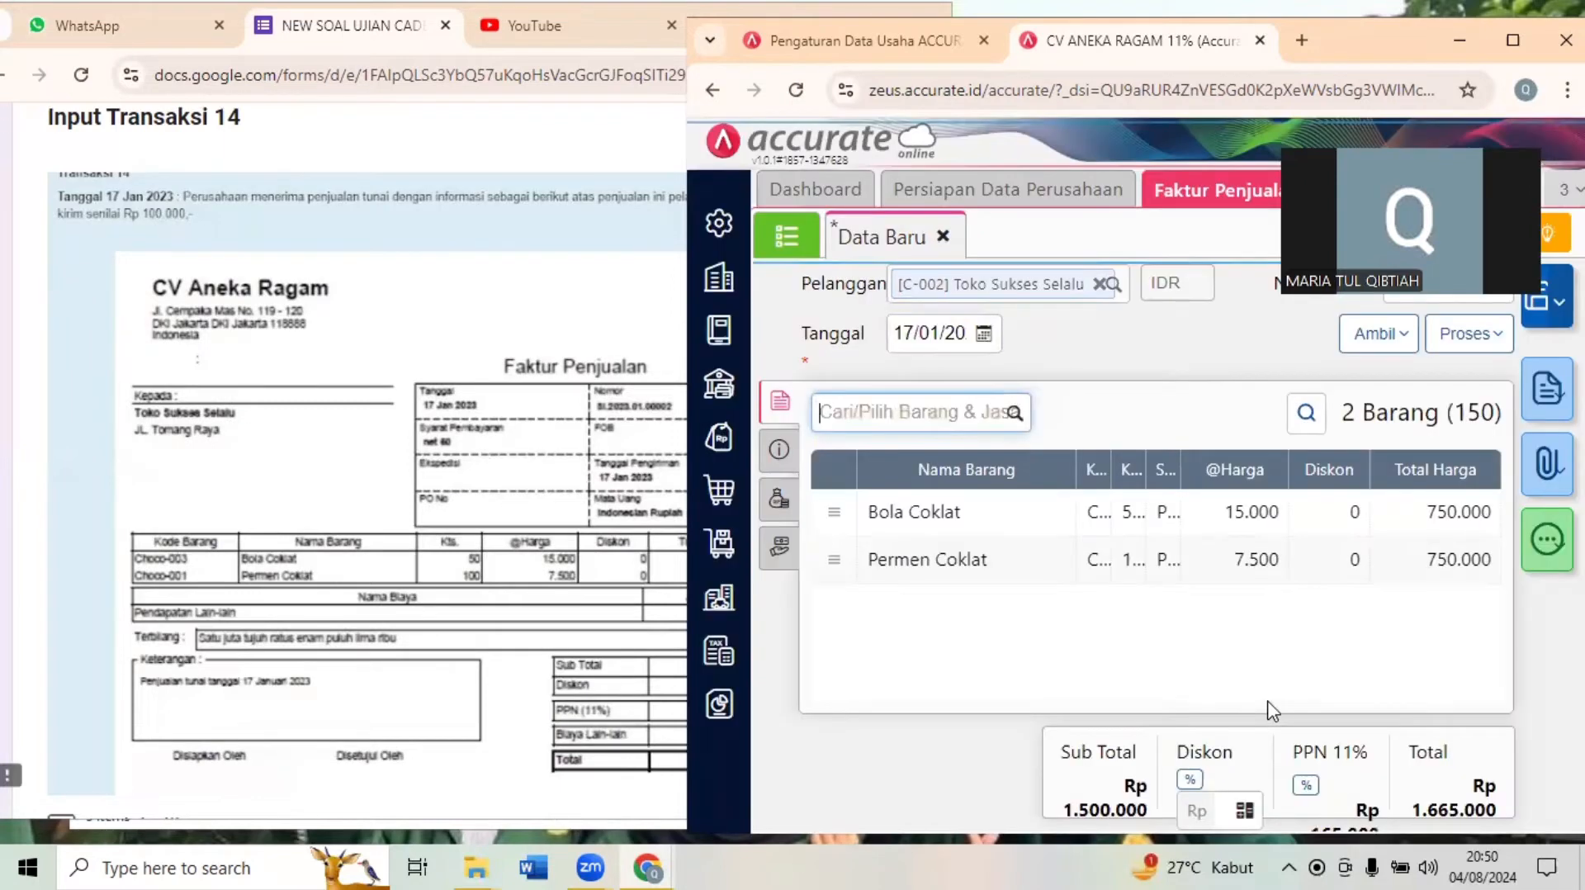
- Check the shipping charge in the Transaksi 14 document and add Pendapatan Lain-lain of Rp 100.000 to the invoice's other costs
click(512, 702)
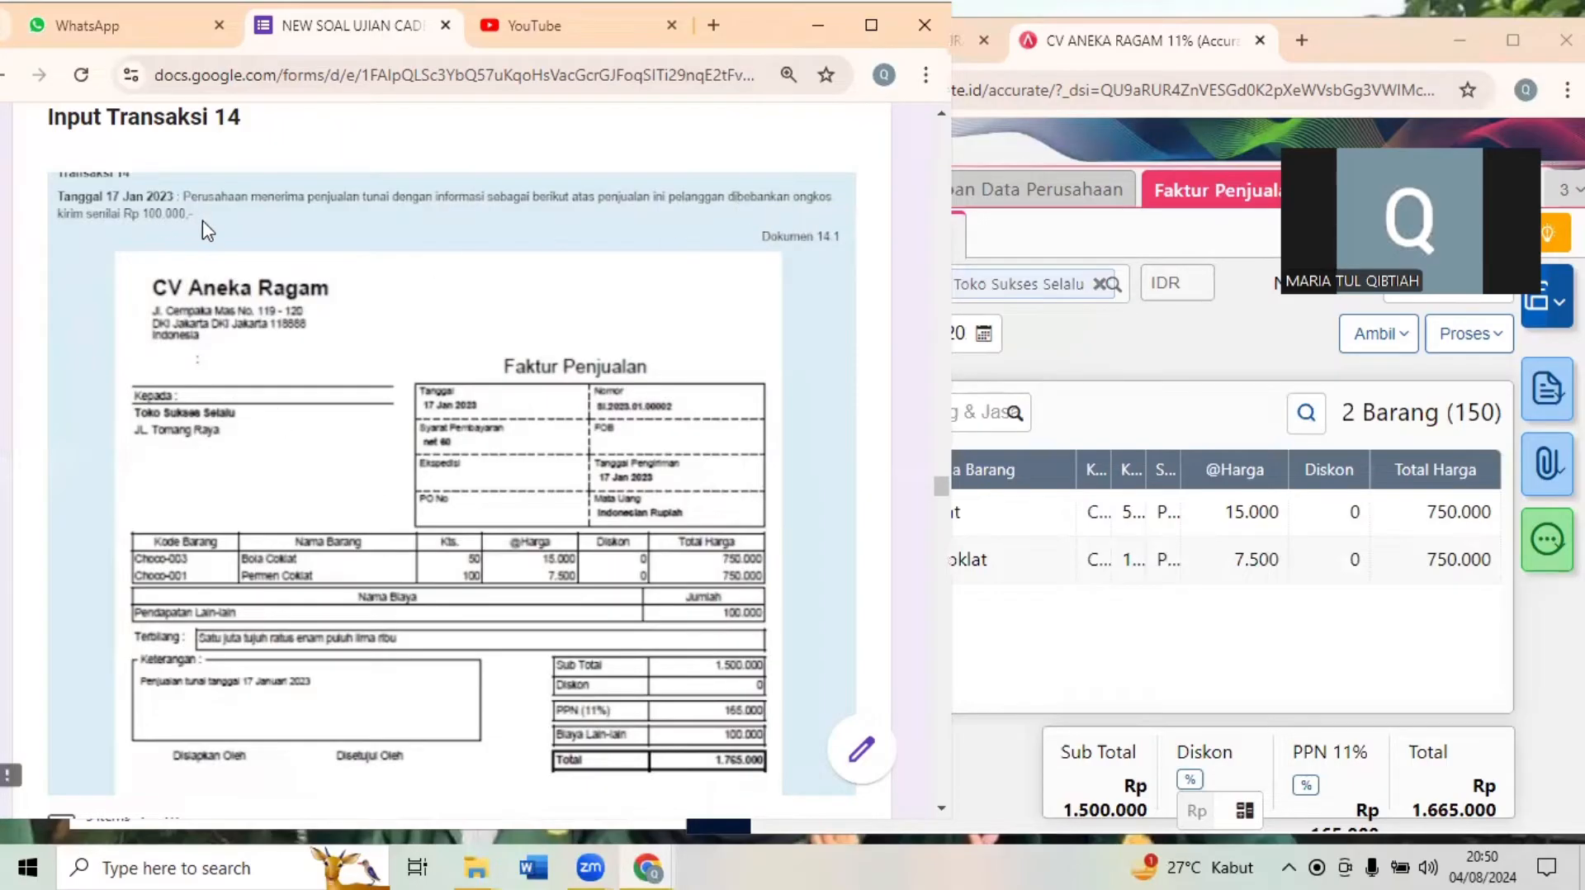
click(1172, 380)
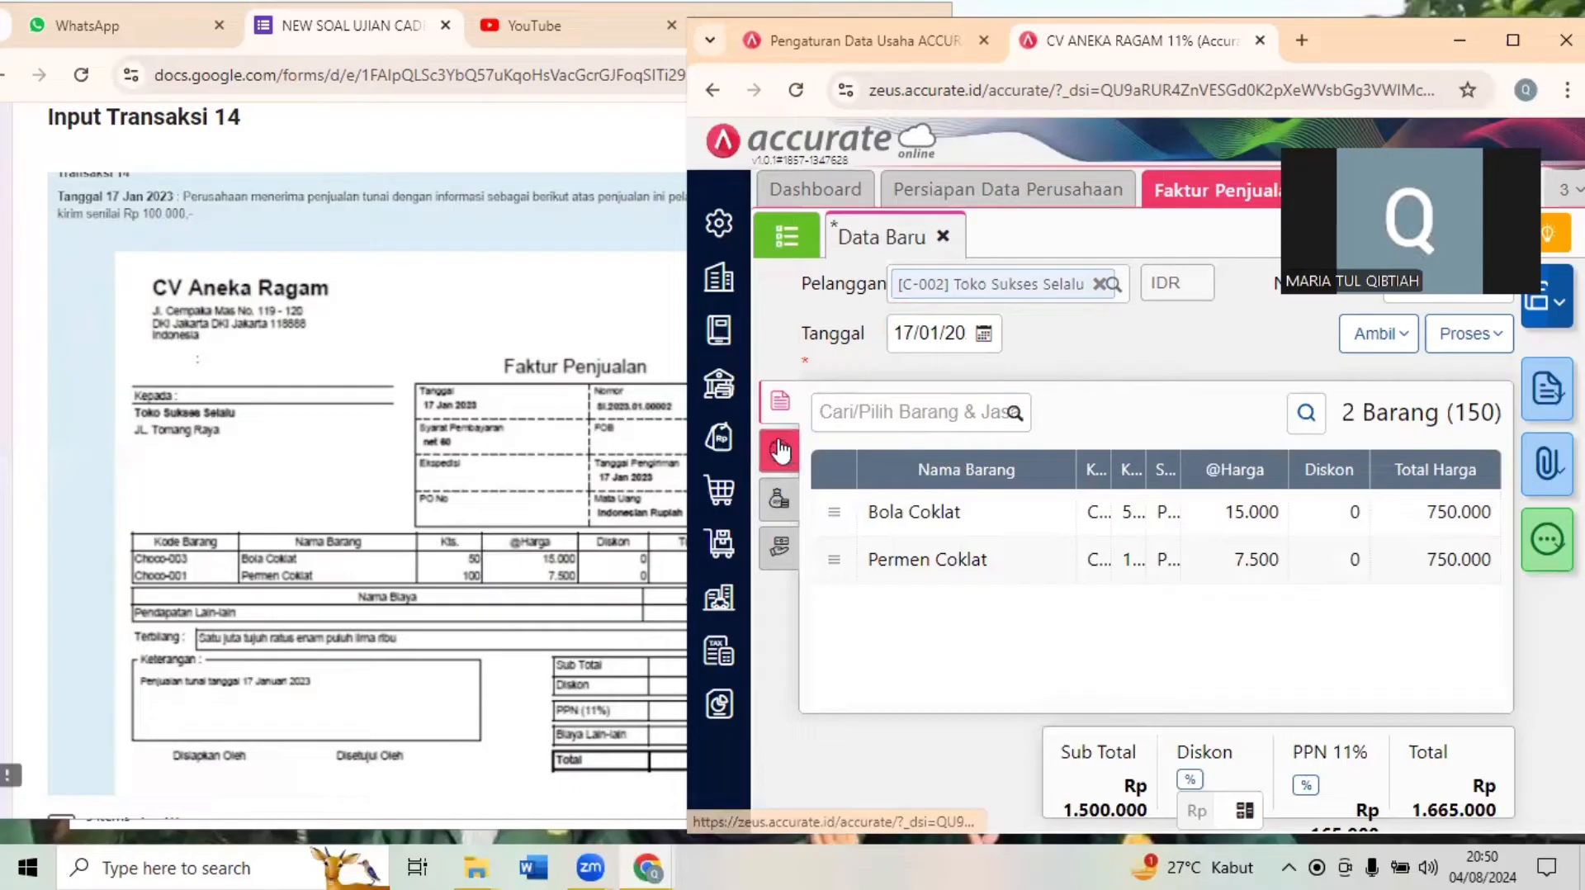
click(782, 506)
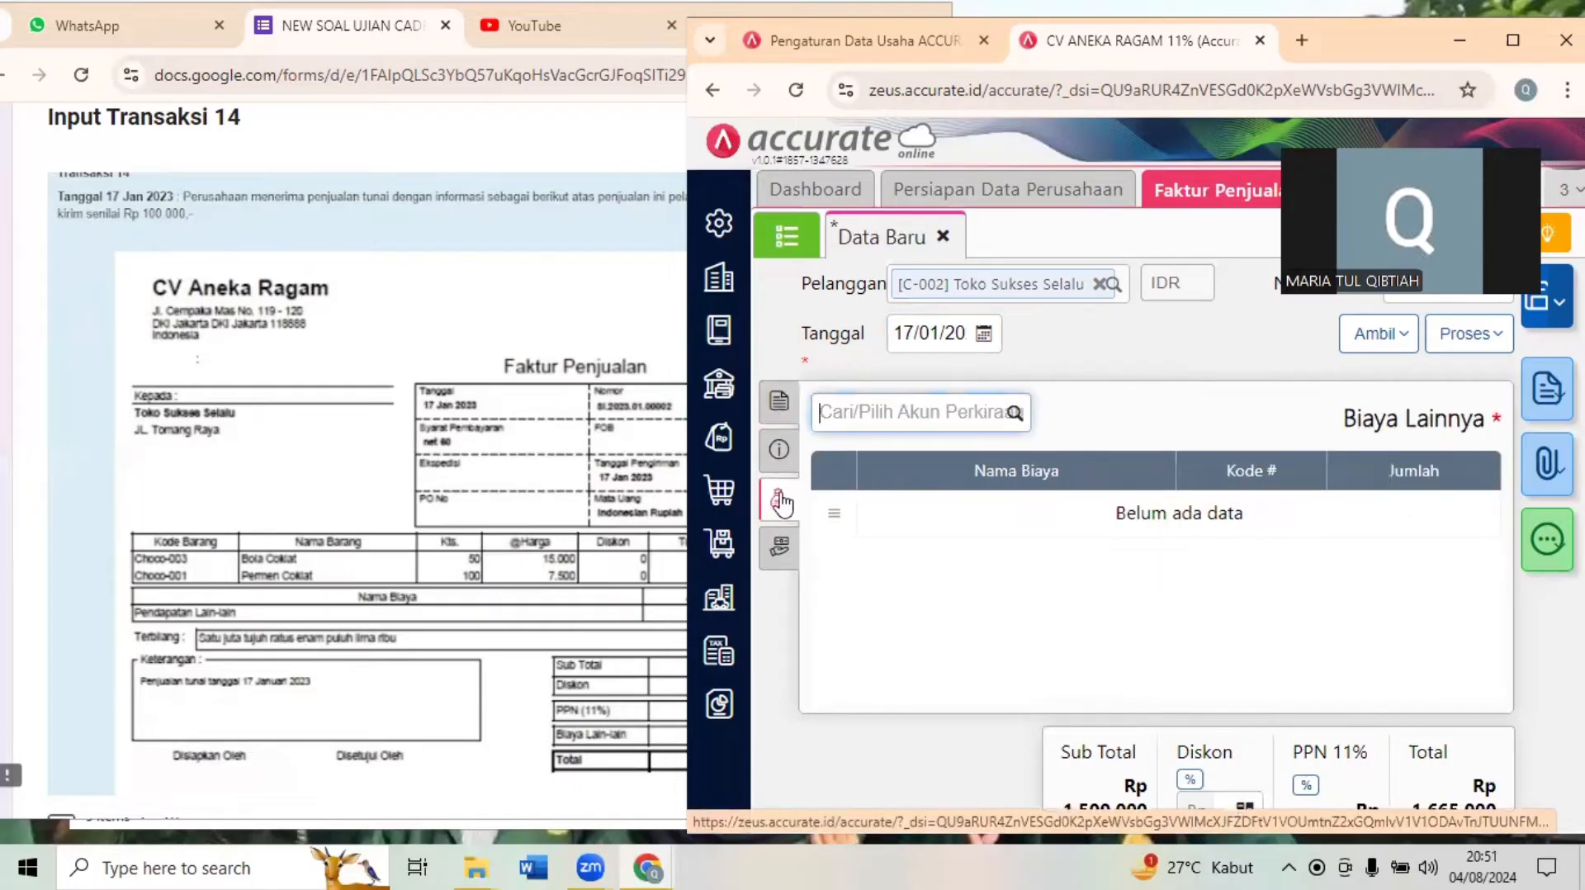
click(898, 410)
text(P)
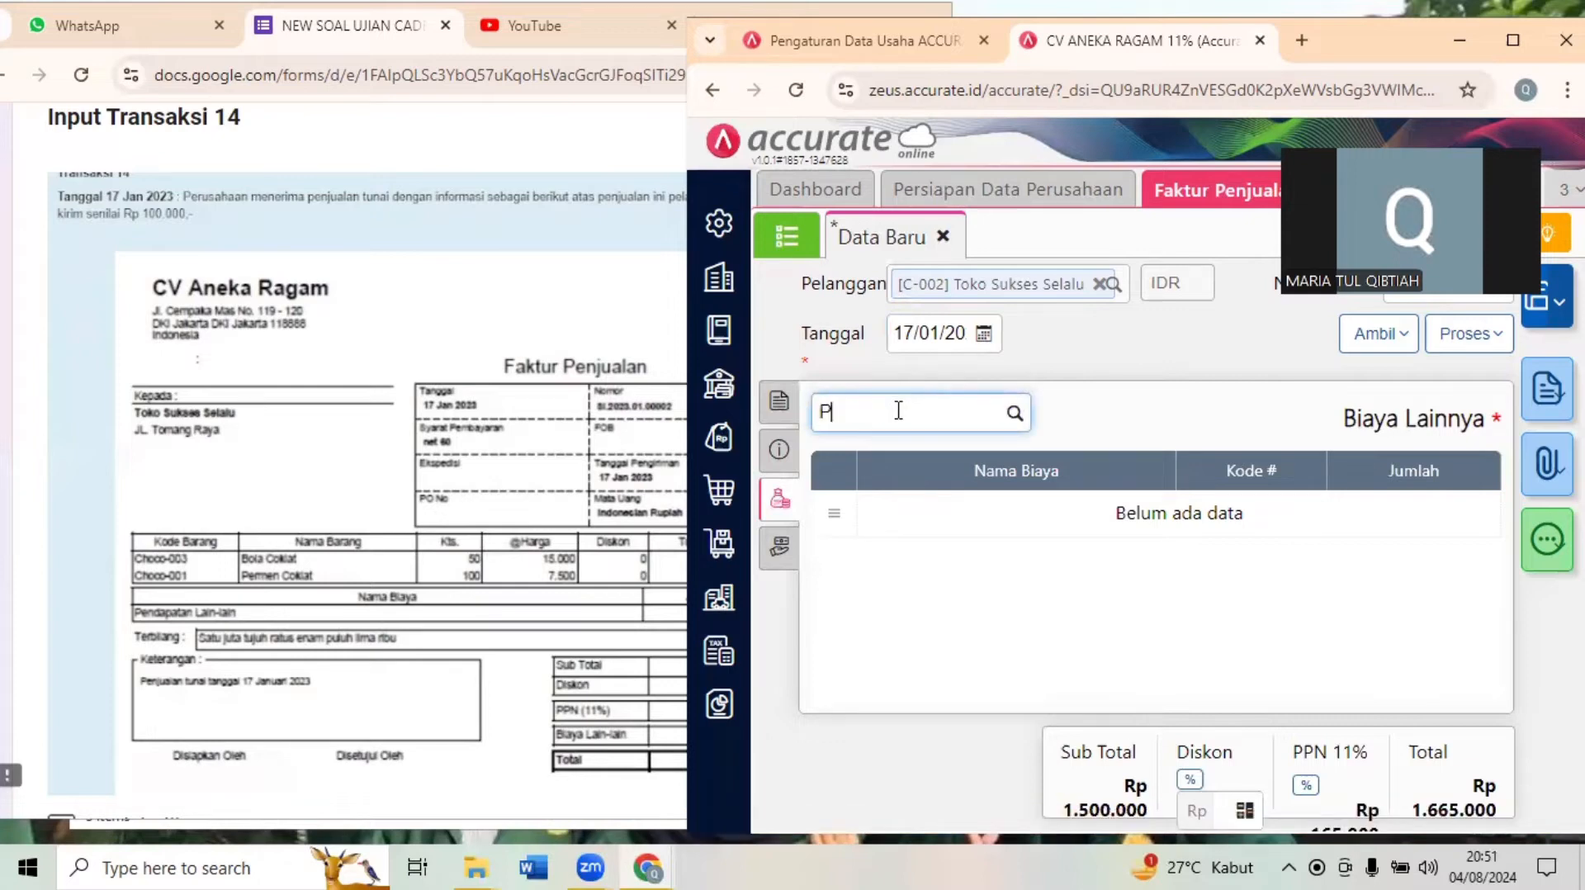
text(ENDAP)
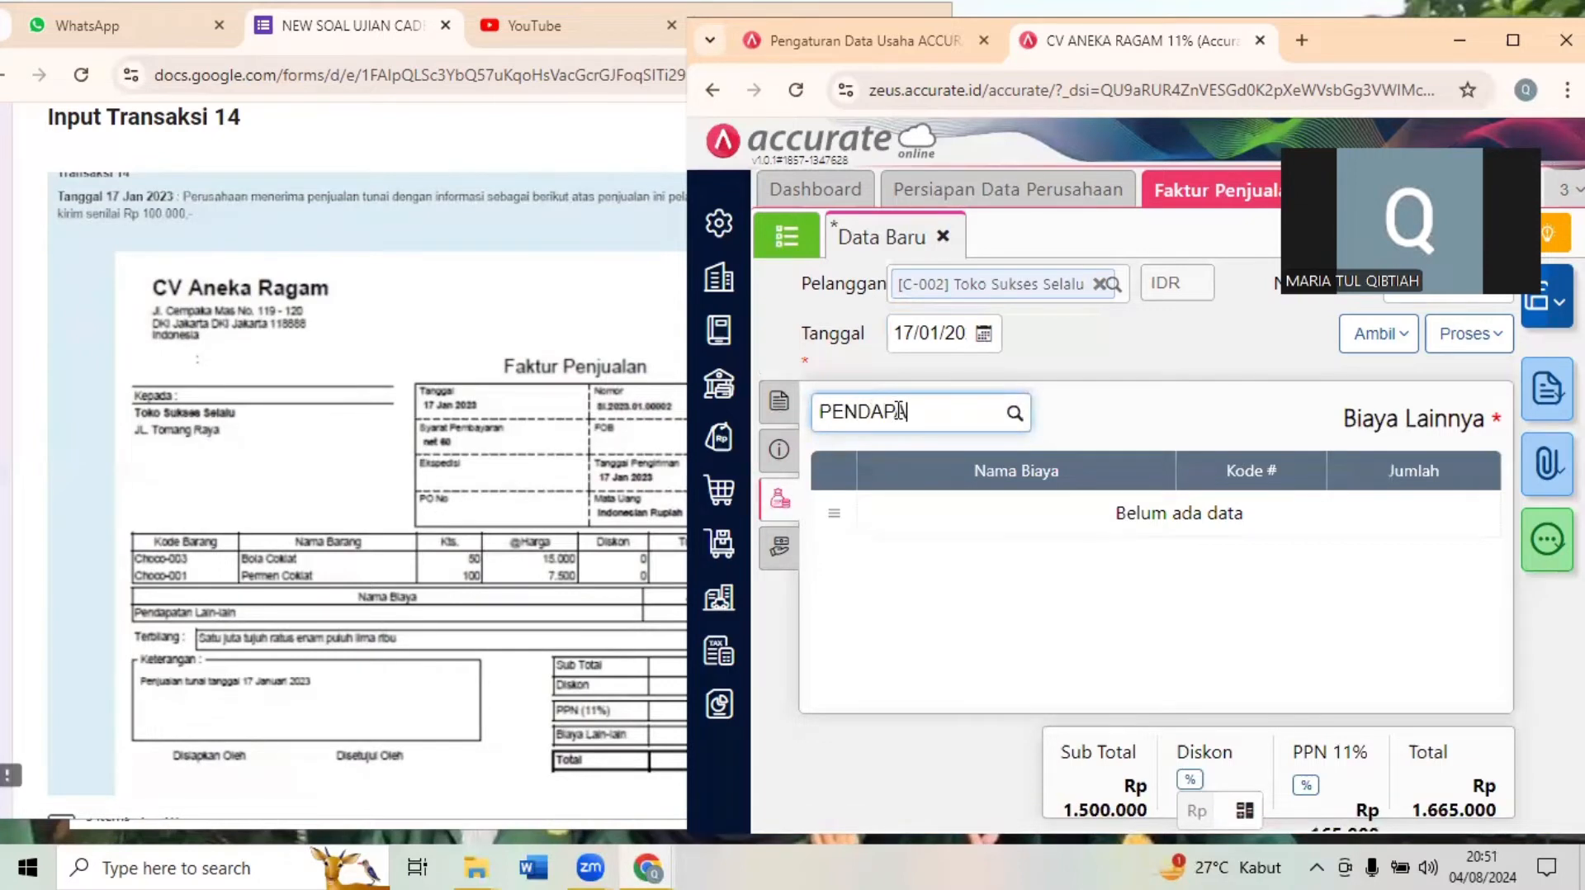
text(A)
click(929, 459)
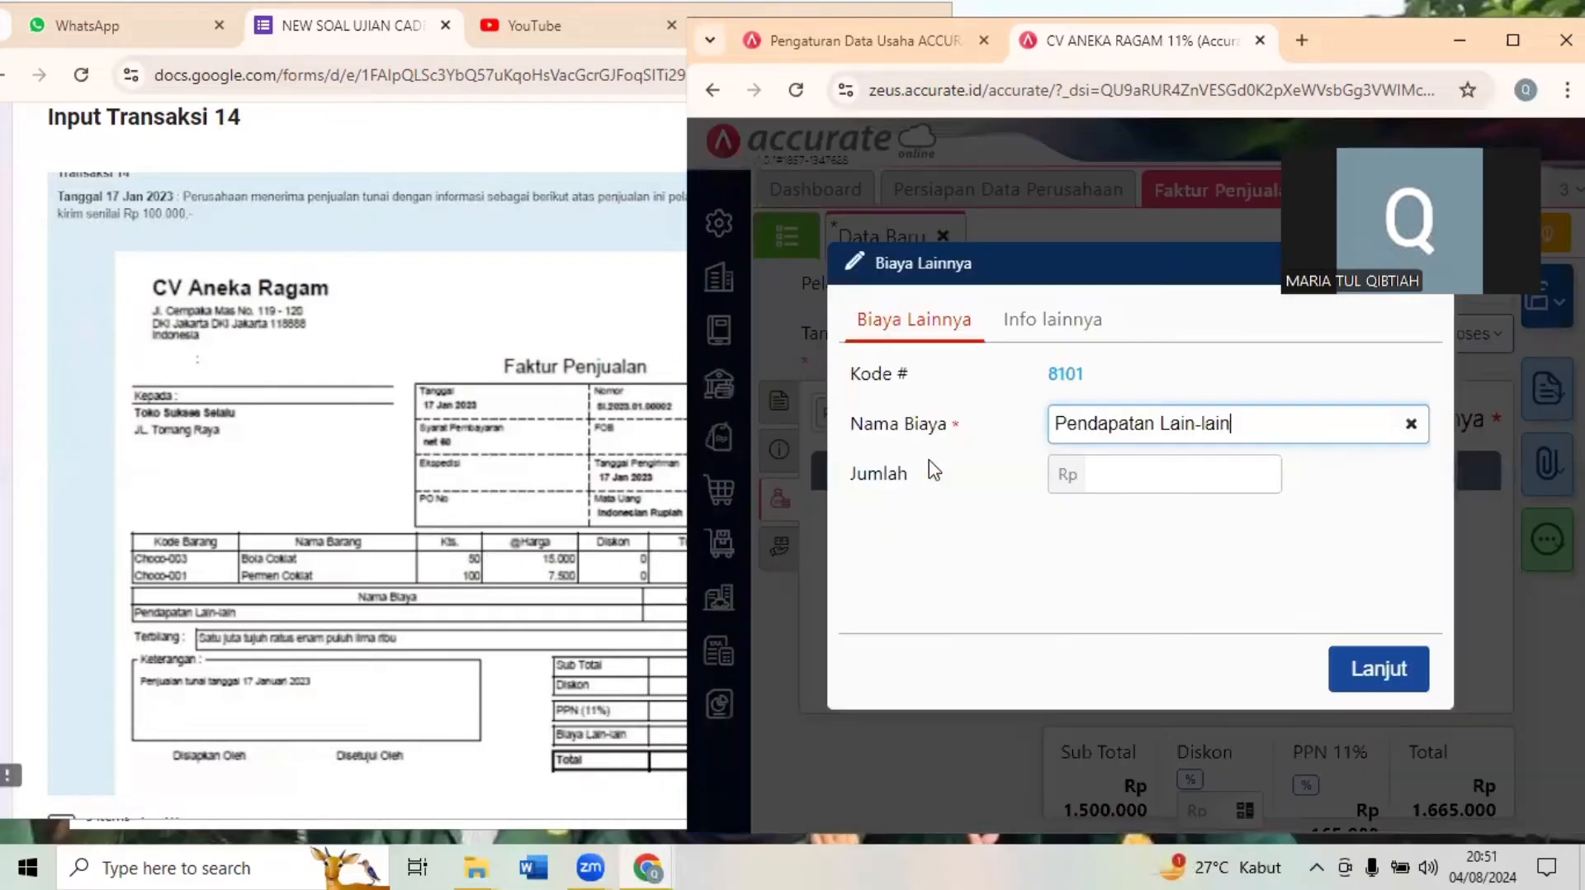
click(1214, 485)
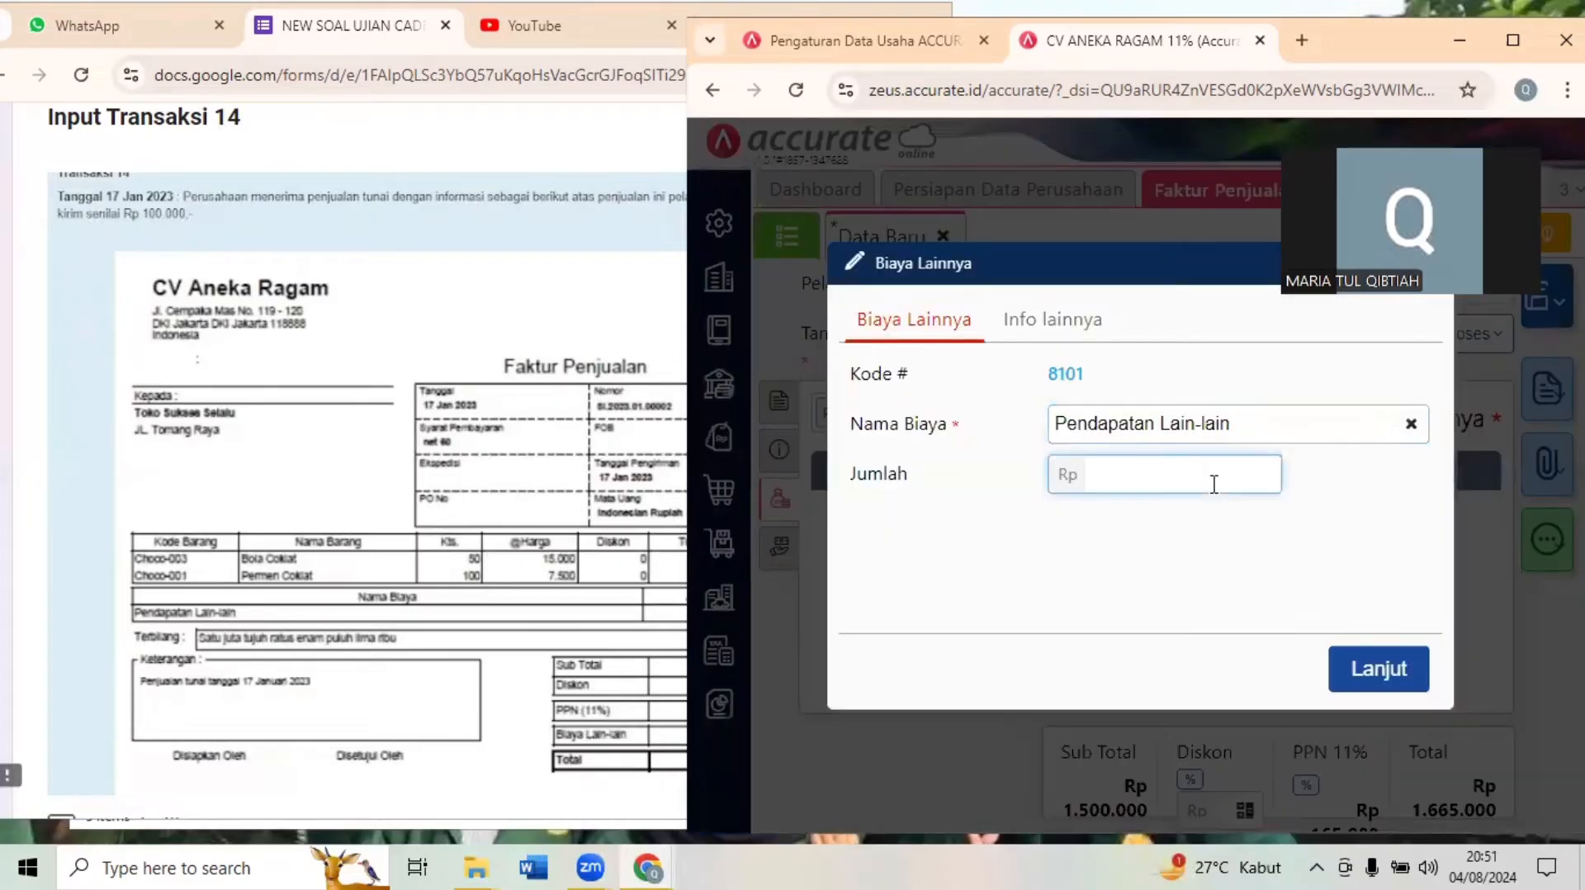
text(100.000)
click(1382, 670)
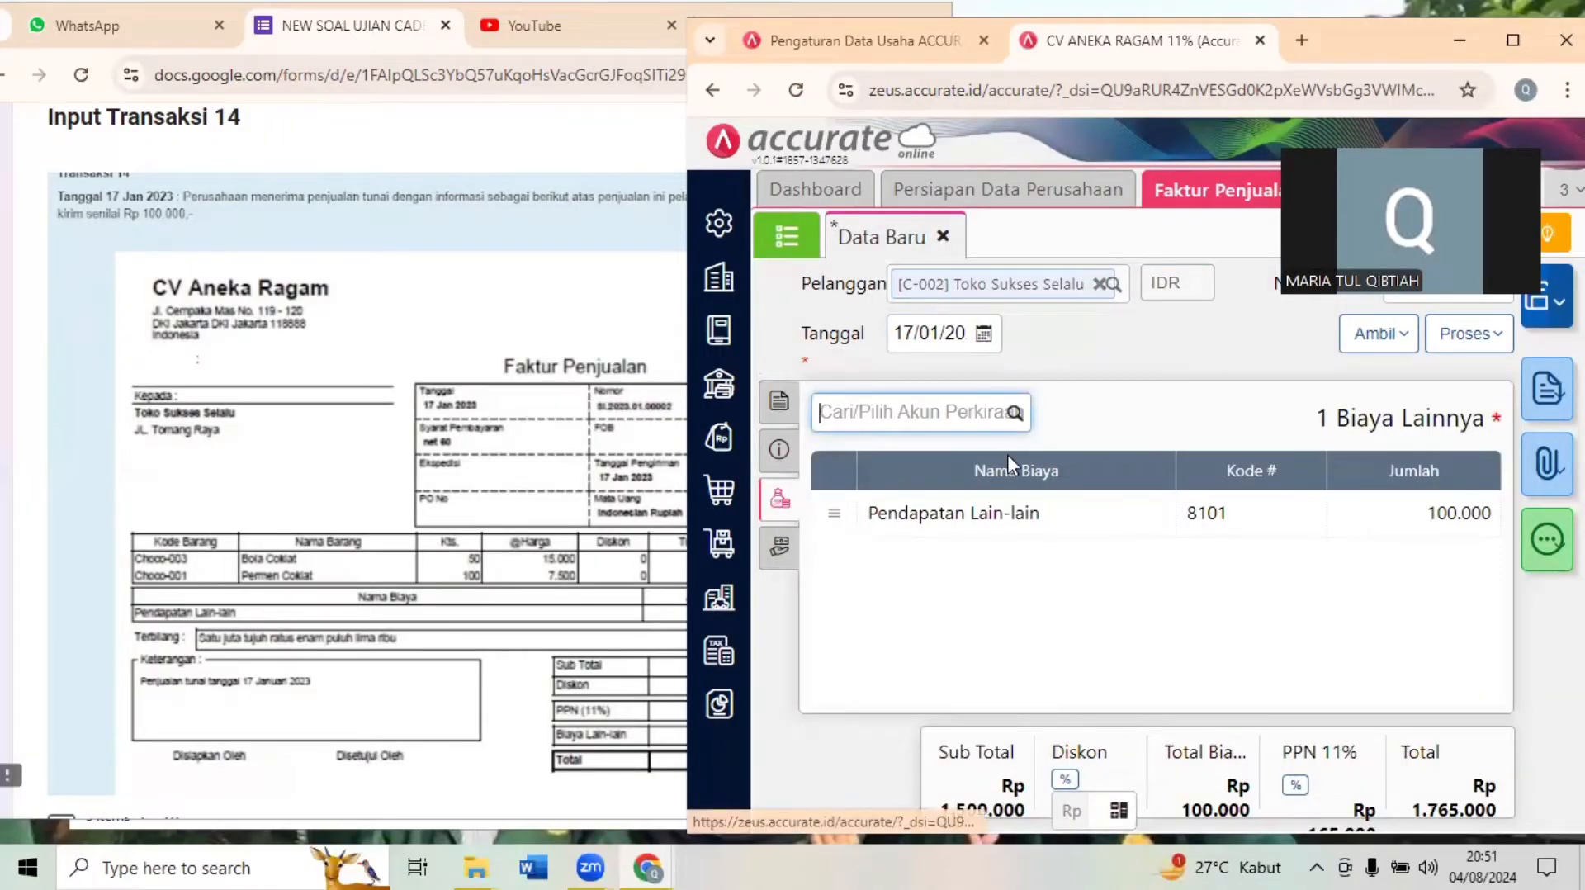
click(1123, 653)
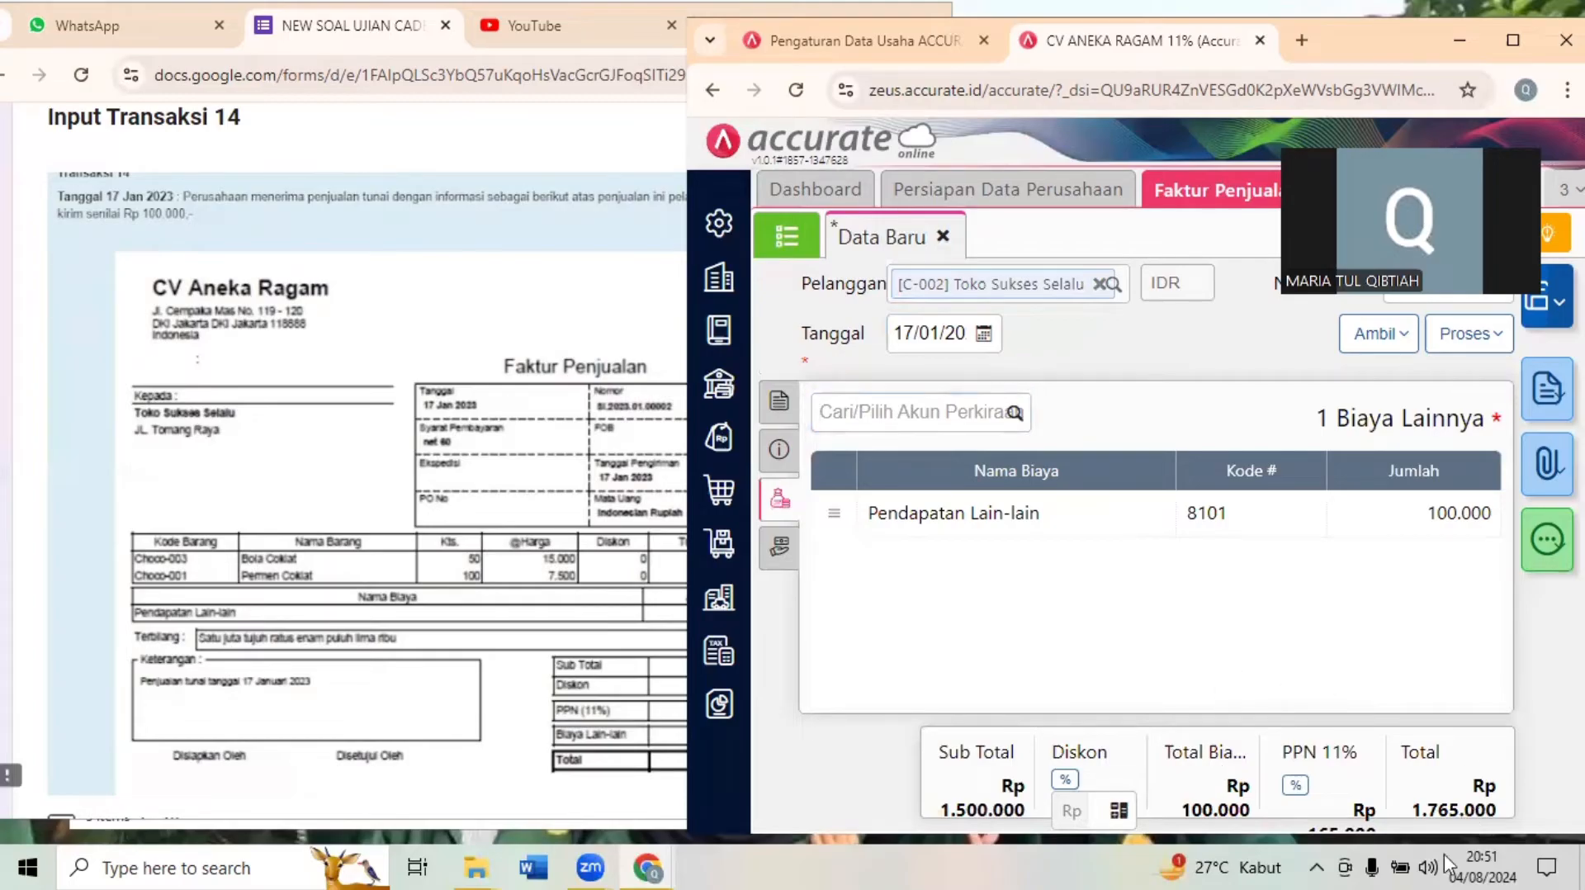
- Check the invoice's additional info and item lines against the Transaksi 14 sales invoice document
click(479, 692)
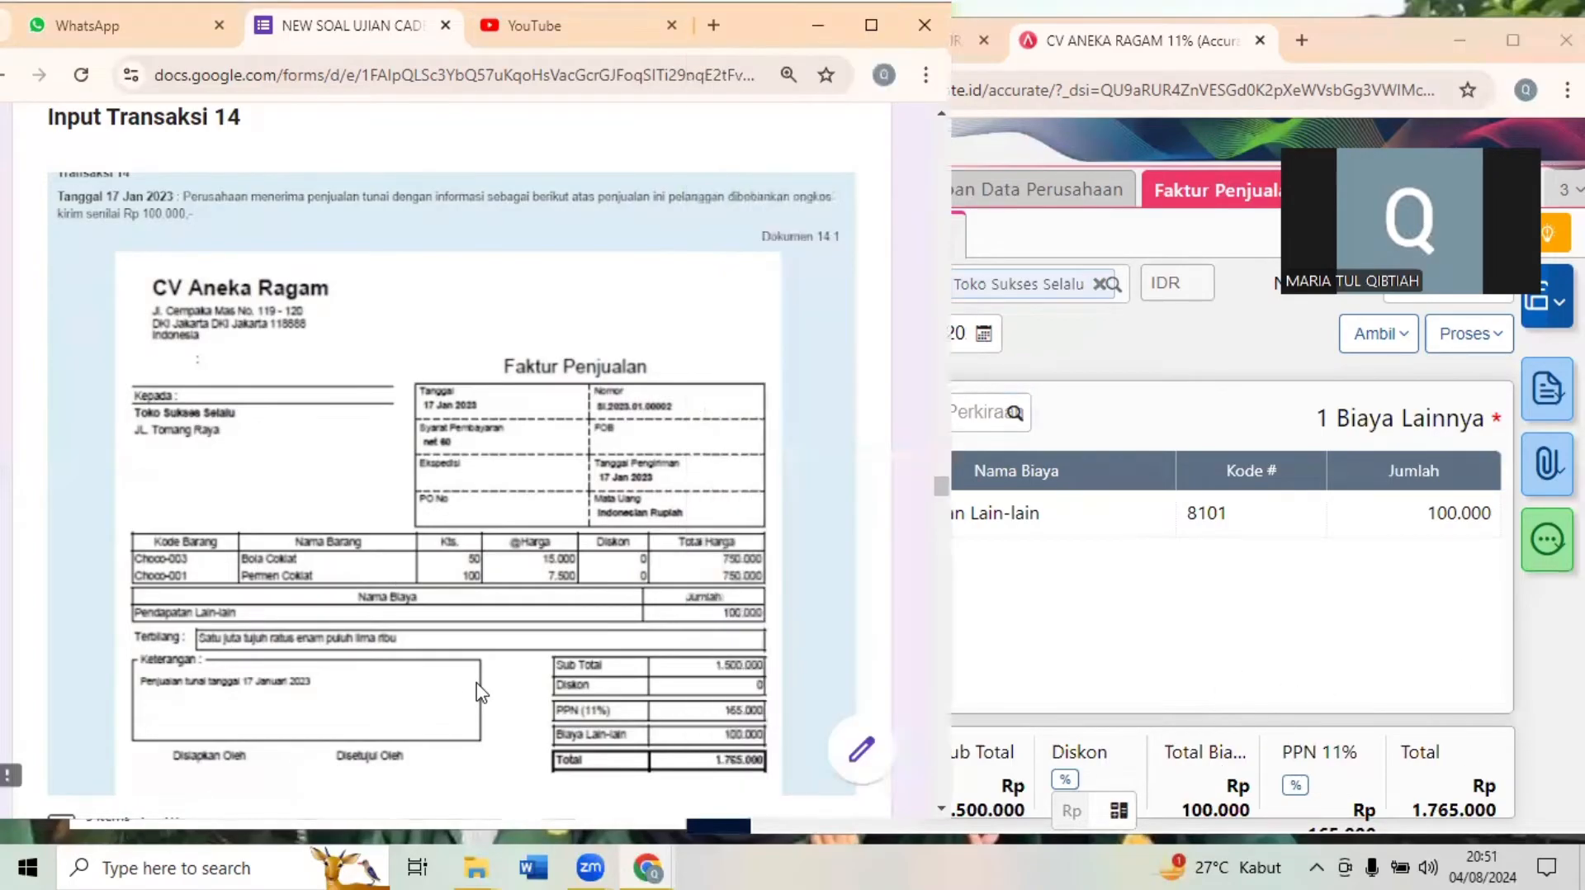
scroll(478, 692, down, 1)
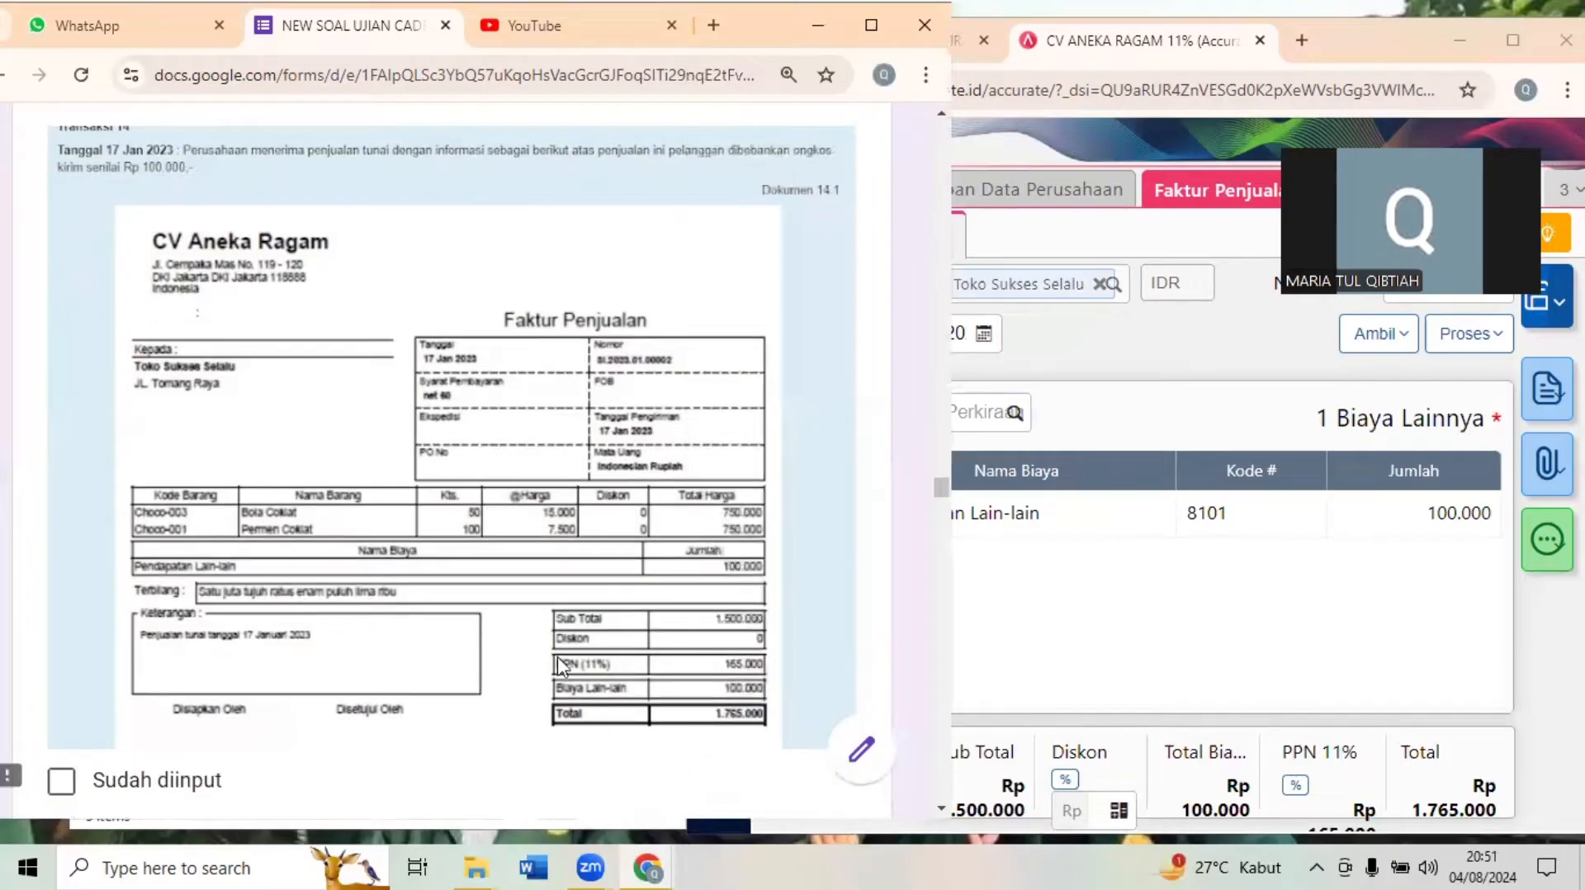
click(1117, 569)
click(780, 403)
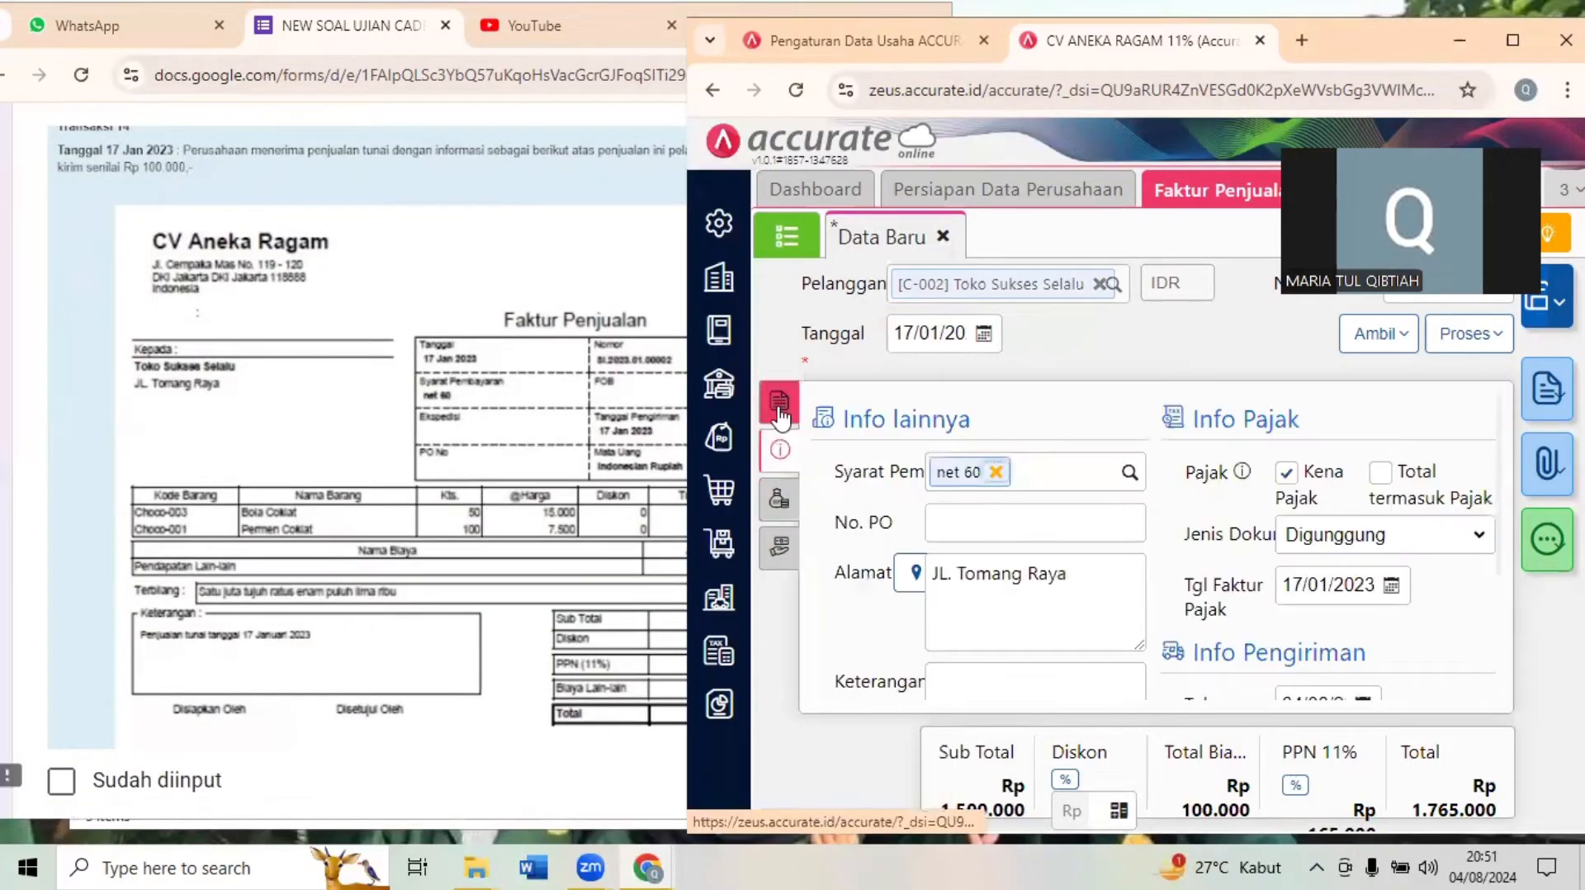
click(779, 413)
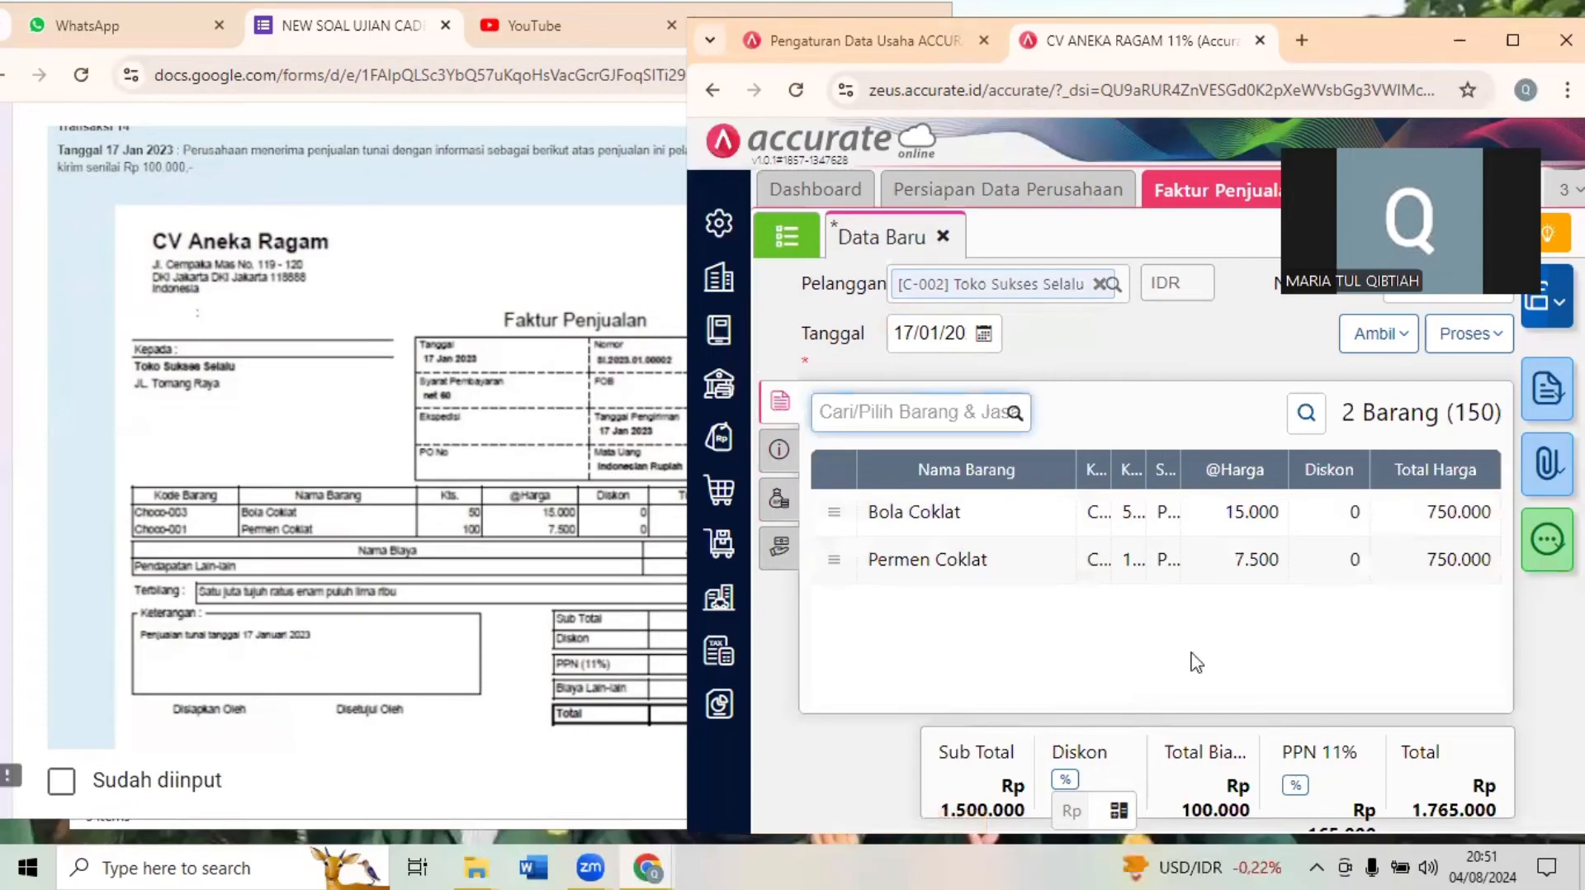
click(1265, 658)
- Read the Tanda Terima Pembayaran in Dokumen 14.2 of the exam form and save the completed sales invoice
click(435, 538)
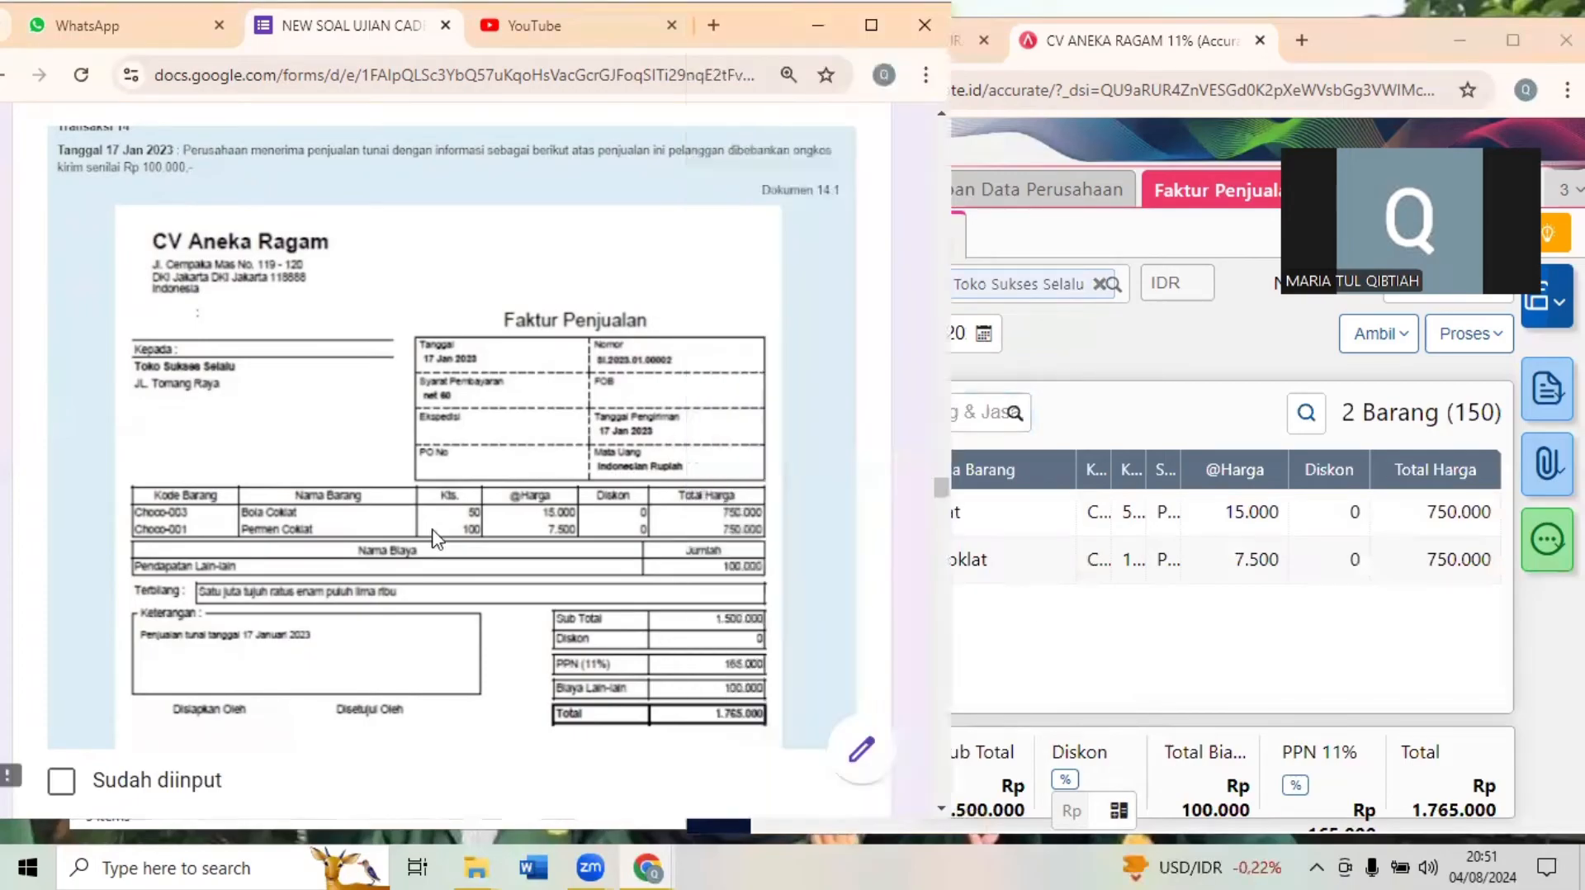
scroll(435, 539, down, 8)
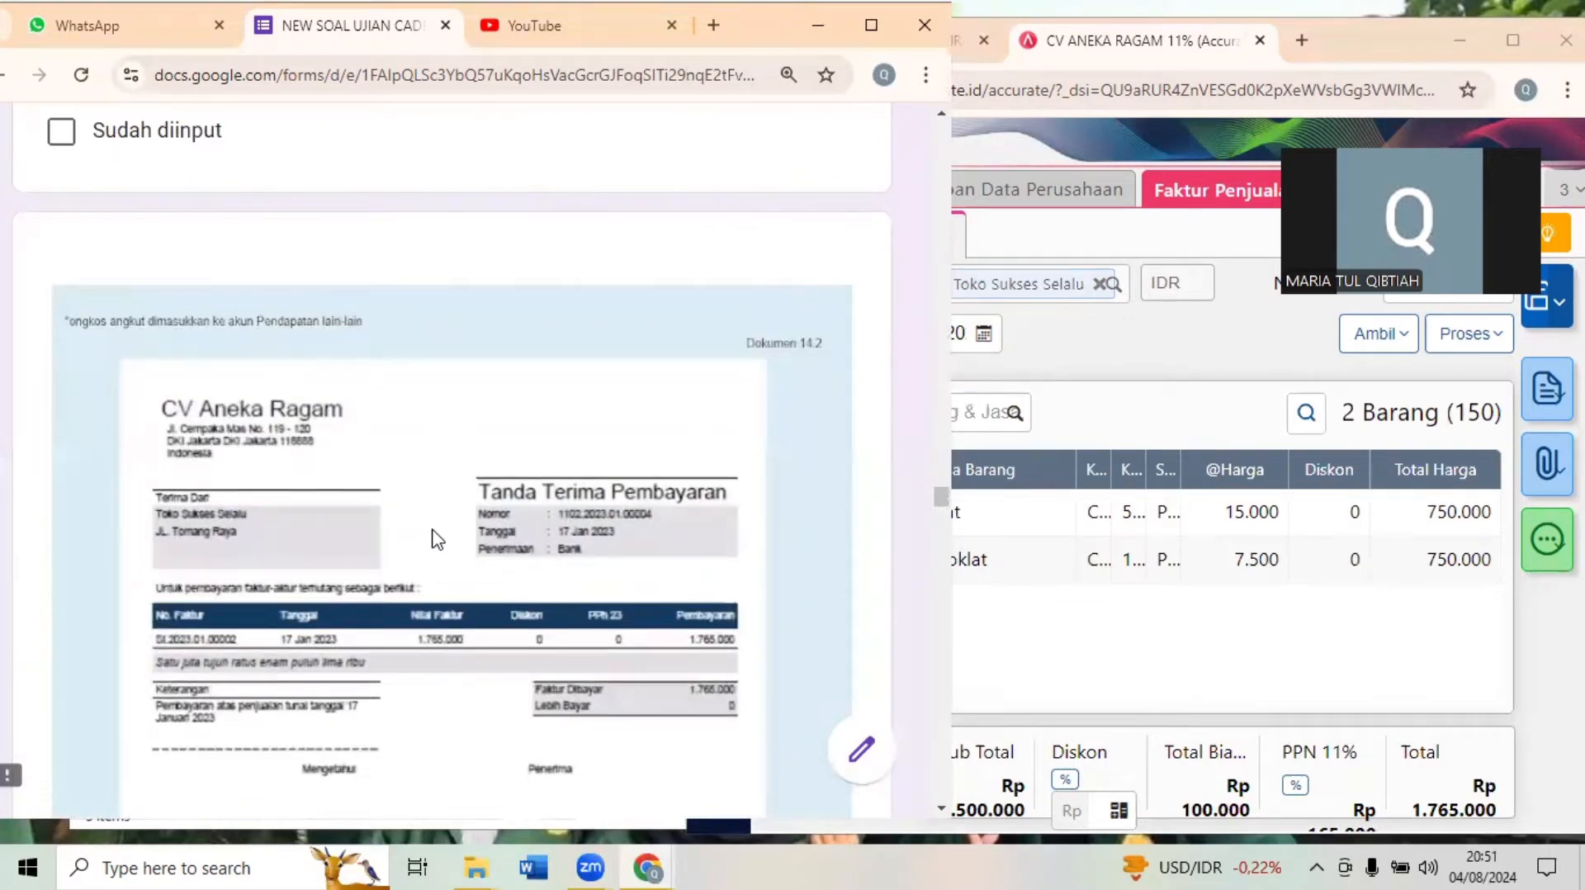
click(1138, 389)
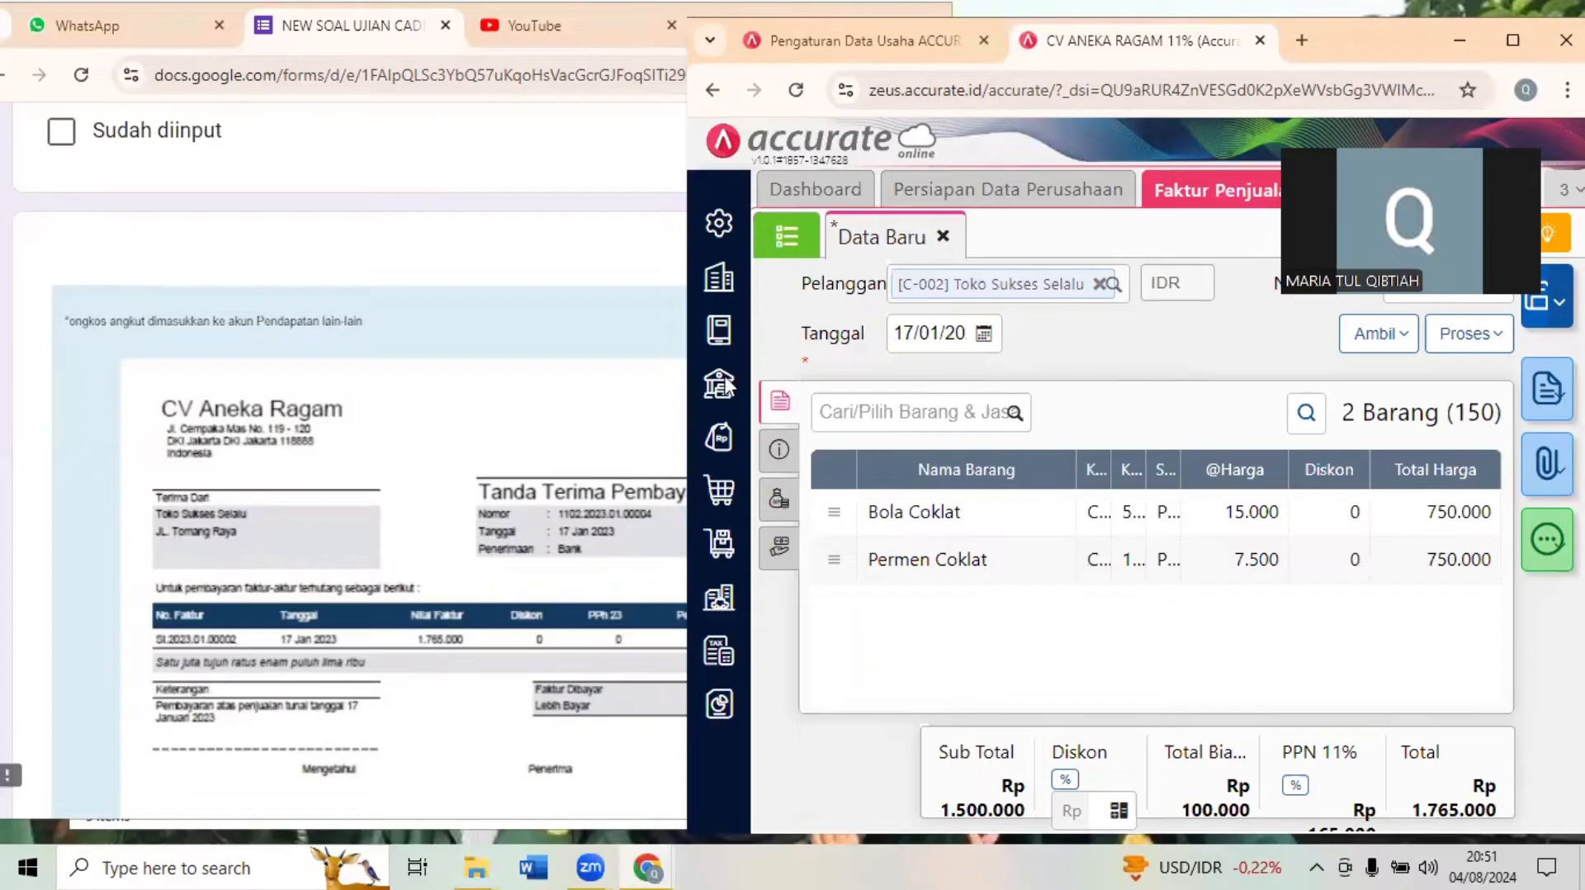
click(516, 488)
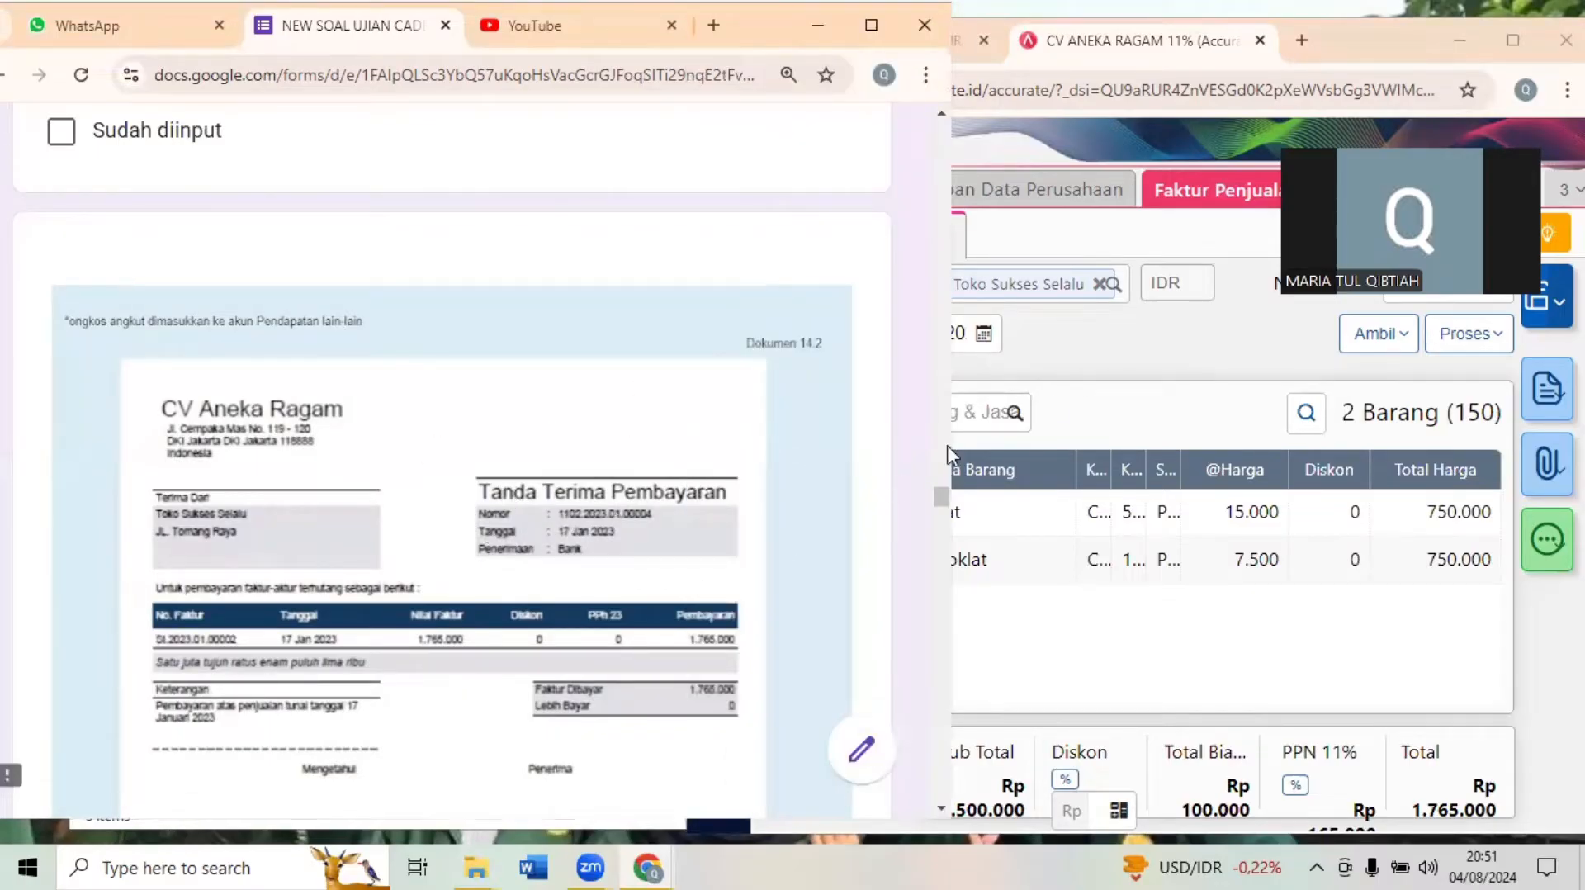
click(1108, 396)
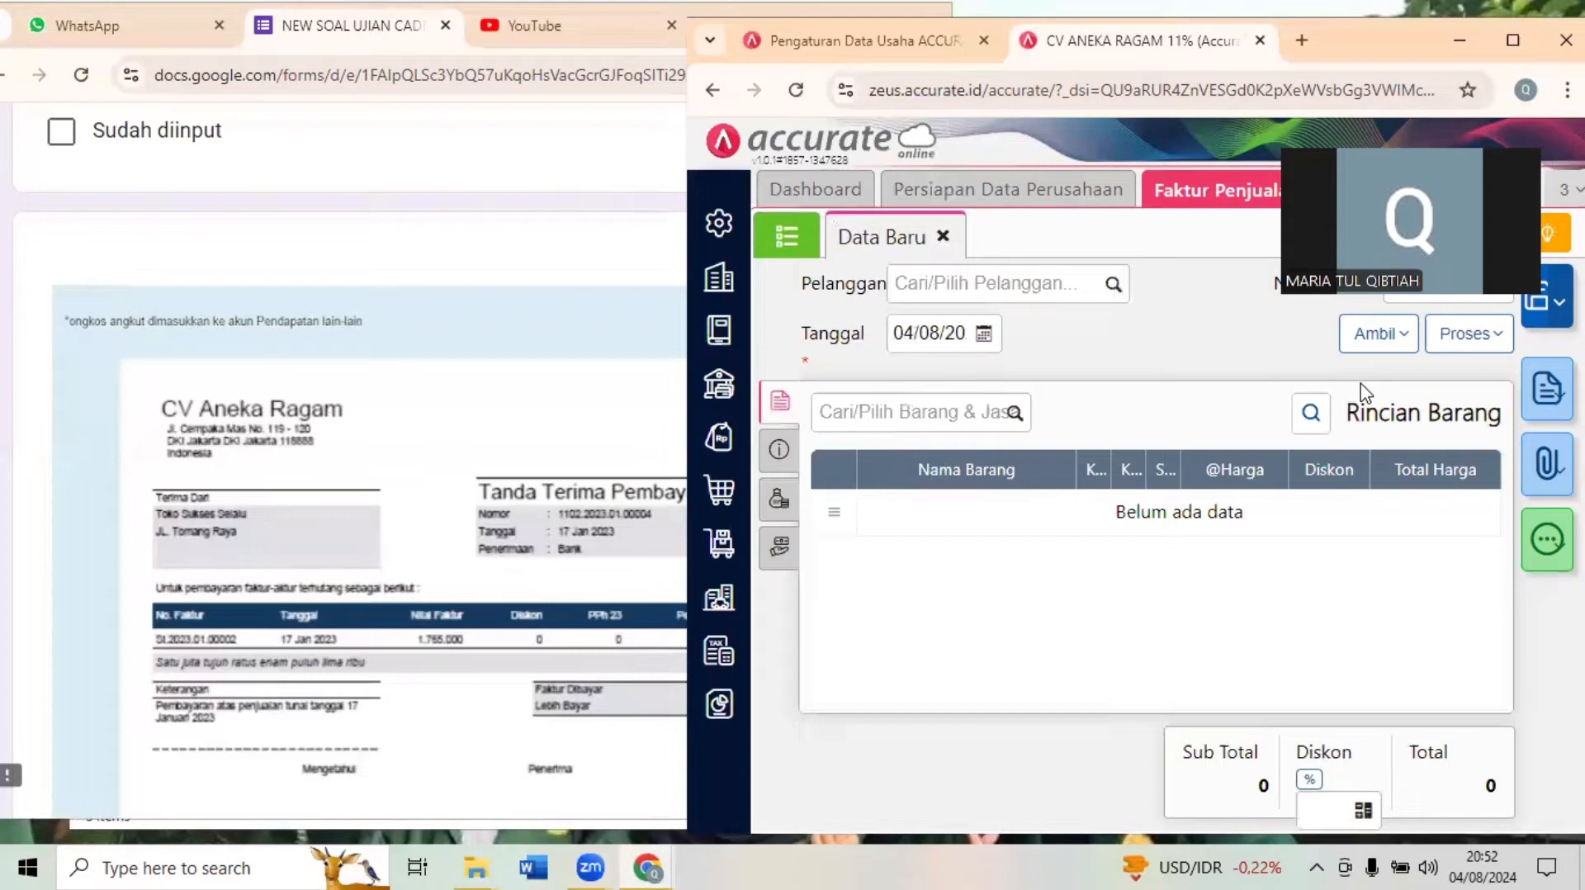
- Open a new Penerimaan Penjualan for Toko Sukses Selalu's 17 January 2023 invoice and place it beside the exam form
click(1513, 40)
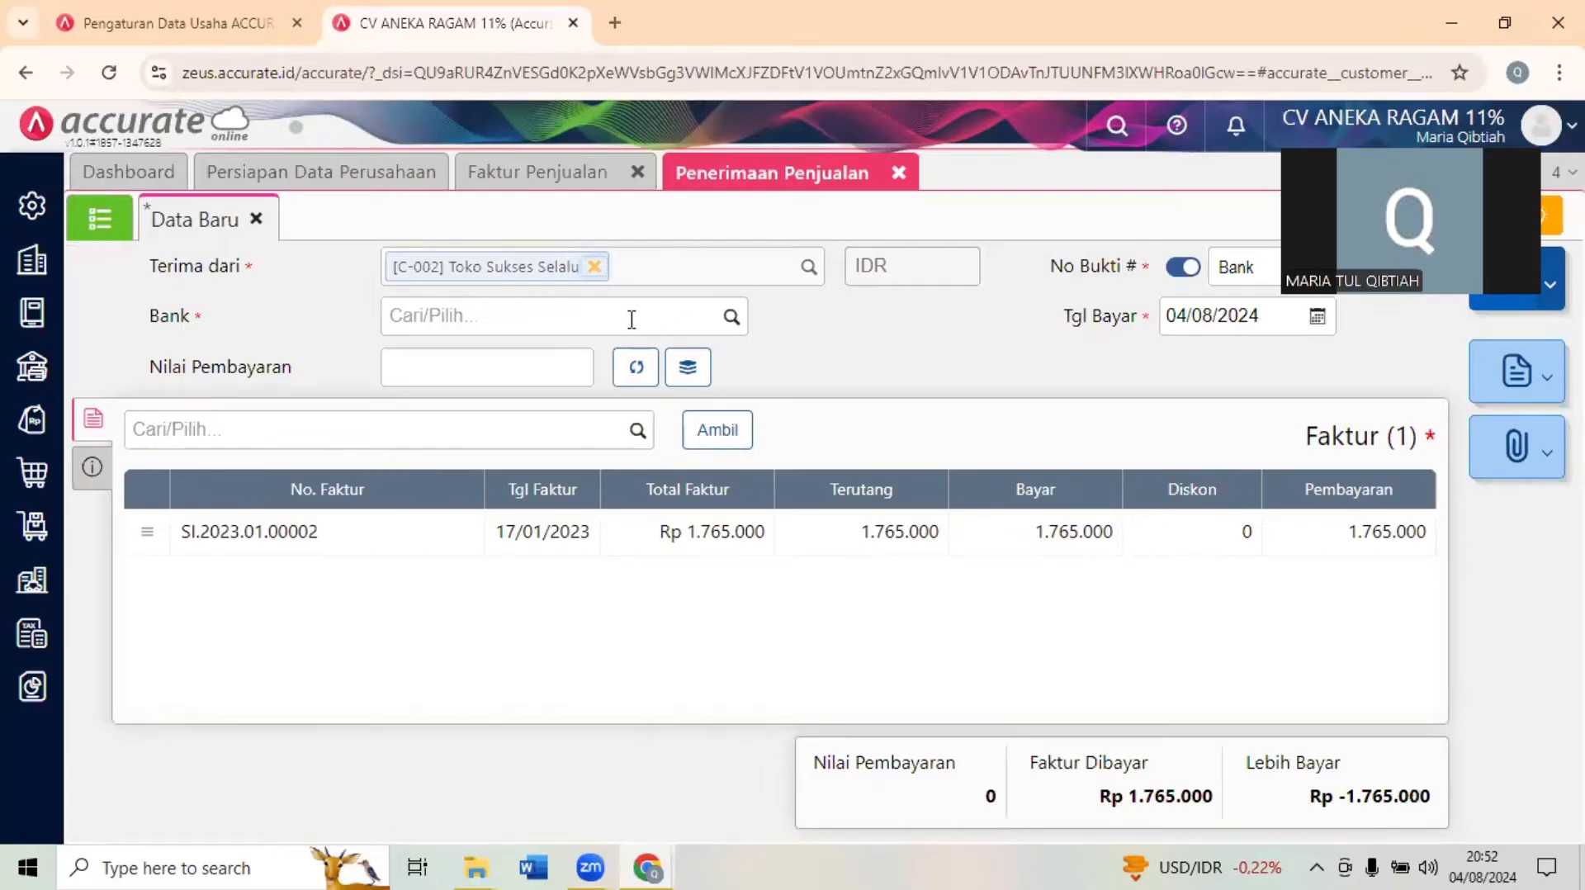
click(1451, 22)
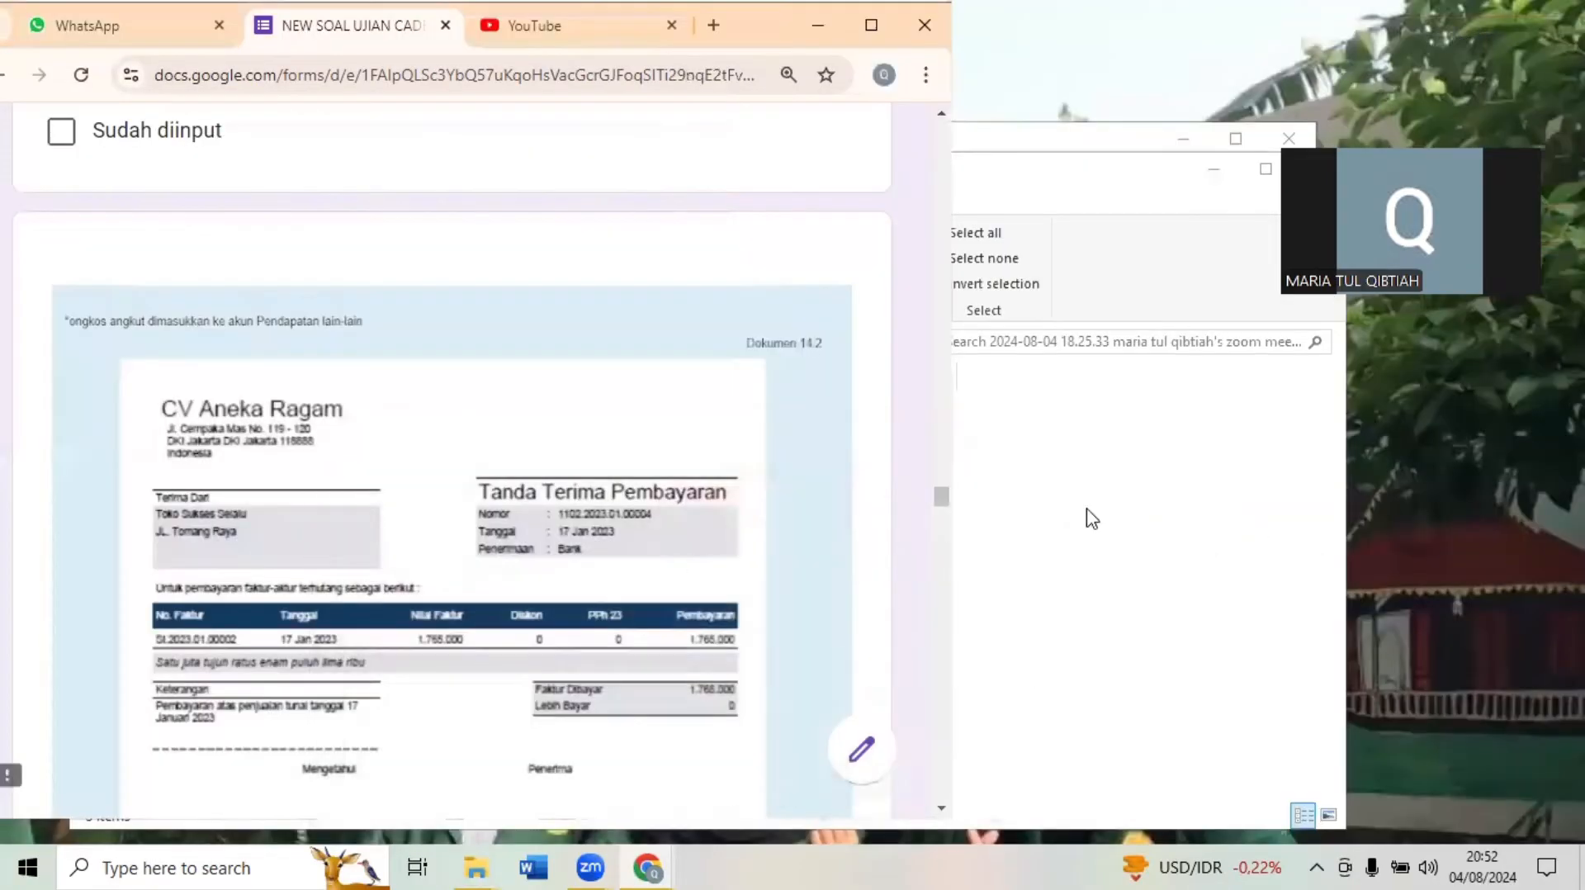
mouse_move(656, 865)
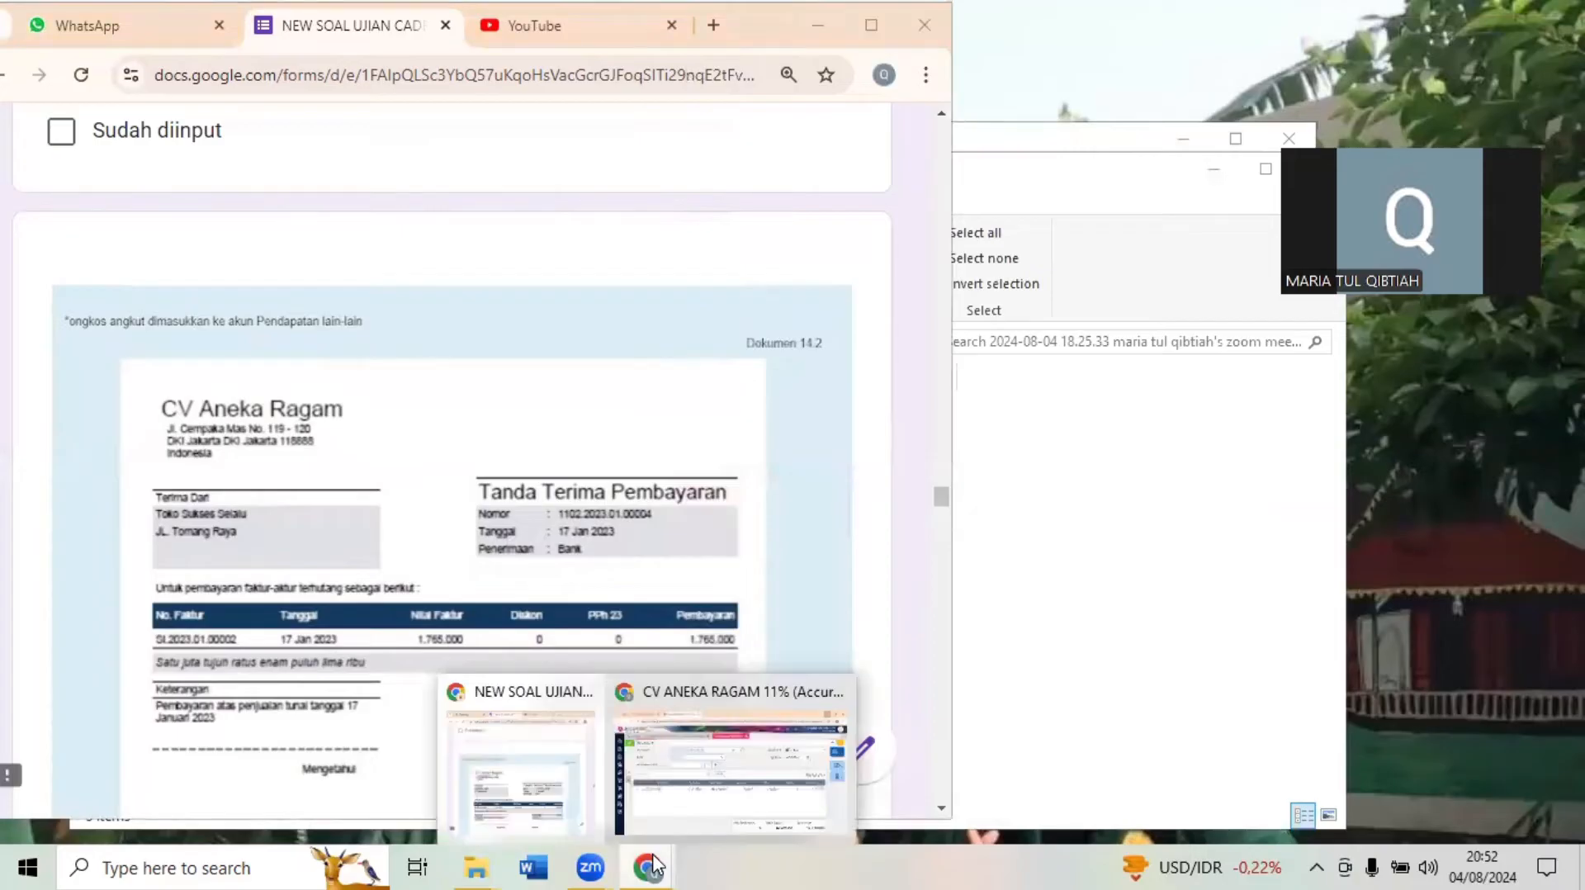
click(700, 781)
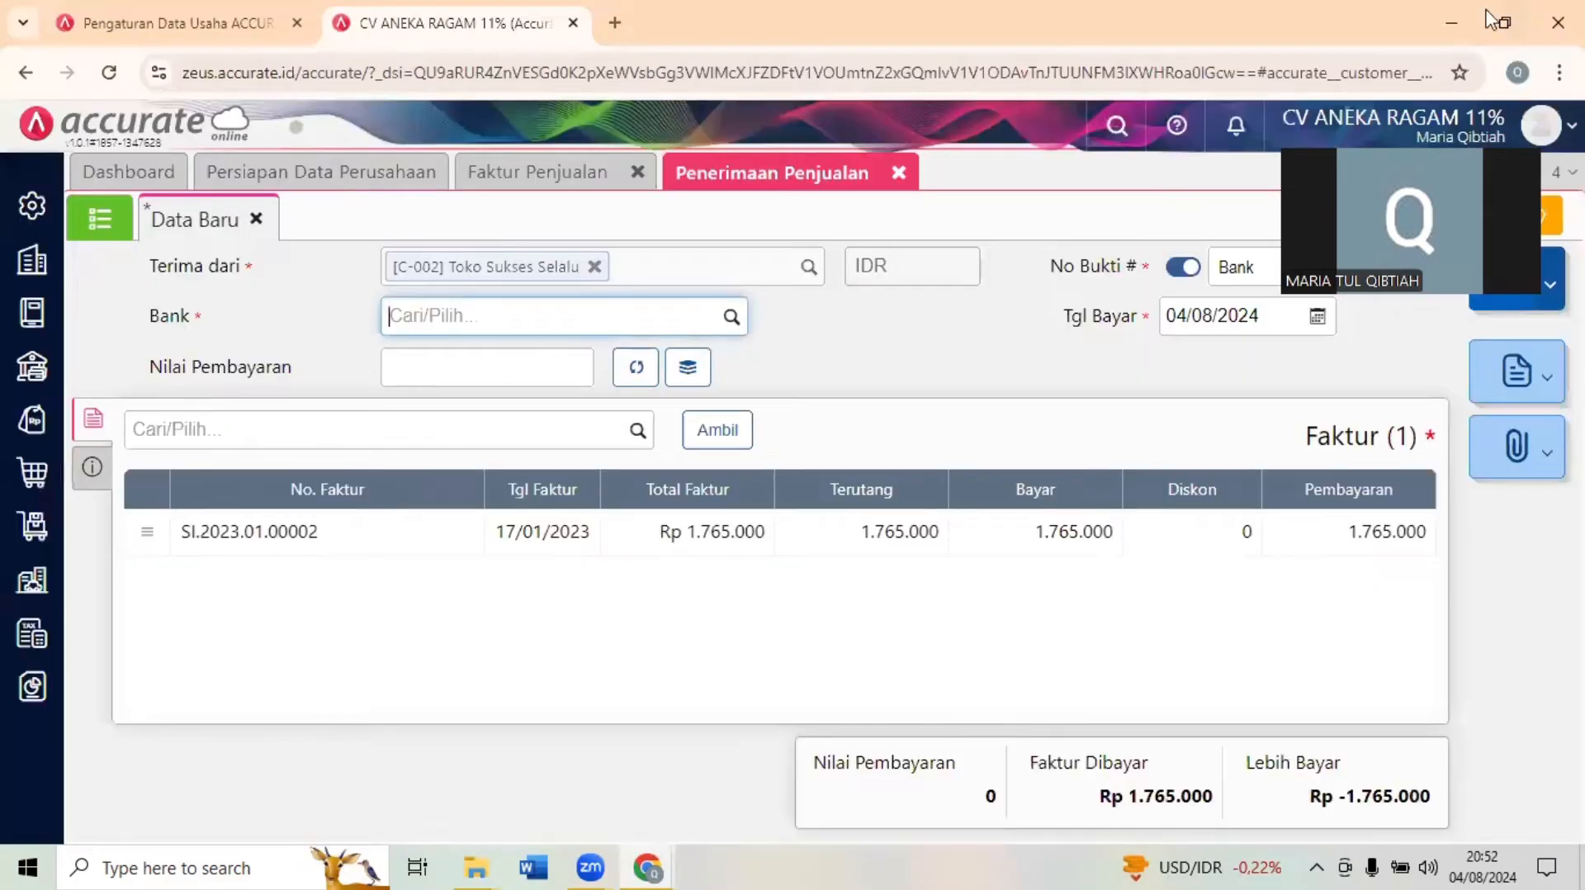
click(1498, 22)
click(455, 499)
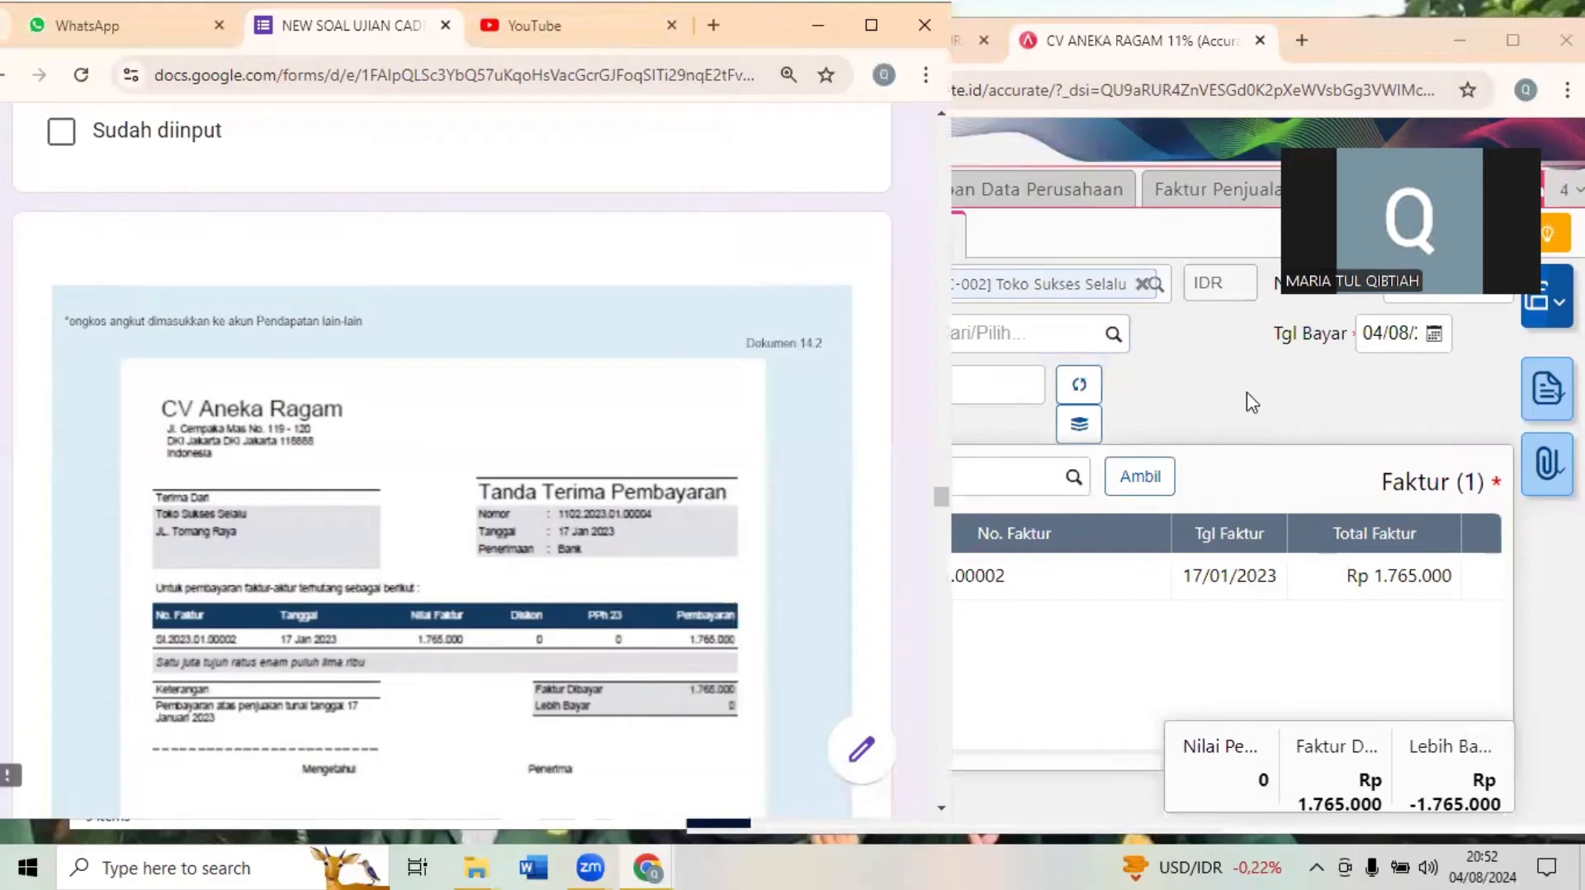
- Set the sales receipt's receiving account to Bank (1102)
click(1083, 363)
click(1055, 340)
text(BANK)
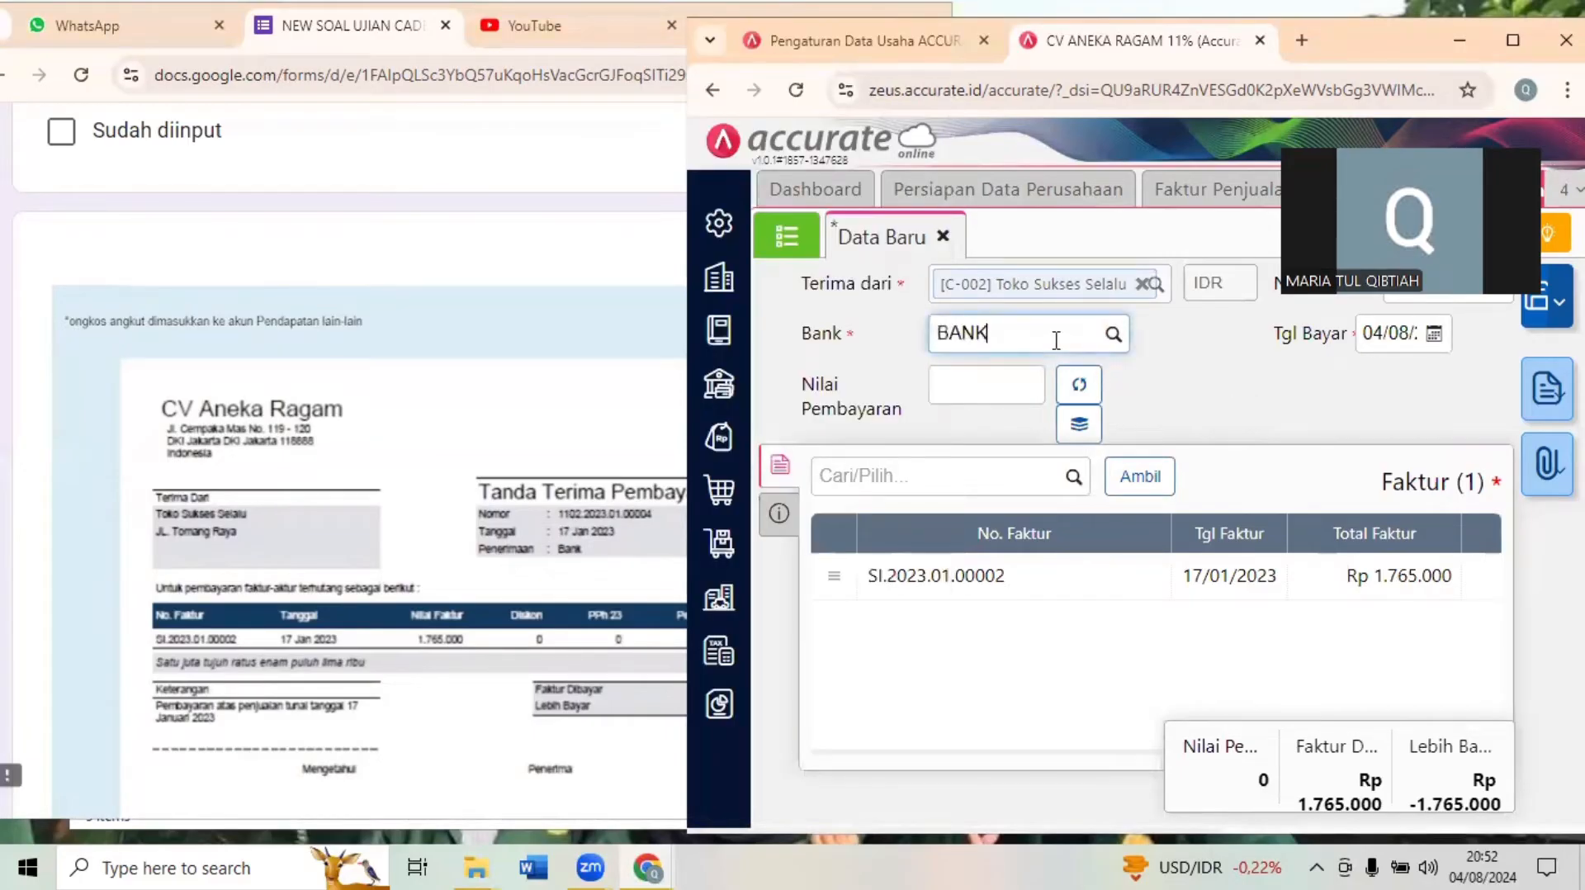
click(1019, 386)
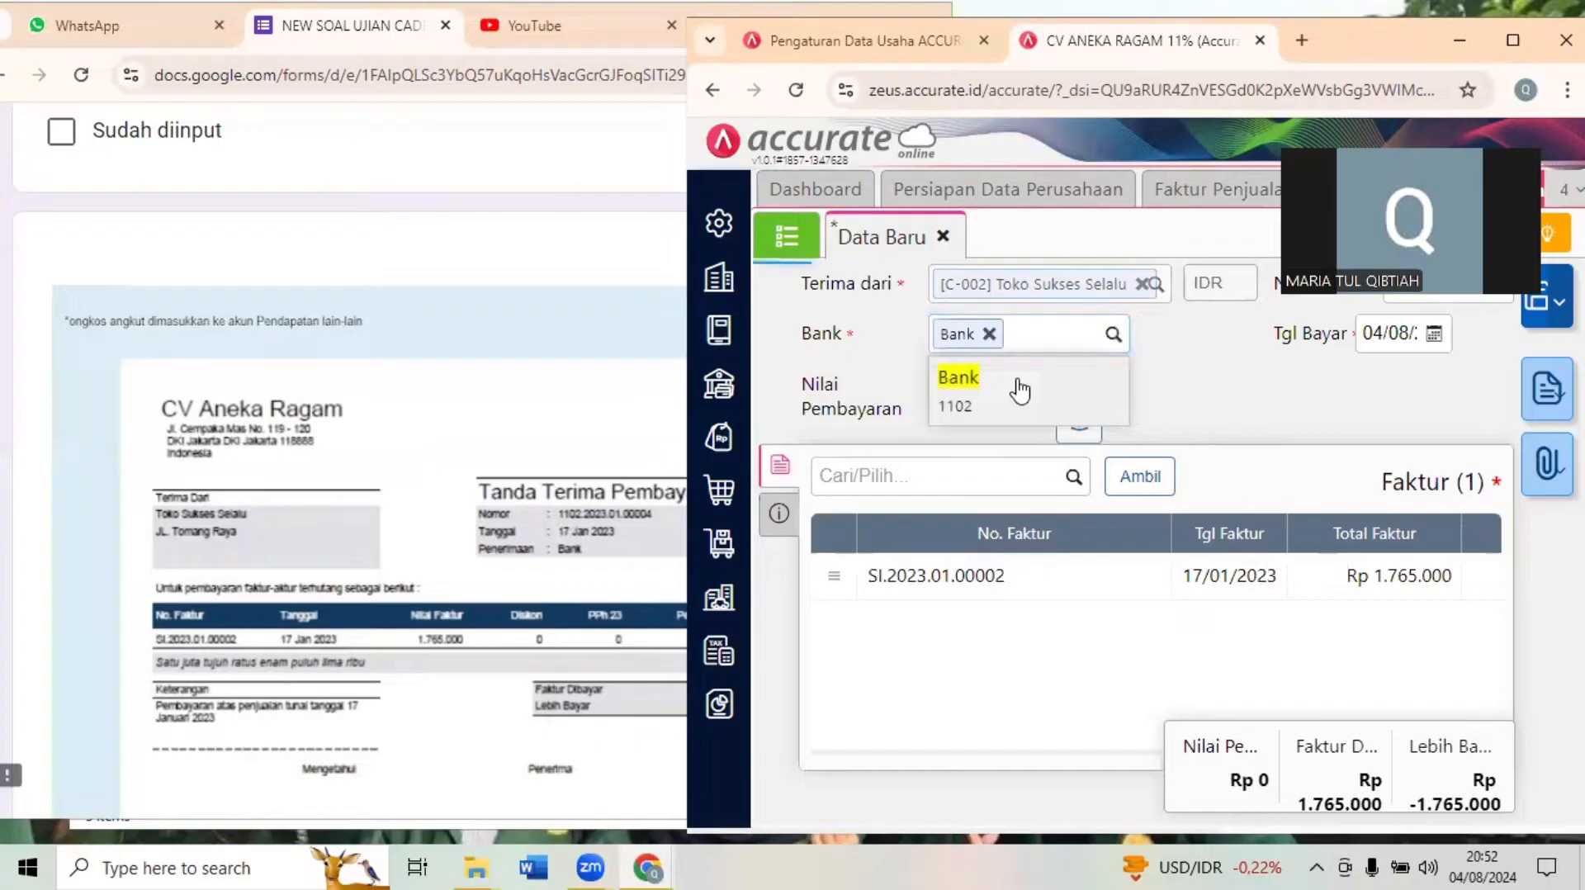
- Set the receipt's payment date to 17 January 2023, calculate its payment value from the invoice, and check the payment receipt document
click(1385, 333)
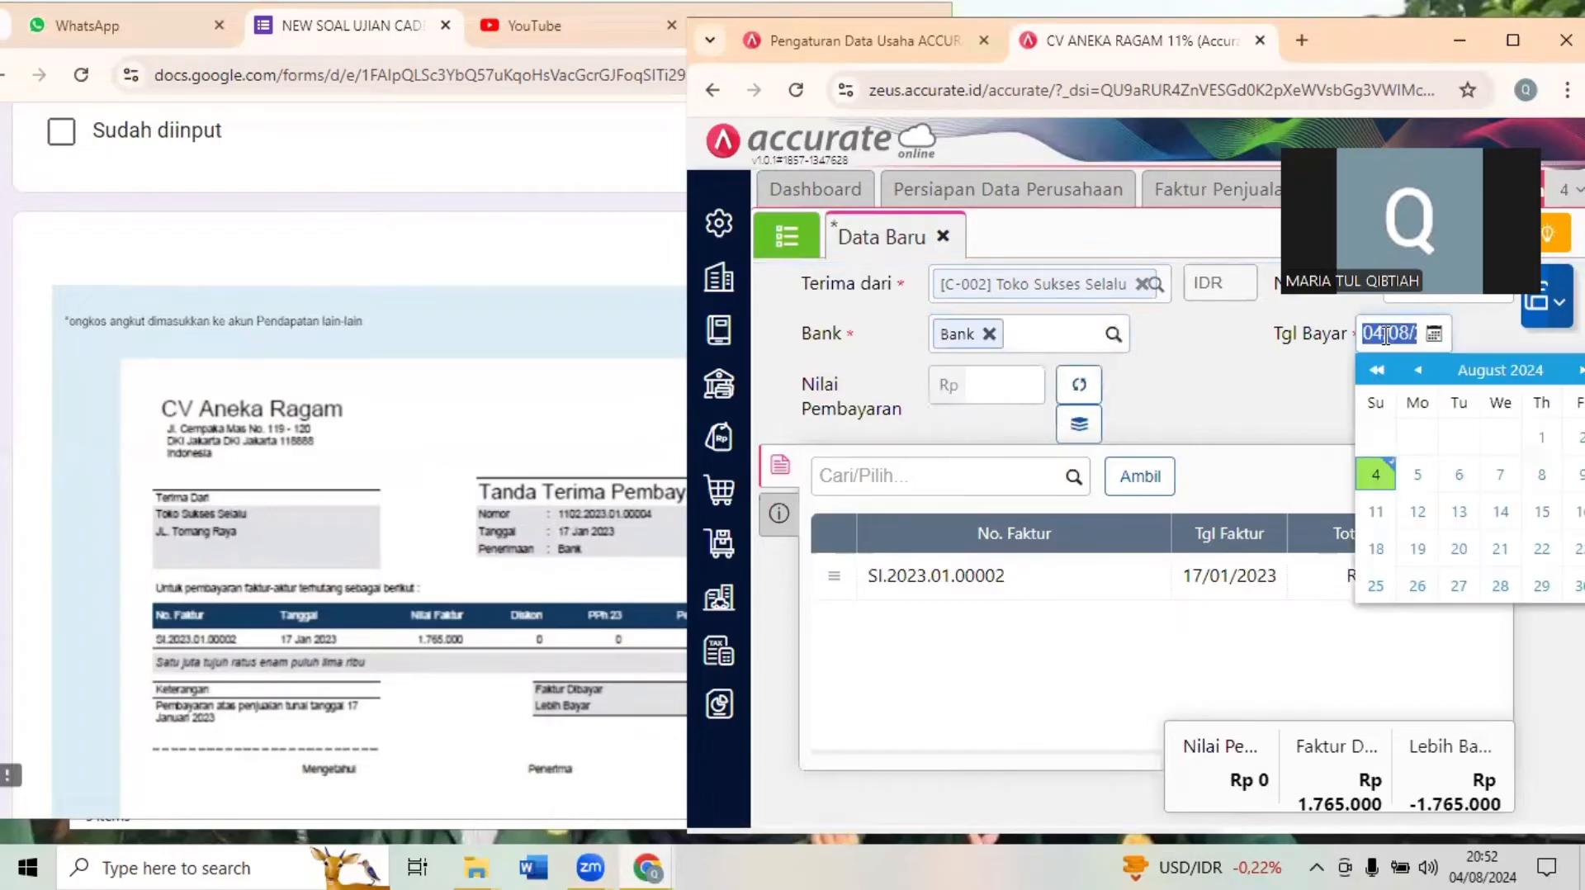
text(17/)
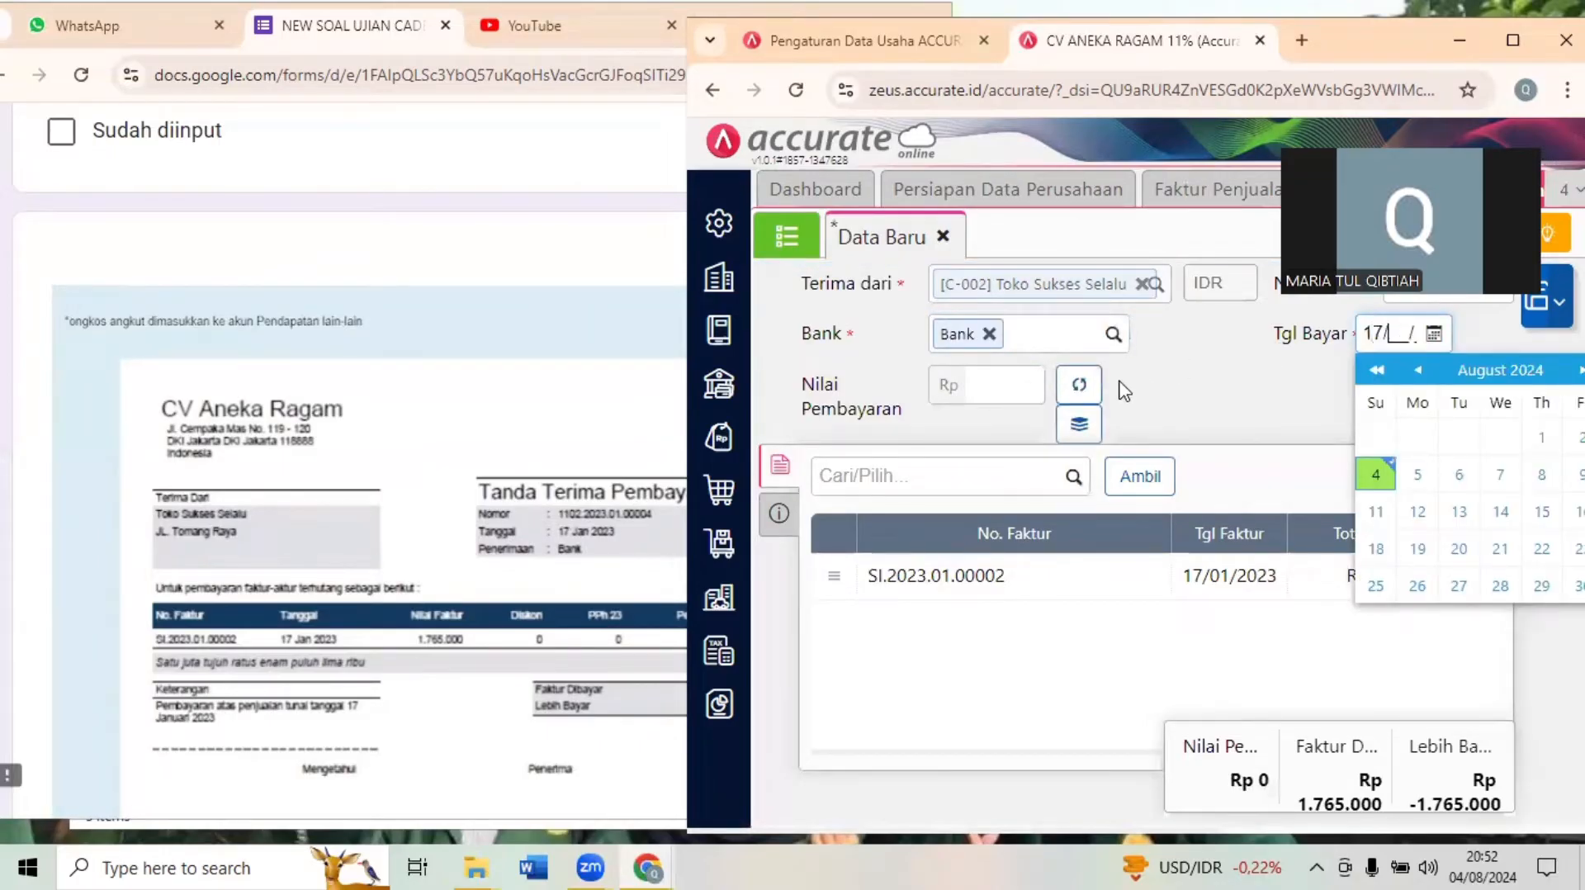
text(01/)
click(1153, 424)
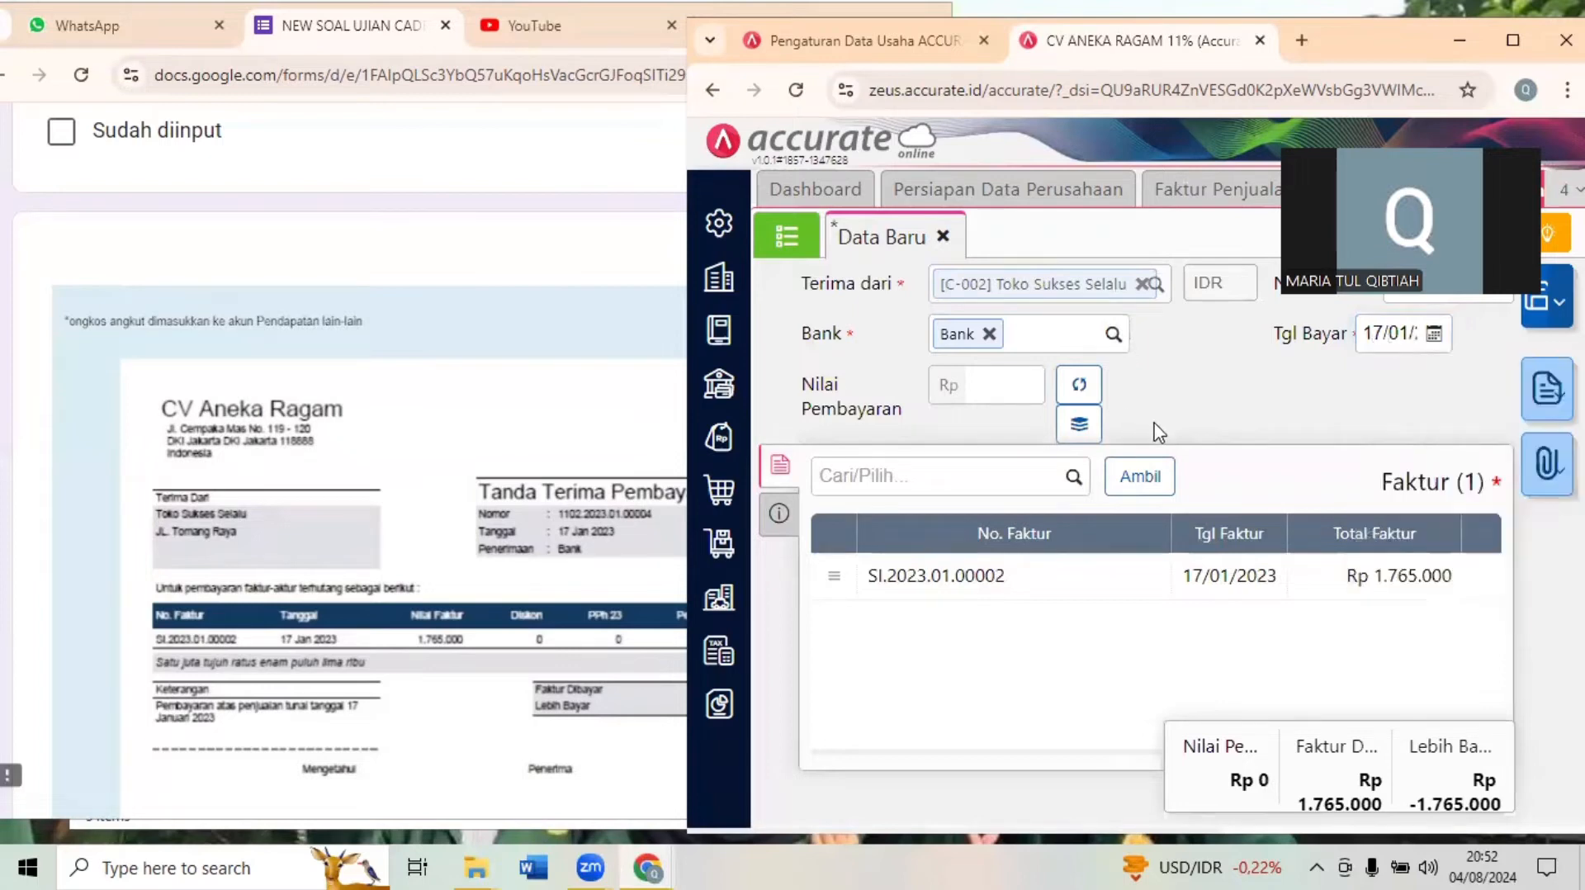
click(1080, 386)
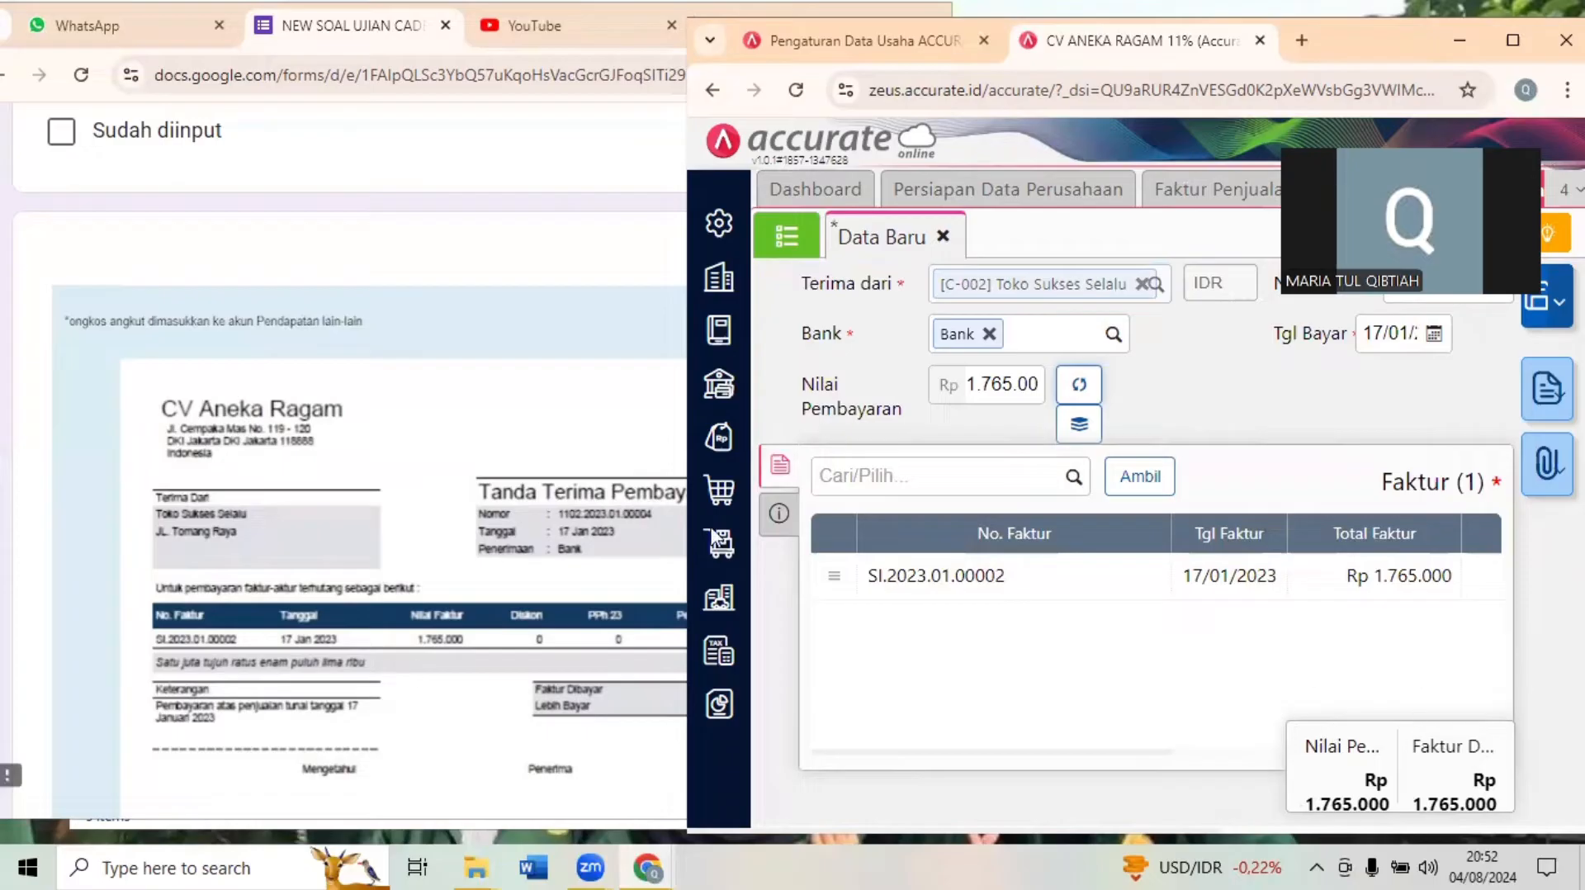
click(404, 746)
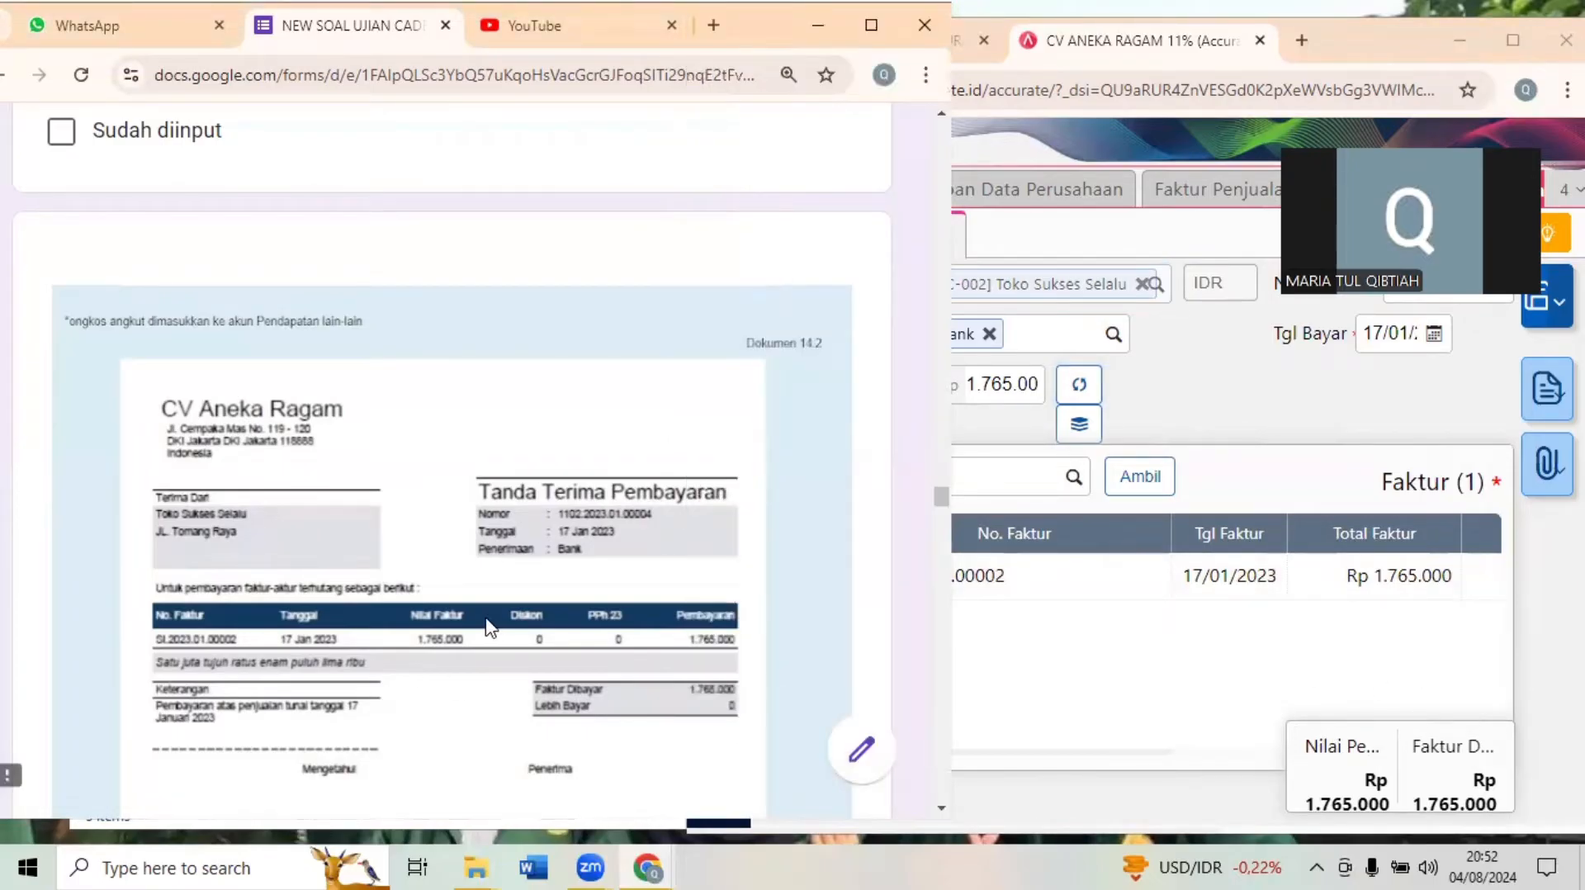
- Check the receipt against the Transaksi 14 documents, set its payment method to Transfer and save it
scroll(490, 627, up, 10)
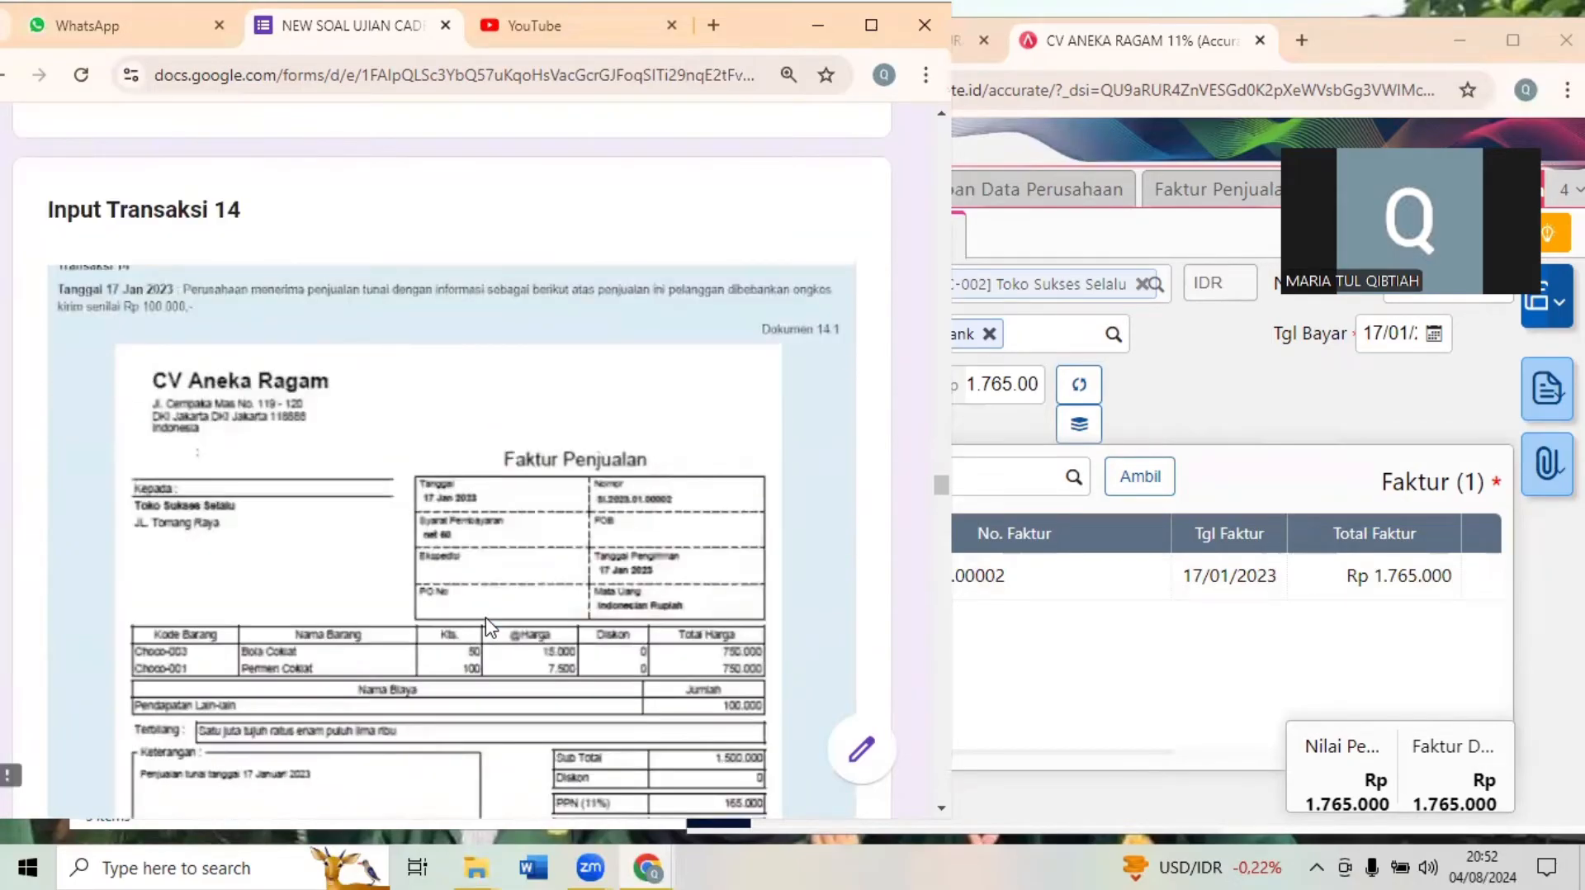
scroll(490, 627, down, 12)
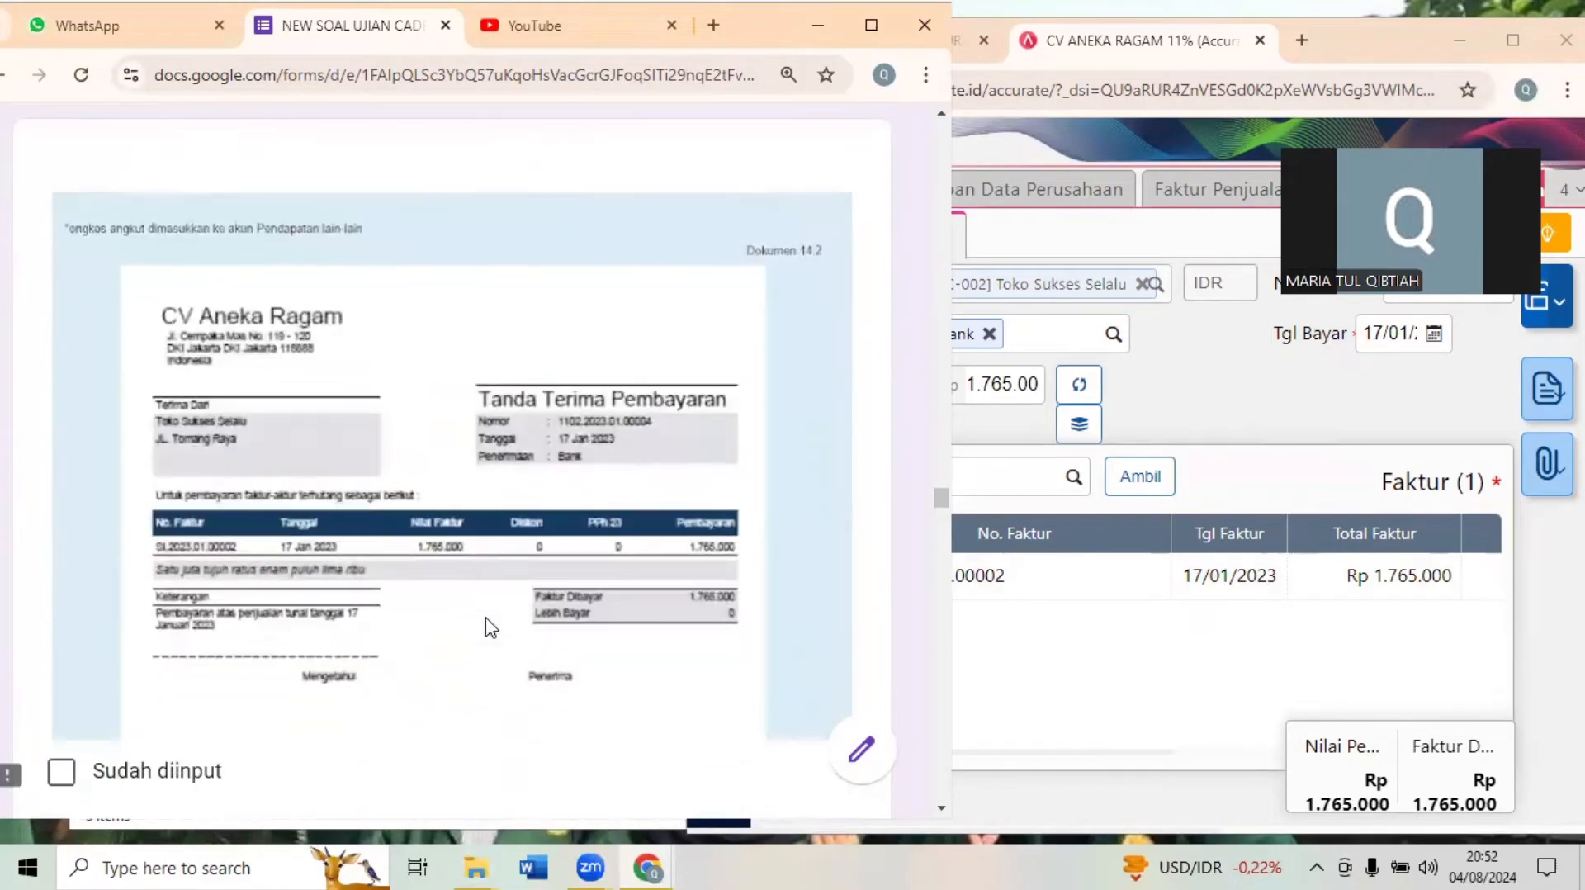
click(1234, 421)
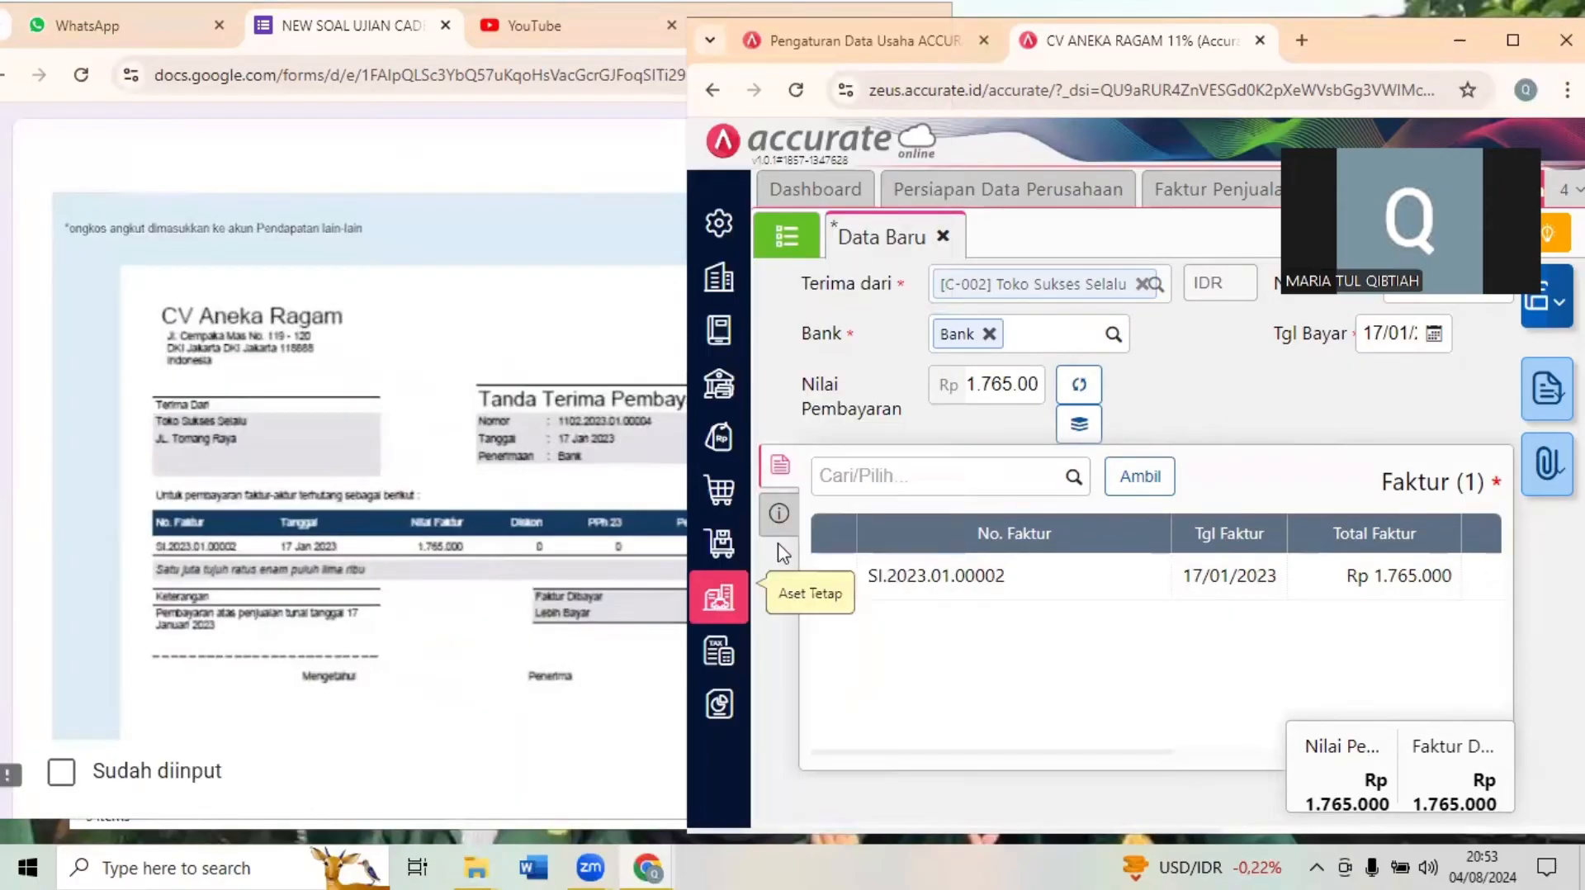
click(780, 515)
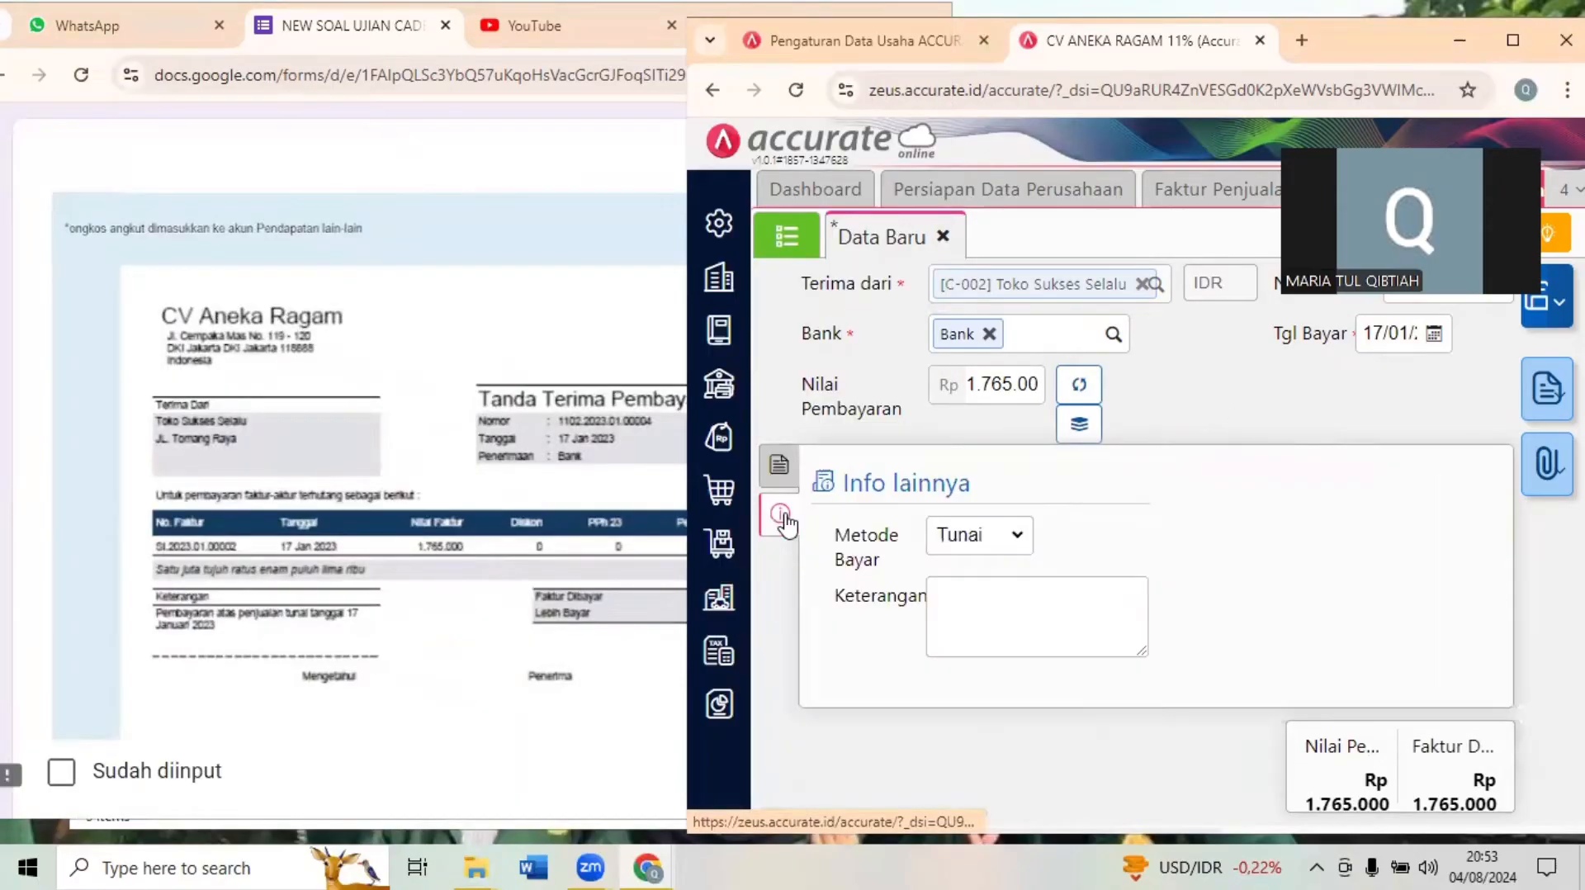
click(976, 545)
click(989, 609)
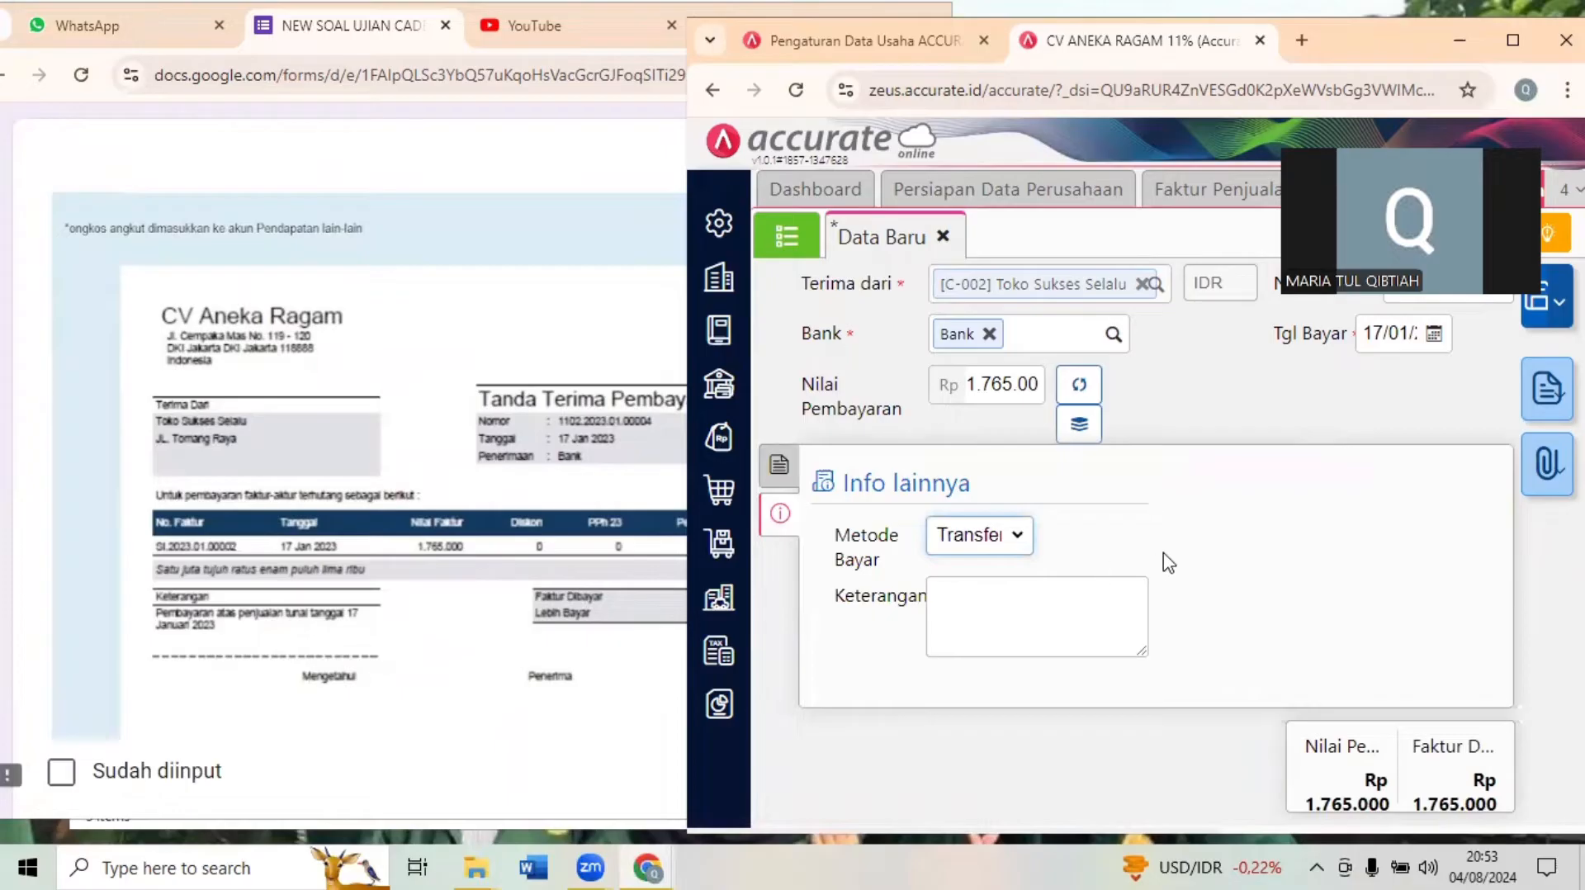
click(1332, 522)
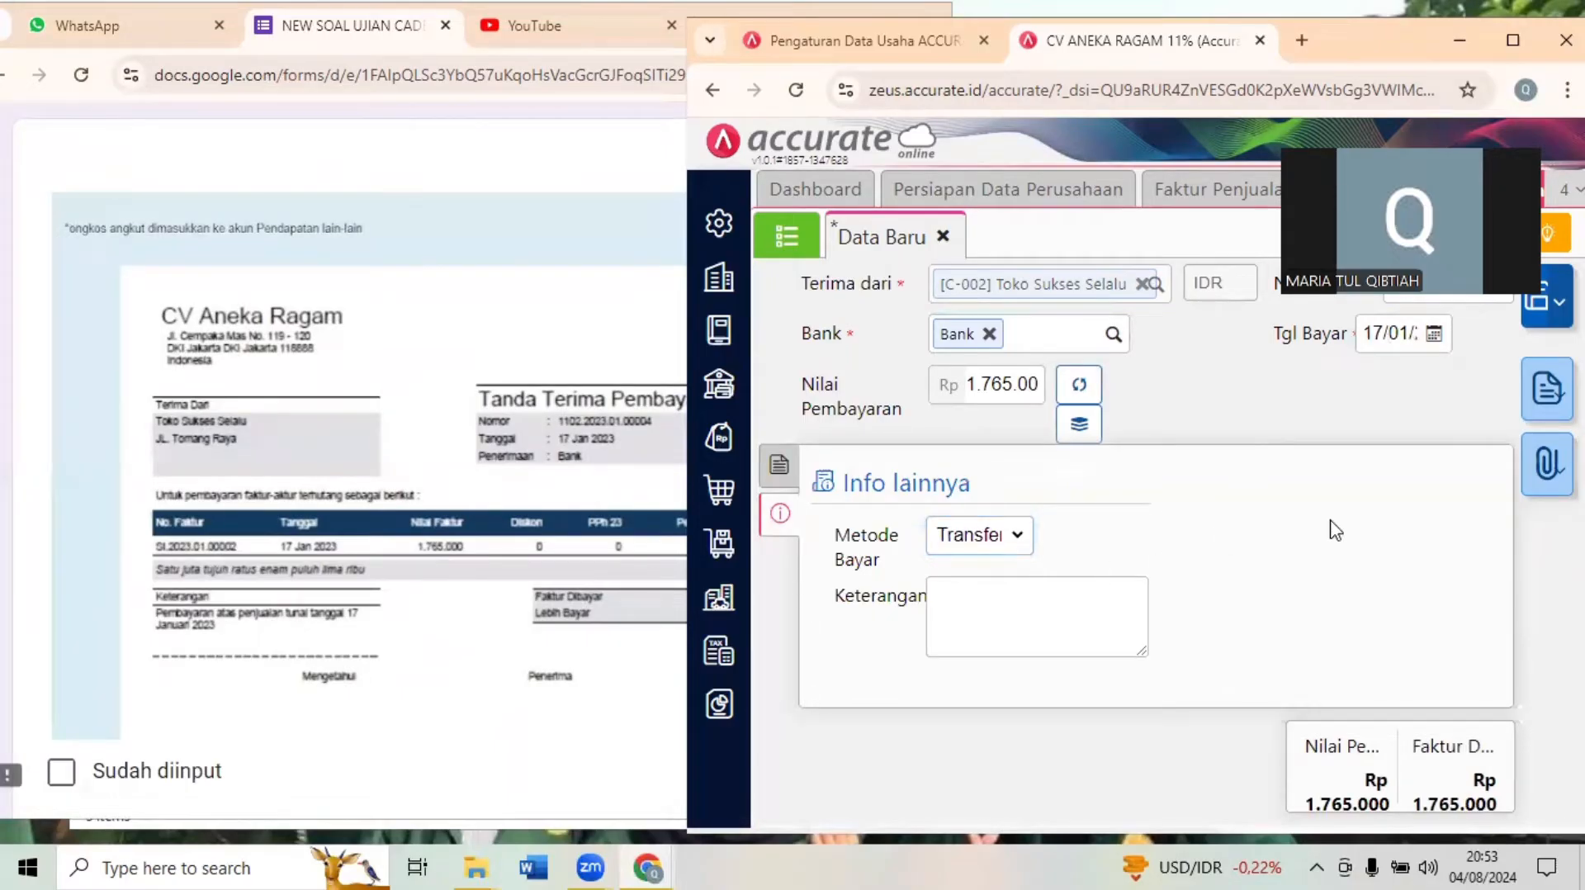
click(1523, 320)
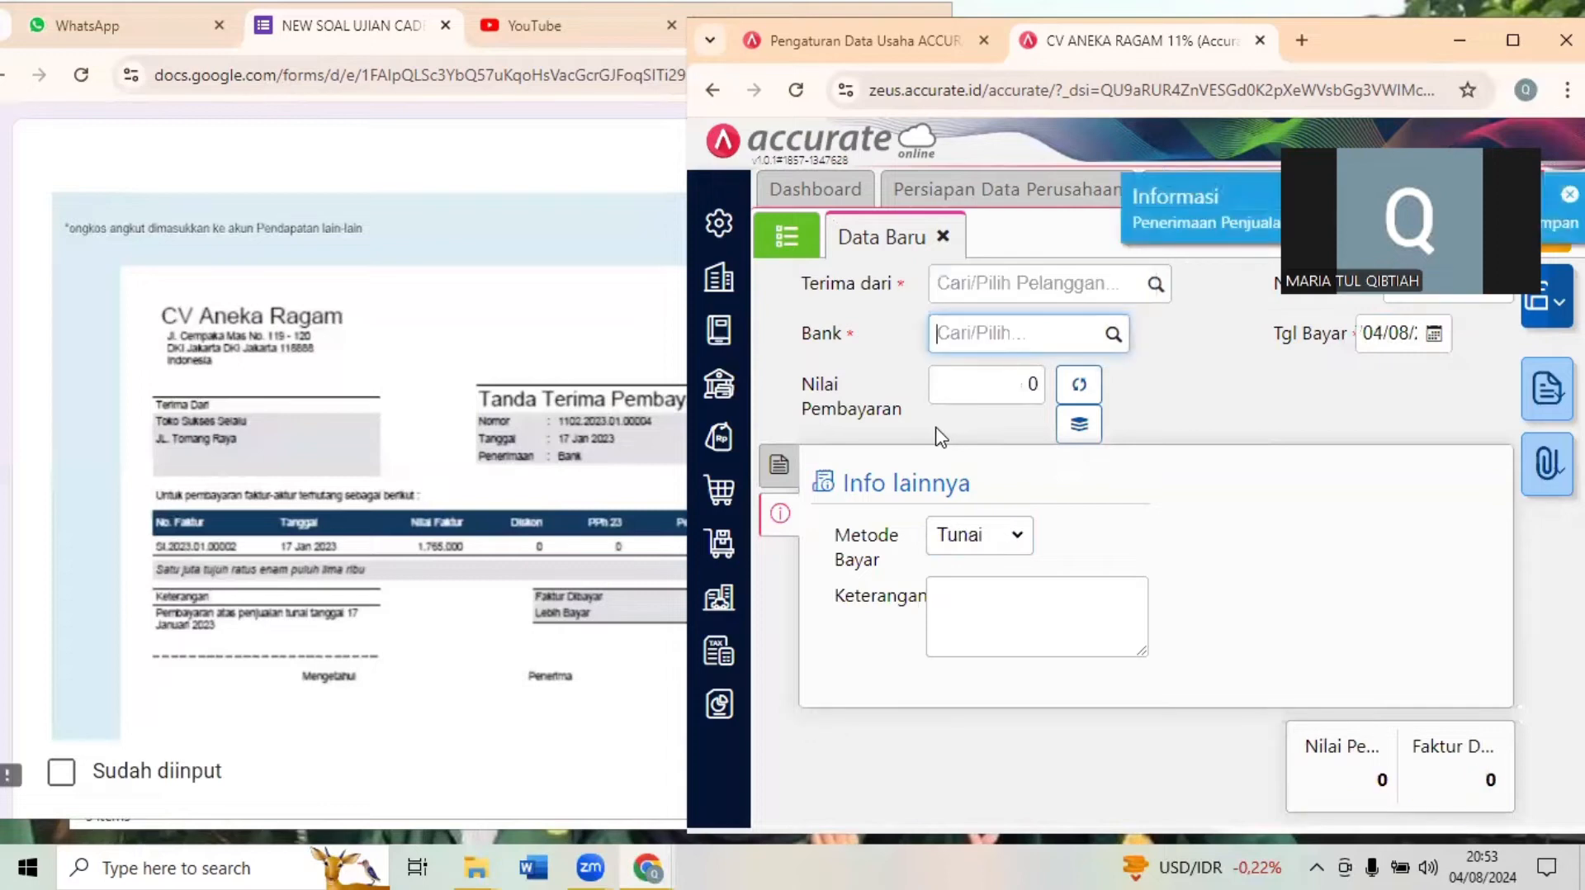
- Bring up Transaksi 15 in the exam form and close the open Penerimaan Penjualan and Faktur Penjualan pages
click(566, 369)
scroll(566, 369, down, 1)
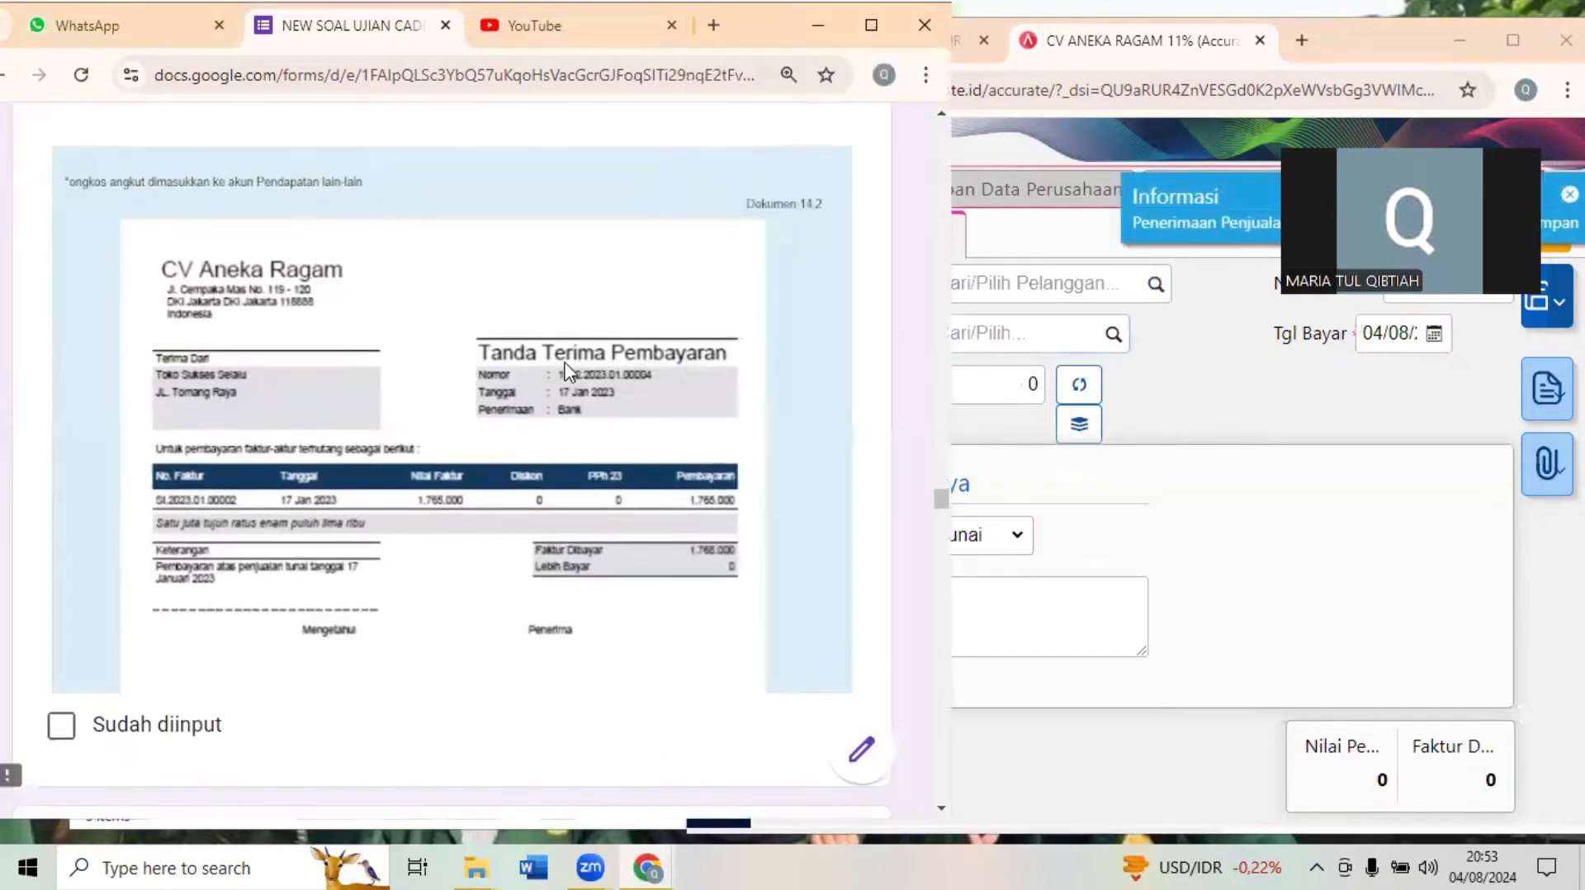
scroll(567, 369, down, 8)
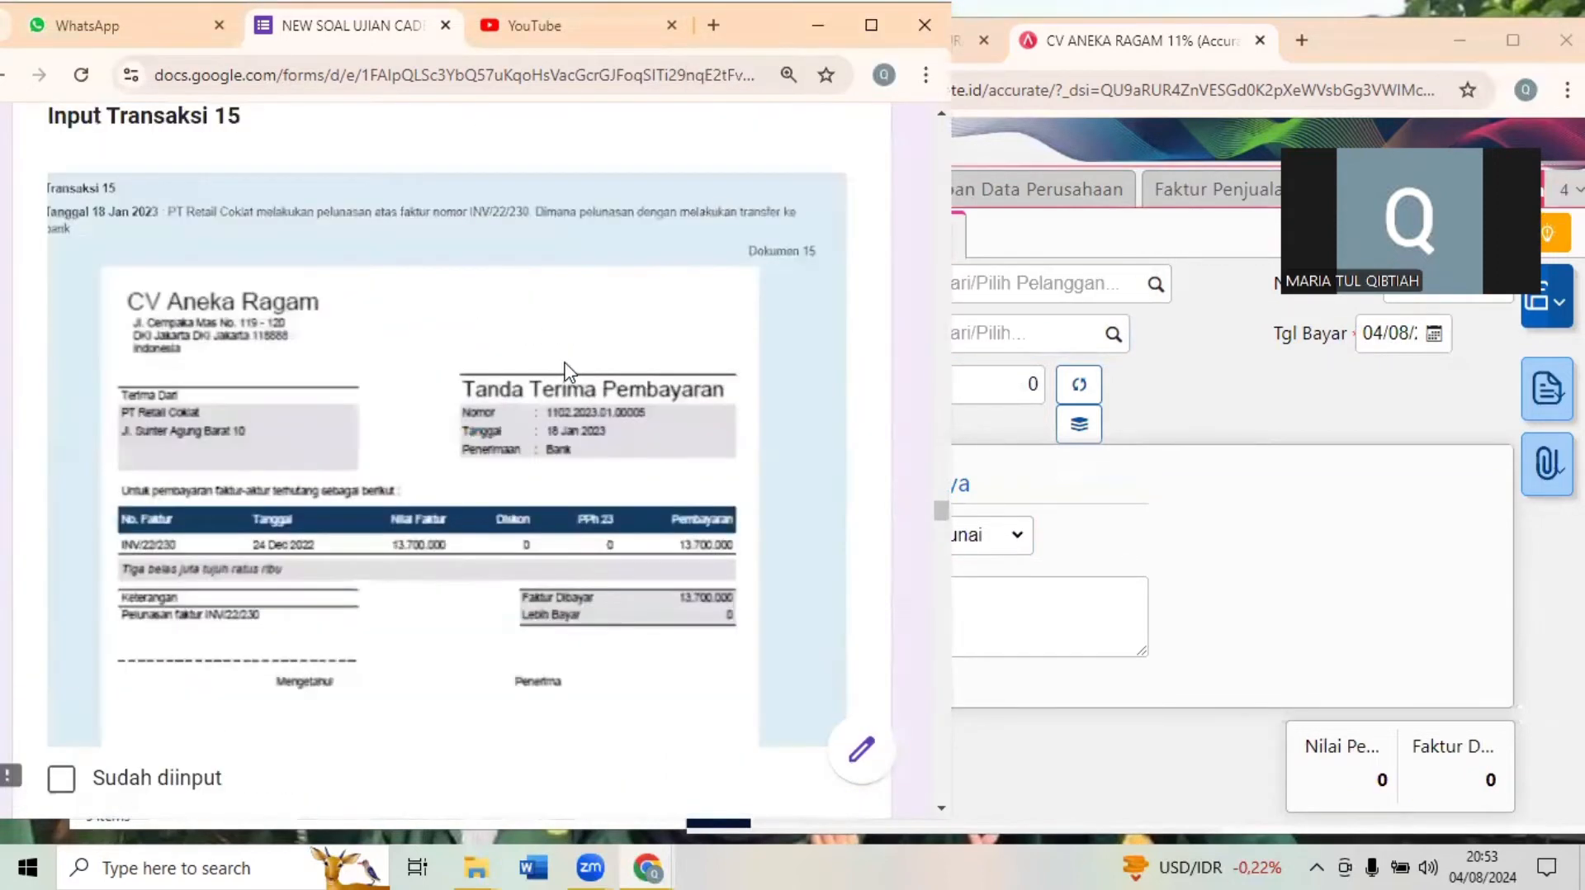
click(1406, 550)
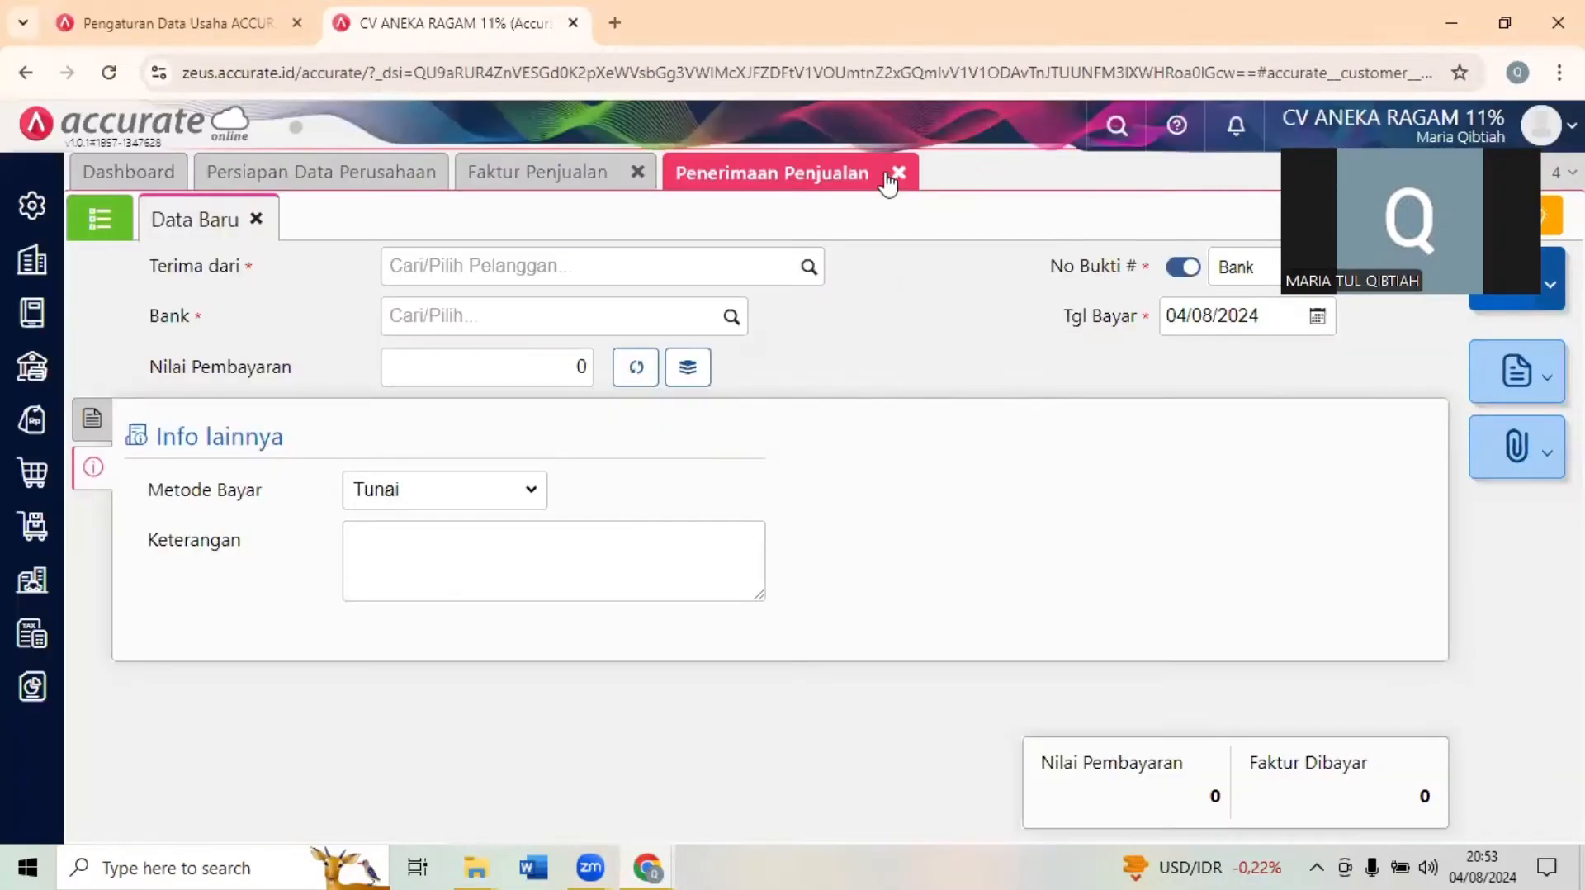
click(899, 174)
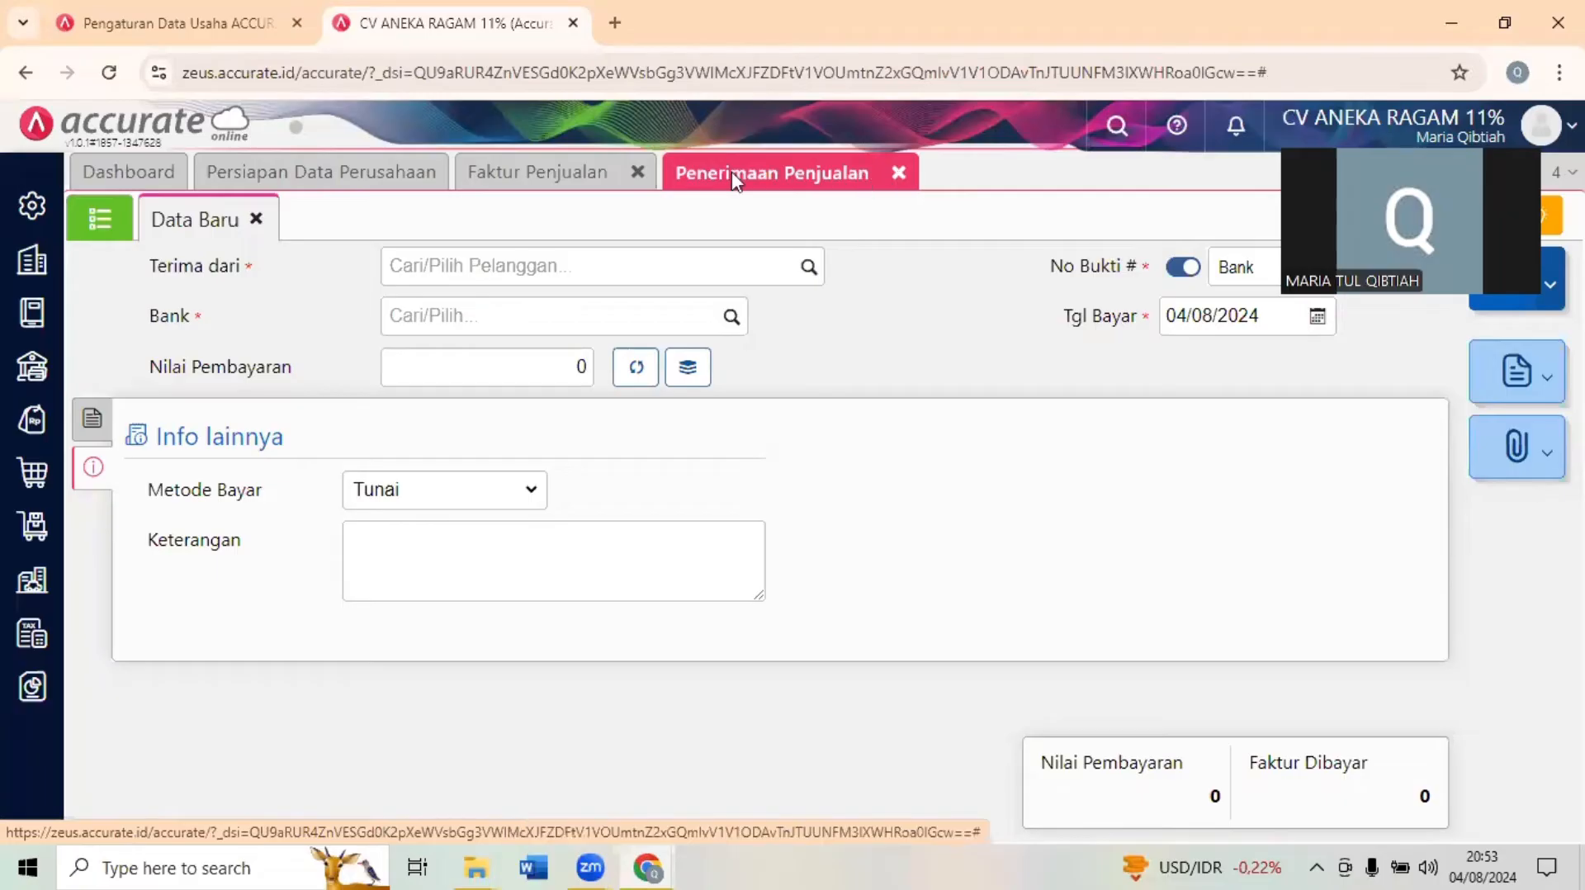
click(660, 175)
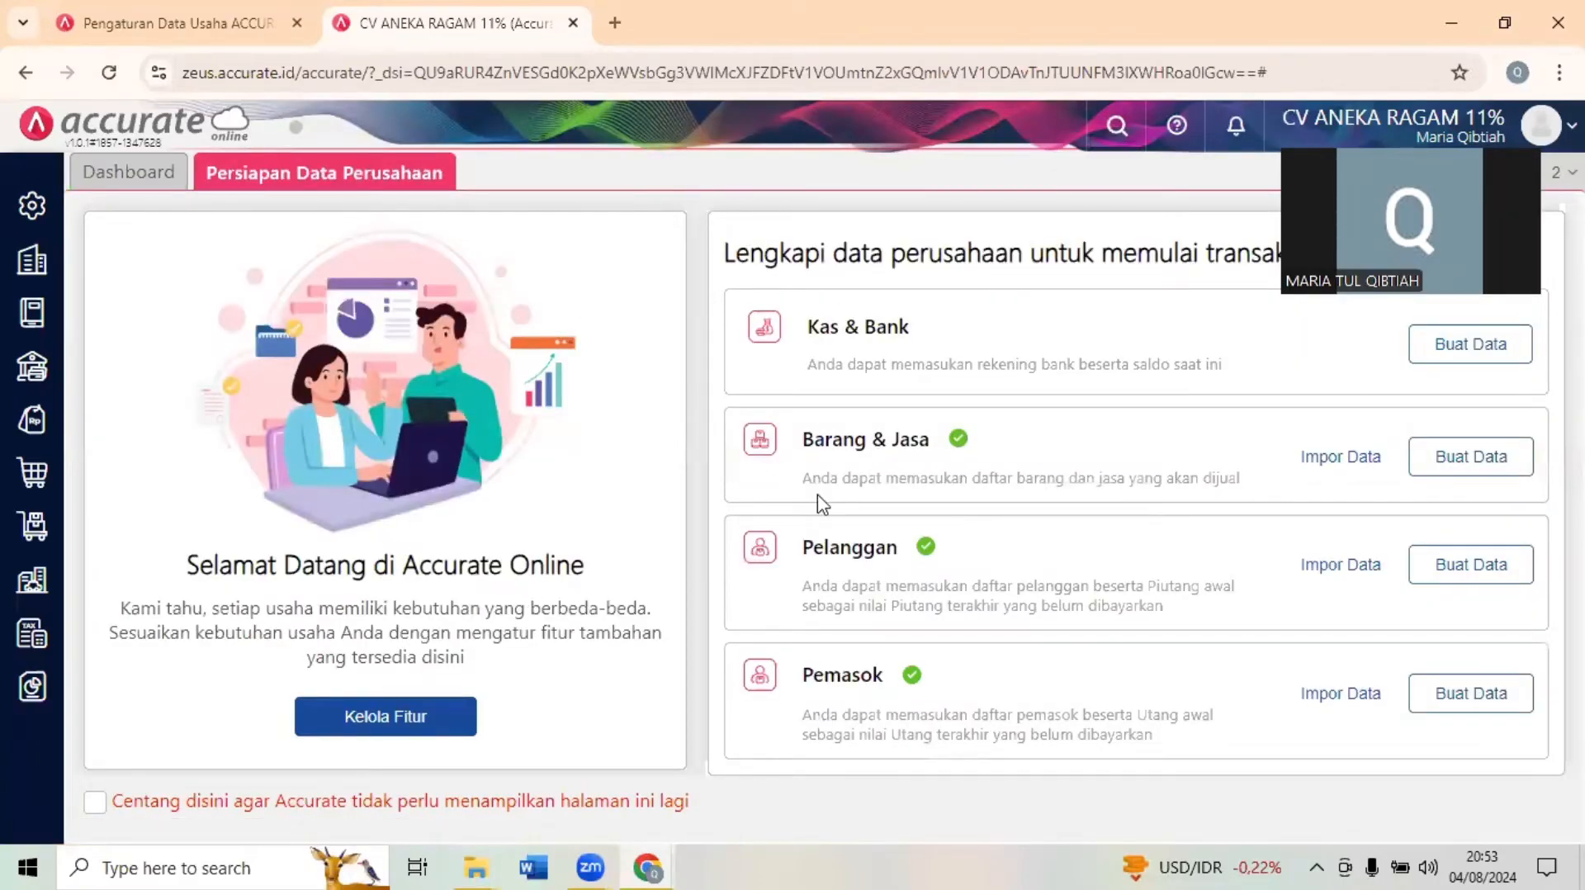
- Open a new Penerimaan Penjualan beside the exam form and choose PT Retail Coklat as the paying customer
click(1504, 22)
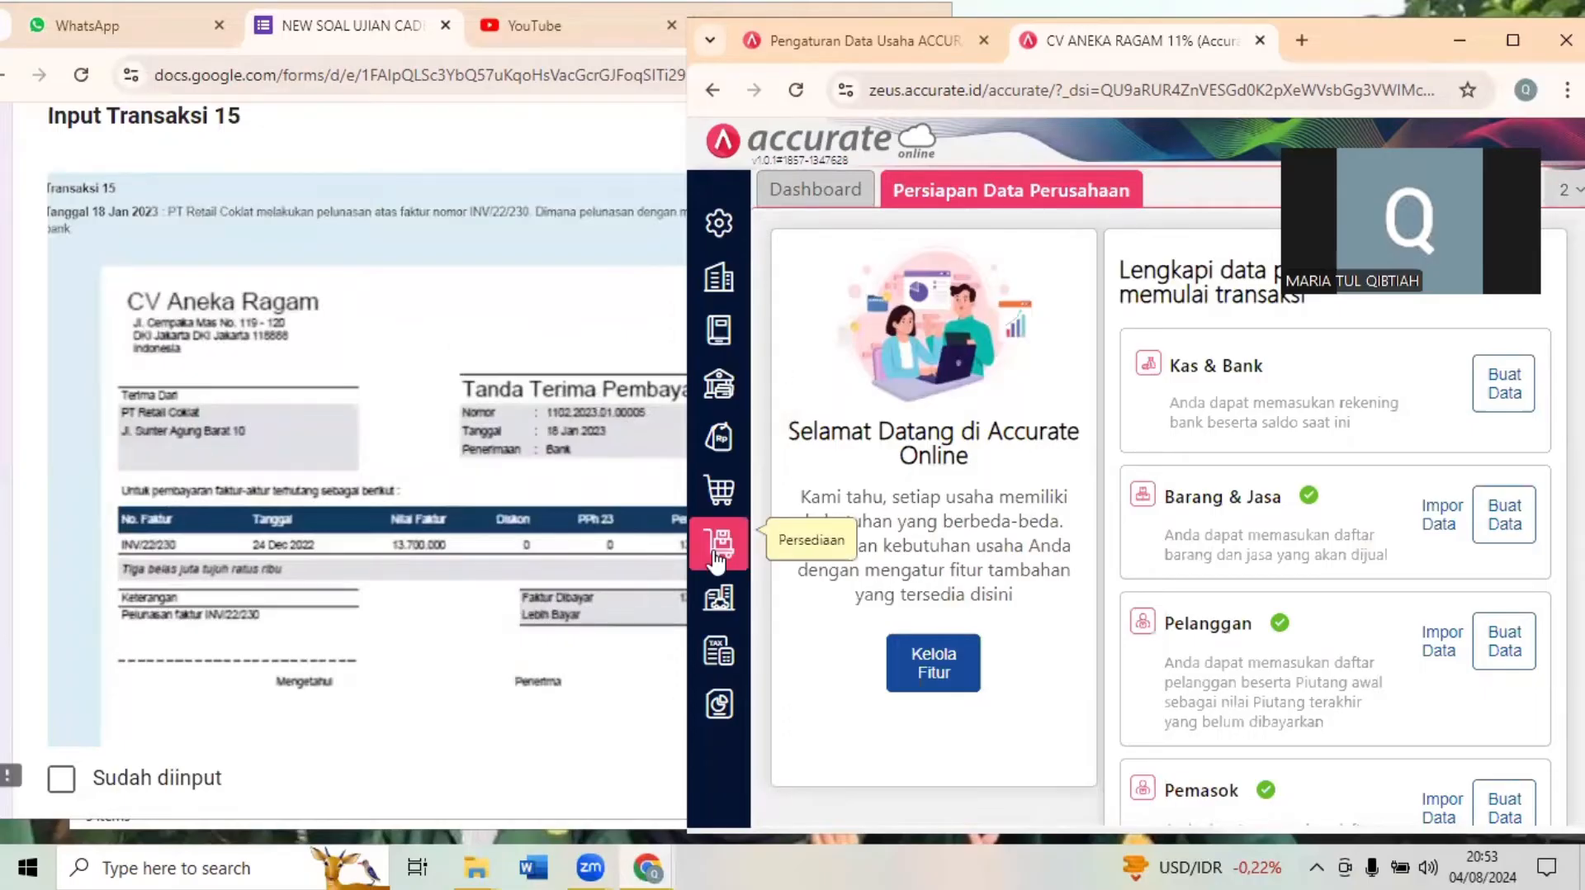
click(728, 458)
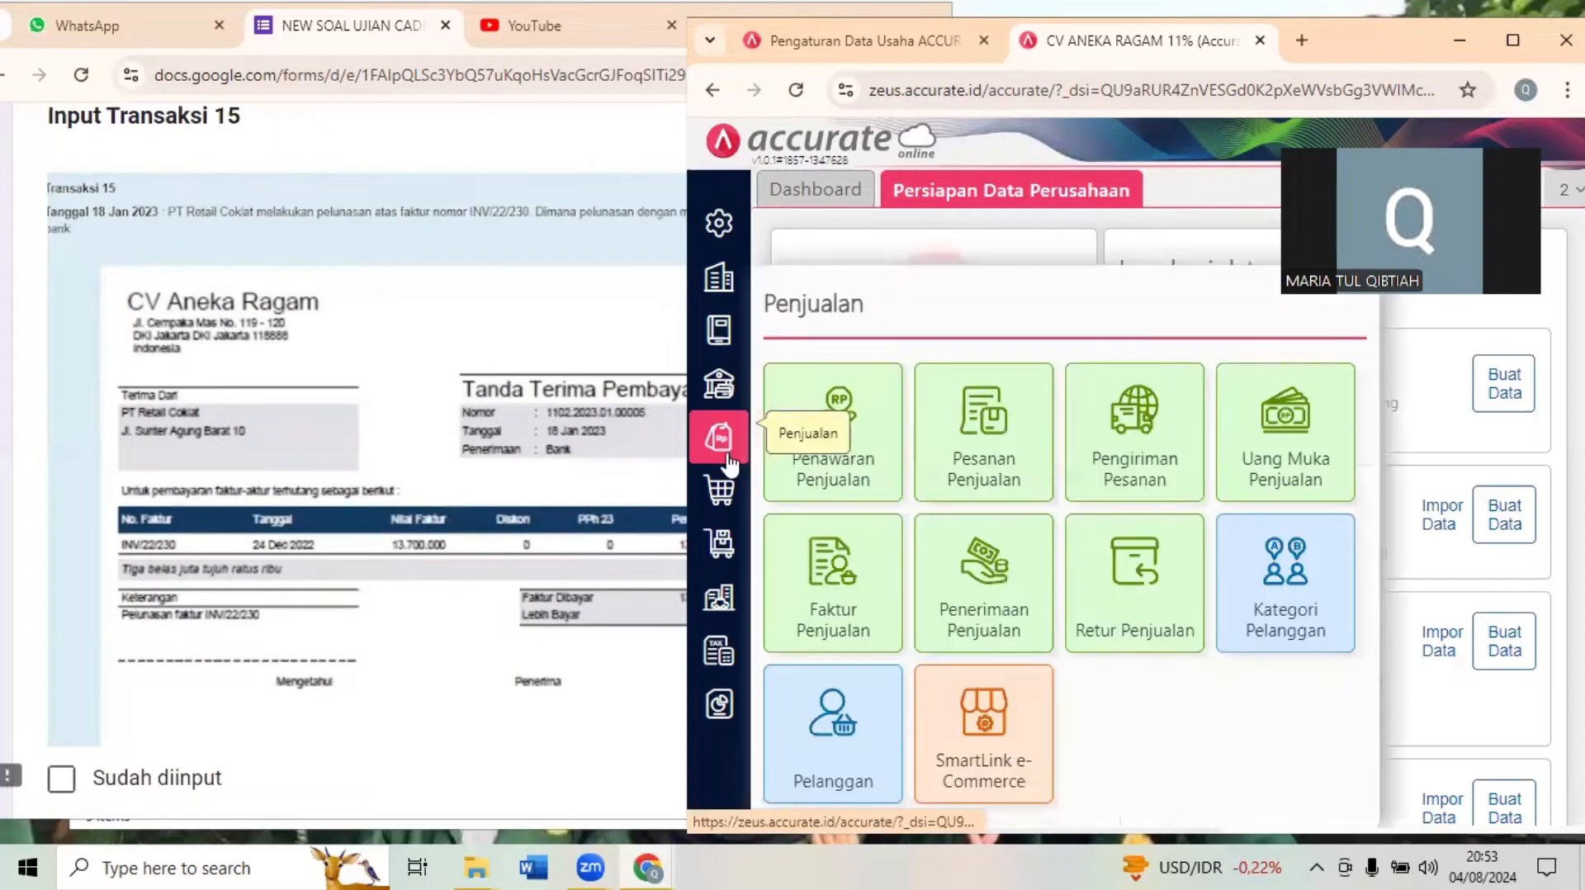
click(962, 586)
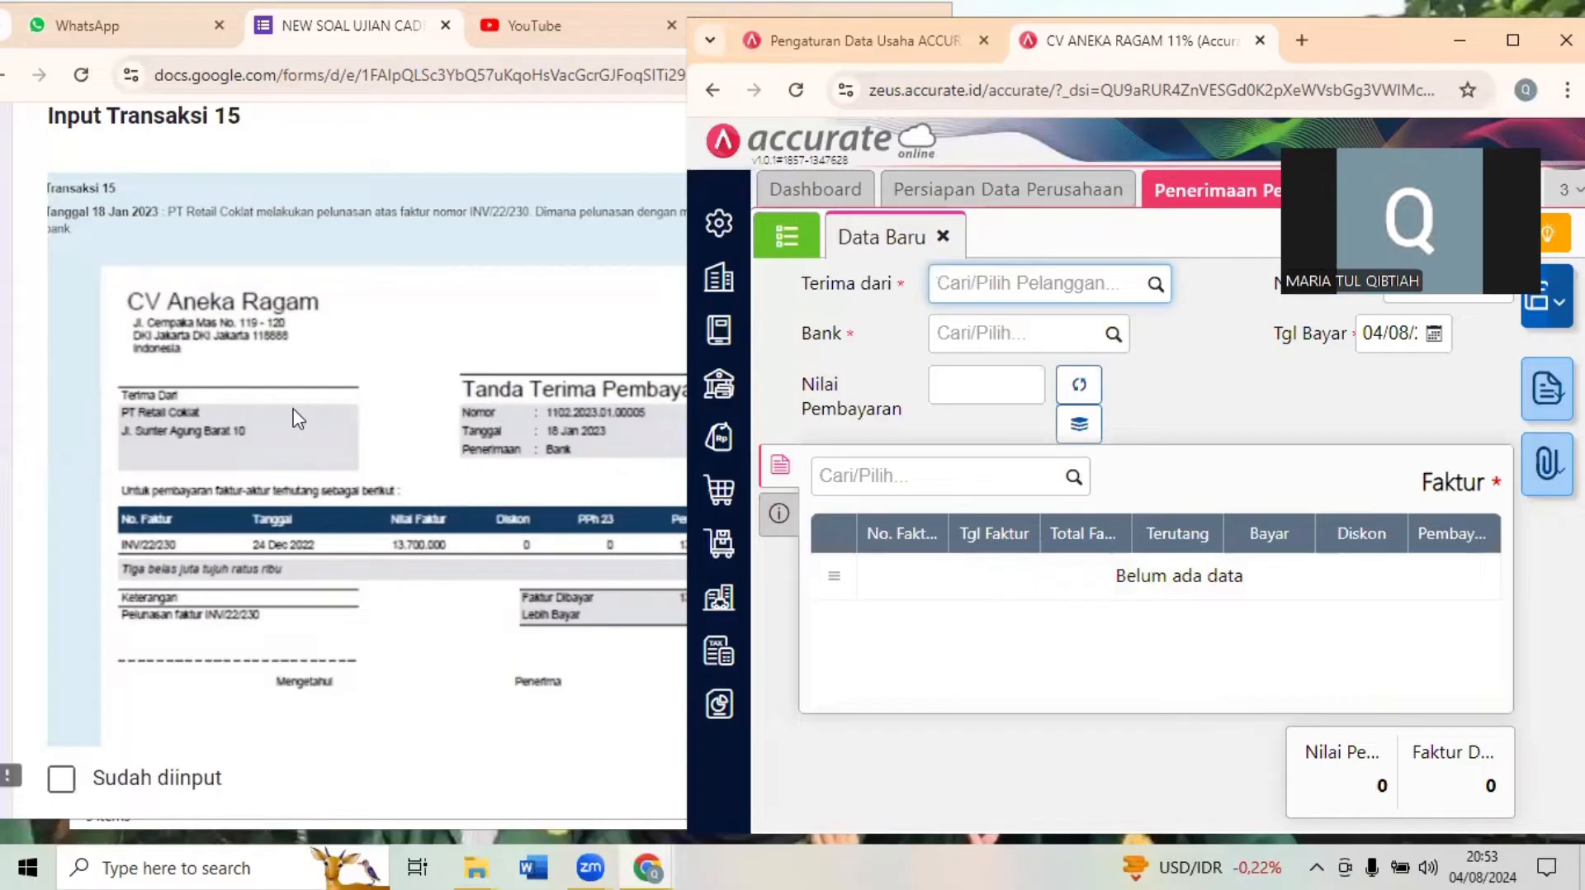
click(197, 407)
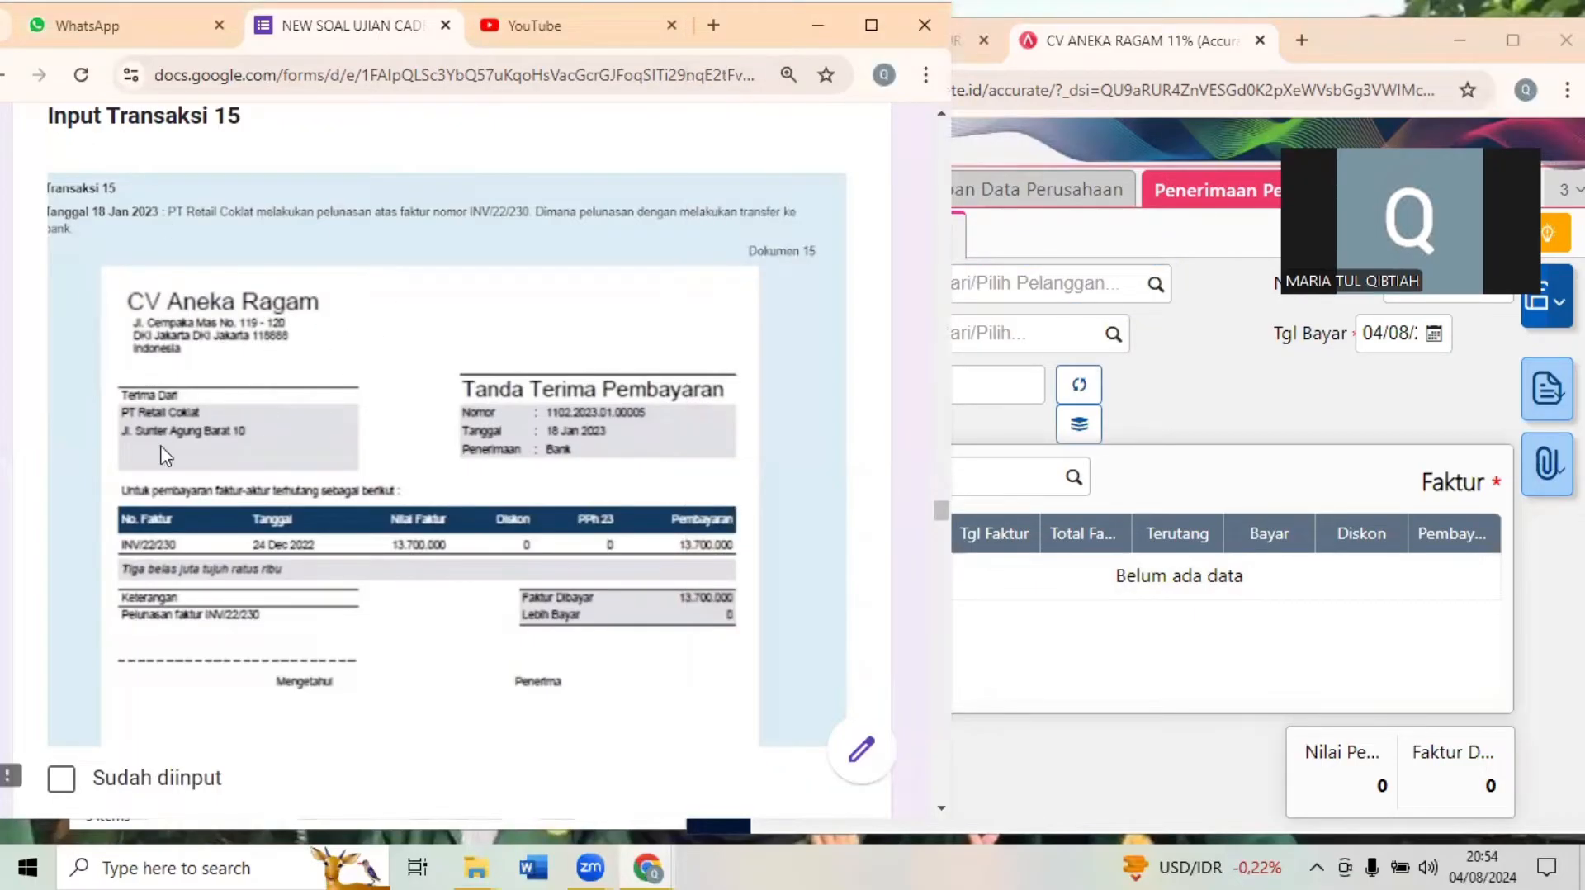
click(1063, 284)
text(RETA)
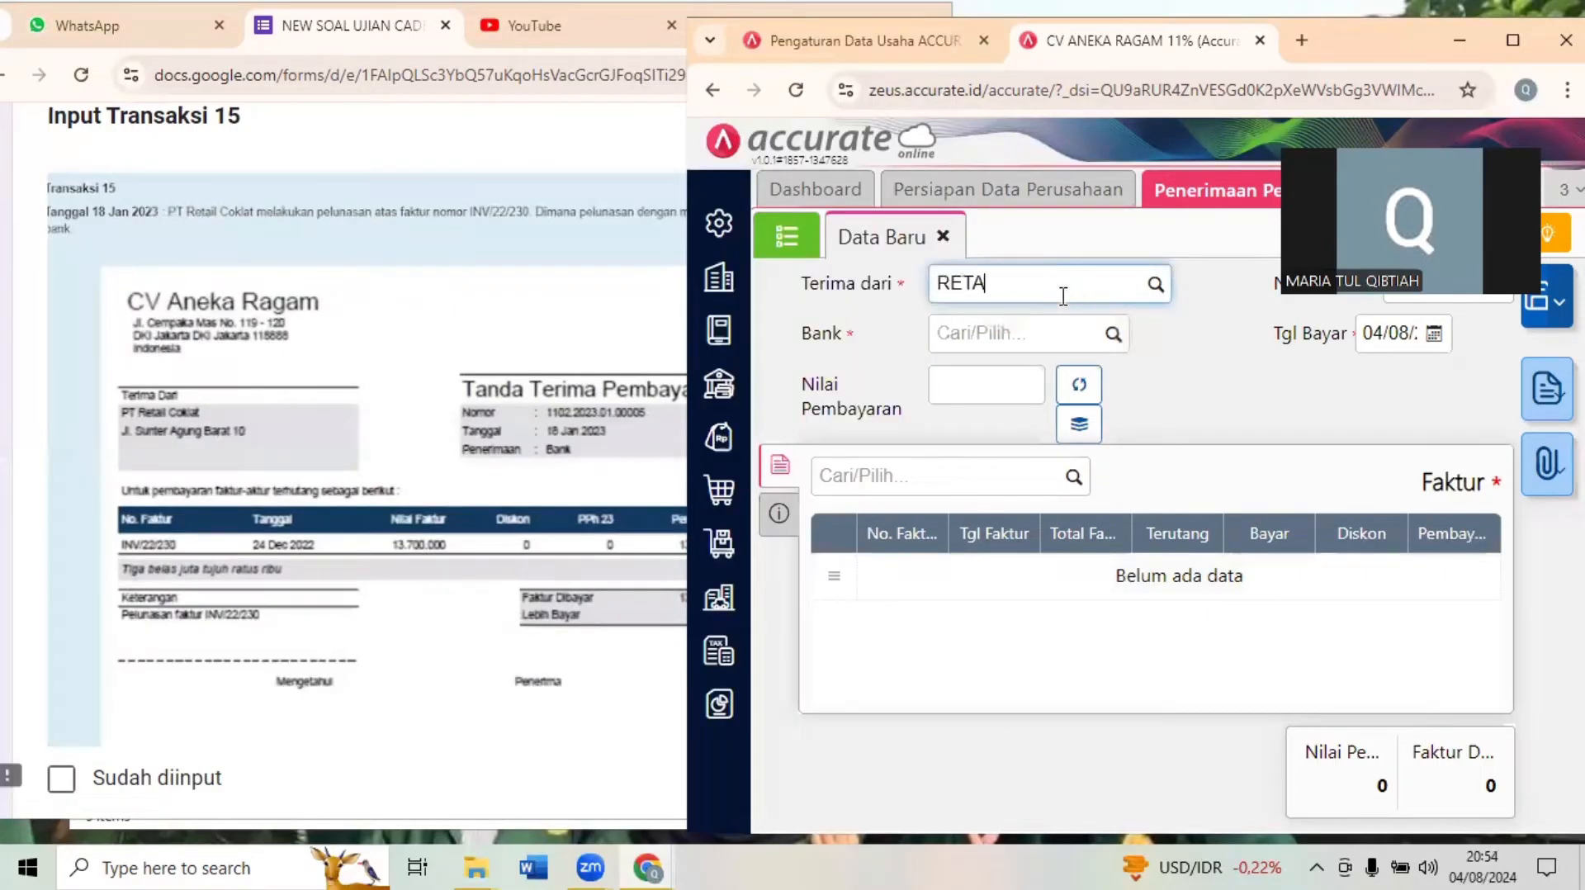
click(984, 328)
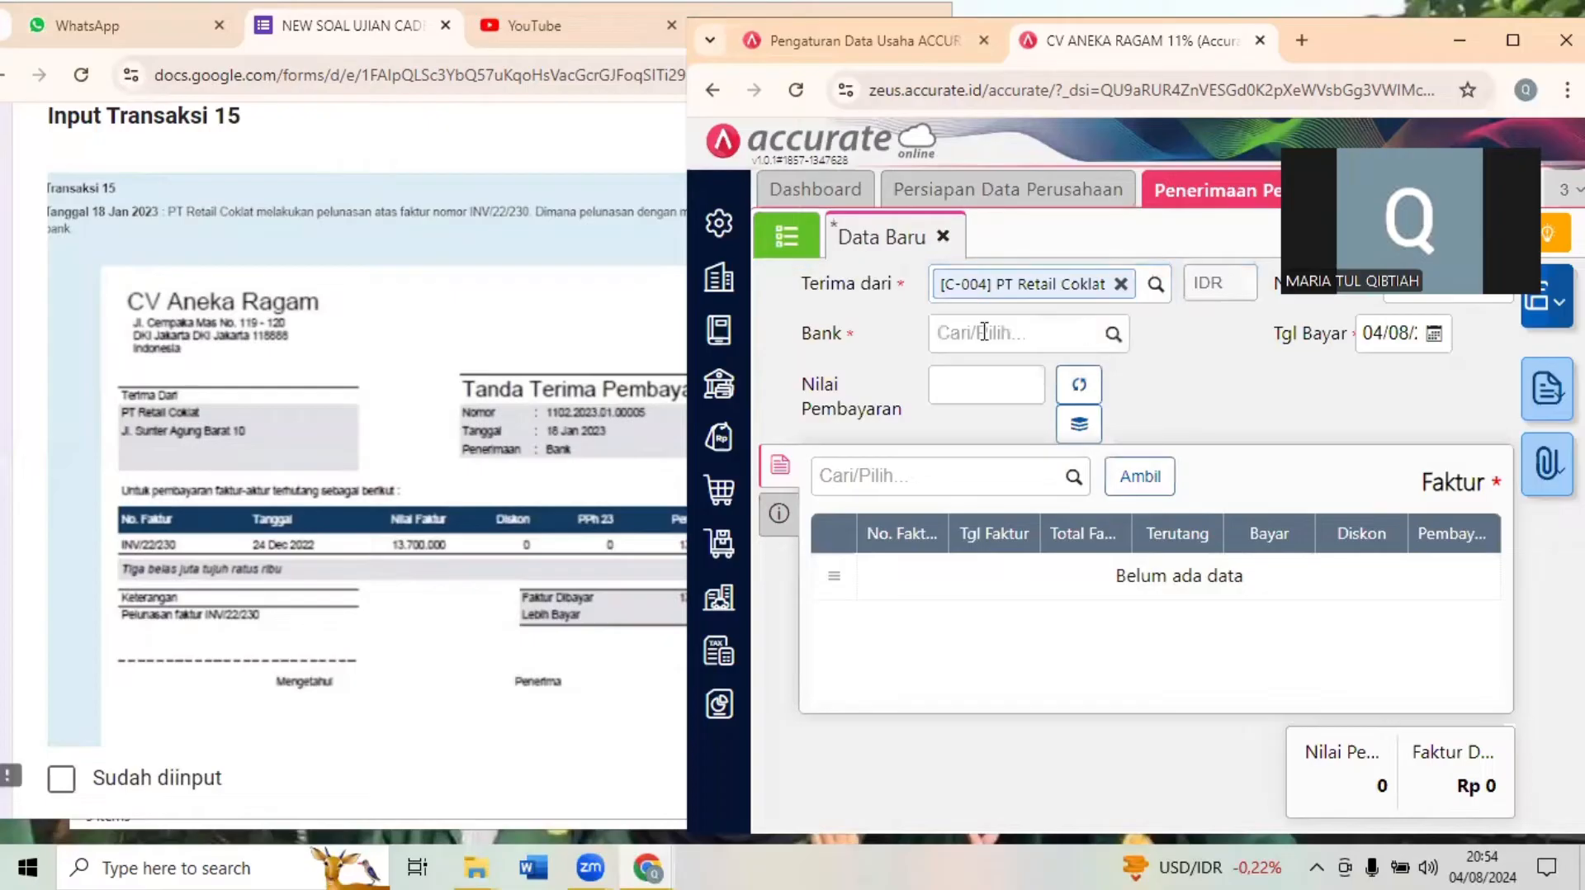
- Set the PT Retail Coklat receipt's receiving account to Bank (1102) and its payment date to 18 January 2023
click(467, 407)
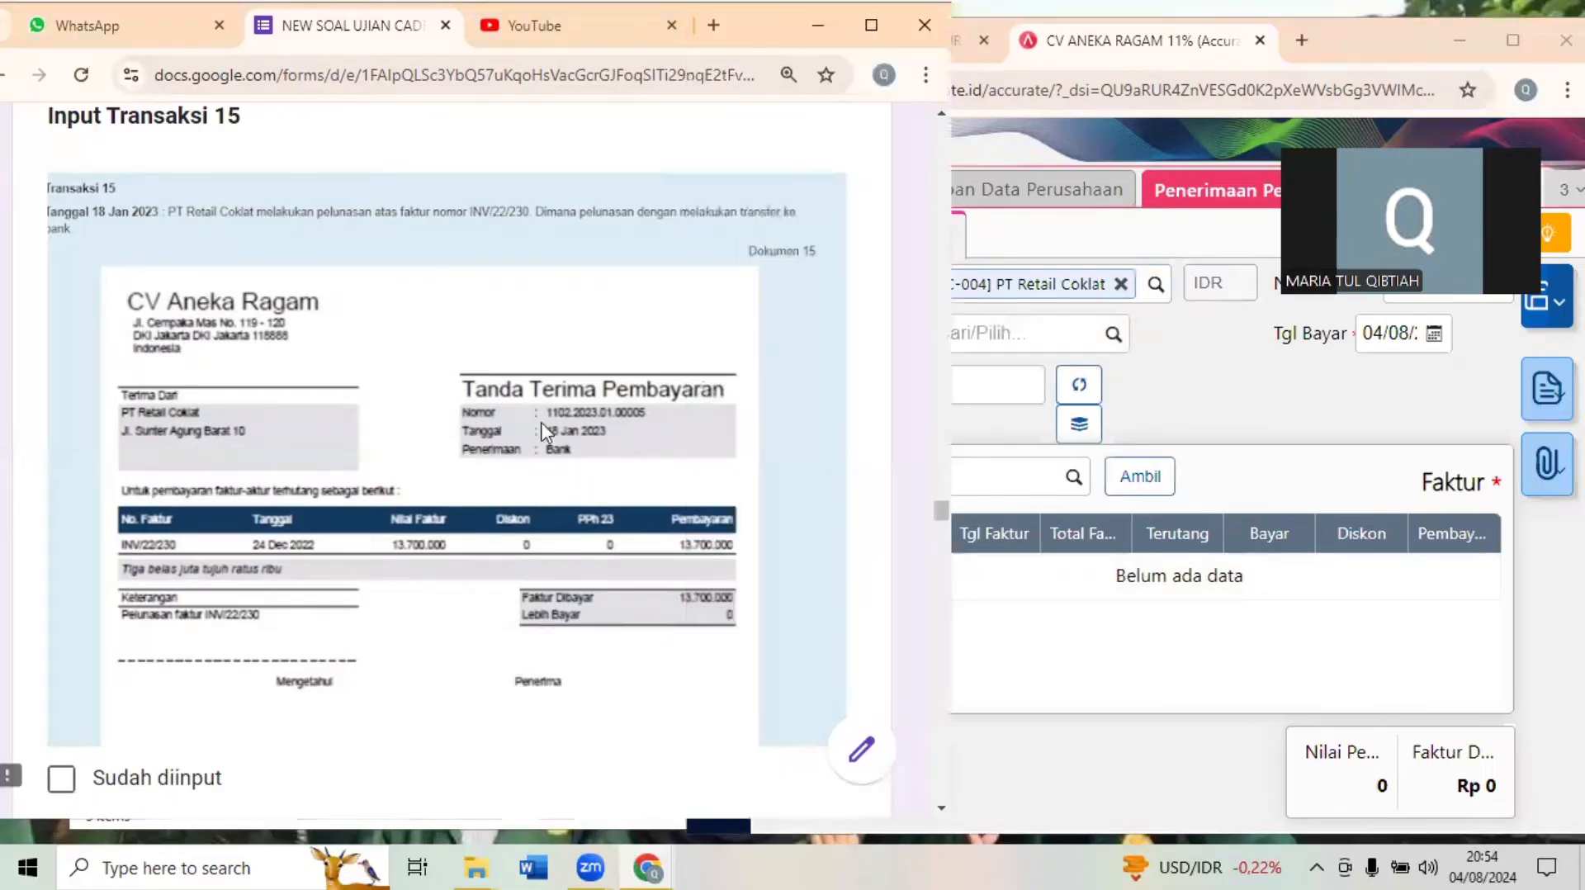
click(1073, 334)
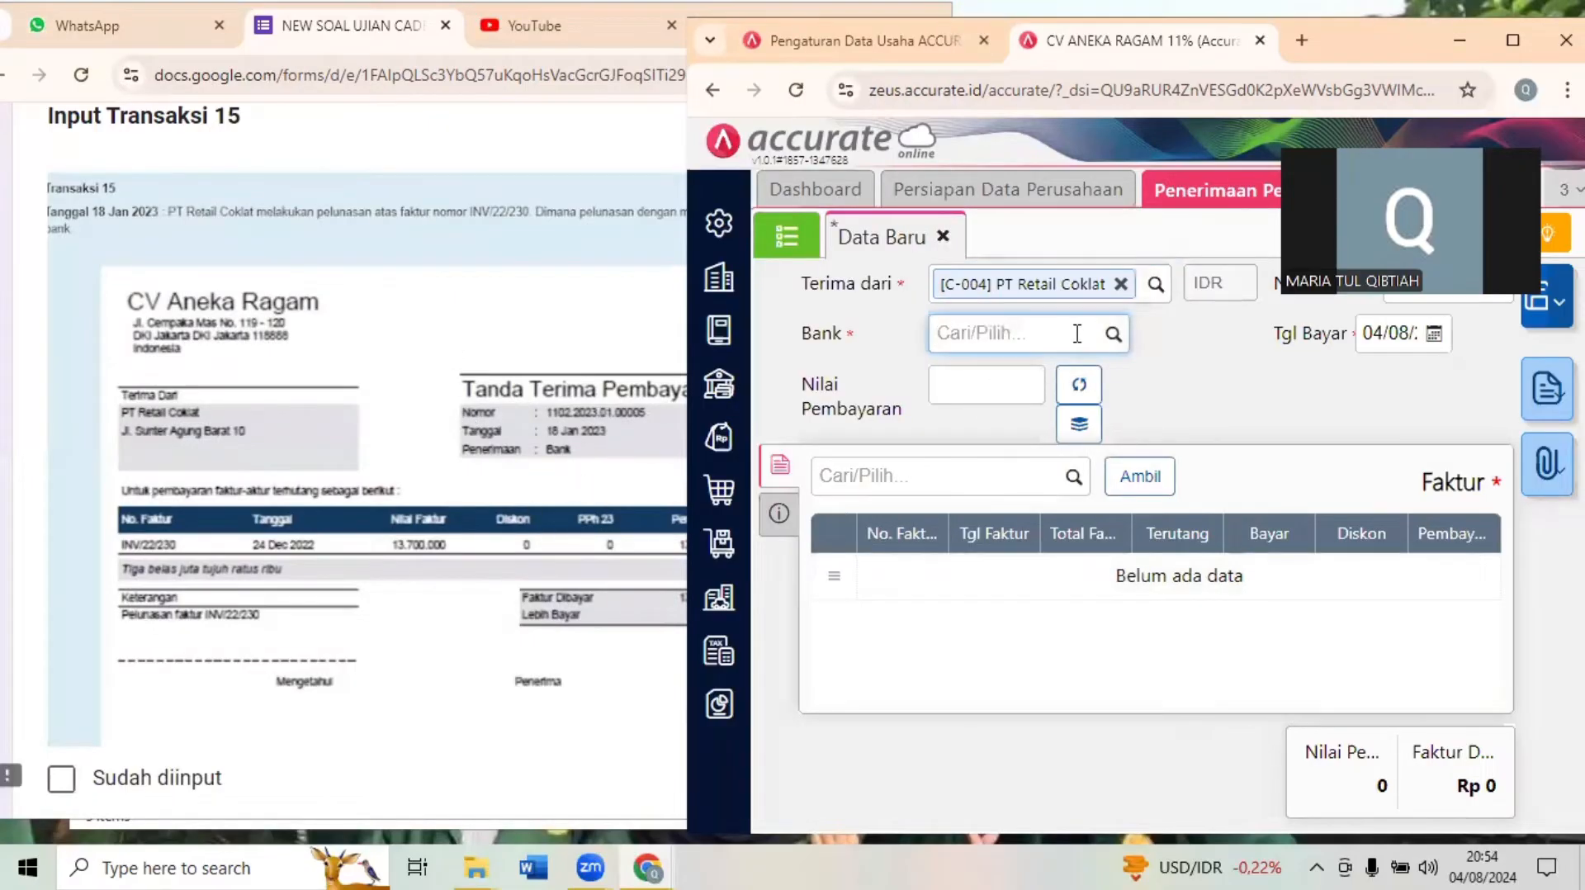
text(BANK)
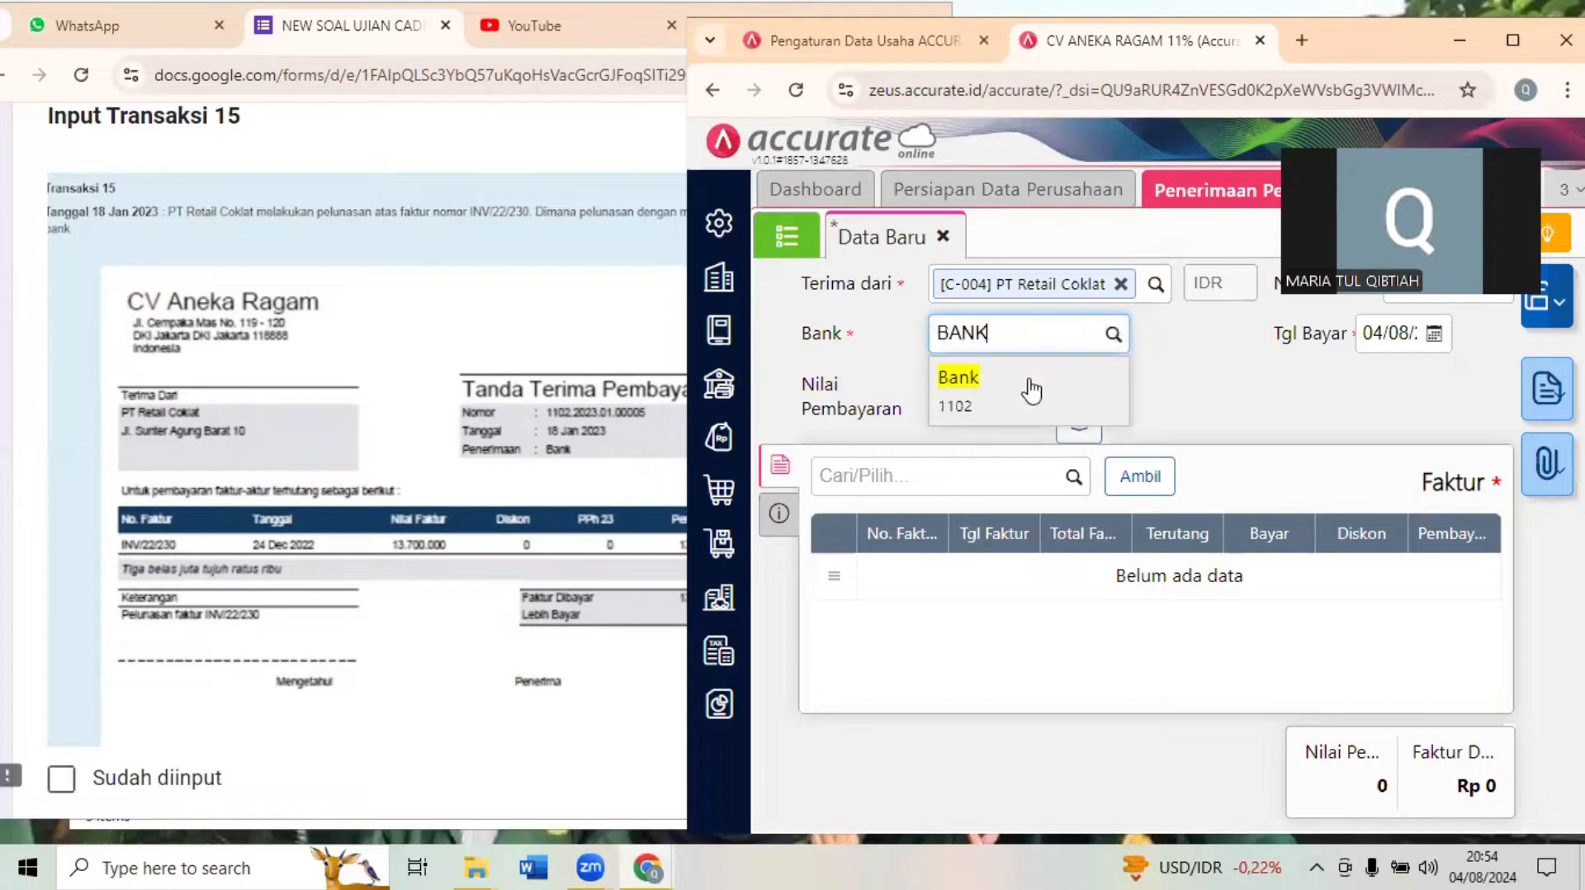
click(1026, 386)
click(1404, 333)
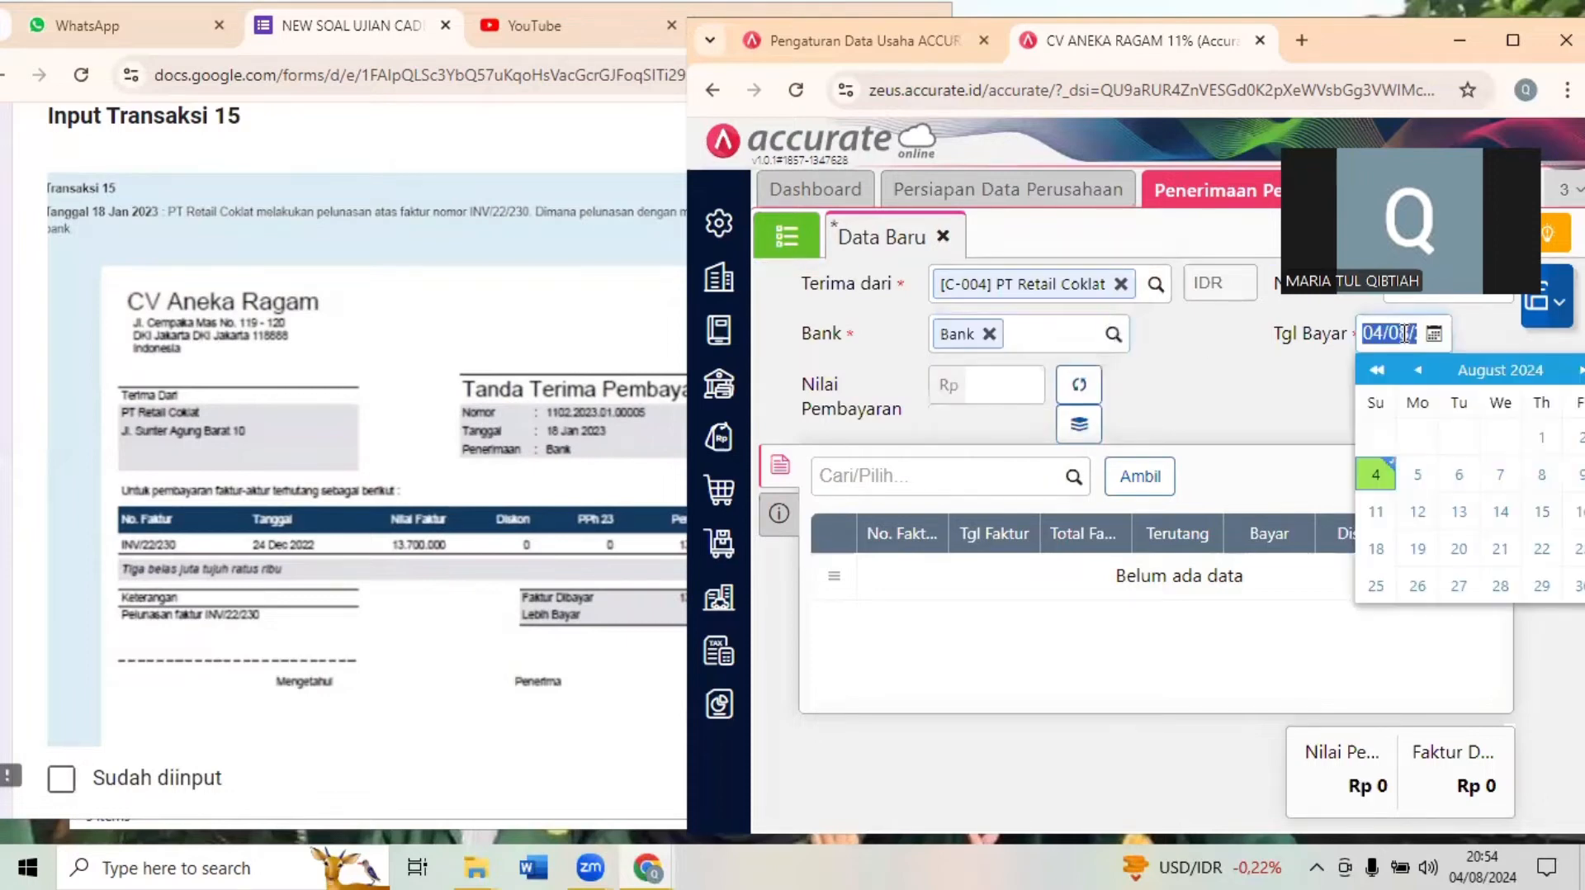
text(18/01)
click(1278, 393)
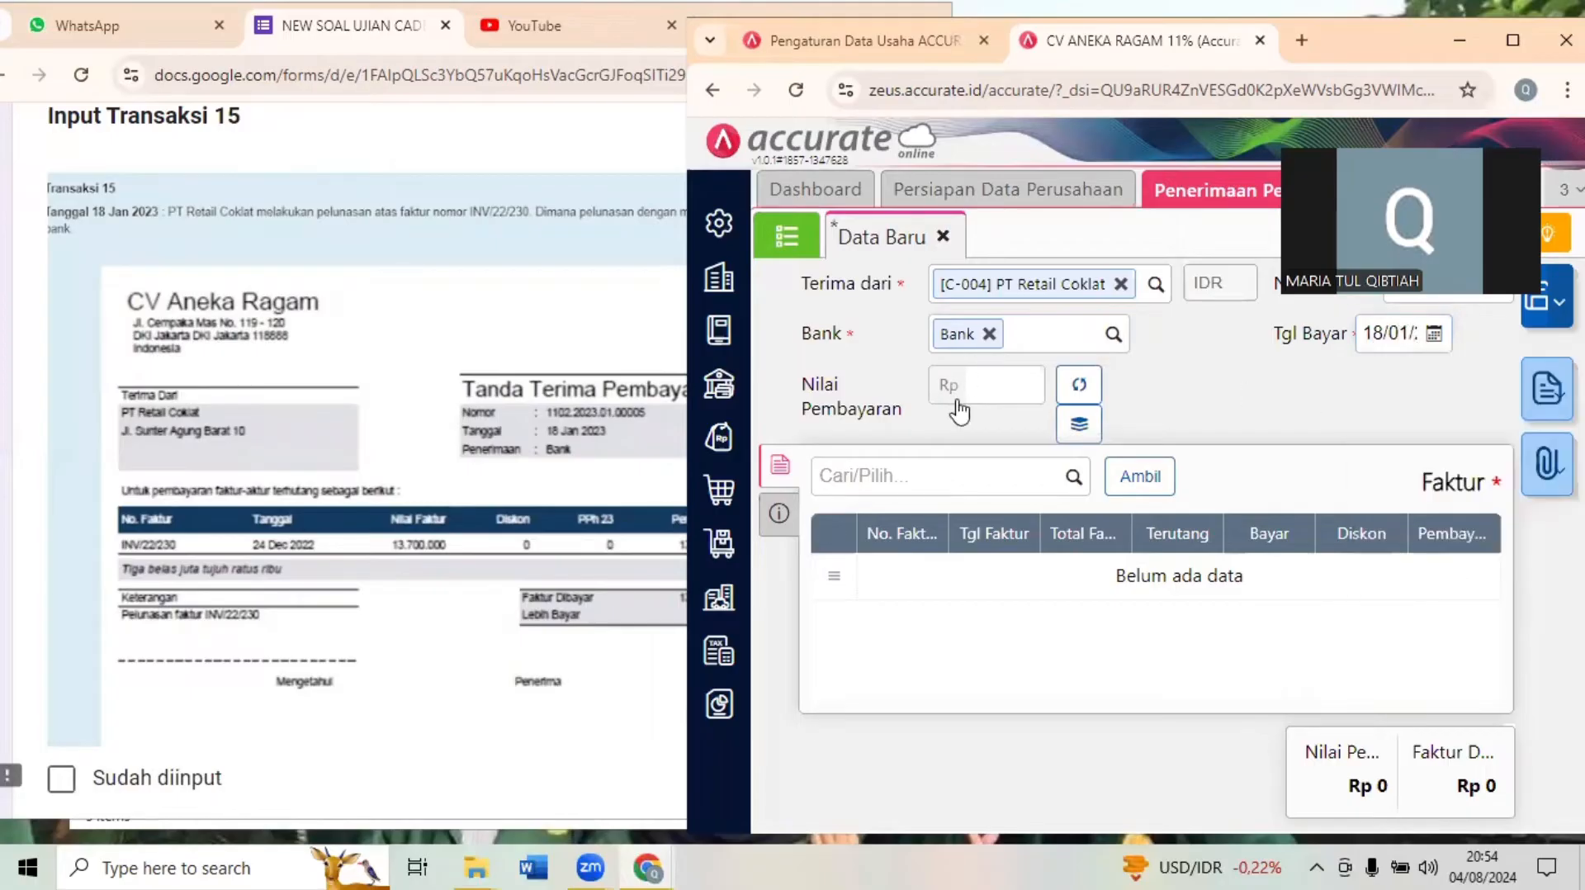
- Add invoice INV/22/230 to the receipt with a payment of Rp 13.700.000, as given in Dokumen 15
click(454, 422)
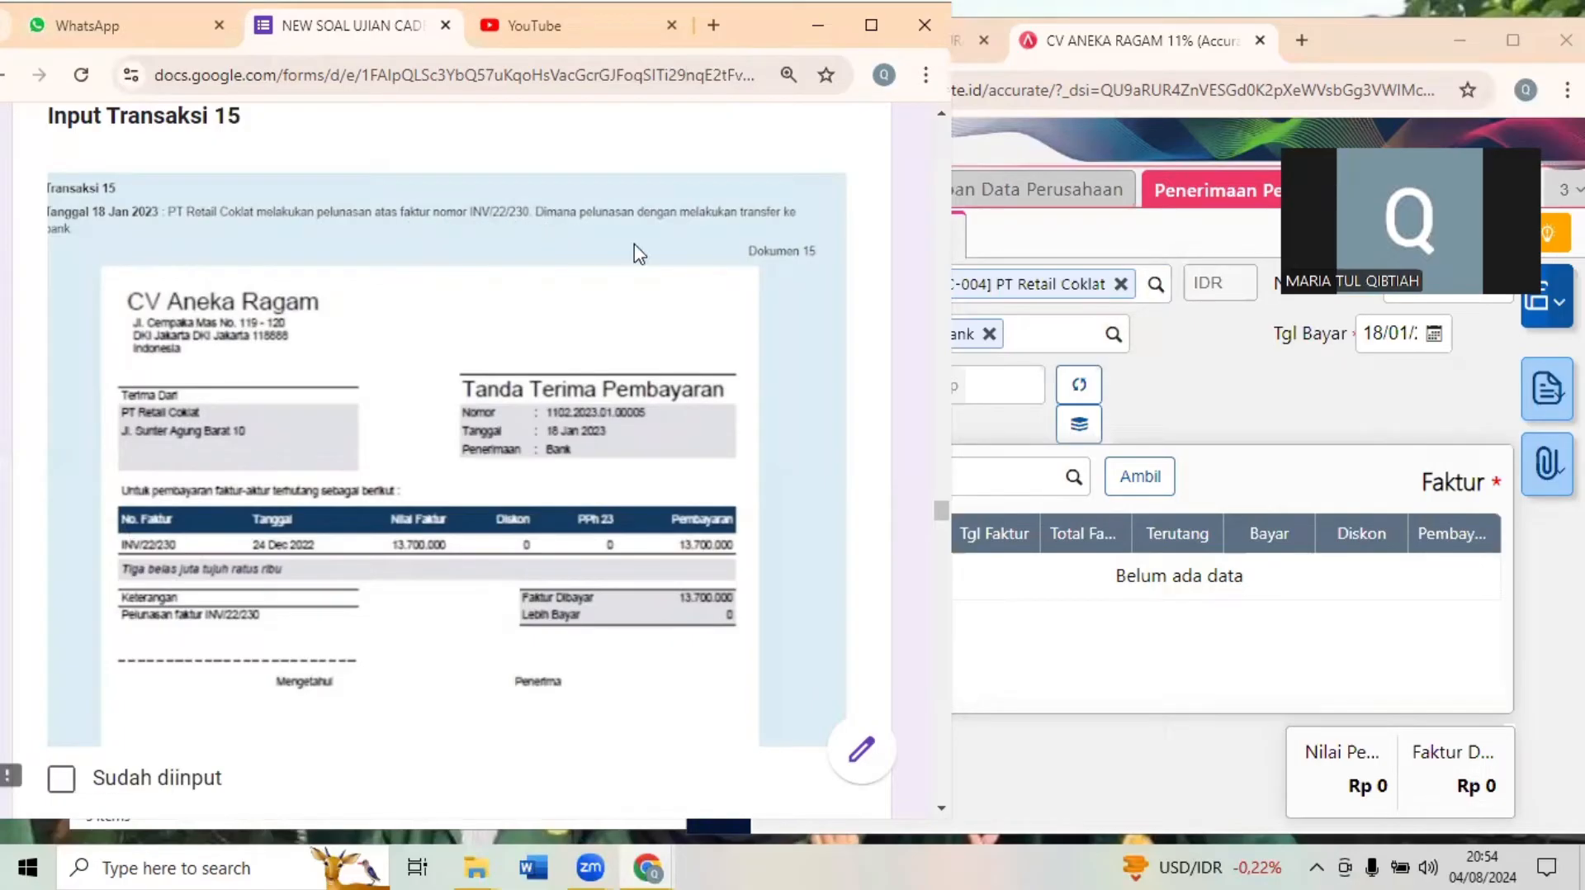
click(1015, 472)
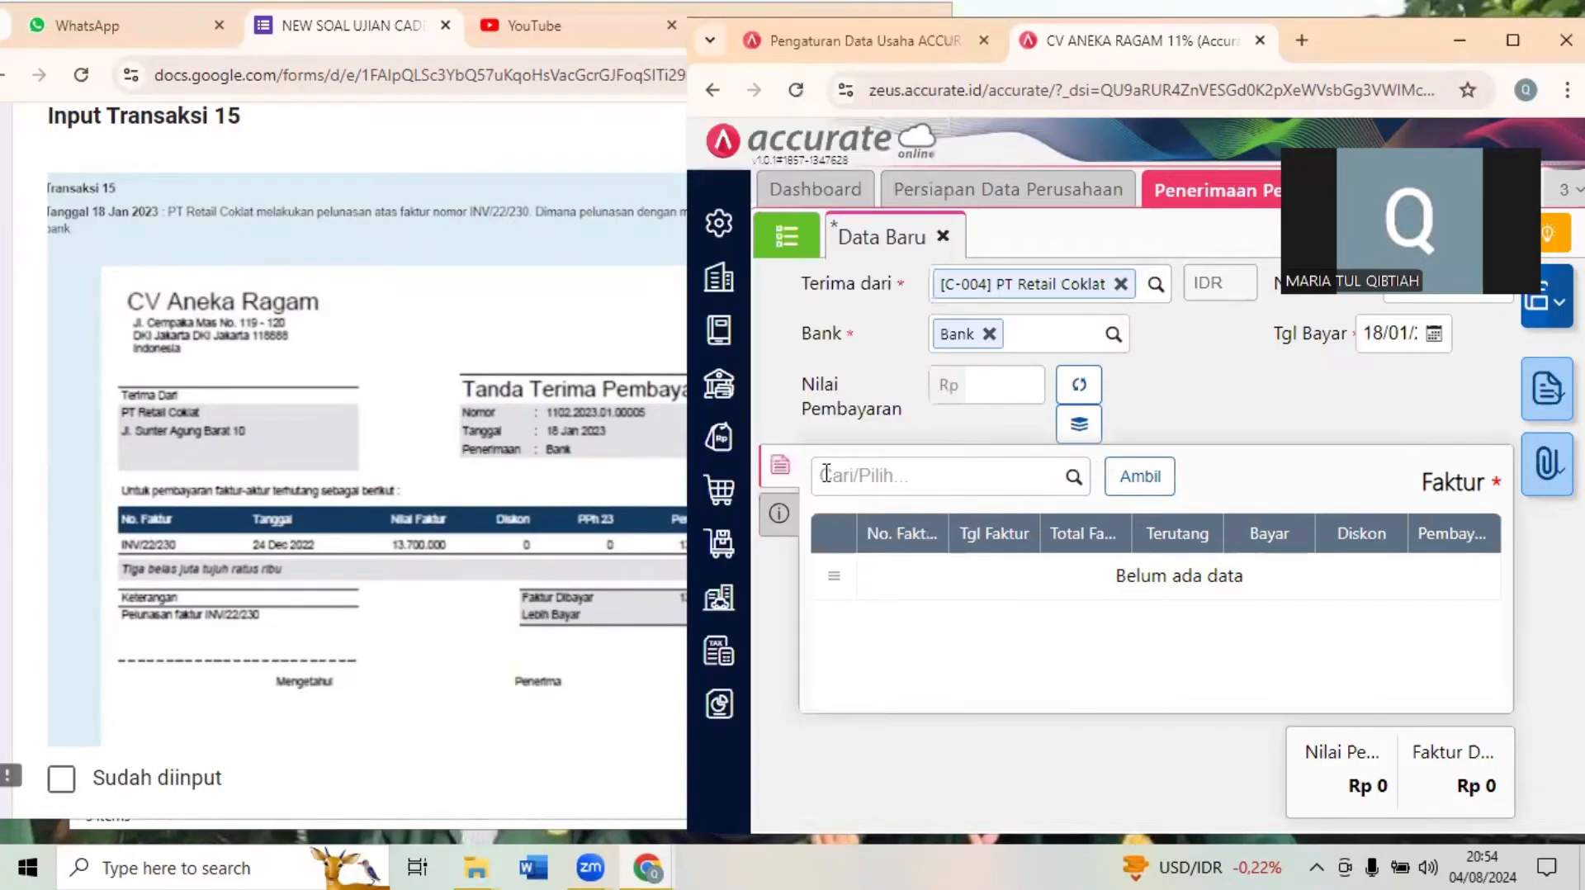
click(1070, 487)
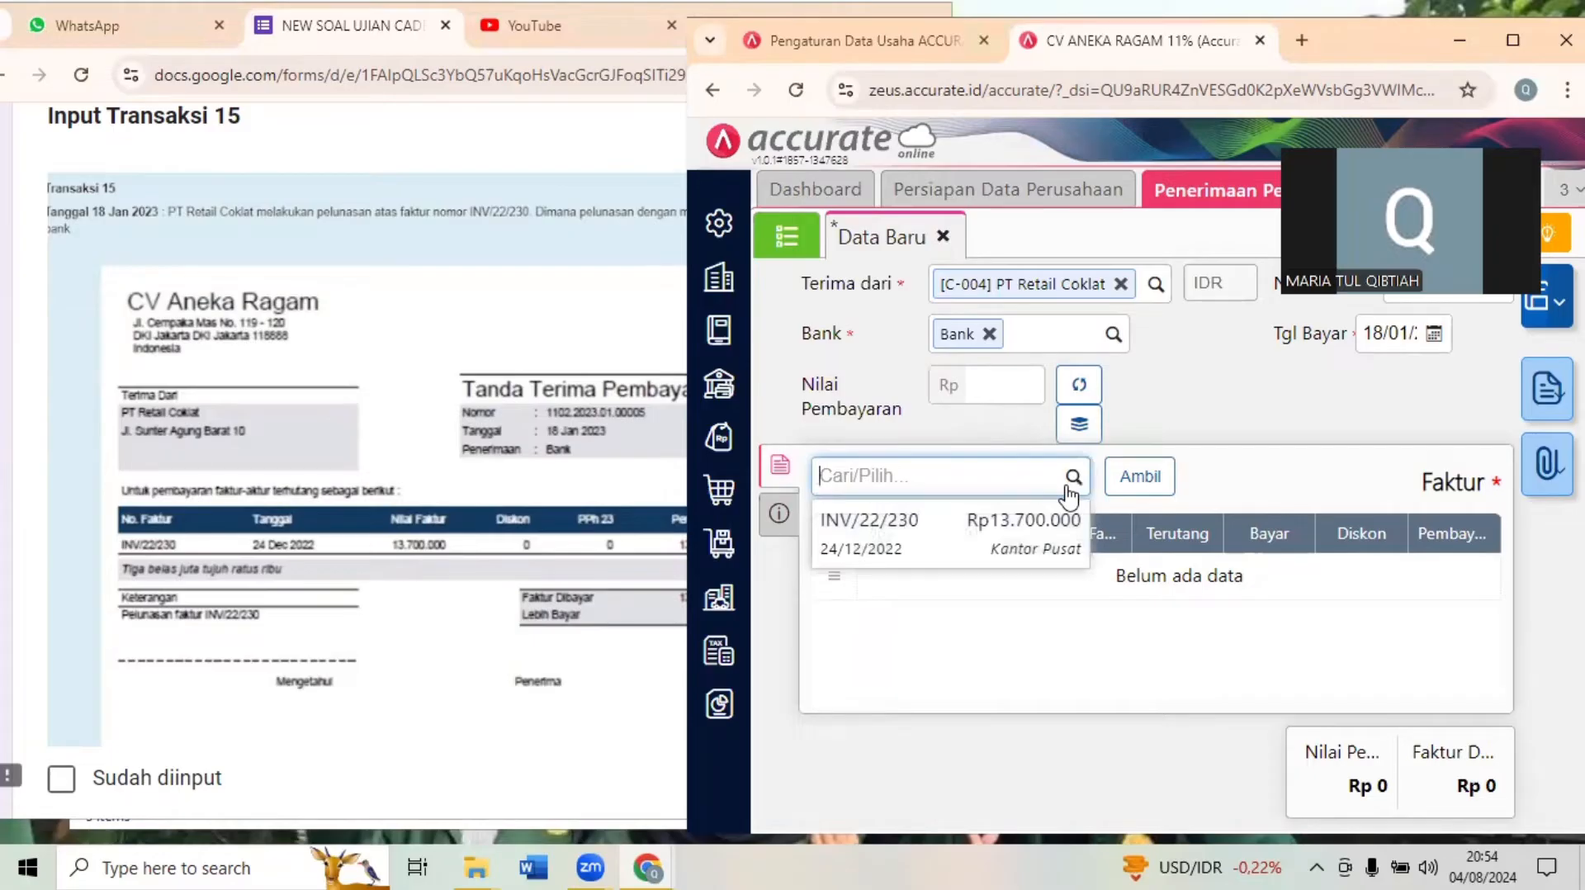
click(932, 549)
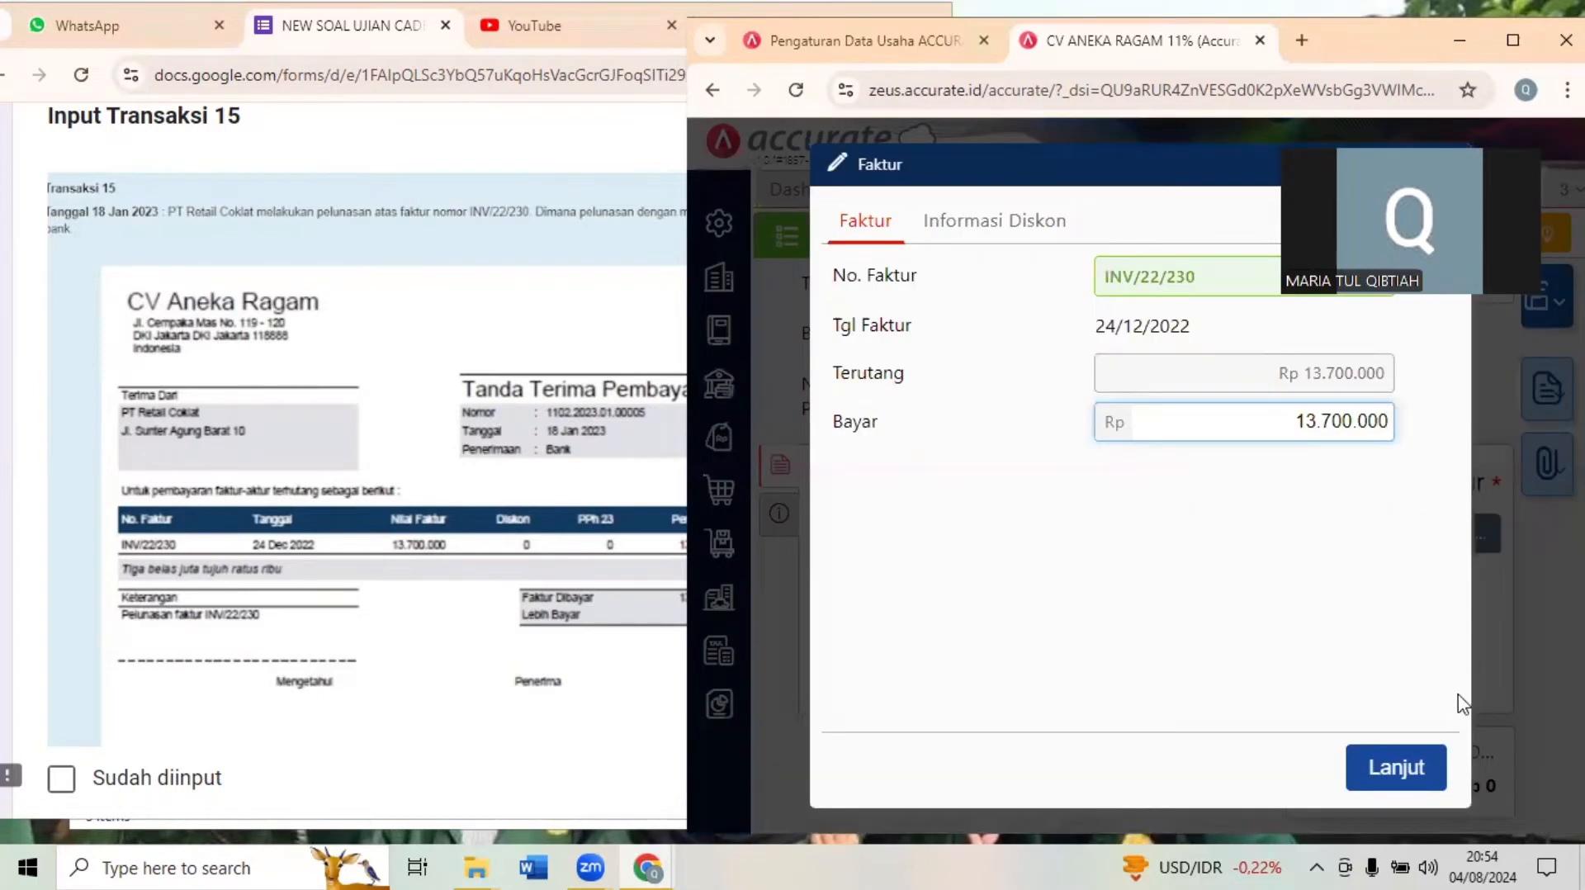
click(1394, 767)
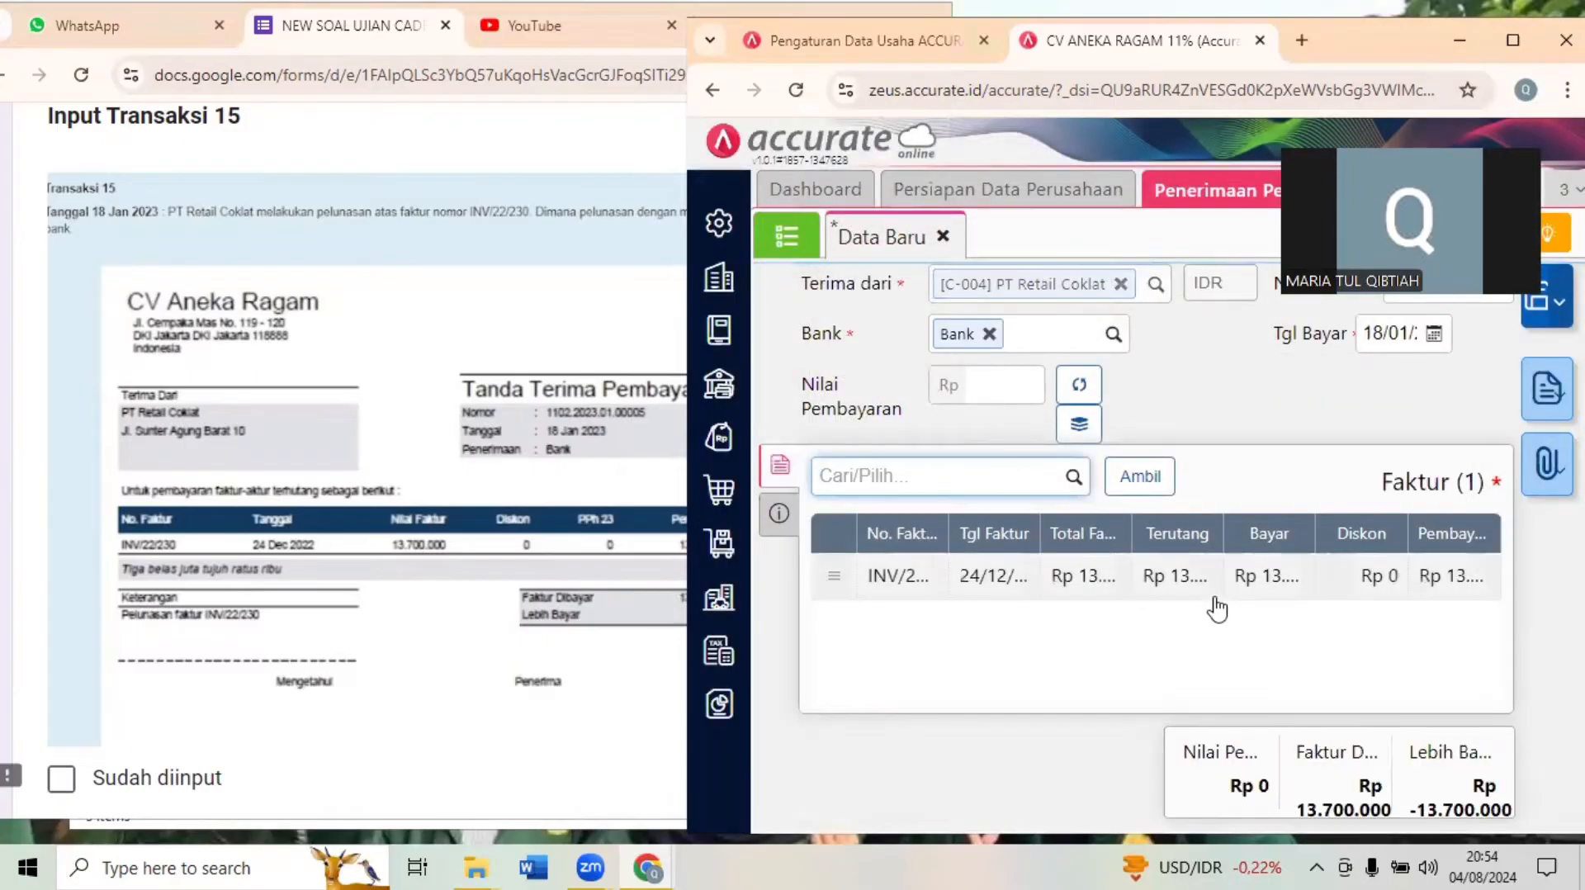
- Calculate the receipt's payment value from the invoice, check it against Dokumen 15 and save the receipt
click(1080, 385)
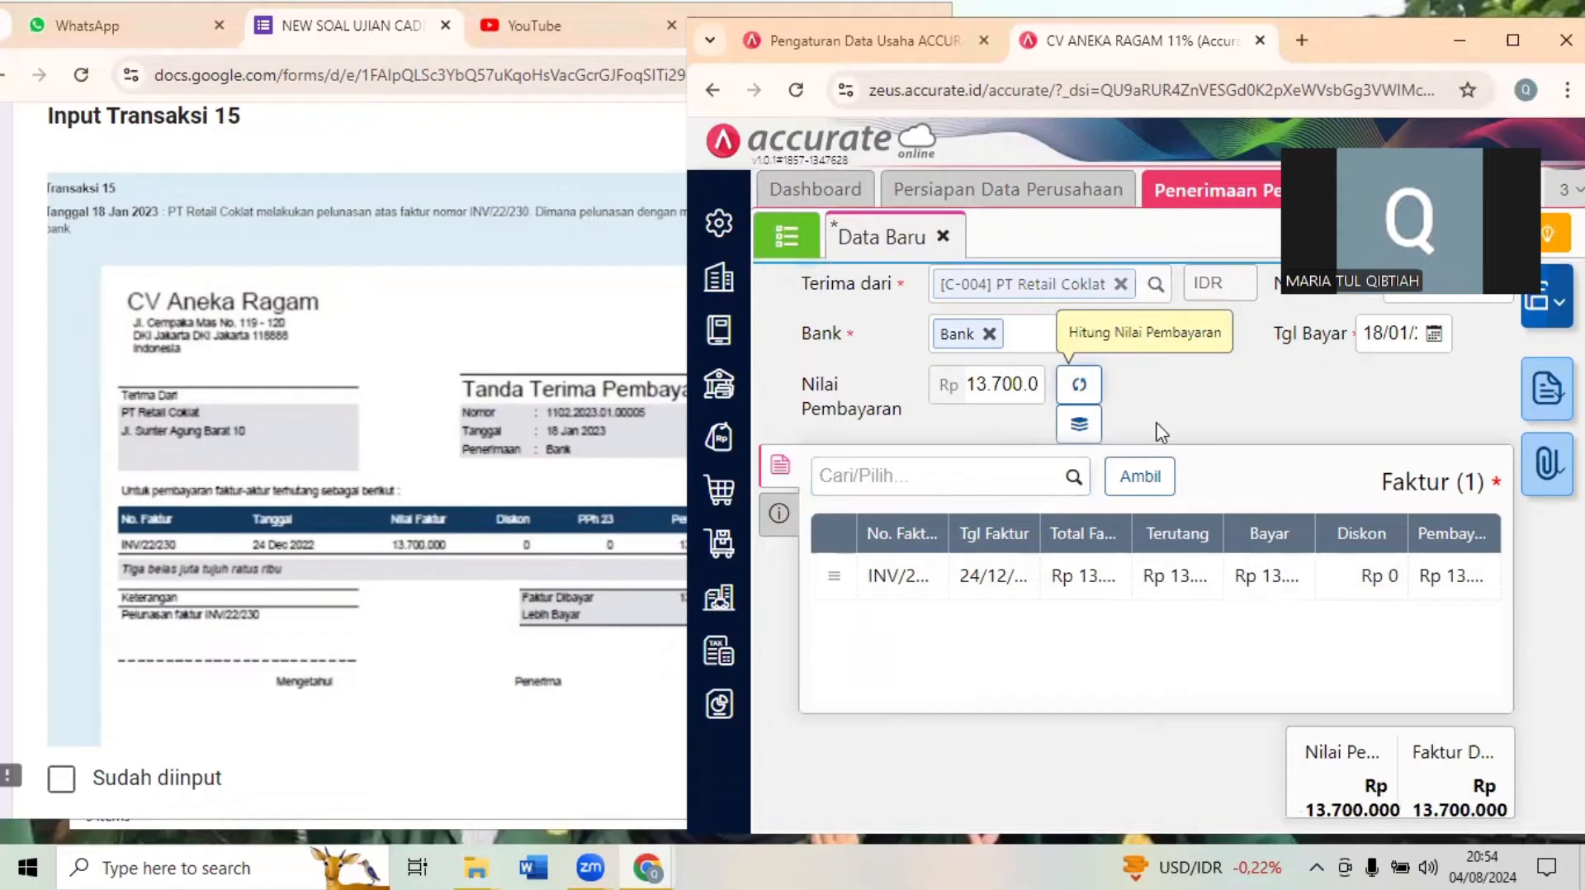
click(499, 619)
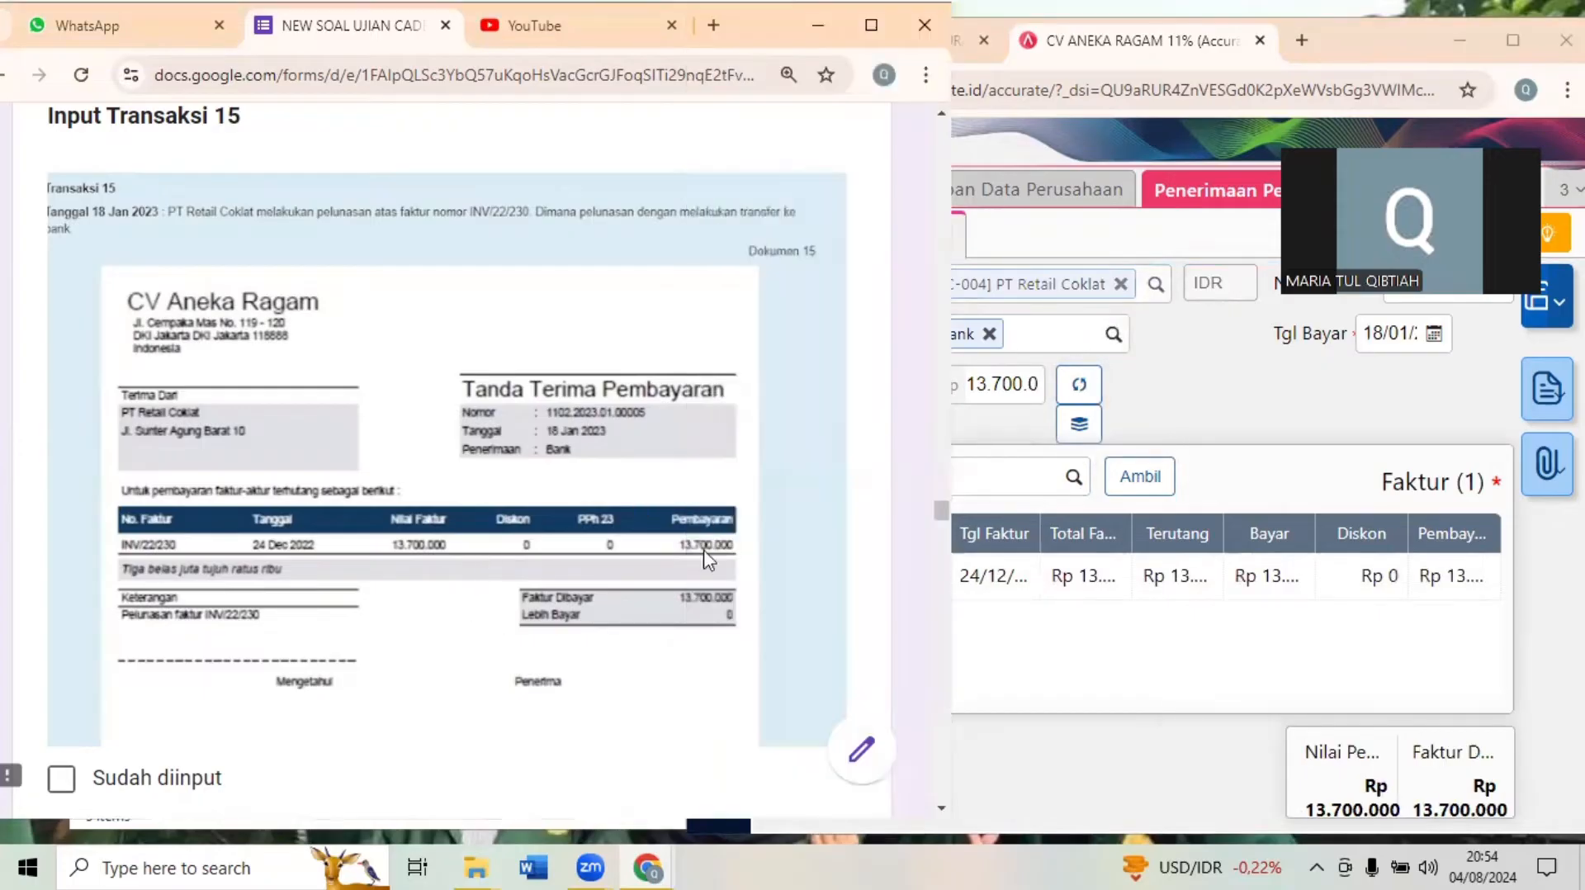
click(1258, 643)
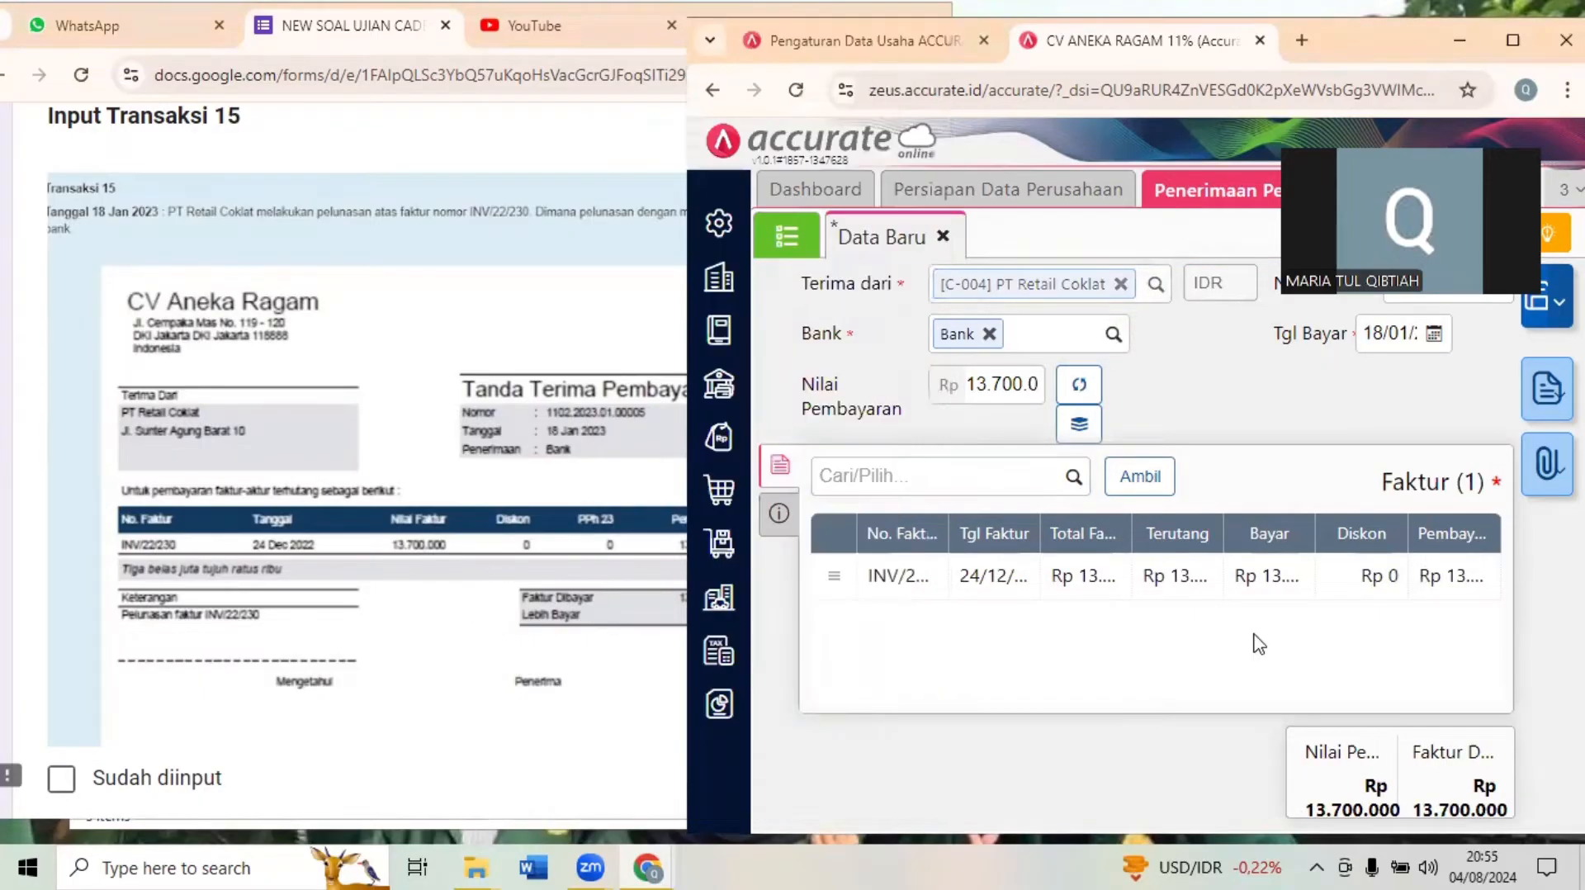
click(1537, 331)
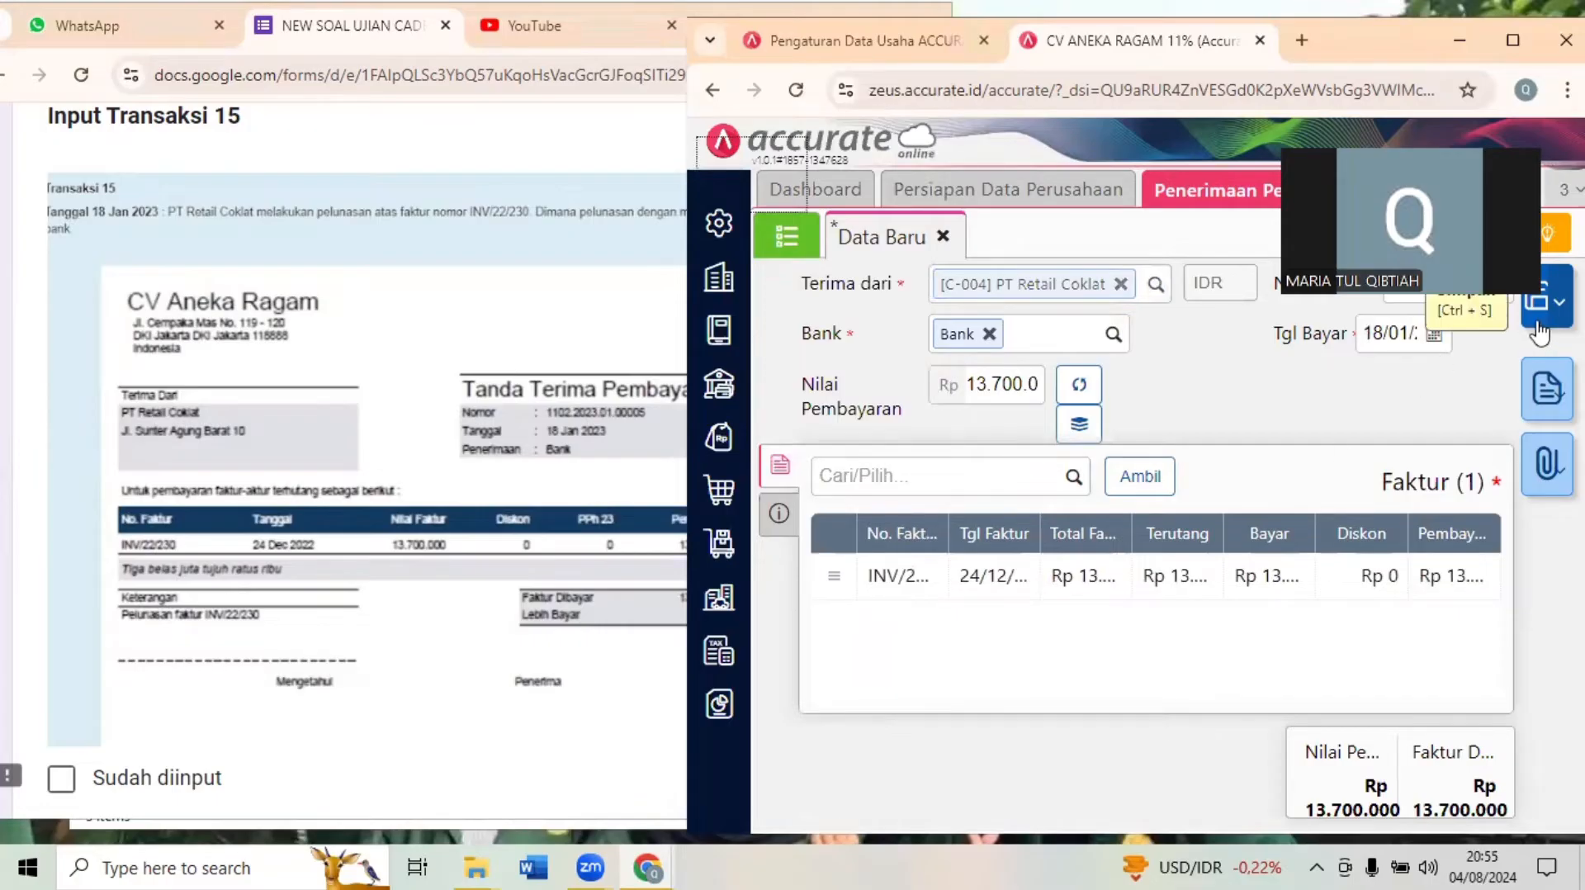
- Bring up Transaksi 16 in the exam form and enlarge the accounting window to full screen
click(534, 378)
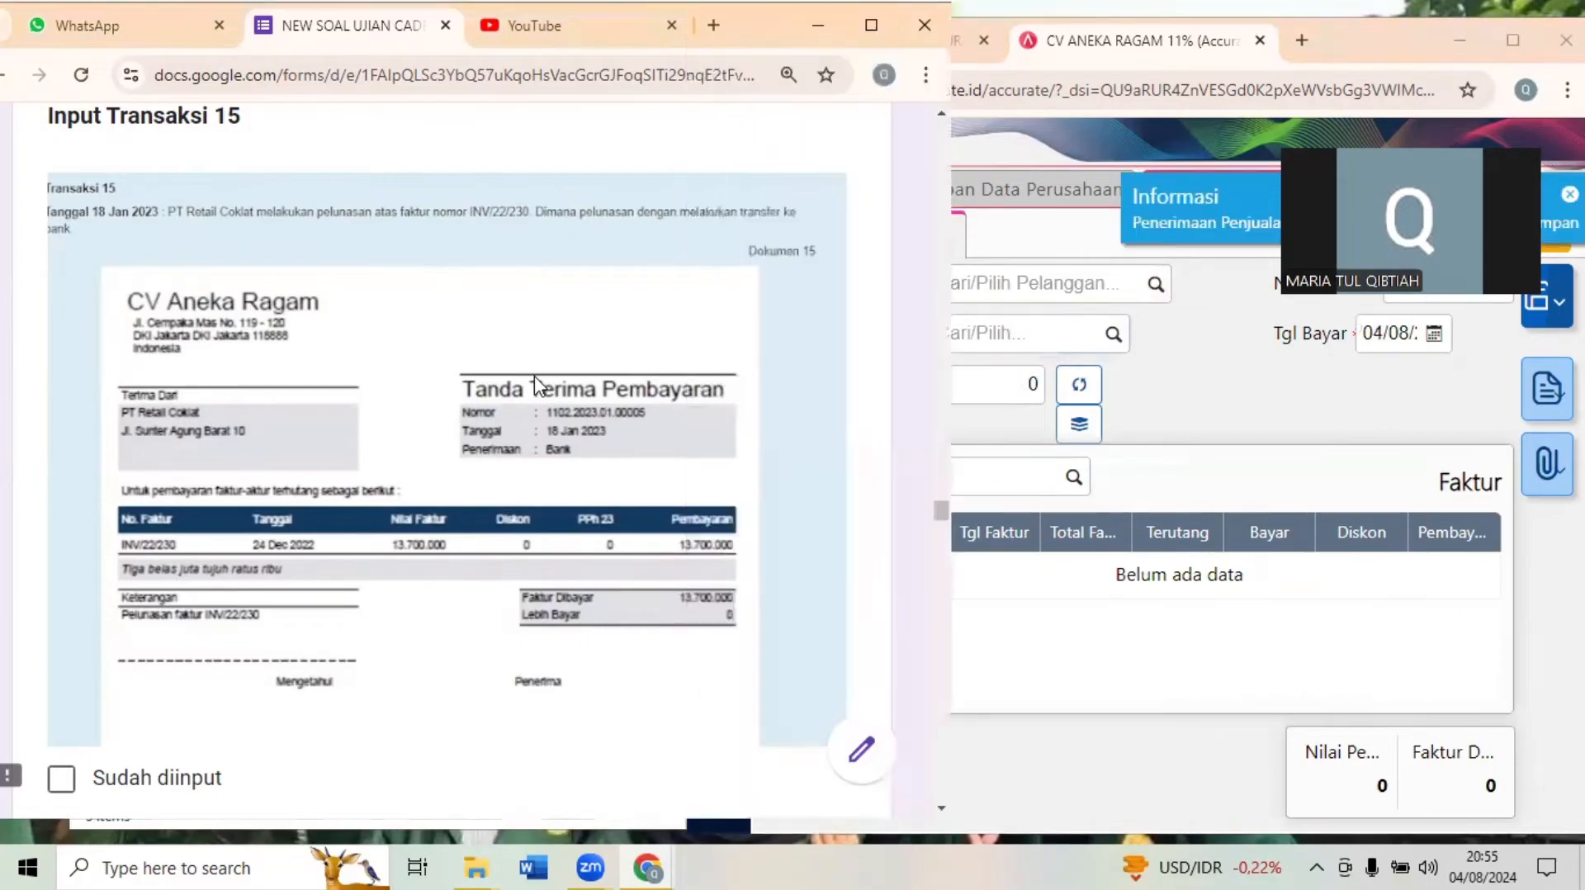
scroll(533, 378, down, 3)
scroll(534, 378, down, 6)
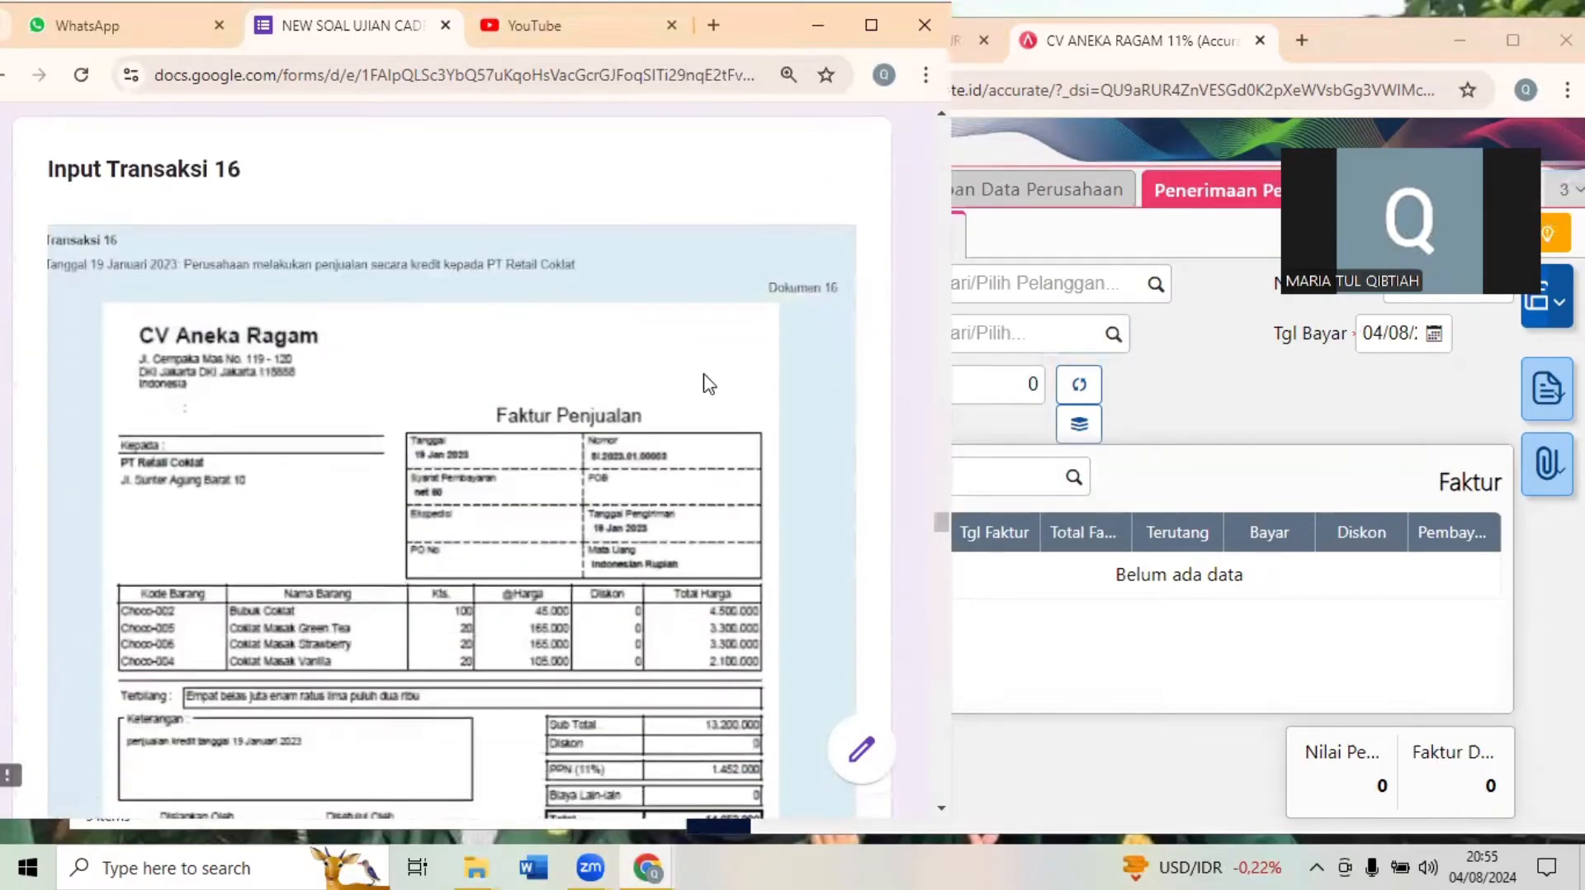
click(1300, 443)
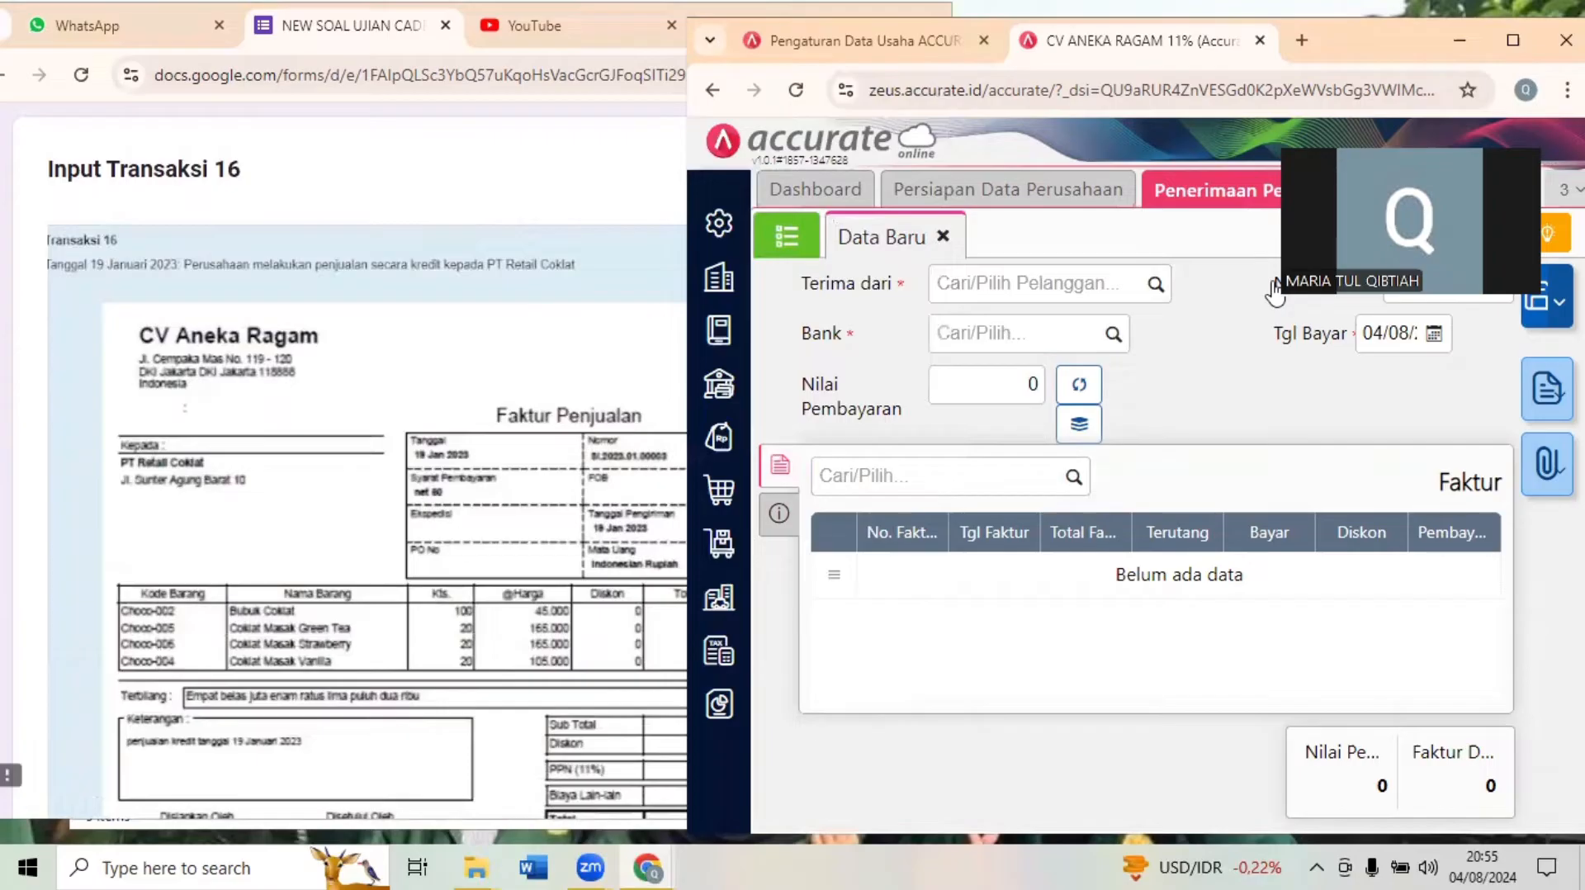
click(1512, 40)
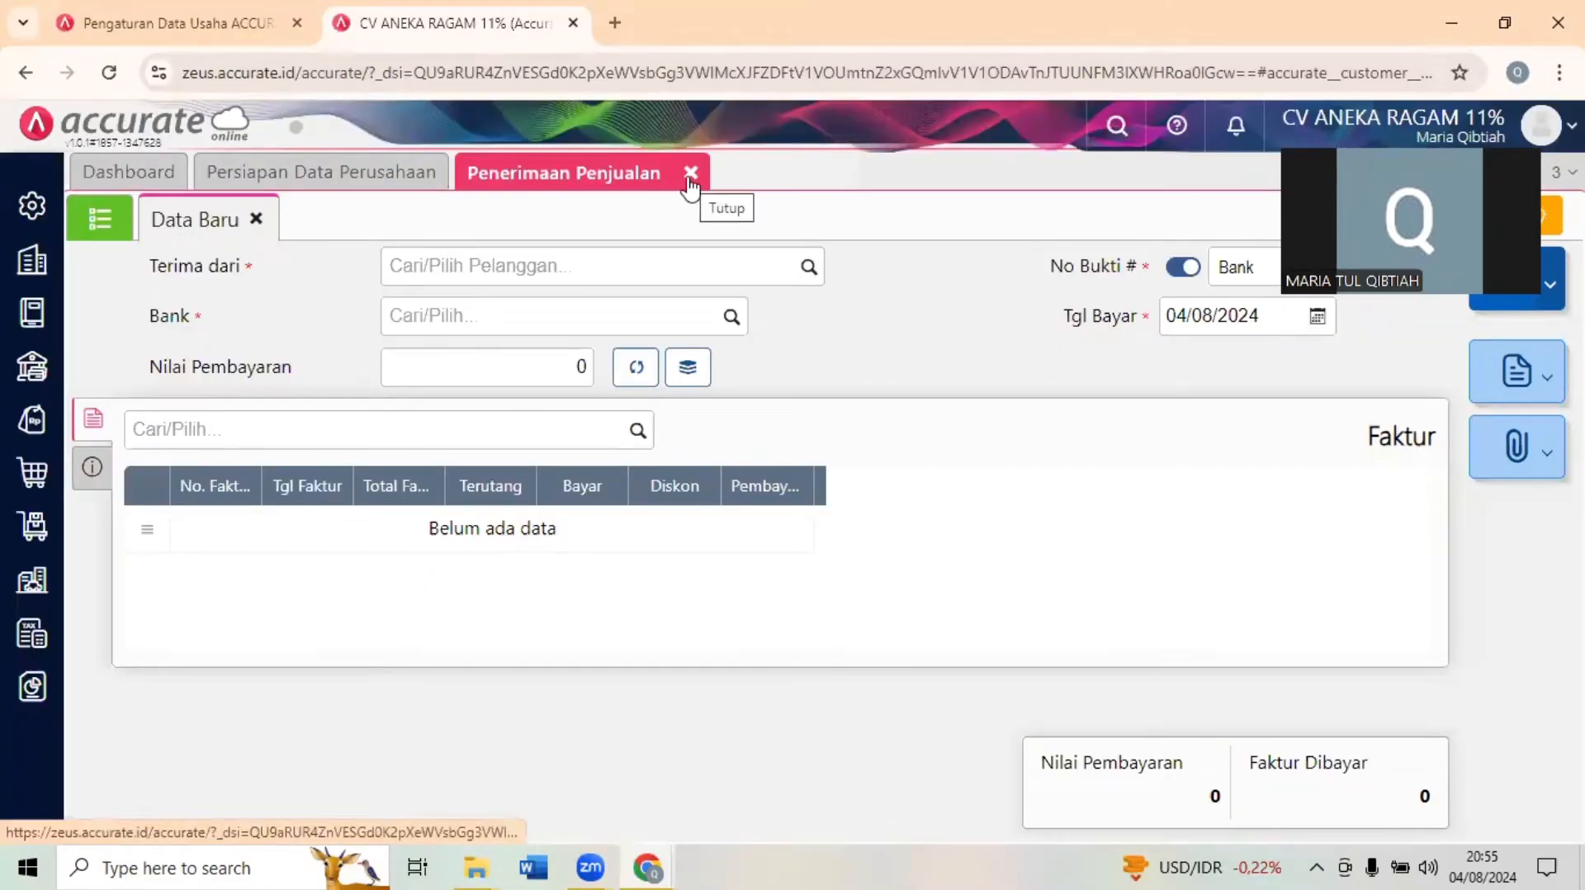
- Close the sales receipt form and start a new sales invoice (Faktur Penjualan) alongside the Transaksi 16 document
click(690, 173)
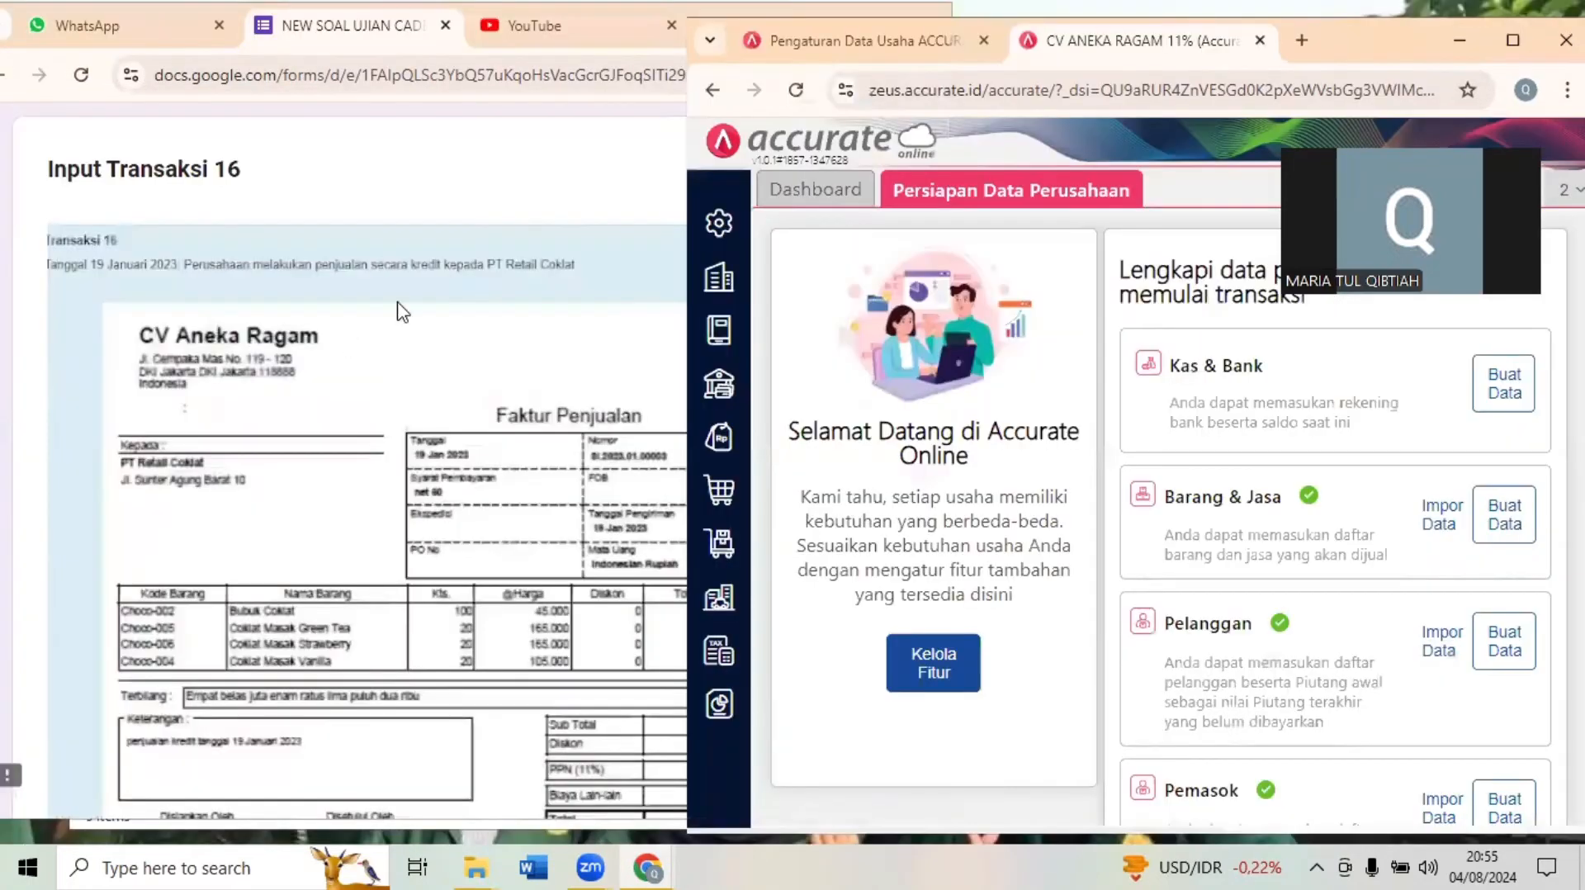
click(661, 250)
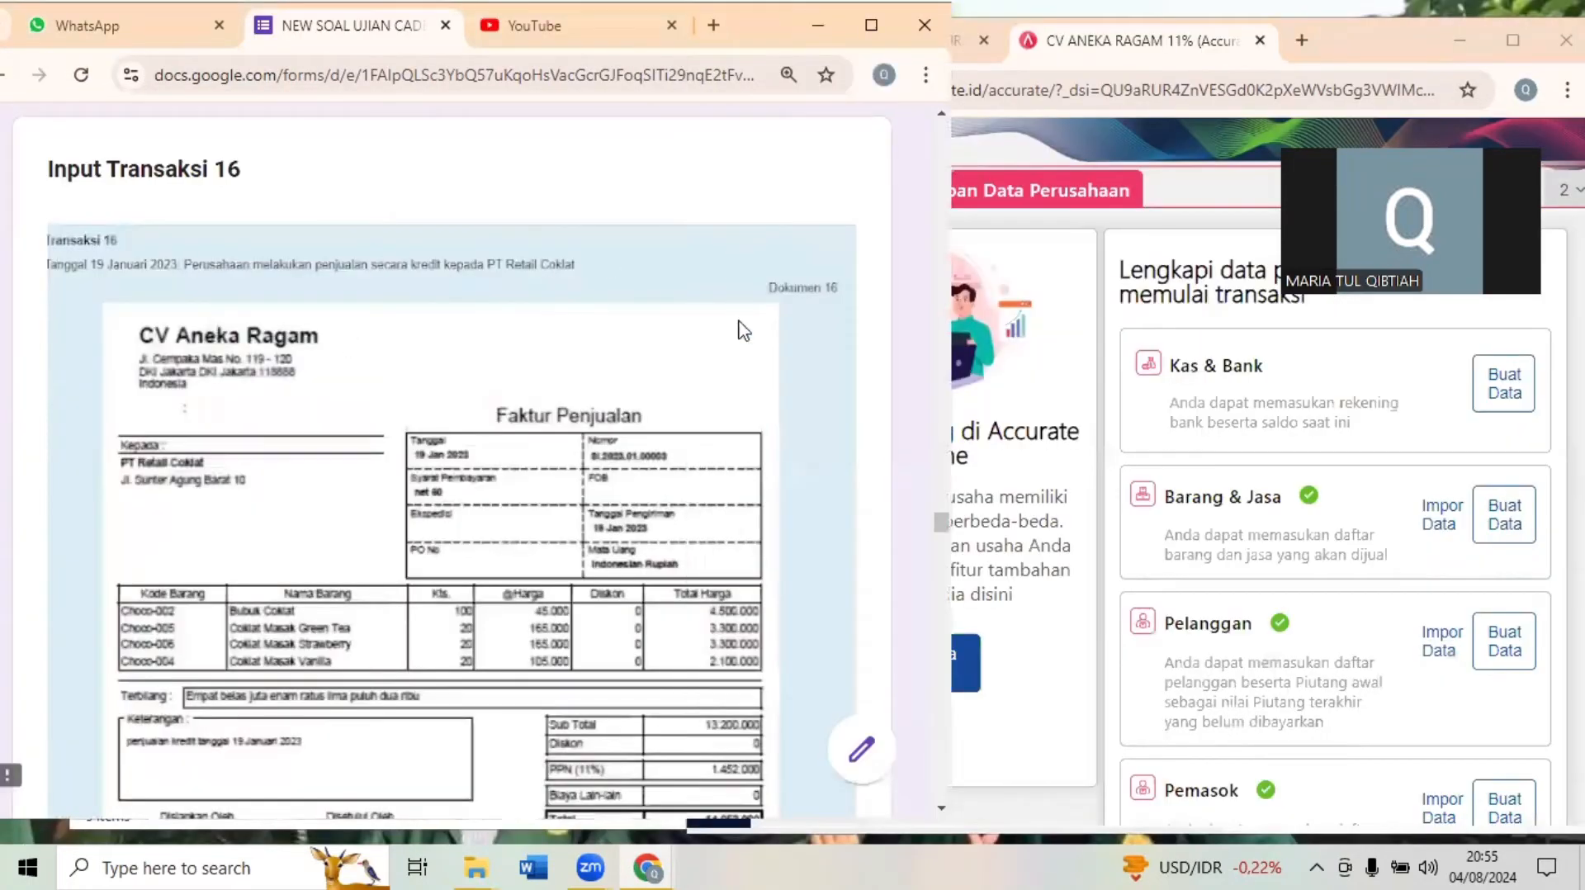
click(1099, 392)
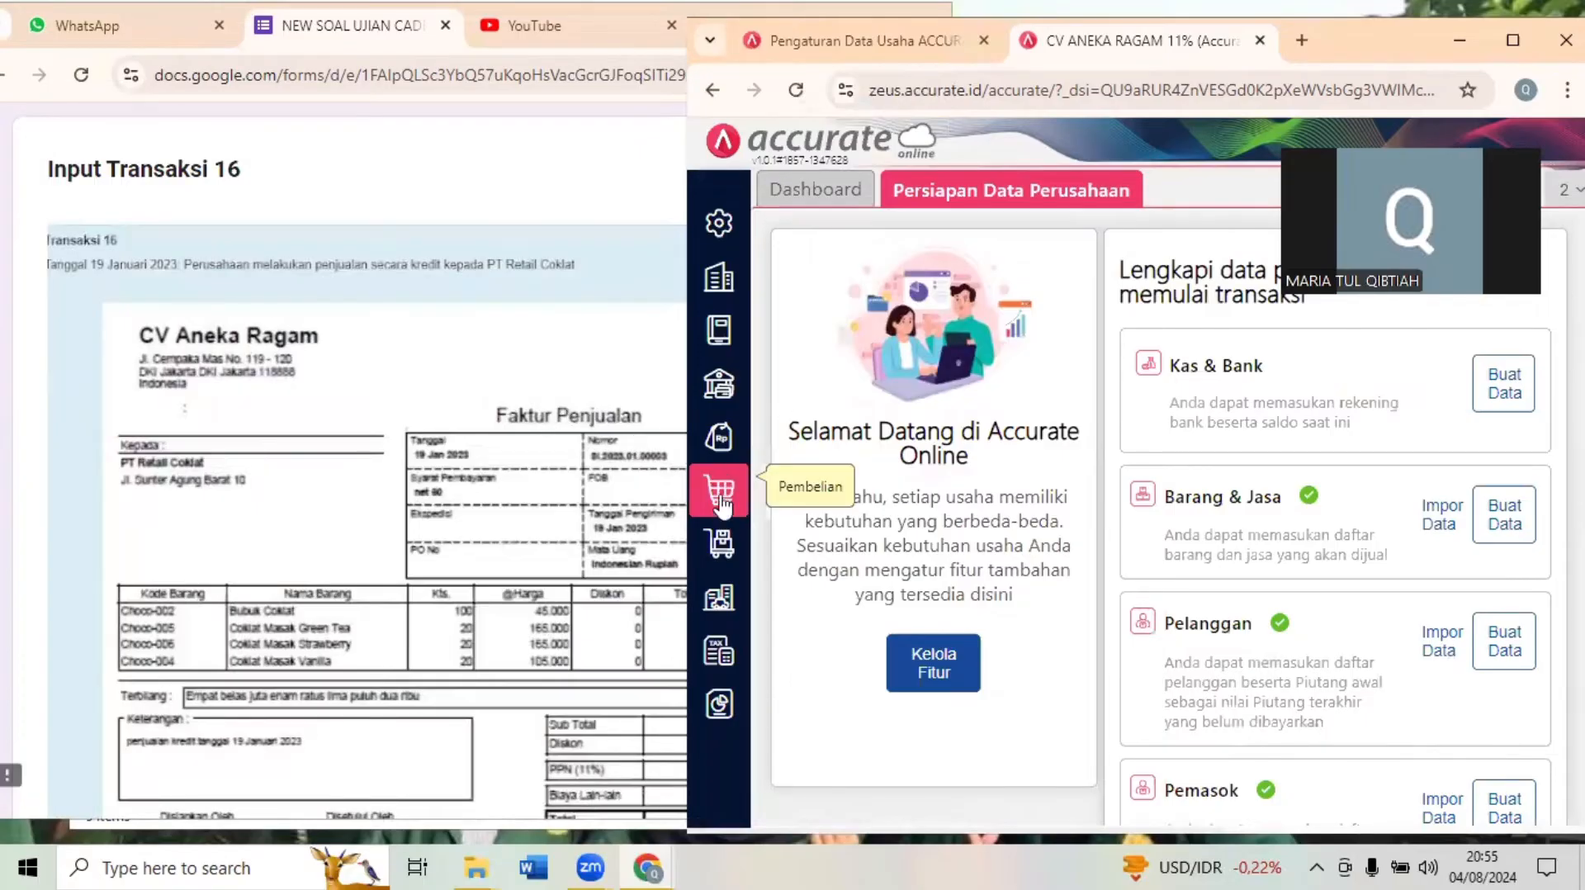
click(720, 433)
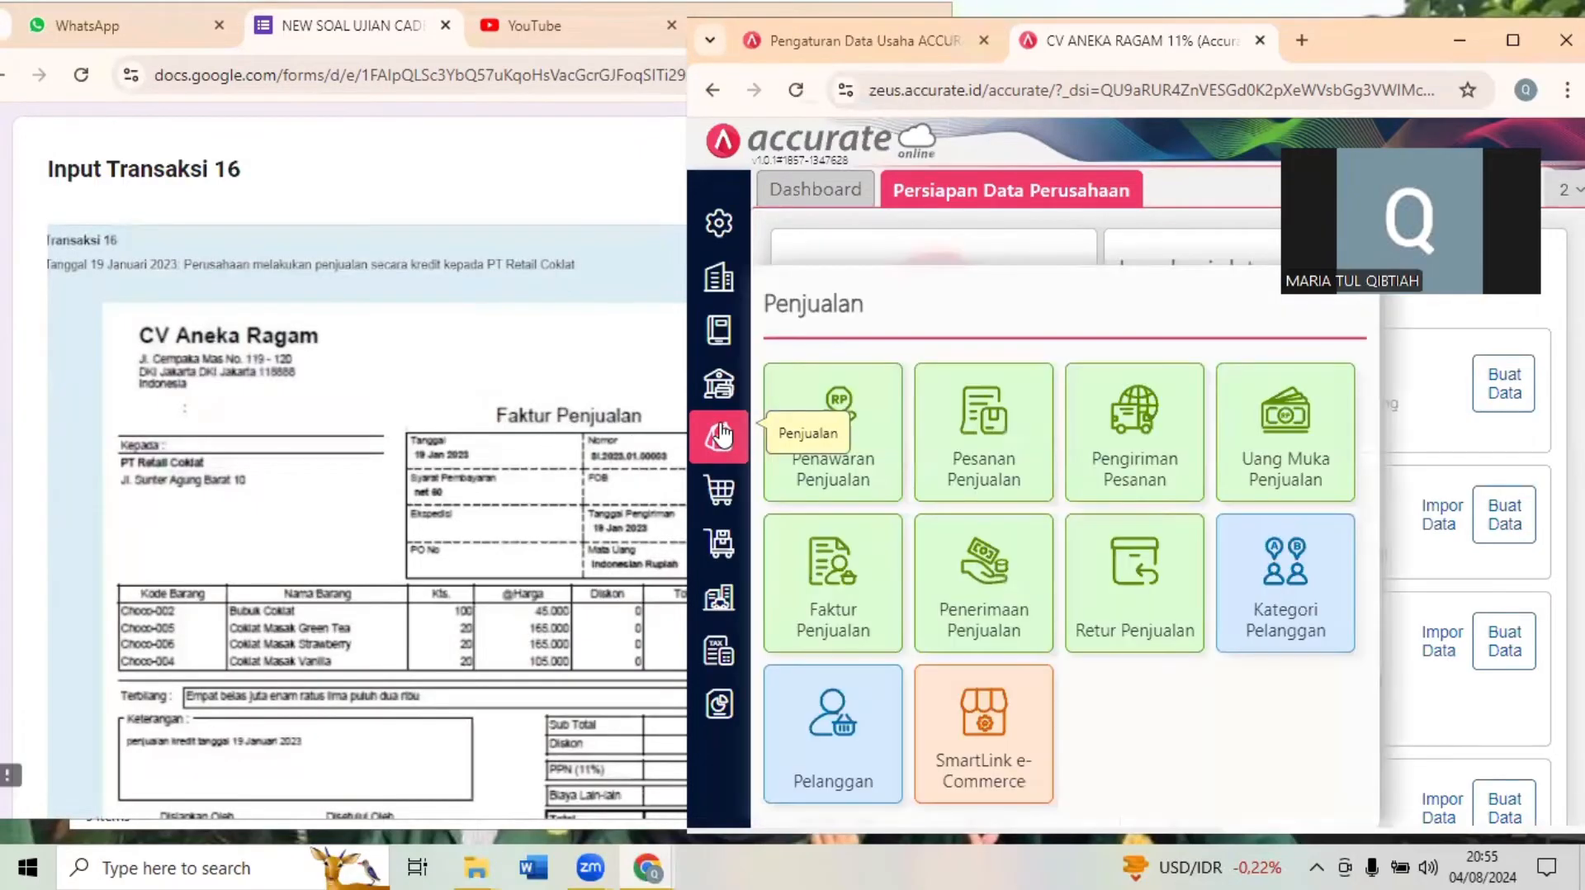
click(853, 611)
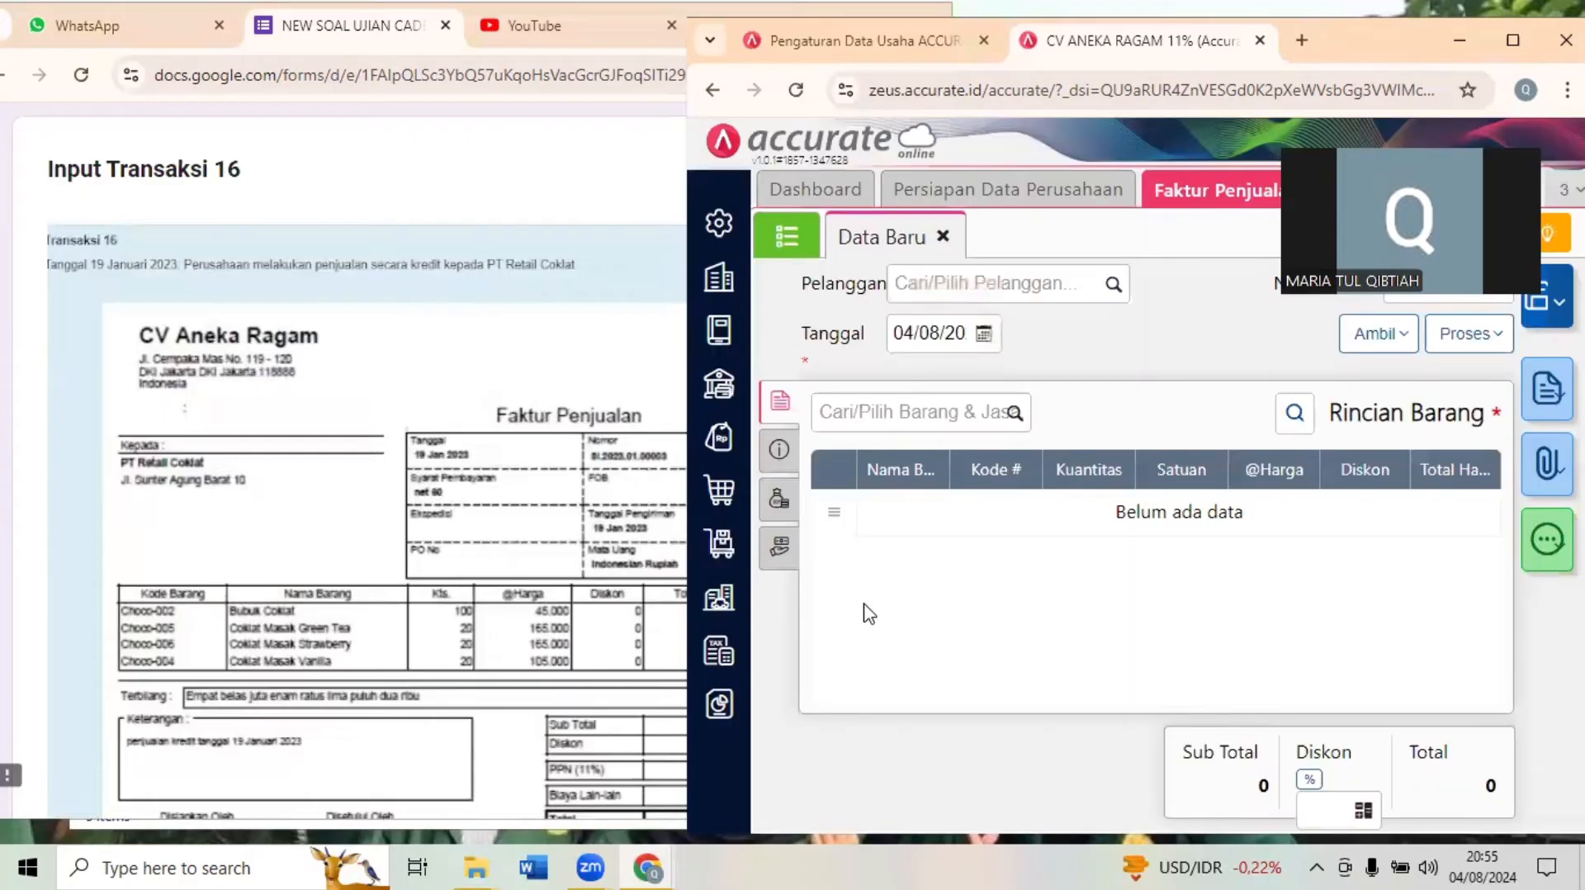
- Set the sales invoice's customer to PT Retail Coklat and its date to 19 January 2023
click(967, 293)
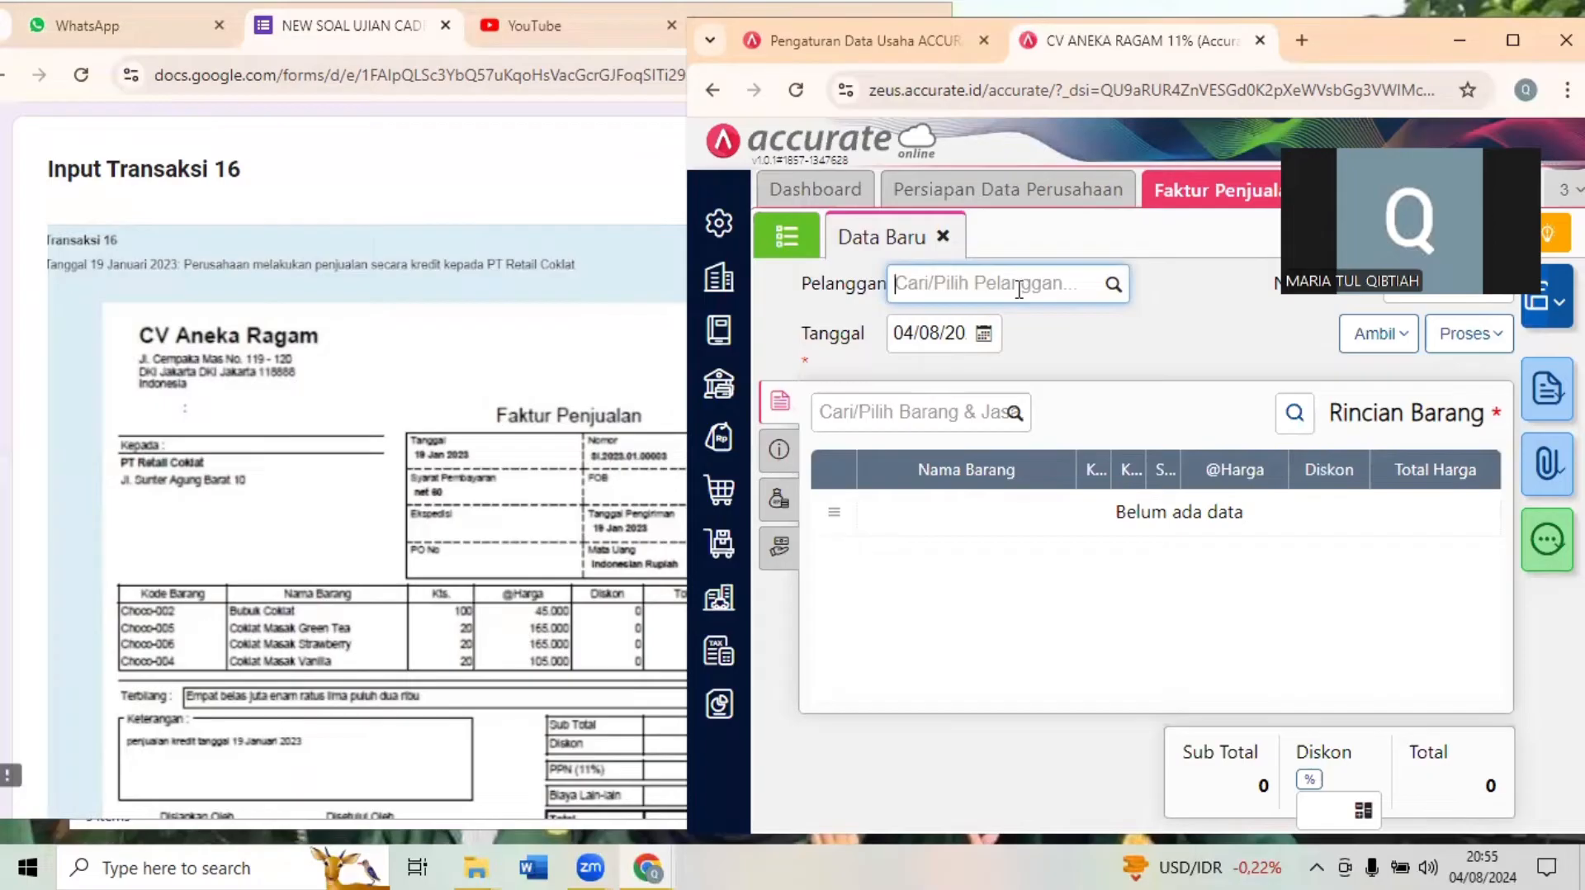
text(RETA)
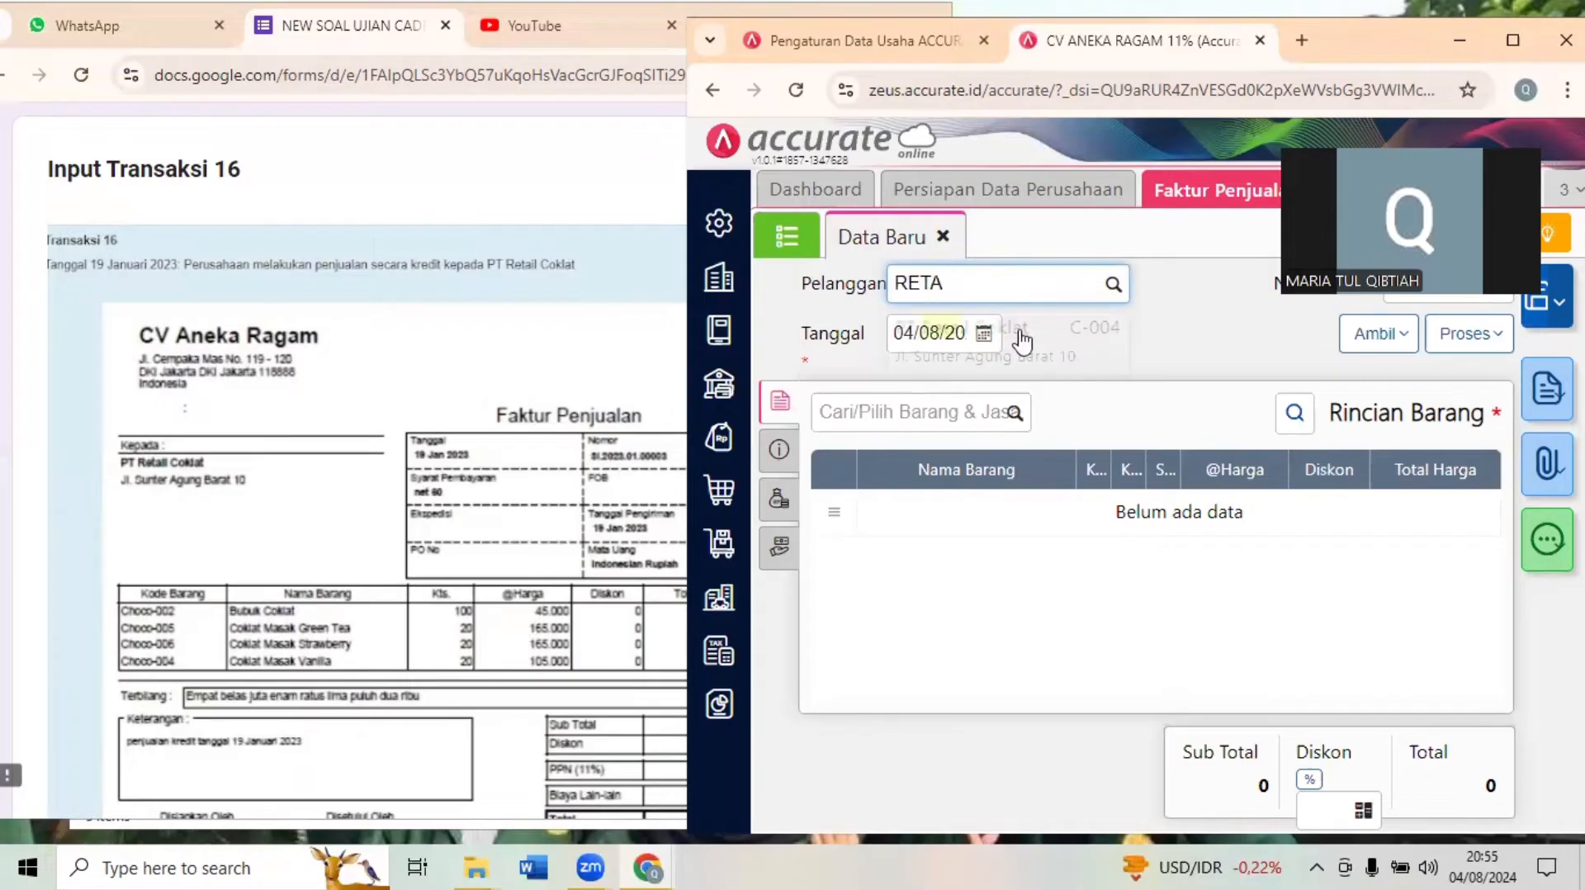
click(1023, 339)
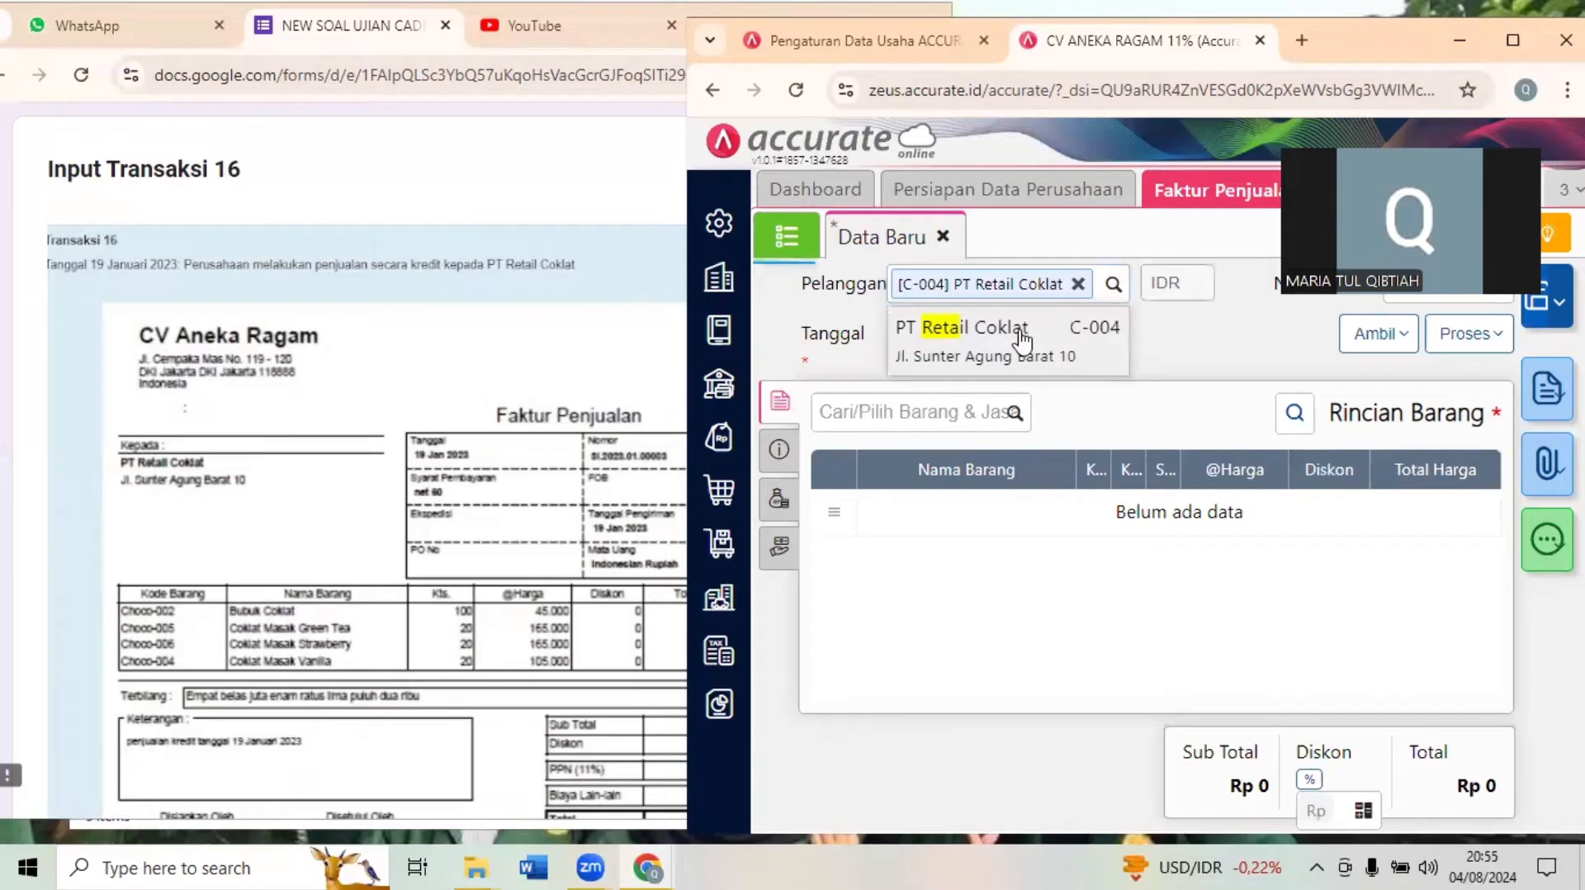
click(926, 334)
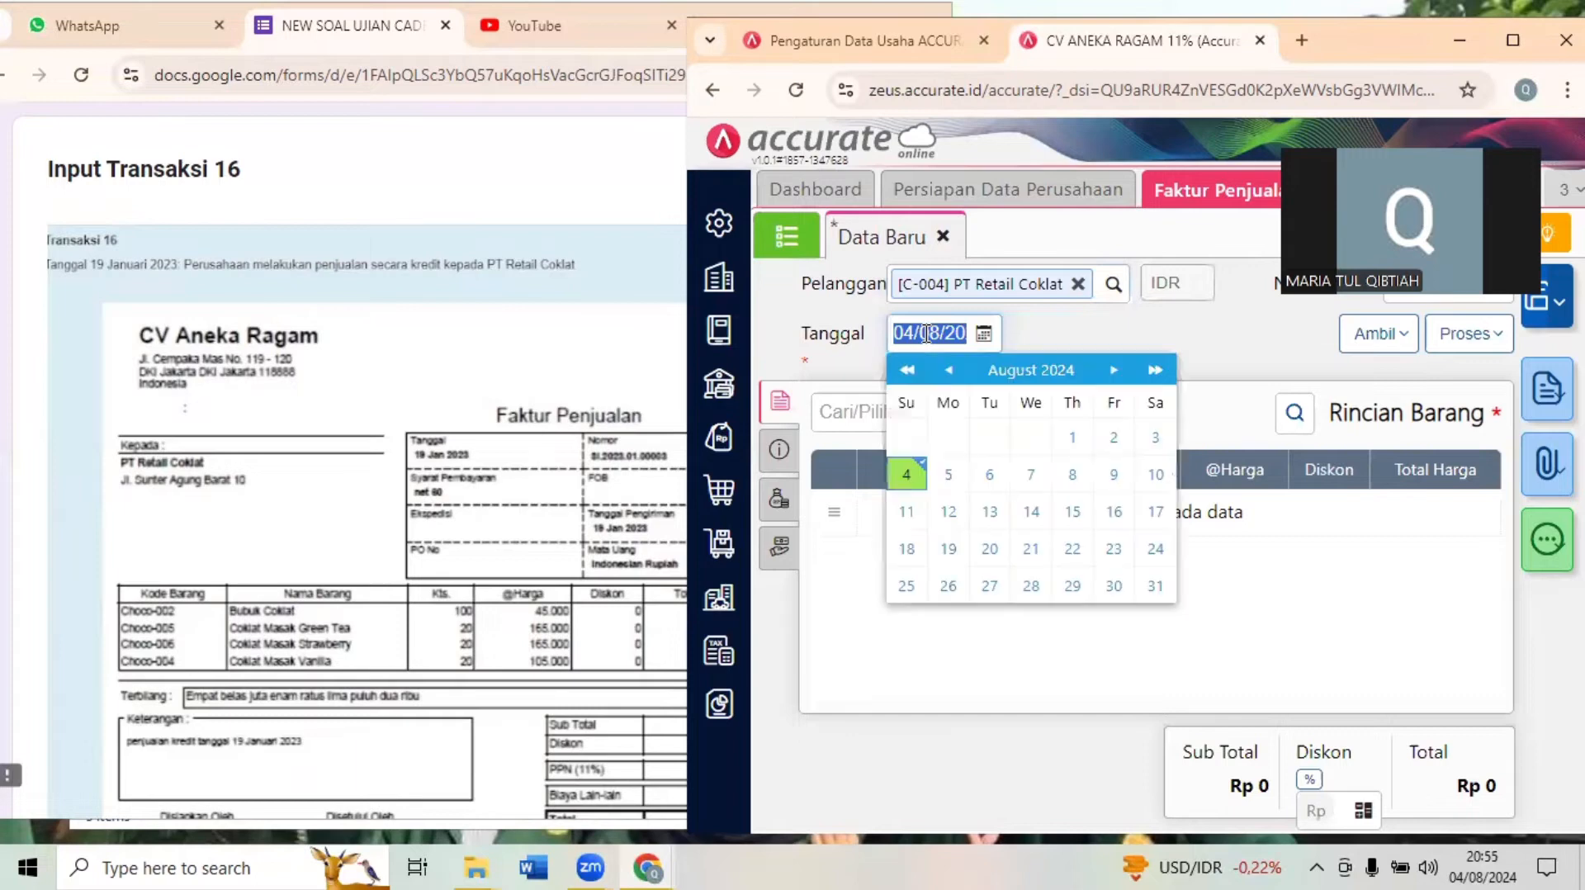
text(19/01/20)
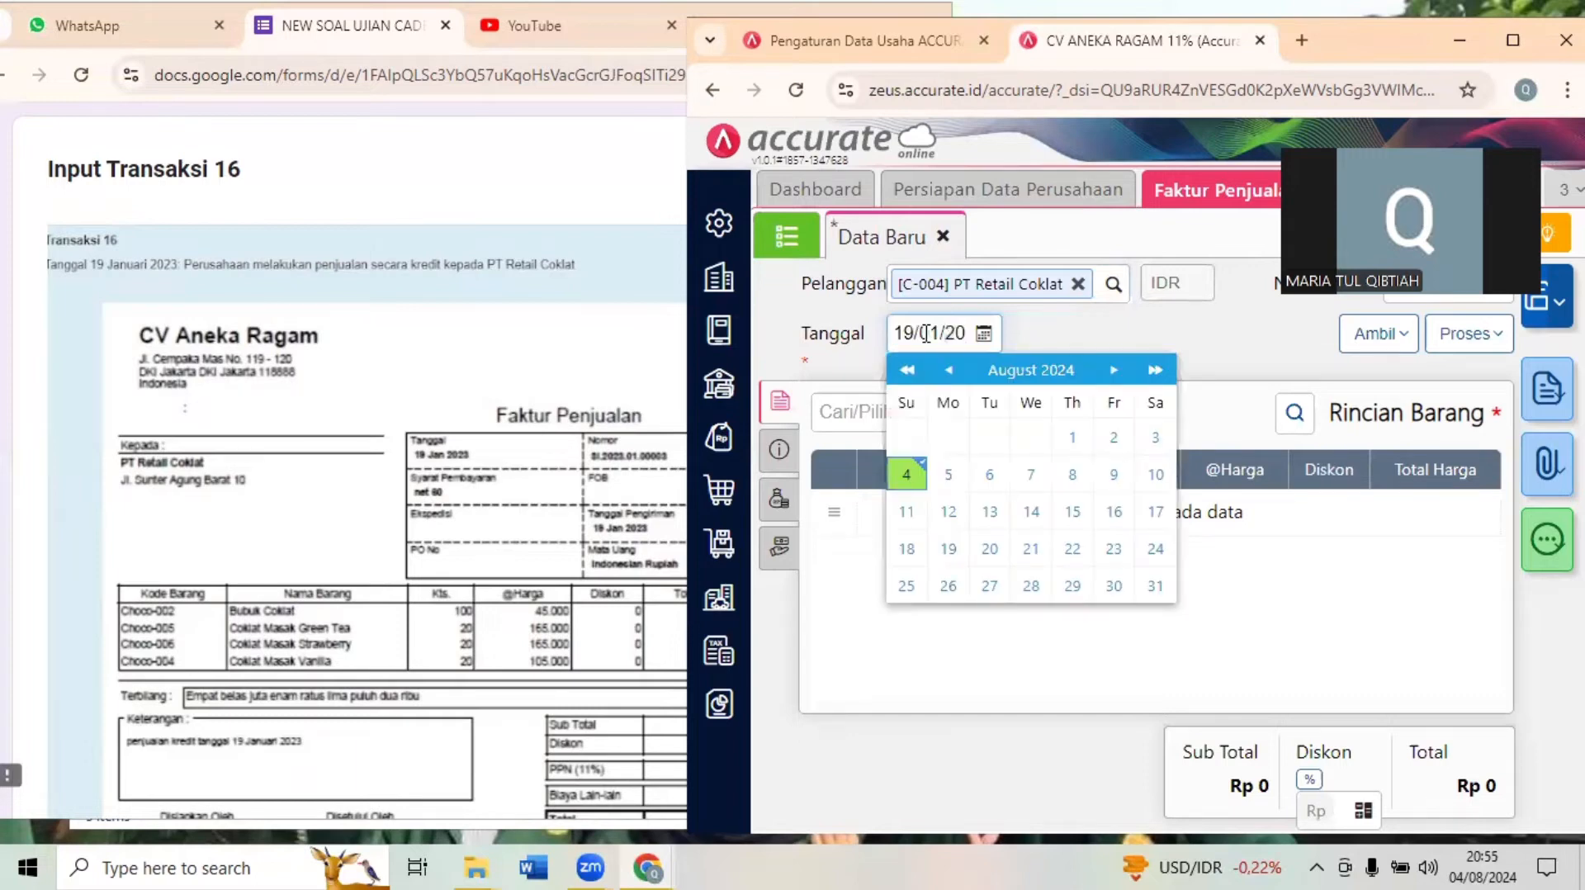
click(1134, 322)
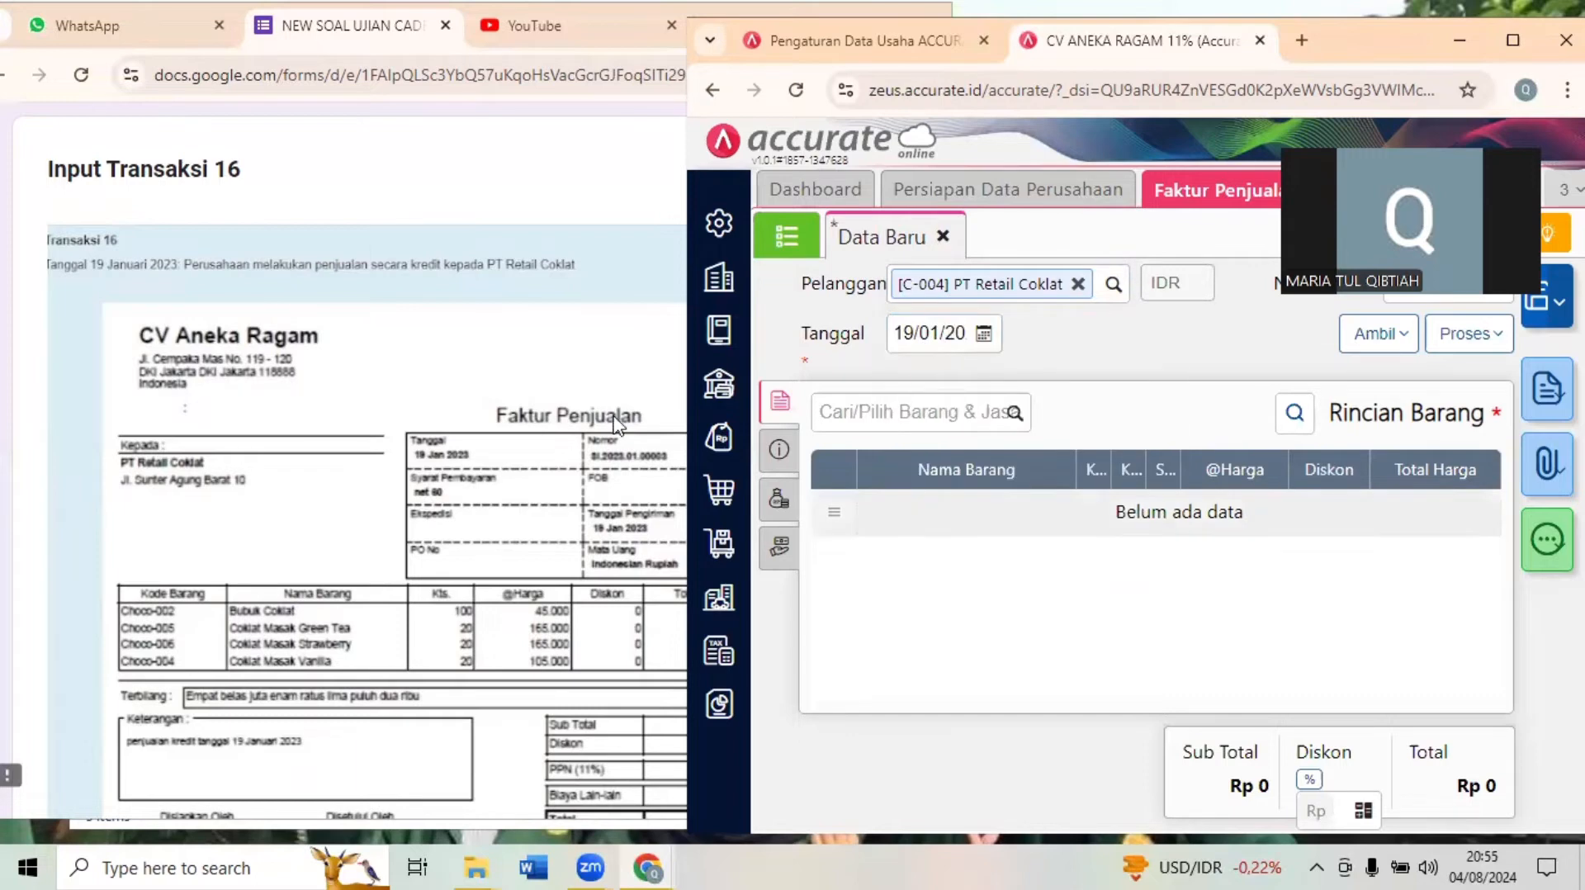
- Check the item lines in Dokumen 16 and add 100 Bungkus of Bubuk Coklat (Choco-002) to the invoice
click(285, 599)
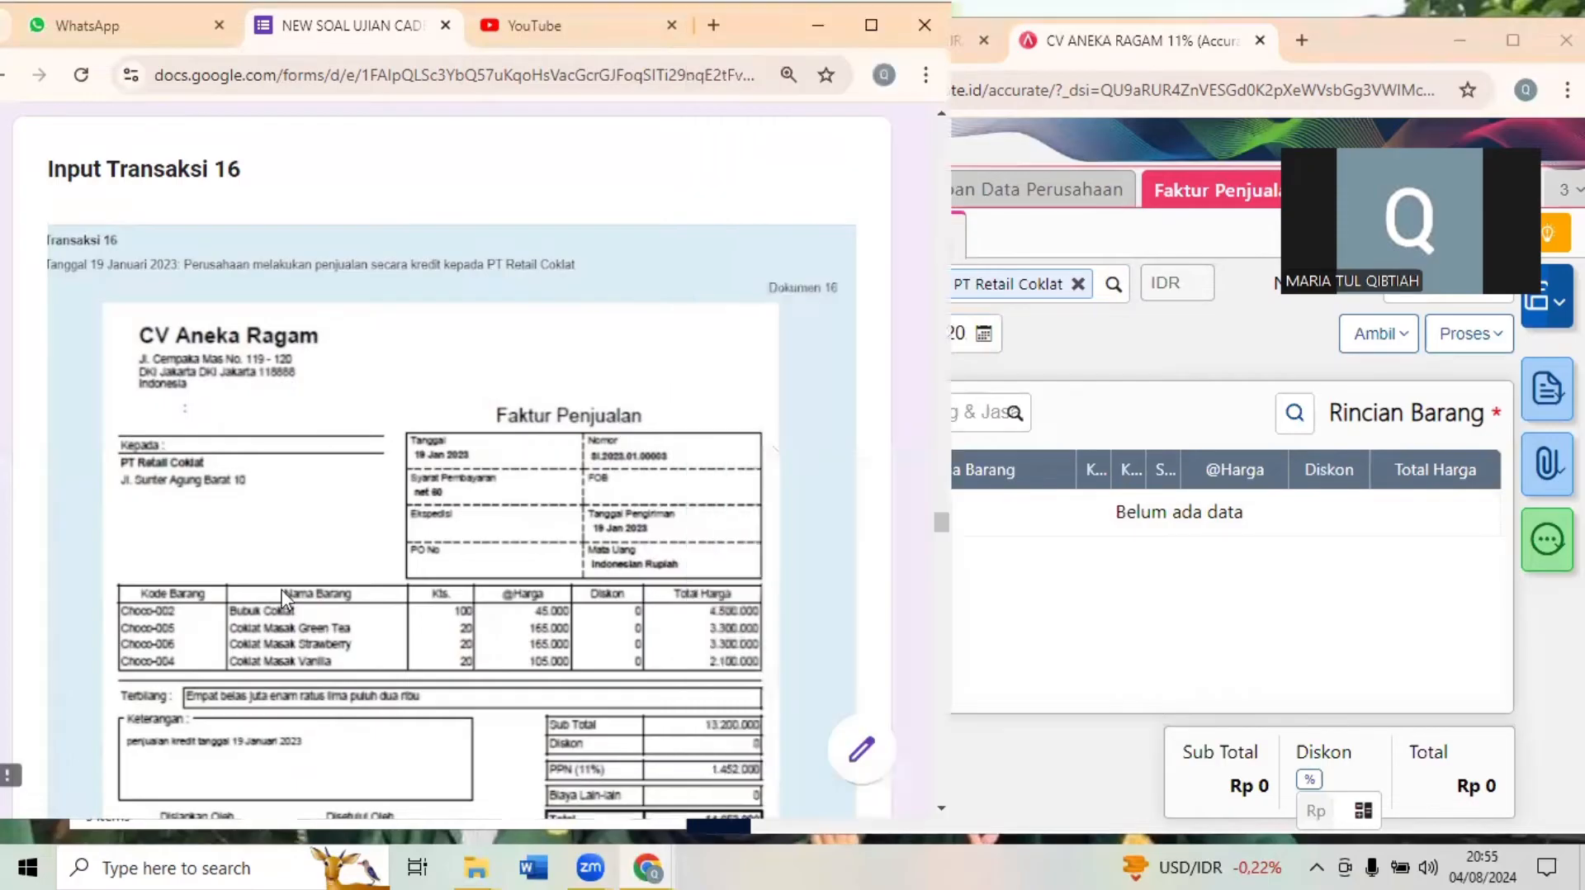
scroll(285, 598, down, 1)
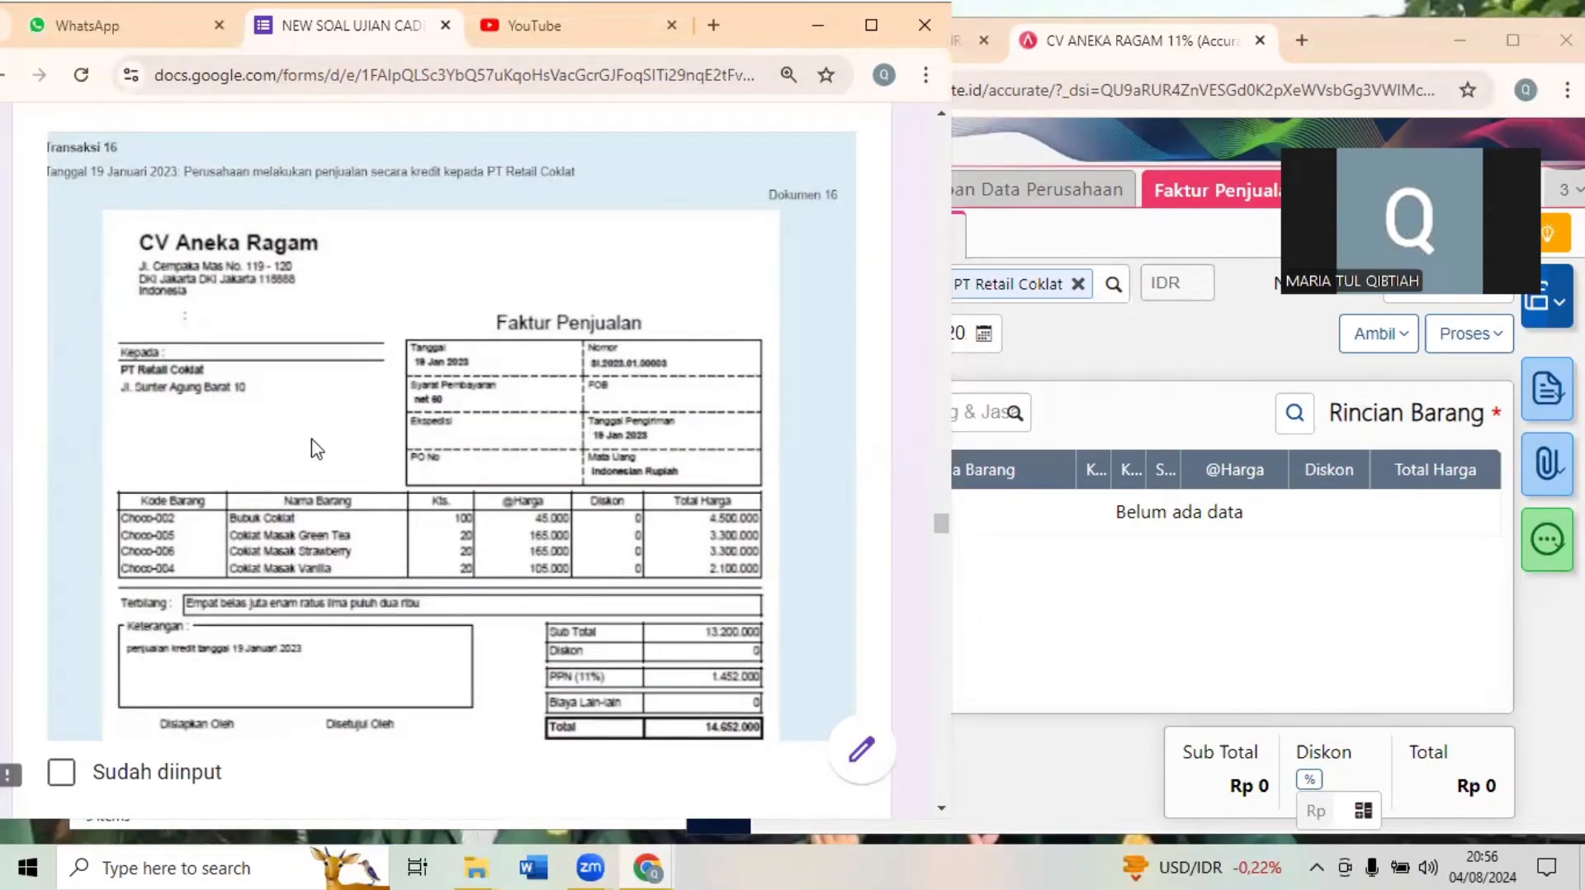
scroll(316, 450, up, 10)
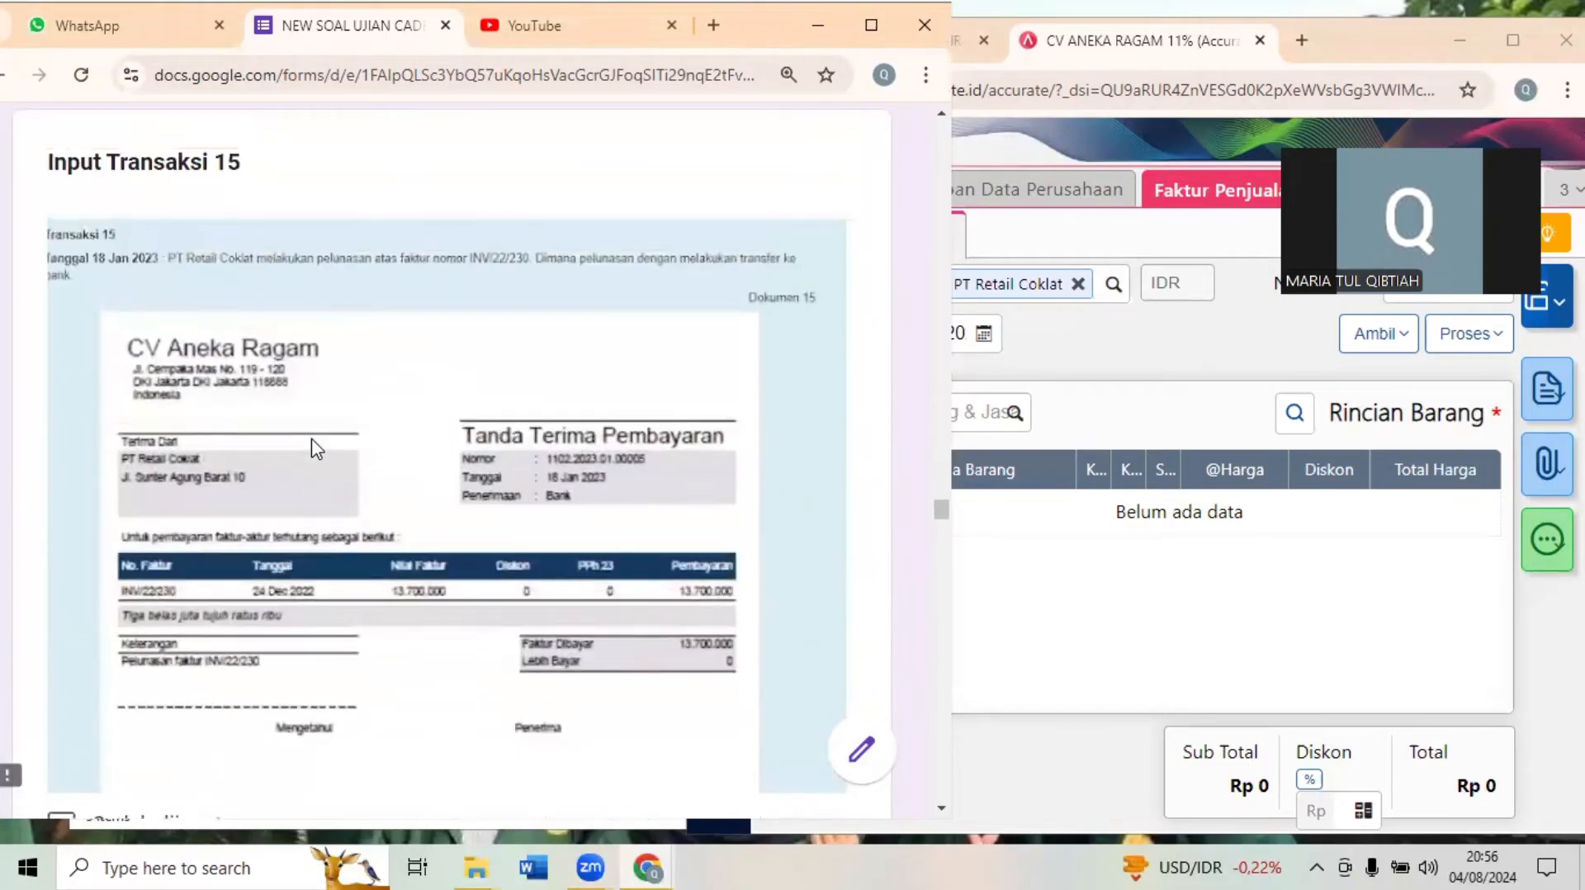
scroll(316, 450, down, 10)
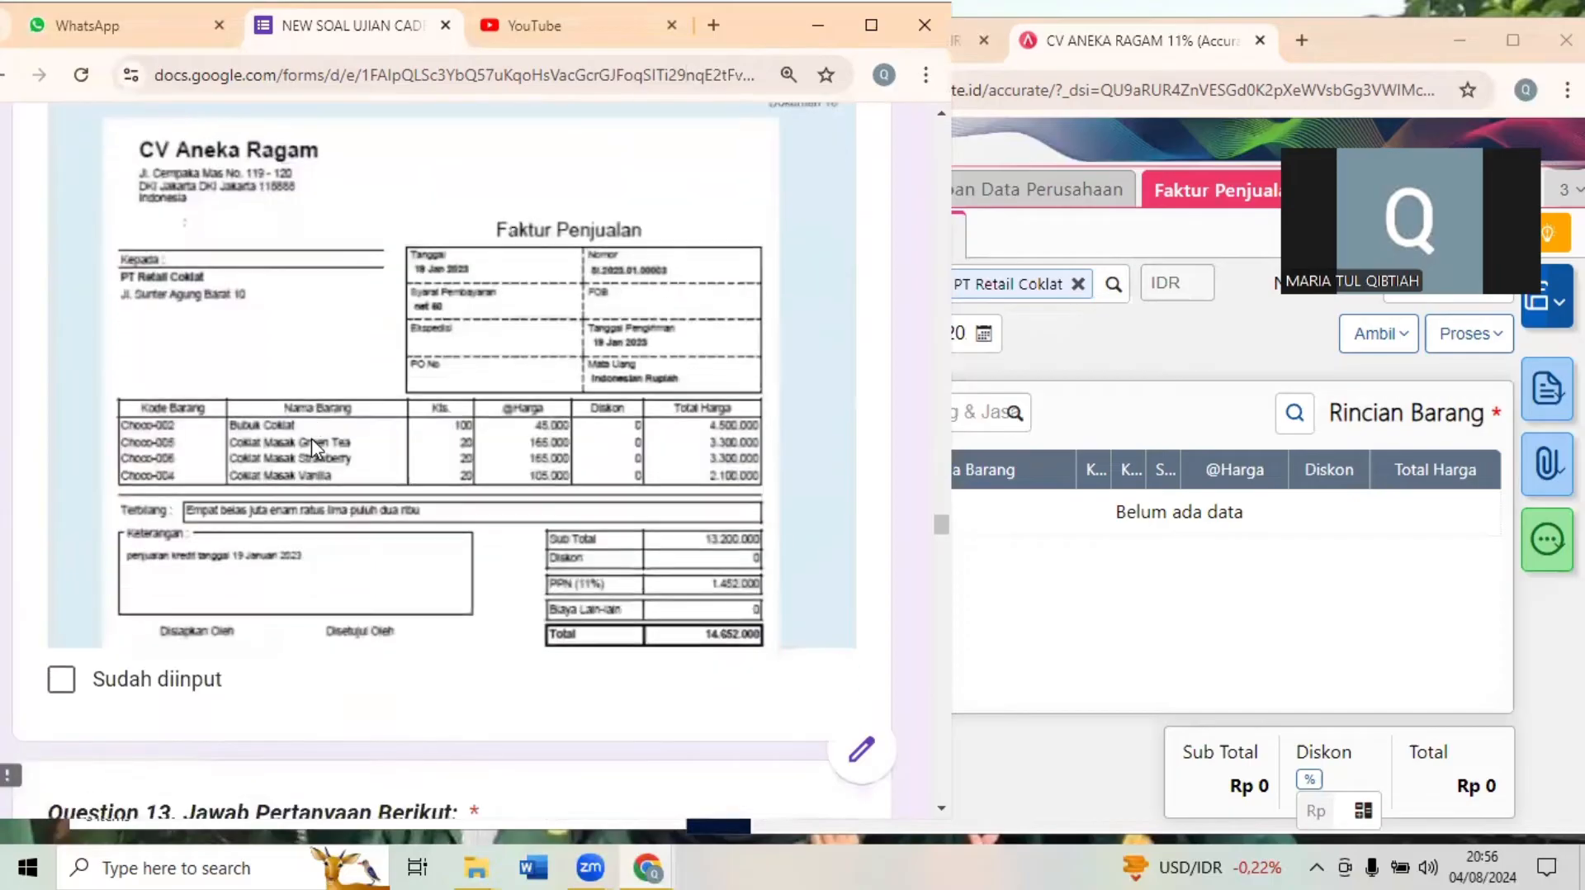
click(1189, 388)
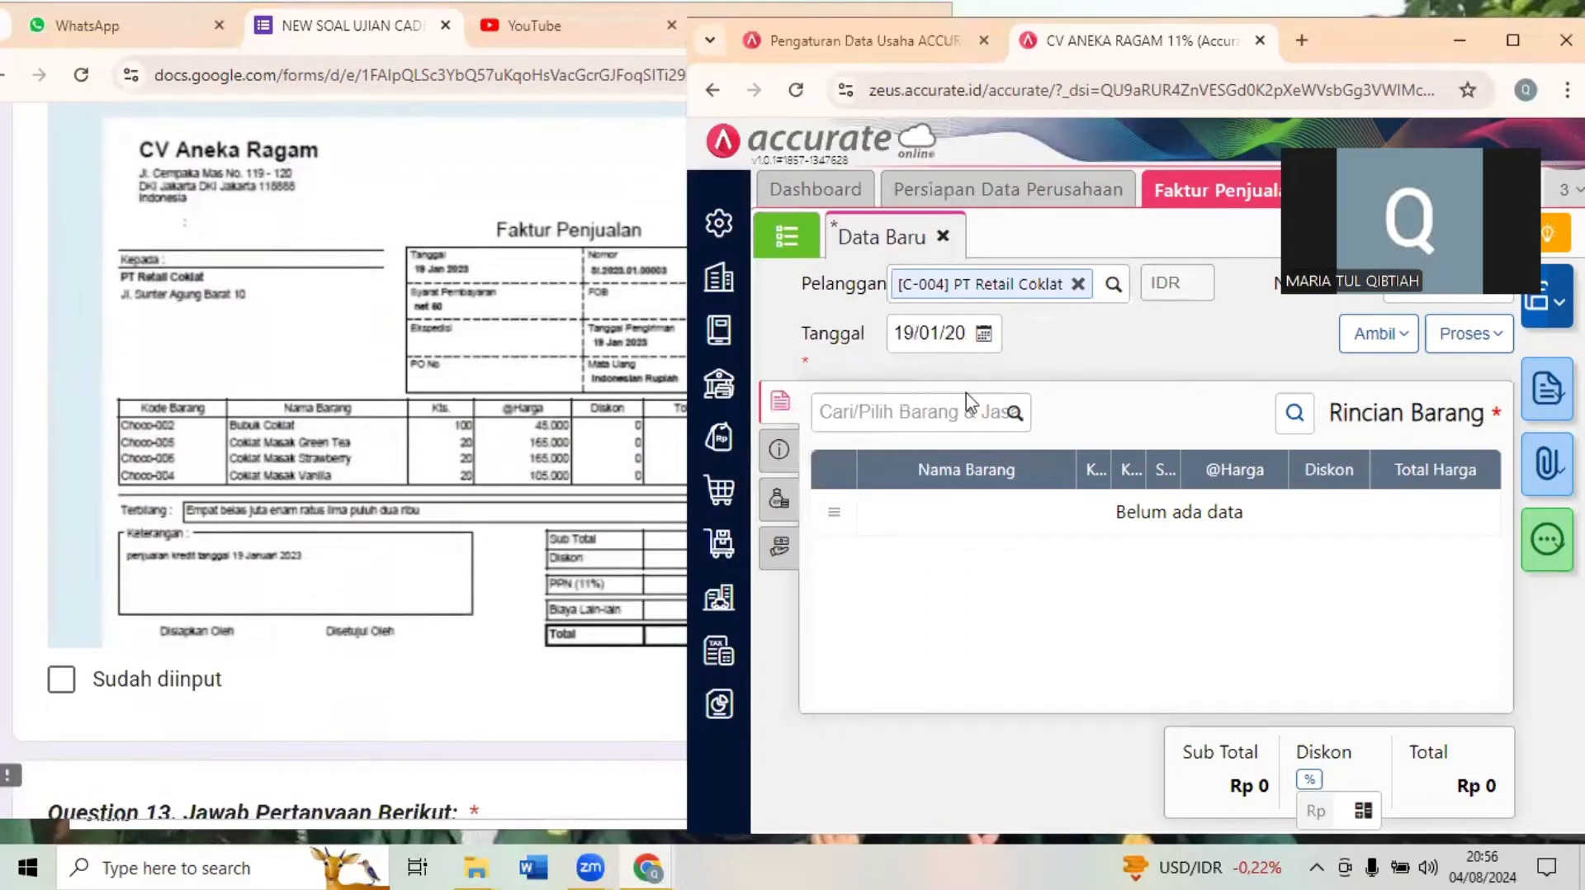
click(930, 406)
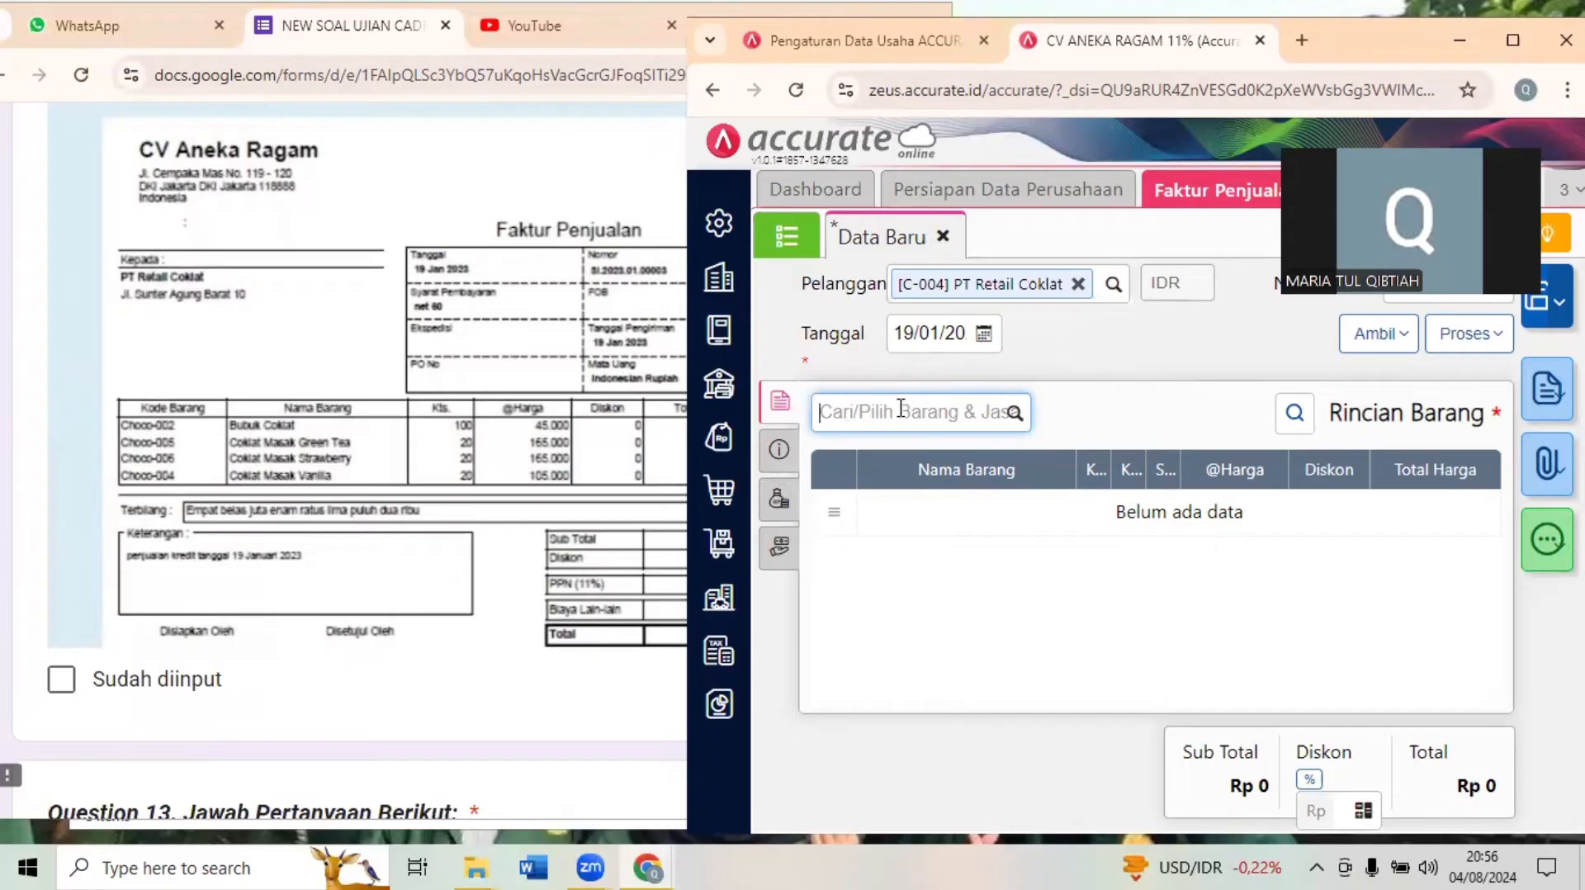
text(BUK)
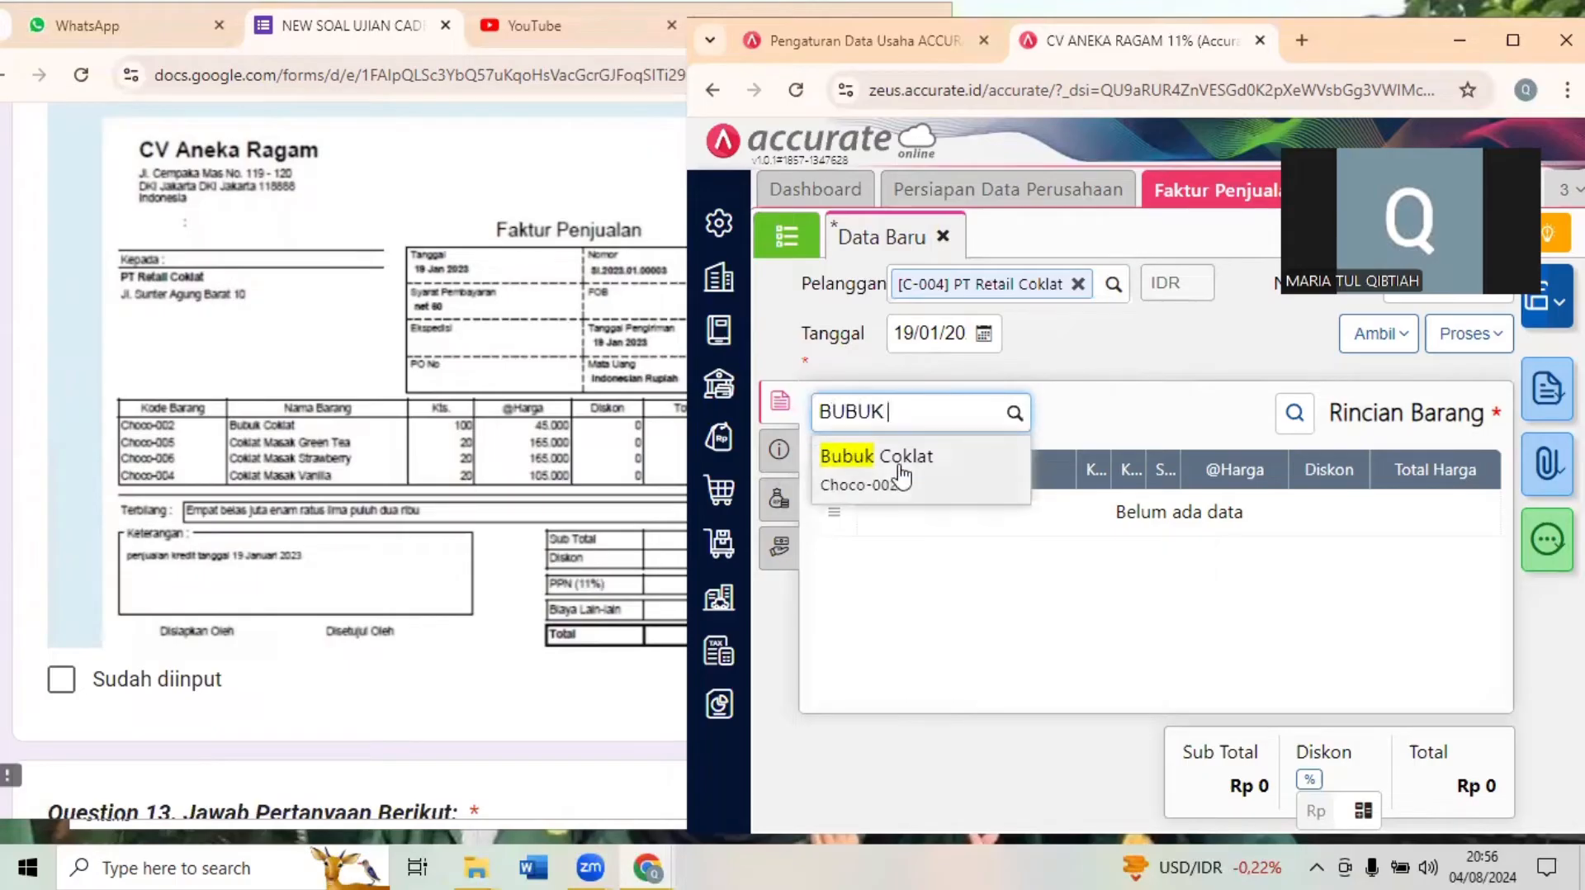
click(900, 468)
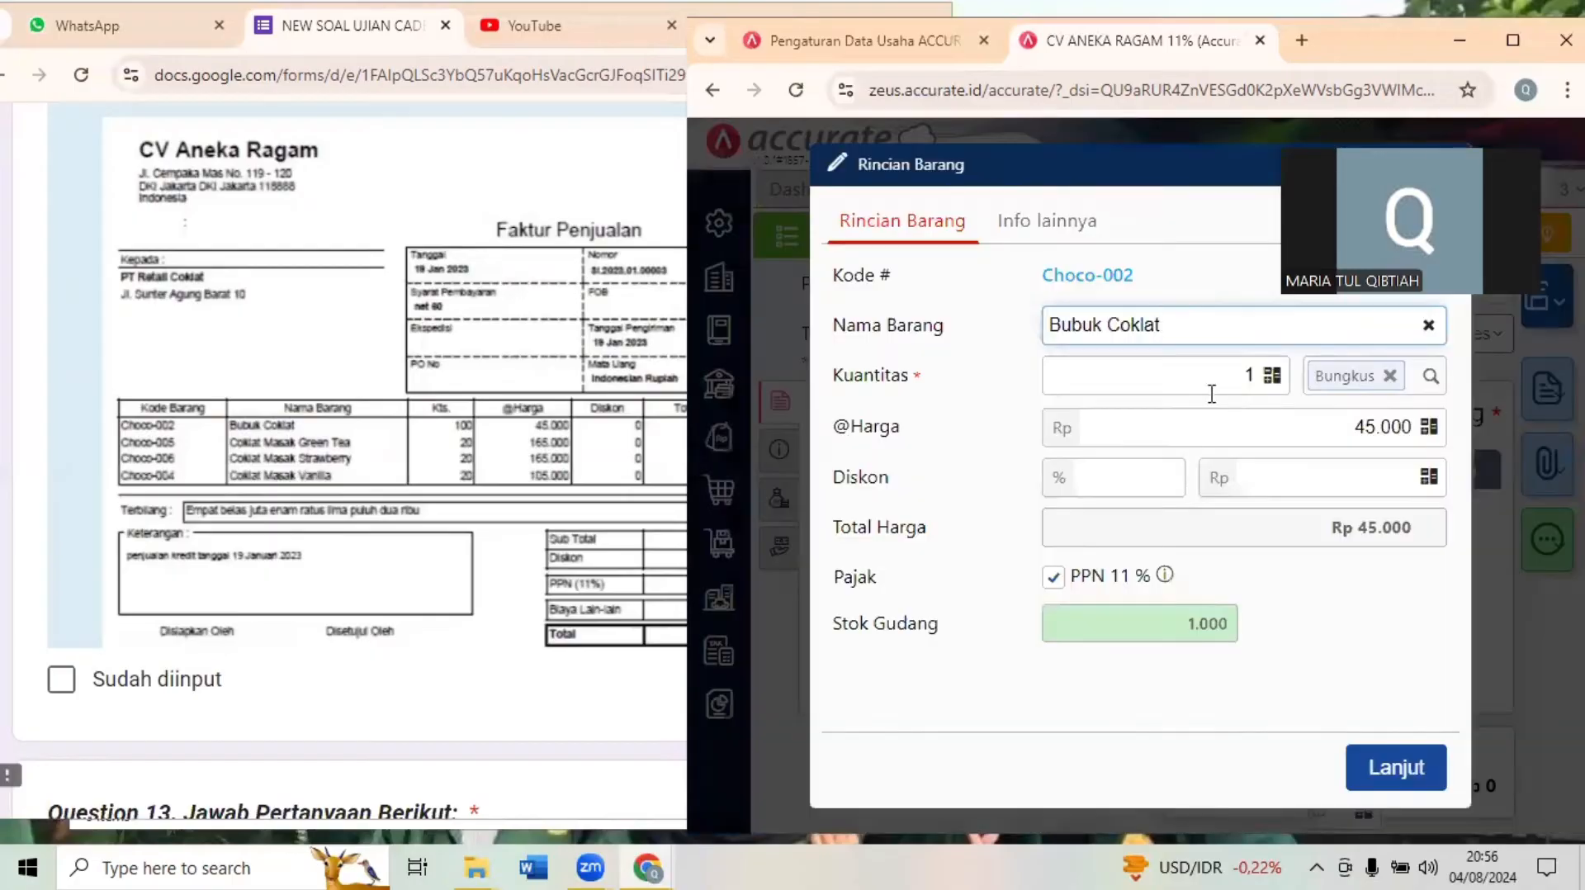
click(1223, 385)
text(00)
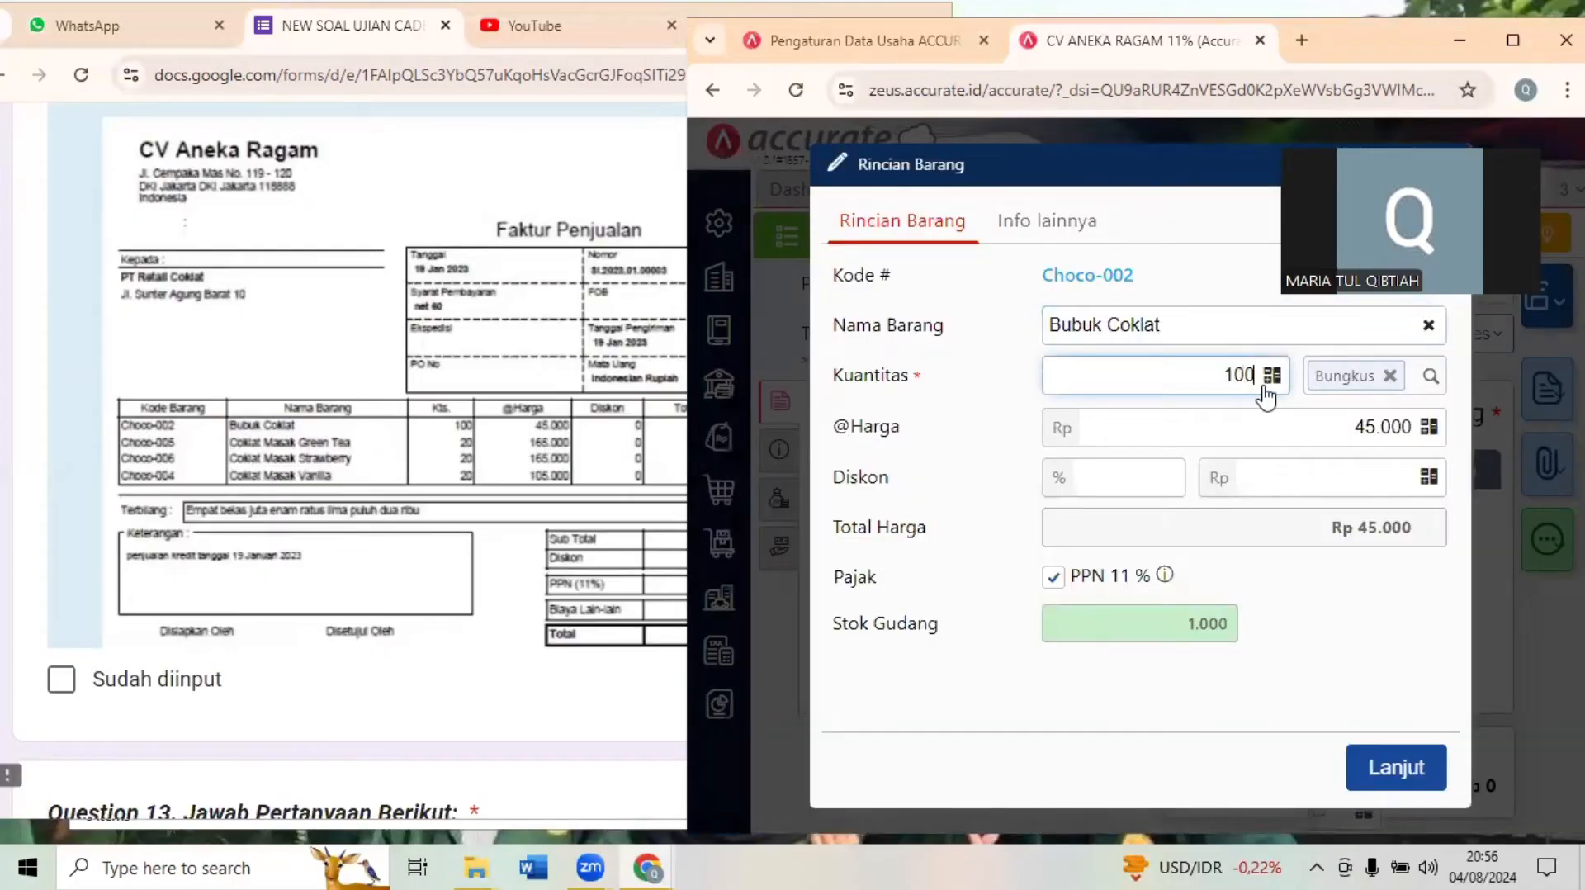
click(1397, 768)
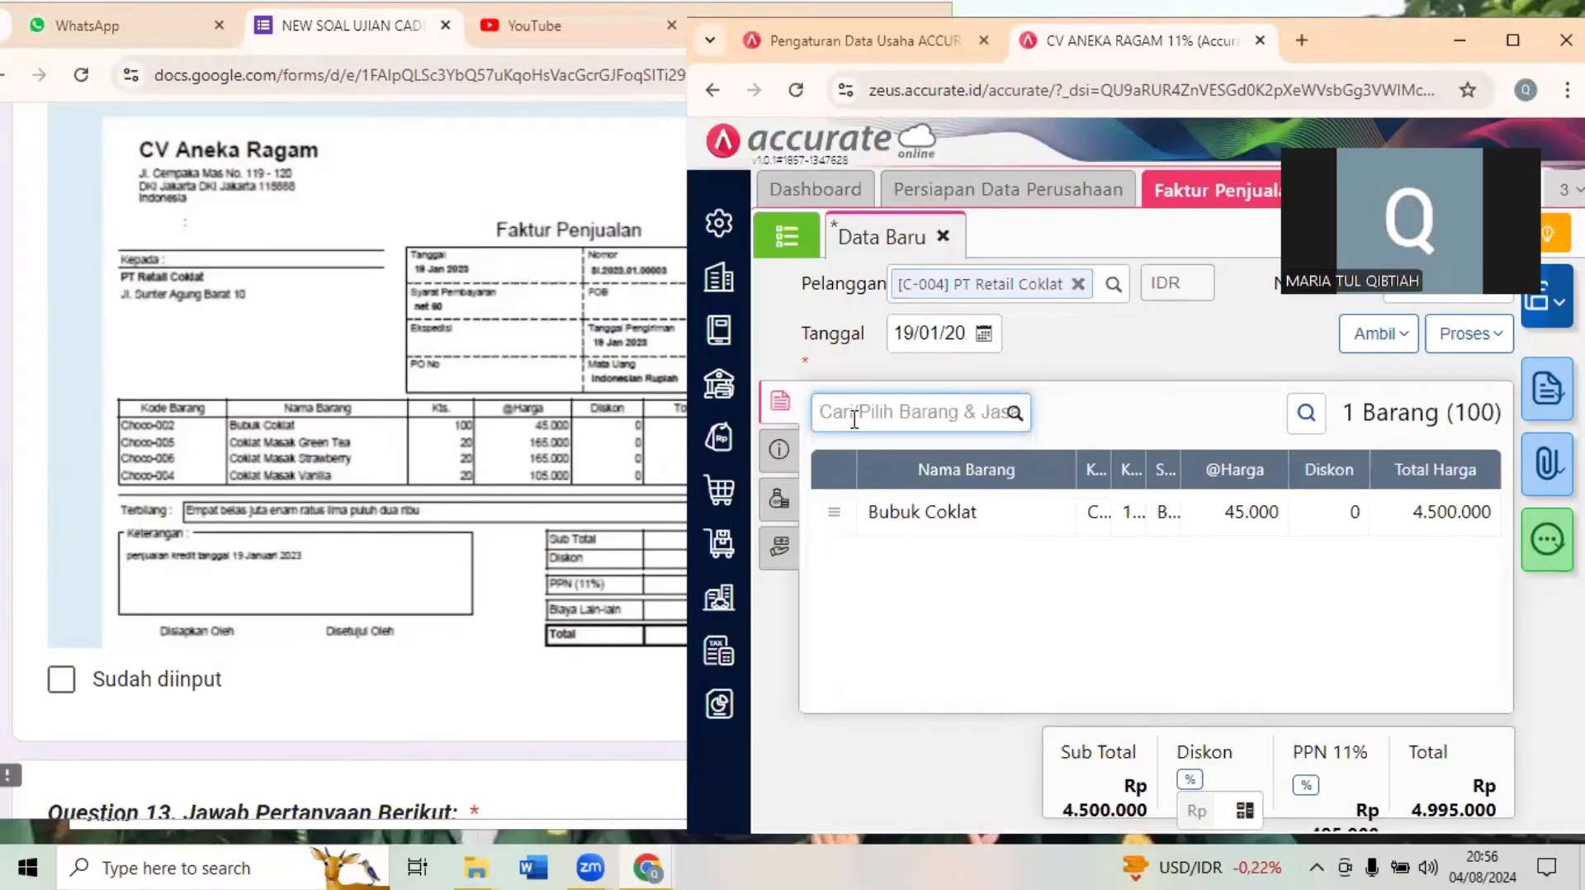
- Add 20 PCS of Coklat Masak Green Tea (Choco-005) to the sales invoice
text(GRE)
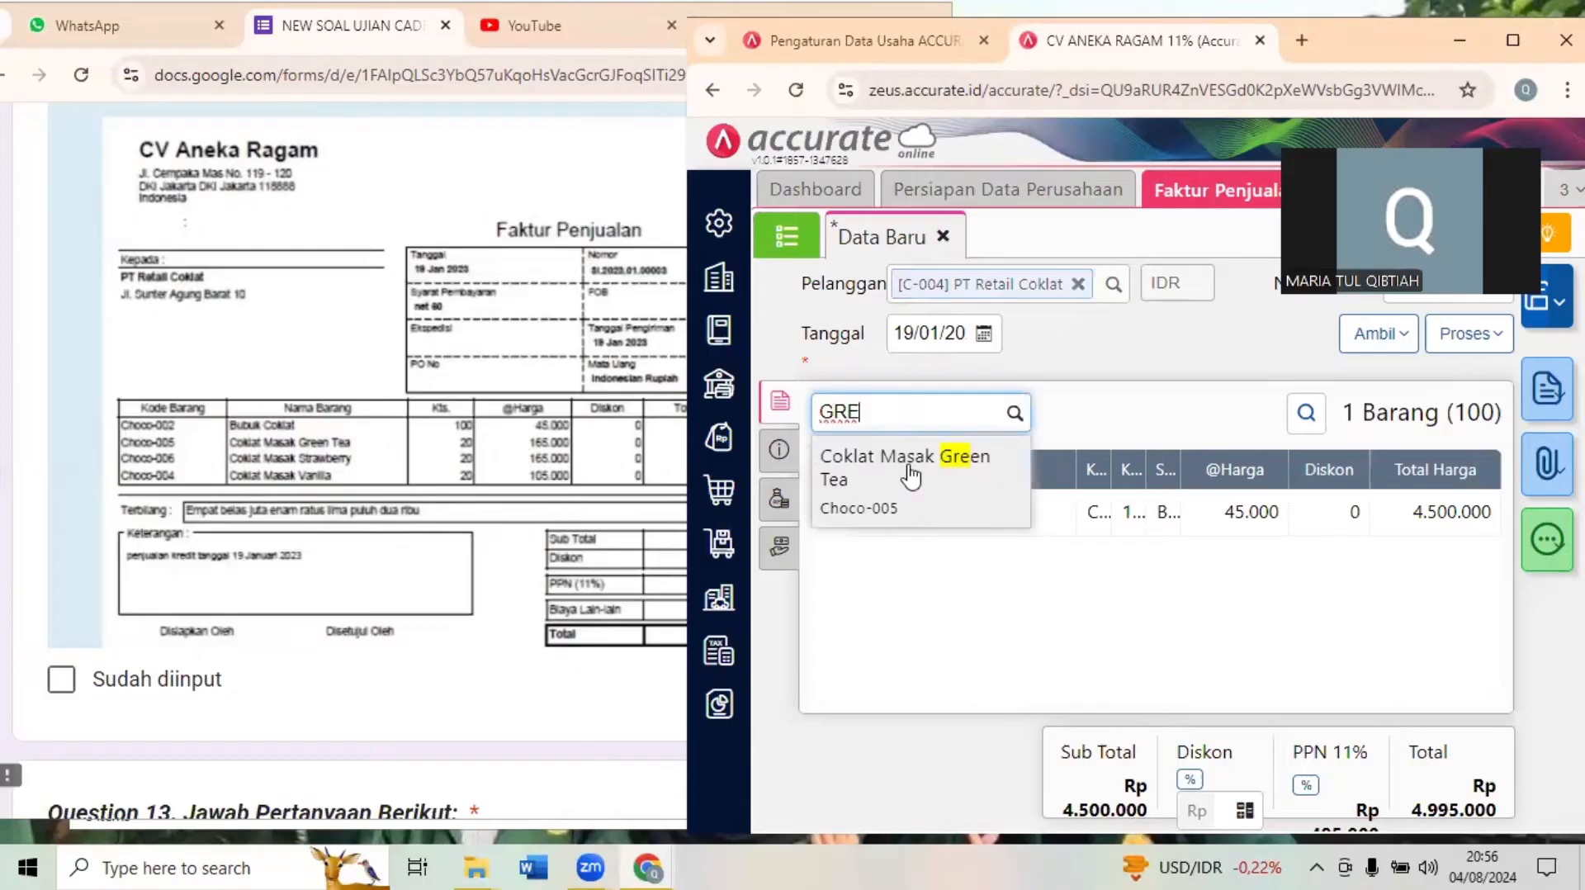
click(908, 467)
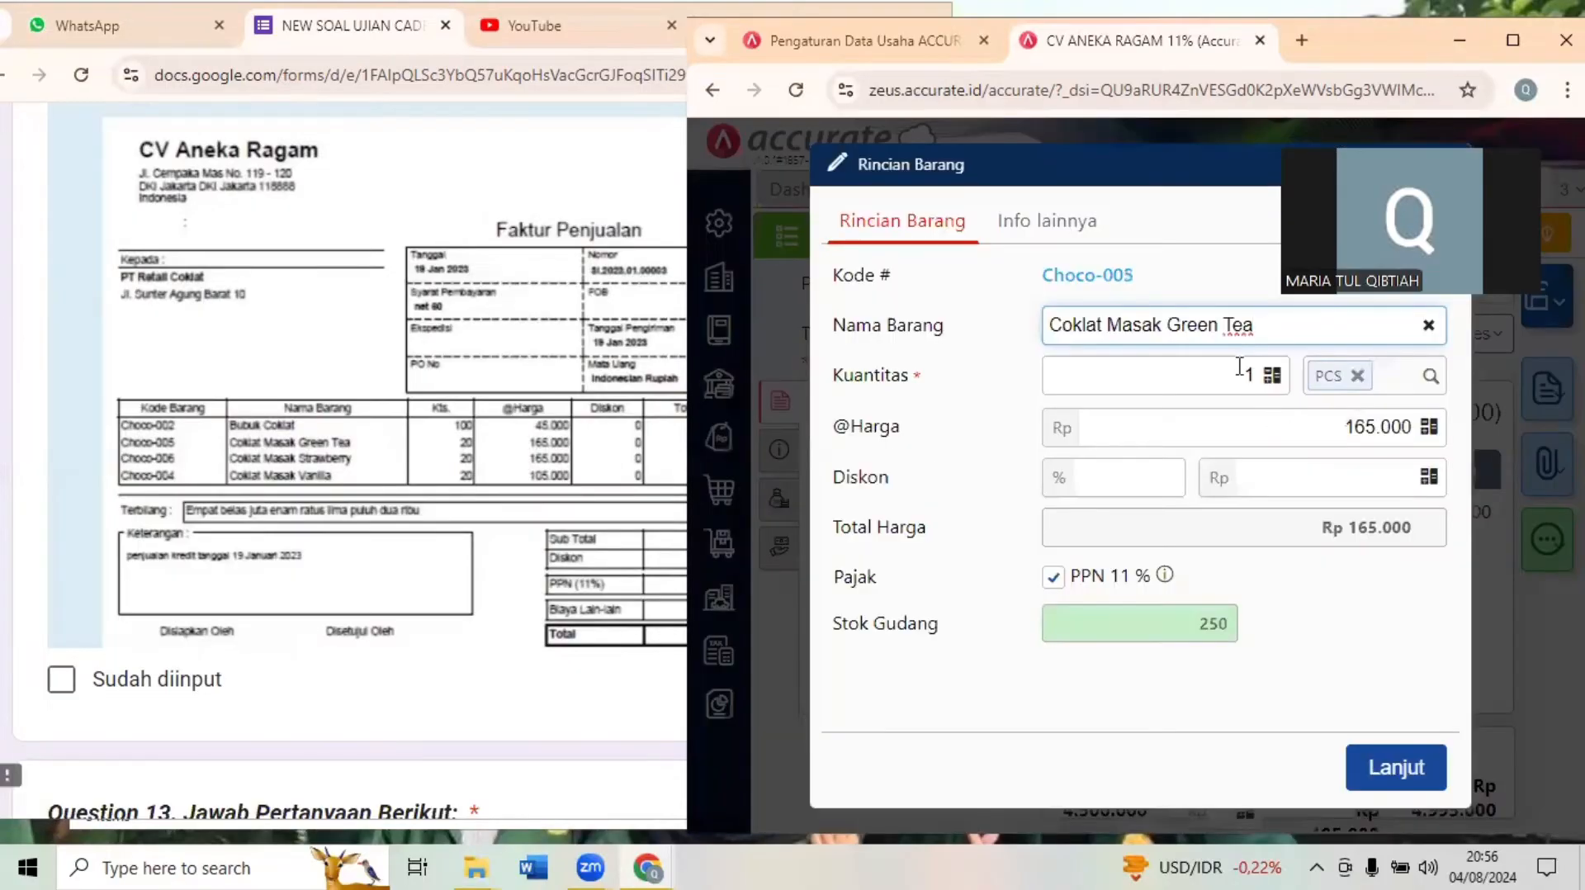
click(1239, 368)
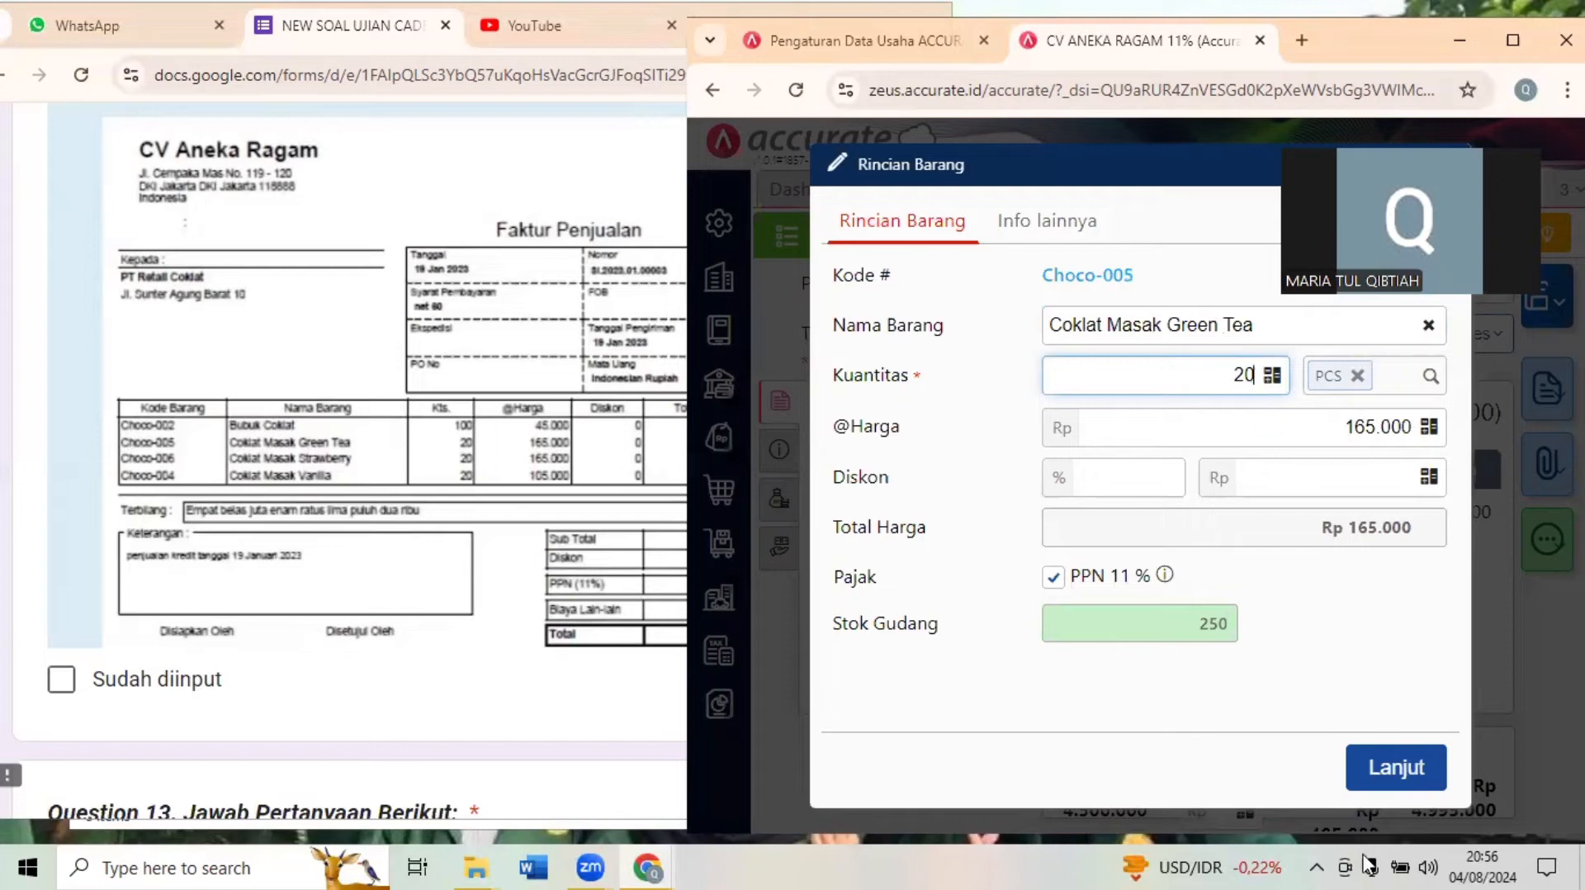
click(1413, 781)
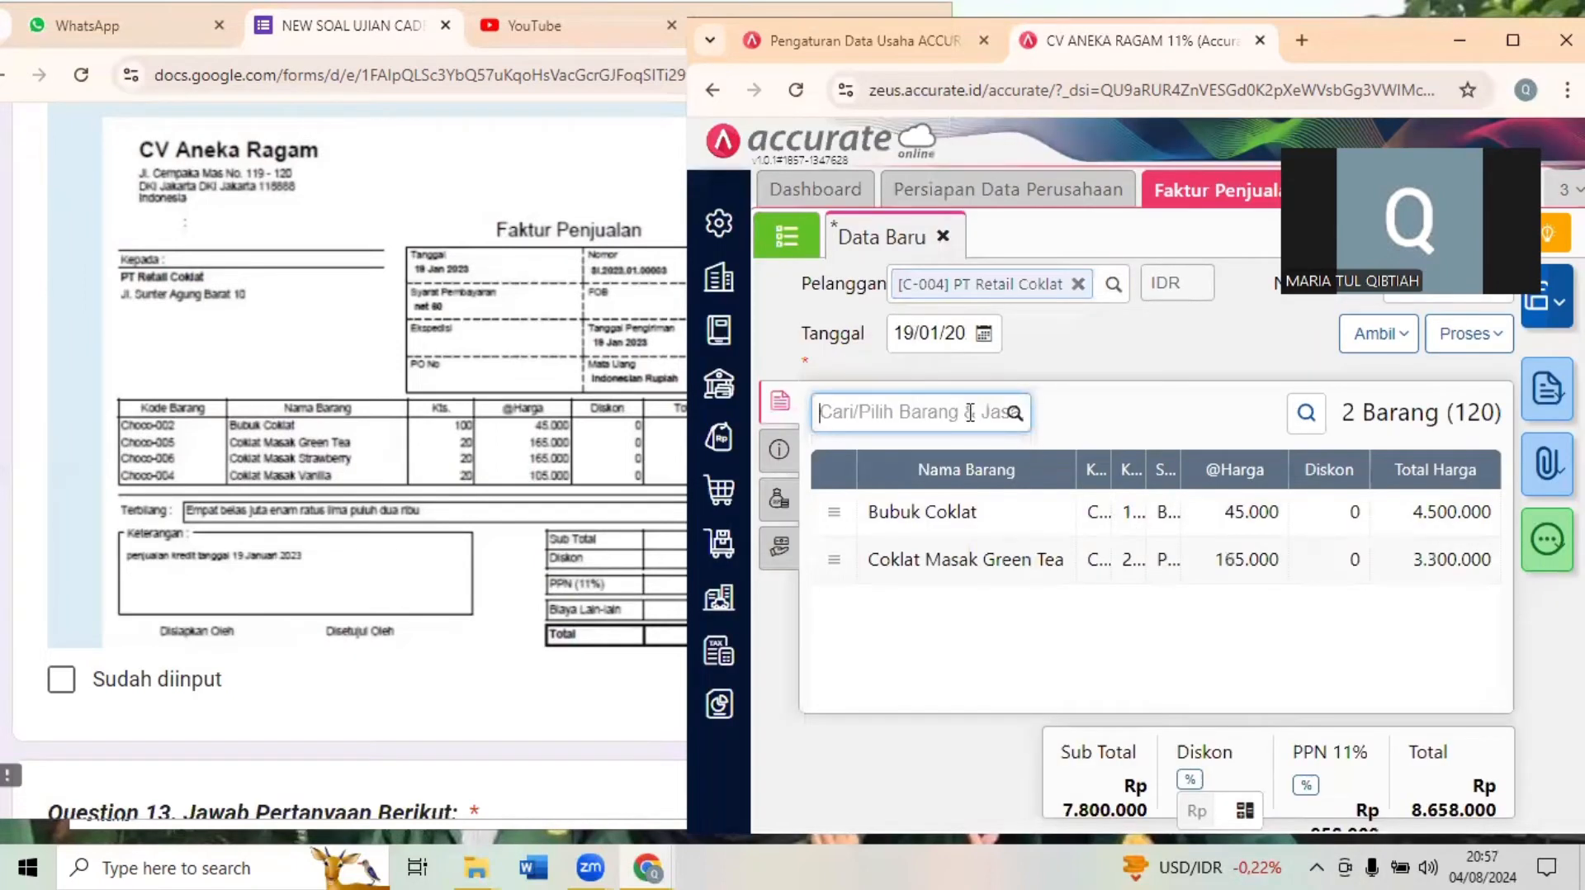
- Add 20 PCS of Coklat Masak Strawberry (Choco-006) to the sales invoice
text(STRA)
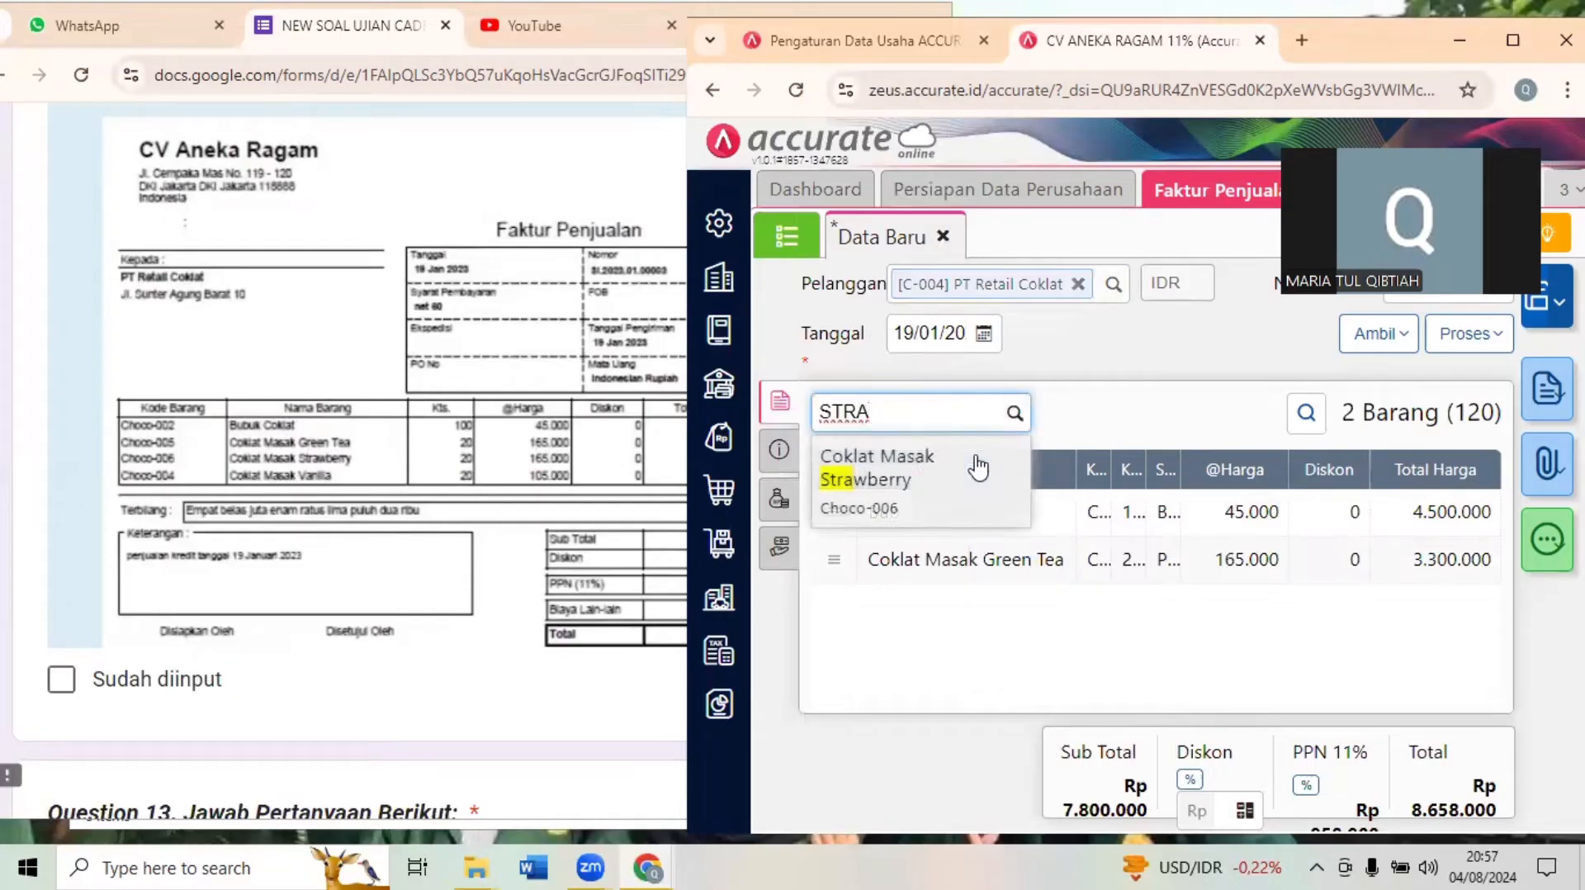
click(978, 467)
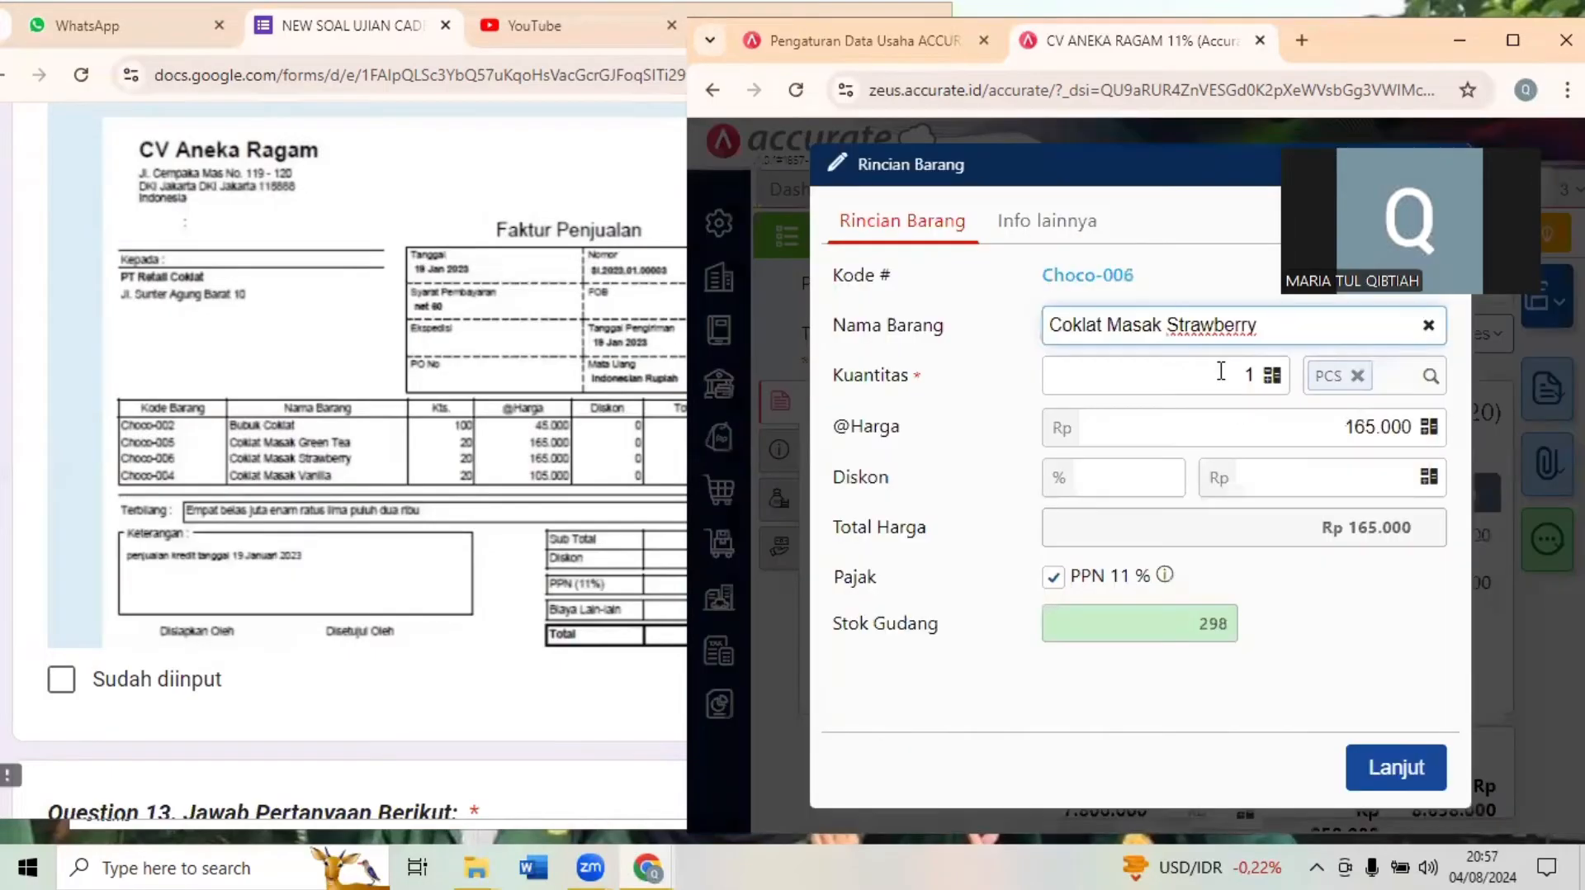
click(1255, 376)
text(20)
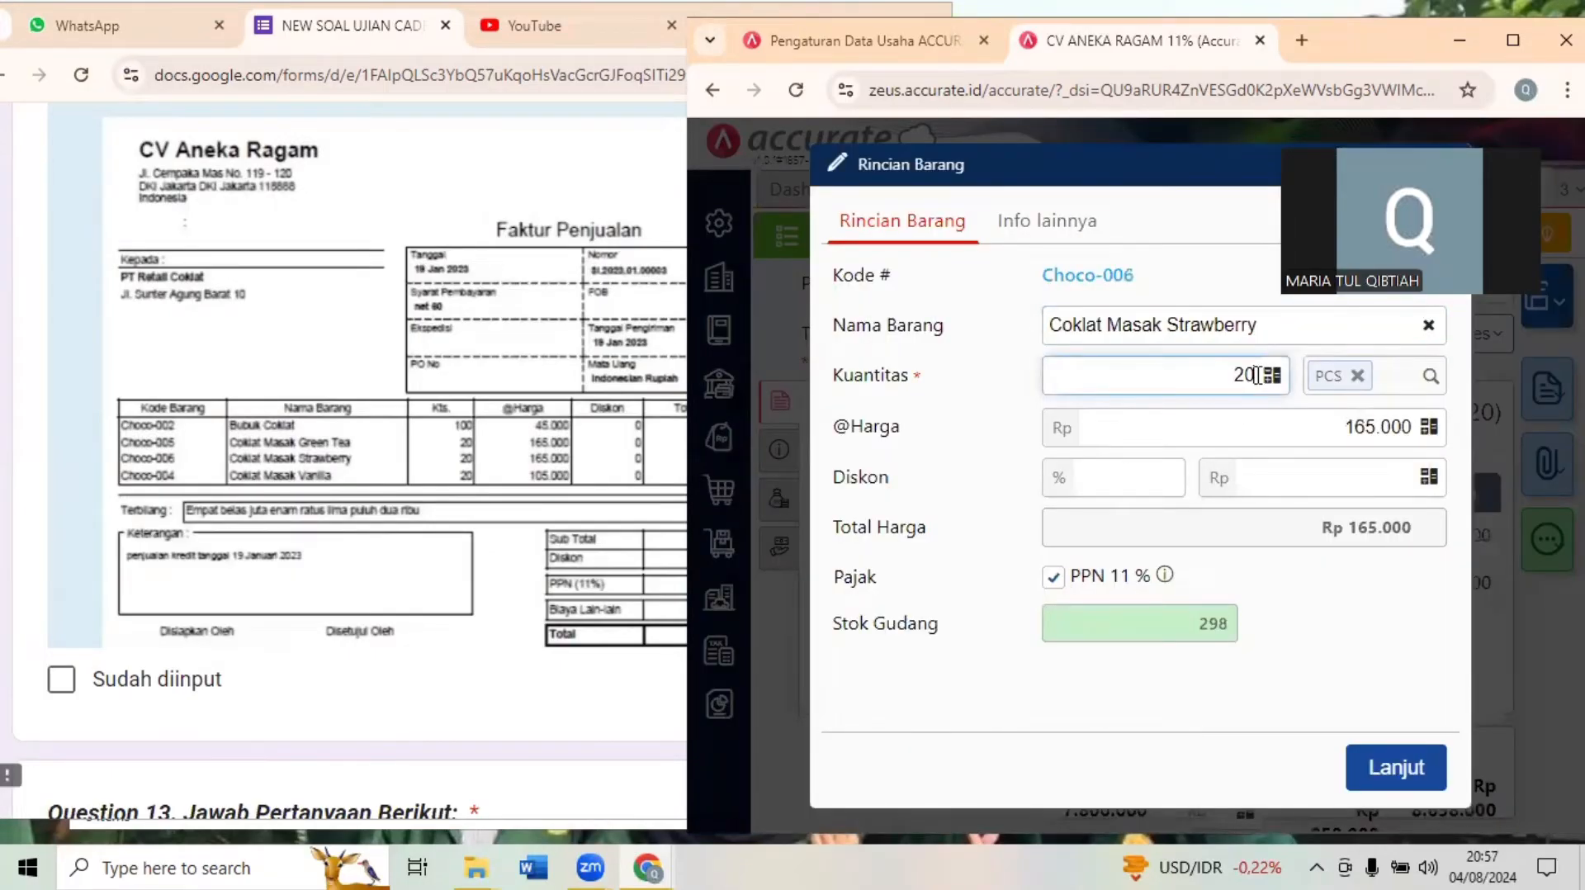
click(1397, 763)
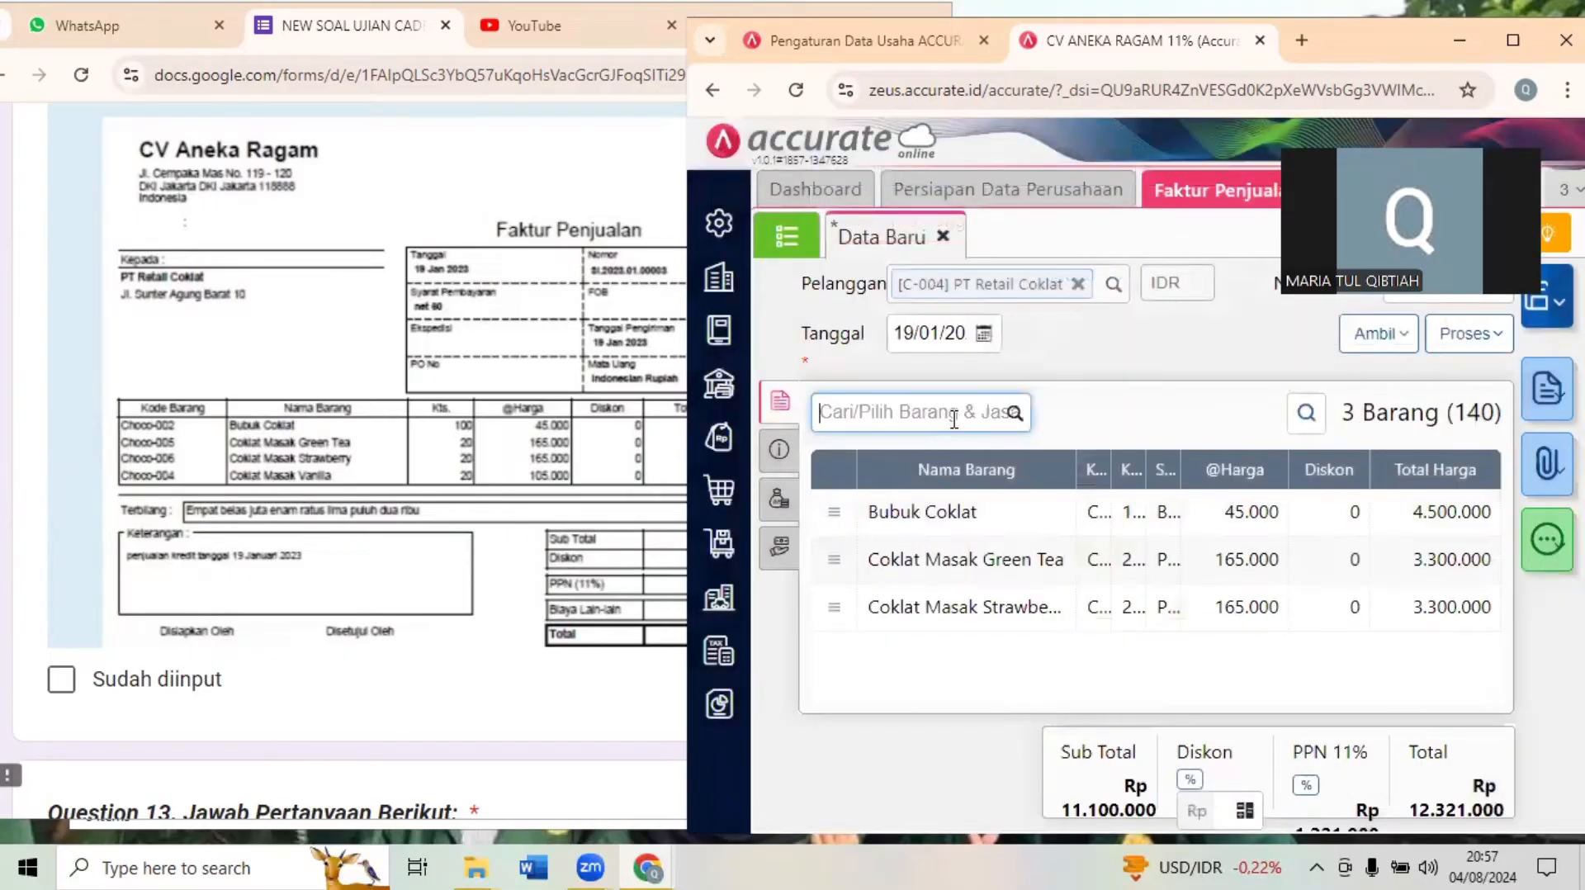
- Add 20 PCS of Coklat Masak Vanilla (Choco-004) to the sales invoice
text(VAN)
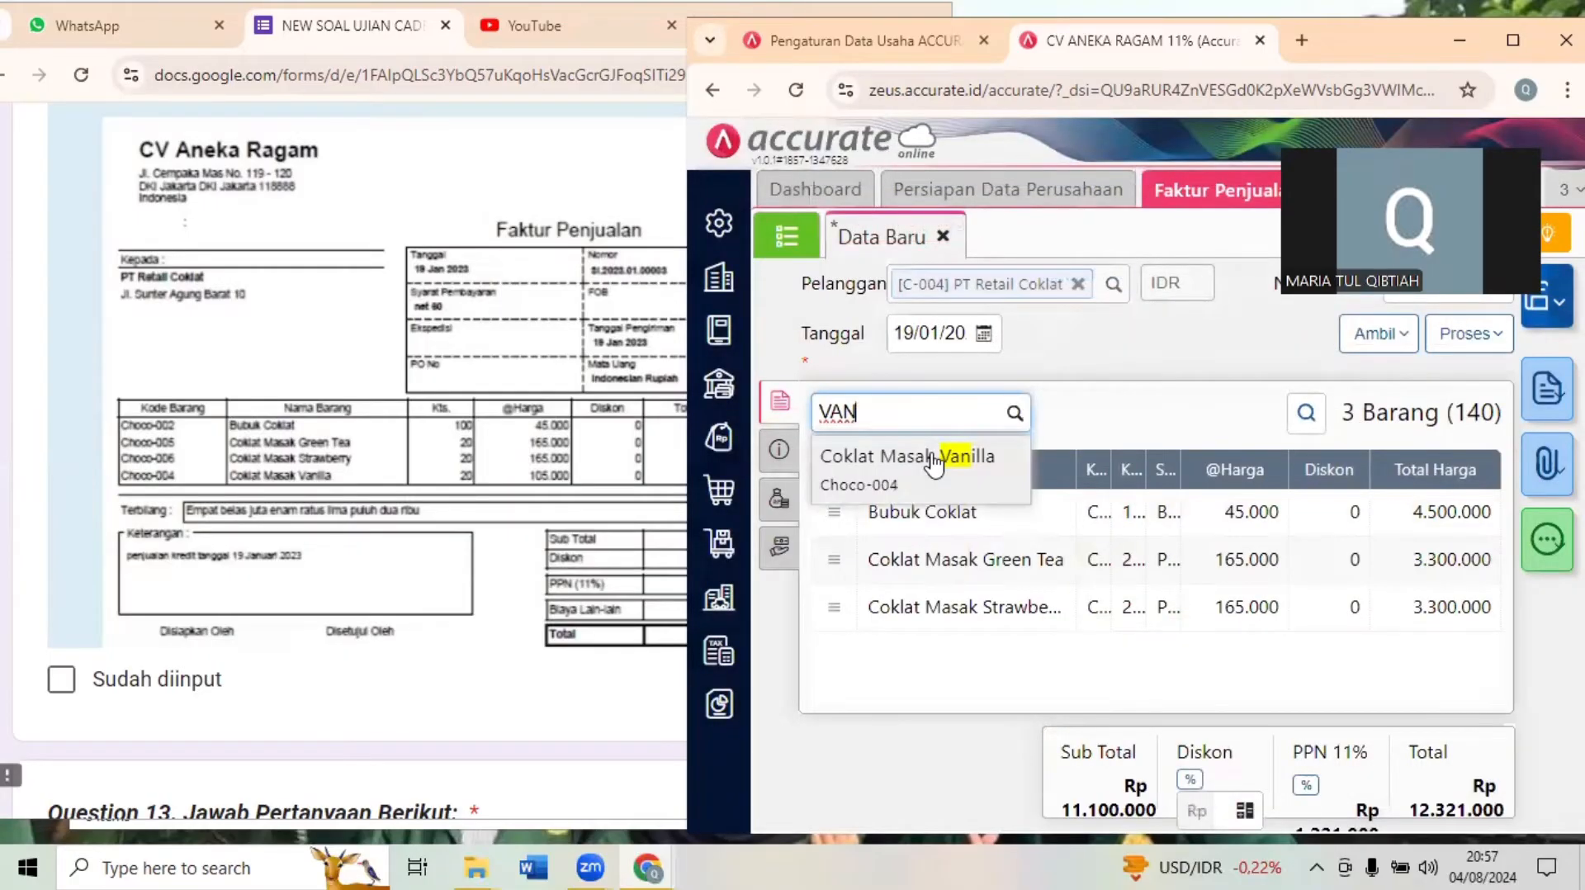
click(933, 464)
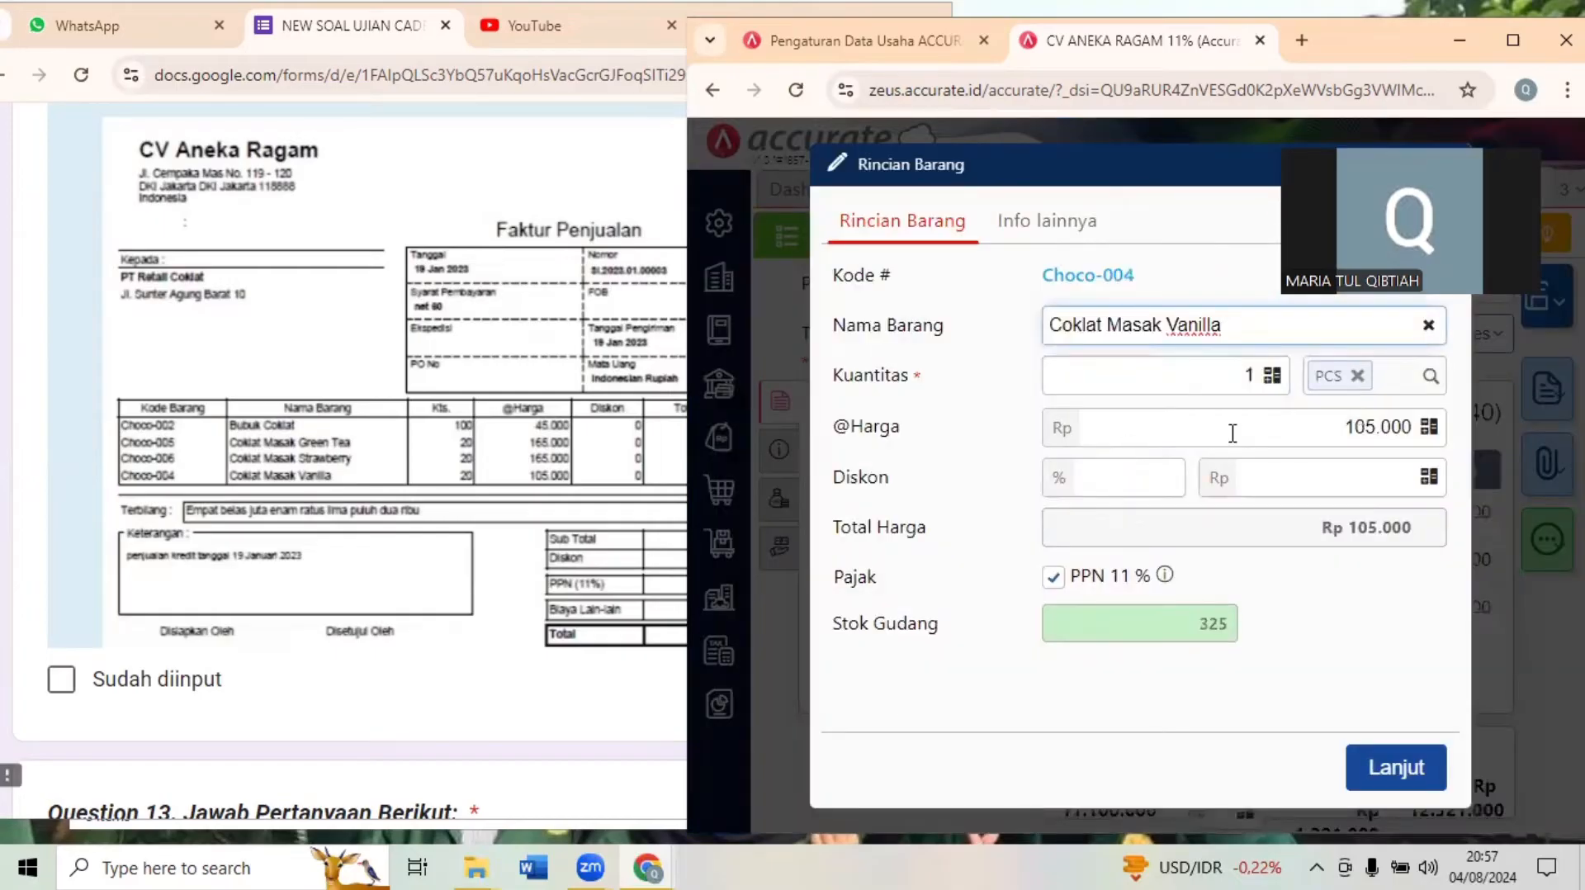
click(1244, 371)
text(2)
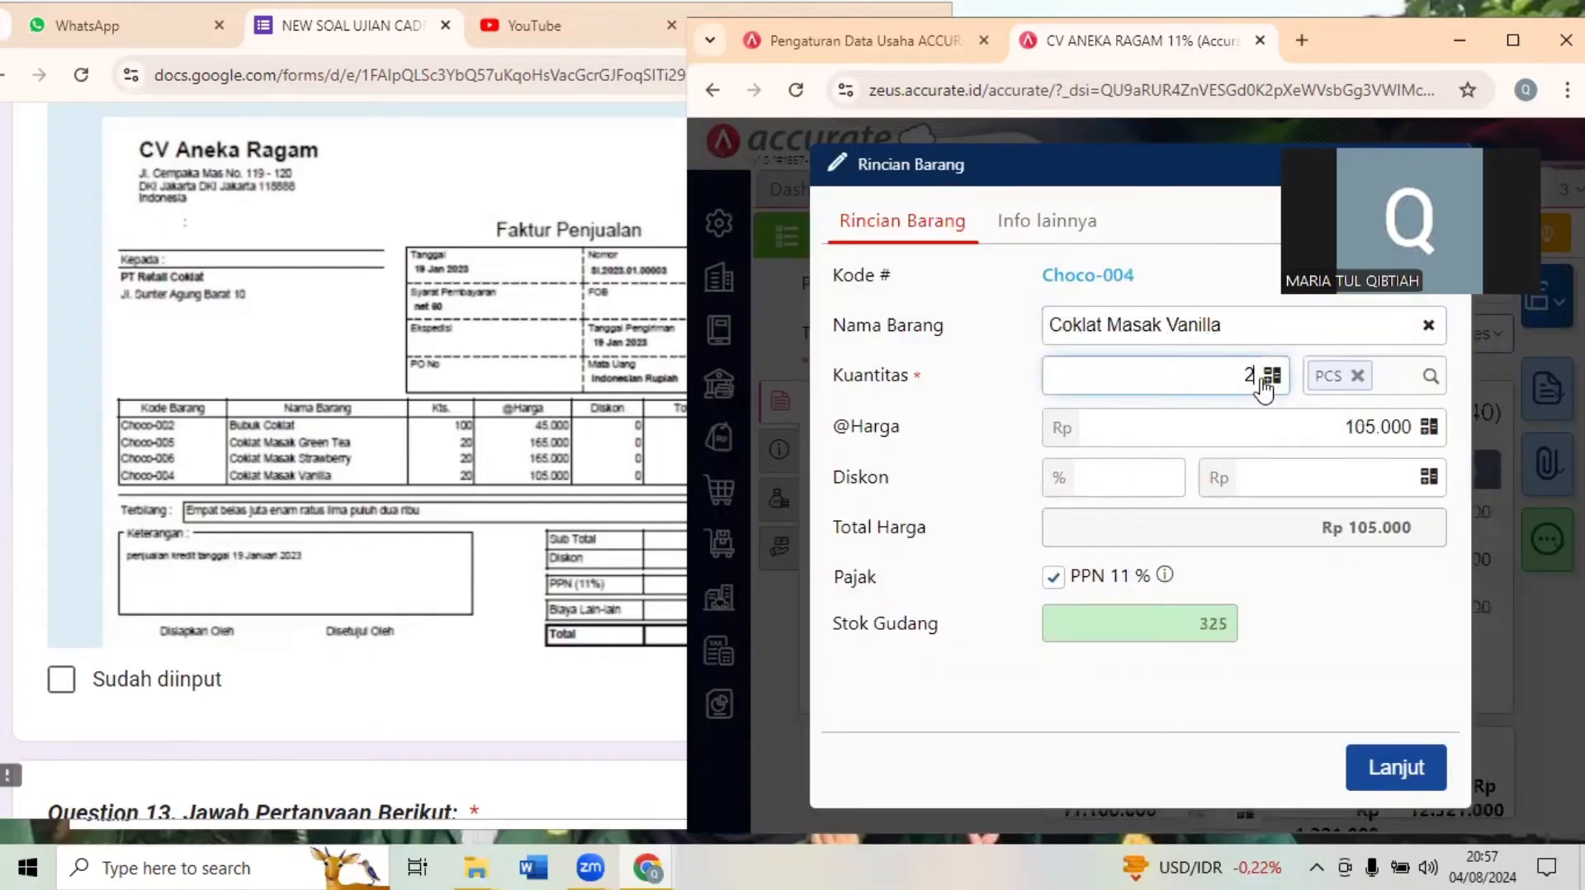
text(0)
click(1395, 772)
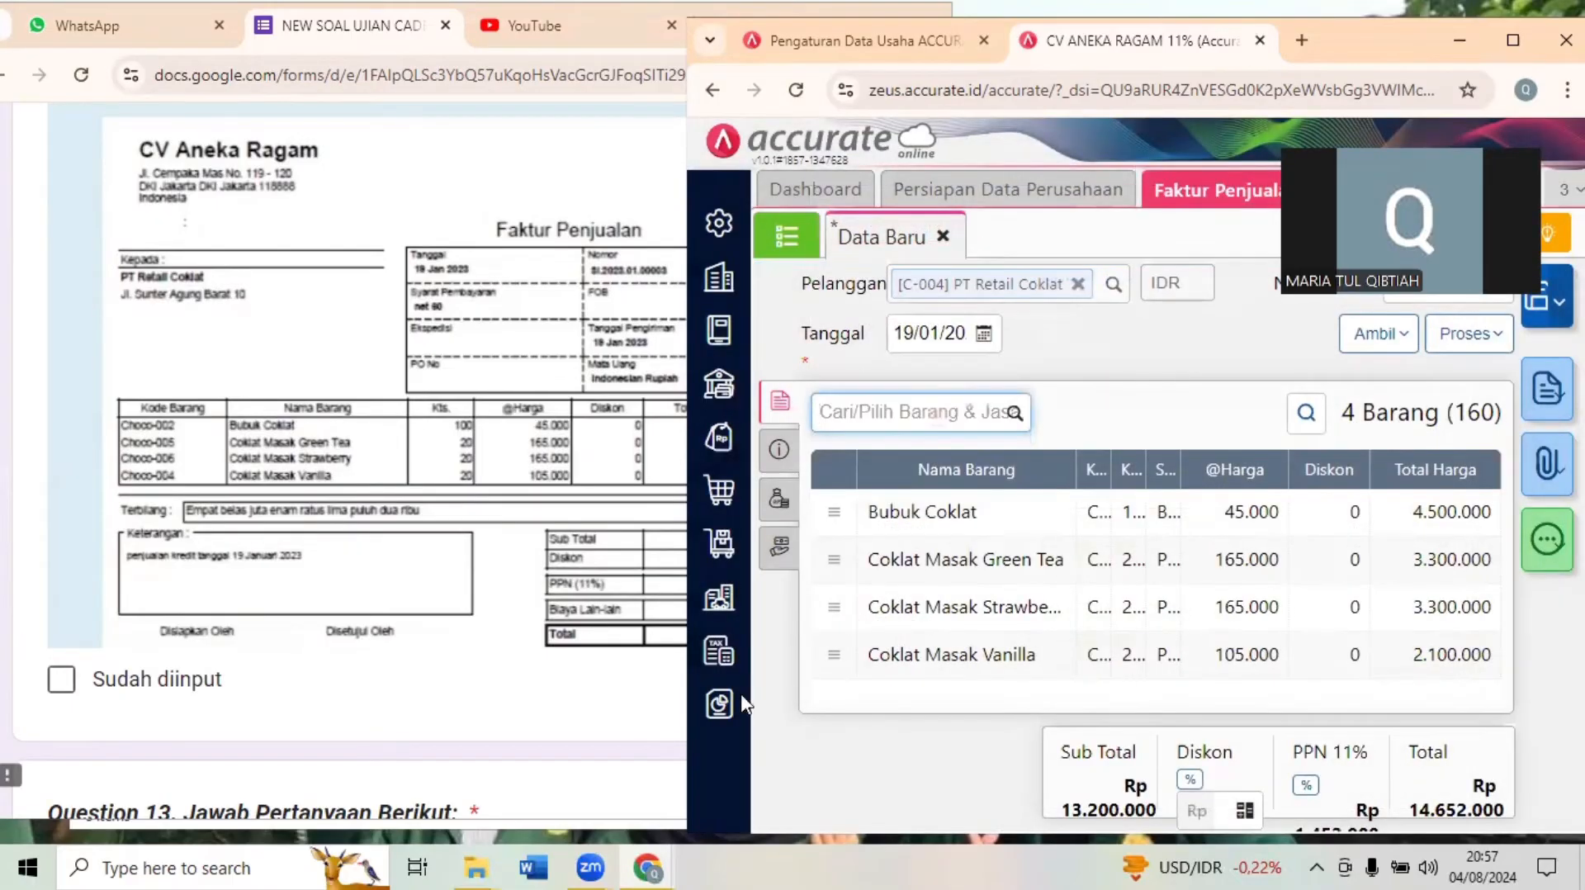
- Mark Transaksi 16 as "Sudah diinput" in the exam form and return to the sales invoice in Accurate Online
click(473, 680)
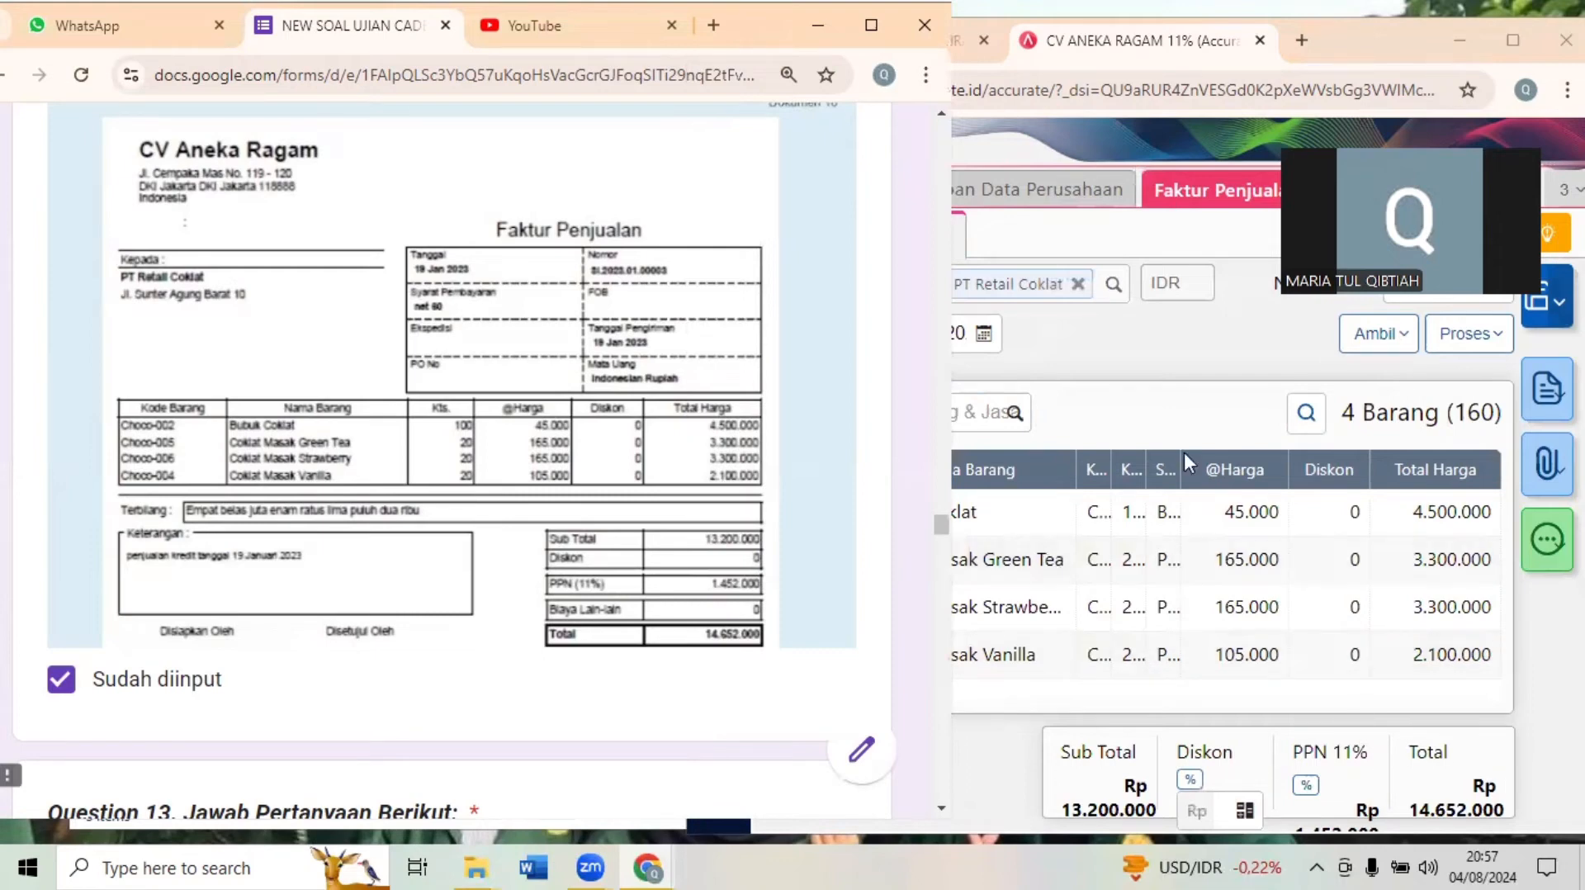
click(1175, 423)
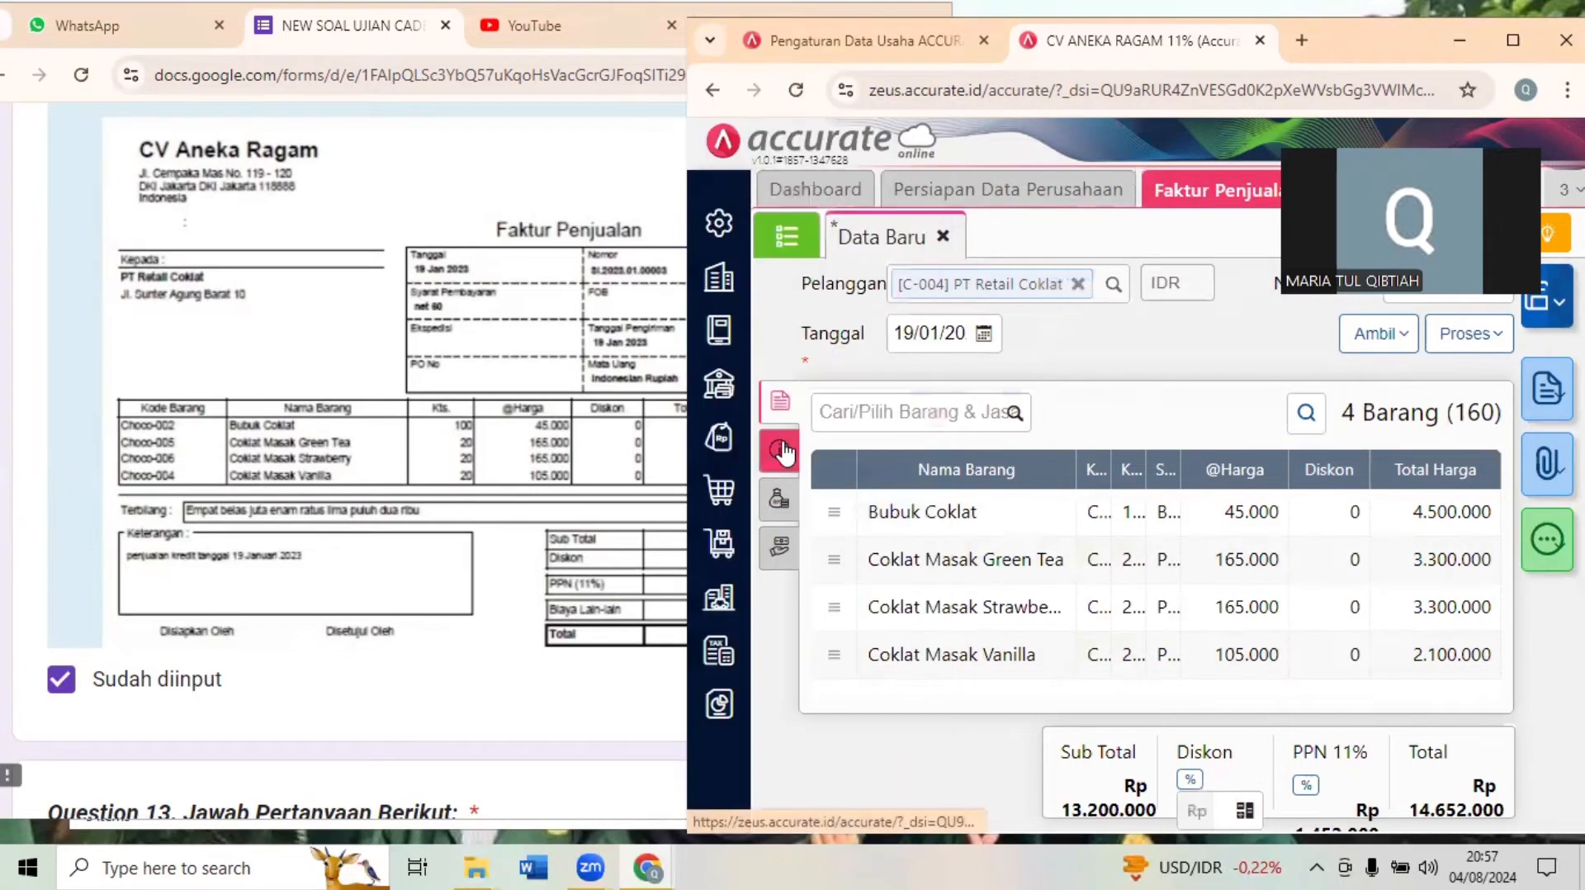
- Review the sales invoice's additional sections, compare it with the Transaksi 16 document in the exam form, and save the invoice
click(779, 449)
click(780, 499)
click(779, 545)
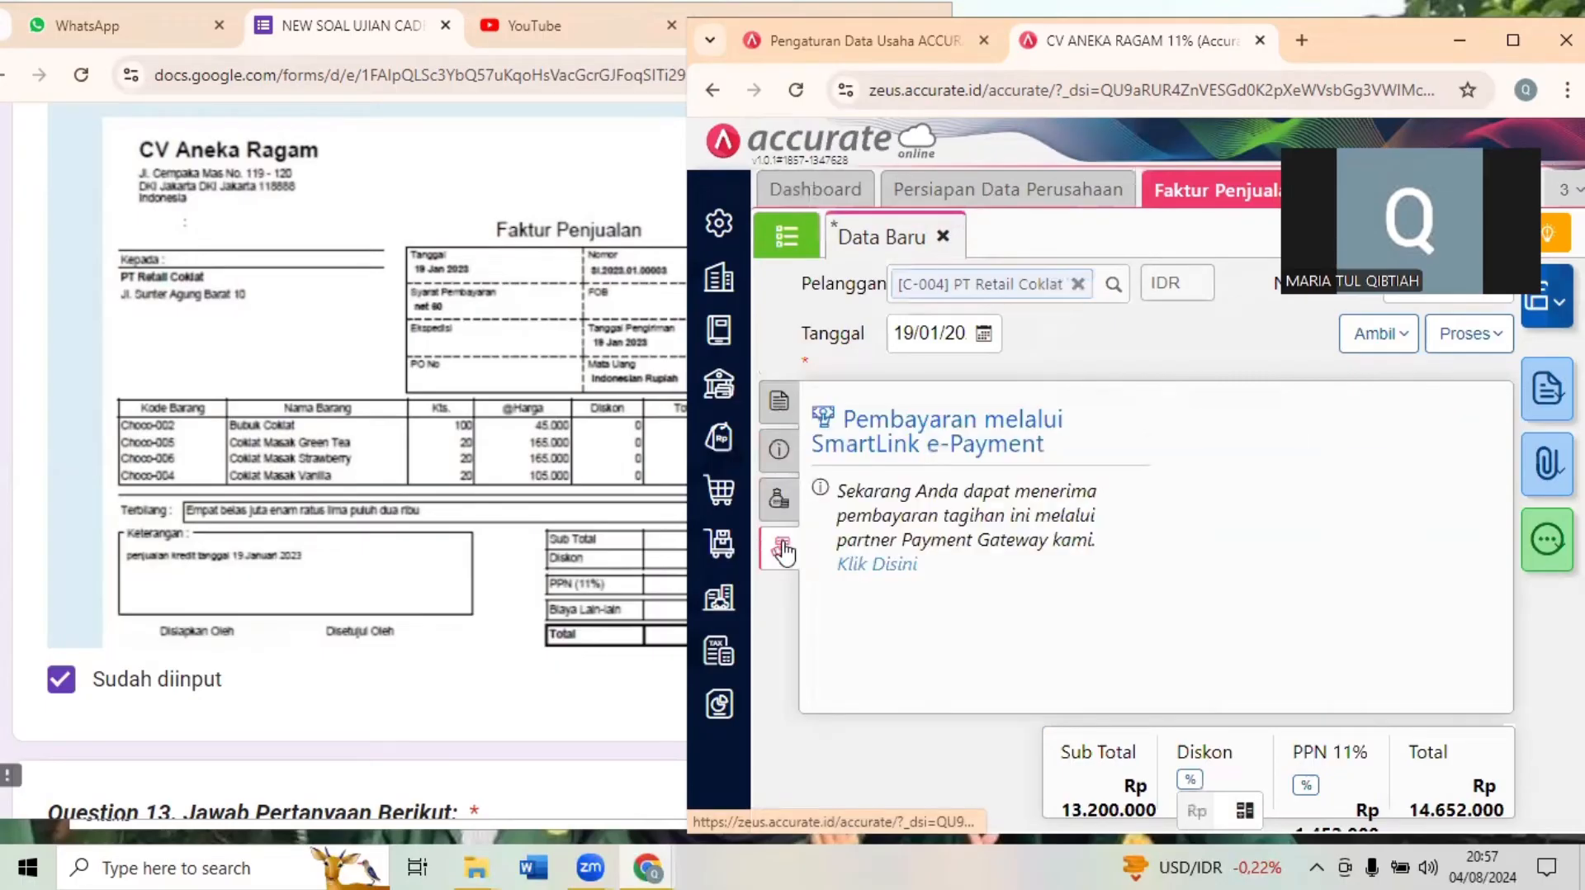
click(780, 402)
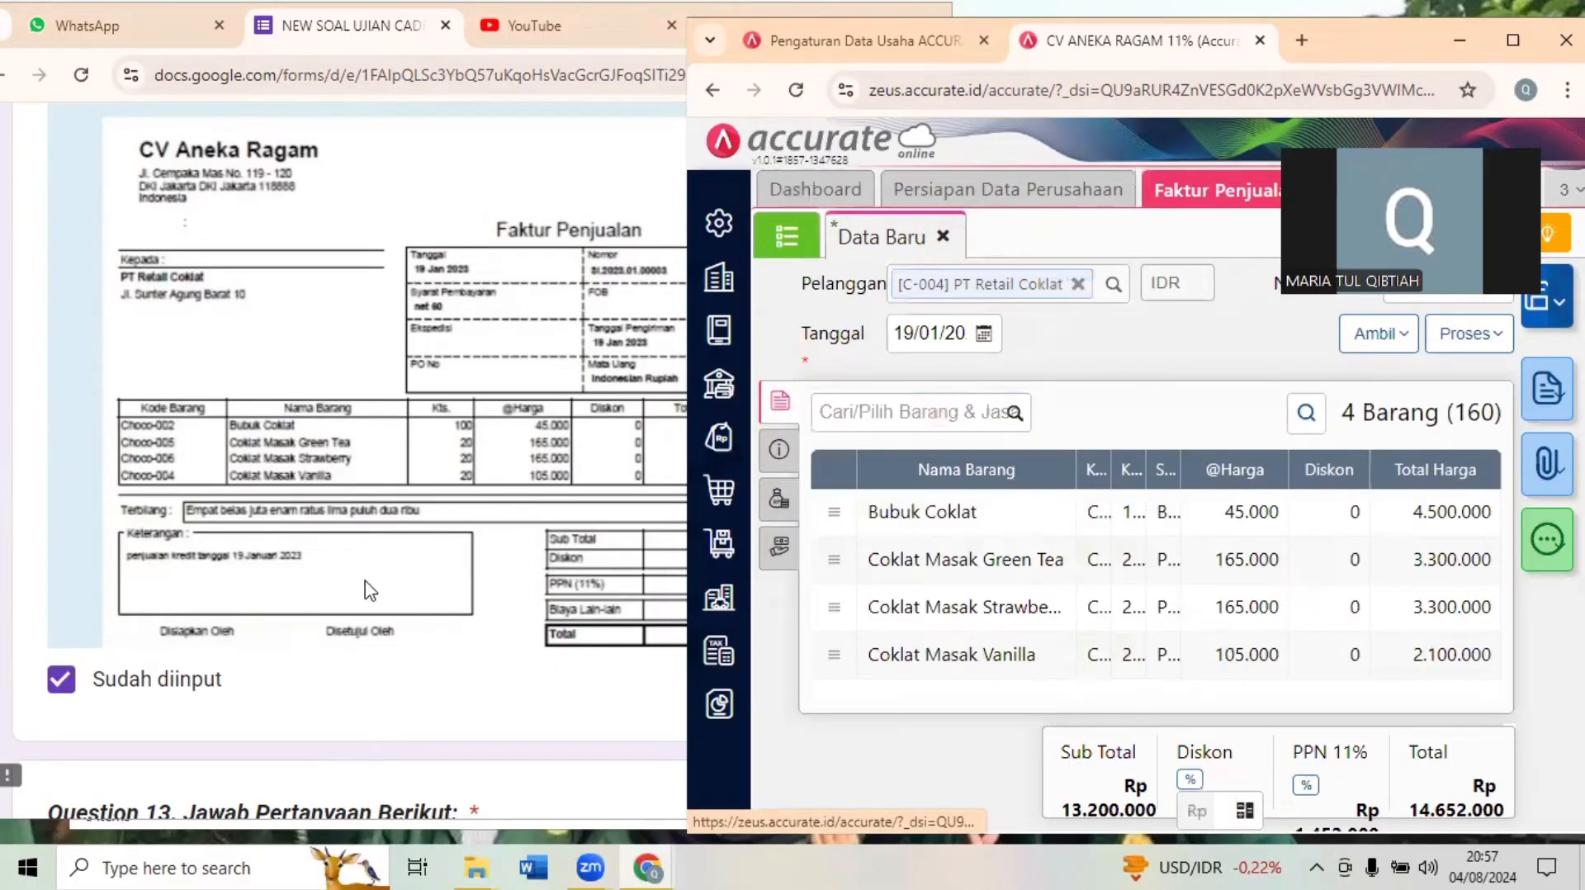
click(446, 691)
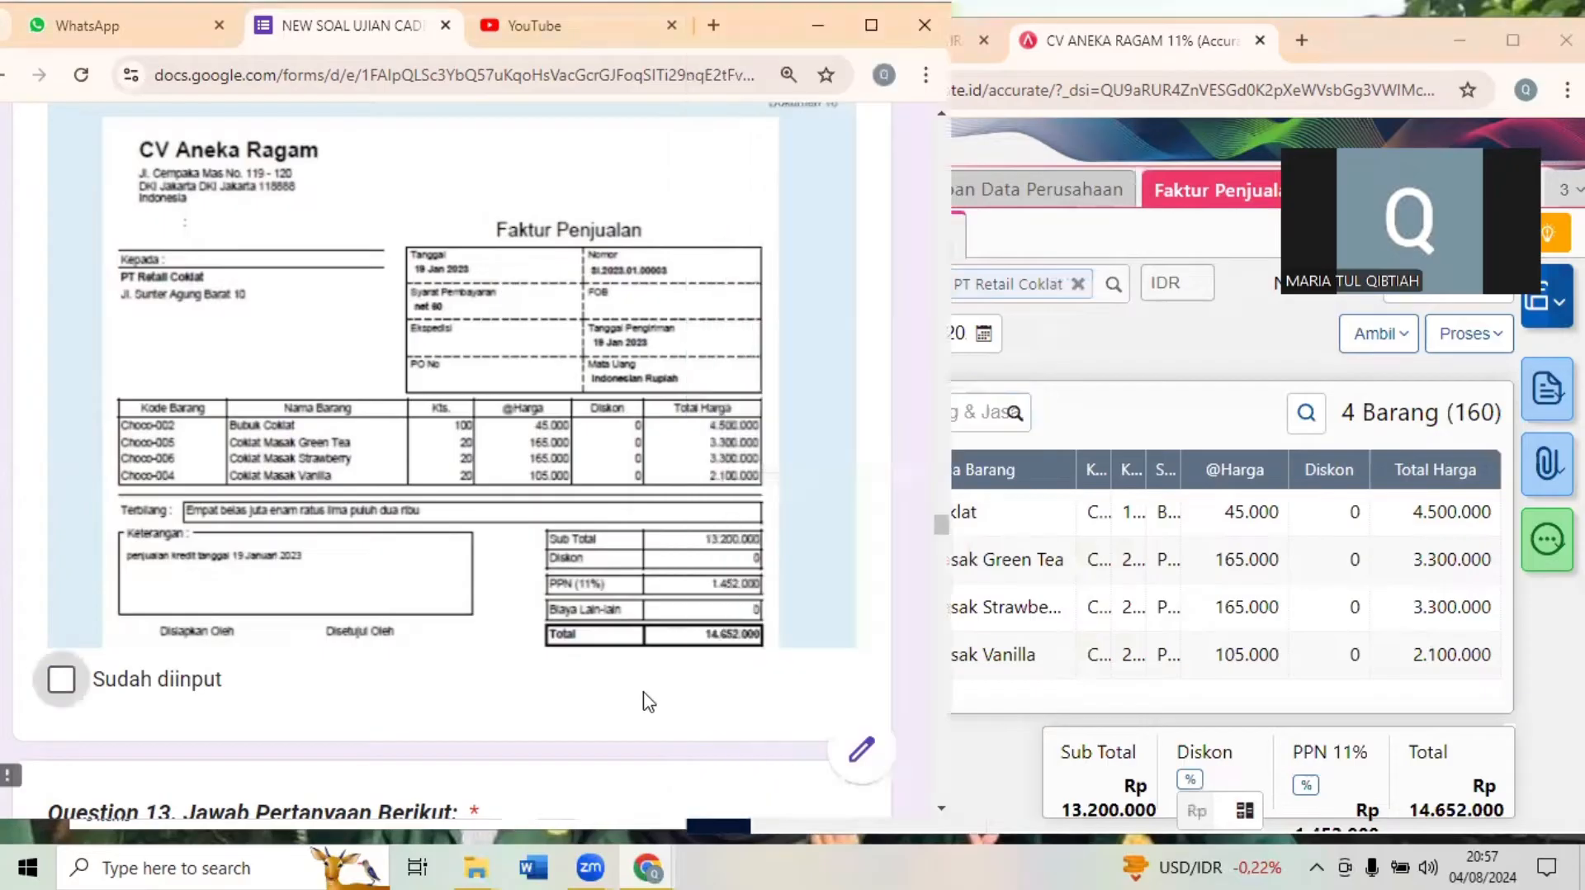
click(1140, 400)
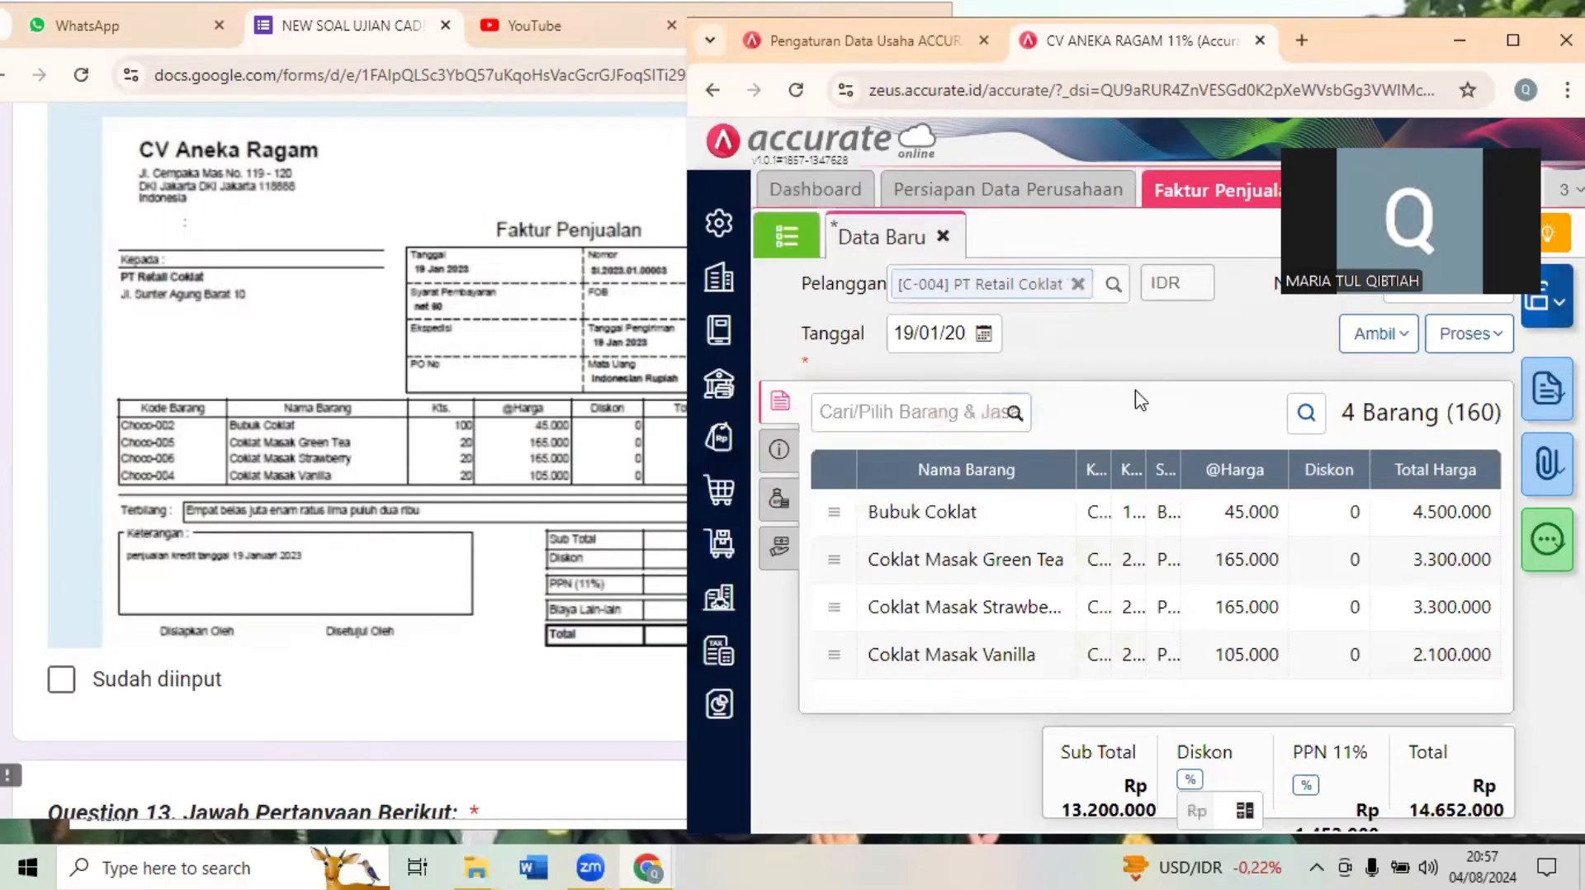
click(602, 470)
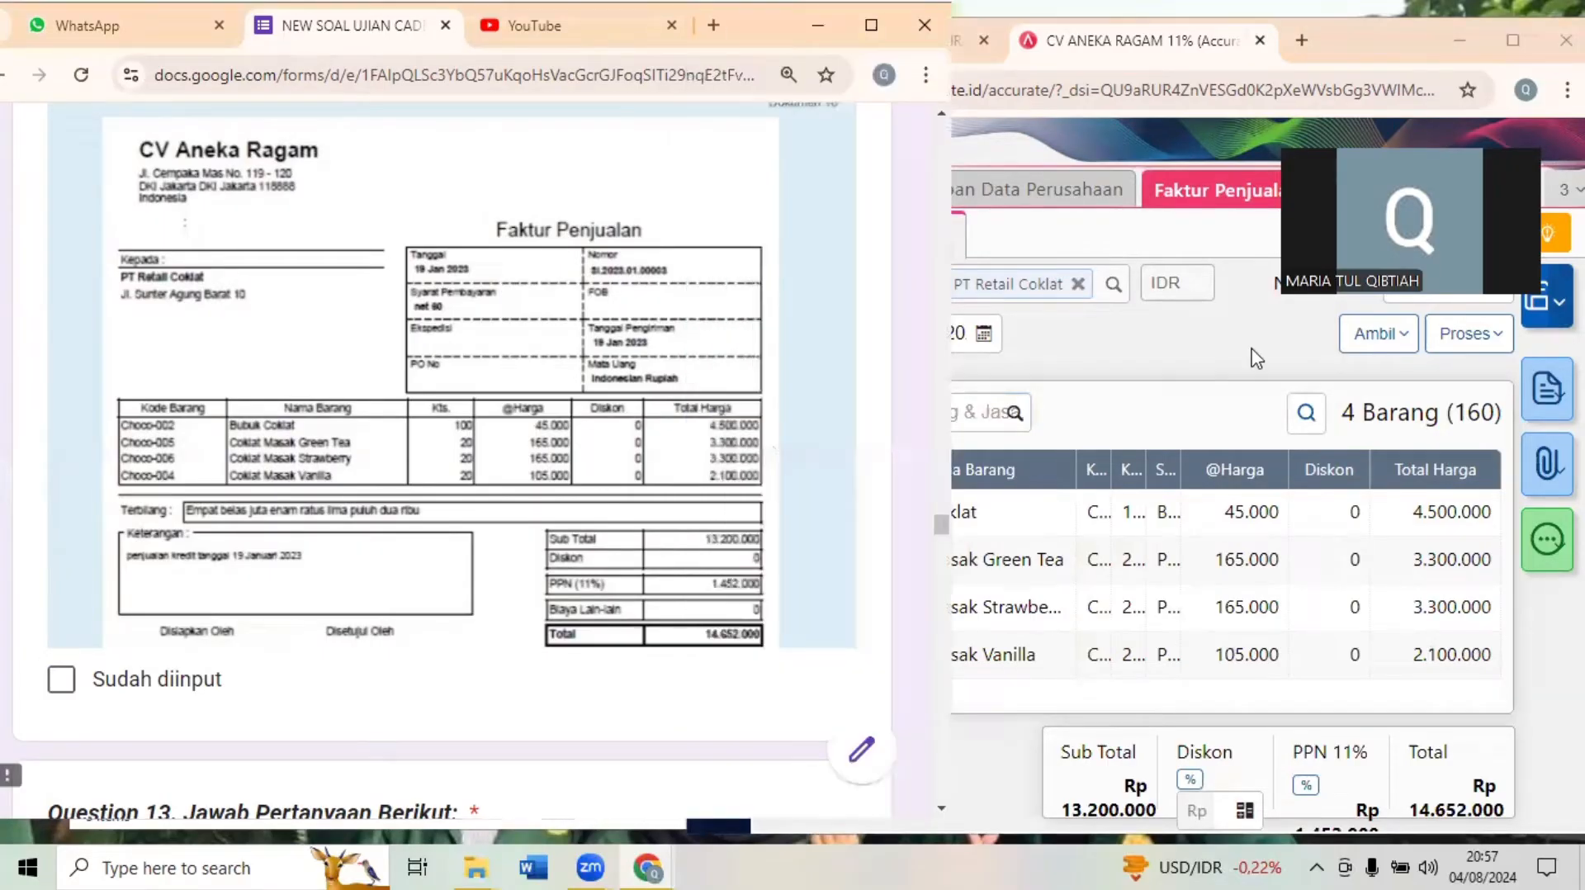
click(1537, 328)
click(1537, 328)
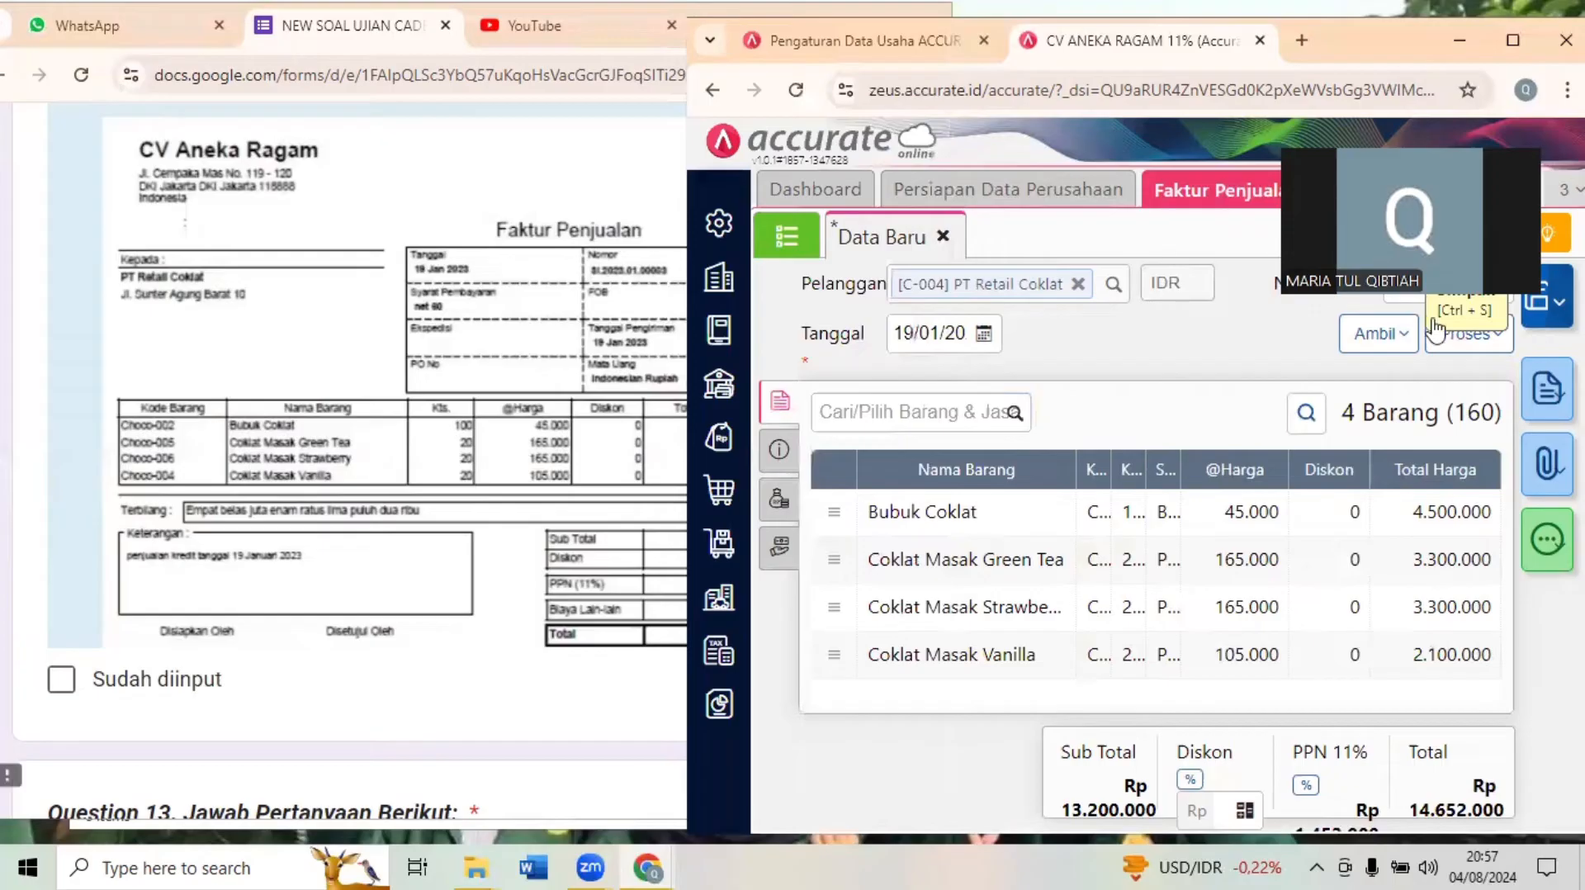
- Read Question 13 in the exam form and look up the quantity of Coklat Masak Vanilla in Accurate Online's Barang & Jasa list
click(435, 467)
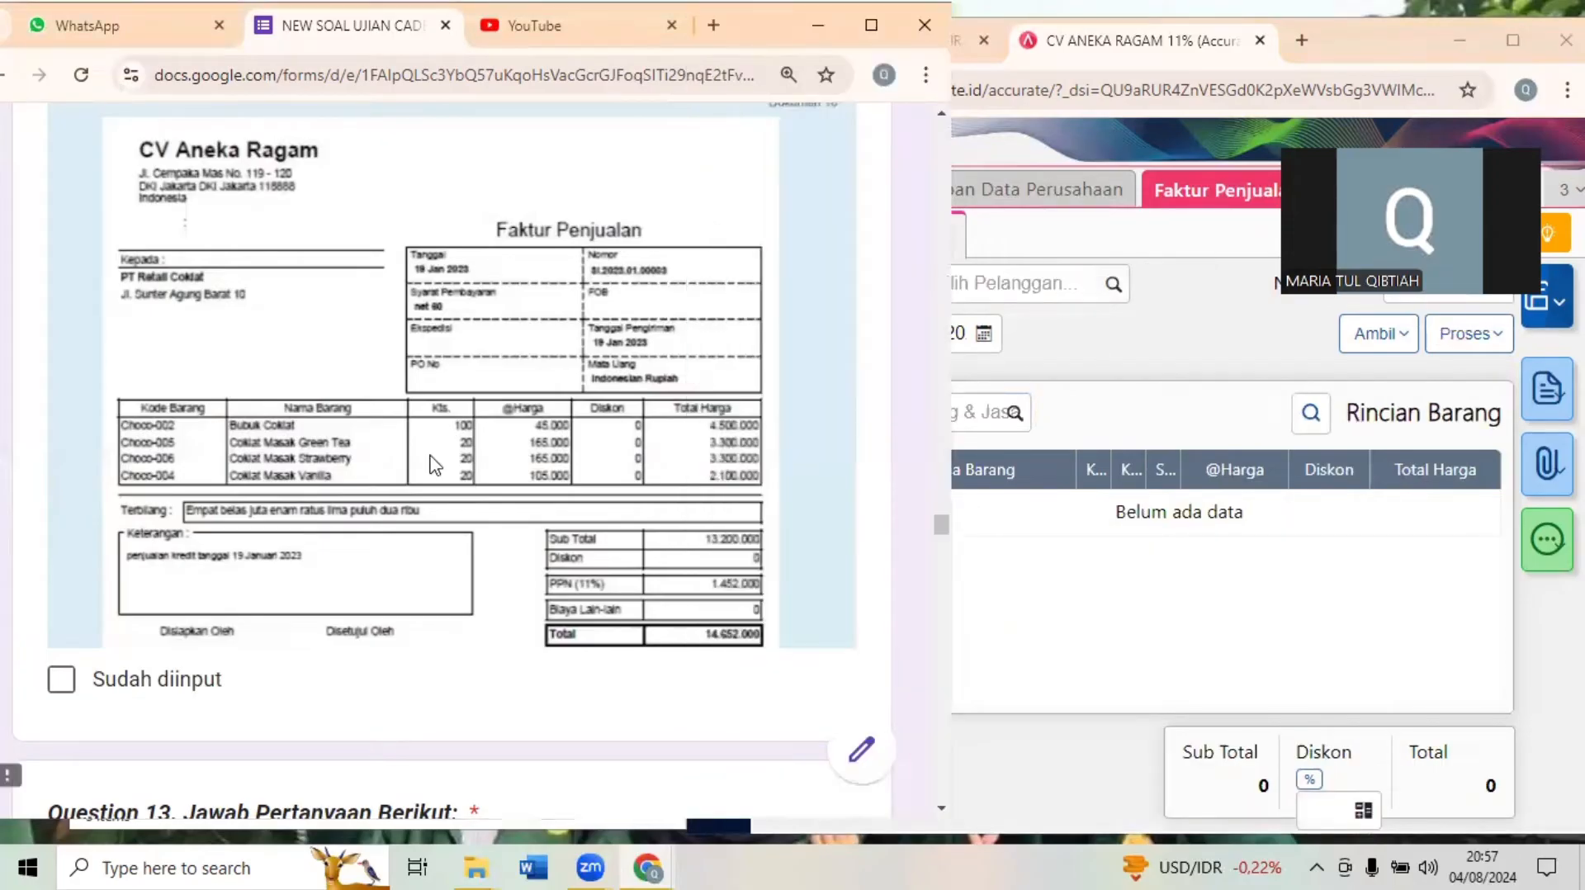
scroll(435, 466, down, 1)
scroll(435, 467, down, 5)
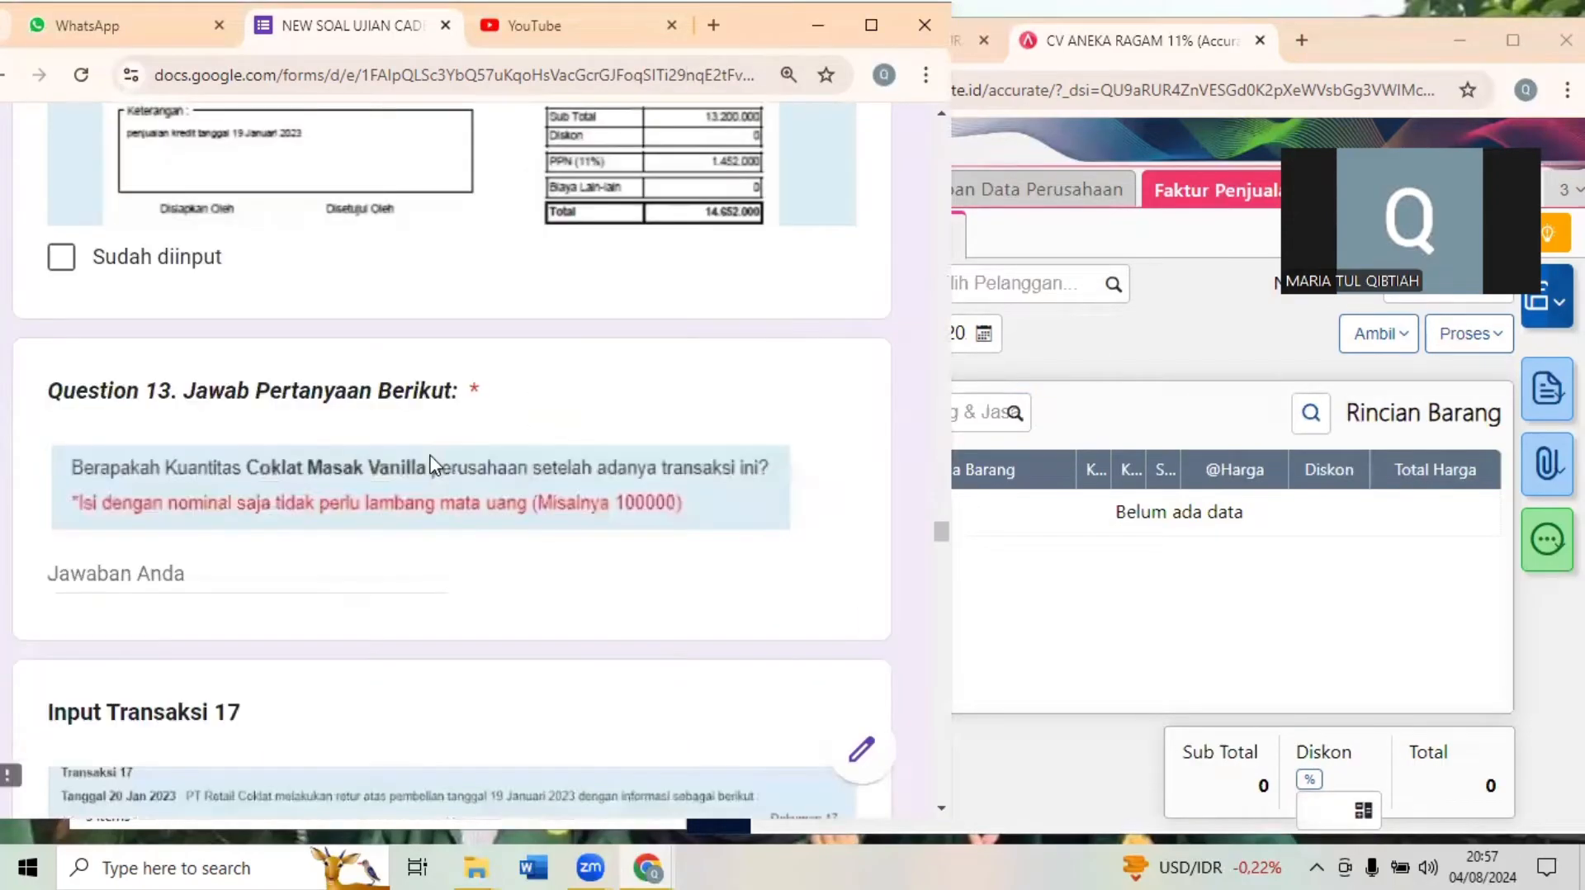
scroll(430, 465, down, 1)
scroll(435, 467, up, 1)
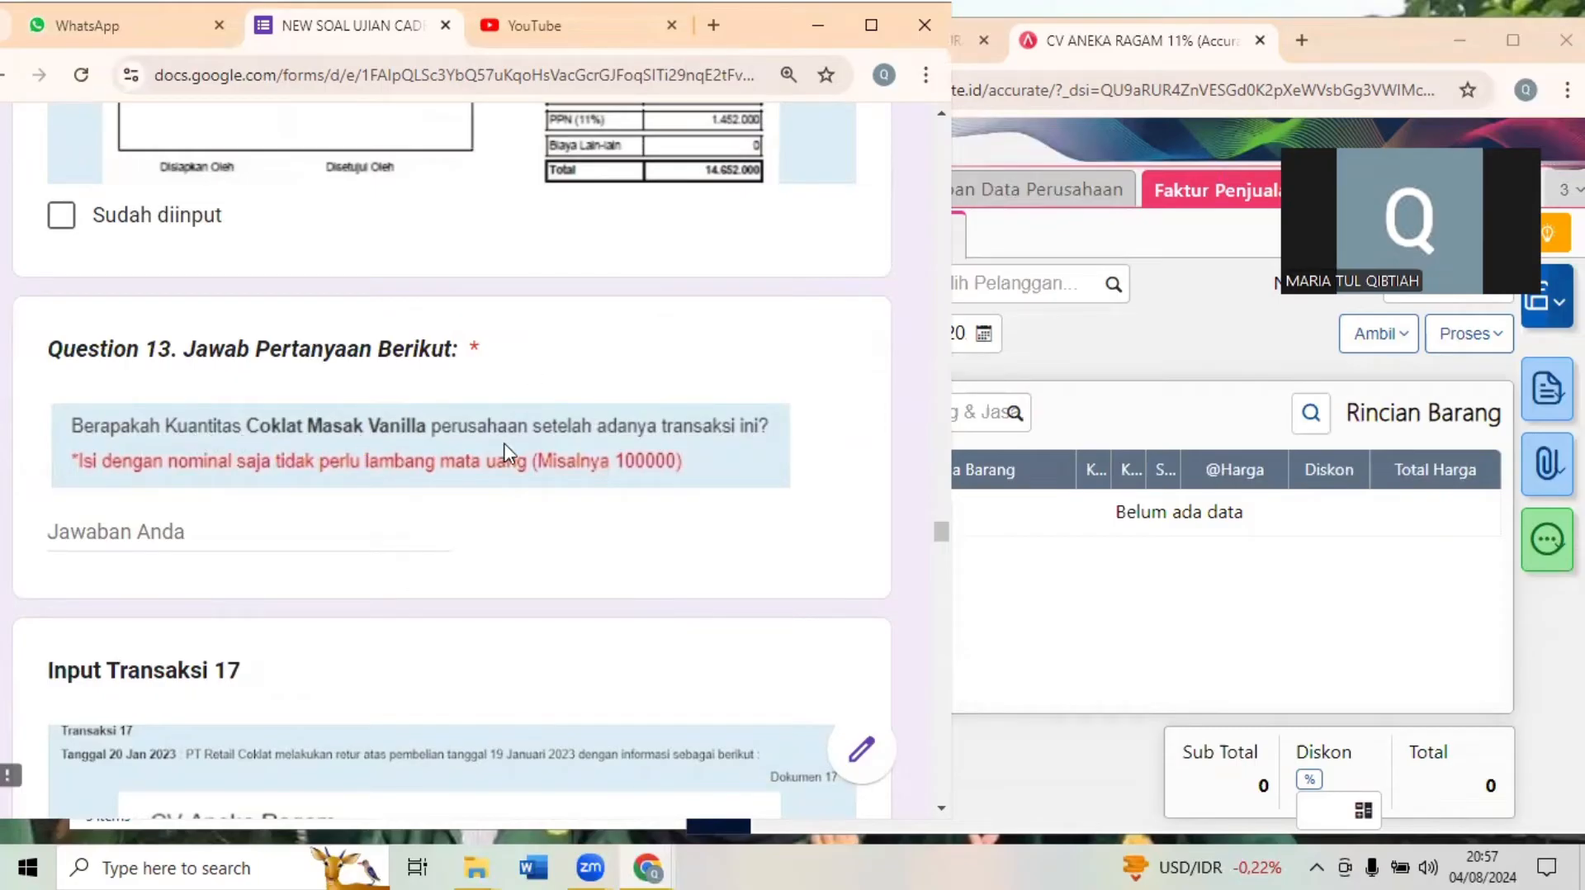
click(1174, 341)
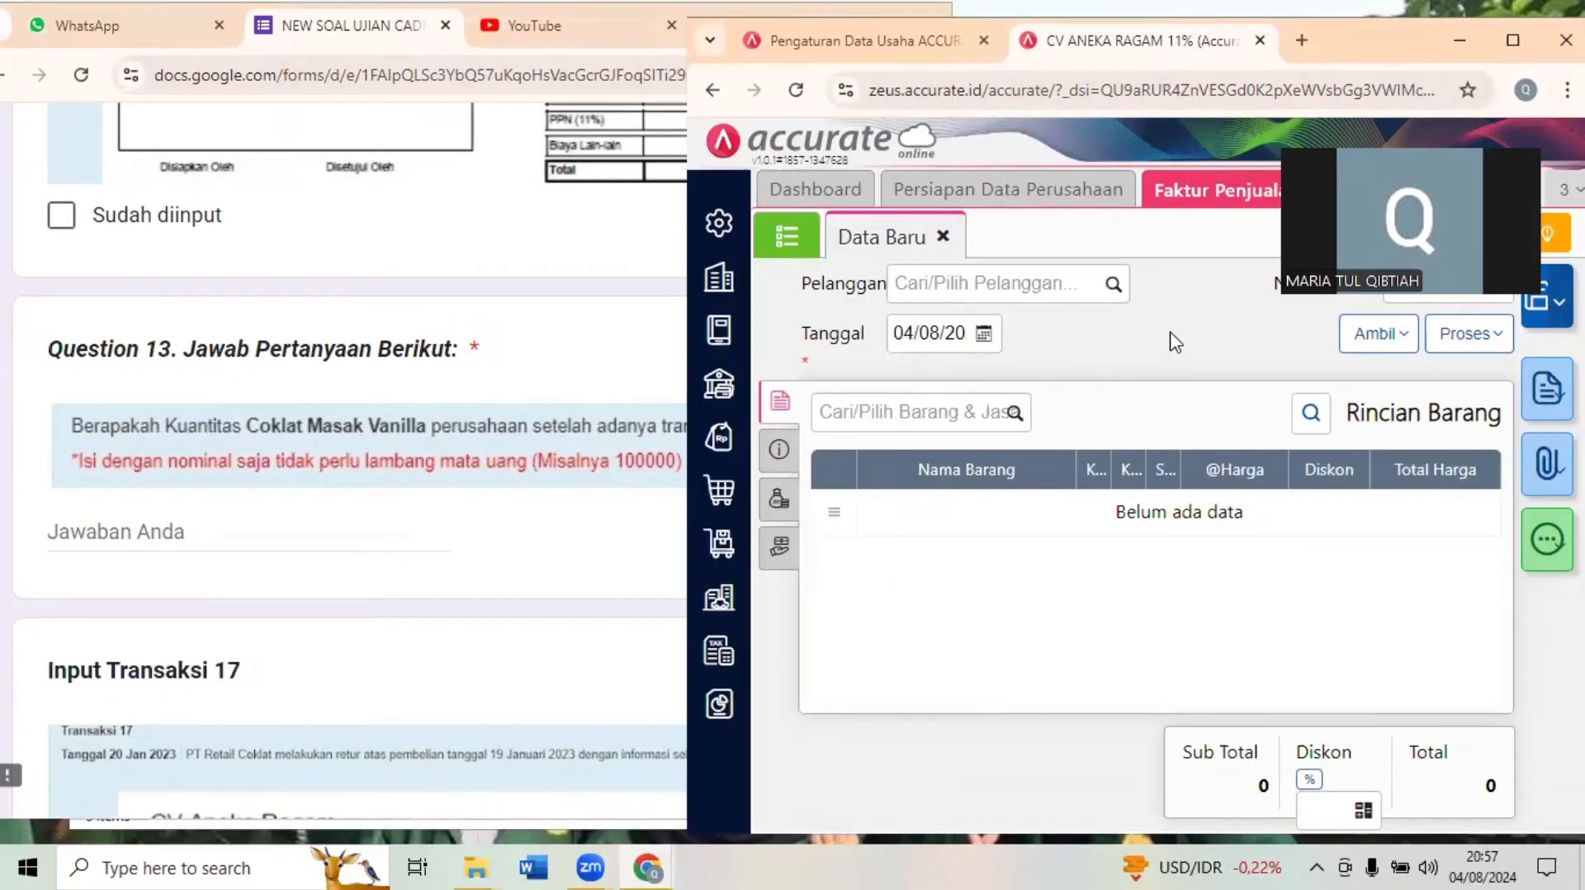
click(1513, 40)
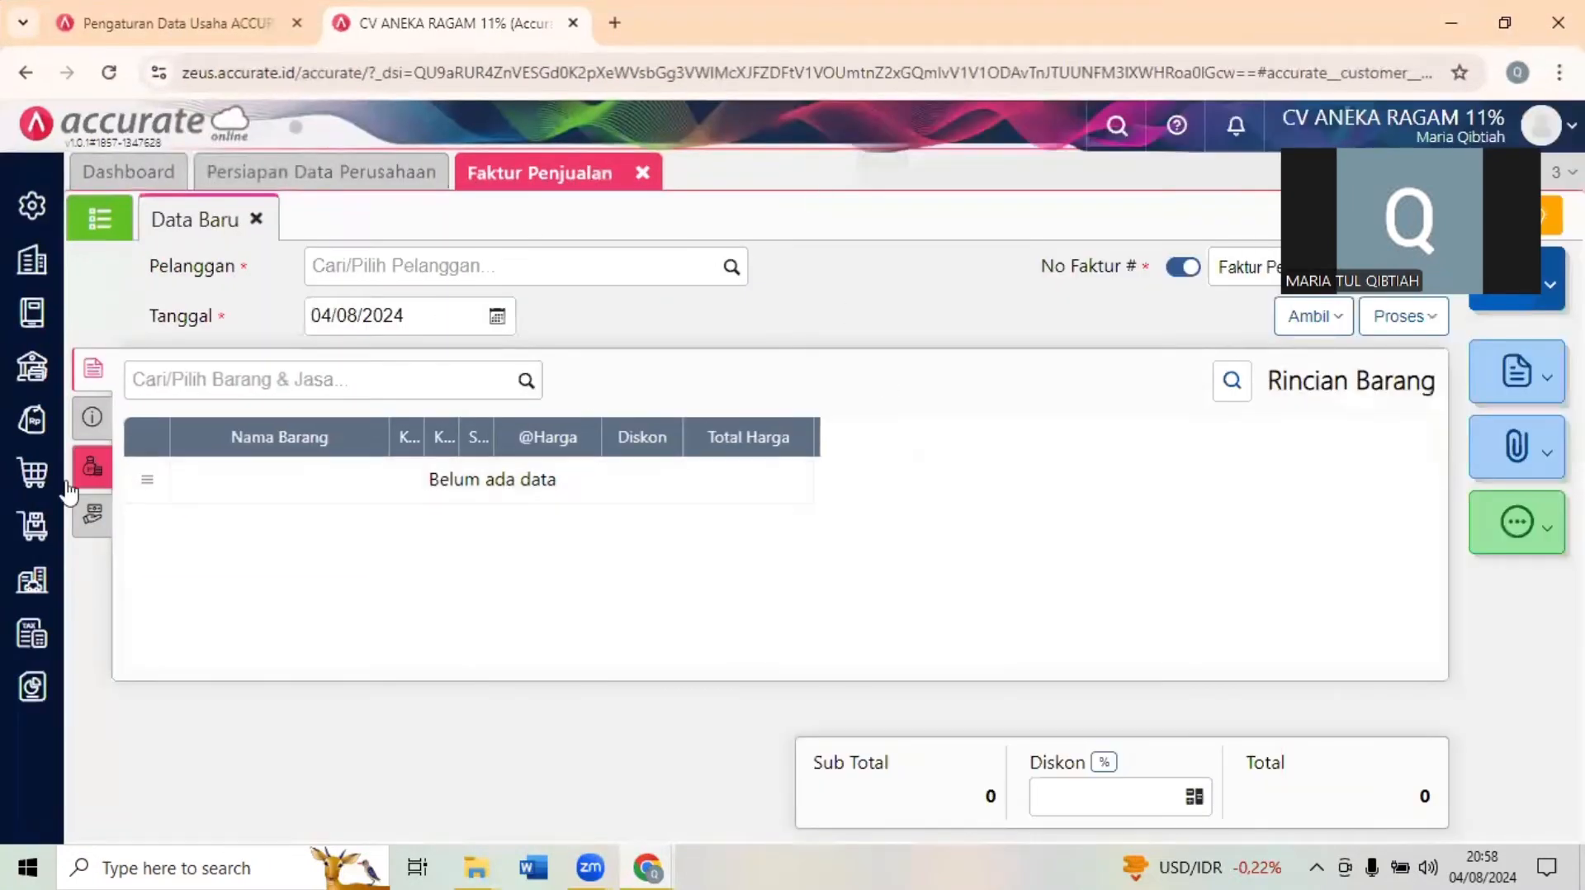
click(33, 535)
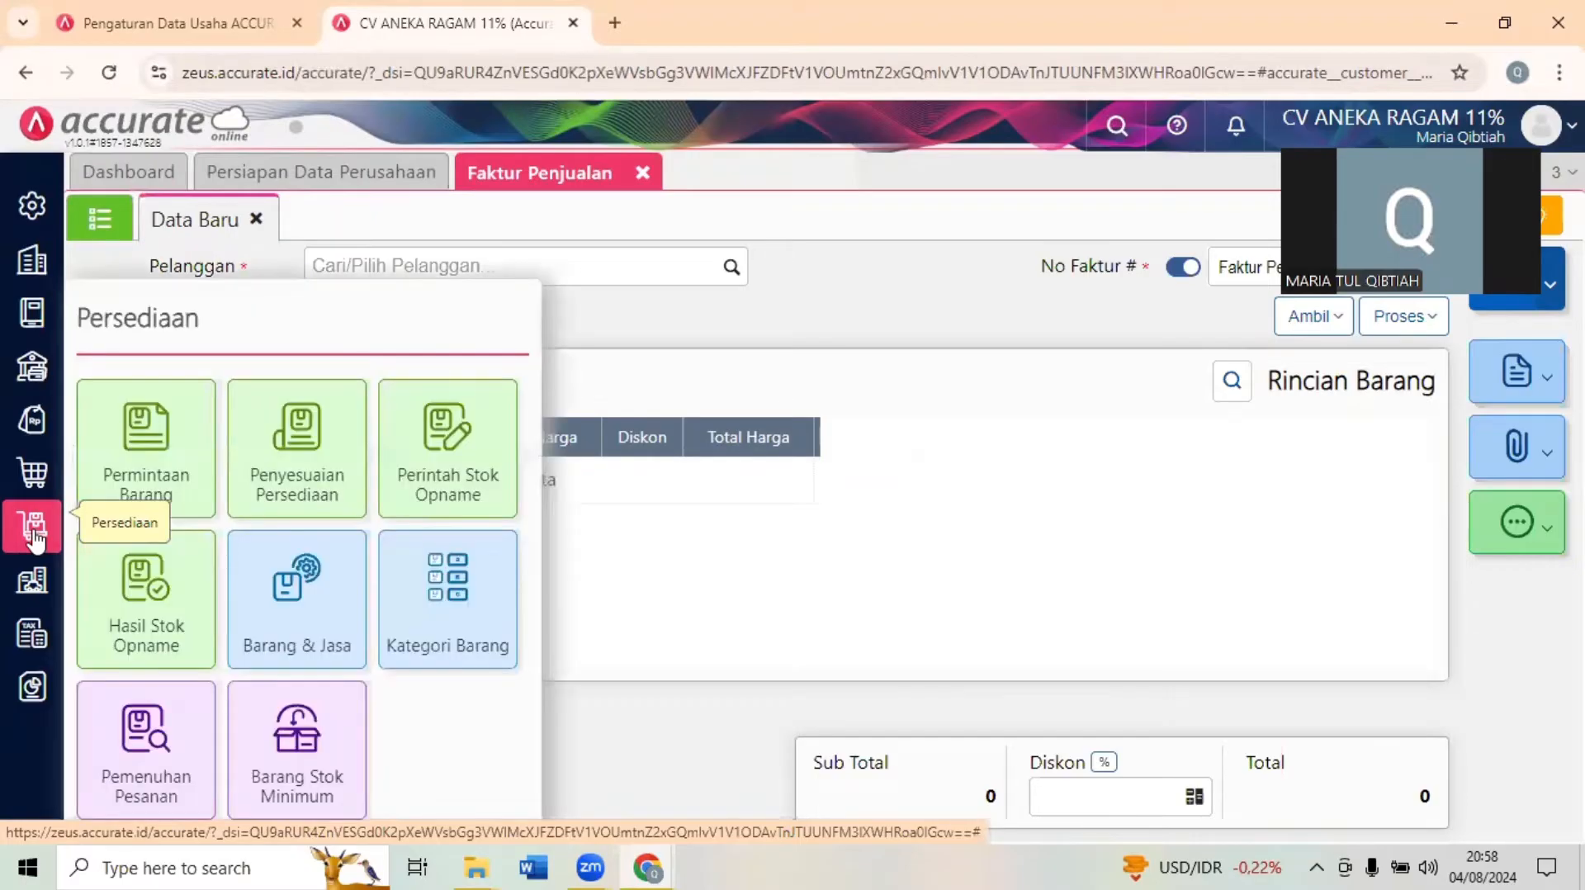
click(258, 591)
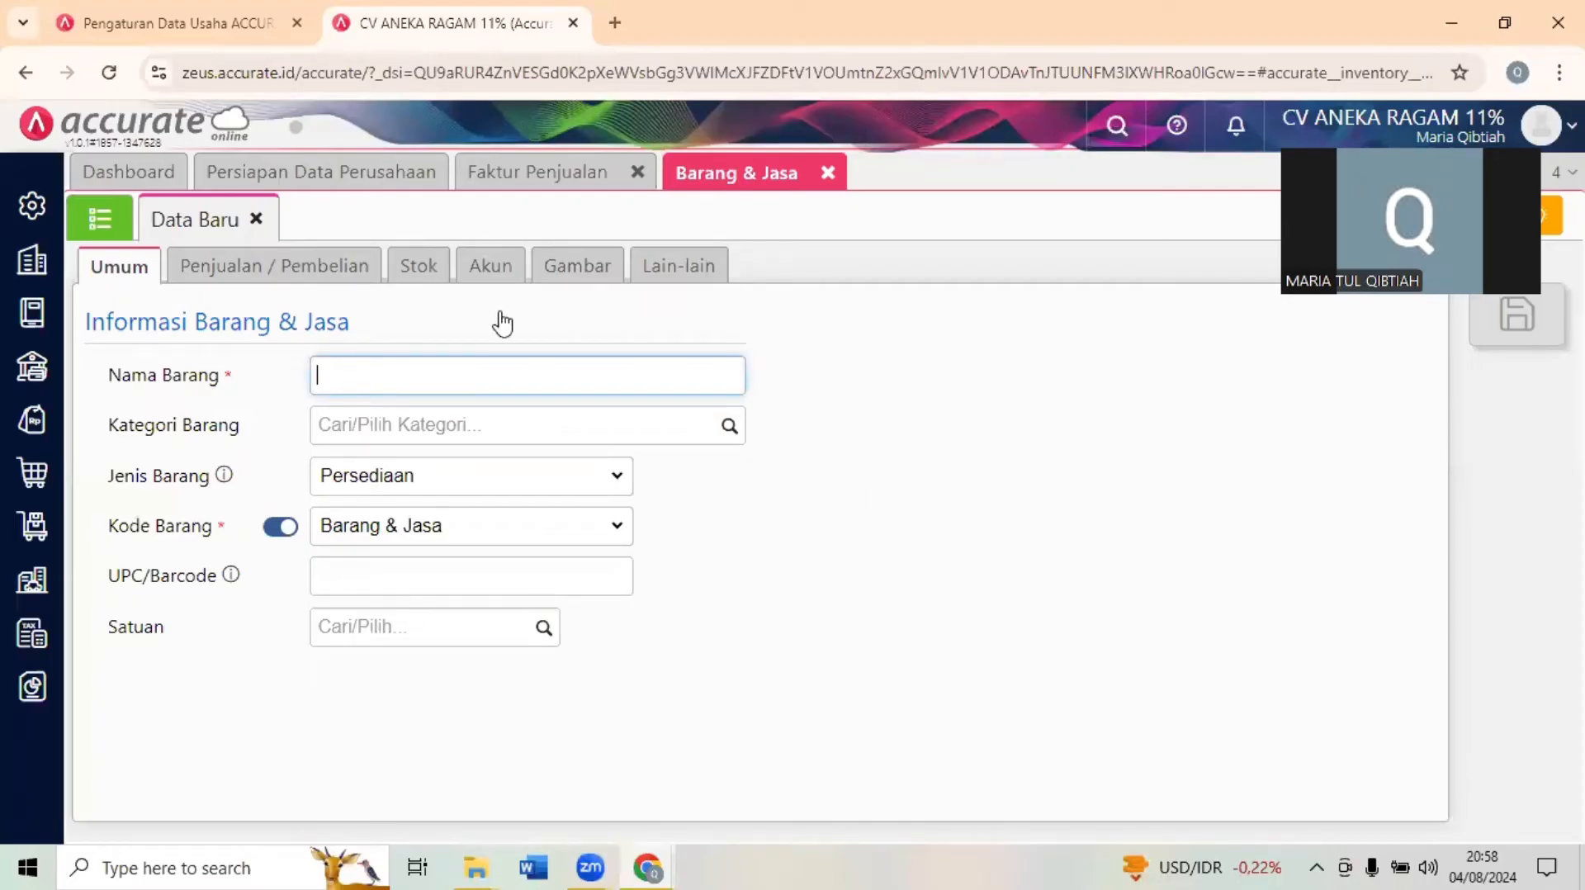
click(112, 240)
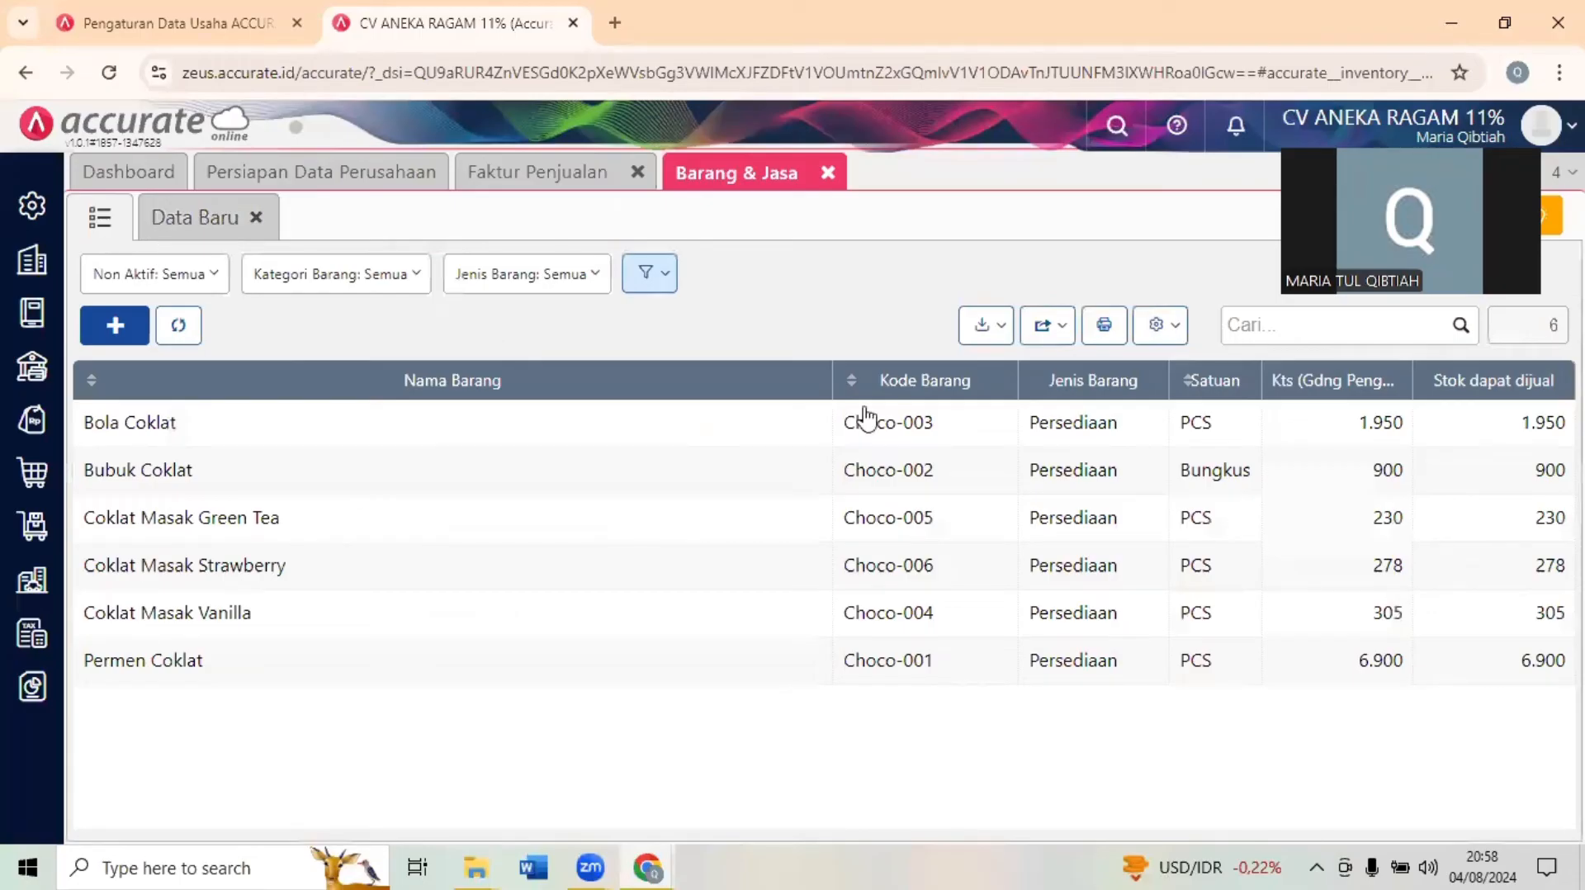
- Switch to the exam form and enter 305 as the answer to Question 13
click(1509, 4)
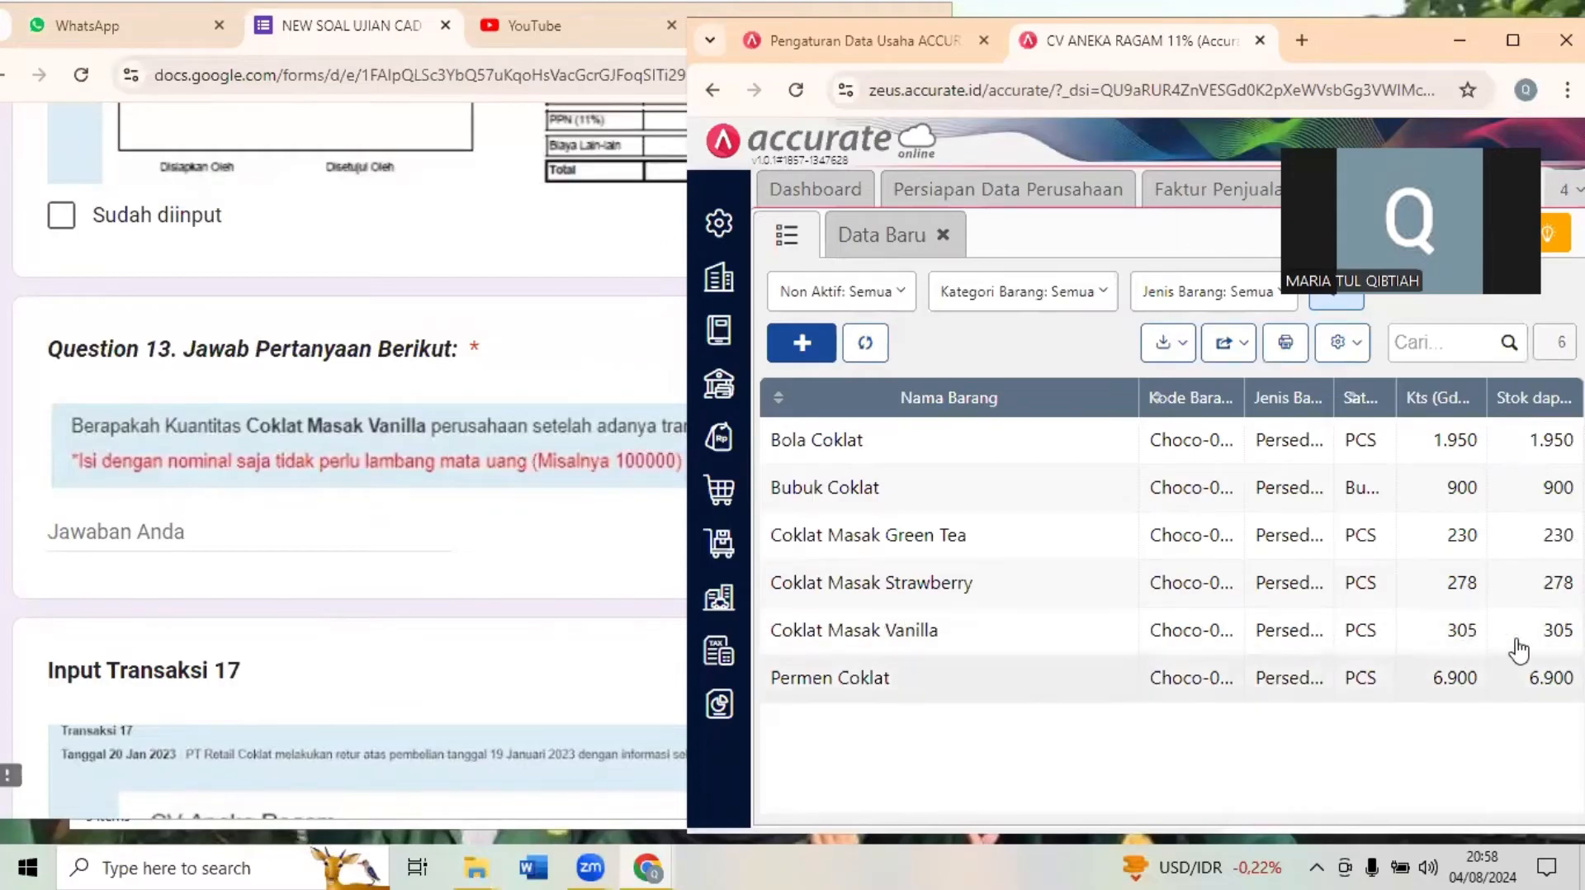
click(174, 532)
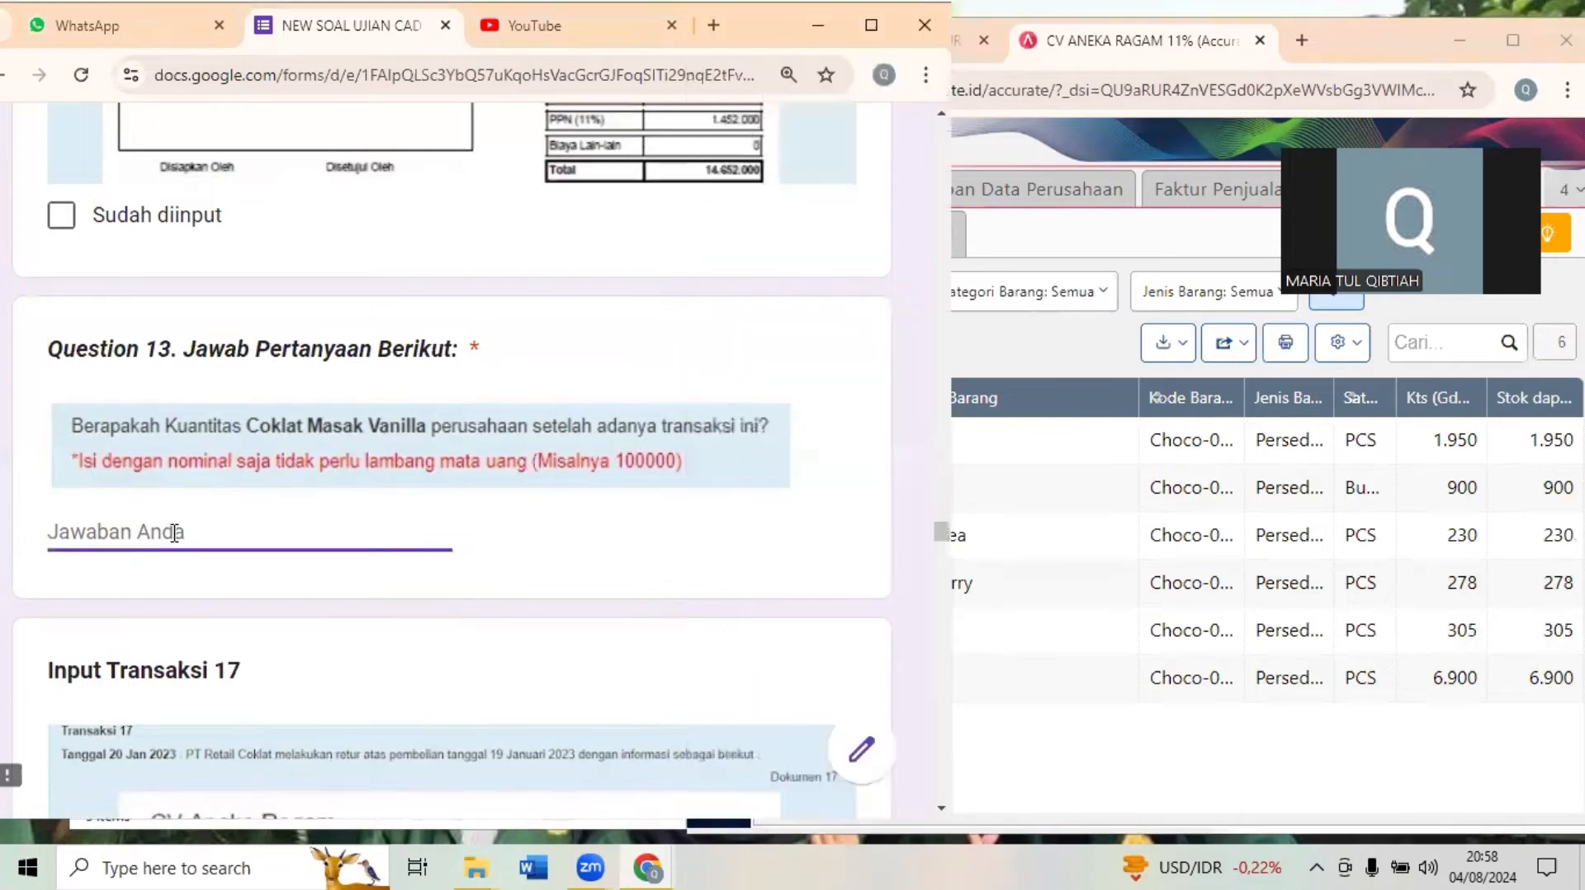
text(305)
click(479, 694)
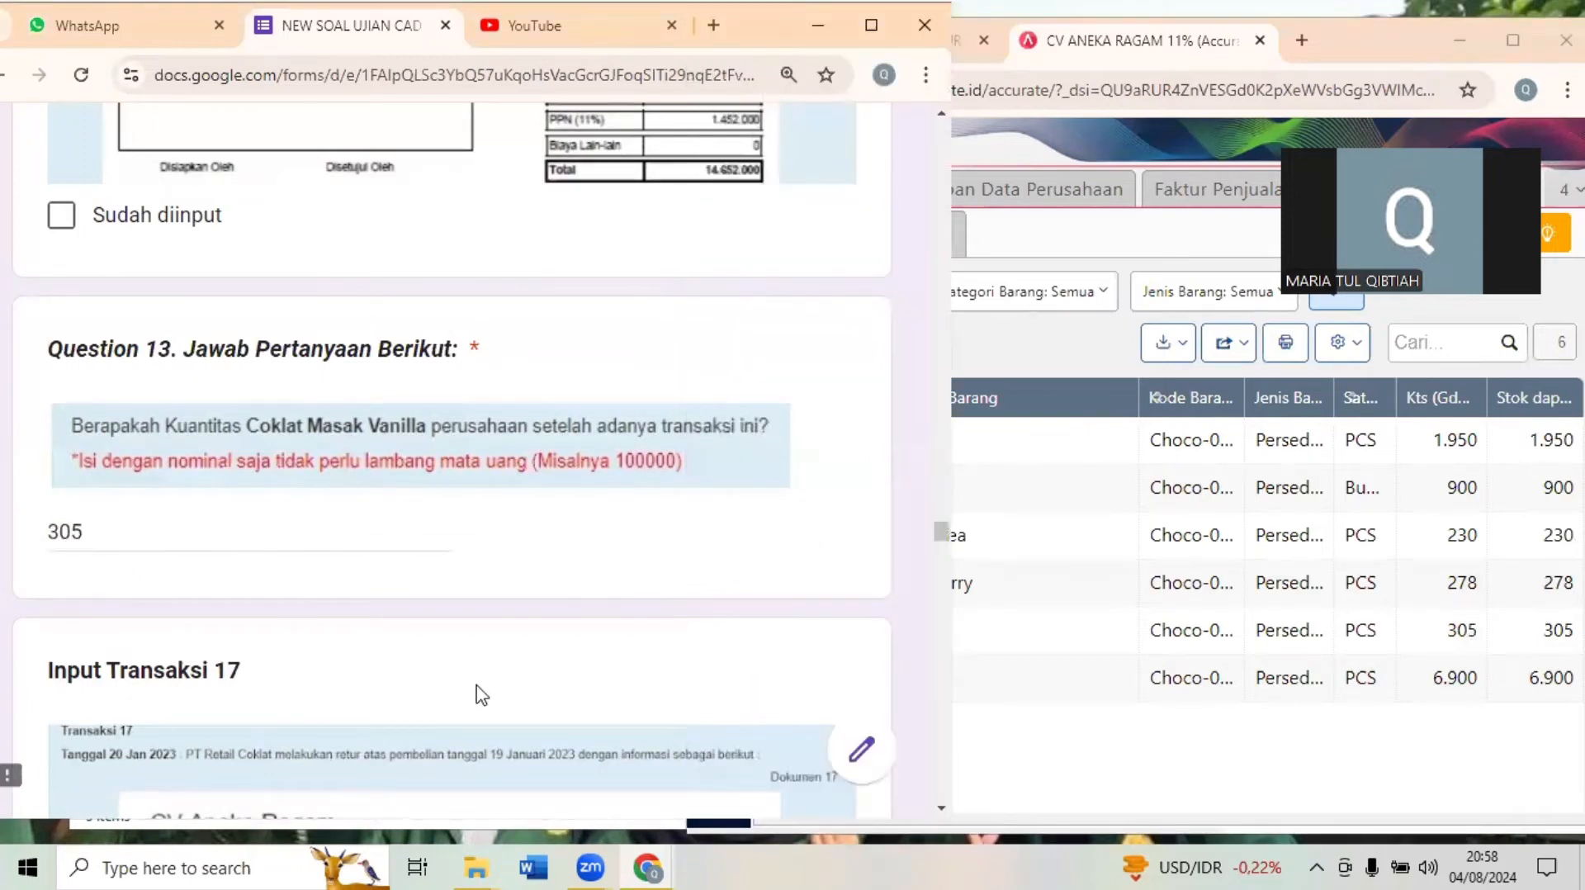
- Bring up Transaksi 17 in the exam form and close the Barang & Jasa and Faktur Penjualan pages in Accurate Online
scroll(478, 693, down, 1)
scroll(482, 696, down, 5)
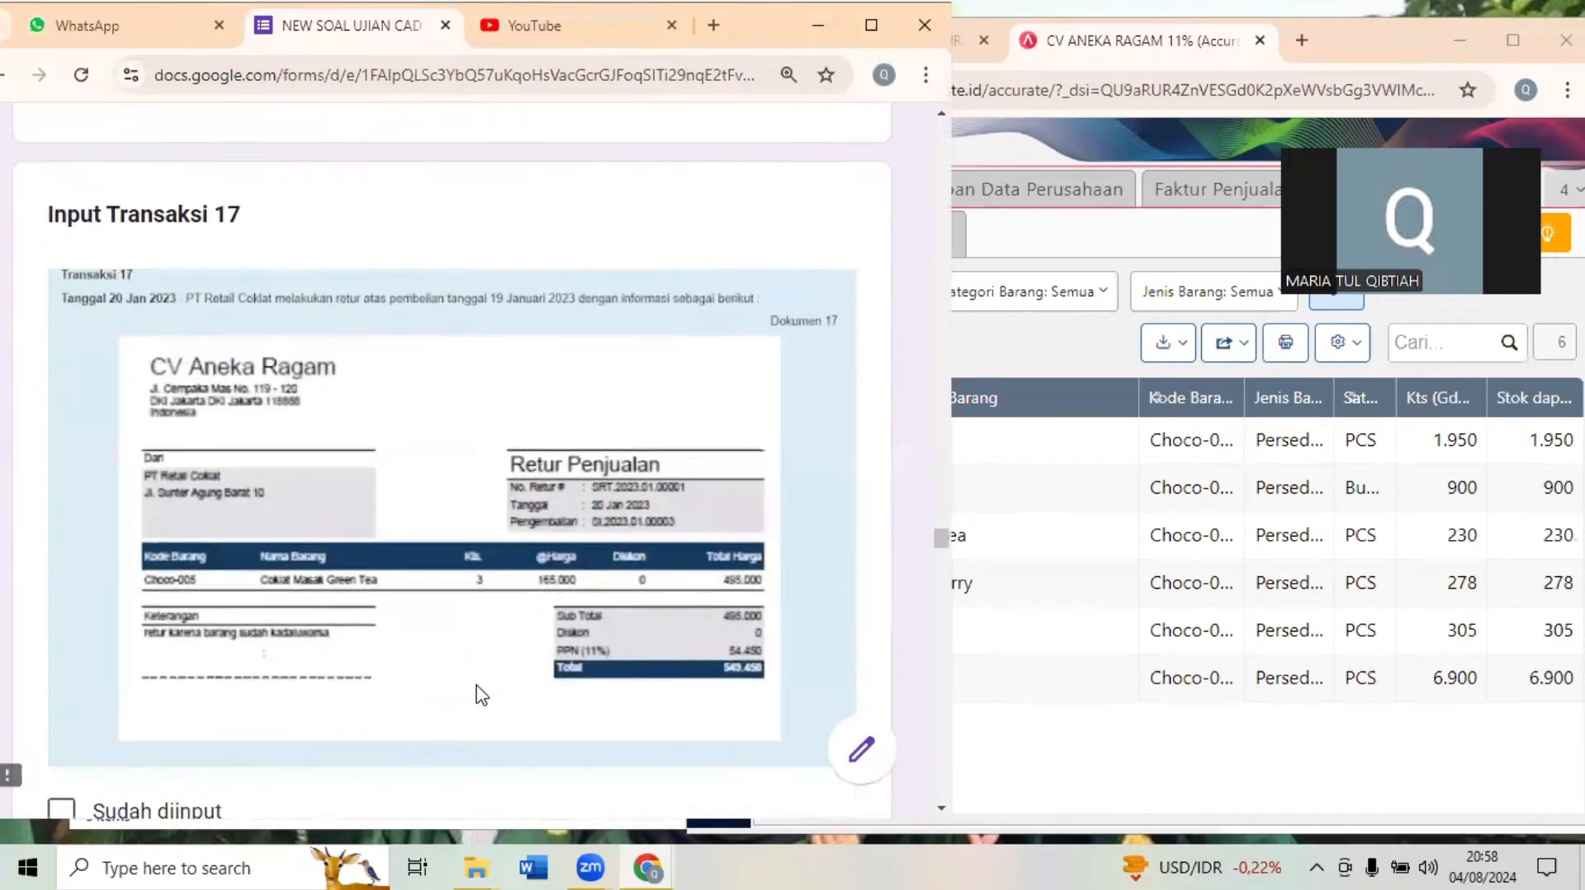
click(1114, 583)
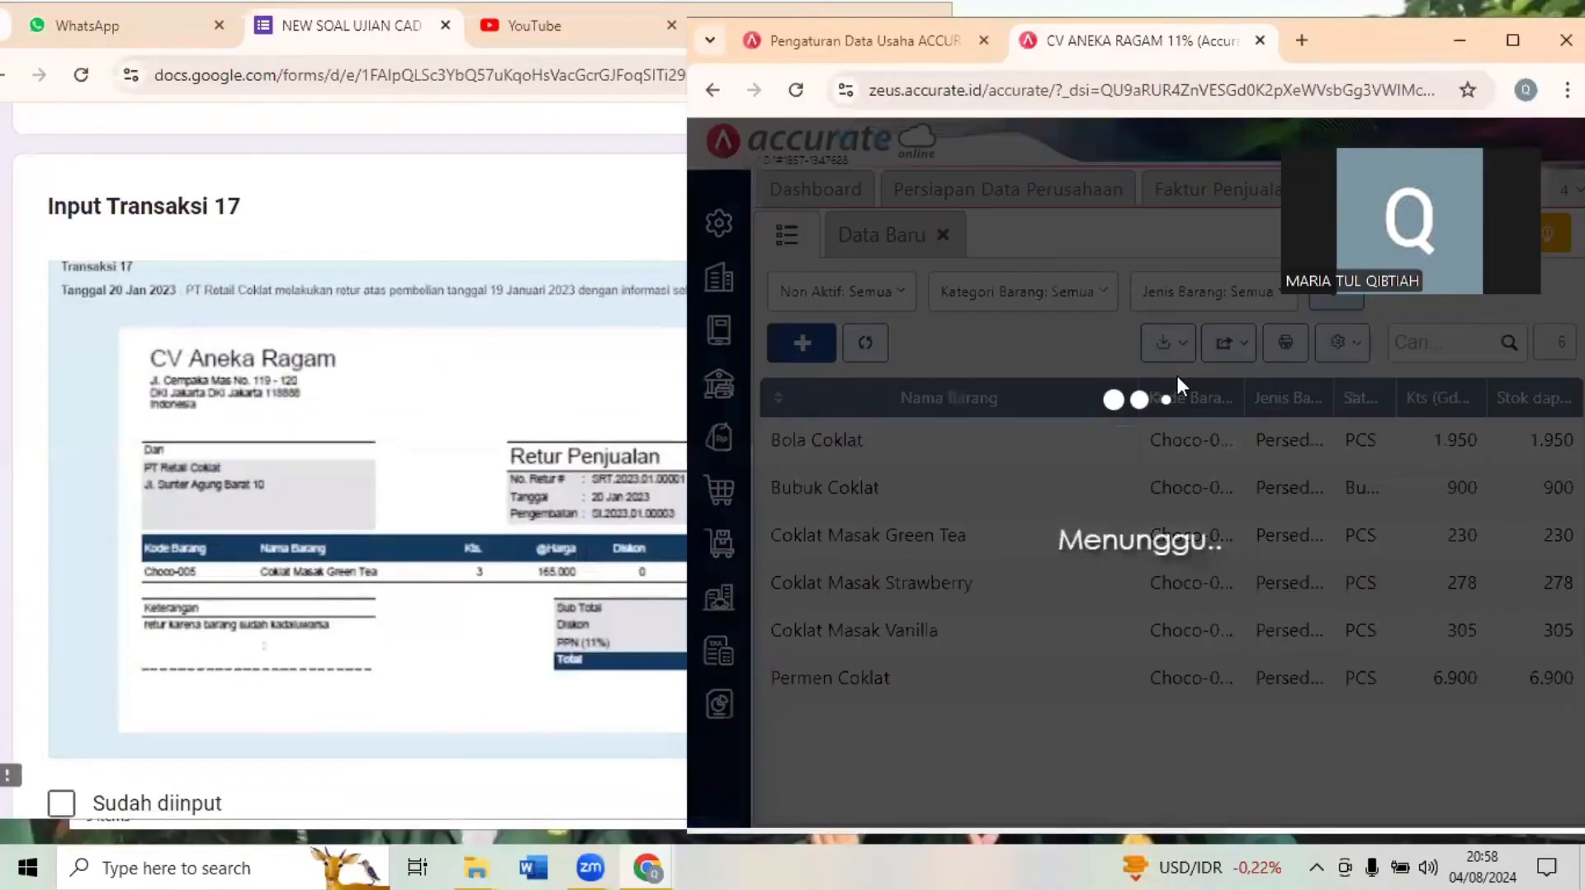
click(1513, 40)
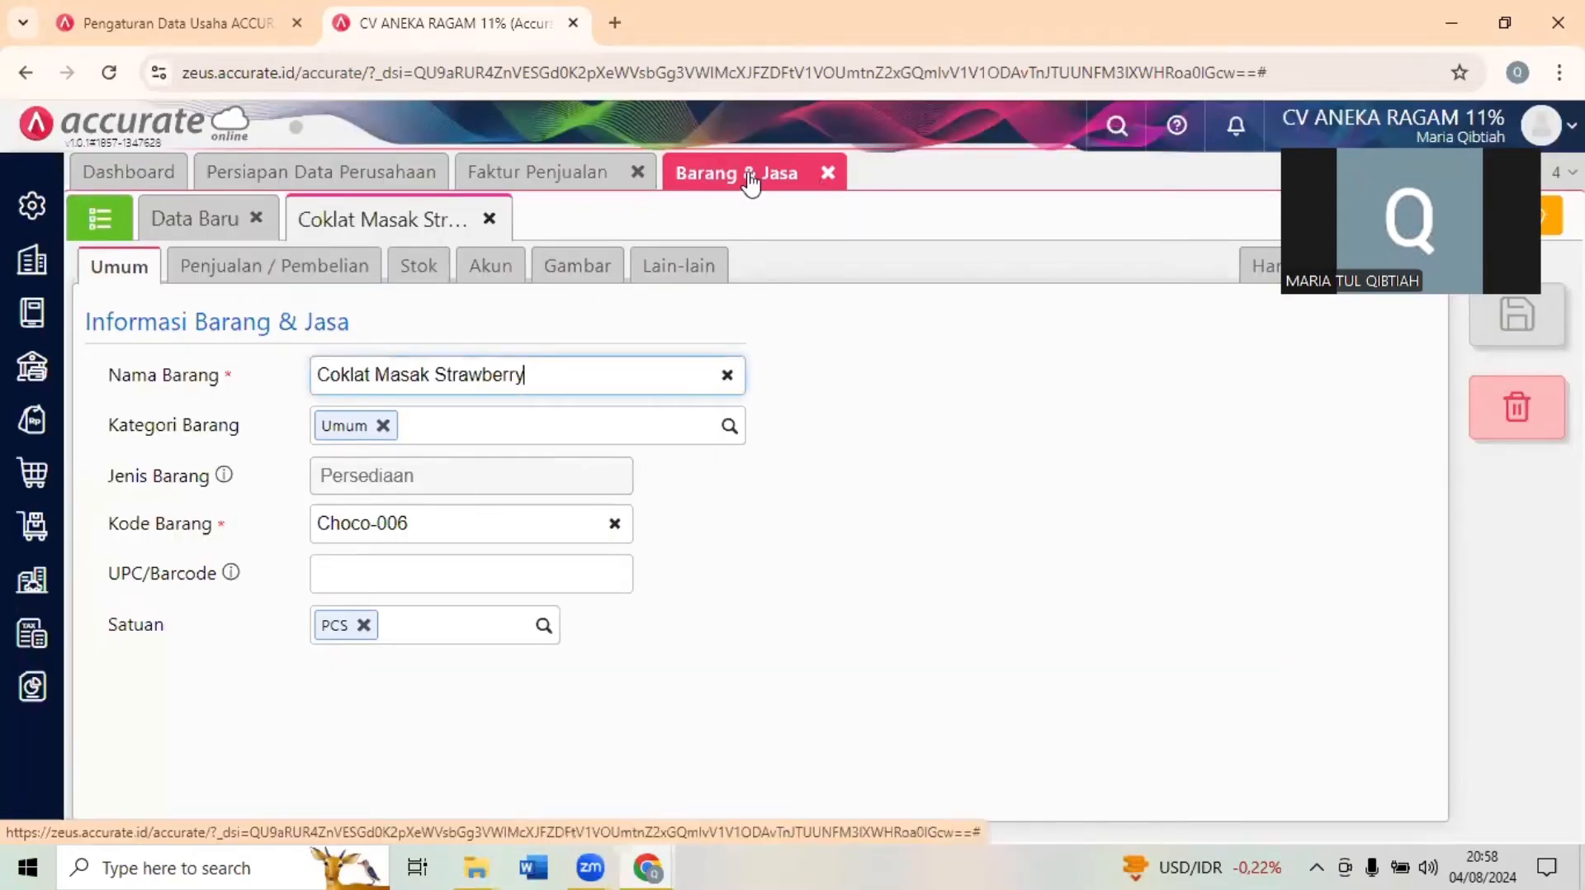
click(826, 174)
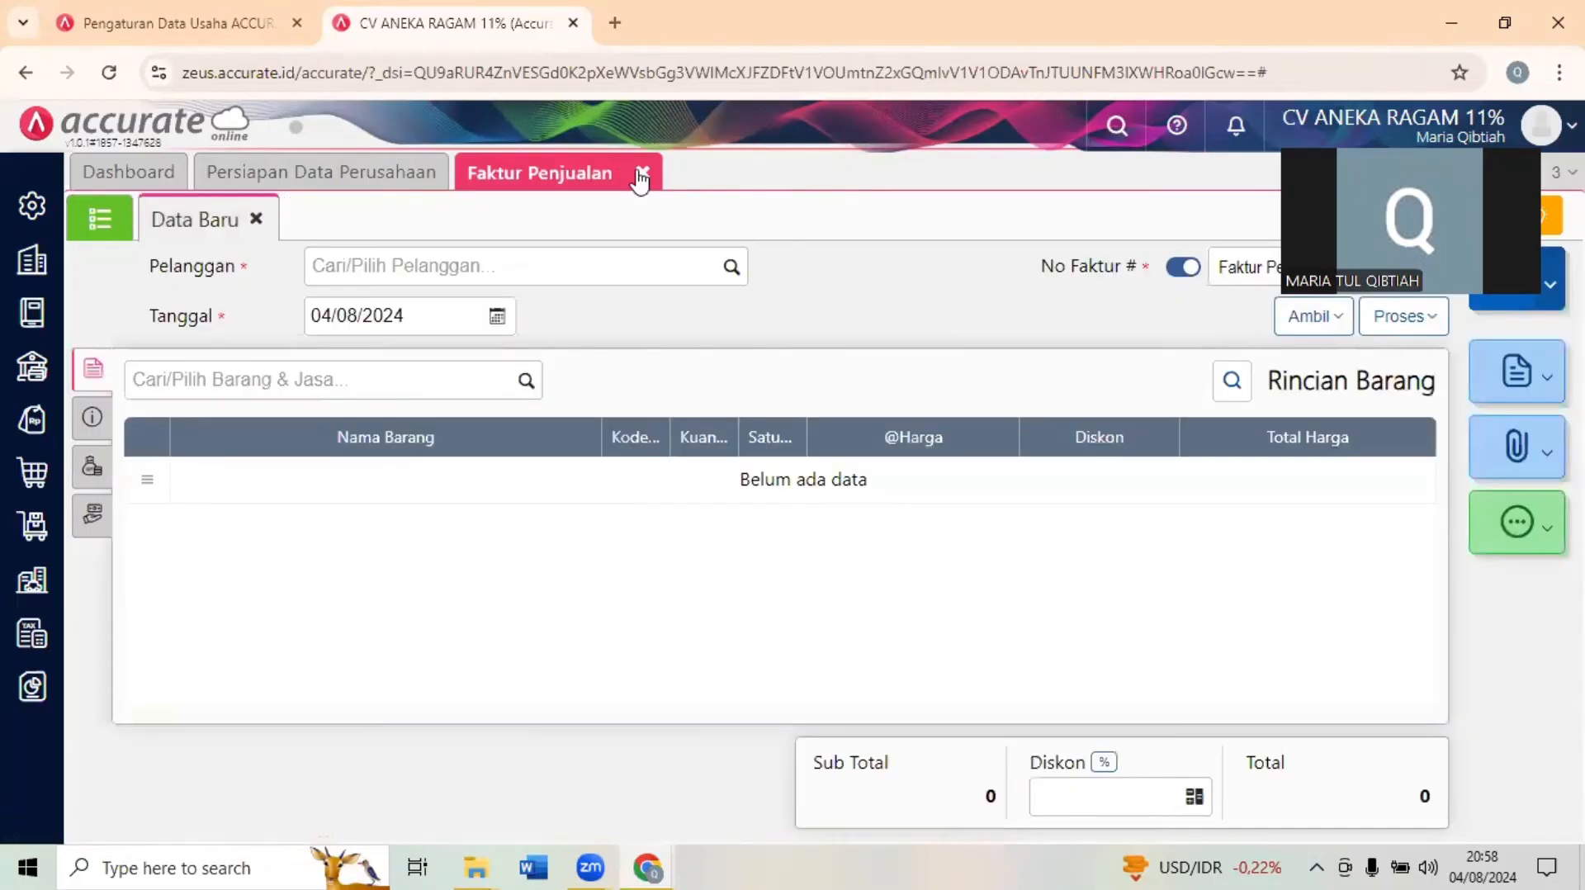
click(642, 175)
click(1504, 25)
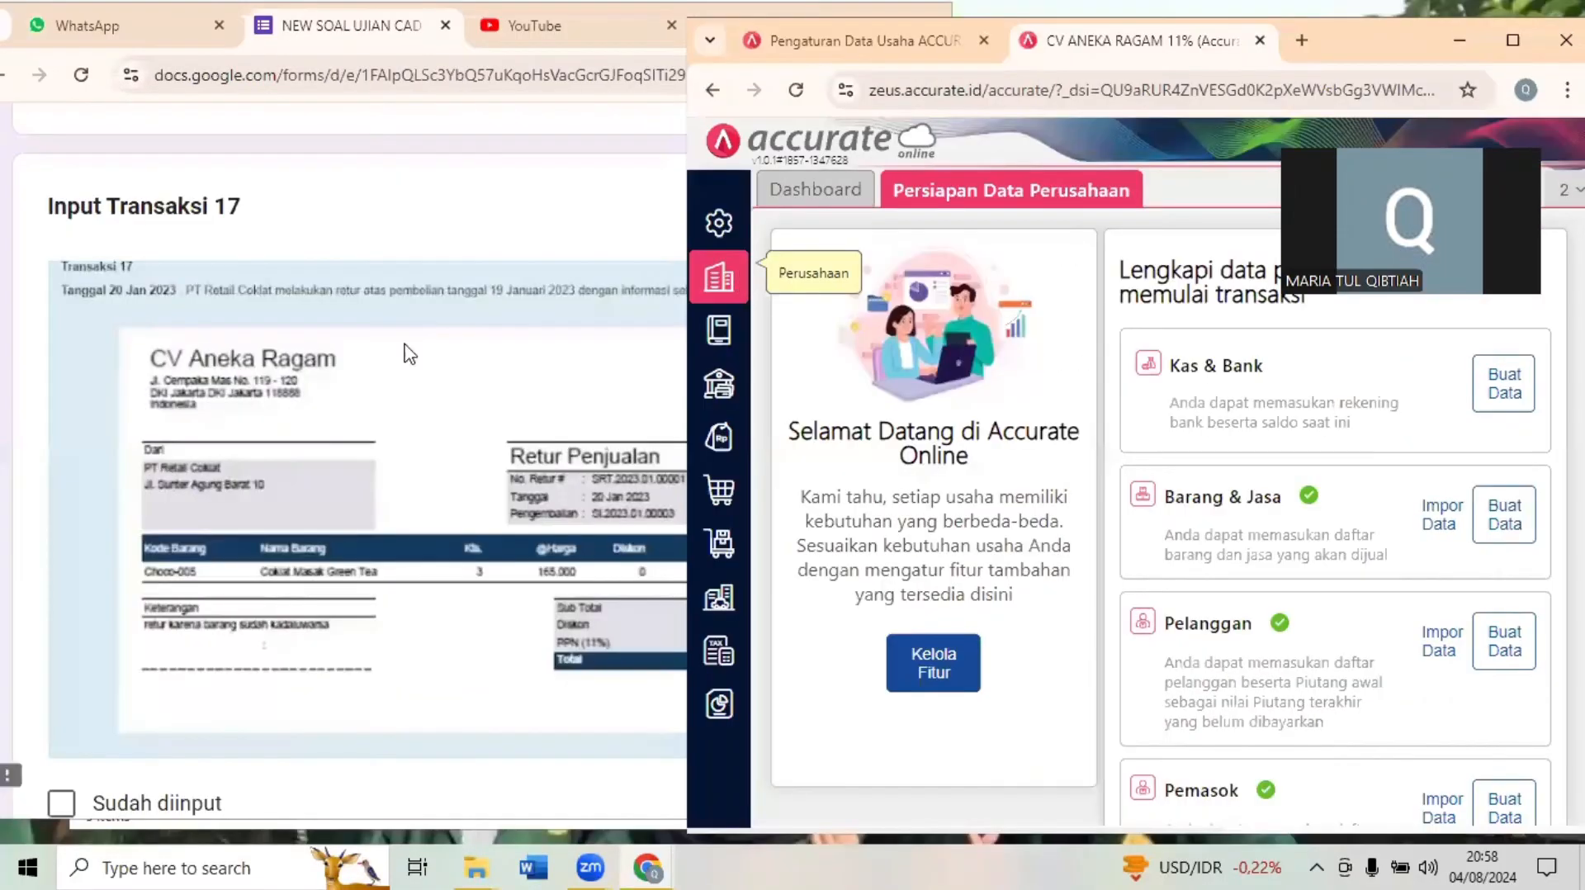
- Check the Transaksi 17 return document in the exam form and start a new Retur Penjualan in Accurate Online
click(548, 240)
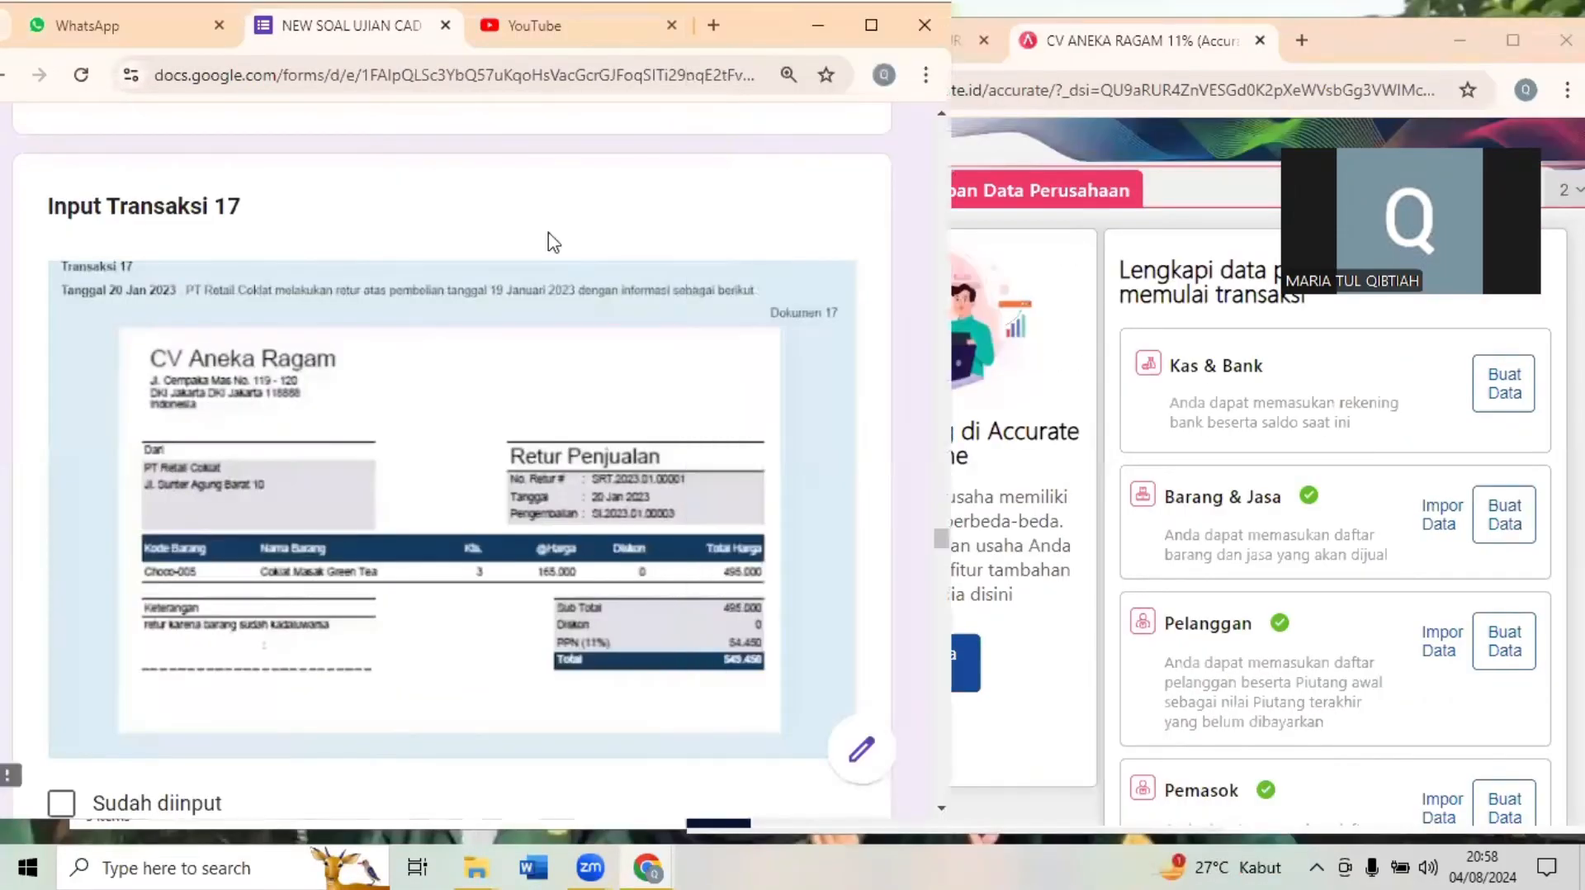
click(1080, 265)
click(471, 235)
click(1042, 246)
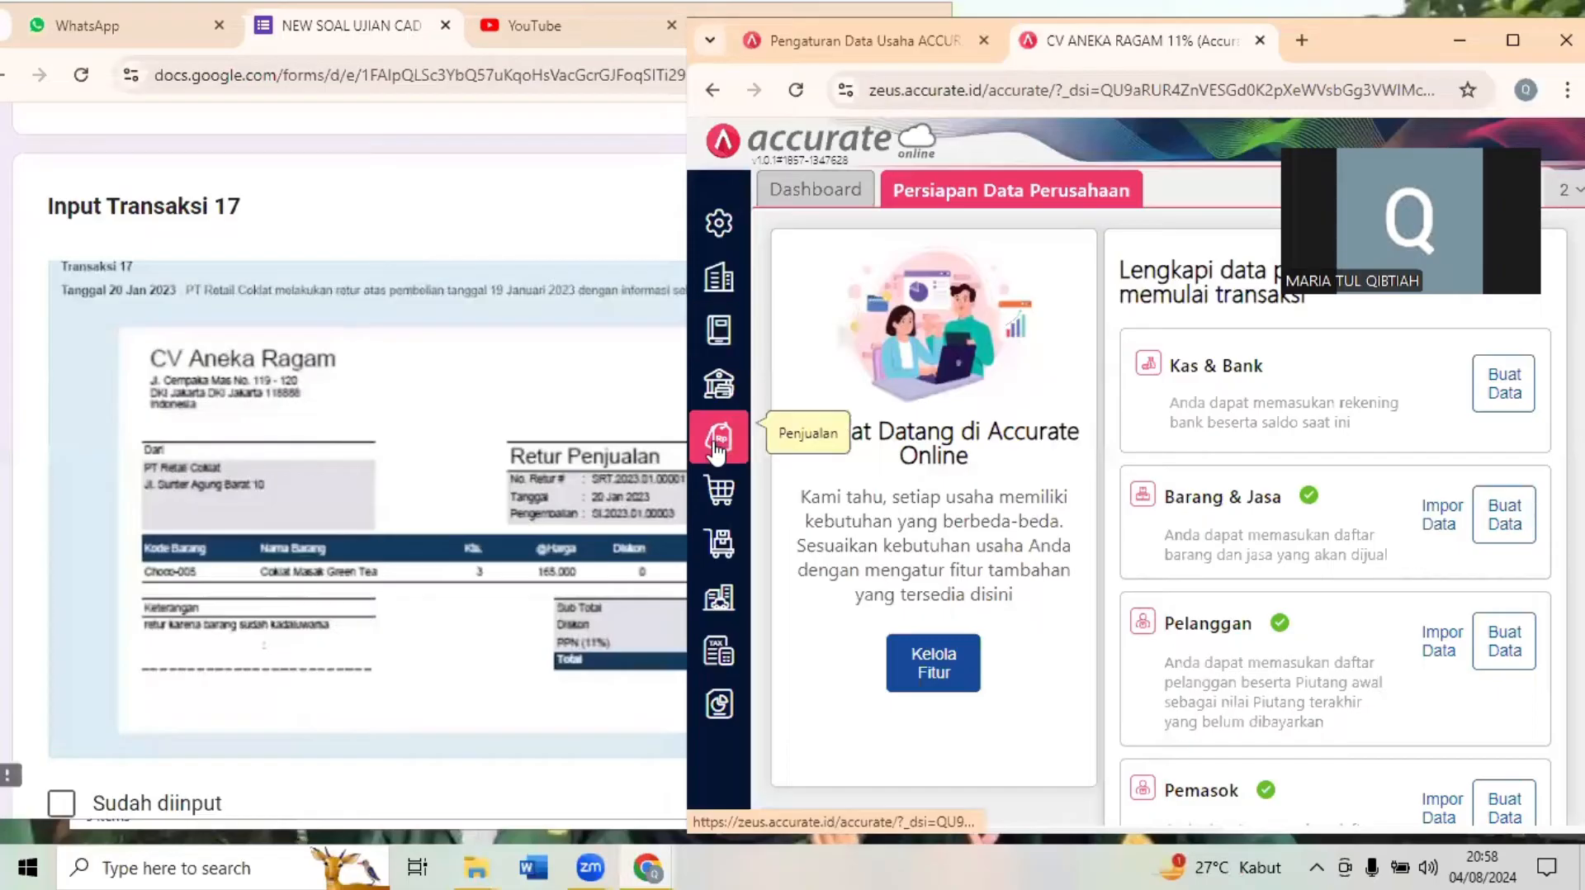
click(717, 445)
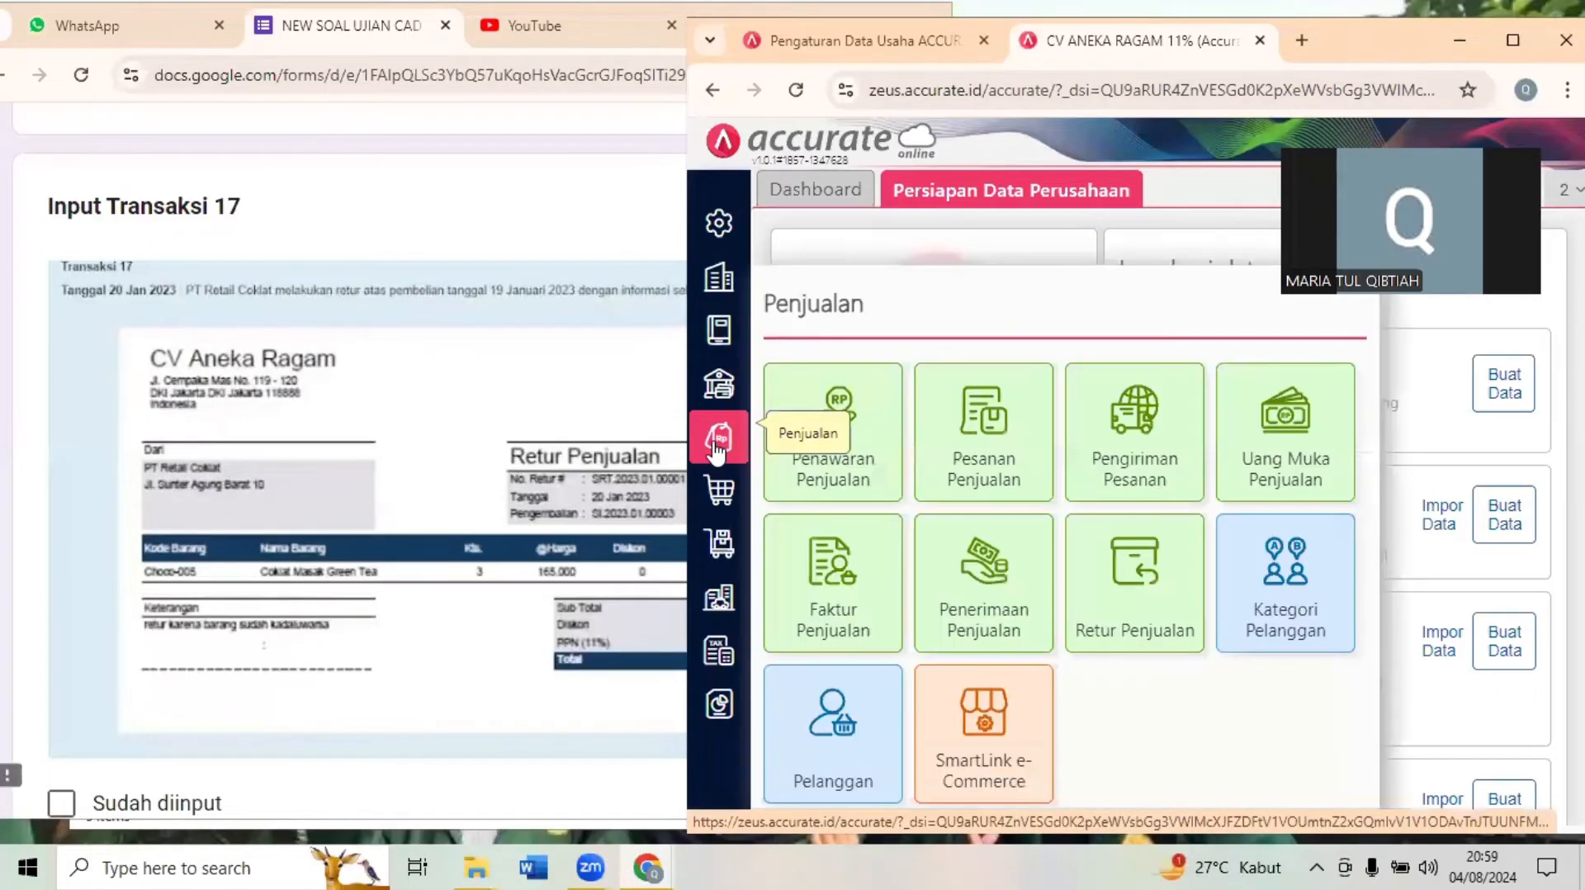
click(1131, 607)
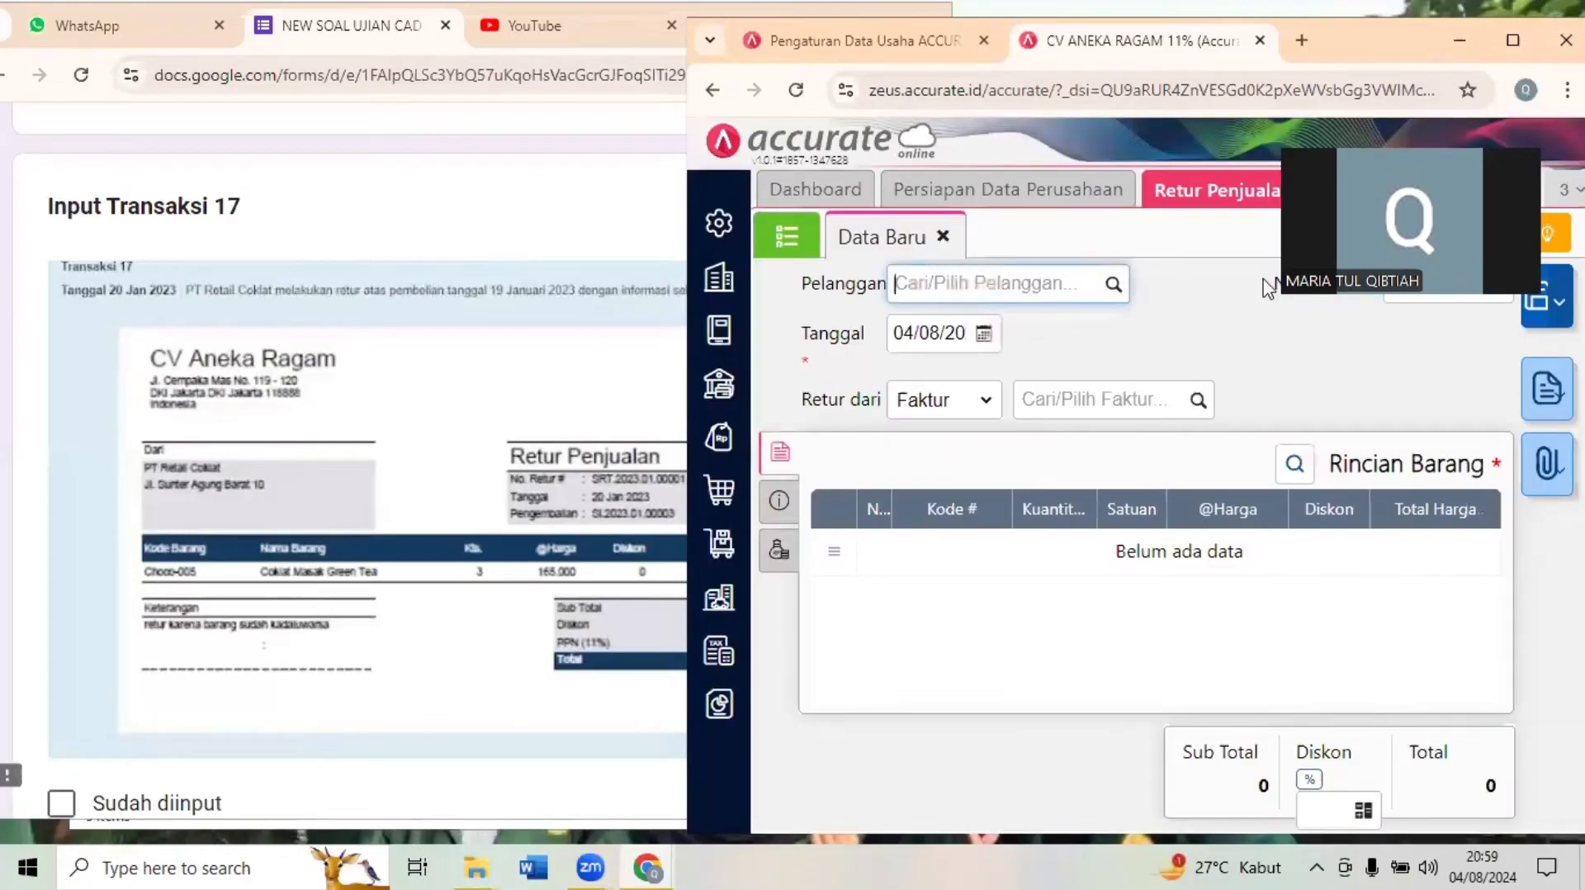
- Set the customer of the new sales return to PT Retail Coklat (C-004)
click(1519, 39)
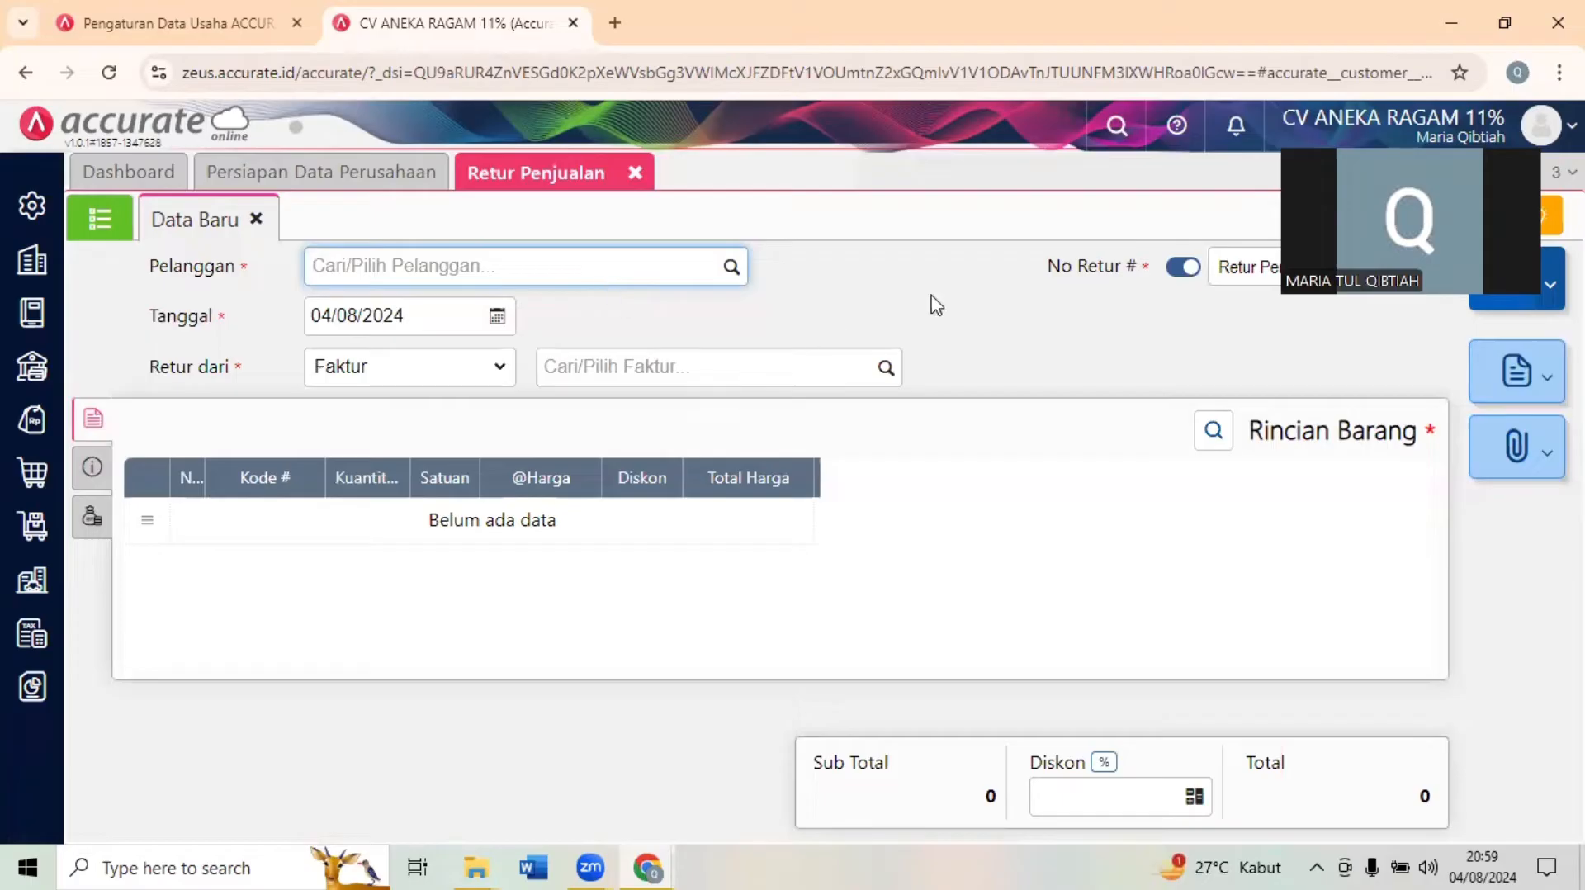
key(super+Down)
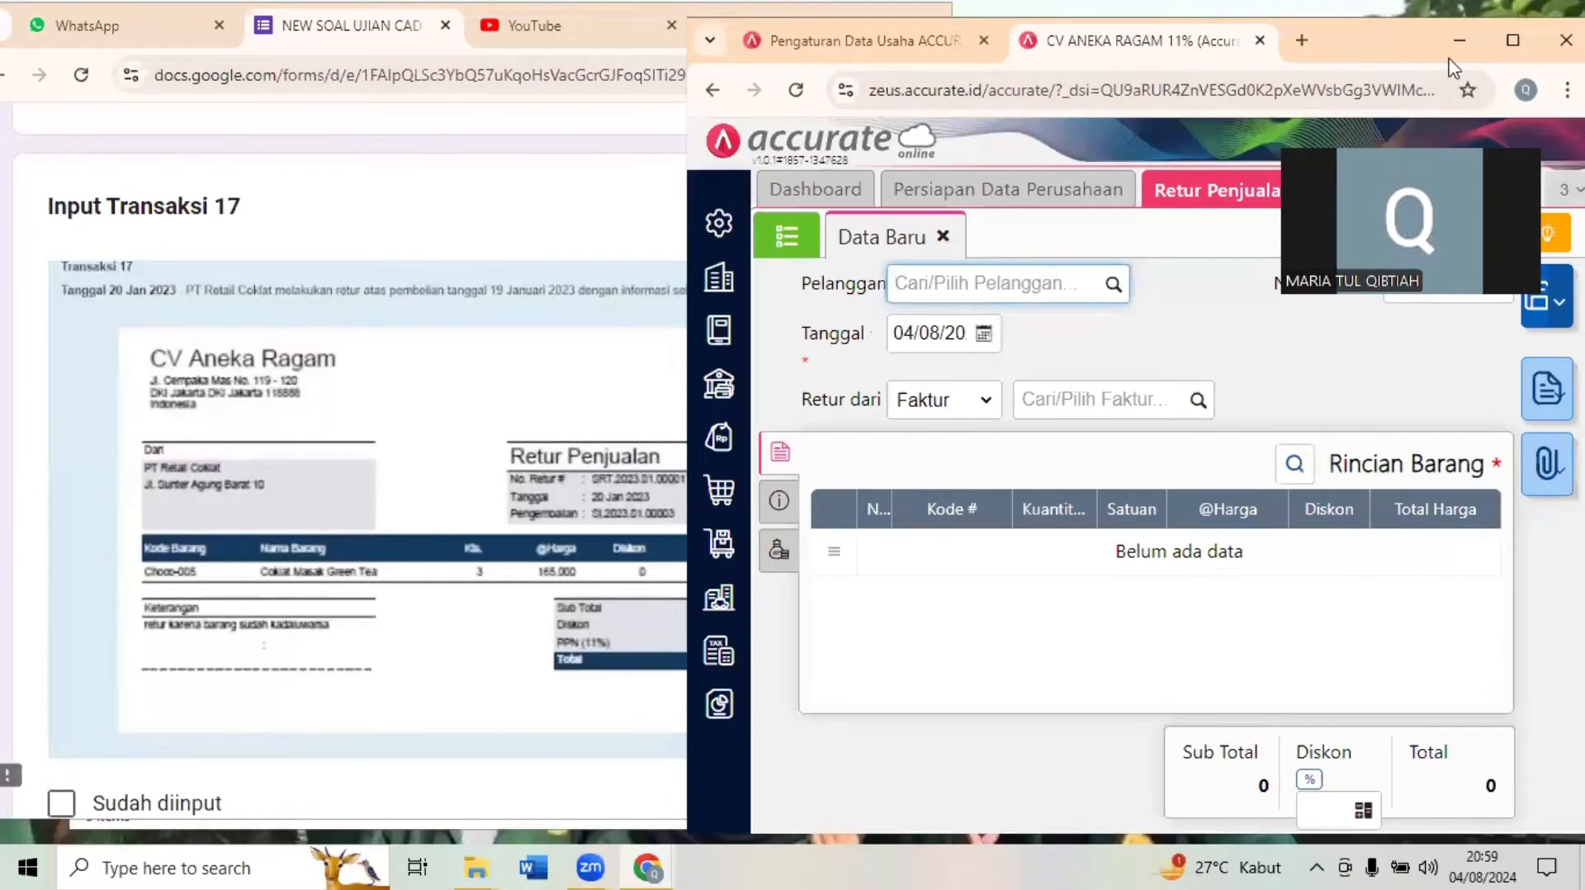
key(super+Up)
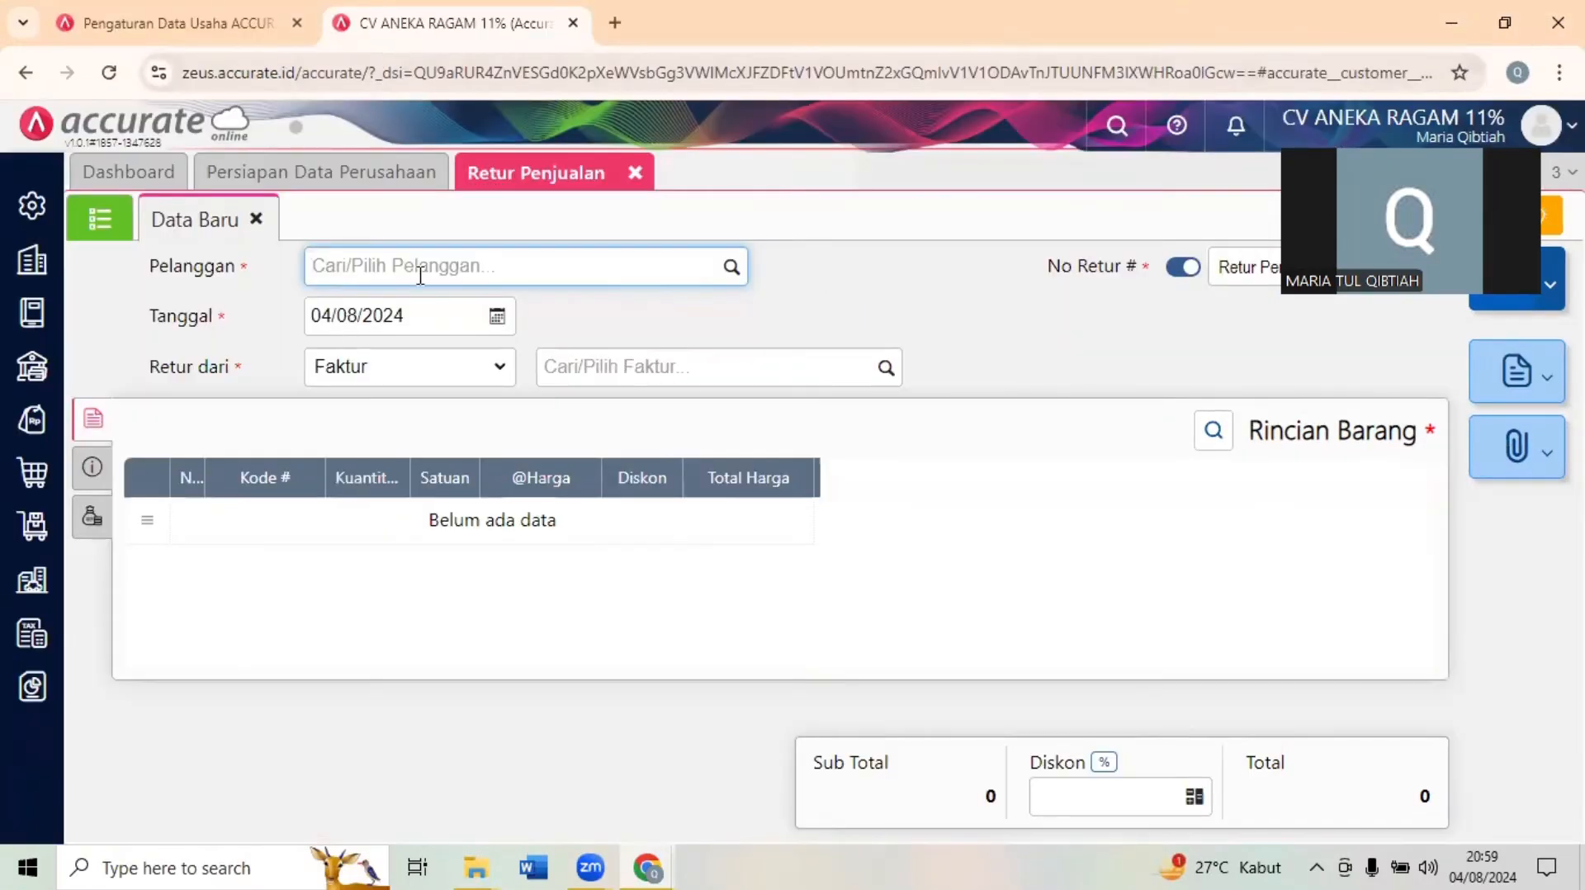
text(RET)
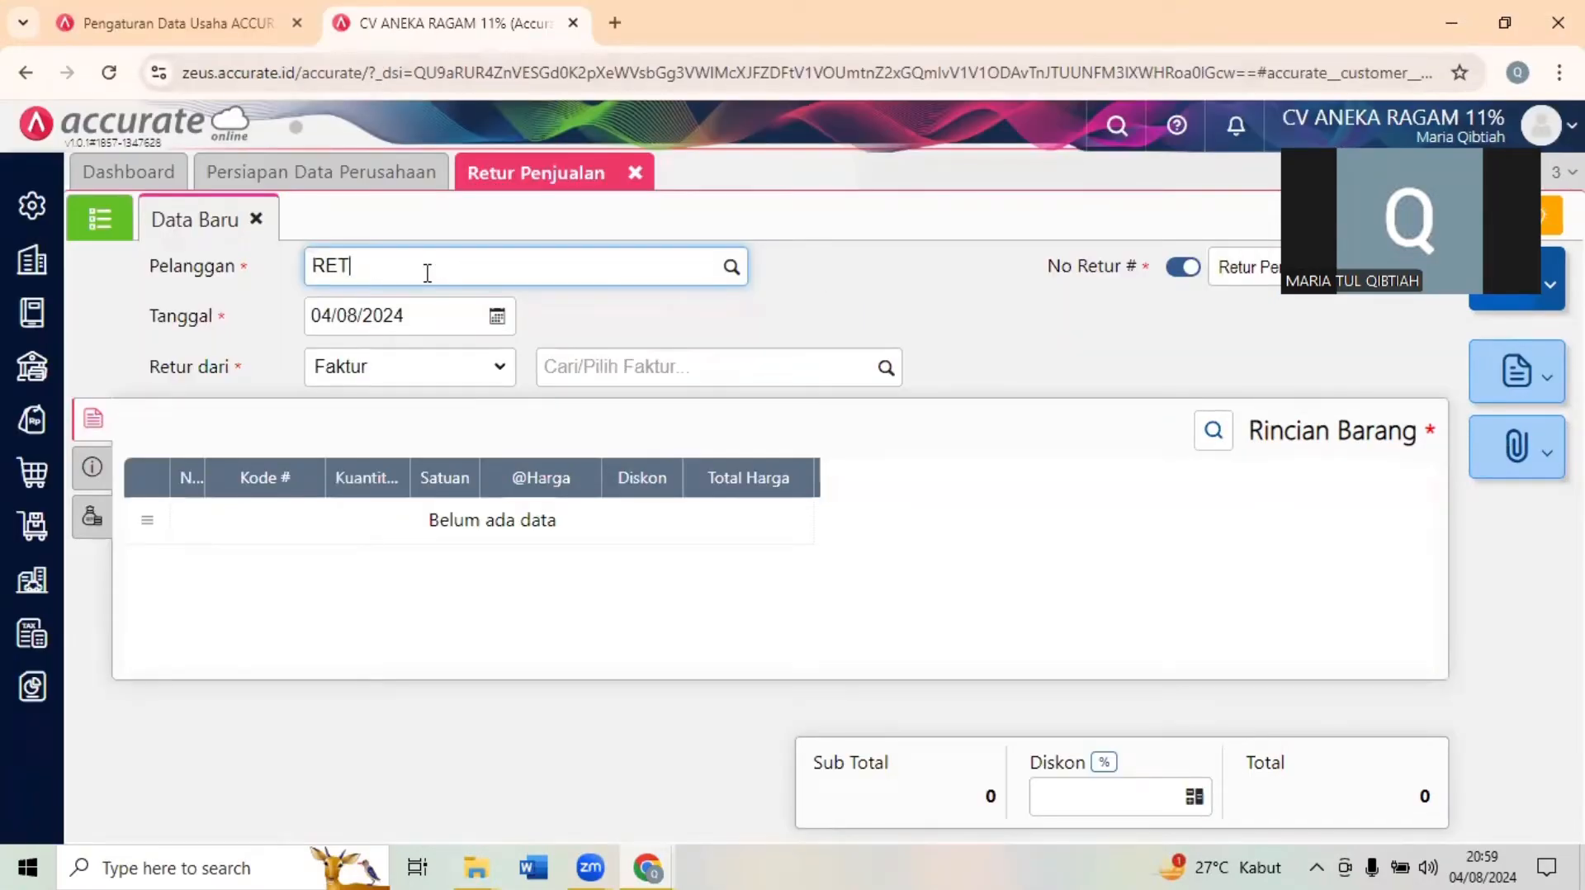
text(A)
click(443, 324)
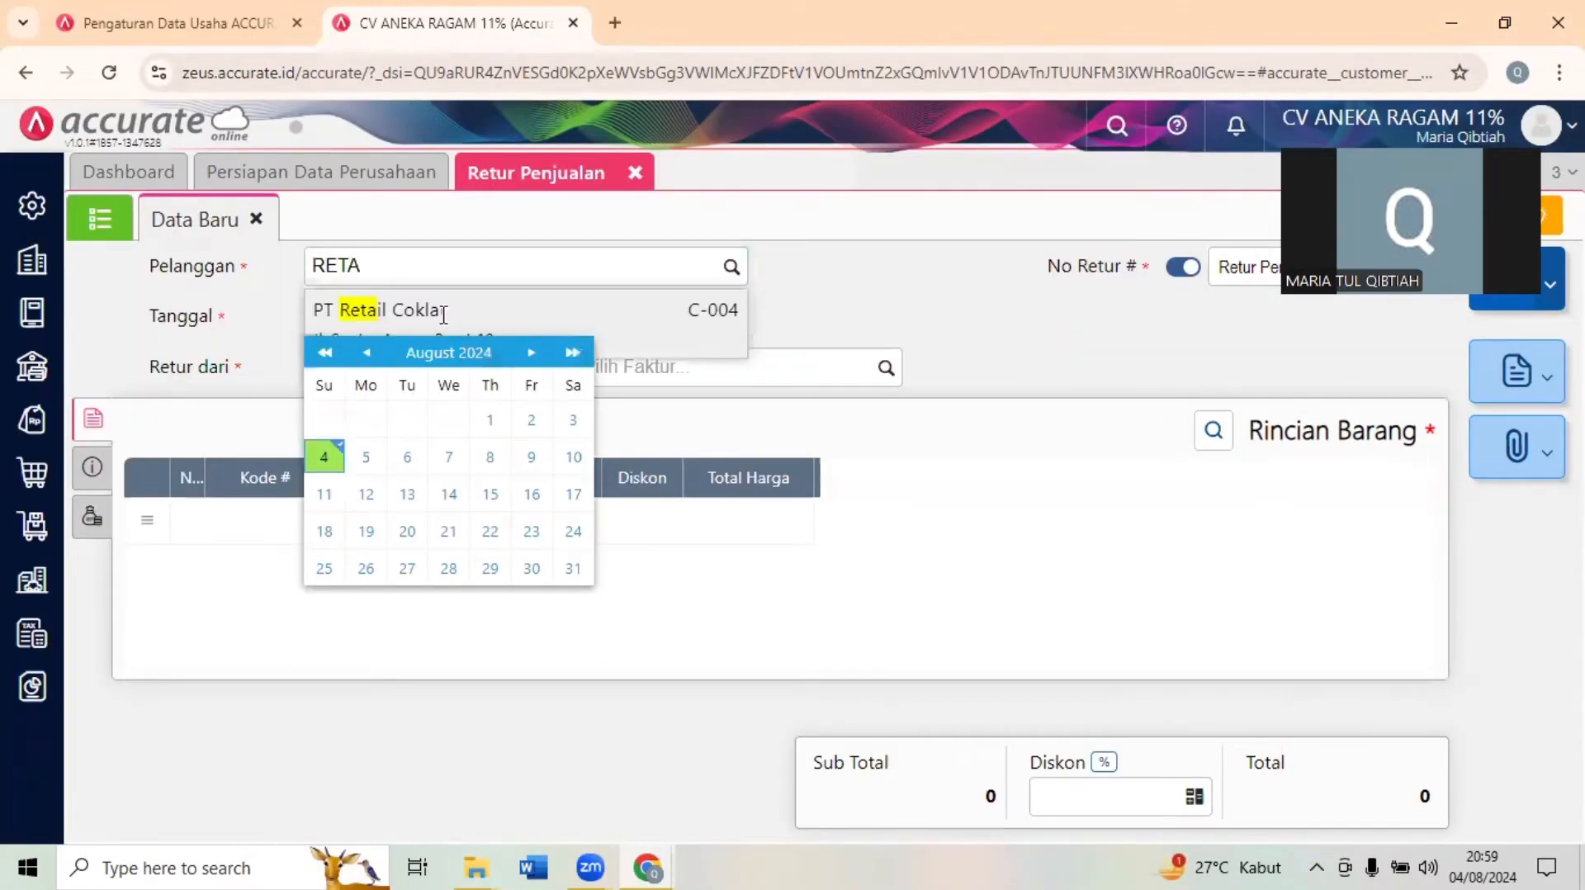
click(462, 280)
text(E)
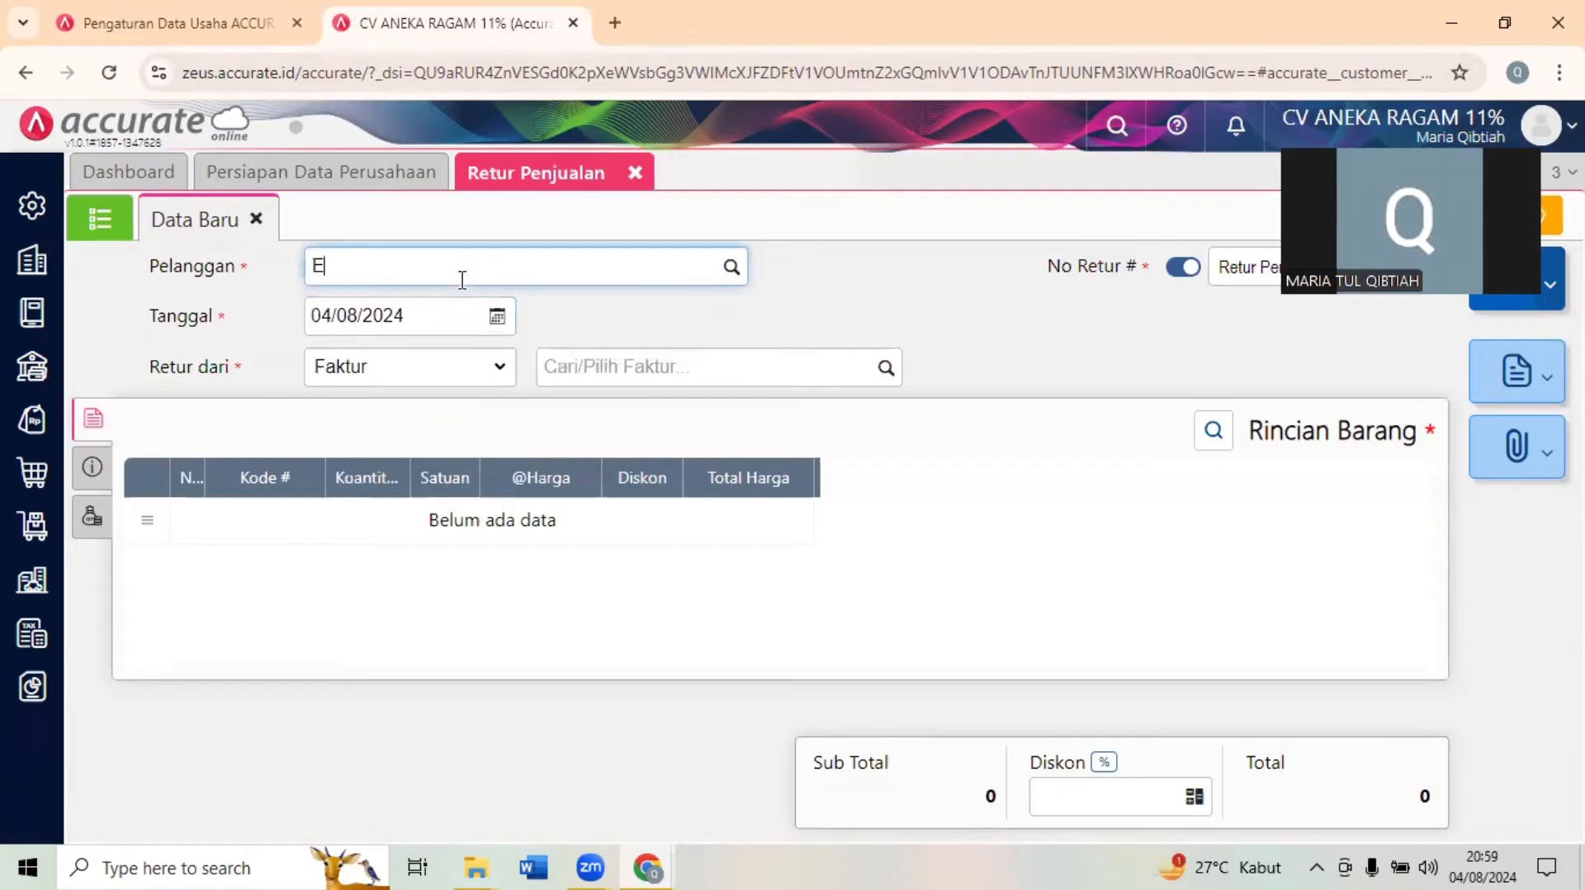
key(BackSpace)
text(RETA)
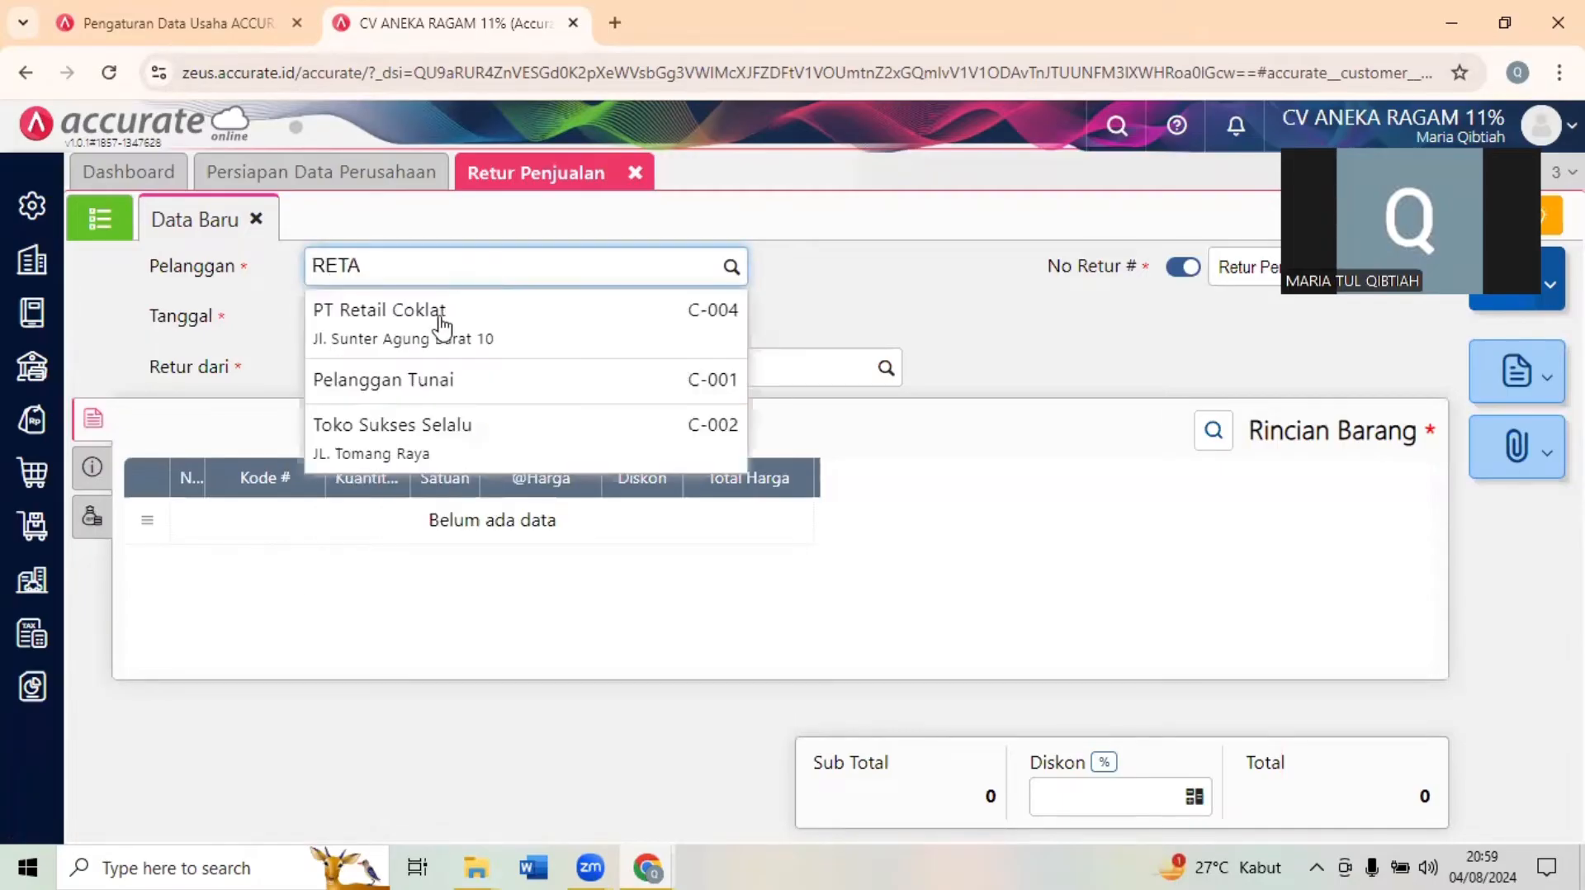
click(441, 314)
- Set the sales return's date to 20/01/2023
click(383, 313)
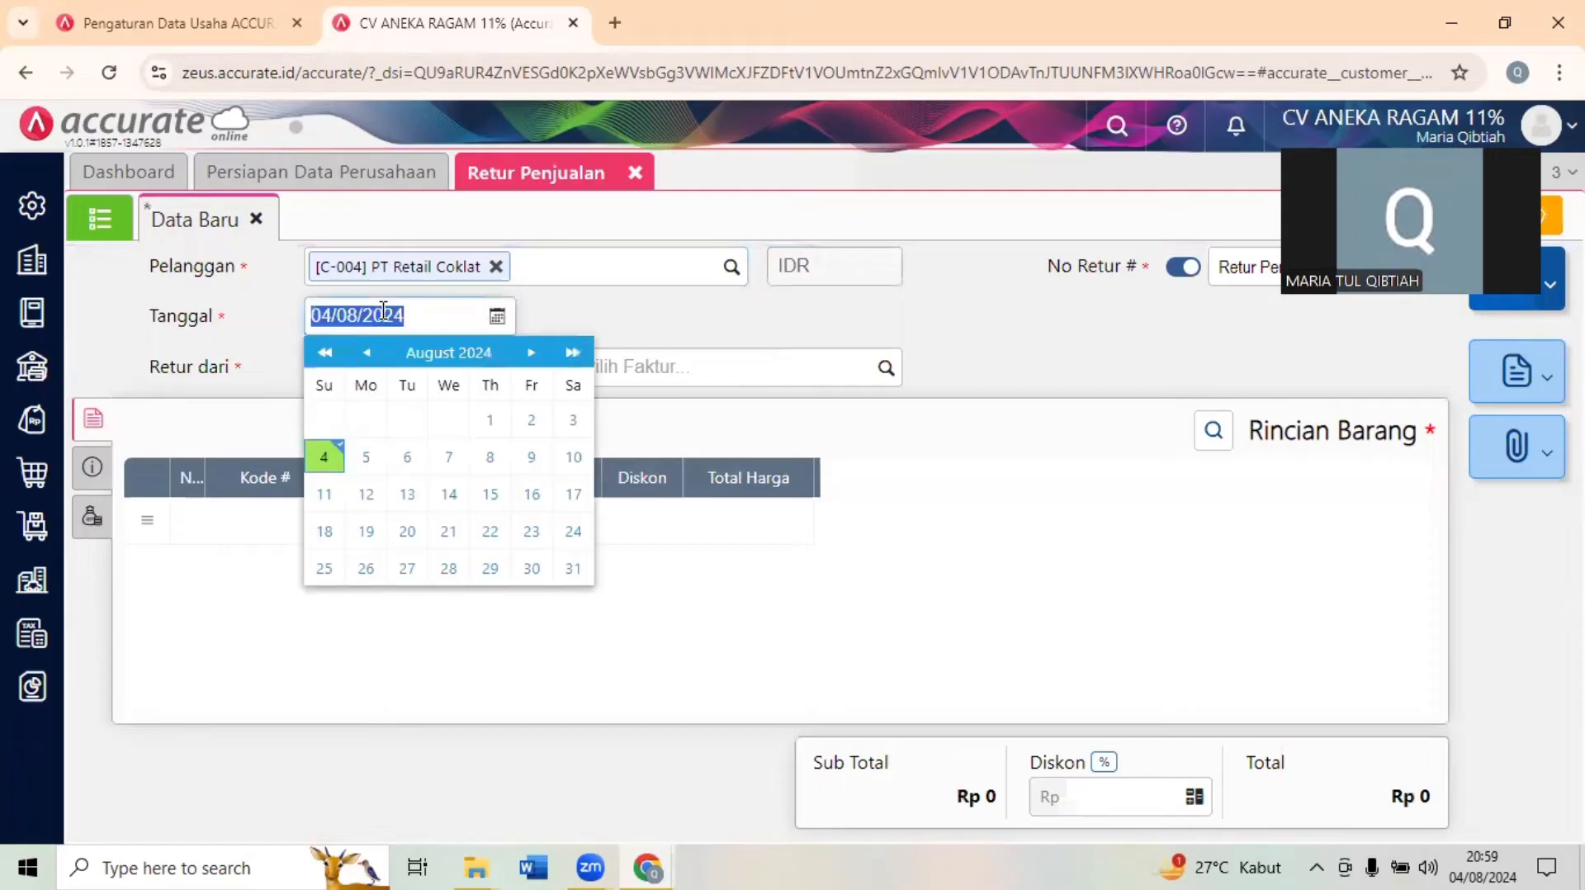
text(20012022)
key(BackSpace)
text(3)
click(766, 300)
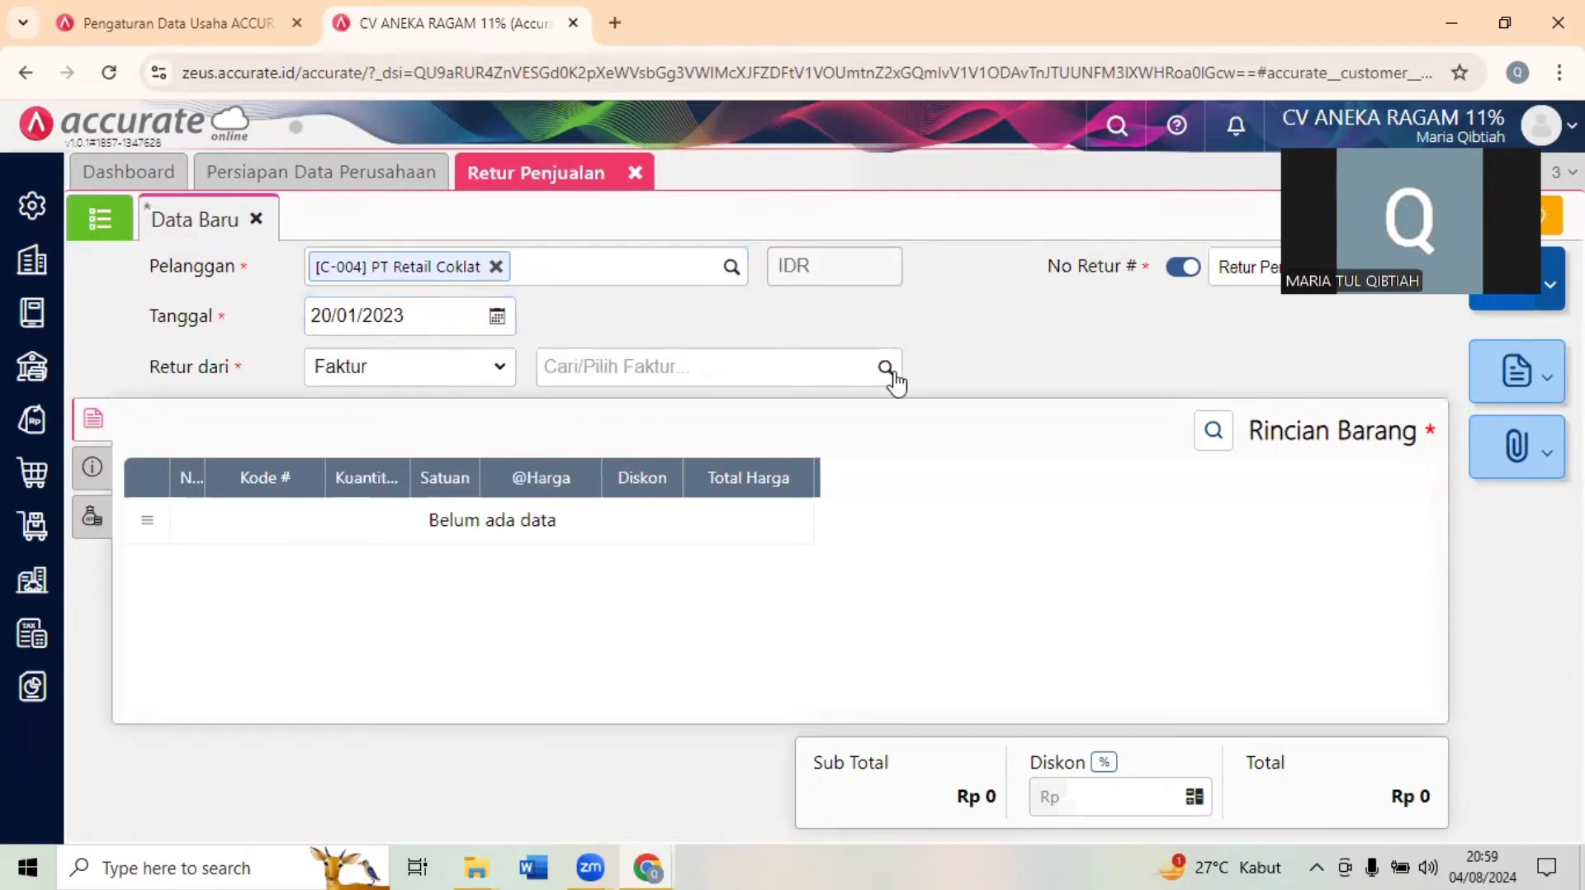
- Check the Transaksi 17 document in the exam form and base the sales return on the invoice dated 19/01/2023
click(1526, 8)
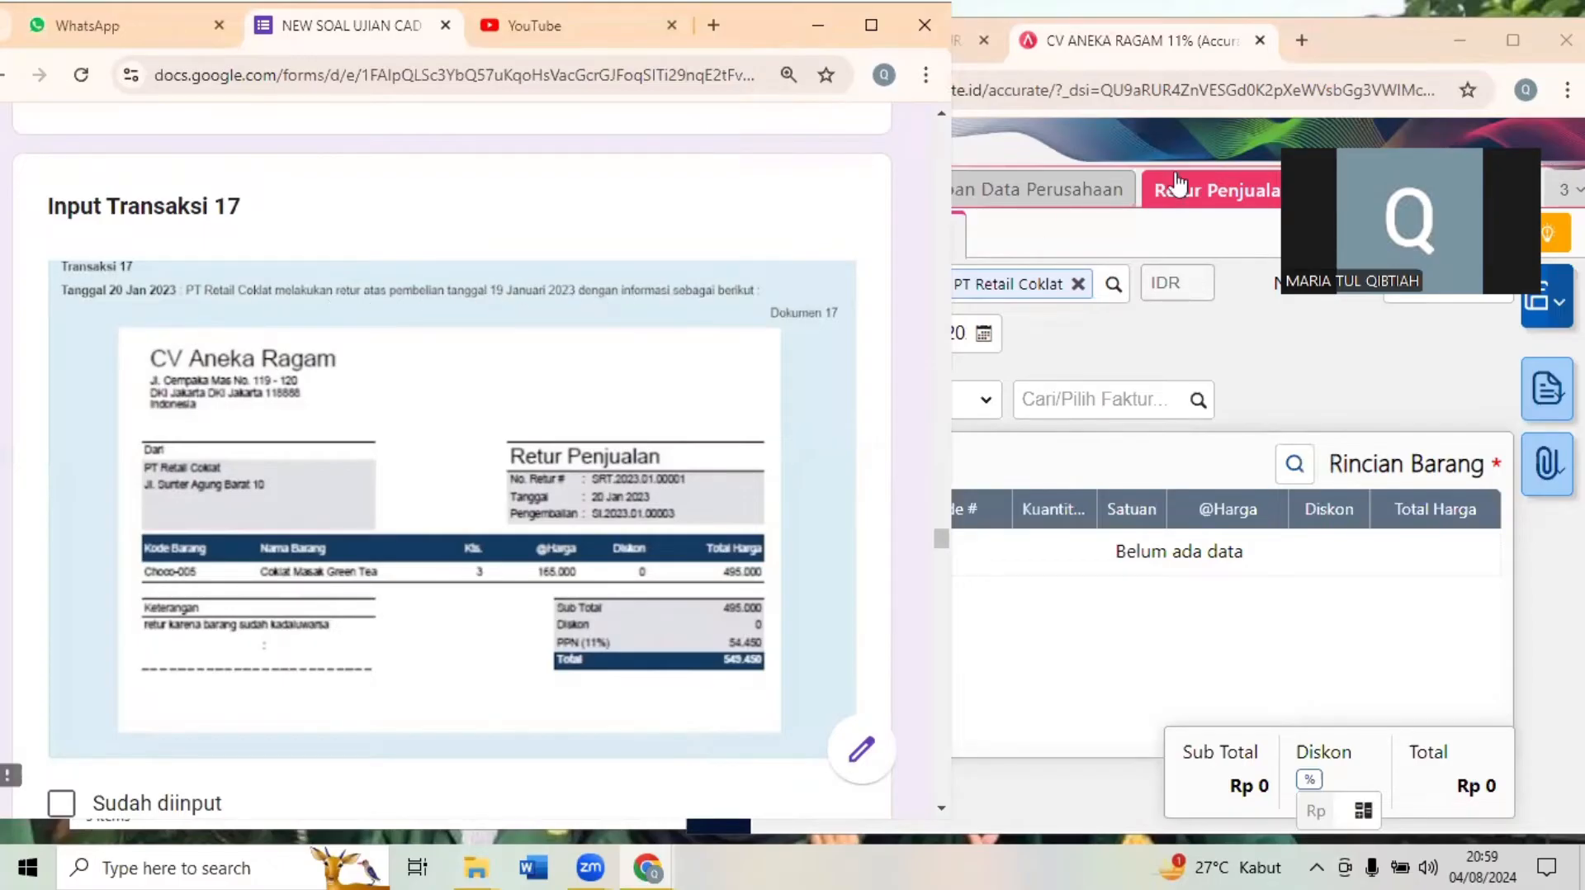
click(1499, 40)
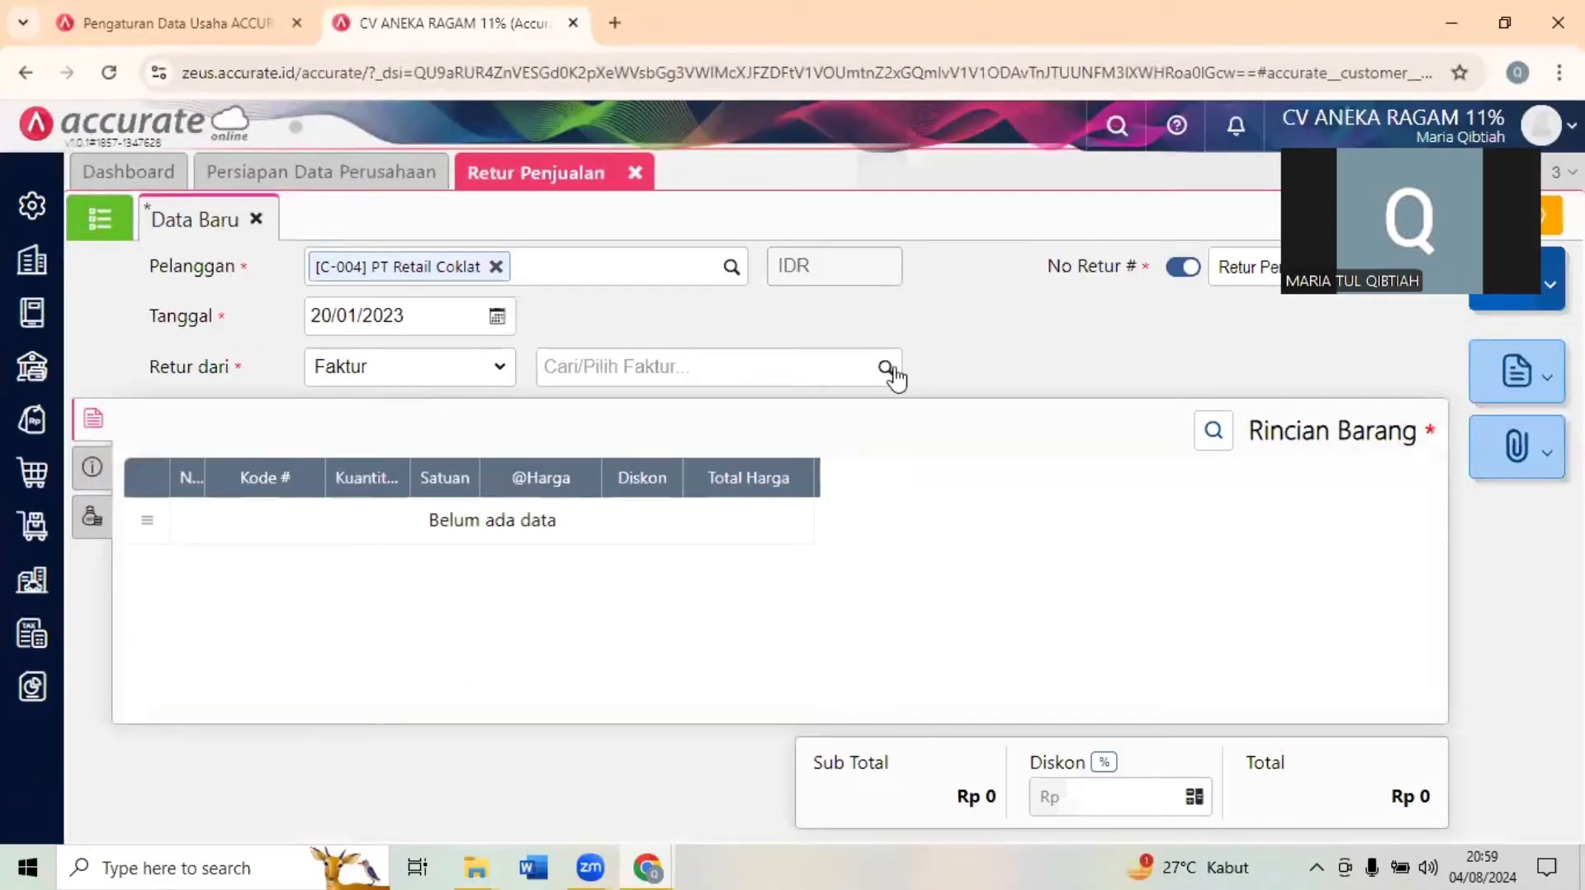
click(887, 368)
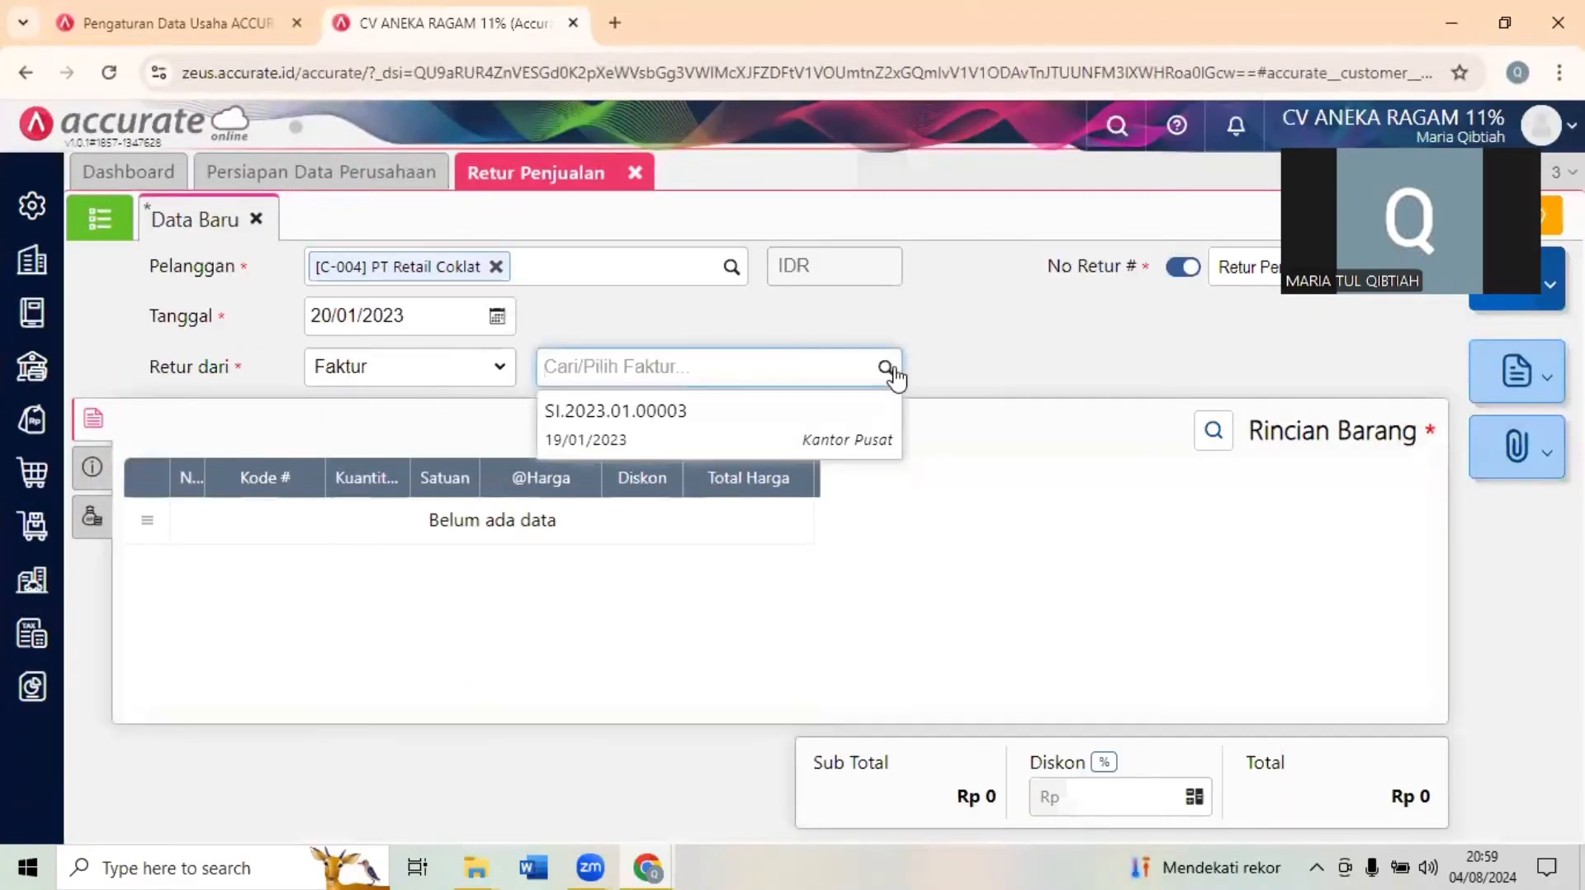
click(705, 439)
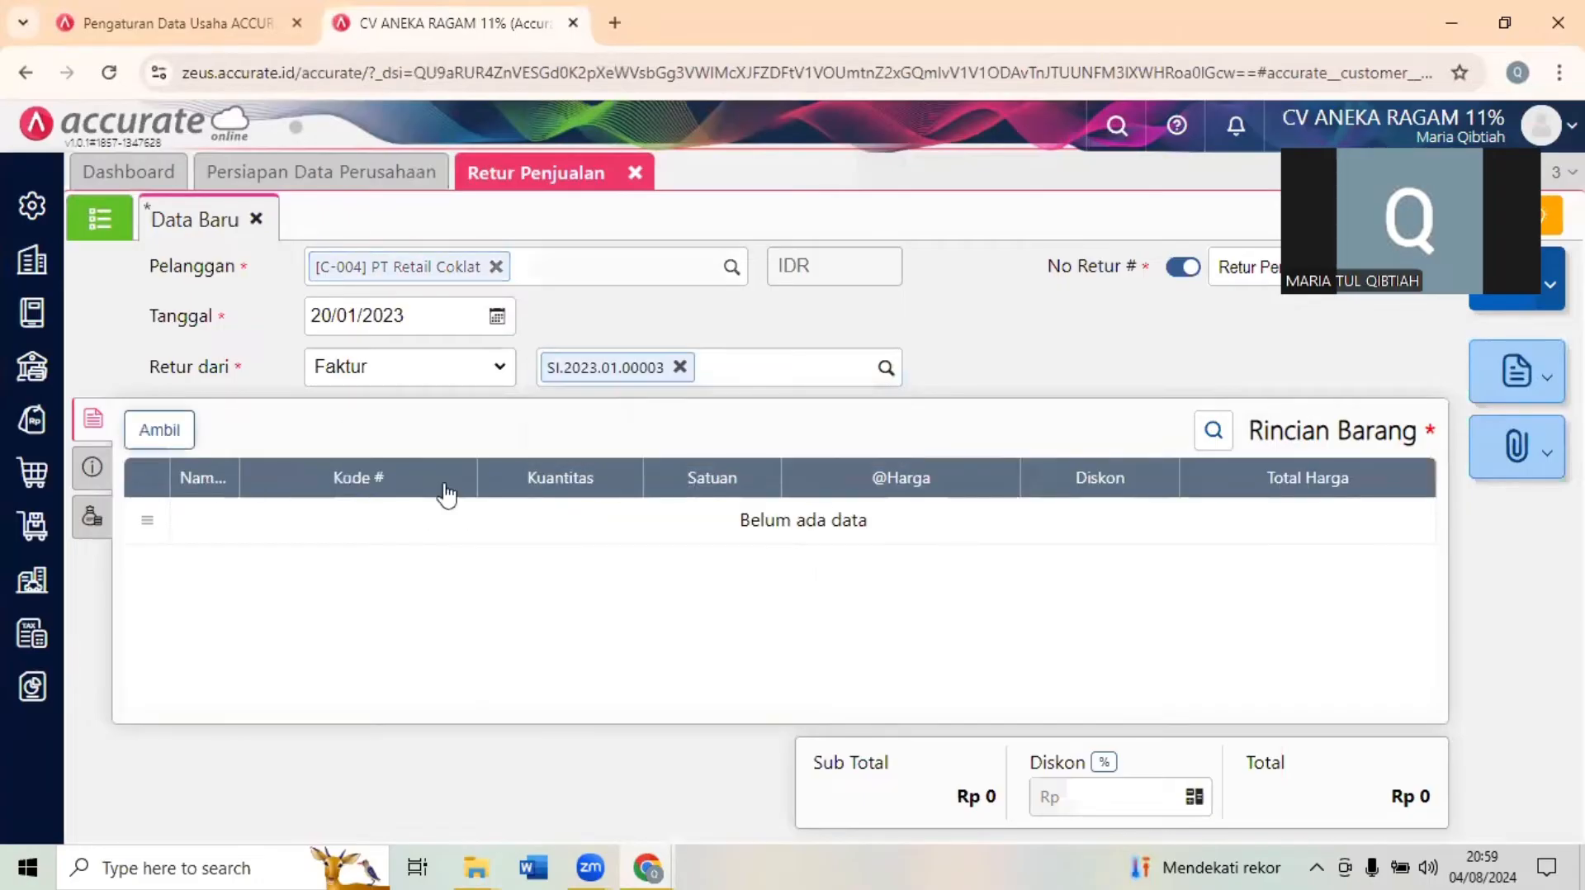
- Pull only Coklat Masak Green Tea from the invoice into the return, excluding Bubuk Coklat, Coklat Masak Strawberry and Coklat Masak Vanilla
click(159, 431)
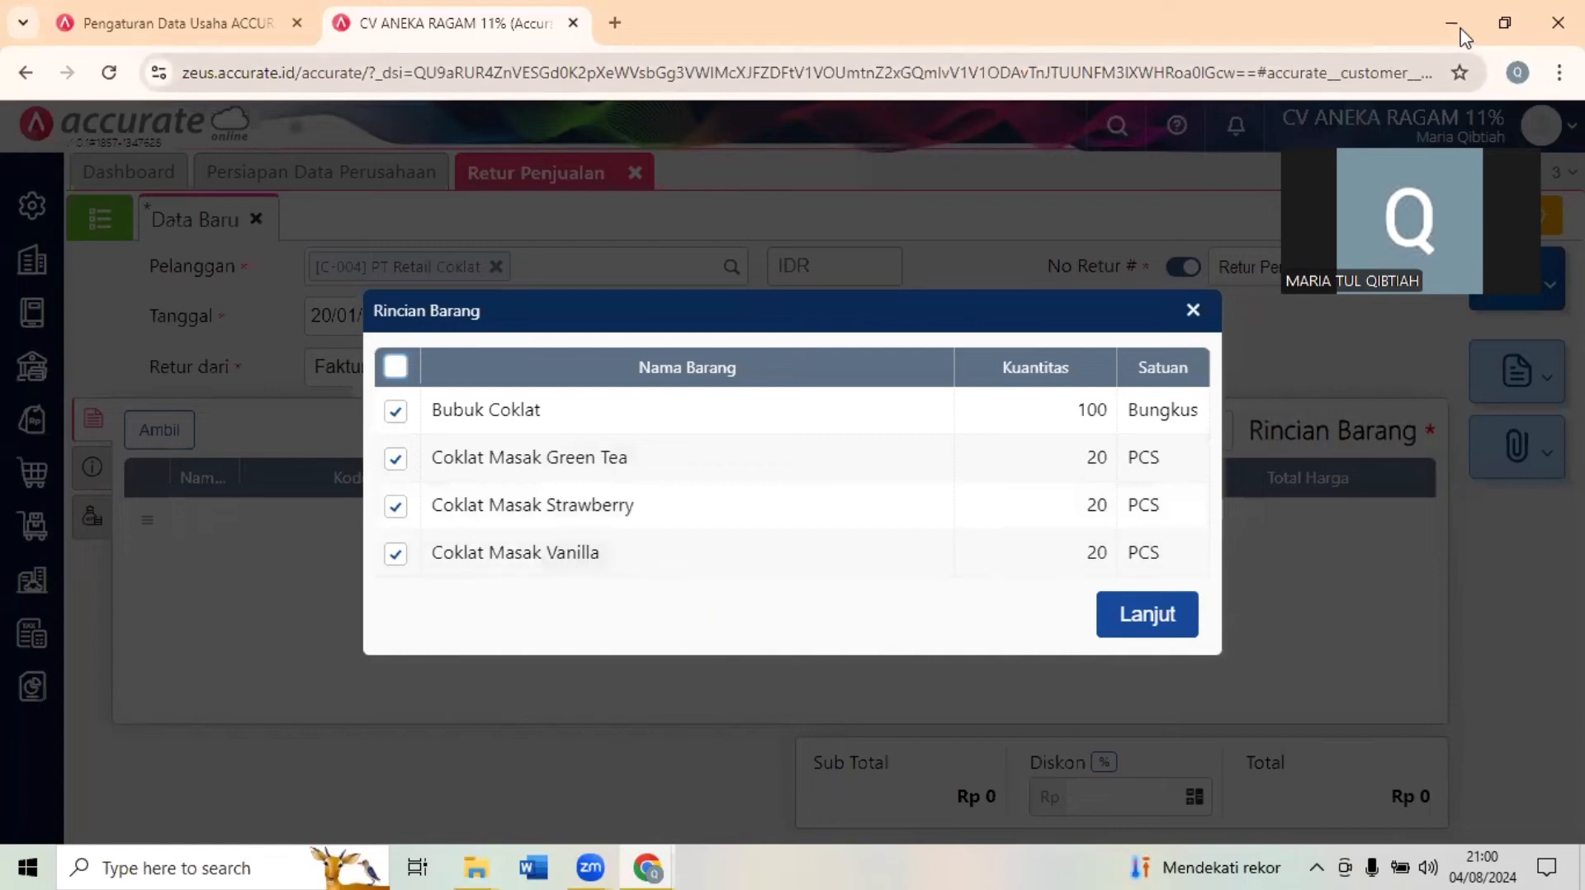
click(1507, 22)
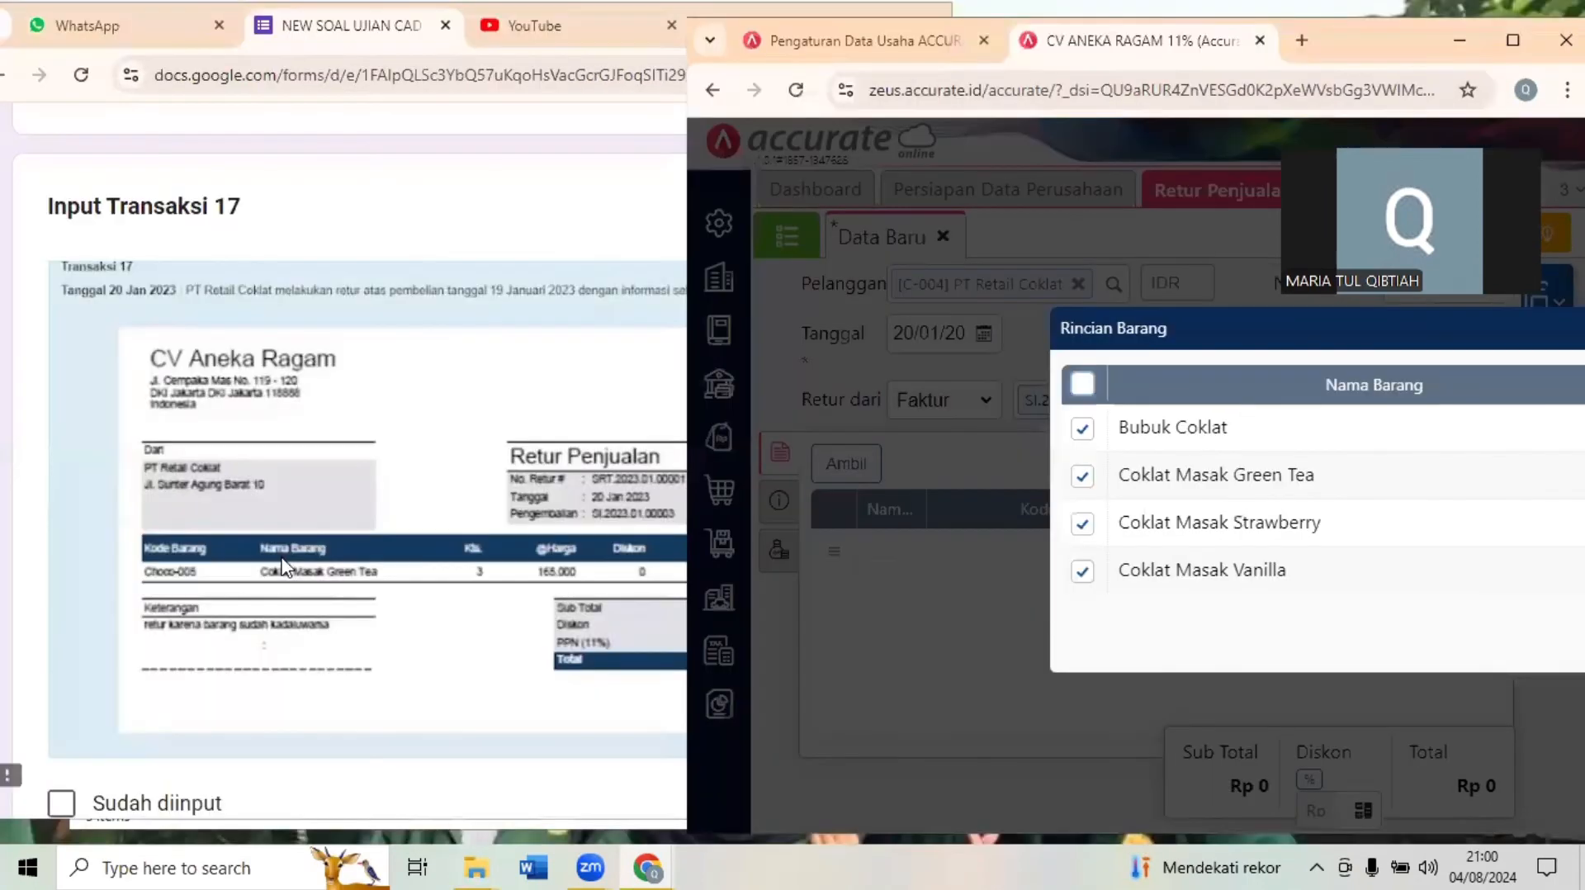
click(330, 590)
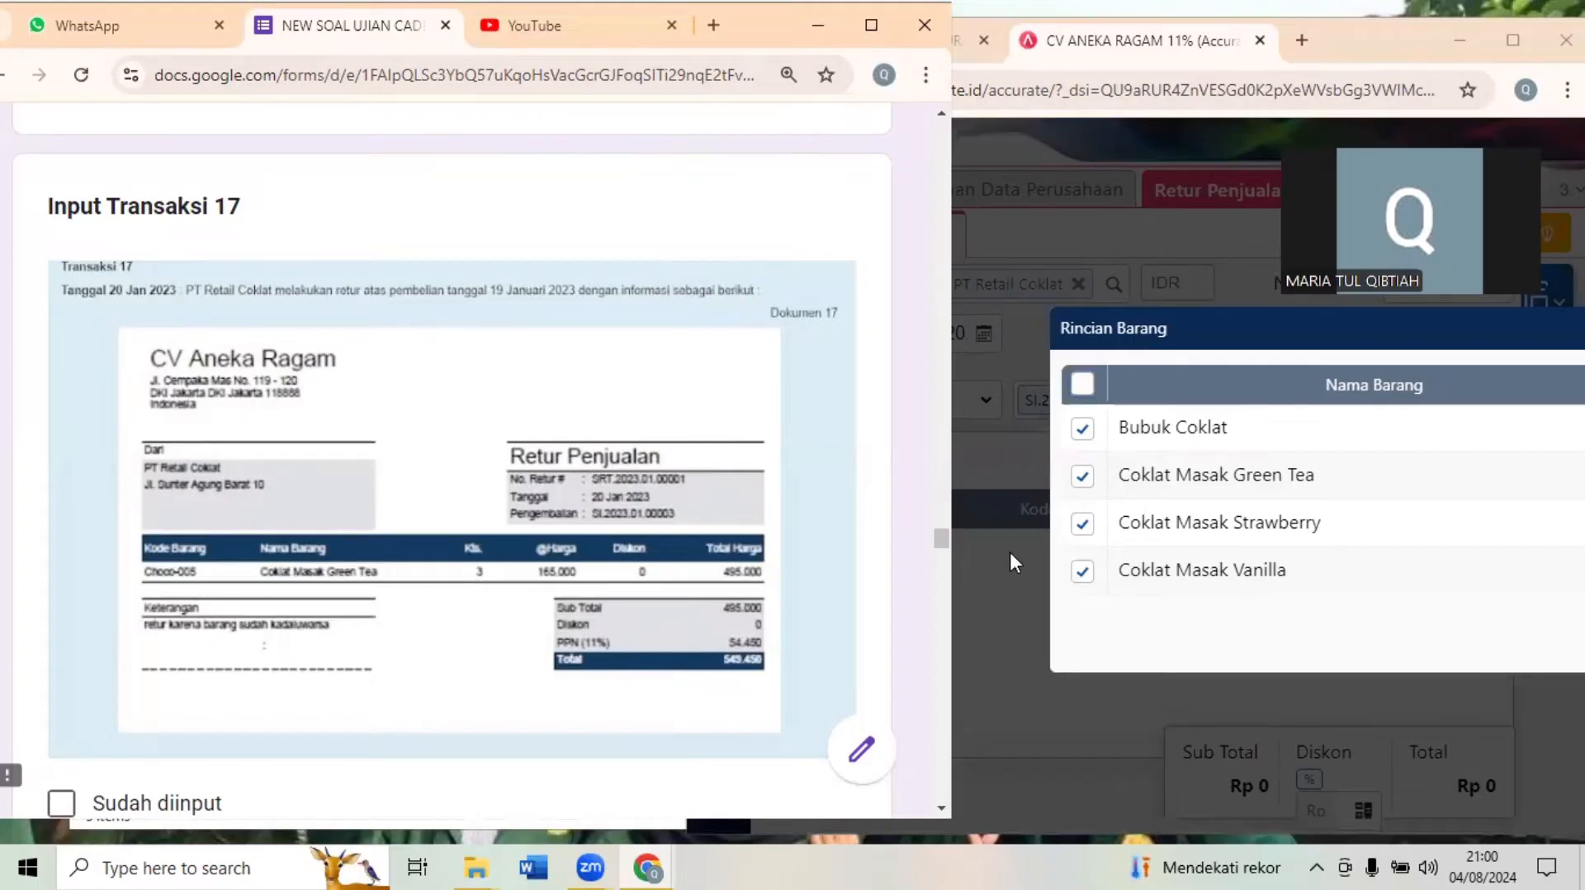
click(1503, 33)
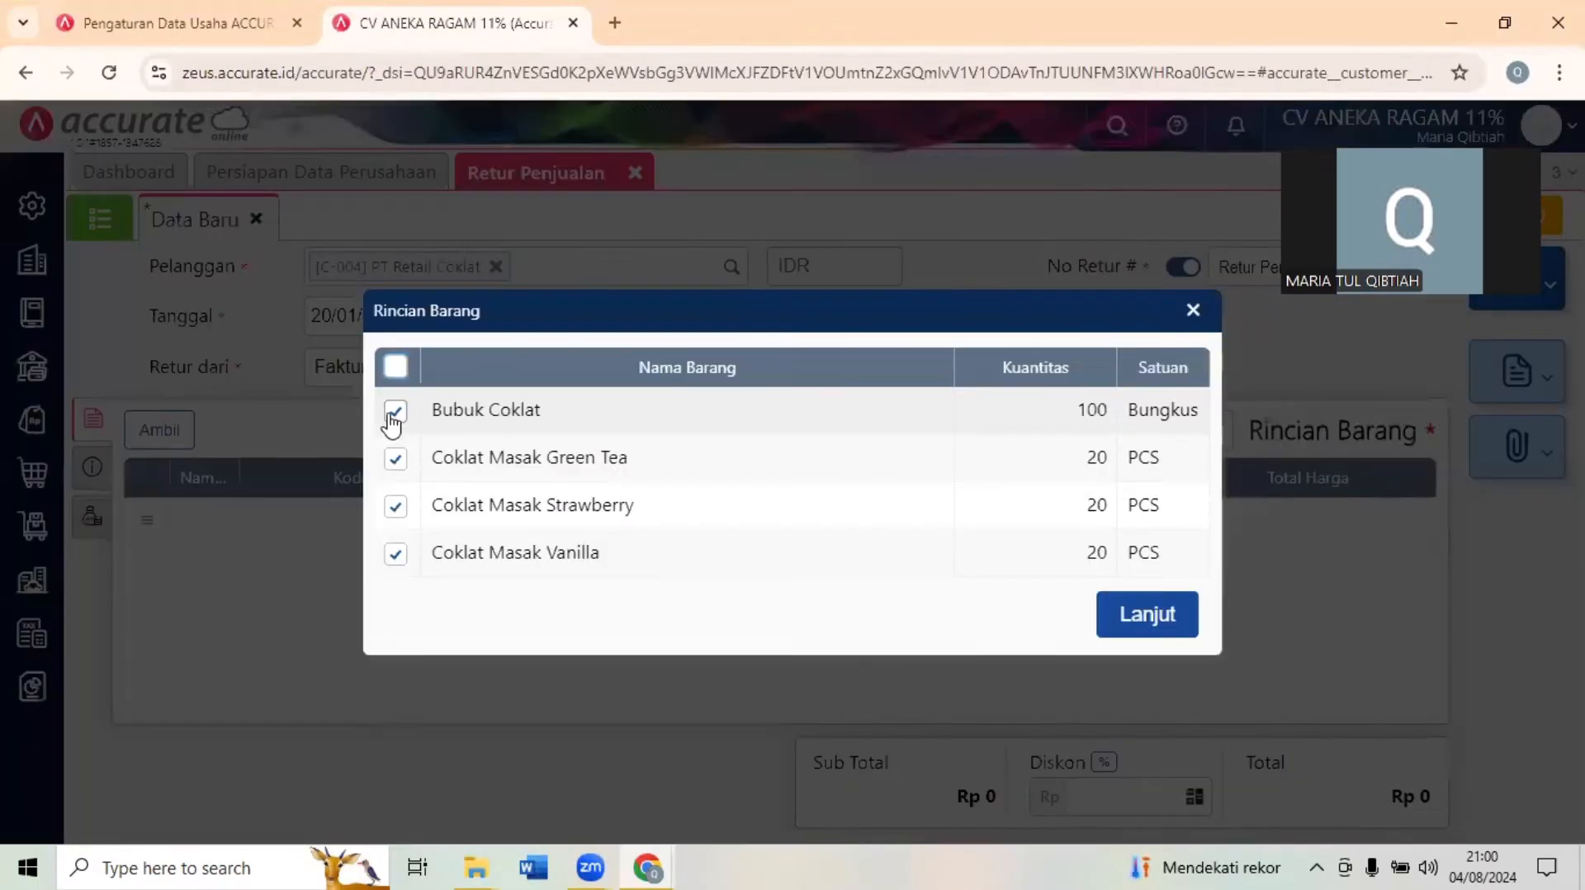
click(394, 411)
click(396, 505)
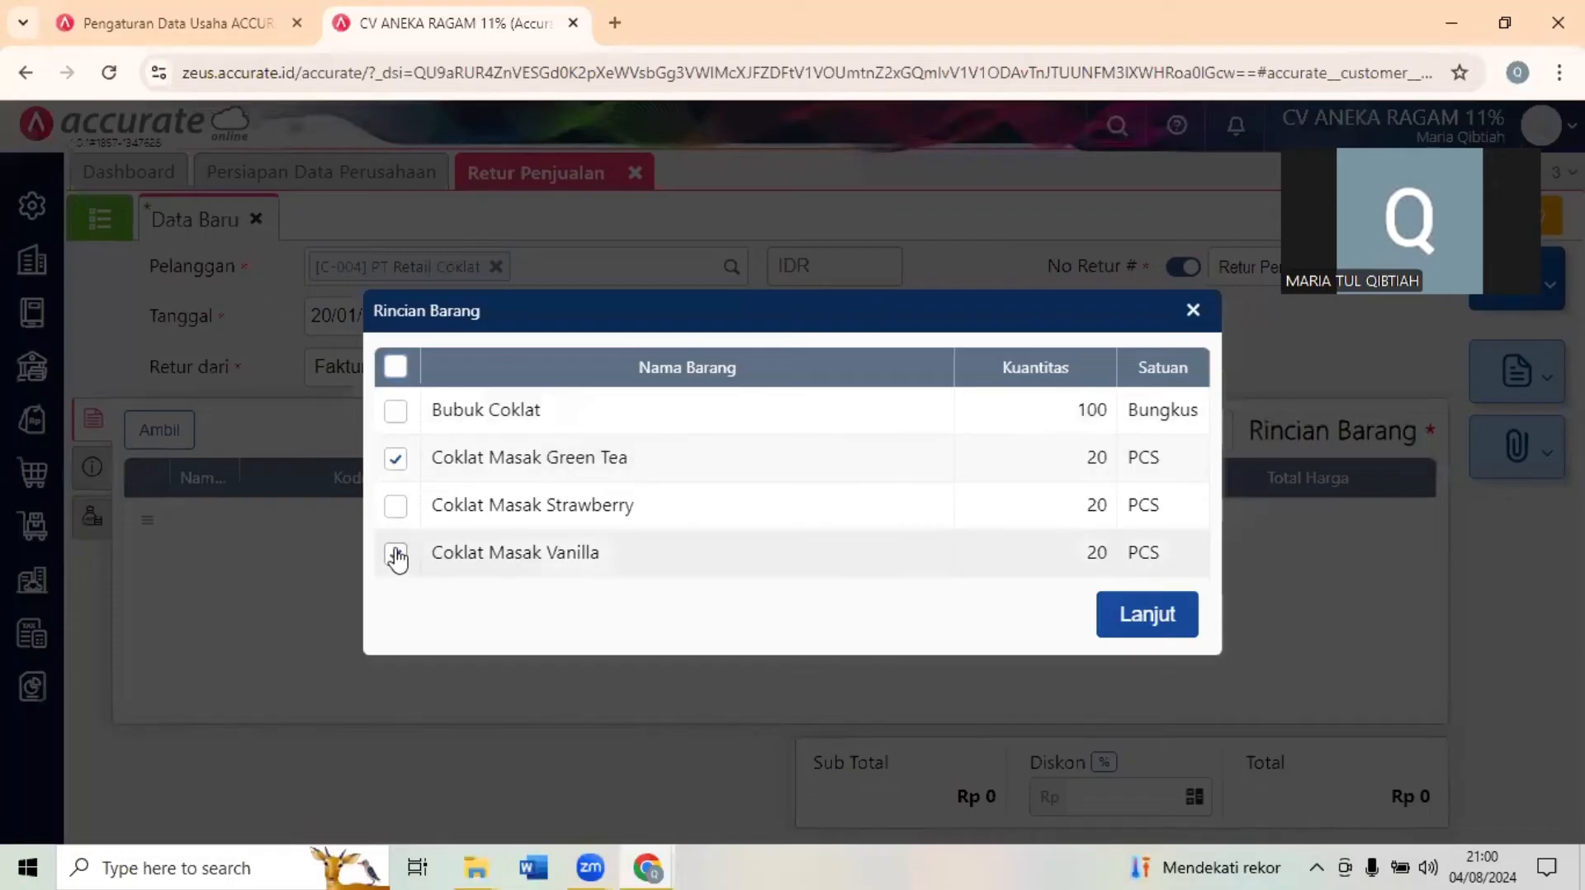
click(790, 576)
click(1128, 615)
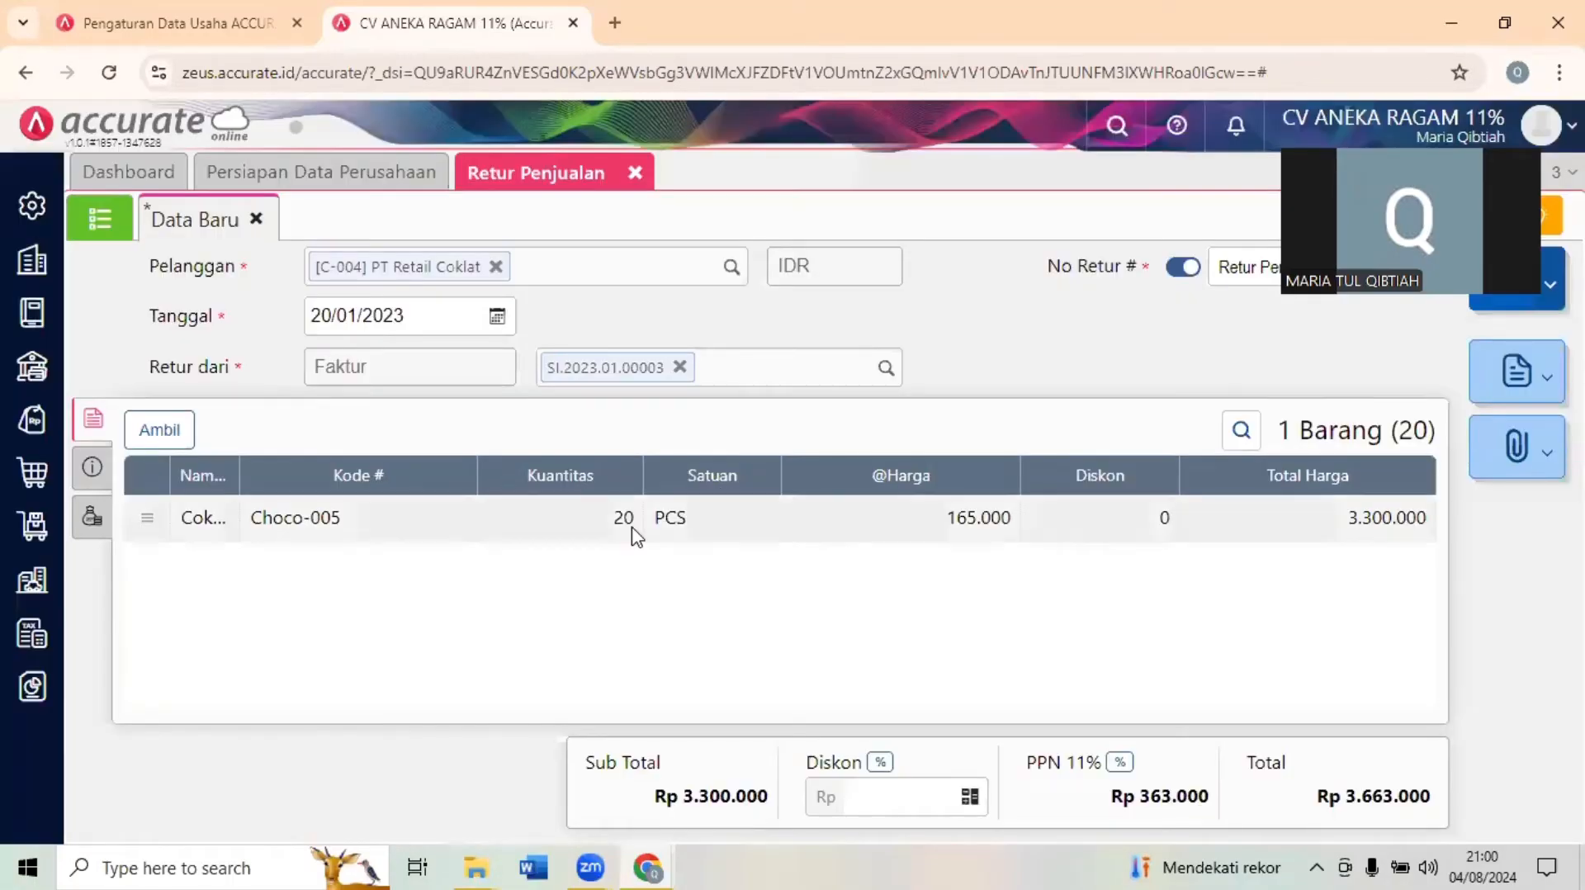
- Set the returned quantity of Coklat Masak Green Tea (Choco-005) to 3 PCS
click(245, 513)
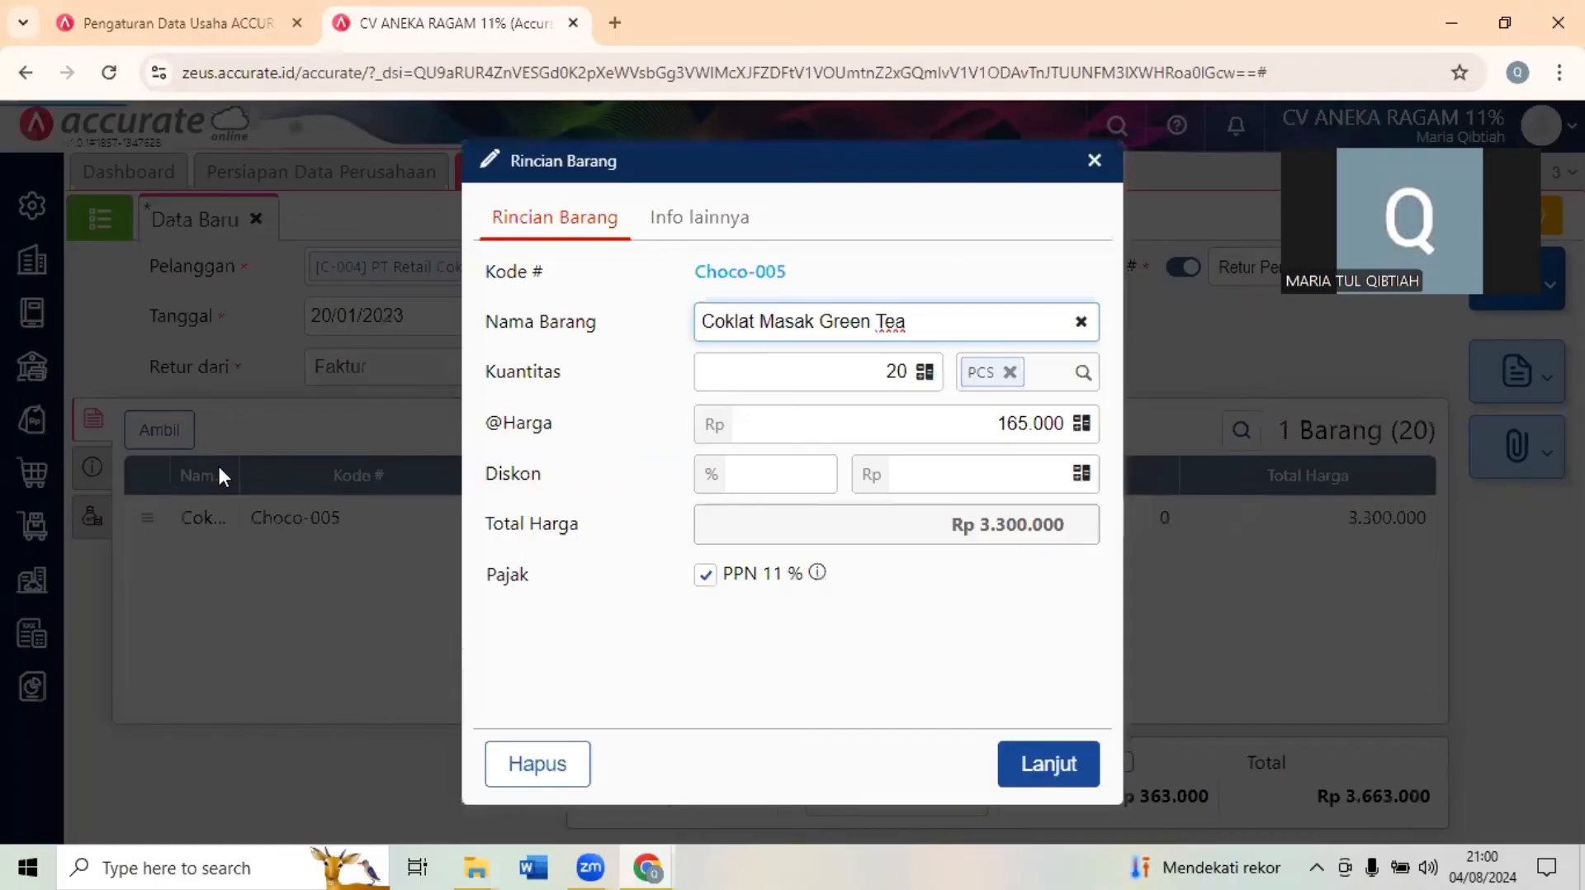
click(905, 372)
text(3)
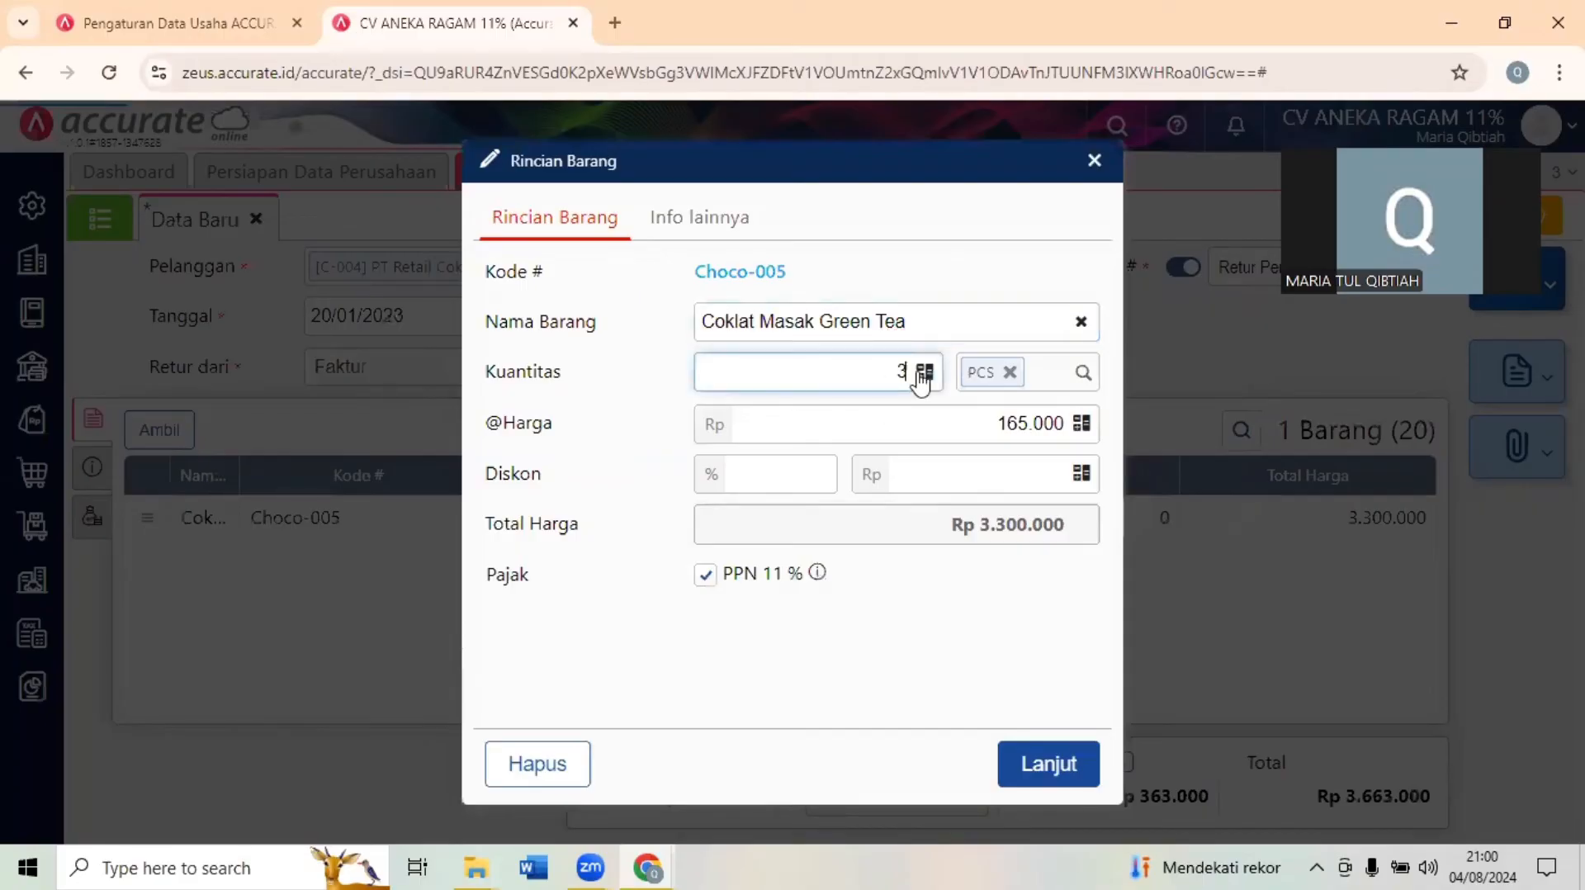
click(1040, 761)
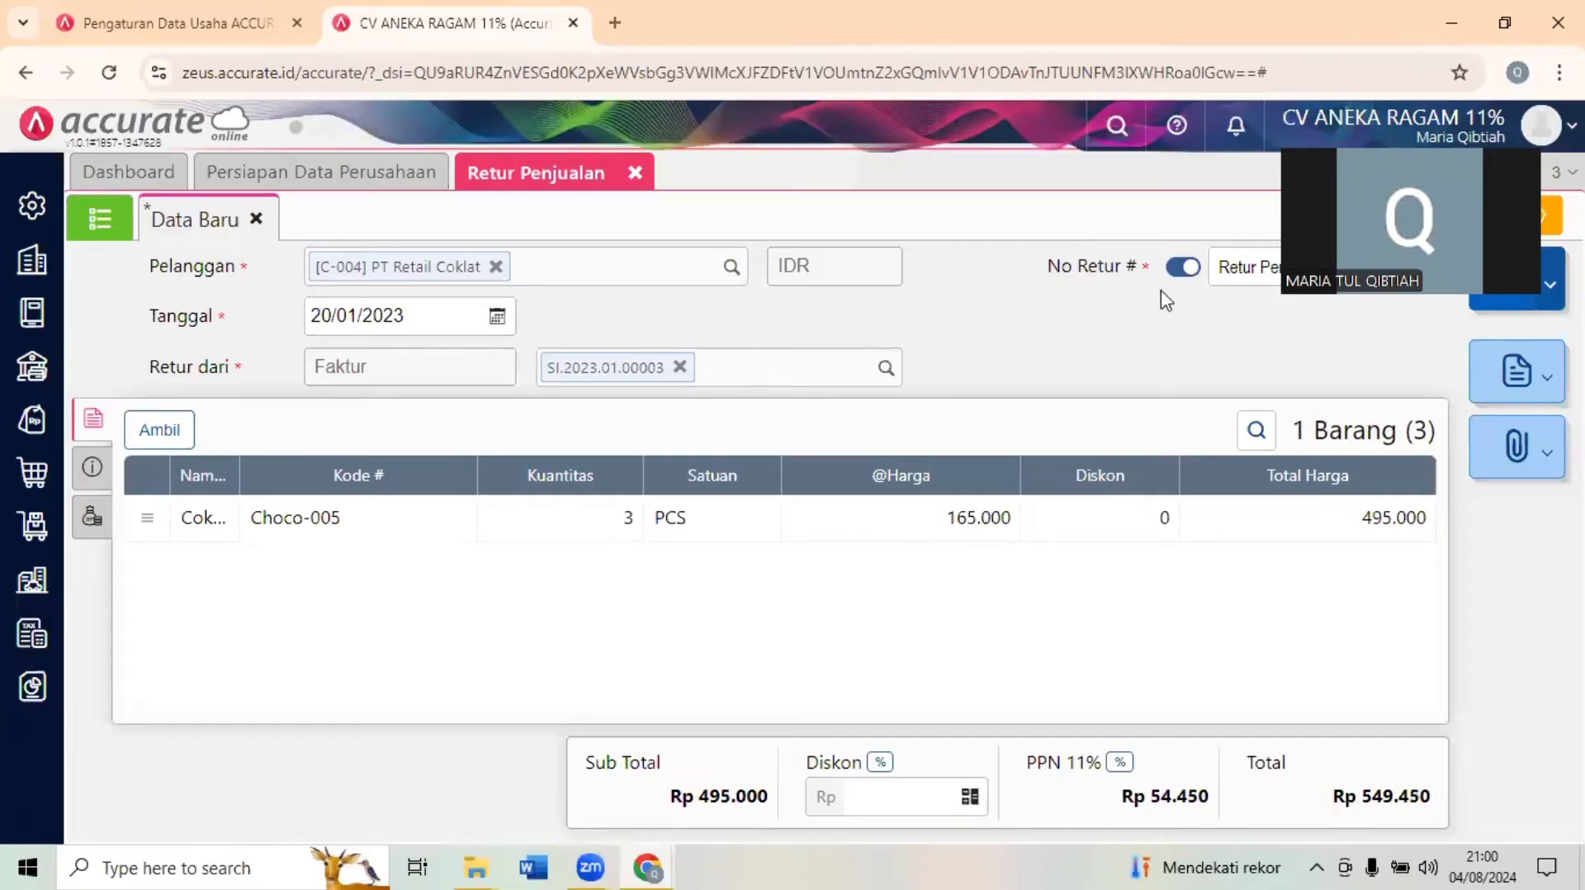
- Compare the sales return with the Transaksi 17 document in the exam form and save the return
click(1504, 3)
click(537, 722)
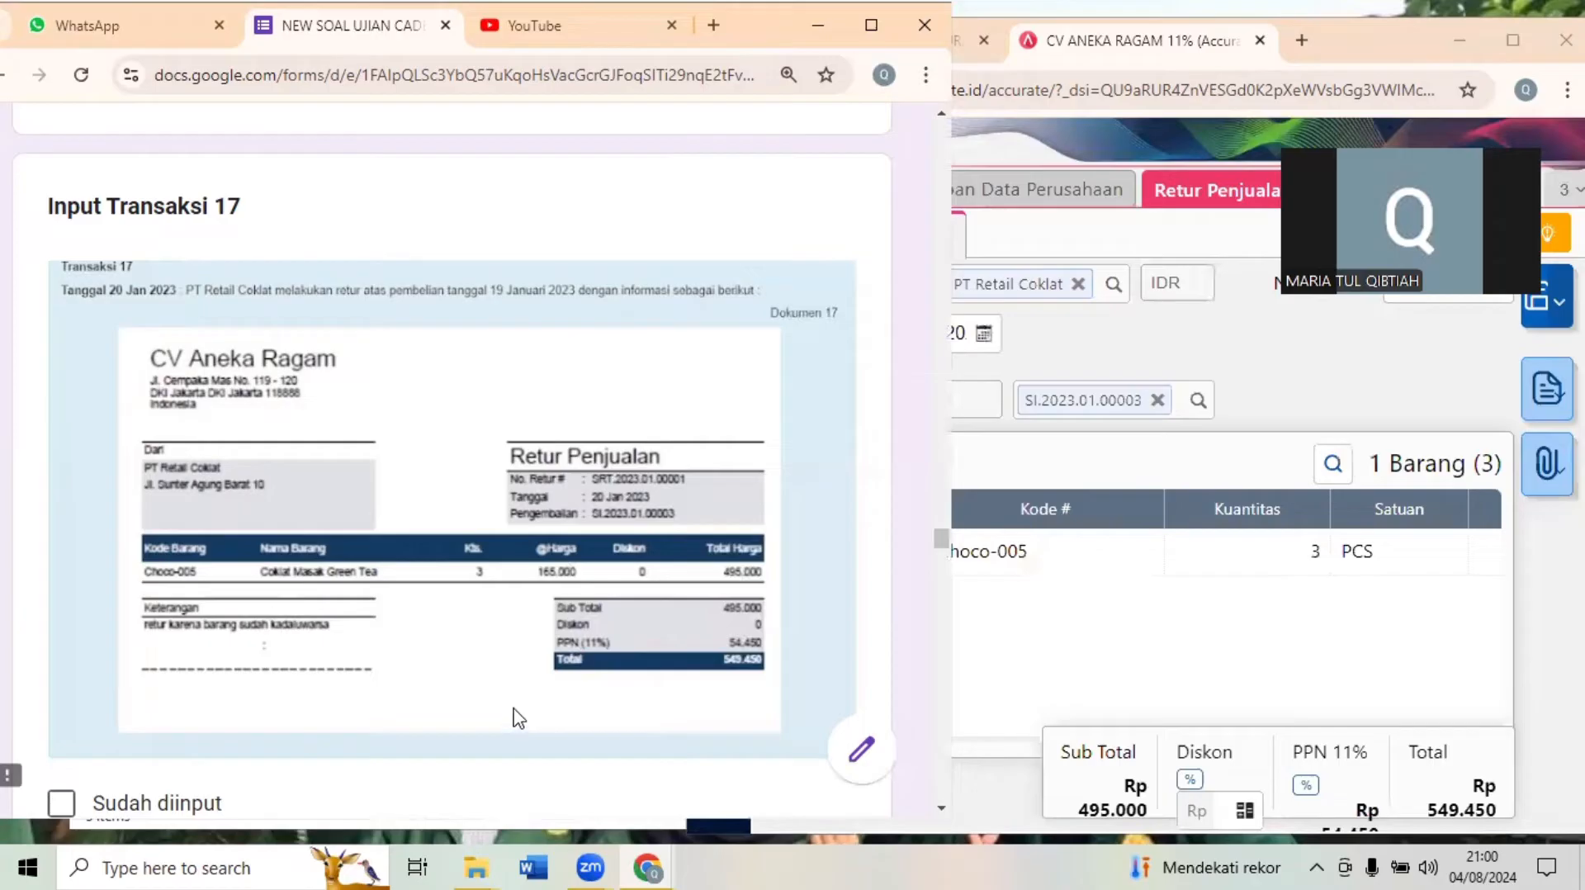
click(1210, 617)
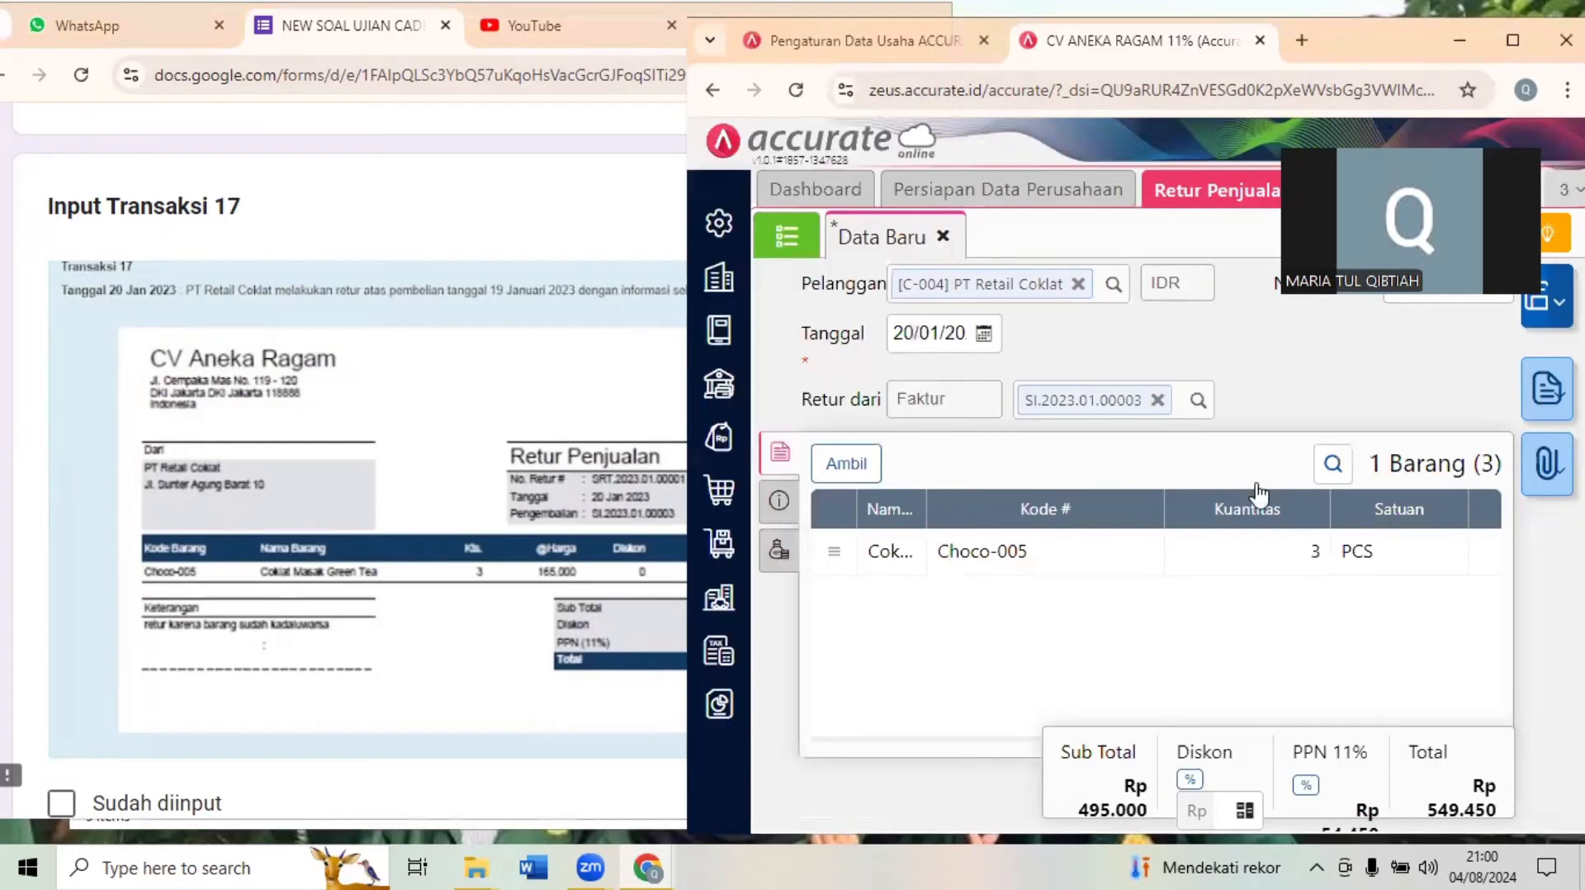
click(1512, 40)
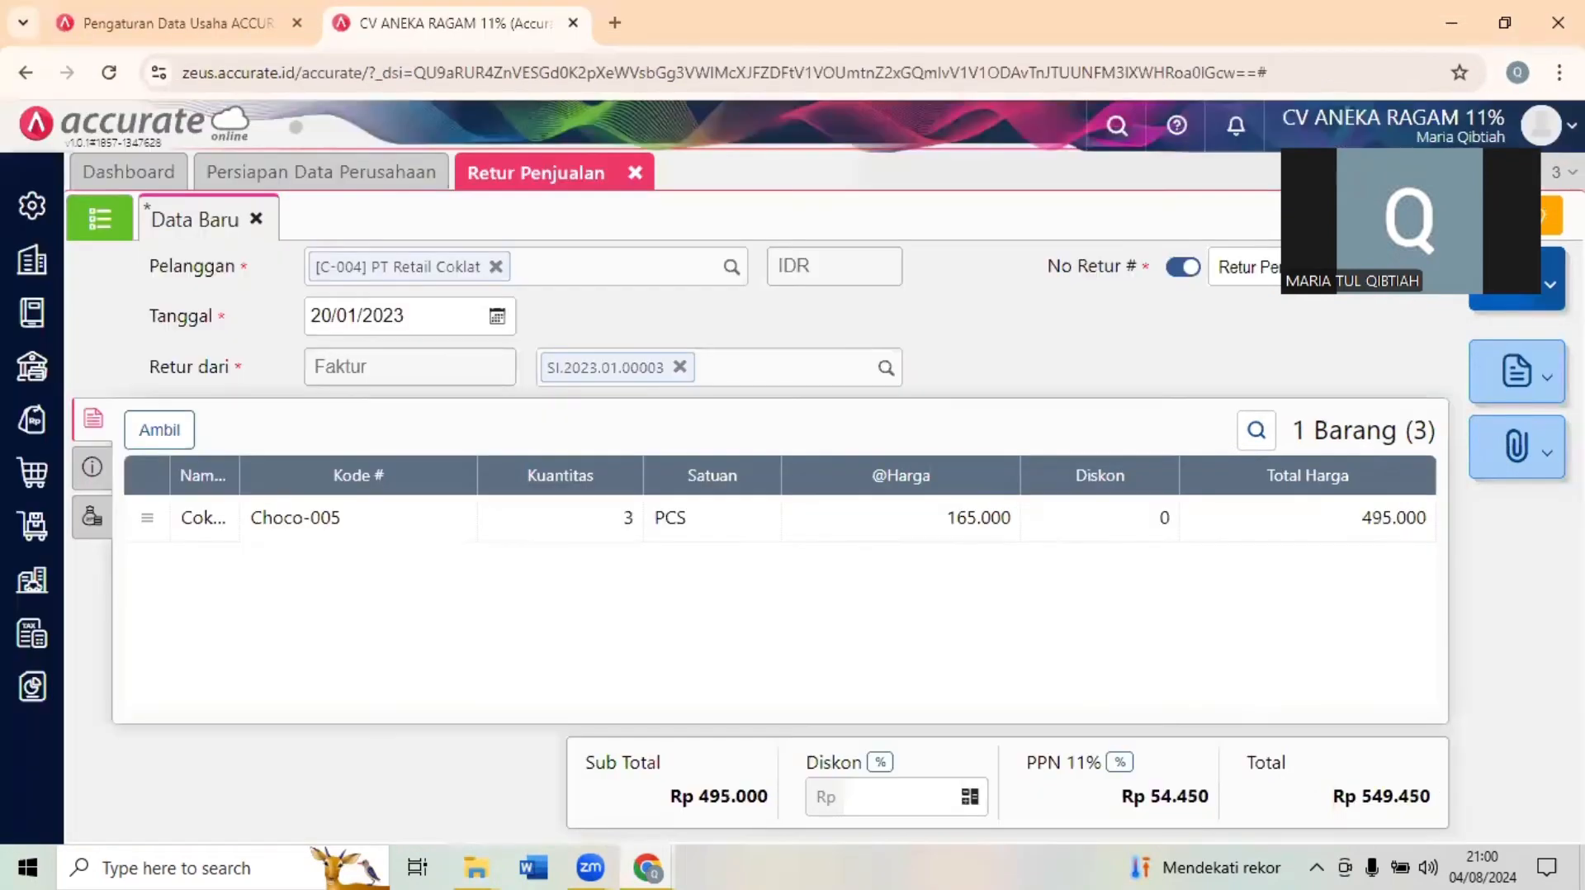
click(1502, 285)
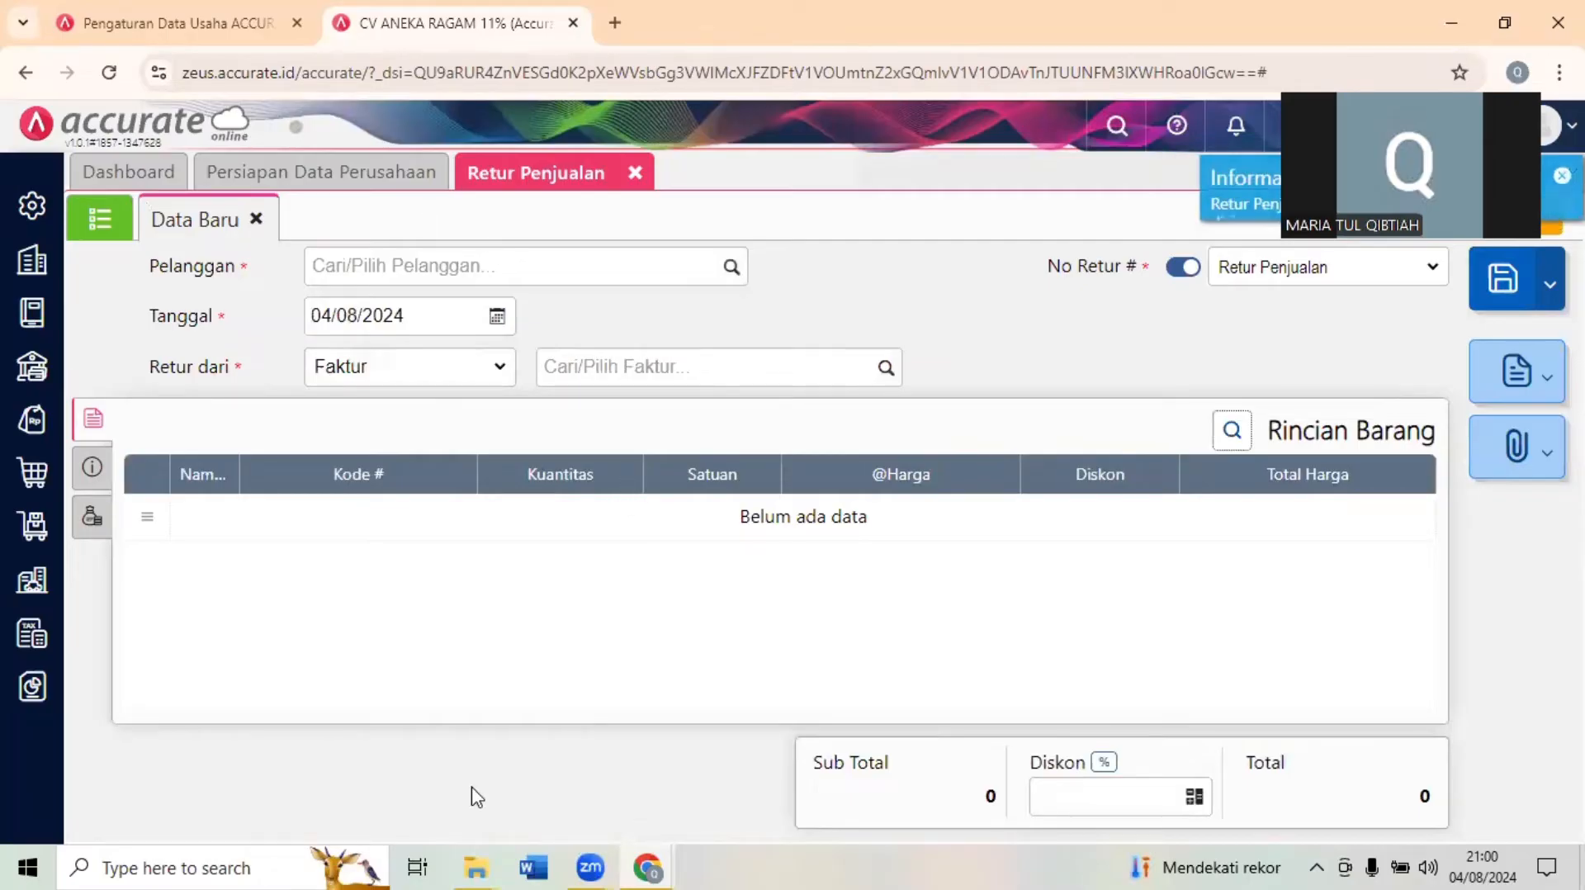
- Switch to the exam form and bring up the Transaksi 18 inventory adjustment document
mouse_move(646, 864)
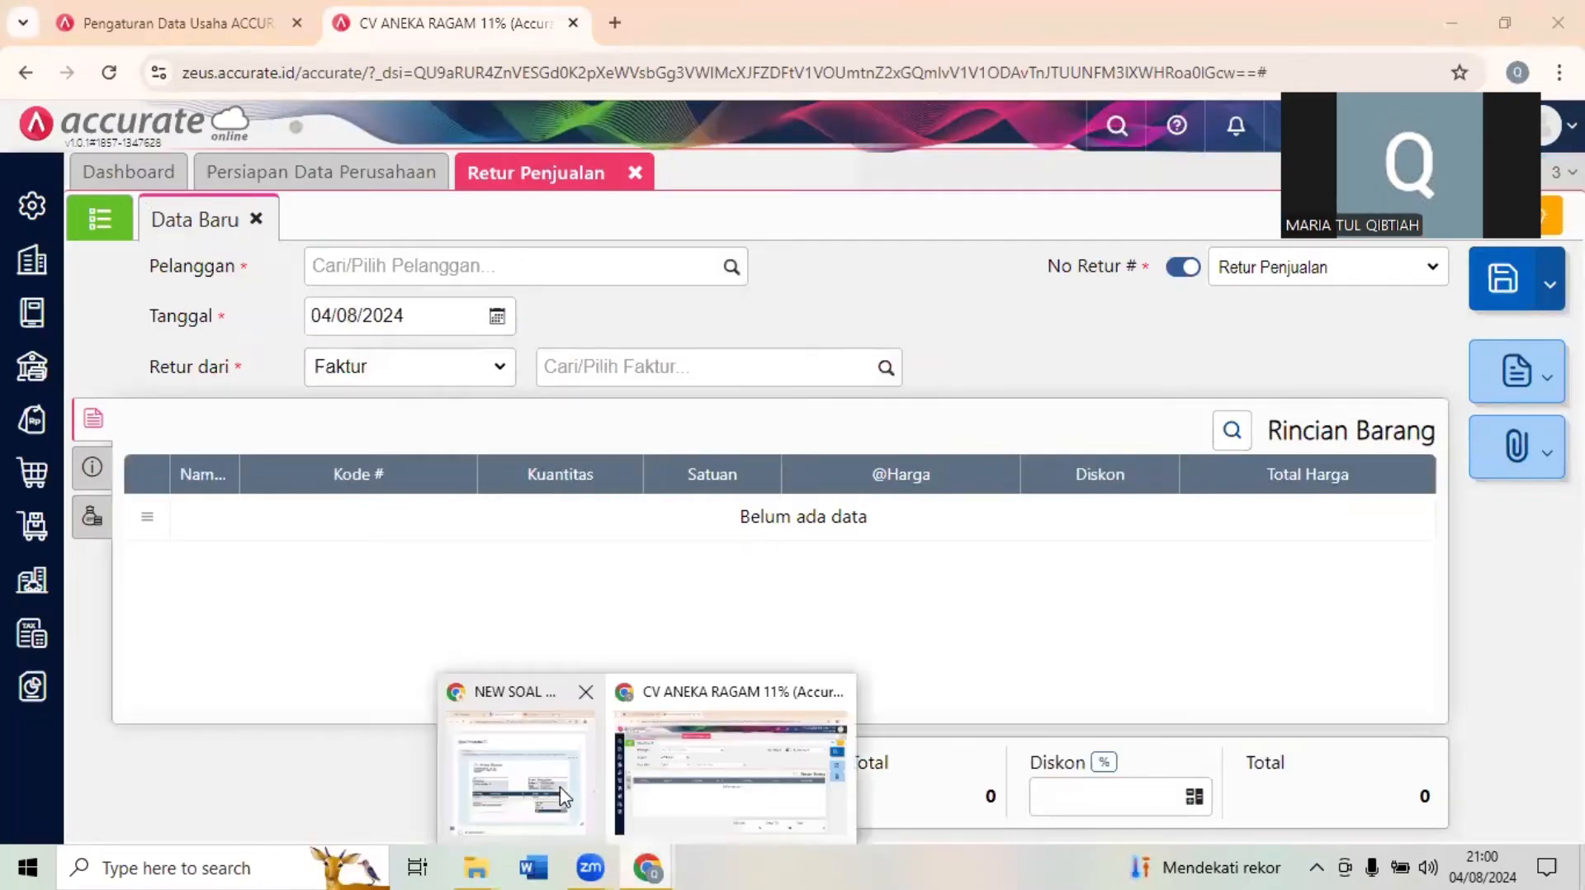
click(564, 797)
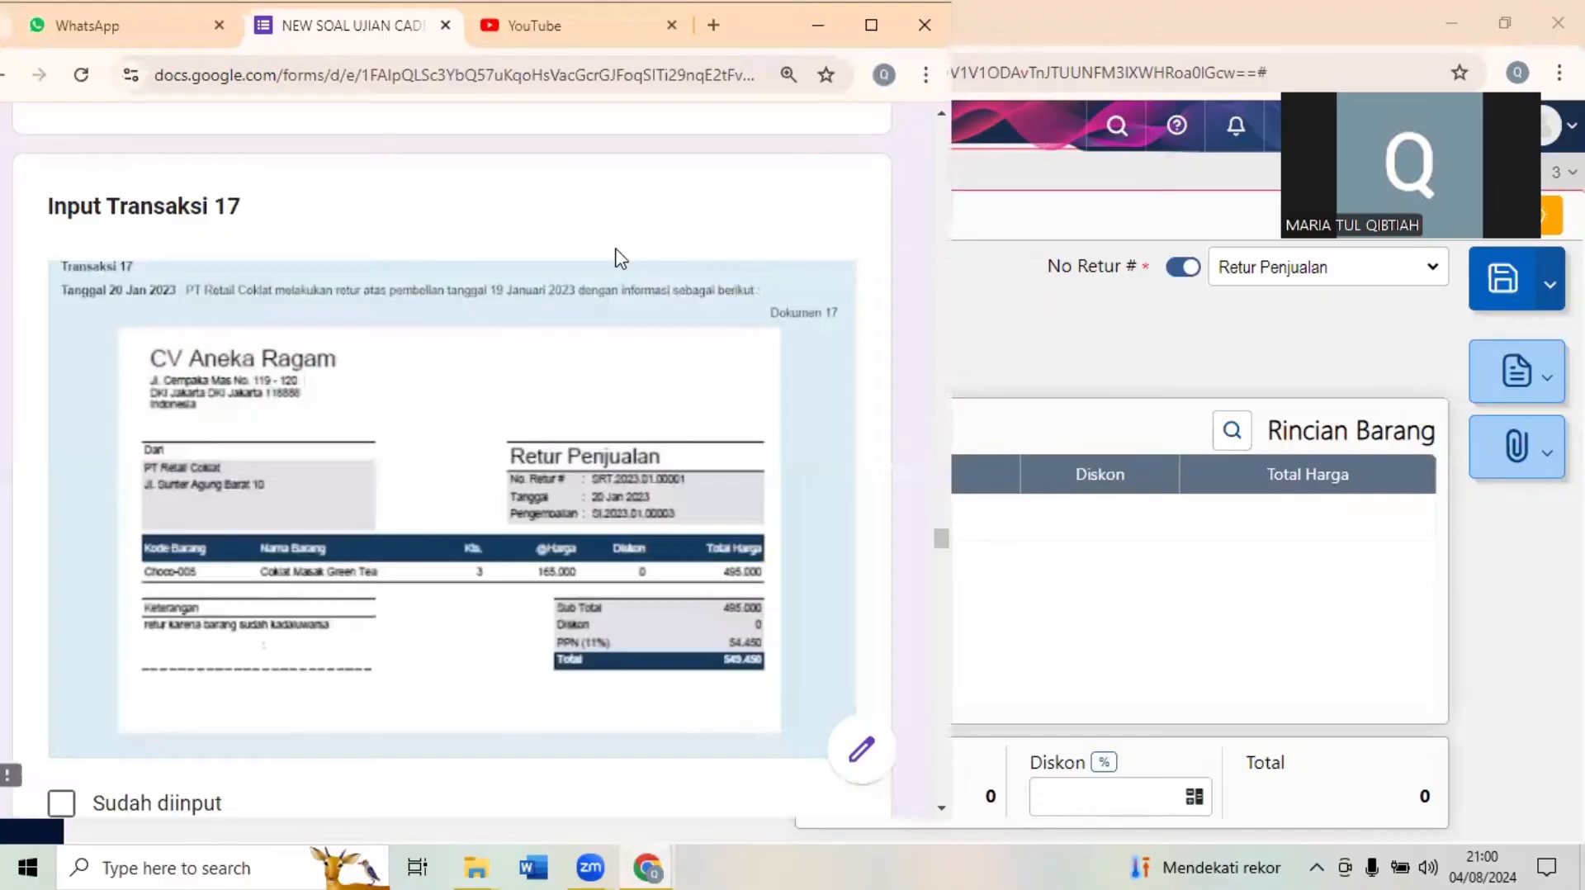
scroll(621, 258, down, 1)
scroll(621, 259, down, 6)
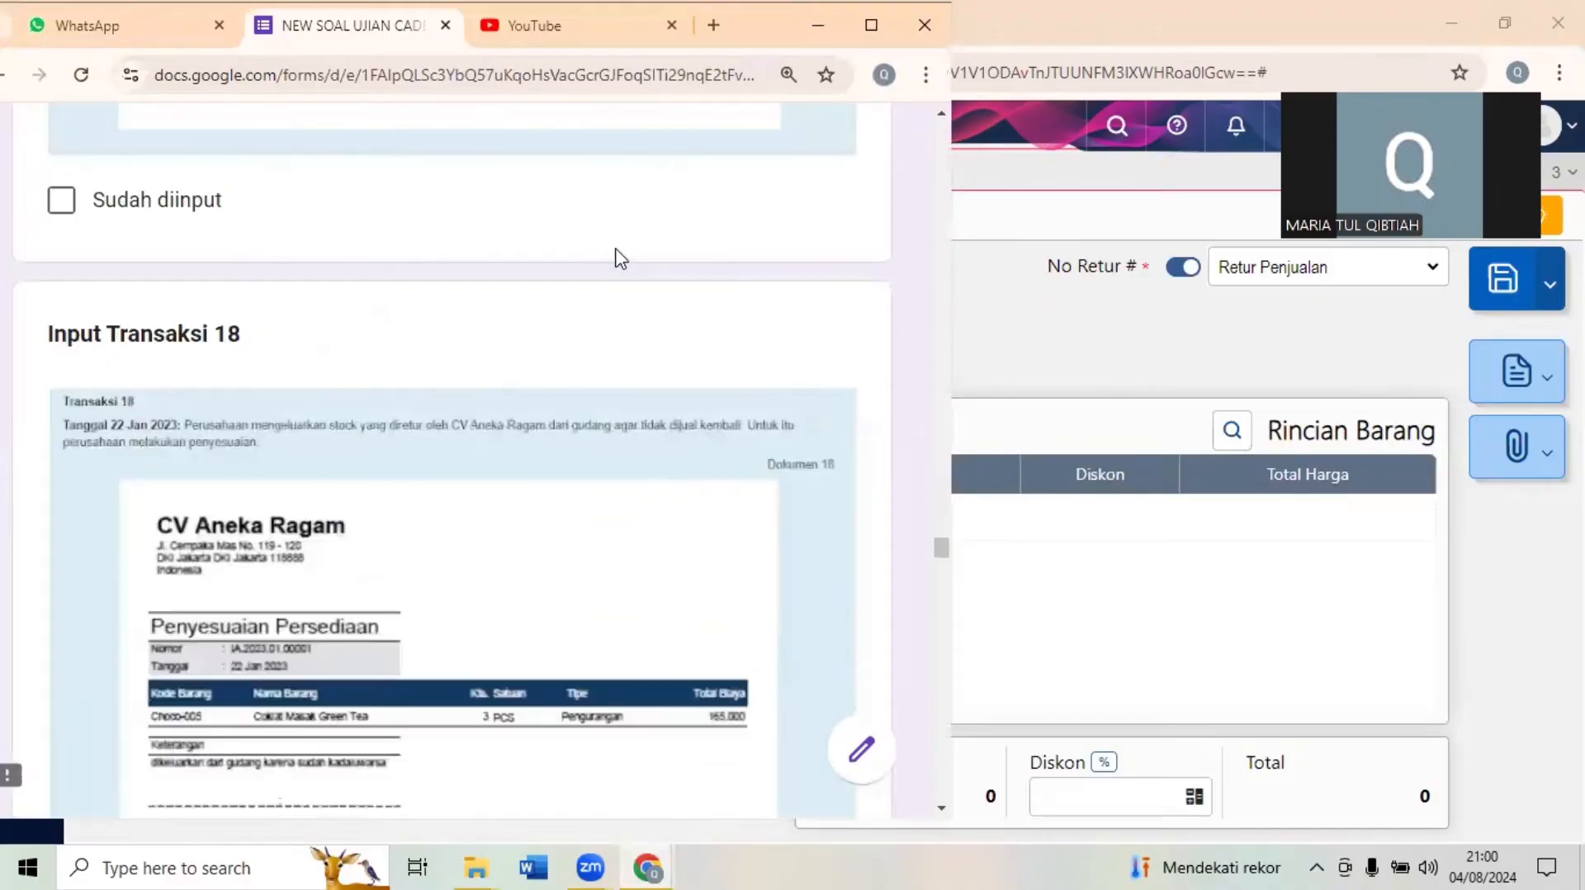
scroll(621, 258, down, 2)
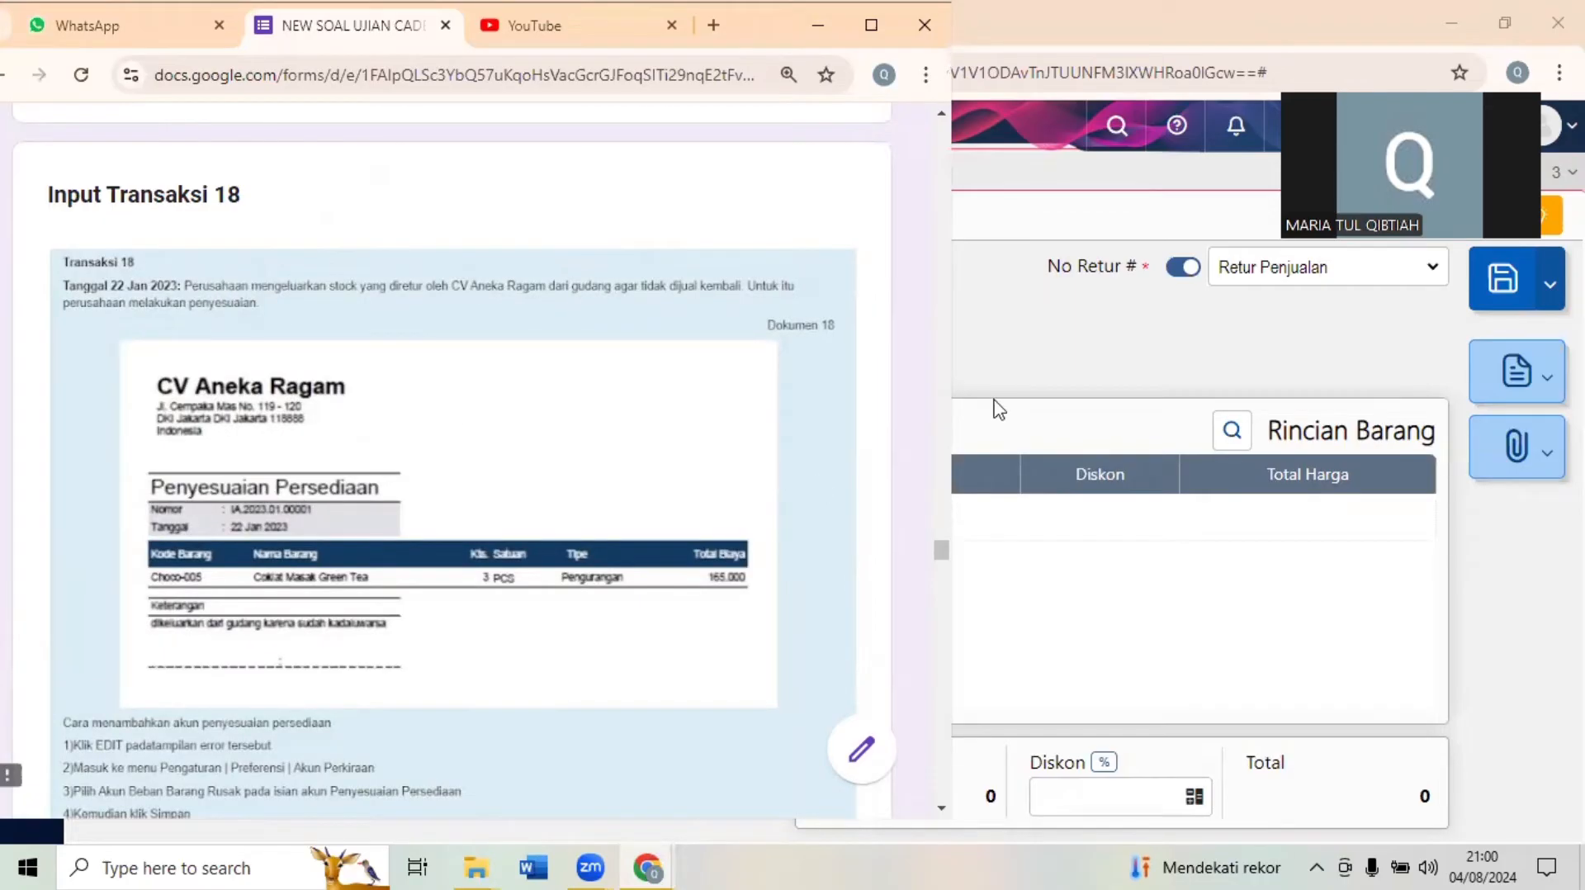
- Start a new Penyesuaian Persediaan in Accurate Online and close the Retur Penjualan page
click(1089, 312)
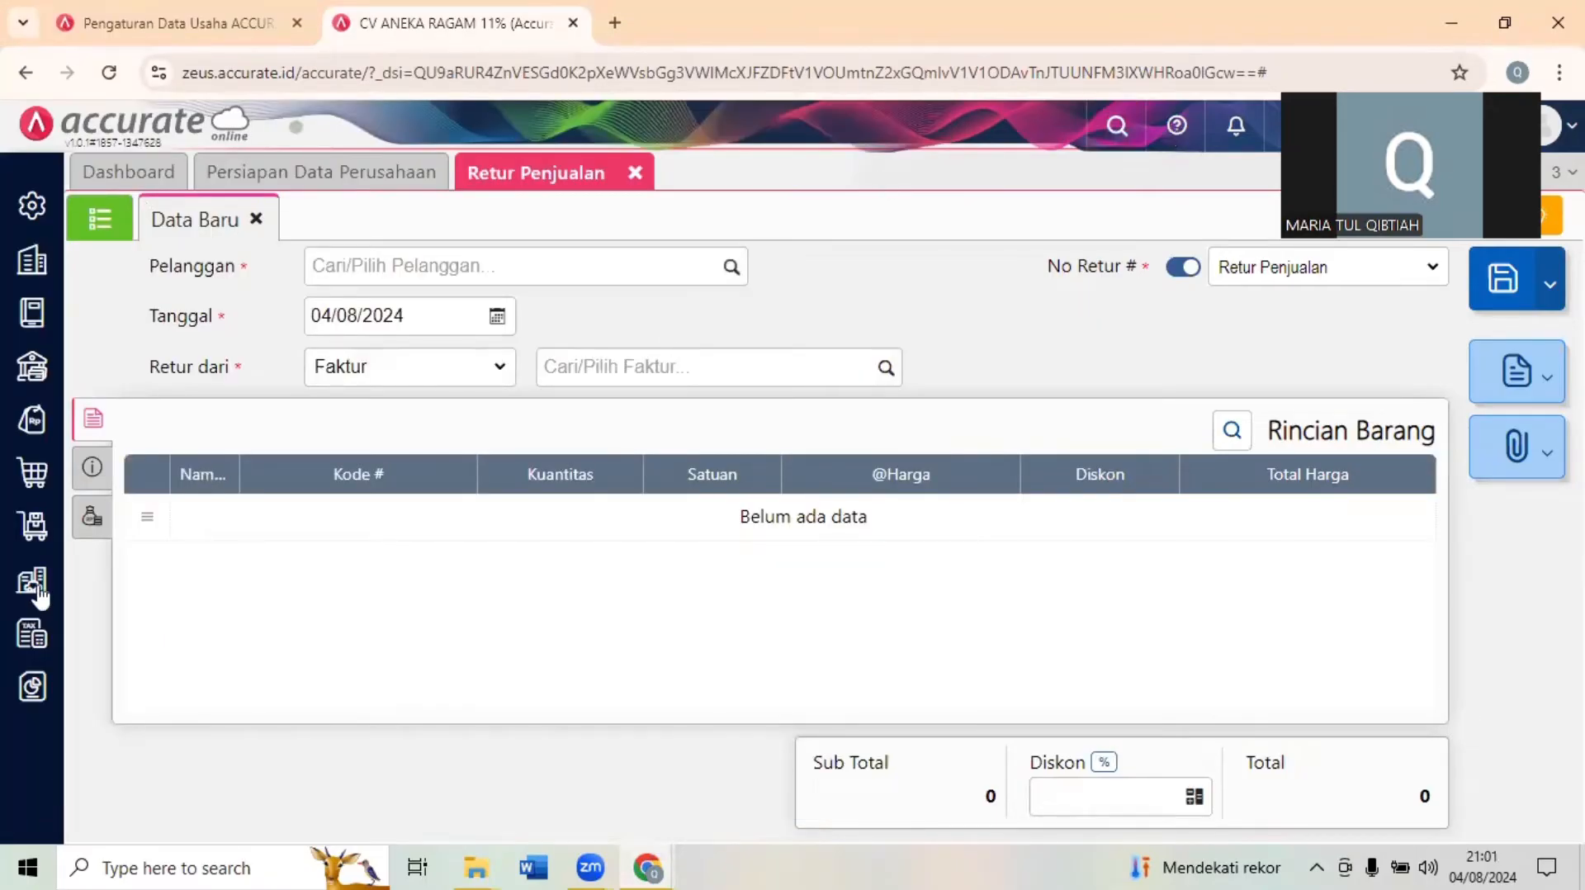
click(37, 528)
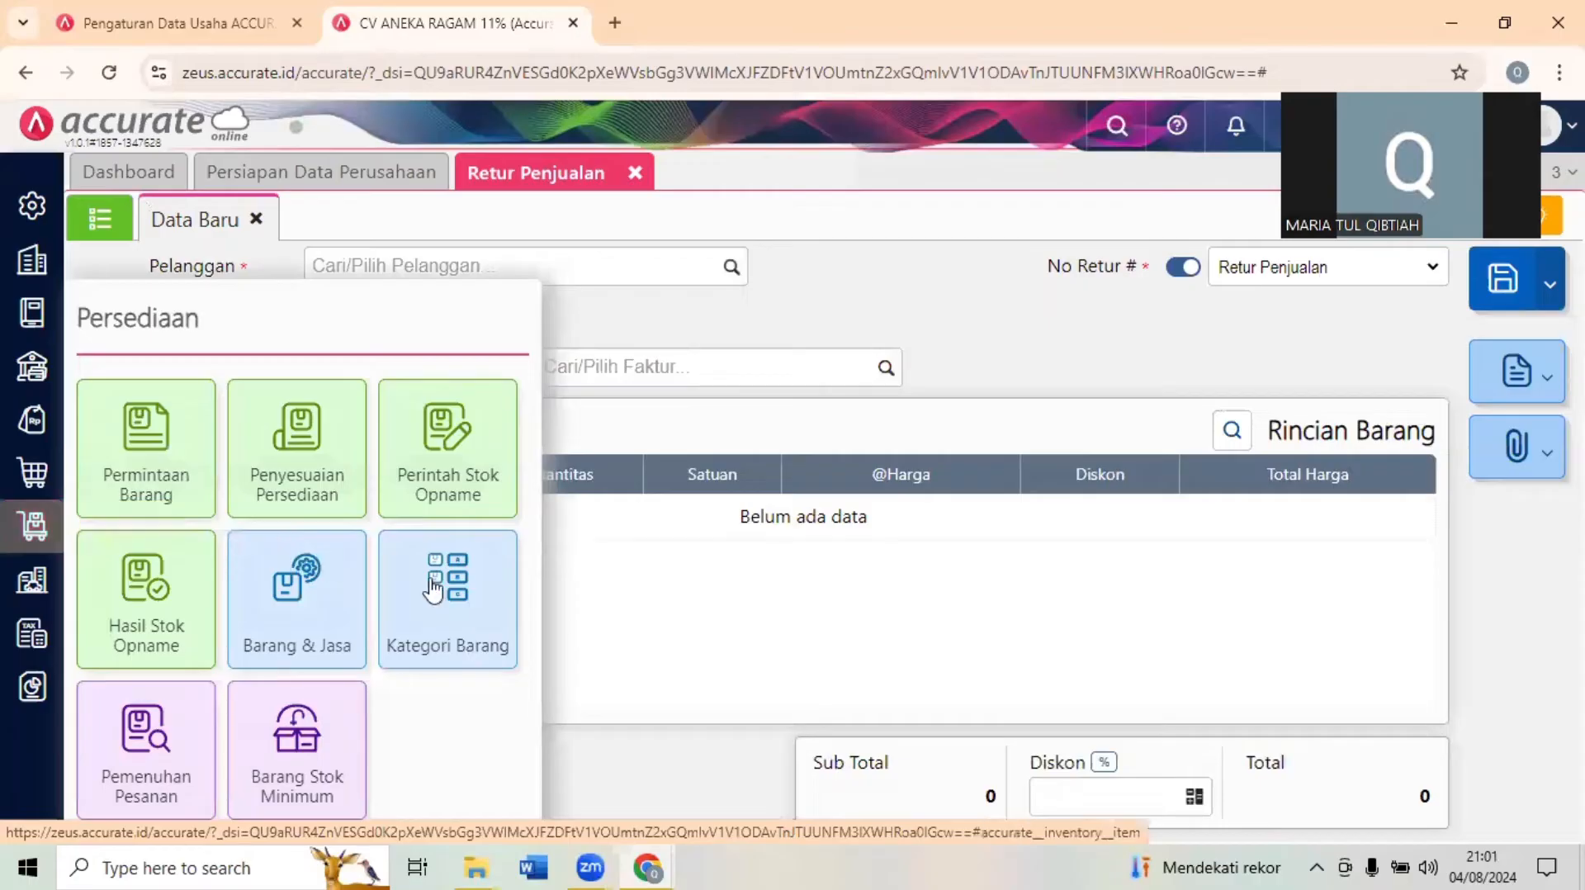
click(303, 425)
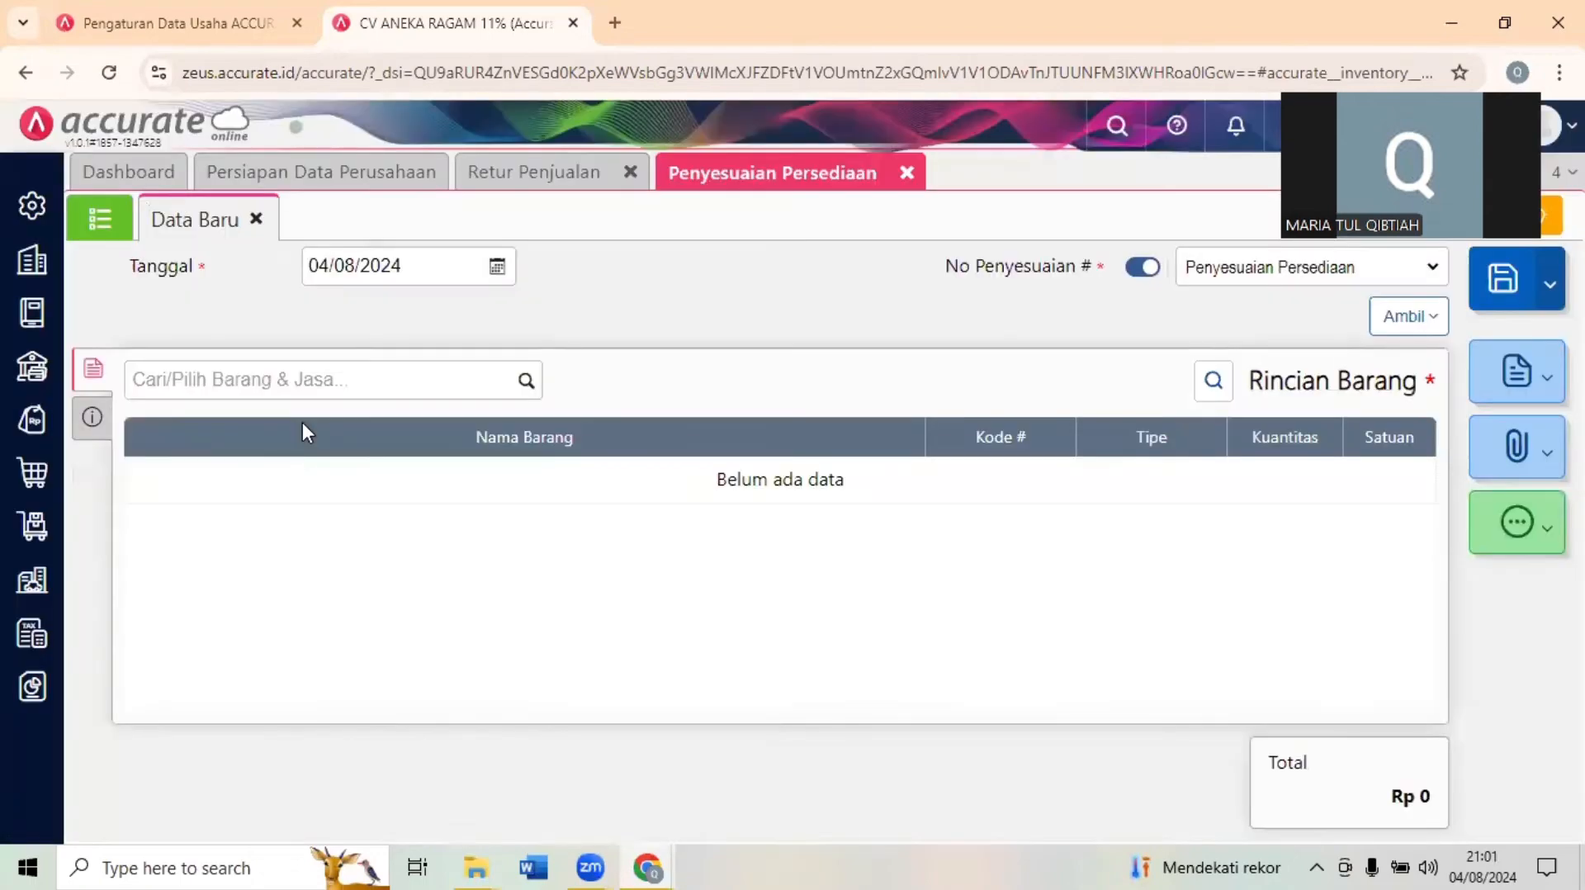
click(632, 175)
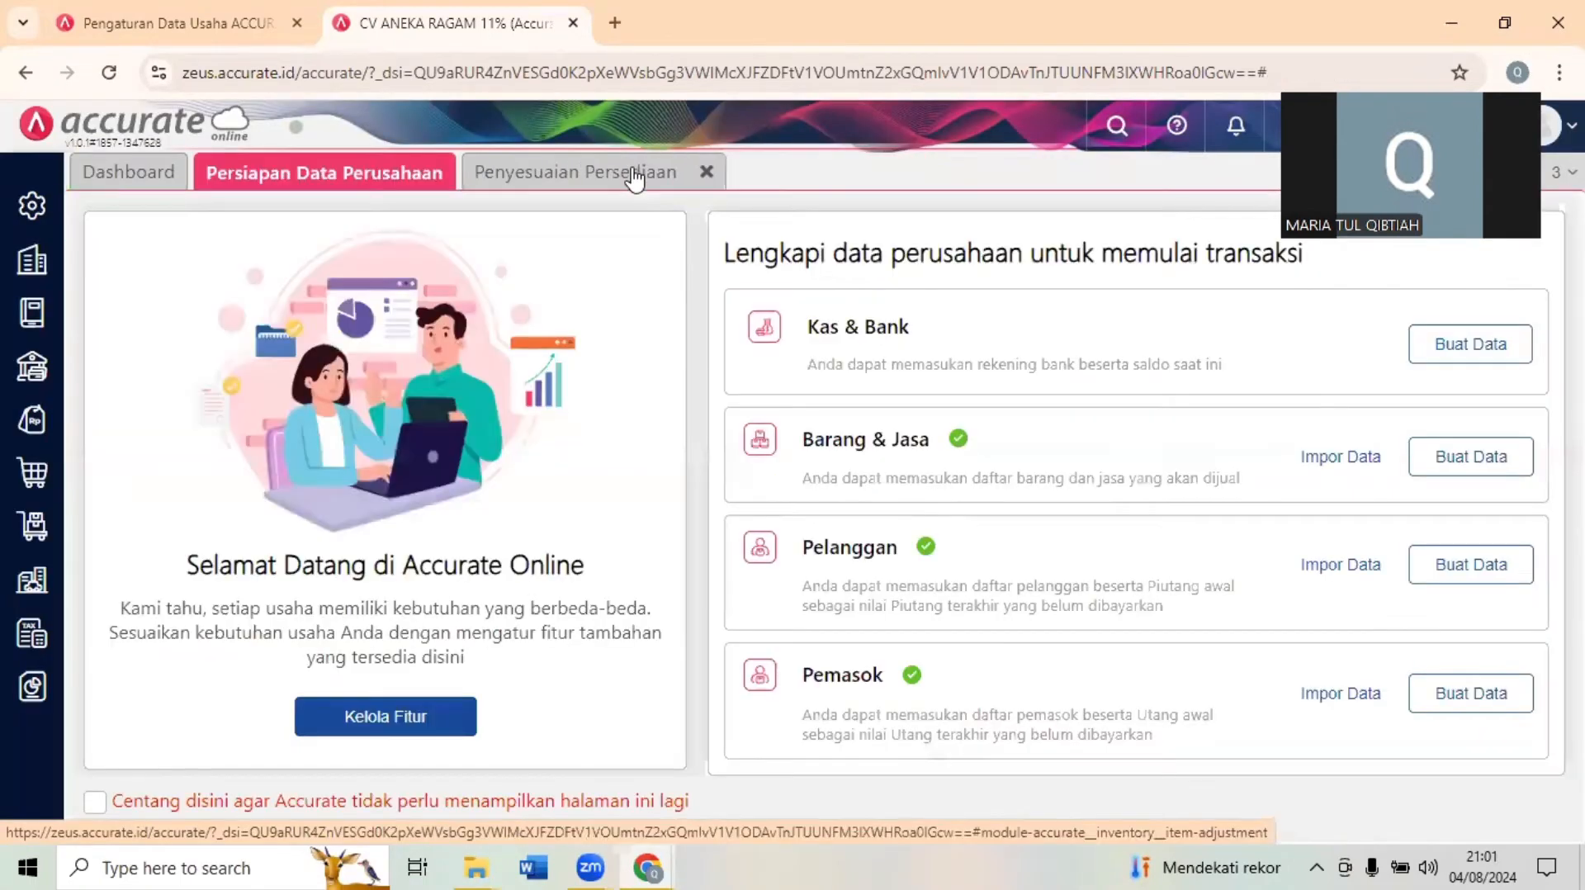
click(632, 175)
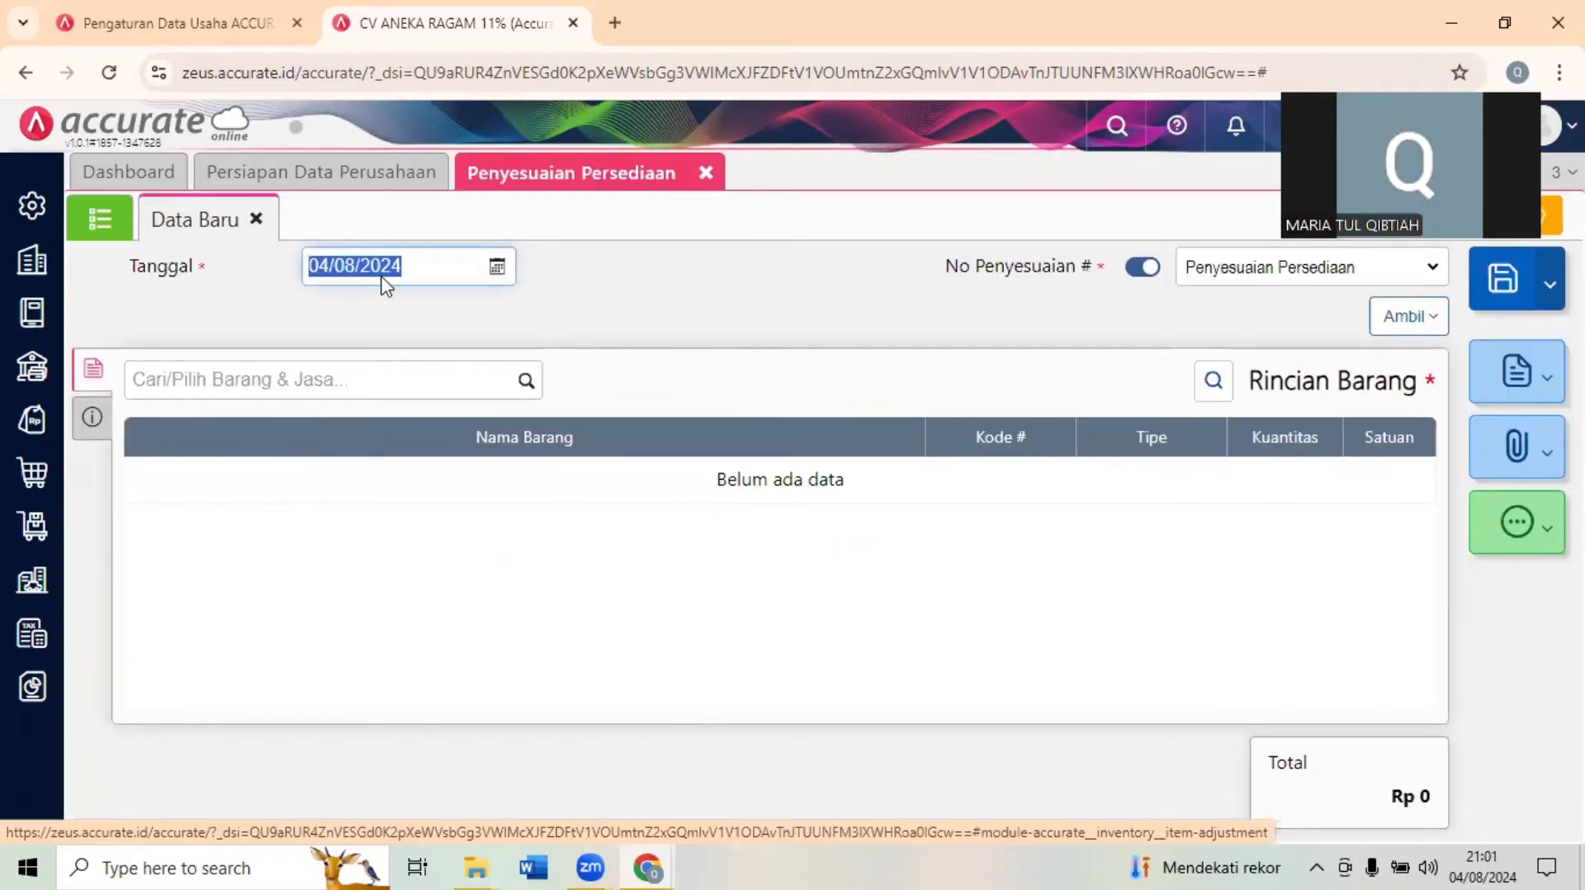
- Show the adjustment beside the exam form and set its date to 22/01/2023
click(1512, 11)
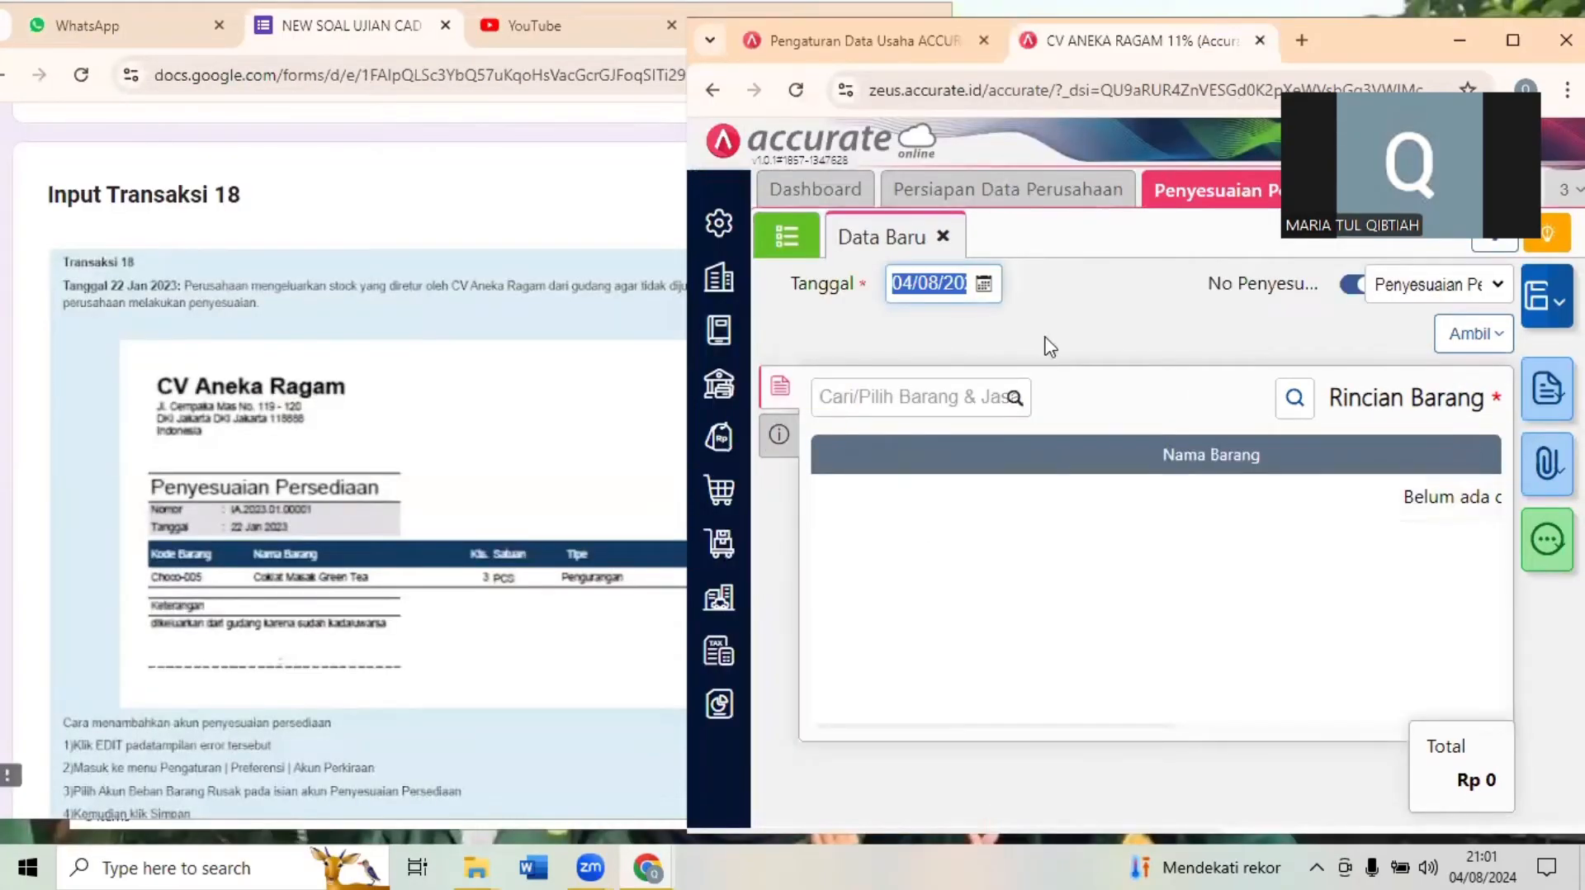
click(958, 283)
click(958, 282)
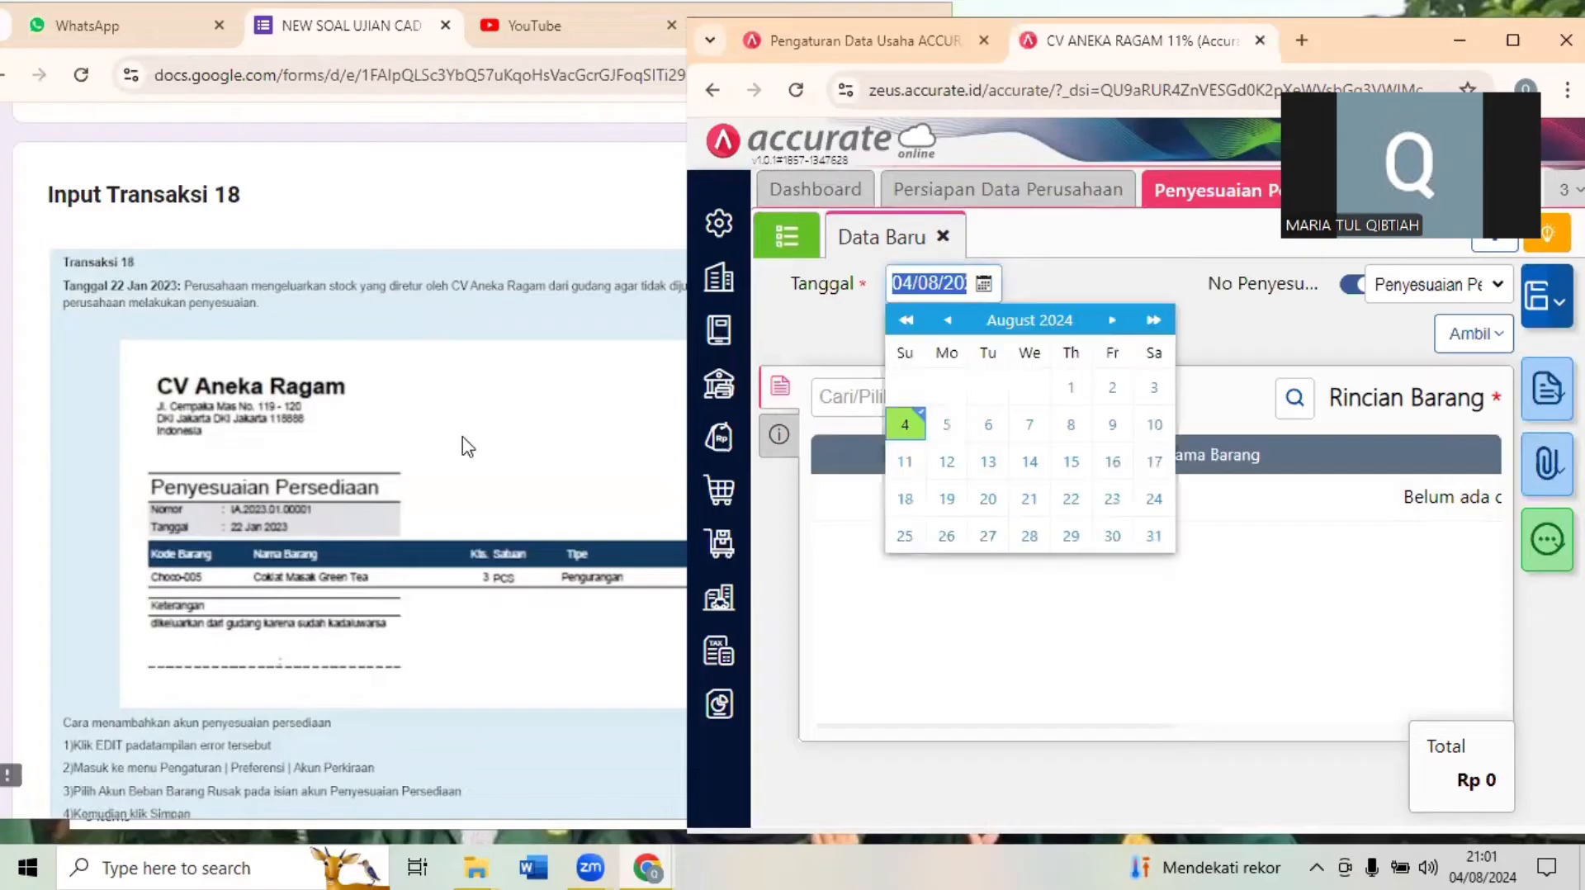
text(22/1_/__)
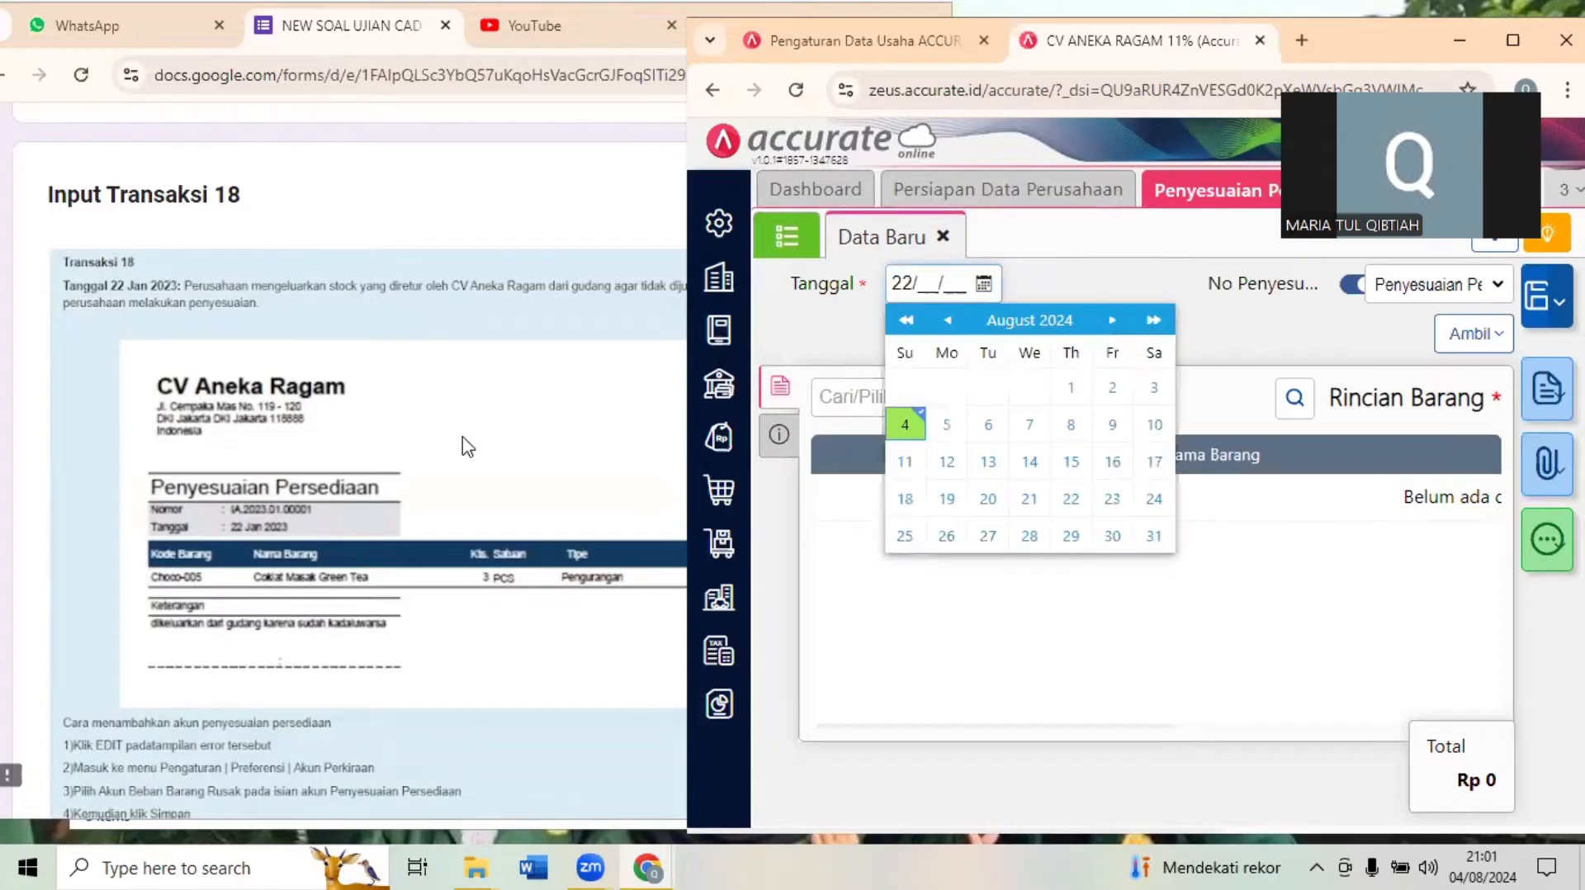
key(BackSpace)
text(01/20)
click(1046, 292)
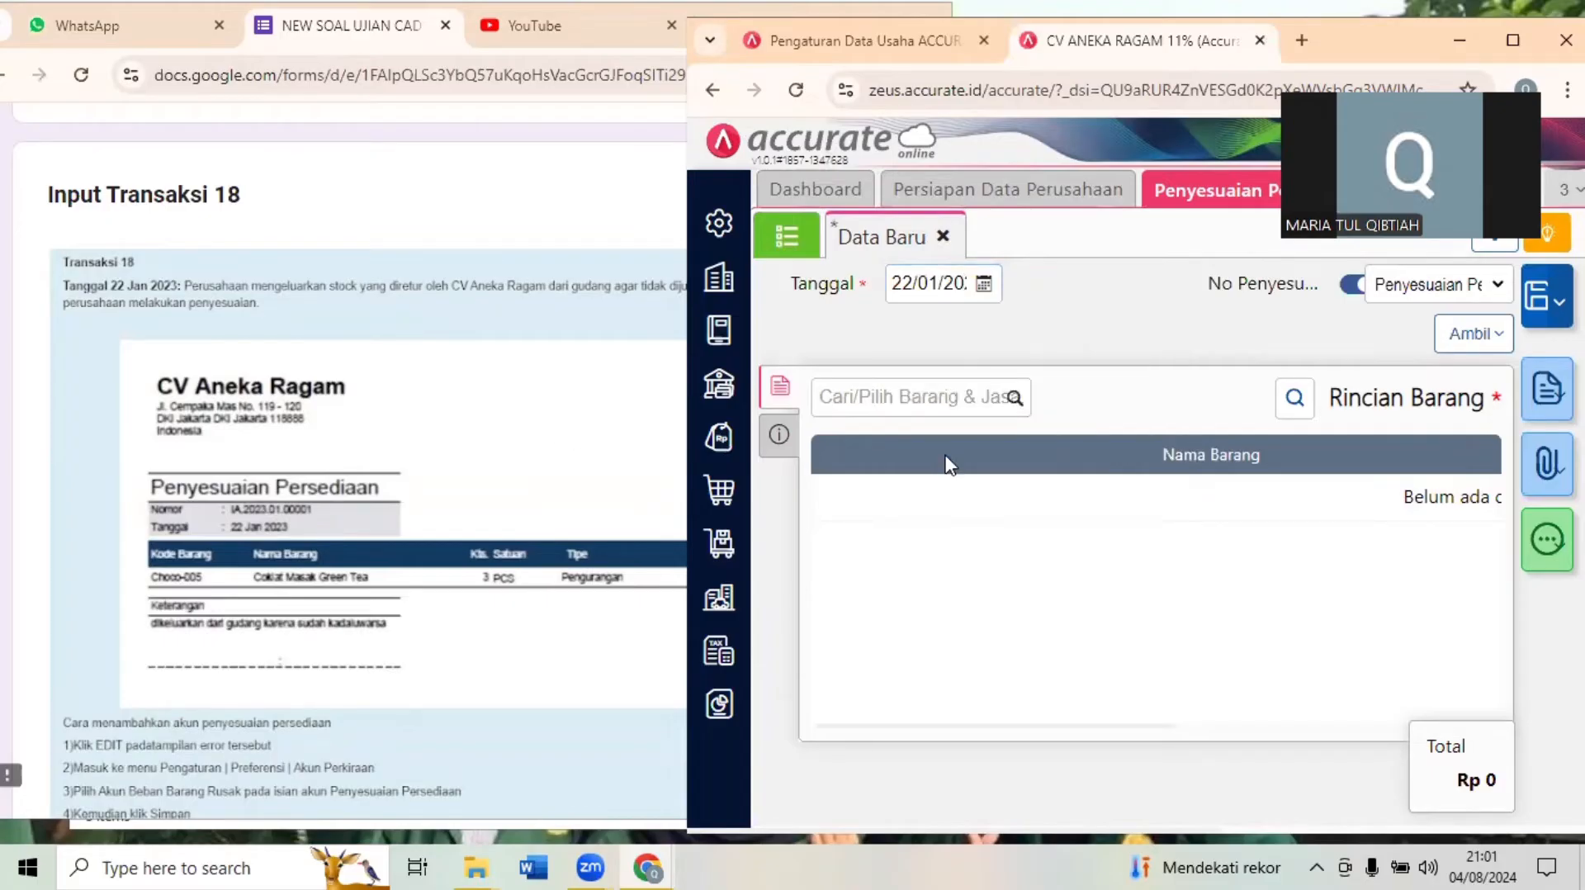
- Review the Transaksi 18 document and its account instructions, and add Coklat Masak Green Tea (Choco-005) to the inventory adjustment
click(351, 578)
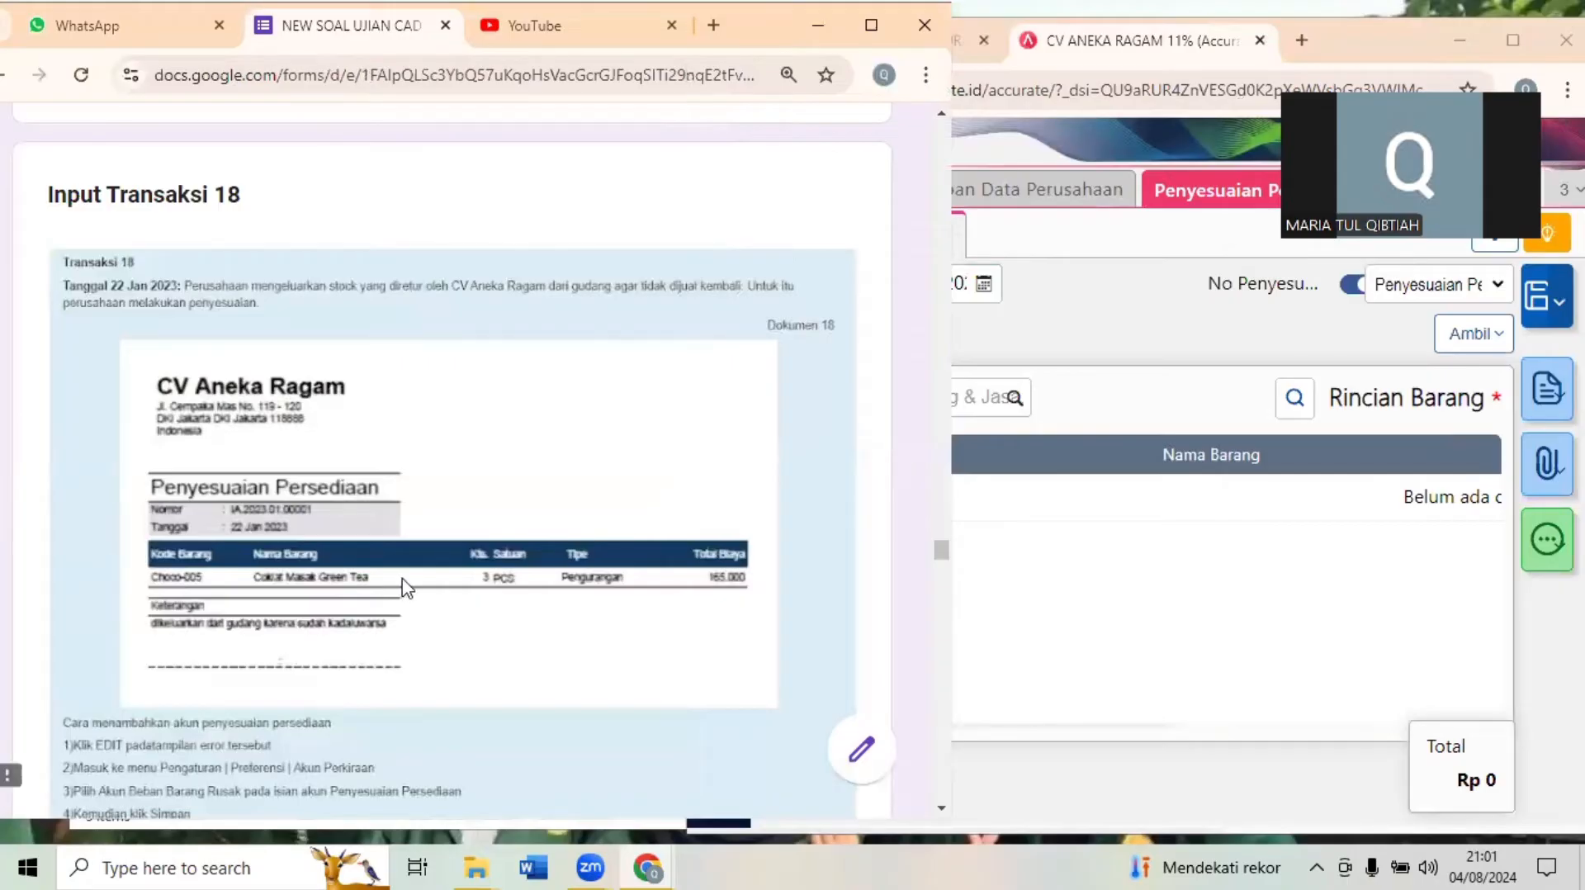
scroll(407, 587, down, 2)
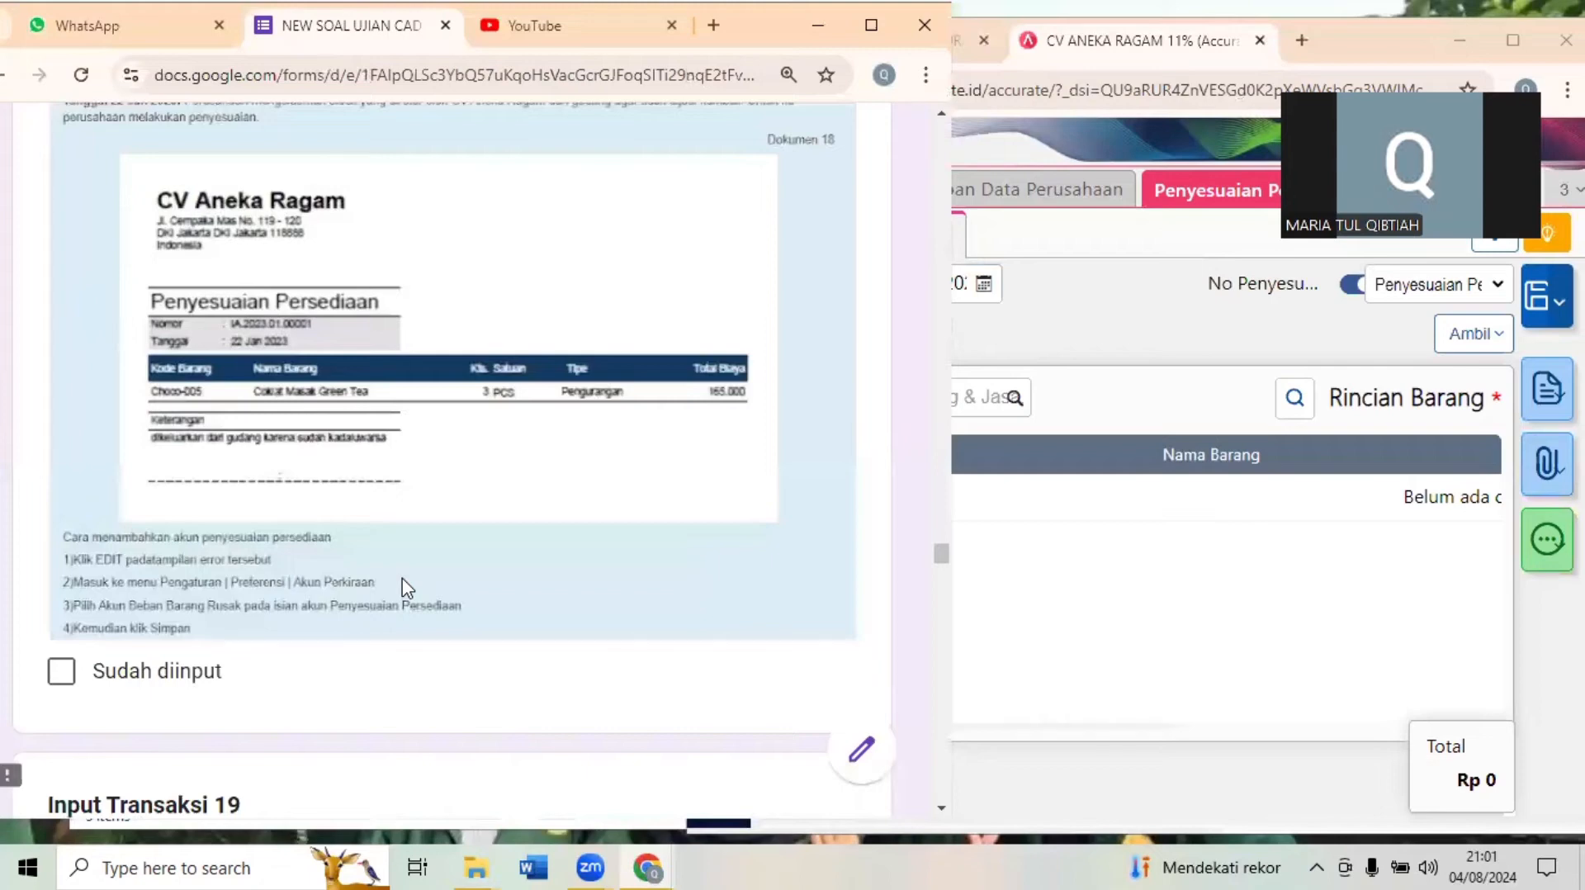
click(1100, 376)
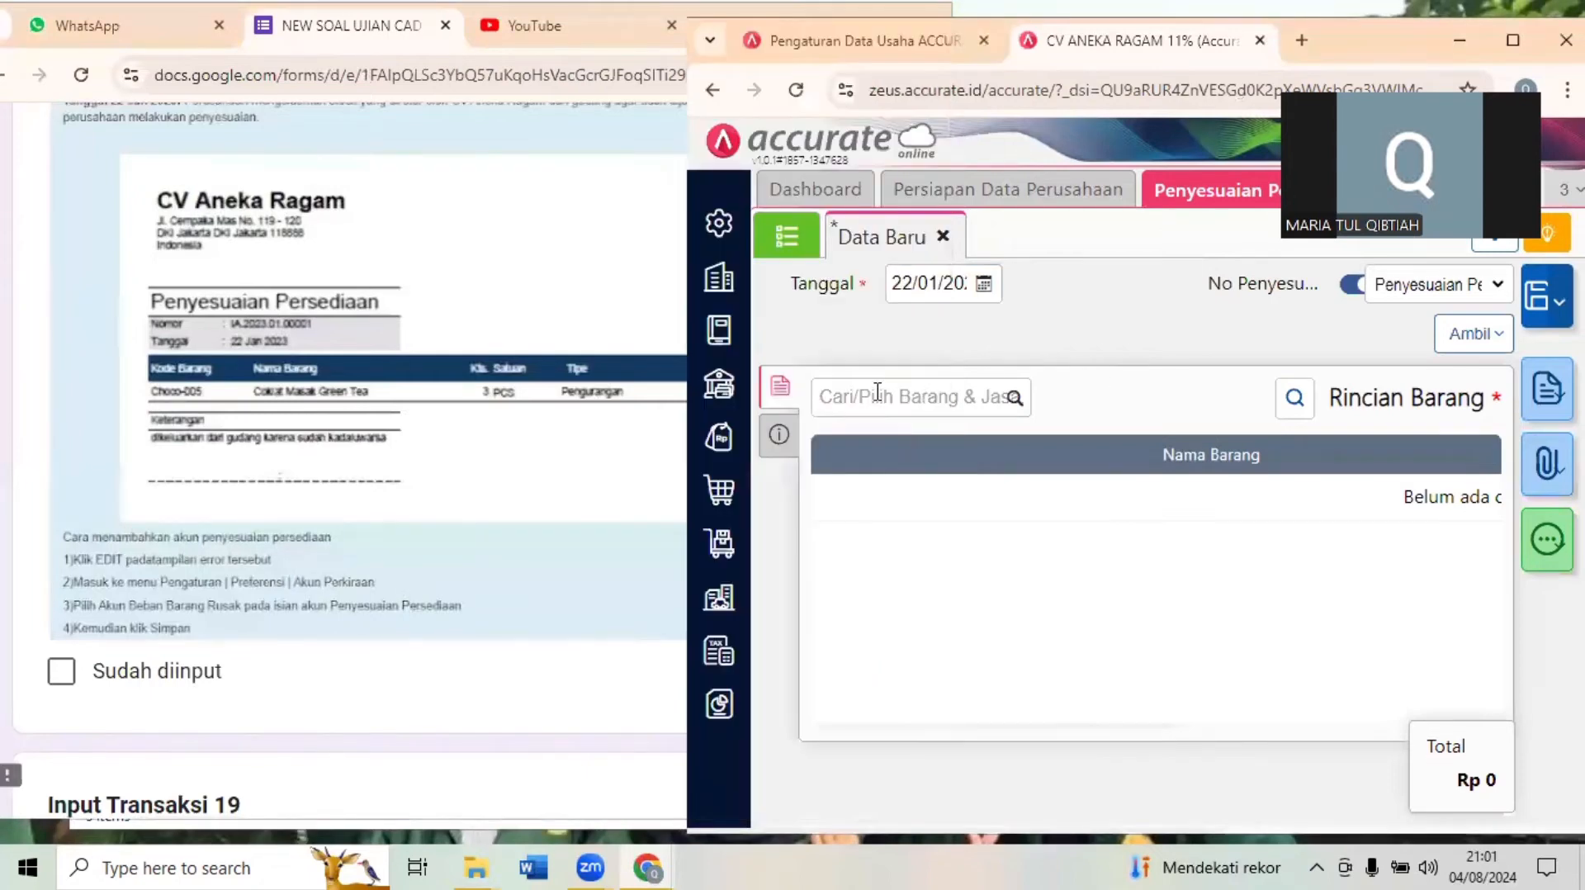
click(864, 399)
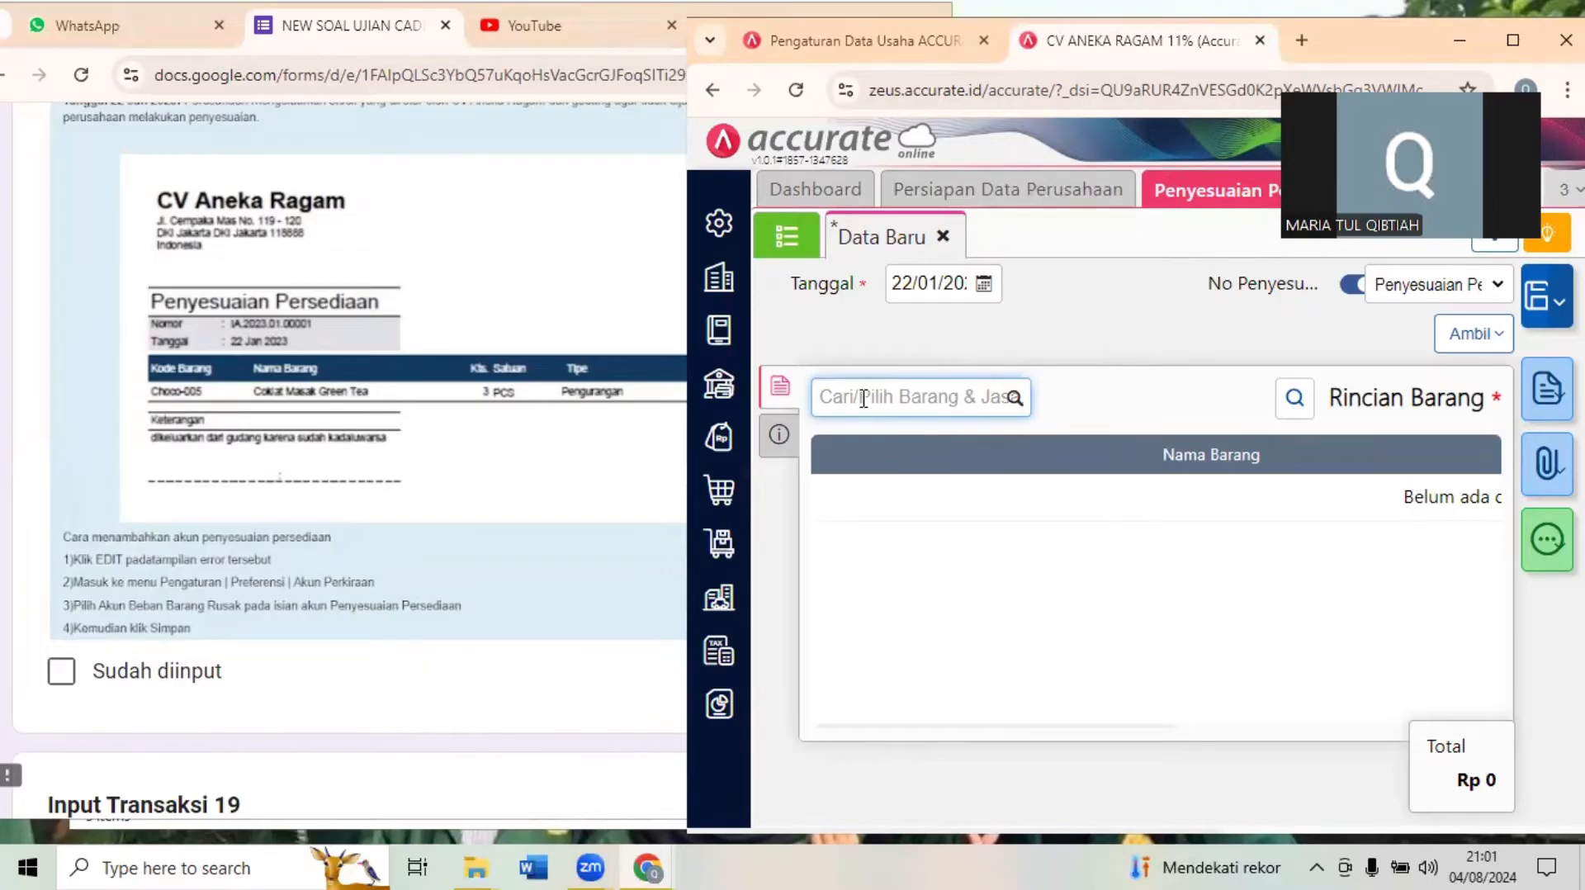
text(GR)
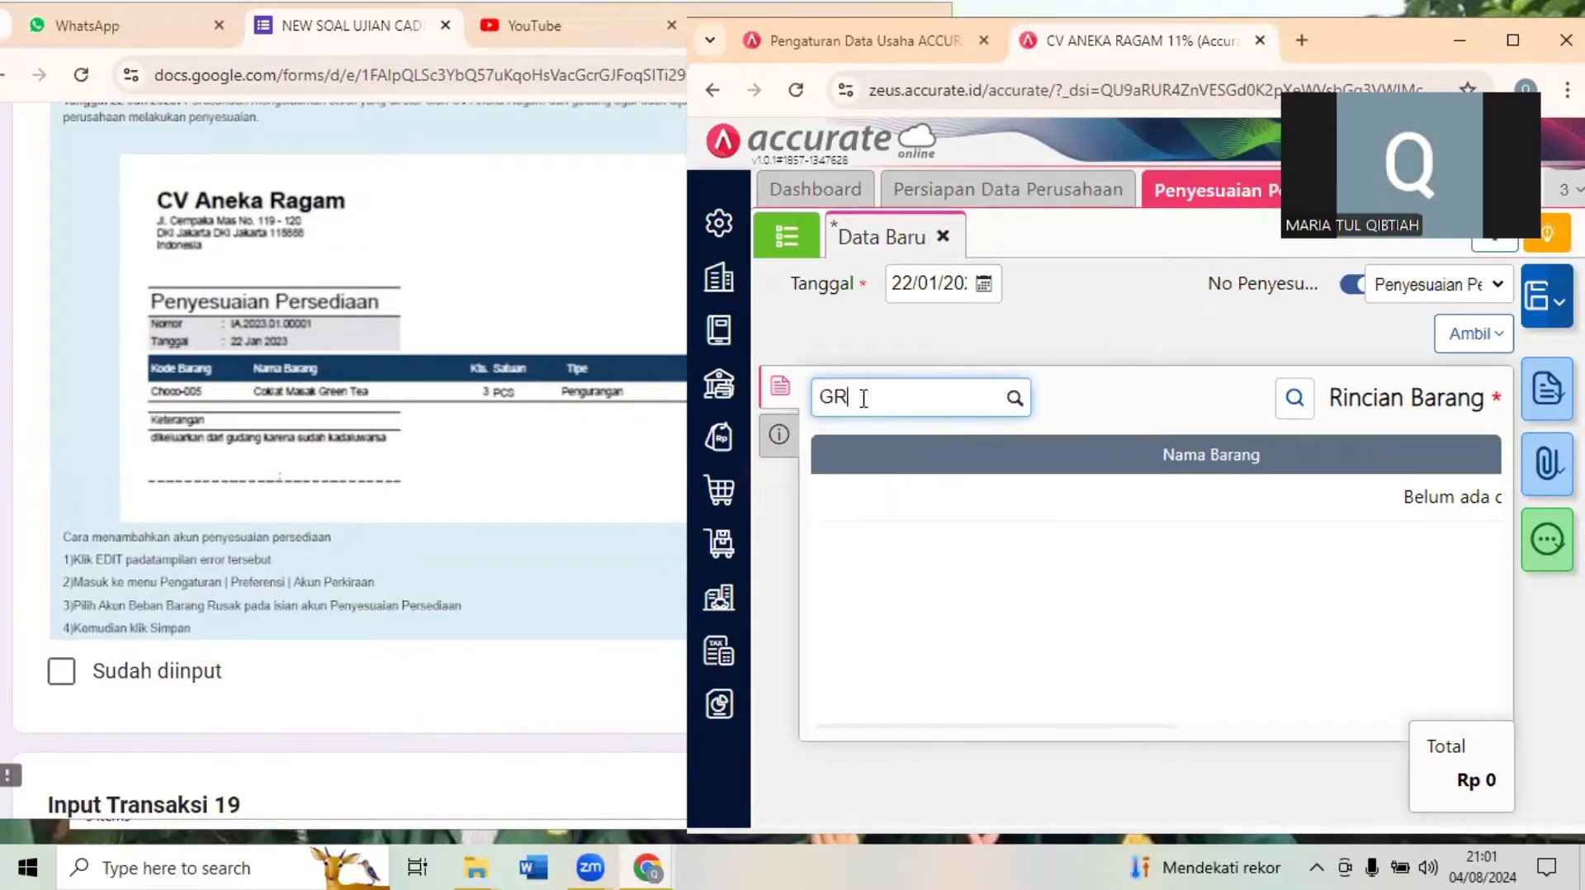
text(E)
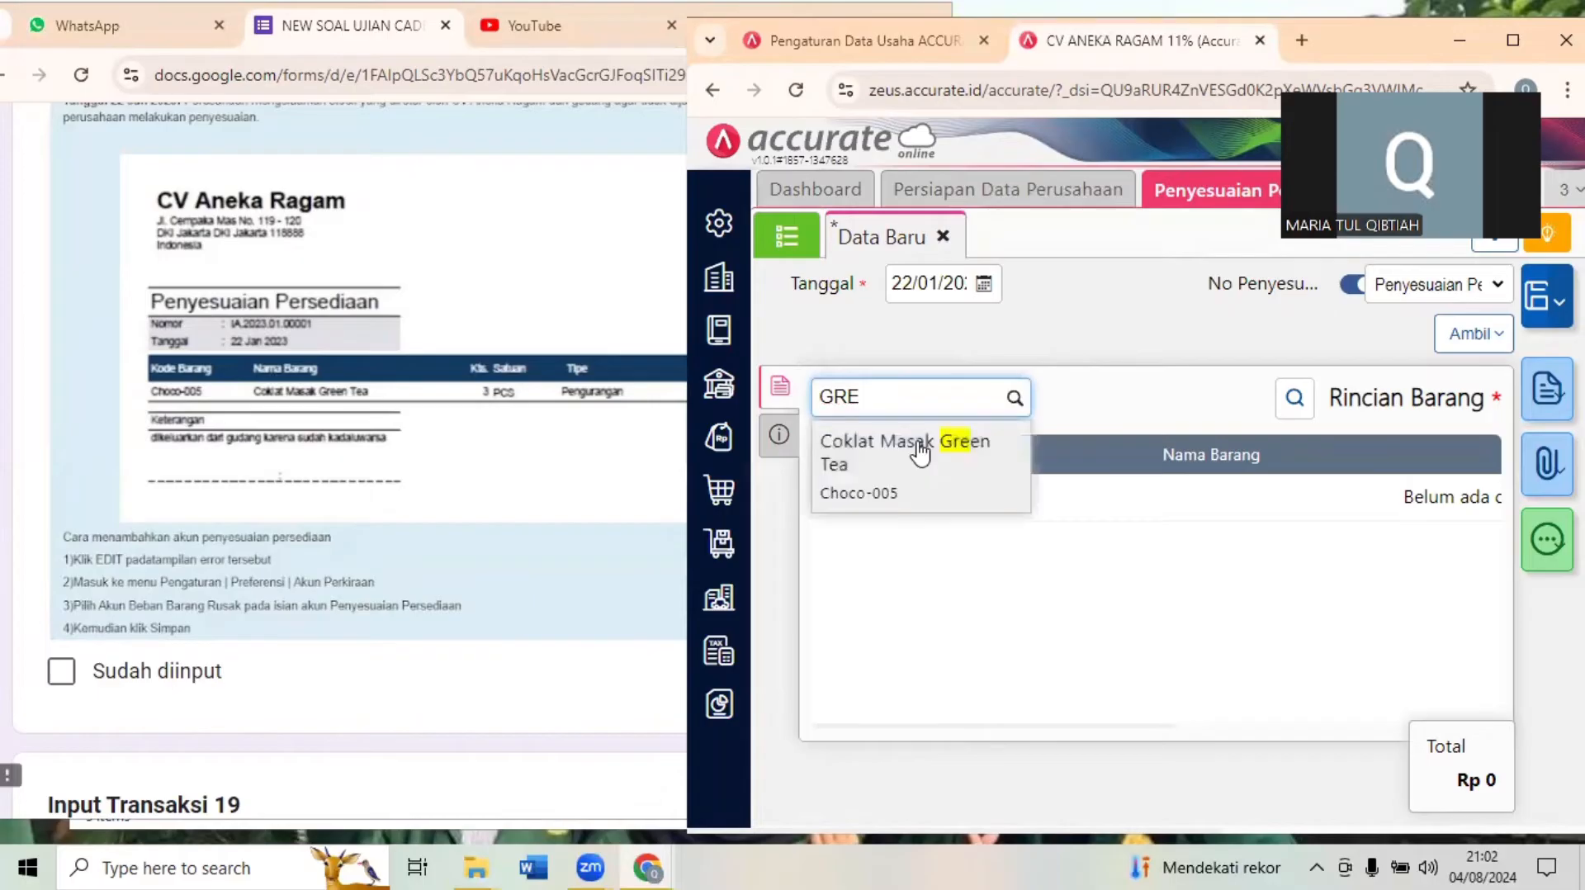
click(918, 452)
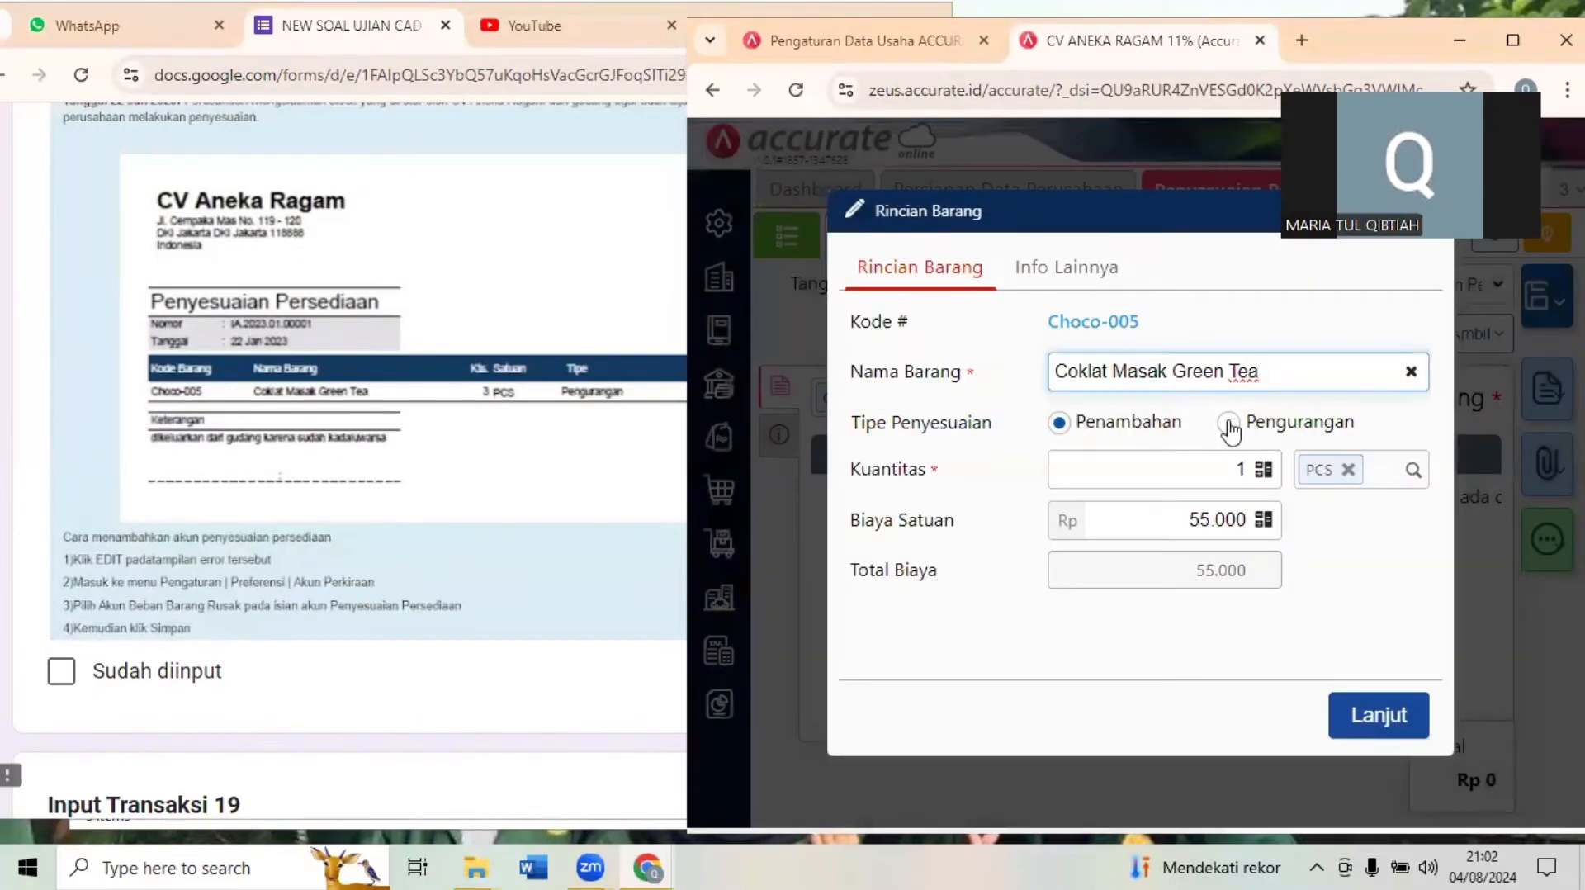
- Set the item's adjustment type to Pengurangan with a quantity of 3 PCS and add the line
click(1229, 424)
click(1238, 468)
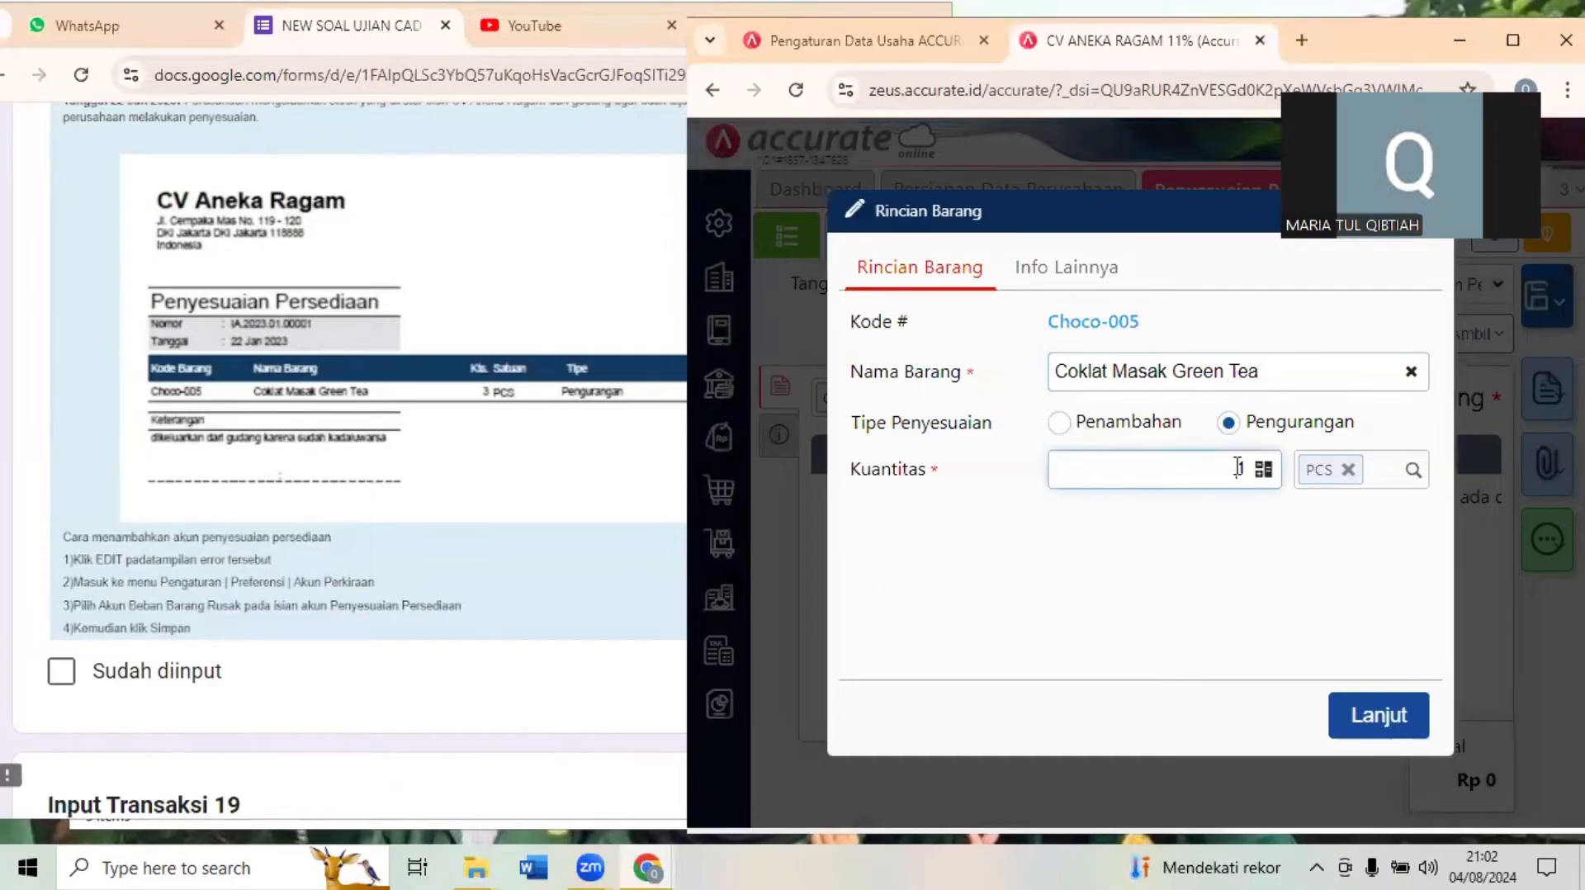
double_click(1240, 468)
text(3)
click(1403, 715)
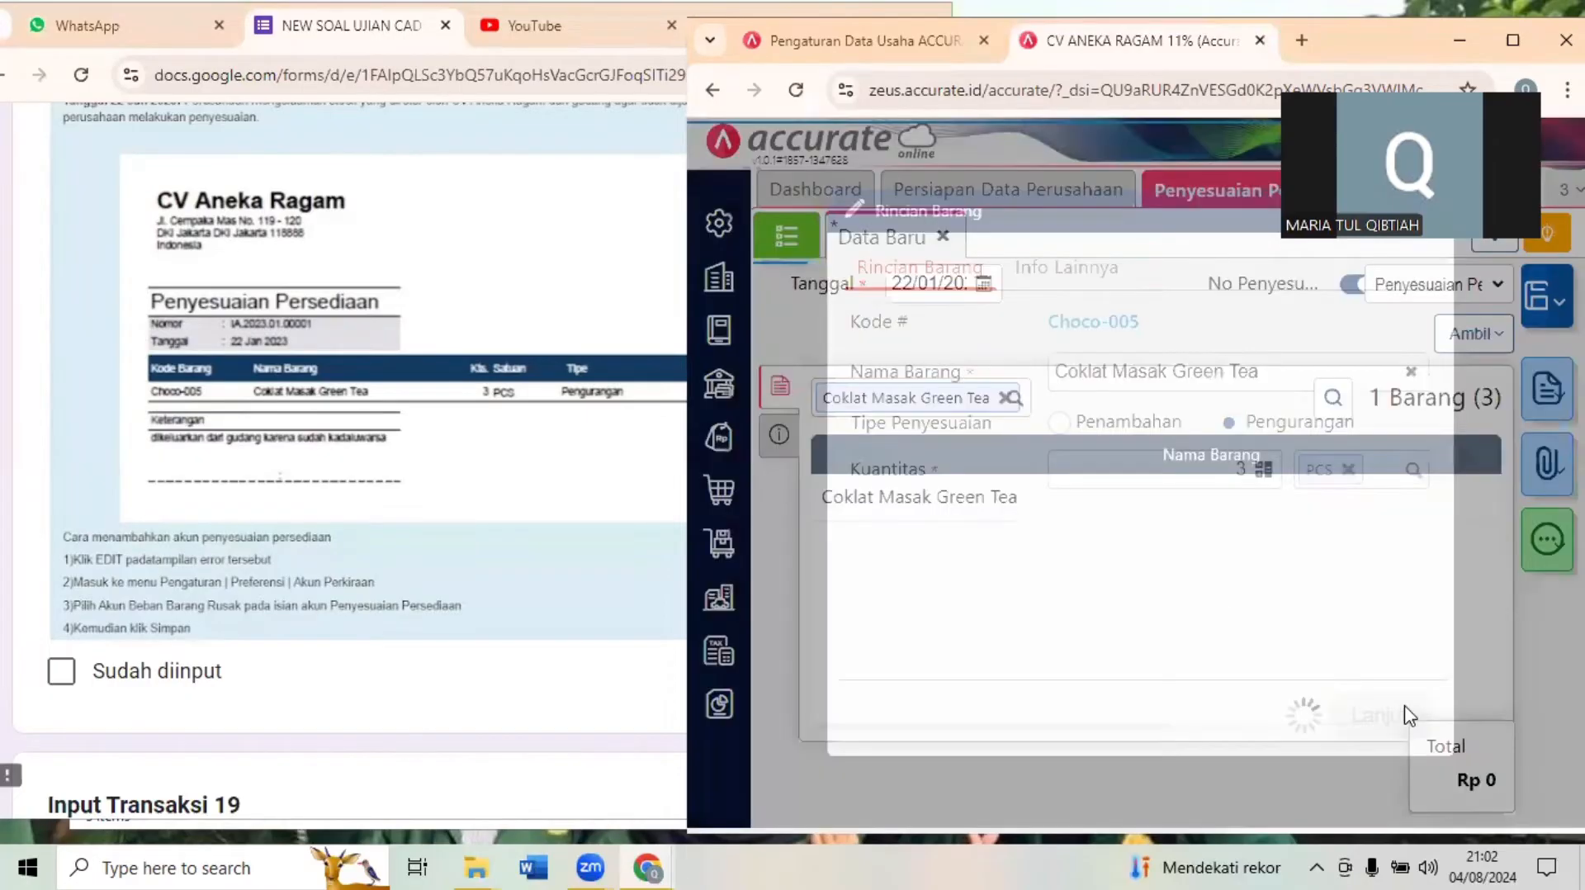
- Open the additional information section of the inventory adjustment
click(781, 436)
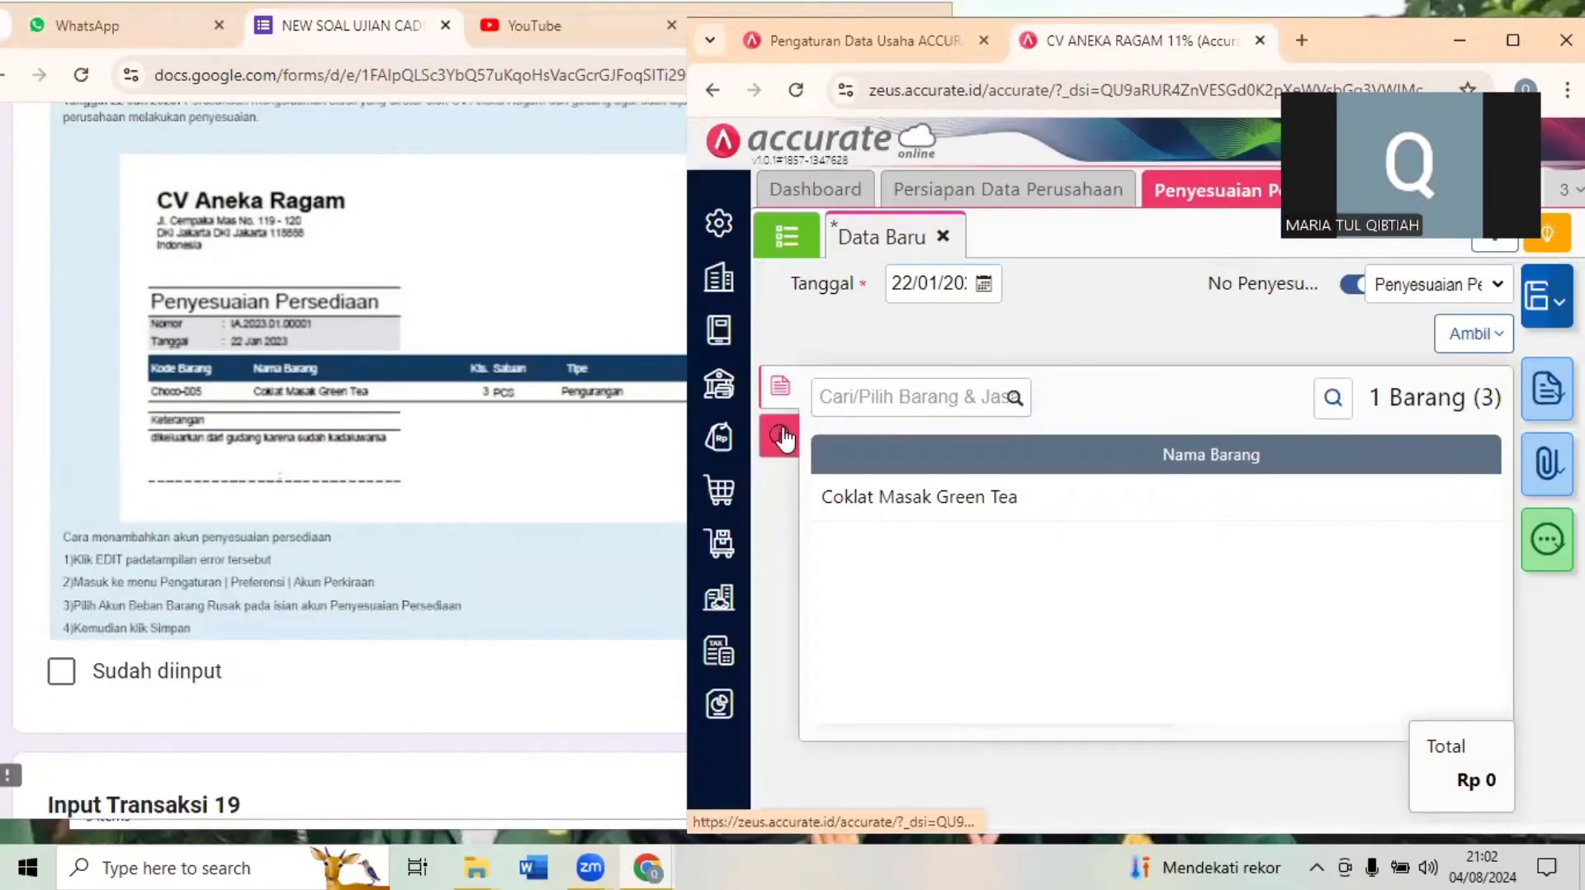
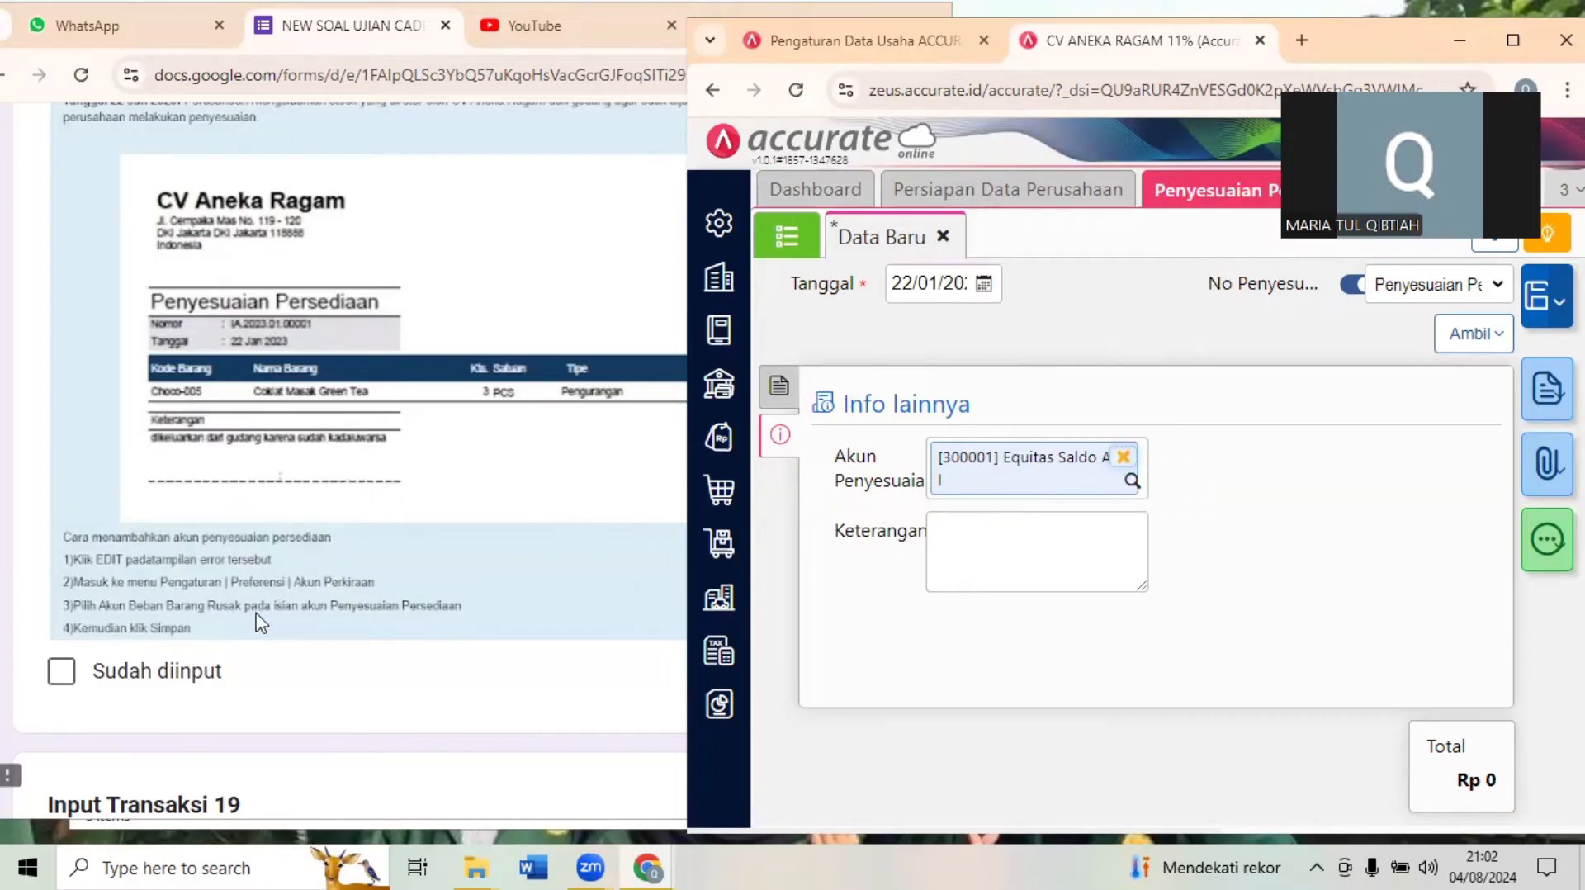
- Remove Equitas Saldo Awal from the inventory adjustment's Akun Penyesuaian and search for an account matching "BEB"
click(163, 615)
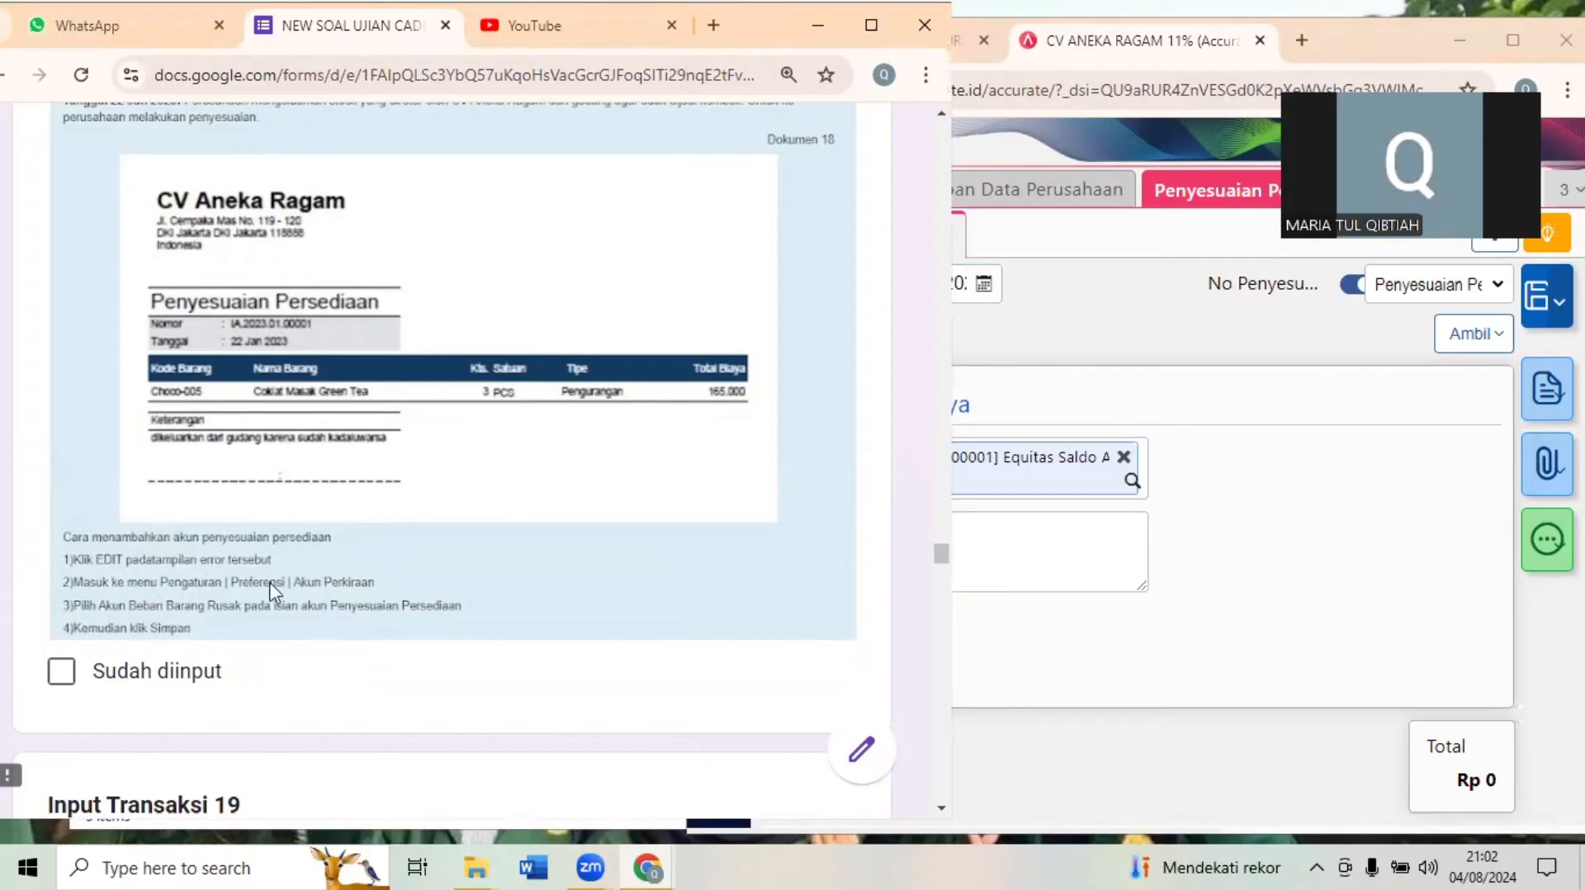
click(1217, 535)
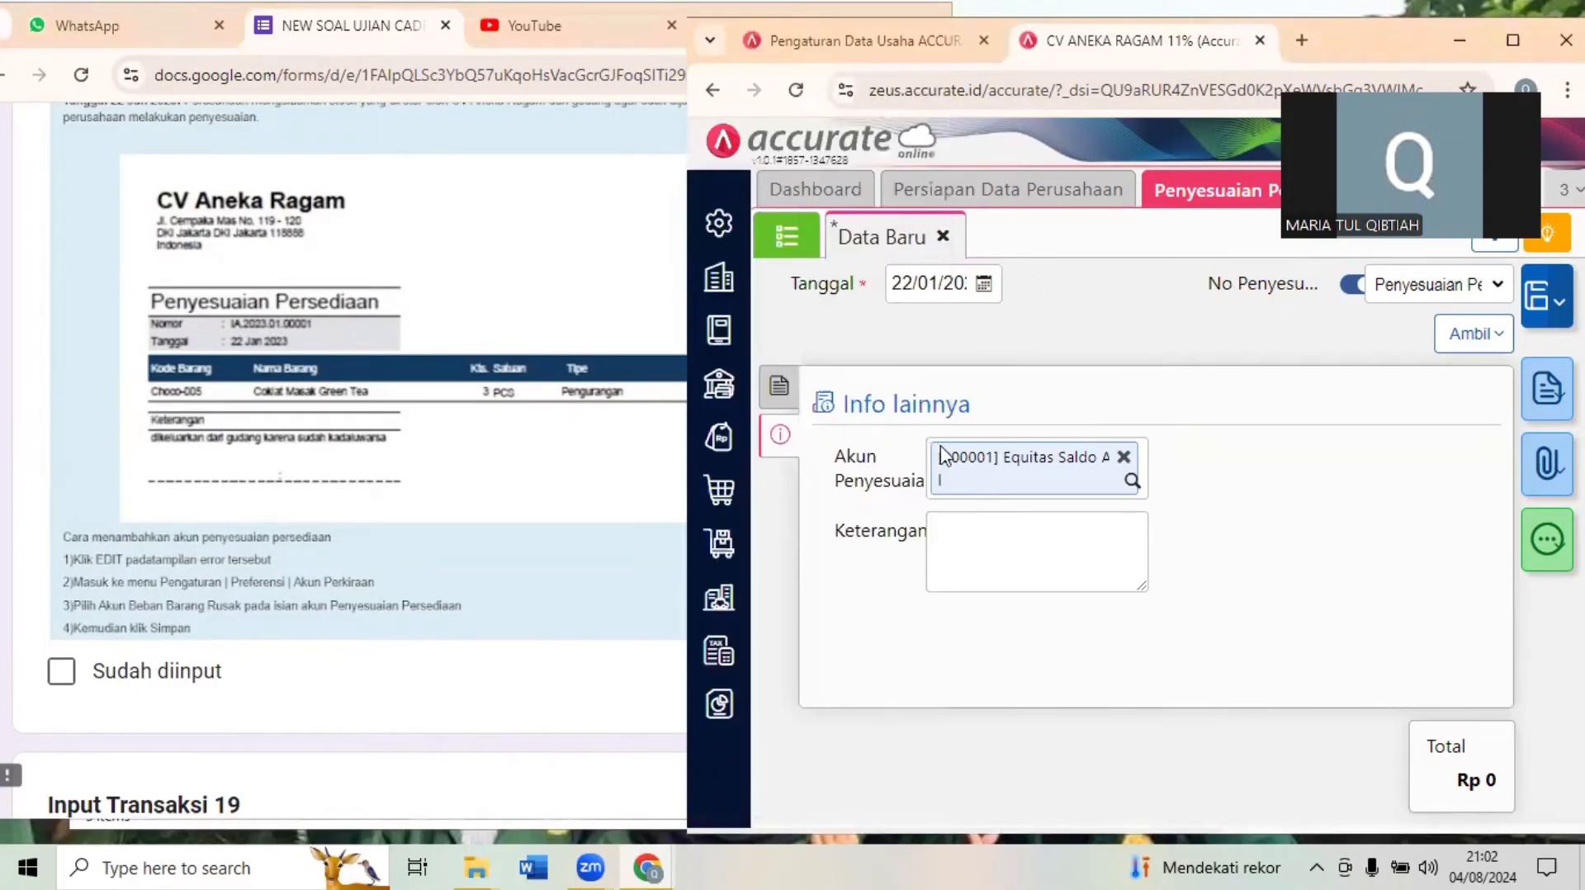
click(1124, 456)
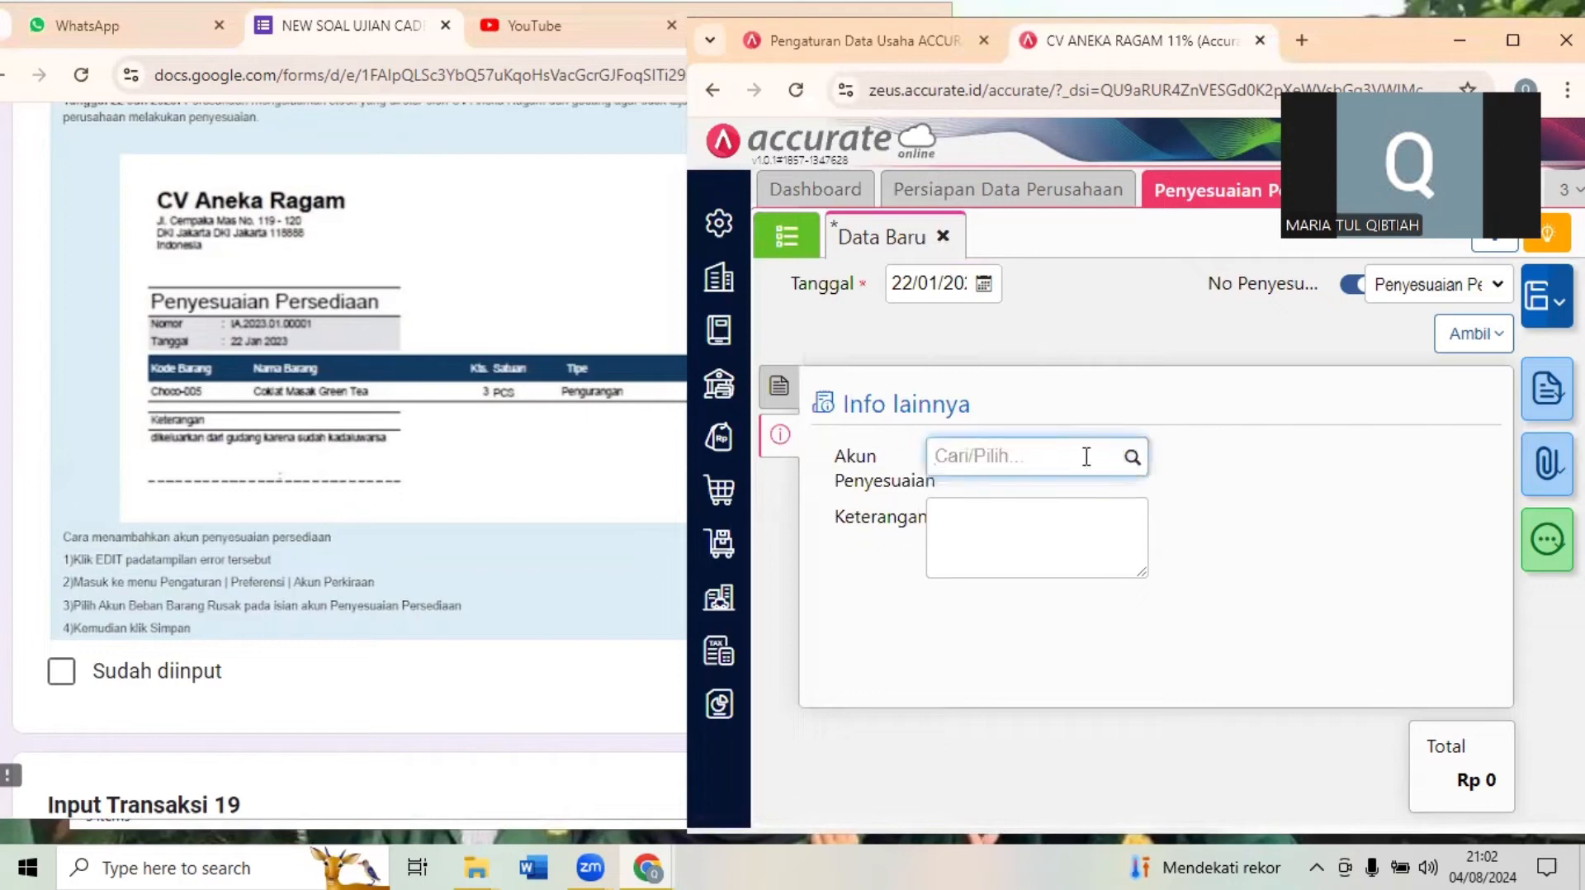
text(BEB)
key(BackSpace)
key(BackSpace)
key(BackSpace)
key(BackSpace)
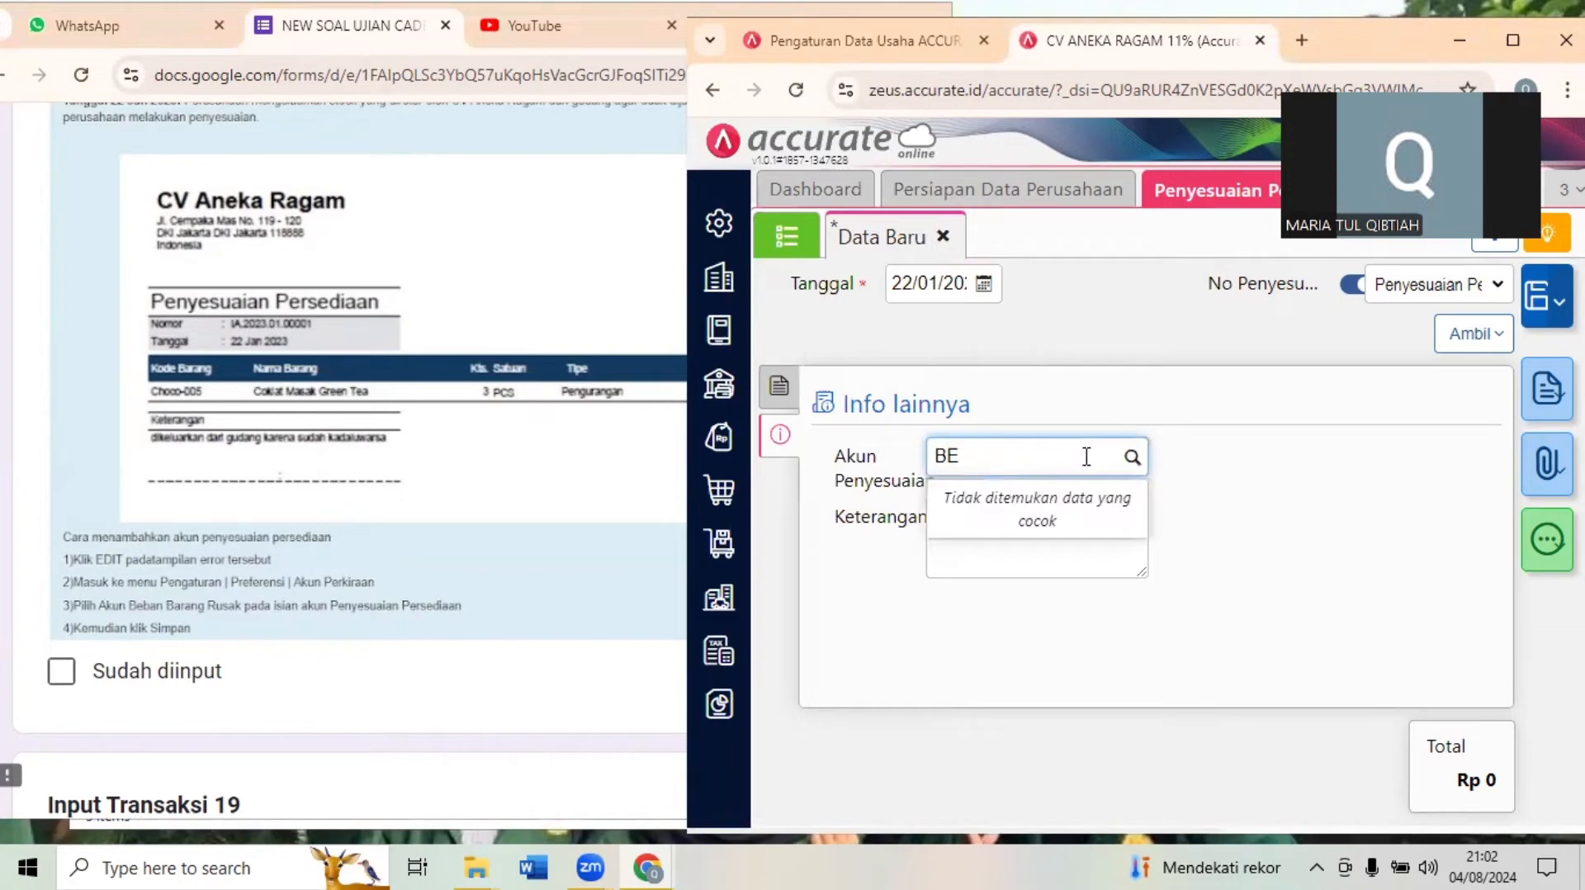
click(1221, 442)
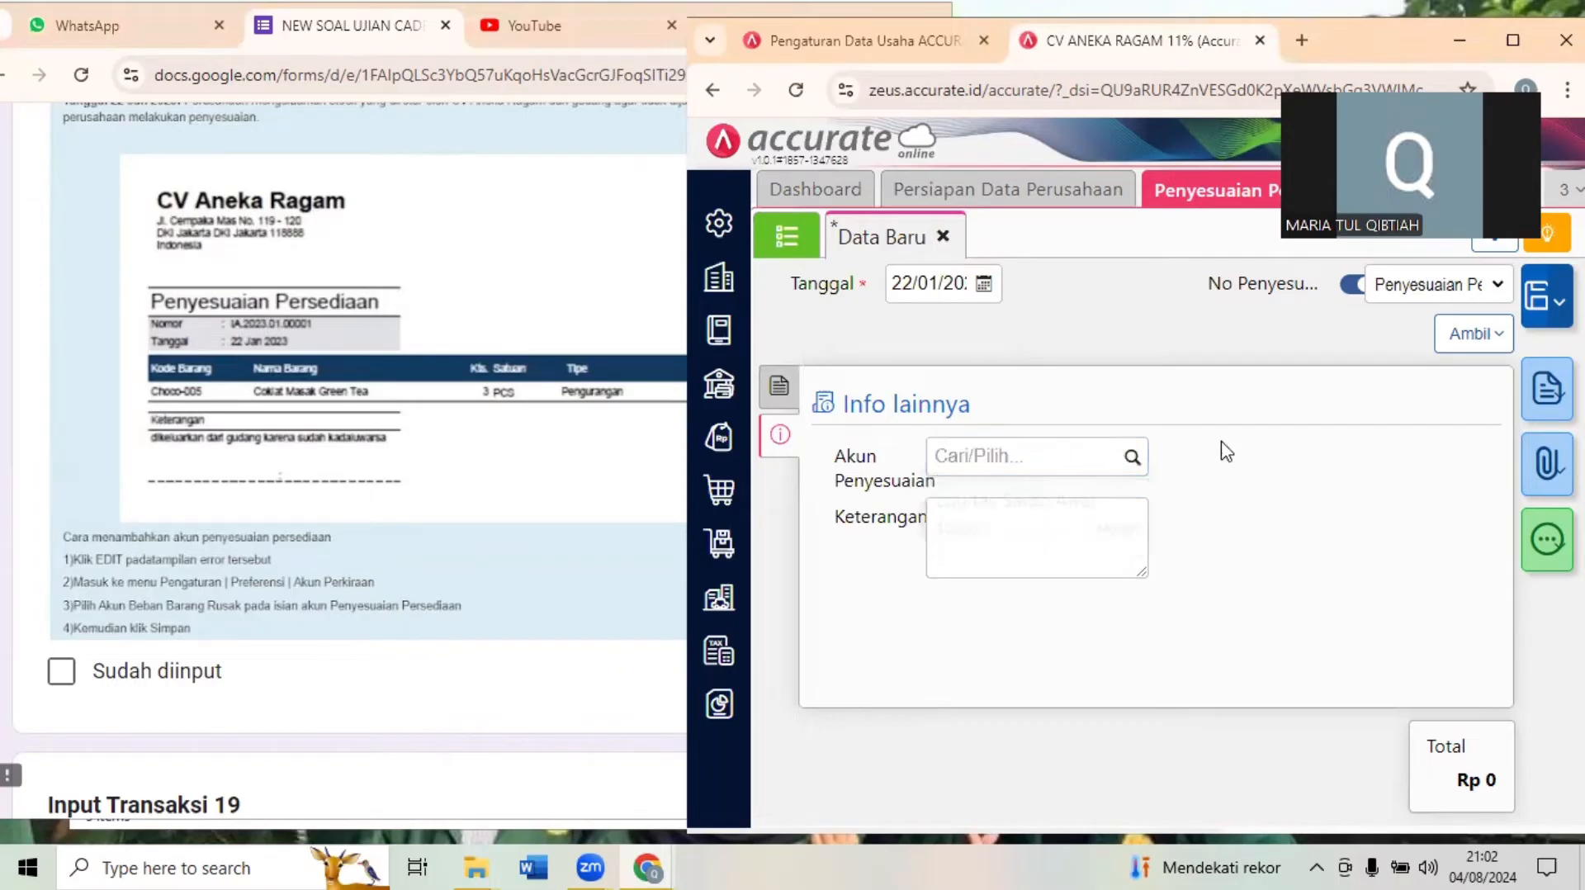
- Open the company preferences at the default ledger accounts (Akun Perkiraan) for inventory (Persediaan)
click(698, 223)
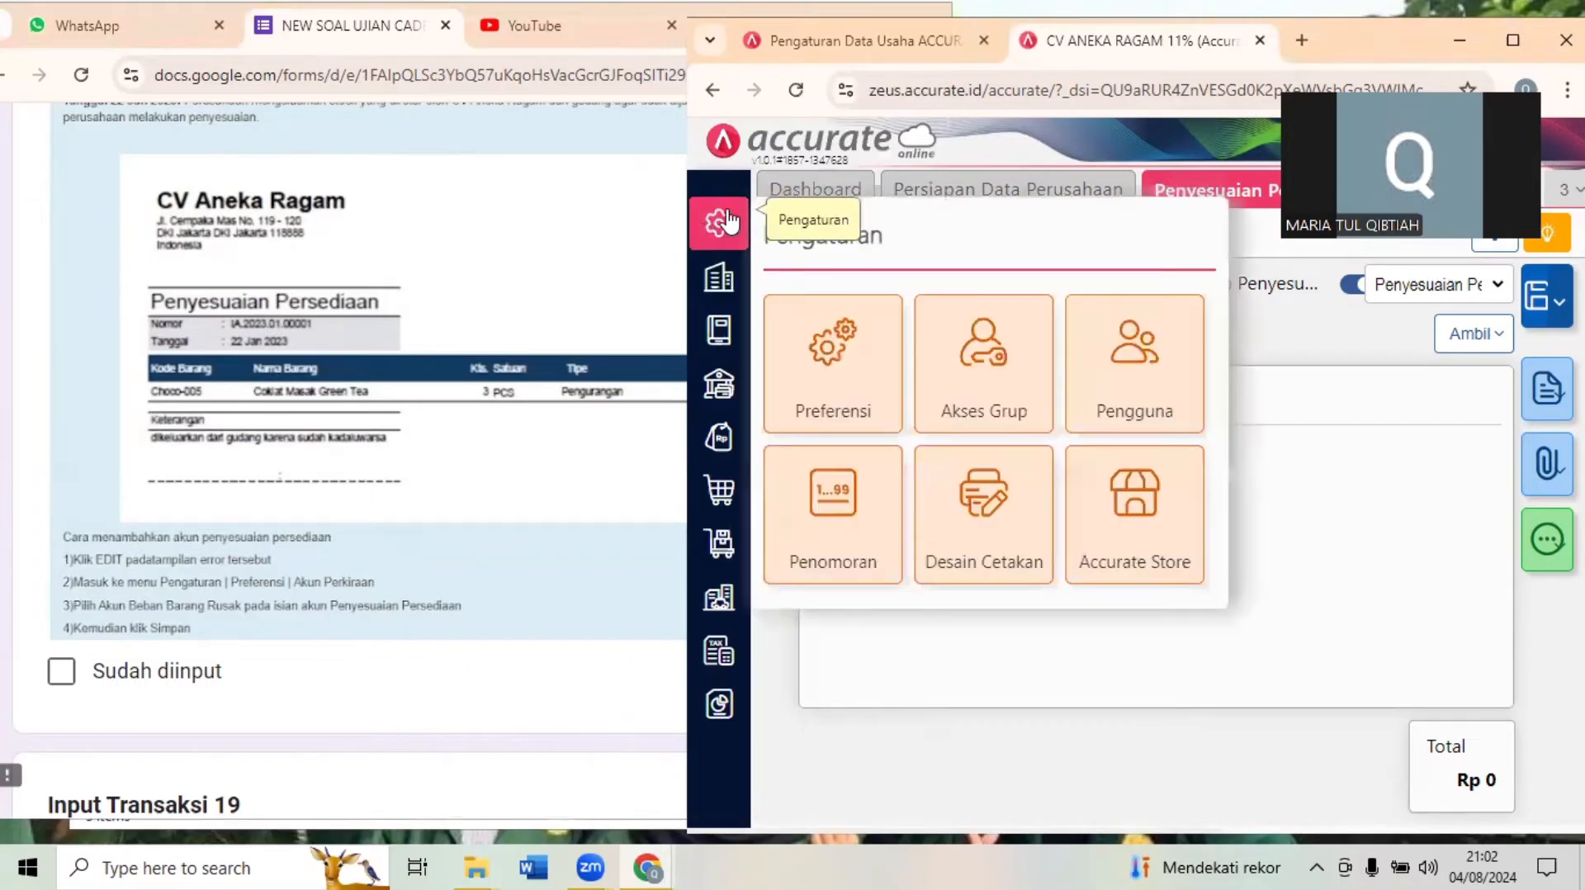
click(820, 334)
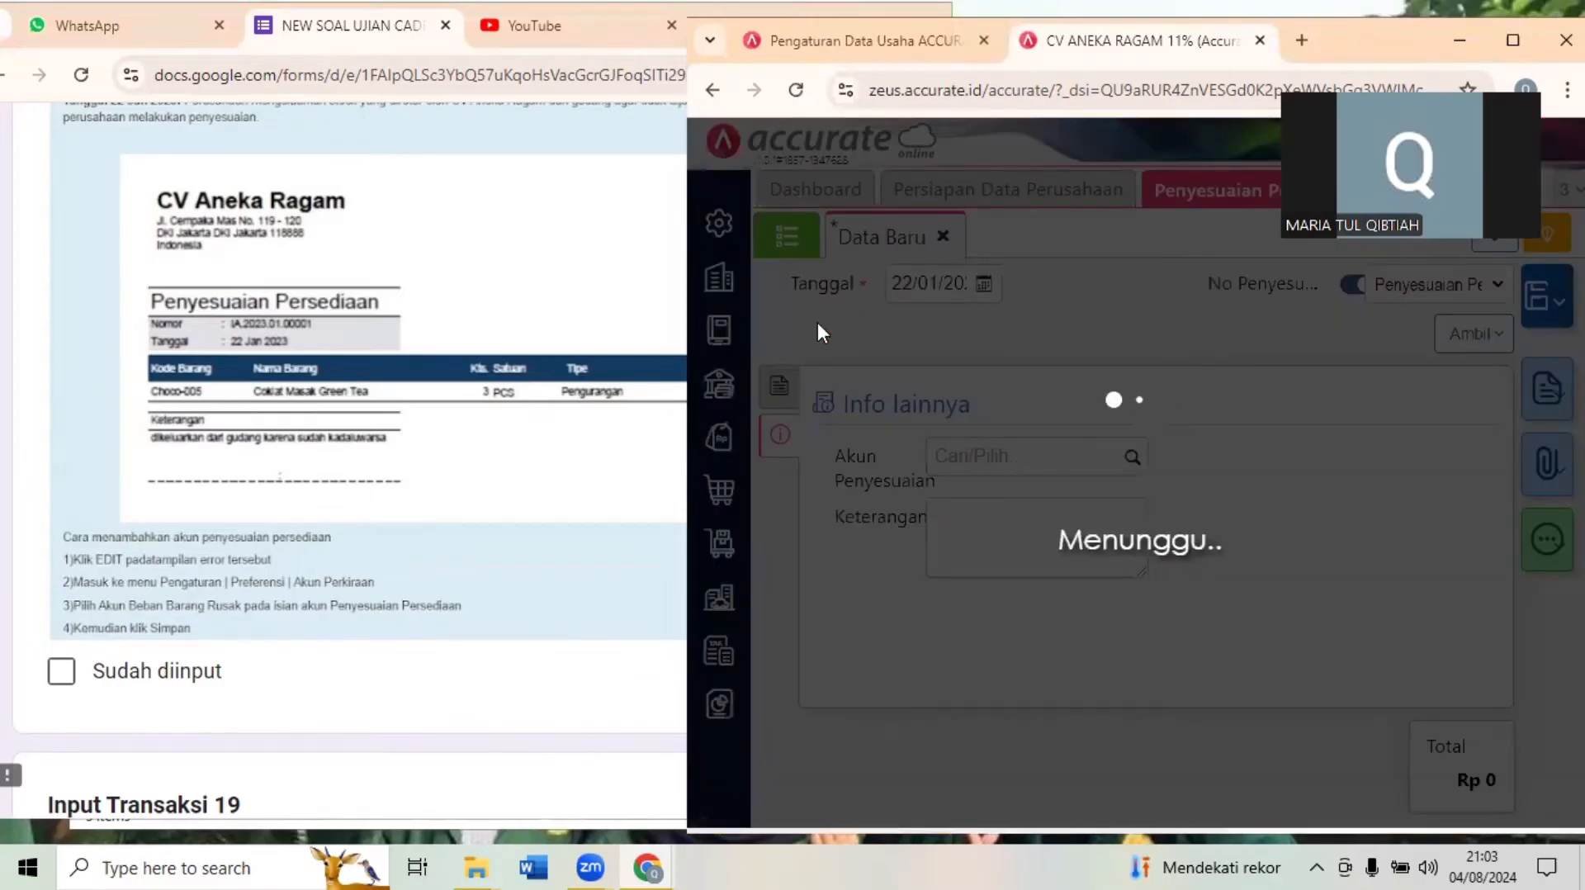
key(super+Up)
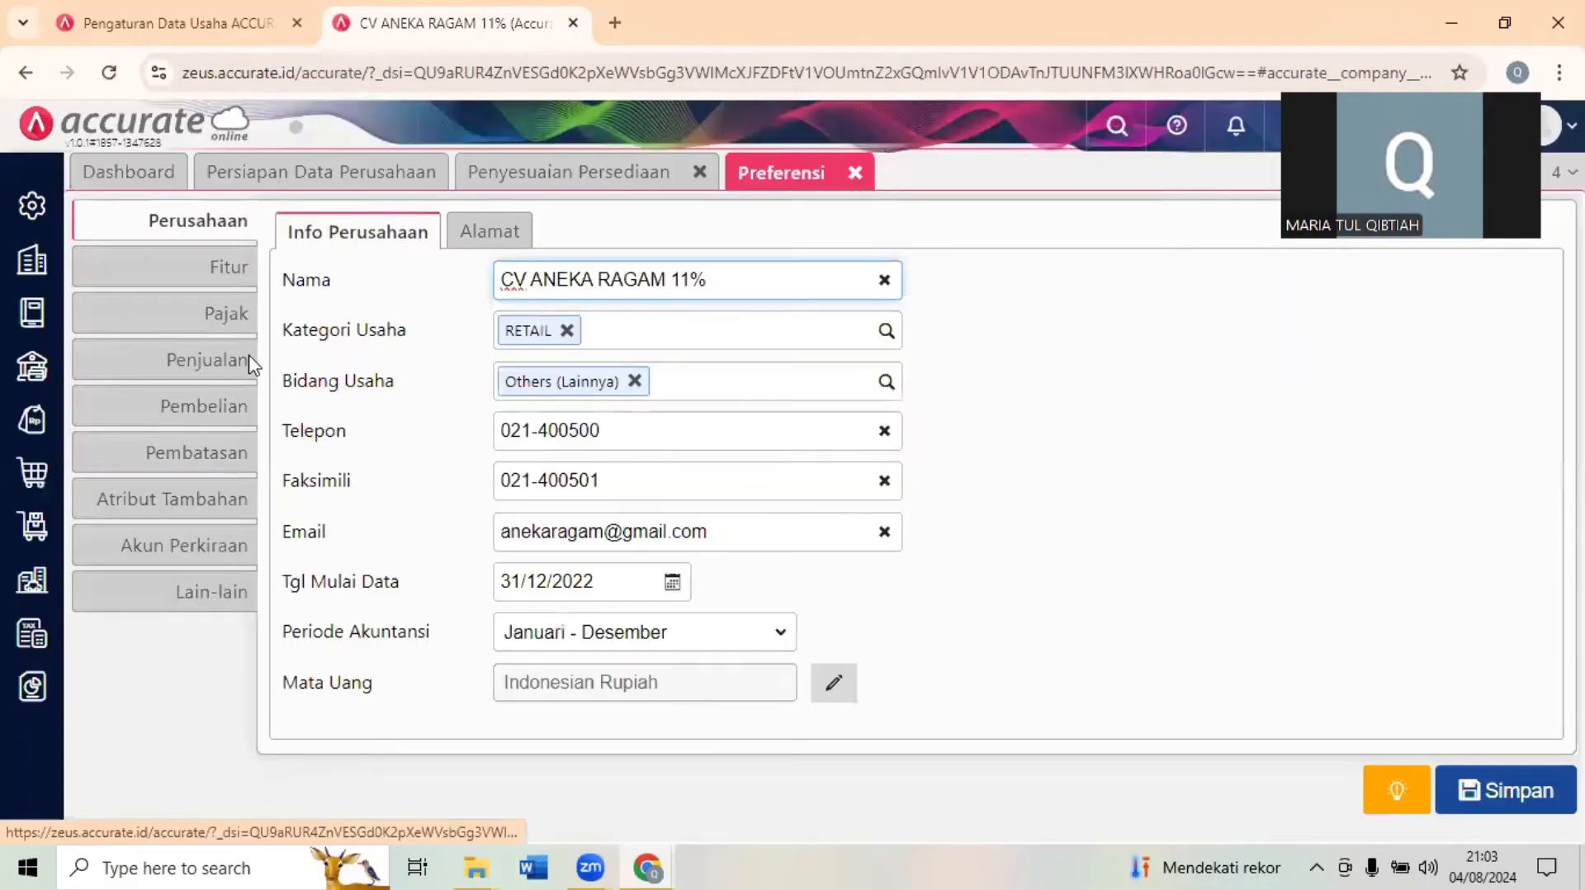
click(233, 398)
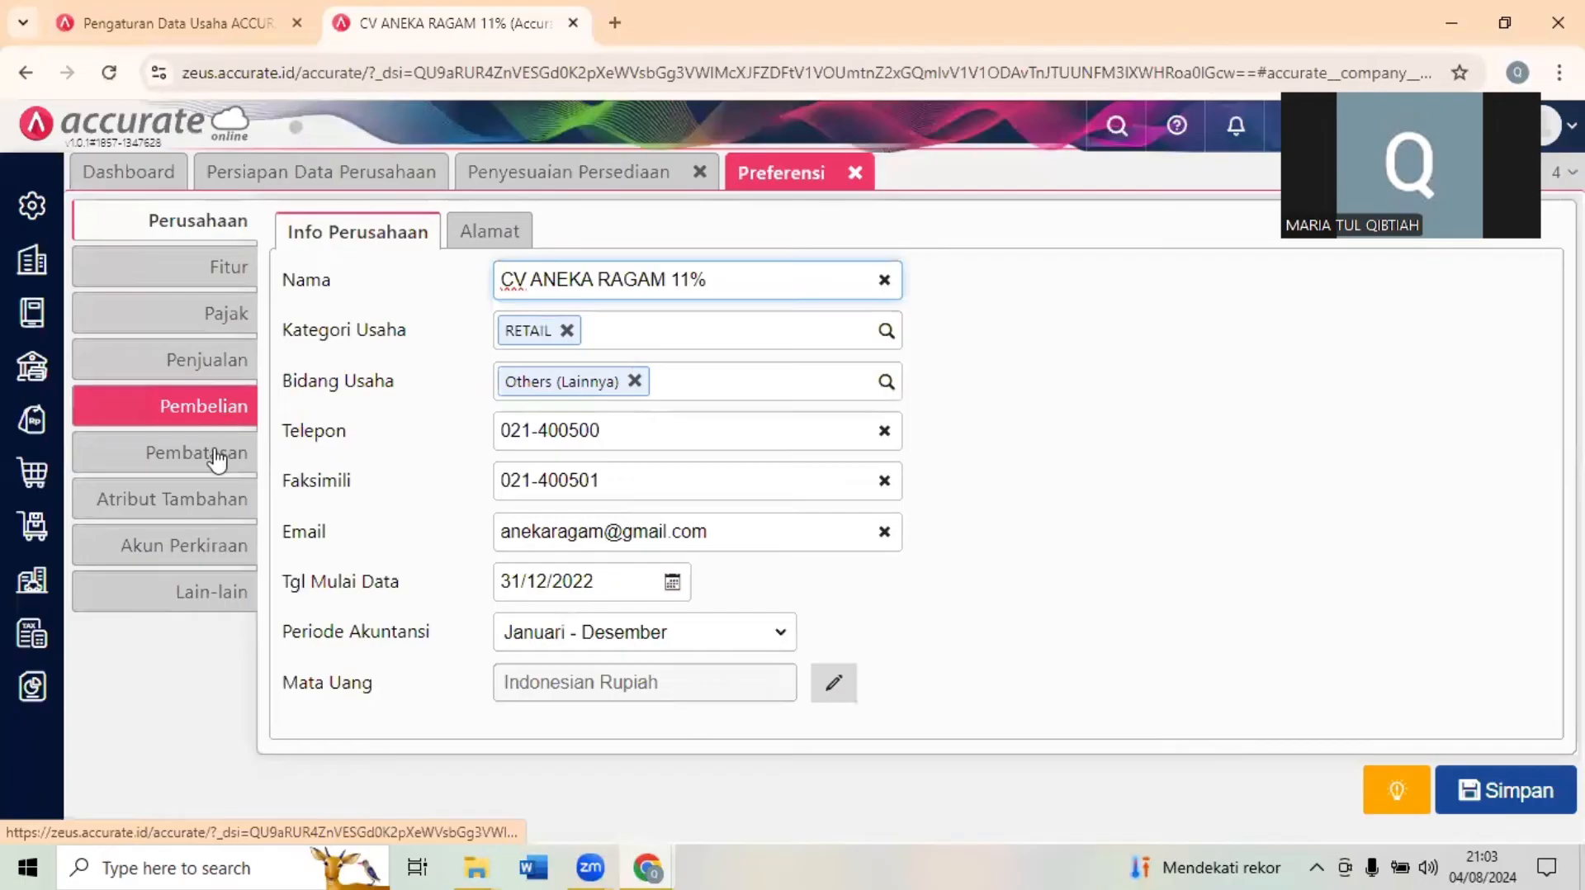
click(216, 461)
click(212, 545)
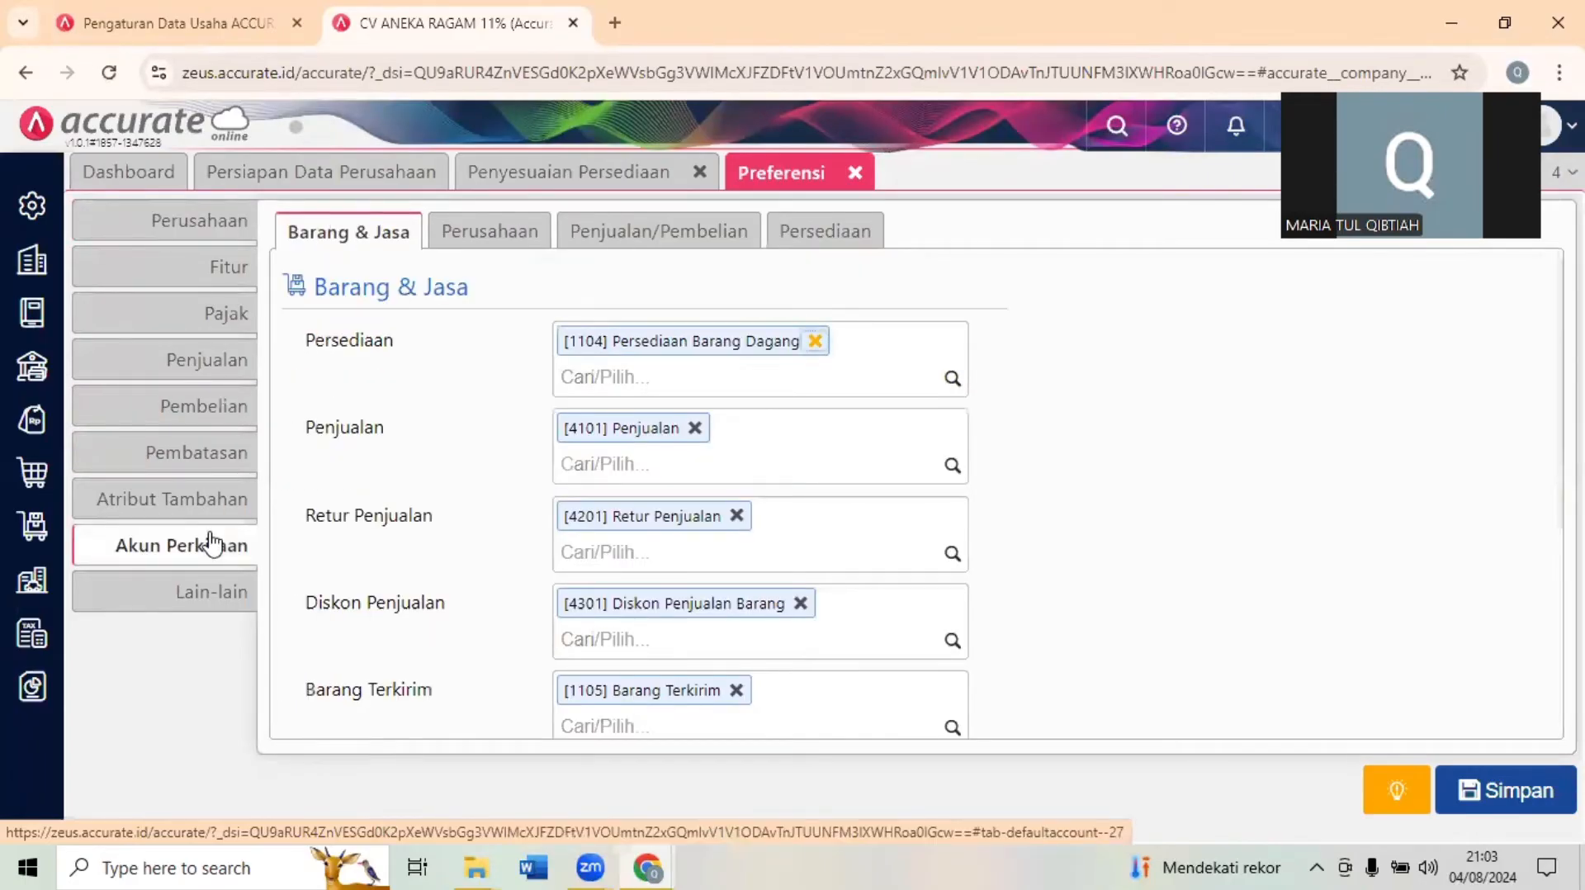
click(212, 599)
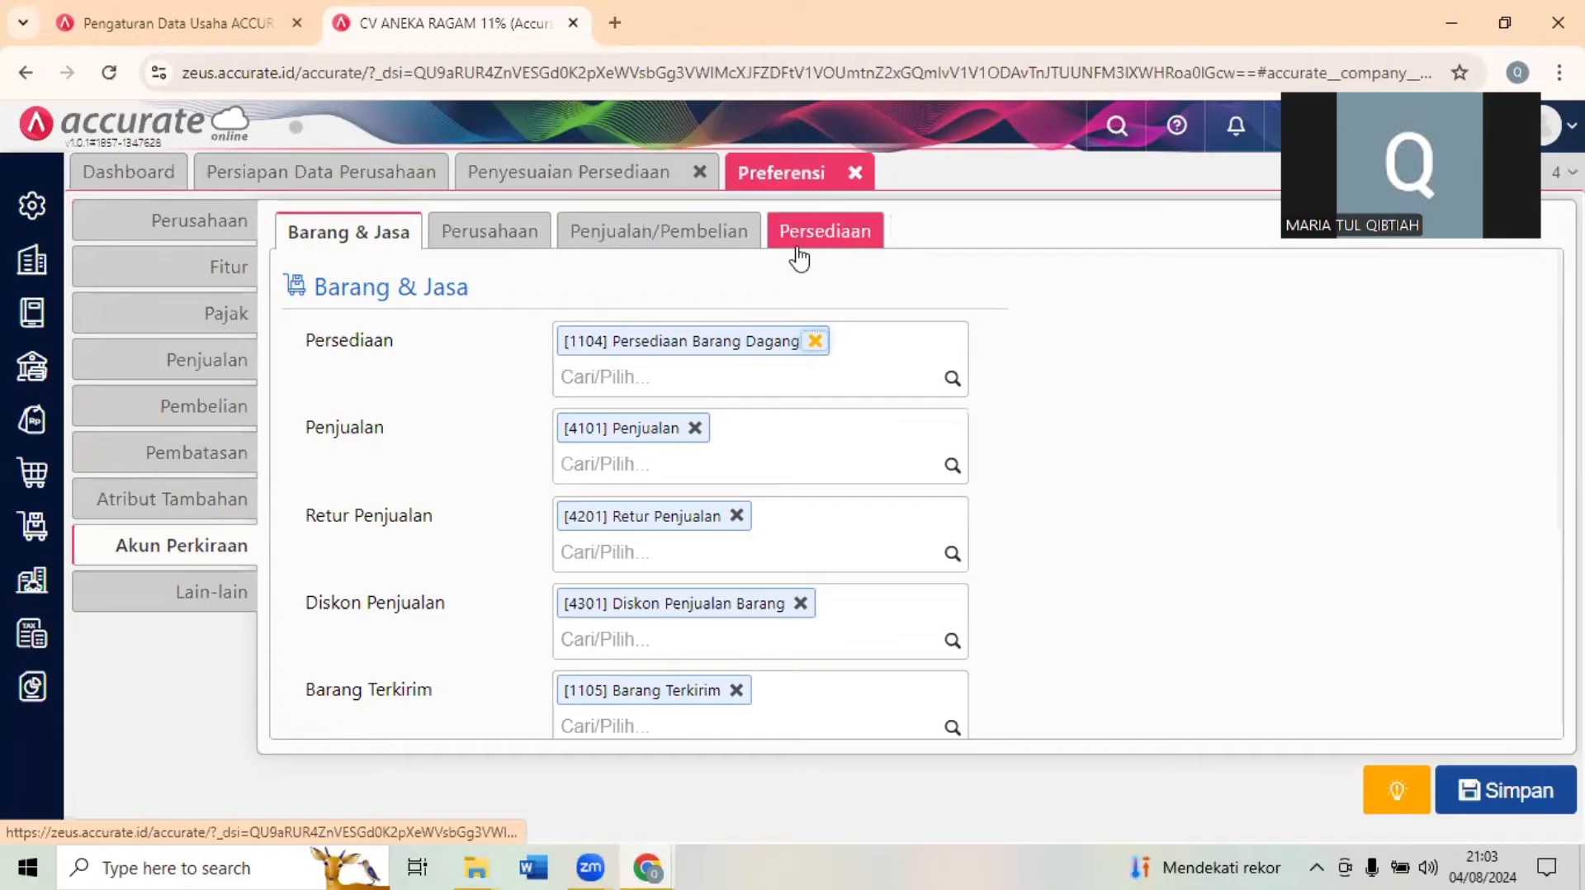
click(826, 248)
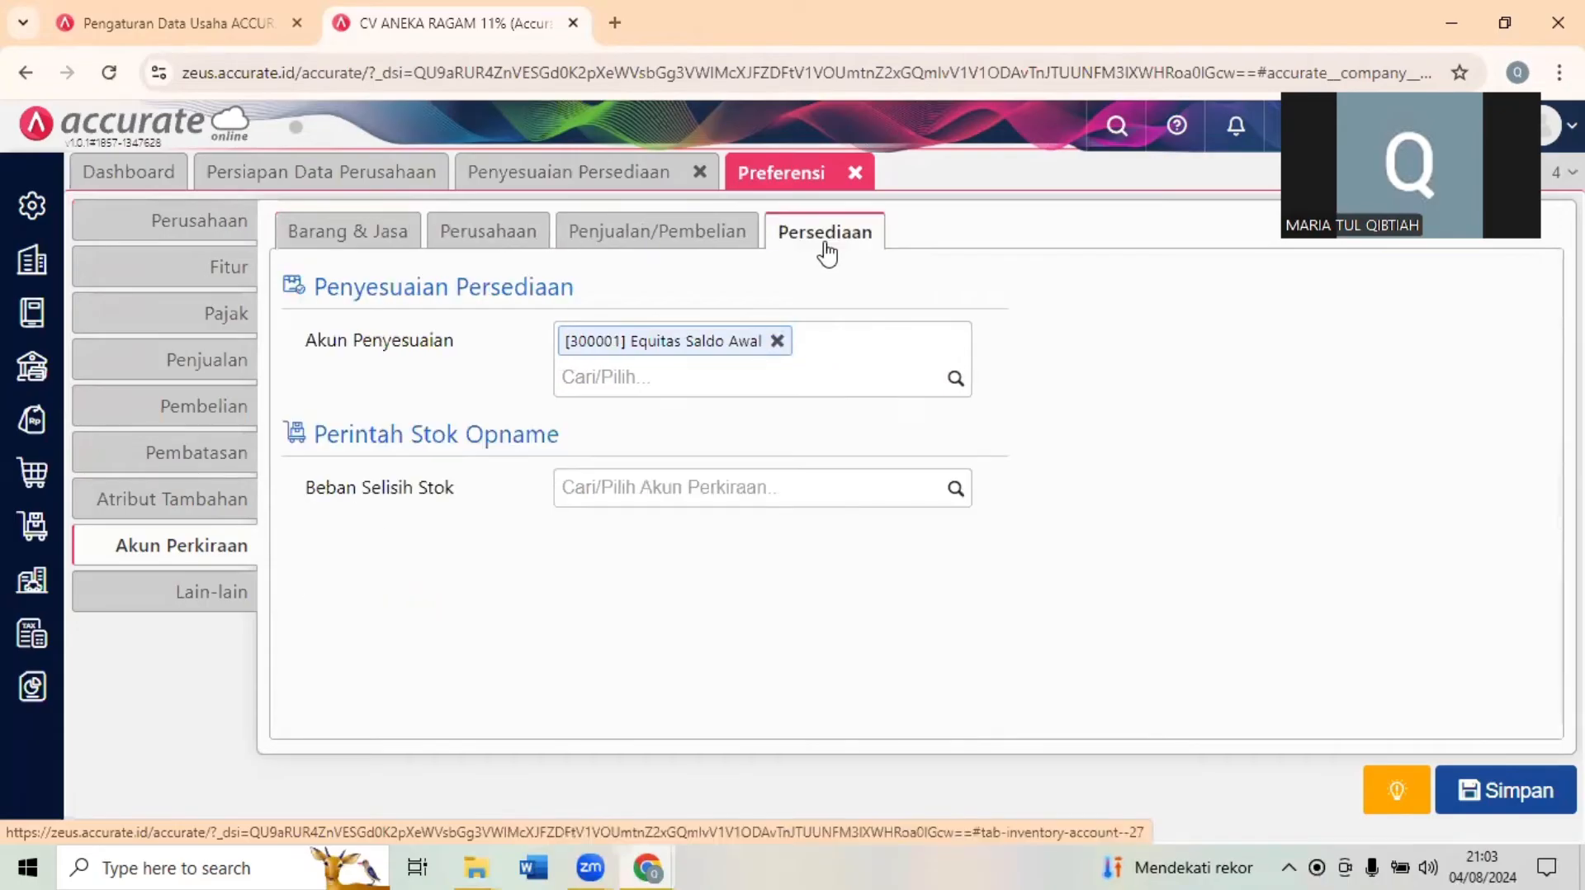
- Add account 6104 Beban Barang Rusak to the inventory adjustment's Akun Penyesuaian defaults and save the preferences
click(686, 377)
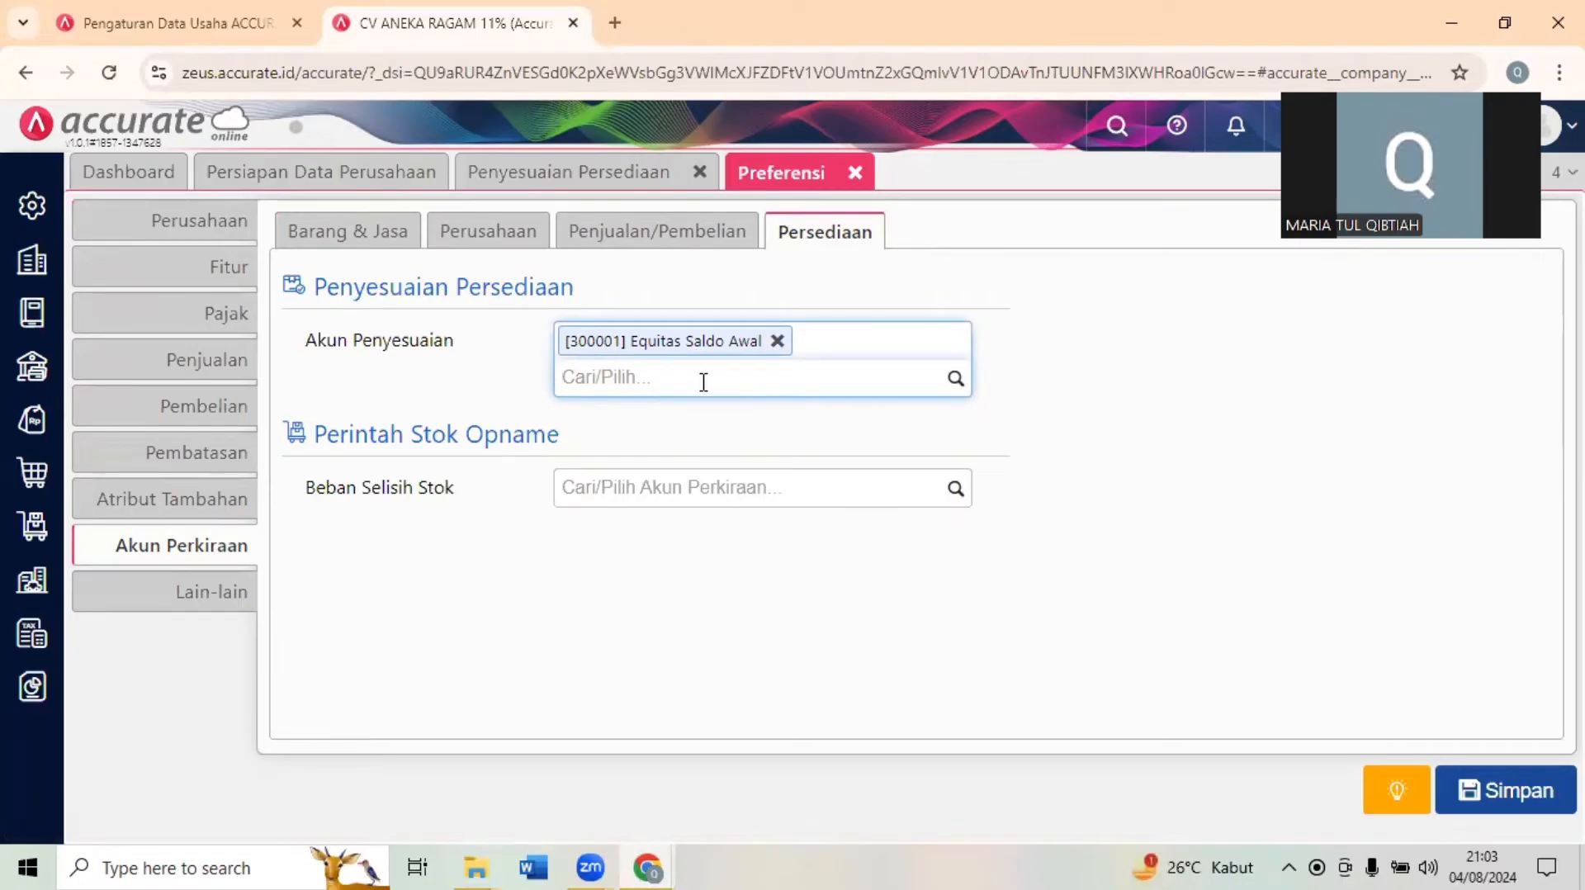
text(BEA)
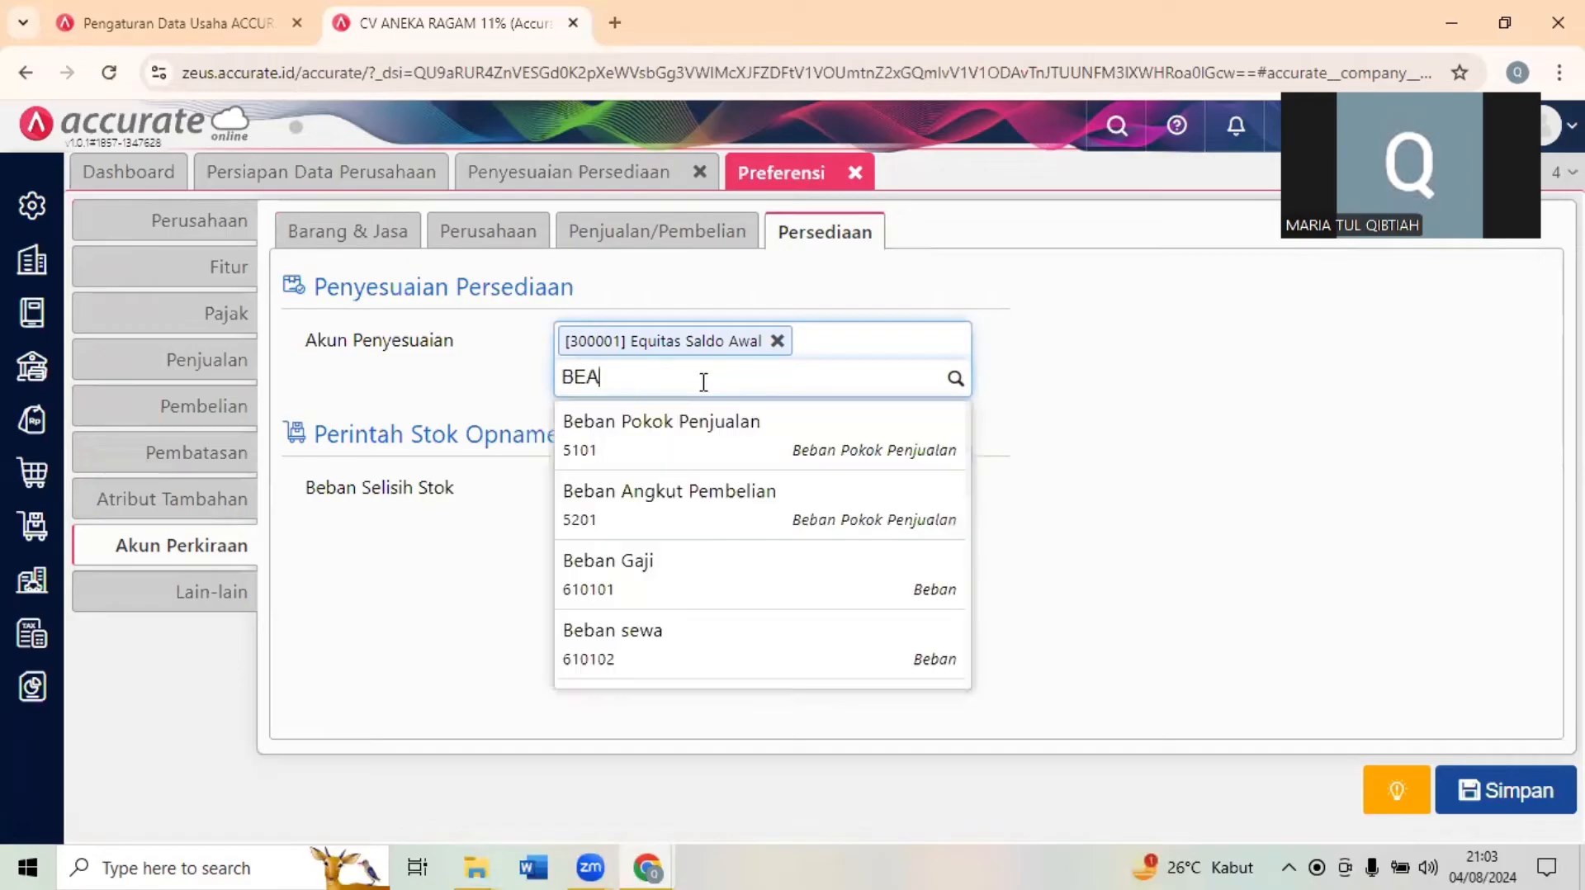
text(BAN BA)
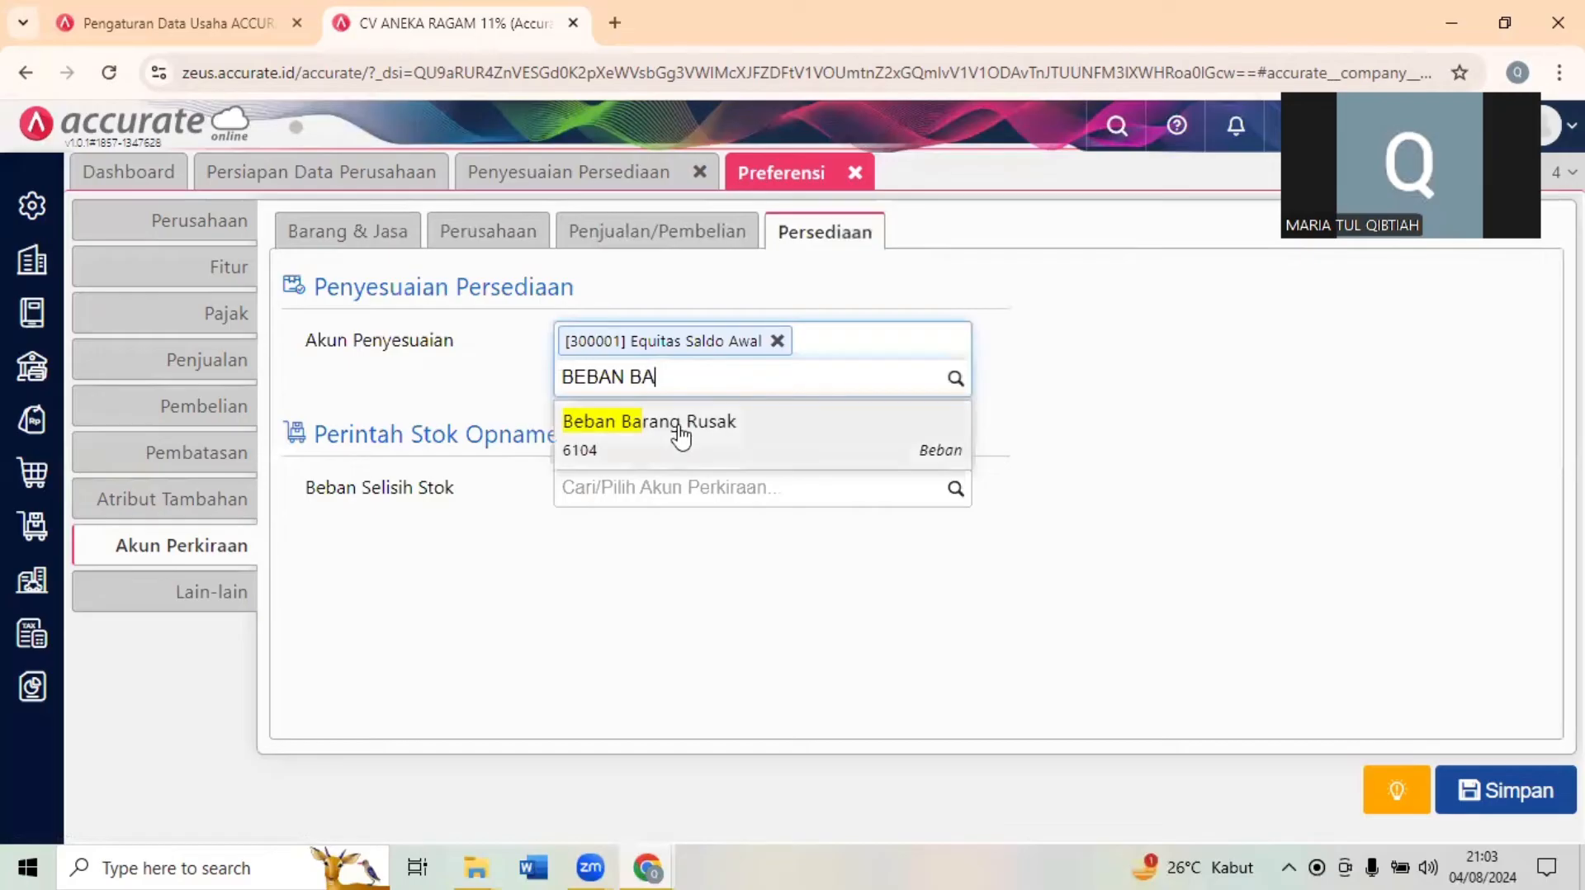
click(680, 429)
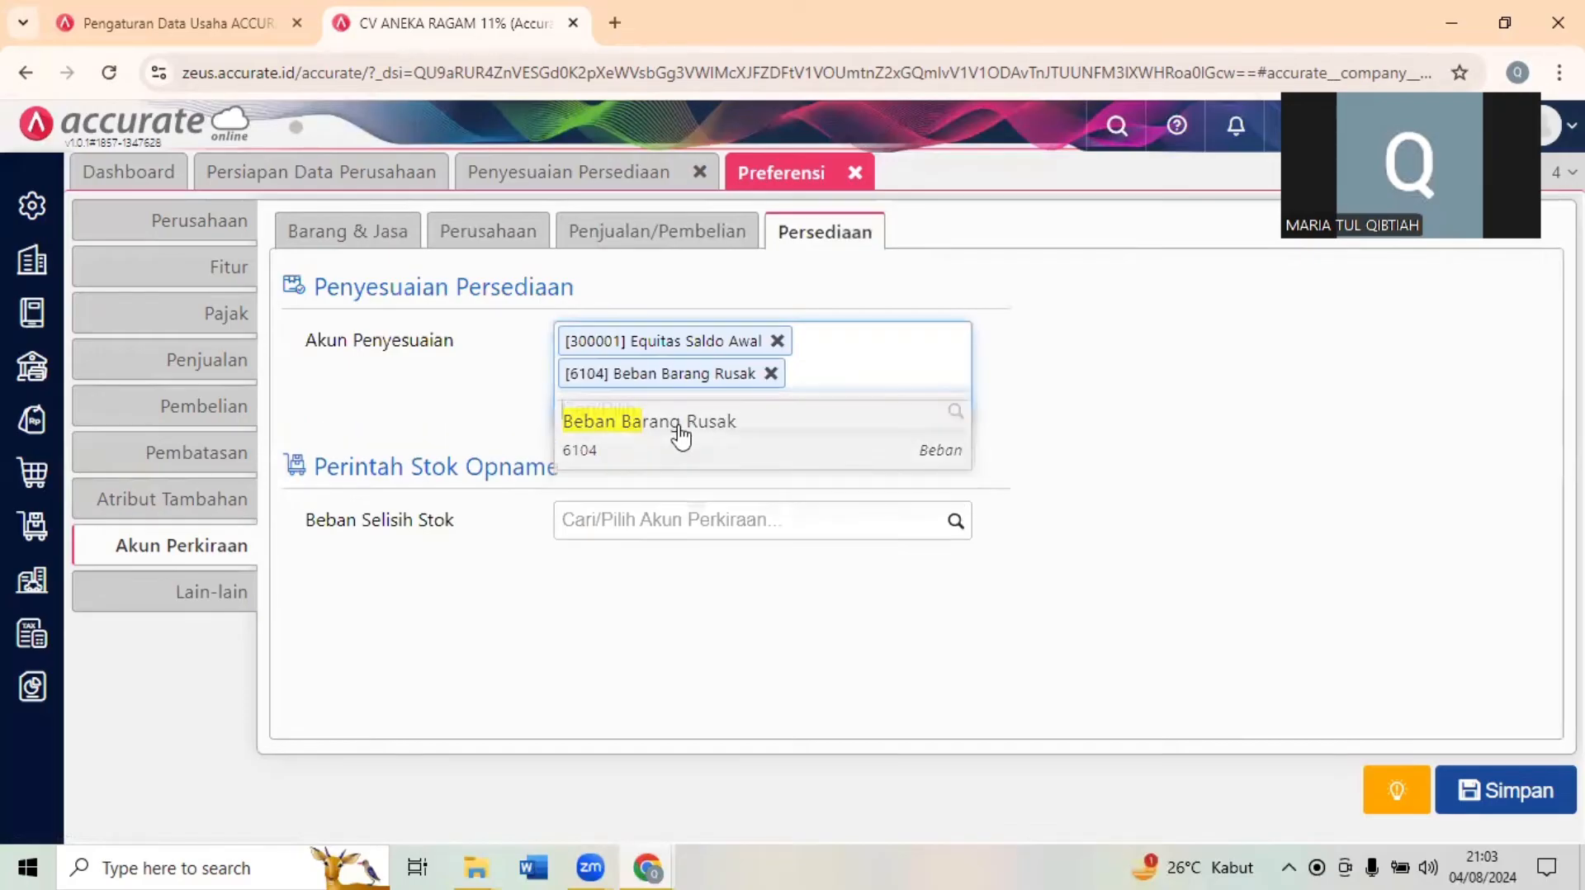
click(1547, 803)
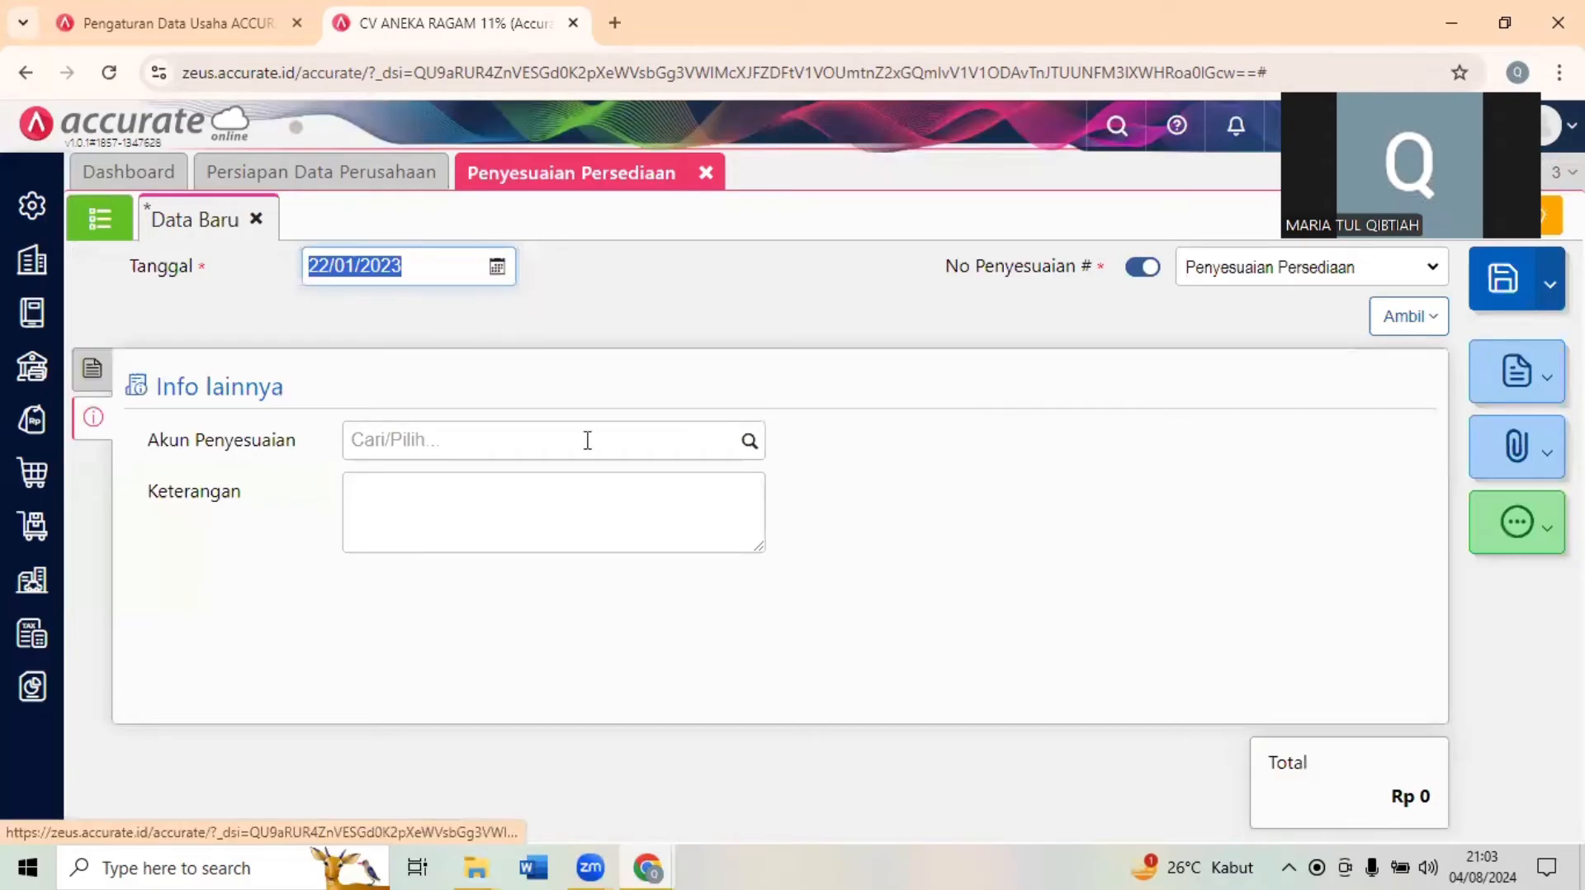
- Set the Akun Penyesuaian of the new inventory adjustment to Beban Barang Rusak (6104)
click(666, 438)
text(BEB)
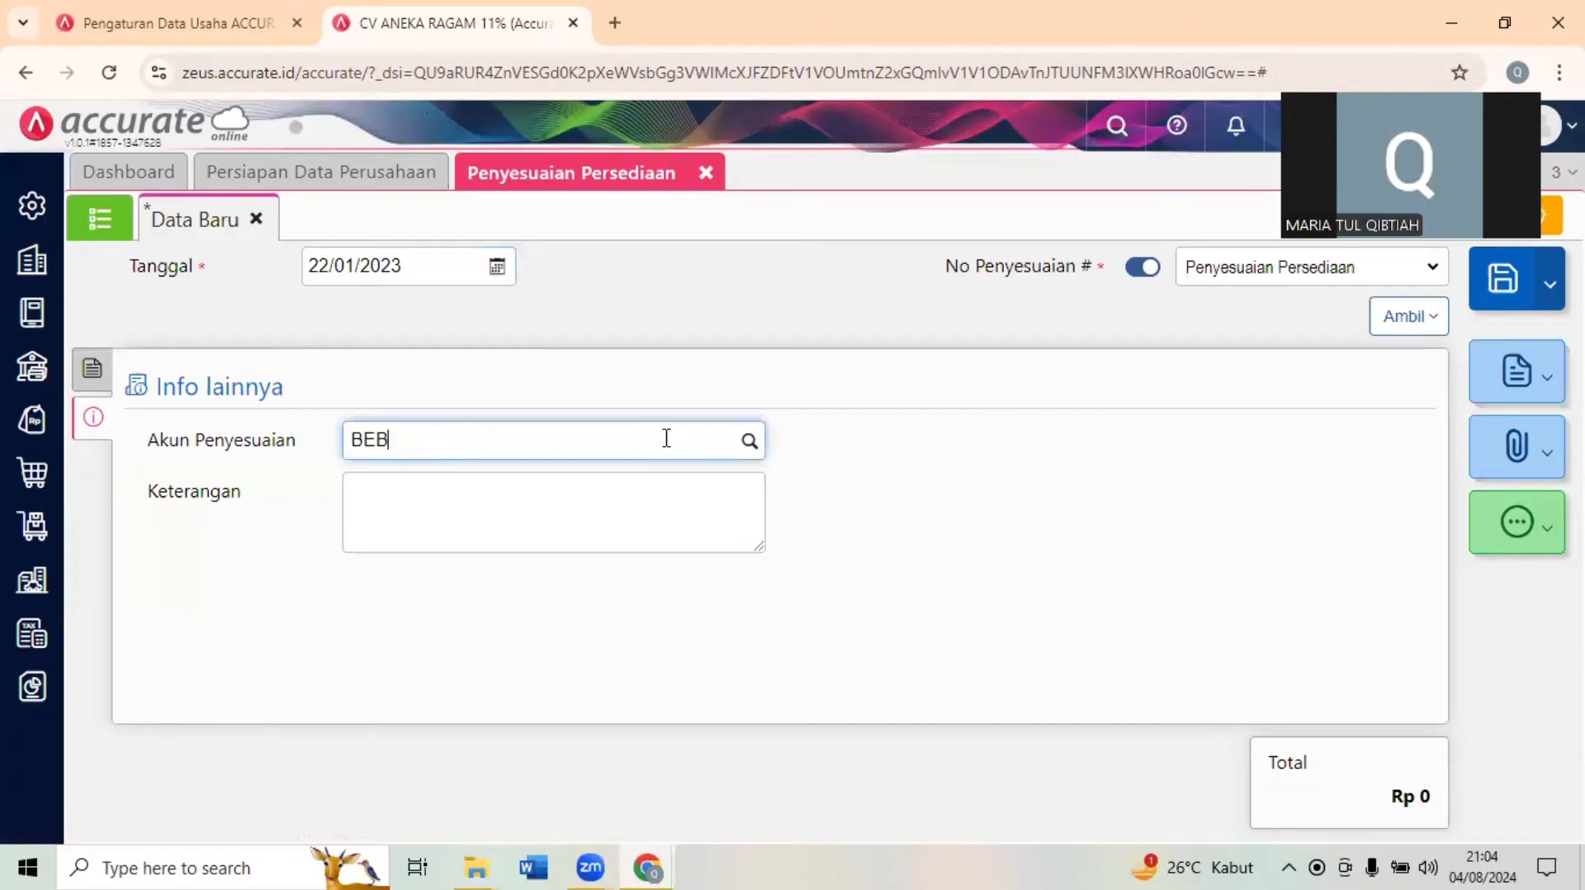
text(A)
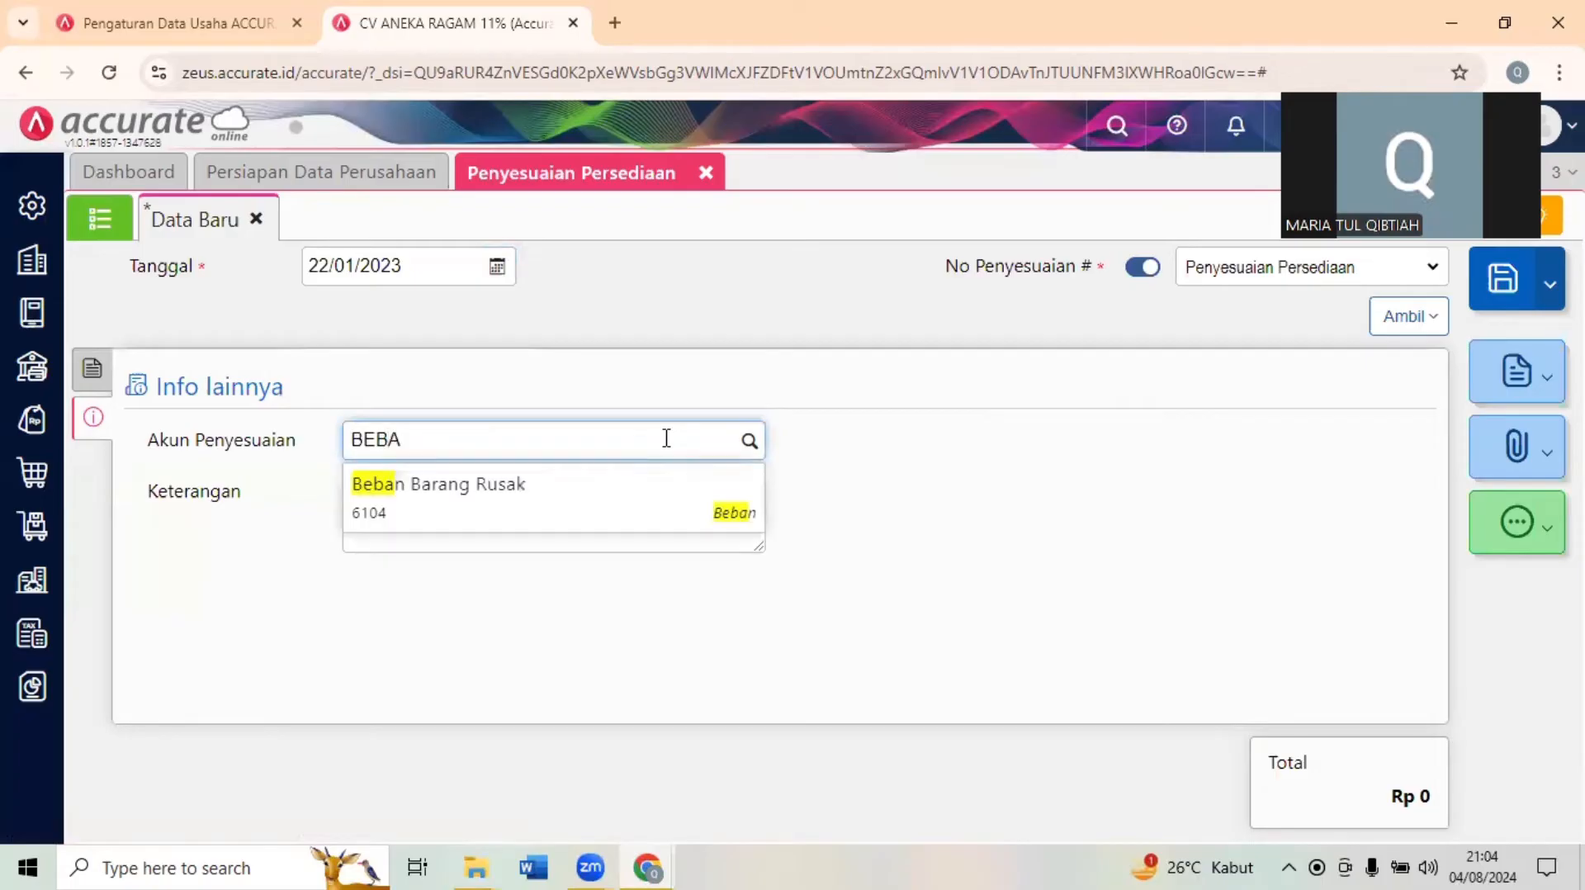
click(583, 482)
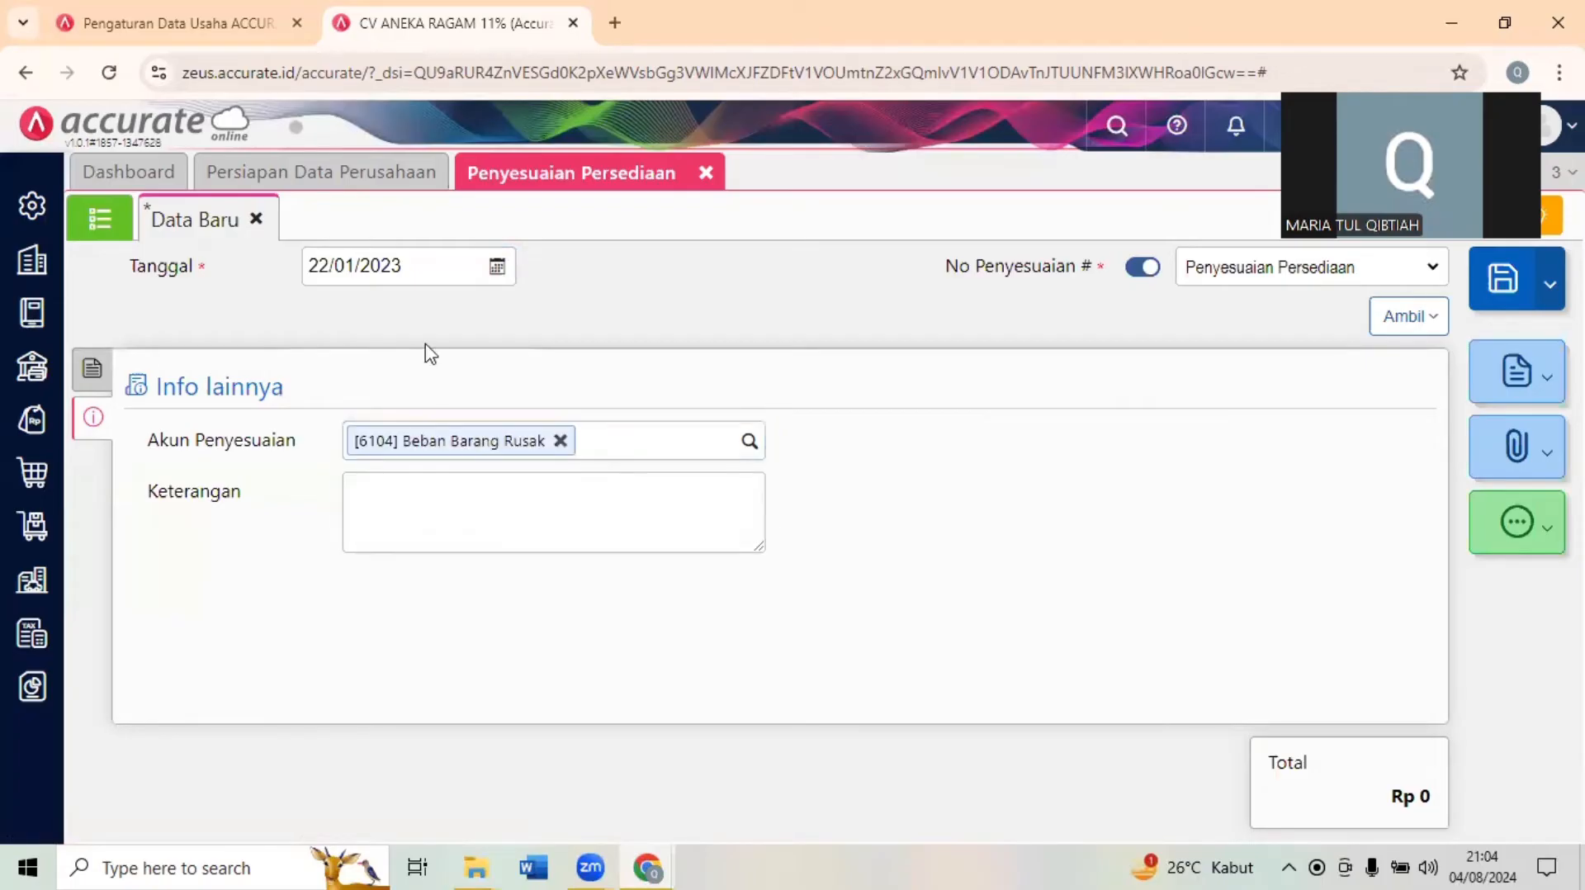
- Check the item line and adjustment account of the entry dated 22/01/2023, and save the inventory adjustment
click(92, 373)
click(90, 411)
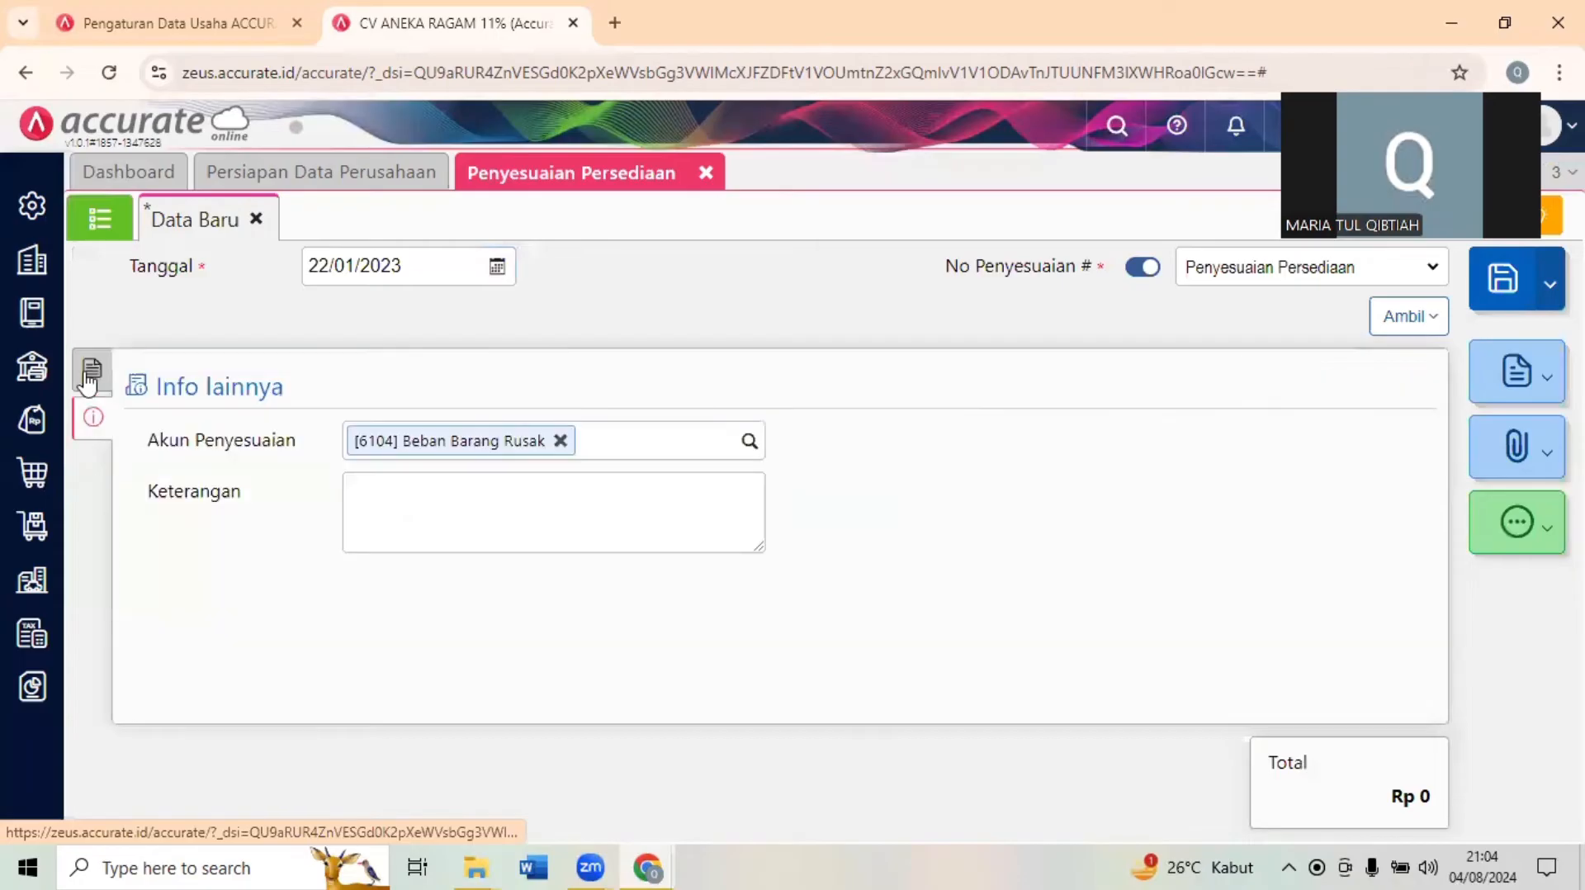
click(87, 377)
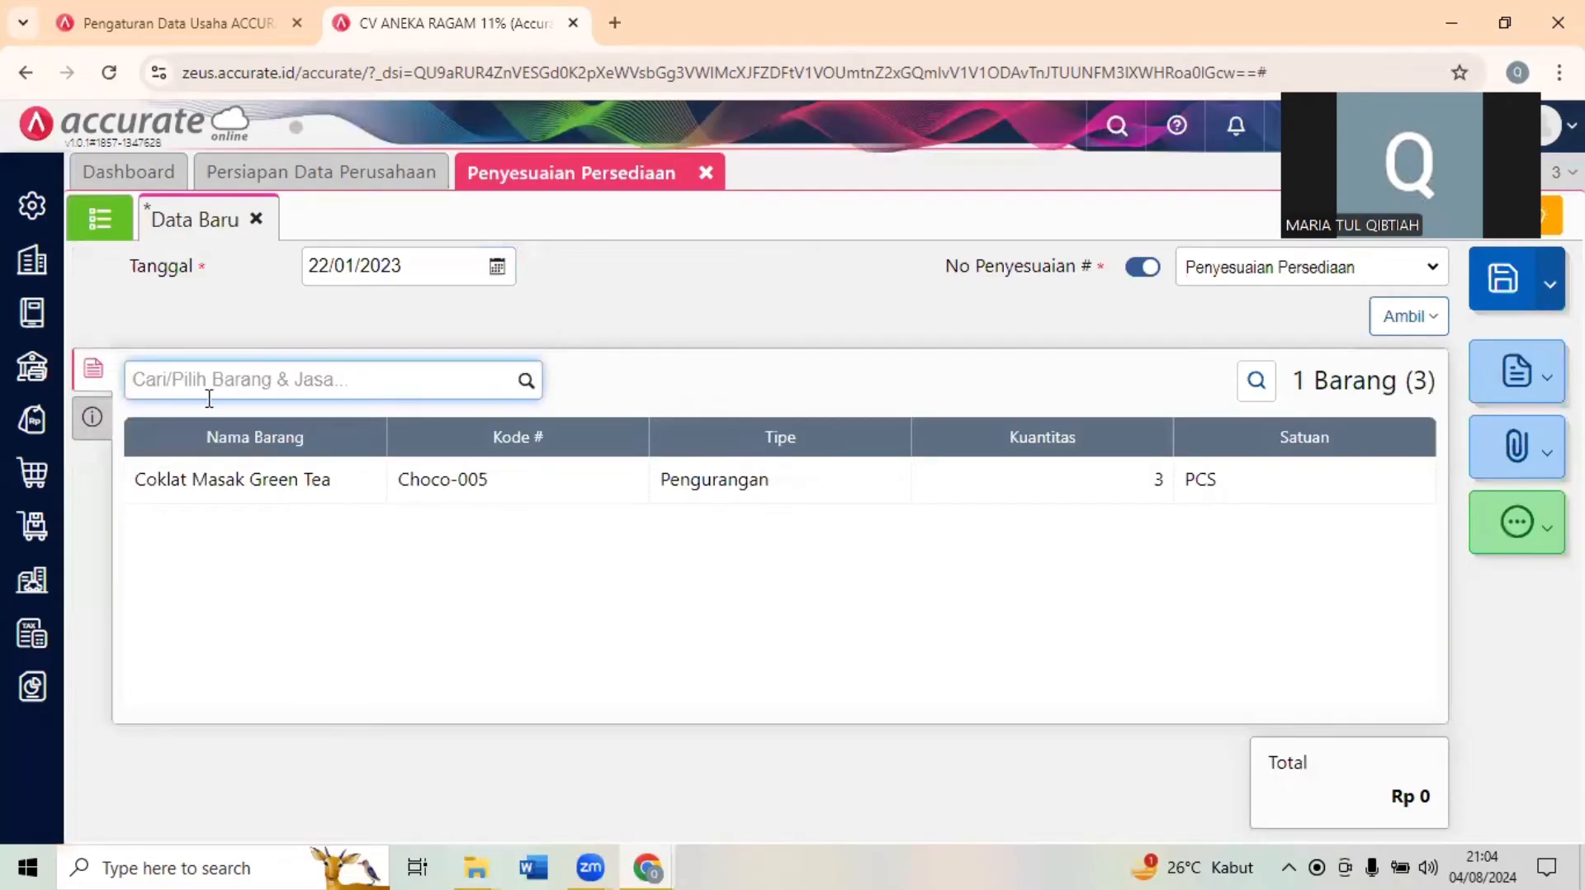
click(96, 418)
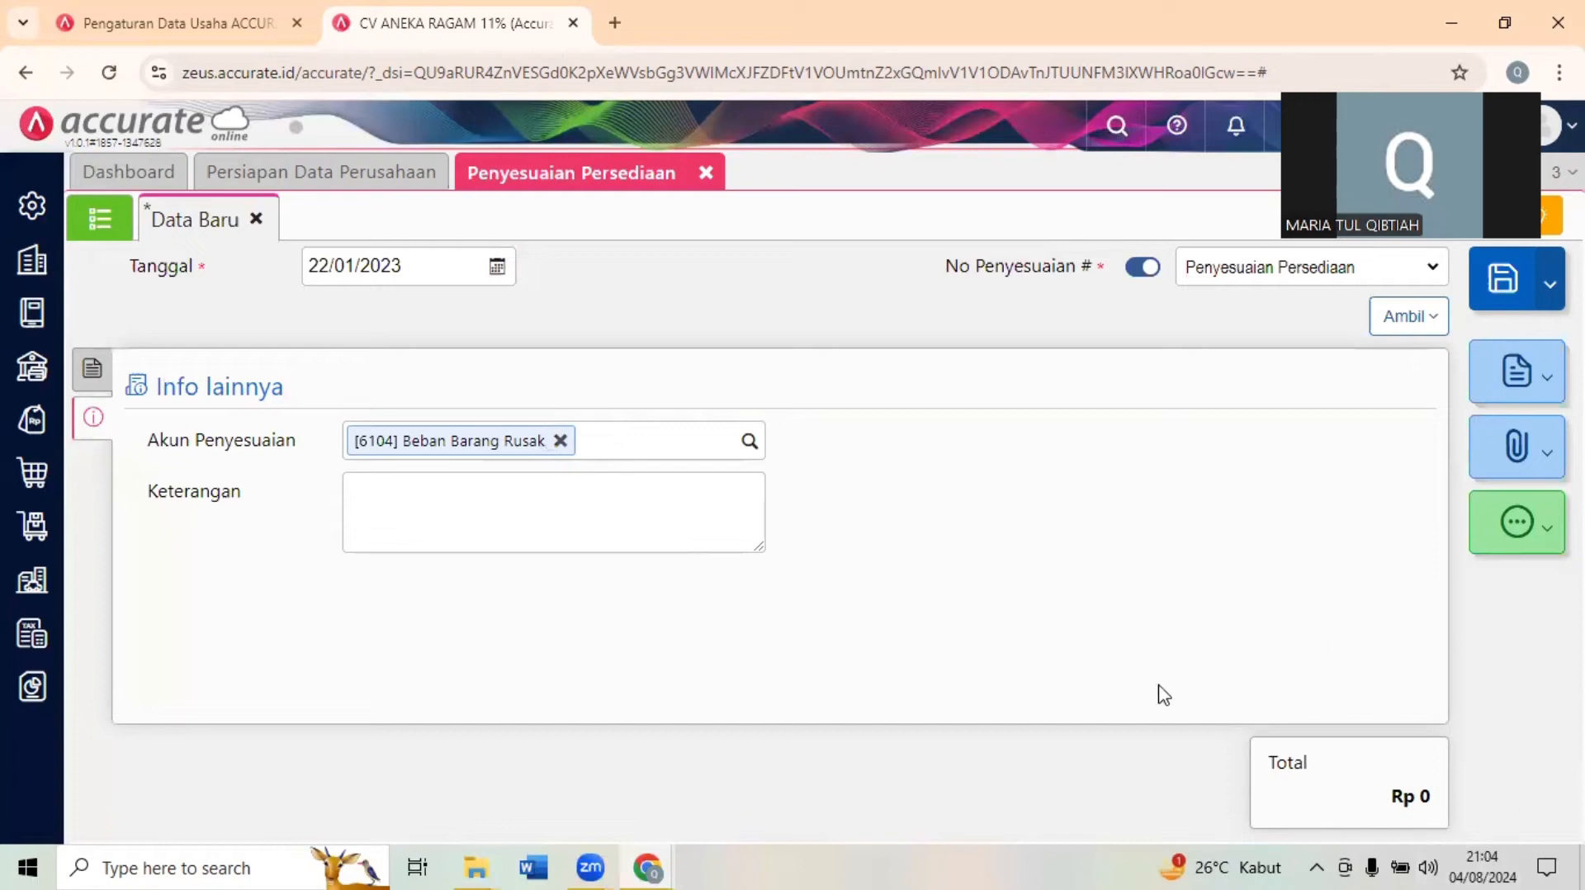
click(1483, 302)
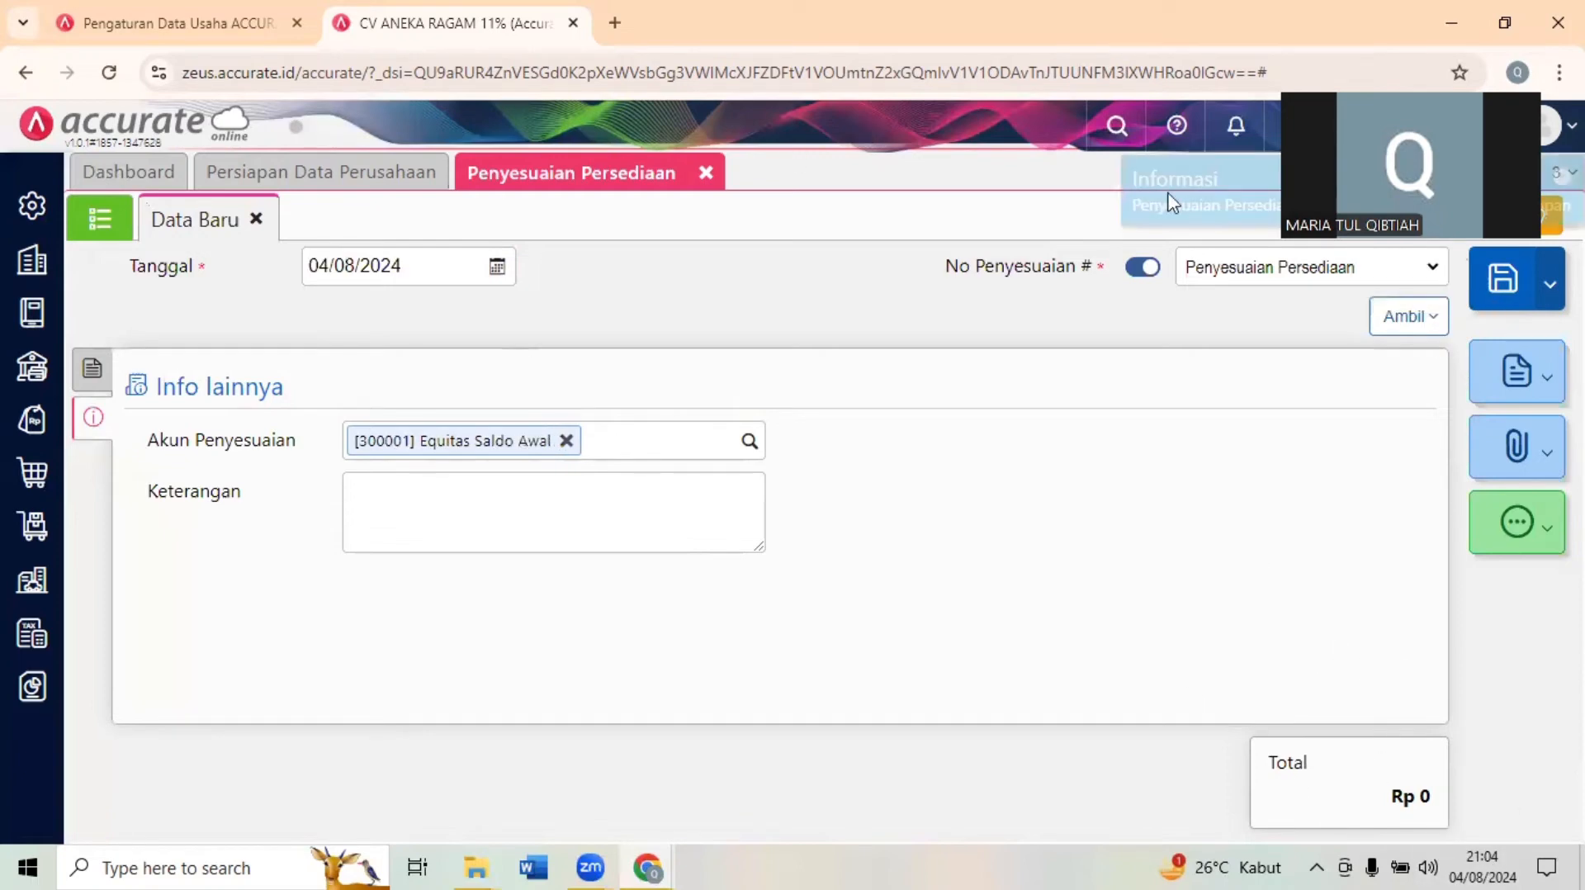
- Switch to the Google Forms exam and examine the sales invoice and payment receipt documents for Transaksi 19
click(1504, 6)
click(421, 379)
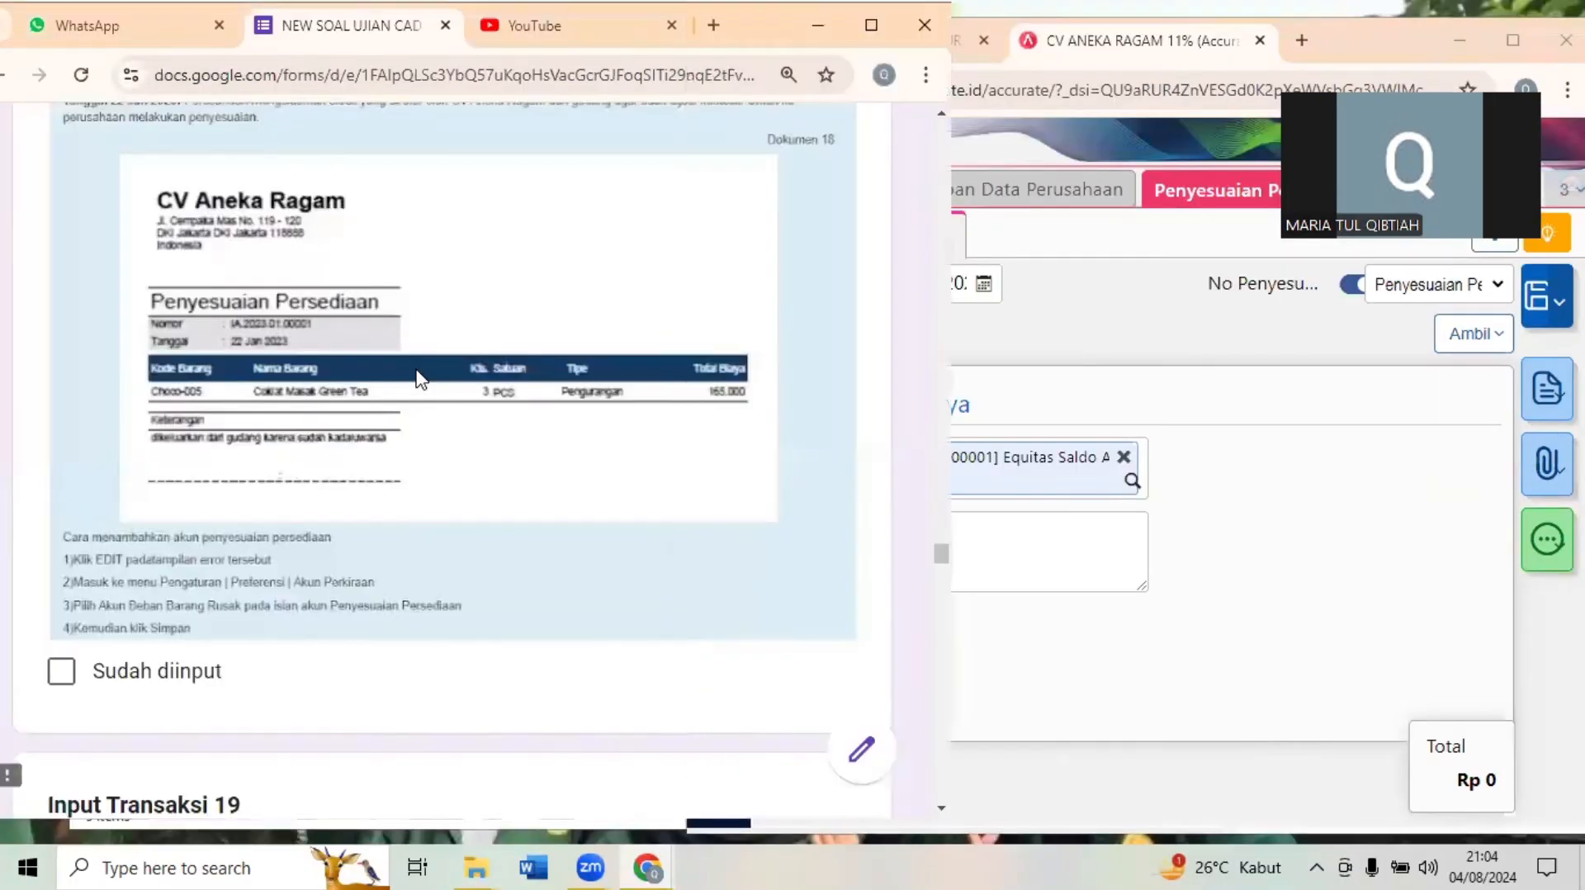
scroll(421, 378, down, 1)
scroll(421, 379, down, 4)
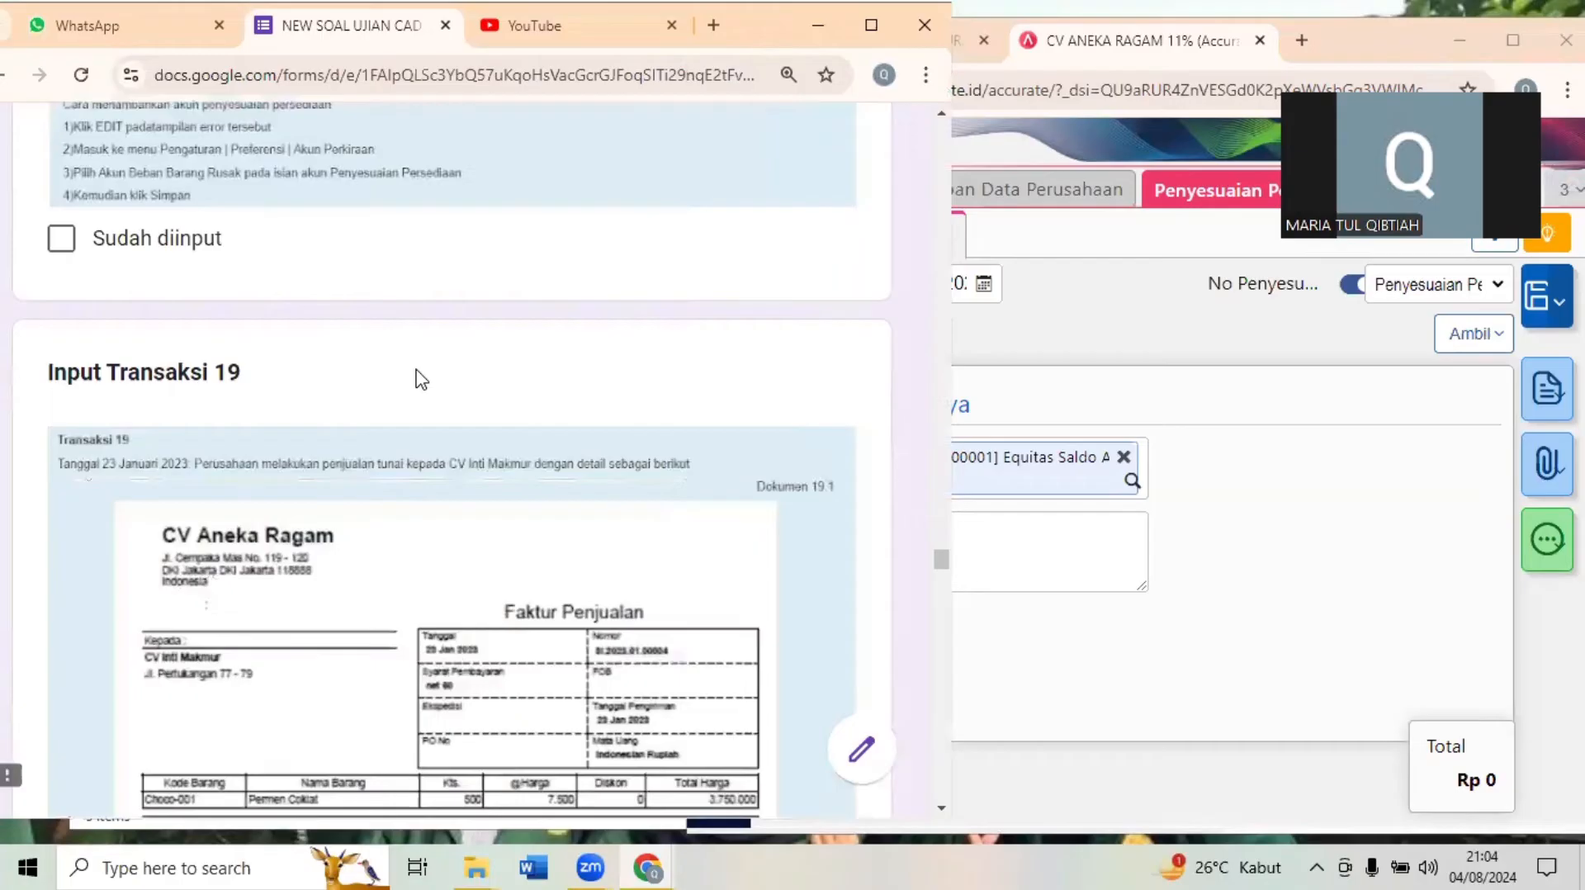
scroll(421, 379, down, 3)
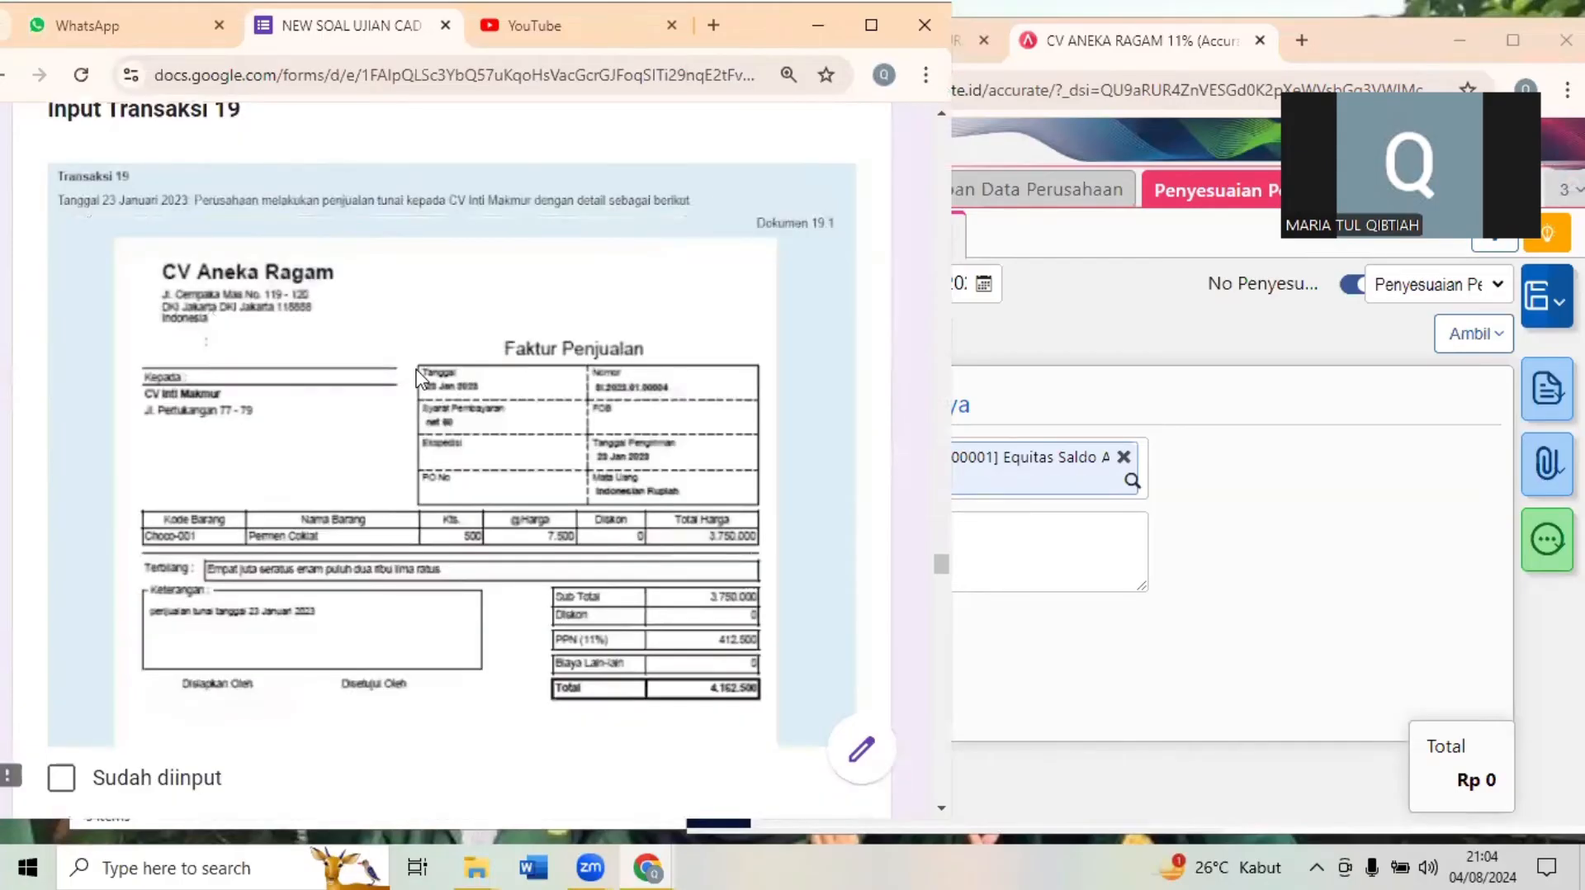
scroll(418, 378, down, 2)
scroll(419, 379, down, 9)
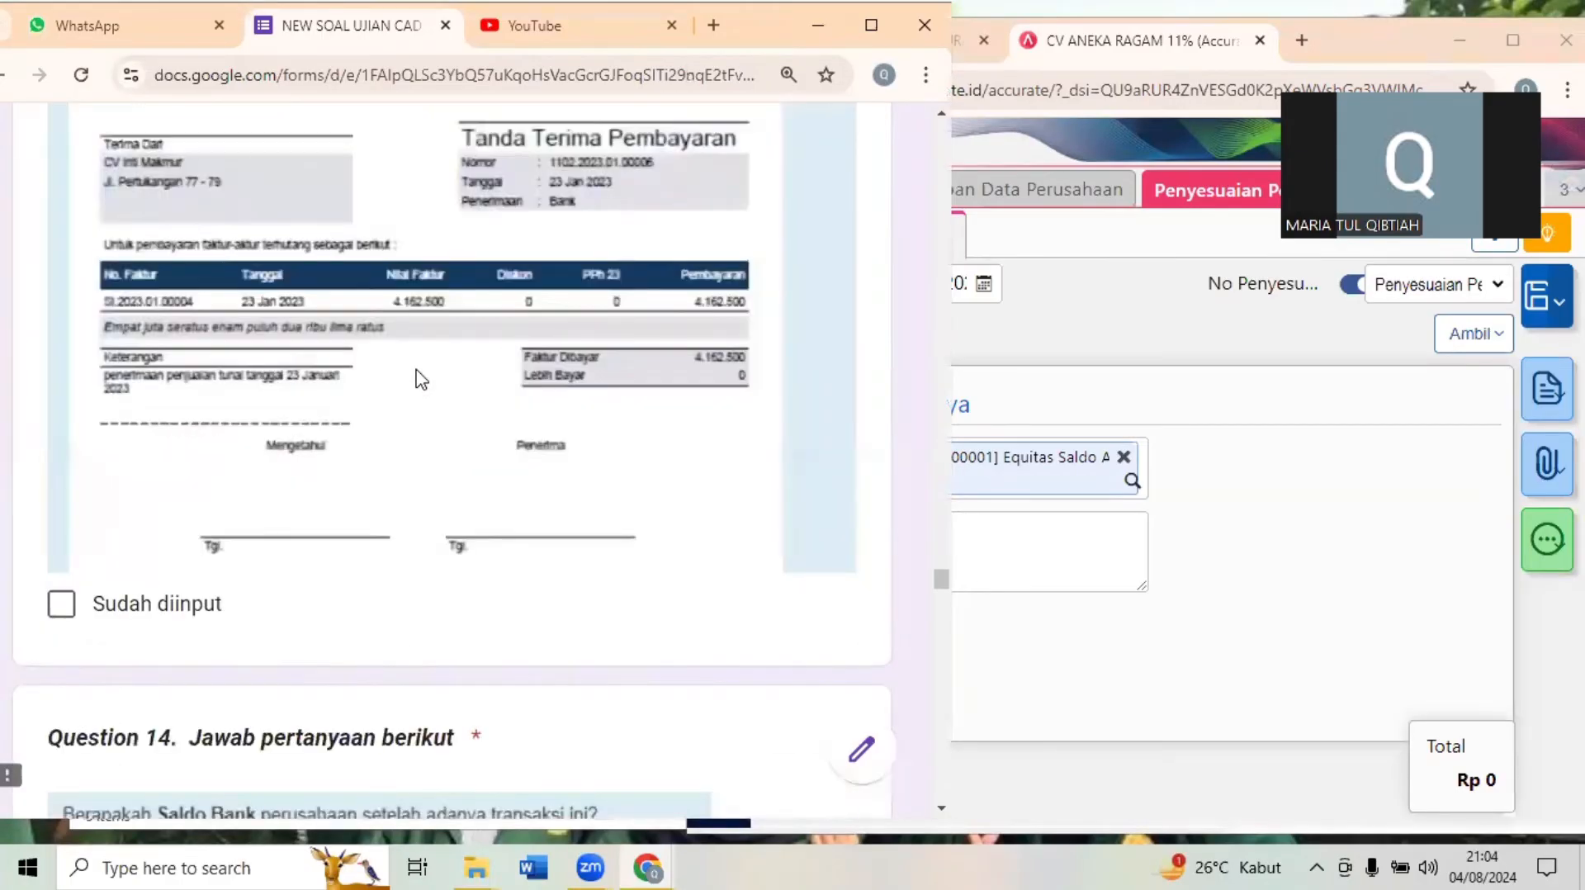
scroll(421, 379, down, 2)
scroll(421, 379, up, 5)
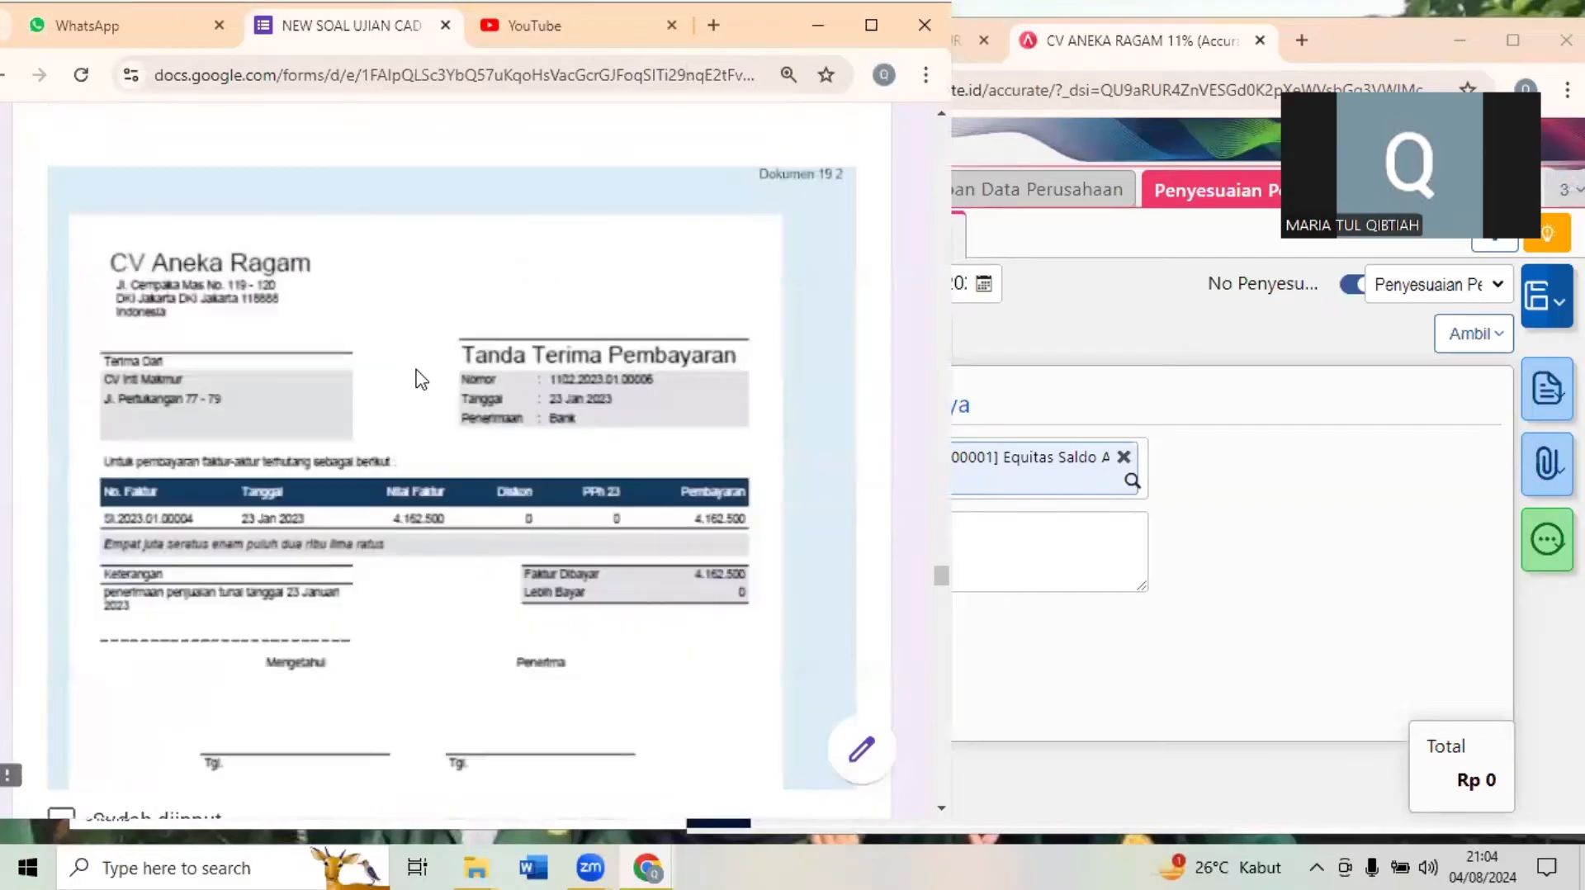
scroll(419, 379, down, 9)
scroll(419, 379, down, 1)
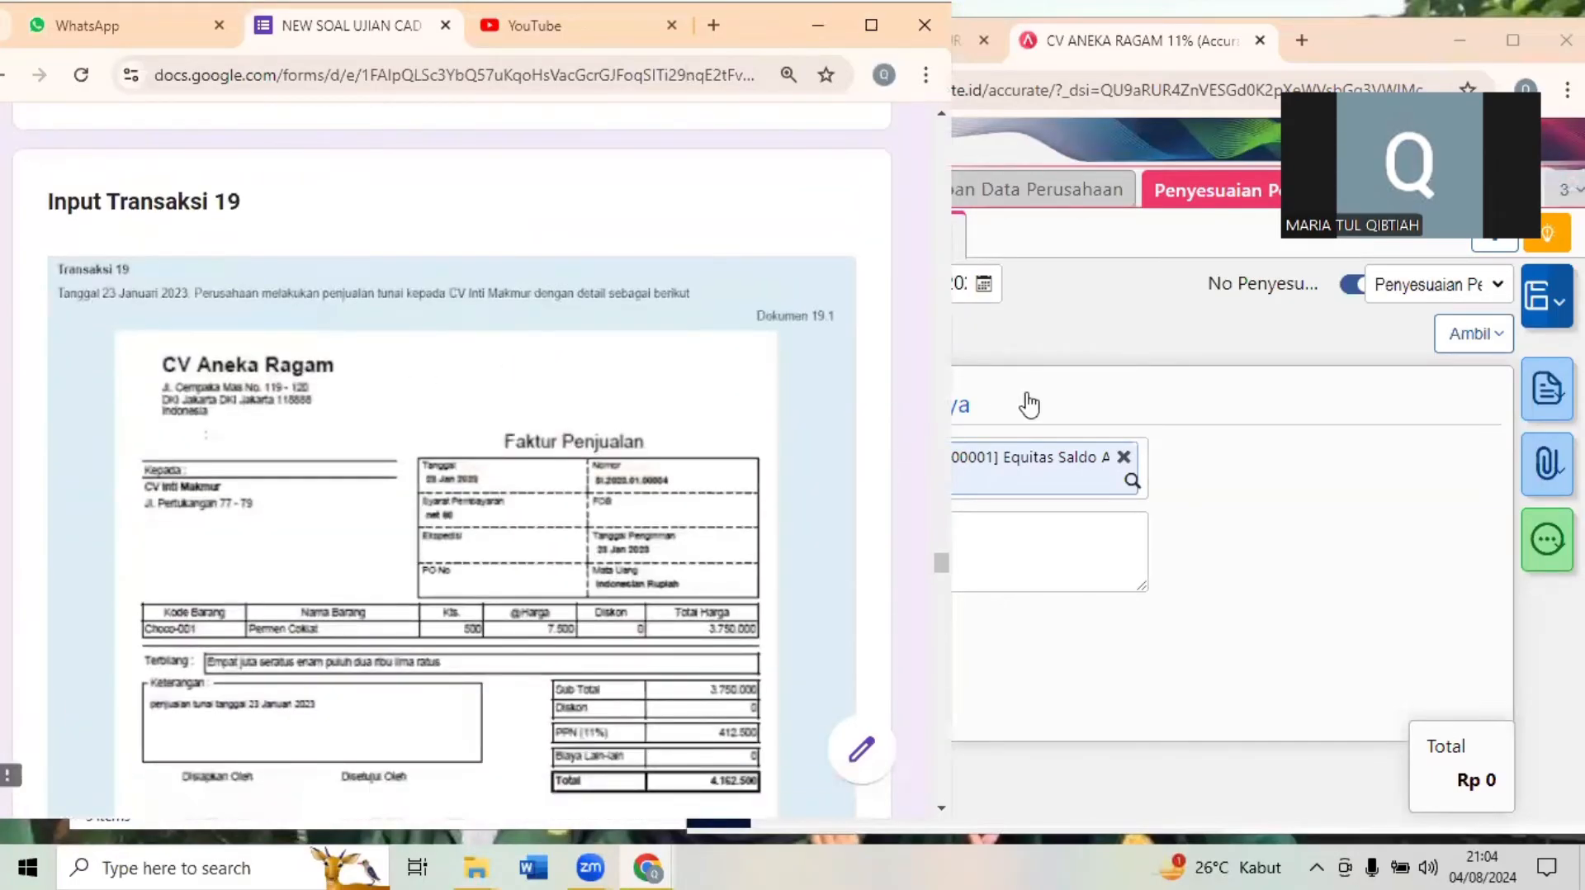
- Switch back to Accurate Online and close the Penyesuaian Persediaan form, keeping the exam form in view beside it
click(1224, 364)
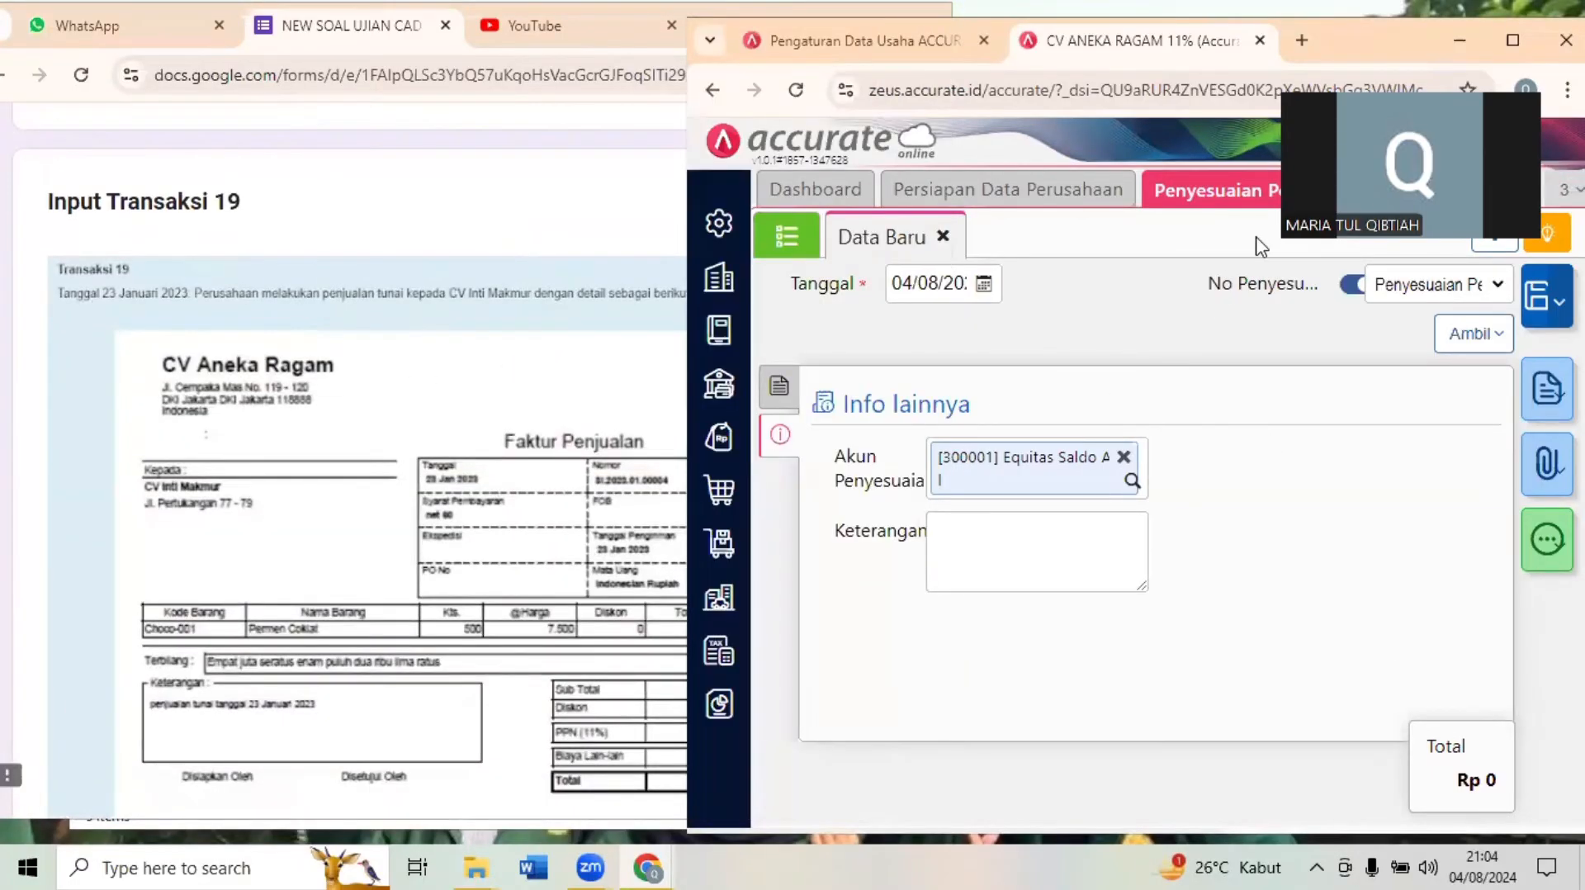
click(1511, 45)
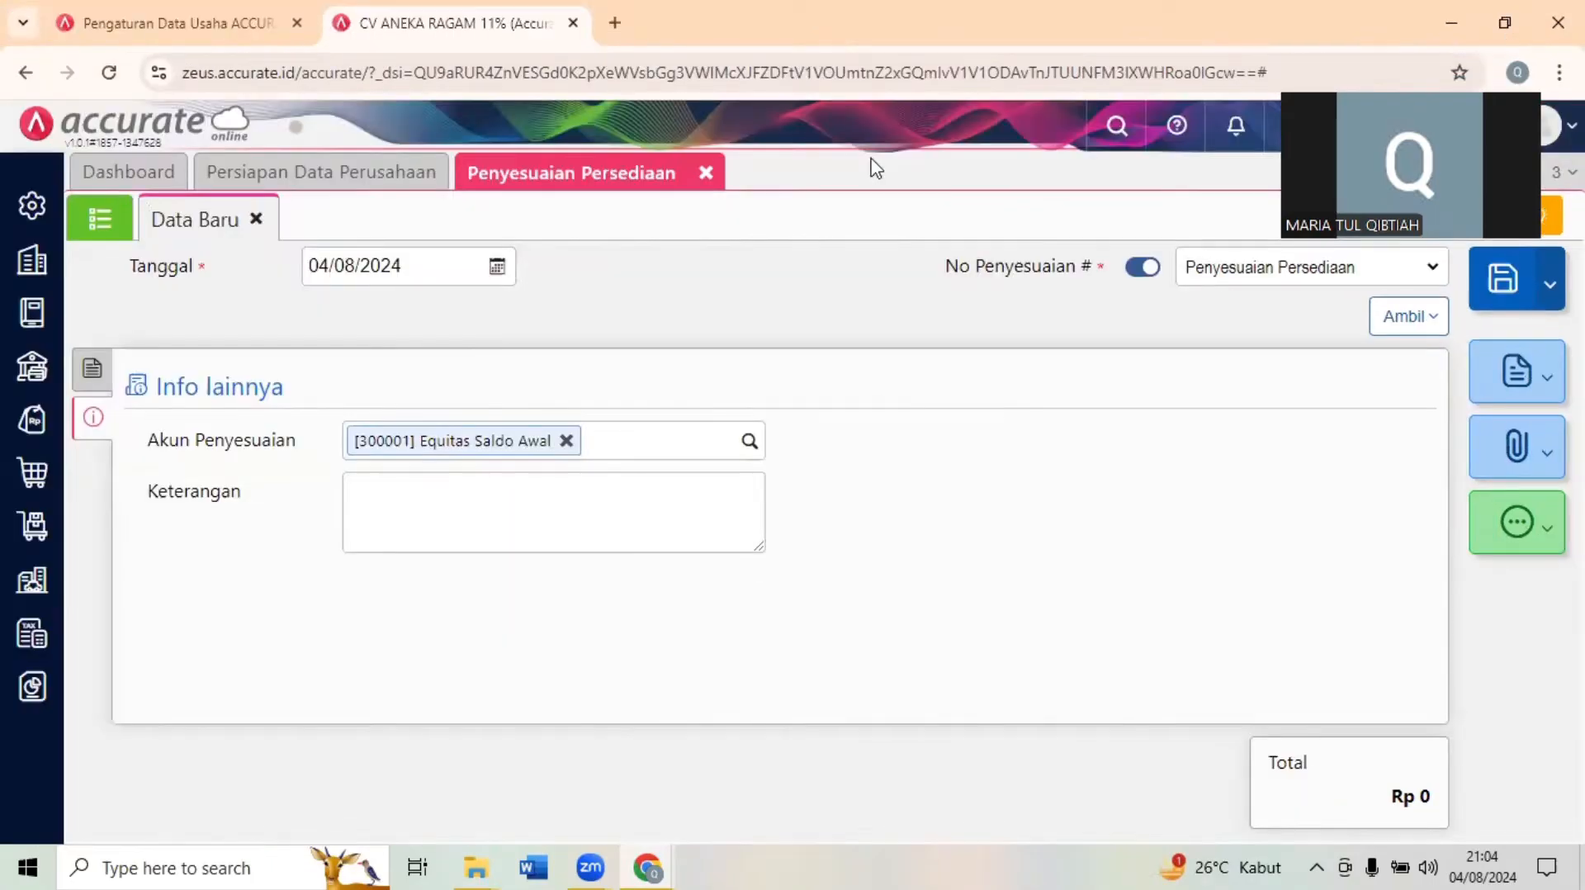
click(706, 174)
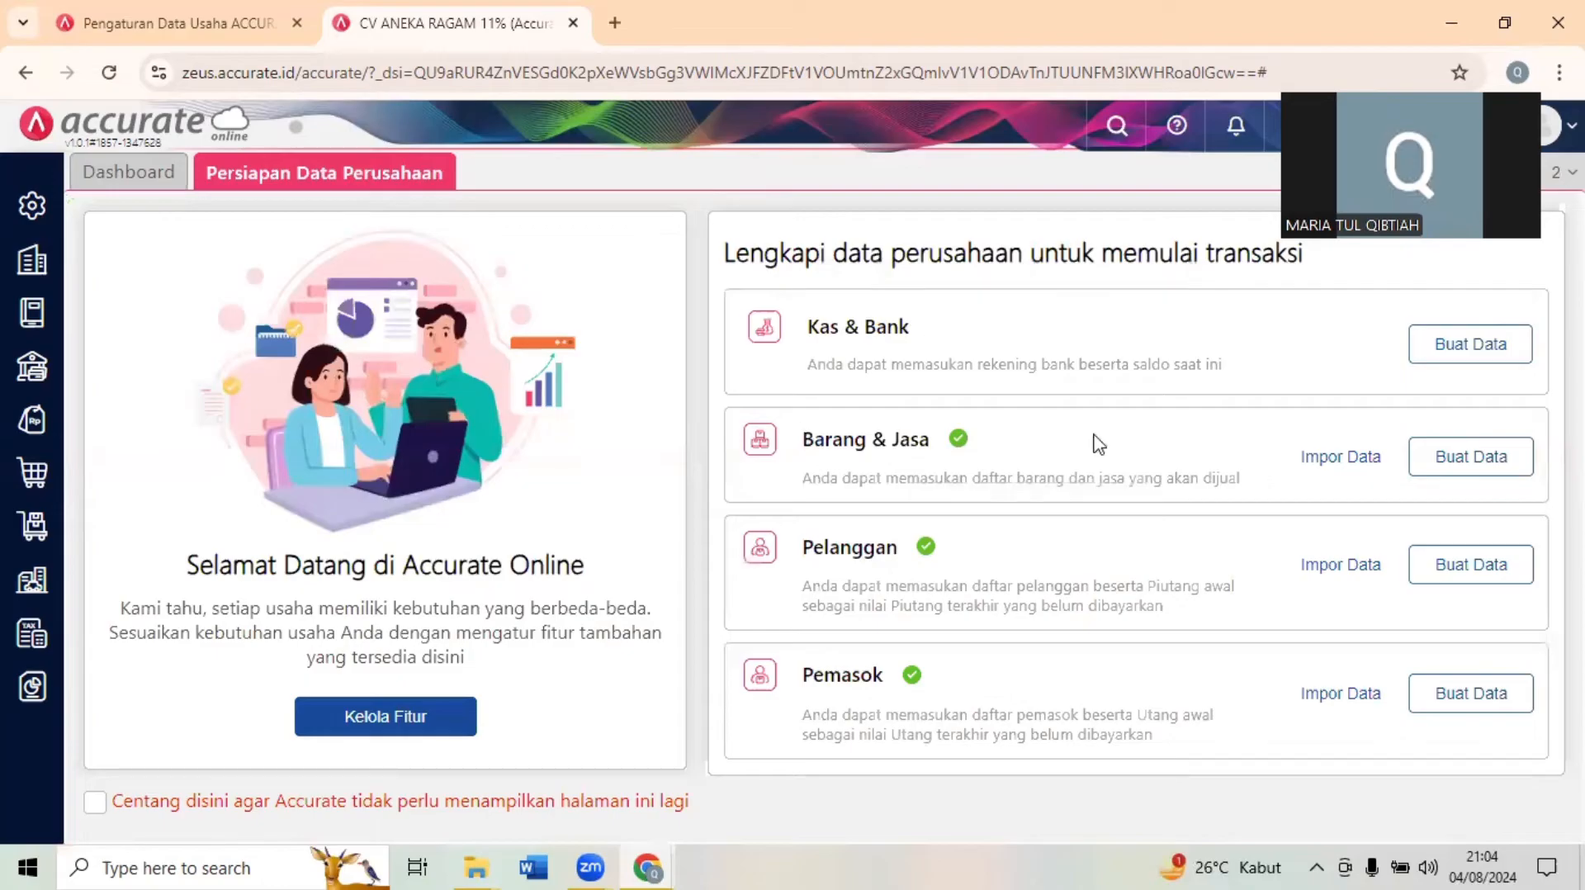
click(1504, 22)
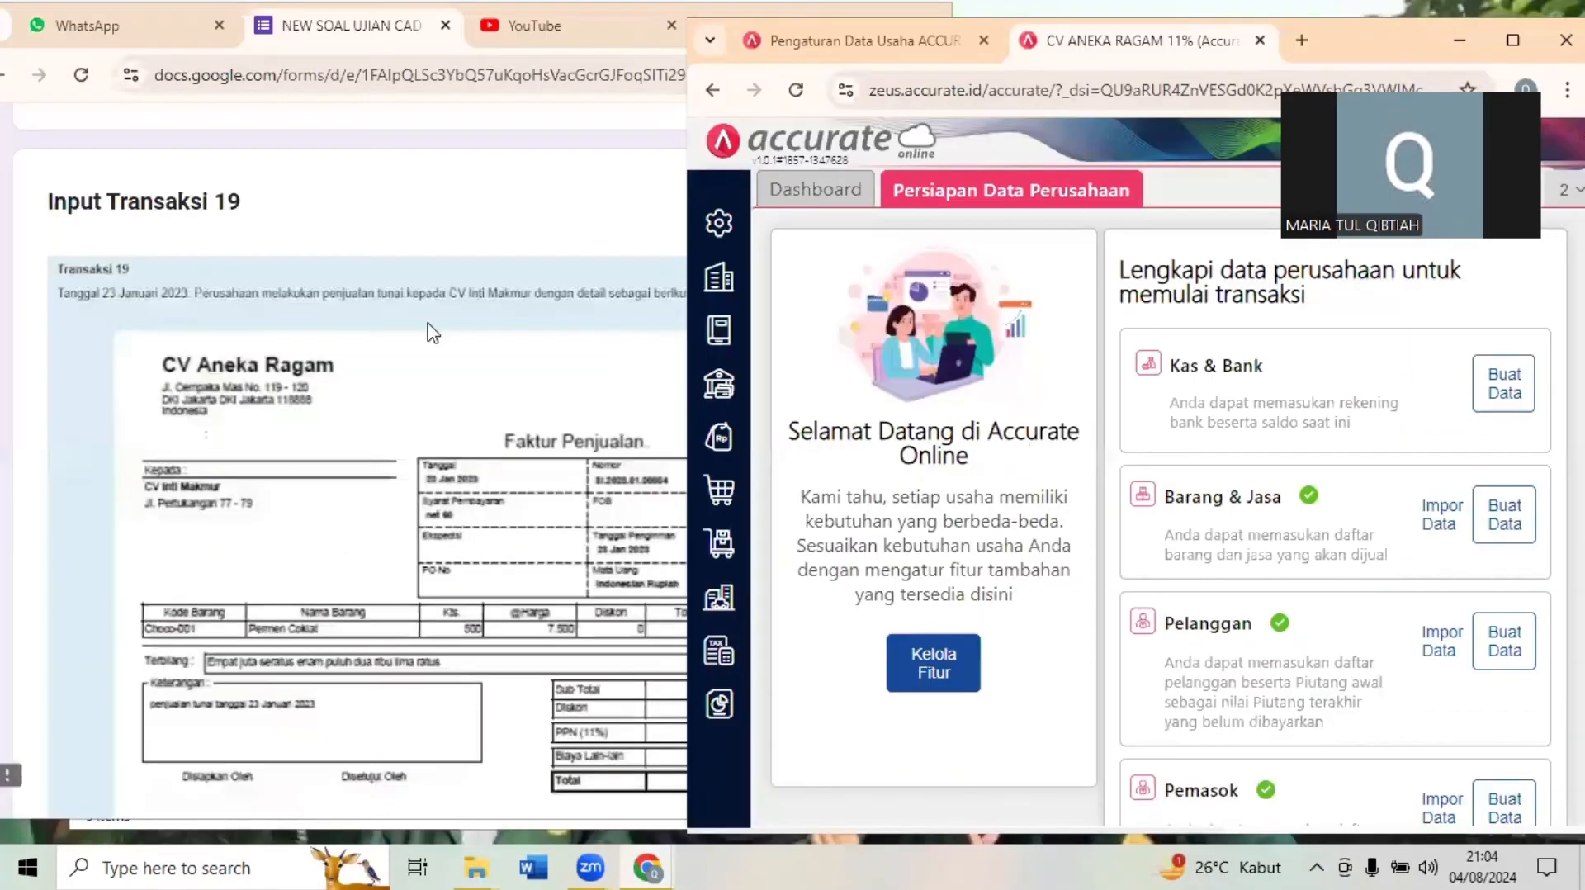
- Open a new Faktur Penjualan and set its customer to CV Inti Makmur (C-003)
click(533, 277)
click(1041, 372)
click(740, 443)
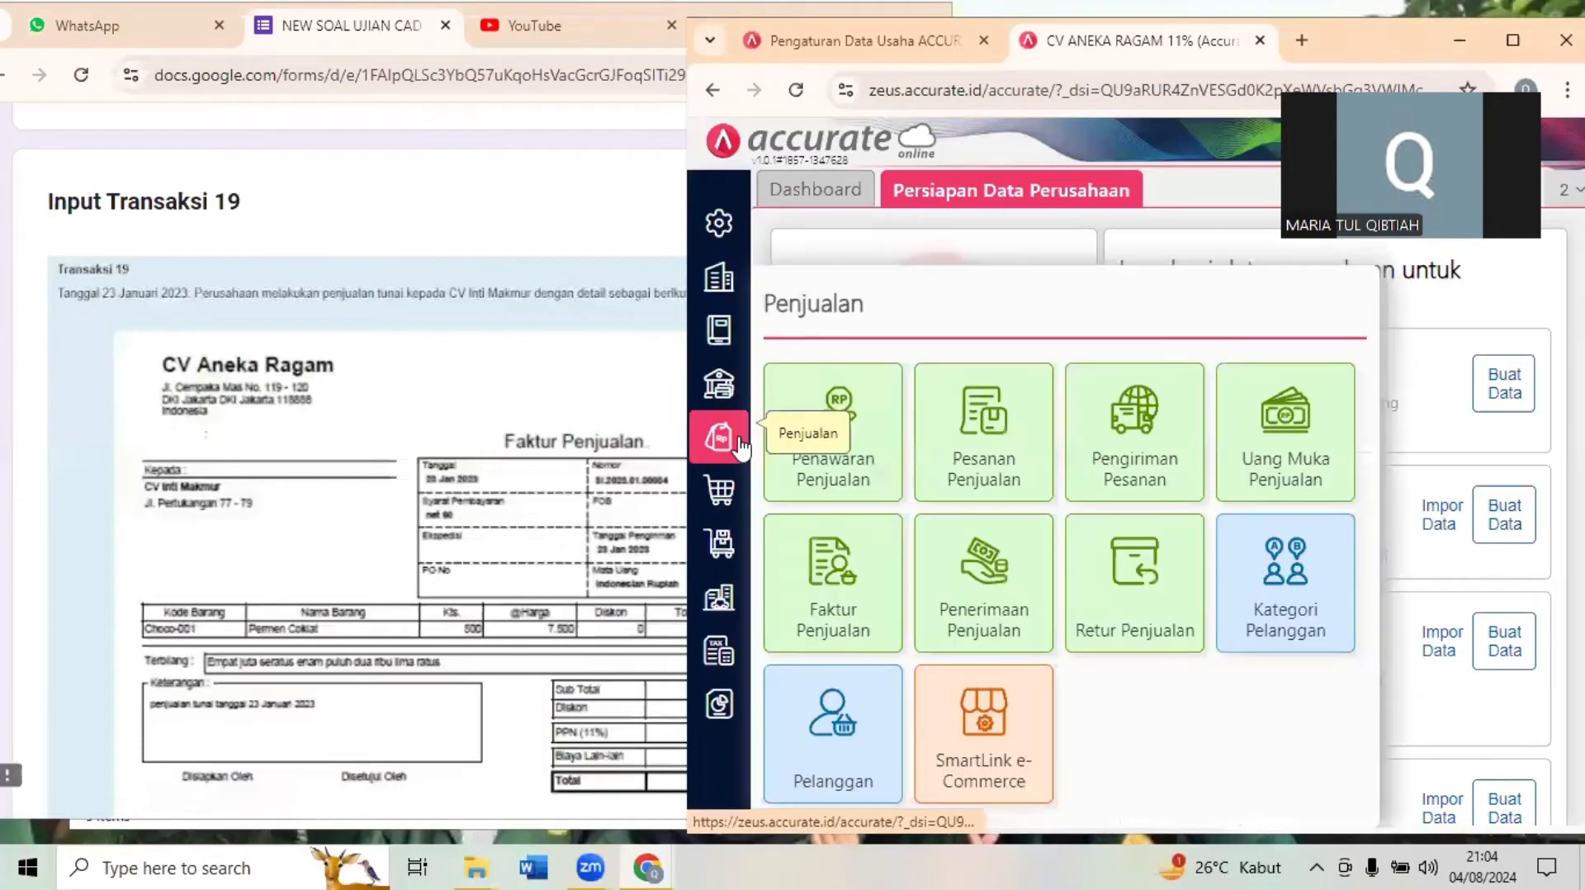
click(830, 572)
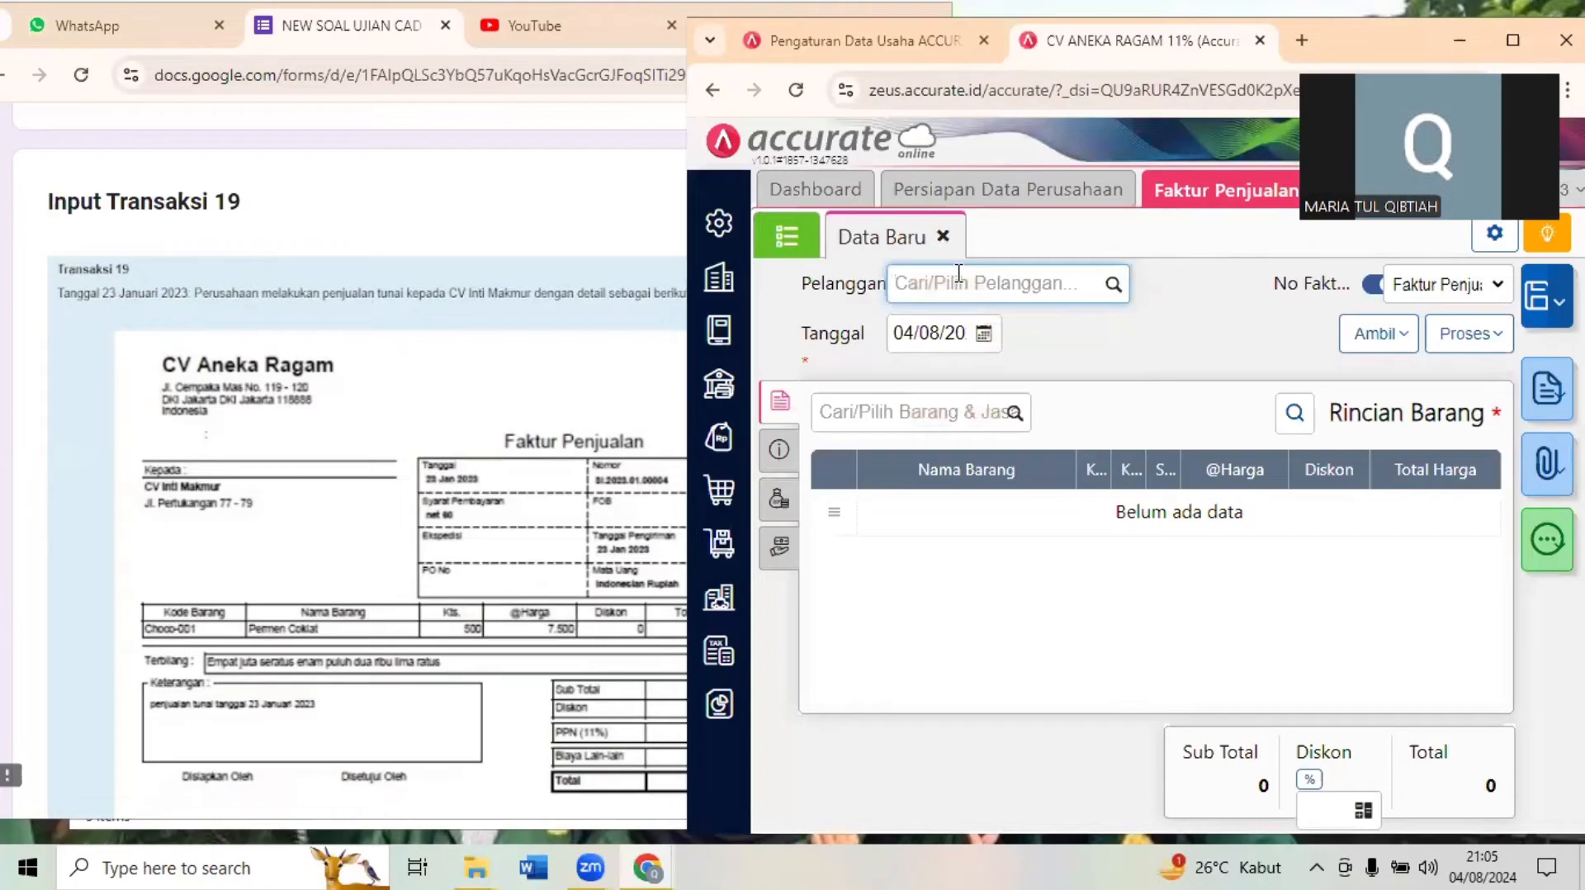
text(C)
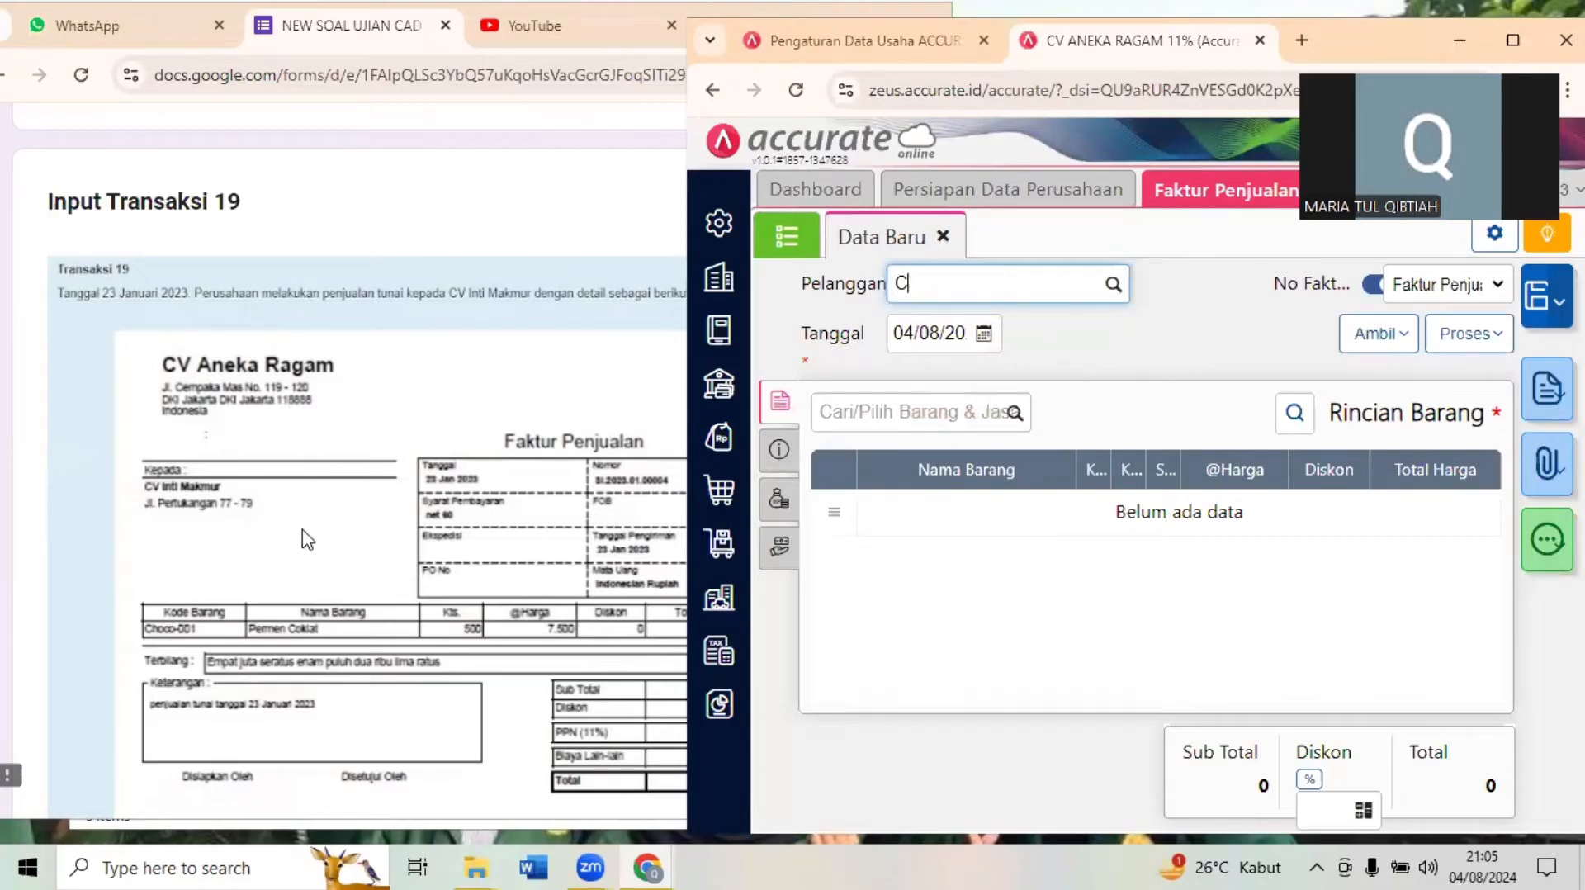
text(V IN)
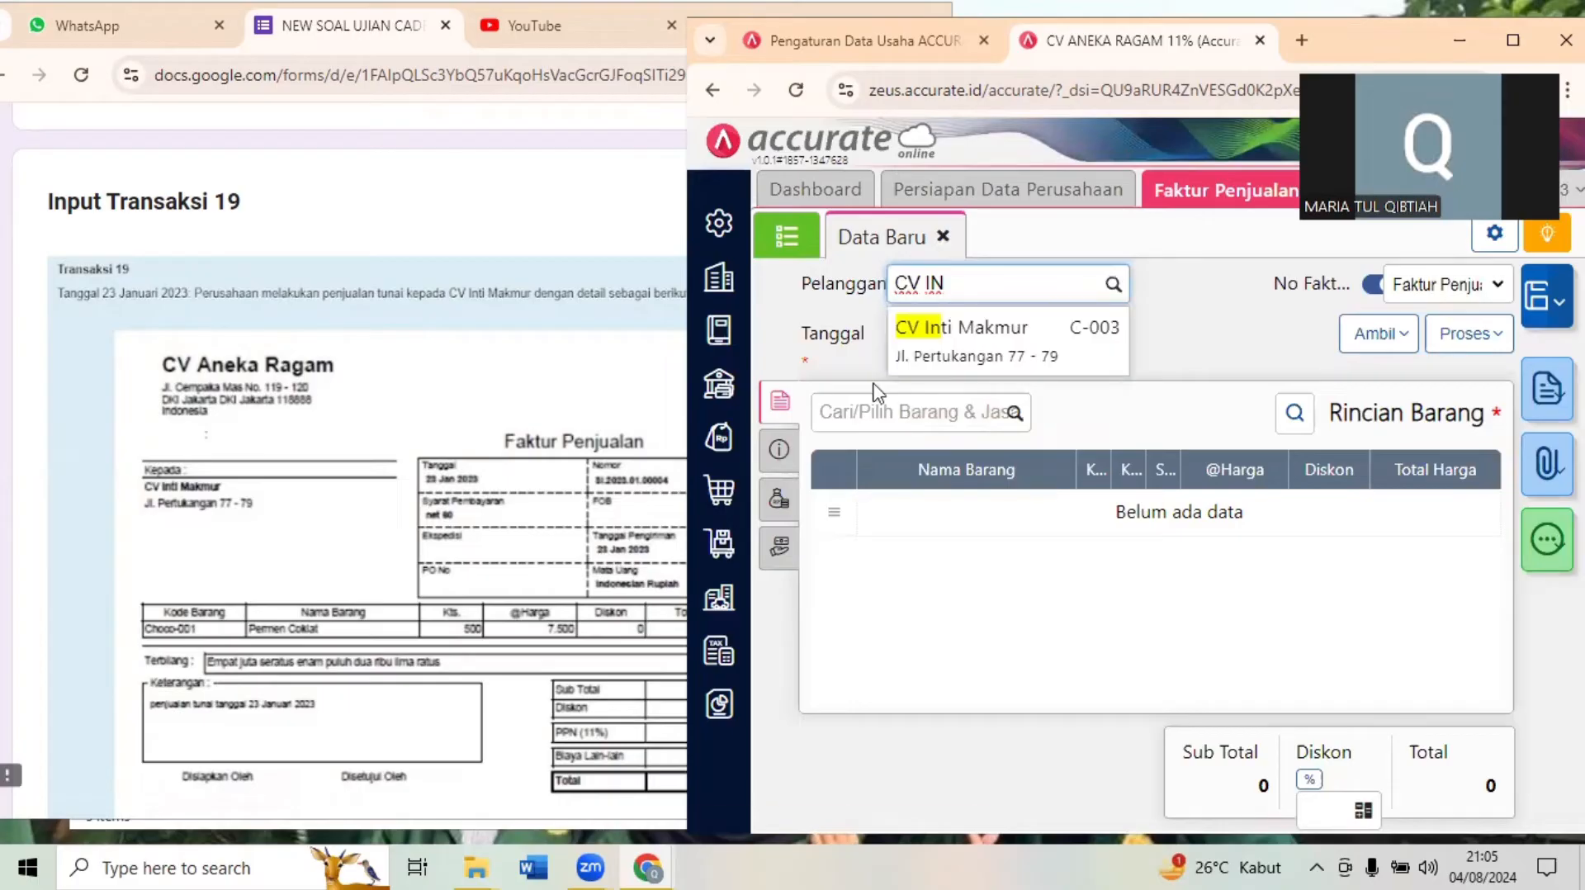
click(941, 368)
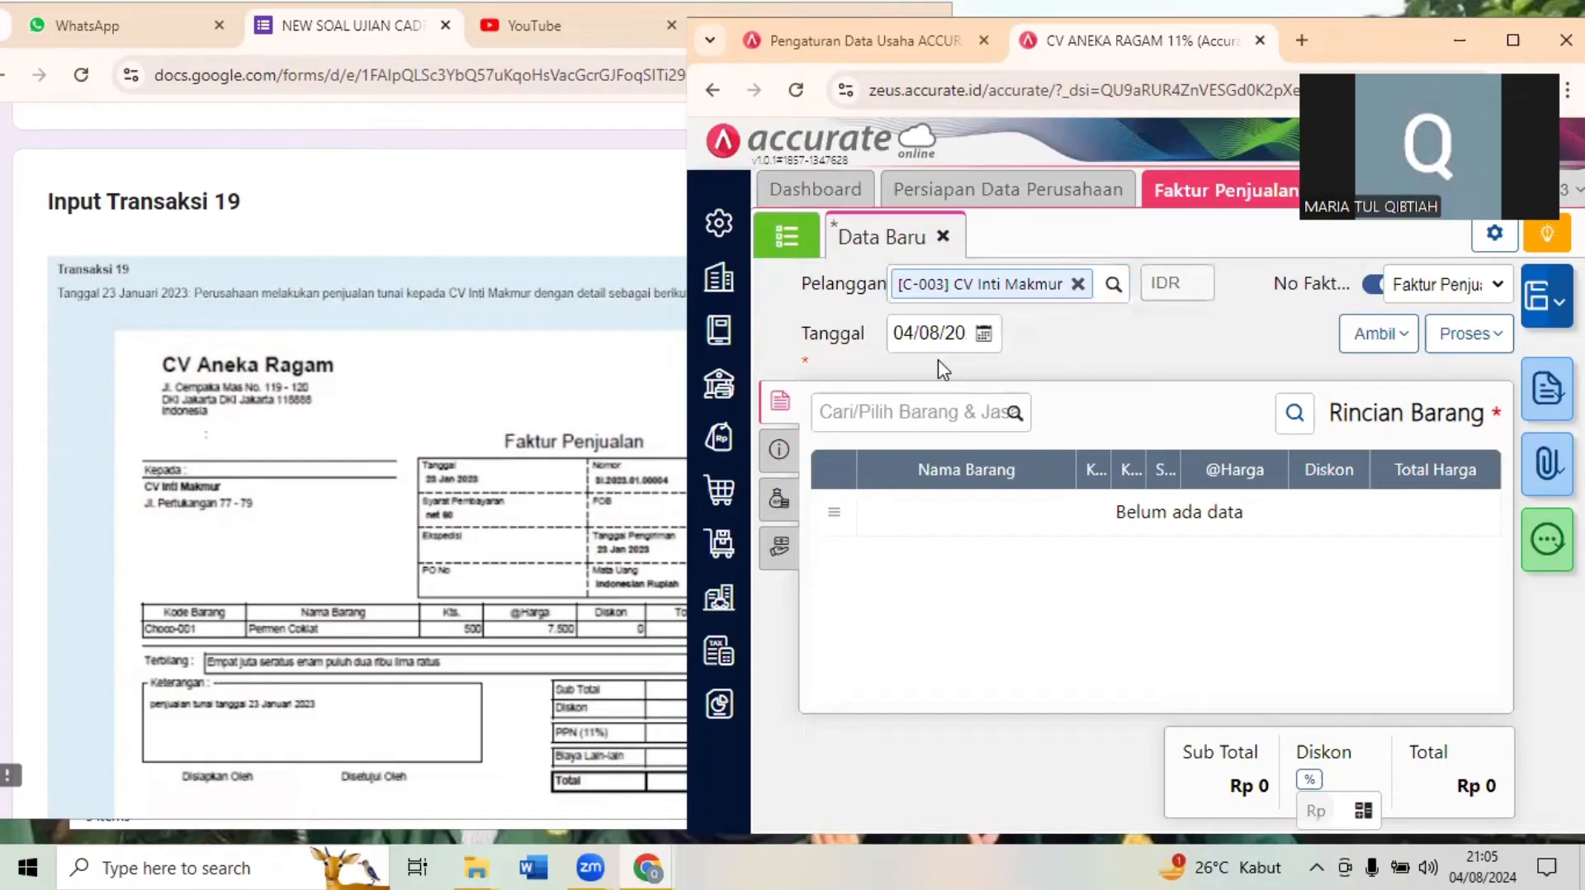
- Set the sales invoice's Tanggal to 23/01/2023
click(941, 334)
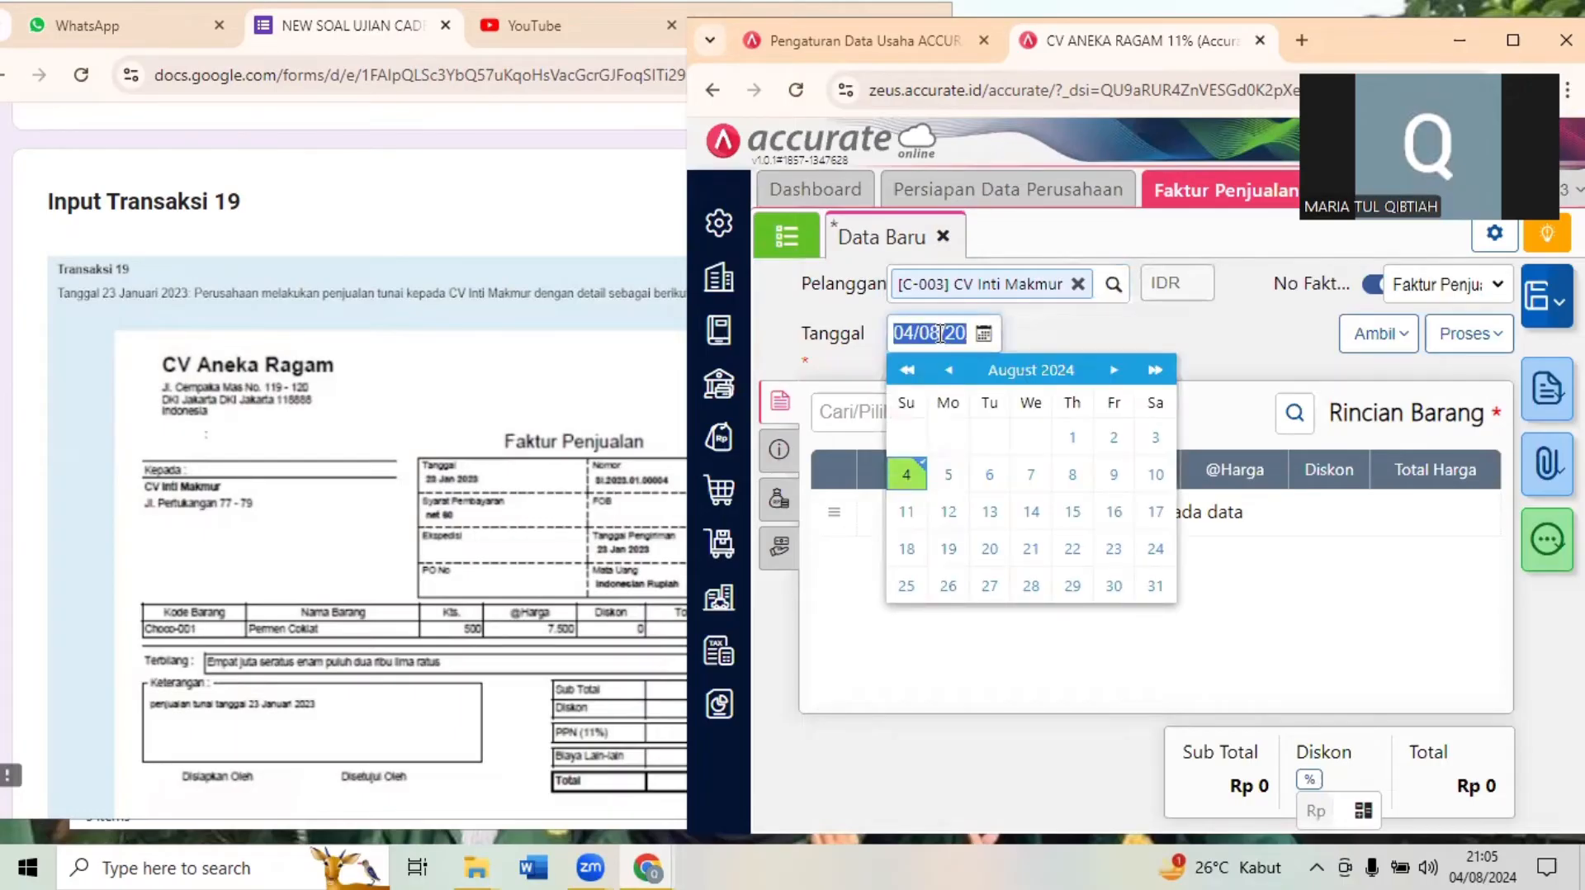
text(23/01/)
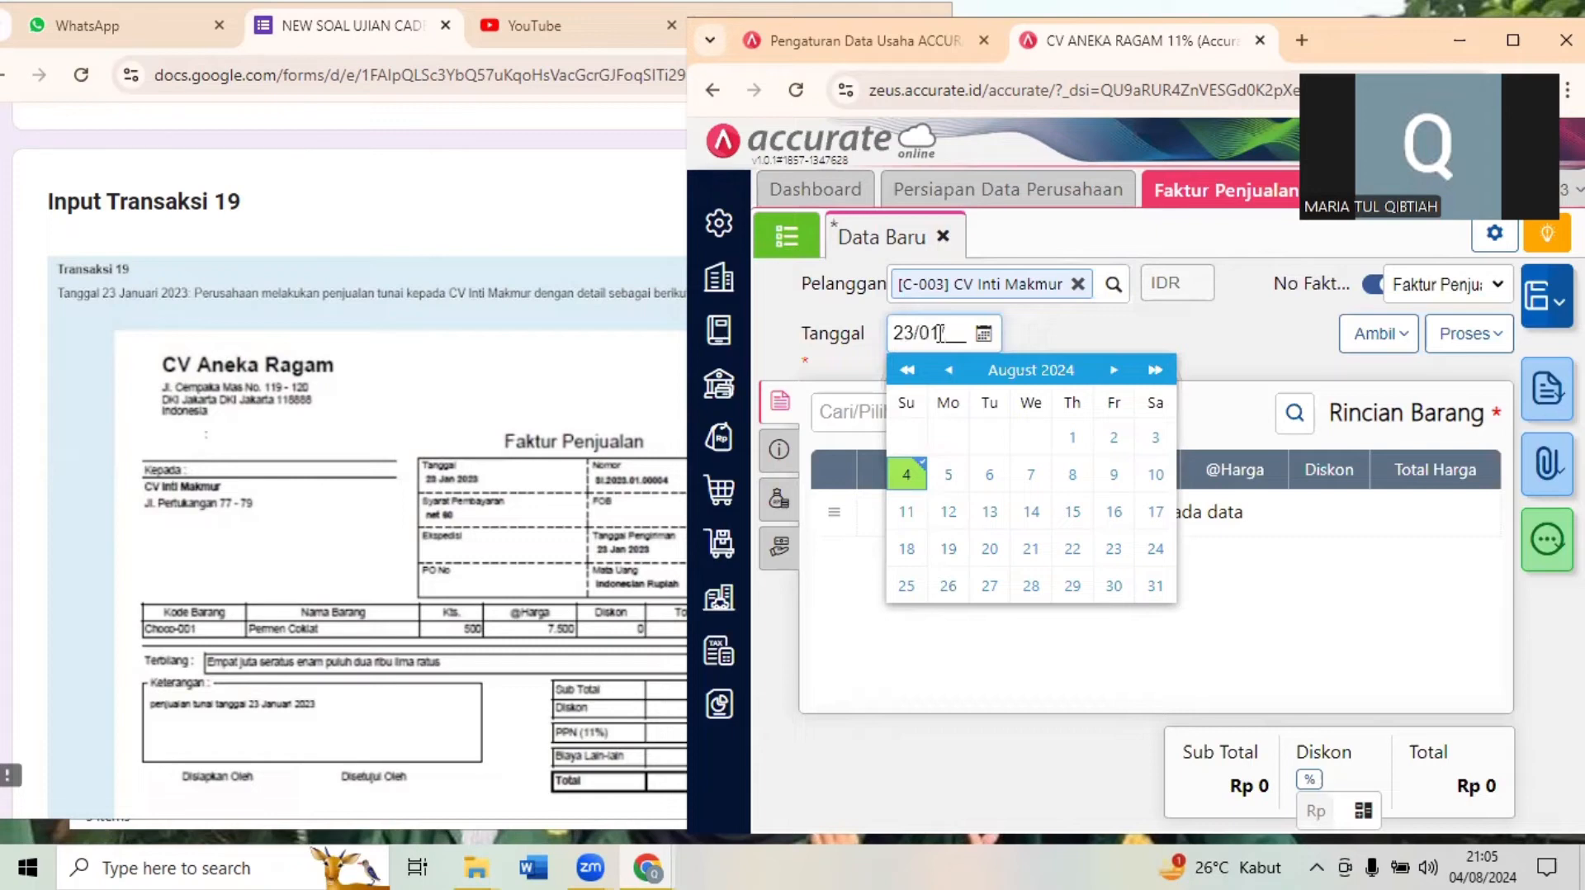
text(20)
click(1187, 322)
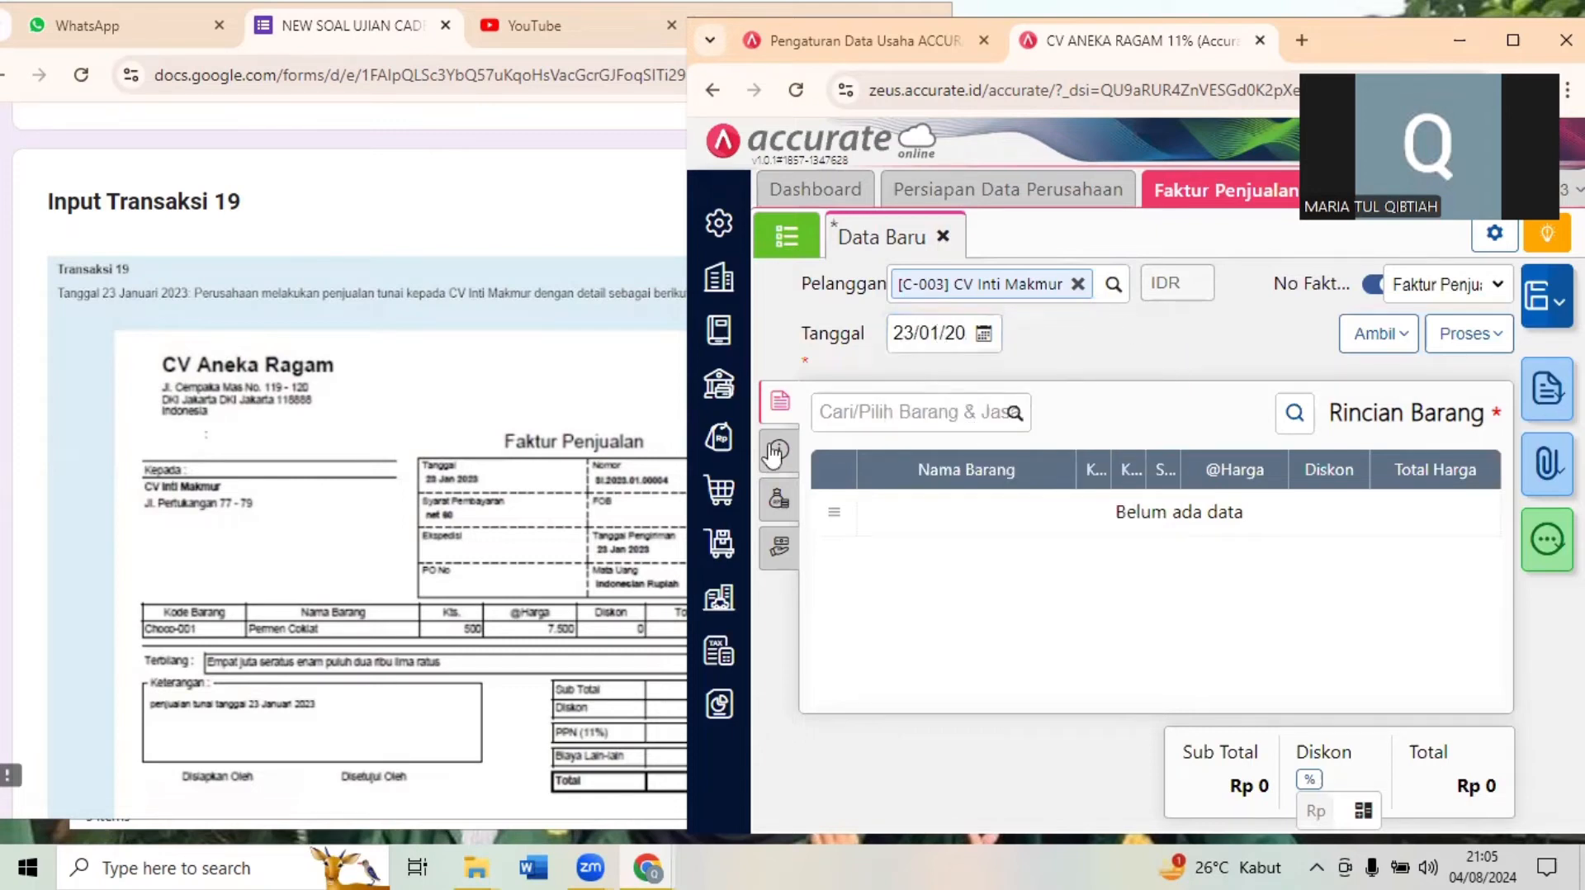
- Add Permen Coklat (Choco-001) to the sales invoice with a quantity of 500 PCS at 7.500 and PPN 11%
click(463, 479)
scroll(463, 478, down, 1)
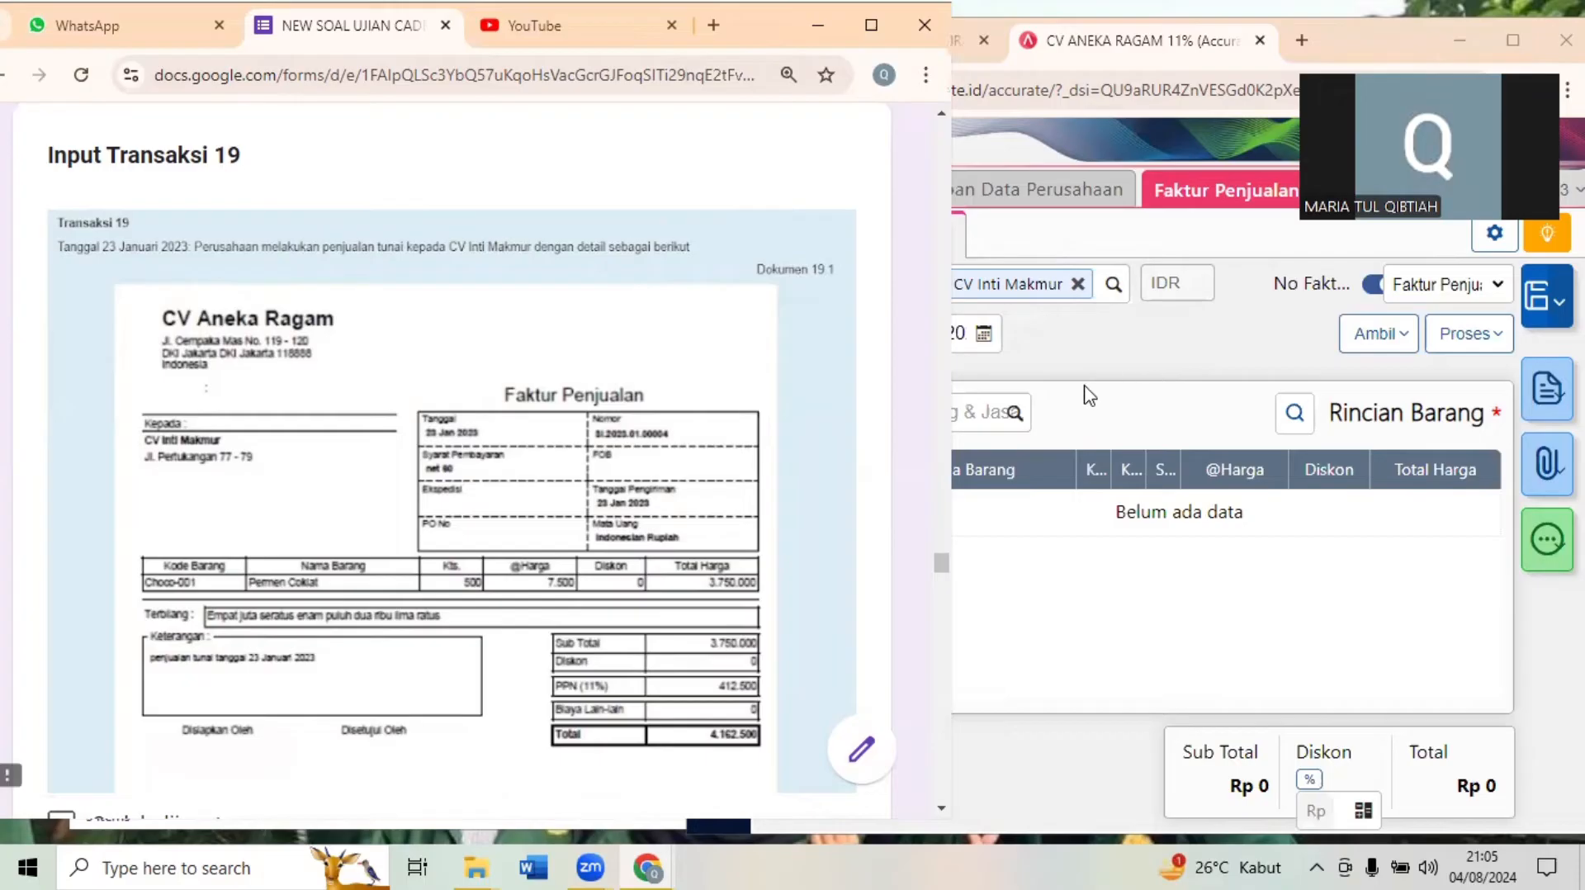
click(1024, 402)
click(958, 403)
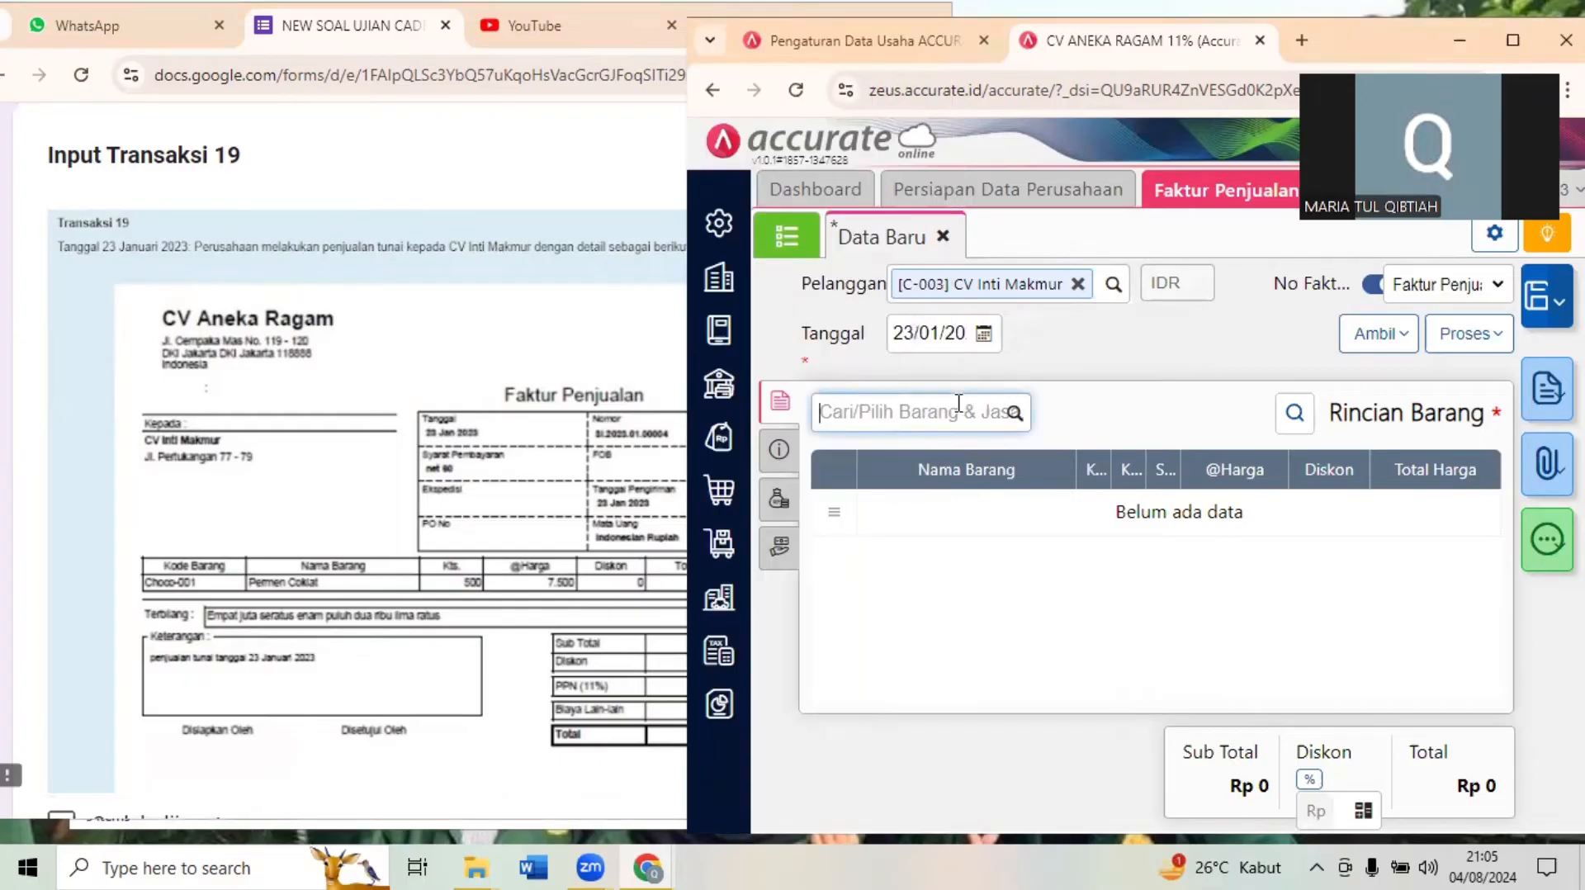
text(PERMEN)
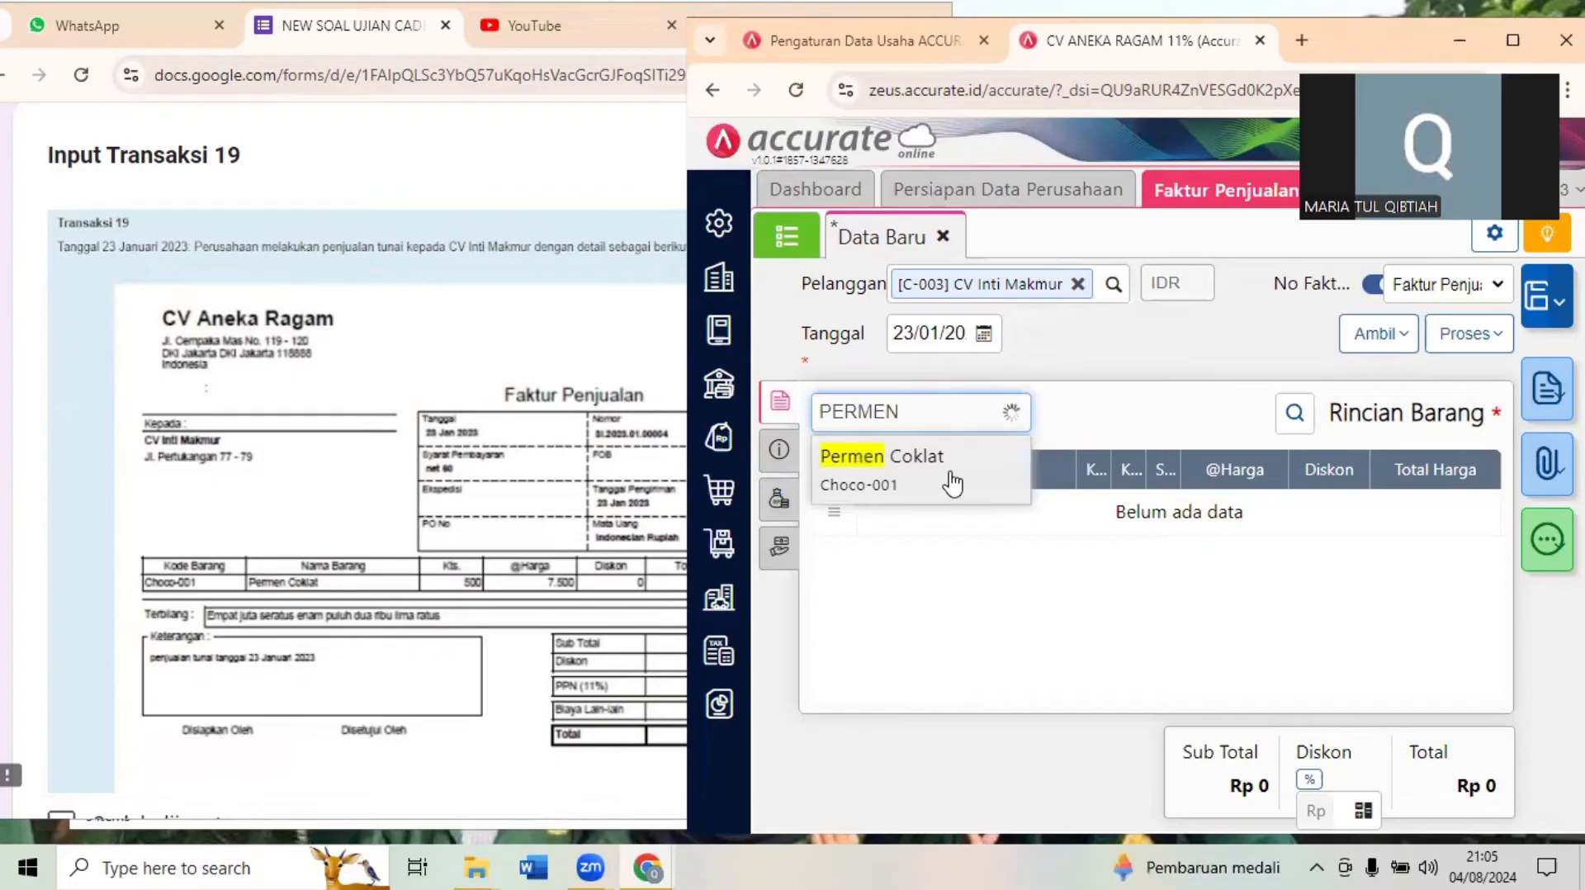
click(951, 481)
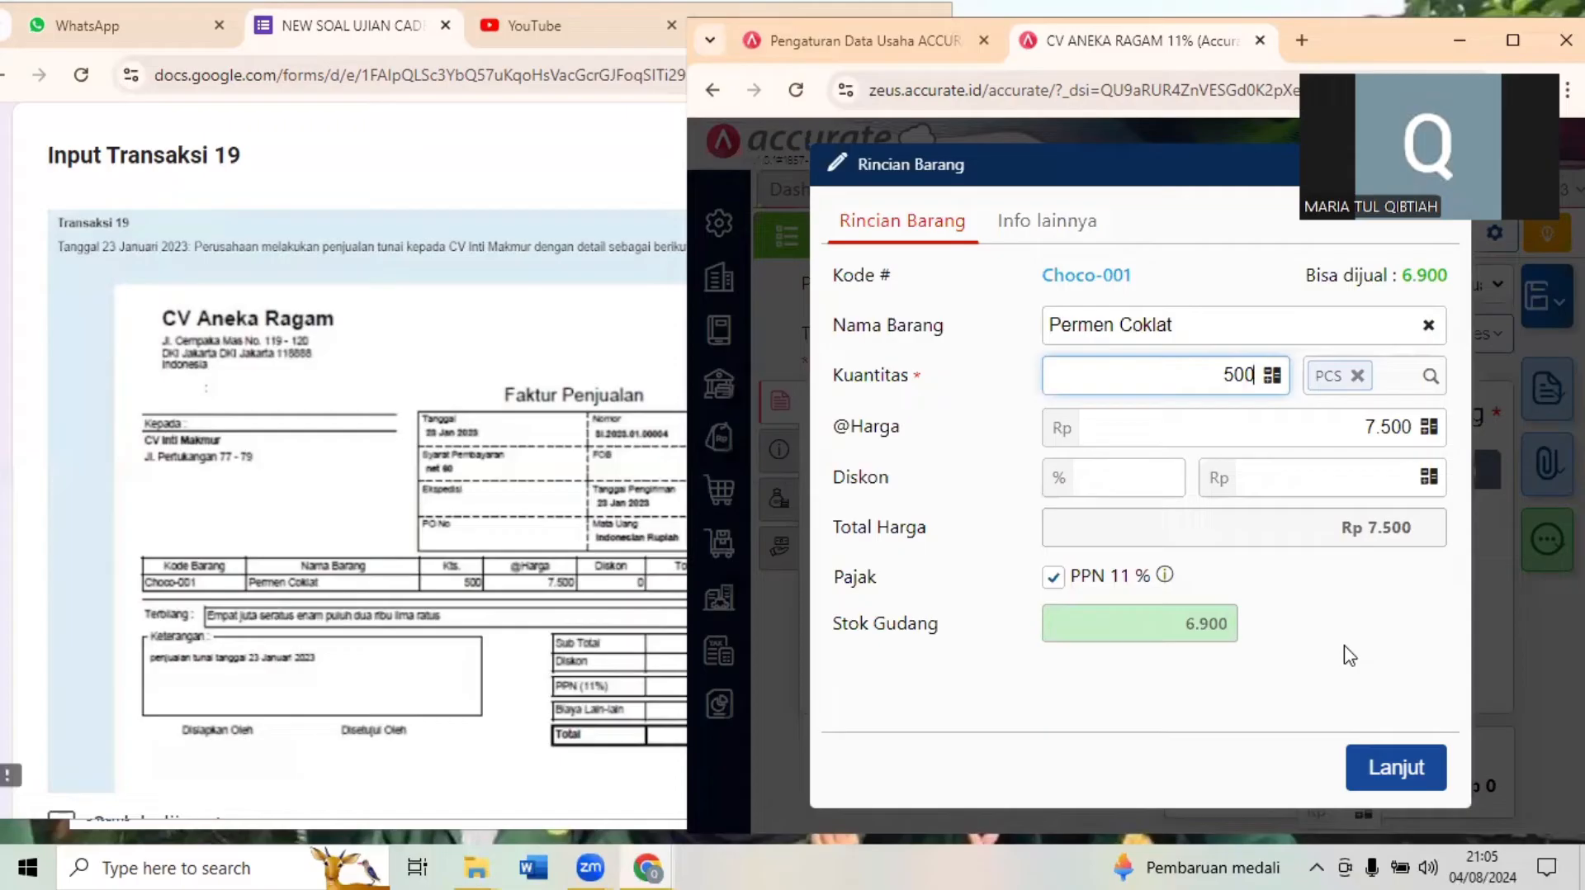
click(1381, 770)
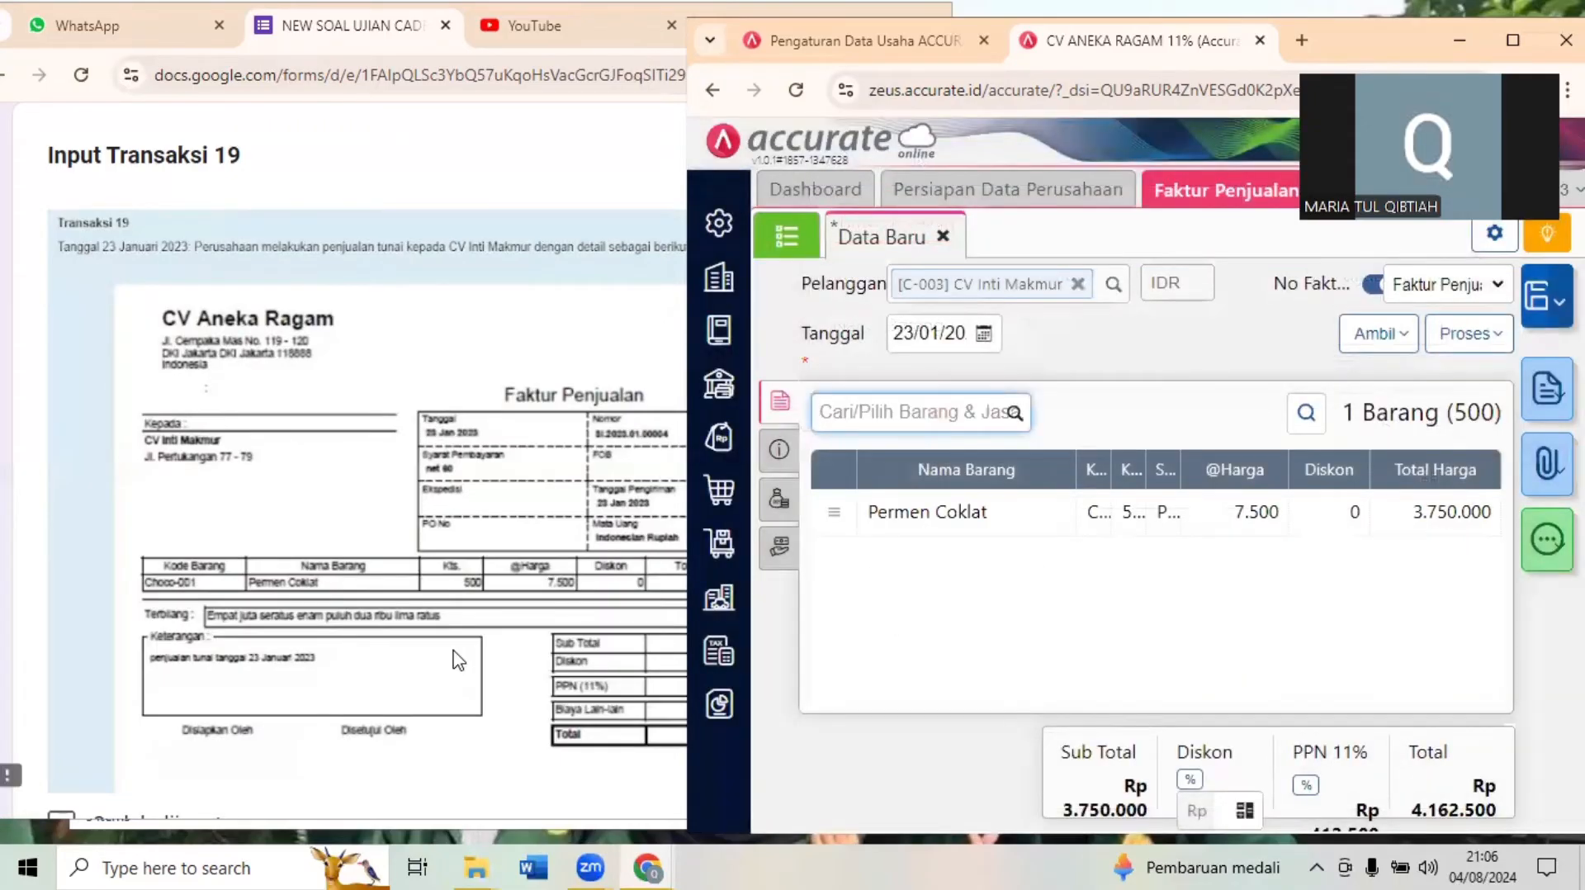
- Compare the entered invoice's totals with the exam's Faktur Penjualan, and examine the payment receipt in Dokumen 19.2
click(467, 678)
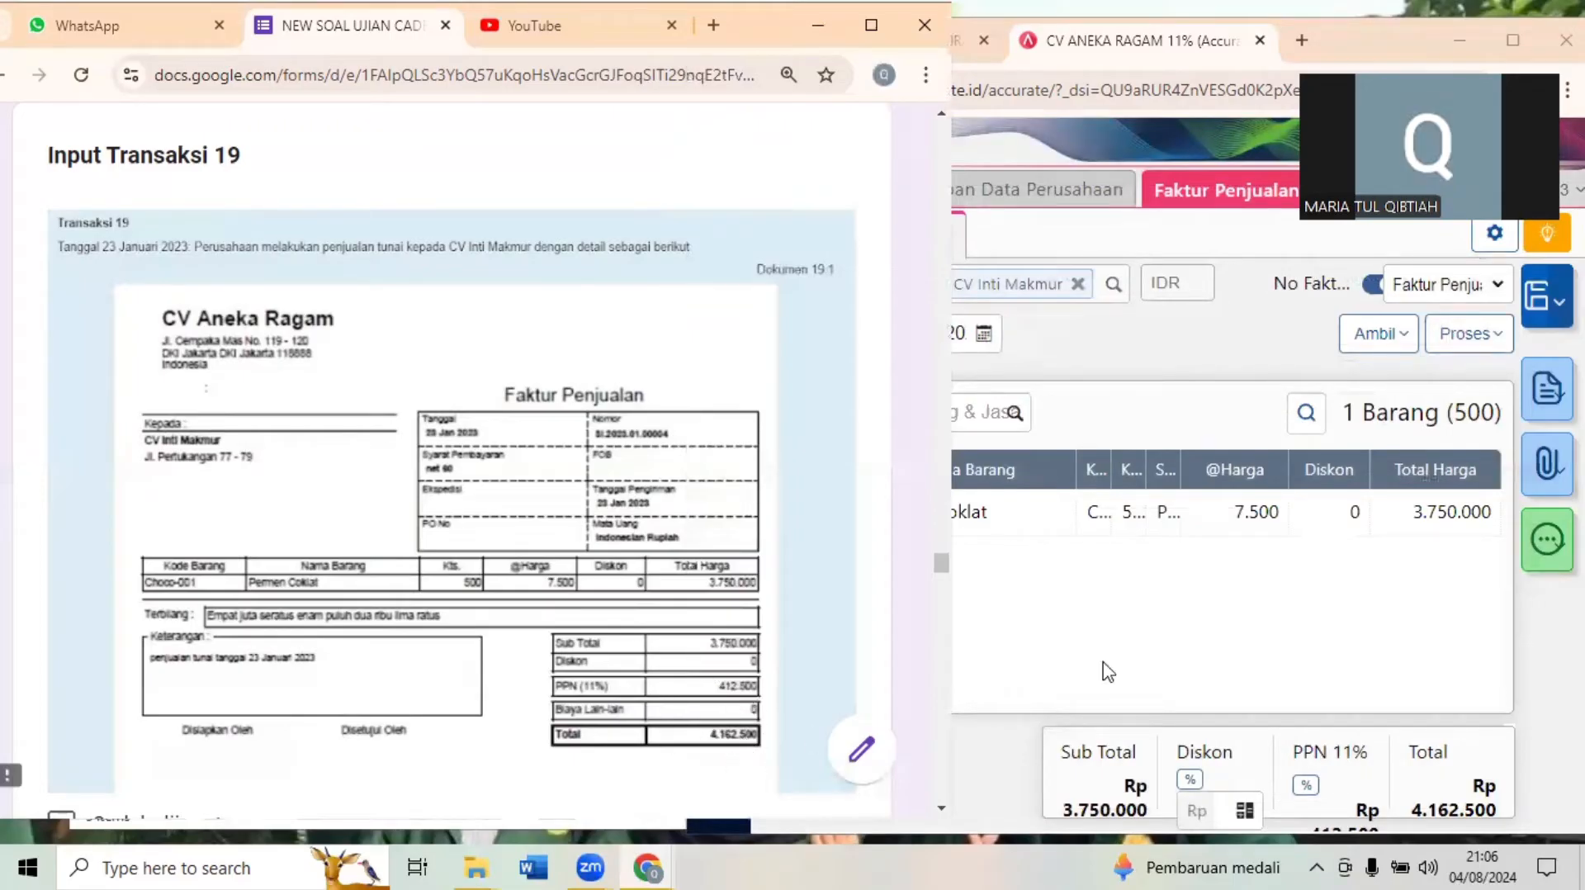
click(1437, 798)
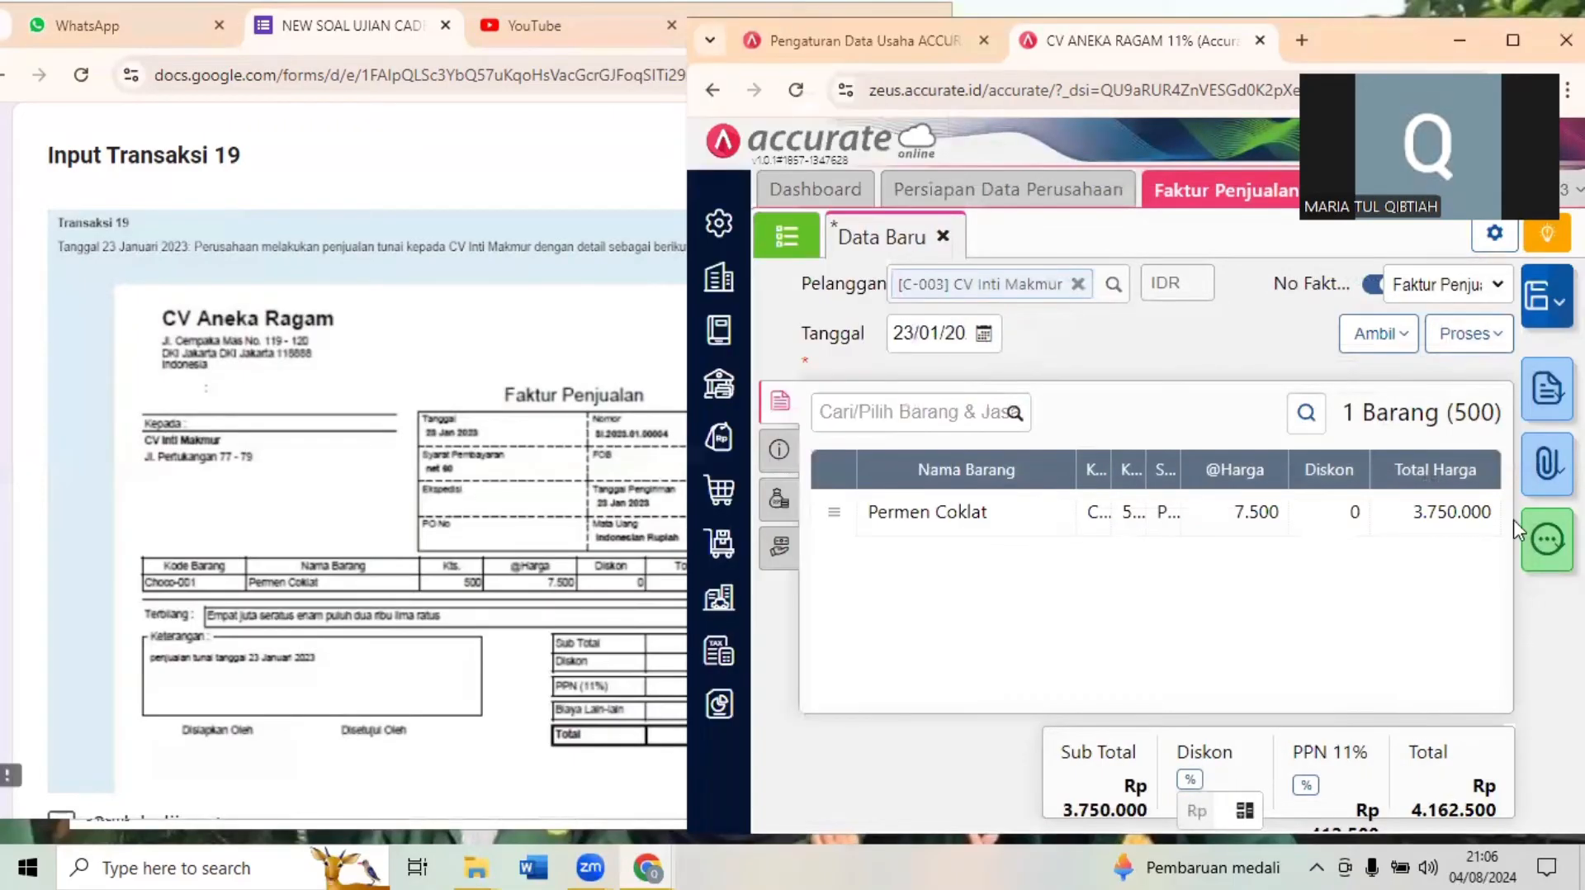
click(1528, 27)
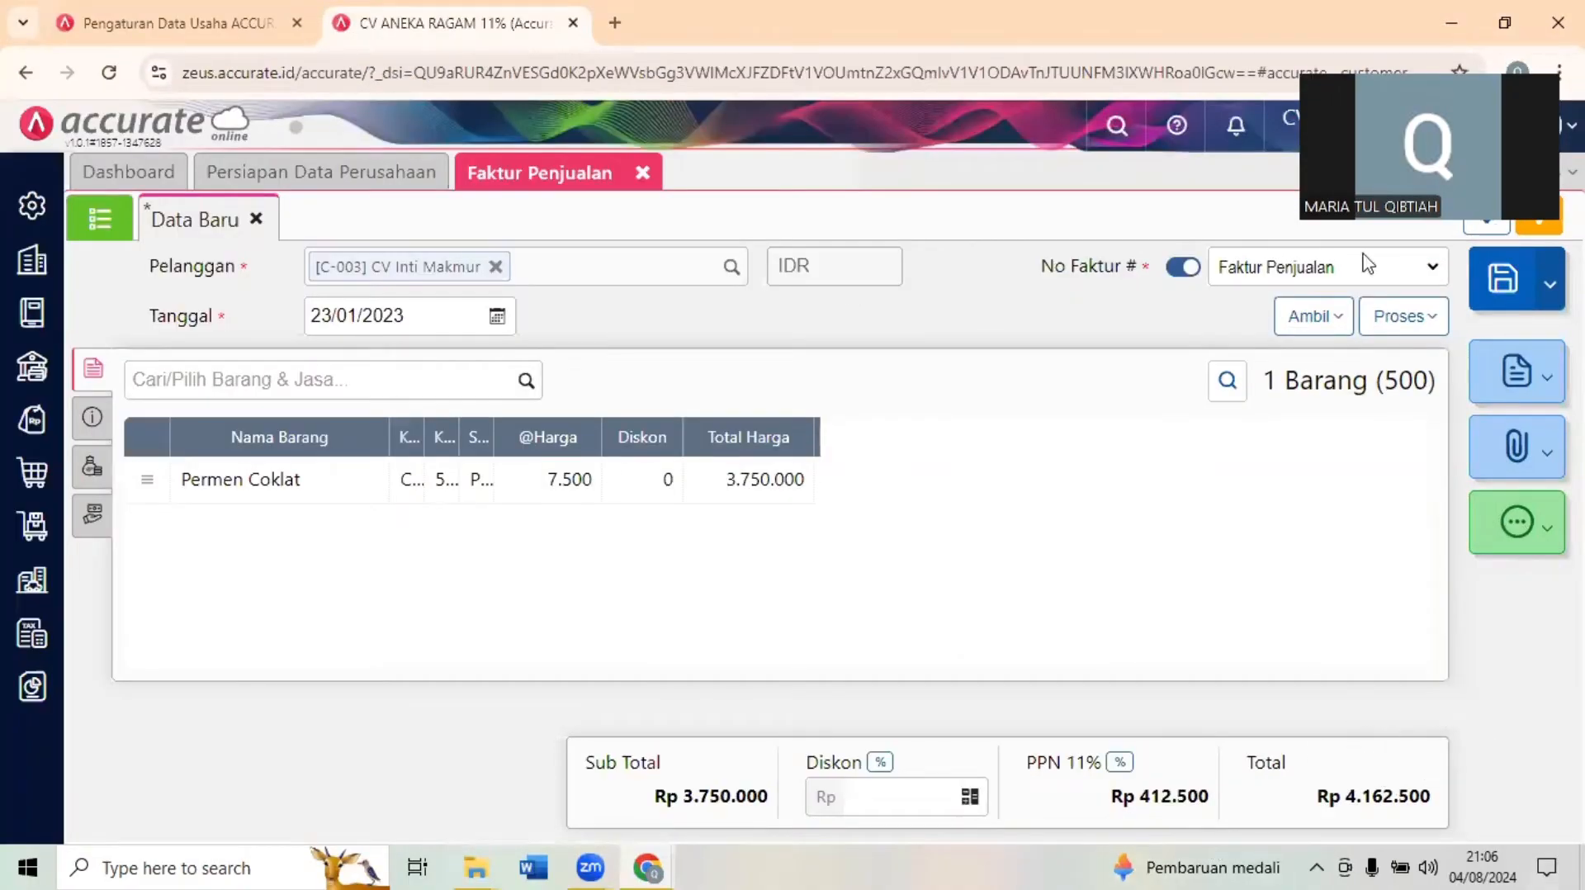
click(1519, 14)
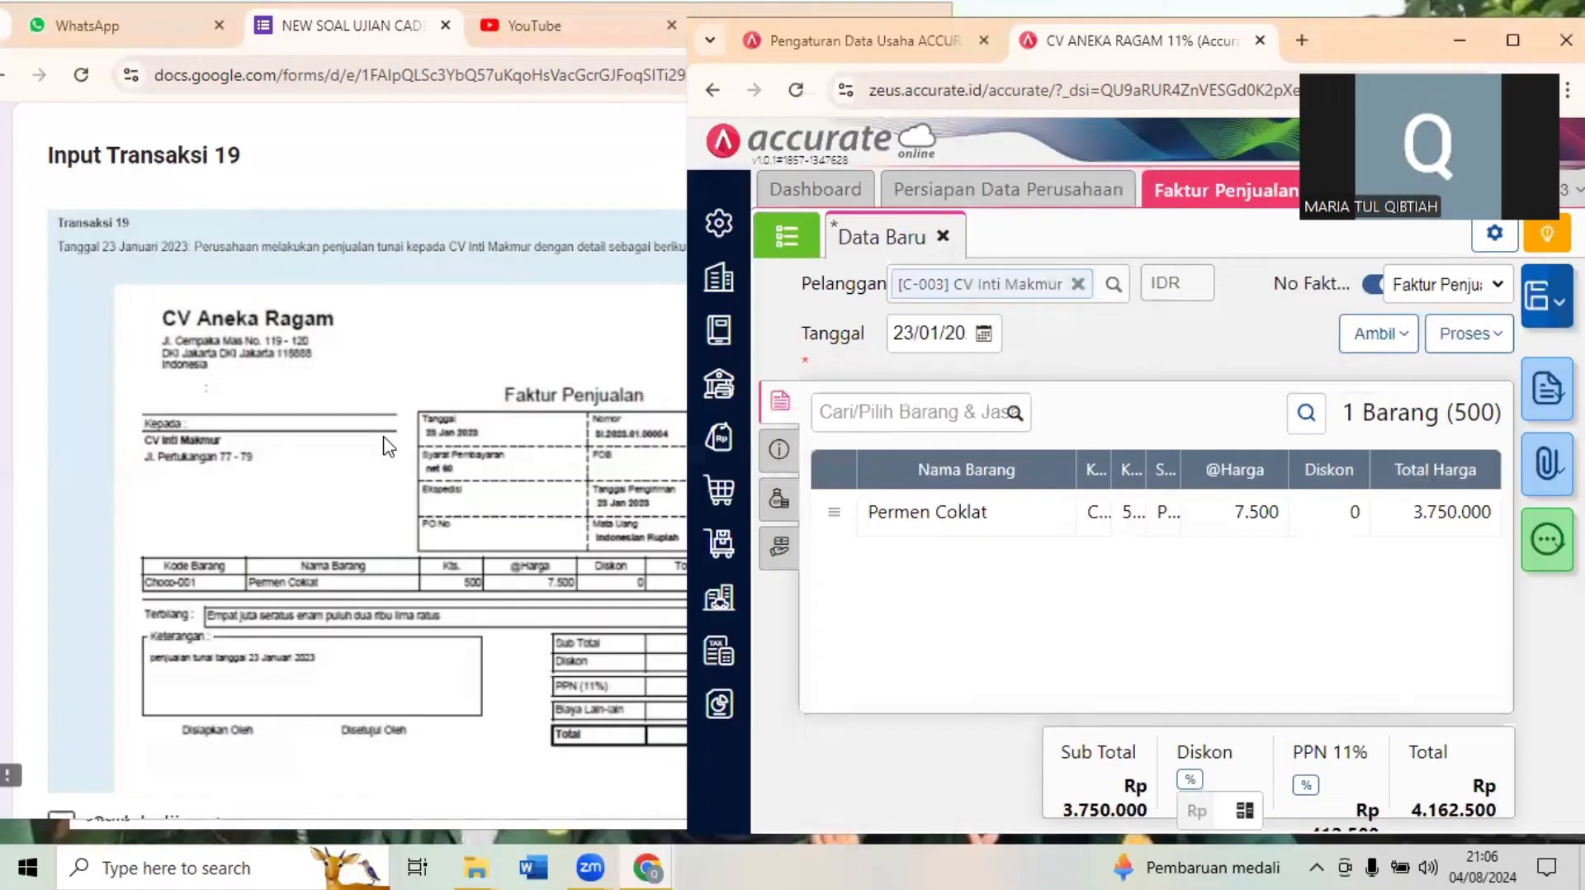
click(384, 438)
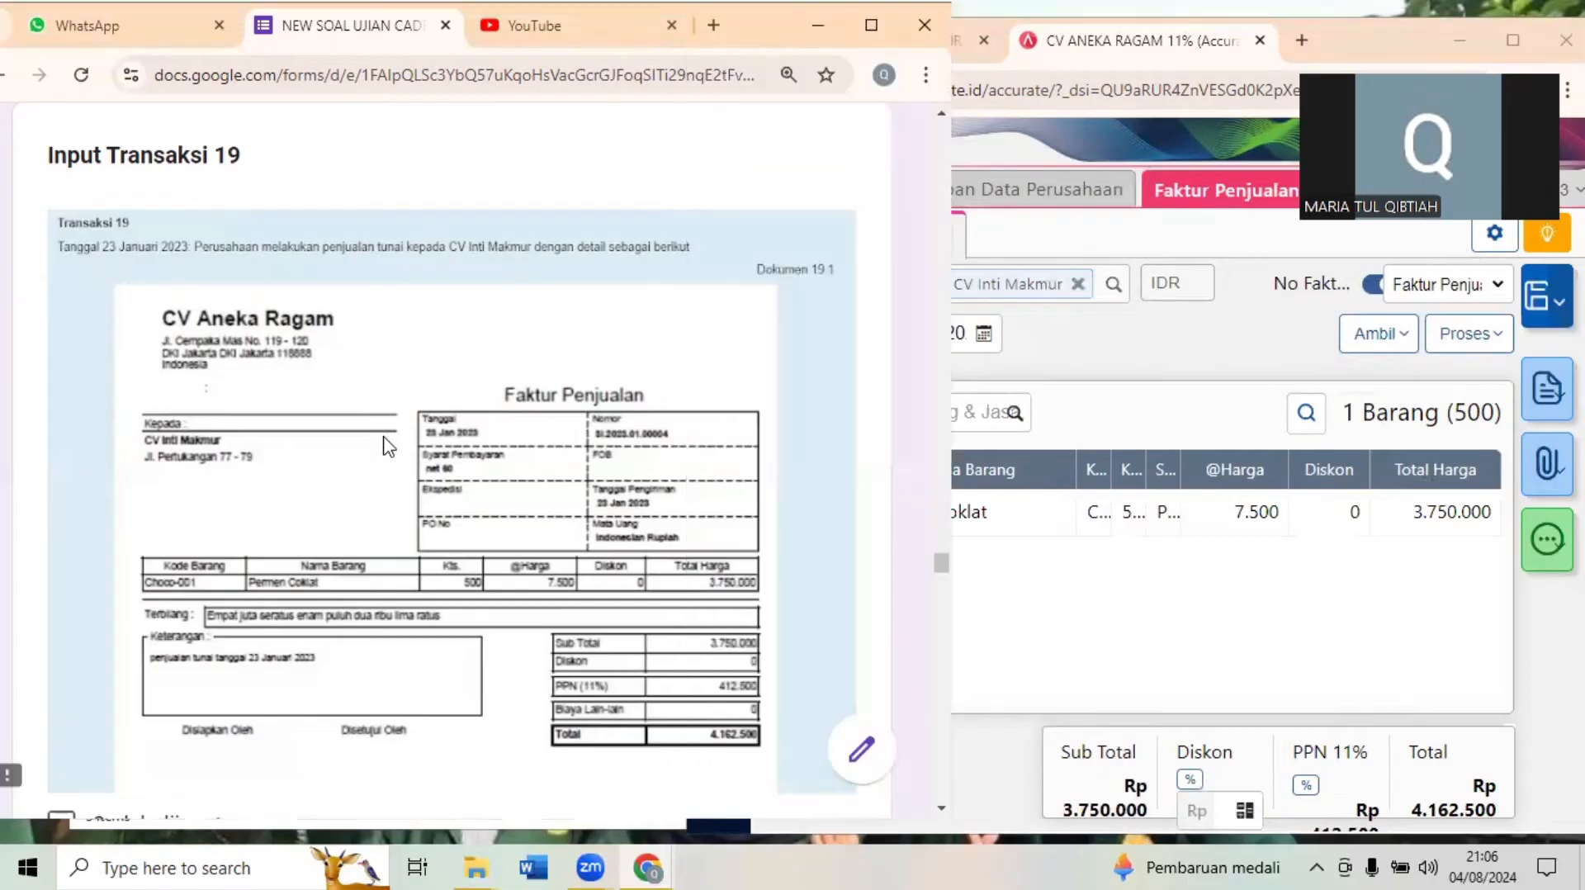
click(1132, 373)
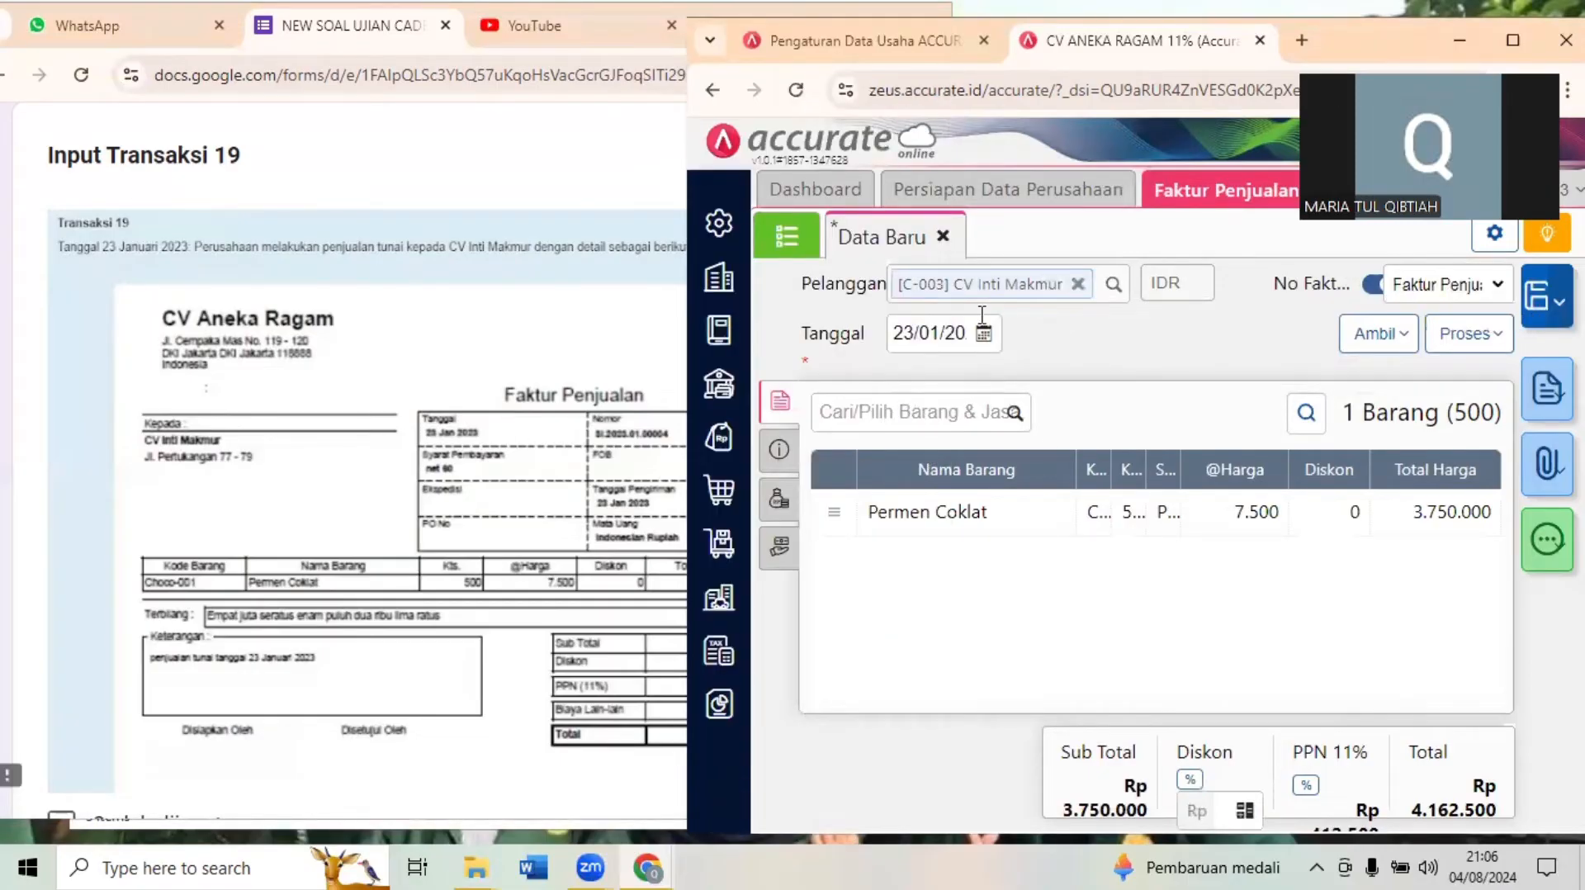
click(417, 399)
scroll(418, 397, down, 1)
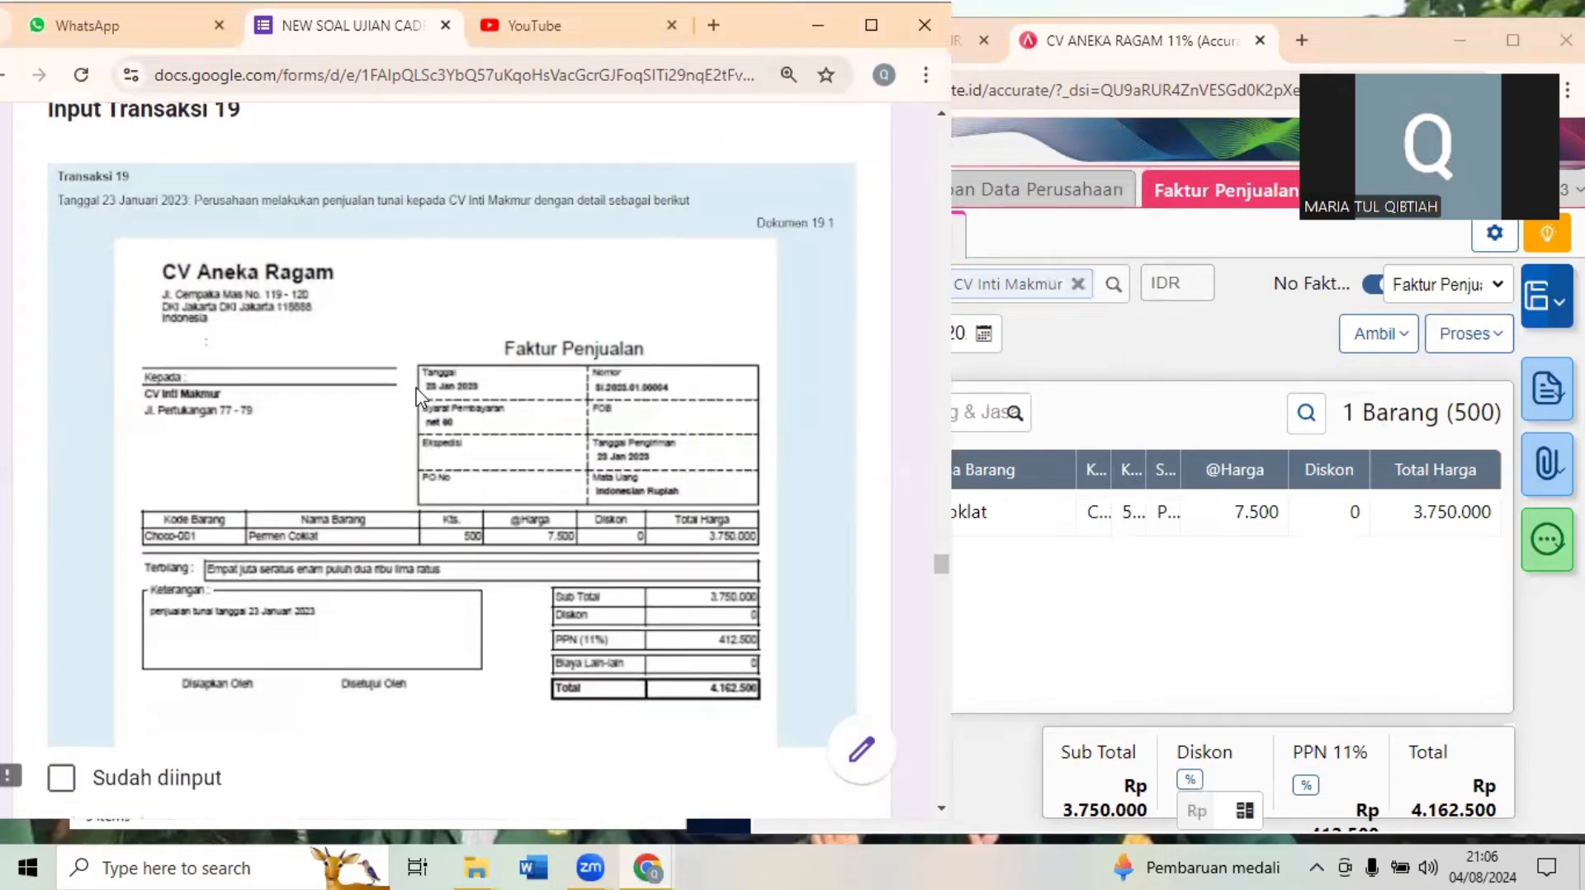
scroll(418, 398, down, 7)
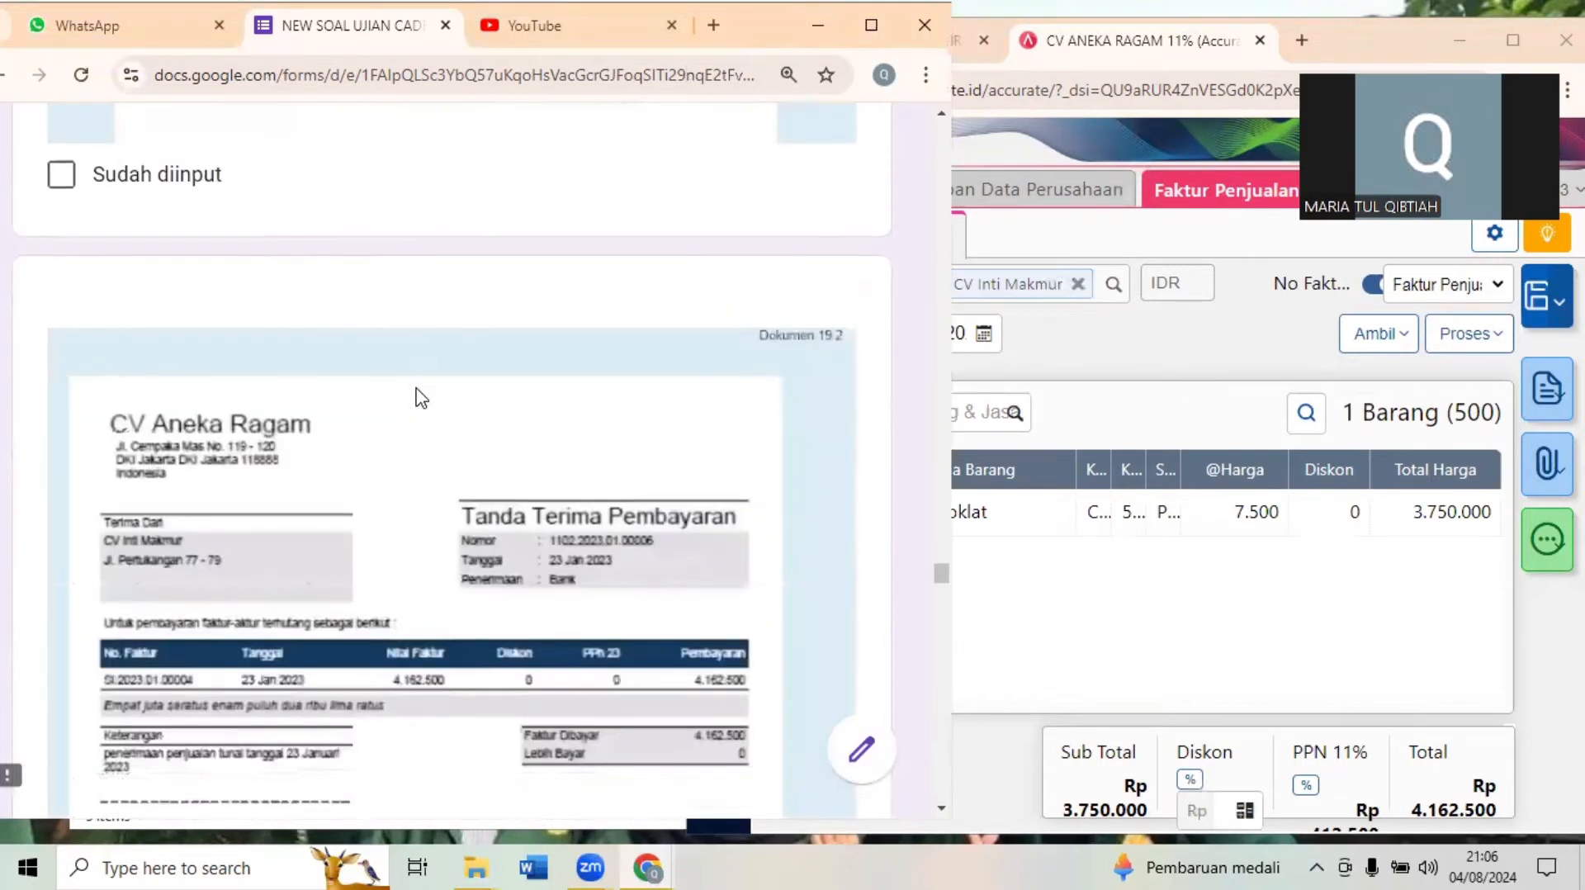
scroll(421, 398, down, 2)
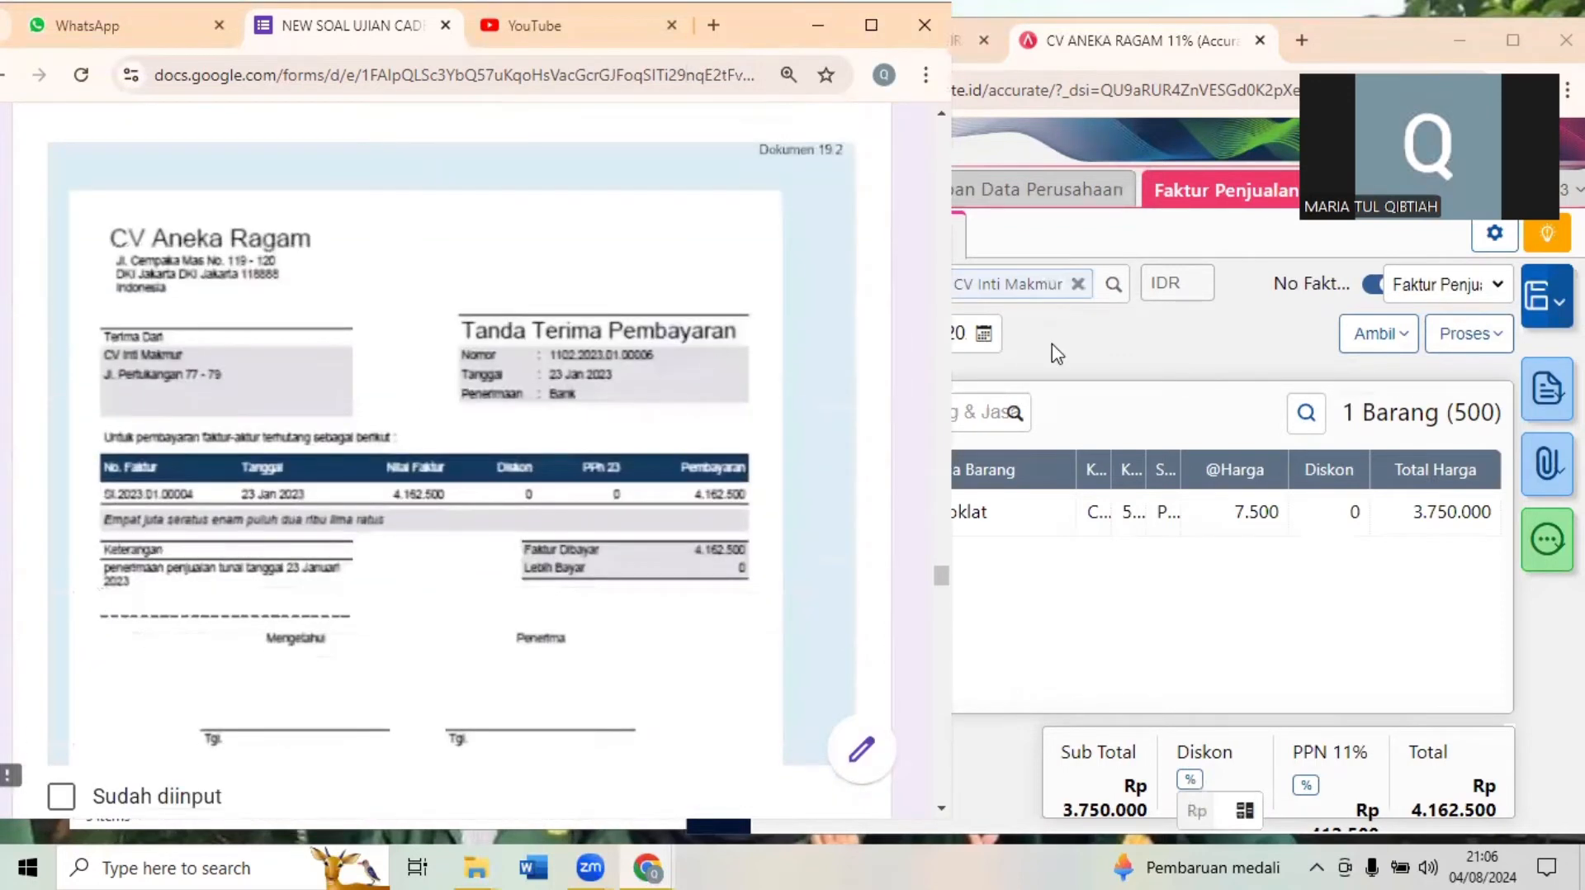
- Process the CV Inti Makmur sales invoice to Pembayaran and check the resulting Penerimaan Penjualan form
click(1197, 384)
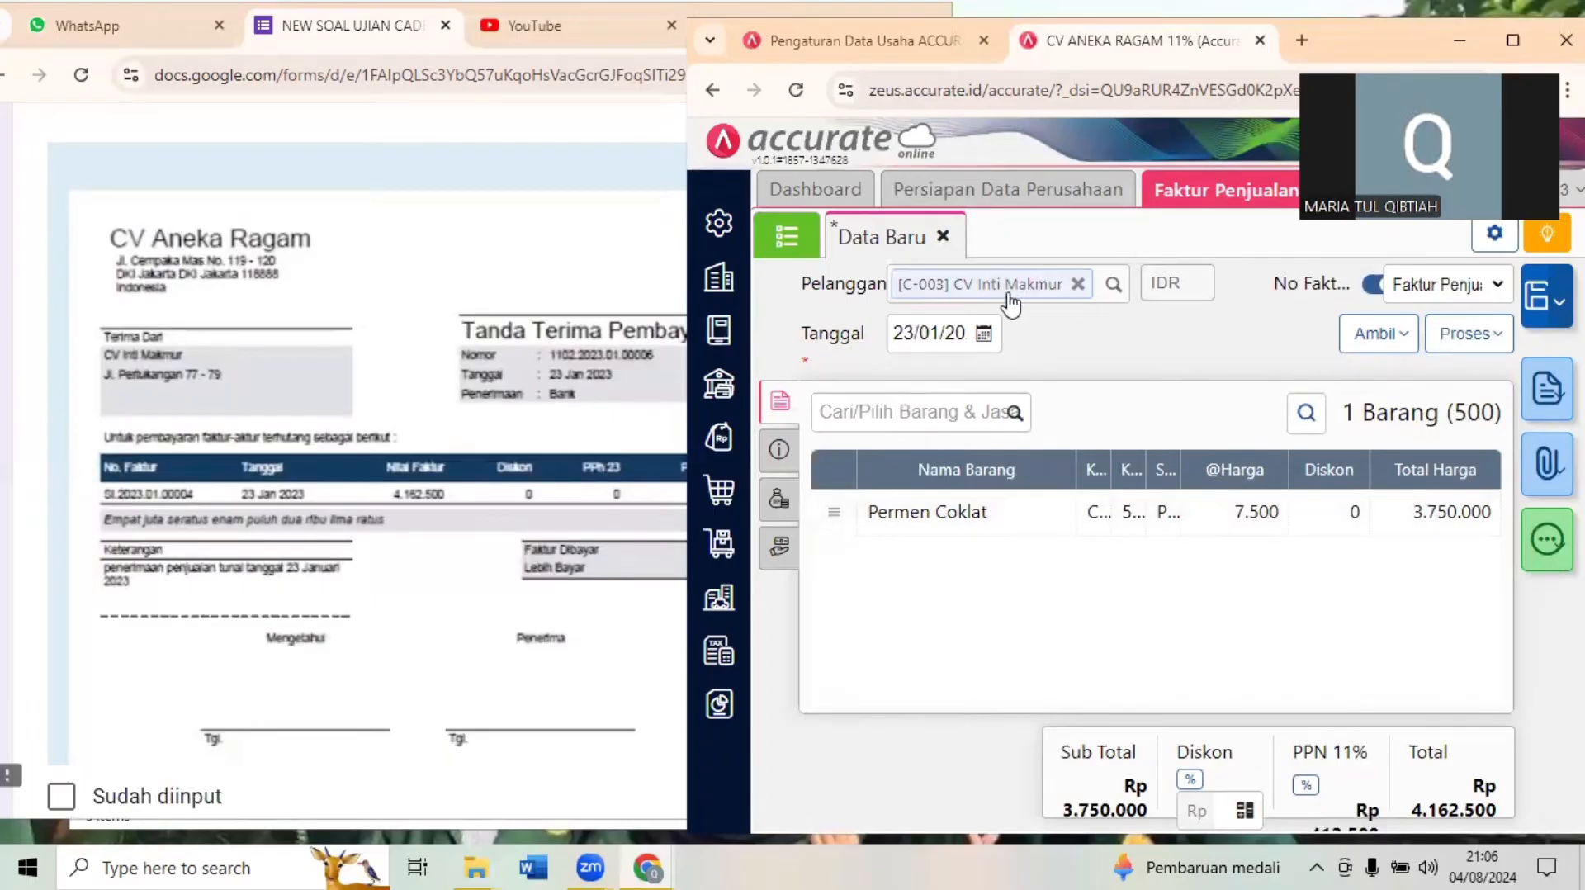
click(1469, 340)
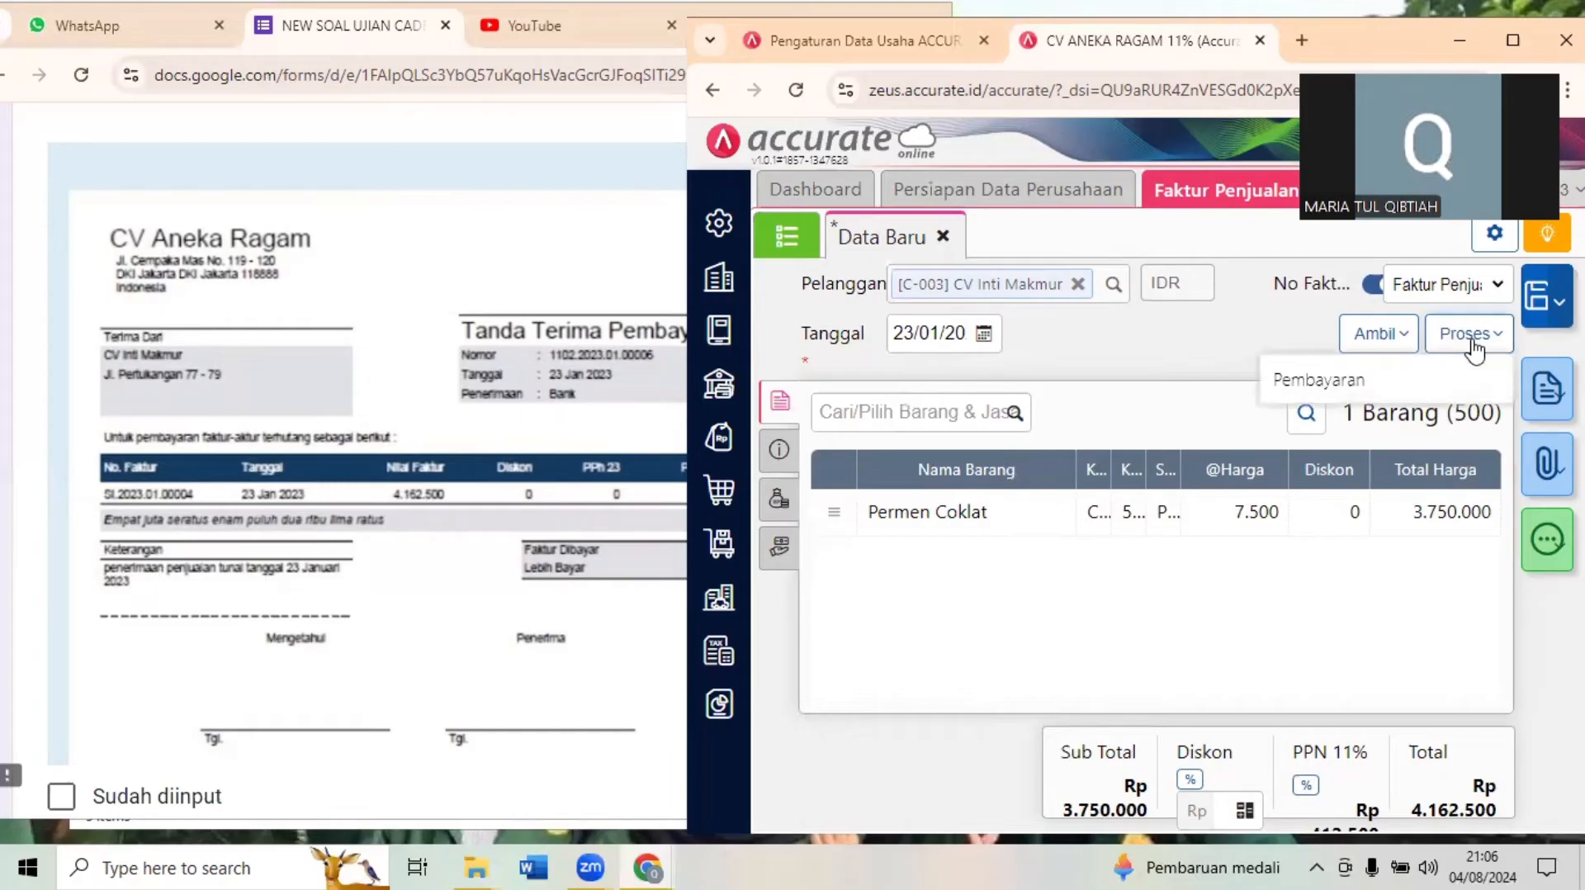
click(1400, 384)
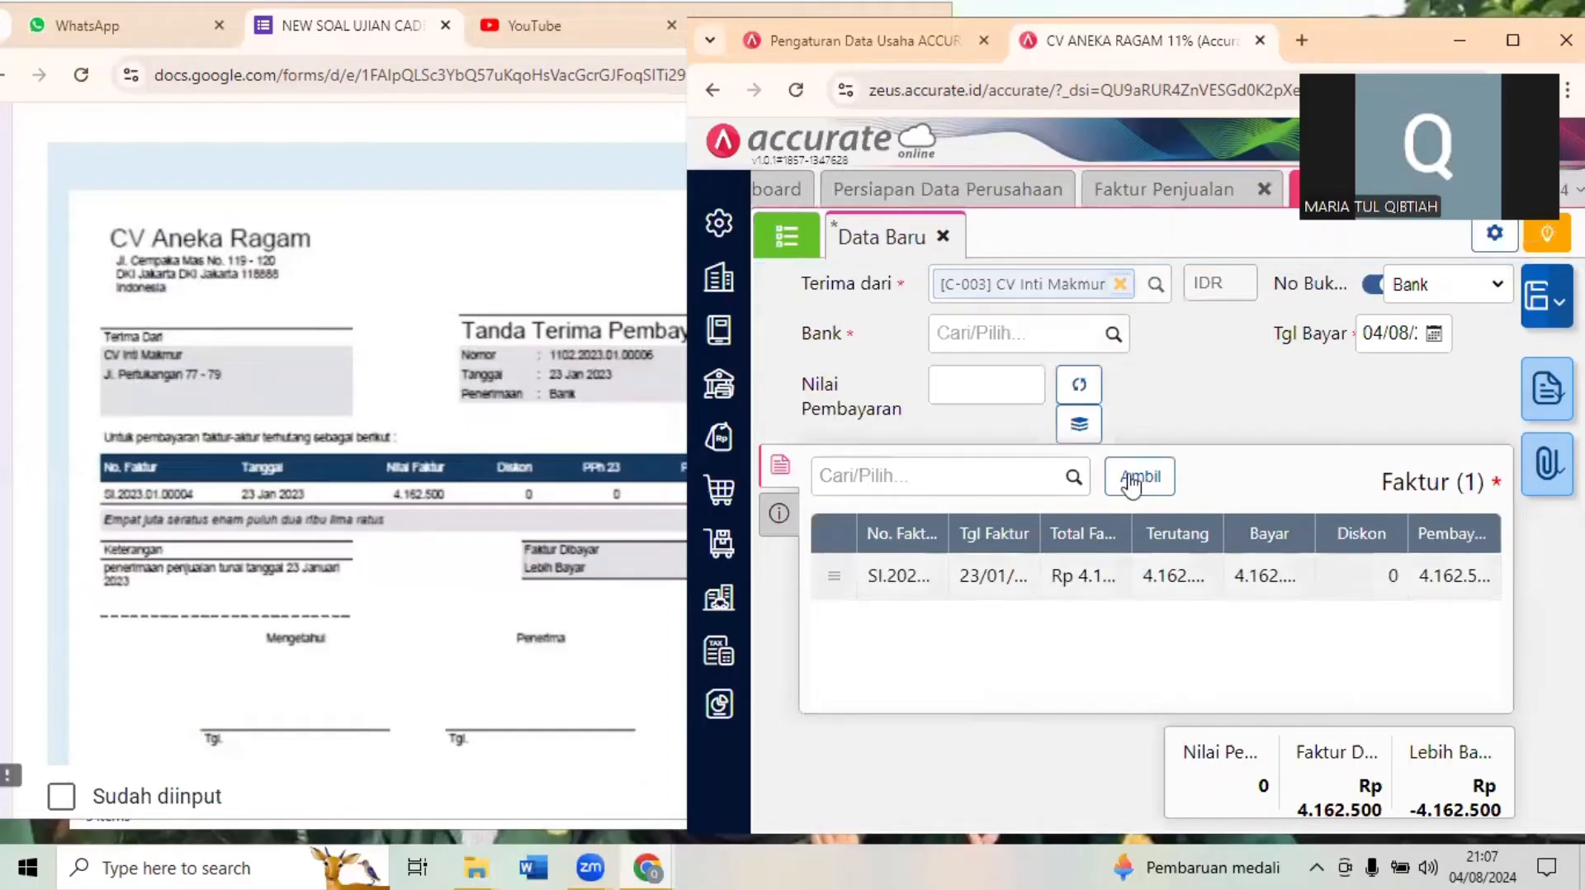
click(1514, 43)
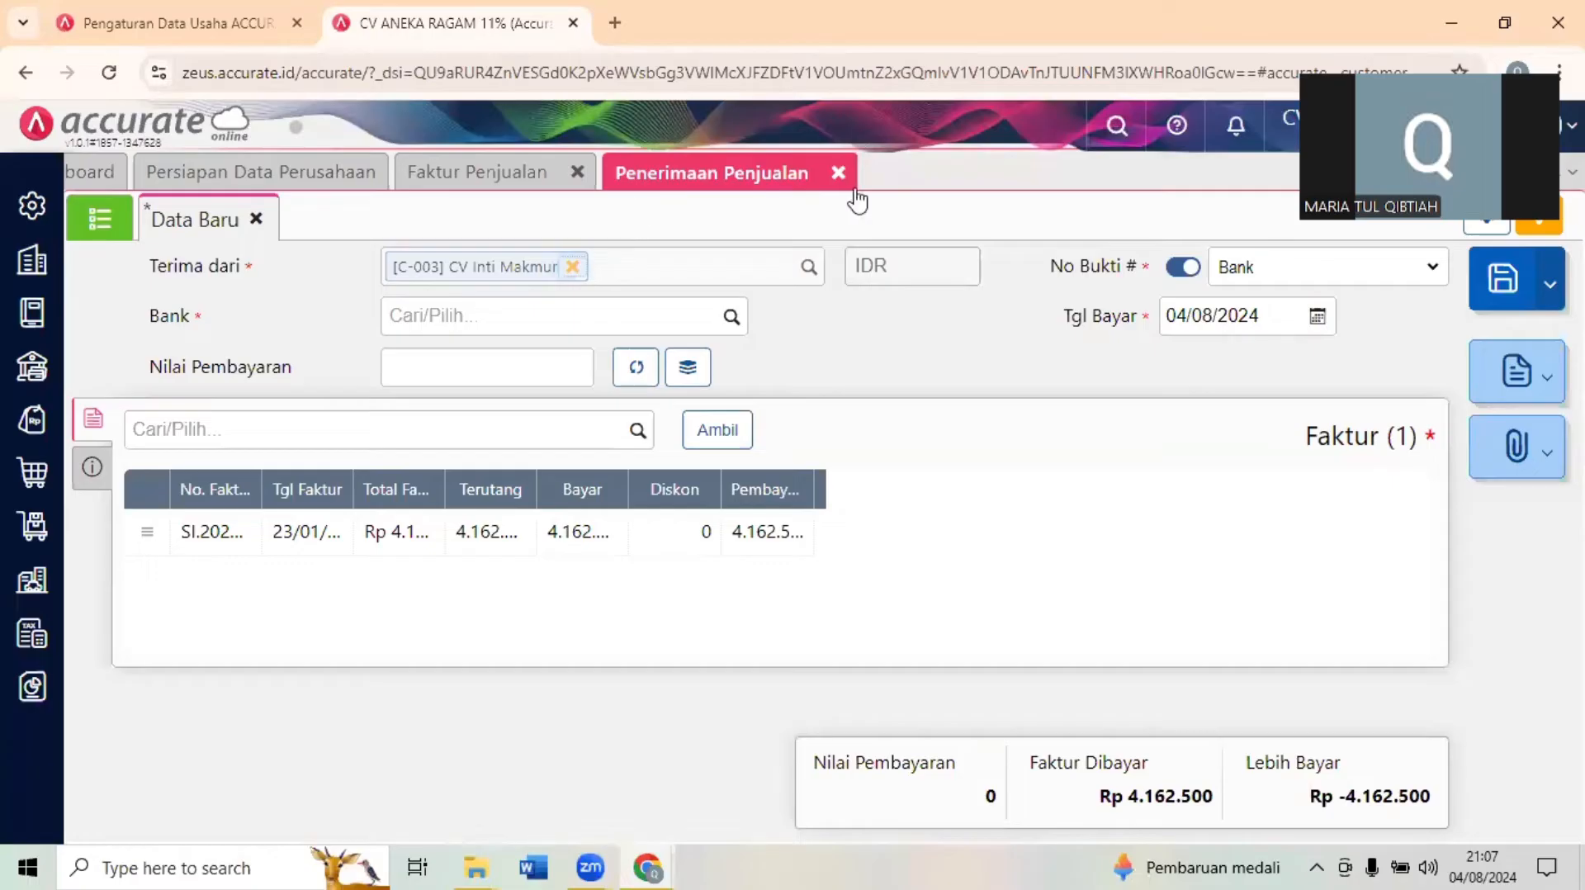
click(1502, 6)
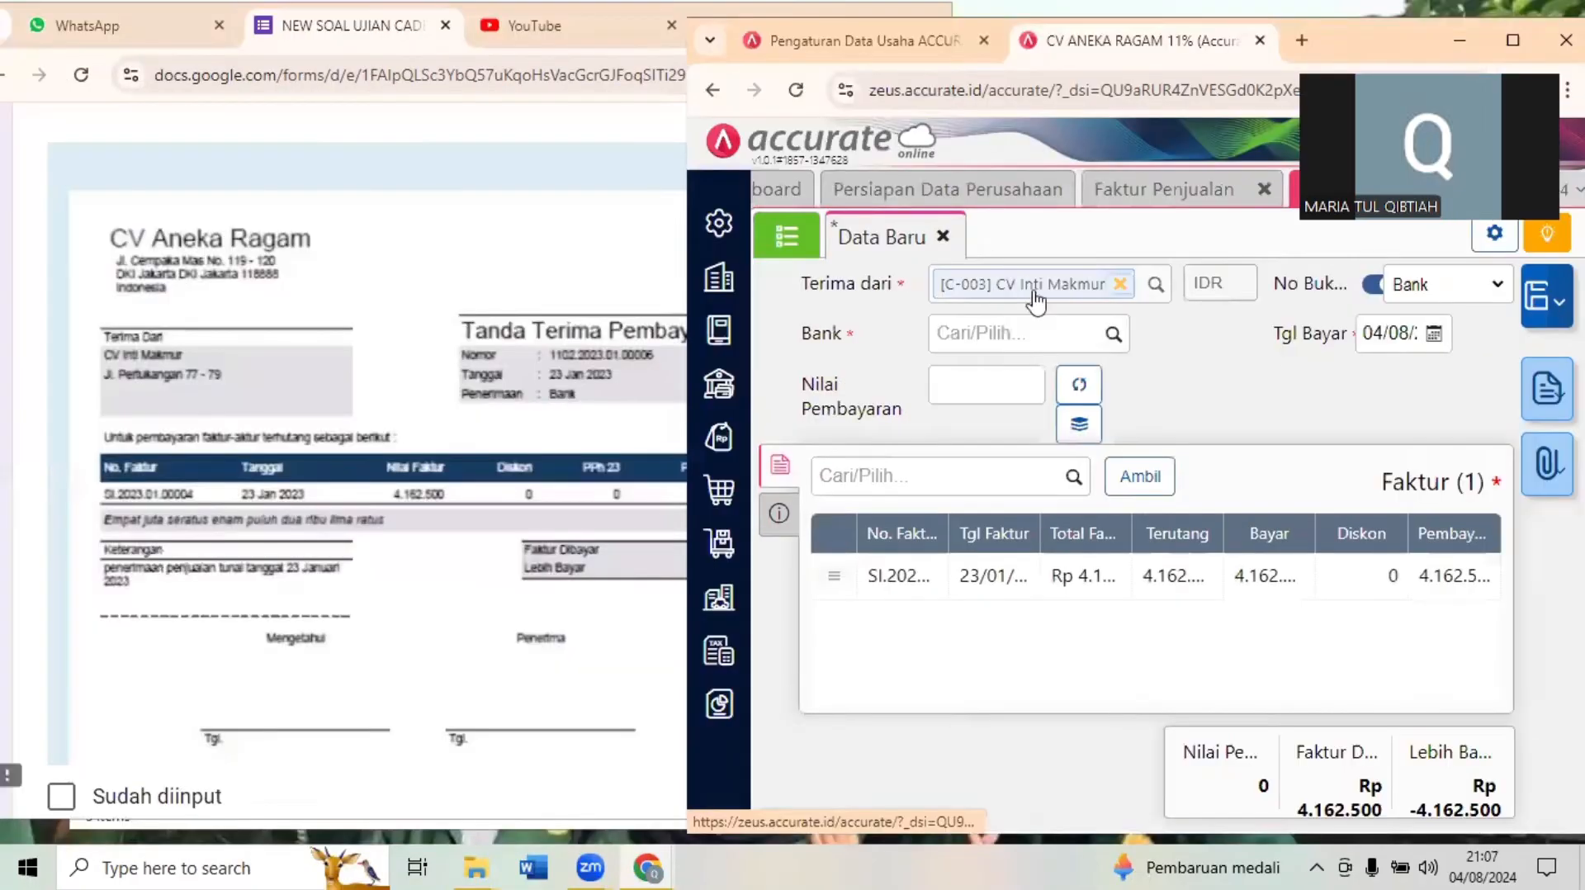
- Set the Bank account of the sales receipt to Bank (1102)
click(1024, 345)
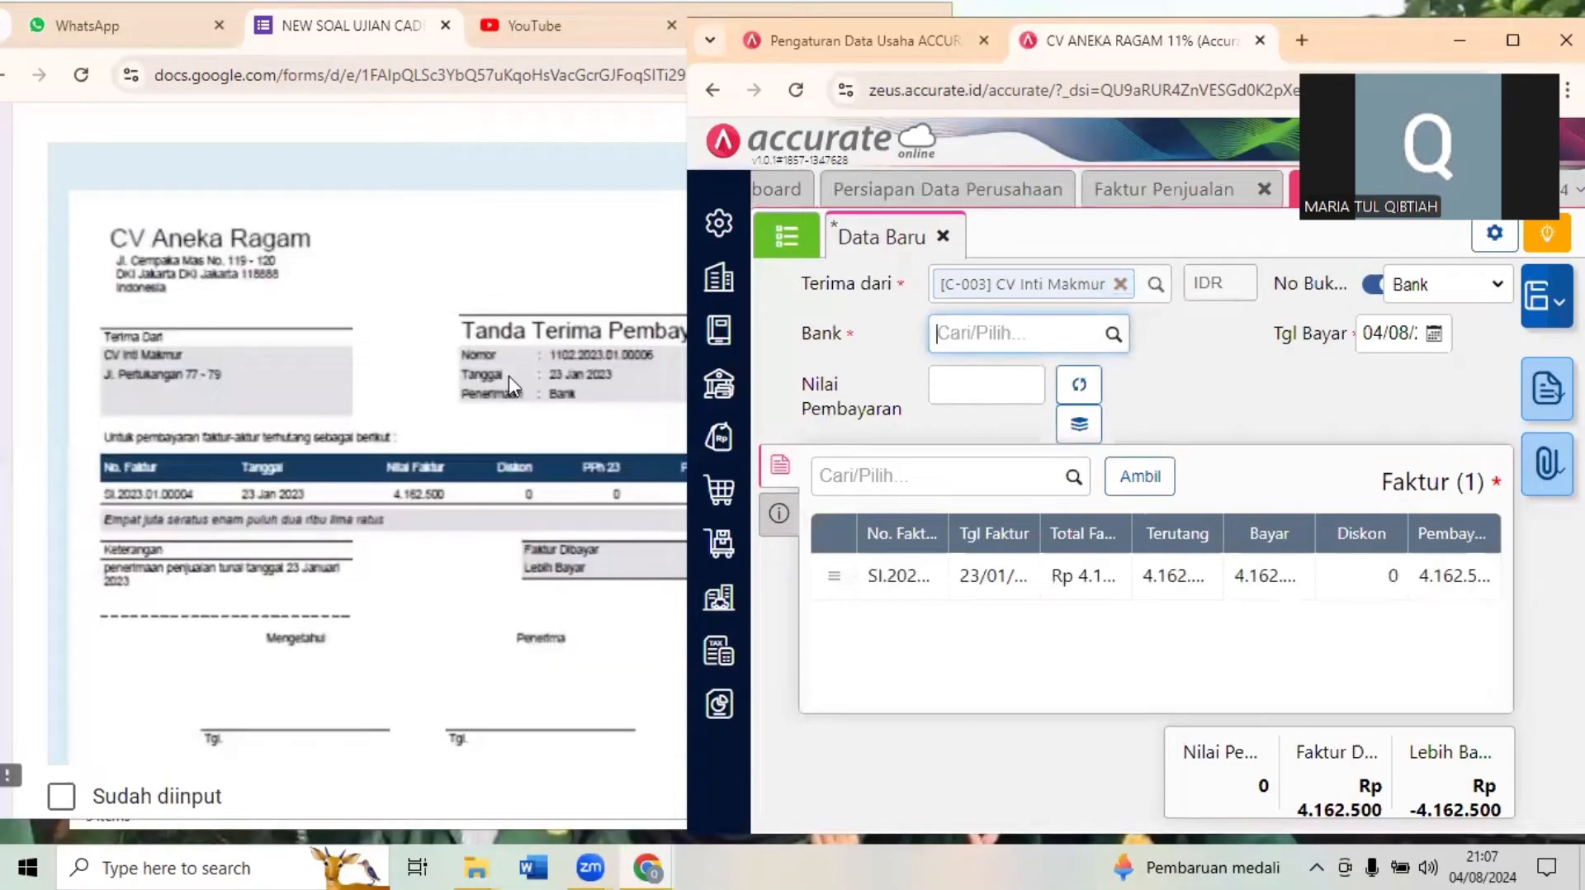
text(BANK)
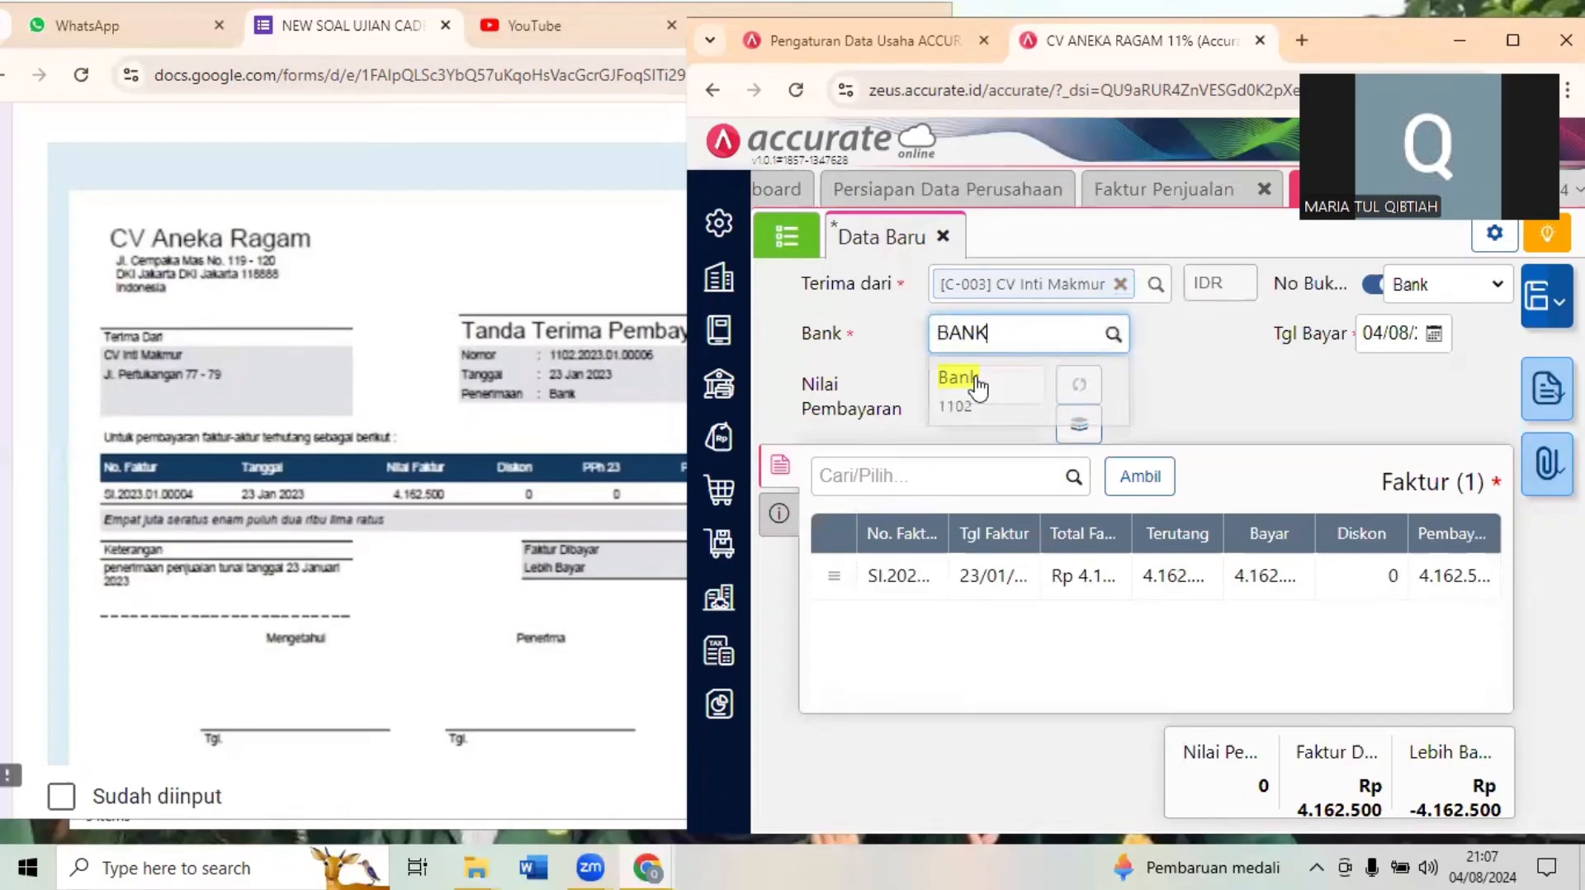
click(957, 378)
- Set the receipt's Tgl Bayar to 23/01/2023 as in Dokumen 19.2, and fill Nilai Pembayaran with the calculated invoice amount, Rp 4.162.500
click(386, 251)
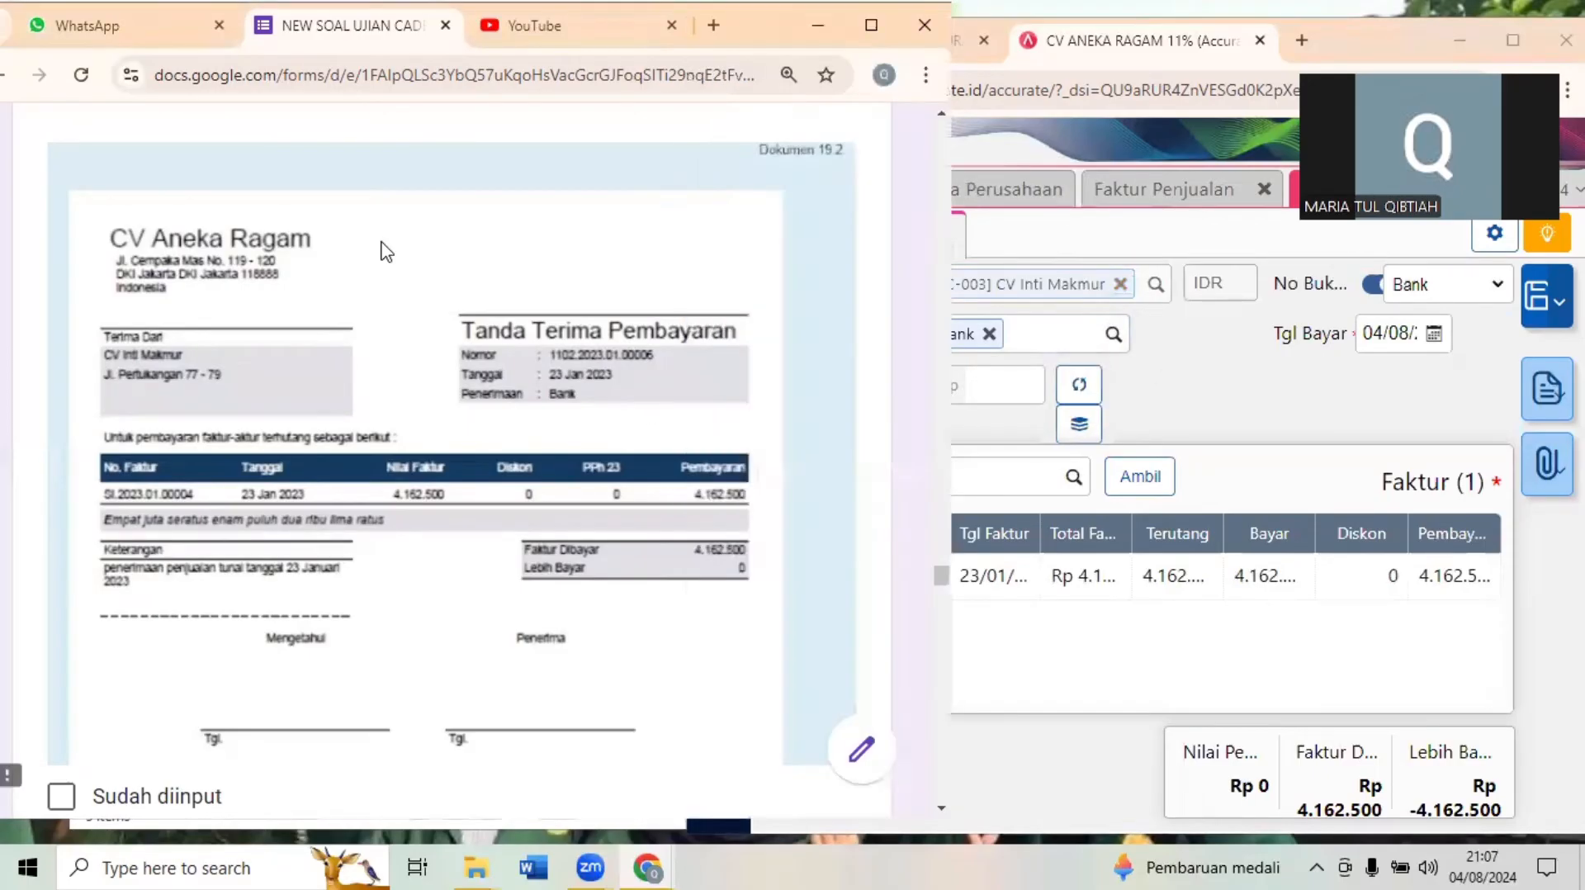
scroll(386, 251, up, 1)
click(1189, 409)
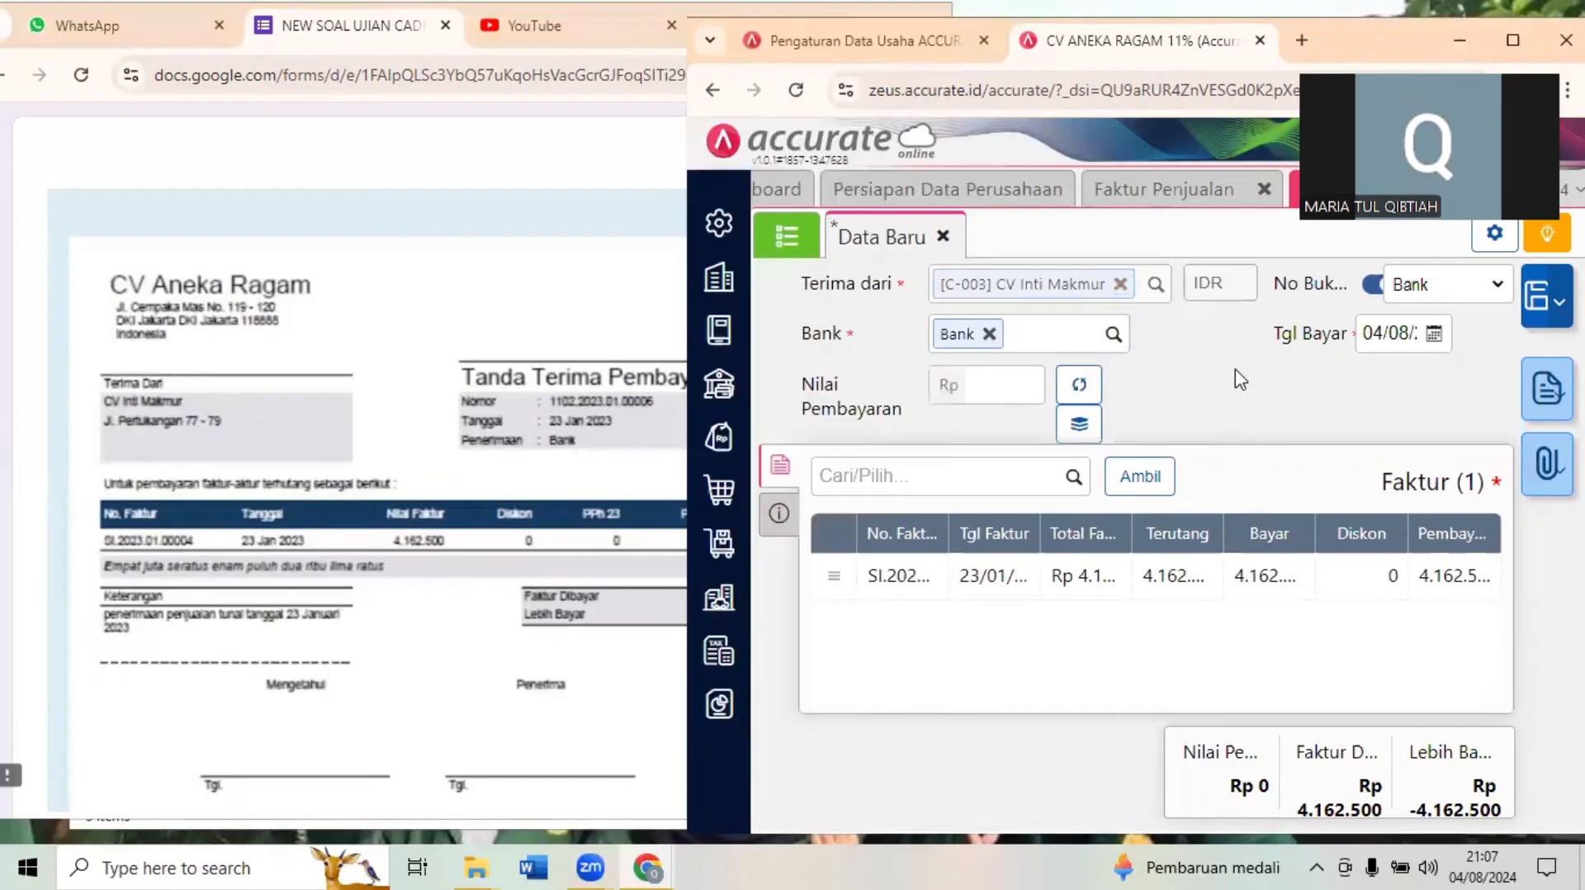
click(1395, 328)
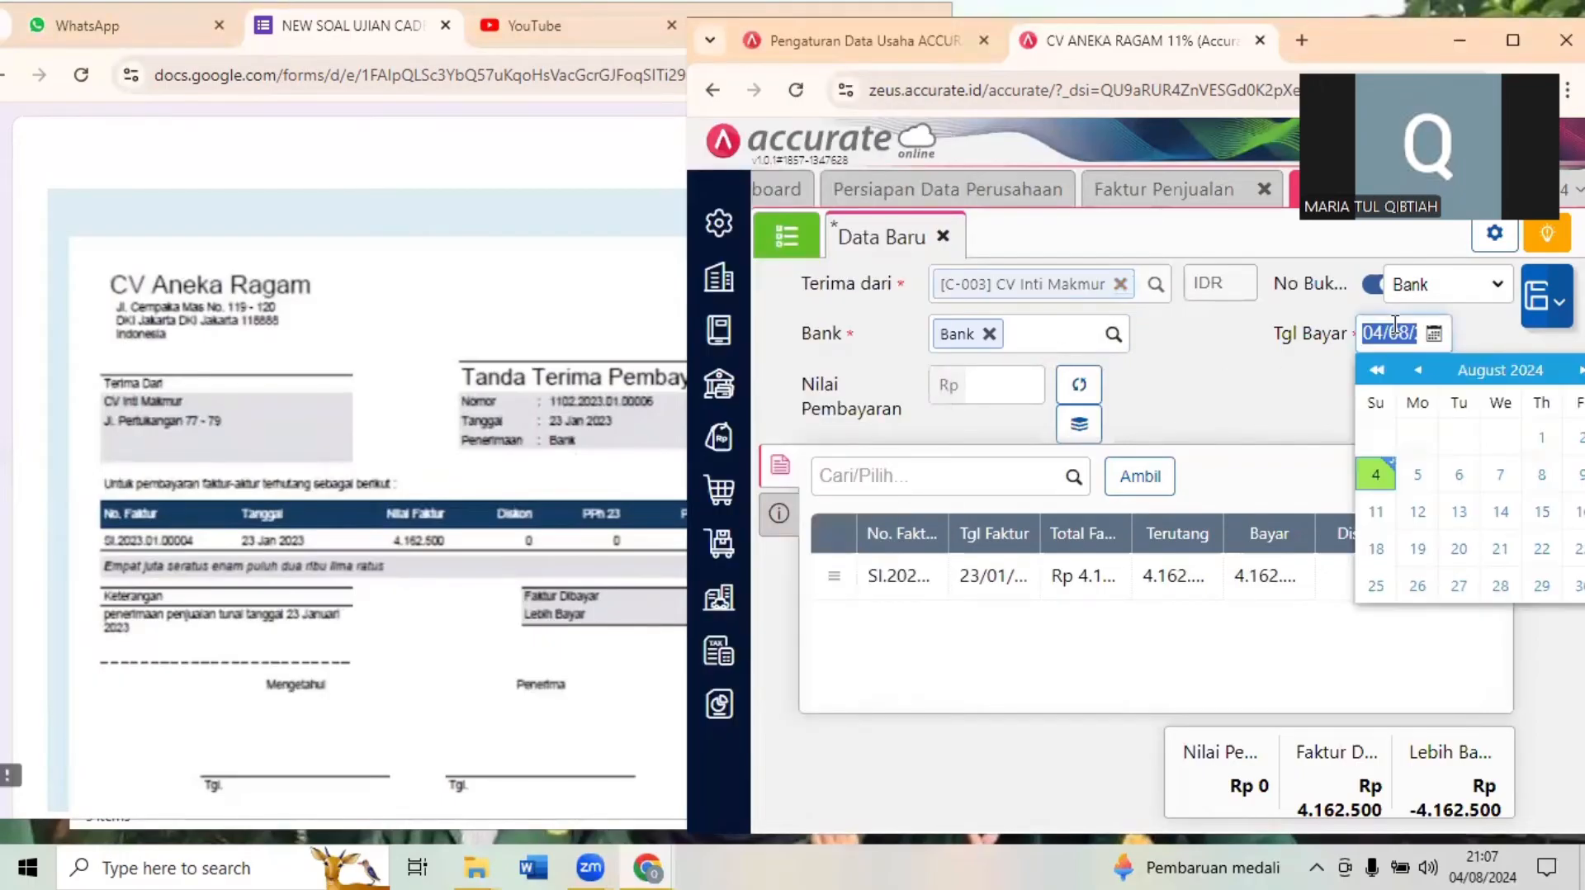
text(23/01/)
click(1242, 406)
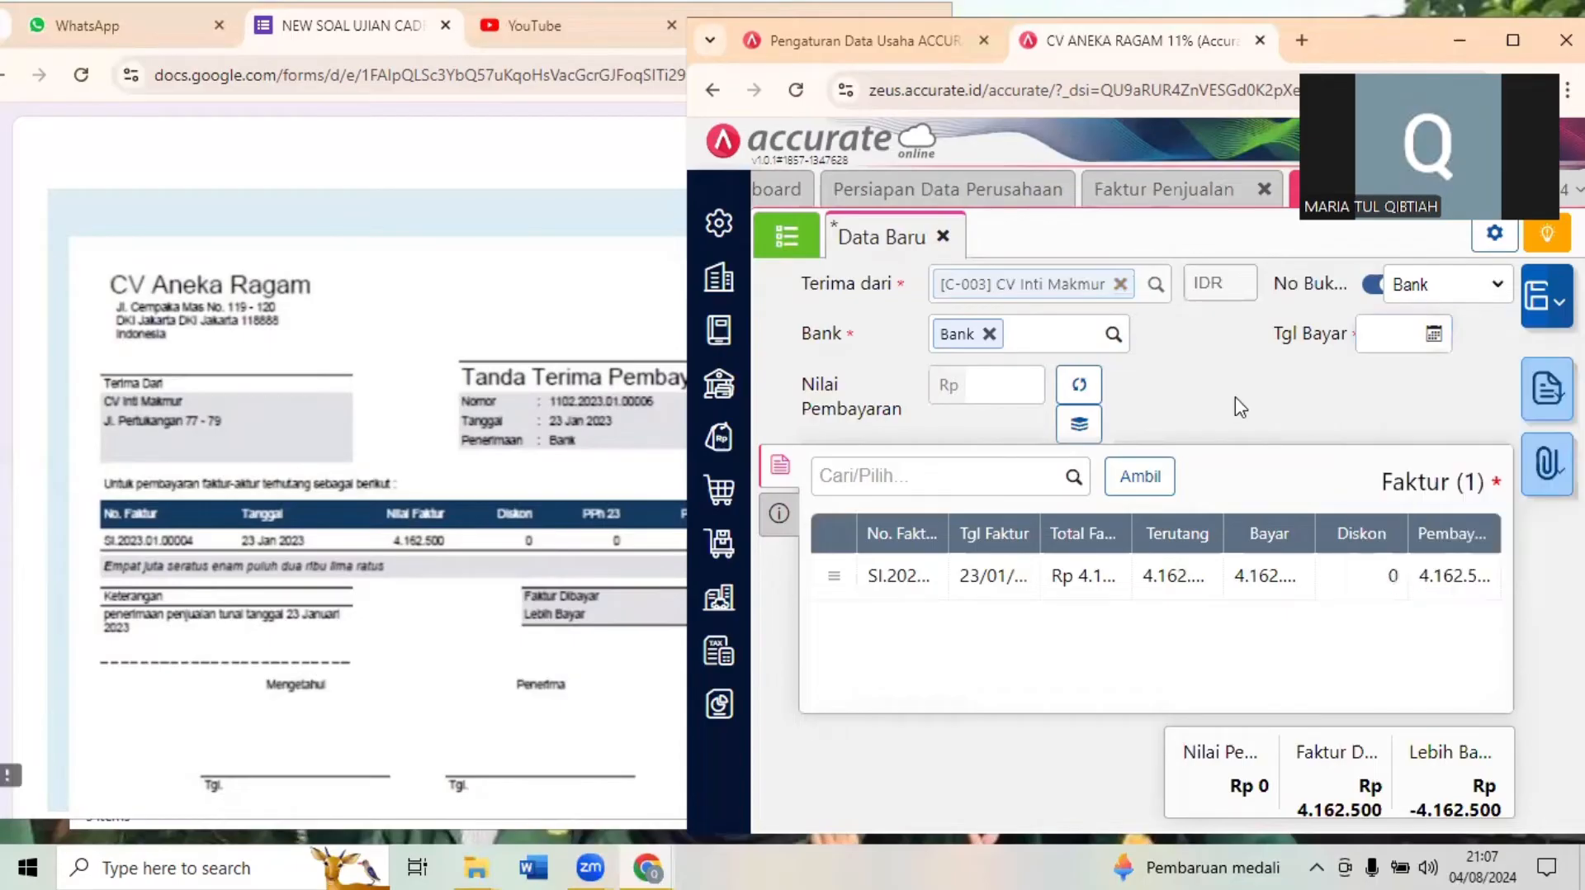
click(1377, 336)
text(2)
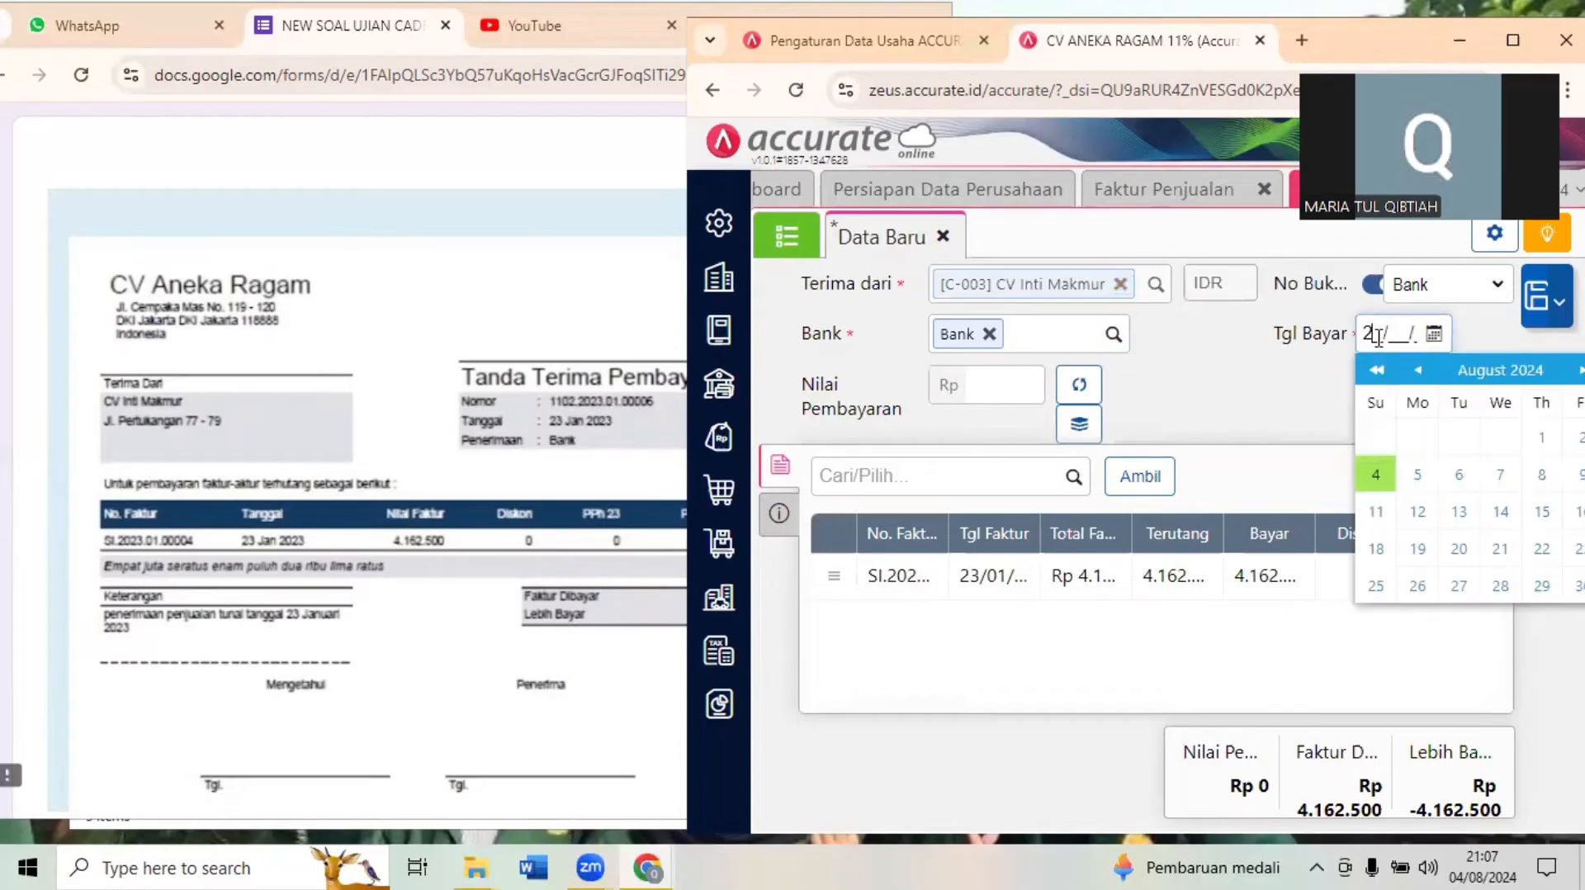
text(3/01/)
click(1249, 372)
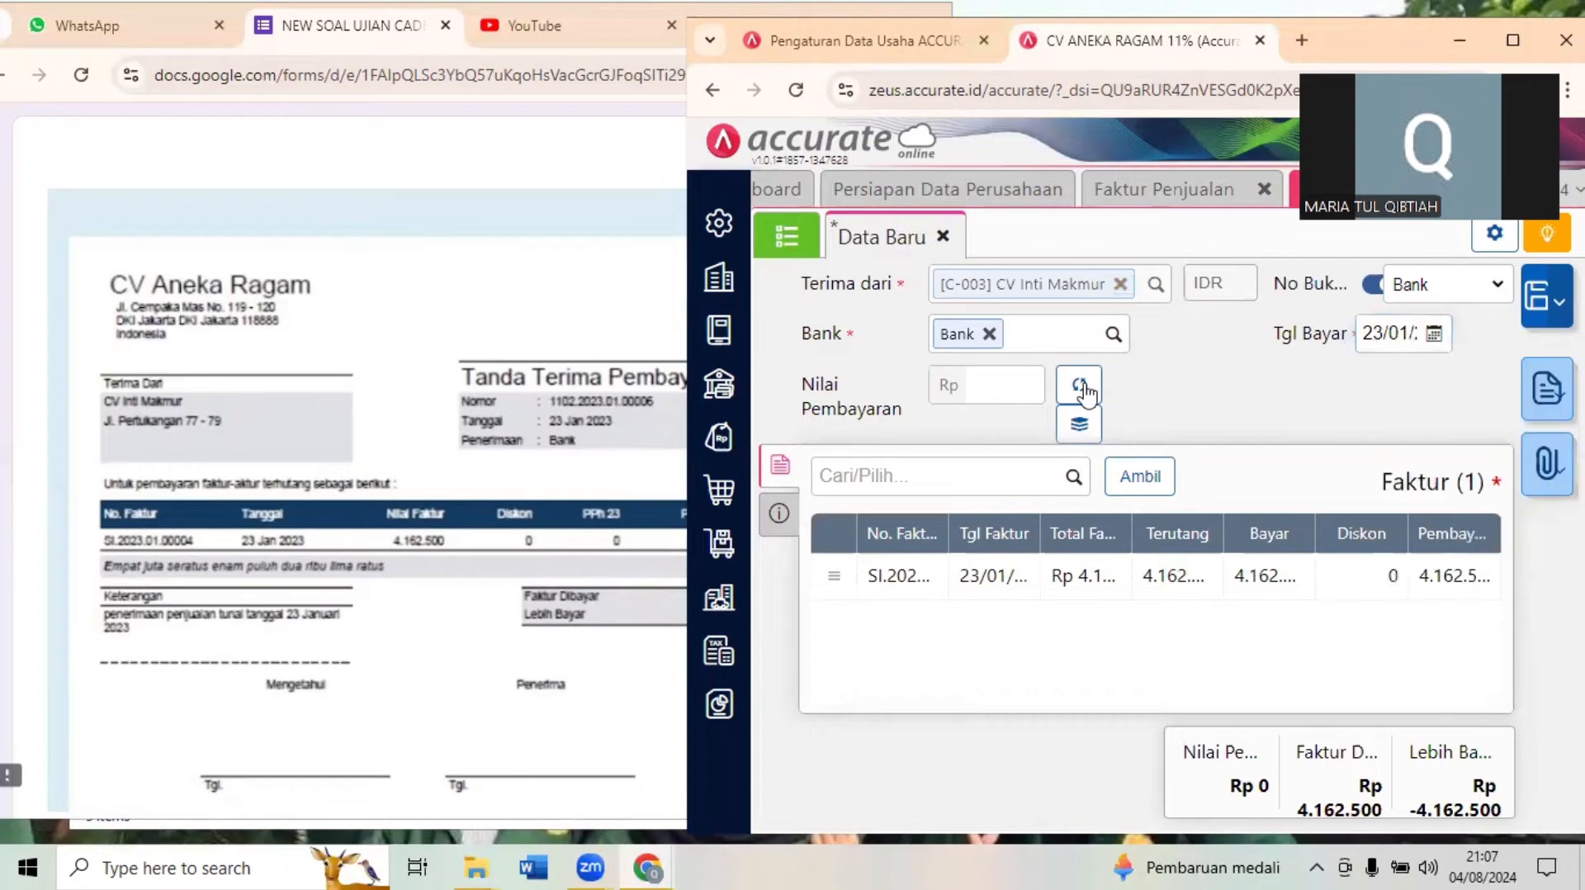
click(1081, 388)
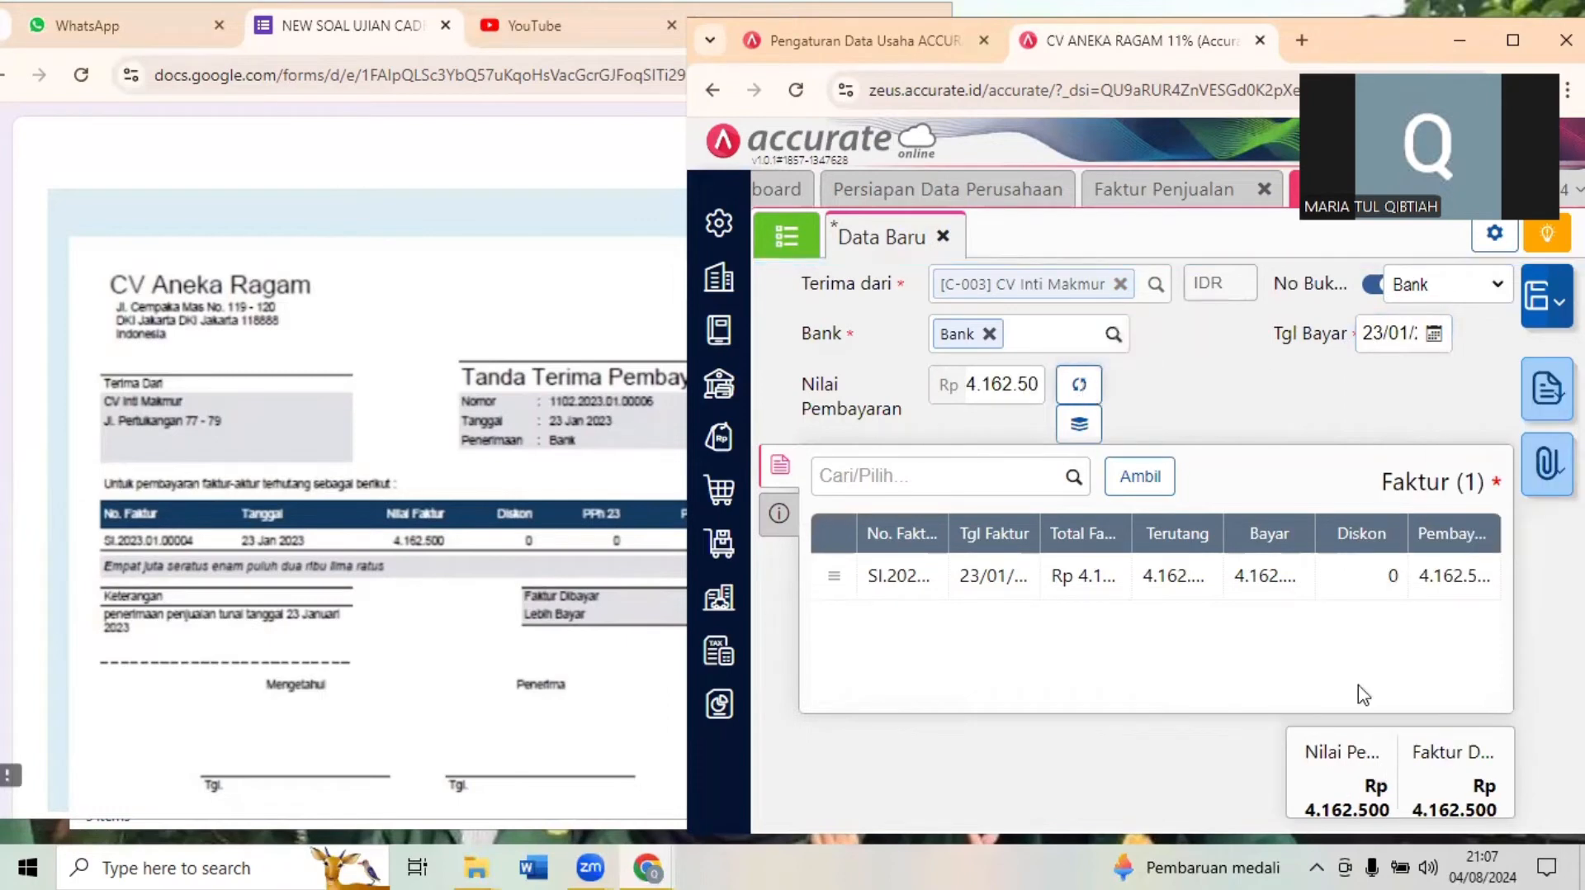
- Save the CV Inti Makmur sales receipt after checking it against Dokumen 19.2, and read Question 14 in the exam form
click(508, 634)
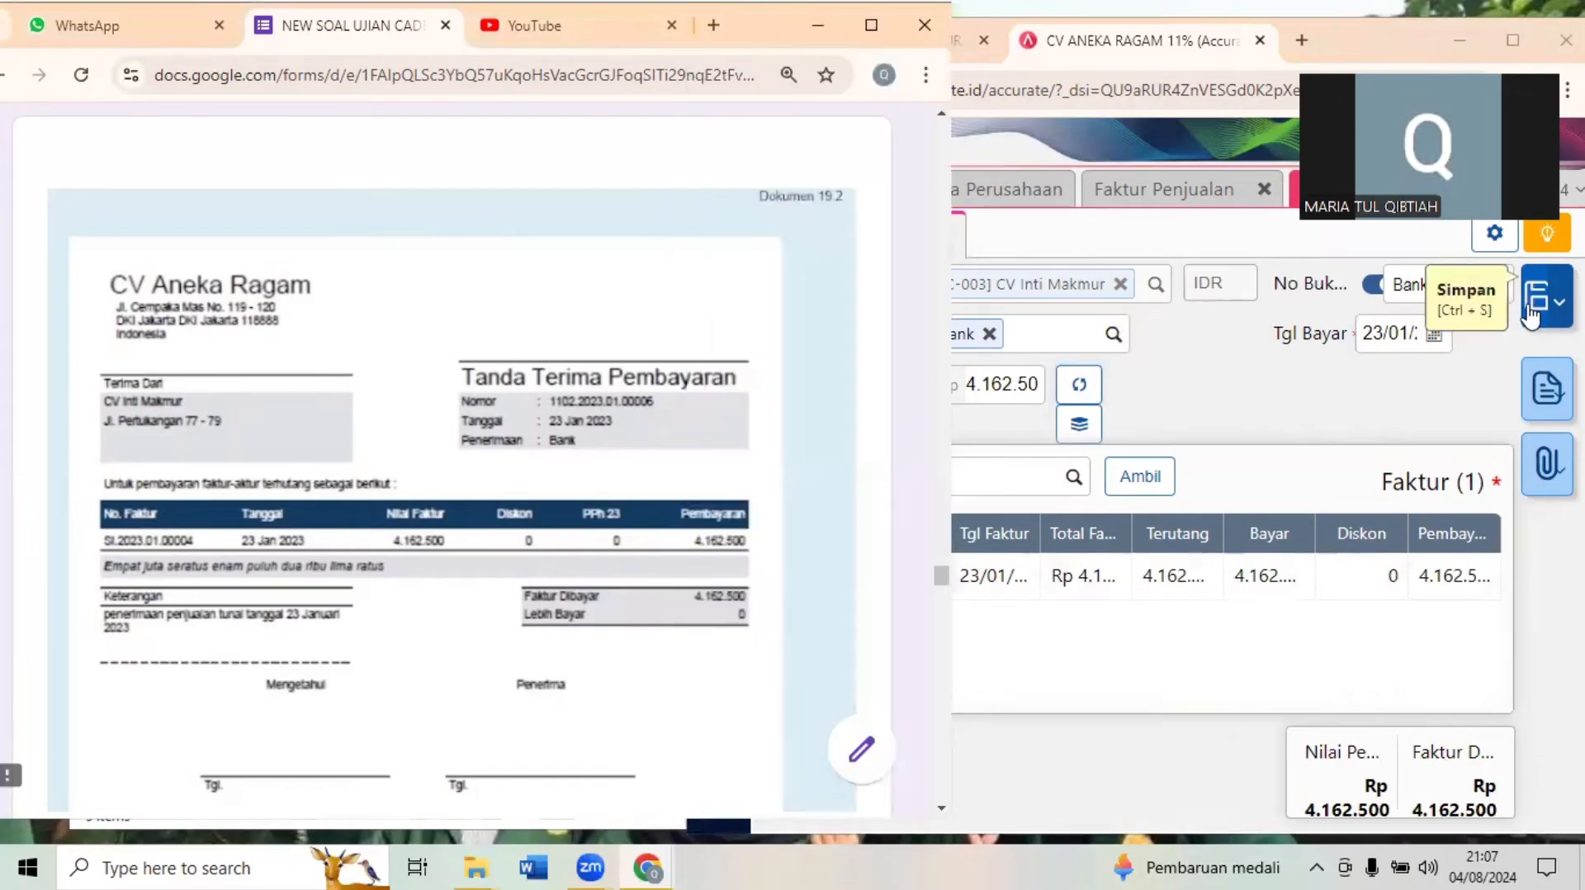
click(1531, 314)
click(462, 548)
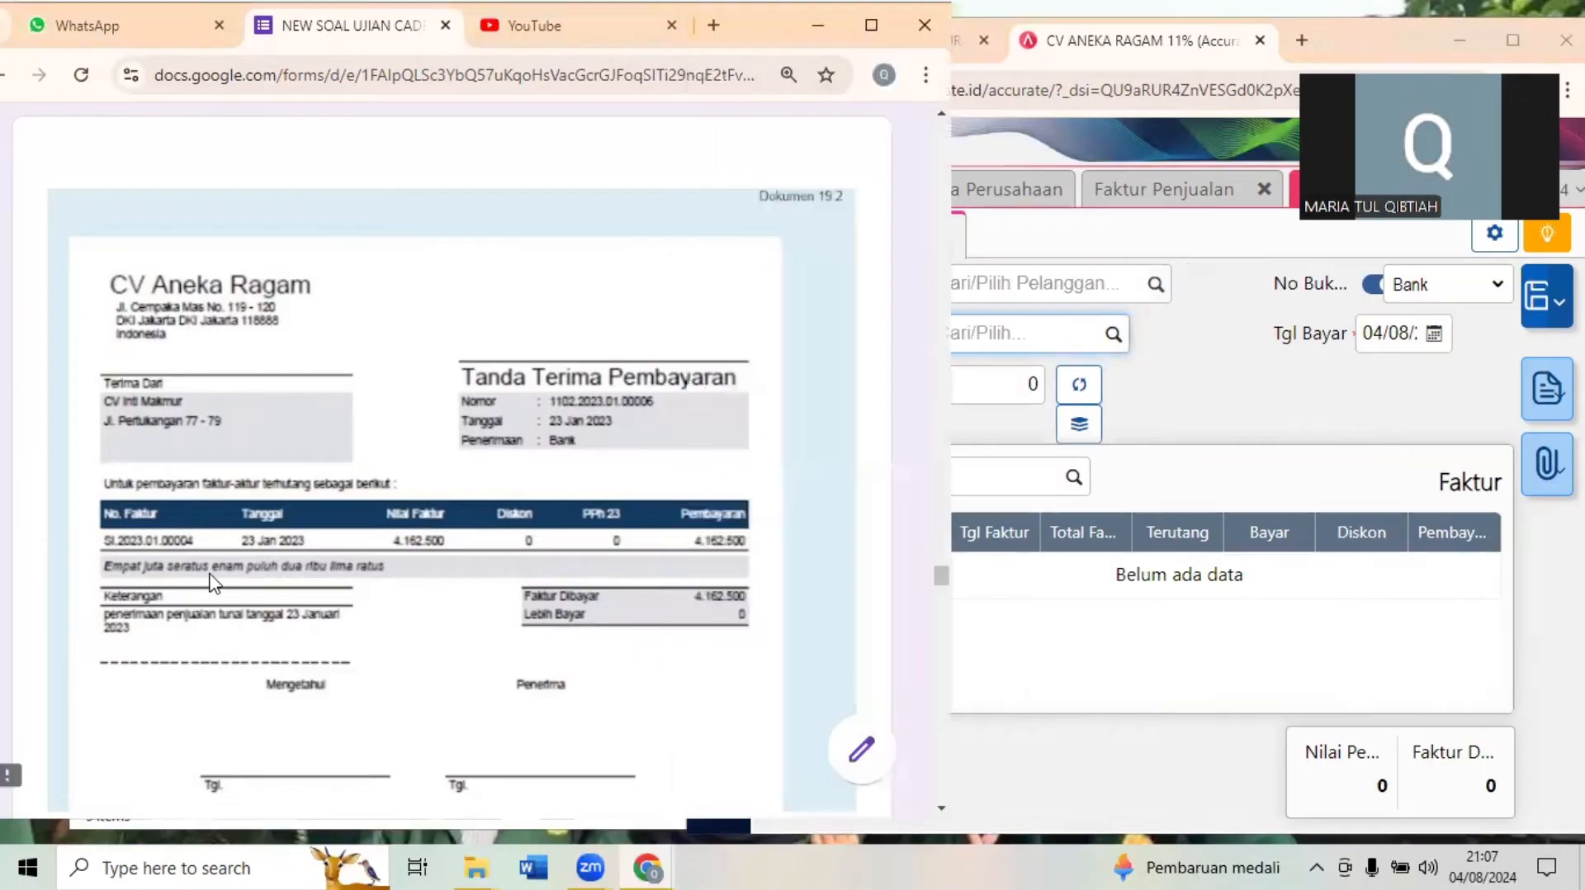
scroll(213, 583, down, 1)
scroll(213, 583, down, 9)
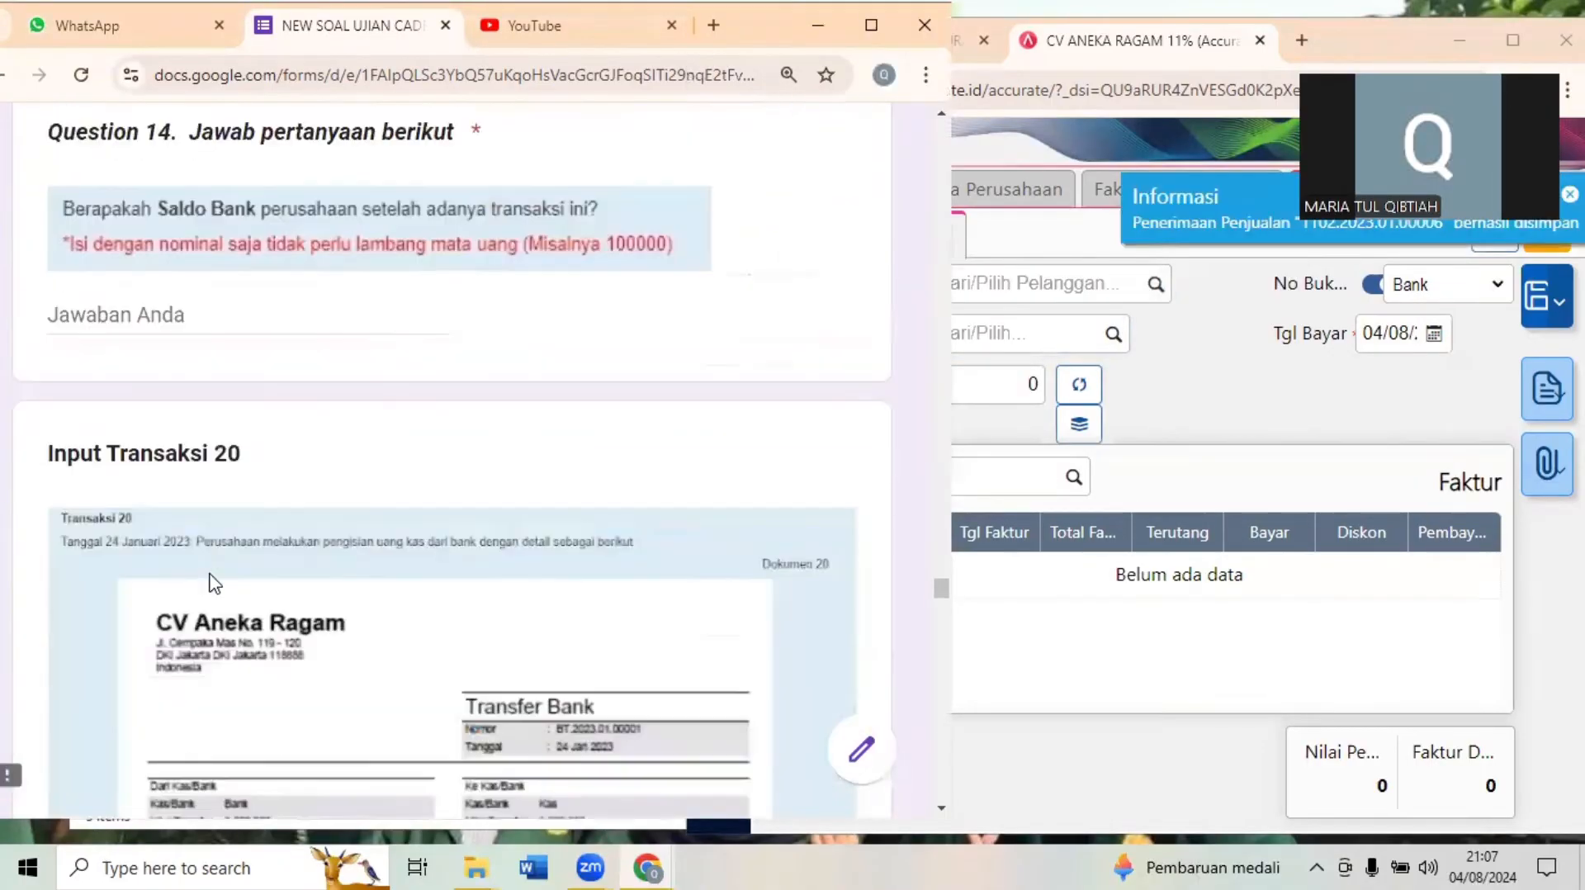
scroll(214, 583, up, 2)
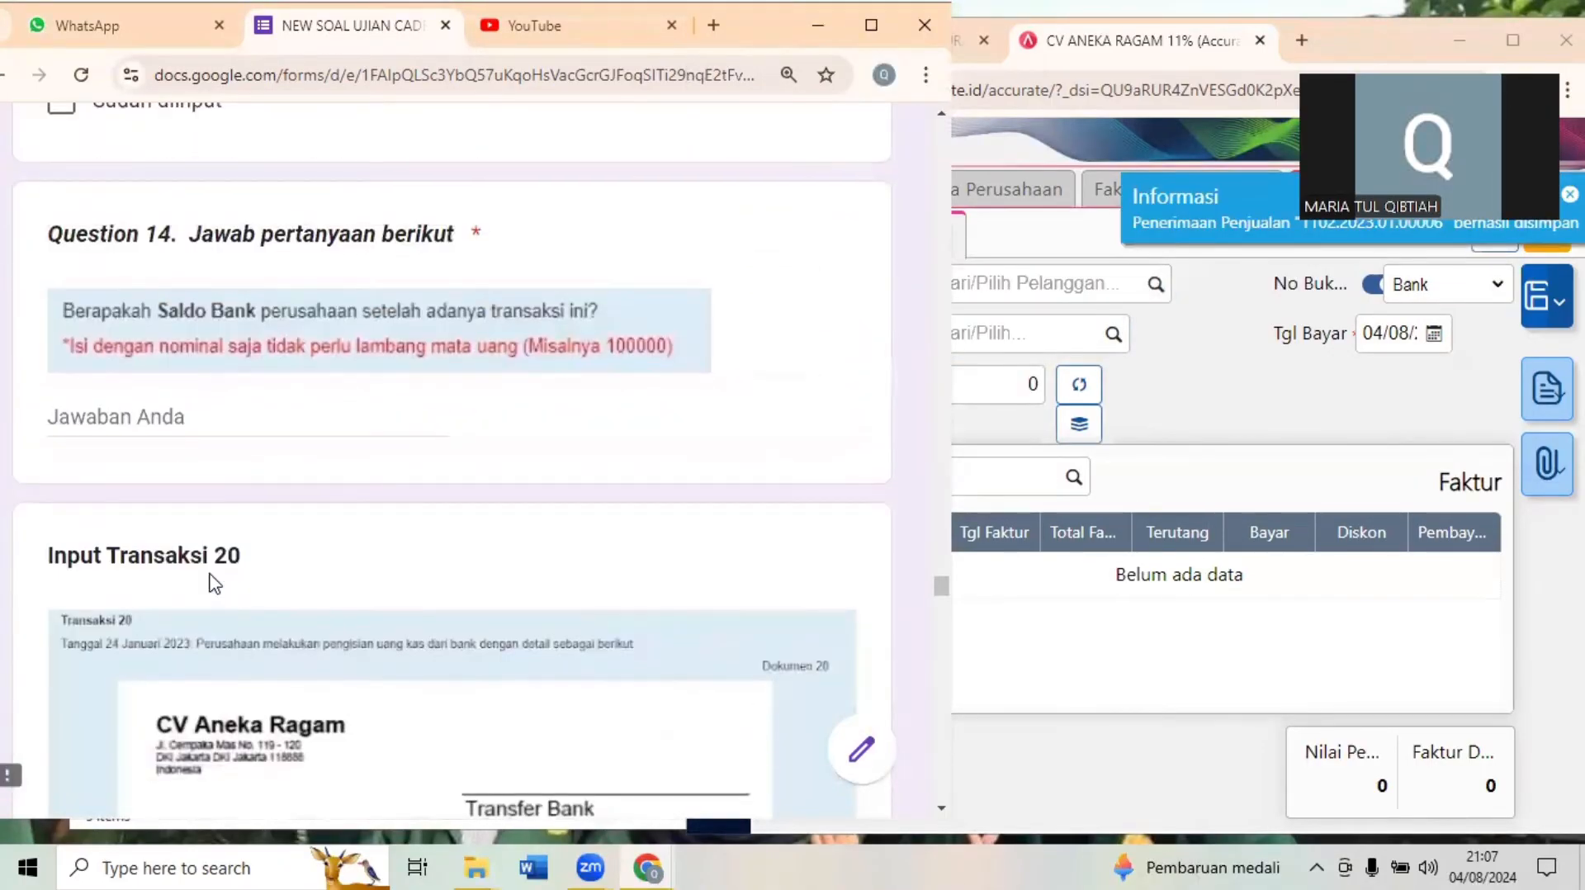
scroll(213, 582, down, 2)
scroll(213, 582, up, 2)
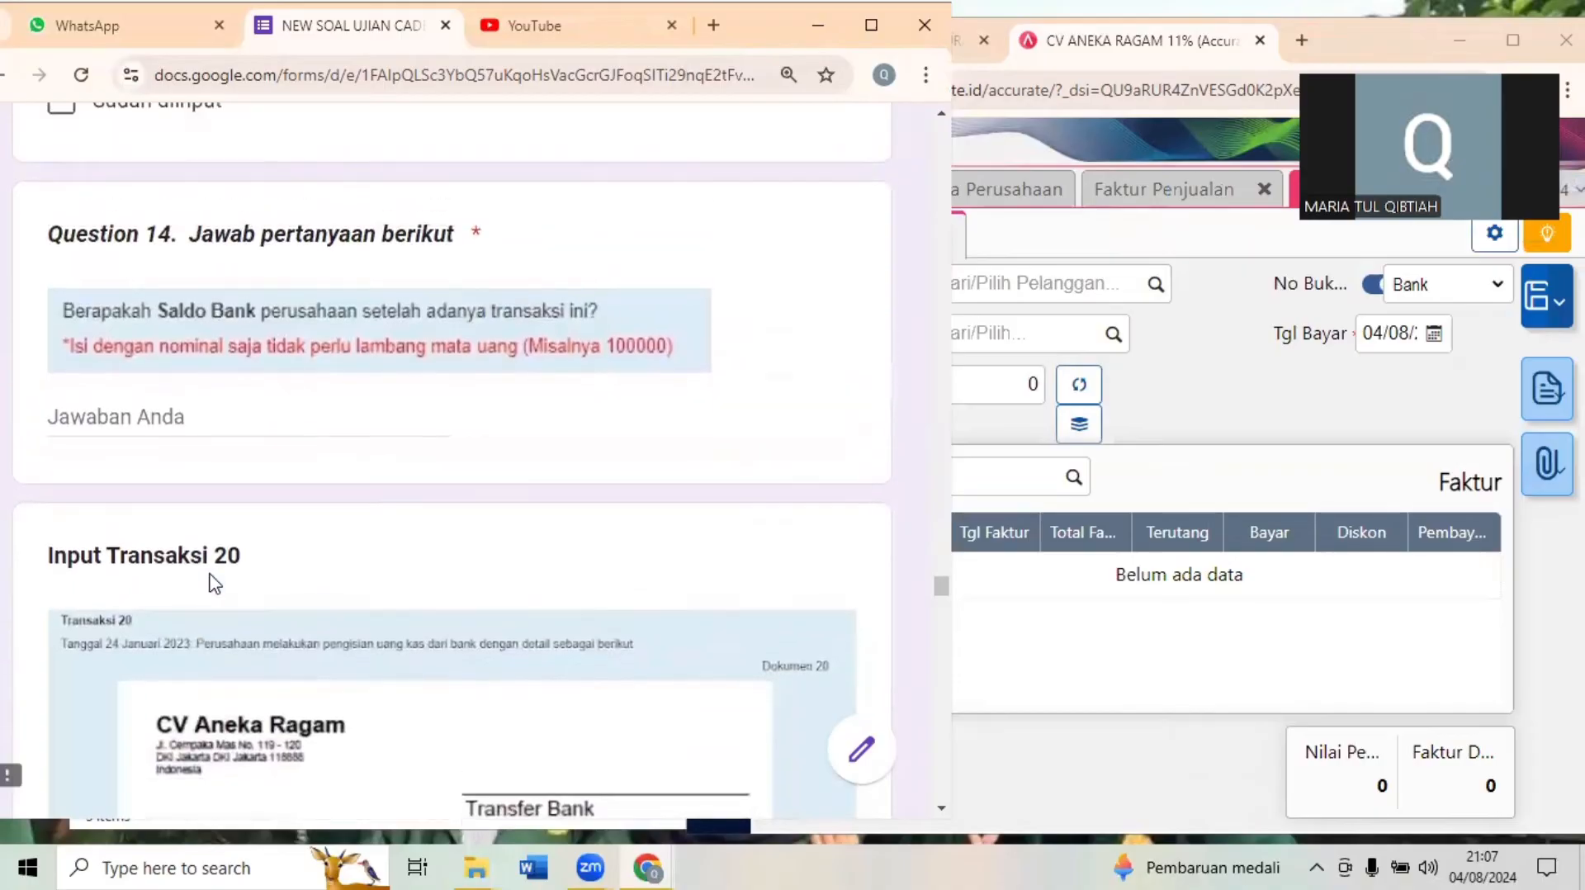
- Close the Penerimaan Penjualan and Faktur Penjualan forms in Accurate Online
click(1256, 382)
click(1513, 40)
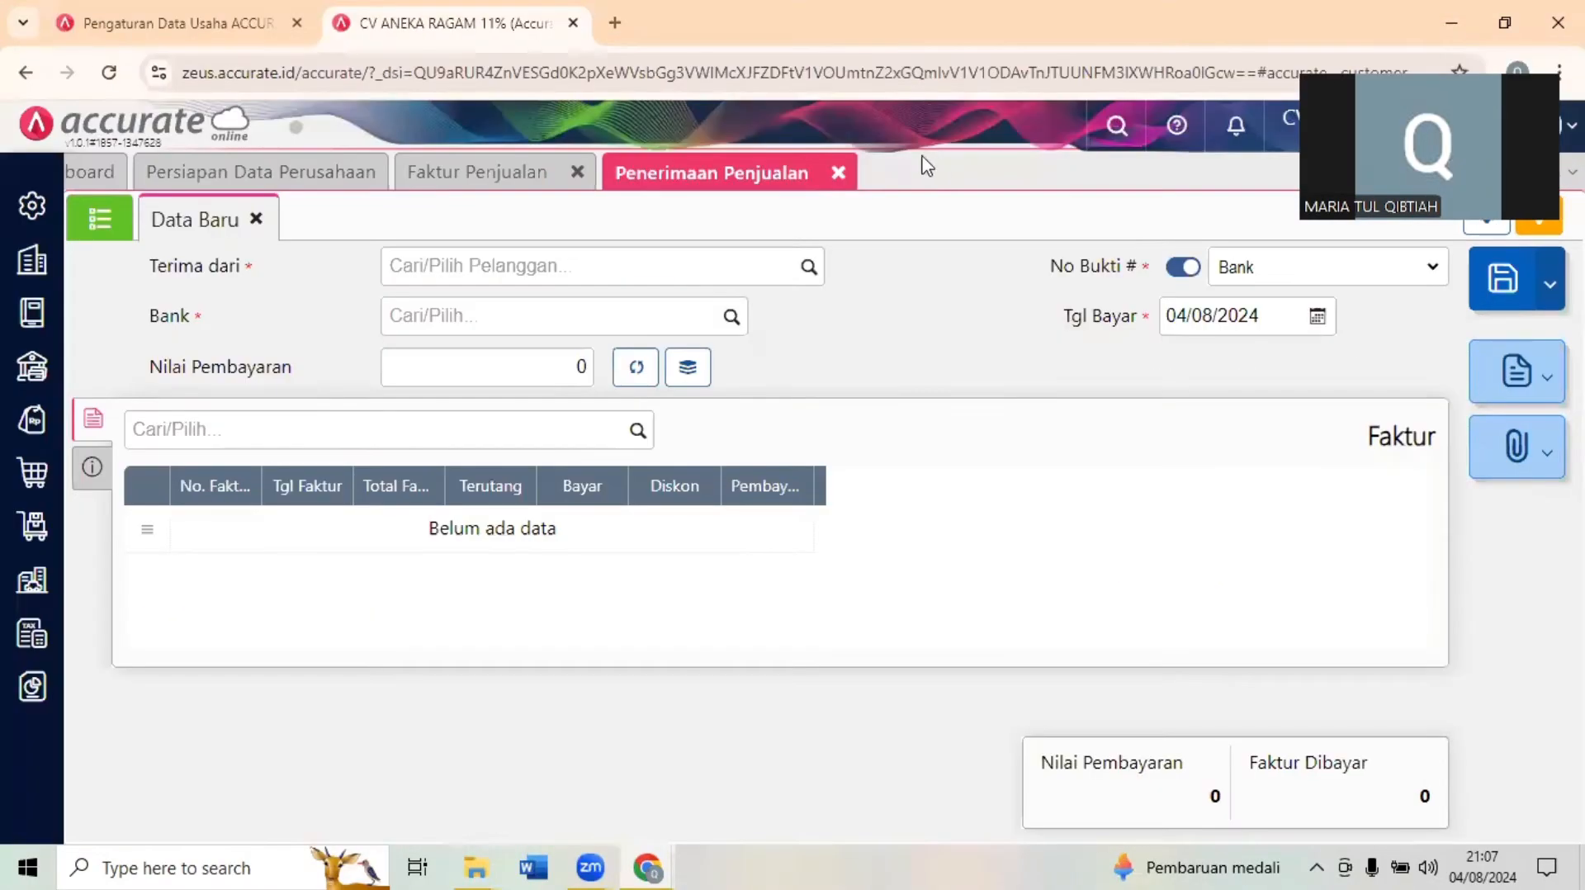
click(839, 174)
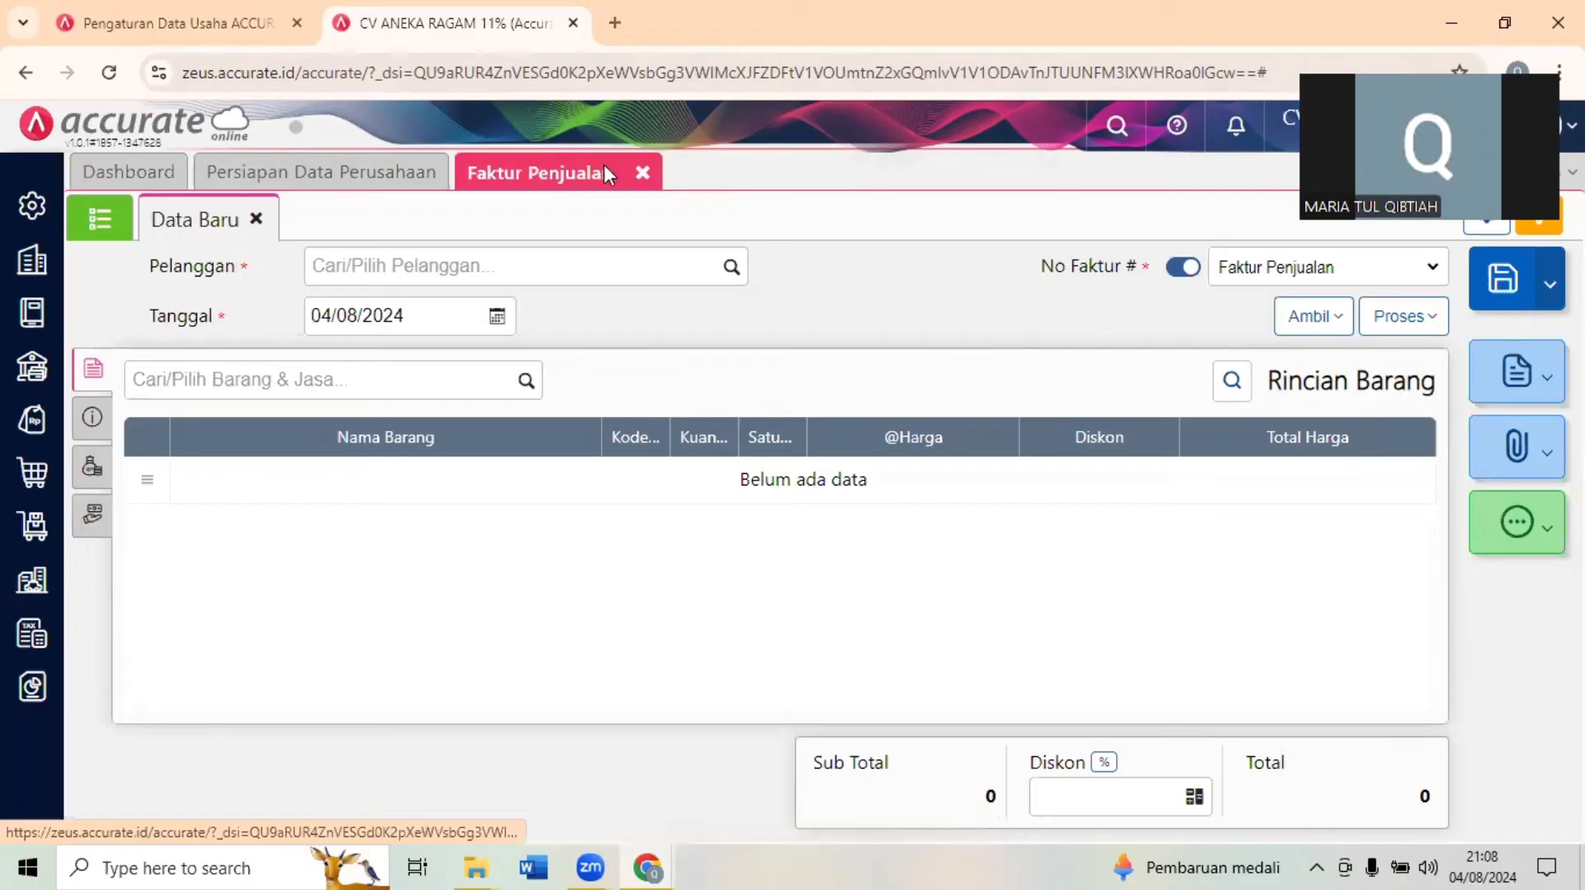
click(642, 173)
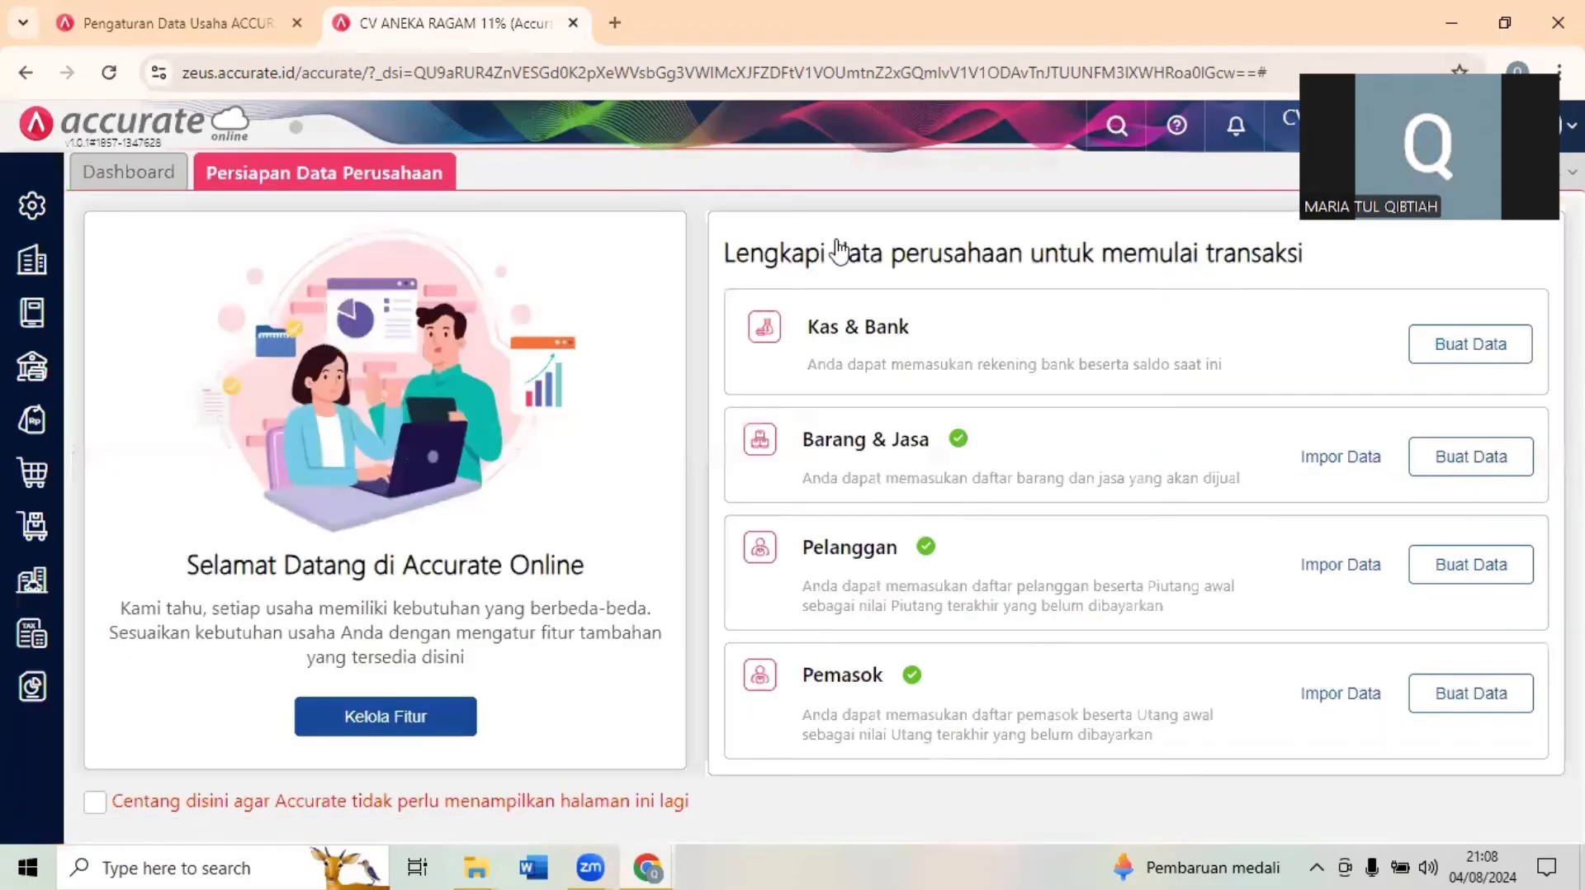
click(1501, 20)
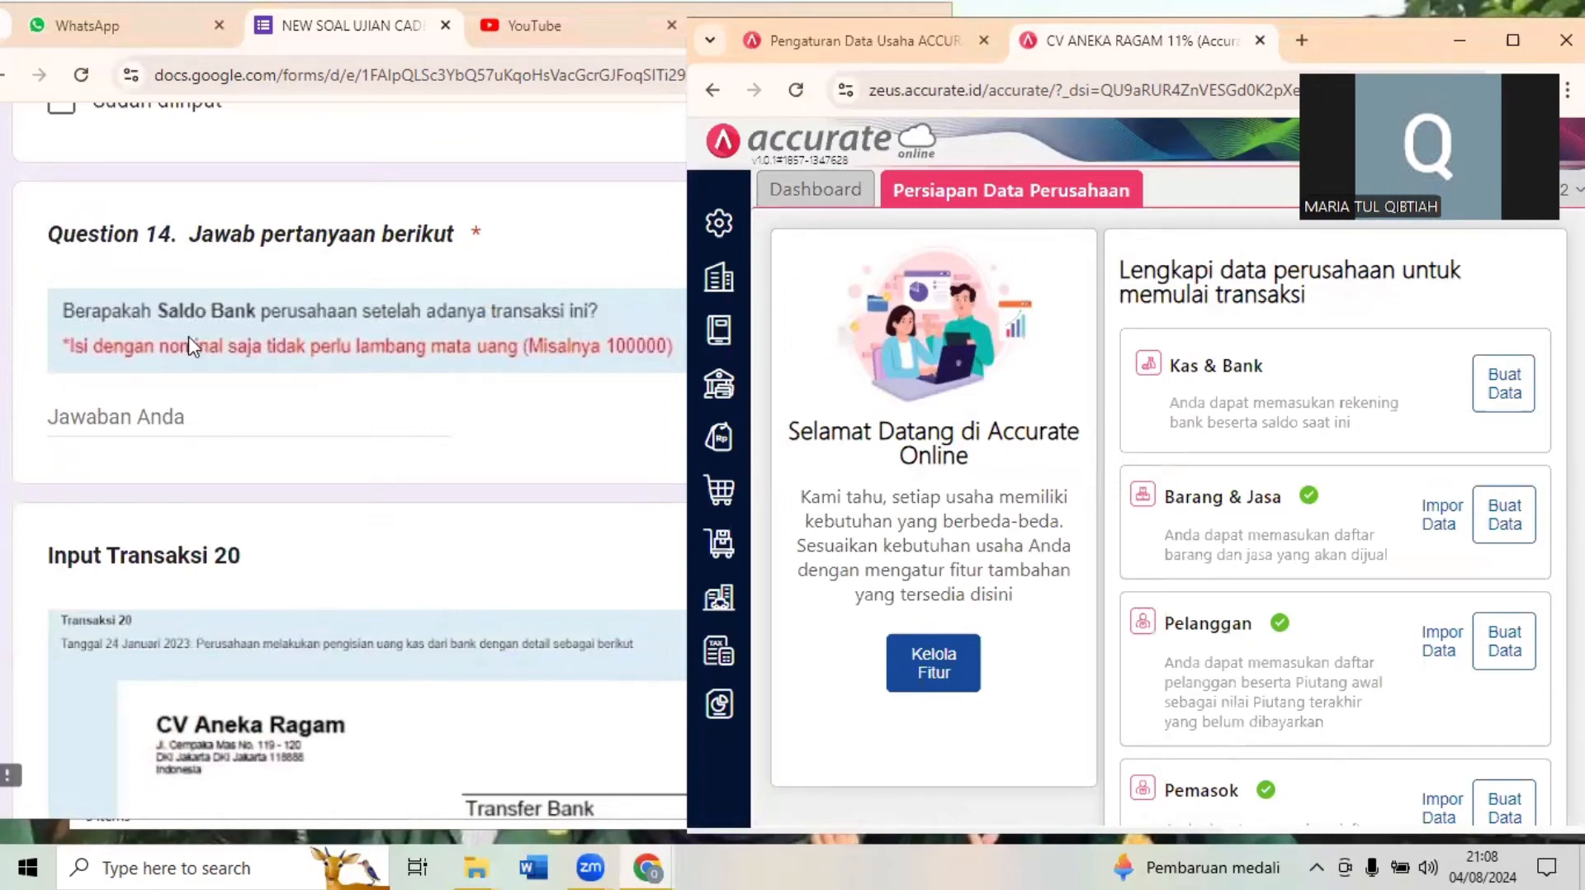
- Open Histori Akun from the general ledger and select the Bank (1102) account
click(723, 335)
click(1013, 632)
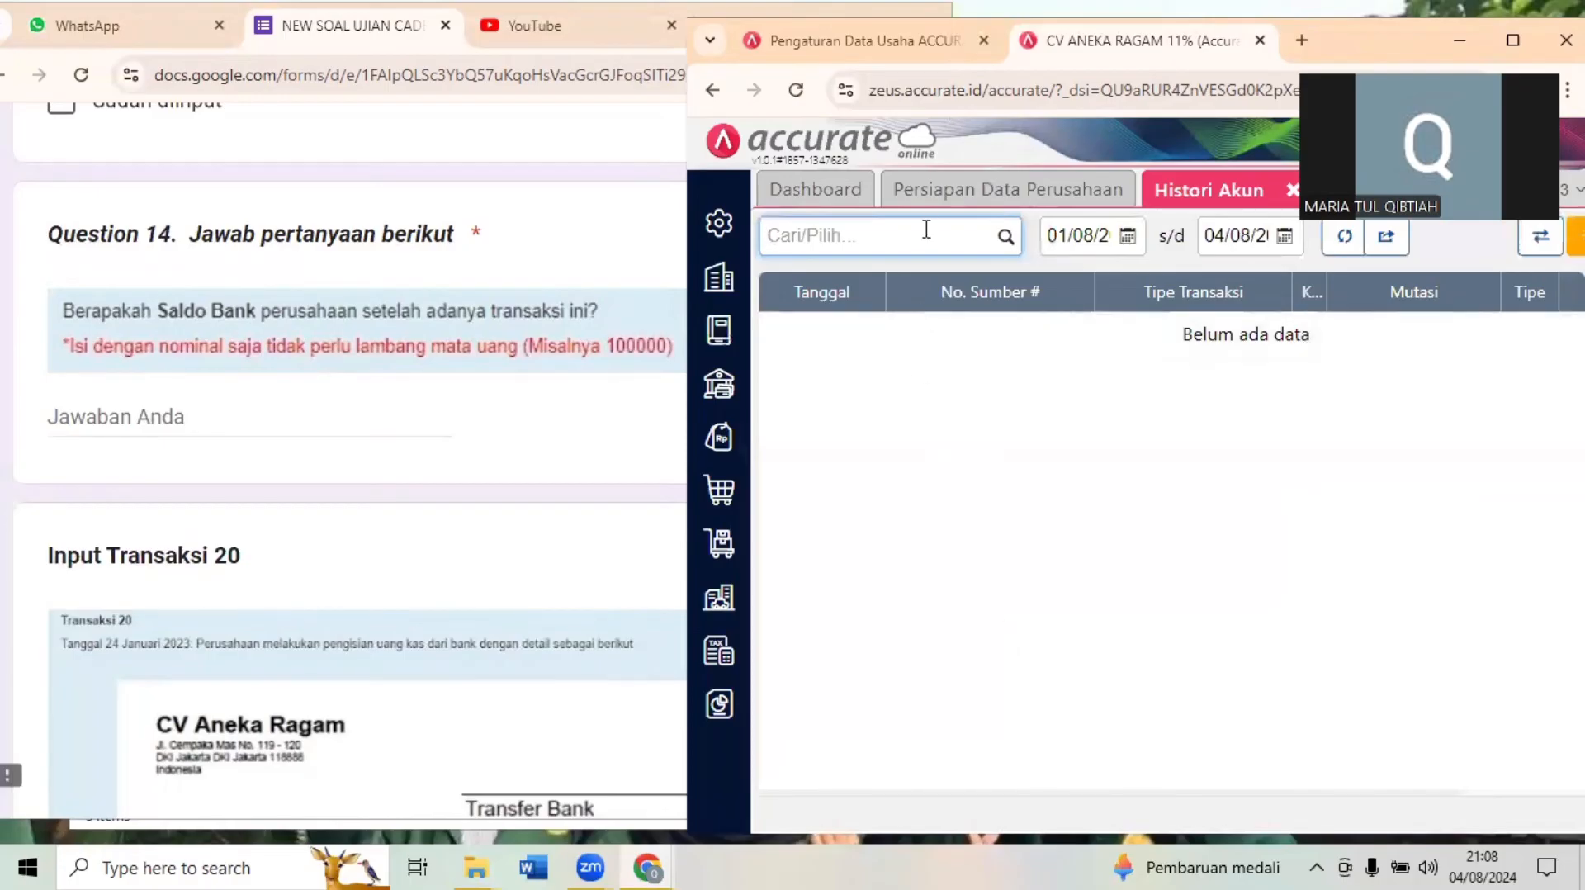
text(BANK)
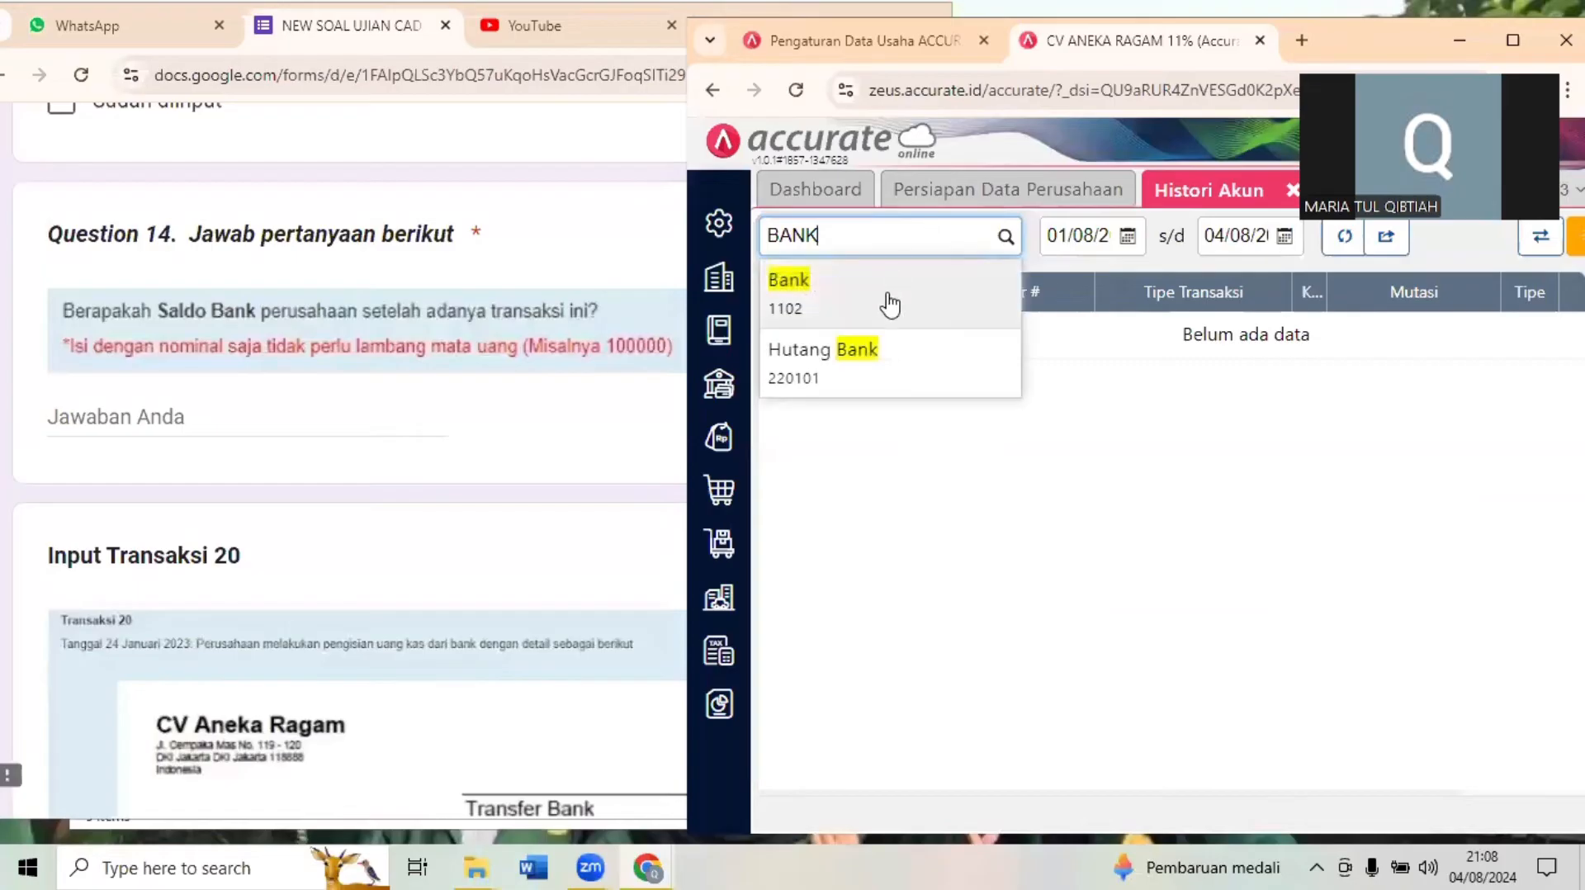
click(888, 301)
- Set the account history period from 01/01/2023 to 23/01/2023
click(1111, 233)
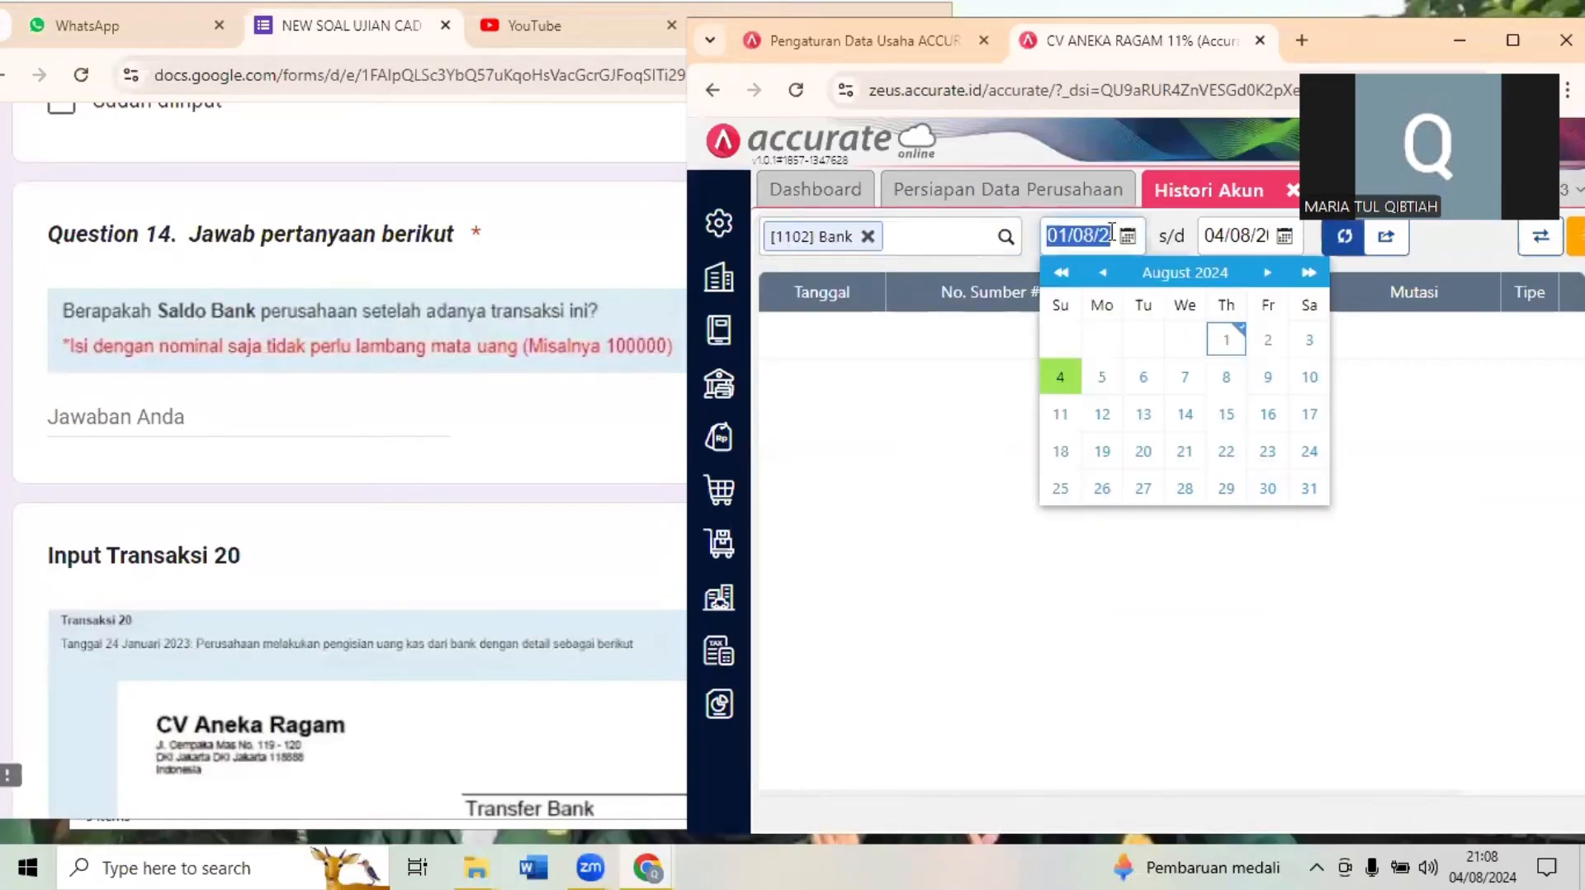
text(01/01/2)
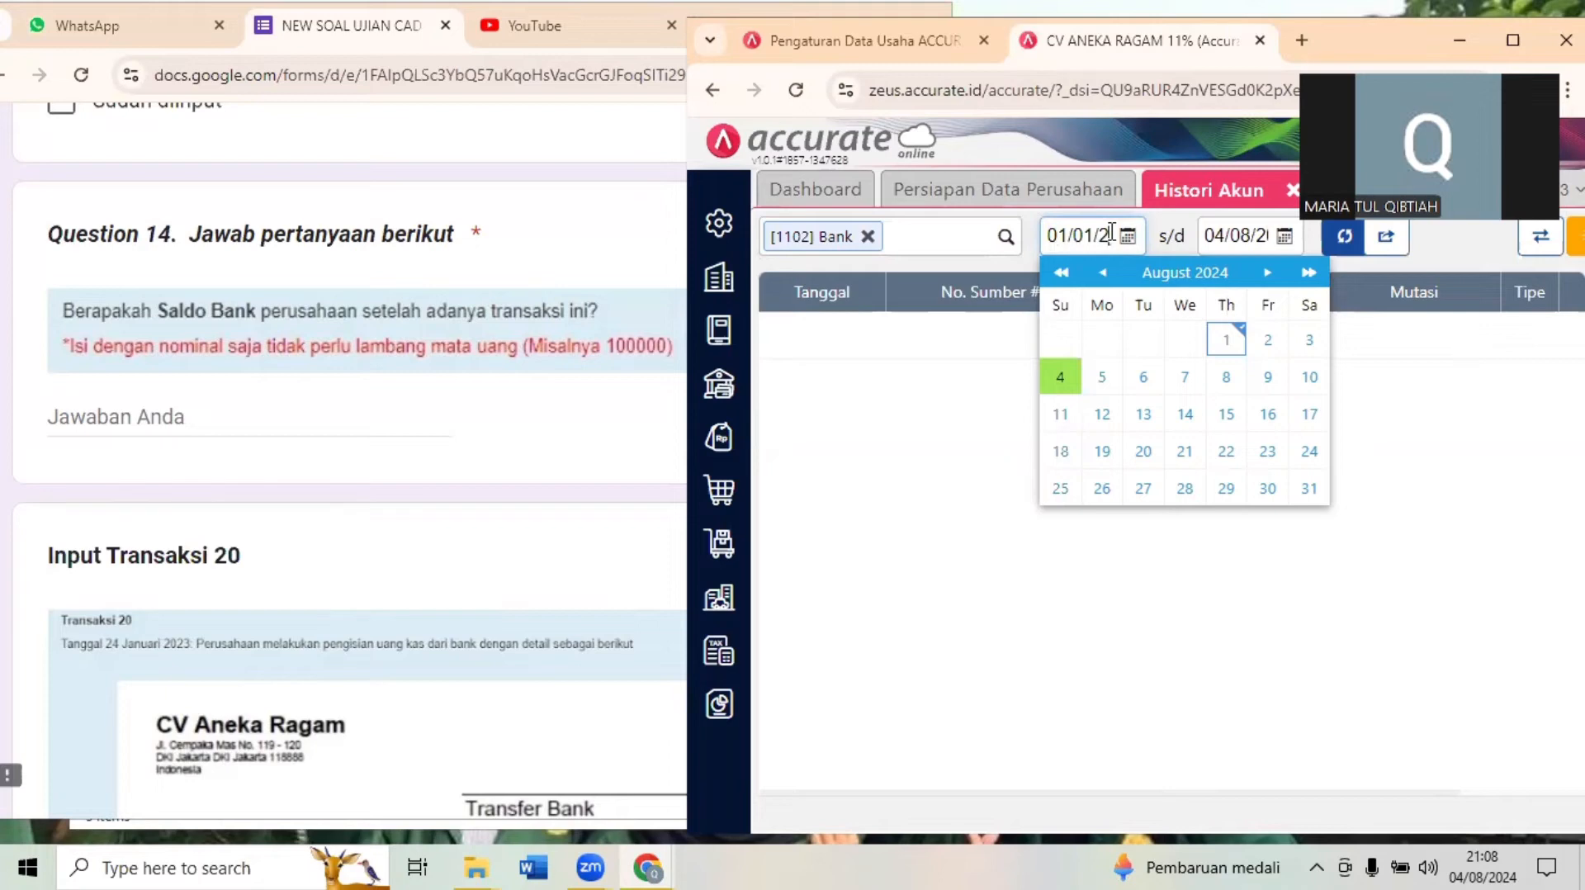
key(BackSpace)
key(BackSpace)
click(1241, 237)
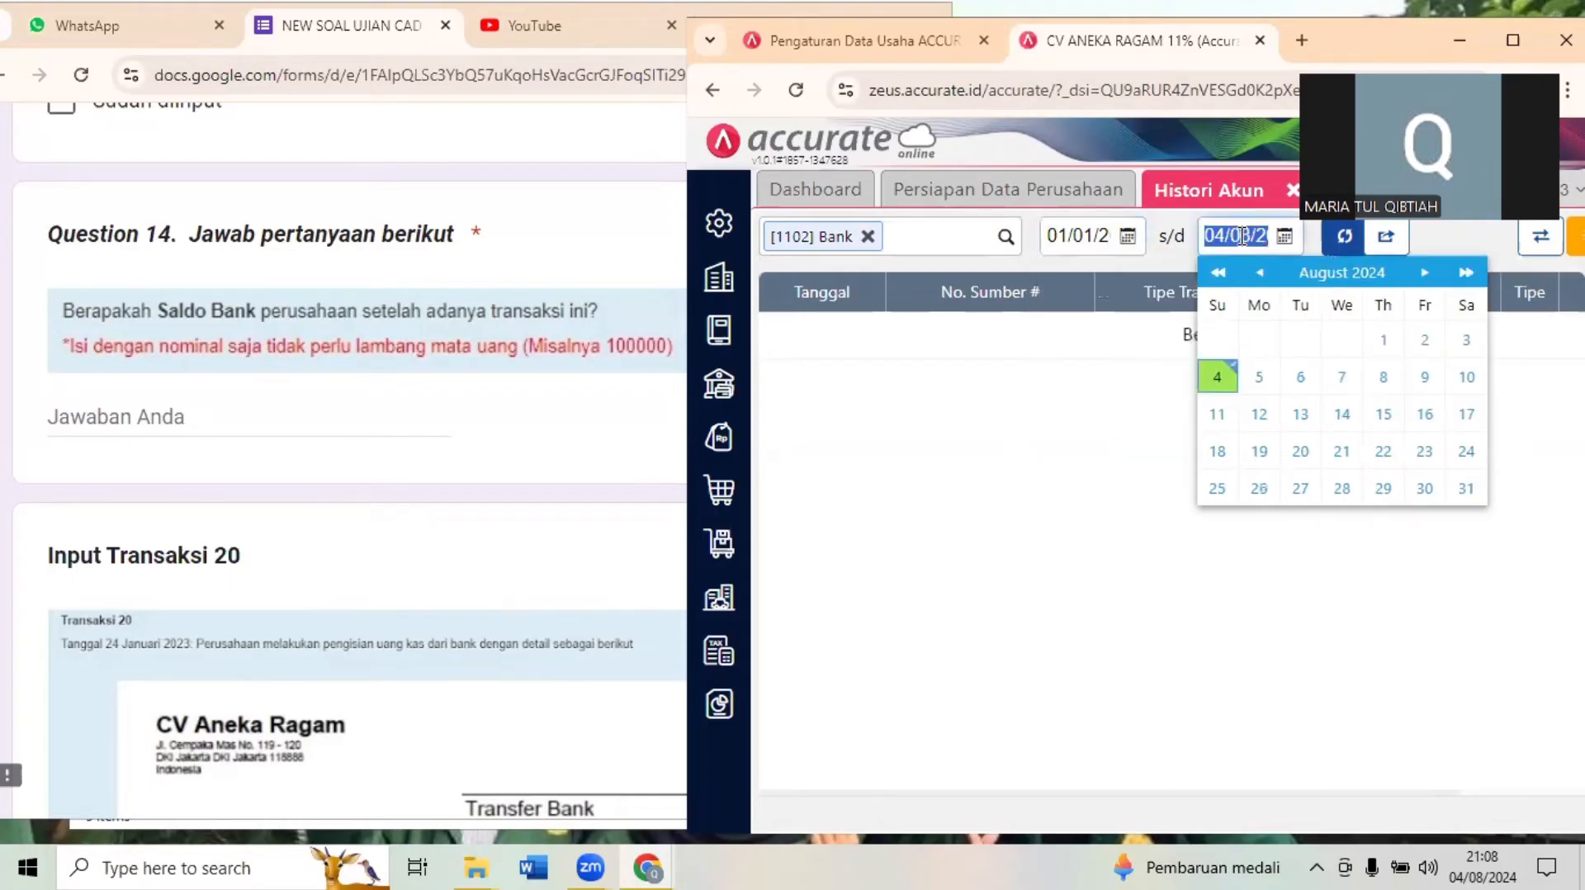
text(2301)
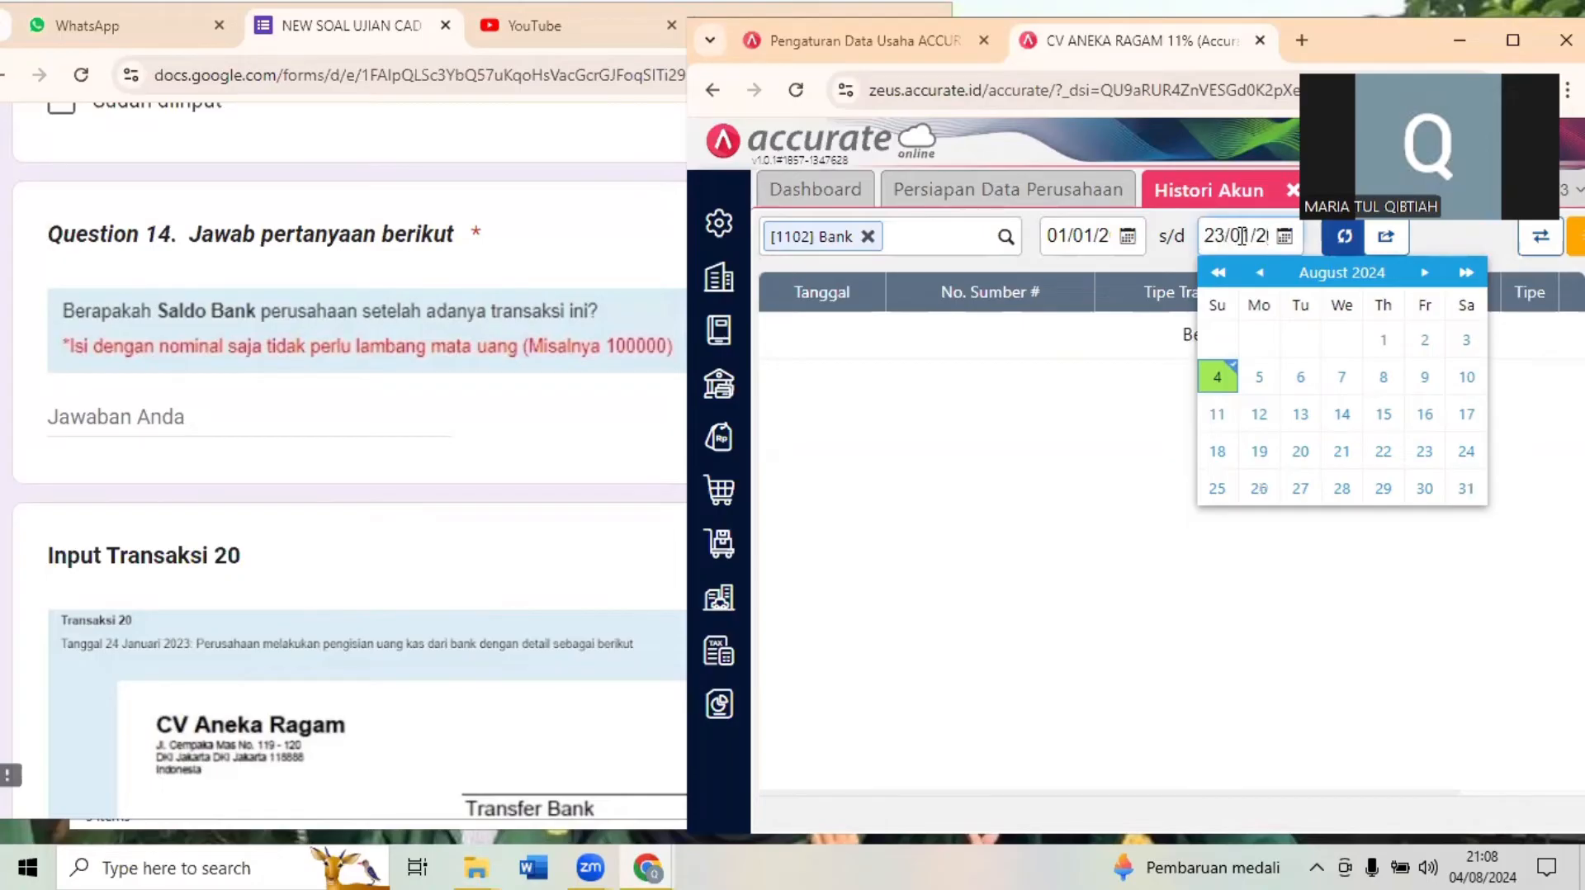
- Recheck the payment receipt above Question 14 in the exam form, and load the Bank account history for the chosen period
click(378, 373)
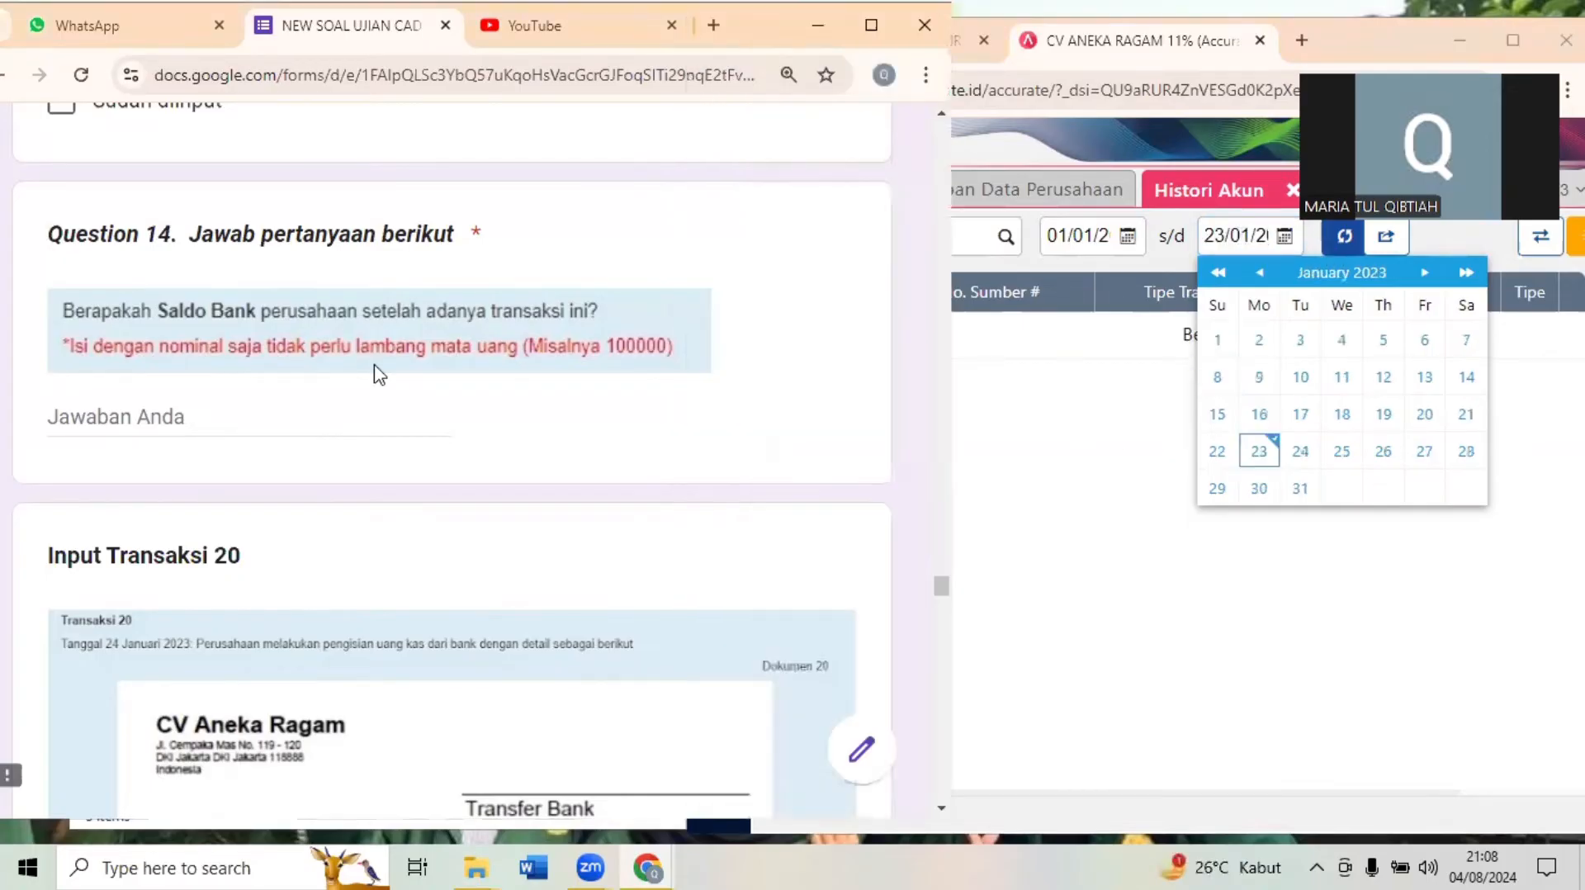
scroll(378, 373, up, 1)
scroll(378, 374, up, 5)
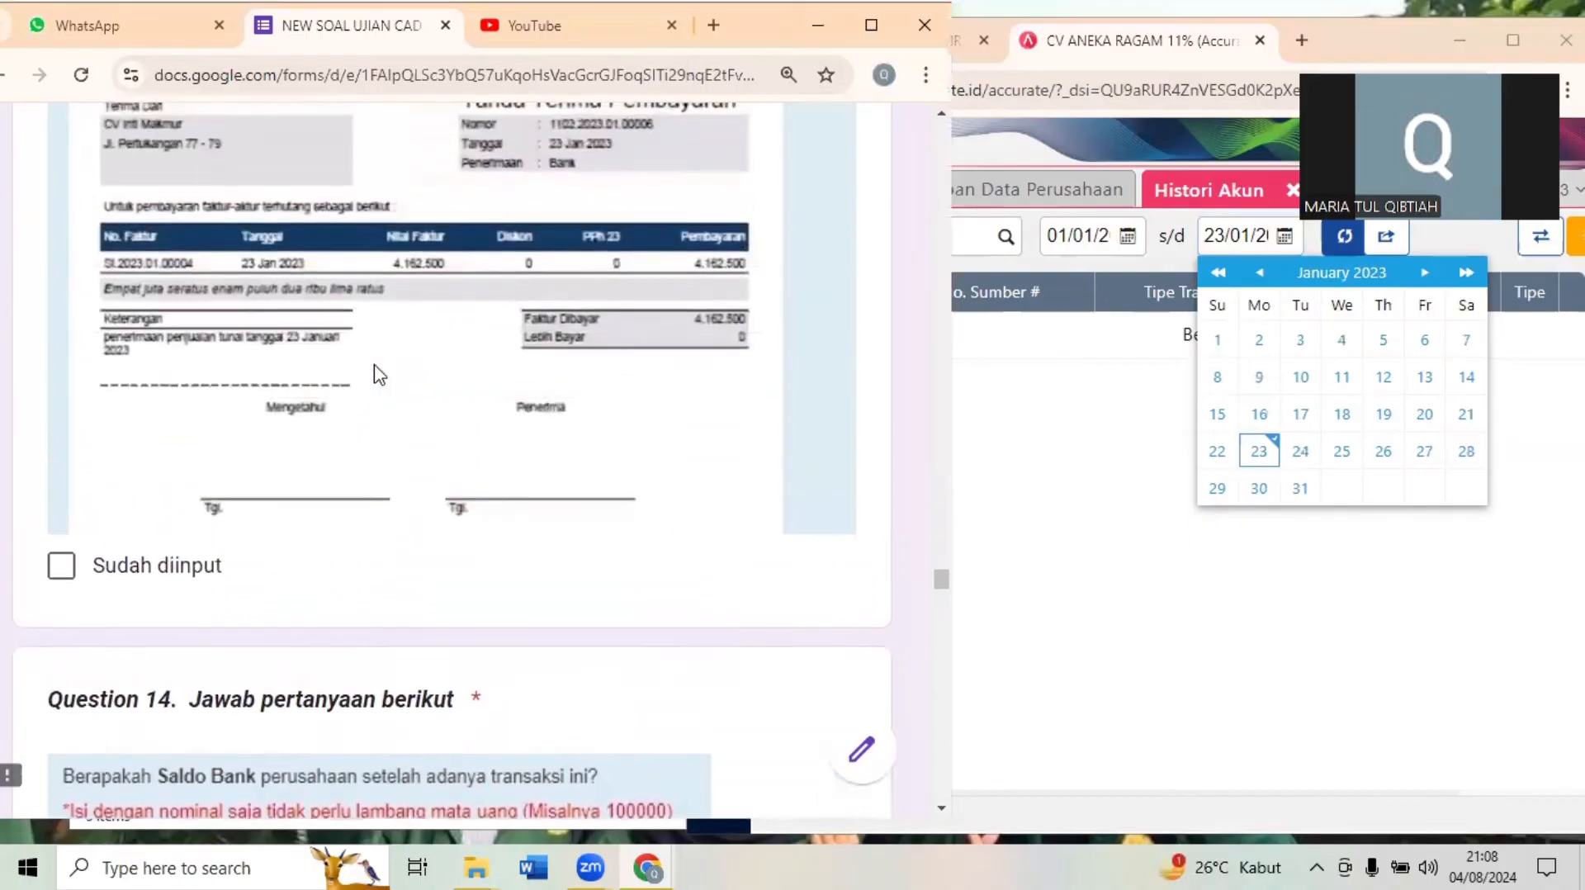
scroll(378, 373, down, 3)
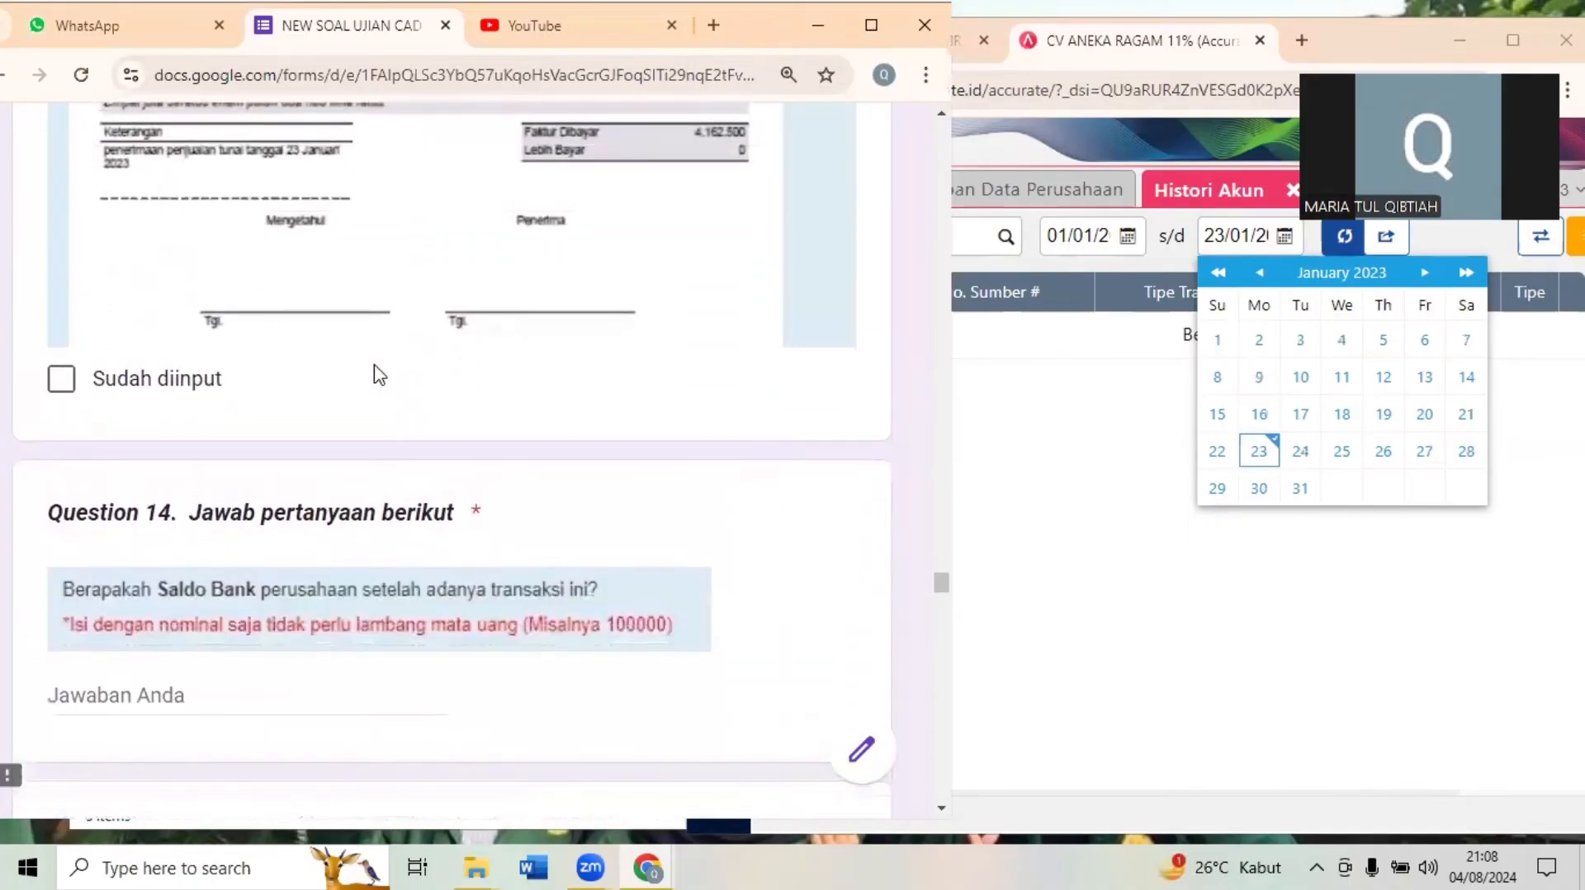
click(1357, 246)
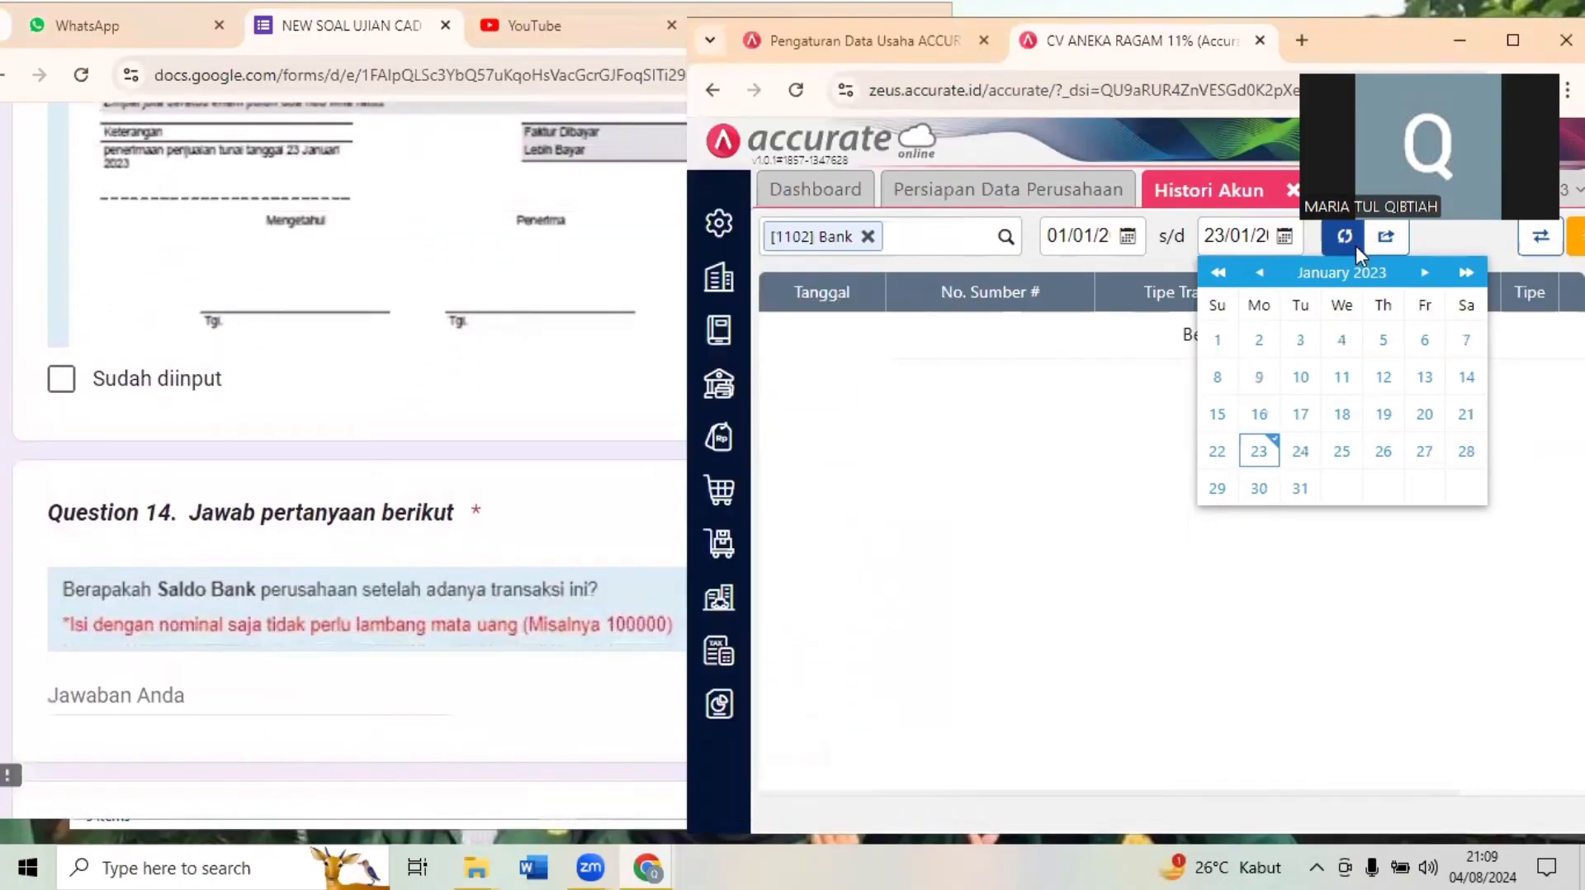
click(1356, 245)
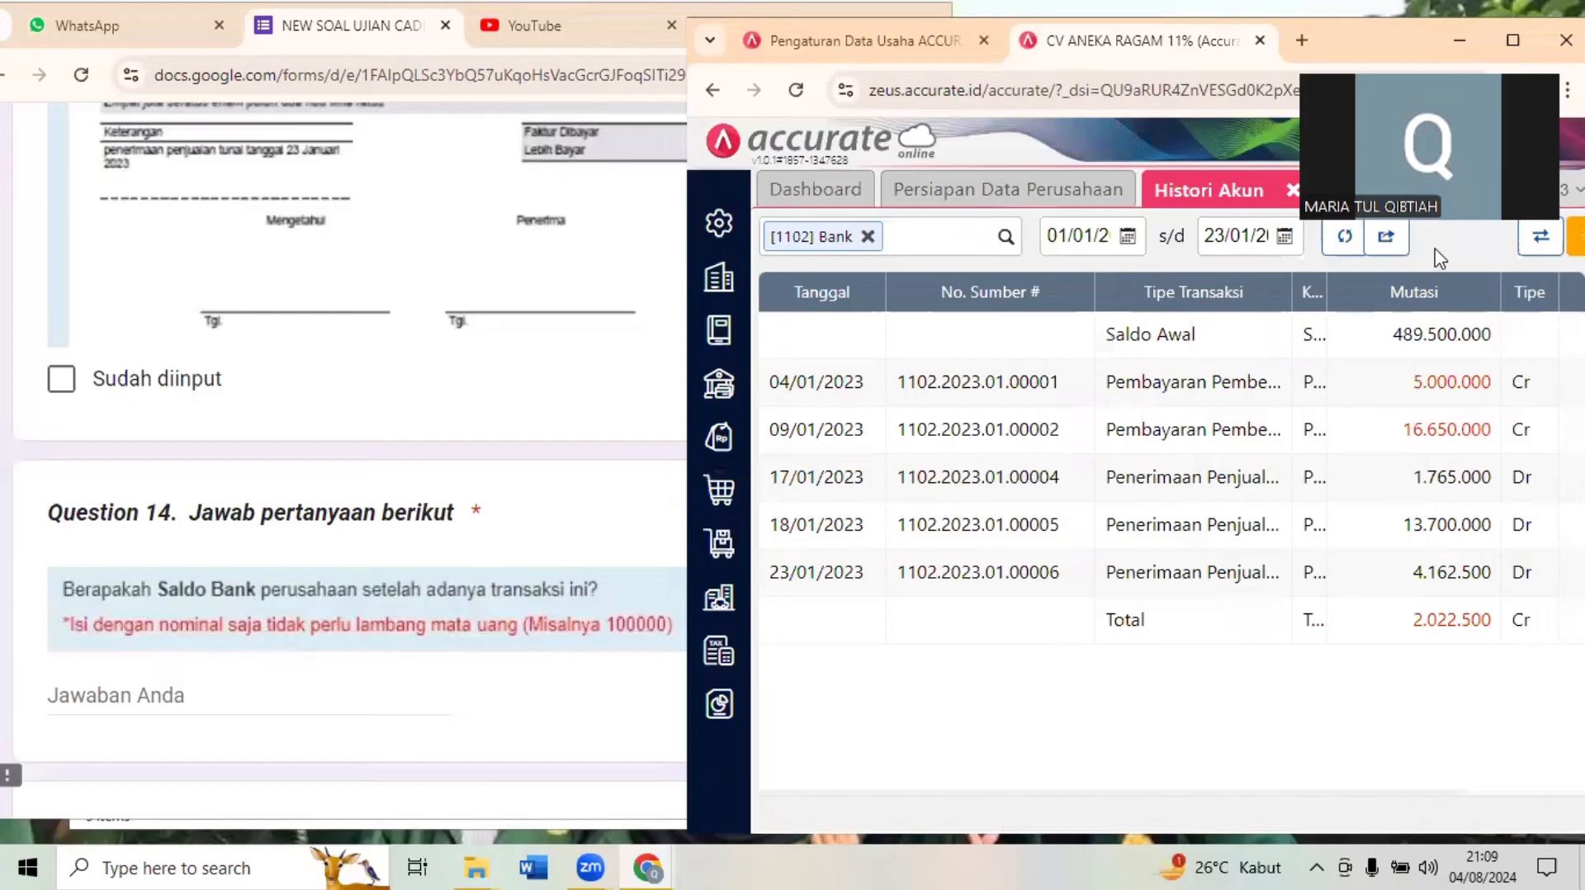
- Examine the Saldo column of the Bank history for the balance after the 23/01/2023 receipt
click(1513, 40)
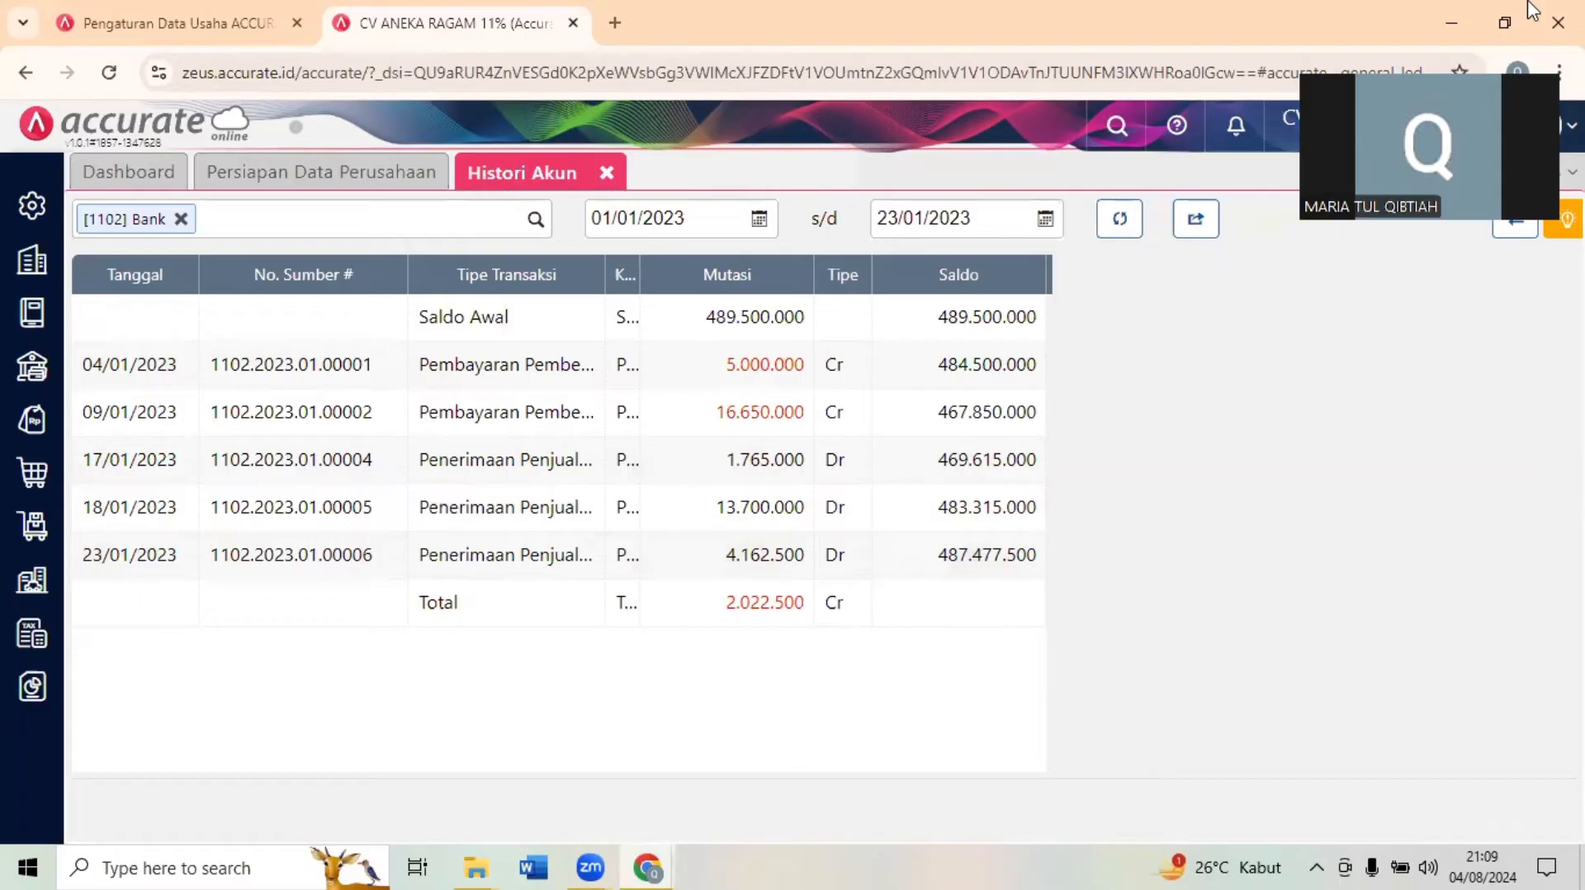
click(1495, 6)
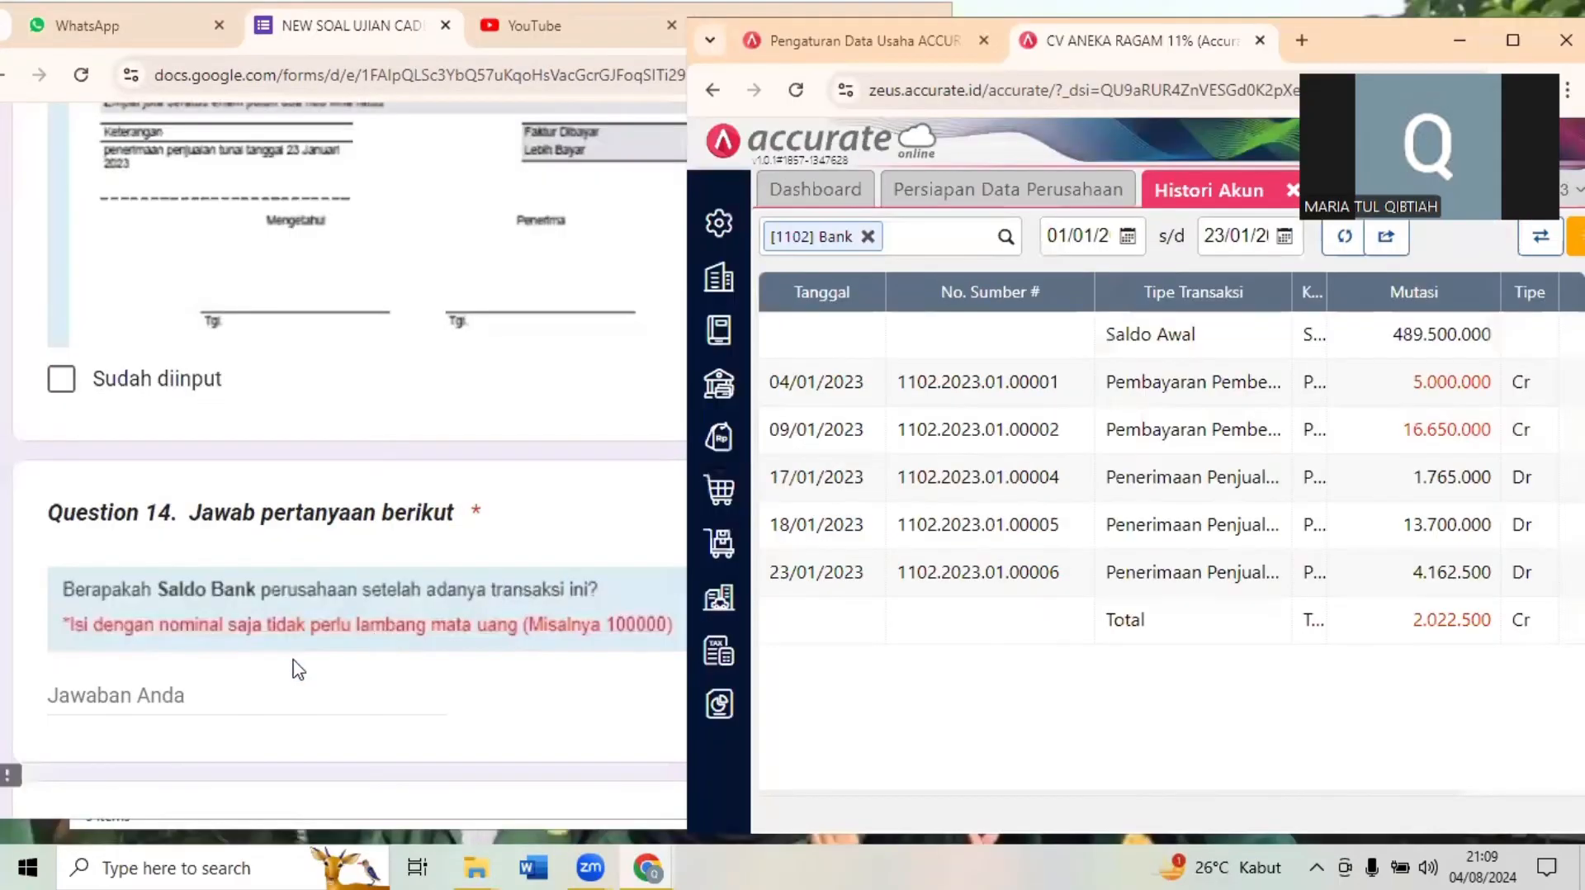
click(169, 713)
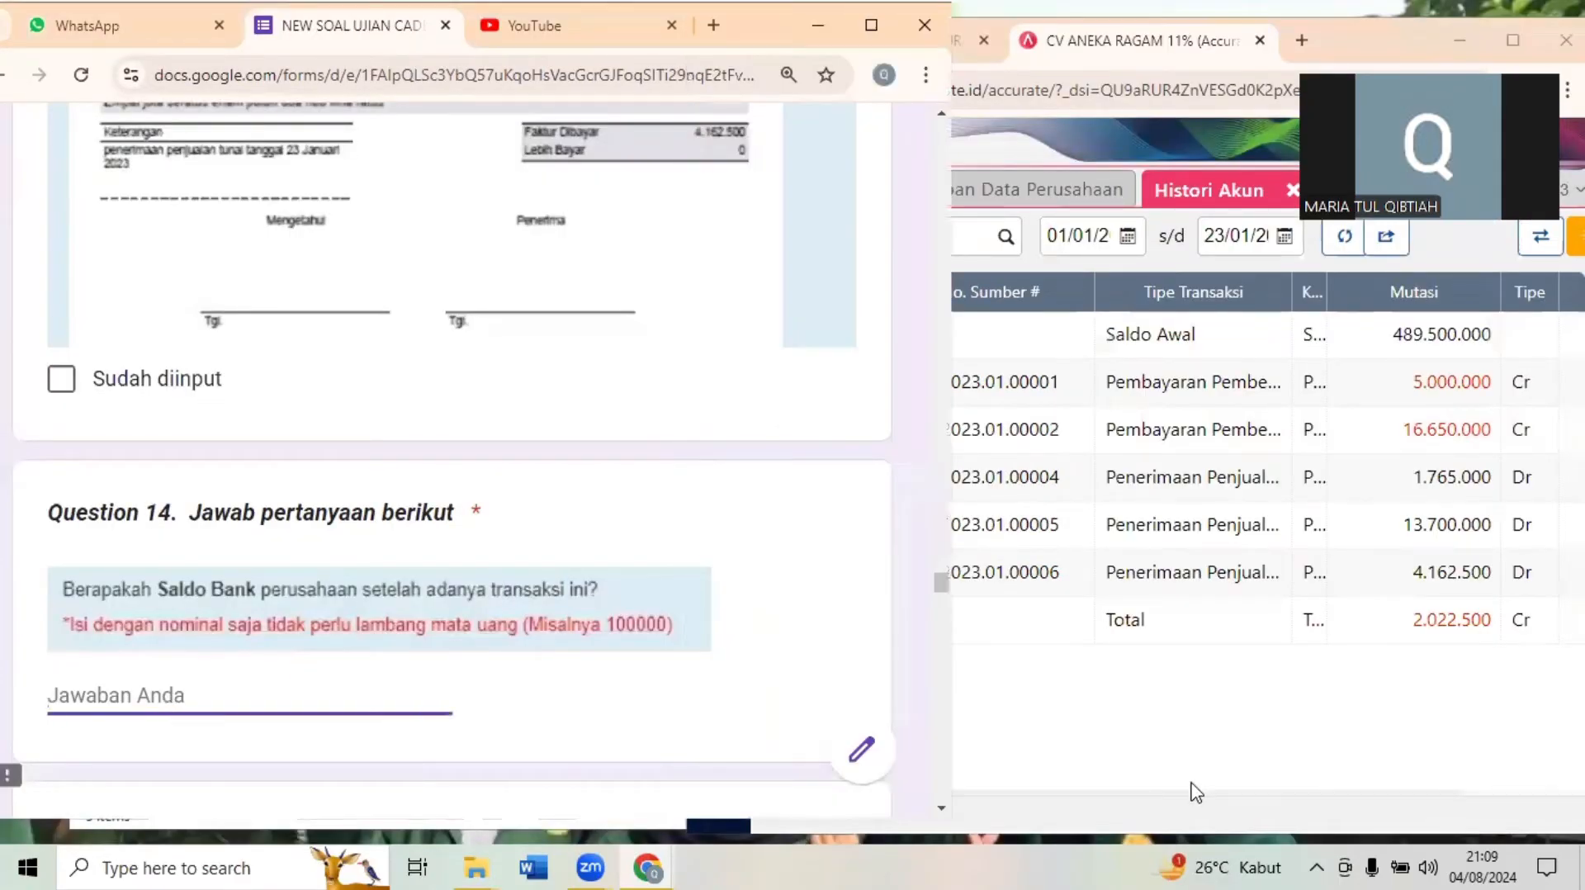
click(1371, 790)
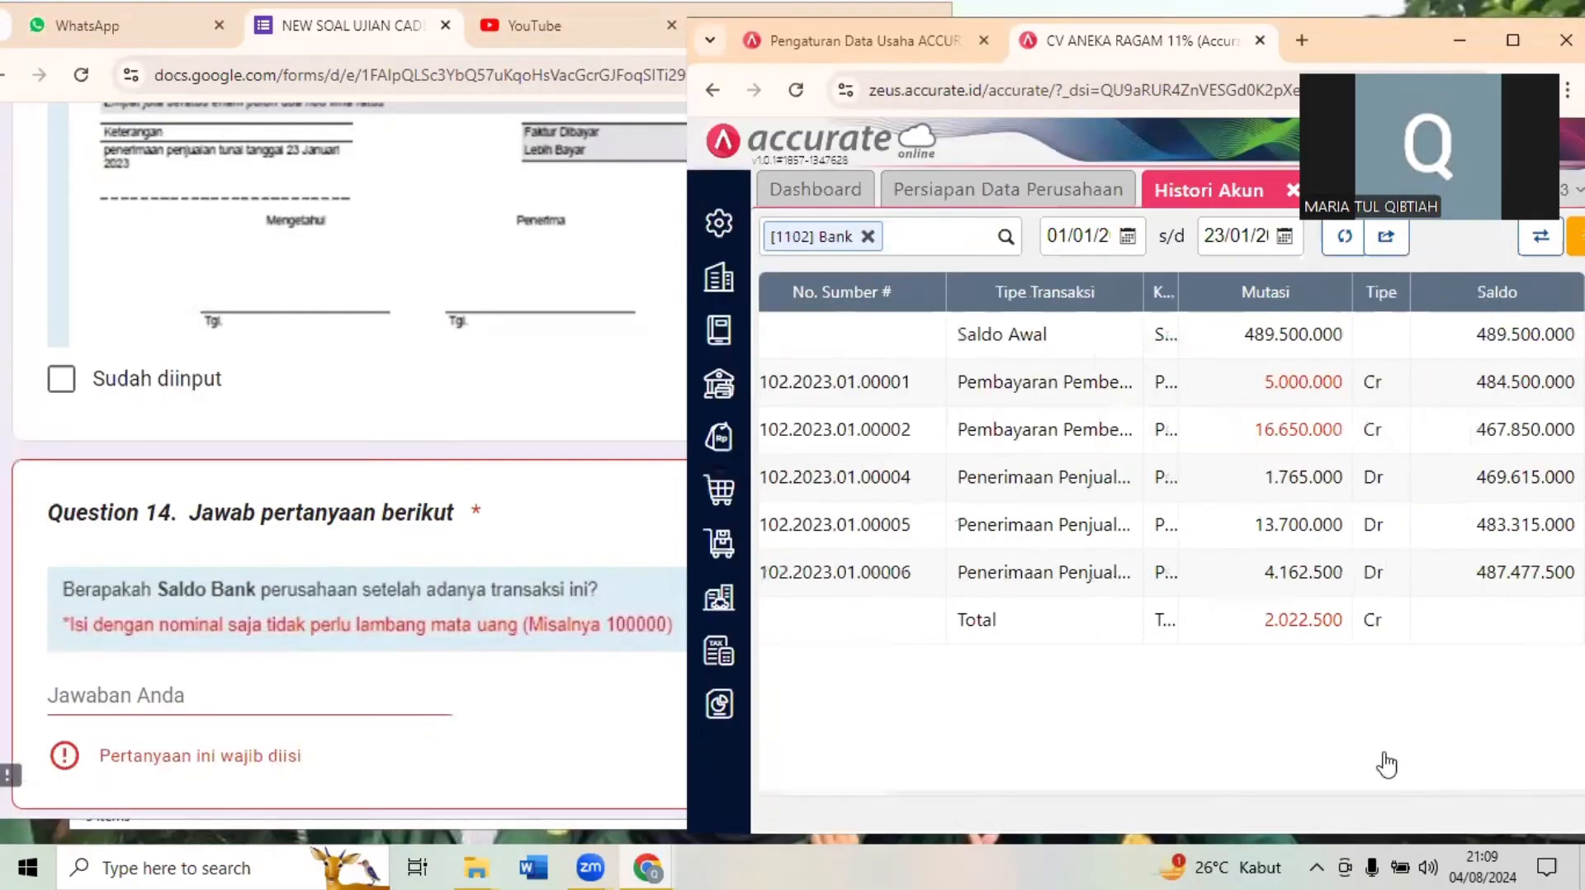
- Answer Question 14 in the exam form with the Bank balance 487477500
click(190, 698)
text(4)
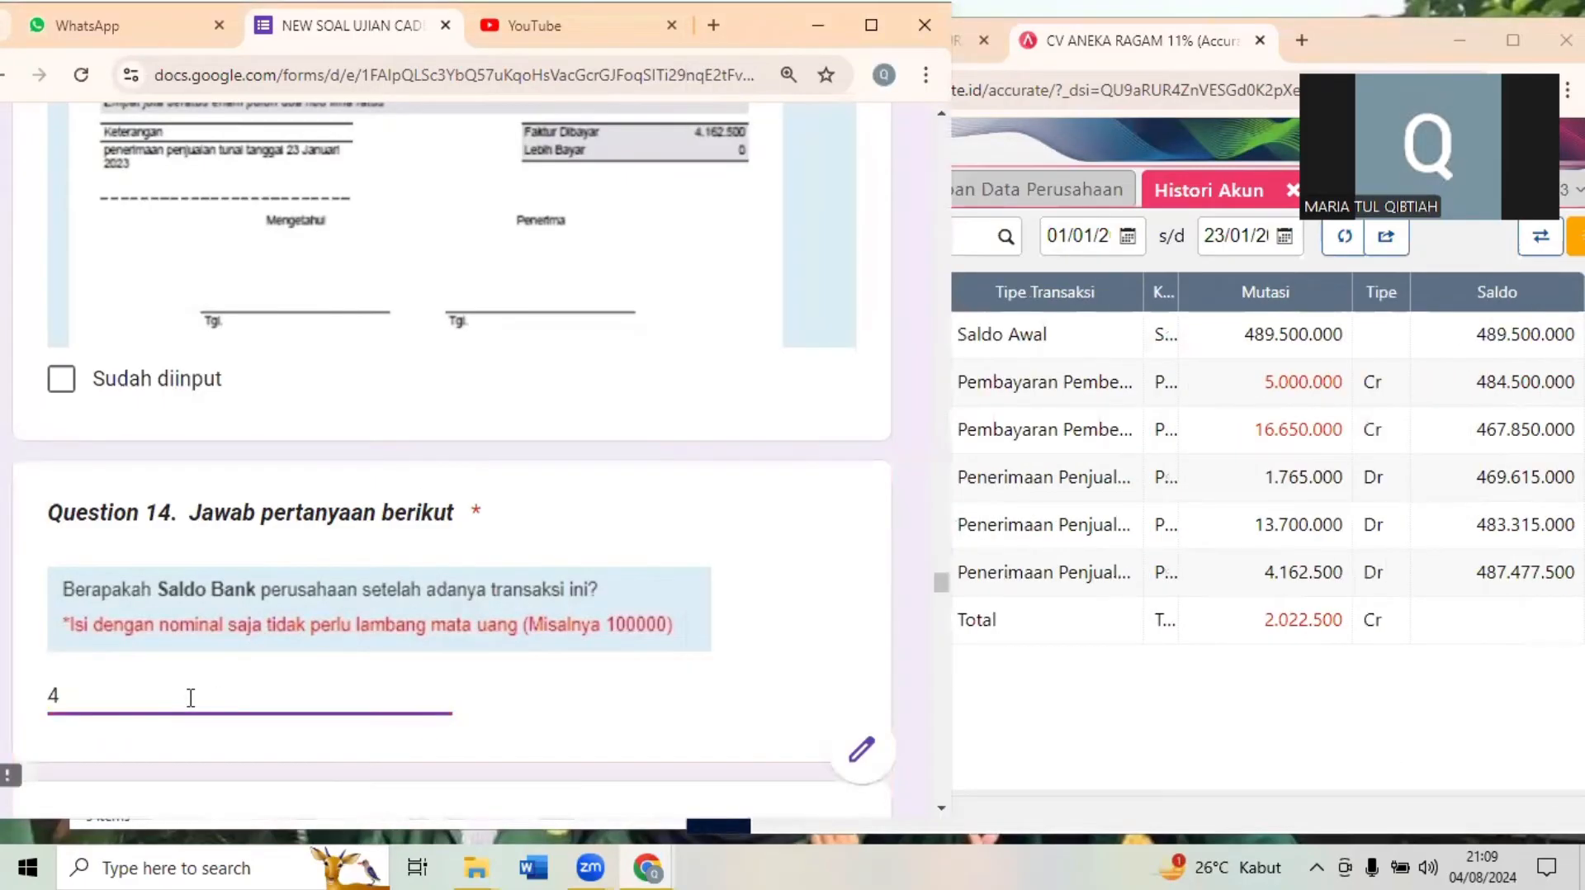
text(87477500)
click(615, 559)
- Read the Transaksi 20 bank transfer document in the exam form and close Histori Akun in Accurate Online
scroll(615, 558, down, 1)
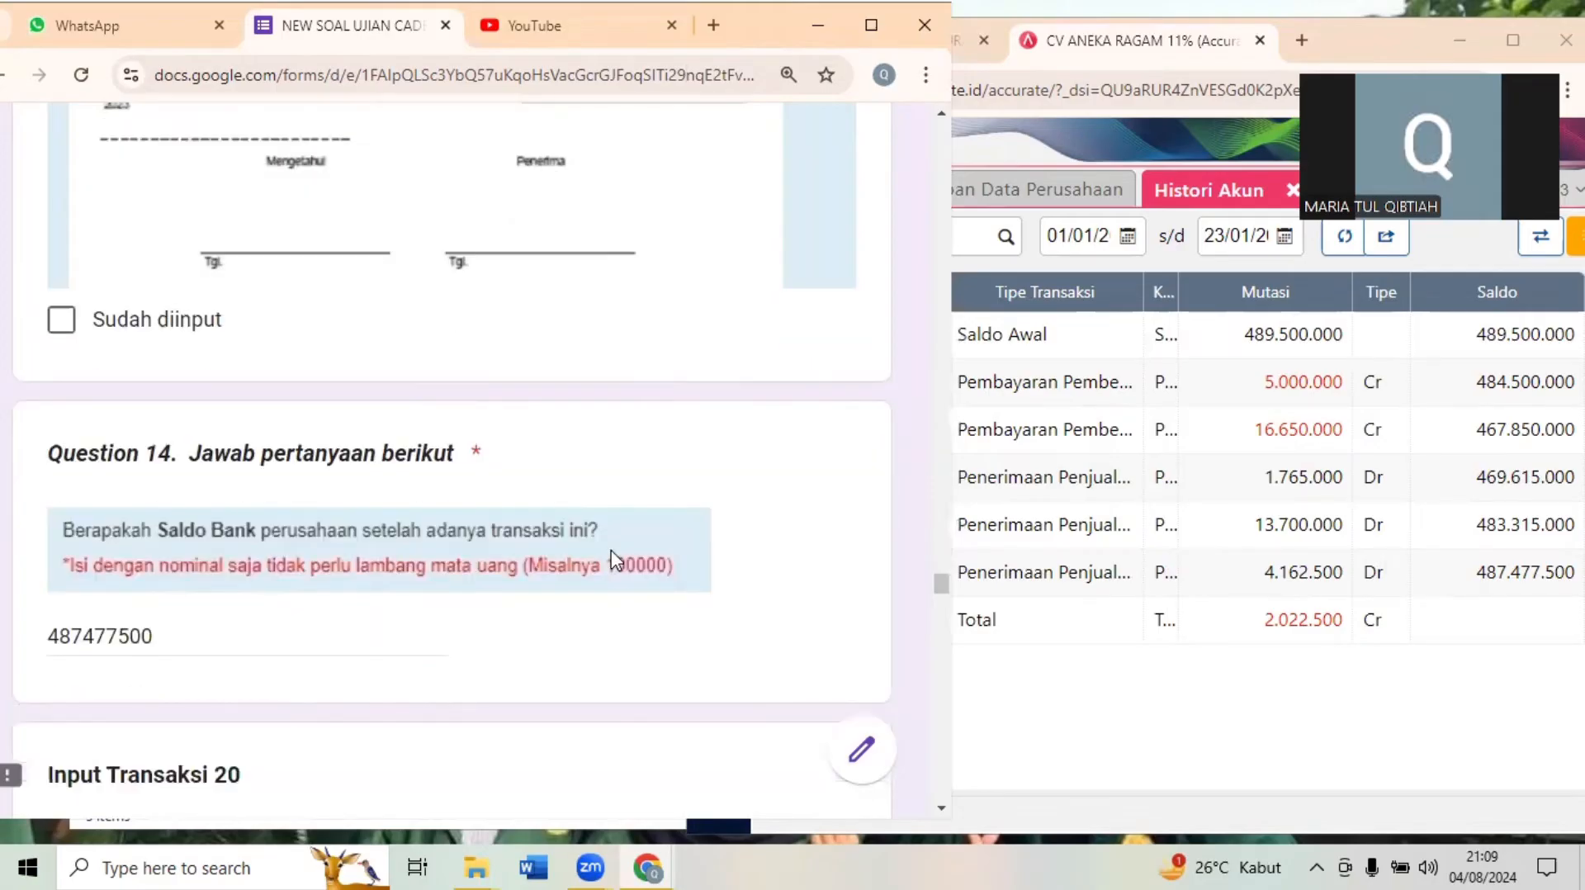
scroll(615, 559, down, 8)
scroll(615, 559, down, 2)
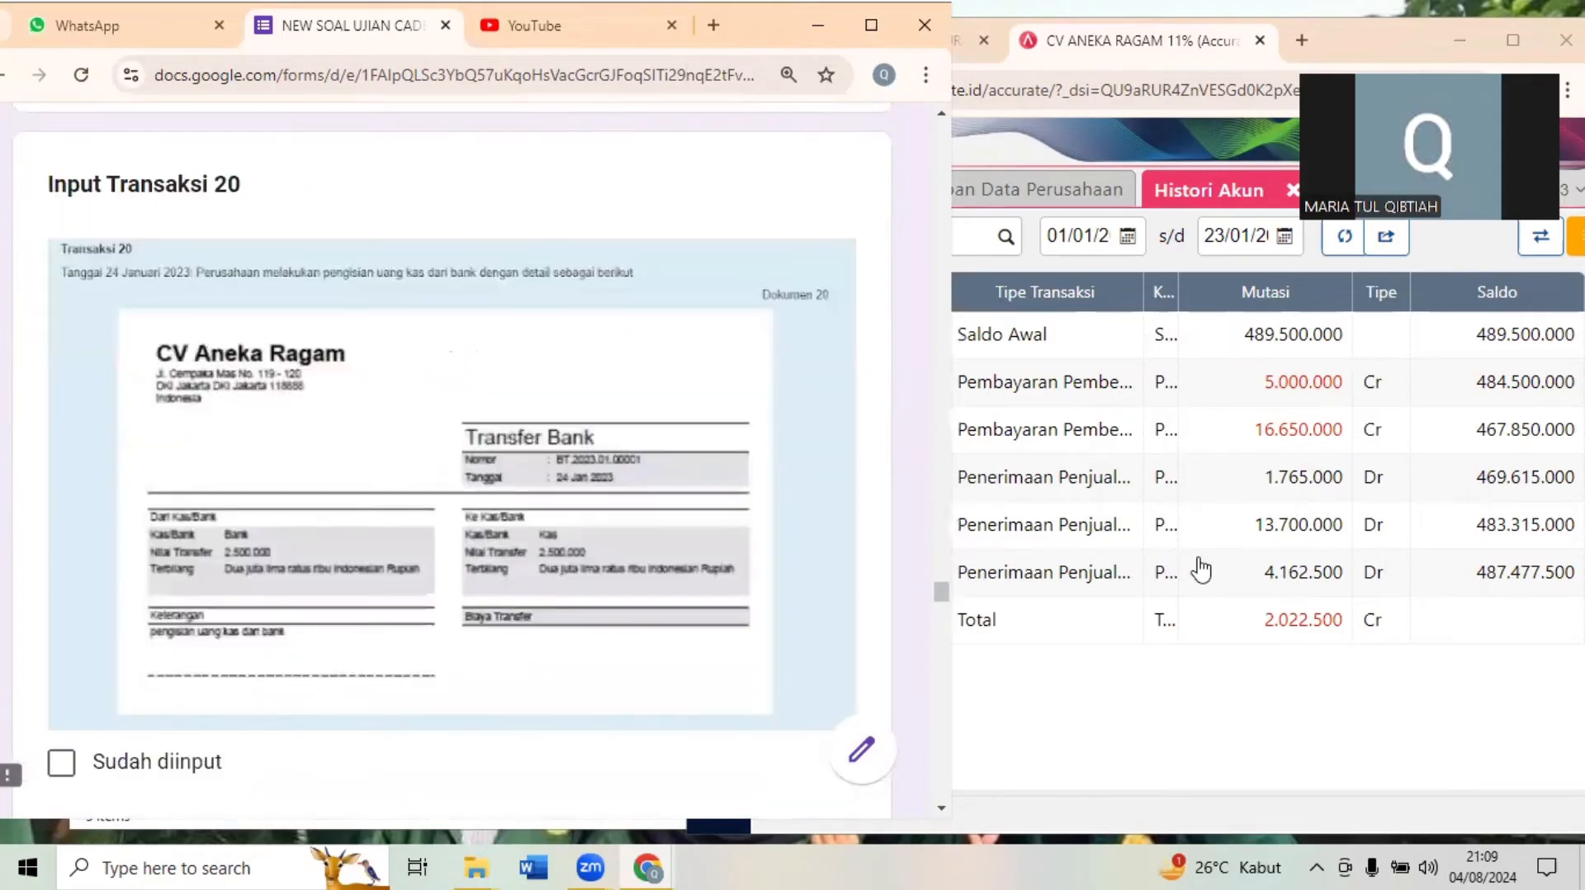
click(1238, 732)
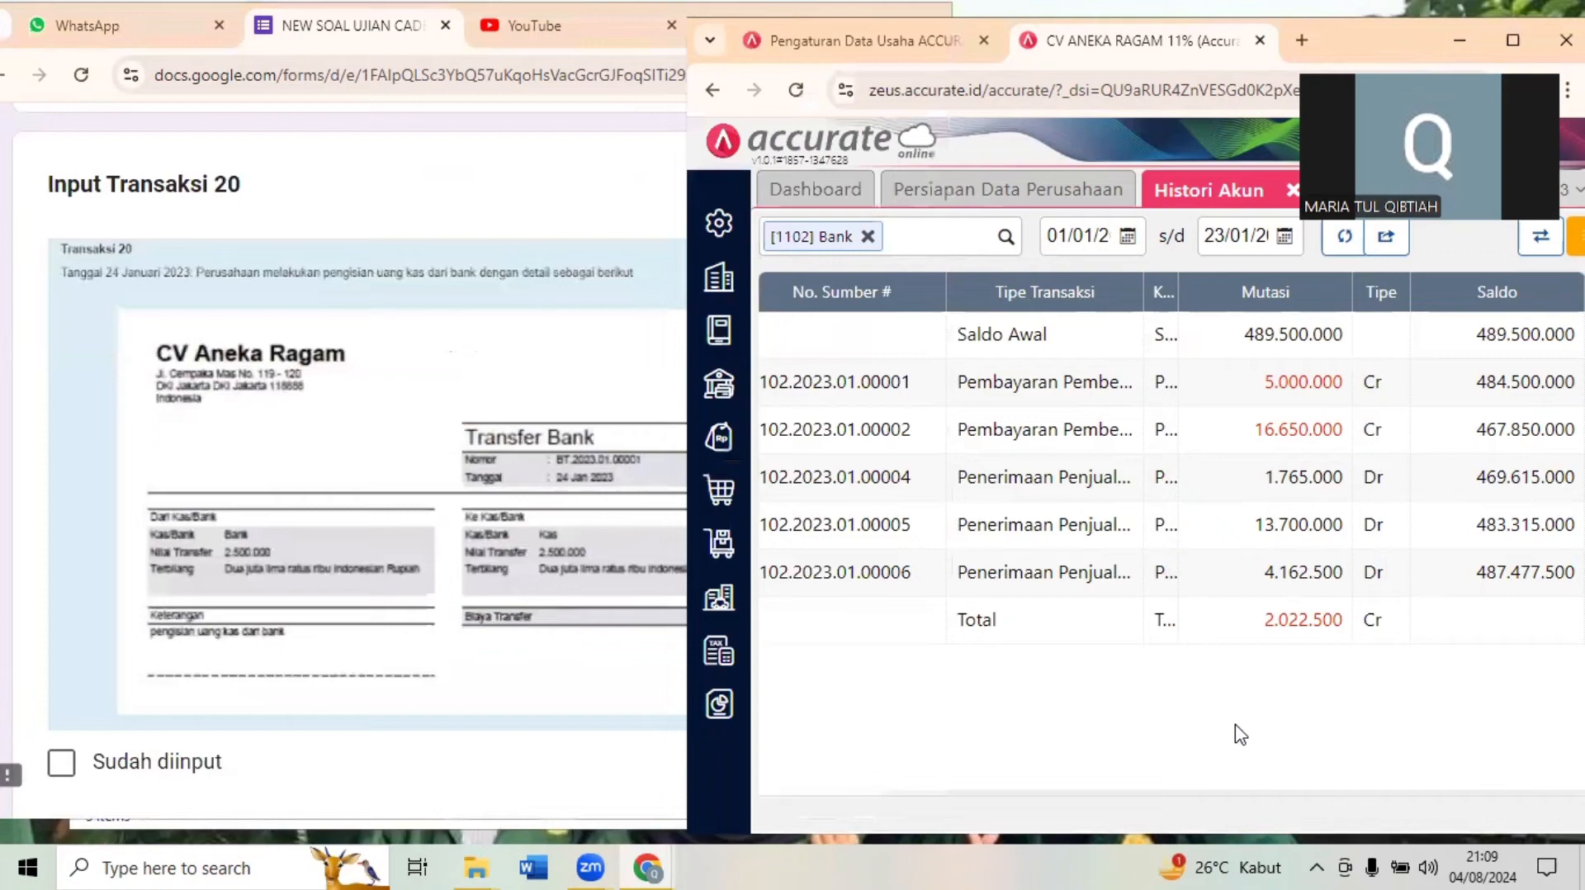
click(1507, 32)
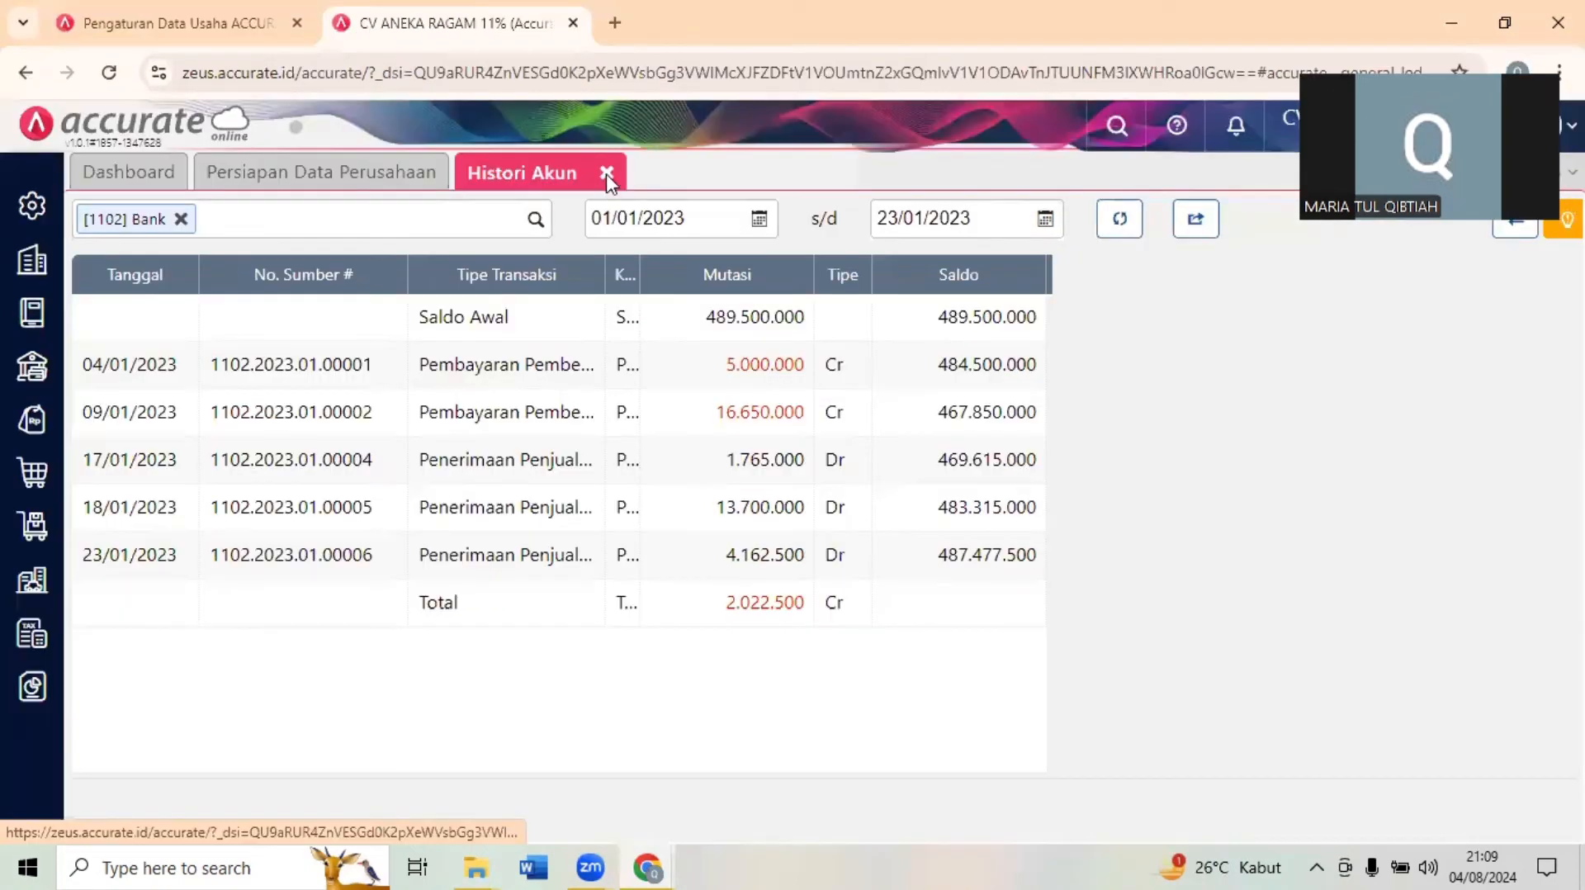
click(606, 173)
click(1491, 5)
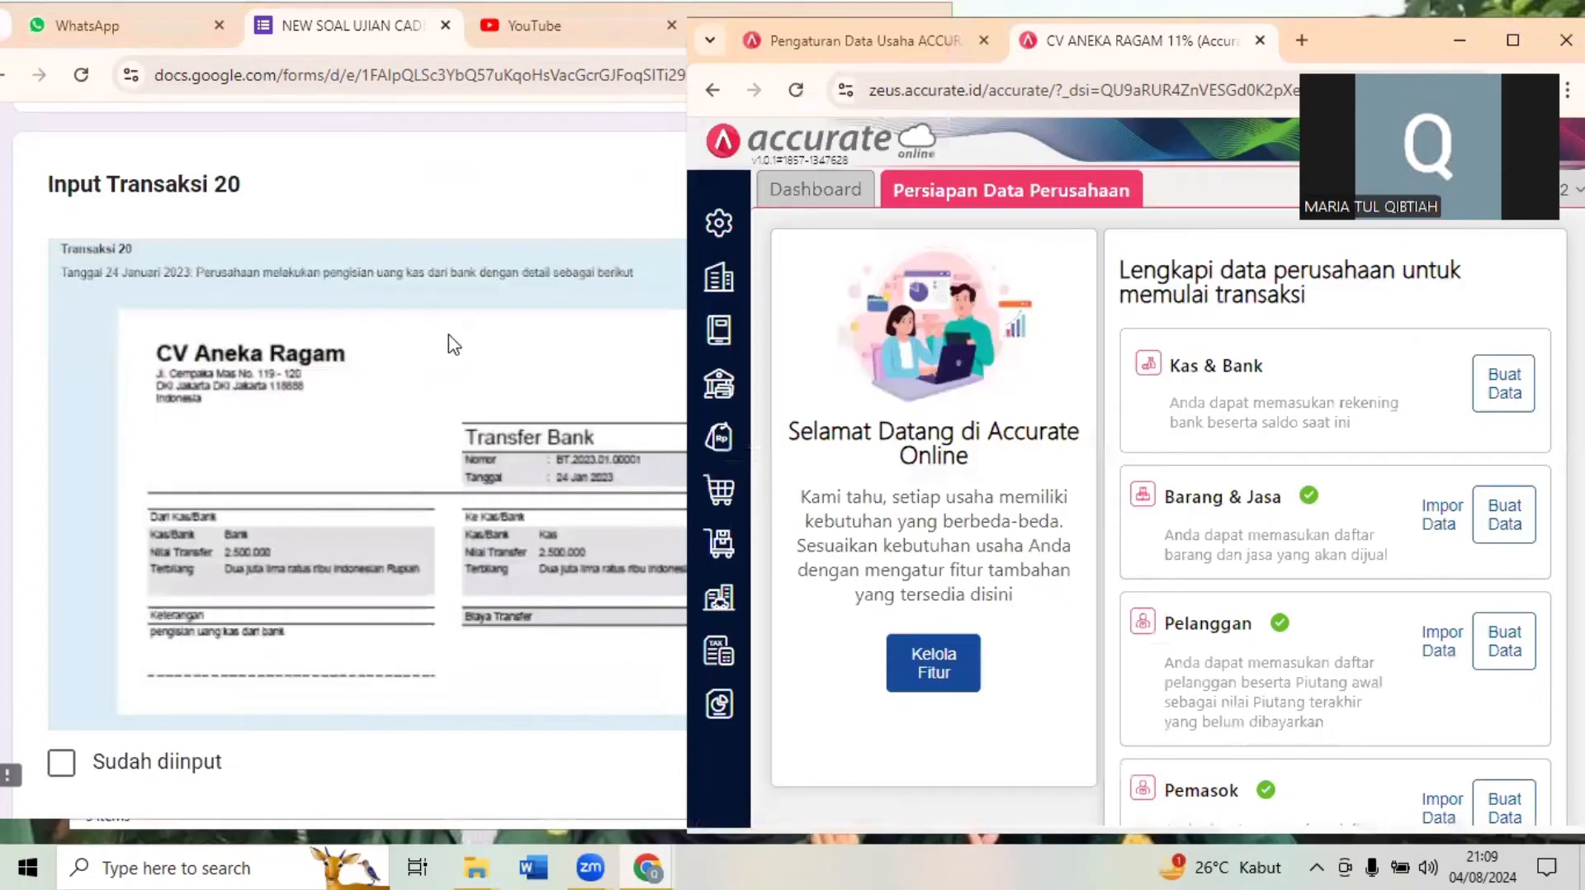
- Recheck the Transaksi 20 document in the exam form, and start a new Transfer Bank record in Accurate Online dated 24/01/2023
click(605, 532)
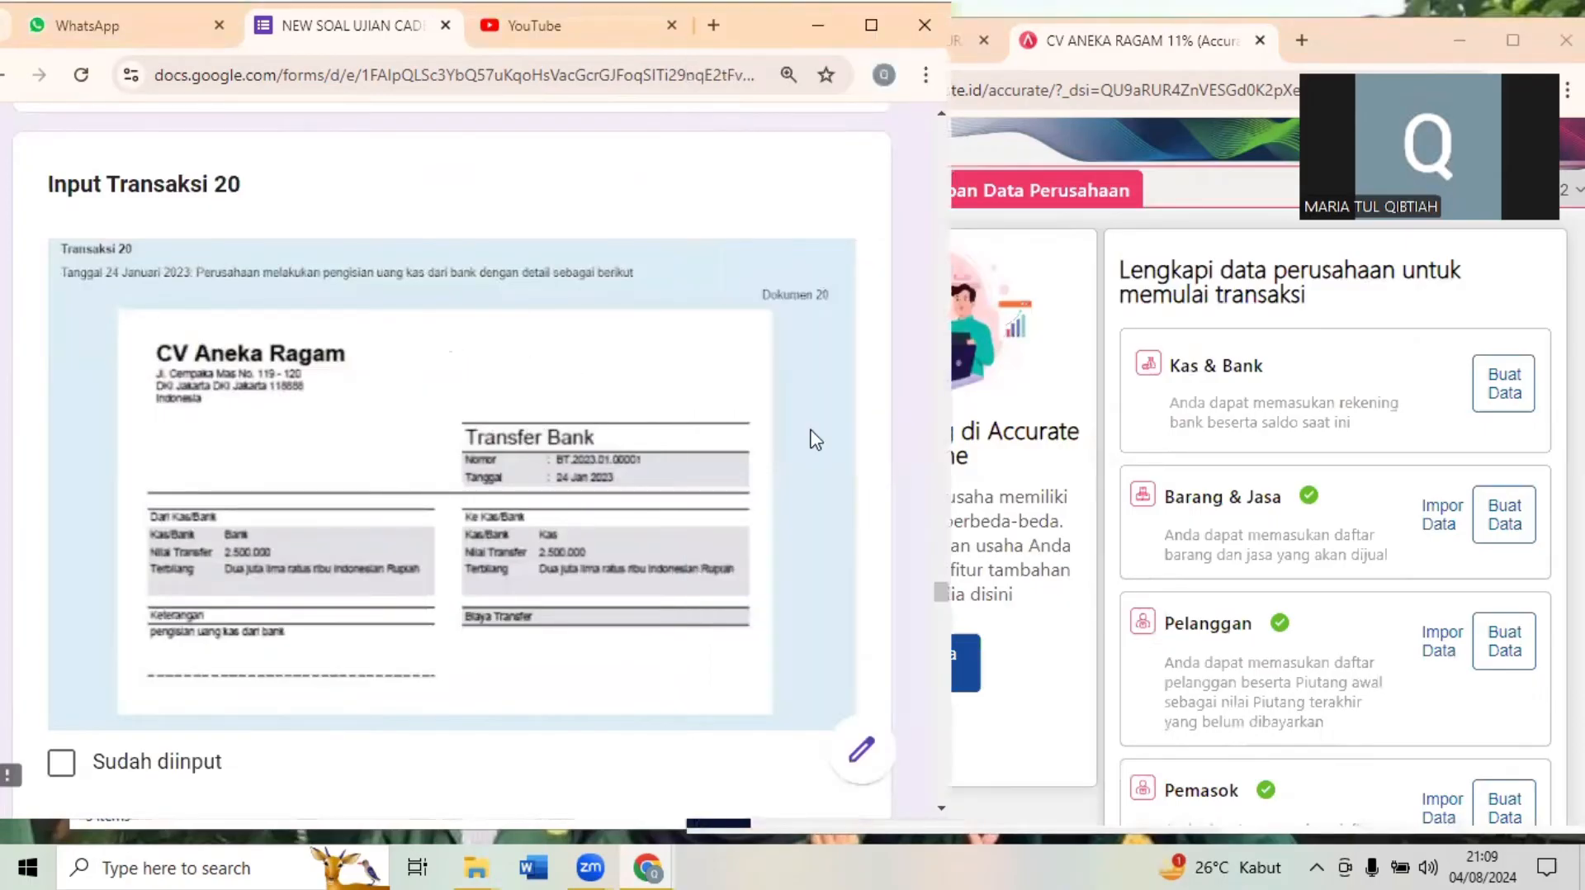
key(alt+Tab)
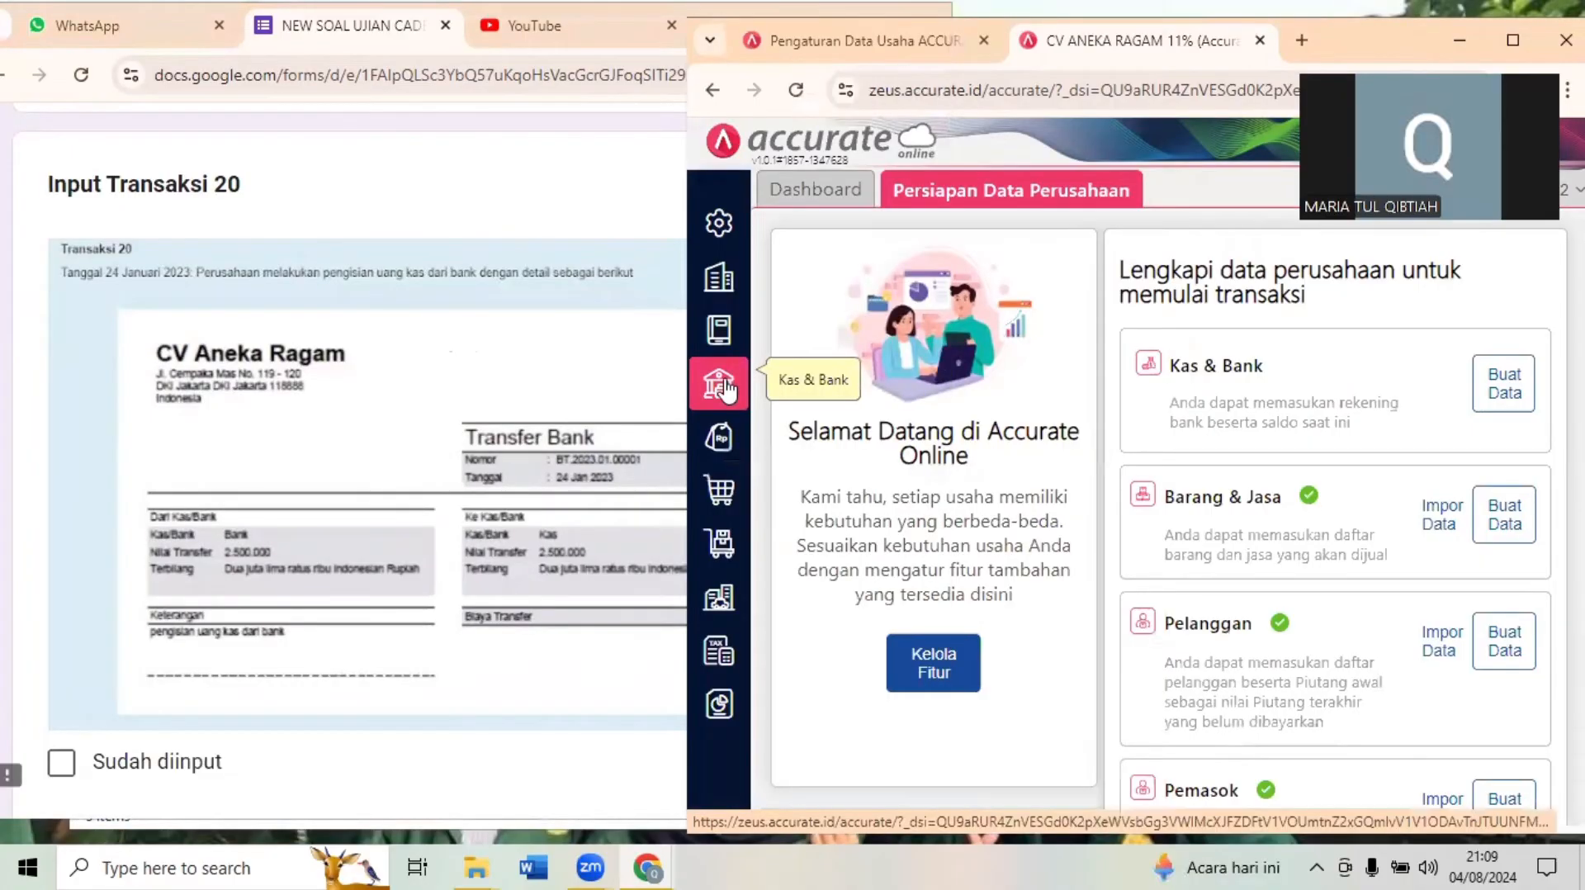
click(719, 384)
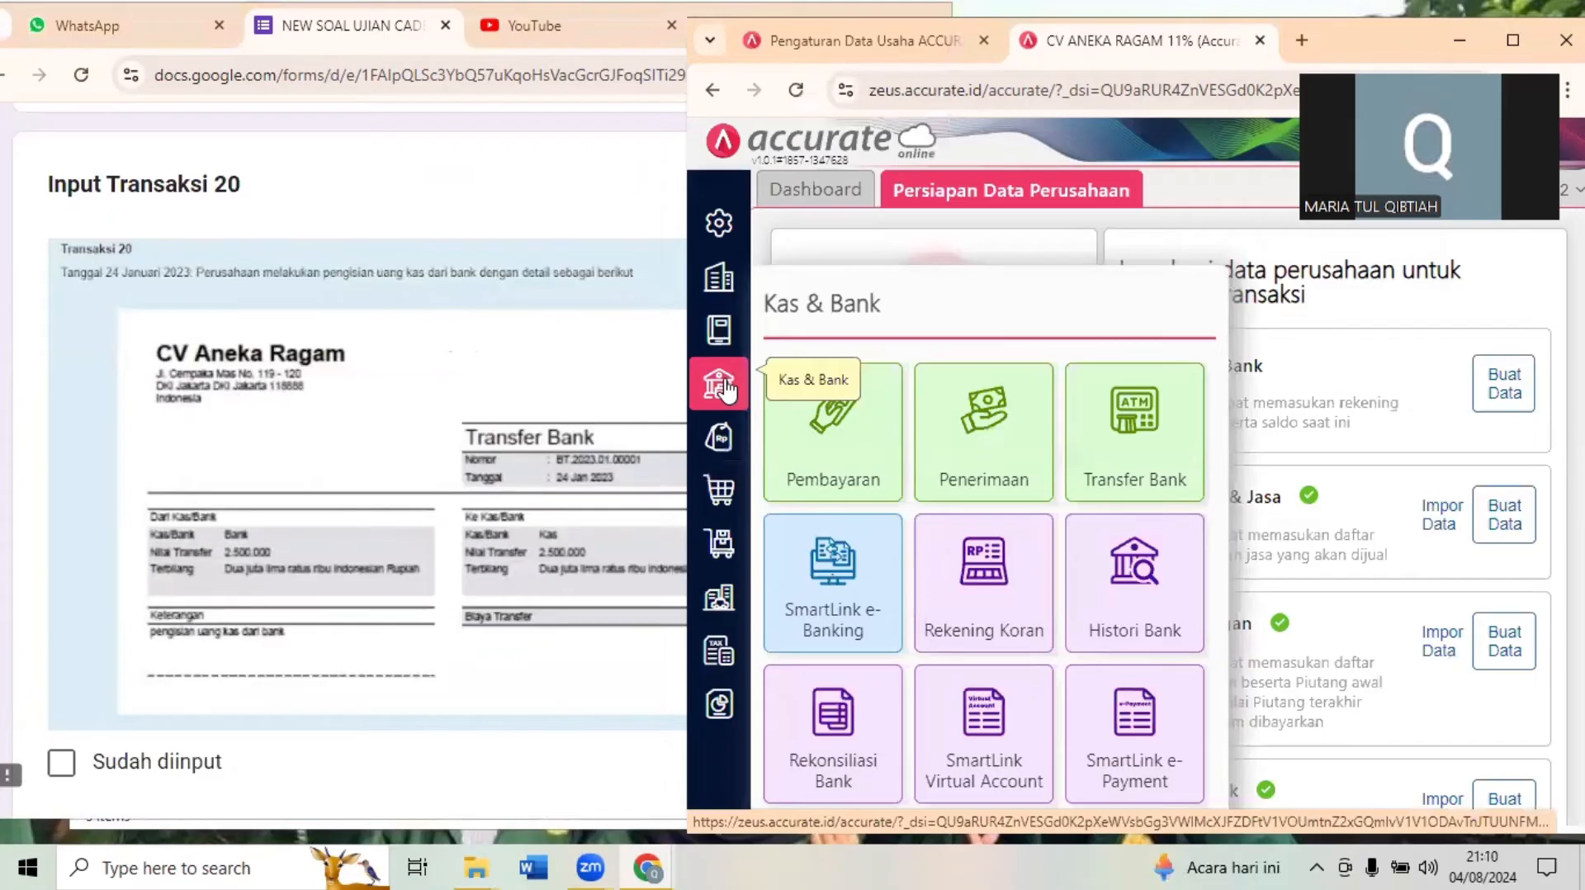
click(1116, 445)
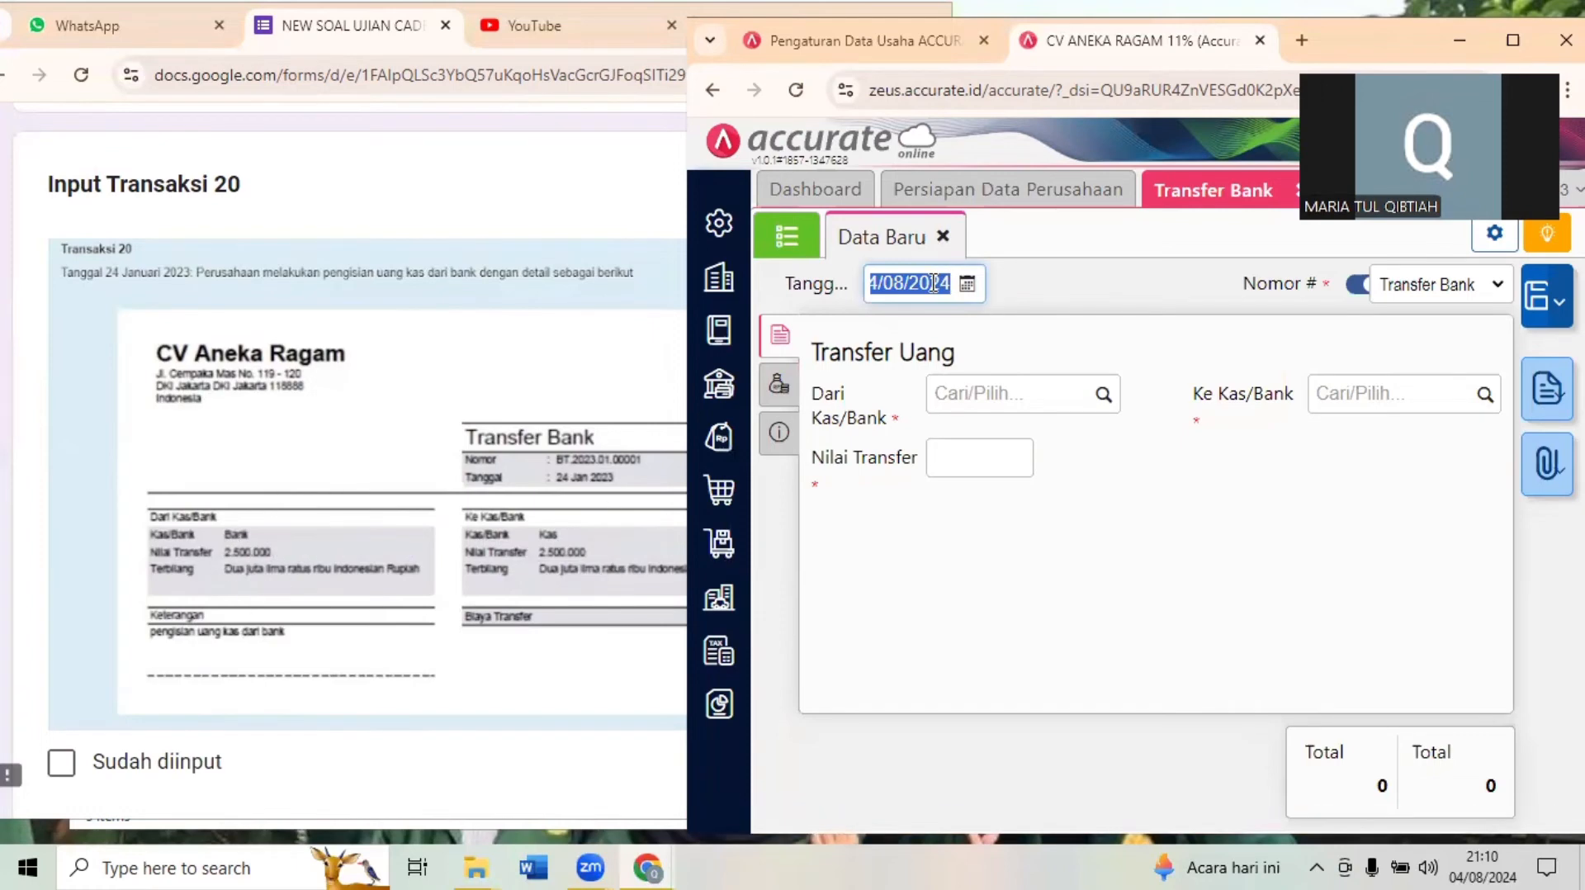
text(24012)
text(0)
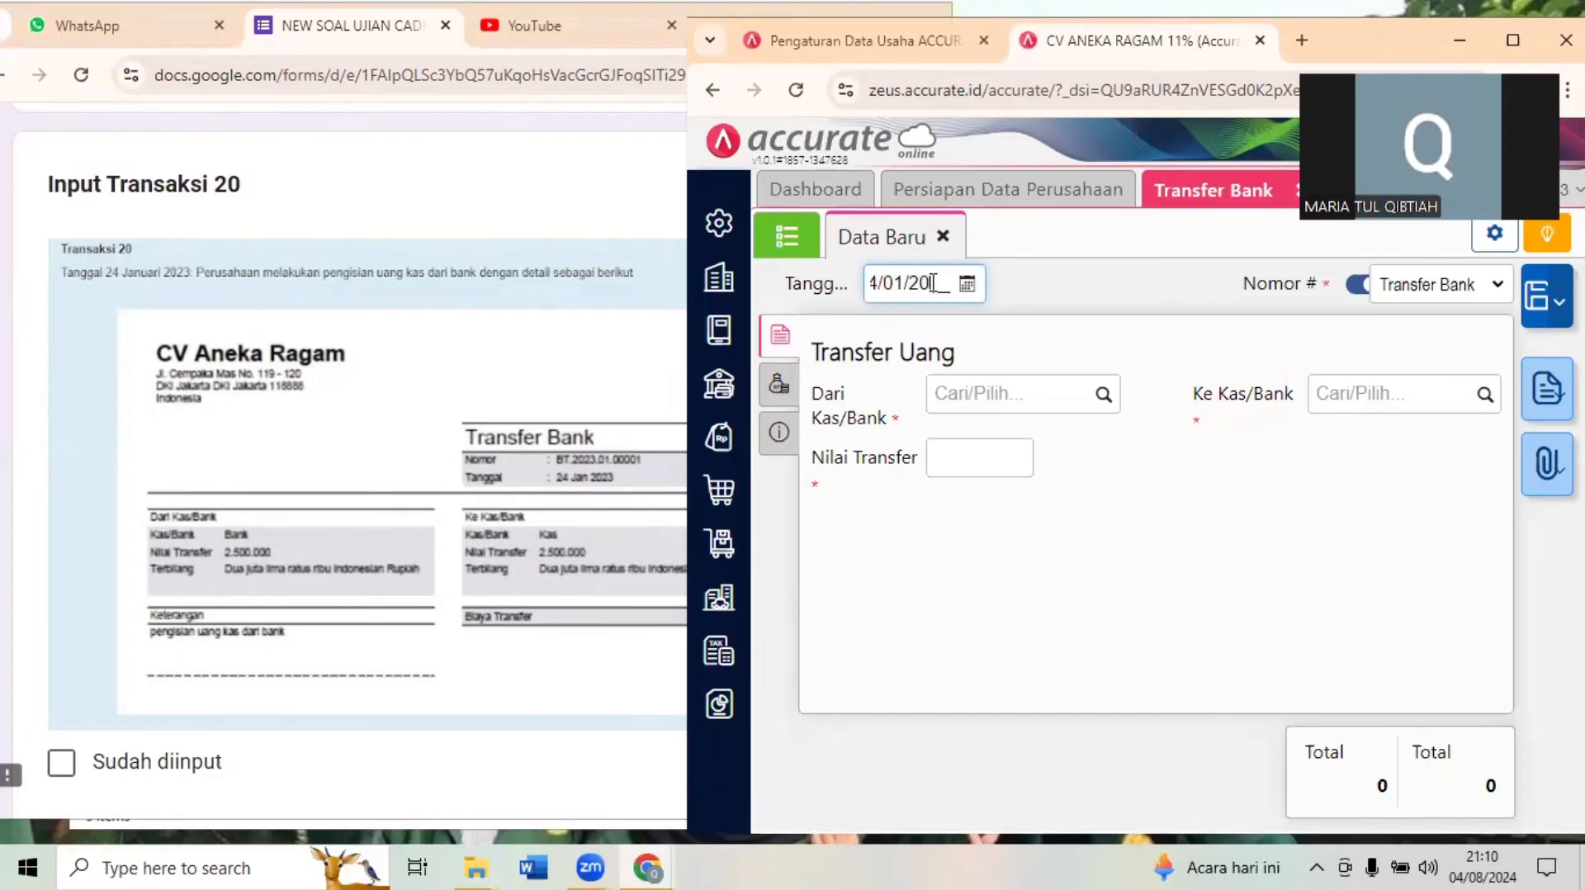
text(23)
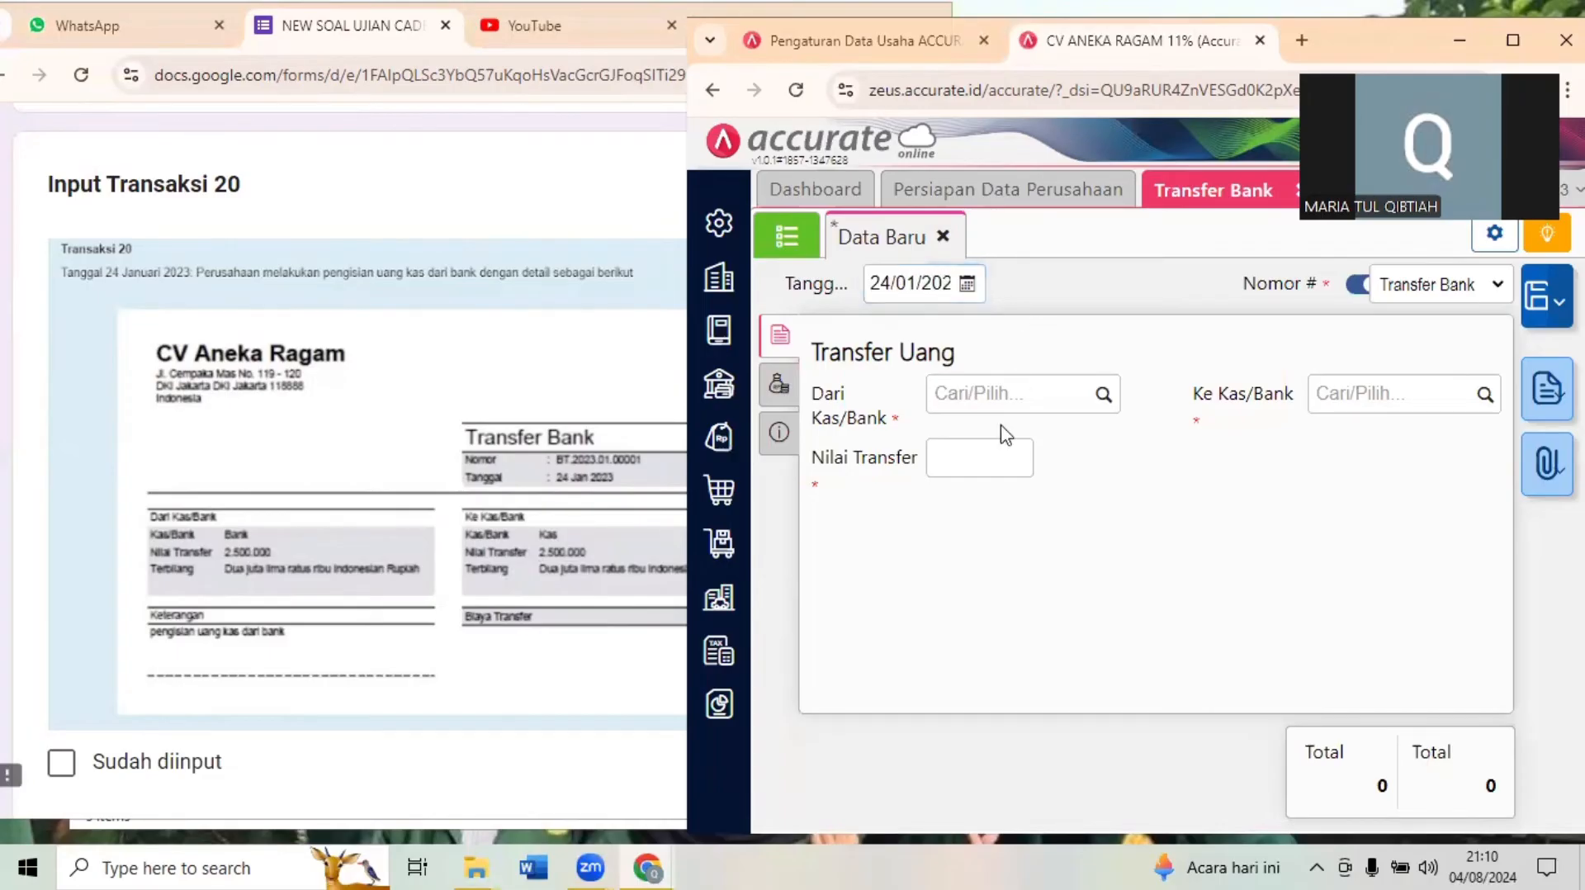
- Set the transfer's source account to Bank and its destination account to Kas
click(1037, 400)
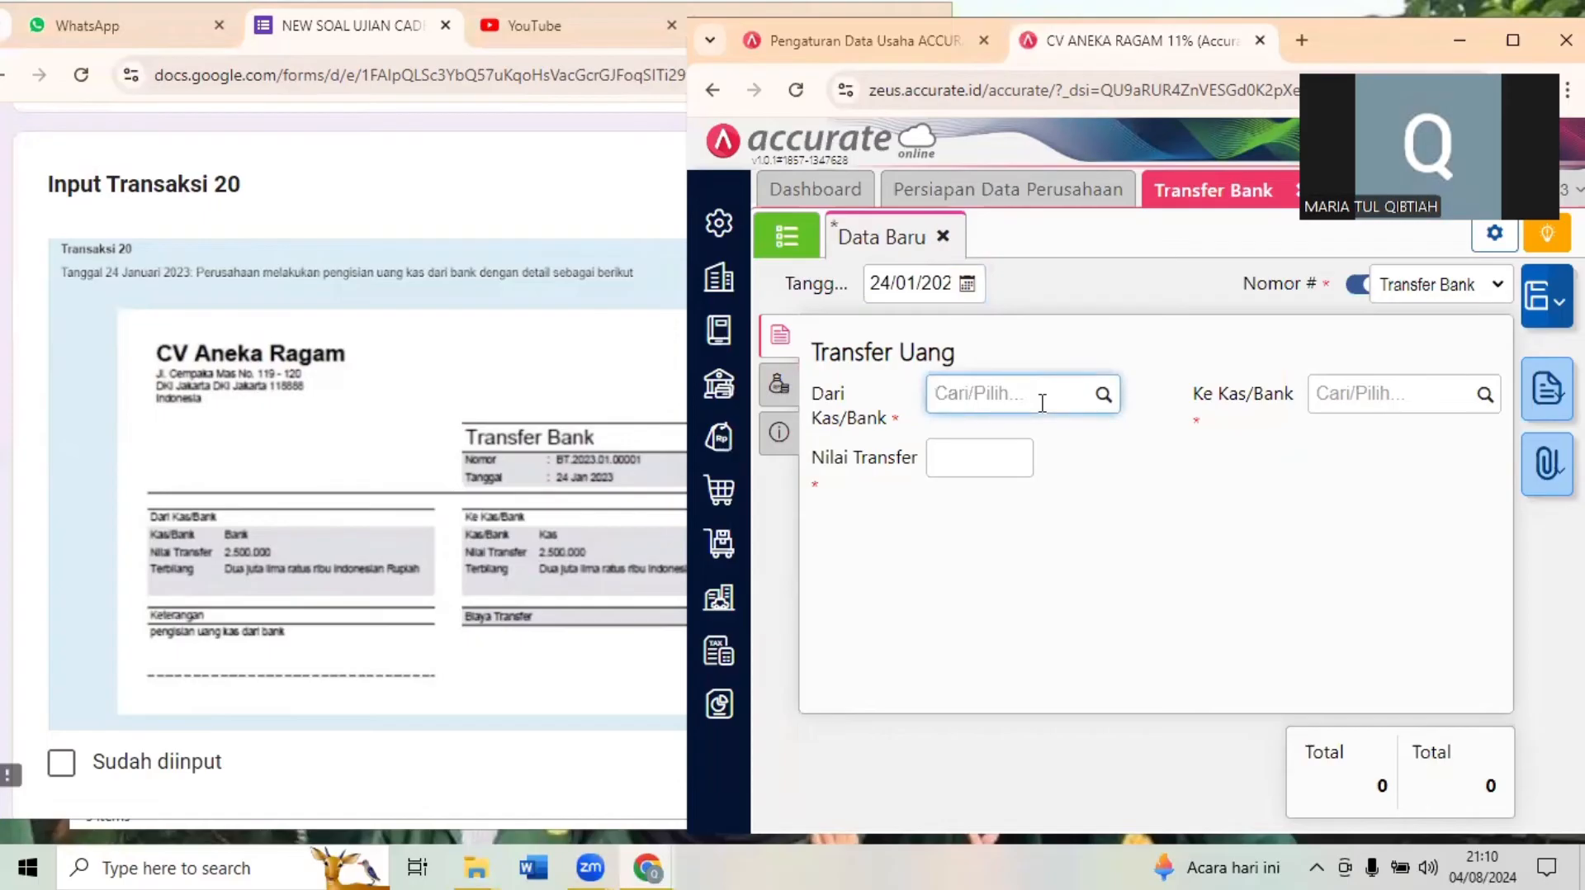
text(BANK)
click(991, 454)
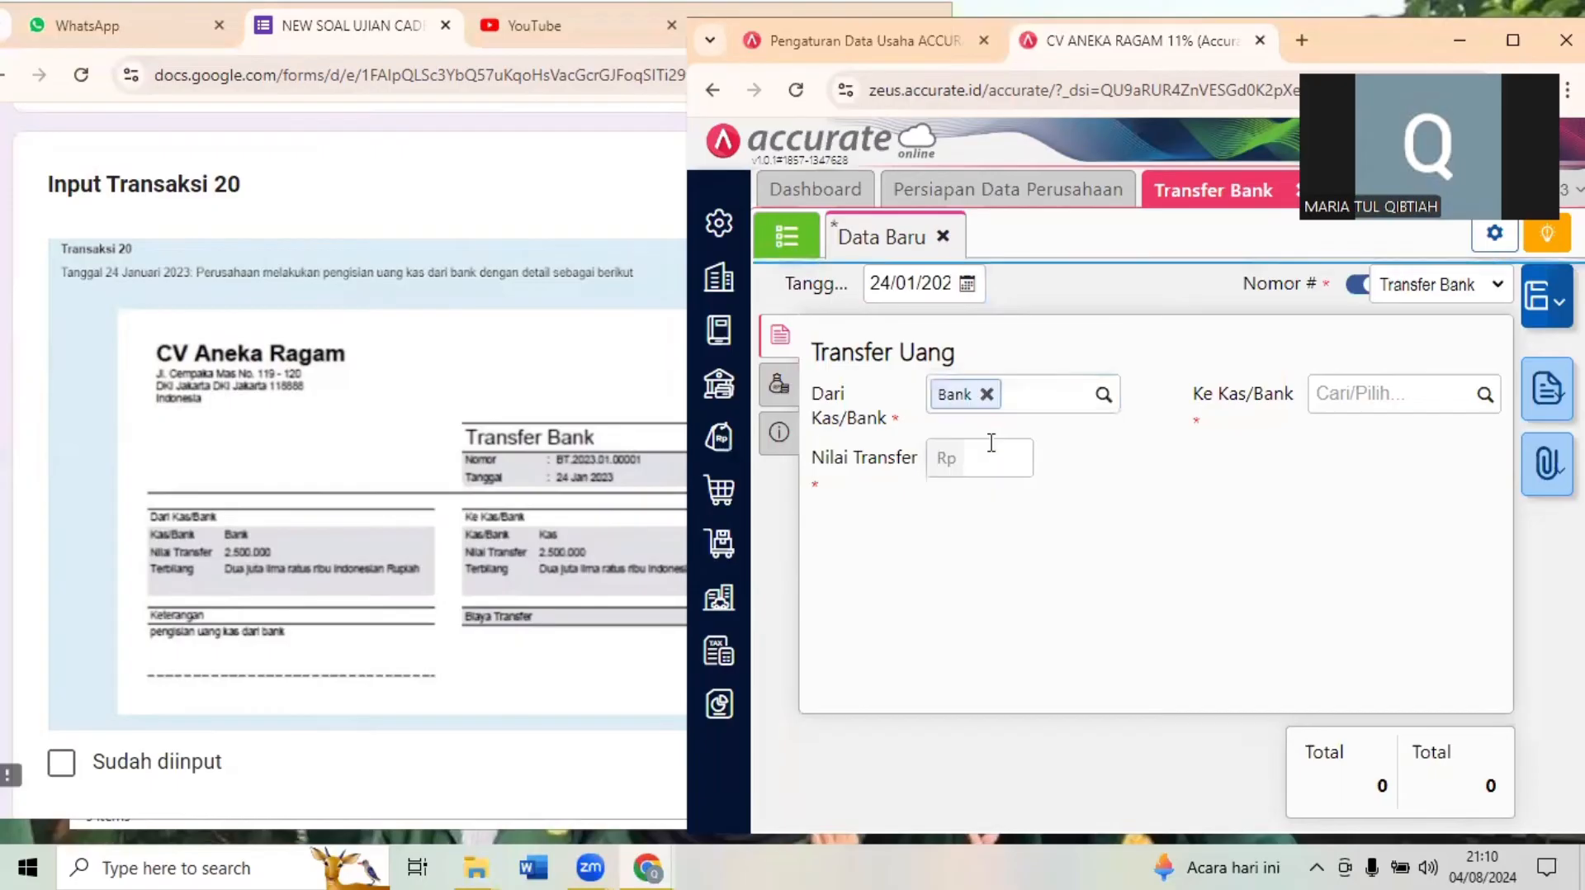
click(1419, 406)
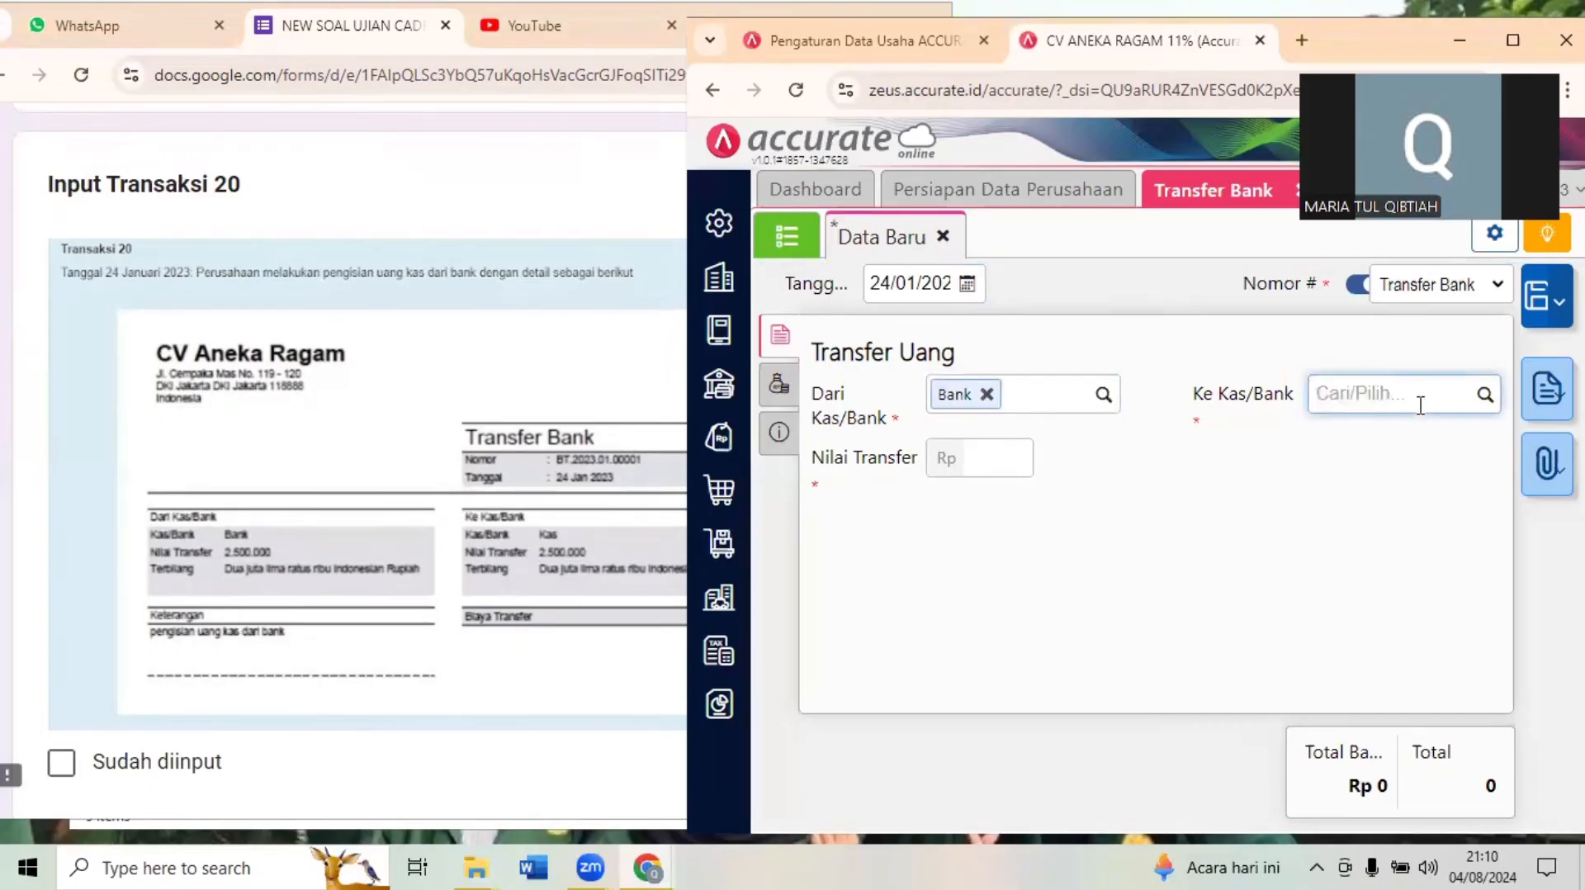
text(KAS)
click(1377, 444)
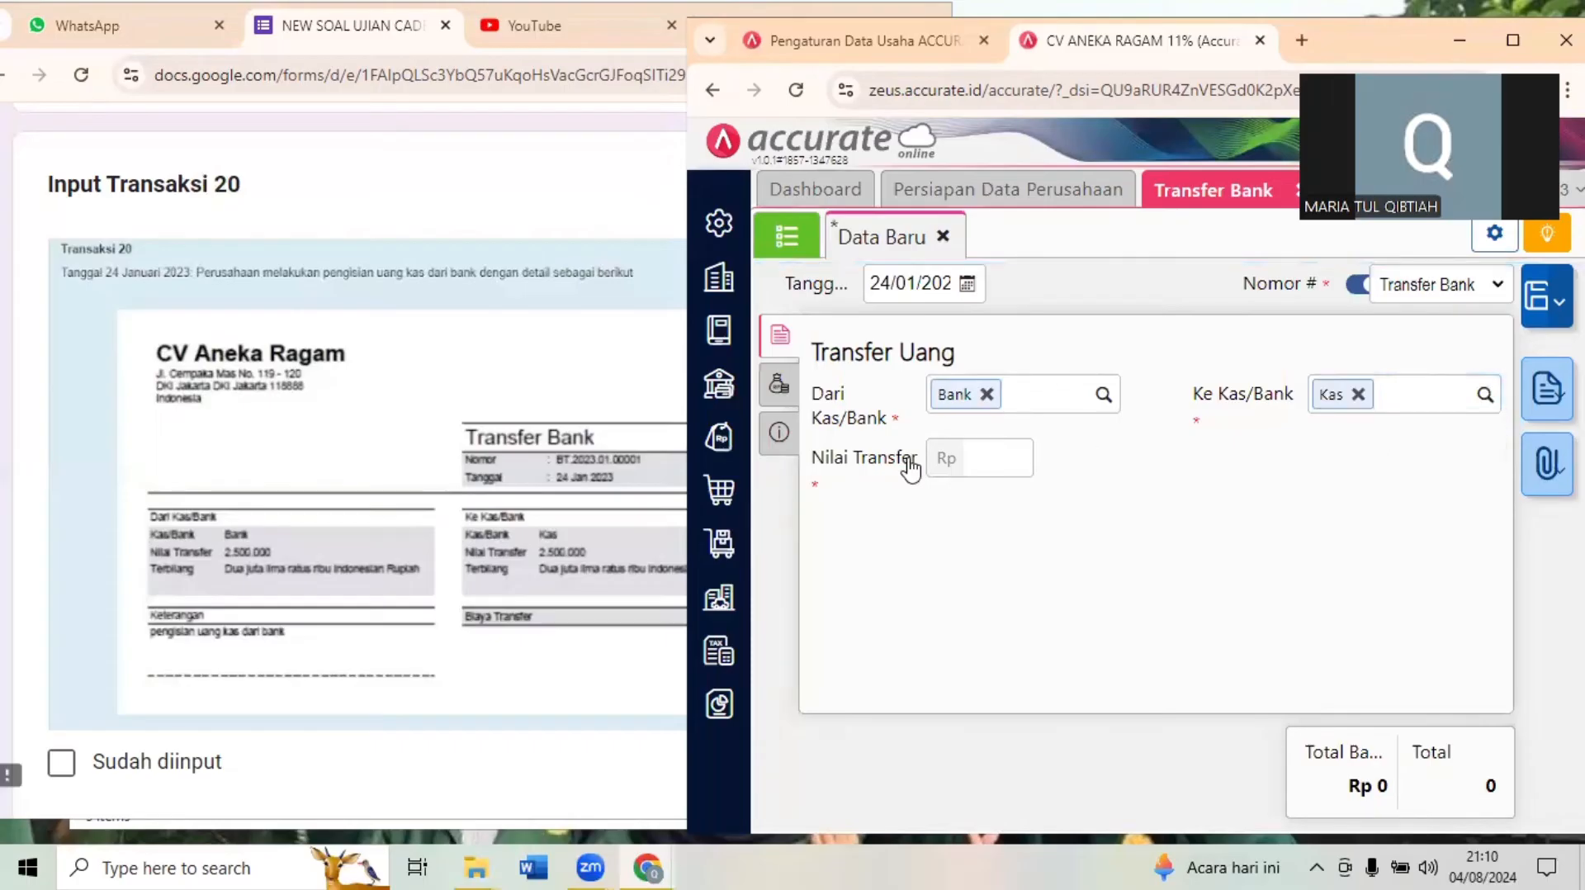
- Enter a transfer amount of 2.500.000 and save the bank transfer
click(1016, 450)
text(25)
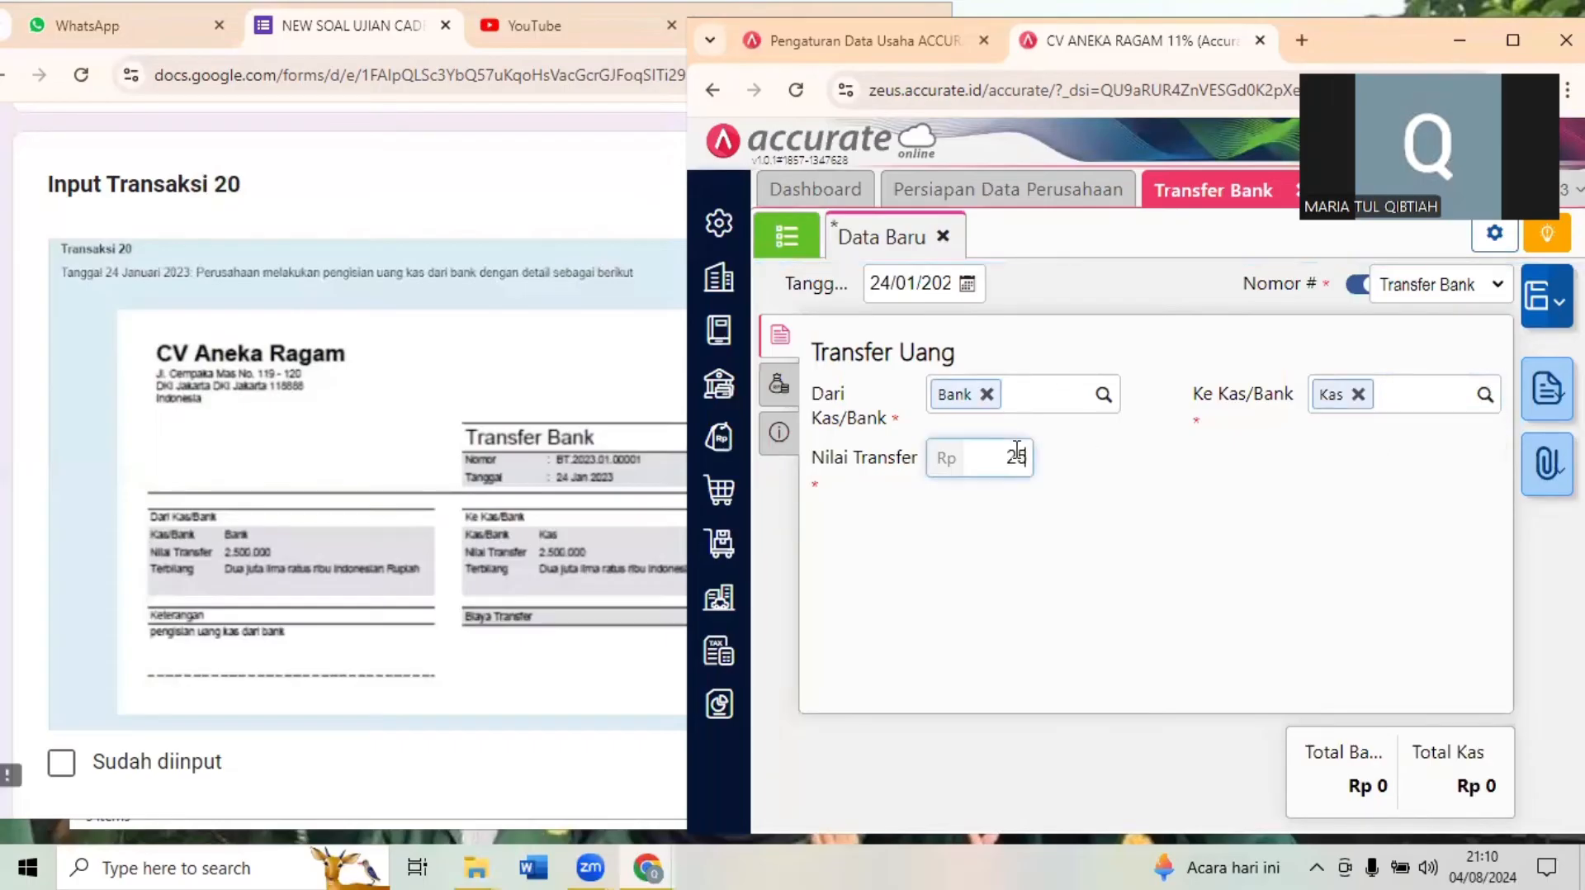
text(00000)
click(1126, 517)
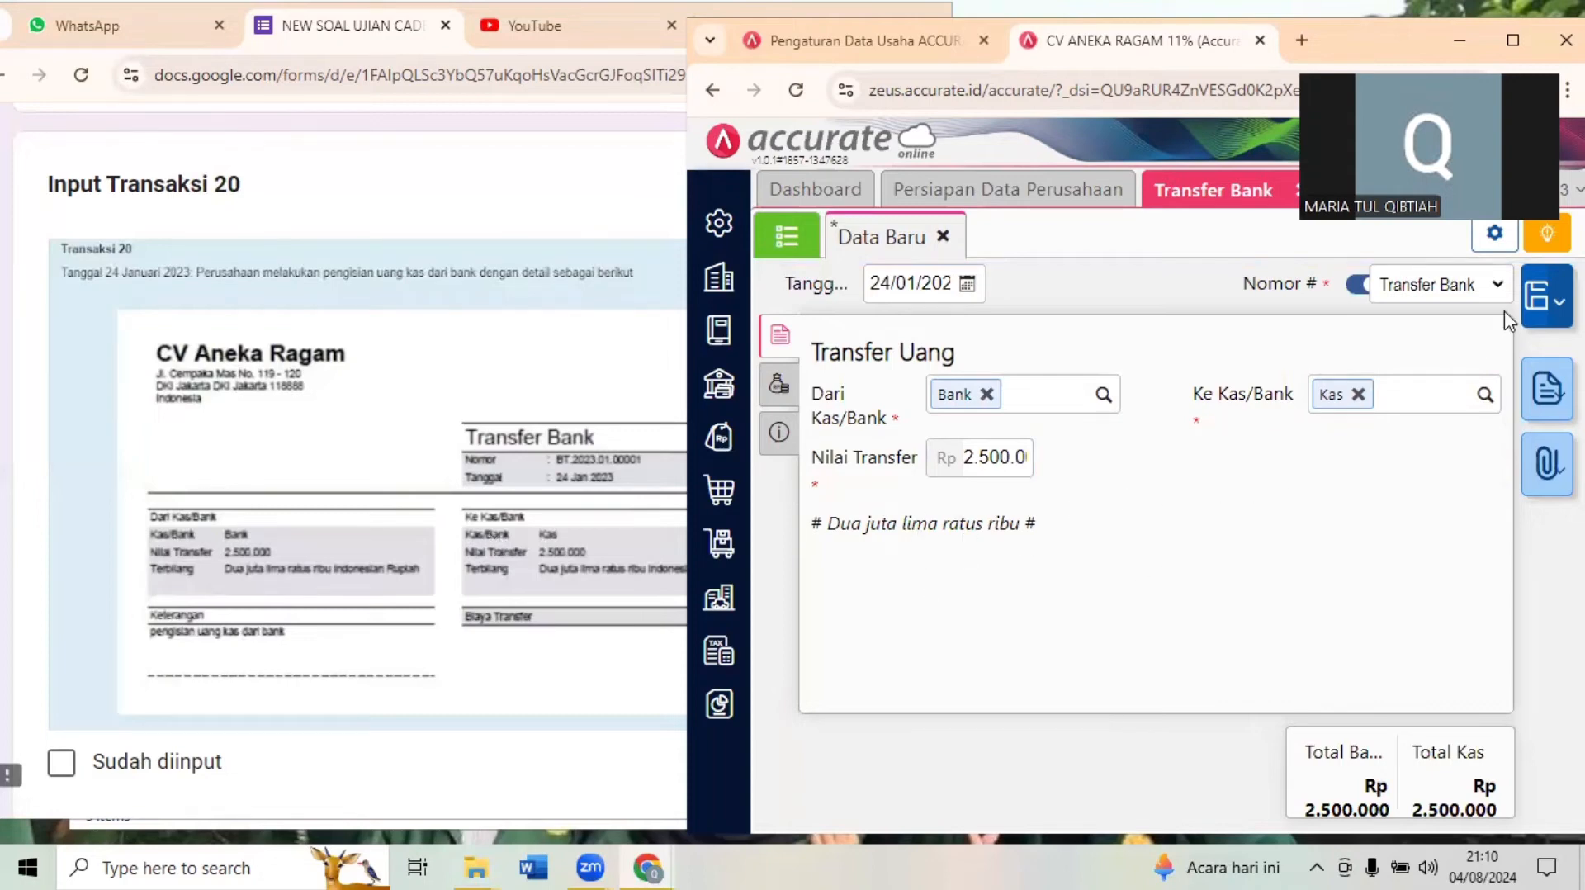
click(1537, 305)
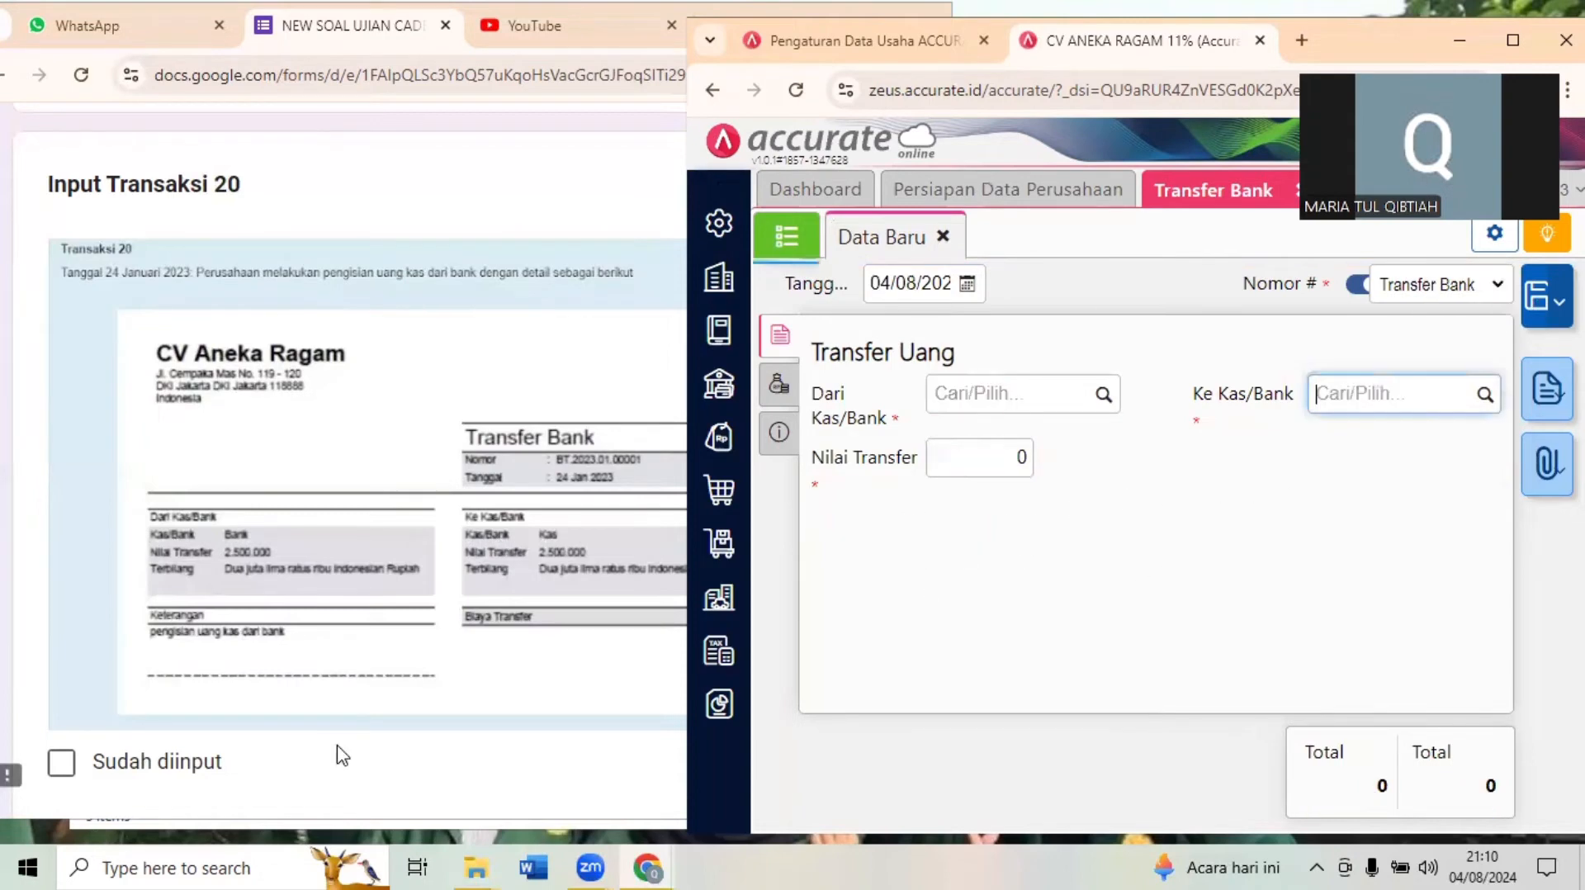
- Mark Transaksi 20 as Sudah diinput in the exam form and bring up the Transaksi 21 memo
click(339, 752)
scroll(339, 756, down, 8)
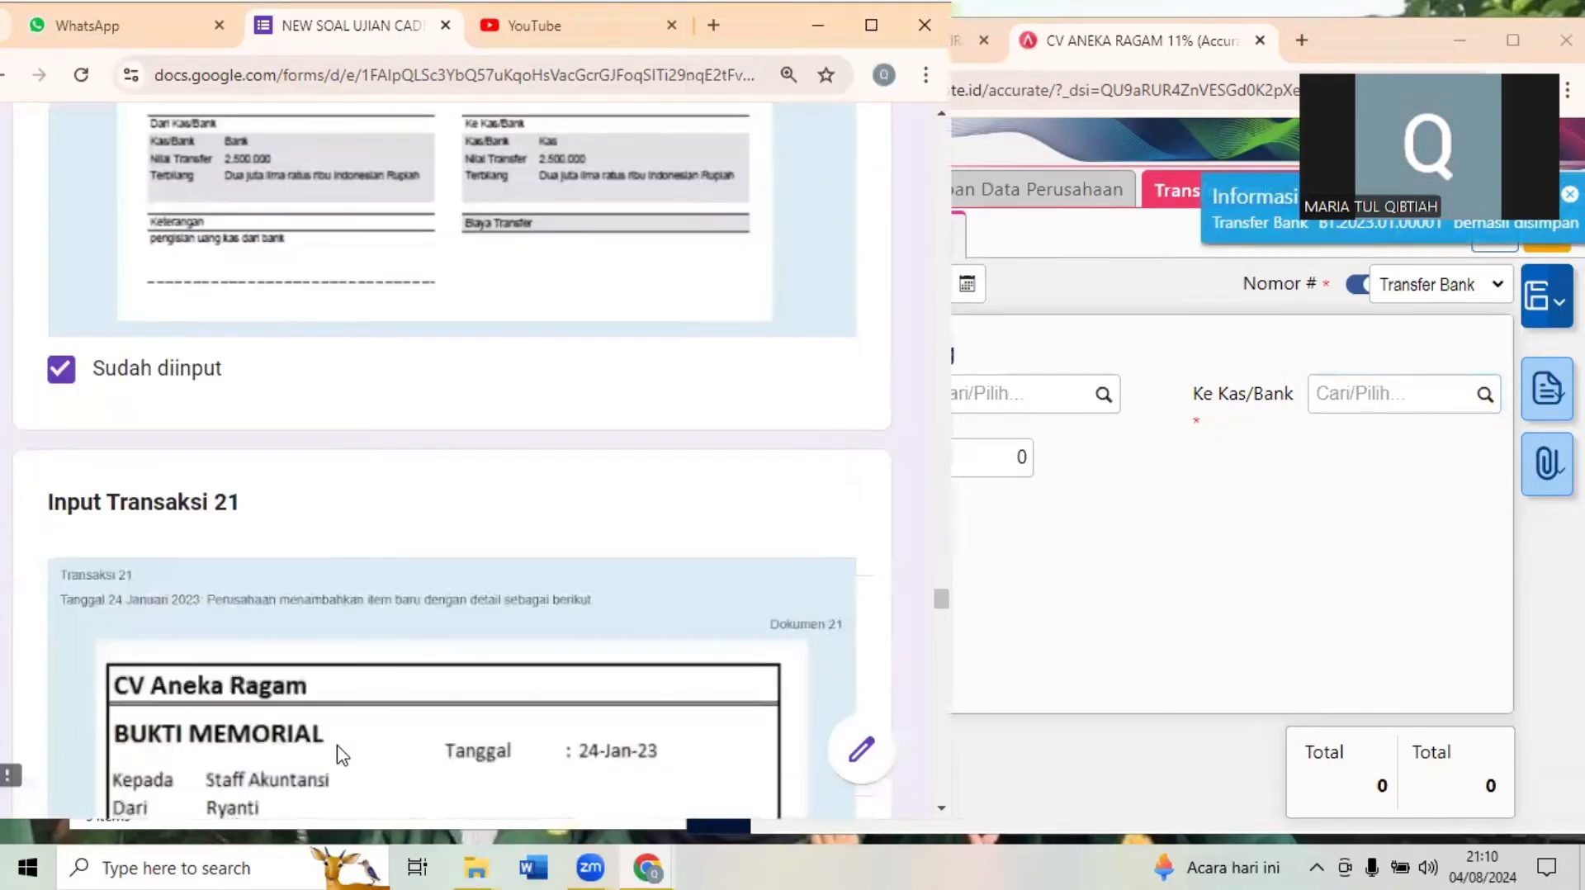
scroll(340, 755, down, 1)
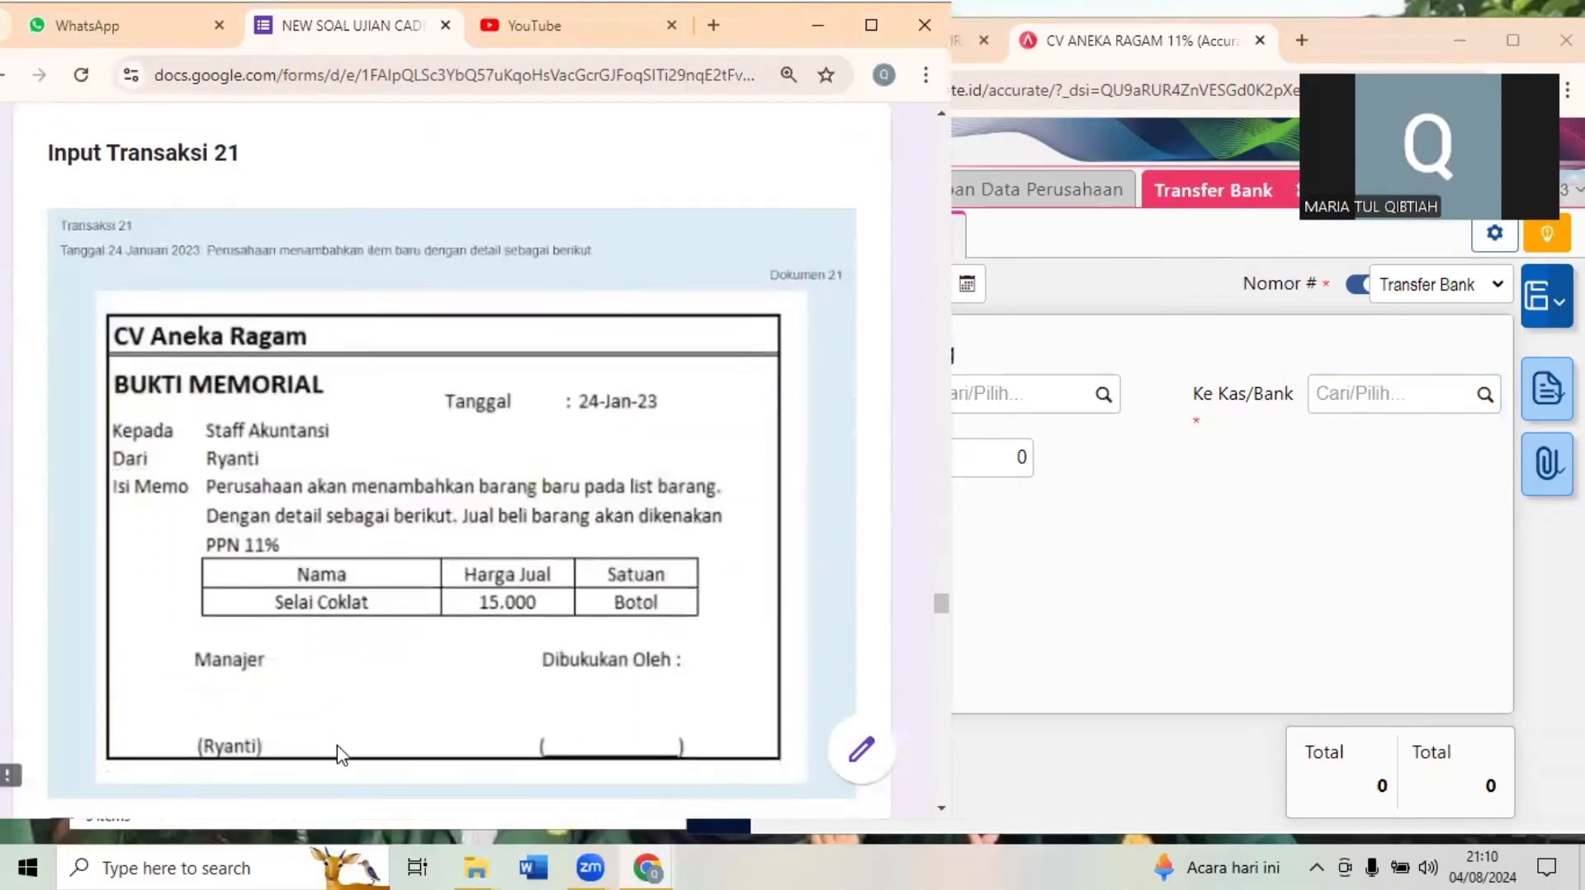
- Close Transfer Bank in Accurate Online and read the new-item details in the exam form's Transaksi 21 memo
click(1270, 616)
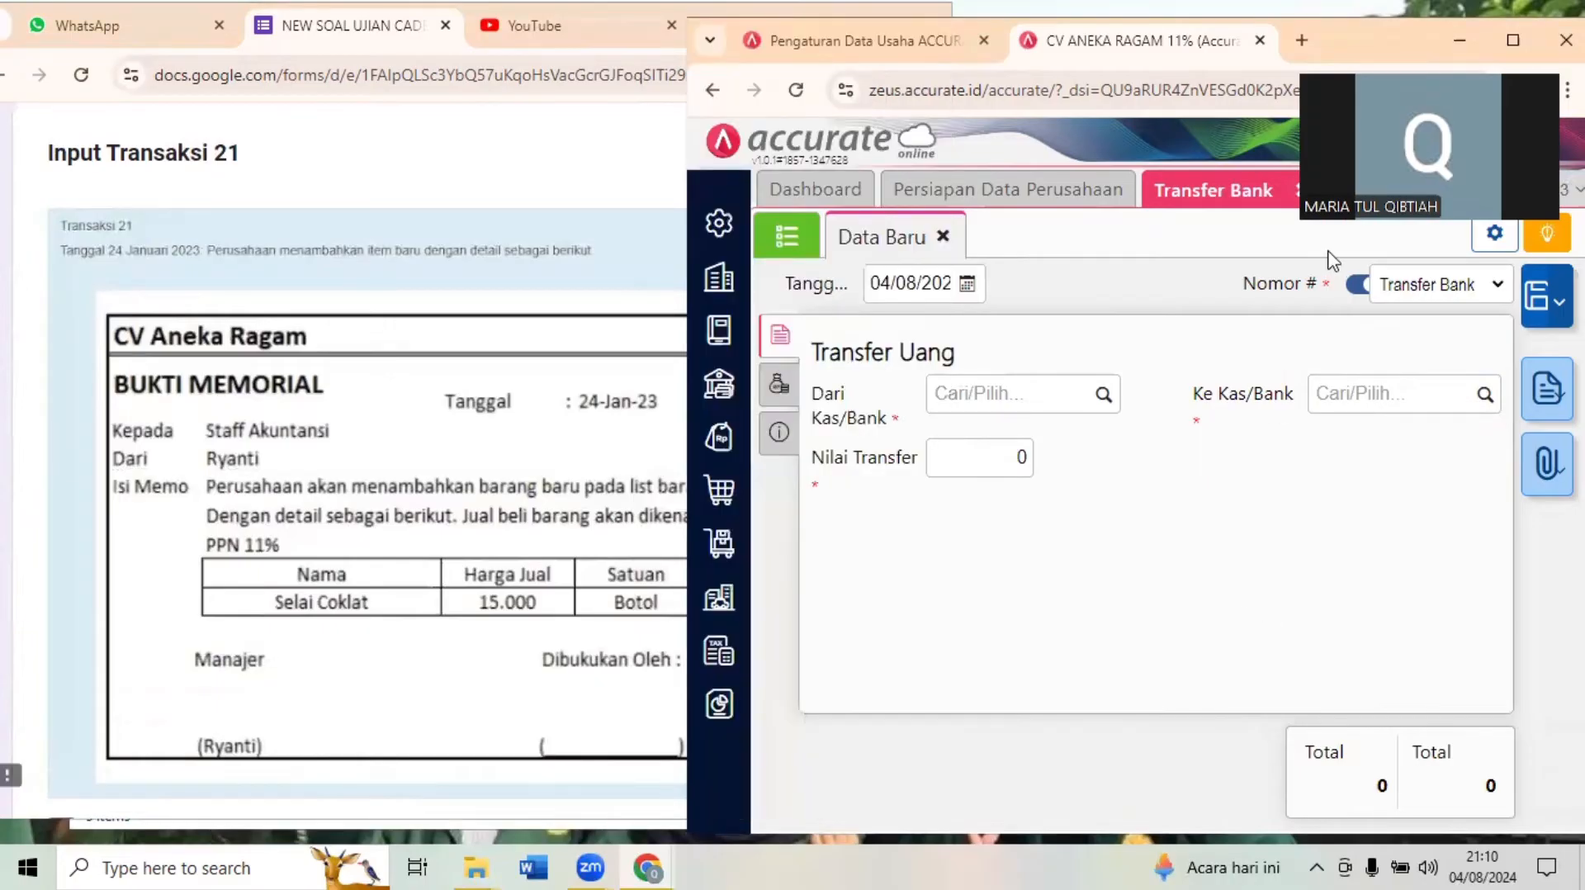
click(1512, 40)
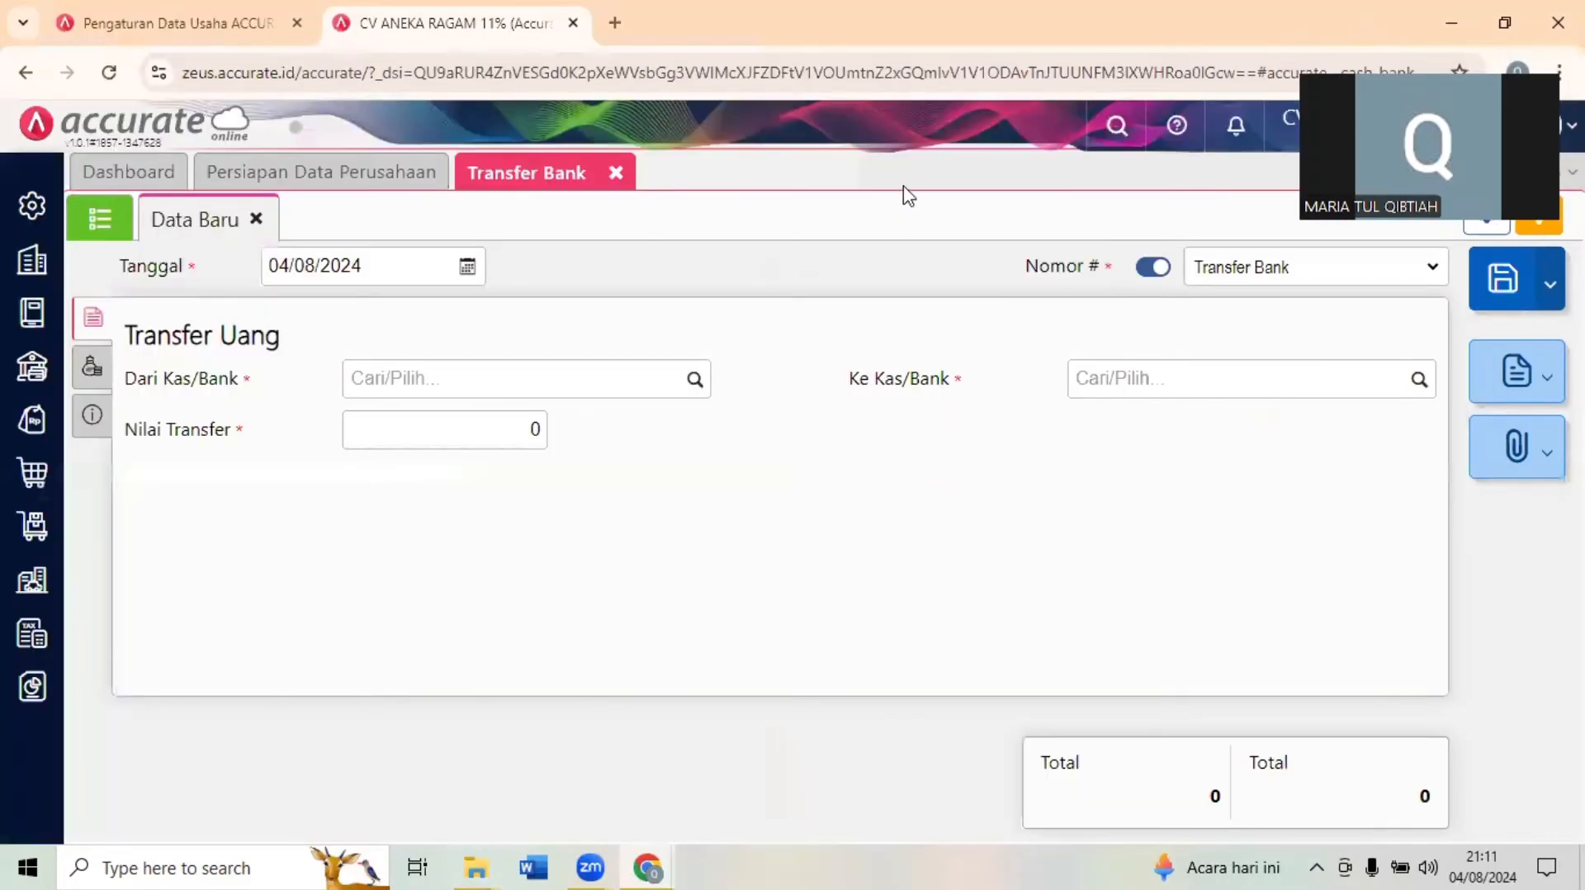
click(615, 174)
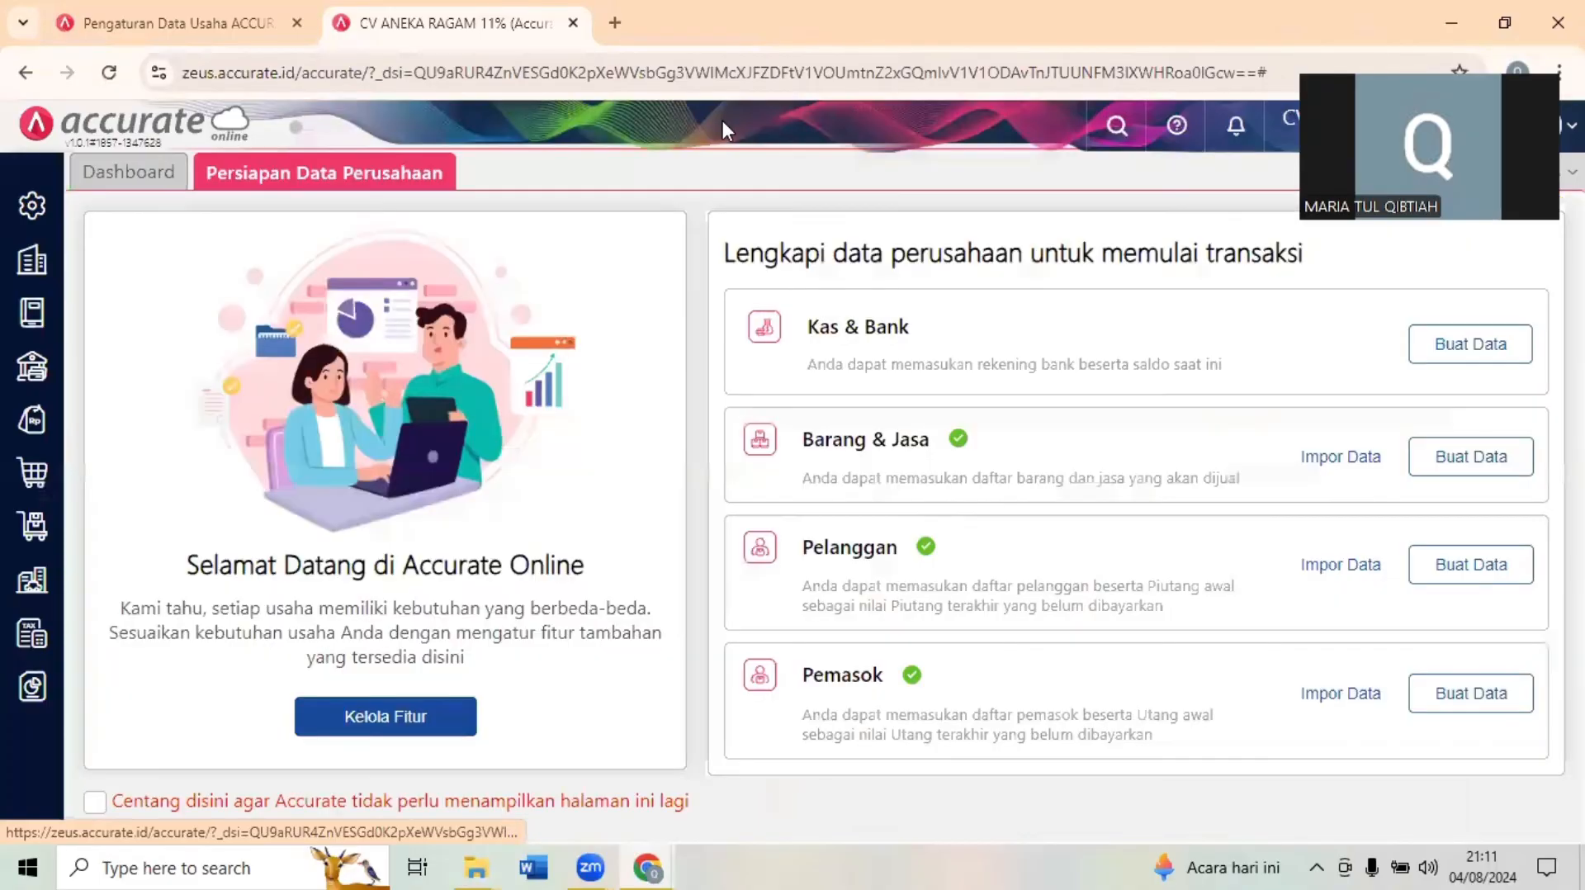
click(1513, 1)
click(451, 371)
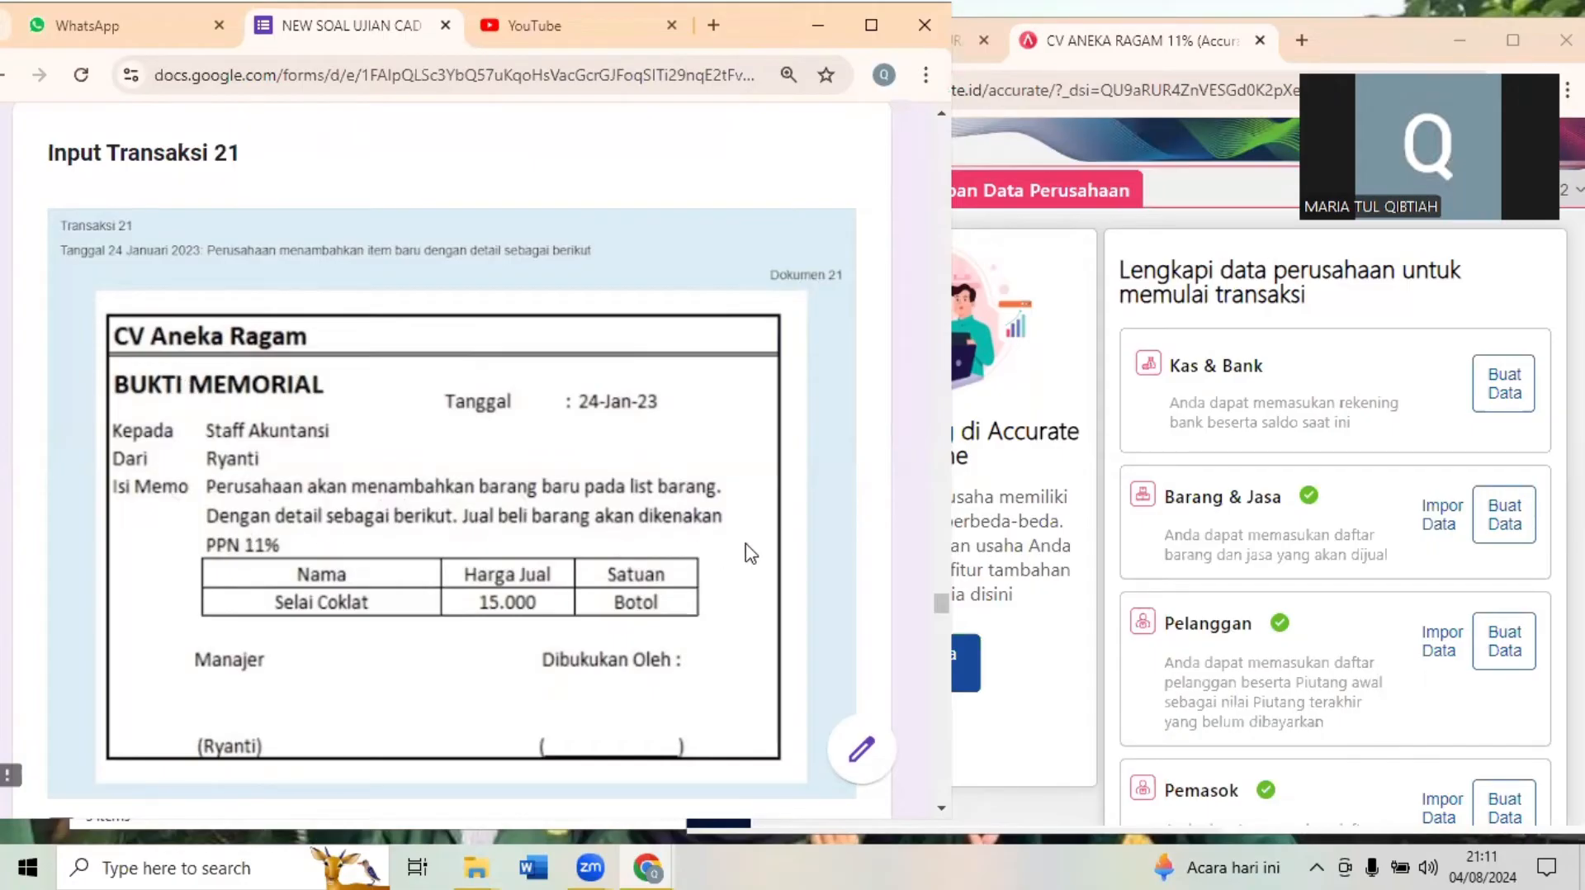
click(1031, 411)
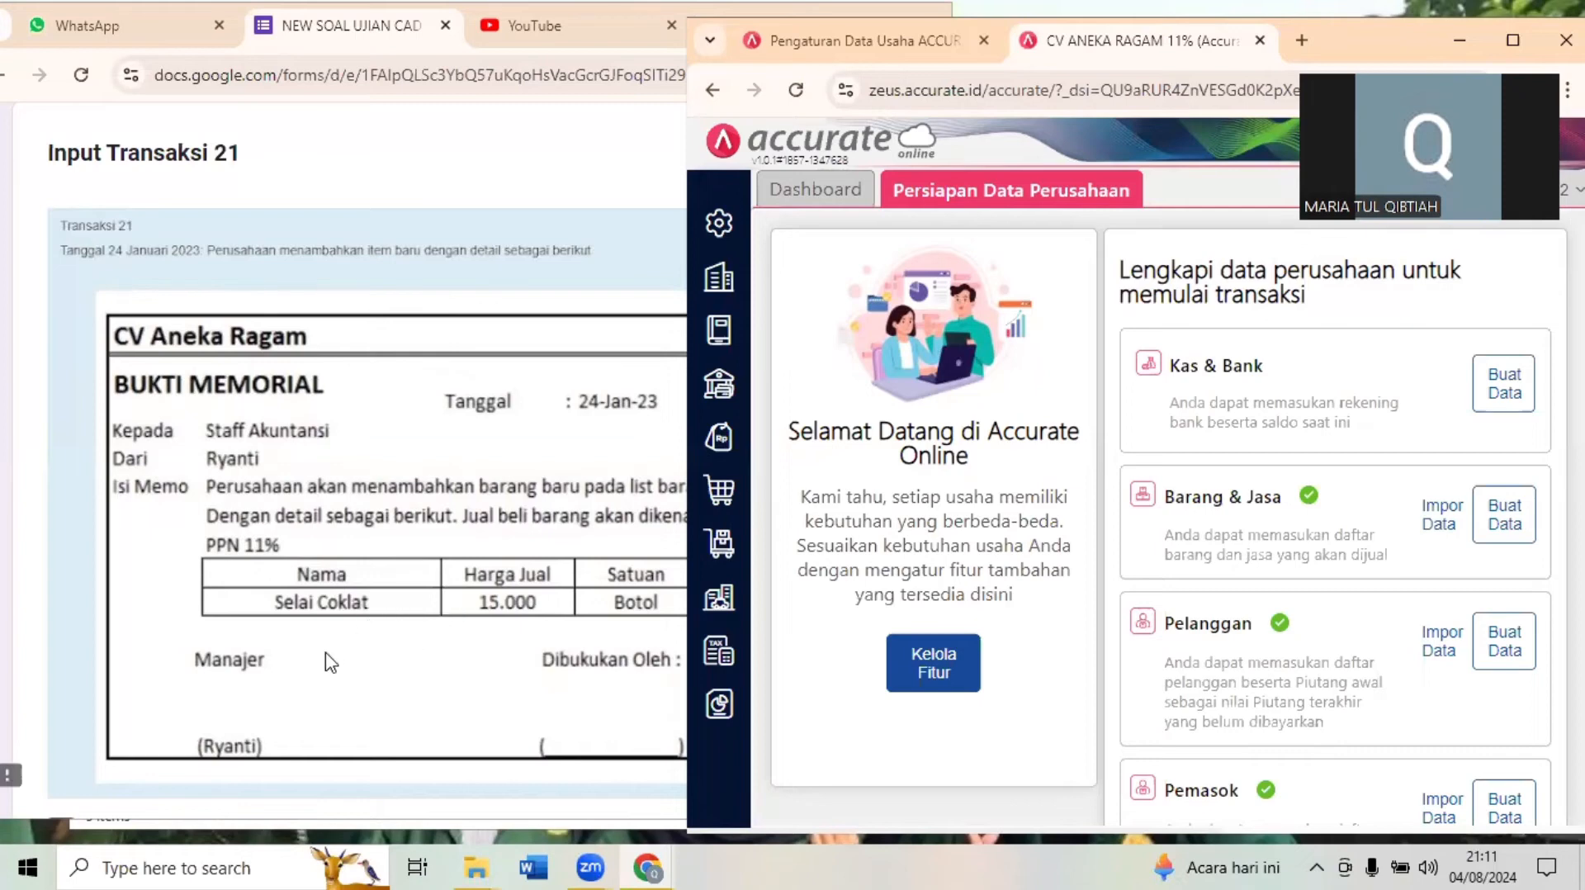
- Start a new Barang & Jasa record in Accurate Online and name the item SELAI COKLAT
click(723, 541)
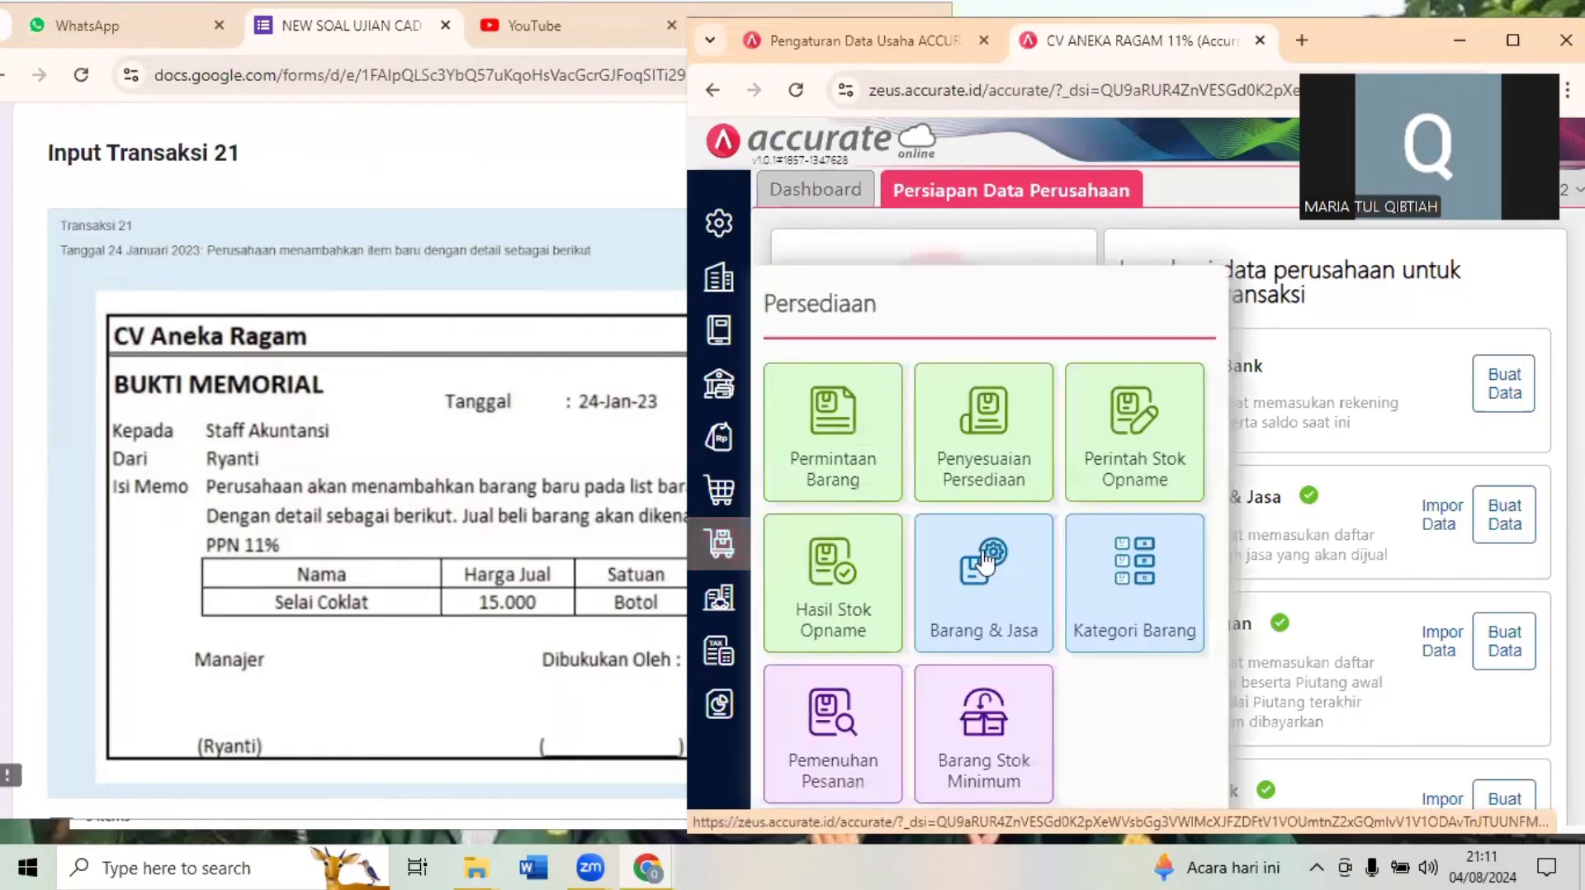
click(982, 551)
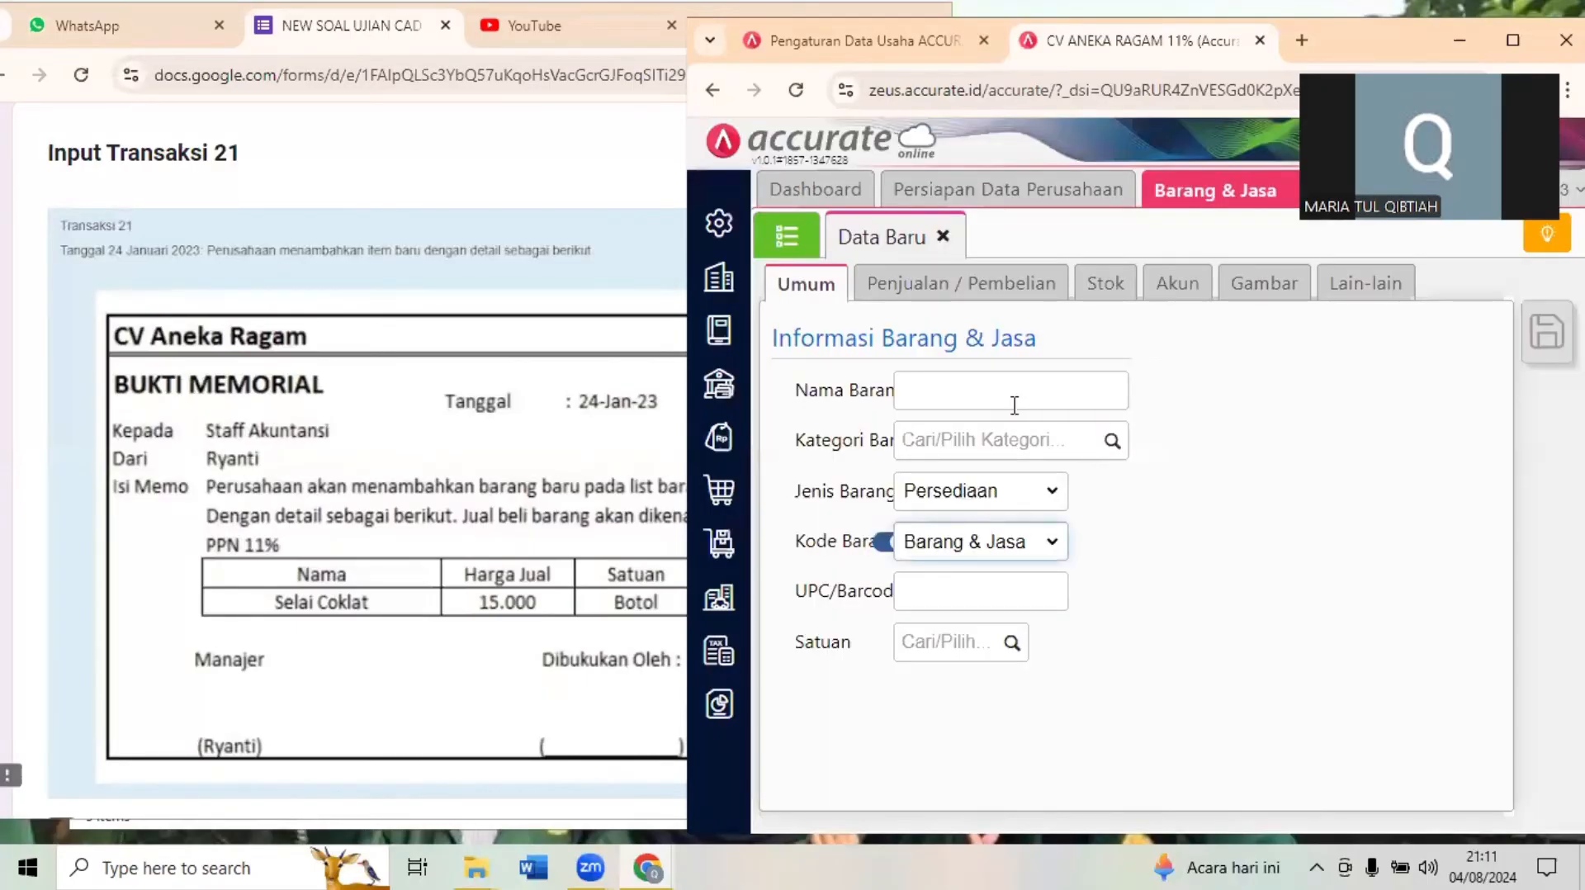
click(1015, 405)
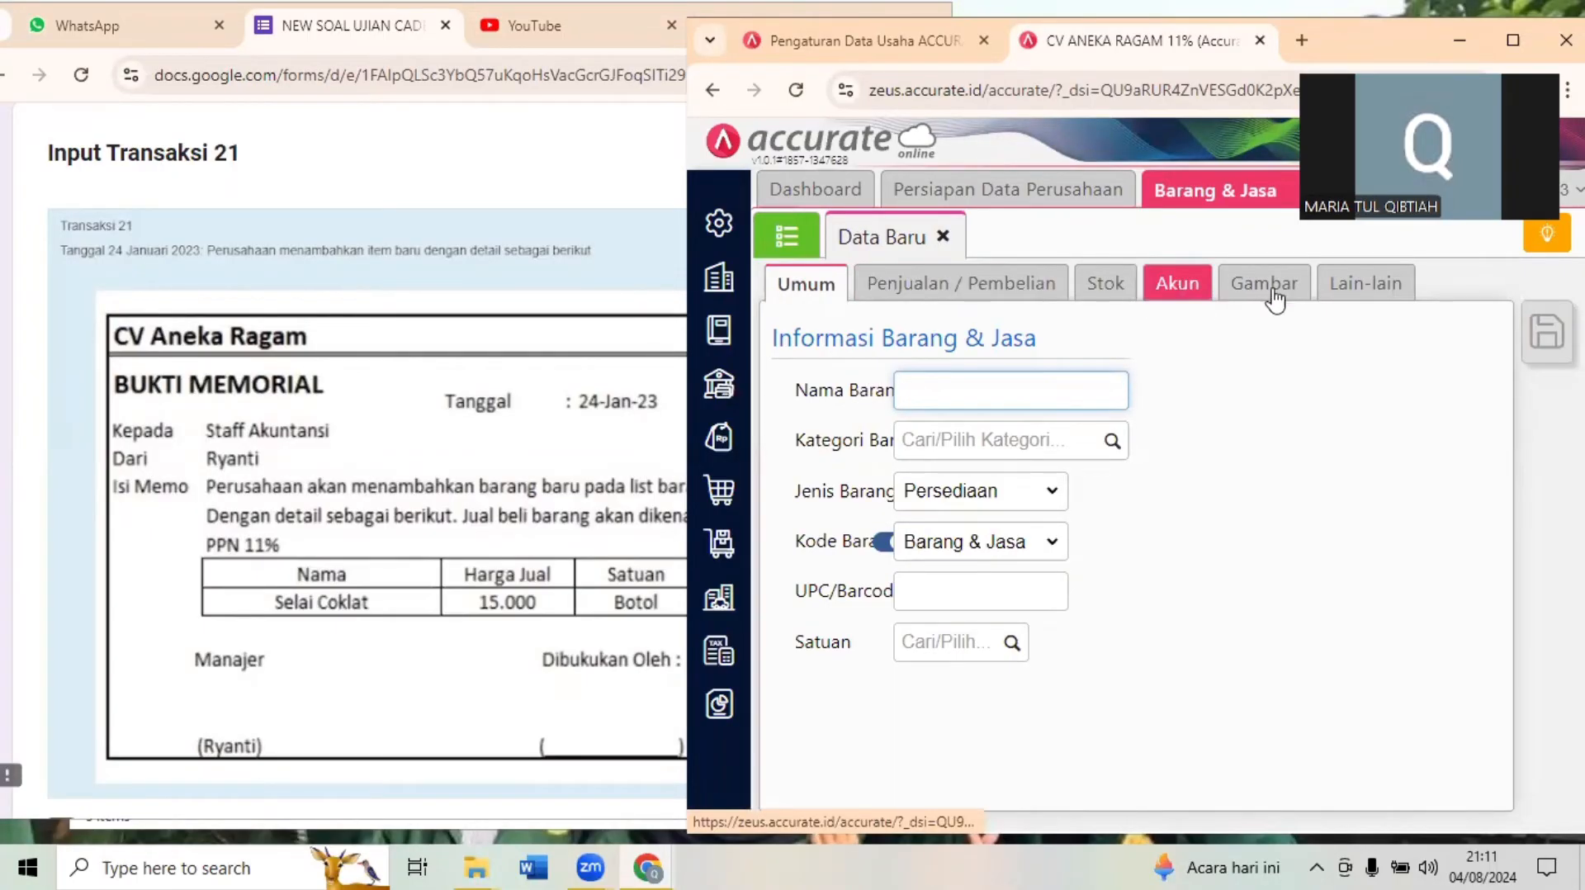
click(929, 385)
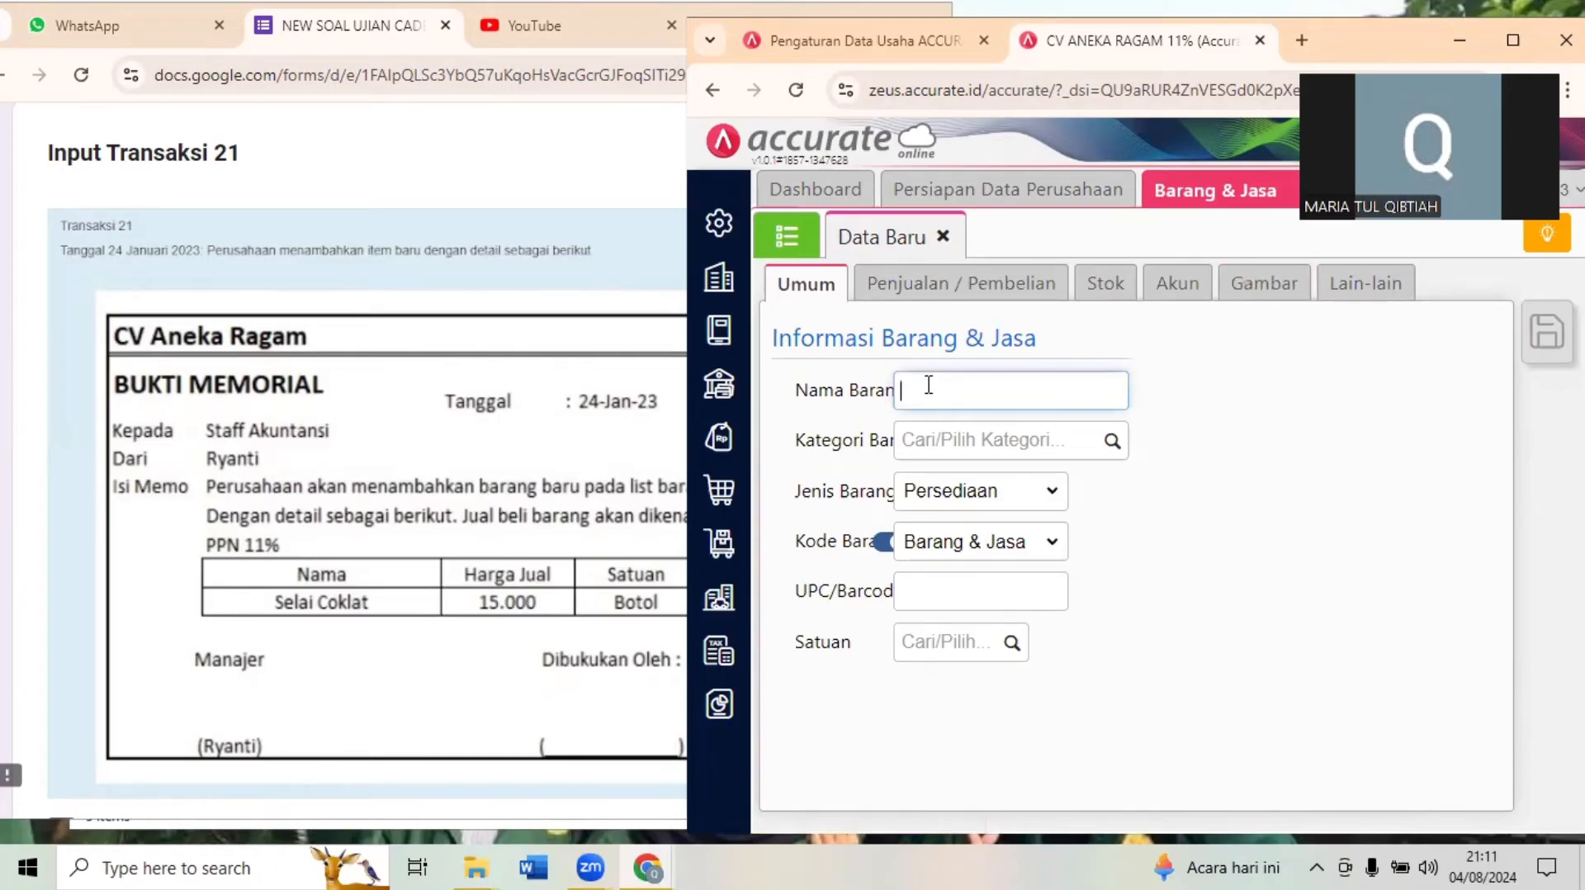
text(SELAI COKLAT)
- Assign the item to the Umum category and save BOTOL as a new unit for it
click(993, 441)
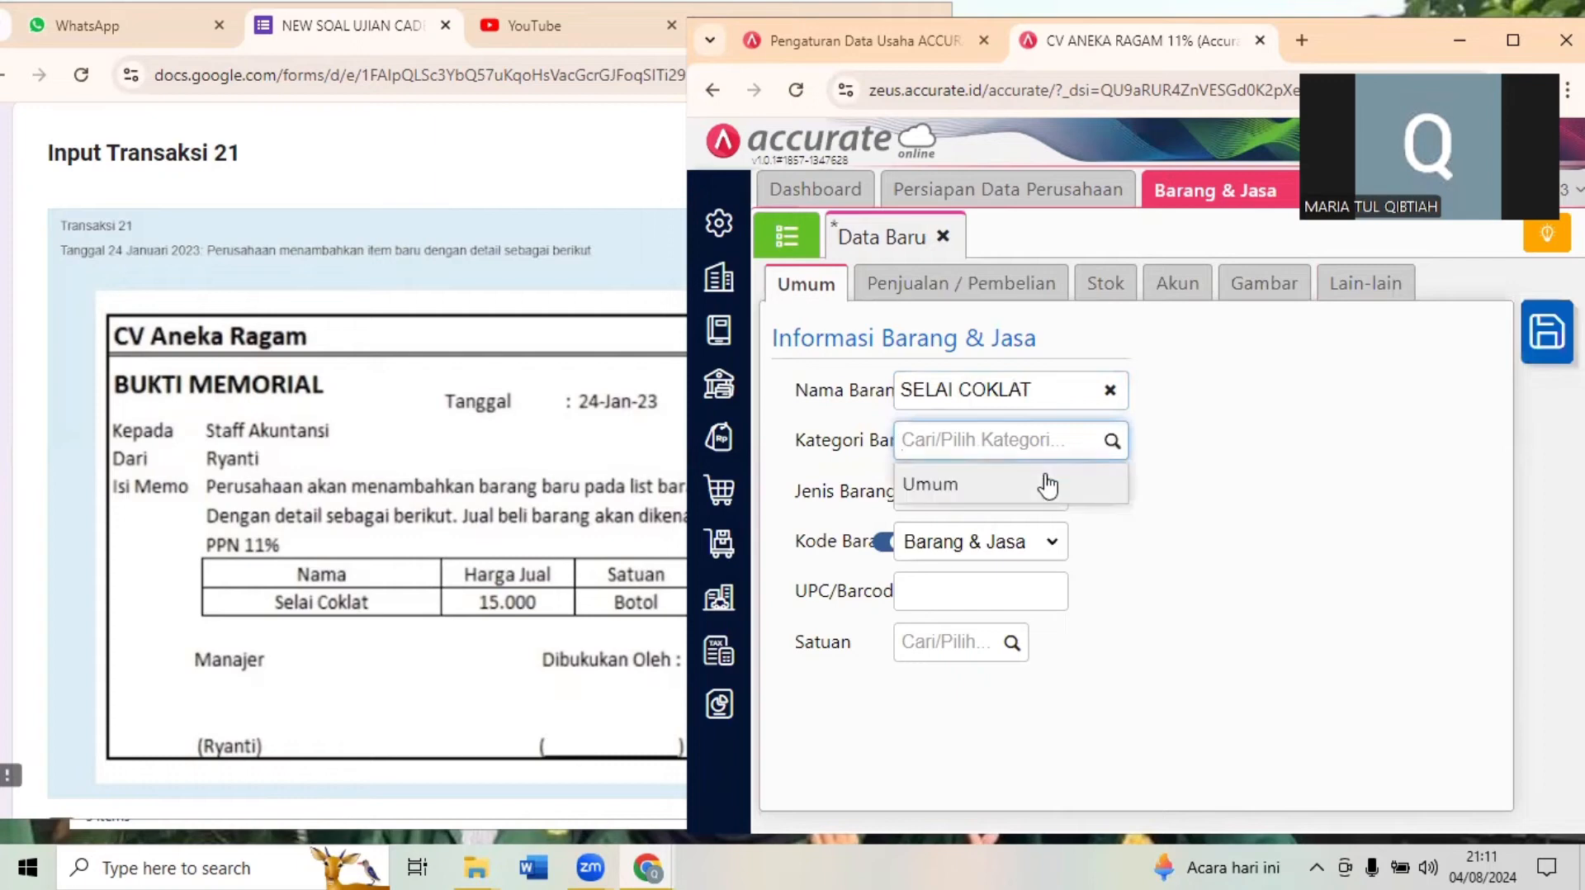
click(1047, 486)
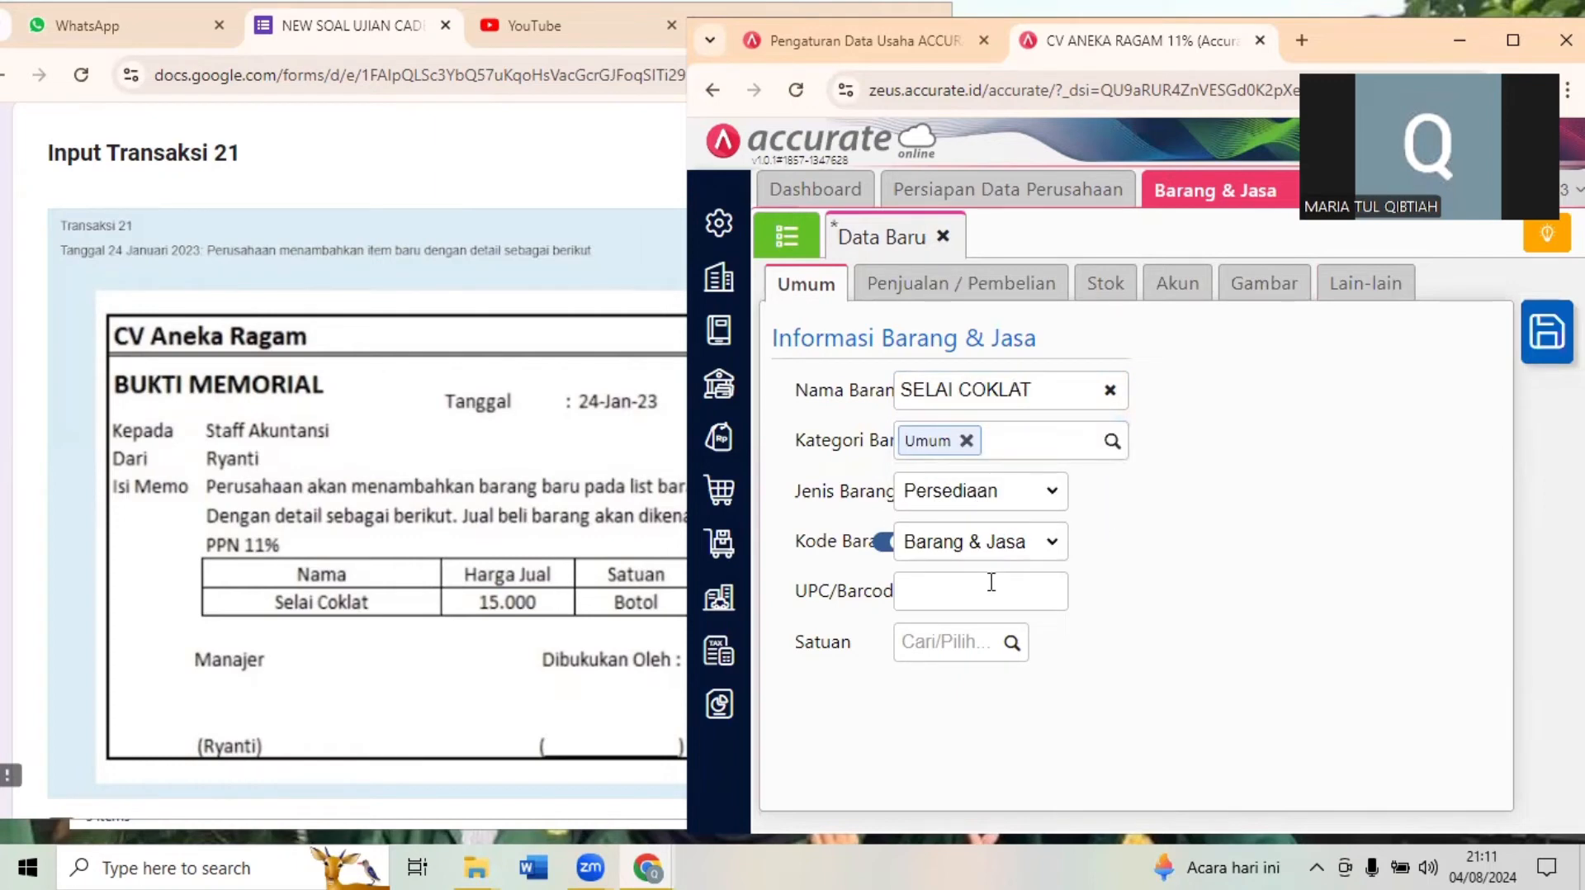
click(951, 600)
click(1106, 620)
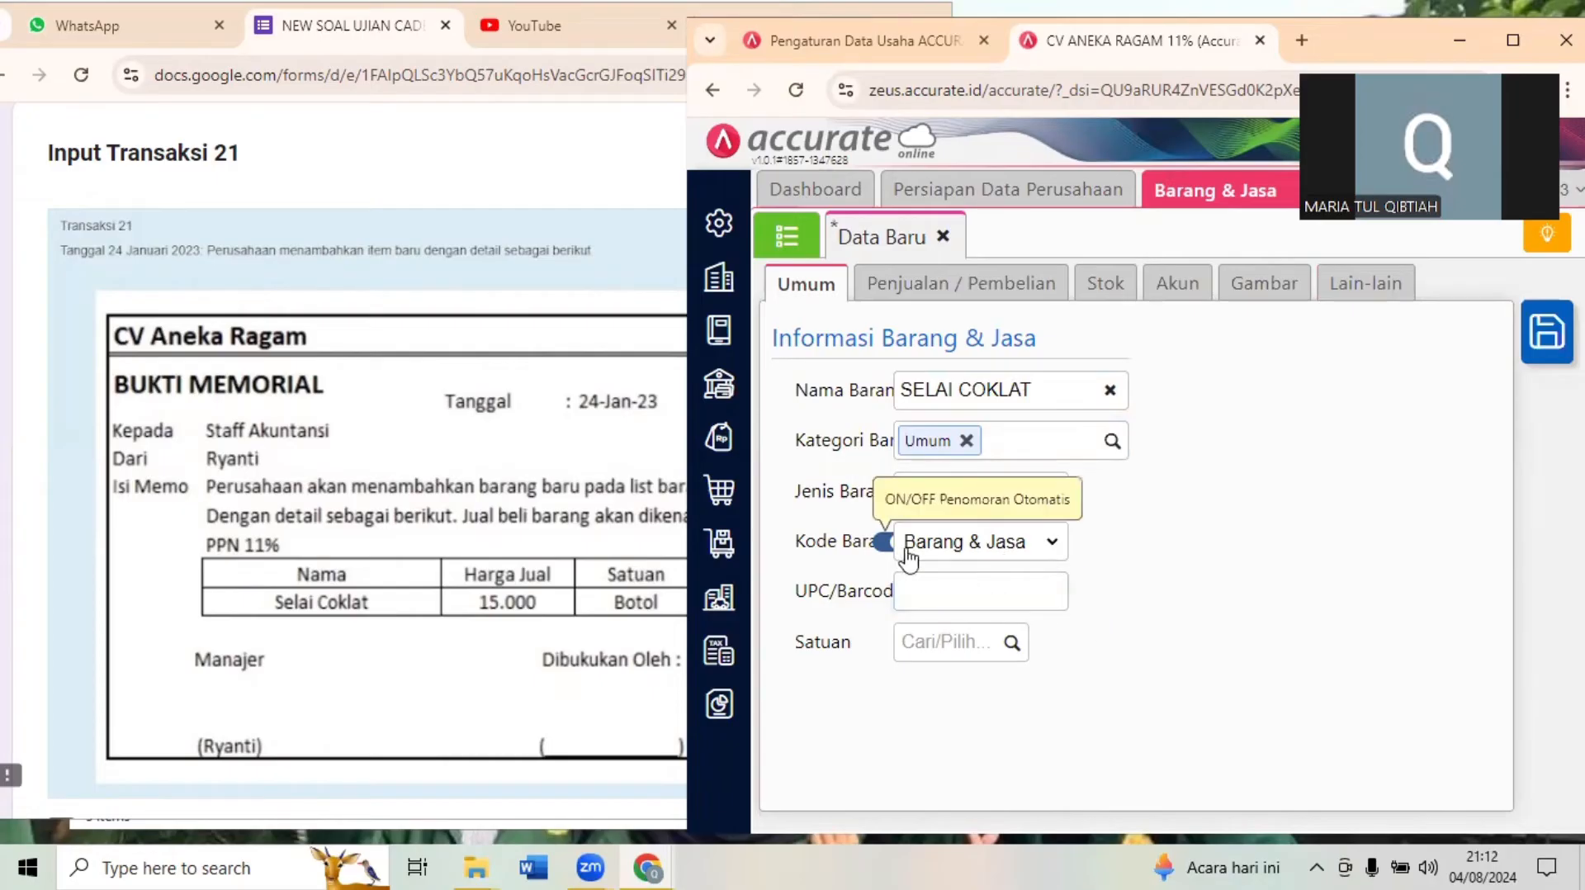
click(964, 653)
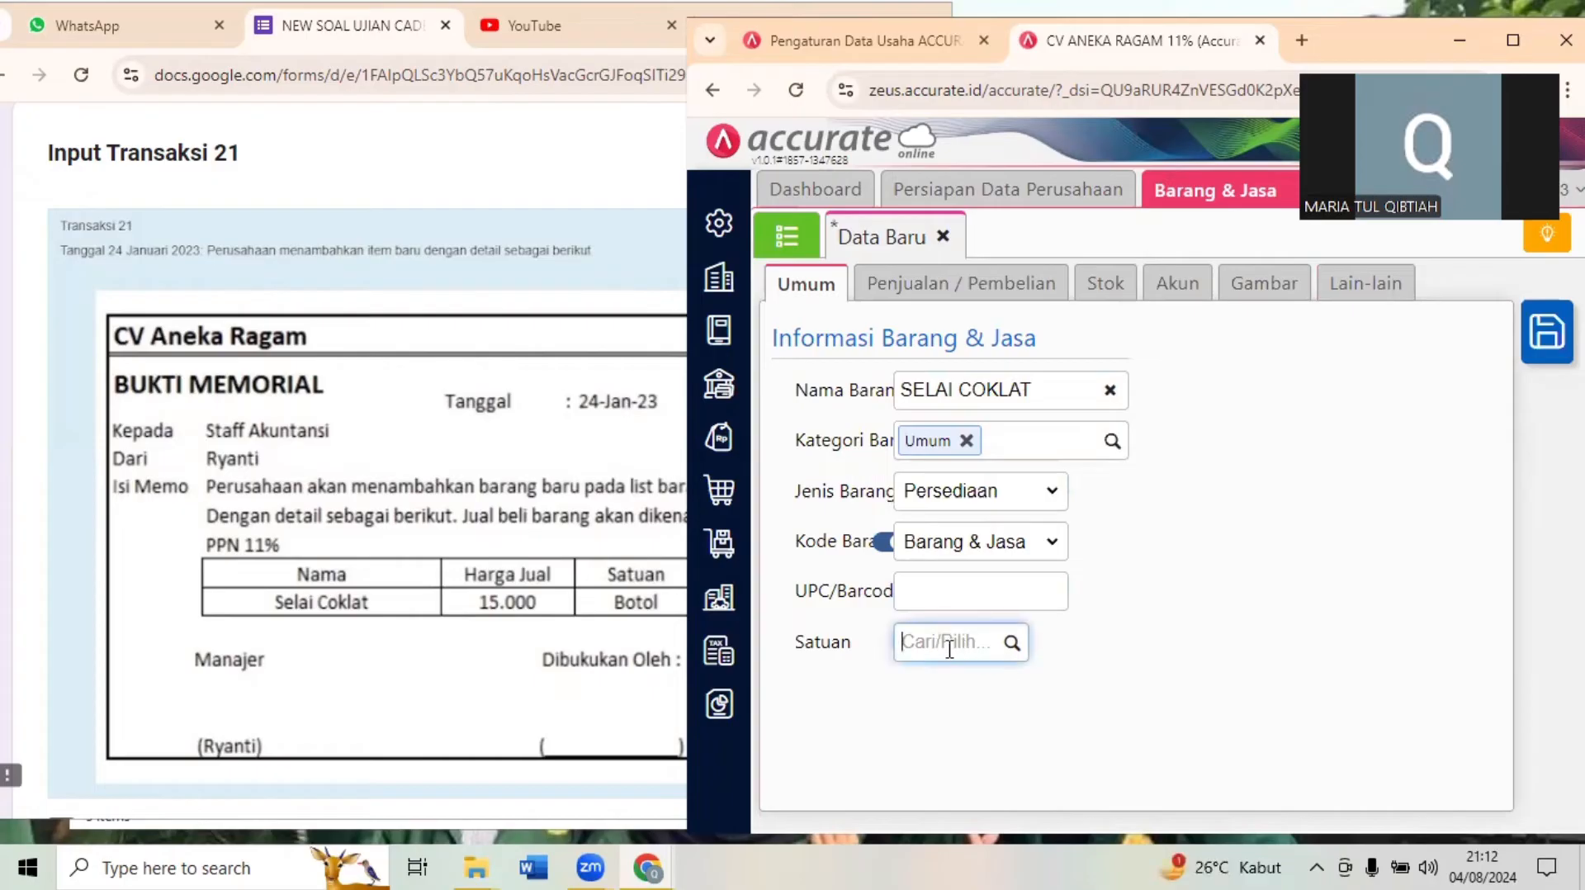
text(BOTOL)
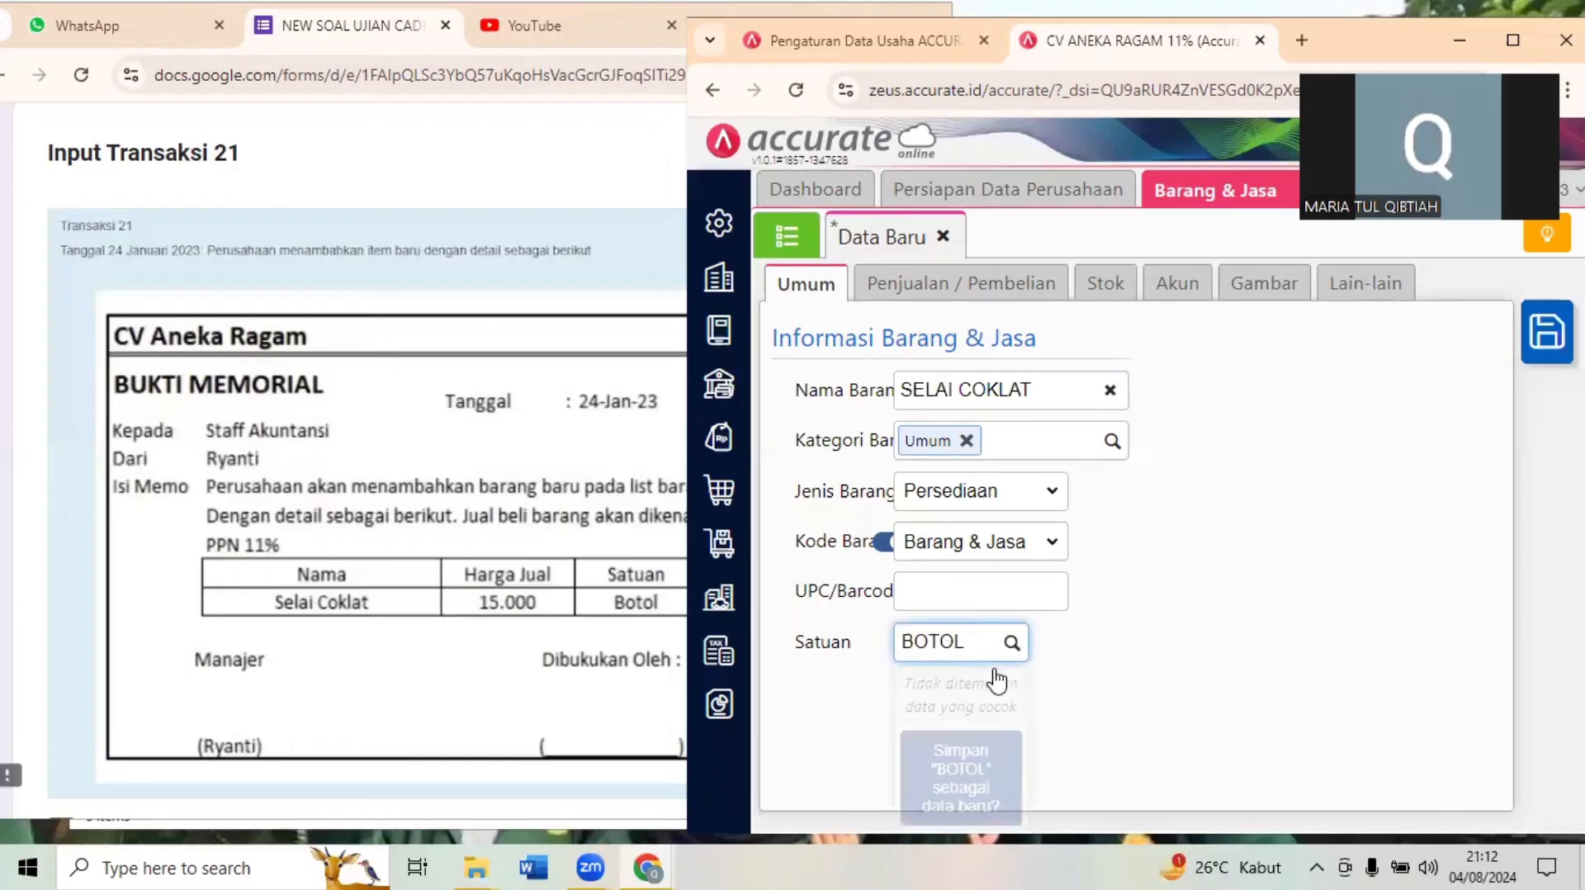
click(979, 776)
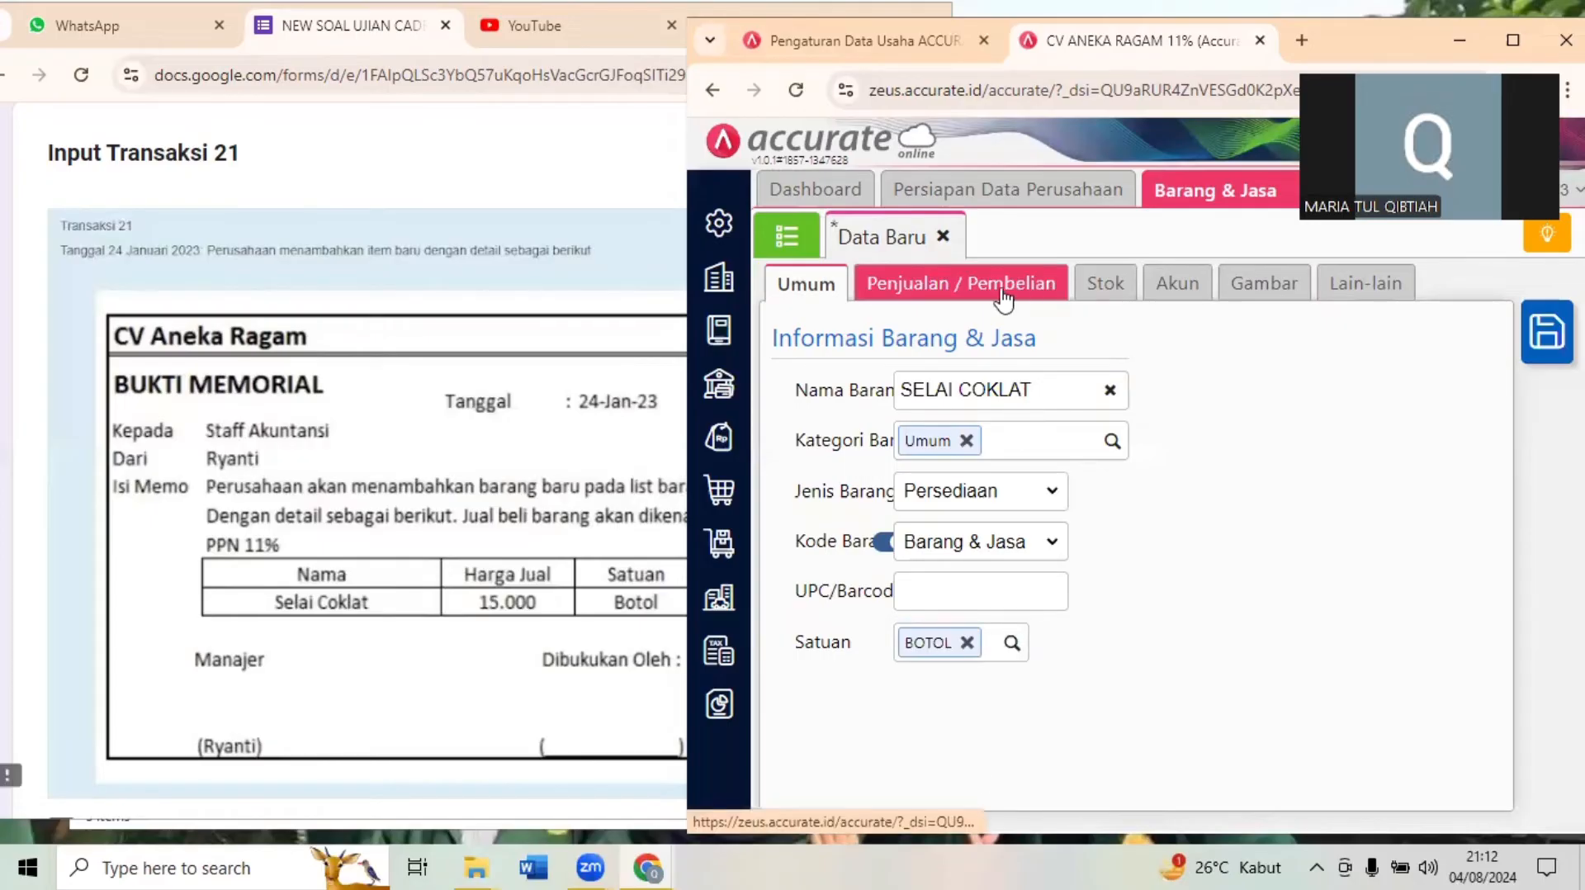
- Set the item's default selling price to 15.000 per BOTOL
click(957, 287)
click(979, 385)
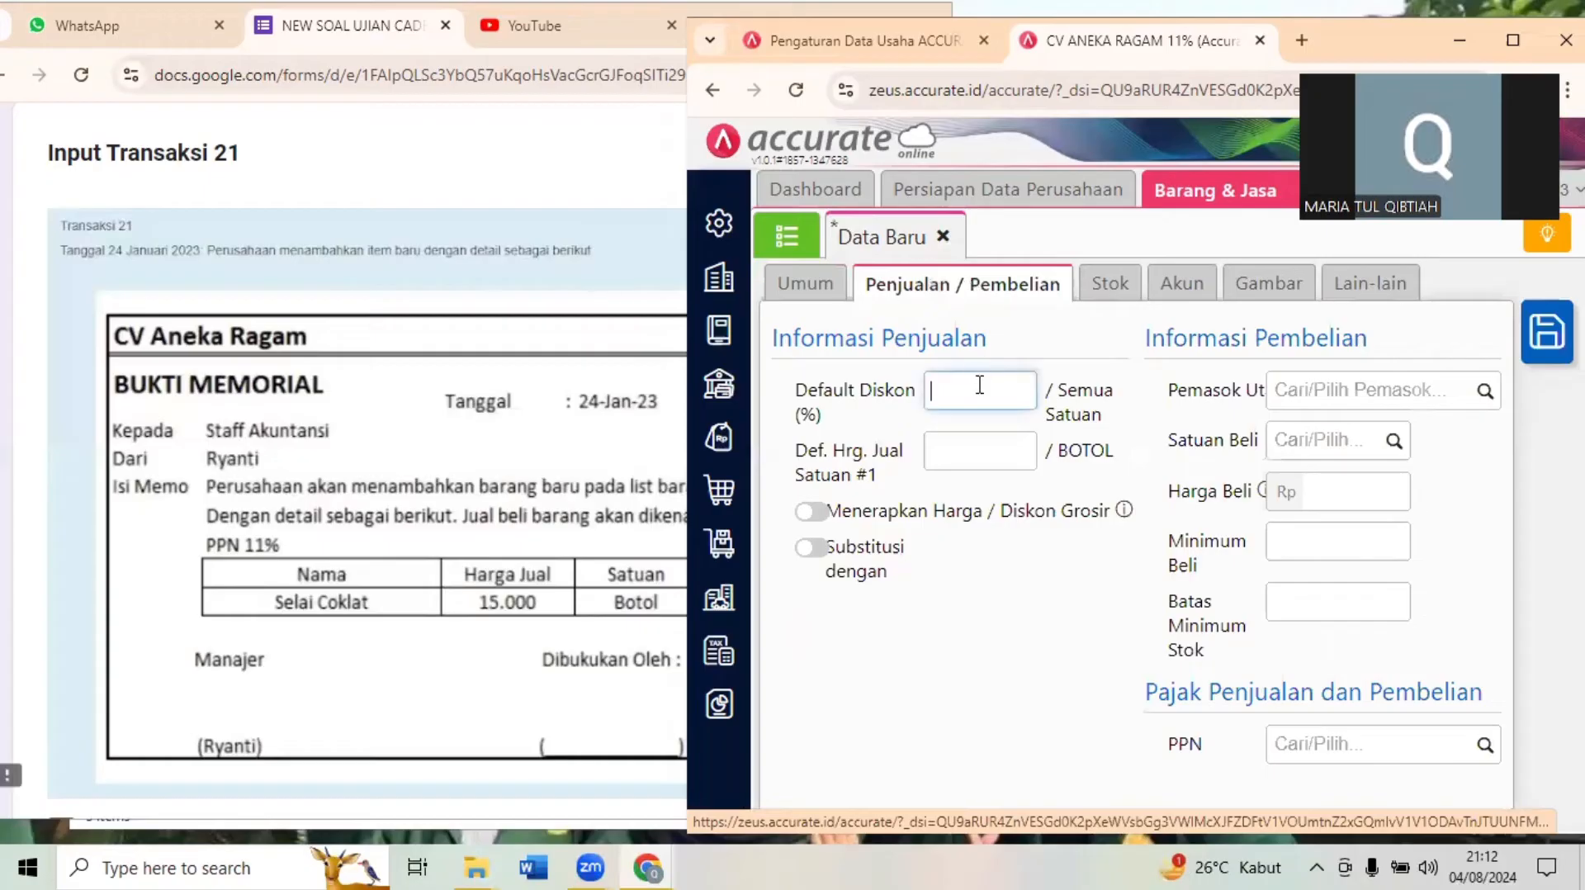
click(975, 459)
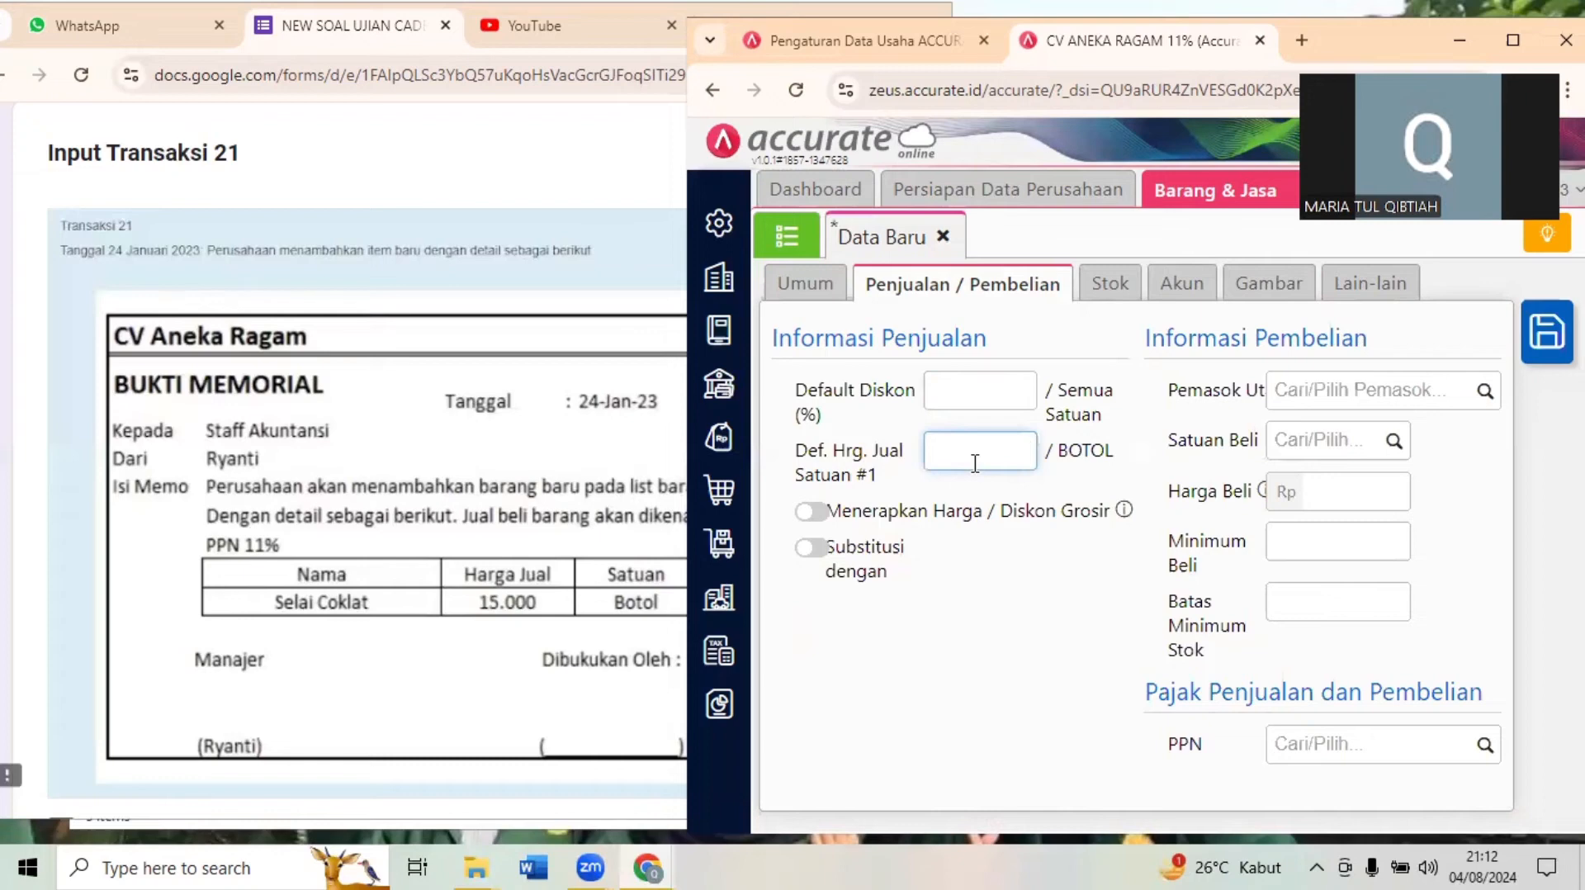
text(15.000)
- Apply Pajak Pertambahan Nilai (PPN 11%) to the item's sales and purchases and check the tax base setting
click(1486, 747)
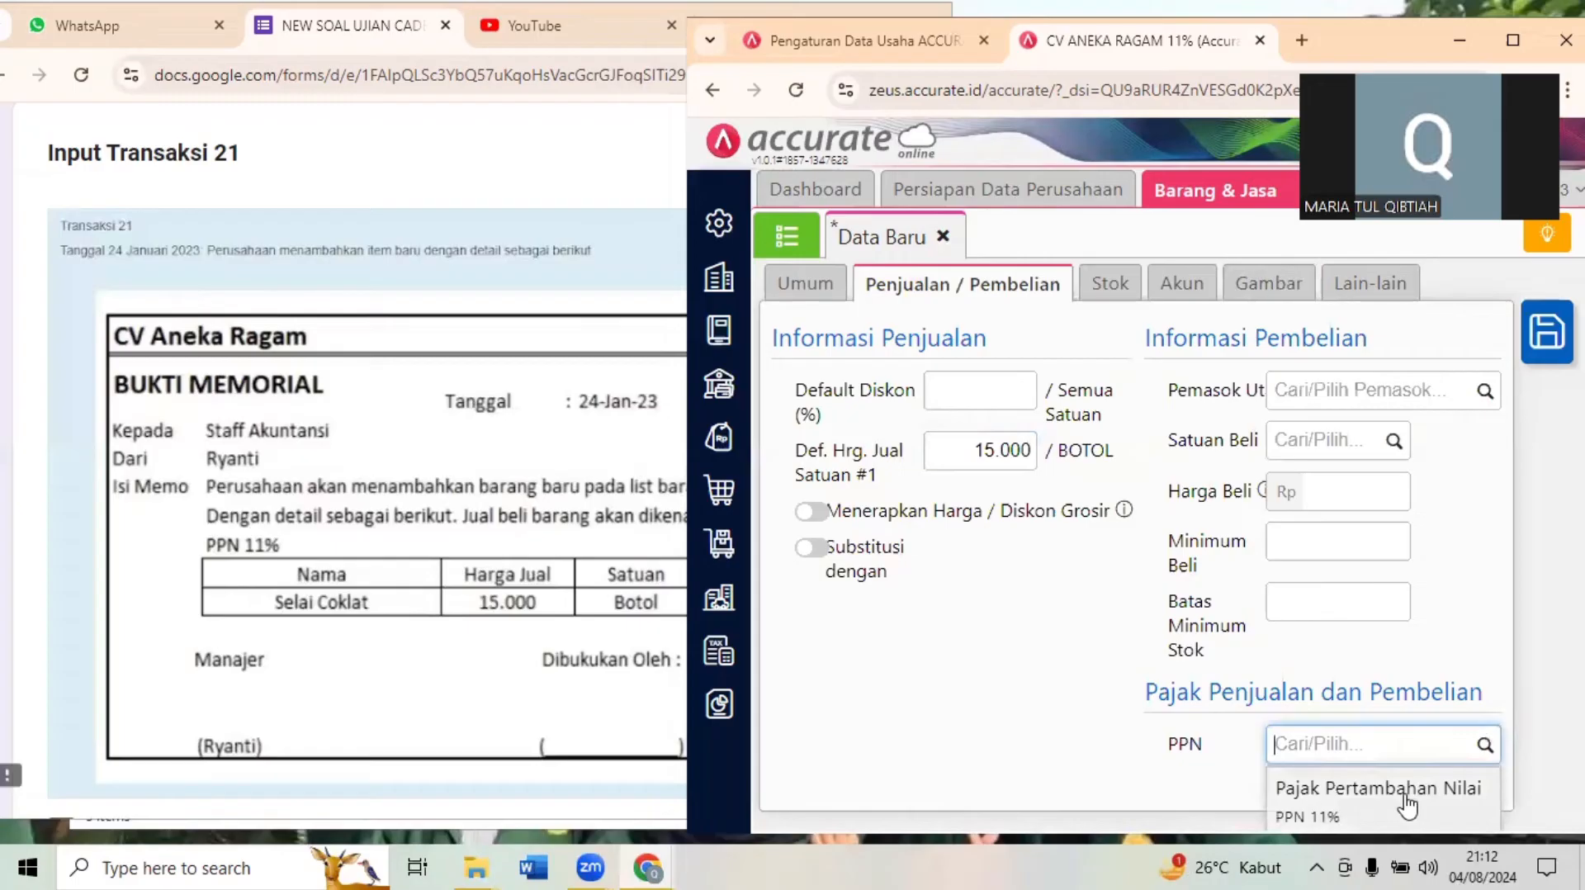
click(1408, 802)
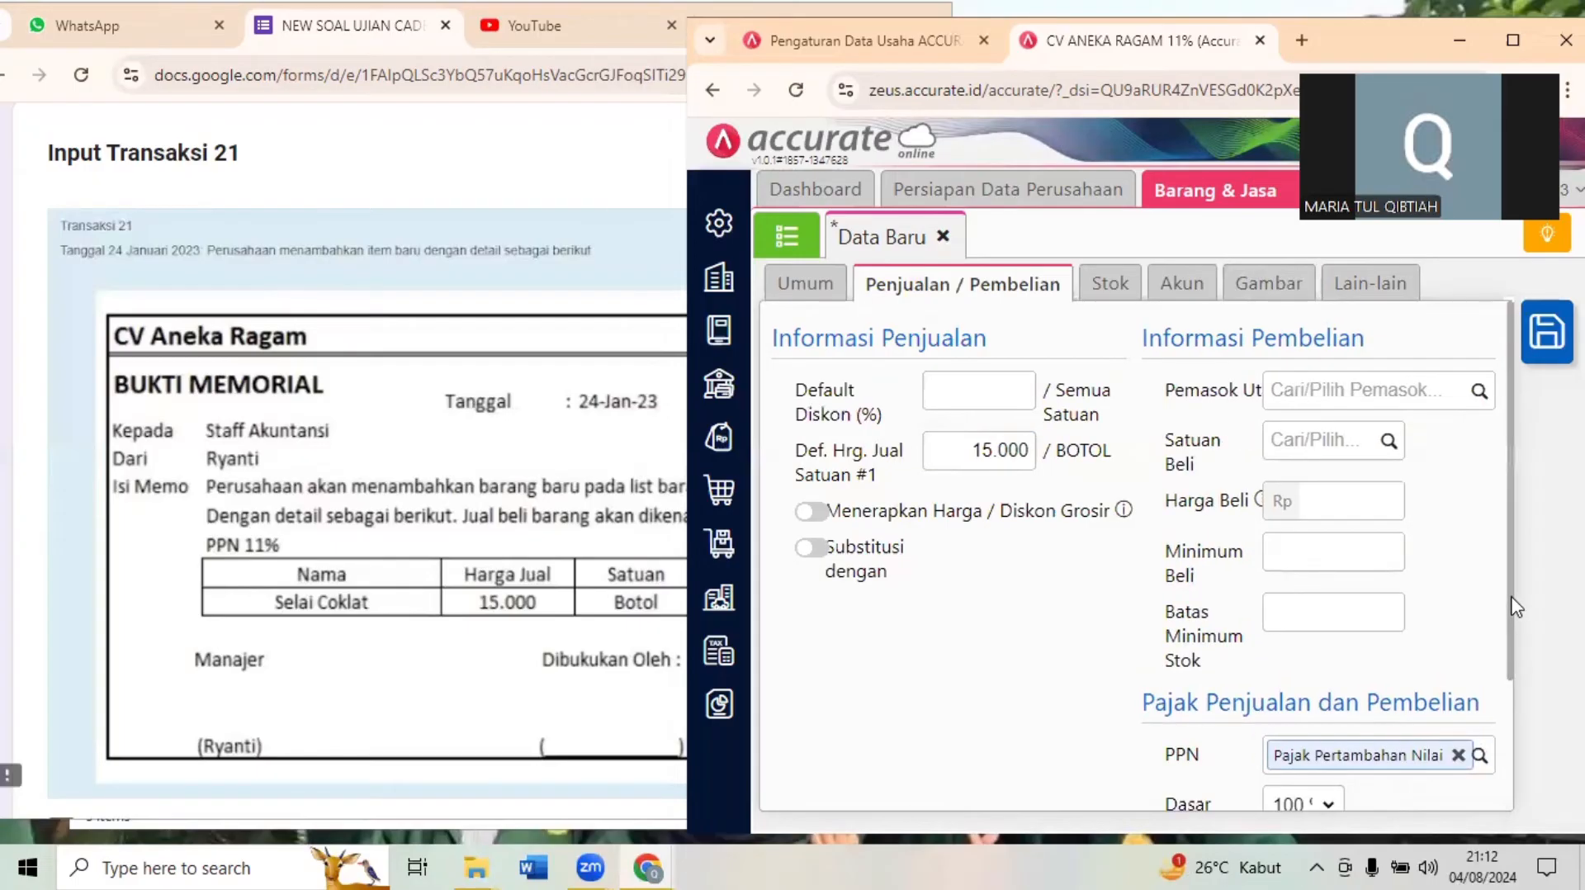
scroll(1513, 703, down, 1)
scroll(1513, 703, down, 2)
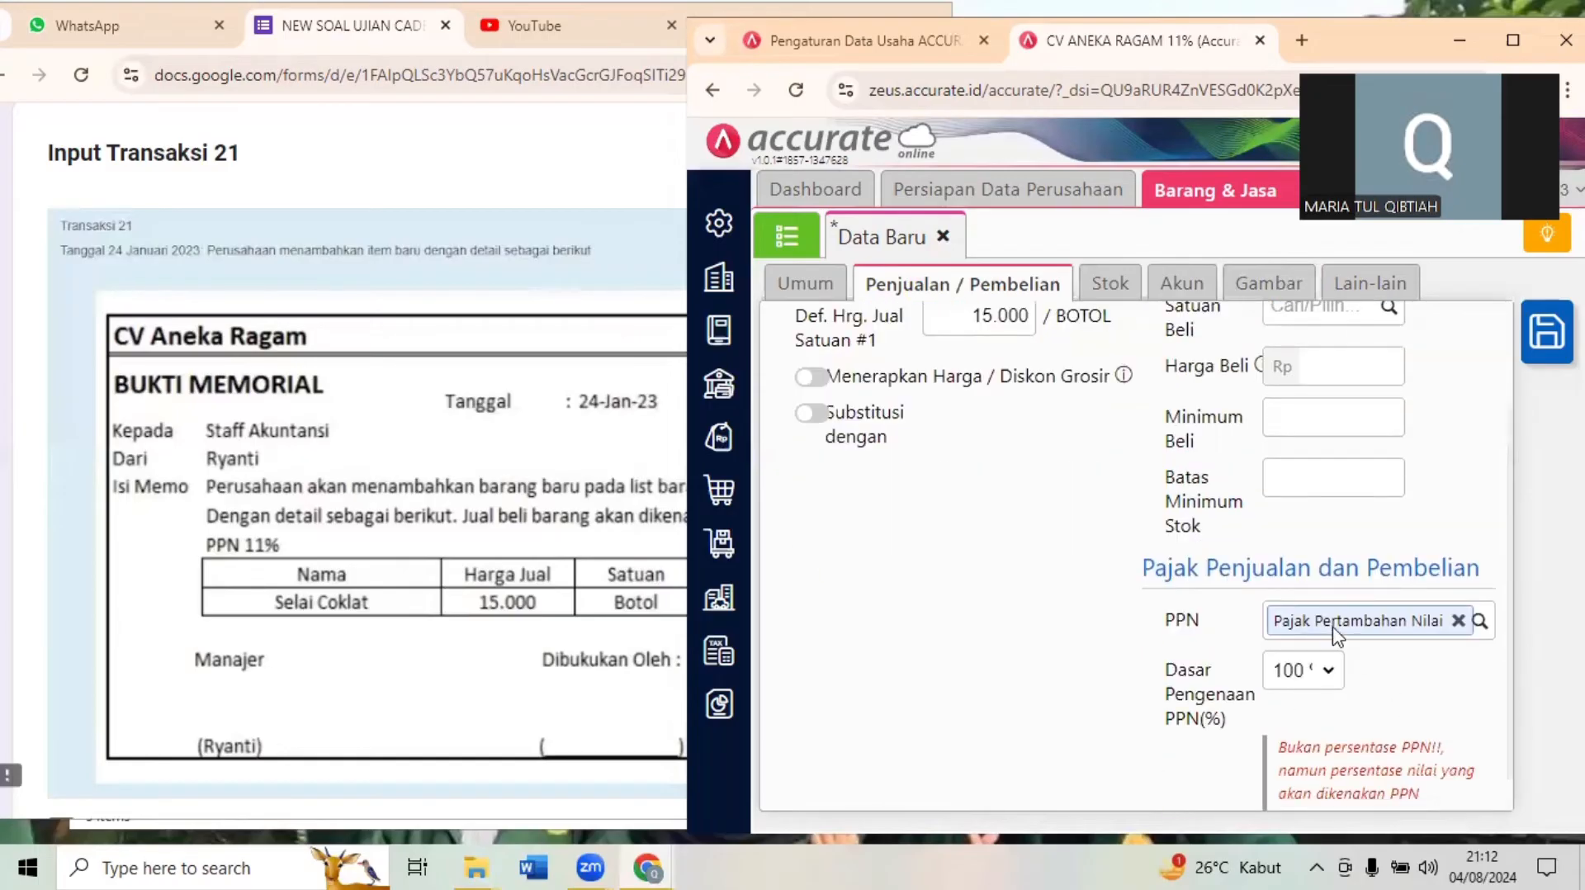
- Review the SELAI COKLAT item's stock, account, picture and other details, and save the item
click(1298, 673)
click(949, 617)
click(583, 631)
click(1094, 359)
click(1110, 284)
click(1178, 283)
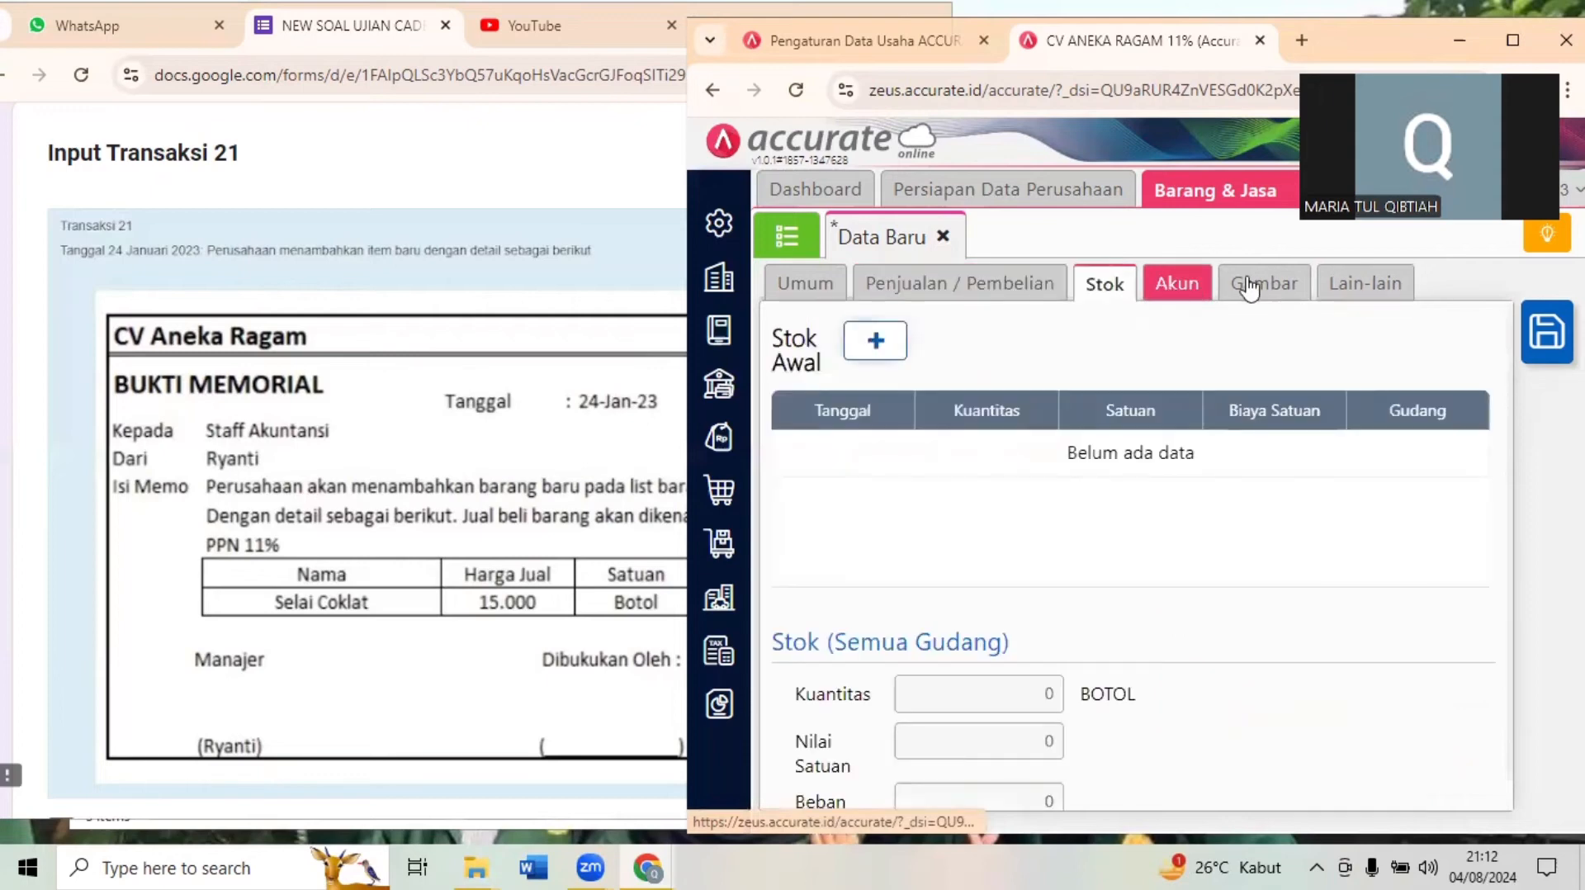
click(1263, 284)
click(1340, 288)
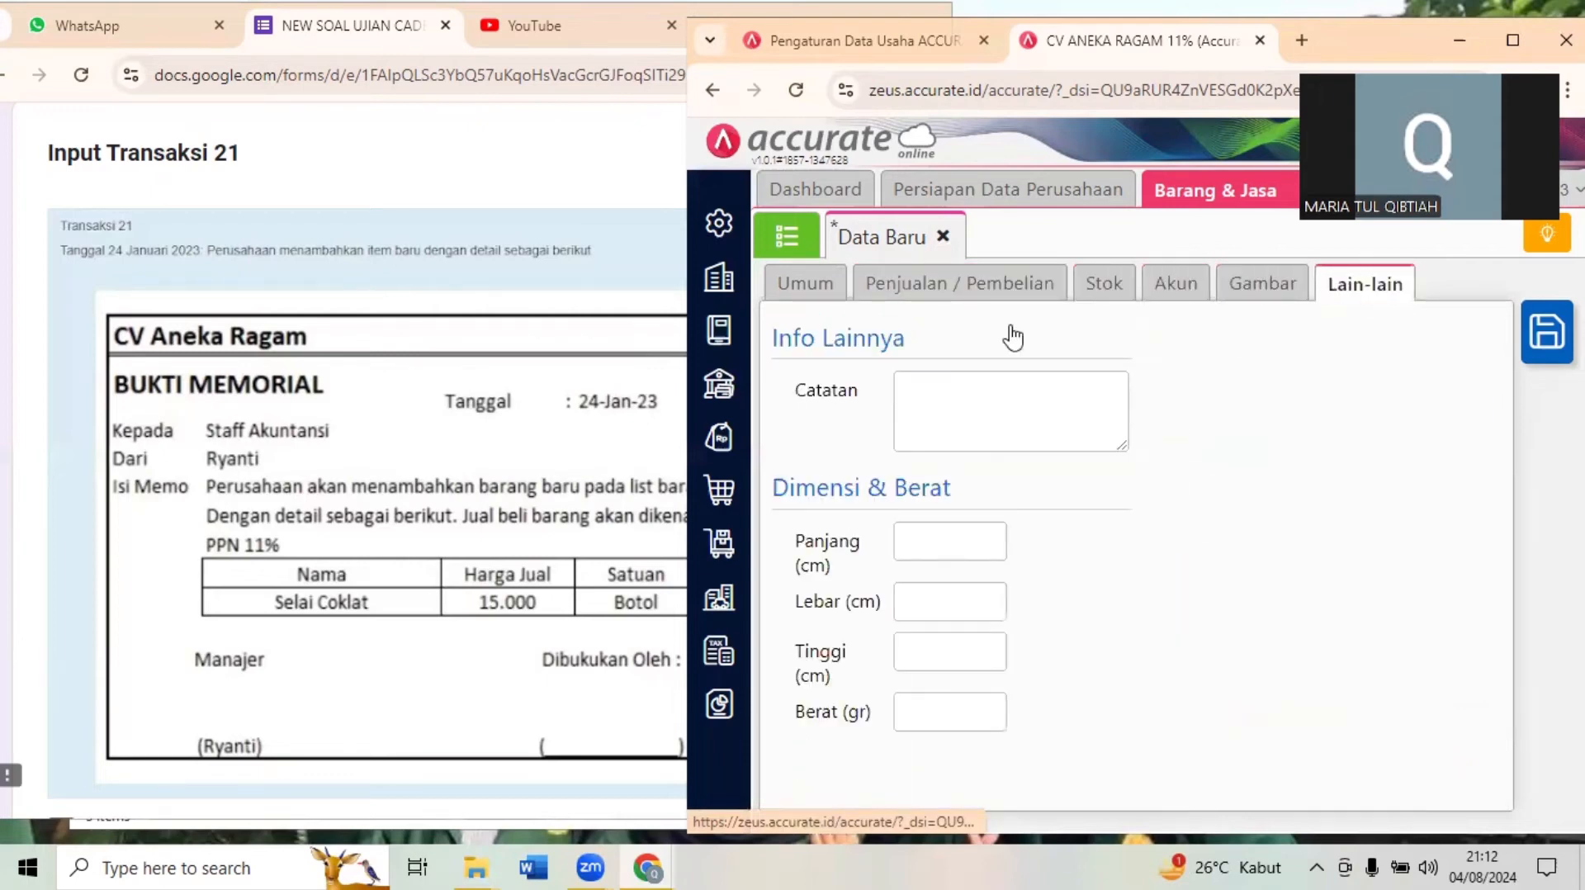
click(1537, 361)
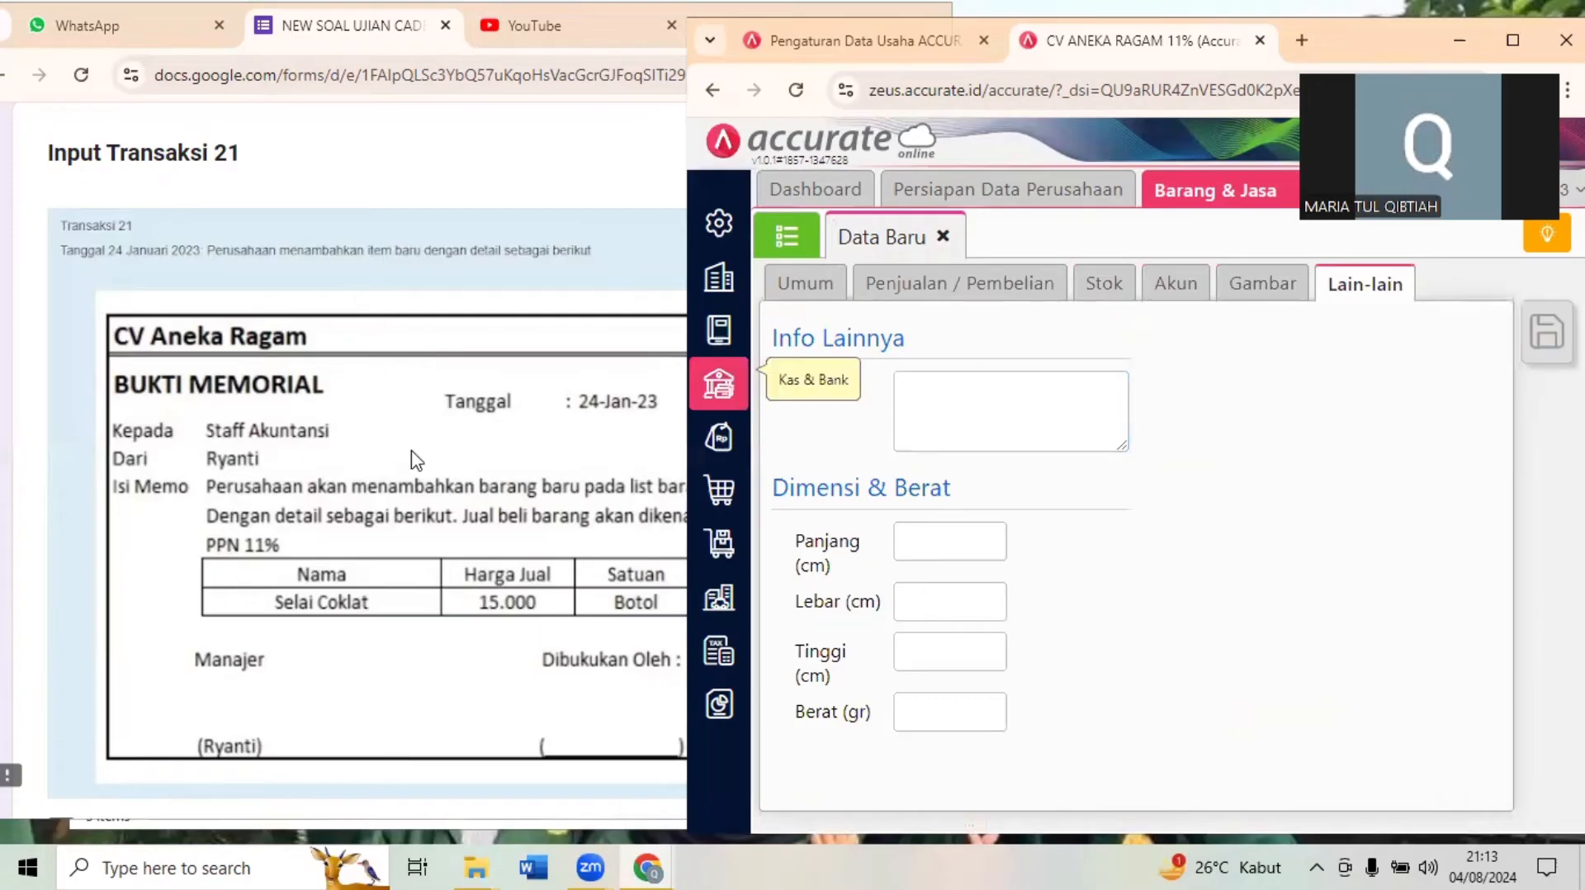
- Go to Transaksi 22 in the Google Forms exam and close the Barang & Jasa module in Accurate Online
click(417, 460)
scroll(417, 460, down, 8)
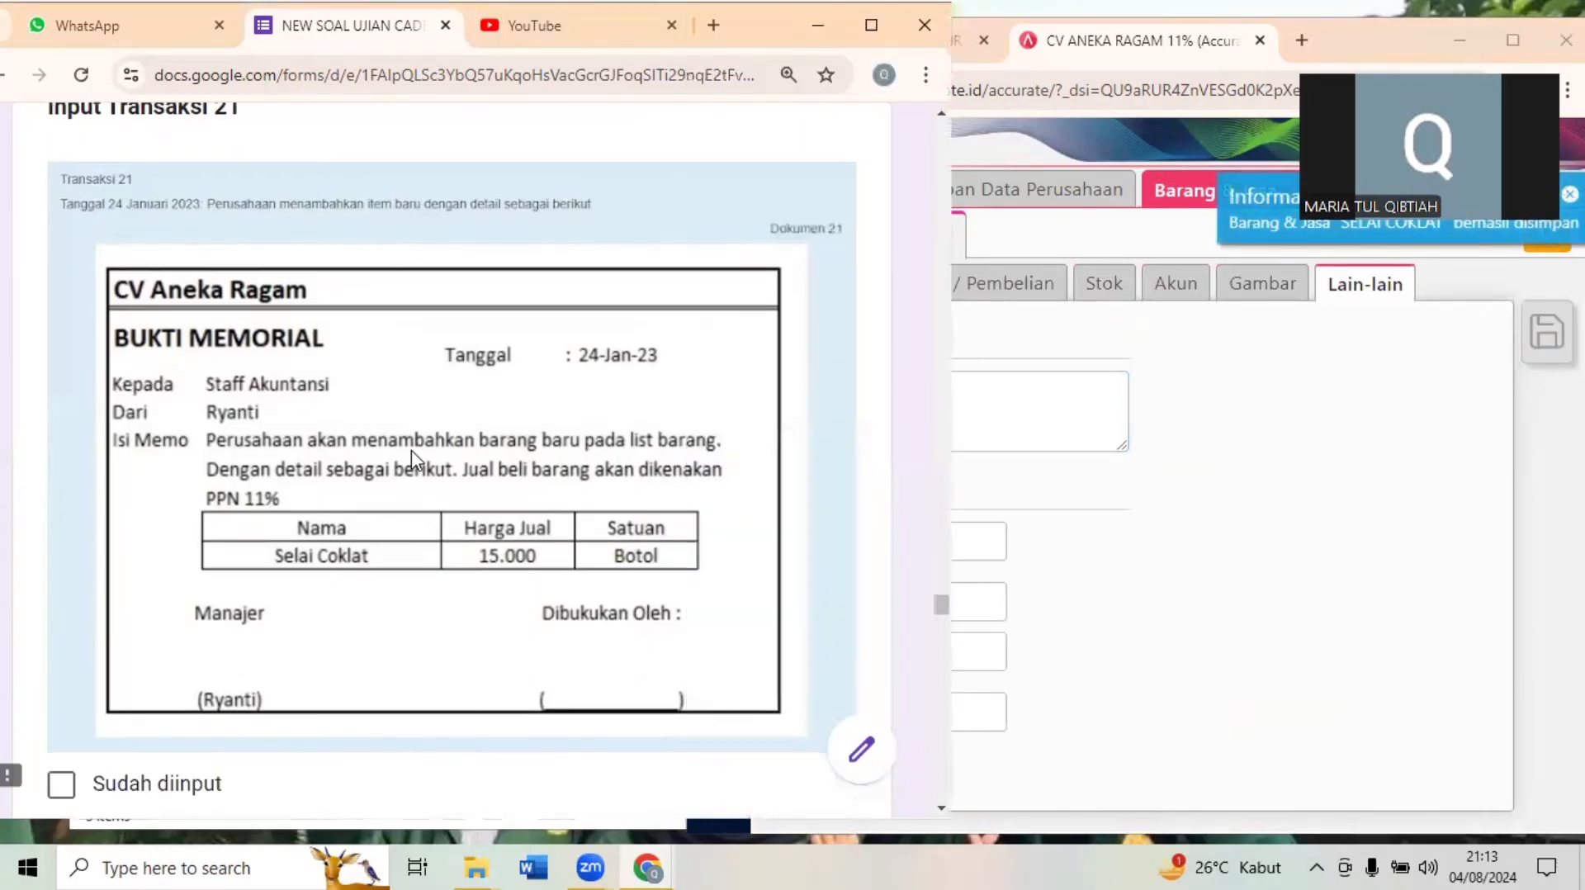
scroll(417, 460, down, 1)
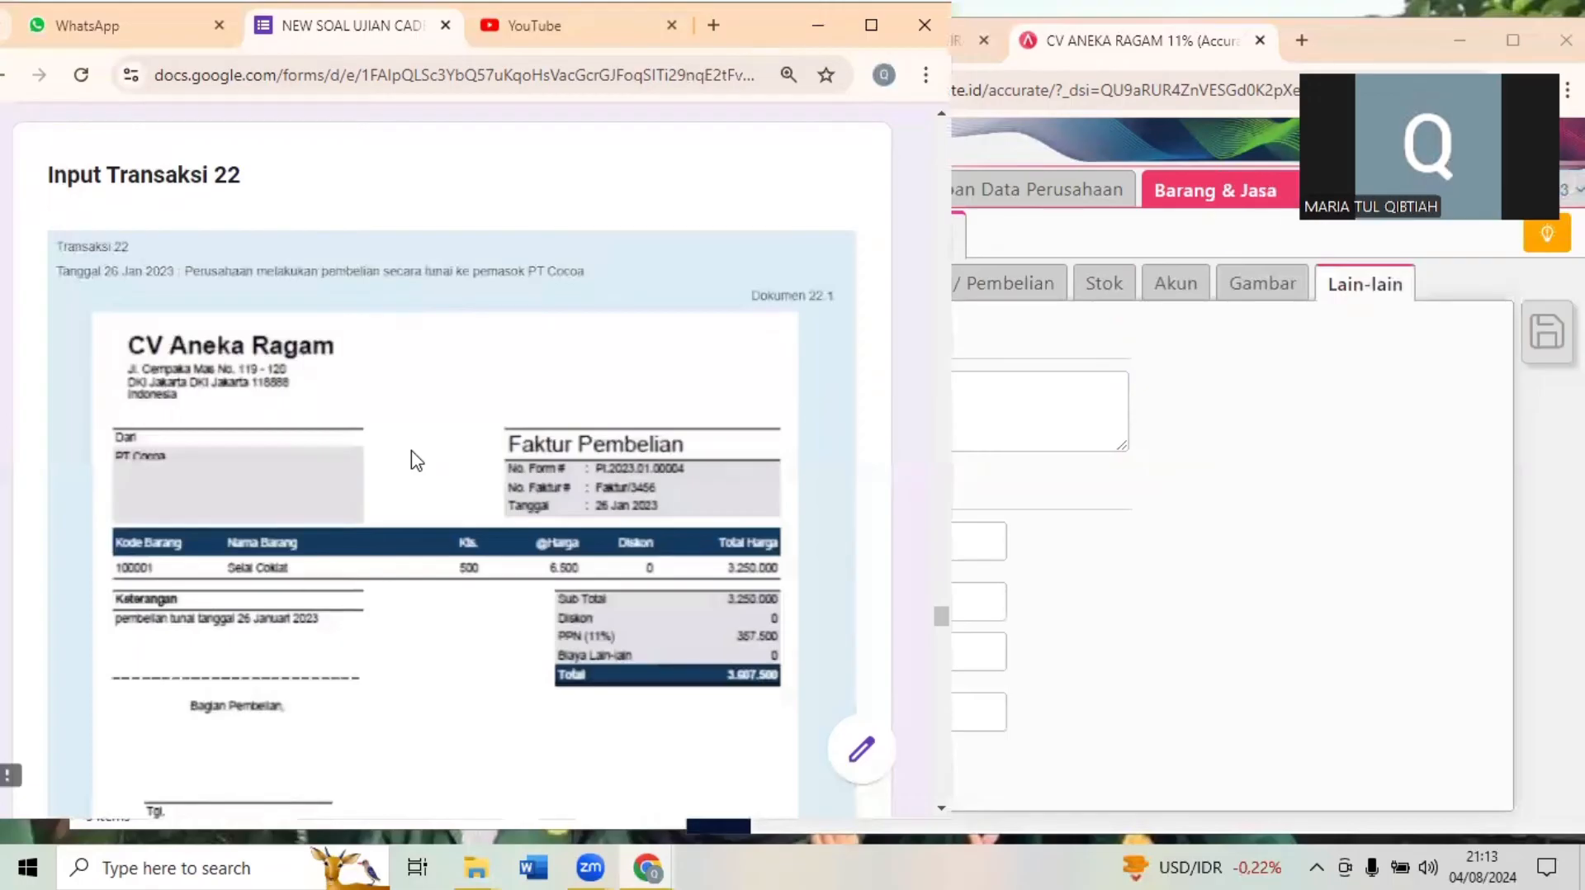
click(1356, 520)
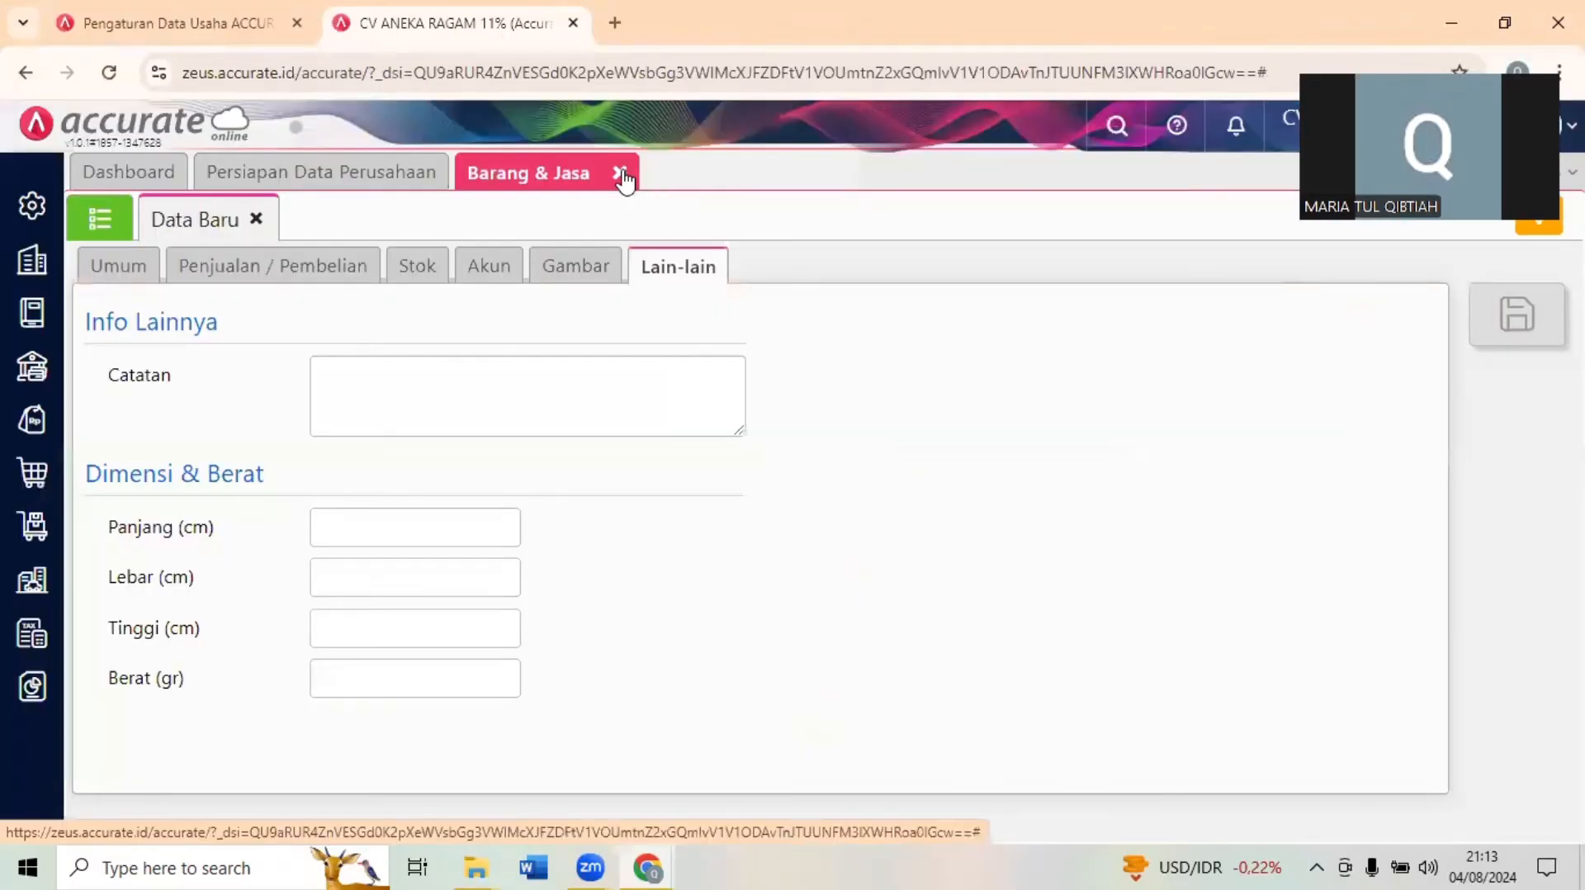
click(1515, 4)
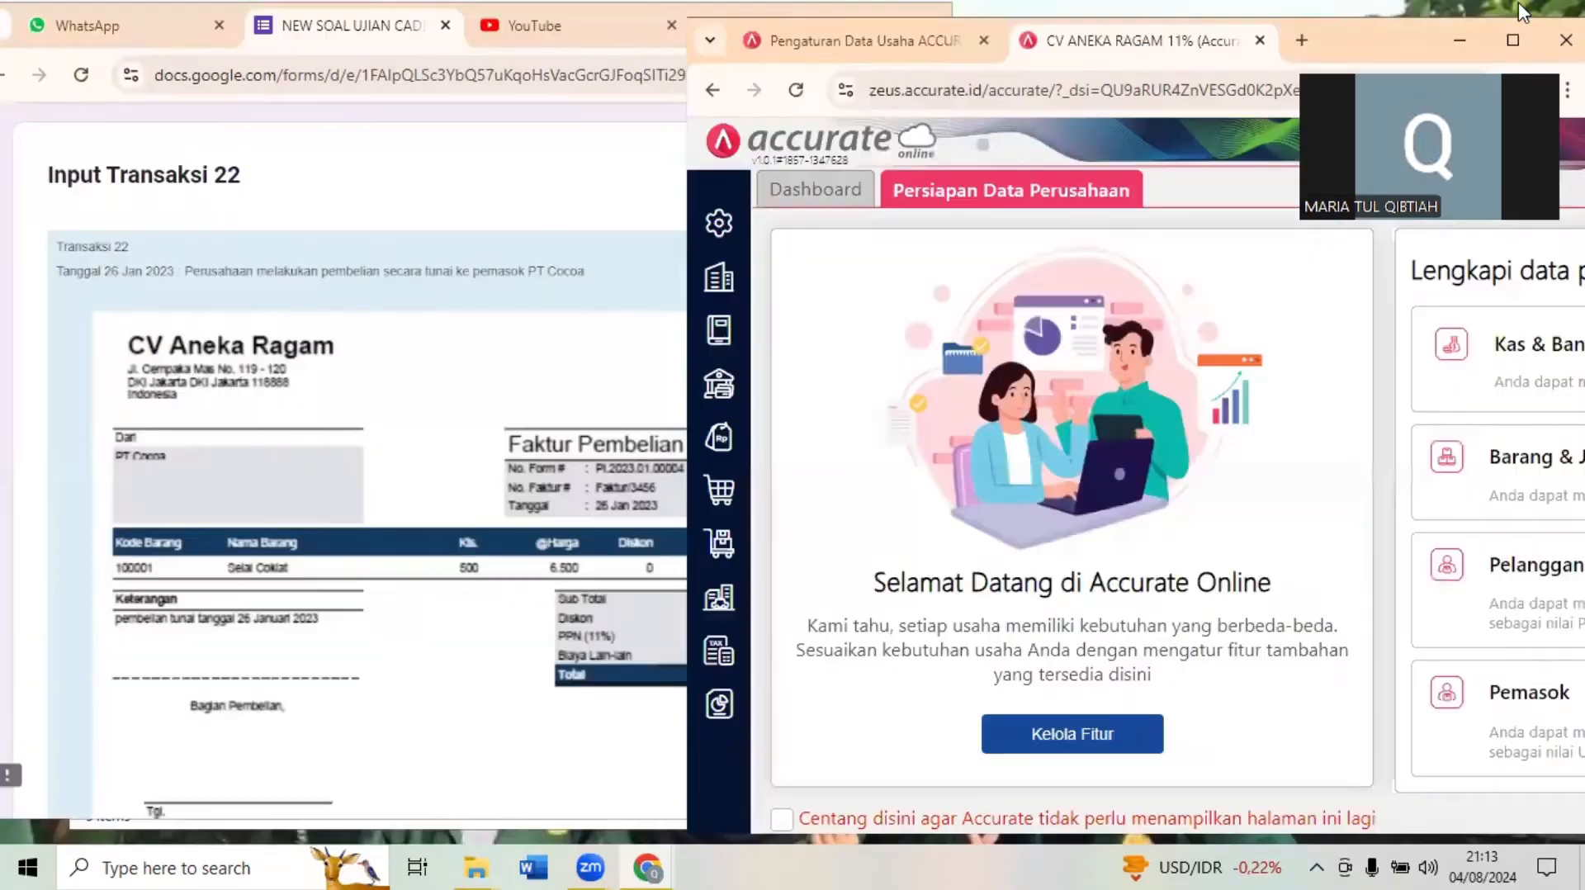
- Review the Transaksi 22 documents in the exam form and start a new Faktur Pembelian in Accurate Online
click(647, 318)
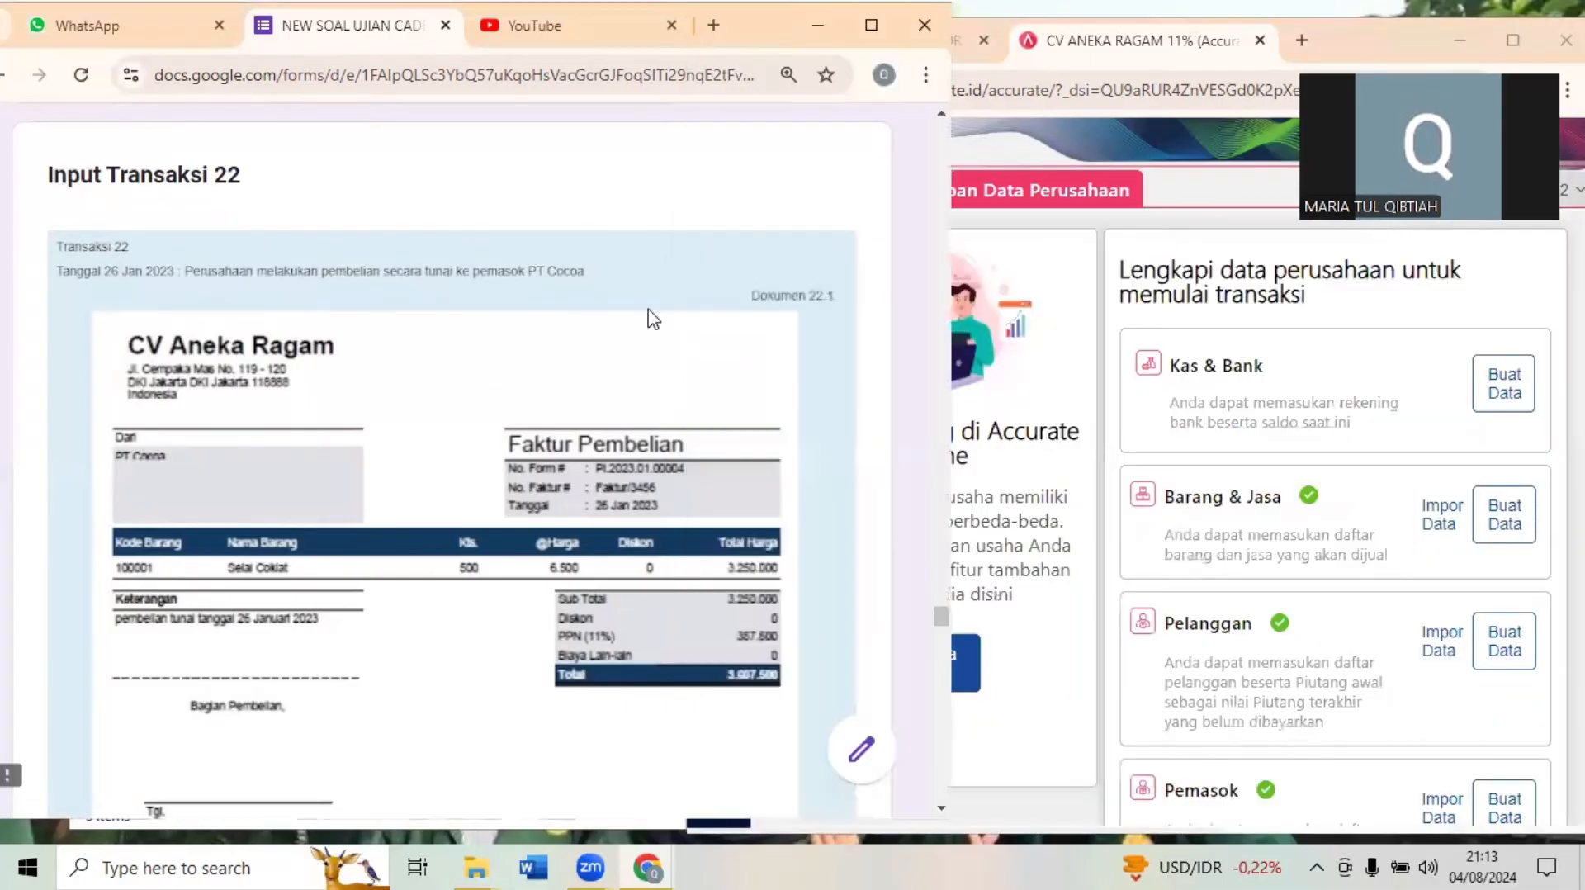
scroll(757, 295, down, 10)
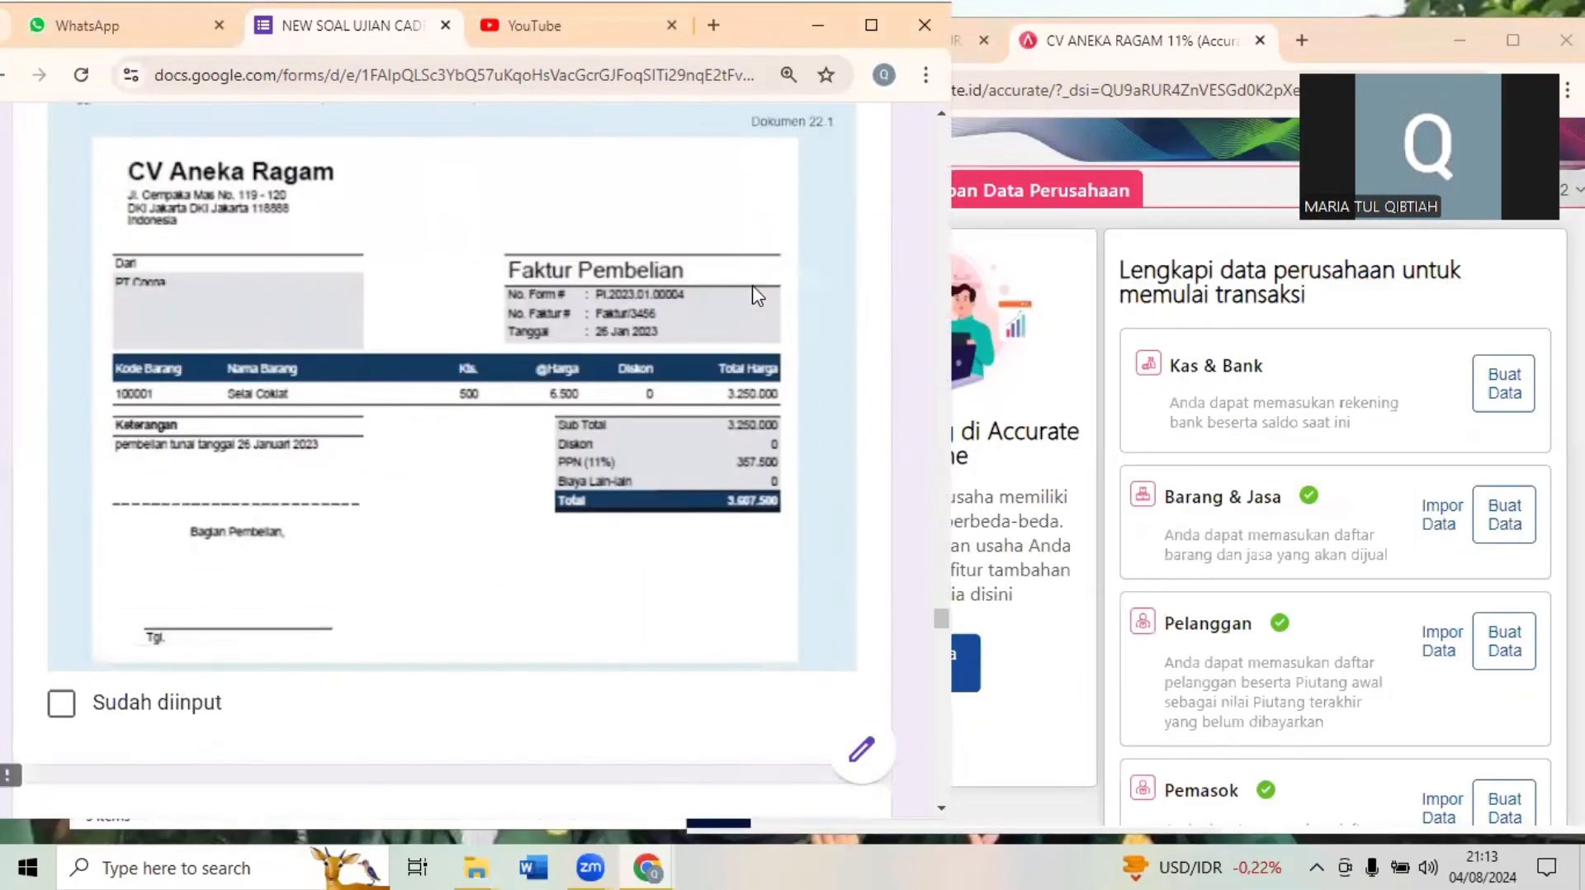
scroll(757, 295, down, 8)
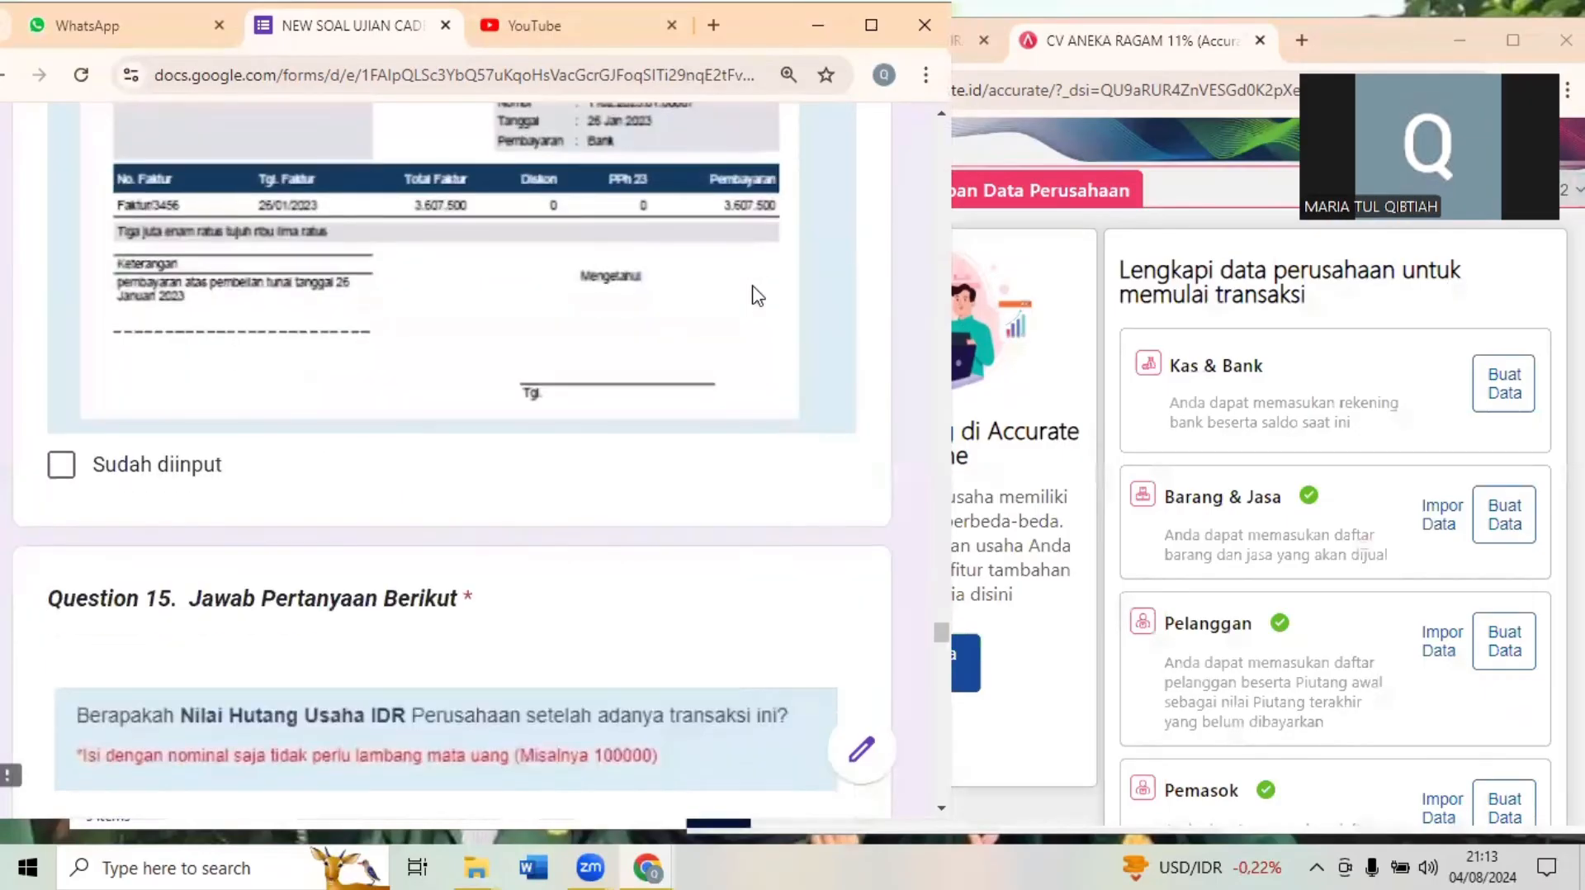
scroll(757, 295, up, 8)
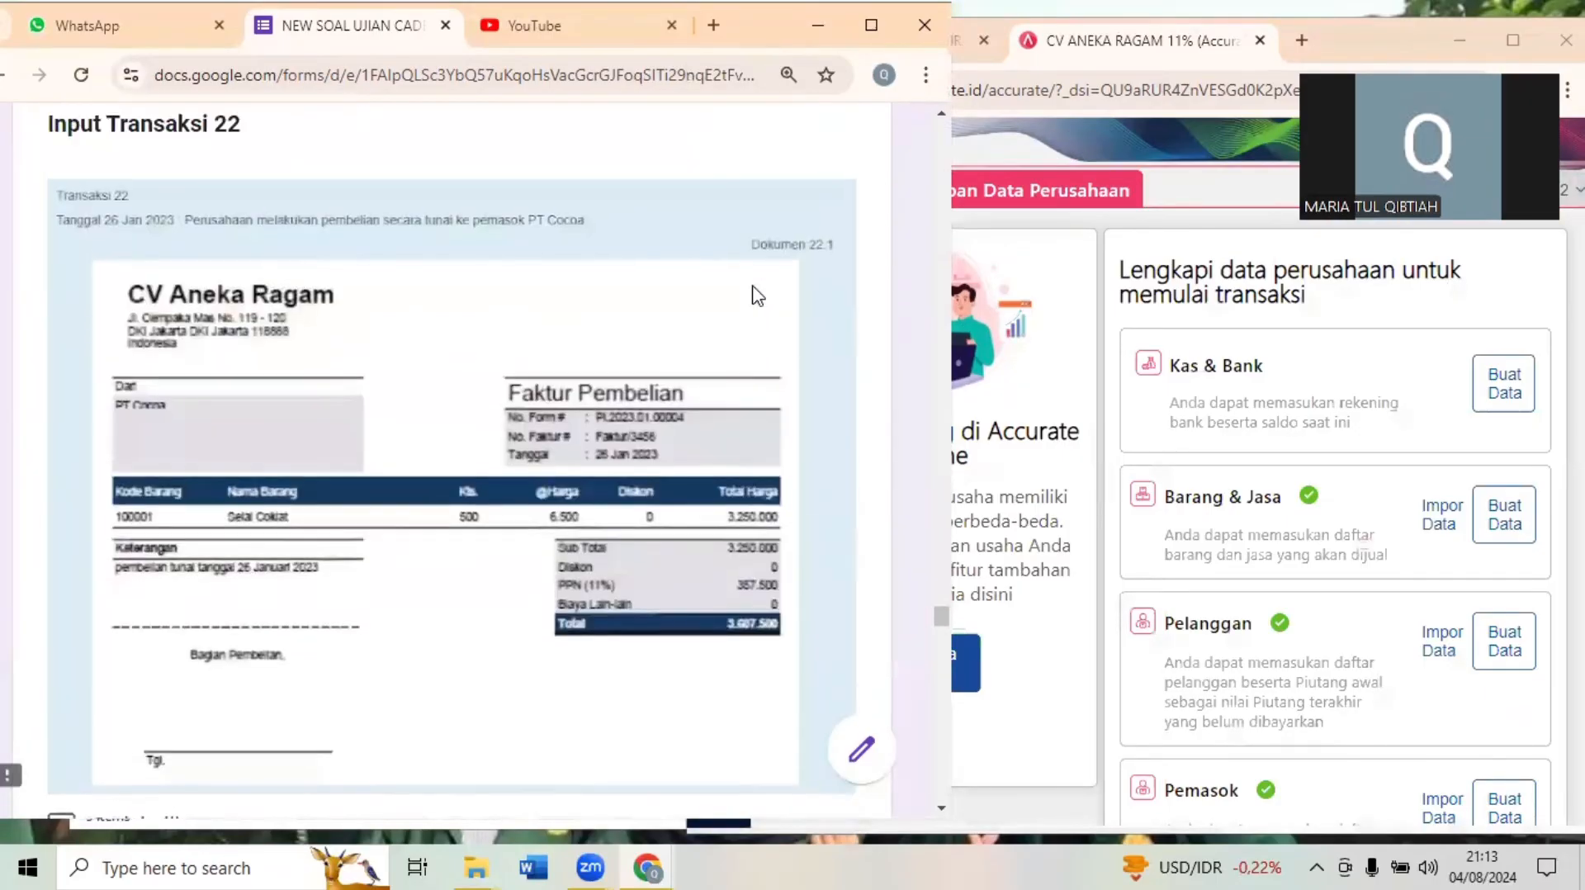
click(1064, 270)
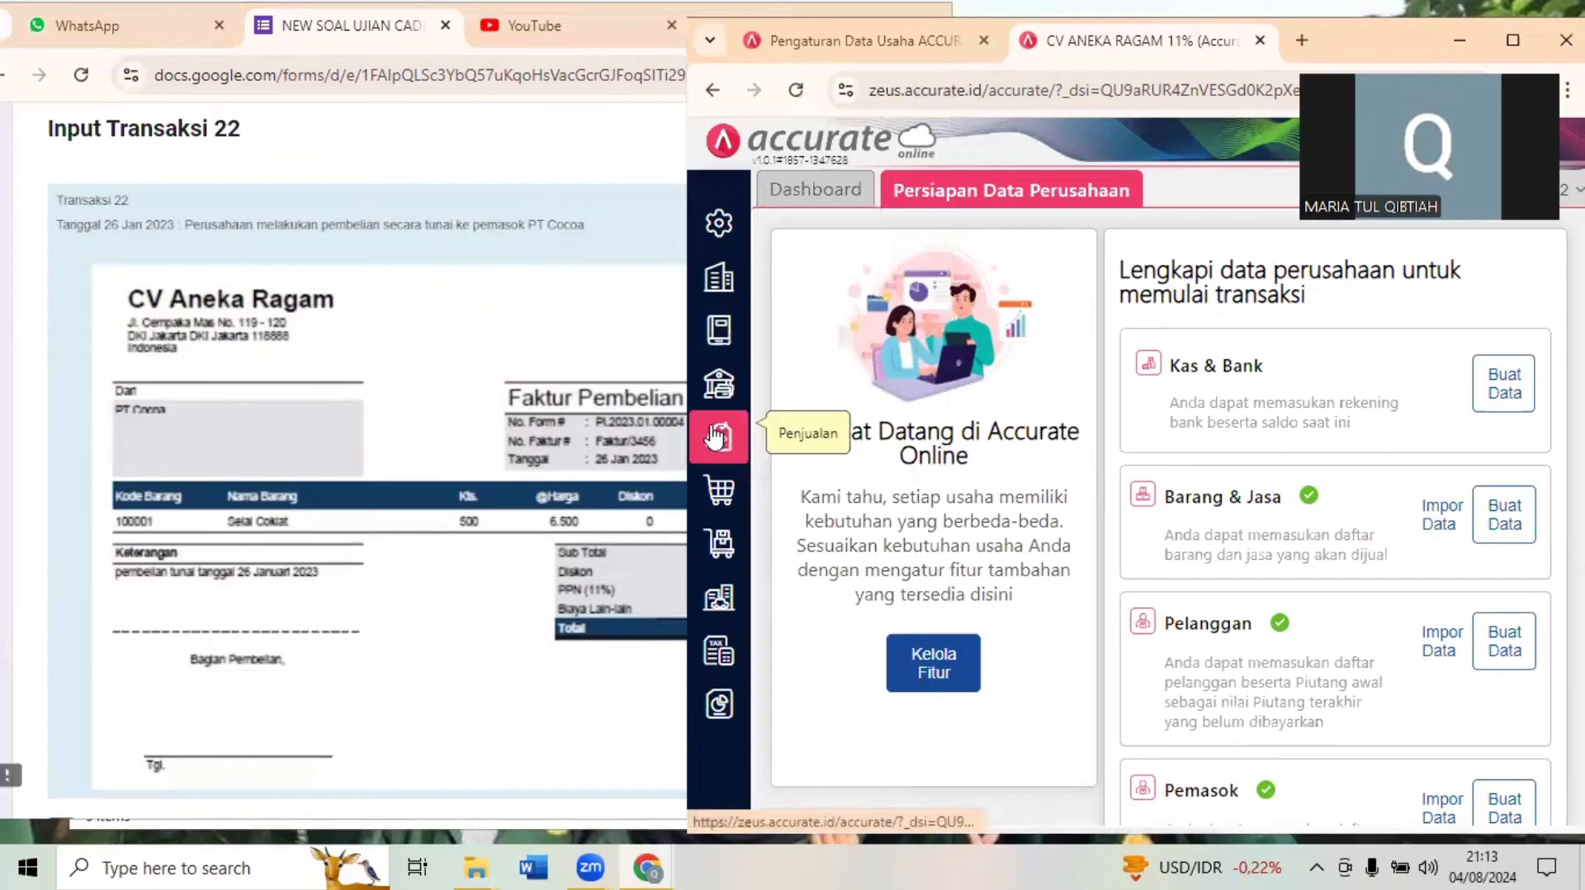
click(717, 511)
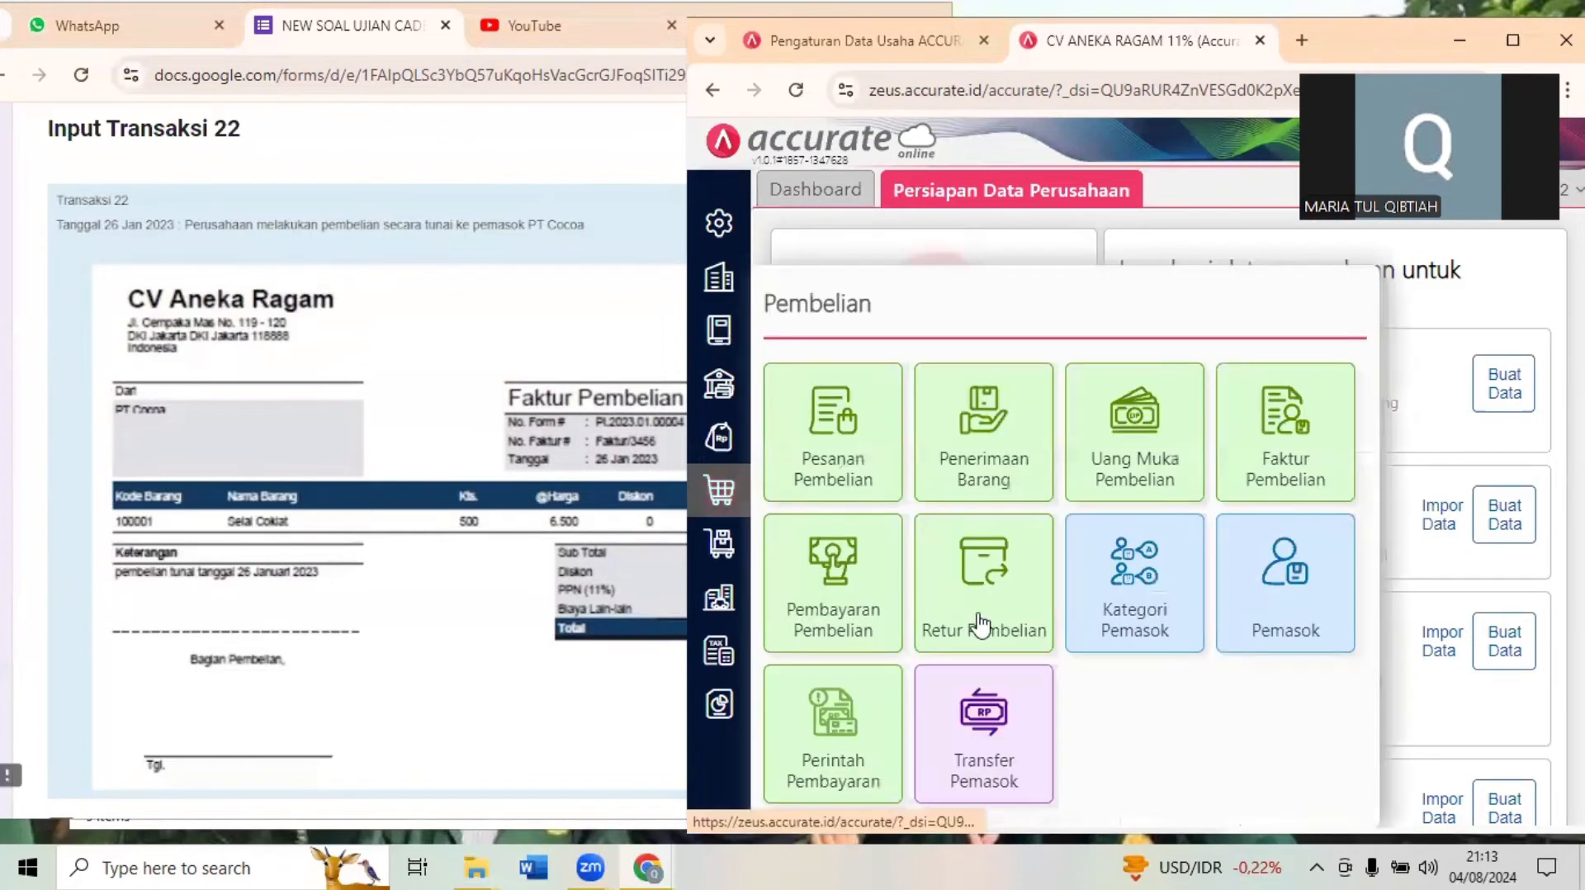
click(1279, 443)
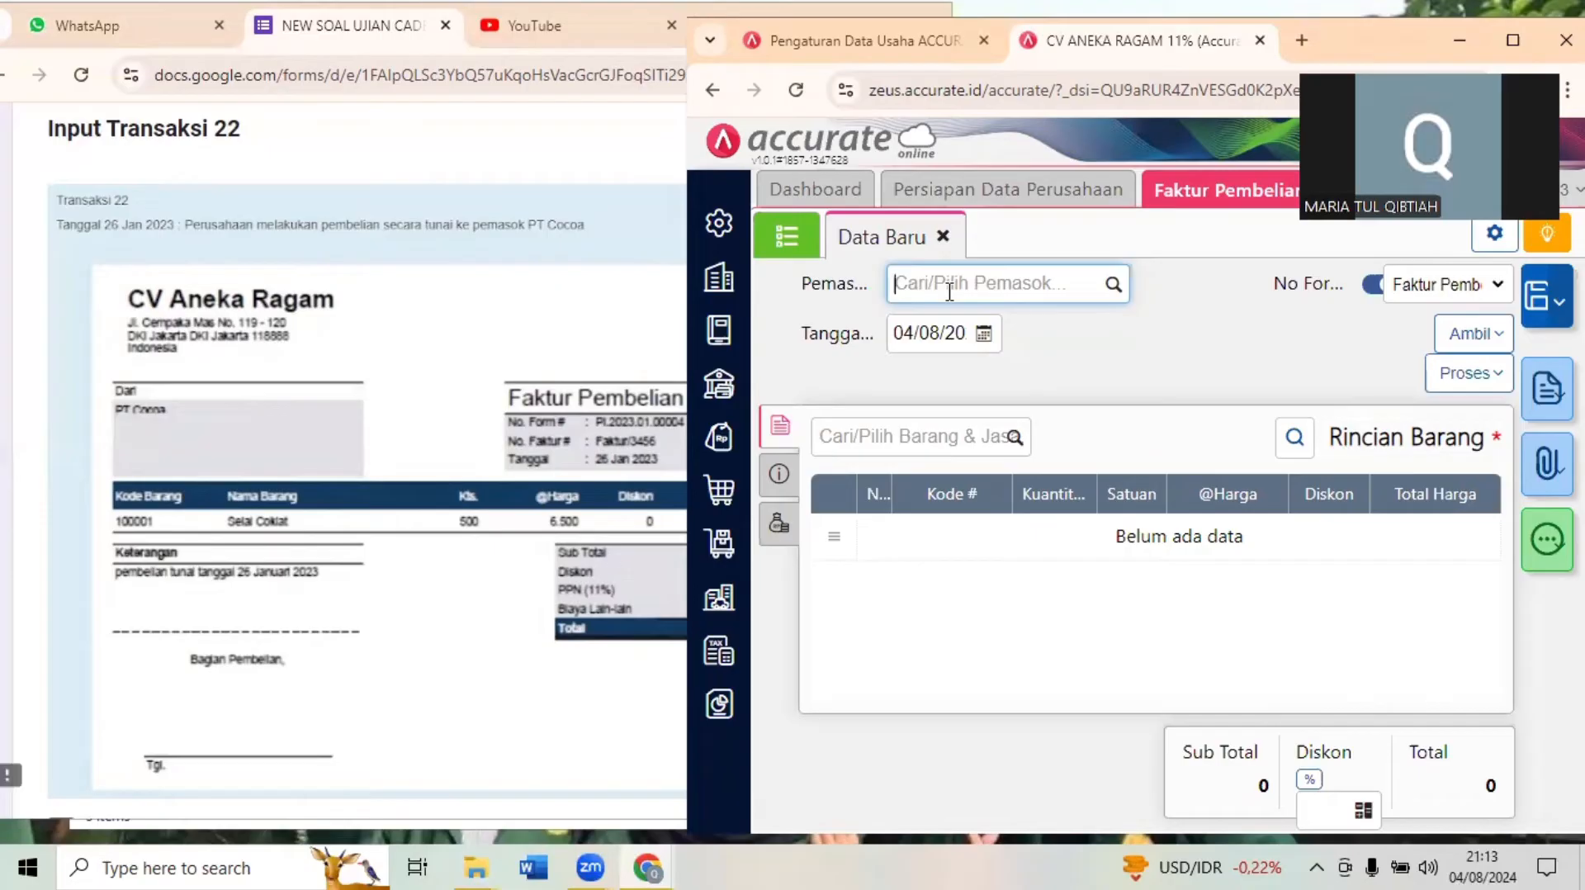
- Set the purchase invoice's supplier to PT Cocoa and its date to 26/01/2023
text(COV)
text(COC)
click(974, 330)
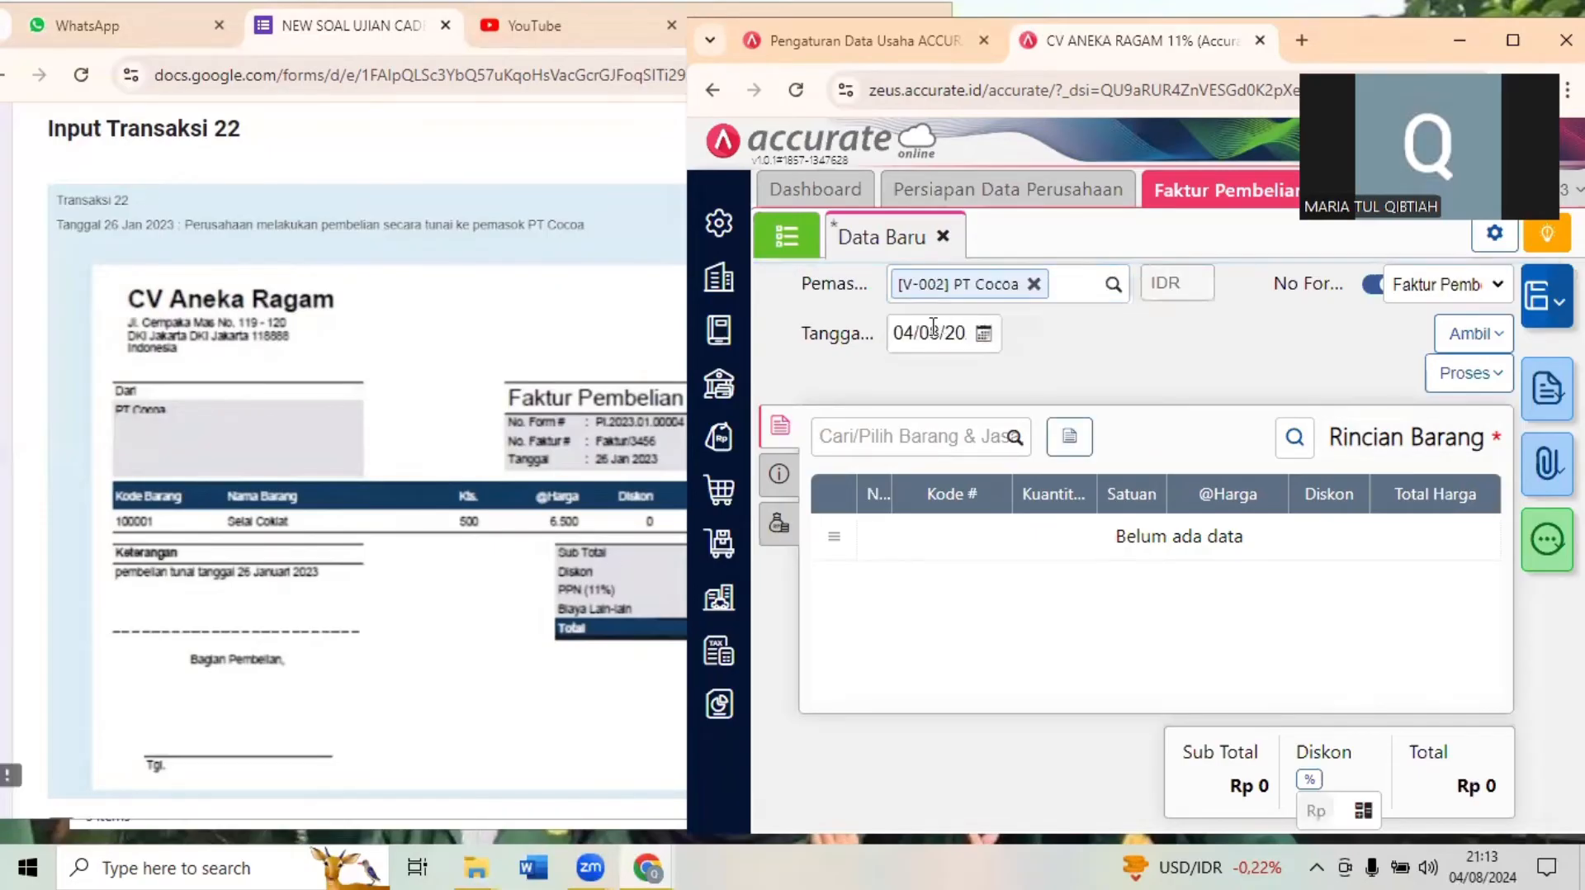
click(933, 328)
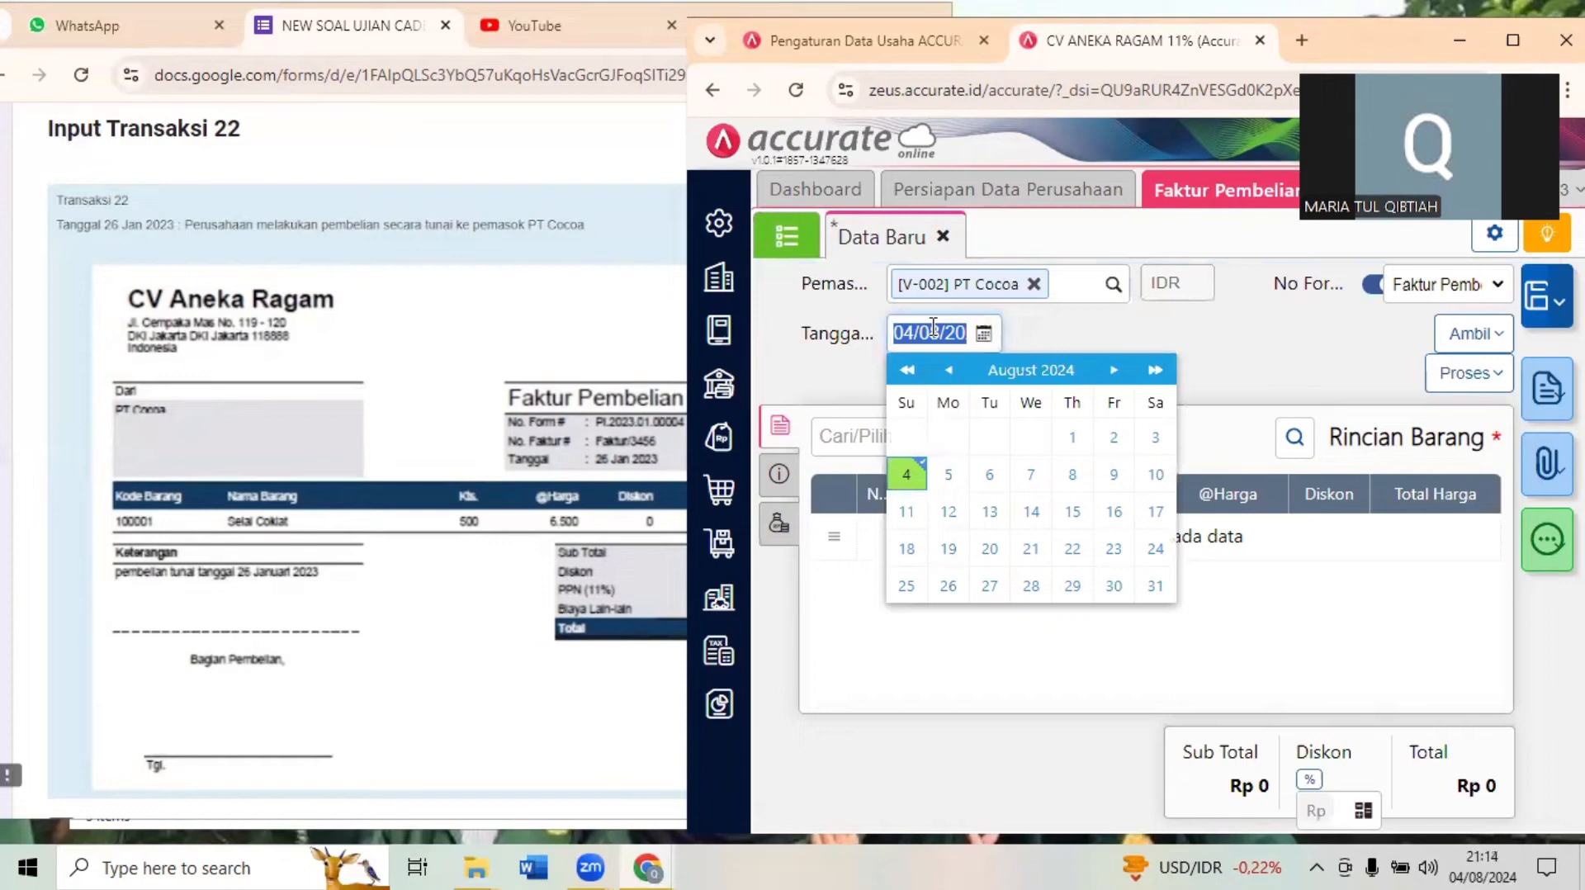
text(26/01/20)
click(1249, 348)
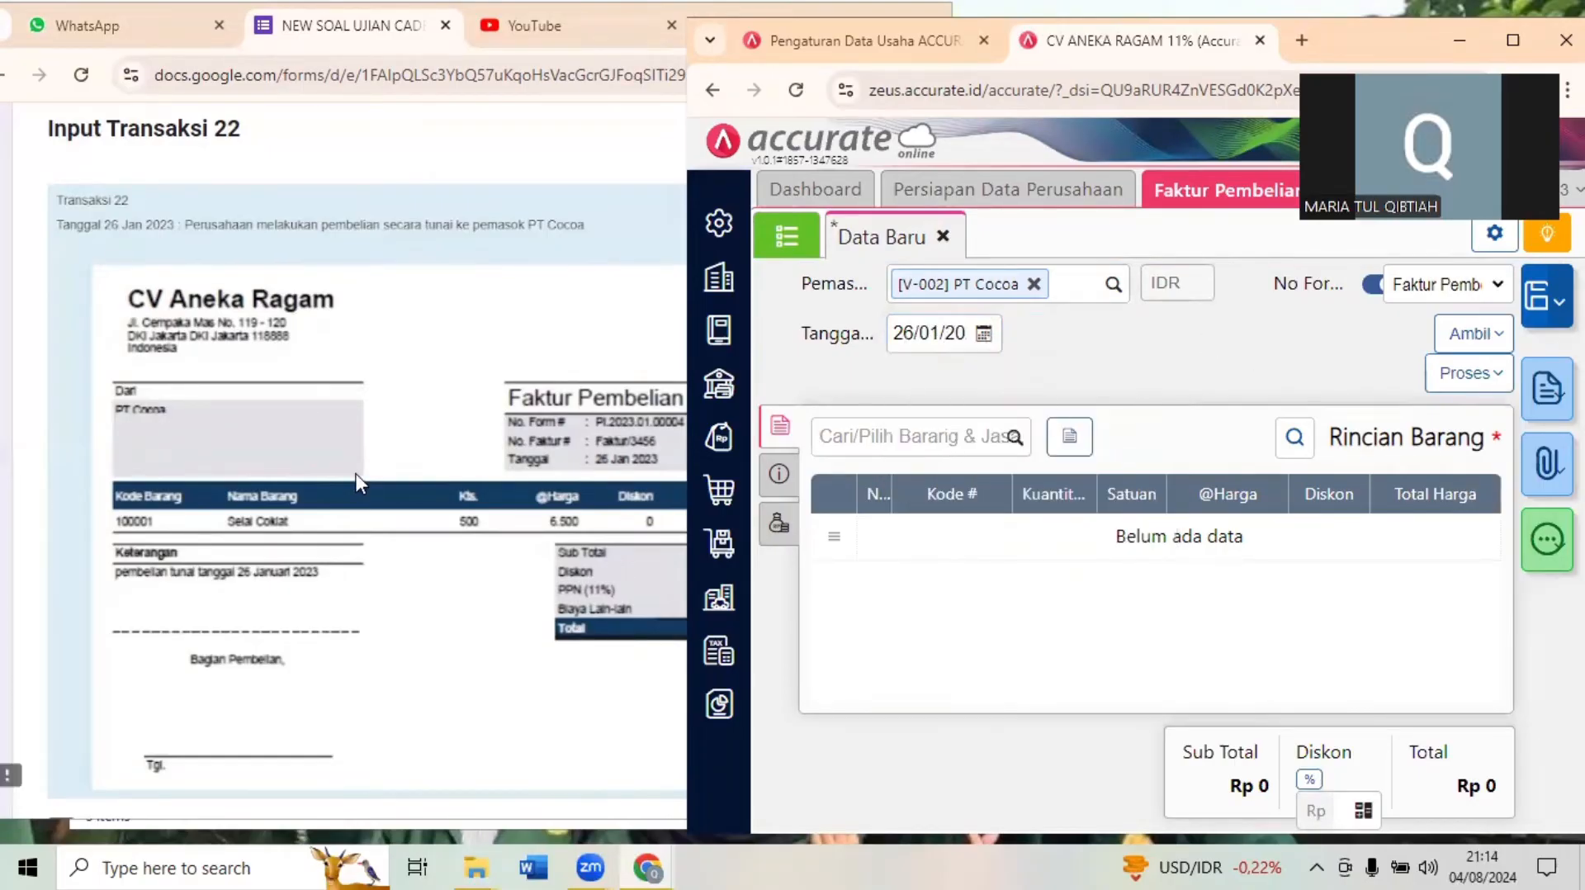
- Add the item SELAI COKLAT to the purchase invoice
click(935, 443)
text(S)
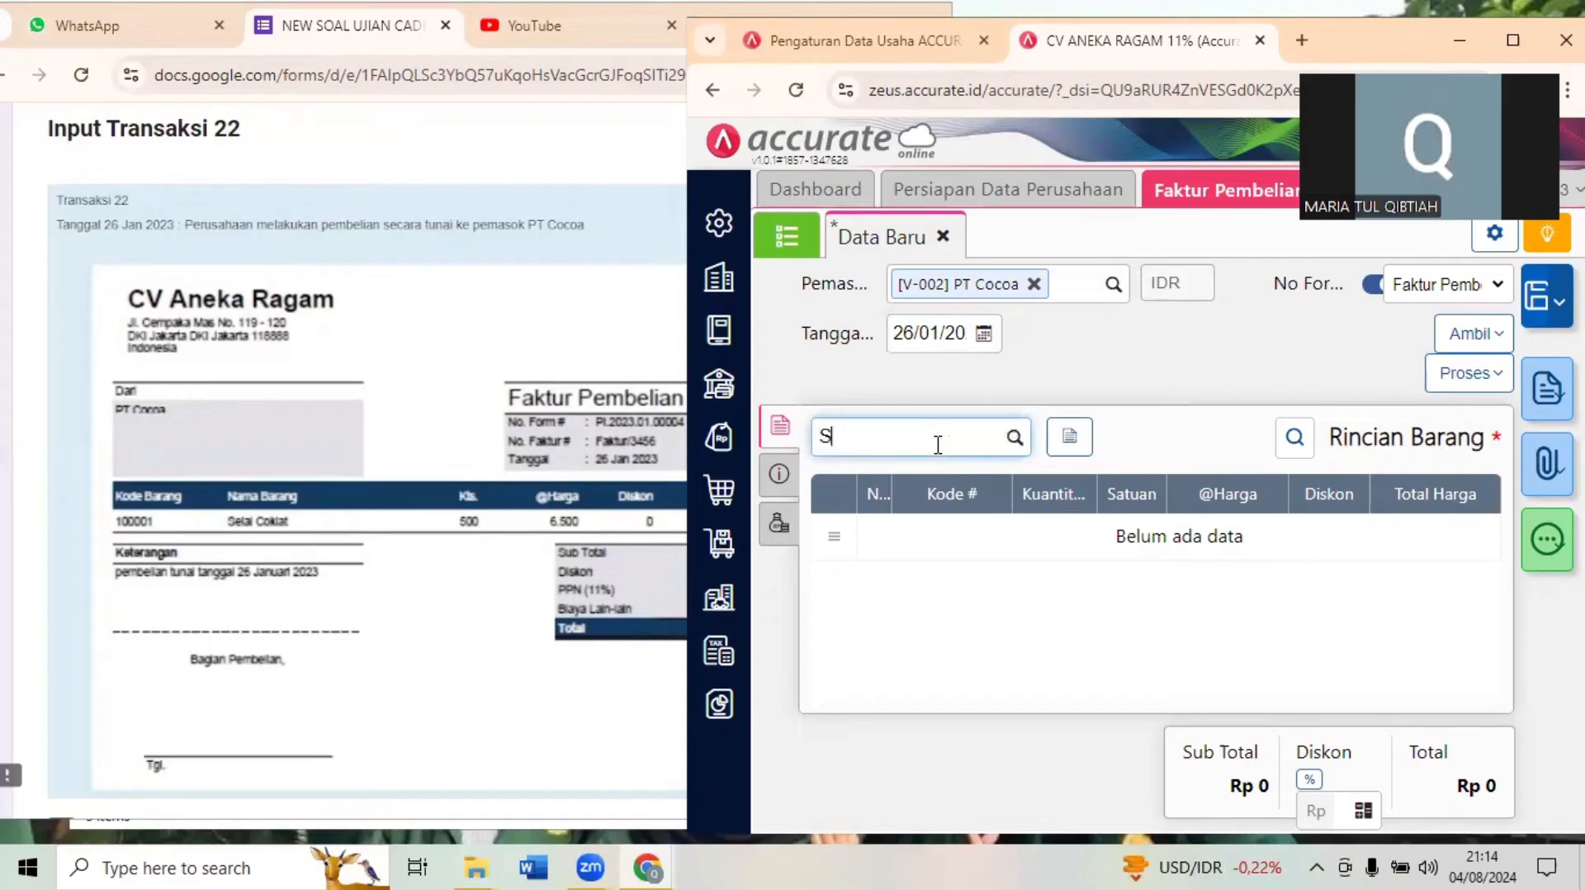
text(ELAI)
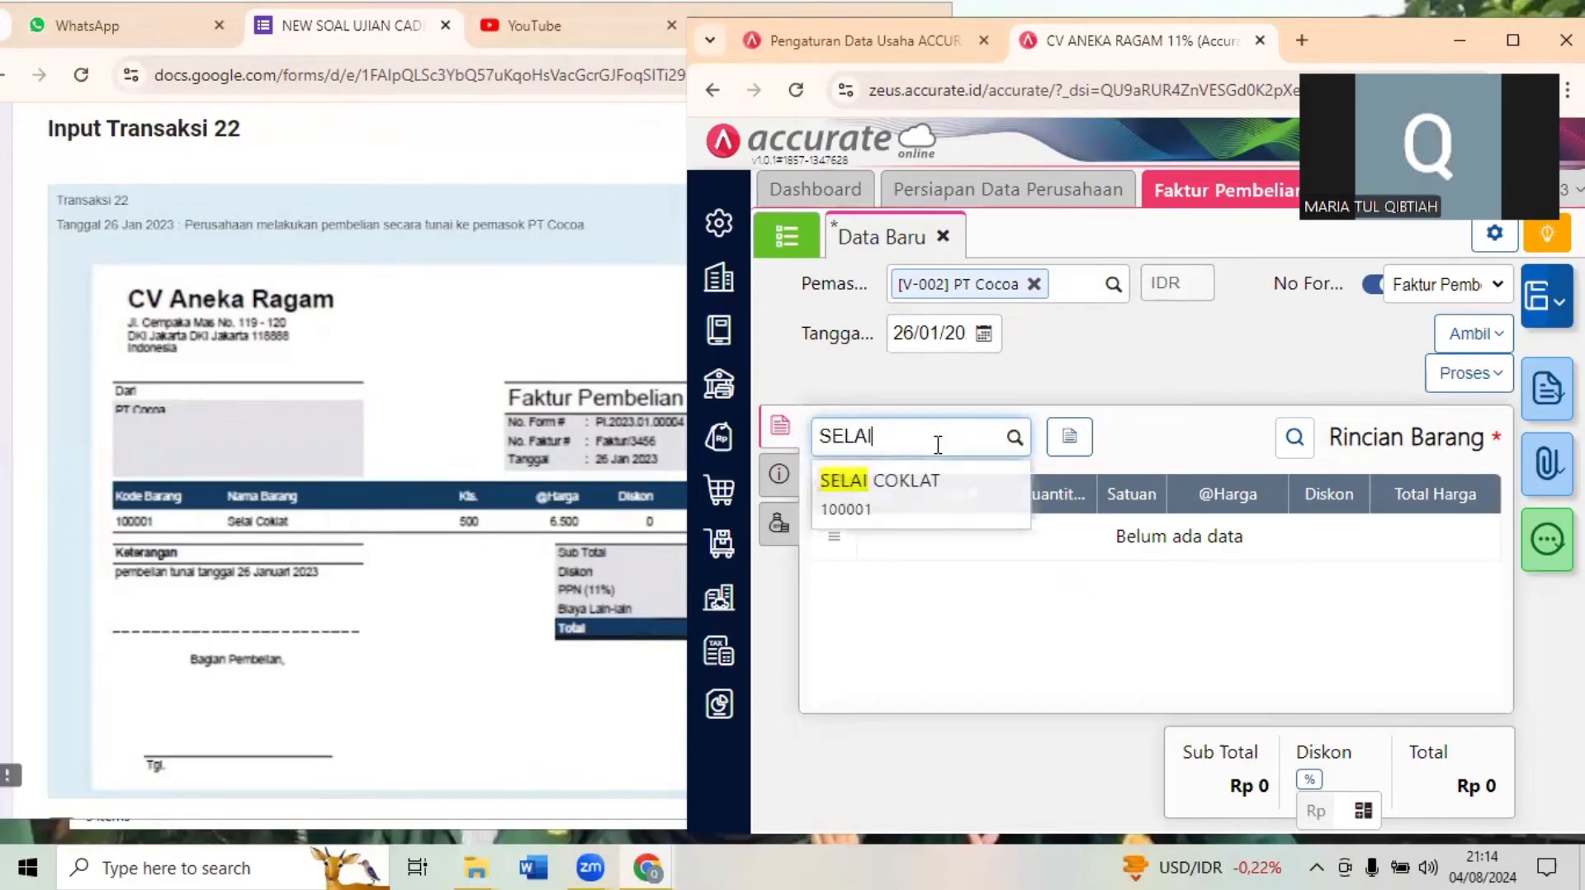
click(891, 498)
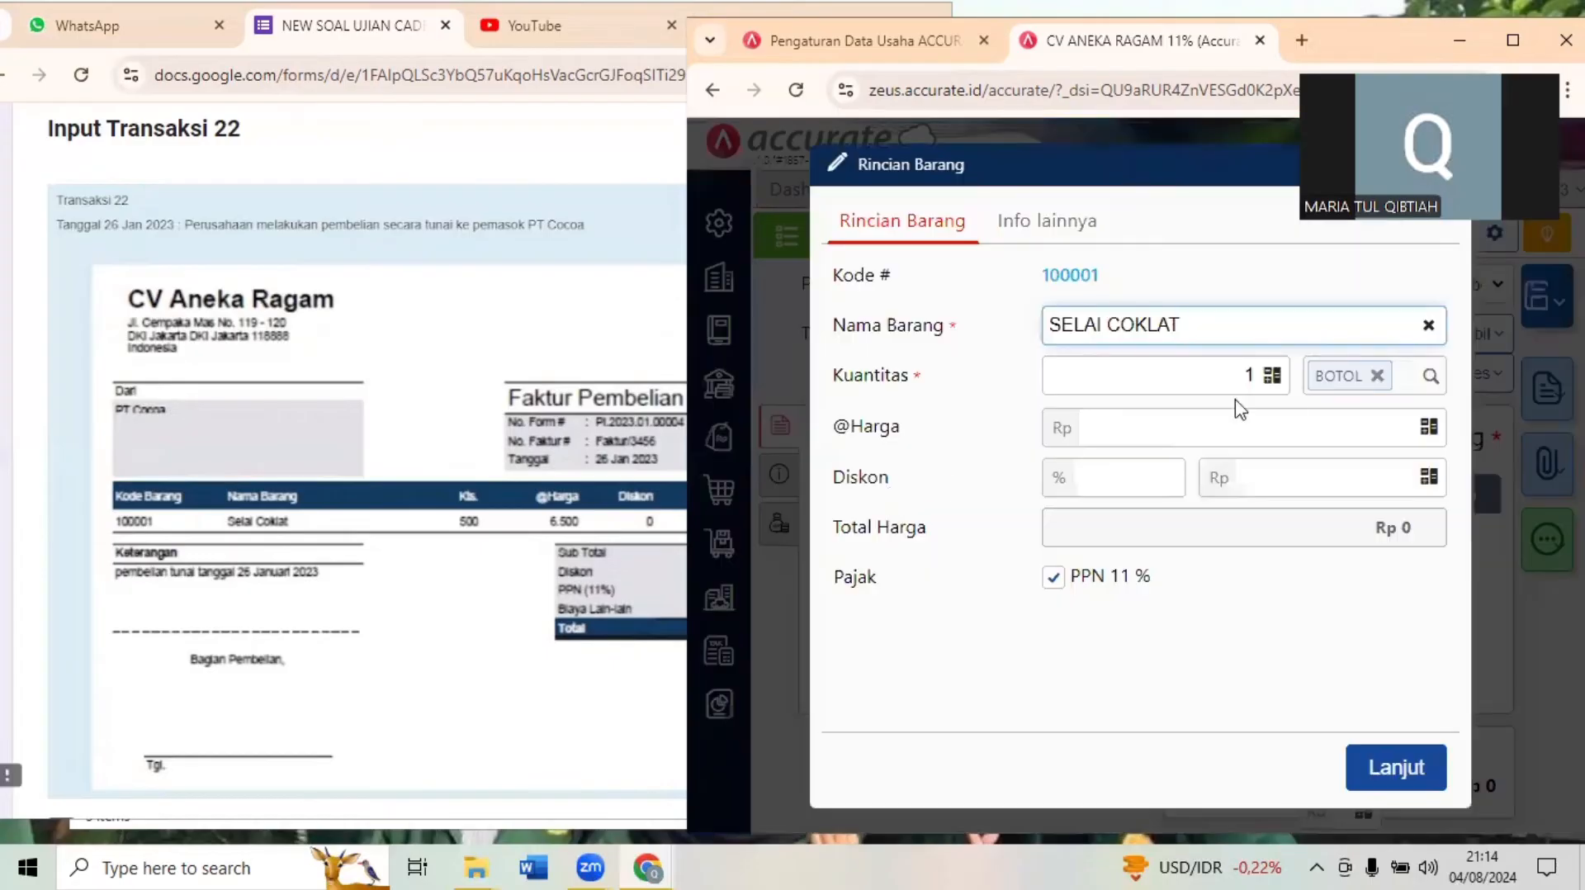
- Set the SELAI COKLAT line to a quantity of 500 BOTOL at a unit price of 6.500 and confirm it
double_click(1250, 375)
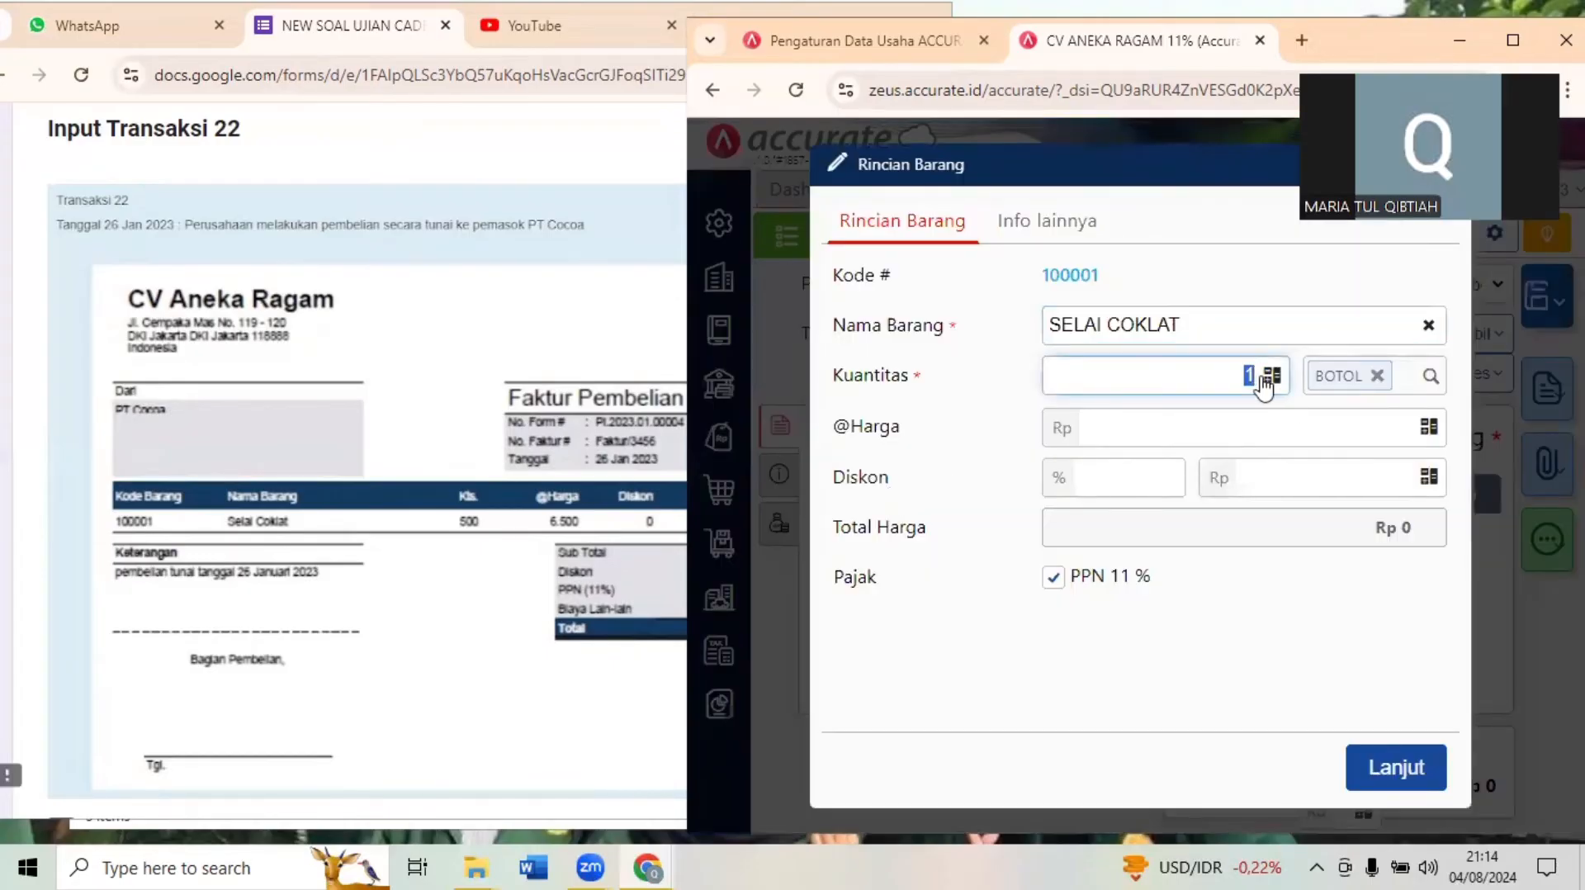
text(500)
click(1320, 431)
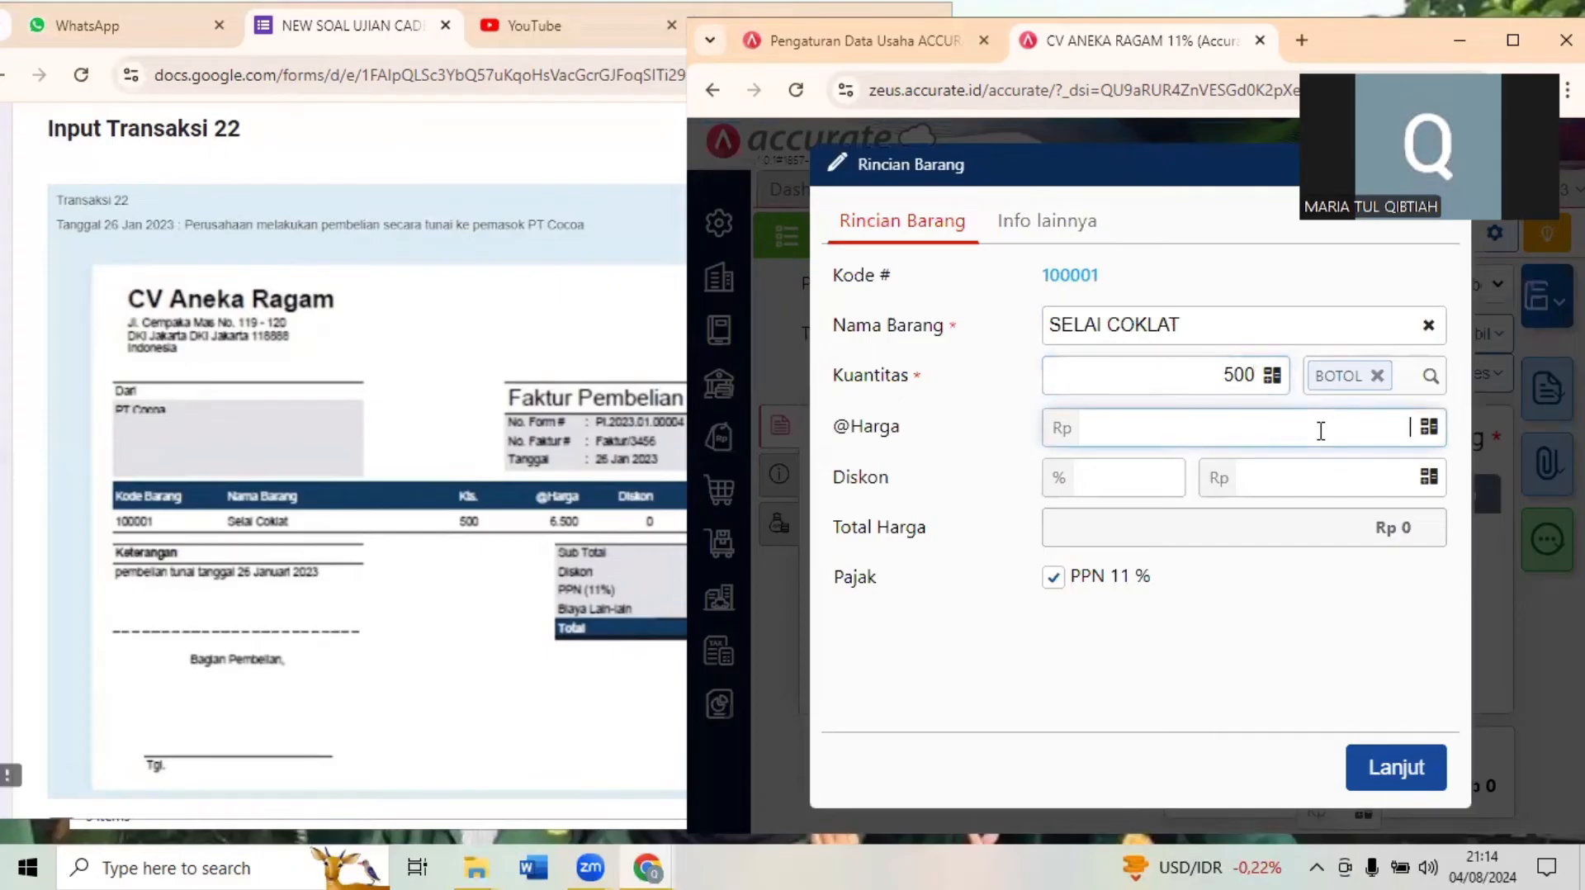
text(6500)
click(1247, 645)
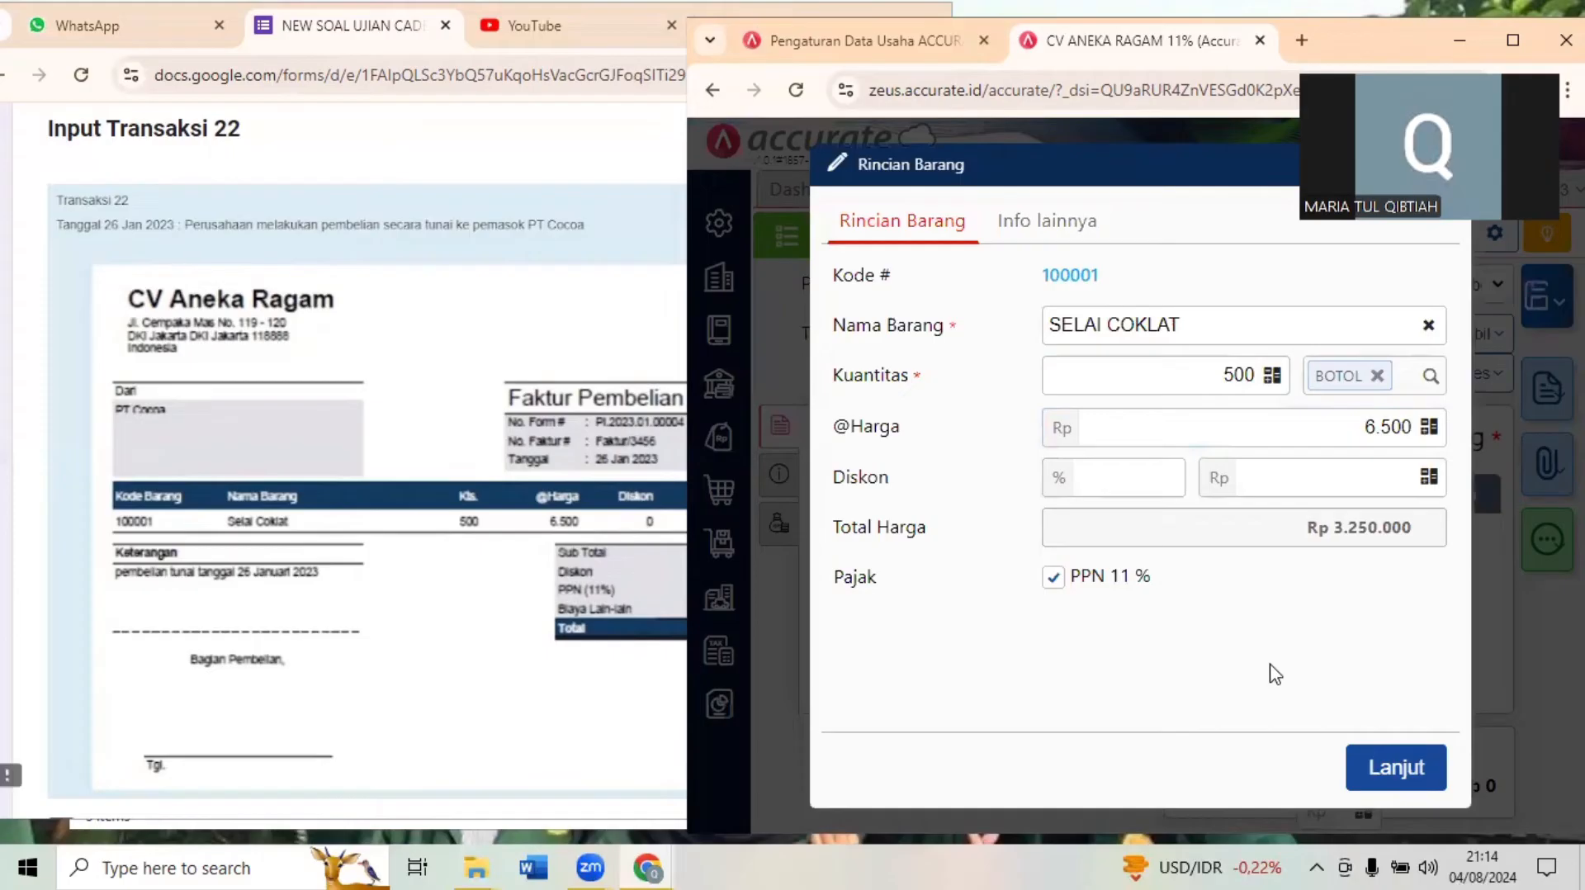
click(1358, 761)
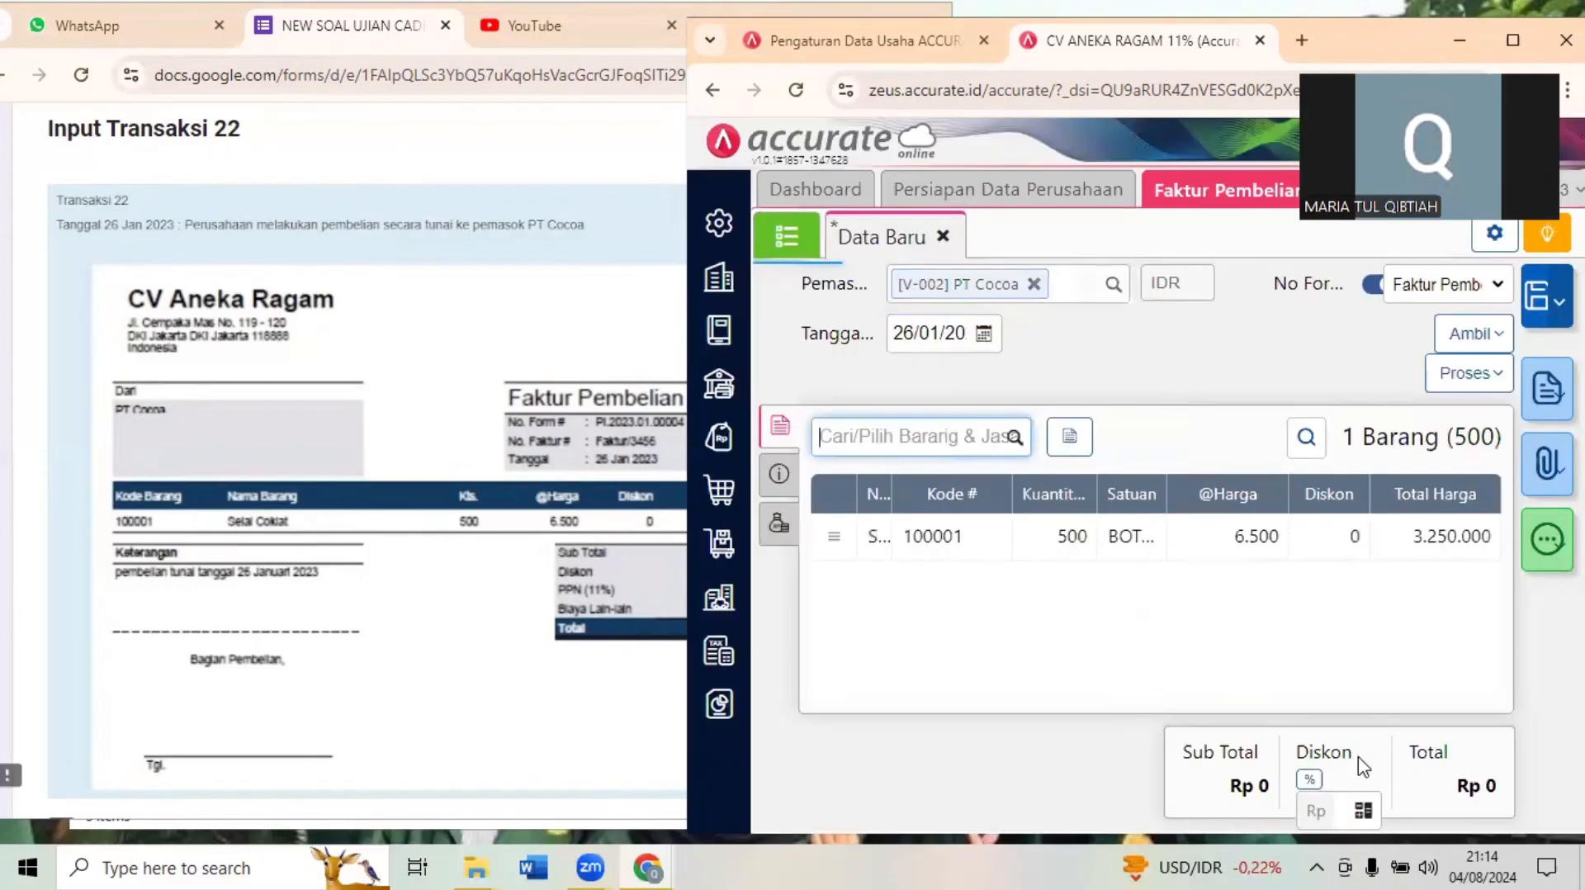
- Compare the invoice's subtotal, PPN and total with Dokumen 22.1 and look over the payment in Dokumen 22.2
click(505, 626)
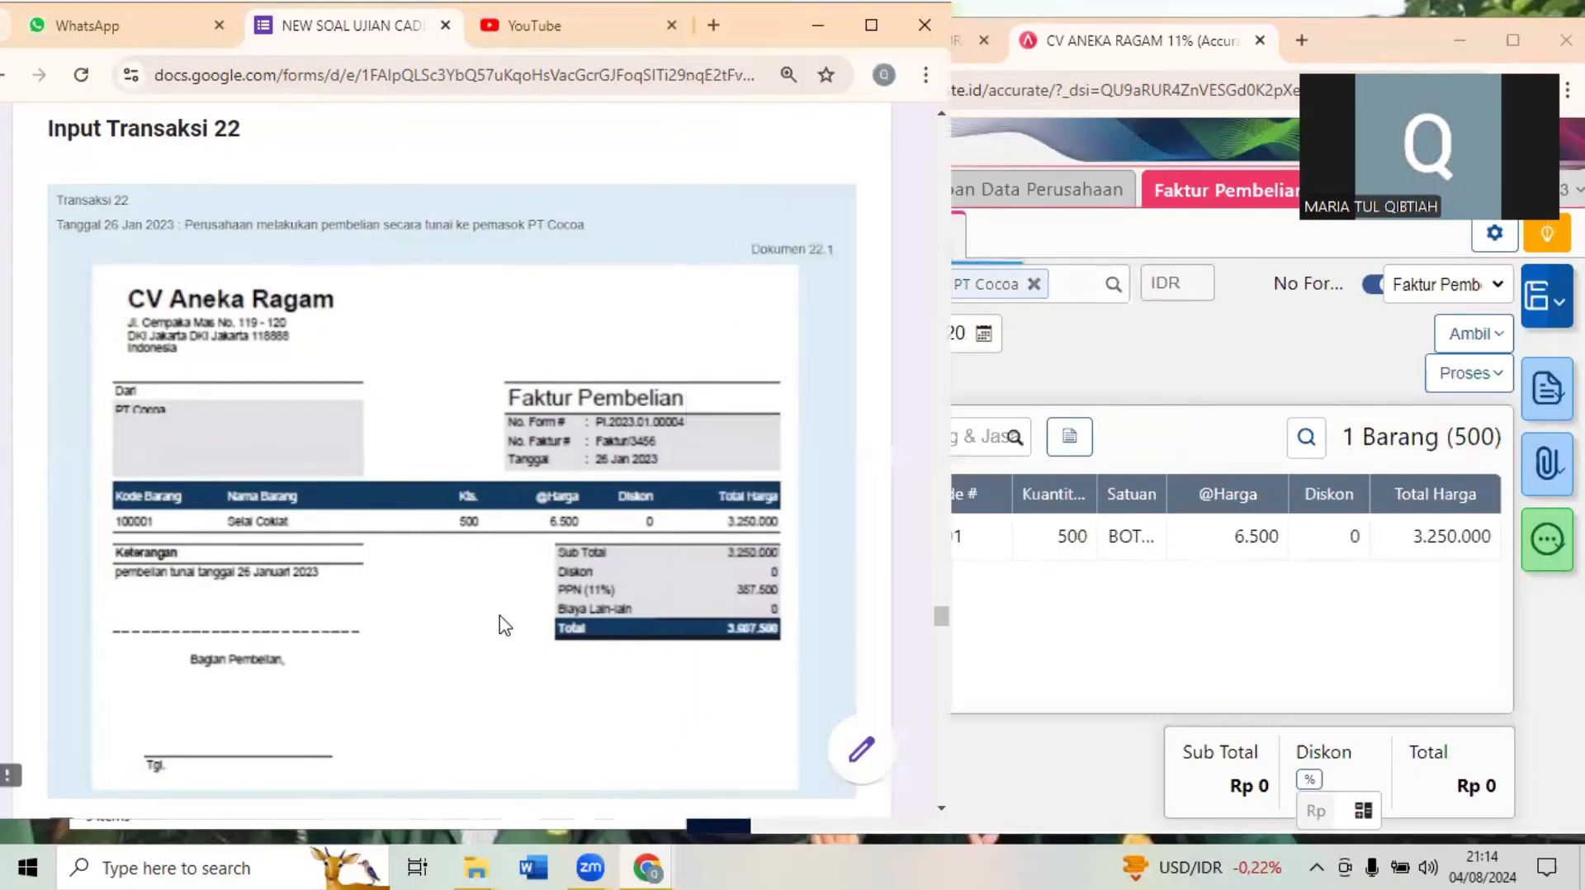
click(1248, 604)
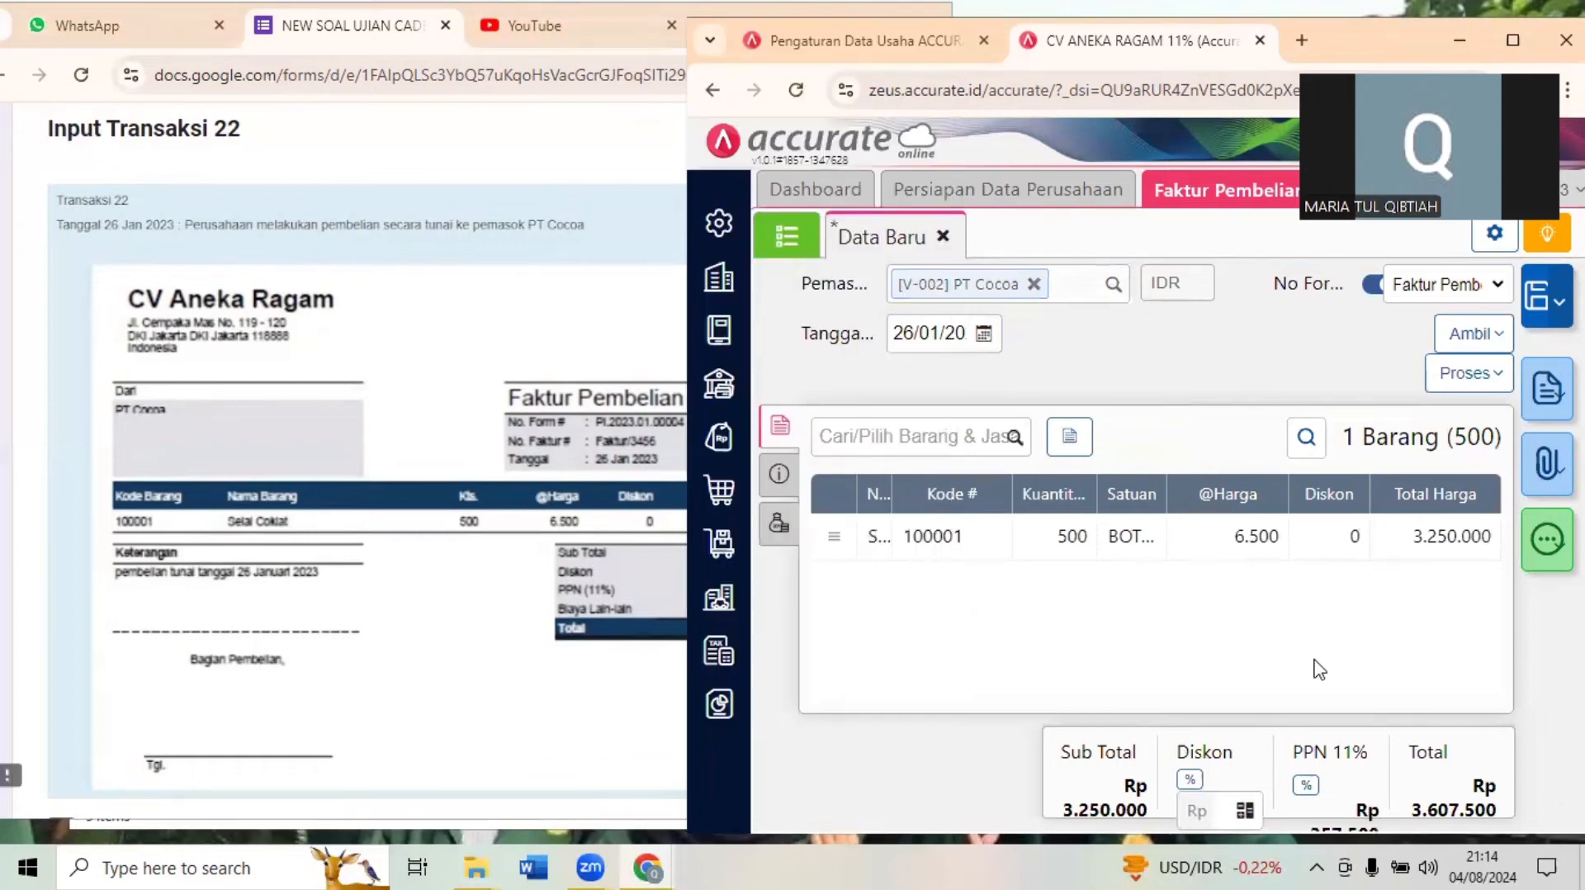
click(528, 711)
scroll(529, 710, down, 1)
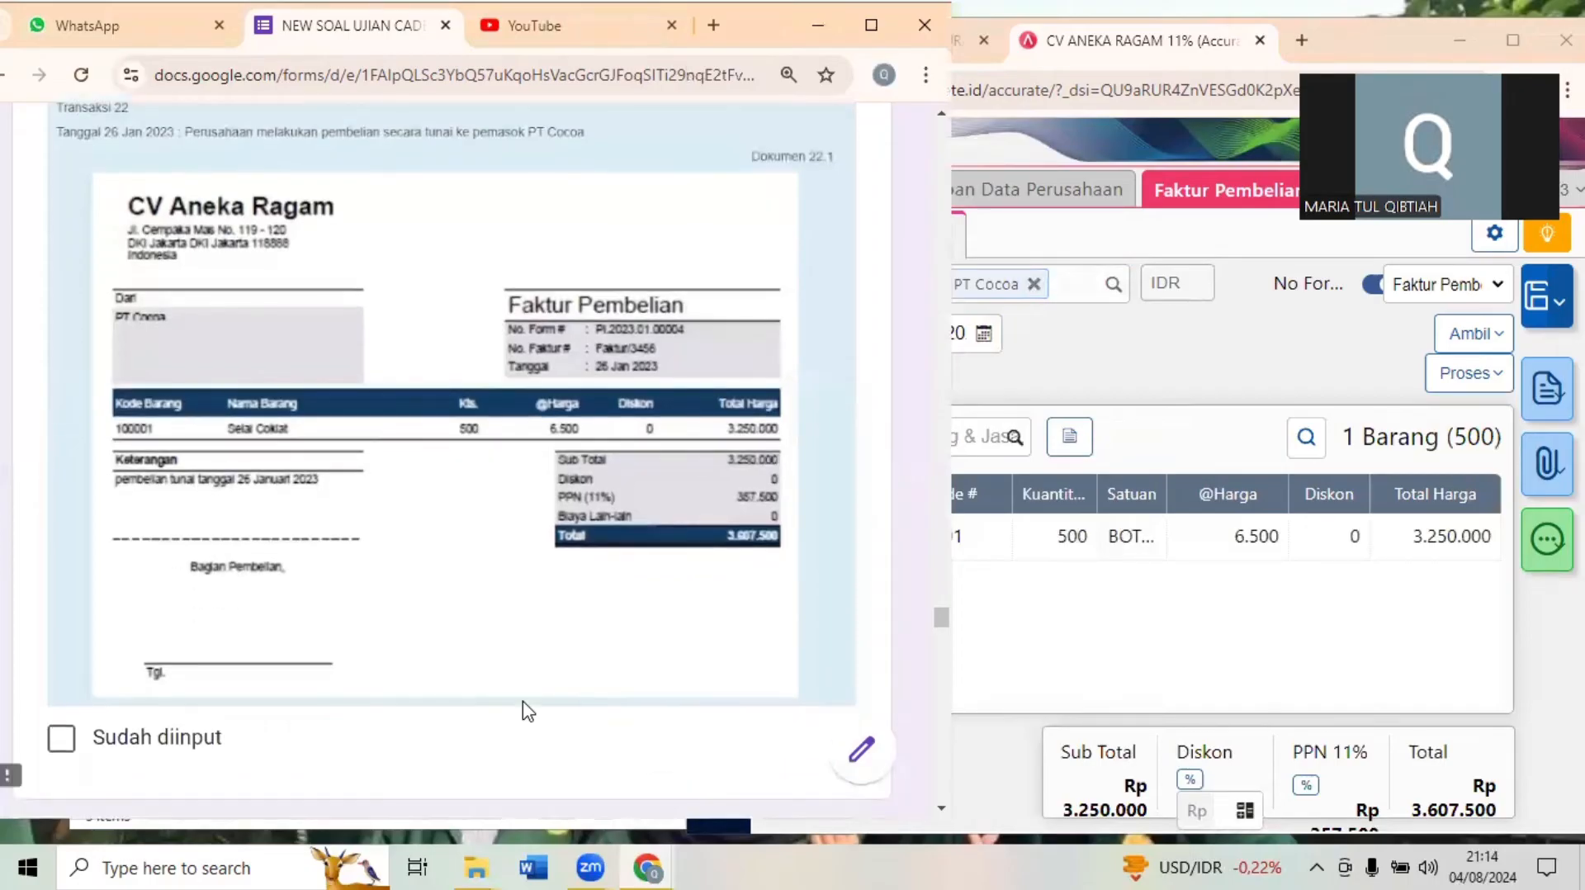
scroll(528, 711, down, 5)
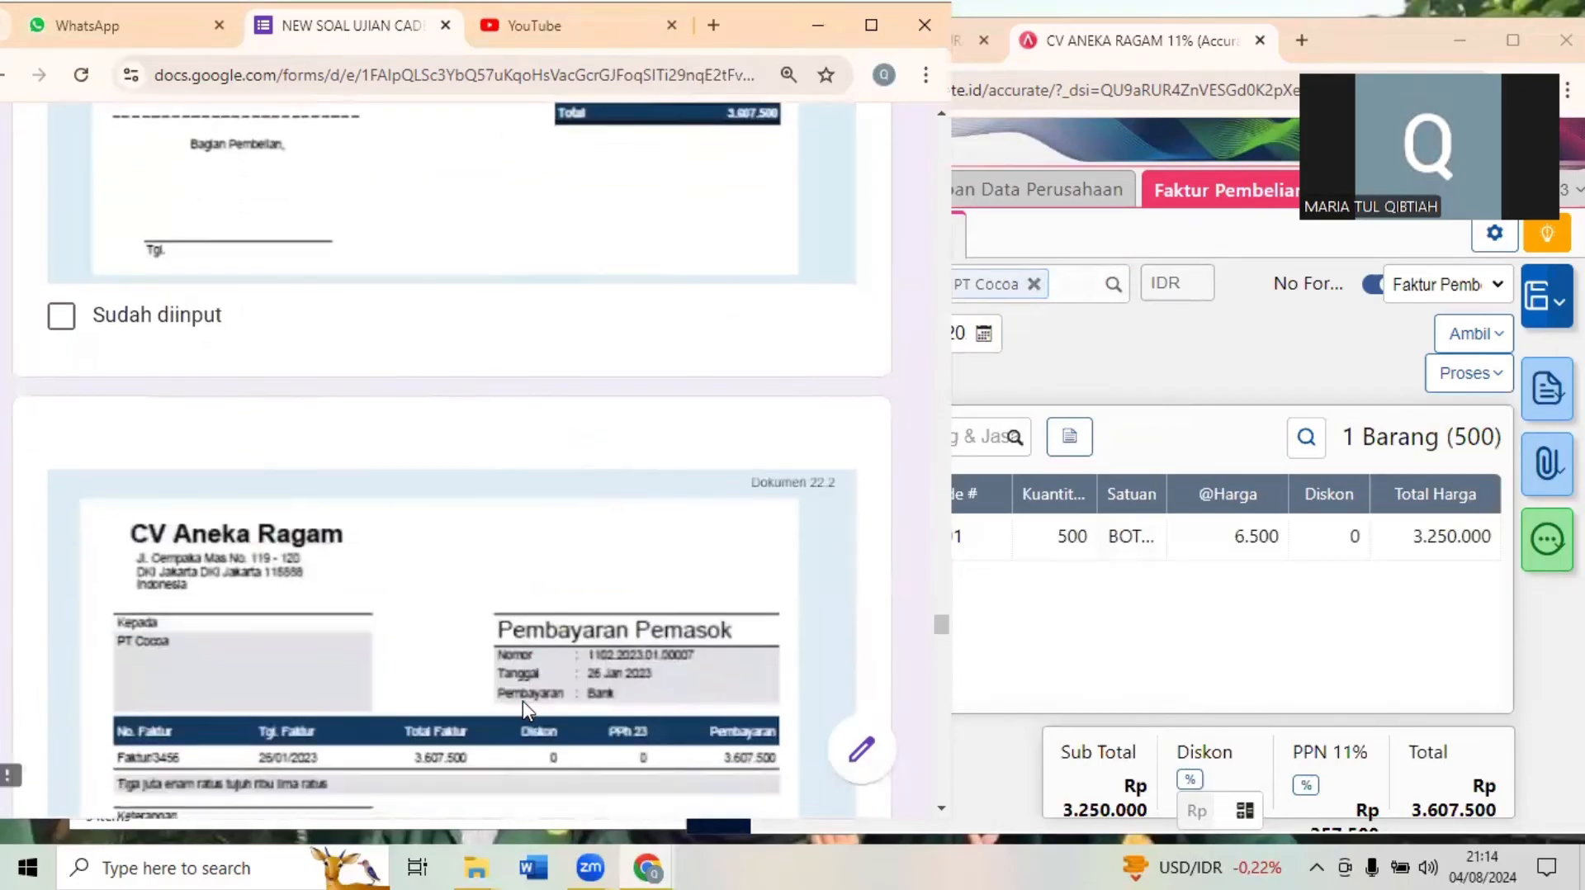
scroll(524, 708, up, 5)
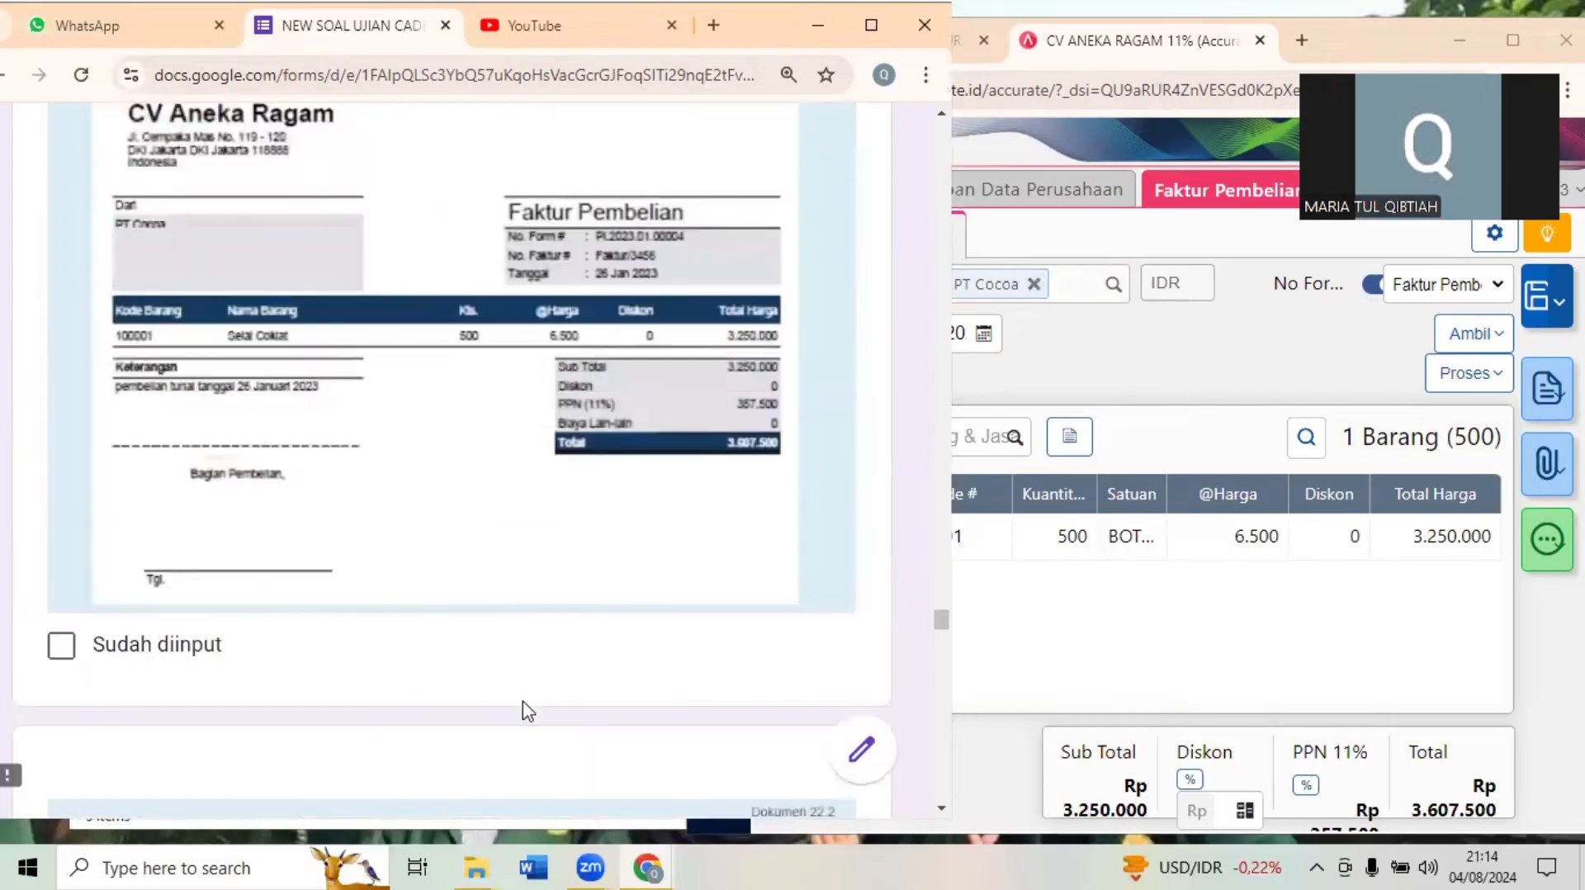
scroll(529, 711, up, 1)
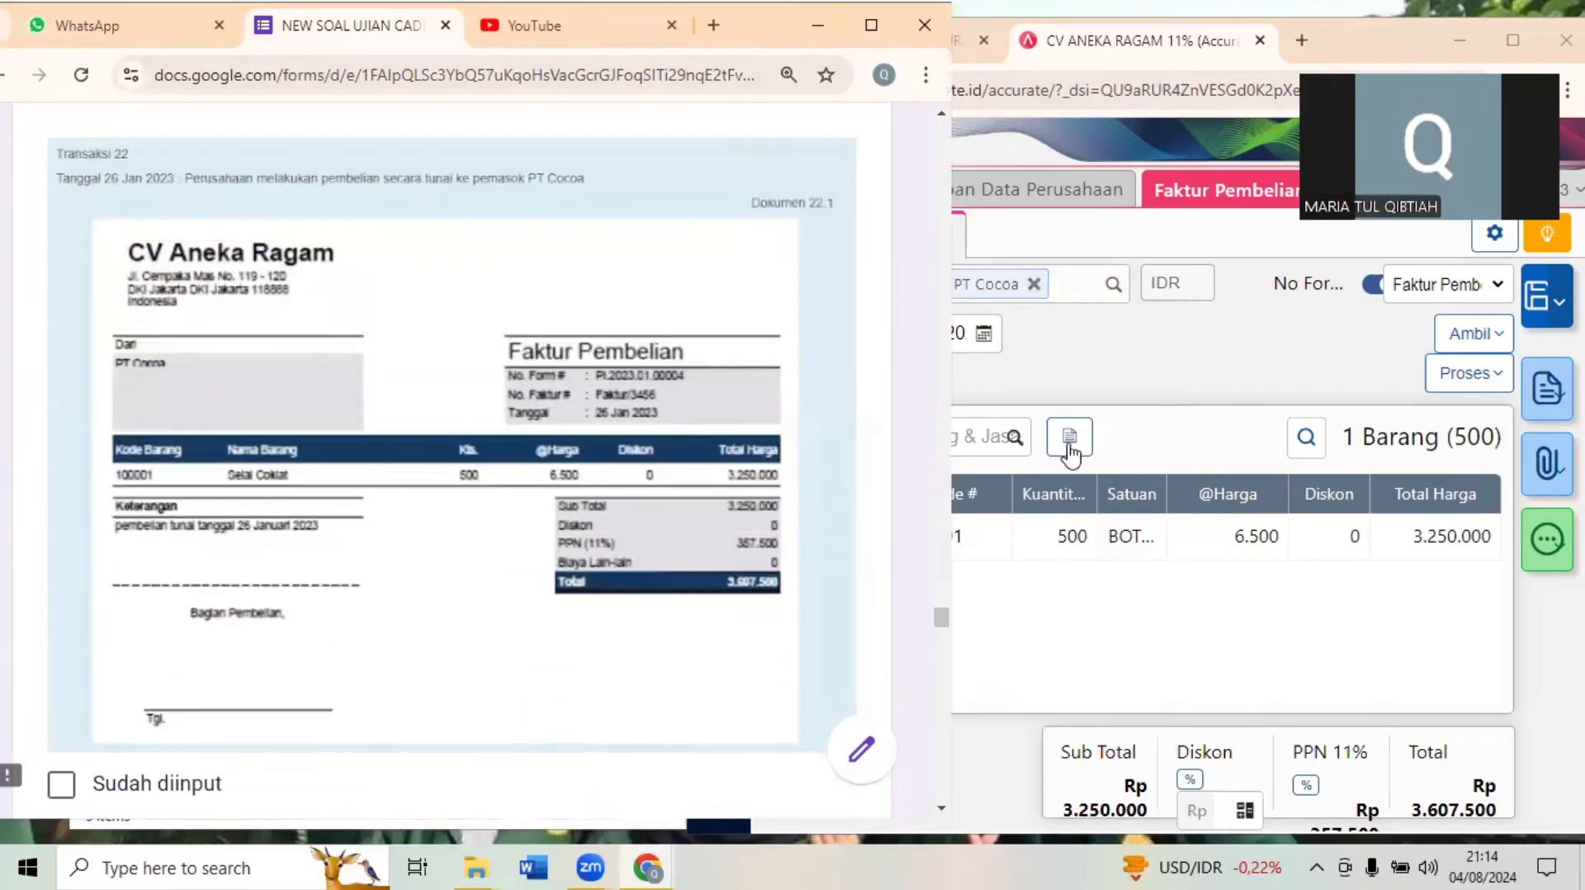
- Enter Faktur/3456 as the supplier's invoice number in the purchase invoice's additional information
click(1179, 376)
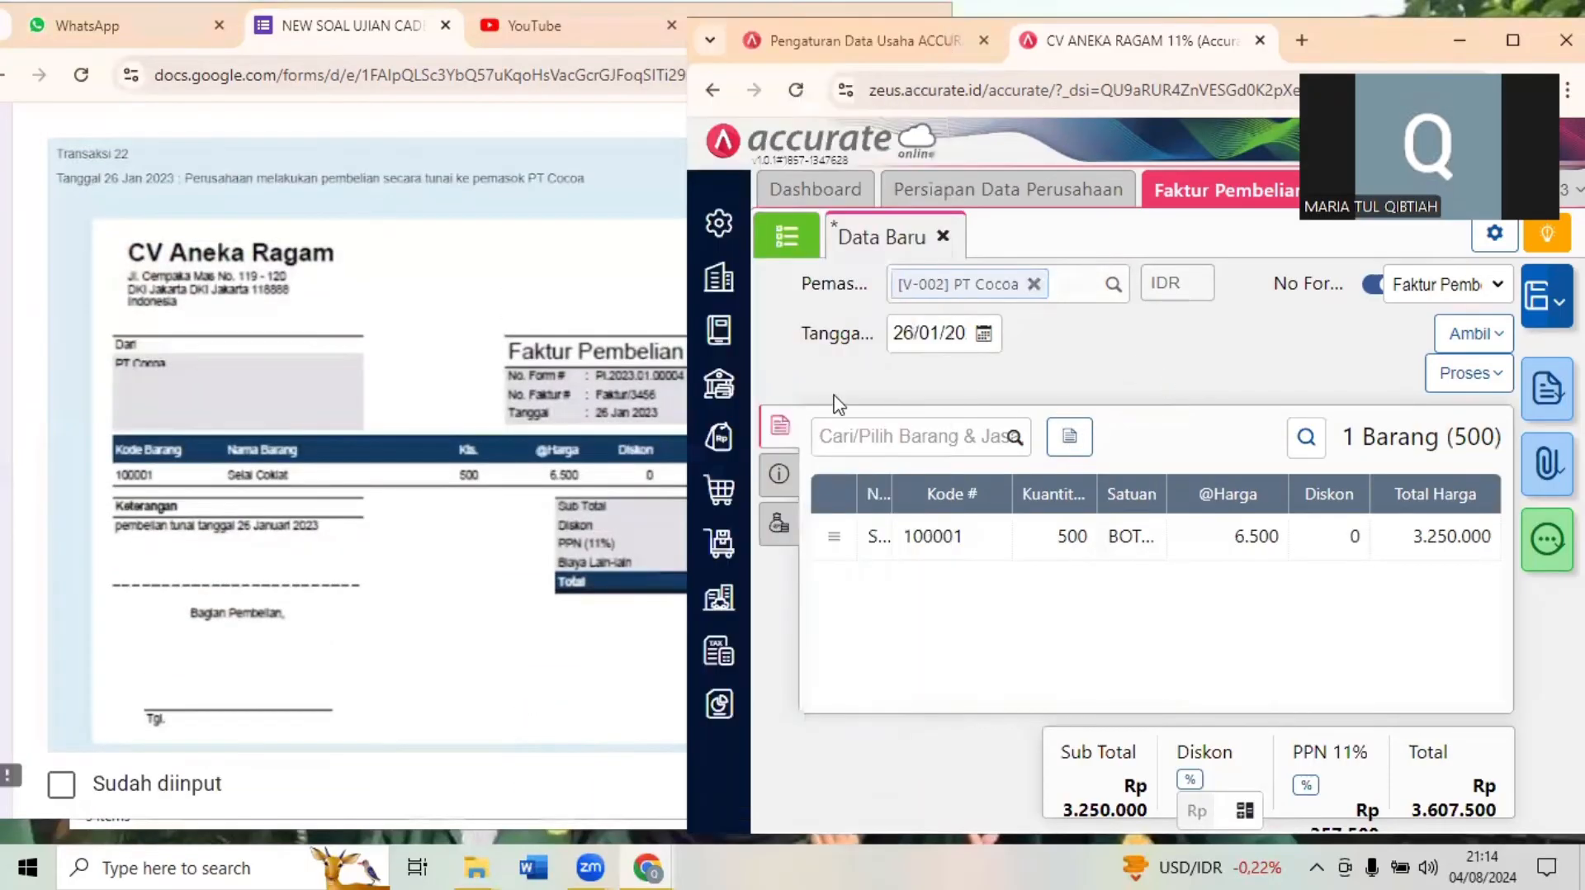
click(776, 476)
click(1008, 487)
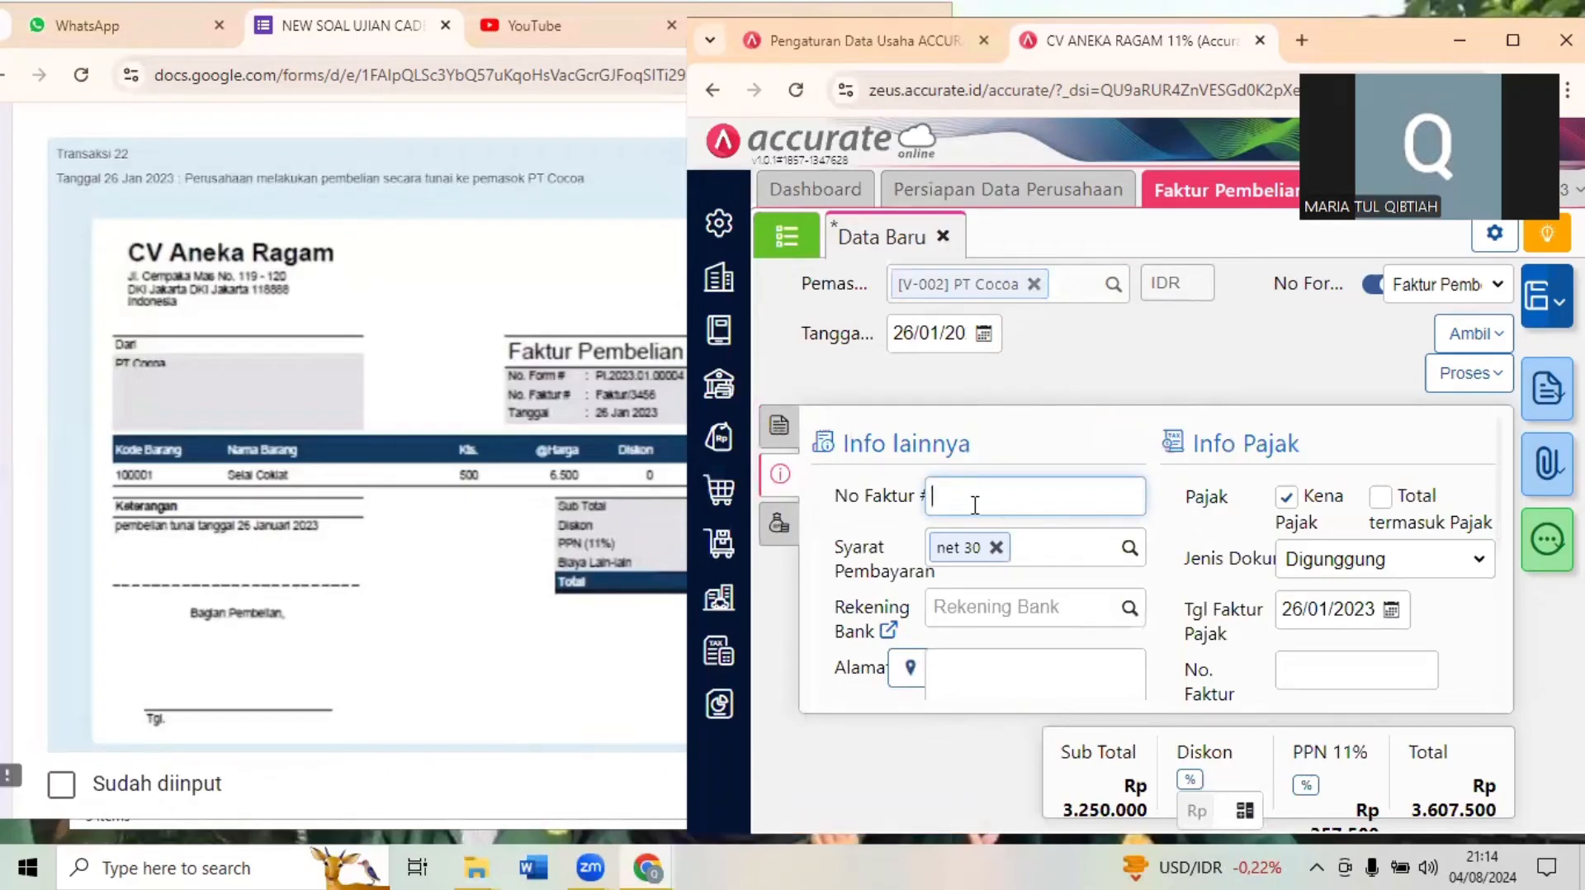
text(Faktur/3456)
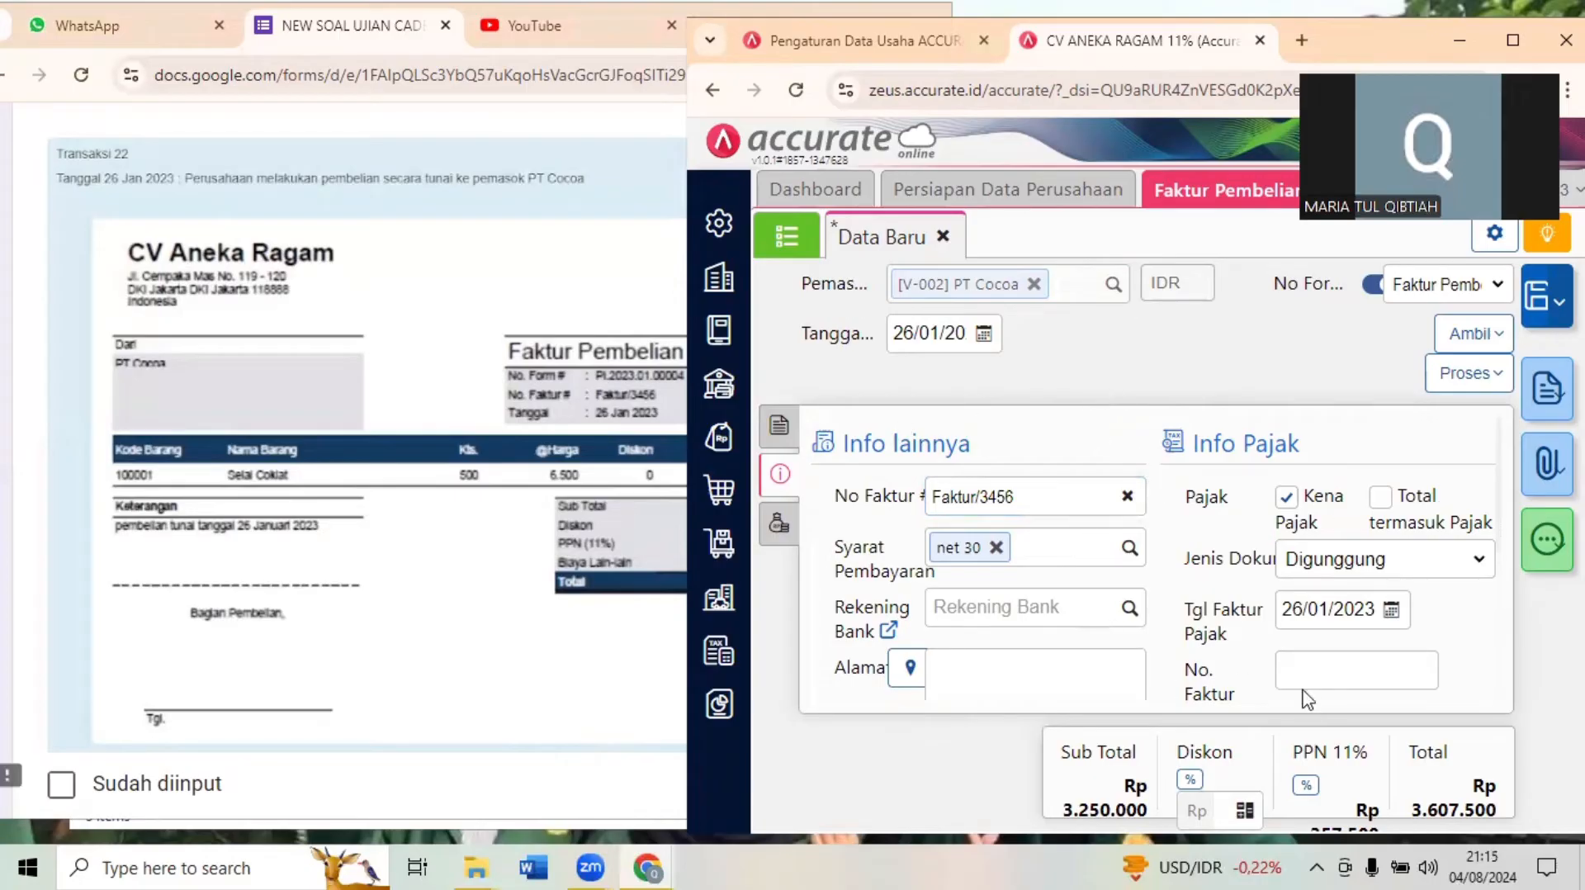
- Check the payment in Dokumen 22.2, save the purchase invoice and open a supplier payment for it
click(413, 622)
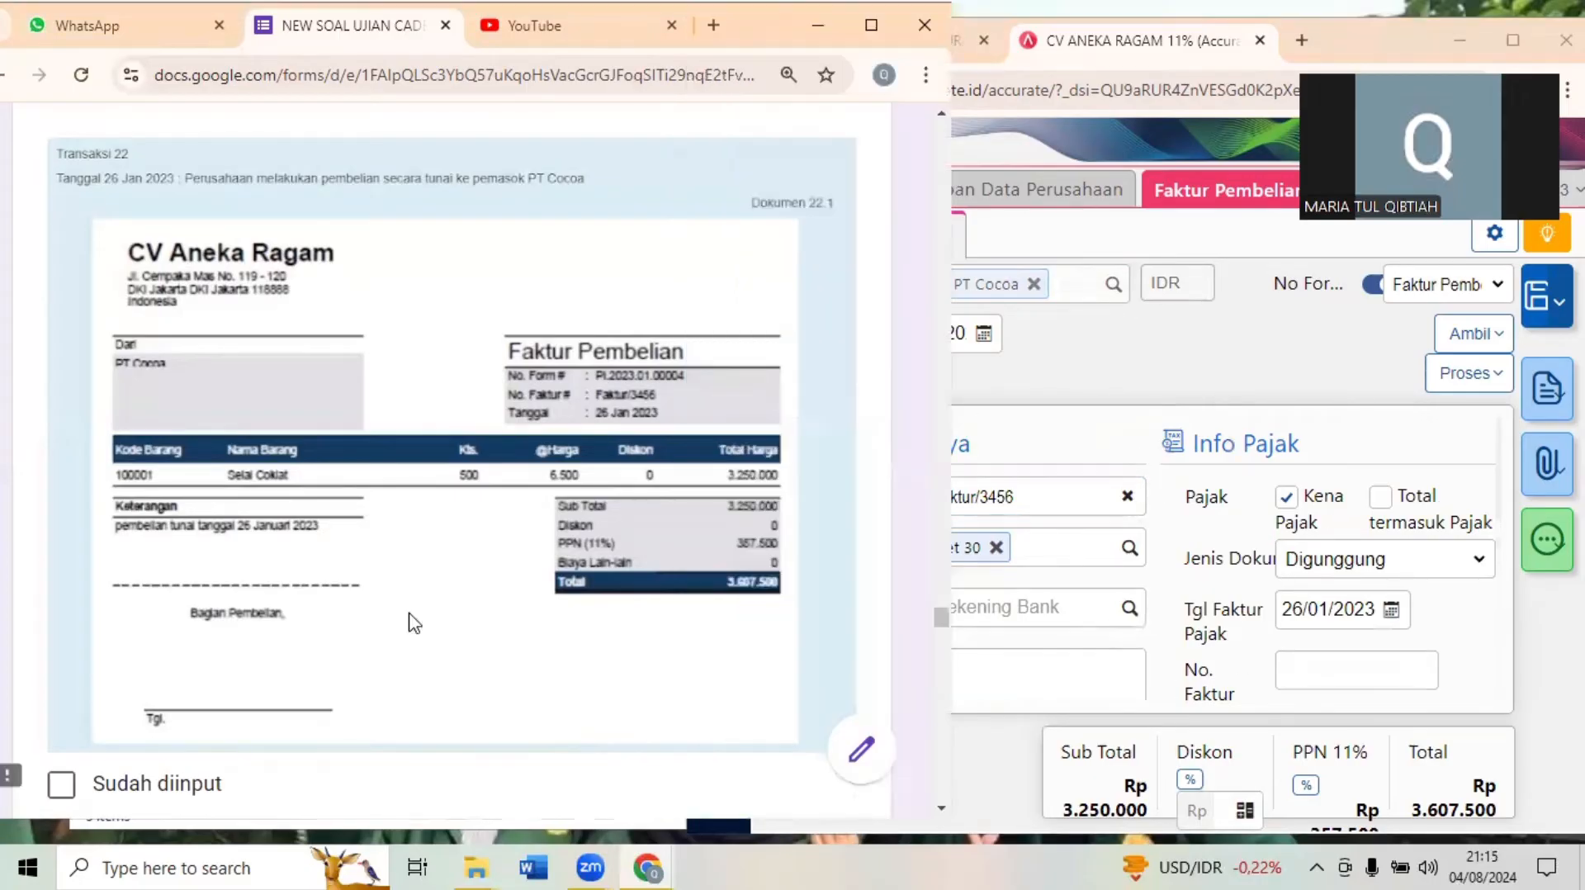
scroll(413, 623, down, 8)
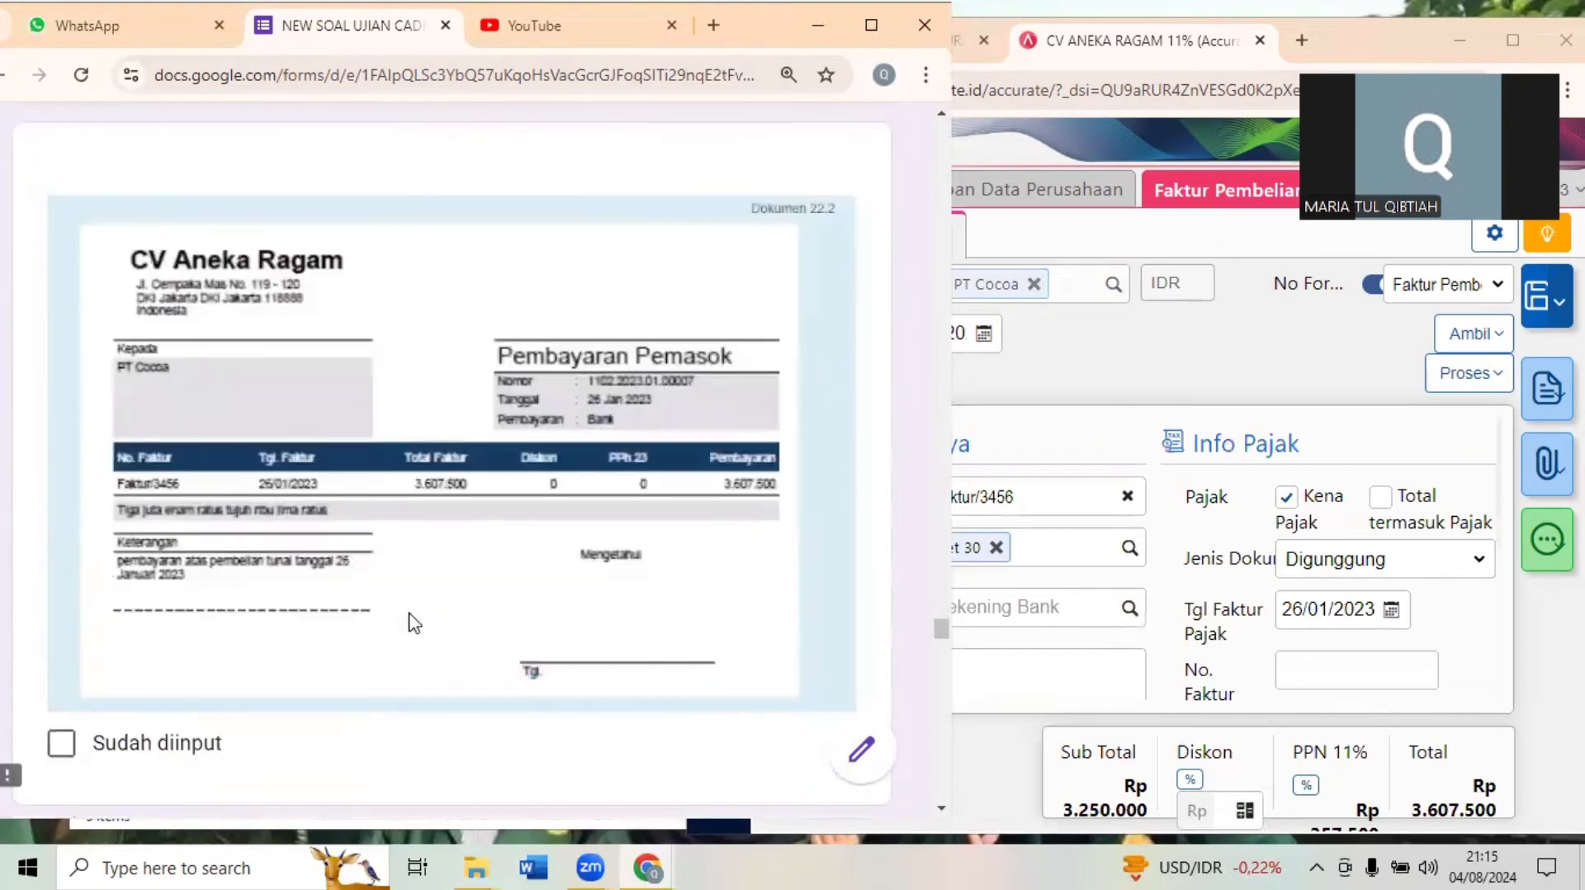
click(1337, 383)
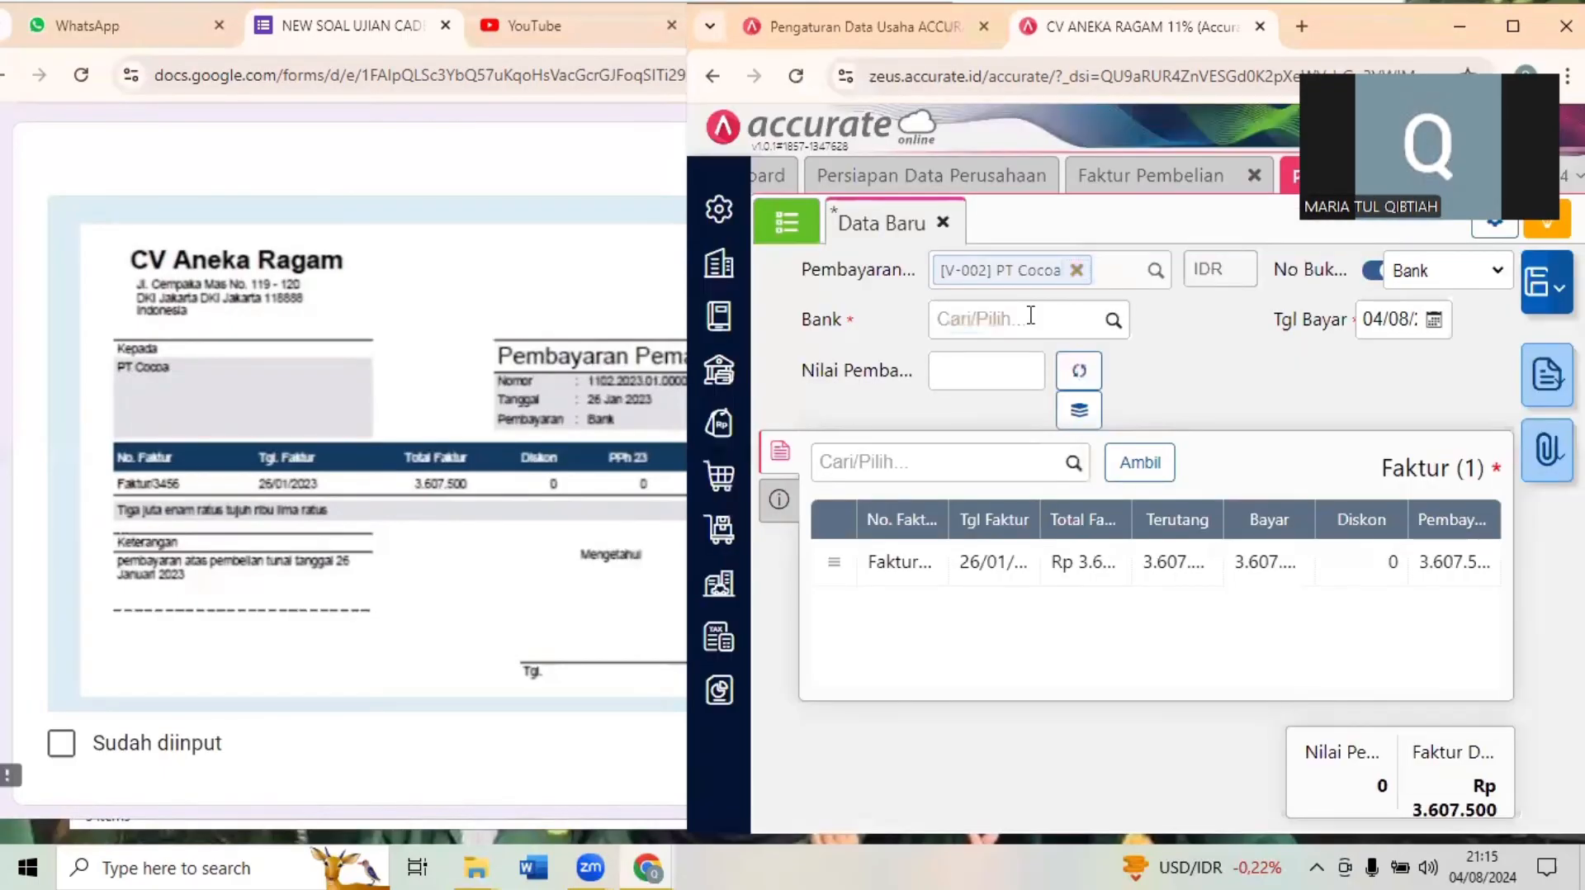
- Choose the Bank account as the source of the payment to PT Cocoa
click(1030, 315)
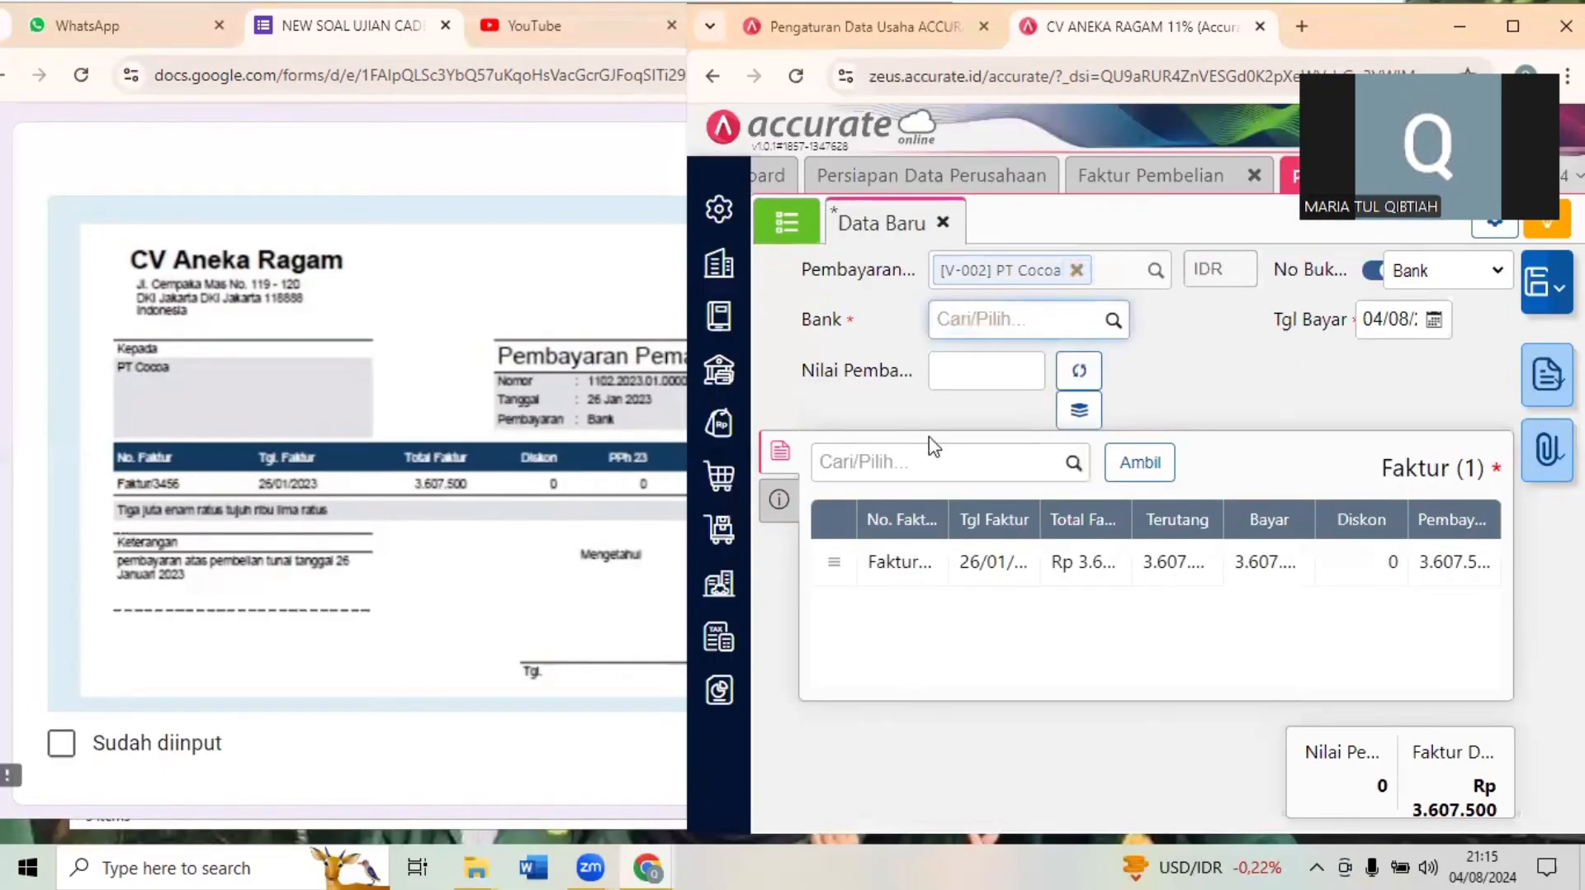
text(bank)
click(1024, 376)
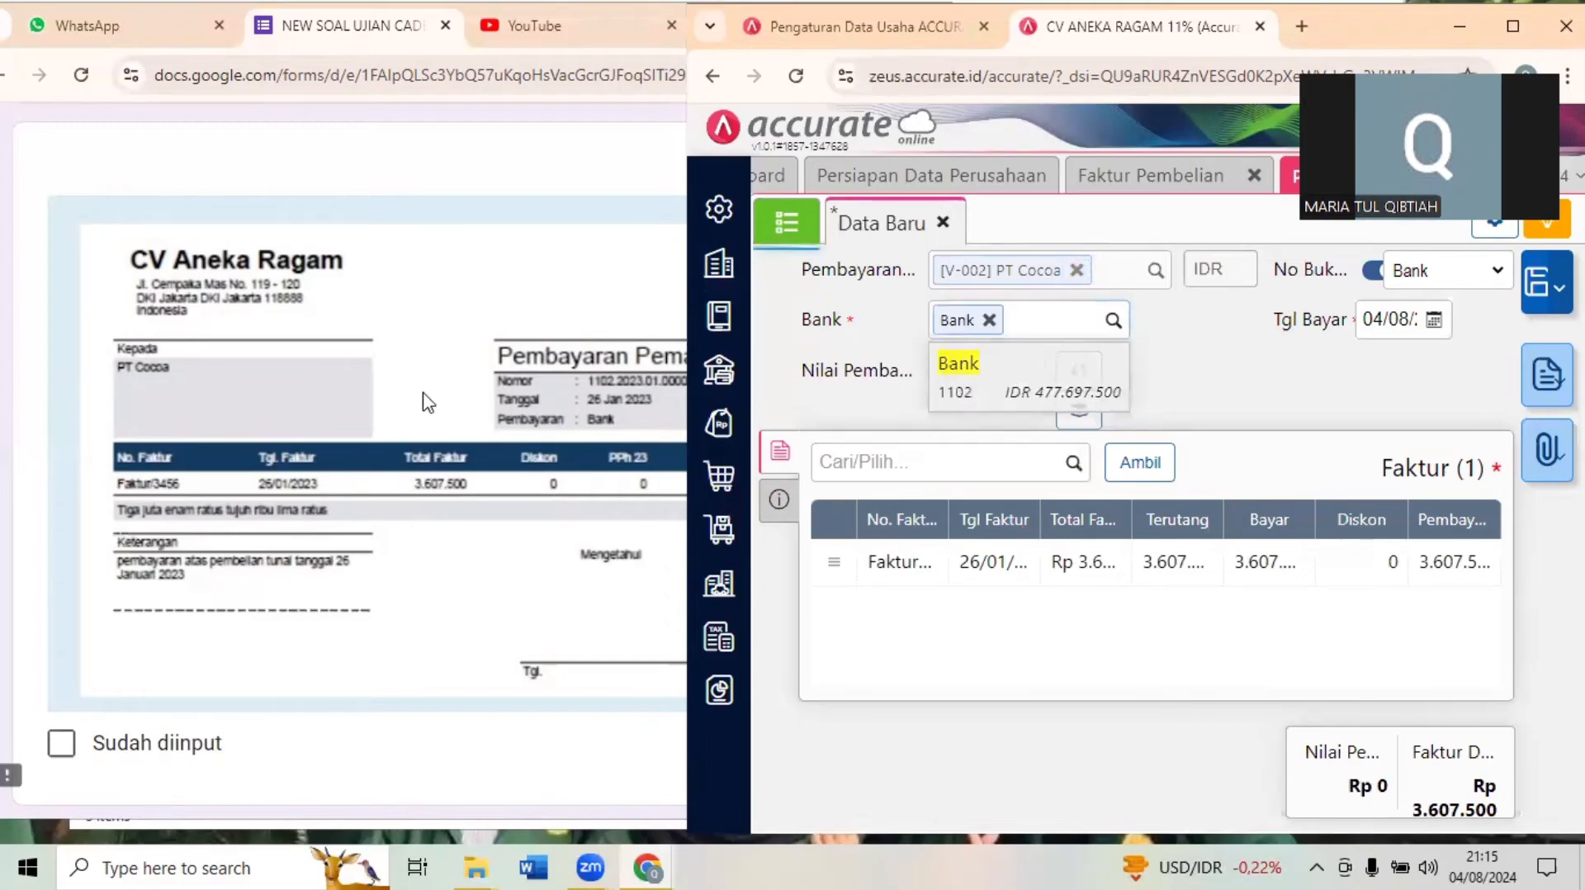
click(424, 400)
click(1007, 355)
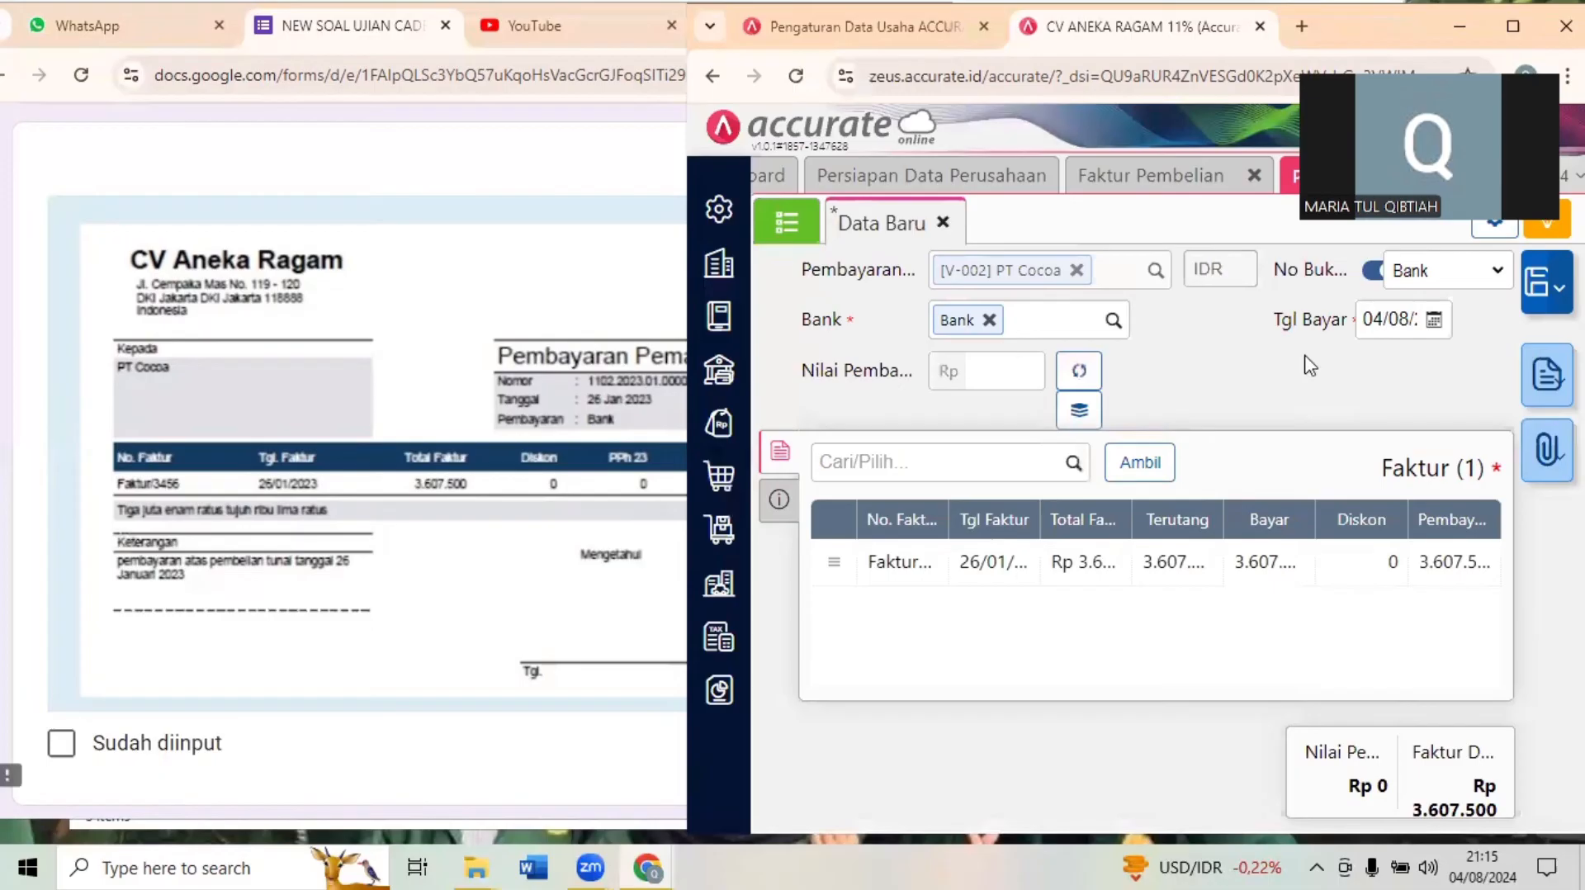
- Set the supplier payment's date to 26/01/2023
click(1399, 318)
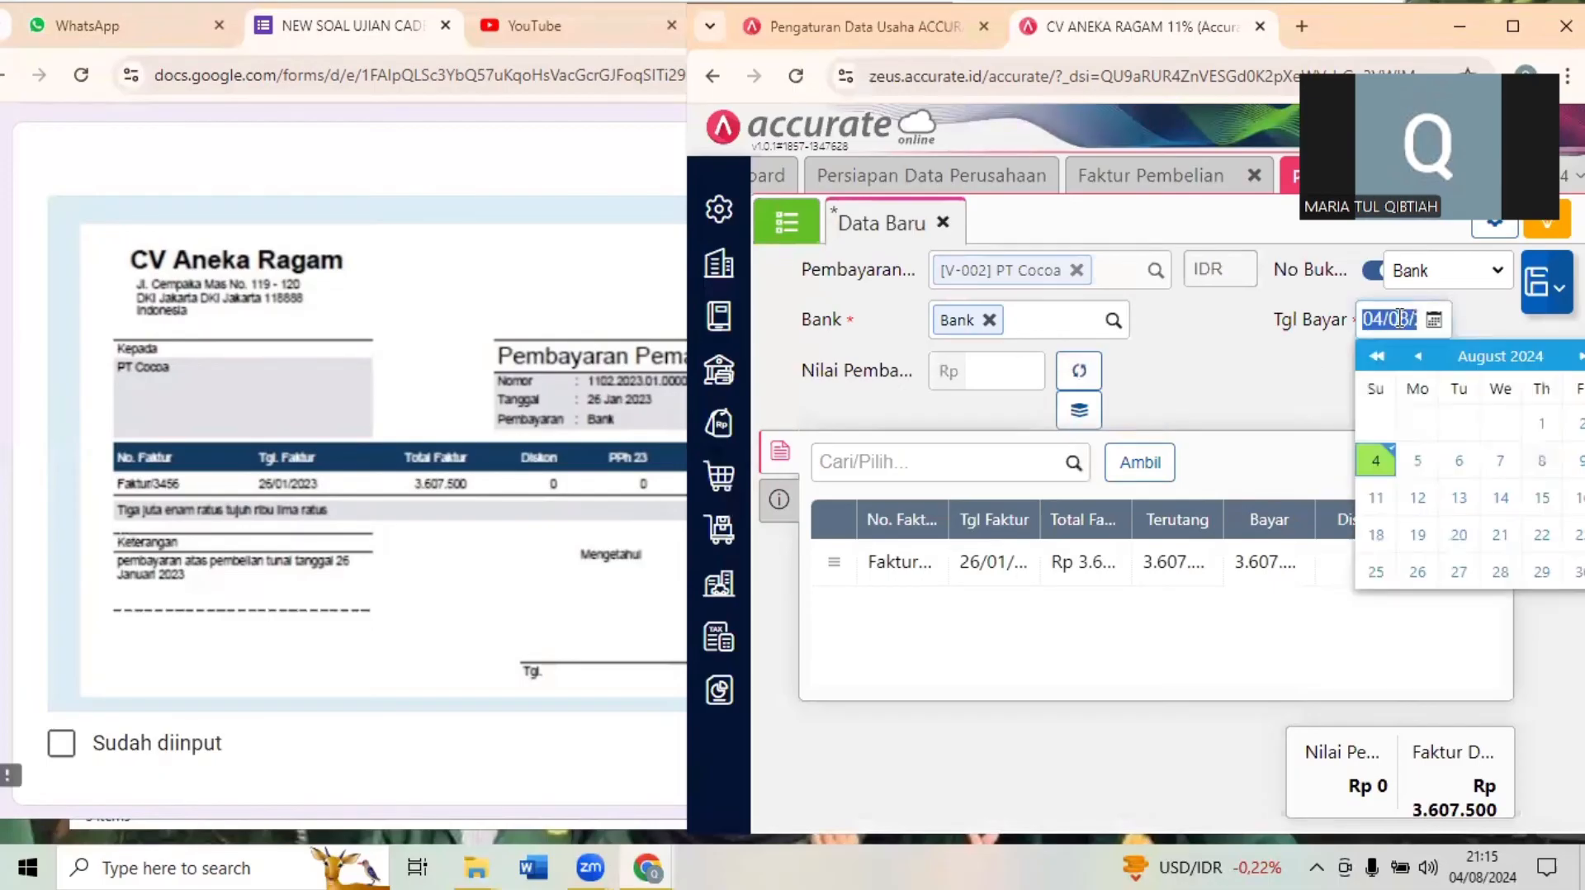
text(26/01)
click(1258, 408)
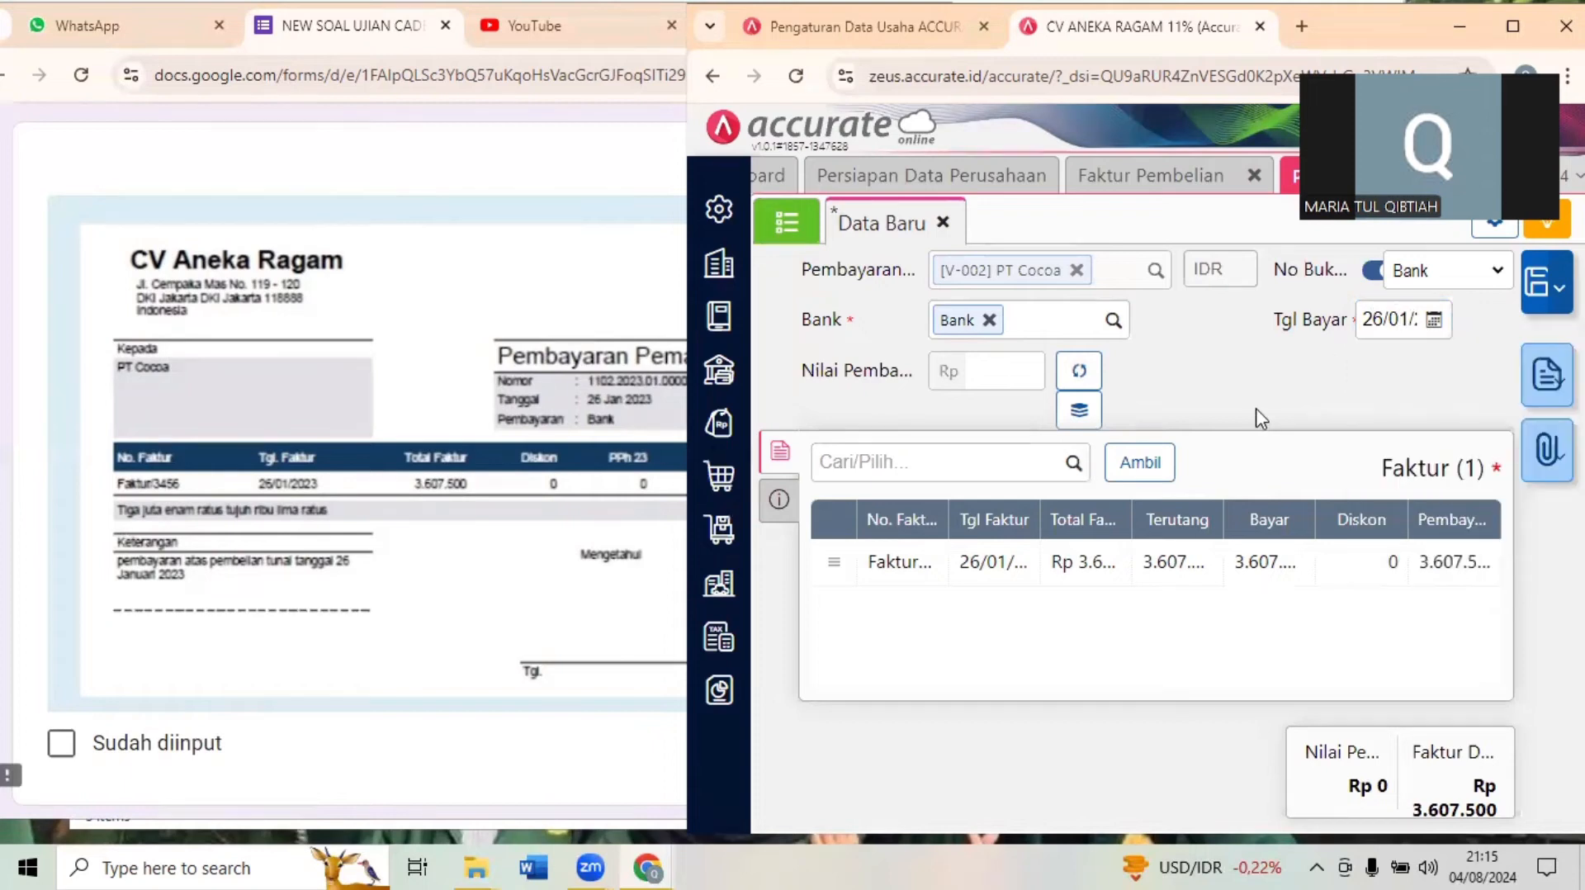
- Fill the payment value with the invoice amount of 3.607.500, compare it with Dokumen 22.2 and save the payment
click(1077, 378)
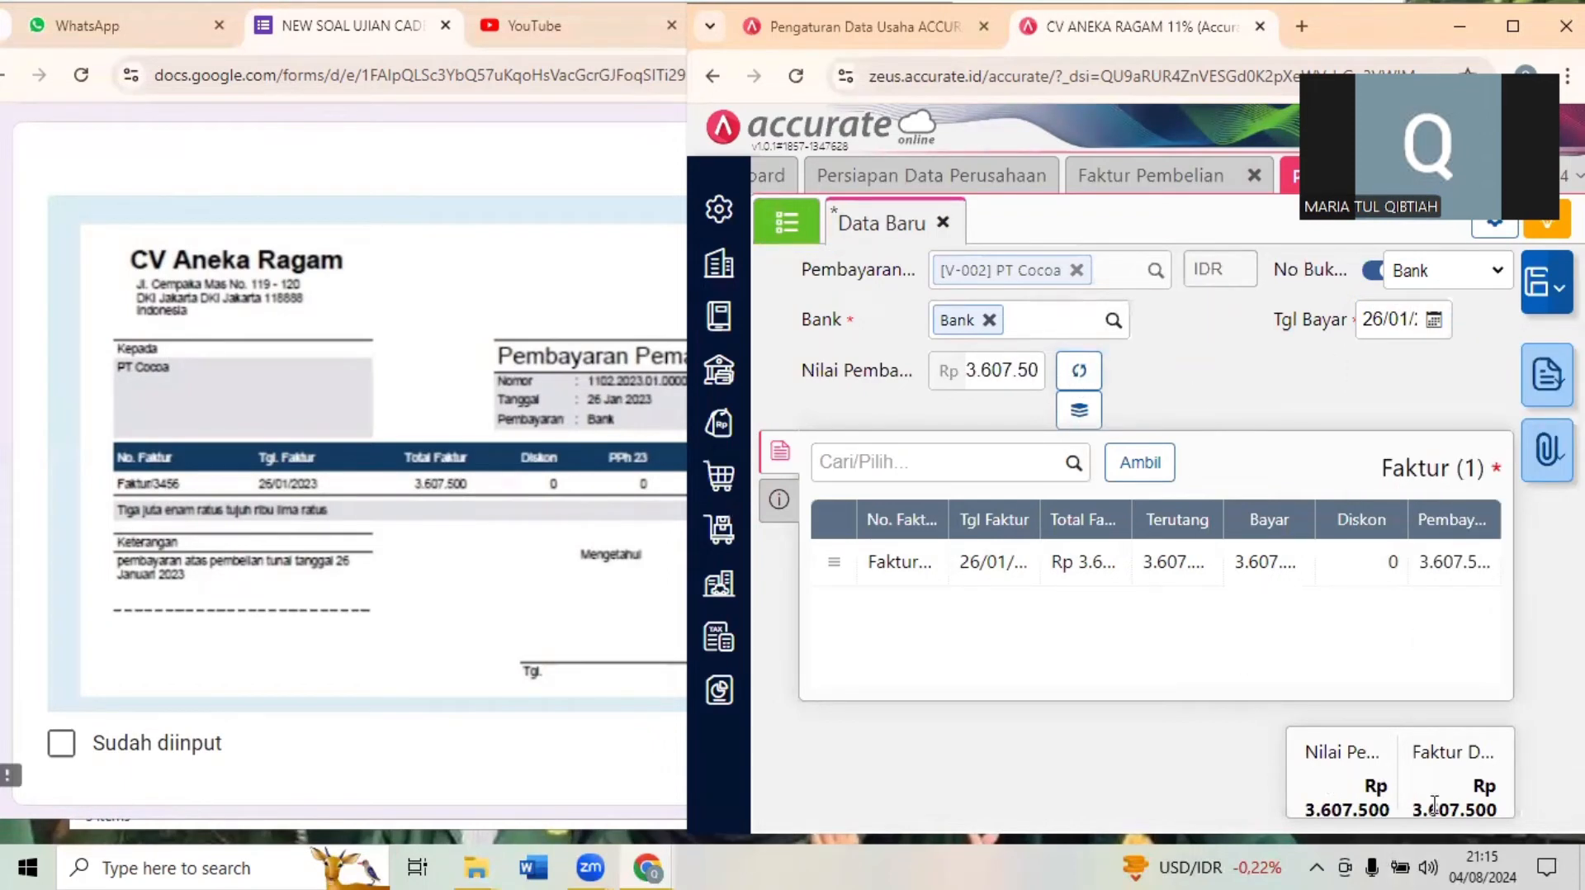
click(321, 520)
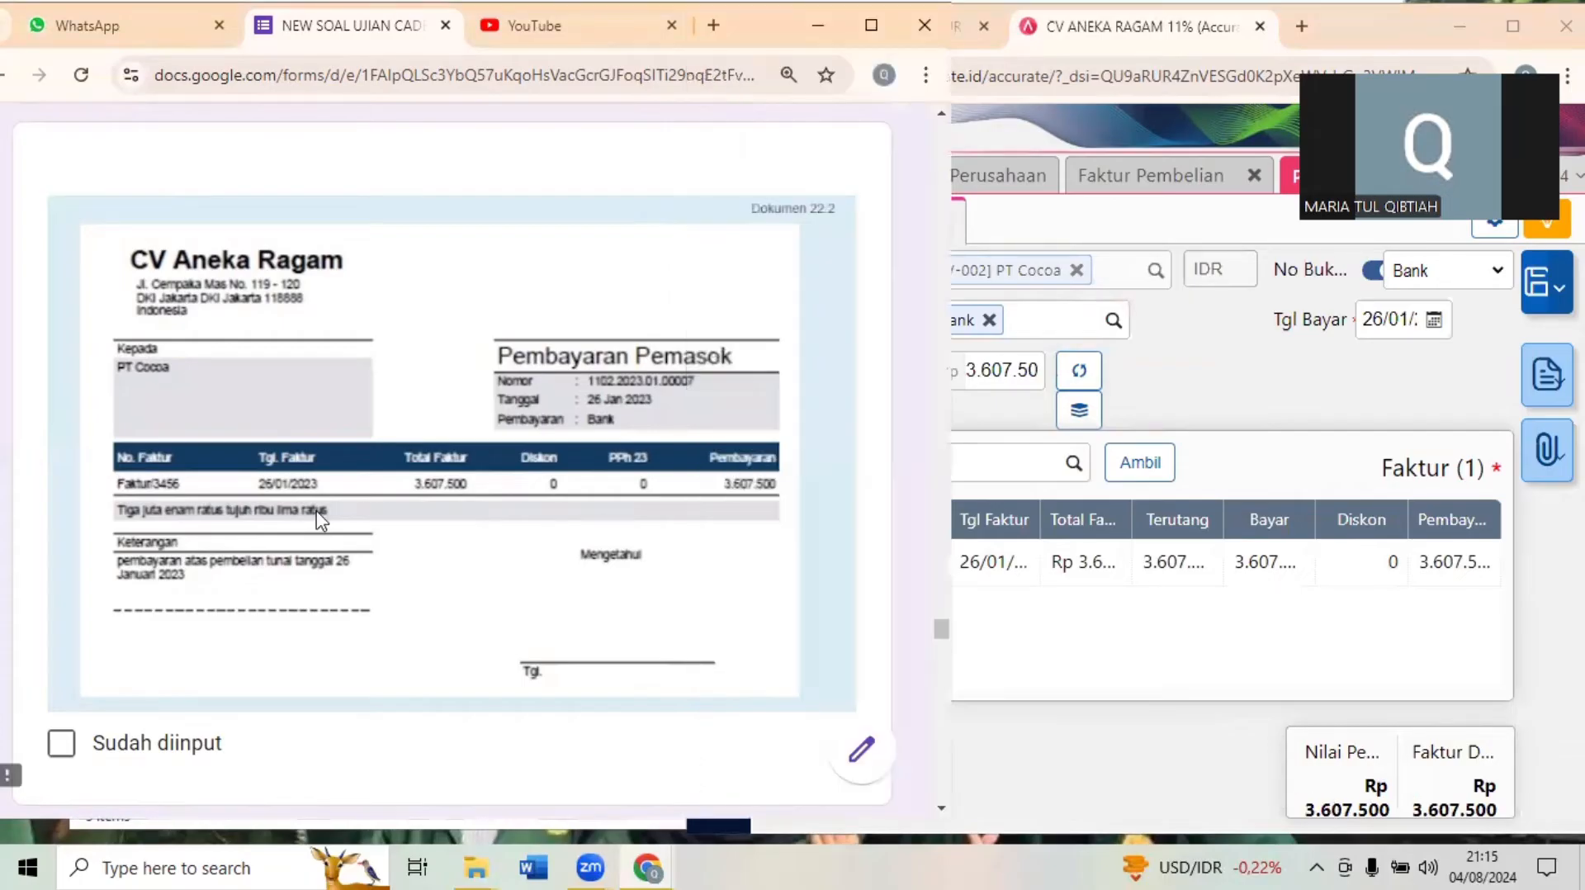
click(1540, 283)
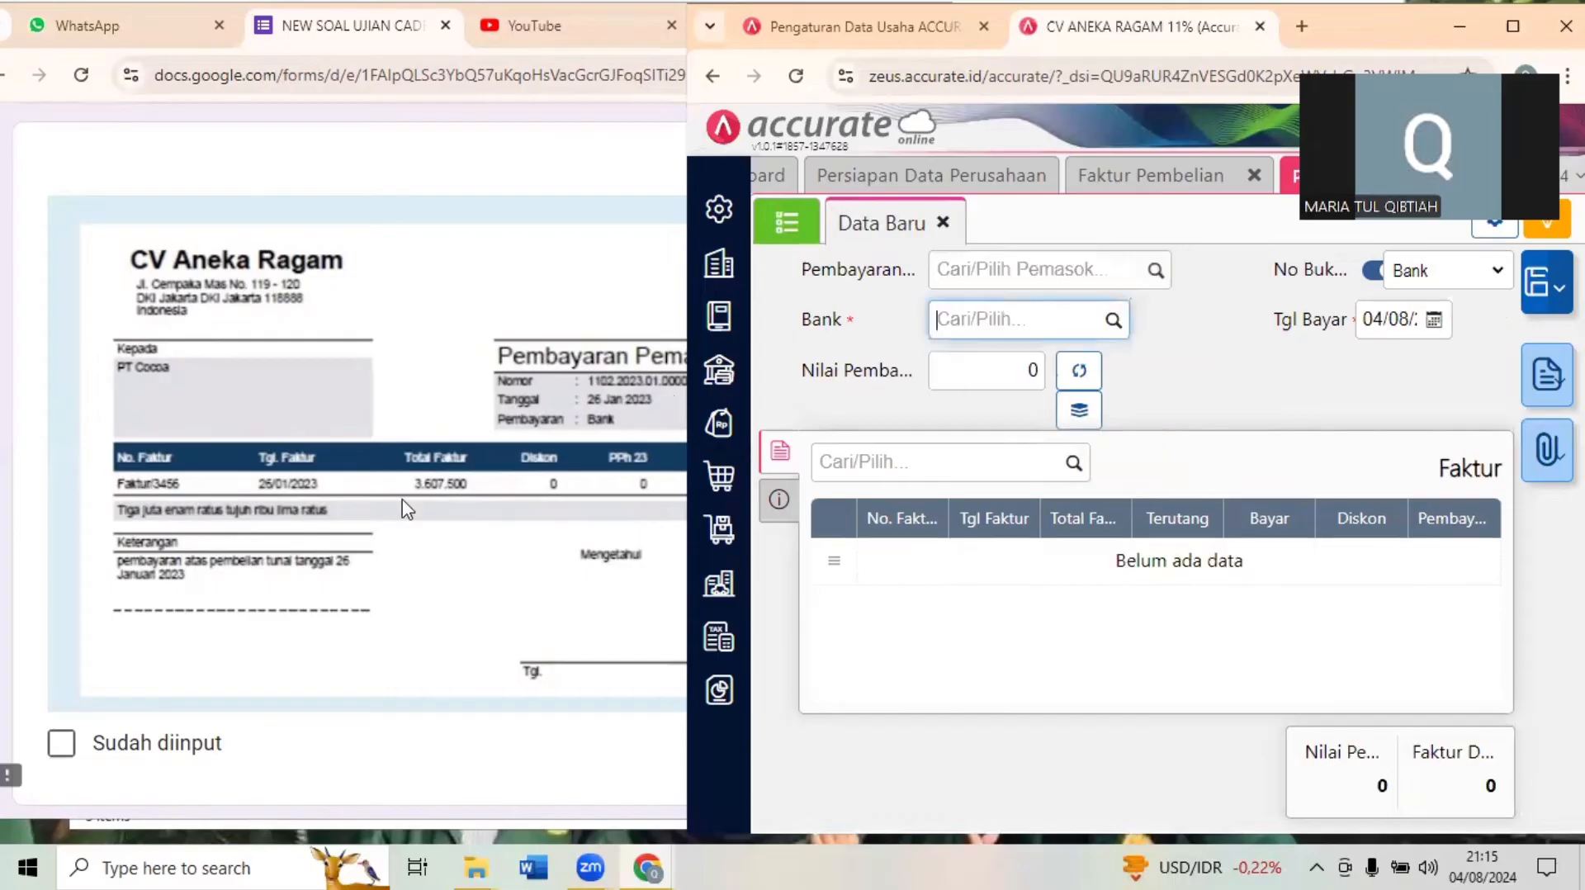
- Bring up Question 15 in the exam form and close the Pembayaran Pembelian and Faktur Pembelian pages
click(338, 583)
scroll(338, 583, down, 5)
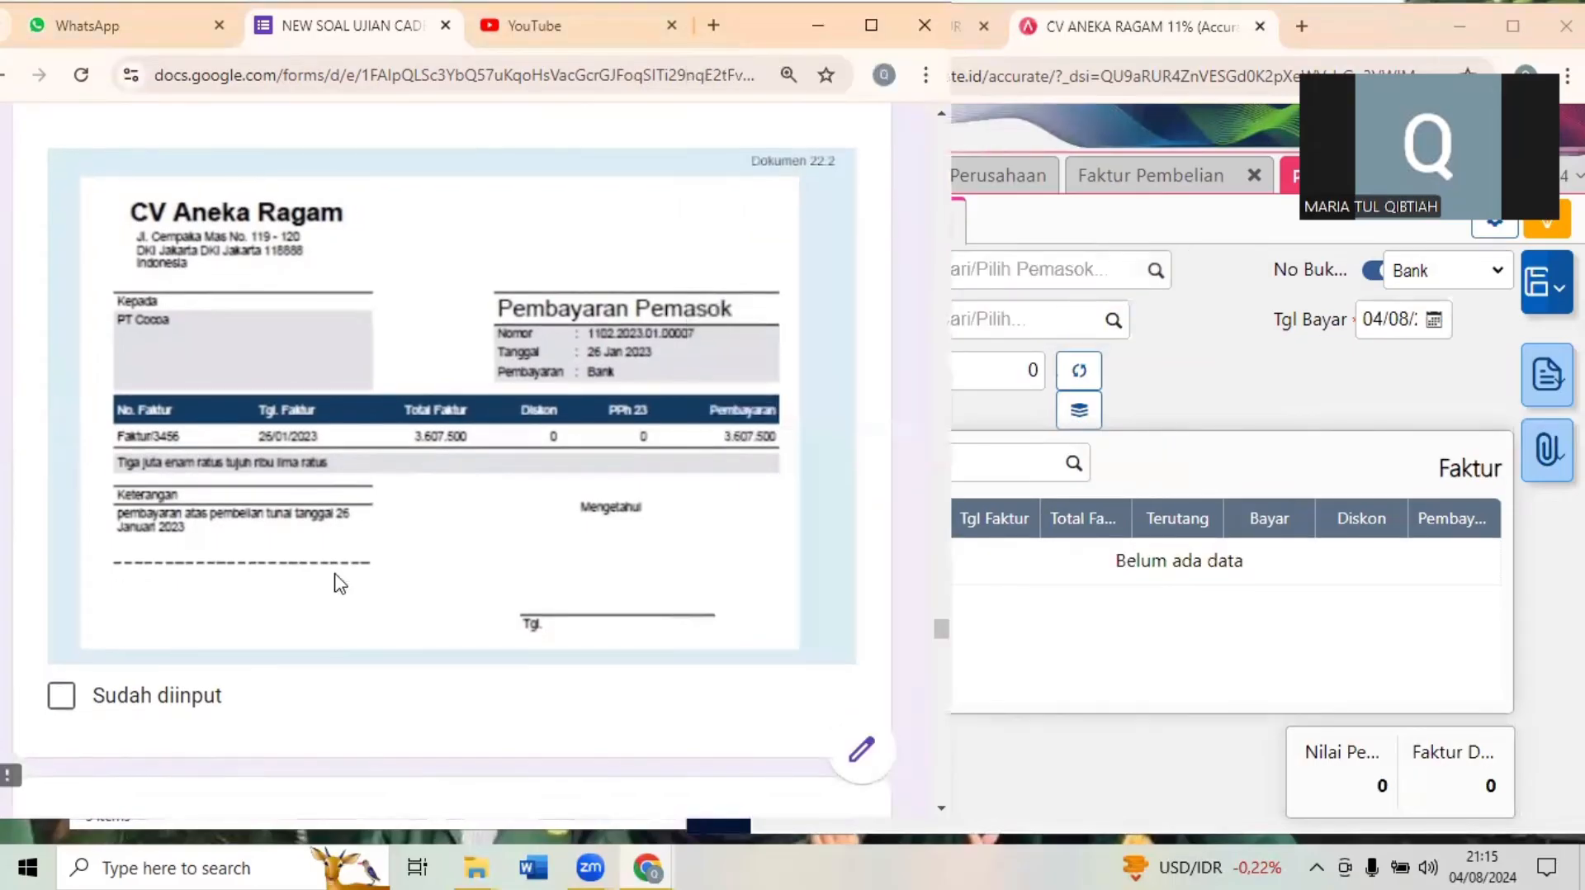
scroll(338, 583, down, 2)
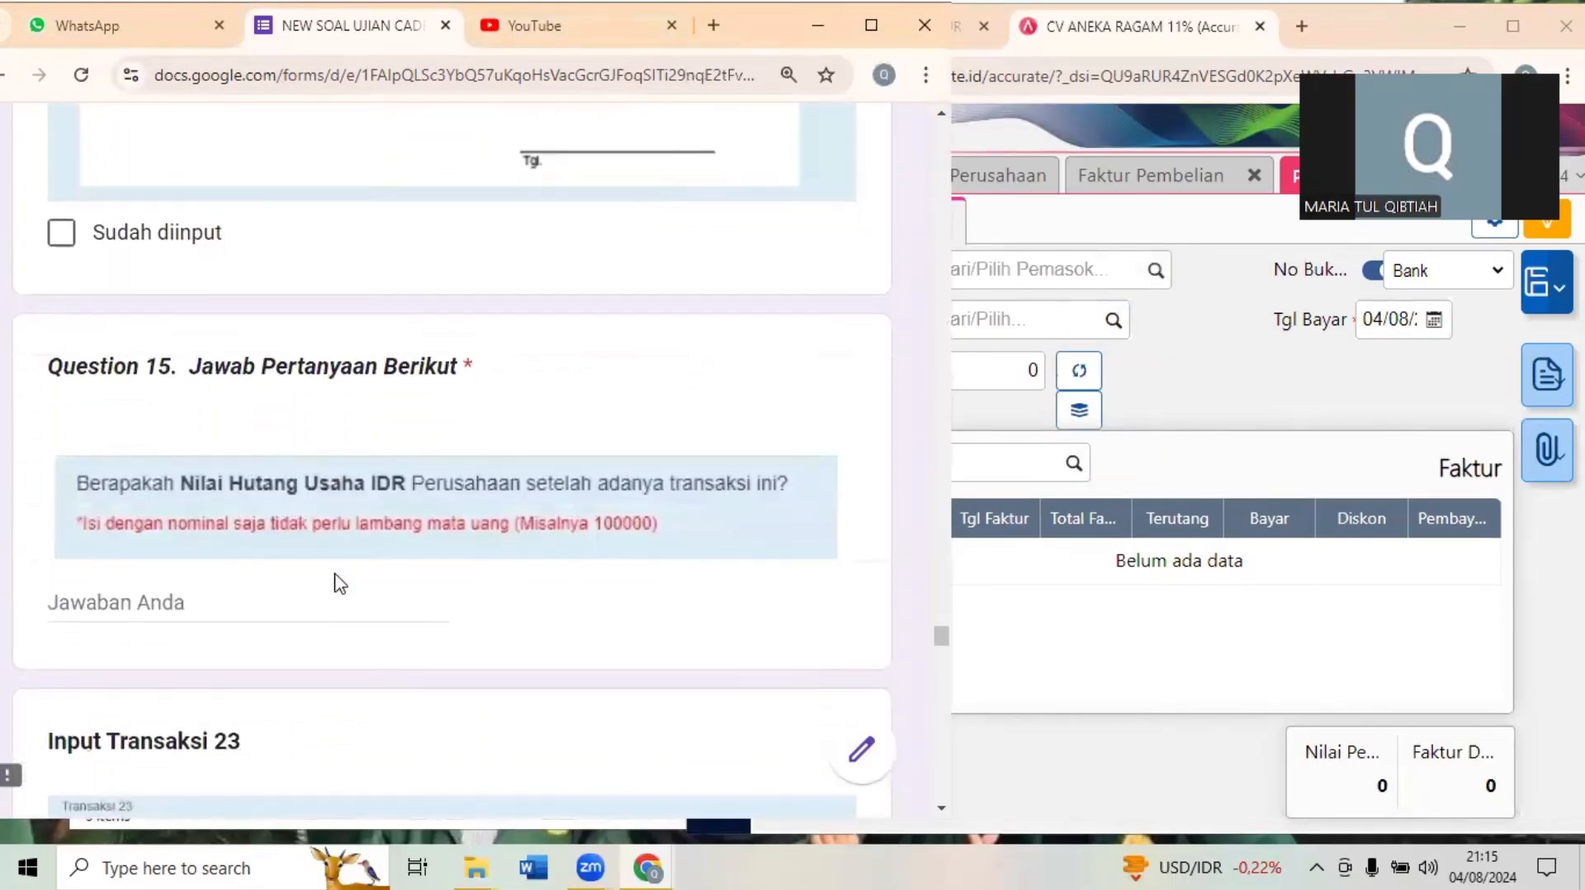
scroll(339, 583, down, 1)
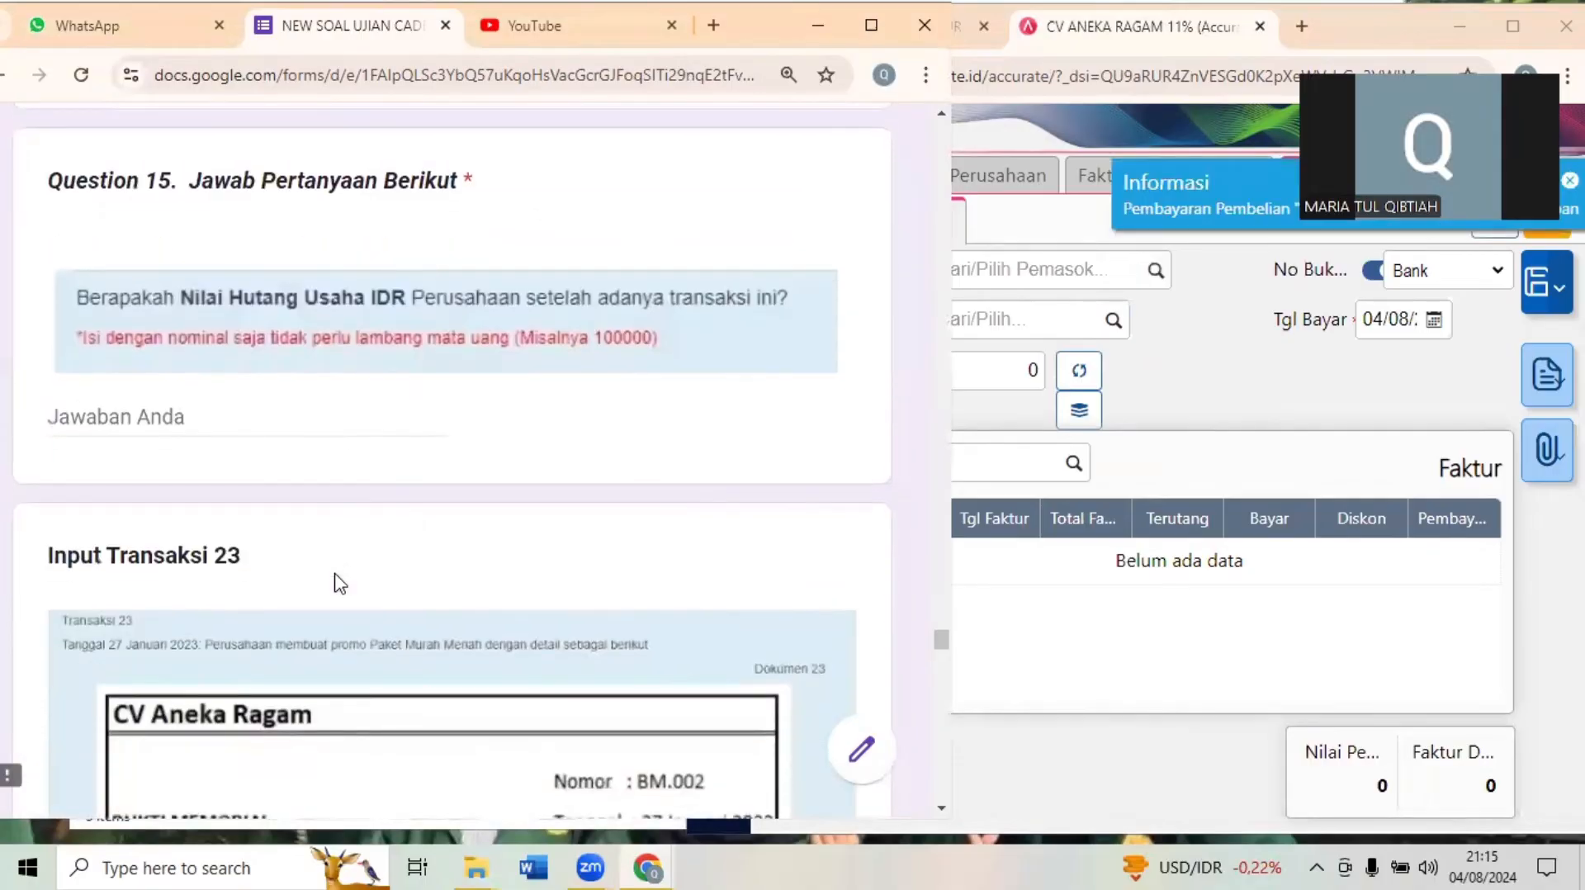
click(1255, 438)
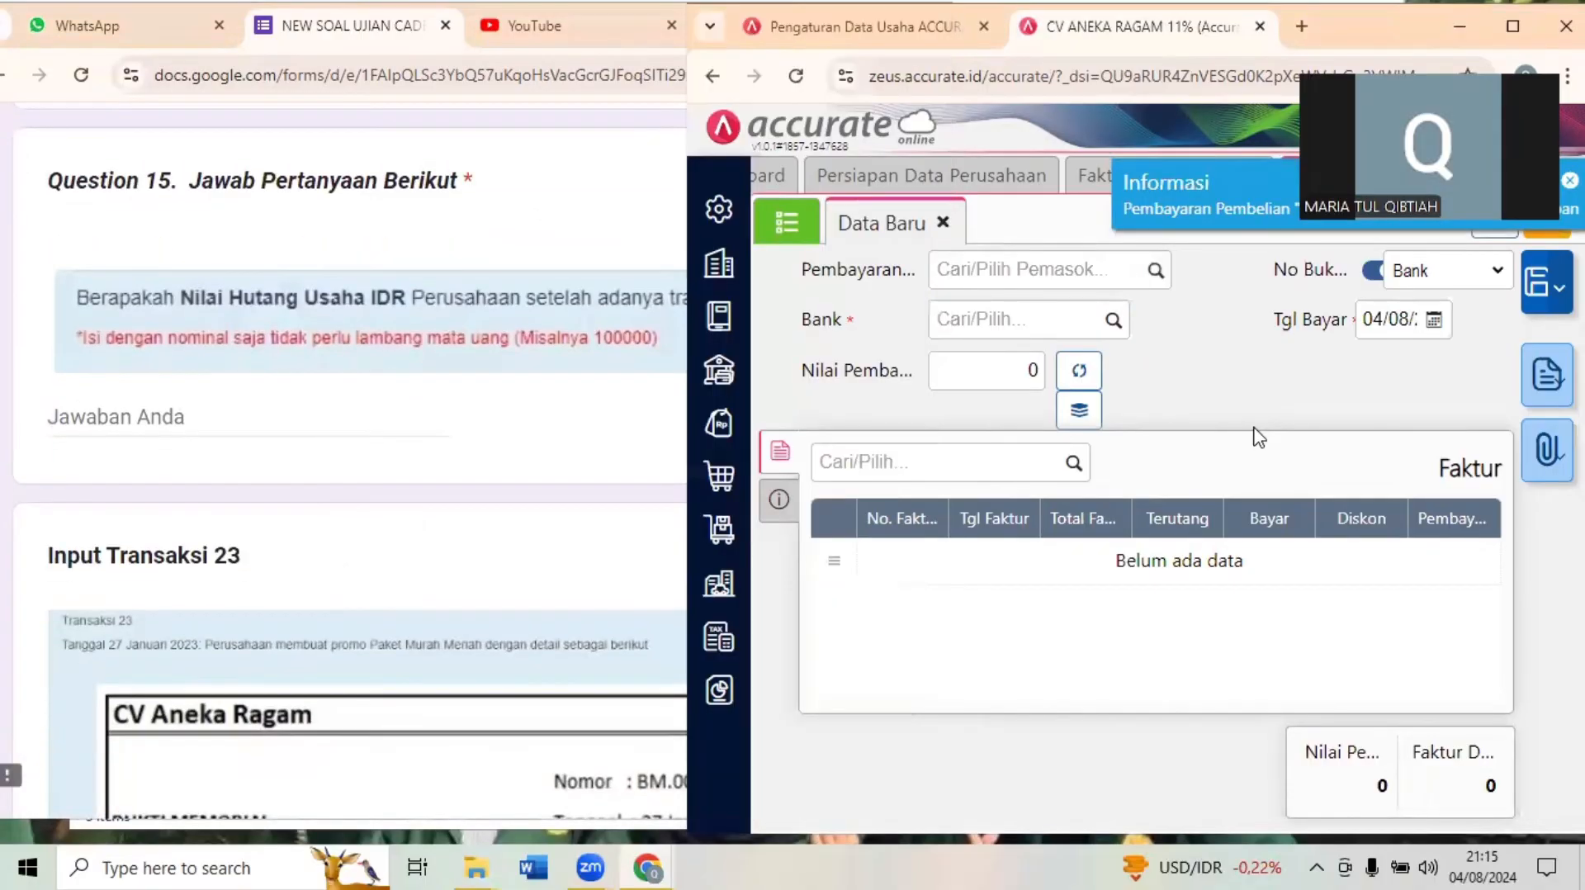
click(1512, 26)
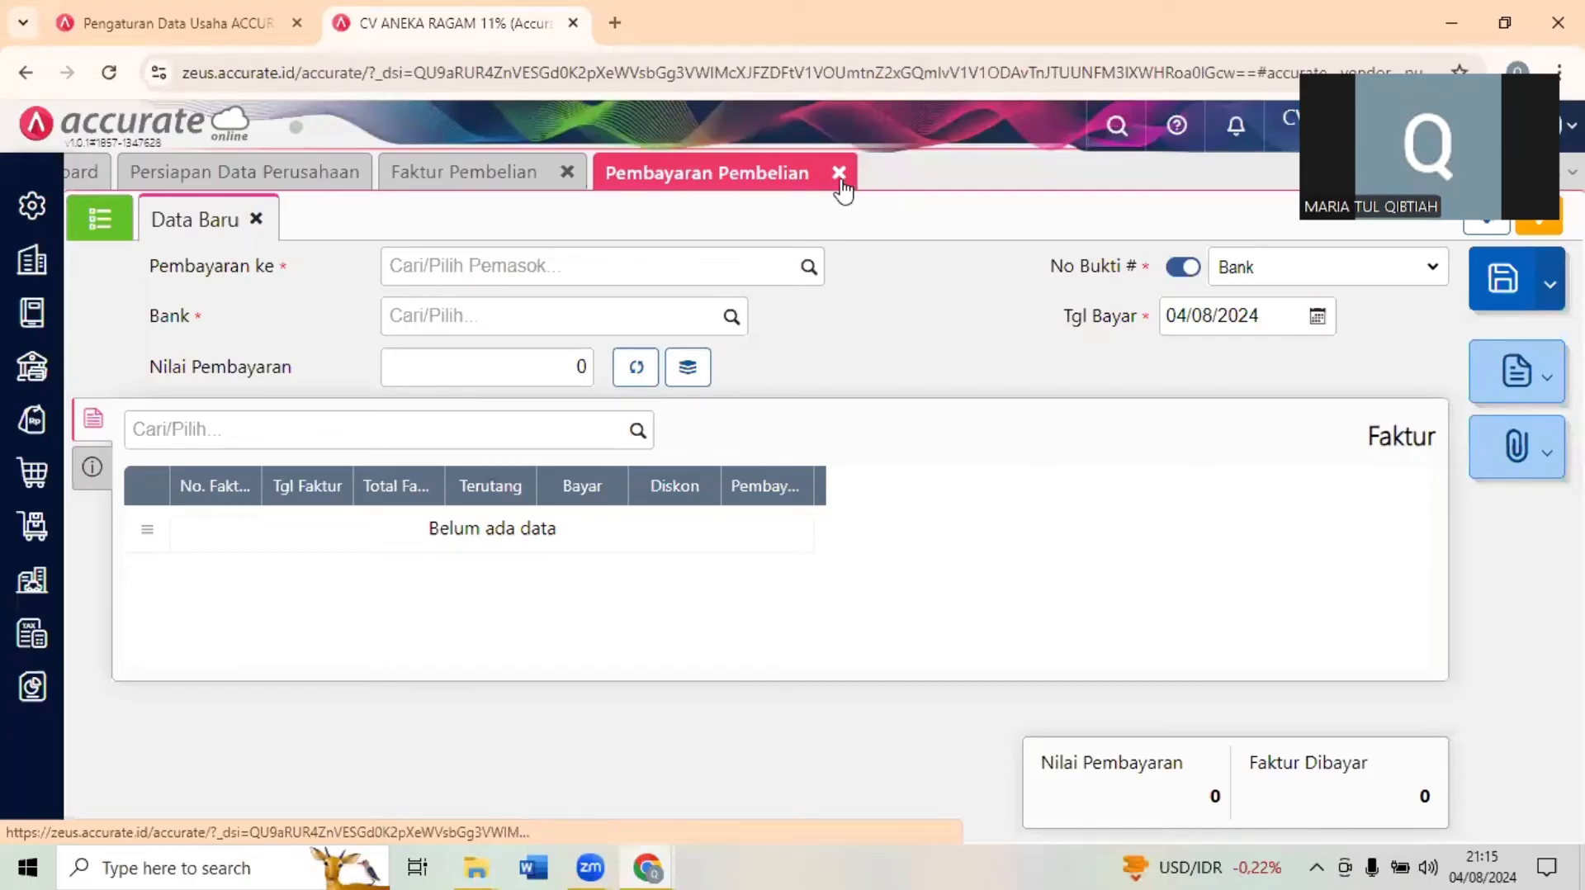
click(837, 175)
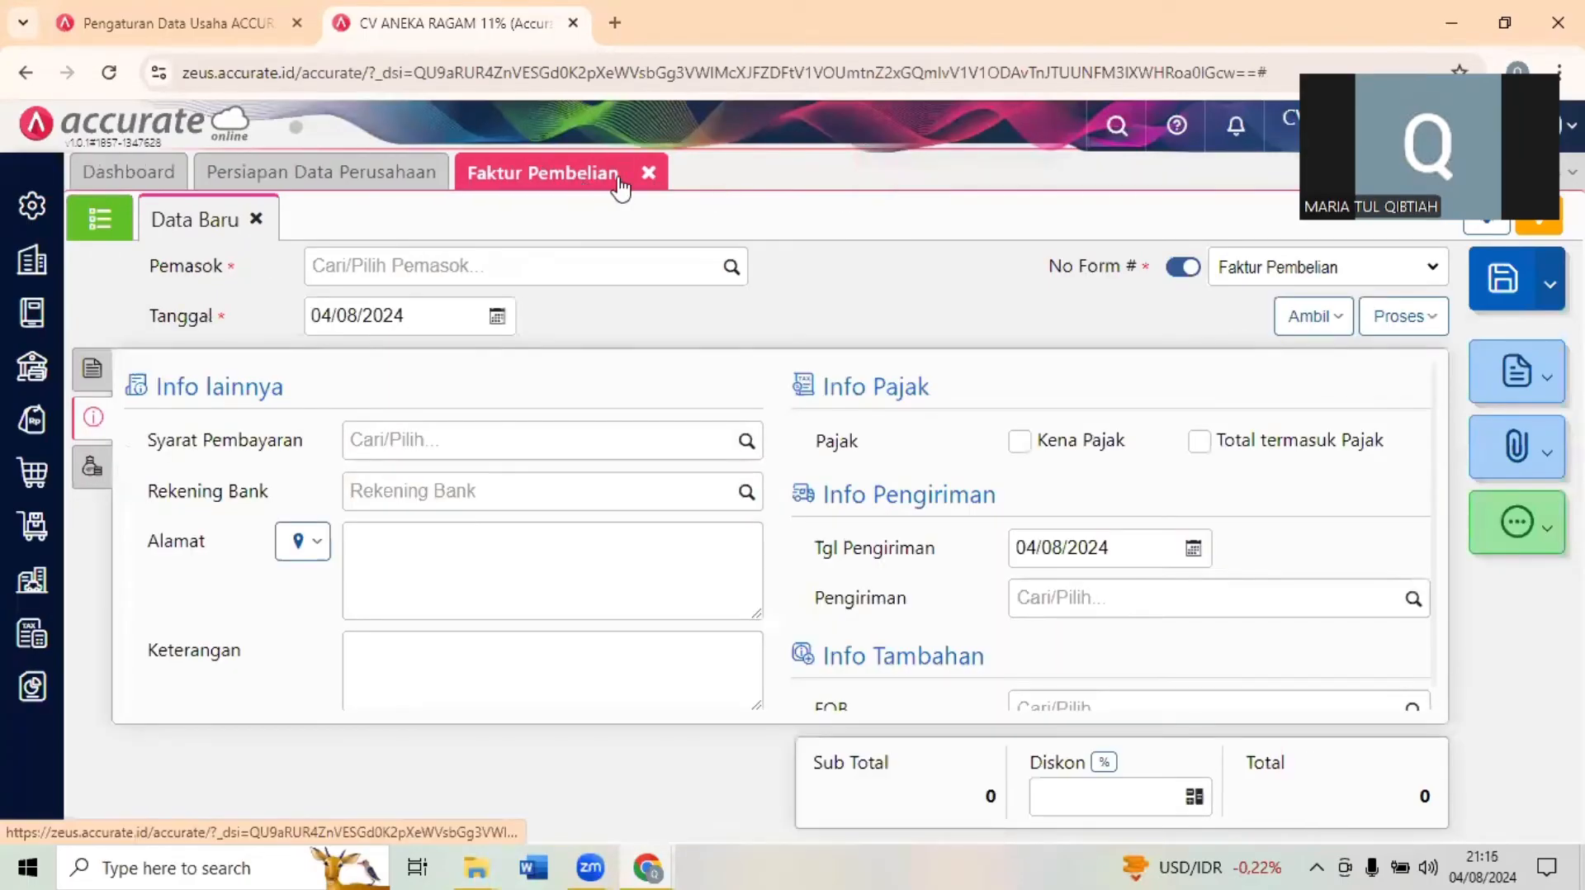
click(648, 176)
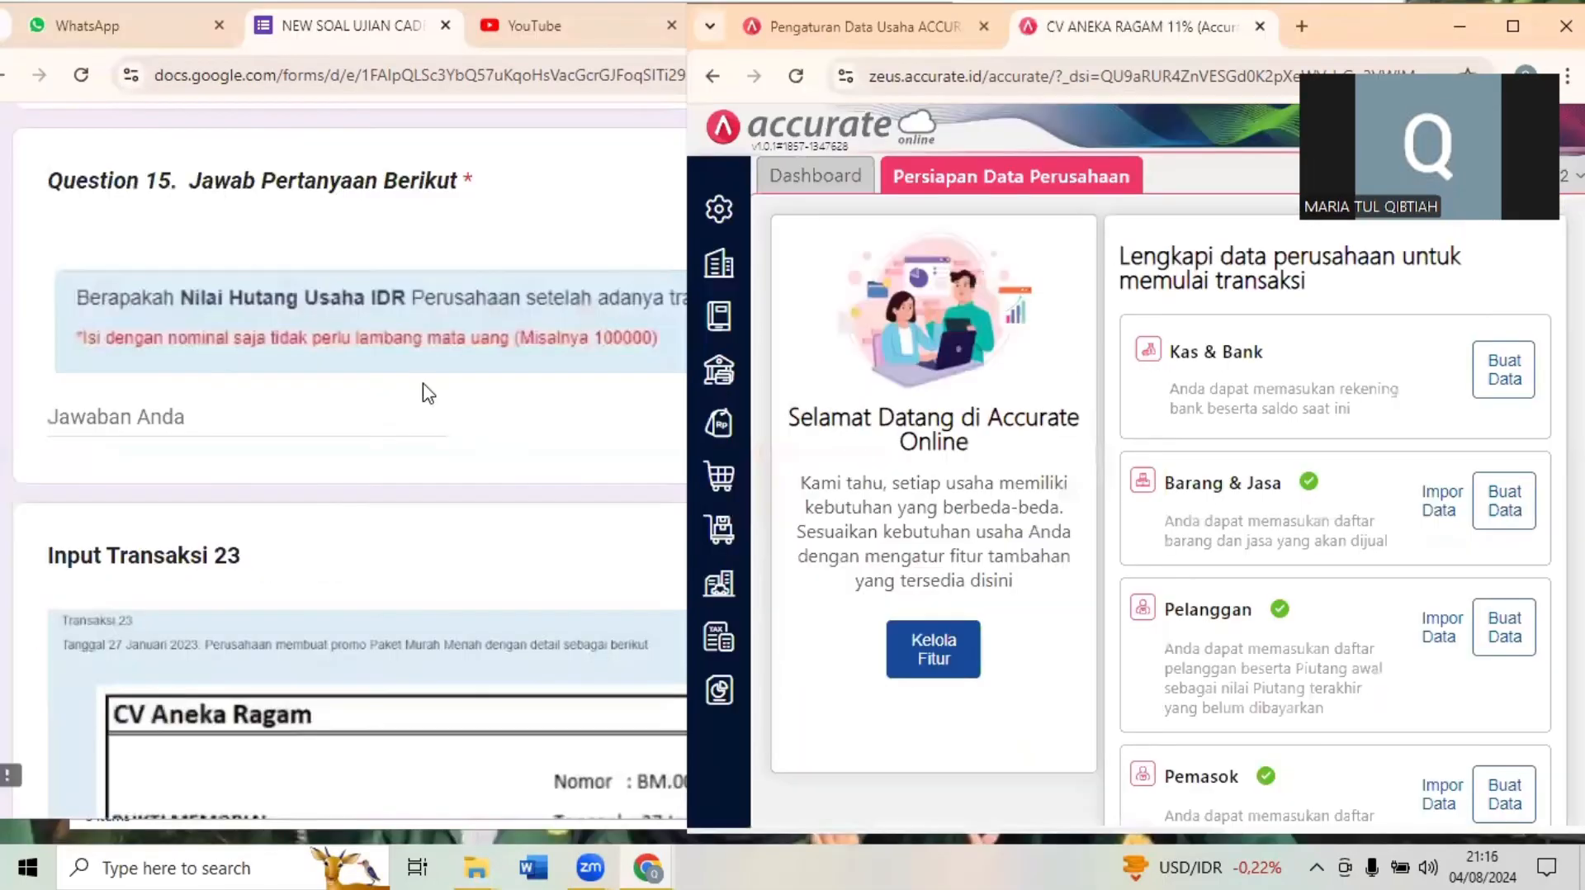
- Reread Question 15 and open Histori Akun for the account Hutang Usaha IDR
click(420, 384)
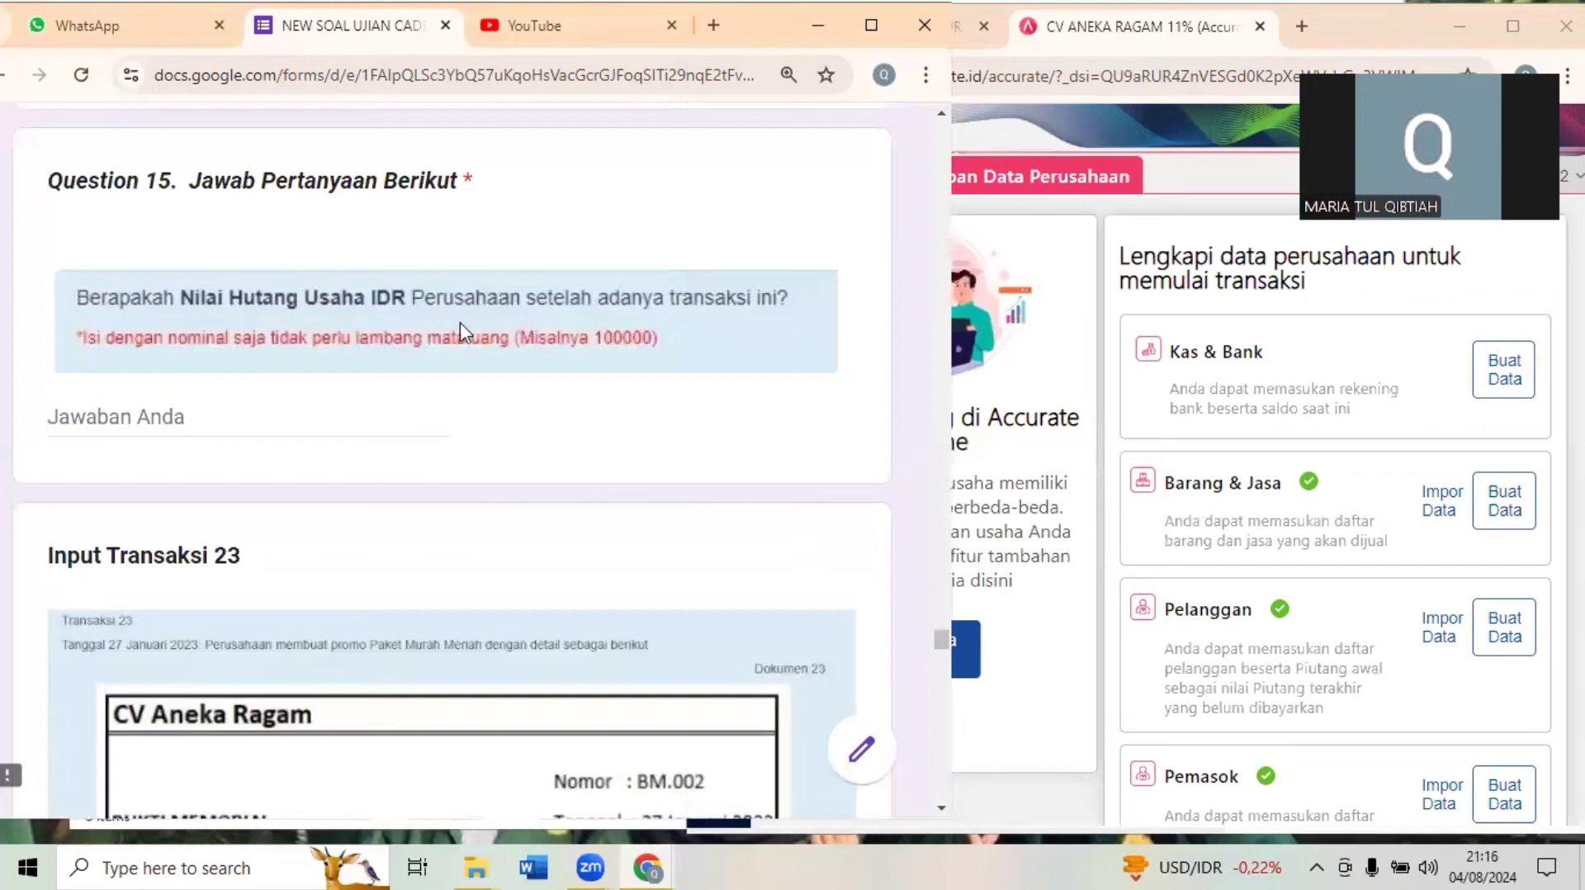
click(1024, 260)
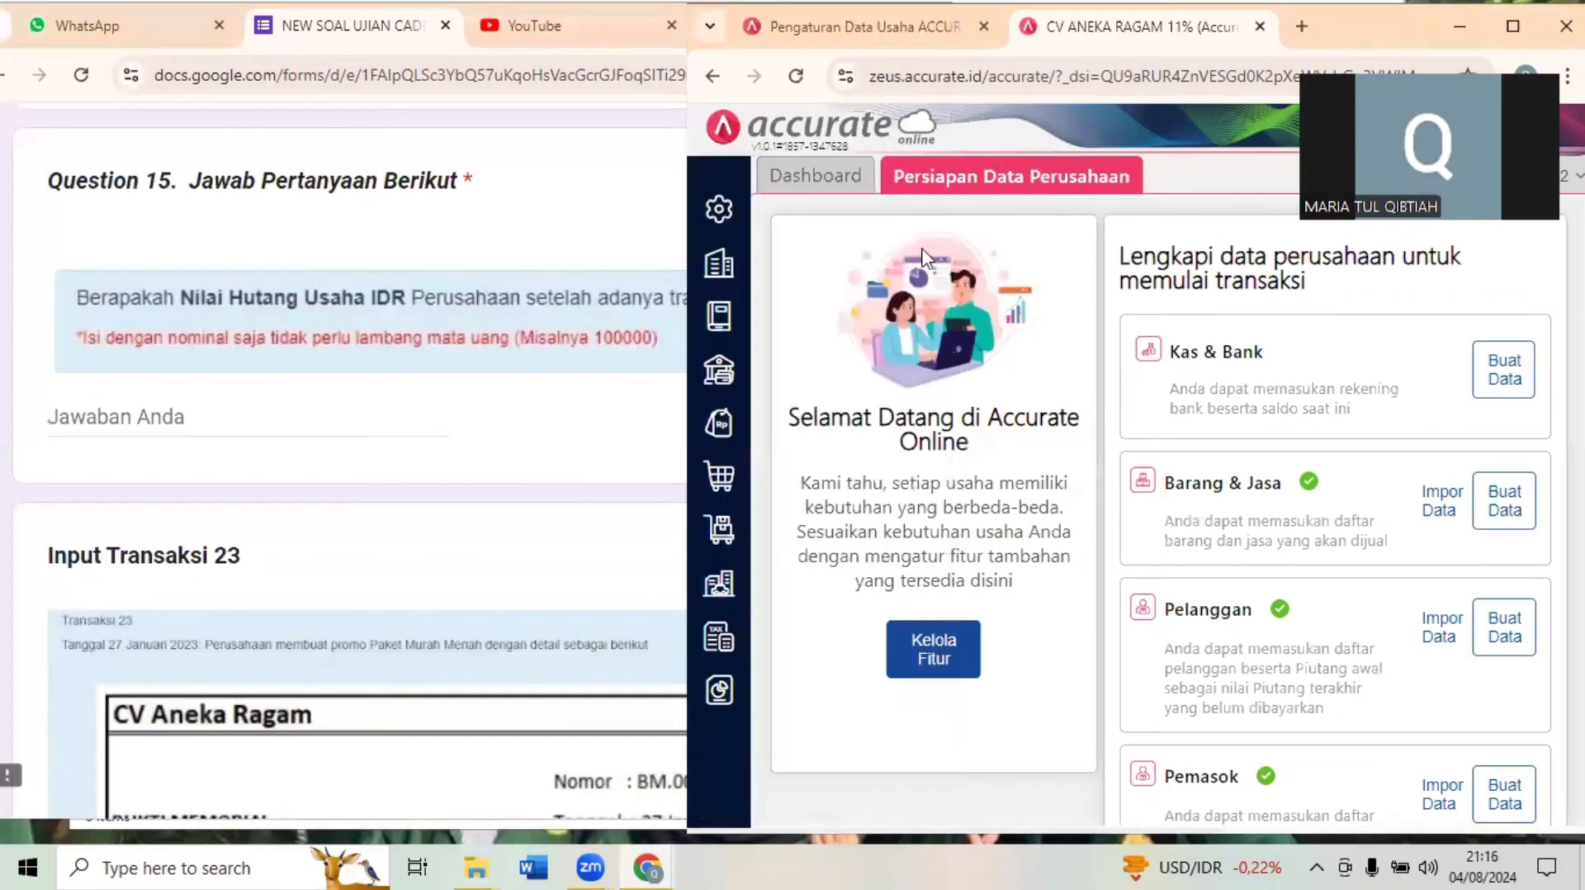
click(729, 337)
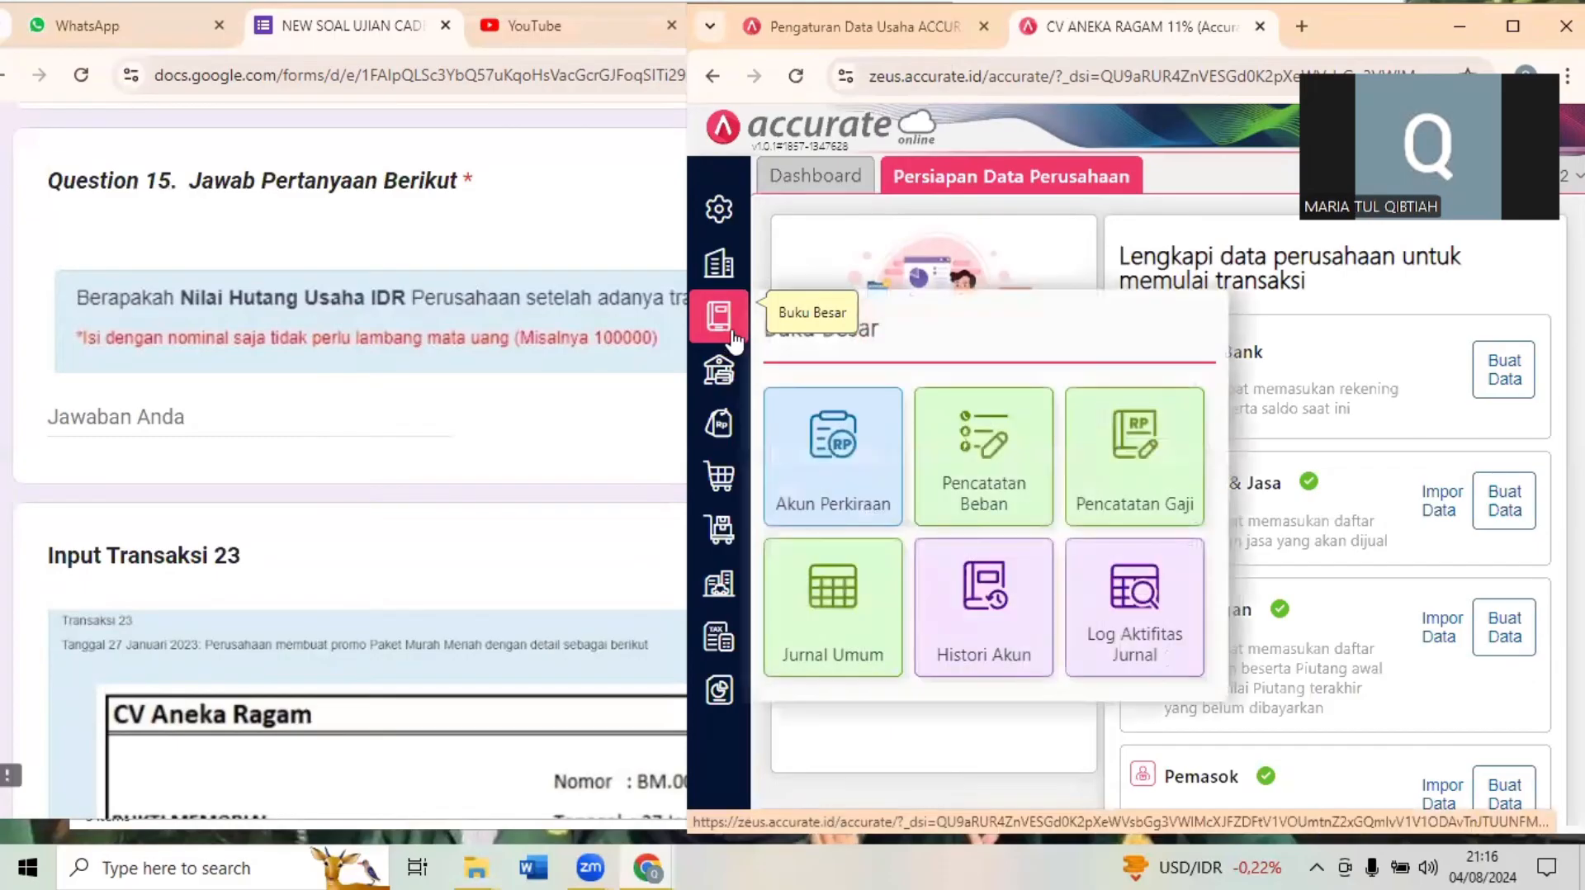
click(1029, 634)
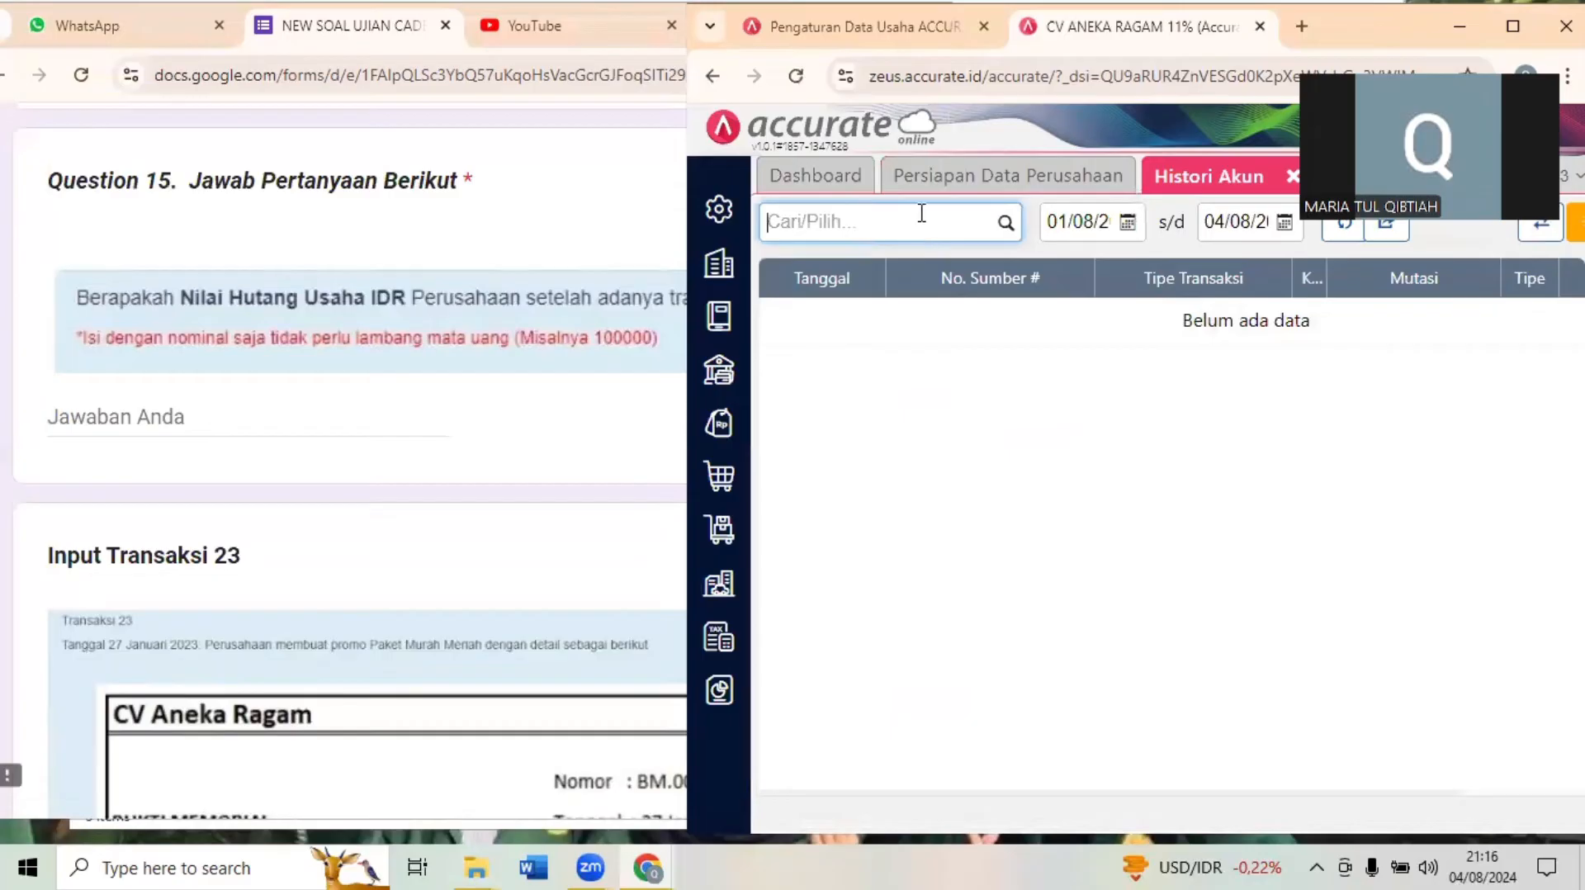
text(huta)
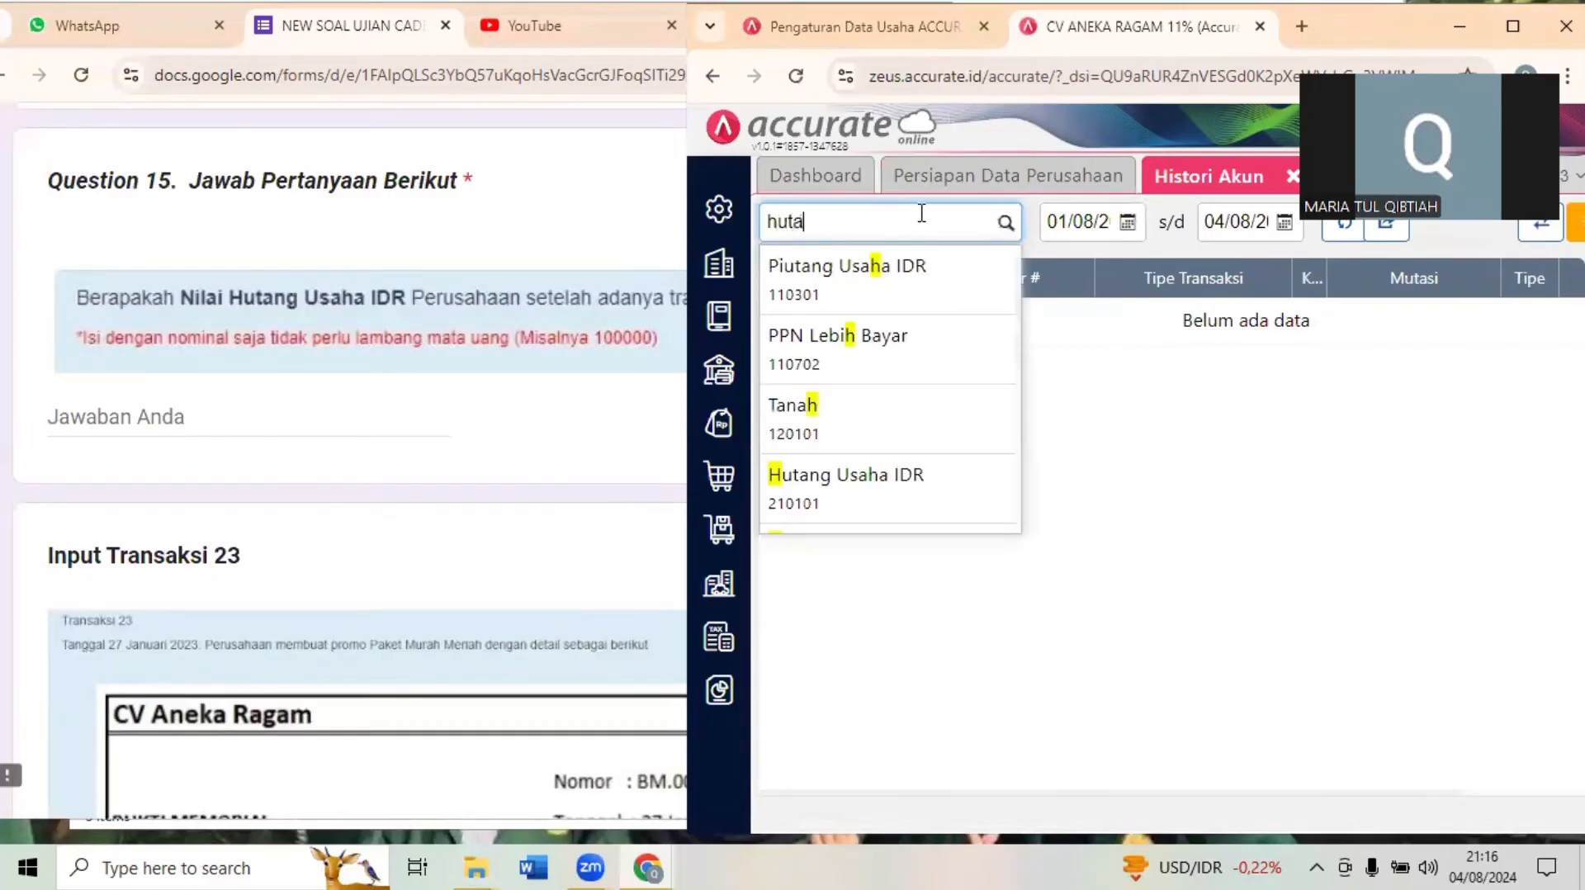
text(n)
click(881, 295)
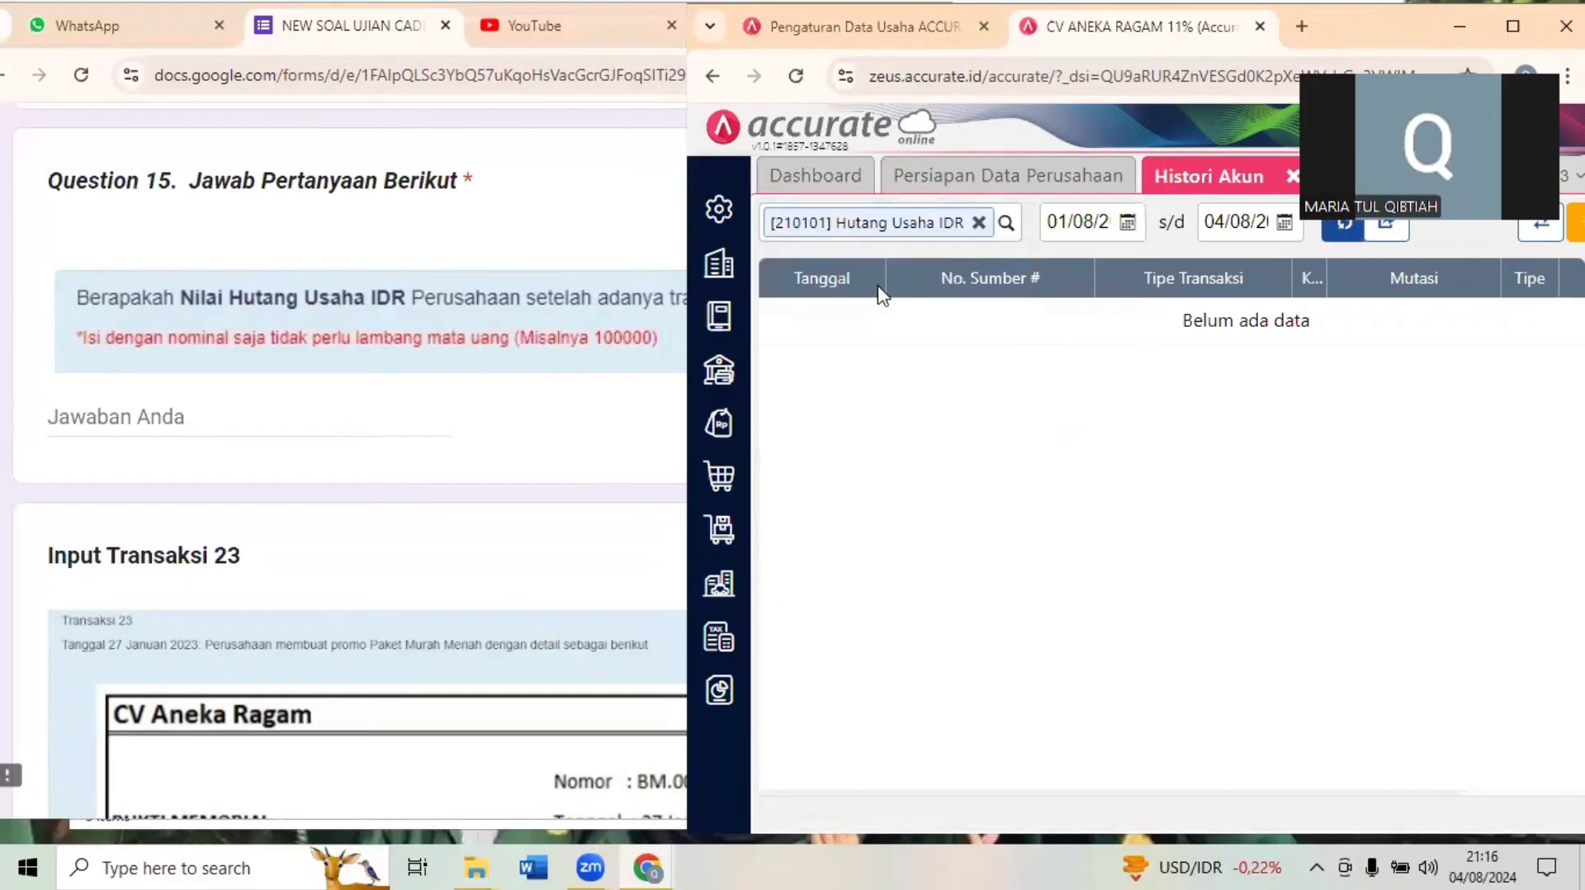
- Show the Hutang Usaha IDR history from 01/01/2023 to 26/01/2023 and examine its closing balance
click(1088, 212)
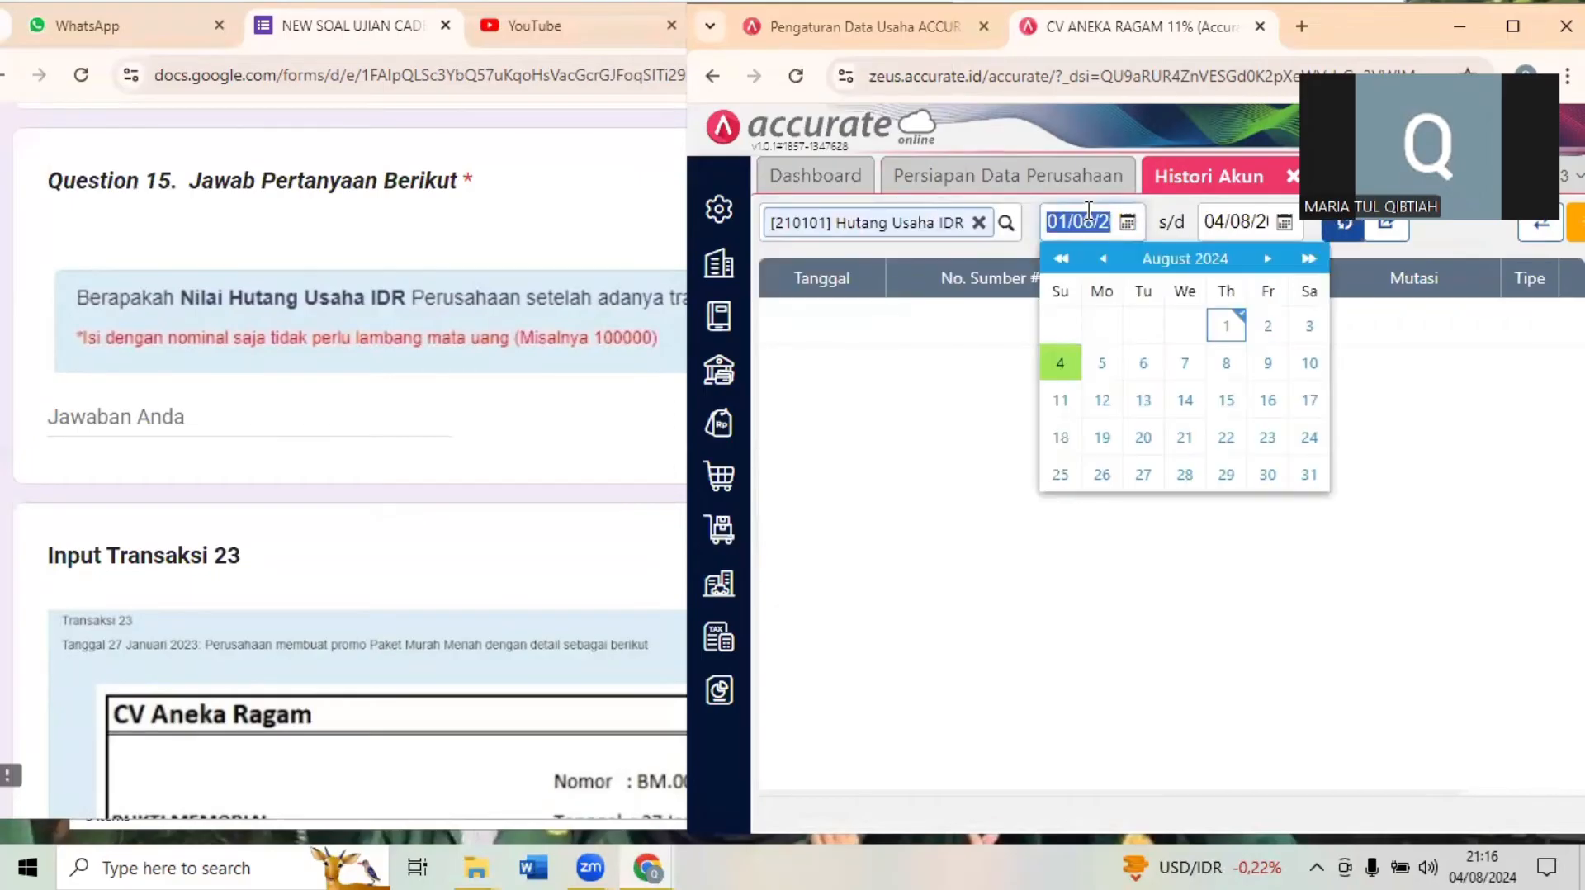
text(0107)
click(922, 364)
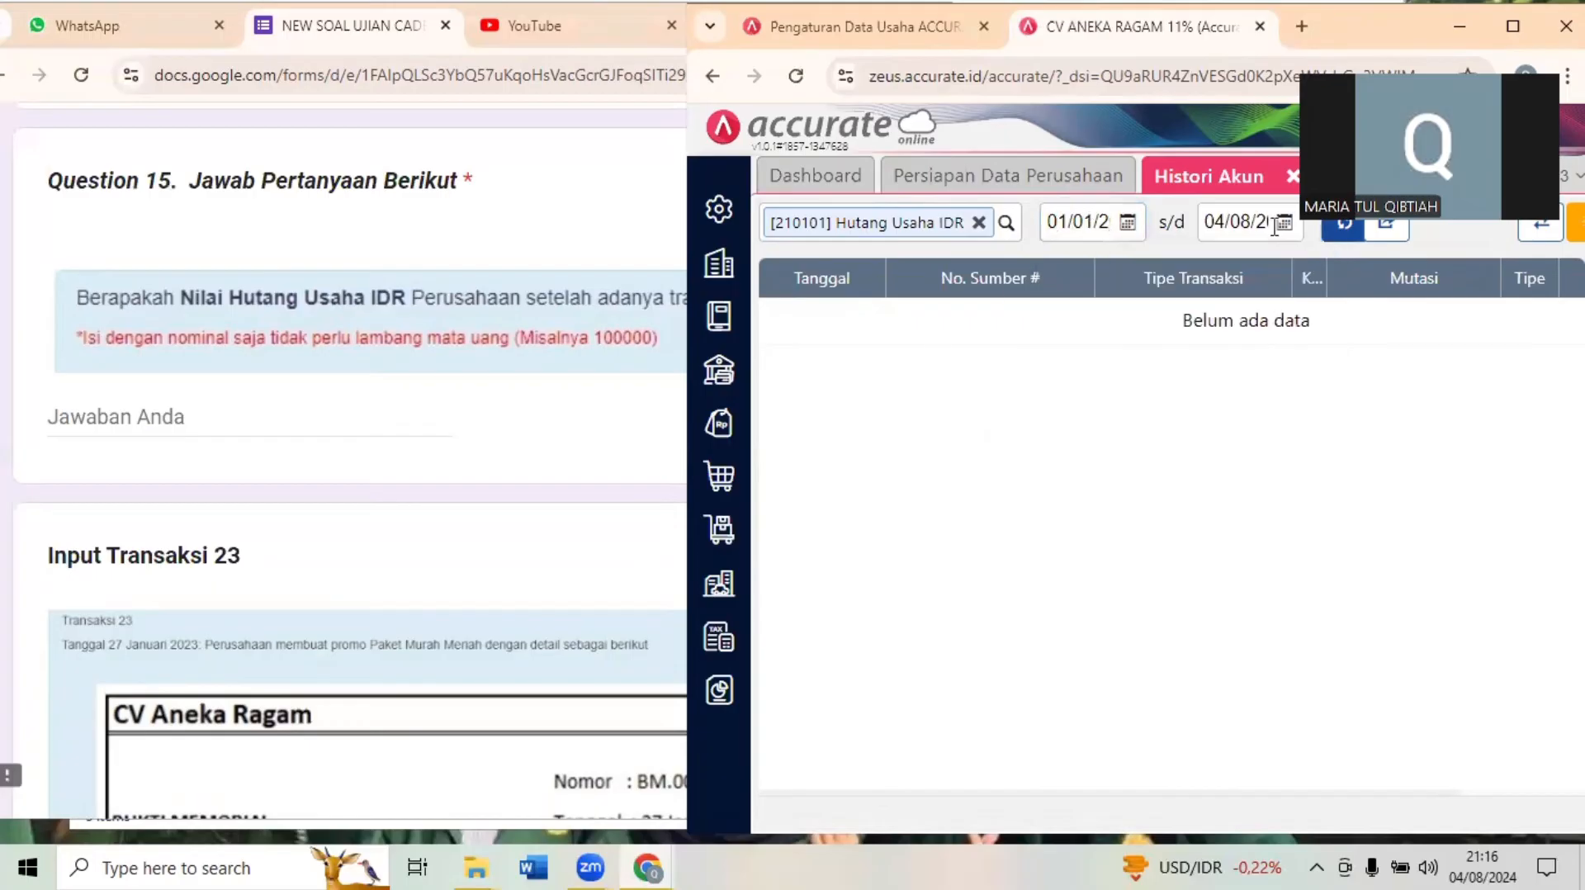
click(1251, 236)
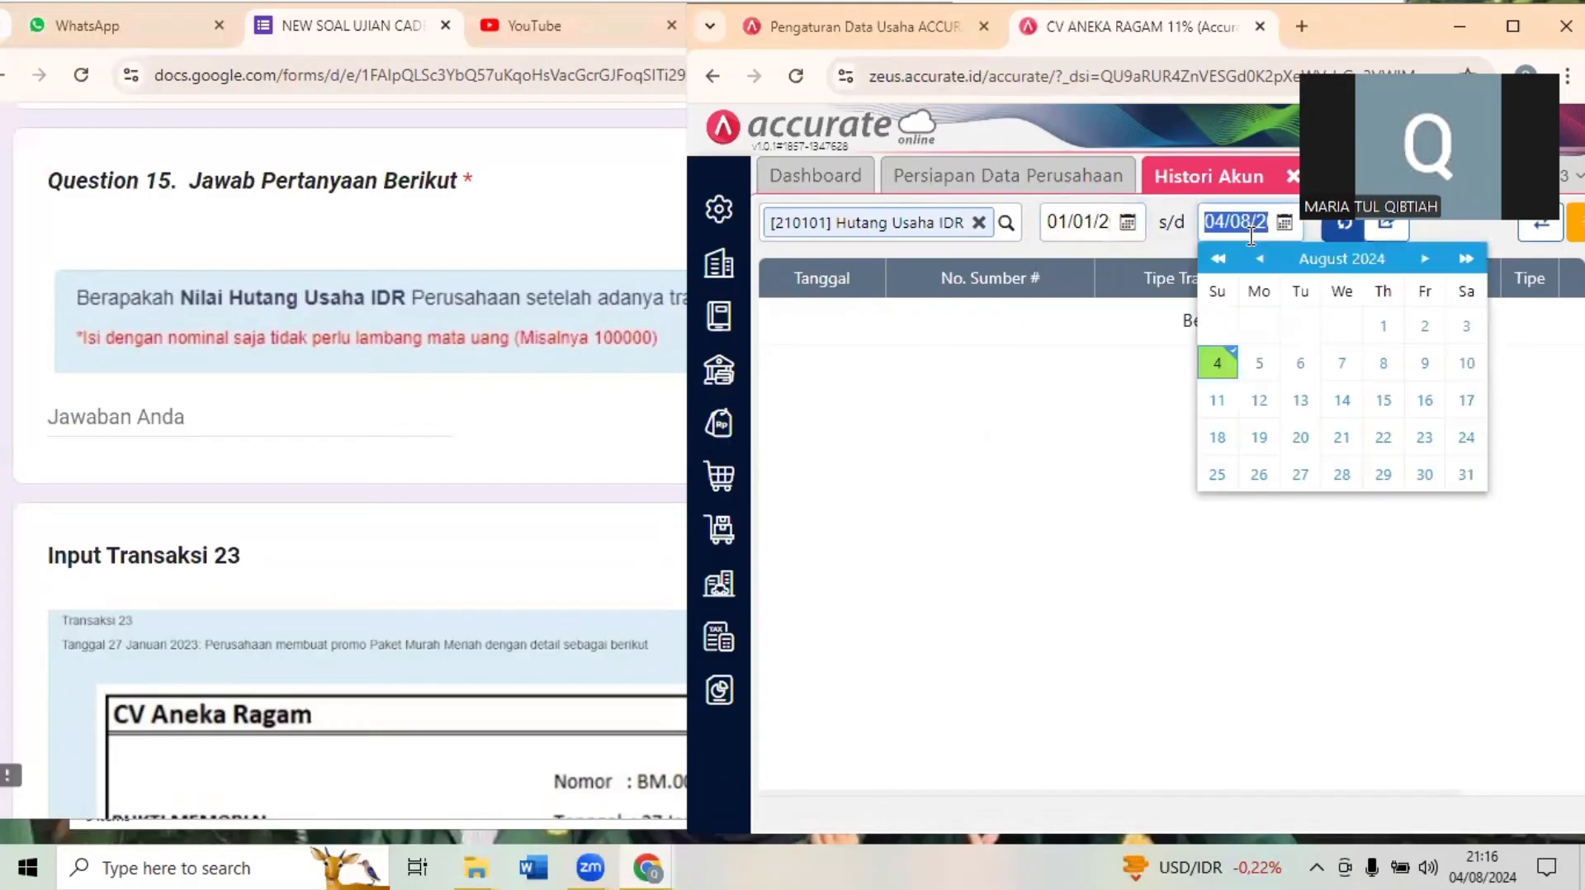
text(26)
text(01)
text(20)
text(23)
click(1121, 306)
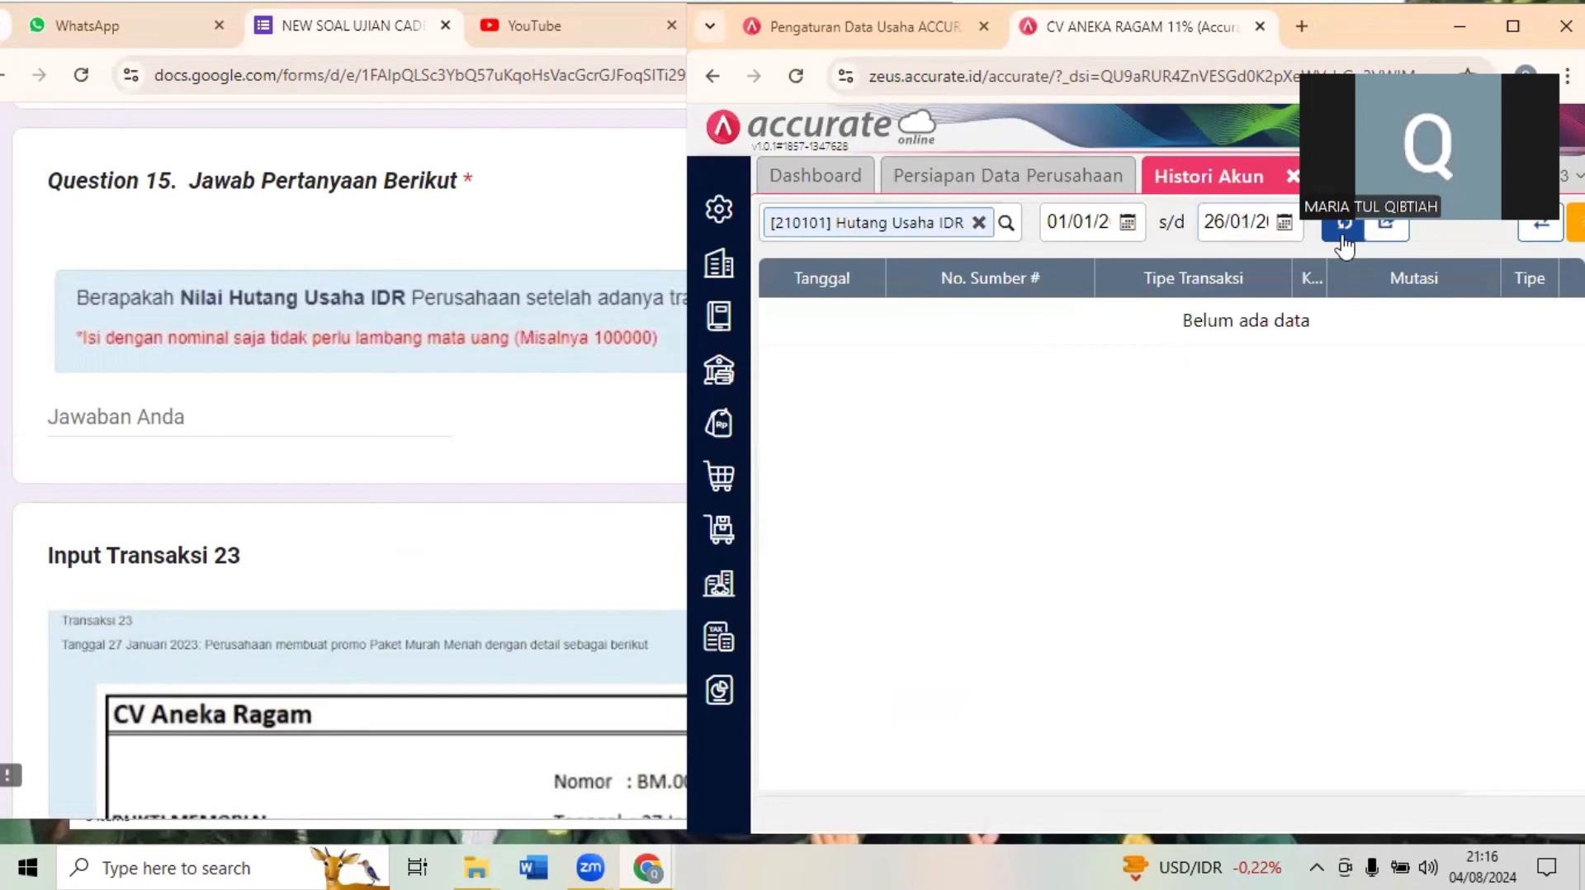
click(1123, 221)
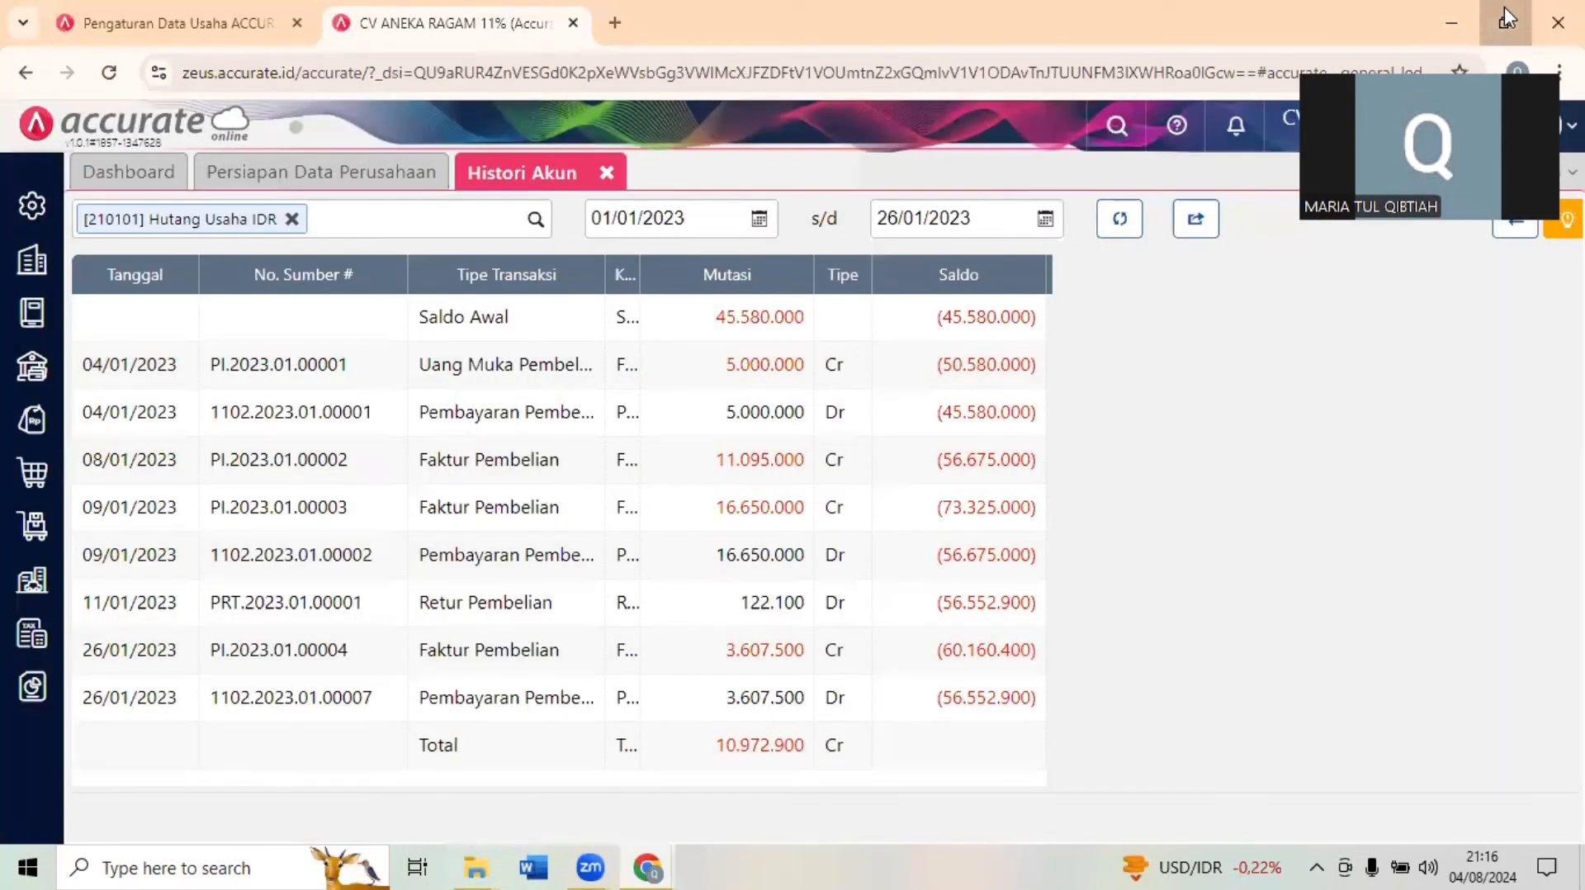
click(1503, 8)
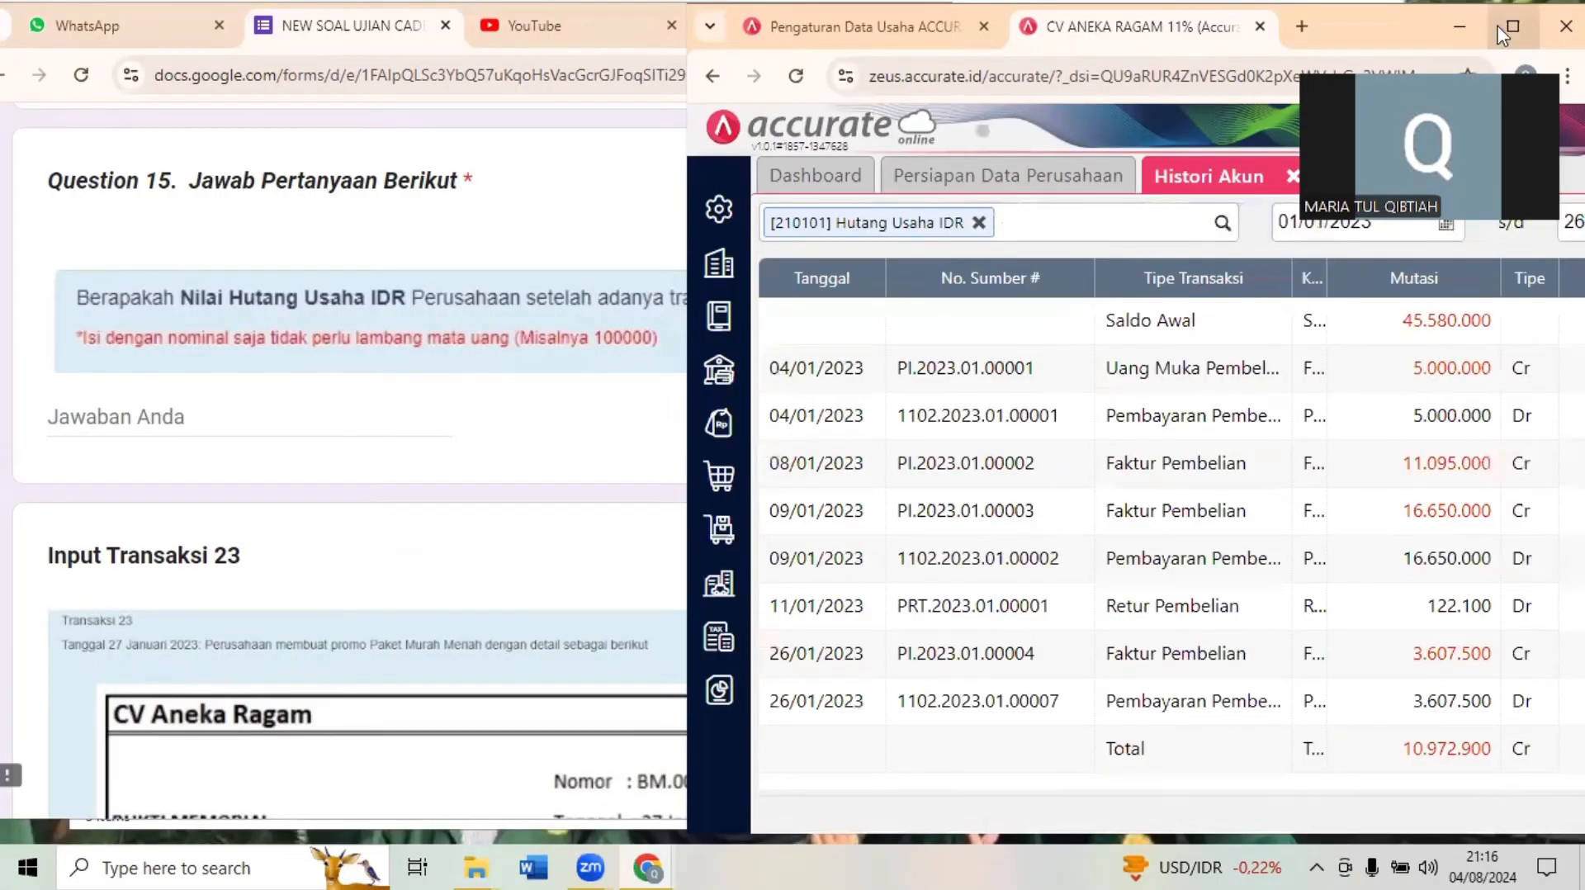
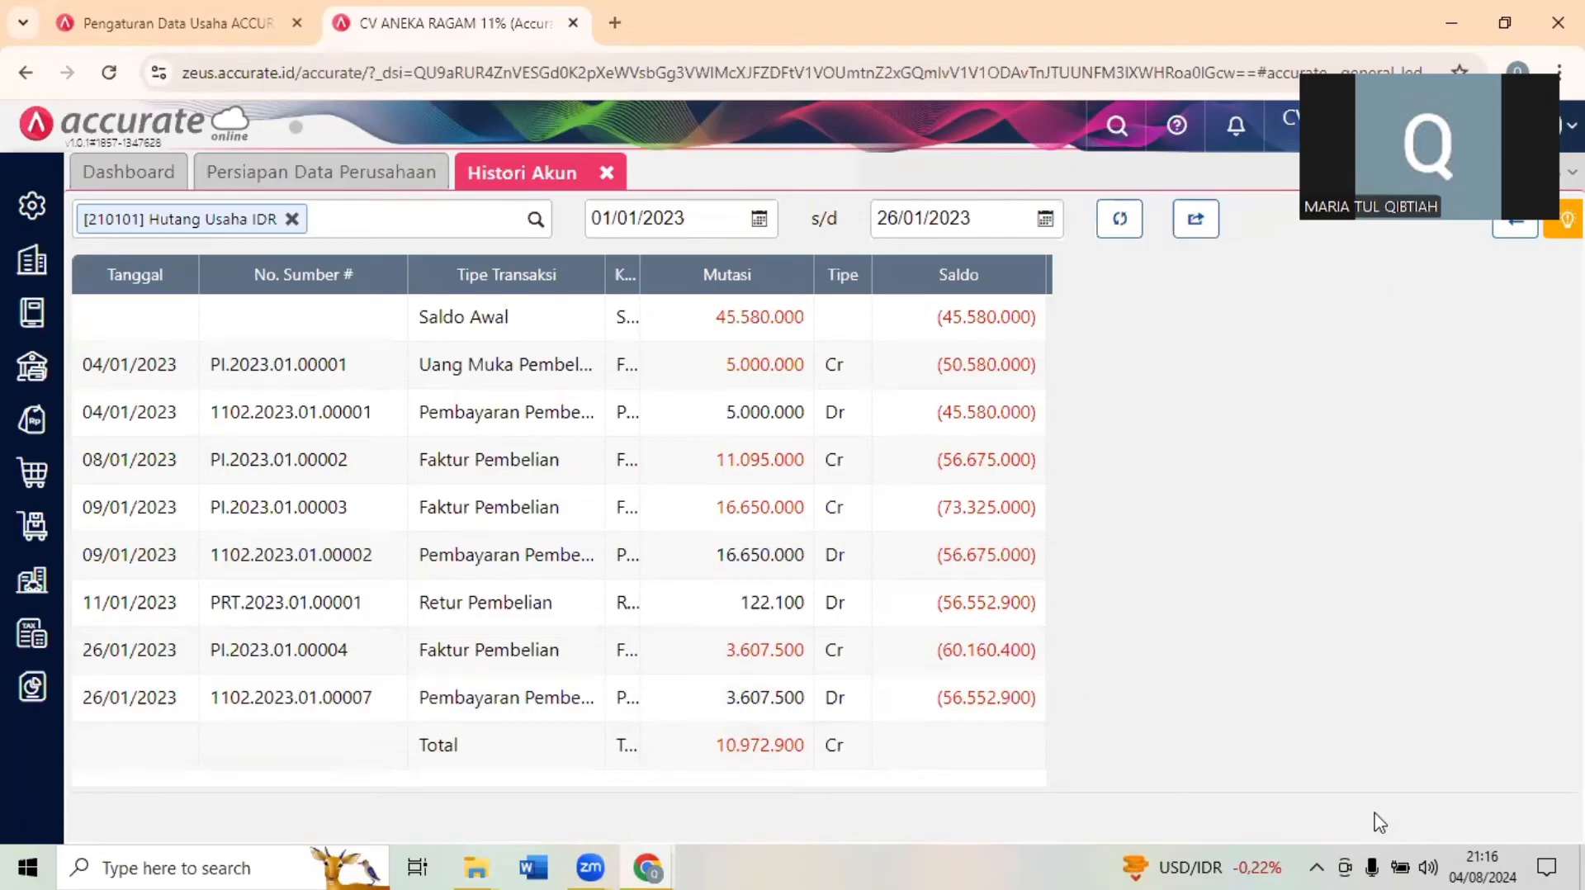
- Answer Question 15 in the exam form with 56552900
key(super+Down)
drag(1321, 790, 1448, 789)
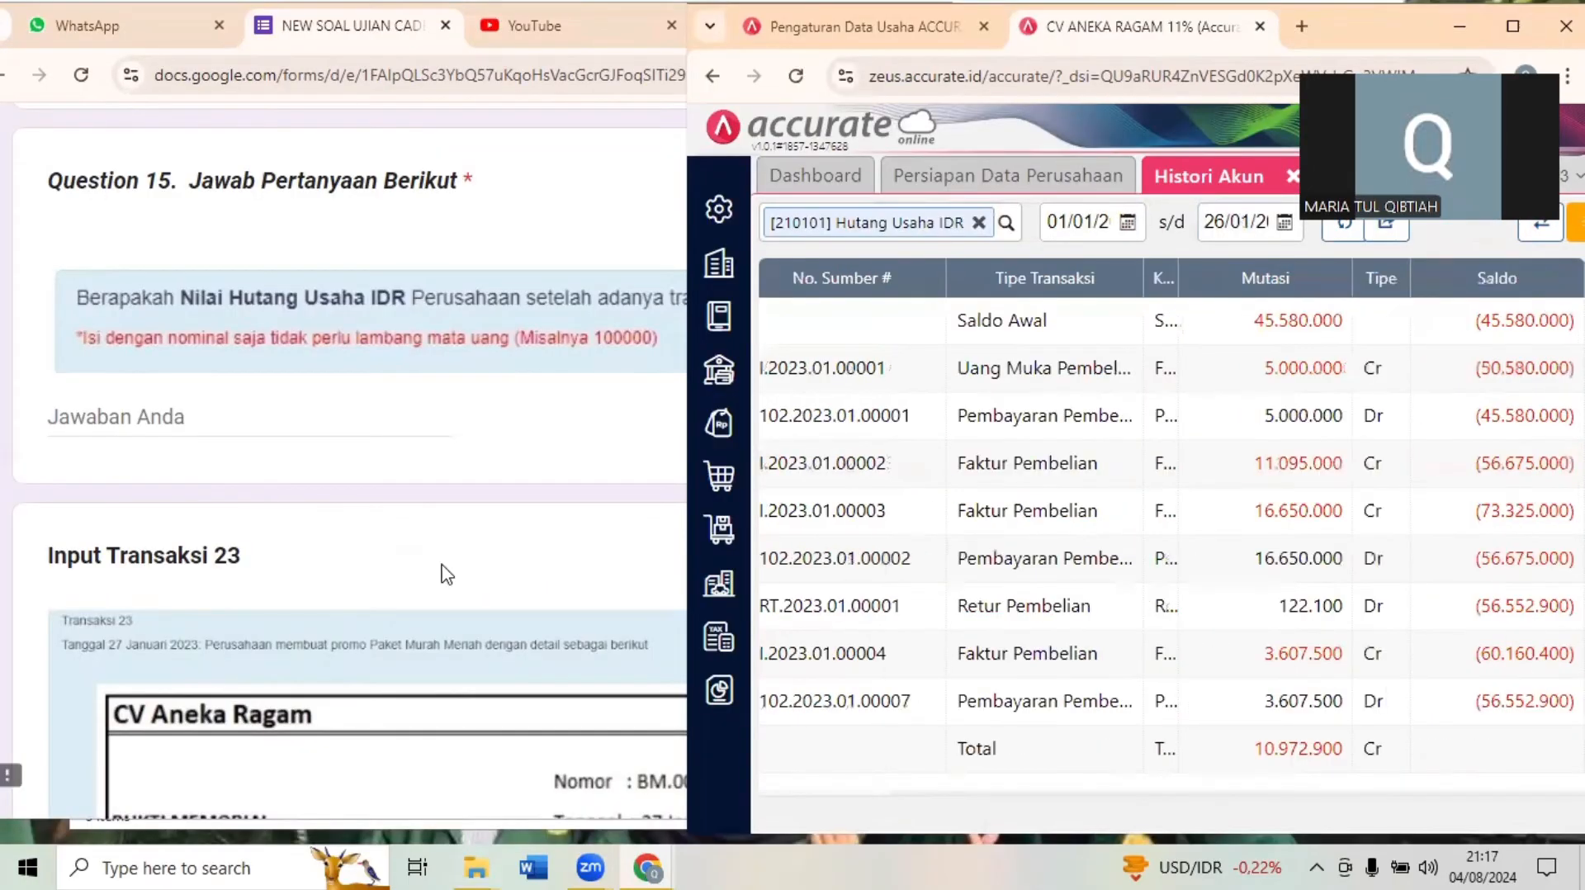
click(132, 389)
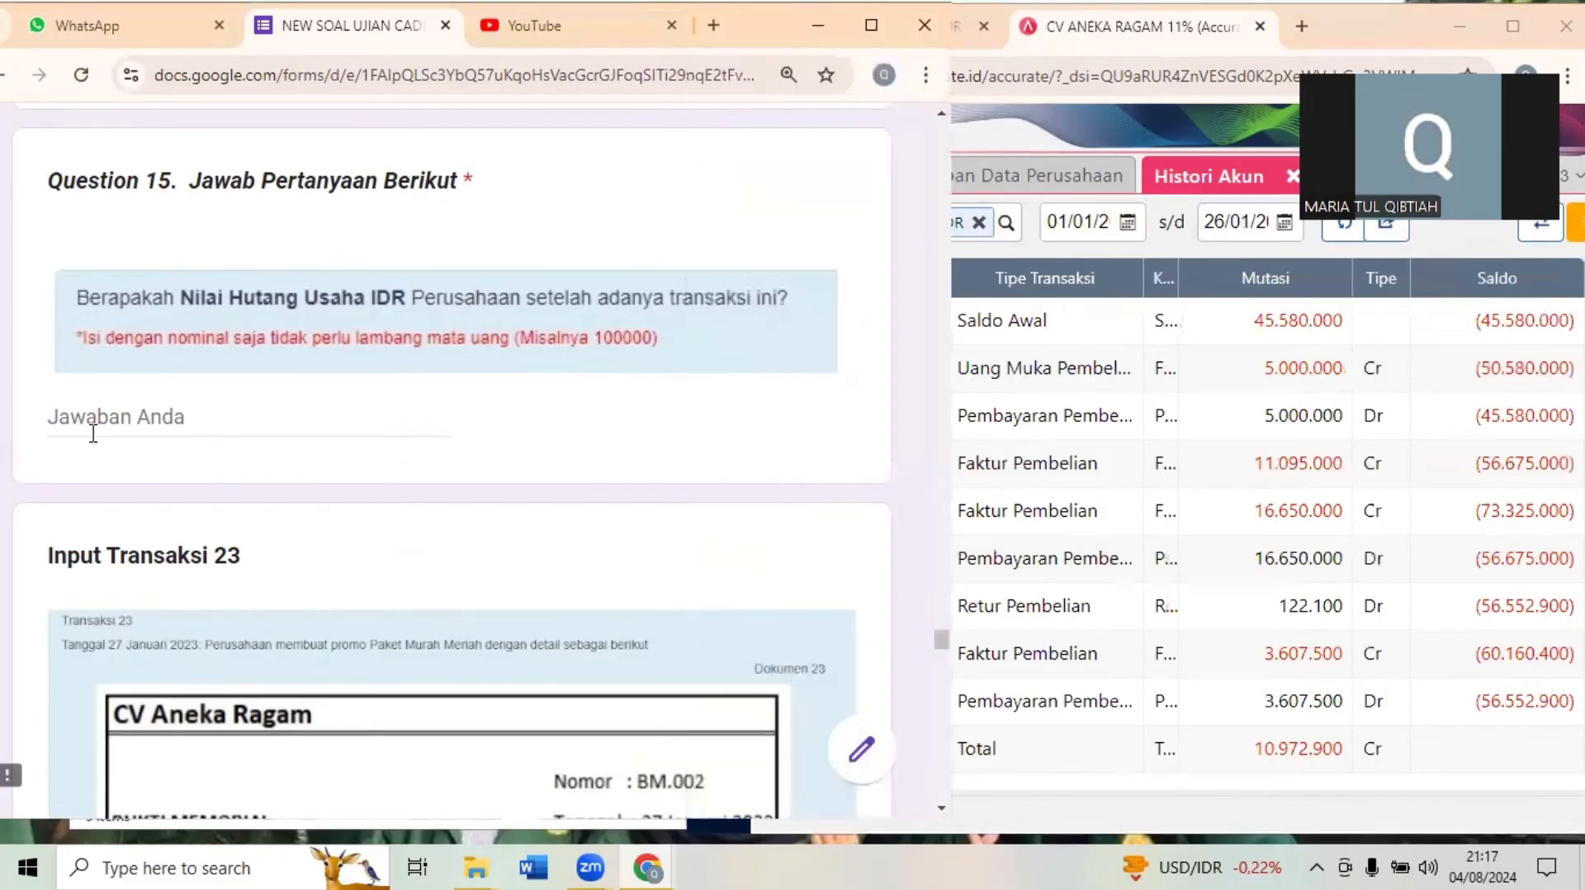
click(93, 434)
text(56552)
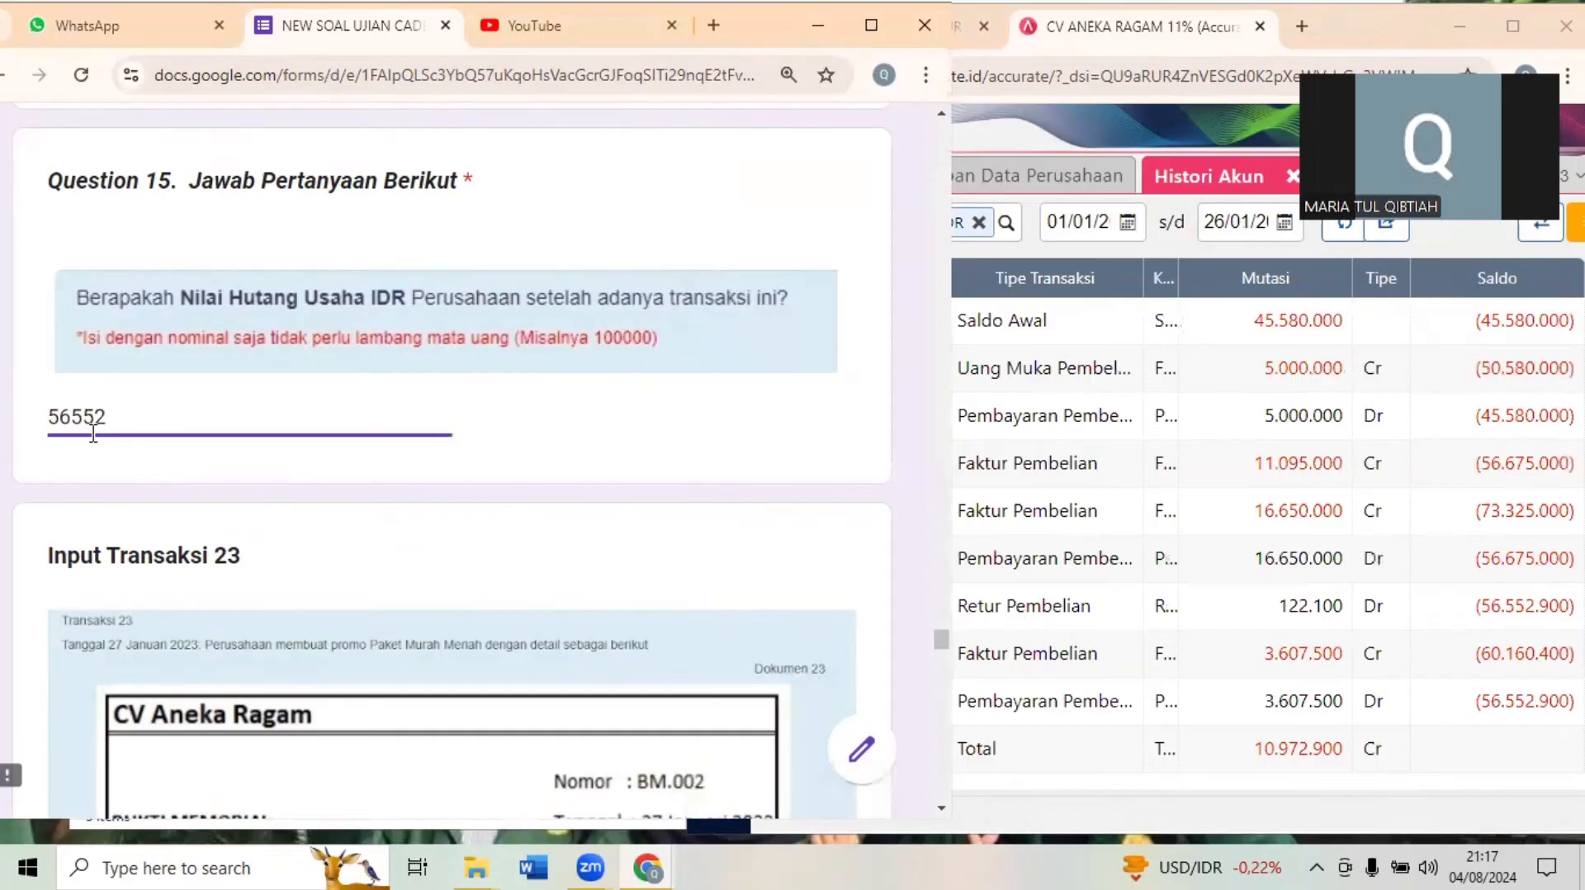
text(900)
click(428, 678)
- Bring up Input Transaksi 23 in the exam form and close the Pembayaran Pembelian and Histori Akun pages
scroll(427, 678, down, 3)
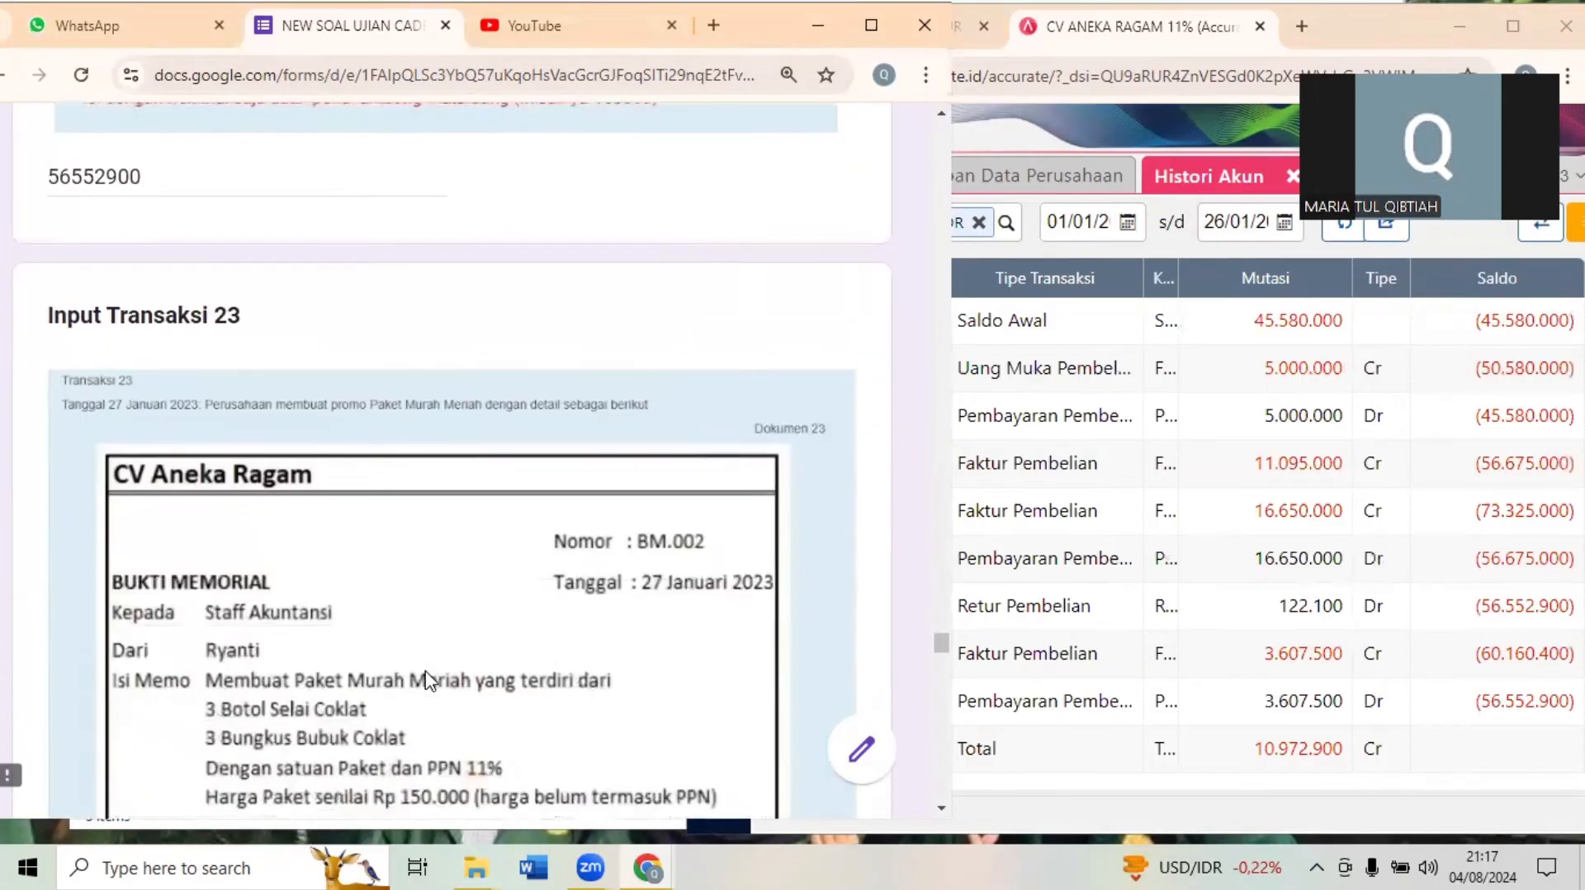
scroll(428, 679, down, 2)
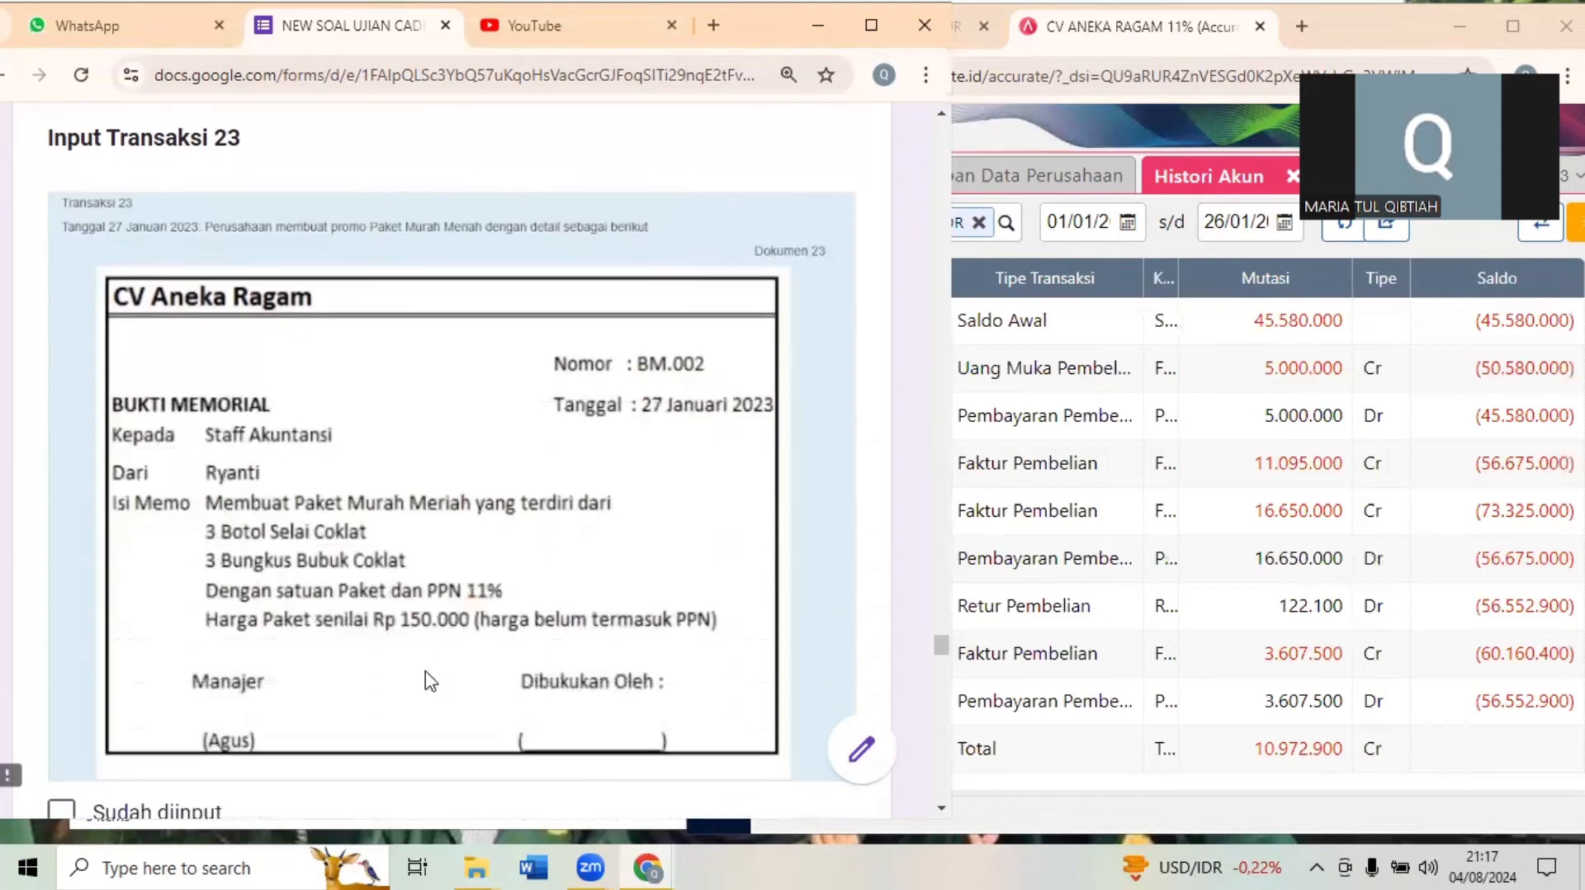
double_click(1090, 421)
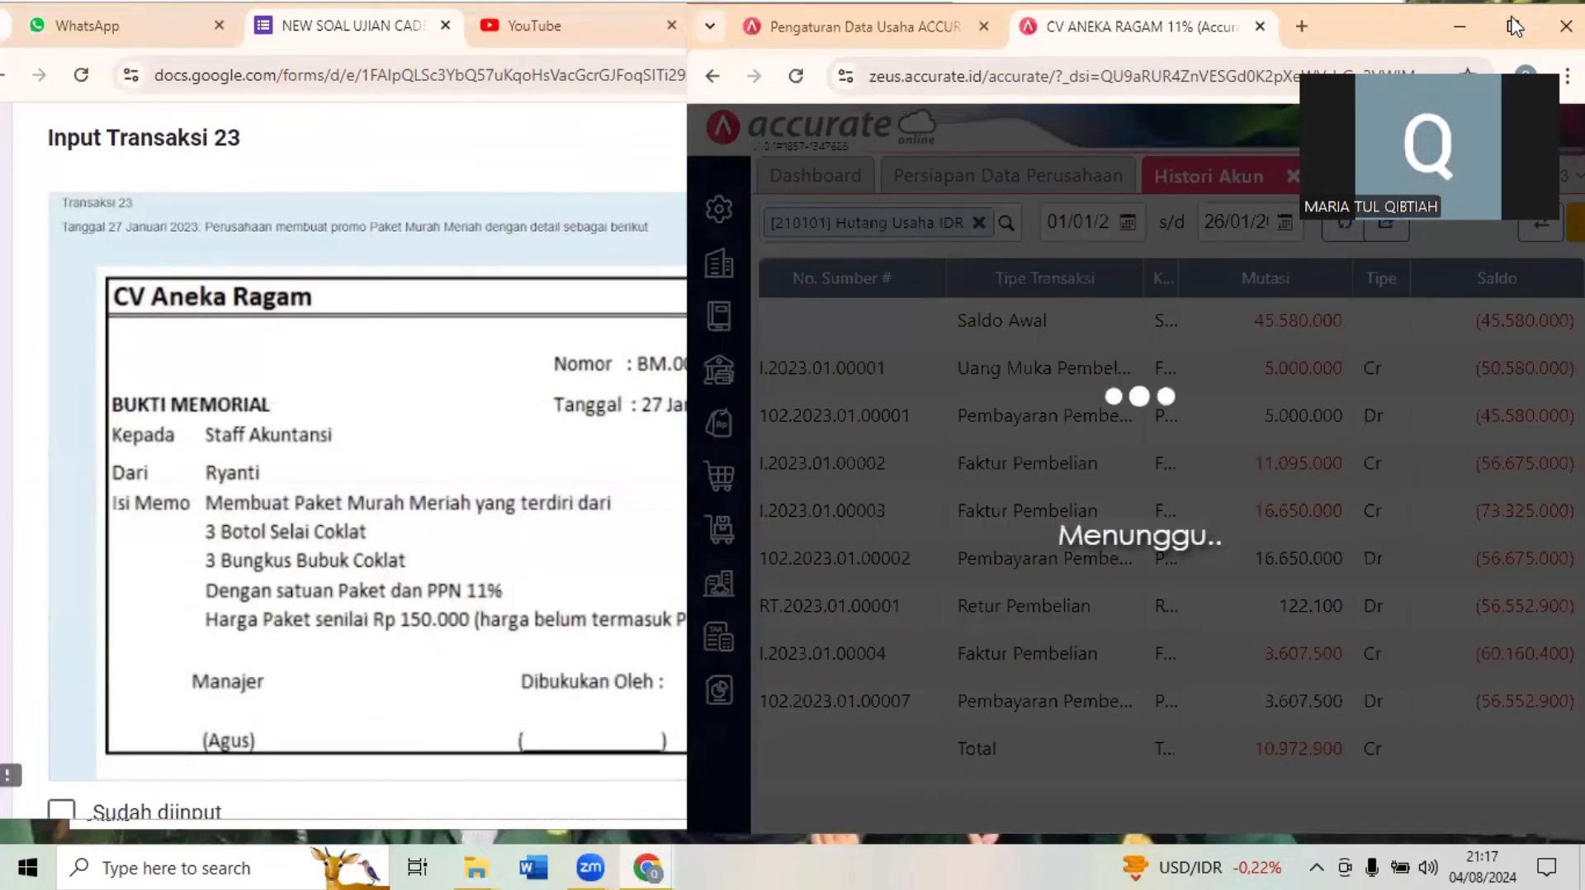
key(super+Up)
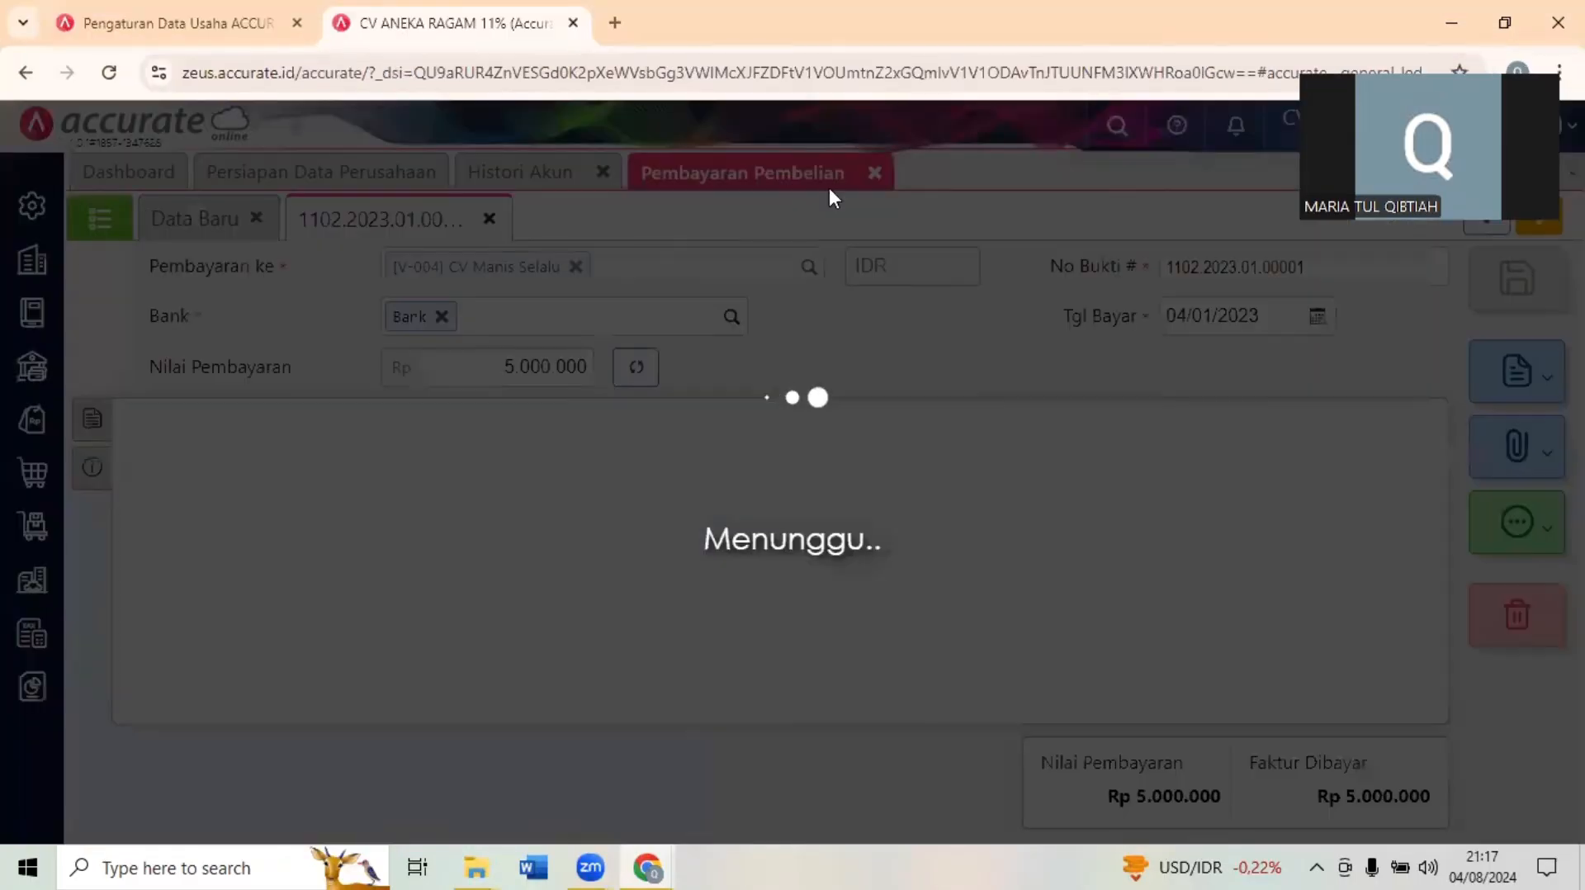
click(874, 174)
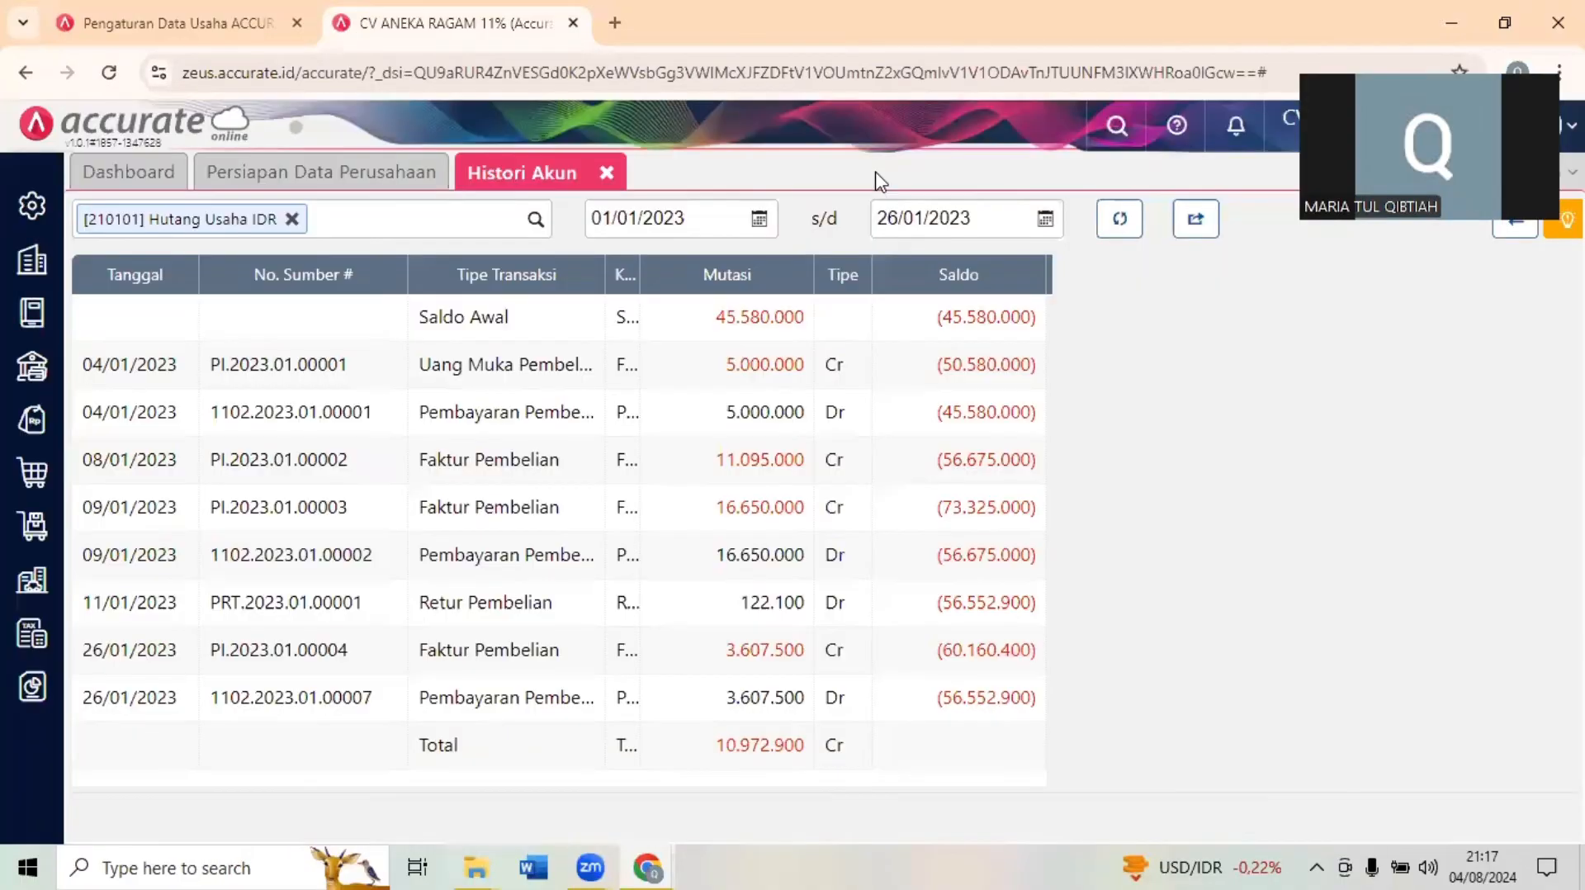
click(606, 174)
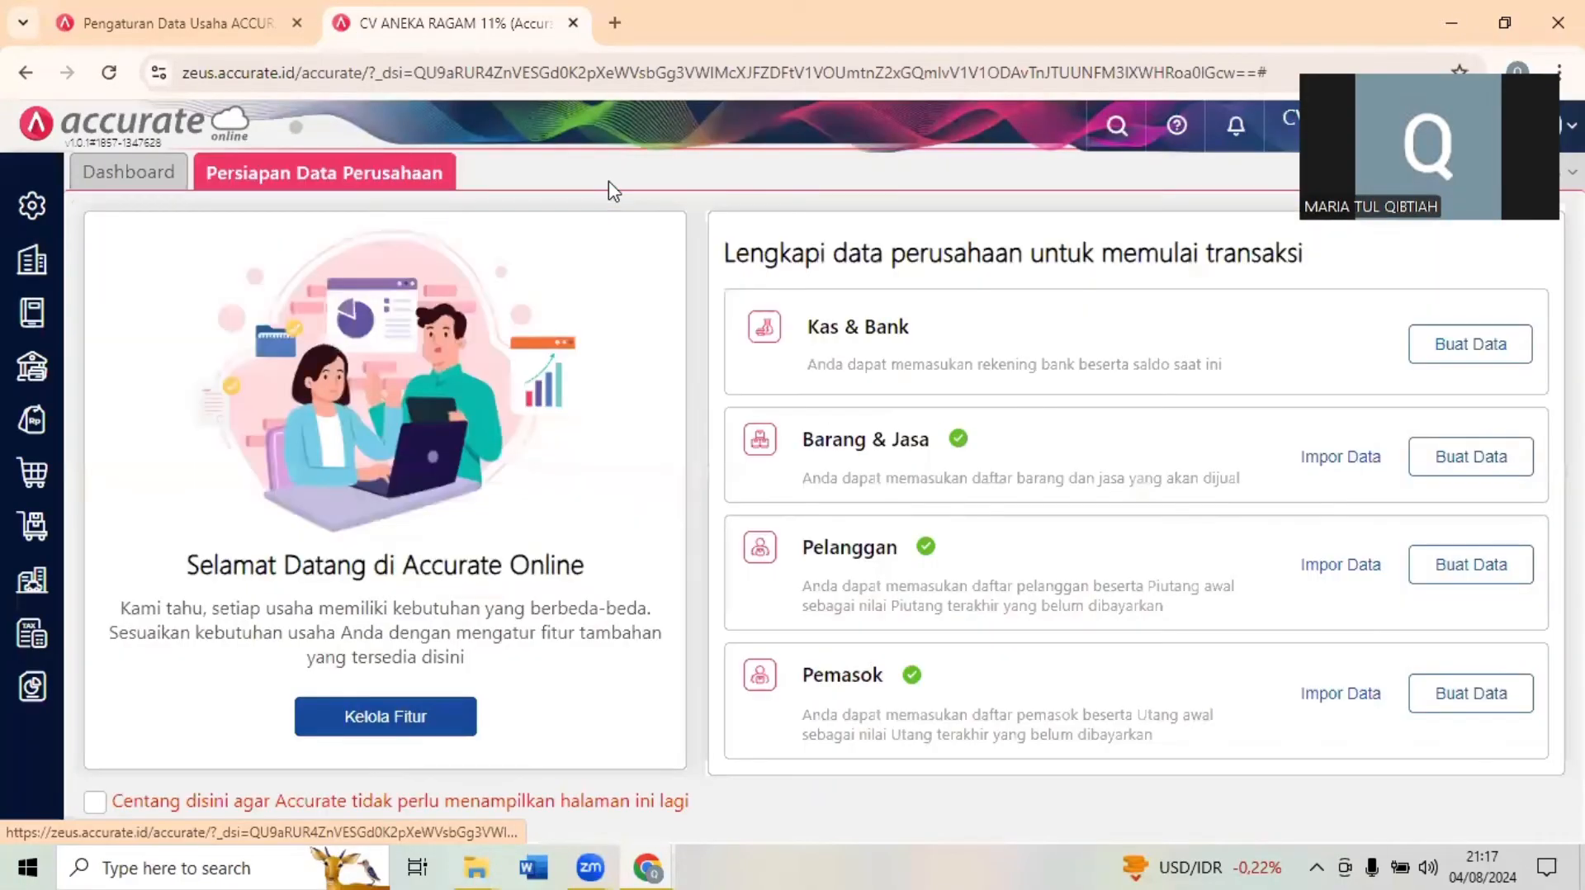
click(1482, 9)
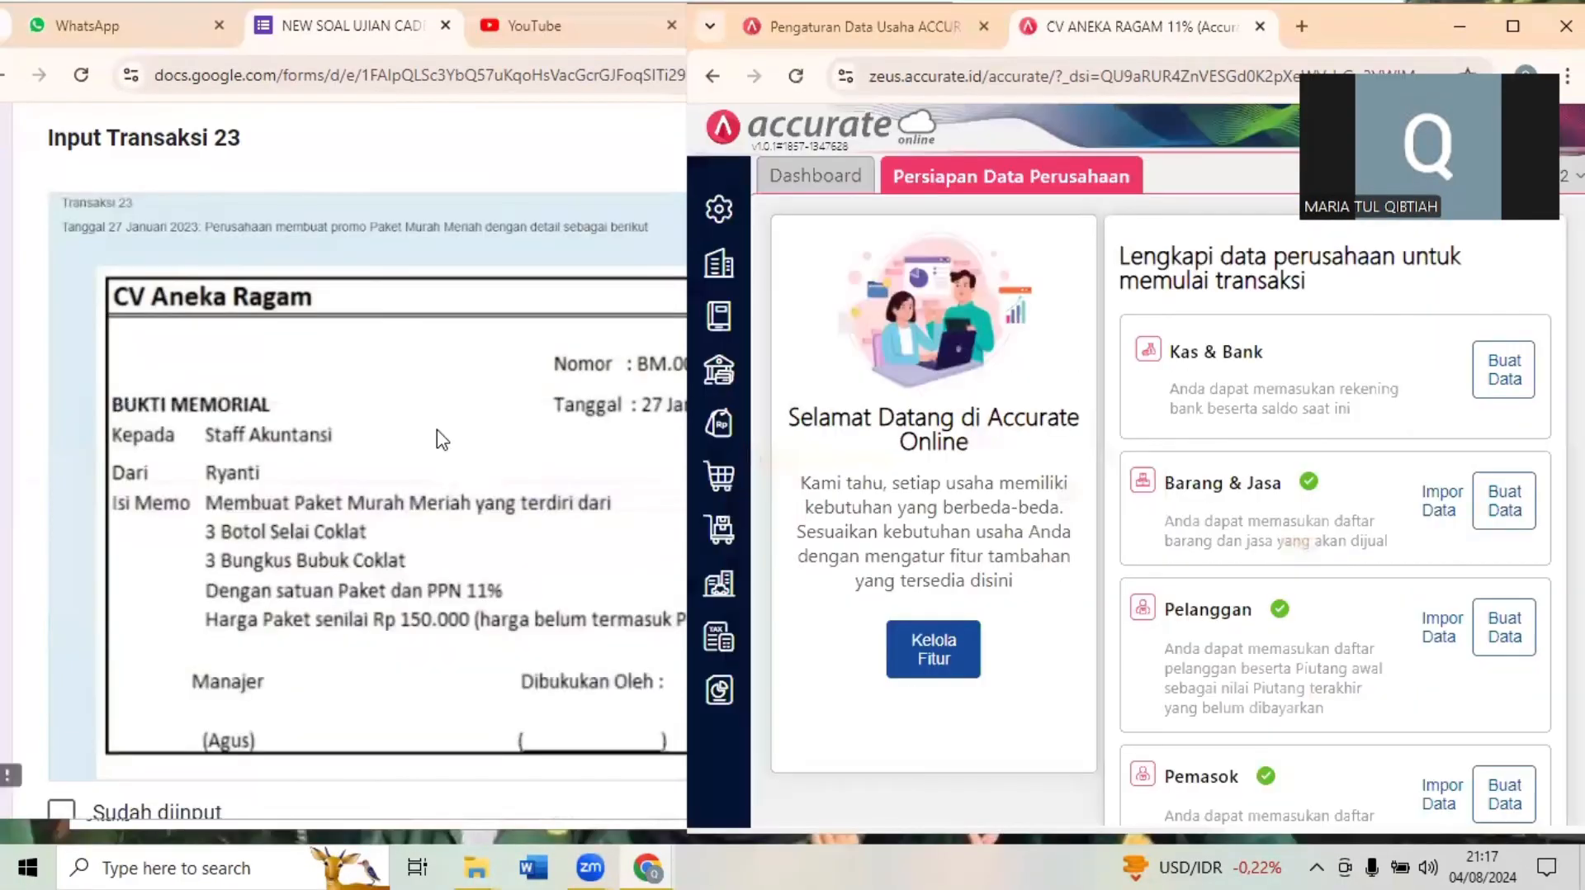
- Read memo BM.002 and start a new Barang & Jasa item named "paket murah meriah"
click(442, 437)
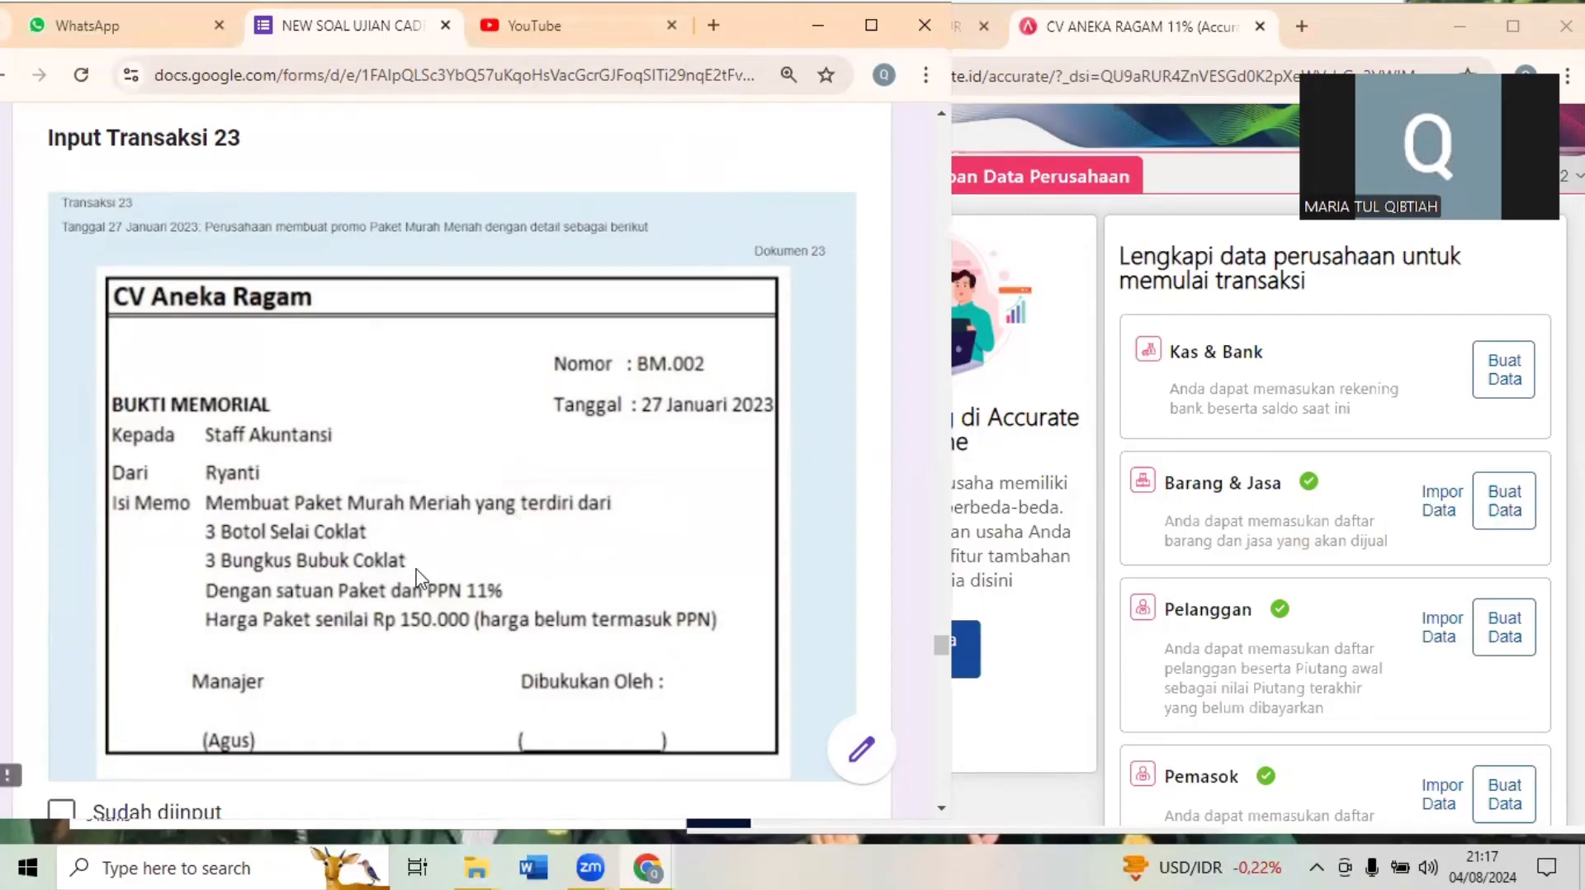
click(1057, 363)
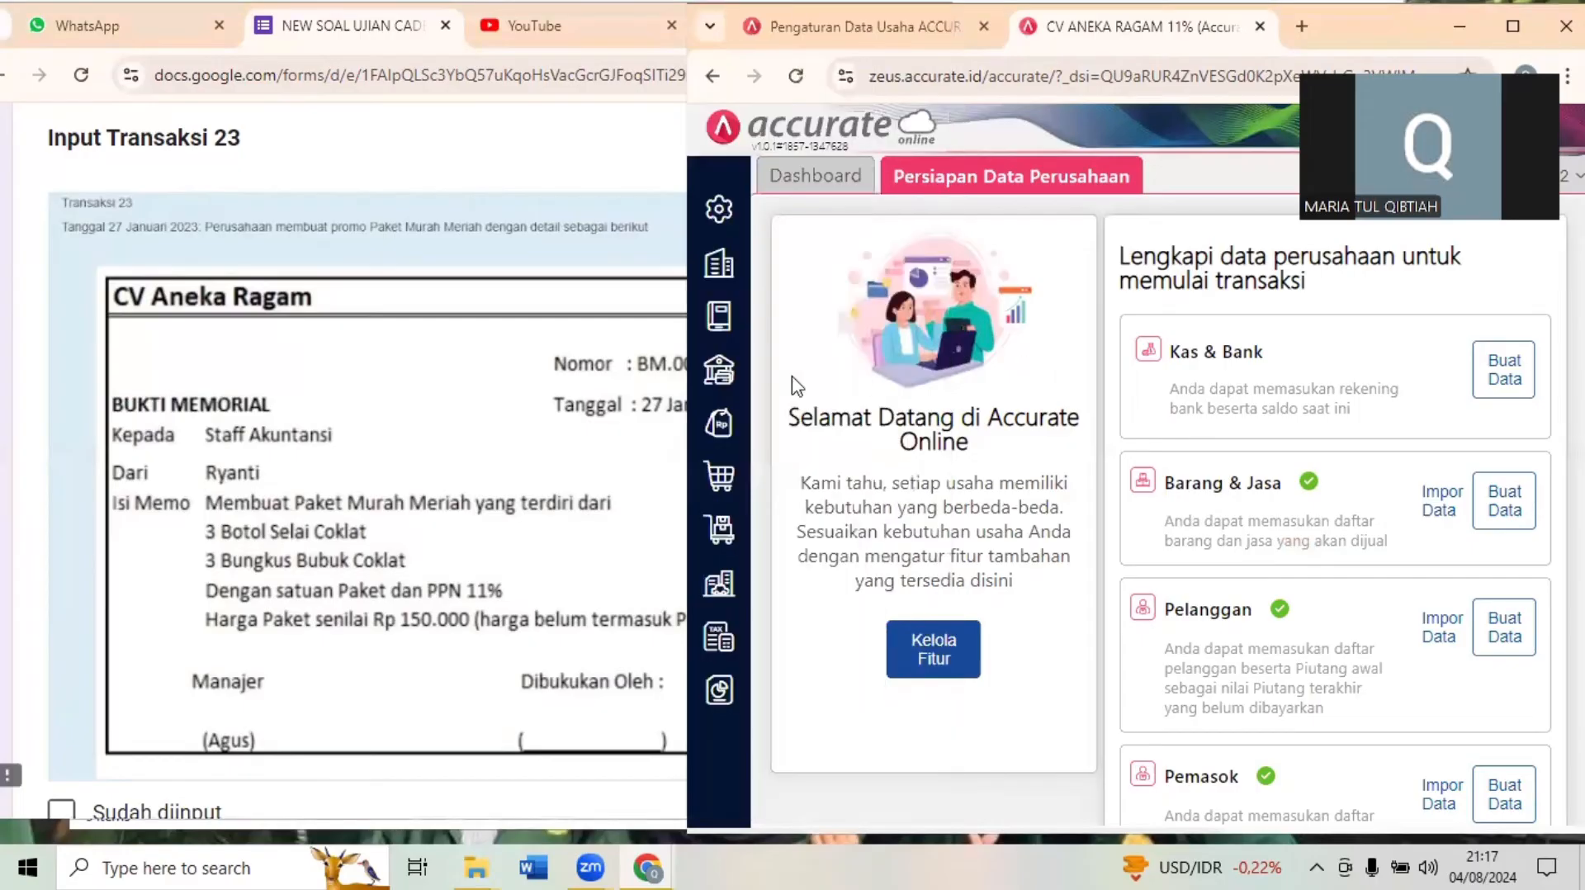
click(722, 540)
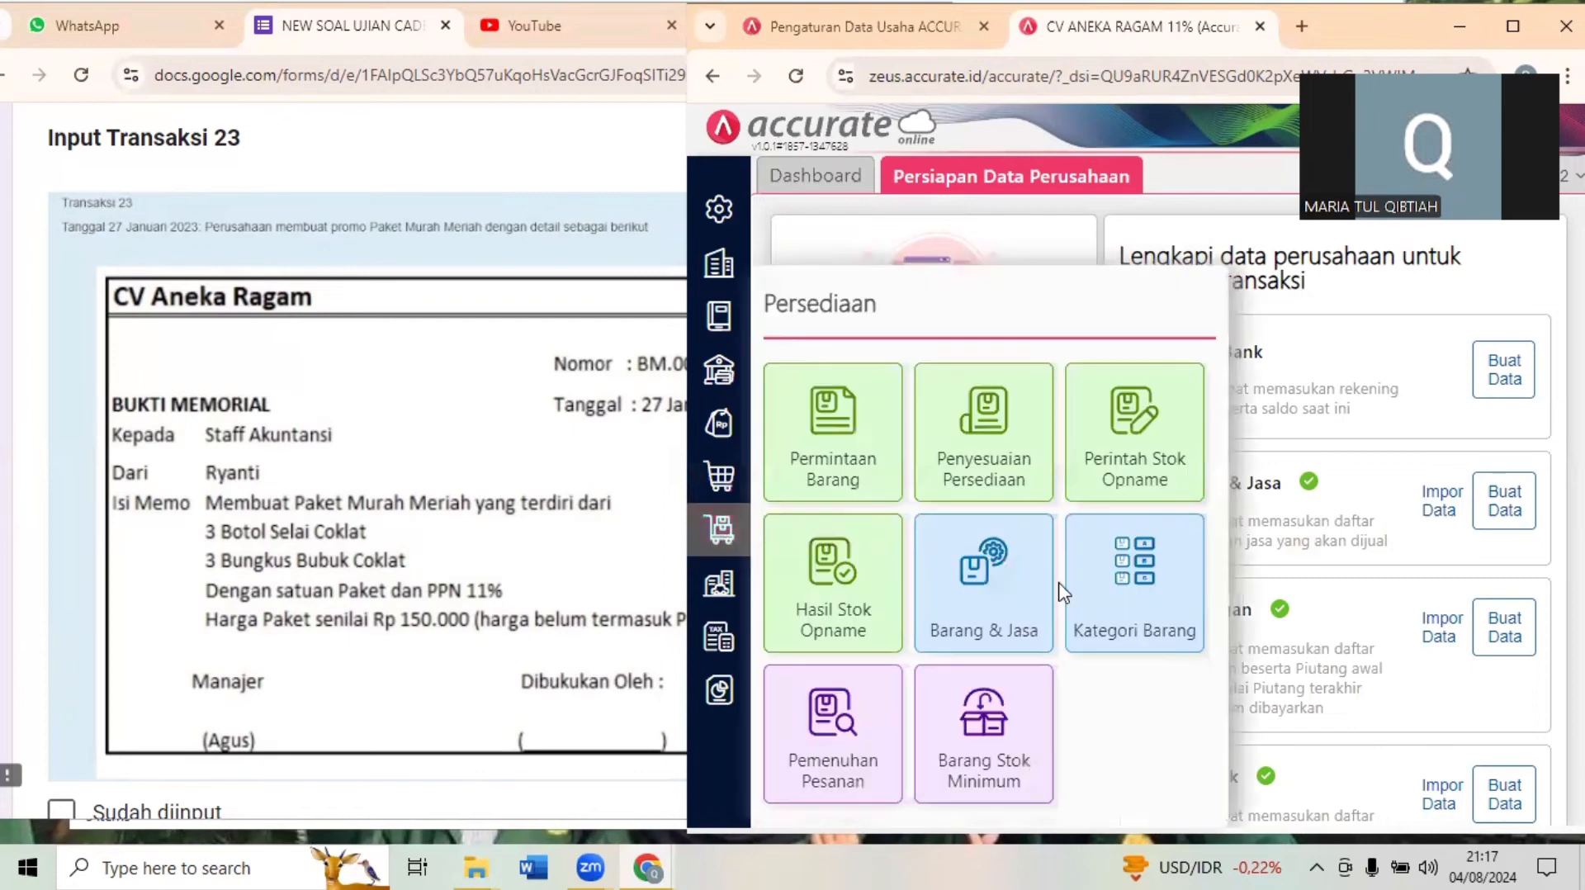
click(971, 588)
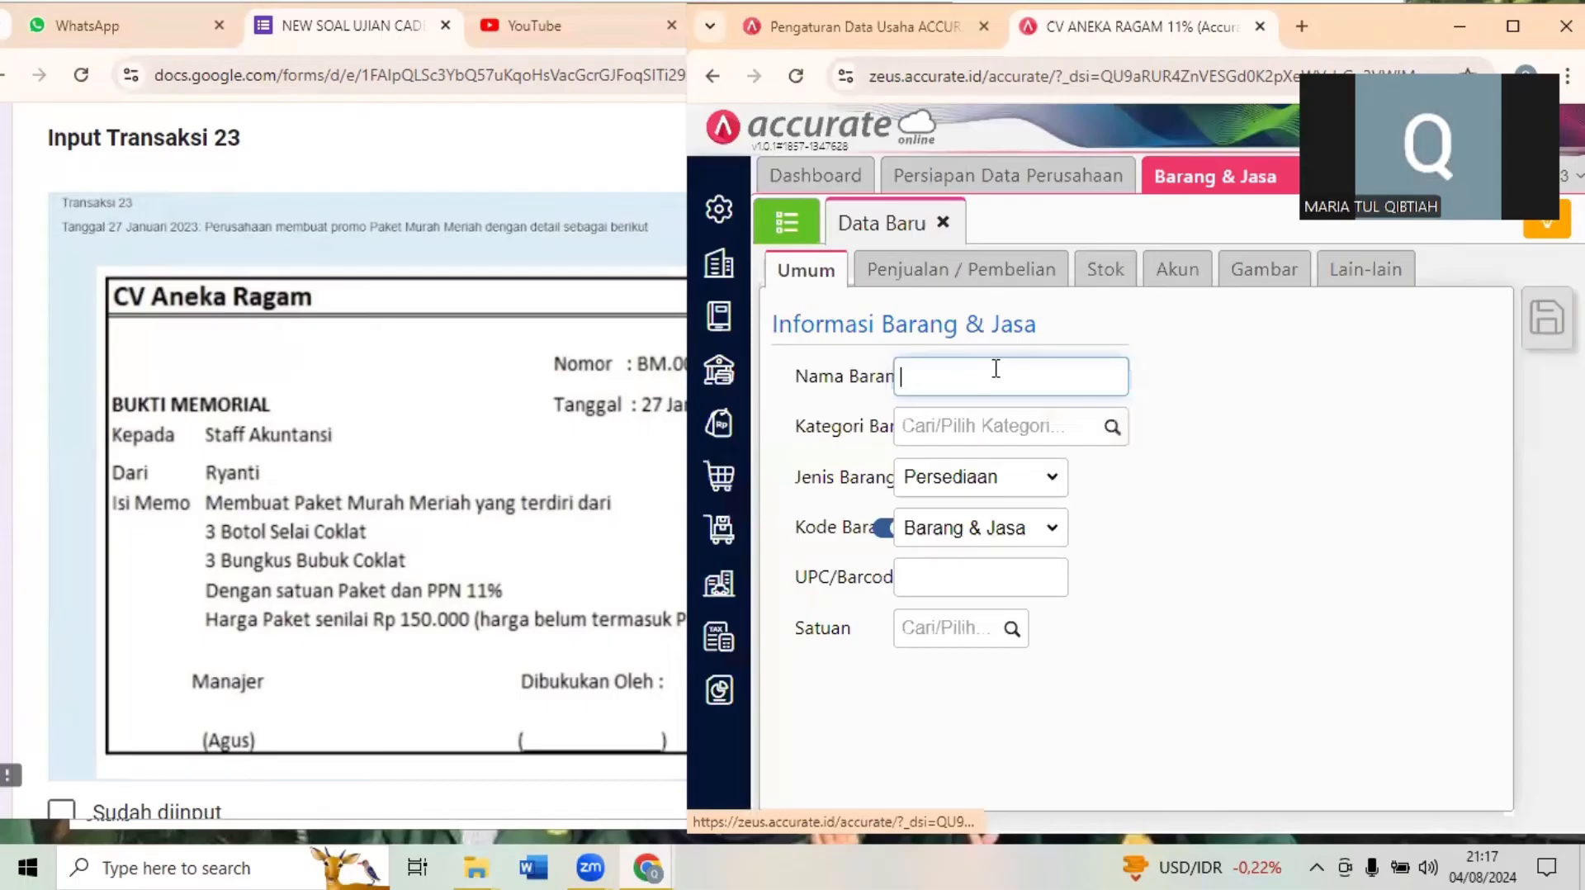
text(m)
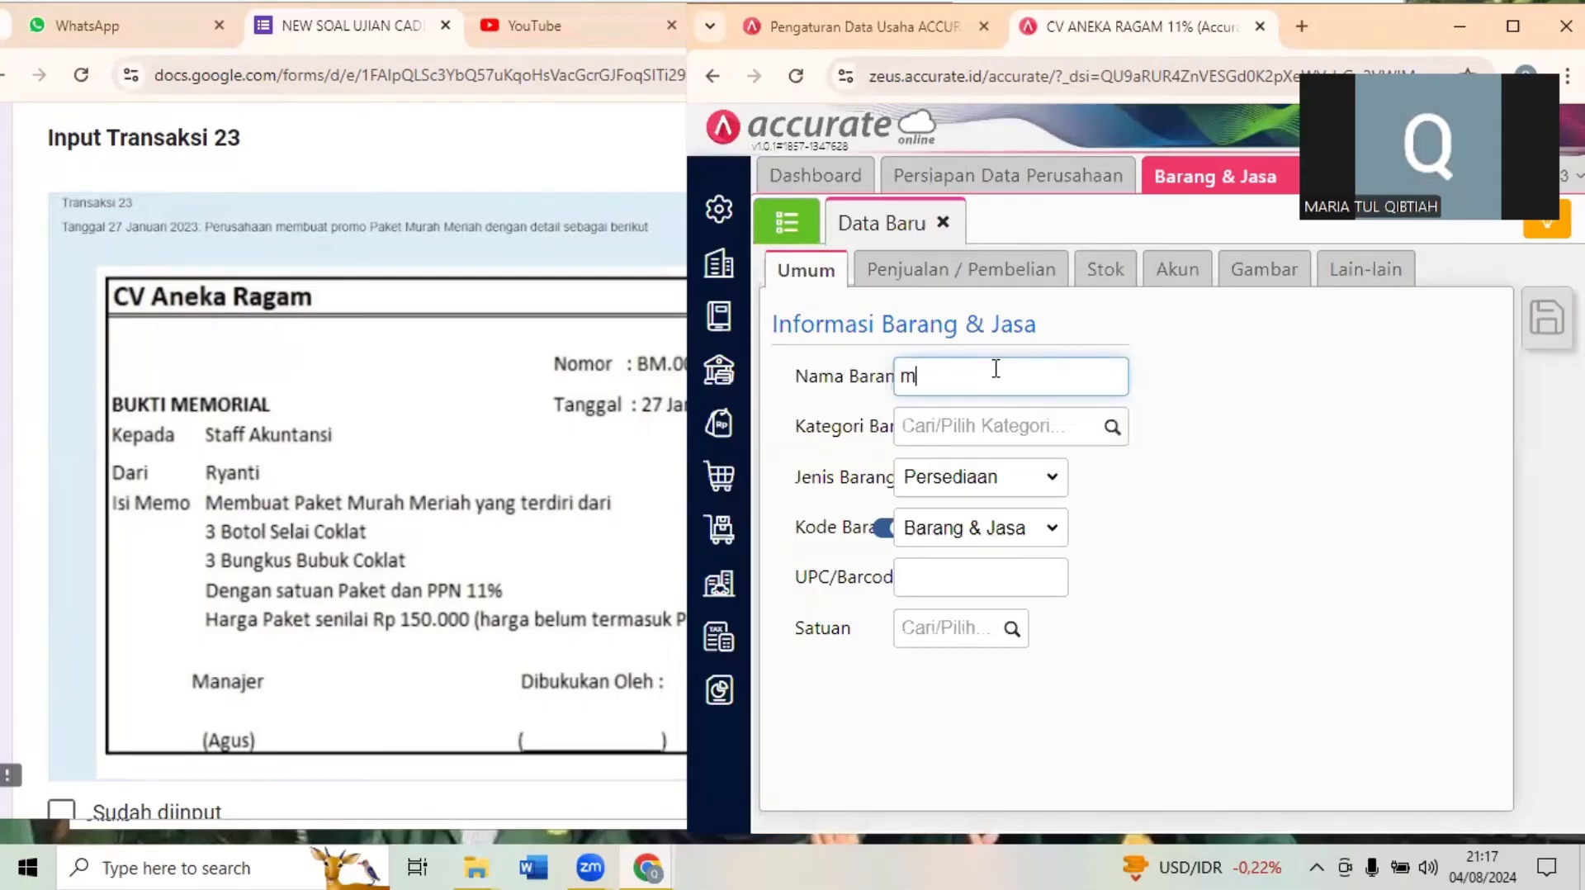
key(BackSpace)
text(paket murah meriah)
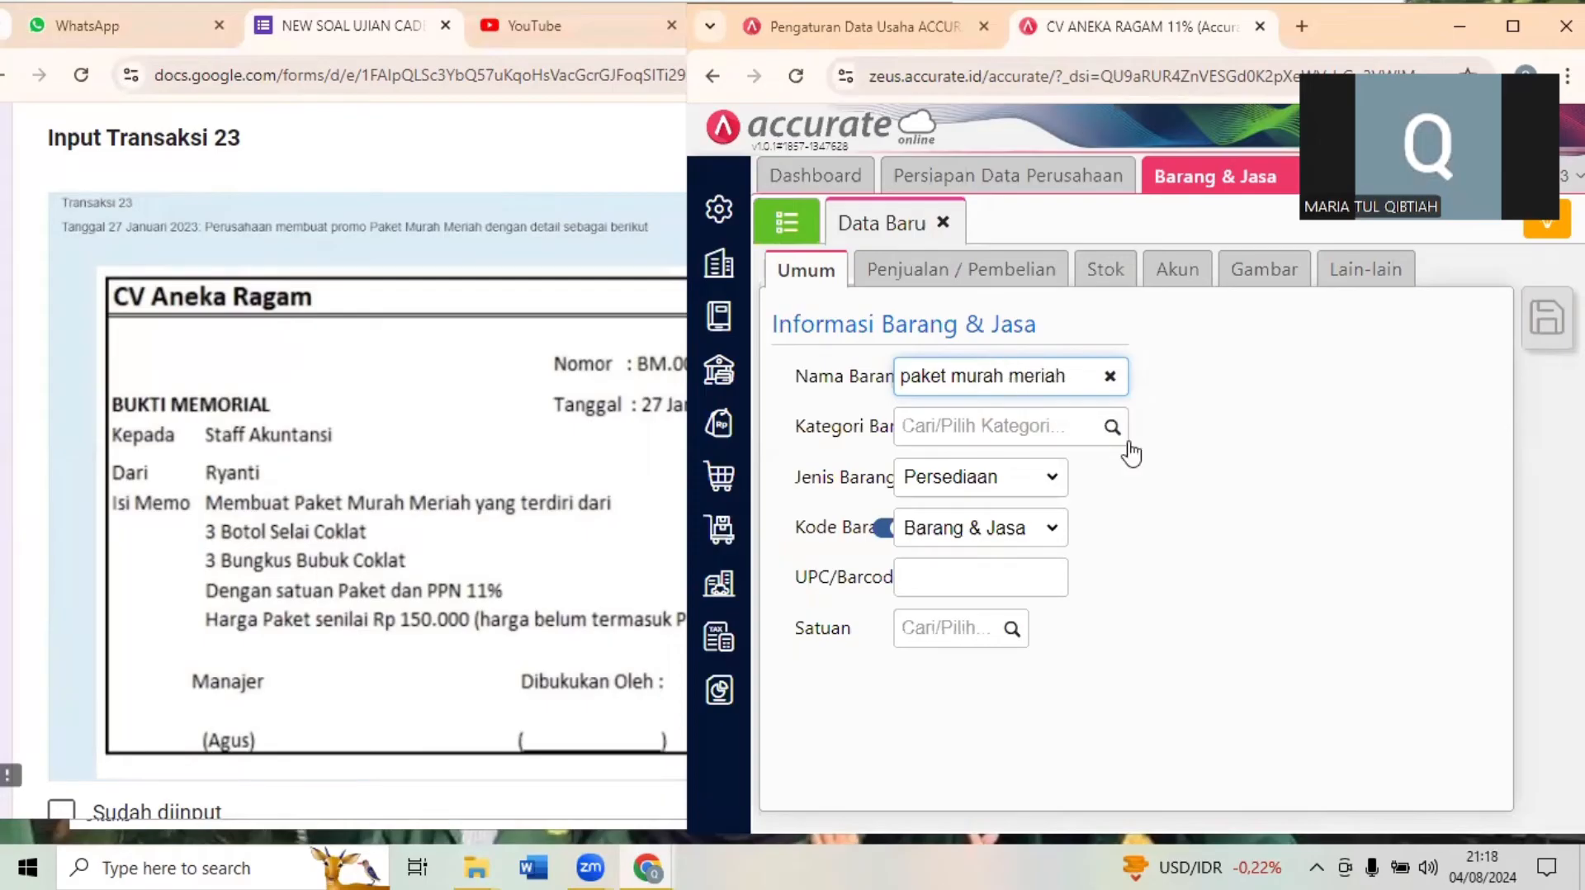
- Set the new item's category to Umum and its type to Grup
click(1103, 431)
click(1024, 469)
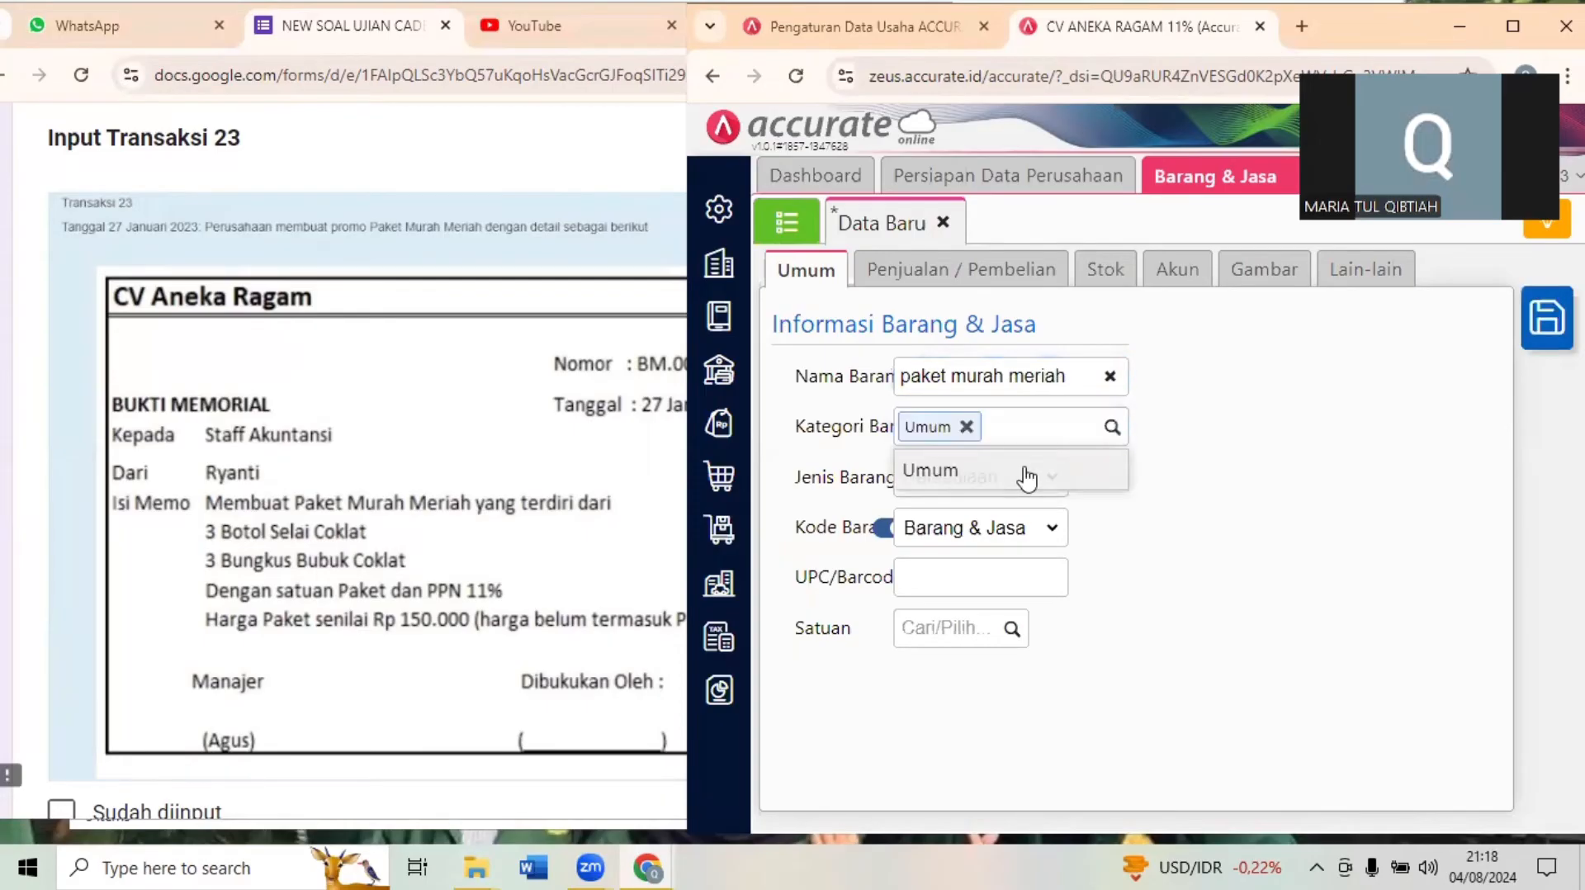
click(986, 487)
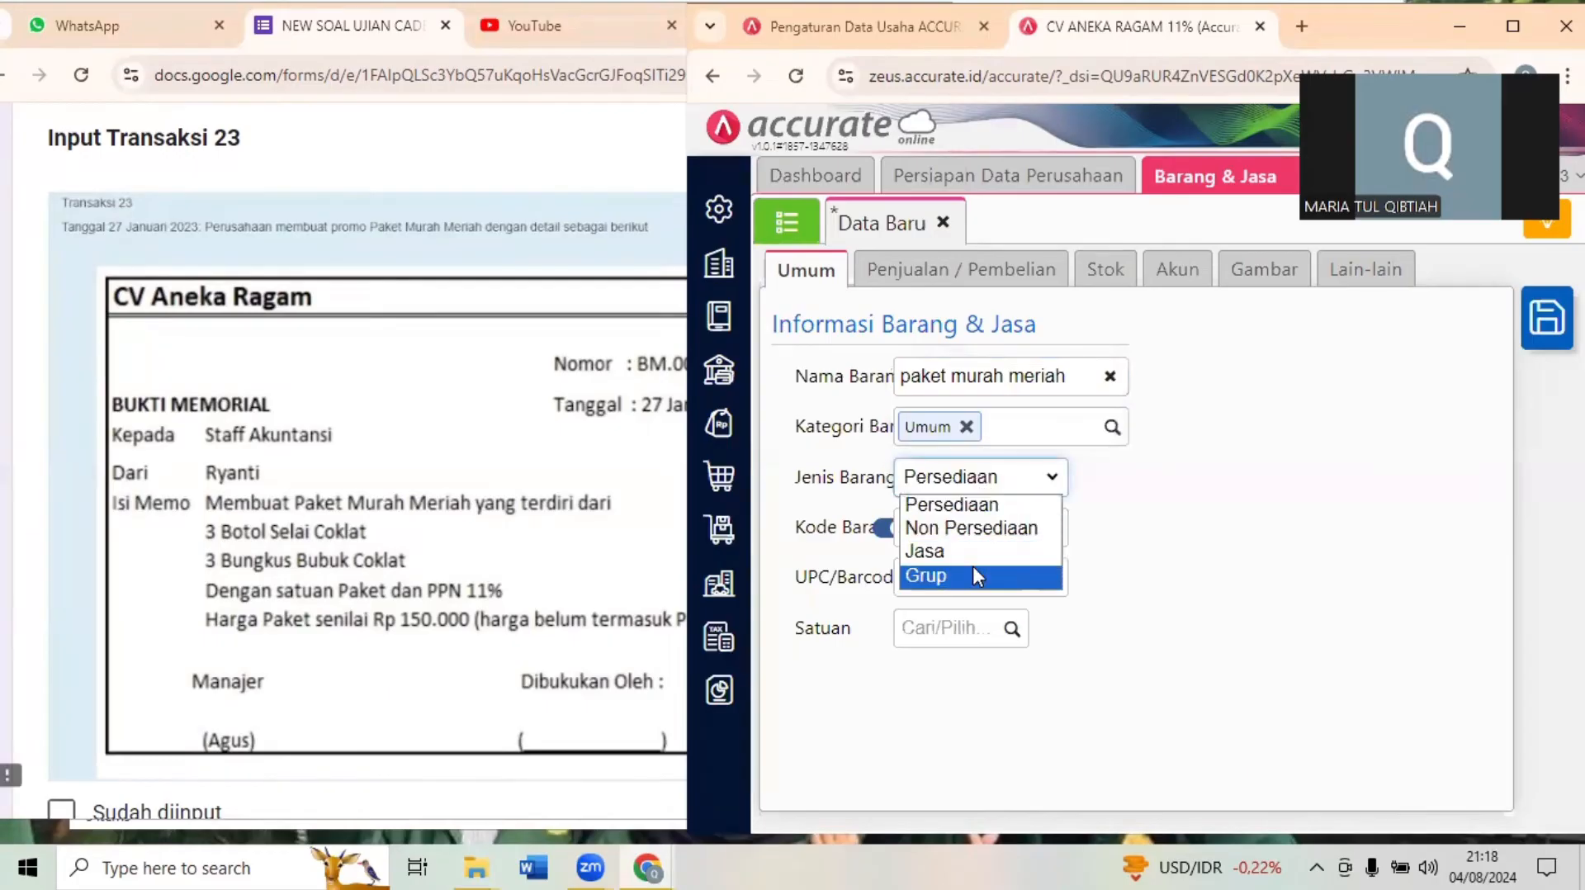
click(974, 568)
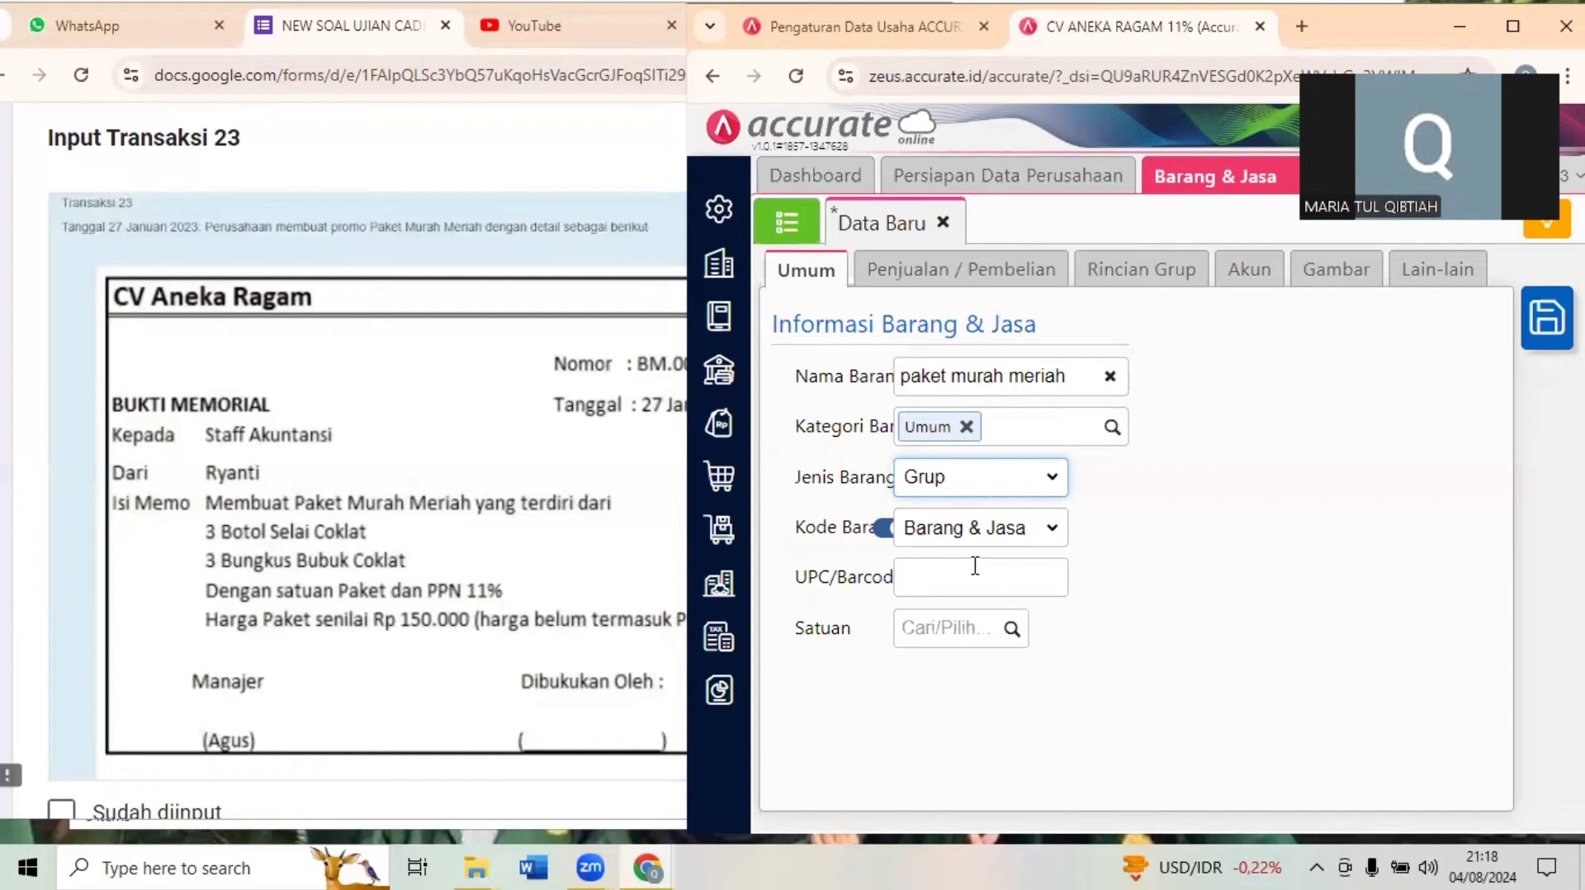
click(948, 479)
click(1144, 485)
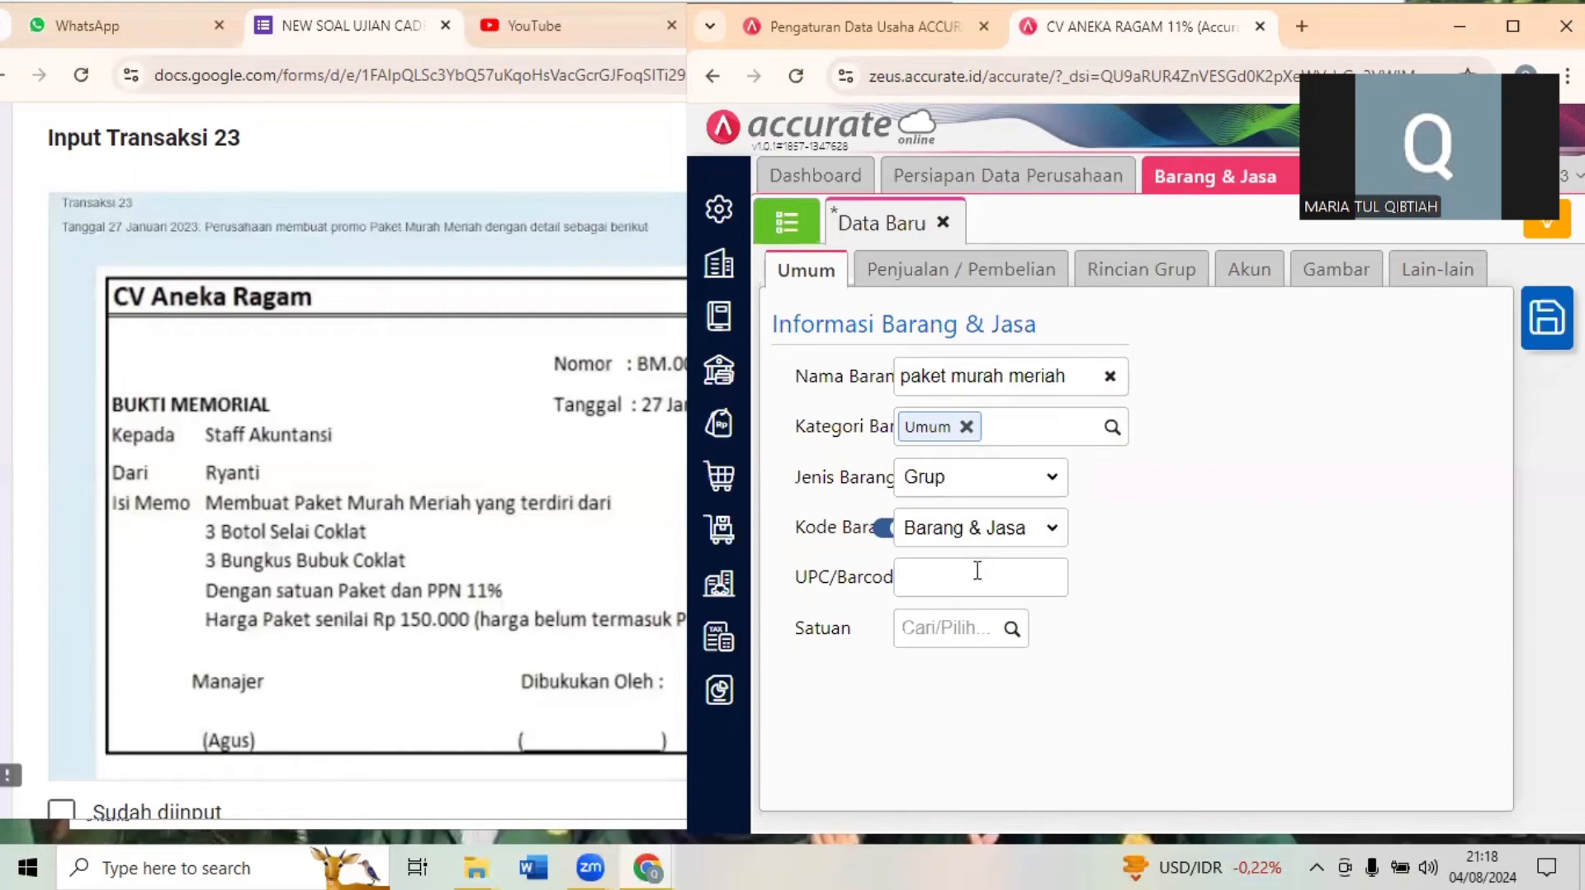
- Create the new unit "paket" and use it as the item's Satuan
click(961, 634)
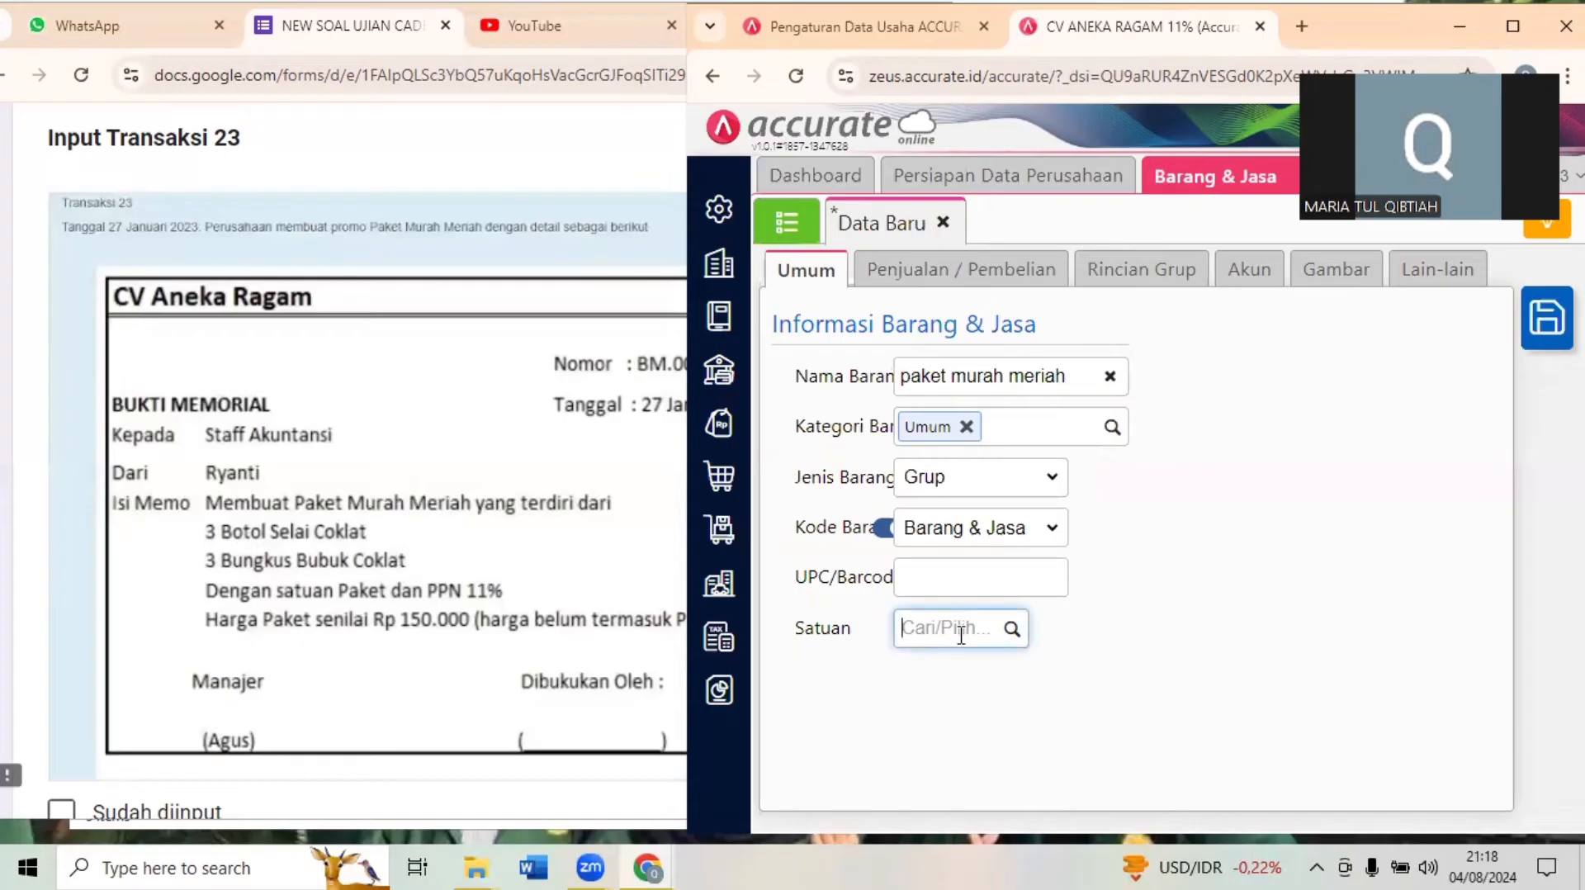
text(paket)
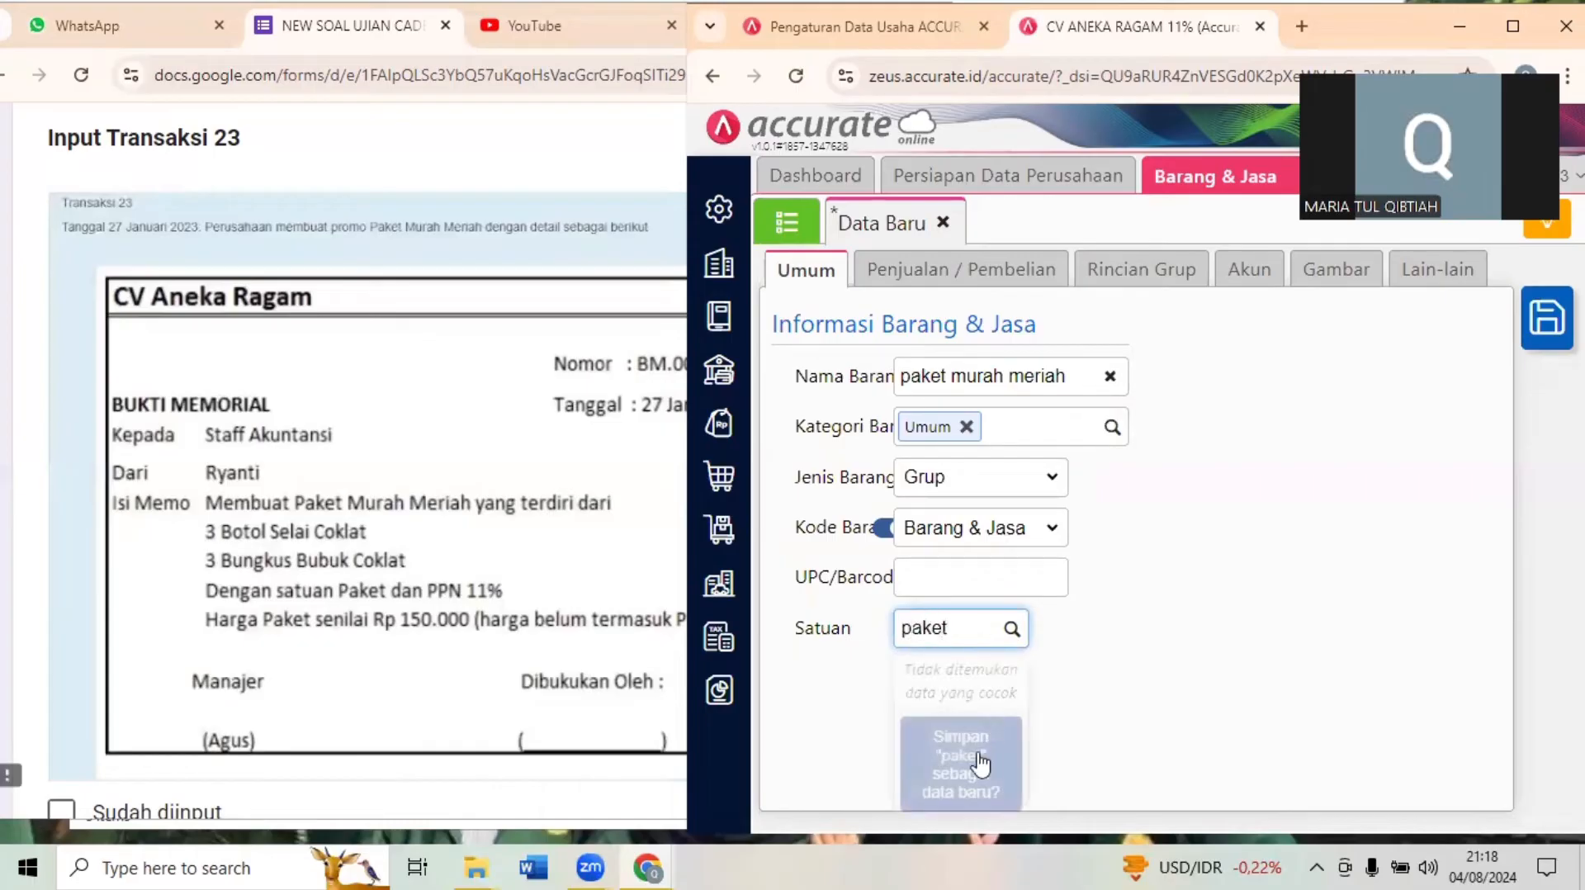
click(981, 753)
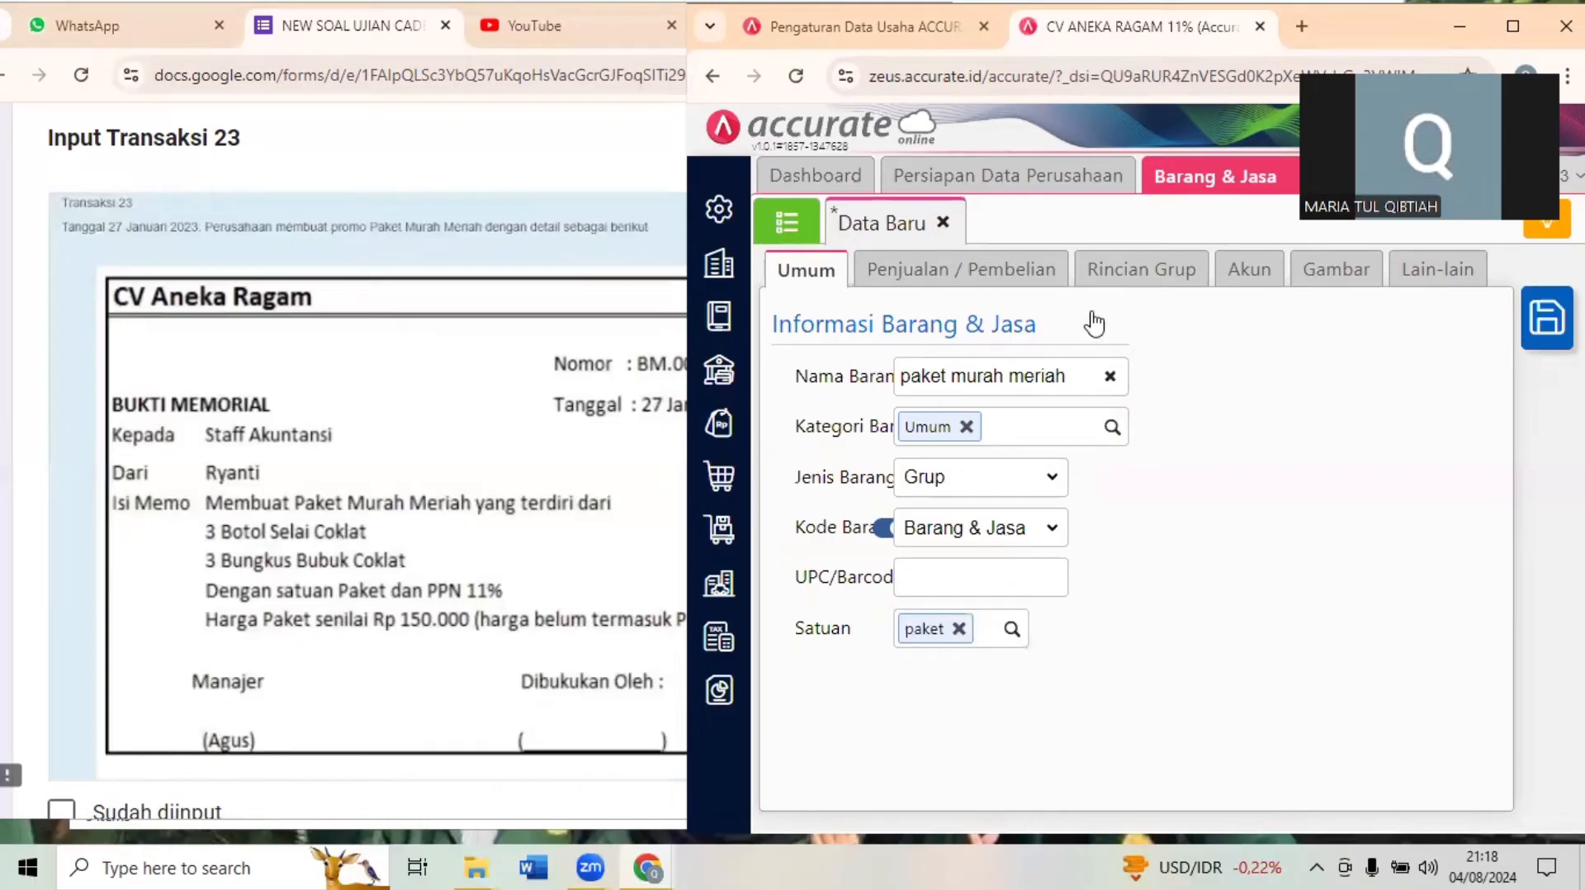
- Set the default selling price to 150.000 per paket instead of the group-detail price, and assign the PPN 11% tax Pajak Pertambahan Nilai
click(983, 279)
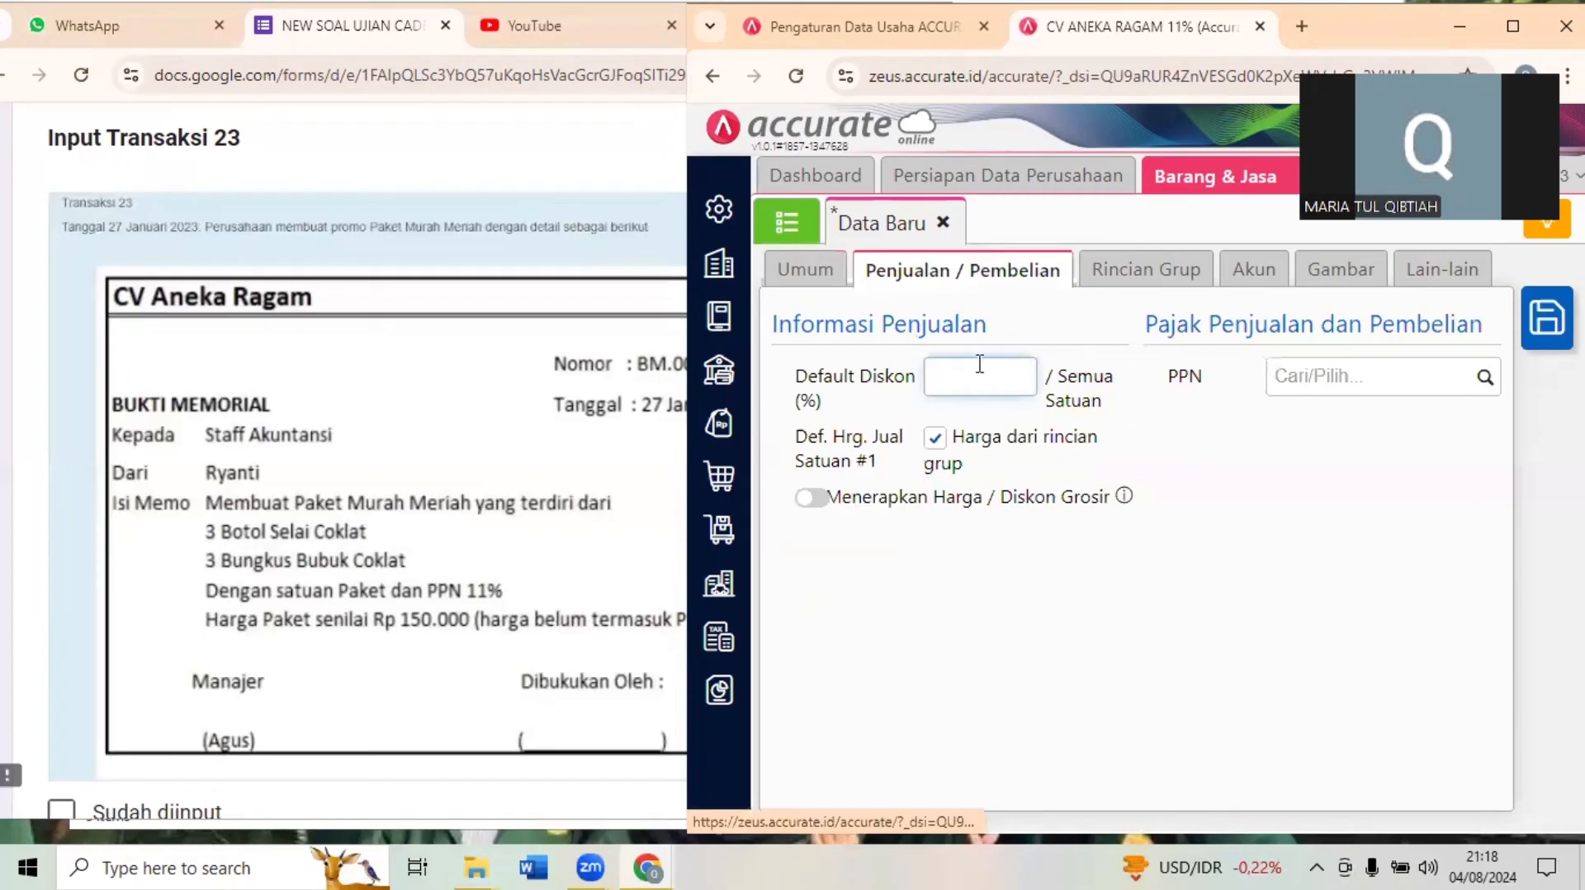
click(936, 439)
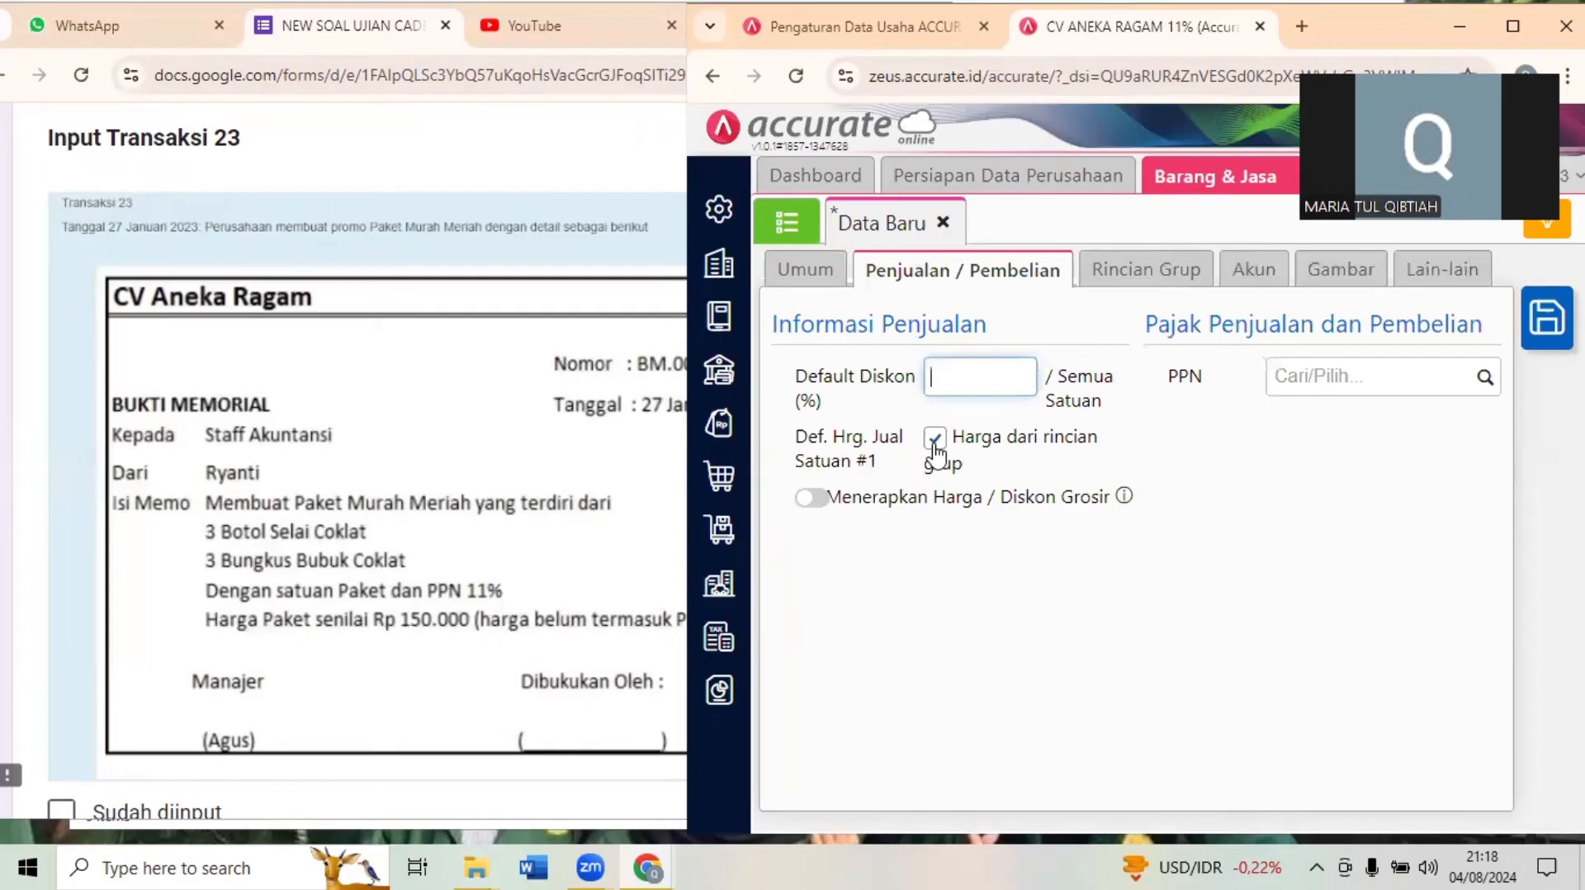
click(982, 498)
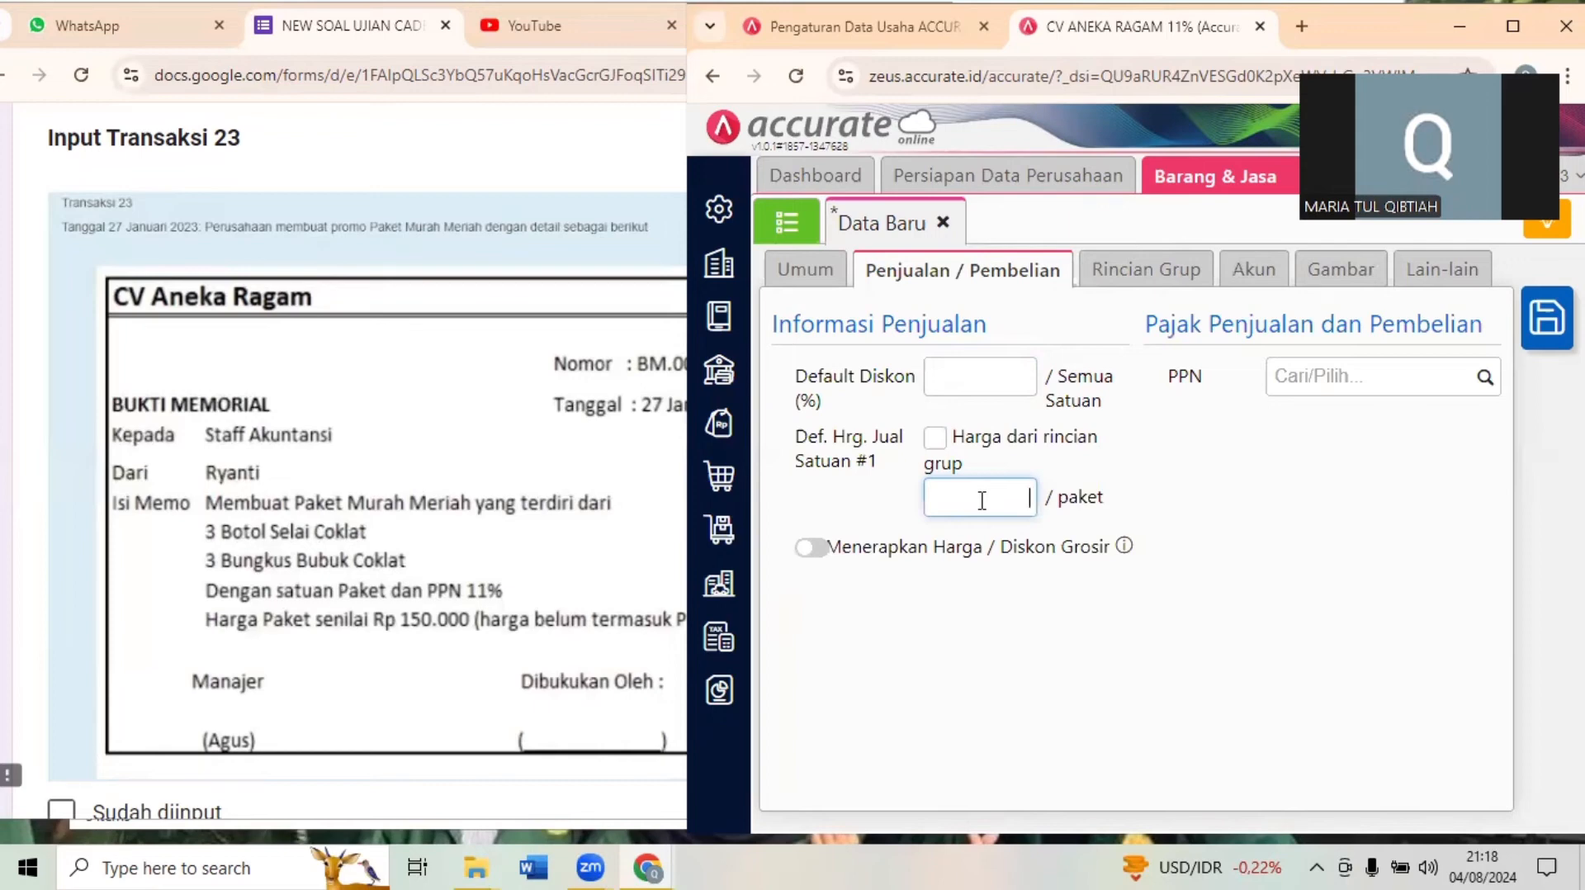
text(1500000)
key(BackSpace)
click(1255, 522)
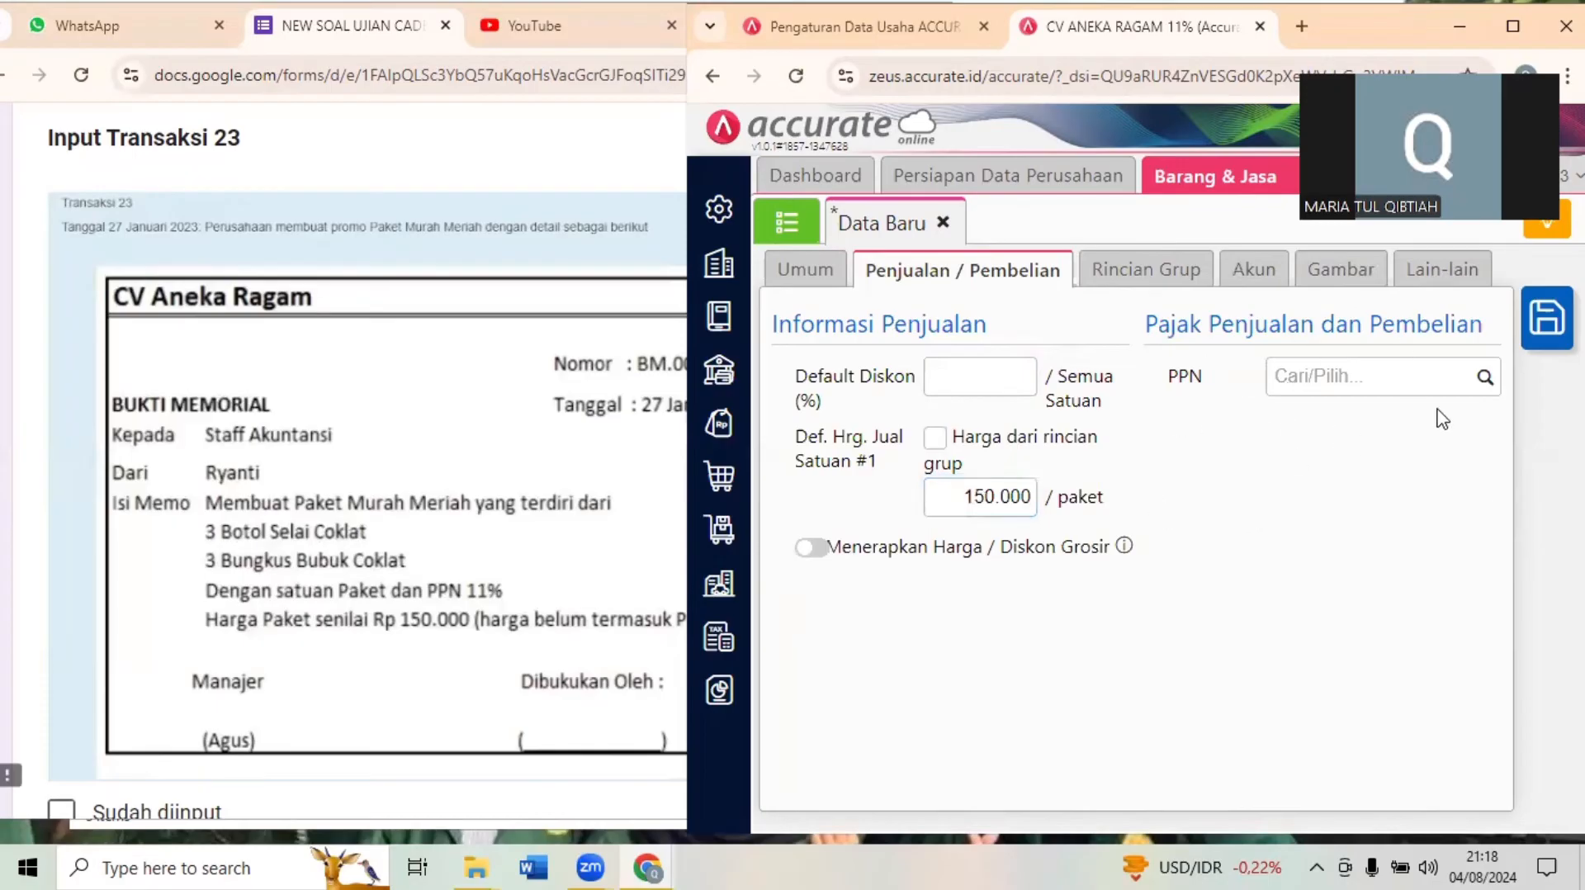
click(1483, 378)
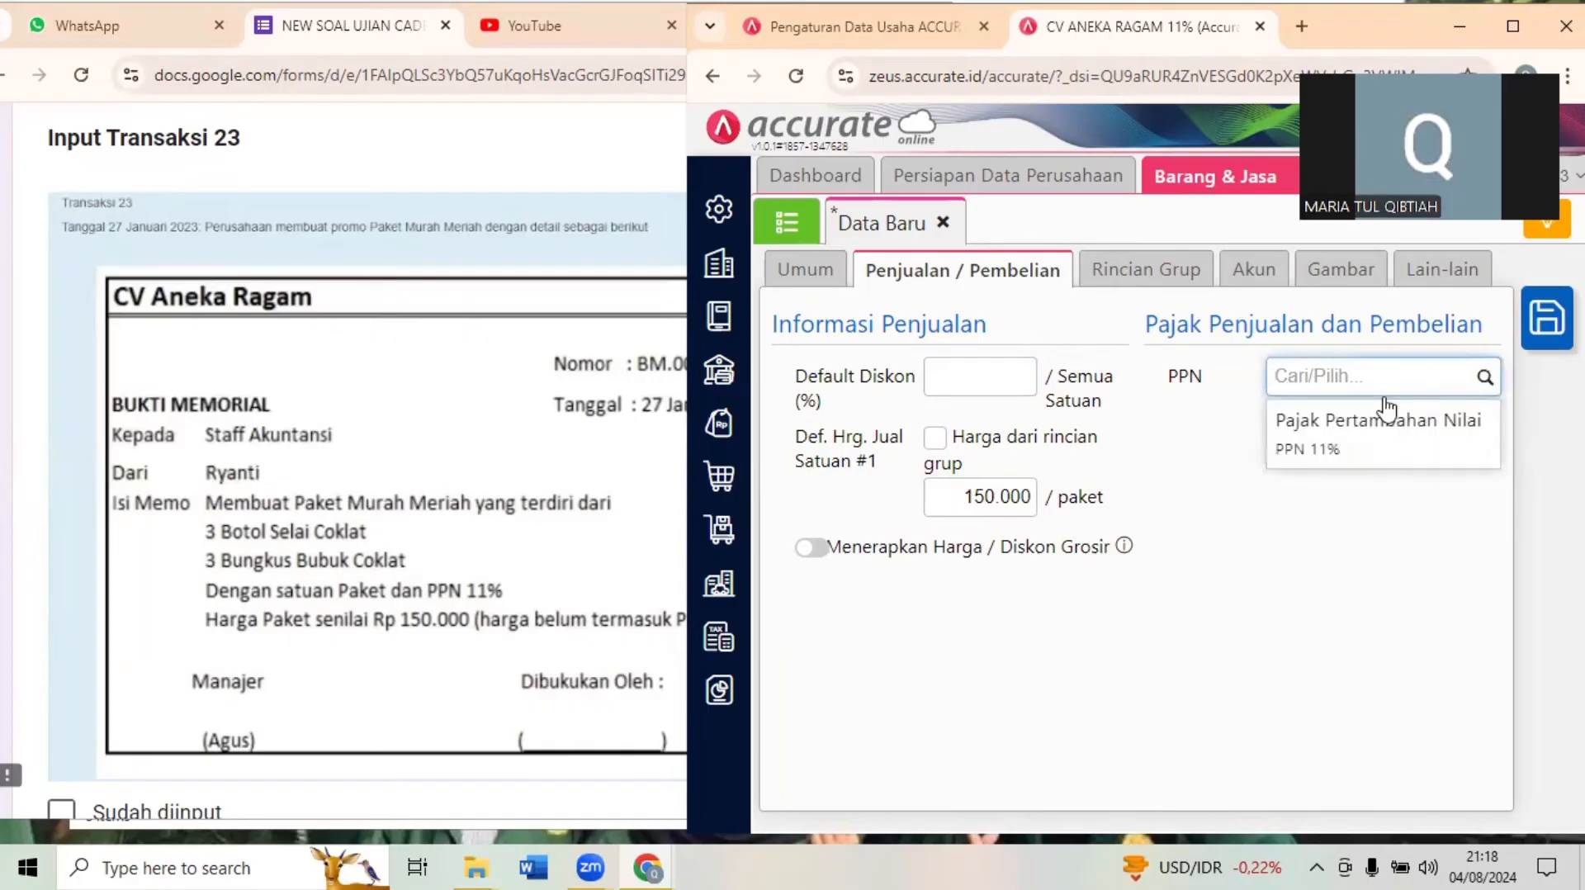
click(1436, 437)
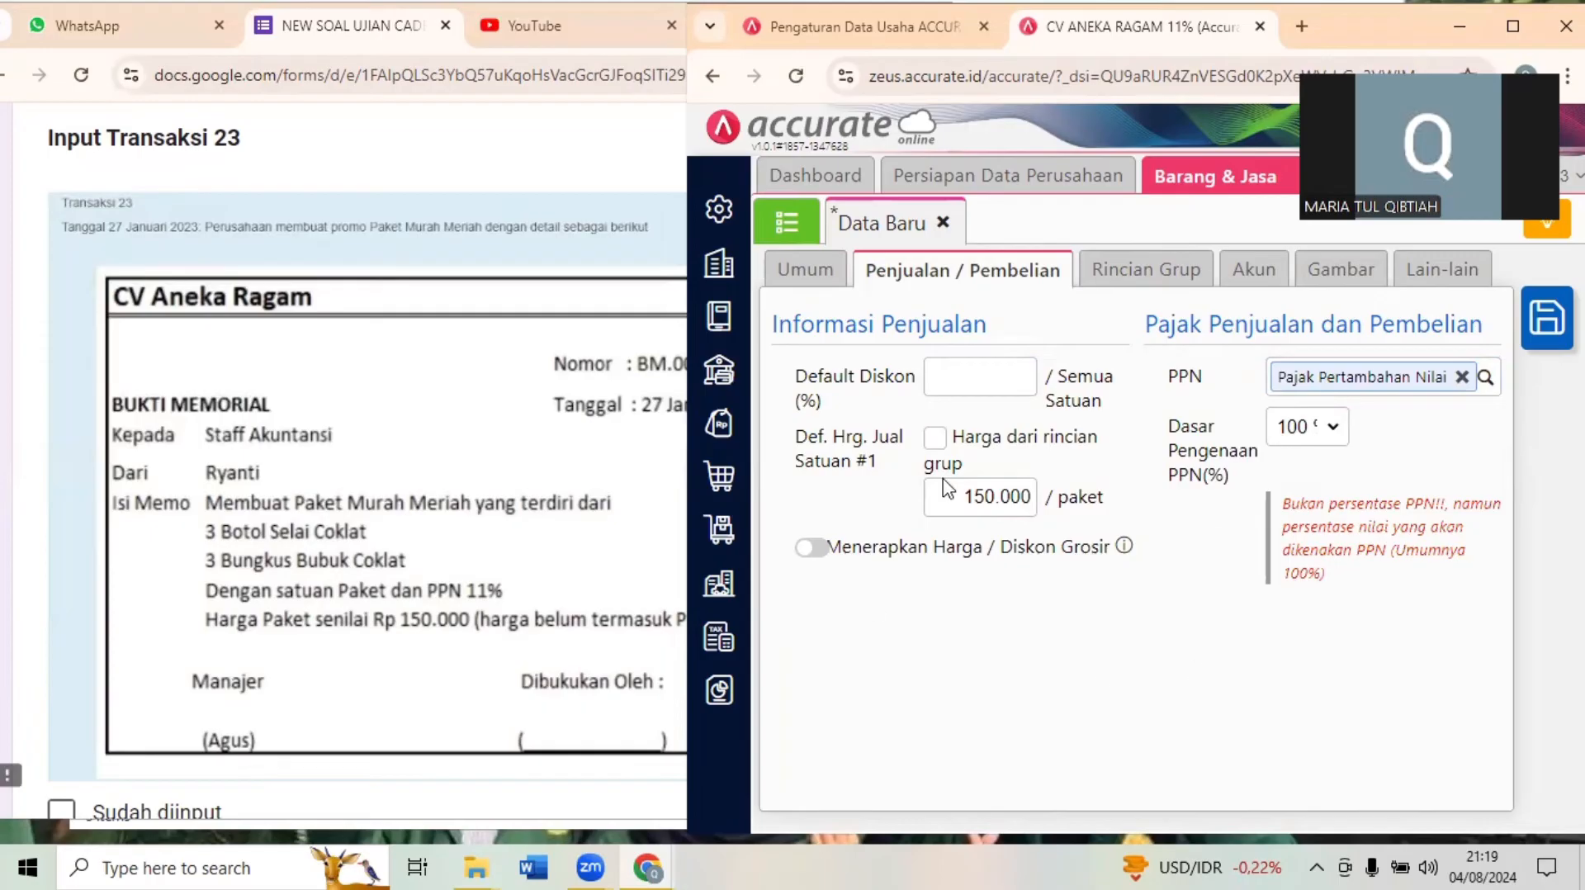
- Add SELAI COKLAT with quantity 3 BOTOL to the item's Rincian Grup
click(1147, 285)
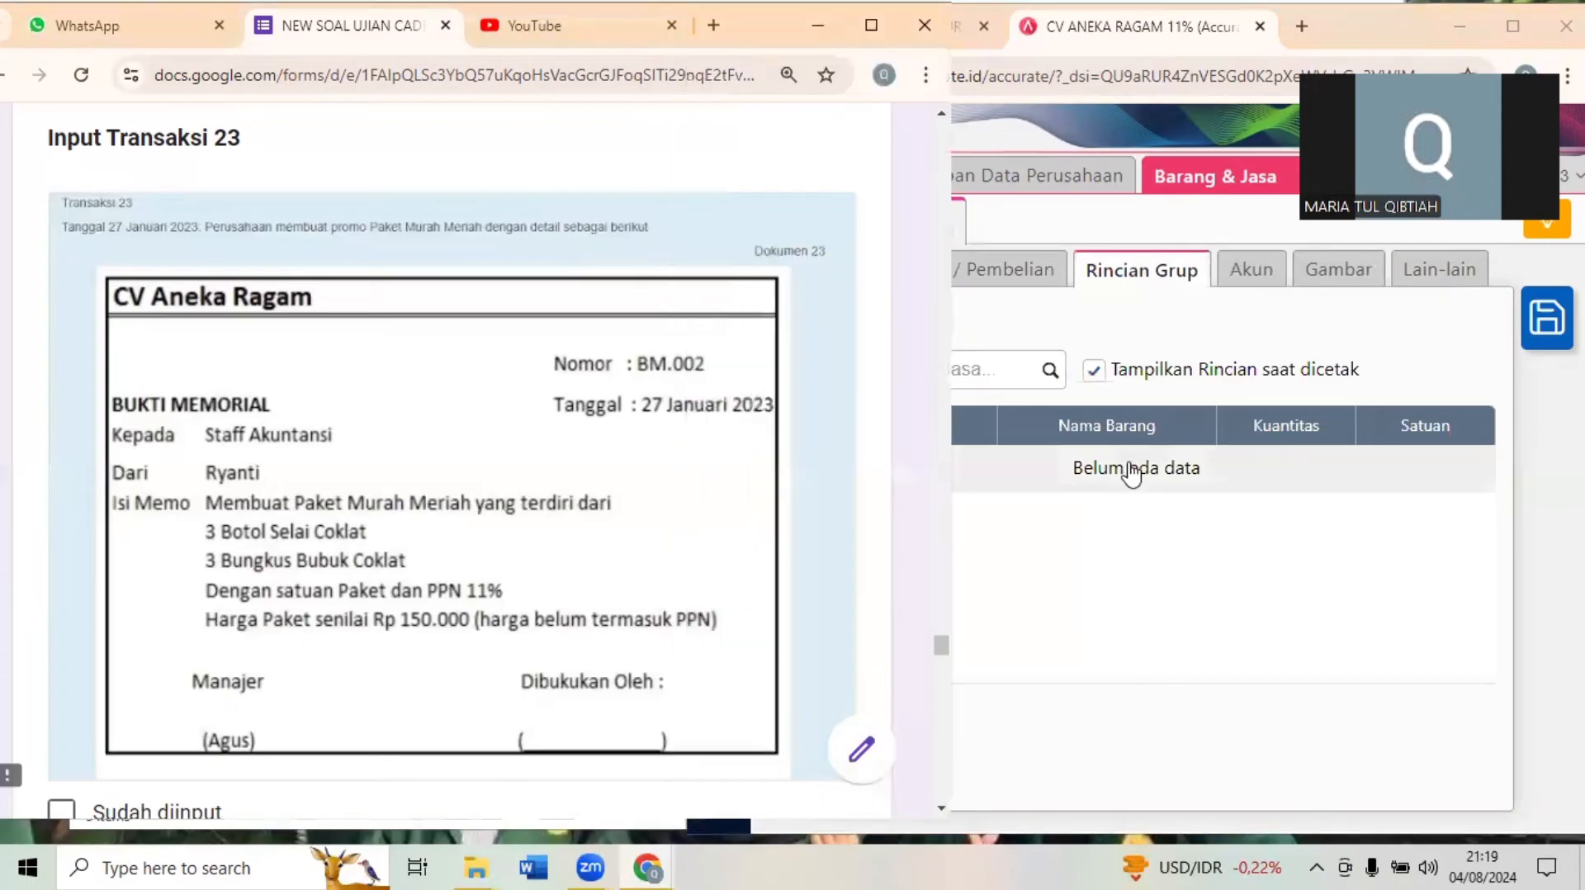
click(1071, 353)
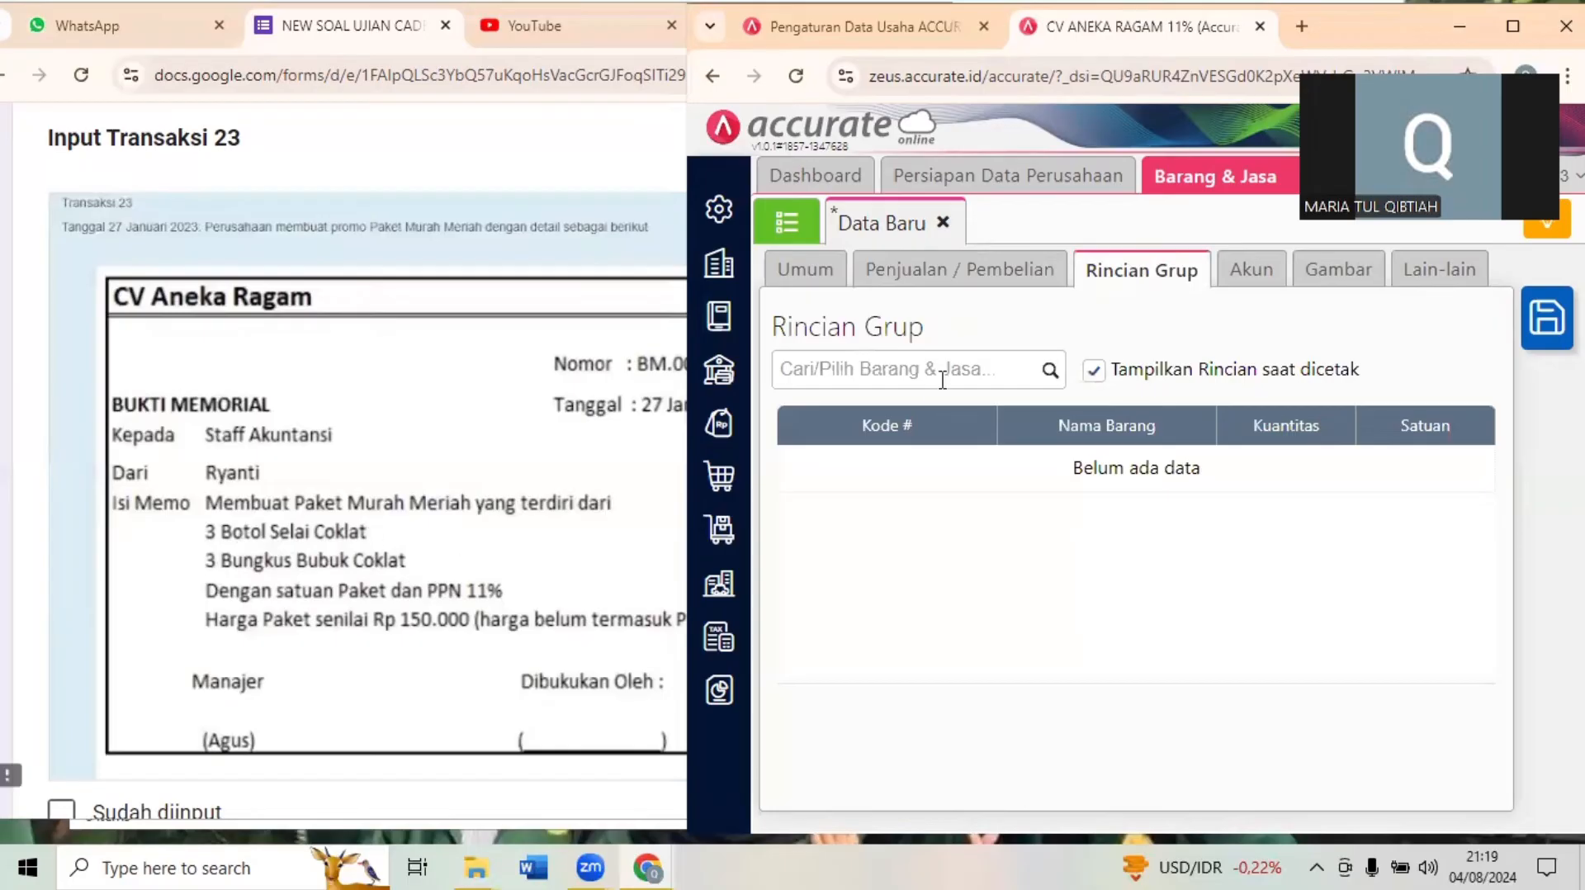
click(972, 361)
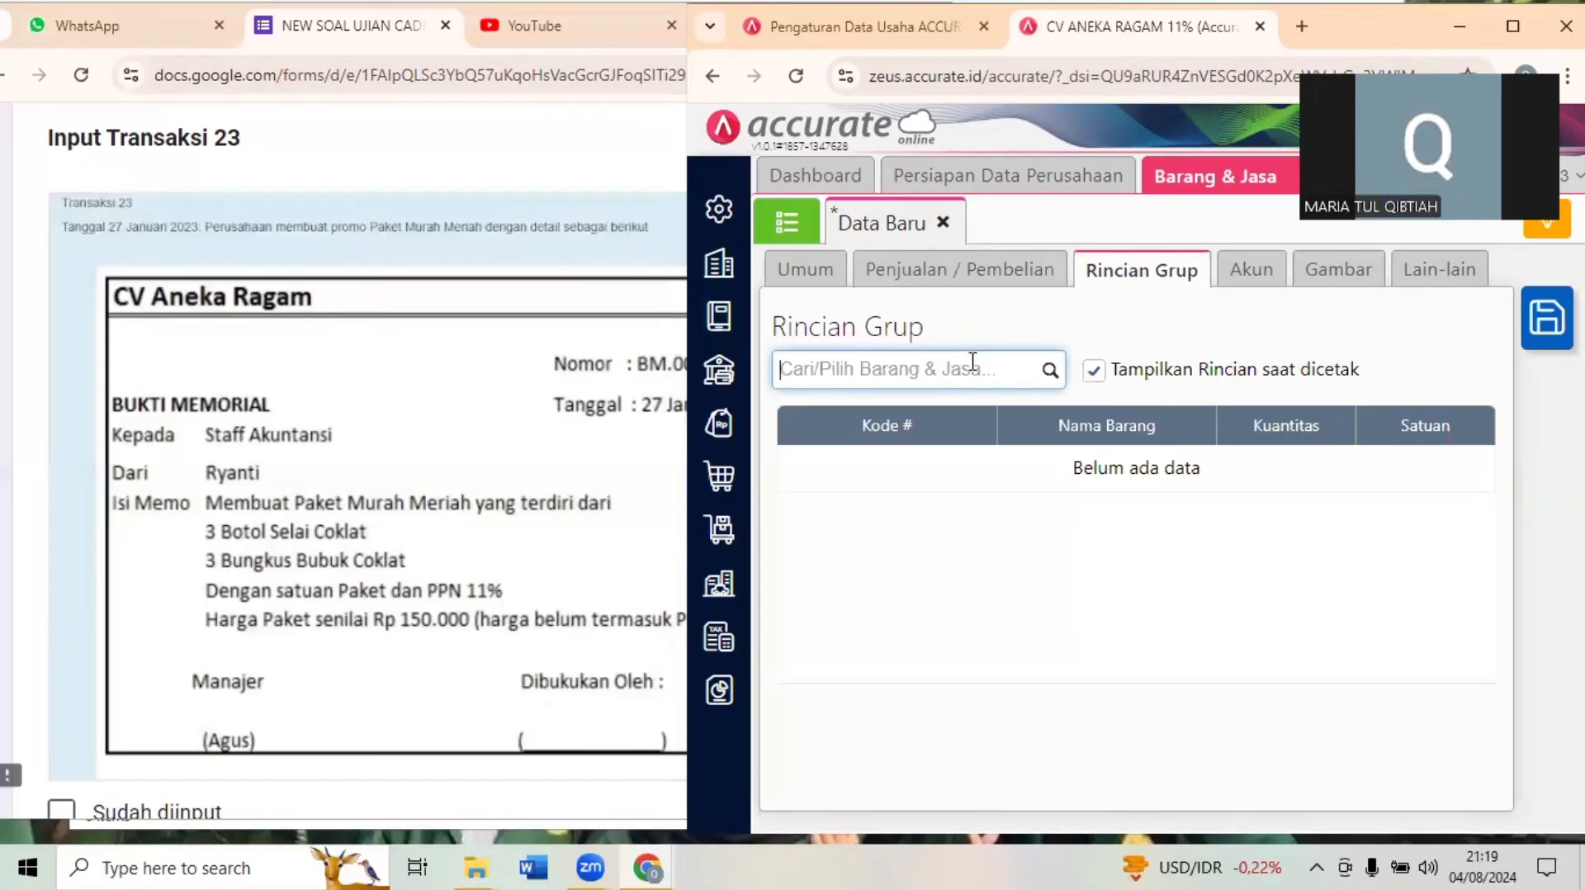
text(sela)
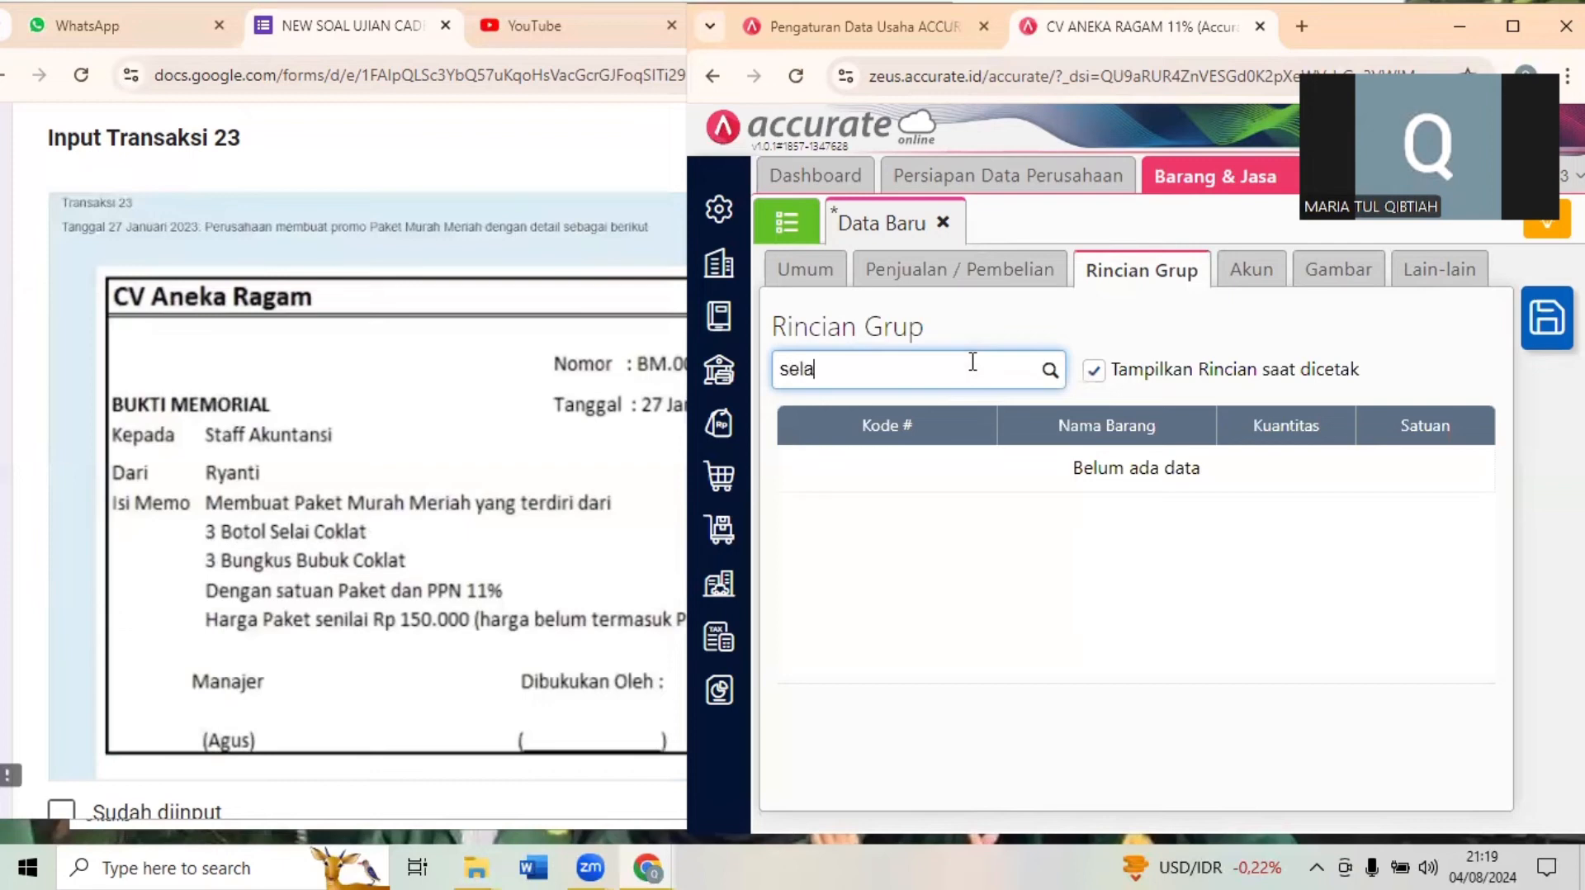
click(913, 416)
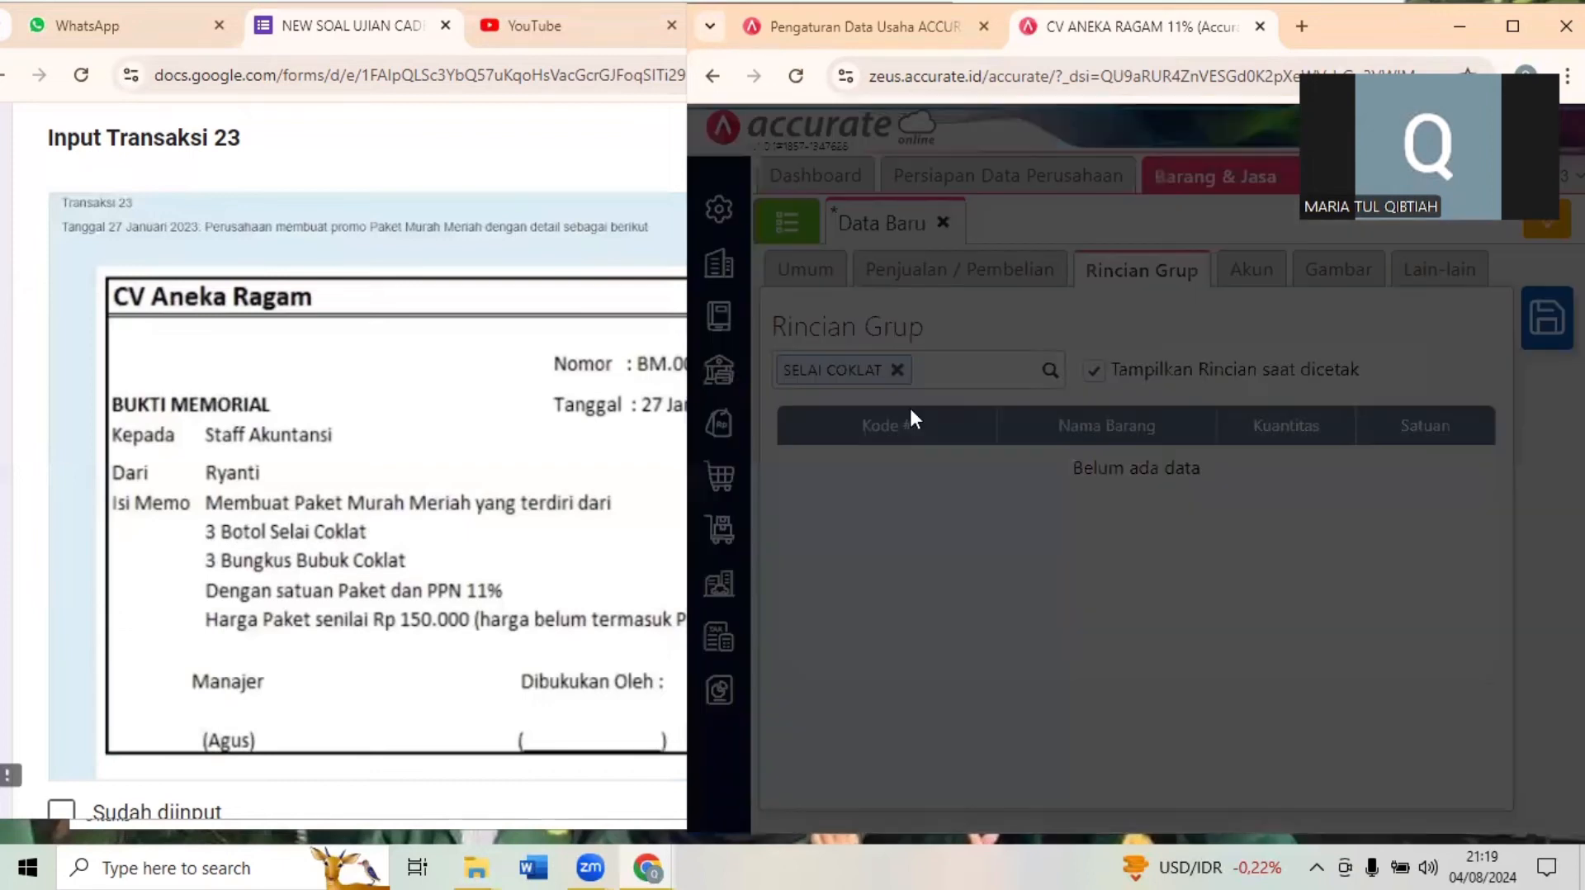
double_click(1186, 478)
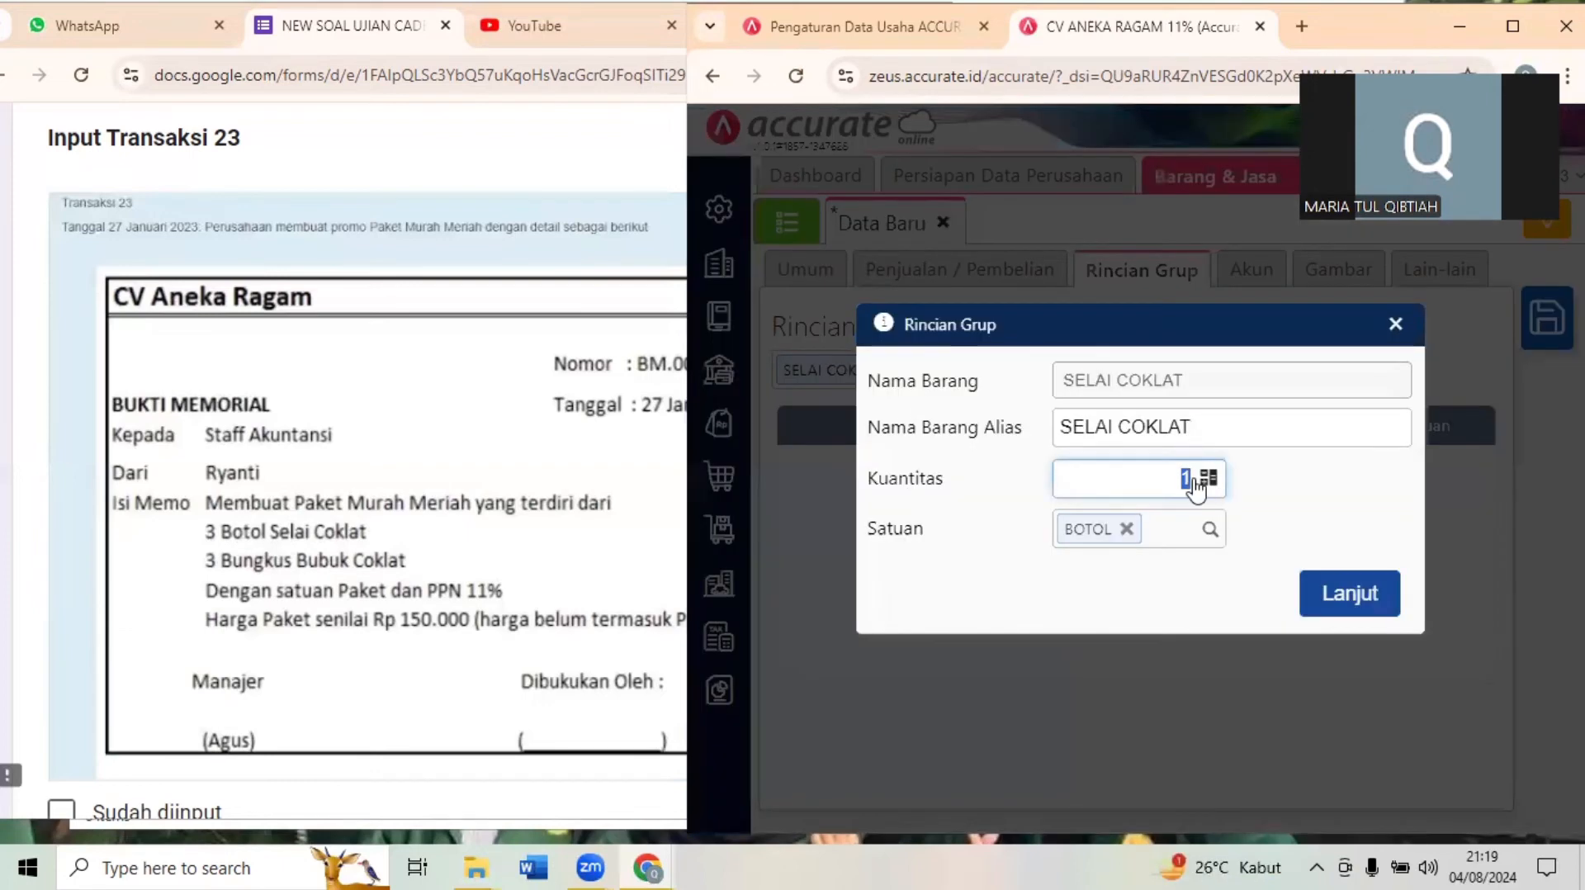
text(3)
click(1390, 595)
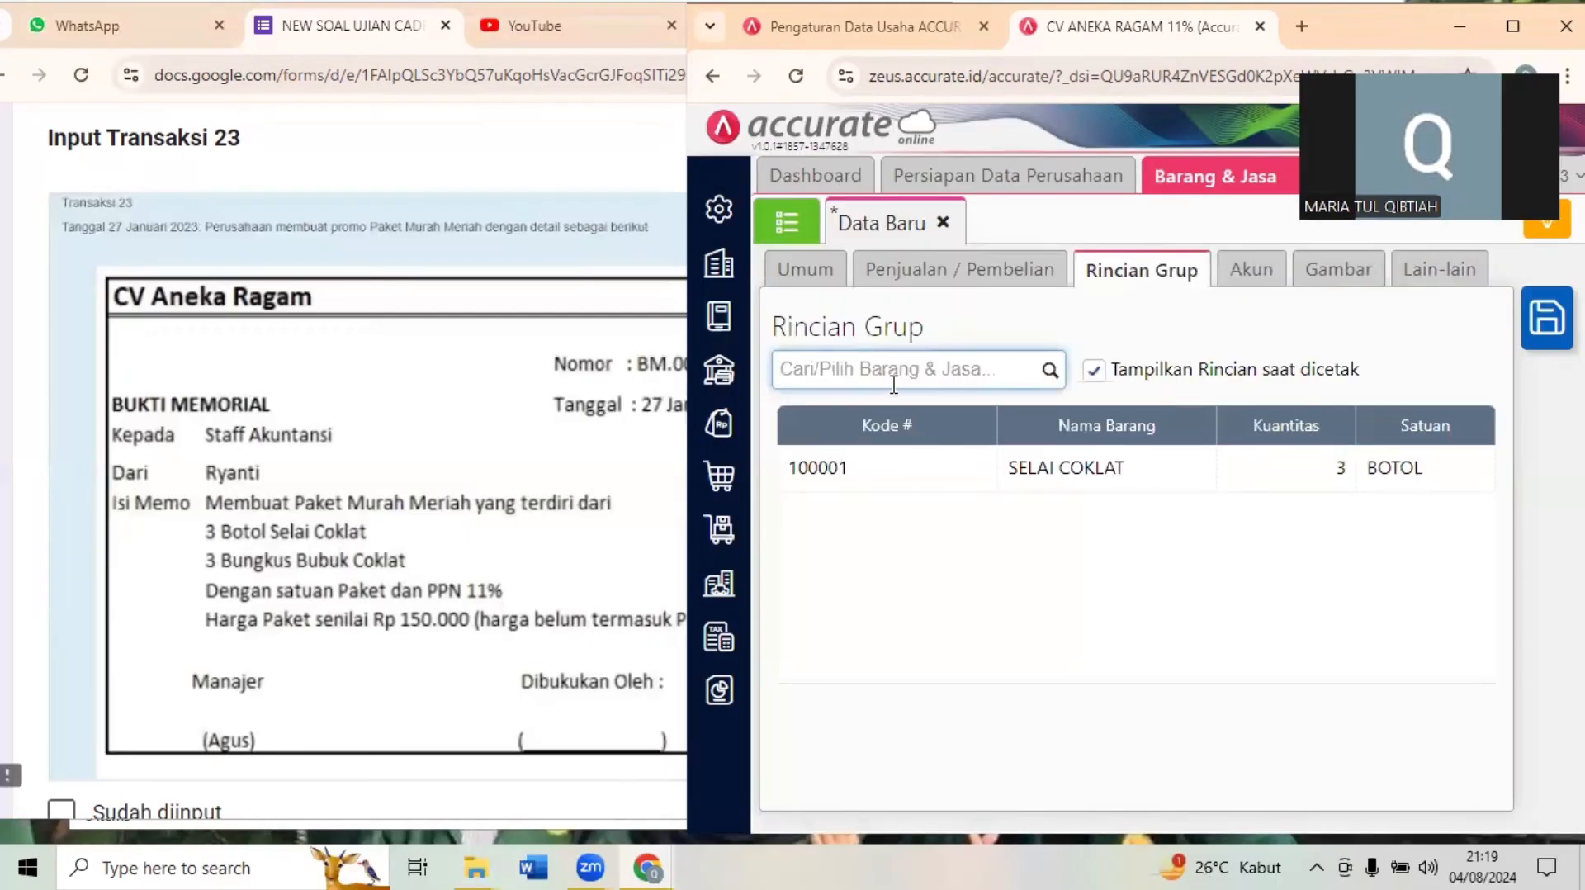
- Add Bubuk Coklat with quantity 3 Bungkus to the item's Rincian Grup and save the group item
text(bubuk)
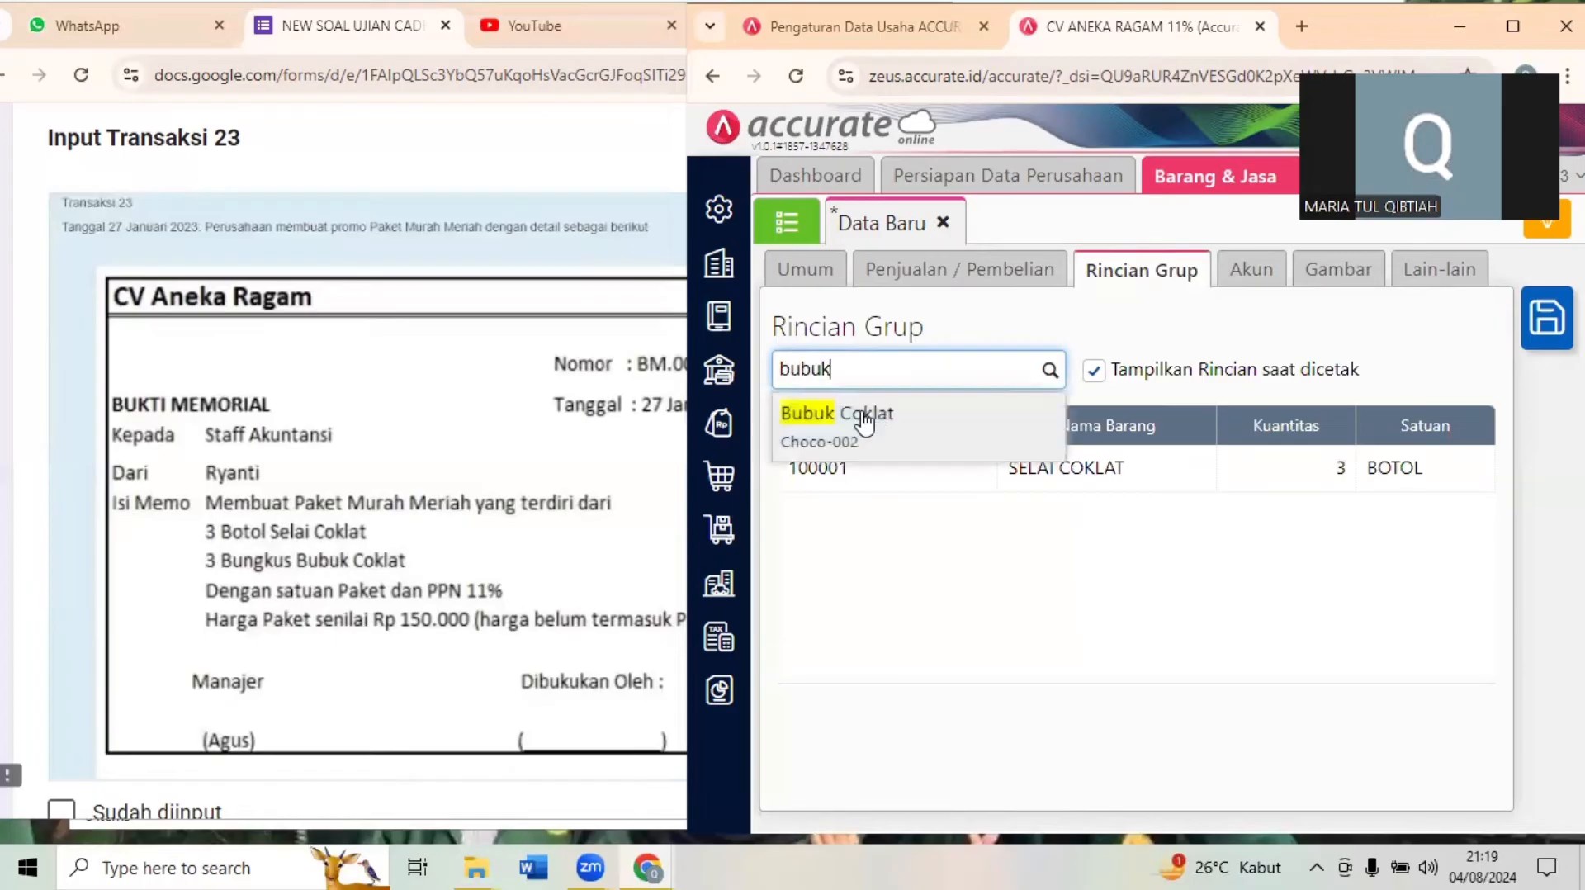
click(863, 417)
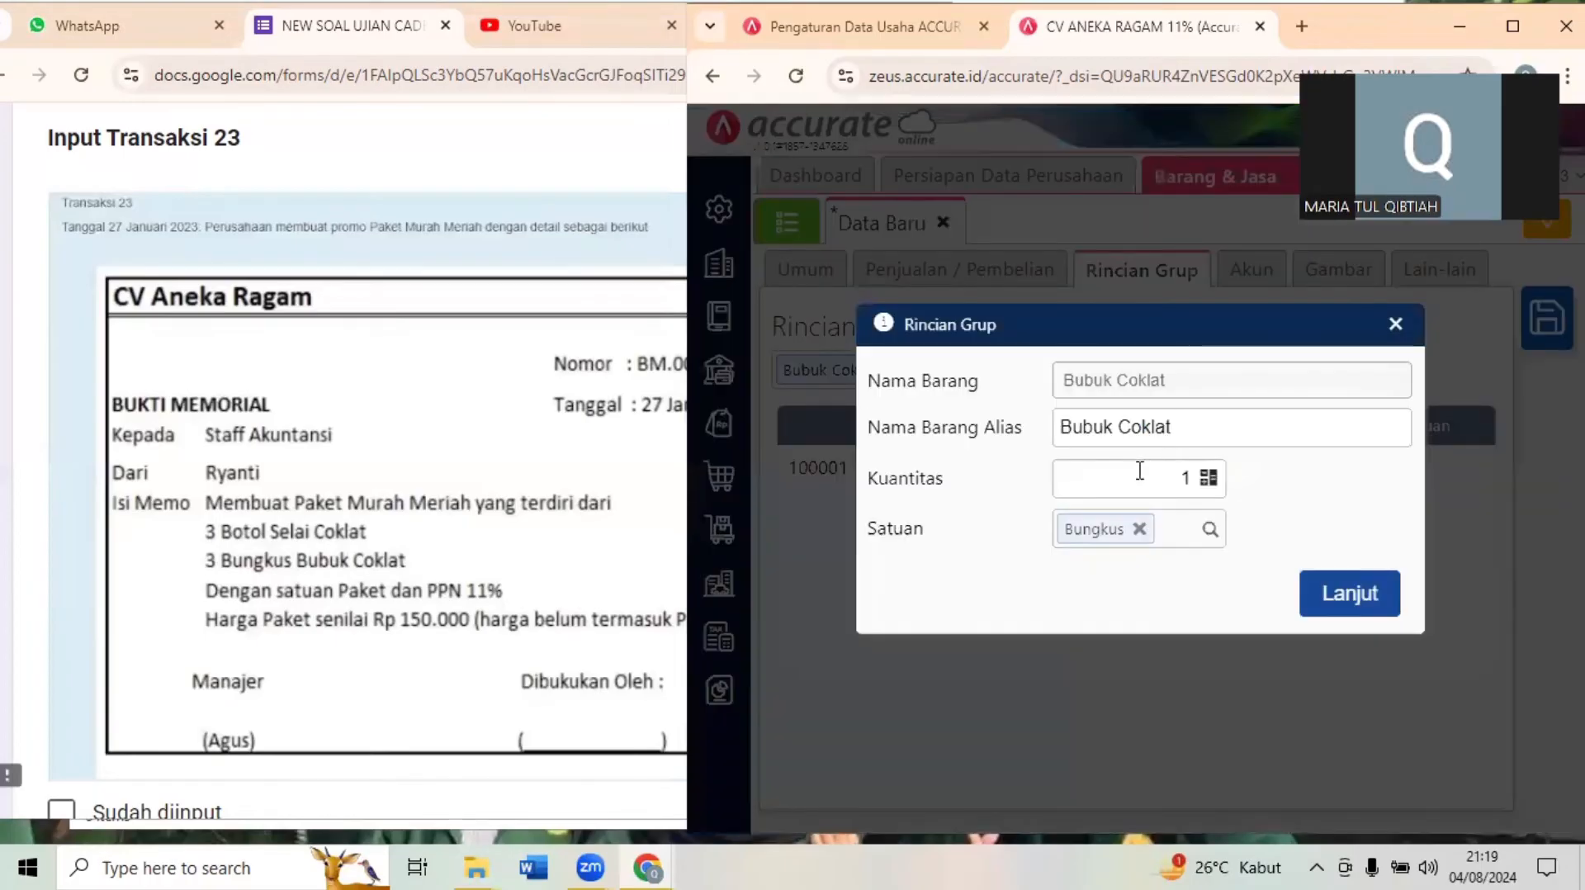
click(1188, 479)
key(BackSpace)
text(3)
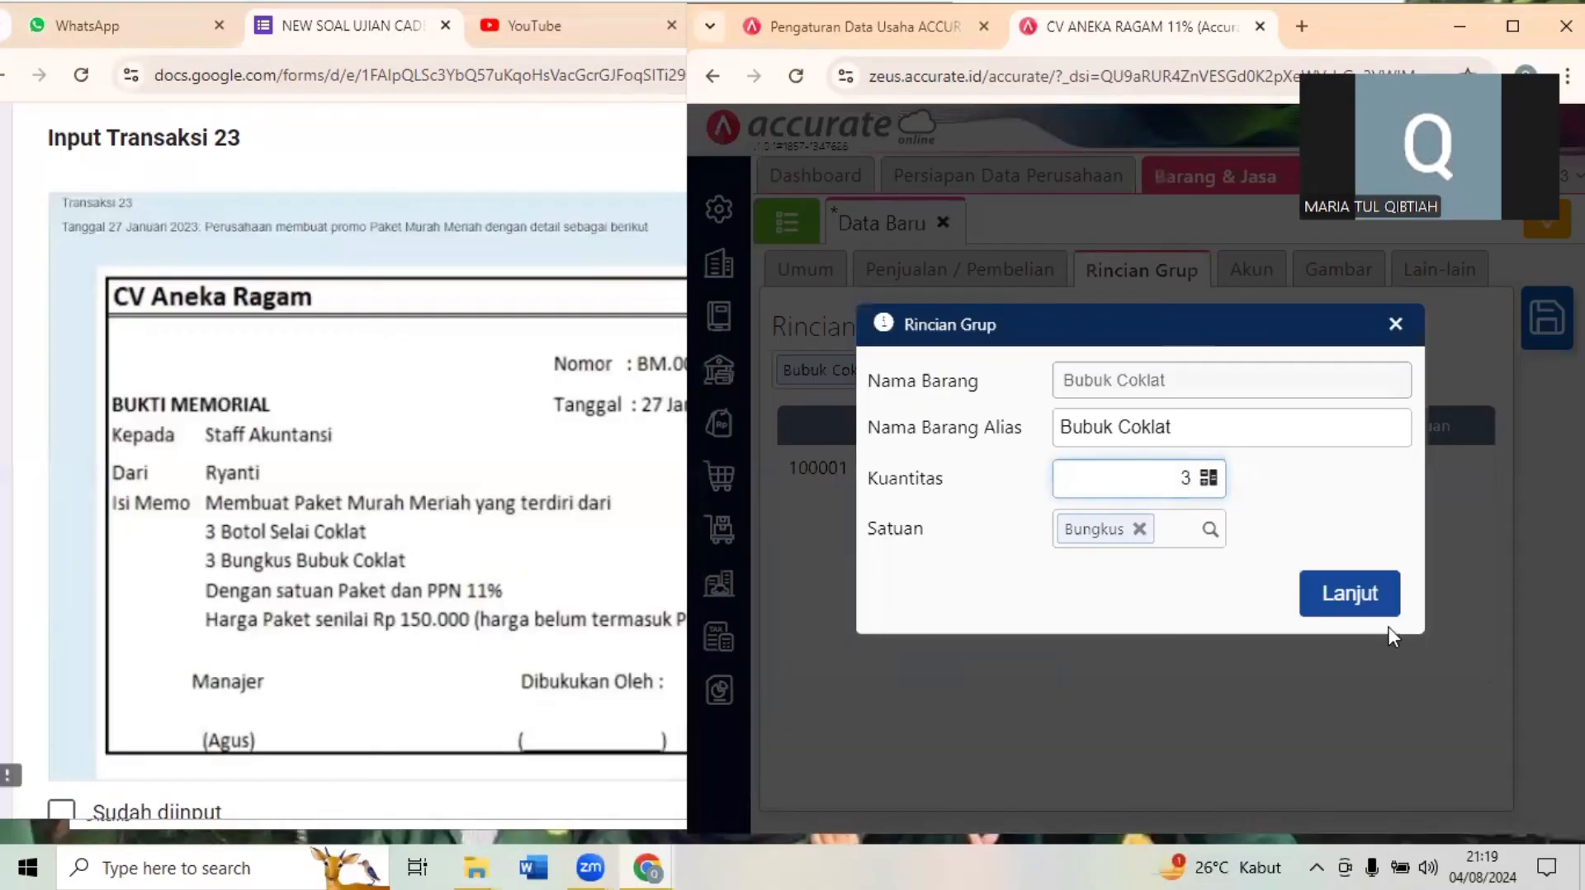
click(1354, 598)
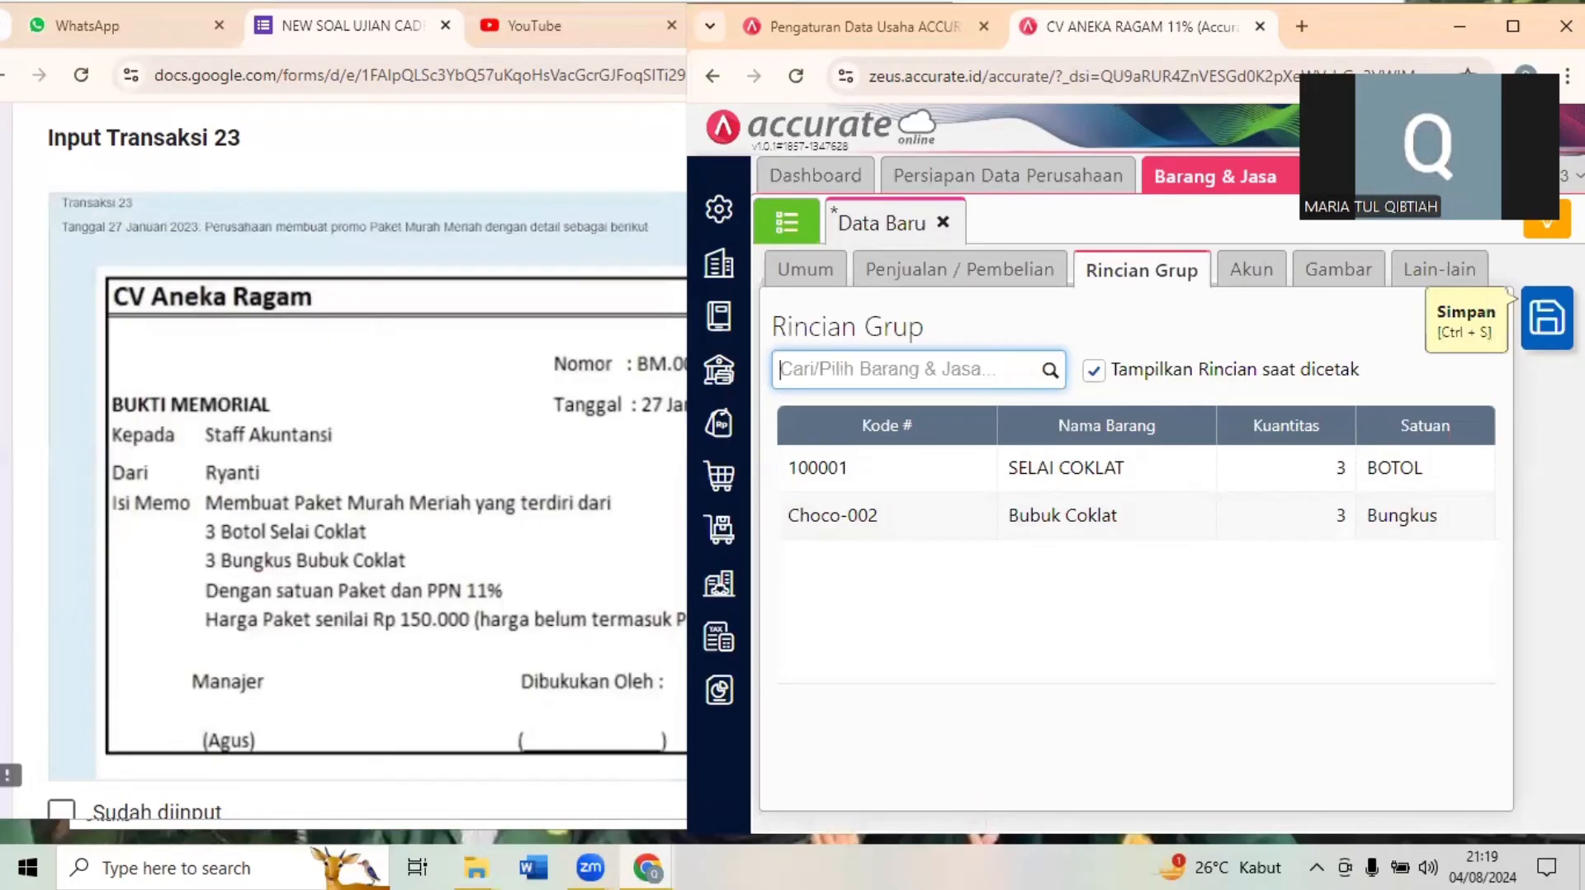
click(1546, 318)
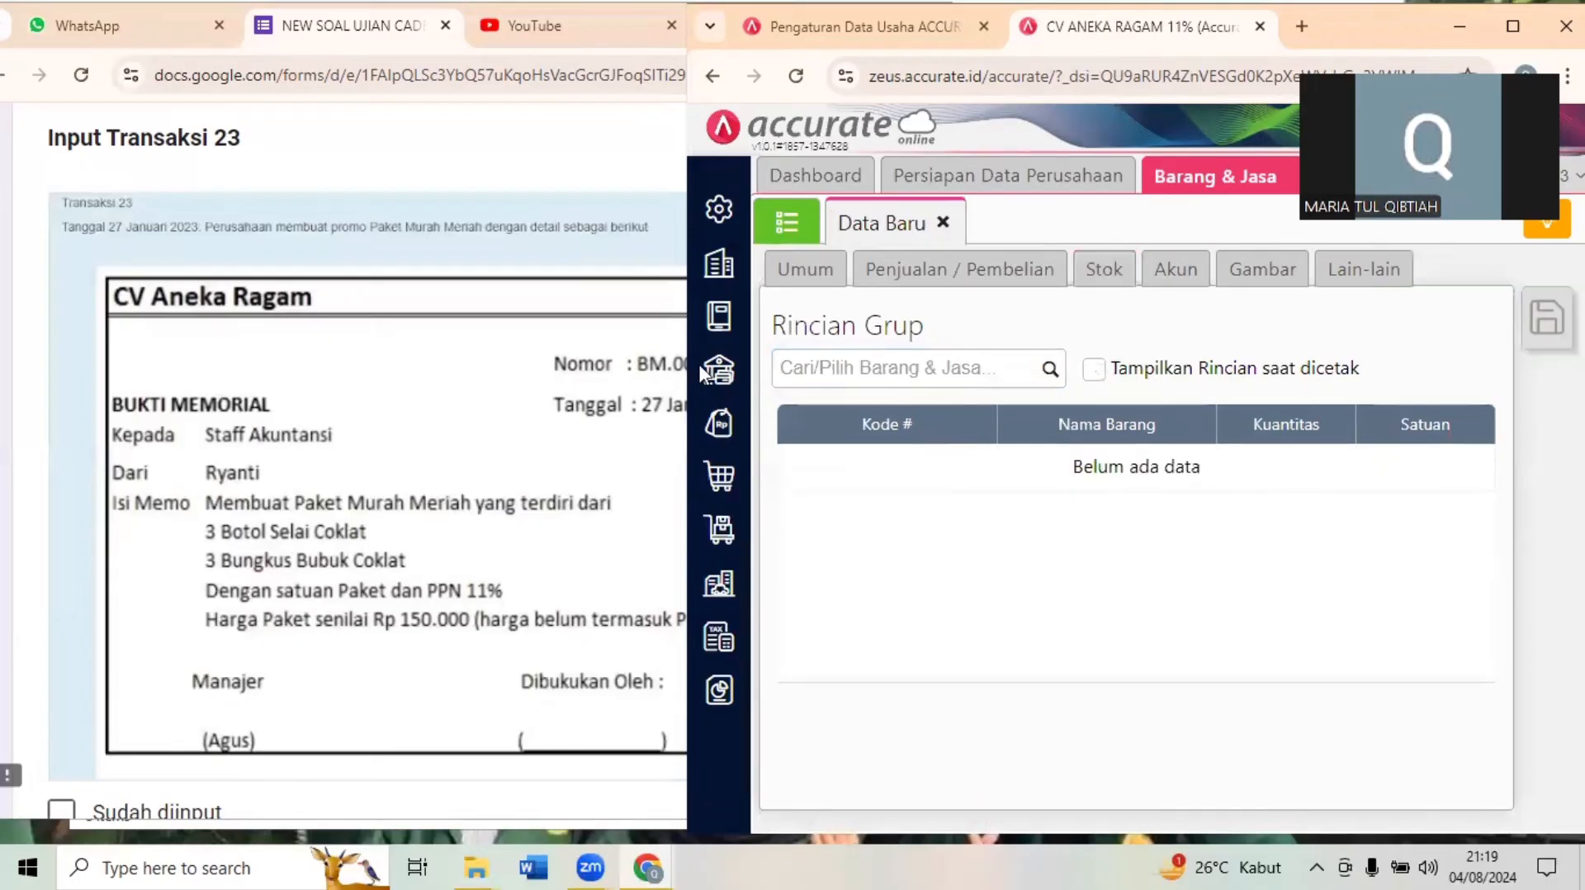
- Examine Transaksi 24 in the exam form, reading sales invoice Dokumen 24.1 and payment receipt Dokumen 24.2
click(386, 568)
scroll(388, 571, down, 1)
scroll(386, 569, down, 10)
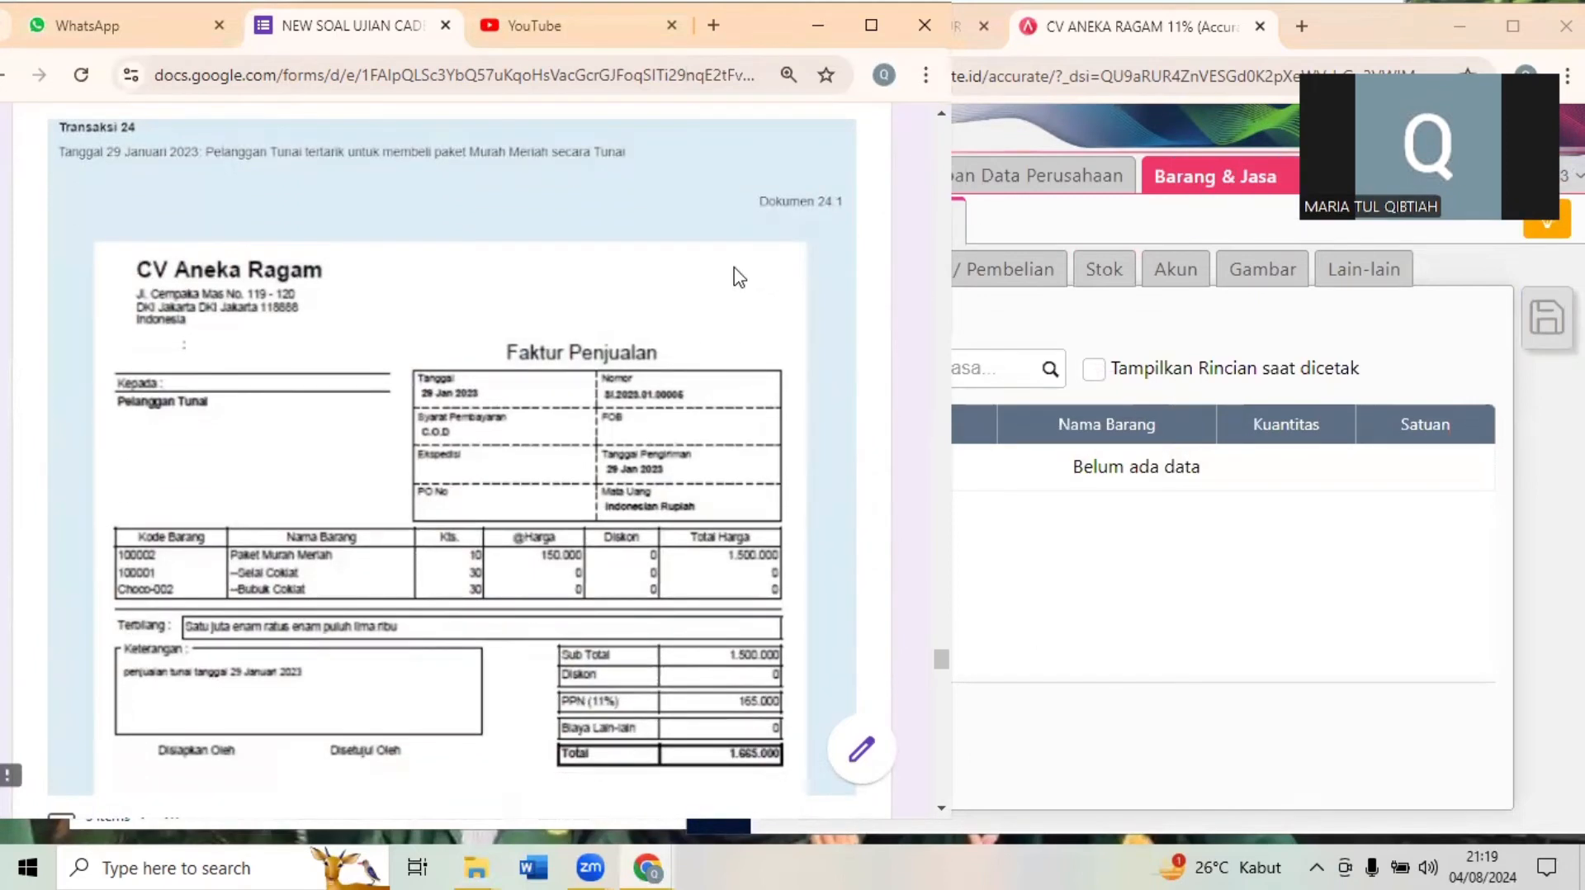
scroll(739, 277, down, 10)
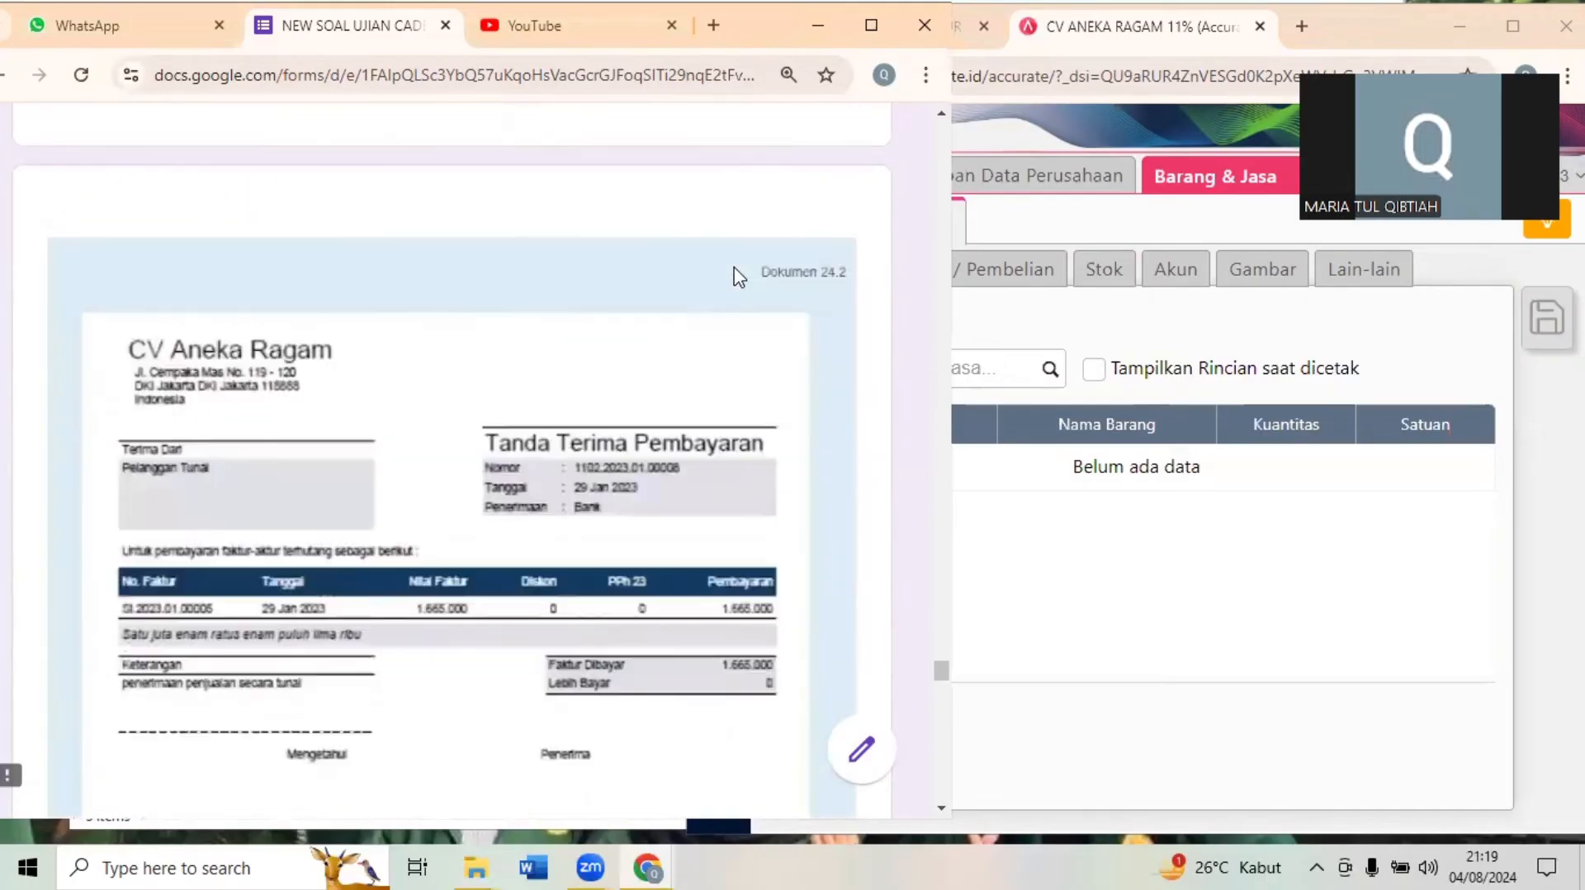
scroll(739, 277, down, 5)
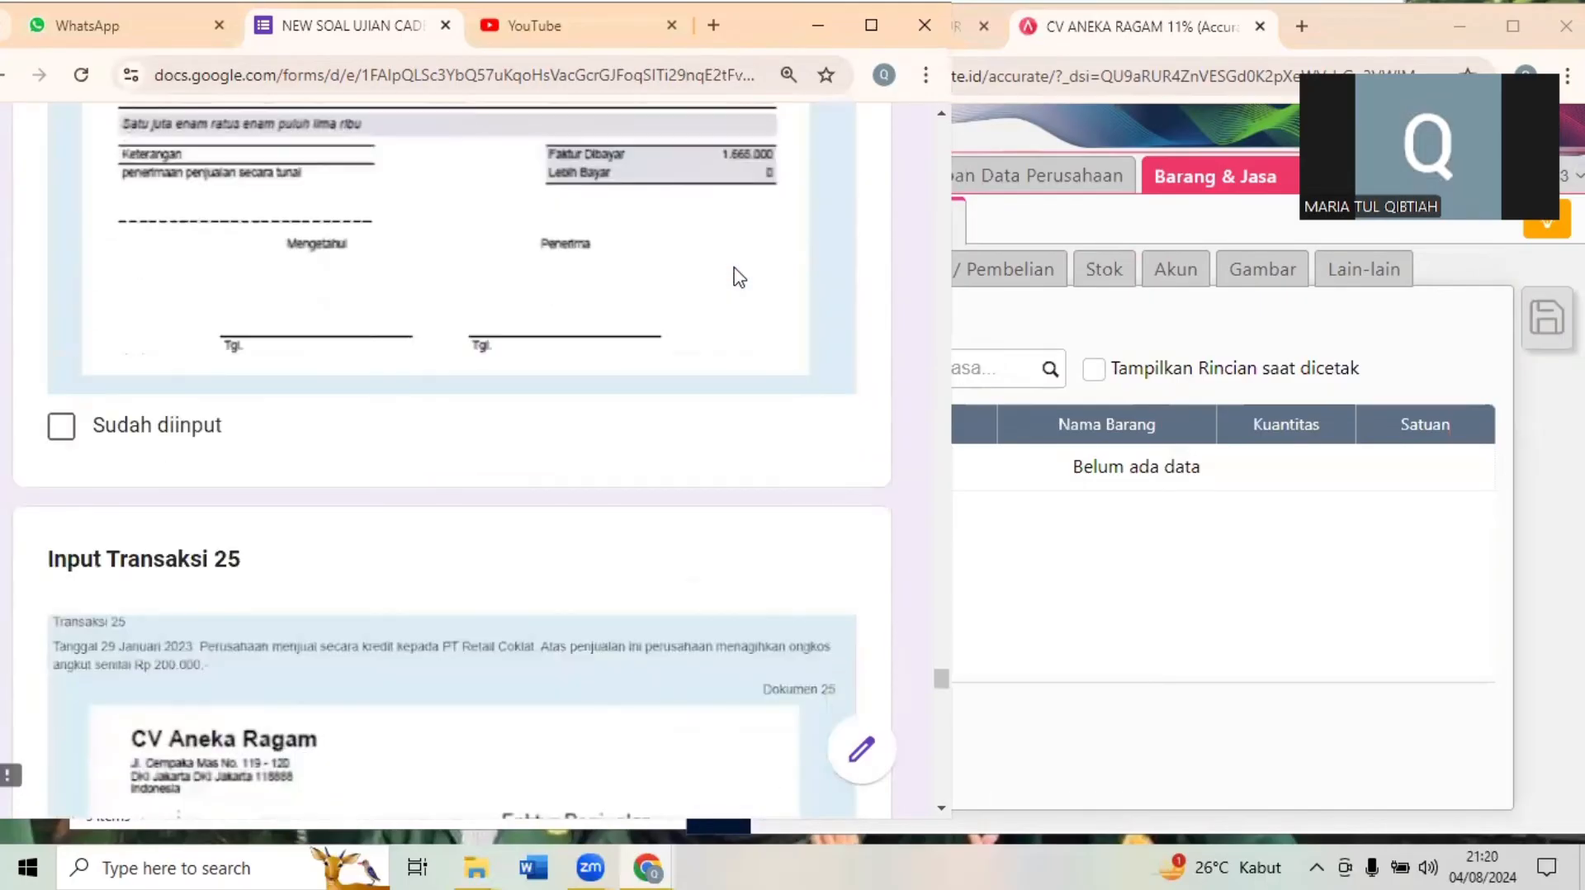
scroll(738, 278, up, 8)
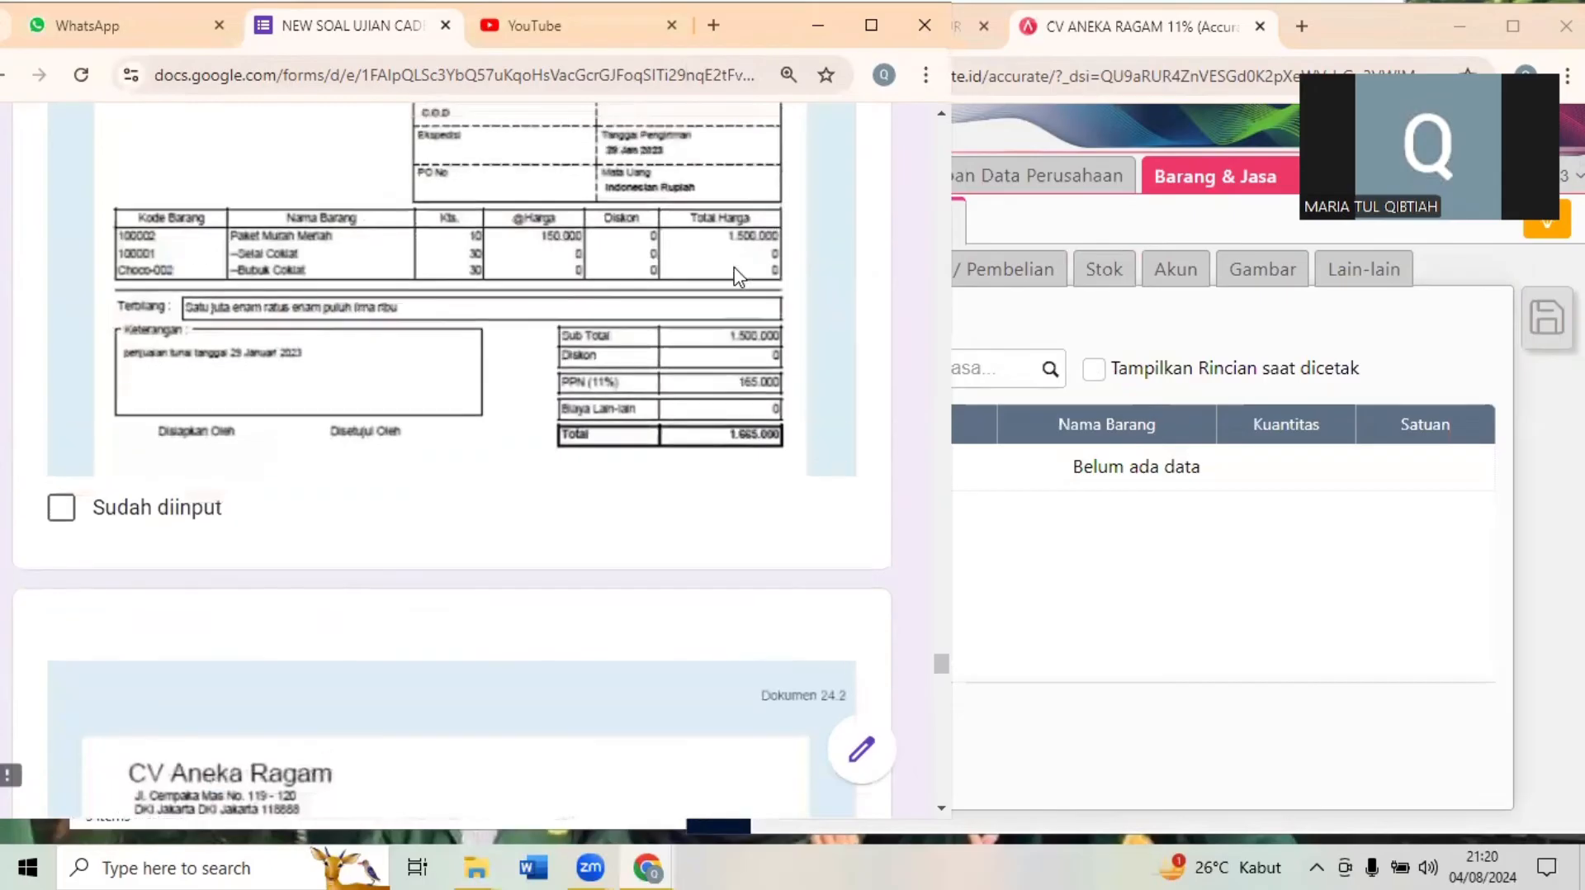
scroll(739, 278, up, 5)
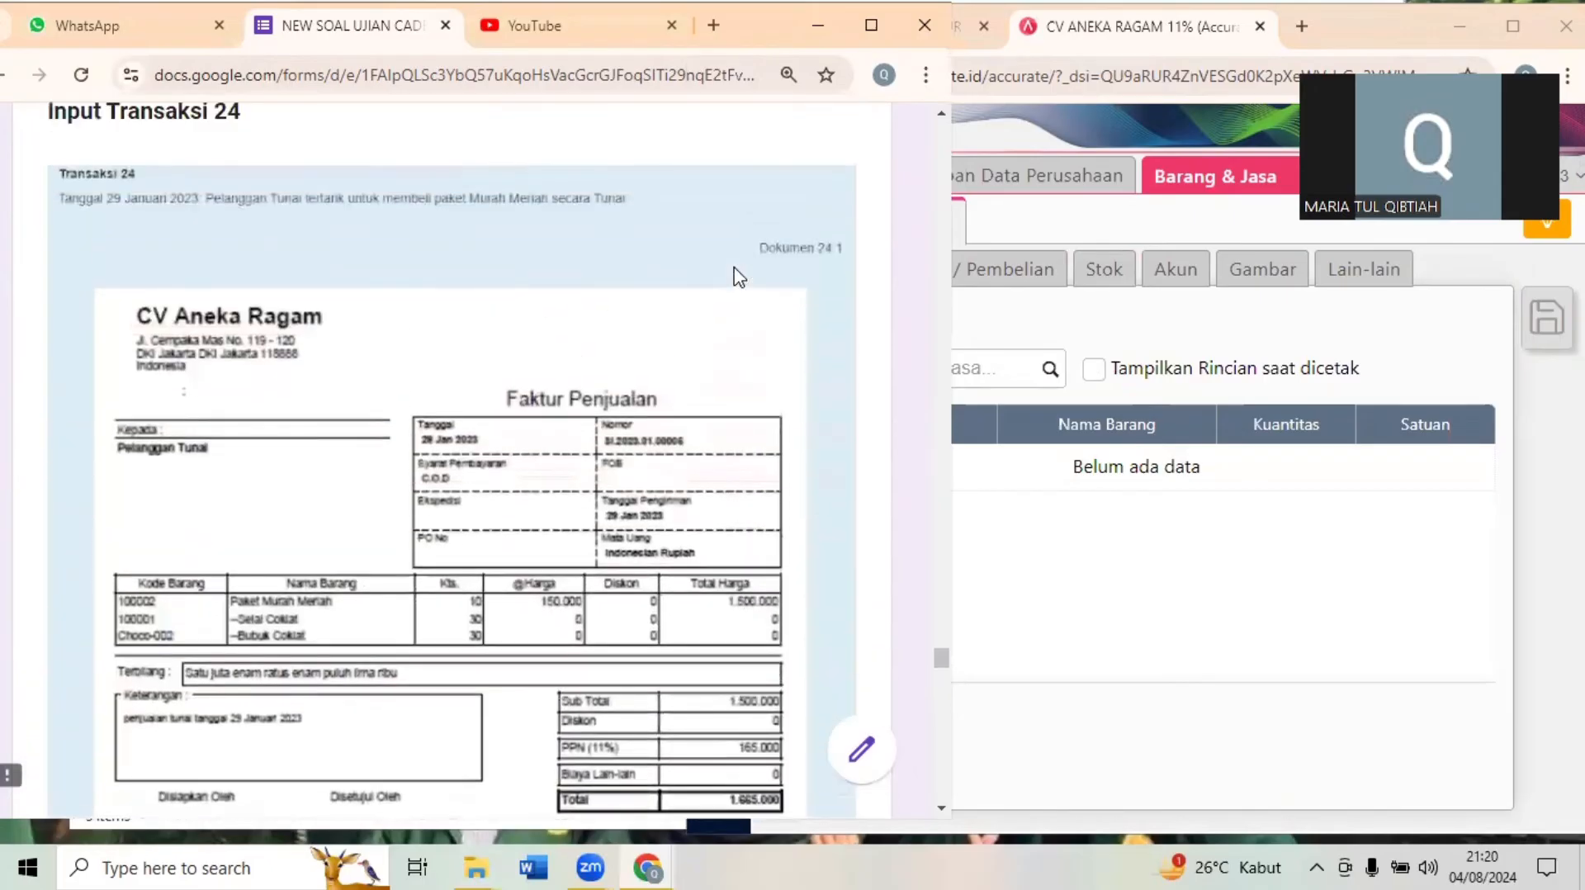
click(1496, 25)
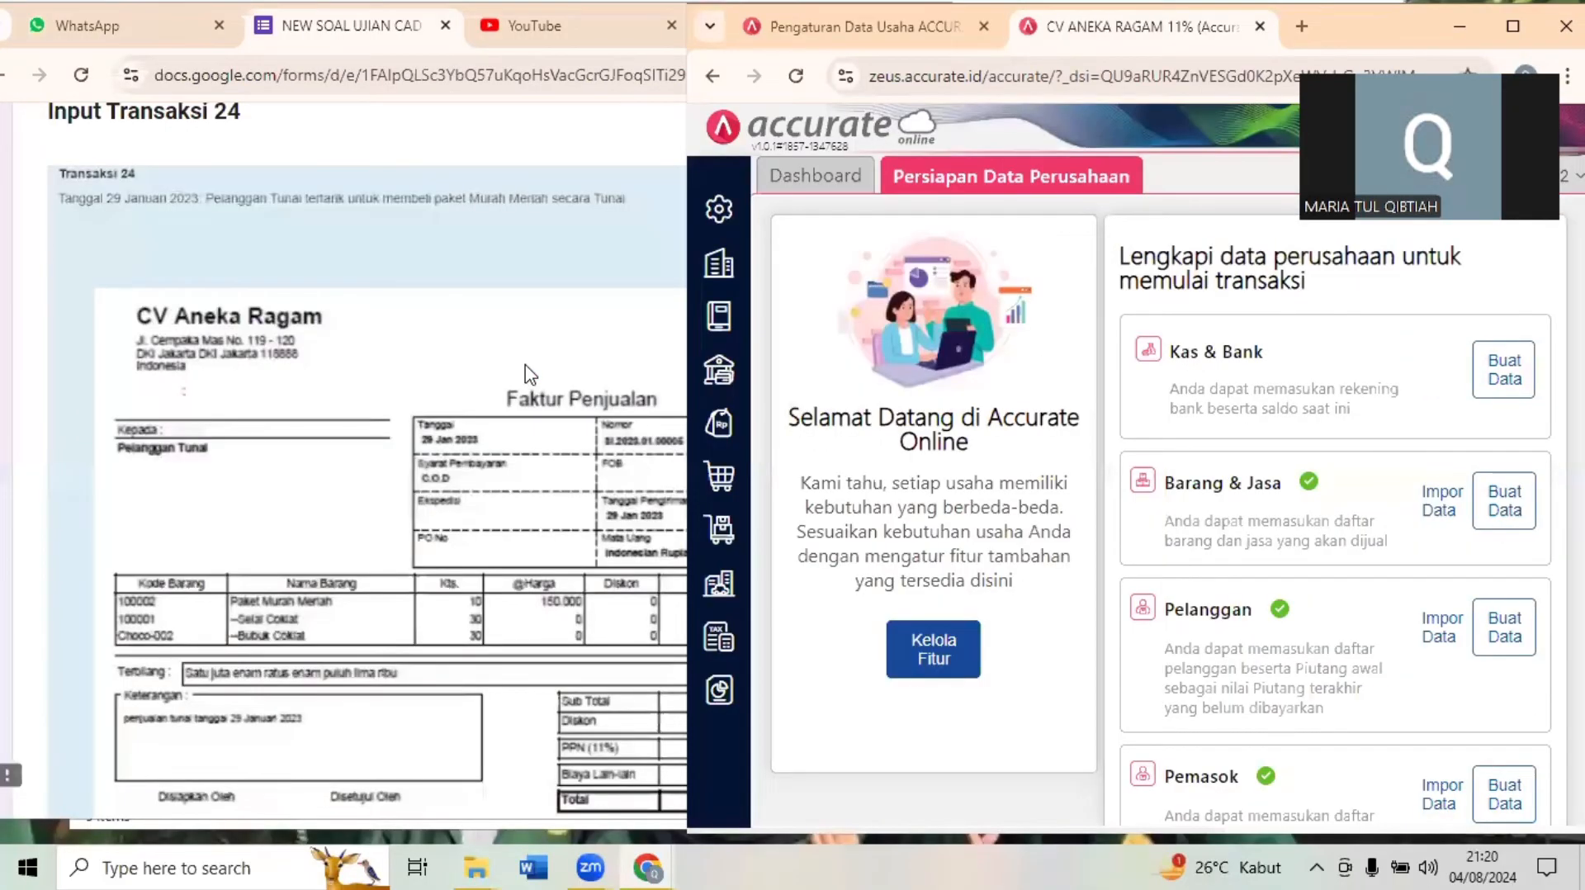
click(529, 373)
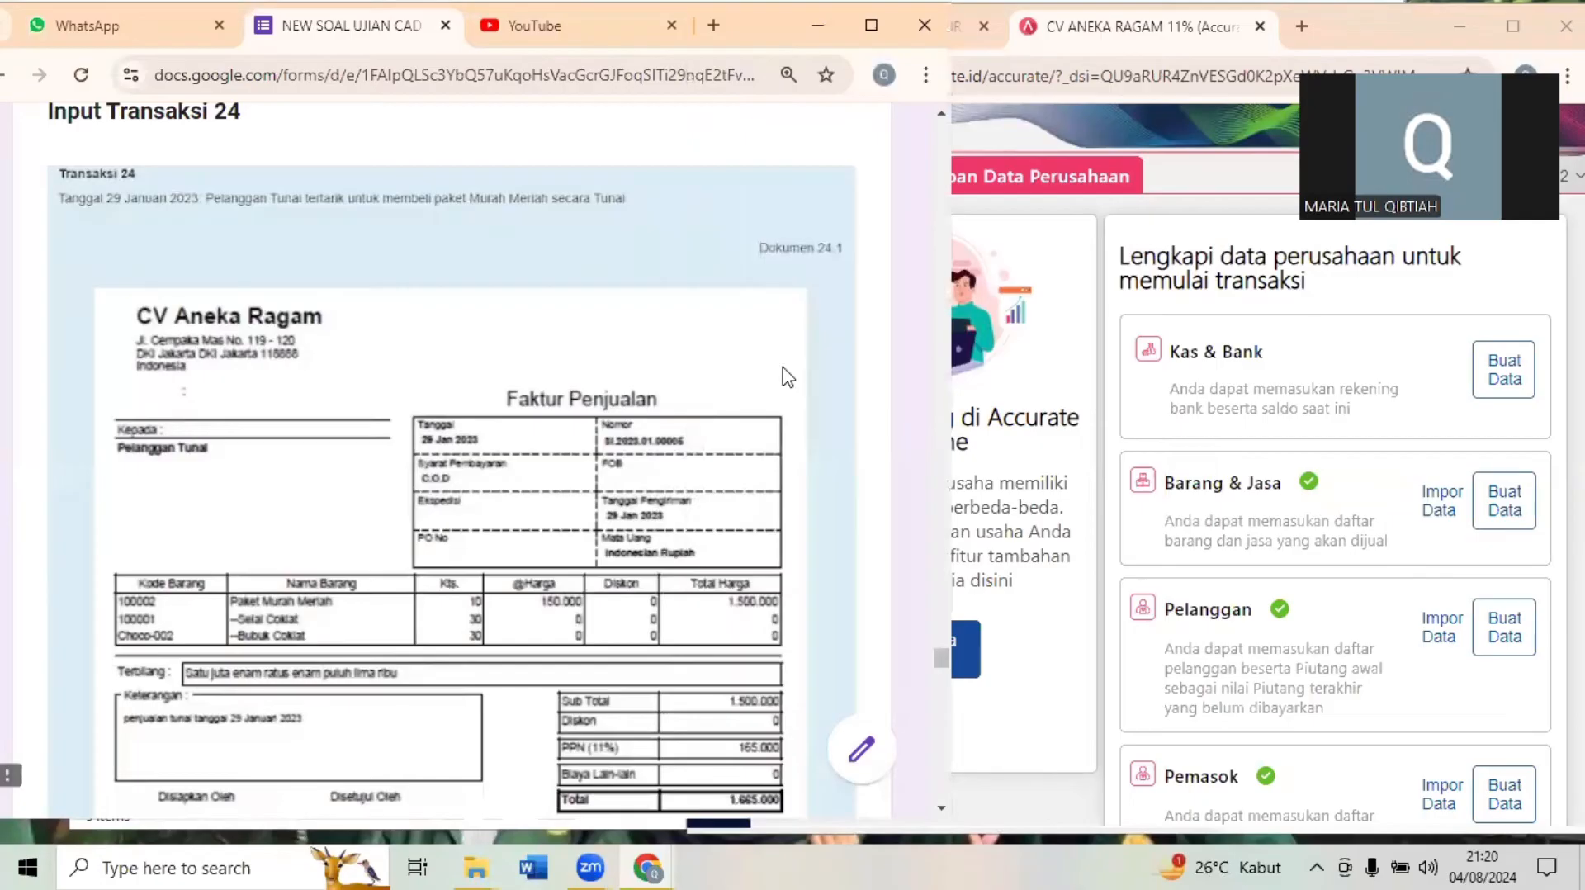
- Create a new Faktur Penjualan in Accurate for customer Pelanggan Tunai, dated 29 January 2023
click(1065, 314)
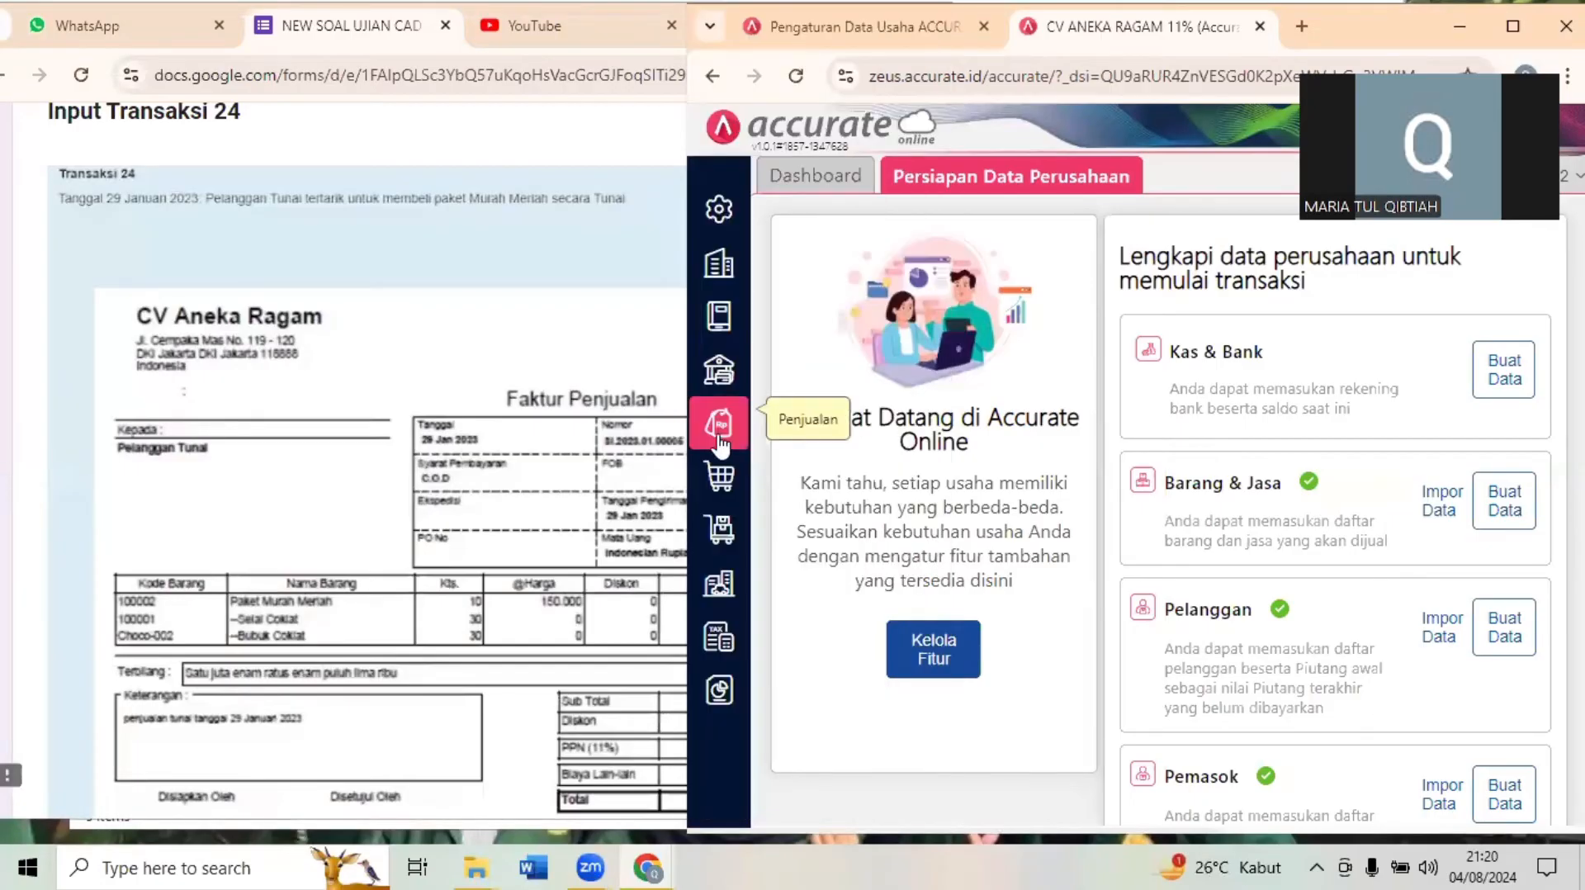
click(718, 437)
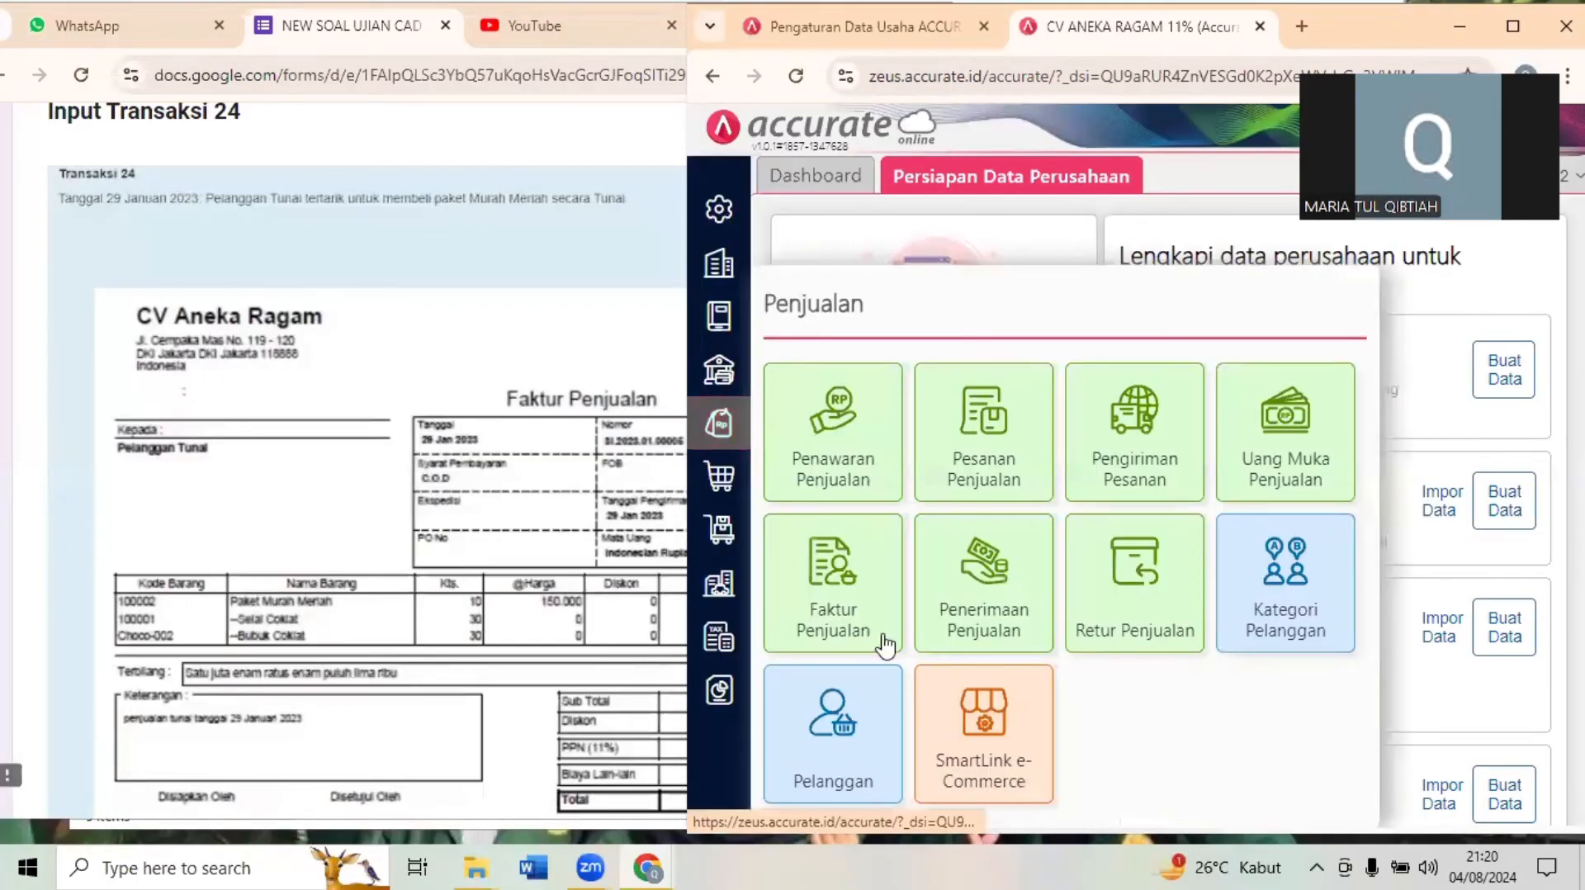
click(842, 625)
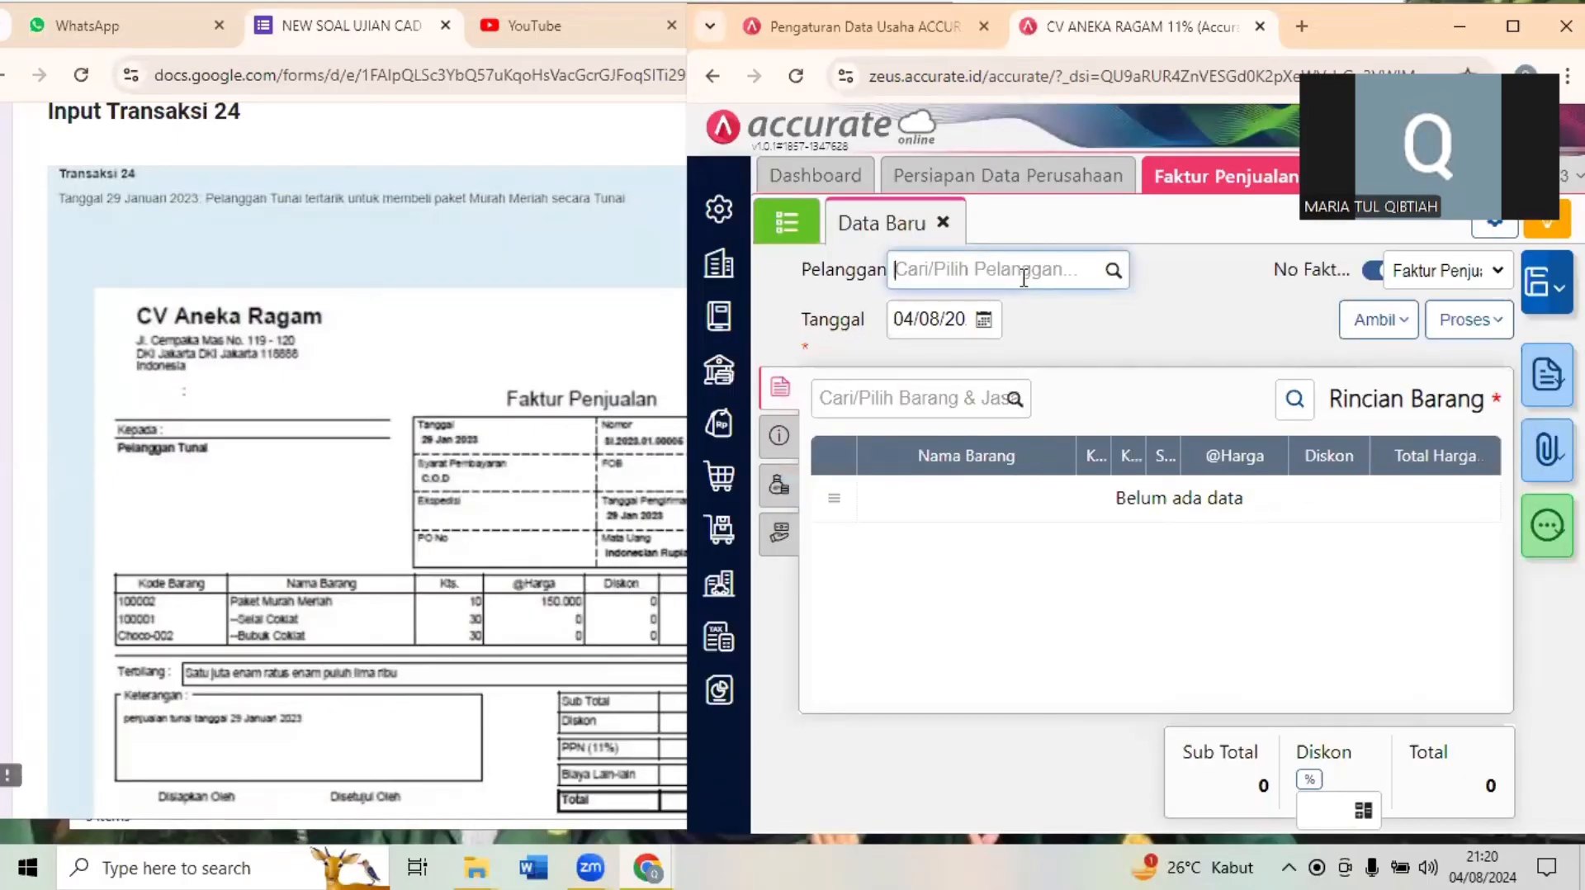
text(tuna)
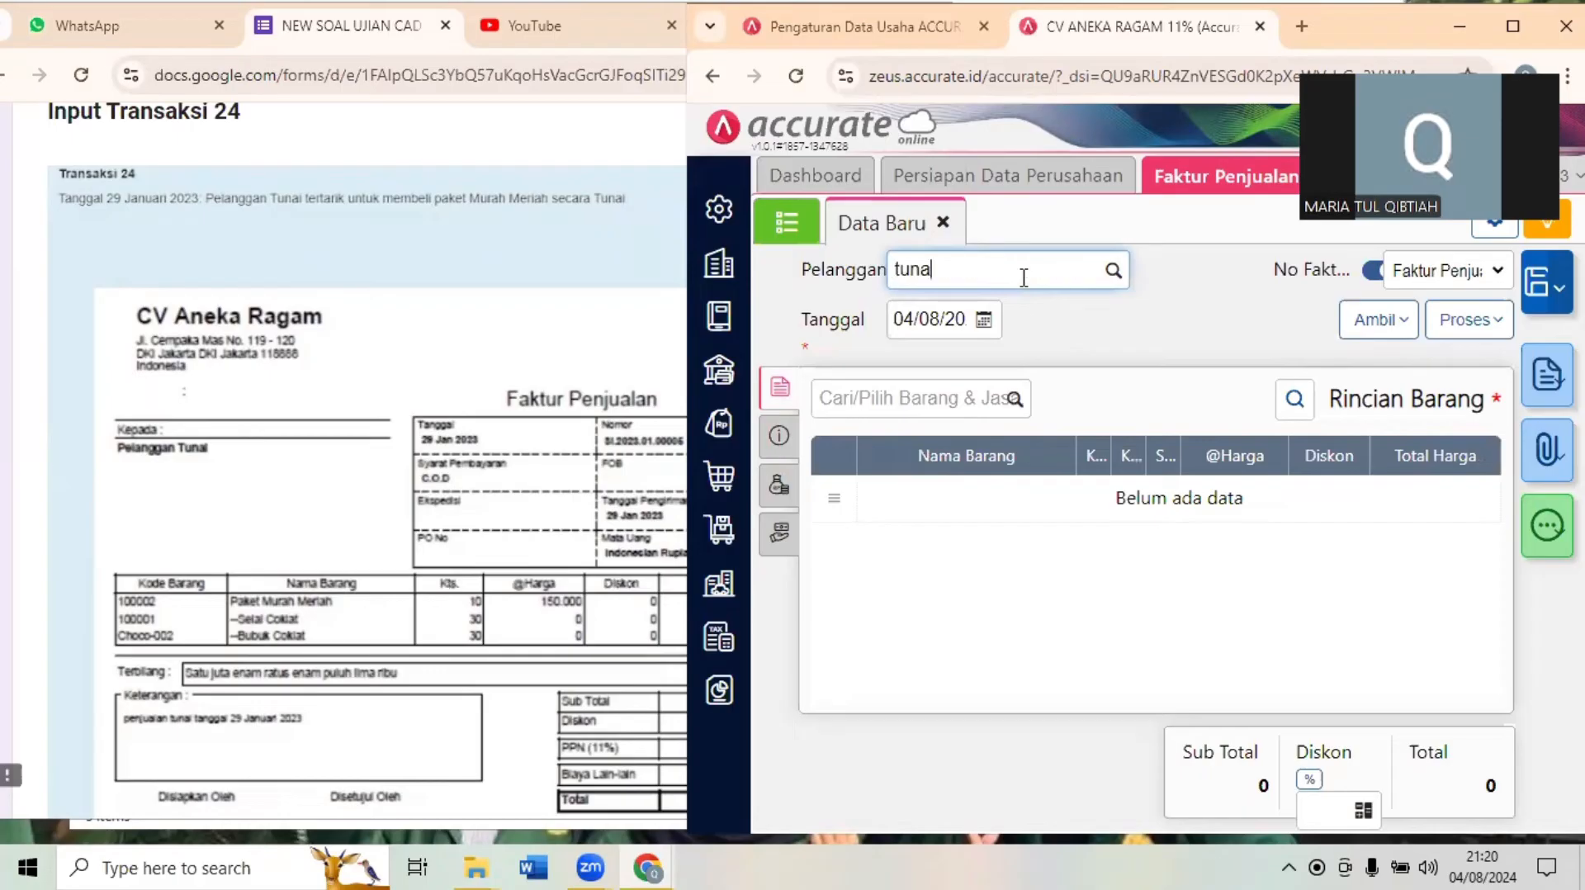
text(i)
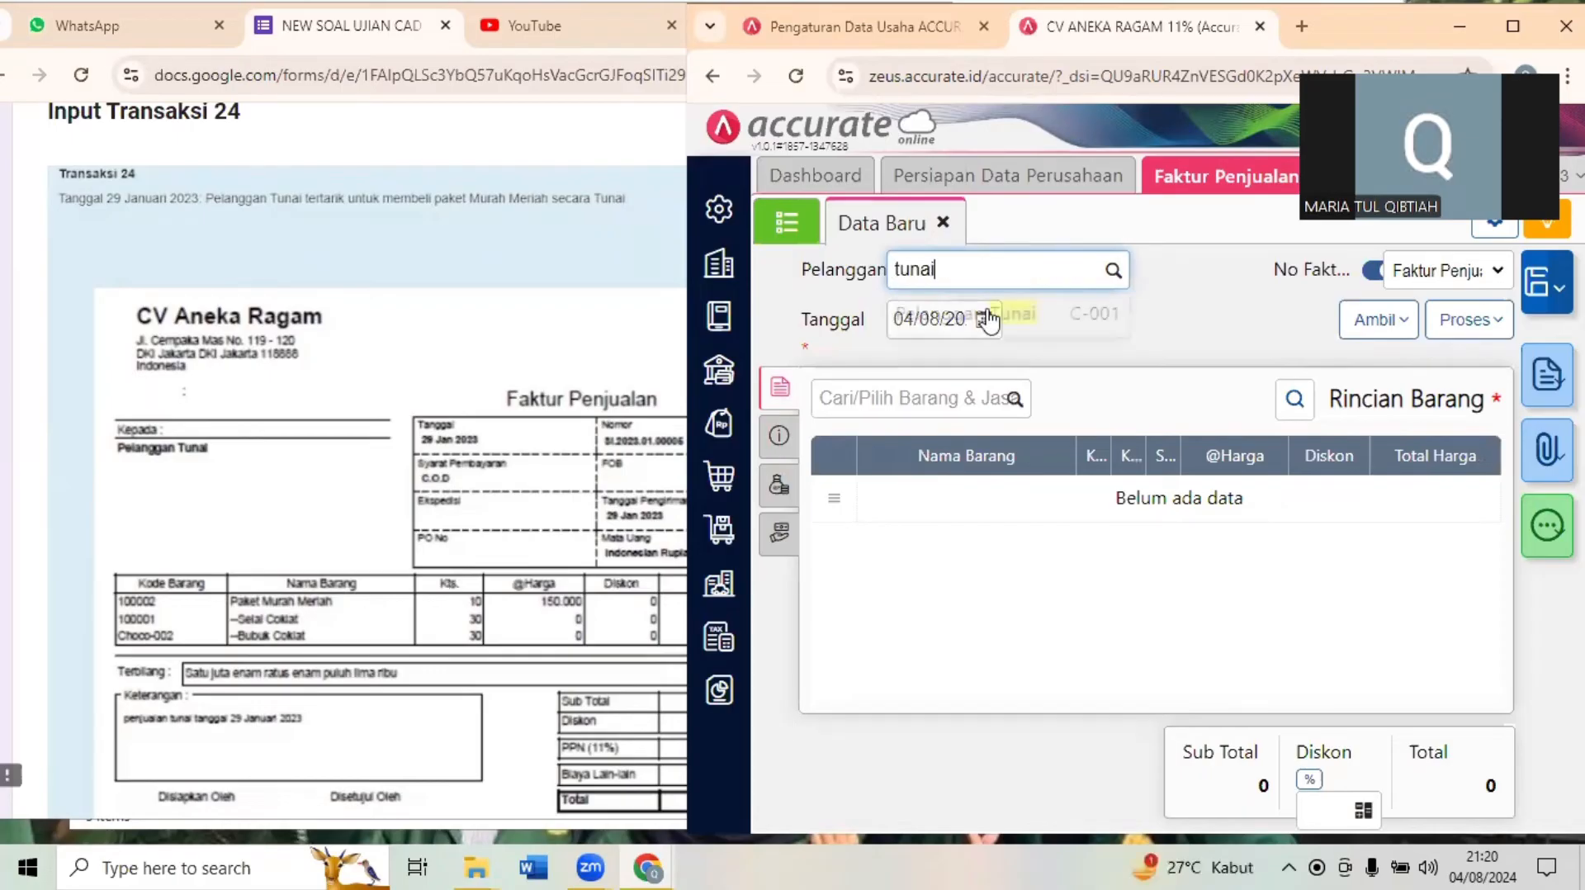
click(935, 310)
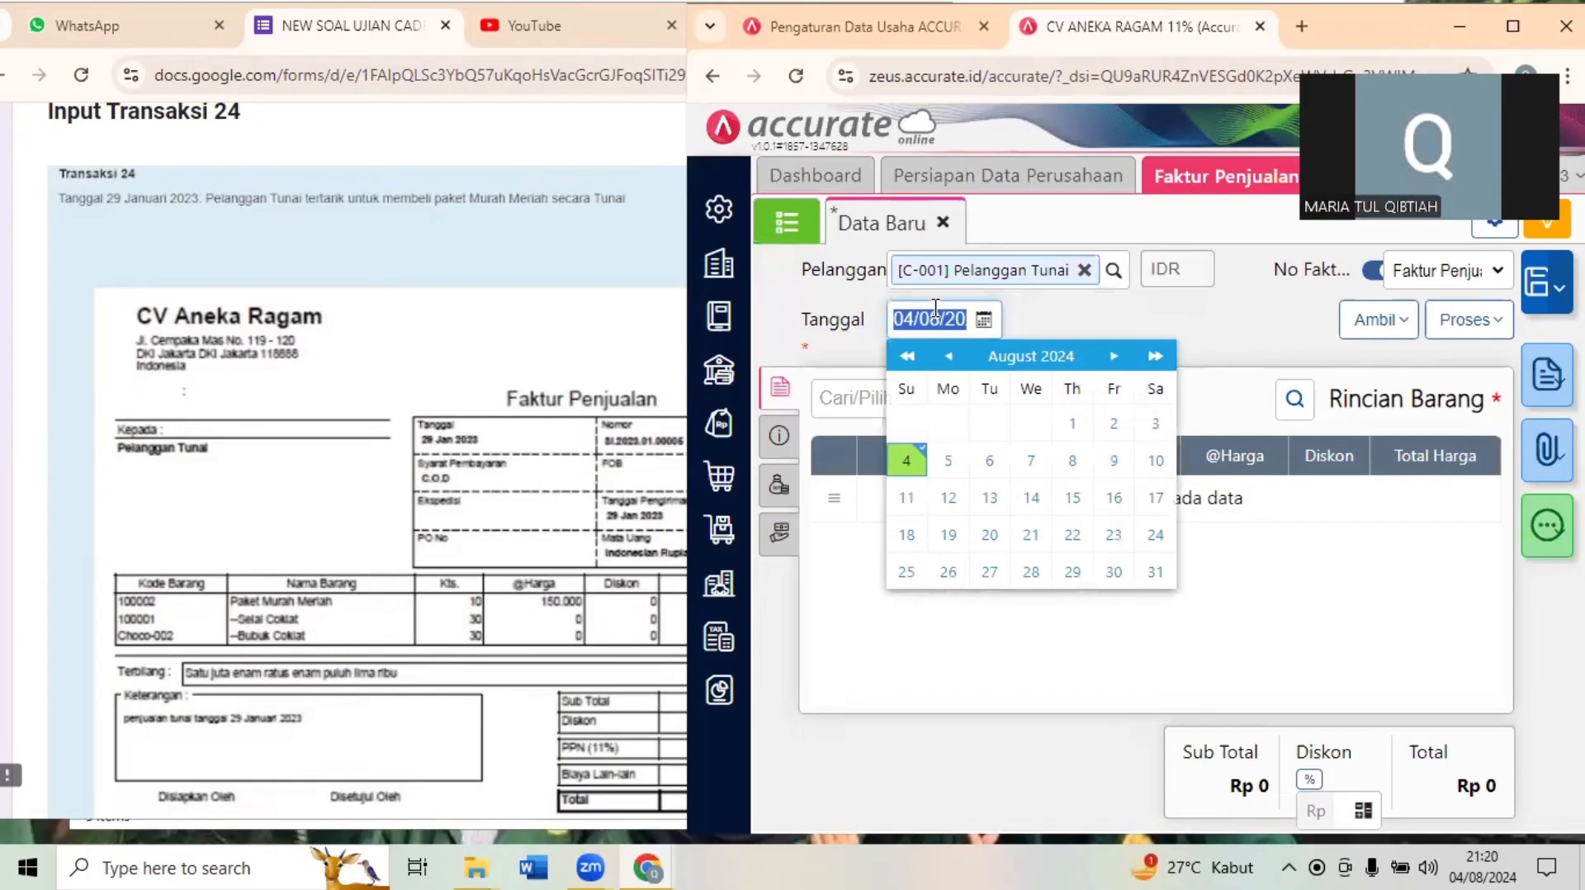
text(29/01/20)
click(1062, 320)
- Add the item paket murah meriah to the invoice with a quantity of 10 paket
click(922, 397)
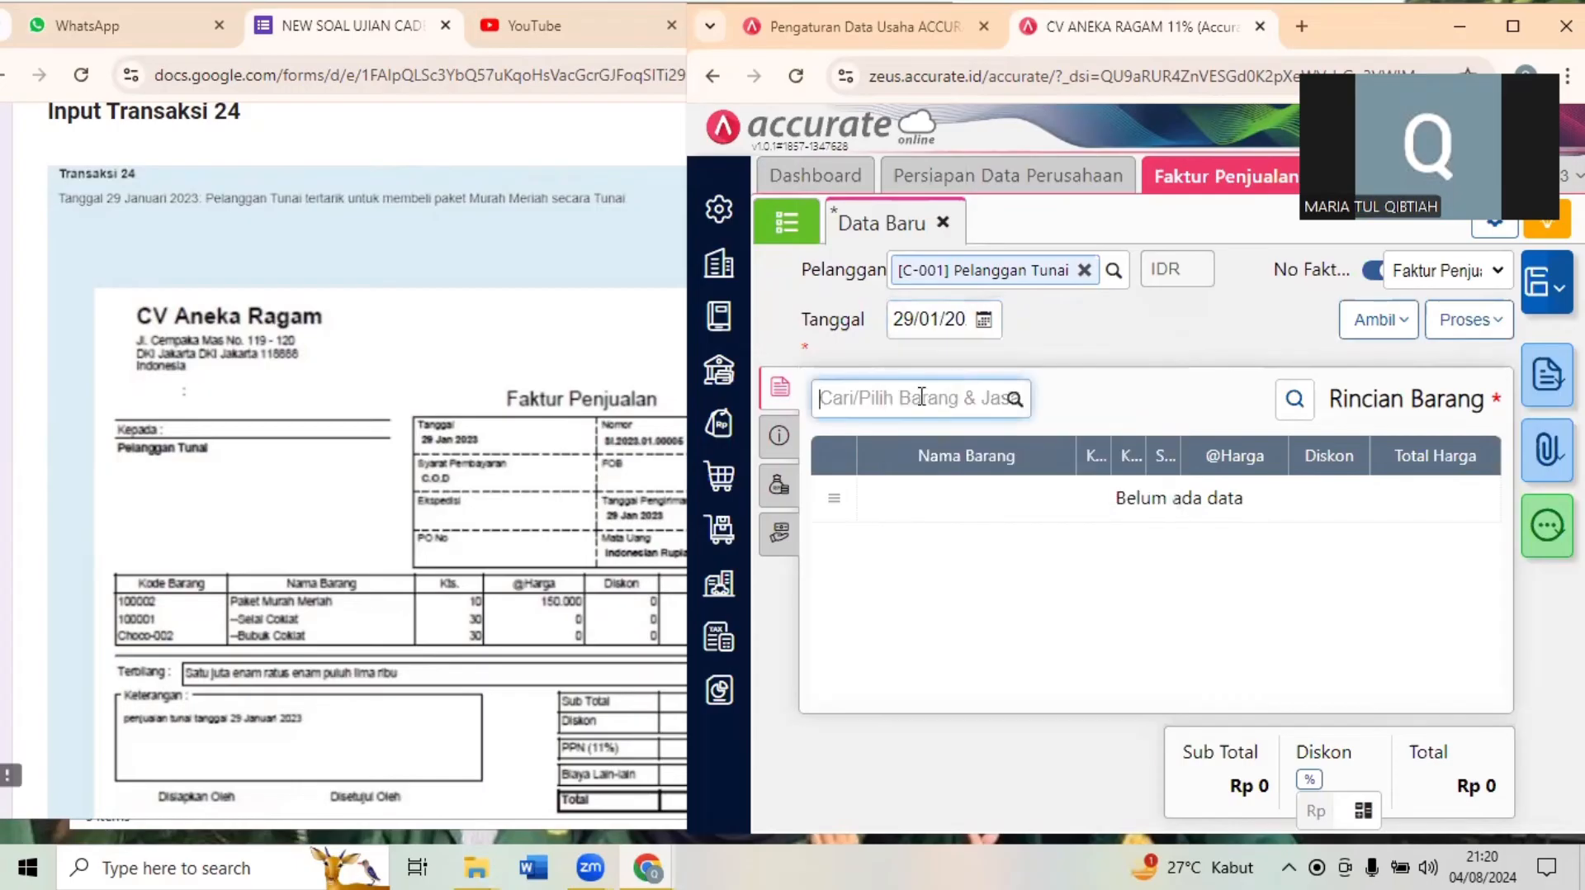
text(p)
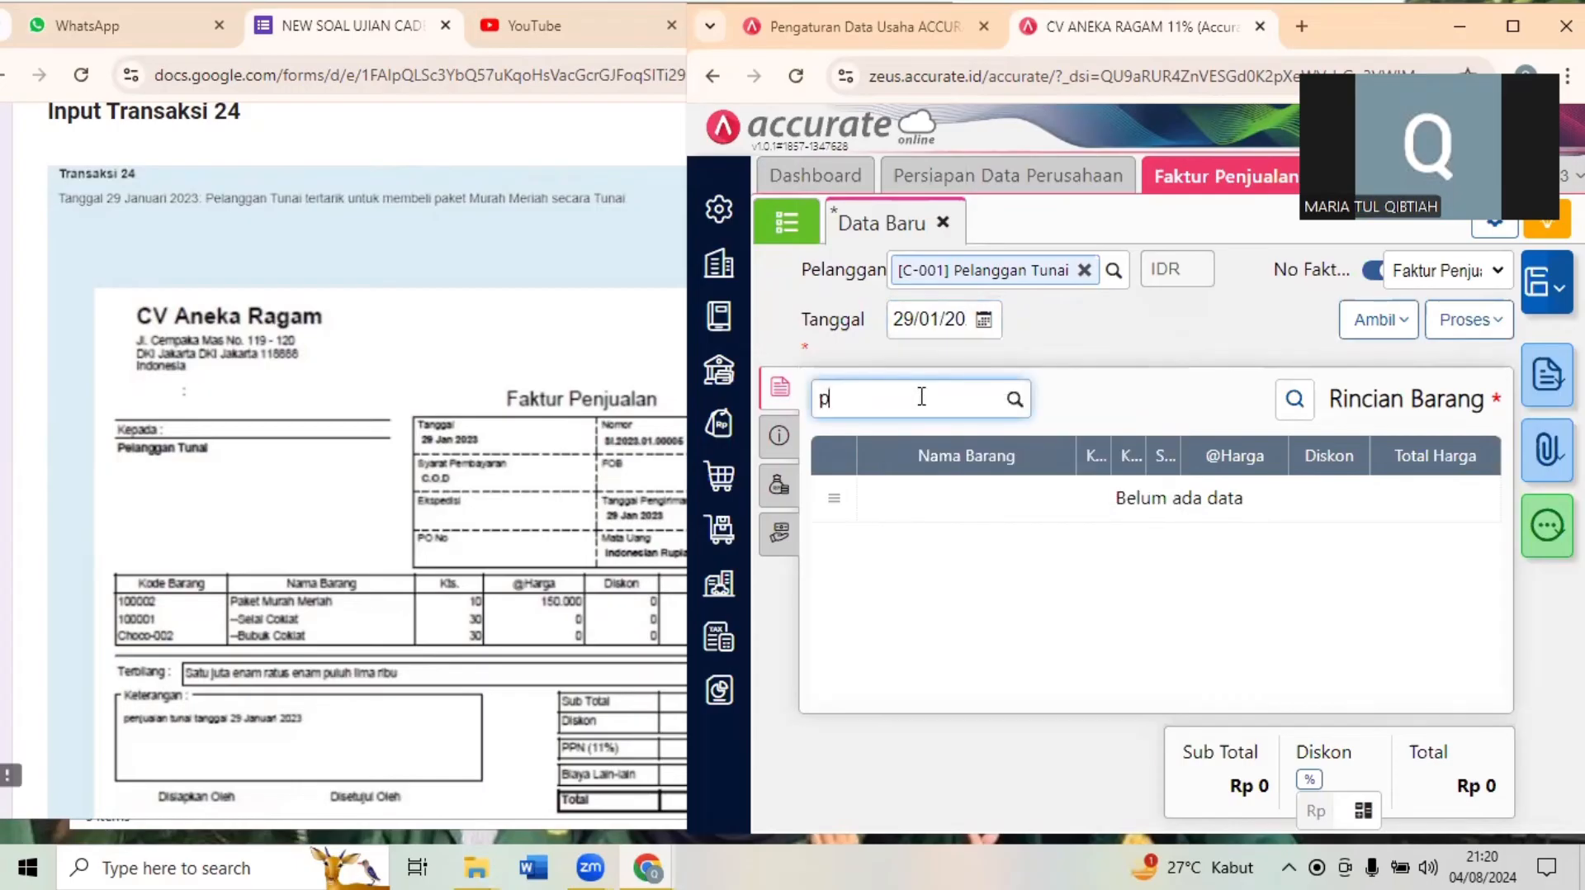
text(aket)
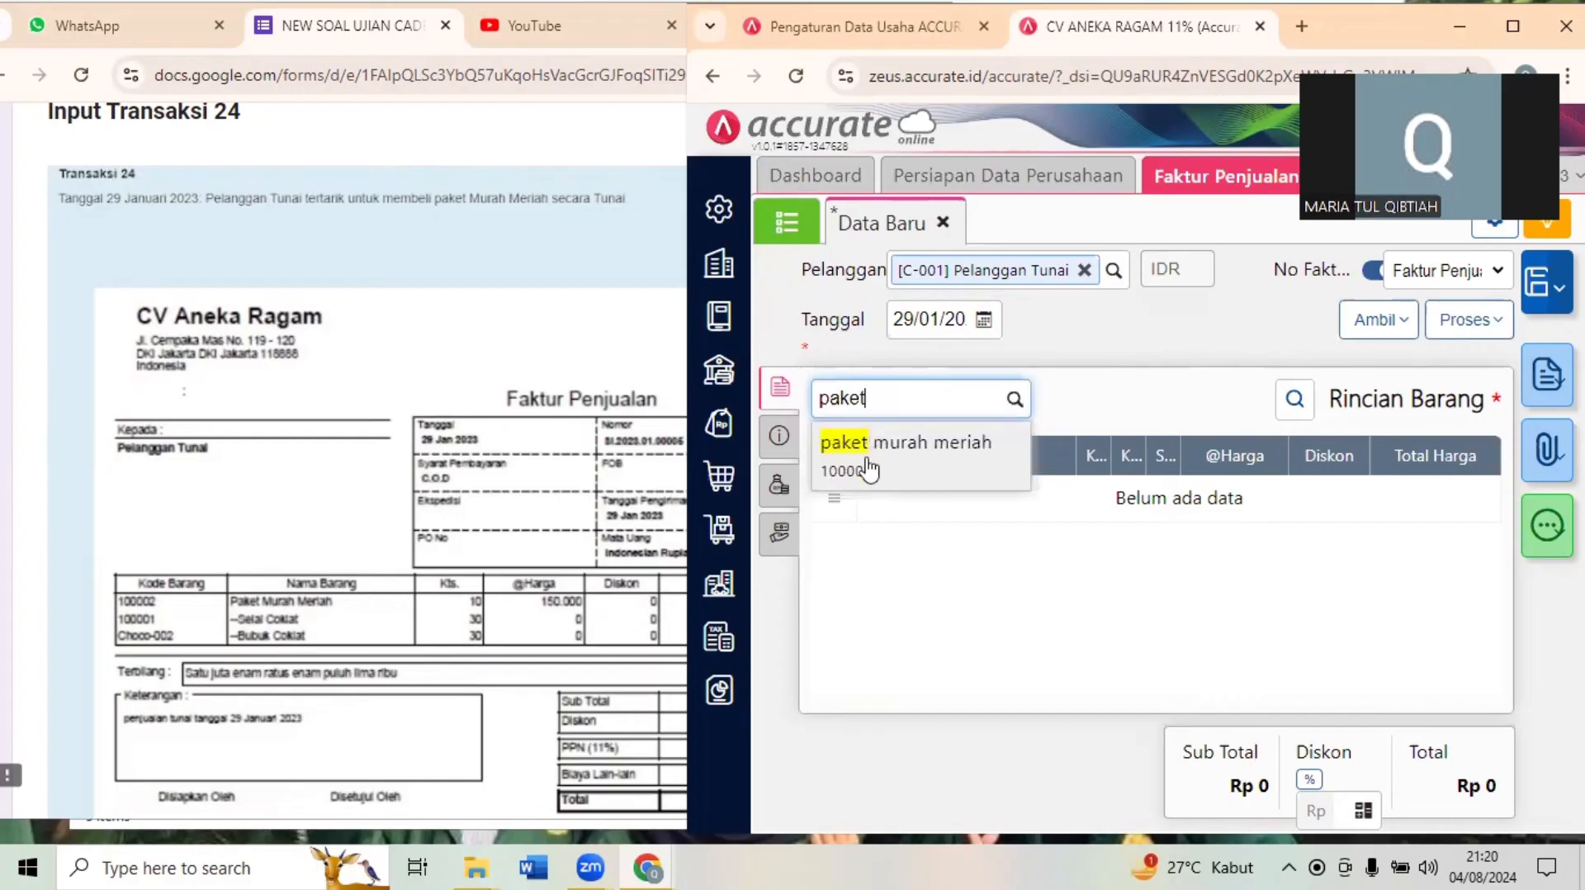
click(867, 463)
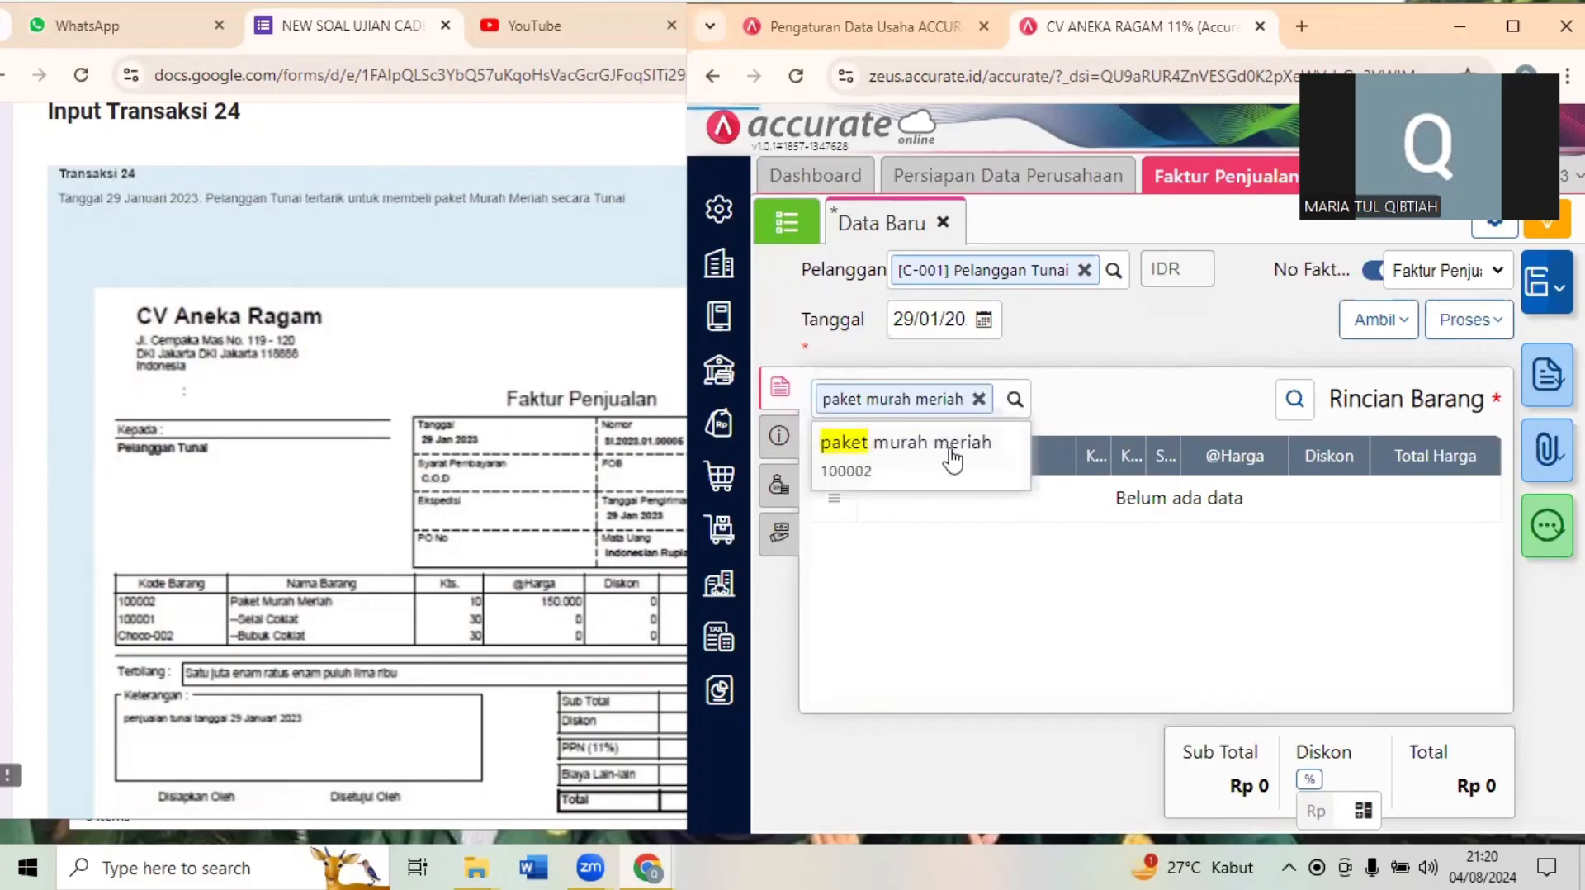
click(1268, 367)
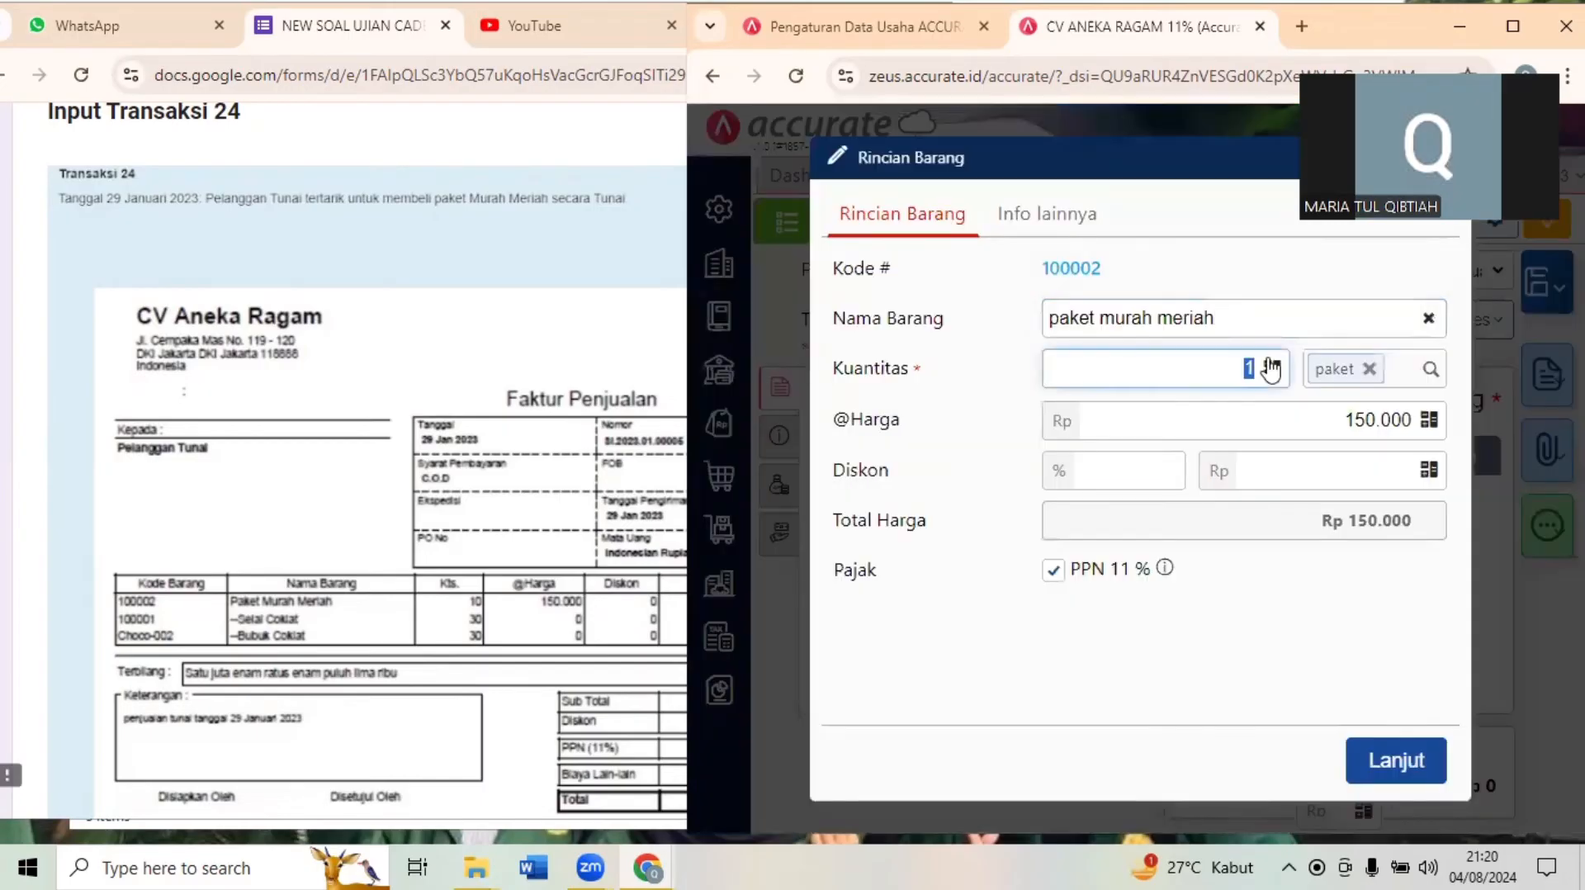
text(10)
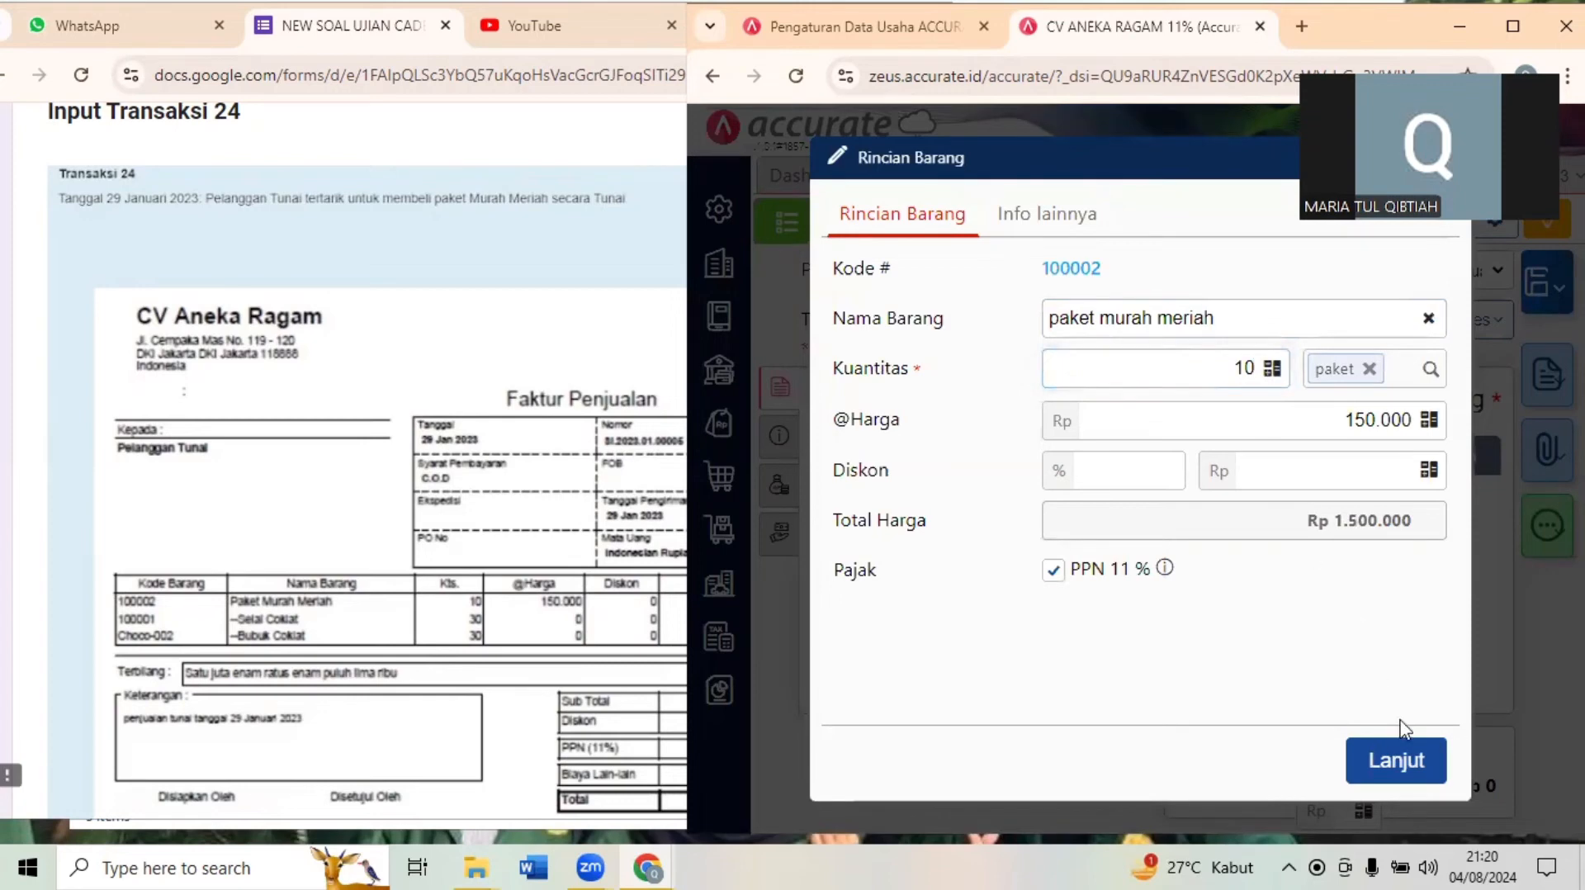
click(1395, 757)
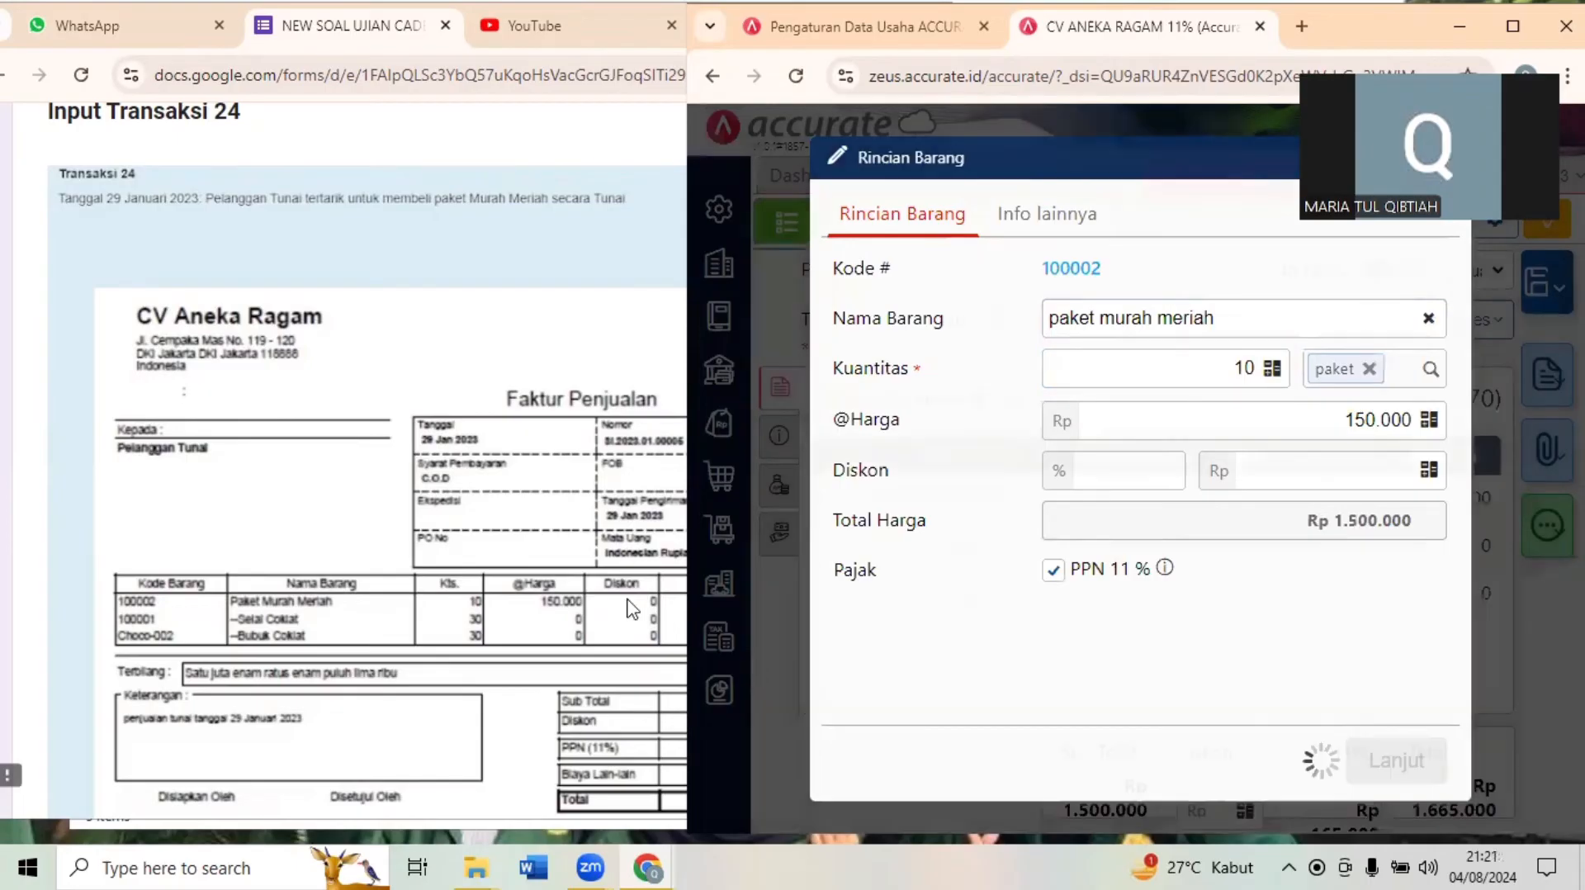
- Compare the invoice with Dokumen 24.1 and mark that document as Sudah diinput in the exam form
click(527, 662)
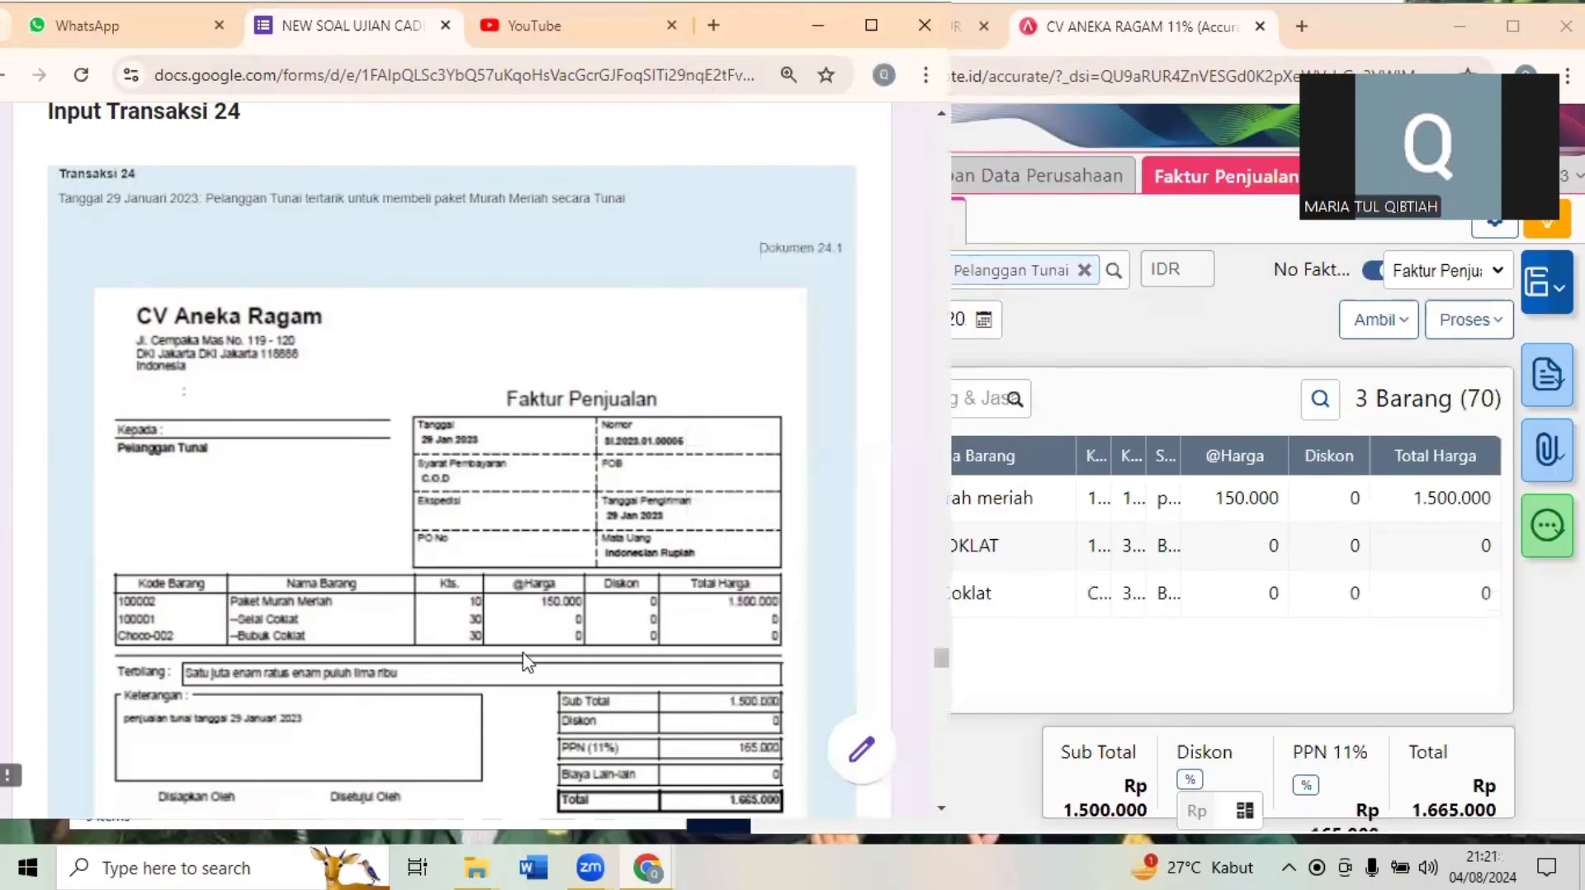
scroll(527, 662, down, 2)
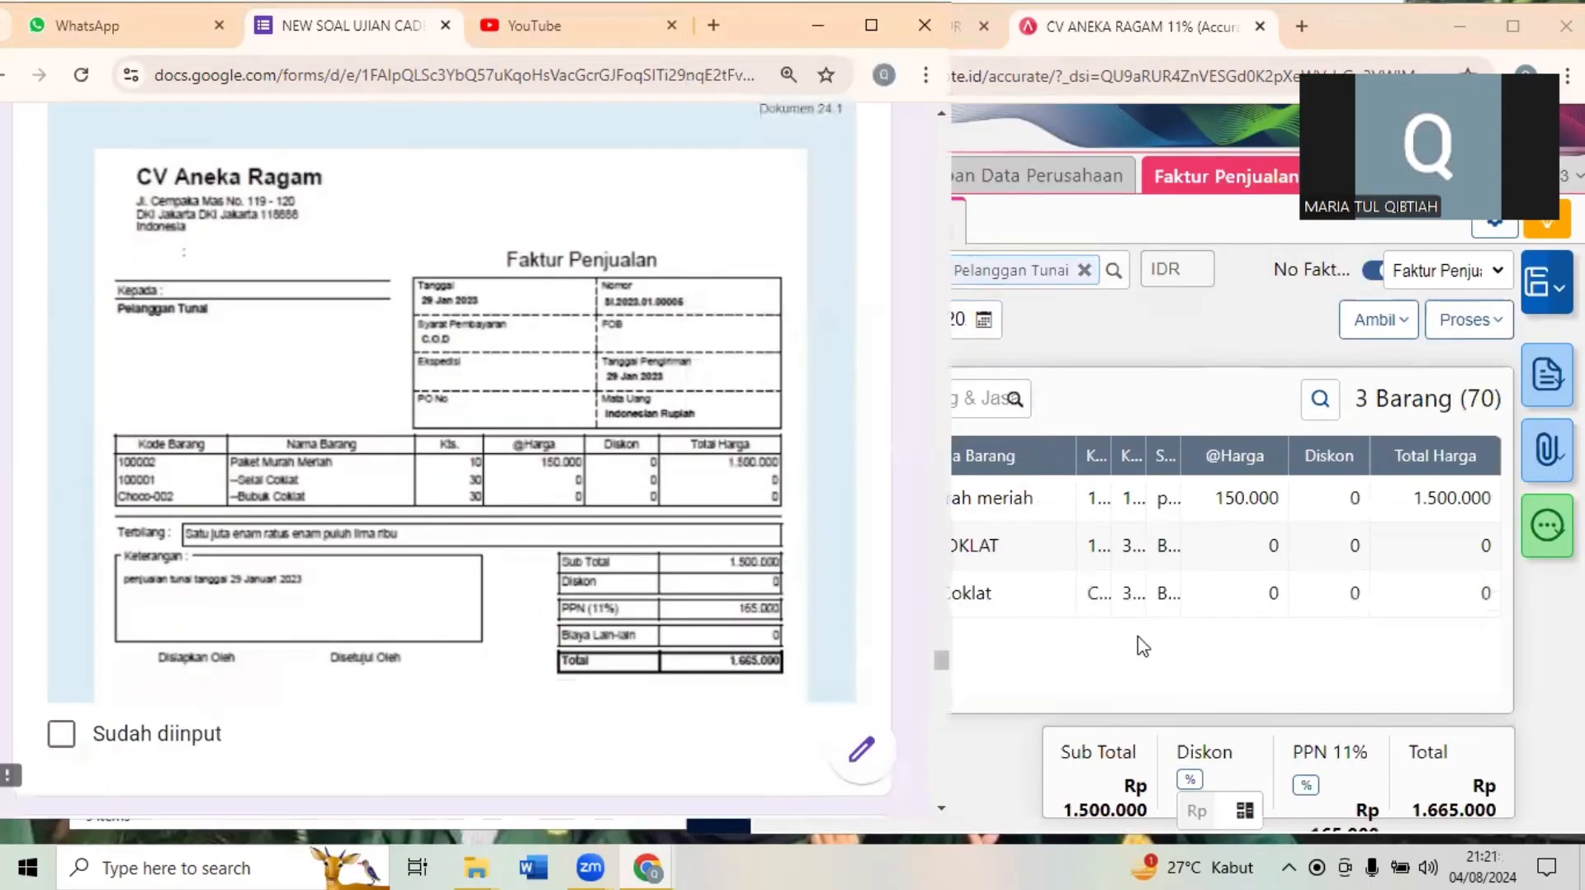
click(1237, 648)
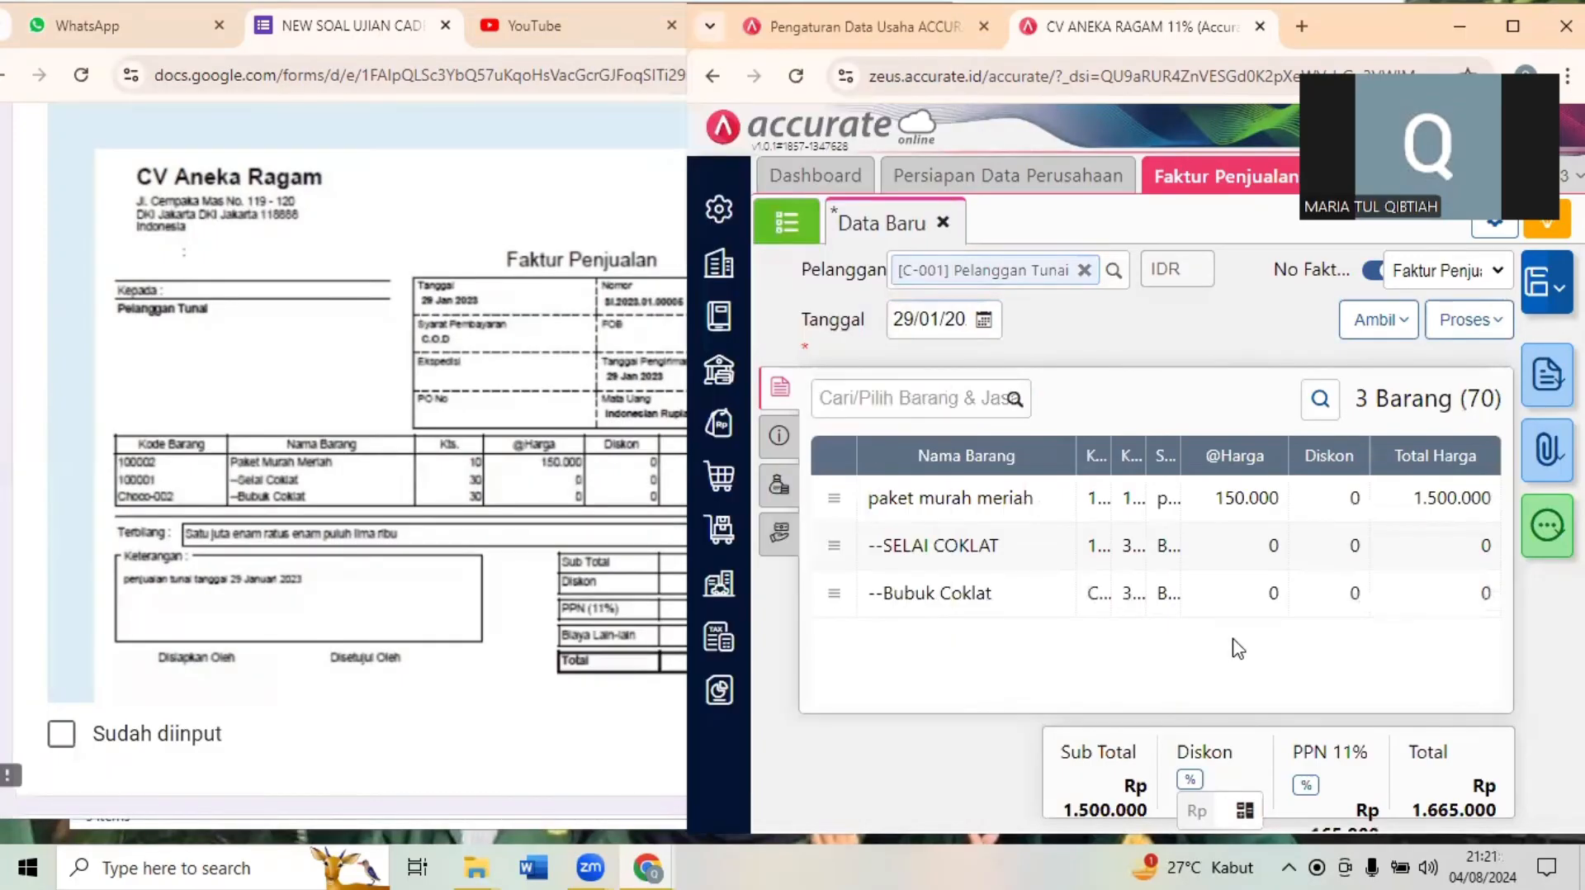
click(367, 732)
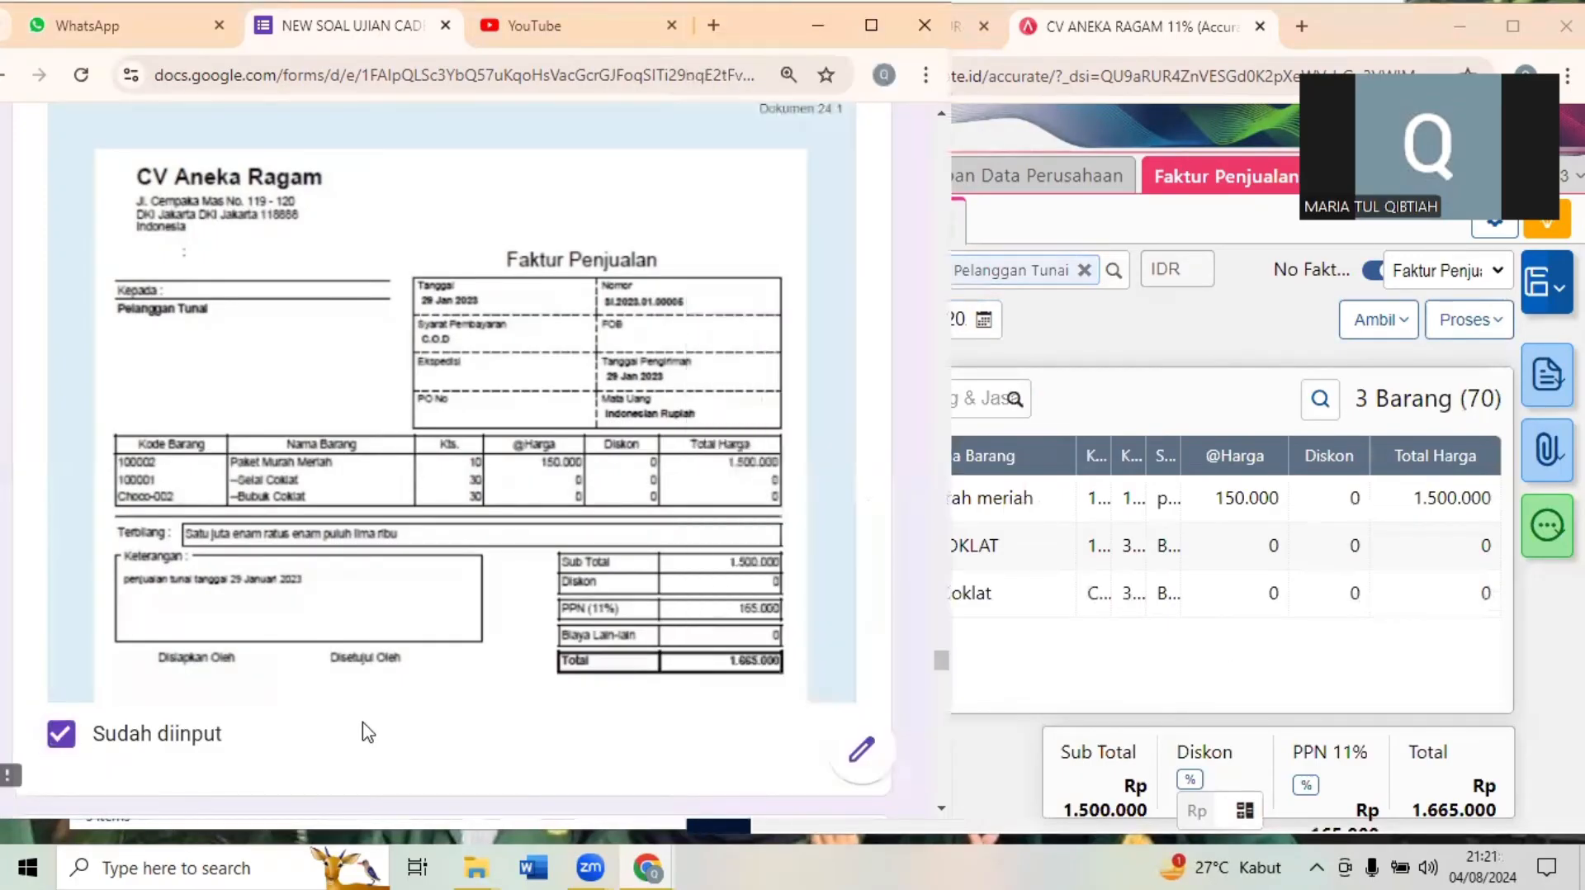
- Review payment receipt Dokumen 24.2 in the exam form and process the Pelanggan Tunai invoice into a Pembayaran
scroll(368, 732, down, 1)
scroll(368, 733, down, 4)
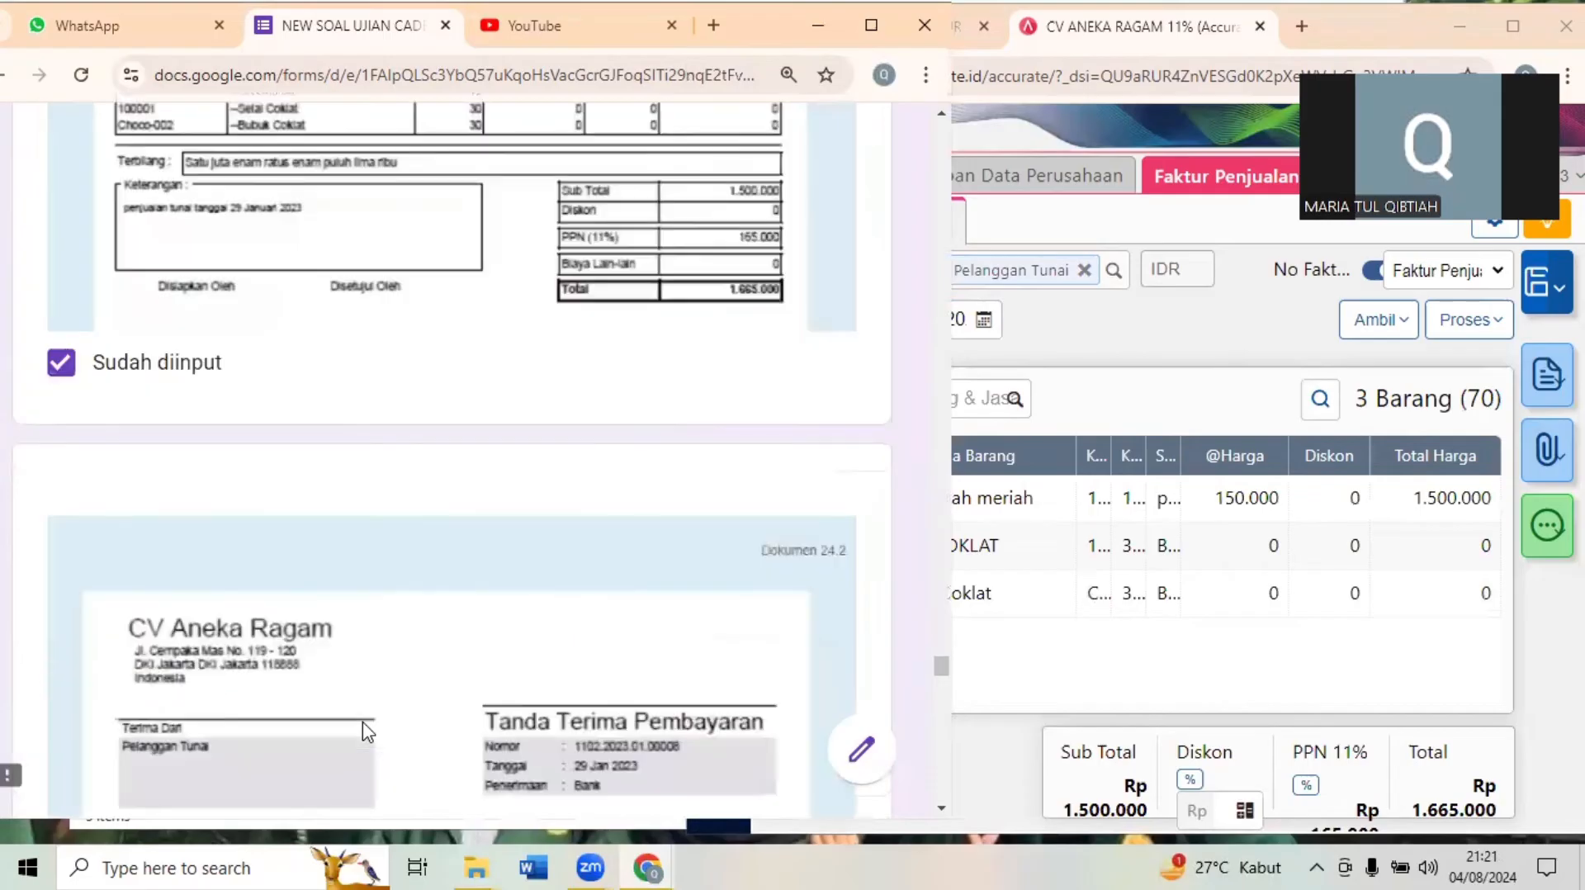
scroll(367, 732, down, 2)
scroll(367, 732, down, 1)
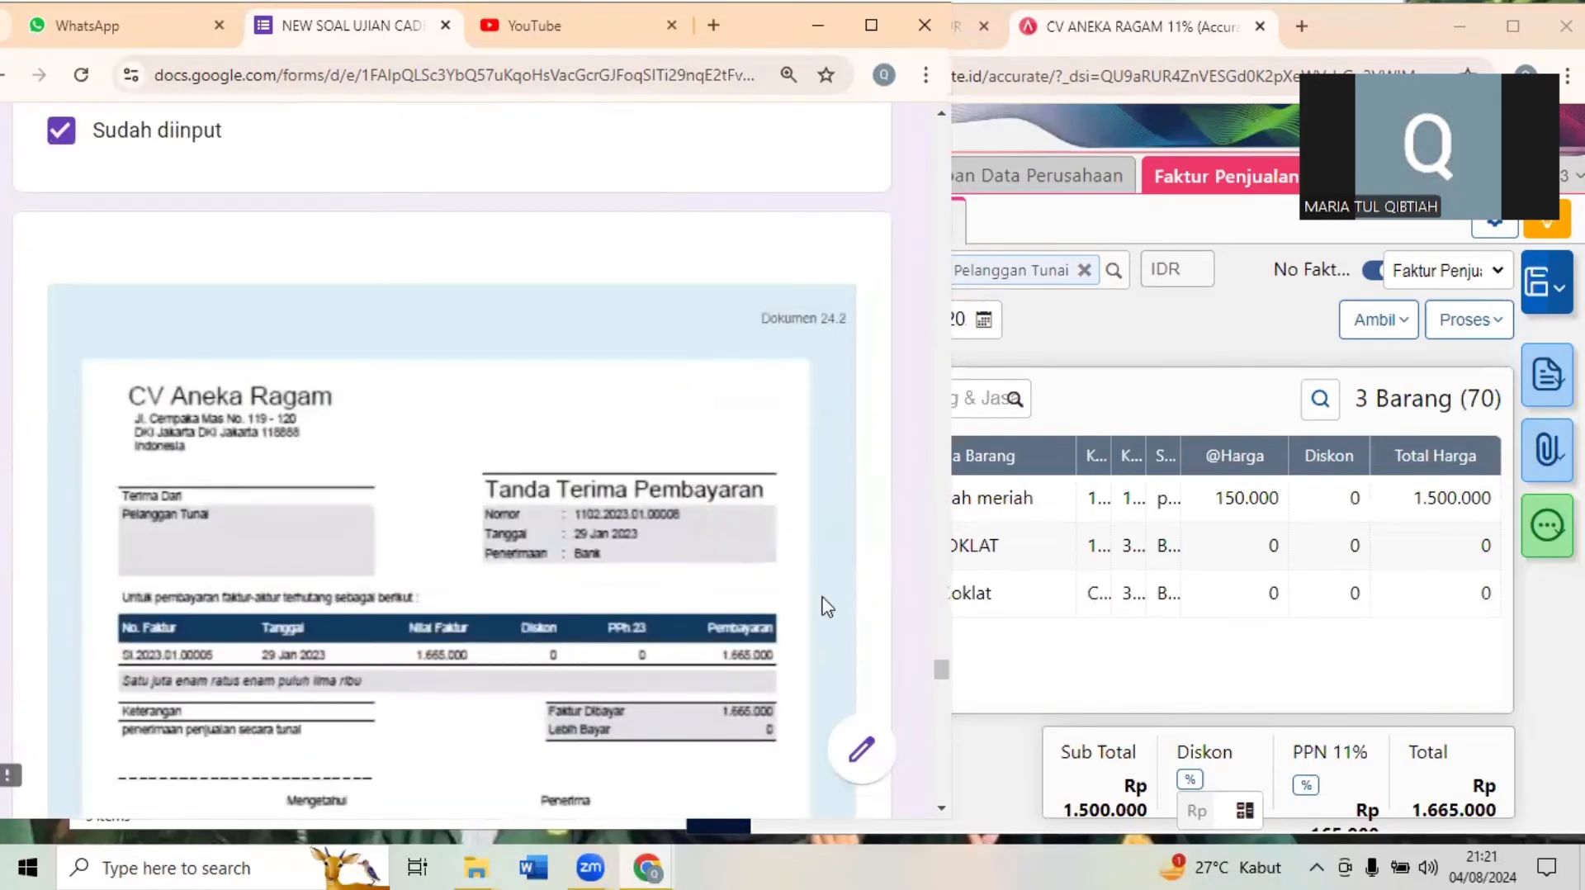
click(1196, 361)
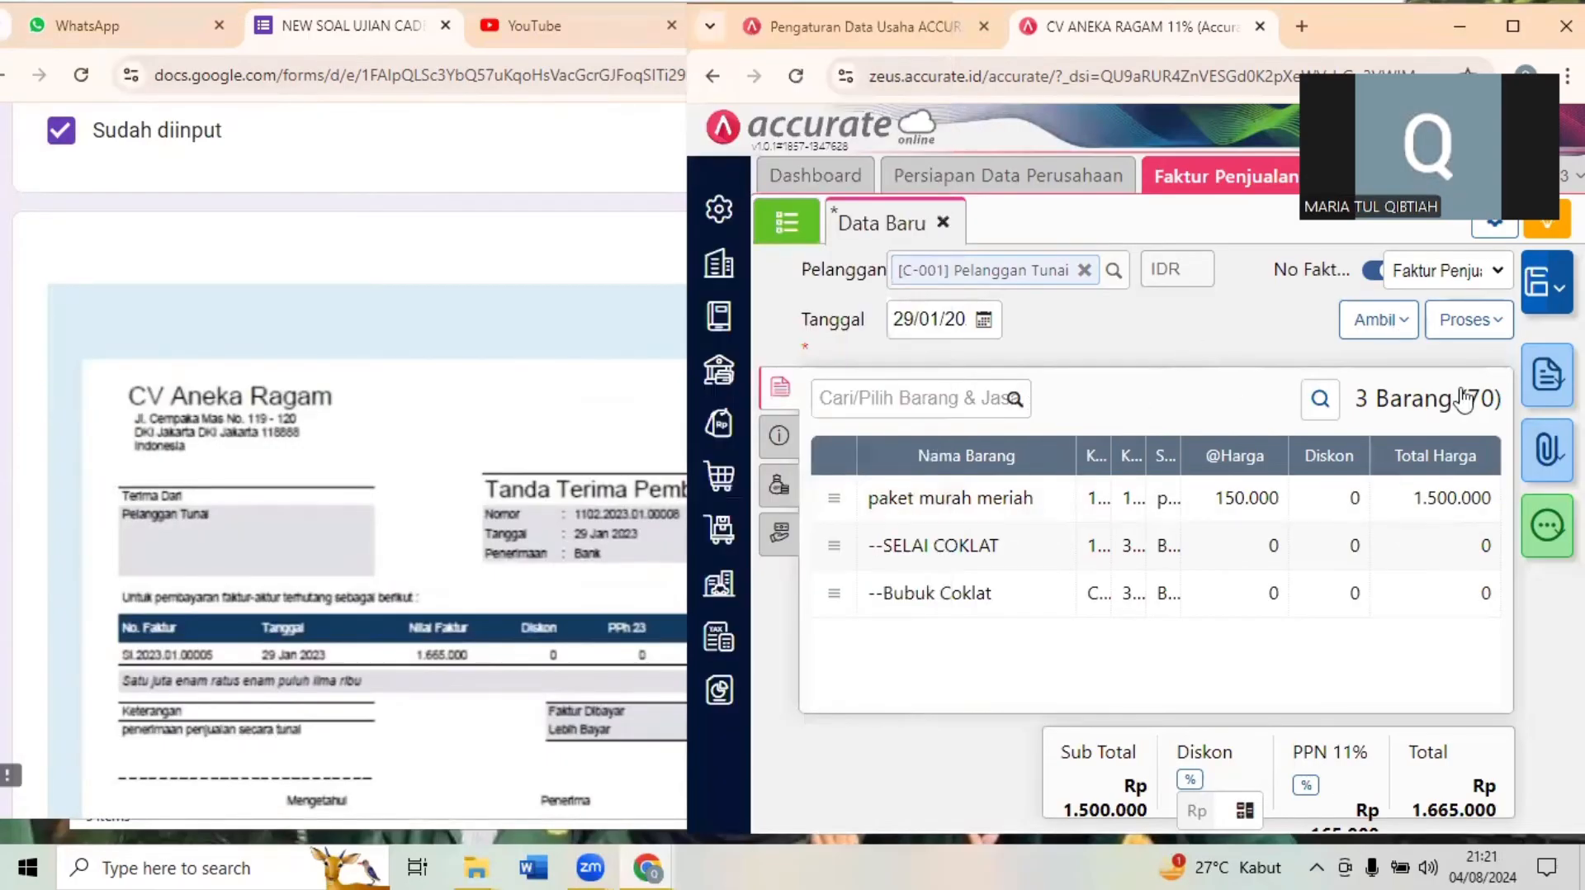
click(1468, 319)
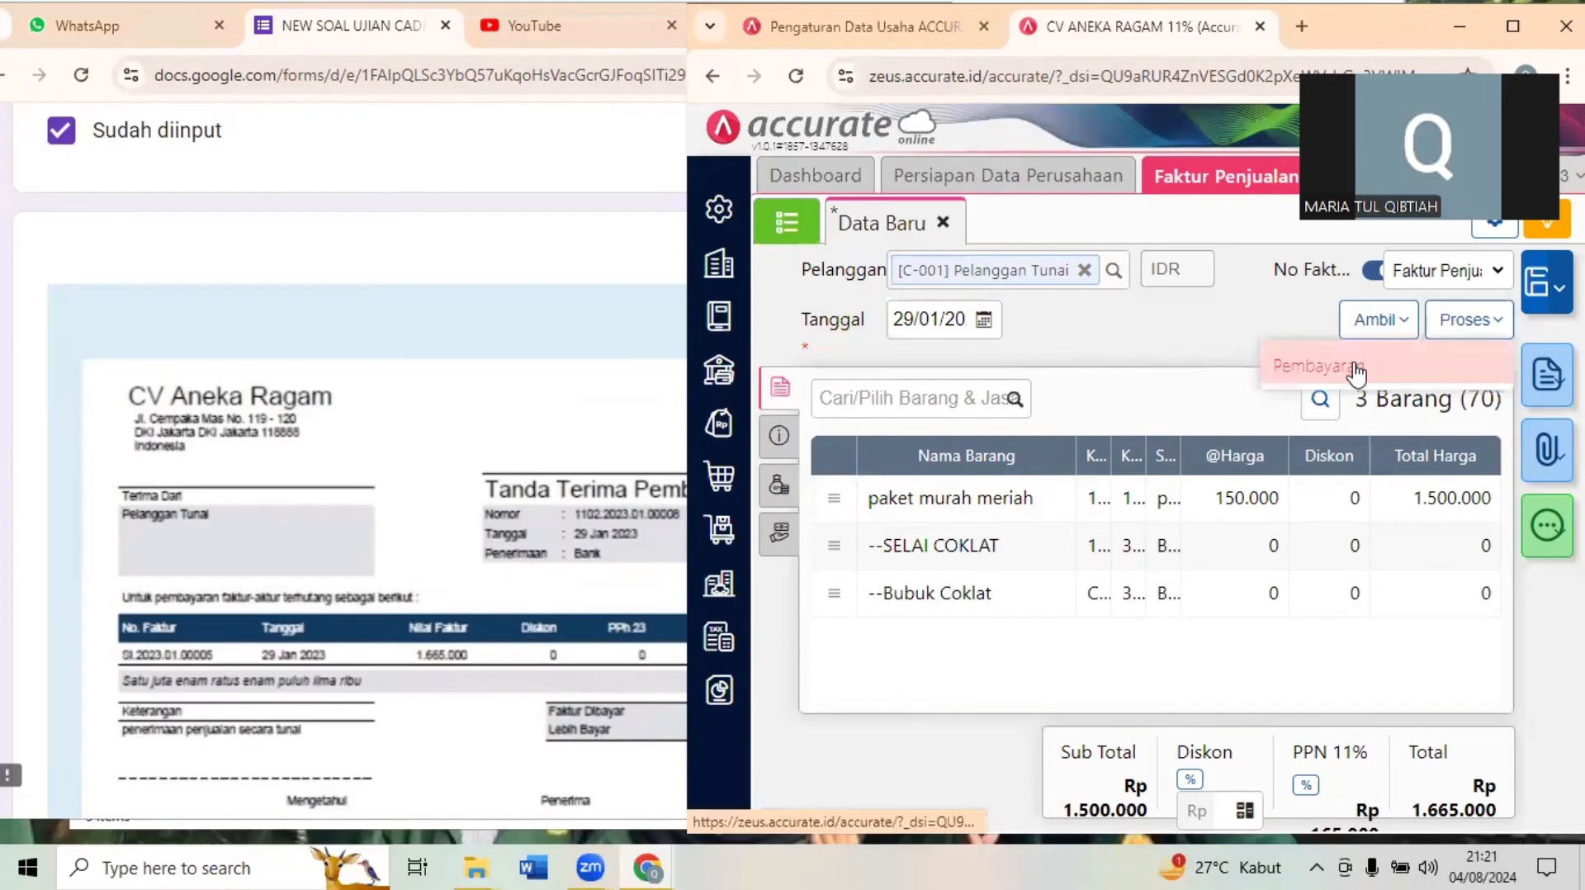
click(1355, 365)
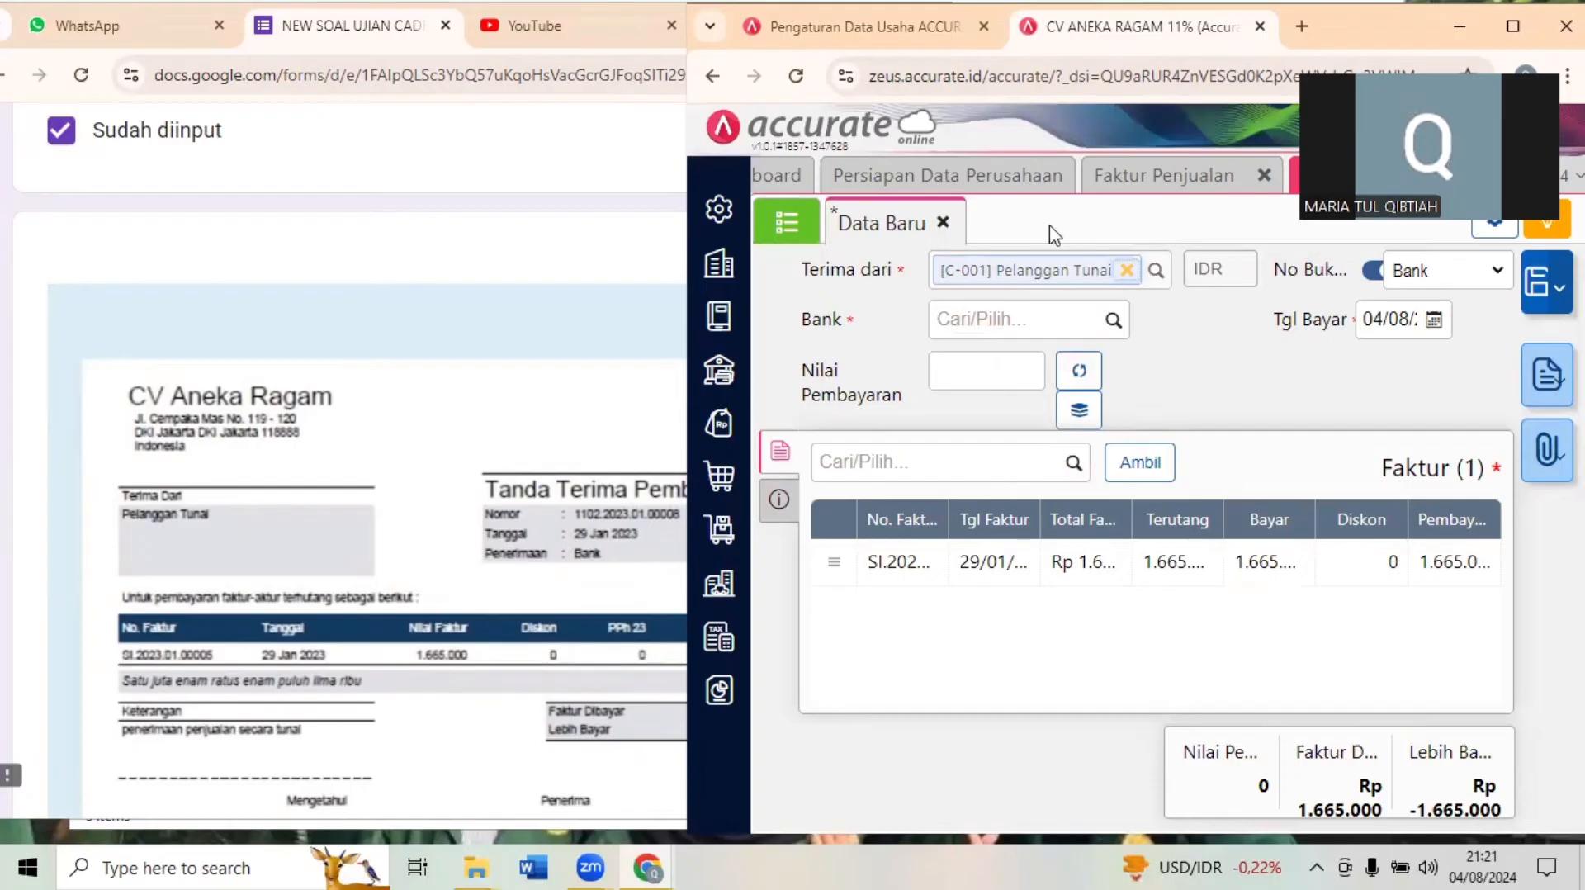
- Set the payment receipt's bank account to Bank and its payment date to 29 January 2023
click(988, 328)
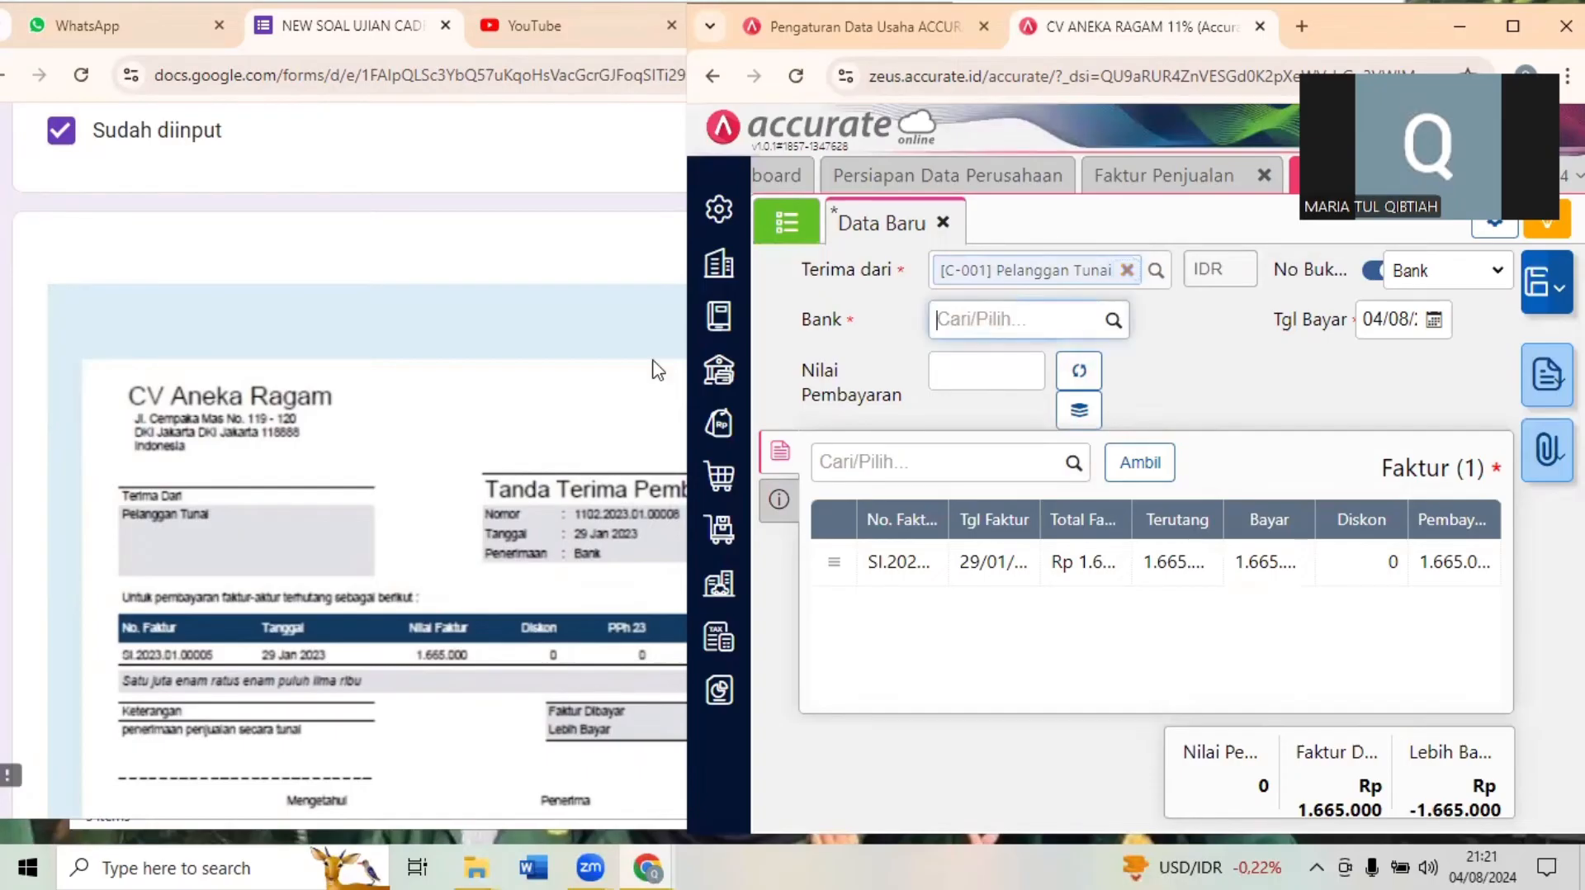
click(320, 453)
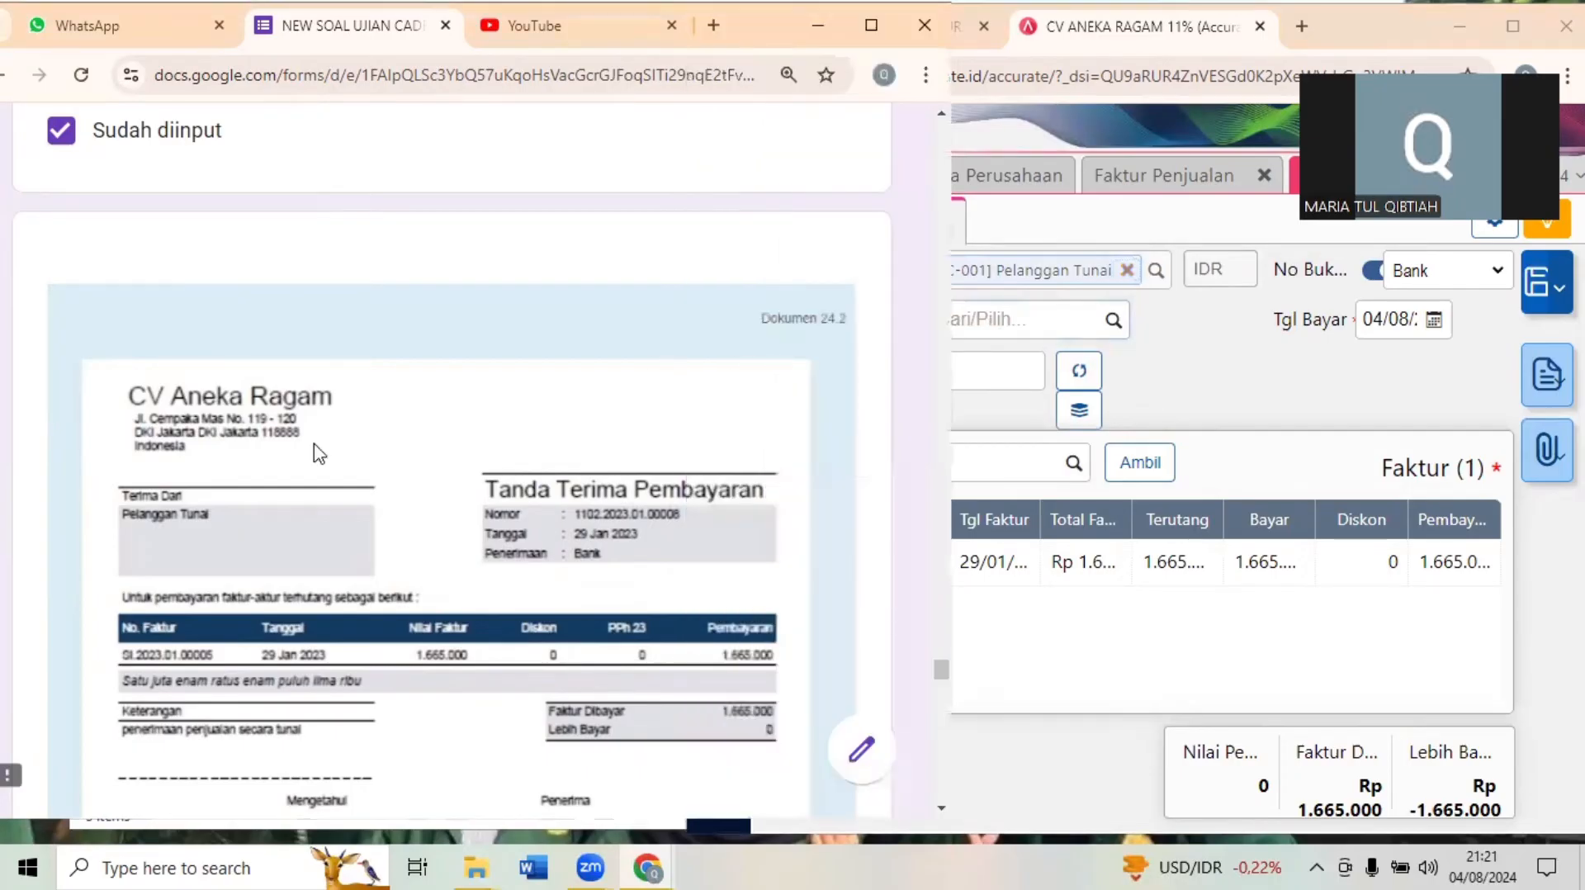
scroll(320, 454, down, 1)
click(1037, 320)
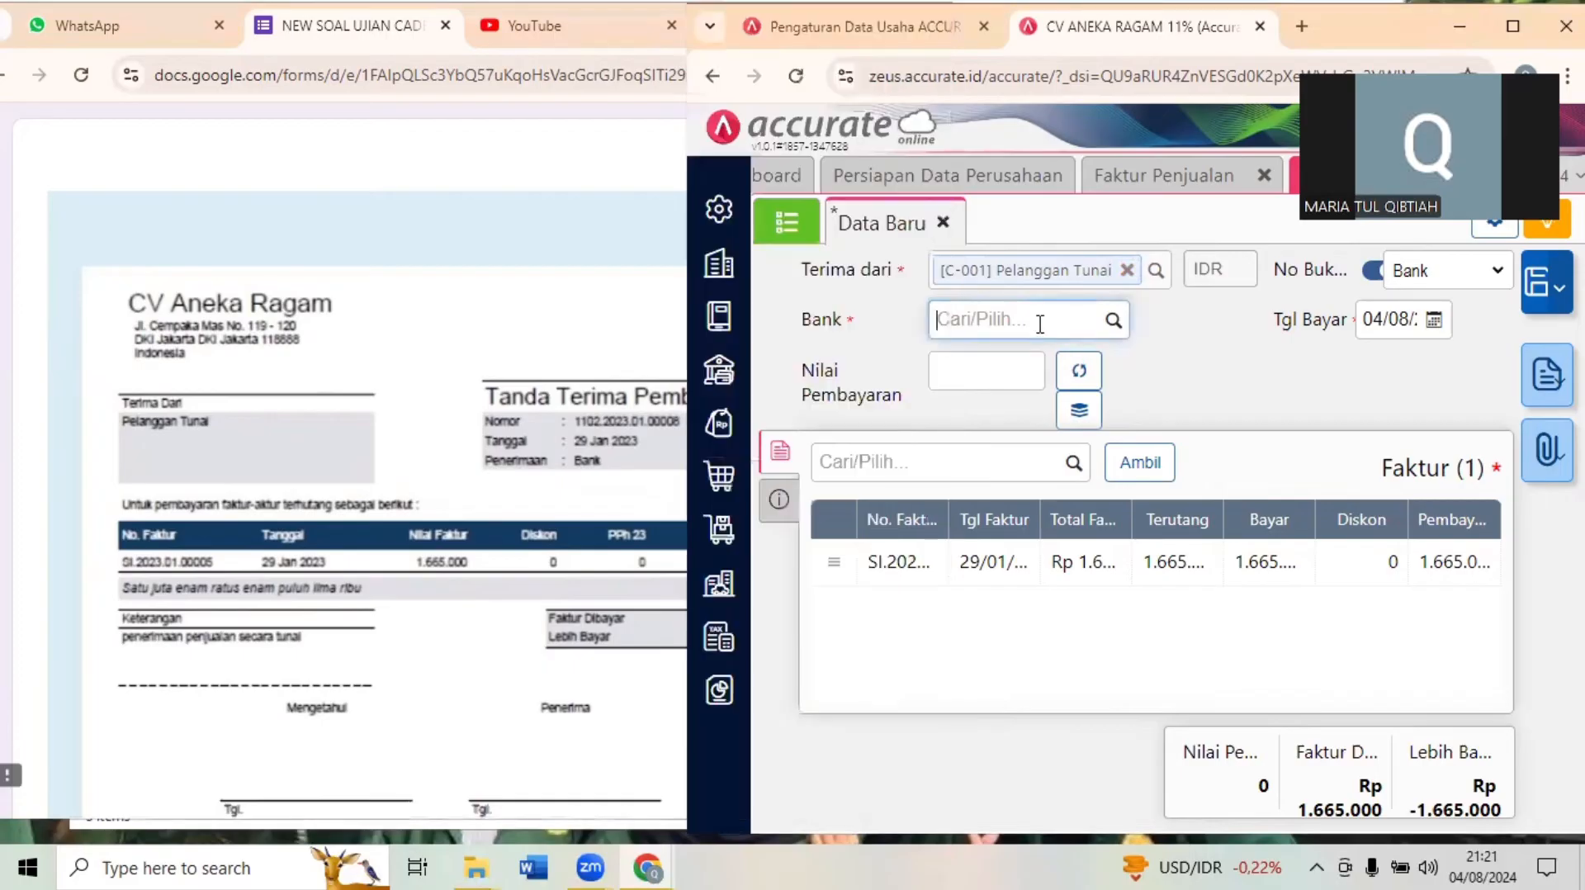
text(ban)
key(BackSpace)
click(962, 384)
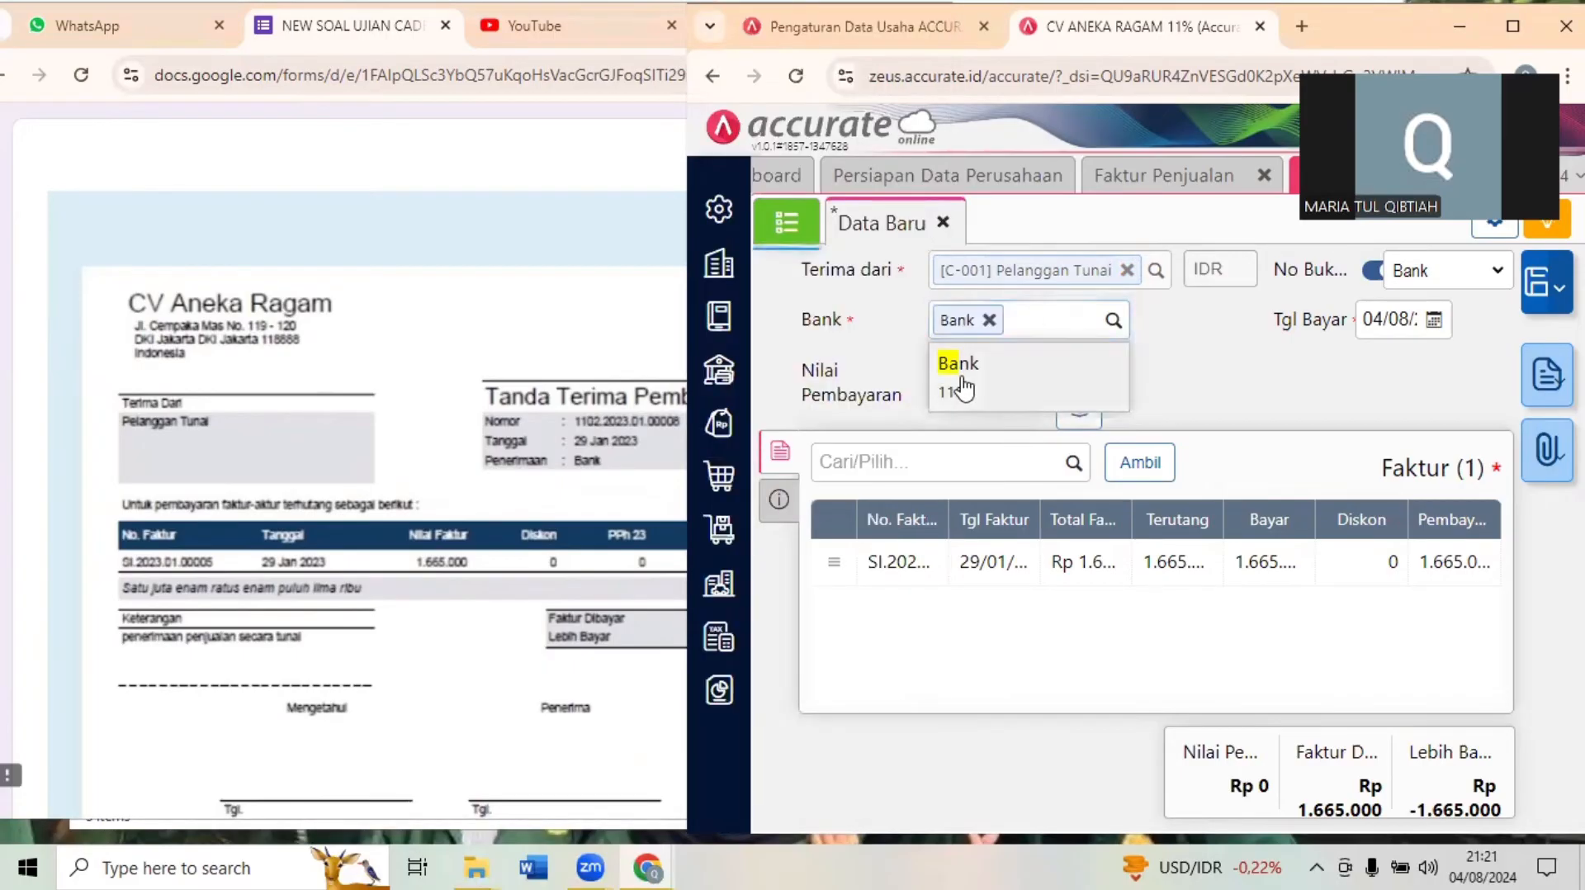
click(1391, 319)
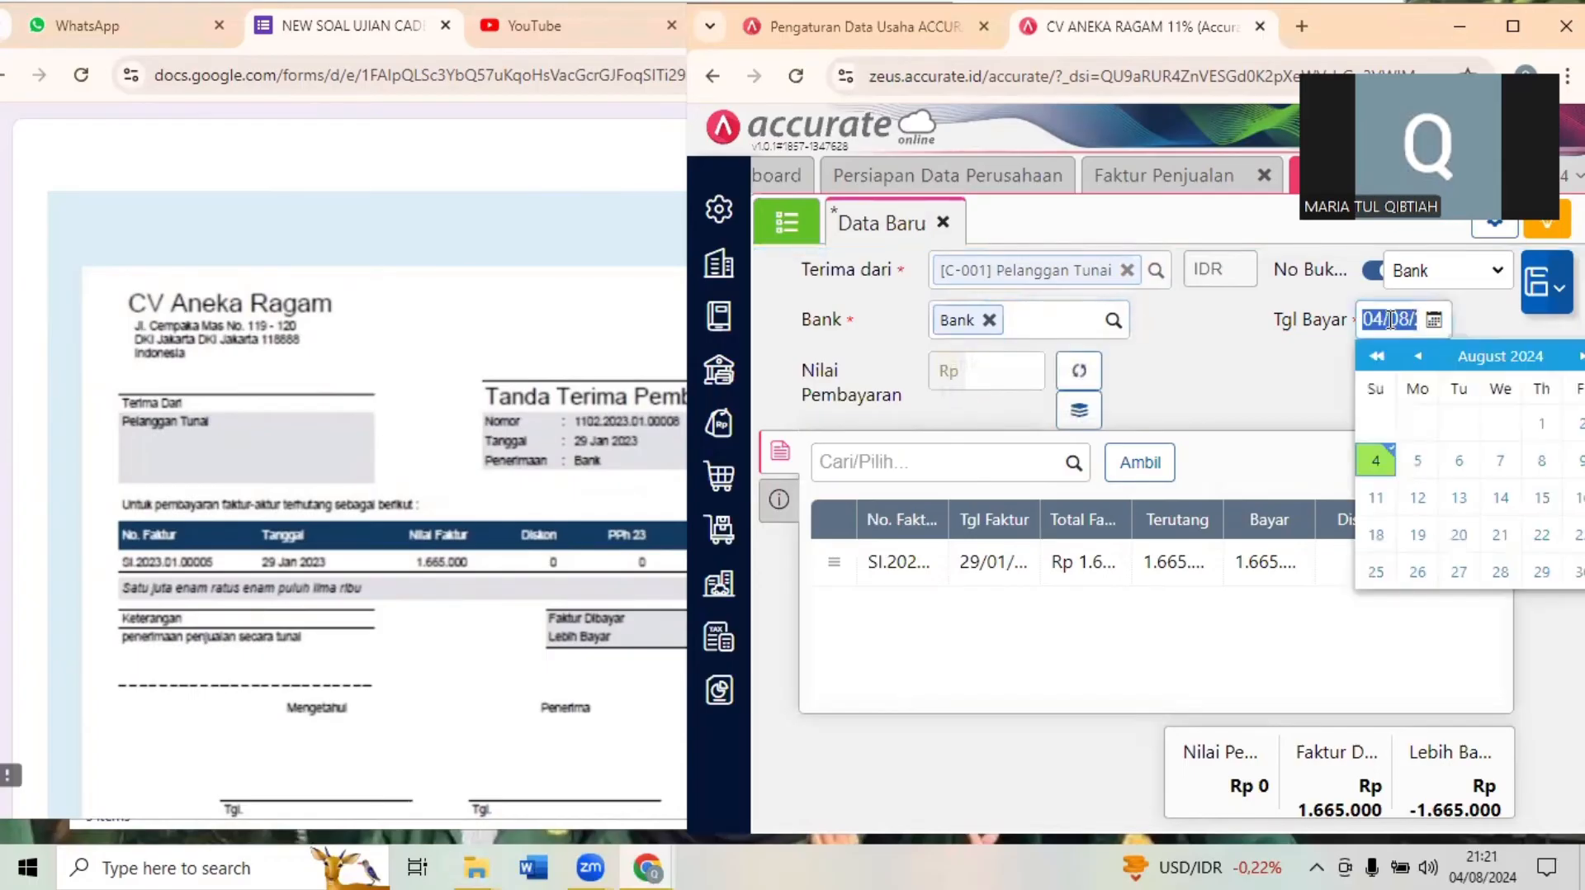
text(2901)
click(1270, 408)
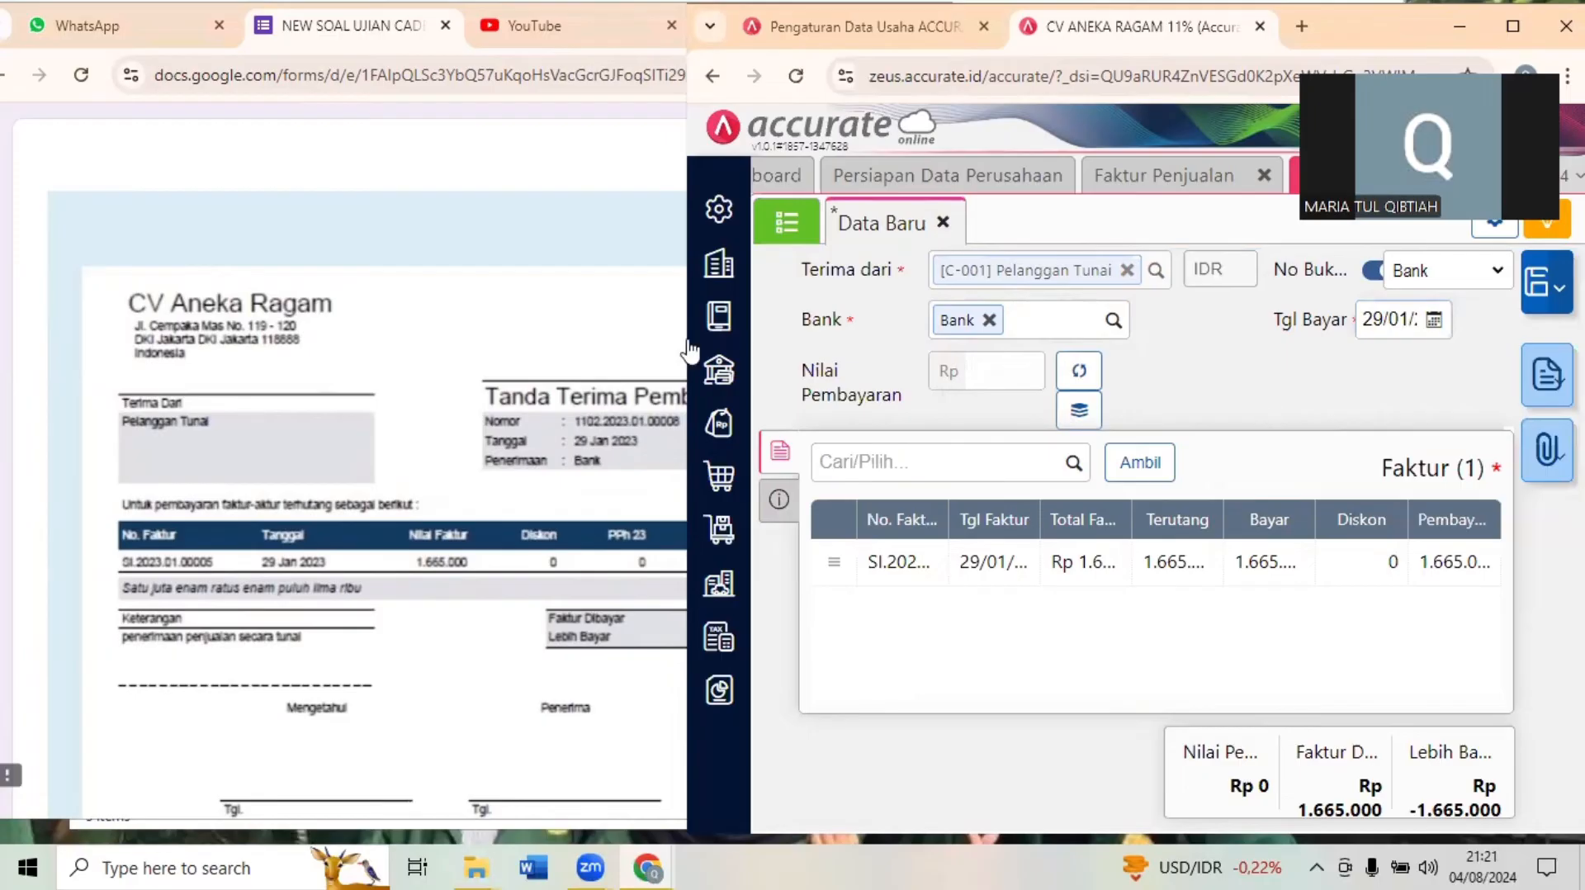
- Check Dokumen 24.2, calculate the receipt's Nilai Pembayaran from the invoice and save the receipt
click(667, 323)
scroll(667, 324, up, 10)
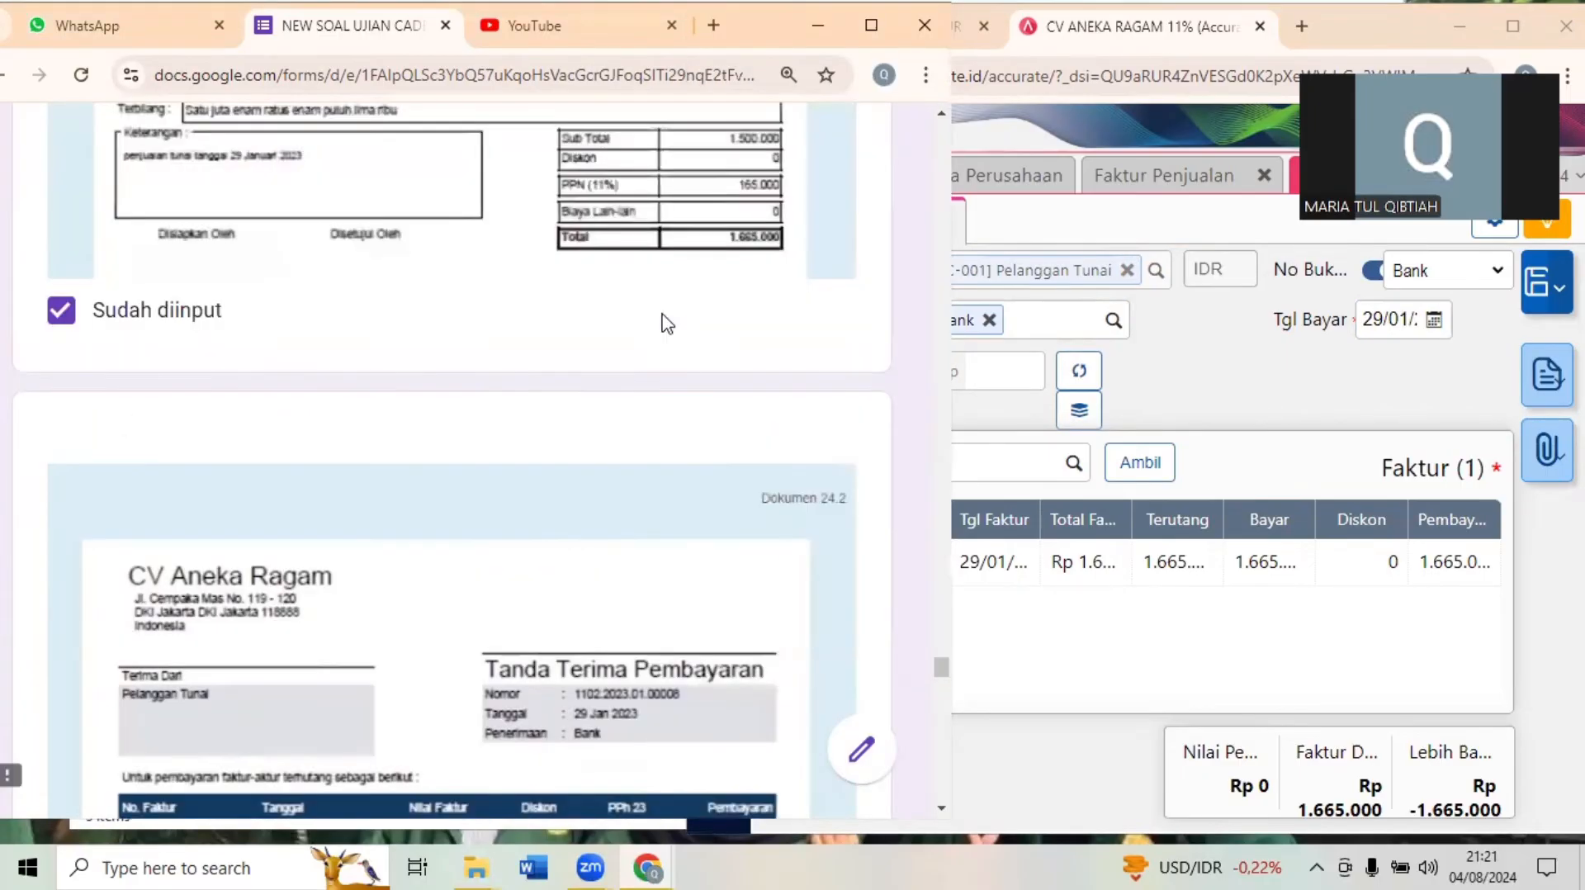
scroll(667, 324, down, 10)
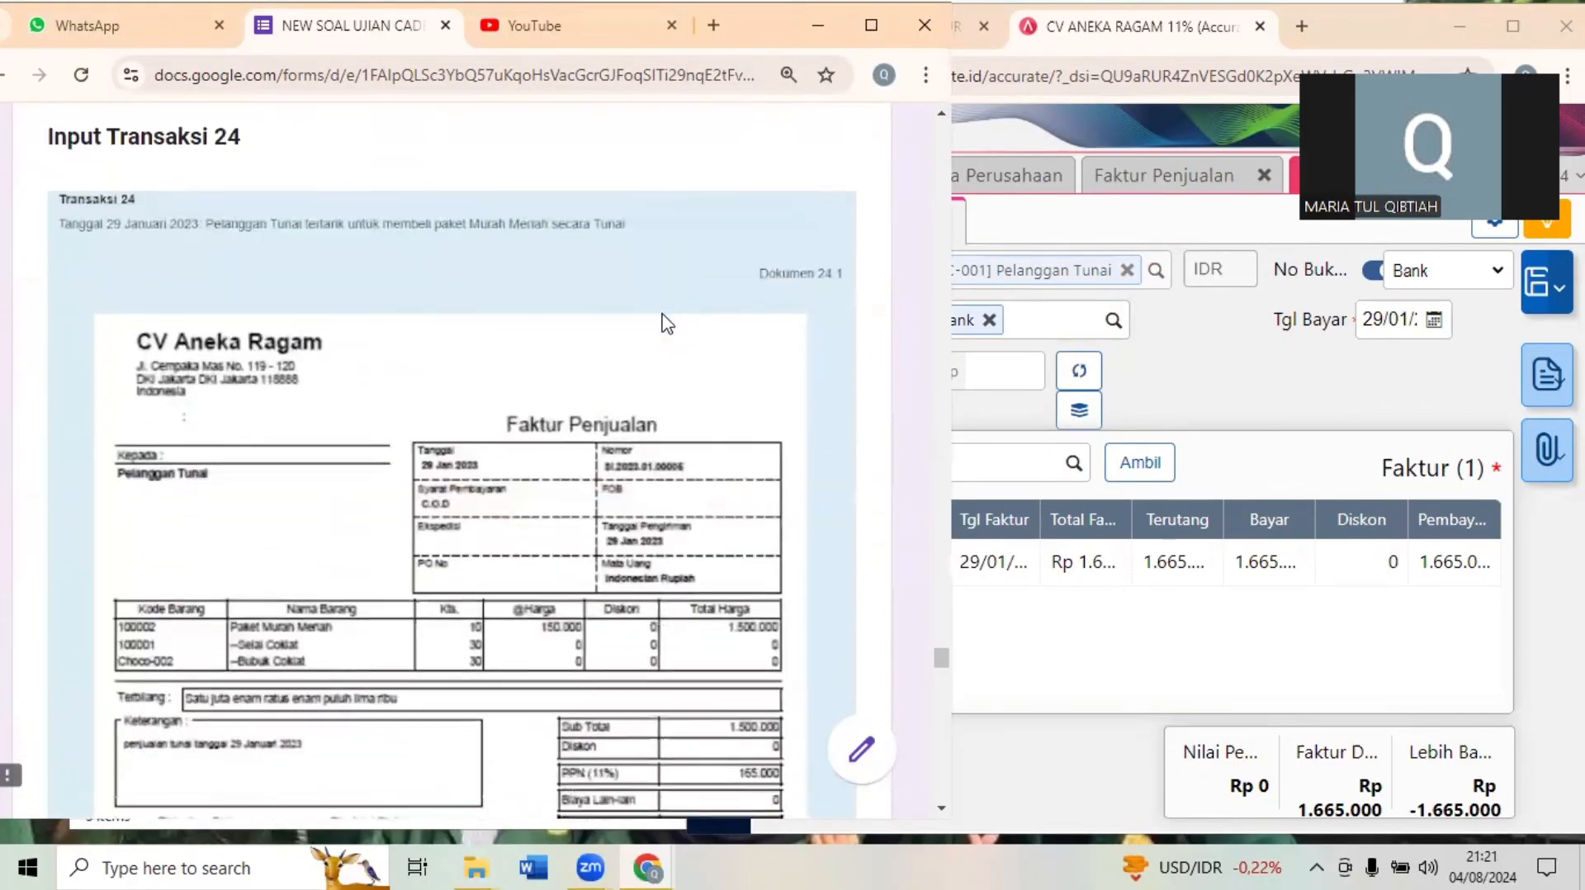
scroll(667, 323, down, 1)
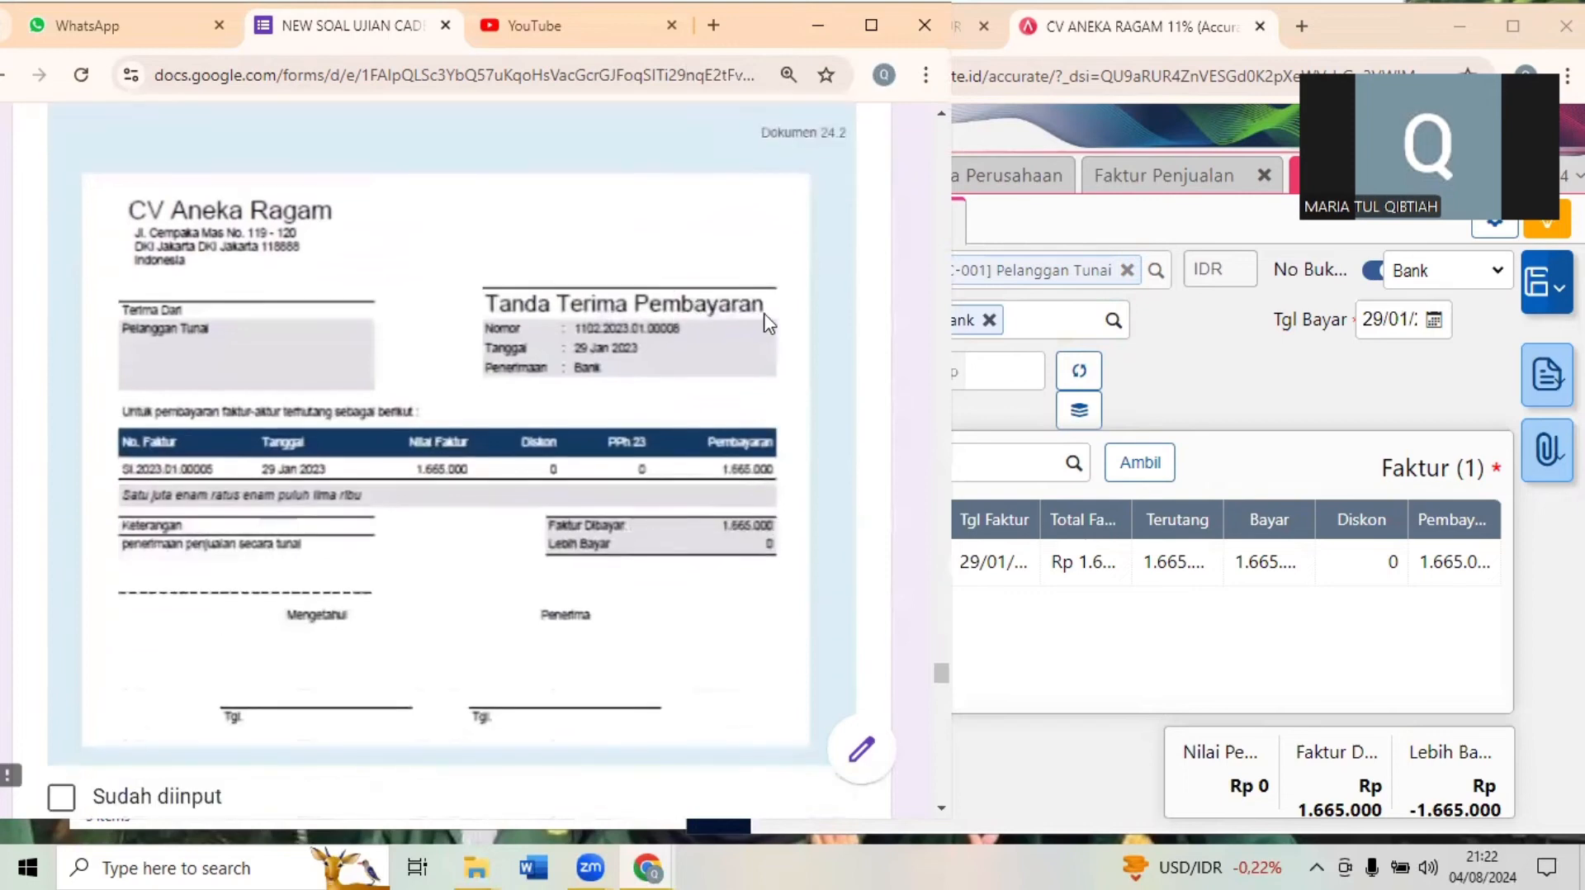
click(1150, 376)
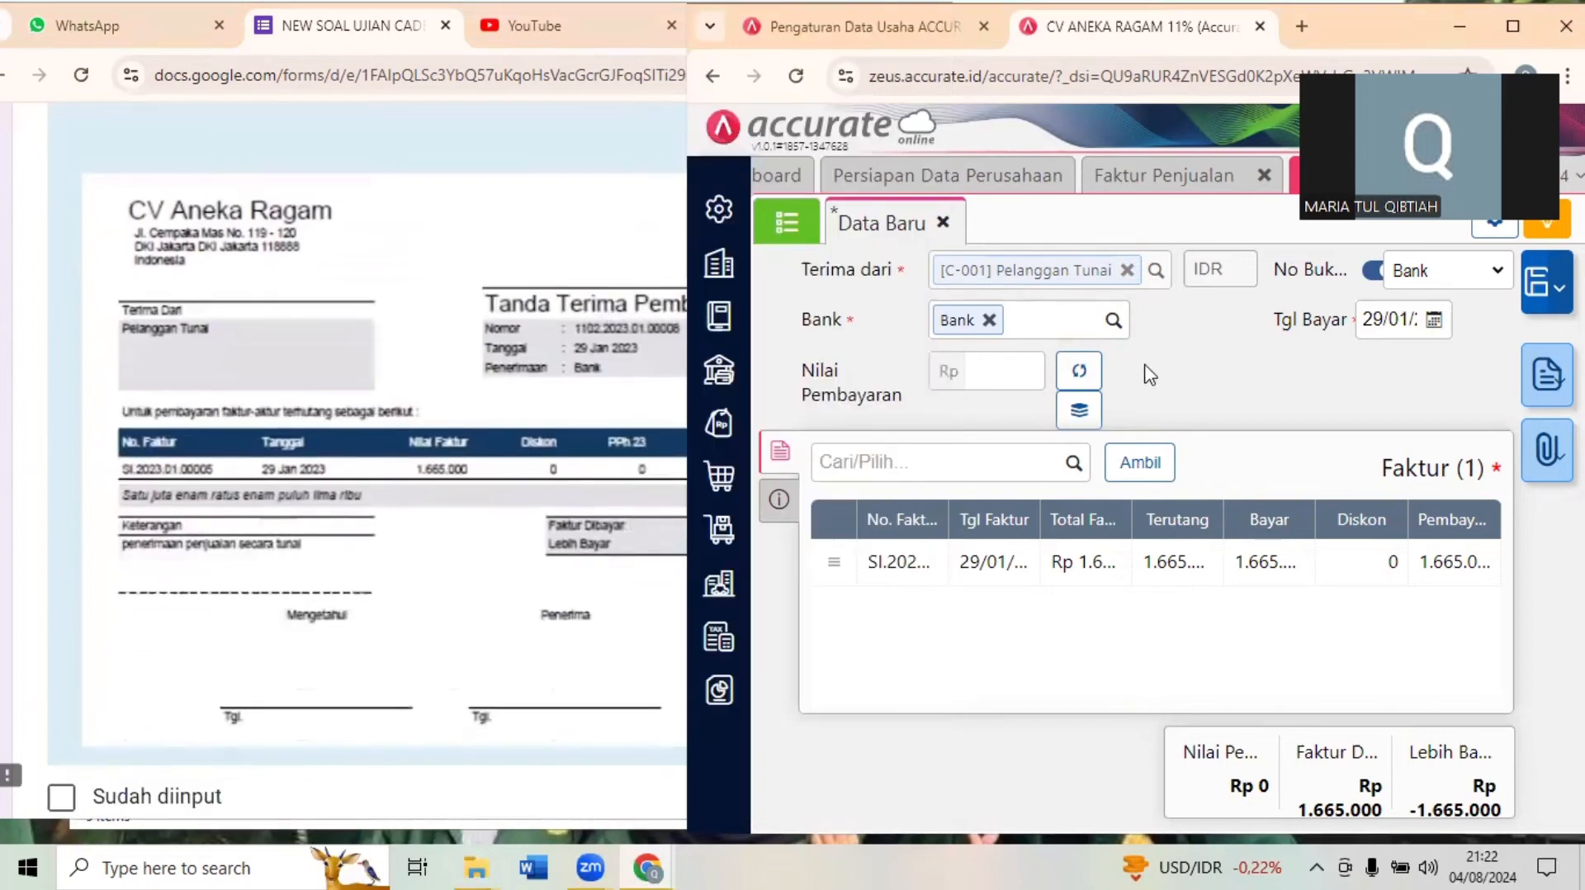
click(1088, 377)
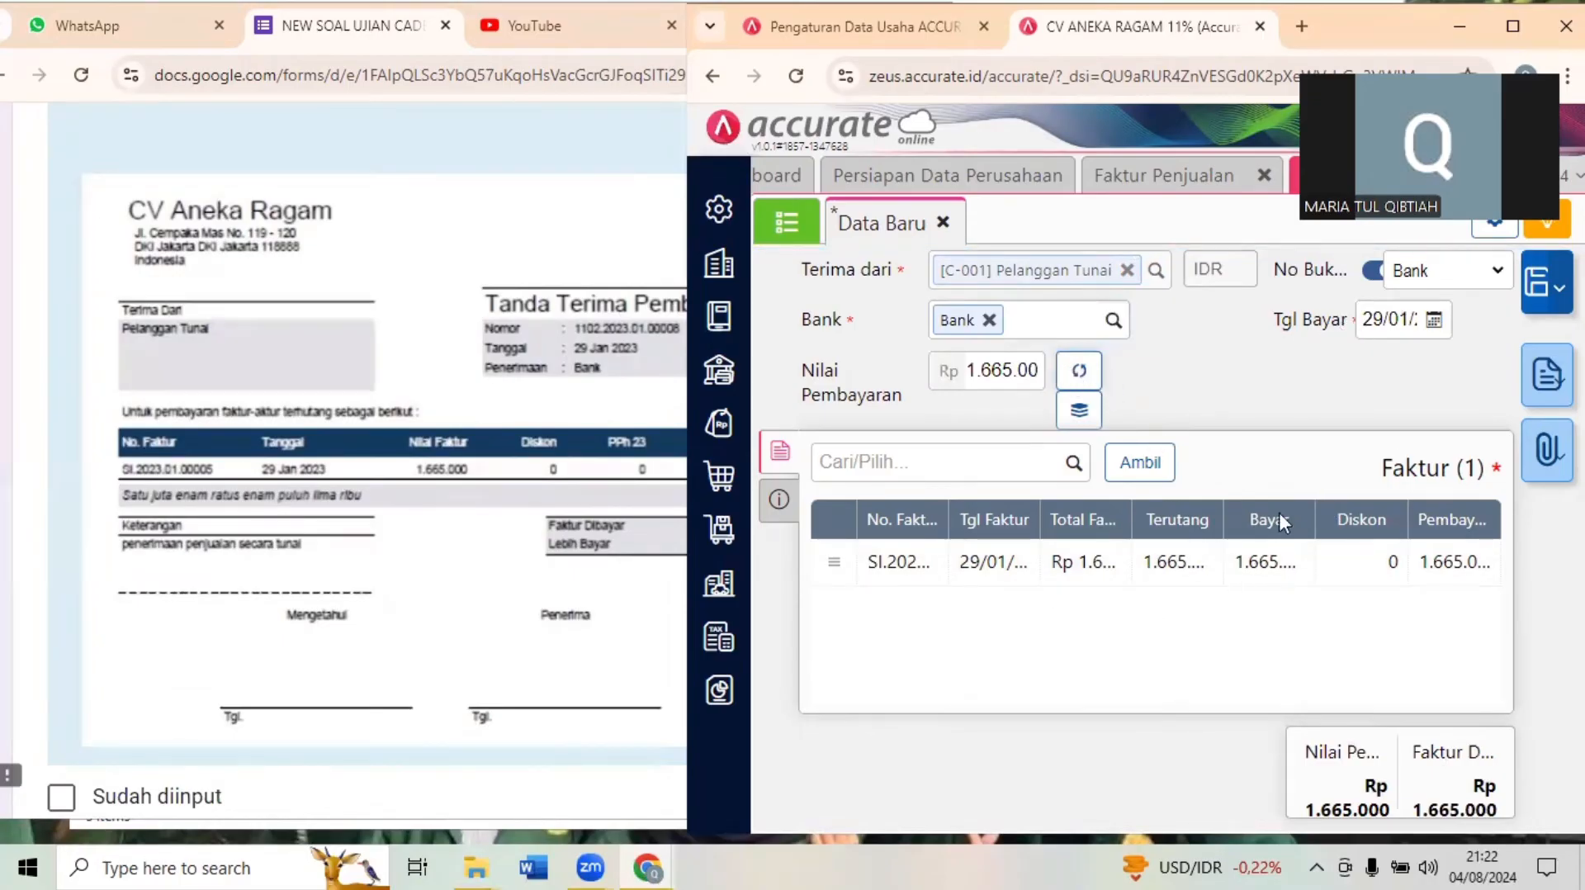
click(1532, 284)
- Bring Transaksi 25 into view in the exam form and close the Penerimaan Penjualan page in Accurate
click(395, 578)
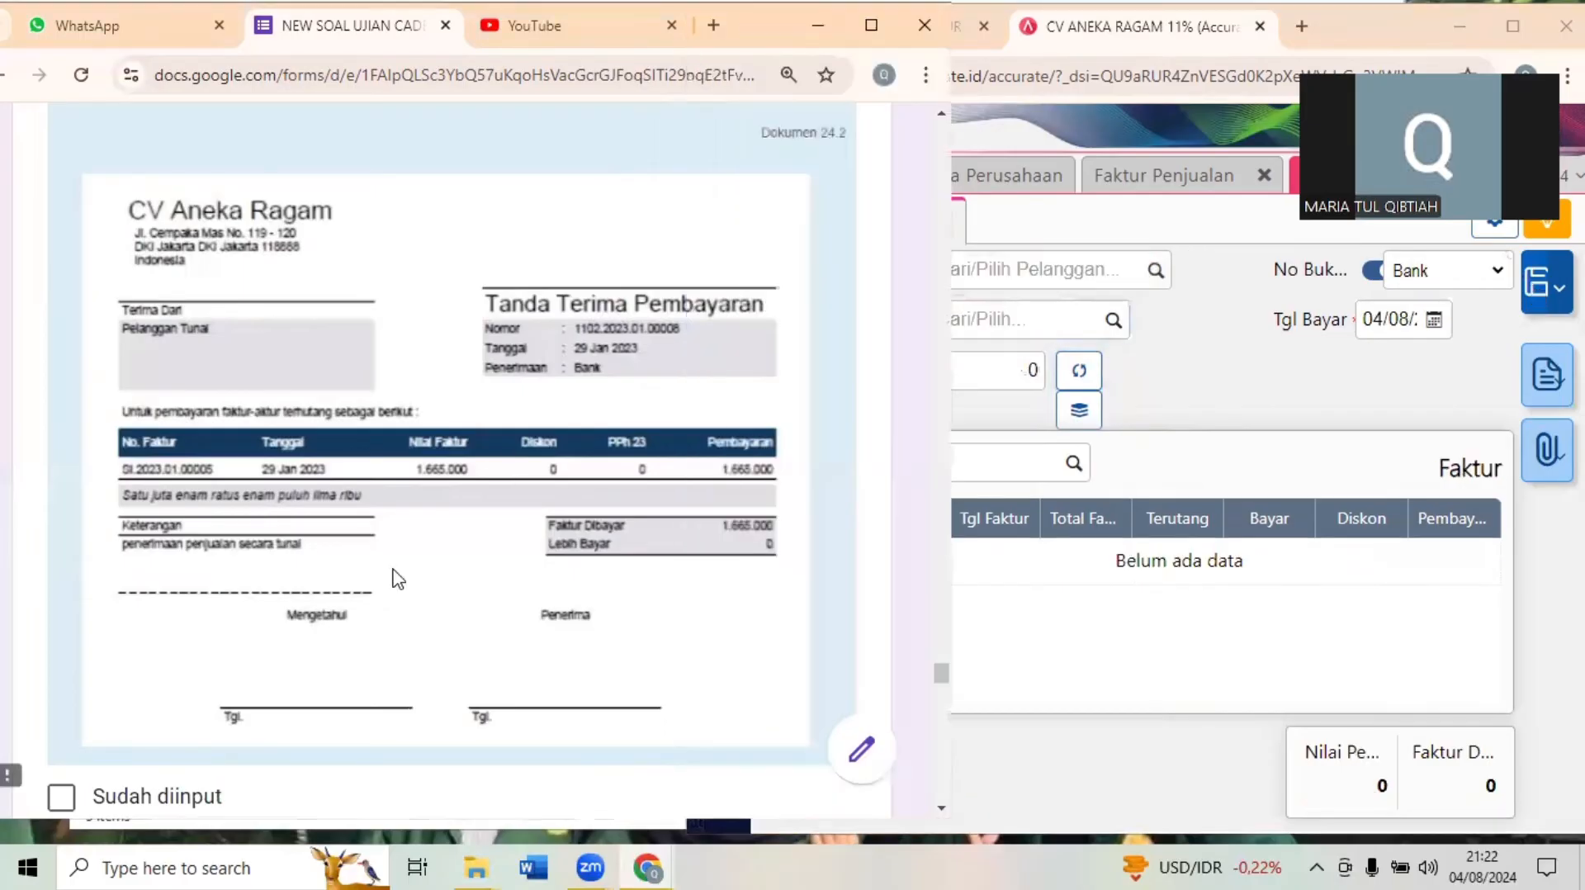
scroll(397, 578, down, 1)
scroll(397, 578, down, 8)
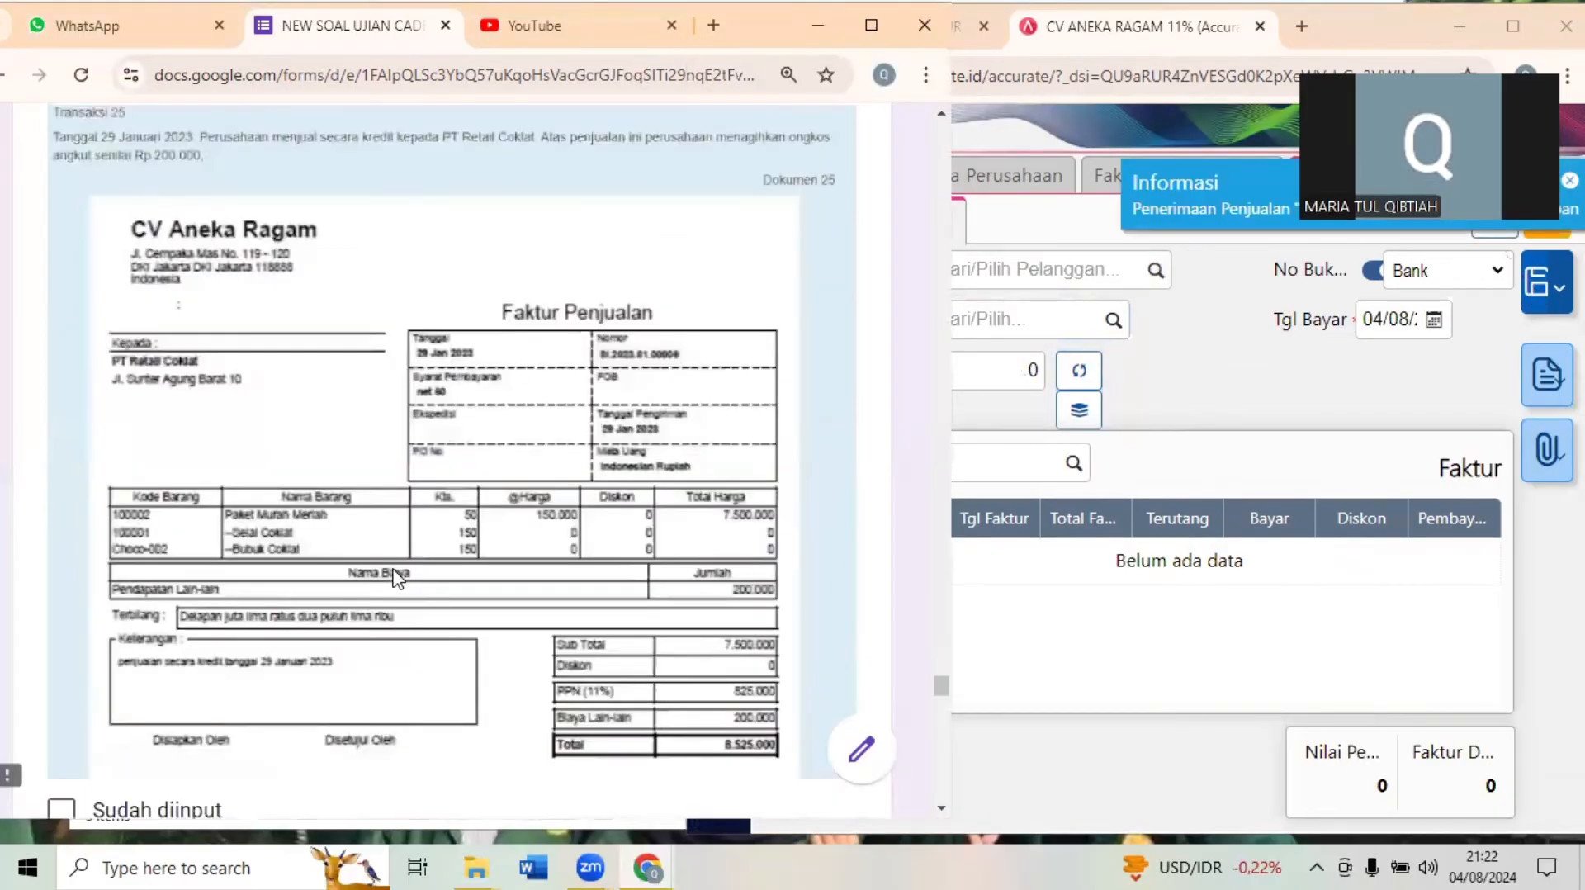
scroll(397, 578, up, 1)
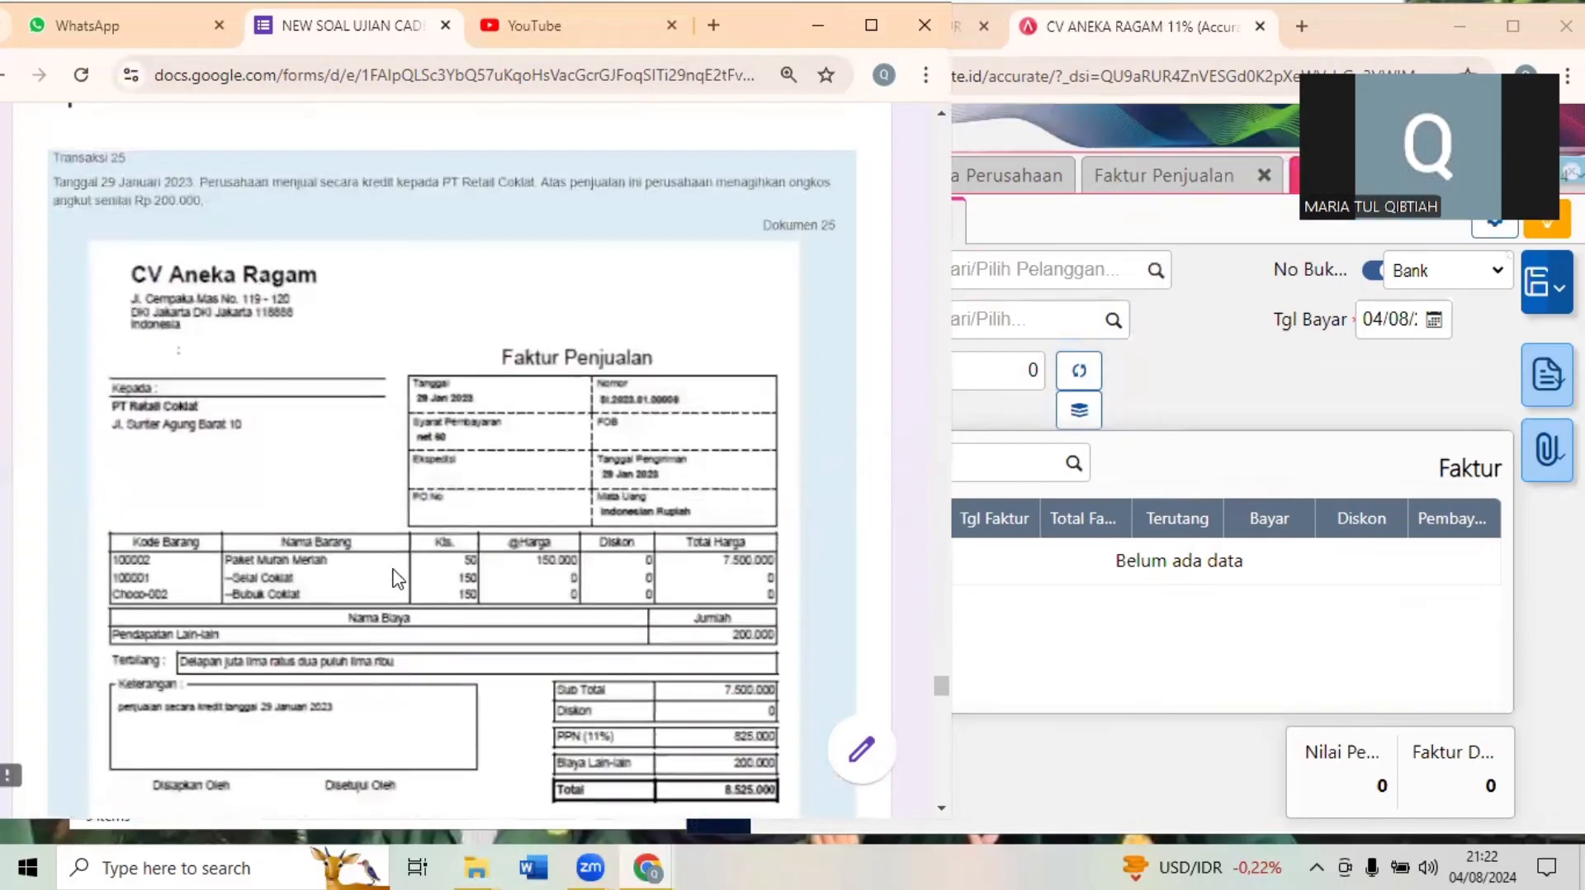
click(1514, 30)
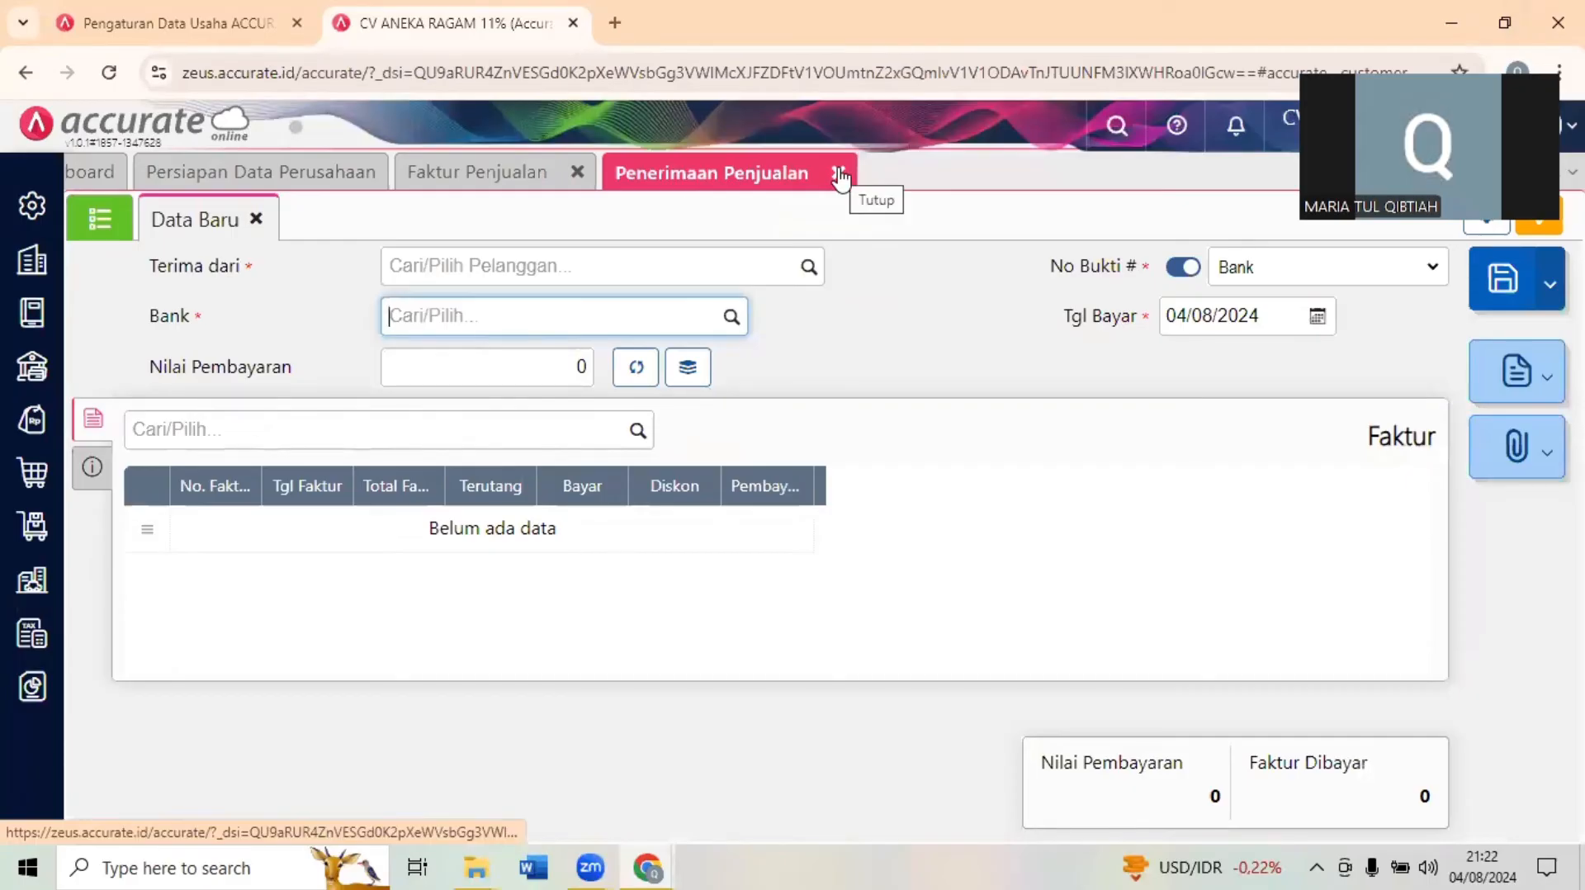
click(839, 173)
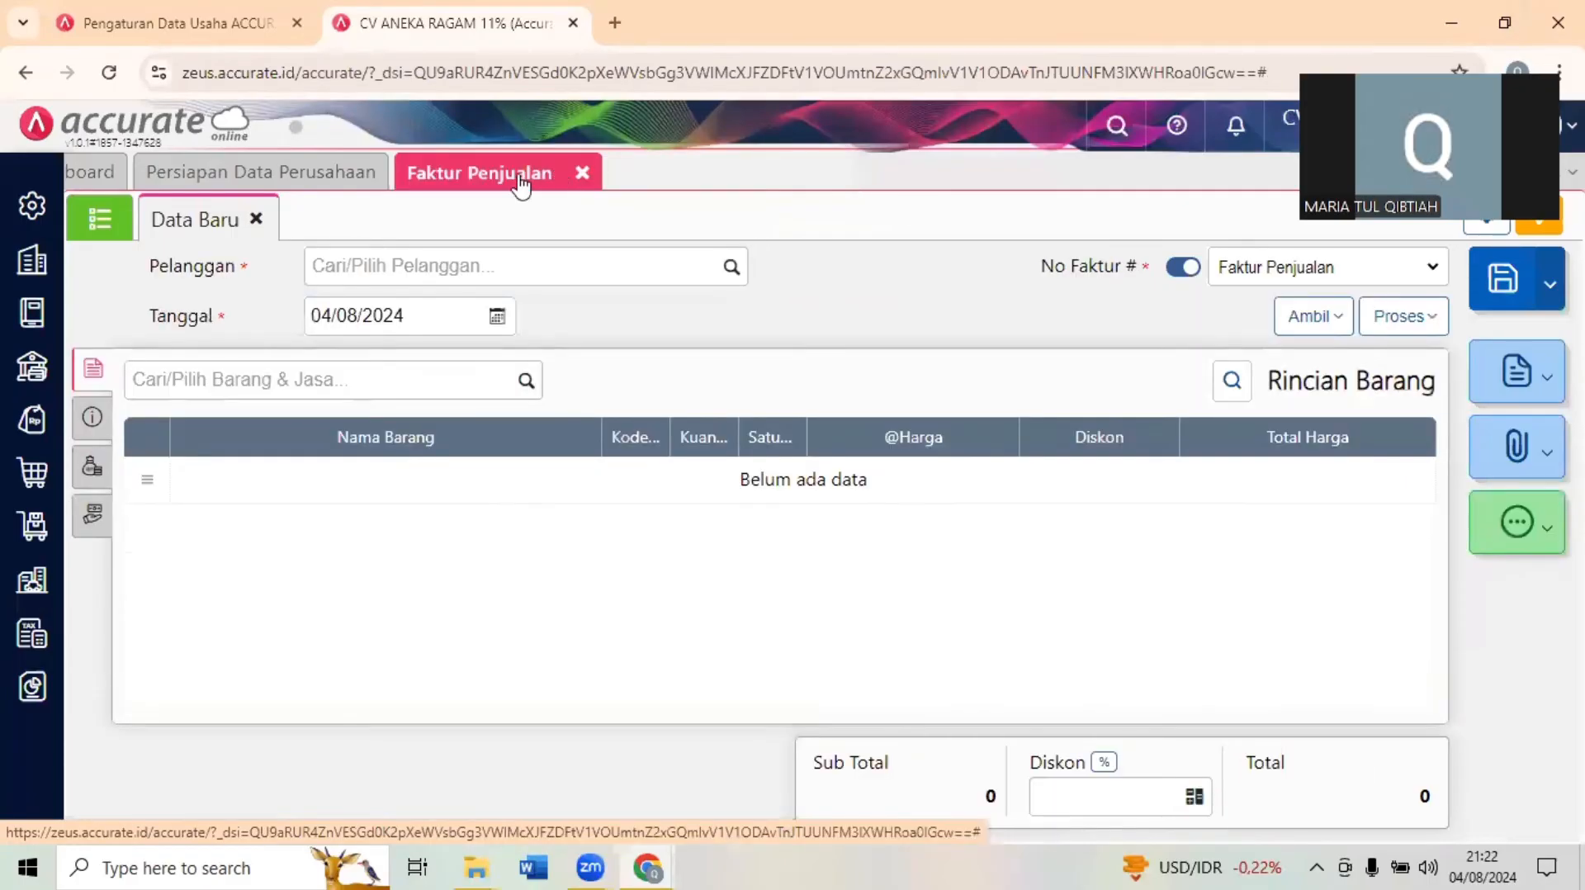
click(1505, 23)
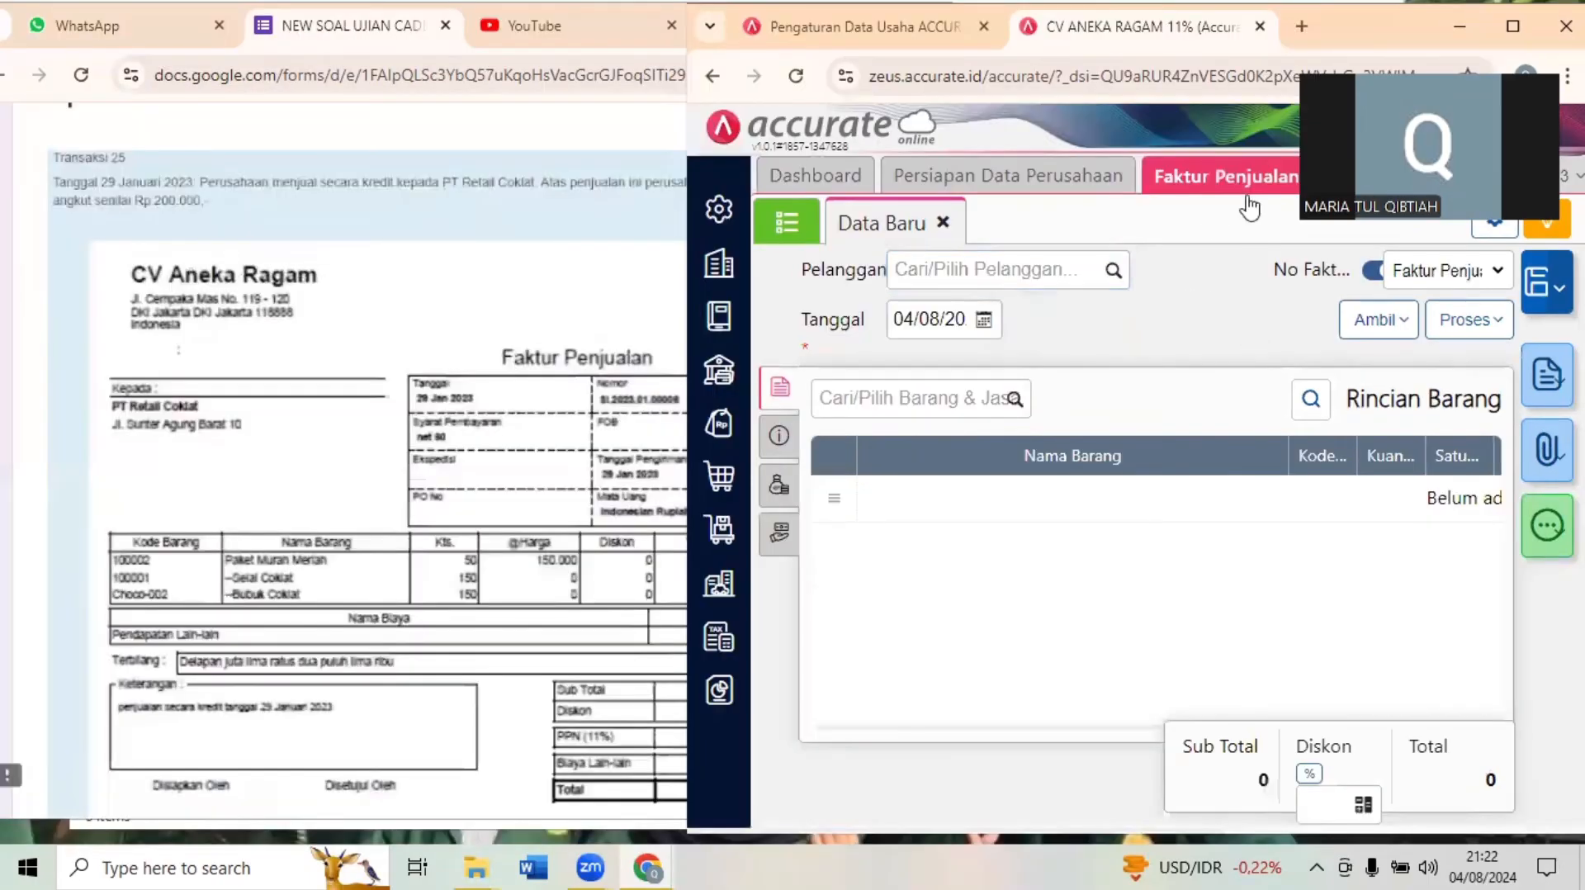
- Set the new sales invoice's customer to PT Retail Coklat and its date to 29 January 2023
click(720, 425)
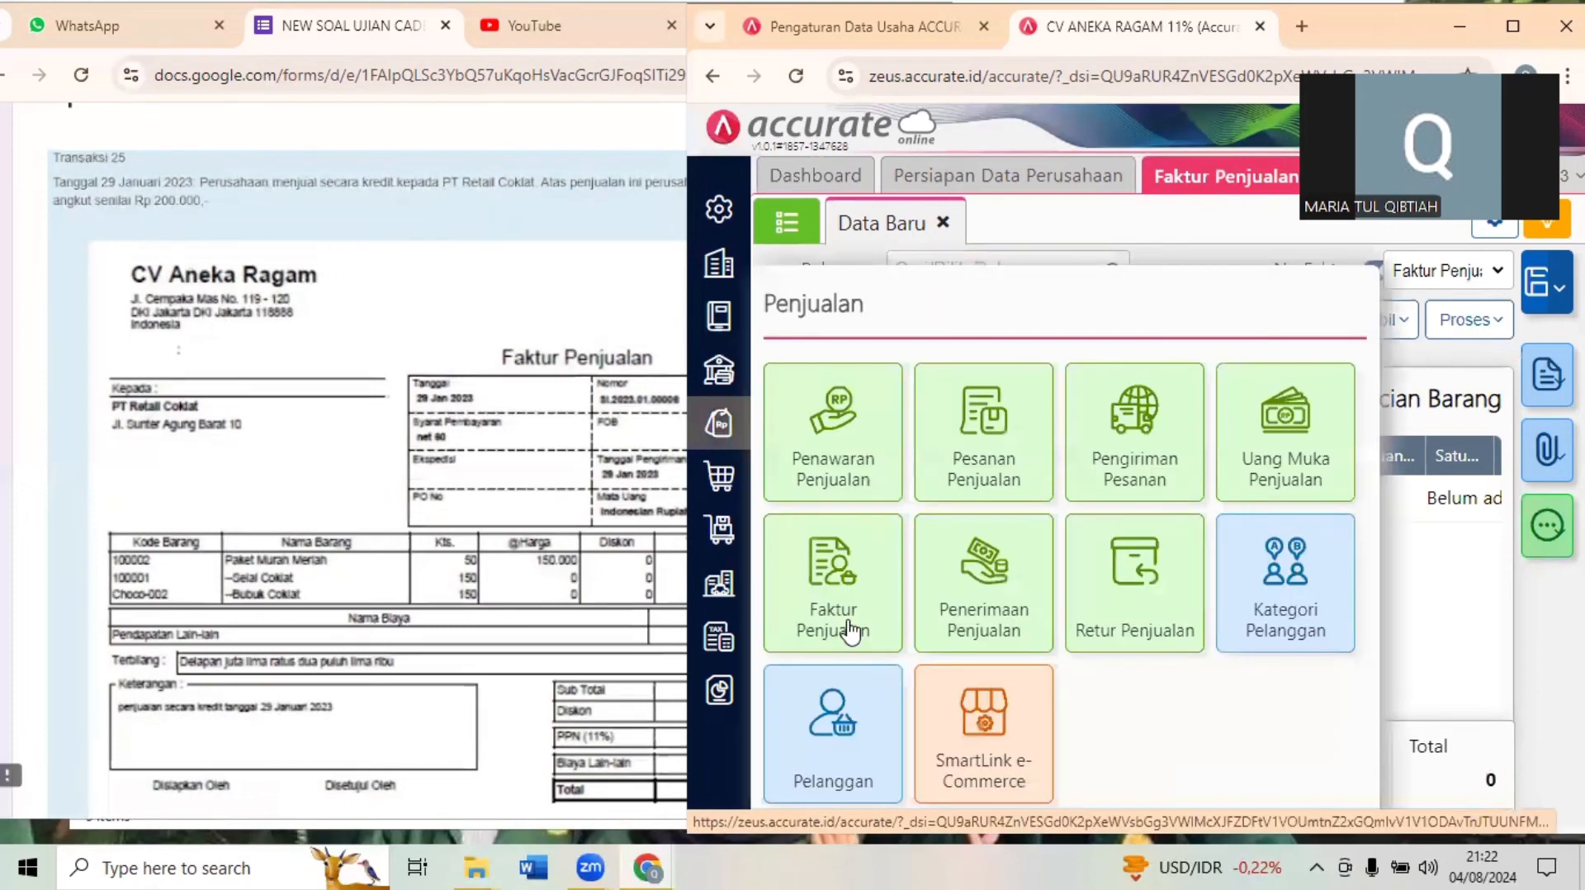
click(1138, 224)
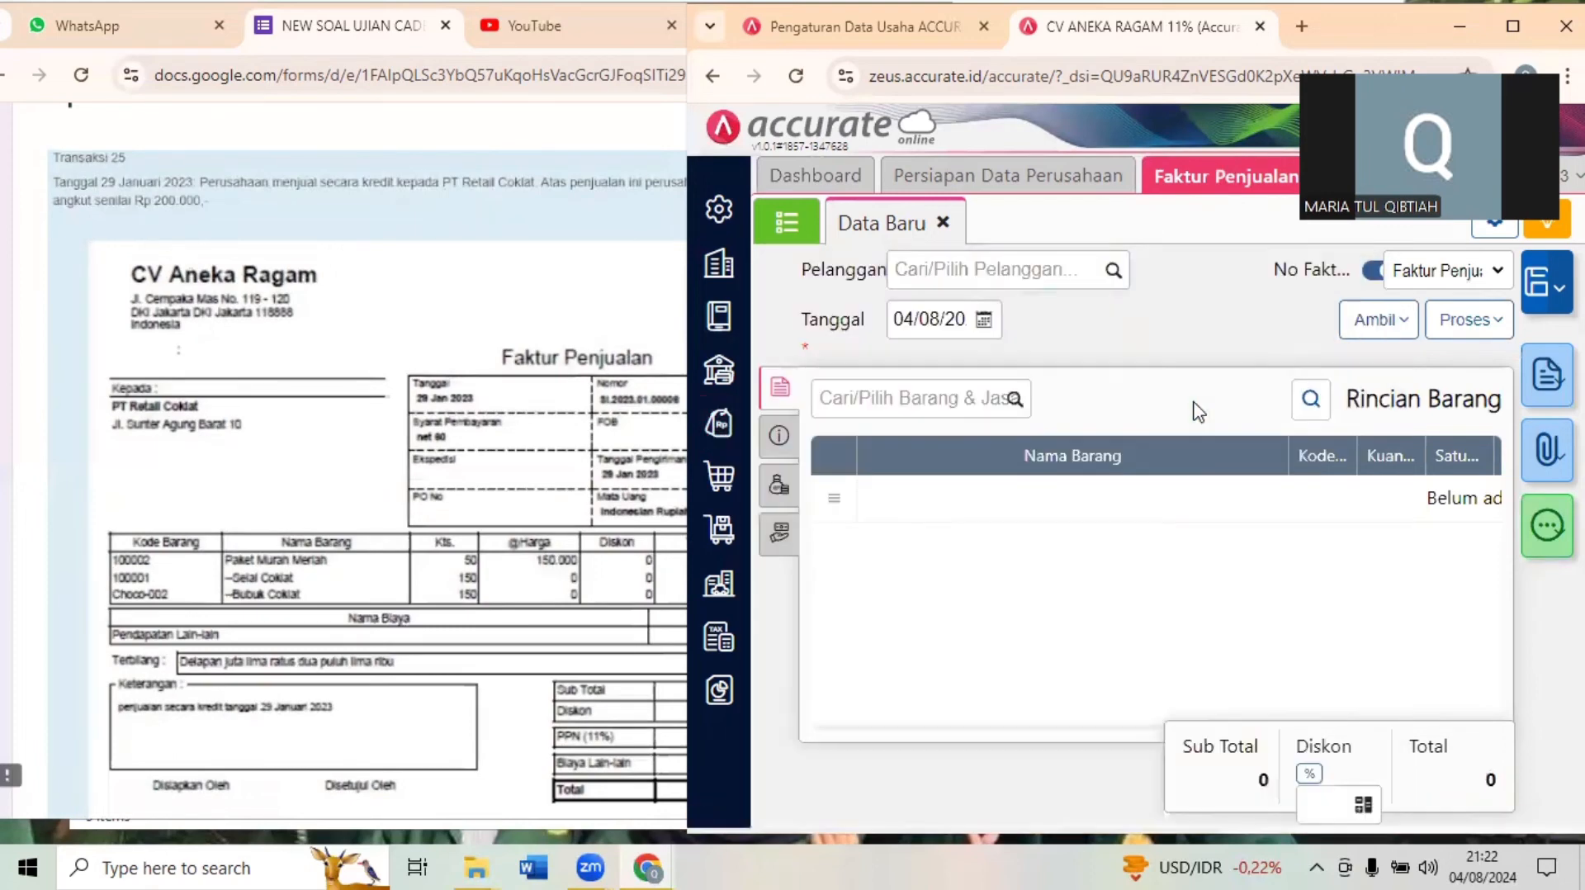
click(552, 422)
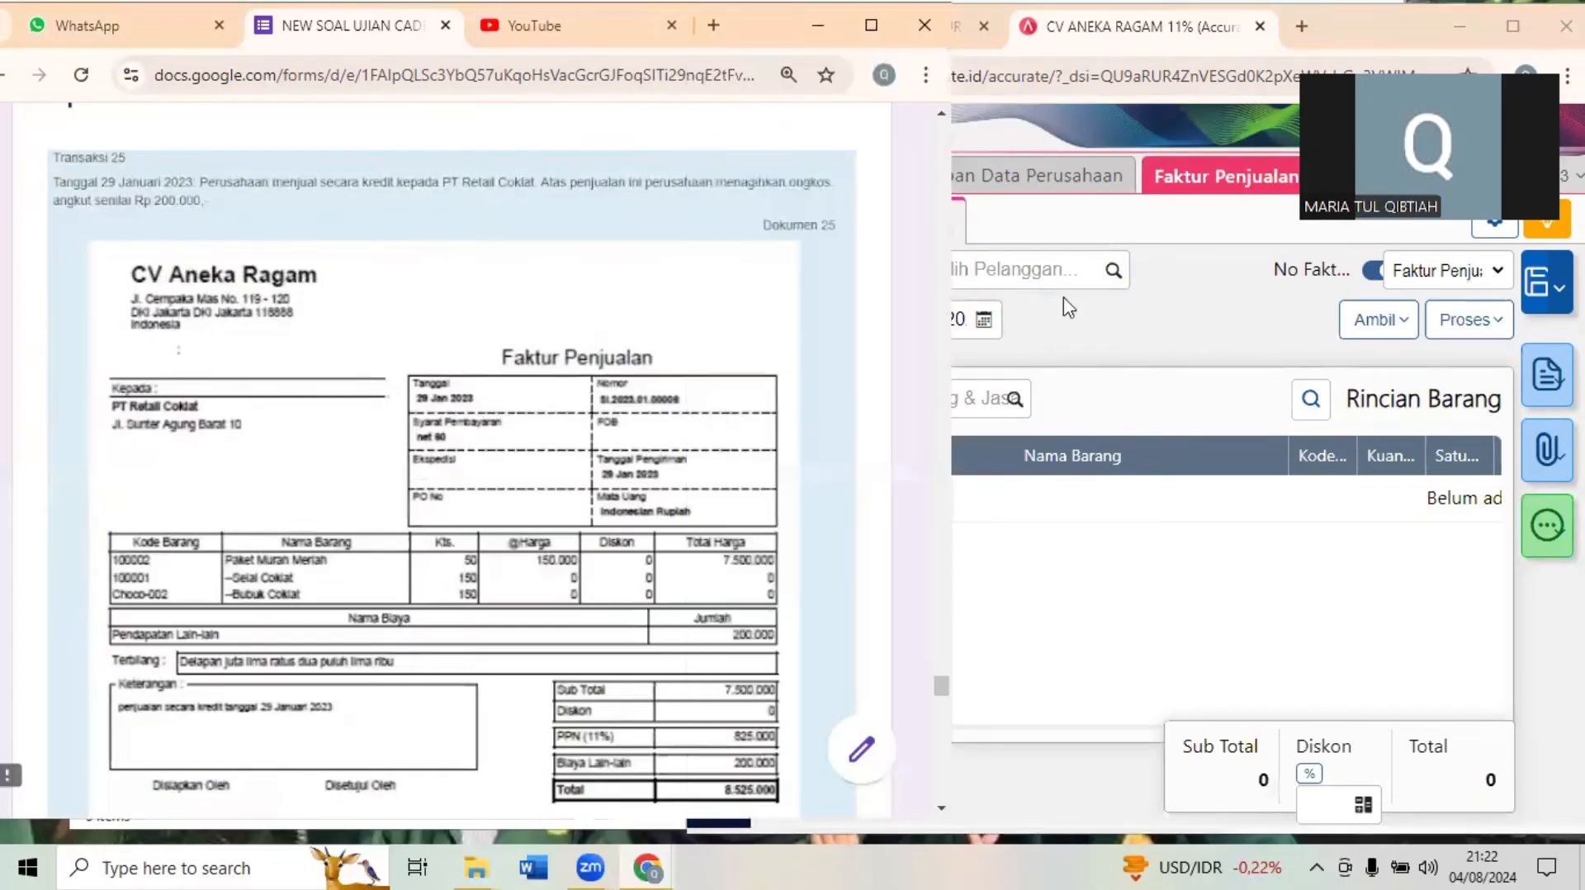
click(1098, 285)
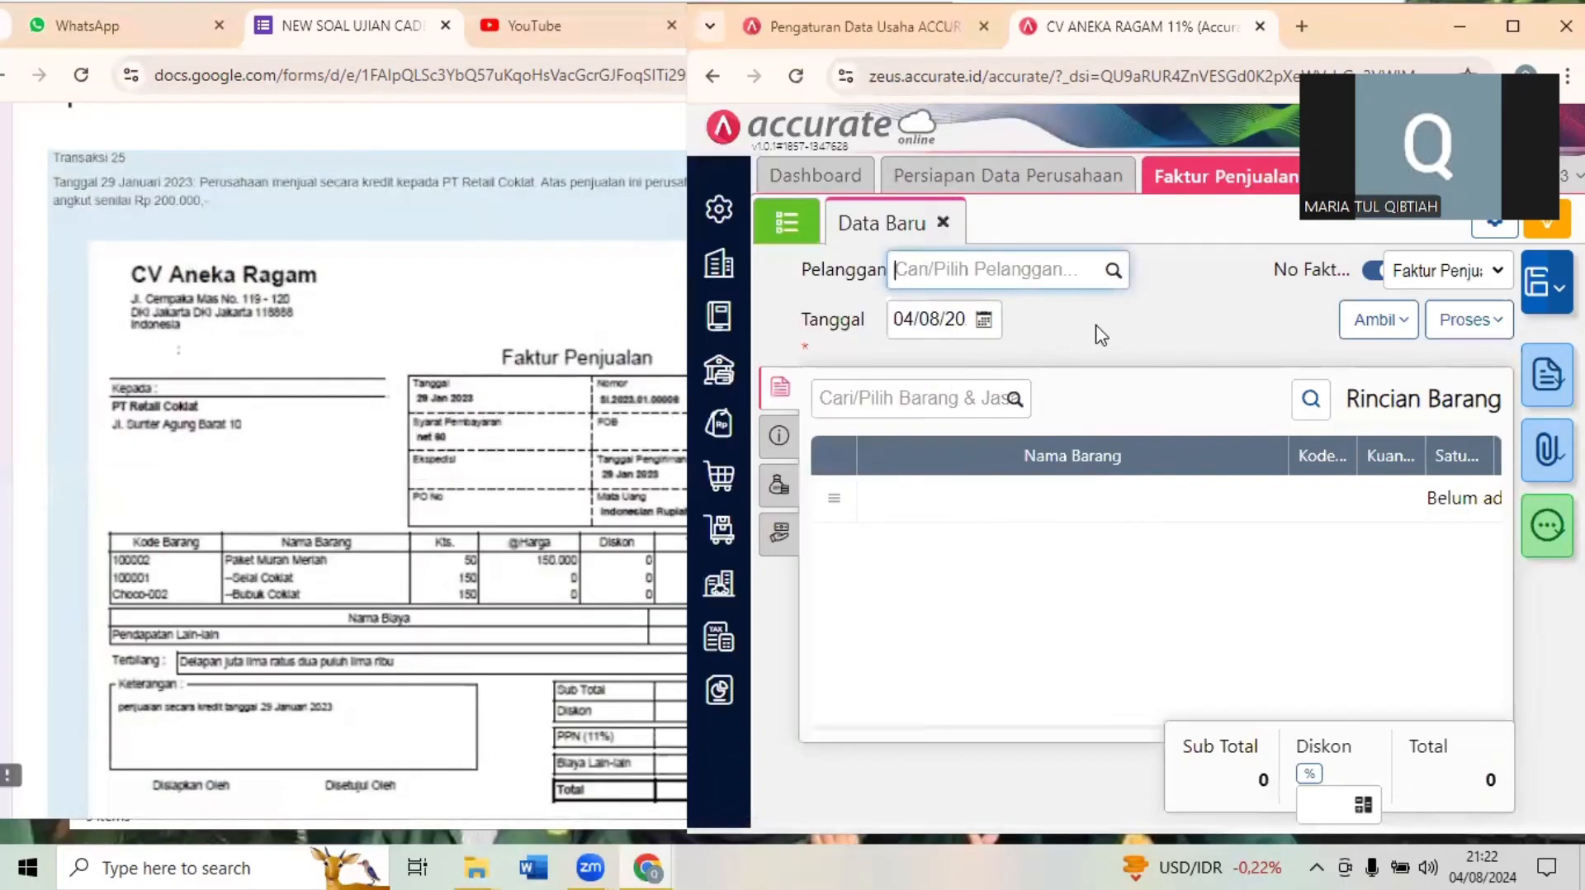
text(retail)
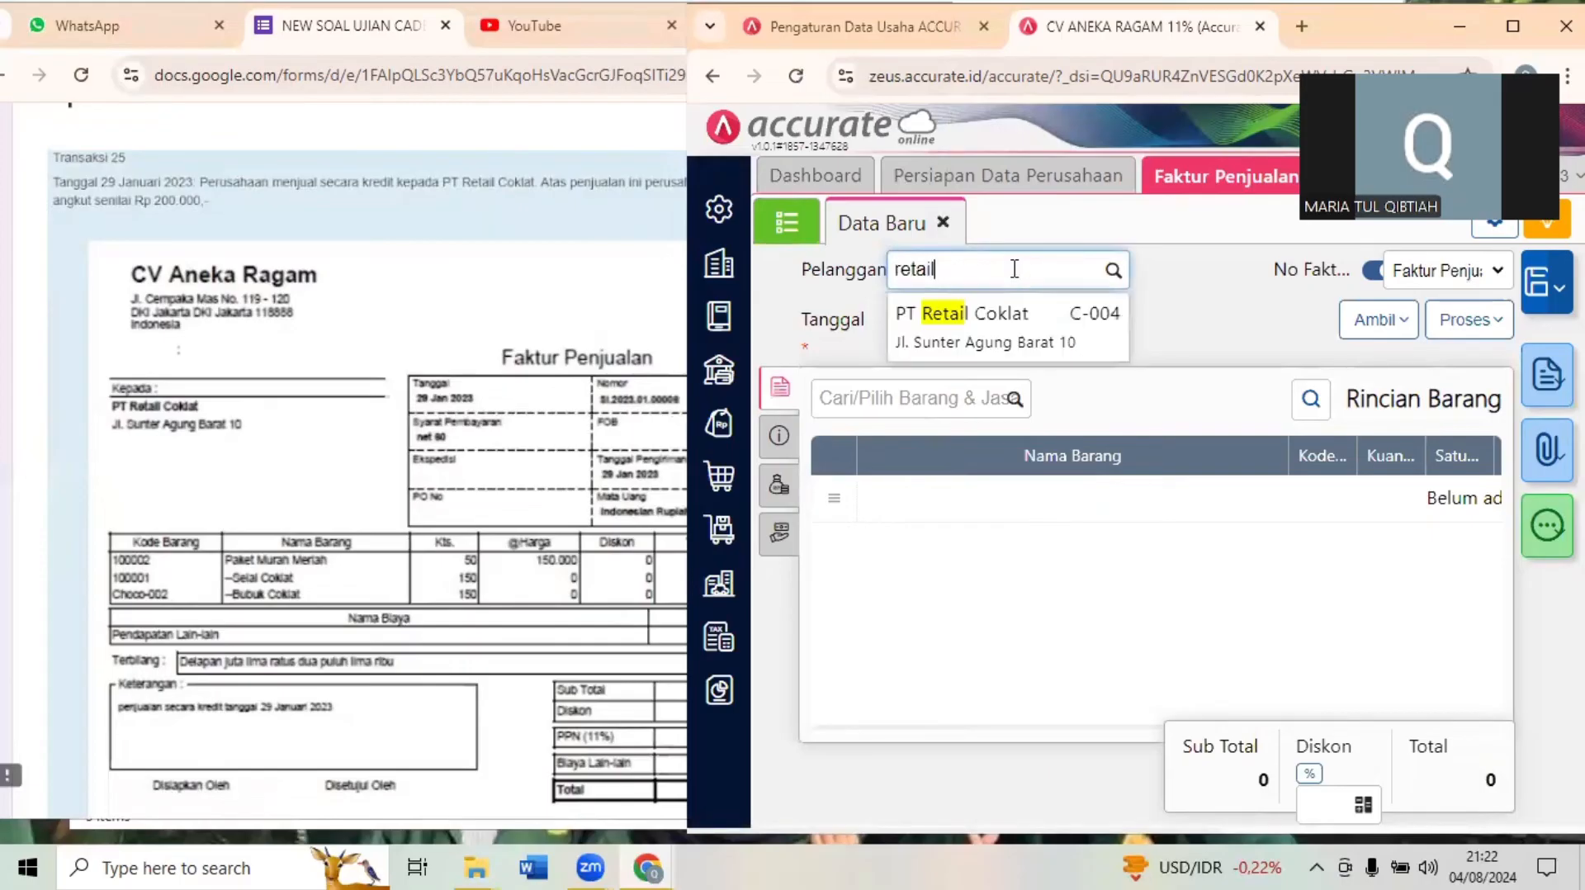
click(958, 316)
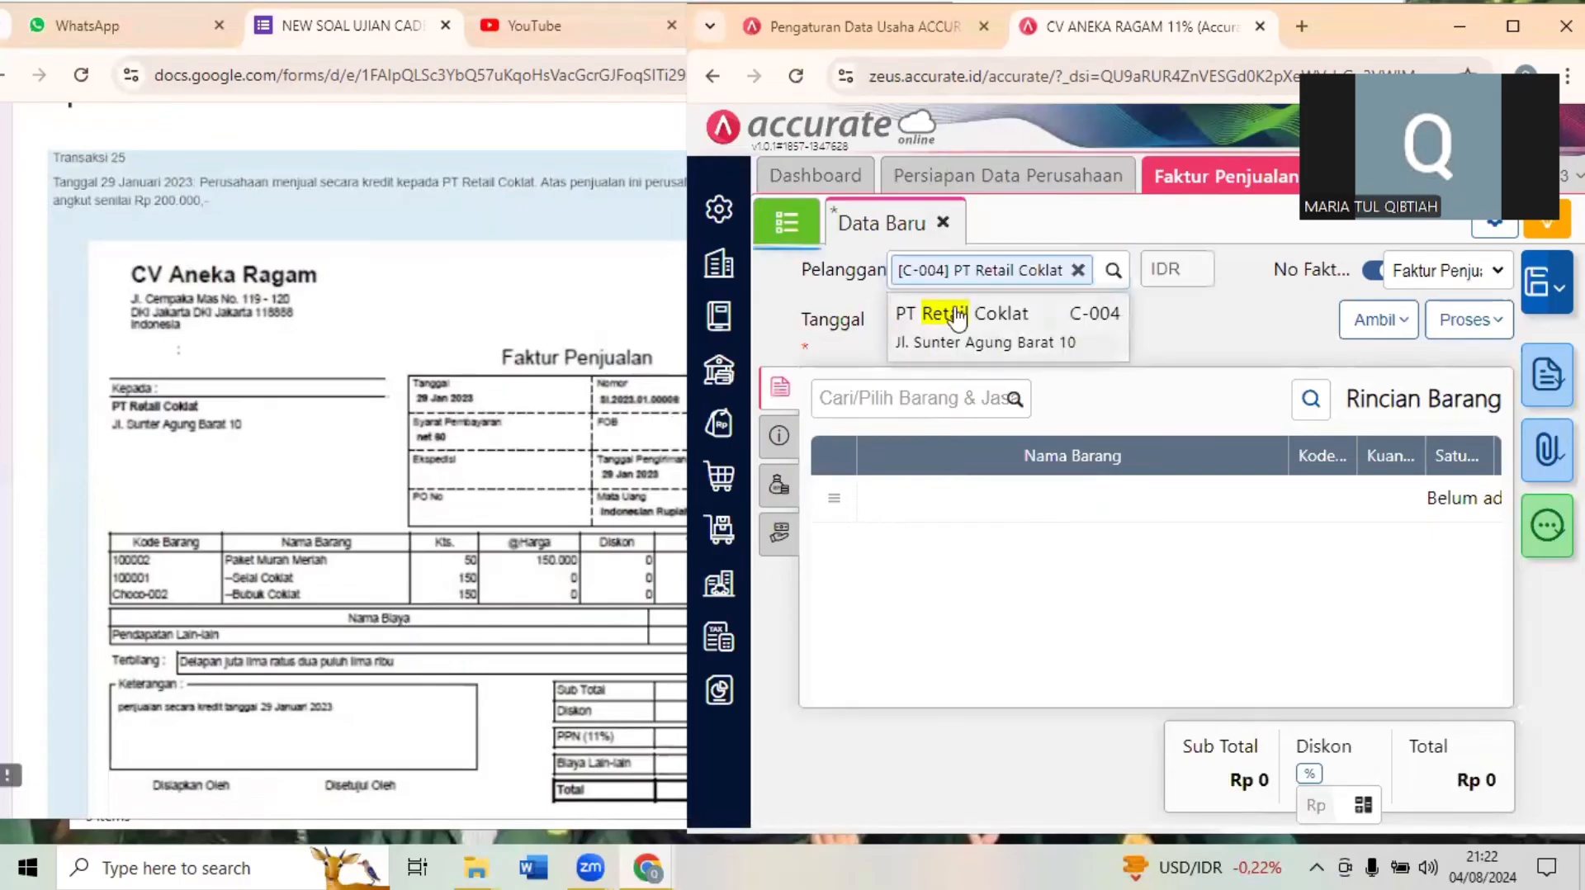
click(978, 325)
click(945, 326)
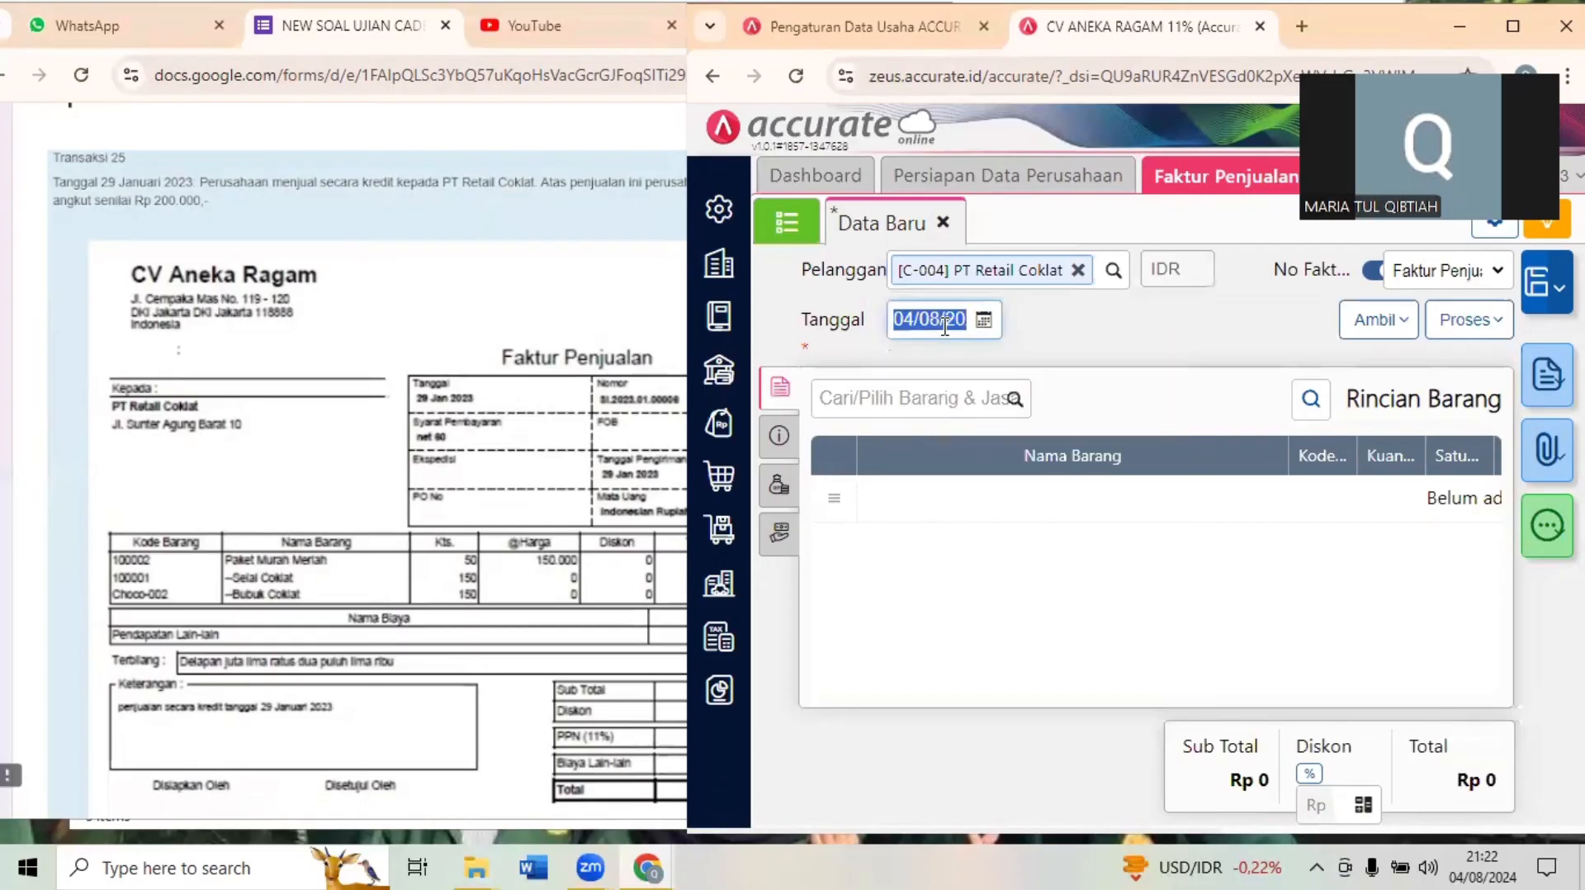
text(29/01/2)
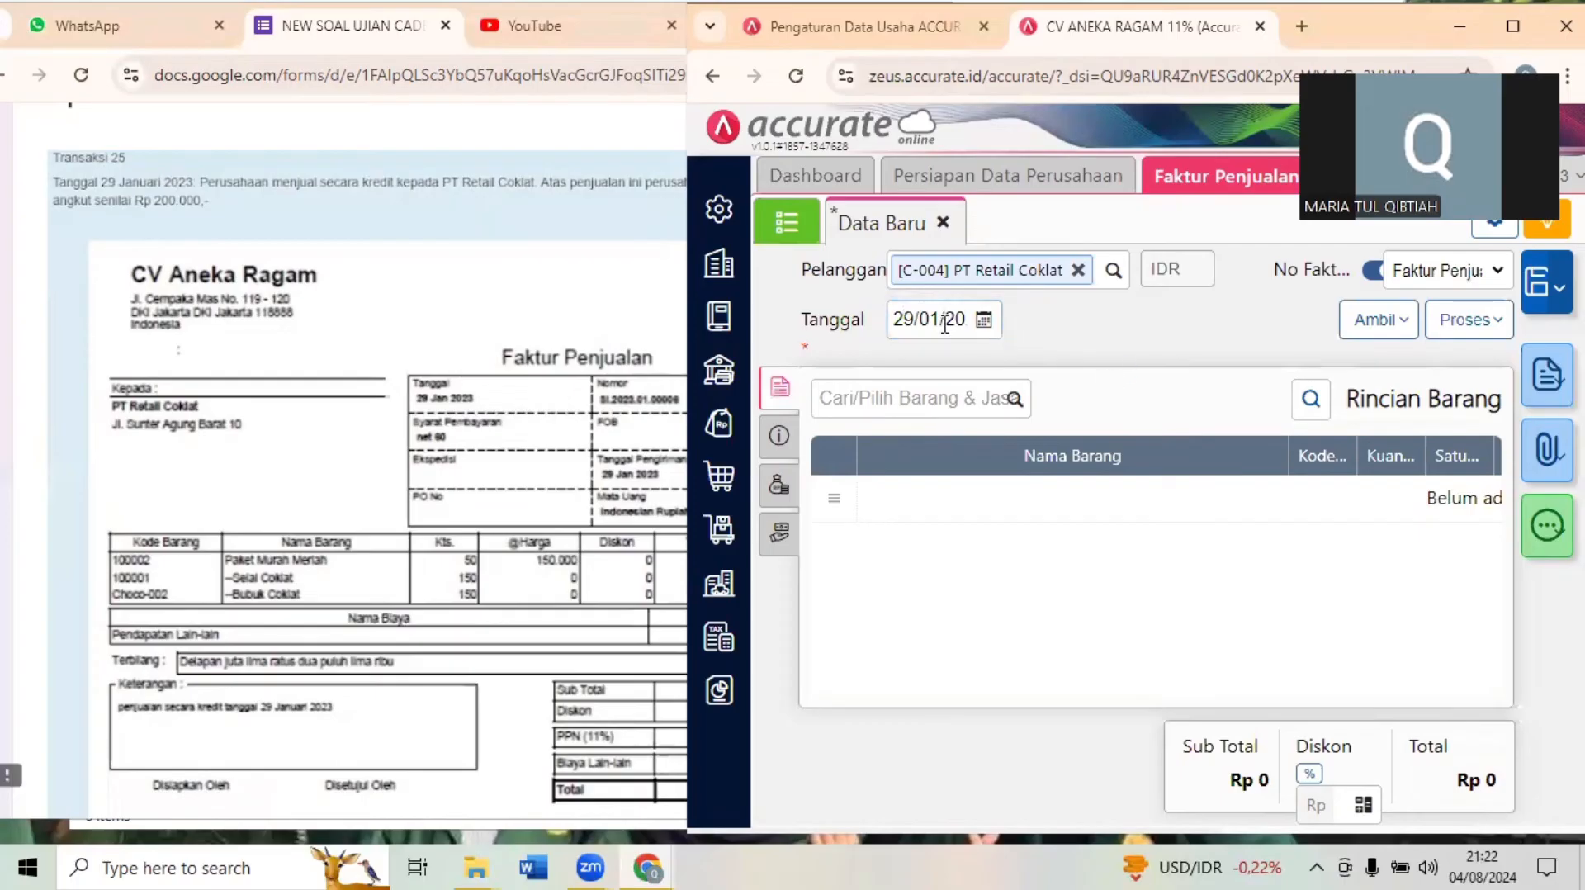
click(946, 324)
click(1114, 308)
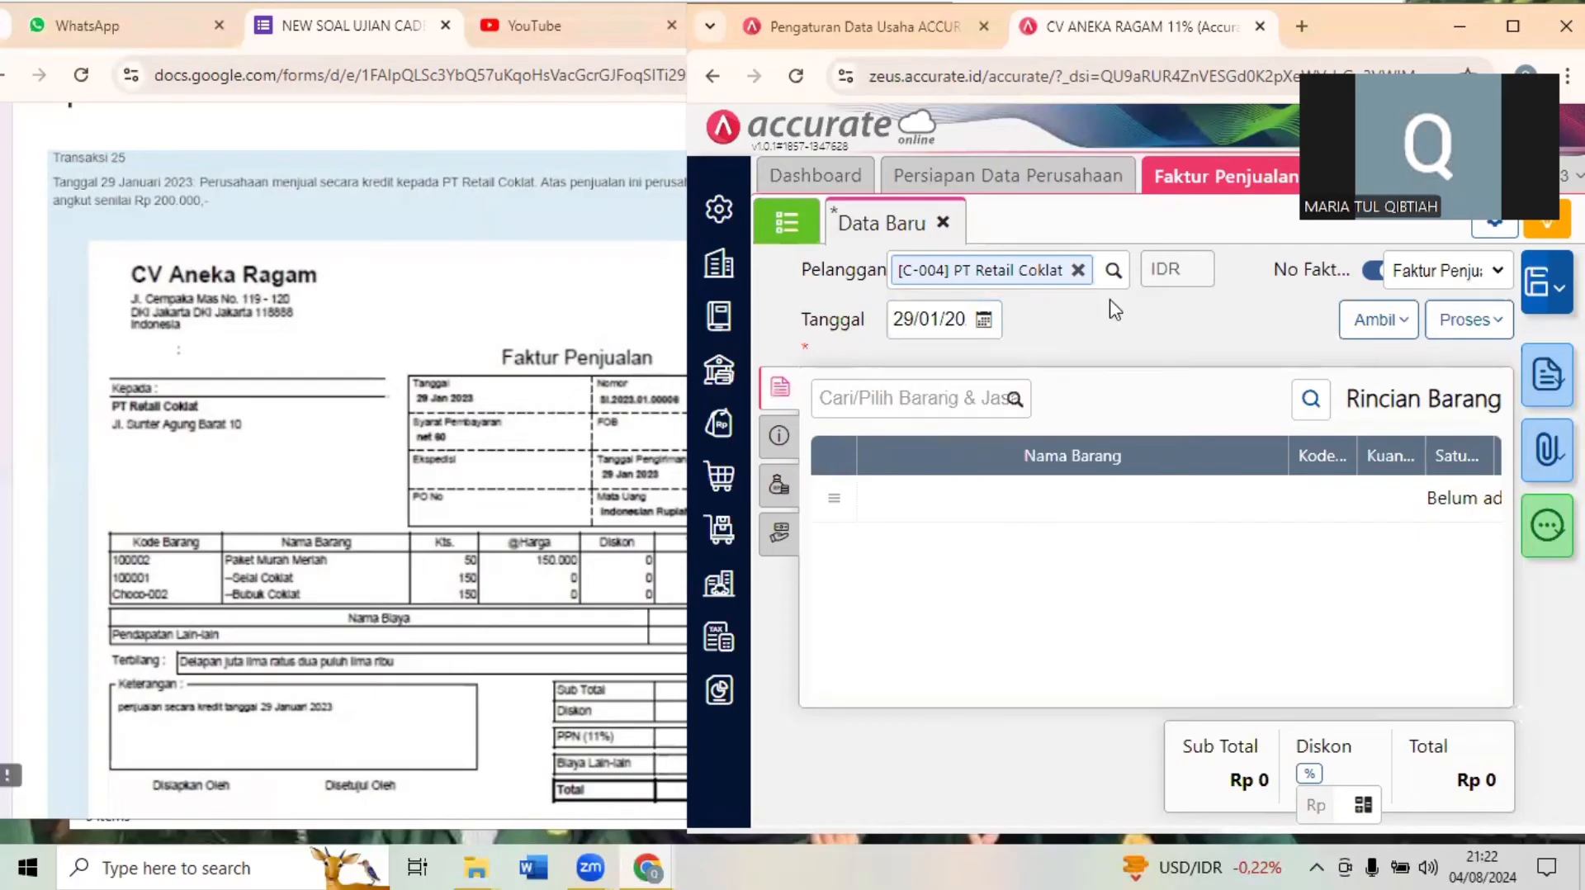
- Add the item paket murah meriah (100002) to the sales invoice with a quantity of 50
click(877, 394)
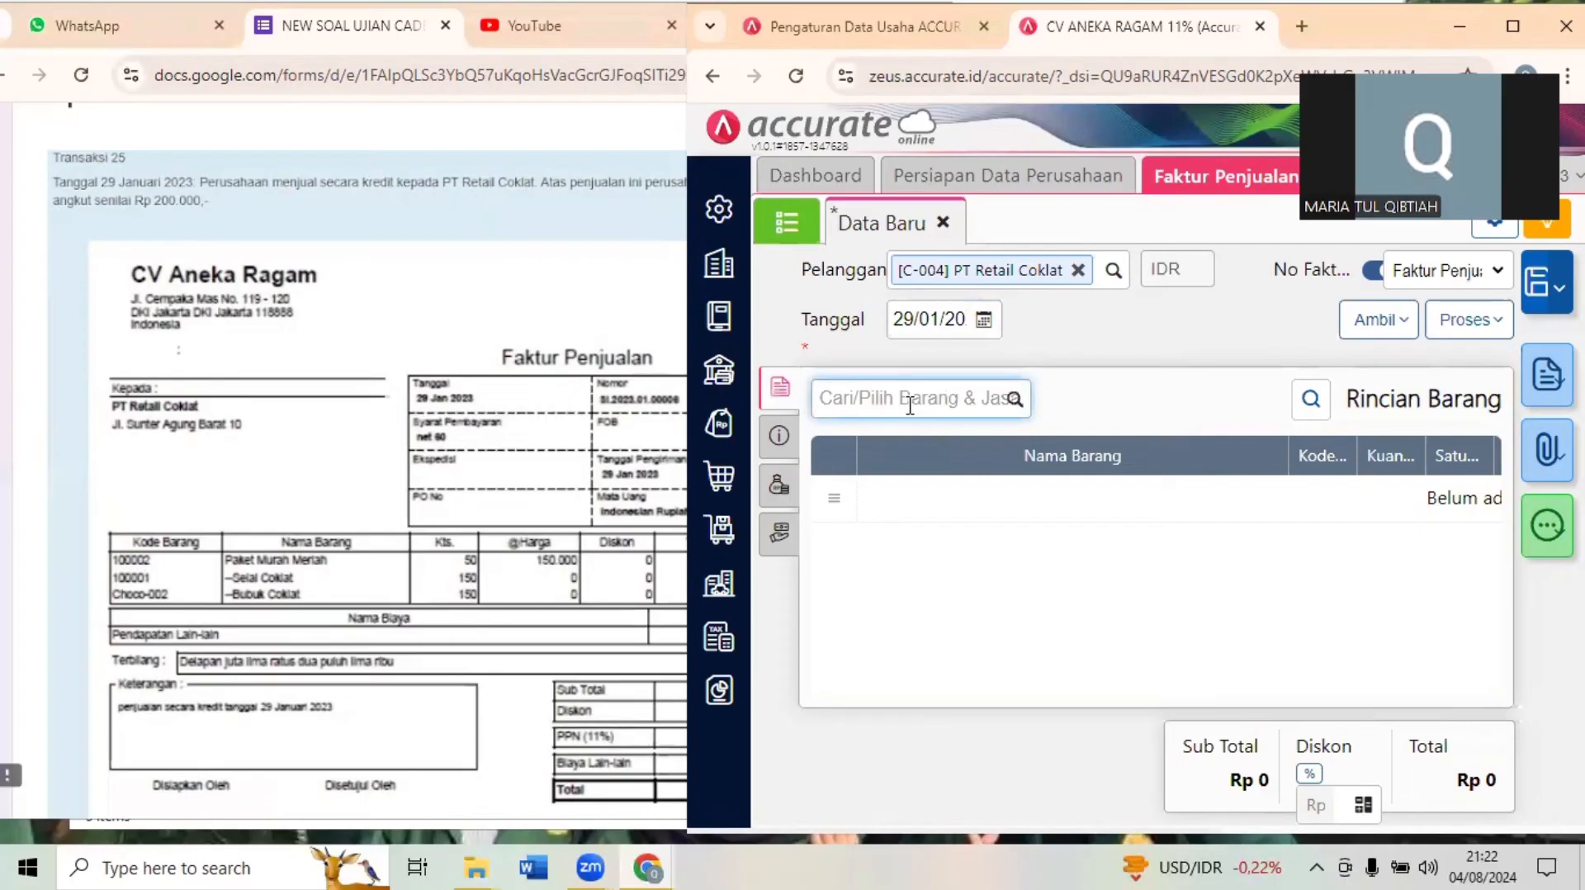
text(pake)
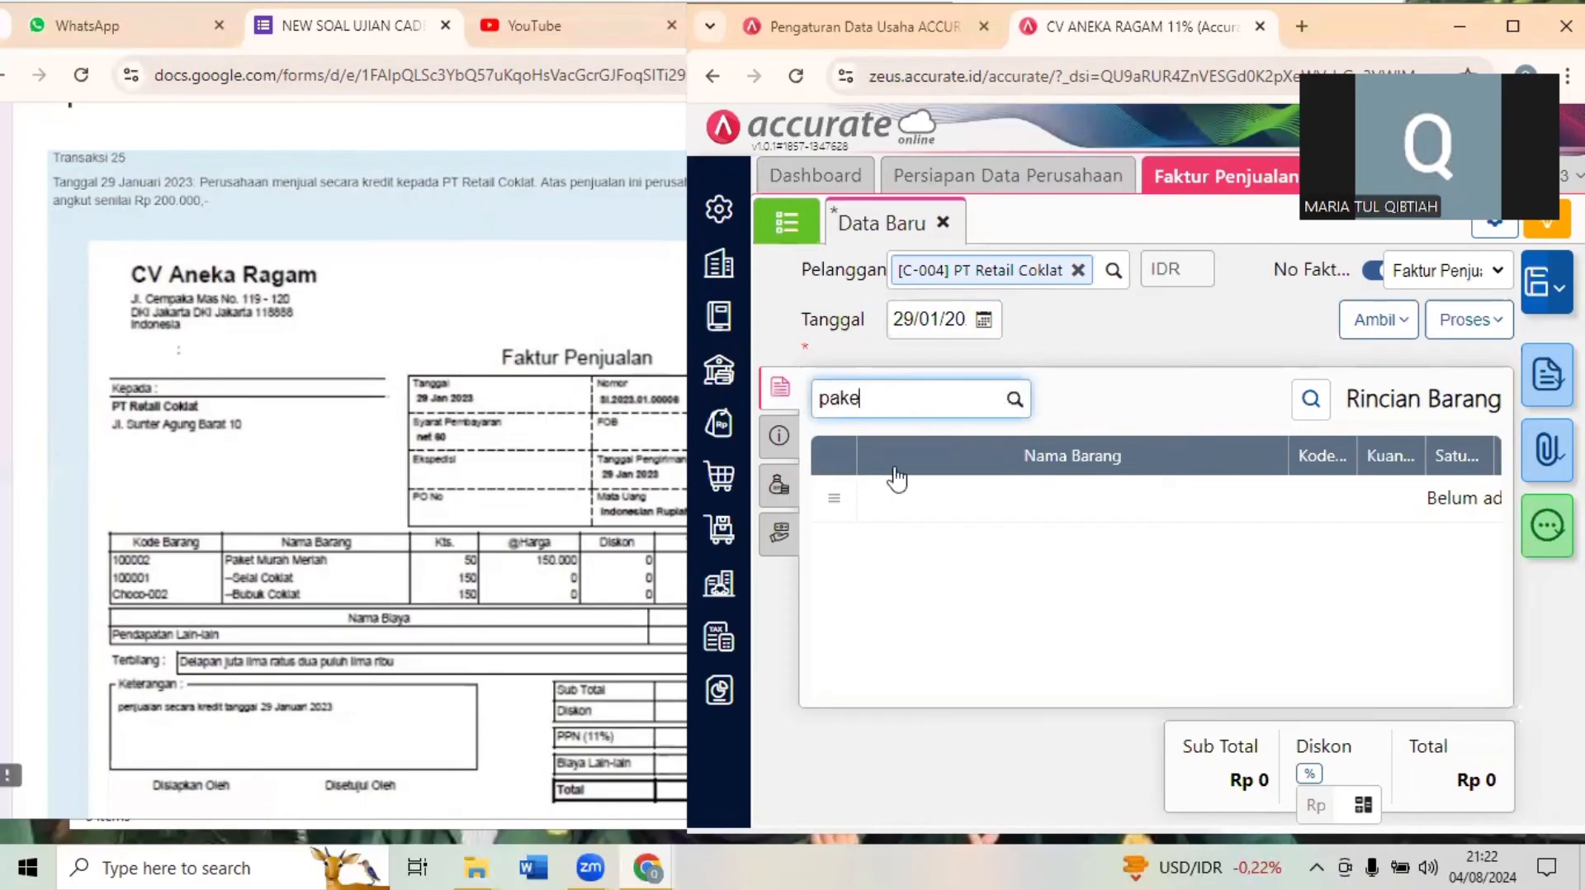
text(t)
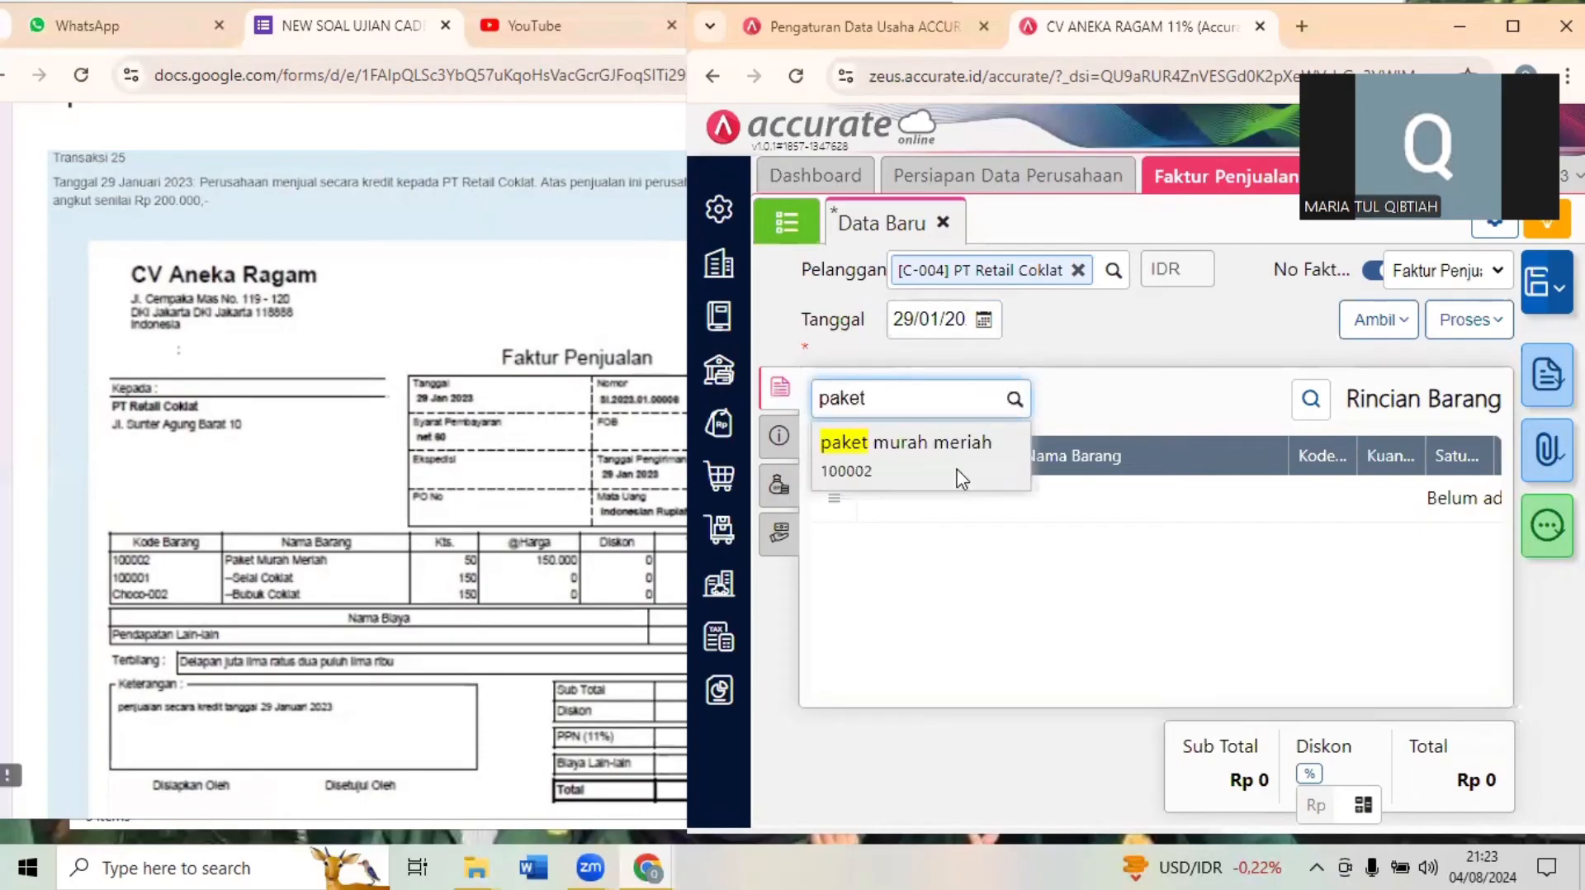
click(961, 479)
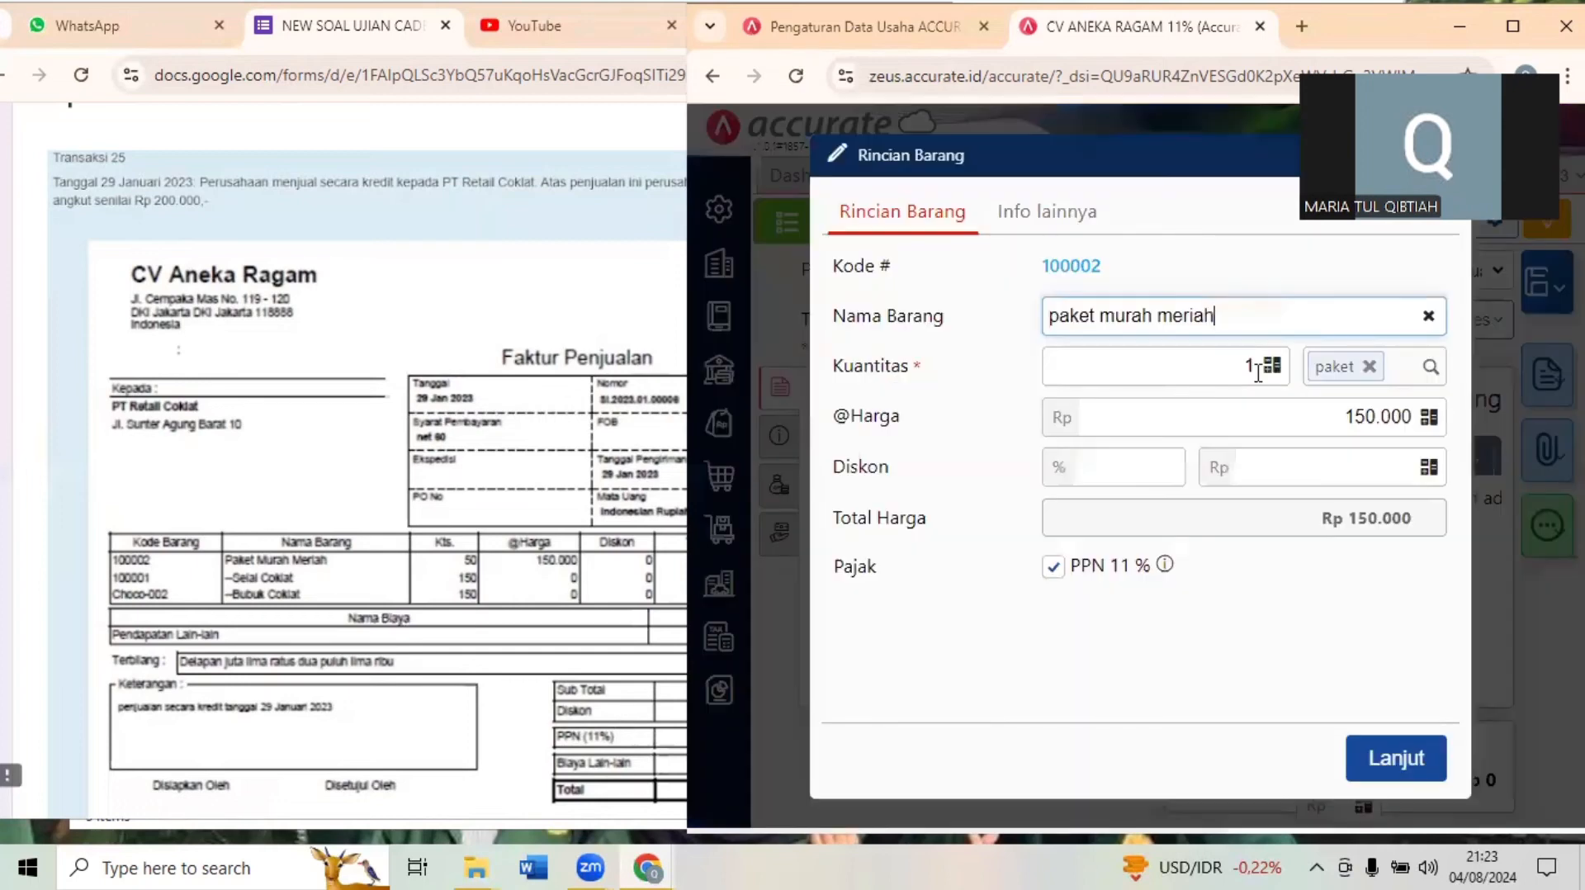
click(1257, 366)
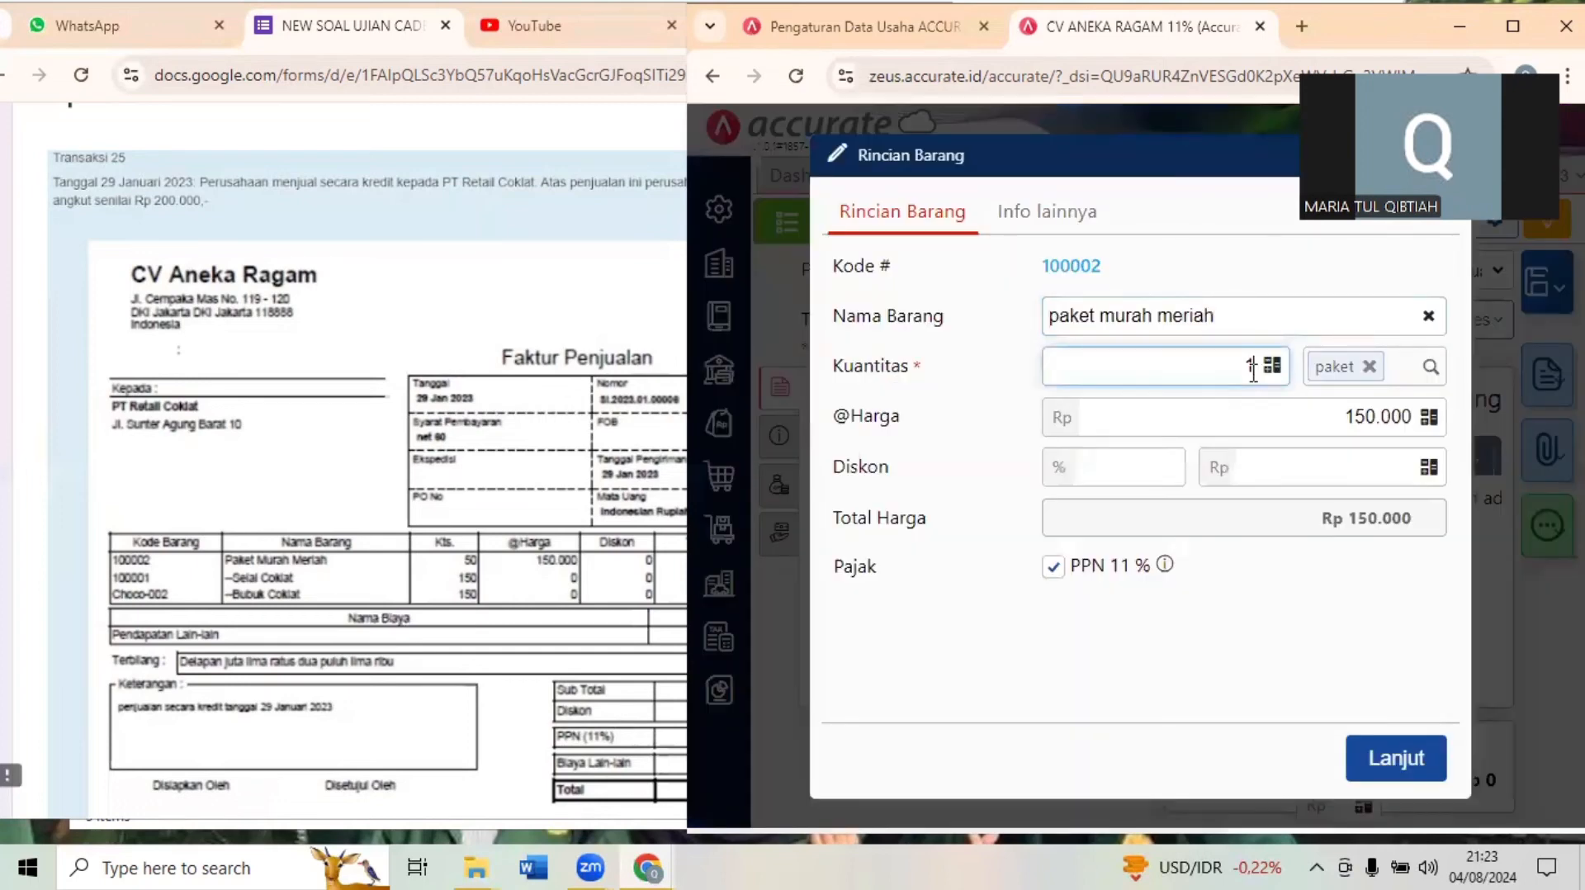
text(50)
click(1226, 658)
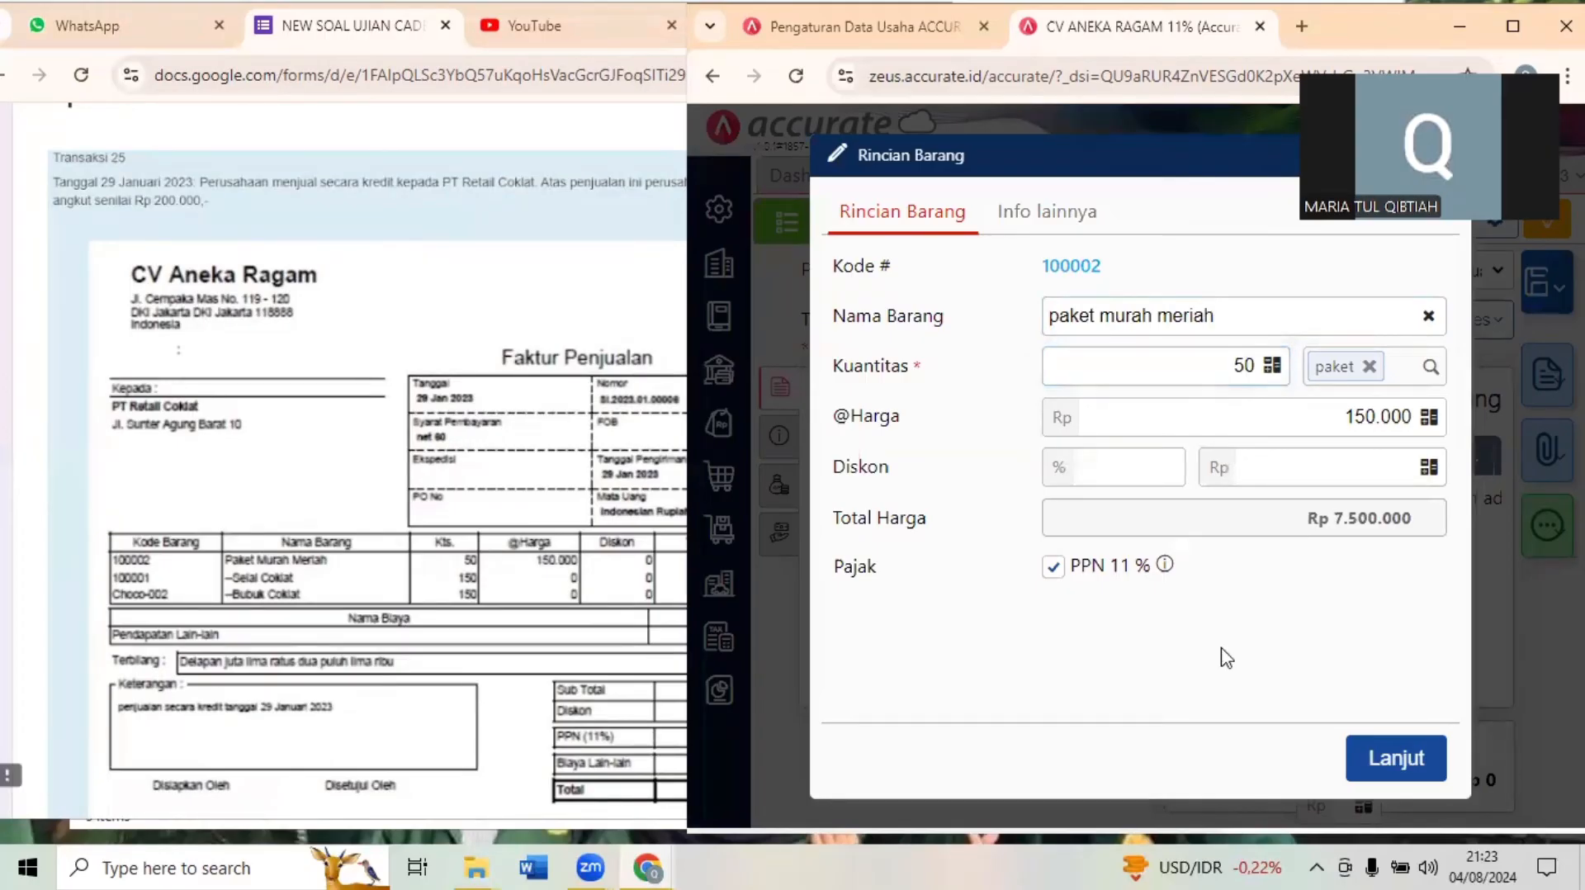
click(1385, 755)
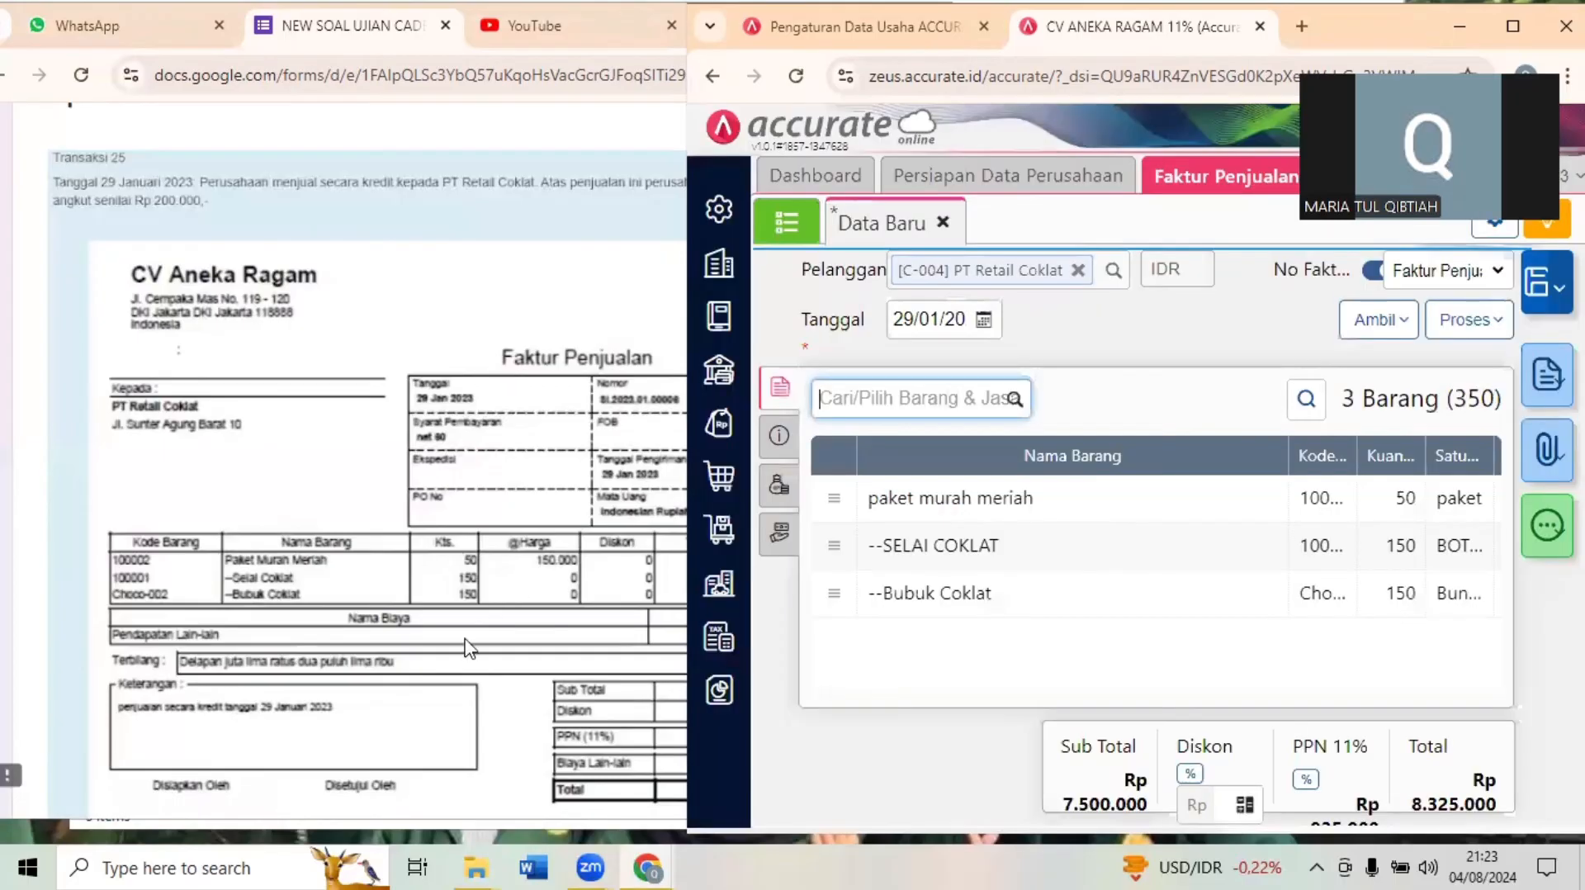
- Compare the invoice's items and totals with Dokumen 25 and open the invoice's Biaya Lainnya section
click(468, 648)
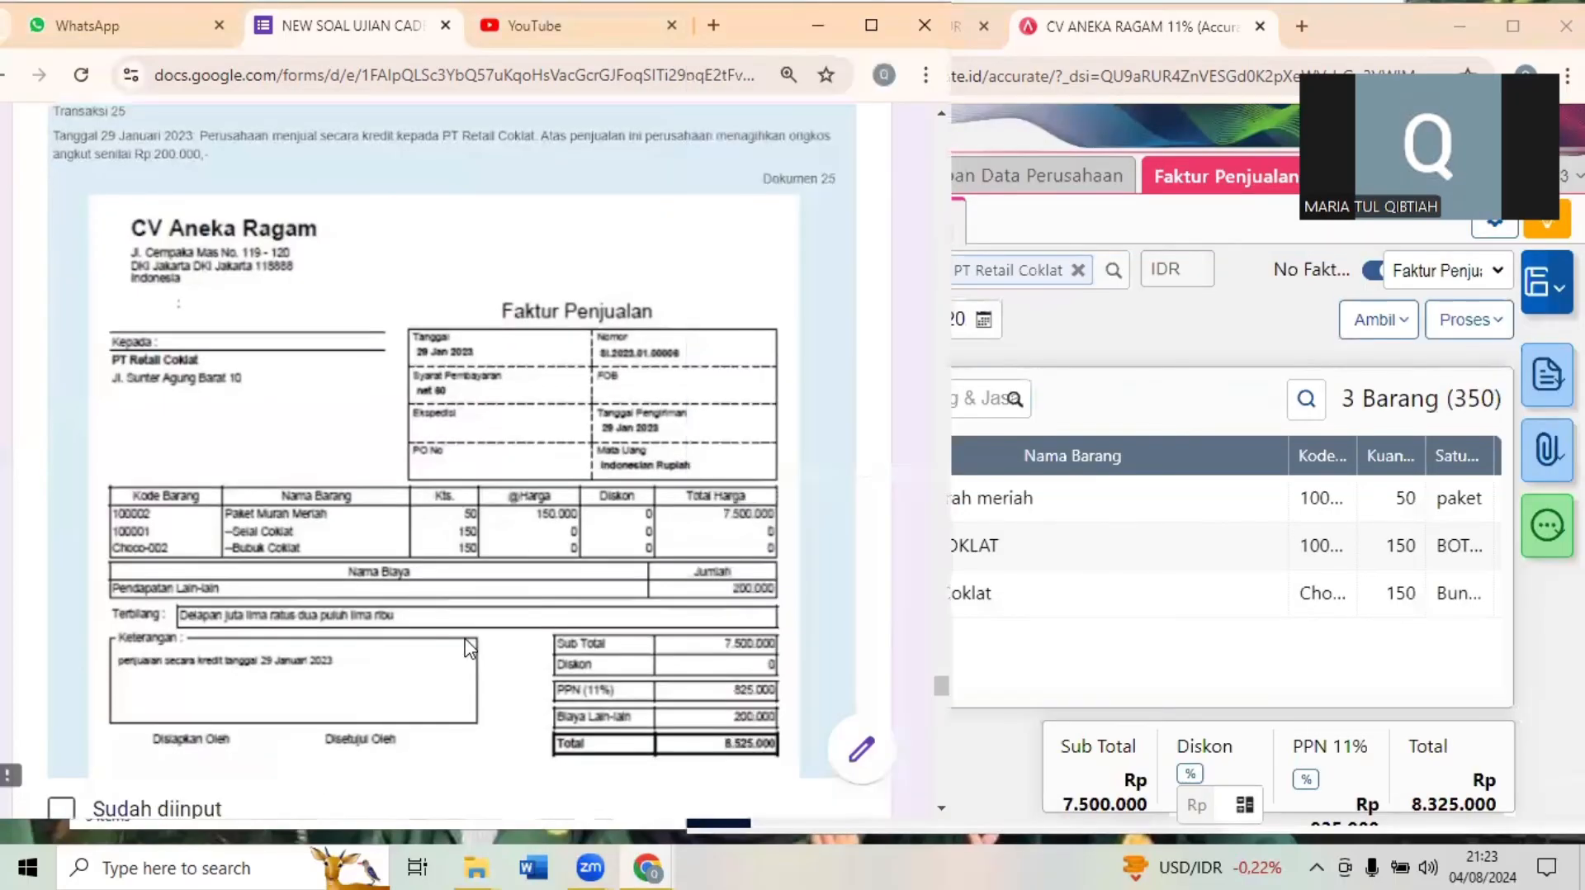
scroll(468, 648, down, 1)
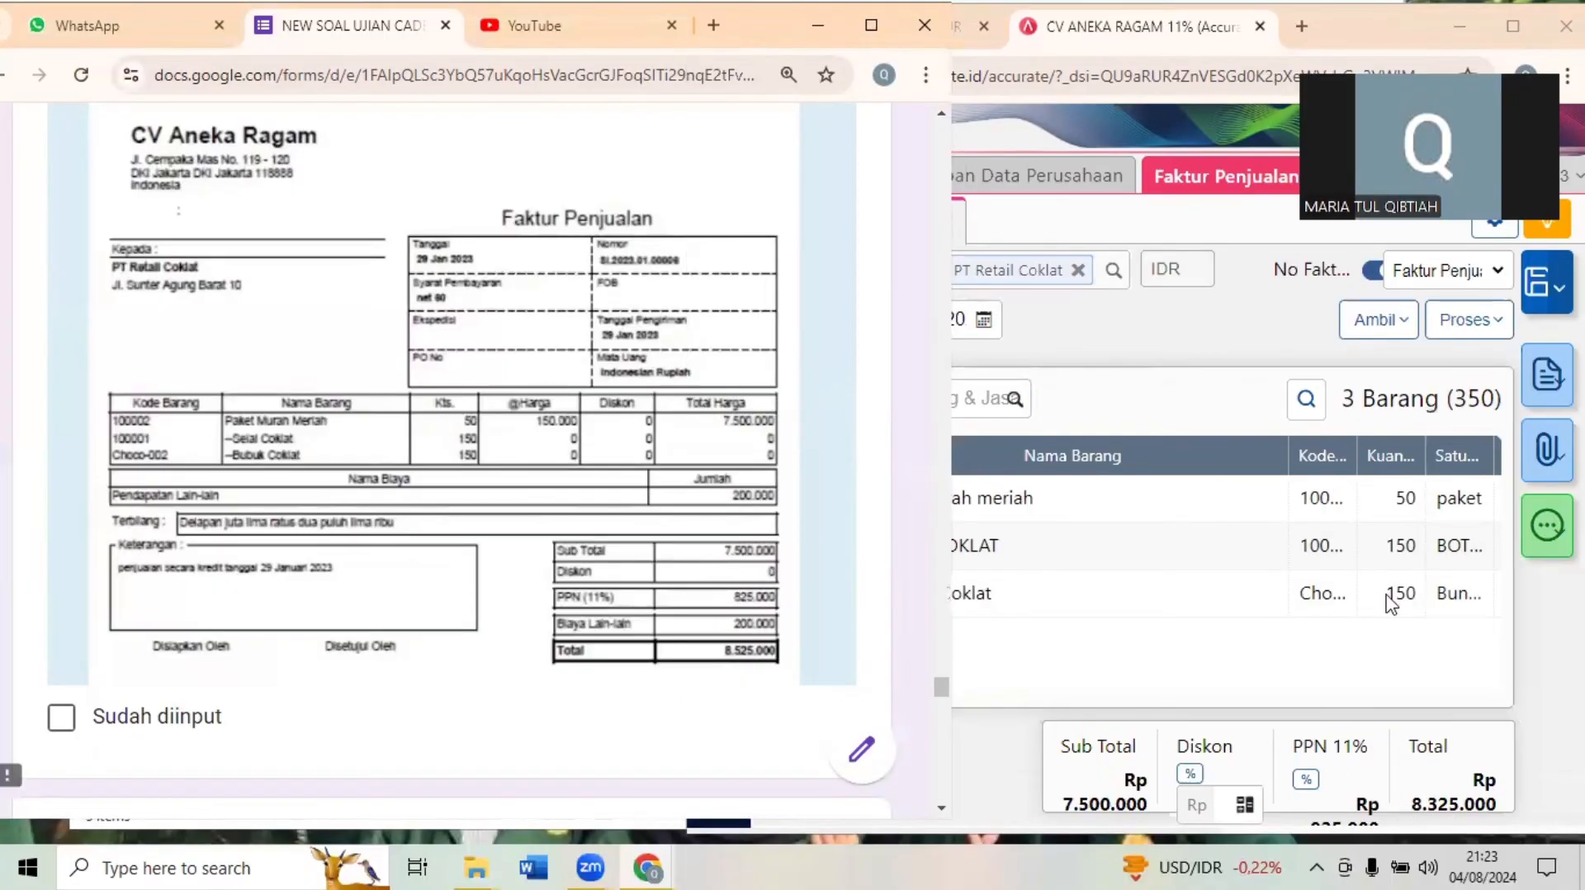
click(1515, 22)
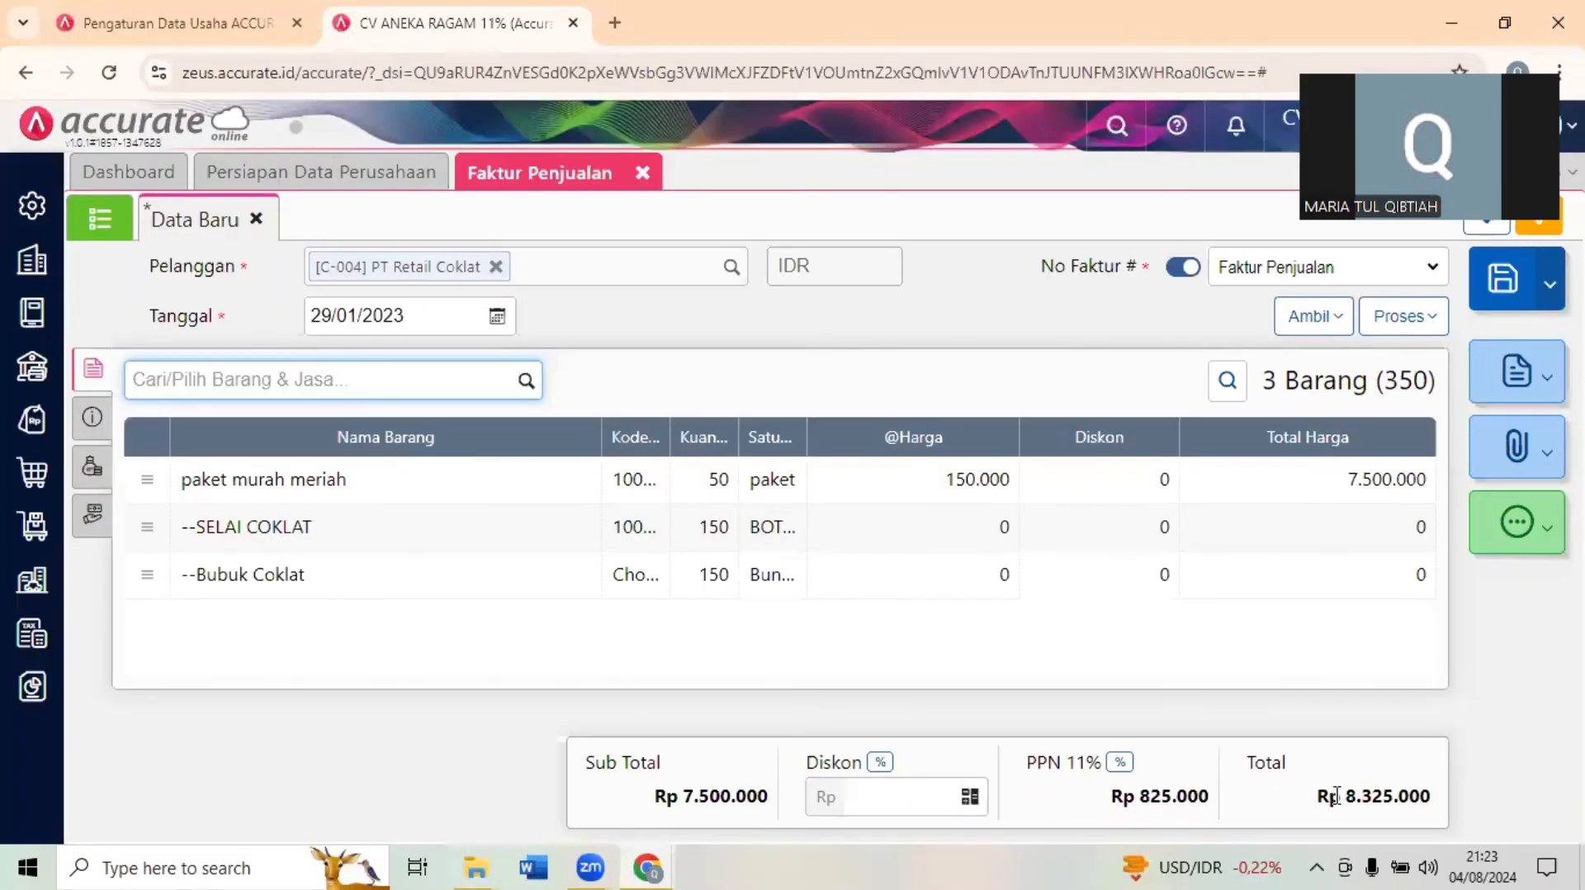
click(1506, 18)
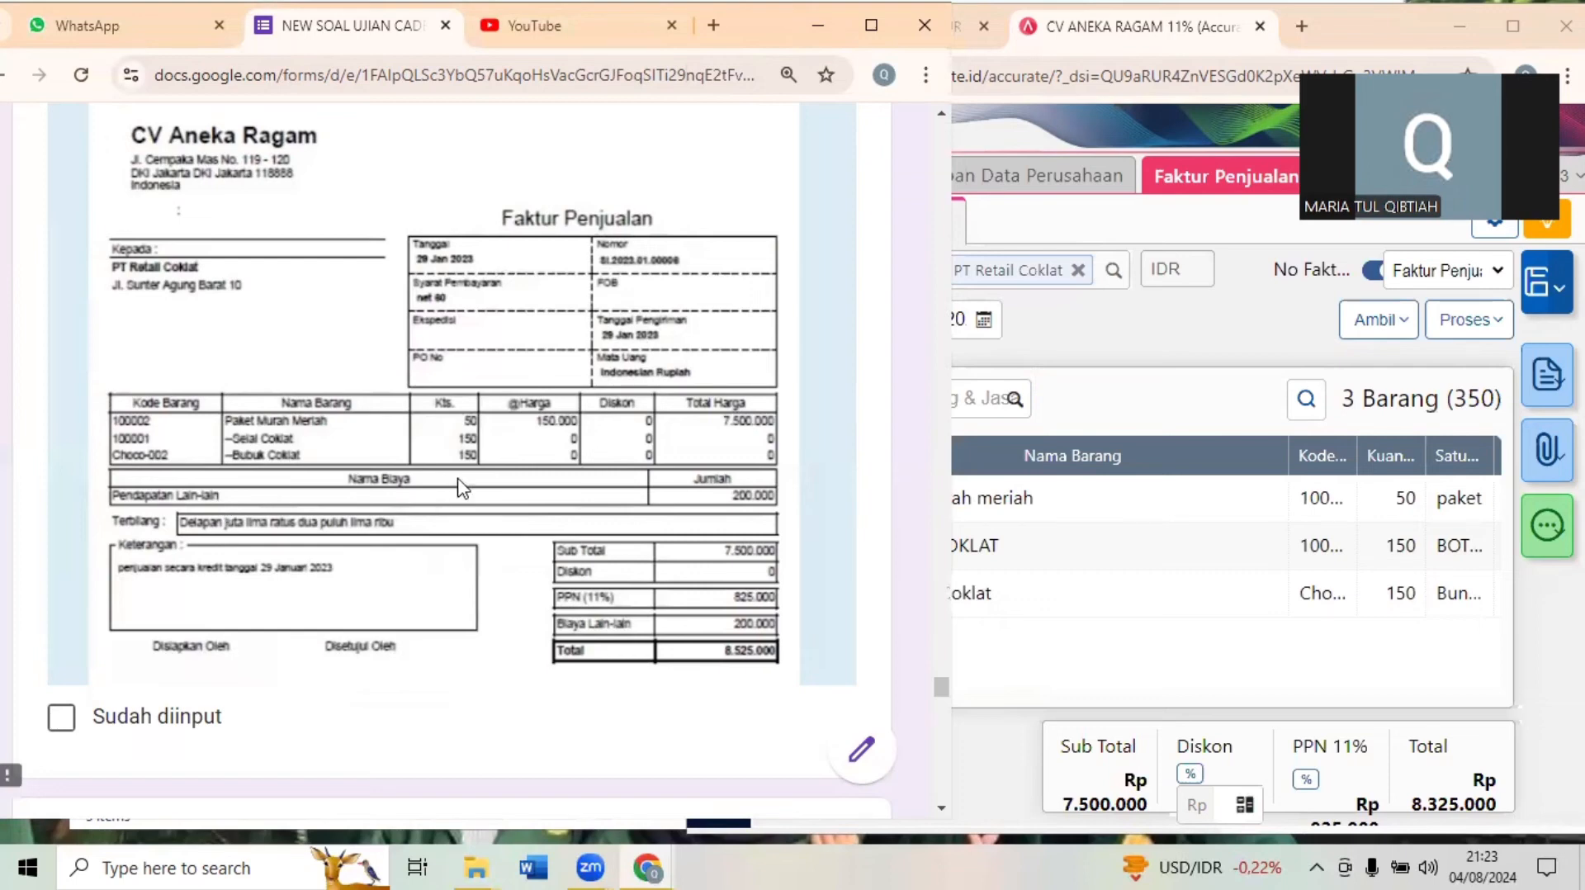
click(972, 423)
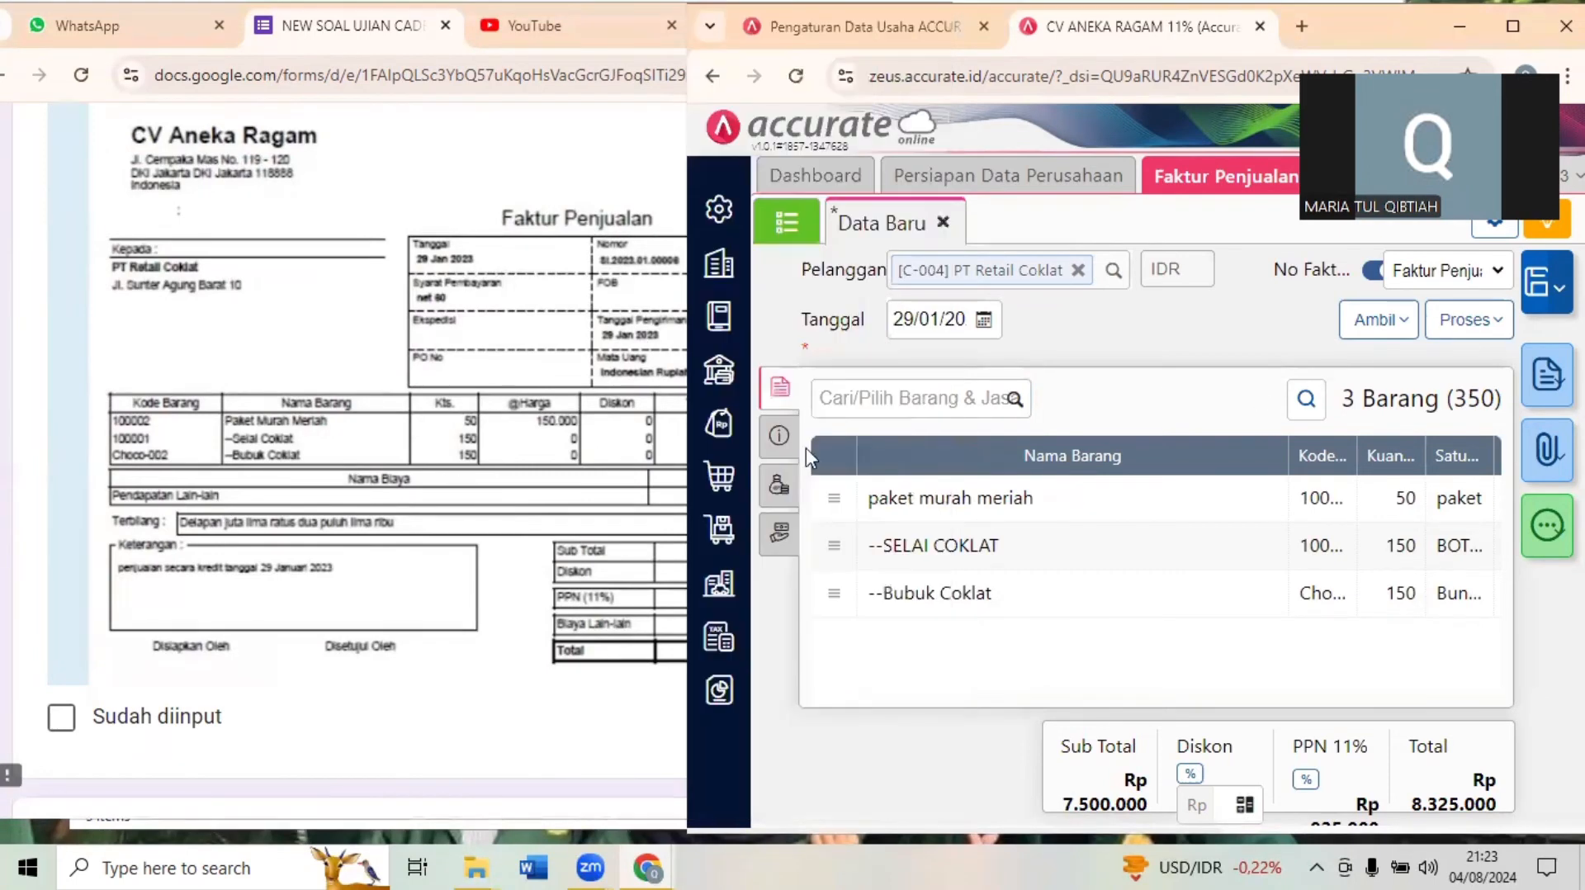
click(779, 488)
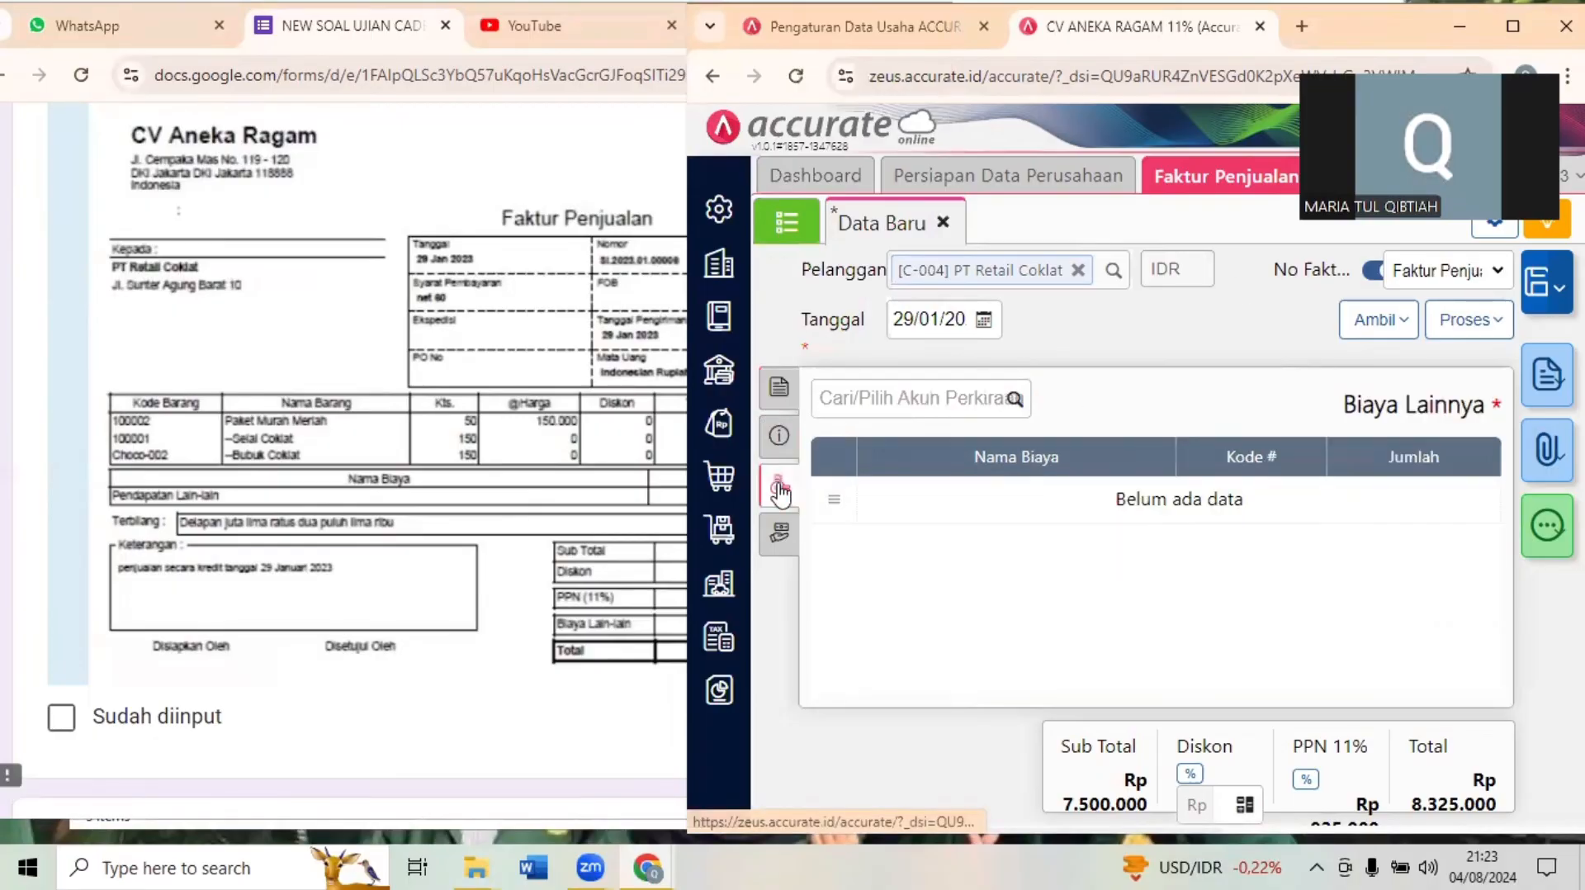
click(898, 411)
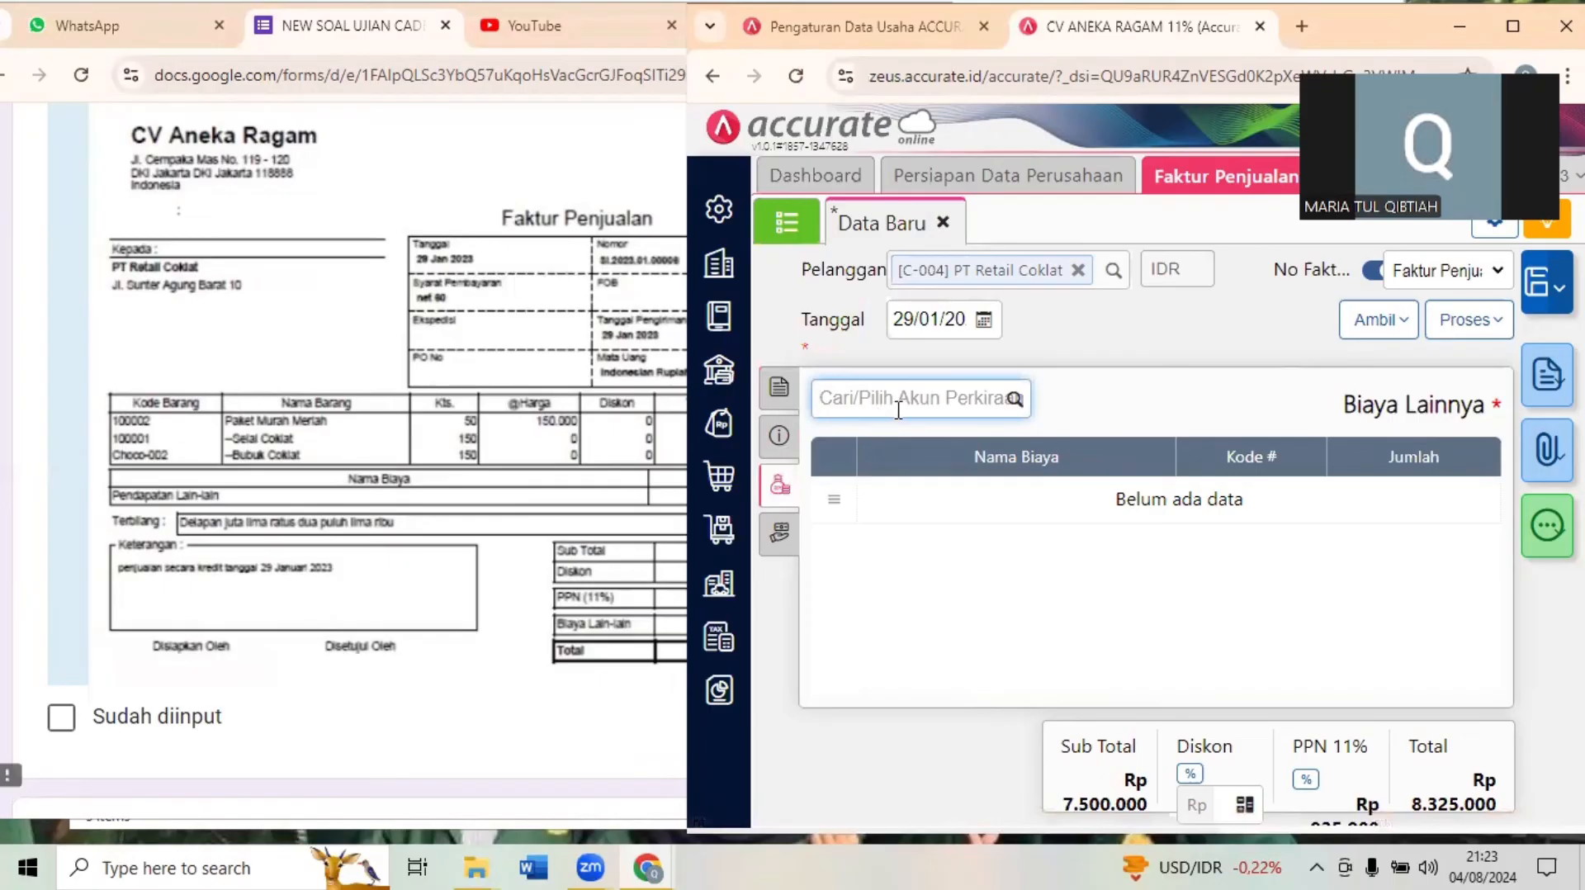
text(lain)
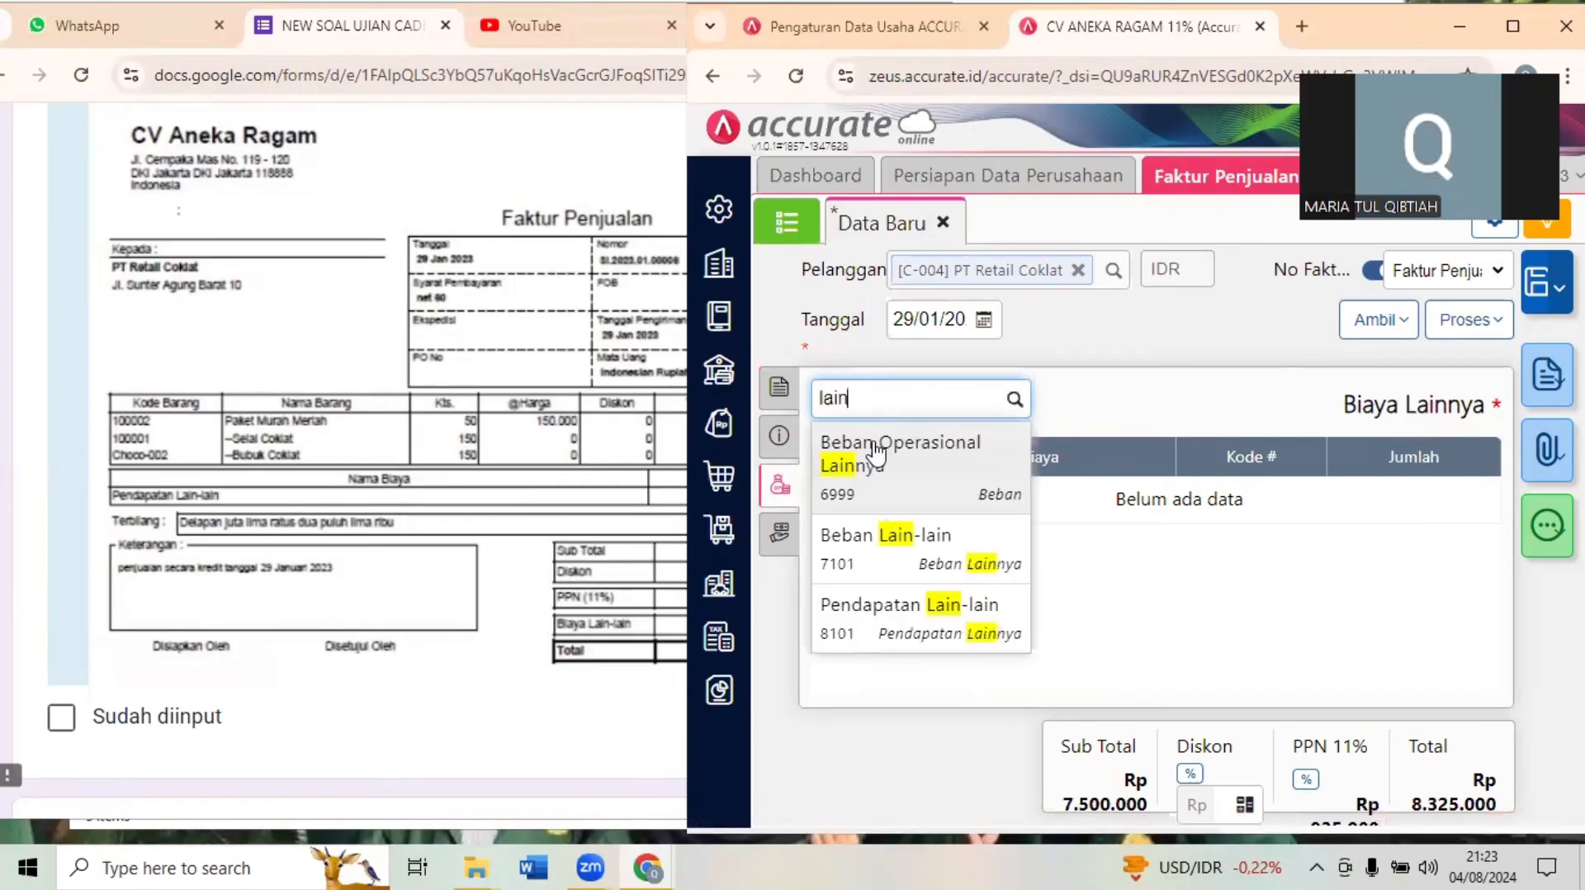
click(876, 452)
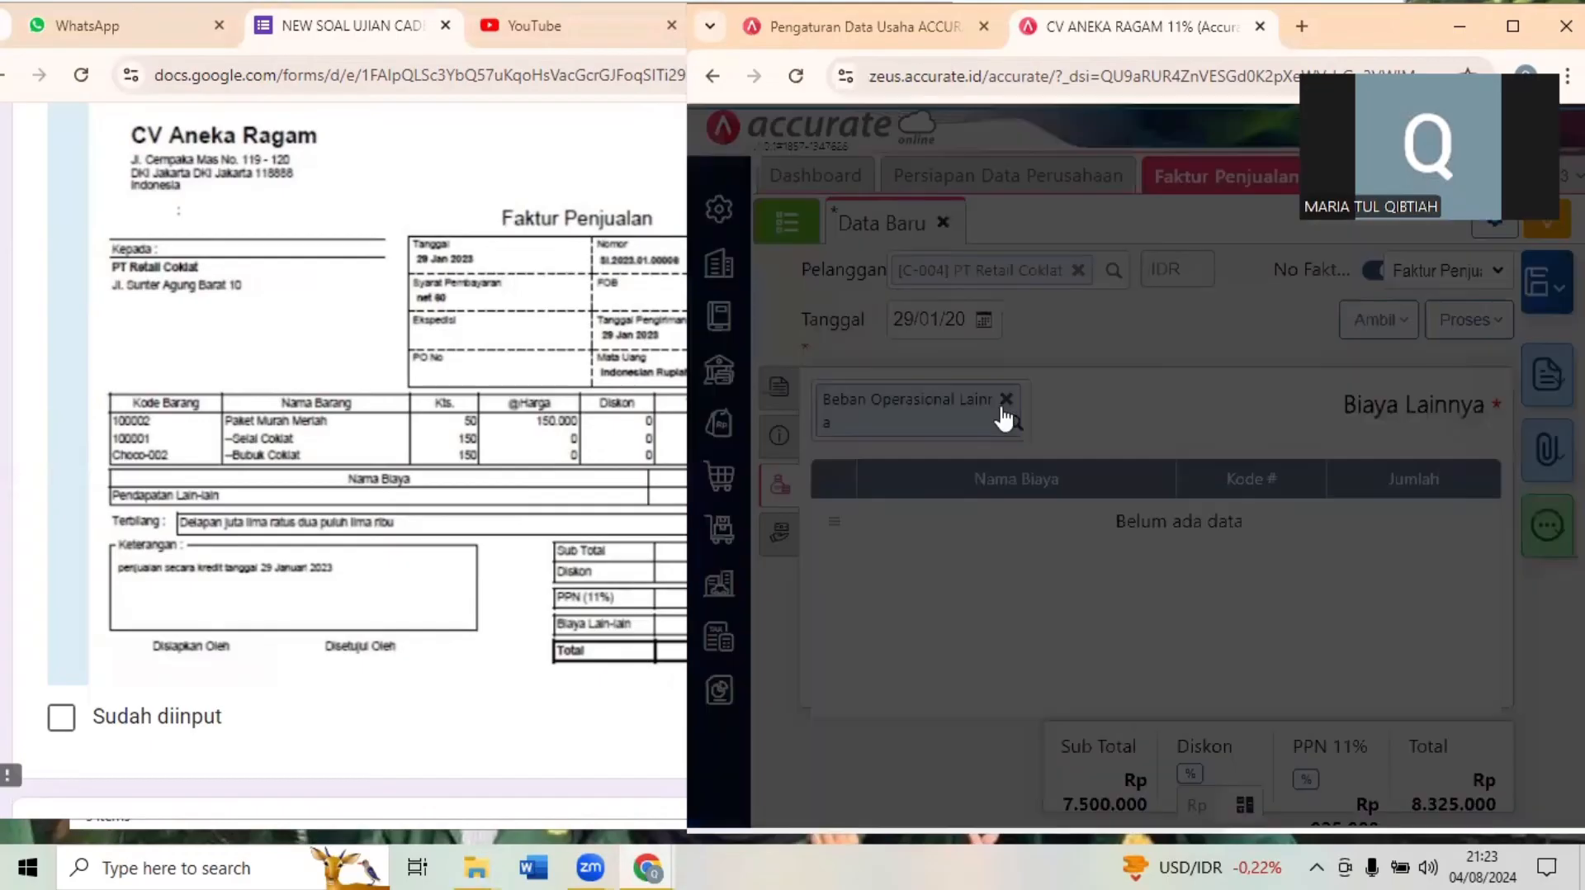
click(1425, 253)
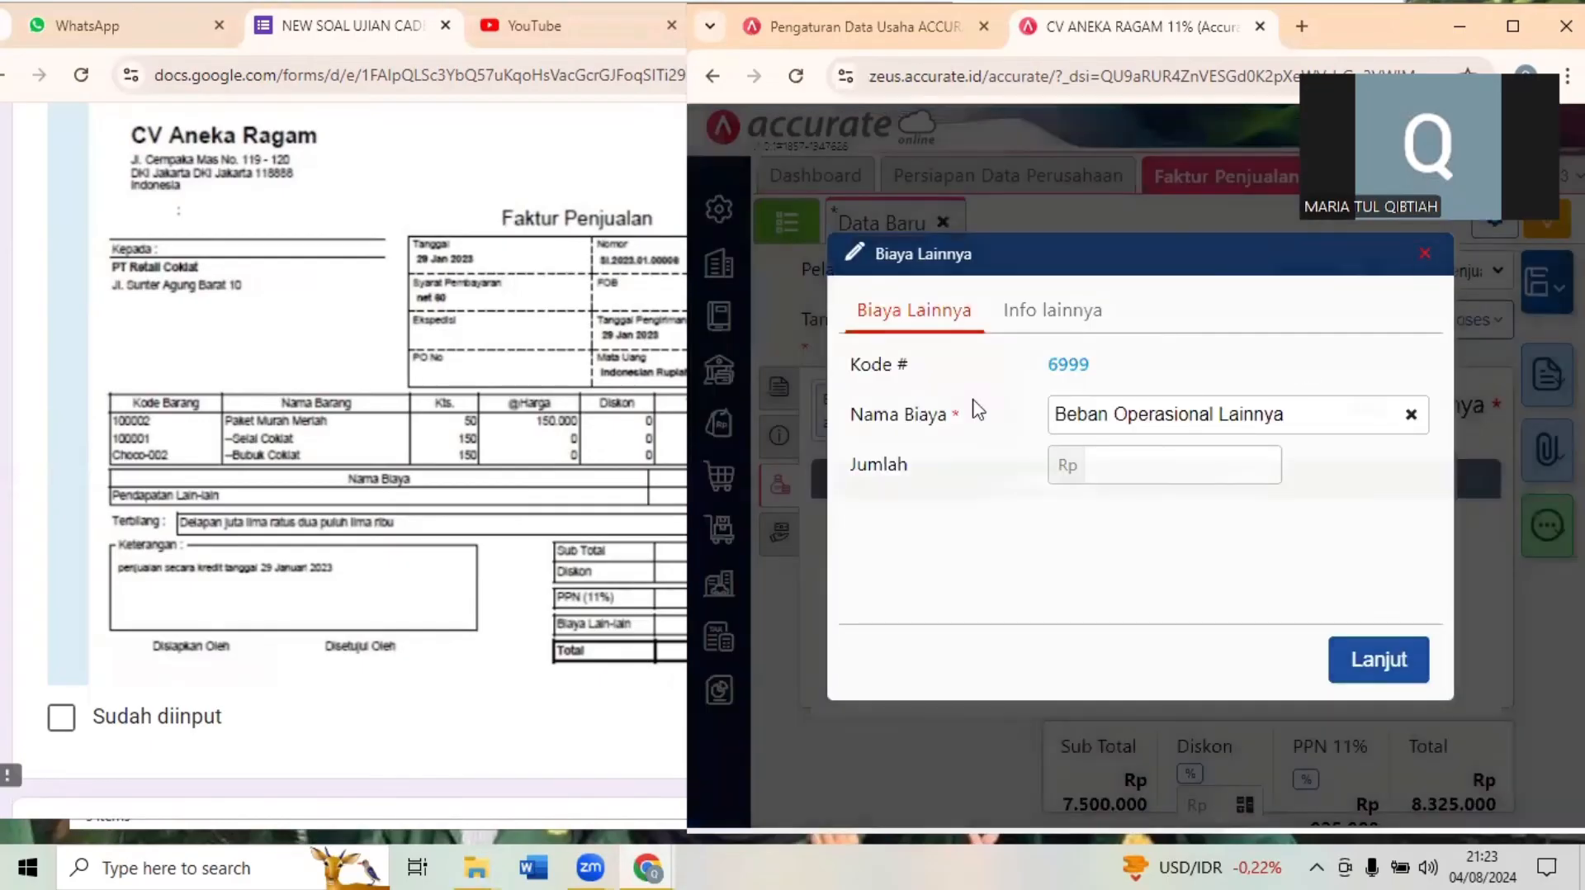
- Add Pendapatan Lain-lain (8101) to the invoice's other costs with an amount of Rp 200.000
text(pn)
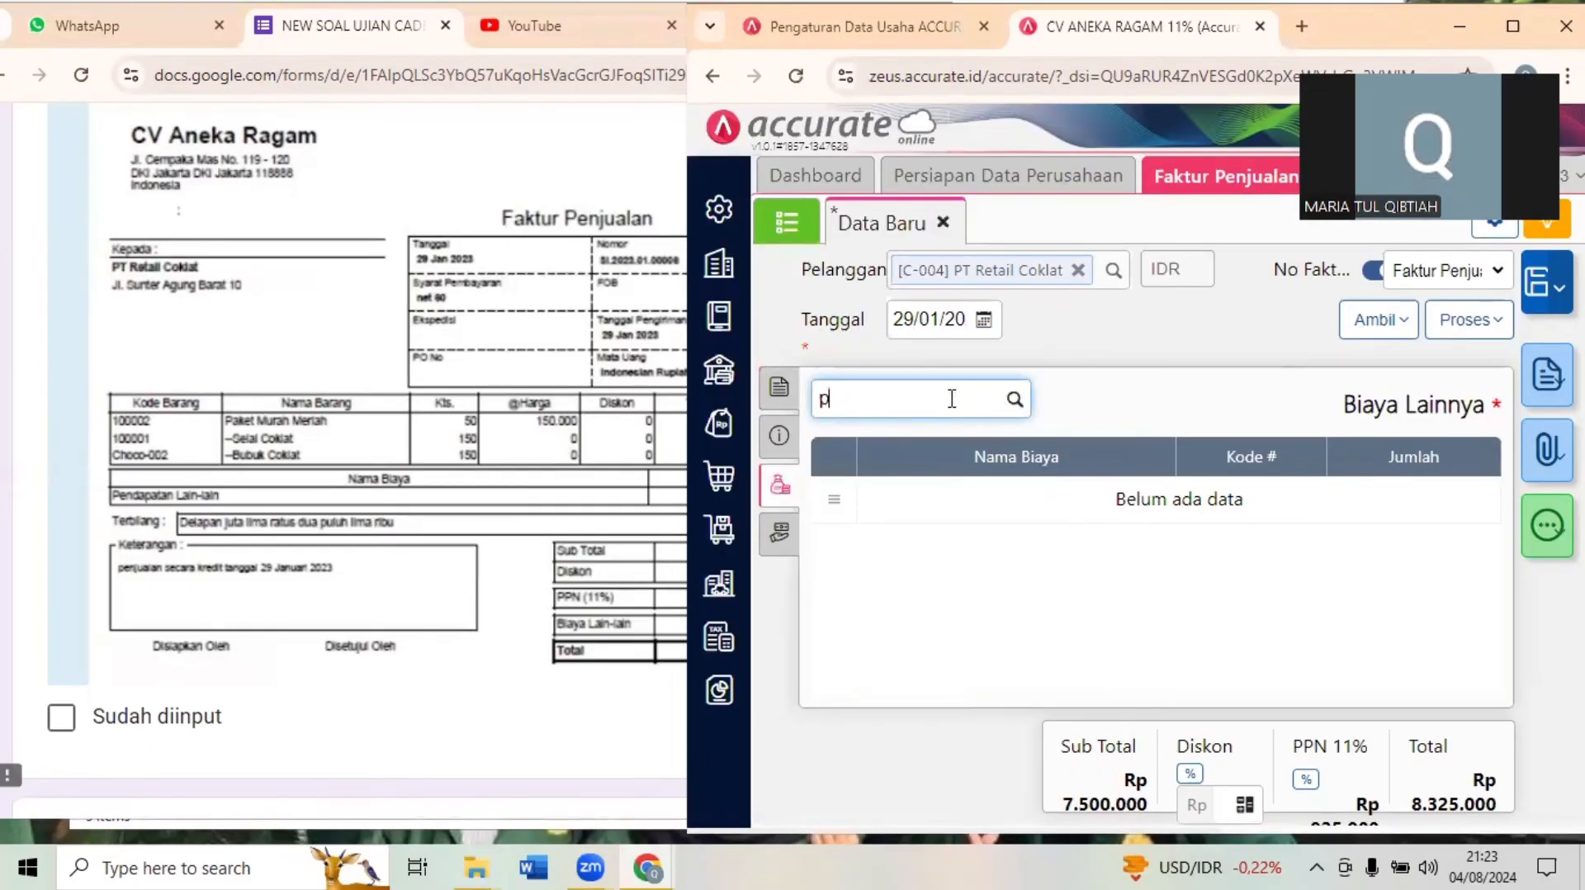
text(nda)
click(918, 439)
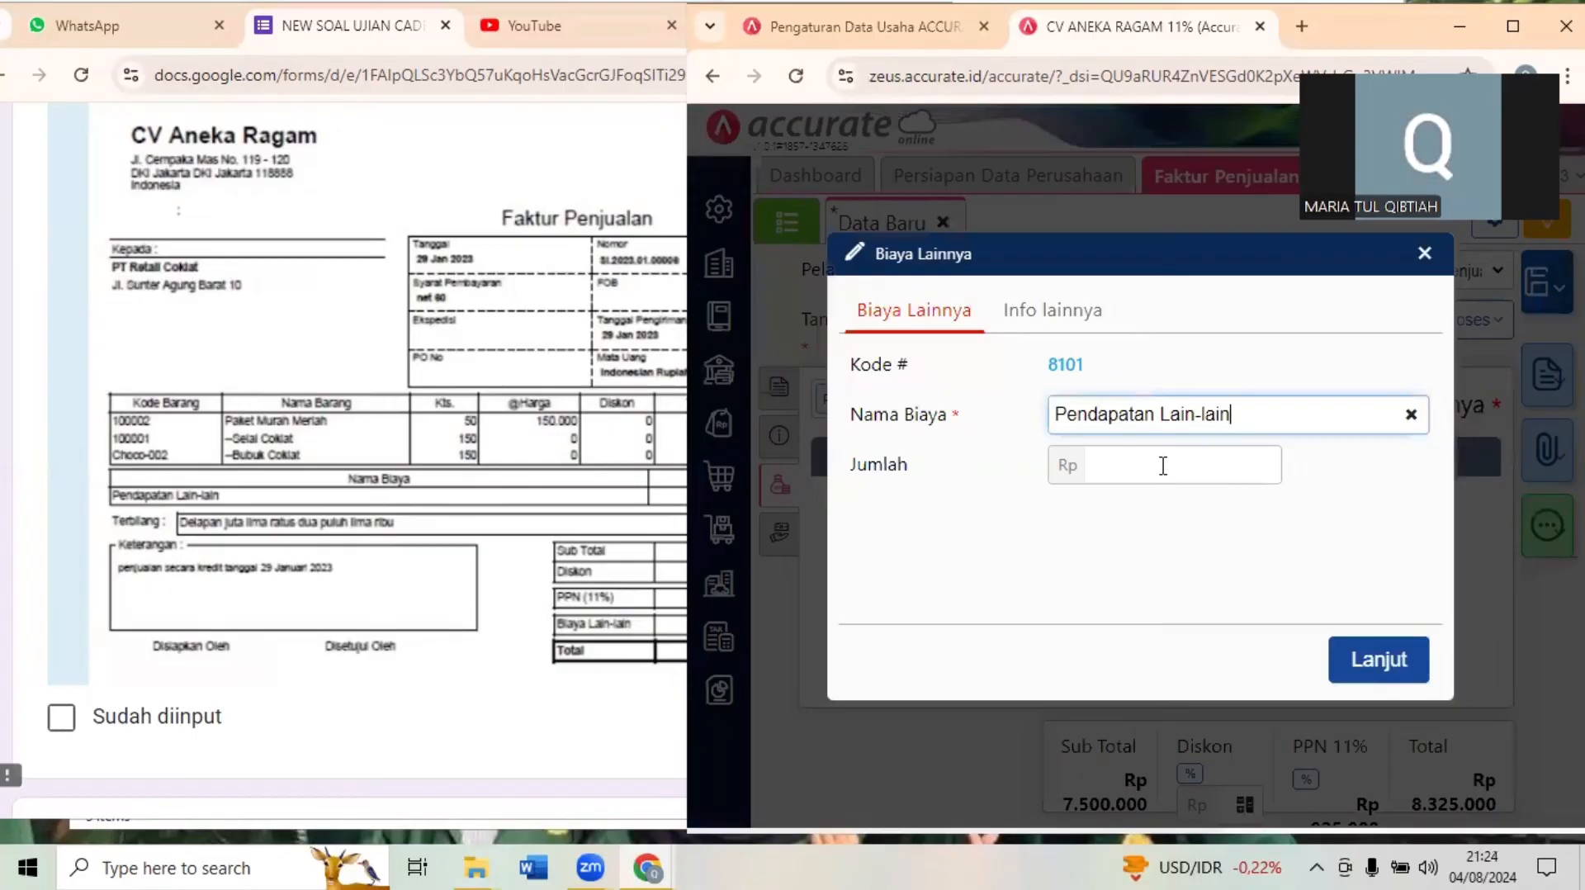
click(1162, 465)
text(200.000)
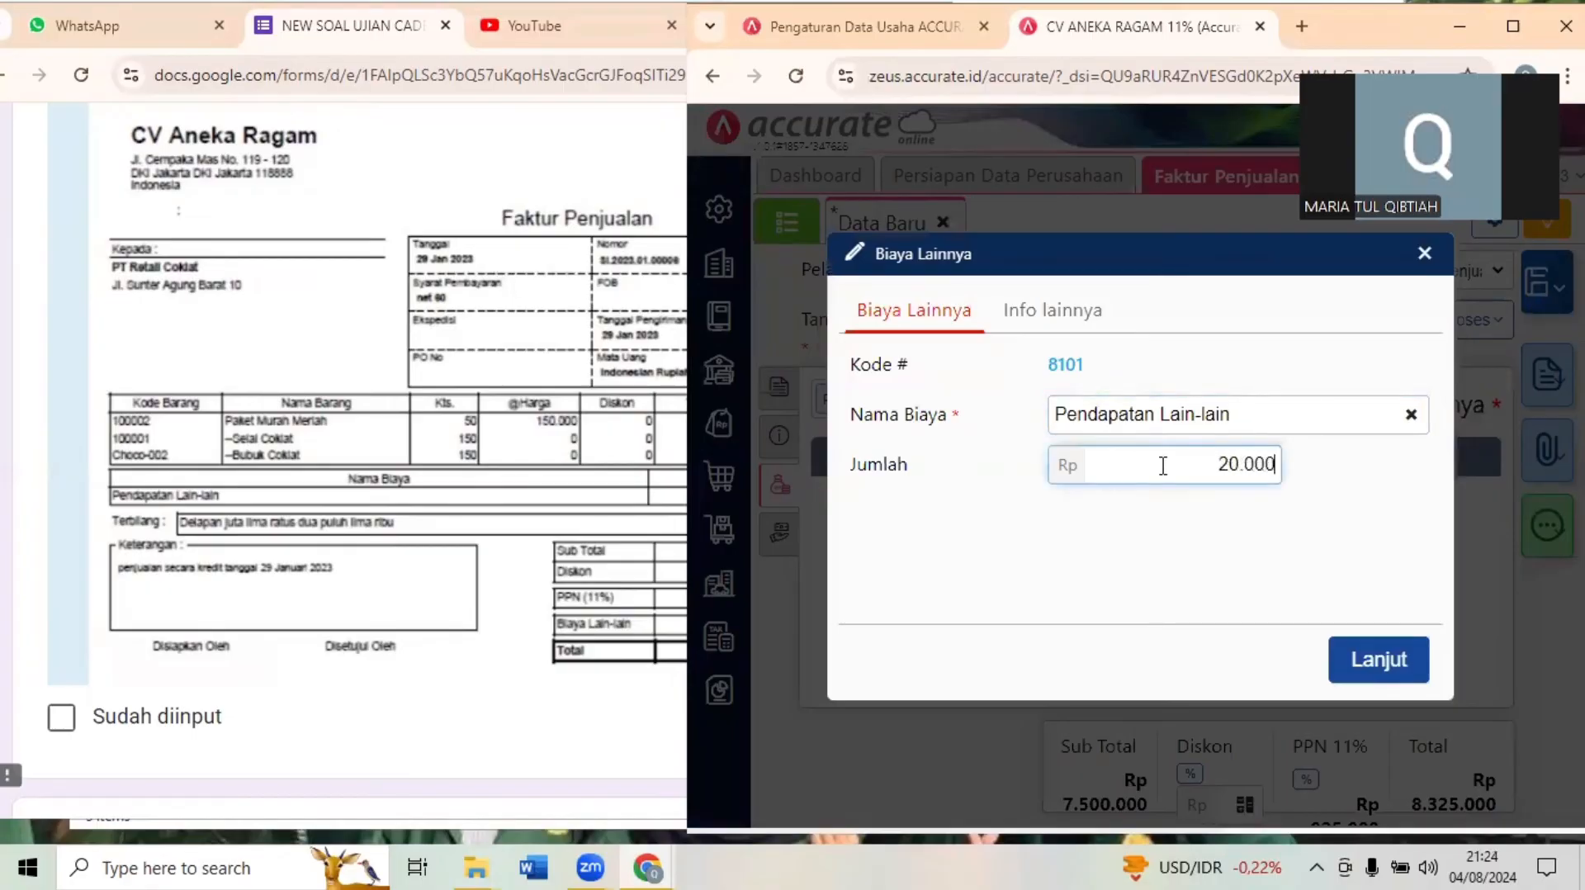
click(1372, 661)
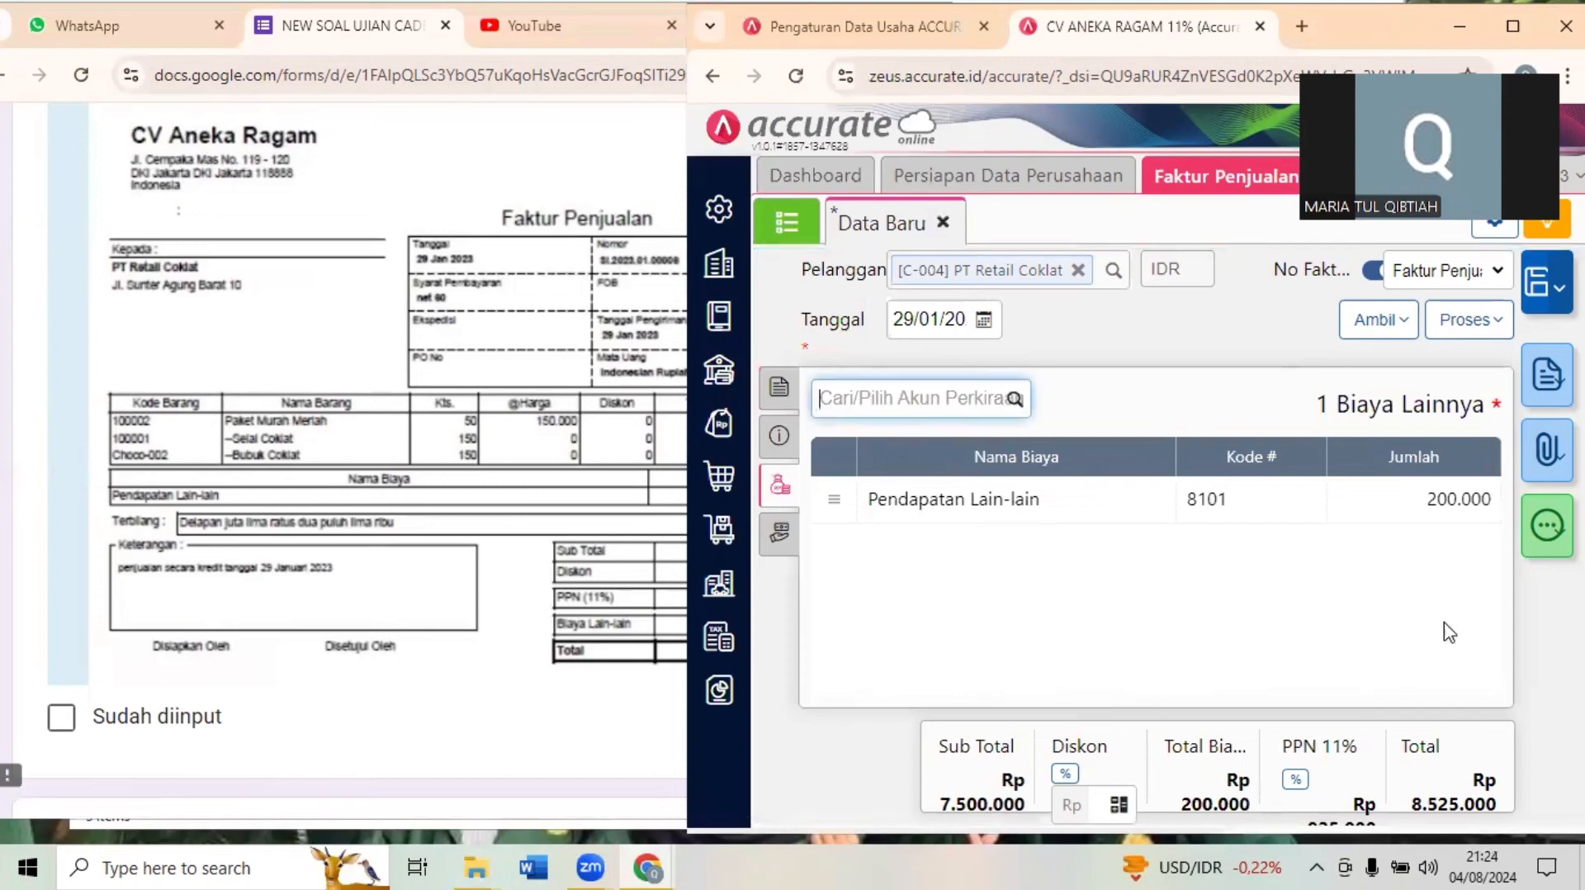
- Check the completed invoice against Dokumen 25 in the exam form and save it in Accurate
click(338, 682)
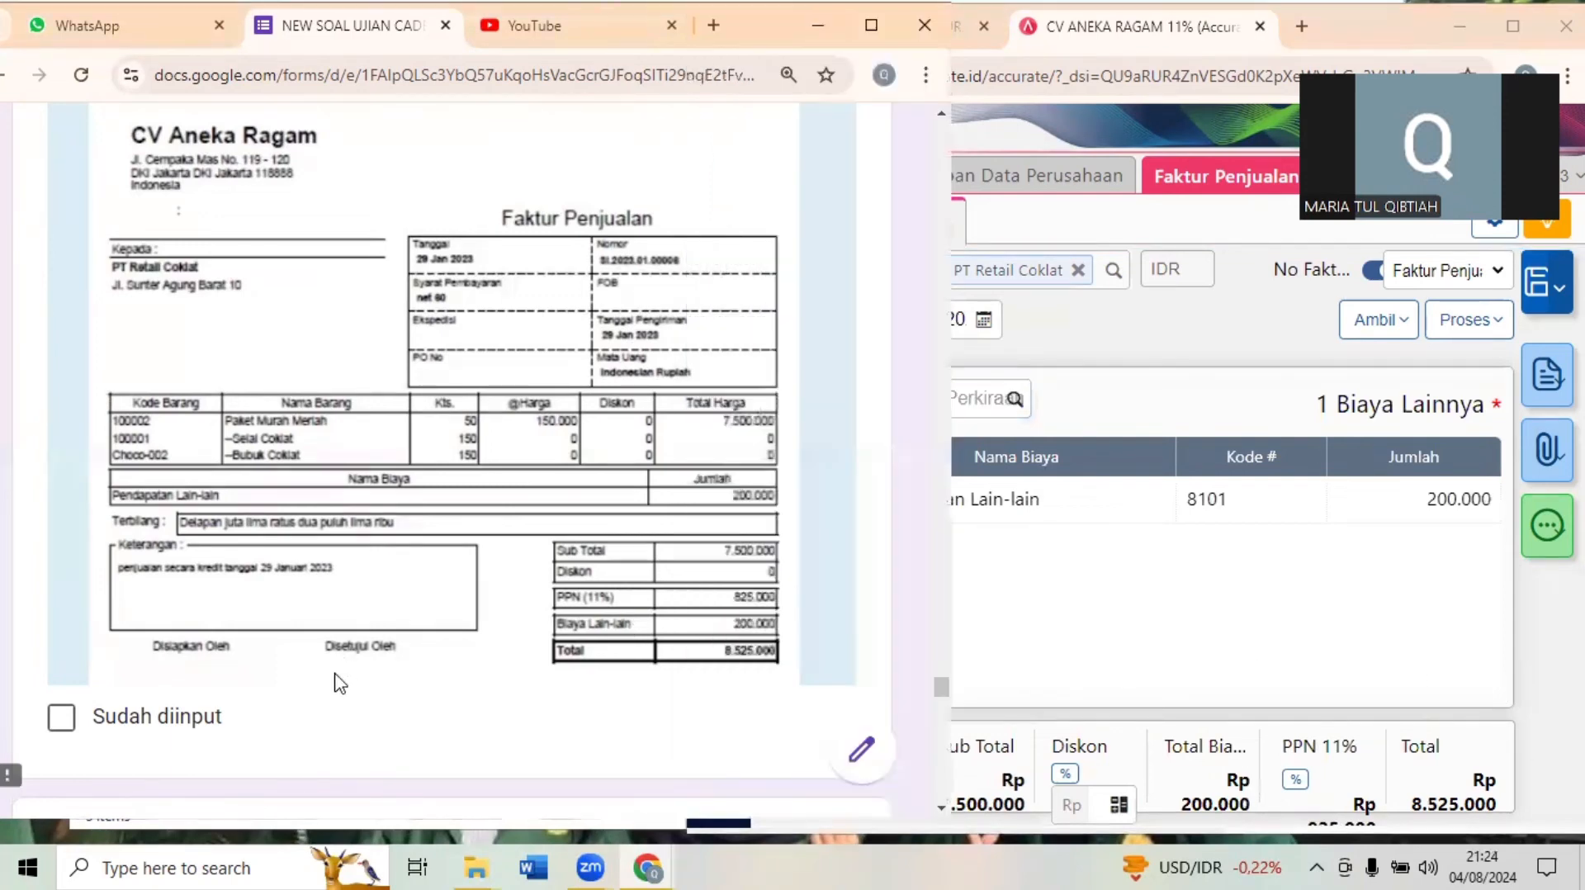
scroll(338, 681, down, 5)
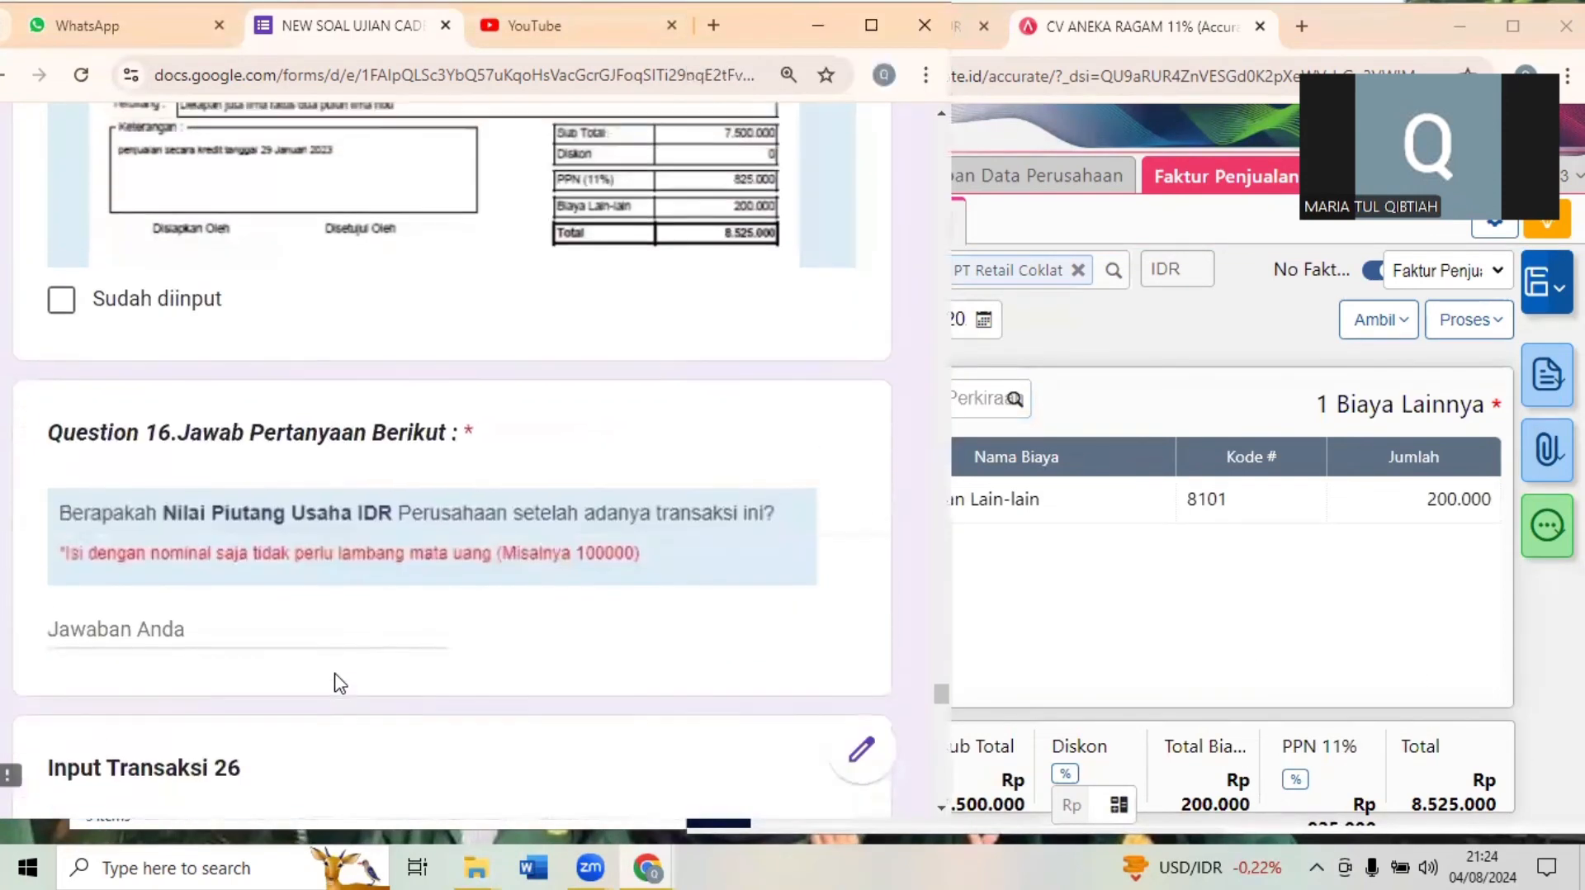
scroll(337, 676, up, 2)
scroll(336, 671, up, 5)
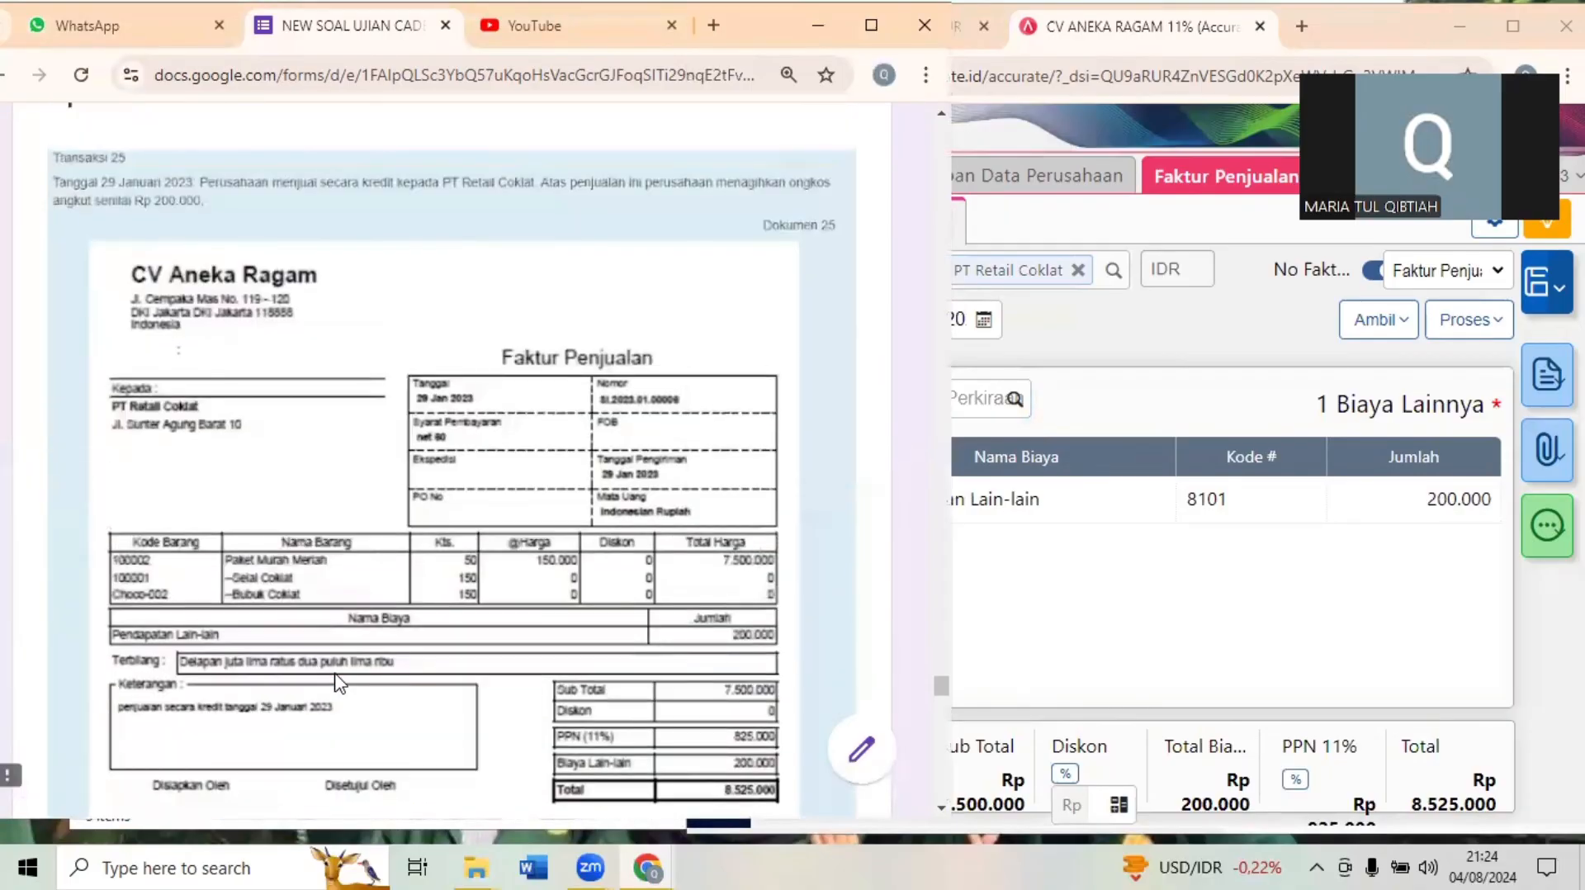
click(1304, 580)
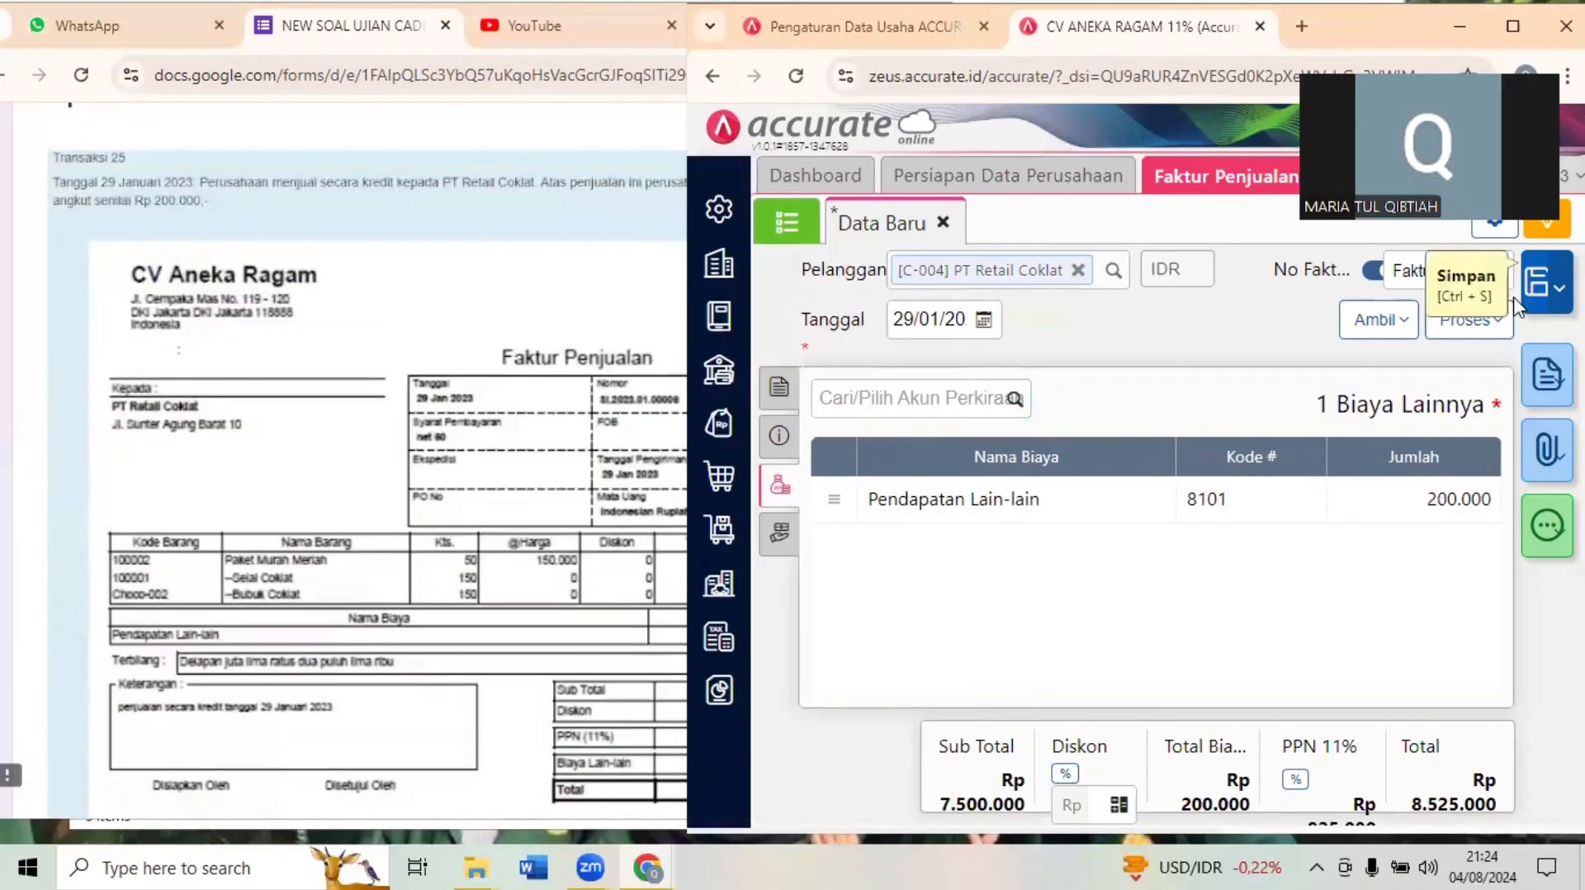
click(1540, 311)
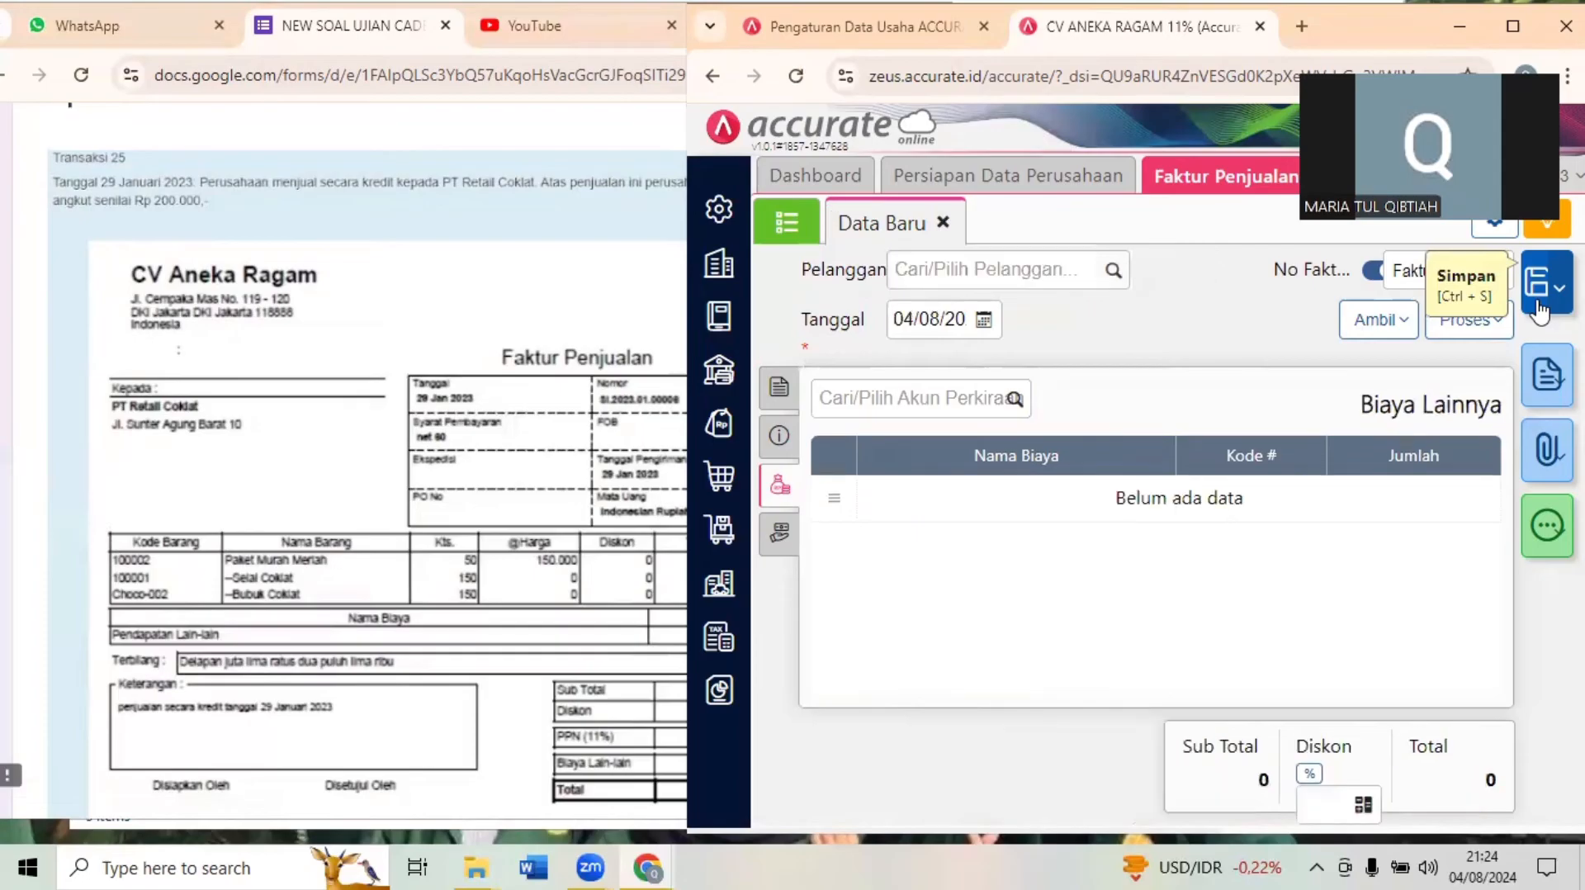
- Read Question 16 about Nilai Piutang Usaha IDR in the exam form and close the Faktur Penjualan page in Accurate
click(408, 505)
scroll(408, 506, down, 1)
scroll(408, 505, down, 8)
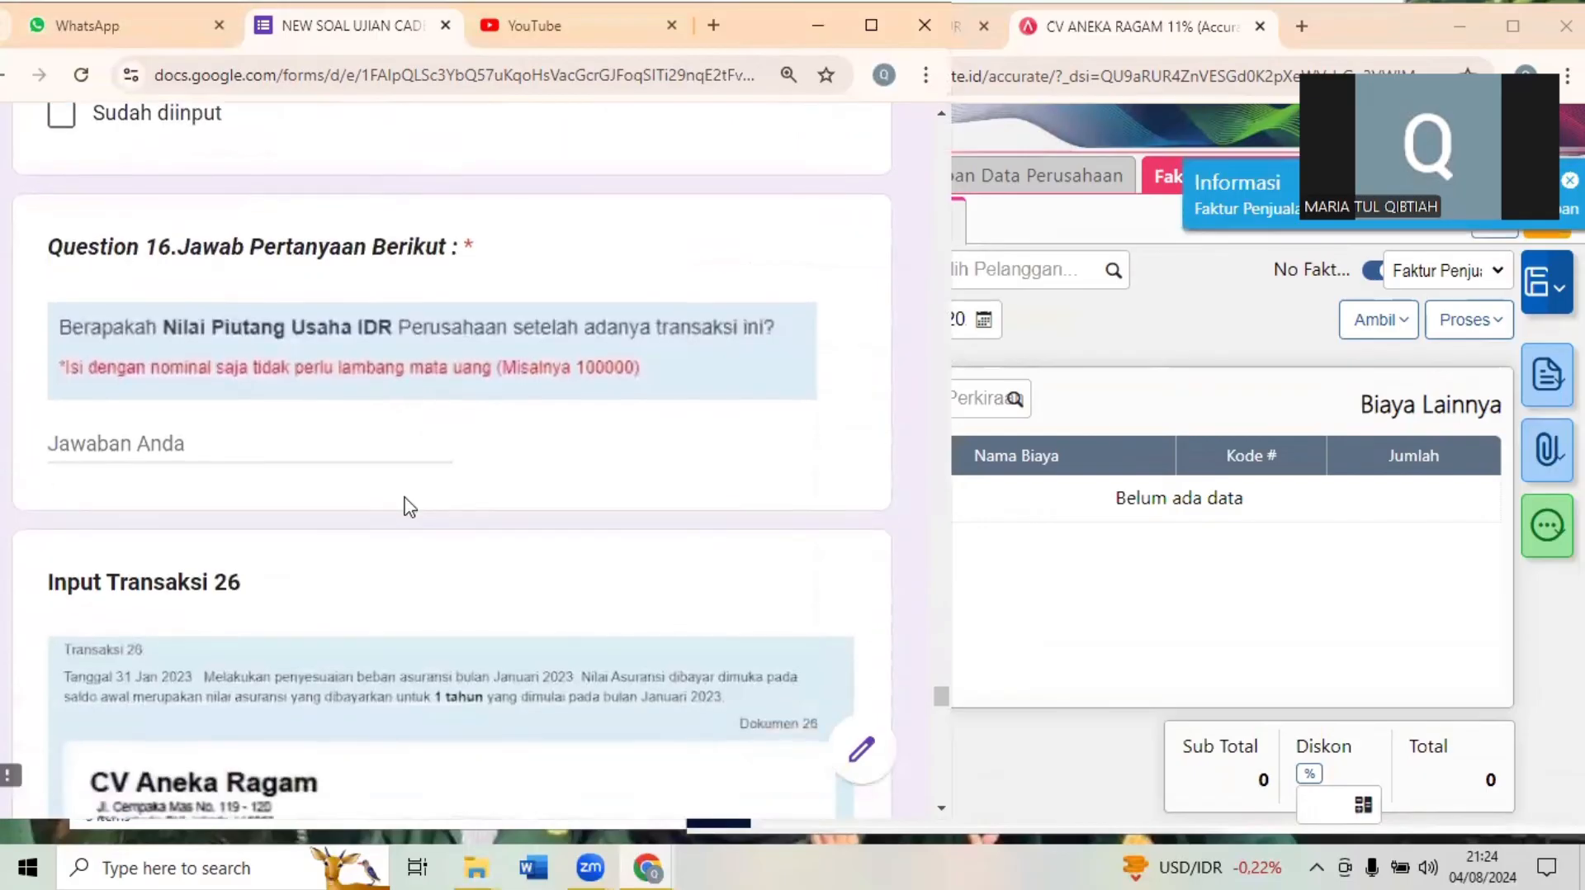
scroll(407, 505, down, 1)
scroll(408, 505, up, 5)
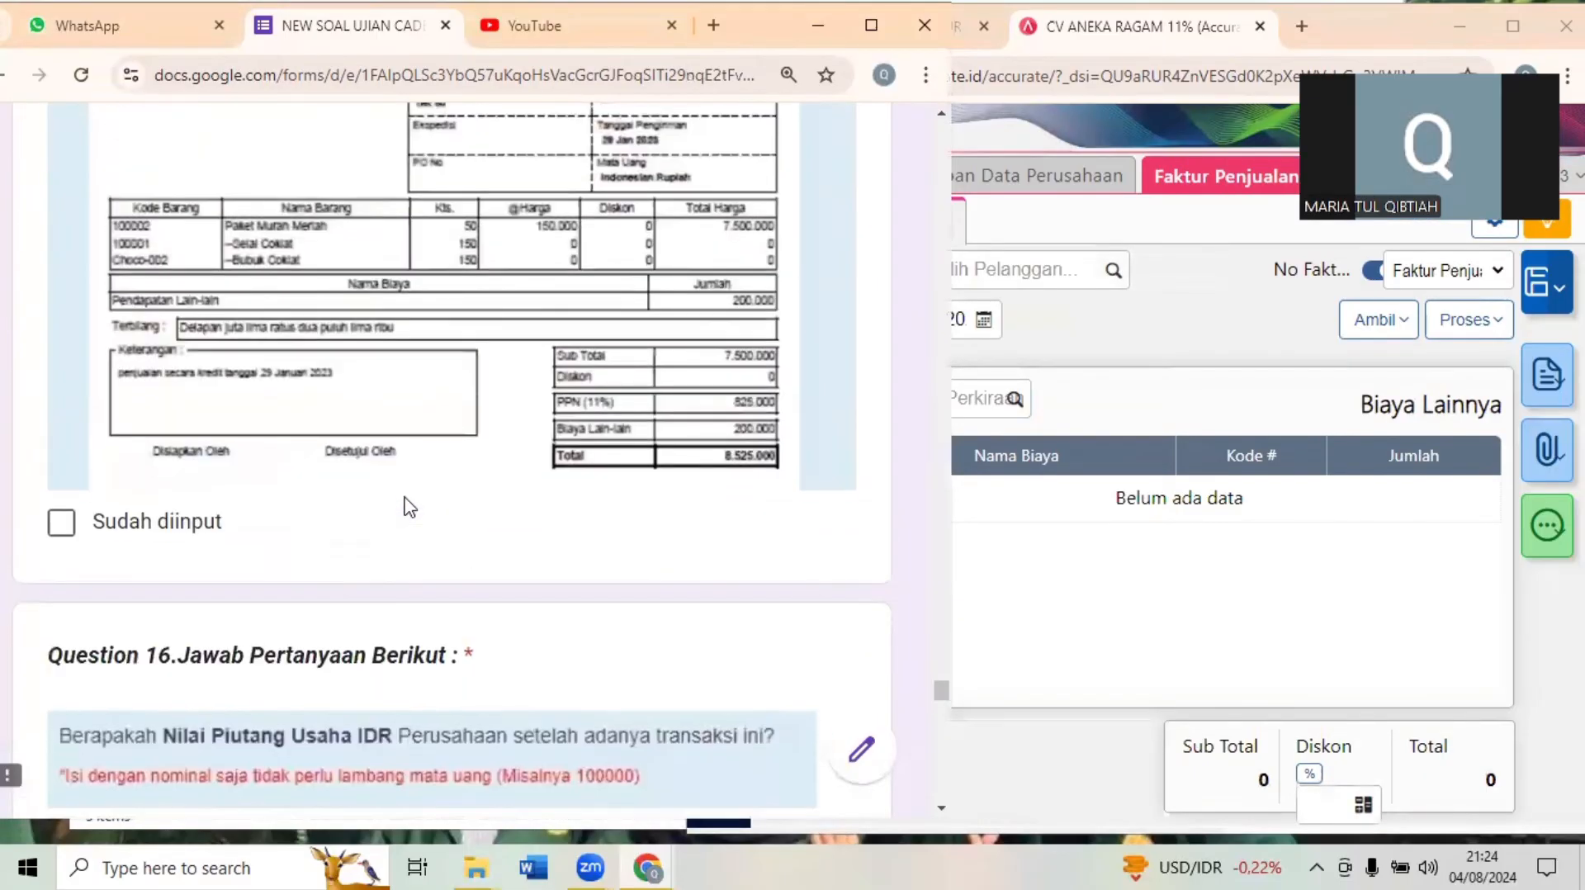
scroll(407, 505, down, 3)
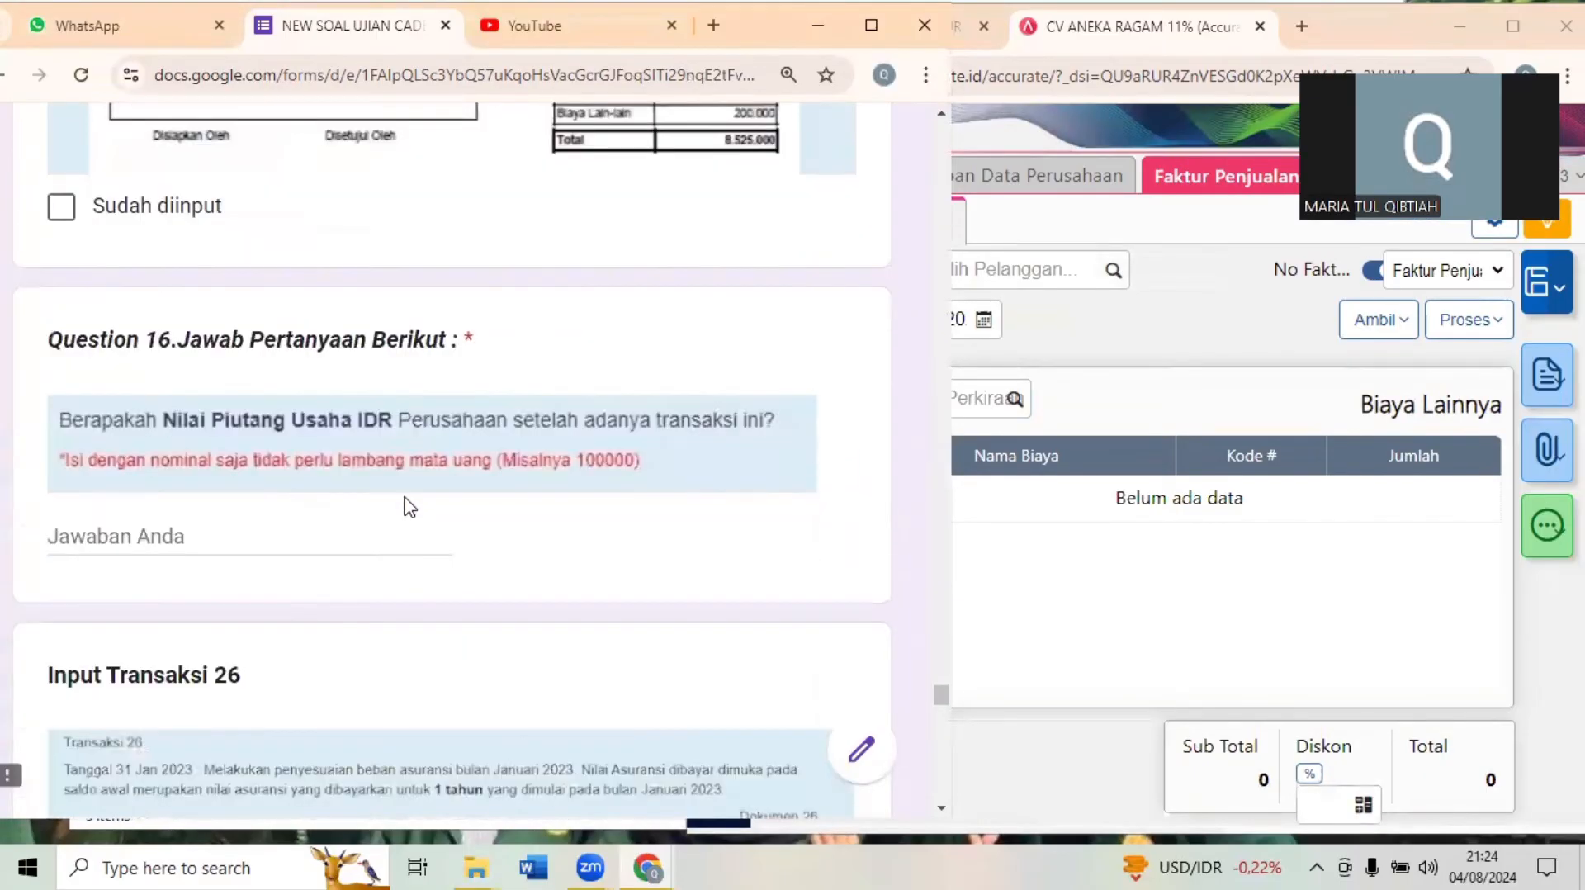
click(1192, 364)
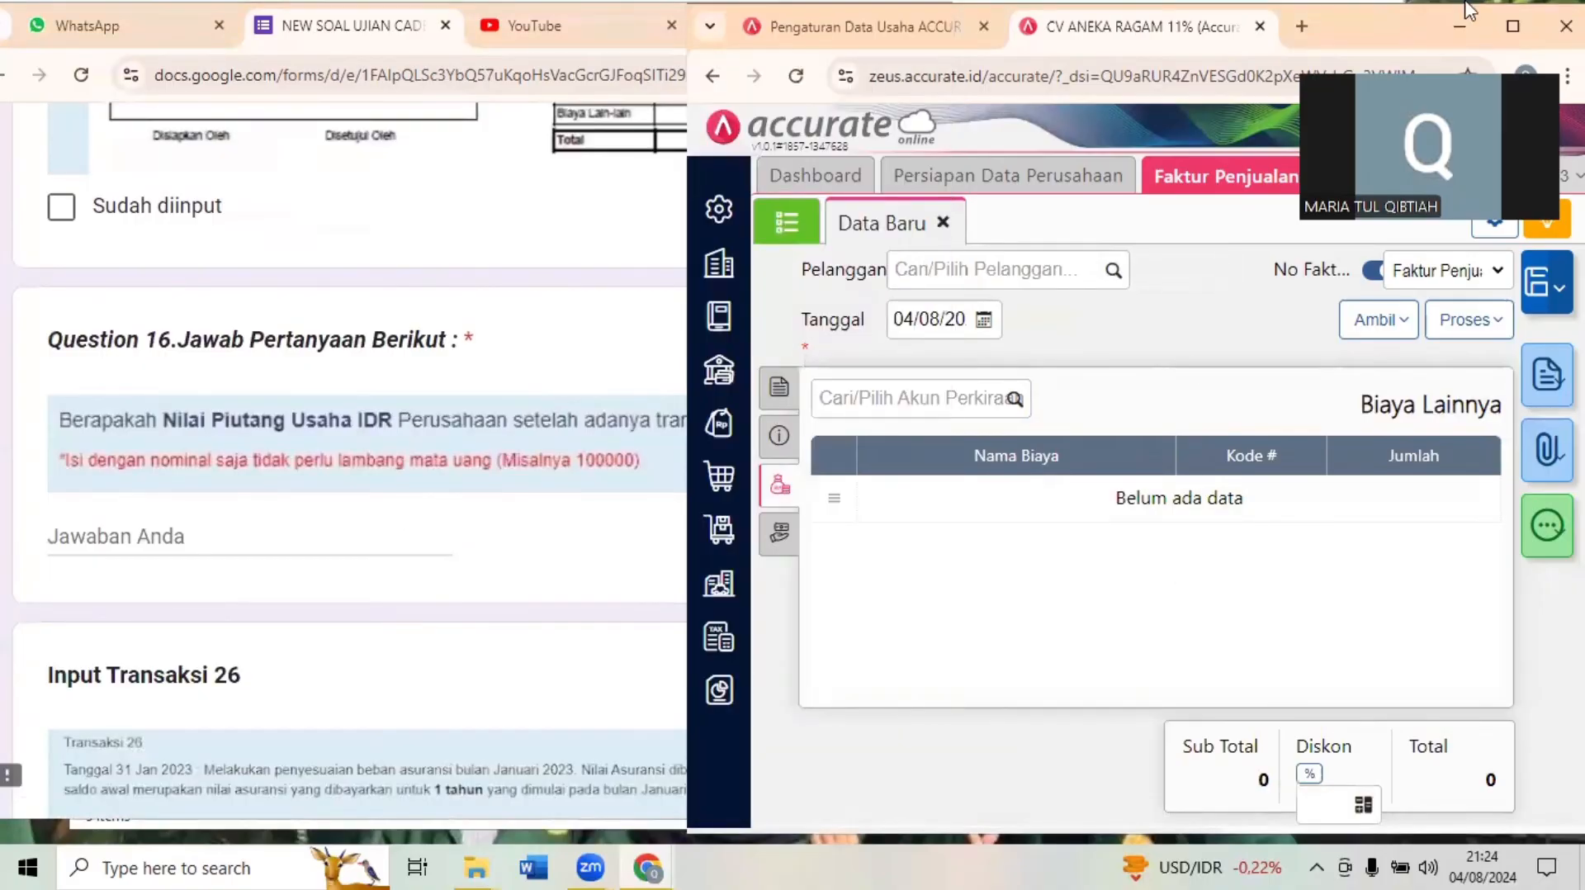
click(1503, 19)
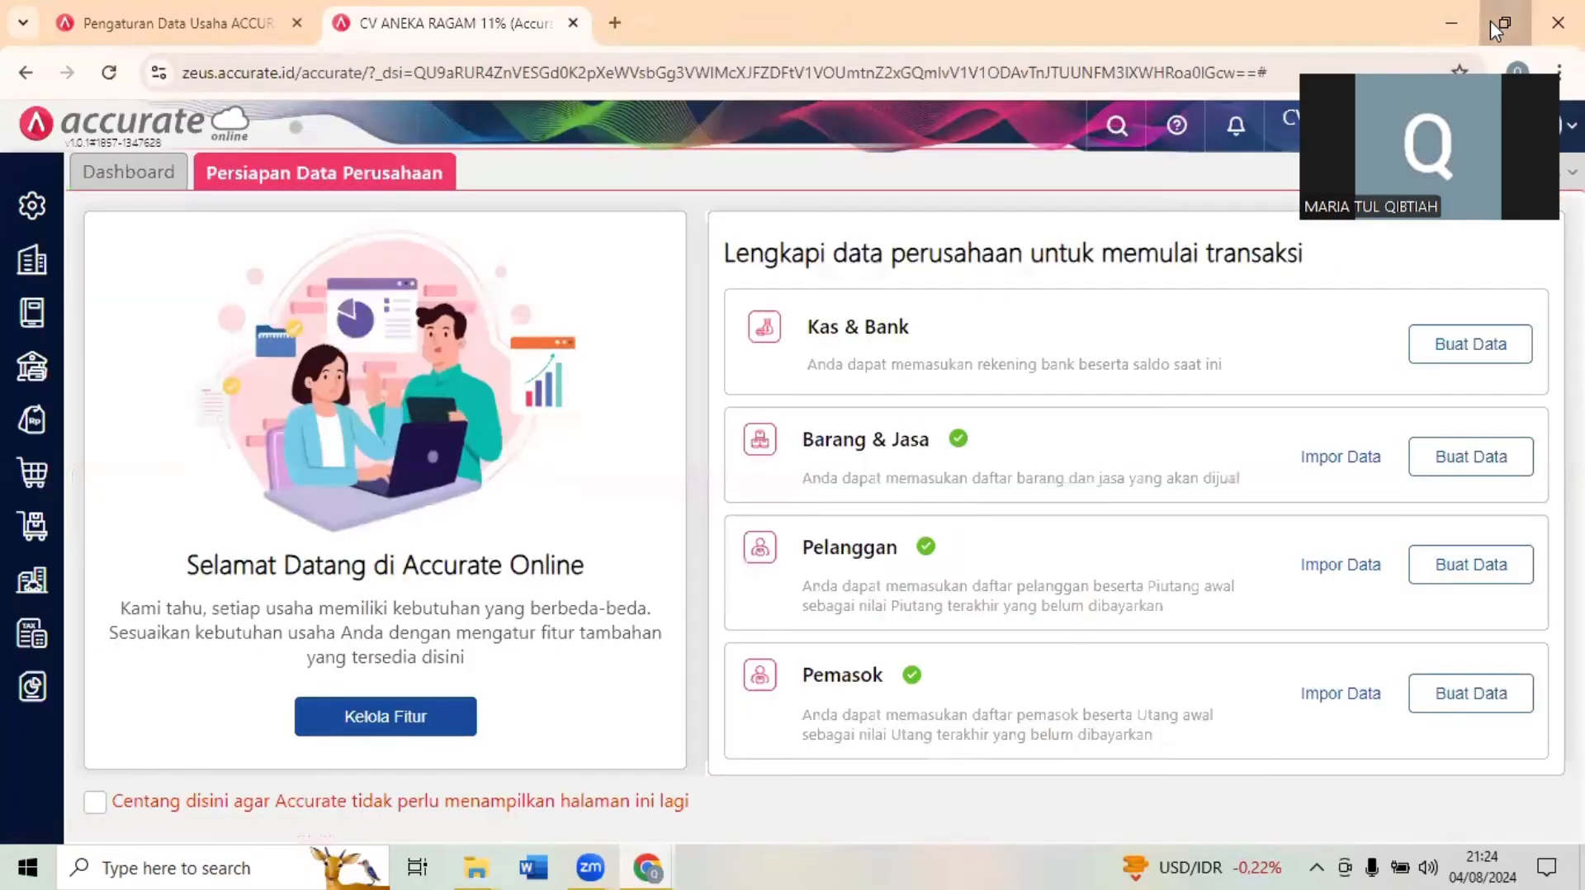
click(1490, 22)
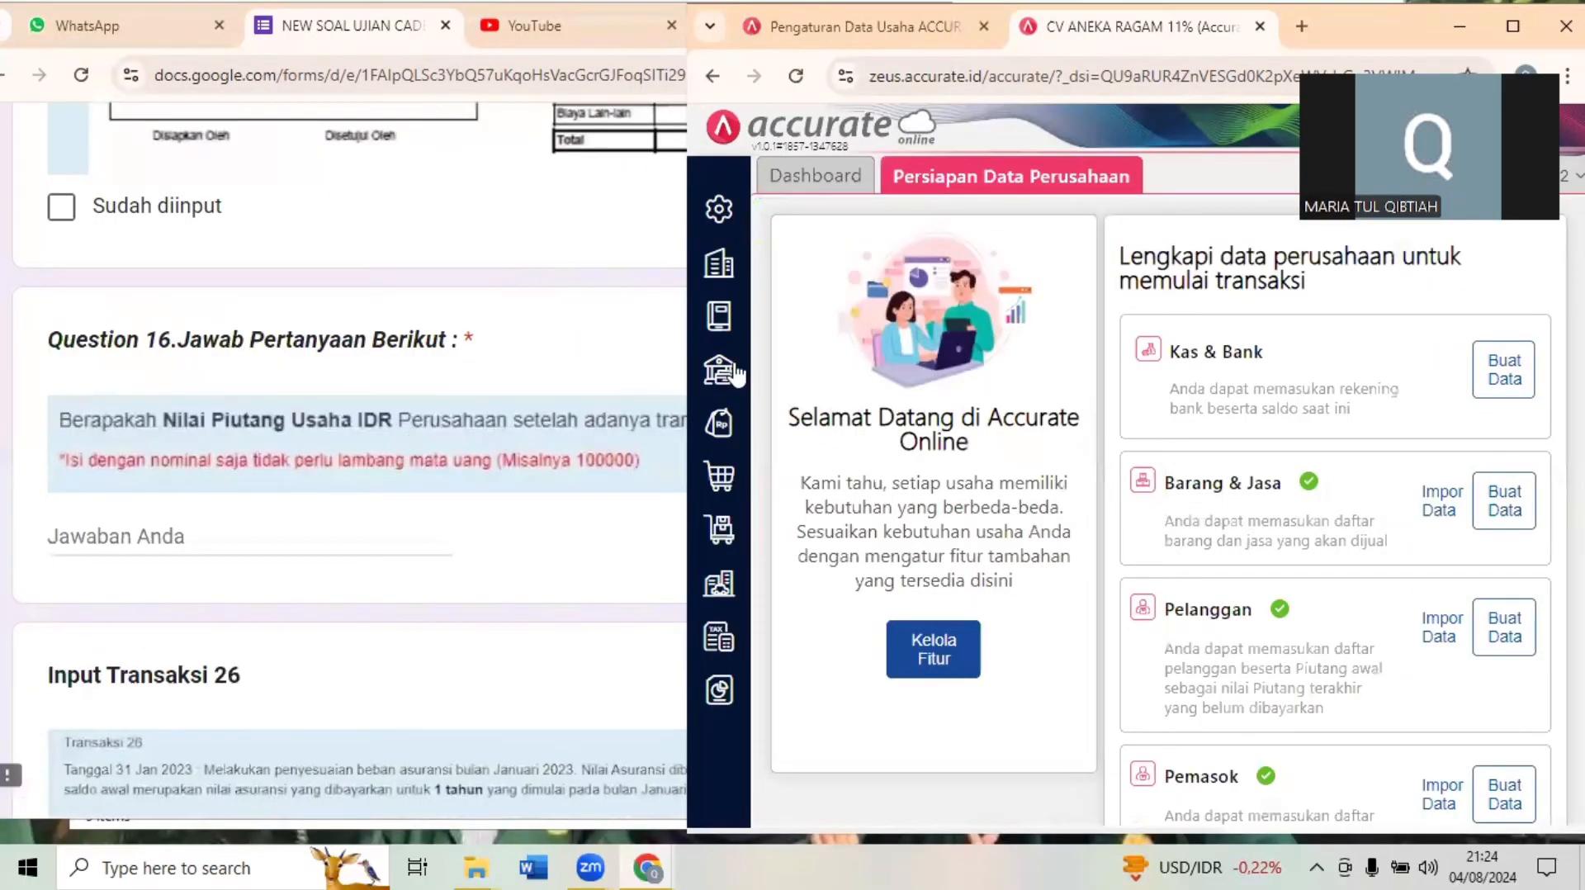
- Open Histori Akun in Accurate and choose the Piutang Usaha IDR account (110301)
click(727, 322)
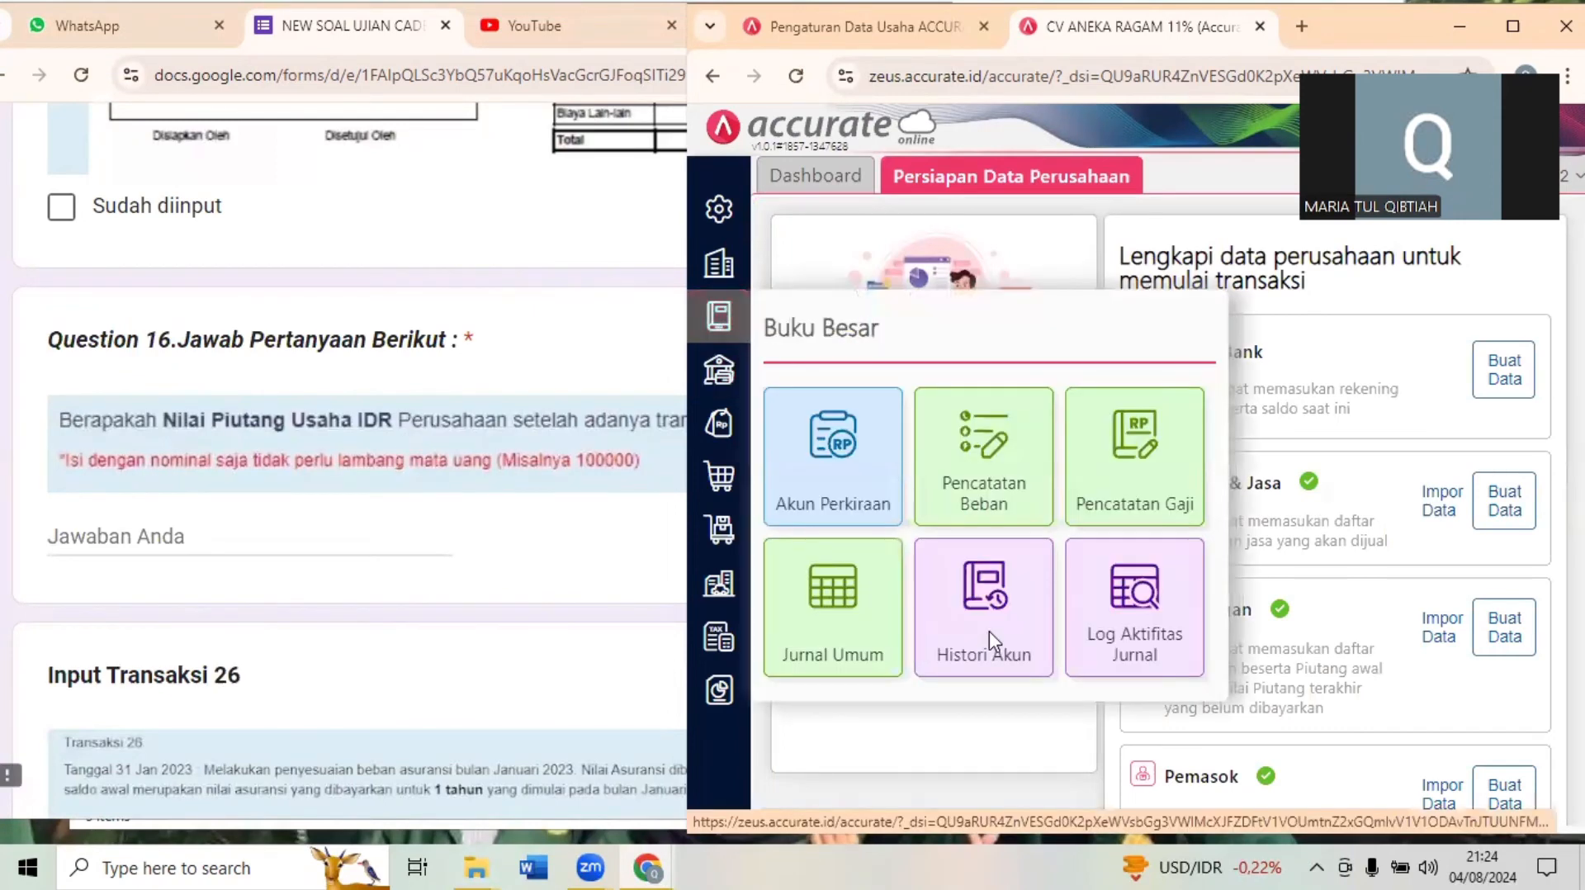
click(988, 631)
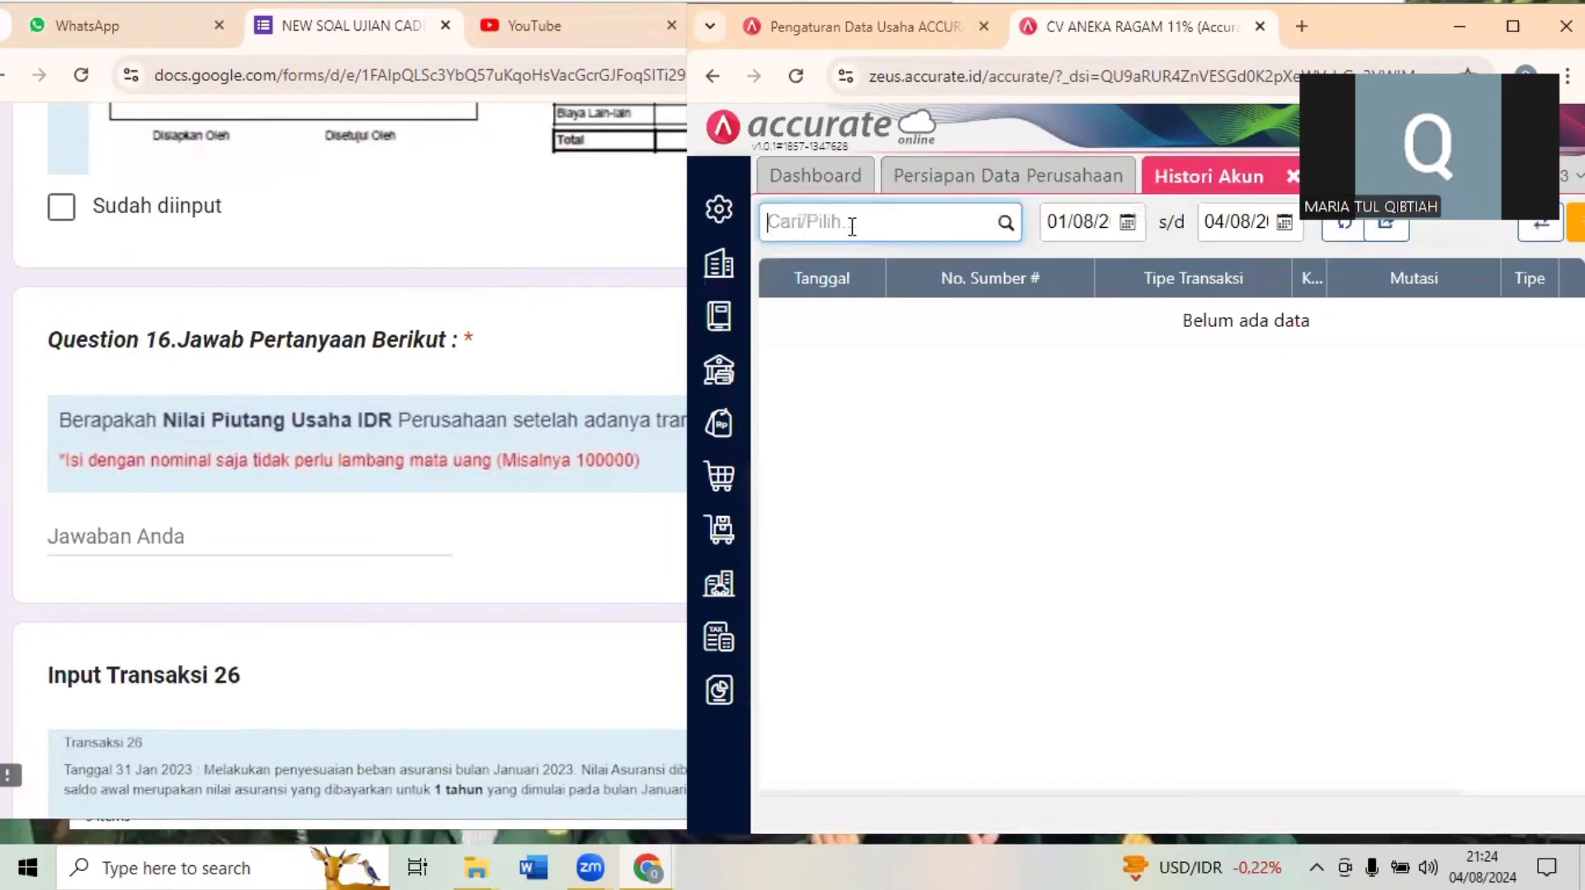
text(piutang)
click(862, 269)
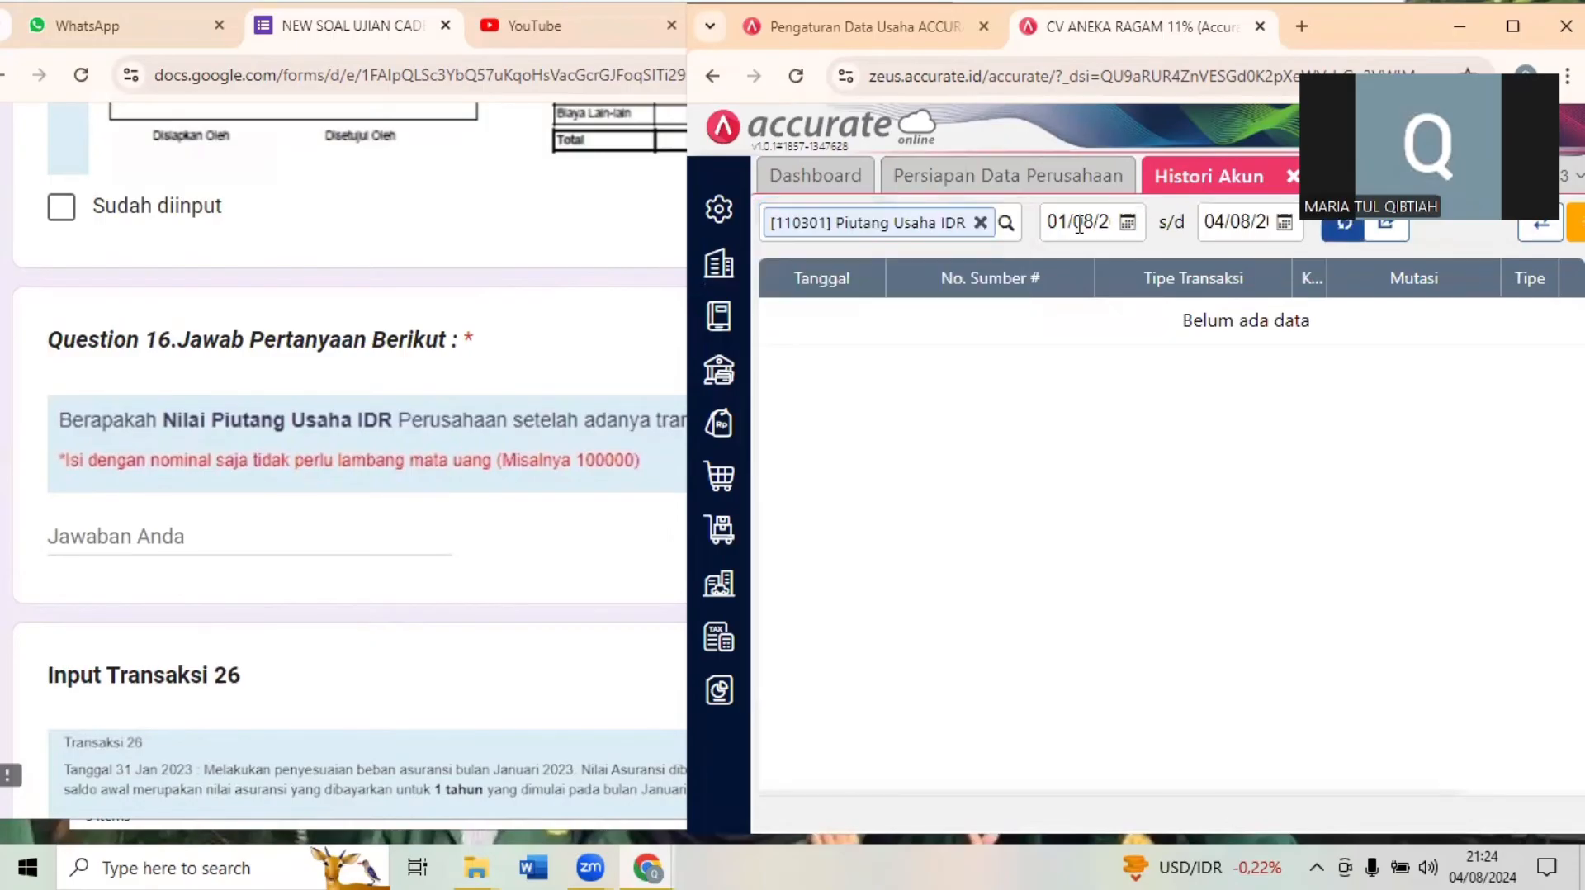
- Set the account history period from 01/01/2023 to 29/01/2023
click(1079, 225)
text(01/)
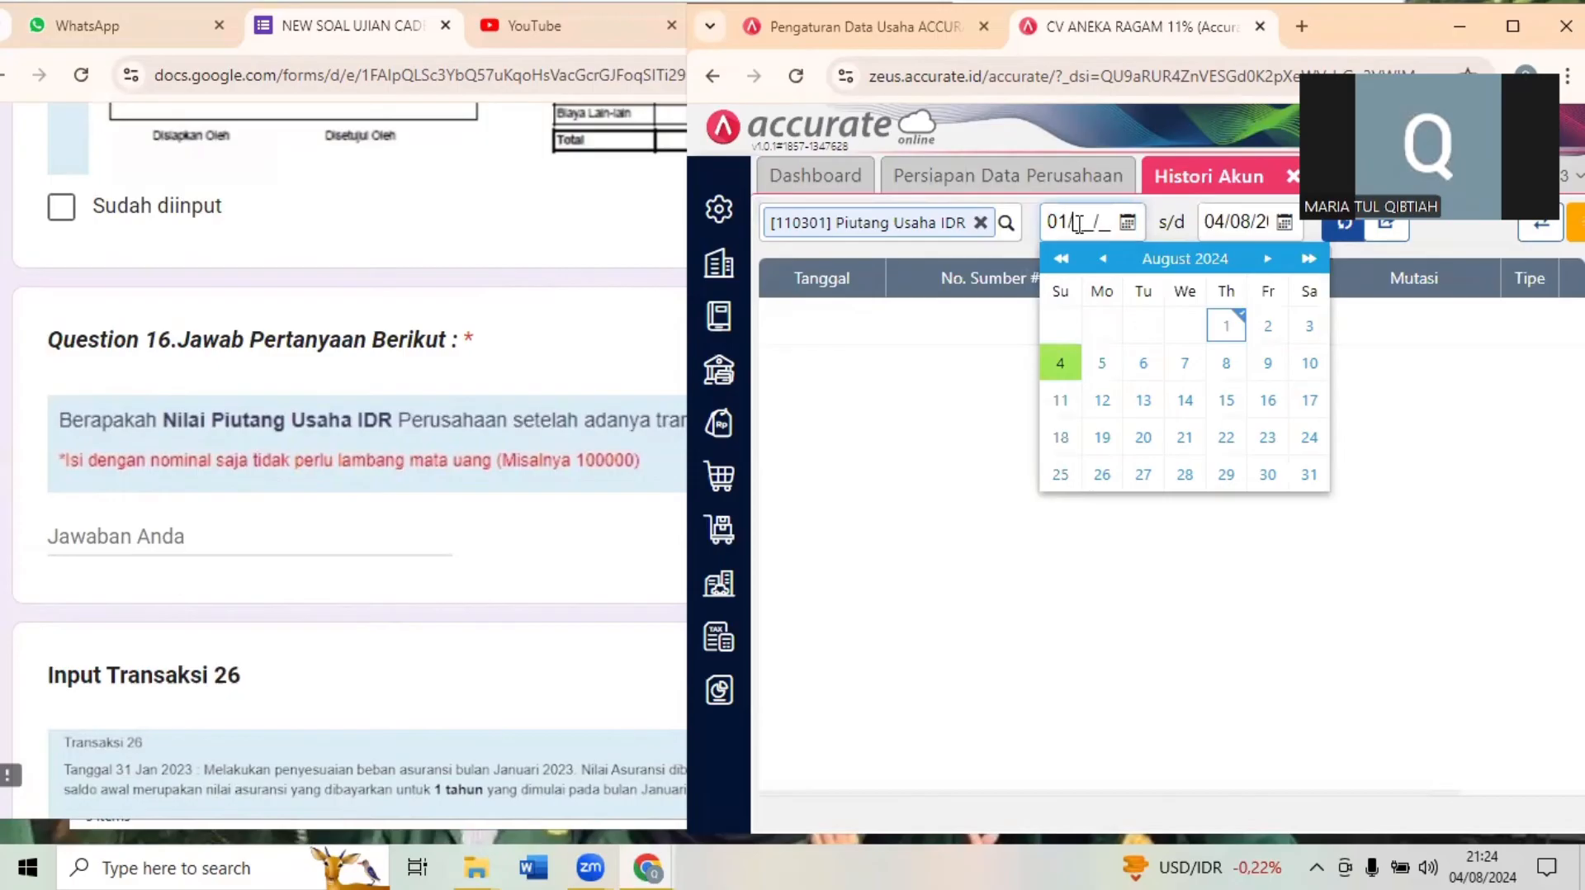
text(01/2)
click(1258, 224)
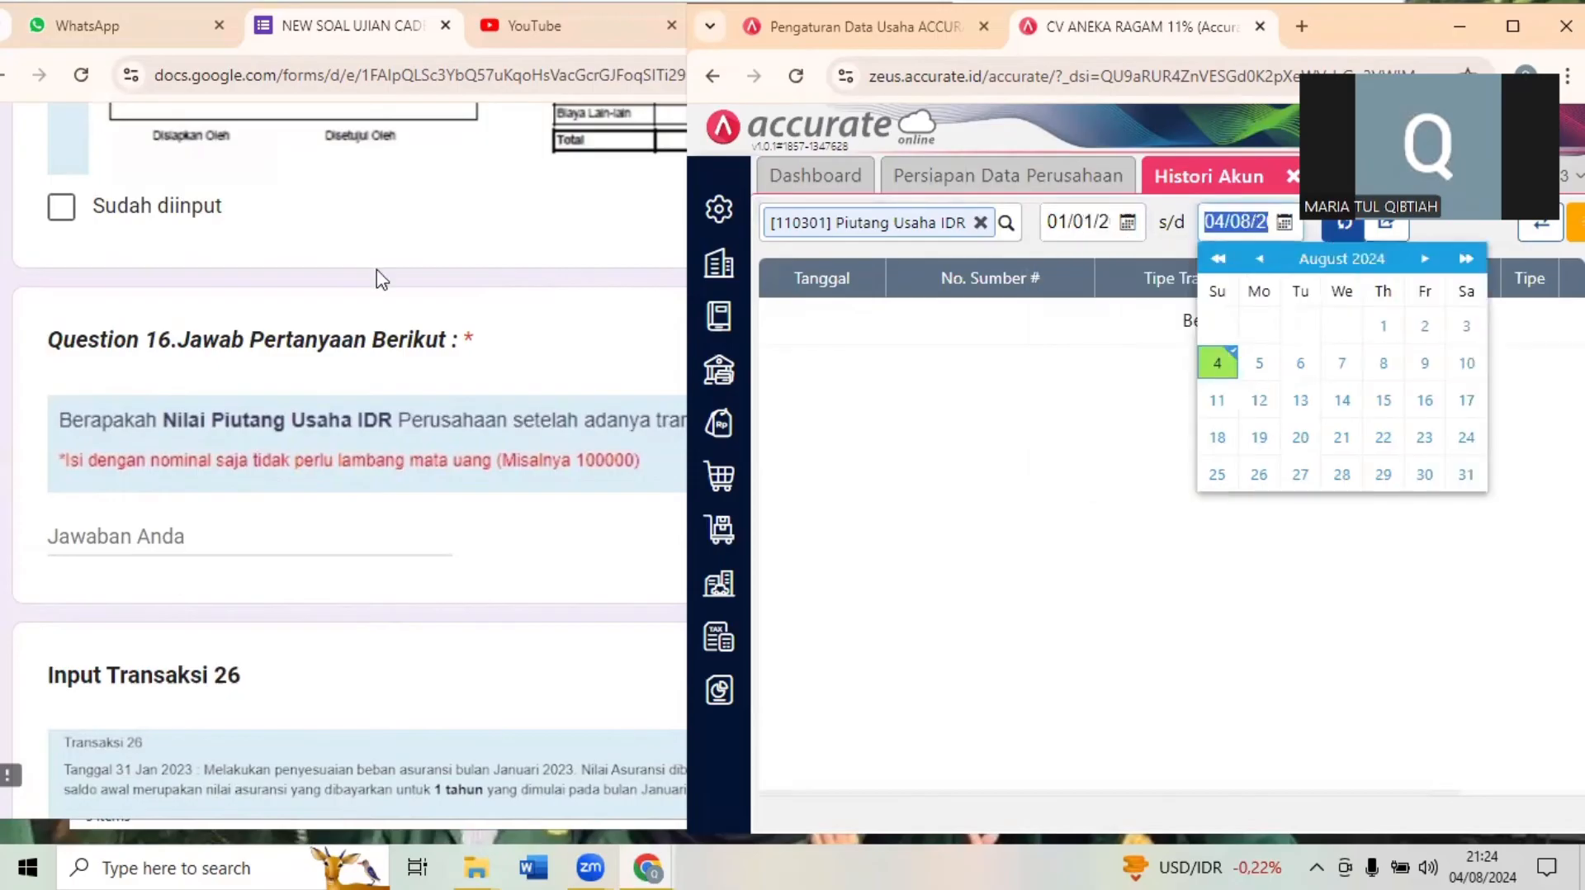
text(29012)
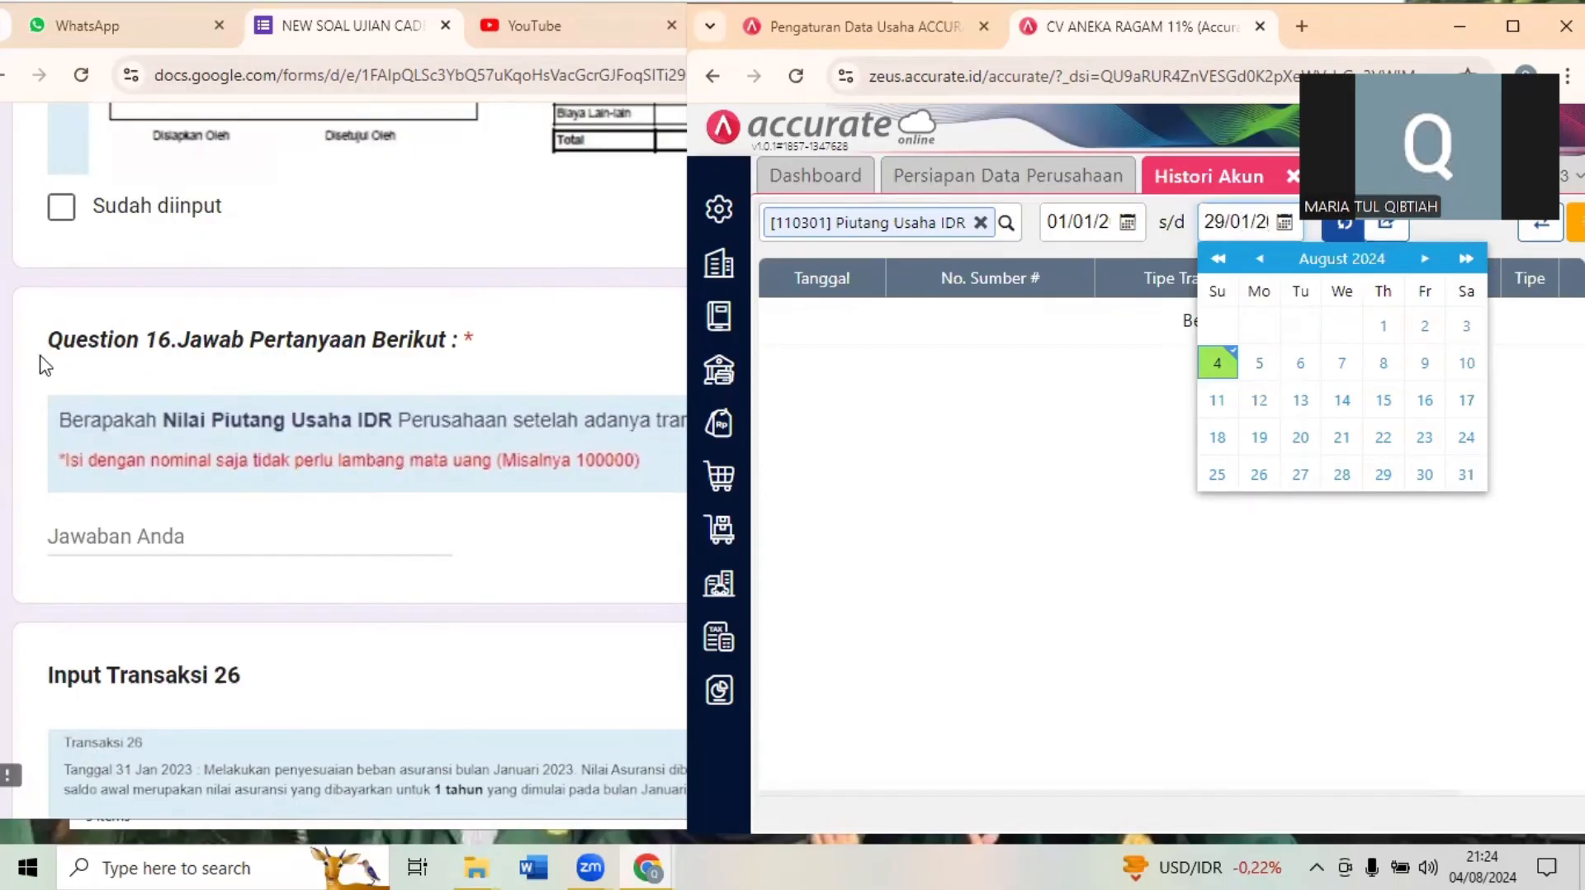
click(951, 462)
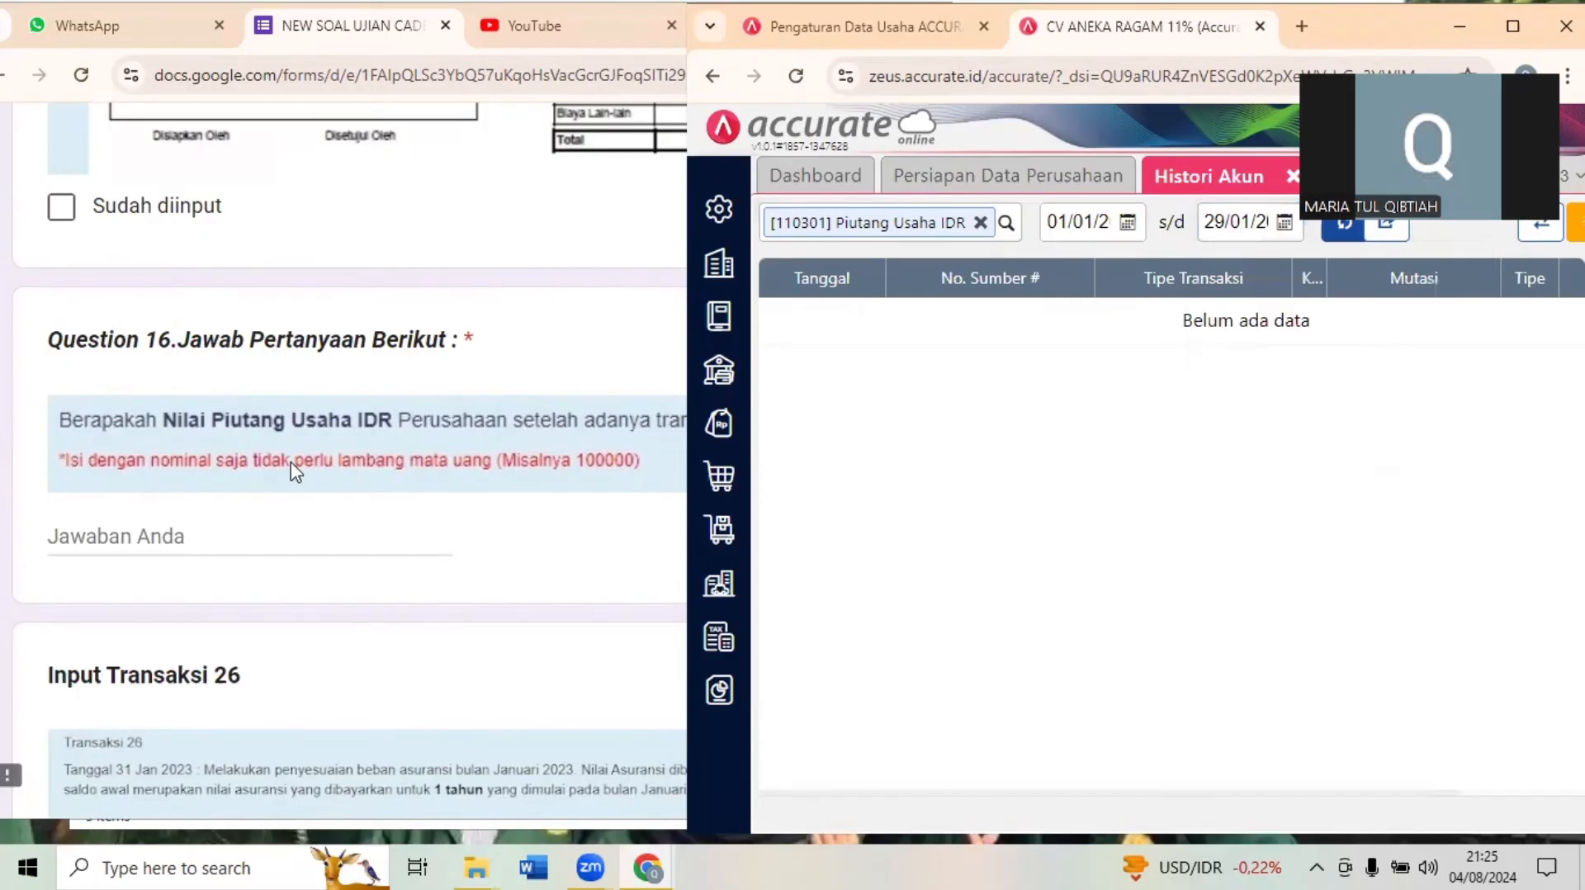
- Recheck the Dokumen 25 sales invoice and Question 16 in the exam form
click(337, 394)
scroll(336, 394, up, 1)
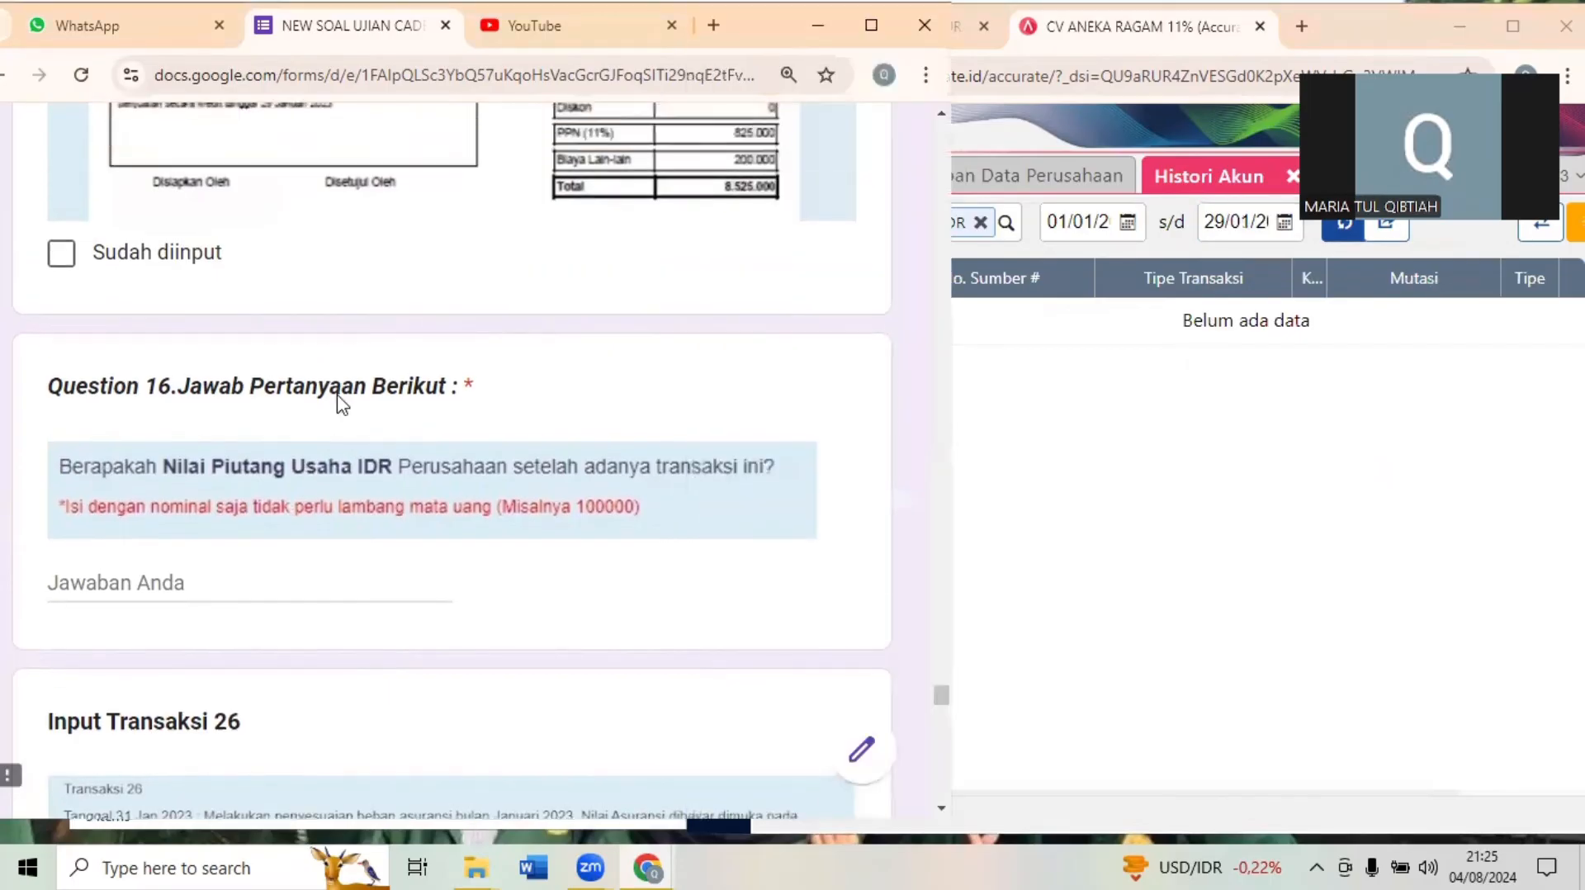
scroll(339, 396, up, 4)
scroll(341, 403, up, 1)
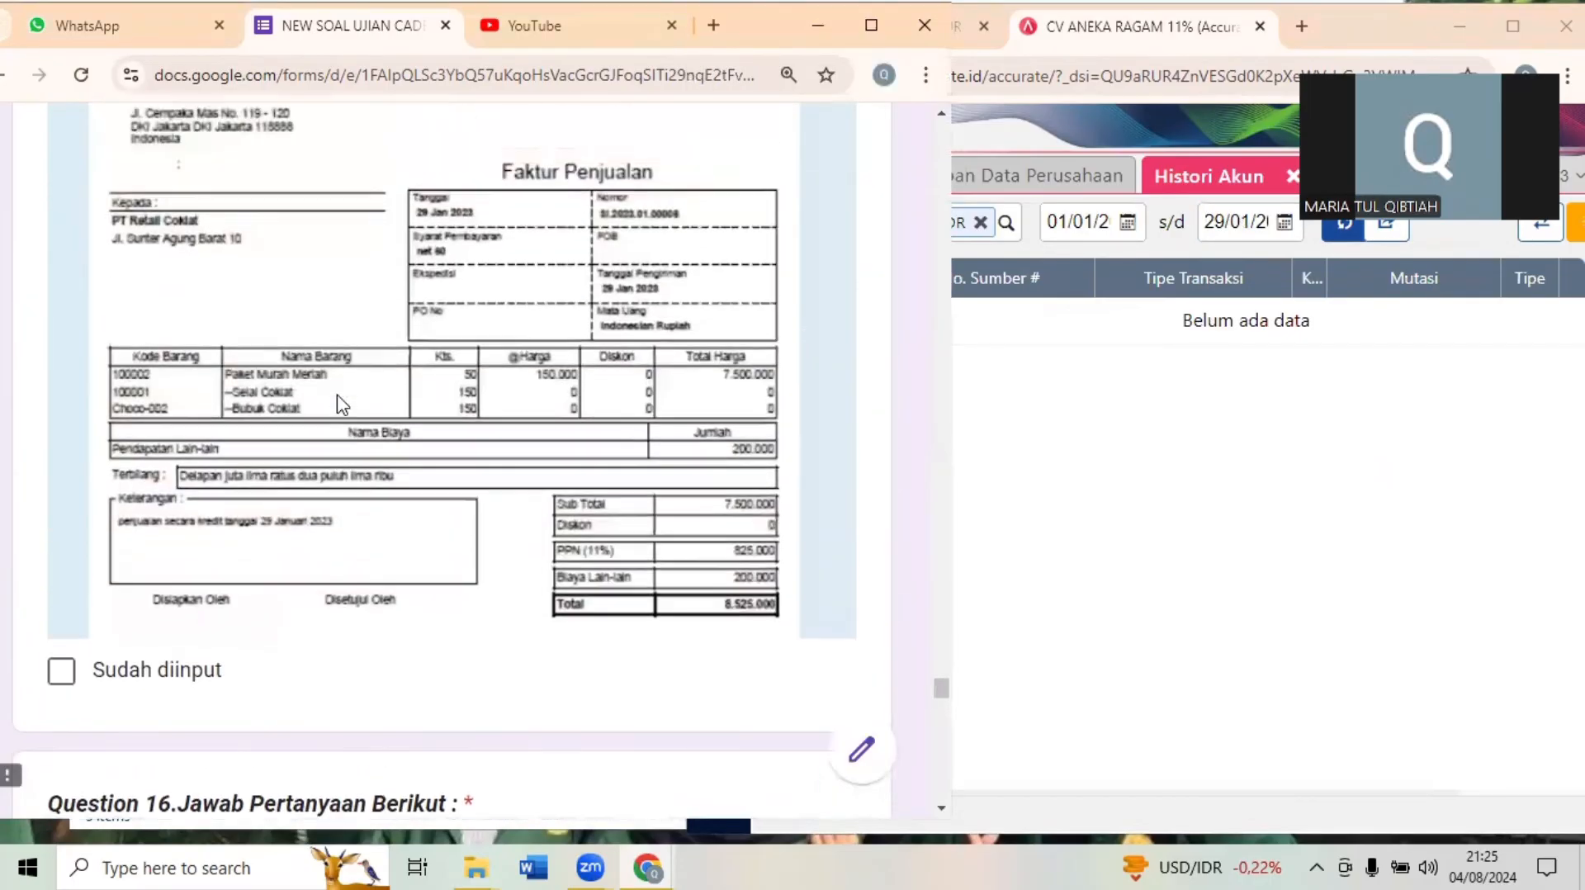
scroll(343, 405, down, 1)
scroll(342, 405, up, 2)
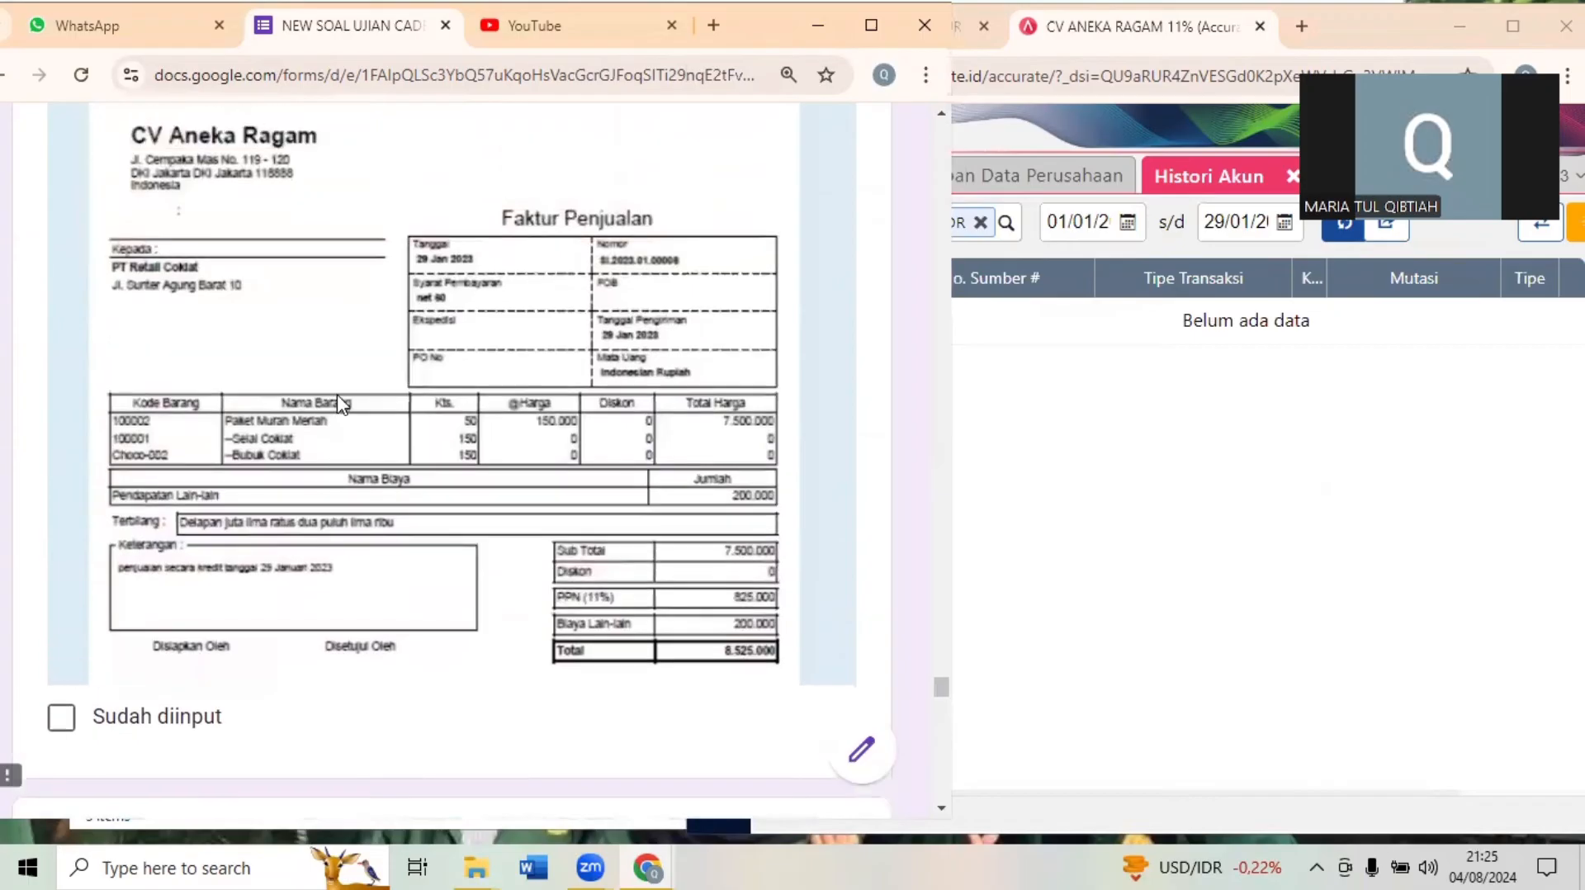
scroll(340, 405, down, 5)
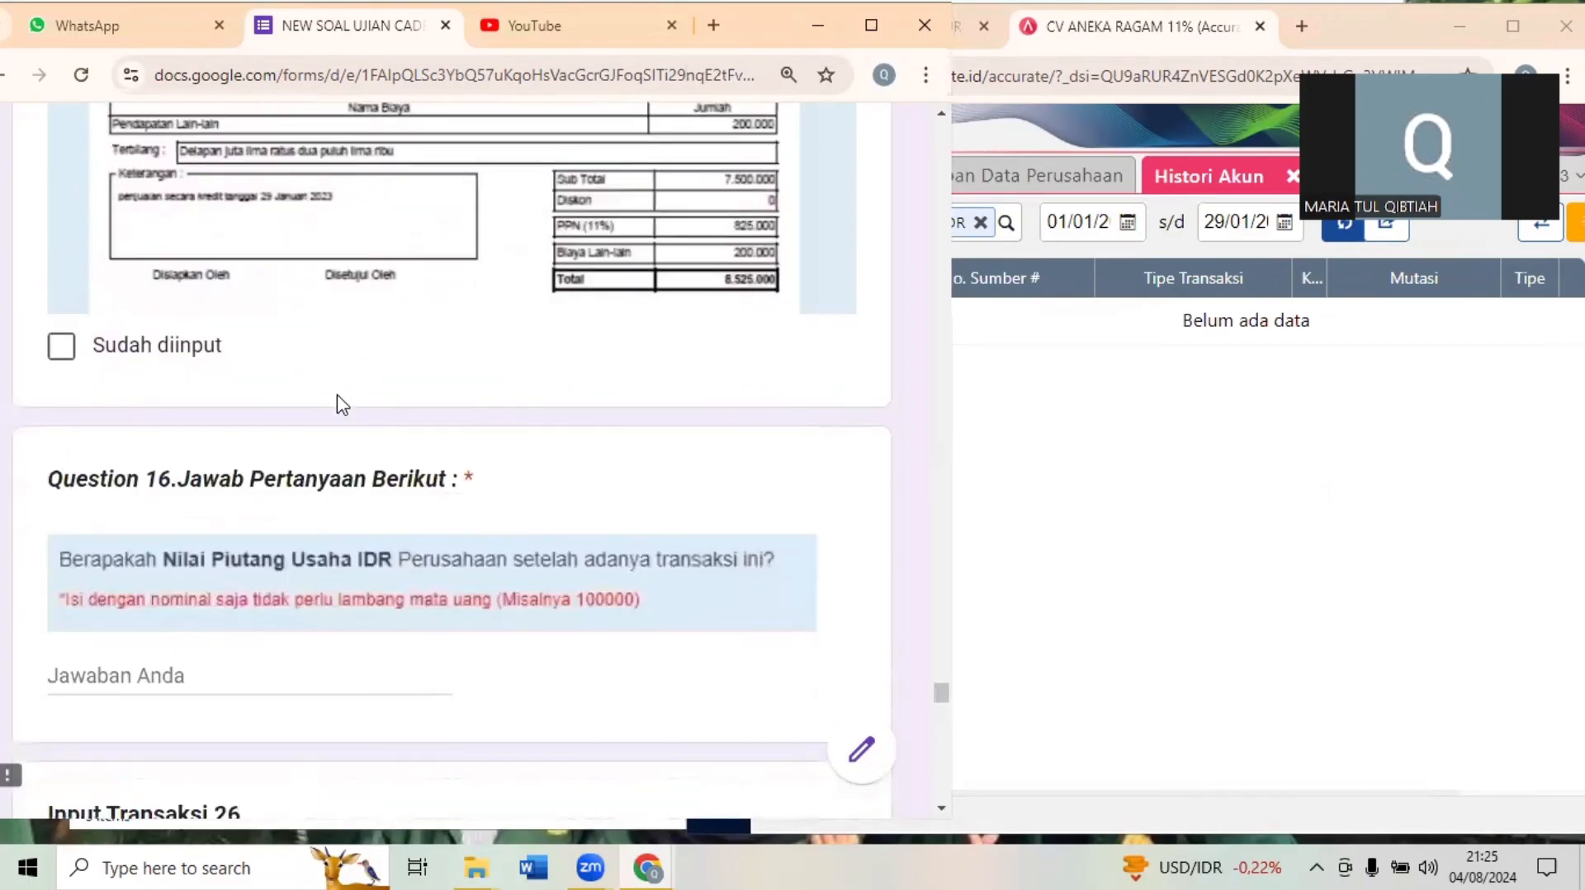
- Load the Piutang Usaha IDR history in Accurate and examine its closing balance
click(1507, 20)
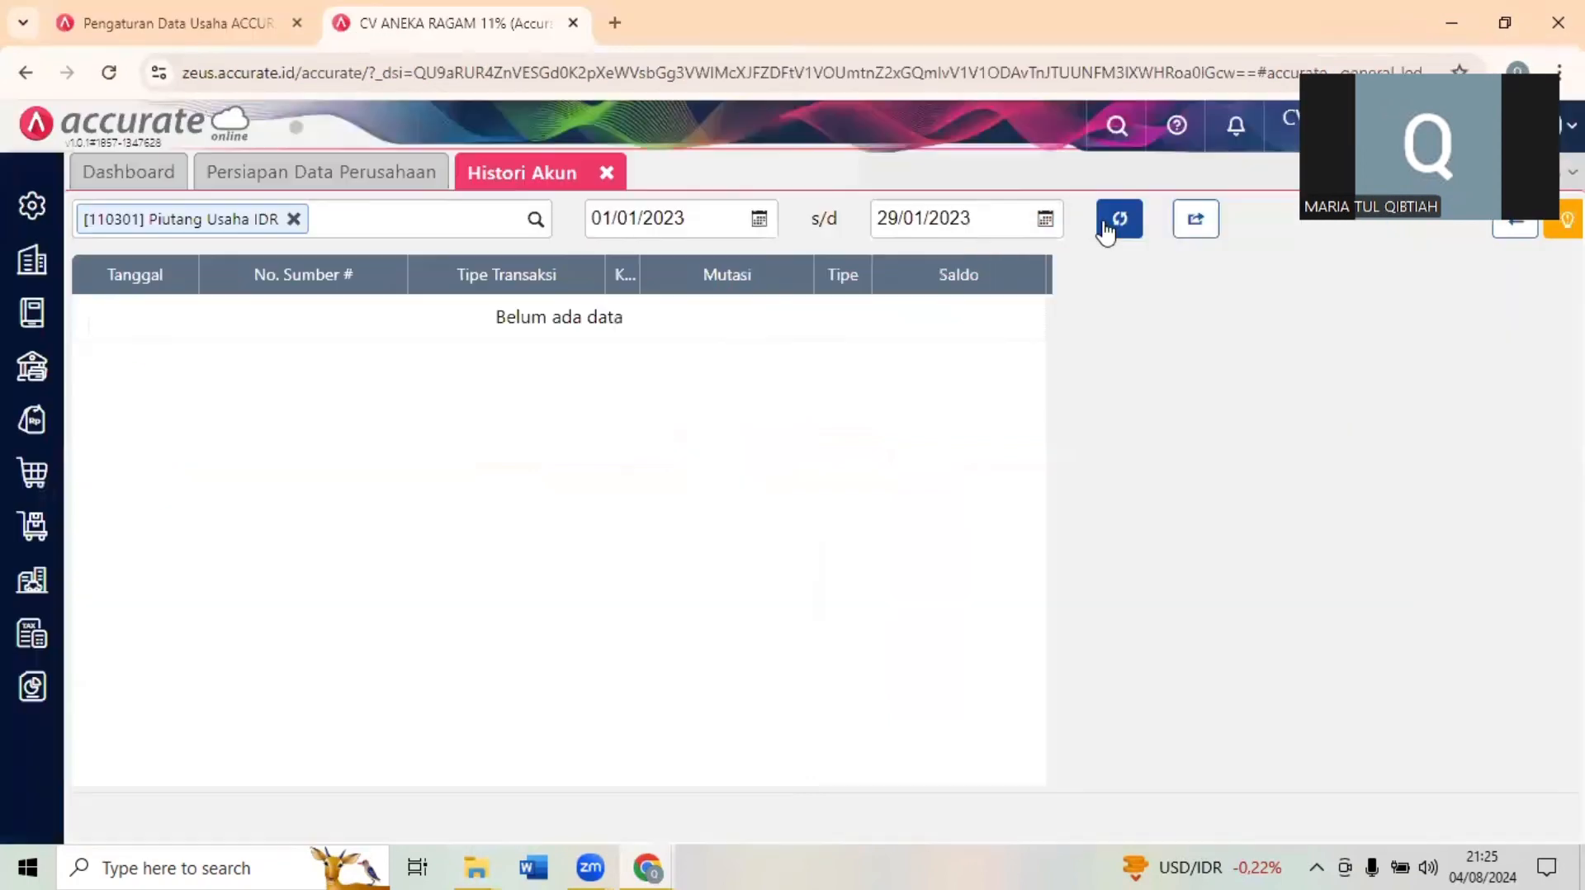
click(1108, 225)
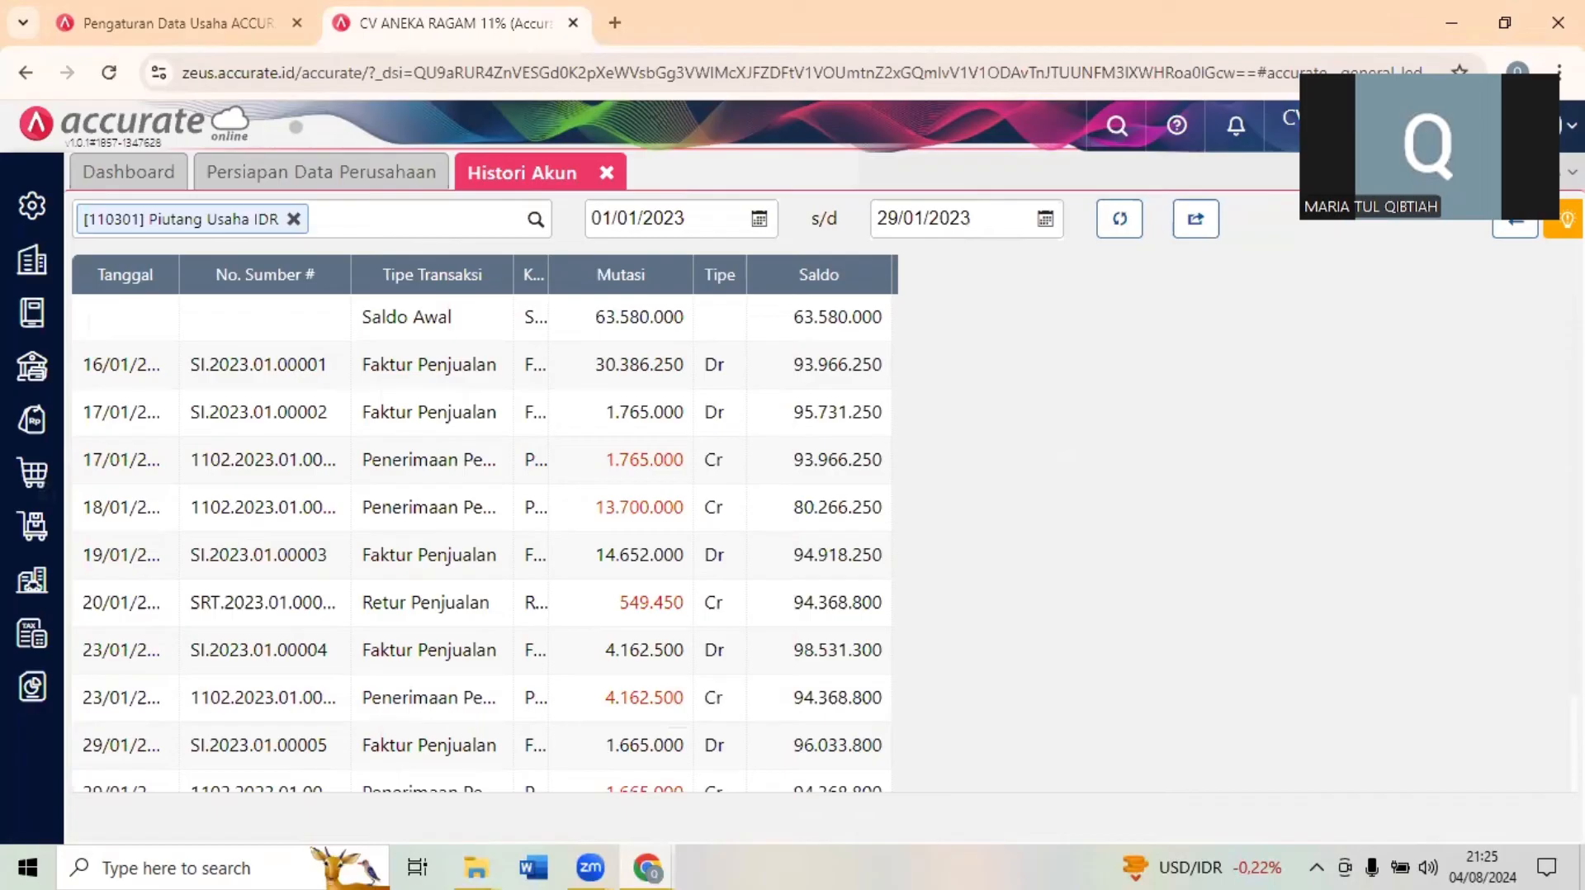
click(1505, 23)
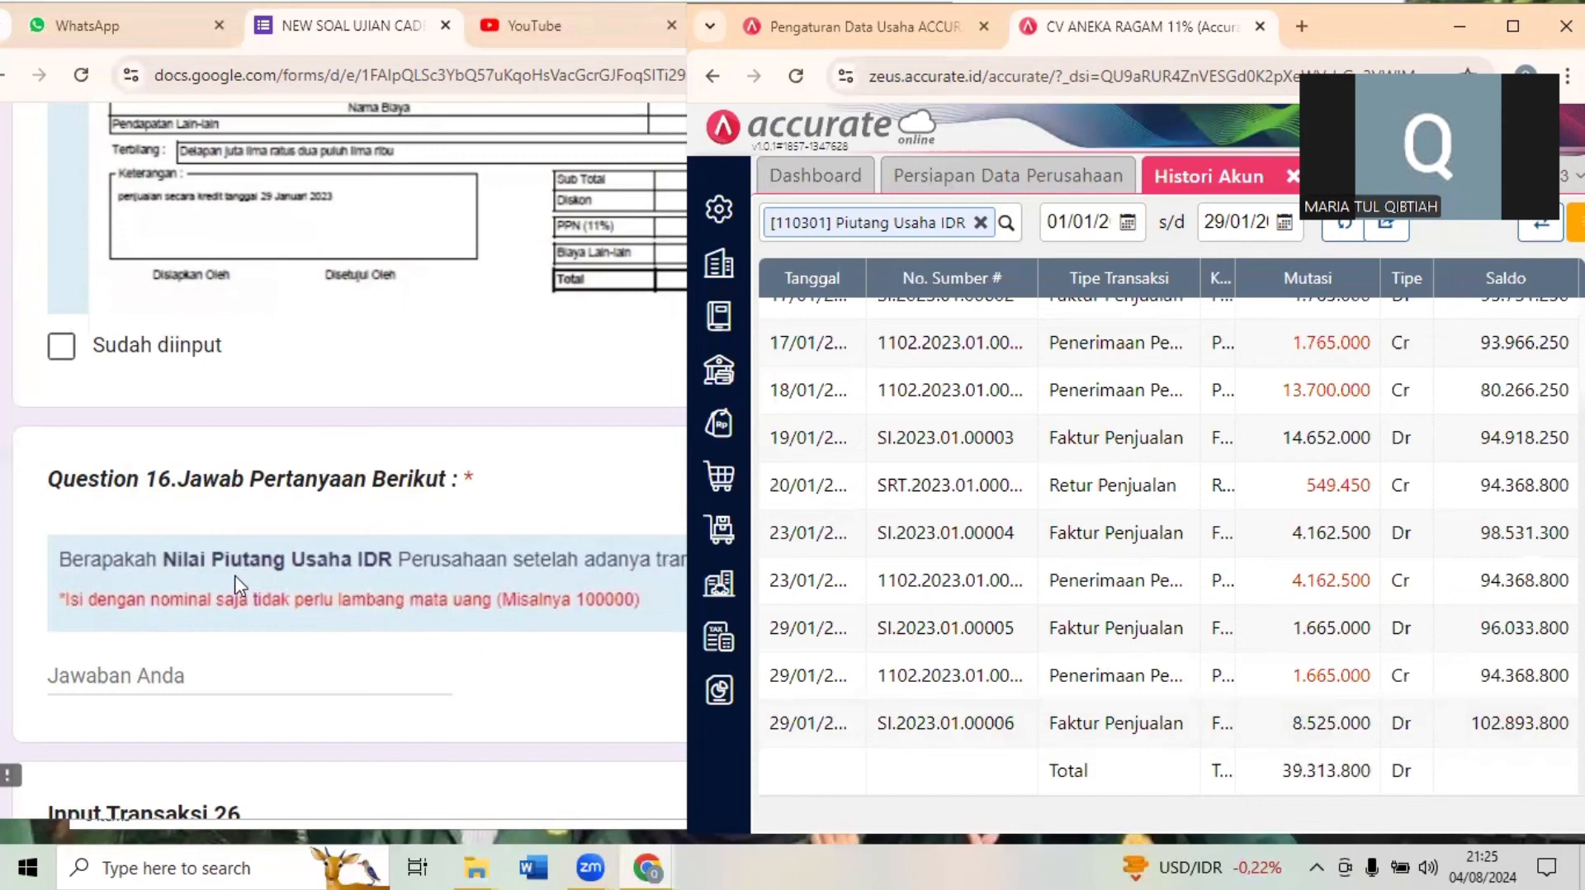
- Answer Question 16 in the exam form with 102893800
click(155, 676)
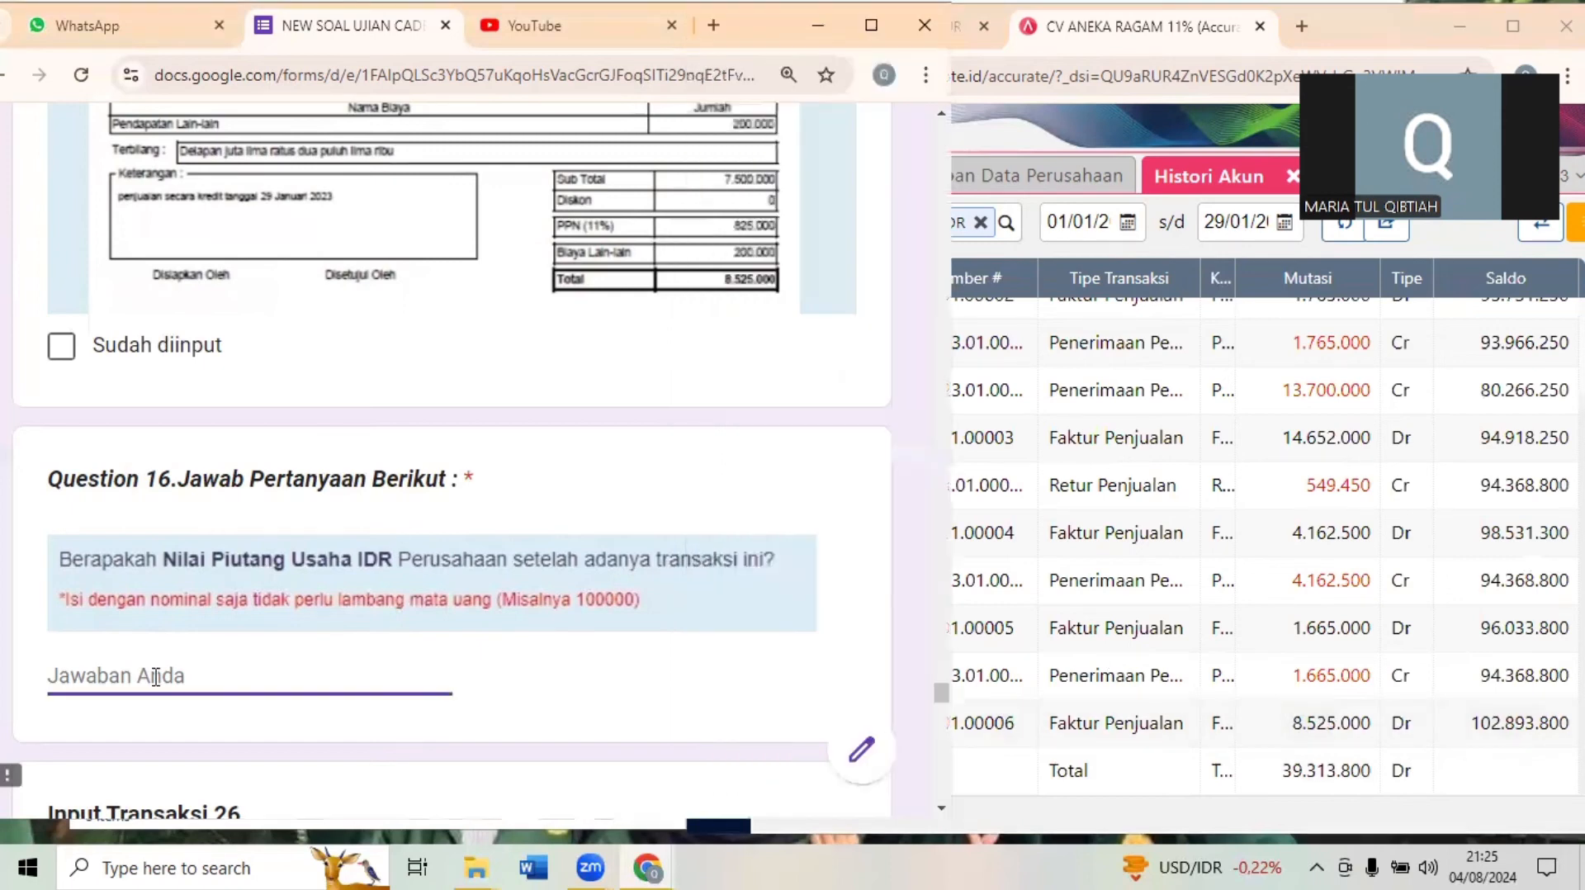
text(102893800)
click(59, 631)
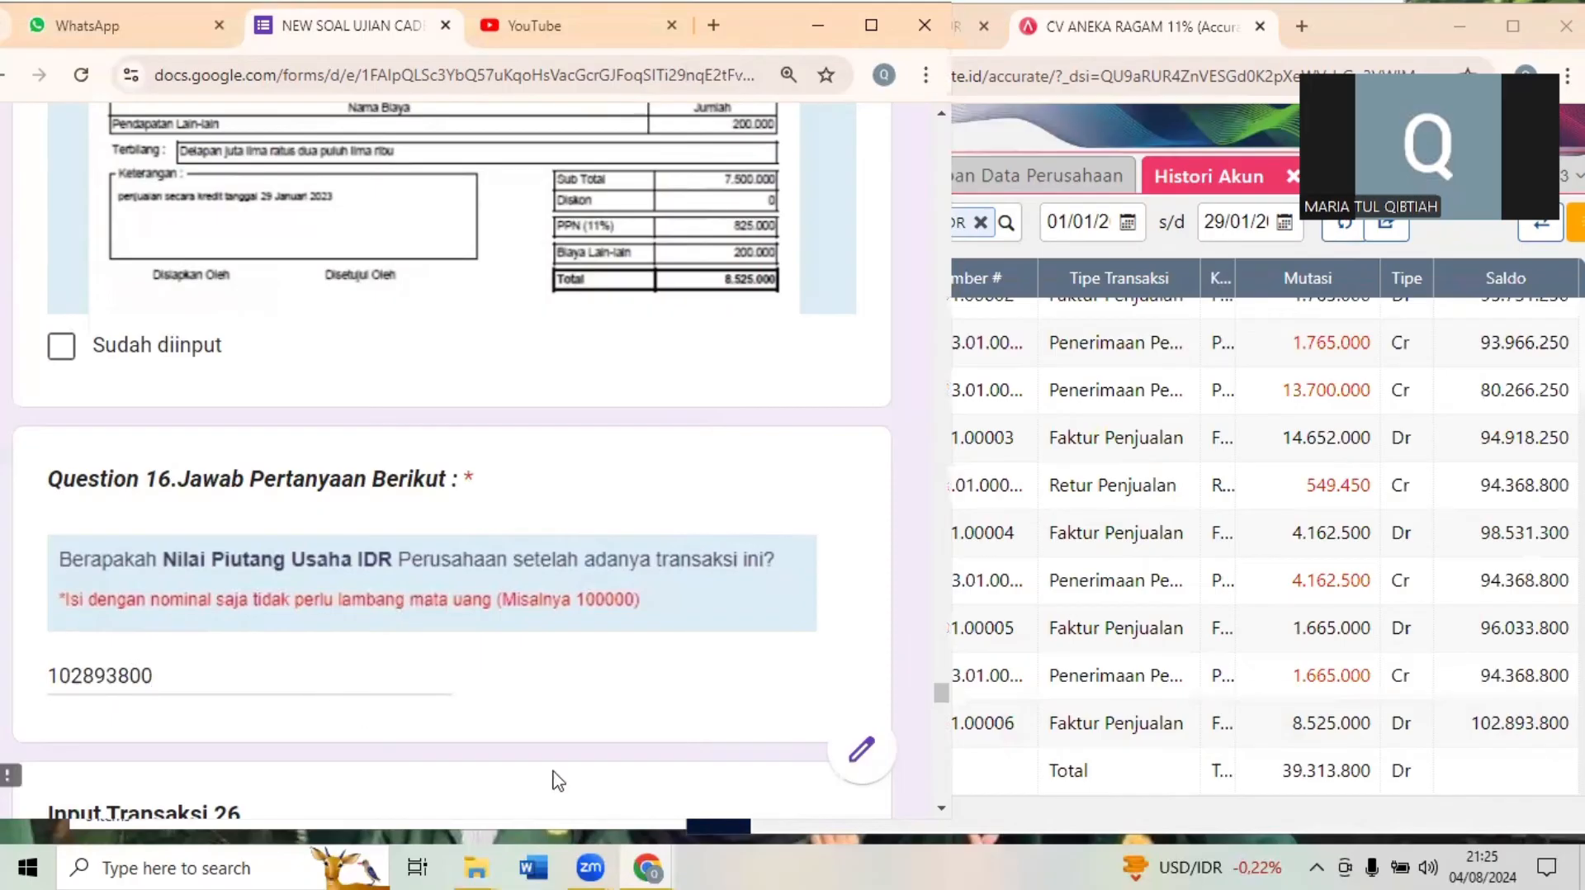
- Read Transaksi 26 in the exam form, close Histori Akun in Accurate and start a new Jurnal Umum entry
scroll(558, 781, down, 1)
scroll(558, 781, down, 6)
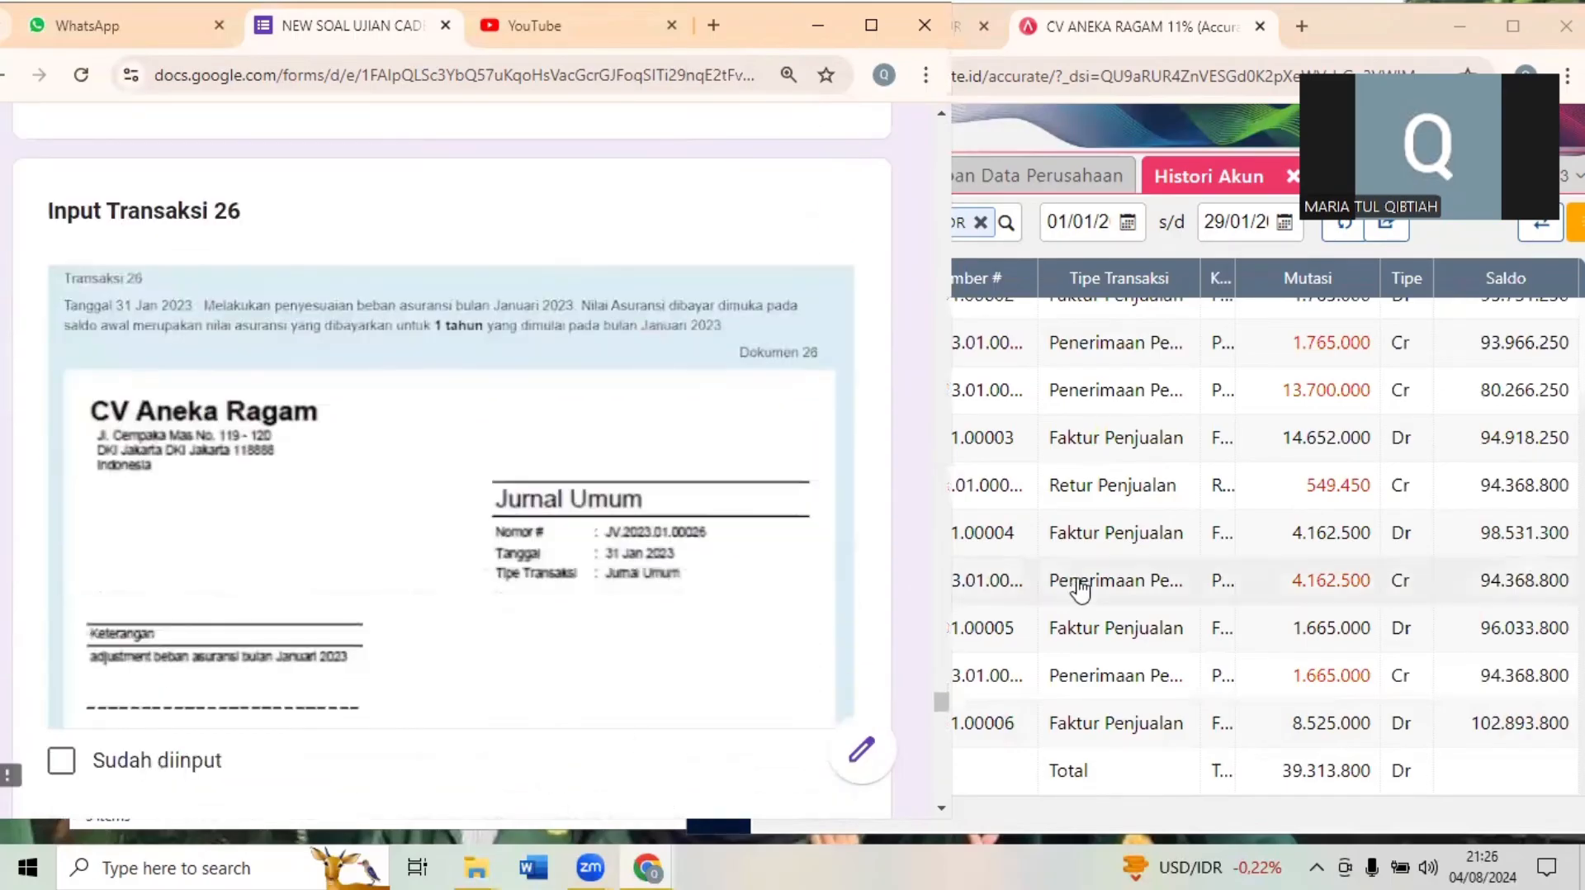
click(1293, 183)
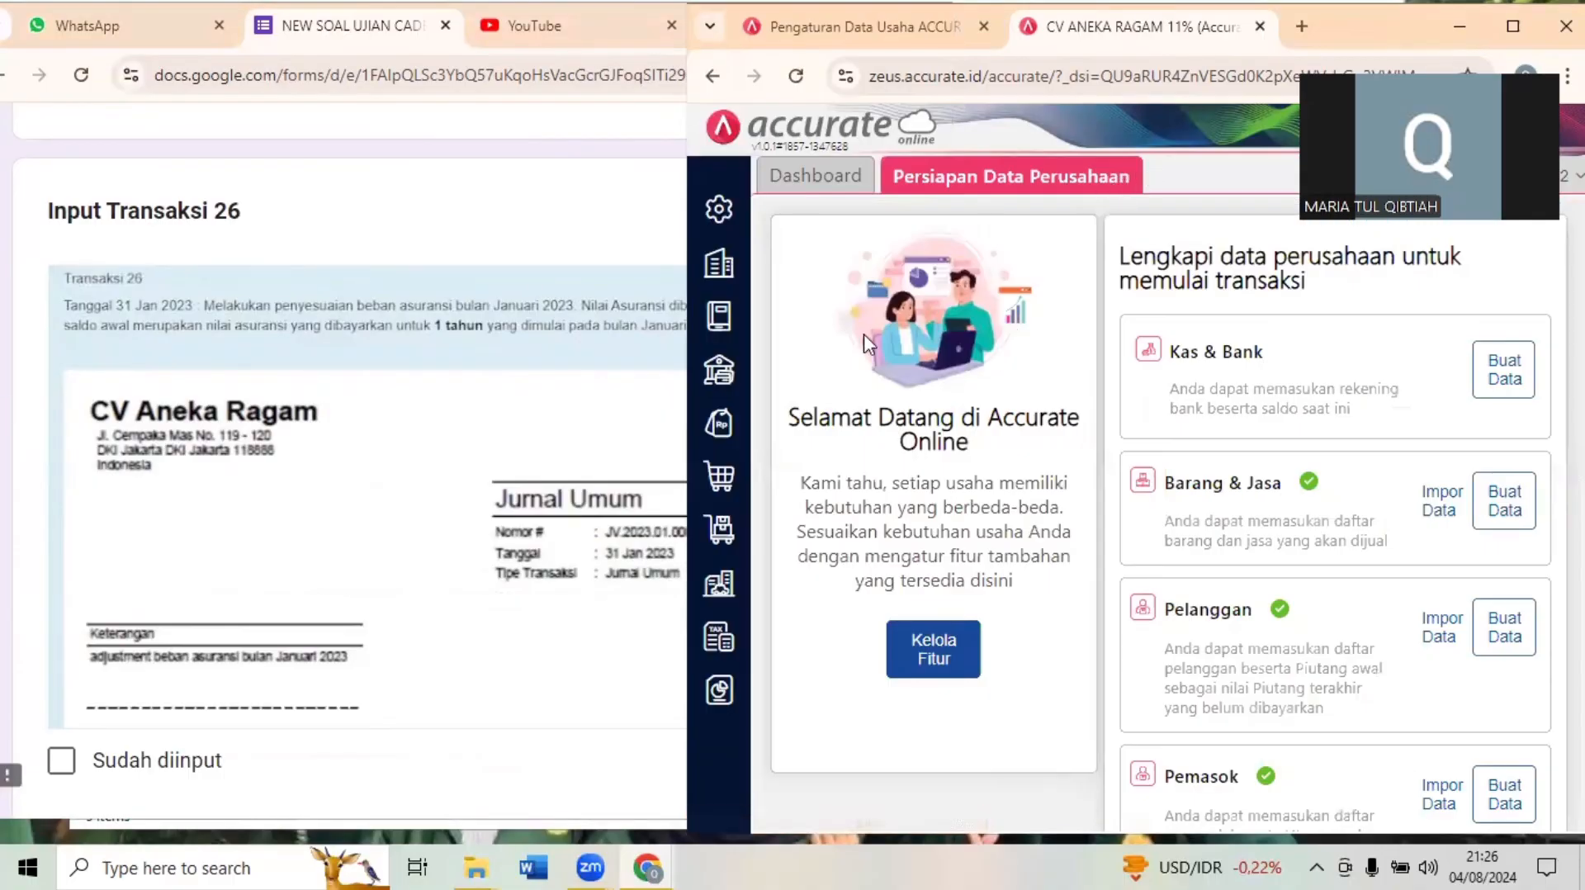
click(471, 443)
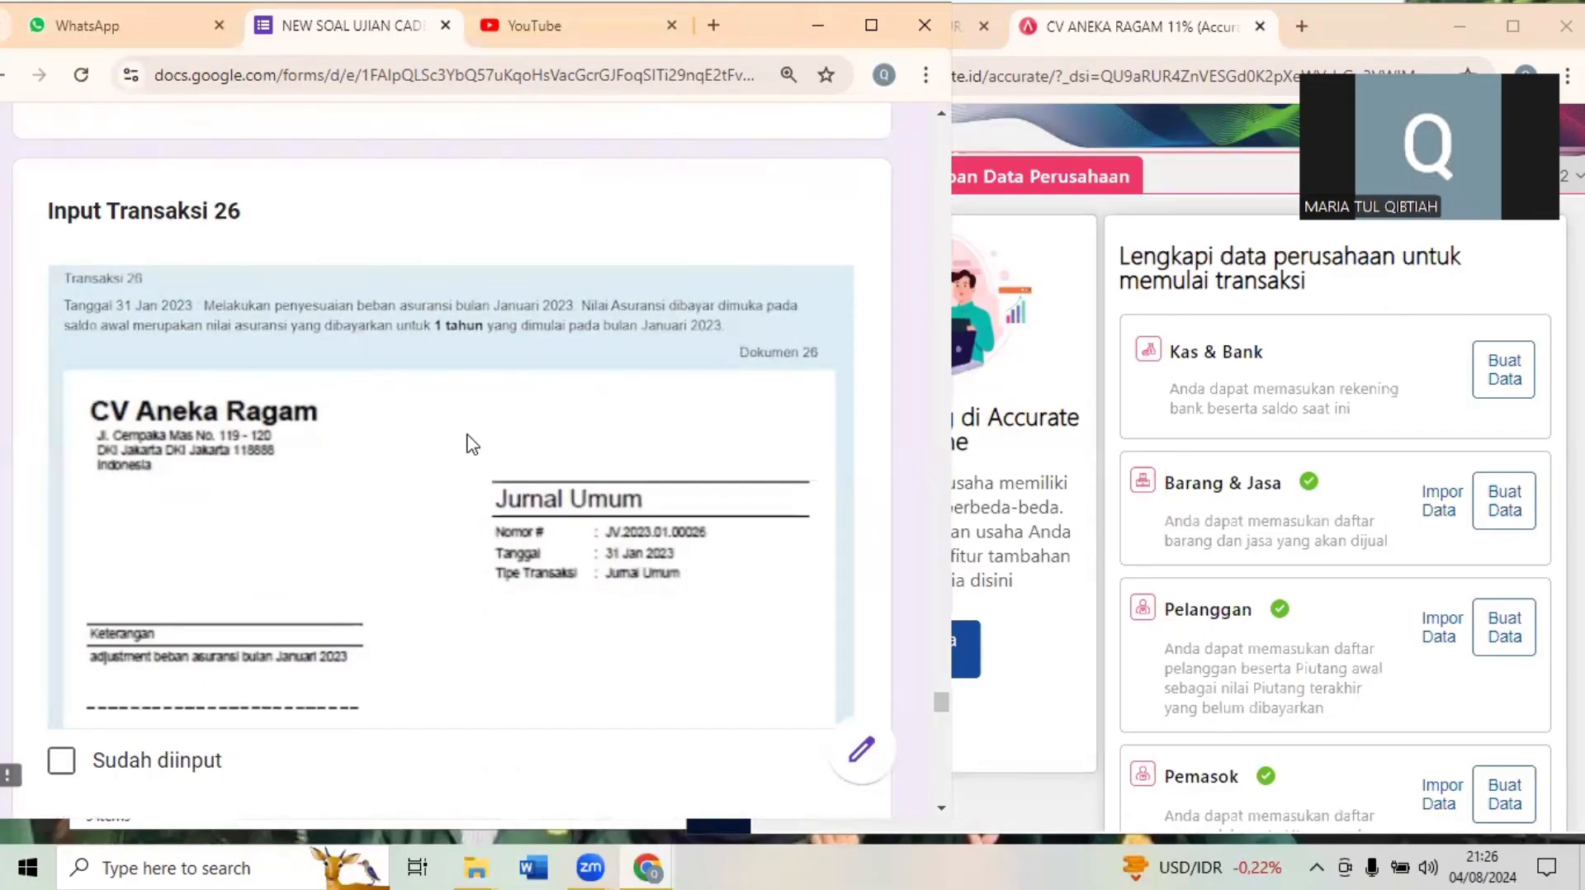
click(1051, 240)
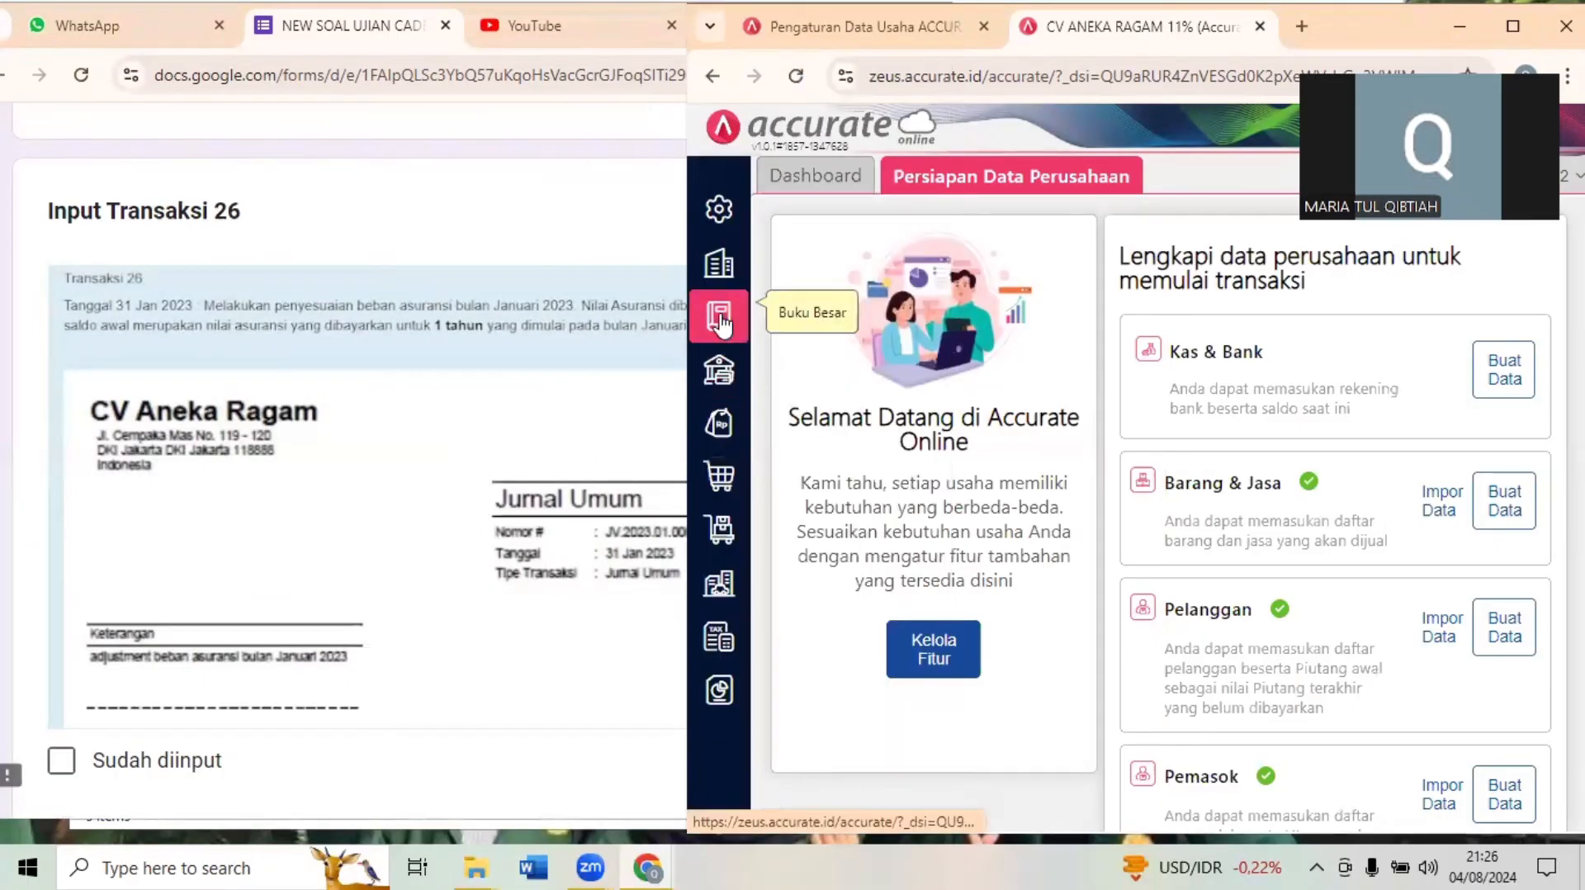
click(719, 330)
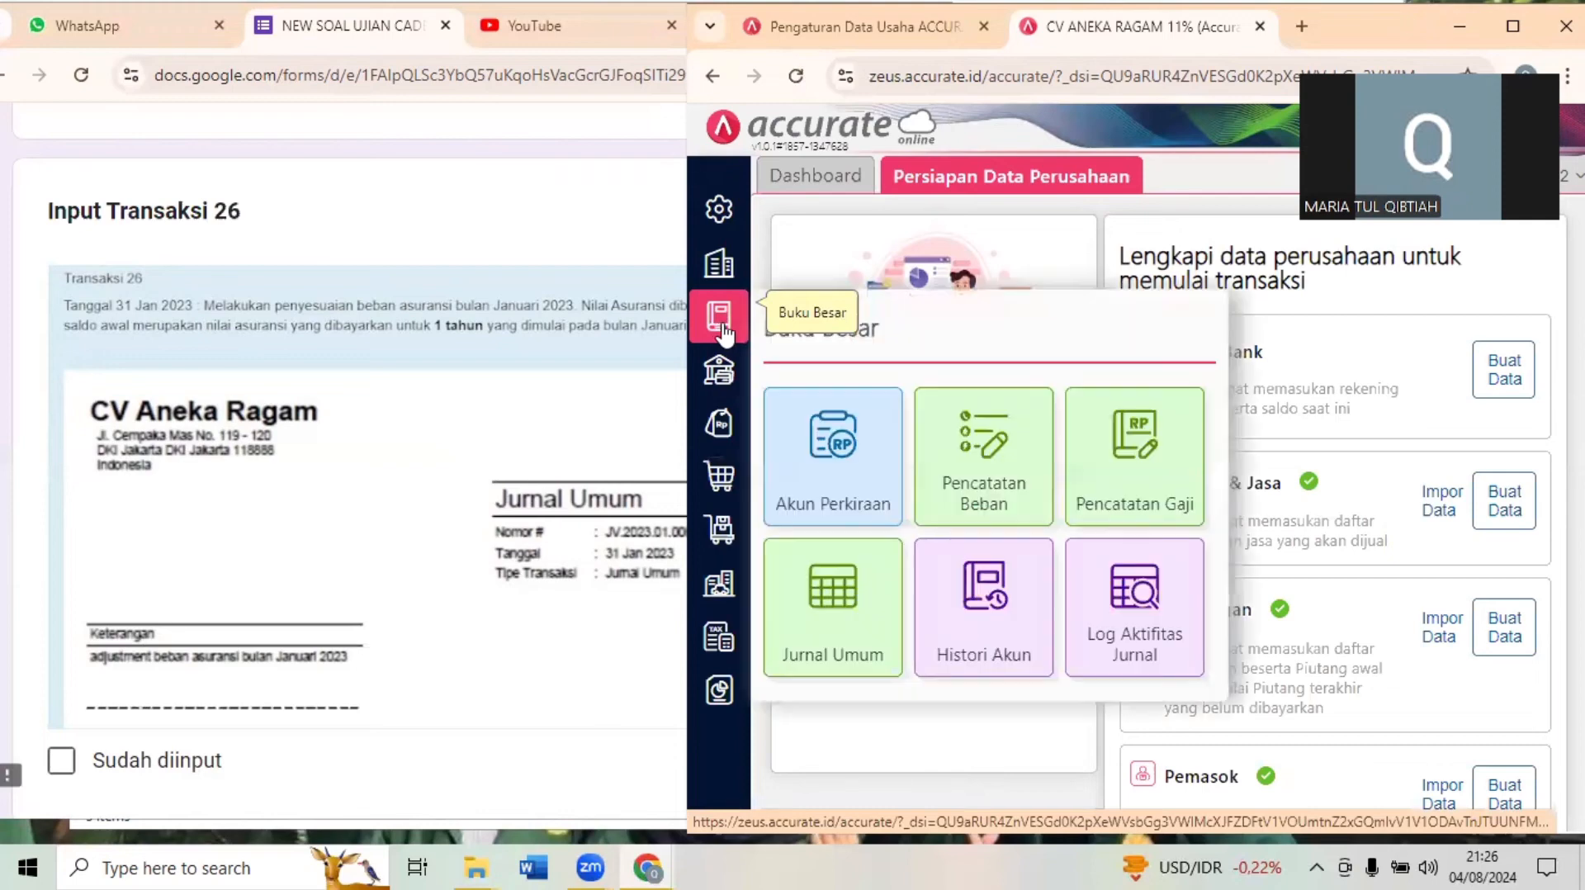
click(858, 601)
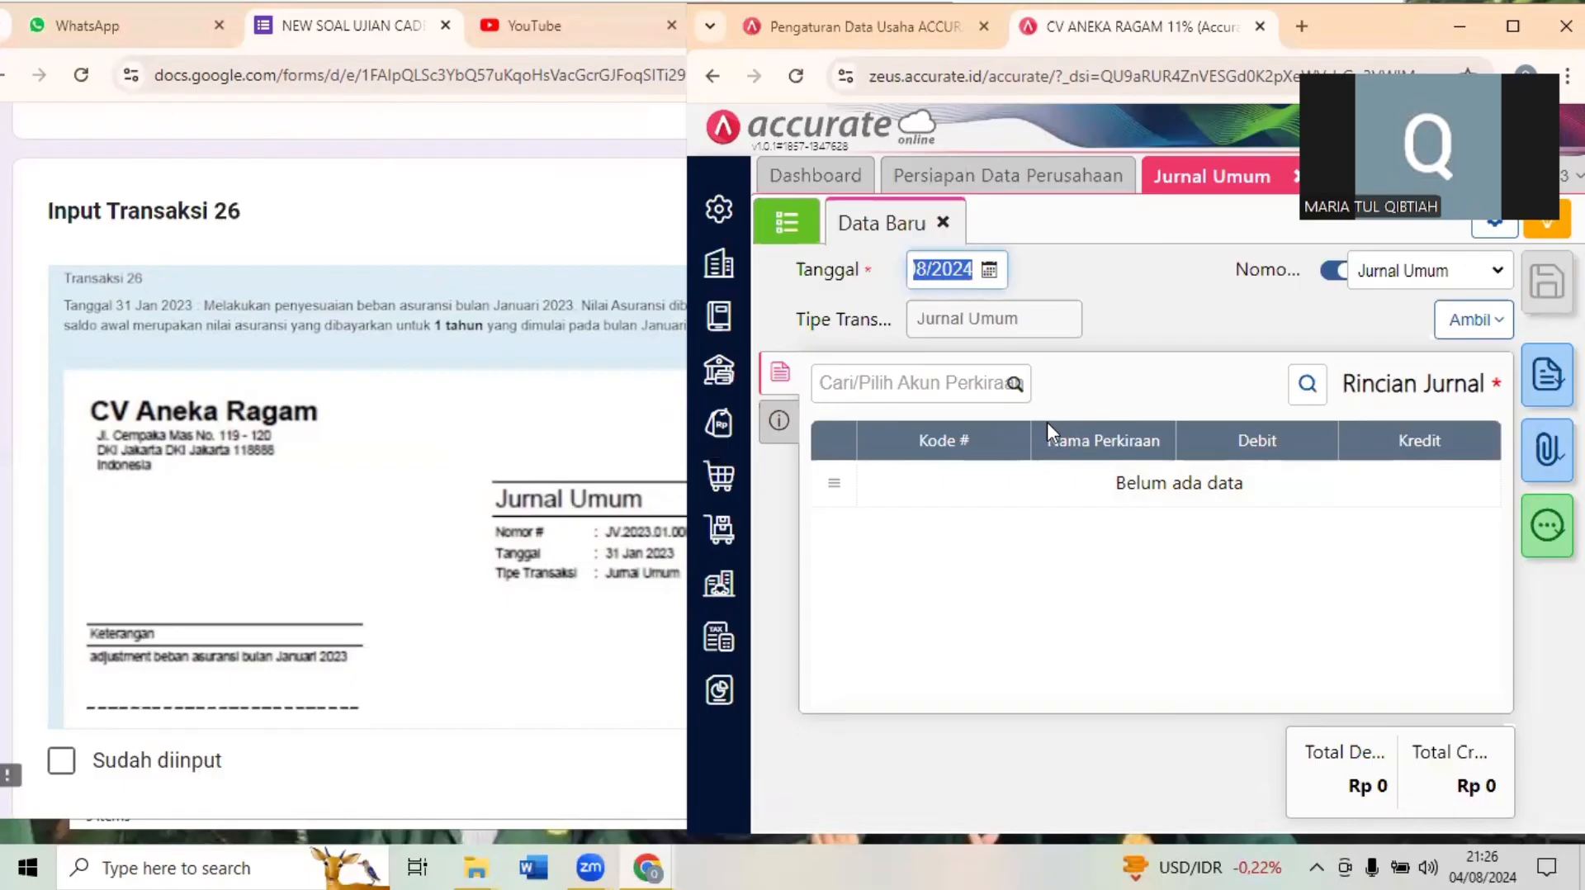
- Reread the Transaksi 26 insurance adjustment and open the Akun Perkiraan account list in Accurate
click(497, 290)
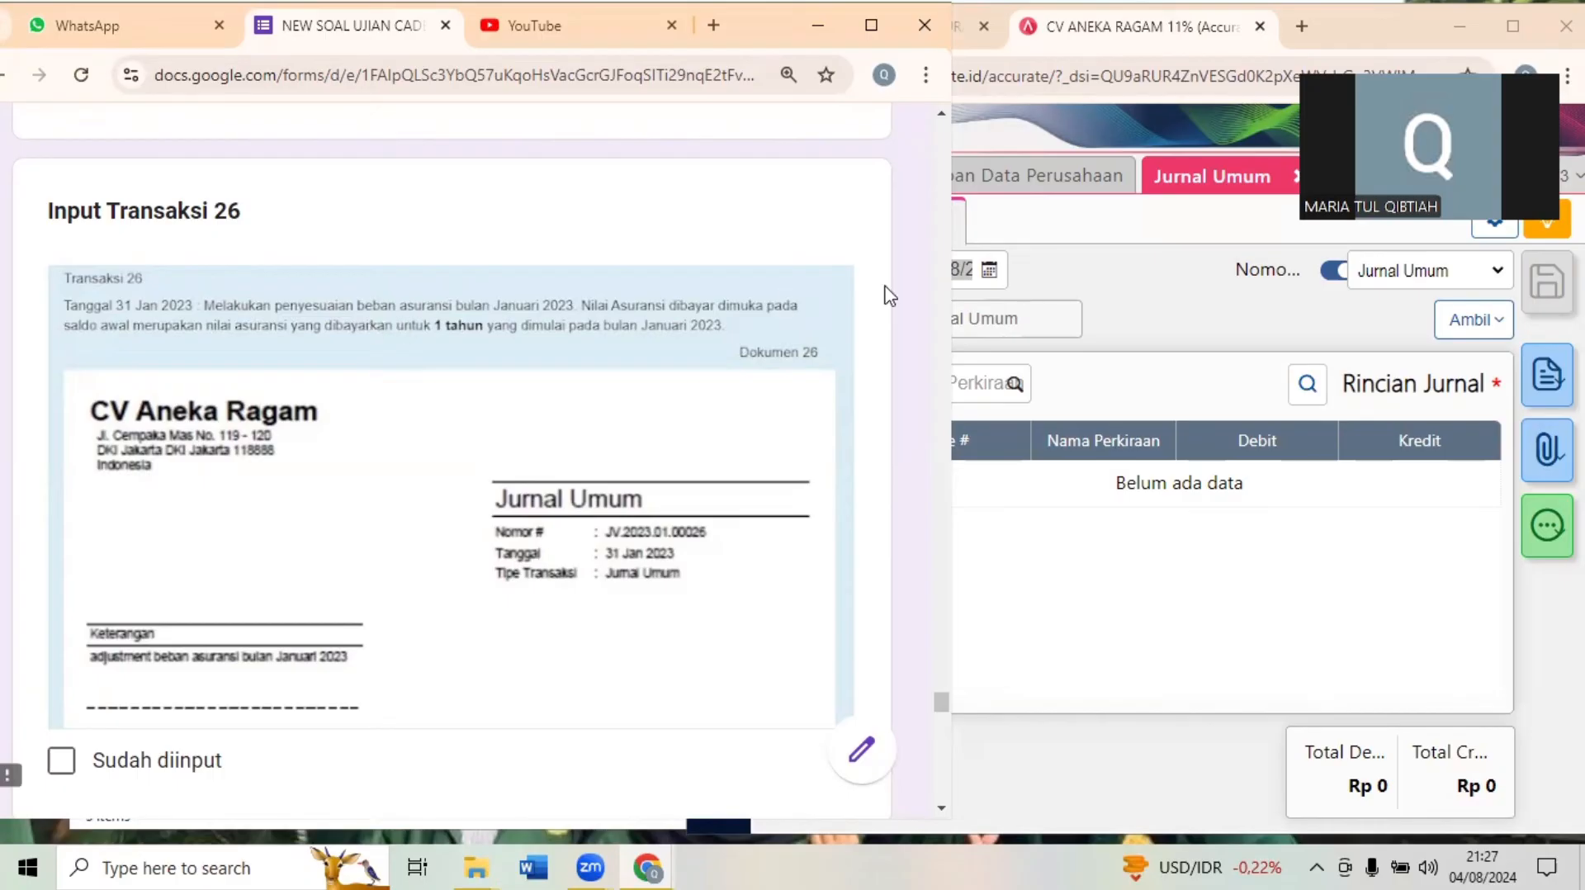
click(1178, 273)
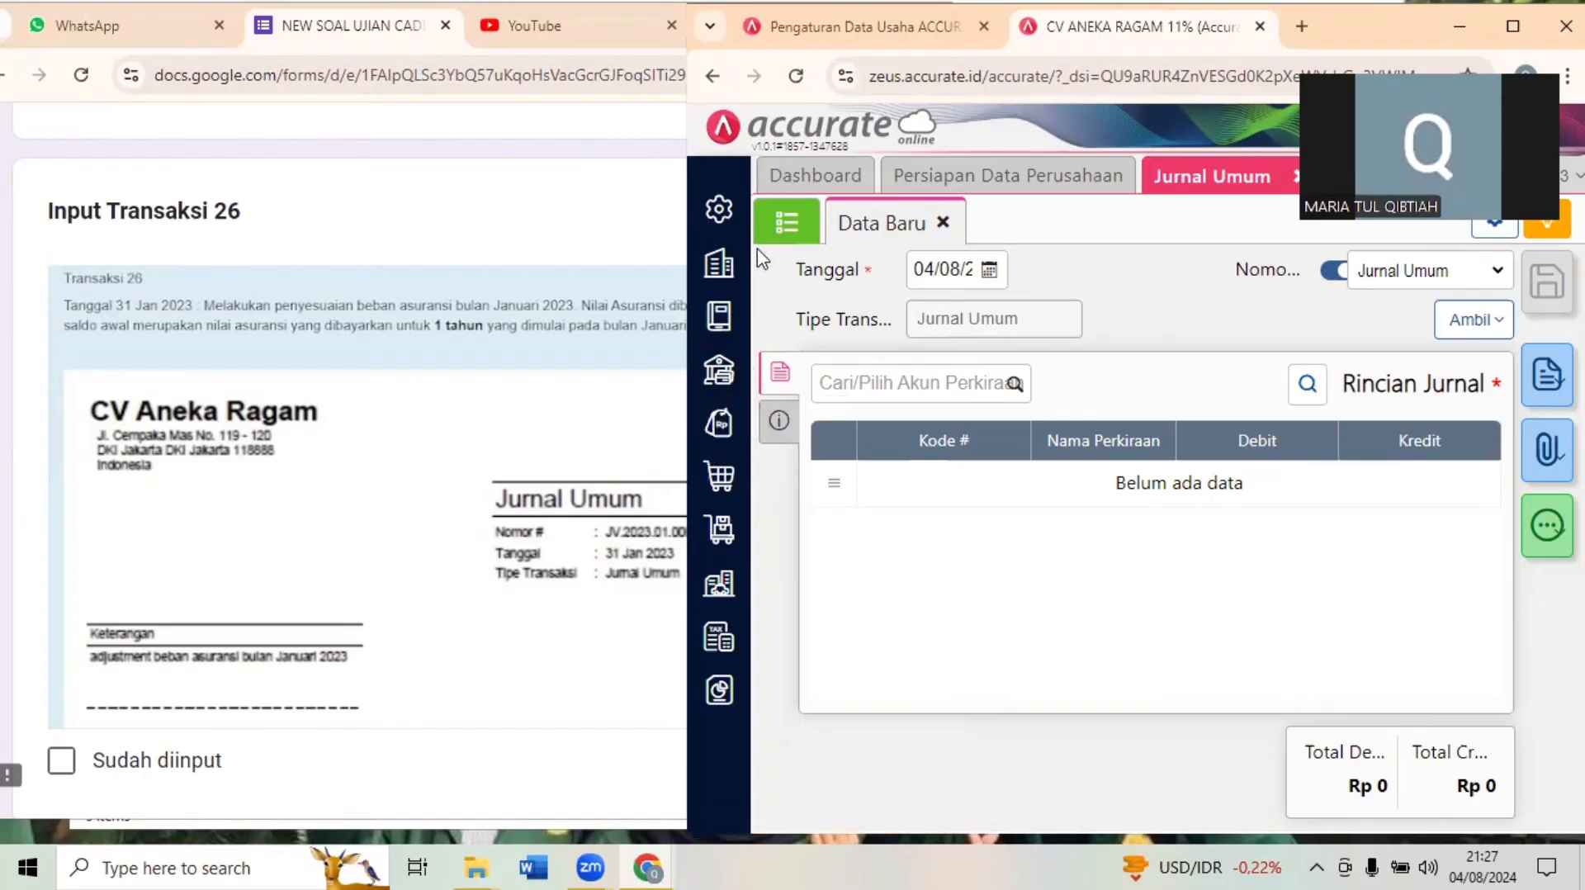
click(722, 330)
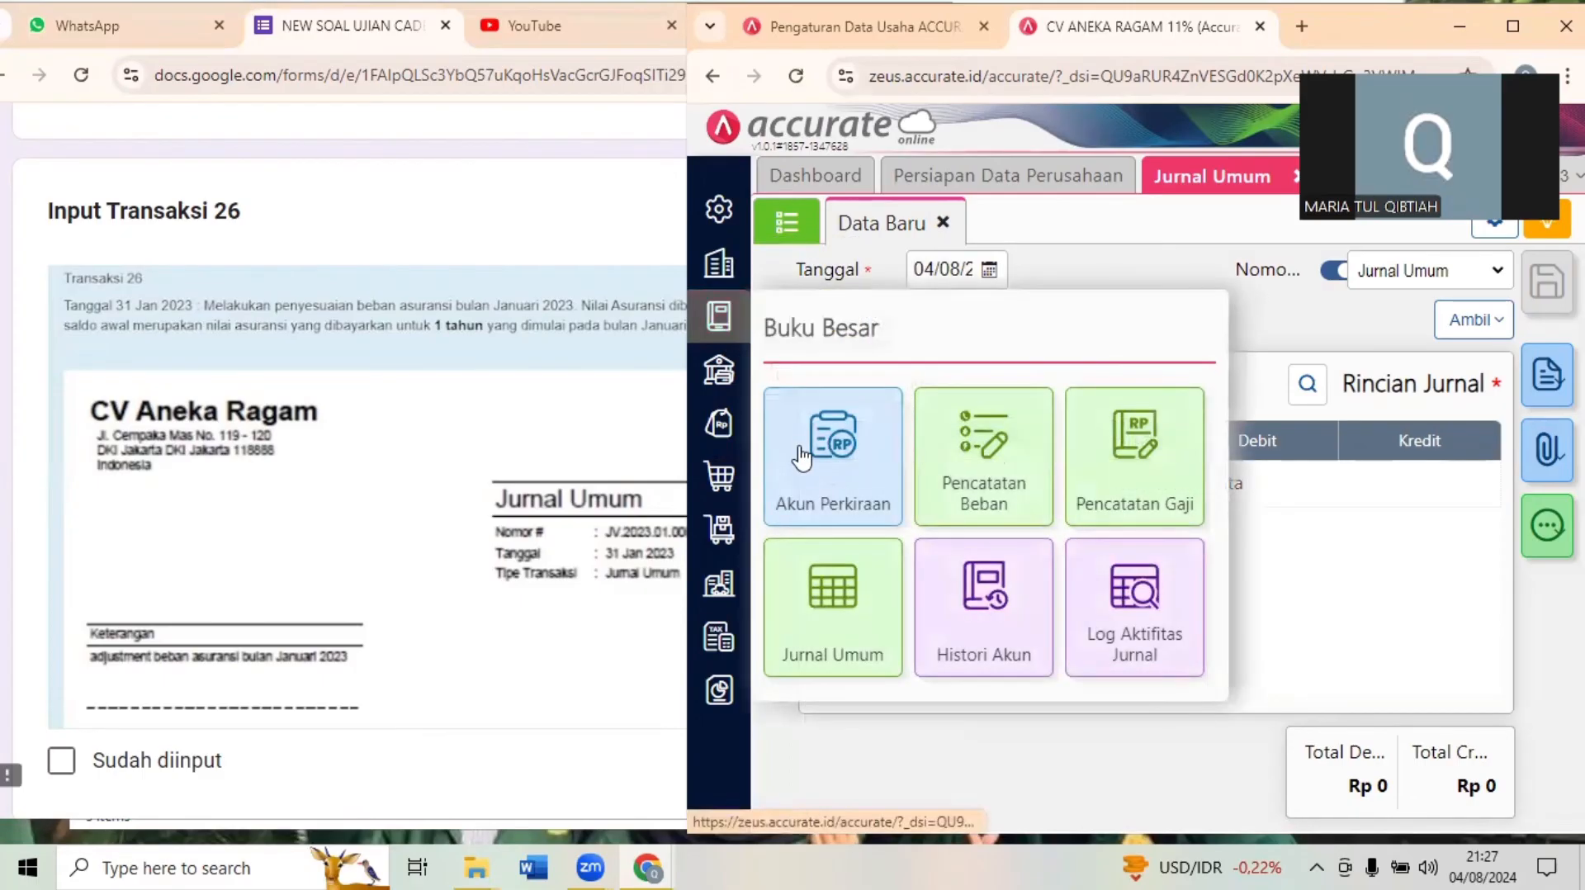
click(841, 491)
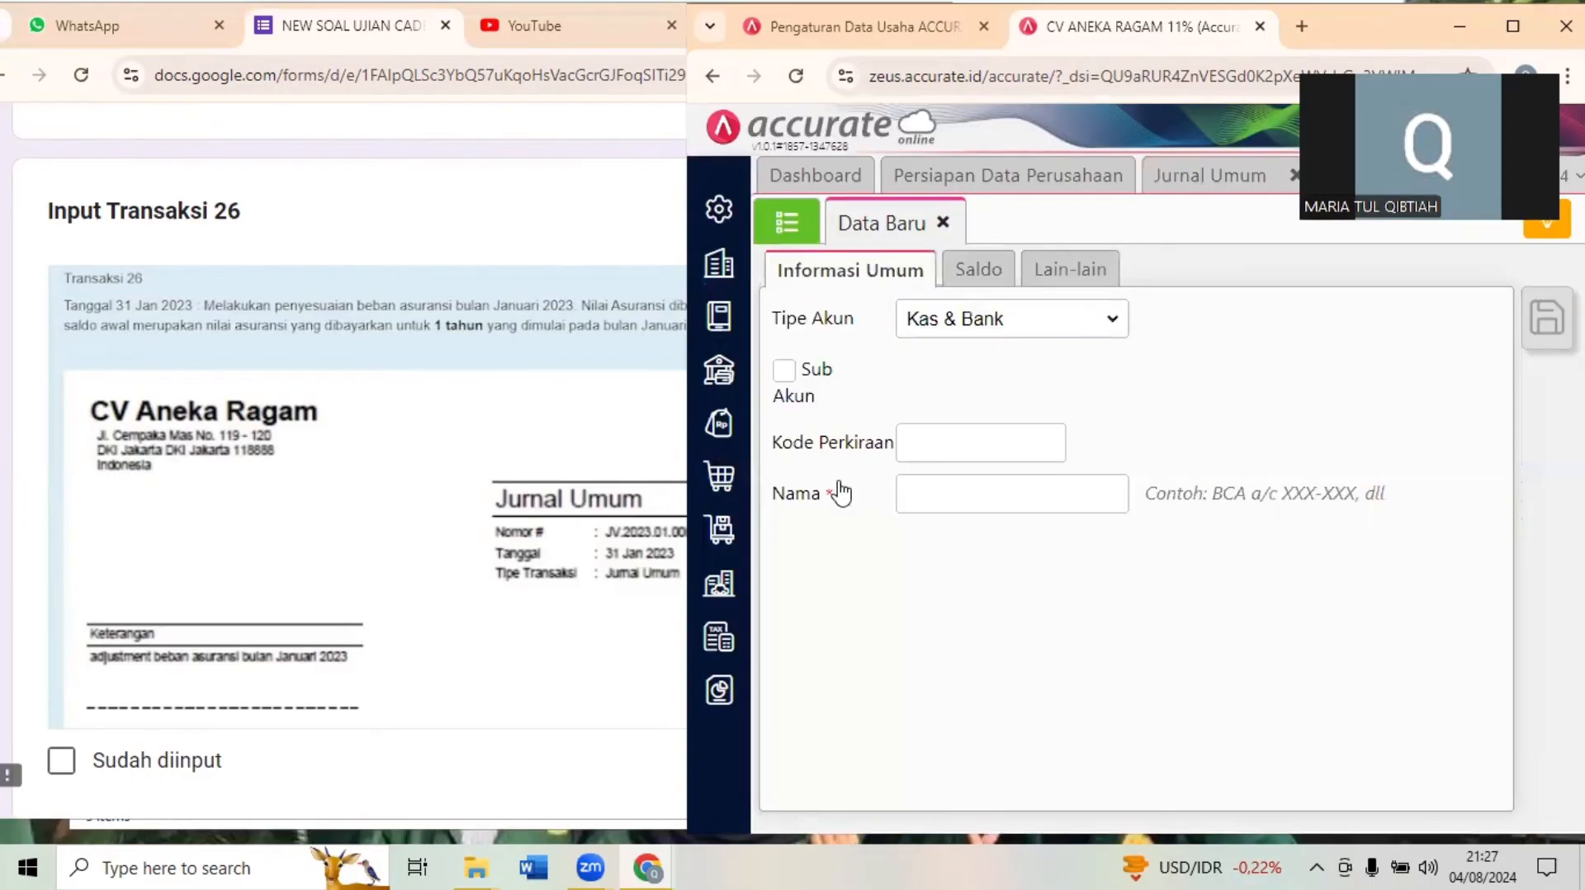
click(775, 235)
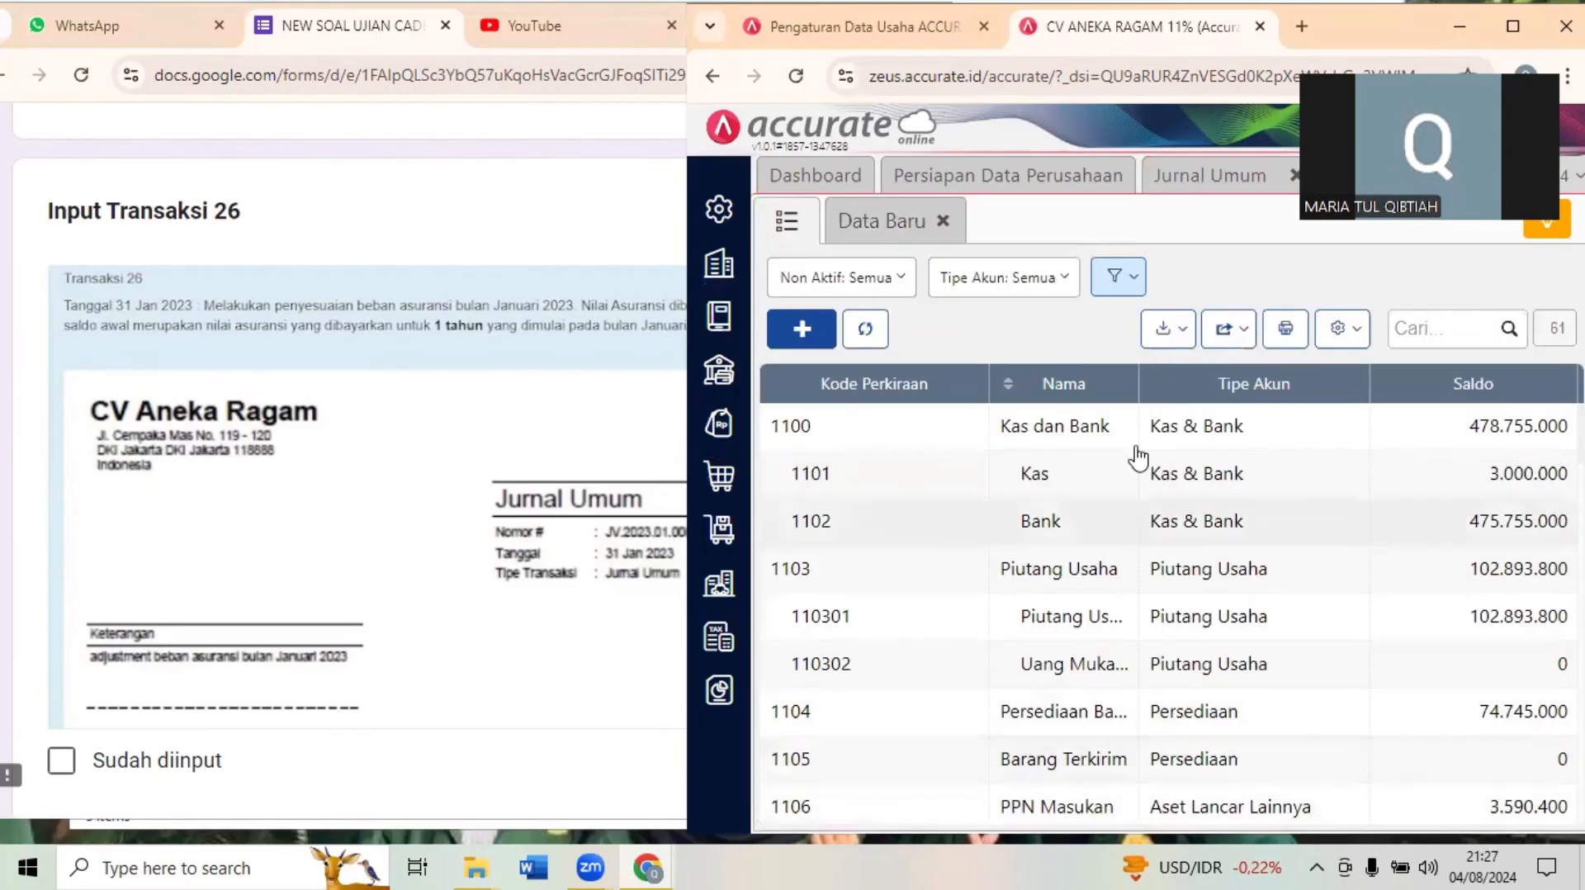
- Search the account list for "asuransi d" and examine the Asuransi Dibayar Dimuka balance
click(1504, 18)
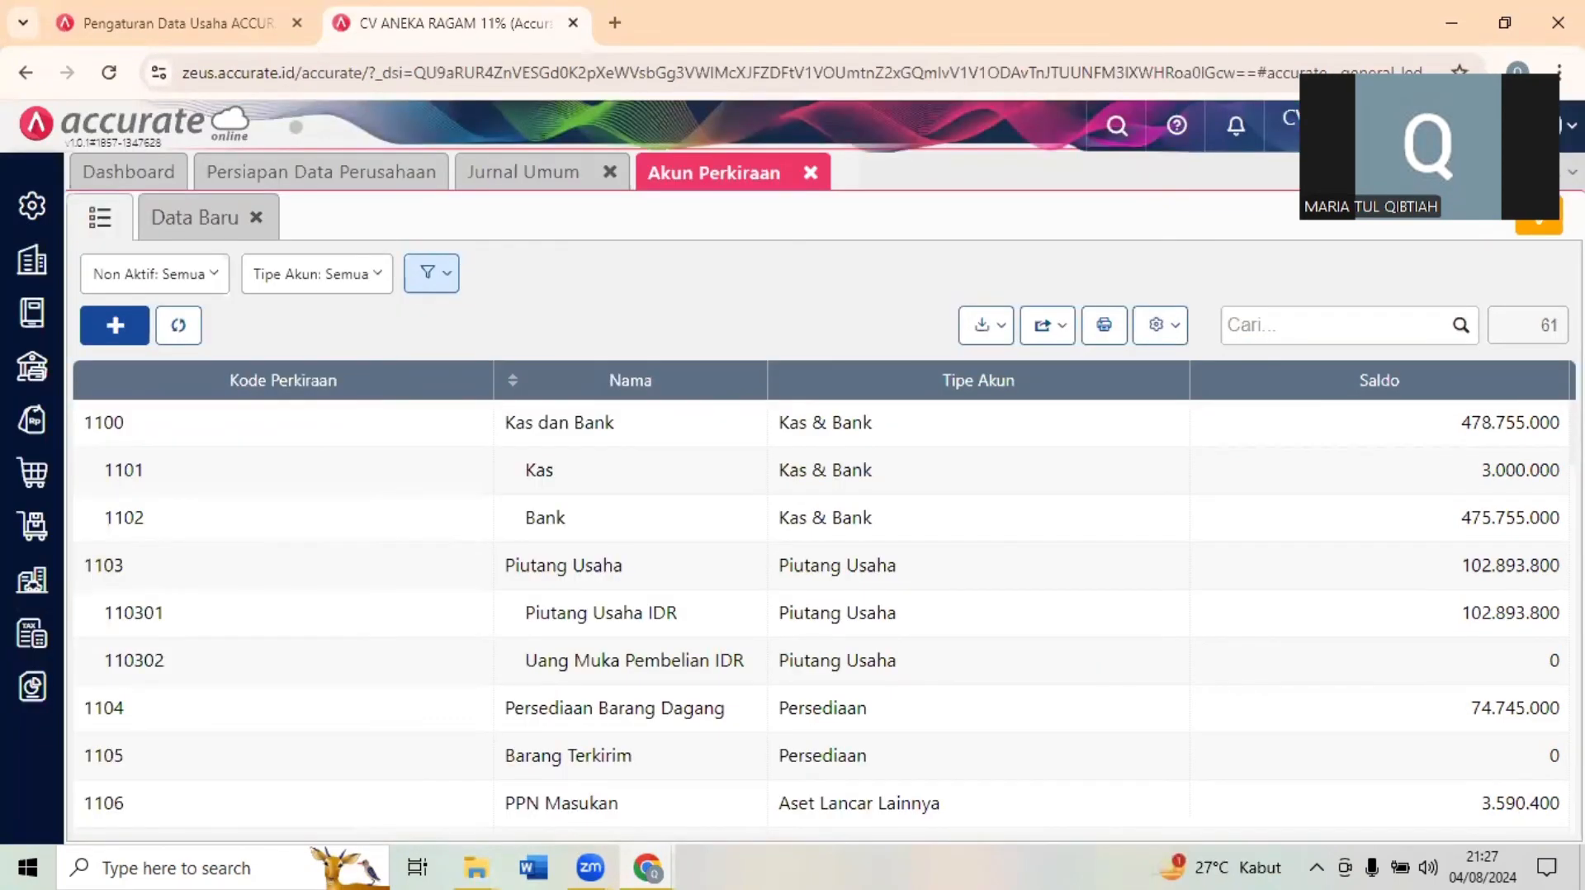
click(1292, 323)
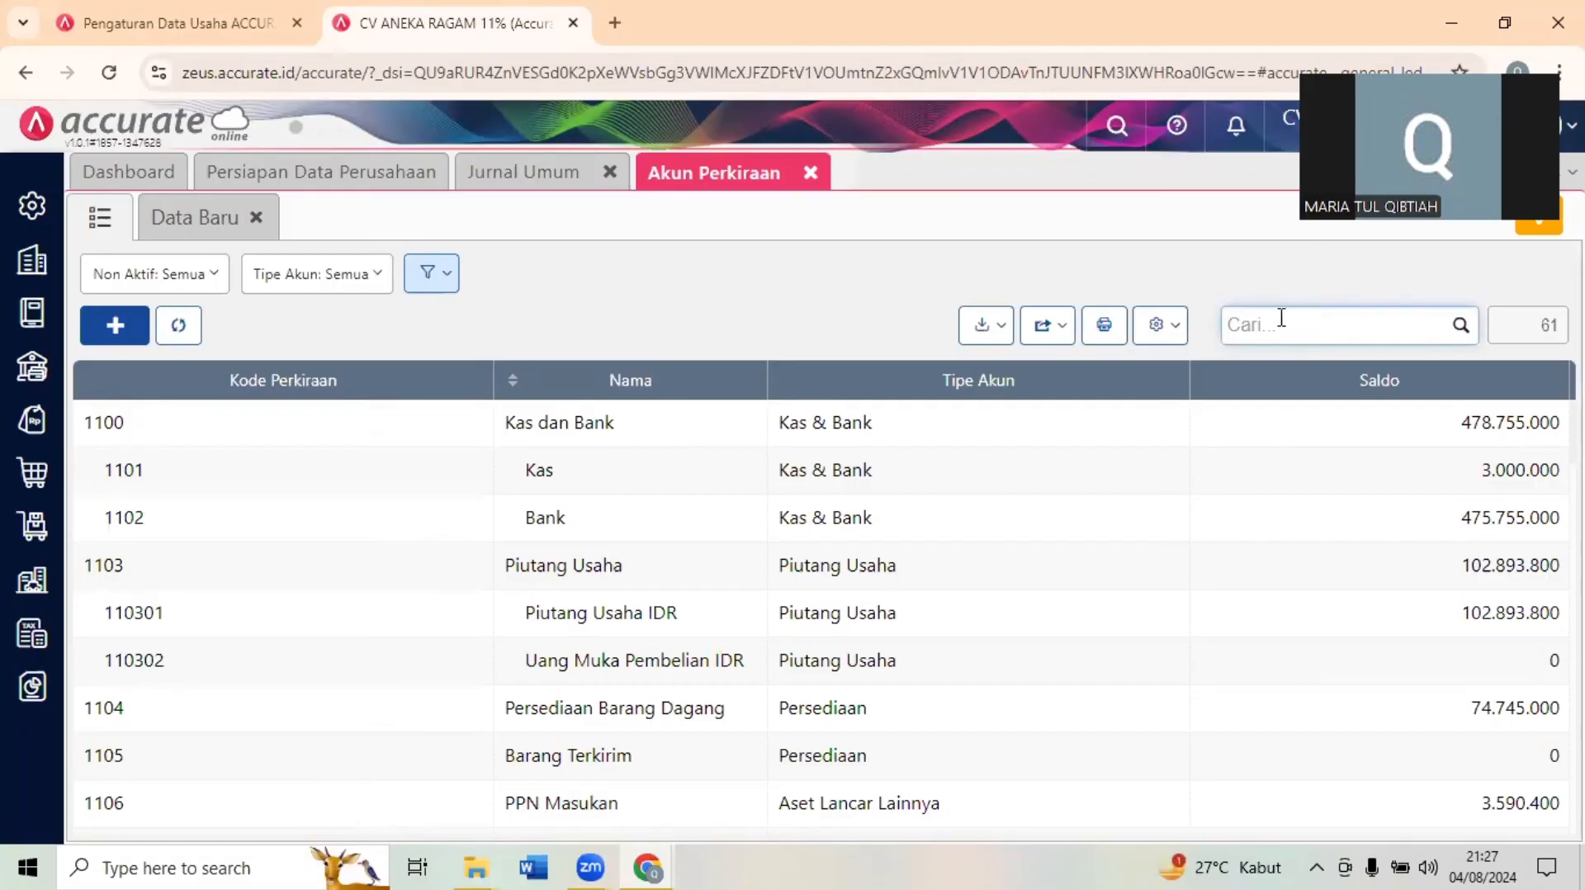
text(aku)
key(BackSpace)
key(BackSpace)
text(suransi d)
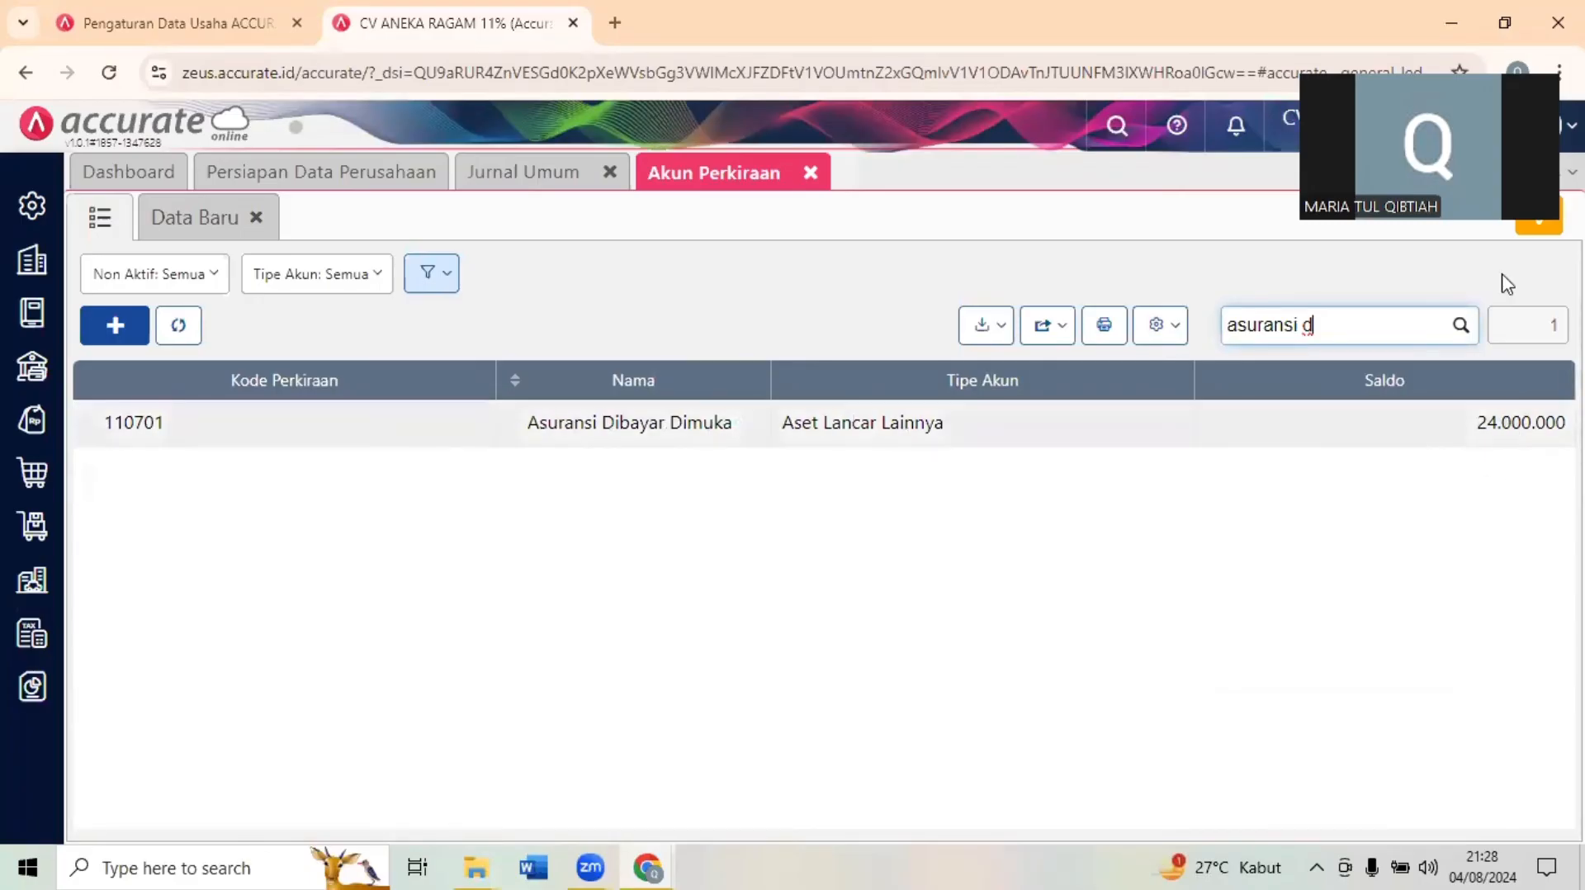
click(1506, 25)
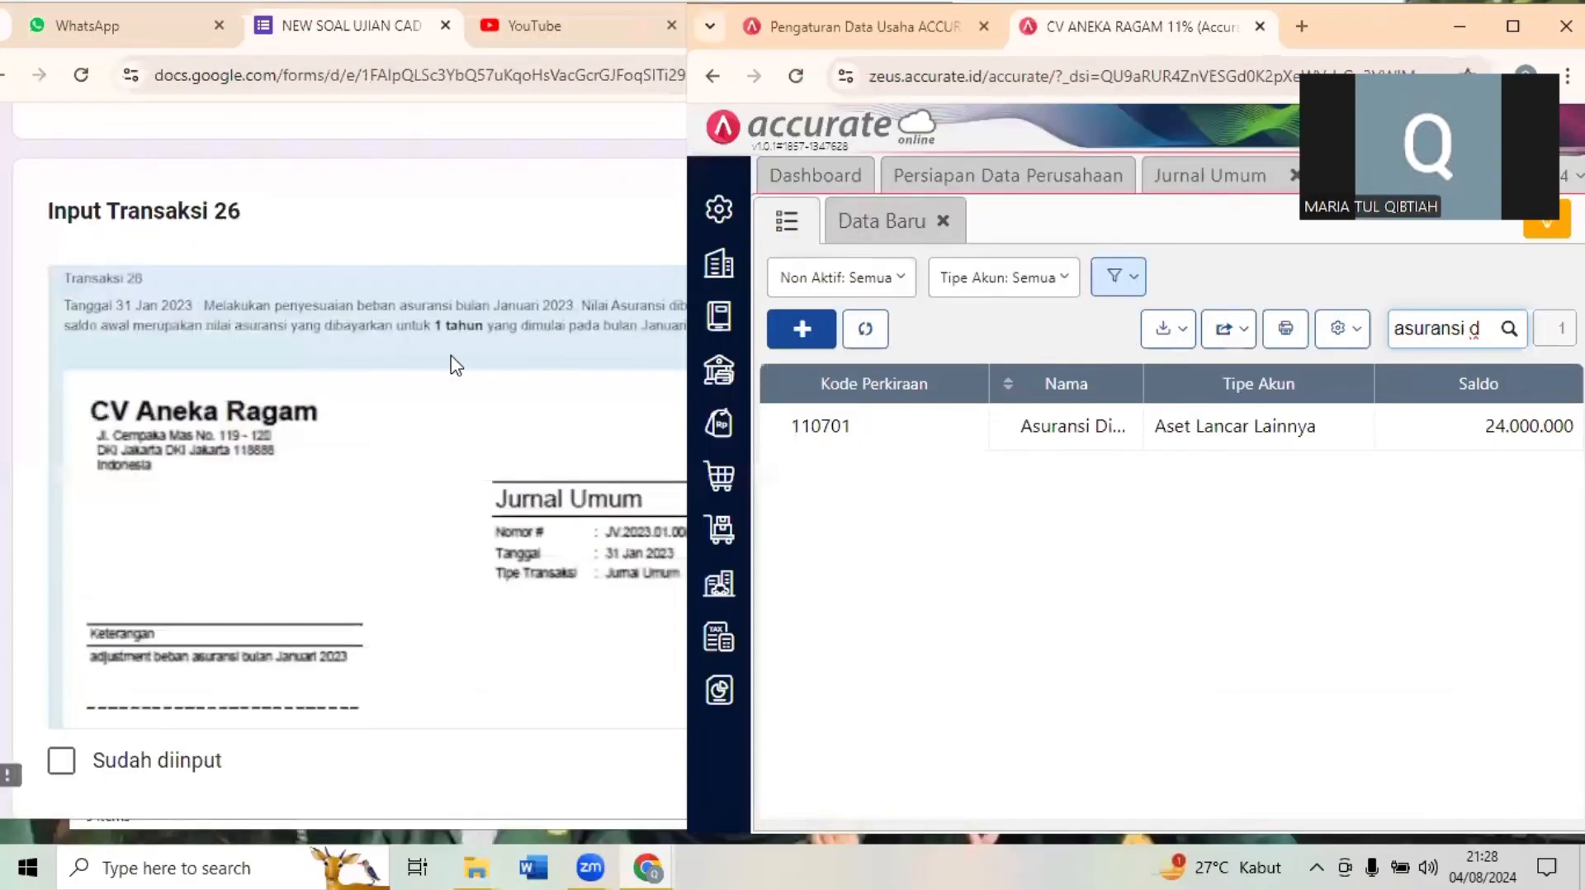
- Review the one-year insurance period in Transaksi 26 and set the new Jurnal Umum entry's date to 31/01/2023
click(508, 357)
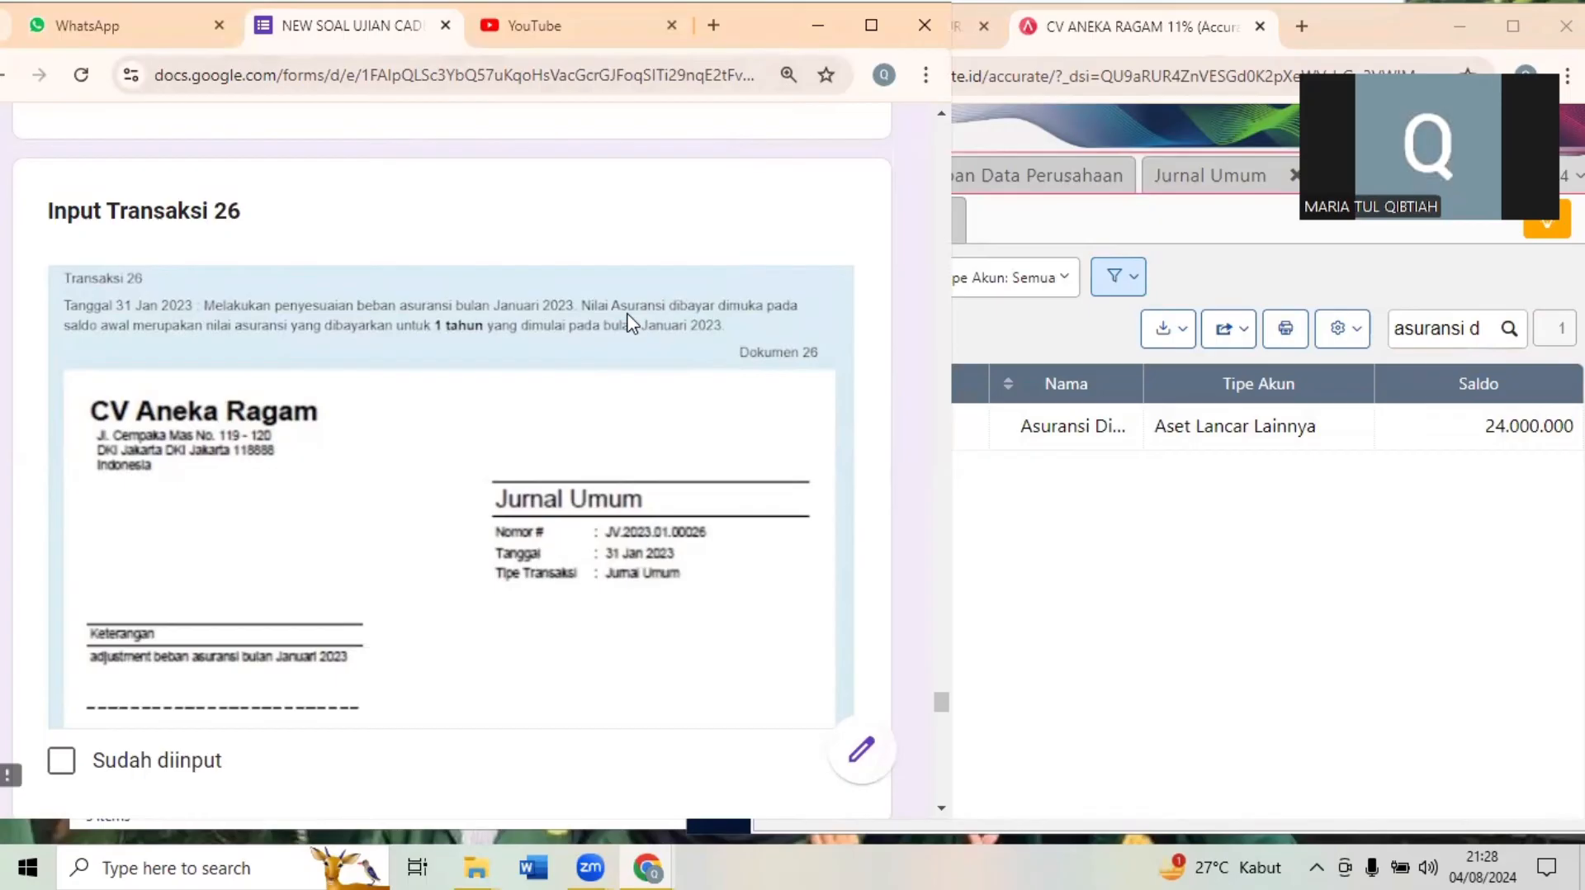
click(1061, 558)
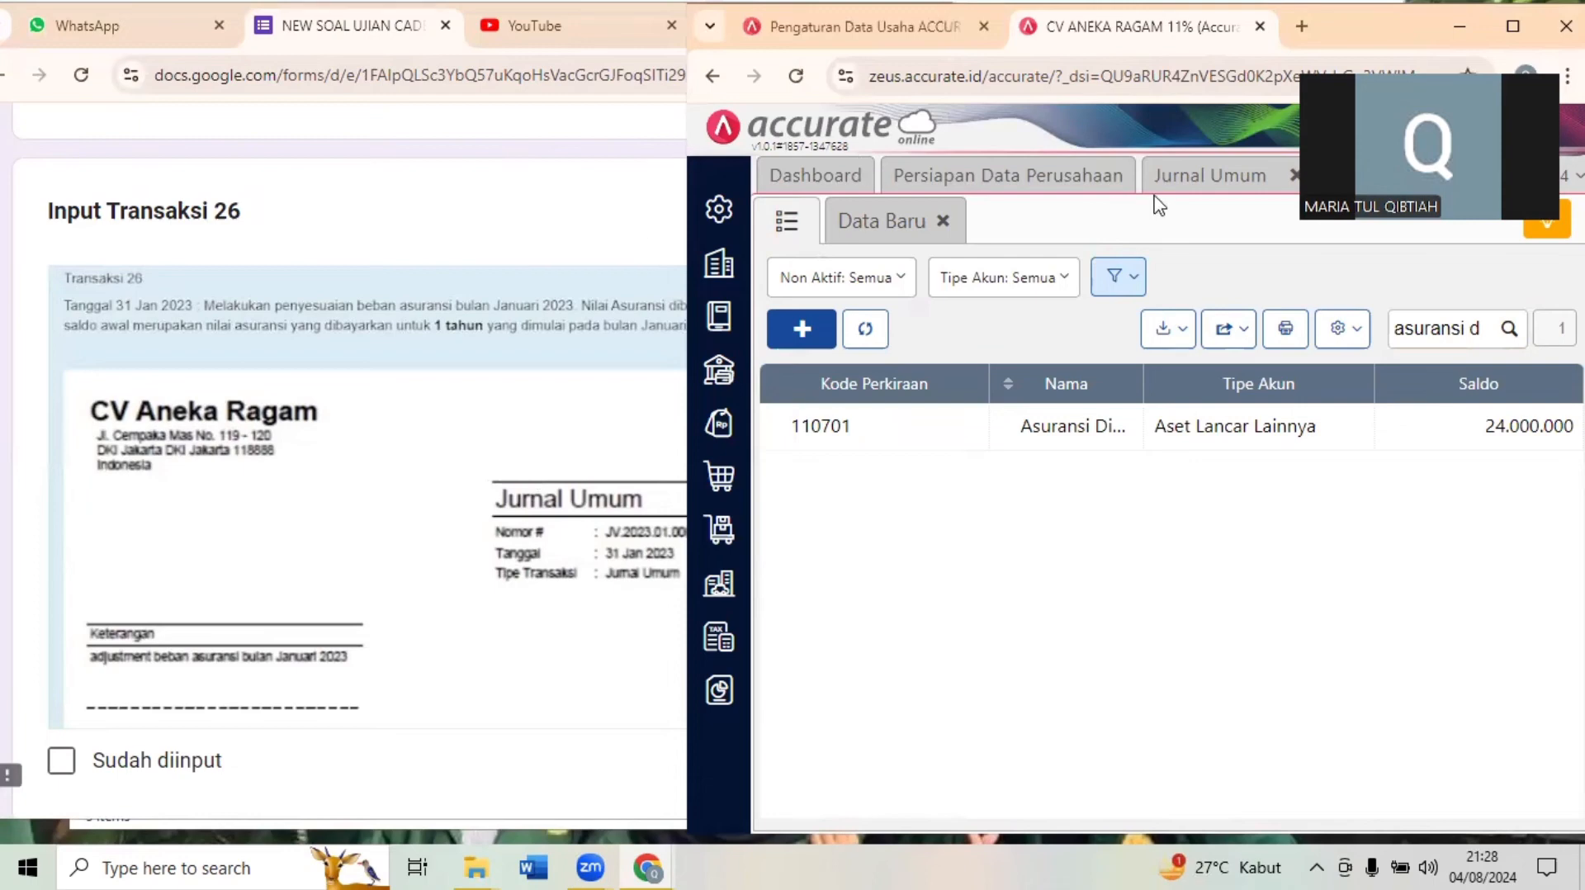
click(1189, 197)
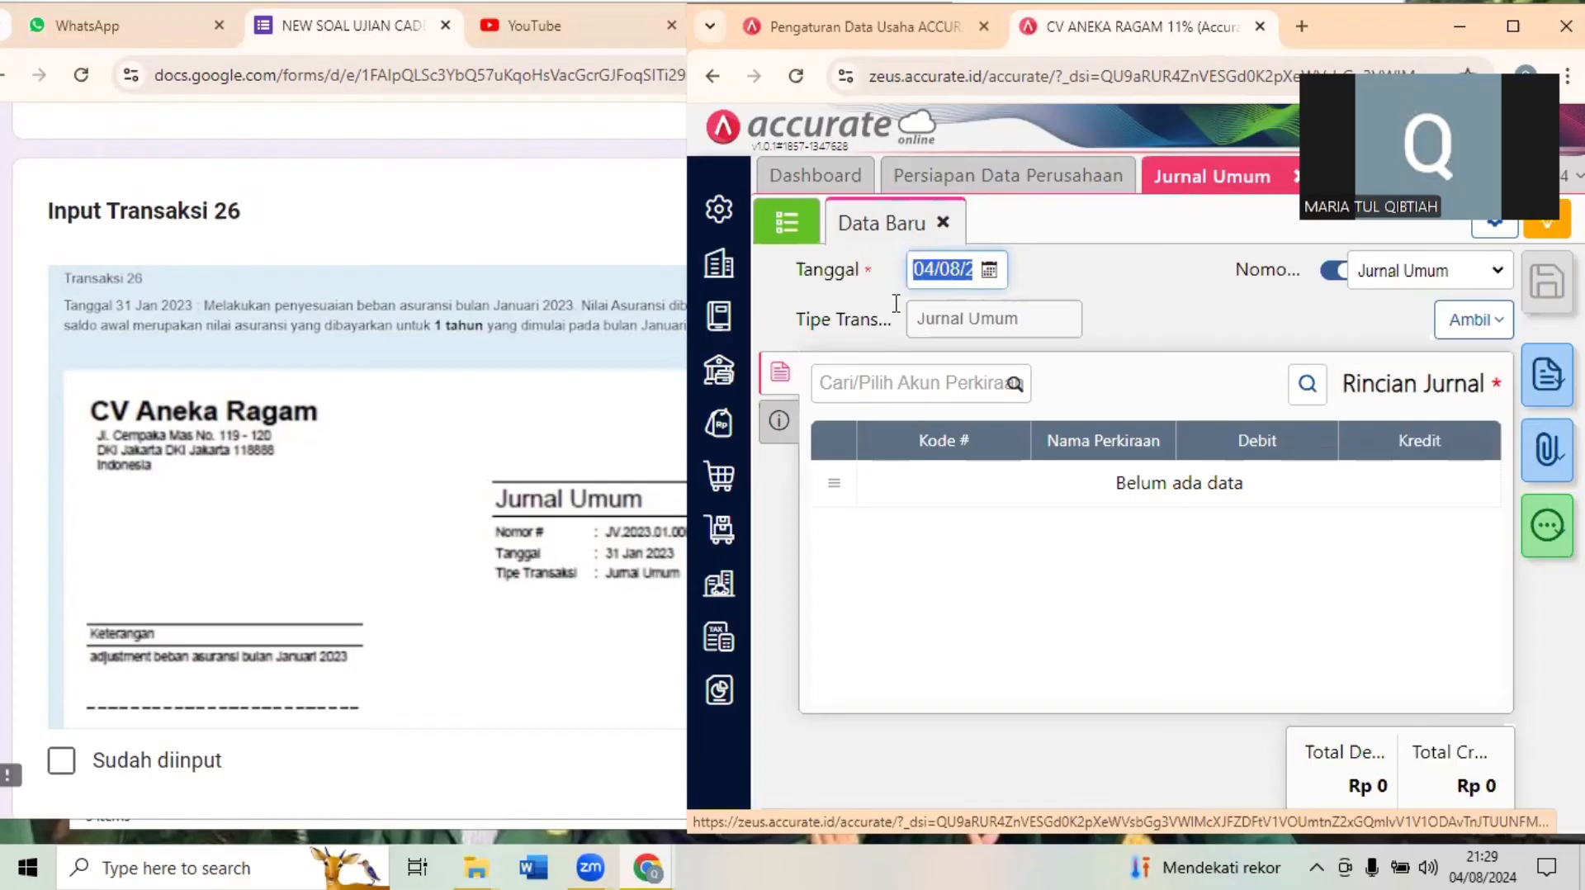
text(31/0)
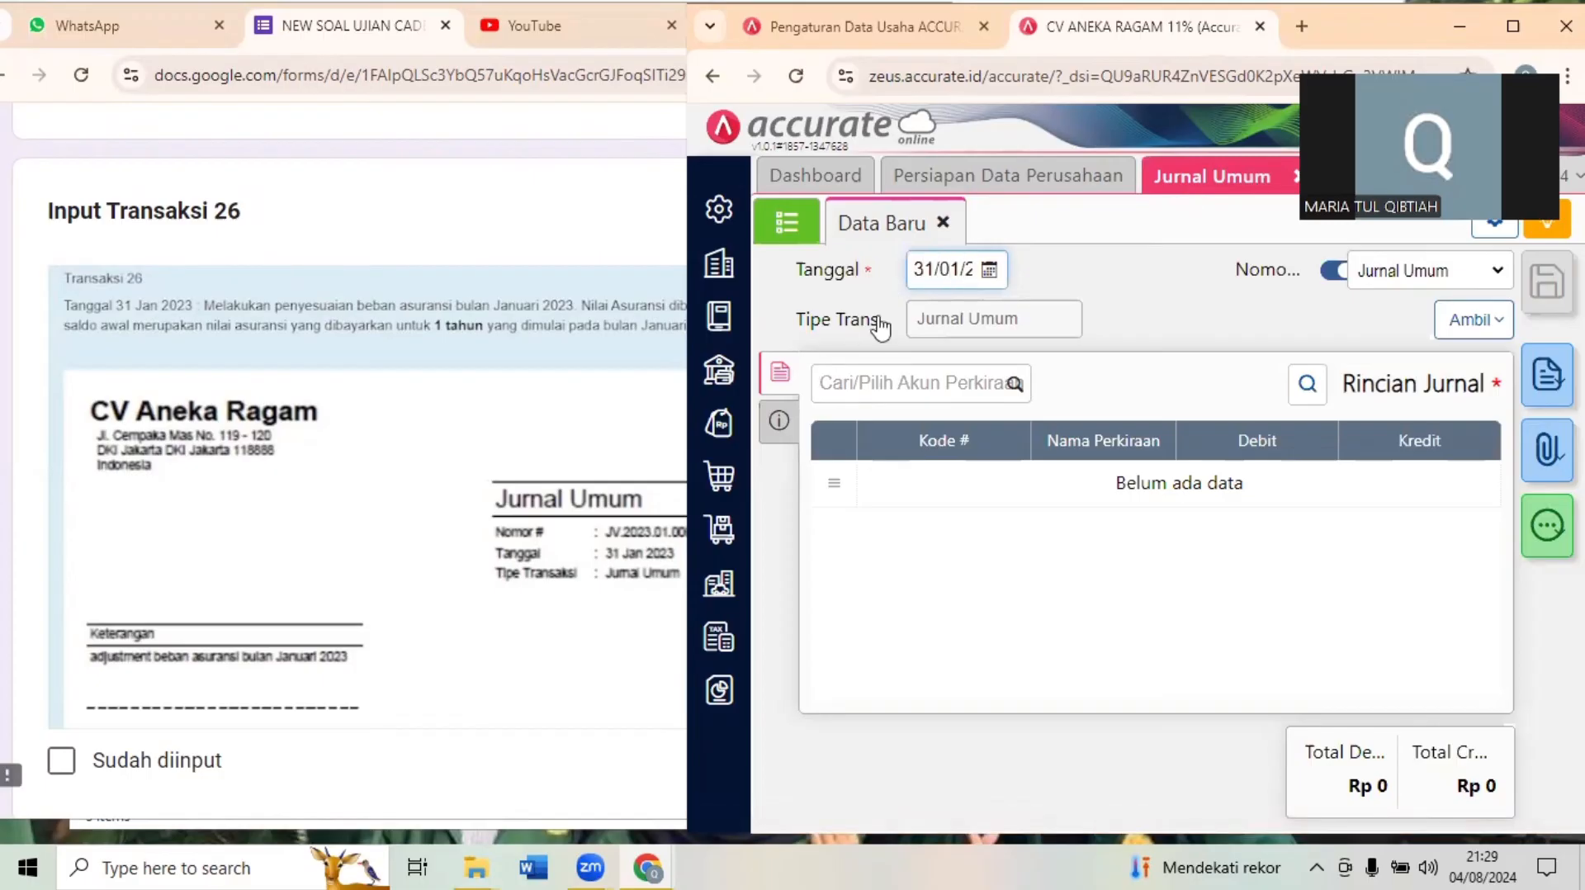
- Add a Beban Asuransi line with a debit of 2.000.000 to the new Jurnal Umum entry
click(889, 380)
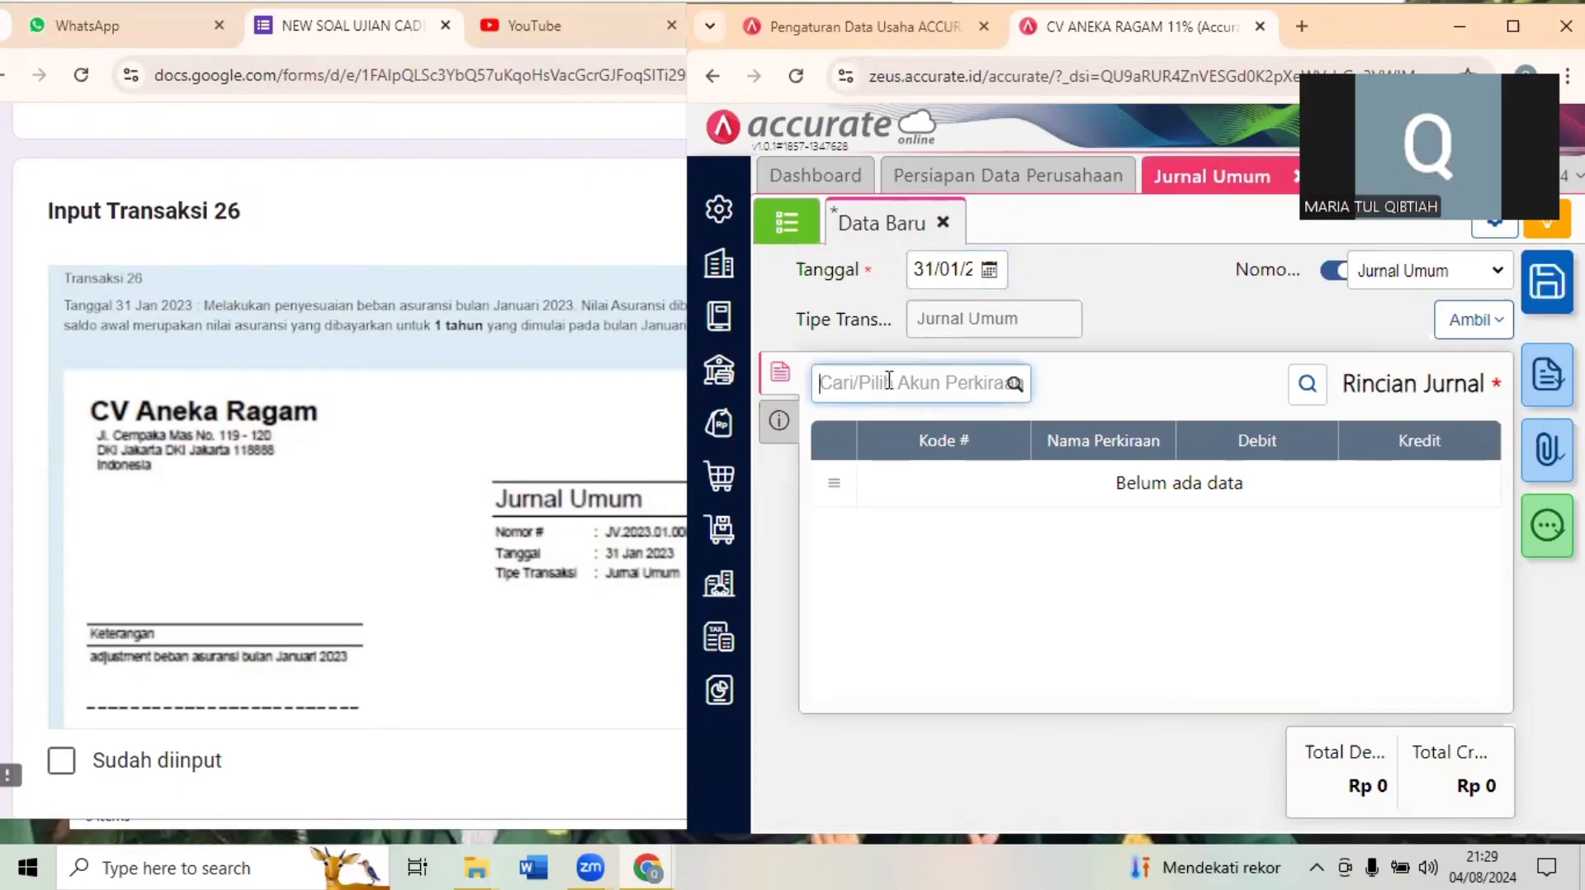
text(beban)
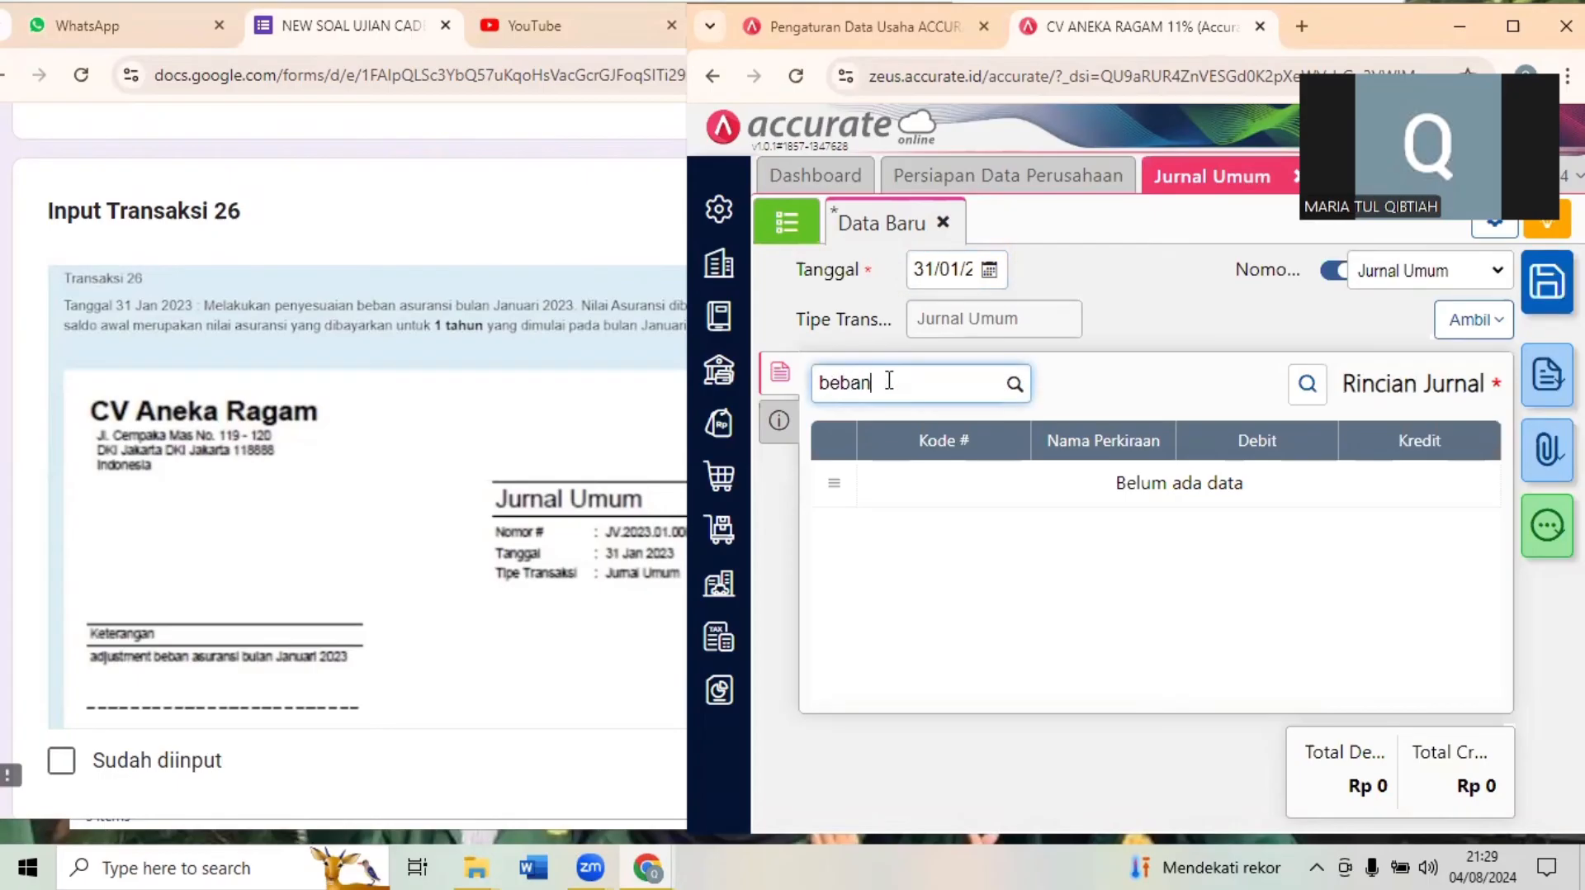
text( a)
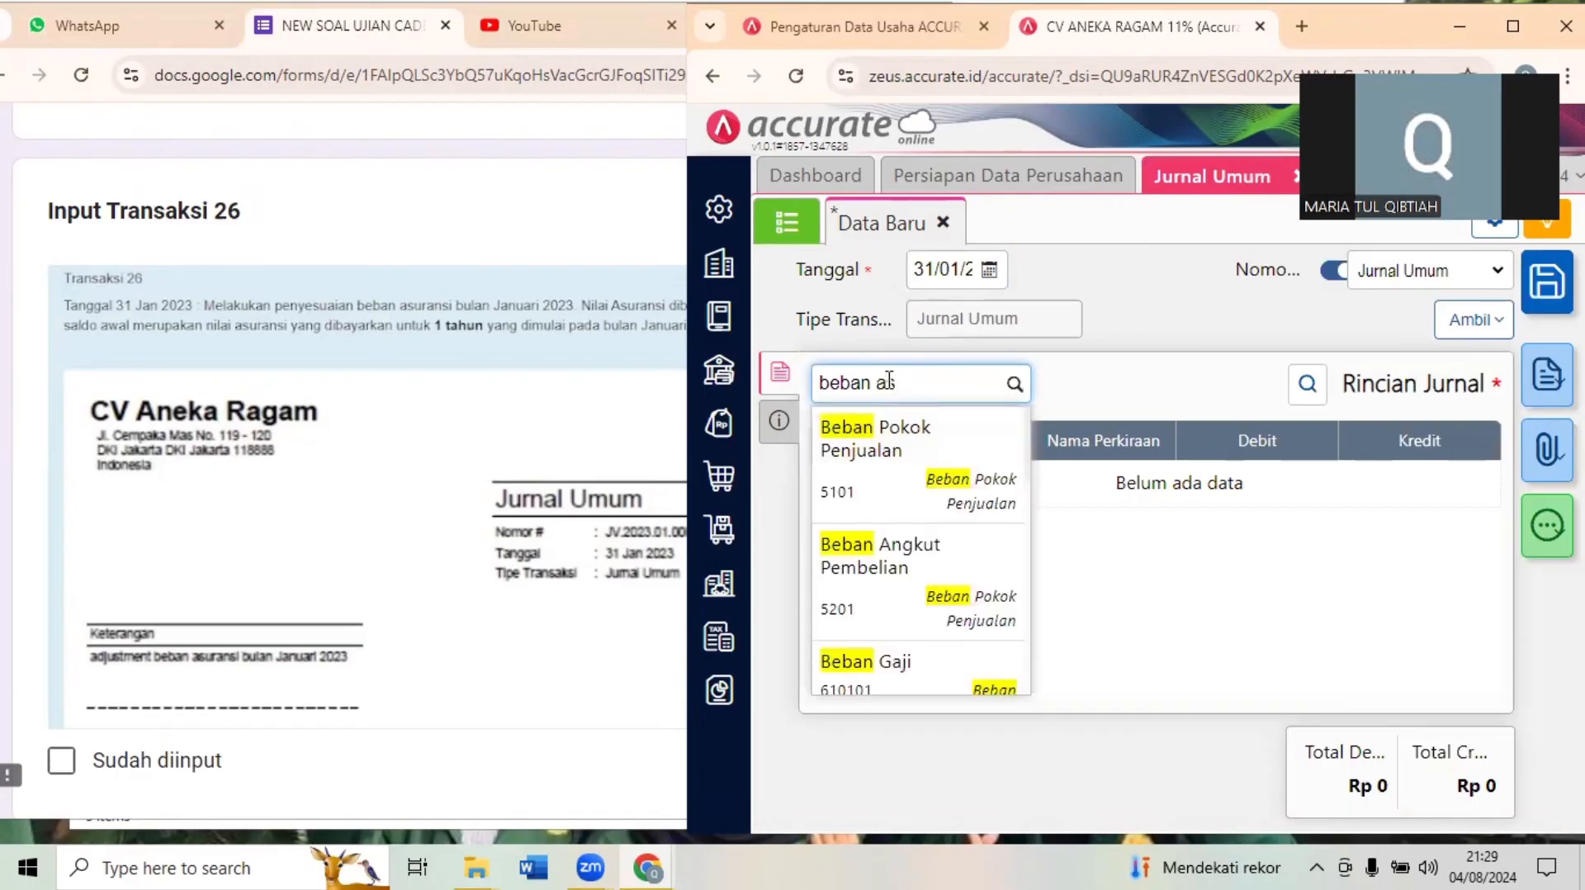
text(s)
click(938, 438)
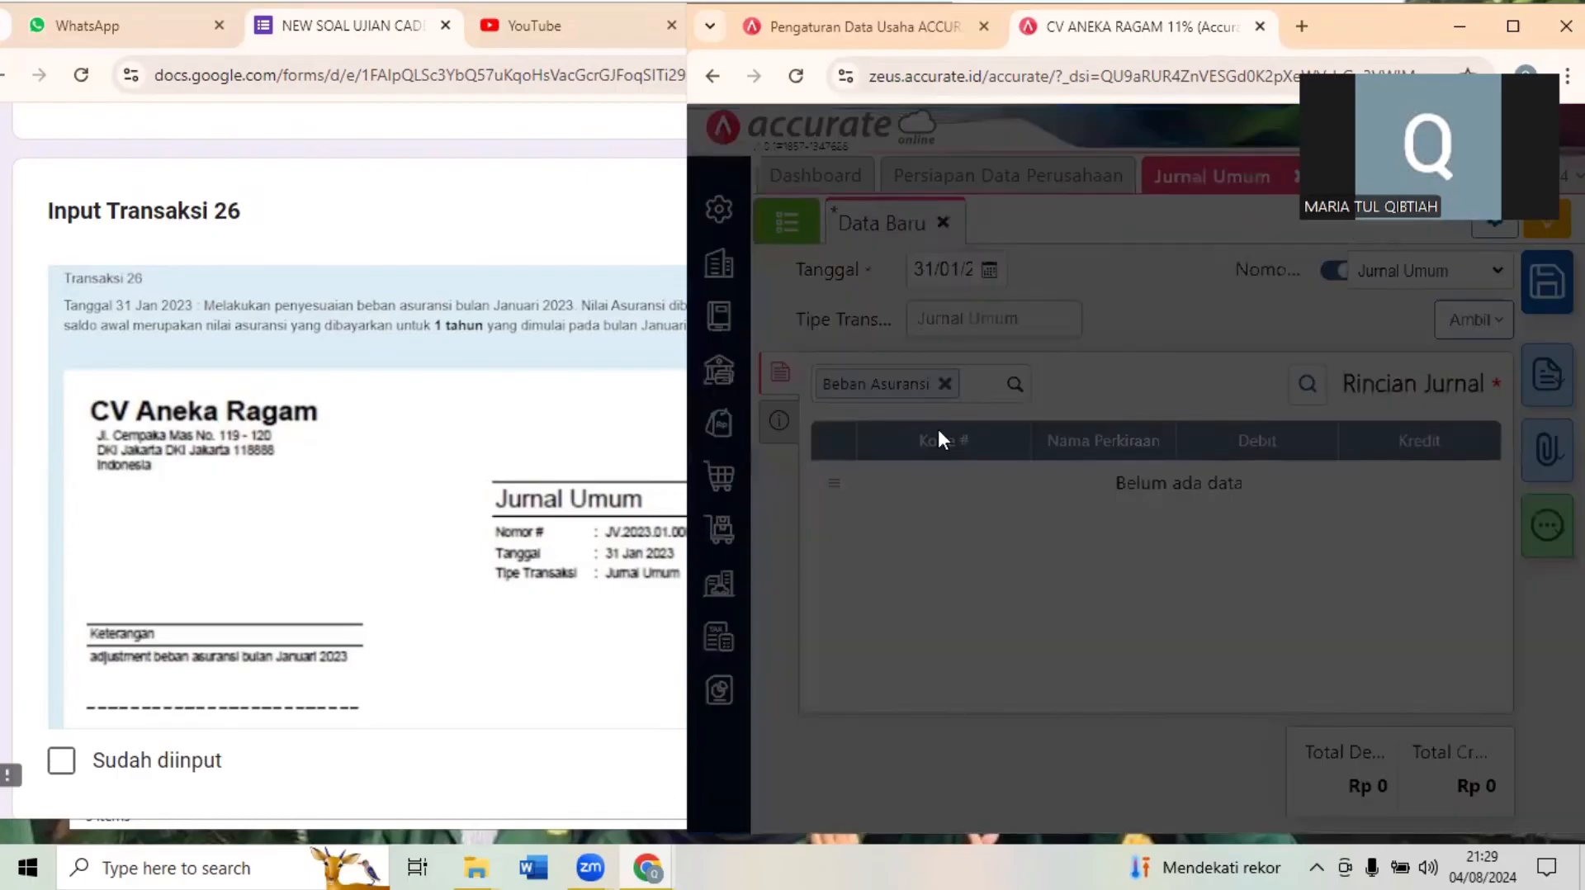
click(1115, 457)
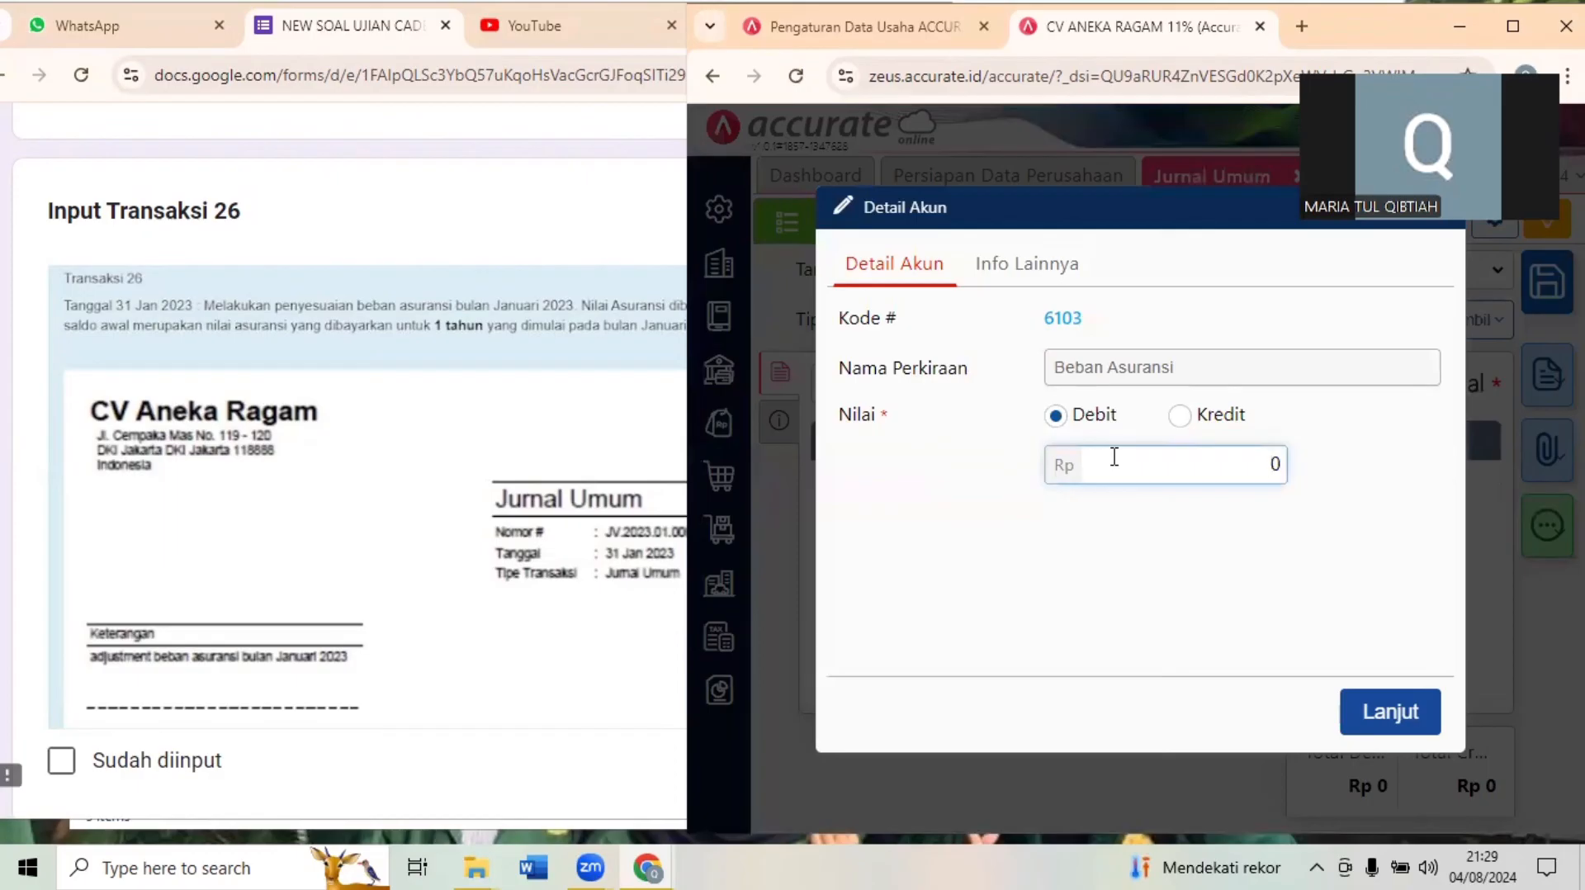
text(2000000)
click(1366, 707)
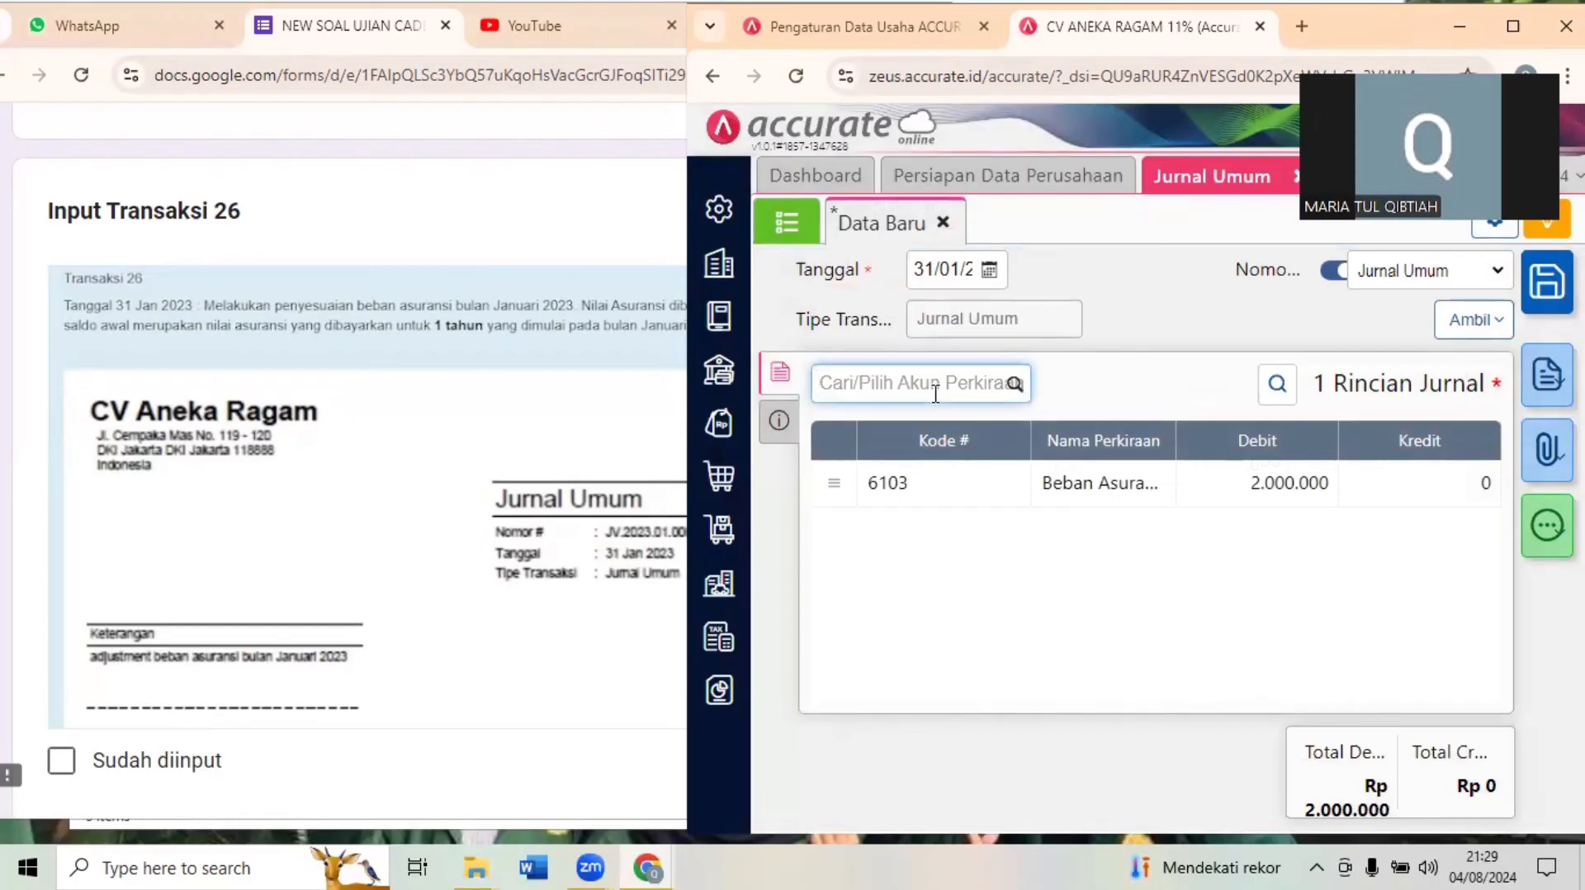
- Add an Asuransi Dibayar Dimuka line with a credit of 2.000.000 and save the Jurnal Umum entry
text(asu)
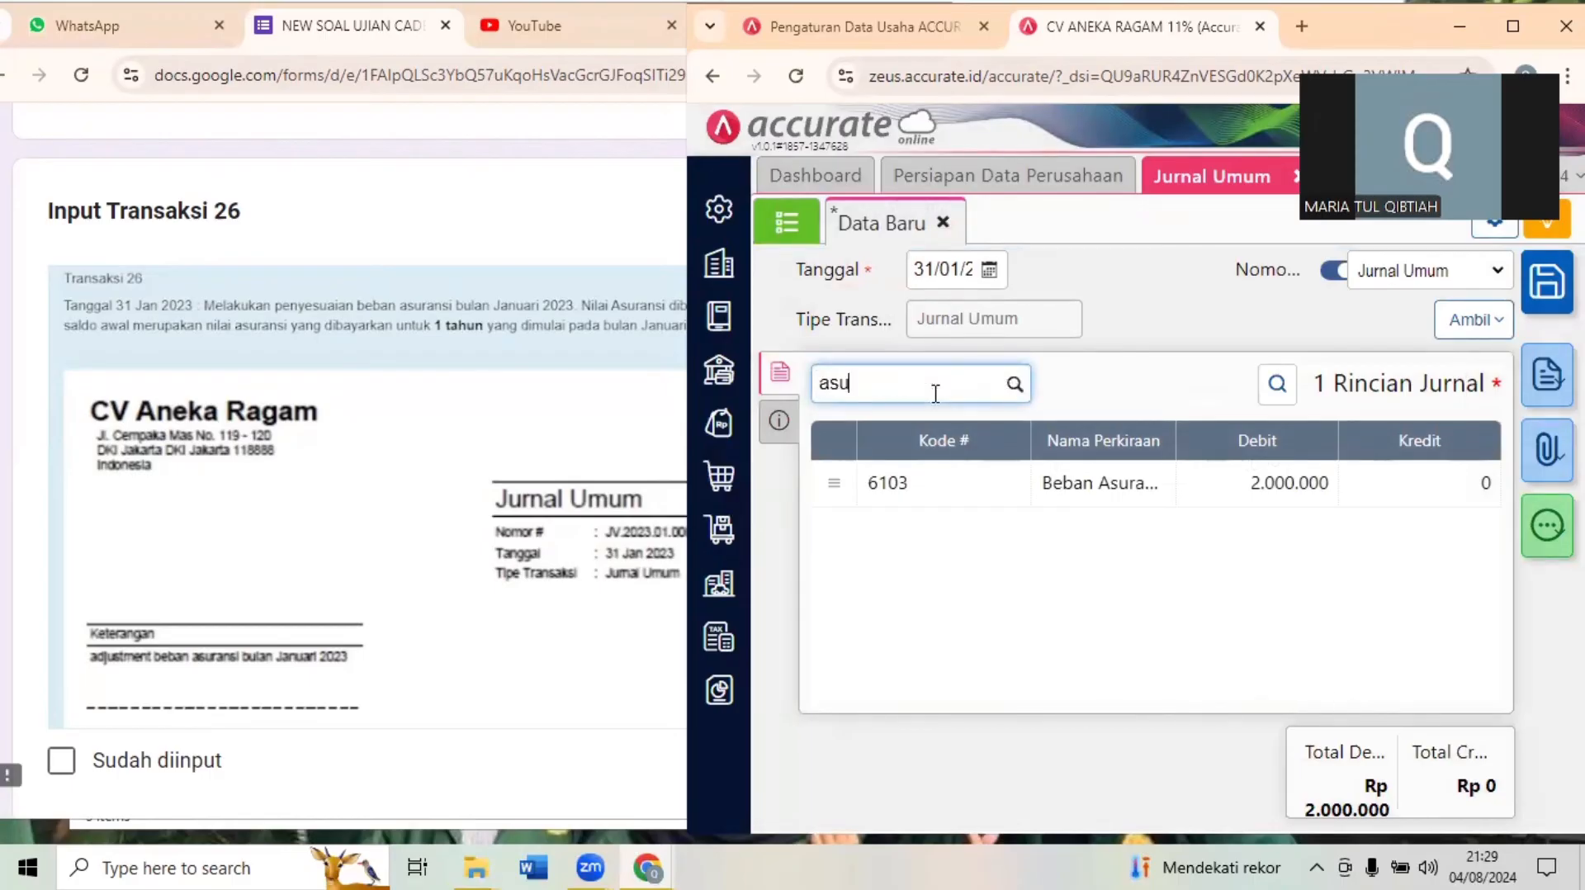
text(ransi d)
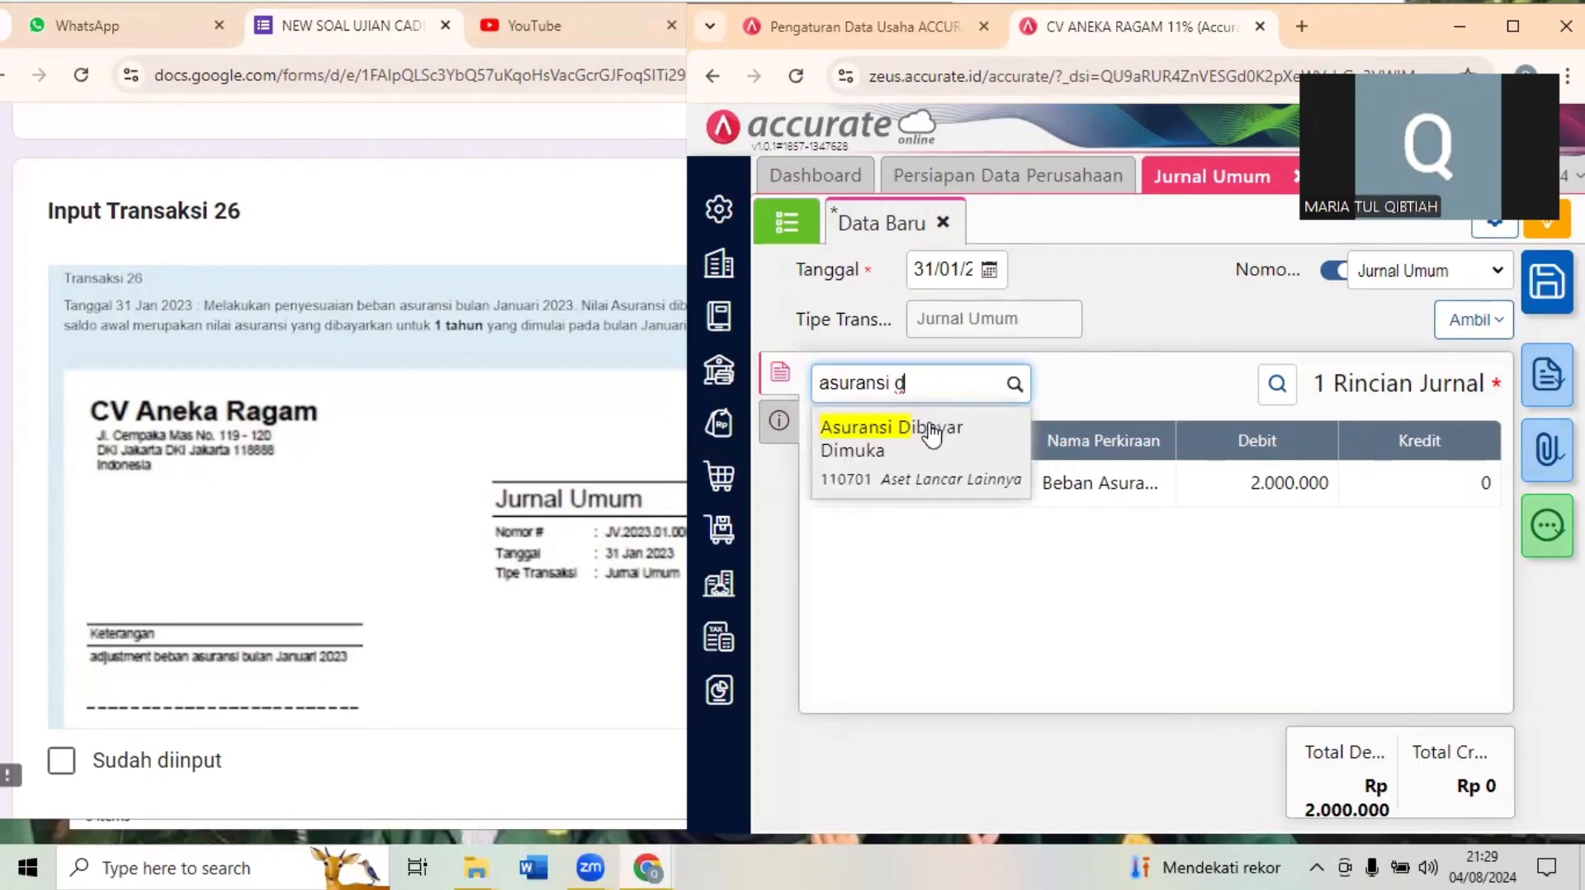
click(931, 431)
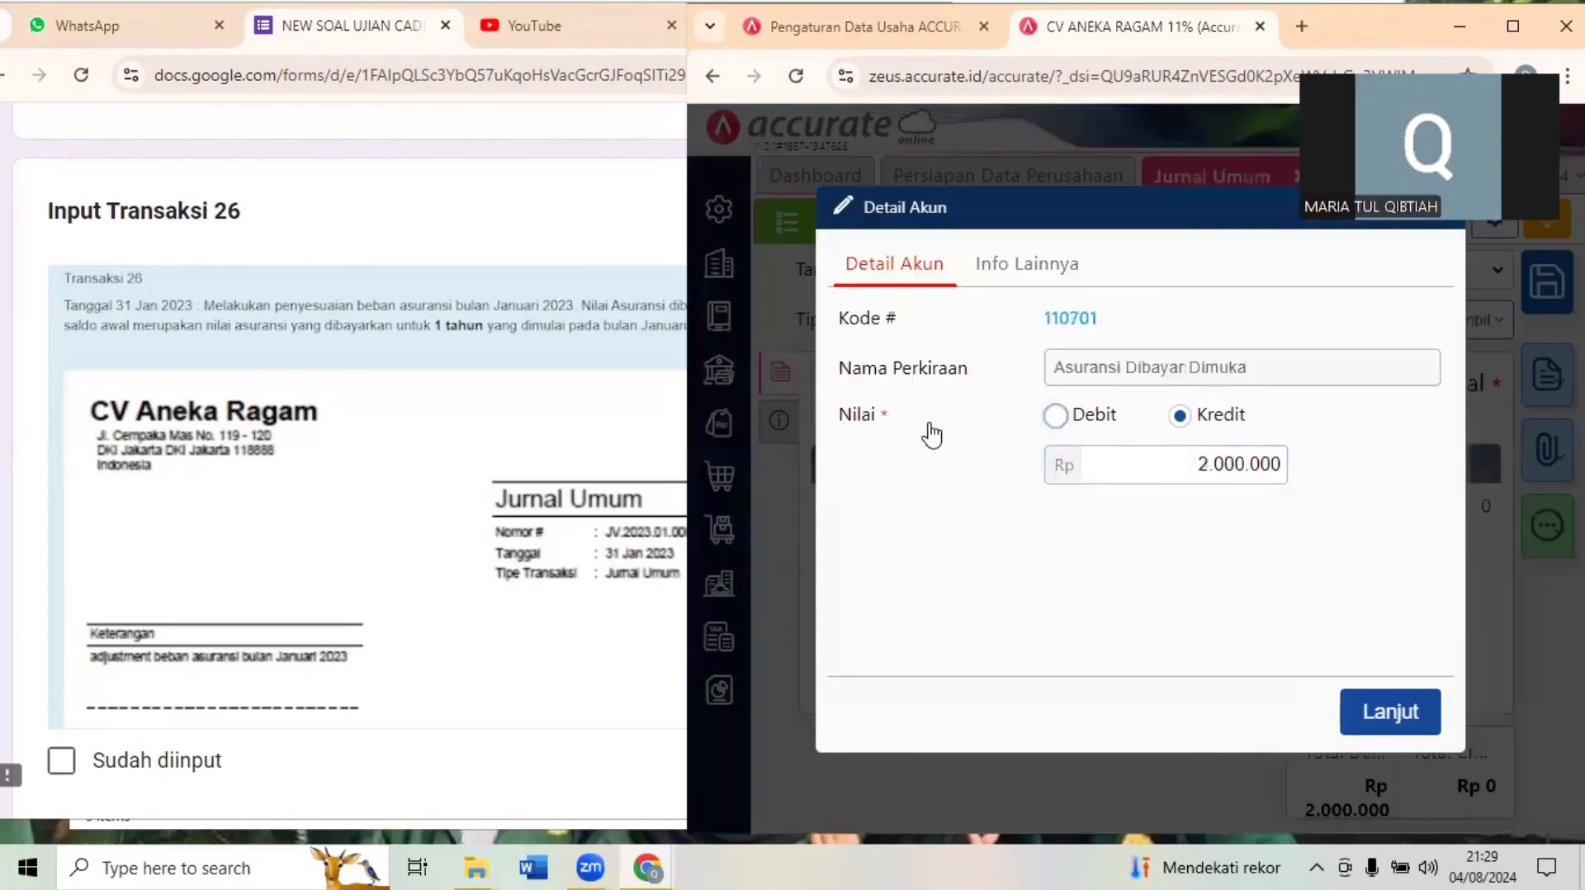
click(1398, 725)
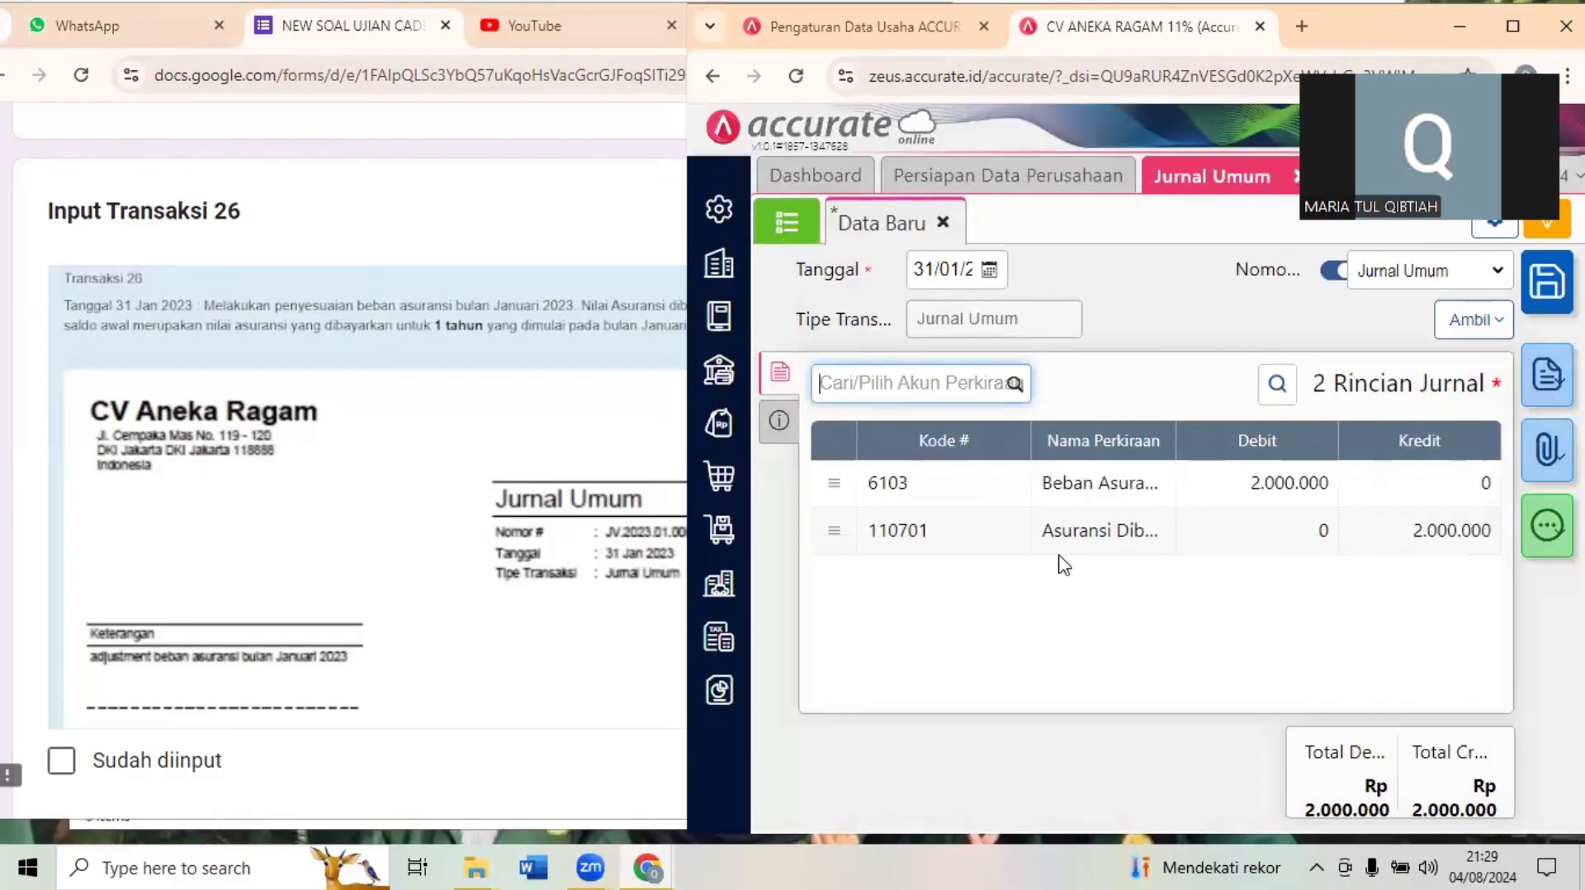
click(1178, 340)
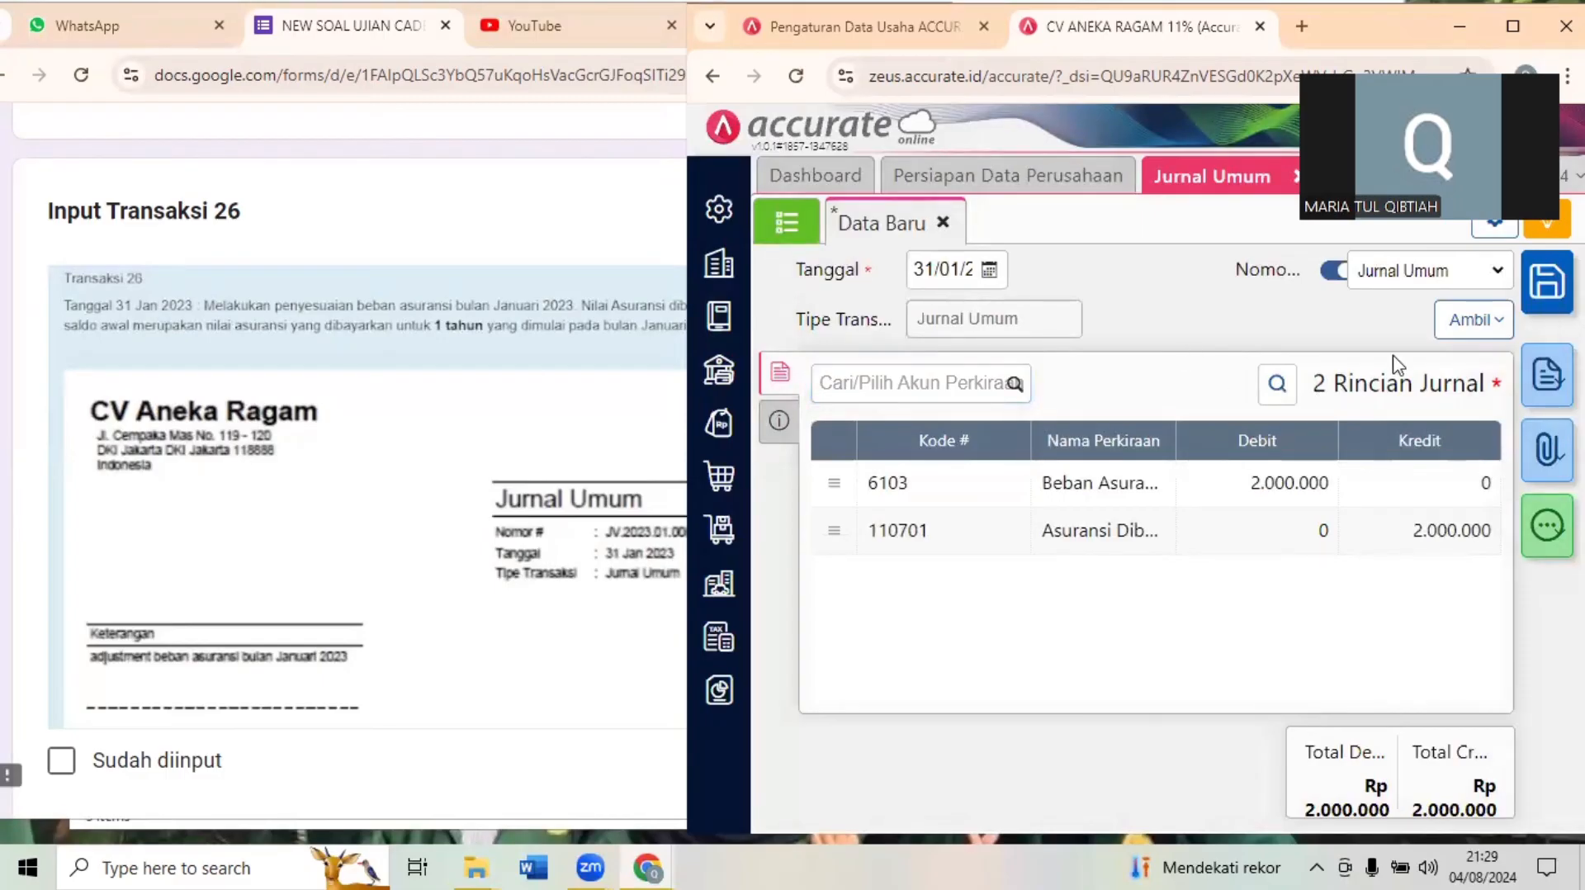
click(1546, 281)
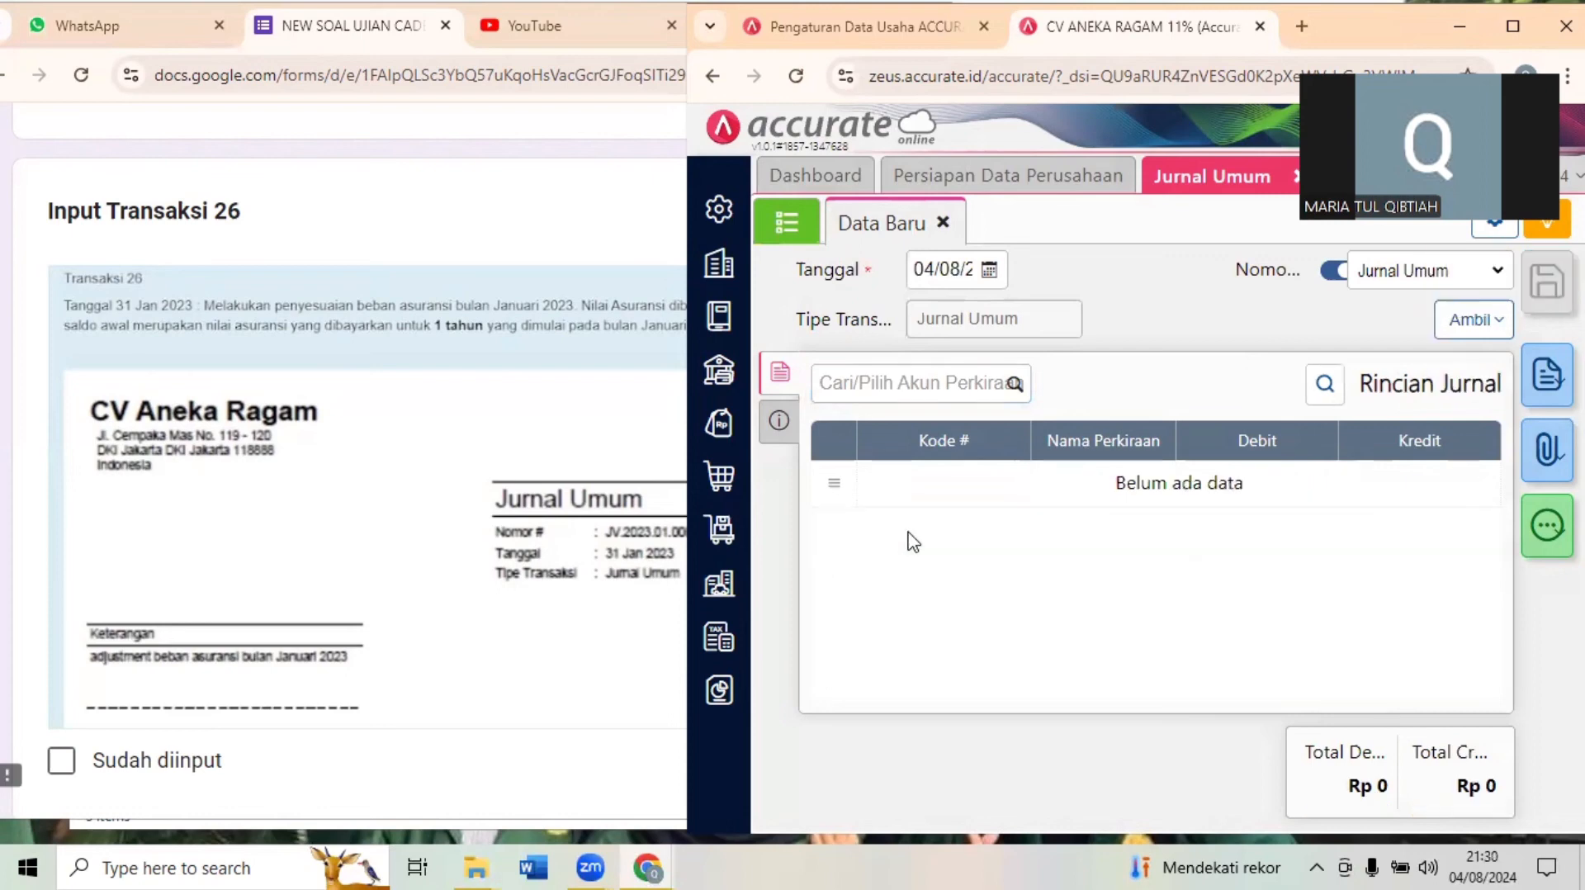
- Answer Question 17 in the exam form, on the January 2023 insurance expense, with 2000000
click(553, 454)
scroll(558, 455, down, 2)
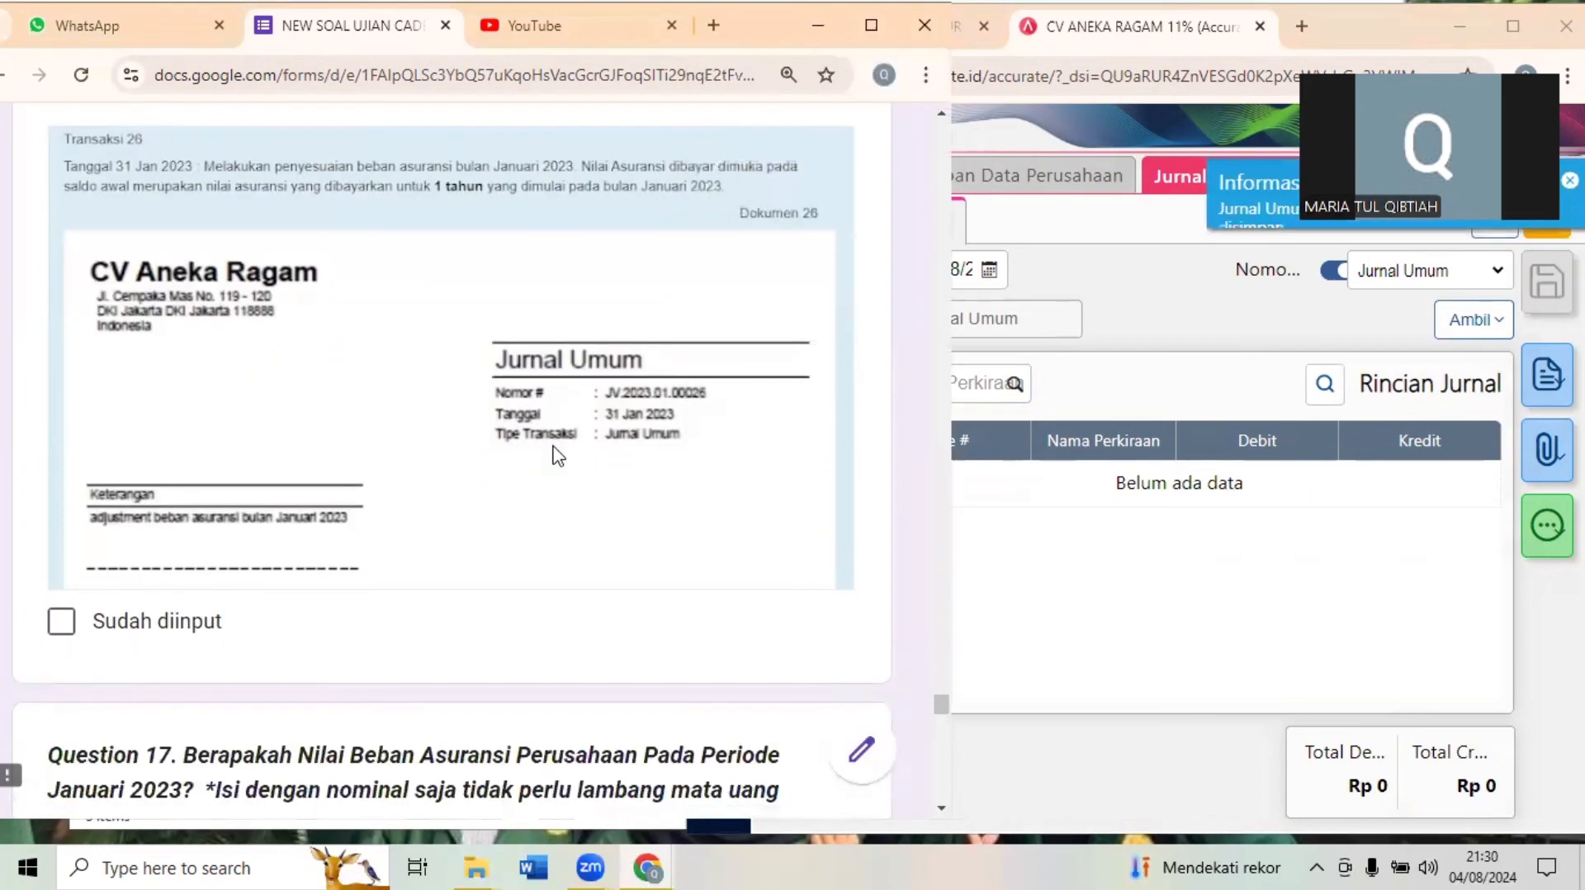
scroll(558, 455, down, 1)
scroll(558, 455, down, 5)
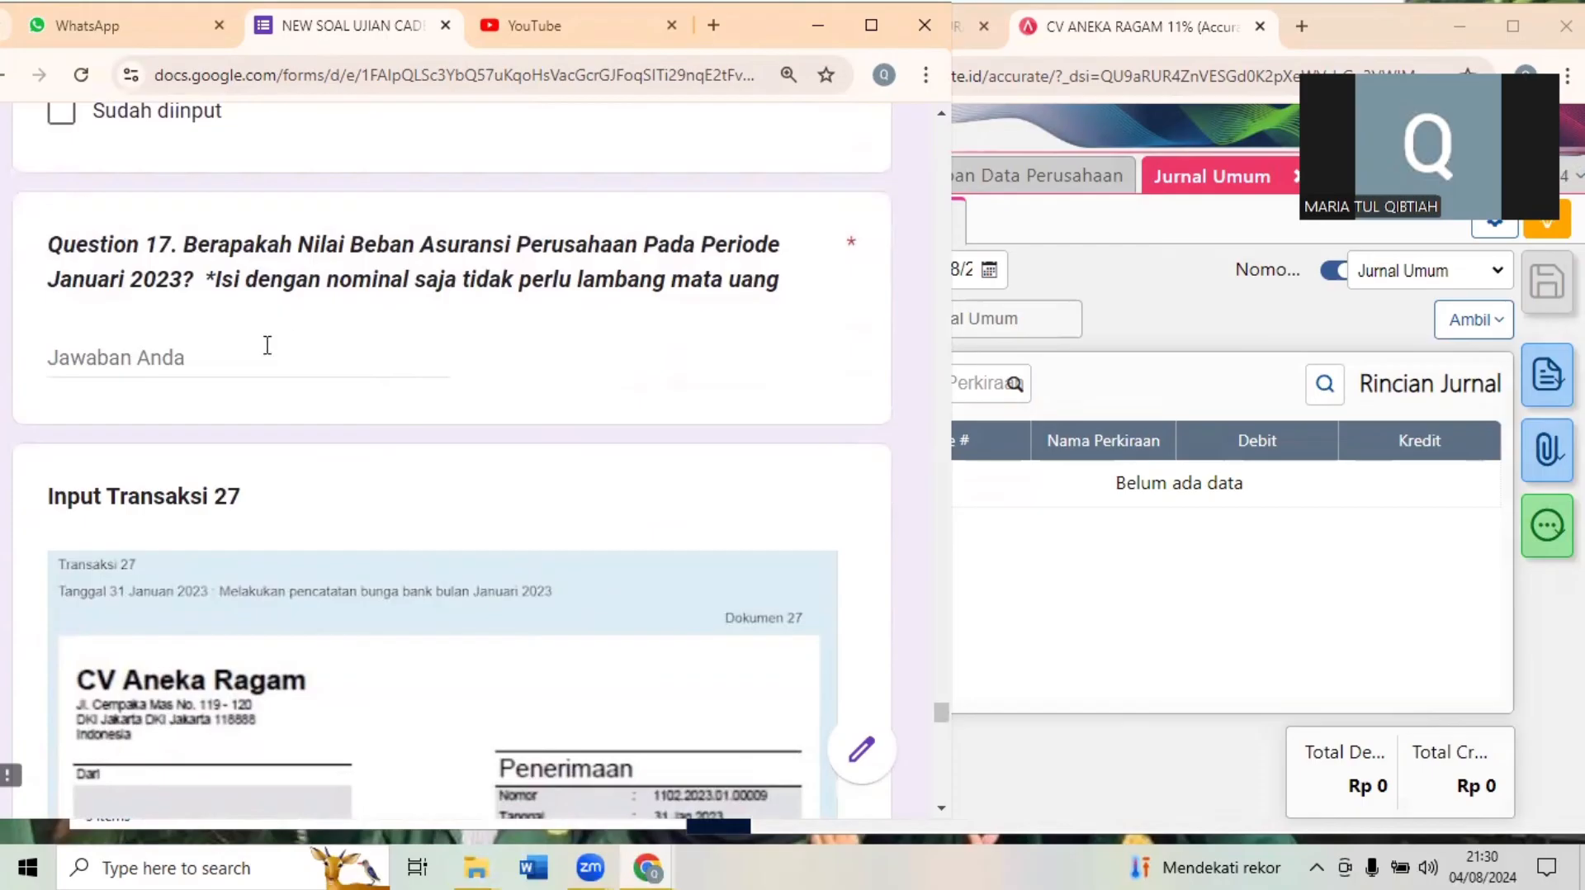
click(155, 364)
text(2)
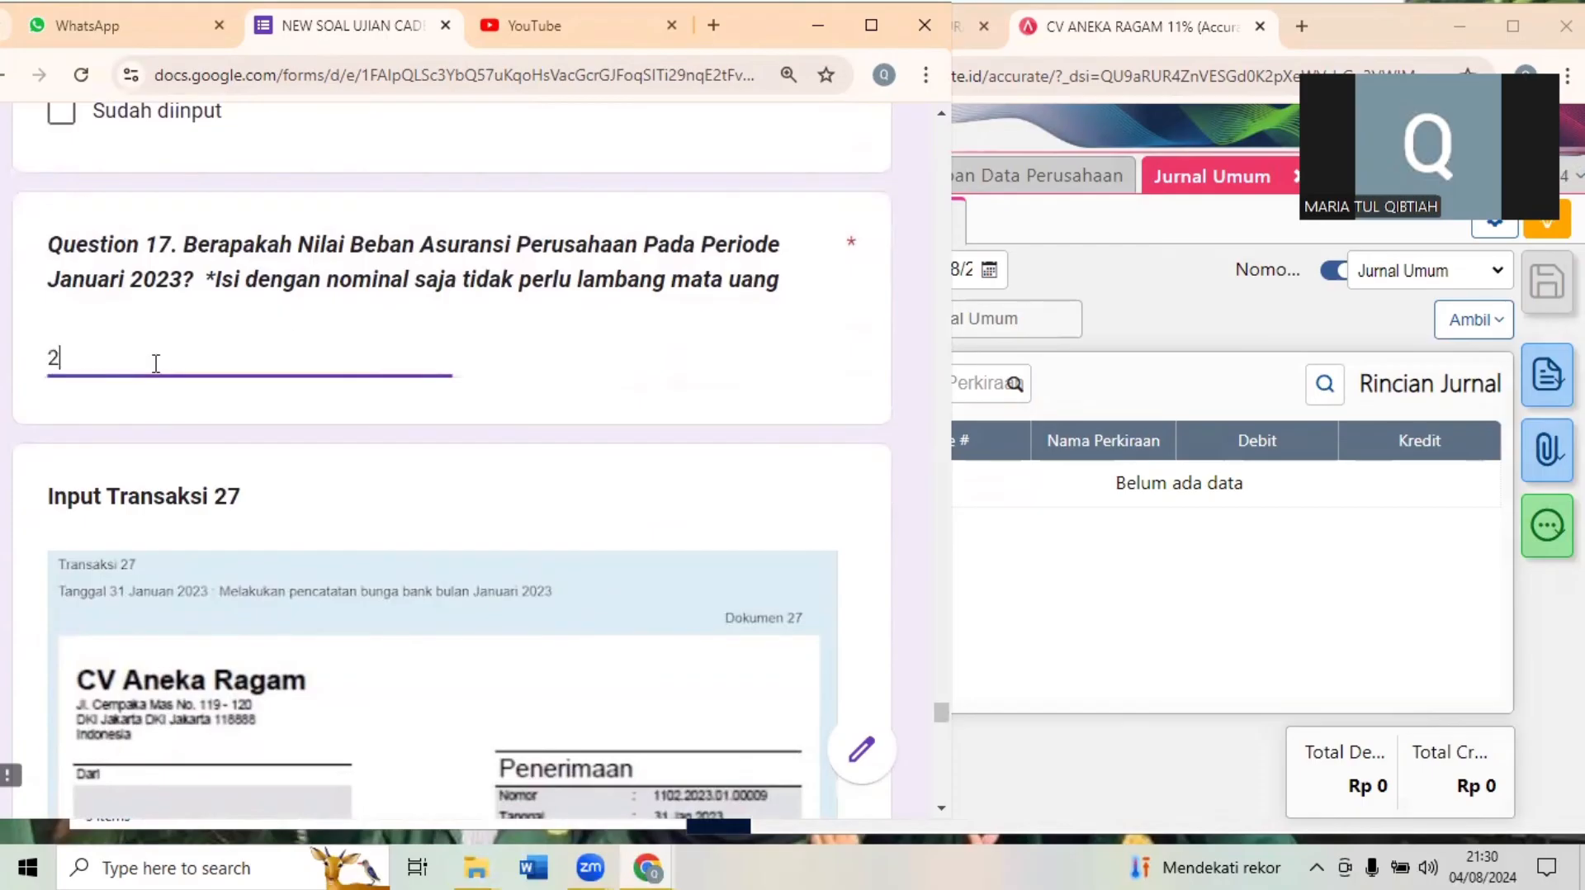
text(000000)
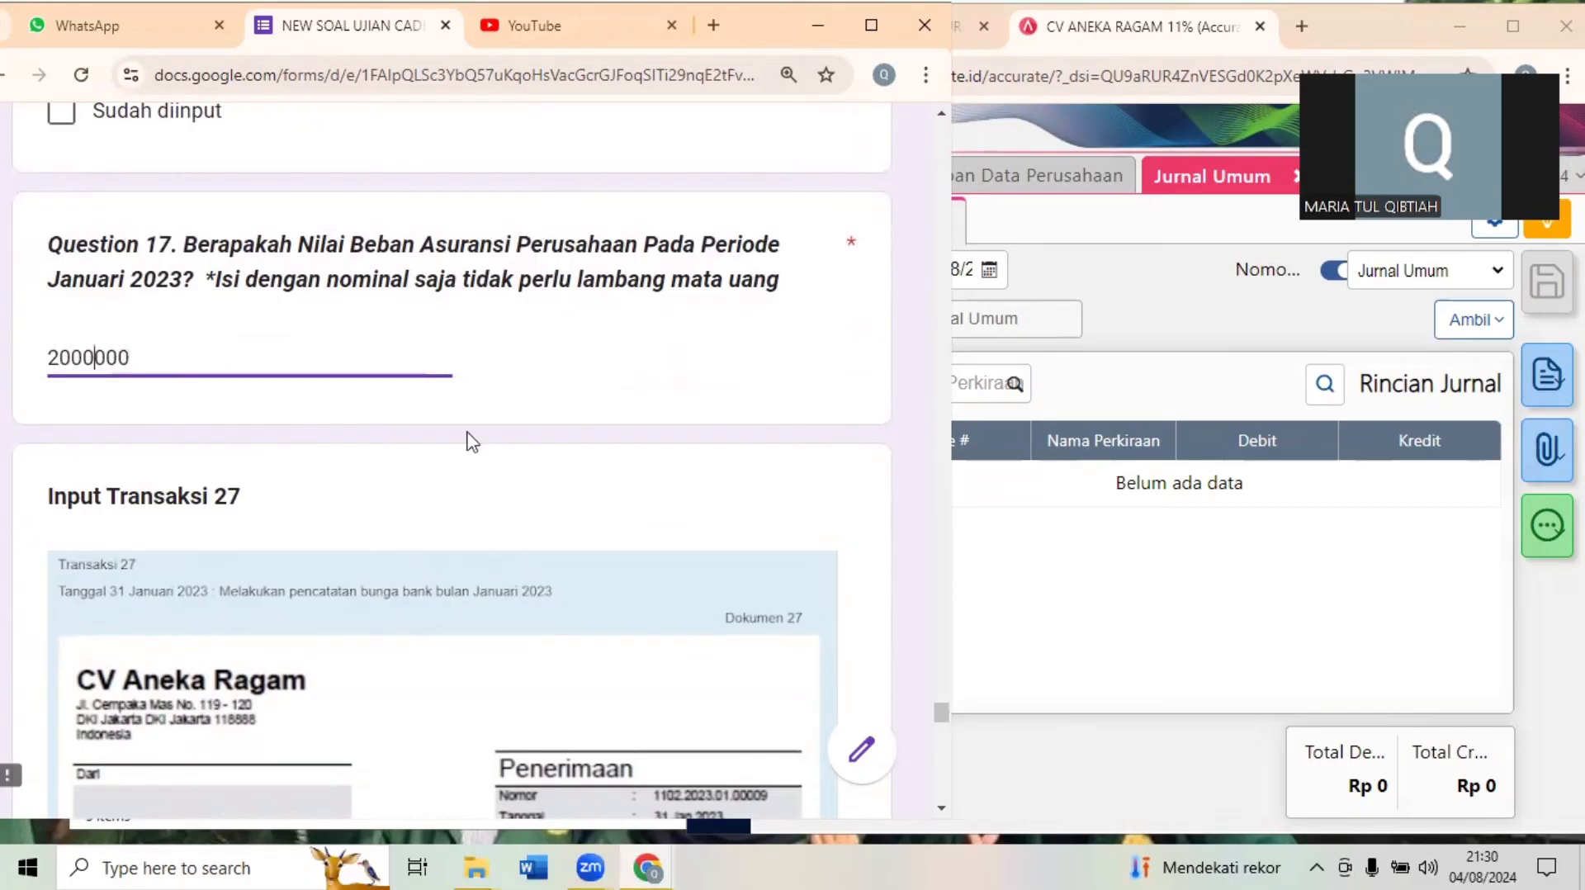
click(512, 530)
- Read Transaksi 27 in the exam form and close Jurnal Umum and Akun Perkiraan in Accurate
scroll(514, 531, down, 1)
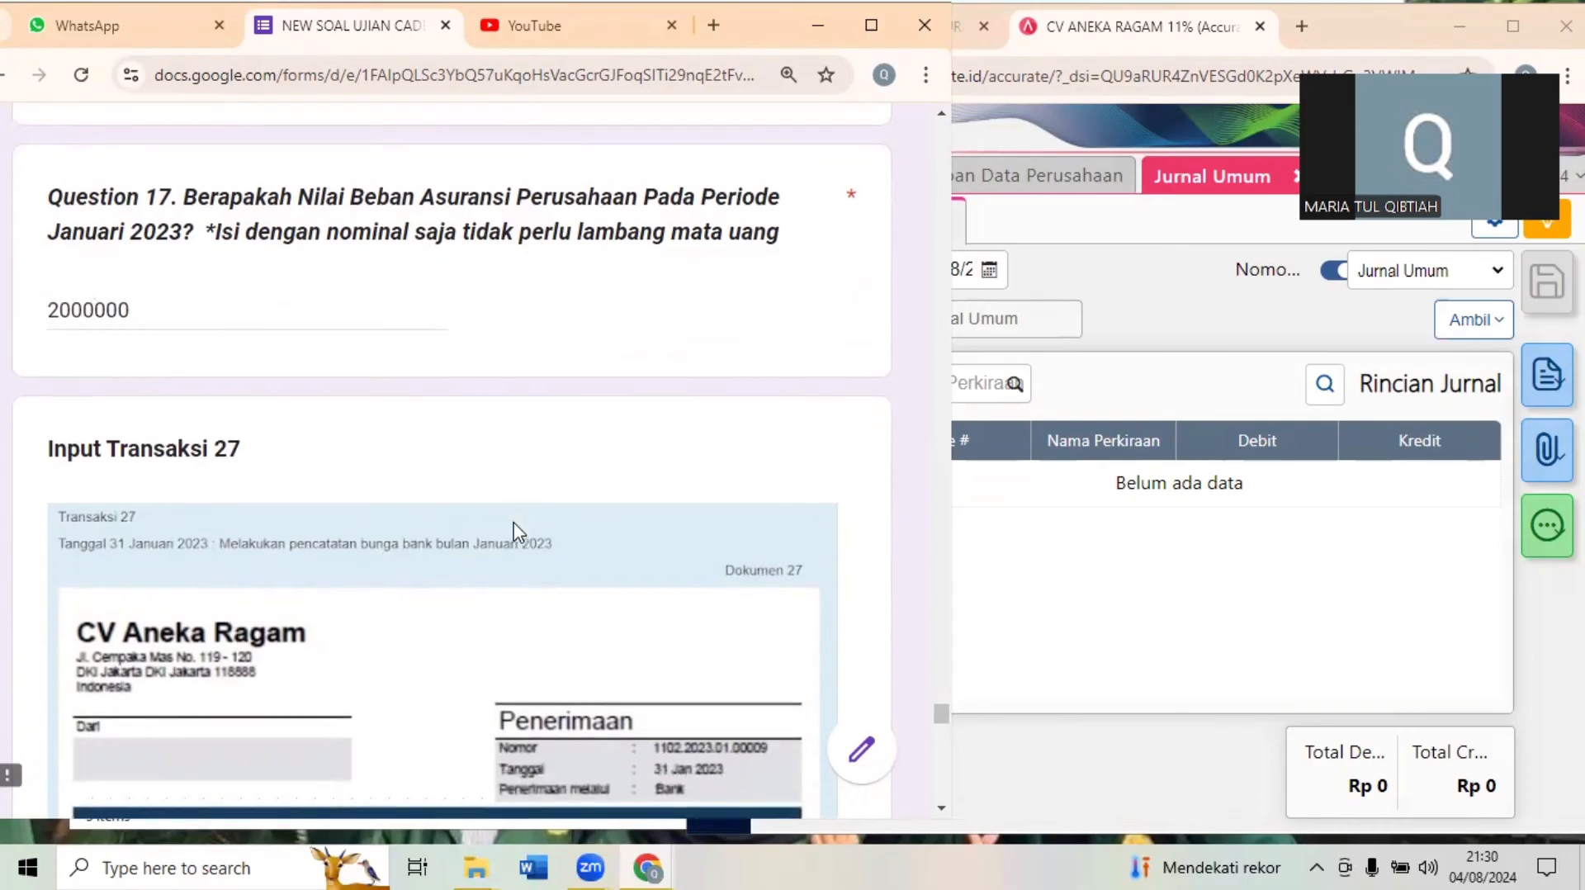
scroll(513, 529, down, 3)
click(1193, 686)
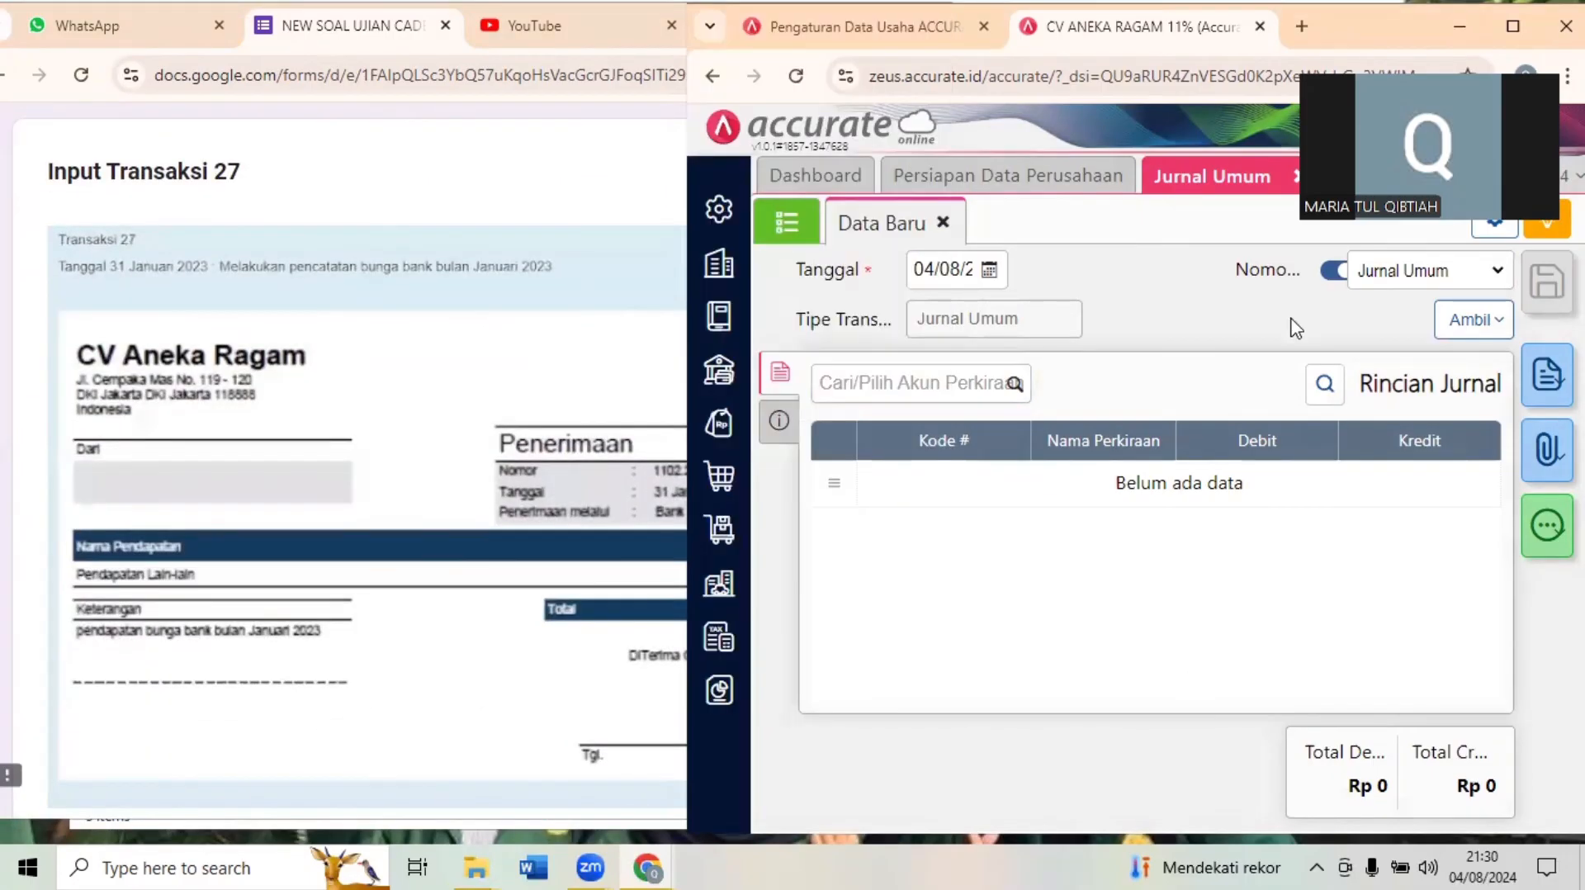
click(1296, 177)
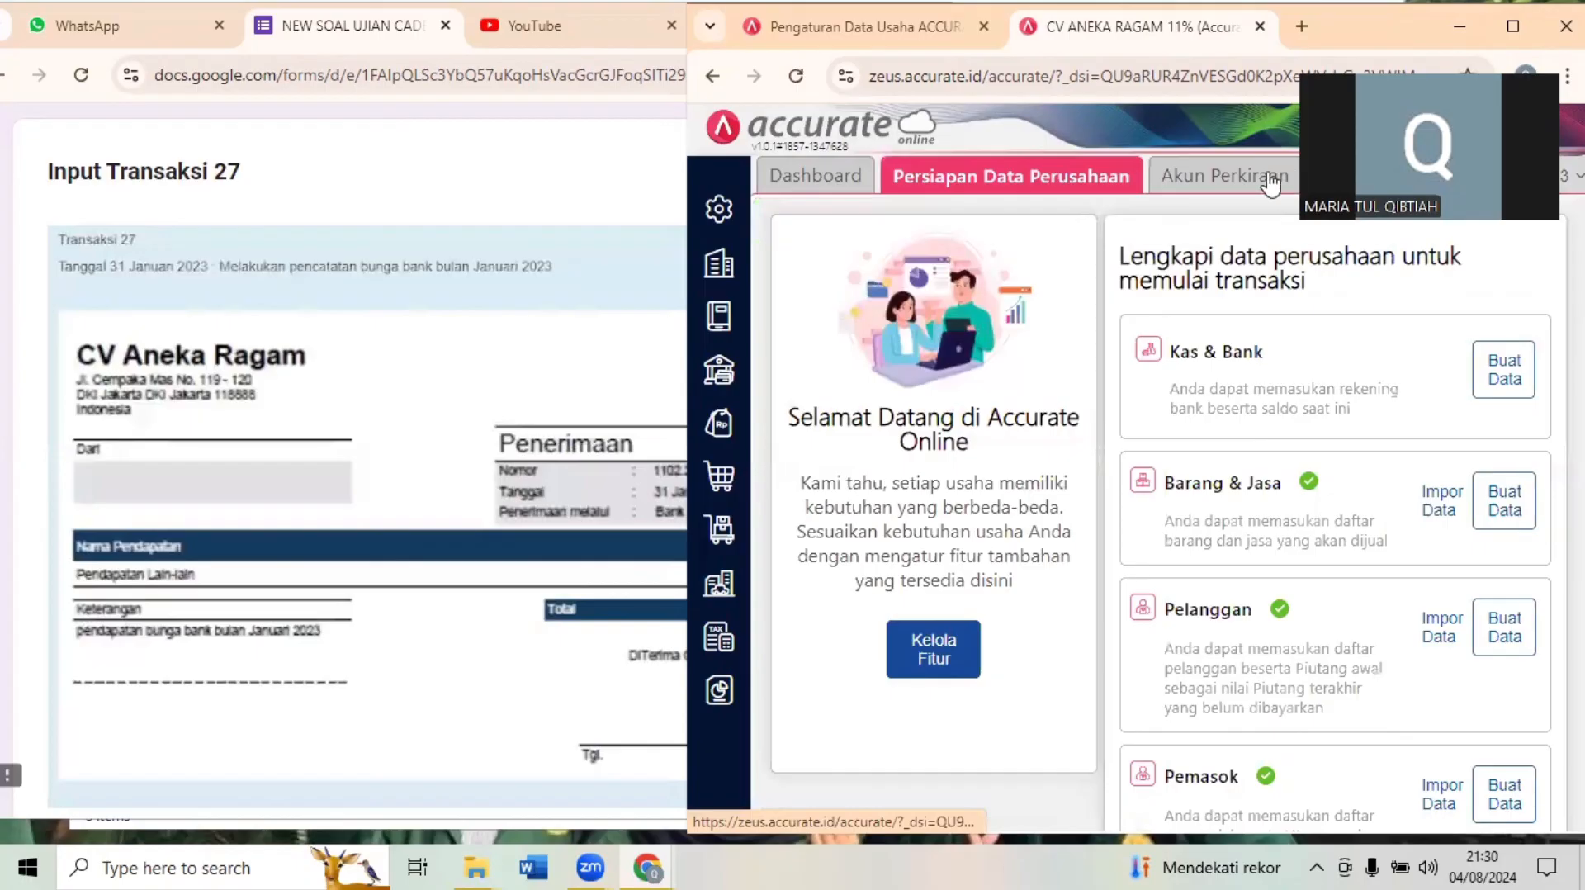
click(1271, 185)
click(1314, 177)
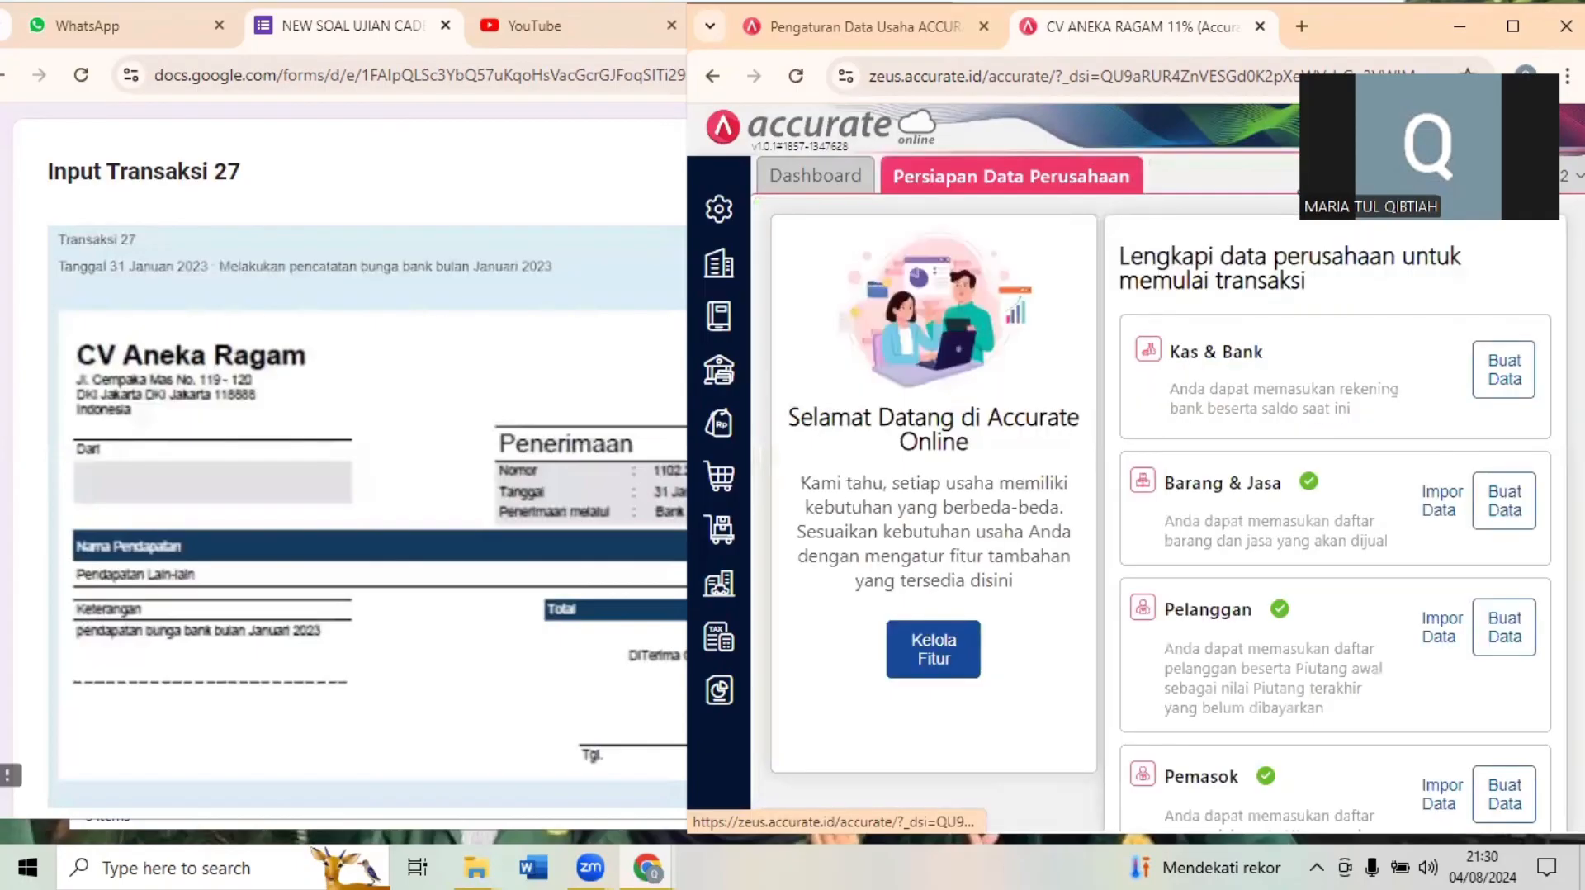
click(488, 330)
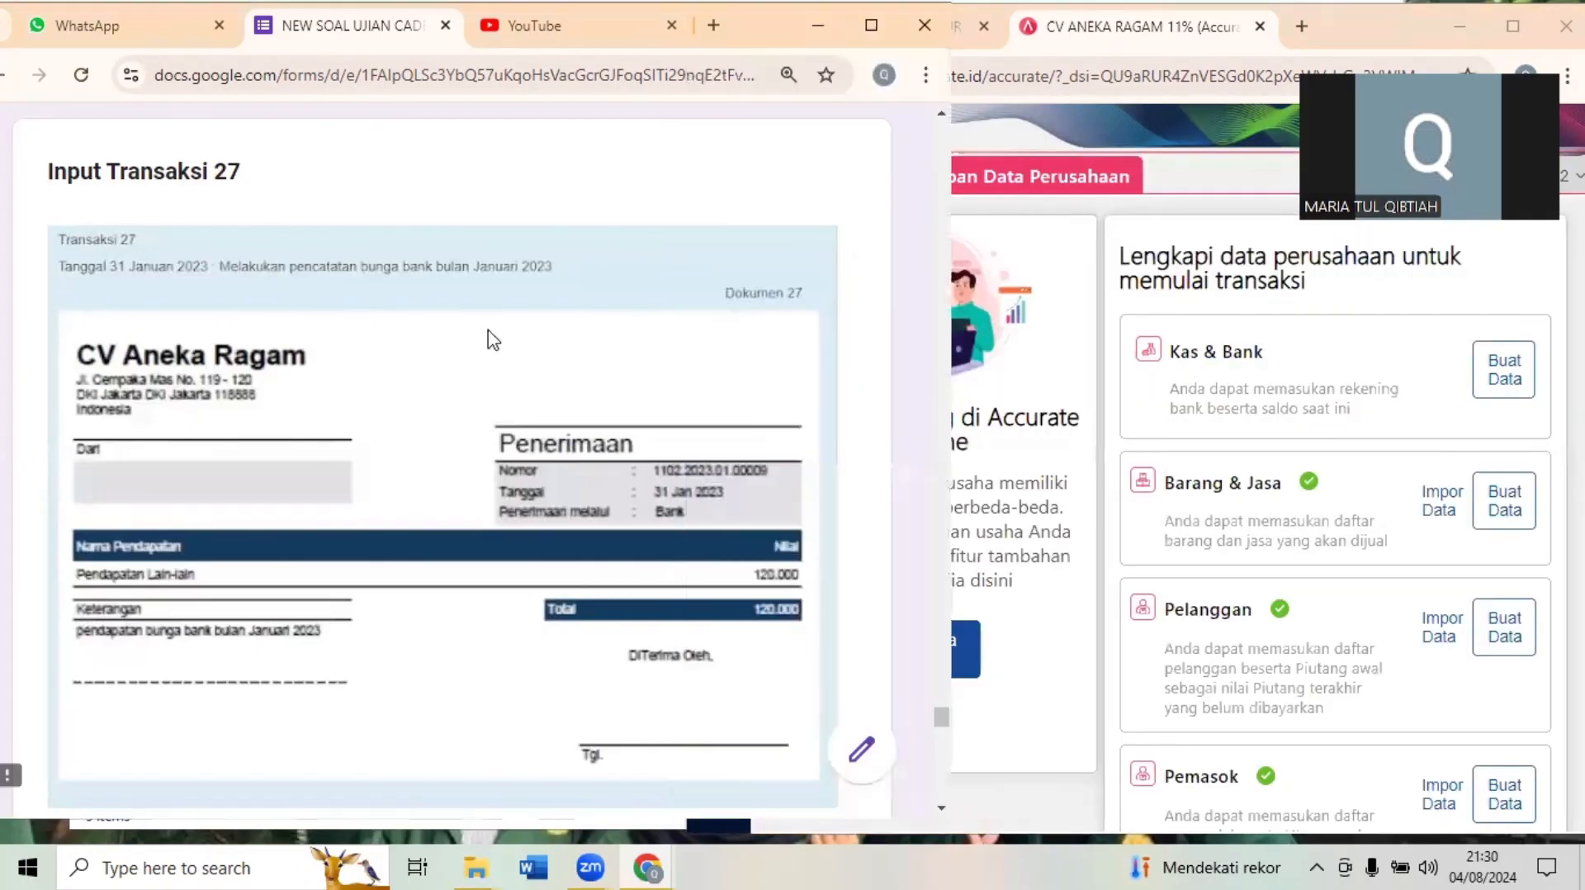
- Start a new Penerimaan entry in Accurate with Bank as the Kas/Bank account and the date 31/01/2023
click(1038, 270)
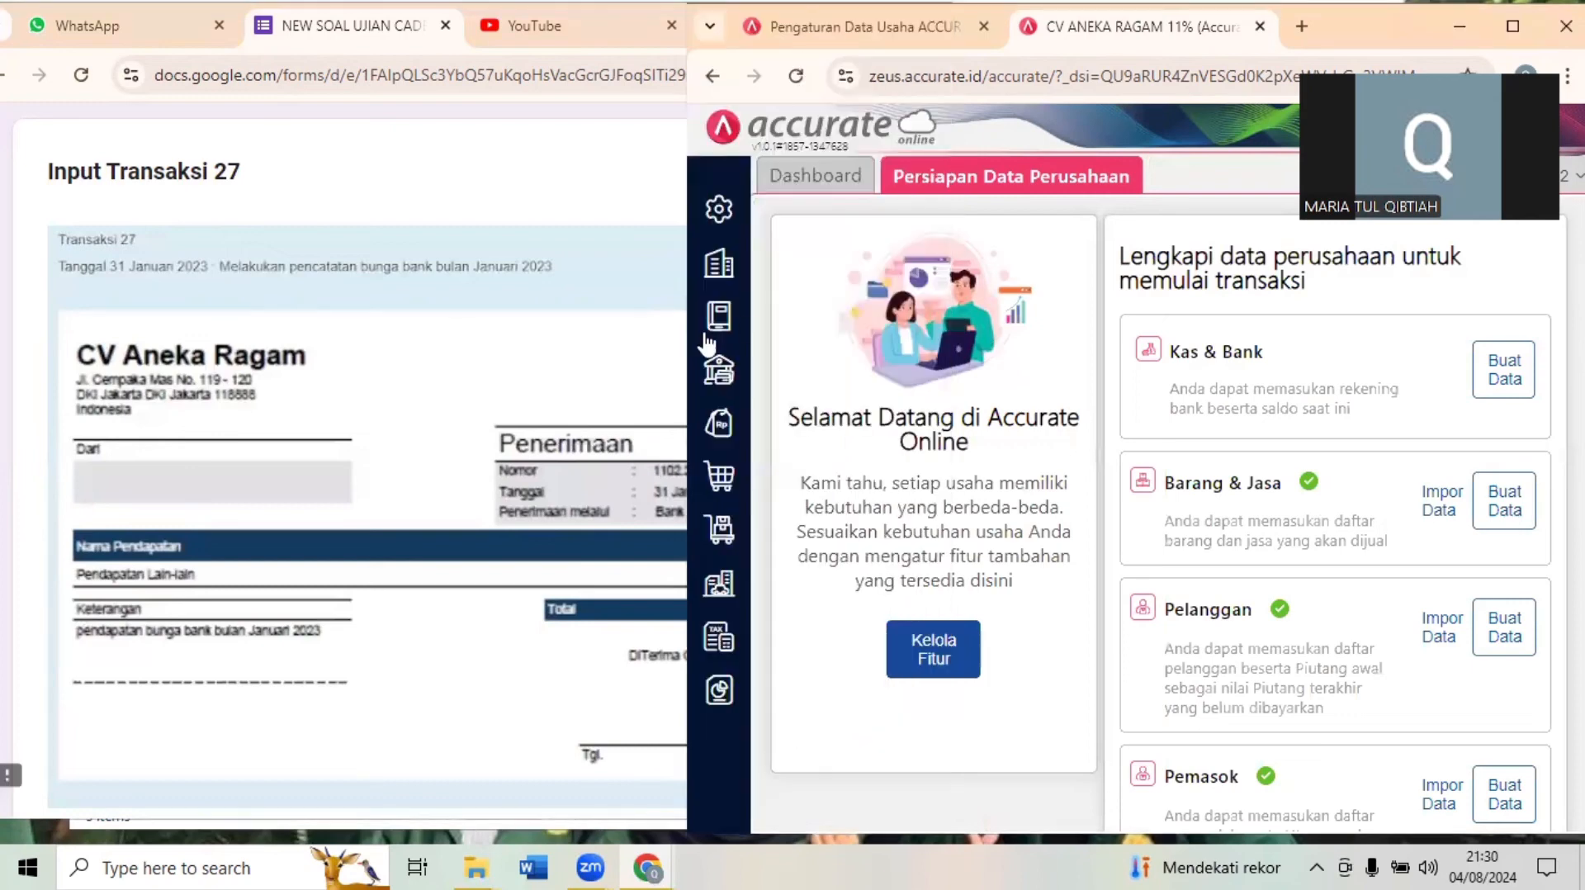
click(718, 372)
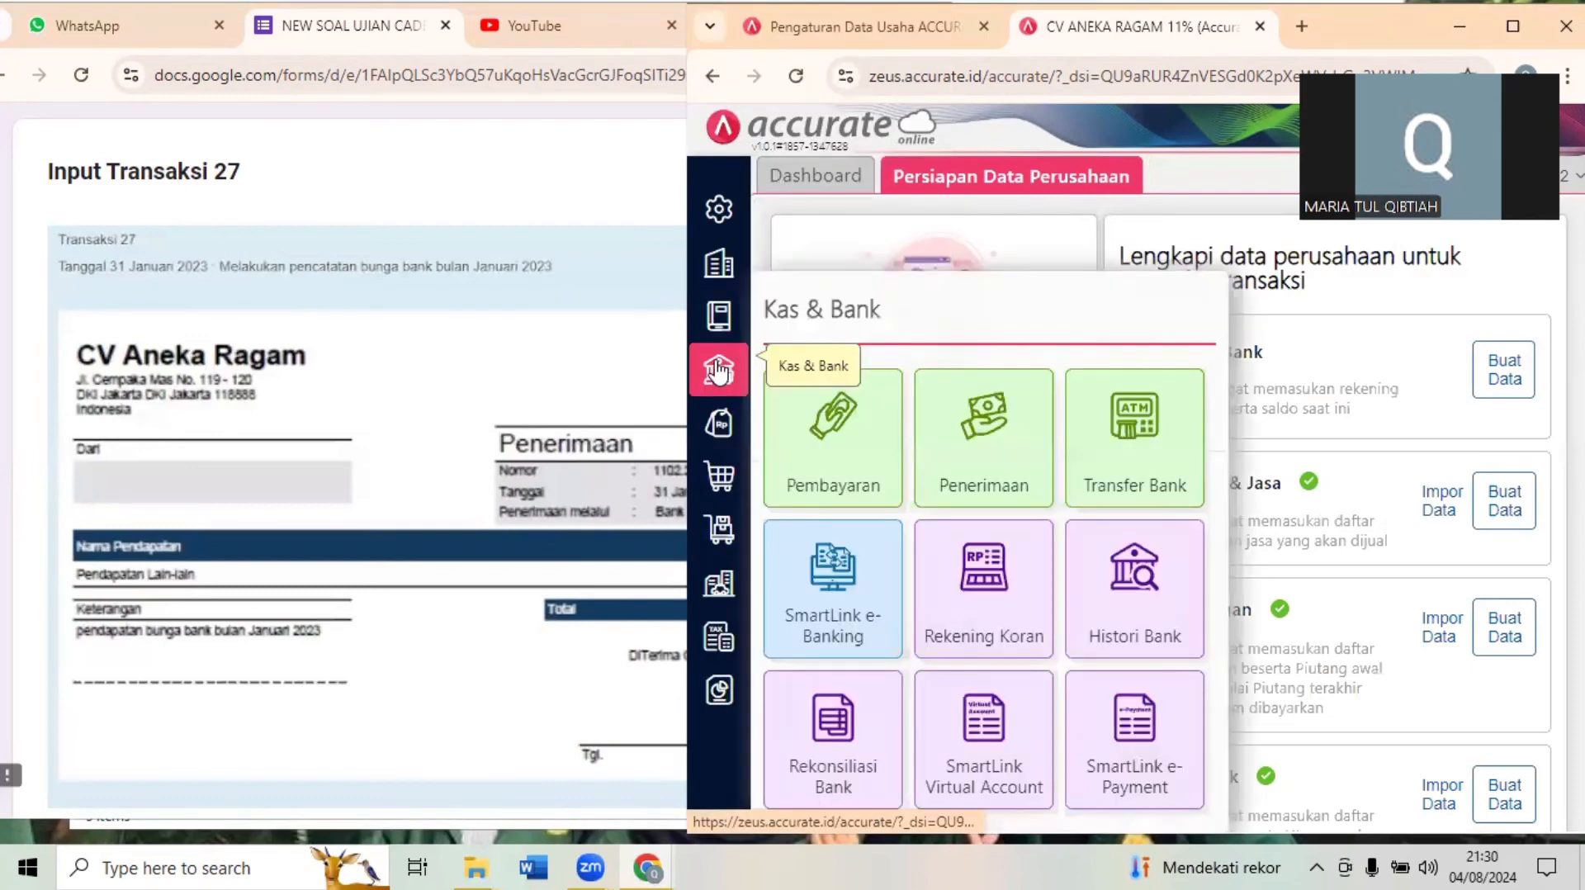
click(956, 437)
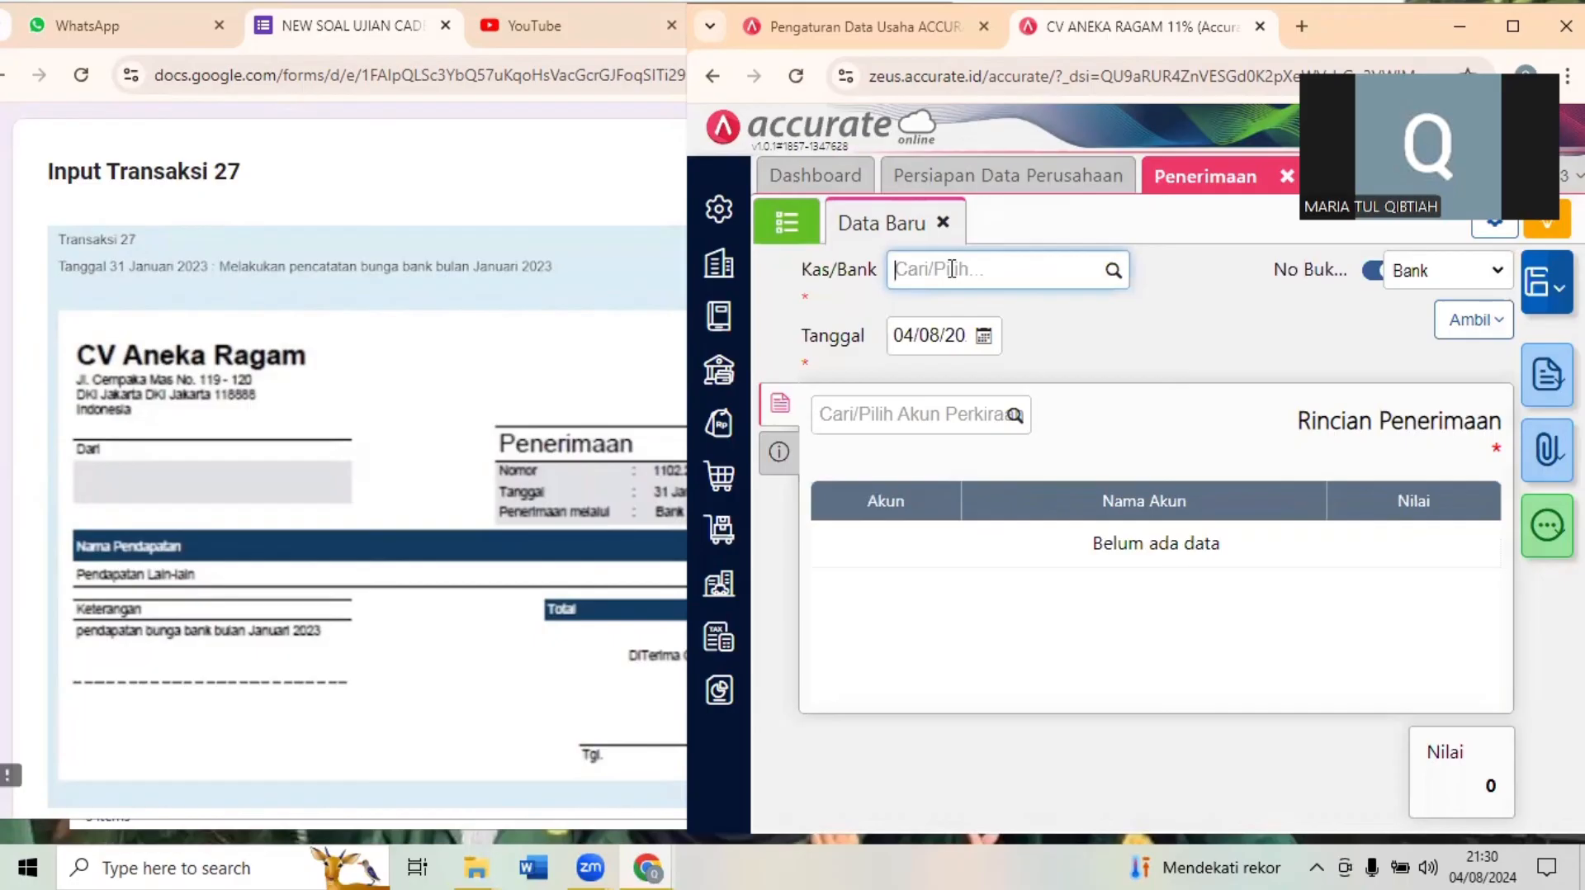
text(bank)
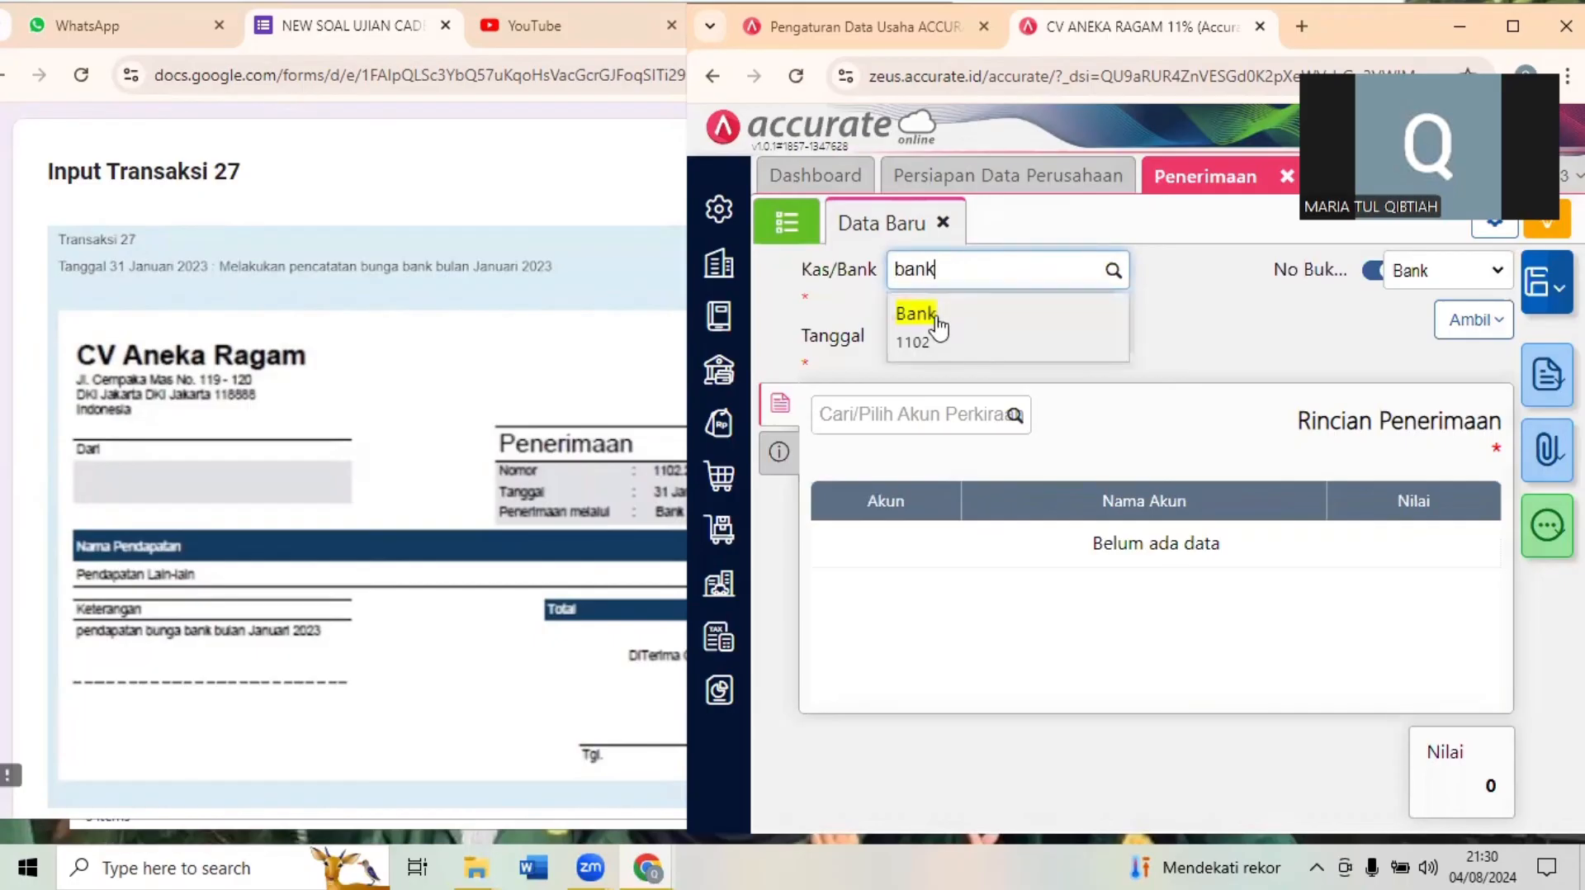
click(923, 313)
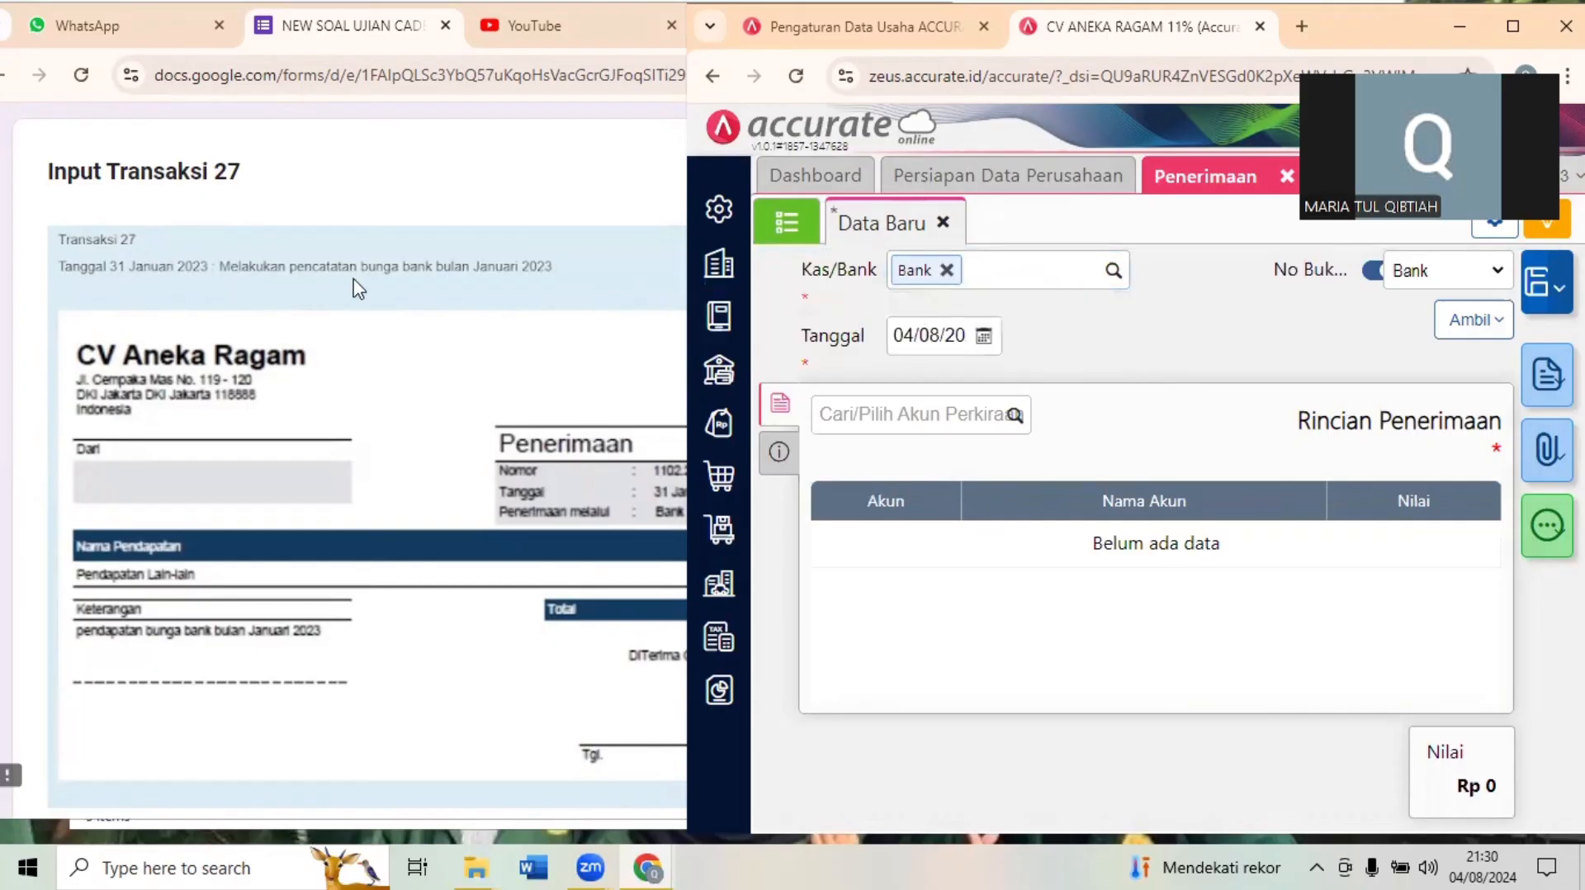
click(942, 339)
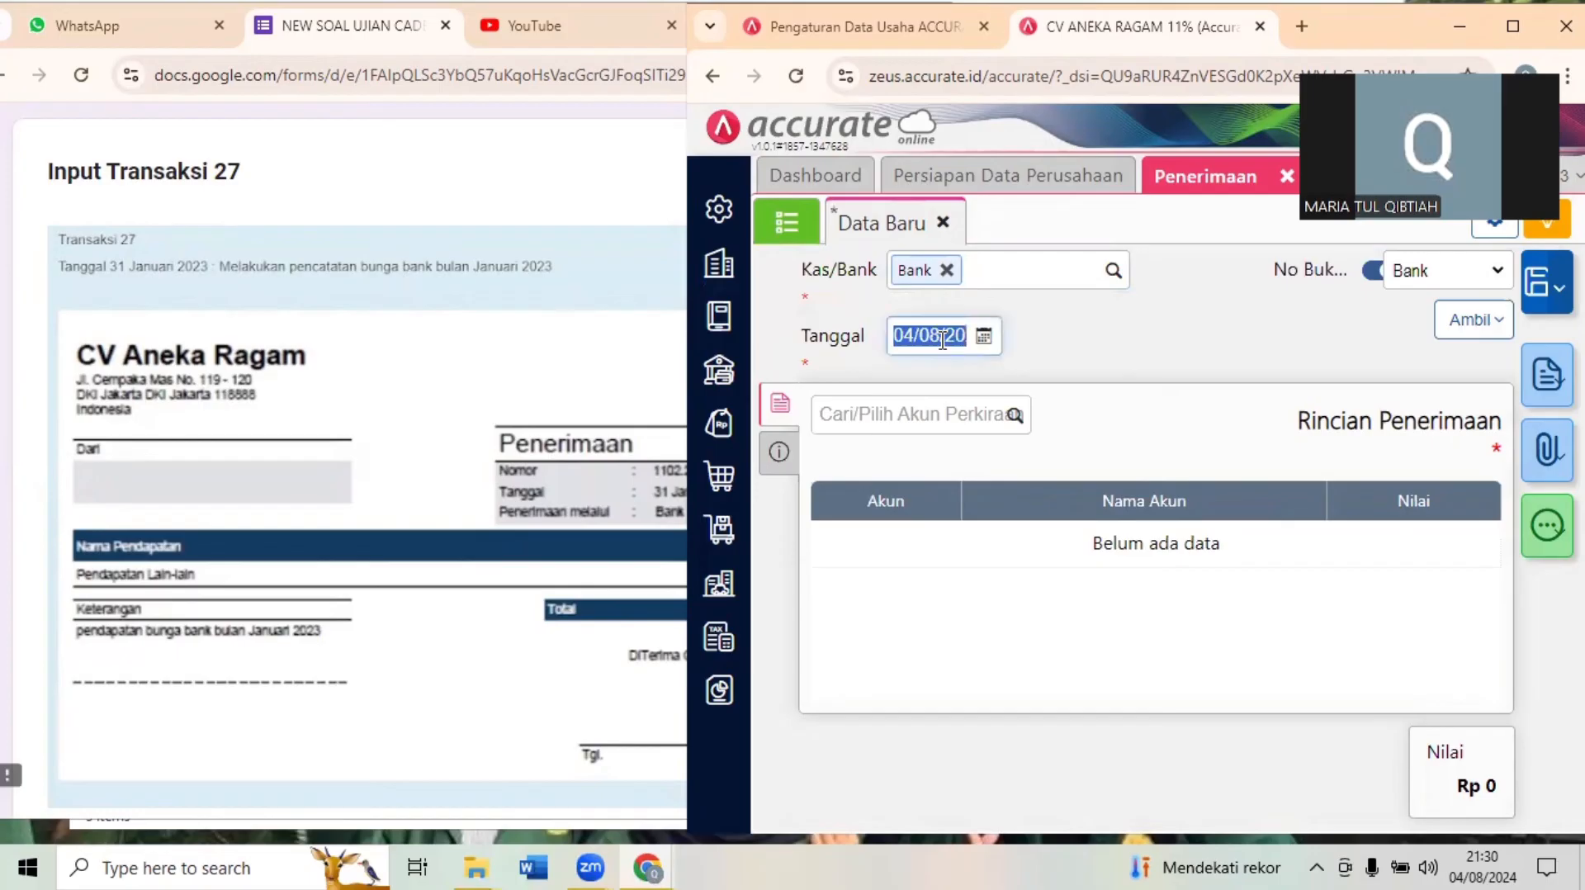
text(31/)
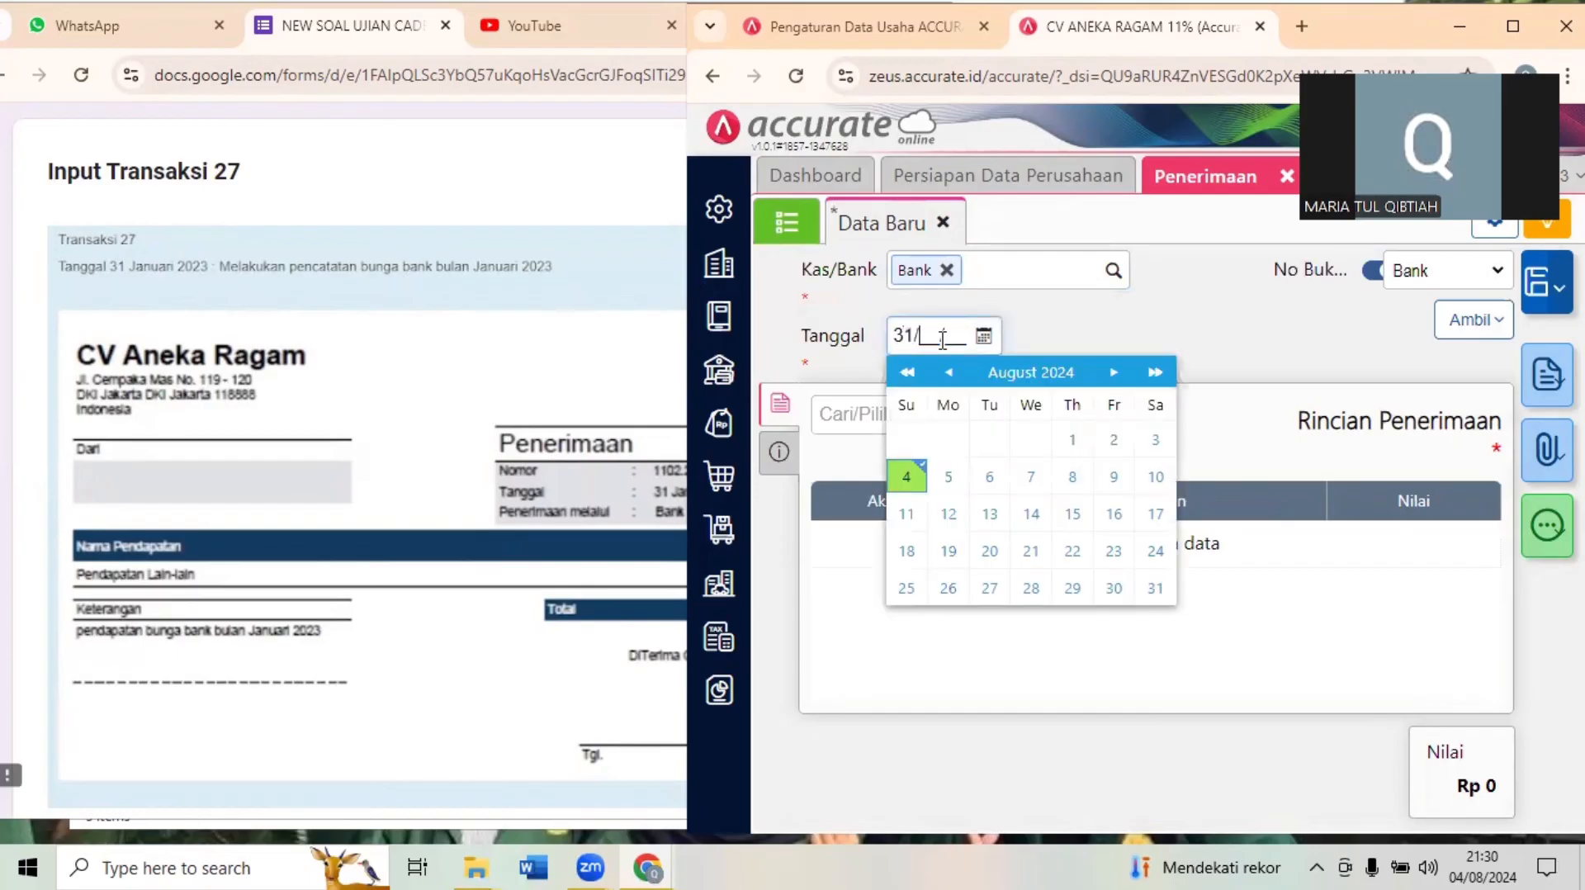
text(012023)
- Check the income account in Transaksi 27 and add a Pendapatan Lain-lain line of 120.000 to the Penerimaan entry
click(930, 416)
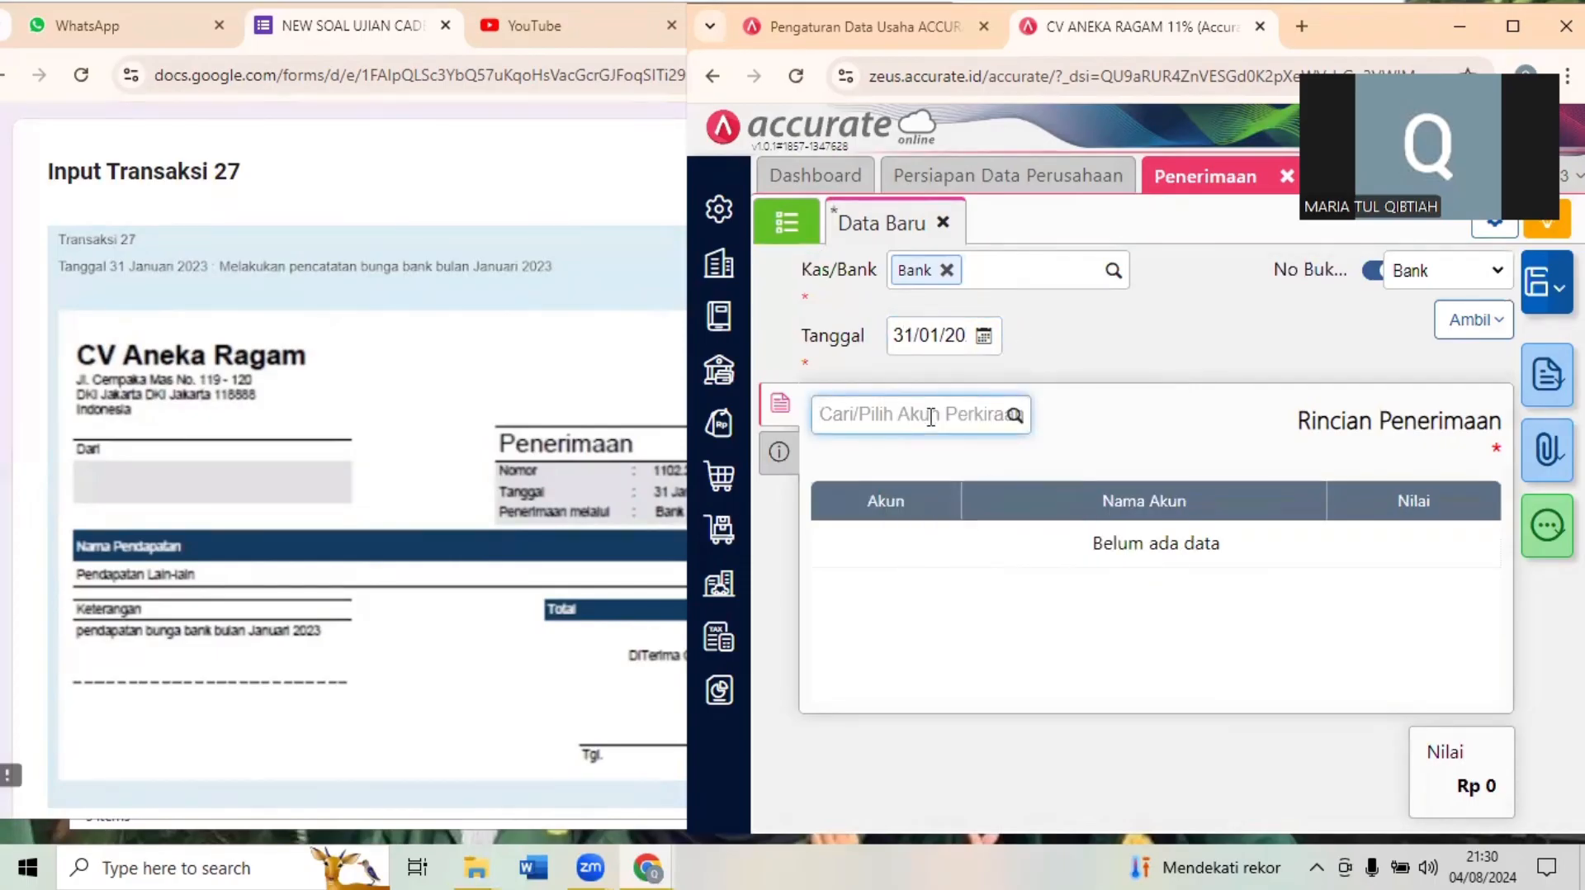
click(368, 577)
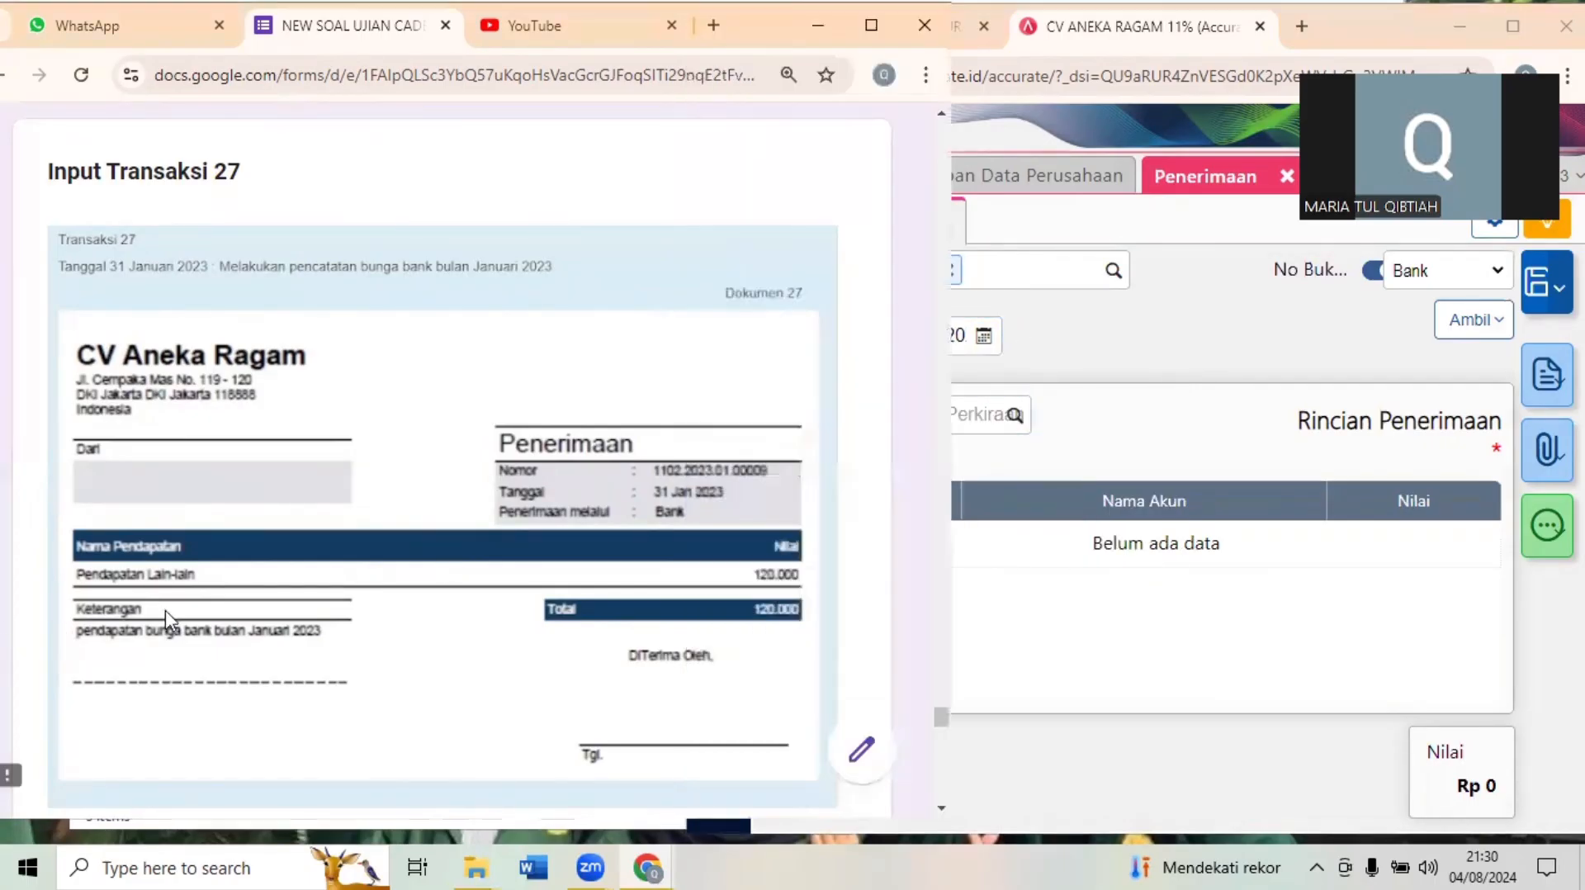
click(1003, 421)
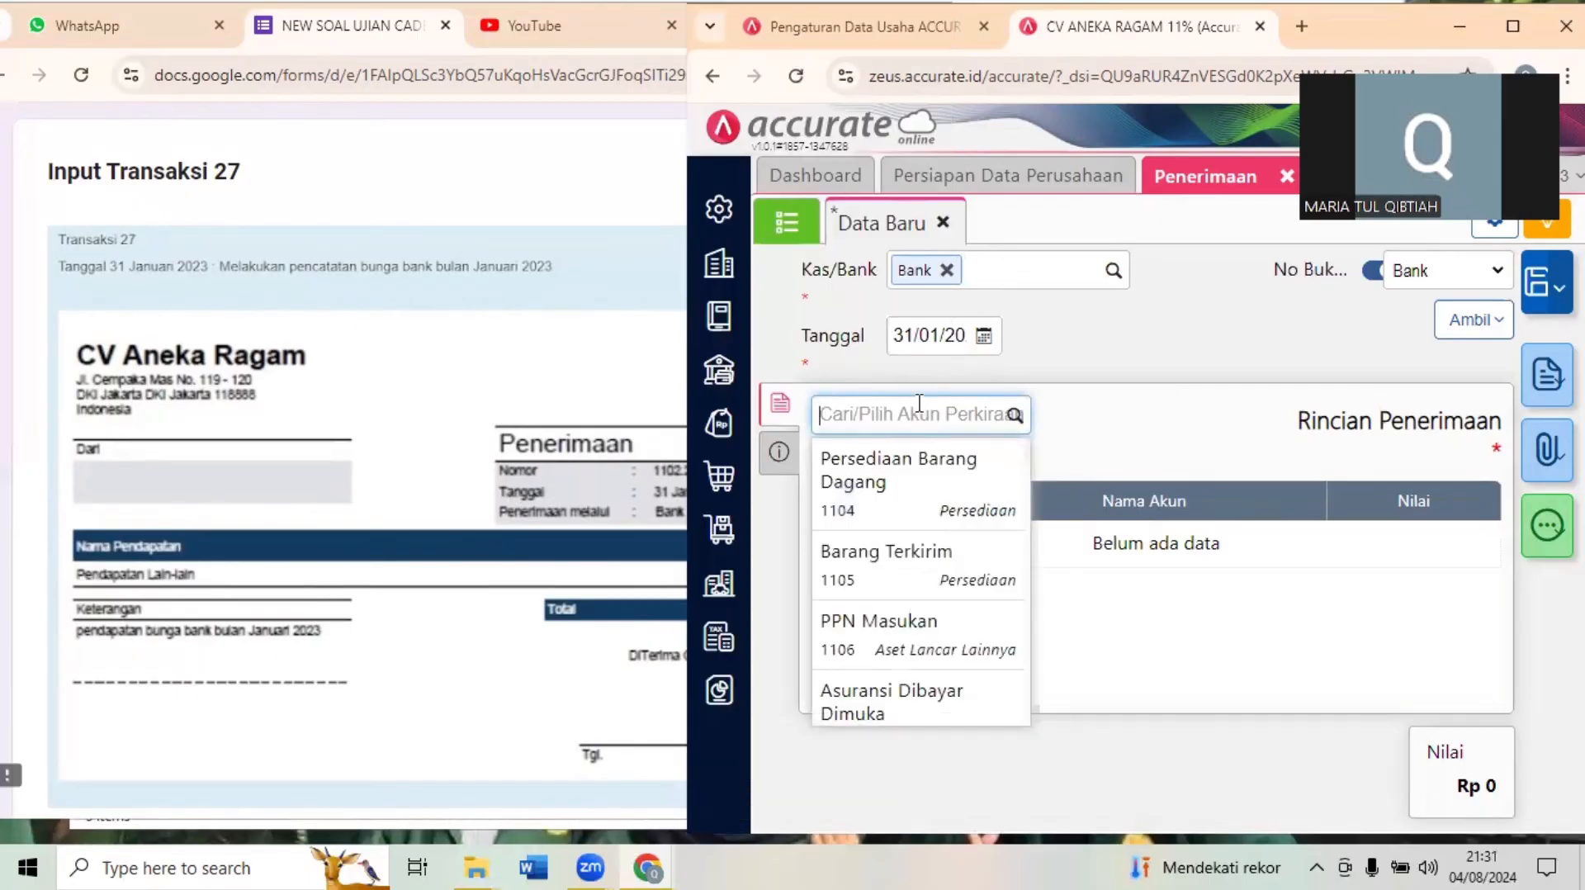
text(pendap)
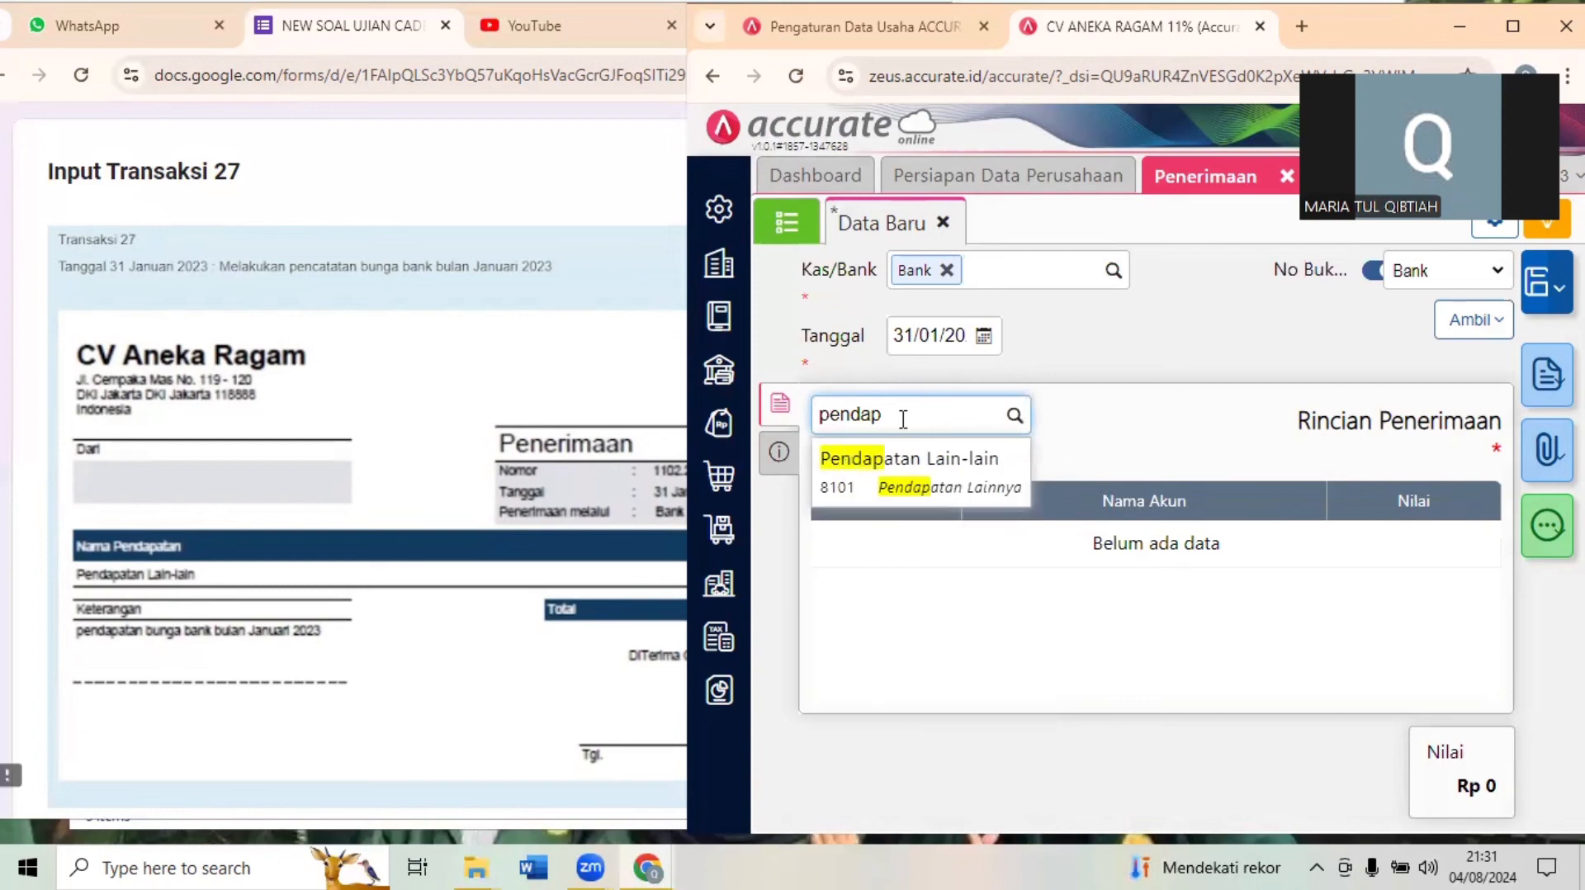
click(884, 462)
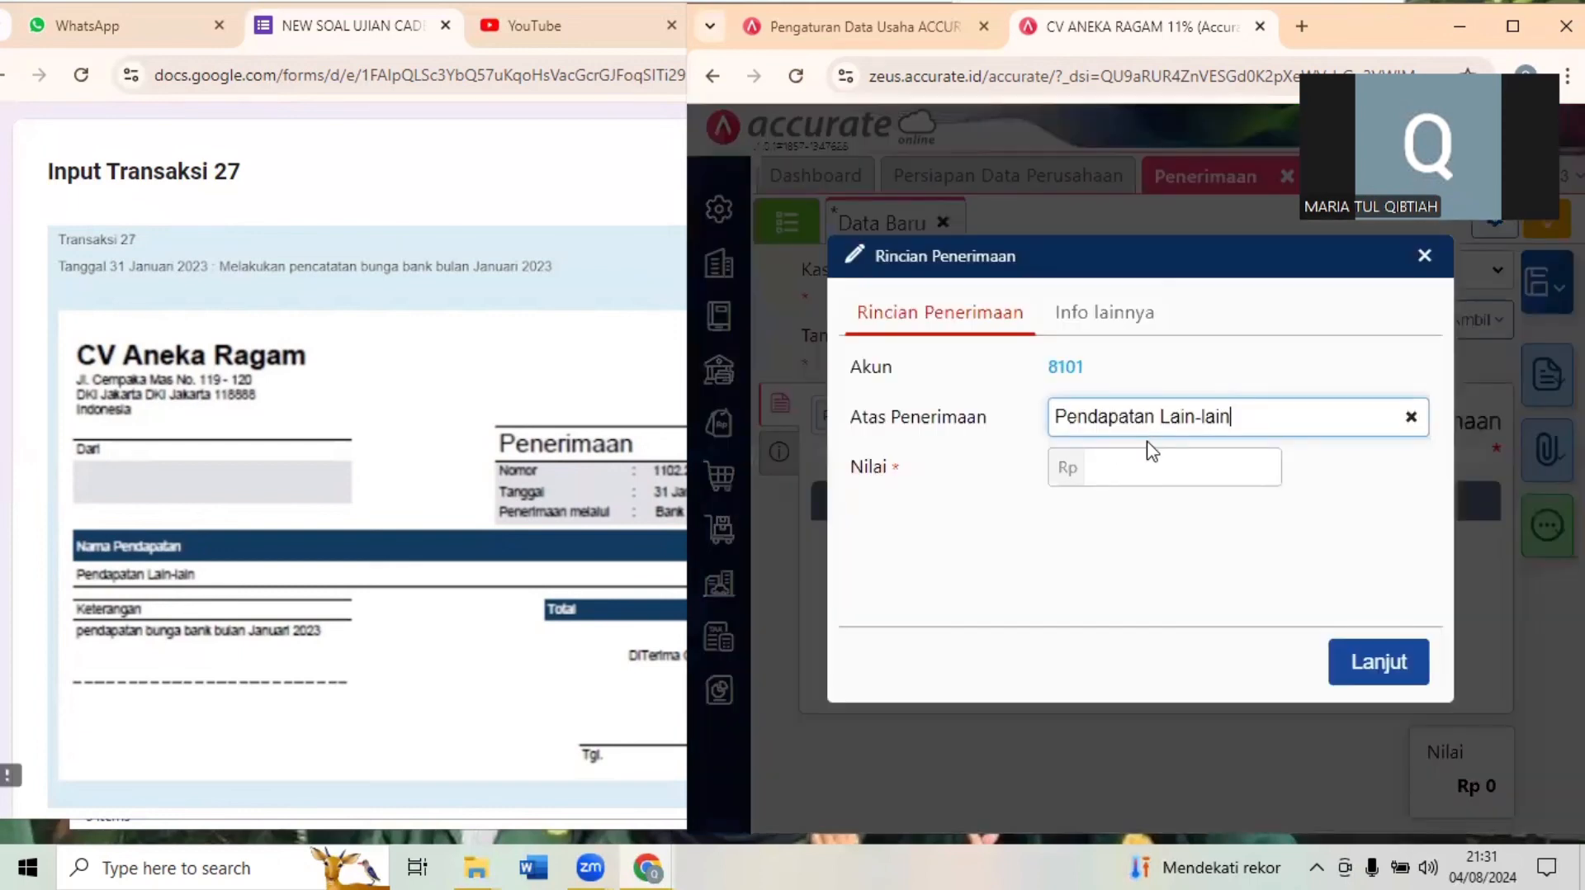
click(1151, 467)
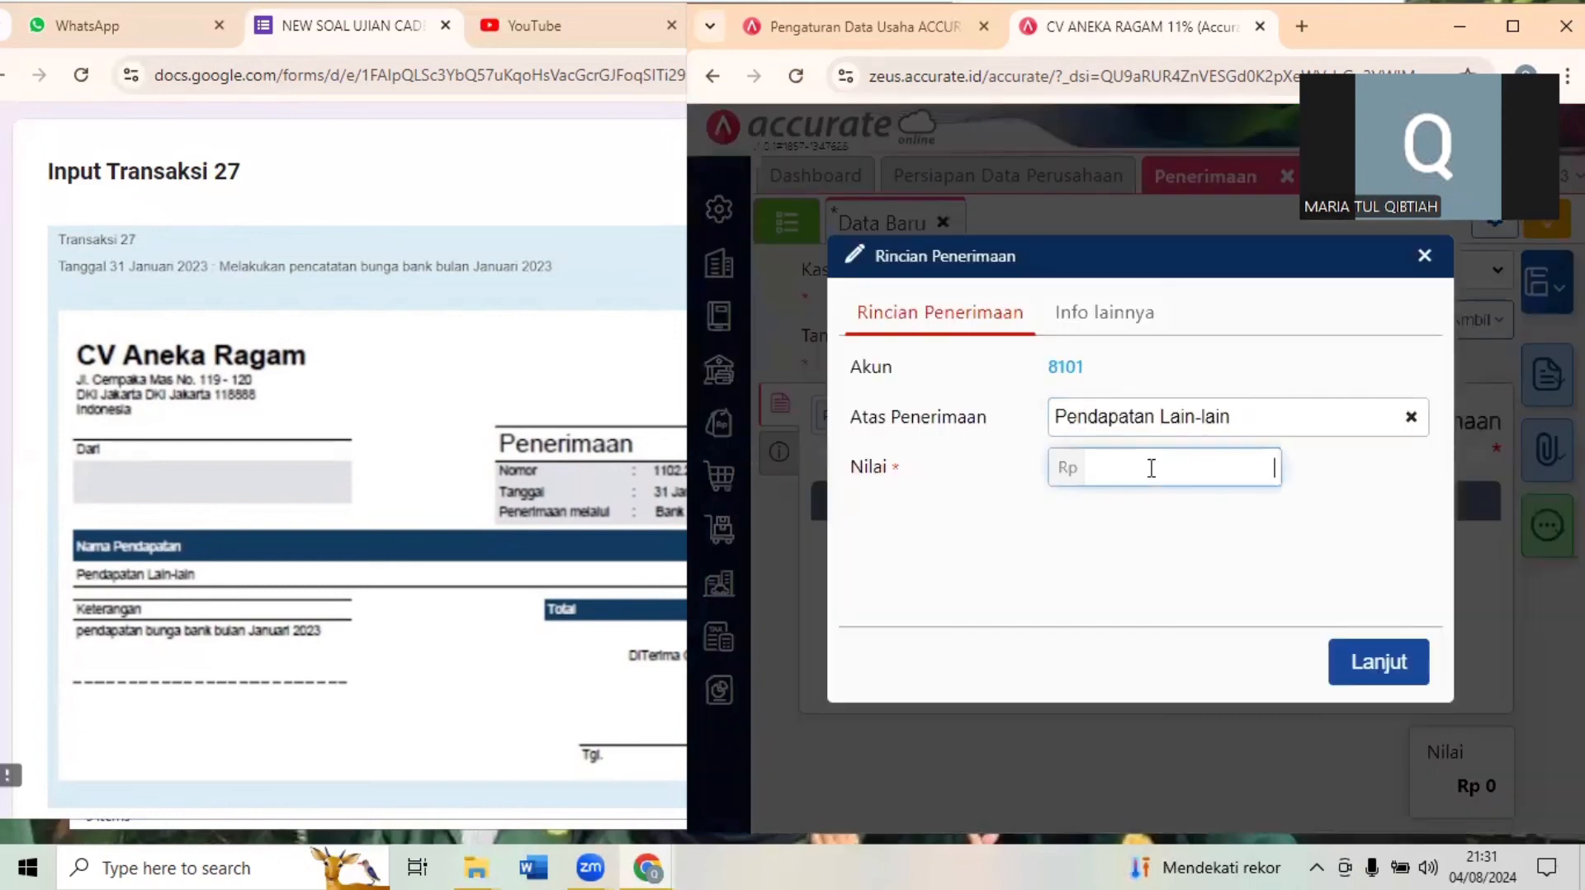
text(120.000)
click(1384, 662)
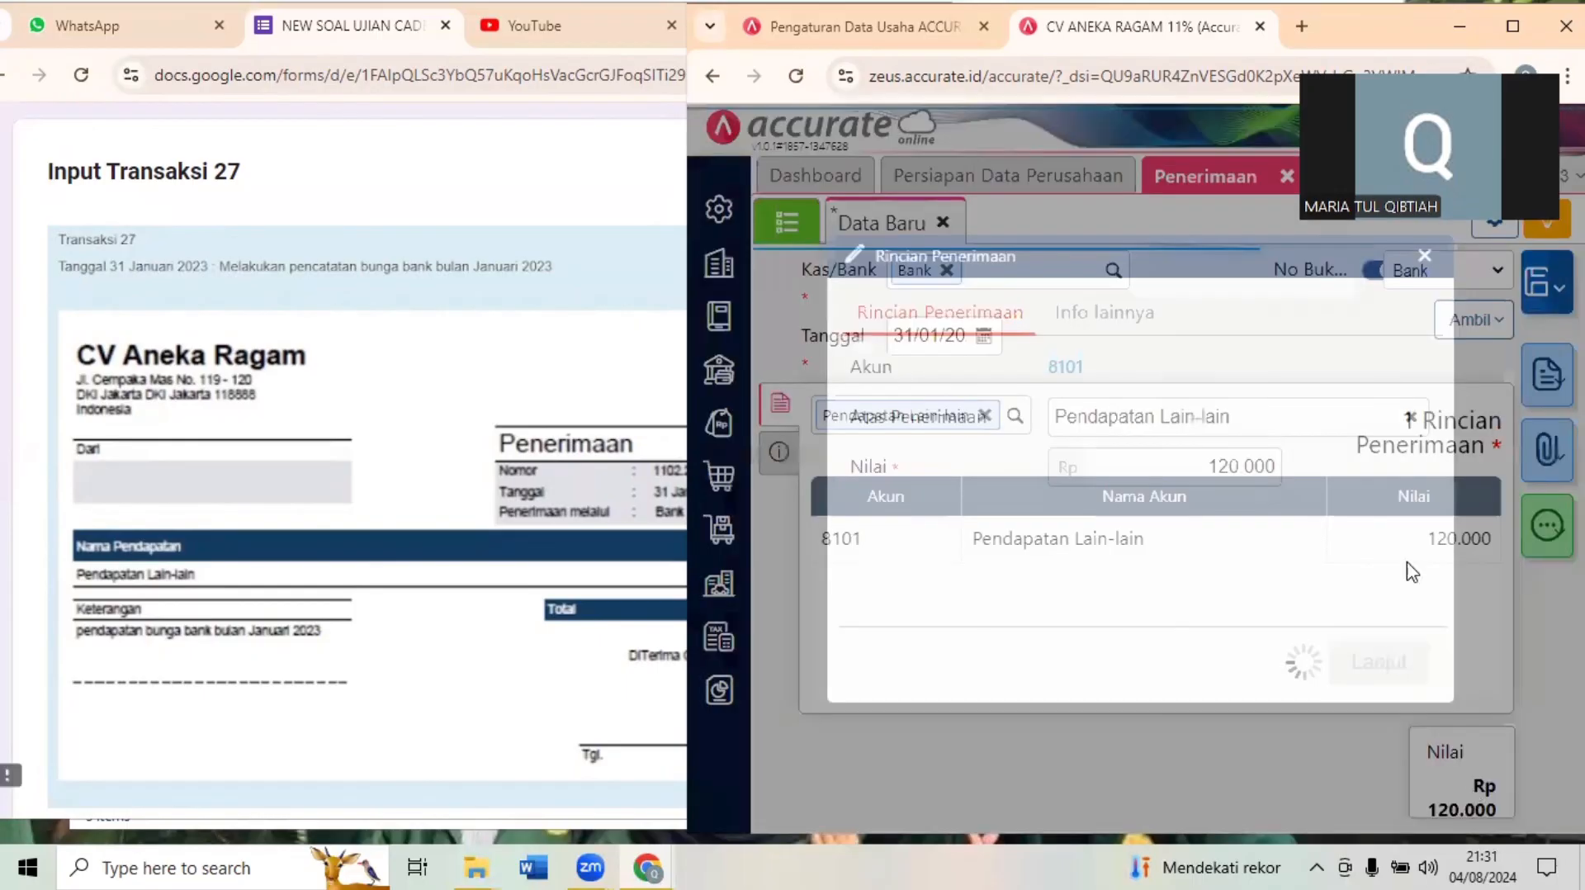
- Save the Penerimaan entry in Accurate and read Transaksi 28 in the exam form
click(1536, 281)
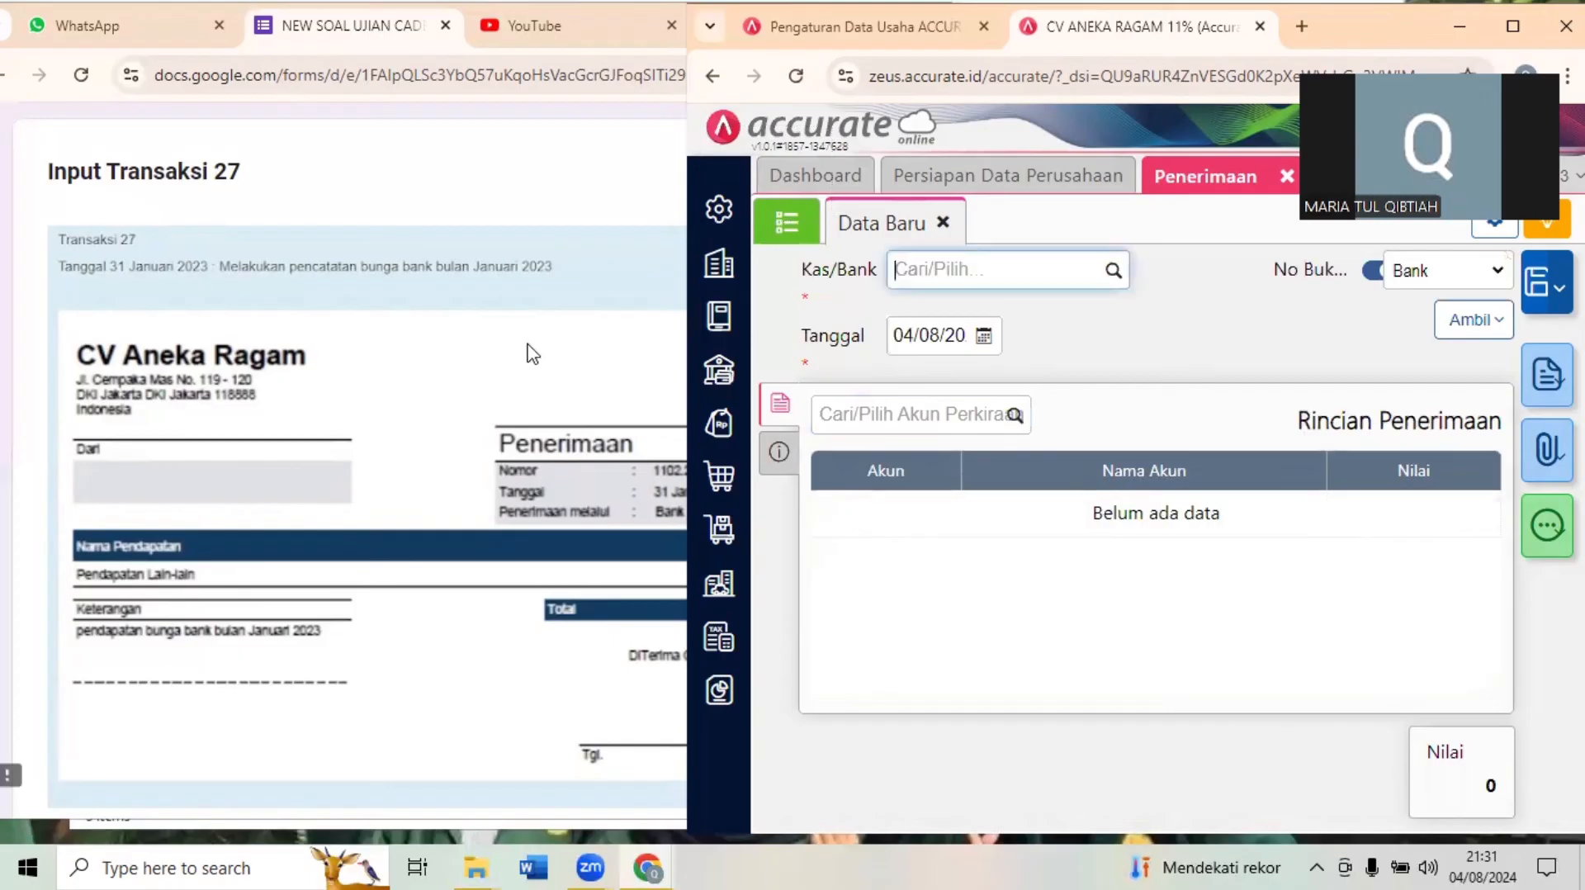
click(530, 348)
scroll(532, 353, down, 1)
scroll(531, 353, down, 8)
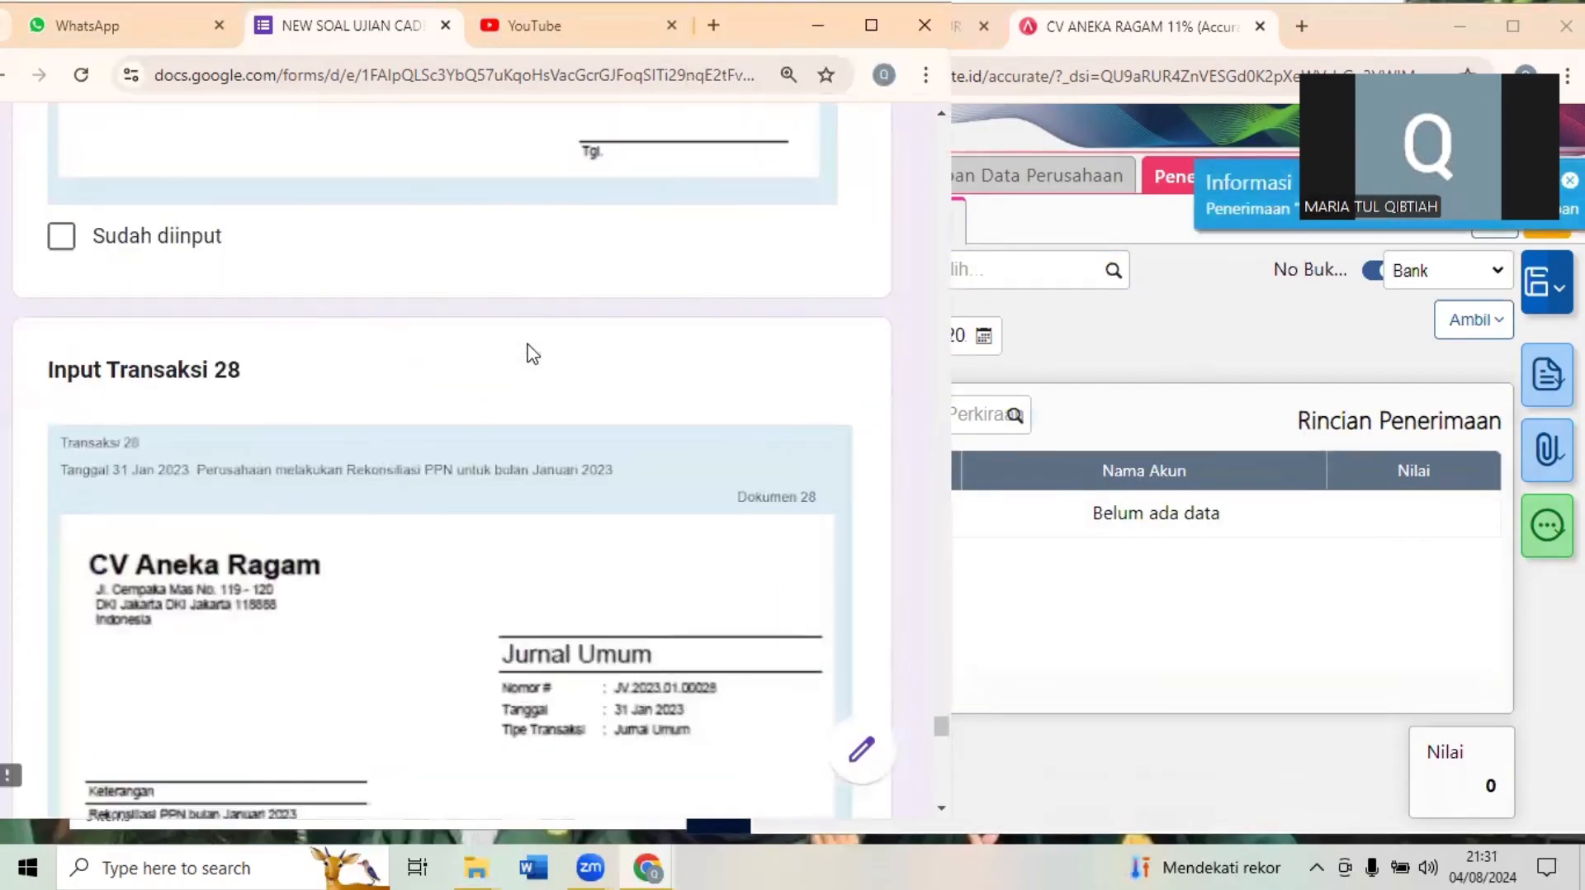
scroll(531, 353, down, 1)
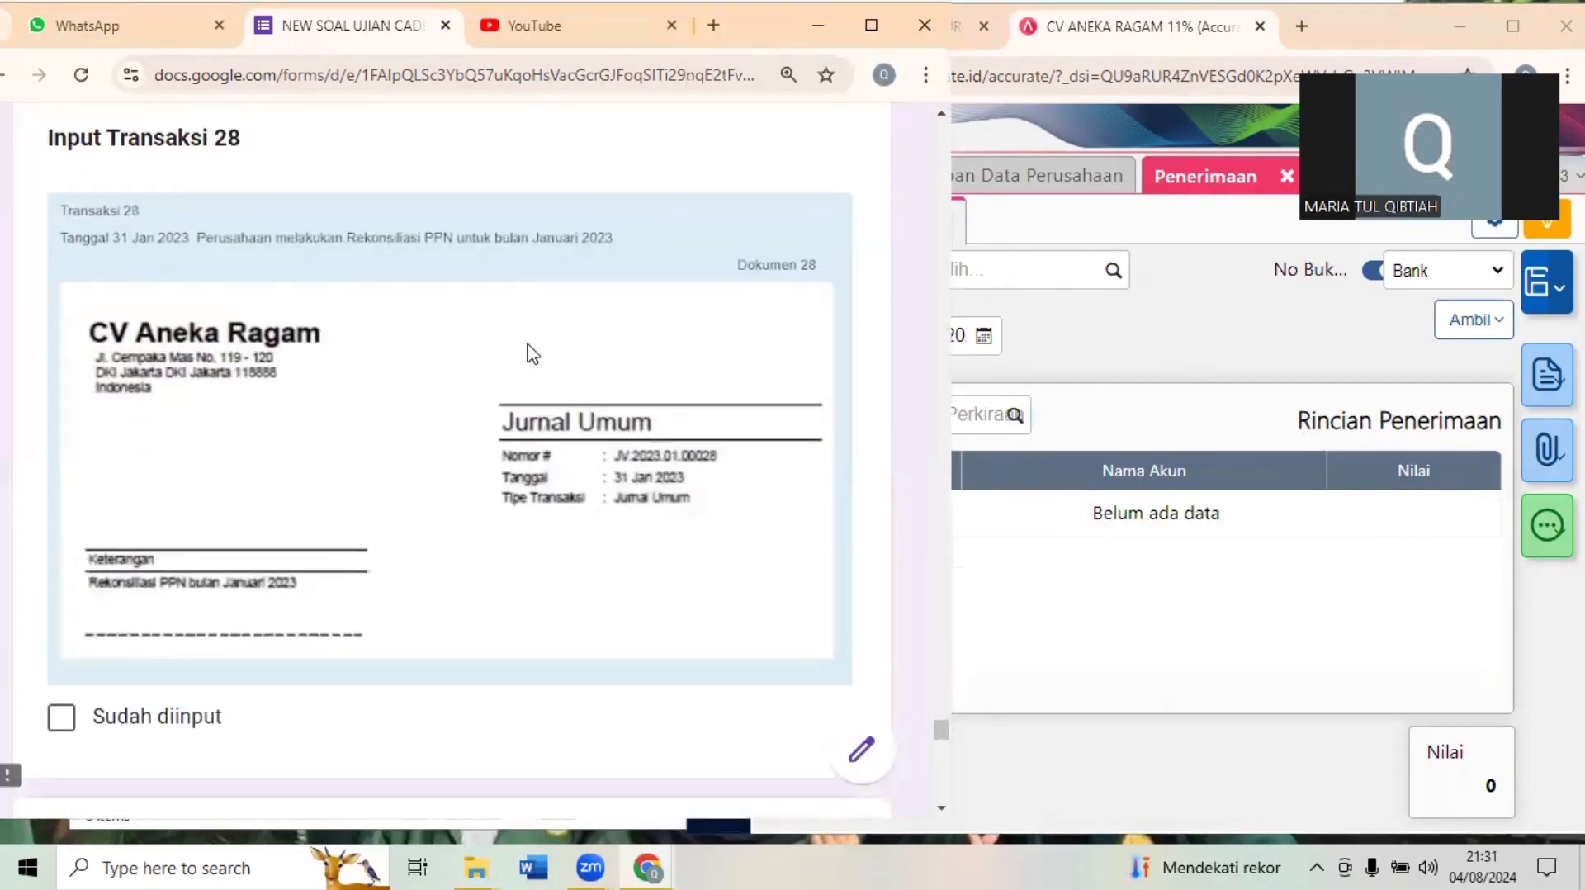
- Close Penerimaan in Accurate, start a new Jurnal Umum entry and check it against the Transaksi 28 document
click(1247, 374)
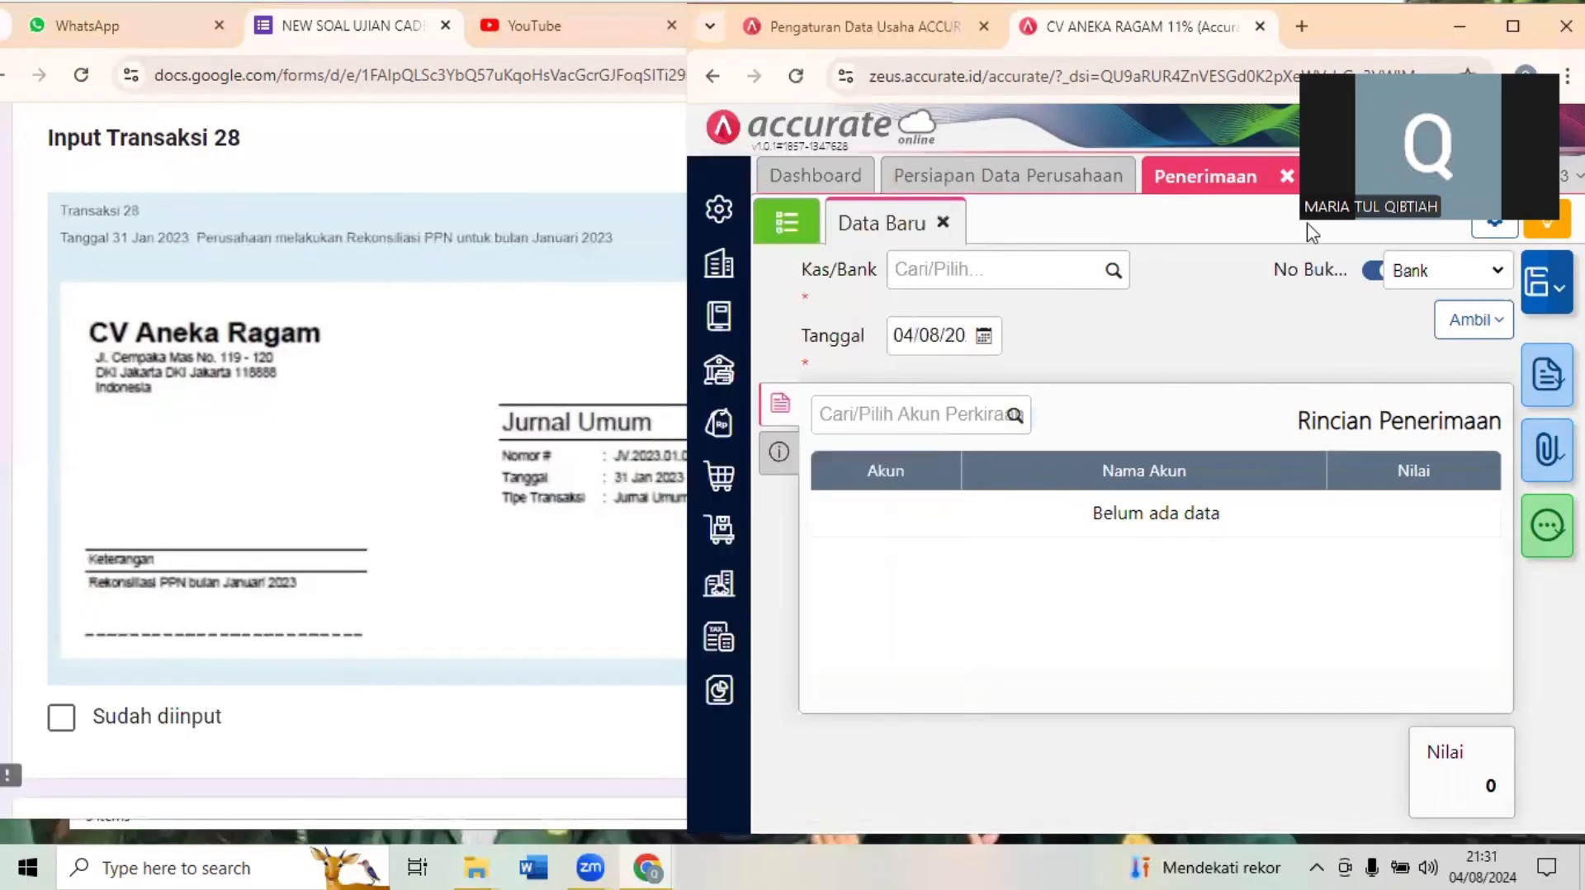
click(1287, 178)
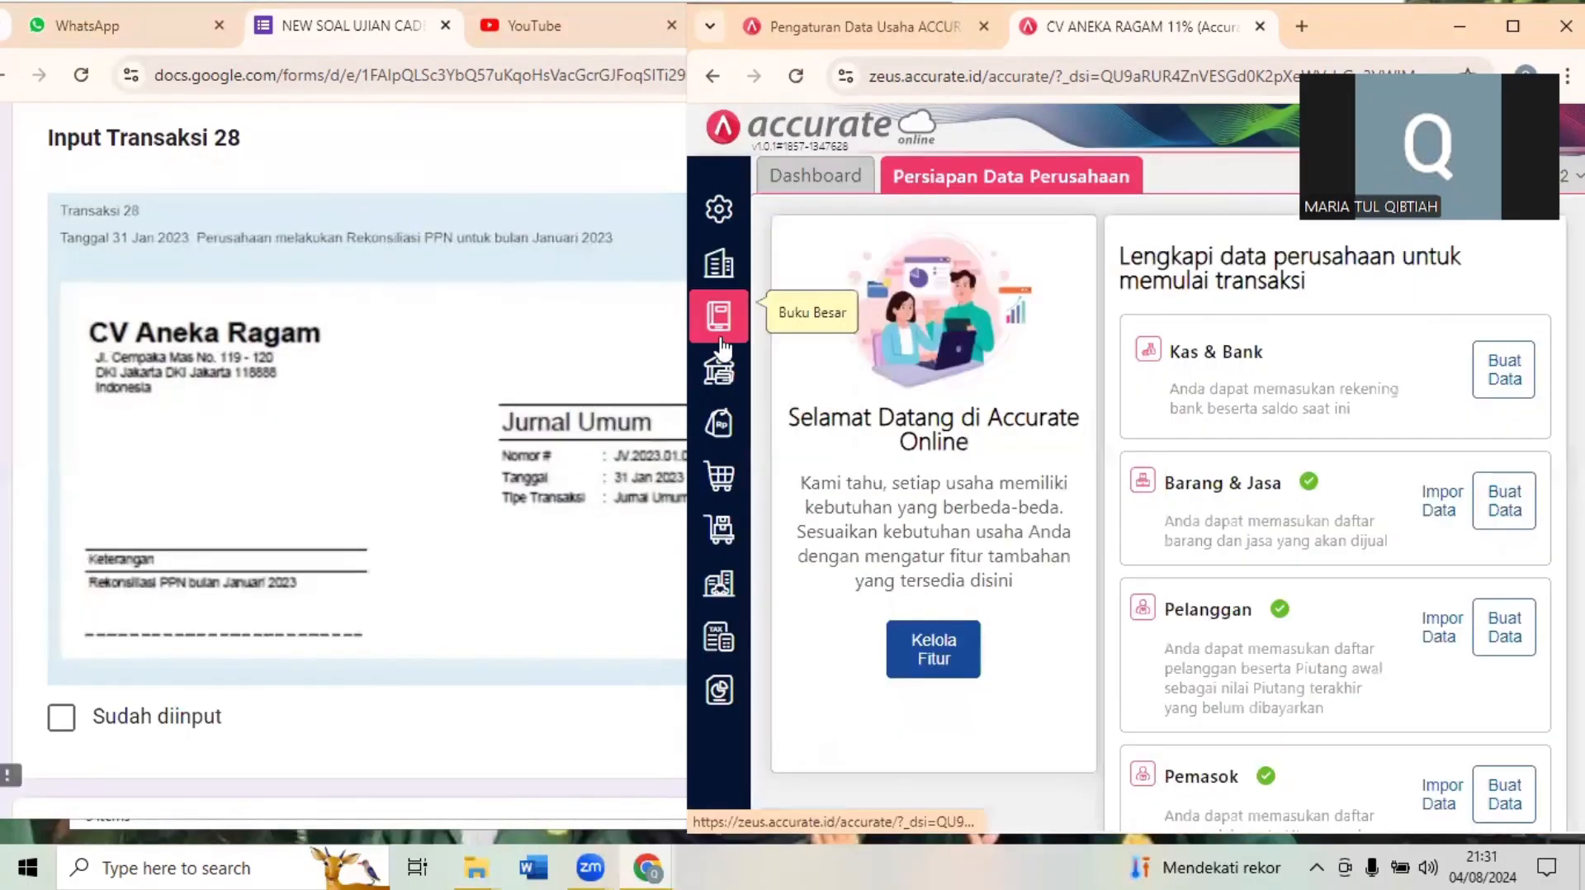
click(723, 346)
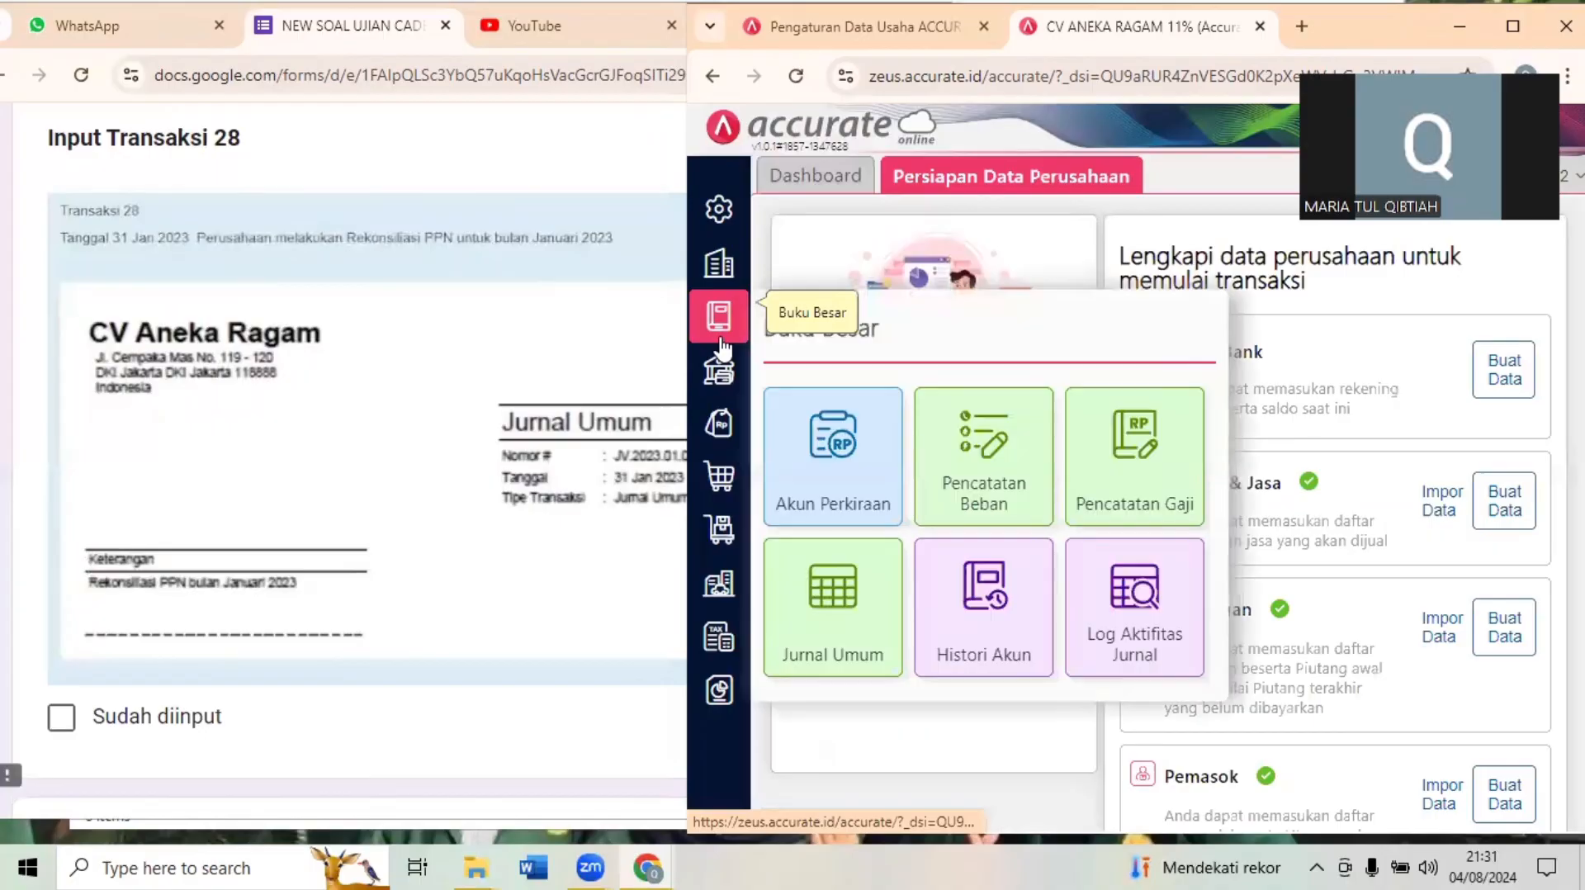
click(850, 609)
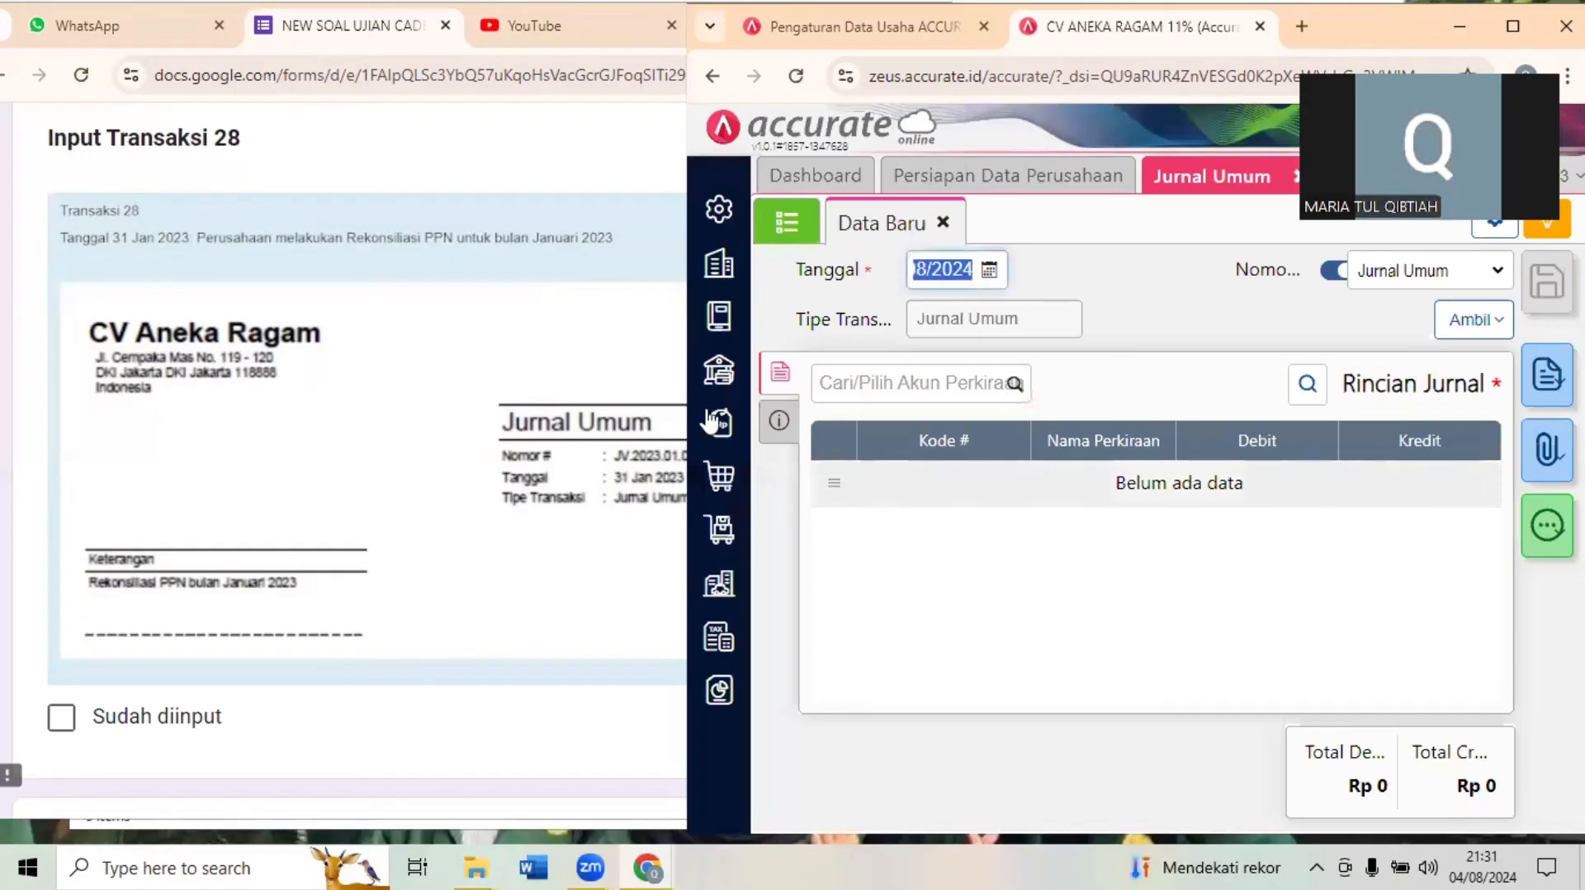
click(388, 374)
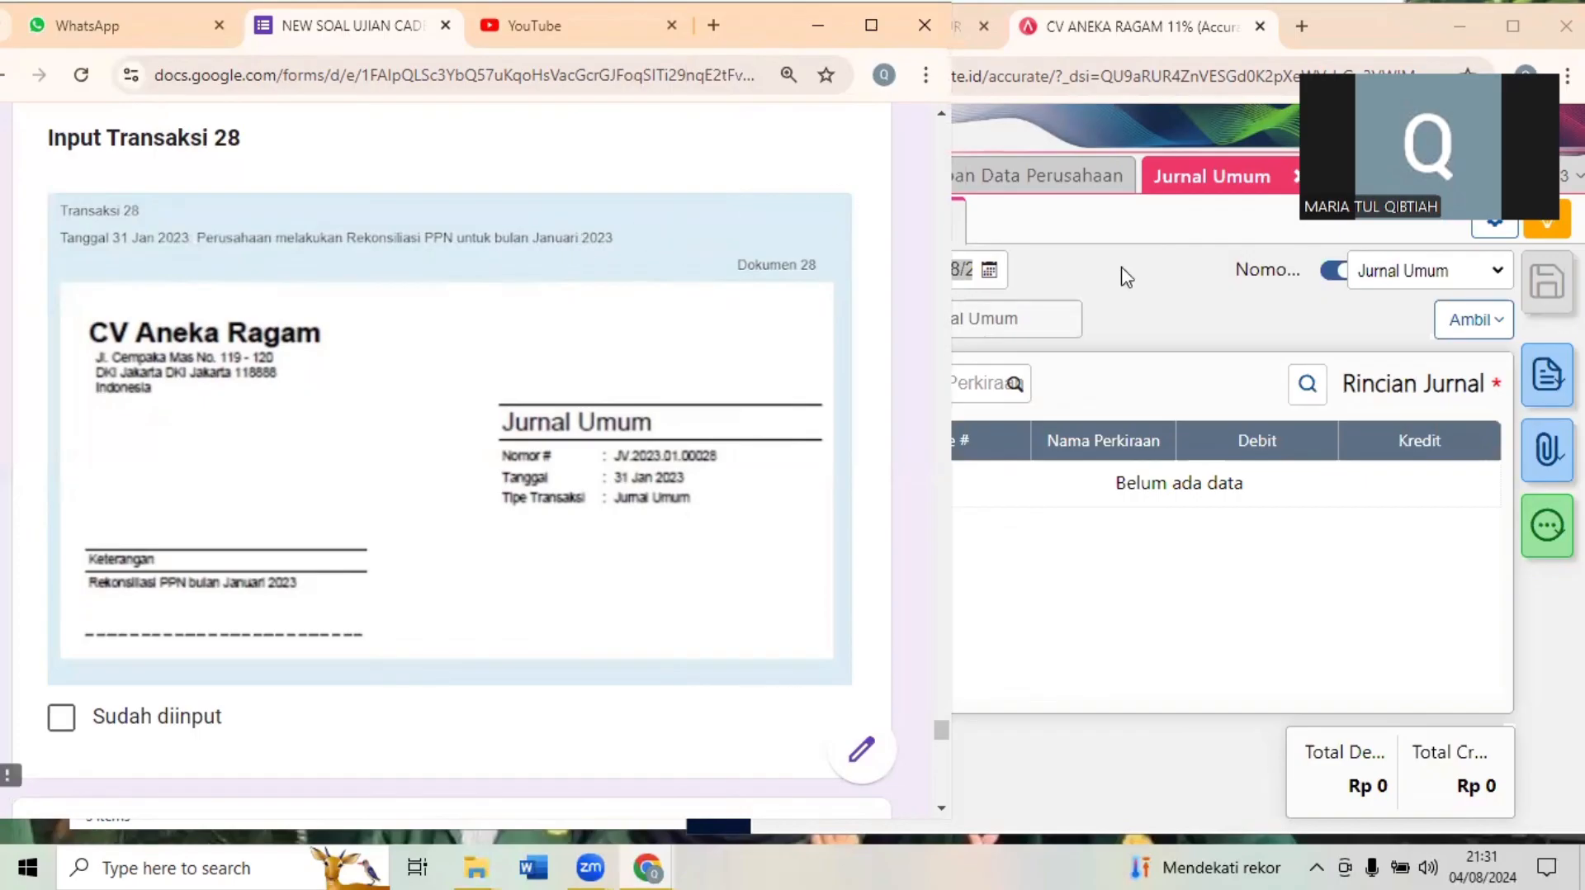
click(1120, 305)
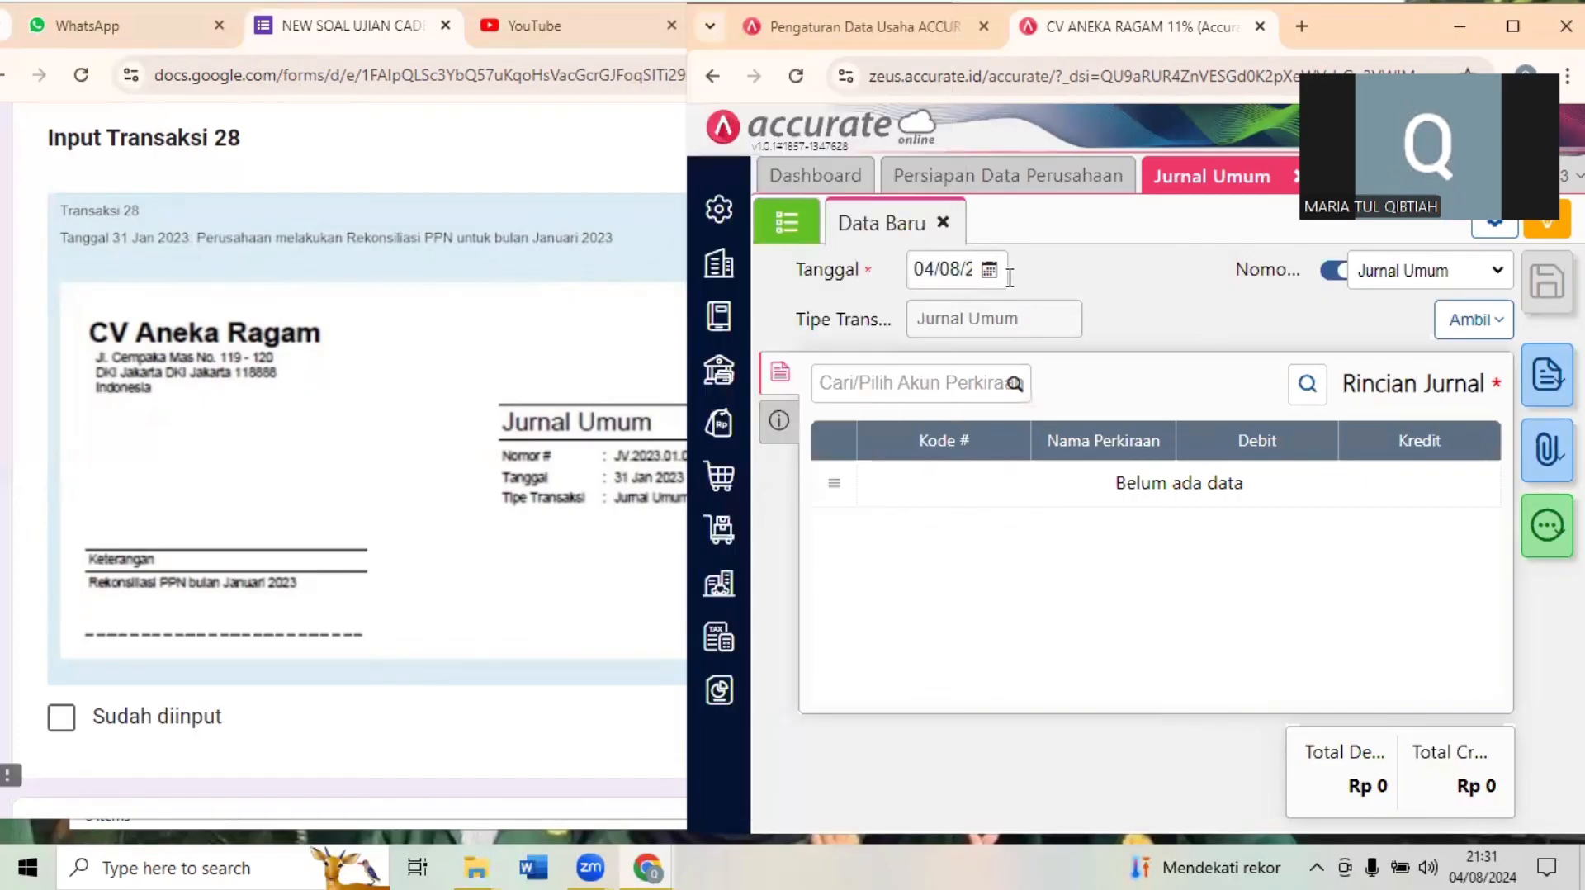
- Bring up the Akun Perkiraan list from Buku Besar and search it for "ppn keluara"
click(725, 330)
click(805, 433)
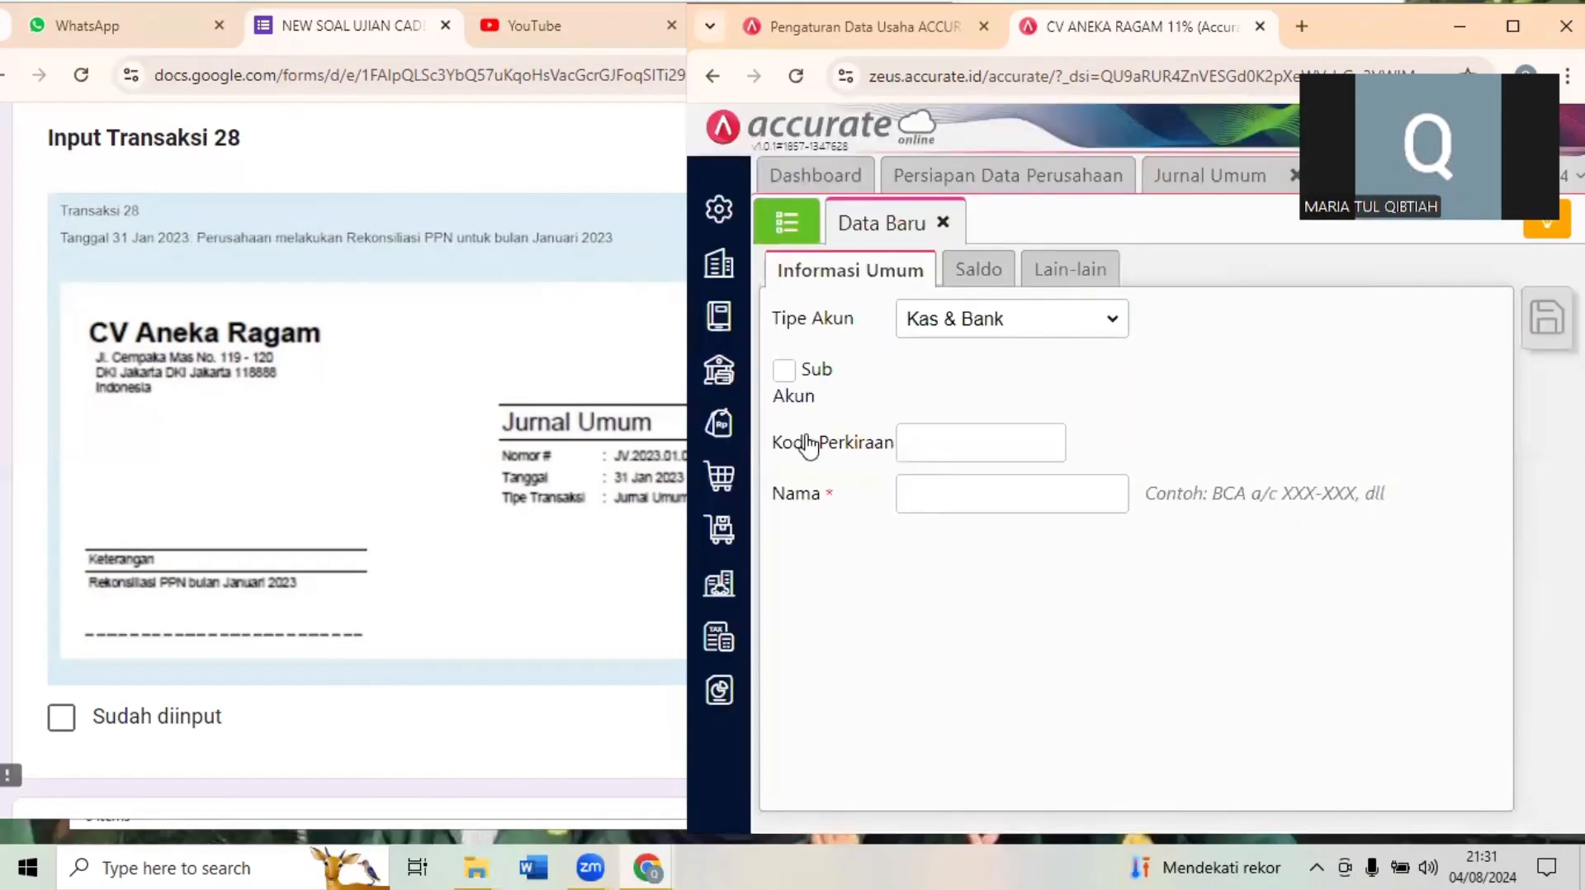
click(797, 225)
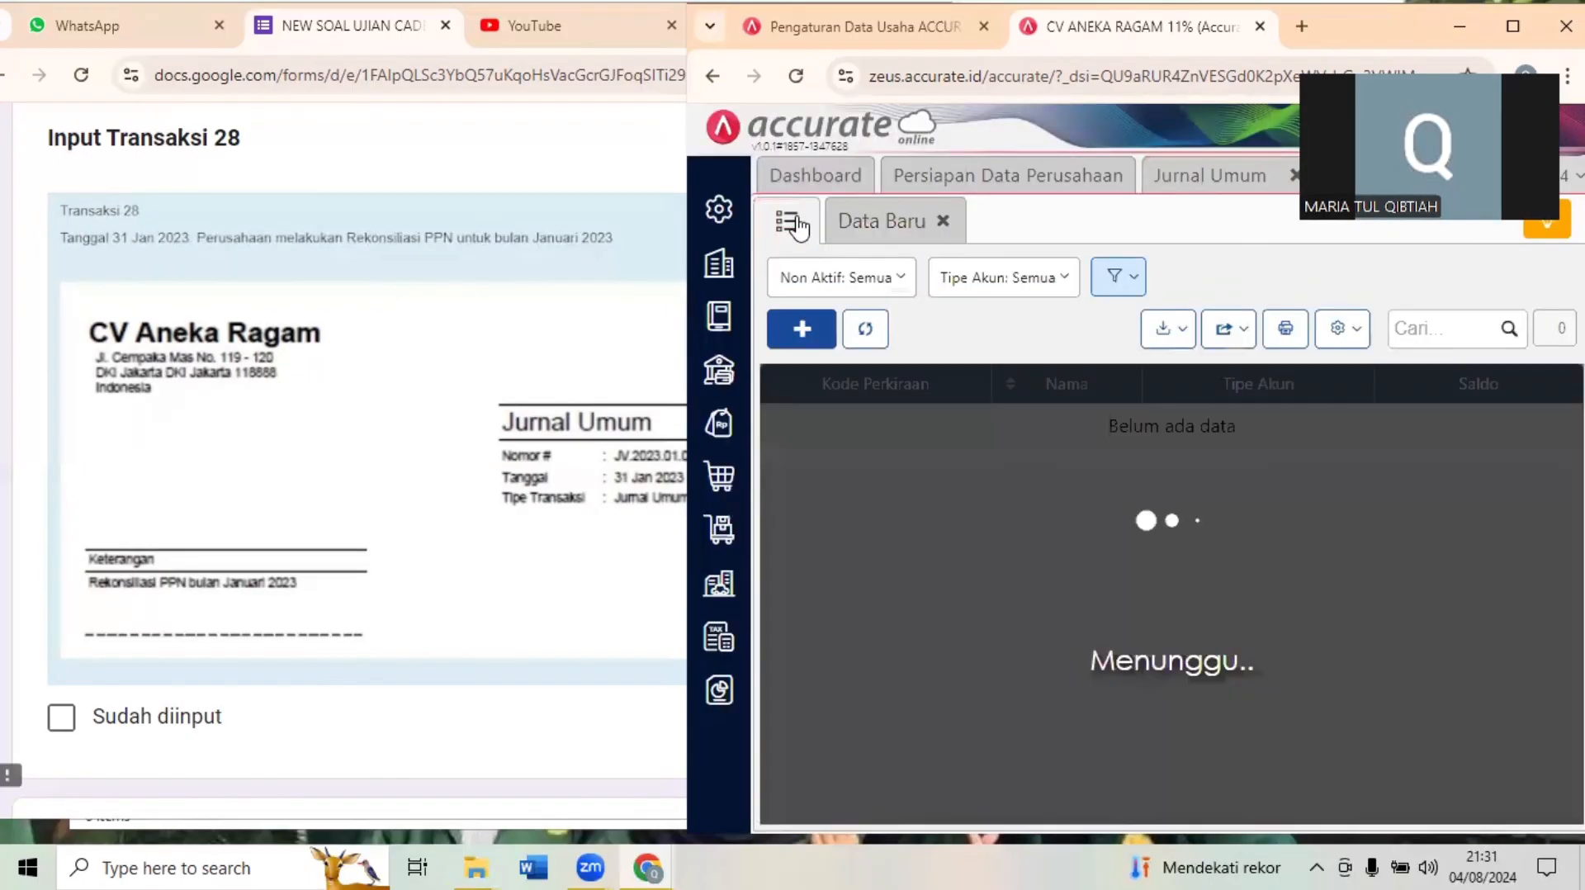
click(1422, 327)
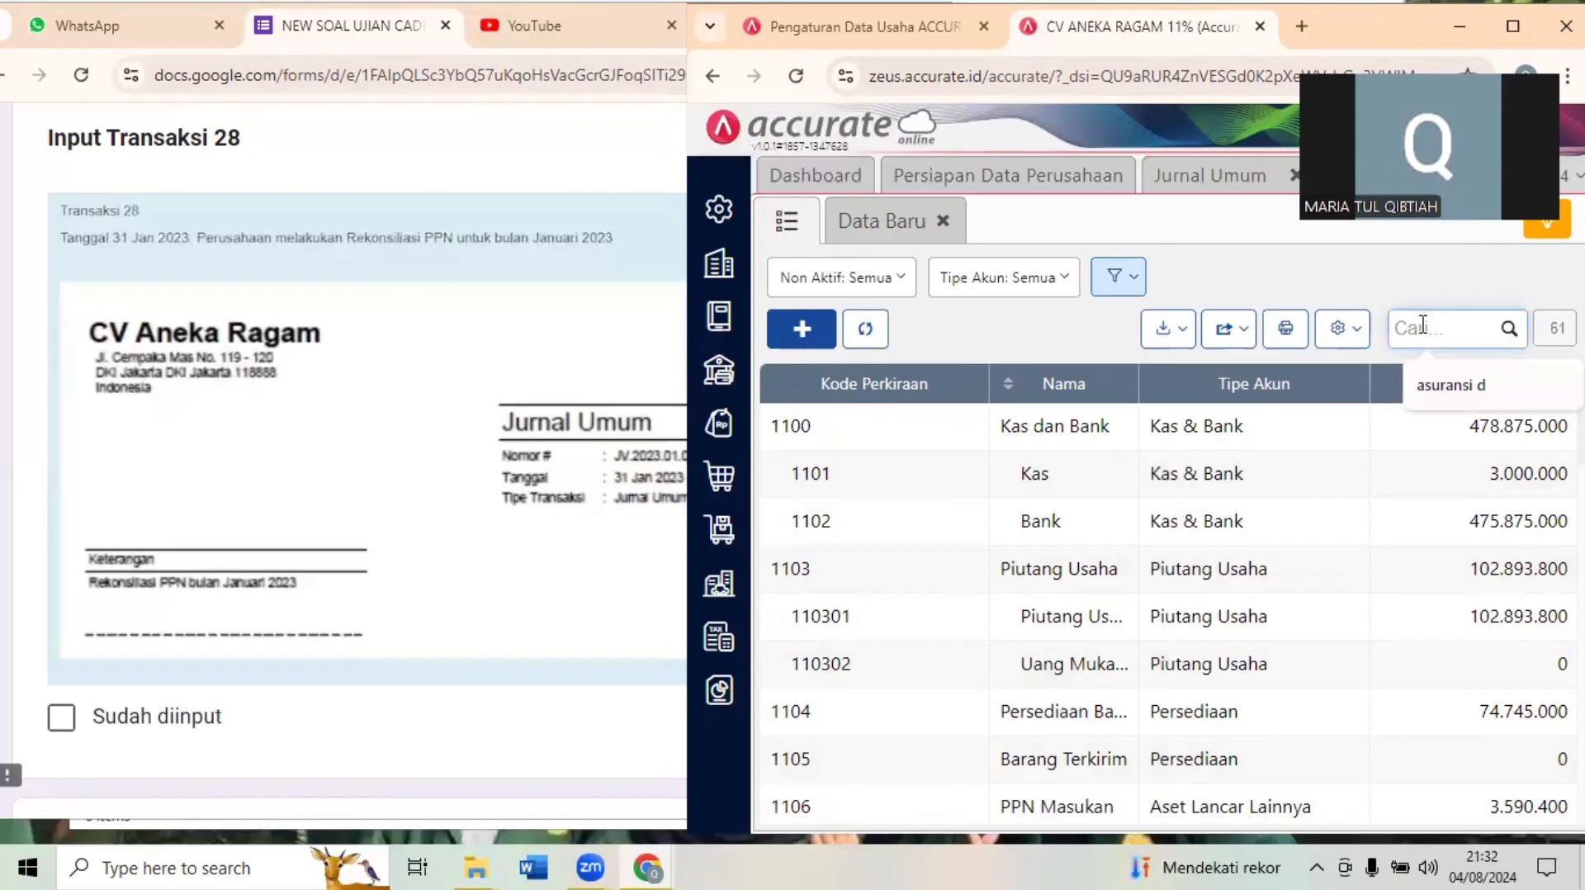
text(pn)
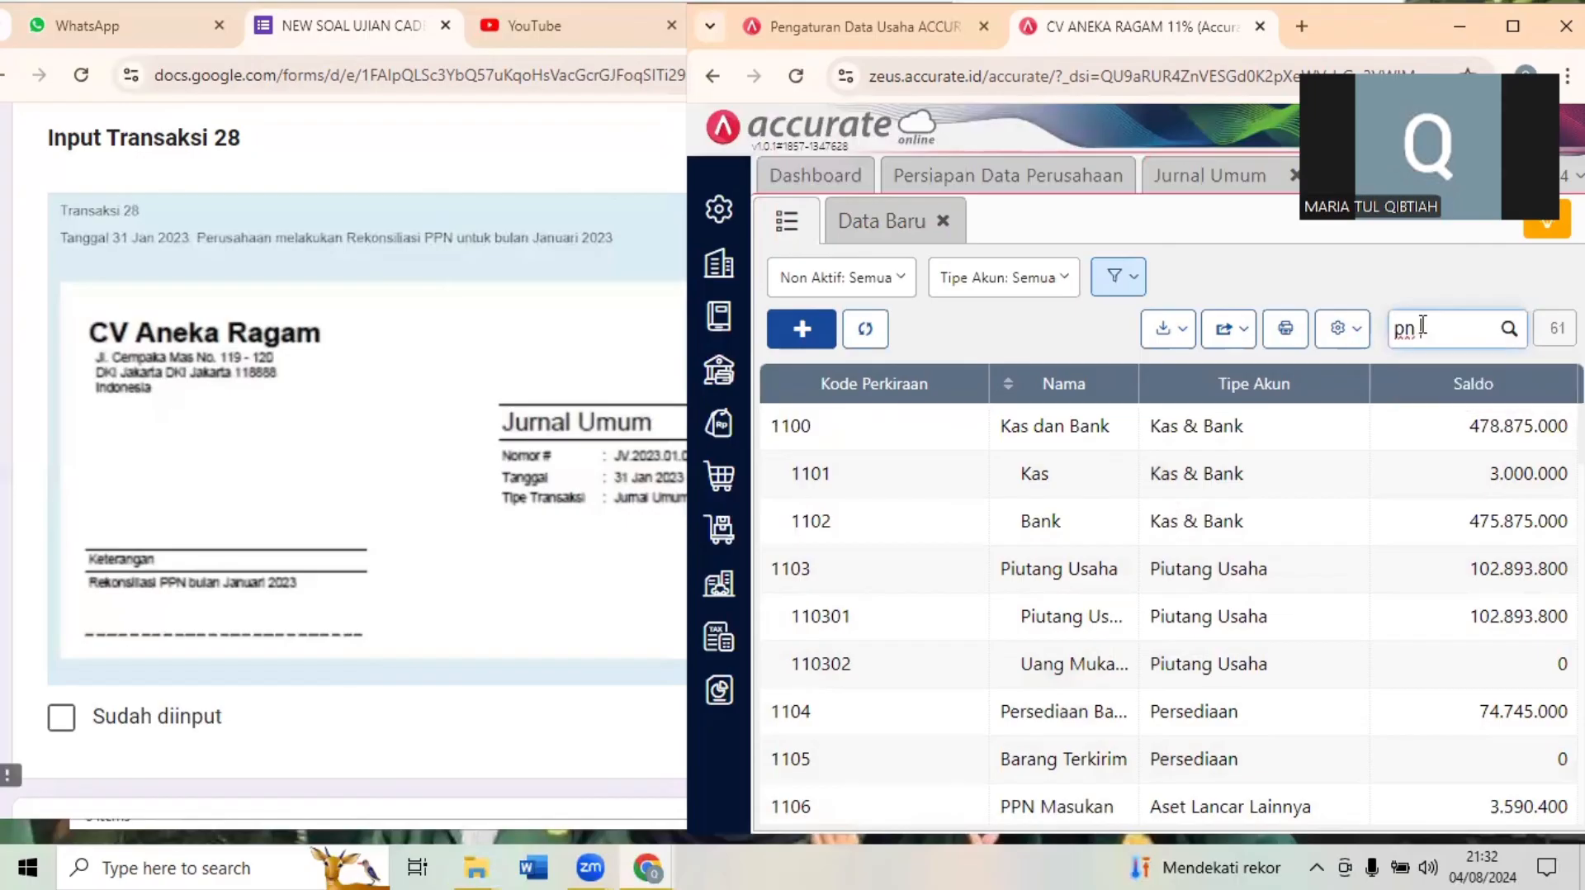
key(BackSpace)
text(pn keluara)
key(Return)
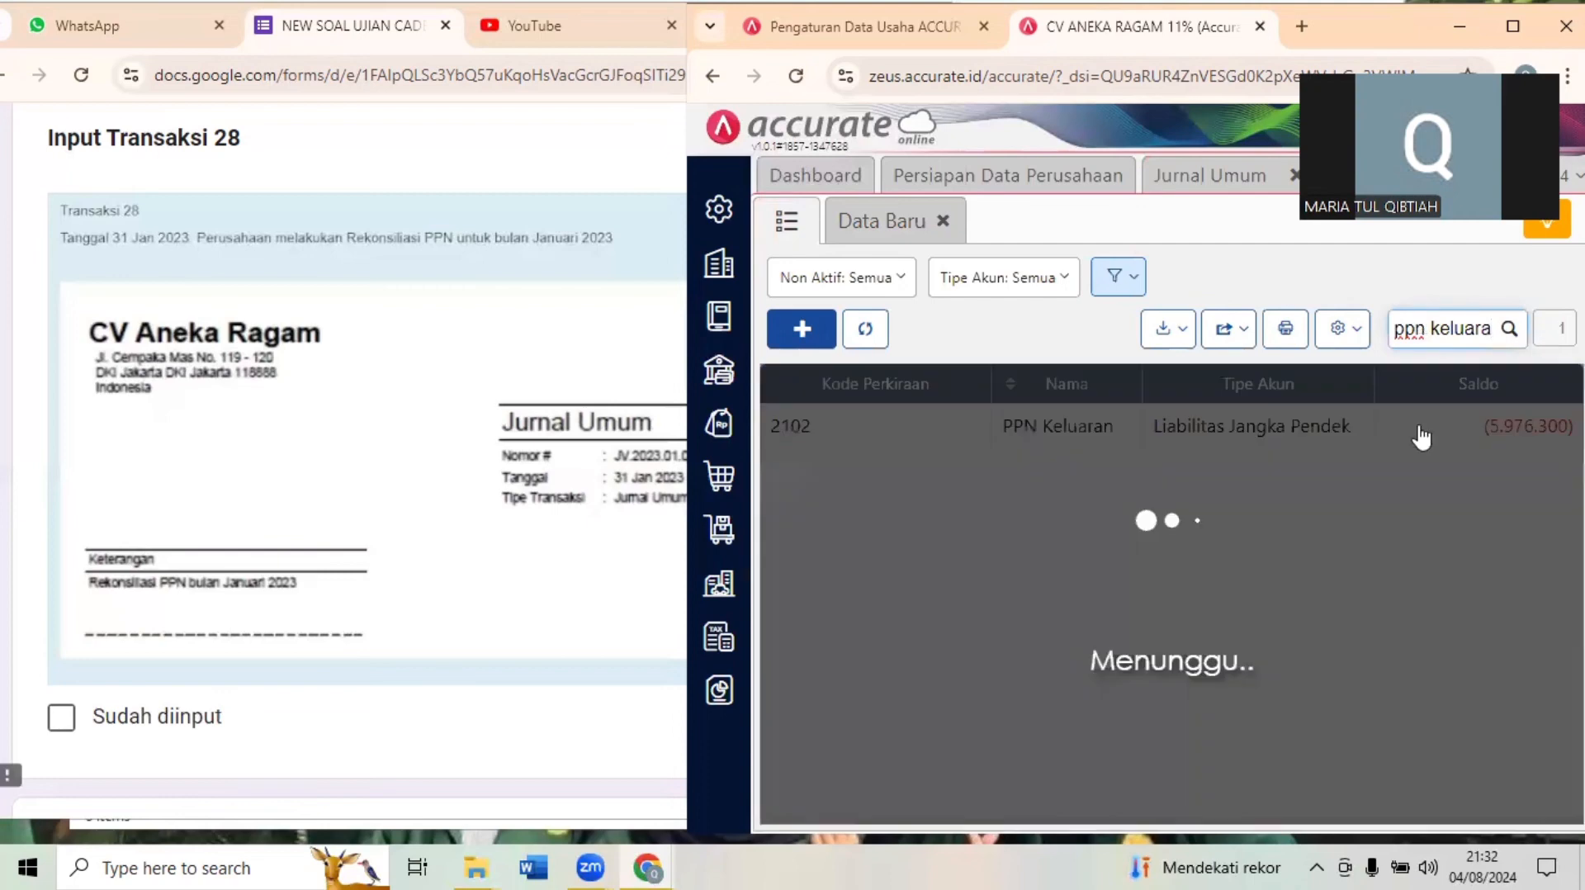
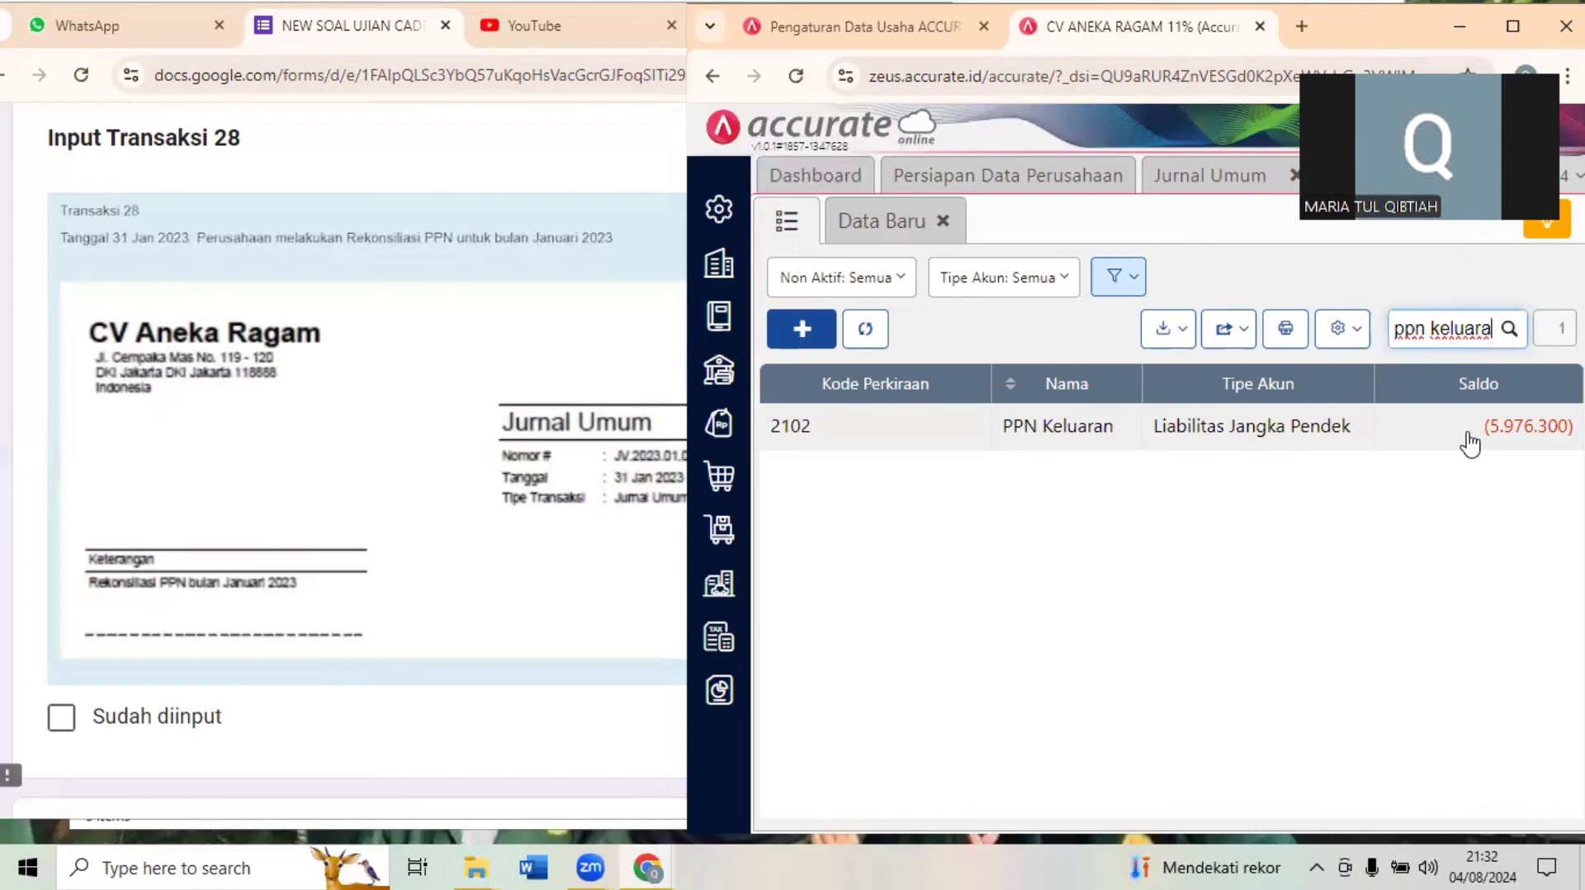
- View the PPN Keluaran account record, close it with the blank account entry and return to the account list
click(1467, 433)
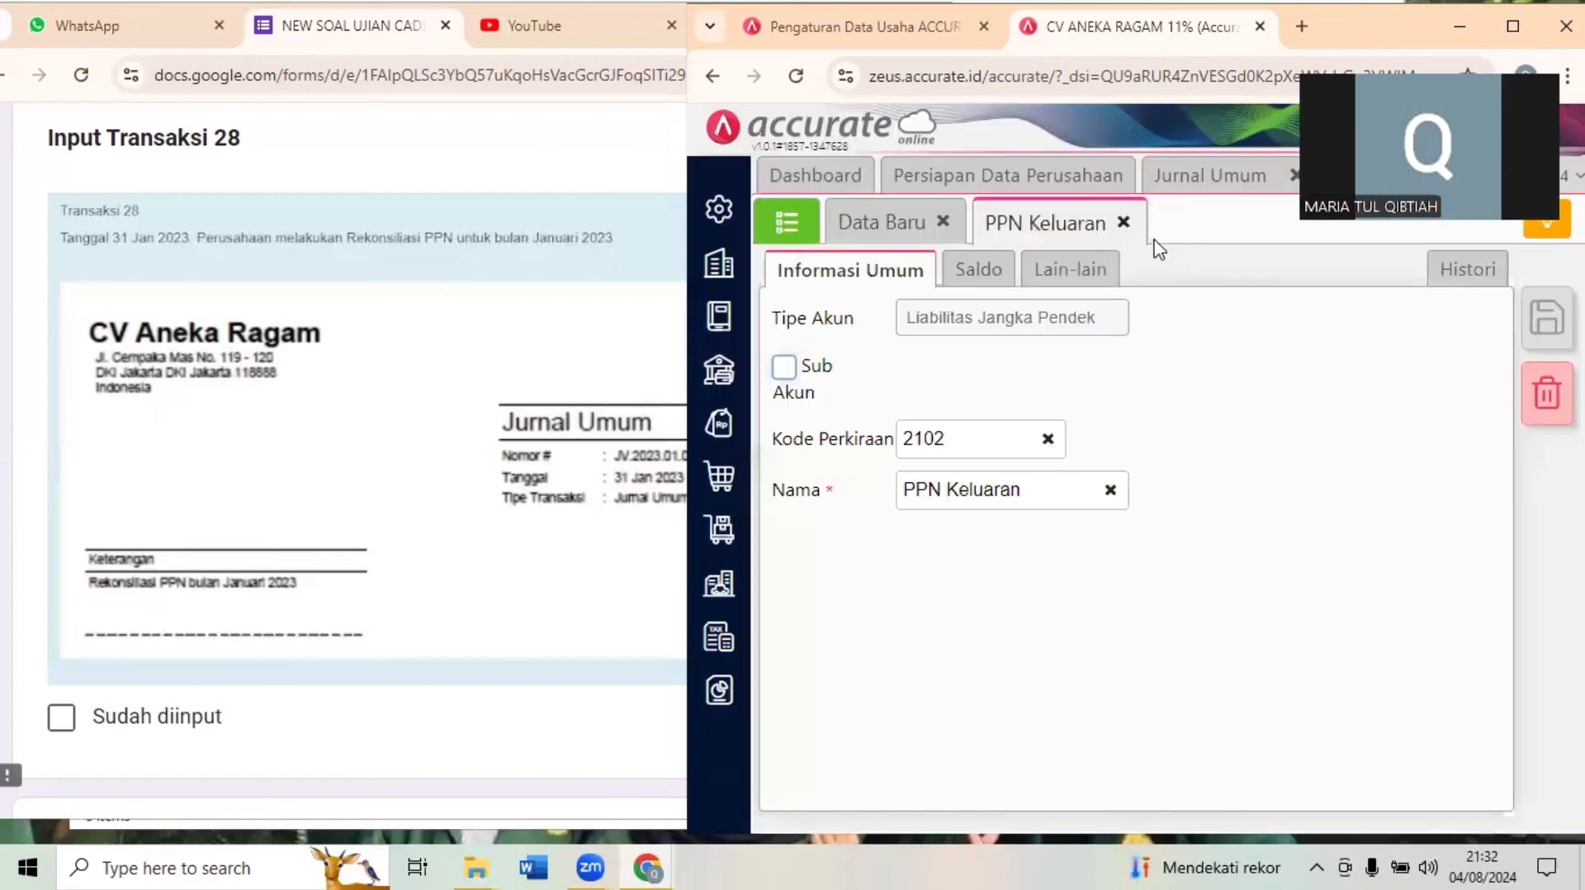
click(1122, 222)
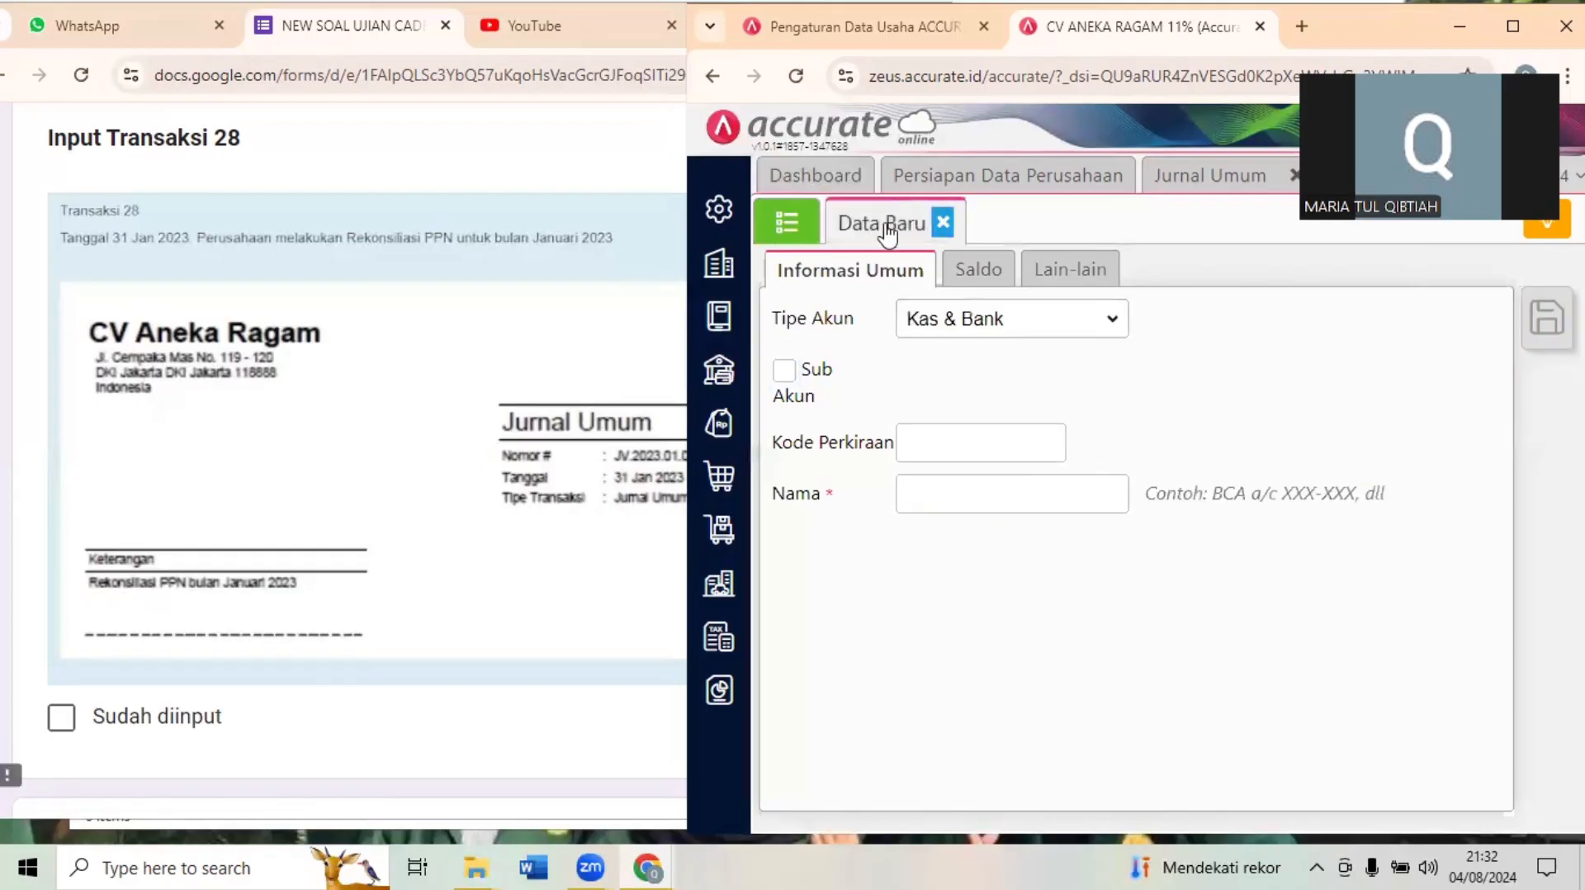
click(943, 222)
click(785, 227)
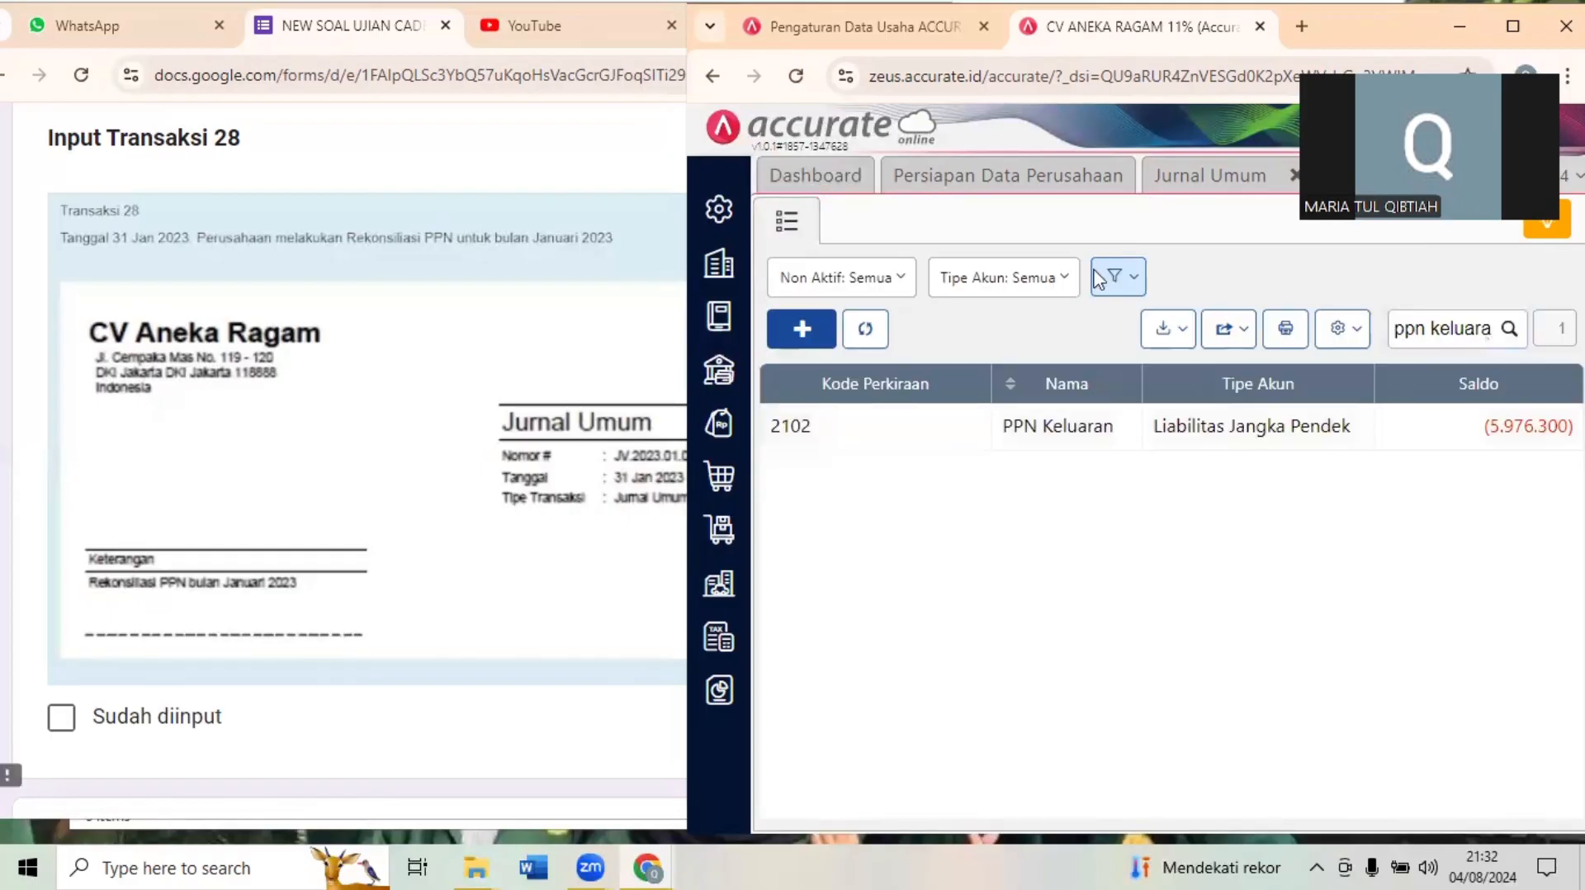
- Search the Akun Perkiraan list for "ppn masuk" to read the PPN Masukan balance
click(1490, 330)
key(BackSpace)
key(BackSpace)
key(BackSpace)
key(BackSpace)
key(BackSpace)
key(BackSpace)
key(BackSpace)
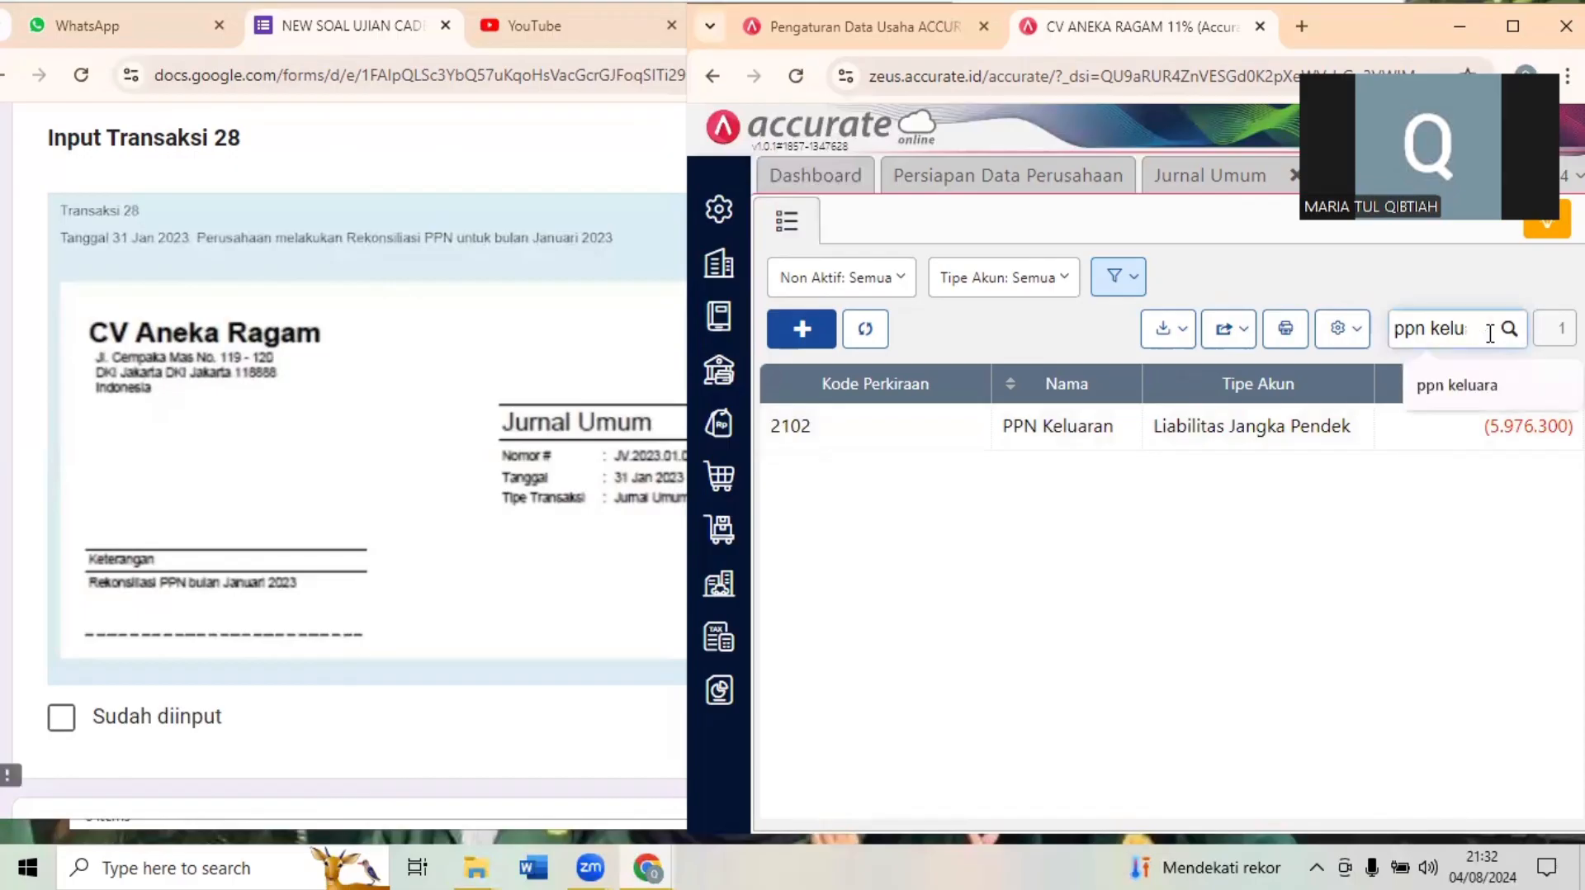
text(masuk)
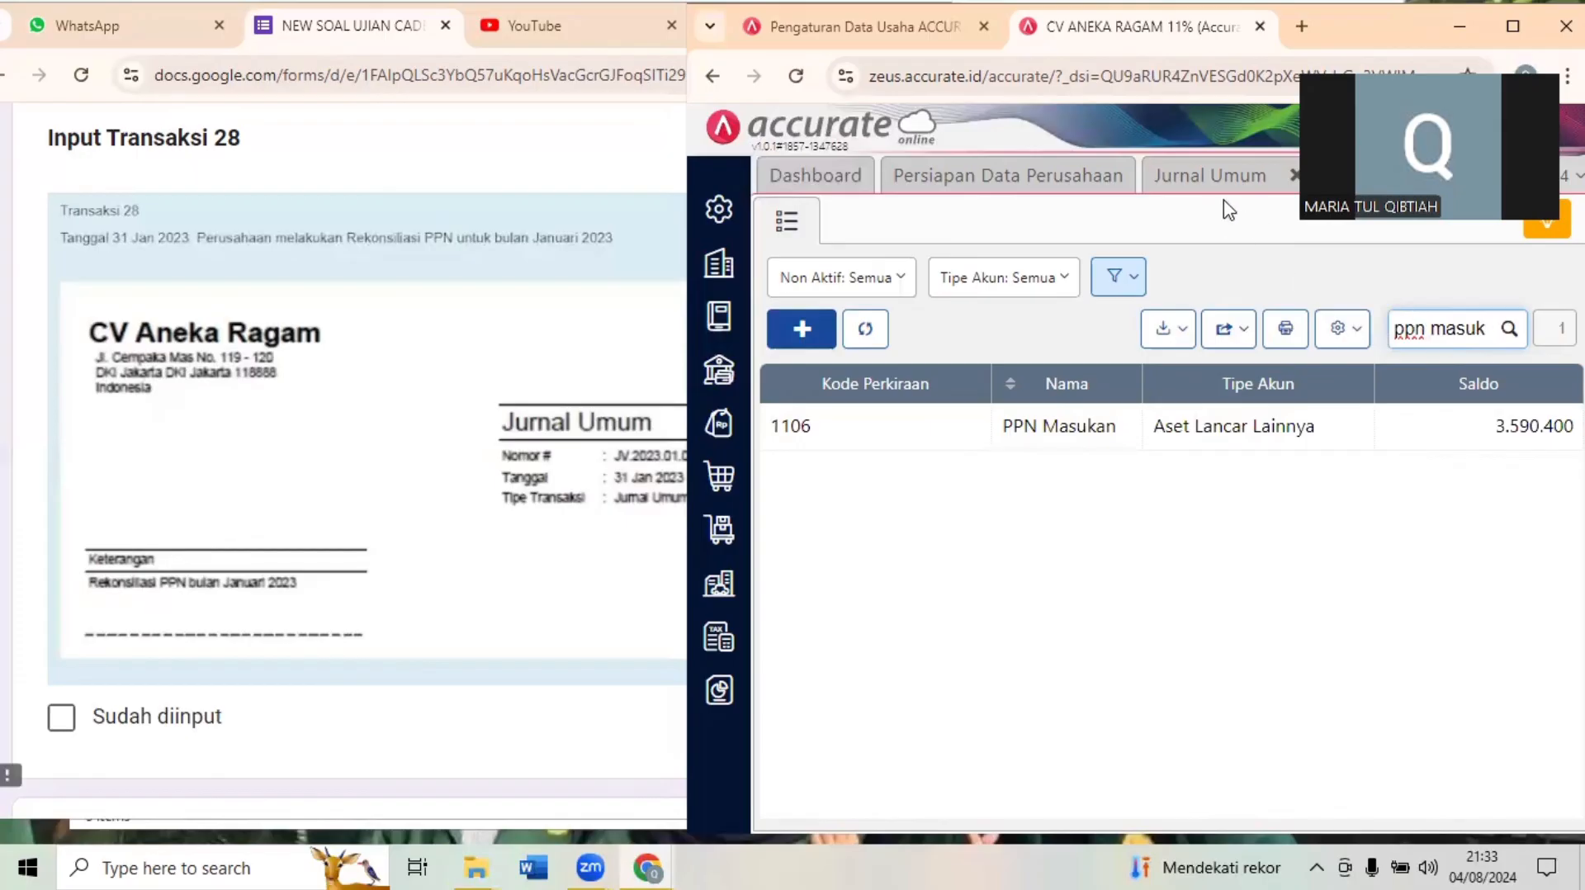
- Maximize the Accurate window, close Akun Perkiraan and set the Jurnal Umum date to 31/01/2023
double_click(1389, 31)
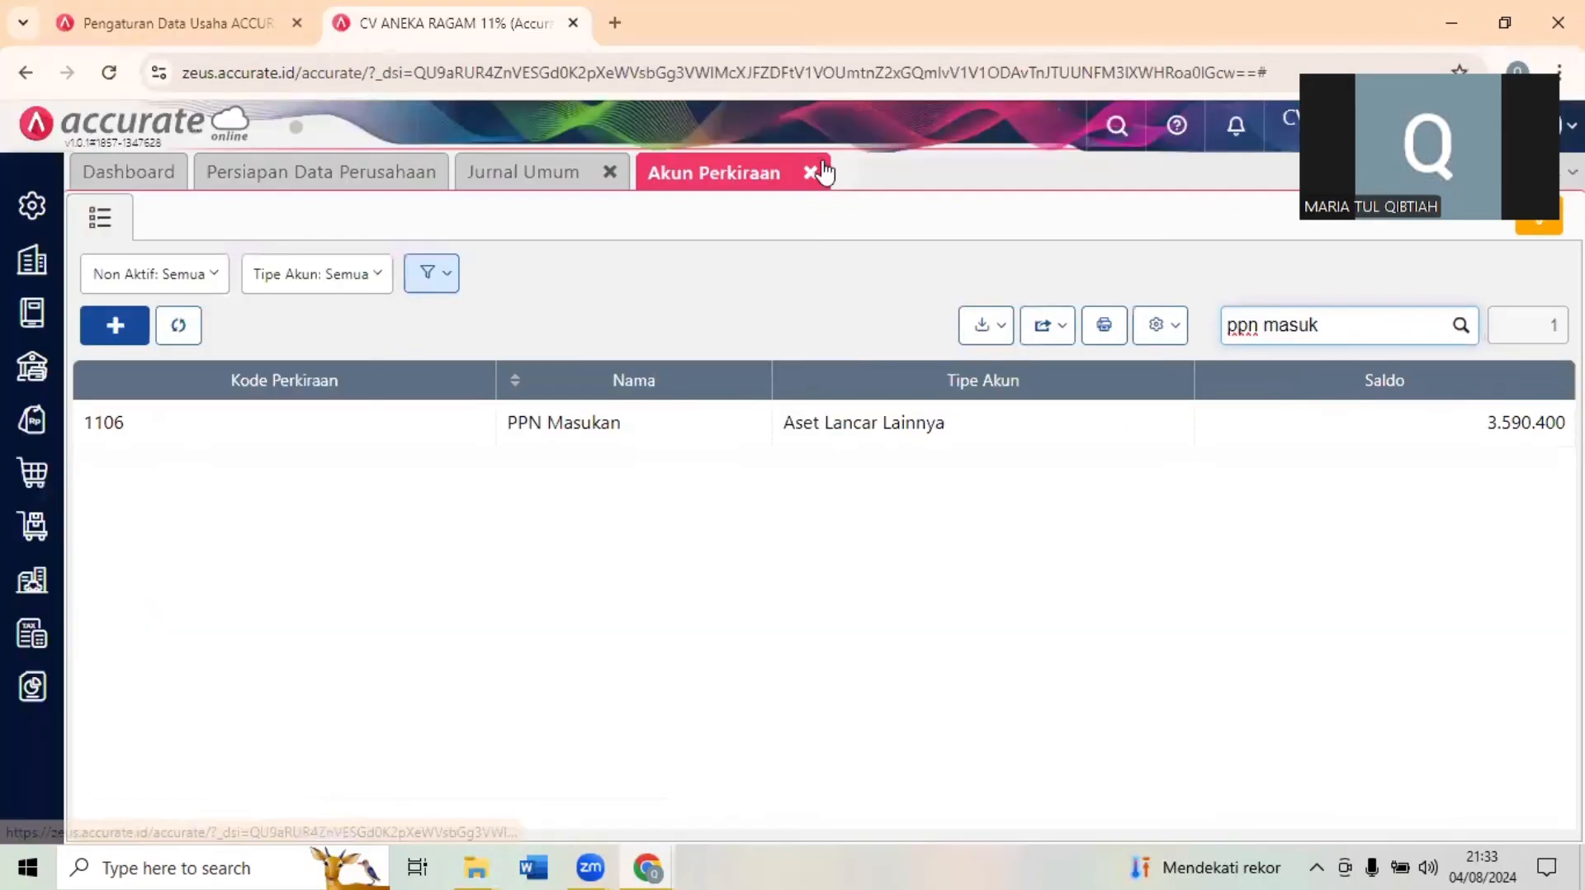
click(814, 169)
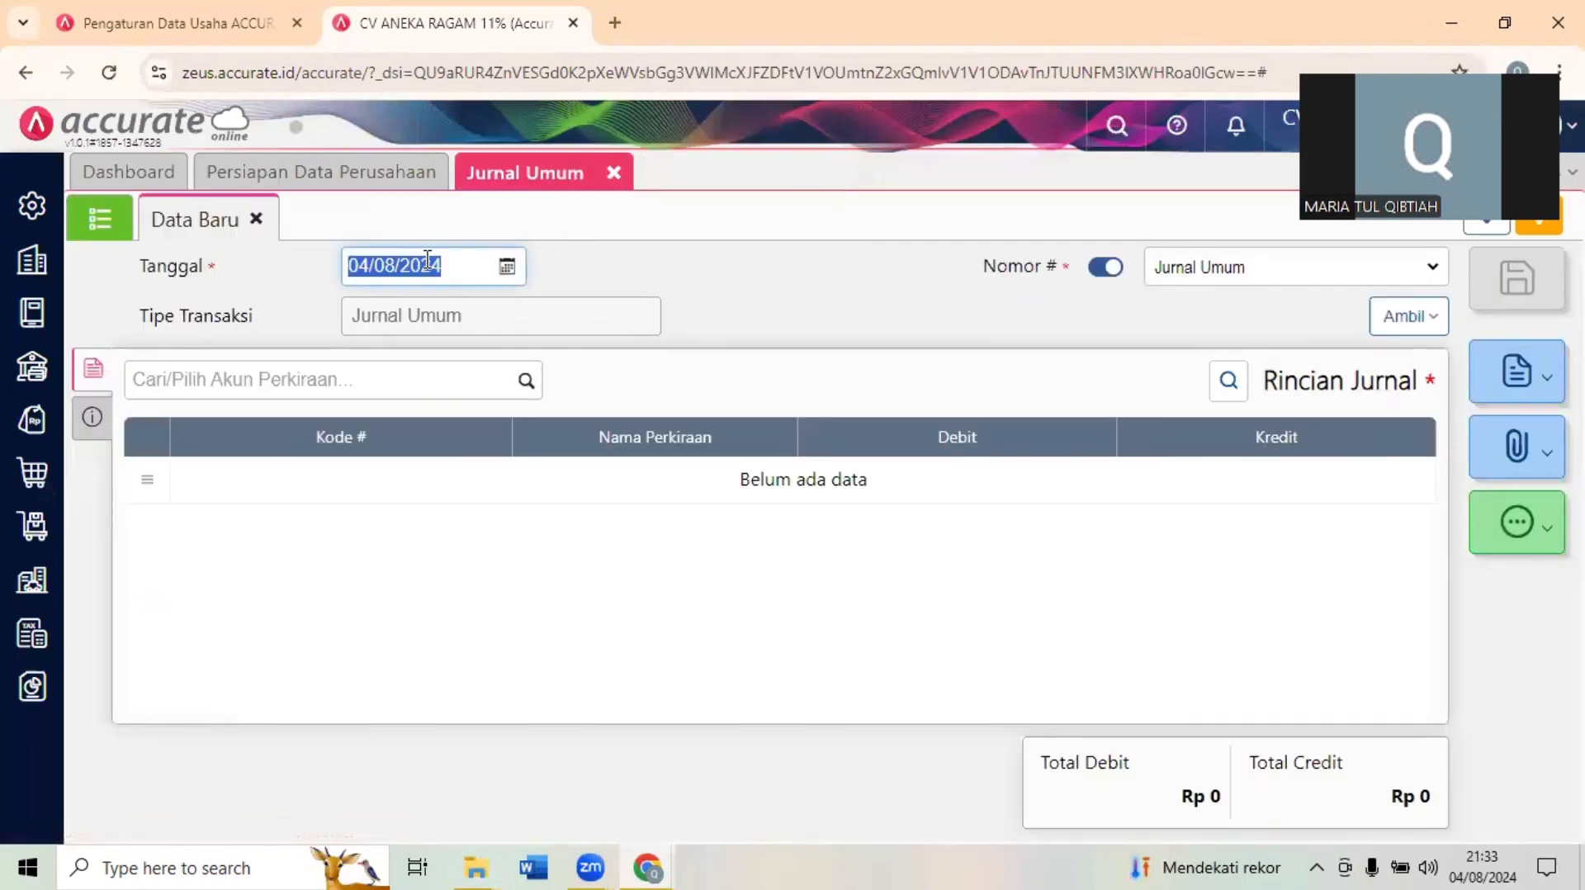
text(31/01/2023)
click(394, 239)
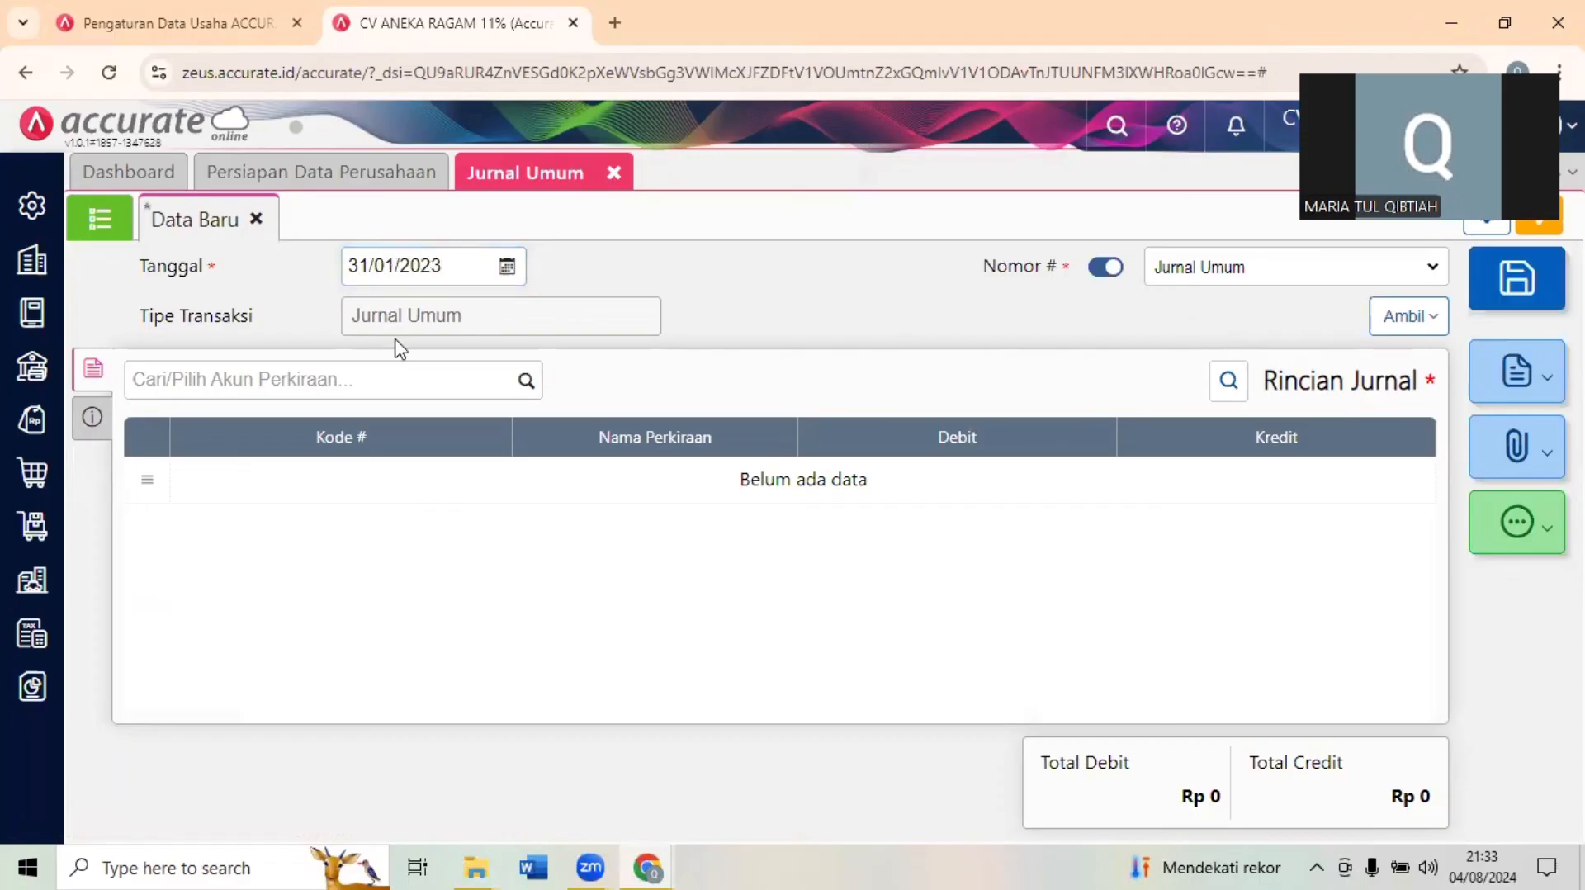
- Add a PPN Keluaran line with a debit of 5.976.300 to the Jurnal Umum entry
click(323, 381)
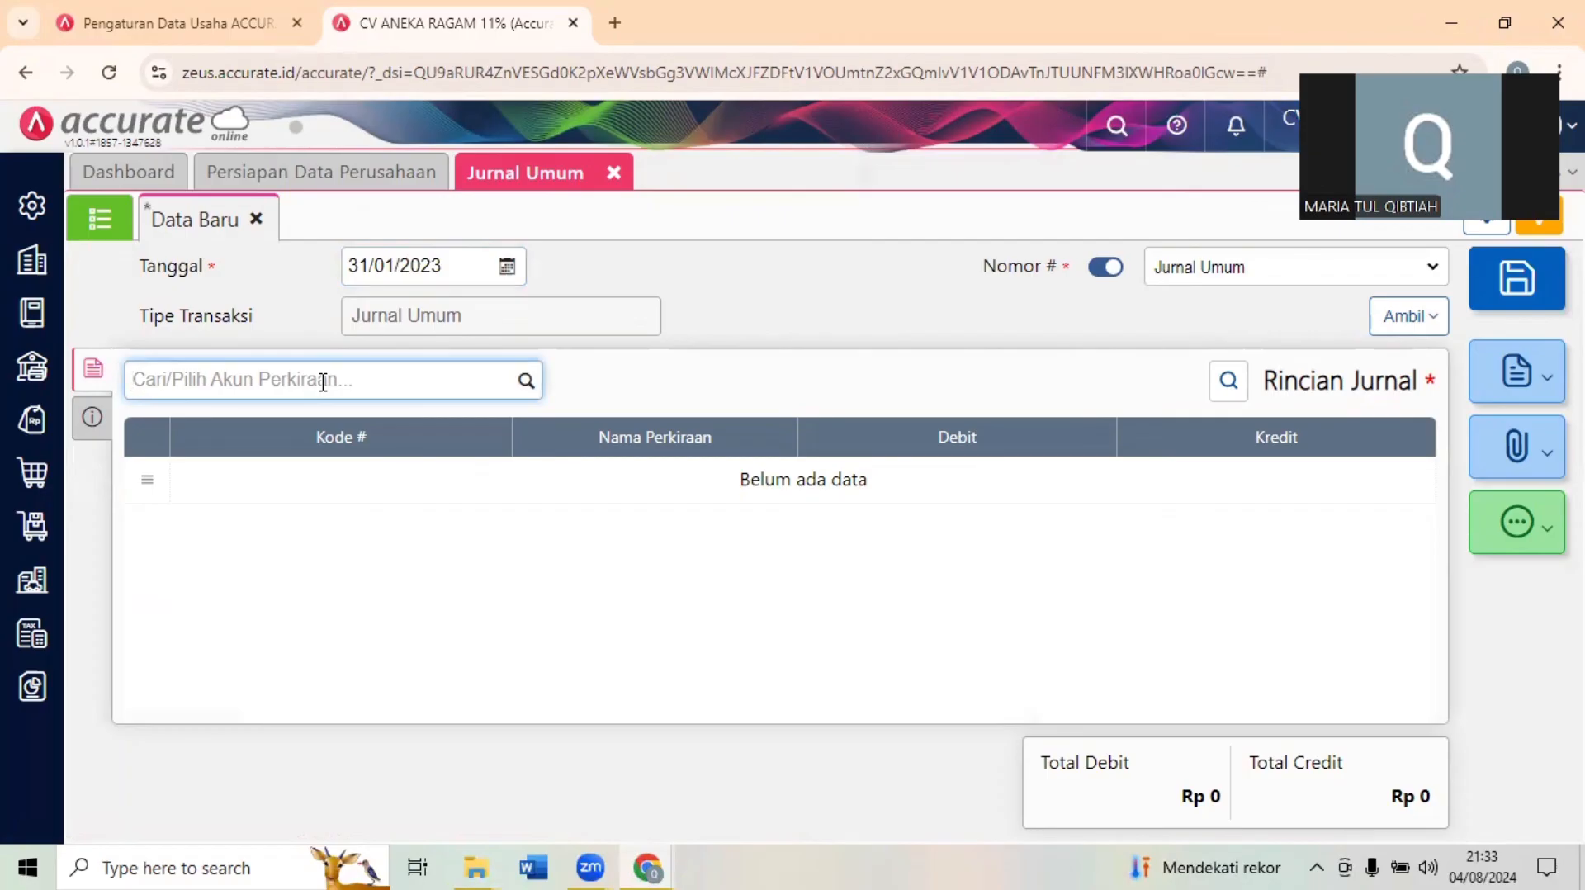
text(ppn m)
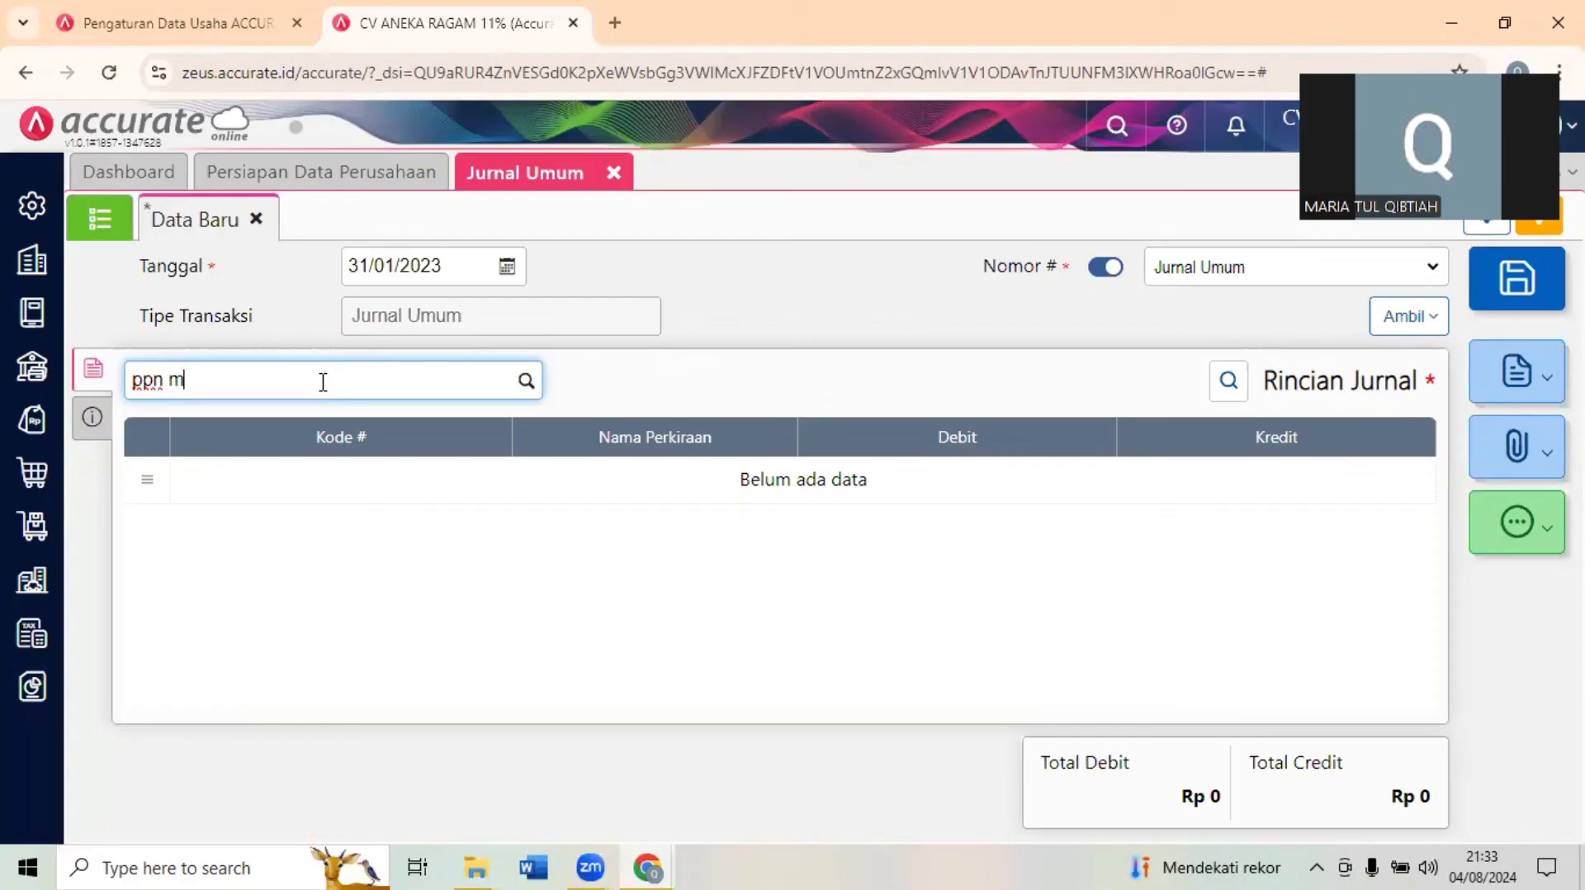
key(BackSpace)
text(kel)
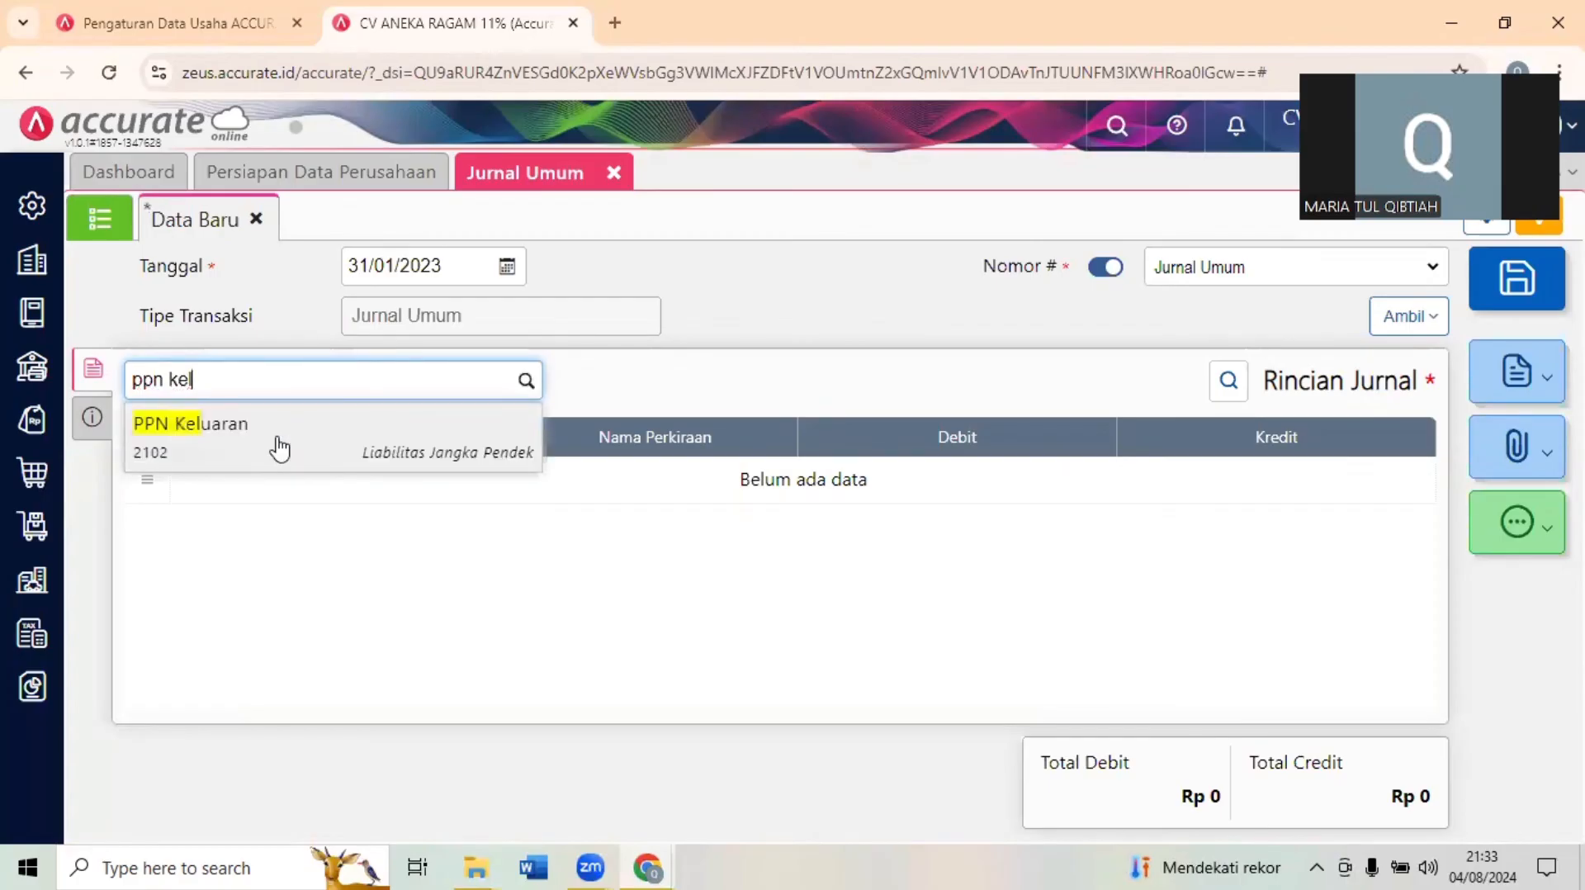
click(278, 441)
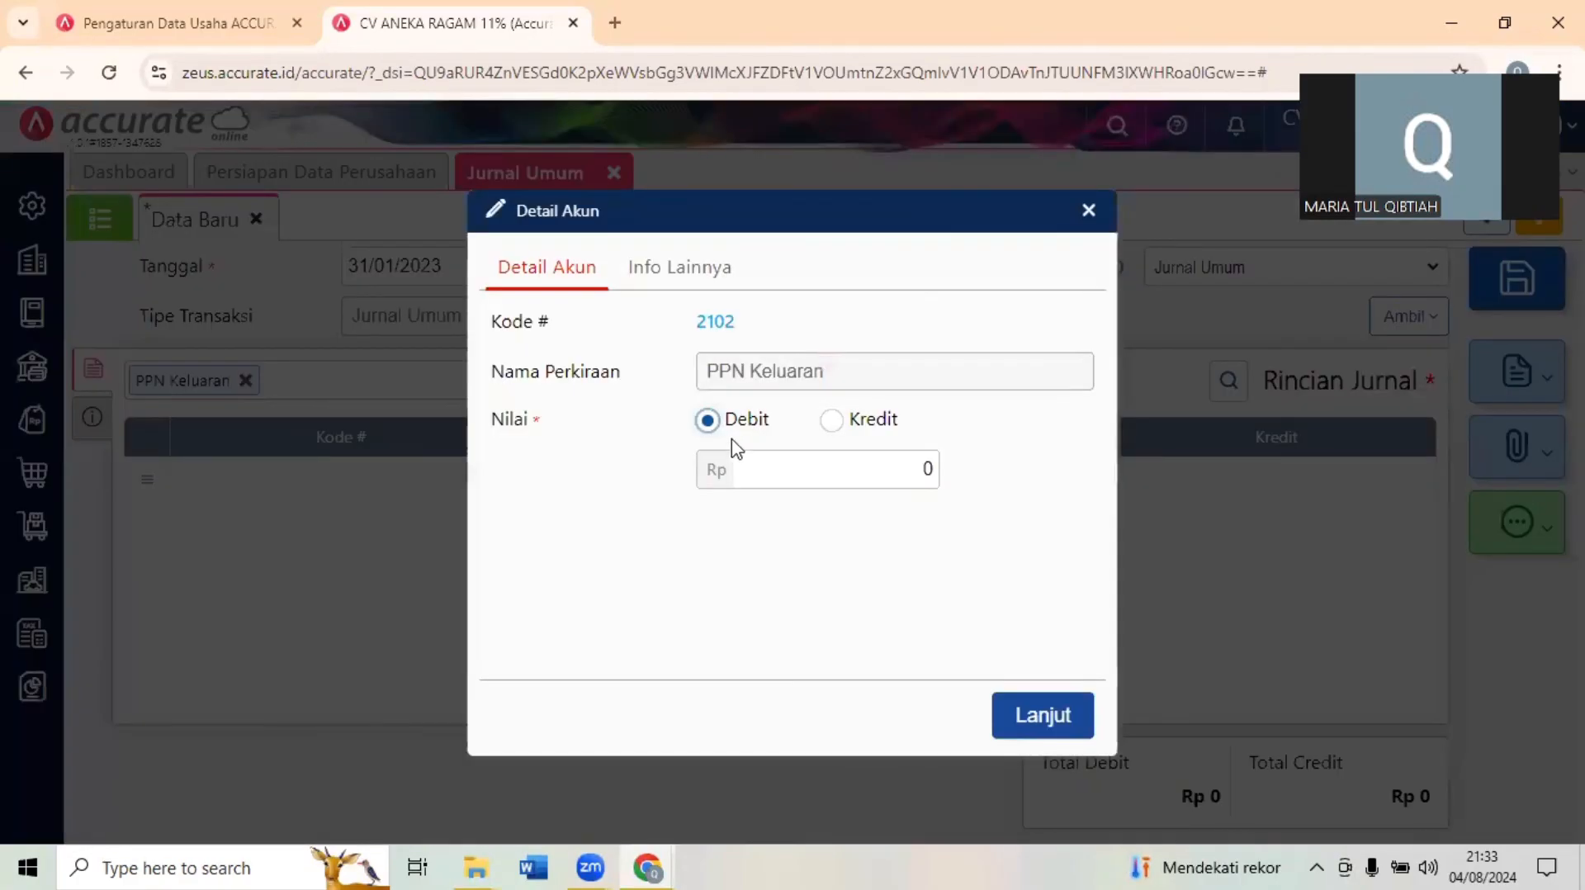
click(859, 471)
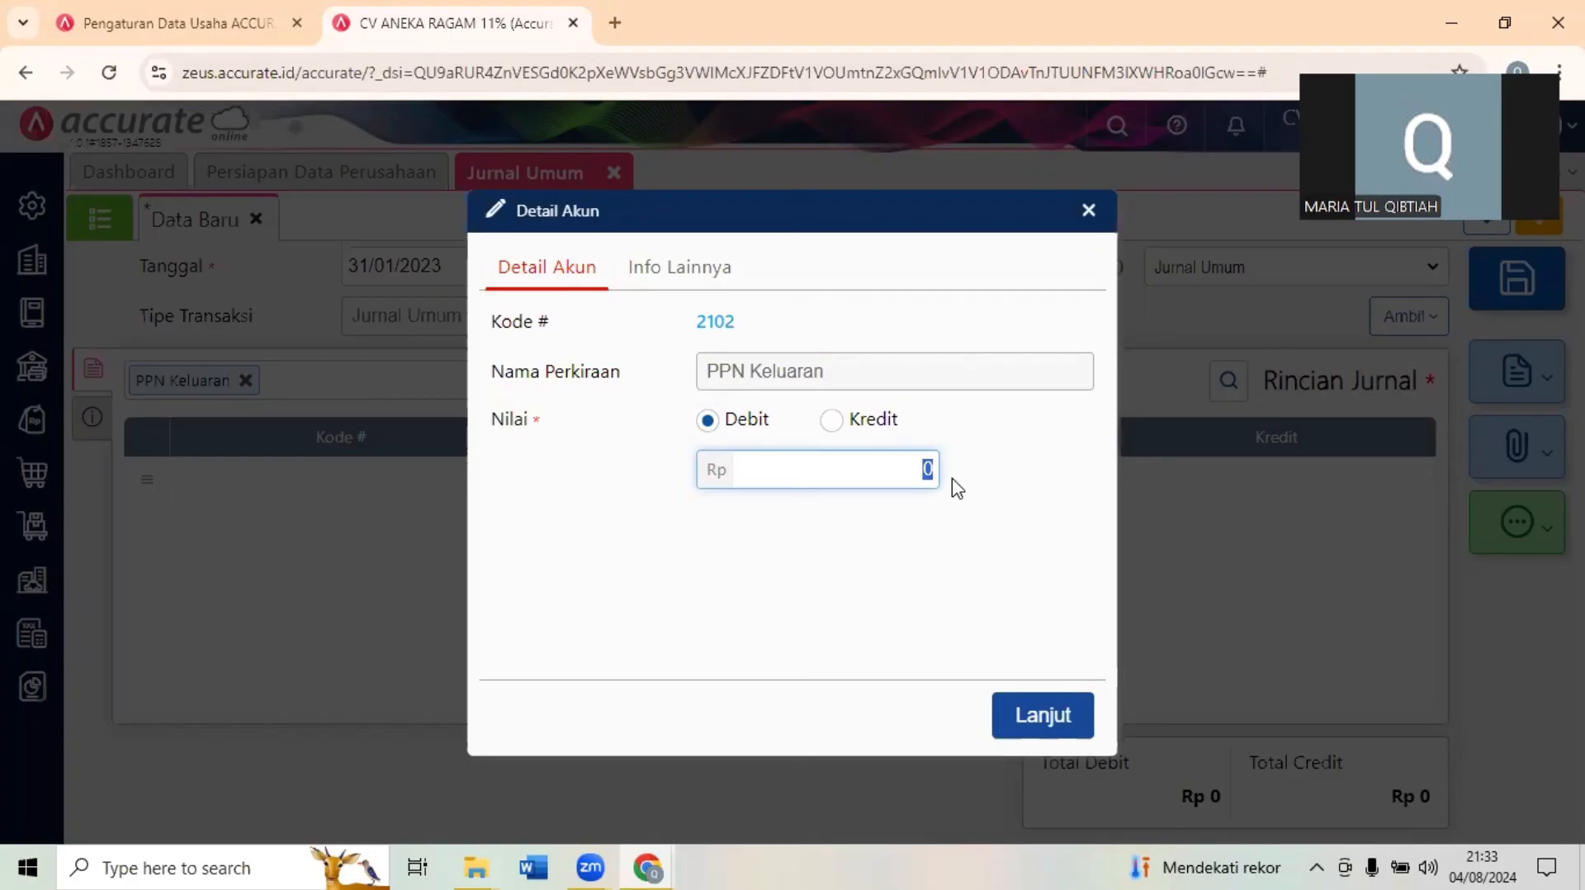
key(BackSpace)
text(5.976.300)
click(1043, 726)
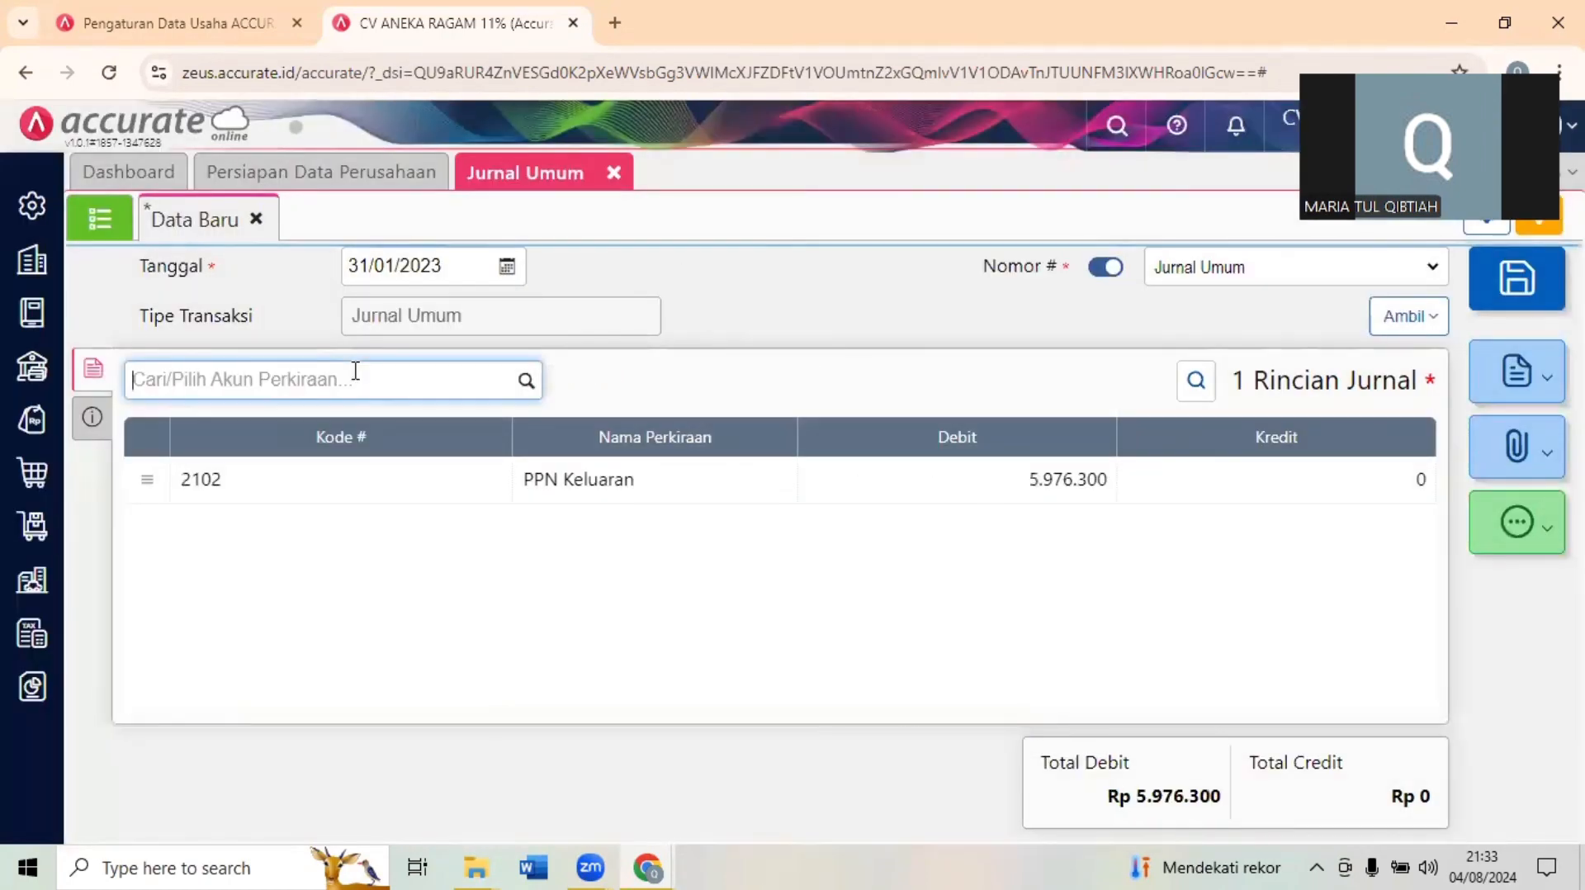
- Add a PPN Masukan line with a credit of 3.590.400 to the Jurnal Umum entry
text(ppn mas)
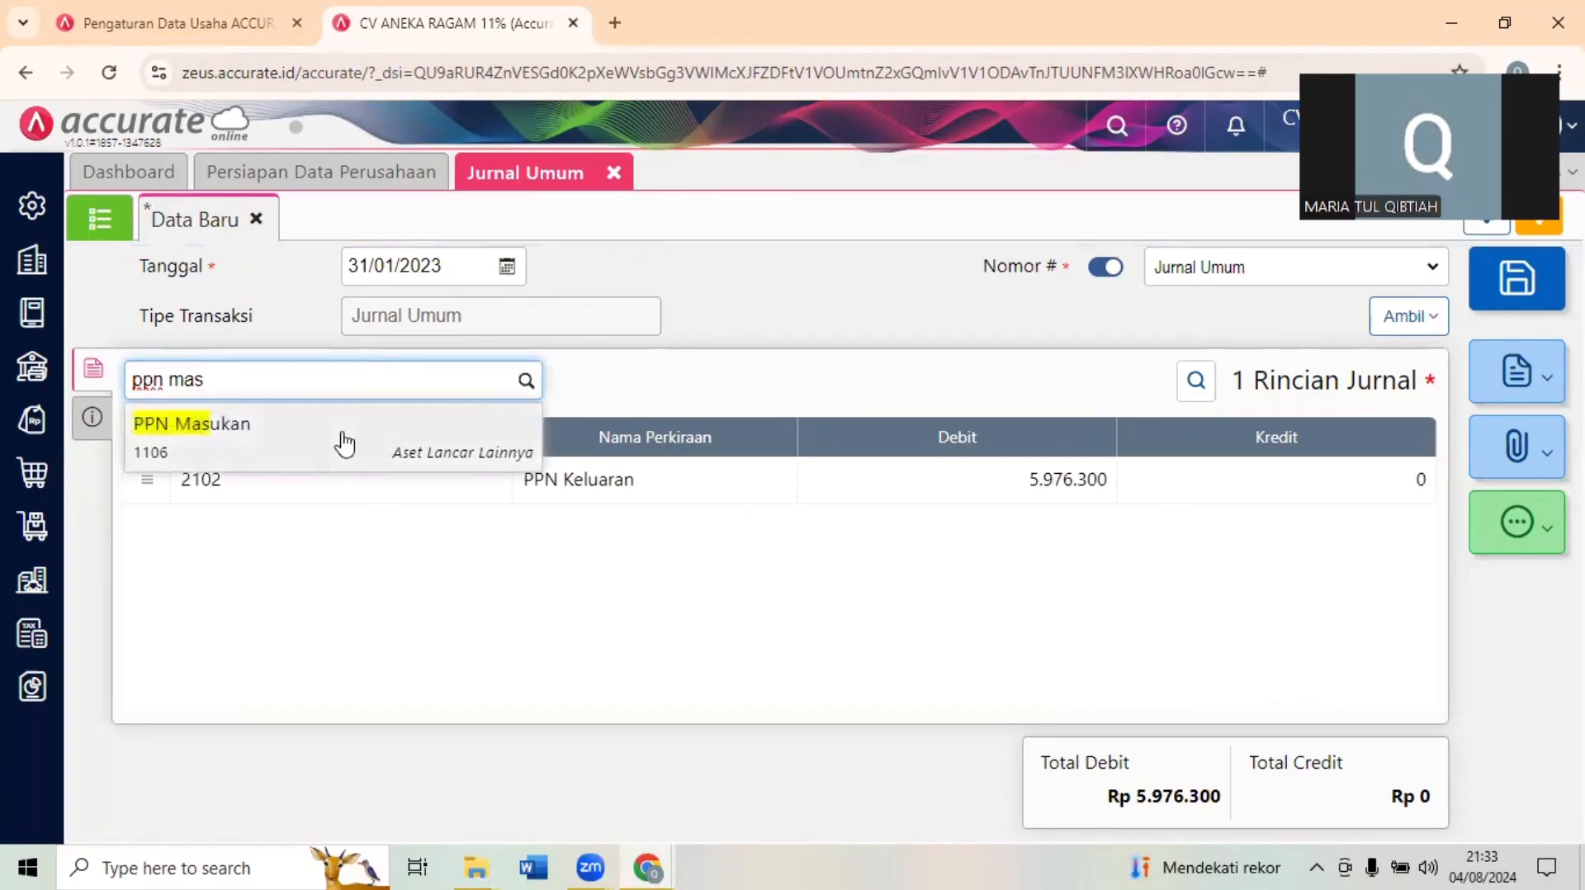
click(343, 439)
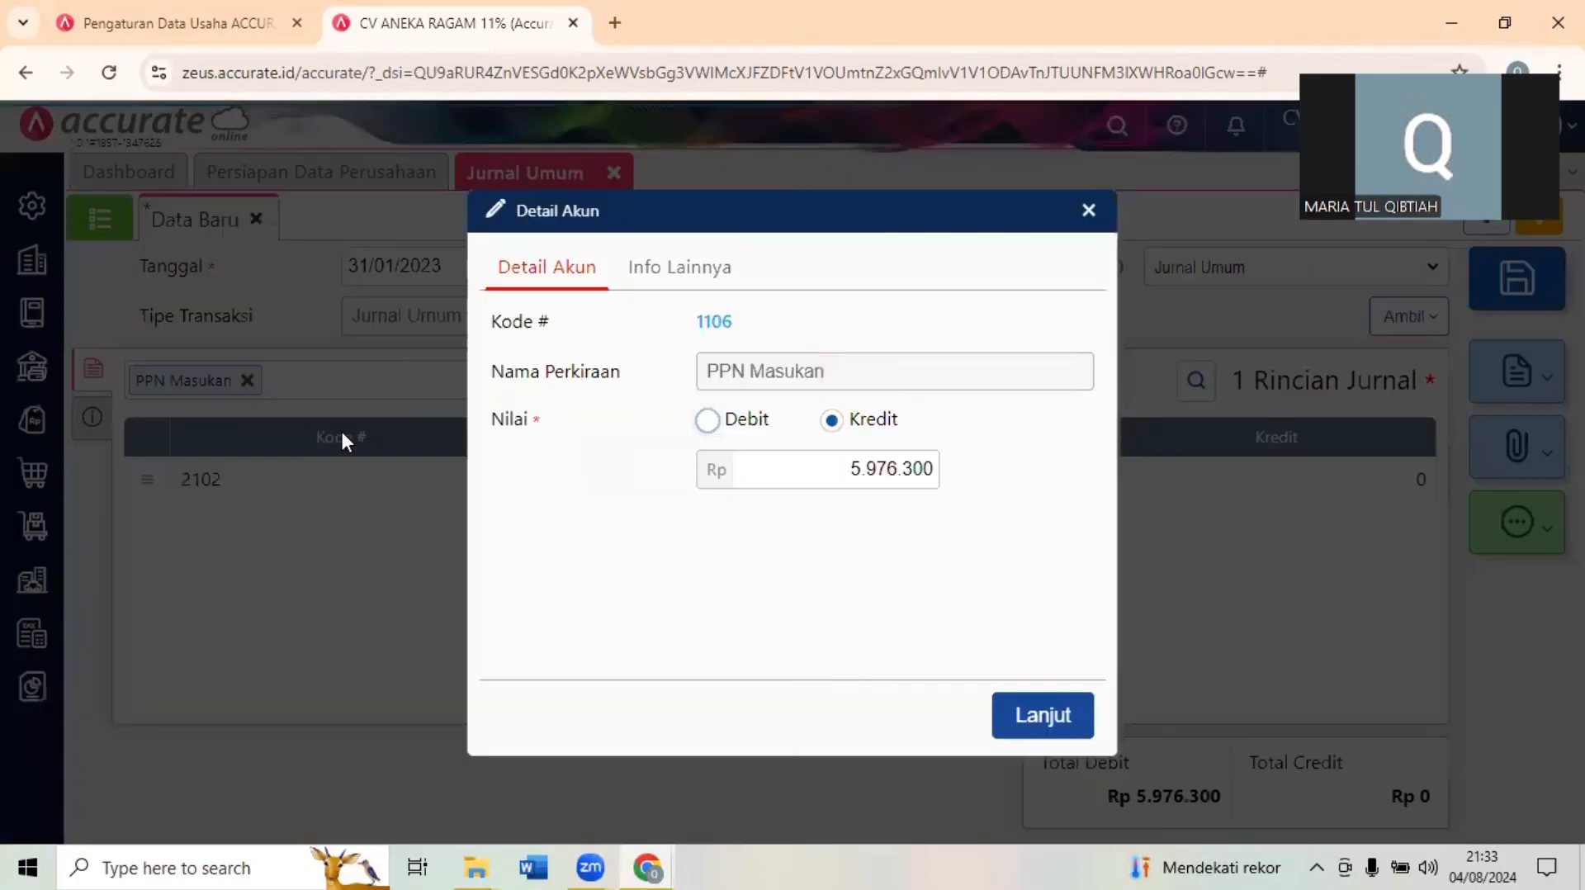
click(838, 466)
drag(837, 466, 958, 490)
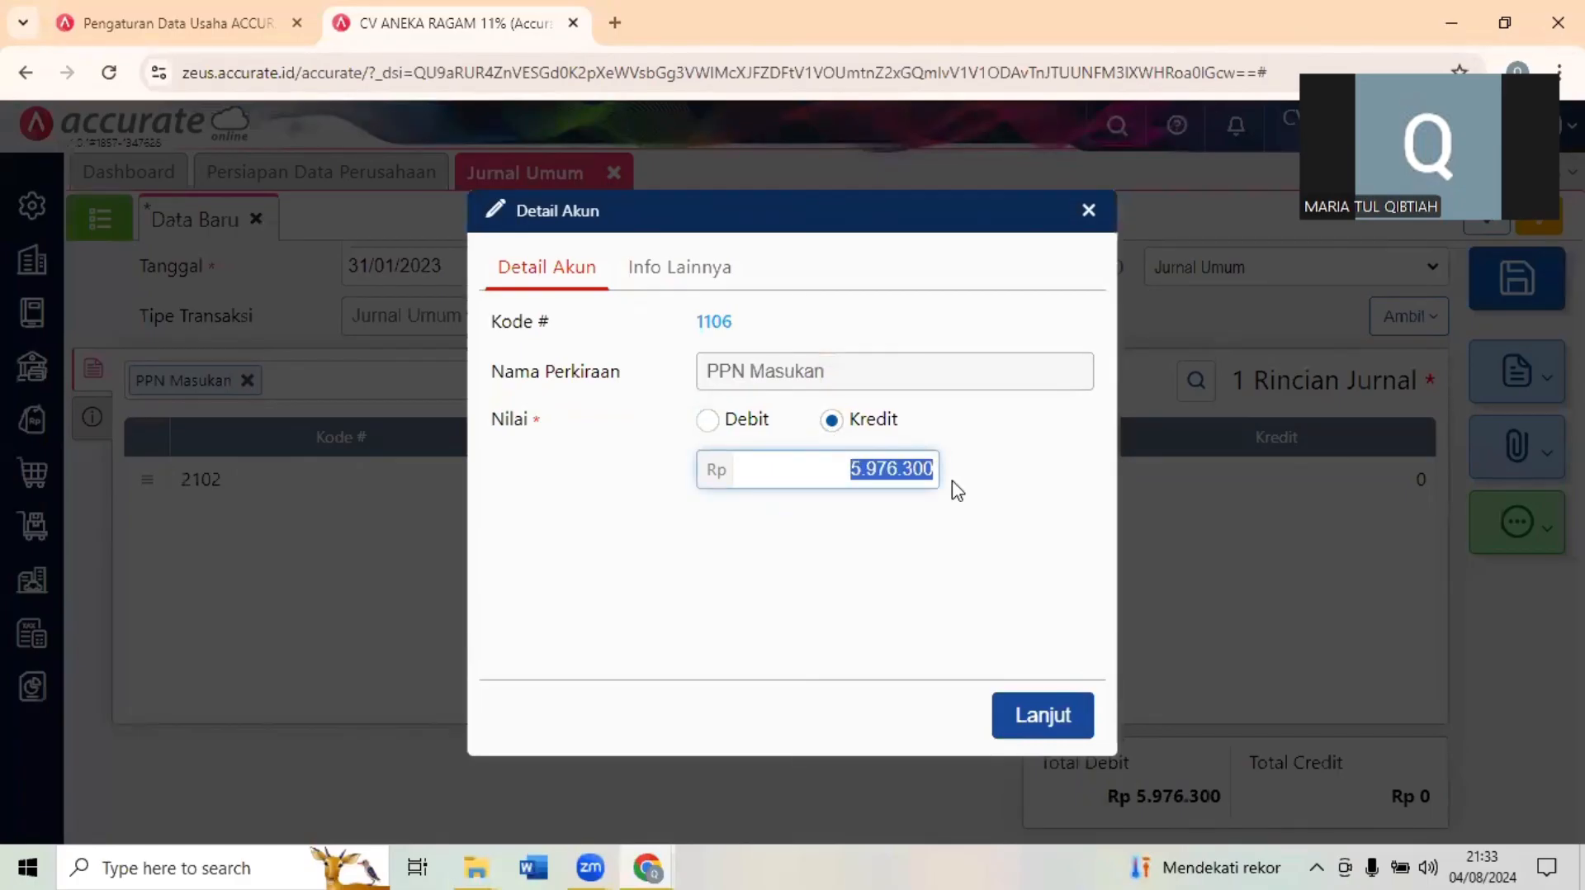
key(BackSpace)
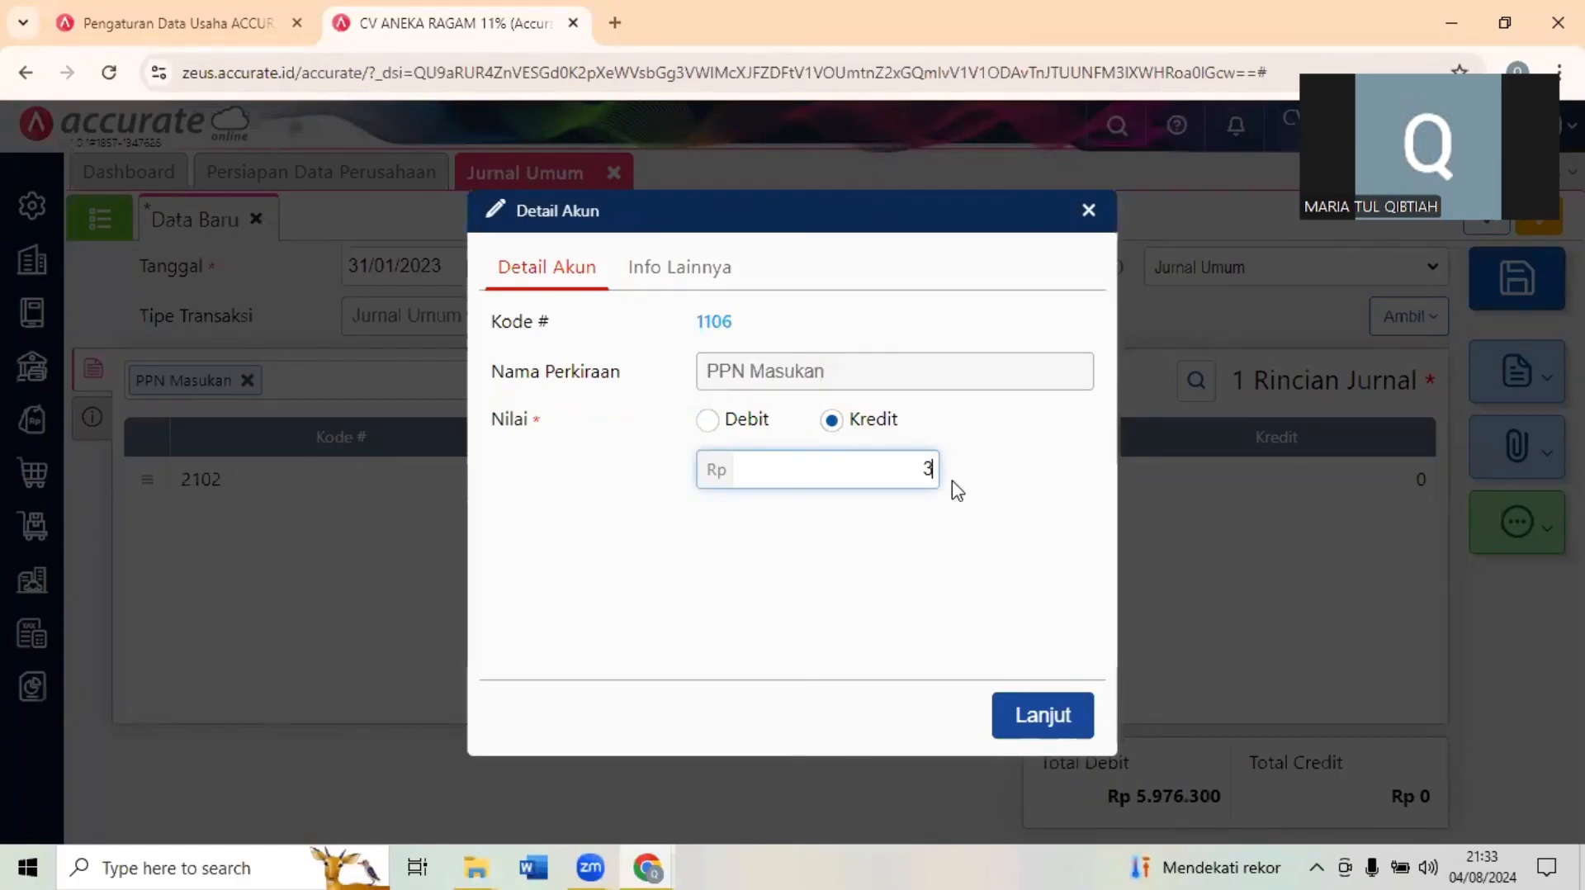
text(3.590.400)
click(1032, 719)
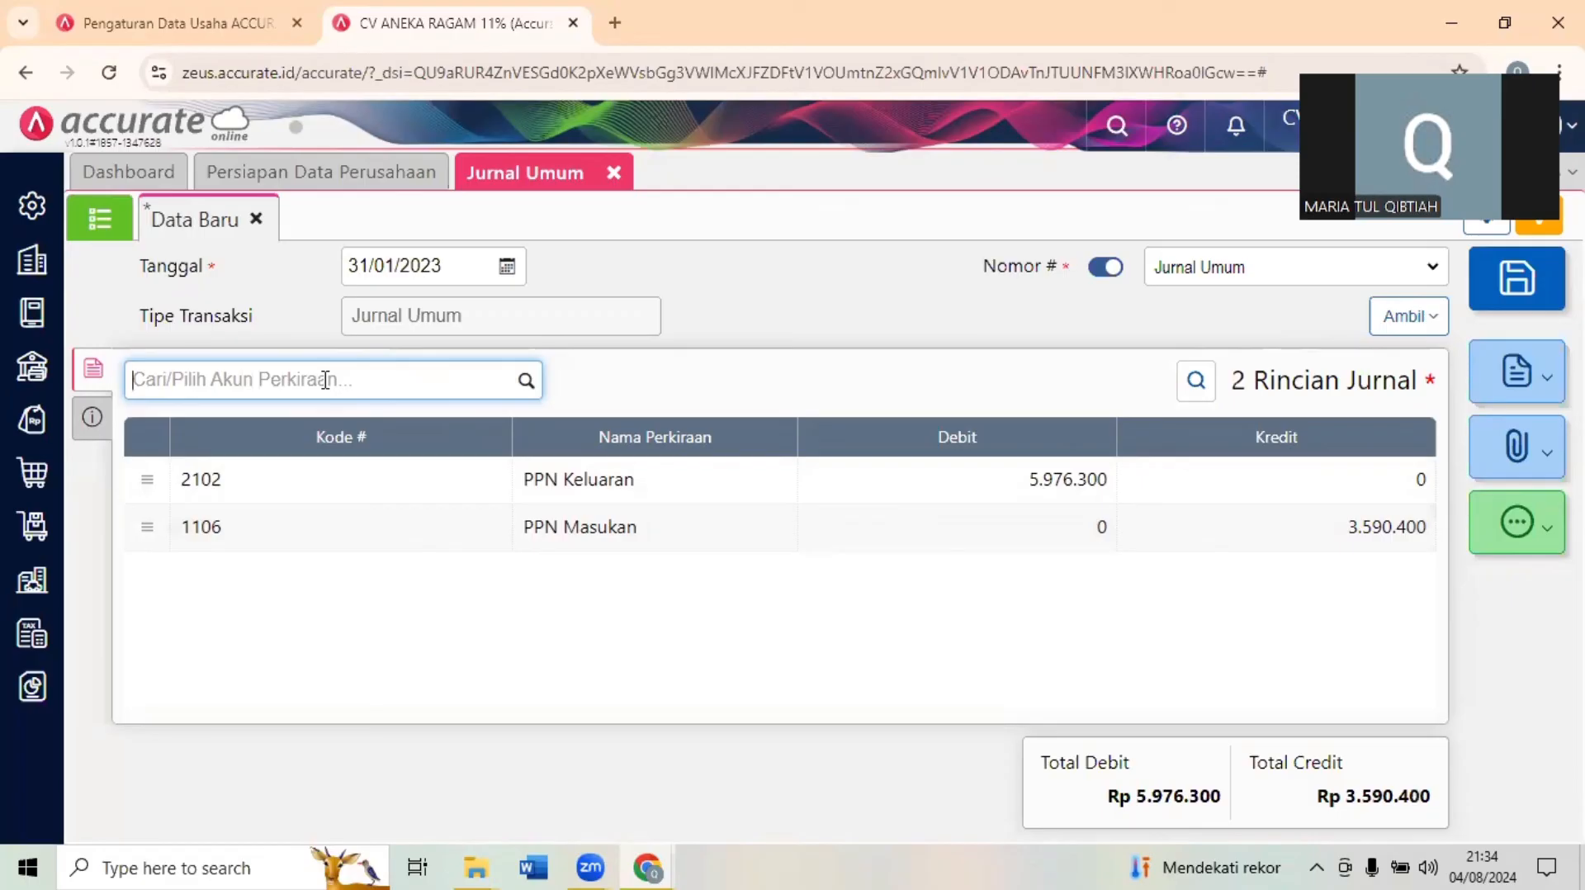
- Add a PPN Kurang Bayar line with a credit of 2.385.900 and save the Jurnal Umum entry
text(pp)
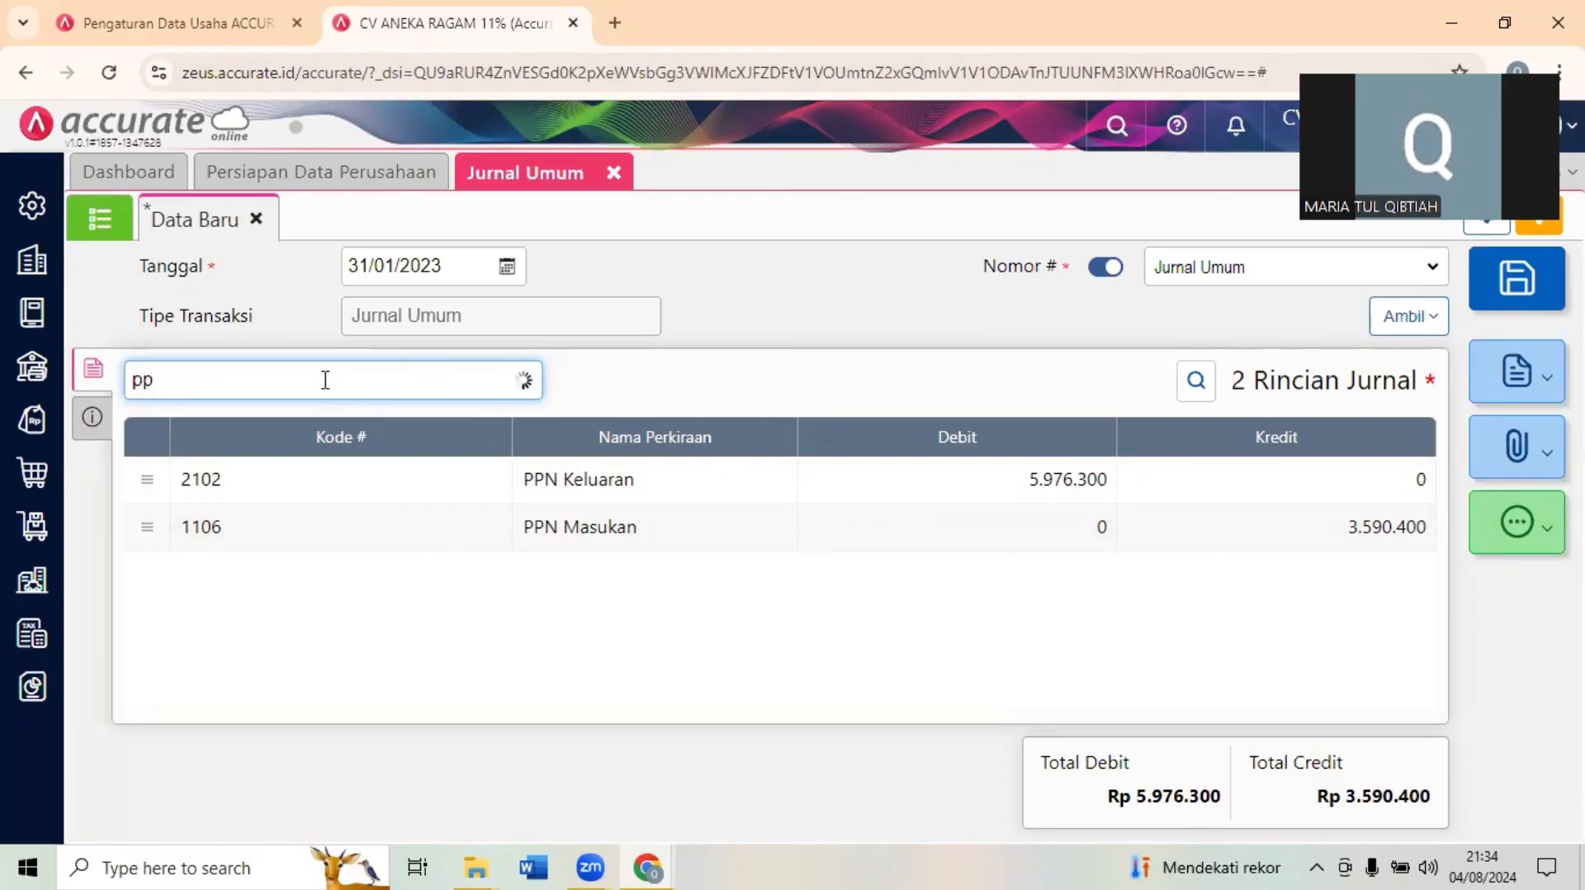
text(n ku)
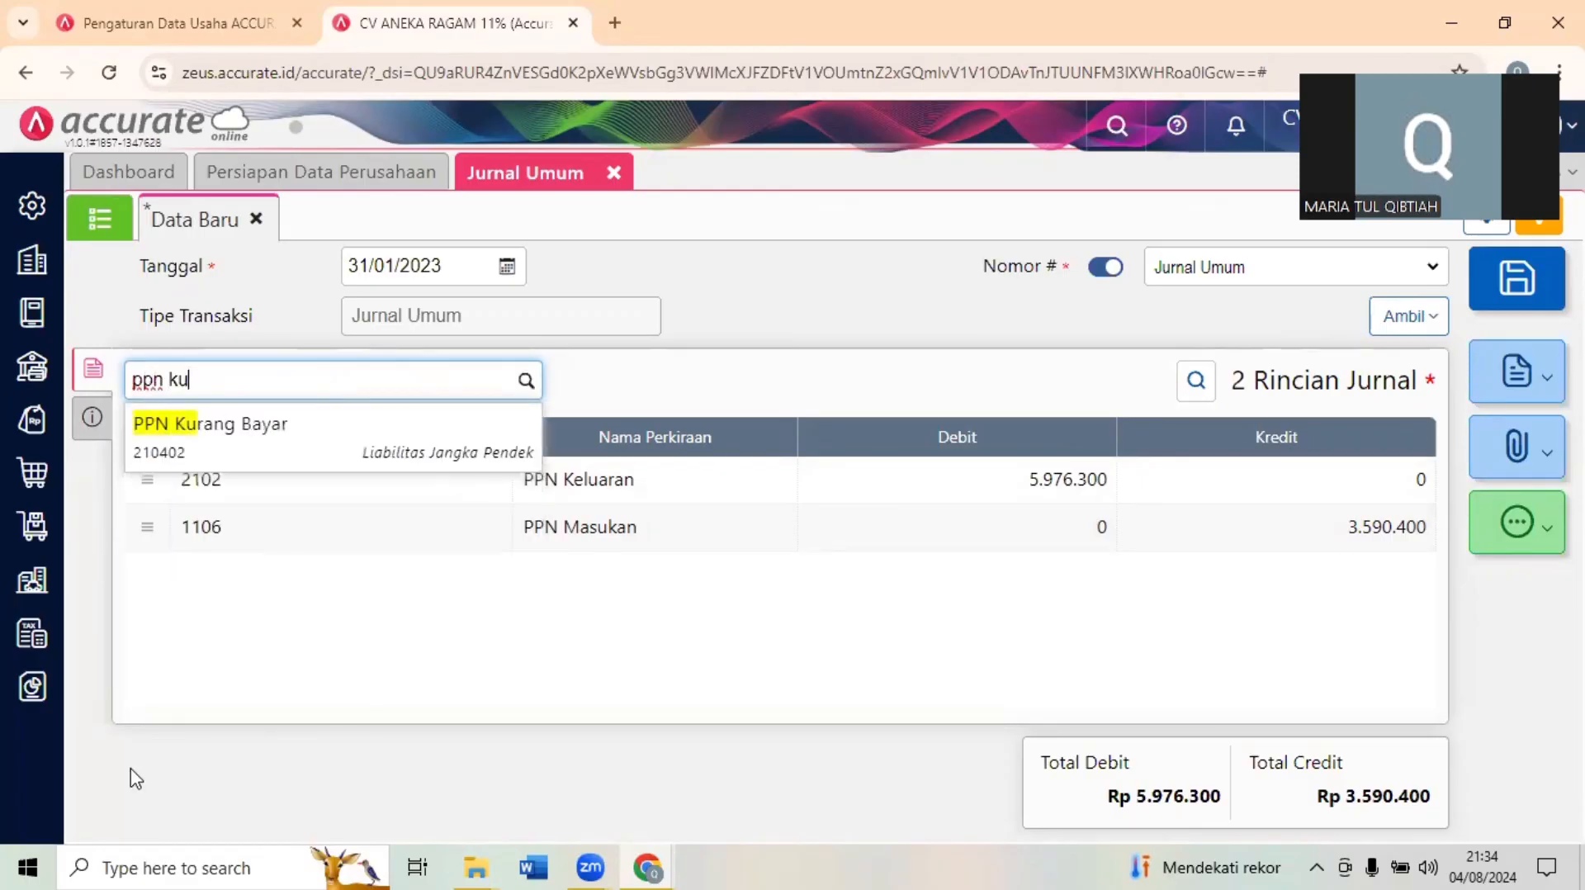
click(446, 451)
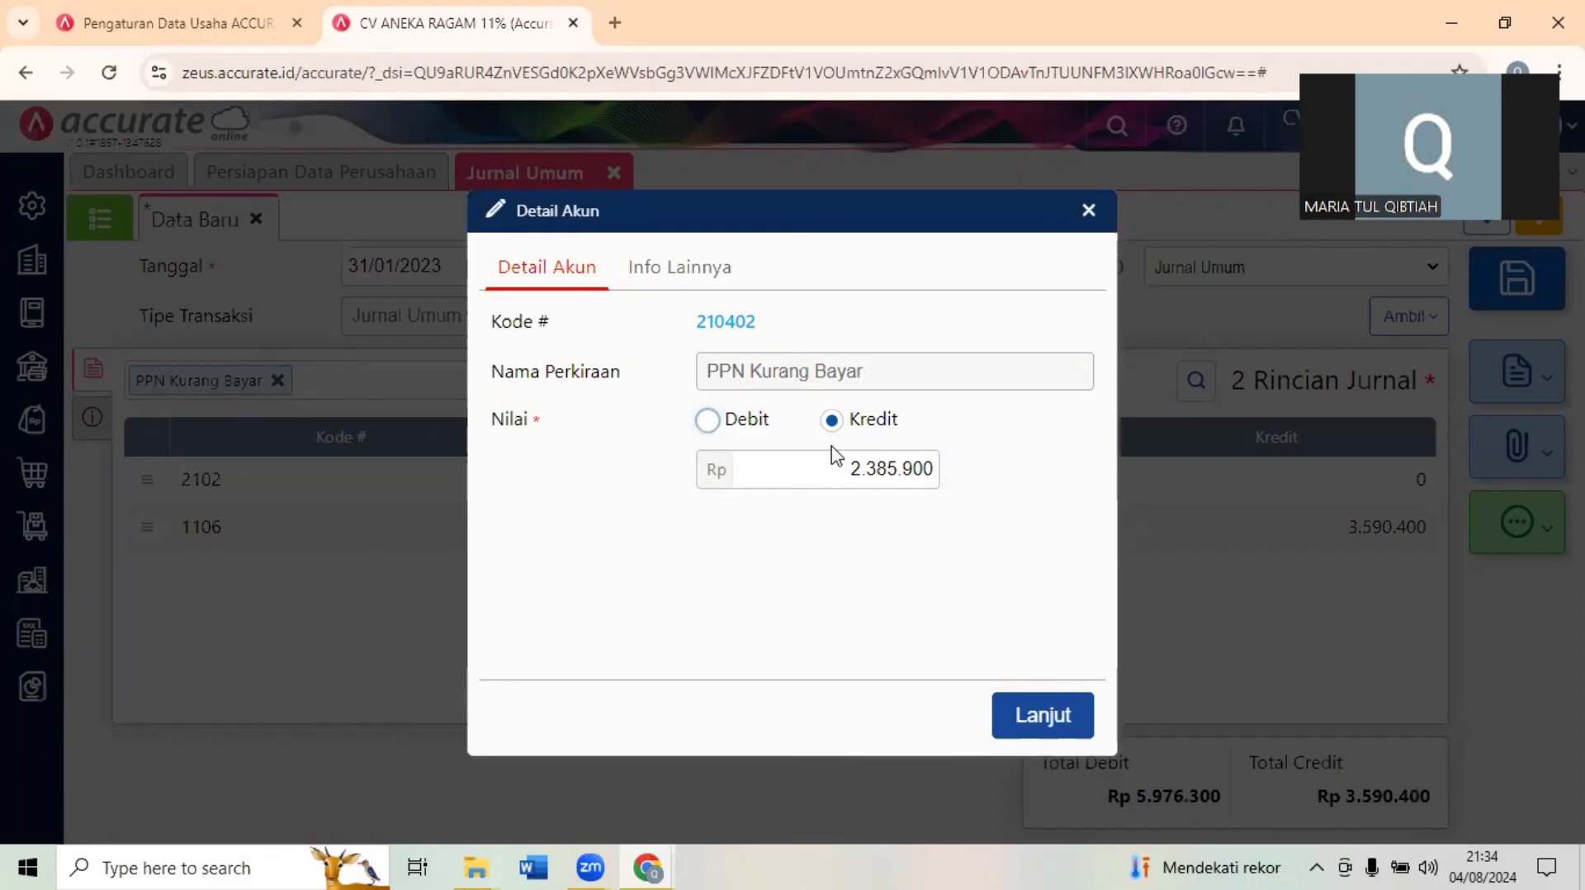
click(1041, 732)
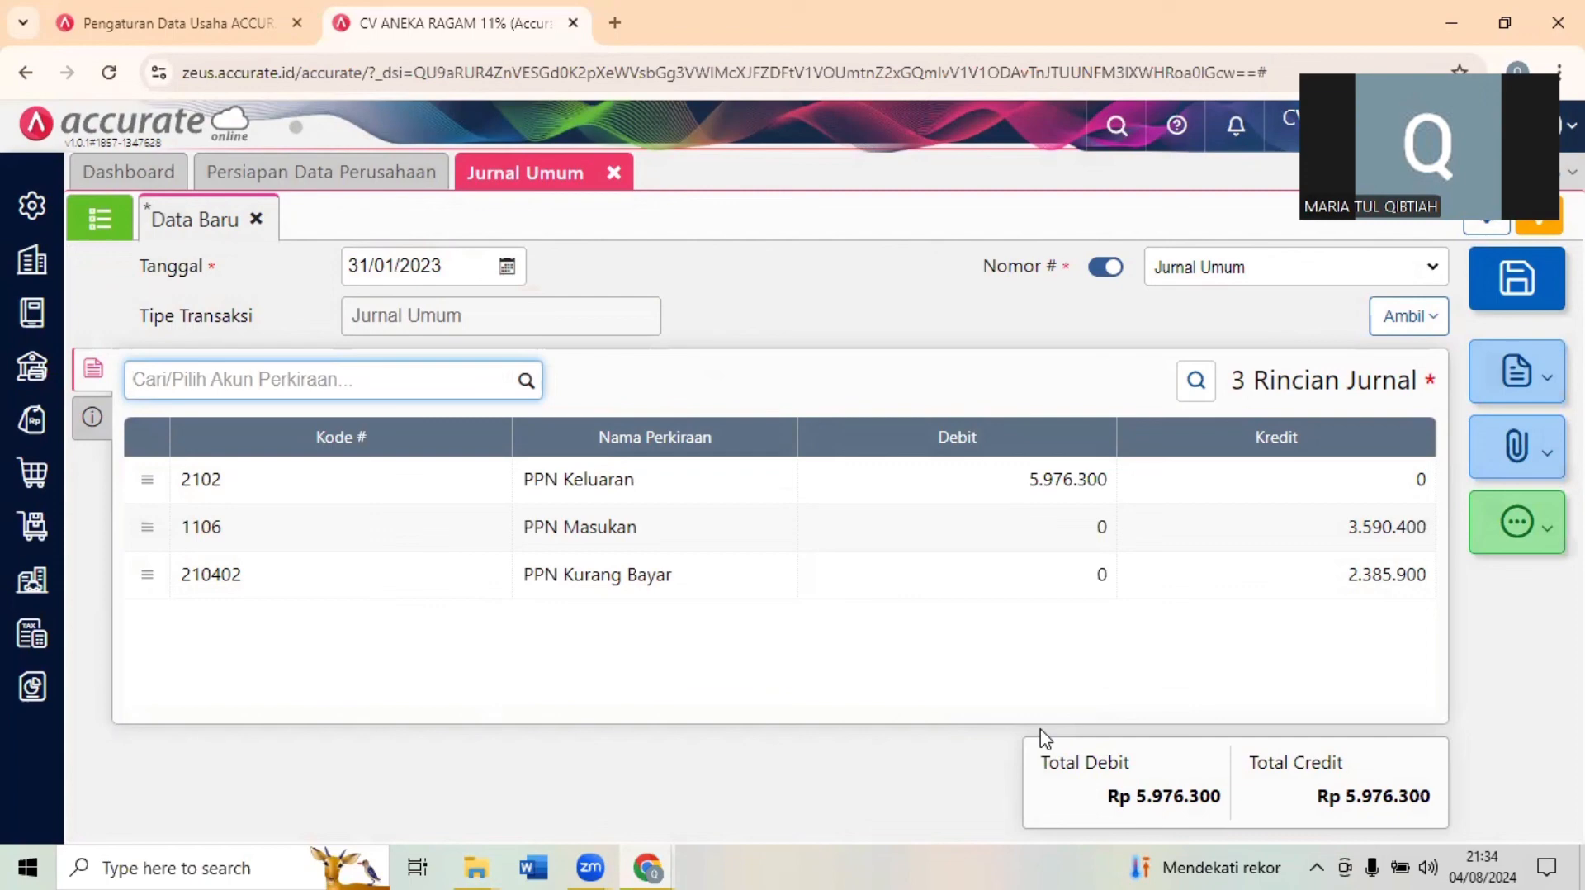
click(1501, 304)
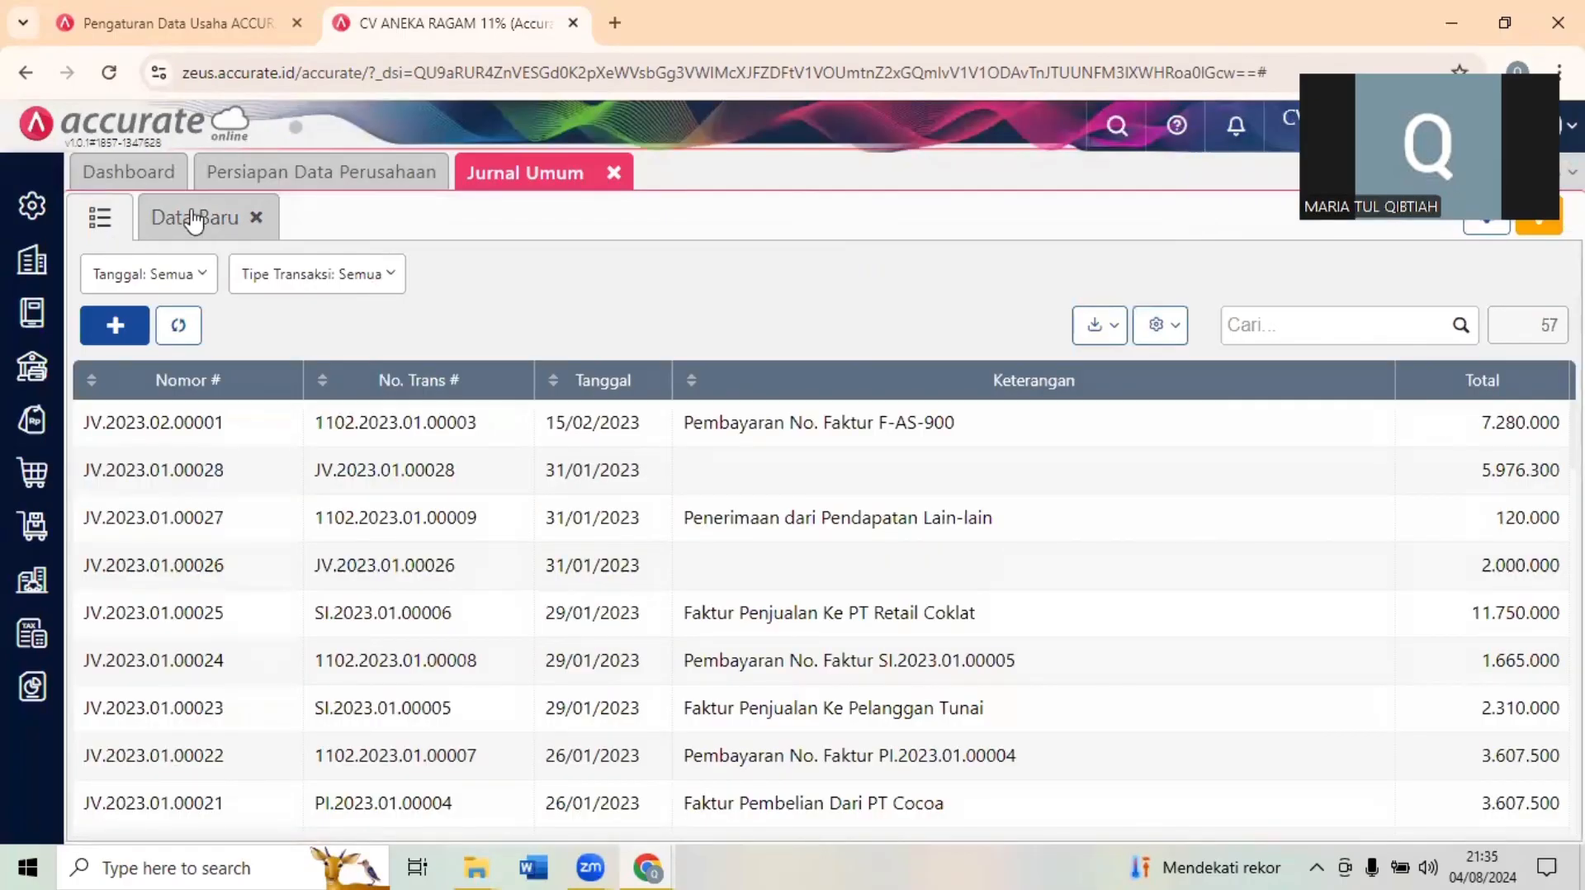
- Switch to the exam form and read Question 18 about the January 2023 Lebih/Kurang bayar PPN amount
click(193, 220)
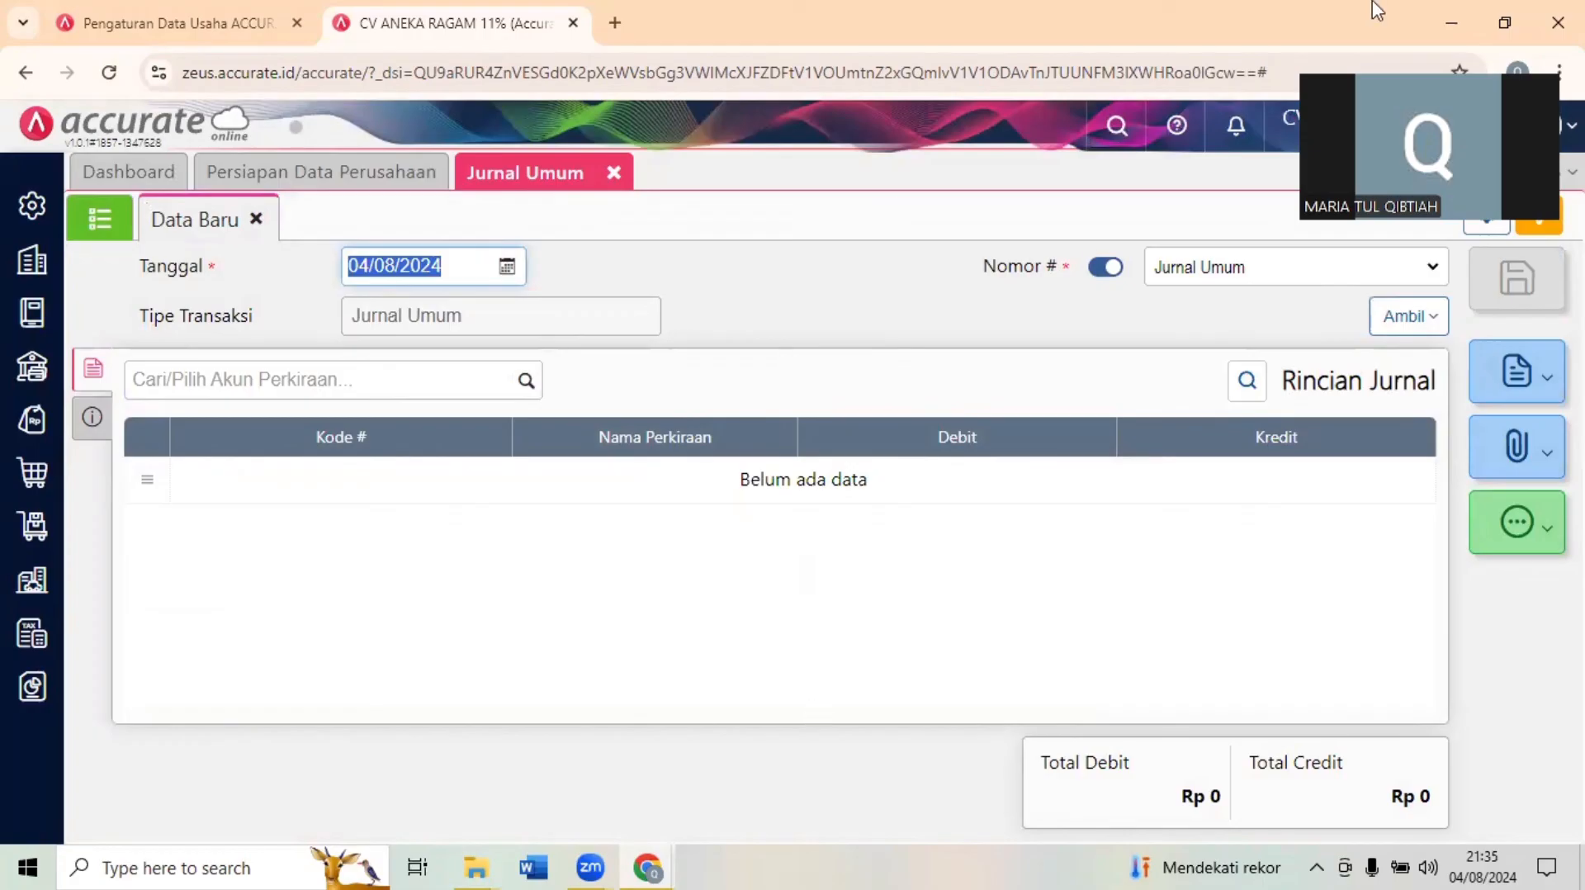
click(324, 419)
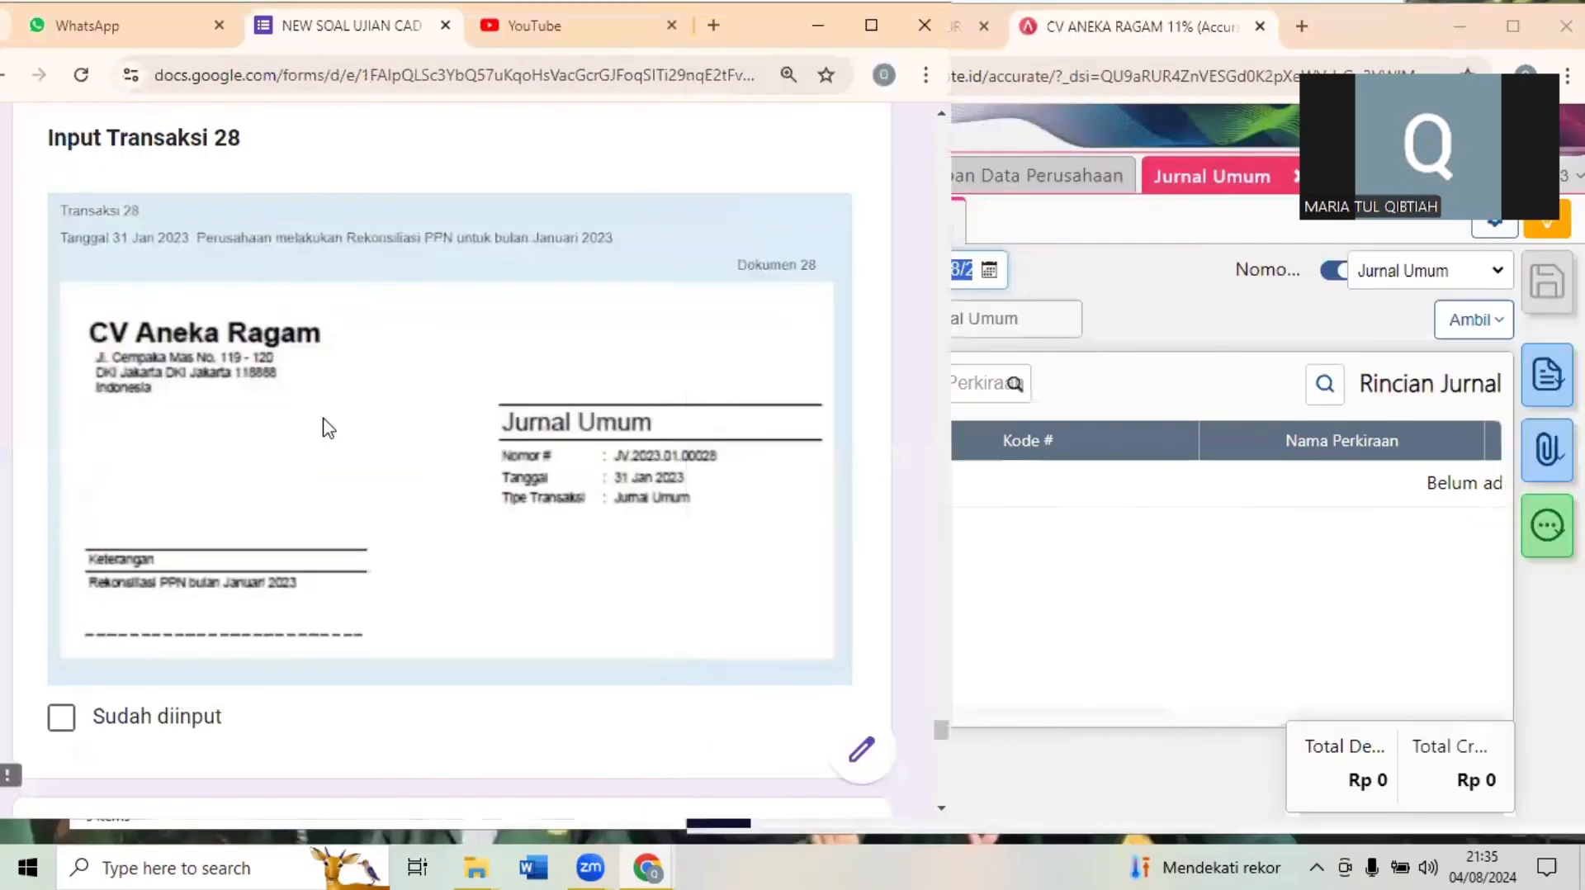
scroll(326, 420, down, 3)
scroll(325, 419, down, 5)
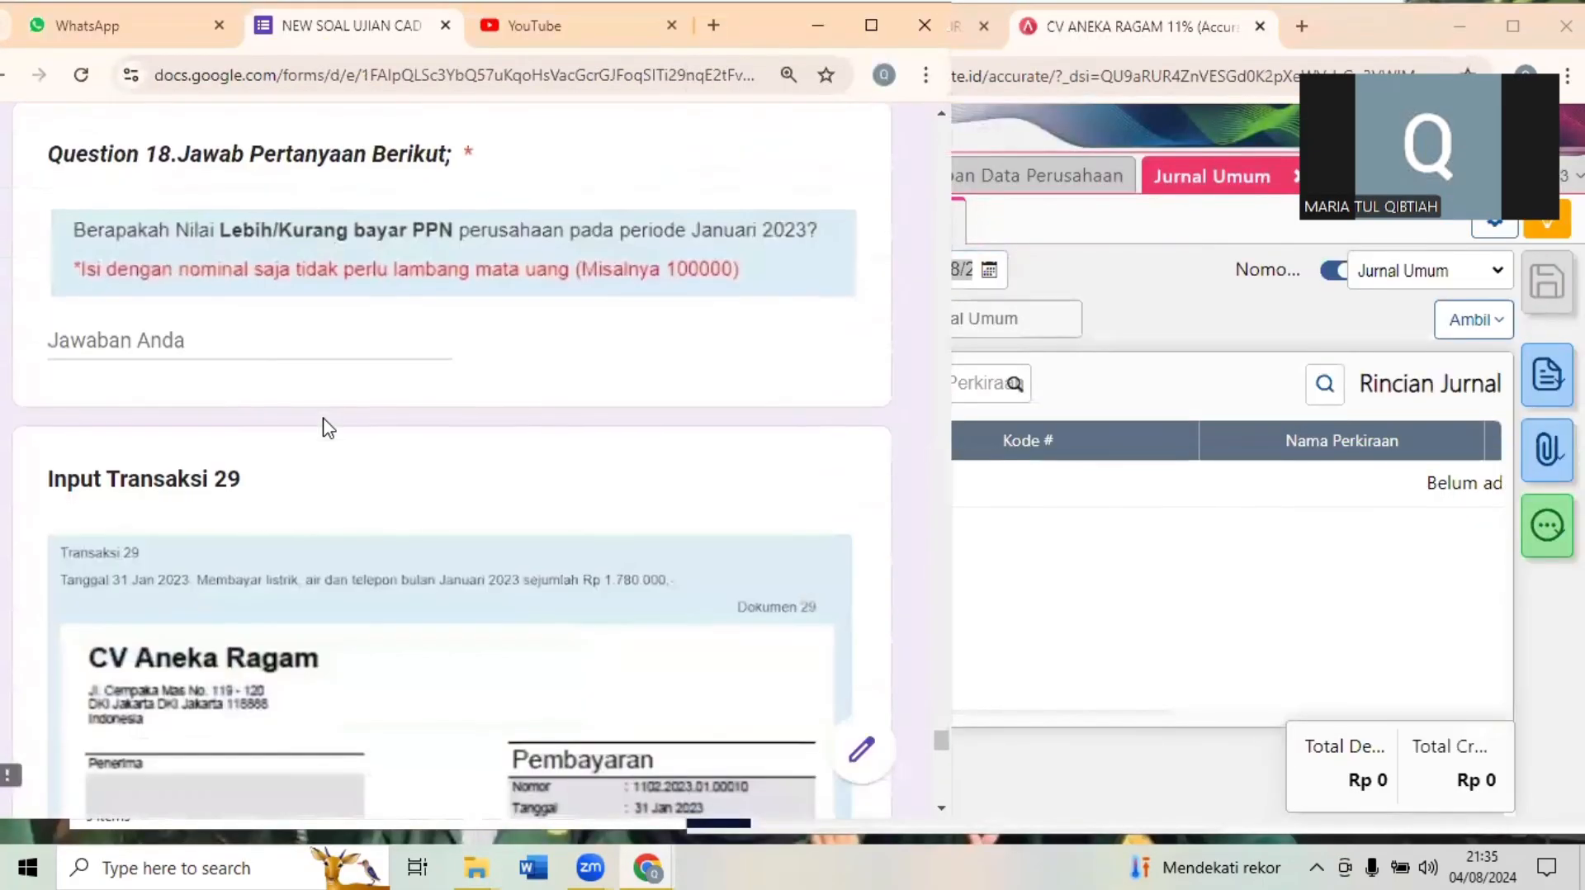
scroll(324, 427, up, 1)
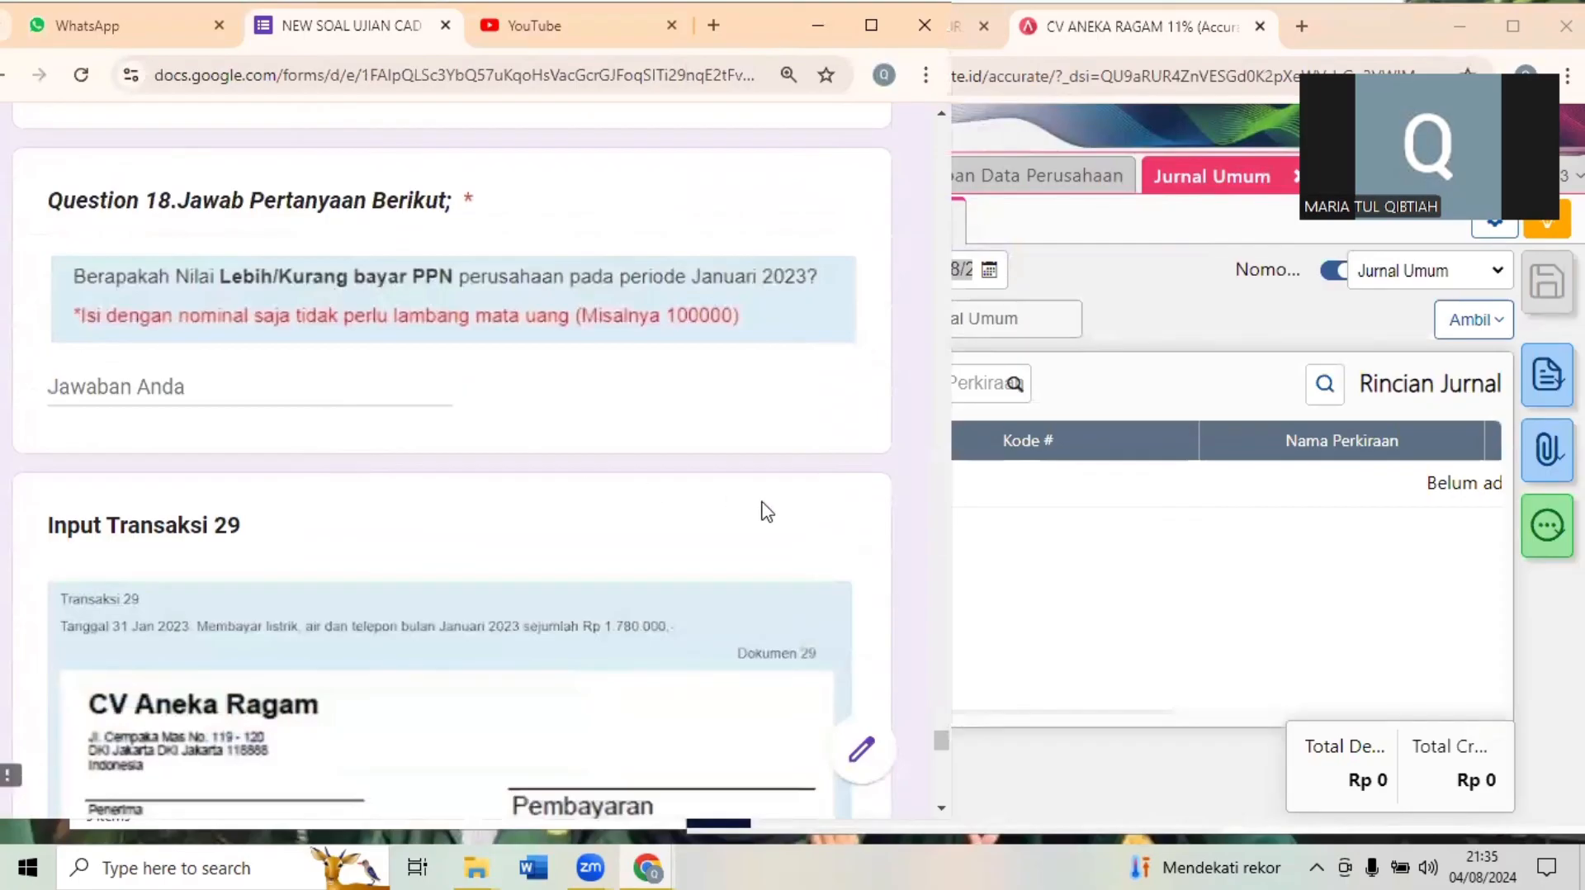
click(267, 370)
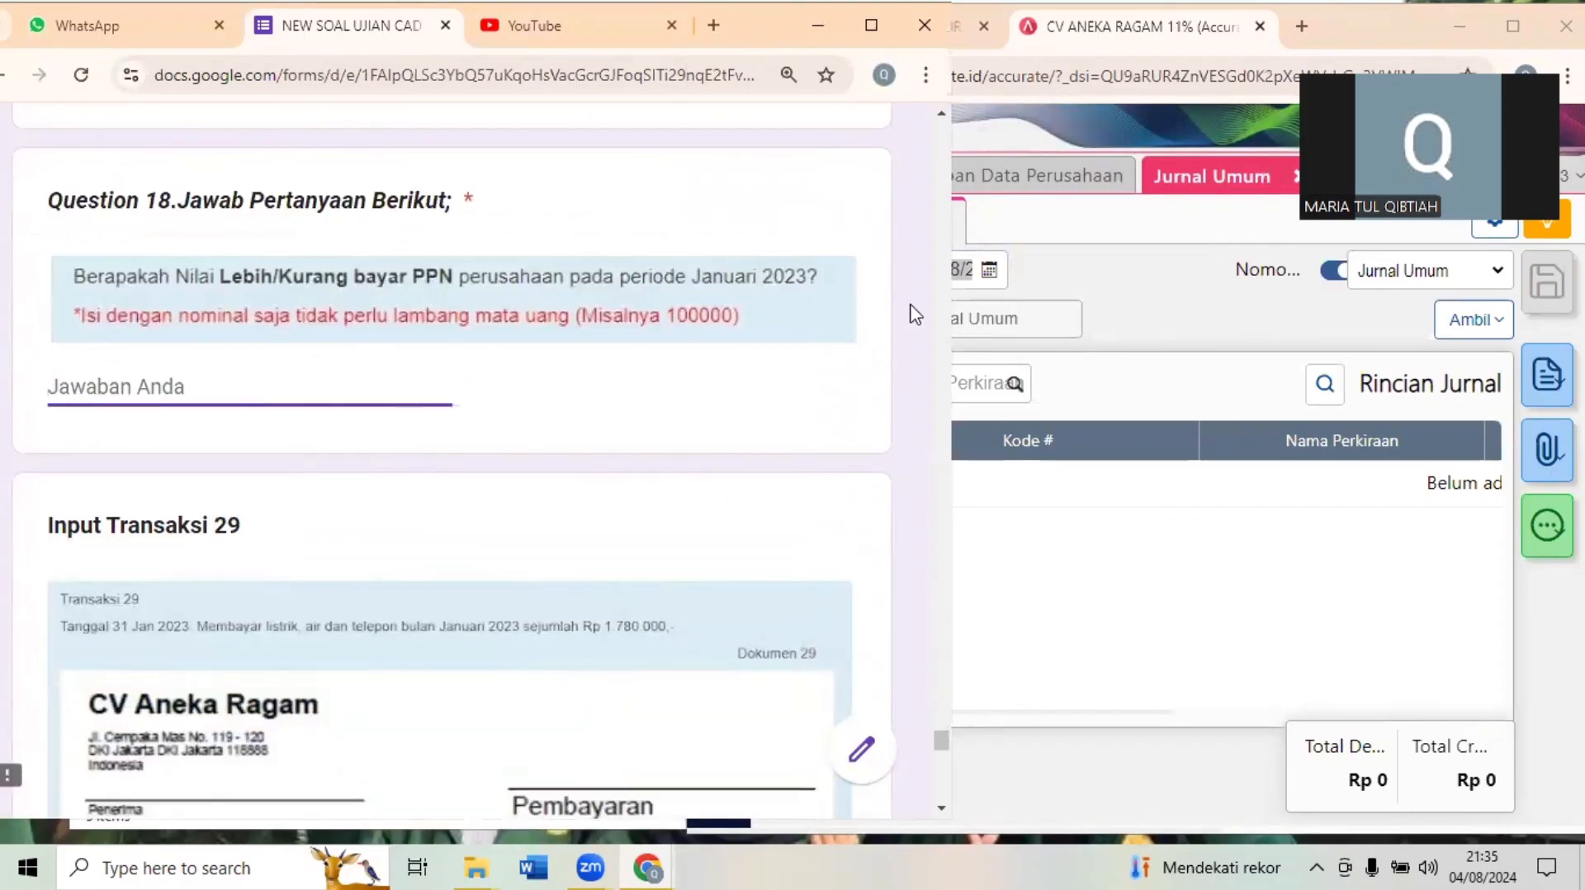
- Return to Accurate and open the saved journal JV.2023.01.00028 to check the PPN Kurang Bayar amount
key(alt+Tab)
click(801, 227)
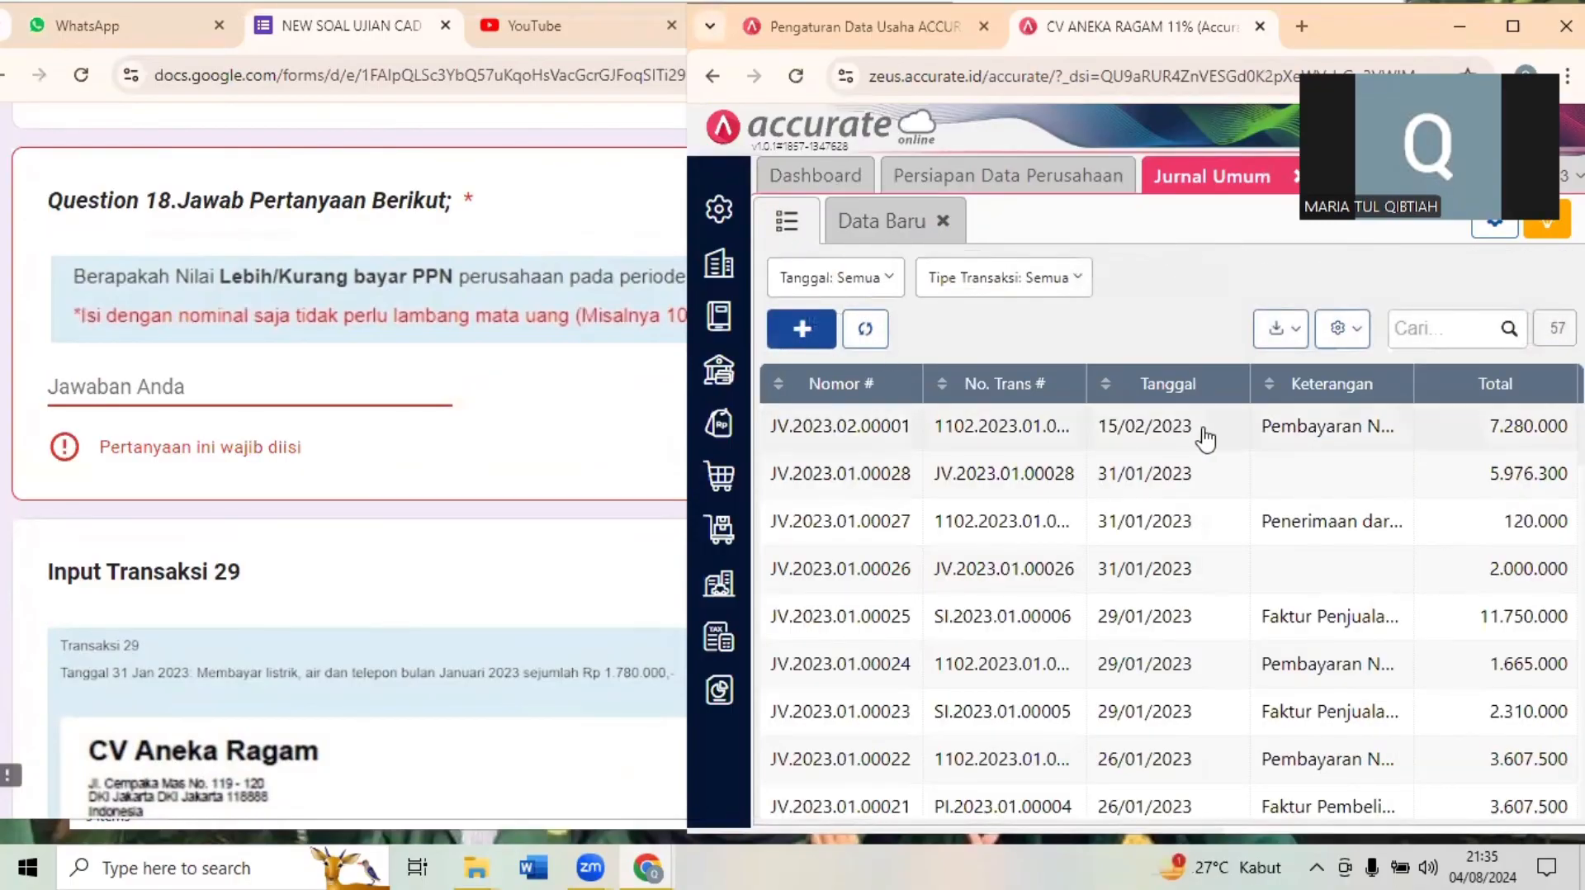
click(1159, 471)
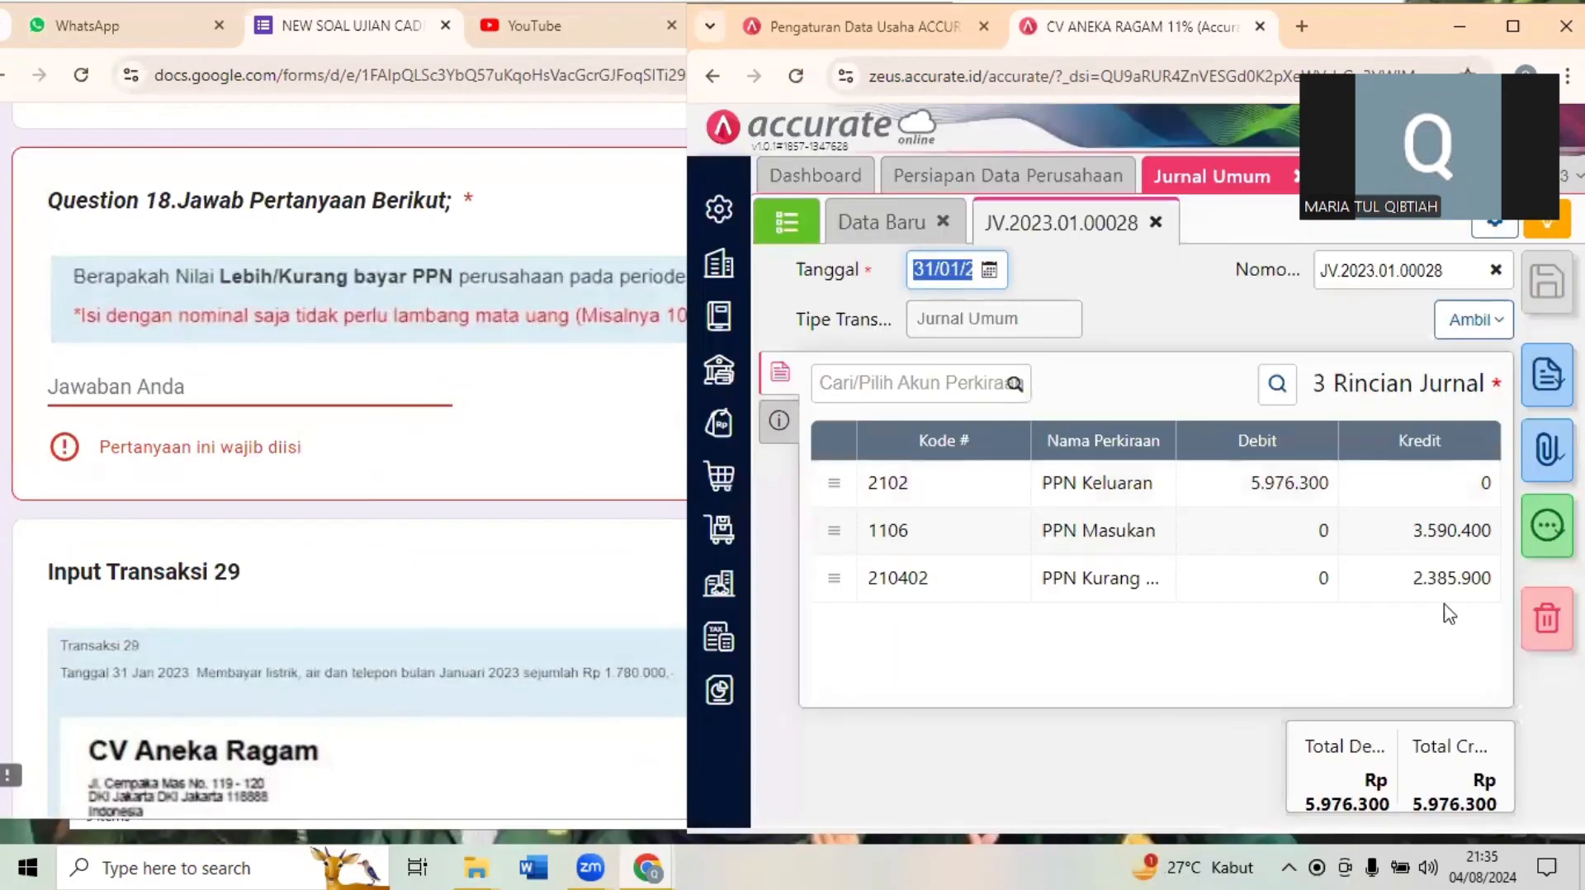
- Answer Question 18 in the exam form with 2385900 and move on to Transaksi 29
click(125, 375)
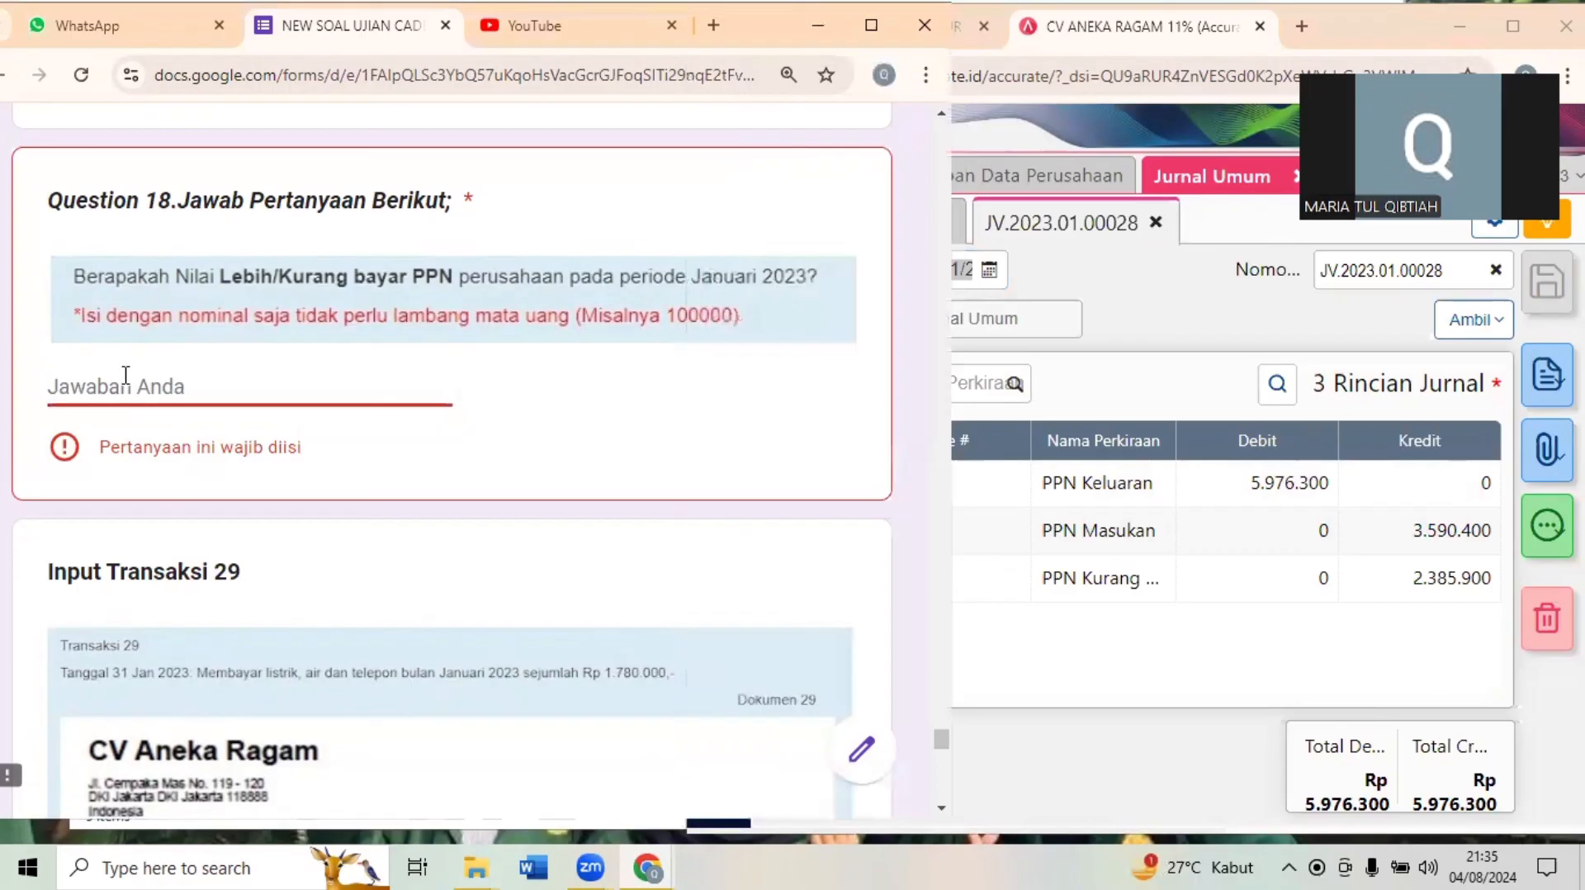
text(2385)
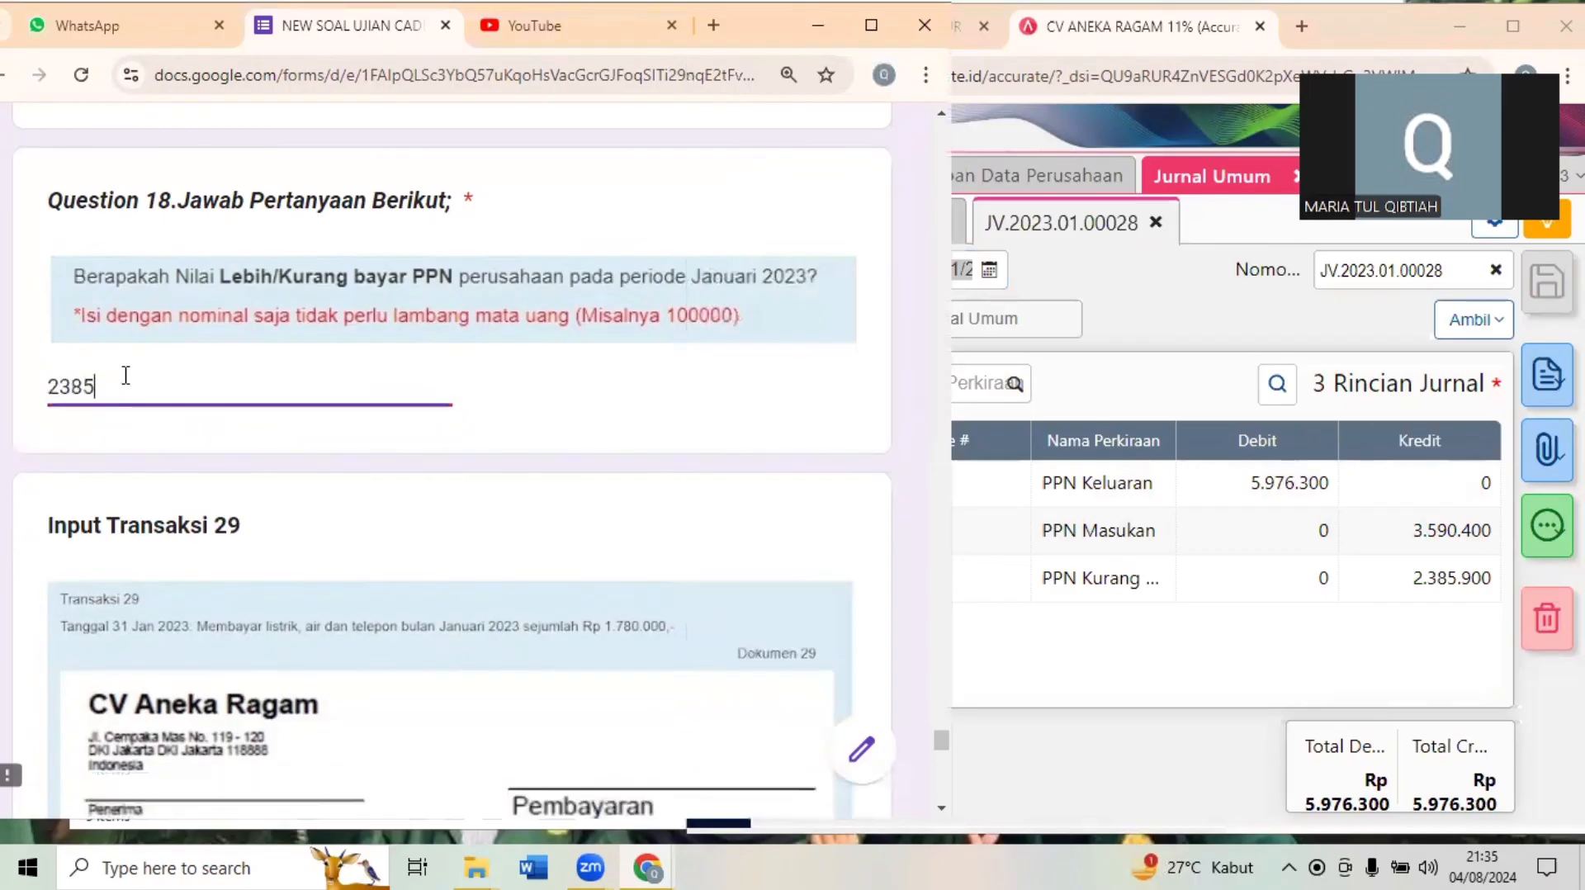
text(900)
click(282, 655)
scroll(281, 655, down, 1)
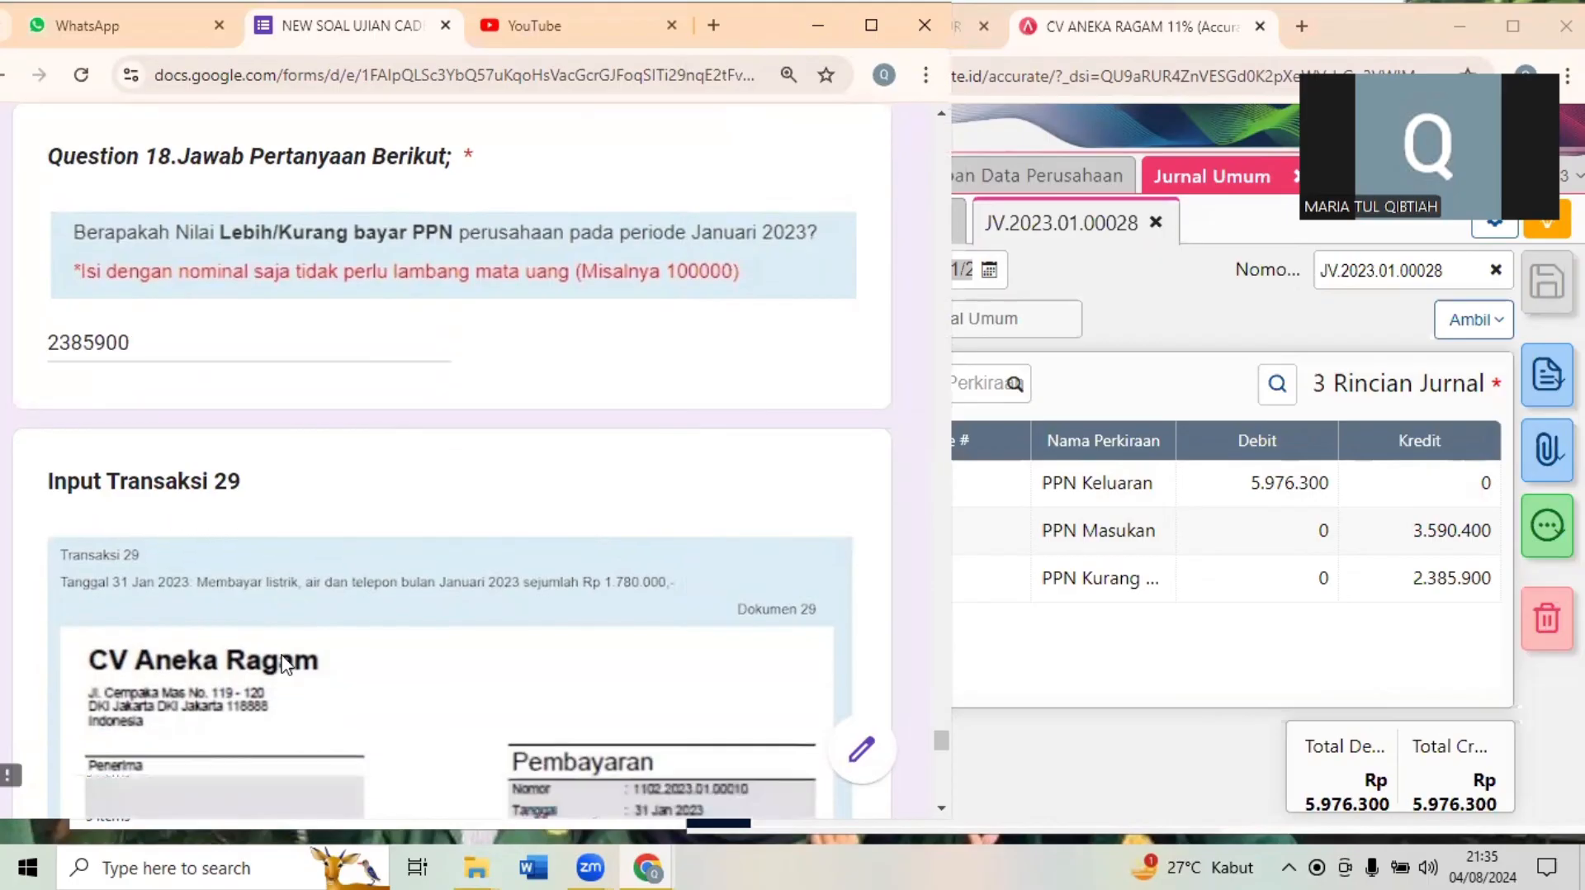
- Bring the Transaksi 29 document into view in the exam form and close the Jurnal Umum module in Accurate
scroll(283, 660, down, 4)
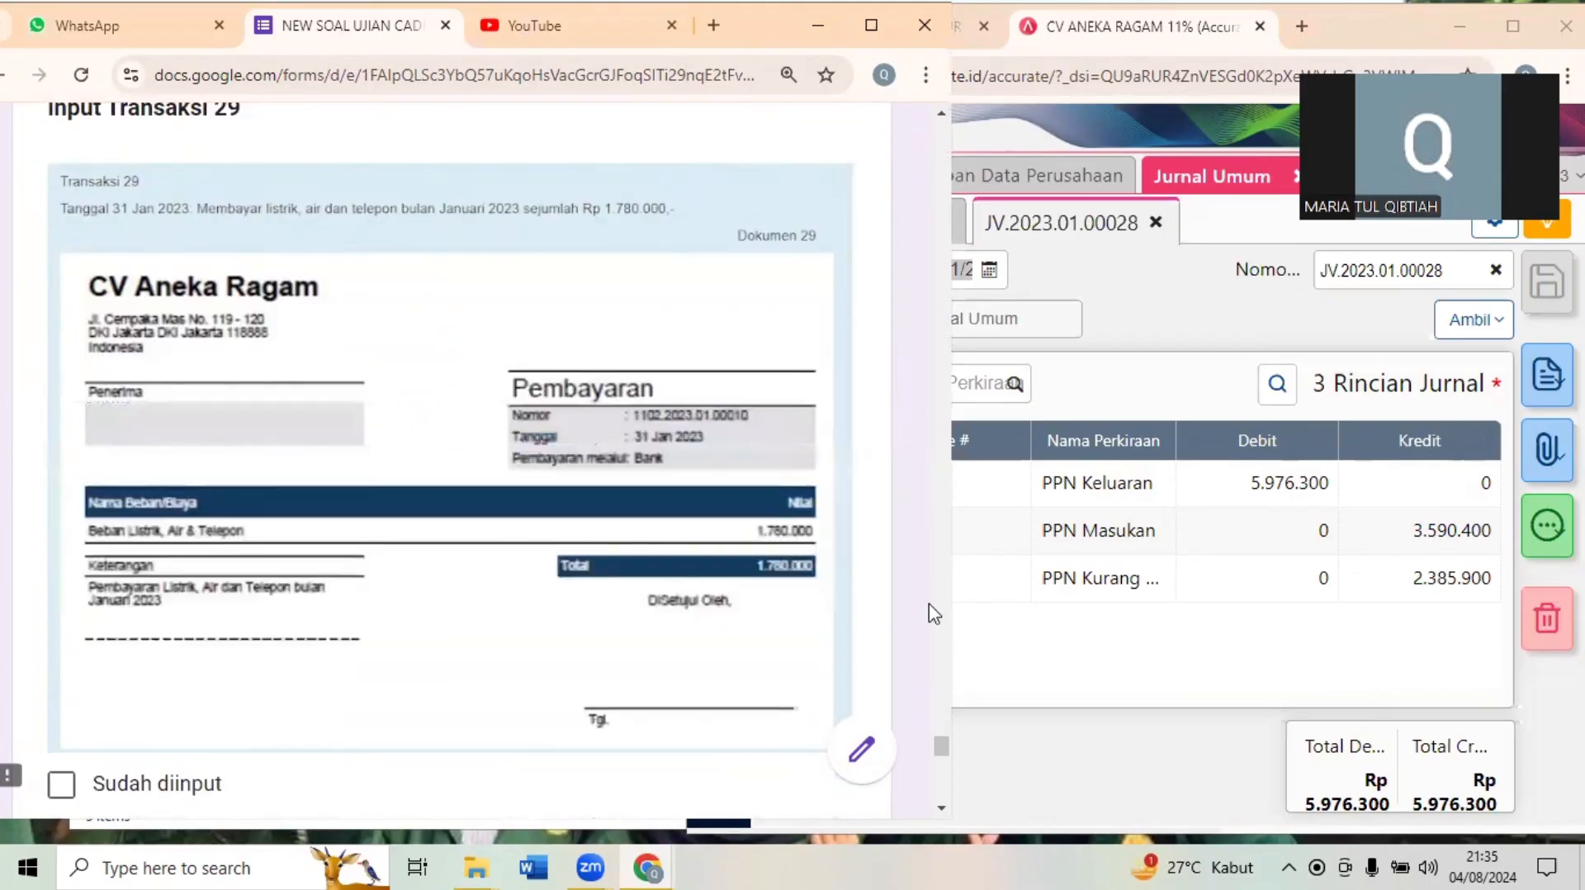
click(1024, 645)
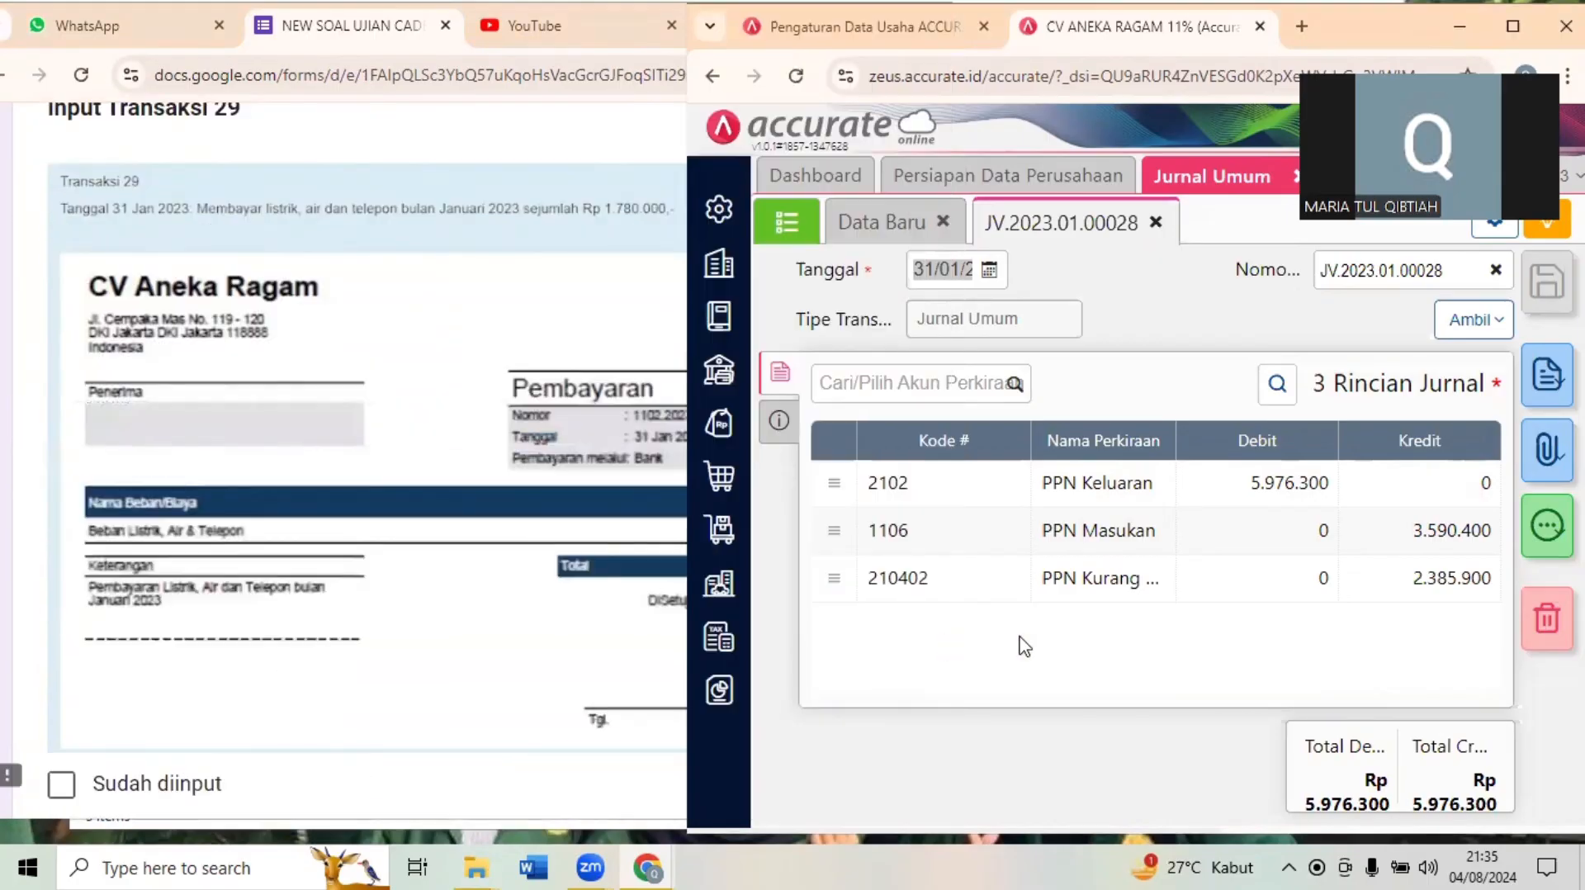
click(1513, 32)
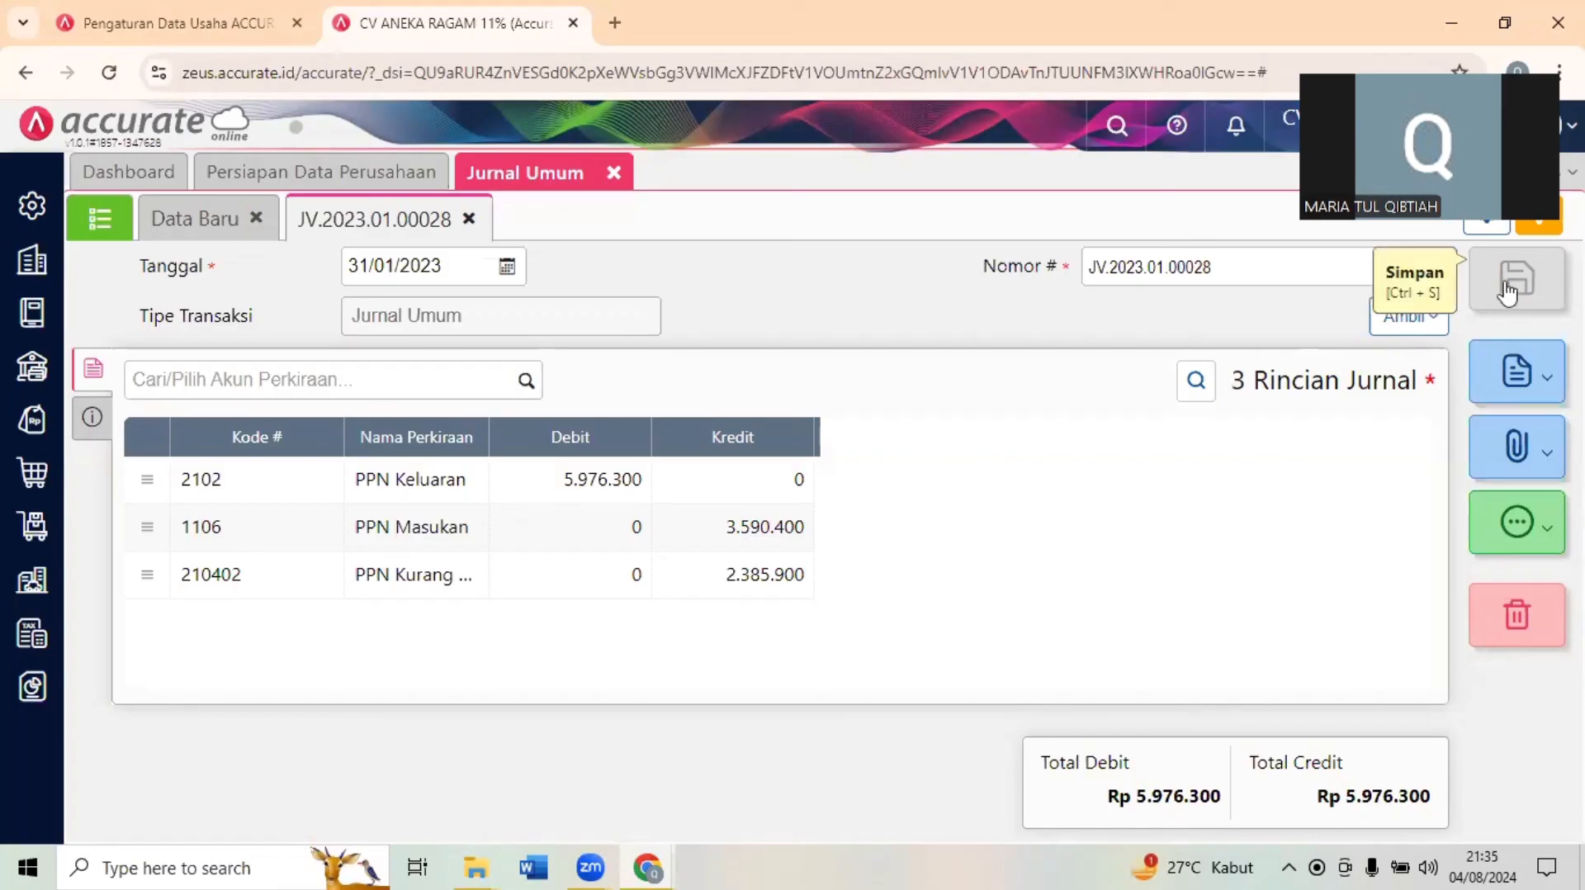
click(614, 174)
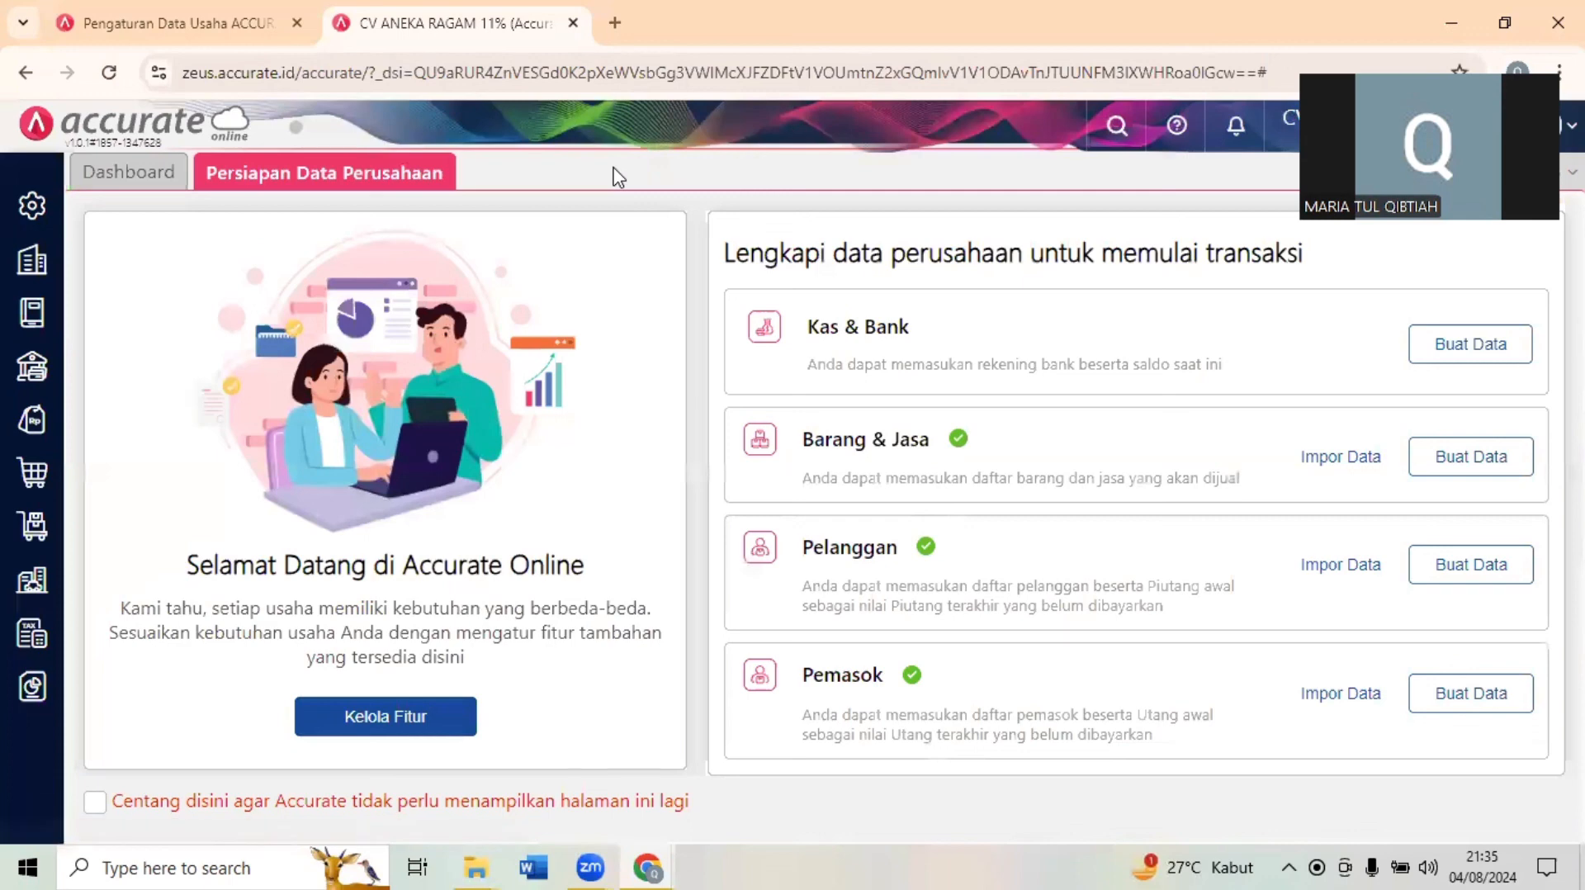
click(1501, 23)
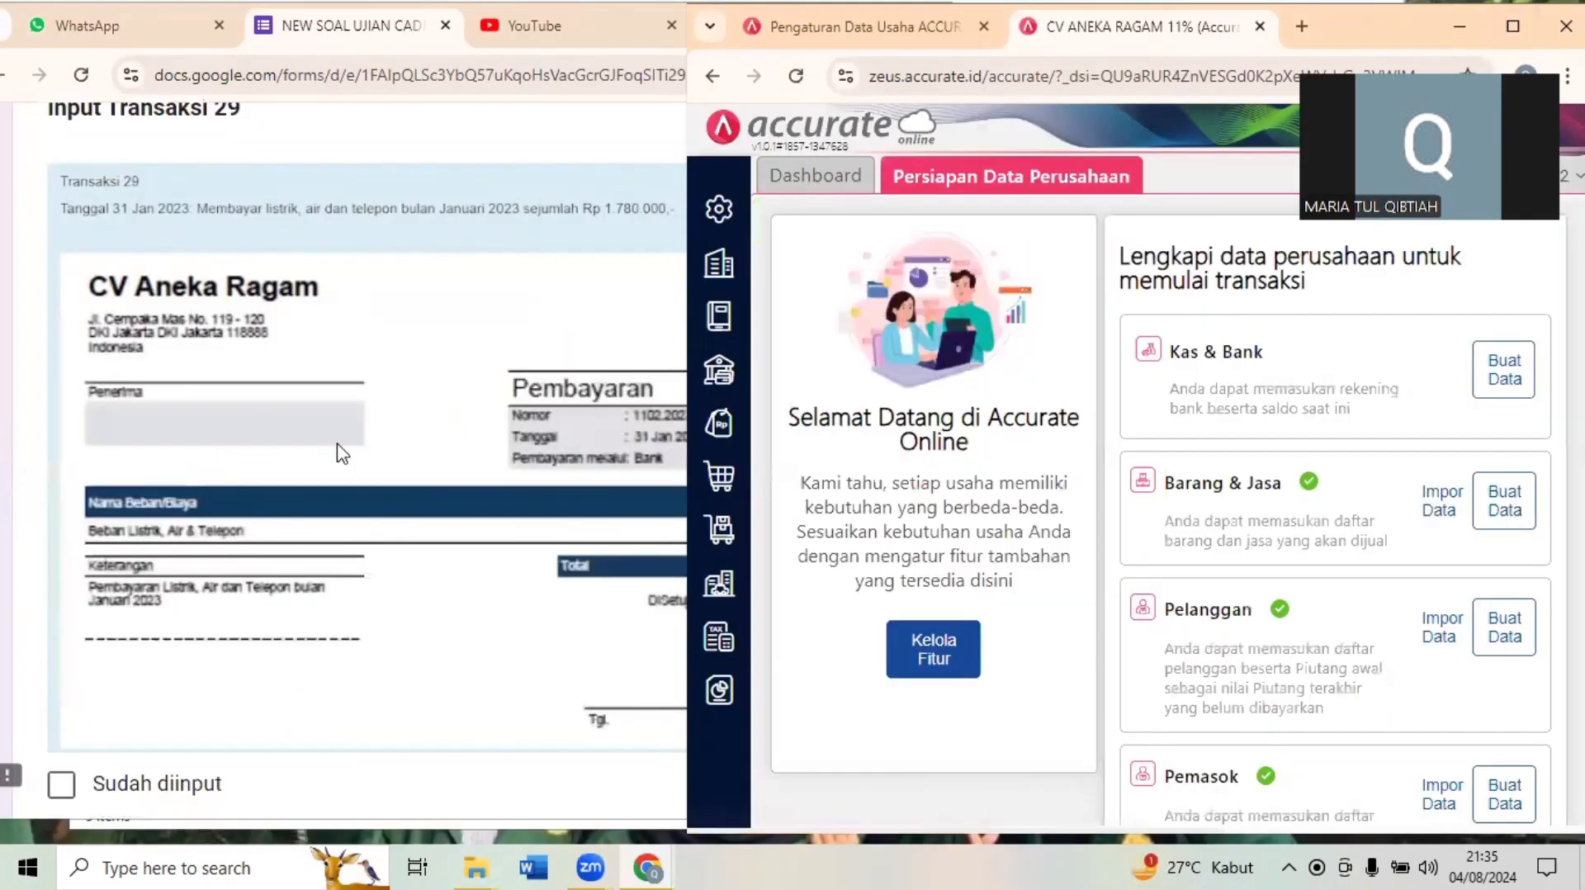
- Start a new Kas & Bank Pembayaran for Transaksi 29 with Bank as the paying account and the date 31/01/2023
click(510, 328)
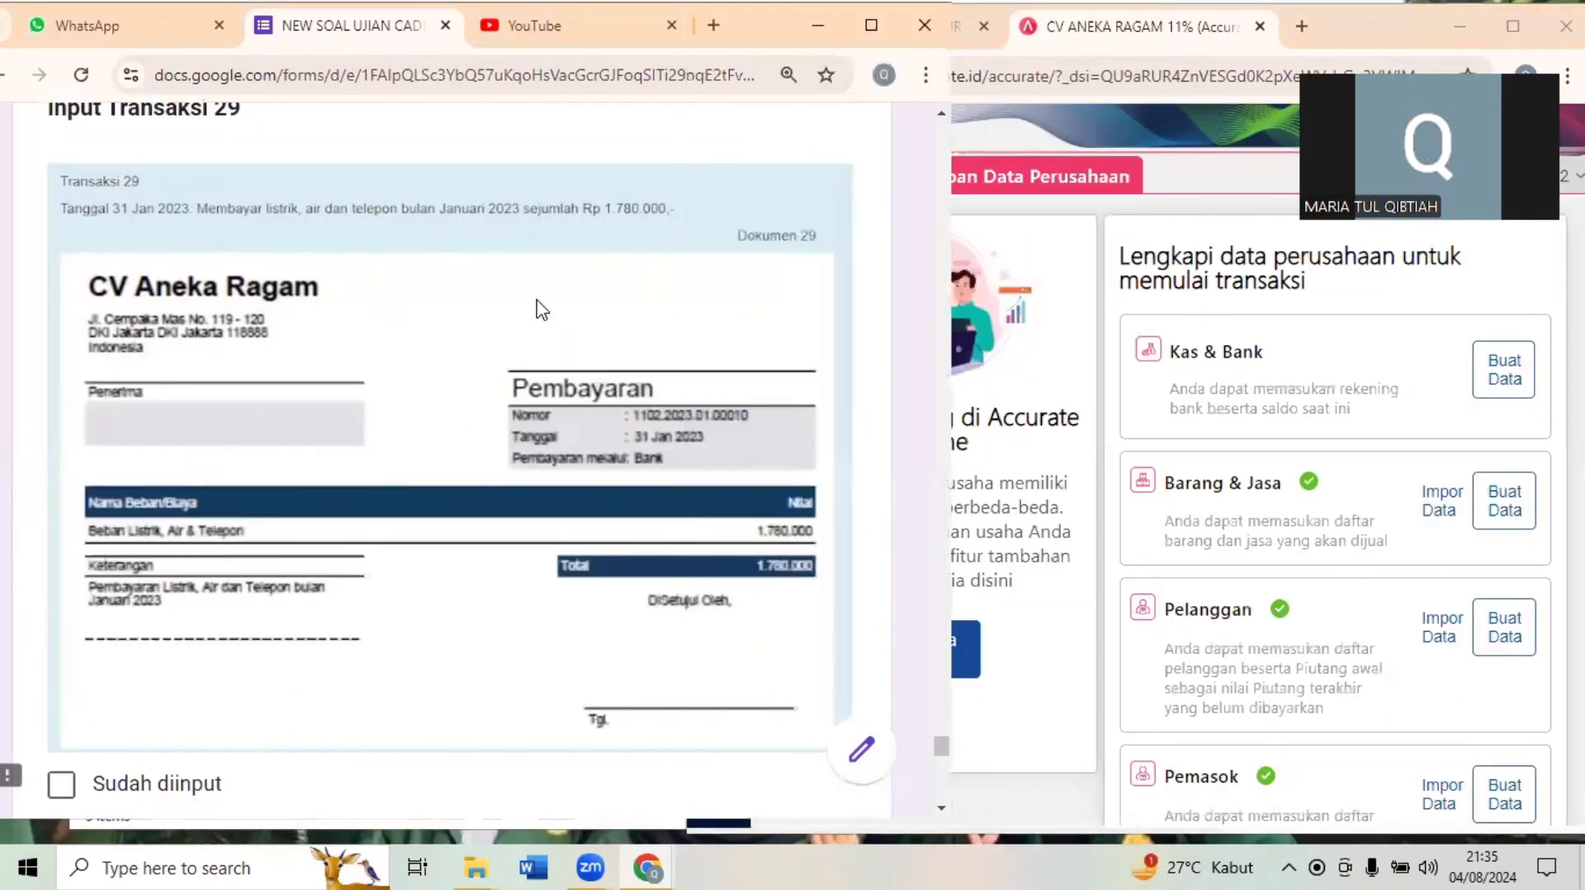
click(1028, 357)
click(718, 370)
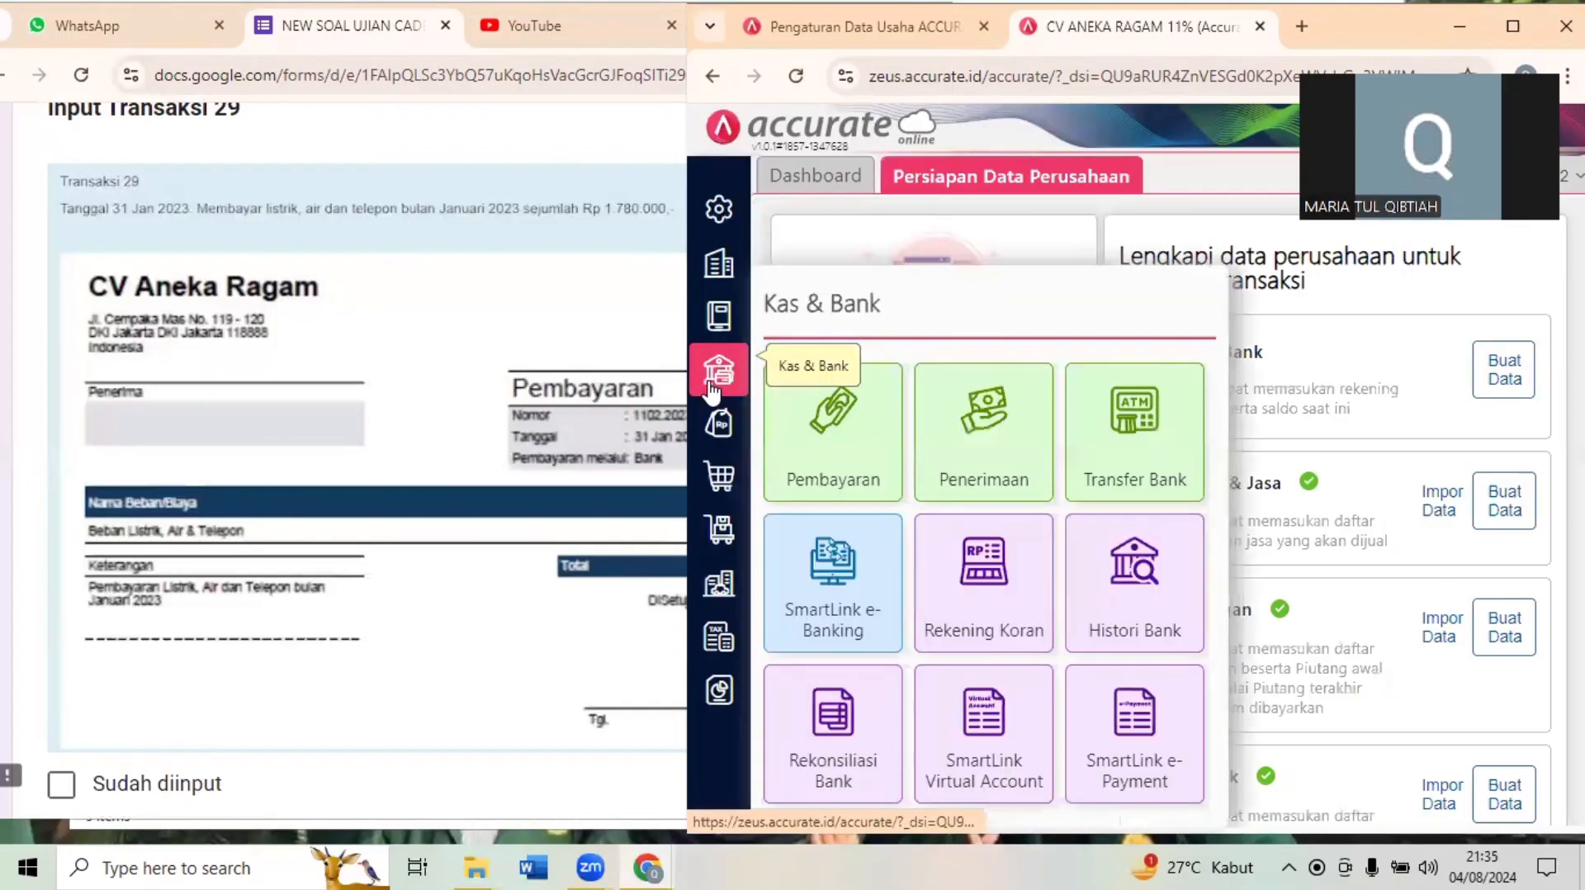
click(811, 454)
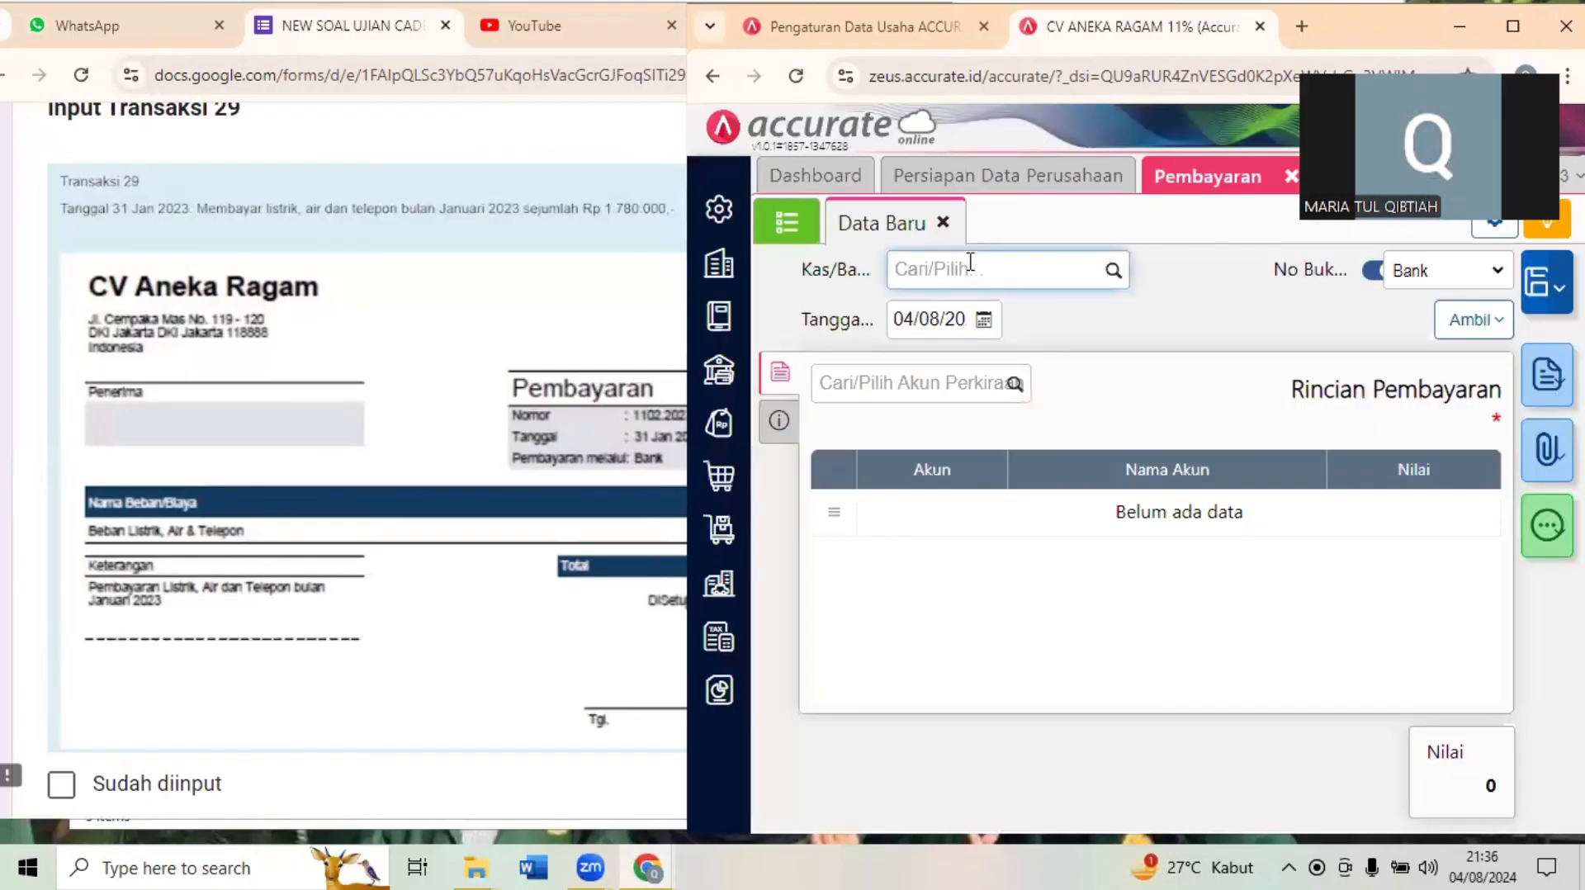
text(ba)
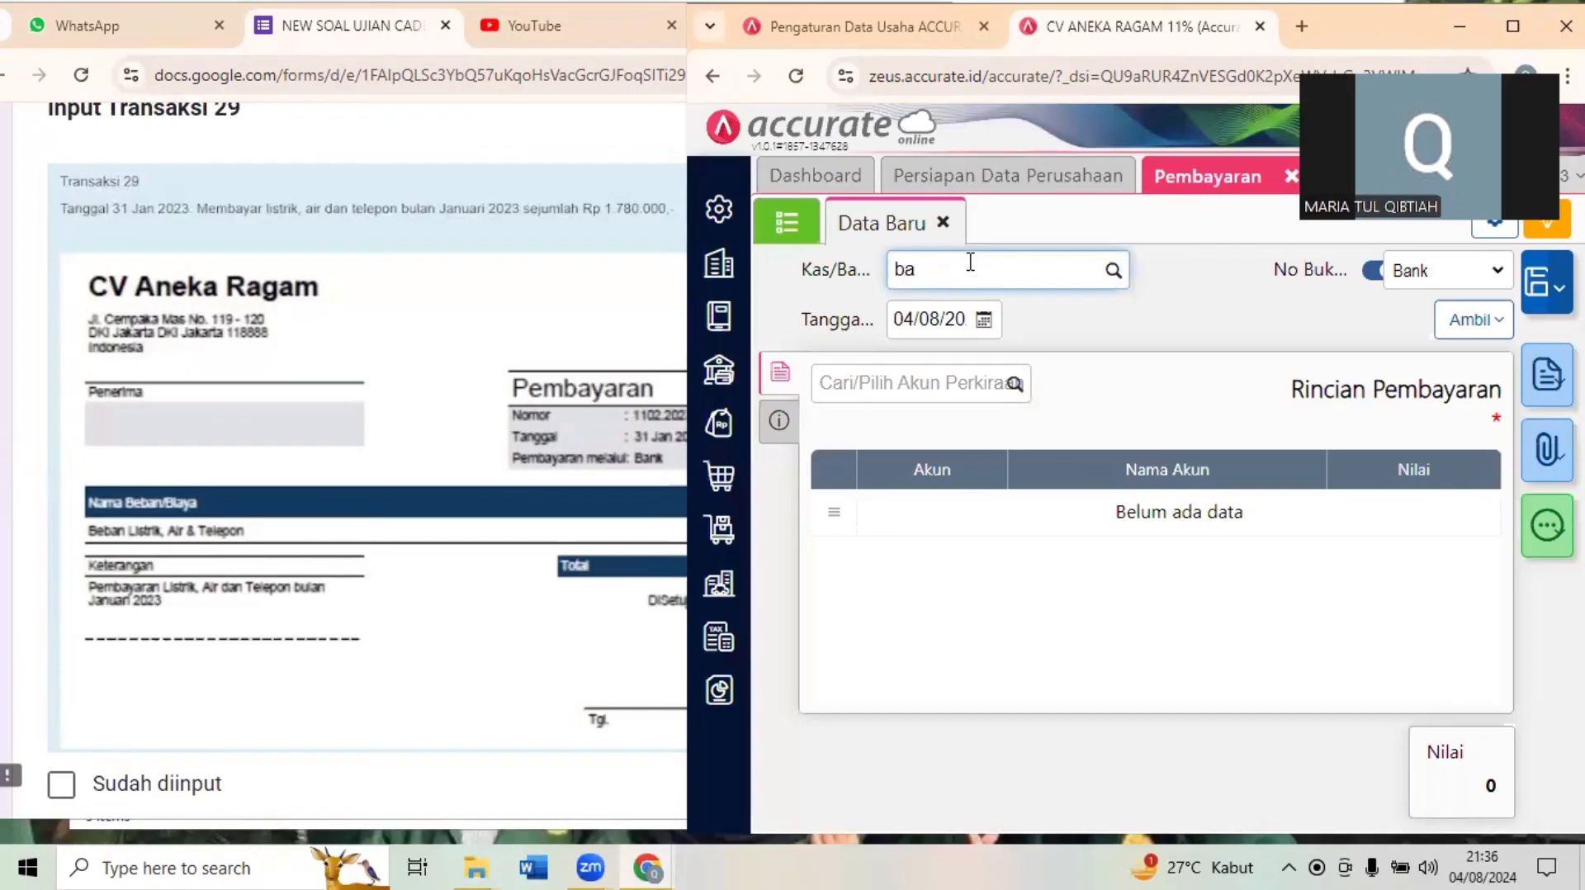
text(nk)
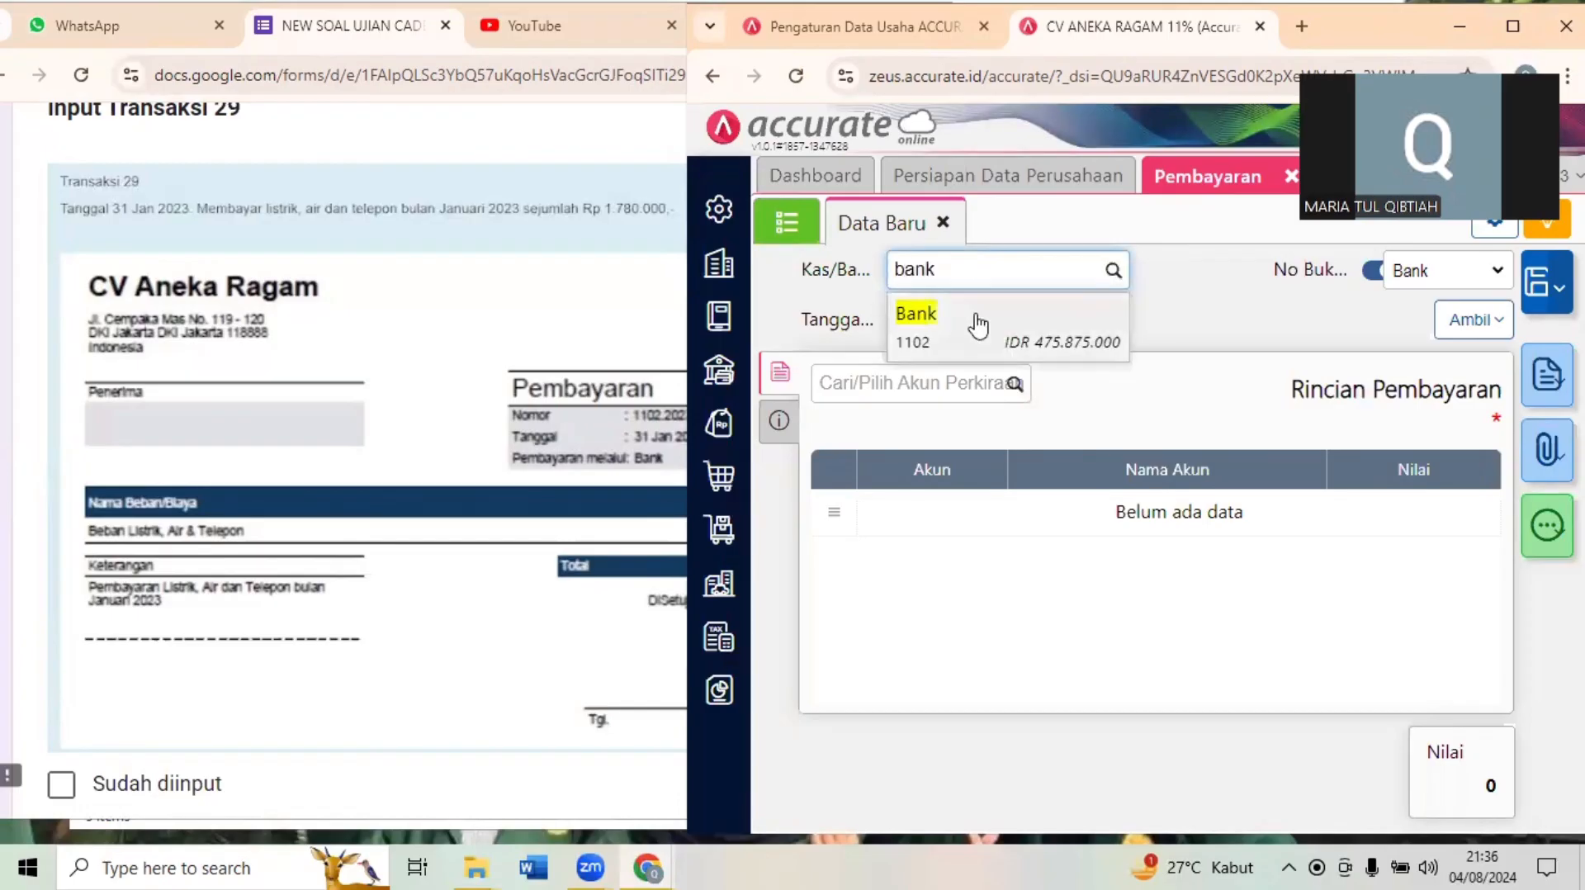
click(979, 326)
click(935, 319)
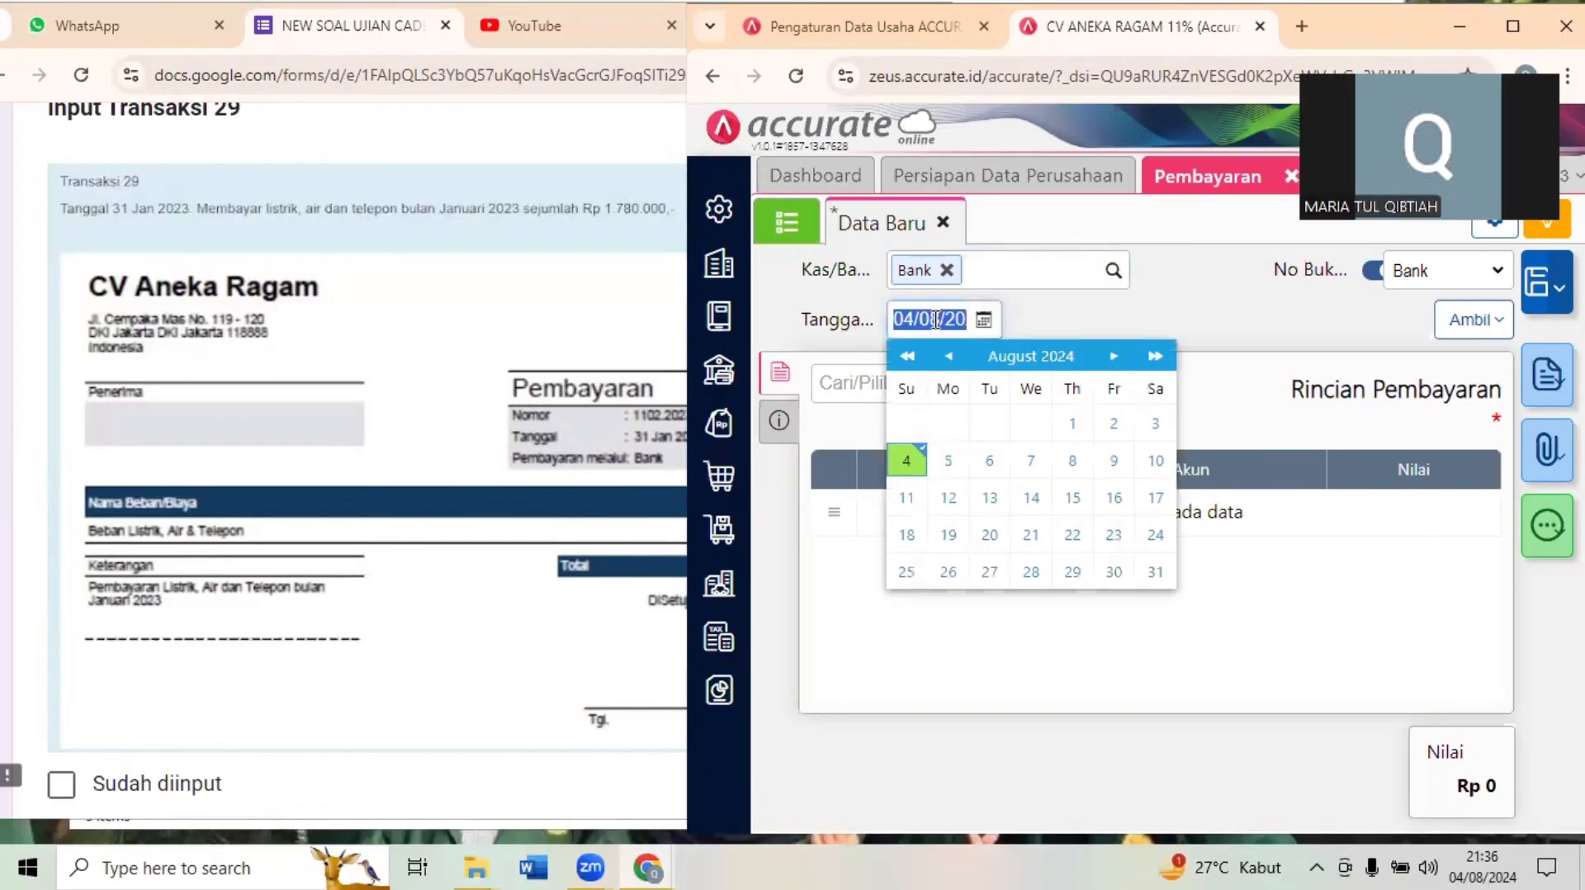
text(310)
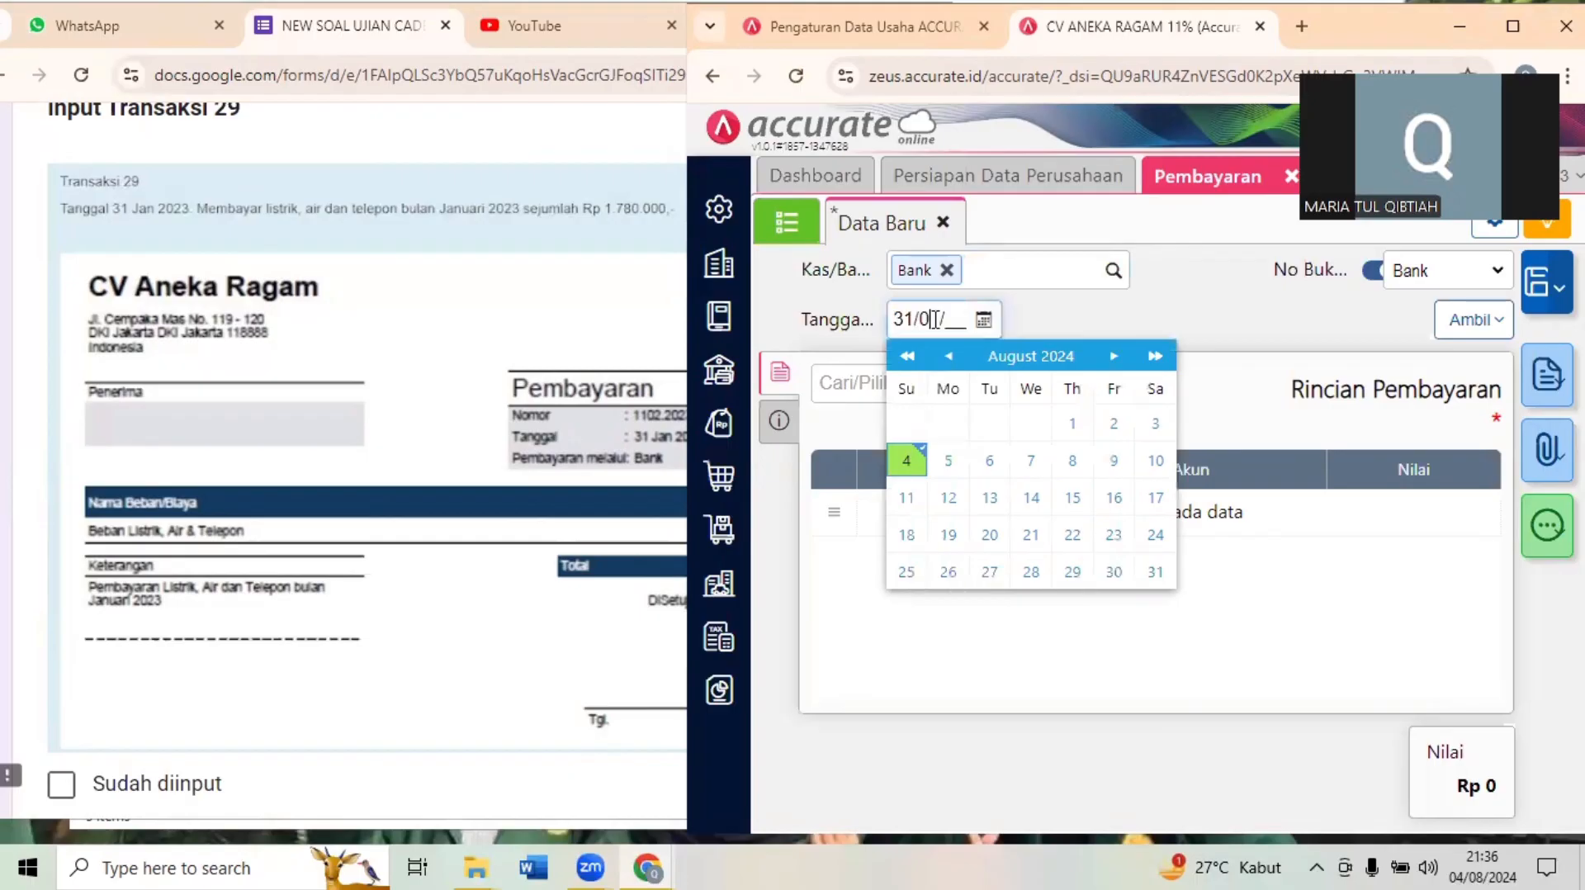
text(12023)
- Add a Beban Listrik, Air & Telepon line of 1.780.000 to the payment and save it
click(913, 383)
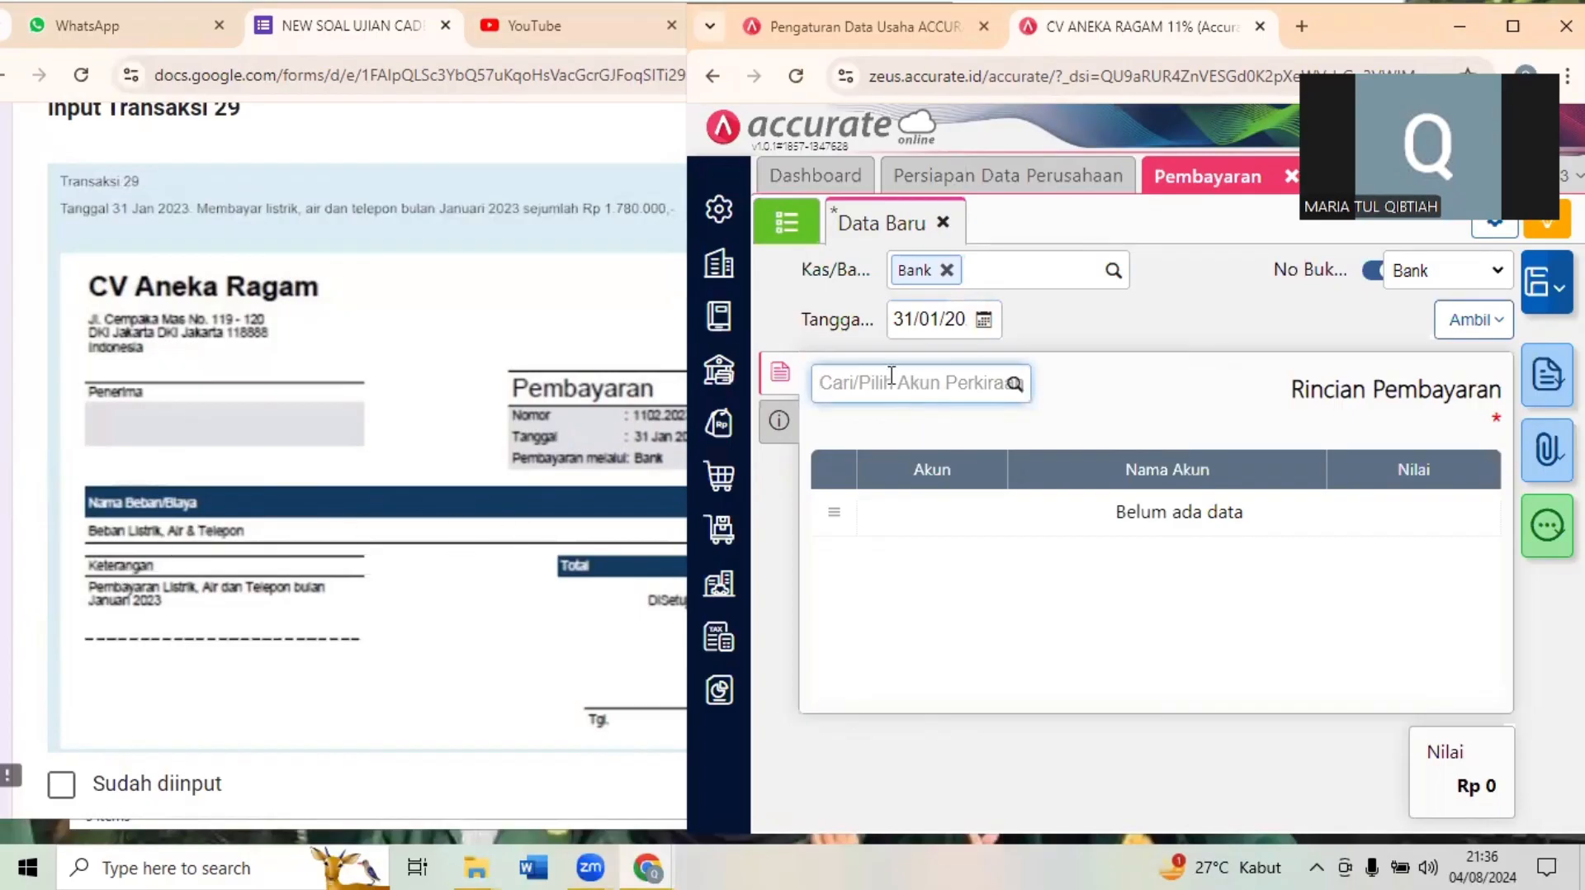
text(beb)
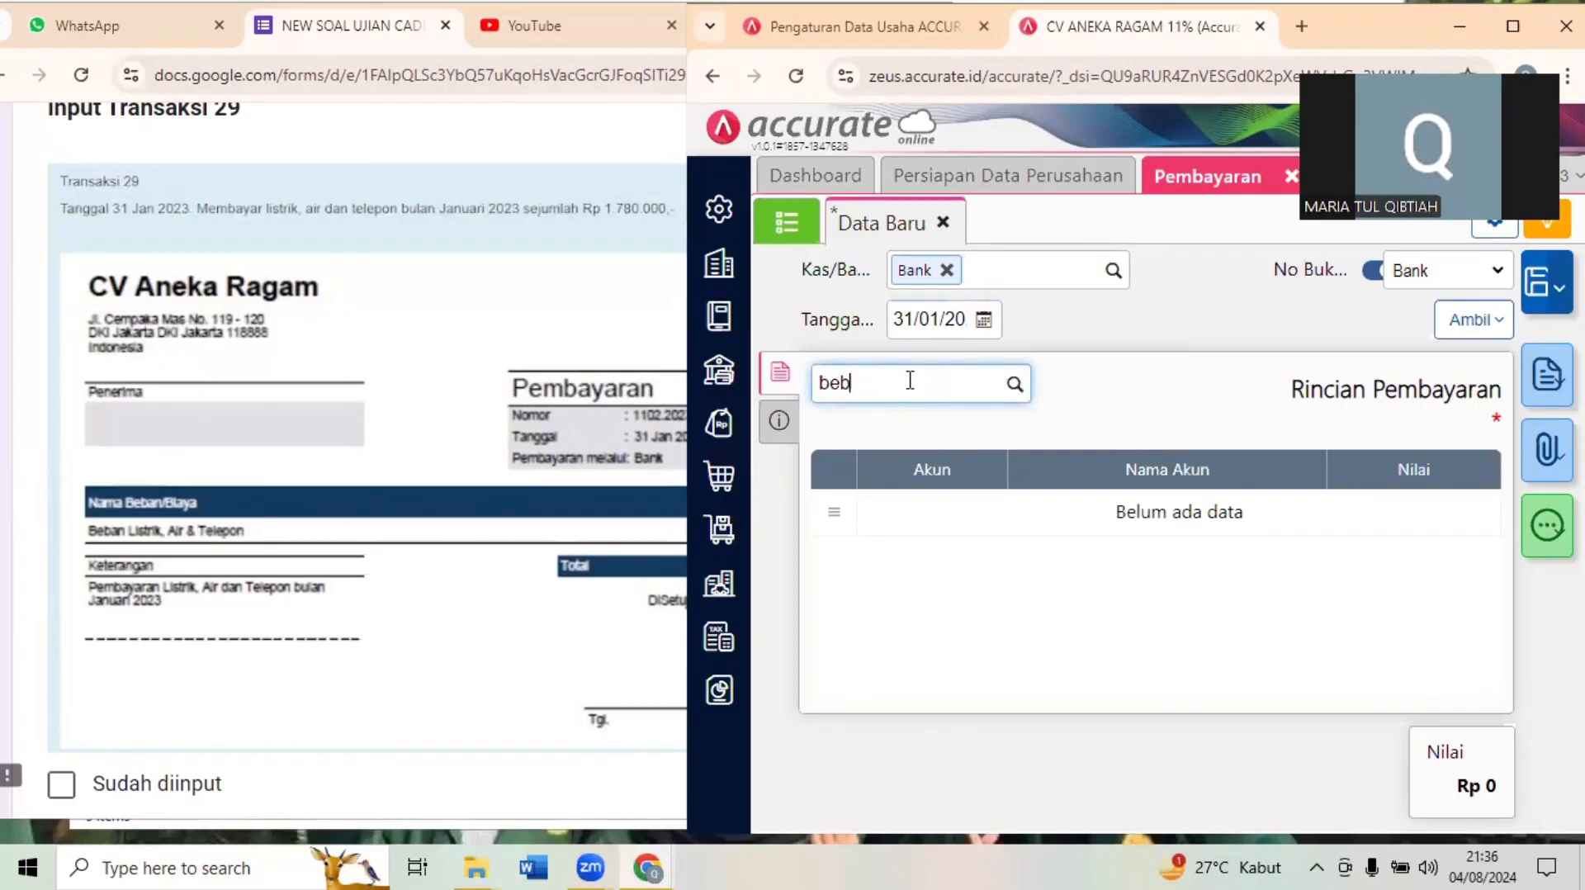
text(an lis)
click(900, 431)
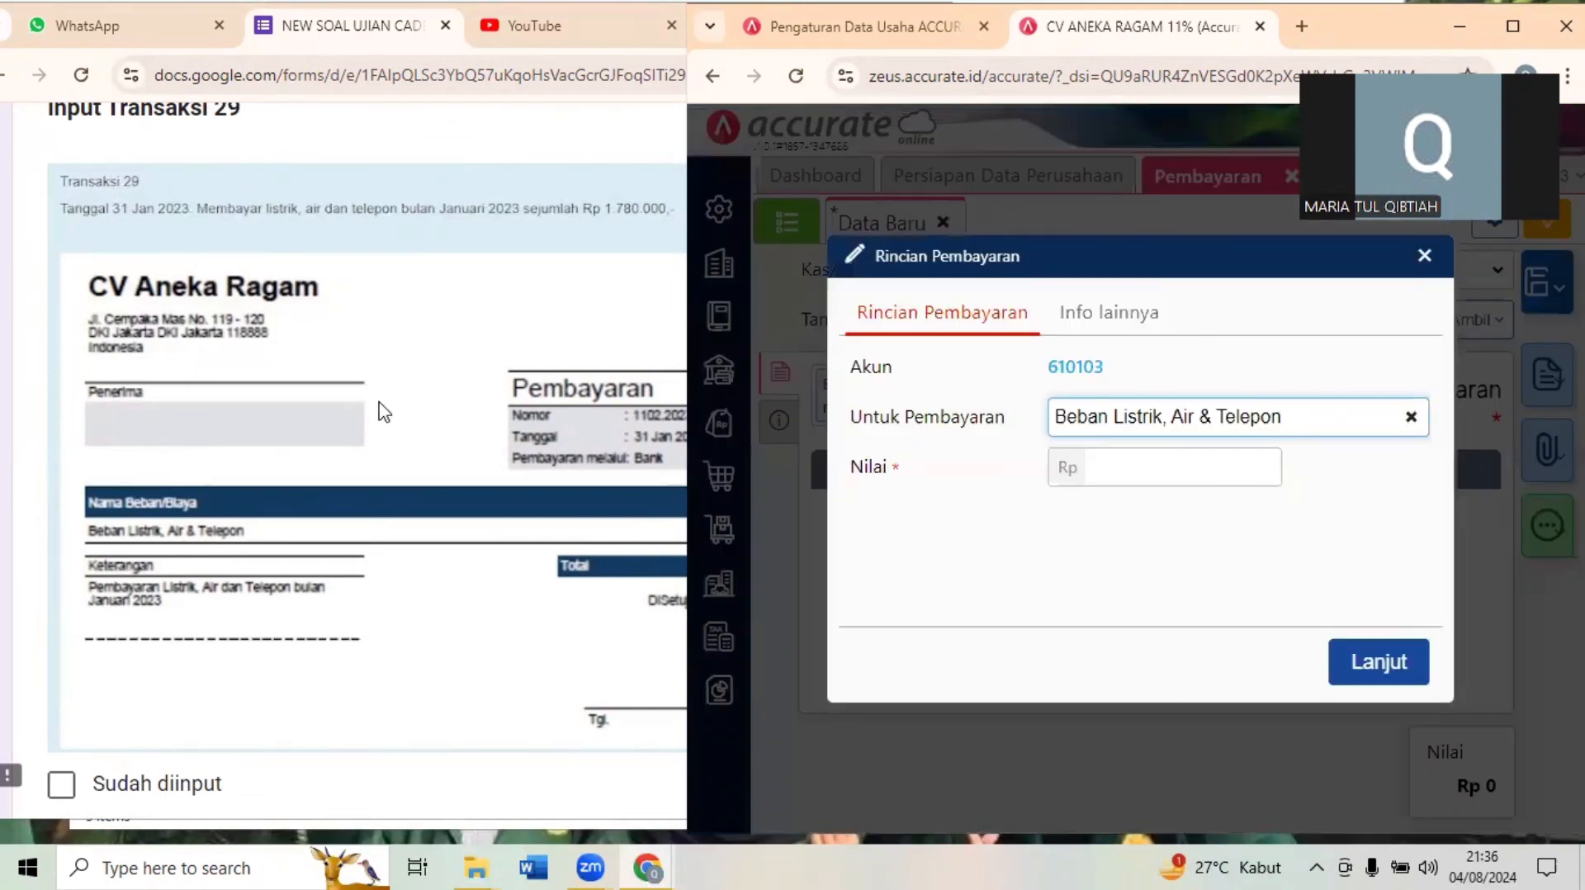
click(383, 411)
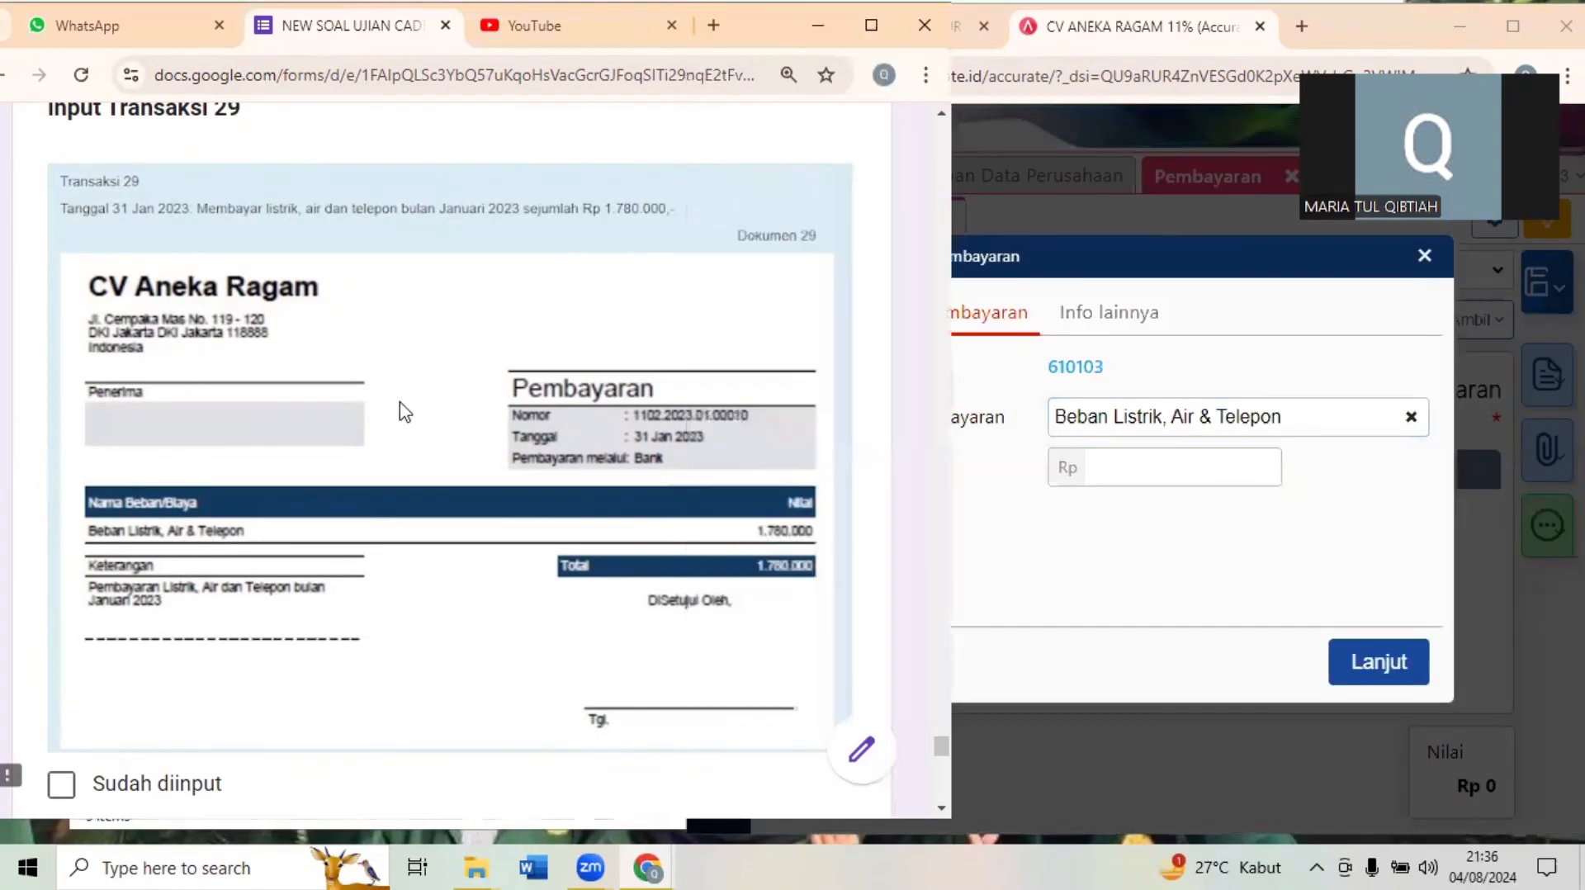
click(1172, 464)
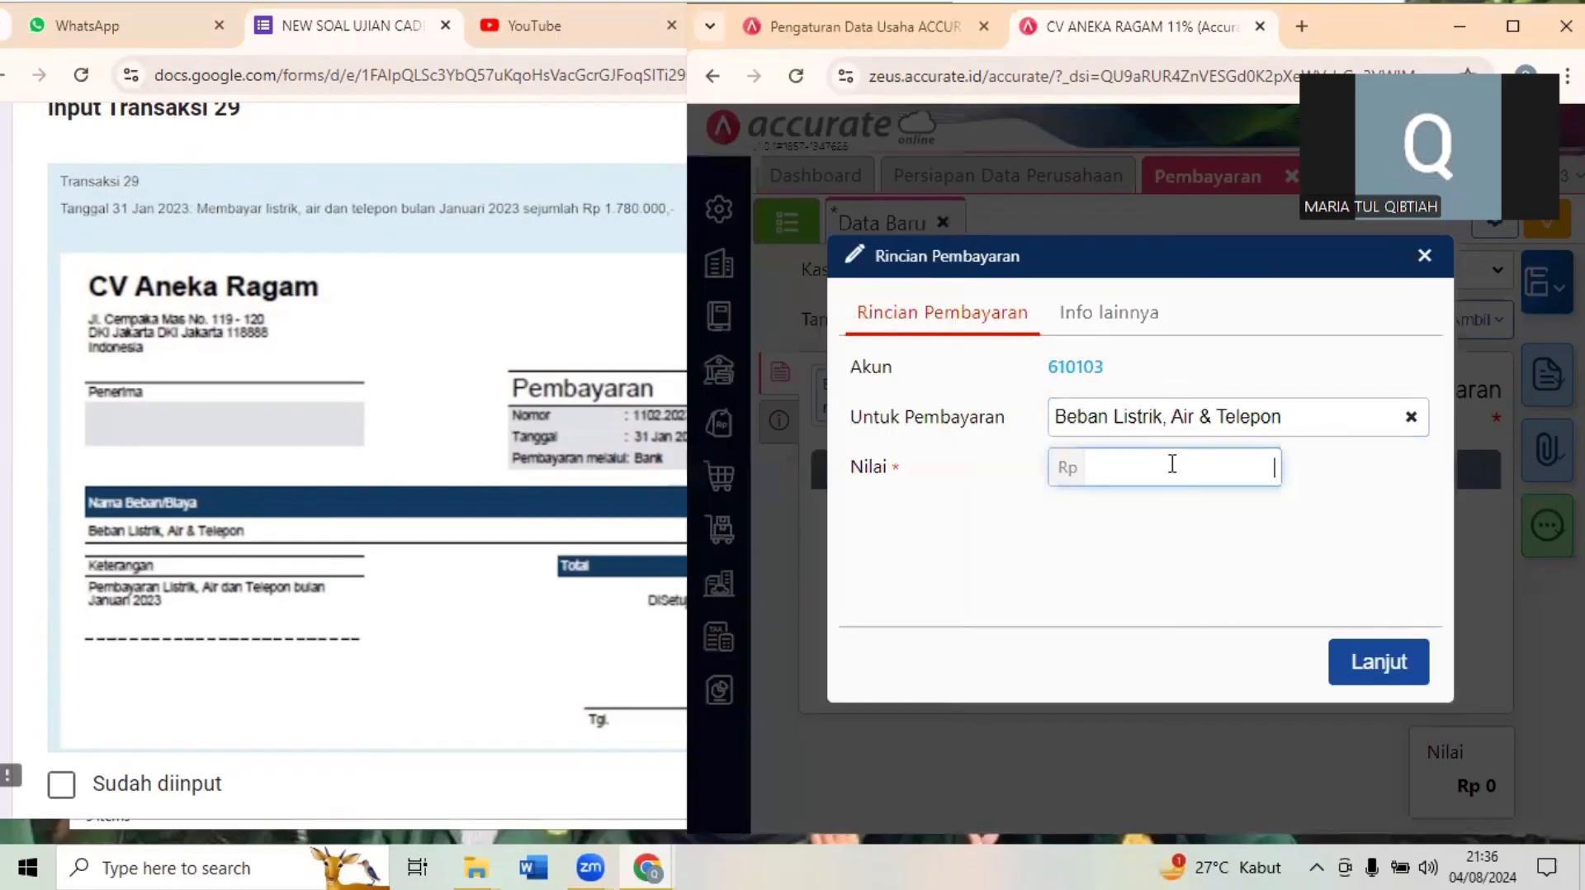
text(1.780.000)
click(1370, 654)
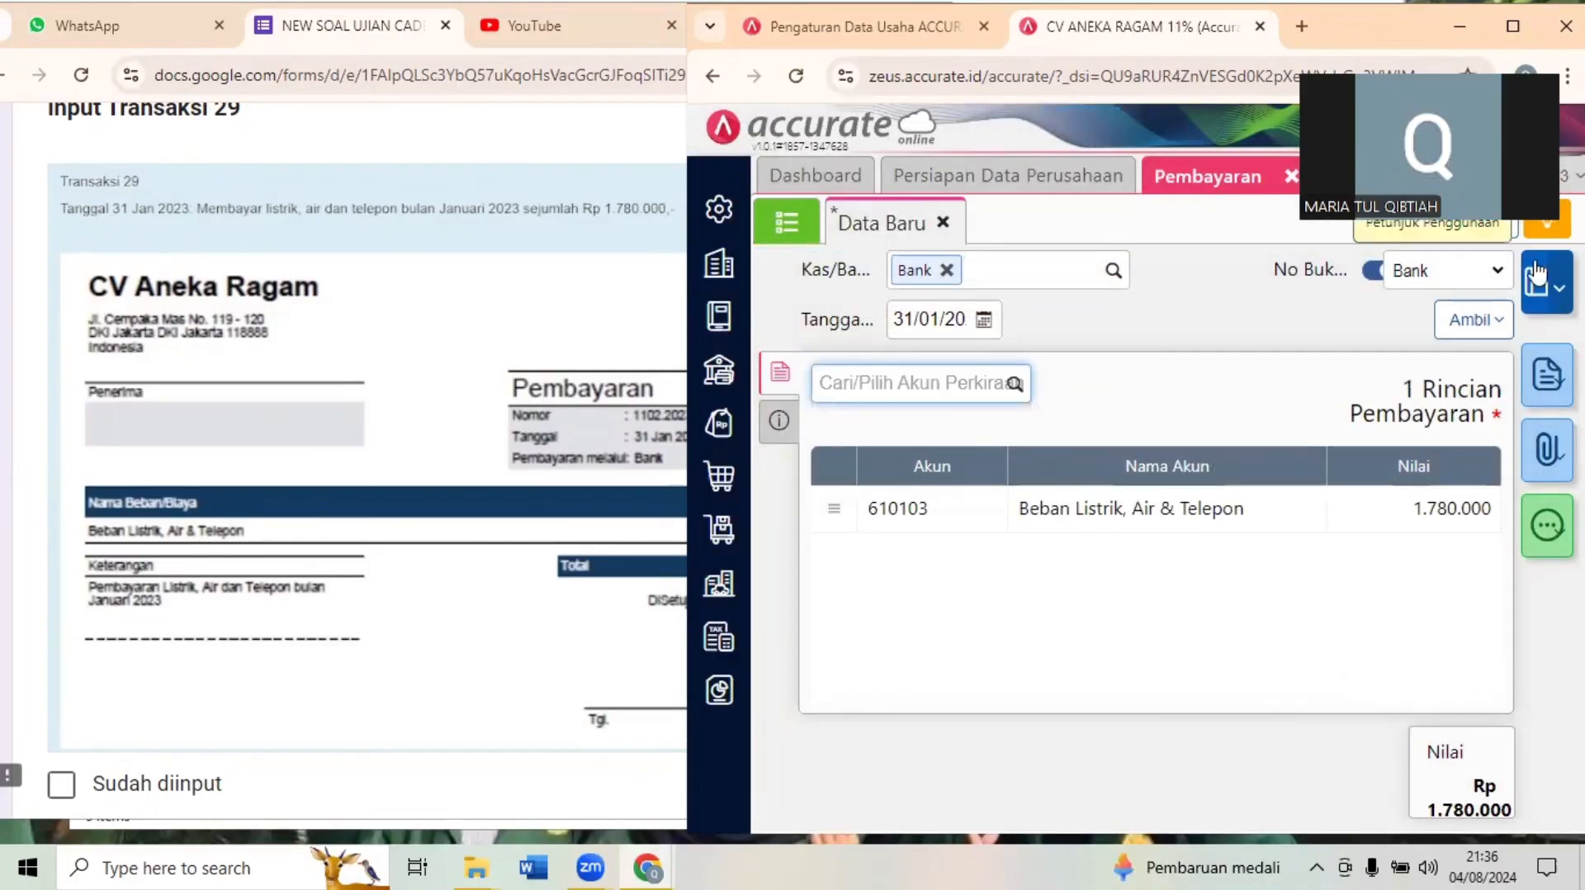
key(ctrl+s)
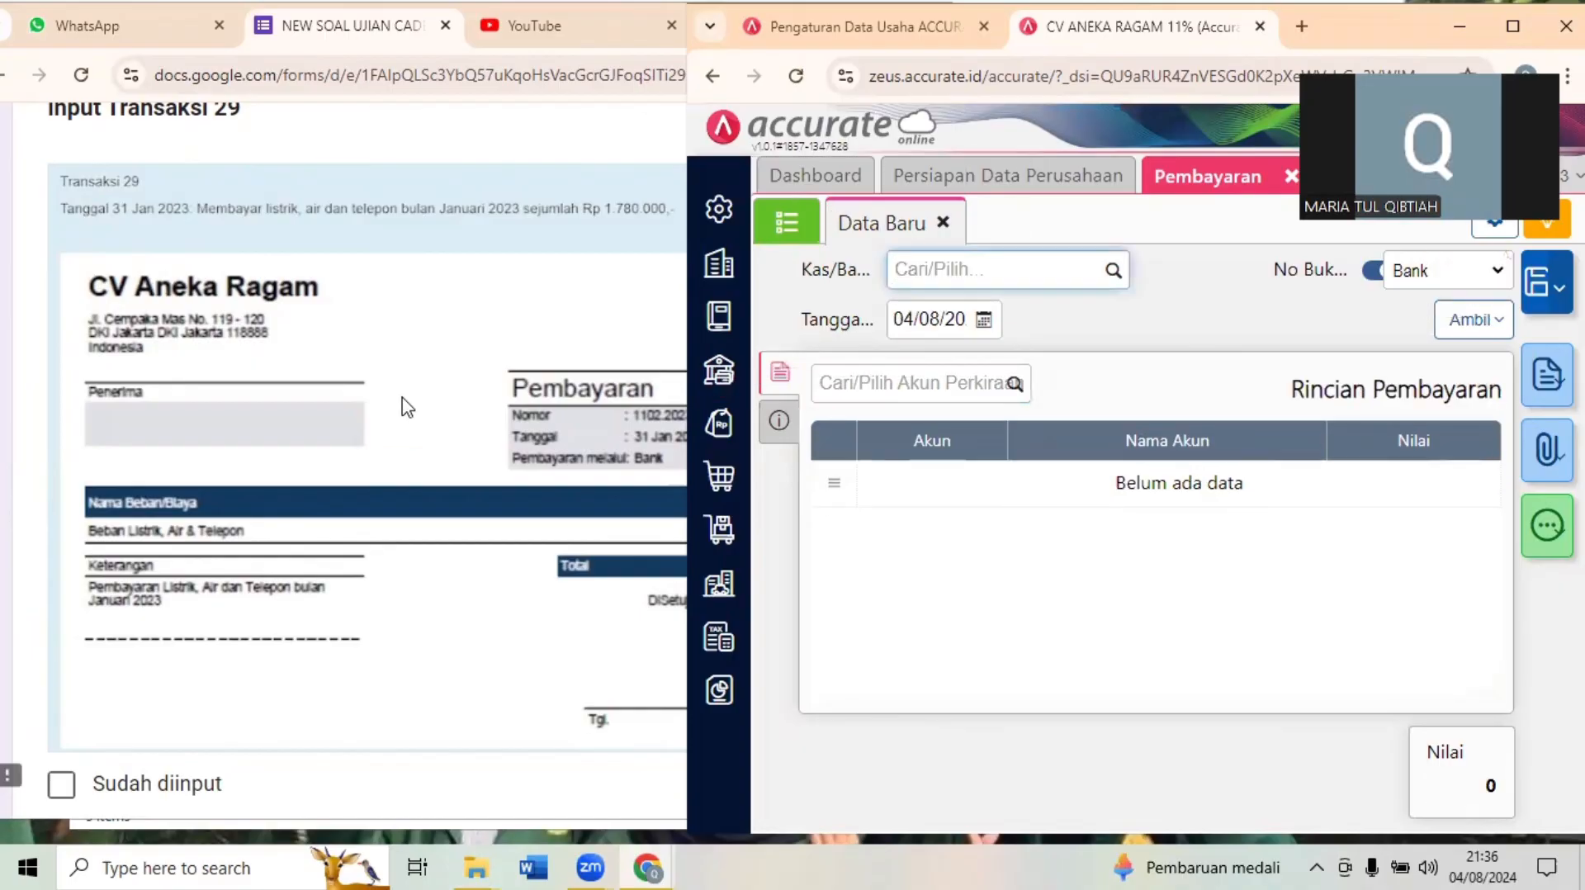
- Switch to the exam form and read Transaksi 30 about the January 2023 fixed asset depreciation
click(401, 405)
scroll(403, 406, down, 10)
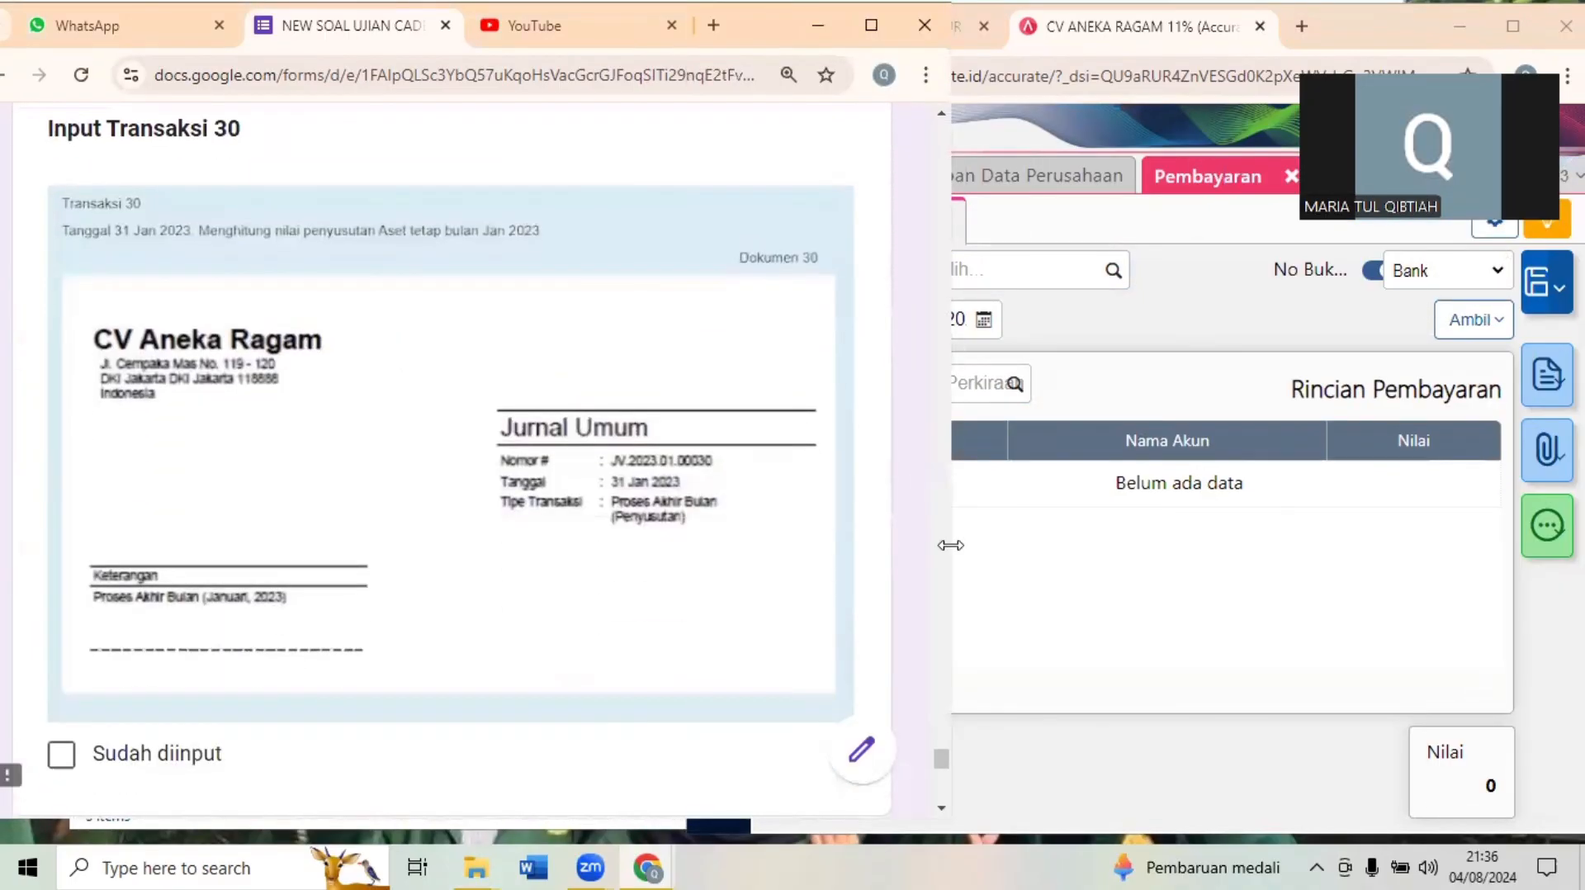
click(1131, 604)
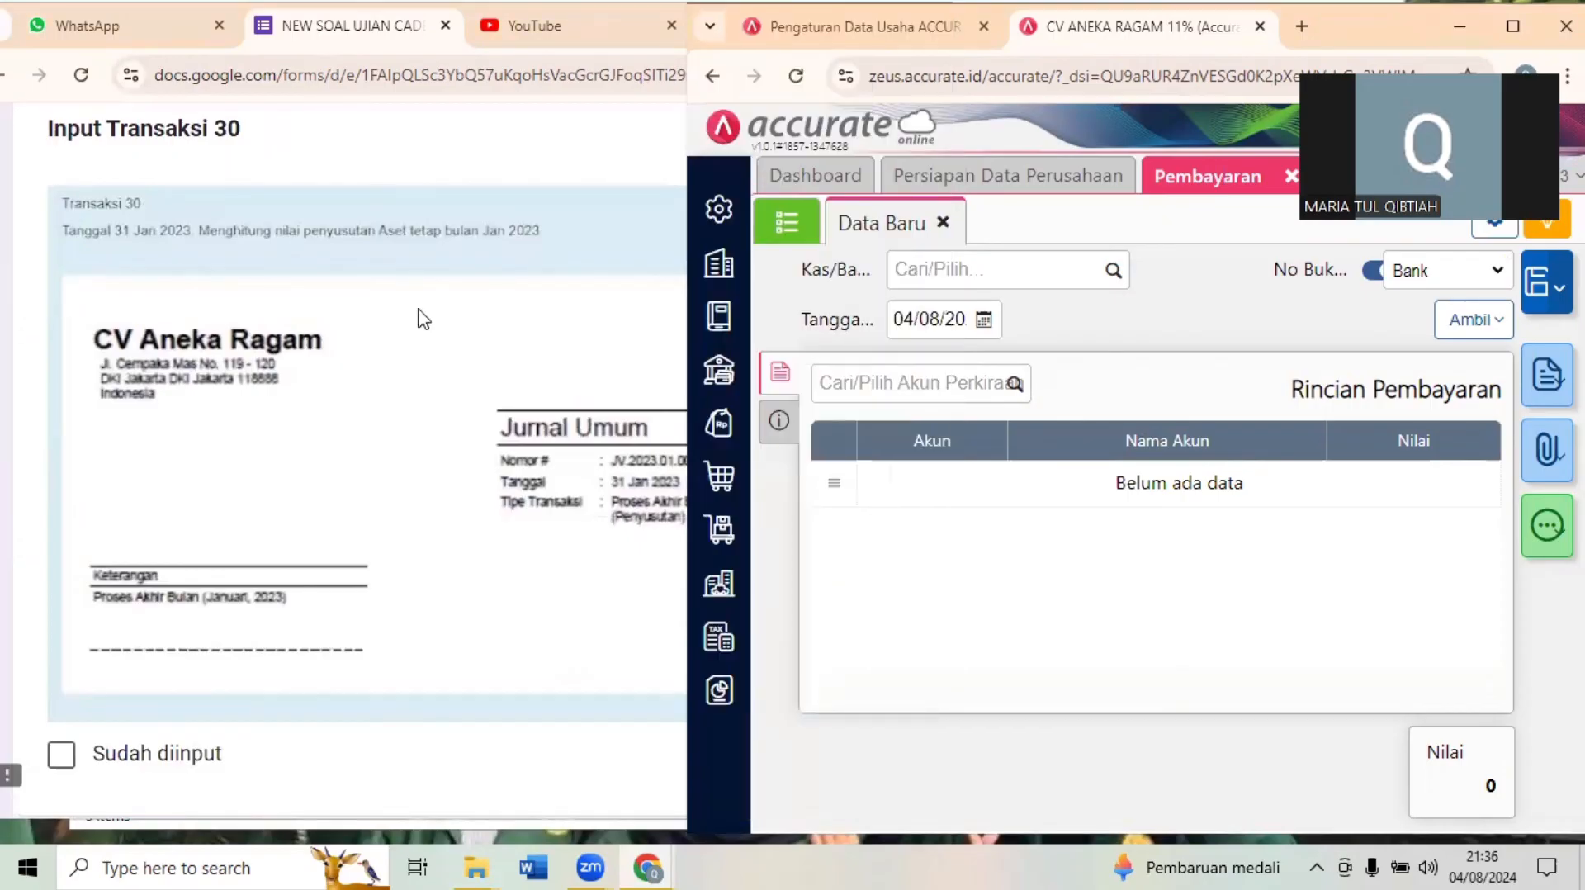
click(530, 234)
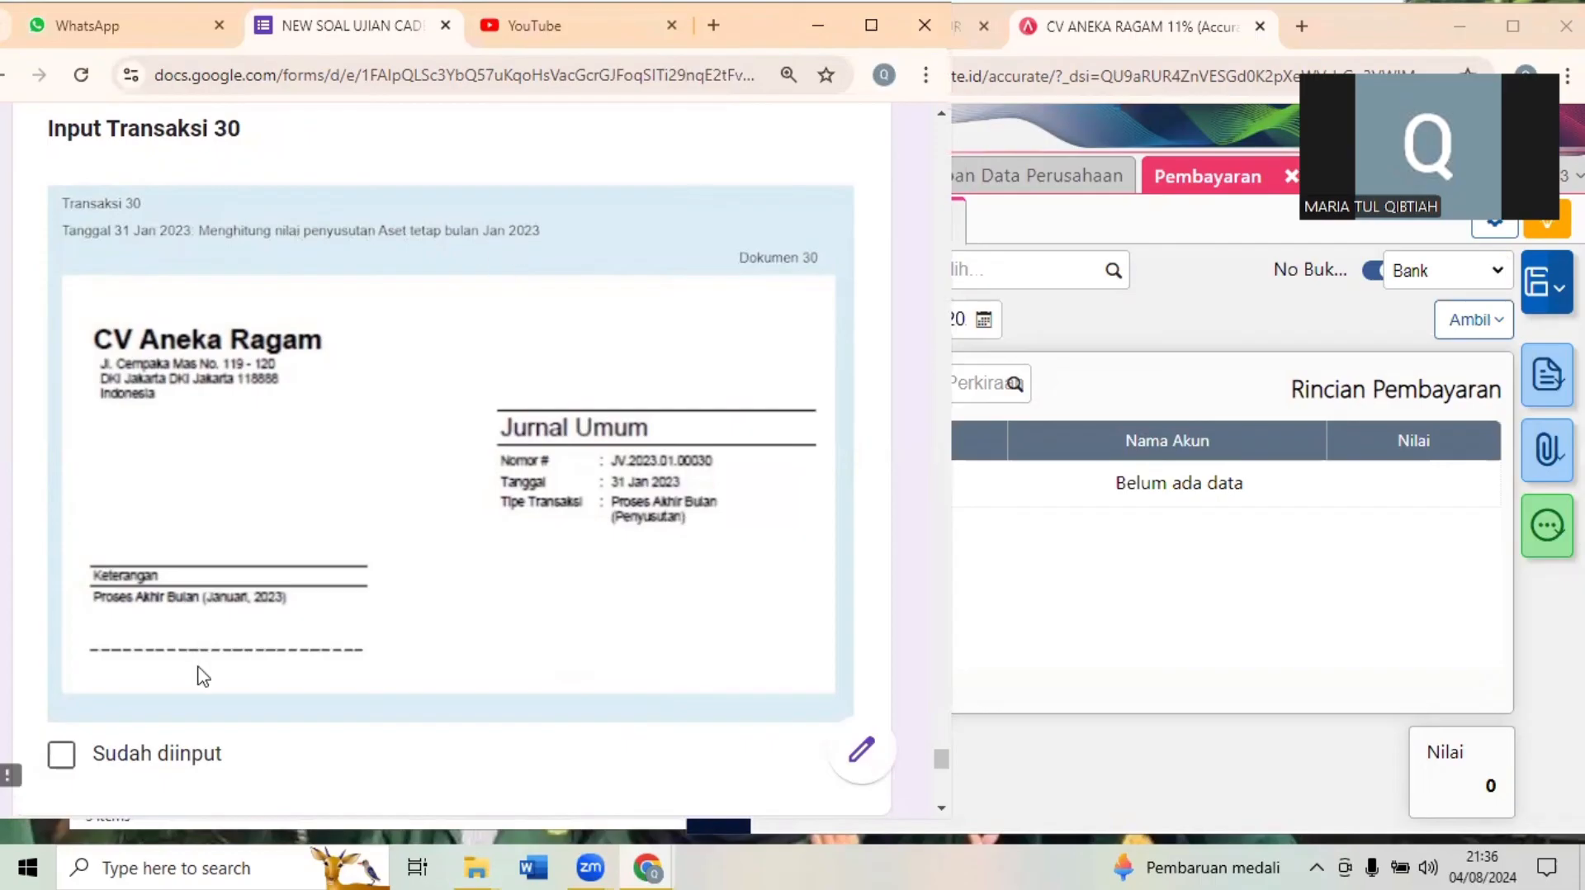
- Return to Accurate and run Proses Akhir Bulan for Januari 2023, saving the process
click(1199, 332)
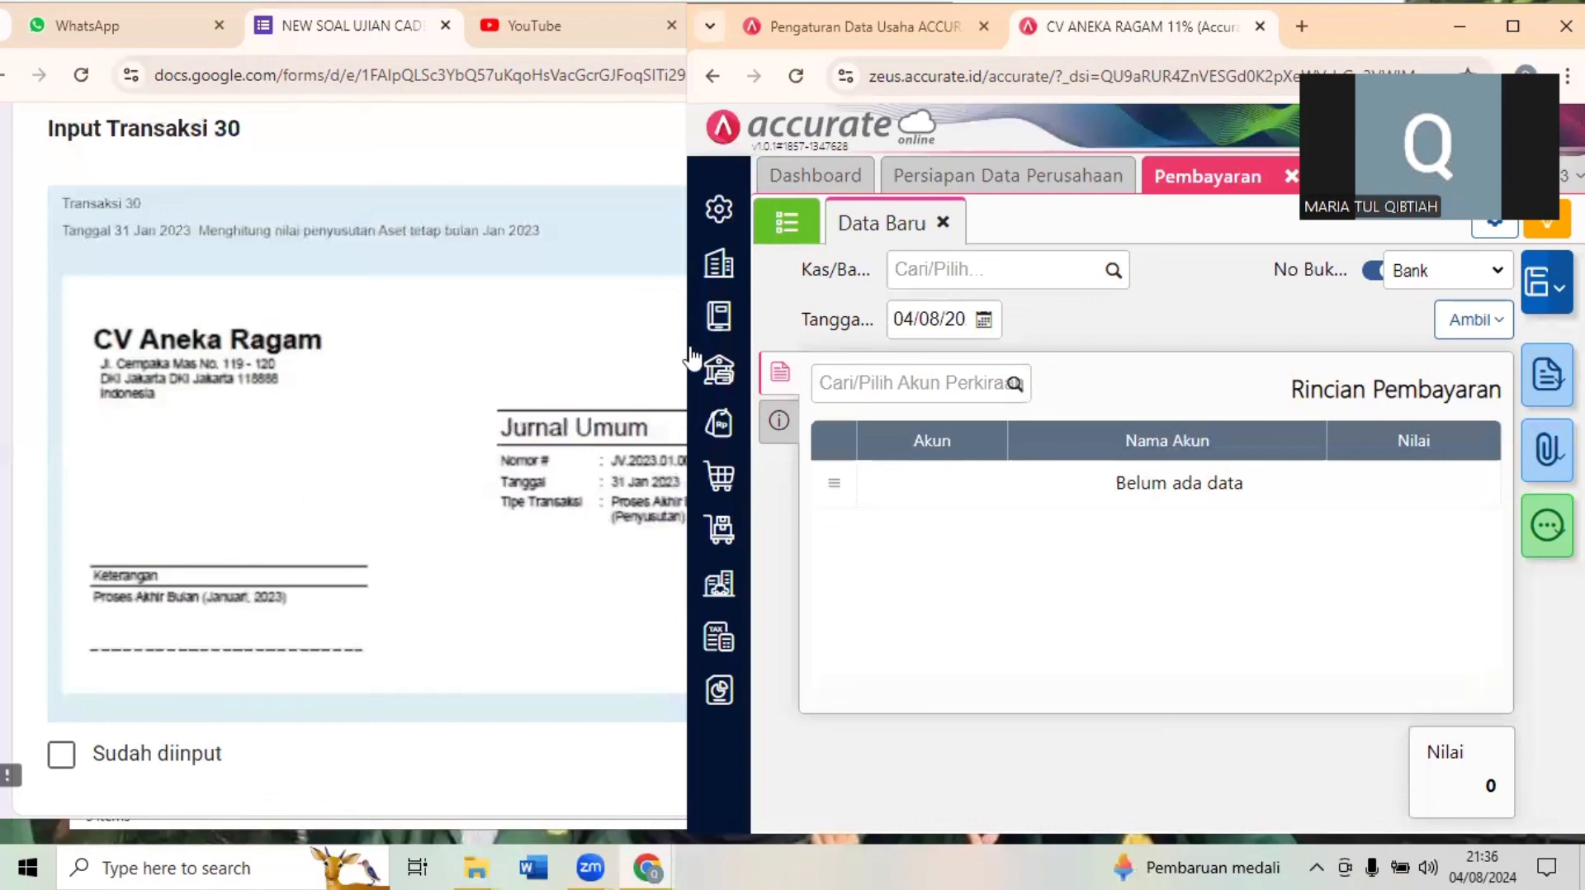
click(721, 276)
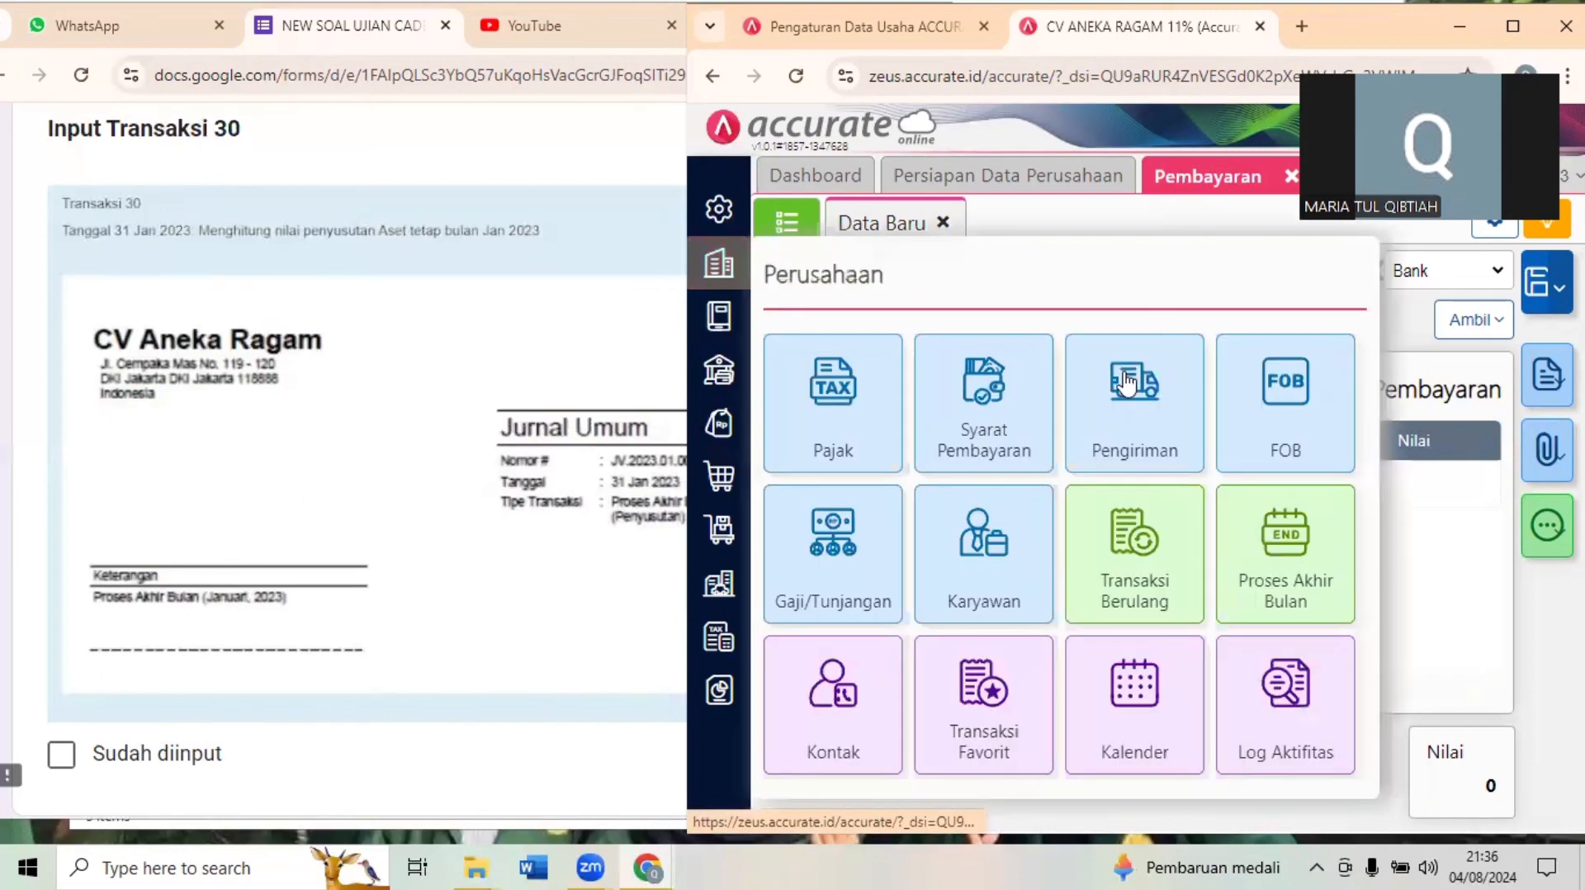
click(1290, 594)
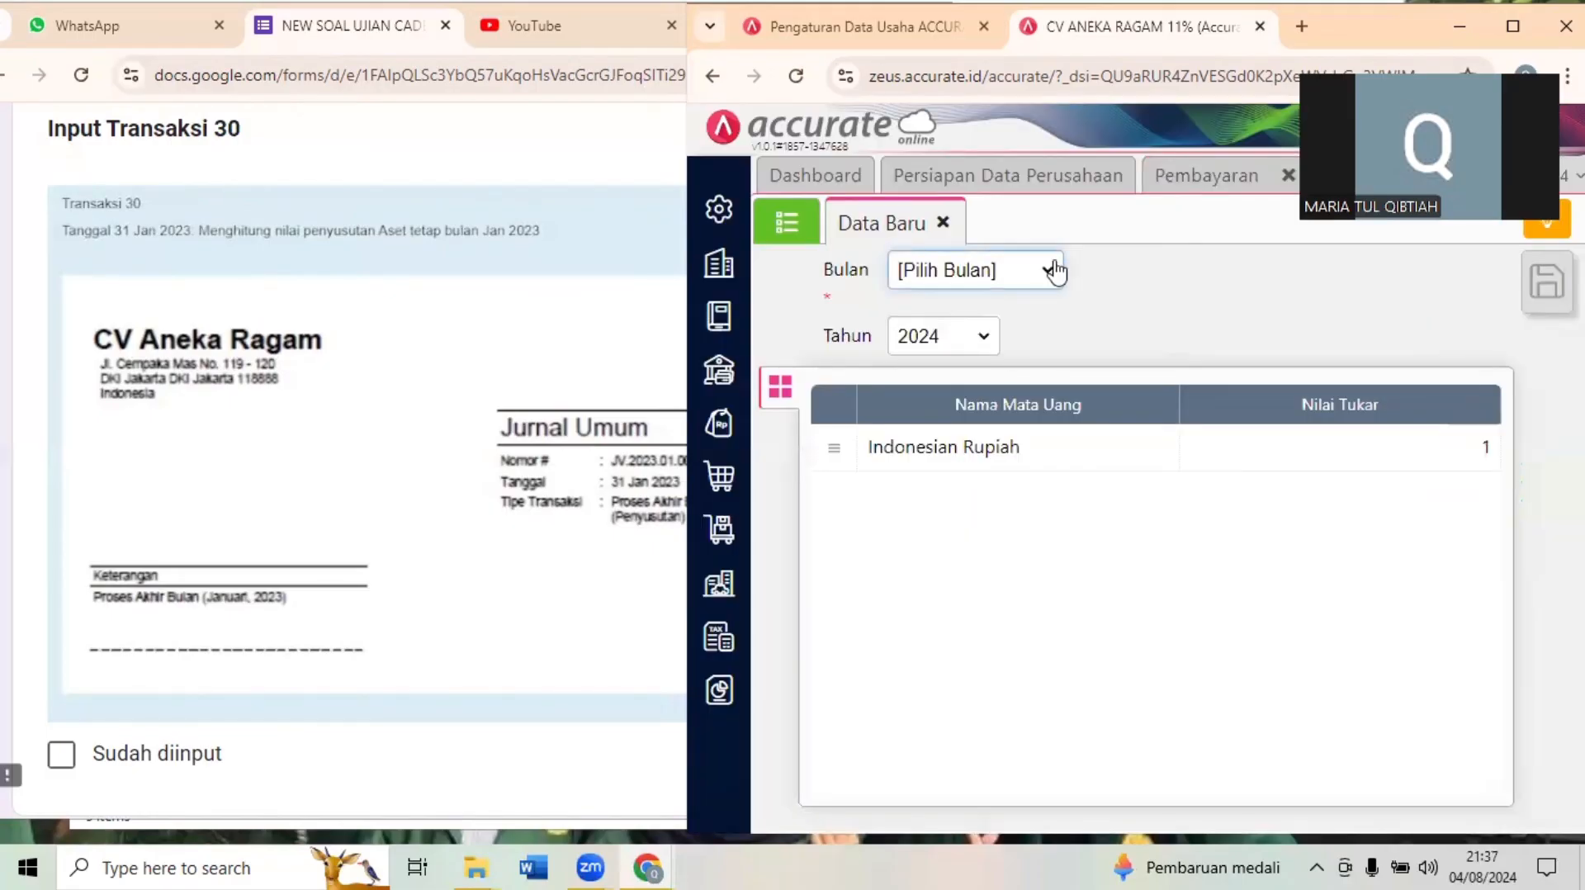
click(1055, 273)
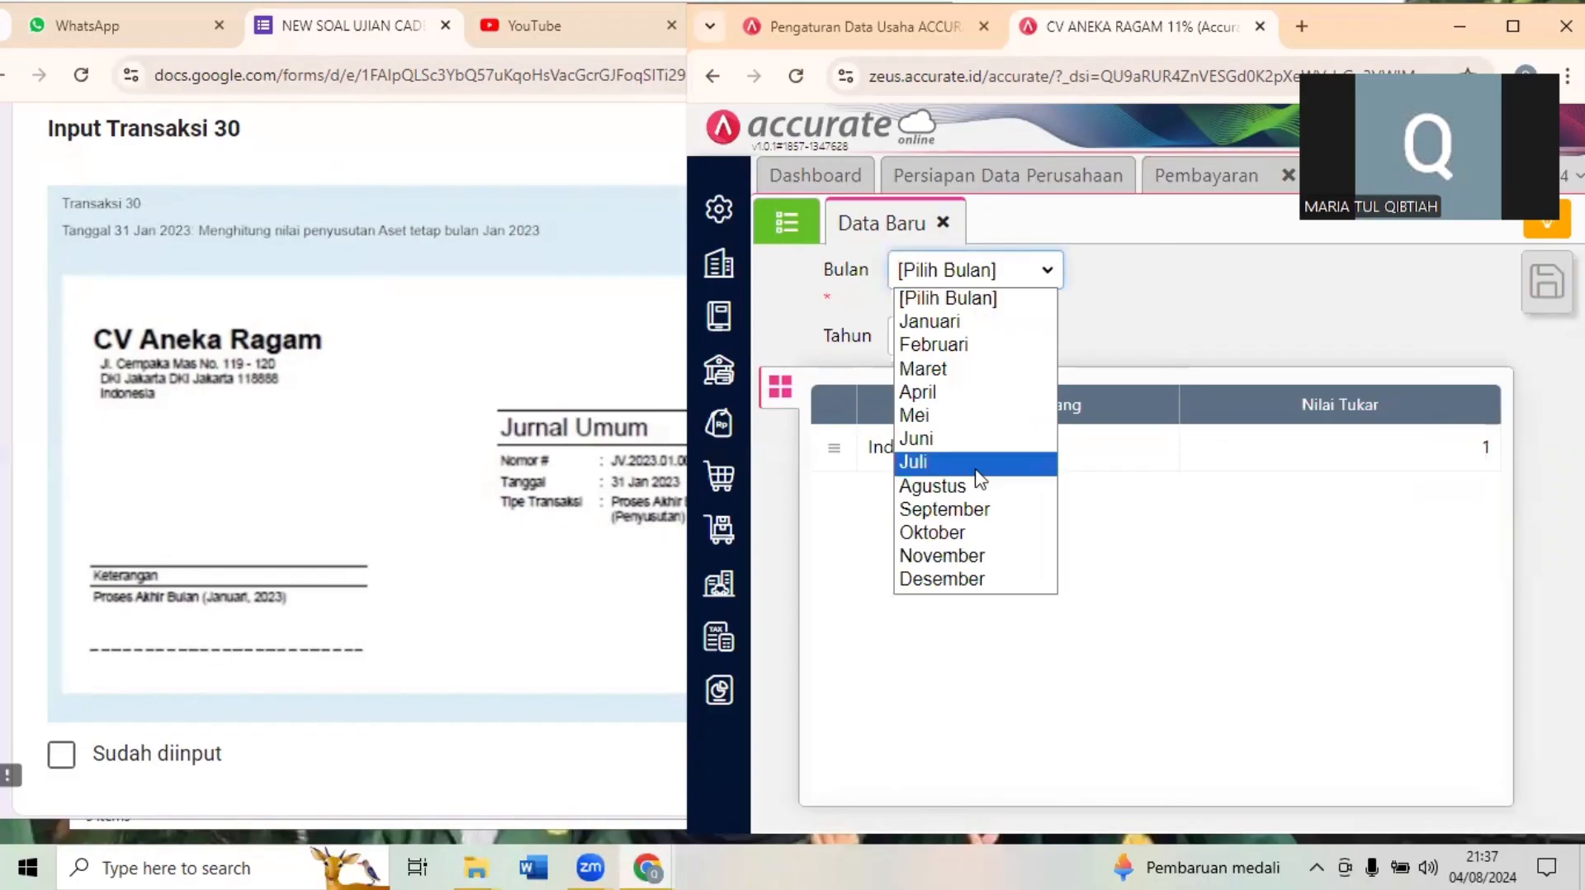
click(945, 322)
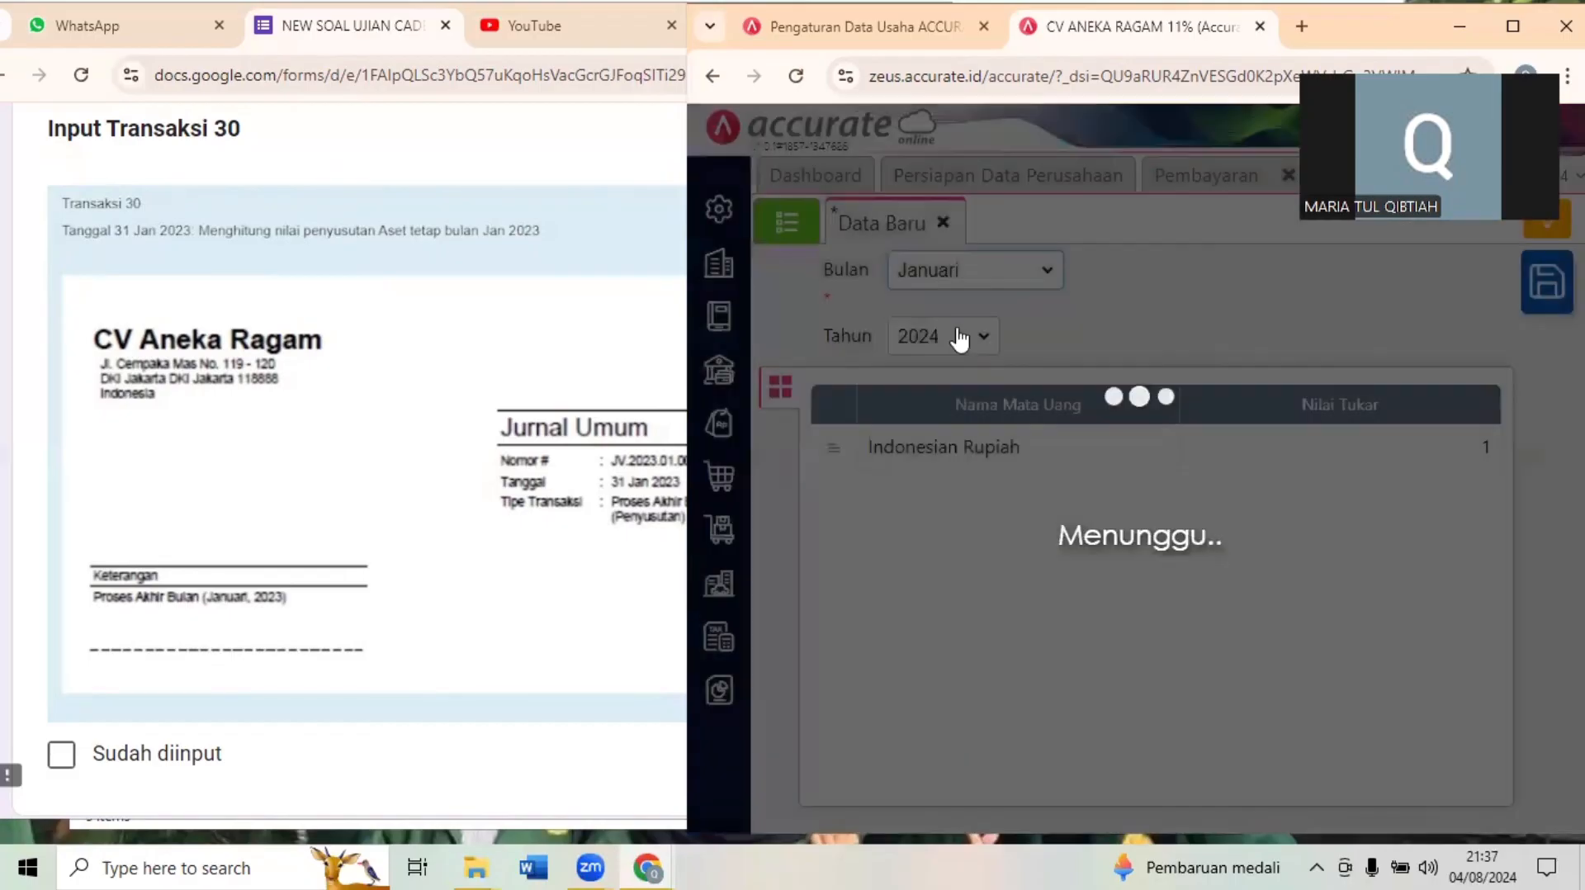
click(949, 340)
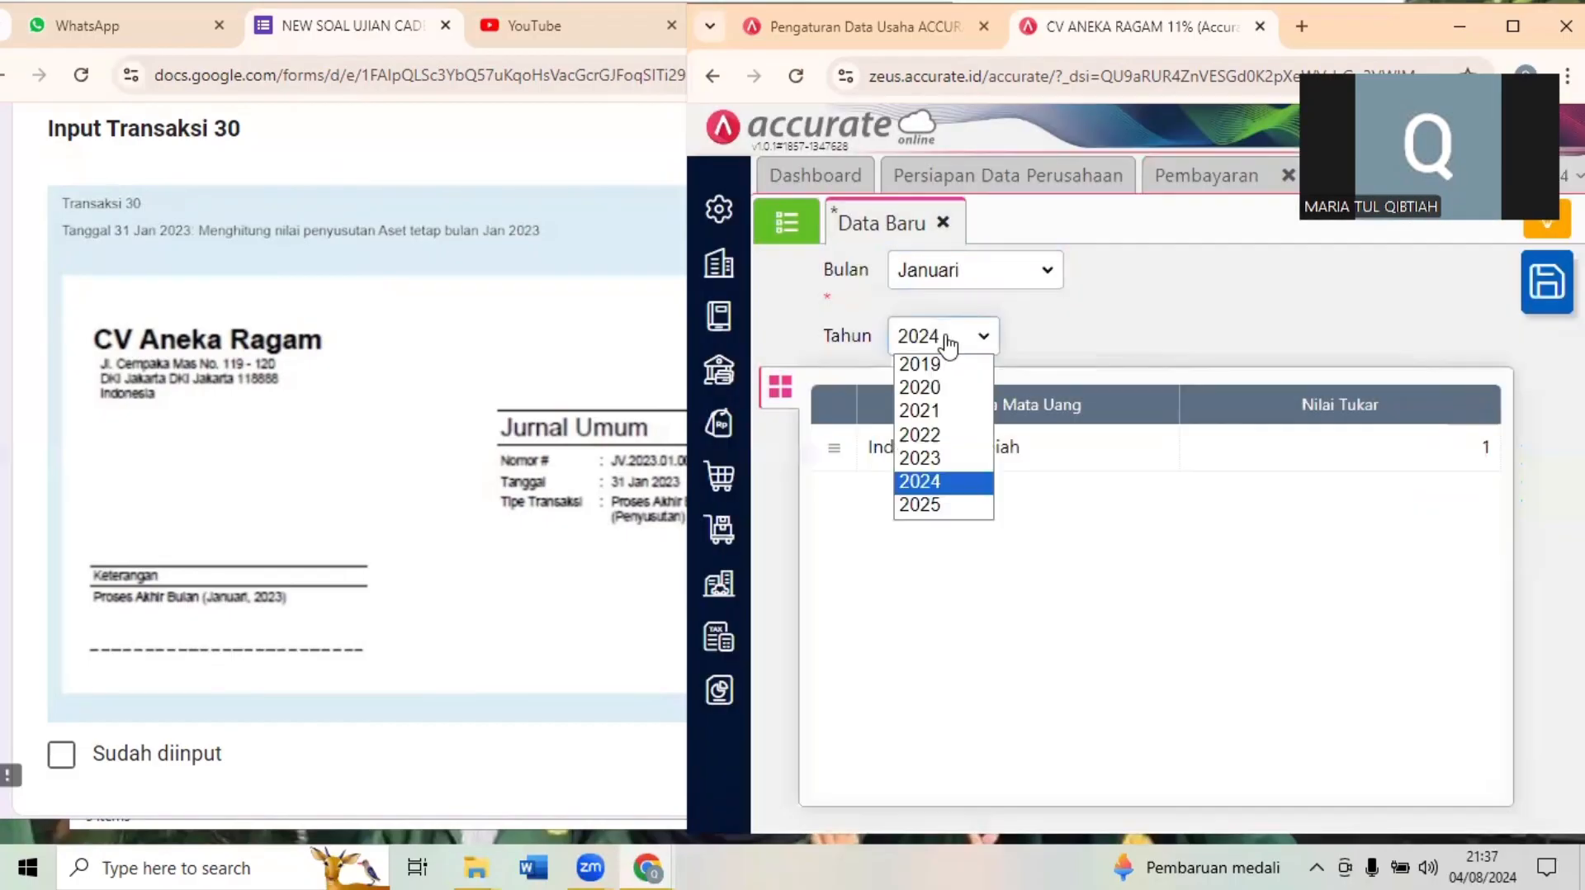
click(928, 454)
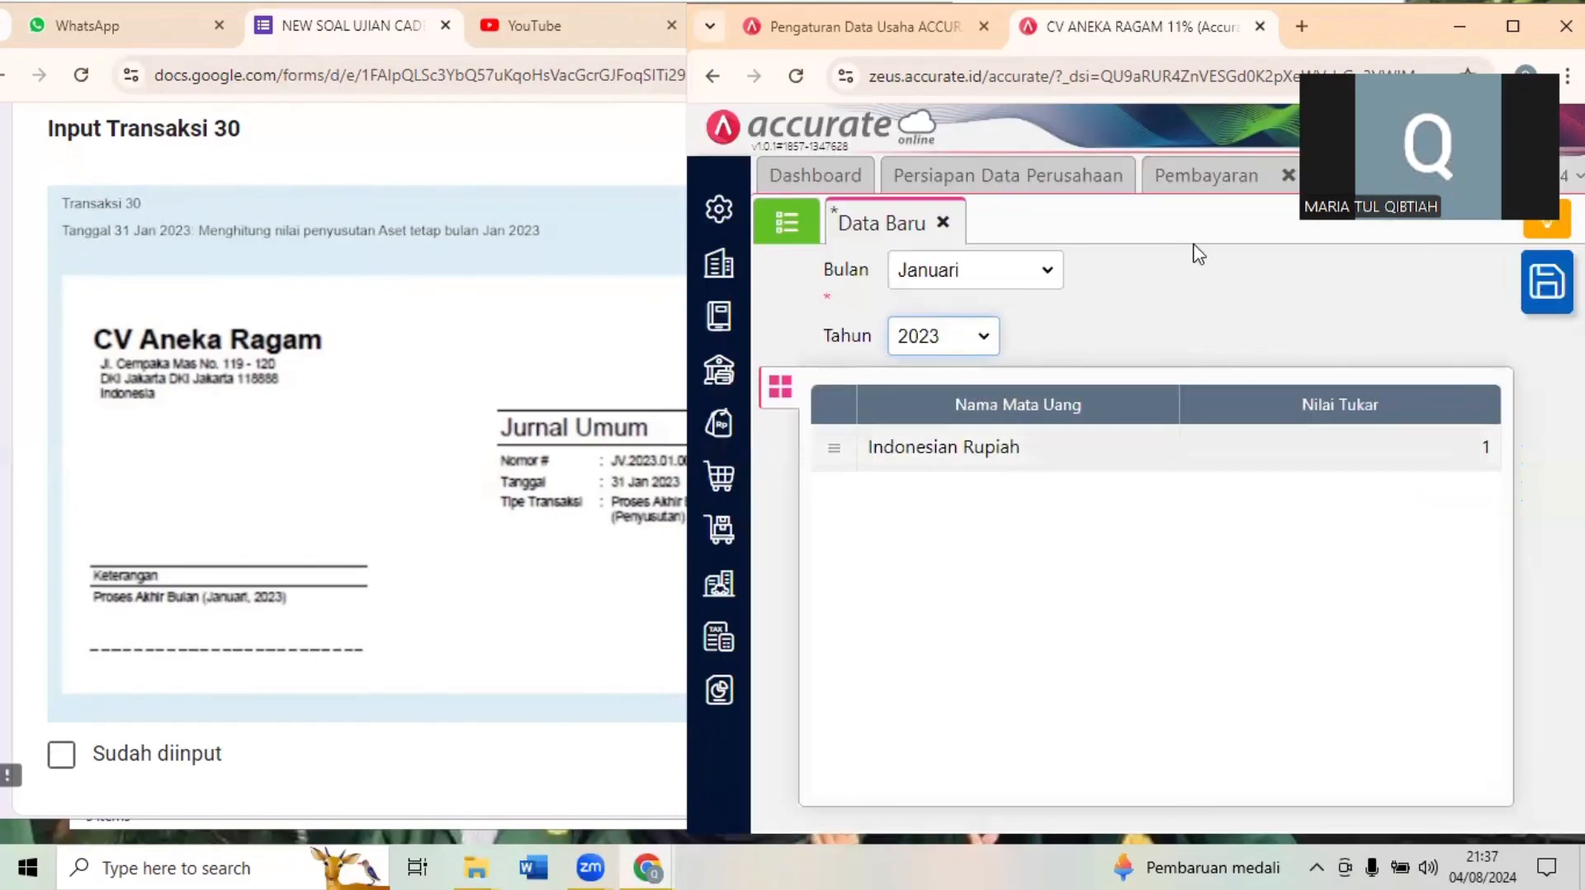
click(1546, 282)
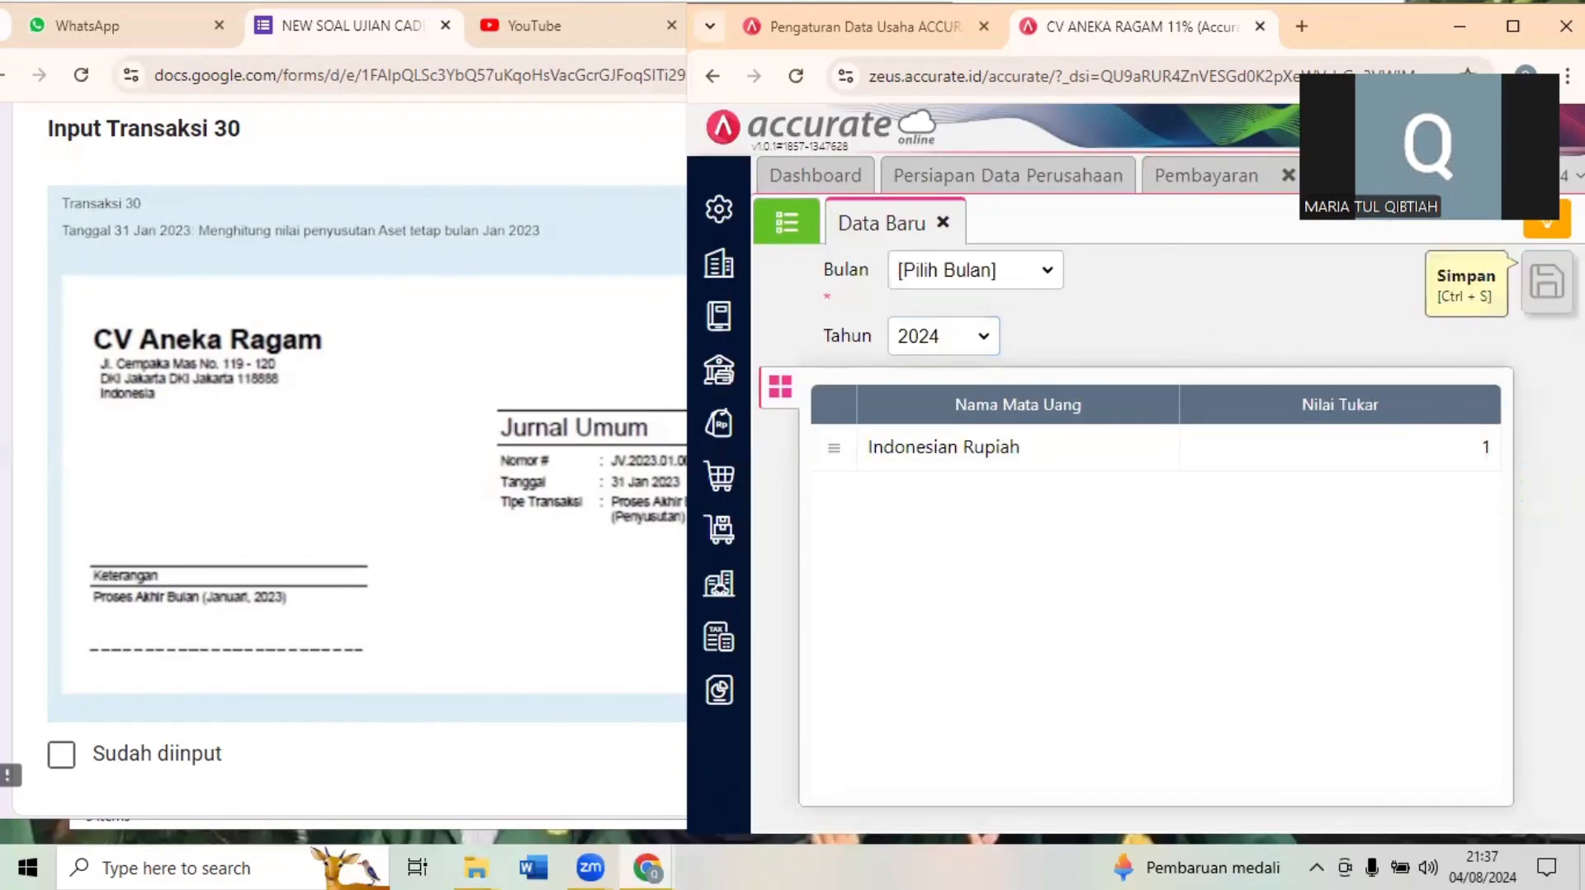
- Read Questions 19 to 22 in the exam form about the January 2023 Laba Rugi and Neraca values, and return to Accurate
click(440, 250)
scroll(440, 251, down, 1)
scroll(440, 250, down, 10)
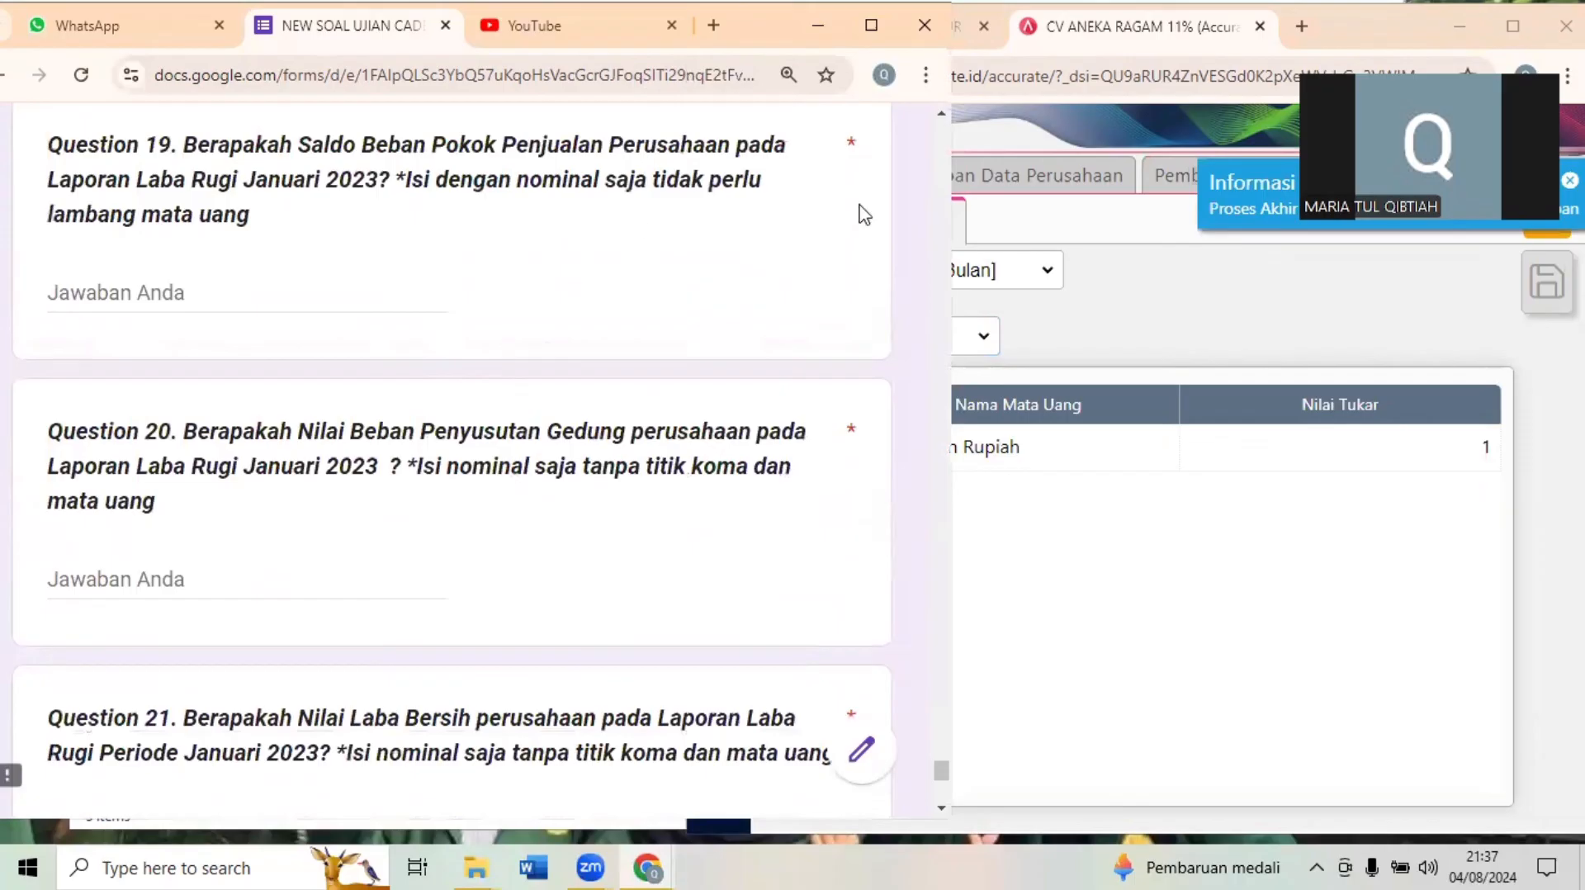
click(1267, 322)
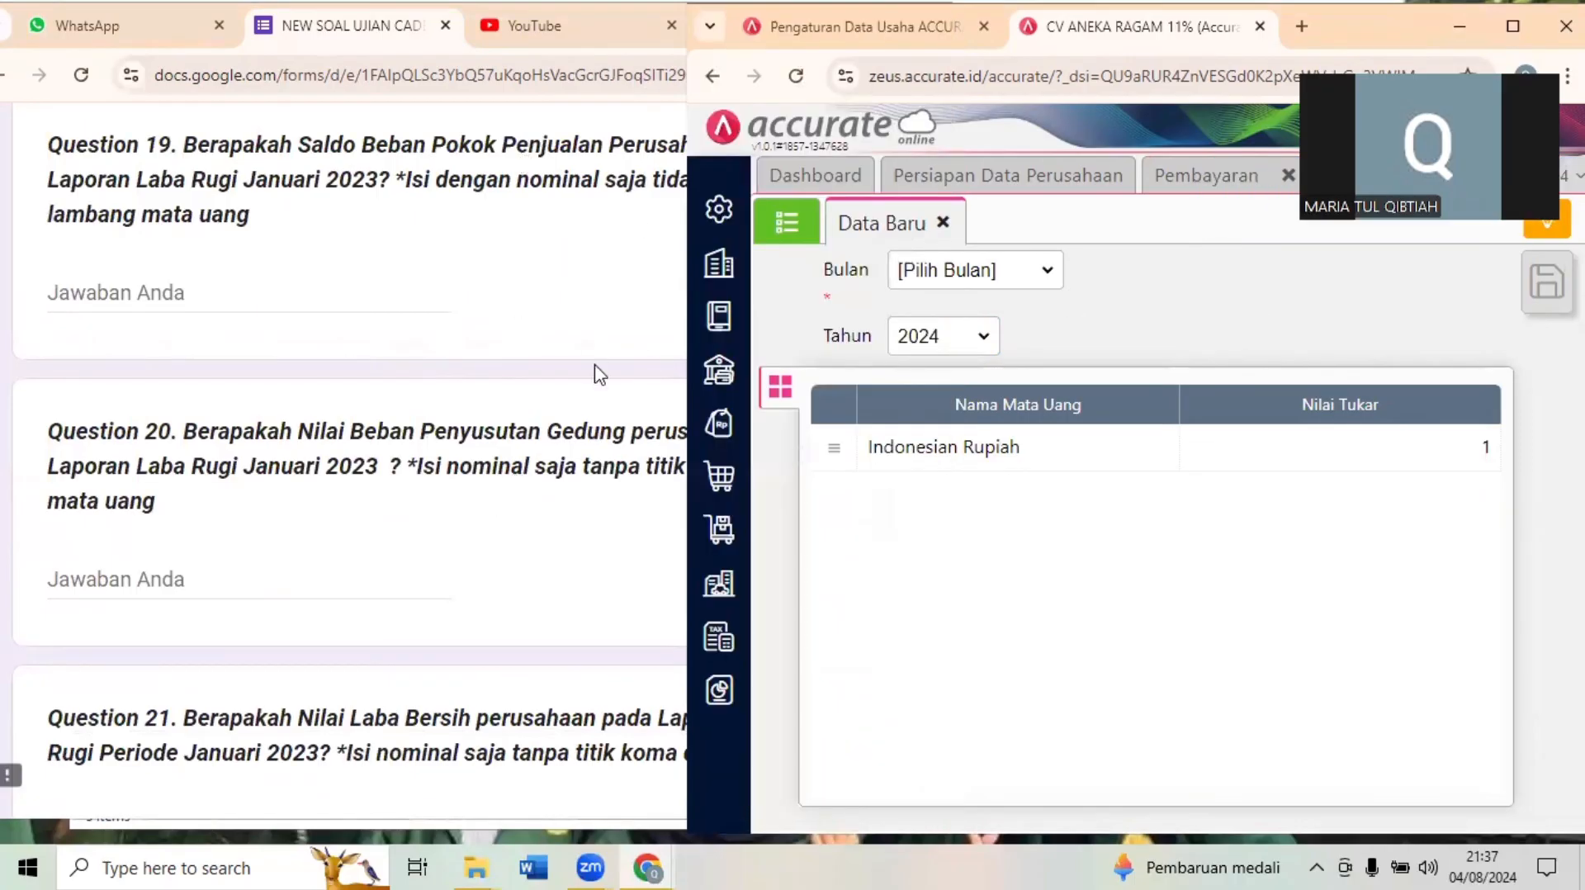
click(225, 169)
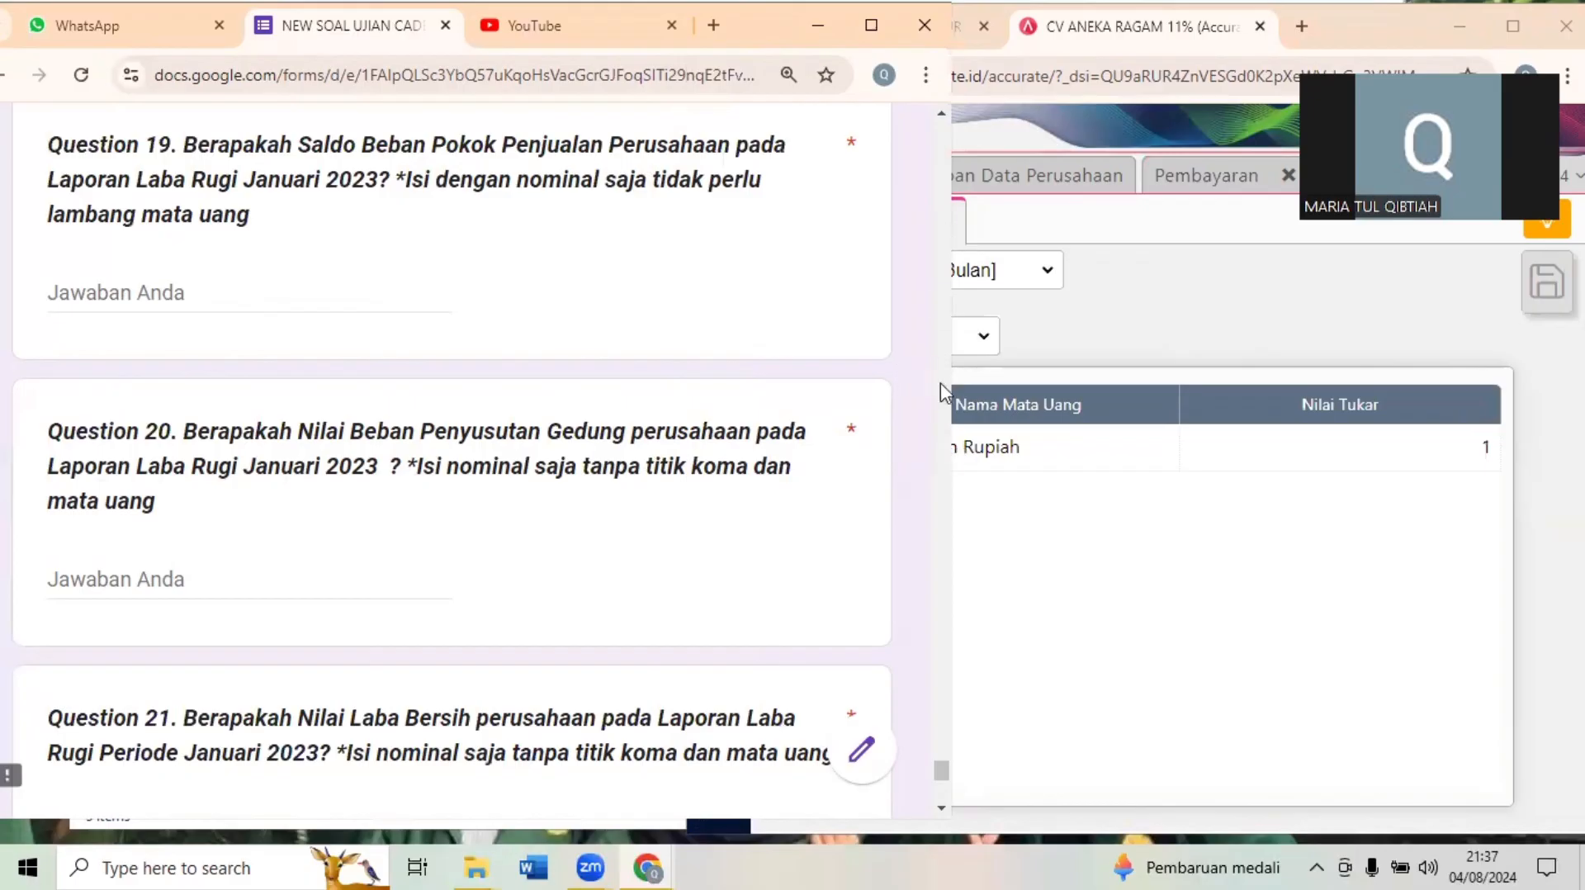
drag(941, 770, 946, 774)
scroll(945, 783, down, 1)
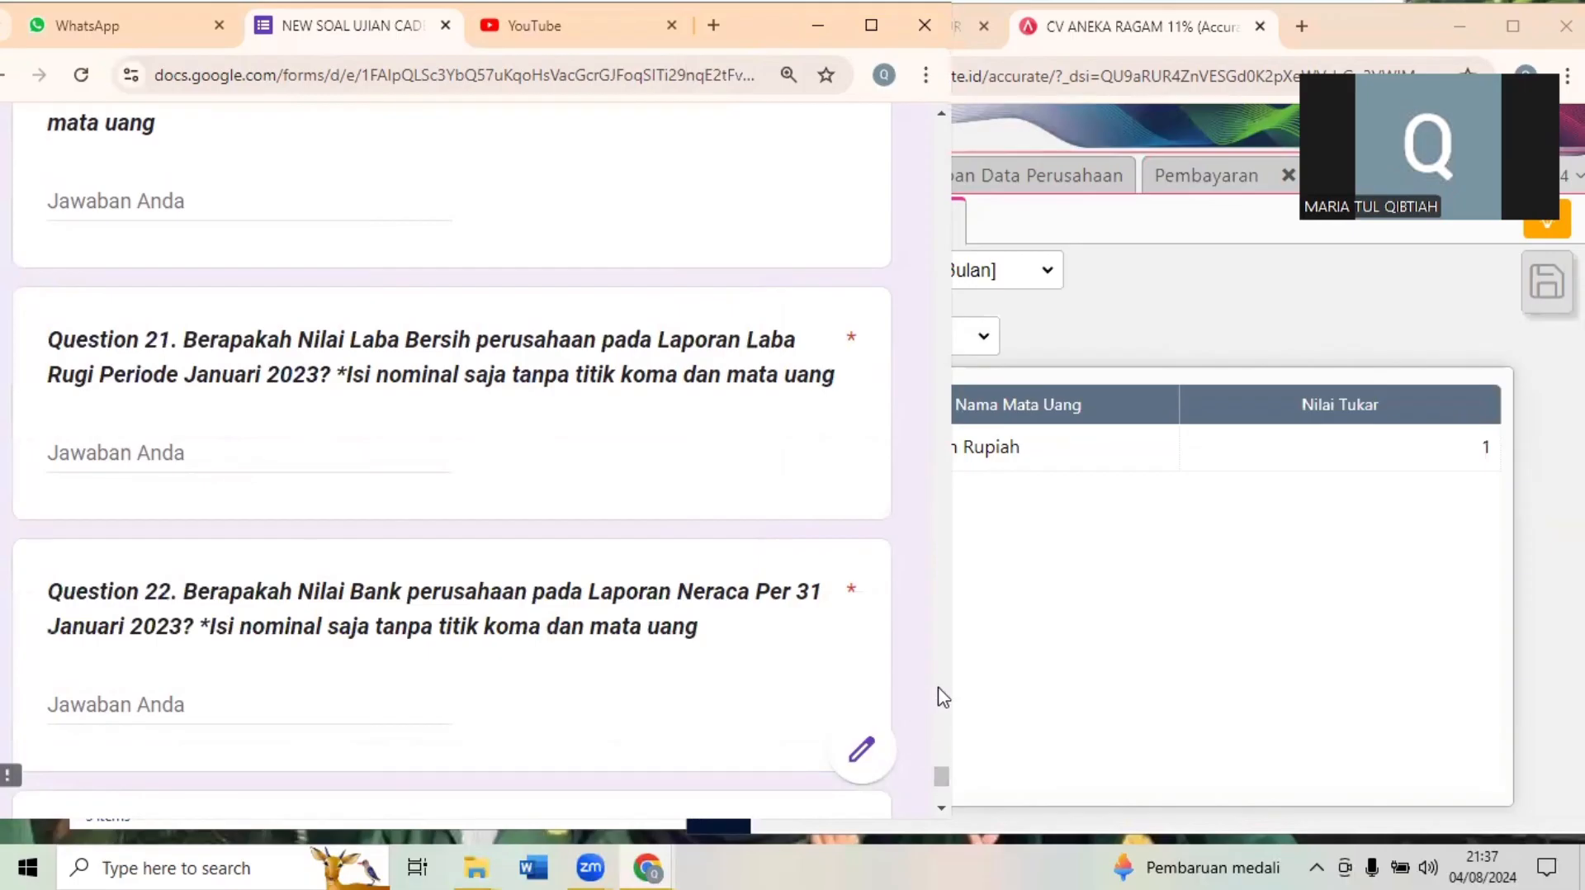
click(1172, 634)
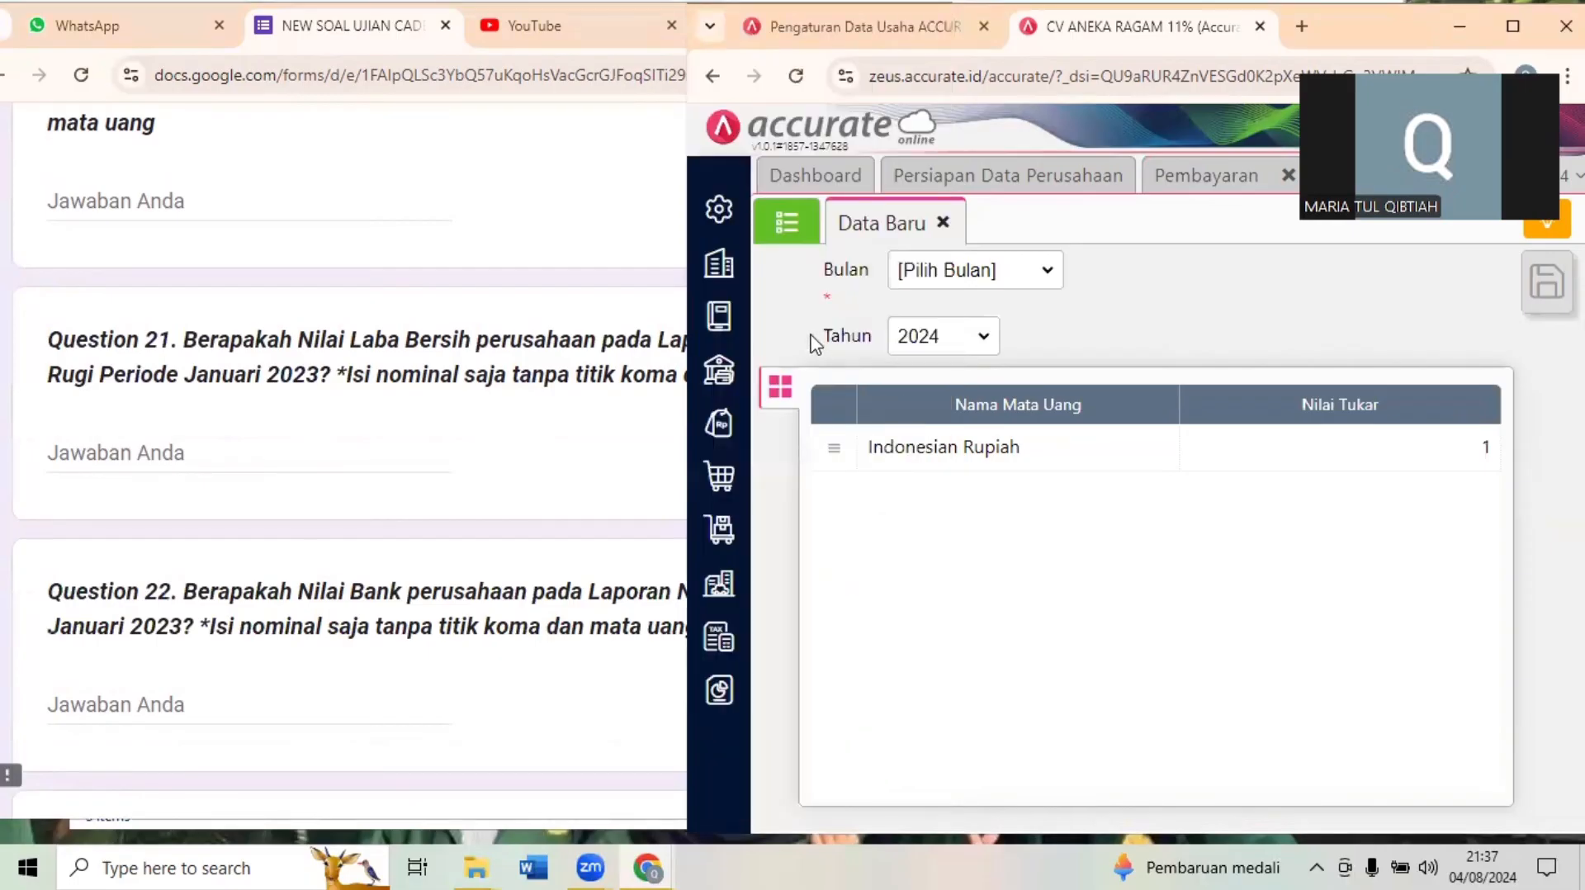
- Open the report list in a maximized window and choose the Laba/Rugi (Standar) report from the Keuangan group
click(722, 697)
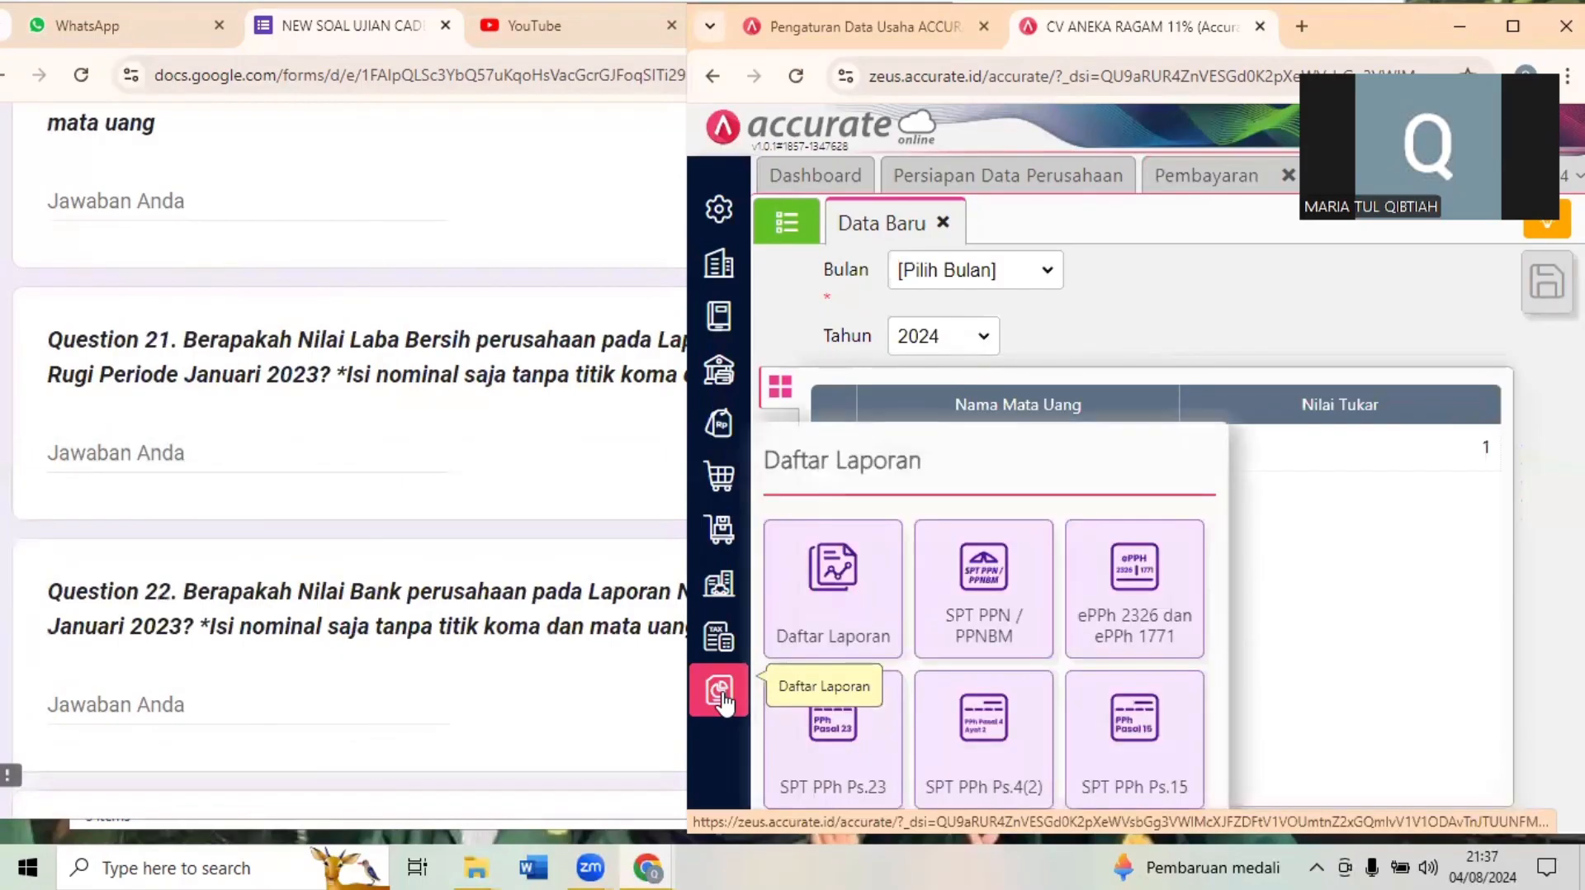
click(819, 637)
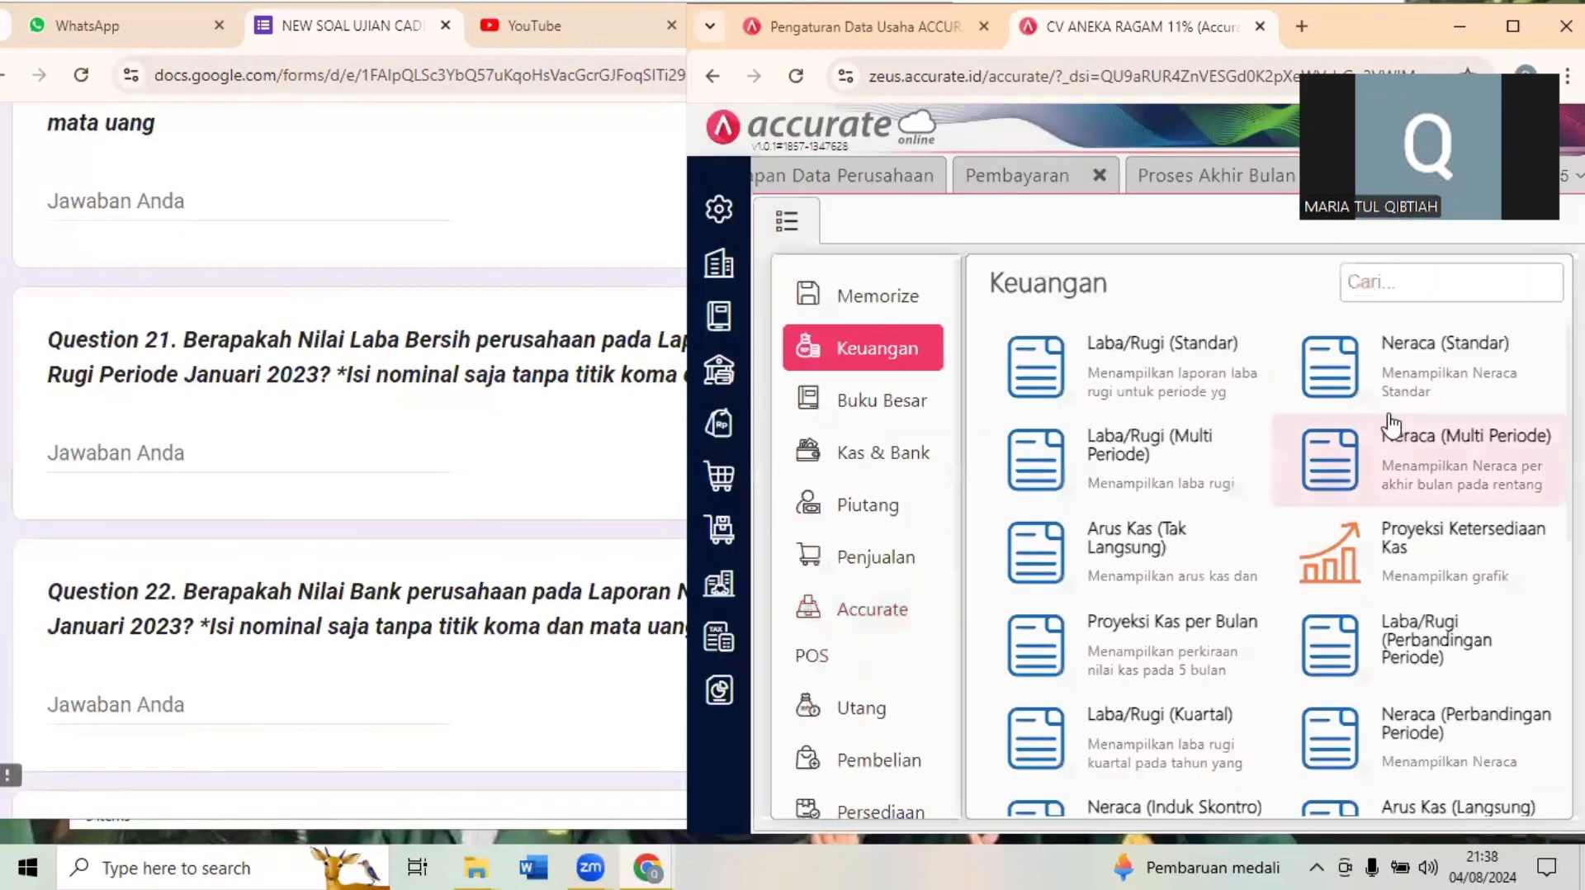
click(1517, 29)
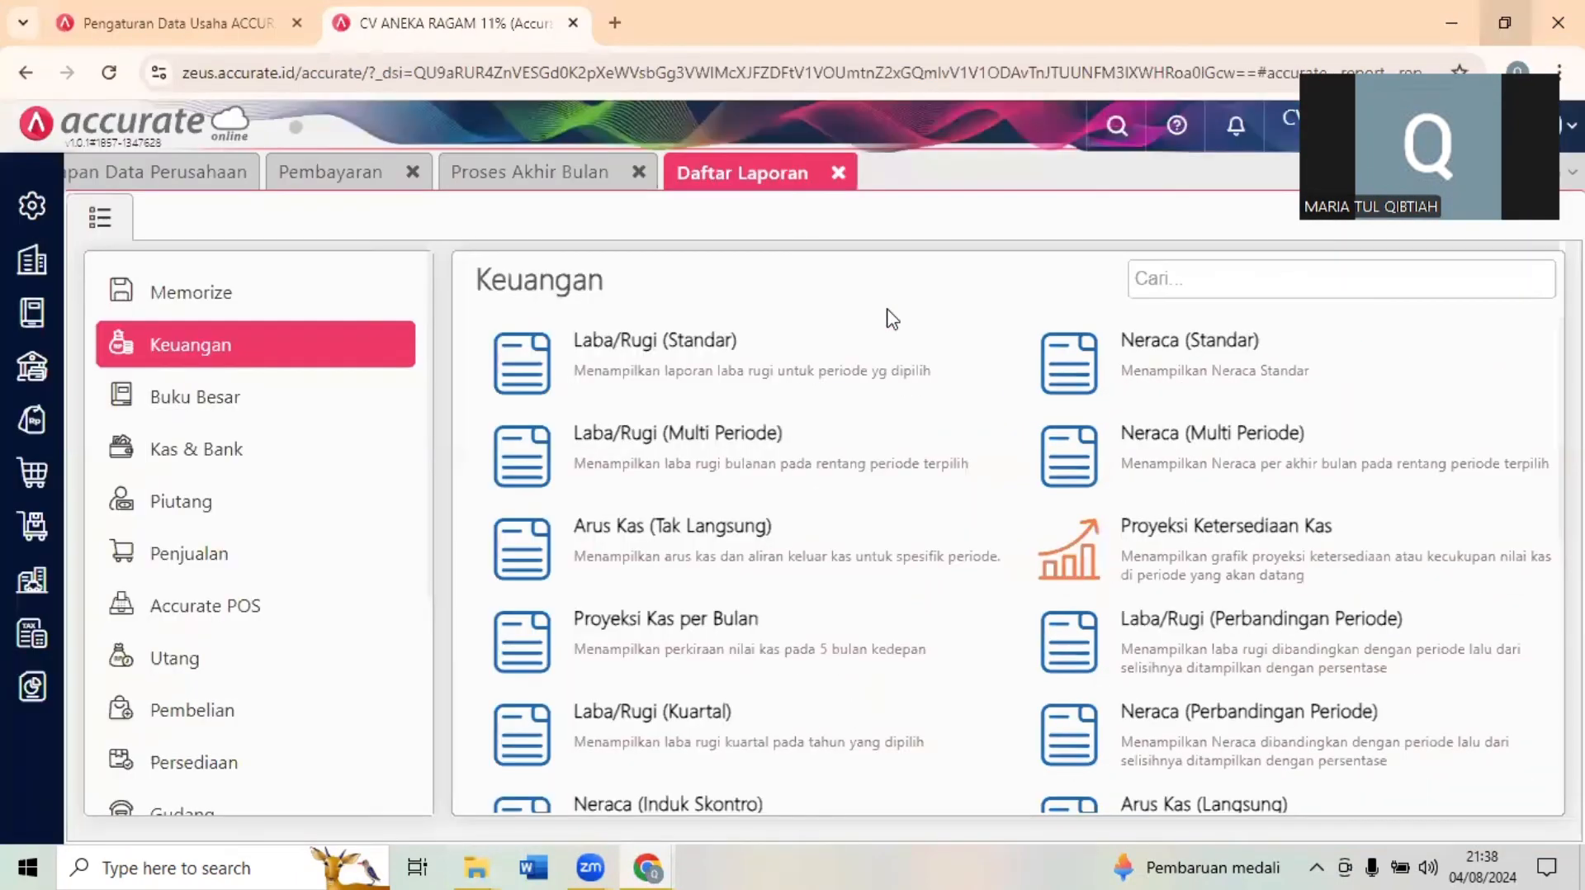
click(755, 372)
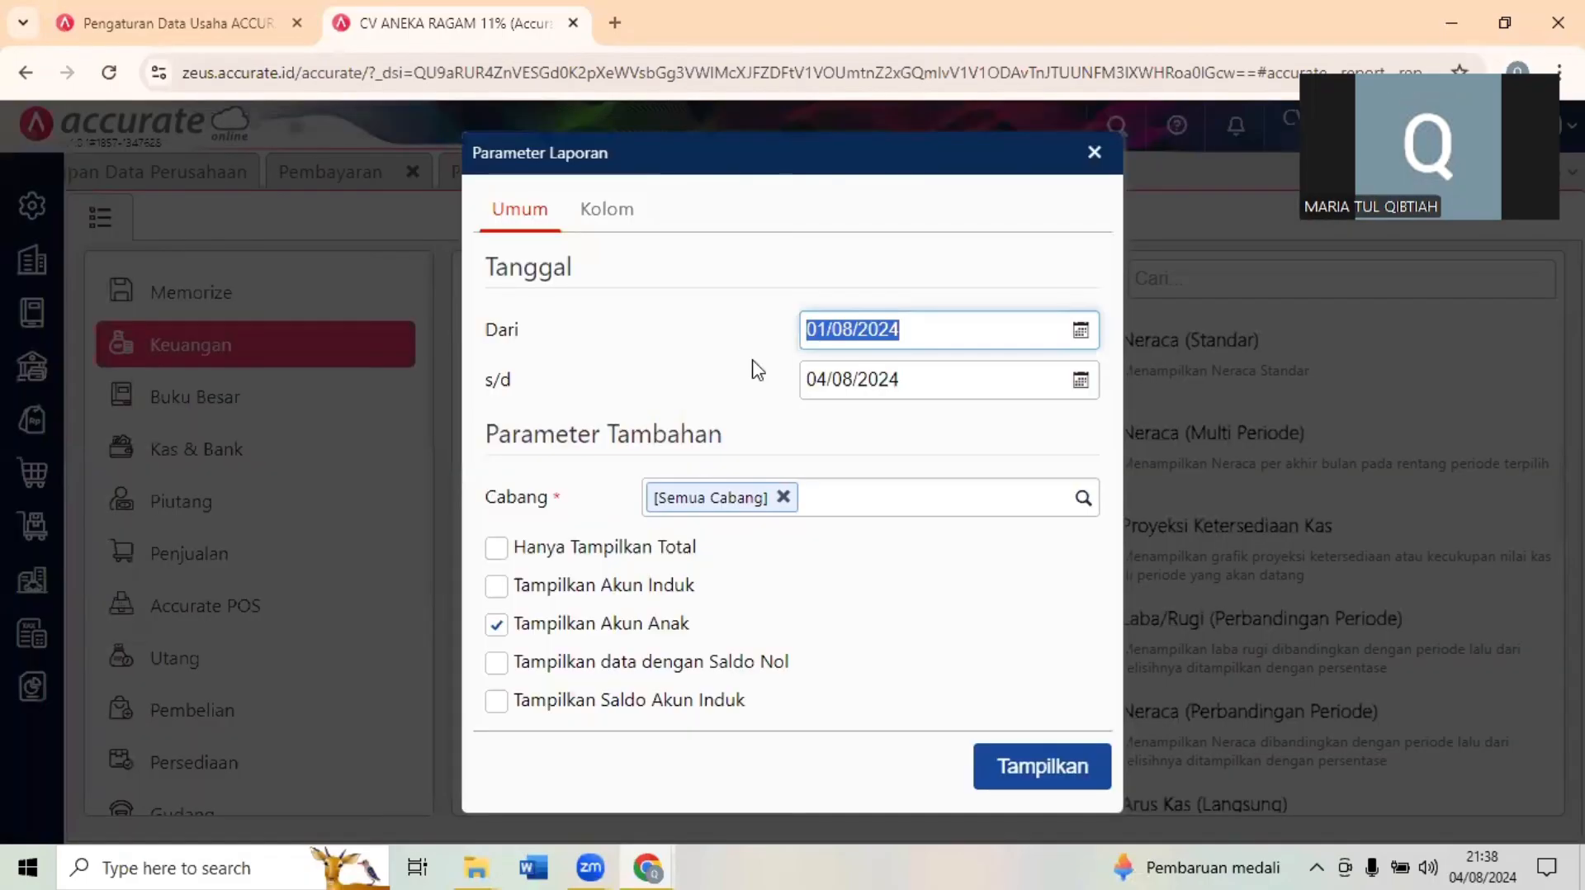
- Set the Laba/Rugi report period from 01/01/2023 to 31/01/2023 and display the report
text(01/__/____)
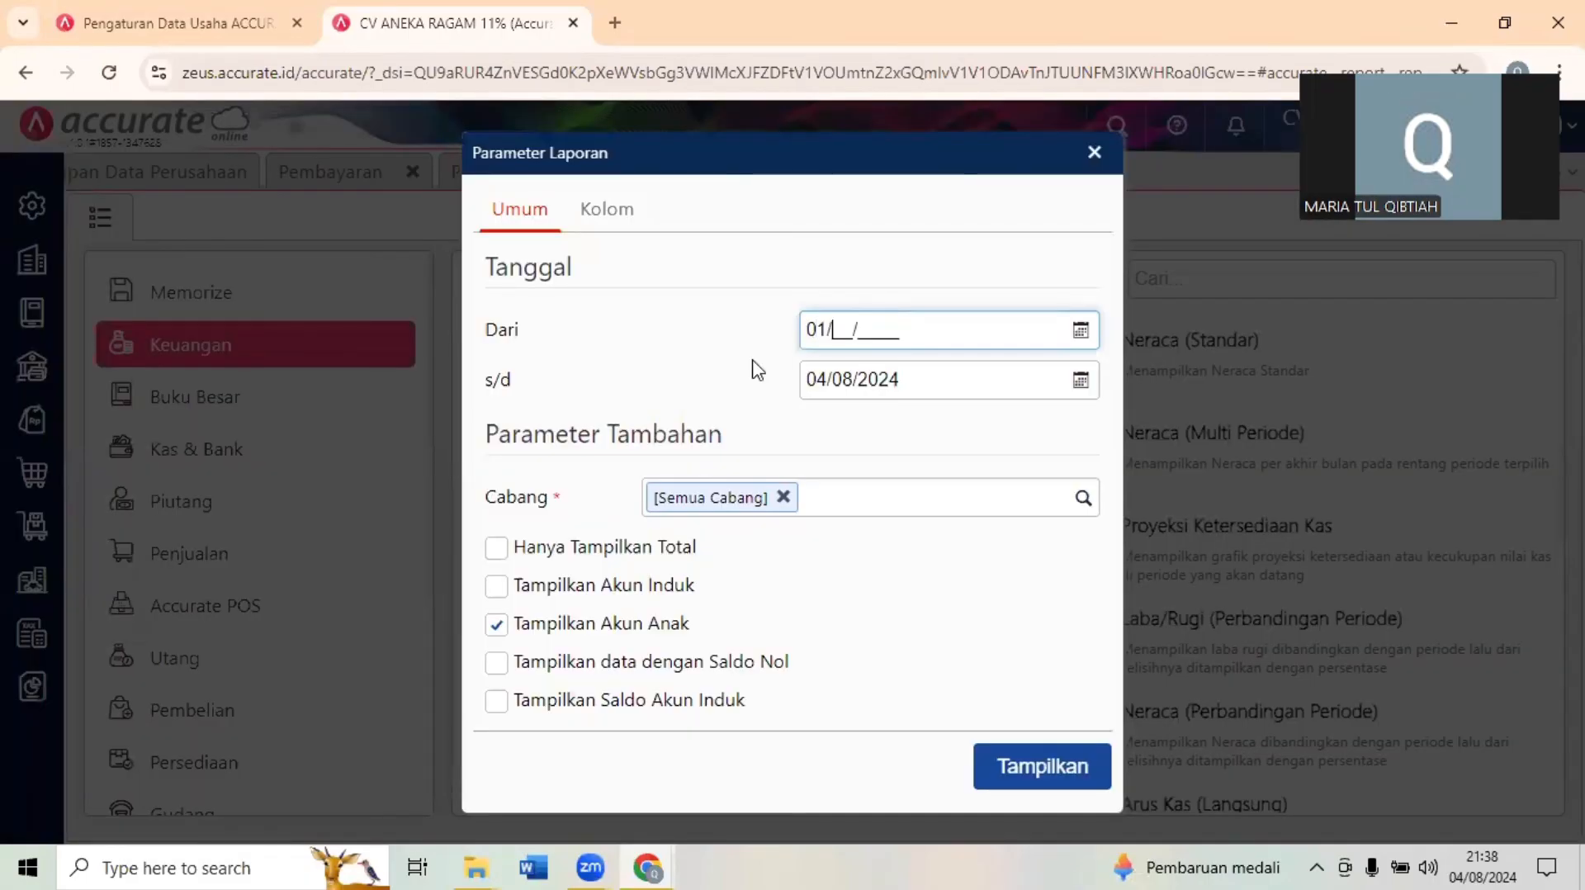
text(01)
text(2)
text(03)
text(3)
key(Tab)
text(3)
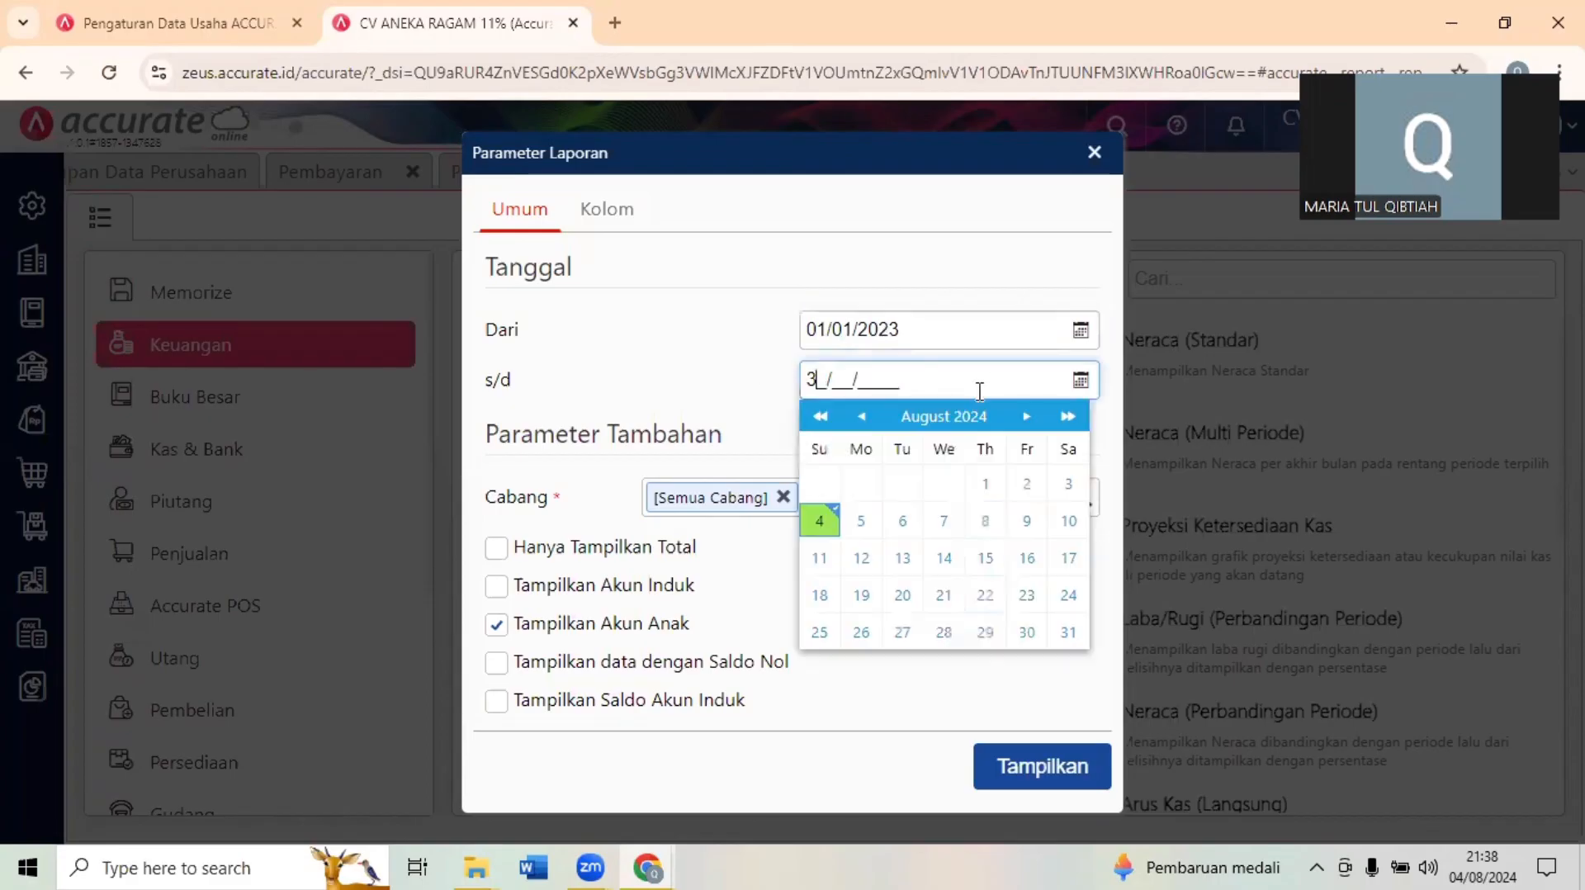
text(10102)
text(023)
click(1014, 768)
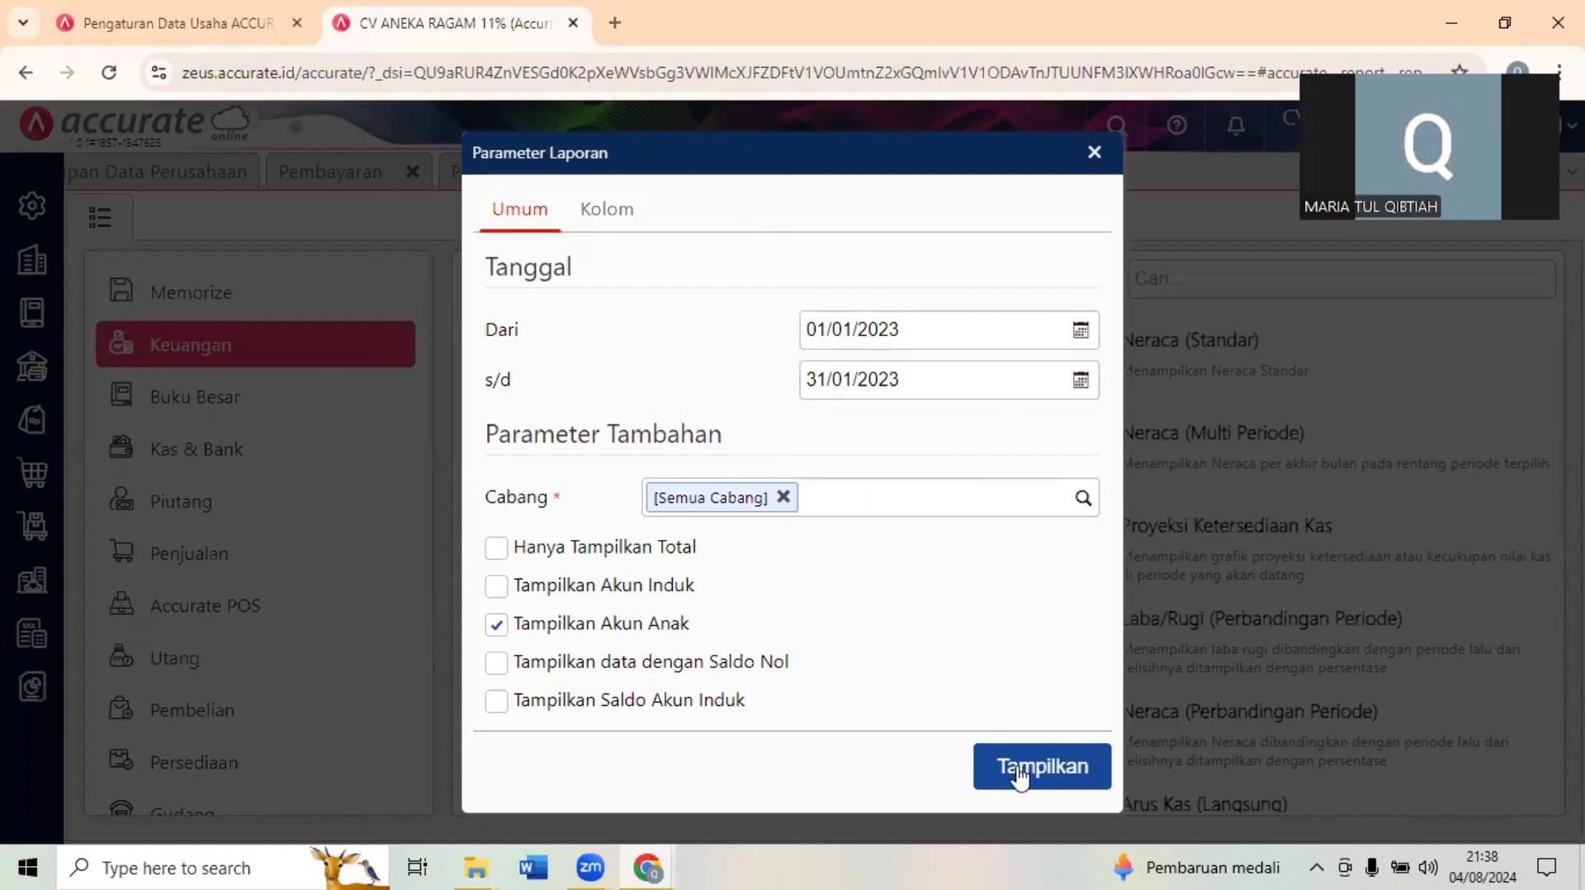
click(1014, 767)
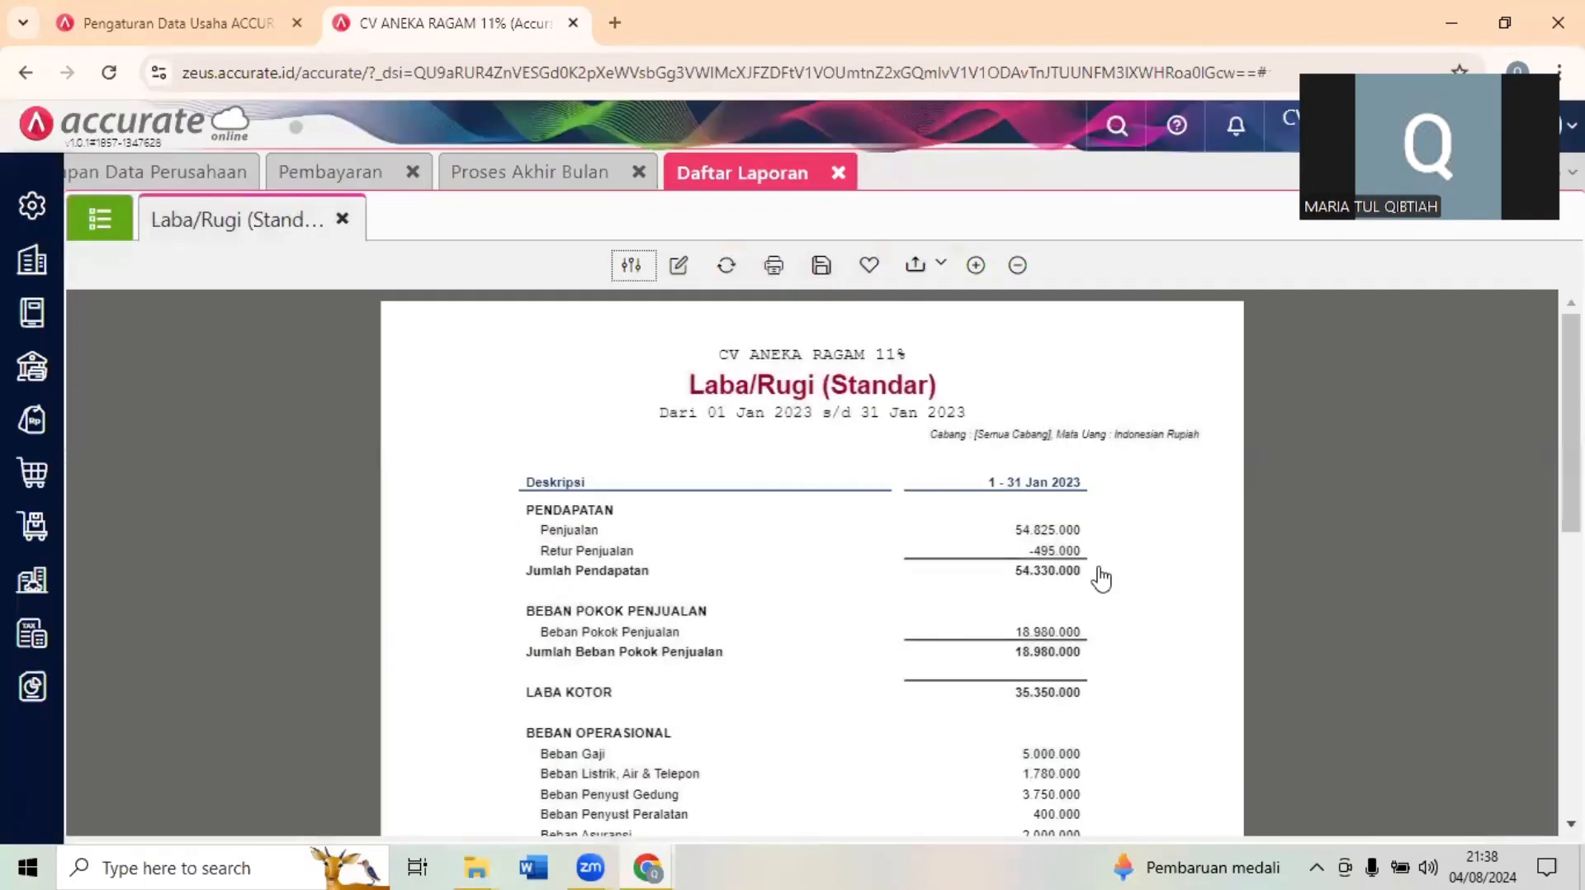
- Look through the January 2023 Laba/Rugi report from Pendapatan down to Laba Bersih
scroll(1571, 421, down, 2)
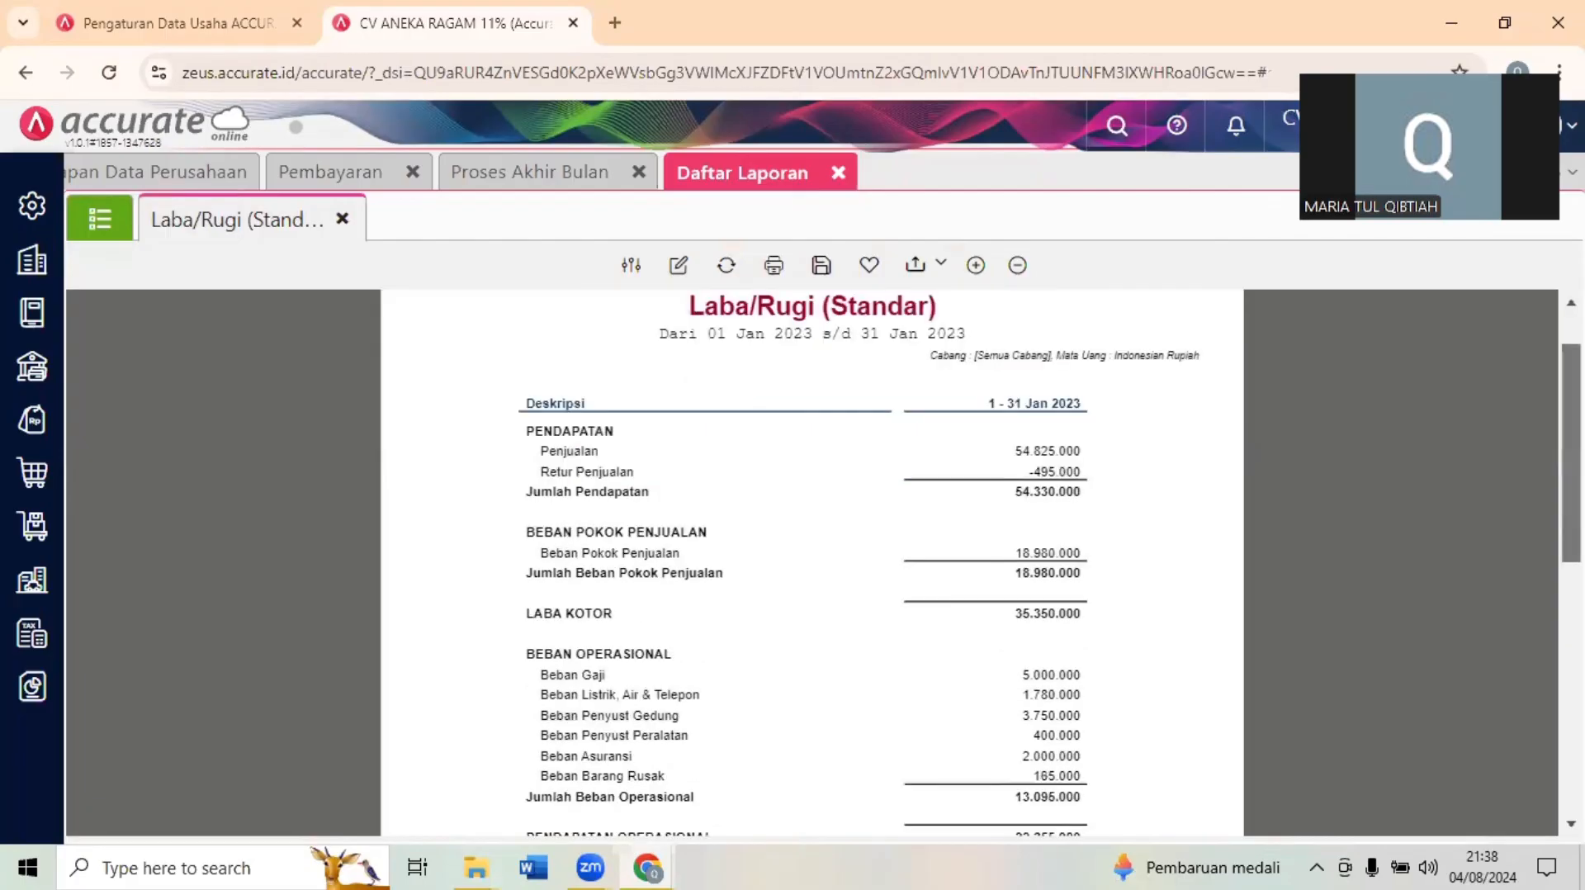
scroll(1571, 463, up, 2)
scroll(1571, 462, down, 8)
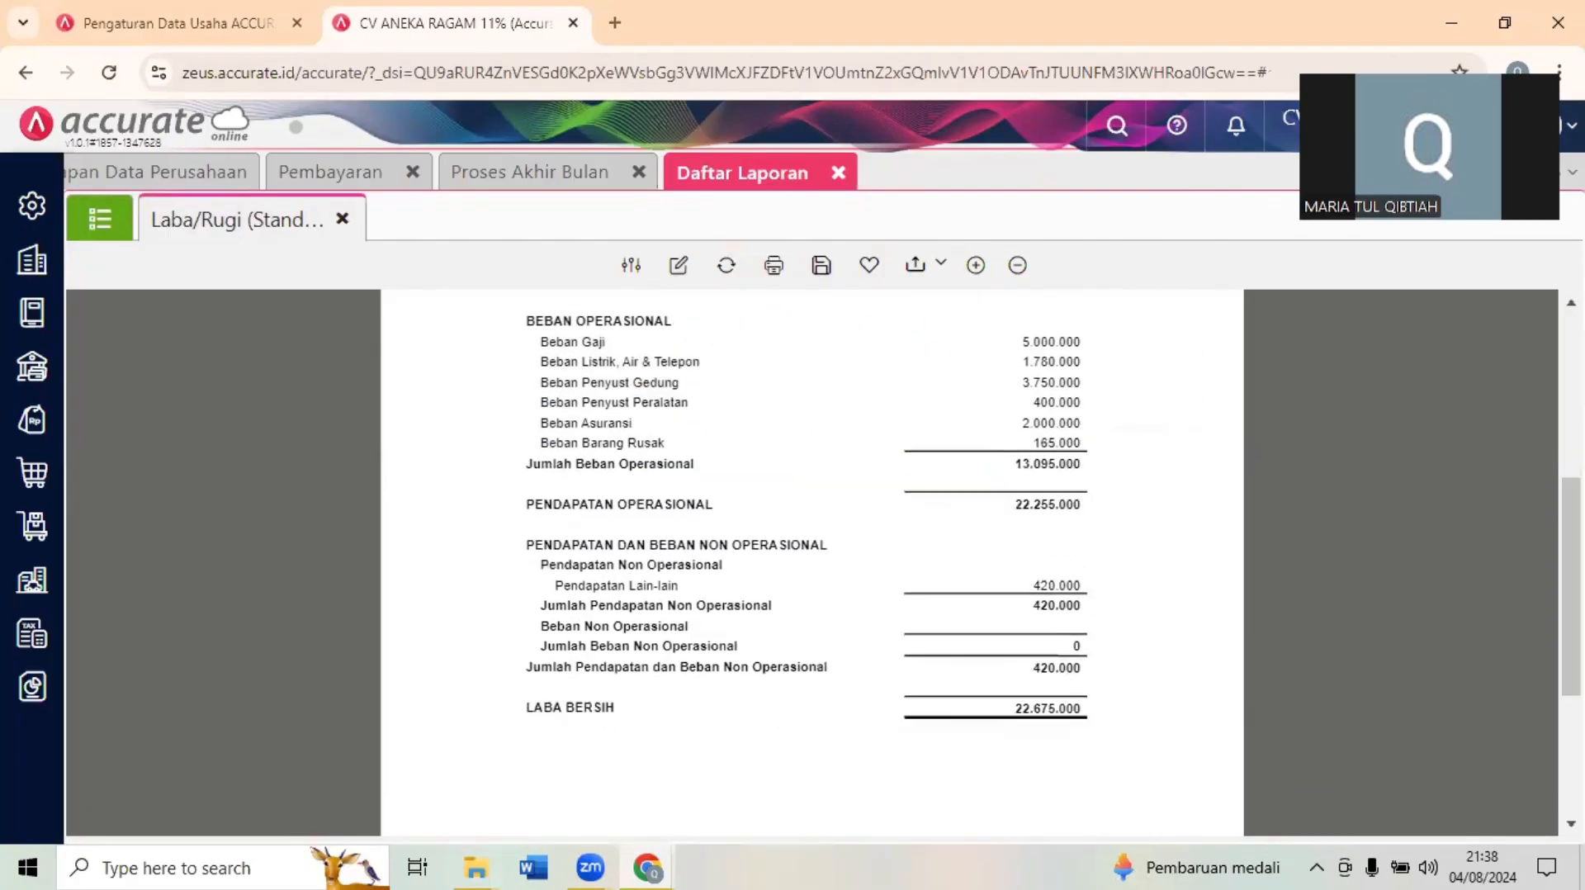
scroll(1338, 458, down, 3)
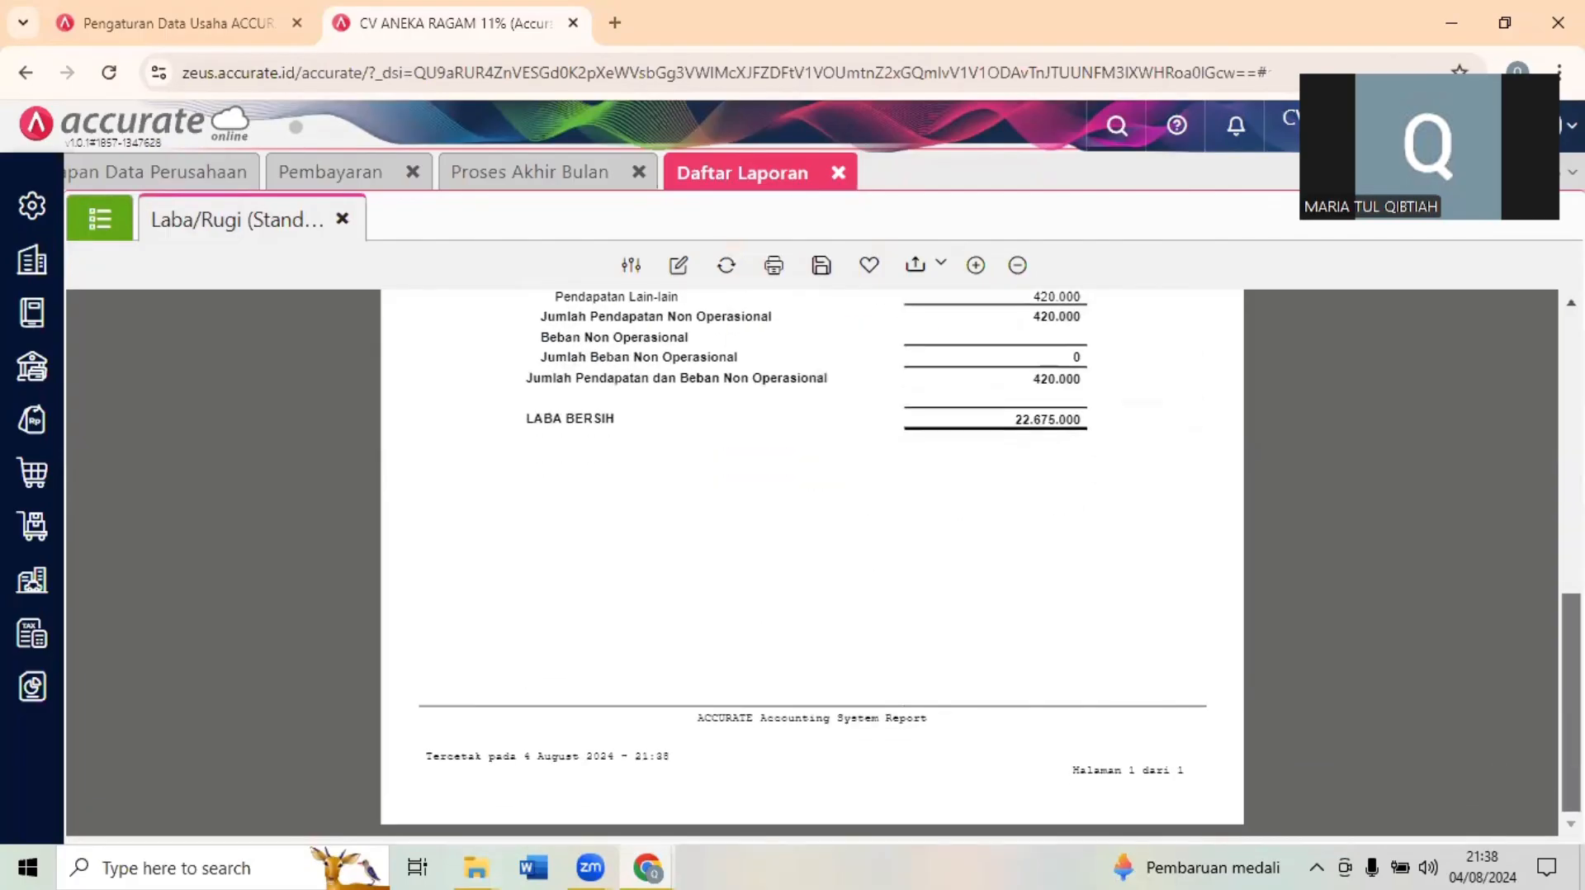
scroll(1339, 459, up, 6)
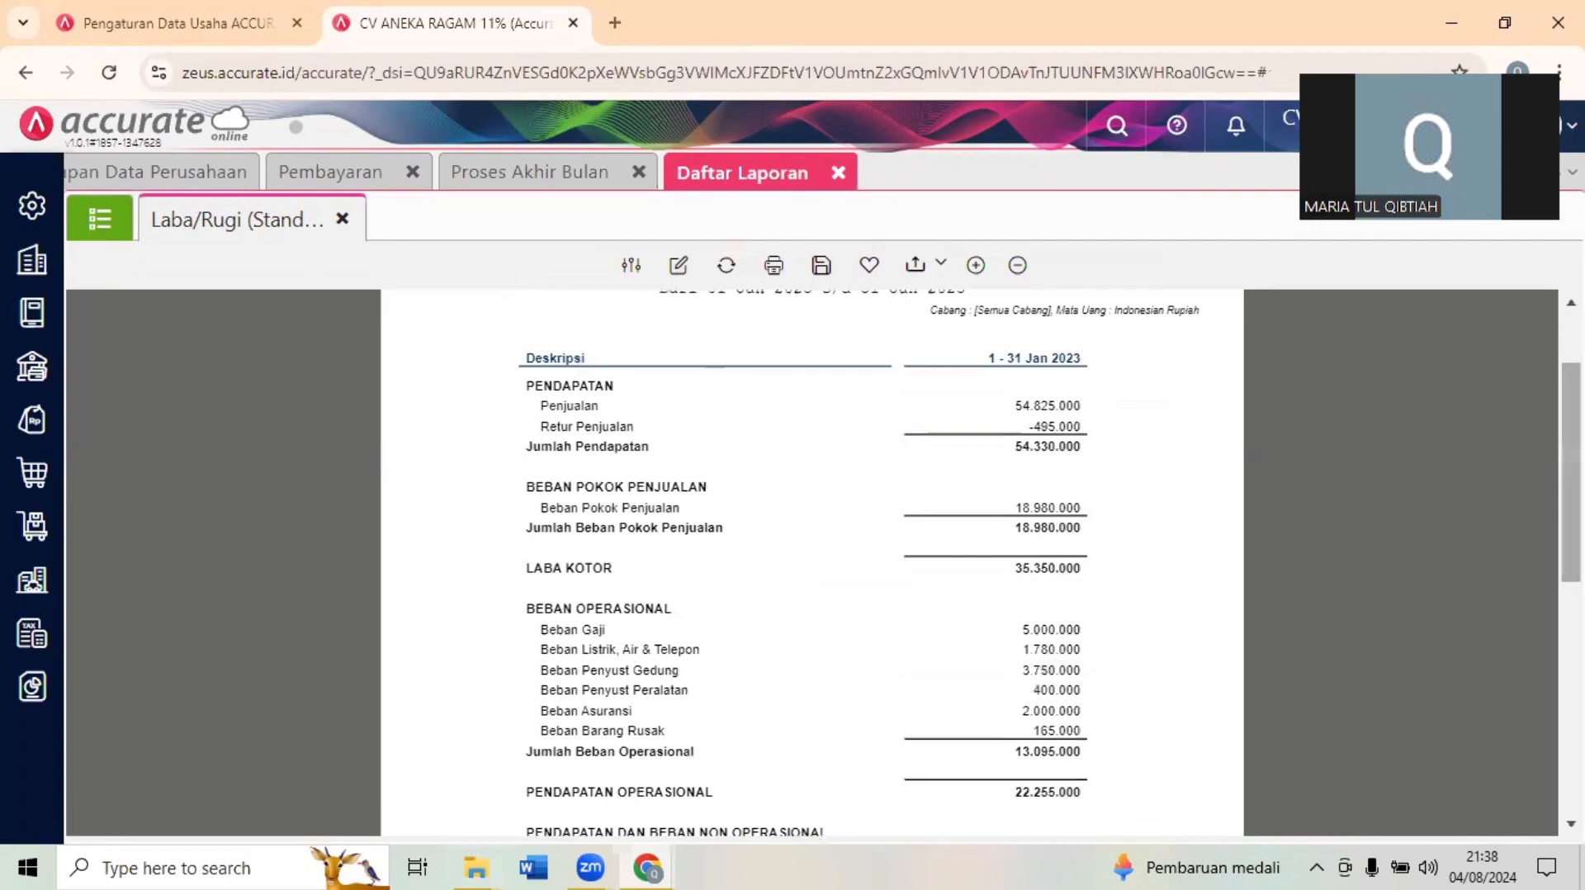
scroll(1571, 429, up, 2)
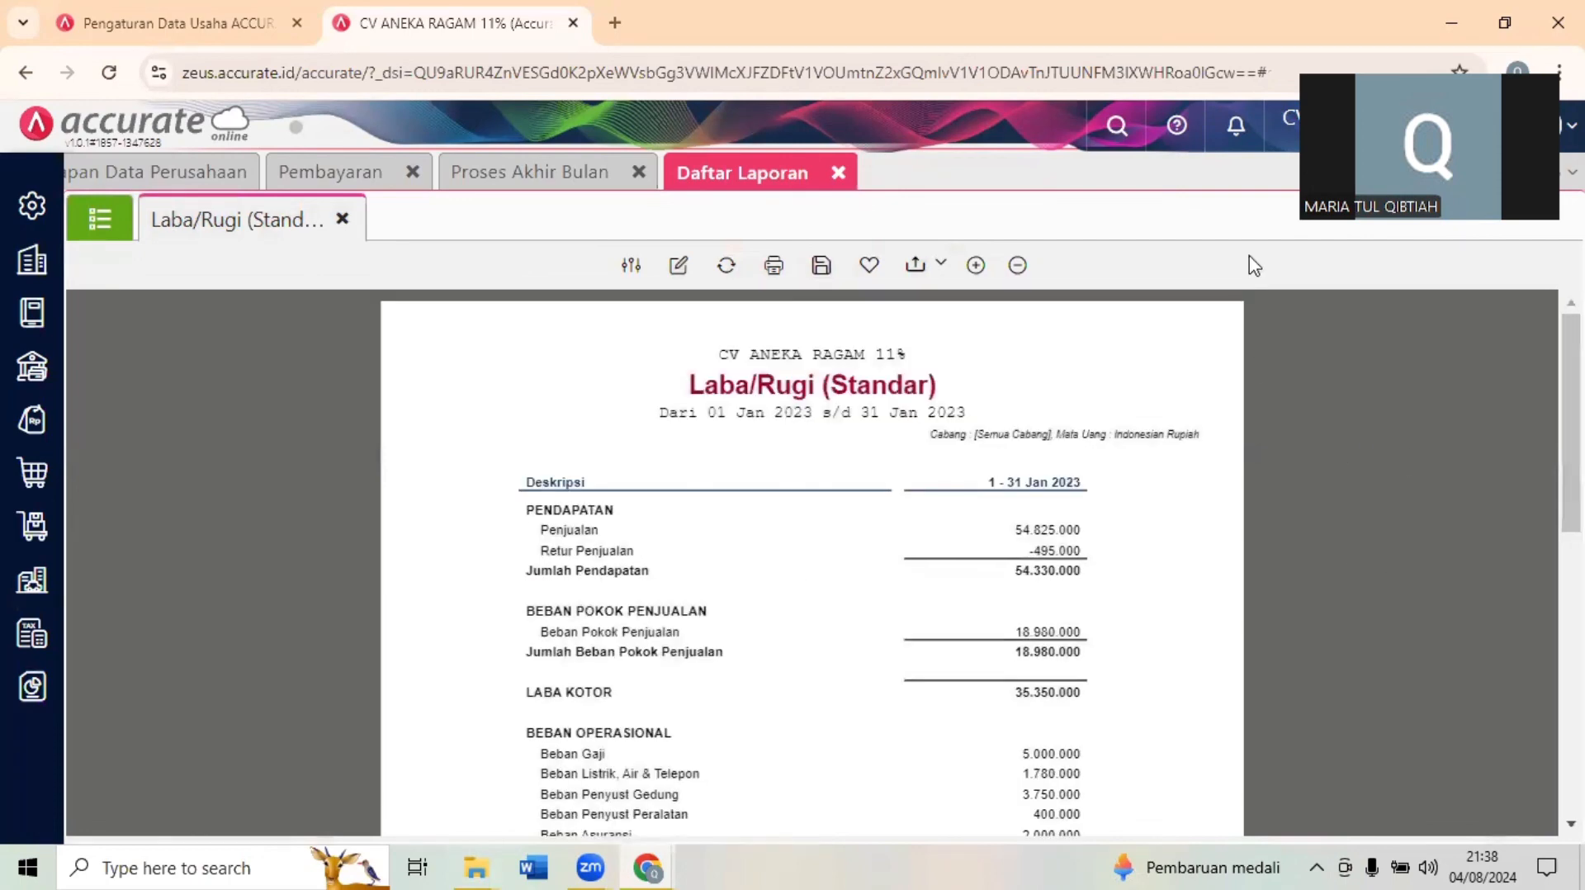
- Display the Neraca (Induk Skontro) report as of 31/01/2023 and look through its asset and liability figures
click(99, 221)
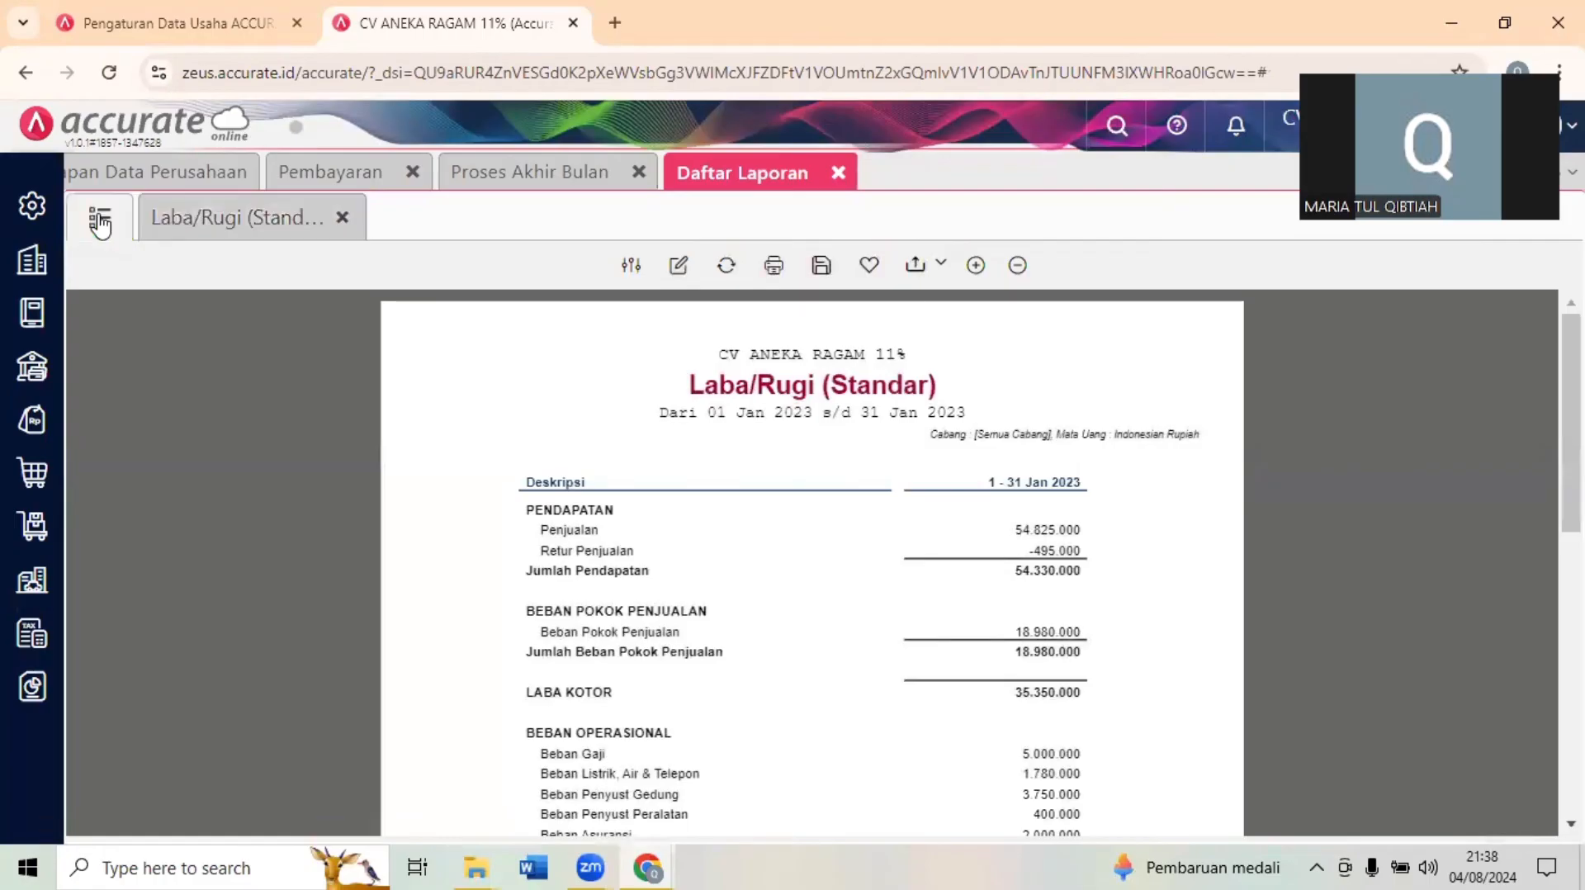
click(145, 219)
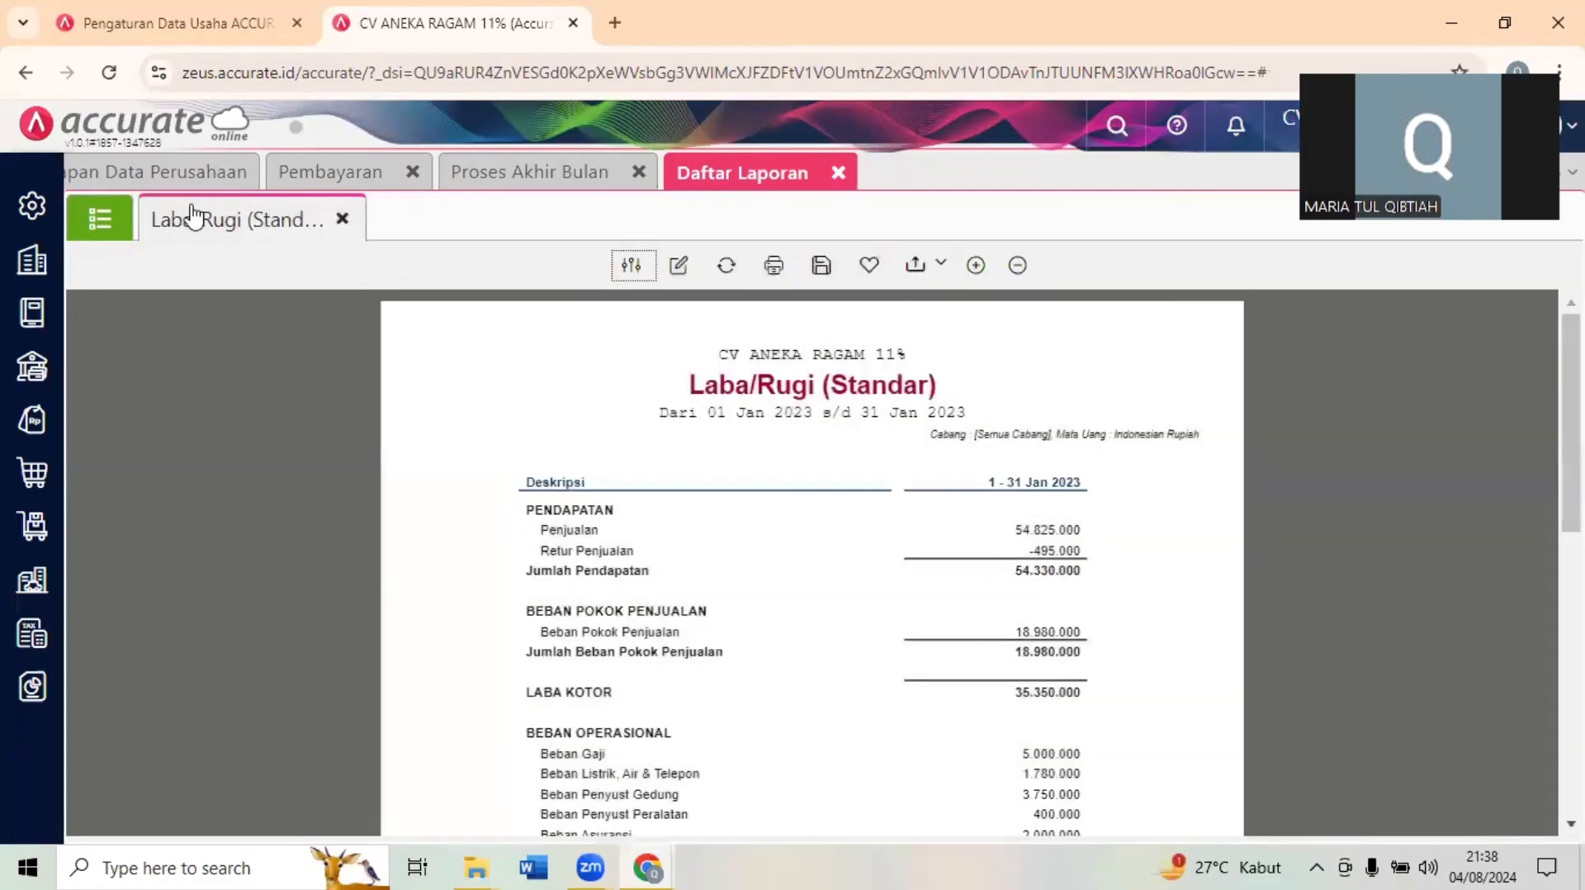
click(112, 219)
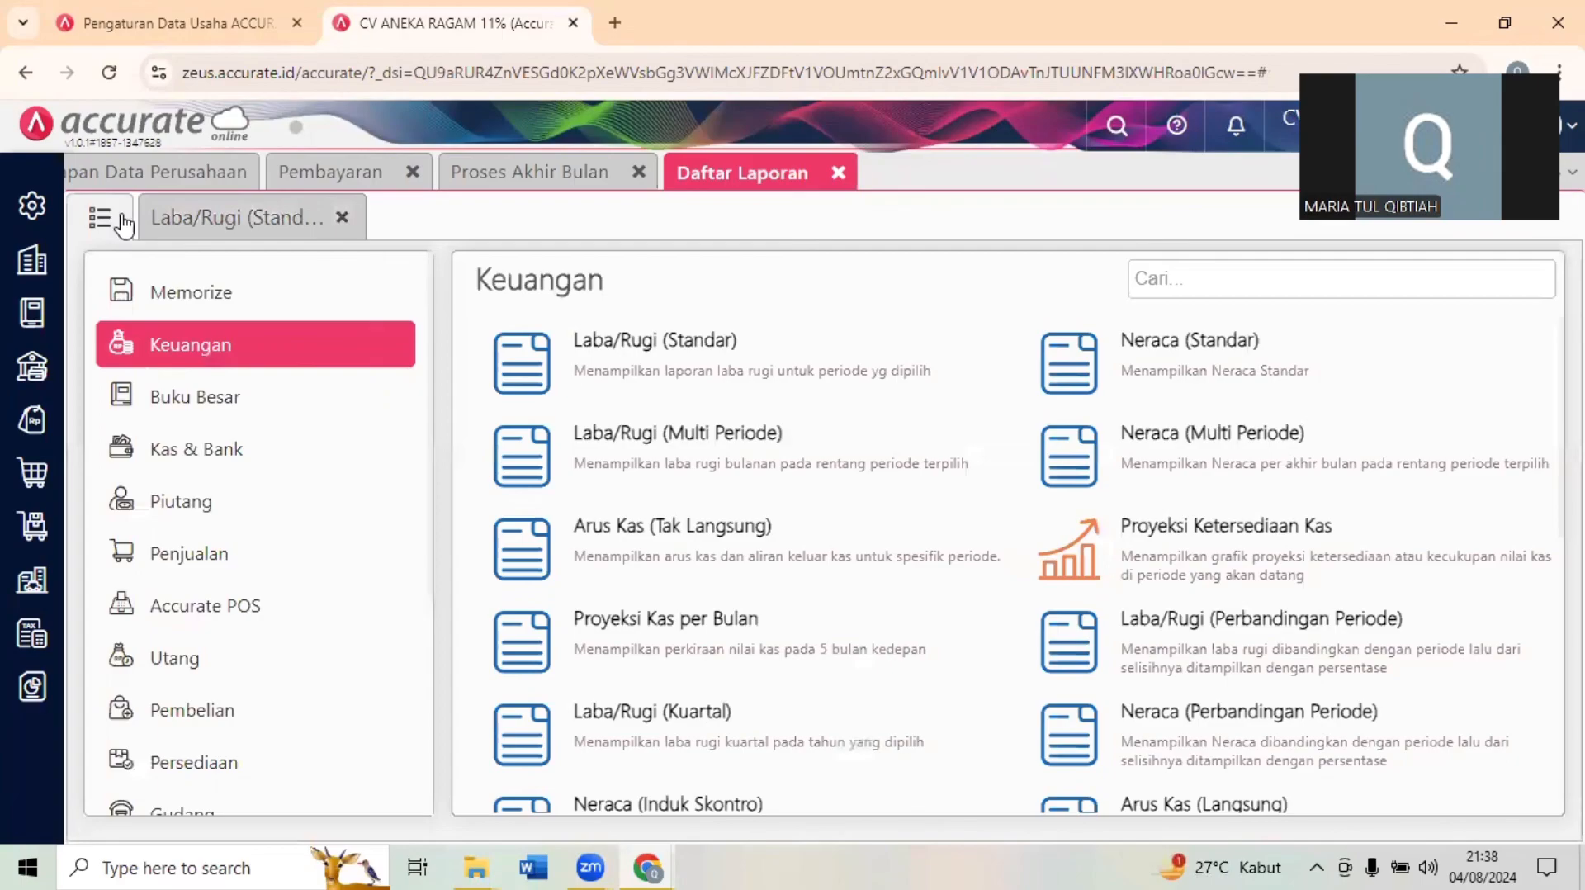
click(772, 802)
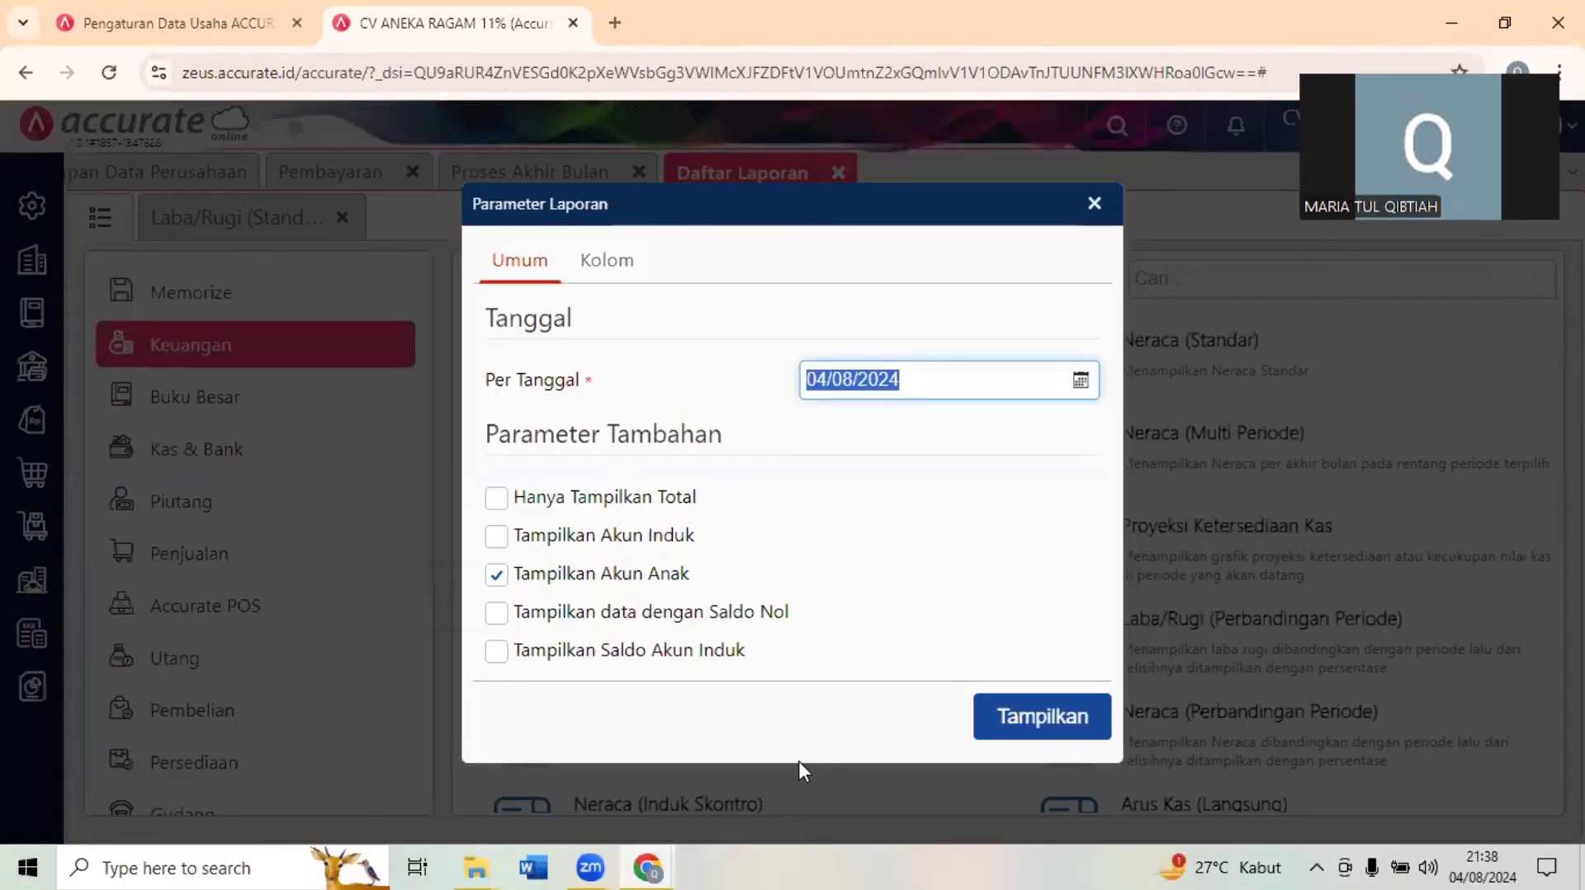
text(31/01/2)
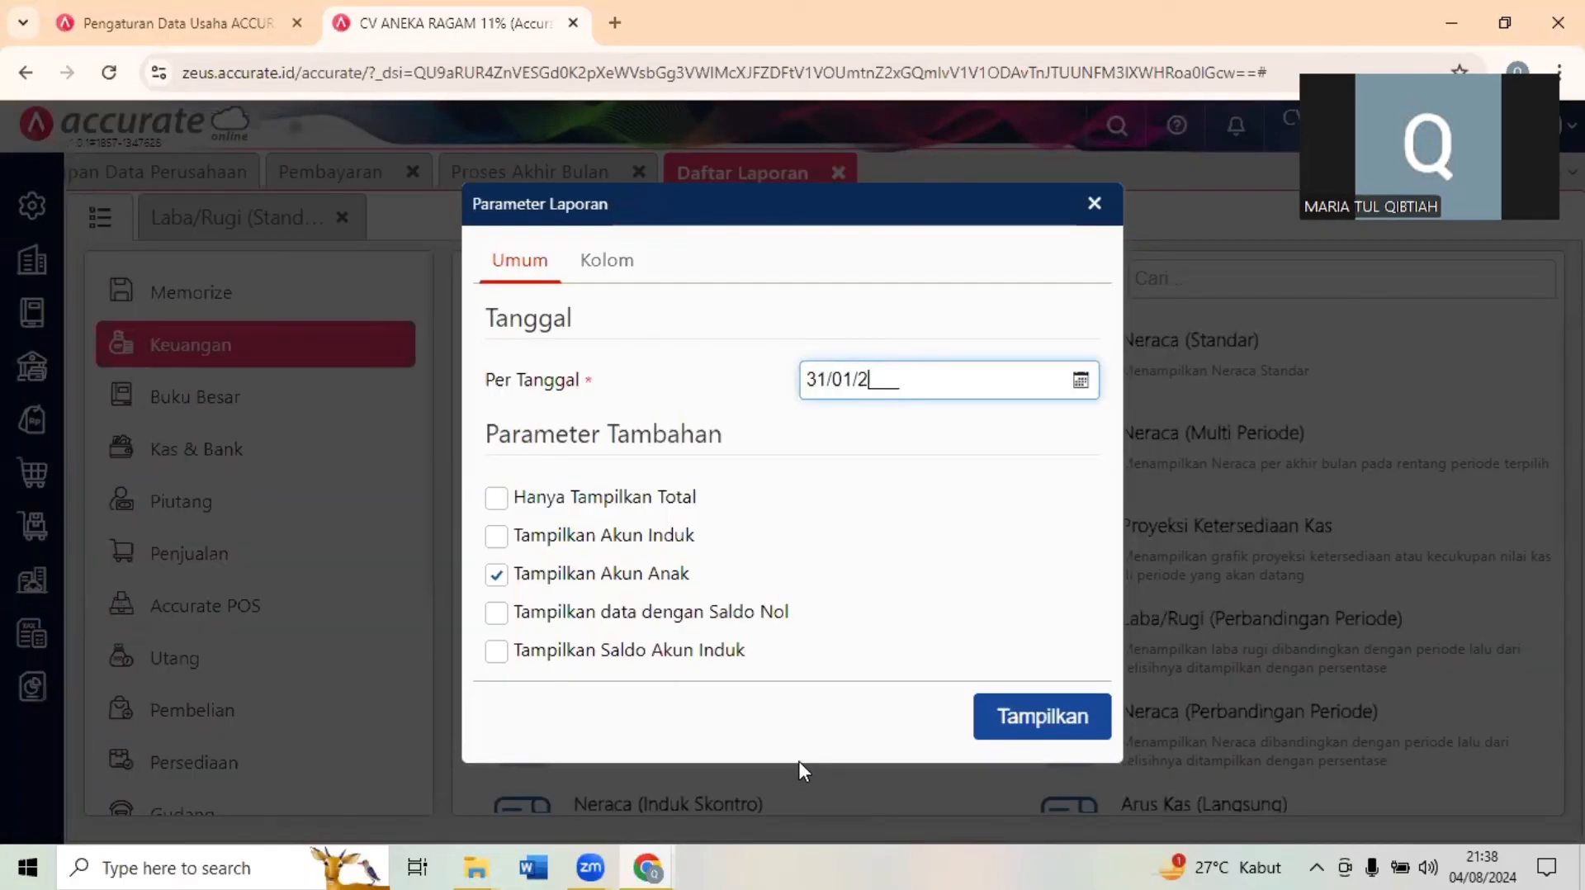
text(023)
click(1041, 718)
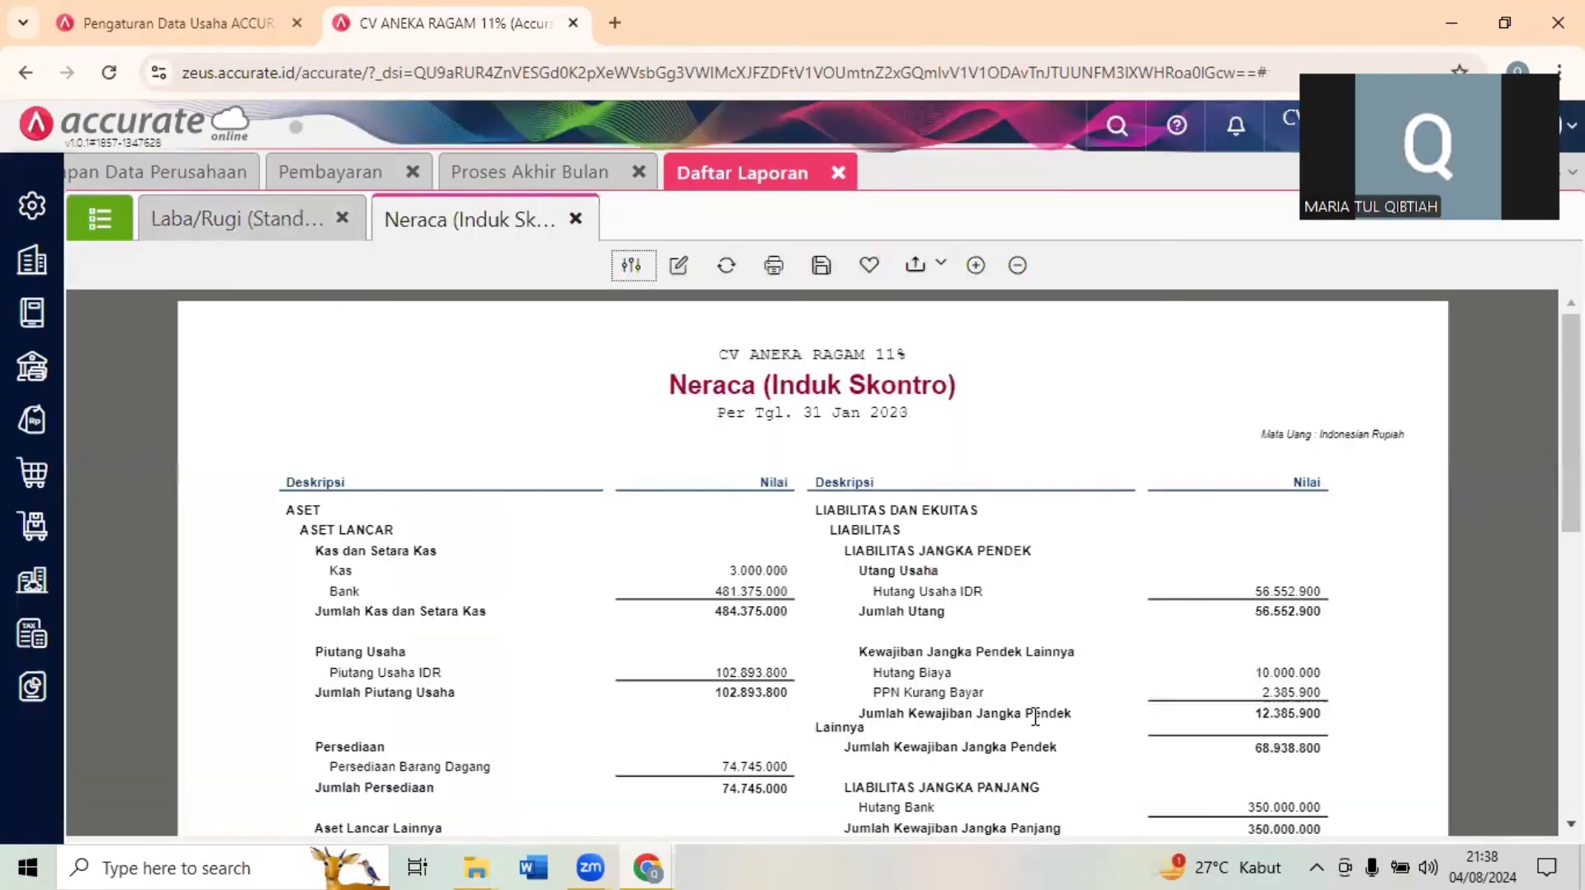
drag(1571, 413, 1571, 483)
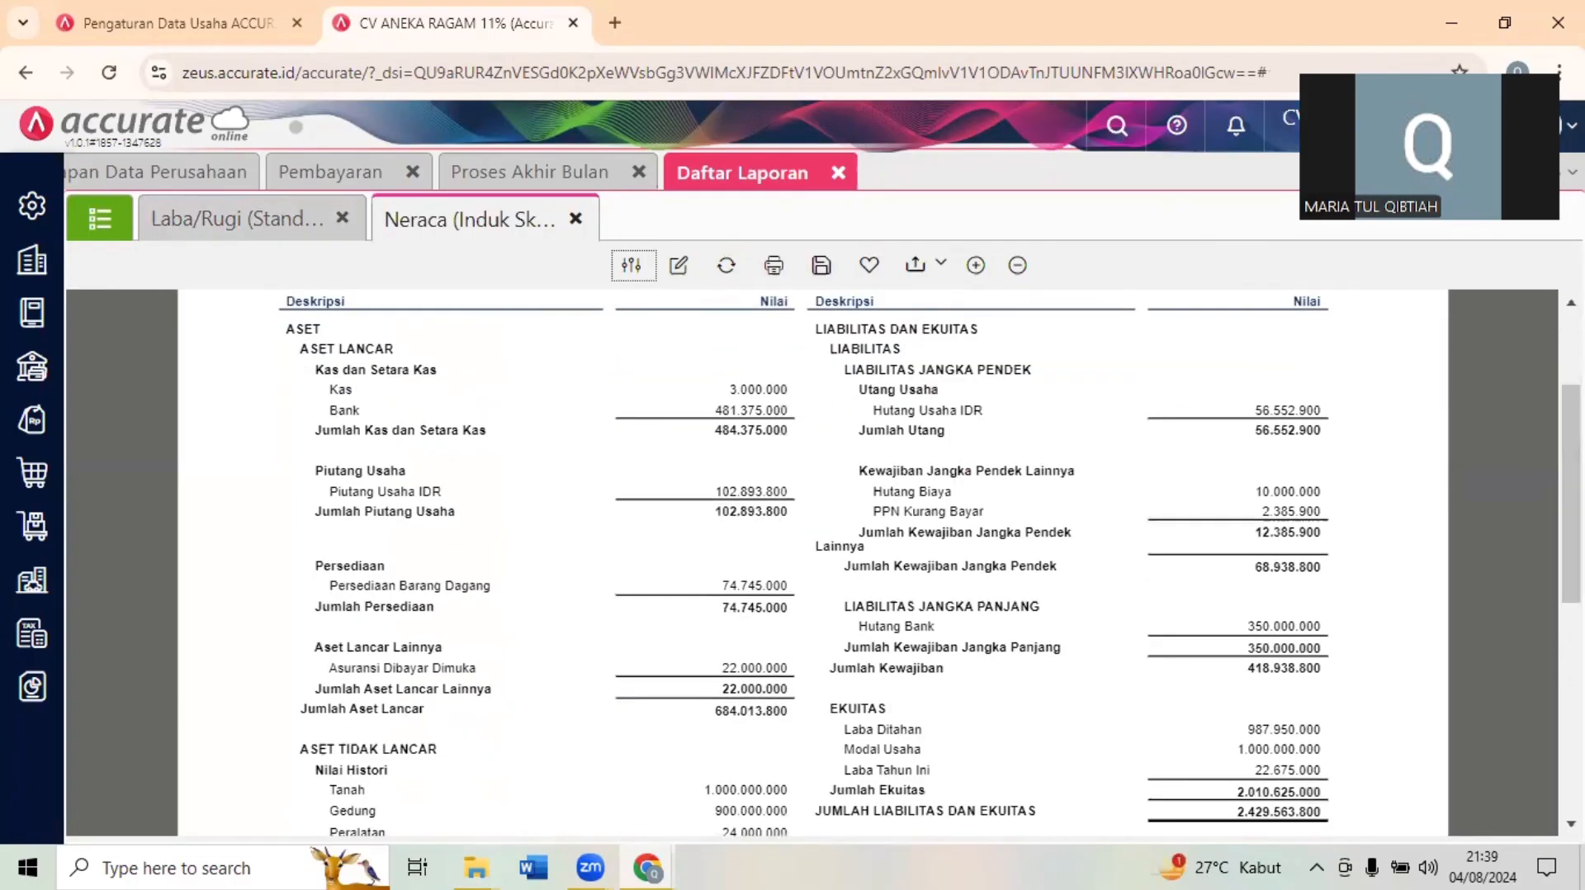
scroll(813, 561, up, 2)
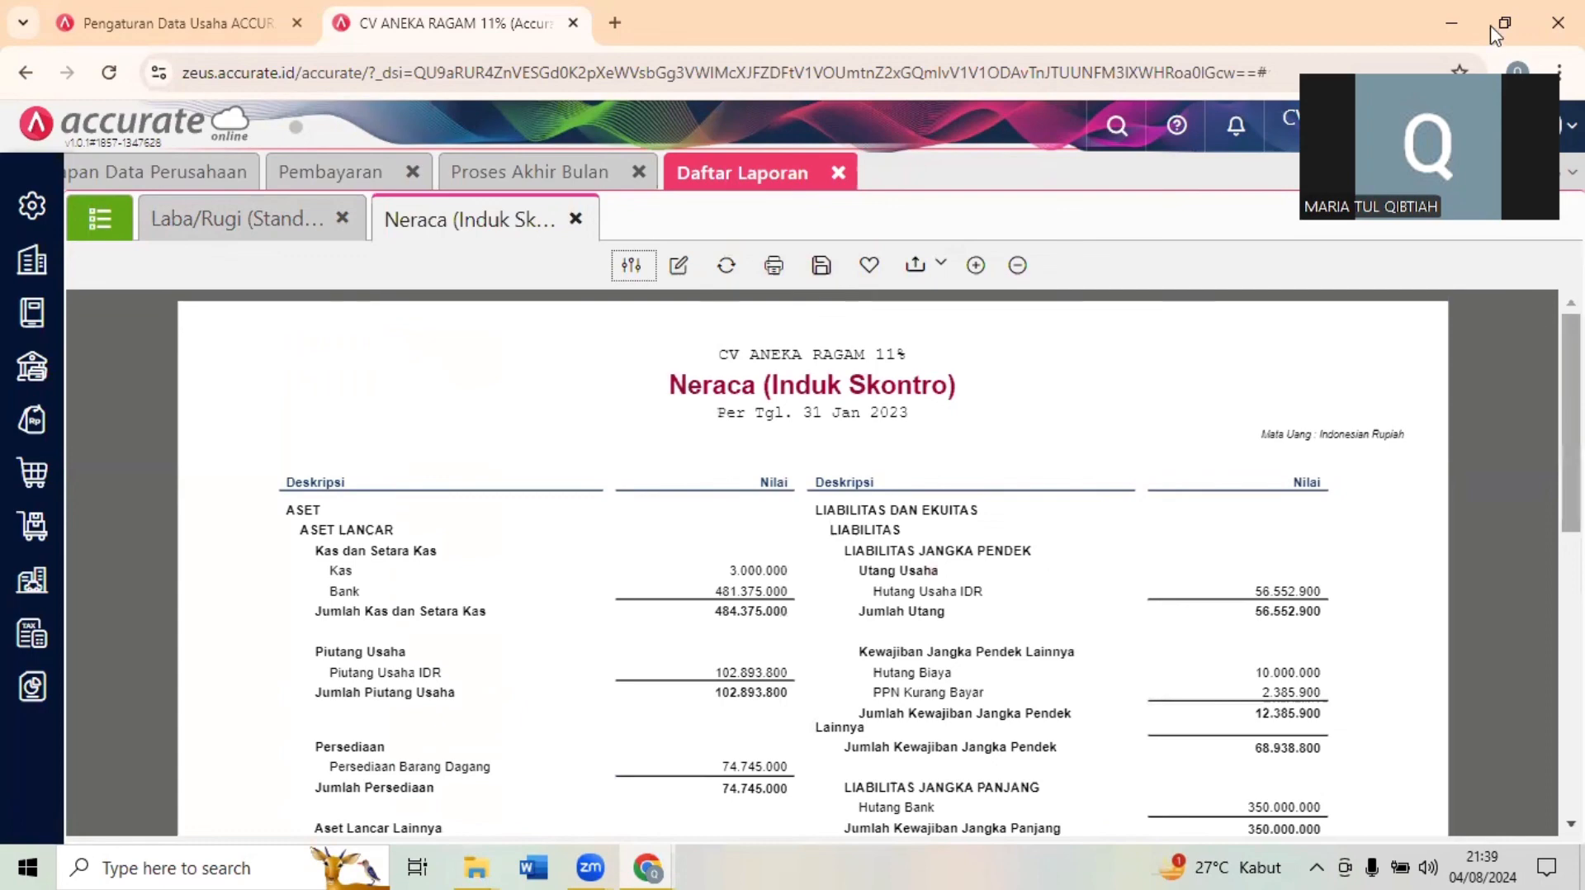
- Answer Question 19 in the exam form with 18980000, the Beban Pokok Penjualan from the Laba/Rugi report
click(1491, 27)
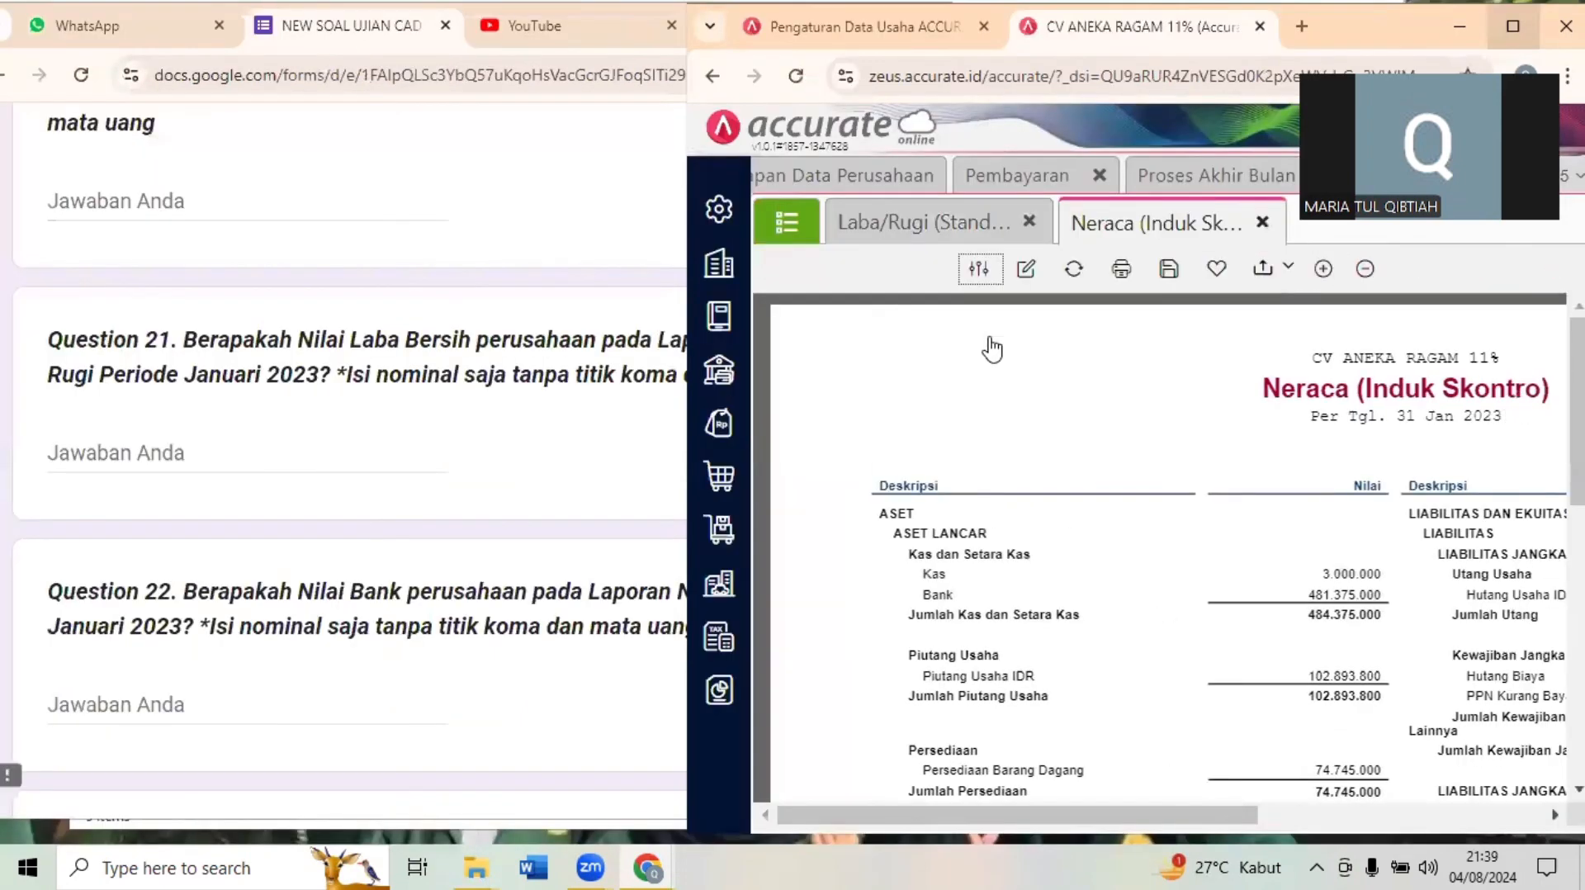
click(438, 248)
scroll(438, 247, up, 2)
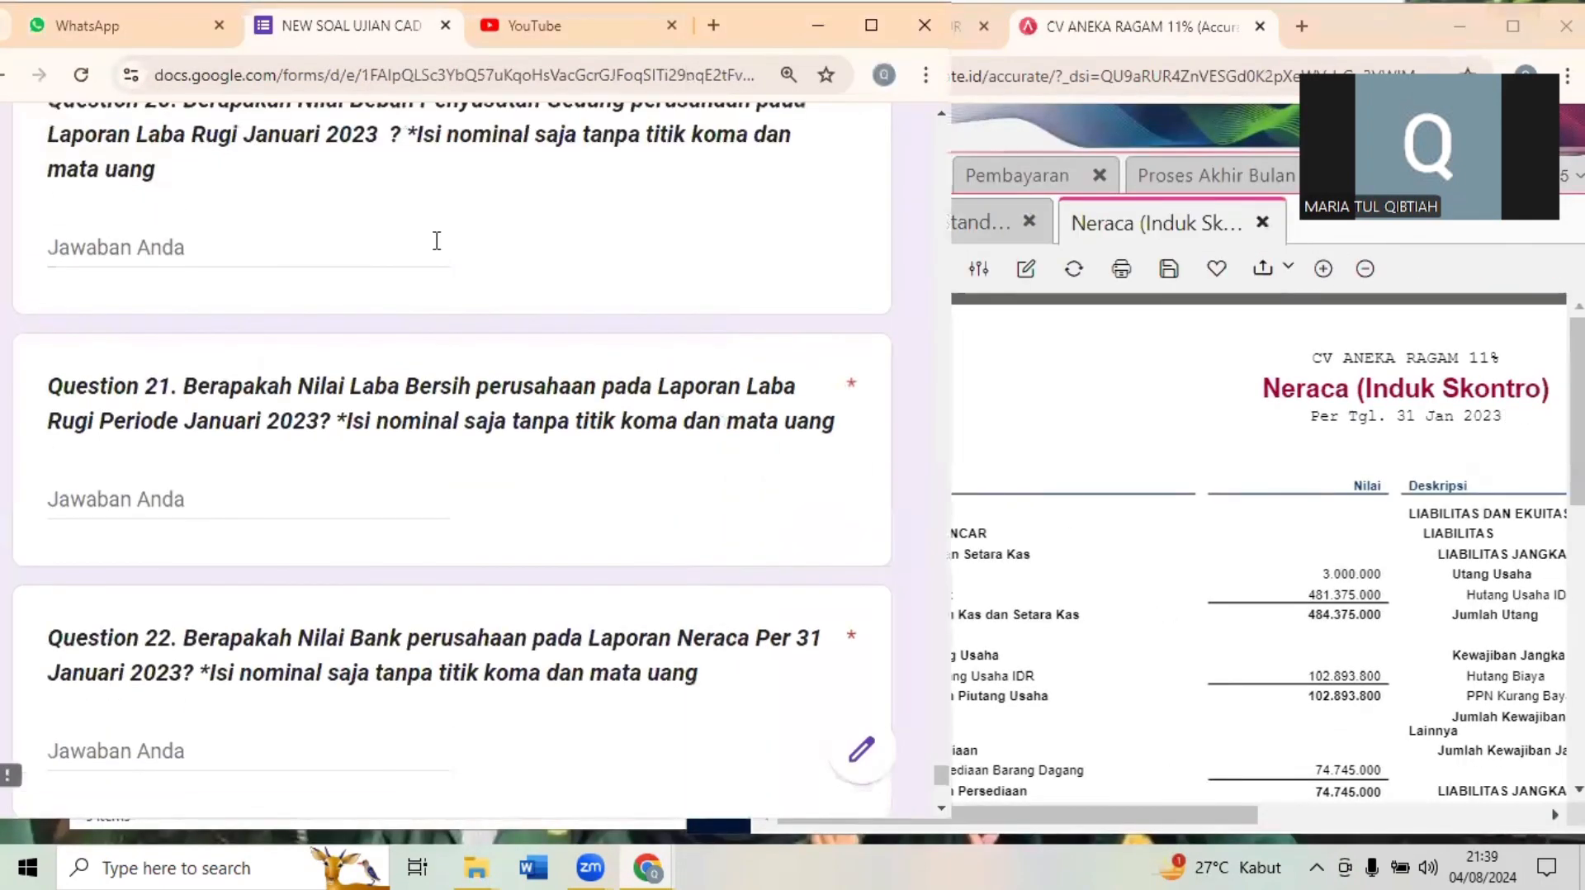
scroll(438, 239, up, 3)
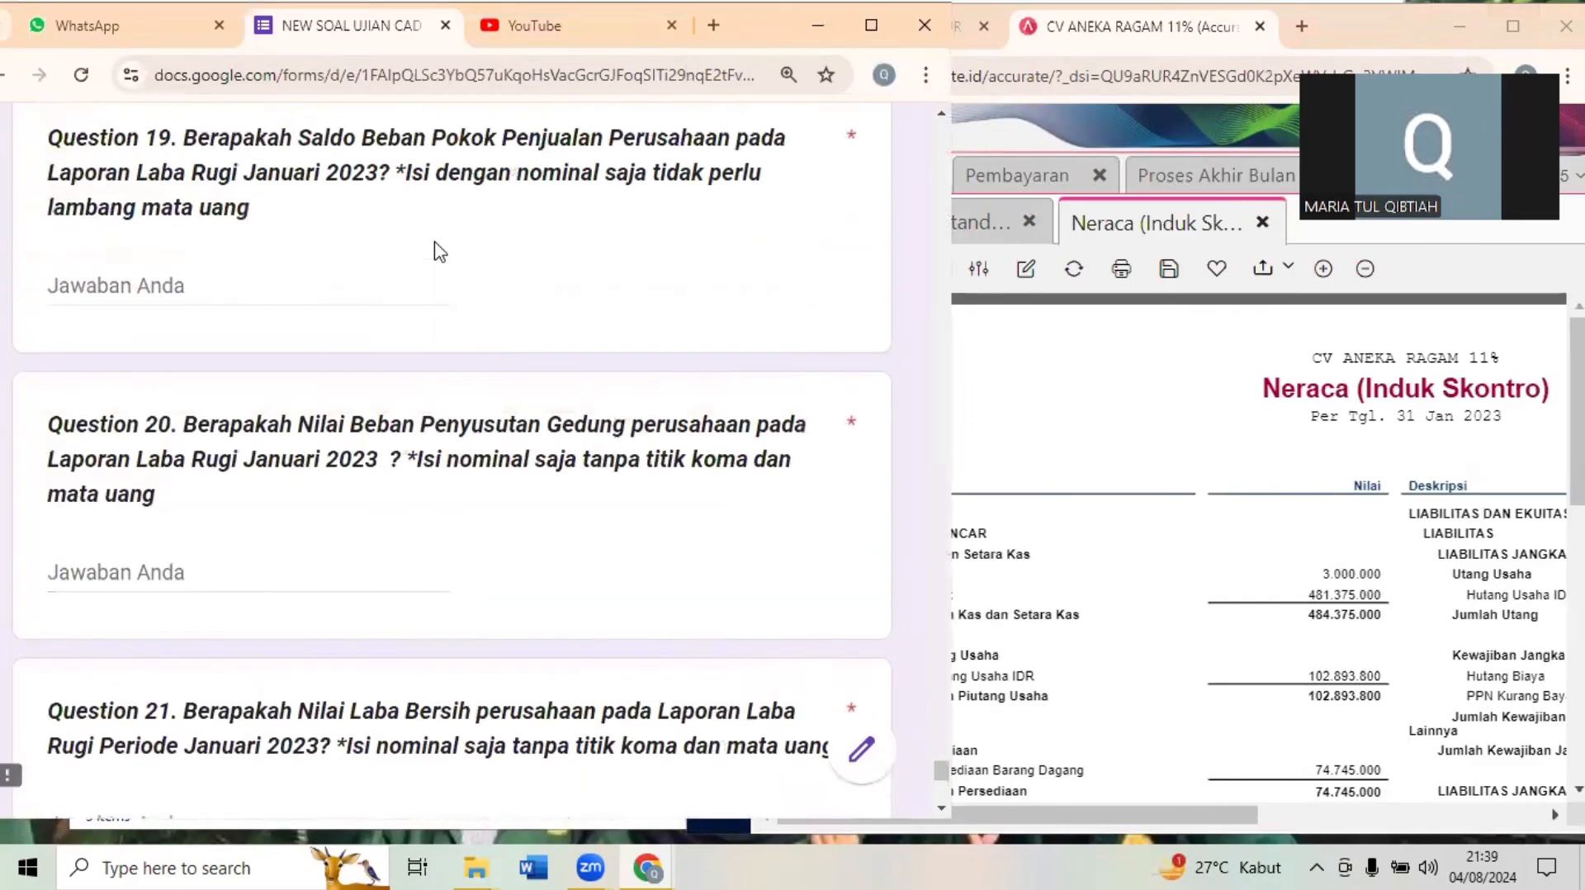
scroll(436, 240, up, 1)
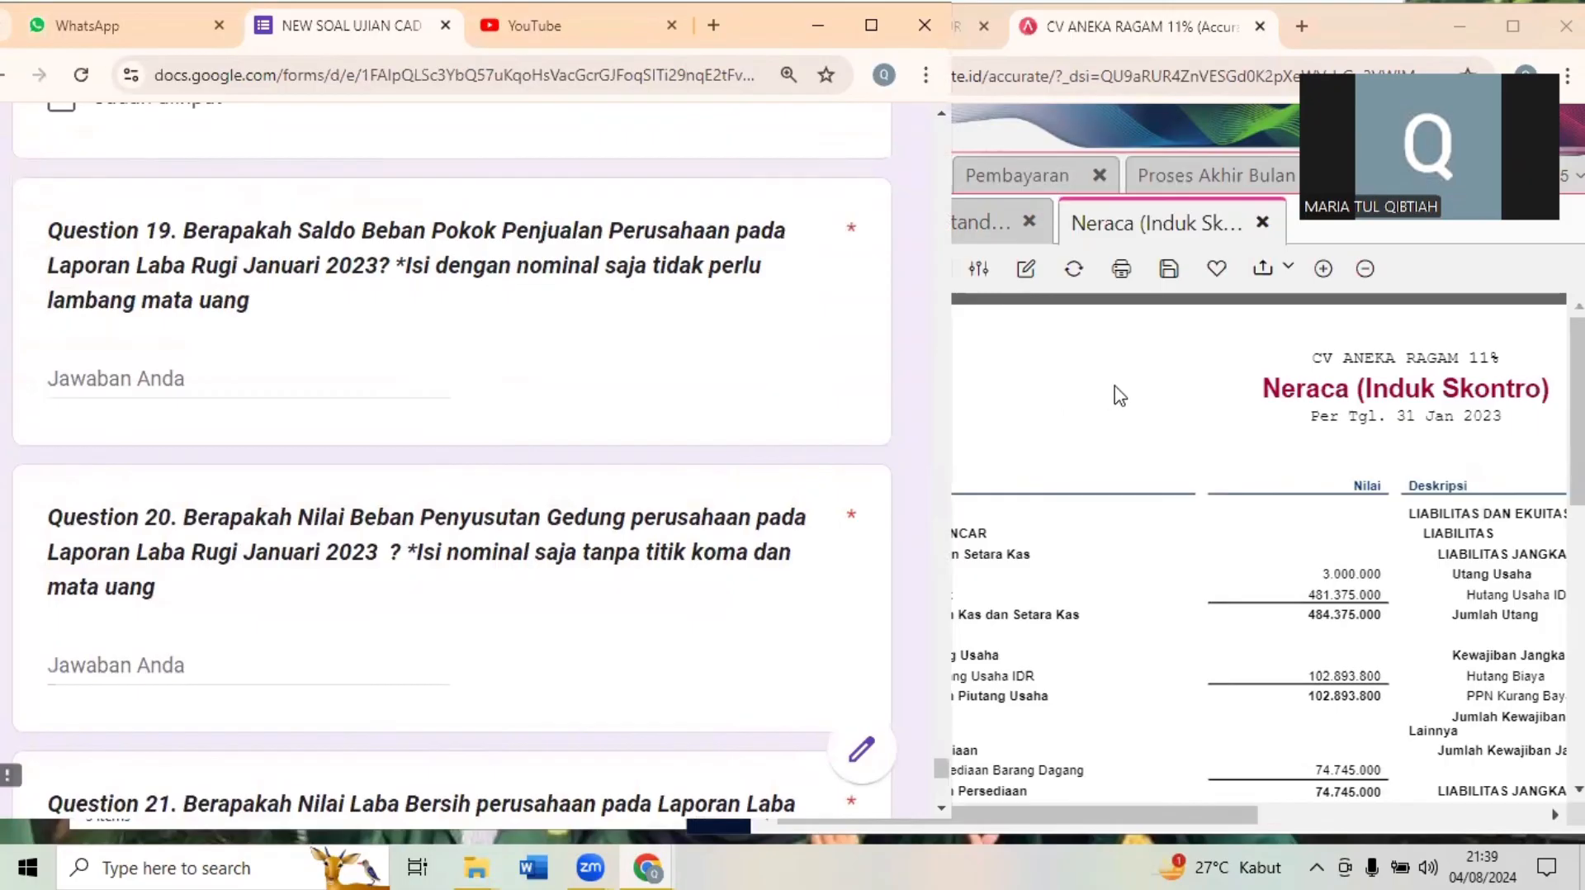
click(1158, 363)
click(896, 230)
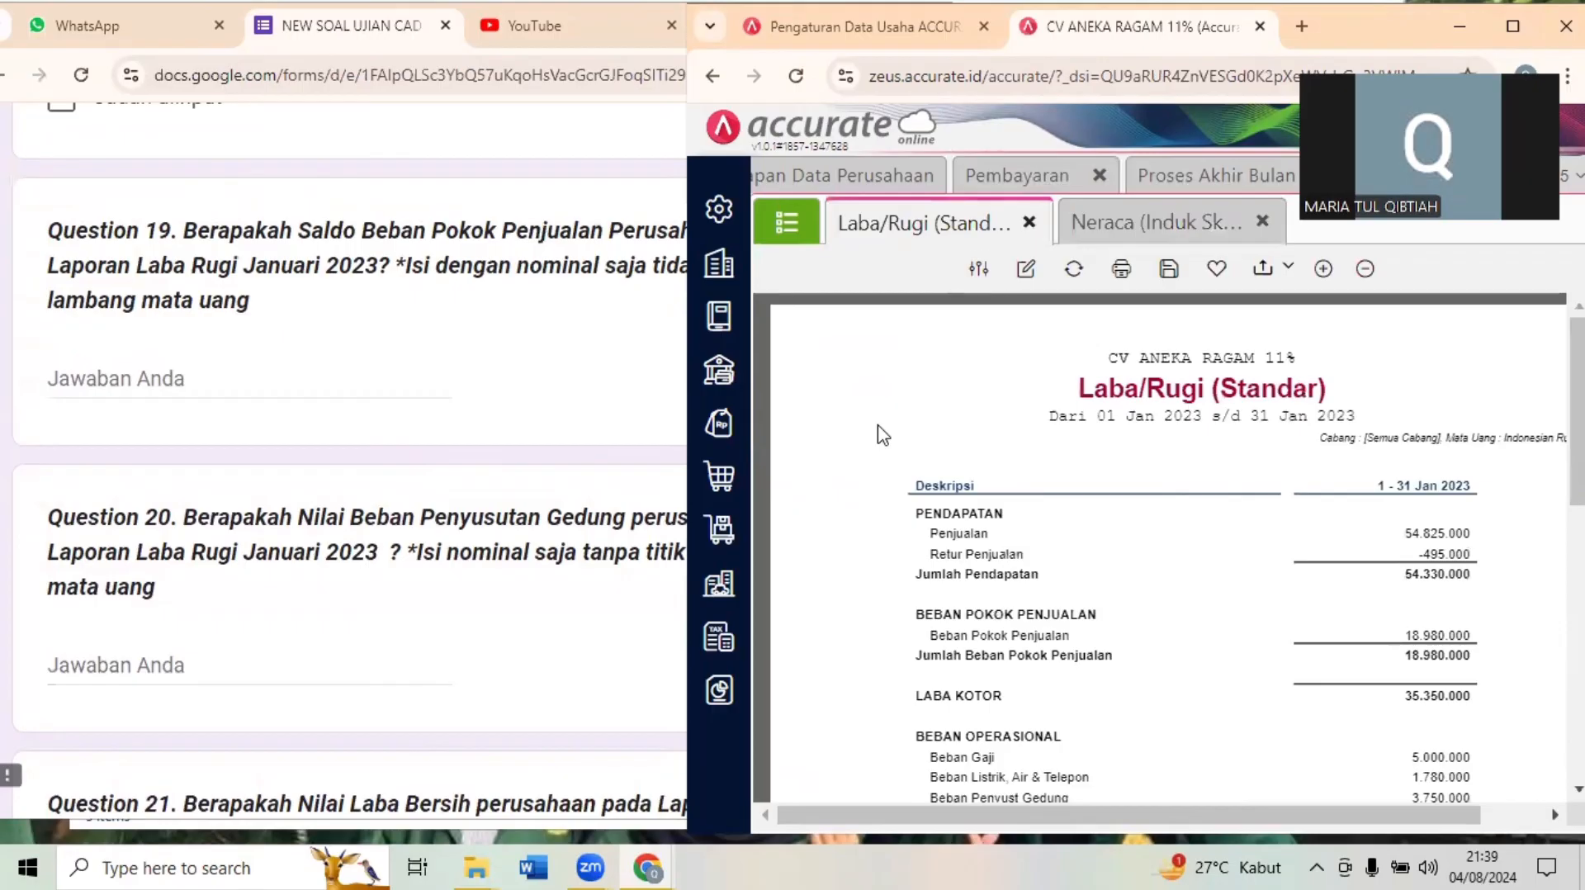
scroll(881, 434, down, 3)
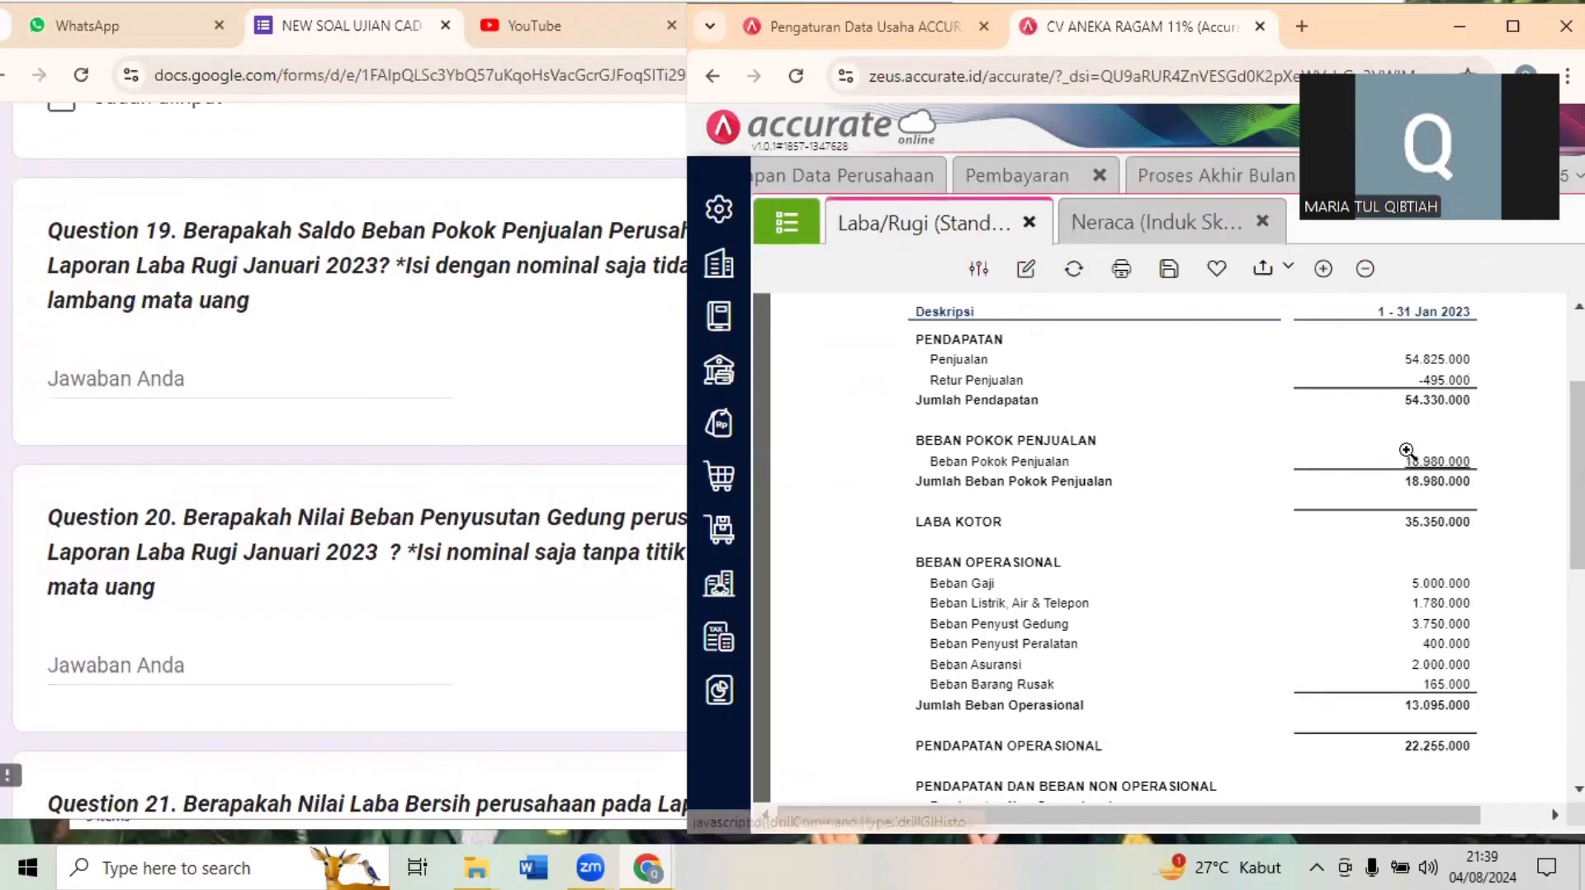
click(109, 361)
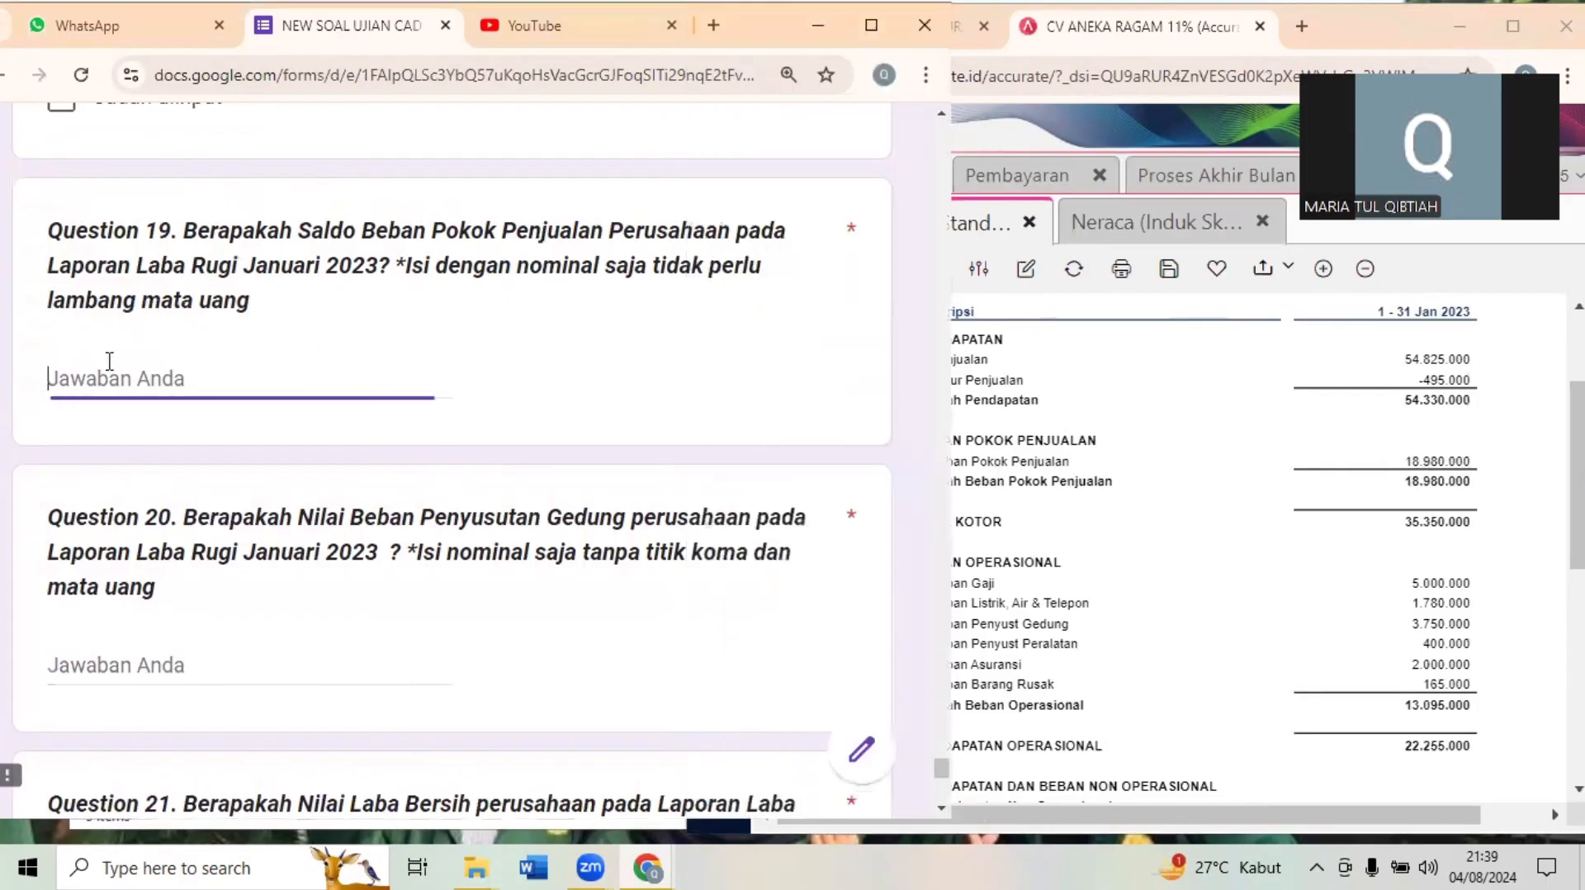
text(18)
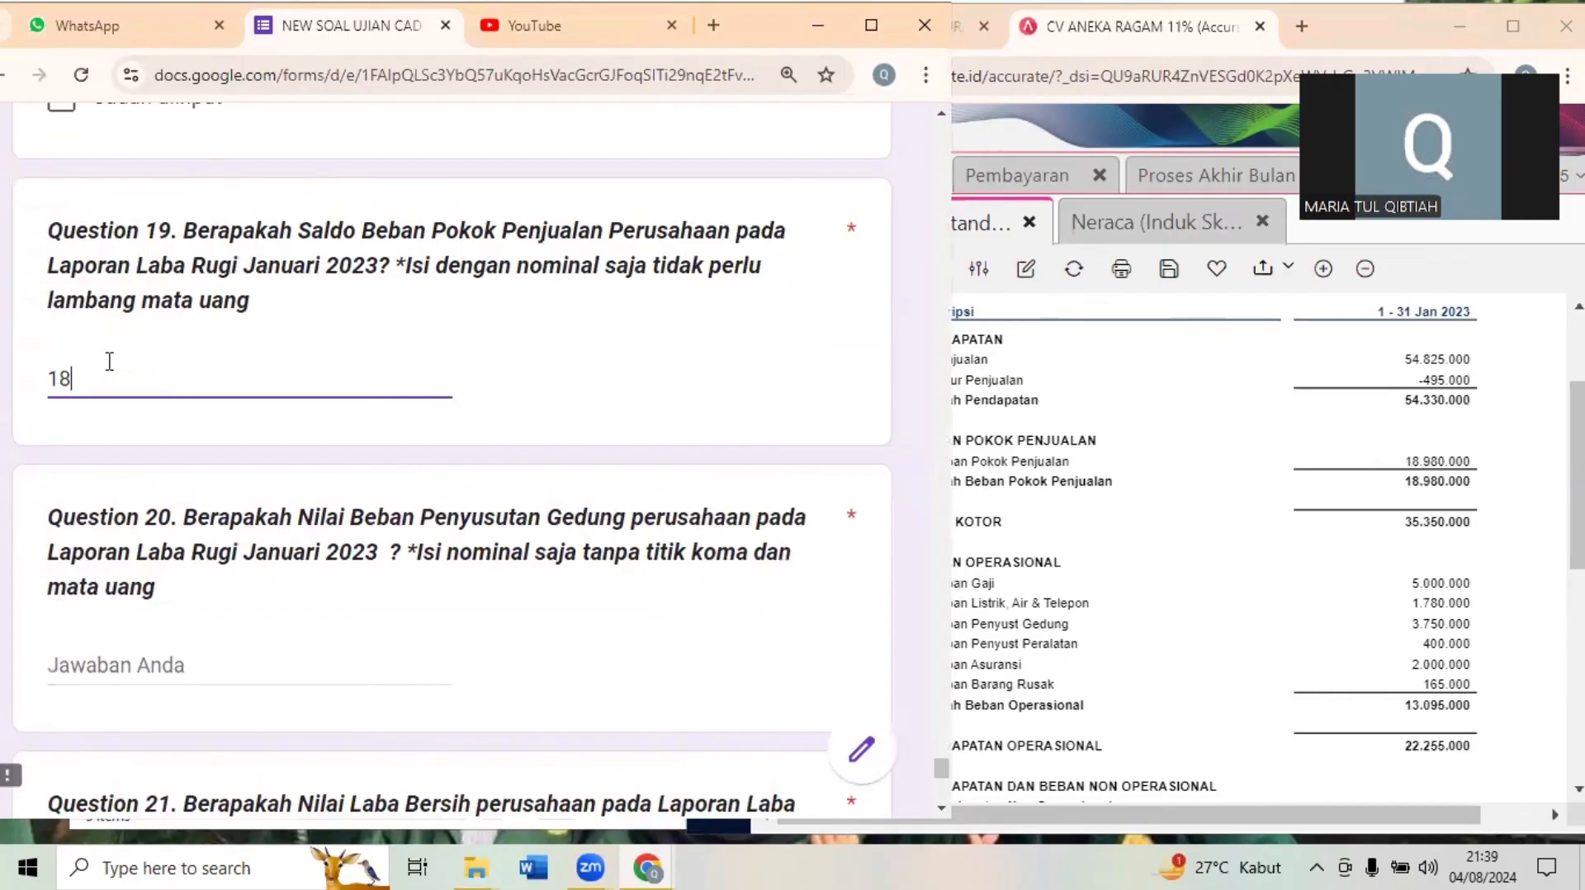
text(980000)
- Answer Question 20 with 3750000, the Beban Penyust Gedung amount from the Laba/Rugi report
click(165, 654)
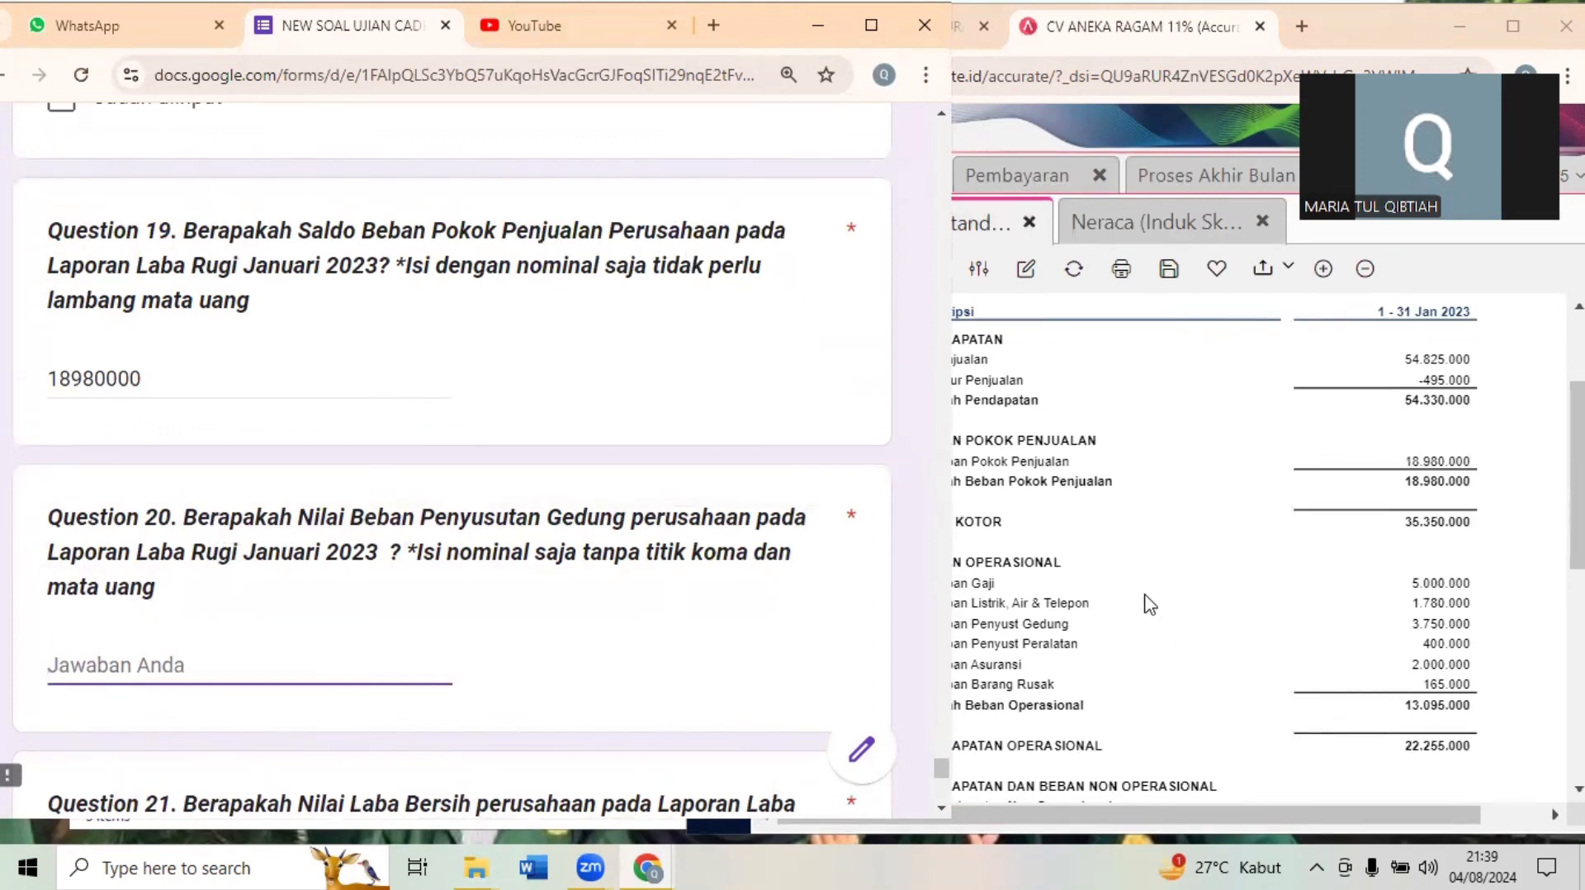
click(1026, 652)
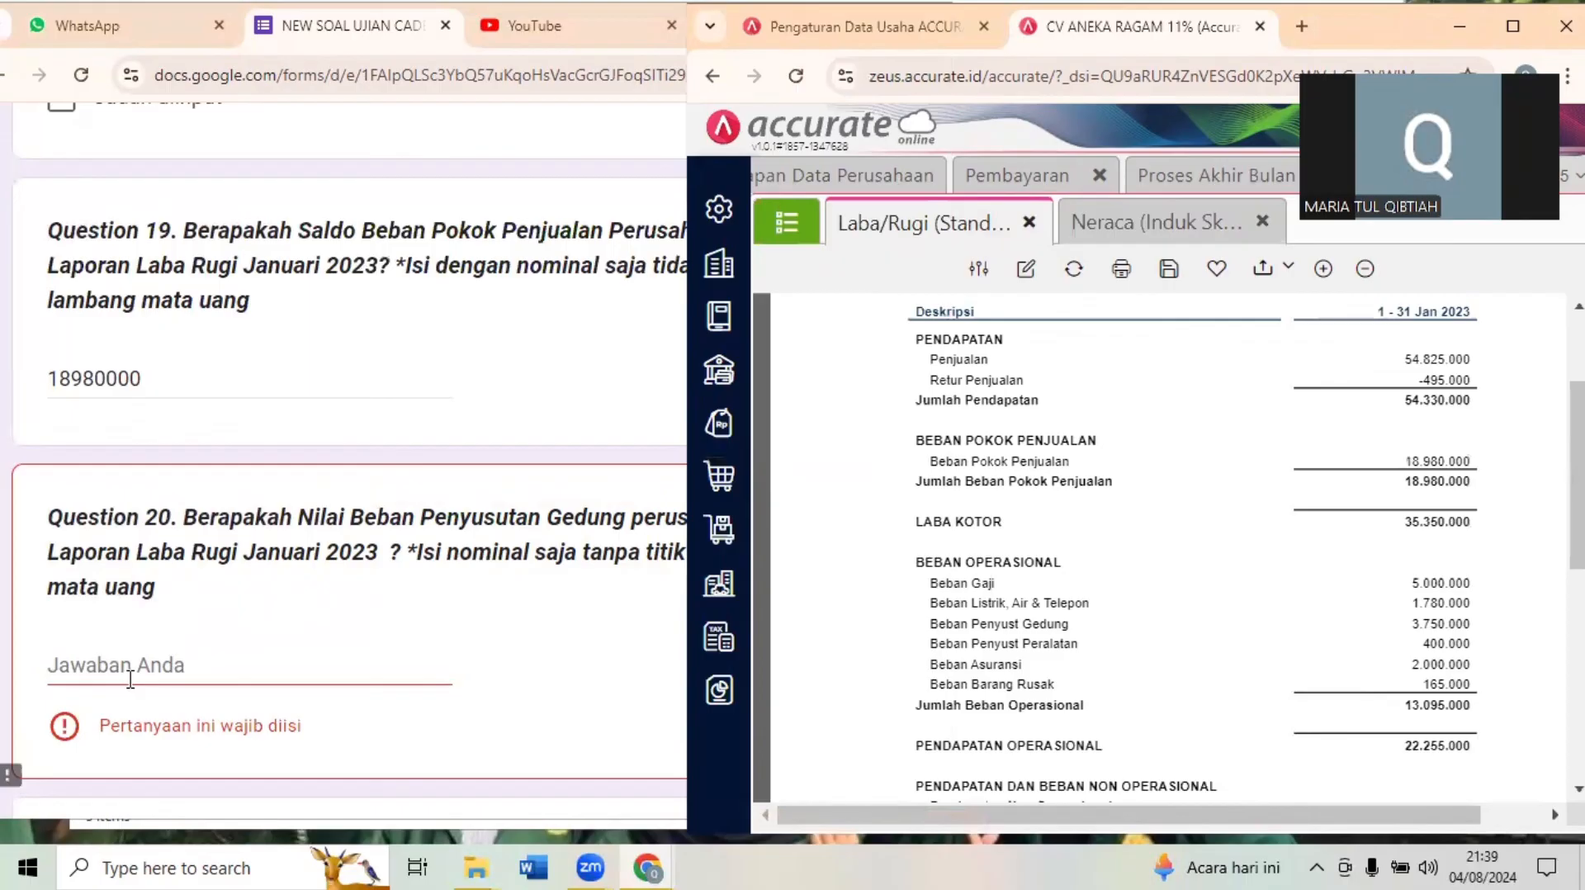
click(130, 678)
text(3750000)
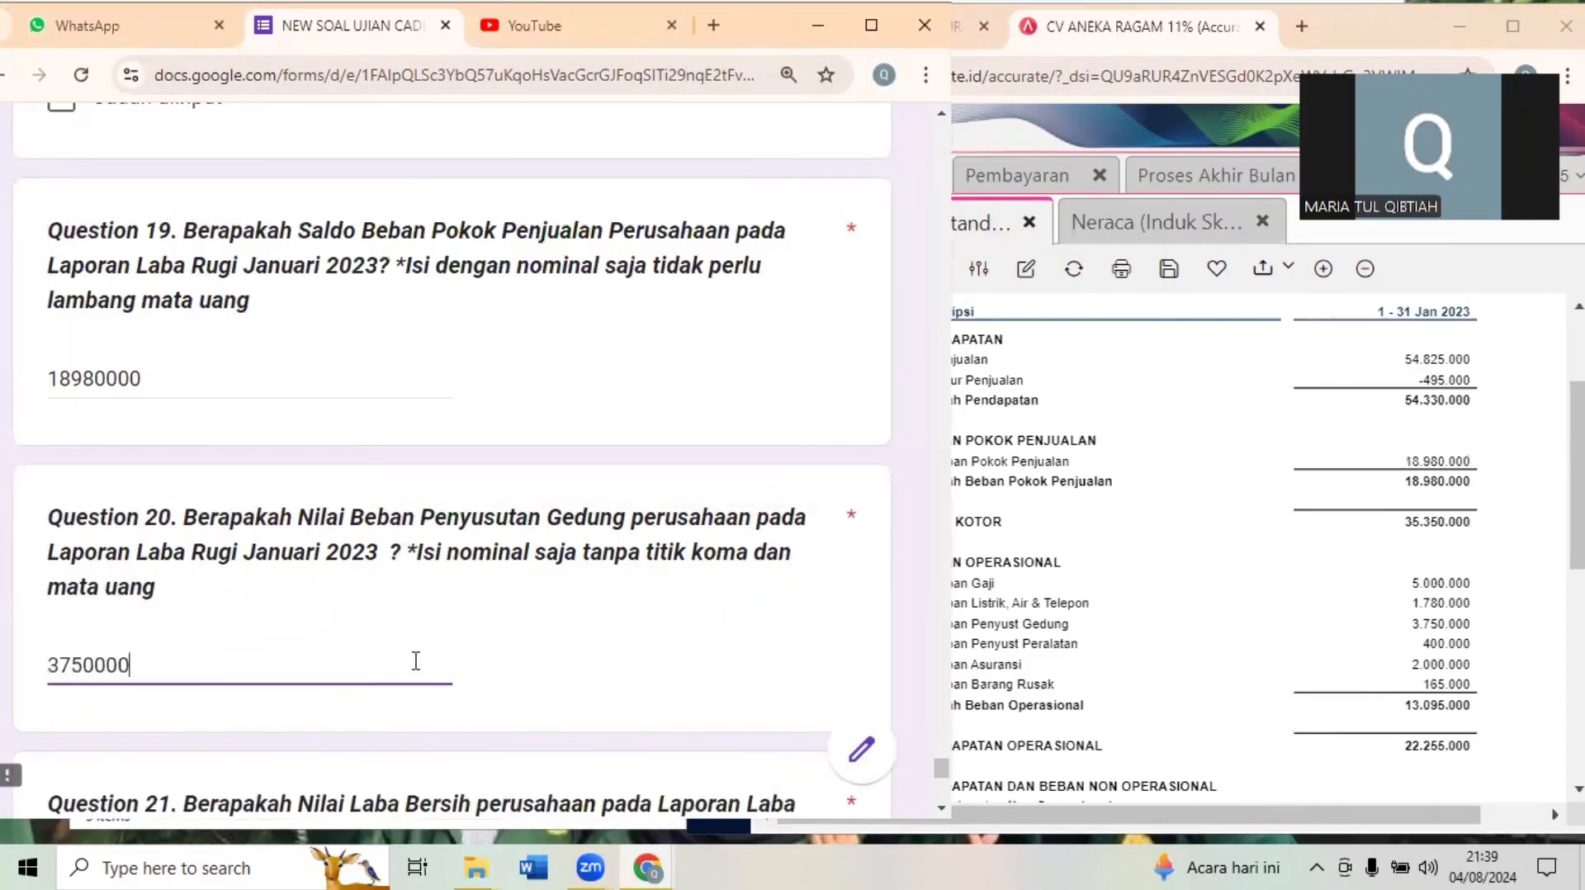
click(892, 491)
- Answer Question 21 in the exam form with 22675000, the Laba Bersih amount from the Laba/Rugi report
scroll(939, 776, down, 3)
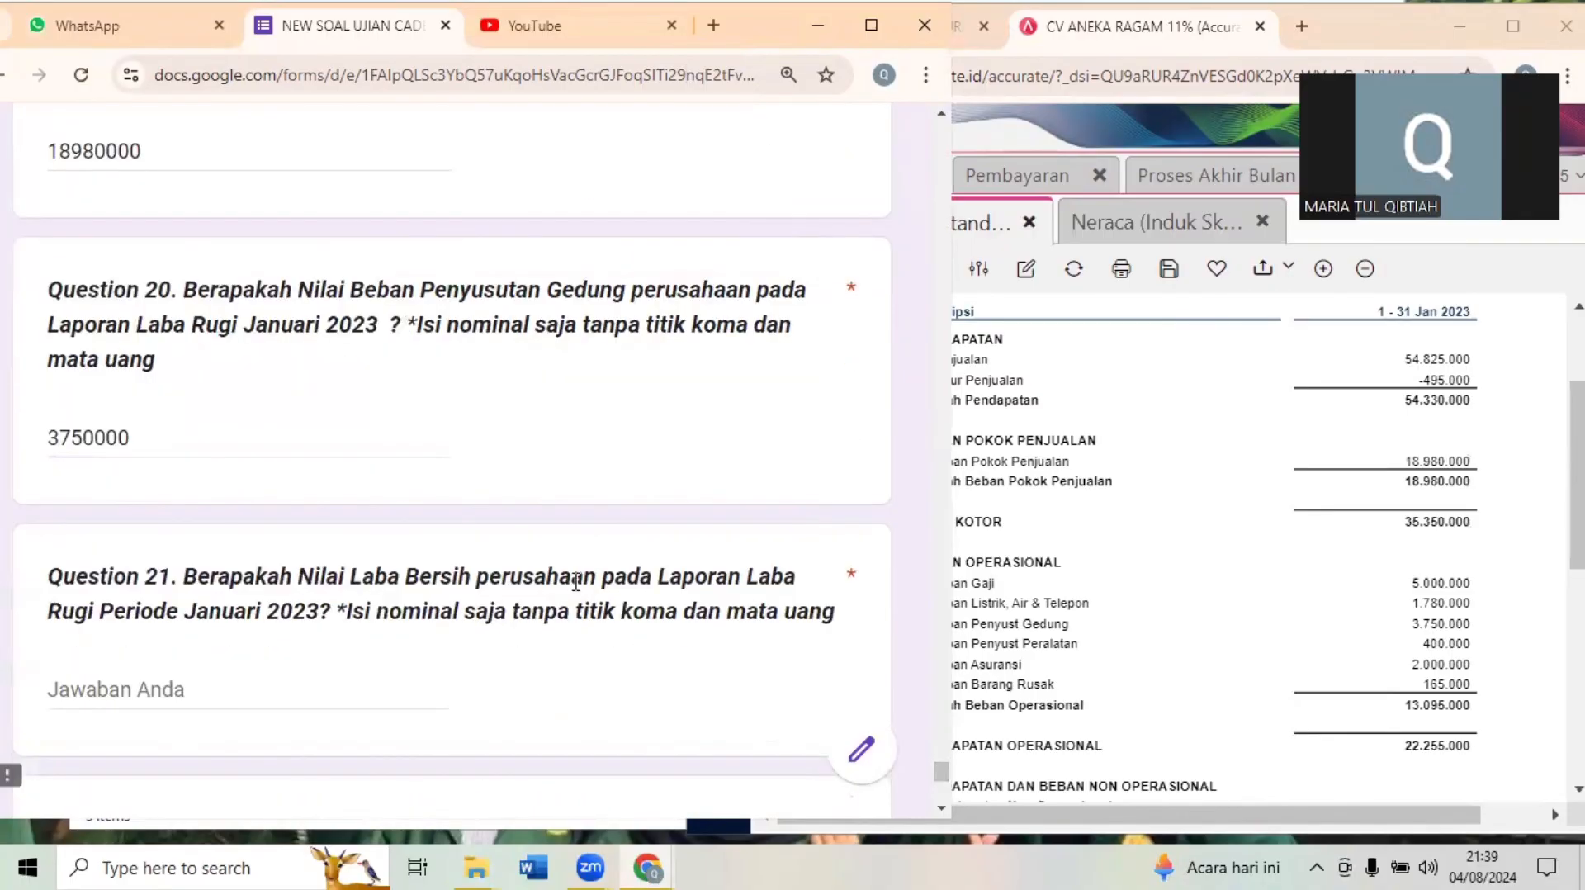
drag(1577, 476, 1577, 593)
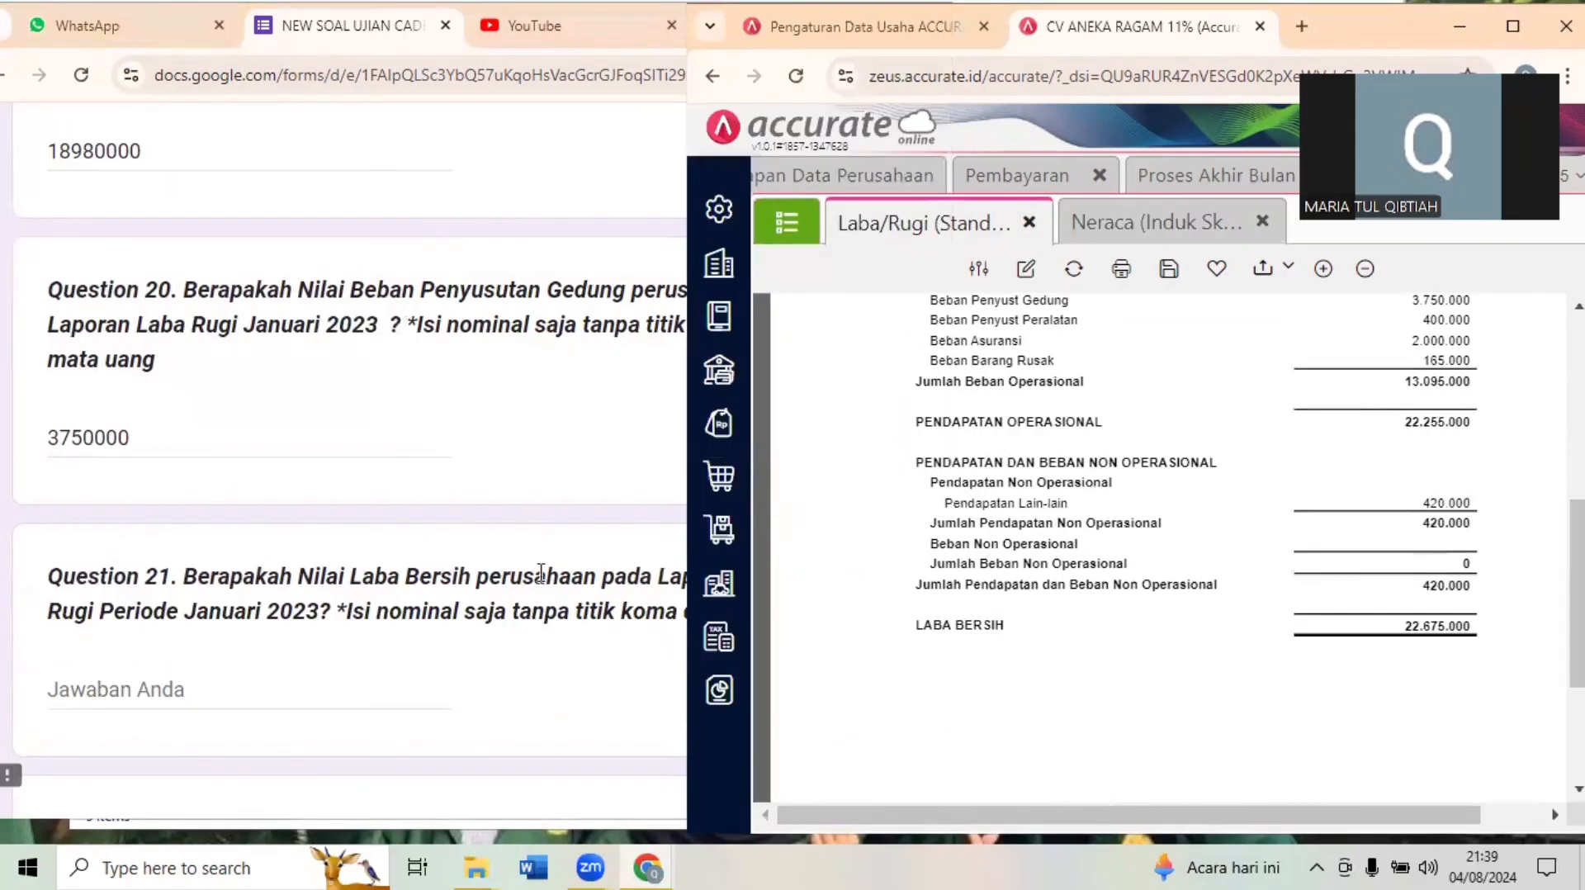
click(149, 688)
text(22)
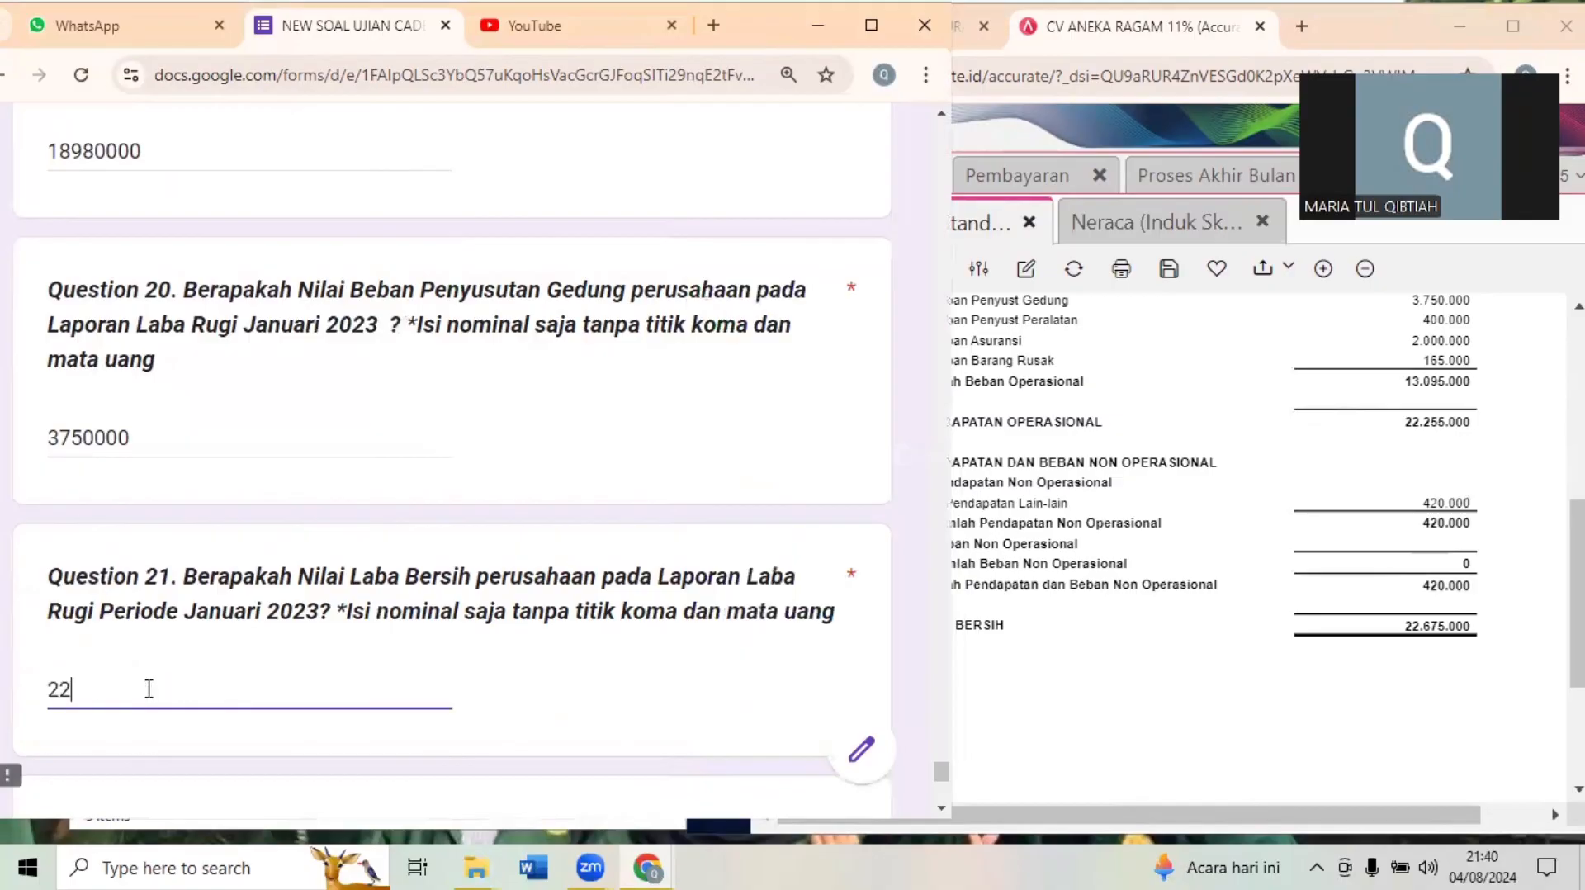
text(675000)
click(634, 510)
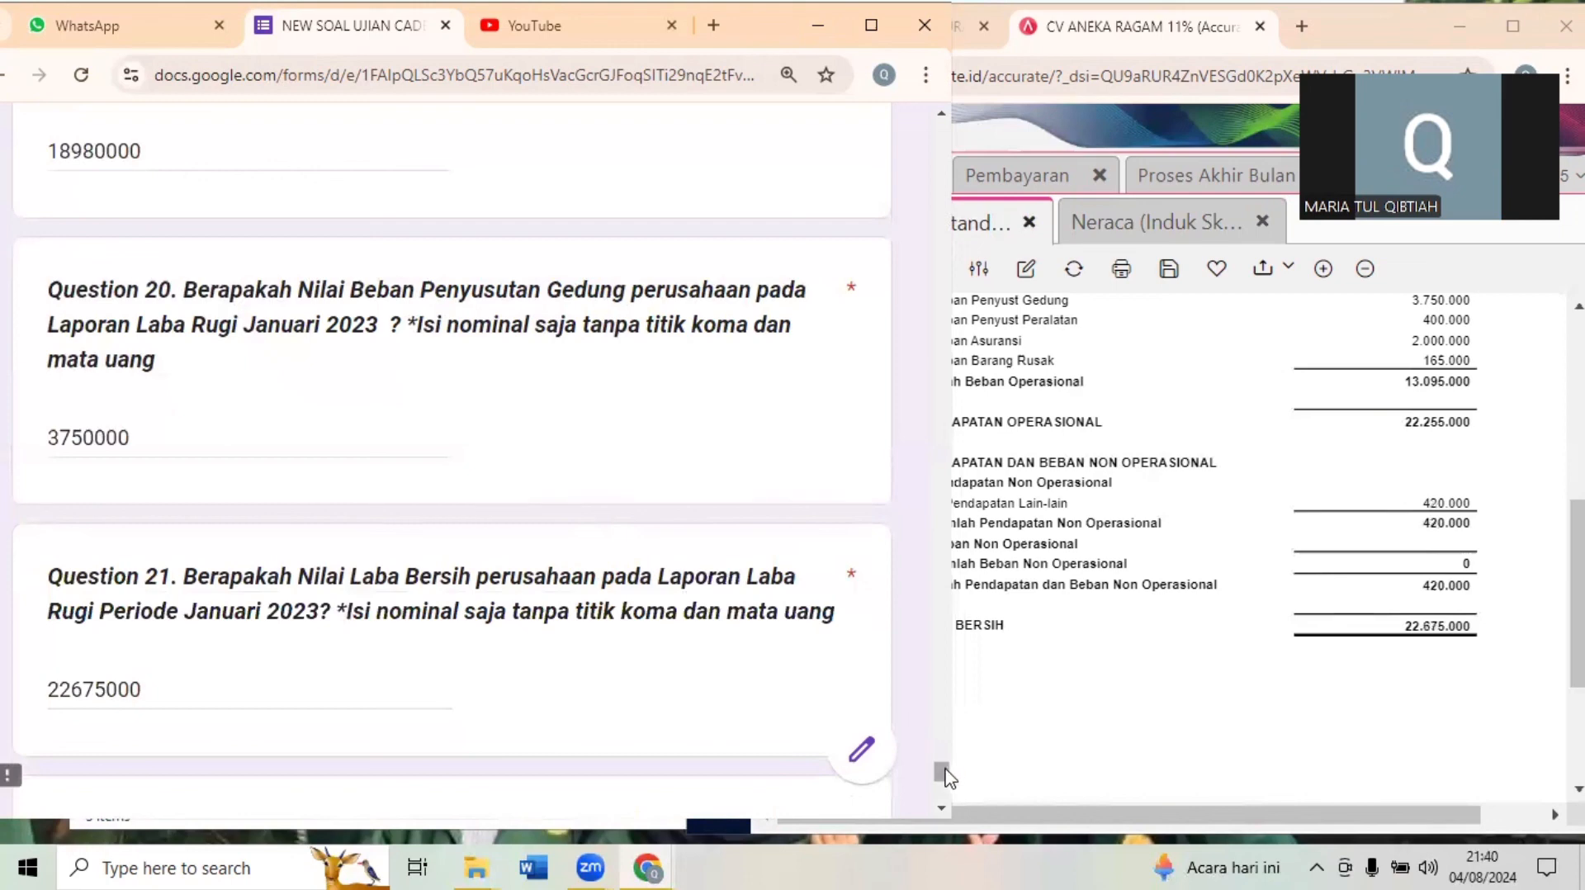
- Answer Question 22 with 481375000, the Bank amount from the Neraca (Induk Skontro) report
drag(945, 769, 945, 774)
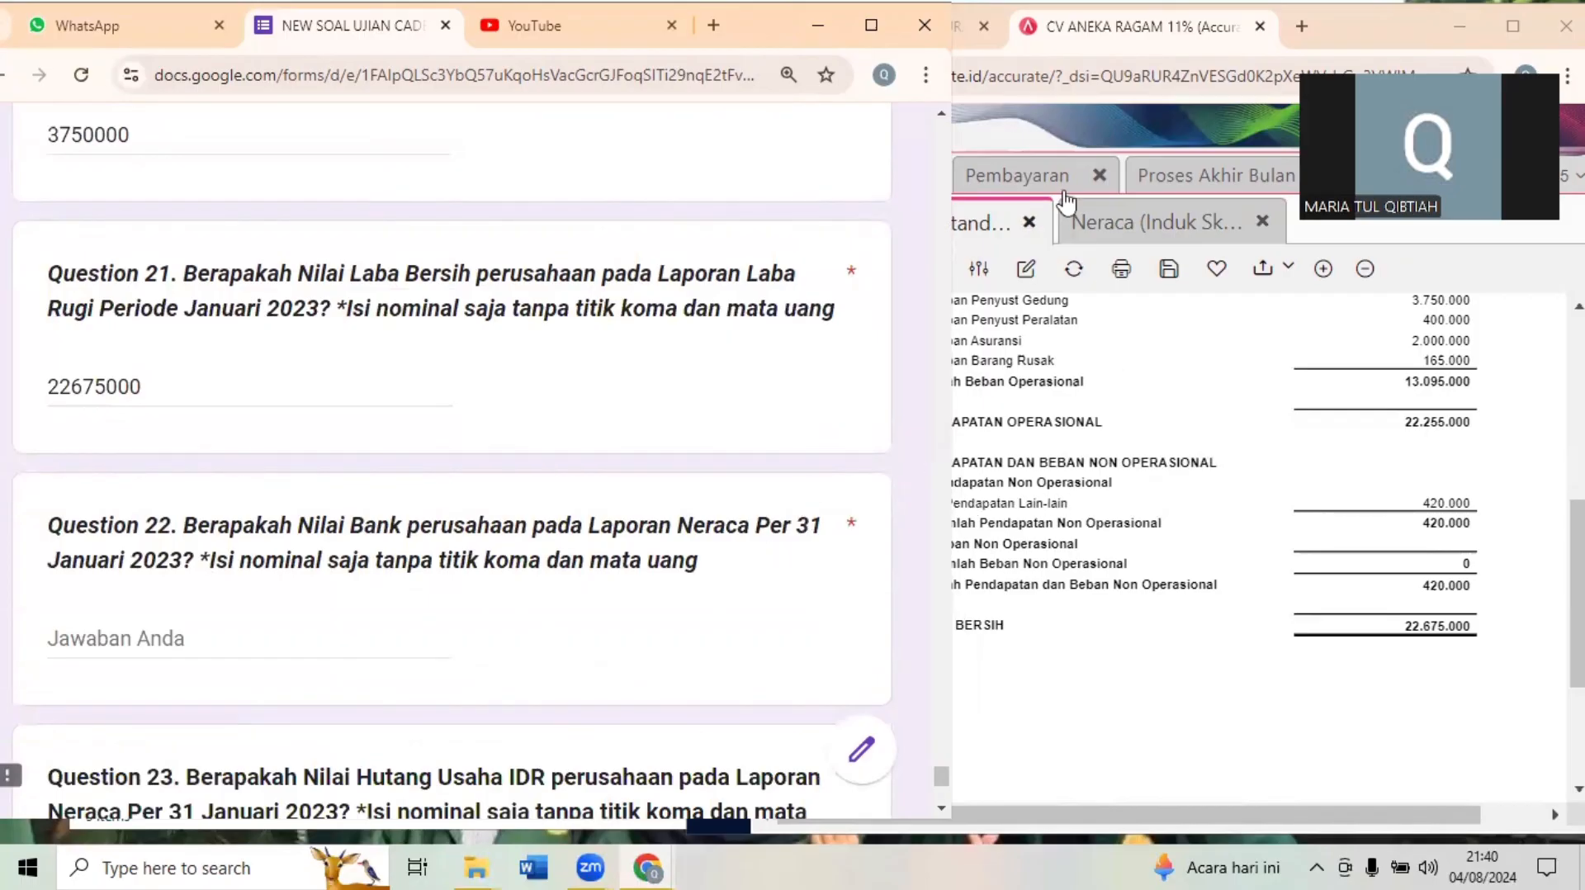
click(1120, 231)
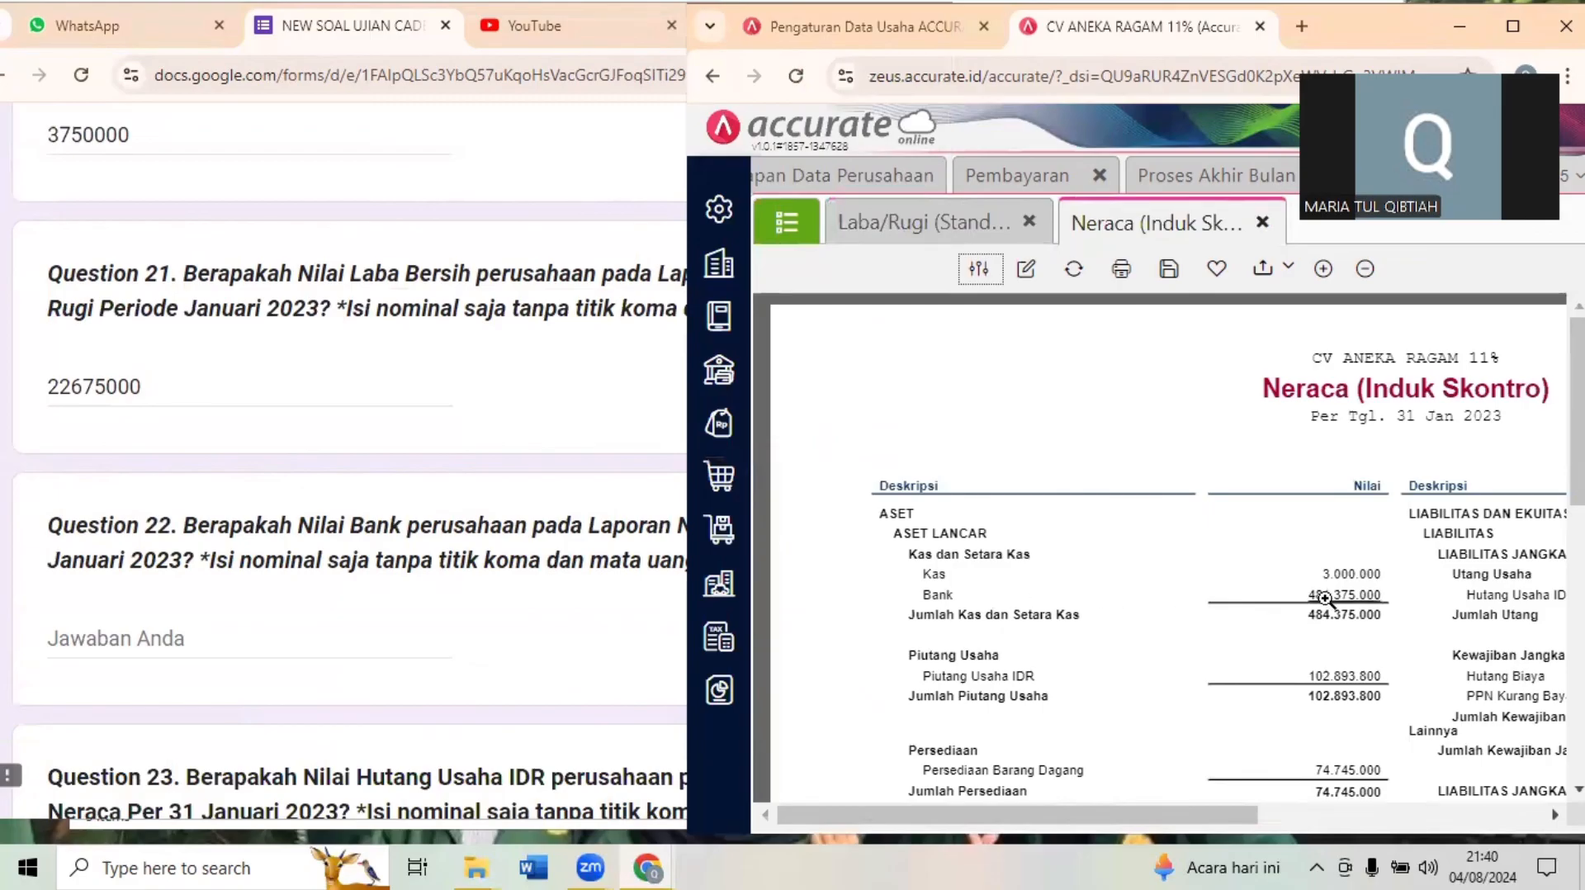
click(180, 637)
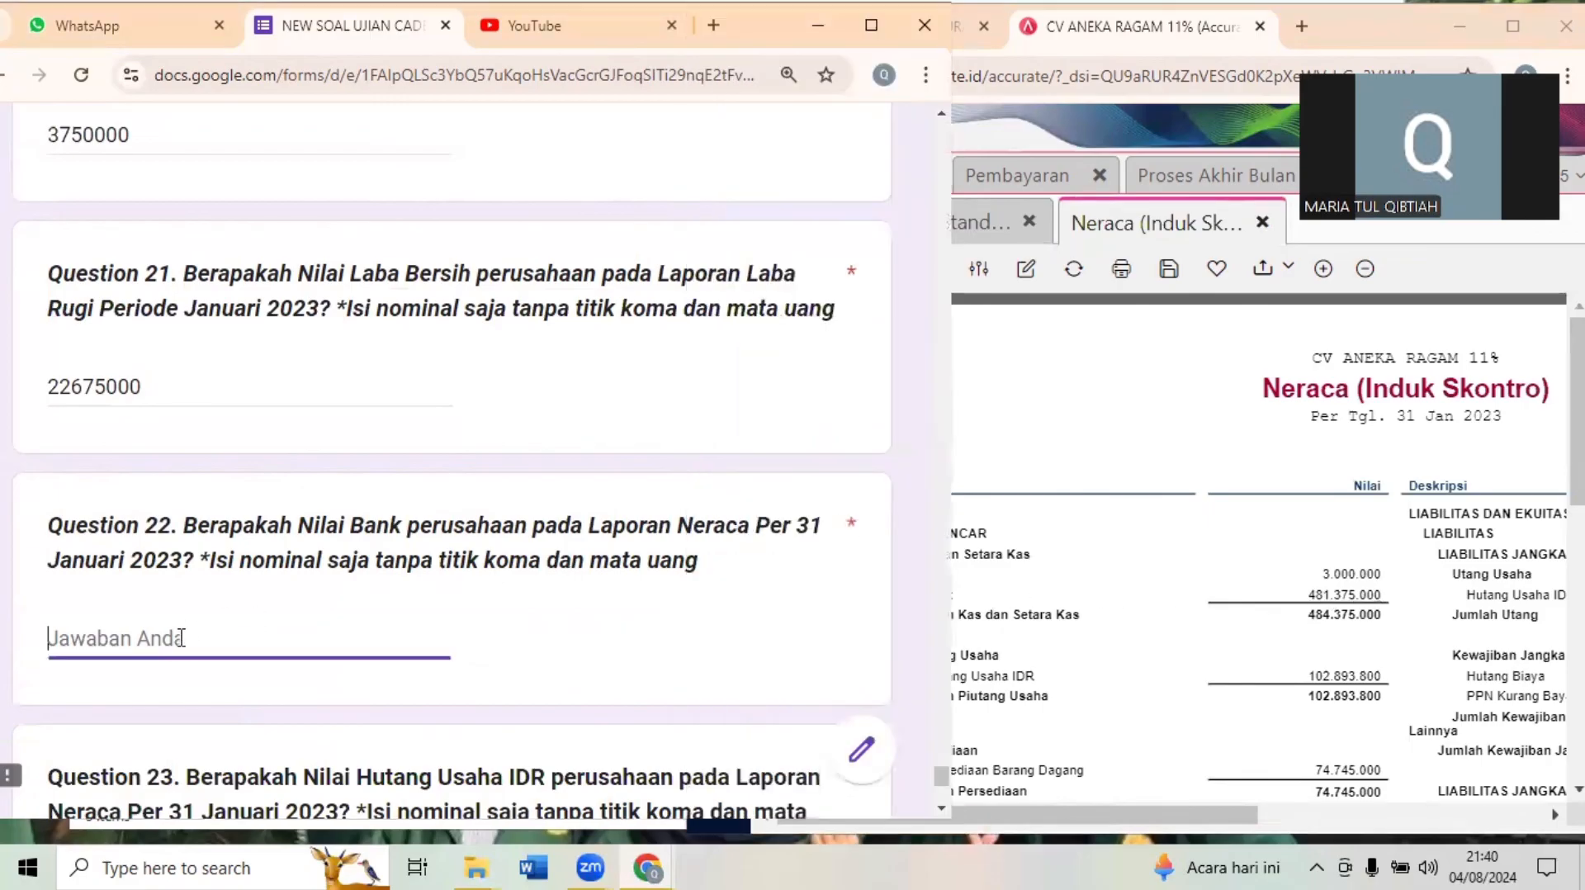
text(481)
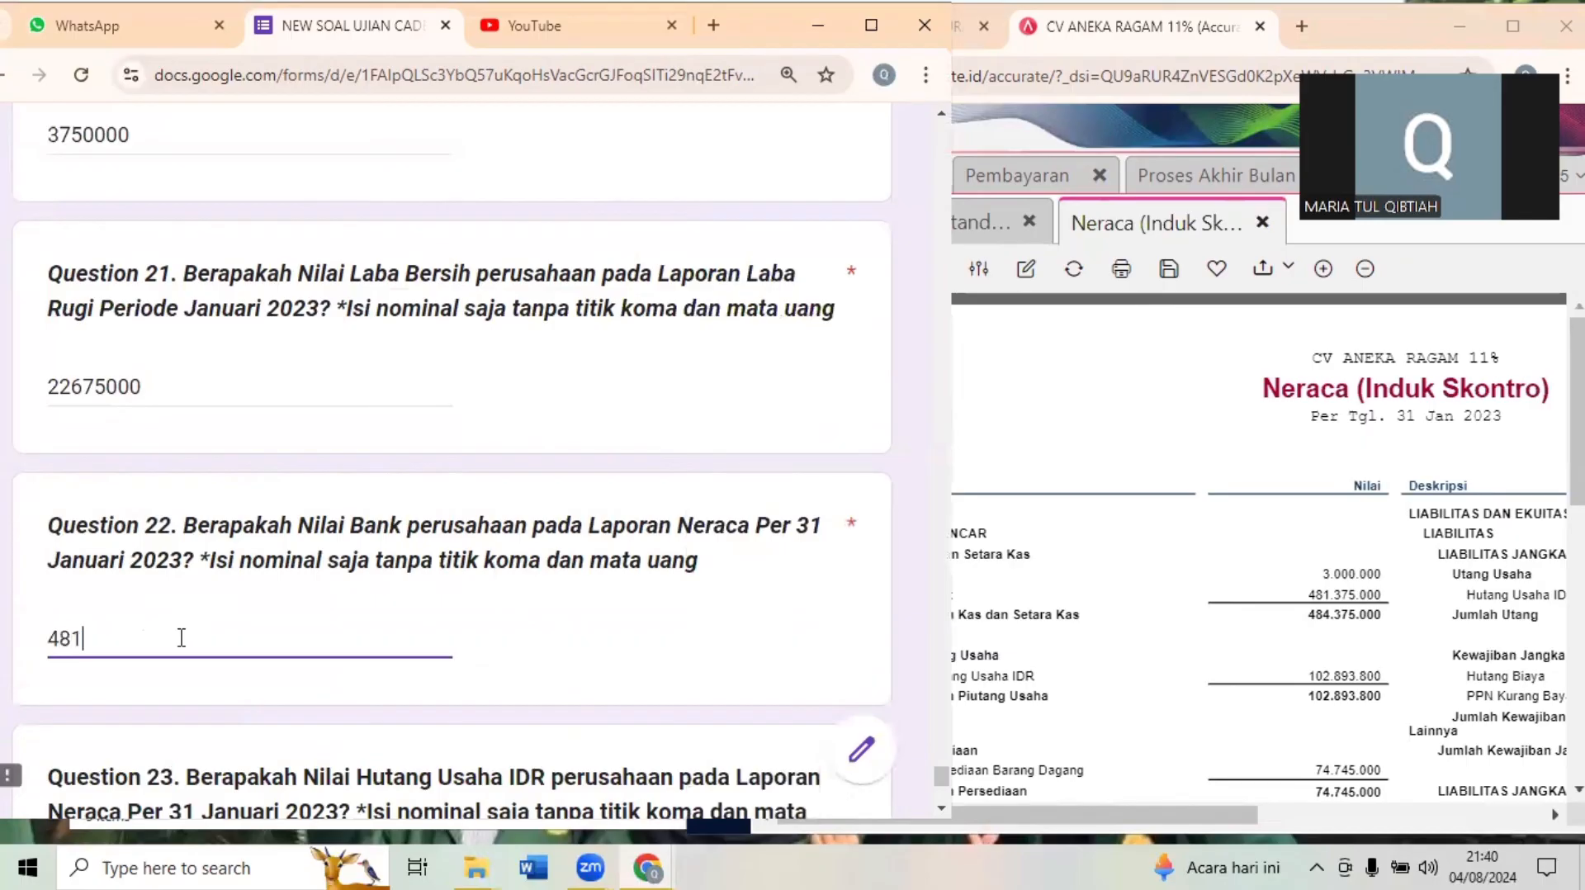
text(375000)
click(276, 751)
- Answer Question 23 with 56552900, the Hutang Usaha IDR amount on the liabilities side of the Neraca report
scroll(276, 751, down, 5)
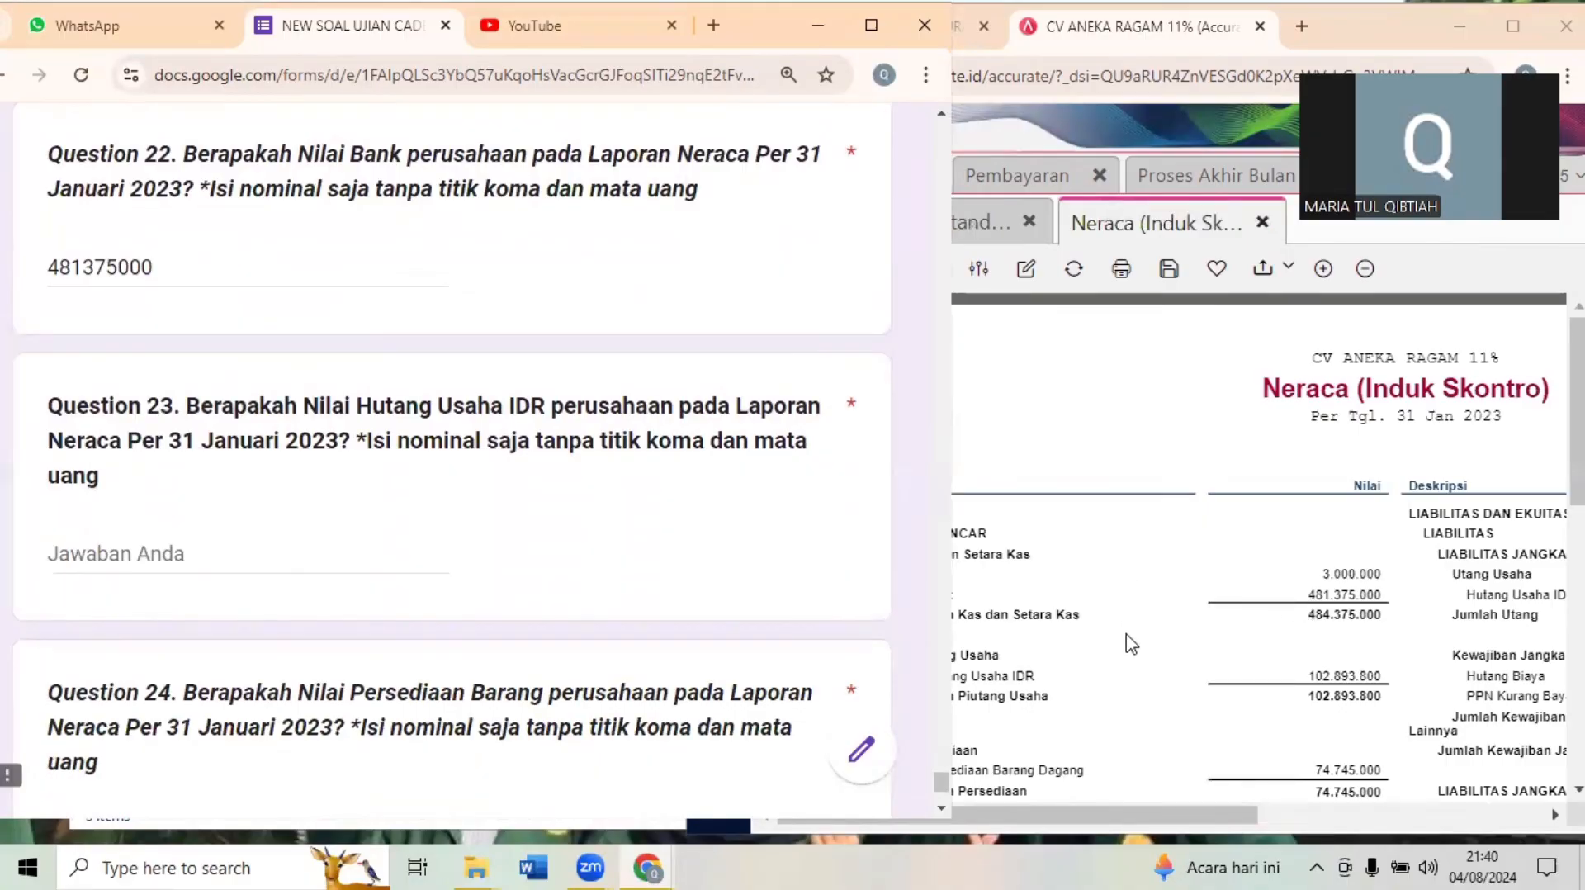
click(1158, 644)
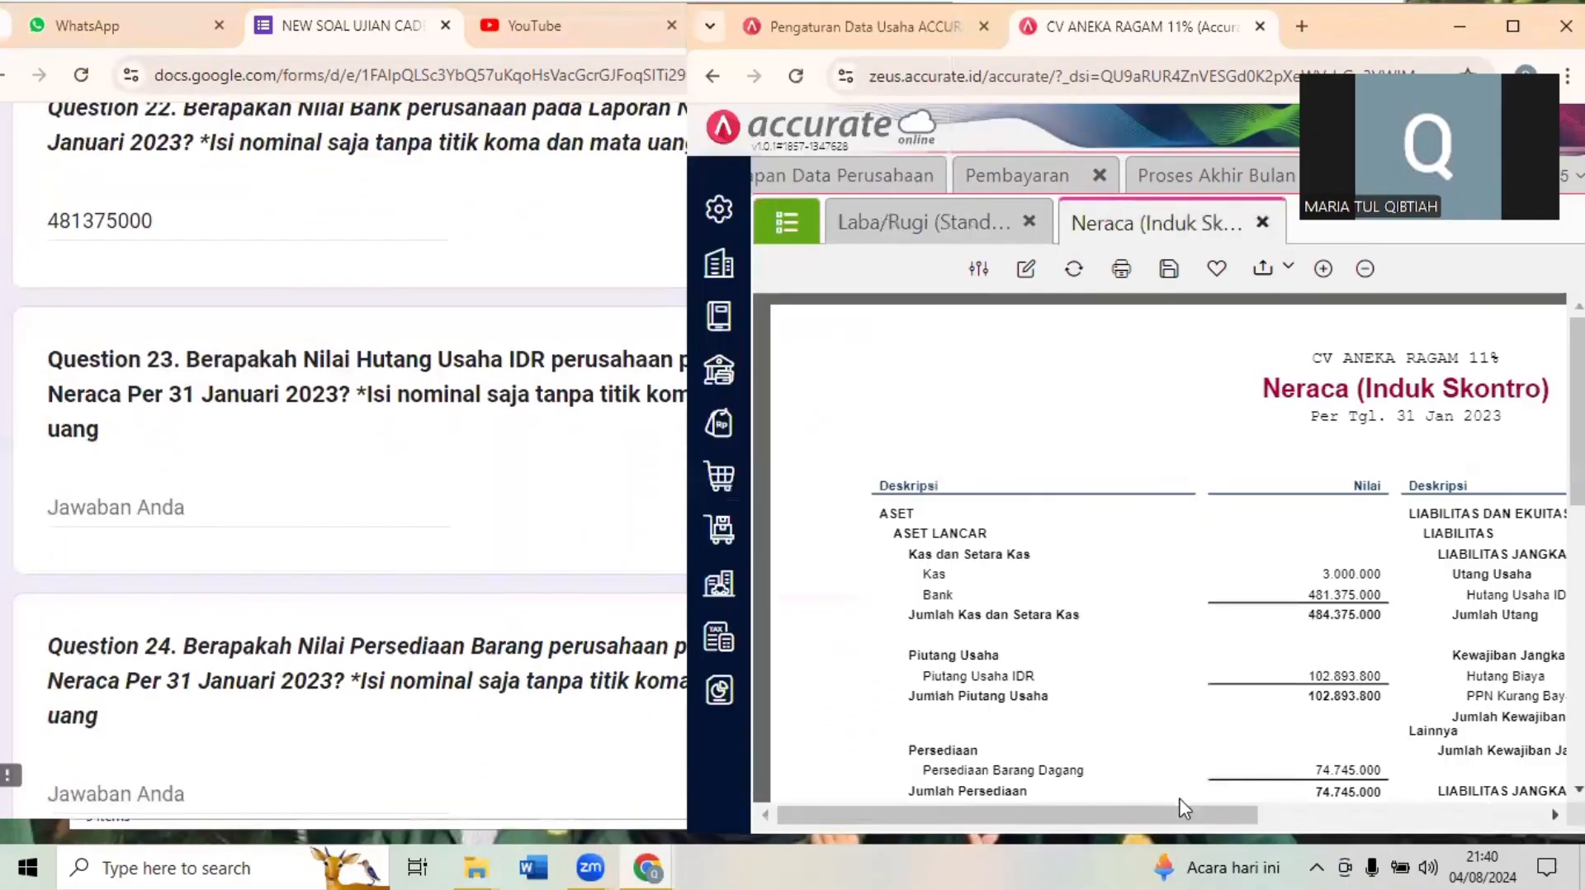
drag(1182, 807, 1497, 808)
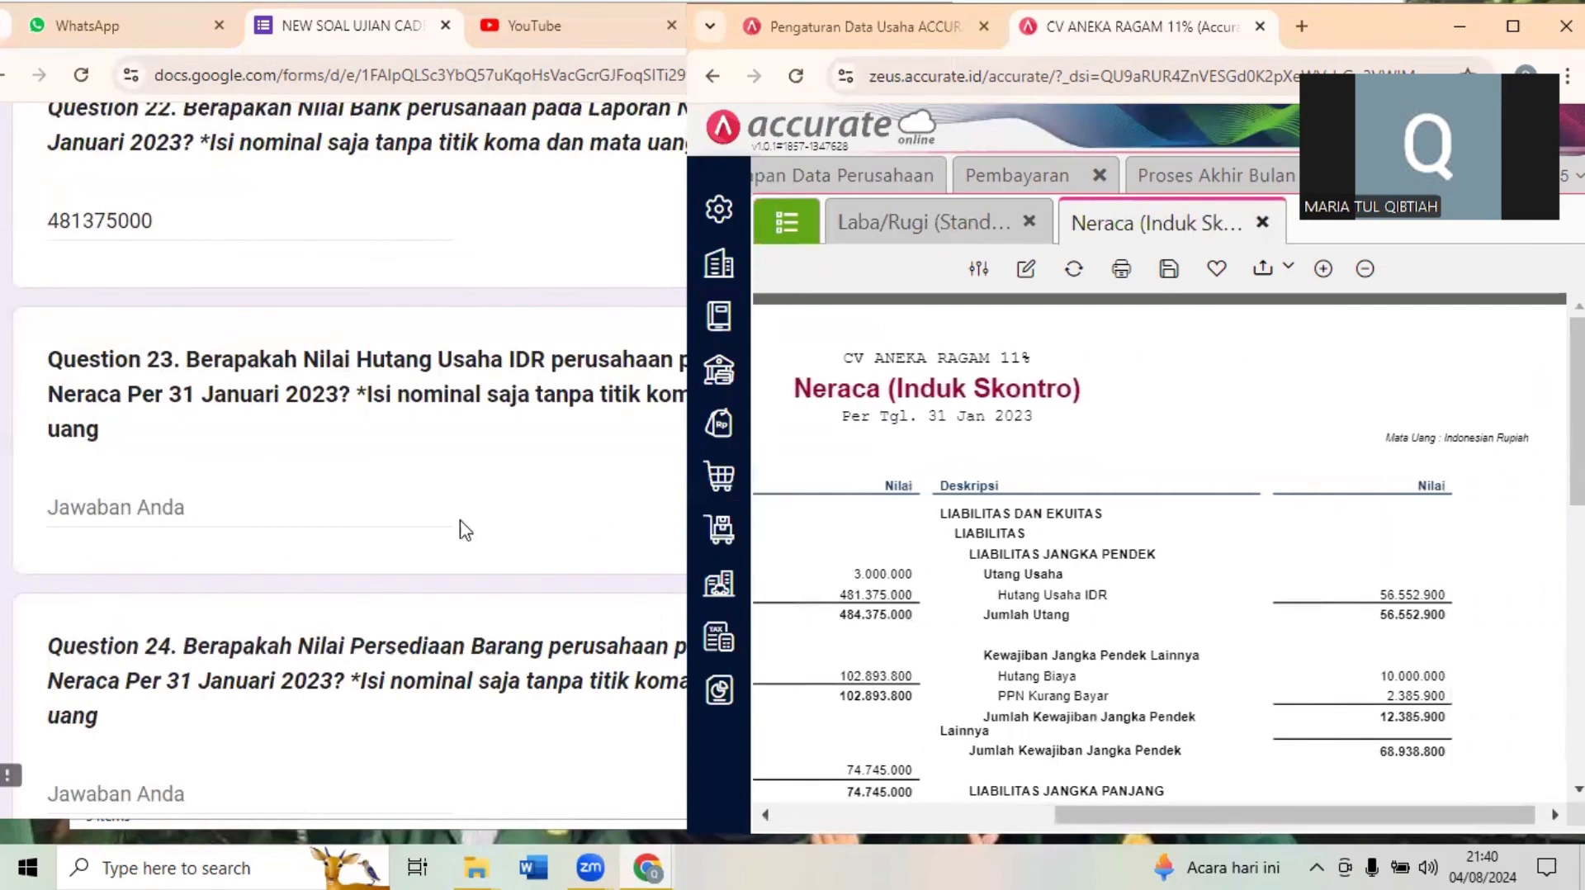
click(149, 512)
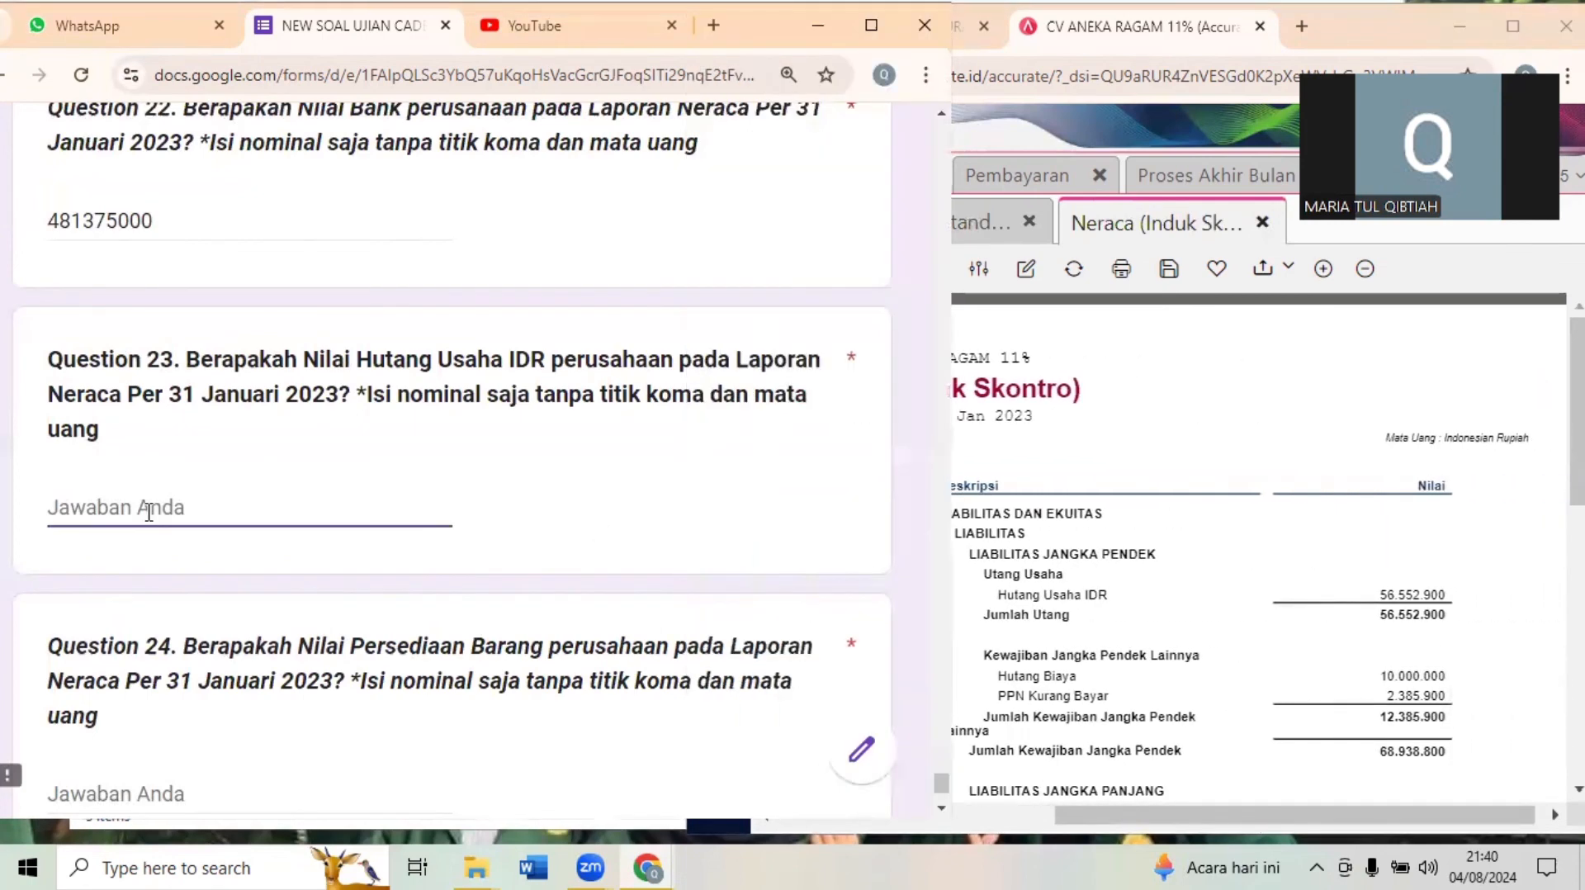
text(56552900)
click(229, 613)
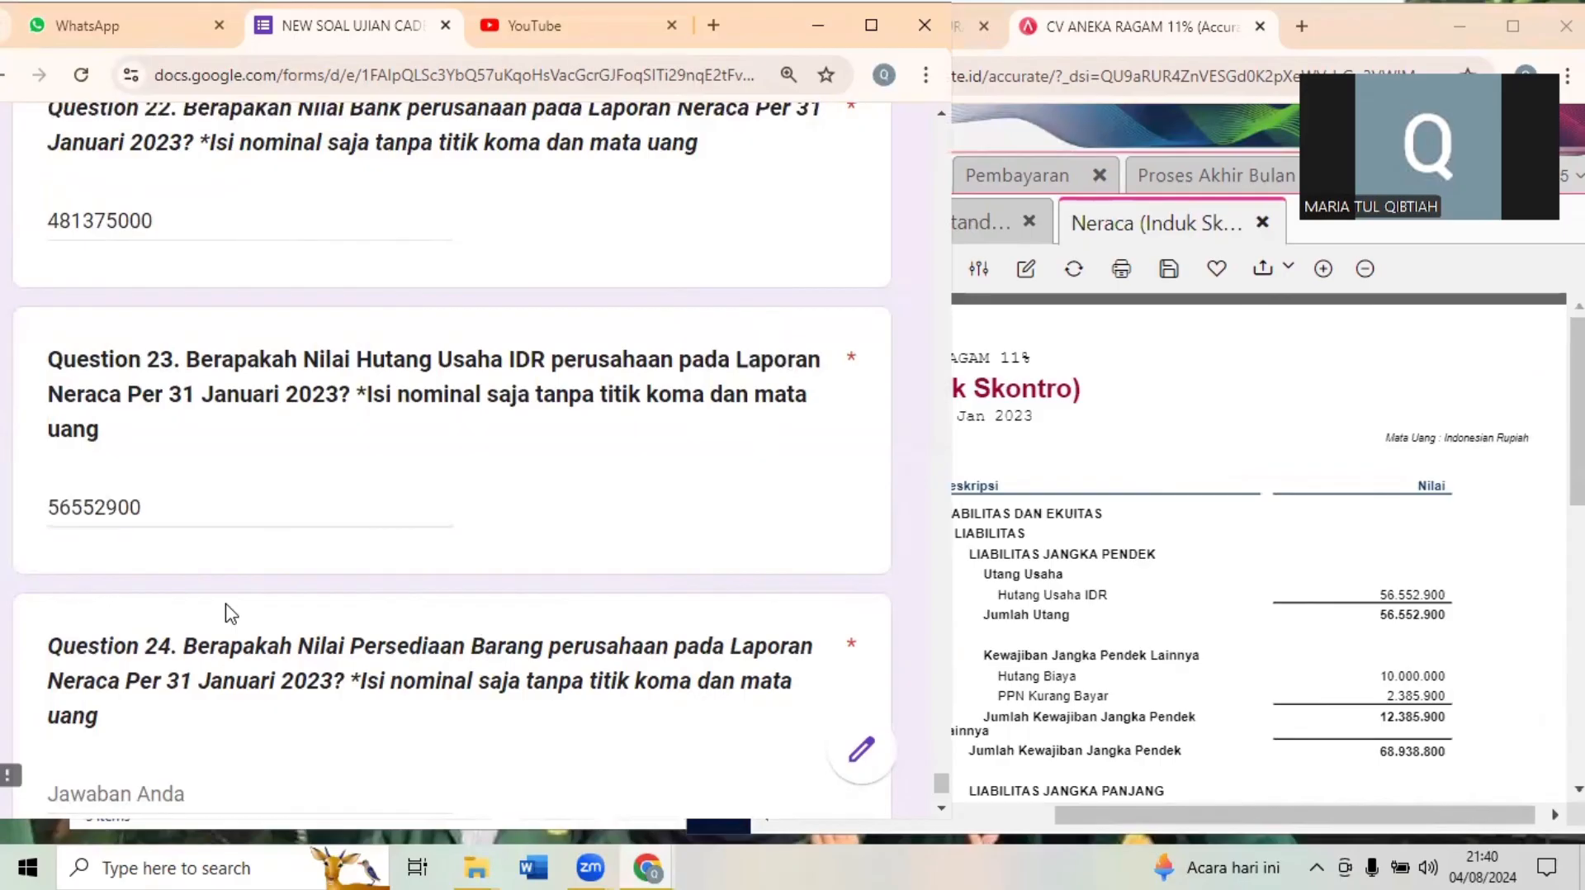
- Answer Question 24 with 74745000, the Persediaan Barang Dagang amount from the Neraca report, and submit the exam form
scroll(228, 610, down, 2)
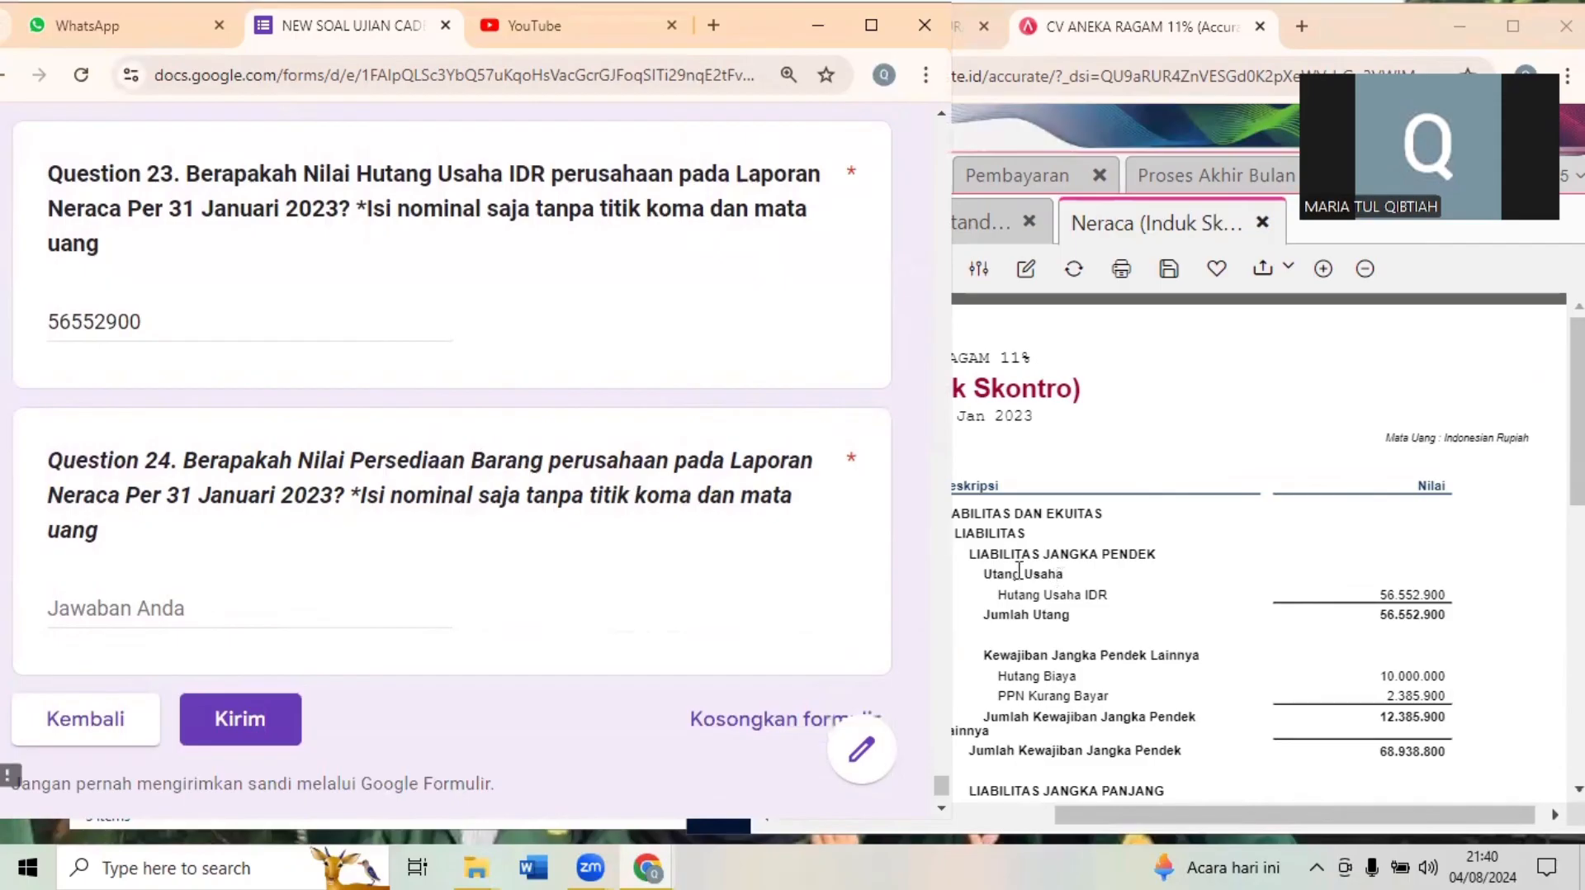
click(1107, 471)
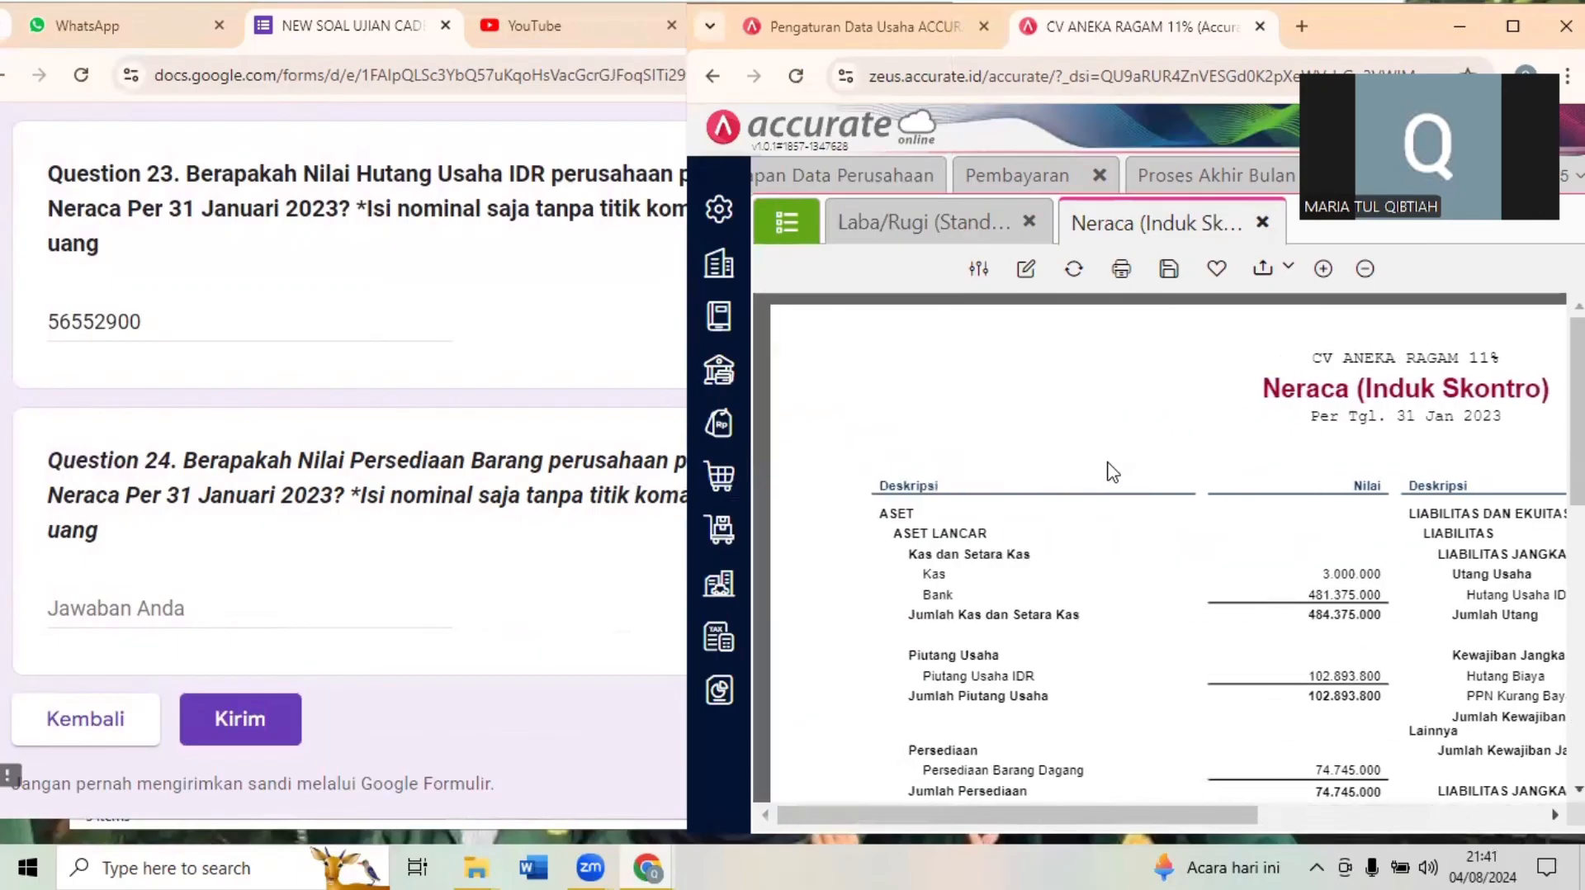
scroll(1106, 470, down, 4)
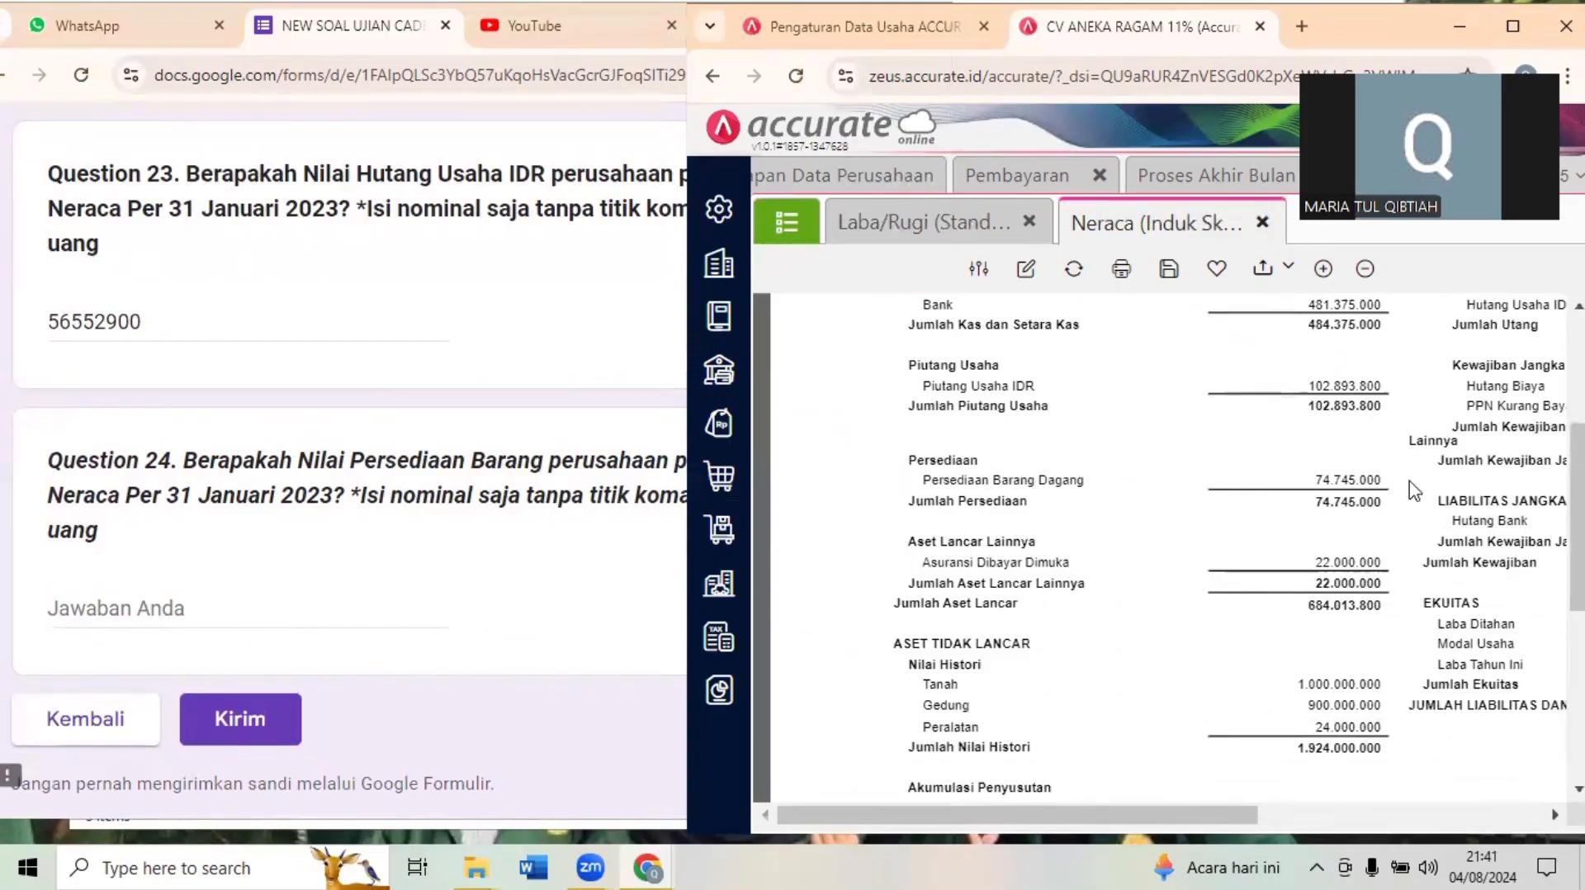
click(153, 600)
text(74)
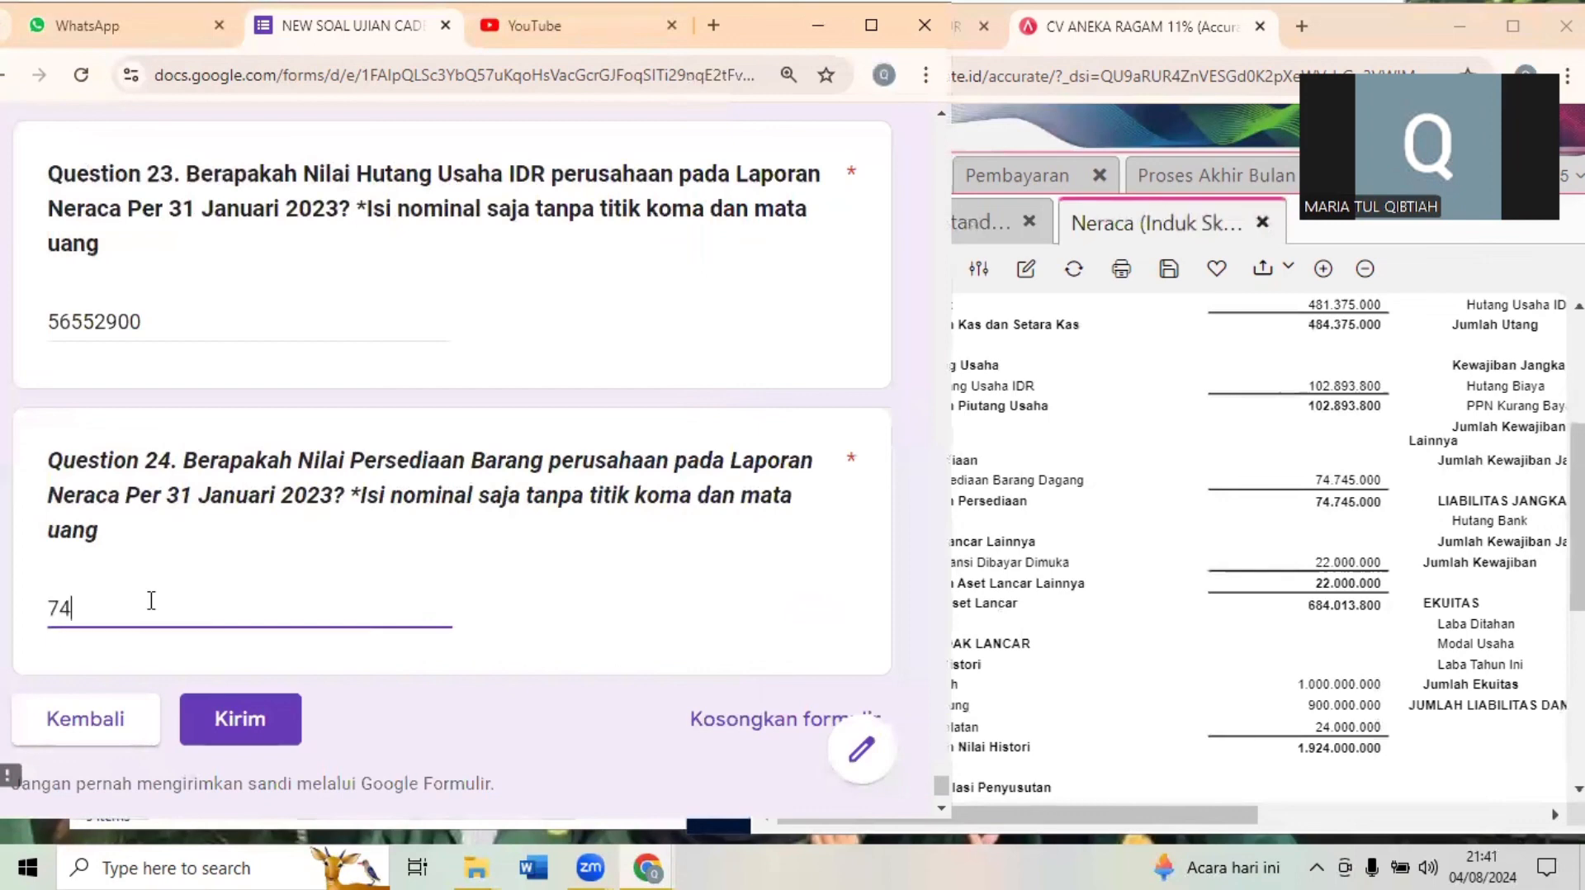
text(745000)
click(493, 717)
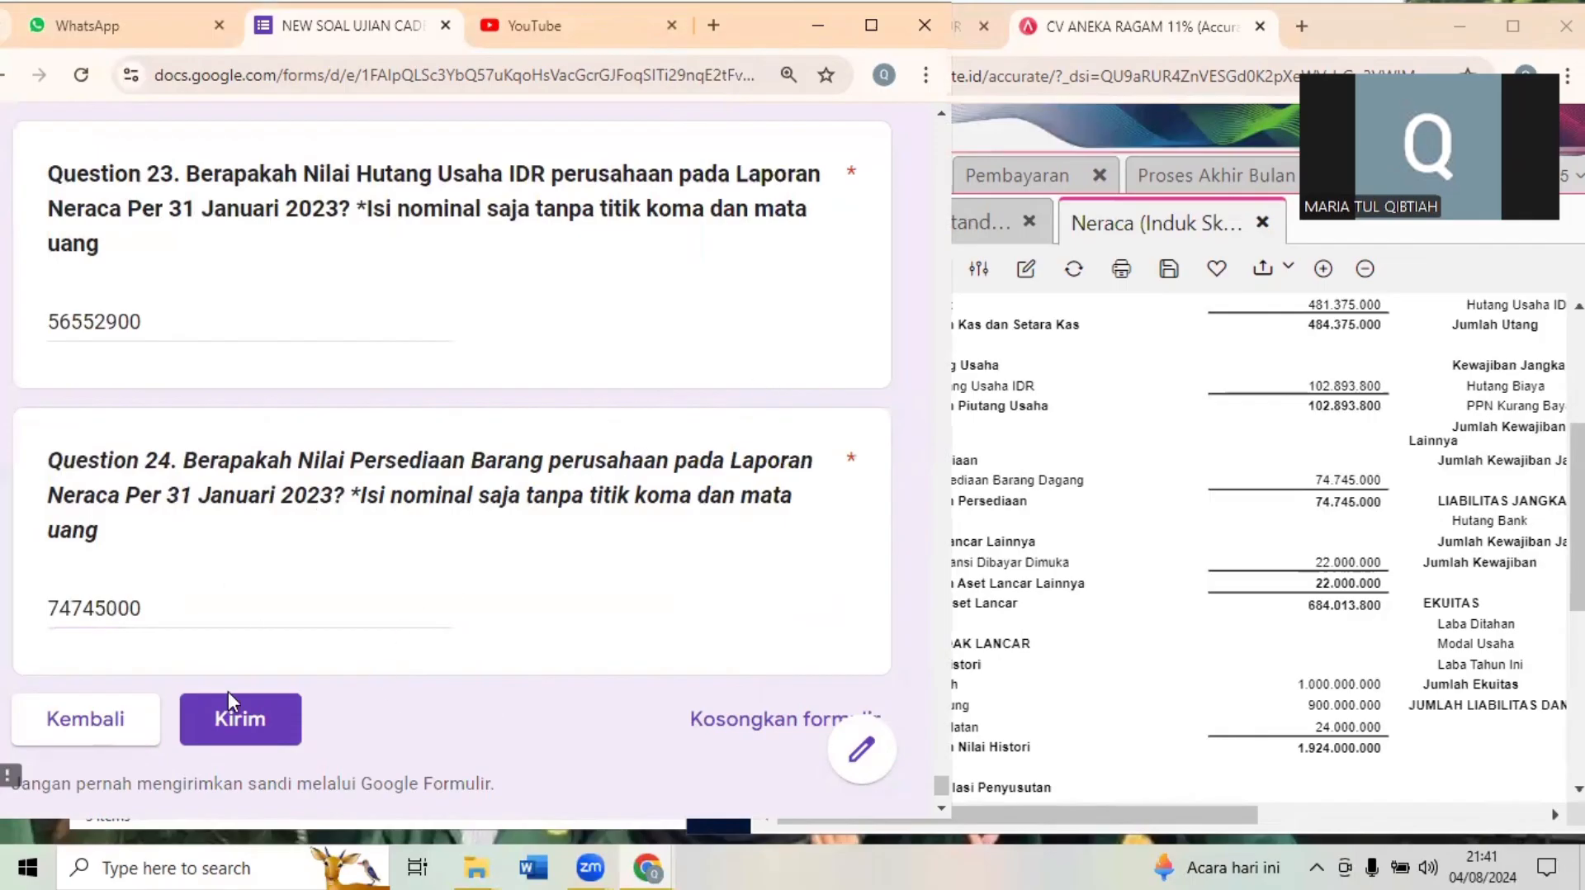
click(256, 724)
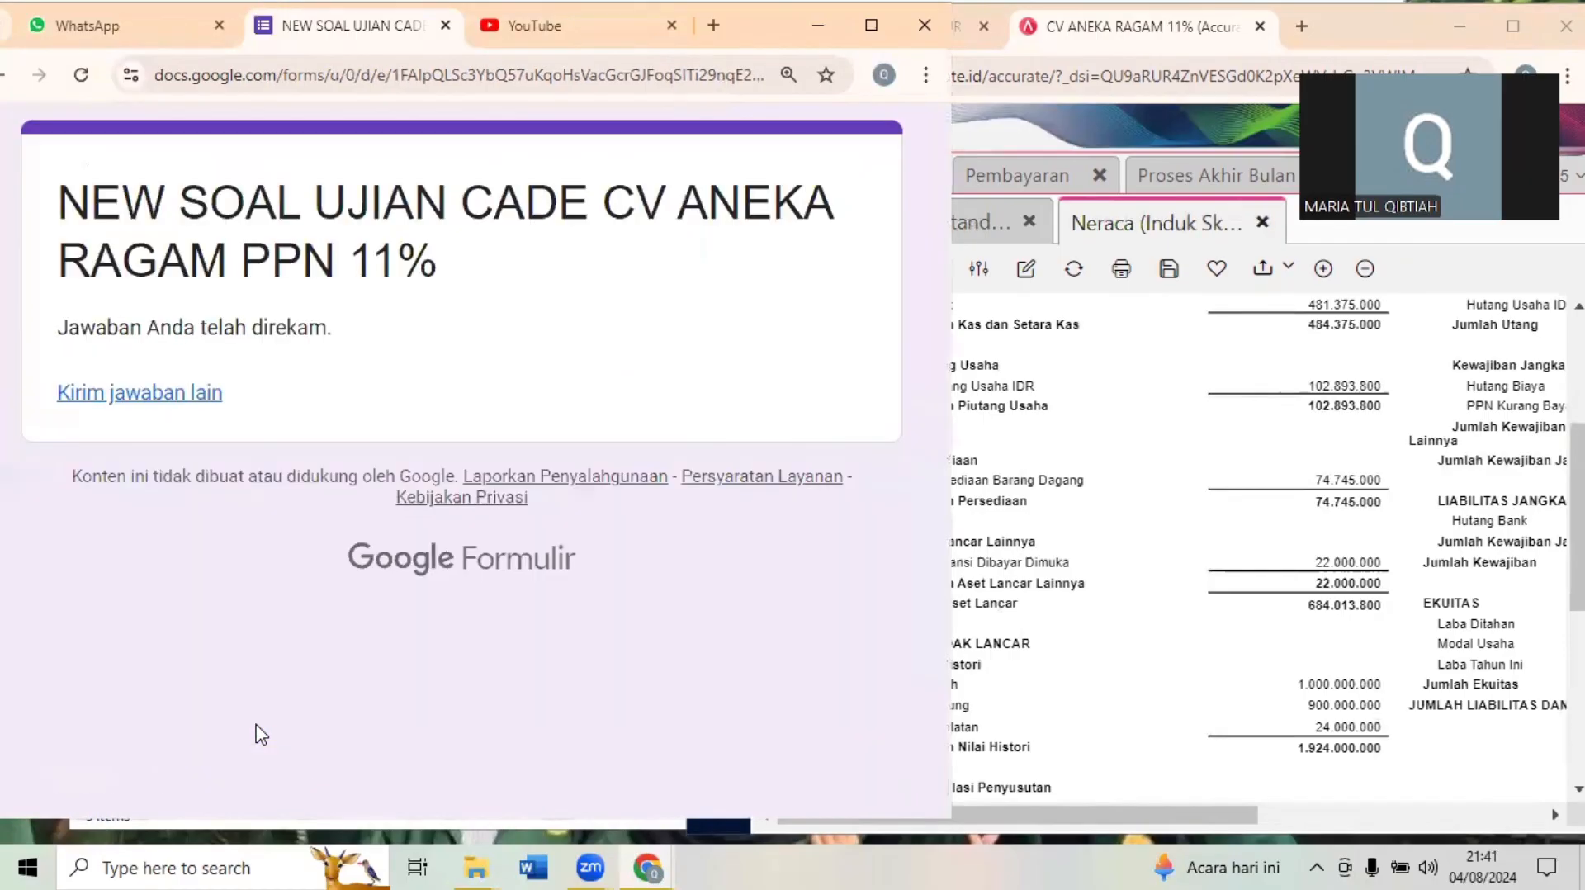